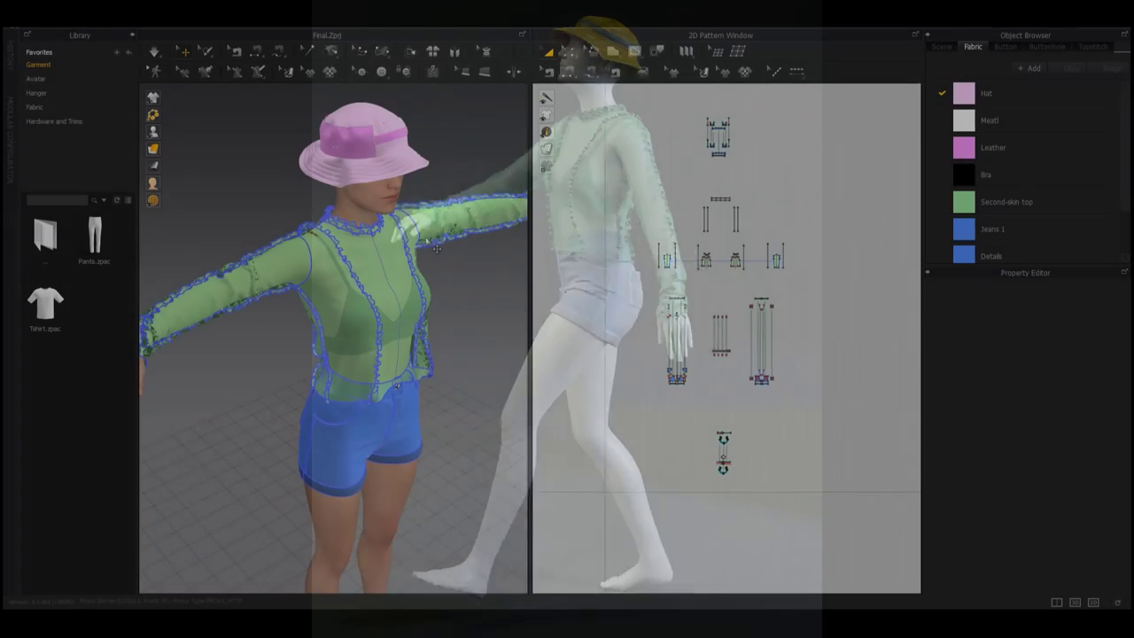
Orbit and zoom around the avatar to inspect the top's collar, then return to a front view
right_click_drag(437, 250, 390, 251)
scroll(390, 251, "up", 5)
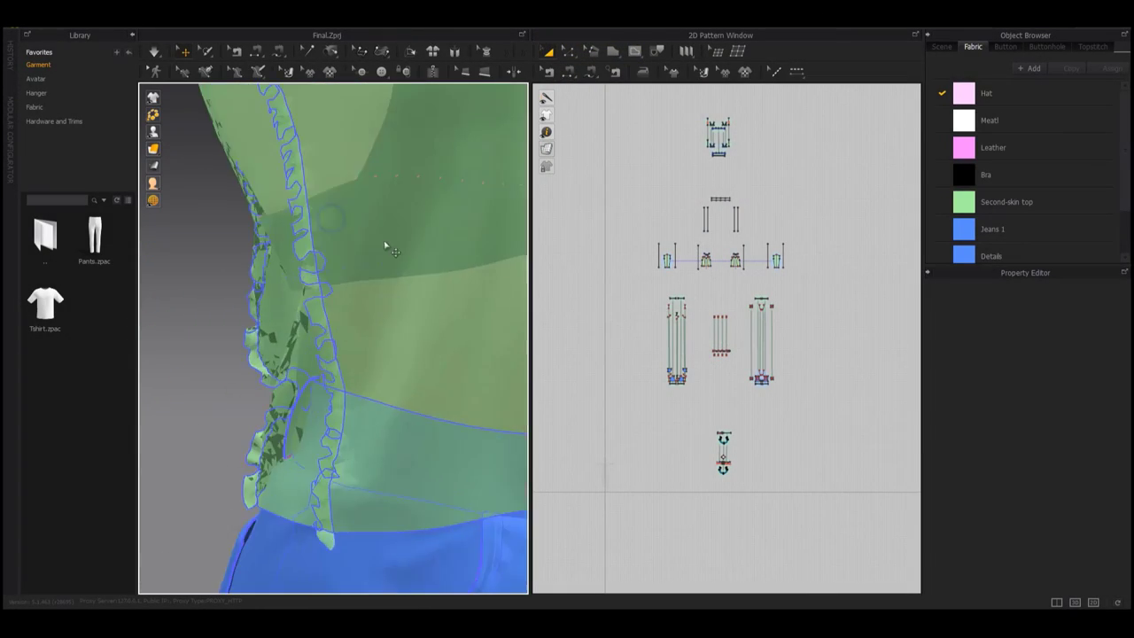
scroll(360, 302, "down", 5)
right_click_drag(360, 302, 367, 301)
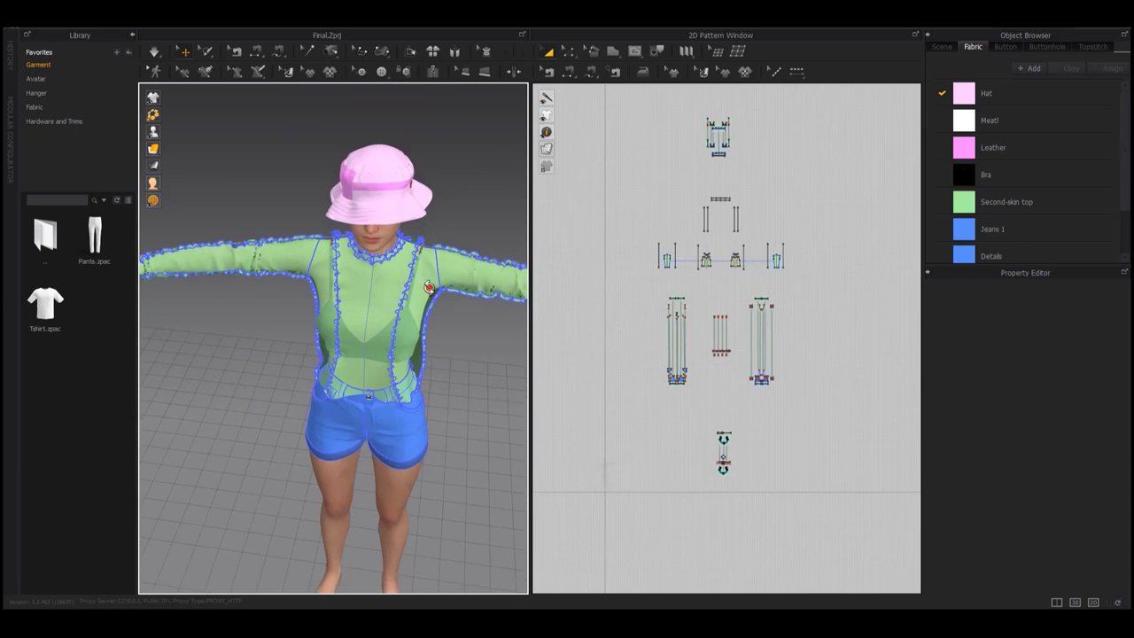
Zoom back out and switch the editing mode to UV Editor
scroll(428, 287, "down", 5)
scroll(403, 253, "down", 3)
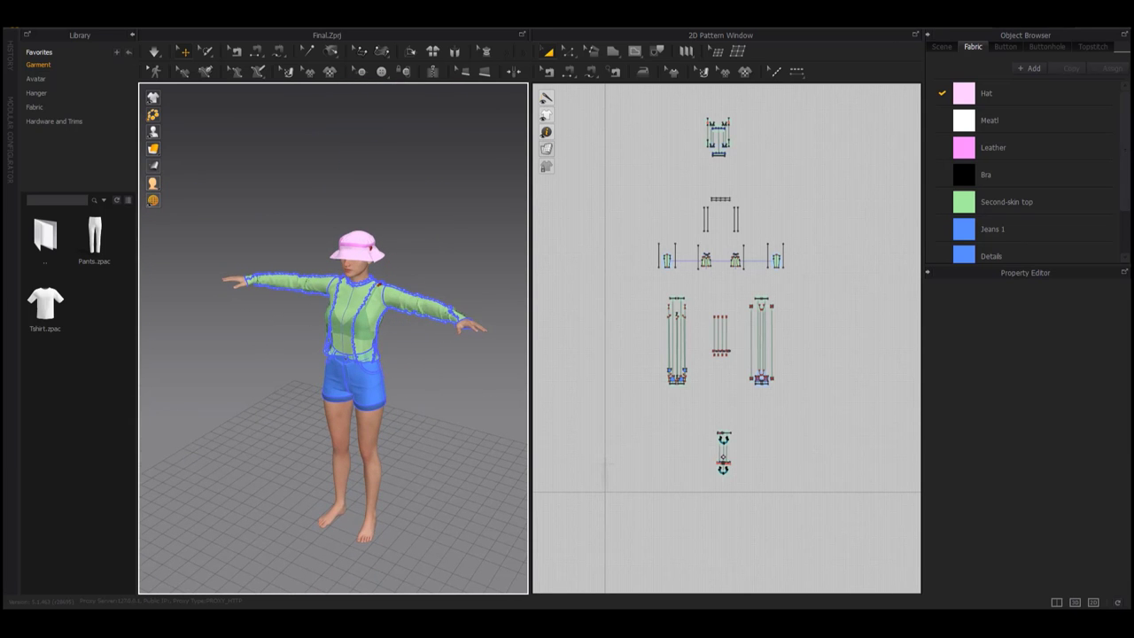
left_click(1041, 16)
left_click(1028, 104)
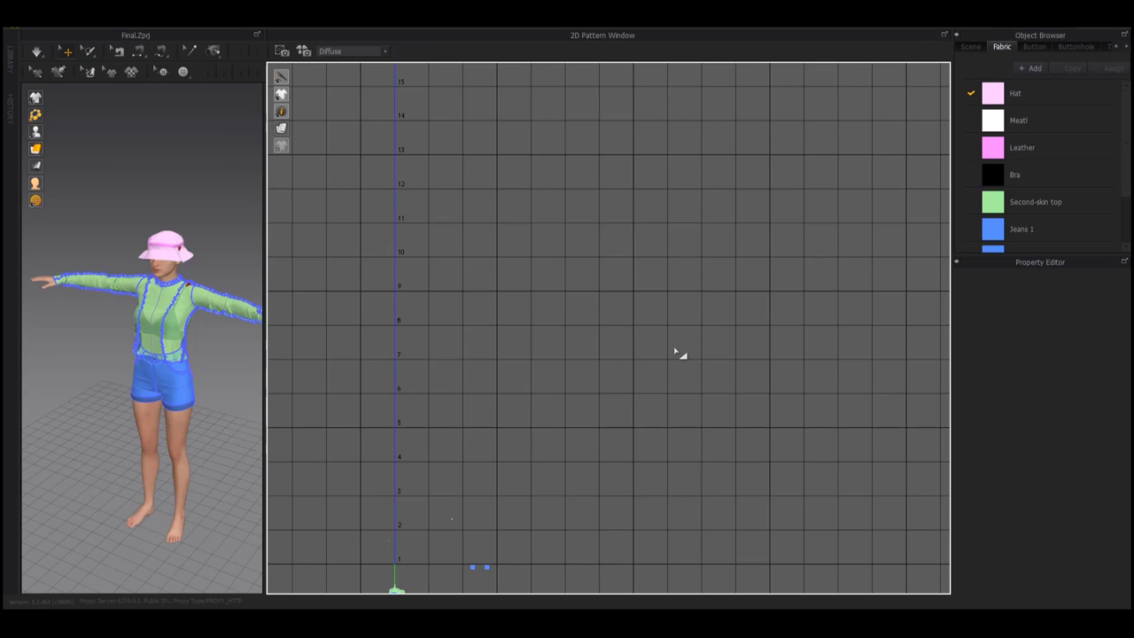
Set the garment UVs from pattern alignment so the pieces spread out from the origin cluster
scroll(621, 281, "up", 5)
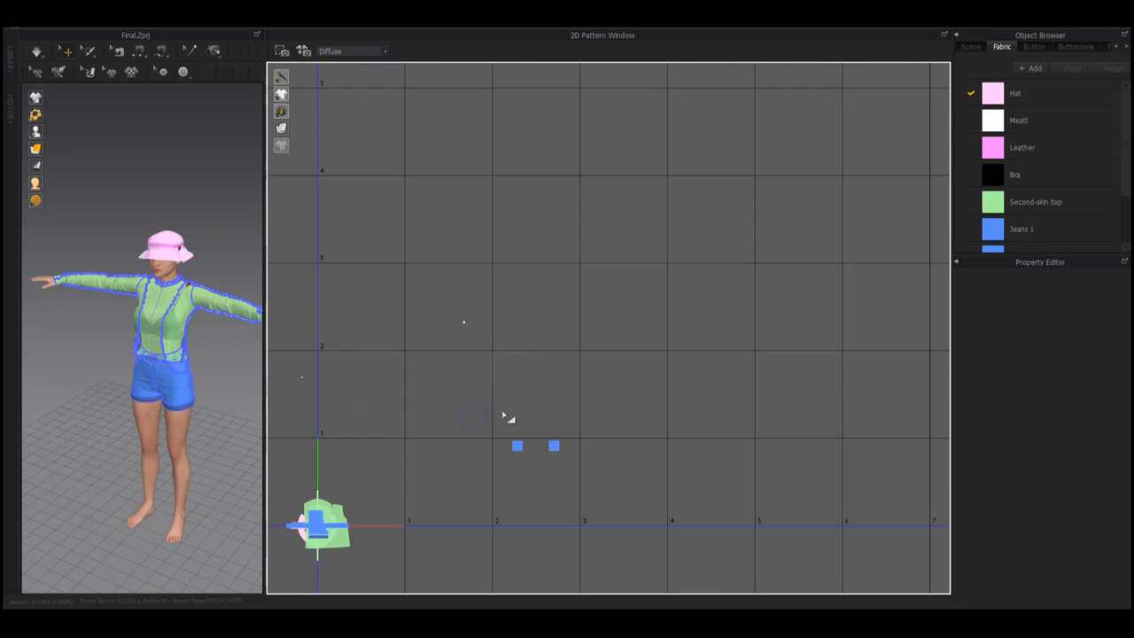
middle_click_drag(506, 418, 660, 316)
right_click(659, 315)
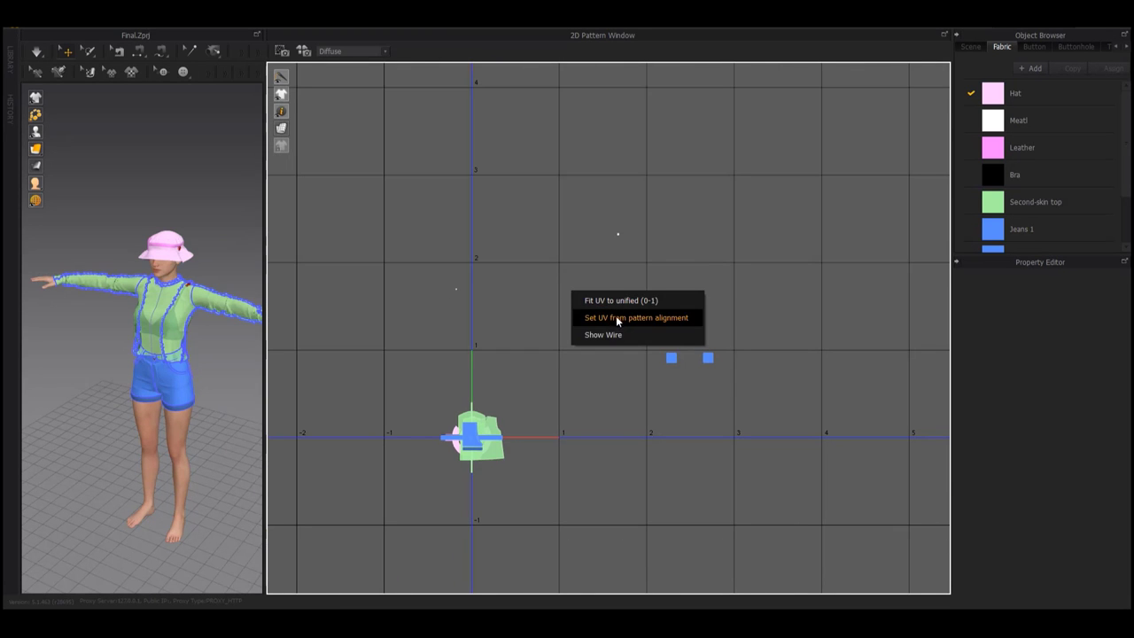
left_click(659, 319)
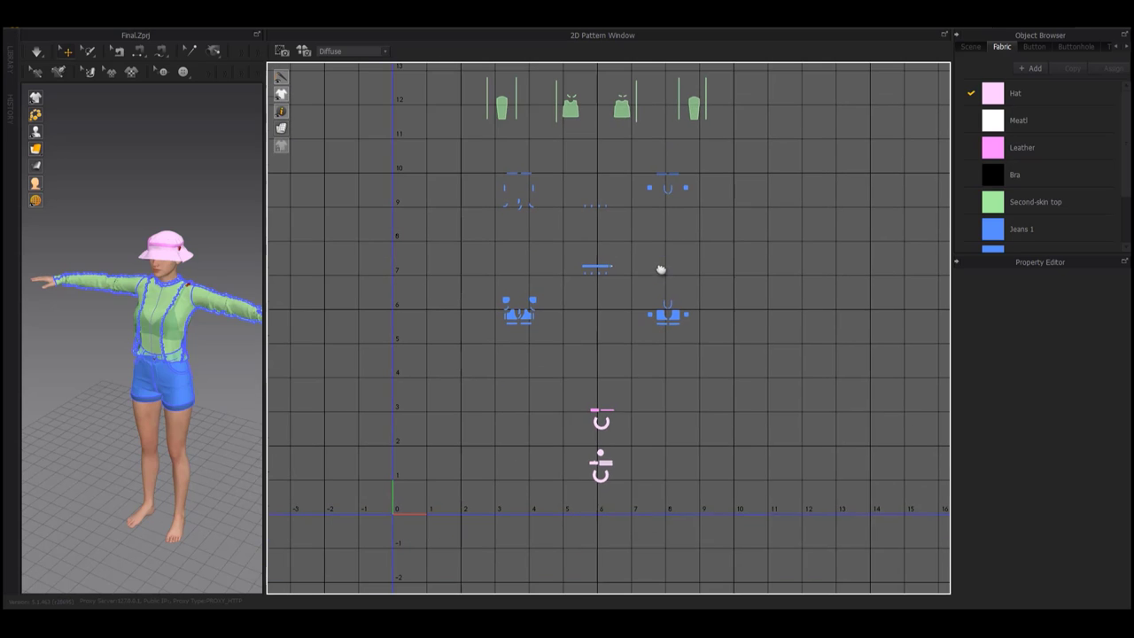
Move the two pink hat pieces up out of the way
mouse_move(506, 362)
left_mouse_down()
mouse_move(648, 452)
mouse_move(795, 178)
left_mouse_up()
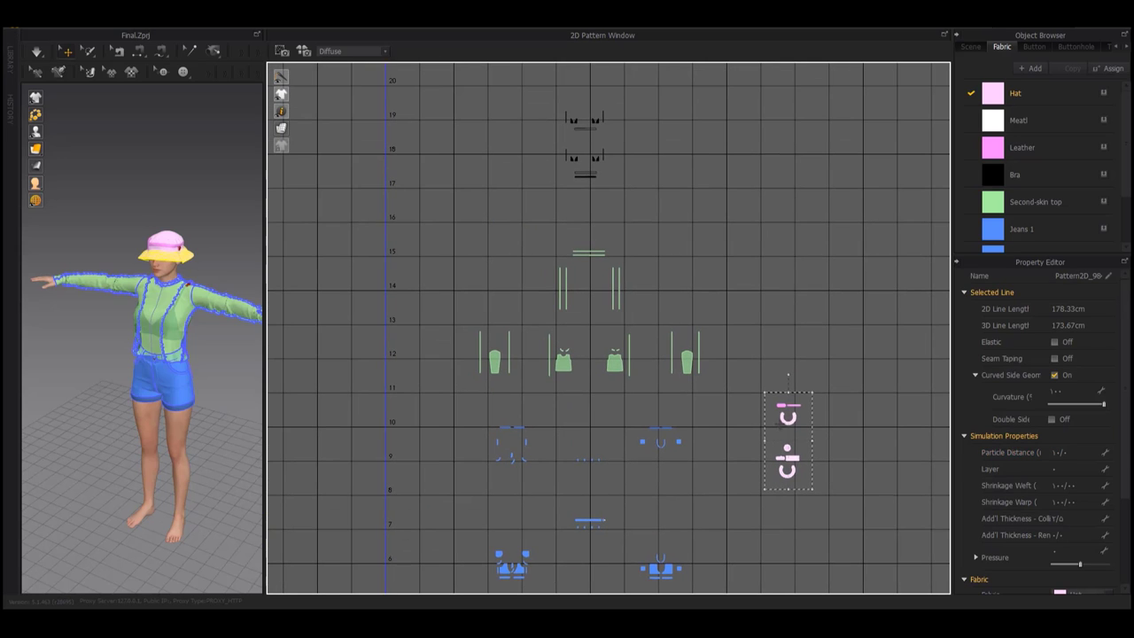
left_click_drag(724, 167, 732, 138)
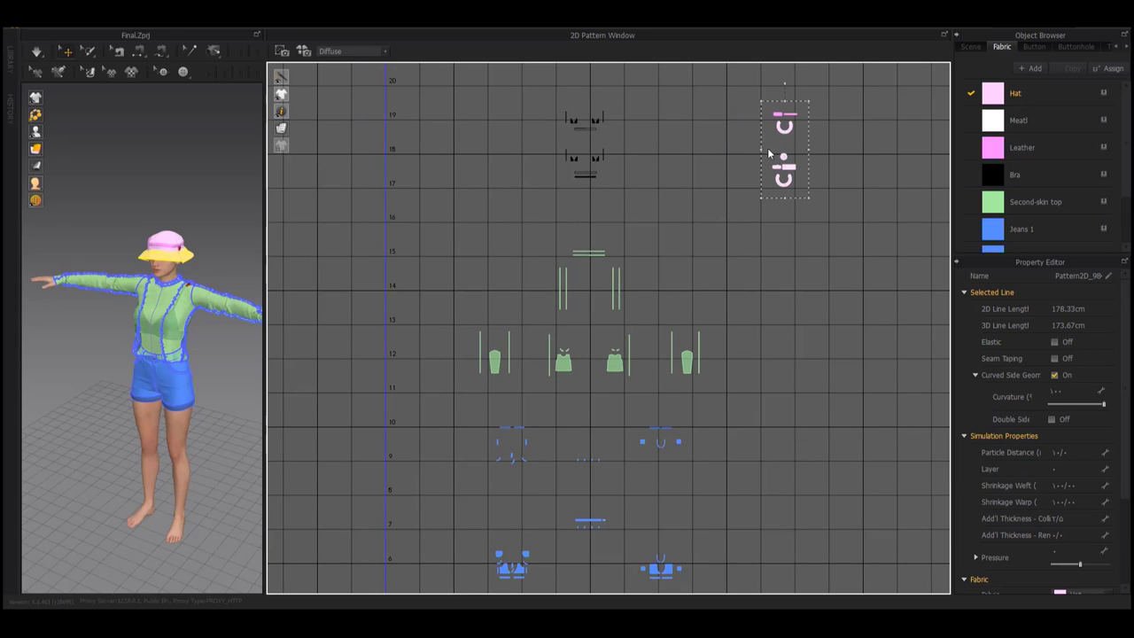
left_click_drag(722, 390, 523, 309)
Move all the green top pieces below the jeans pieces, next to the UV origin
left_click_drag(435, 233, 439, 235)
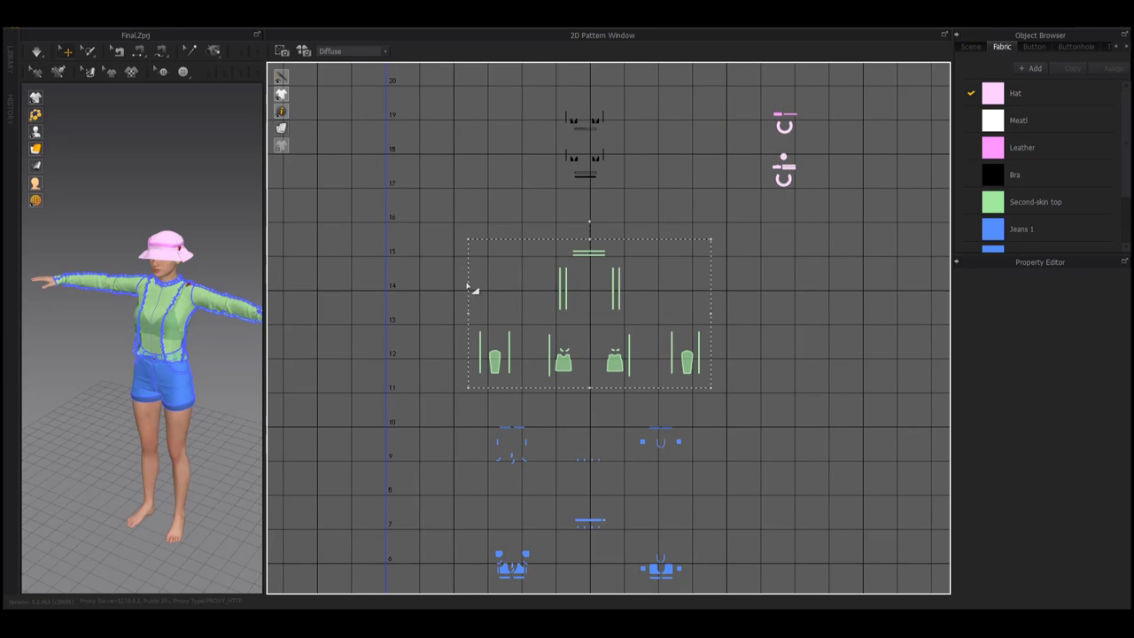
middle_click_drag(699, 451, 720, 308)
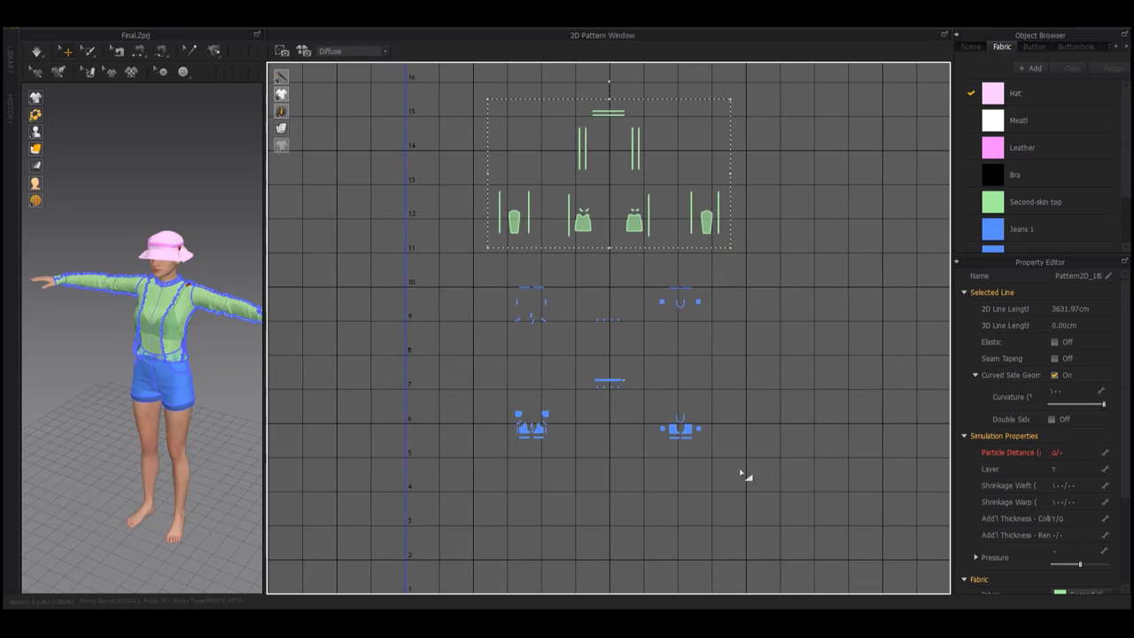
left_click_drag(634, 220, 609, 584)
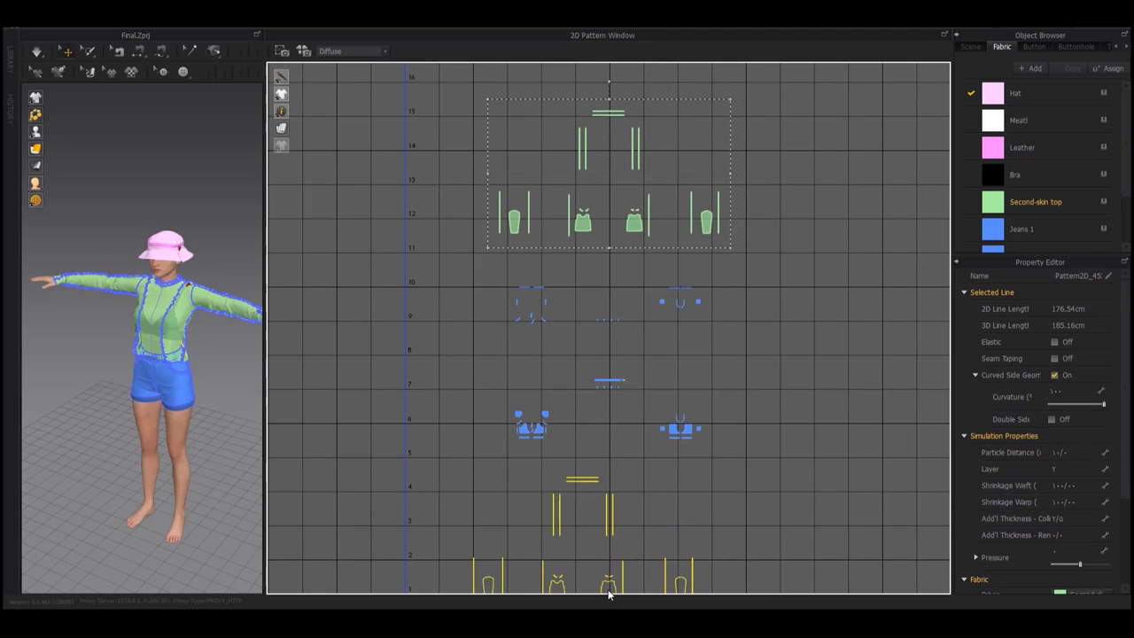
scroll(734, 228, "up", 2)
left_click_drag(658, 380, 498, 411)
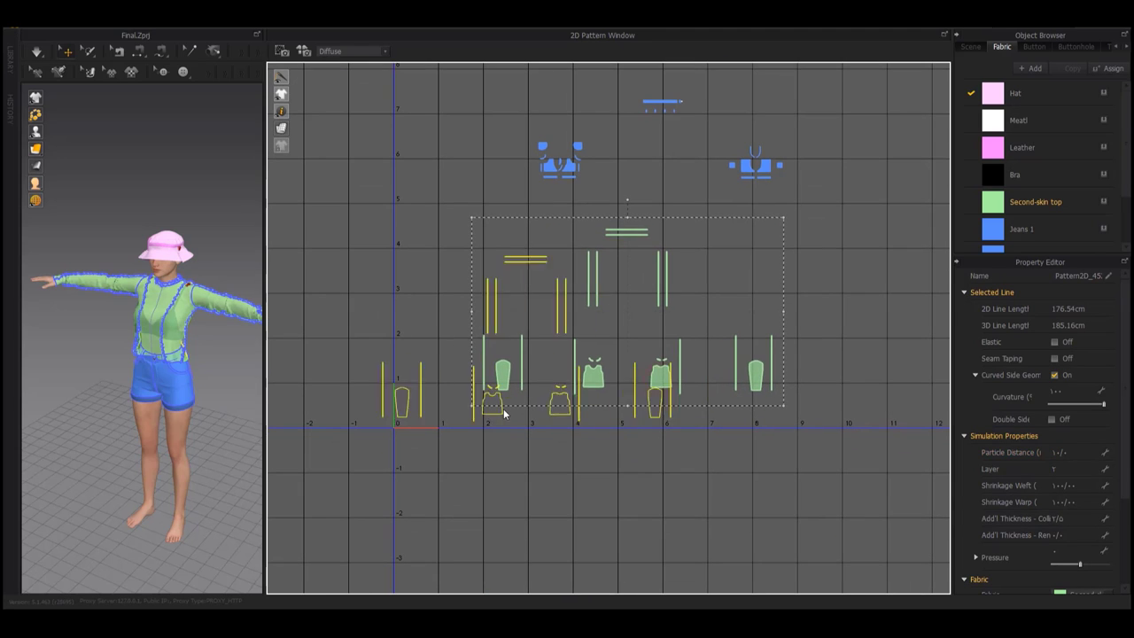
Scale the top pieces down to fit inside the first UV square
left_click_drag(627, 248, 379, 393)
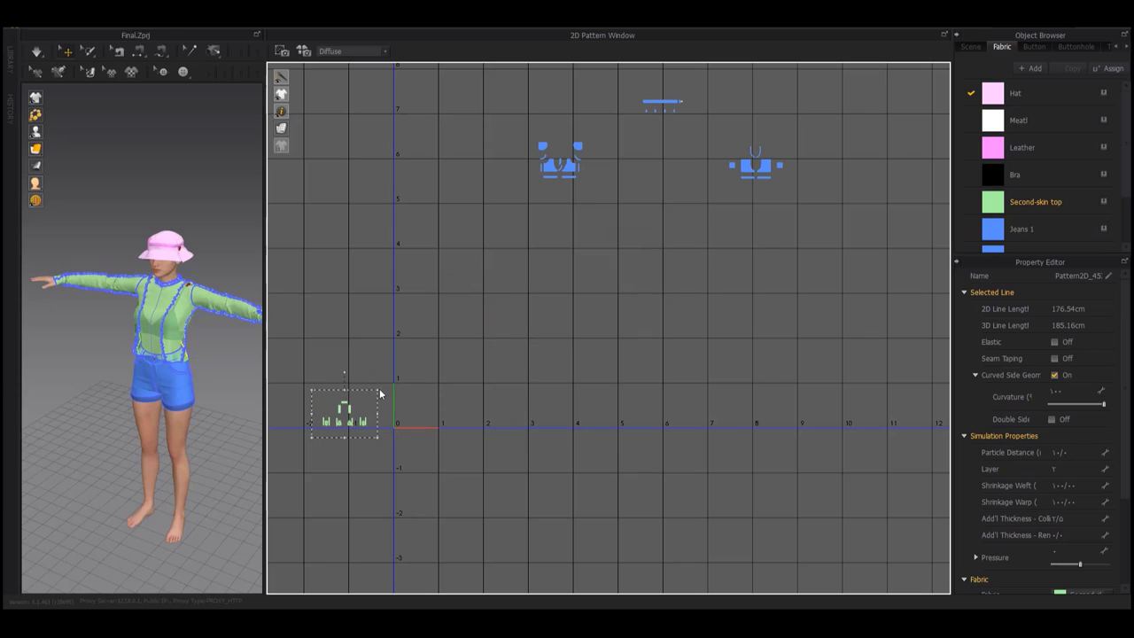
scroll(538, 504, "up", 5)
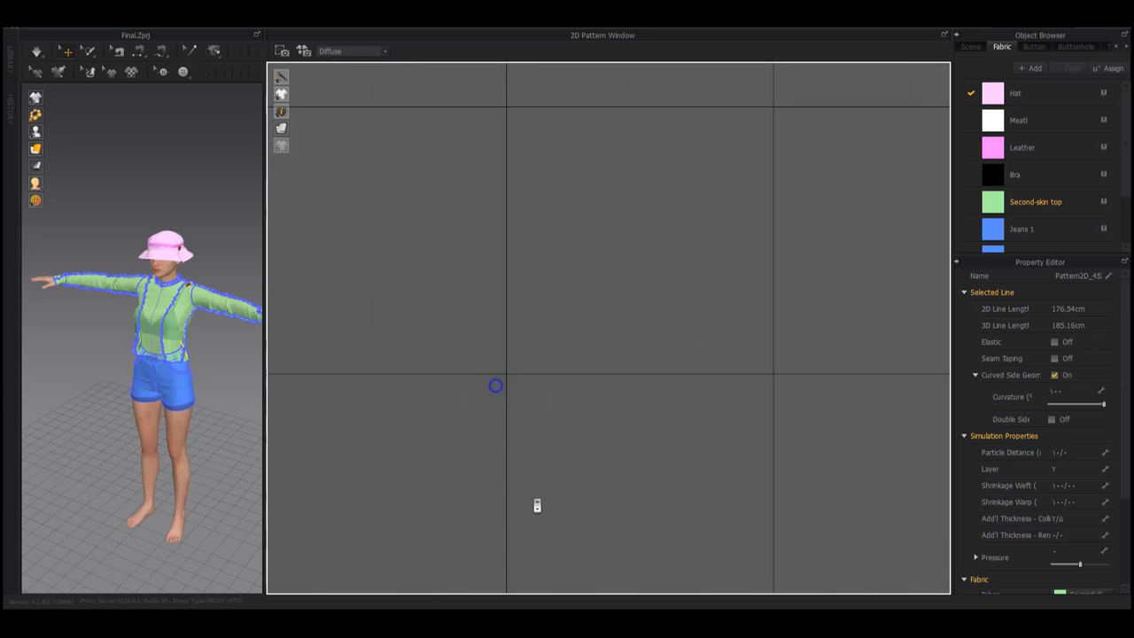
scroll(537, 367, "down", 5)
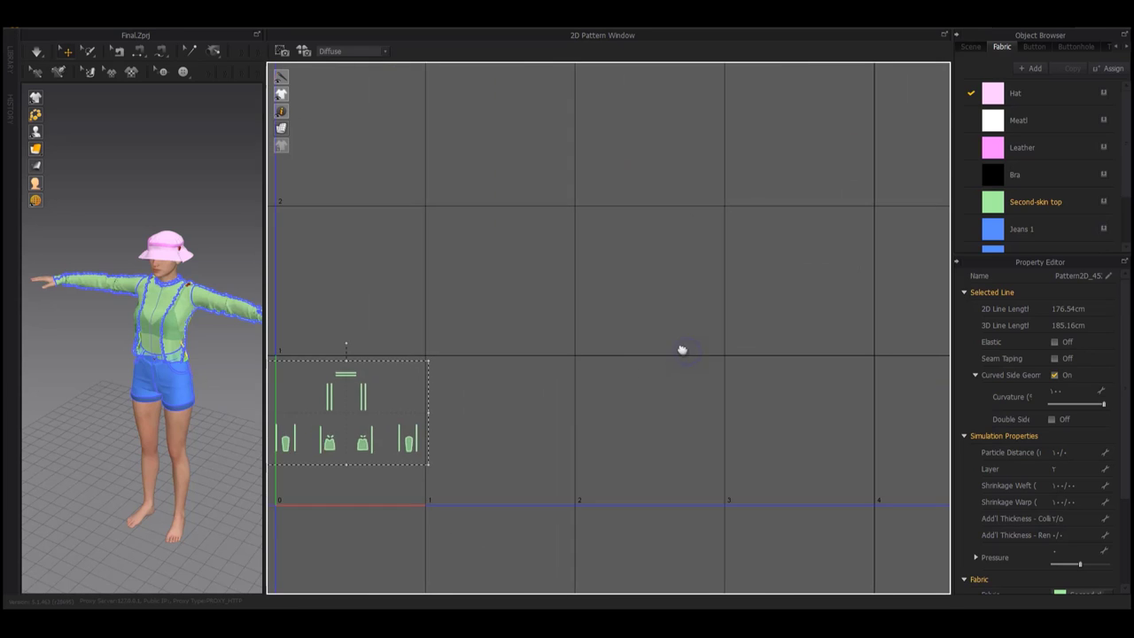
scroll(537, 367, "up", 2)
scroll(537, 355, "up", 1)
scroll(608, 336, "up", 2)
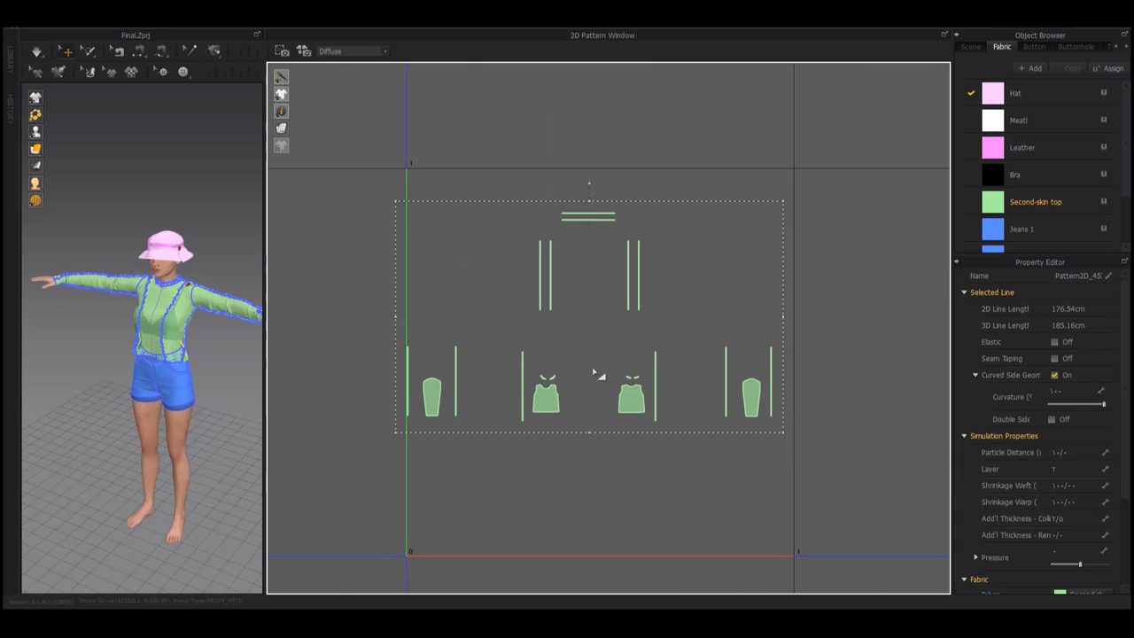
left_click(498, 356)
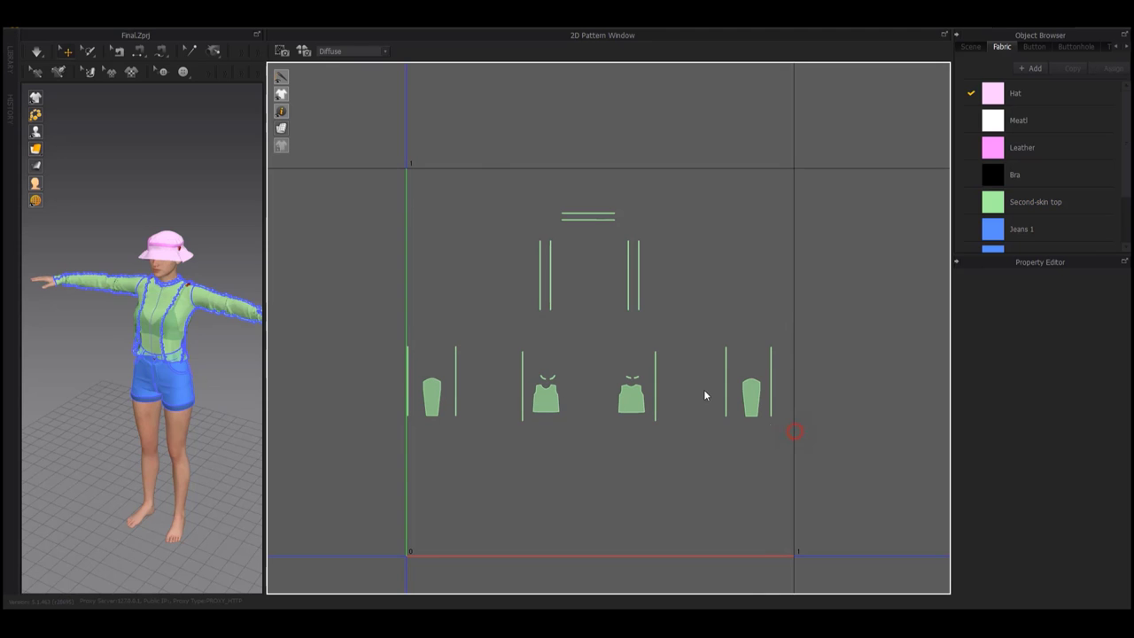
Copy and paste the top pieces, placing the copies over the originals
left_click(590, 333)
scroll(612, 328, "down", 3)
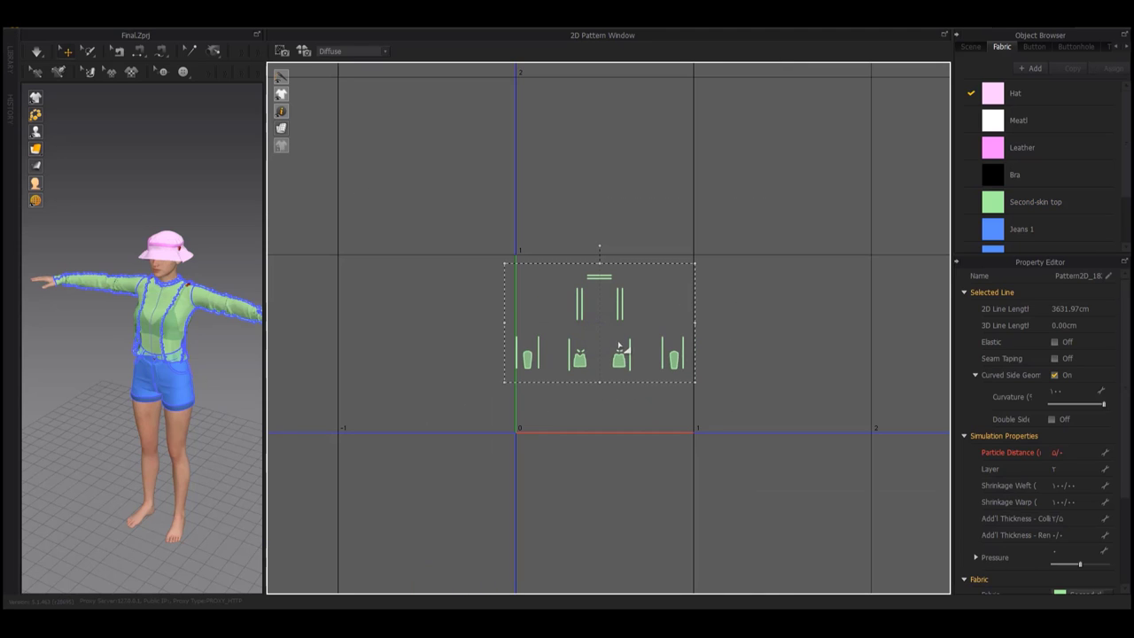
key("ctrl+c")
key("ctrl+v")
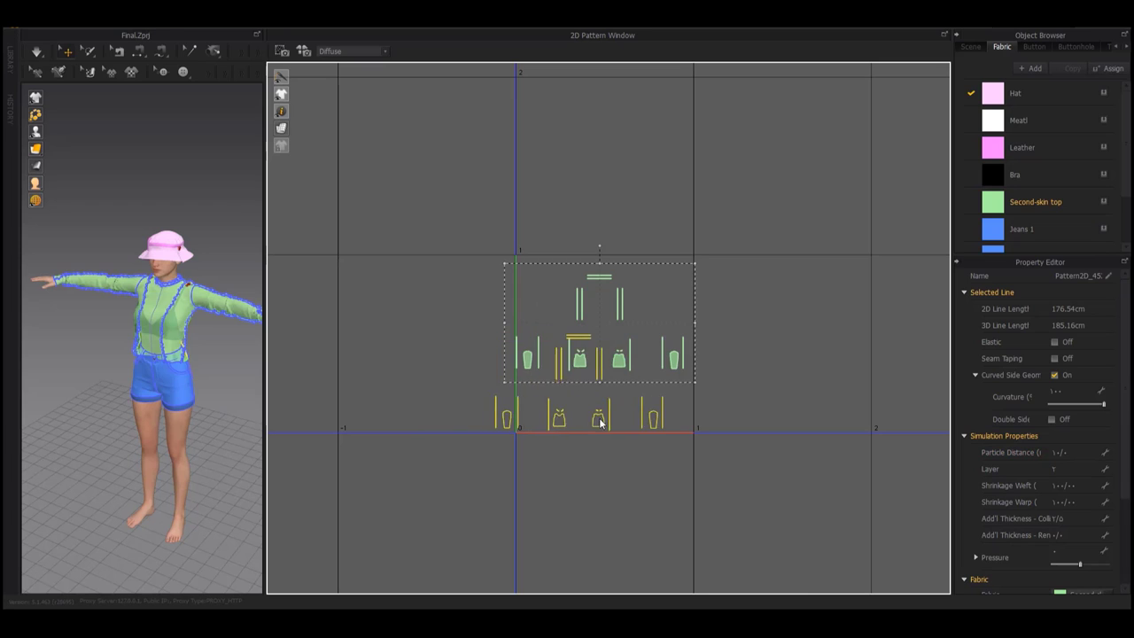
left_click(624, 423)
Scale the top pieces up to roughly −1 to 5 UV units, undoing the final enlargement
left_click_drag(702, 323, 962, 165)
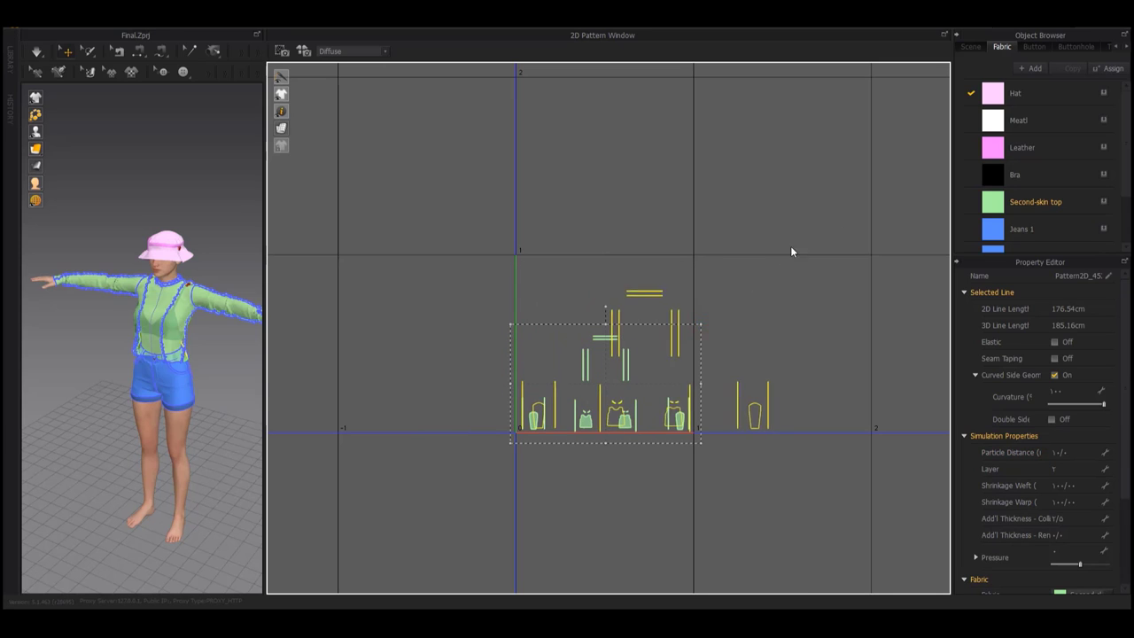
left_click(511, 170)
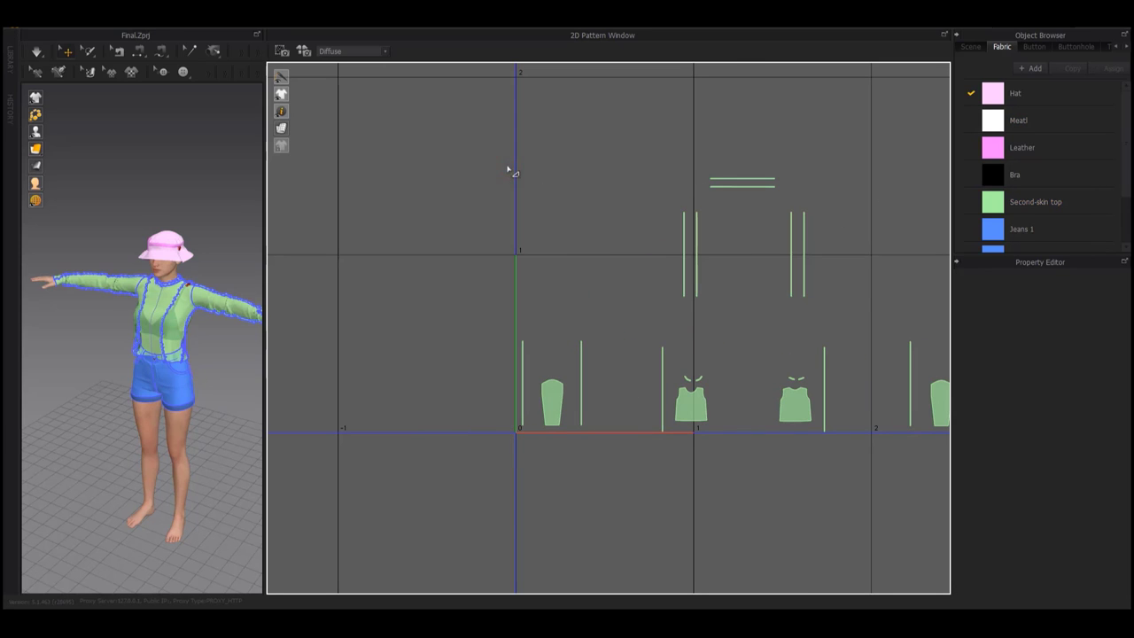
key("ctrl+a")
left_click_drag(512, 168, 277, 74)
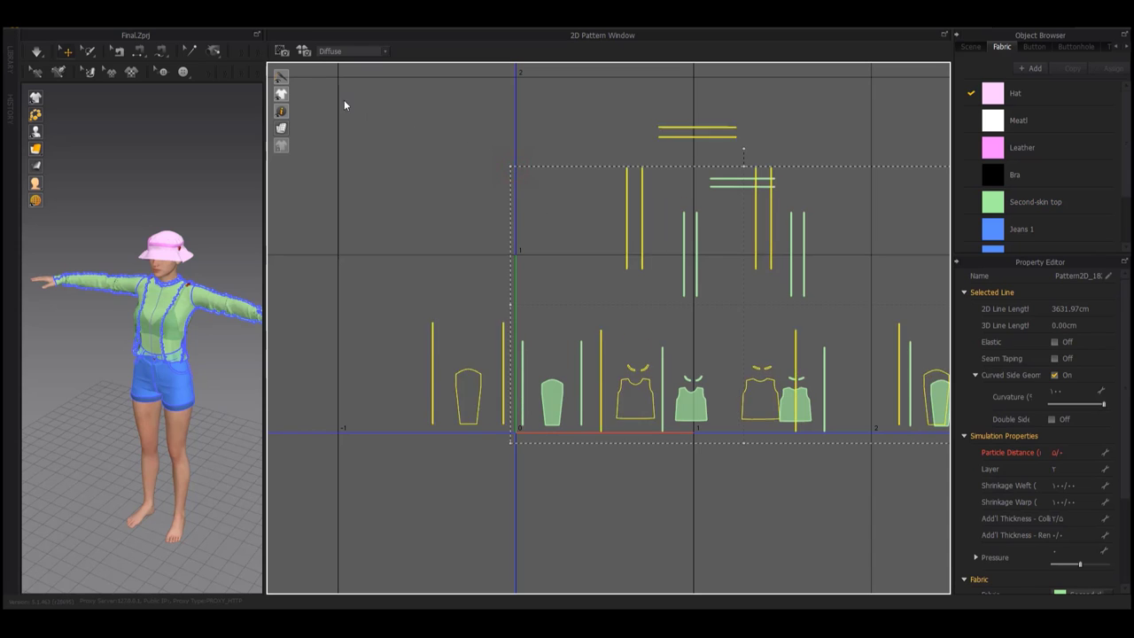
scroll(717, 378, "down", 3)
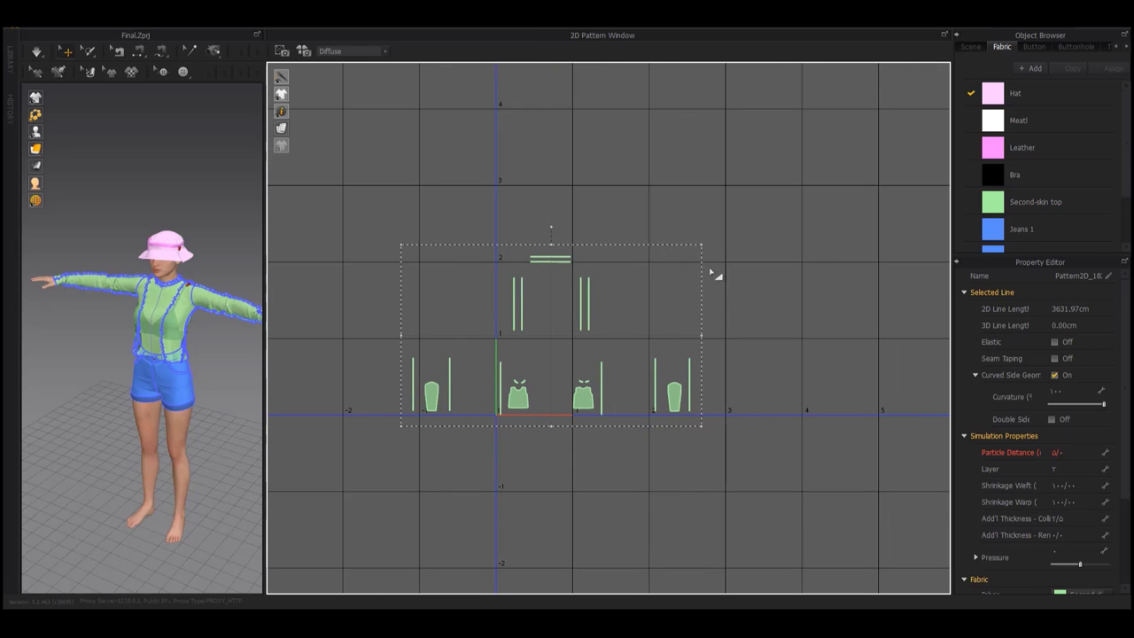
left_click_drag(700, 248, 871, 193)
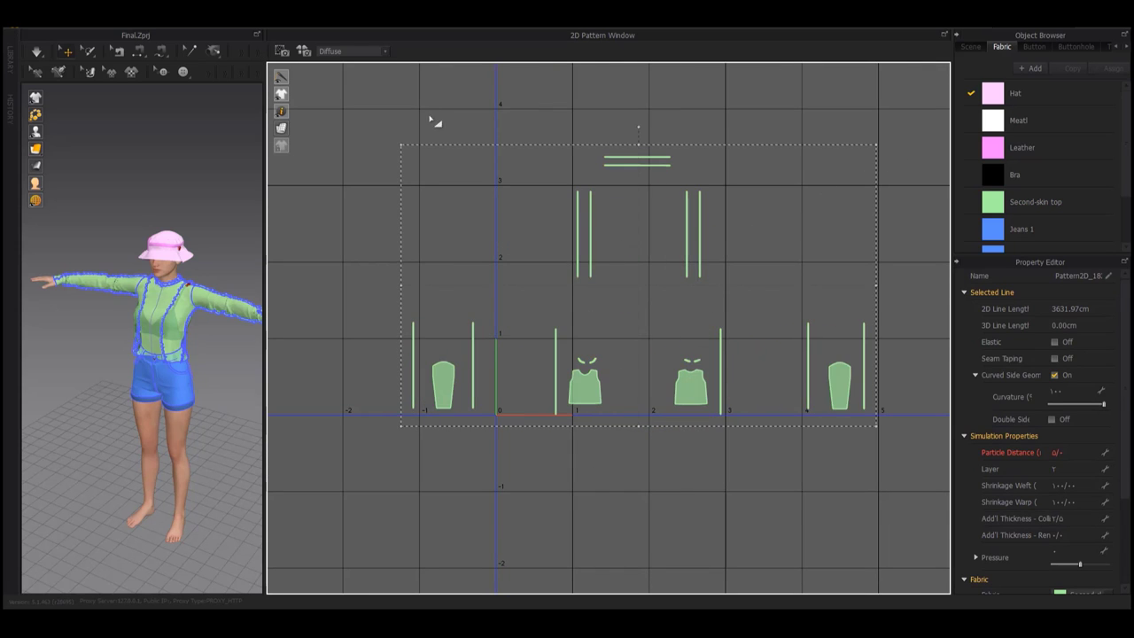
left_click_drag(401, 144, 306, 90)
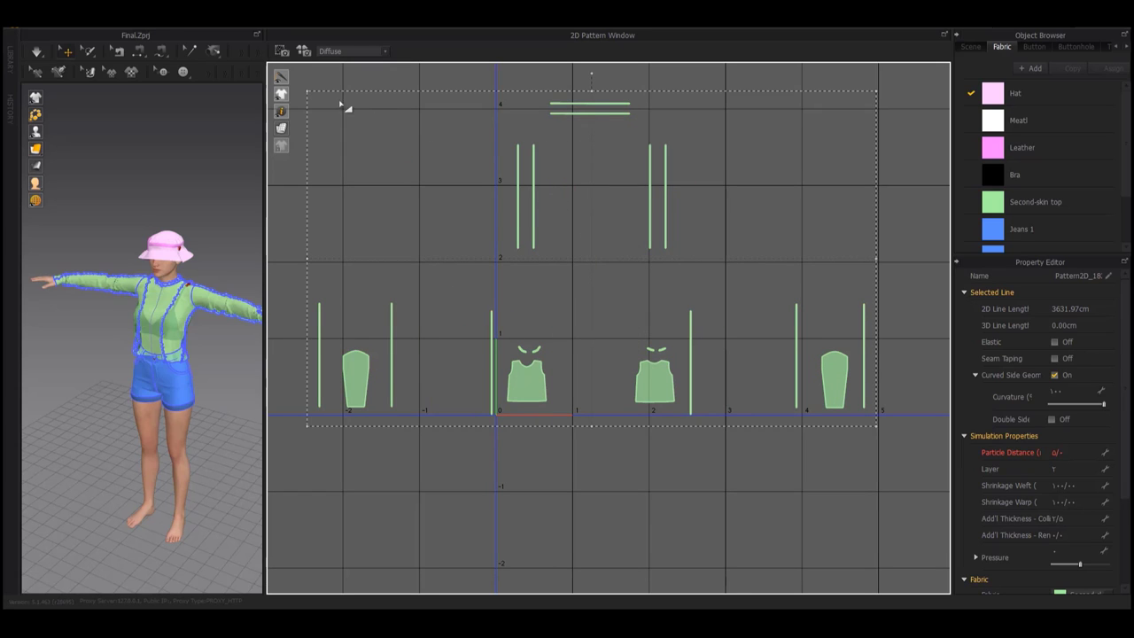
key("ctrl+z")
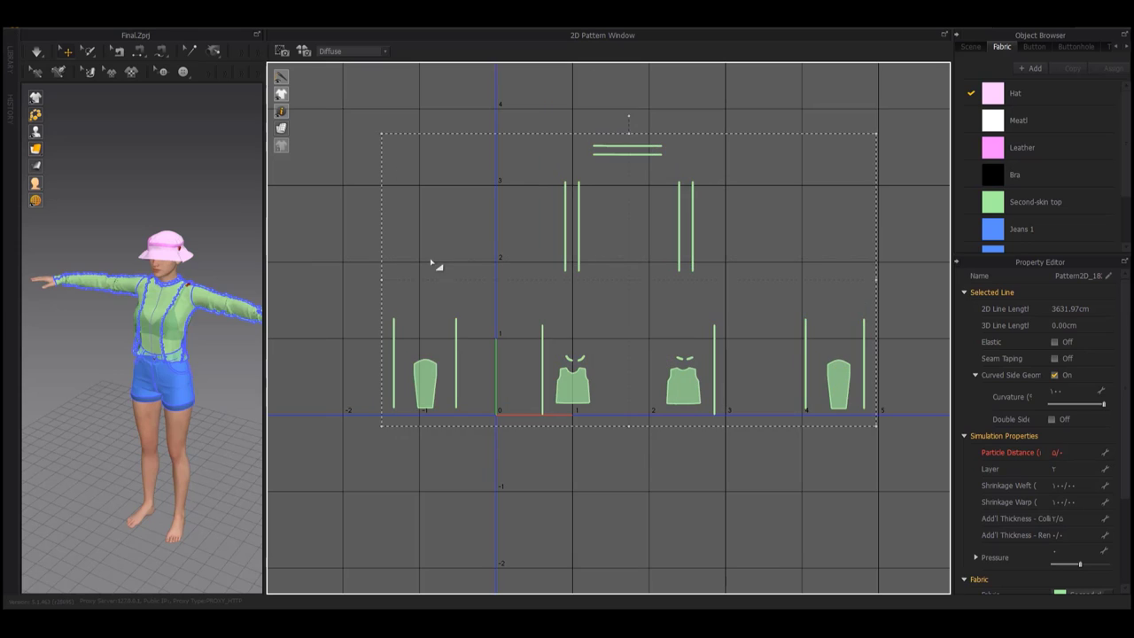
left_click(485, 276)
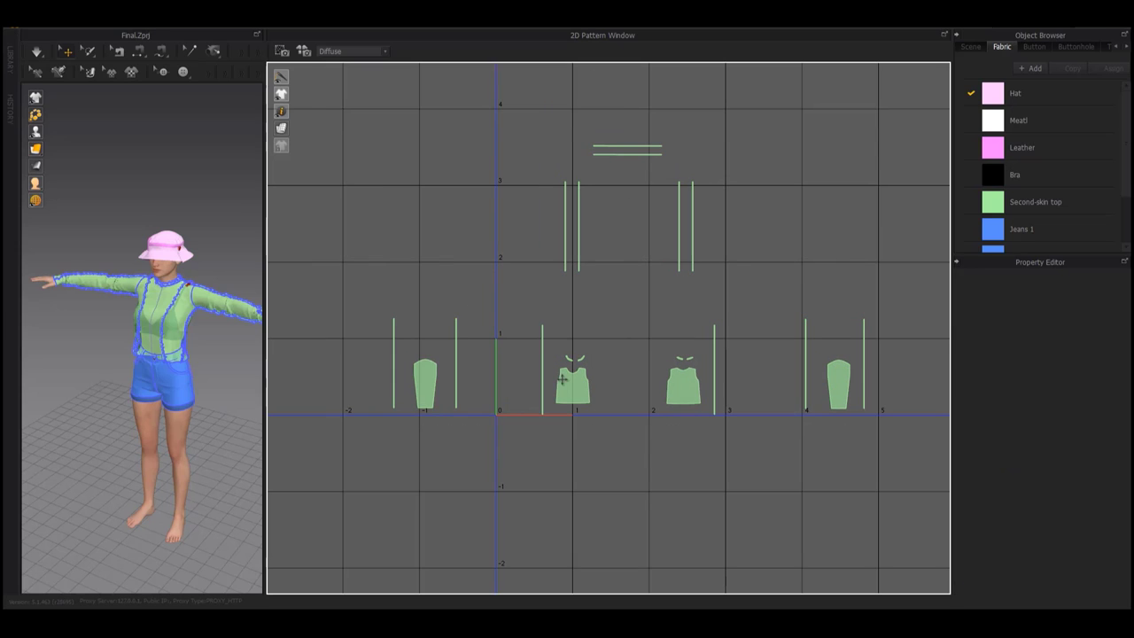
Move the thin vertical ruffle strips up above the body pieces
left_click(394, 344)
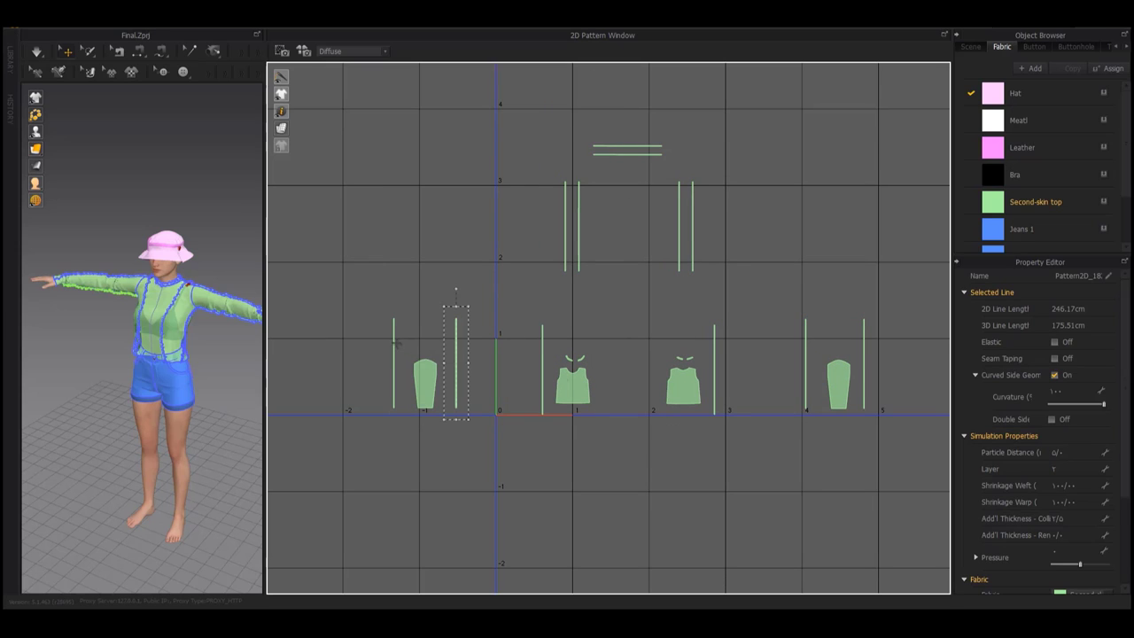
left_click(714, 367, "shift")
left_click(806, 363, "shift")
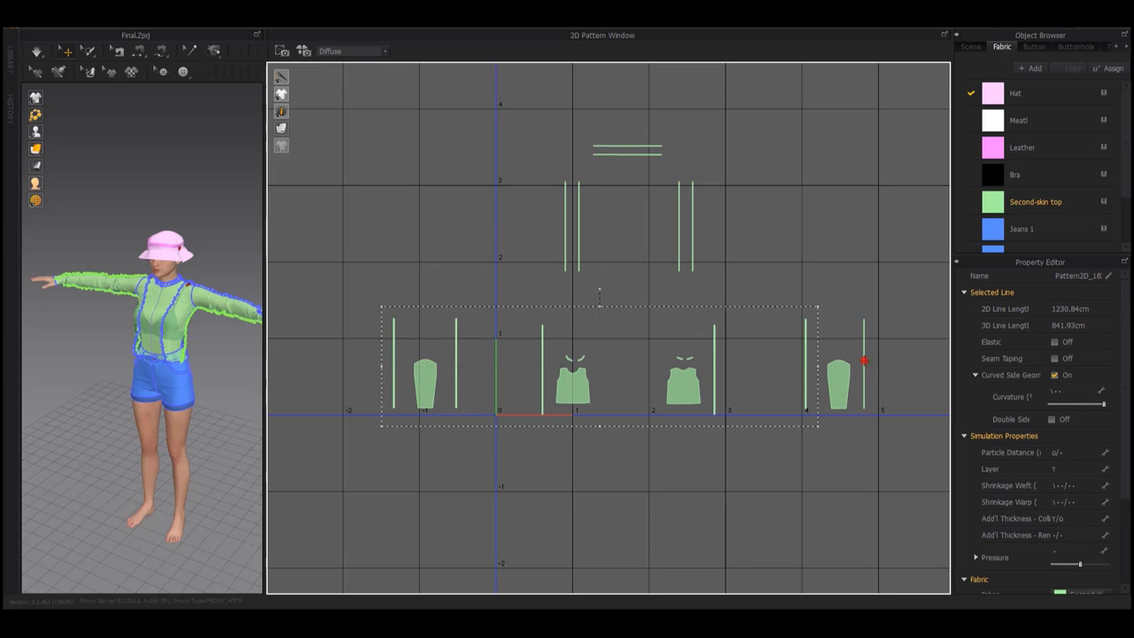
left_click(864, 360, "shift")
left_click_drag(866, 332, 866, 271)
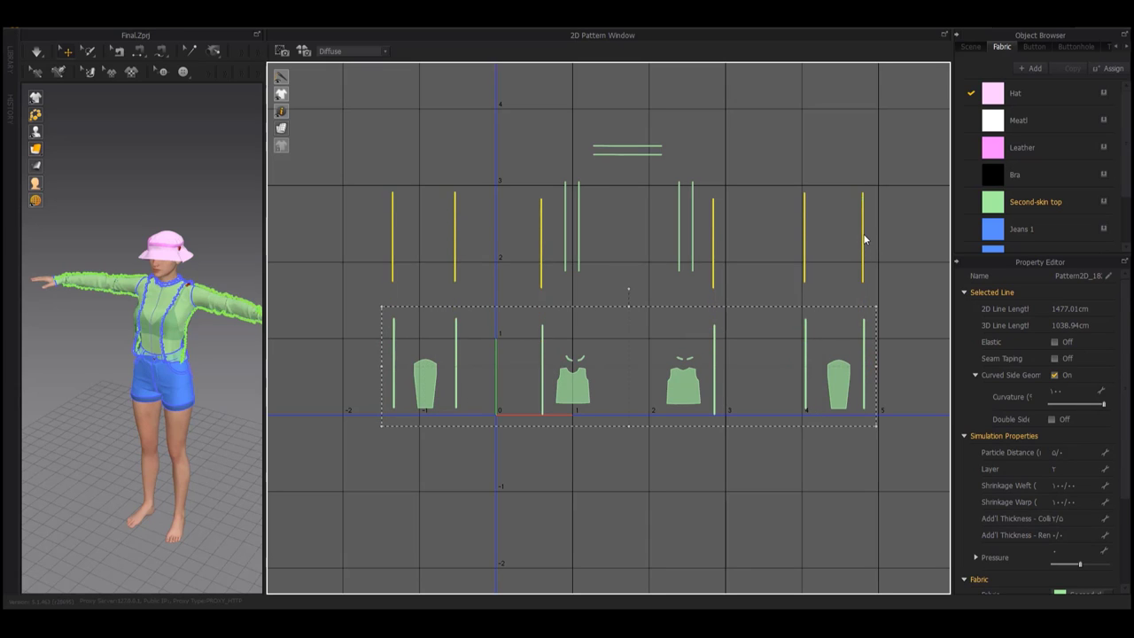
left_click_drag(866, 224, 865, 224)
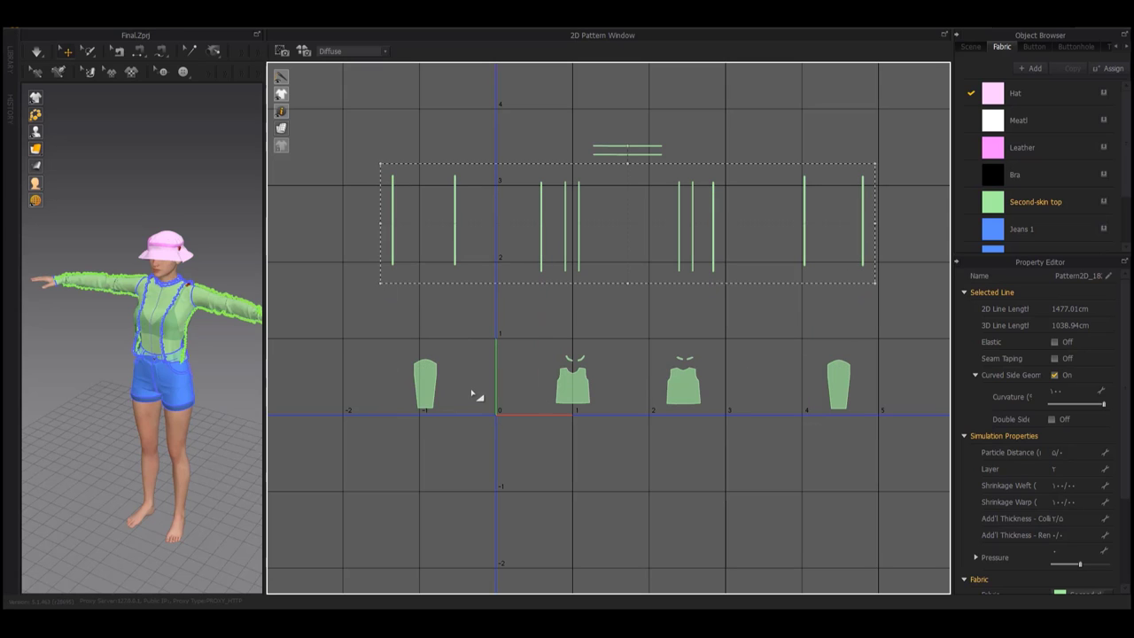
Place the left sleeve beside the other sleeve and move the first top piece onto the origin
left_click(427, 378)
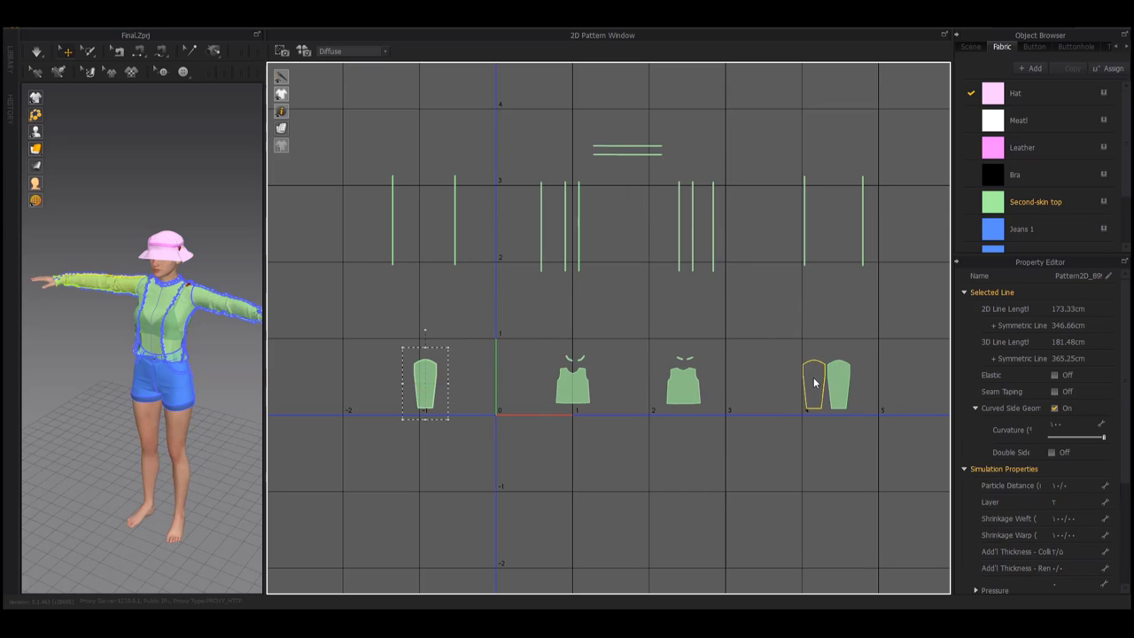
left_click_drag(813, 383, 813, 383)
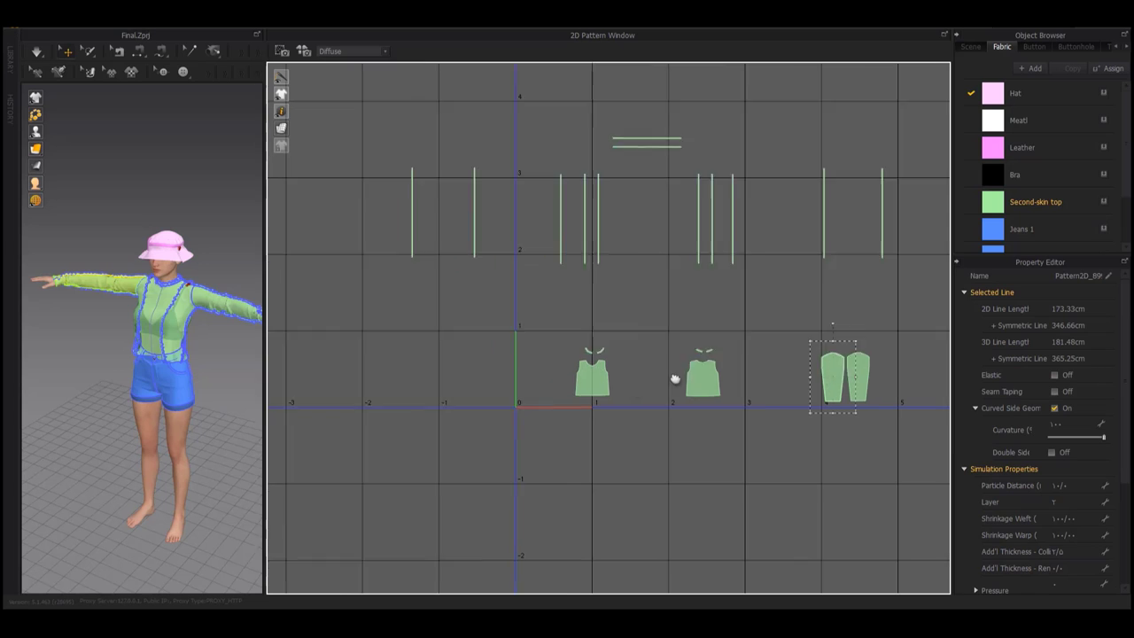
scroll(621, 394, "up", 4)
left_click_drag(684, 405, 572, 432)
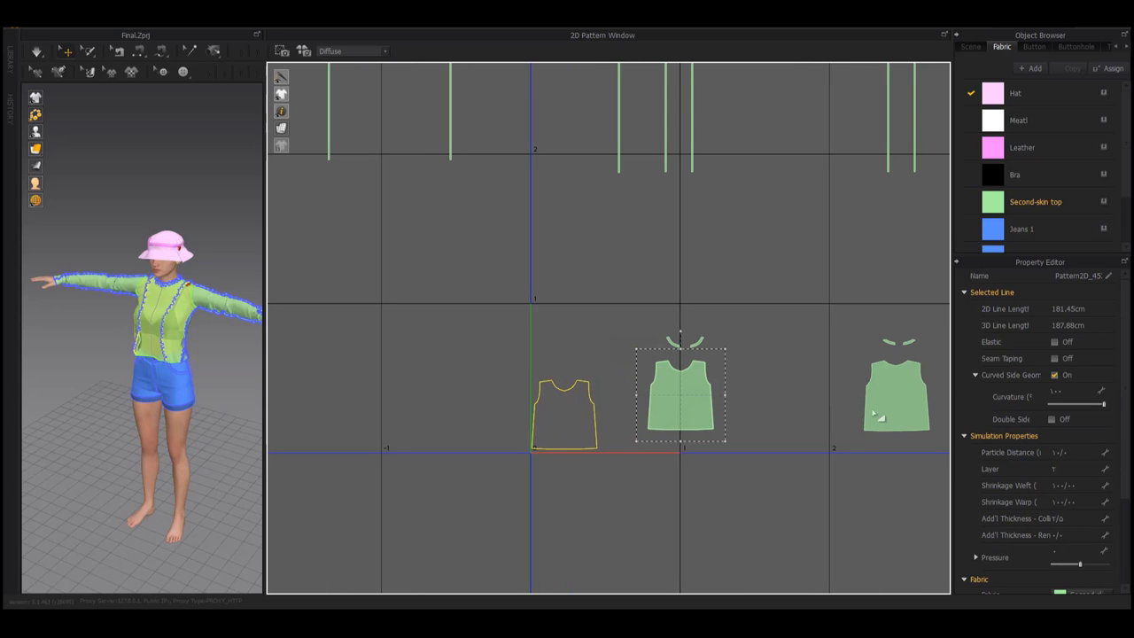
Place the second top piece beside the first at the origin
mouse_move(883, 398)
left_mouse_down()
mouse_move(655, 438)
mouse_move(622, 423)
left_mouse_up()
scroll(622, 424, "up", 2)
scroll(612, 440, "up", 1)
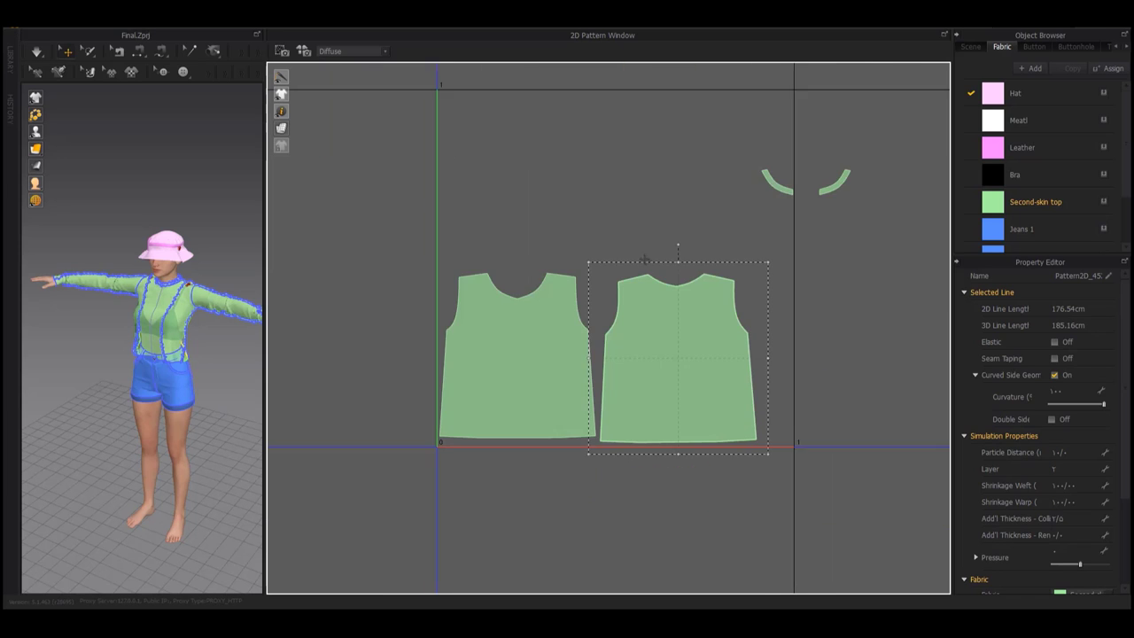
scroll(612, 440, "up", 1)
scroll(612, 441, "up", 2)
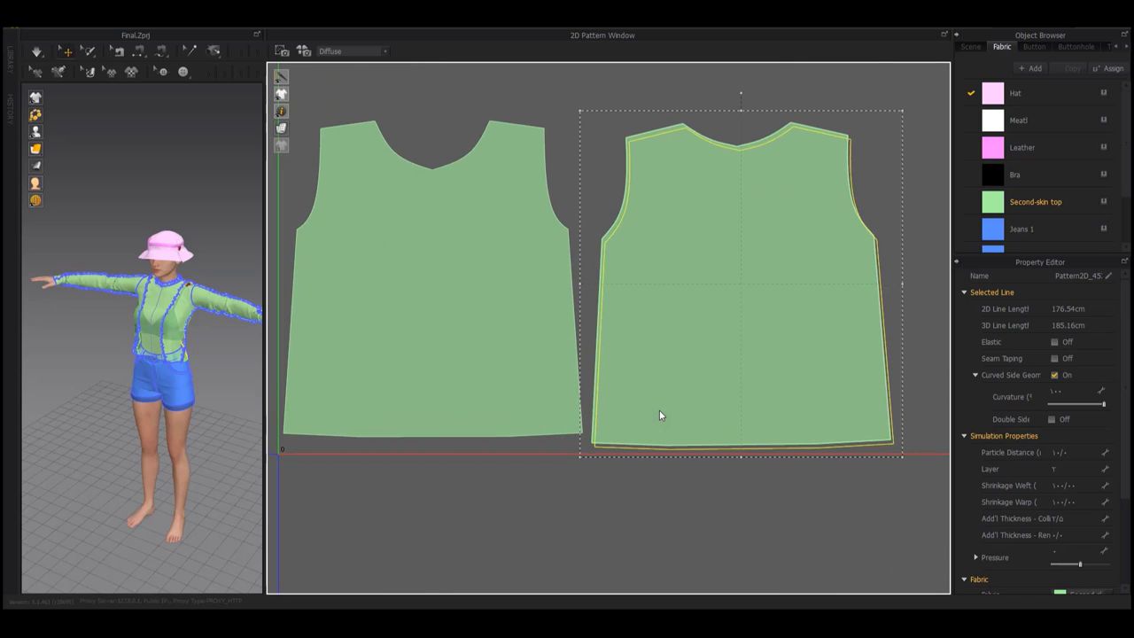
left_click(522, 392)
Gather the two neckline band pieces and move them just above the top pieces
scroll(522, 401, "down", 1)
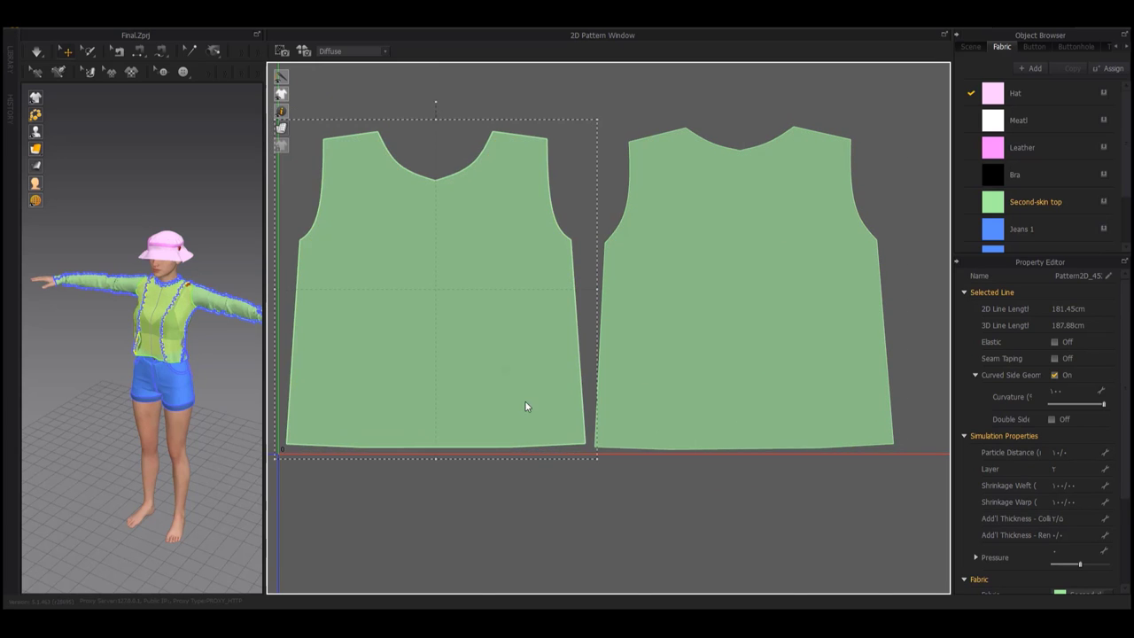
scroll(499, 361, "down", 3)
scroll(600, 433, "down", 1)
scroll(638, 382, "down", 1)
scroll(673, 377, "down", 1)
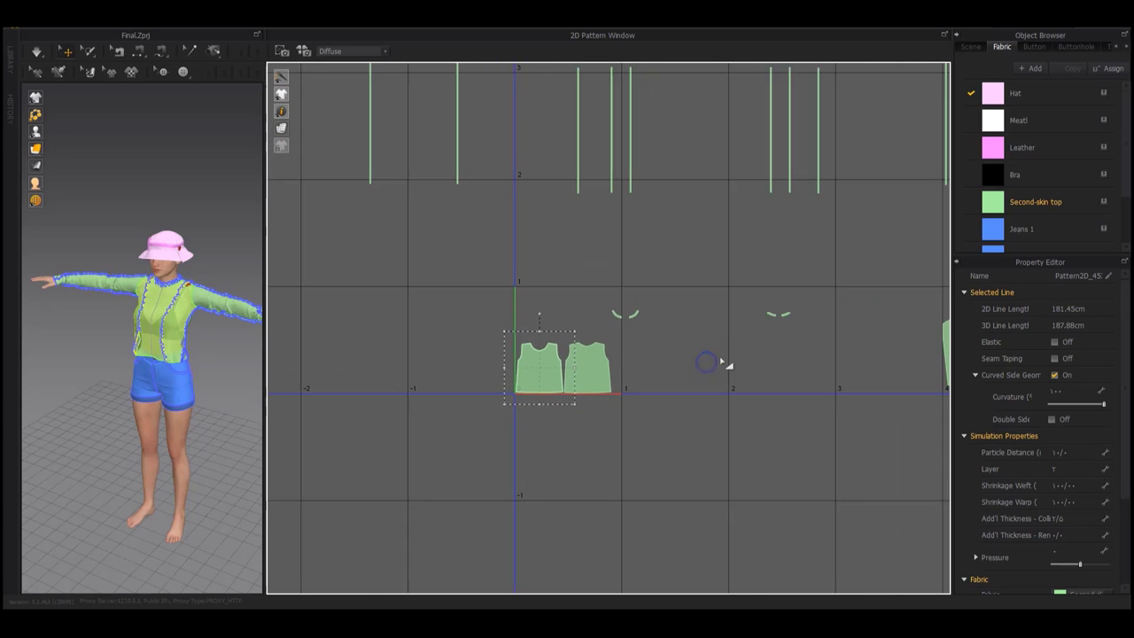
scroll(640, 388, "down", 1)
left_click_drag(501, 333, 688, 367)
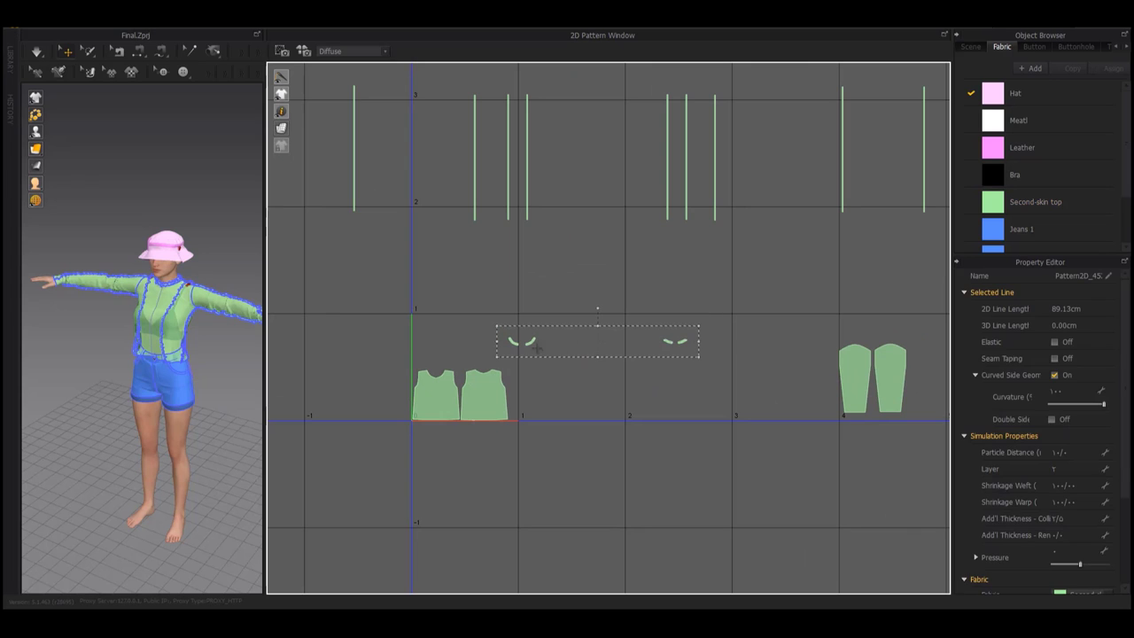
left_click(454, 374)
scroll(452, 390, "up", 1)
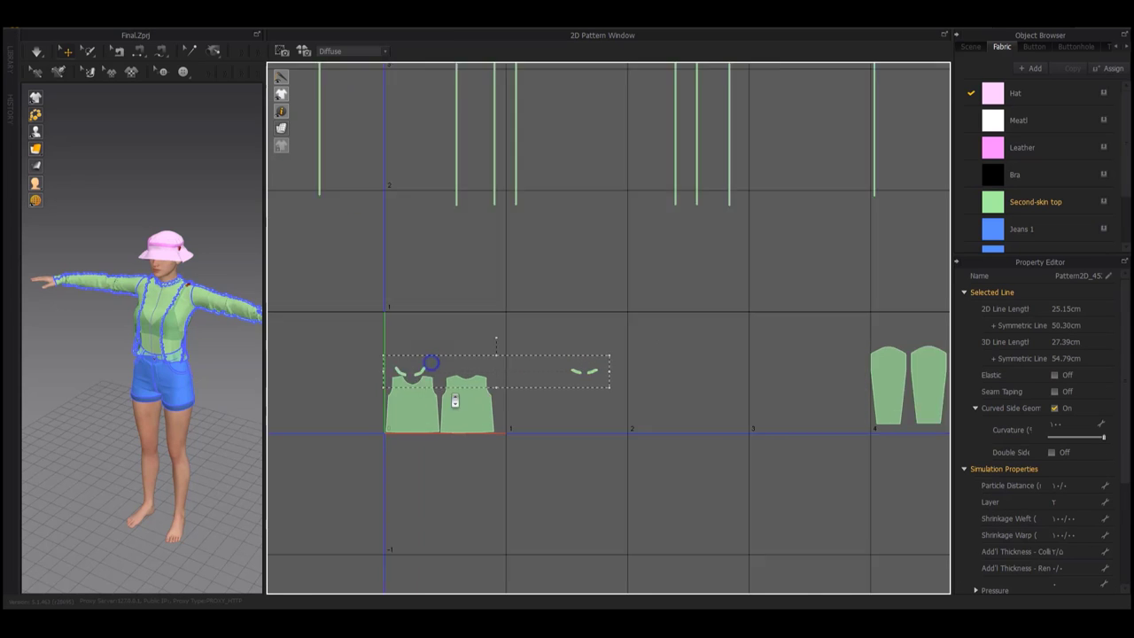
scroll(615, 321, "up", 1)
scroll(577, 375, "up", 2)
scroll(608, 247, "up", 1)
Tuck the first top's two neckline bands into its neckline, angling them to follow the curve
left_click(587, 291)
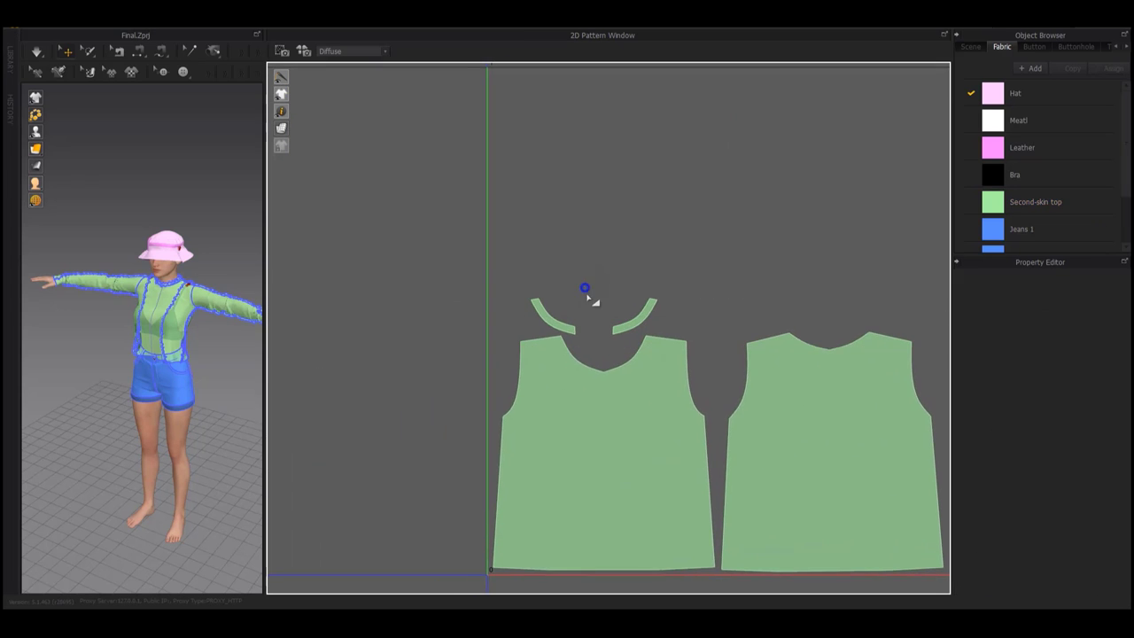
scroll(652, 331, "up", 2)
left_click_drag(640, 349, 629, 382)
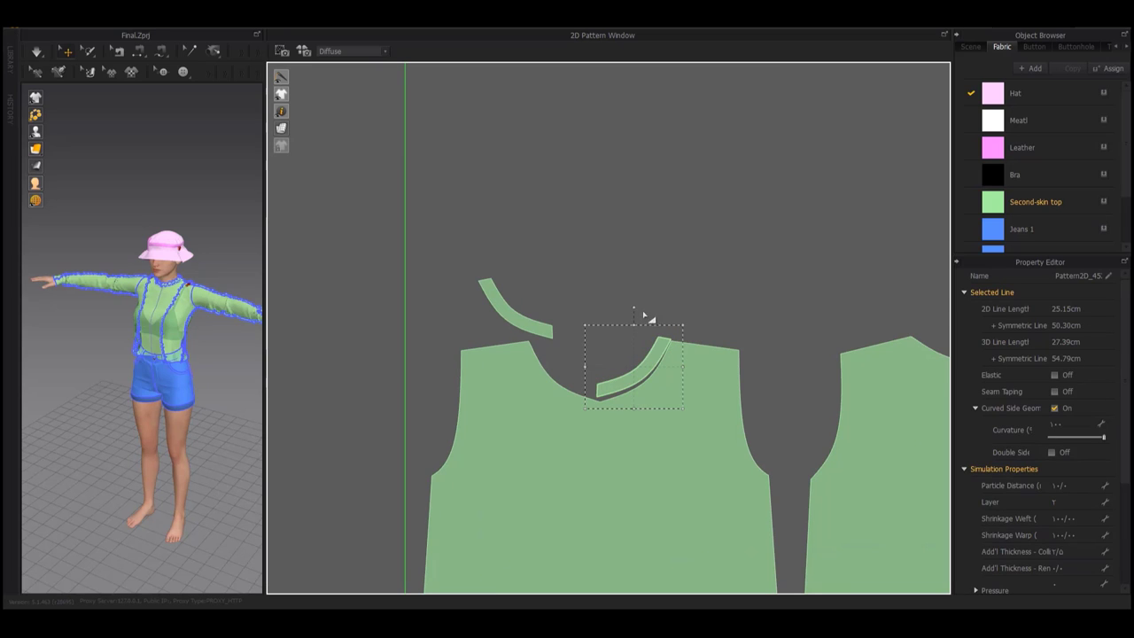
left_click_drag(635, 308, 626, 304)
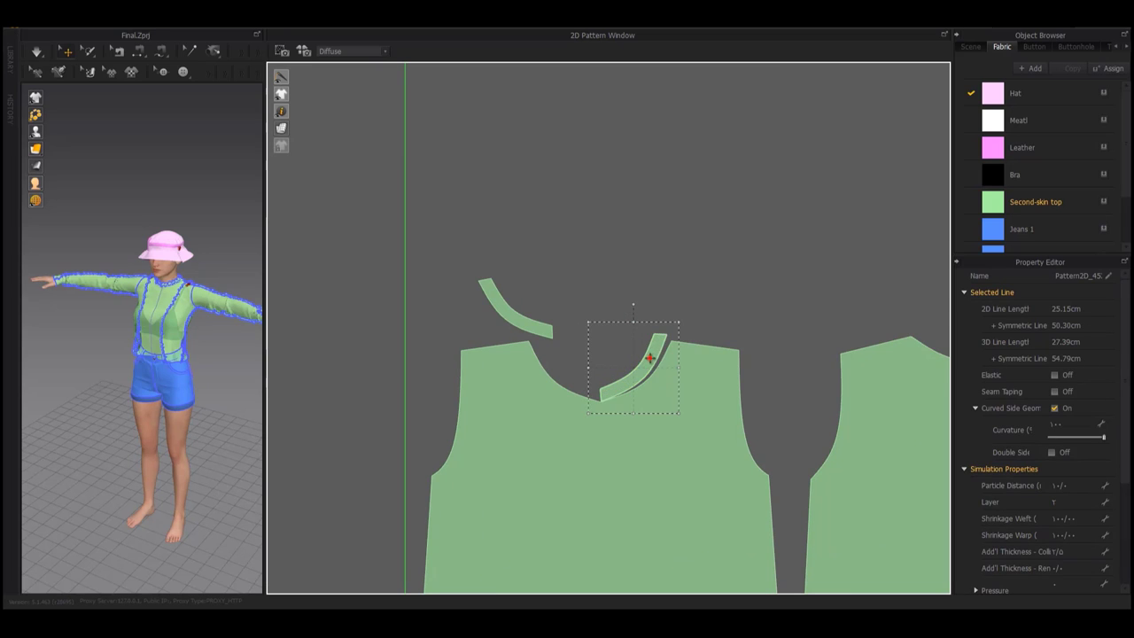
left_click_drag(648, 360, 660, 347)
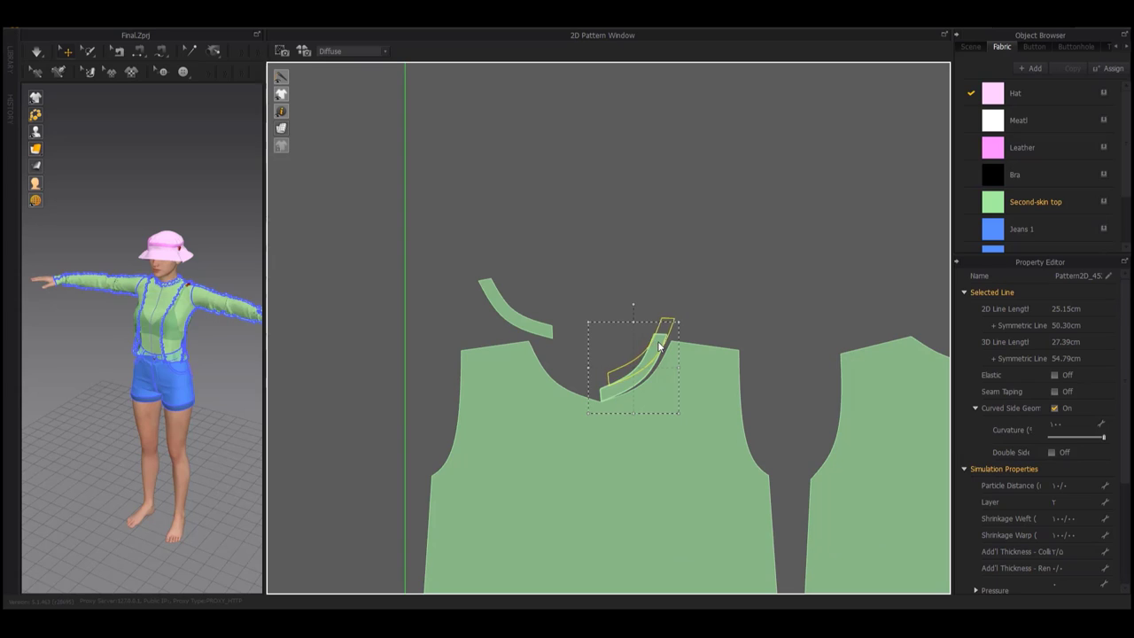
left_click(540, 331)
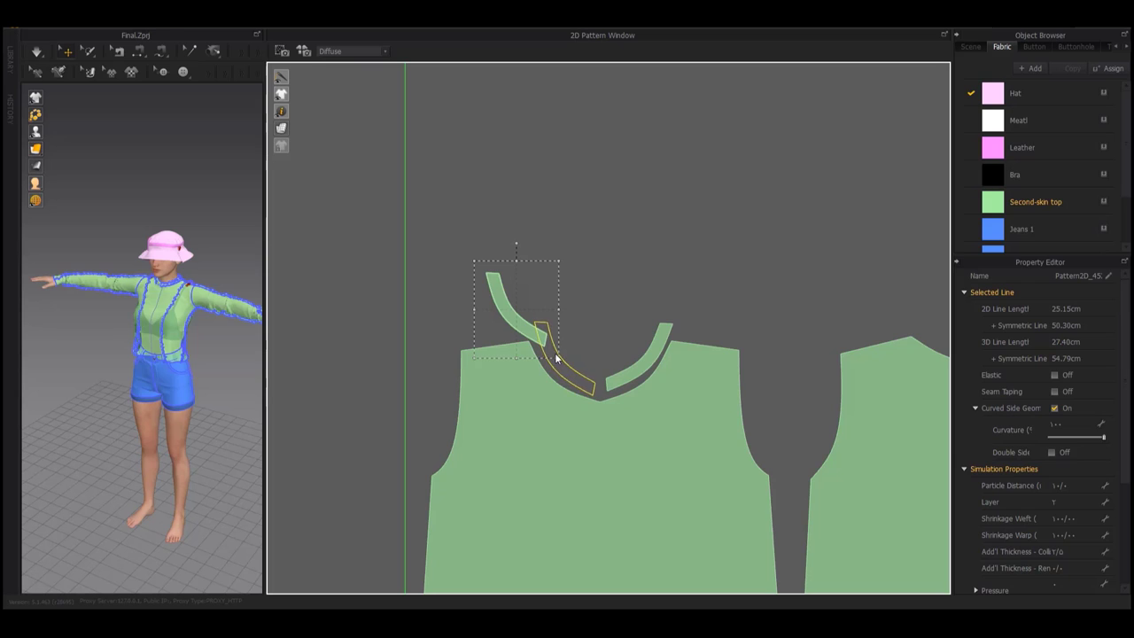
mouse_move(507, 307)
left_mouse_down()
mouse_move(538, 321)
mouse_move(560, 295)
left_mouse_up()
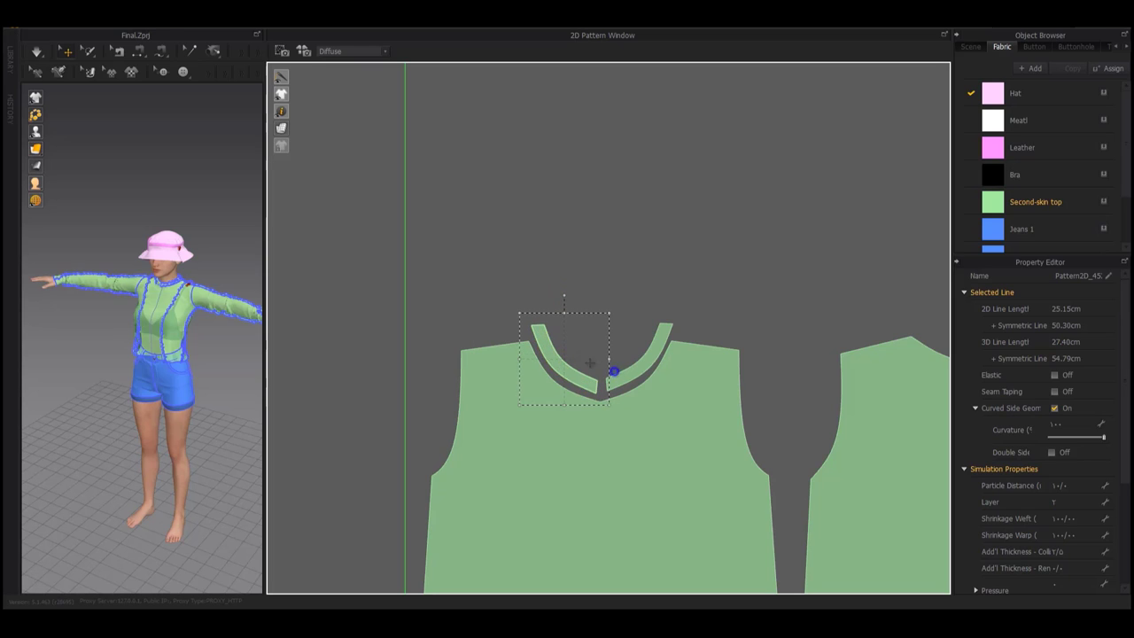
scroll(611, 377, "down", 2)
scroll(616, 372, "down", 3)
scroll(629, 368, "down", 2)
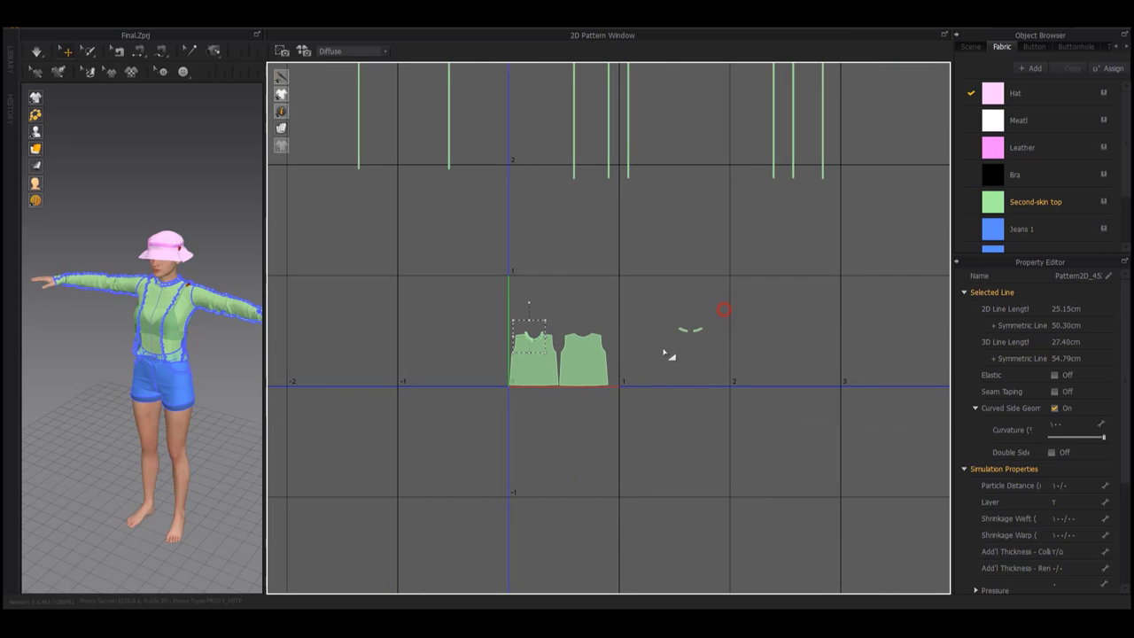
Move the second top's two neckline bands onto its neckline
left_click(688, 328)
scroll(582, 329, "up", 3)
scroll(583, 329, "up", 1)
scroll(586, 330, "up", 3)
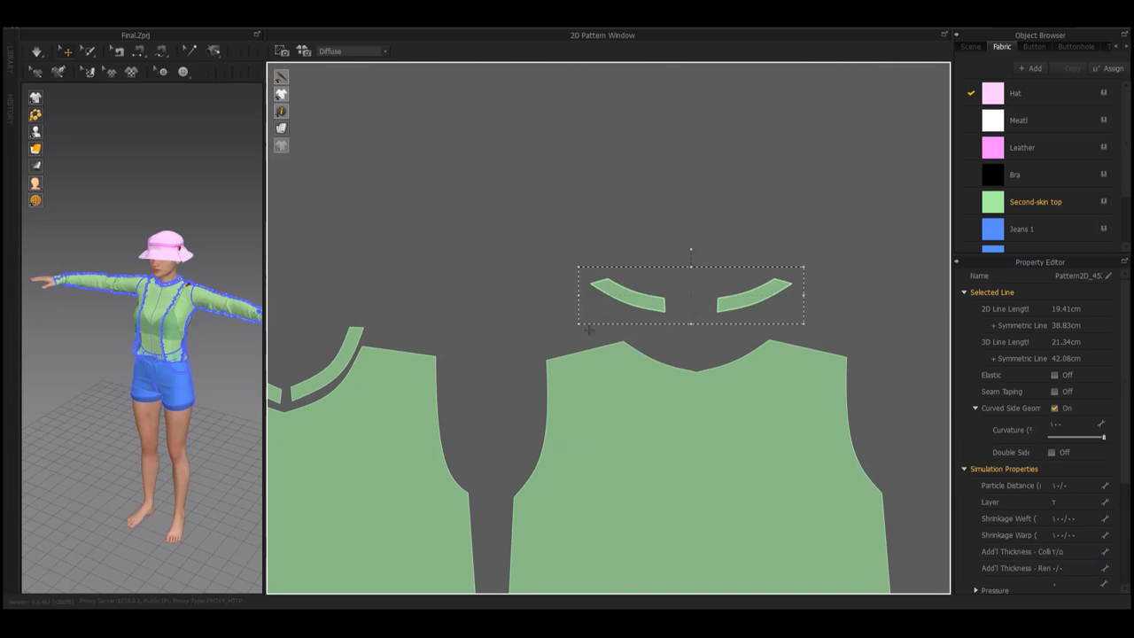
left_click(640, 303)
left_click_drag(640, 303, 670, 347)
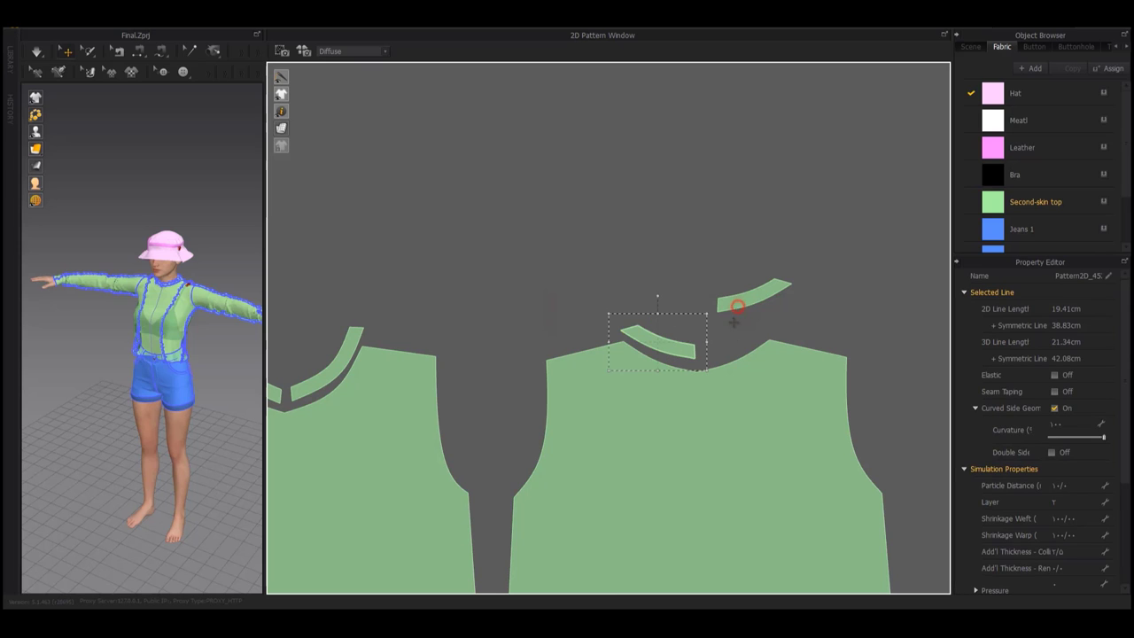
left_click(718, 355)
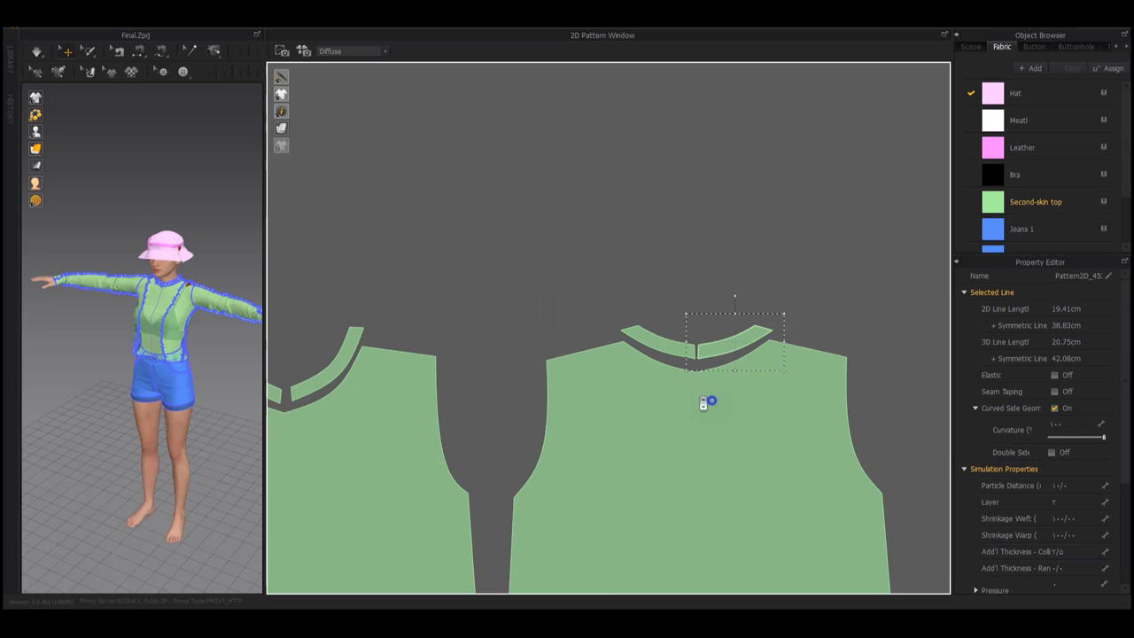
scroll(709, 398, "down", 5)
scroll(655, 356, "down", 2)
Move both sleeves above the two top pieces and turn them to lie horizontally
middle_click_drag(846, 374, 788, 354)
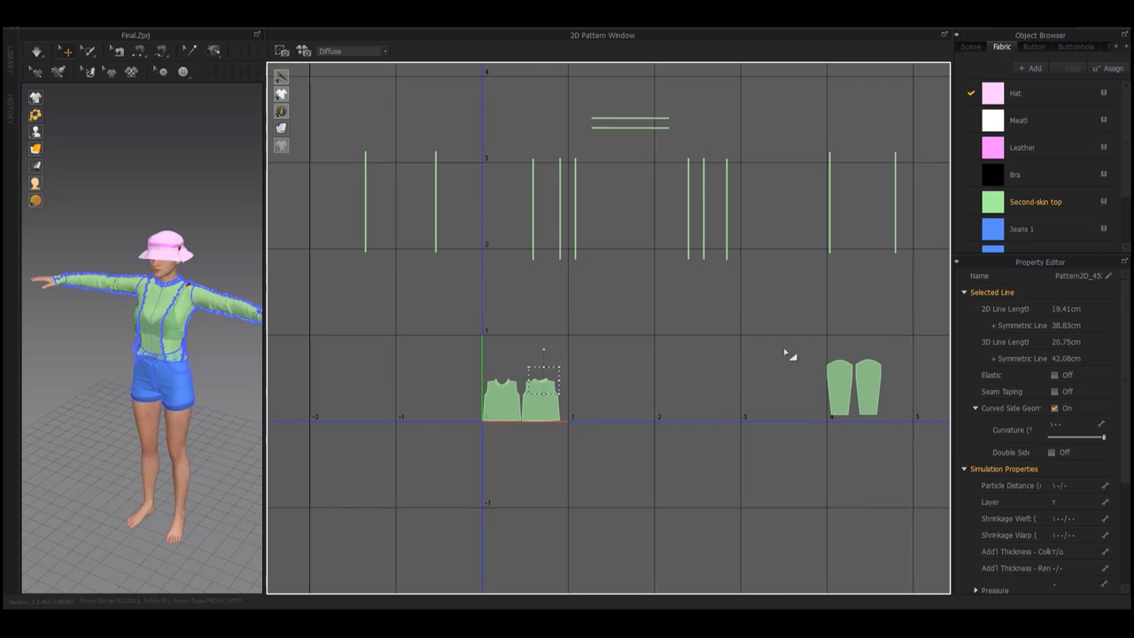
mouse_move(784, 350)
left_mouse_down()
mouse_move(876, 425)
mouse_move(541, 363)
left_mouse_up()
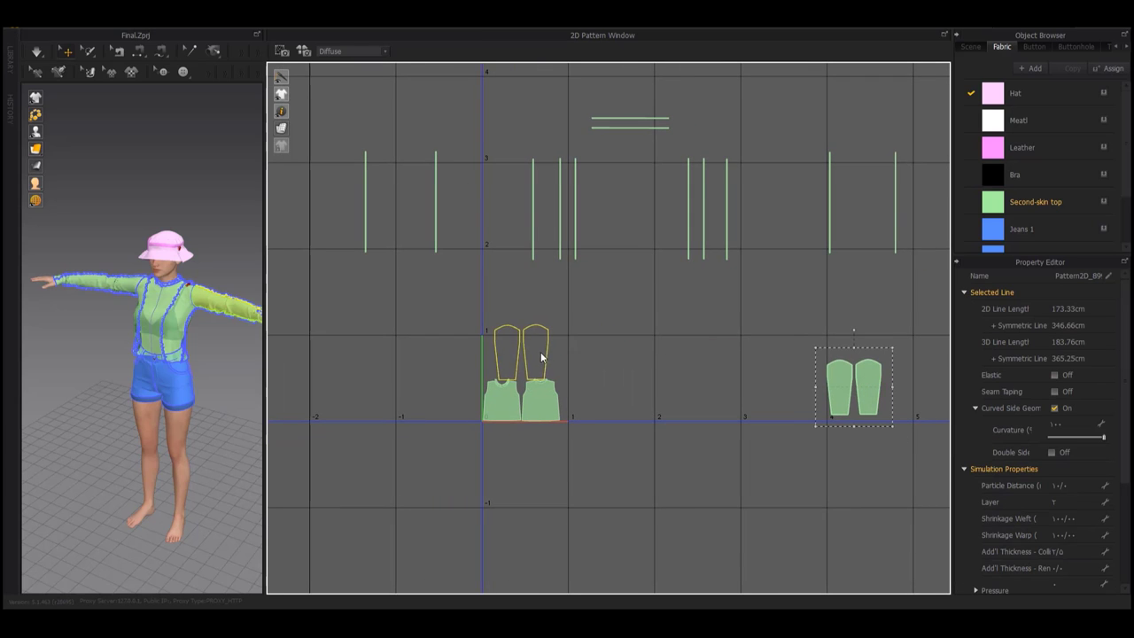
scroll(545, 363, "up", 3)
middle_click_drag(508, 404, 594, 295)
scroll(610, 326, "up", 3)
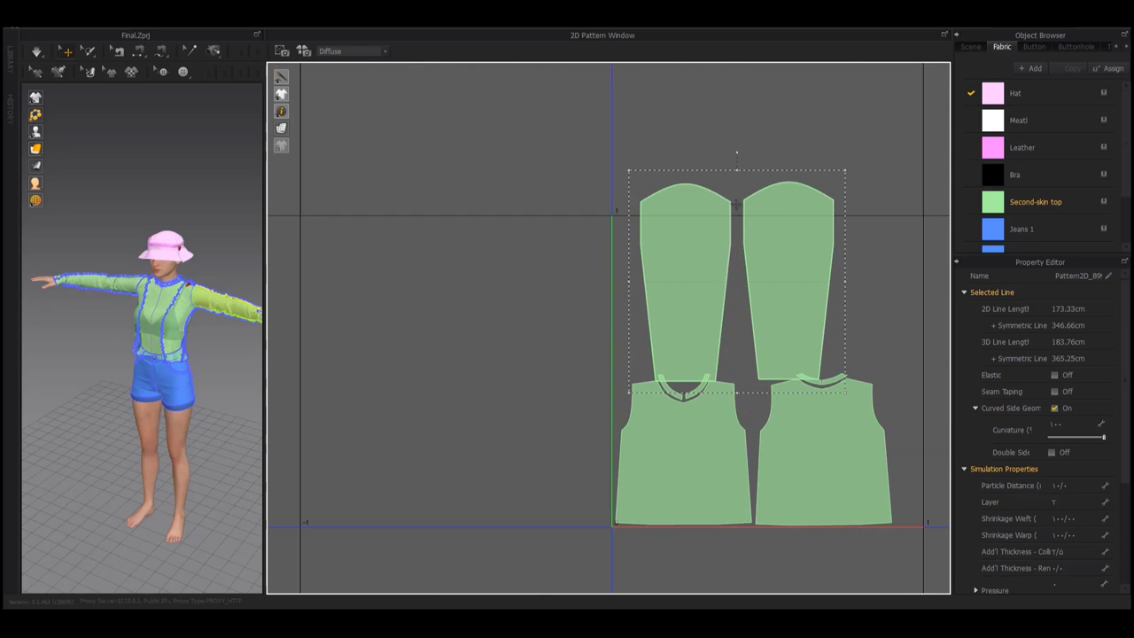
left_click_drag(736, 156, 636, 278)
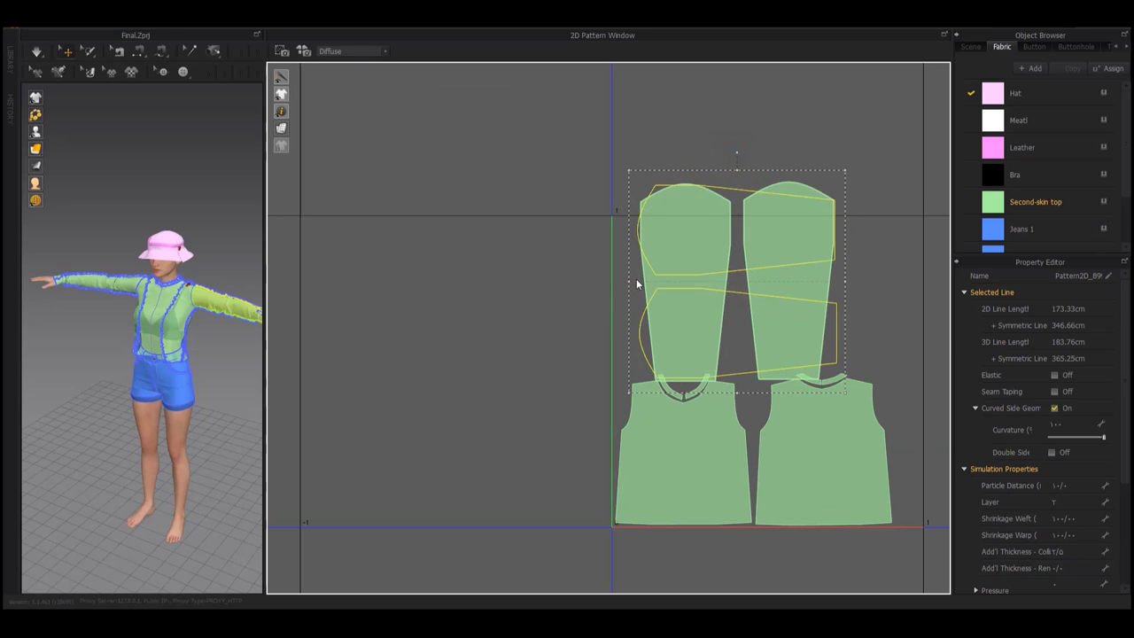
Nudge the lower sleeve left and flip the upper sleeve 180 degrees, lowering it slightly
middle_click_drag(597, 310, 469, 252)
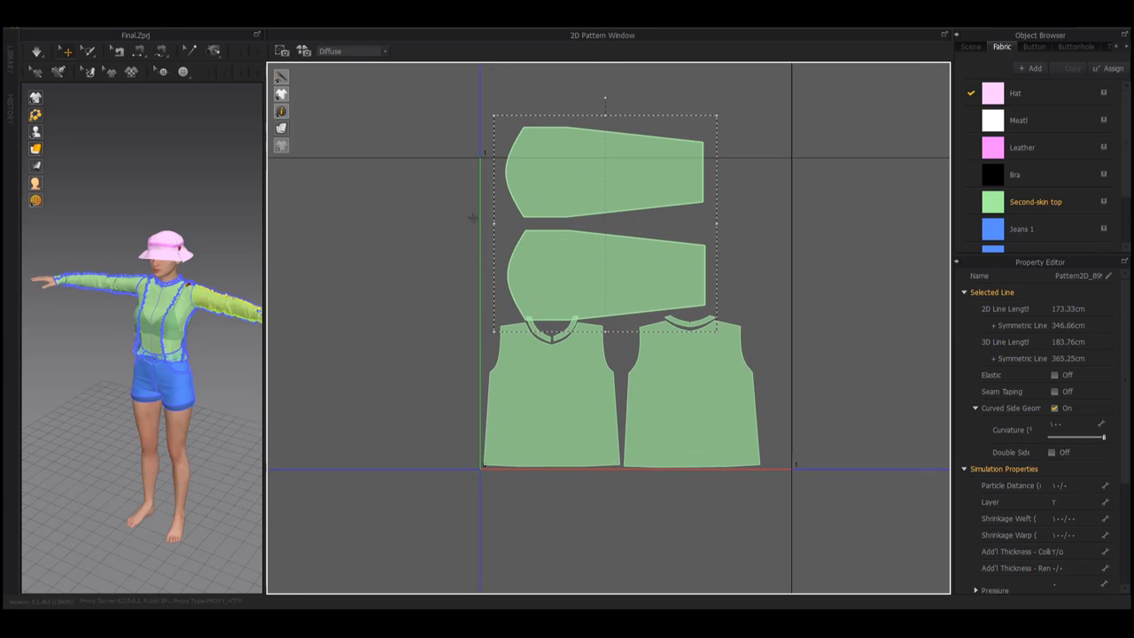
left_click(472, 217)
left_click_drag(588, 271, 564, 265)
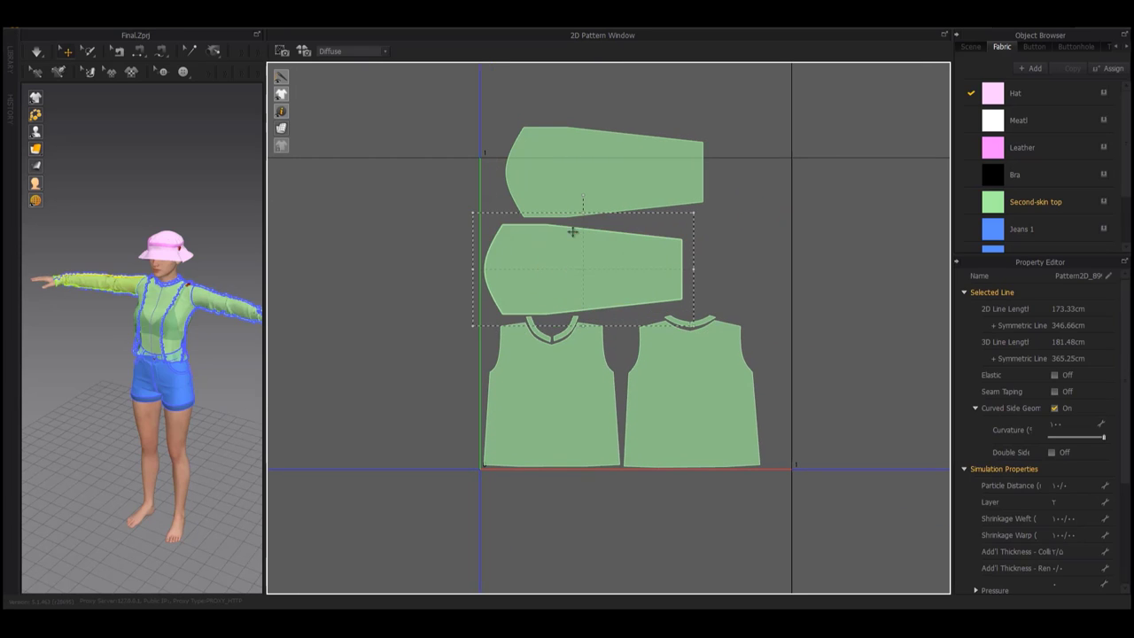
left_click_drag(590, 178, 688, 198)
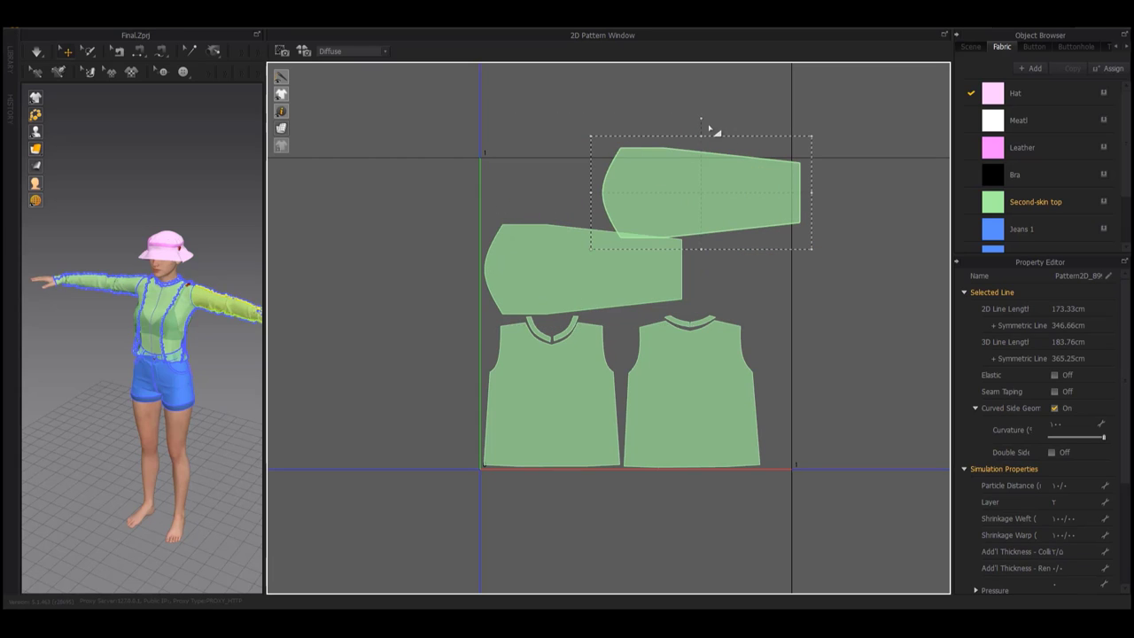
left_click_drag(701, 119, 695, 296)
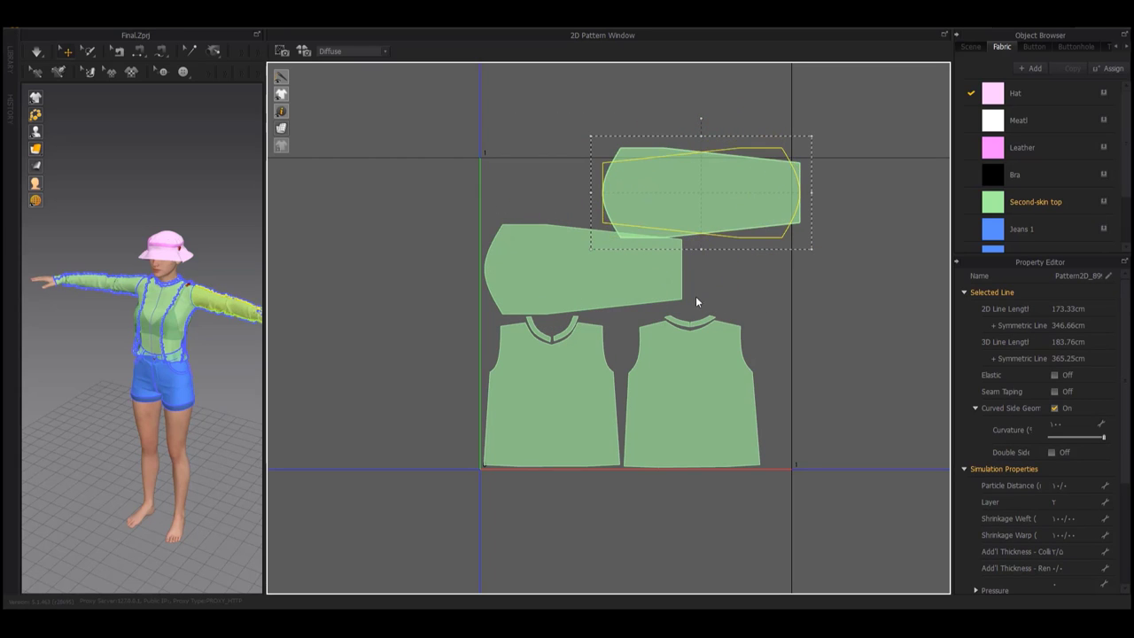
left_click_drag(720, 194, 745, 203)
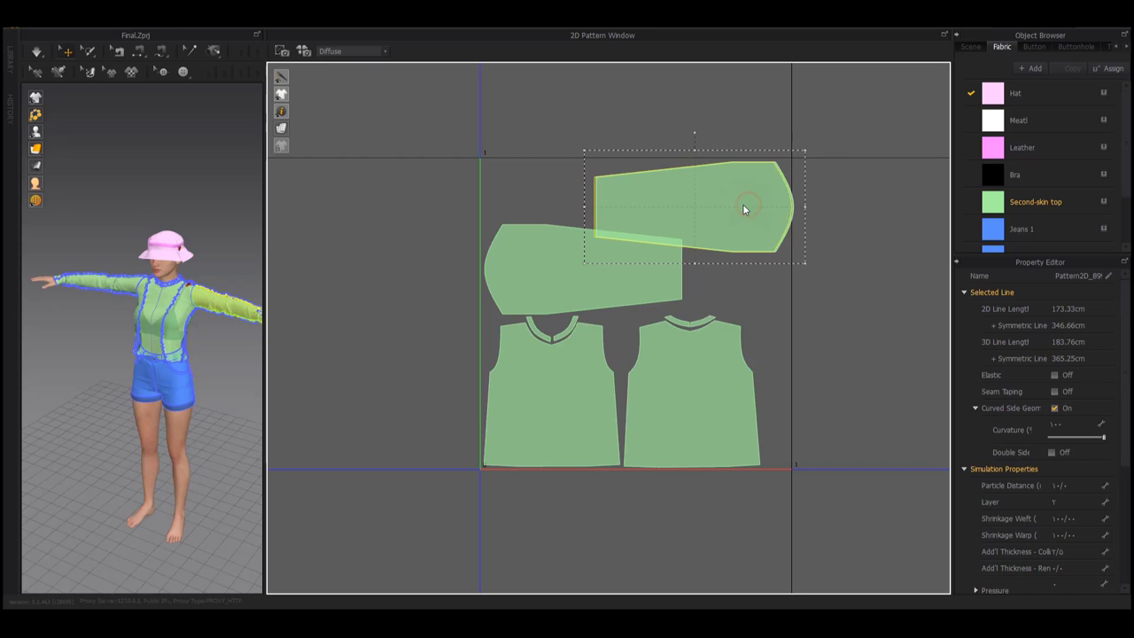
scroll(792, 203, "up", 1)
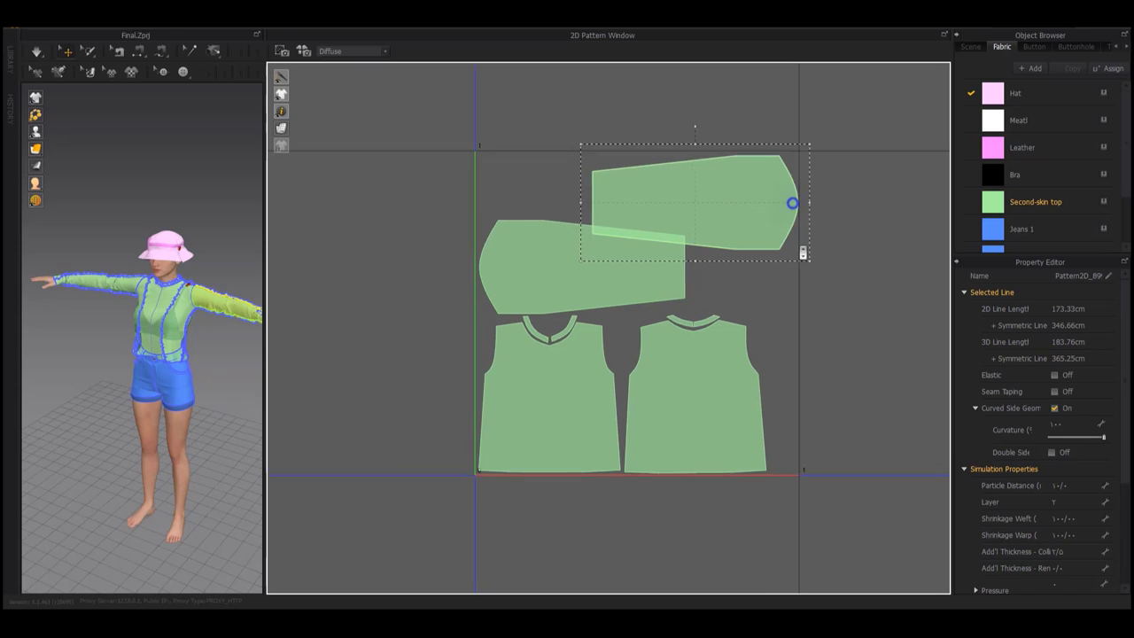
scroll(792, 203, "up", 3)
scroll(656, 308, "down", 1)
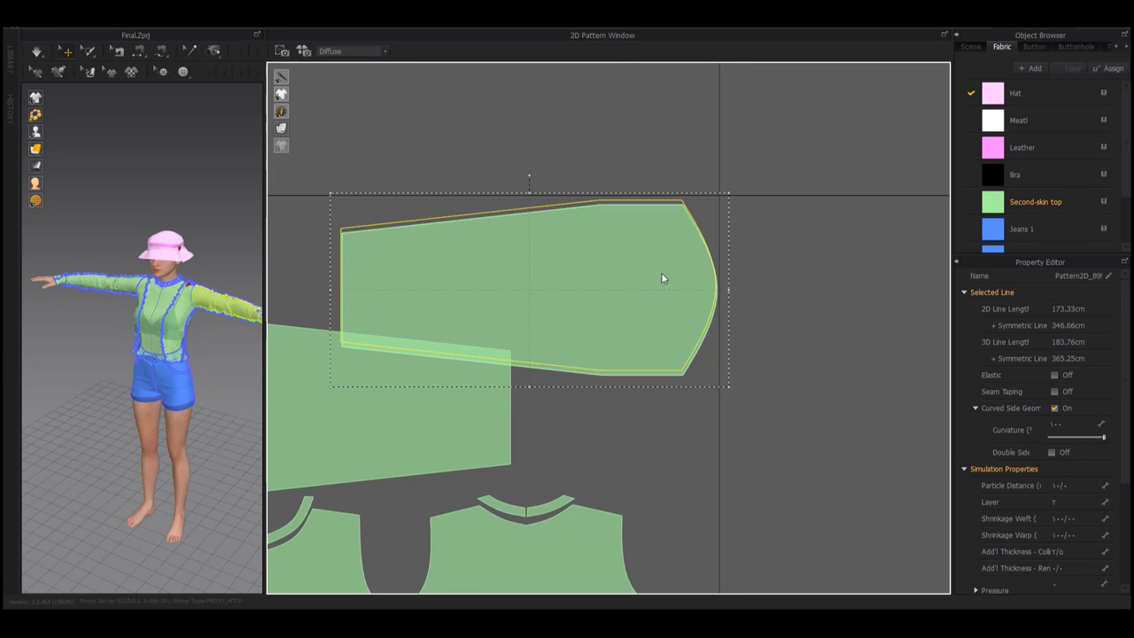
scroll(687, 266, "down", 2)
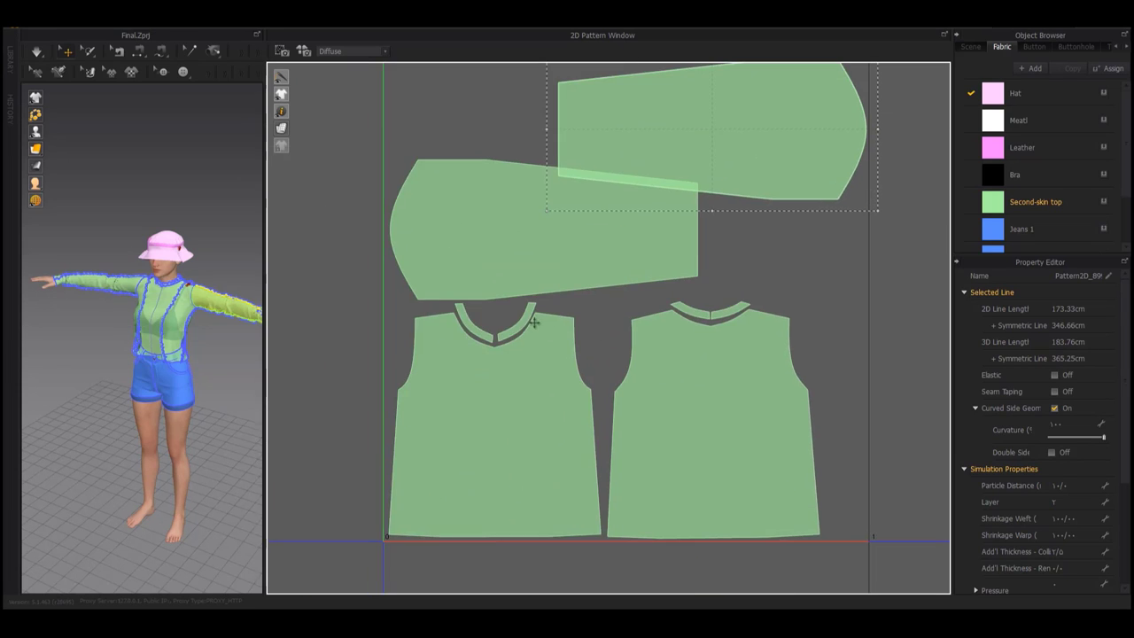
Undo the neckband's last move, then nudge the lower sleeve down and the upper sleeve up
left_click(523, 312)
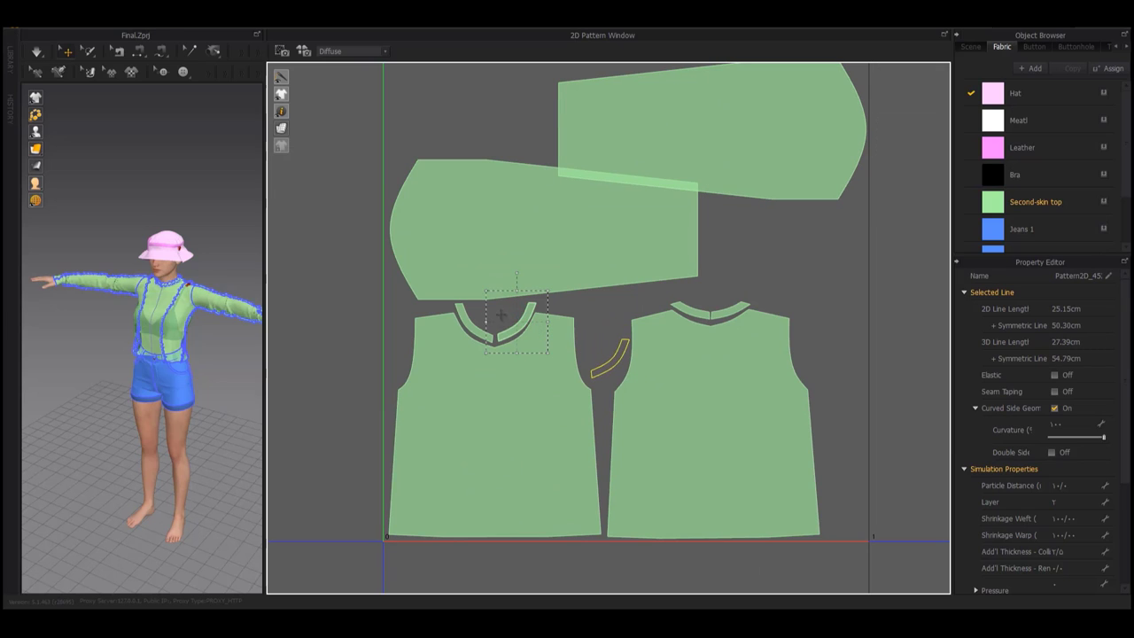
key("ctrl+z")
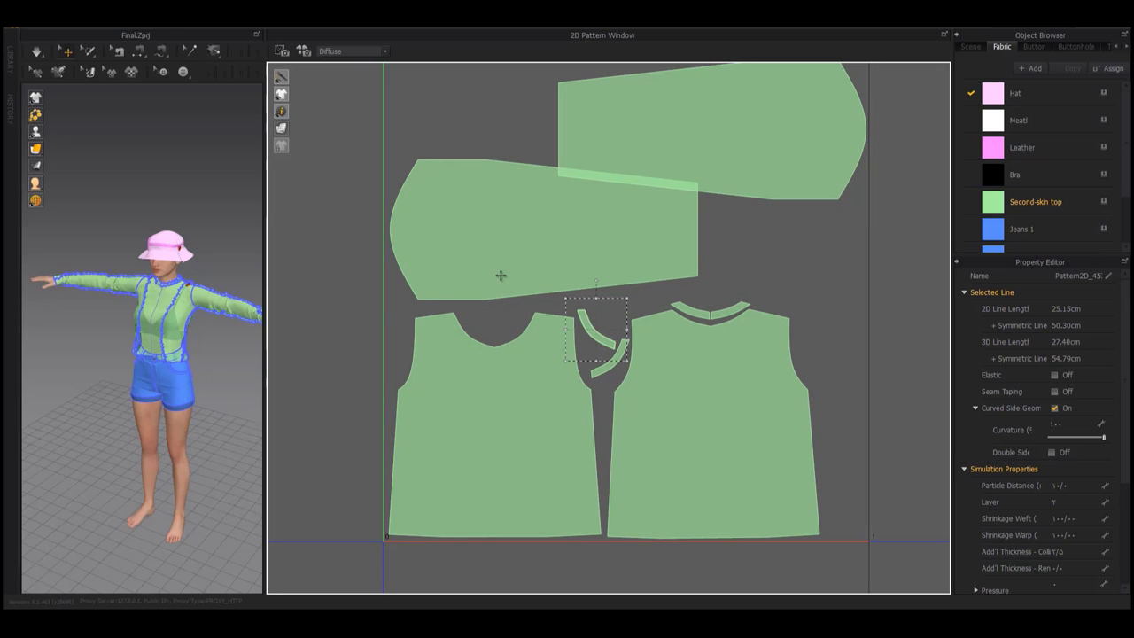
left_click(498, 279)
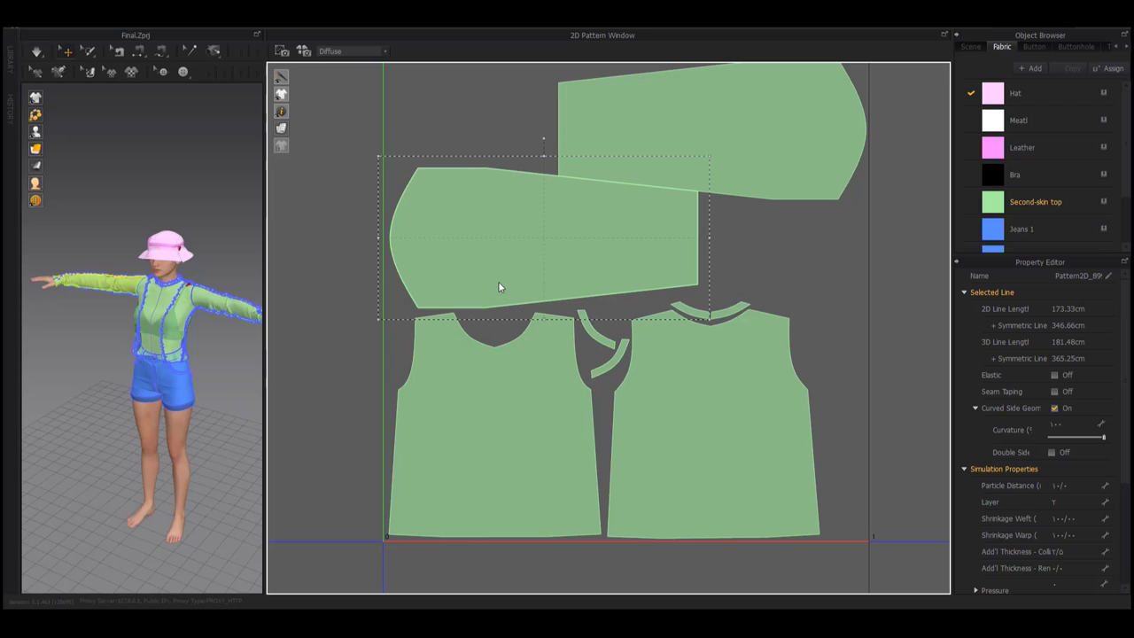
left_click_drag(506, 278, 504, 287)
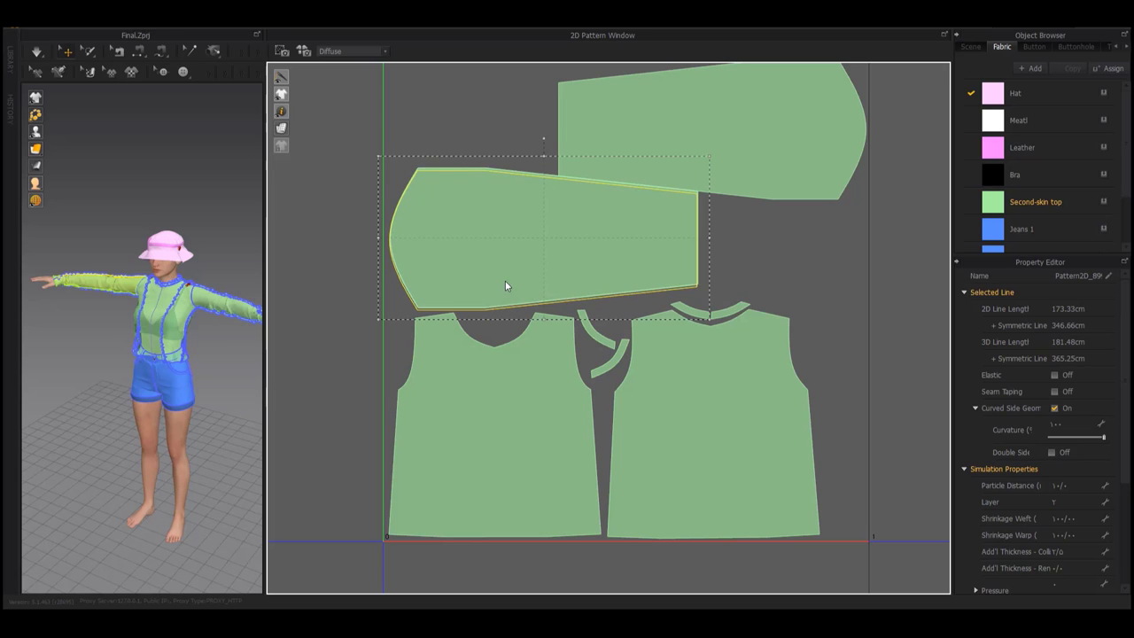
middle_click_drag(695, 232, 638, 326)
scroll(738, 208, "up", 5)
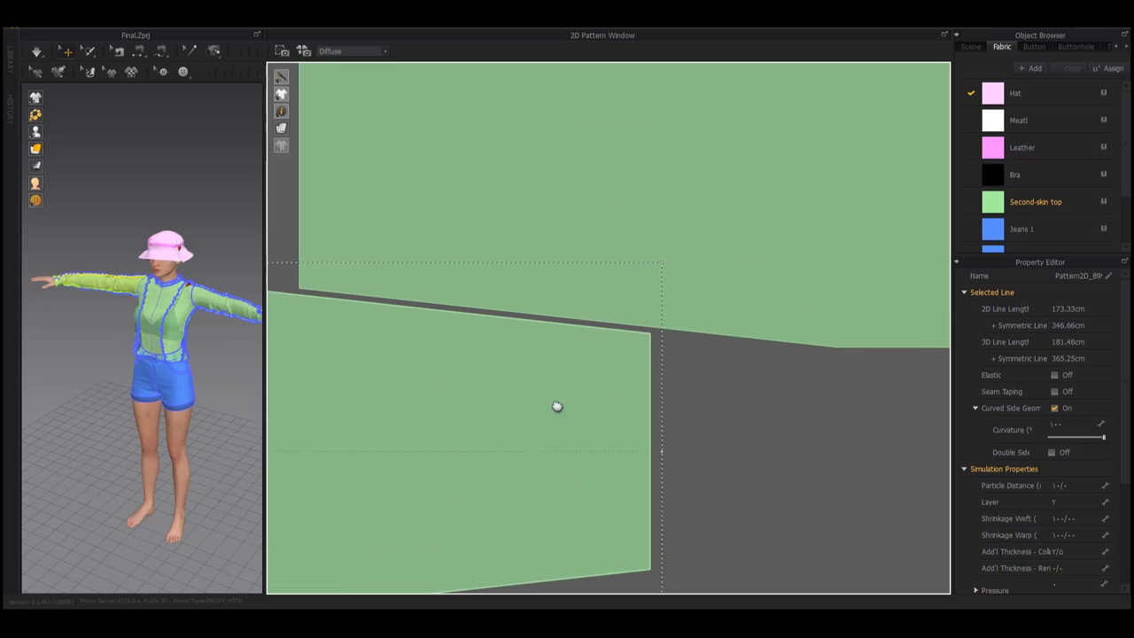
left_click(731, 293)
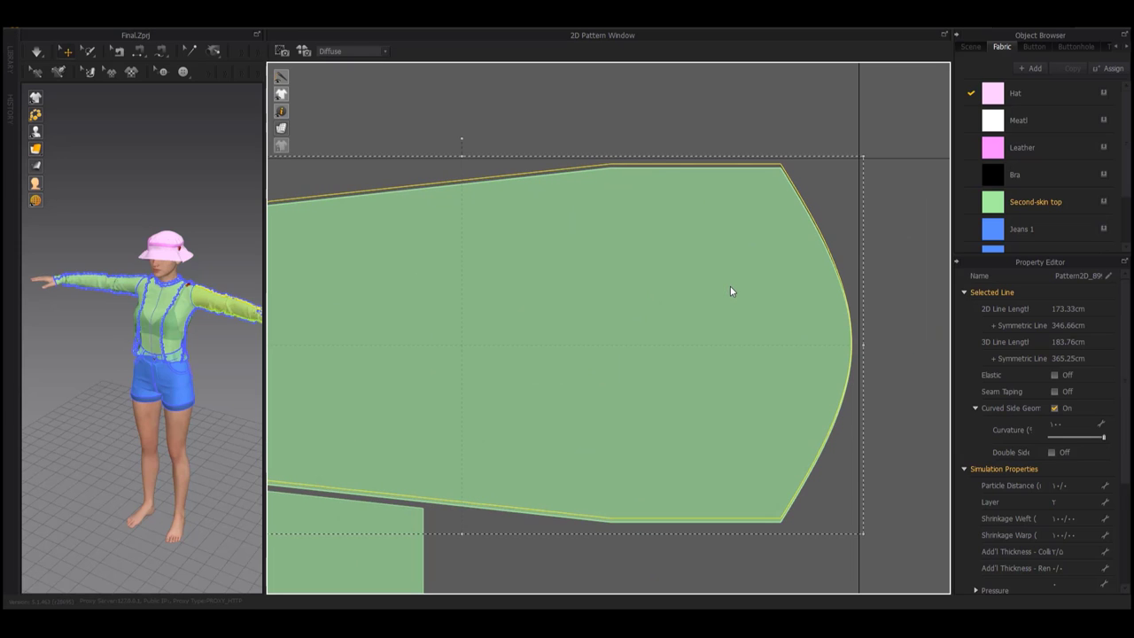
left_click_drag(730, 290, 735, 291)
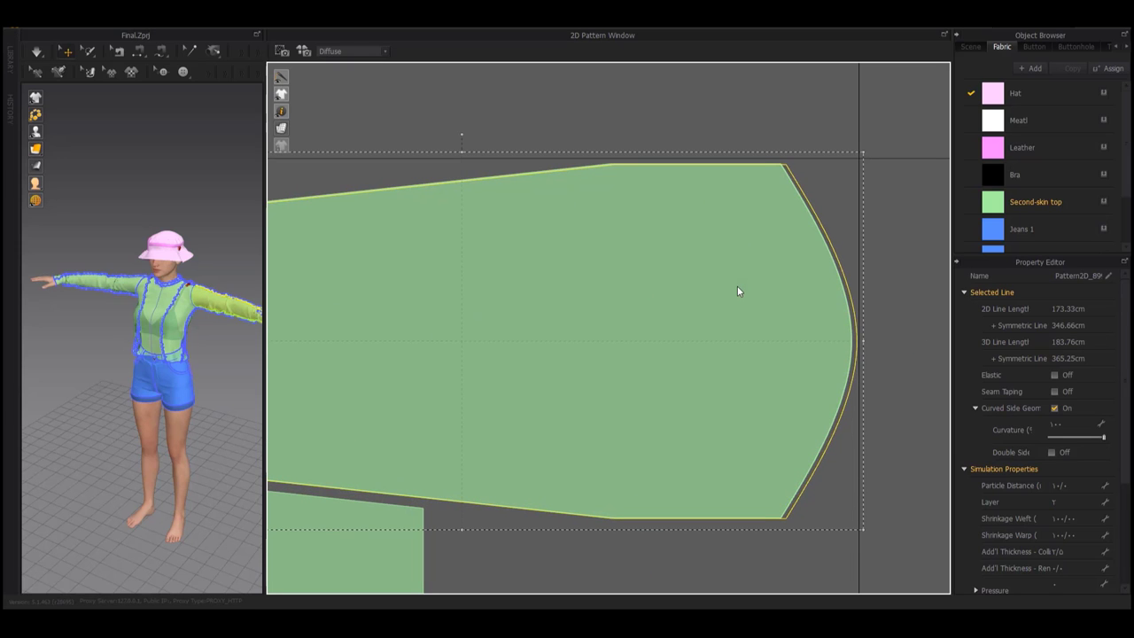
scroll(781, 300, "down", 2)
Select the lower sleeve and recentre the view on the top's pieces
scroll(780, 301, "down", 3)
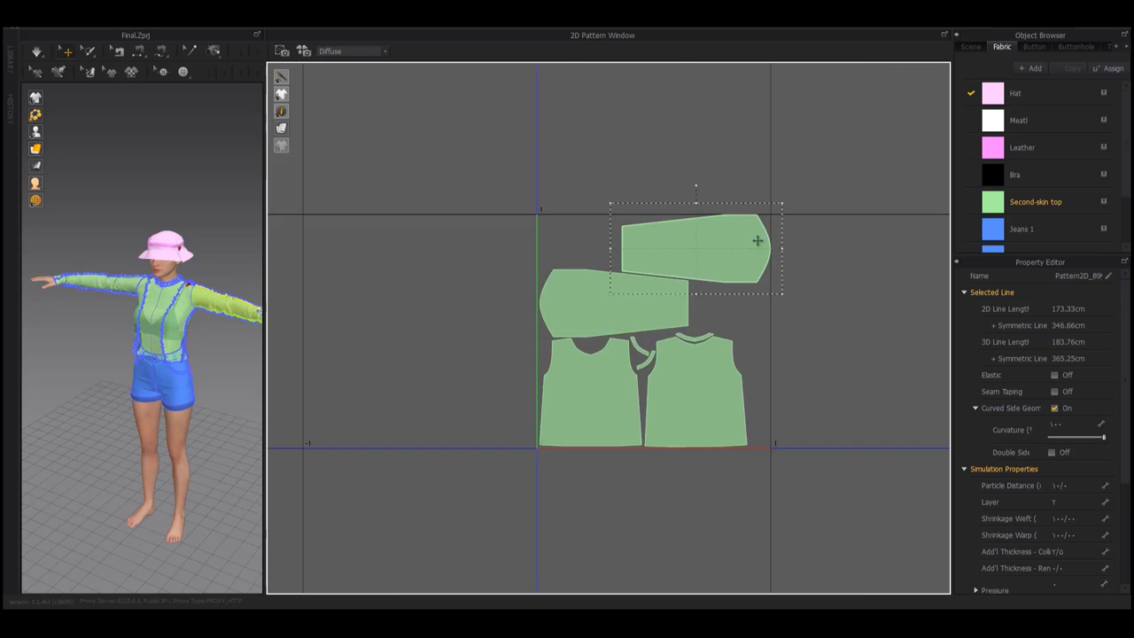
scroll(644, 250, "up", 4)
scroll(578, 309, "down", 1)
left_click(563, 305)
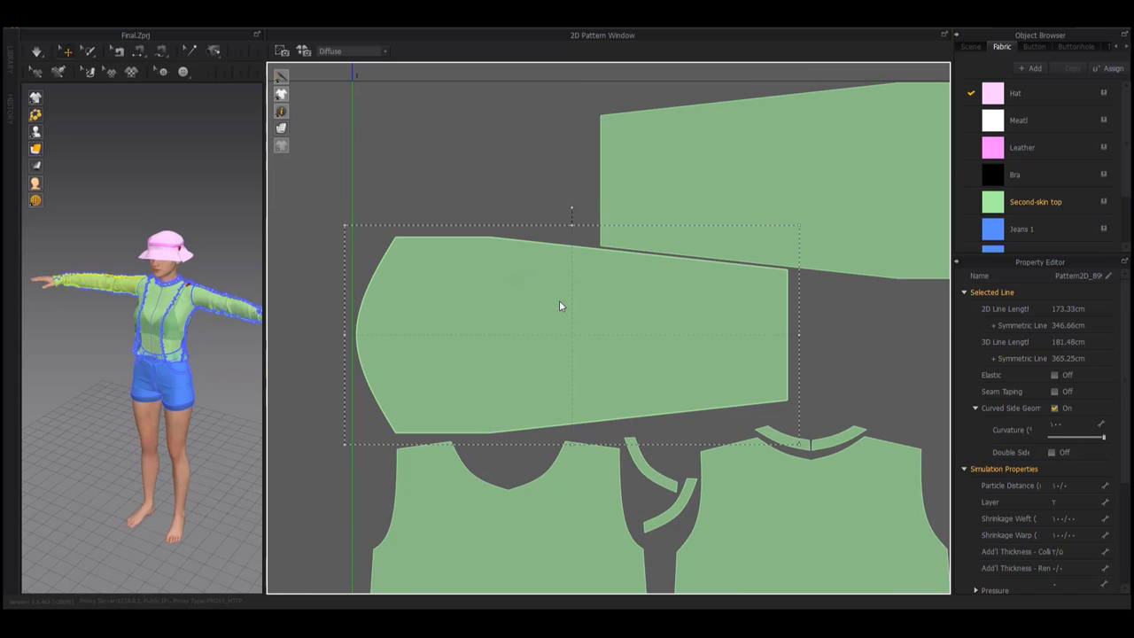
scroll(653, 342, "down", 1)
right_click_drag(647, 340, 557, 226)
scroll(562, 266, "up", 2)
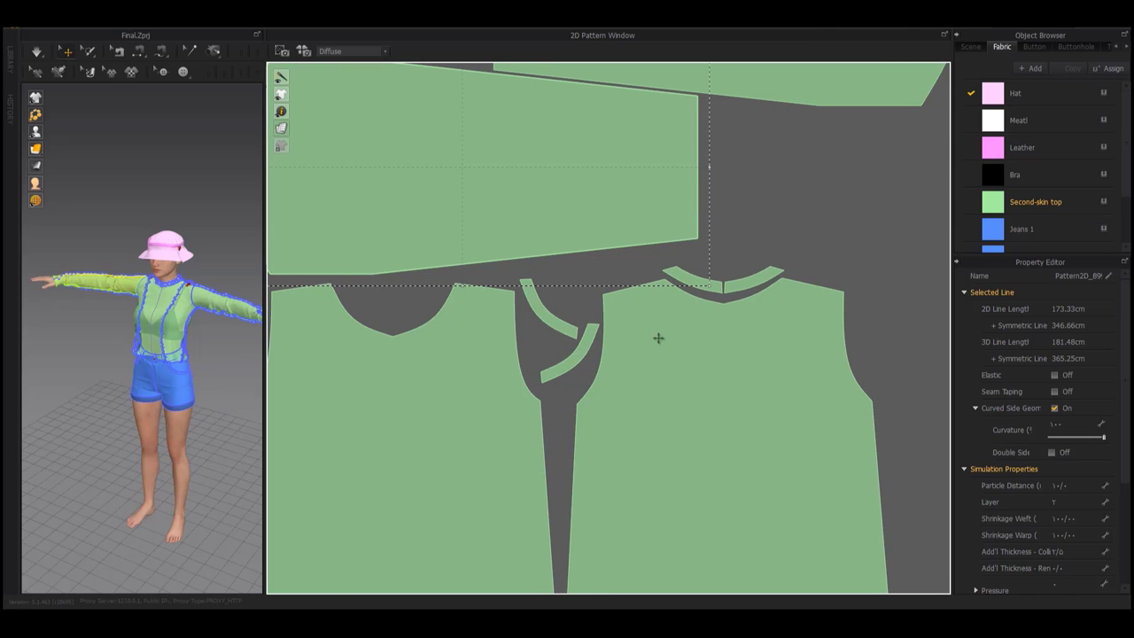
scroll(658, 337, "down", 3)
scroll(656, 340, "down", 2)
scroll(683, 366, "down", 3)
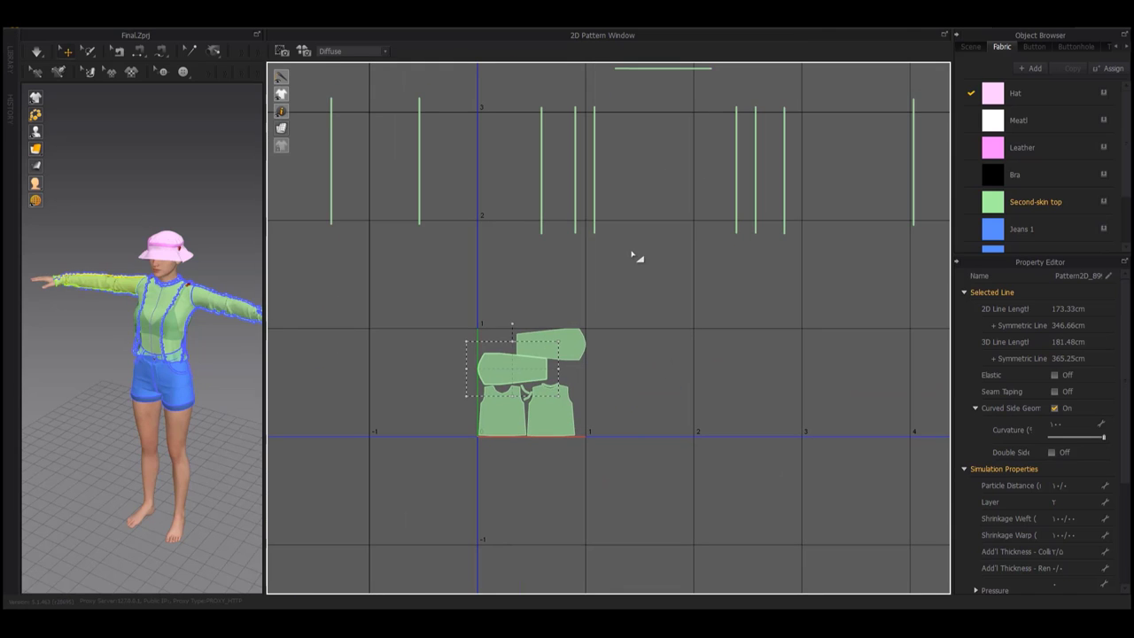
mouse_move(623, 266)
right_mouse_down()
mouse_move(715, 311)
mouse_move(719, 278)
right_mouse_up()
scroll(679, 417, "up", 2)
scroll(666, 372, "up", 3)
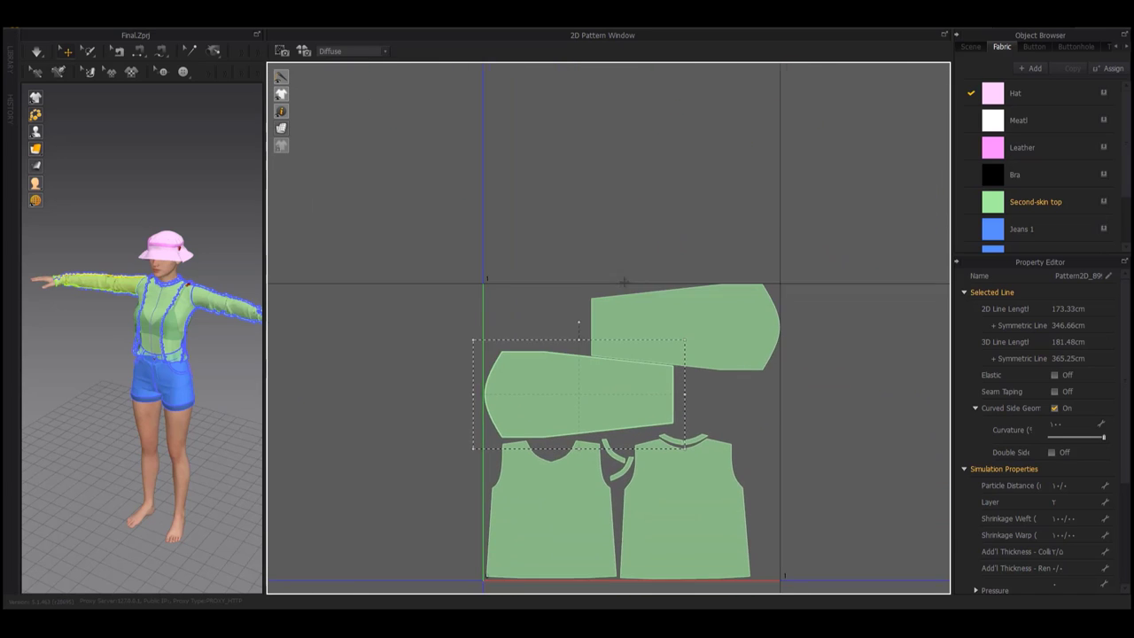
scroll(666, 372, "up", 4)
right_click_drag(599, 417, 624, 322)
Nudge the lower sleeve down and slide the upper sleeve left into a compact cluster
left_click_drag(579, 353, 581, 354)
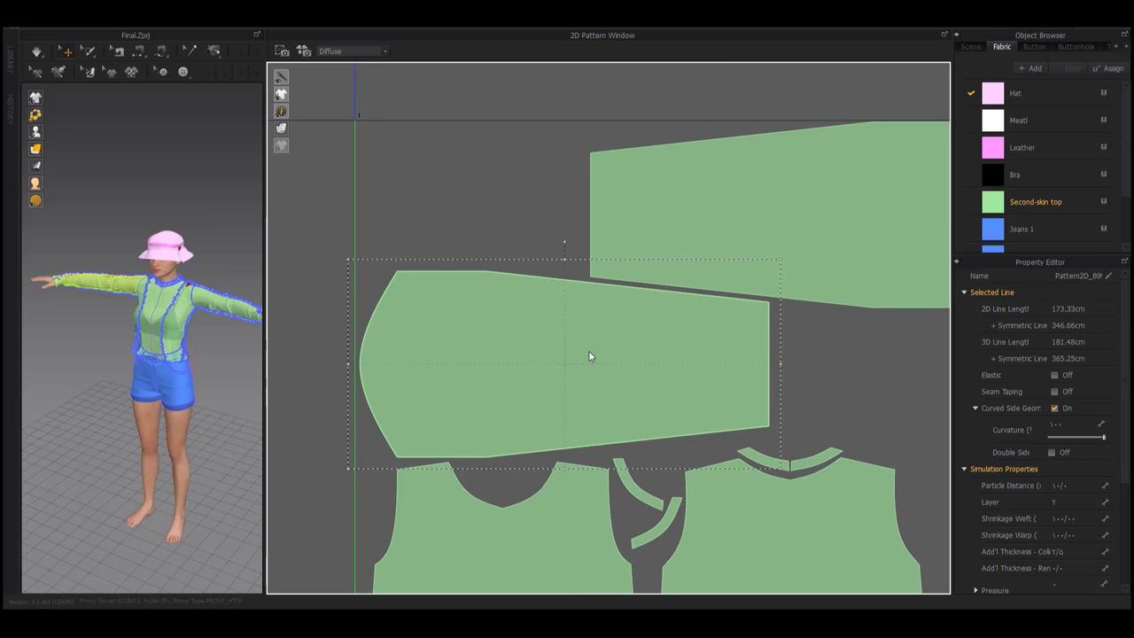
left_click_drag(733, 241, 709, 240)
right_click_drag(709, 242, 620, 260)
scroll(668, 445, "up", 3)
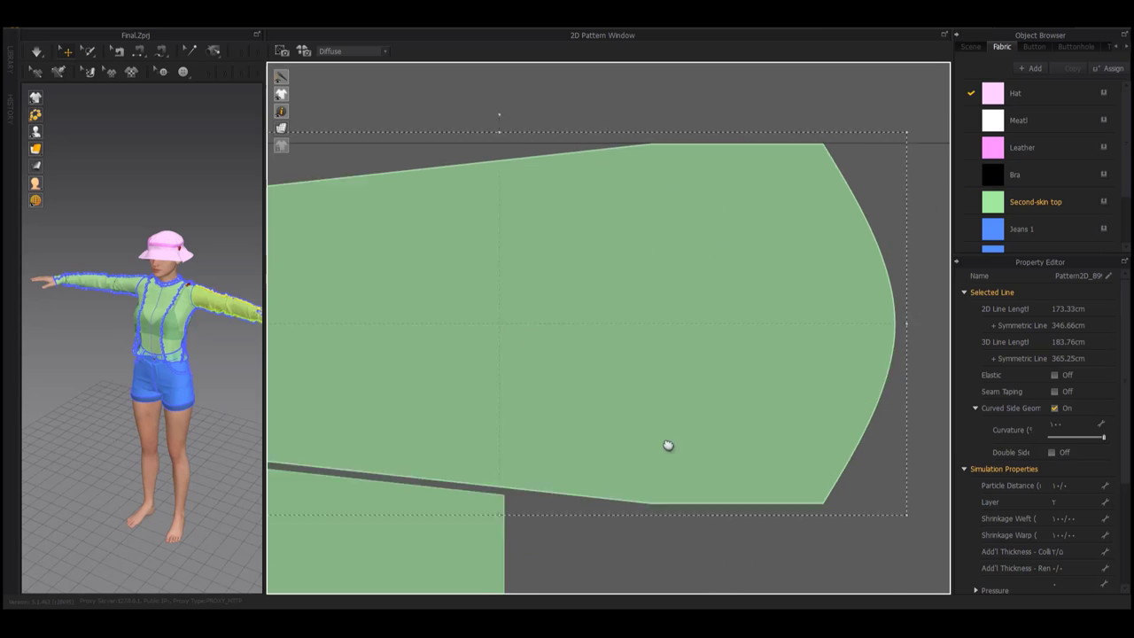
scroll(676, 258, "down", 3)
scroll(658, 269, "down", 2)
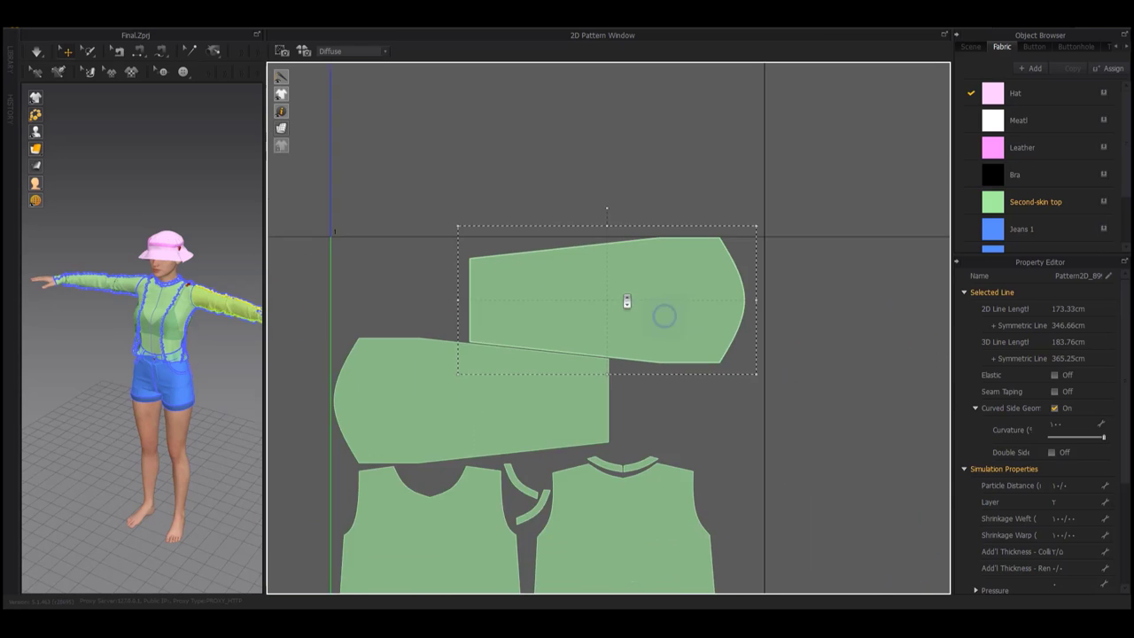
scroll(700, 323, "down", 3)
scroll(709, 372, "down", 2)
Select the left strips and slide the far-right strip onto the strip stack
left_click(334, 232)
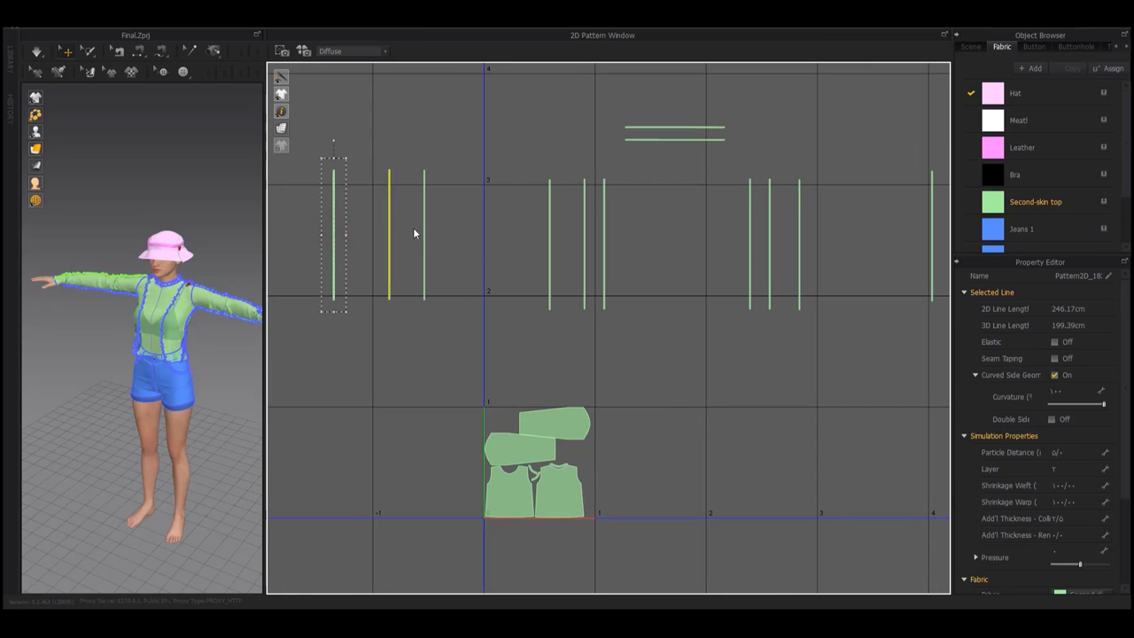
left_click(426, 232)
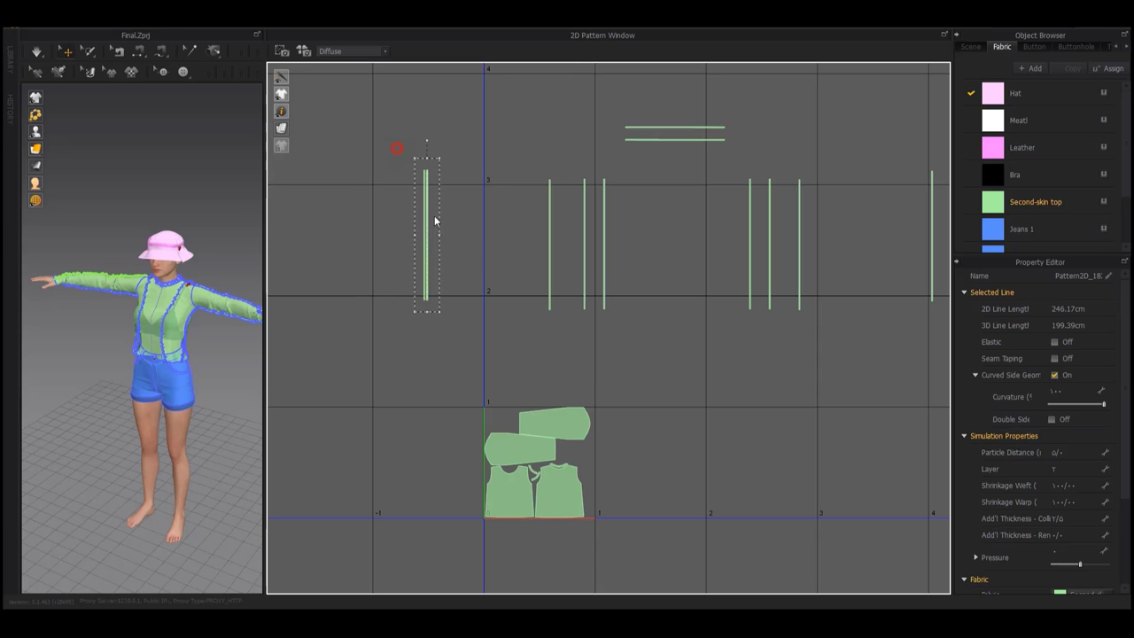
left_click(425, 234)
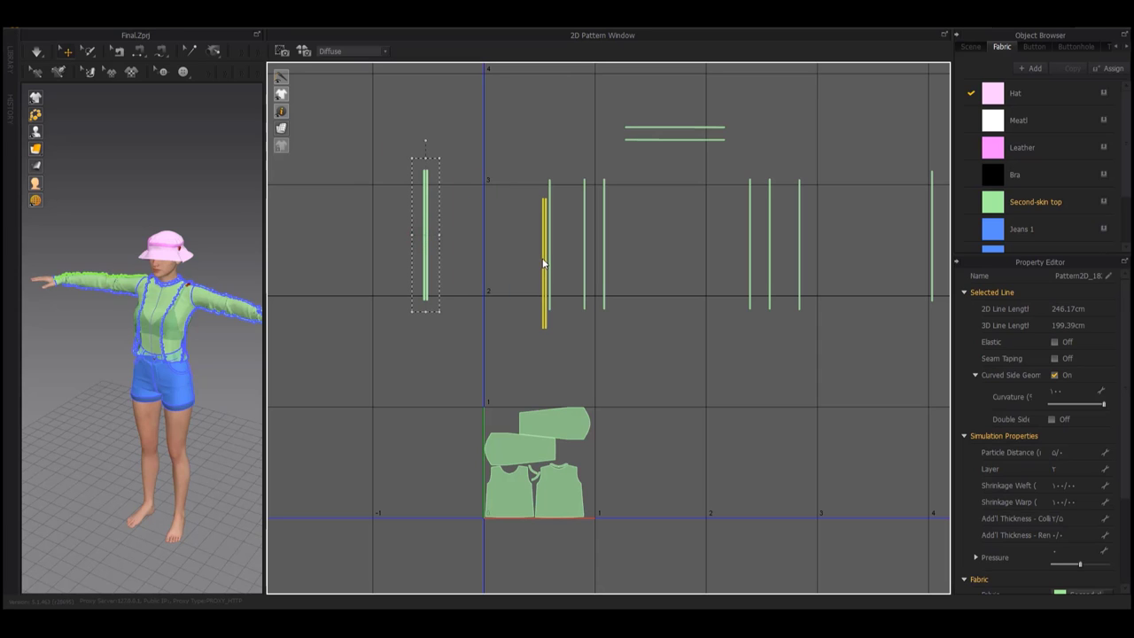
left_click(544, 249)
scroll(664, 286, "up", 2)
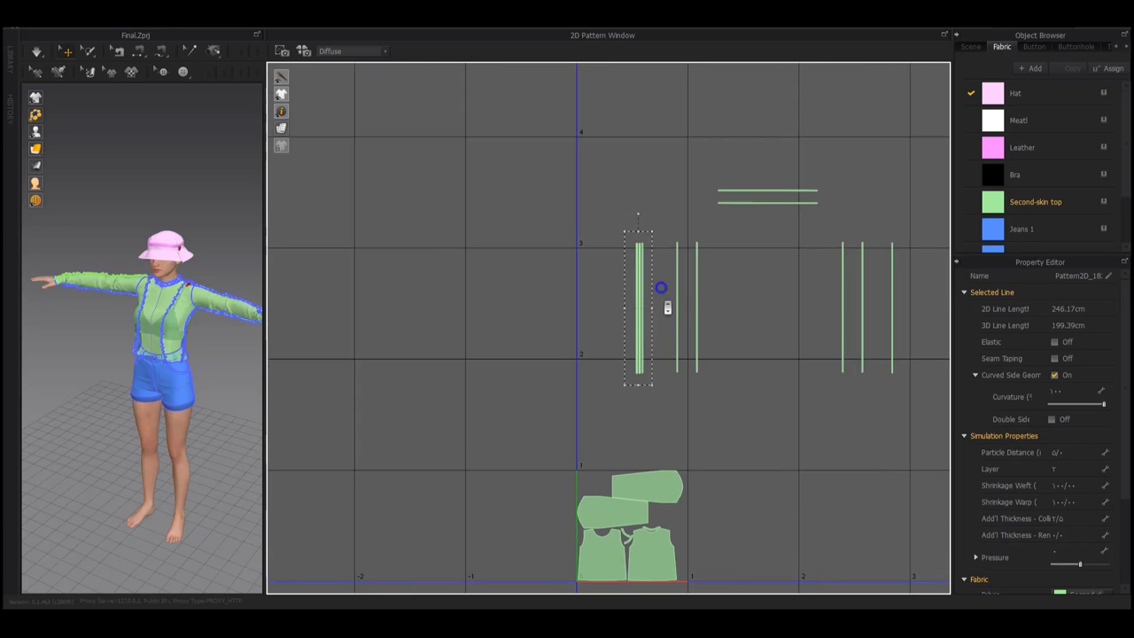
scroll(678, 392, "up", 2)
scroll(691, 249, "up", 2)
left_click_drag(785, 258, 657, 258)
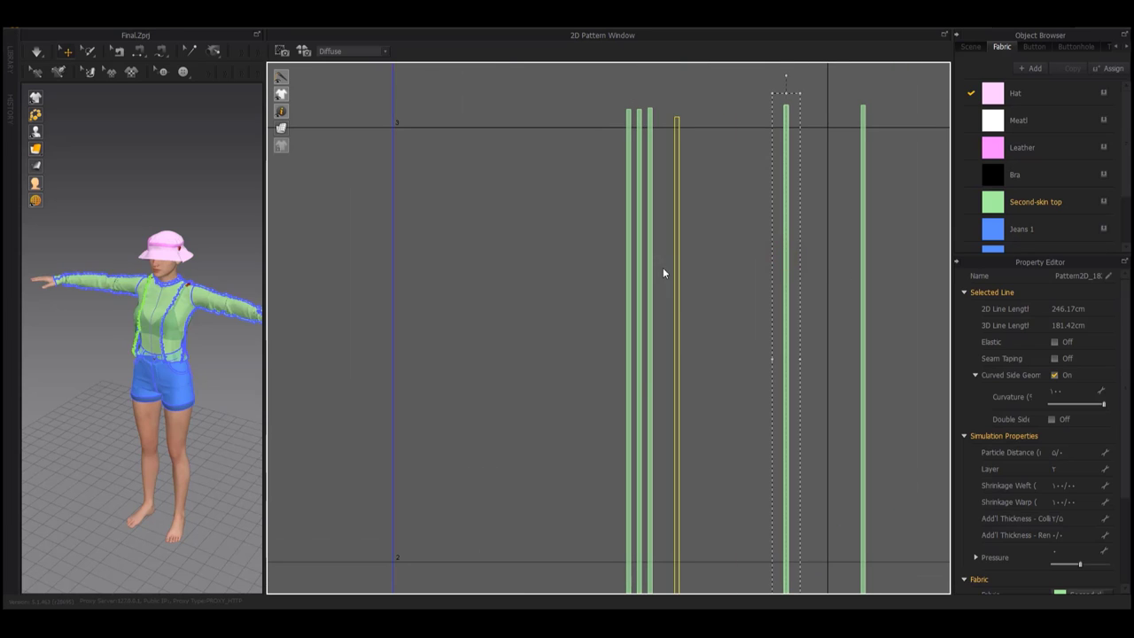
left_click_drag(641, 221, 633, 213)
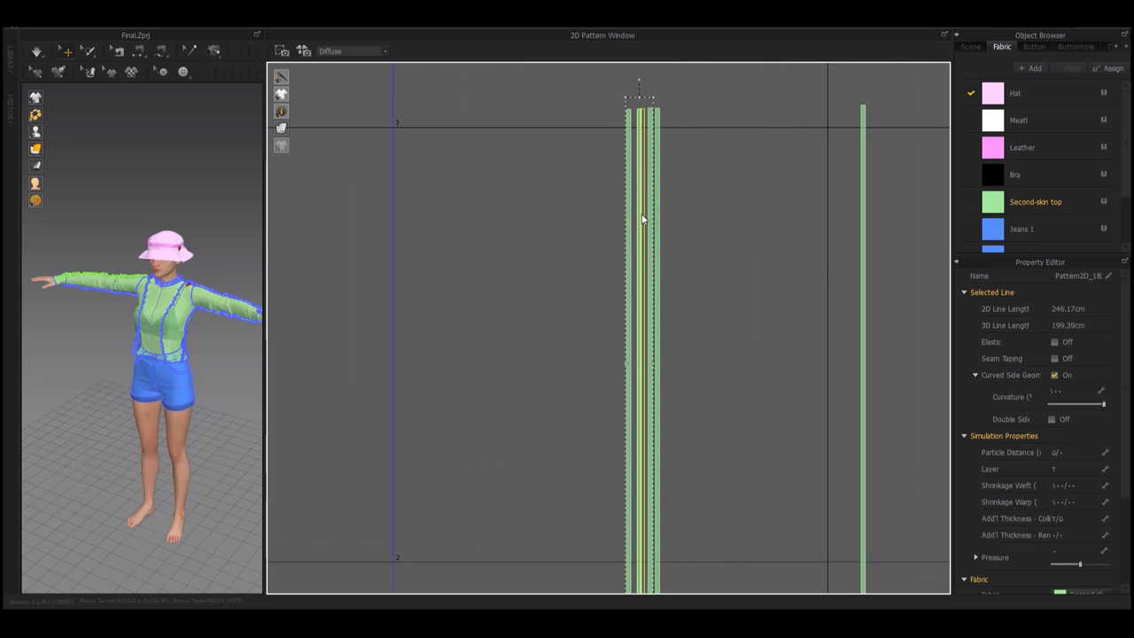
scroll(633, 213, "down", 2)
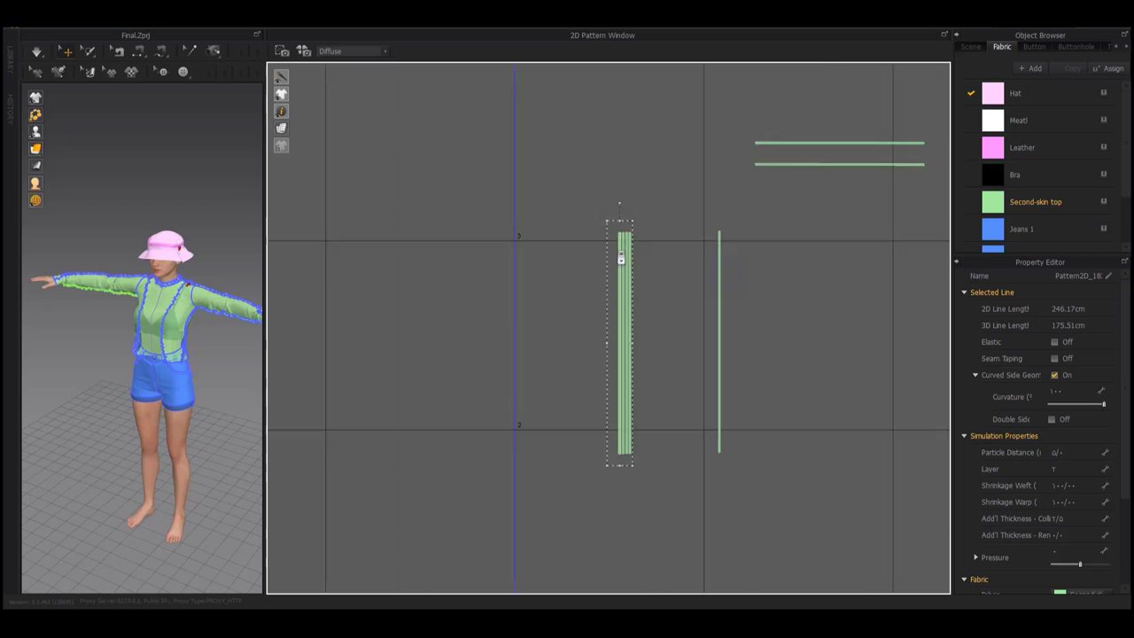
scroll(650, 313, "down", 2)
scroll(611, 323, "down", 2)
middle_click_drag(610, 323, 596, 312)
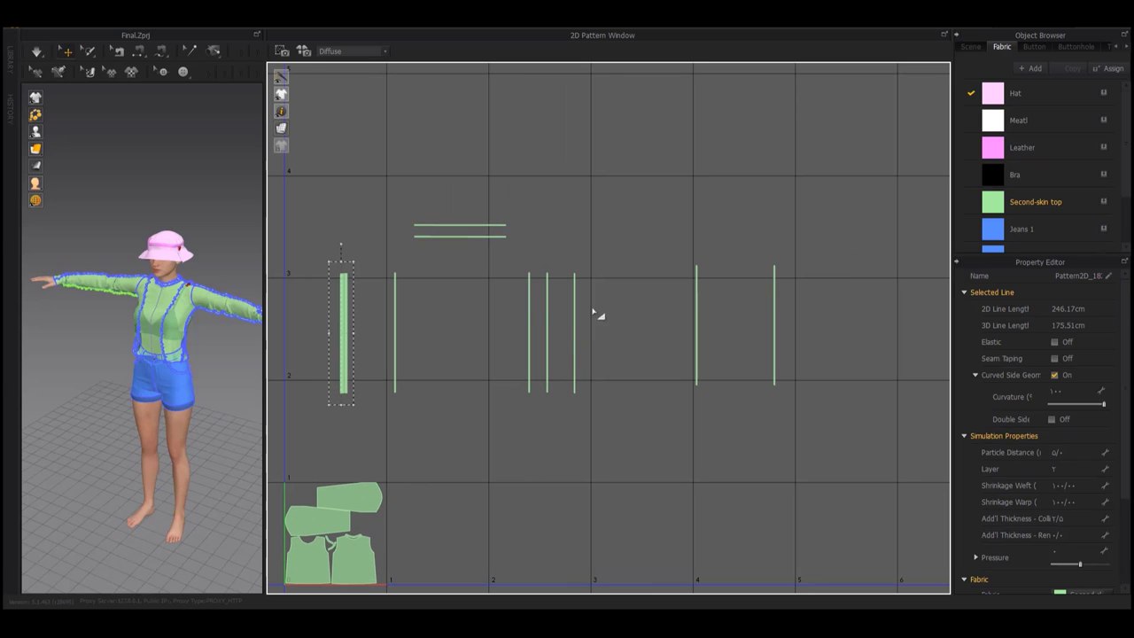
Stack the middle strips, move them beside the middle group, and add the right strips
left_click(528, 302)
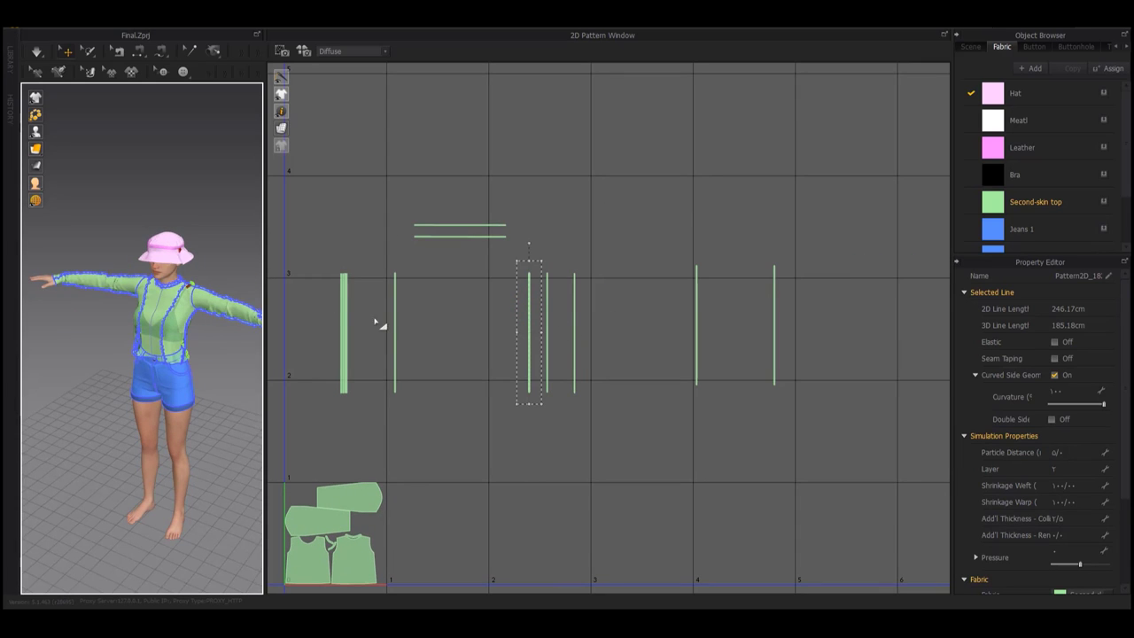
left_click_drag(364, 316, 350, 317)
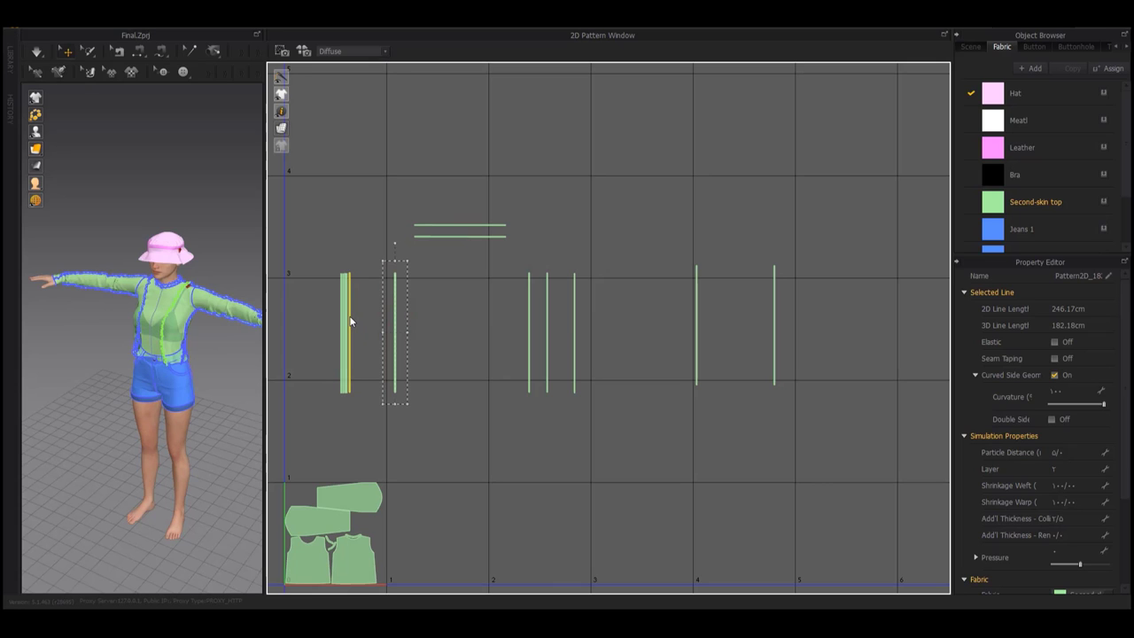
left_click_drag(346, 329, 562, 329)
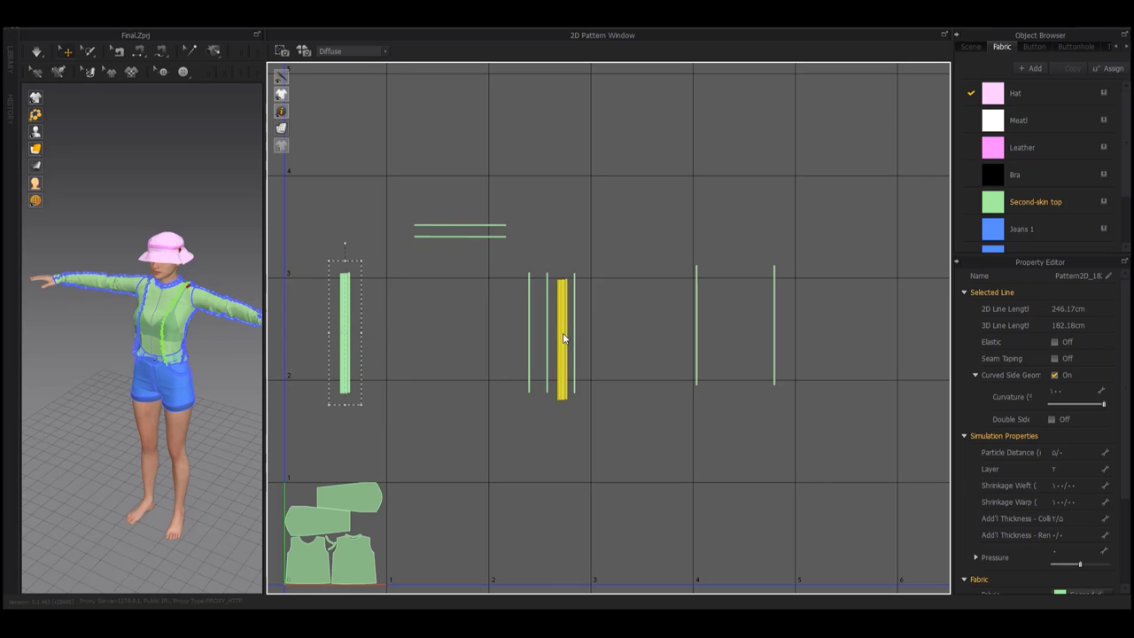
scroll(563, 329, "up", 3)
scroll(582, 416, "up", 4)
middle_click_drag(525, 221, 597, 256)
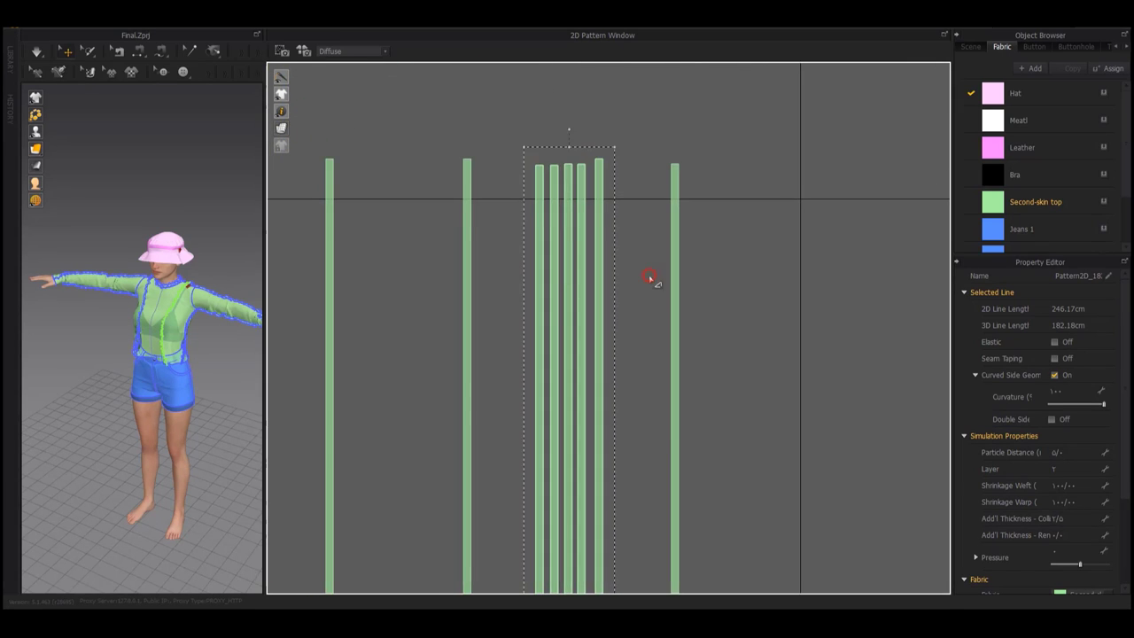
left_click(594, 257)
left_click_drag(673, 259, 604, 255)
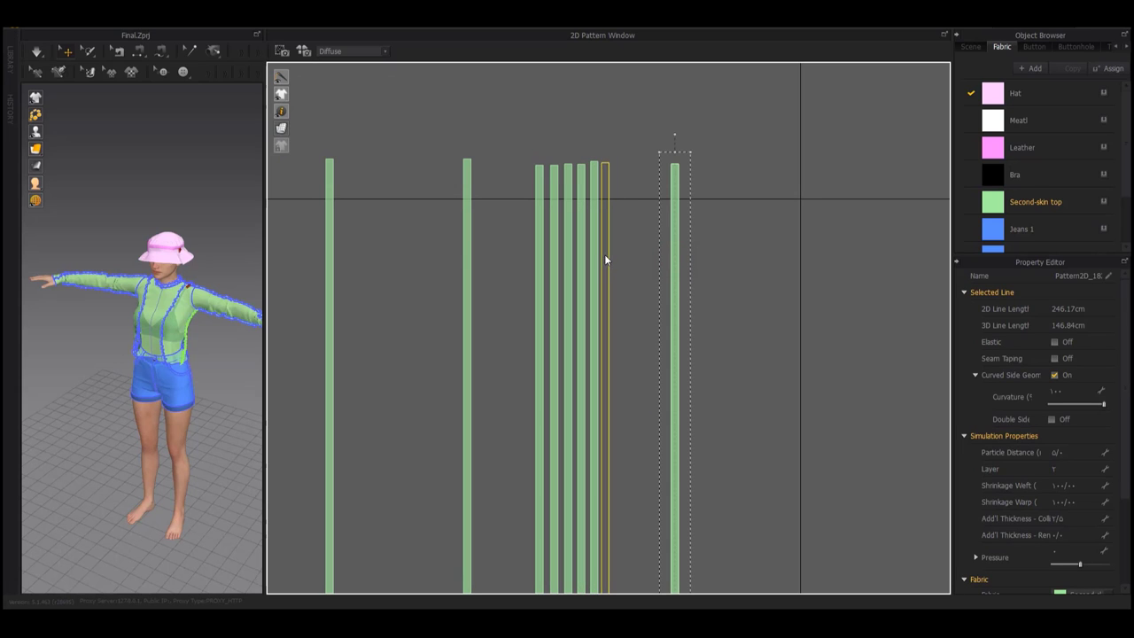
left_click(467, 244)
left_click_drag(529, 257, 528, 257)
Move the remaining loose far-right strips into the stack beside the top pieces
scroll(567, 316, "down", 3)
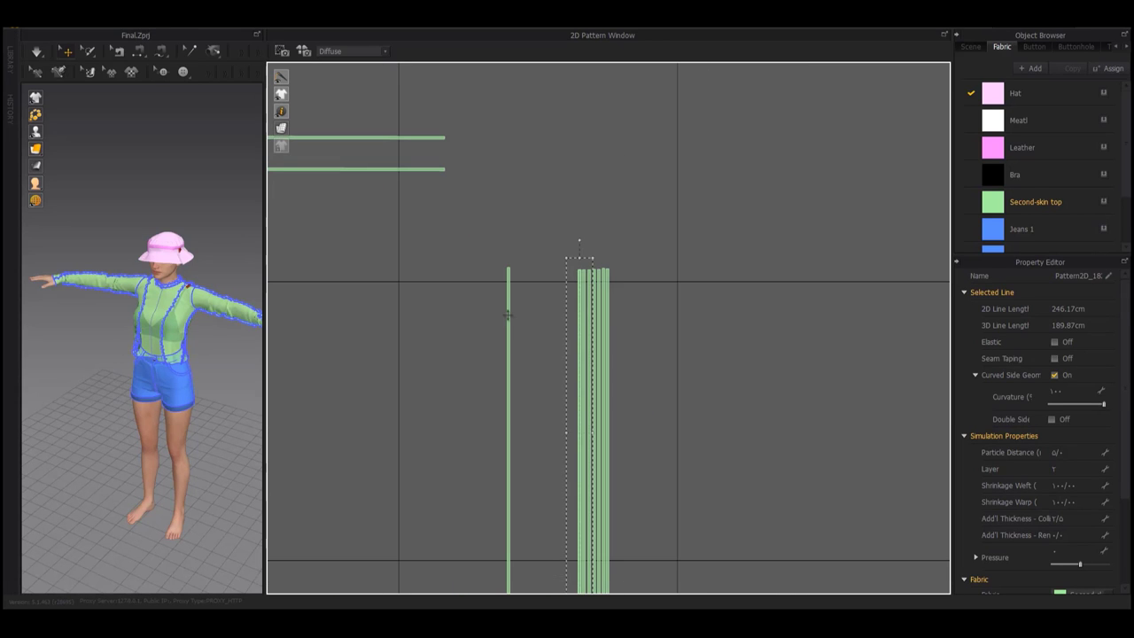
left_click_drag(508, 354, 575, 323)
scroll(603, 326, "down", 2)
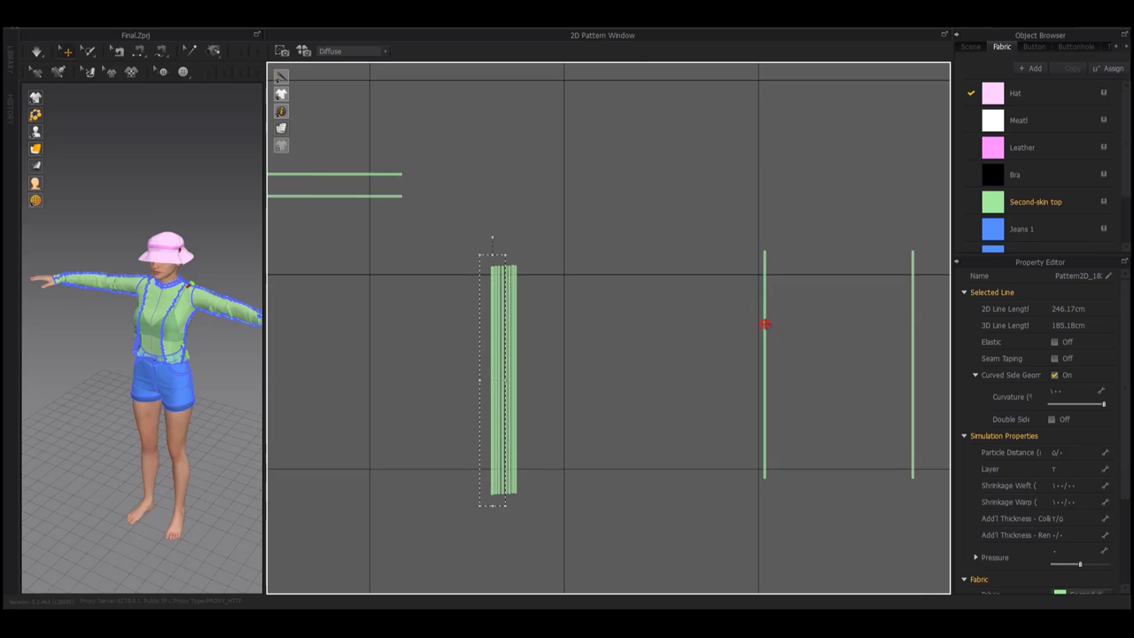
left_click_drag(765, 324, 522, 338)
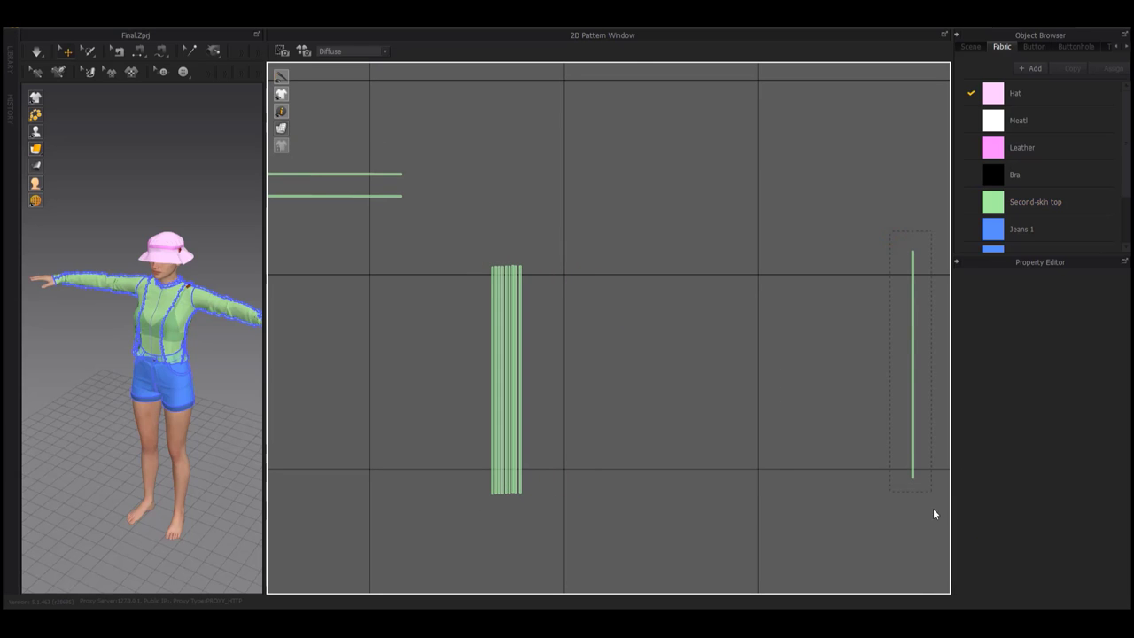
left_click_drag(913, 426, 525, 392)
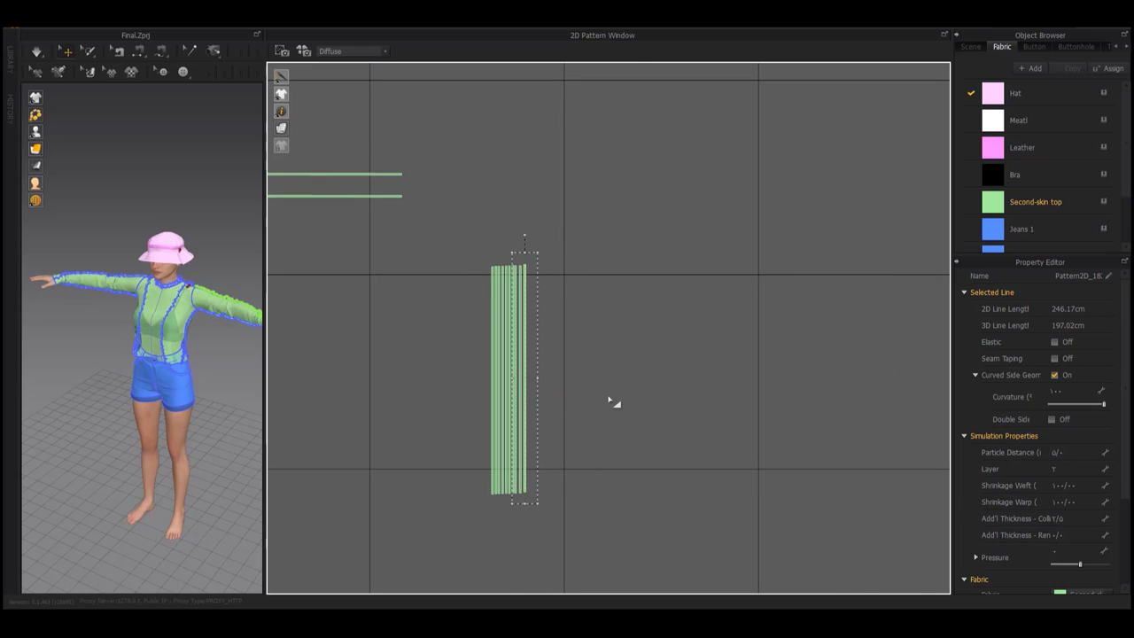
scroll(610, 400, "down", 3)
left_click_drag(644, 279, 514, 435)
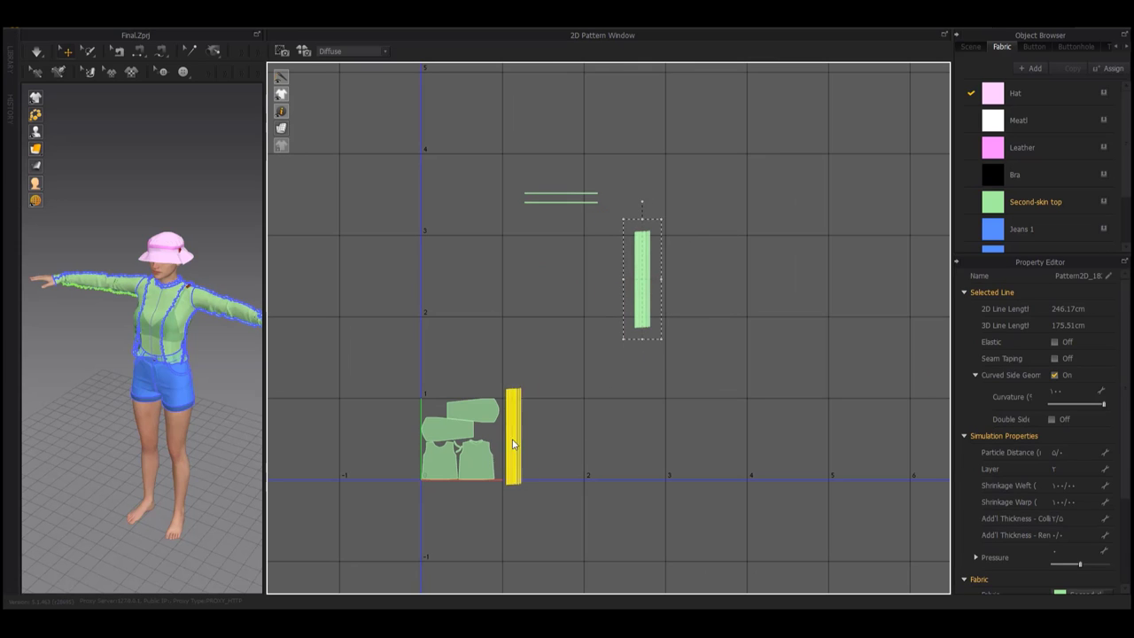
scroll(521, 472, "up", 3)
scroll(532, 443, "up", 3)
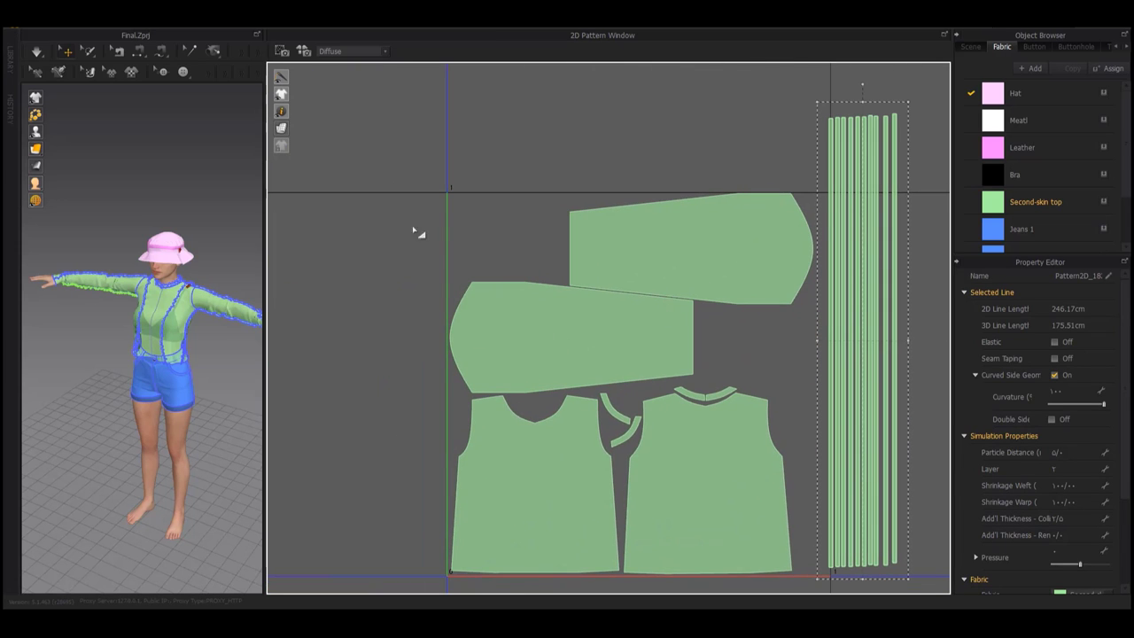
Scale the selected top pieces down from a corner handle to fit the 0–1 square
scroll(461, 249, "down", 3)
scroll(621, 230, "down", 3)
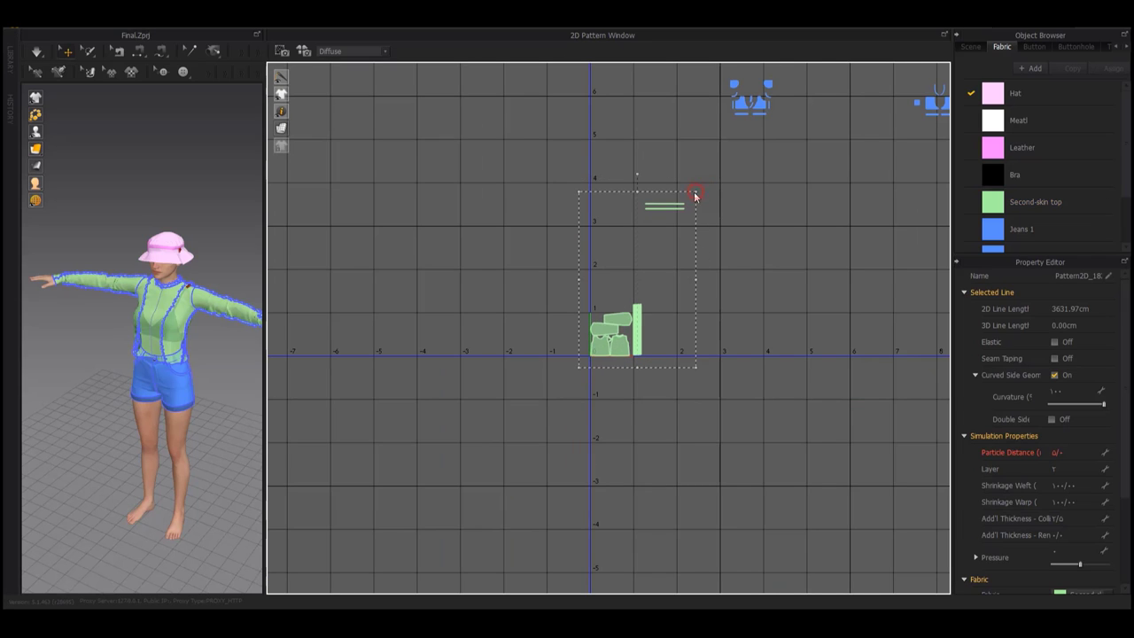
scroll(671, 295, "up", 3)
scroll(698, 310, "up", 2)
scroll(719, 237, "down", 4)
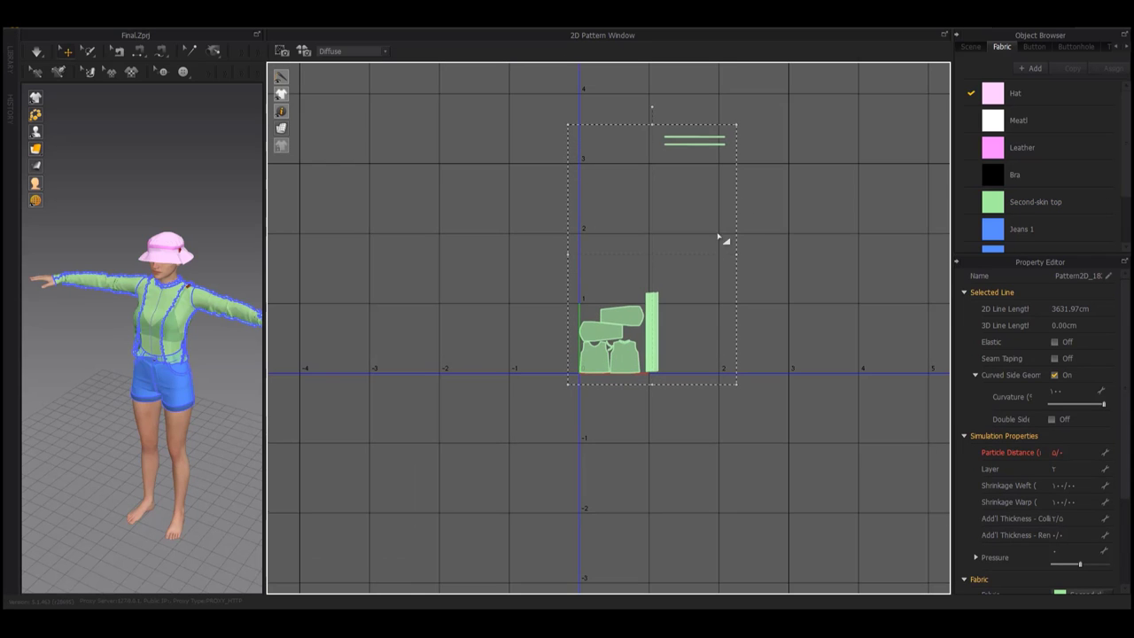
left_click_drag(736, 129, 728, 138)
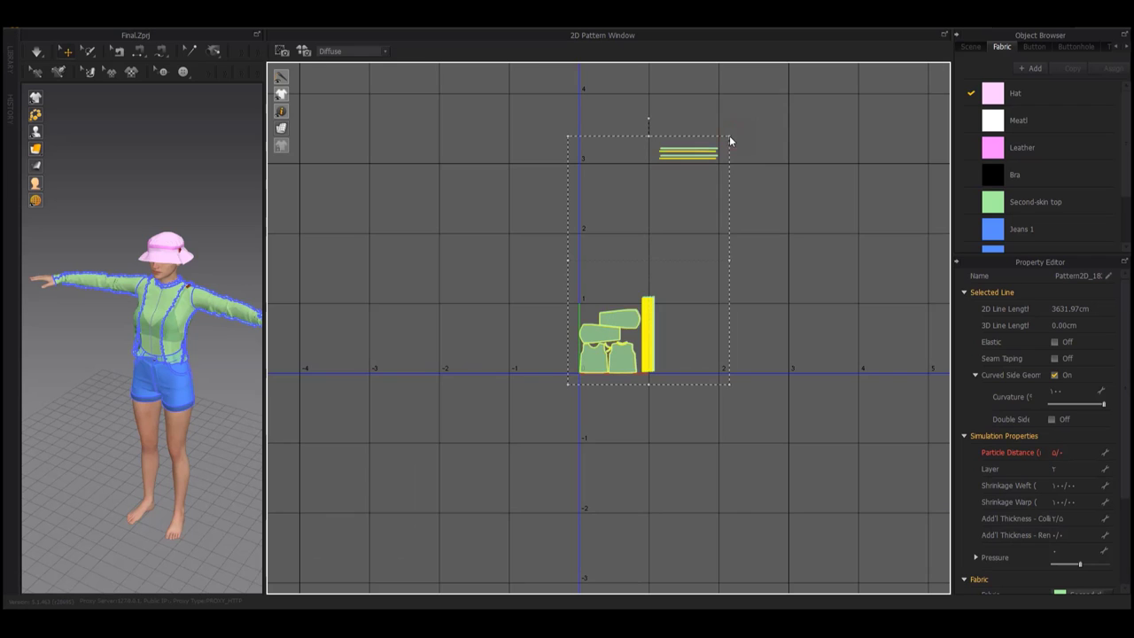
scroll(681, 332, "up", 3)
left_click(691, 310)
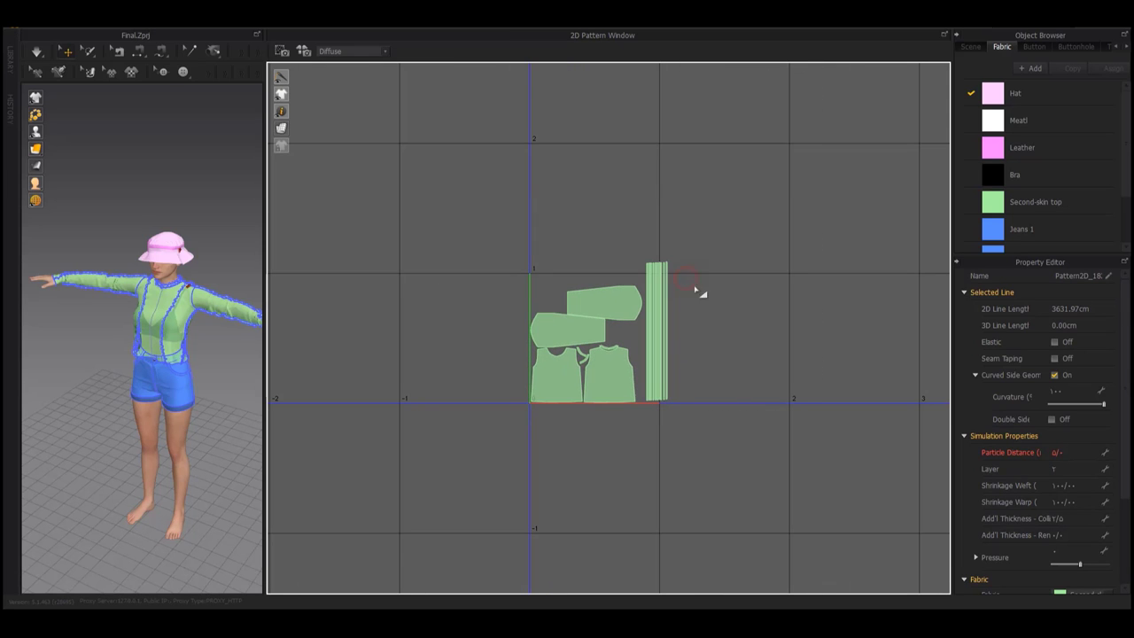
Reposition the strip column so it sits right beside the top pieces
scroll(657, 337, "up", 2)
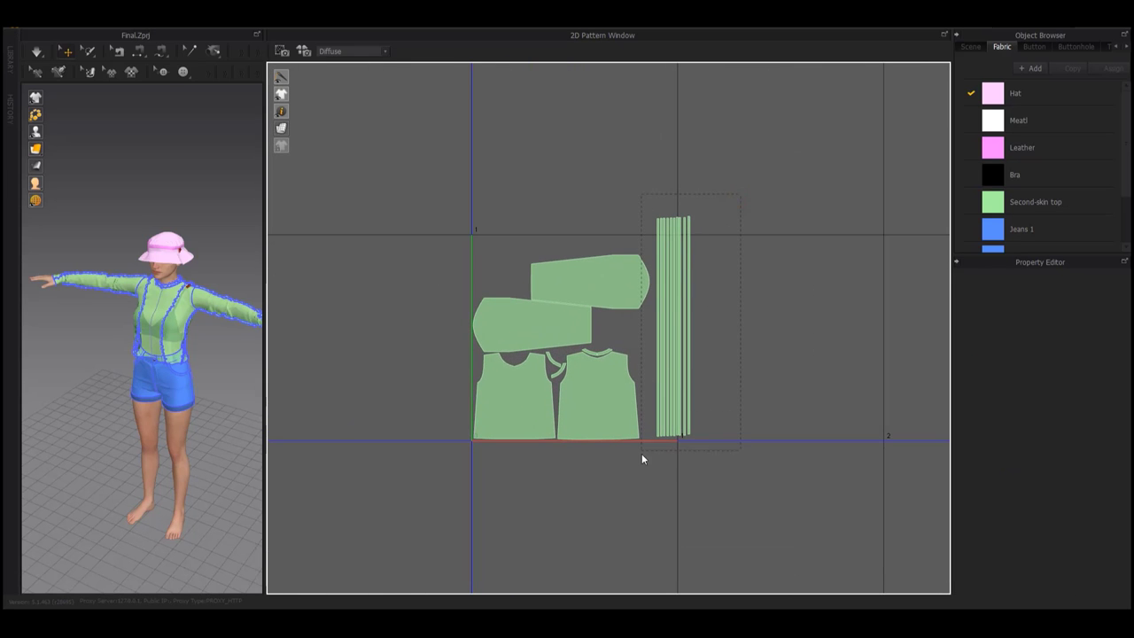
left_click_drag(666, 361, 732, 330)
scroll(753, 204, "down", 5)
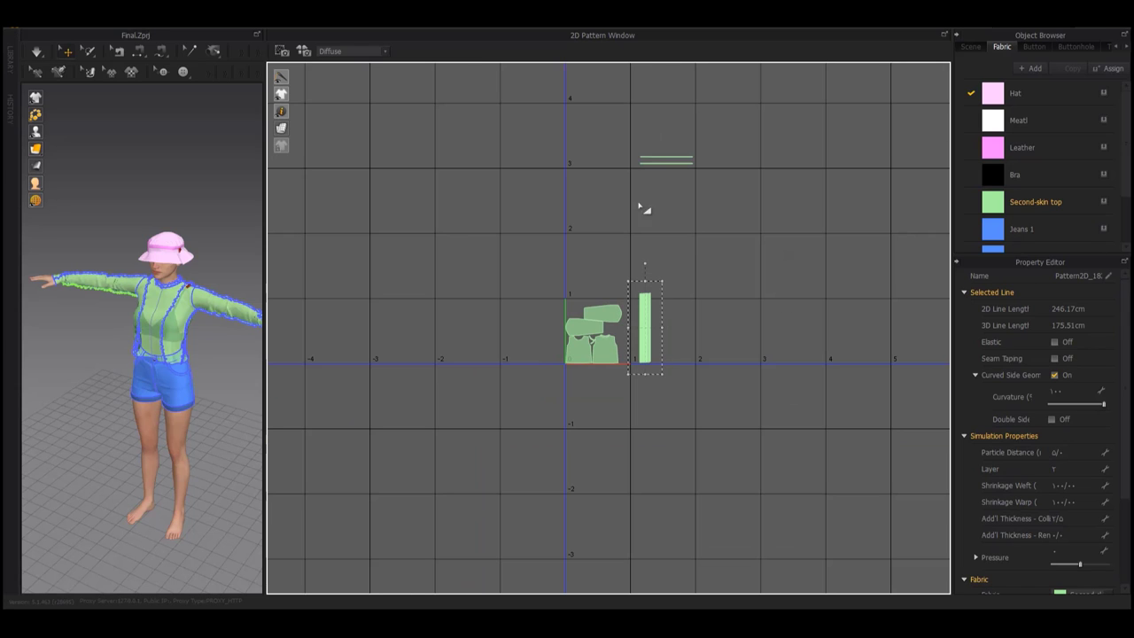
scroll(661, 283, "up", 3)
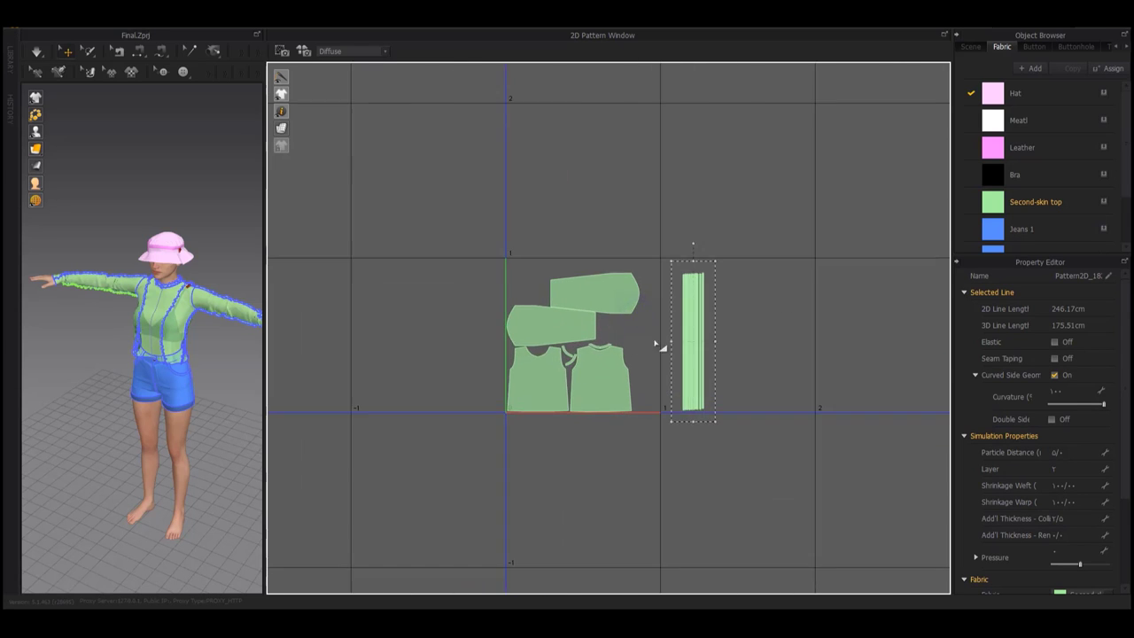
scroll(722, 339, "up", 2)
left_click_drag(765, 355, 657, 357)
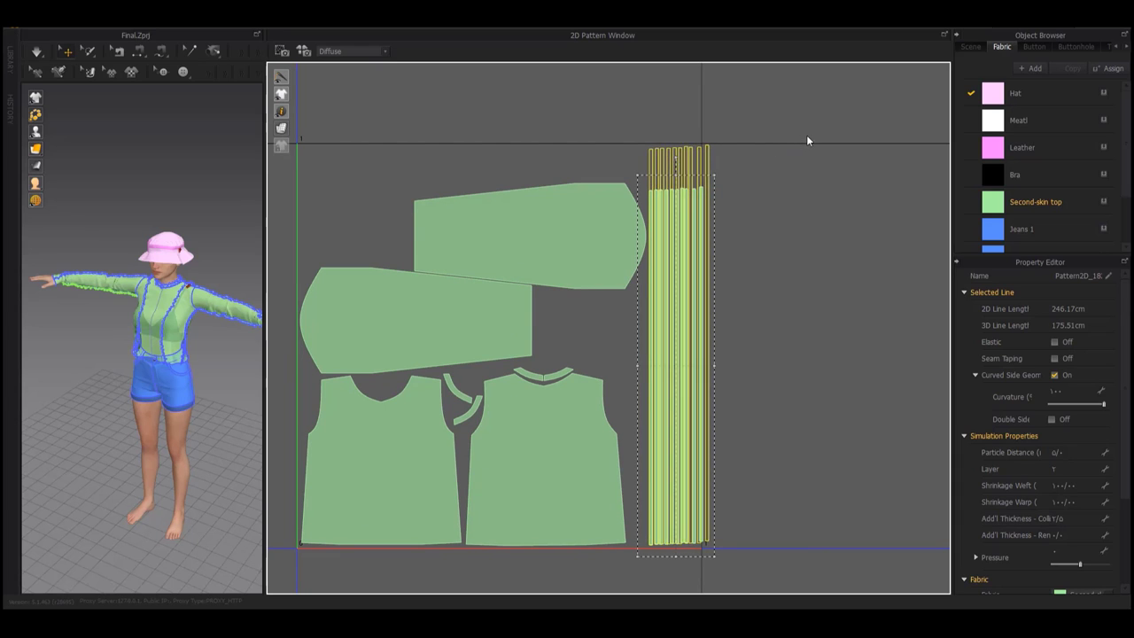
left_click(751, 265)
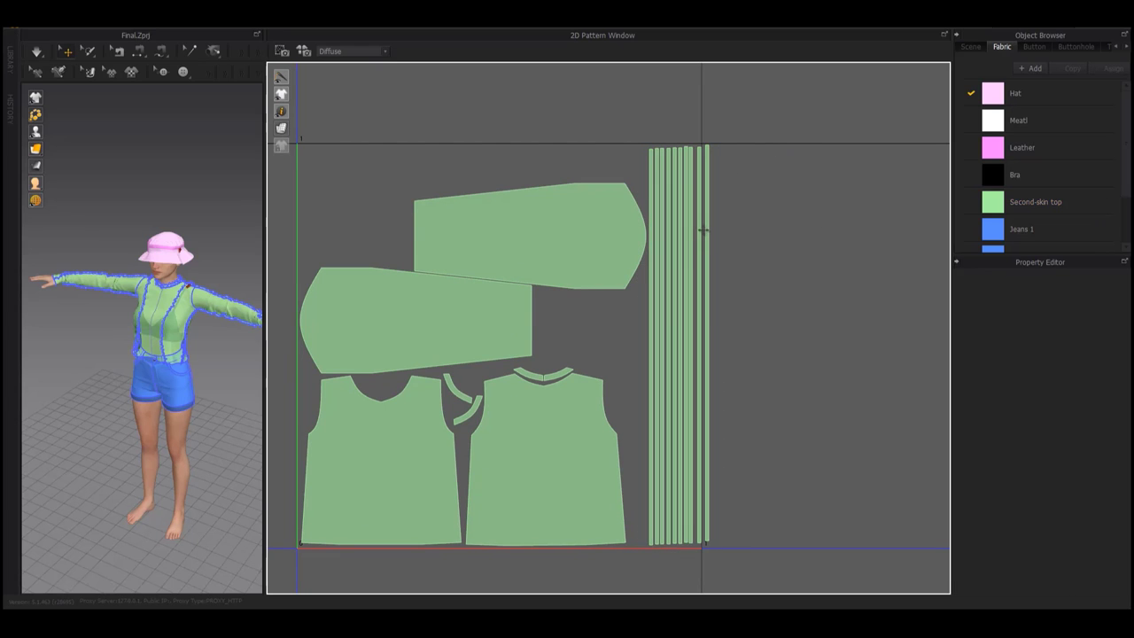
Bring the two horizontal strips together along the square's top edge
scroll(703, 233, "down", 3)
scroll(691, 246, "down", 3)
left_click(587, 410)
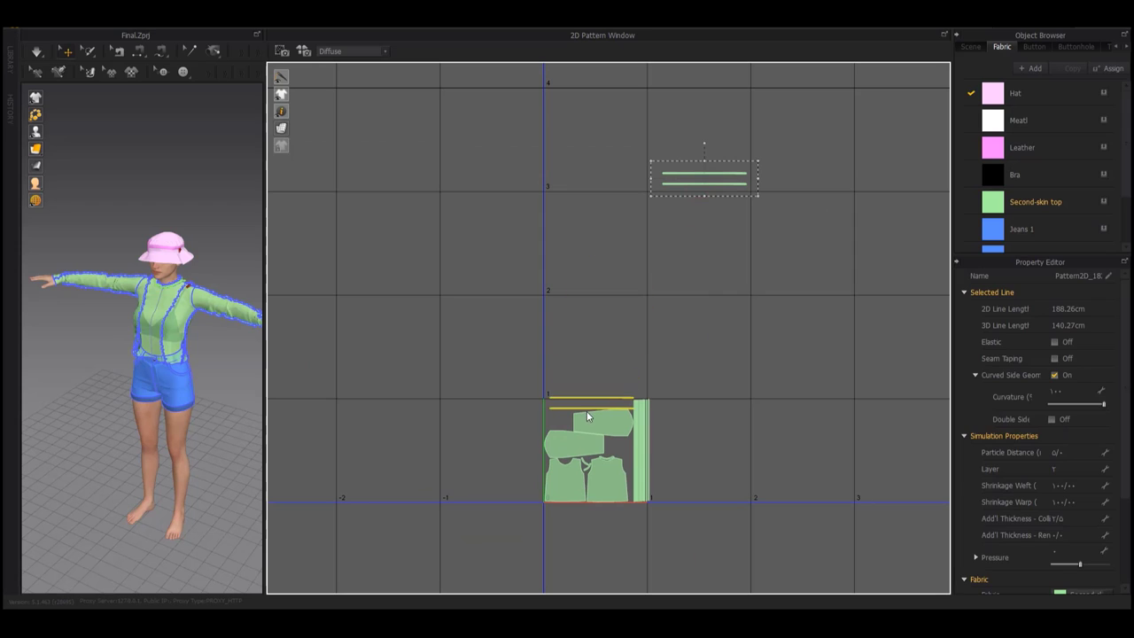
scroll(585, 410, "up", 5)
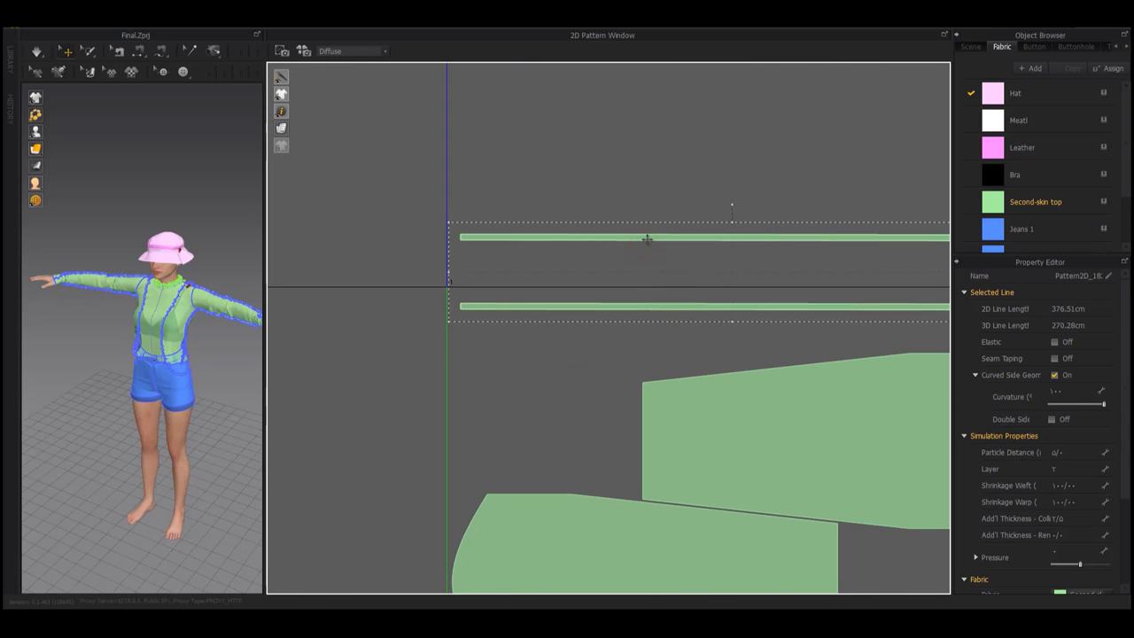
left_click_drag(671, 228, 668, 299)
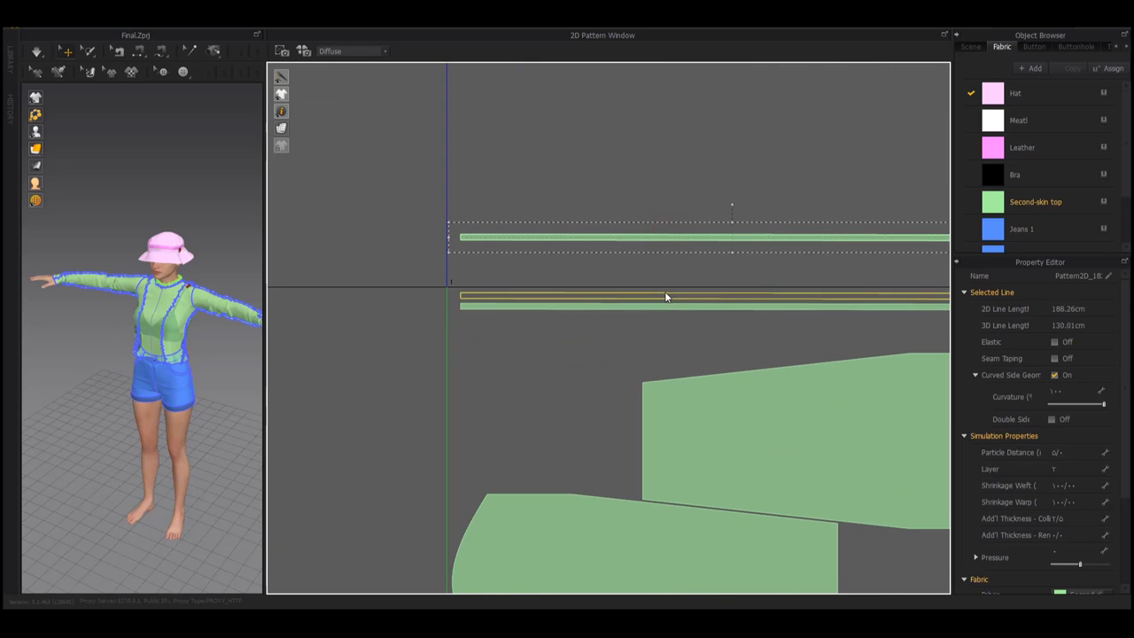
scroll(490, 285, "down", 3)
Shift the rightmost vertical strip over toward the square's right edge
left_click(749, 322)
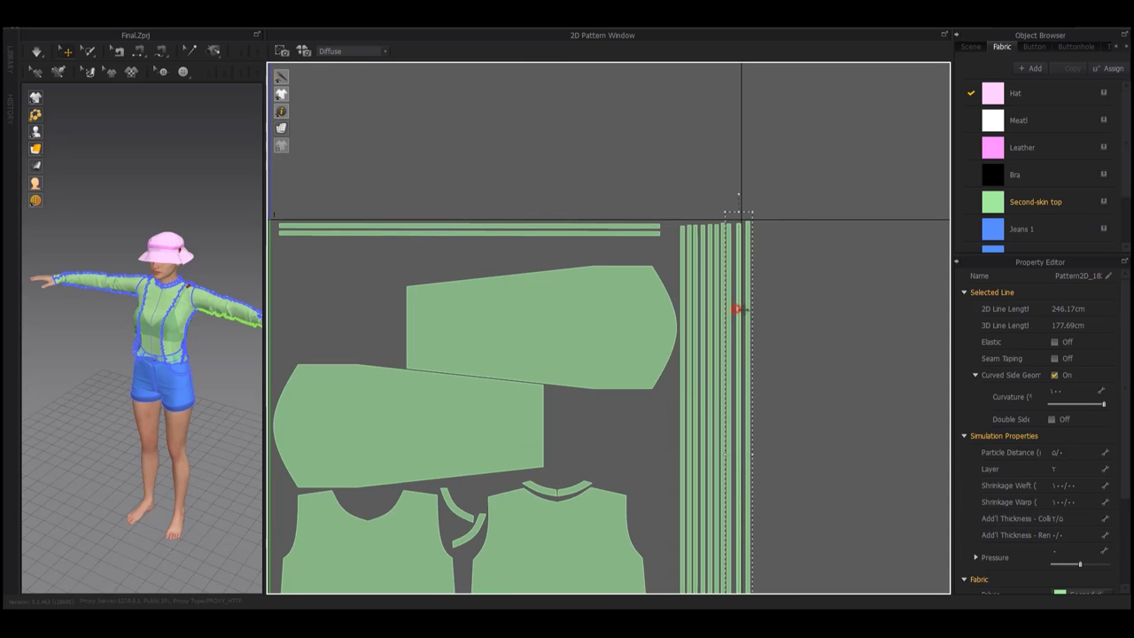
scroll(727, 302, "up", 3)
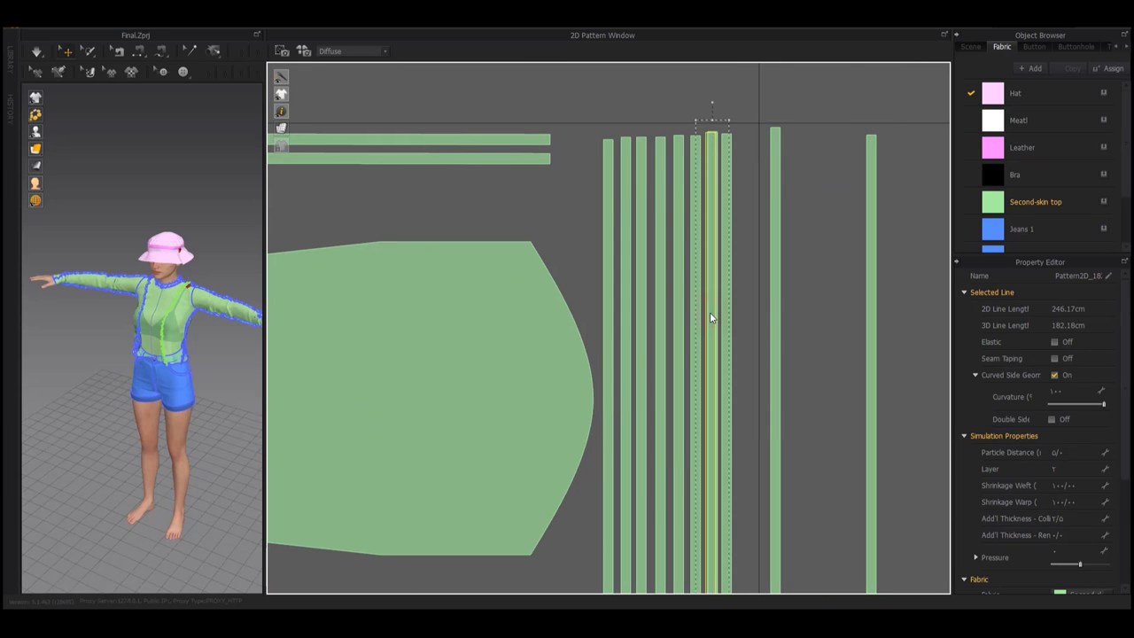
left_click_drag(710, 317, 754, 327)
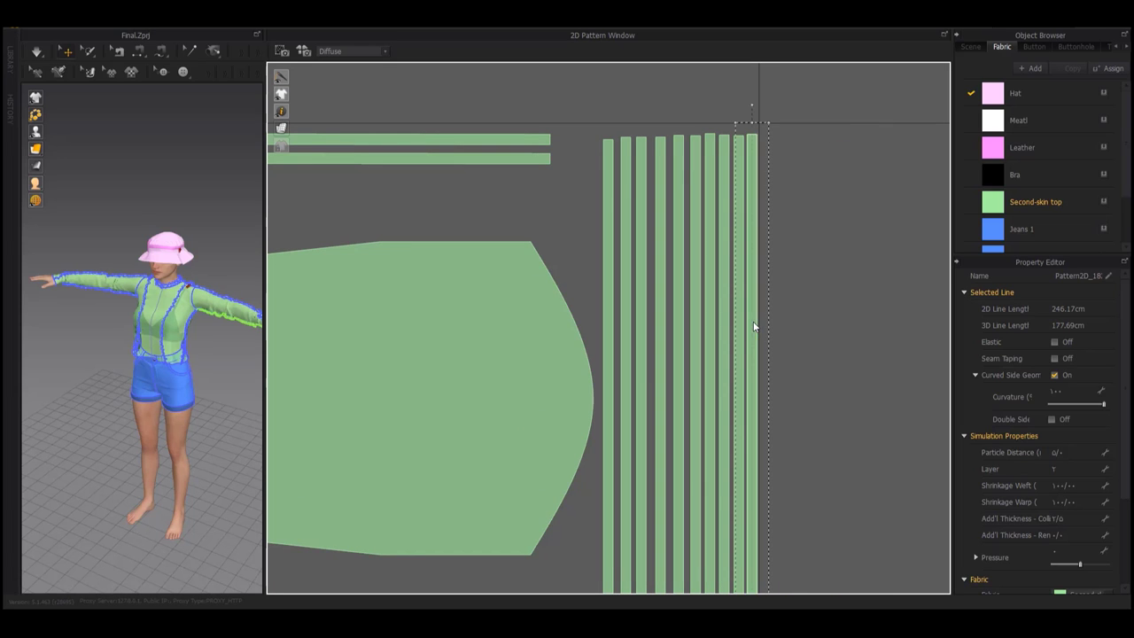
scroll(767, 311, "up", 3)
middle_click_drag(703, 354, 691, 381)
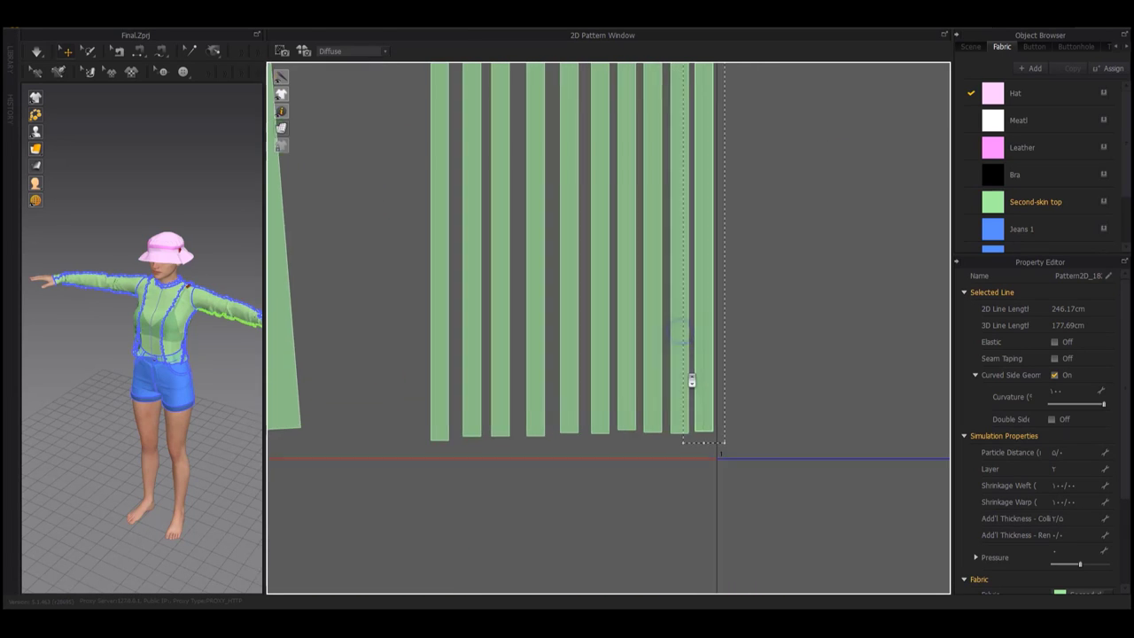
scroll(689, 329, "down", 3)
scroll(683, 346, "up", 3)
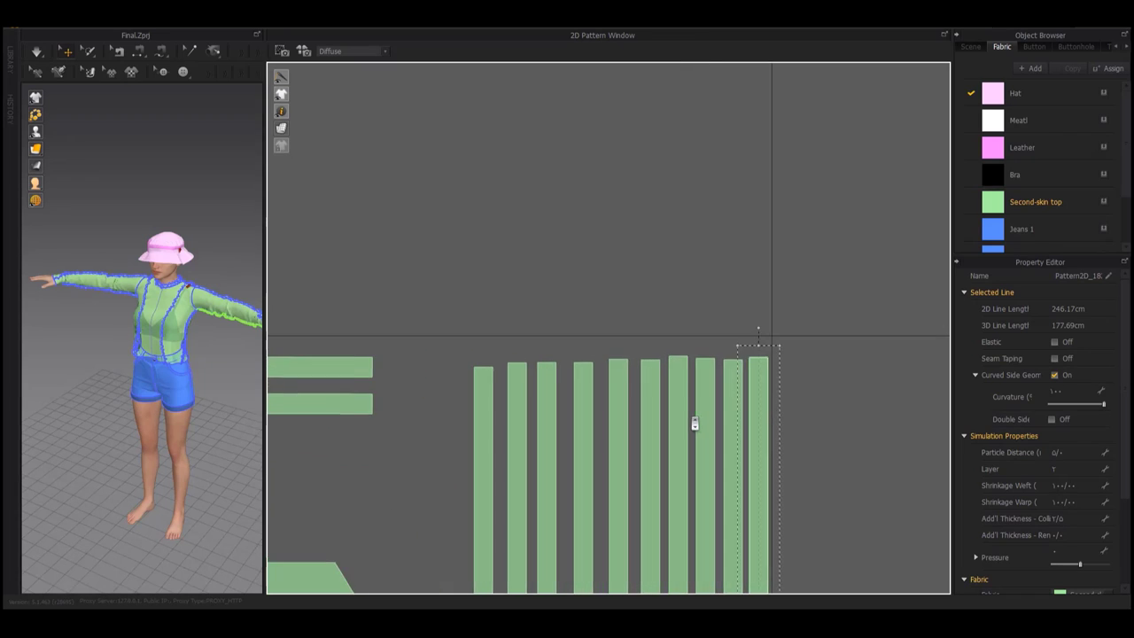
scroll(695, 417, "down", 2)
scroll(635, 317, "down", 5)
Move the upper sleeve piece to the left inside the top's square
scroll(592, 342, "up", 2)
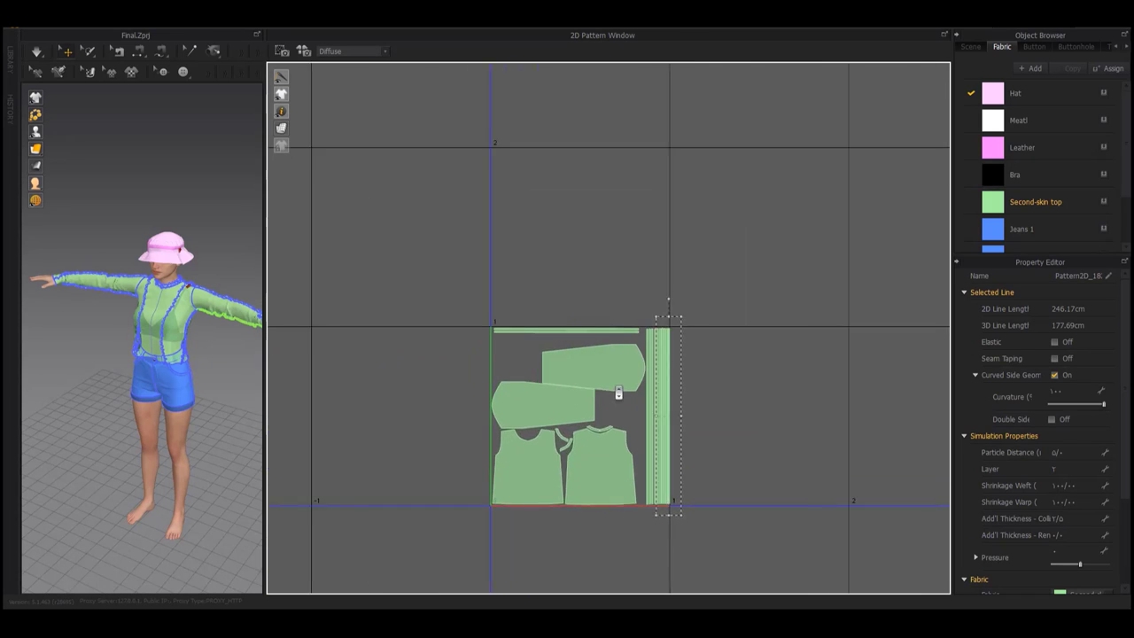
scroll(613, 390, "up", 2)
scroll(564, 440, "up", 3)
left_click(604, 372)
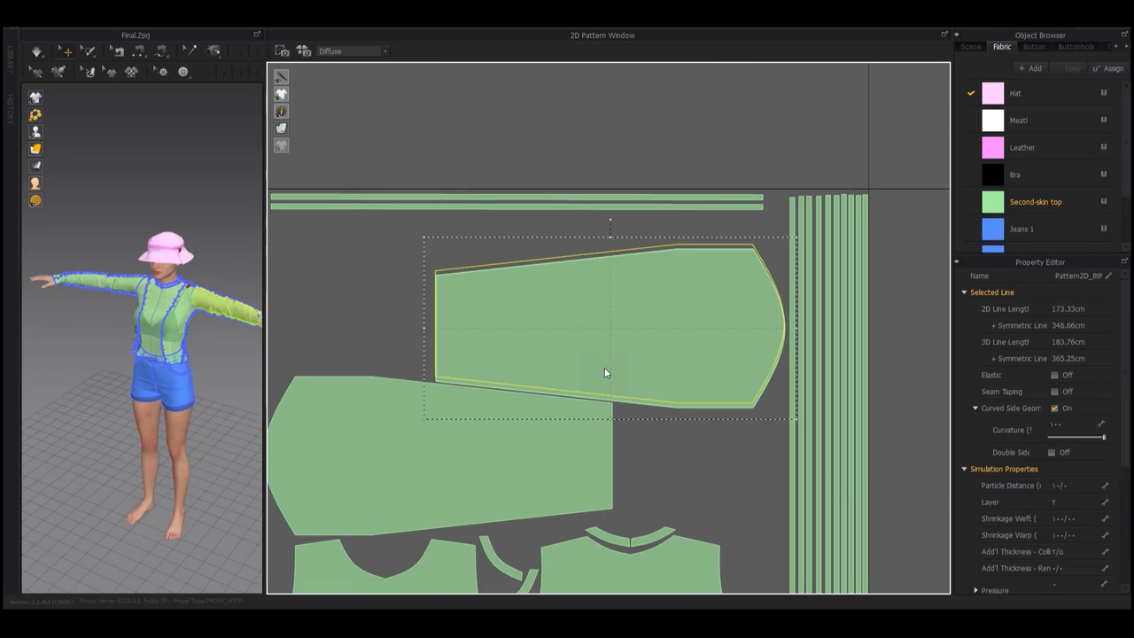
left_click_drag(633, 360, 572, 360)
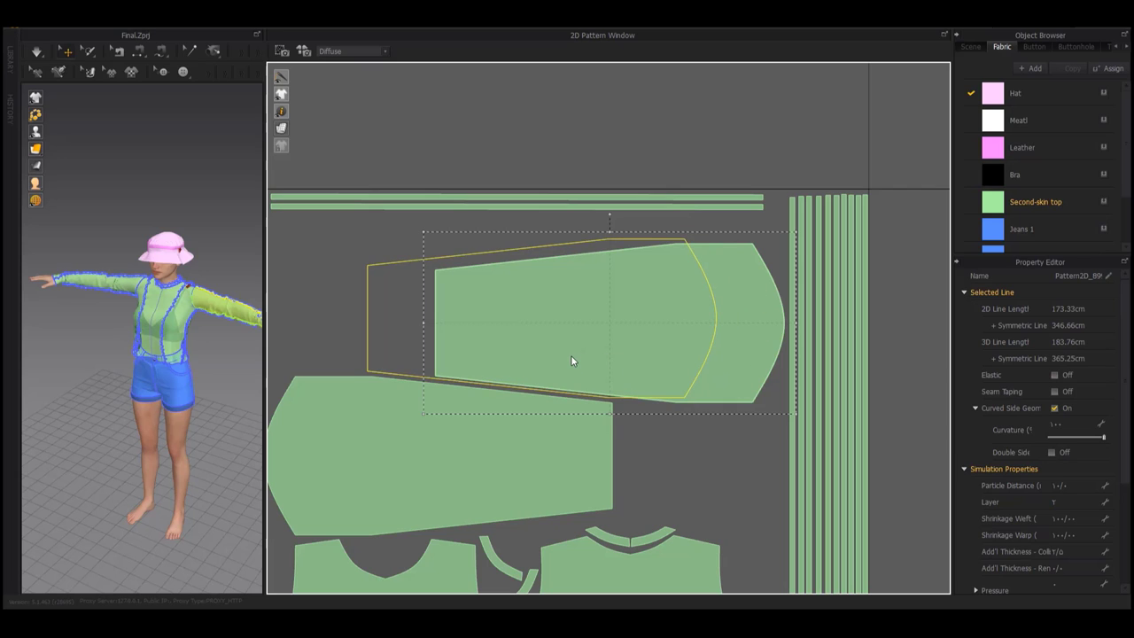
scroll(602, 362, "down", 2)
scroll(607, 338, "down", 3)
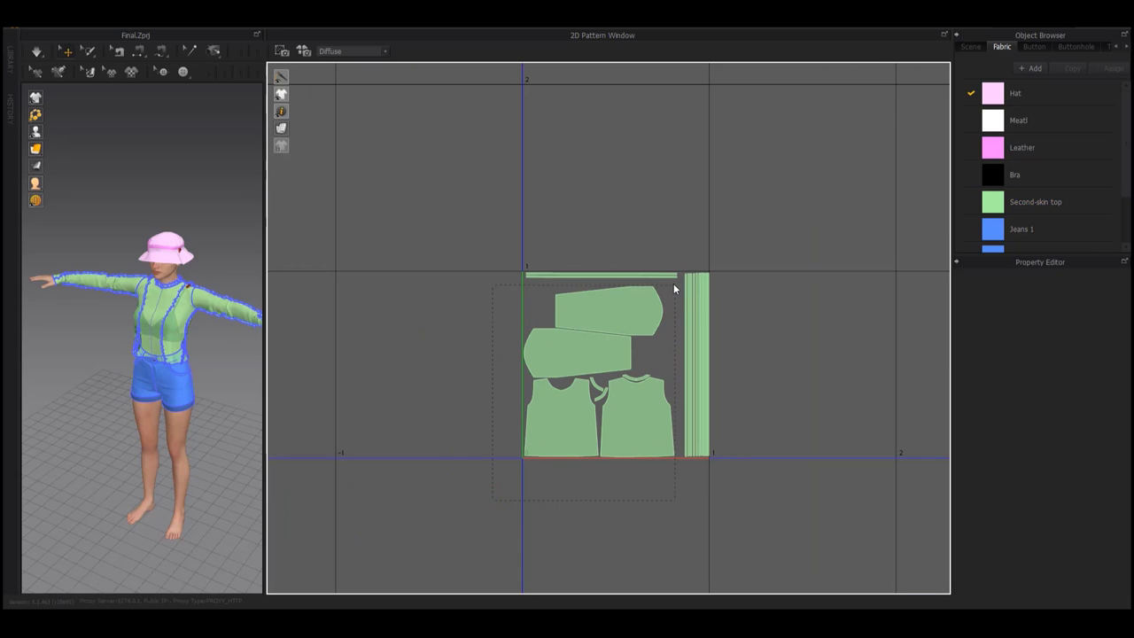
Check the whole layout with Ctrl+A, then nudge the upper sleeve back right
key("ctrl+a")
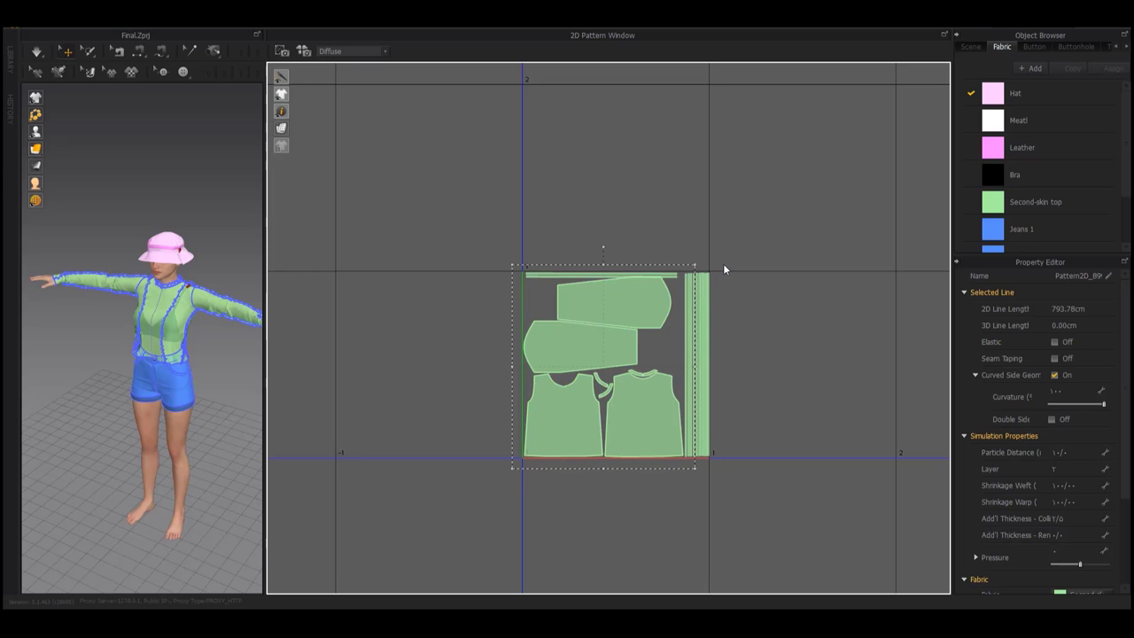
scroll(655, 346, "up", 2)
scroll(655, 346, "up", 3)
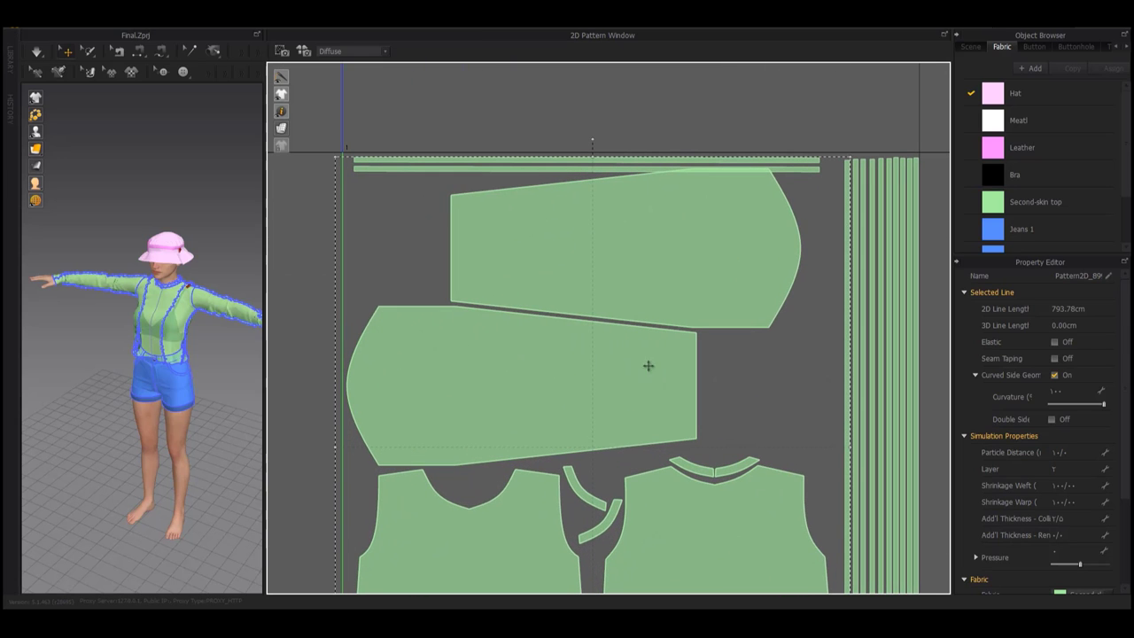
left_click(739, 249)
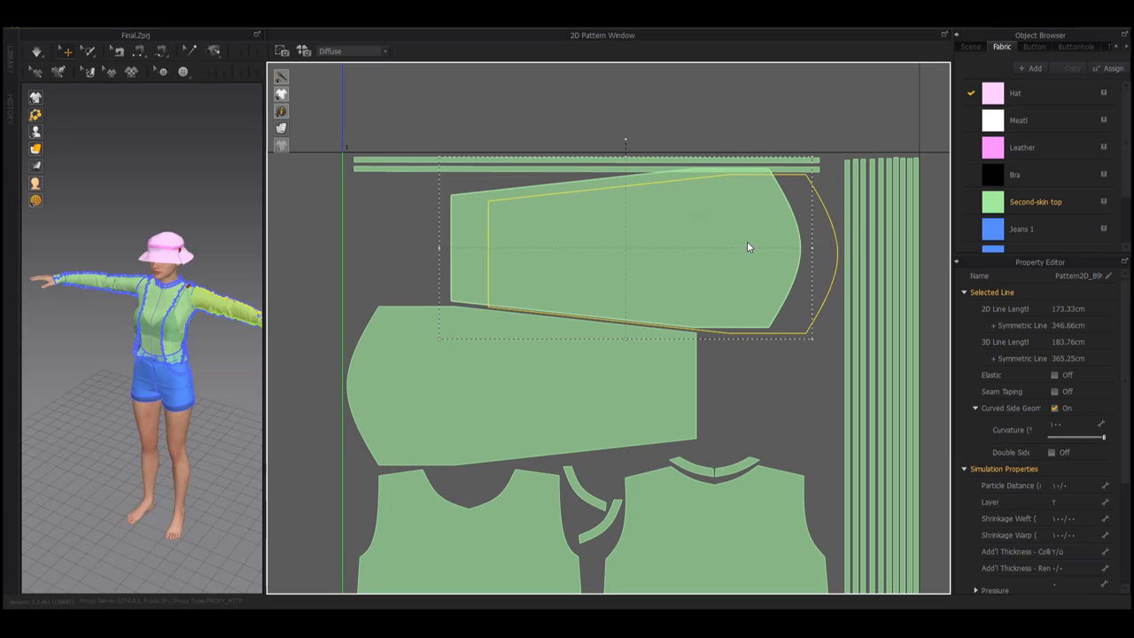
left_click_drag(737, 243, 751, 241)
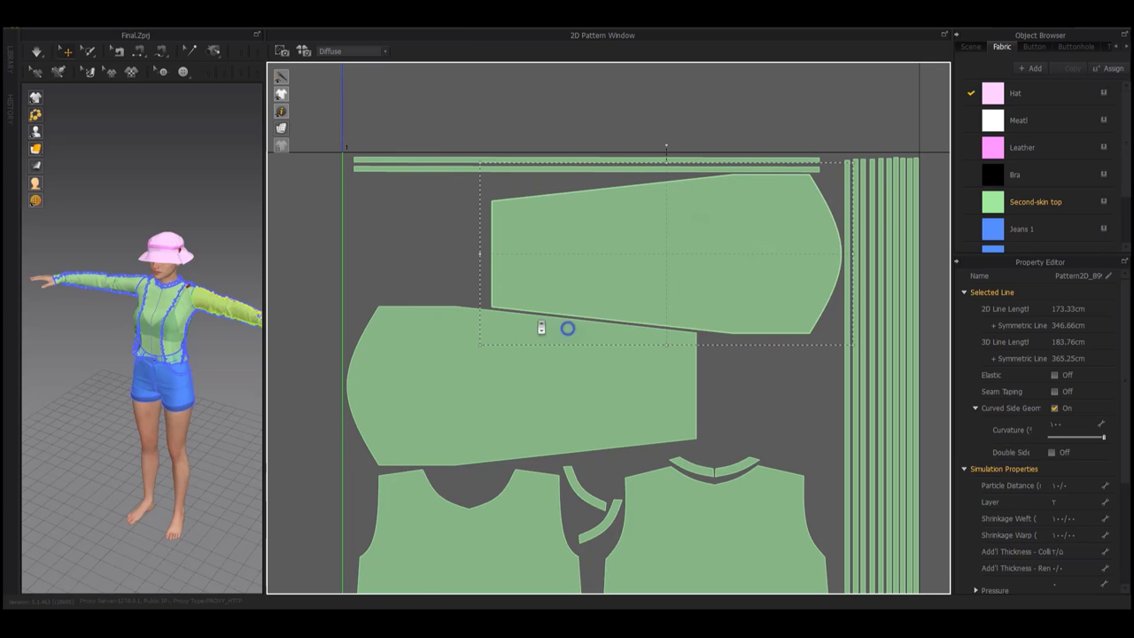
scroll(541, 328, "down", 2)
scroll(628, 347, "down", 2)
scroll(671, 398, "down", 1)
scroll(709, 310, "up", 5)
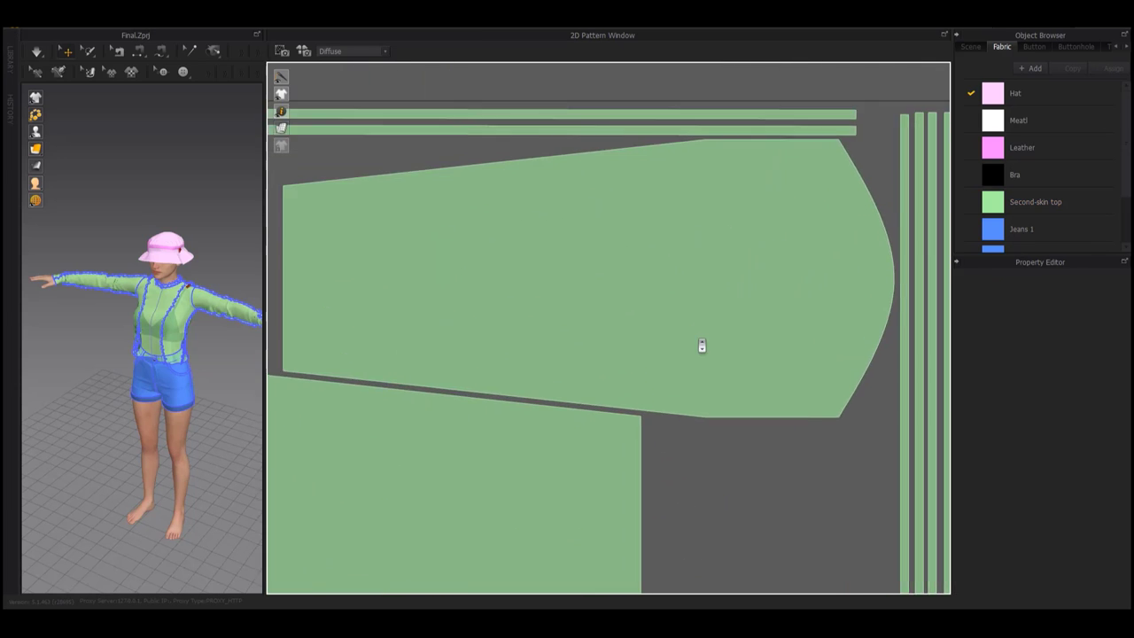
scroll(702, 346, "down", 5)
scroll(703, 314, "up", 2)
mouse_move(704, 313)
middle_mouse_down()
mouse_move(618, 405)
mouse_move(647, 381)
middle_mouse_up()
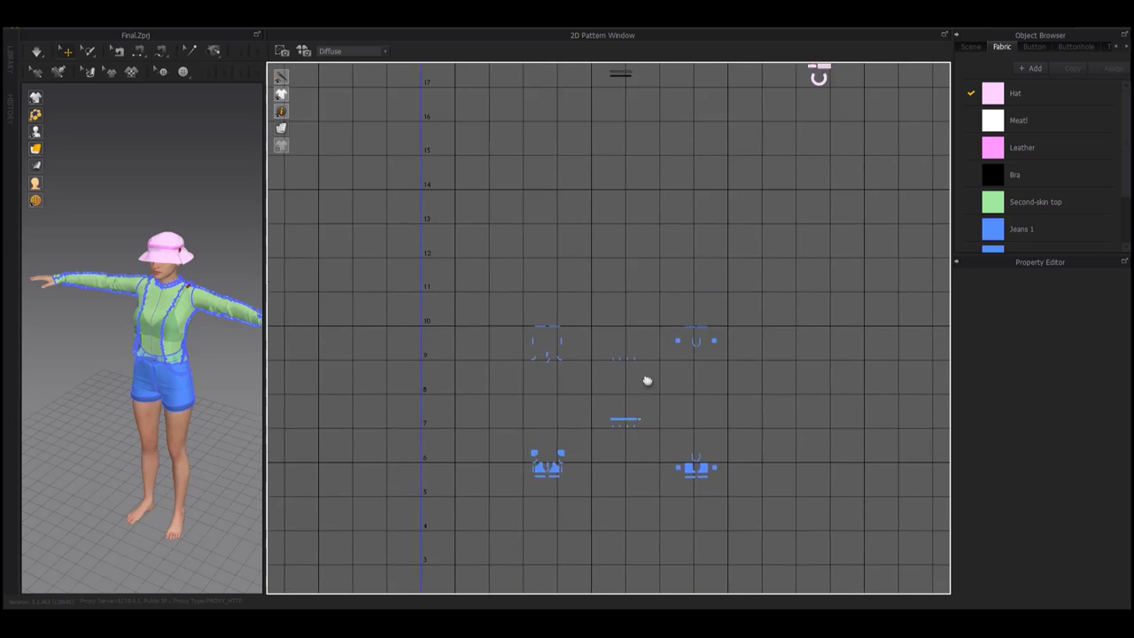
Copy all the jeans shorts pieces and paste them beside the top's filled square
scroll(647, 380, "up", 2)
scroll(689, 294, "up", 1)
key("ctrl+a")
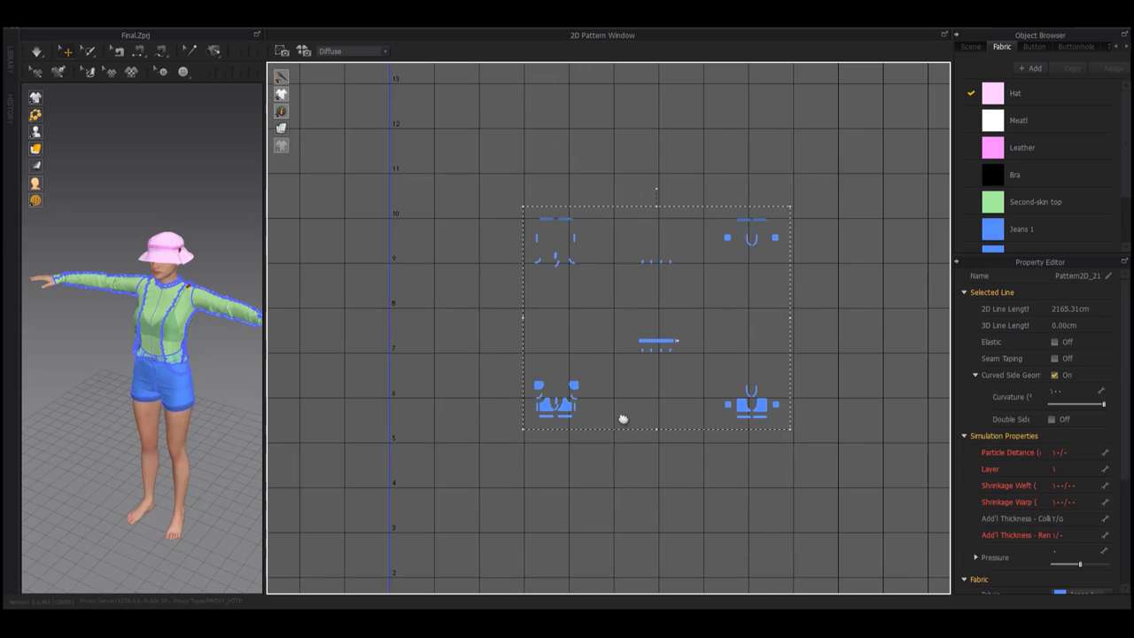
middle_click_drag(623, 419, 717, 235)
middle_click_drag(872, 62, 858, 289)
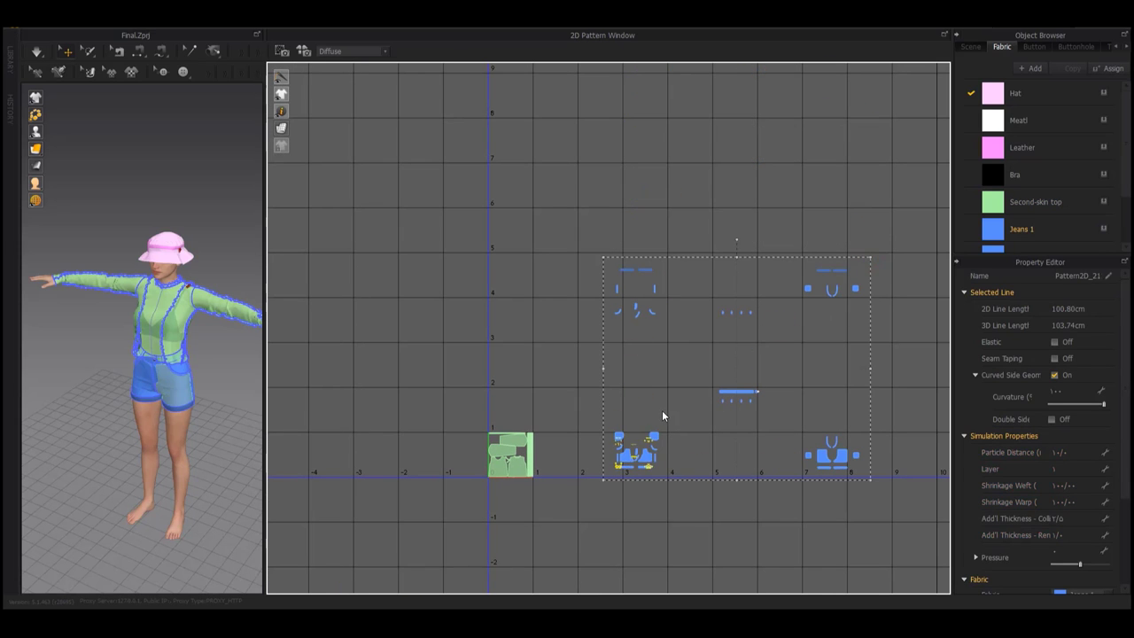
scroll(662, 415, "down", 3)
scroll(582, 311, "up", 3)
scroll(532, 337, "up", 1)
scroll(460, 373, "up", 1)
key("ctrl+c")
key("ctrl+v")
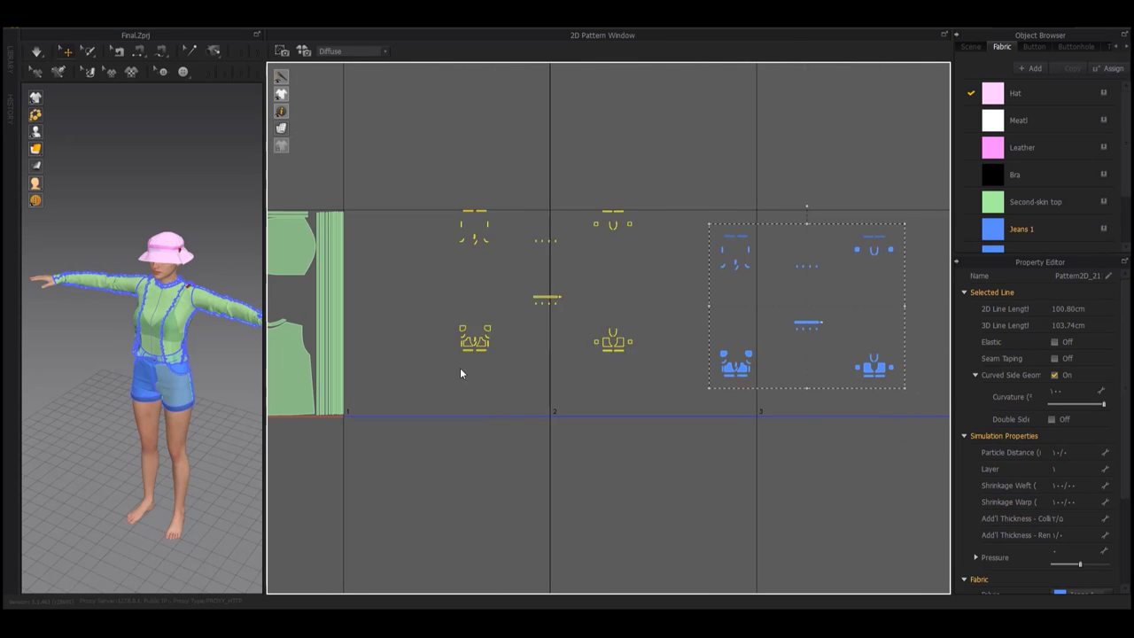
left_click(460, 373)
Deselect the pasted pieces and select the two shorts front pieces
scroll(780, 257, "down", 2)
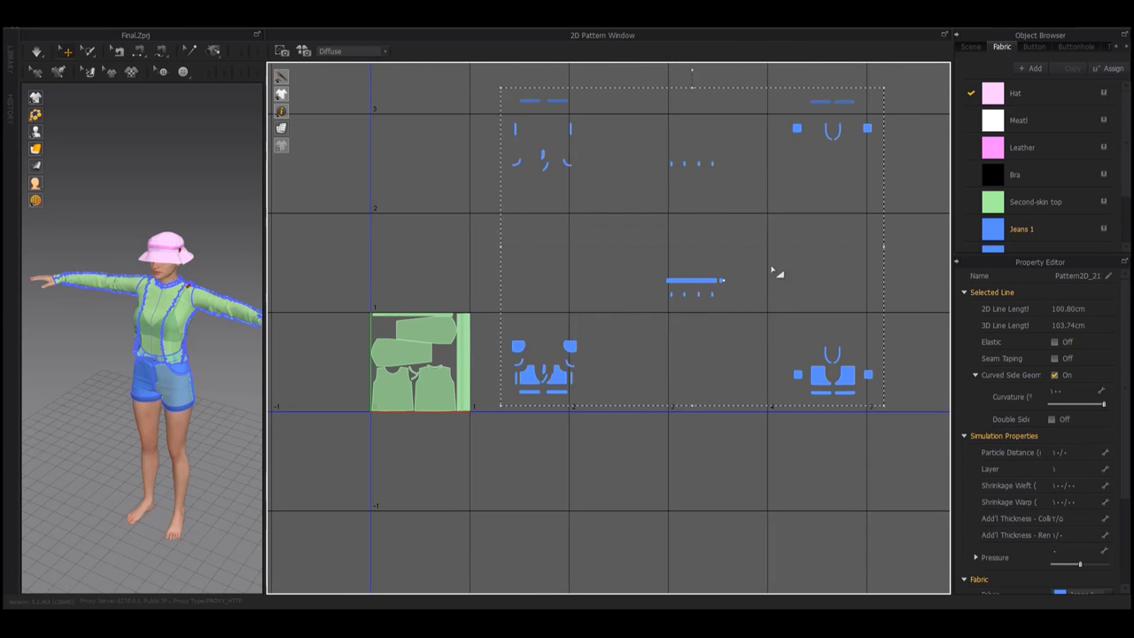
middle_click_drag(775, 272, 781, 304)
left_click(625, 329)
scroll(207, 405, "up", 2)
scroll(169, 386, "up", 3)
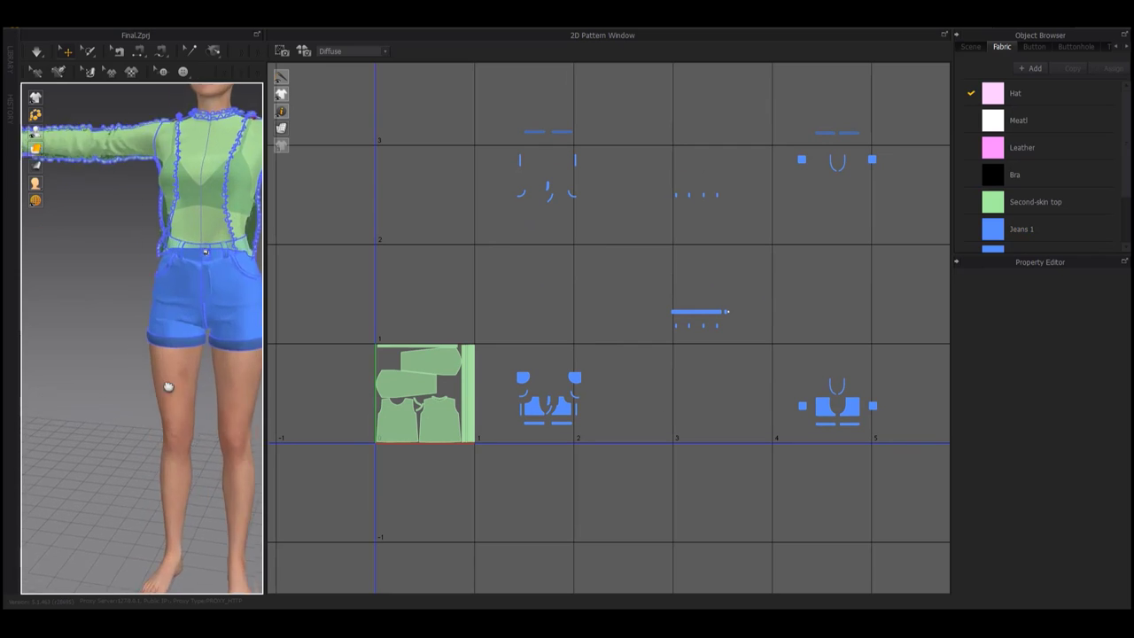
scroll(168, 386, "up", 3)
left_click(544, 410)
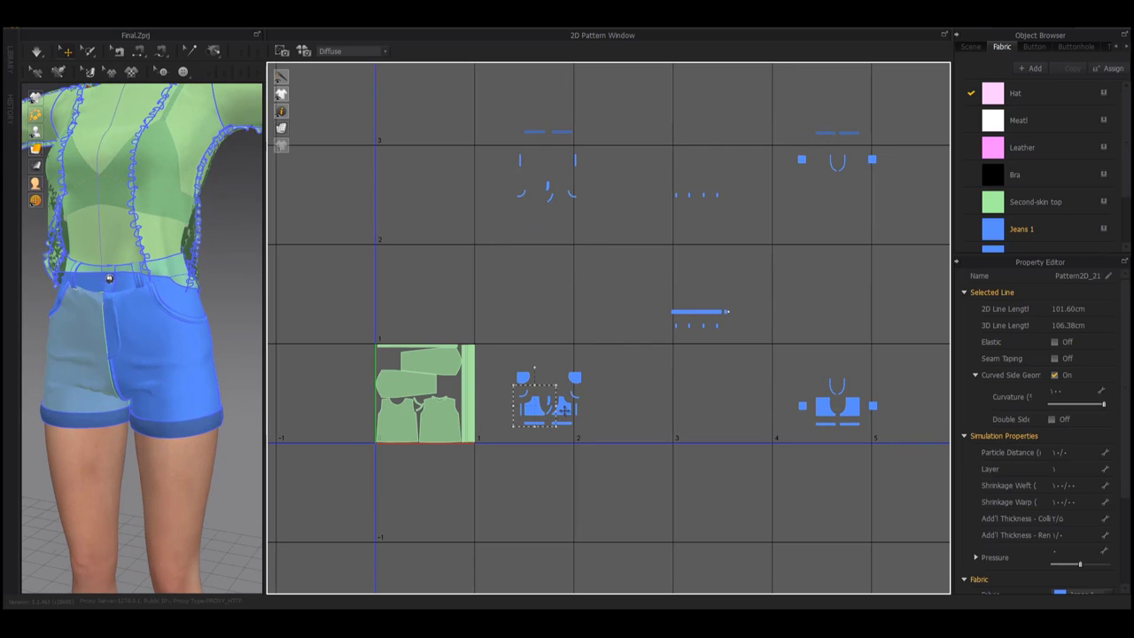
left_click(564, 410)
scroll(564, 416, "up", 3)
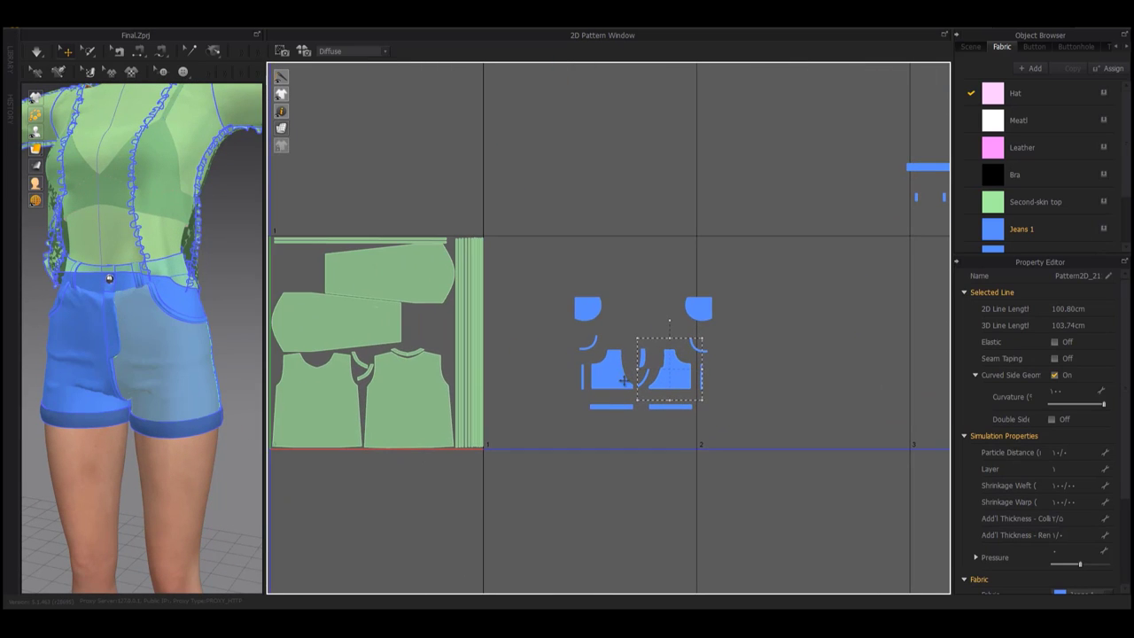
scroll(656, 387, "up", 2)
scroll(655, 387, "up", 3)
Move both waistbands up under the fronts and tuck the side strips against them
left_click(671, 464)
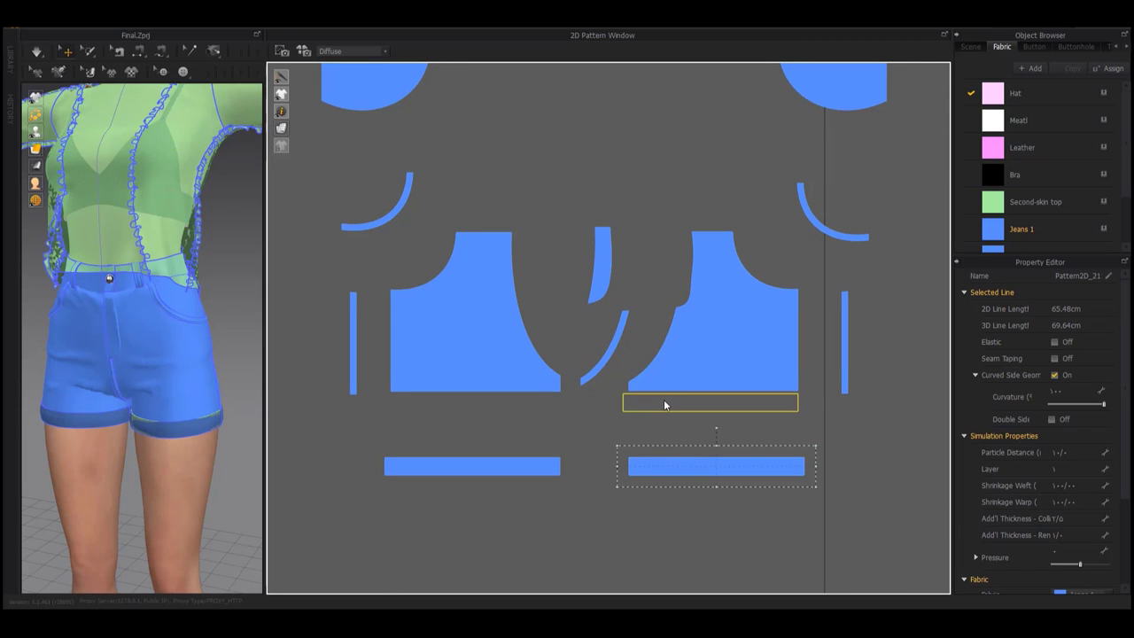
left_click_drag(671, 405, 664, 403)
left_click_drag(461, 466, 467, 403)
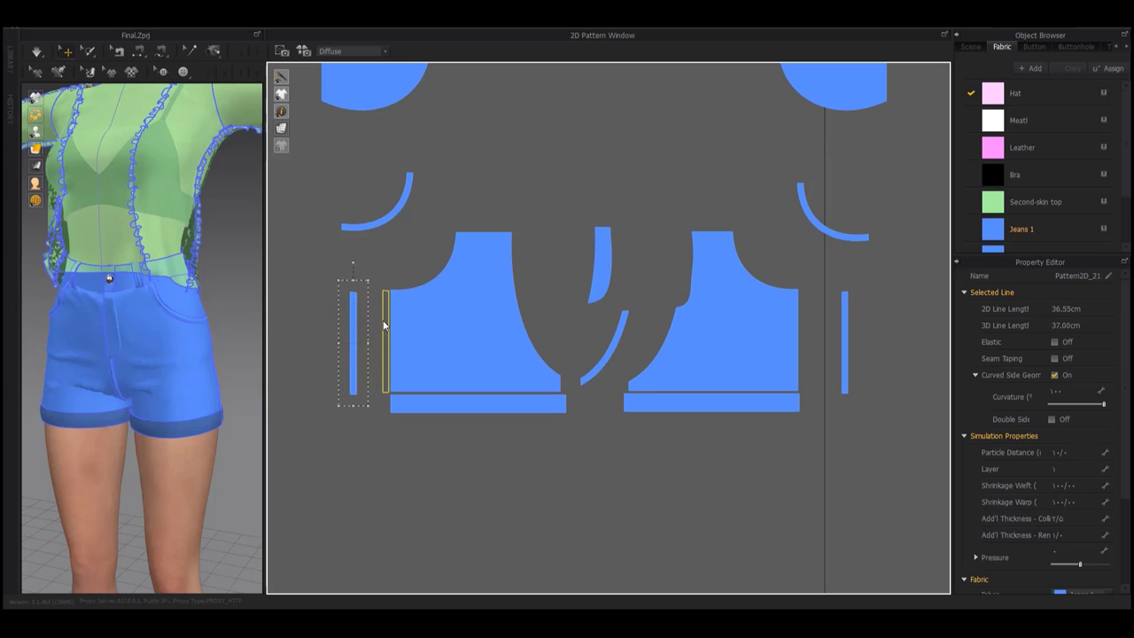
left_click_drag(383, 323, 383, 322)
left_click_drag(844, 335, 808, 335)
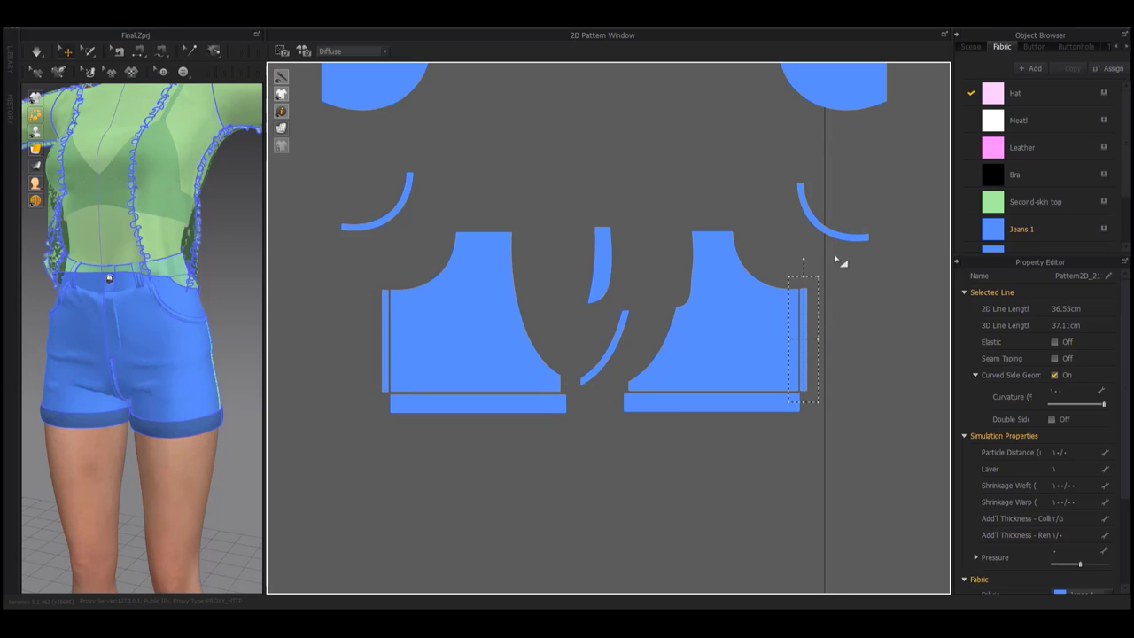
Nest the curved pocket facing and the fly pieces into the front pieces' curves
left_click_drag(826, 233, 767, 282)
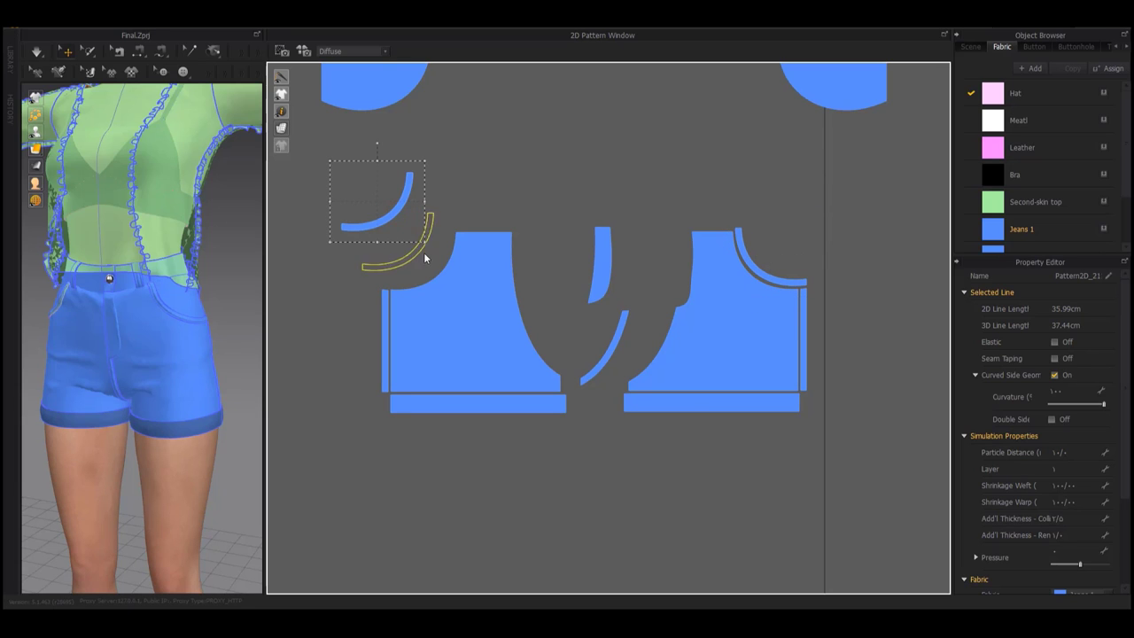
left_click_drag(424, 257, 440, 265)
scroll(502, 313, "down", 2)
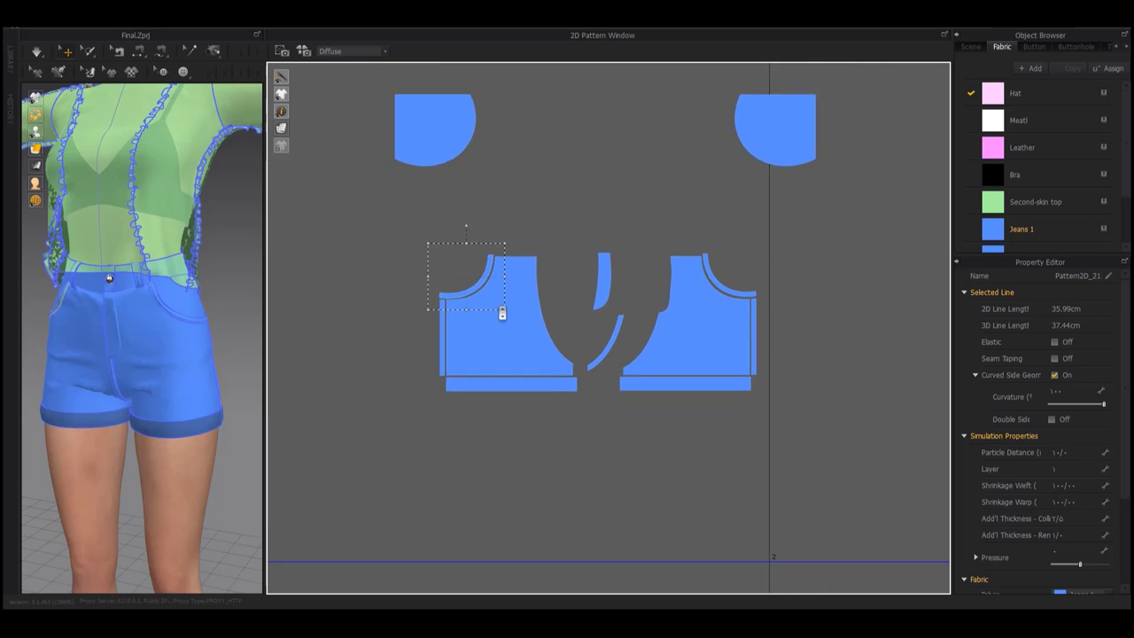
scroll(503, 313, "up", 2)
scroll(446, 276, "up", 2)
scroll(618, 291, "down", 3)
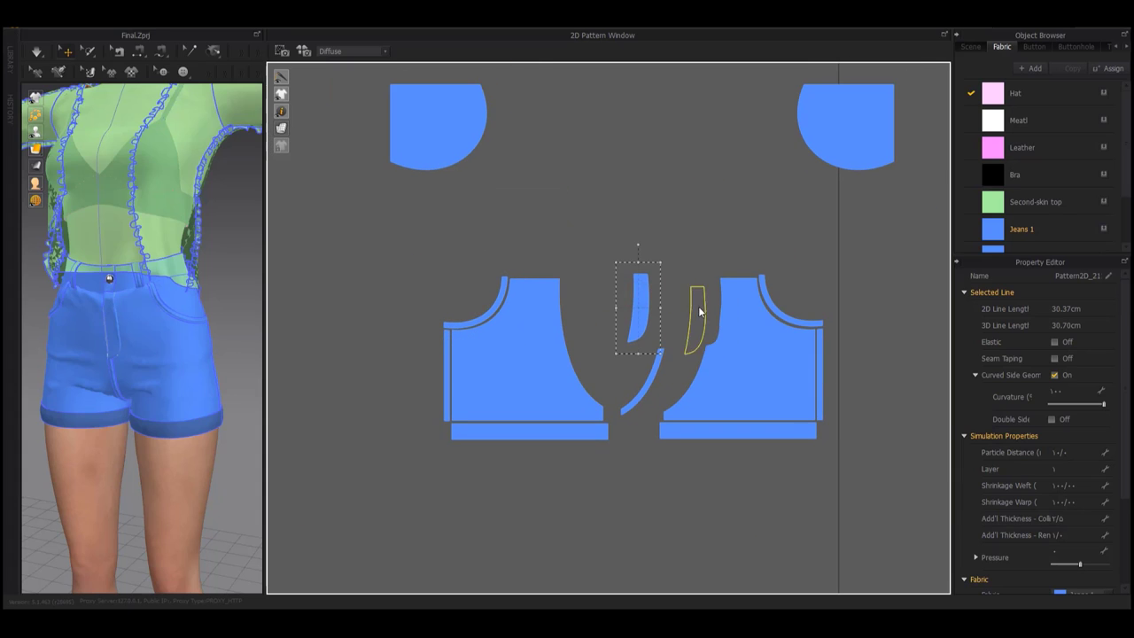
left_click_drag(707, 302, 707, 302)
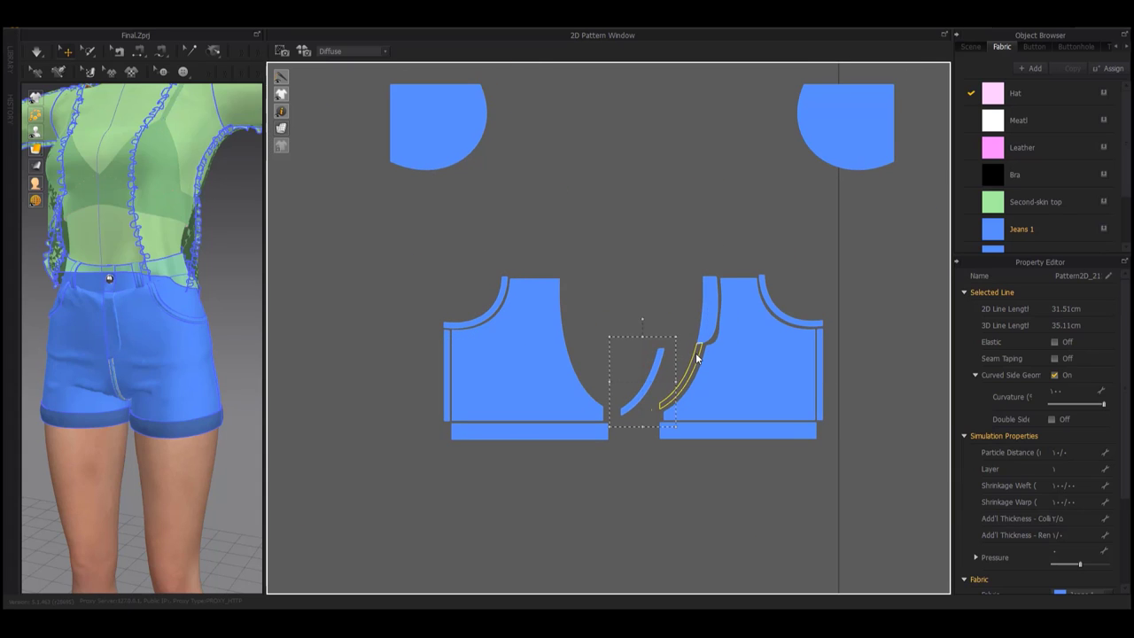
left_click_drag(697, 359, 697, 359)
scroll(708, 314, "down", 2)
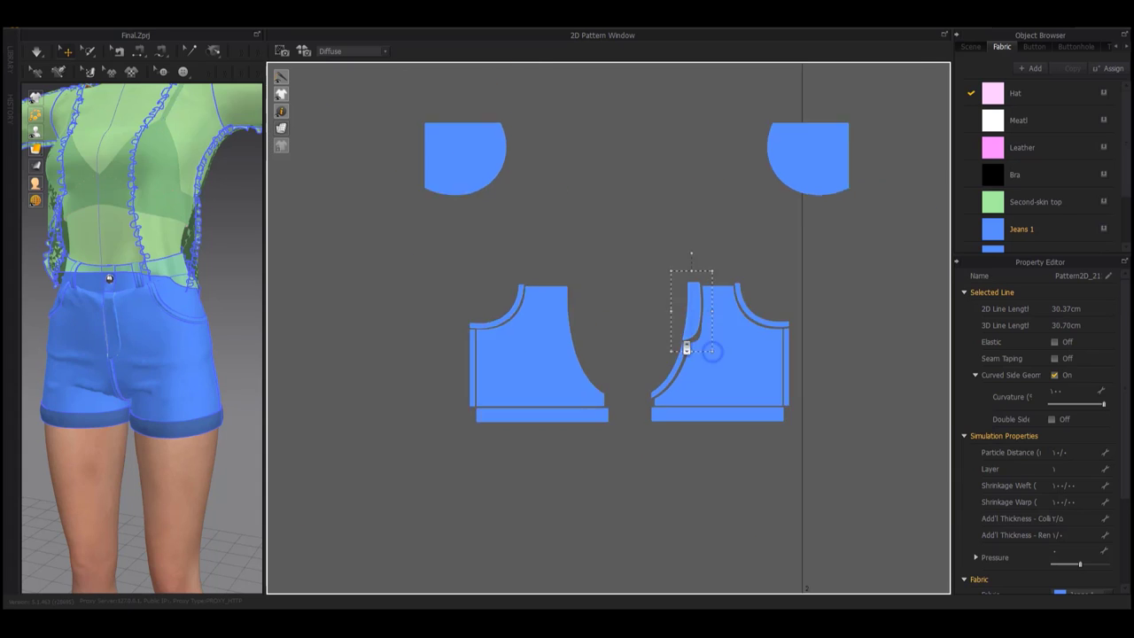
scroll(709, 315, "down", 2)
scroll(762, 301, "down", 2)
scroll(787, 288, "down", 1)
Marquee-select the back shorts pieces and move the group beside the fronts
middle_click_drag(787, 288, 586, 265)
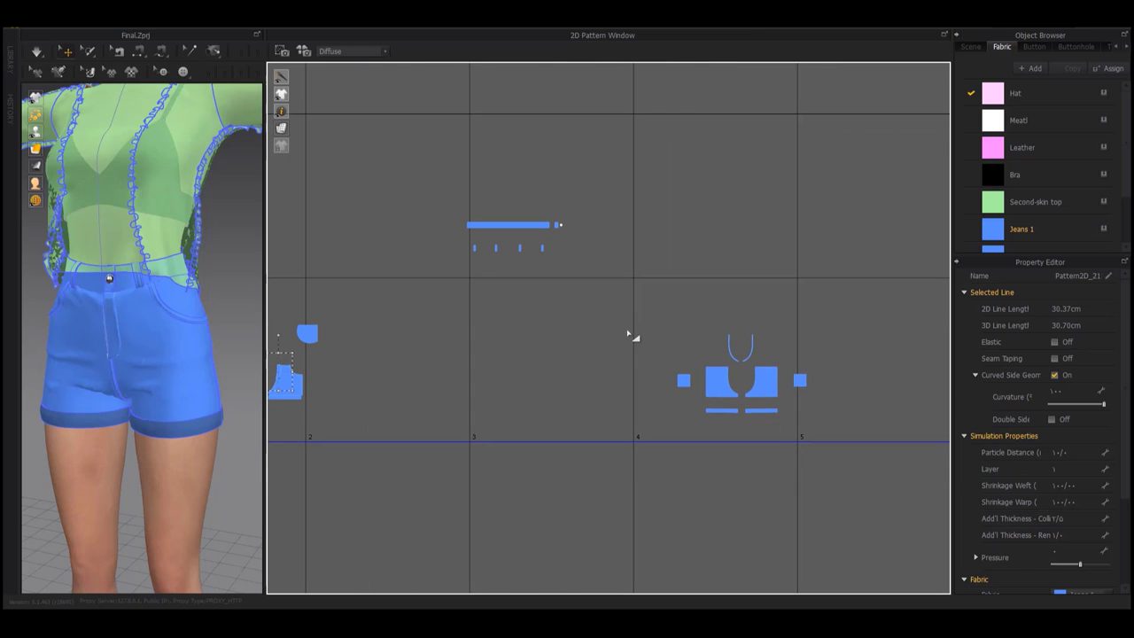
left_click_drag(774, 387, 414, 397)
middle_click_drag(414, 397, 579, 328)
scroll(579, 328, "up", 2)
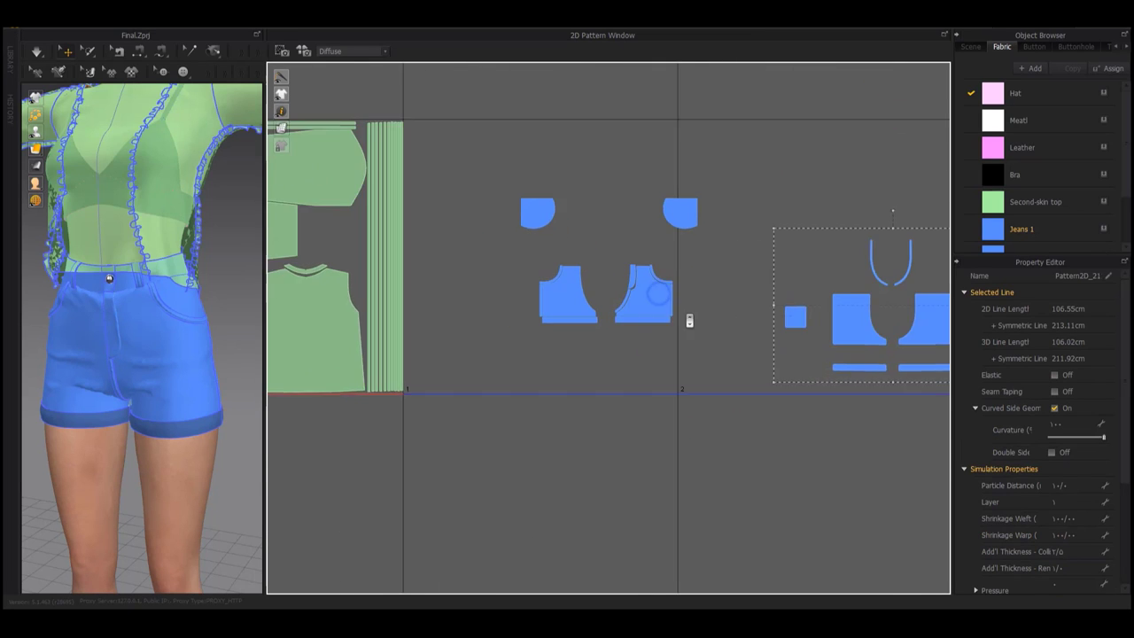
scroll(802, 316, "up", 1)
Place both back pieces under the fronts with their two waistbands lined up beneath
left_click_drag(806, 319, 518, 355)
left_click_drag(587, 357, 588, 358)
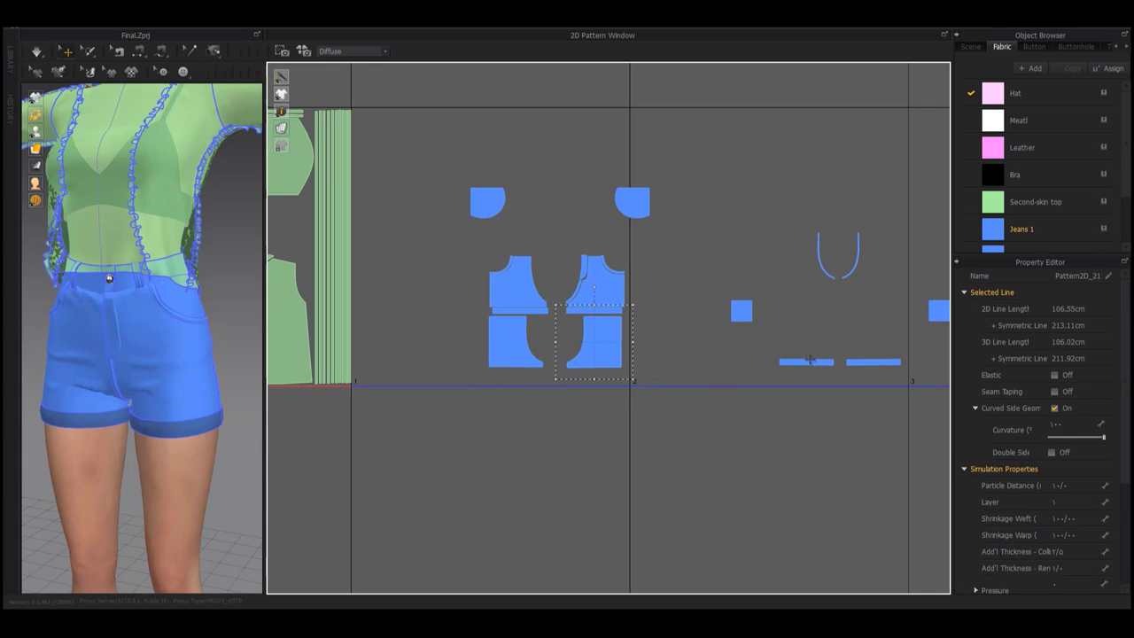
left_click_drag(520, 374, 521, 376)
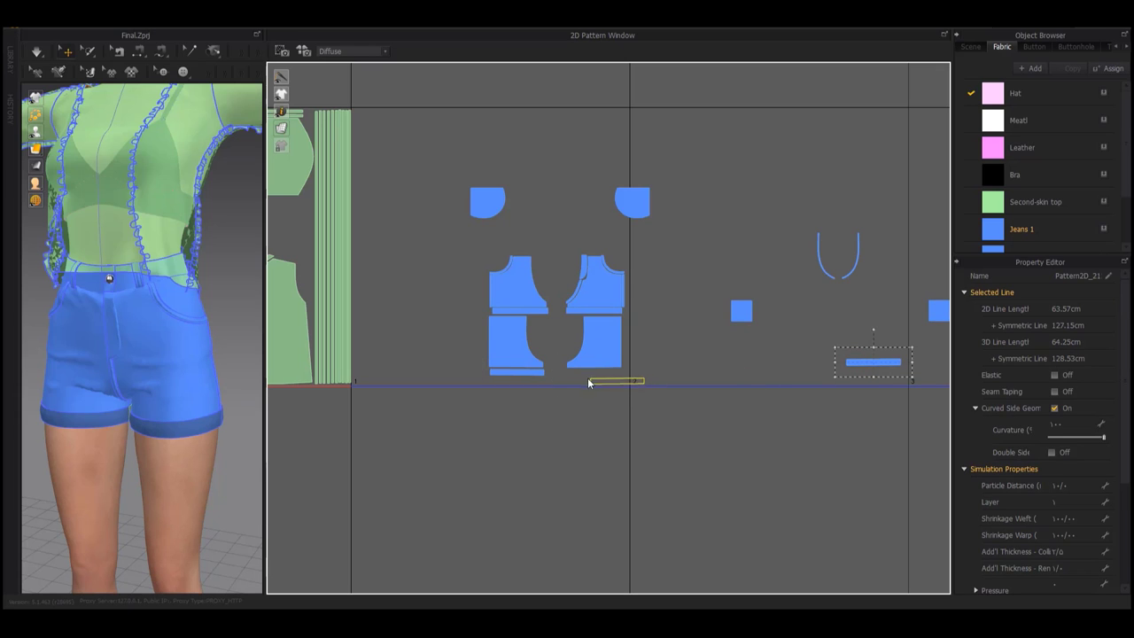
scroll(578, 378, "up", 5)
scroll(580, 377, "up", 2)
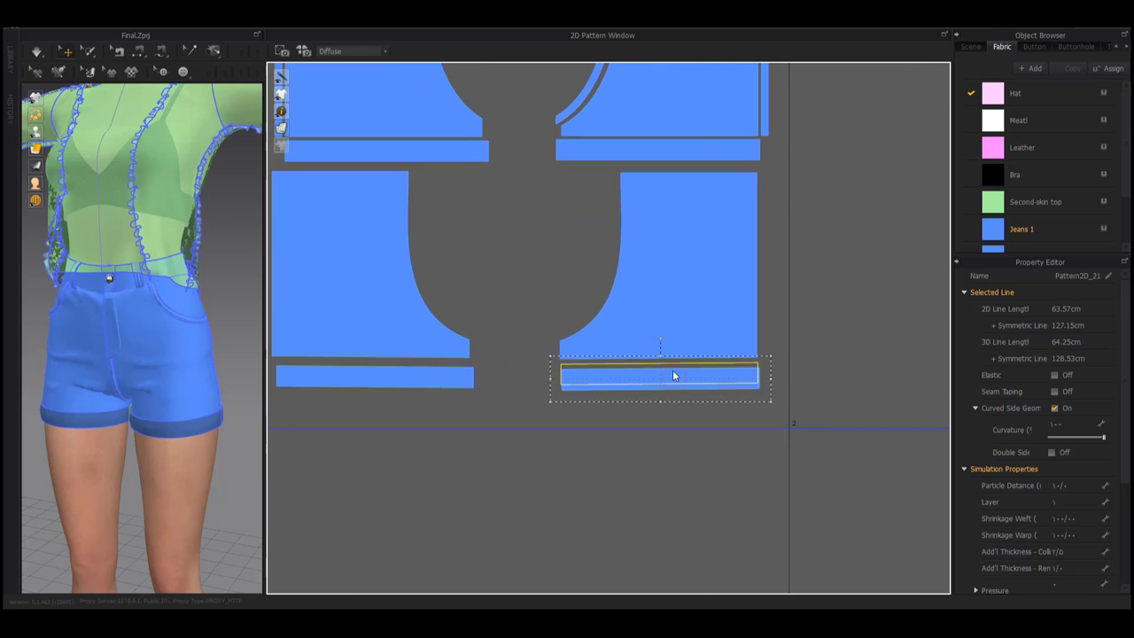
left_click_drag(450, 380, 448, 376)
Select the small square patch piece between the back pieces
scroll(481, 375, "down", 5)
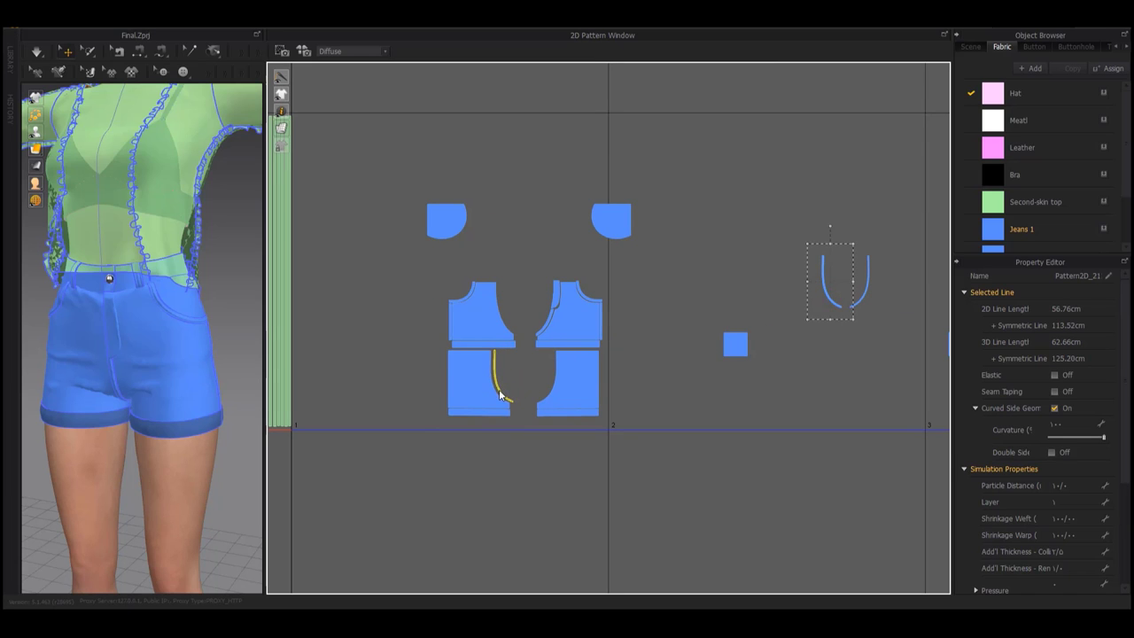
scroll(546, 396, "up", 3)
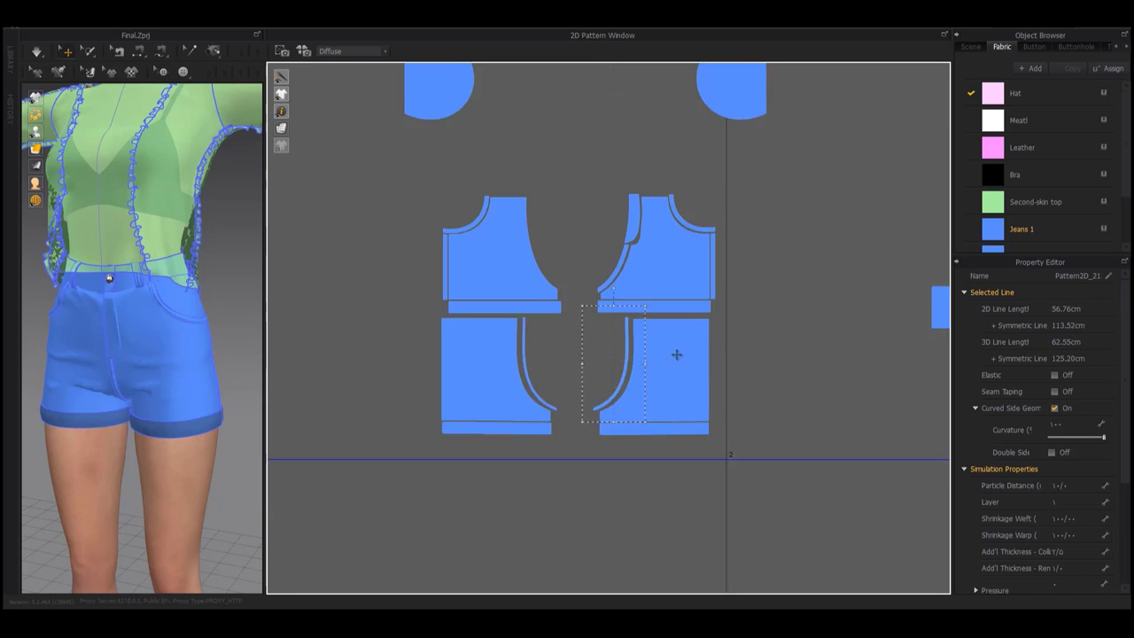
scroll(676, 355, "up", 4)
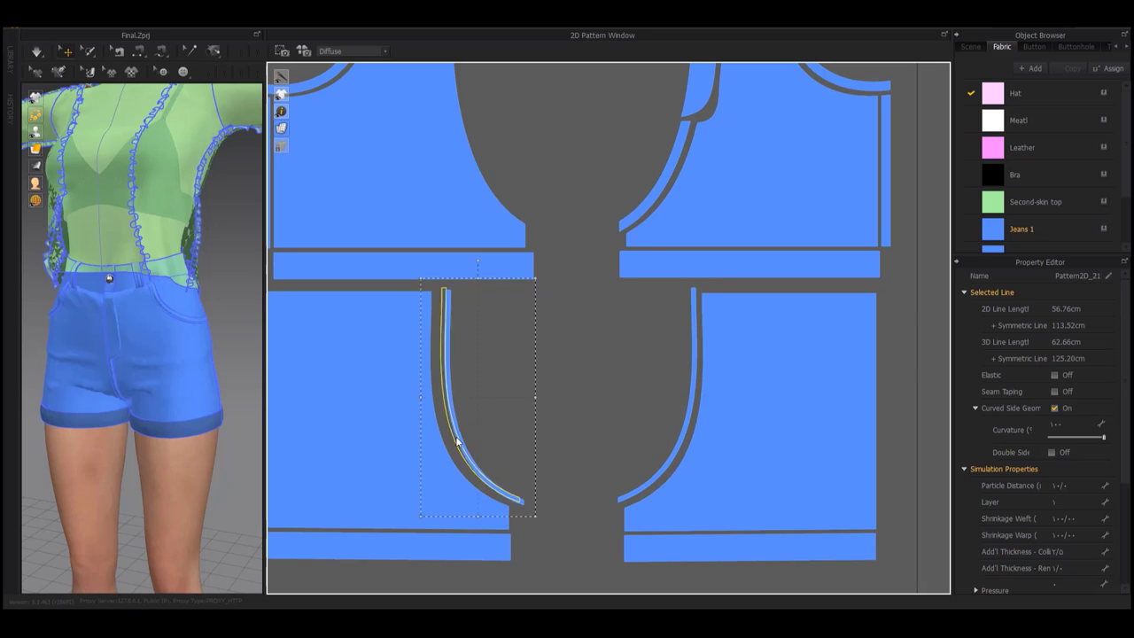
scroll(549, 399, "down", 5)
left_click(765, 370)
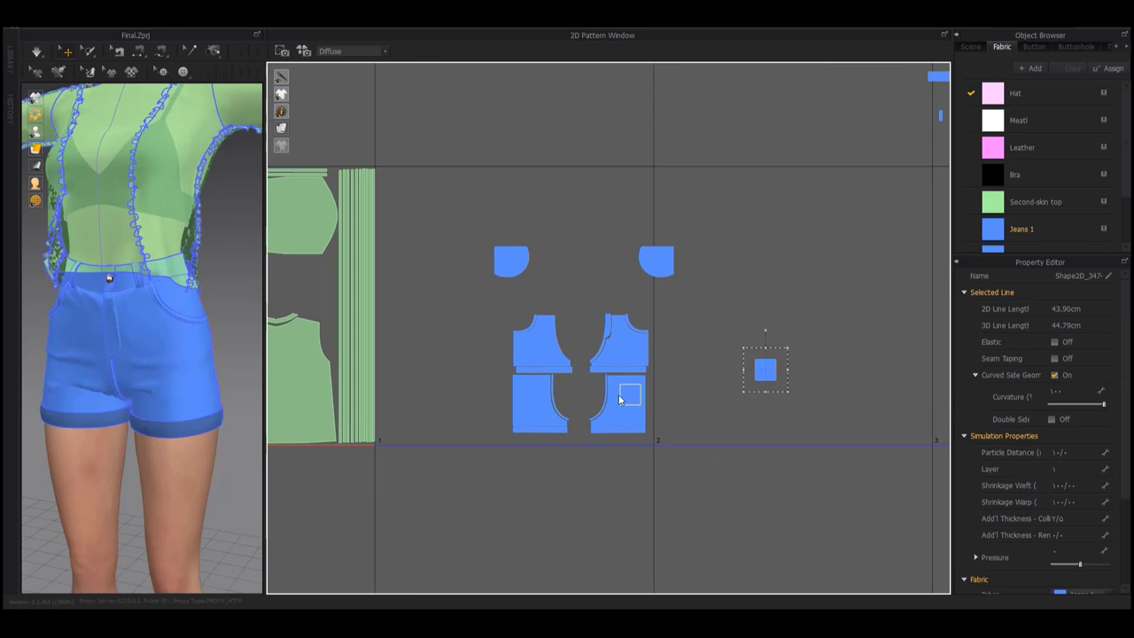
scroll(686, 384, "up", 2)
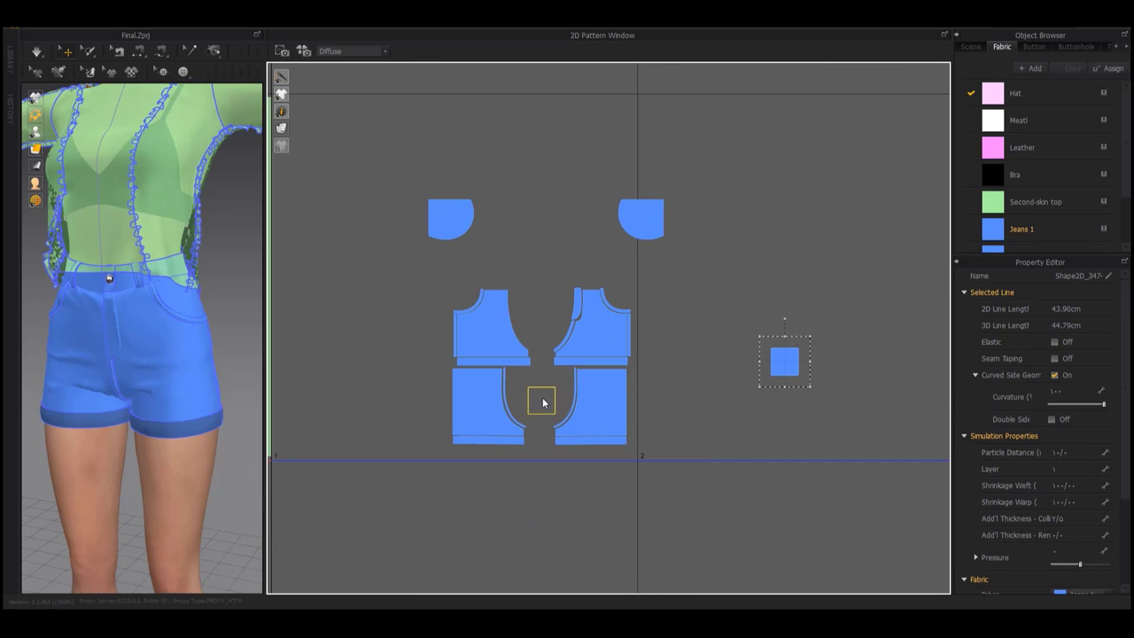
scroll(541, 401, "down", 5)
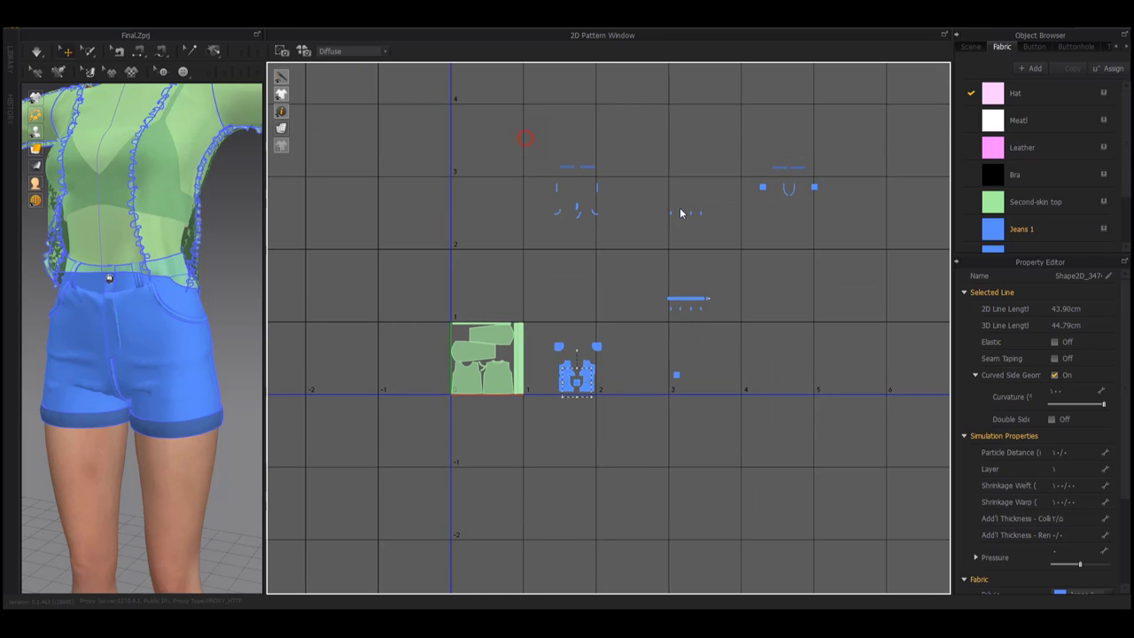
Move the scattered small pieces at the top down closer to the shorts
left_click(680, 213)
left_click_drag(680, 212, 700, 286)
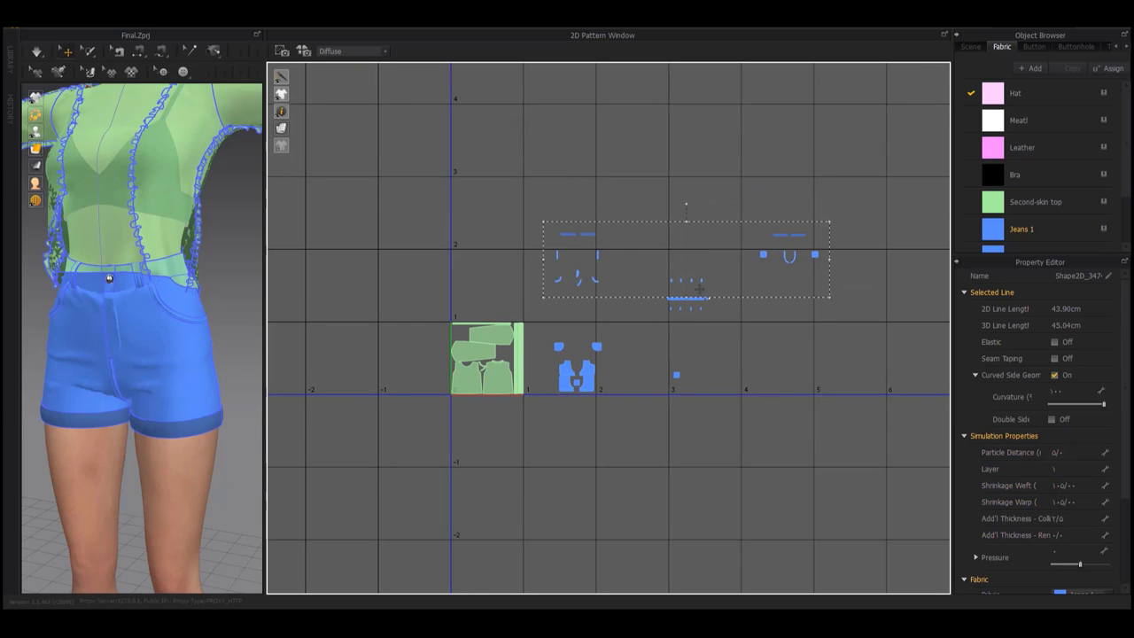
scroll(610, 327, "up", 3)
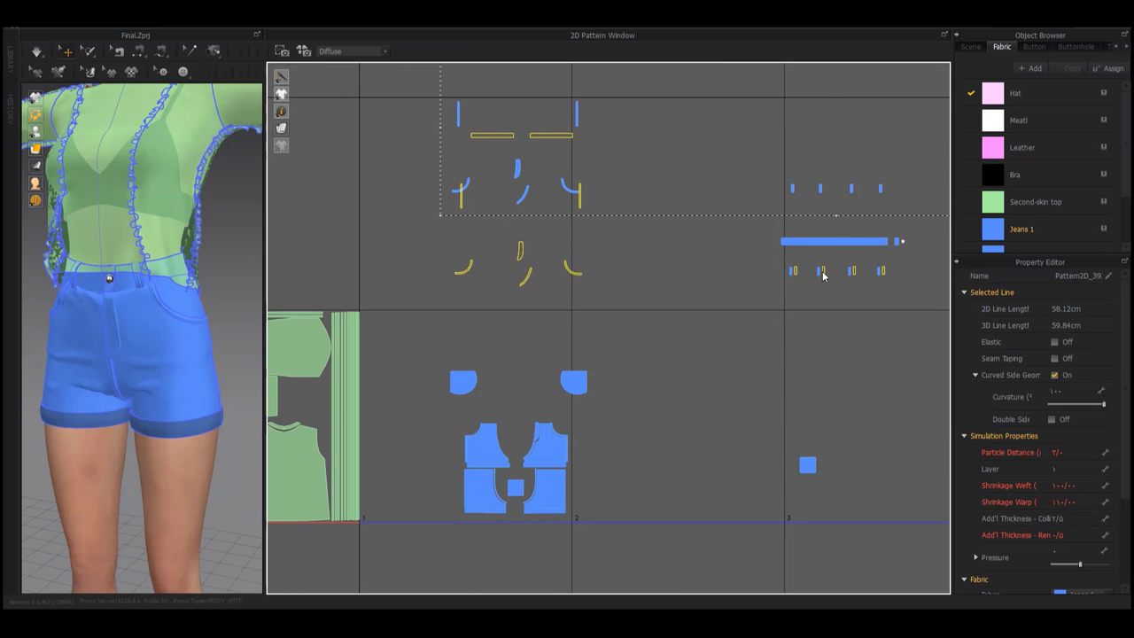
Place the small curved pocket piece onto the left shorts front's pocket curve
left_click(658, 376)
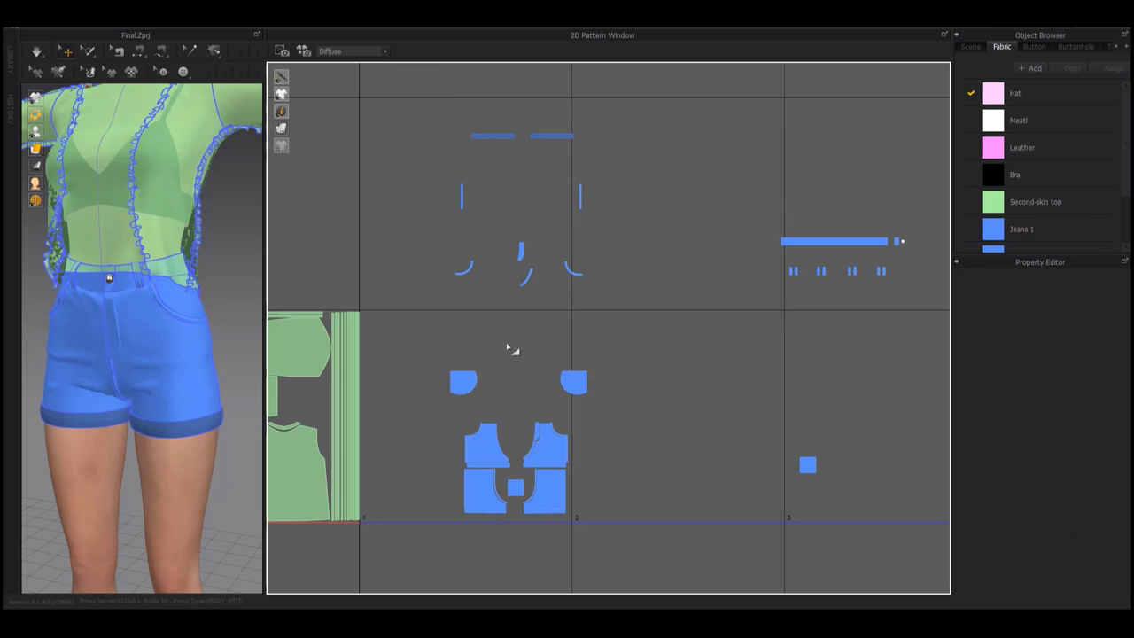
left_click(573, 270)
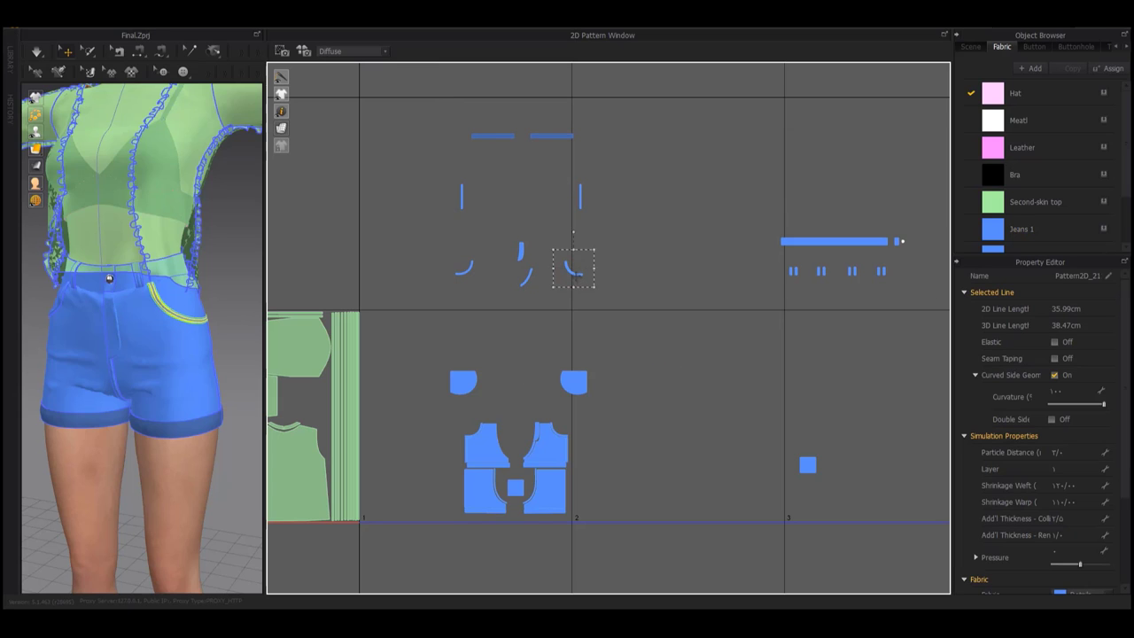
left_click_drag(466, 280, 446, 423)
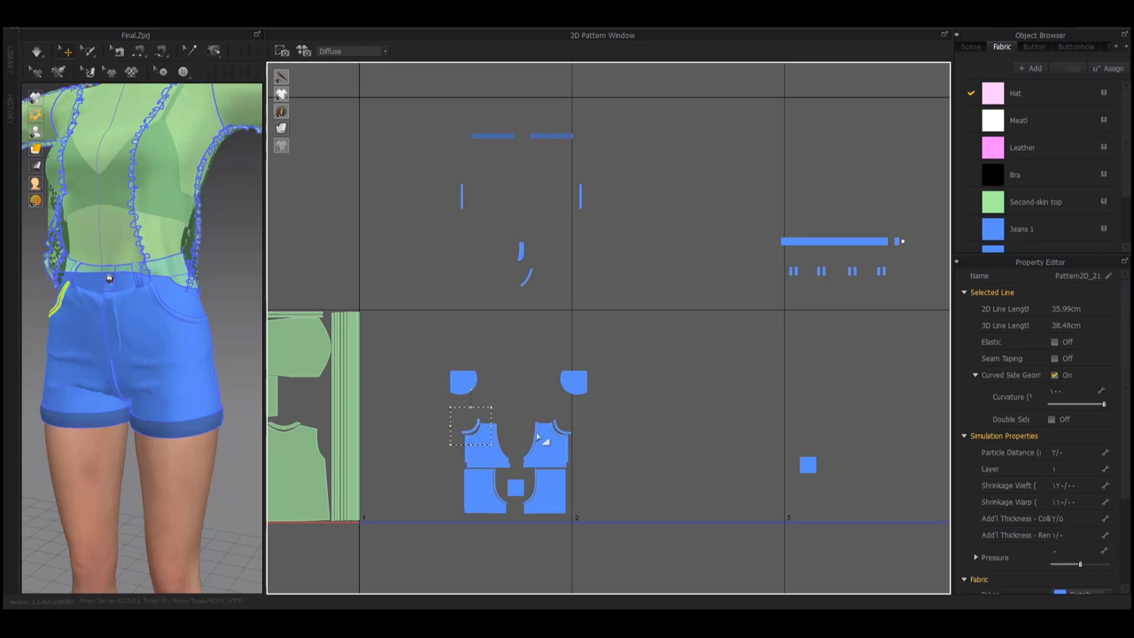
scroll(538, 437, "up", 2)
scroll(562, 470, "up", 2)
scroll(608, 387, "up", 1)
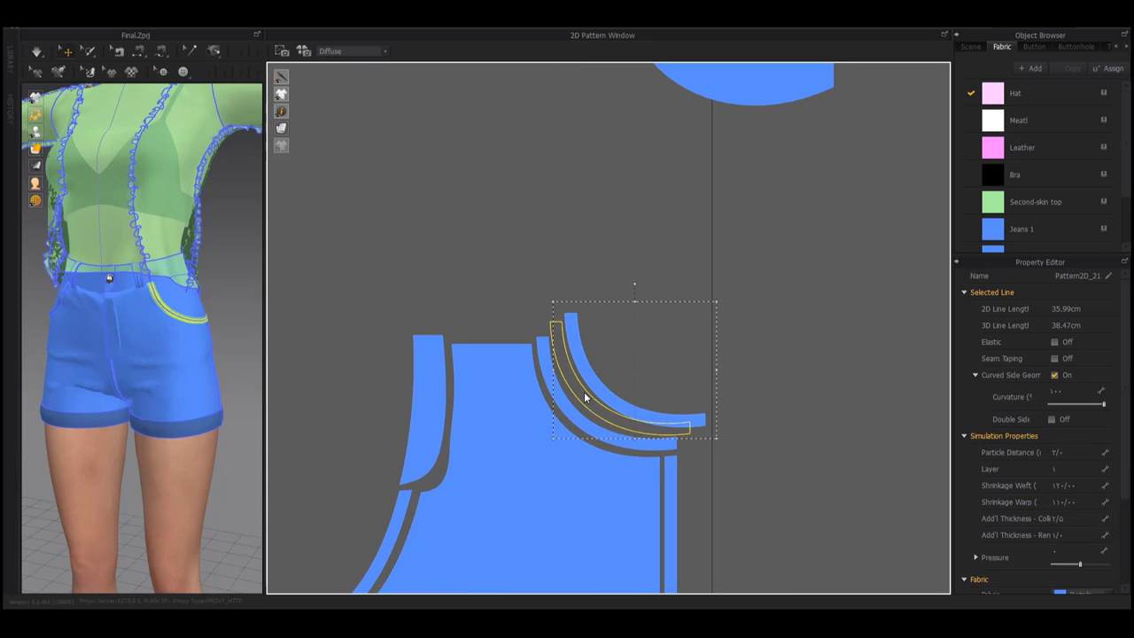
scroll(653, 405, "down", 2)
scroll(656, 381, "down", 2)
scroll(471, 350, "up", 4)
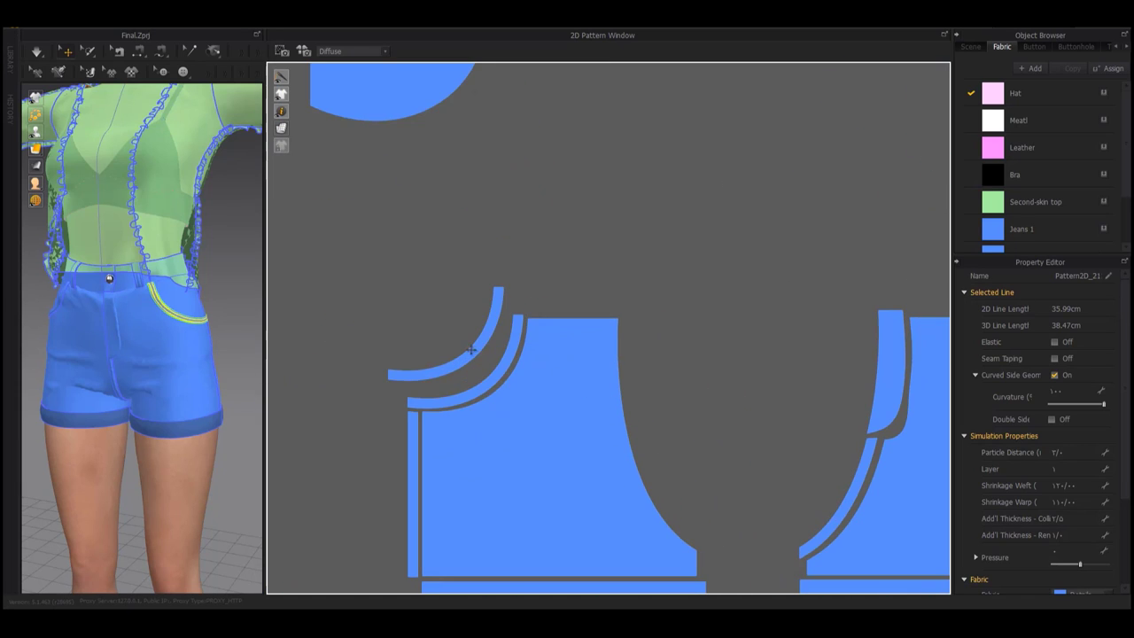
Select the placed pocket facing and bring the remaining small pieces above into view
left_click(471, 350)
scroll(646, 339, "down", 4)
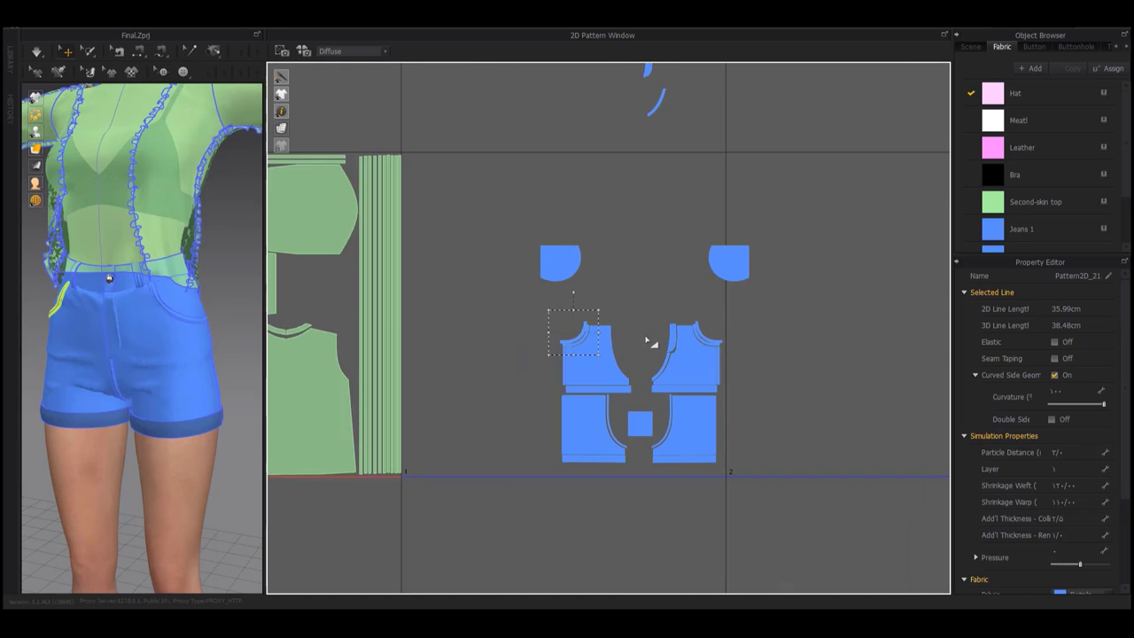
middle_click_drag(646, 340, 543, 486)
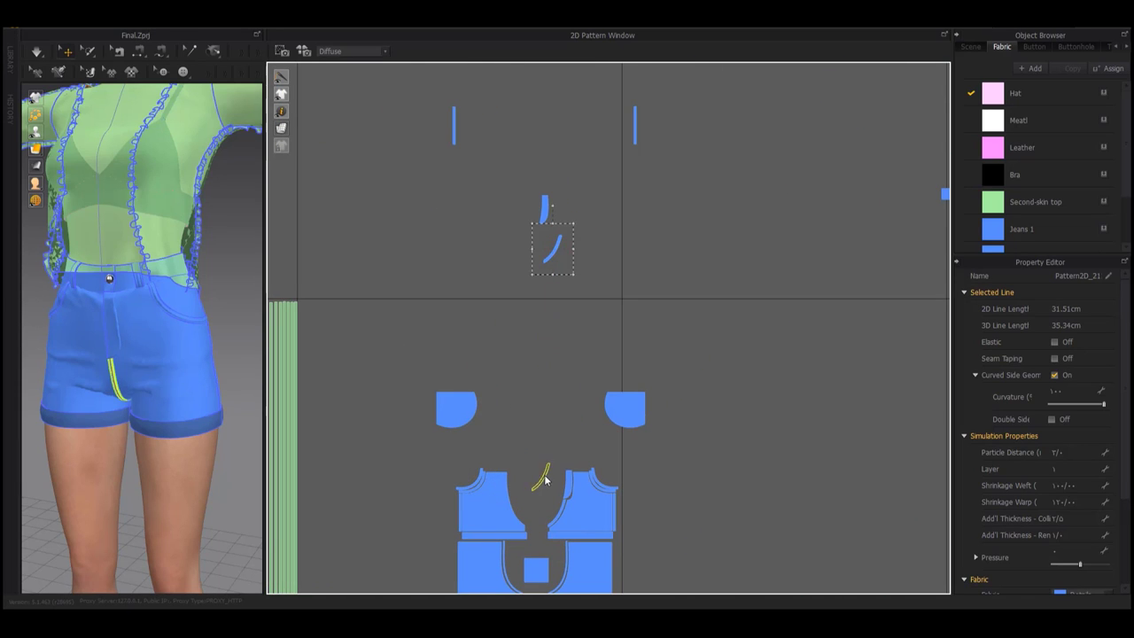
scroll(559, 512, "up", 2)
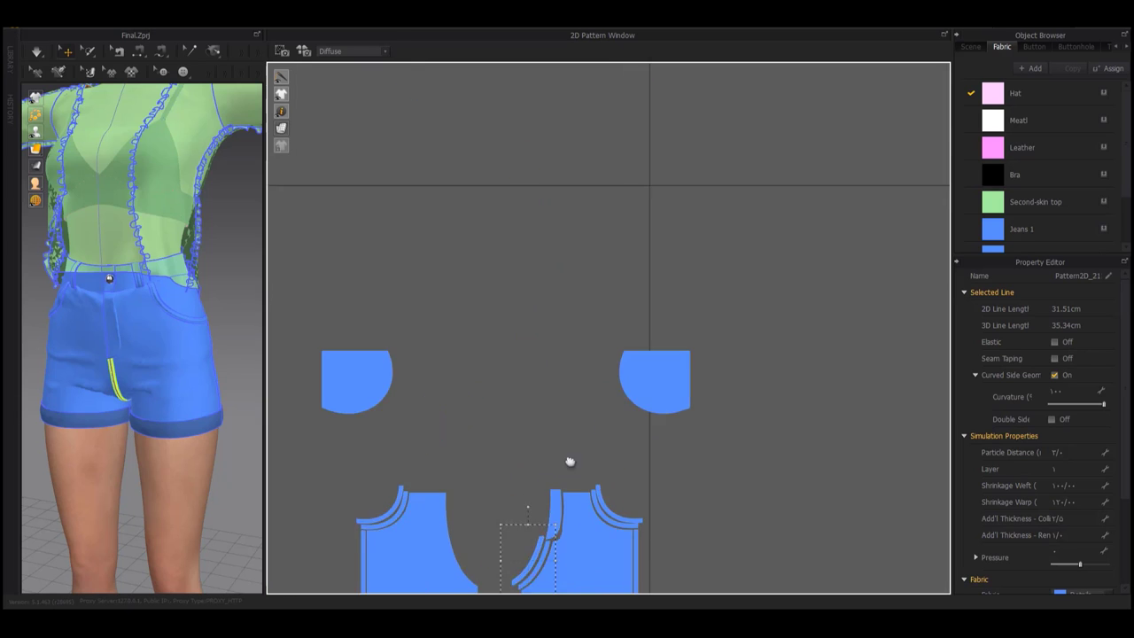
scroll(570, 461, "up", 3)
scroll(591, 435, "down", 3)
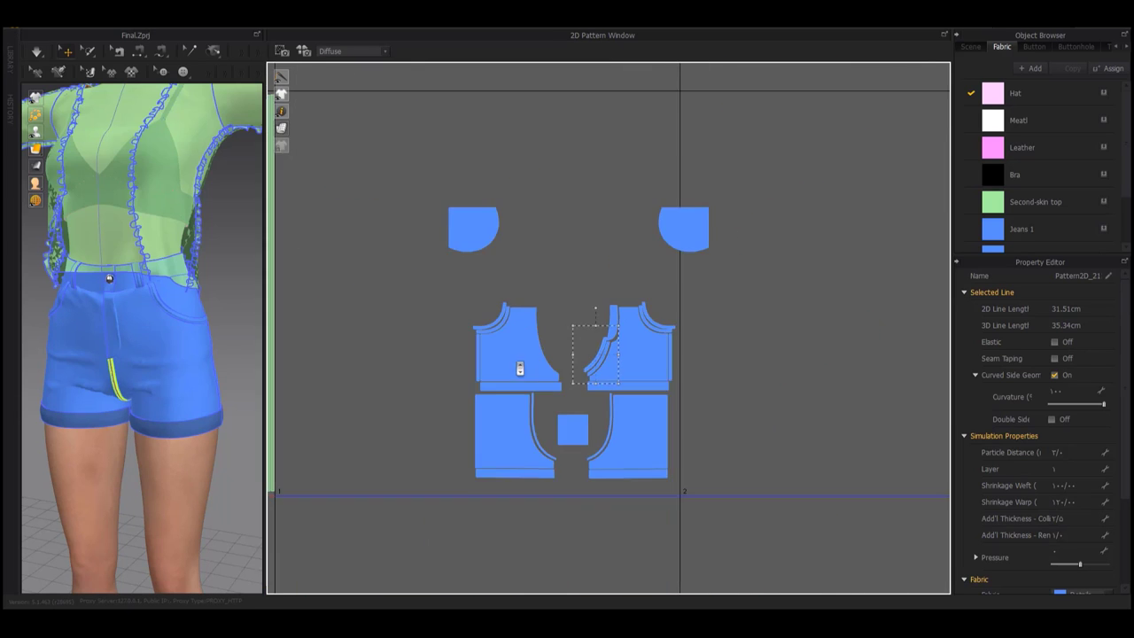
scroll(590, 446, "down", 2)
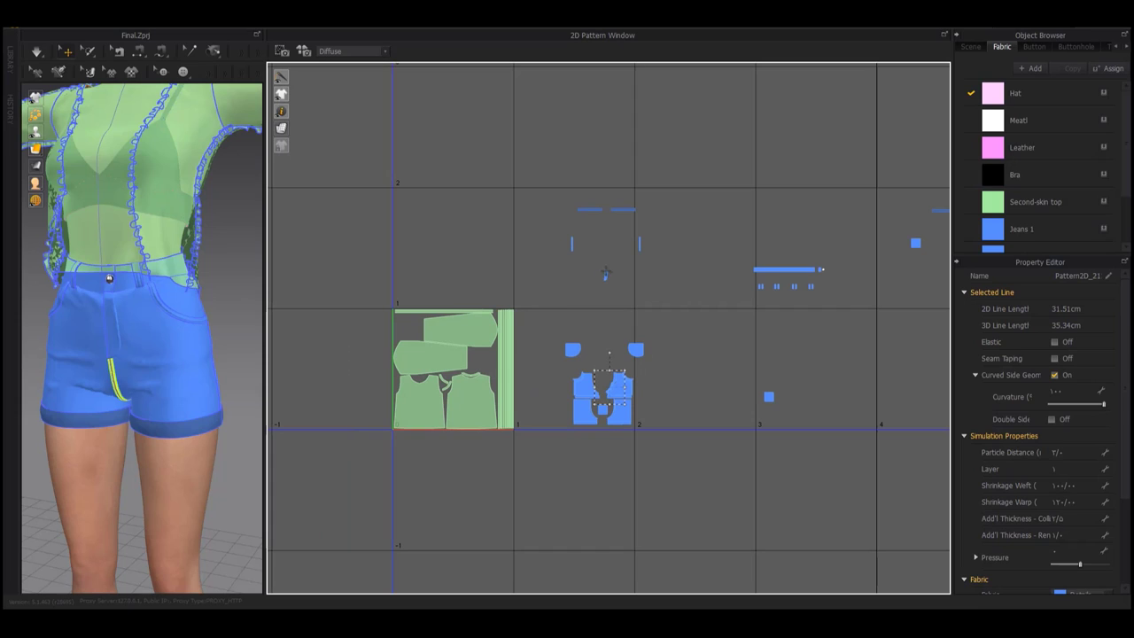
Move the small fly piece beside the shorts fronts
left_click(606, 274)
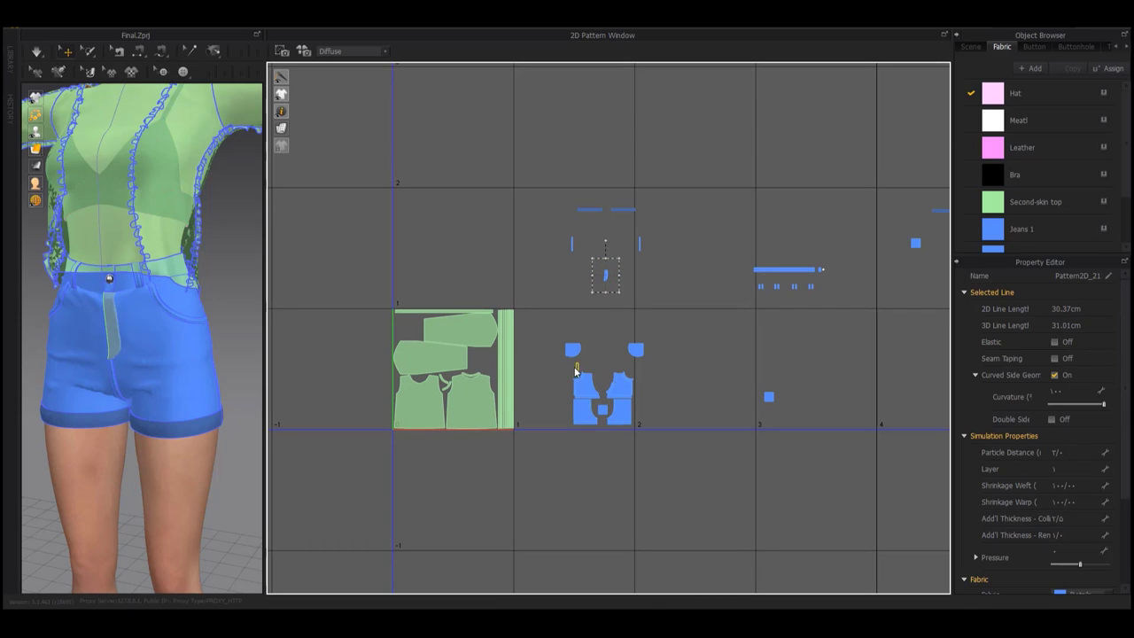
scroll(608, 373, "up", 4)
middle_click_drag(623, 468, 618, 302)
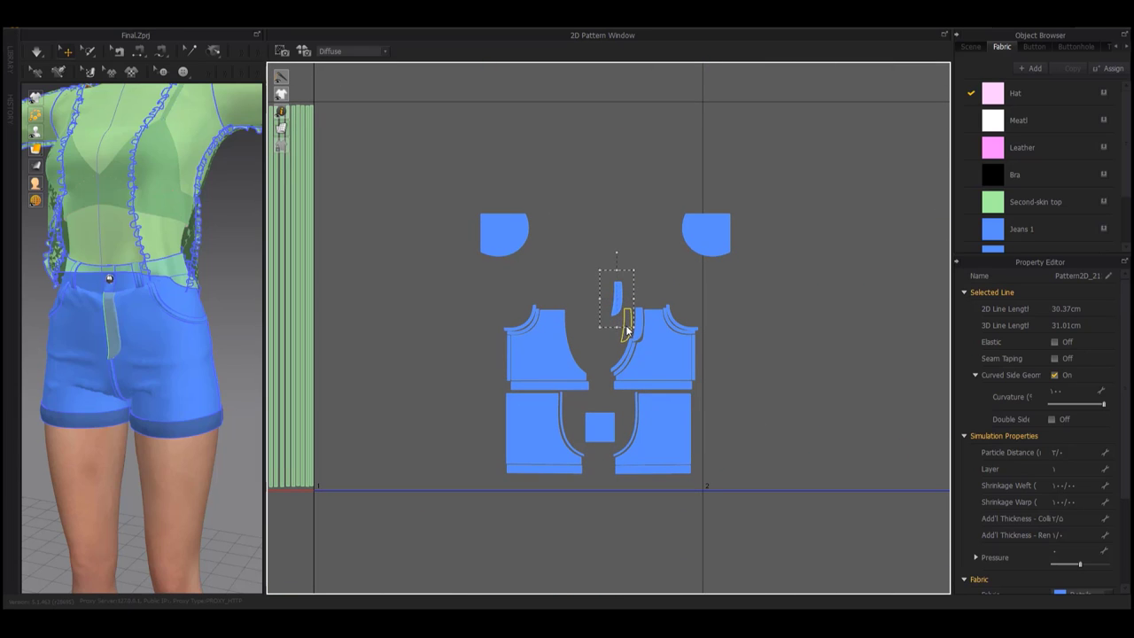
scroll(617, 257, "down", 5)
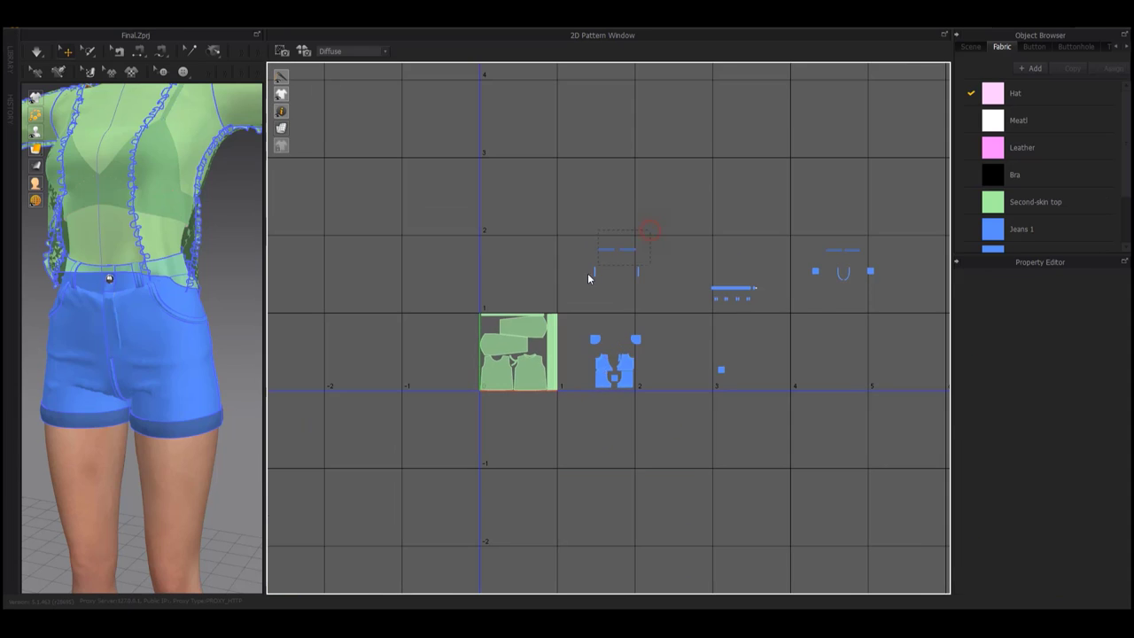
Pair the thin strips together and nudge them against the shorts front
left_click(594, 273)
left_click(592, 323)
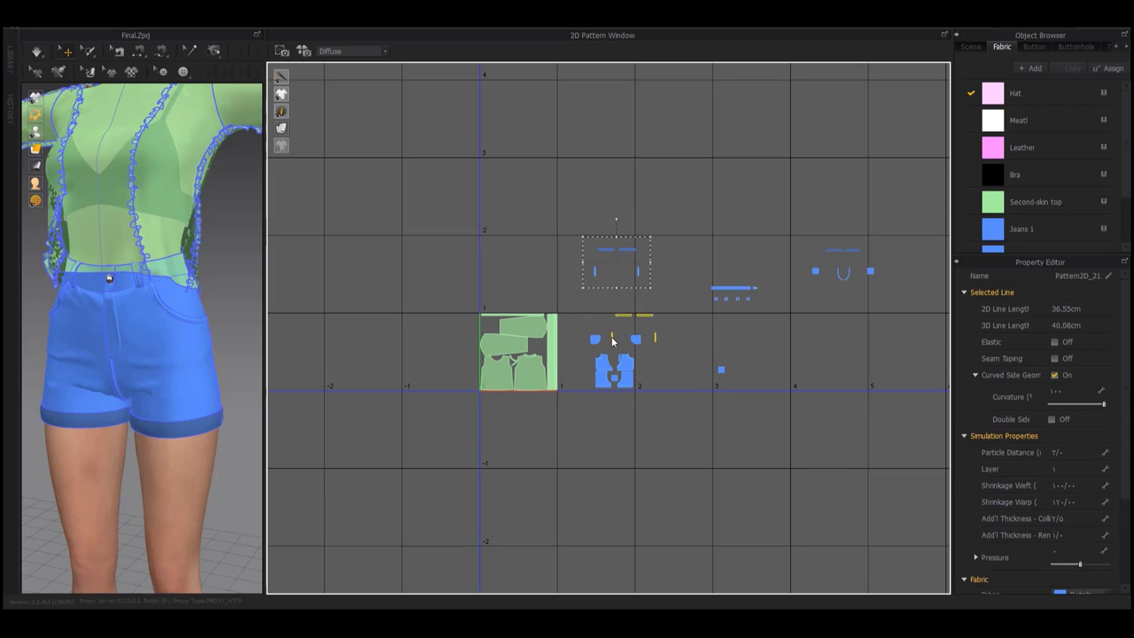
left_click(618, 342)
scroll(613, 341, "up", 6)
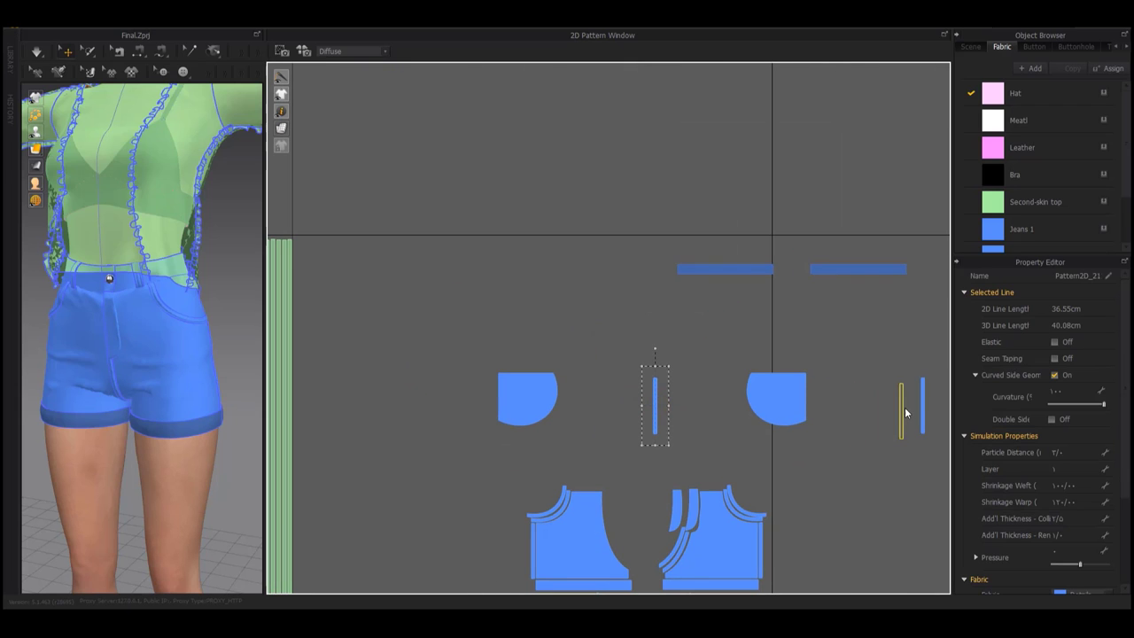
mouse_move(919, 406)
left_mouse_down()
mouse_move(513, 546)
mouse_move(529, 547)
left_mouse_up()
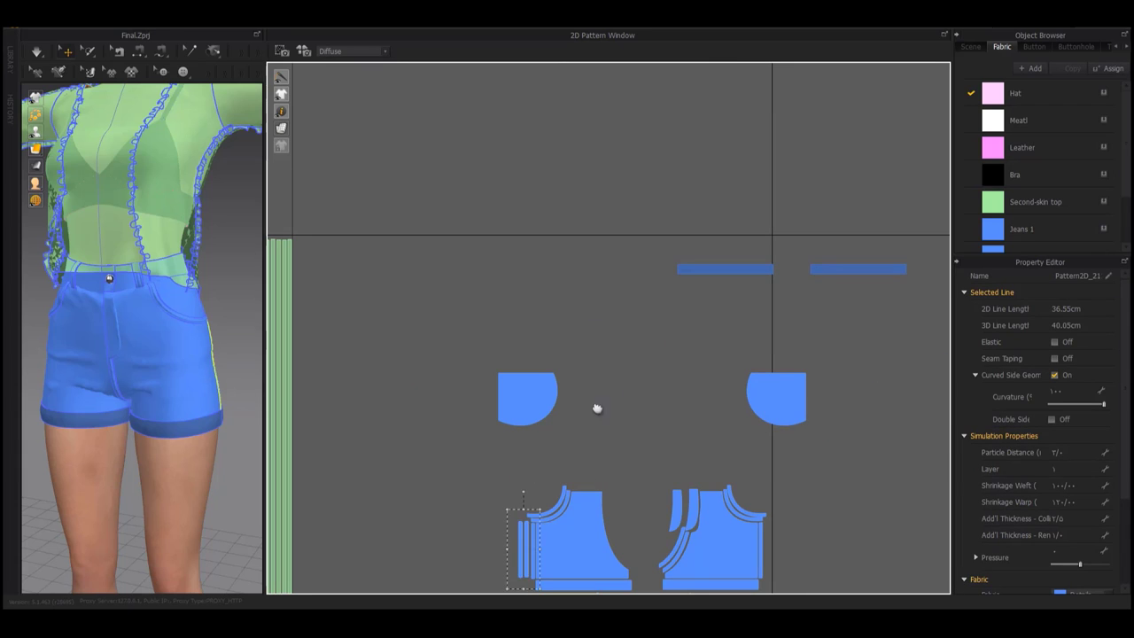
right_click_drag(493, 498, 470, 385)
left_click(494, 382)
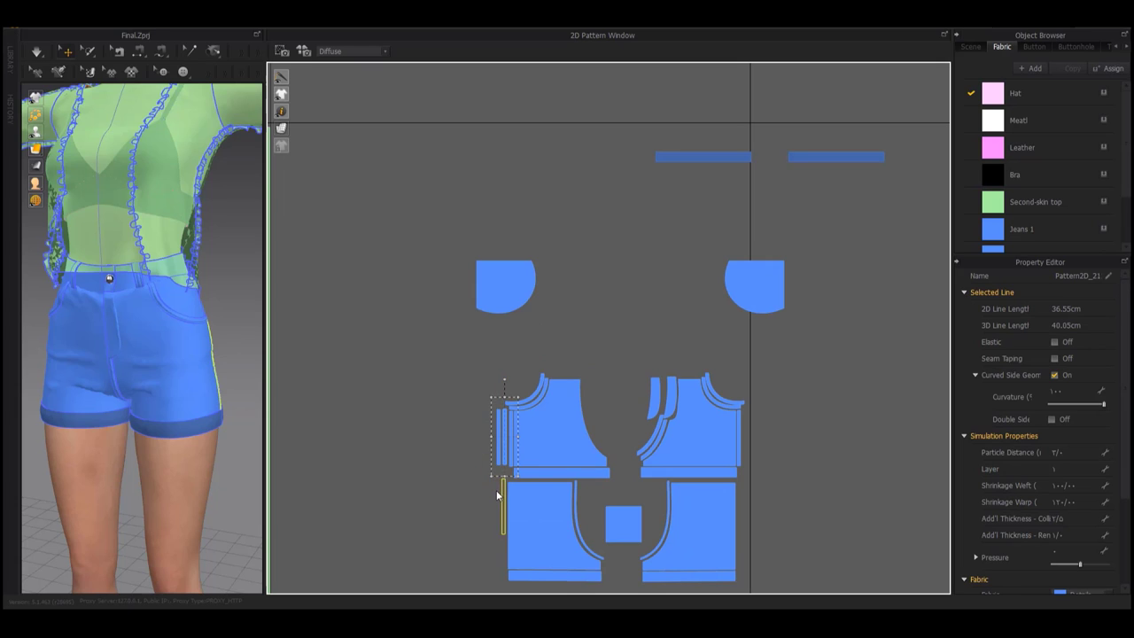
left_click_drag(508, 443, 502, 434)
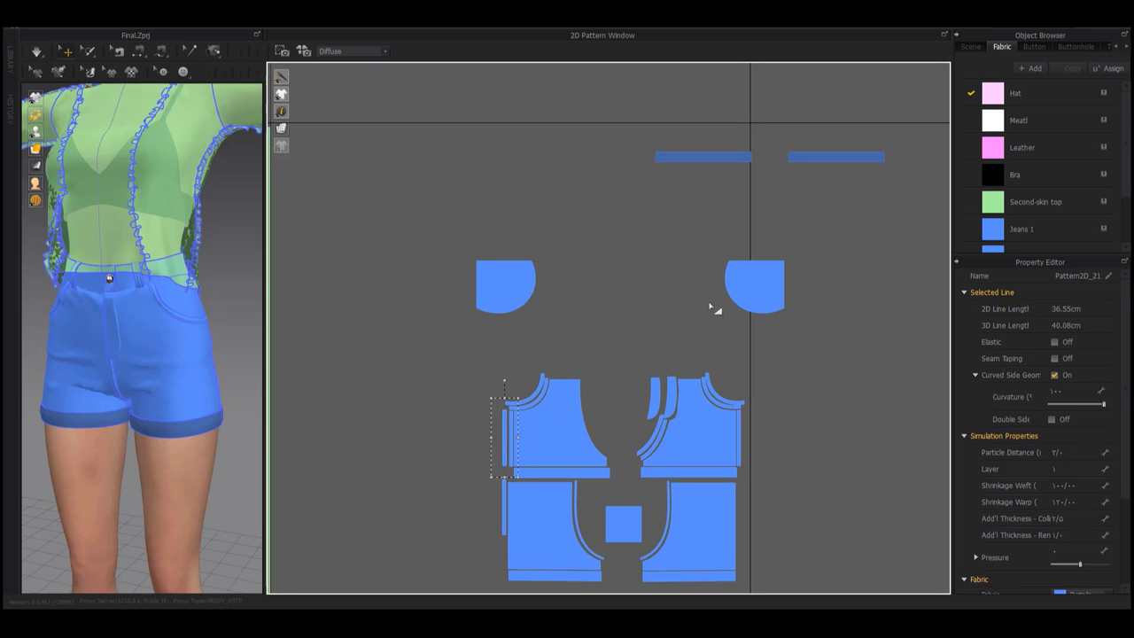
Cut and paste the long band strips, then place them with the squares and arcs near the pockets
right_click_drag(709, 306, 591, 382)
left_click(585, 232)
key("ctrl+c")
key("ctrl+v")
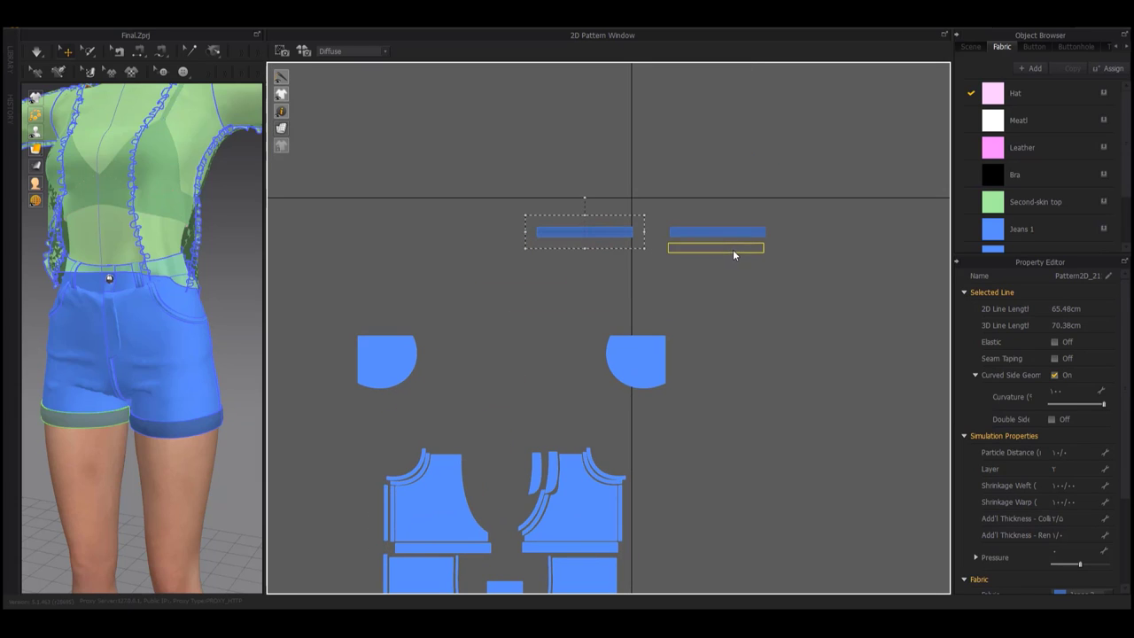
left_click(733, 249)
key("ctrl+c")
key("ctrl+v")
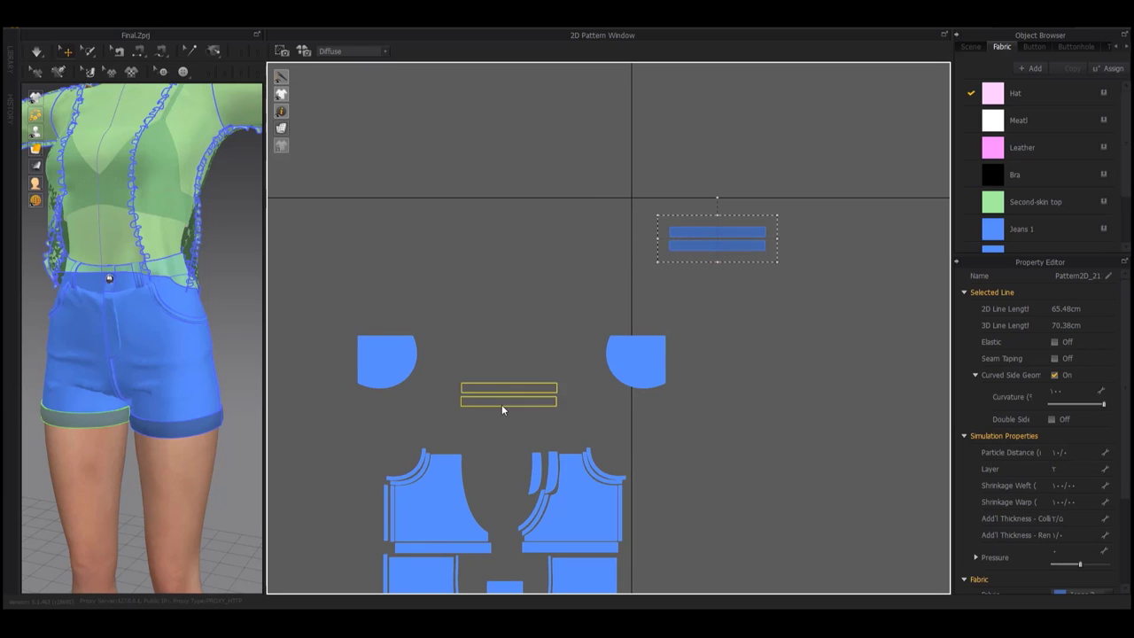
scroll(502, 406, "down", 3)
scroll(608, 266, "down", 2)
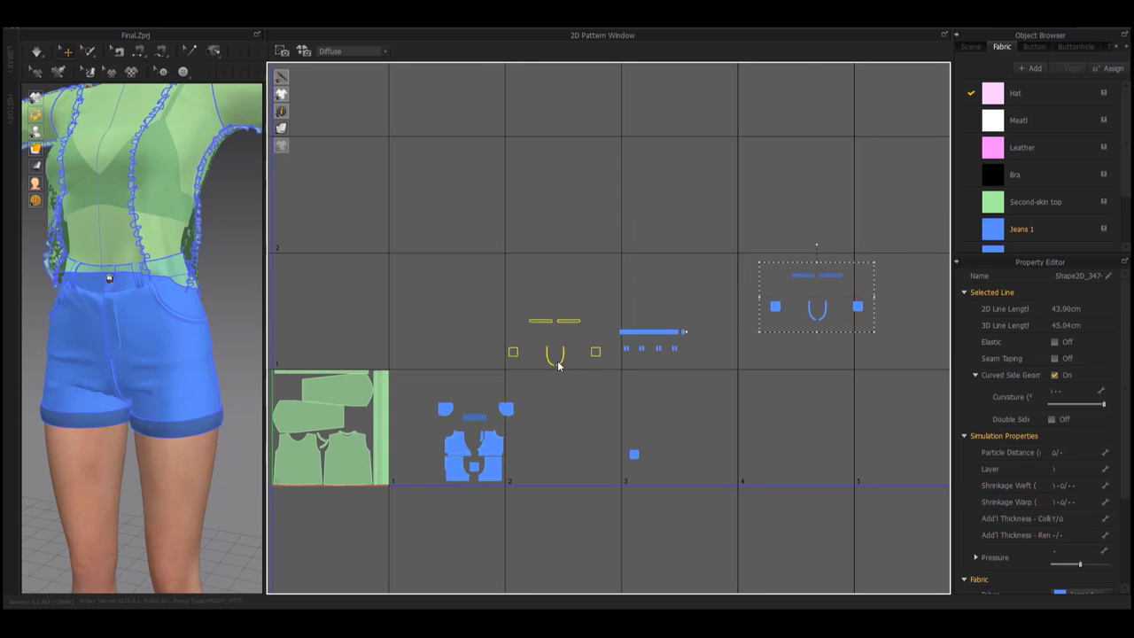
left_click(479, 385)
Place the right and left U-shaped arcs along the shorts' two curved openings
scroll(478, 385, "up", 1)
scroll(557, 316, "up", 2)
scroll(594, 257, "up", 2)
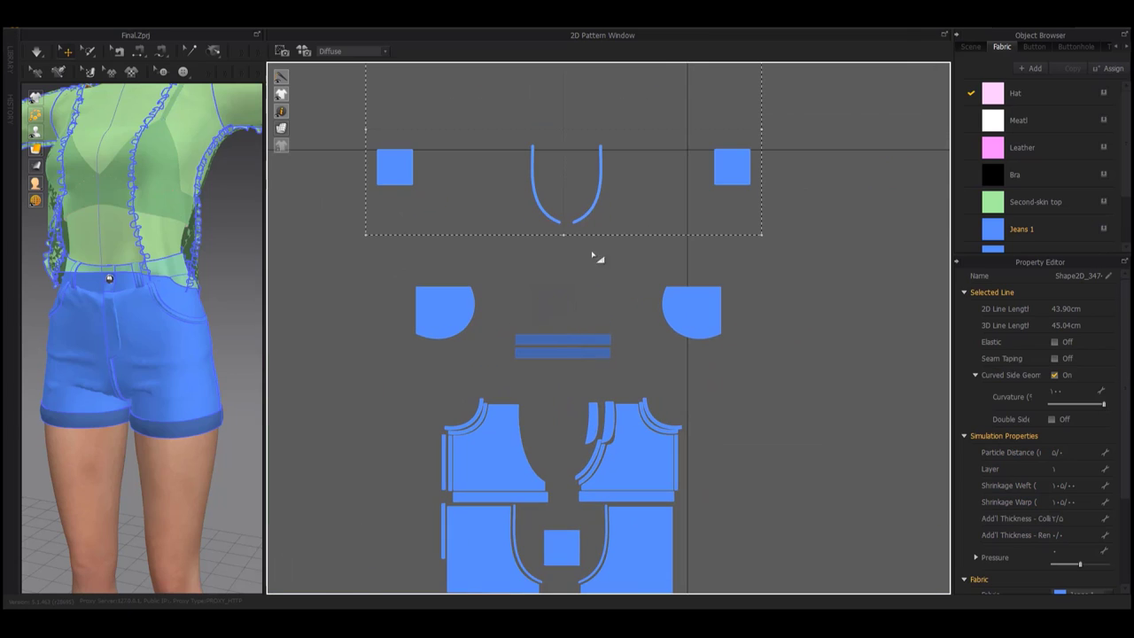
left_click(594, 197)
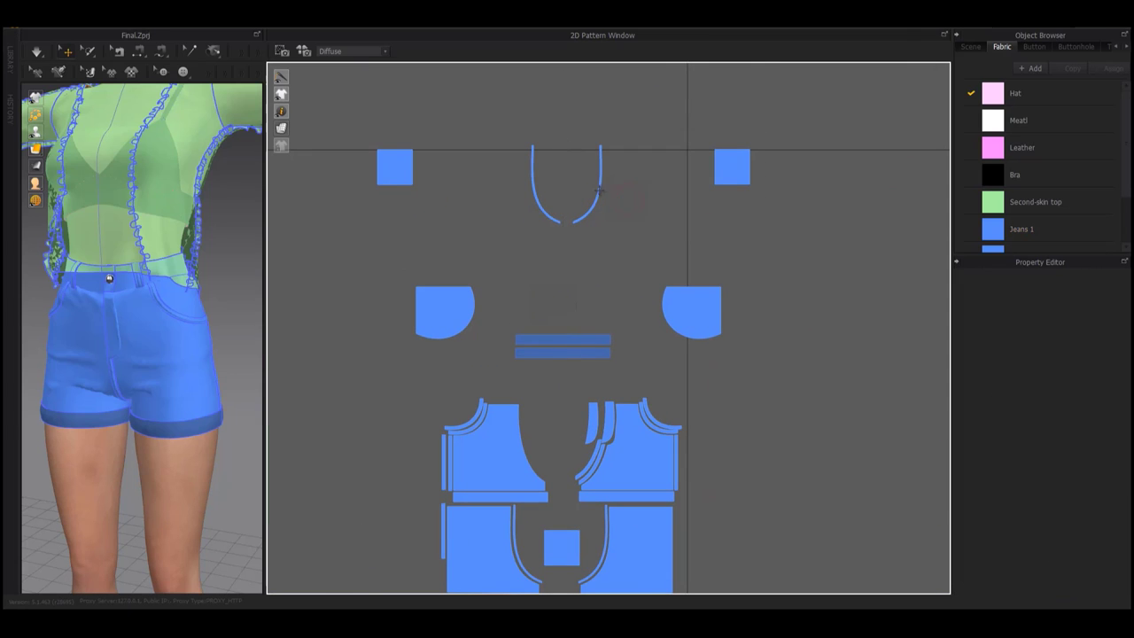
left_click(601, 553)
left_click_drag(532, 168, 531, 554)
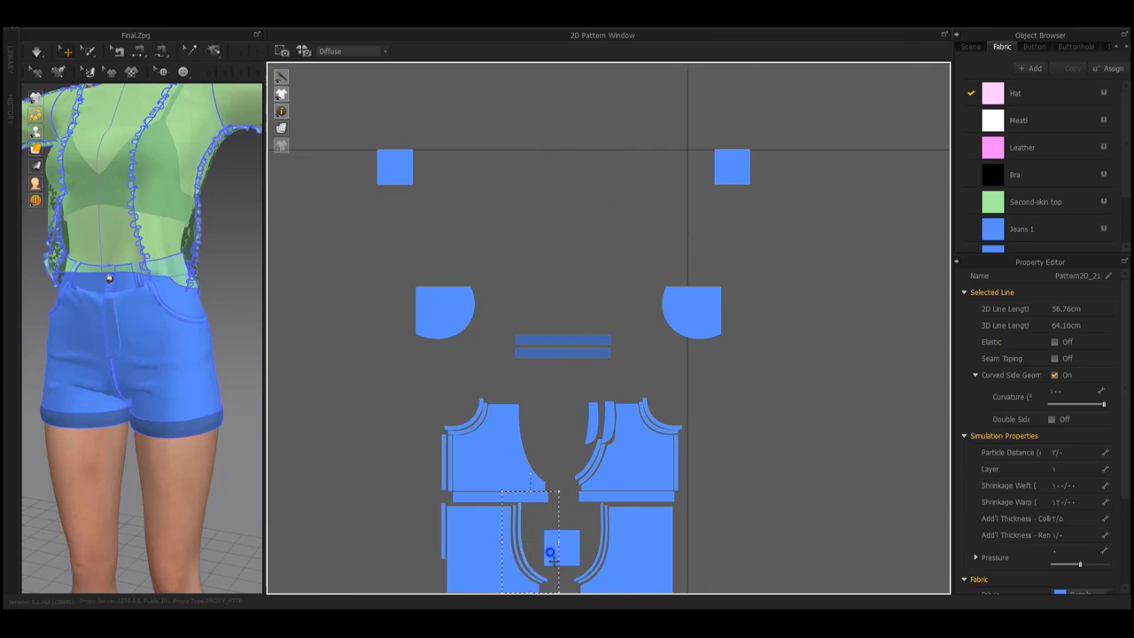
Select the two remaining strips at the top of the layout
scroll(532, 549, "up", 3)
scroll(496, 255, "up", 2)
scroll(478, 248, "up", 2)
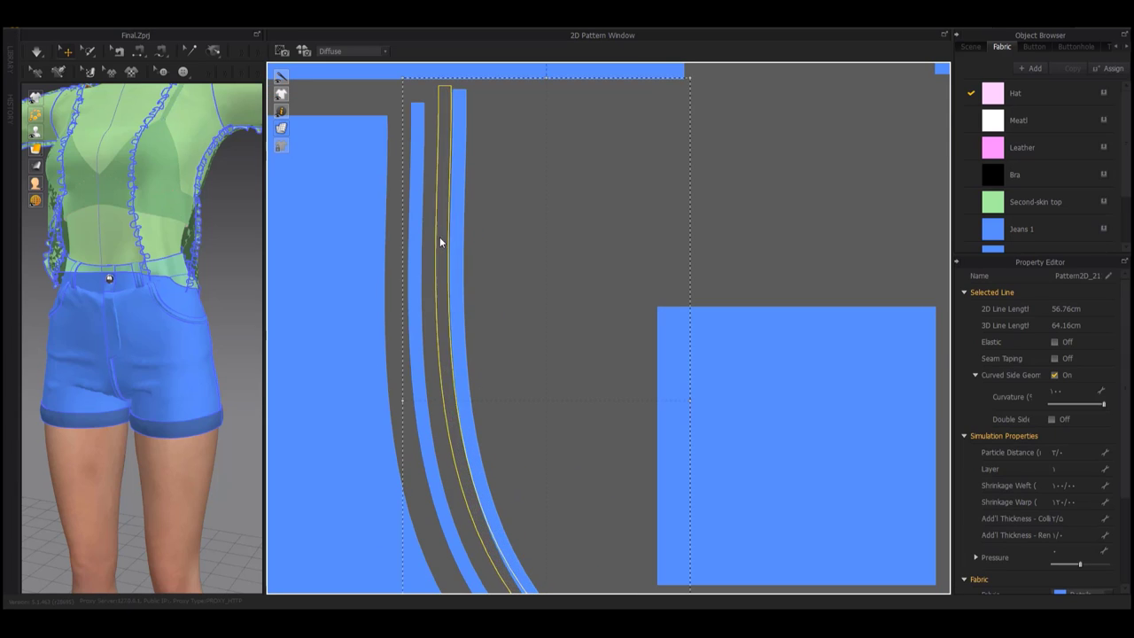
scroll(531, 257, "down", 2)
scroll(679, 280, "up", 2)
scroll(810, 261, "down", 2)
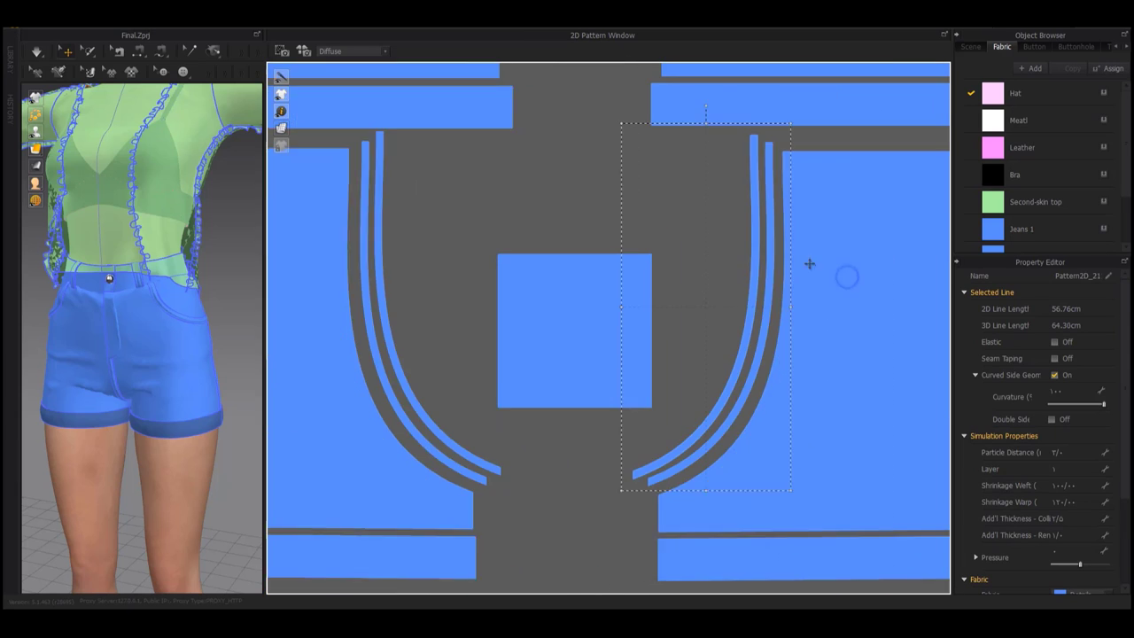
scroll(759, 426, "down", 4)
scroll(629, 264, "down", 1)
scroll(628, 264, "down", 2)
scroll(631, 283, "down", 1)
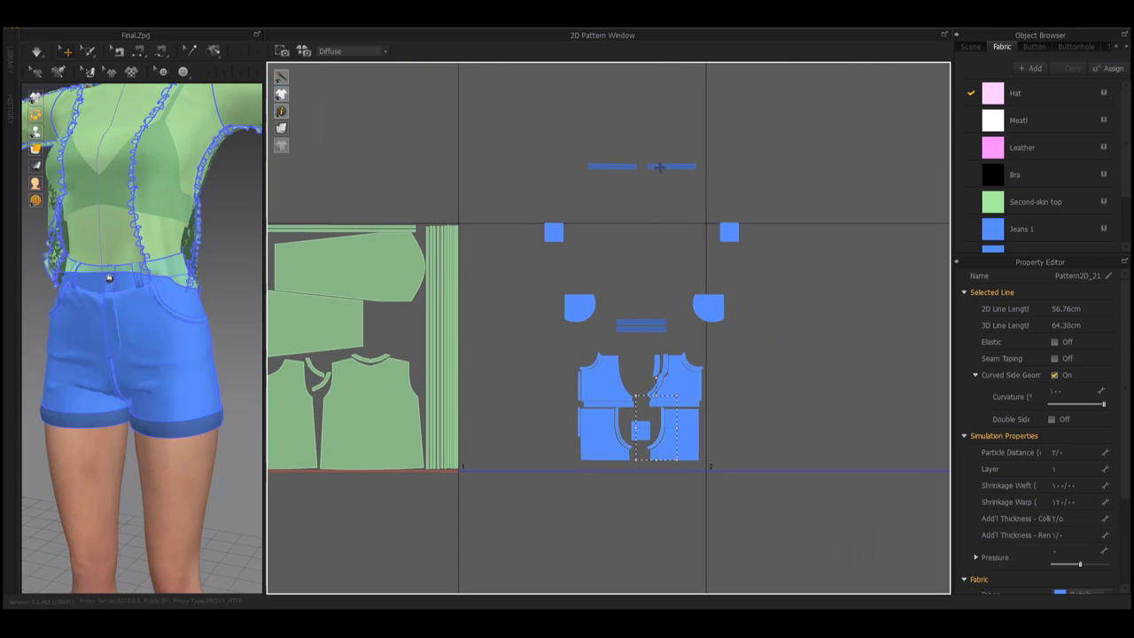
left_click(633, 310)
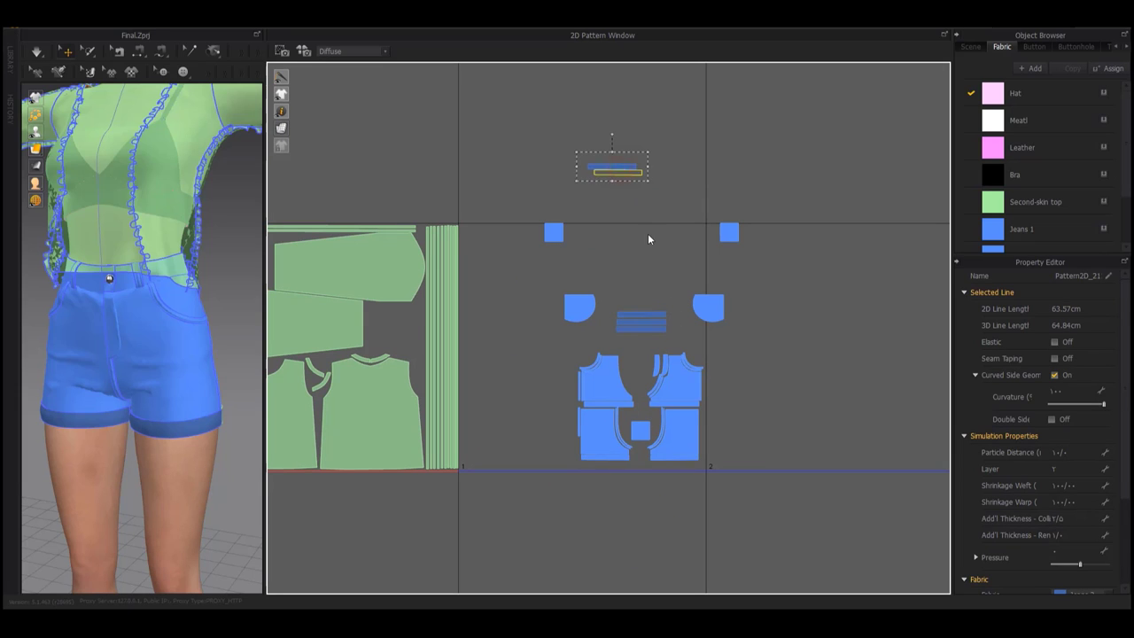
Select the two small pocket squares at the top and set them side by side
scroll(686, 378, "up", 3)
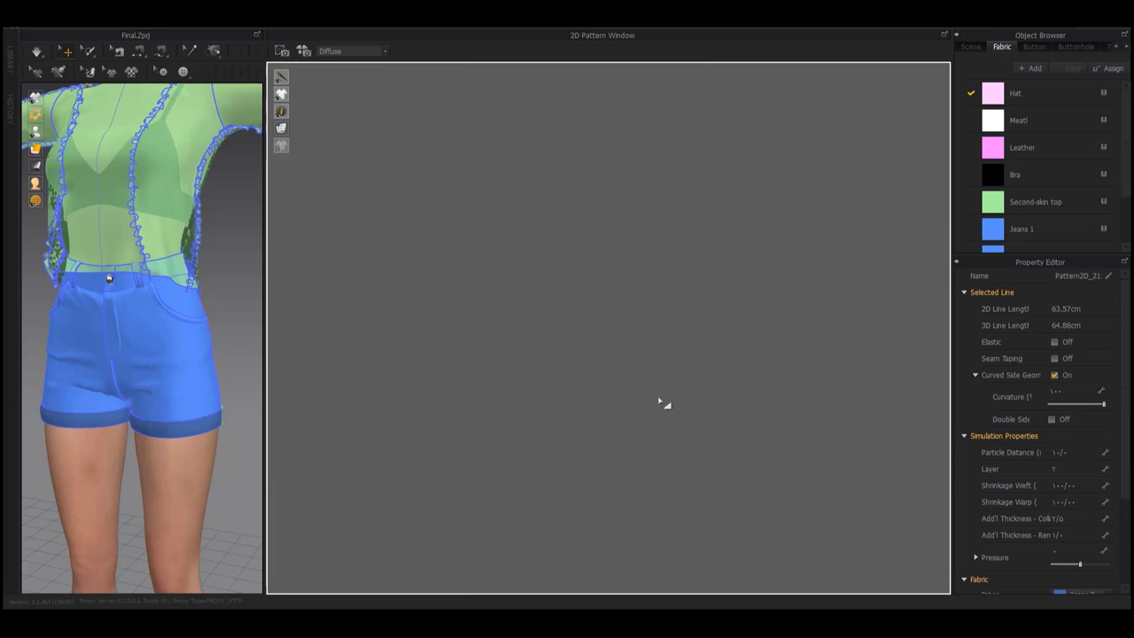
scroll(664, 400, "down", 3)
scroll(499, 316, "down", 3)
scroll(570, 358, "up", 4)
middle_click_drag(569, 359, 555, 441)
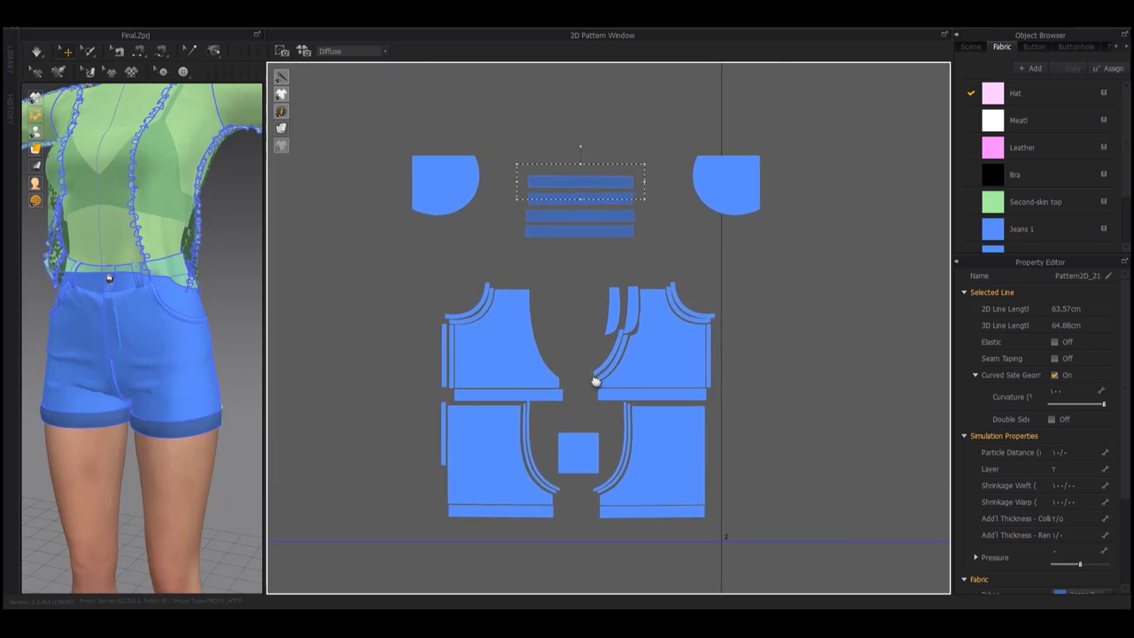
left_click(725, 242)
scroll(716, 230, "down", 1)
left_click(730, 114)
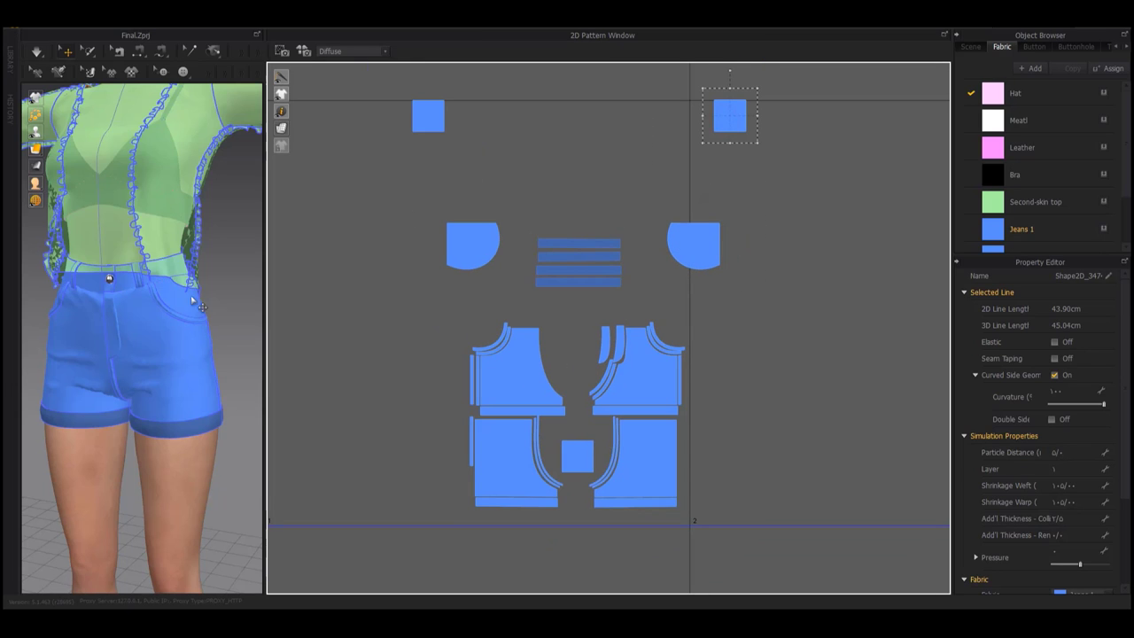
left_click(429, 119)
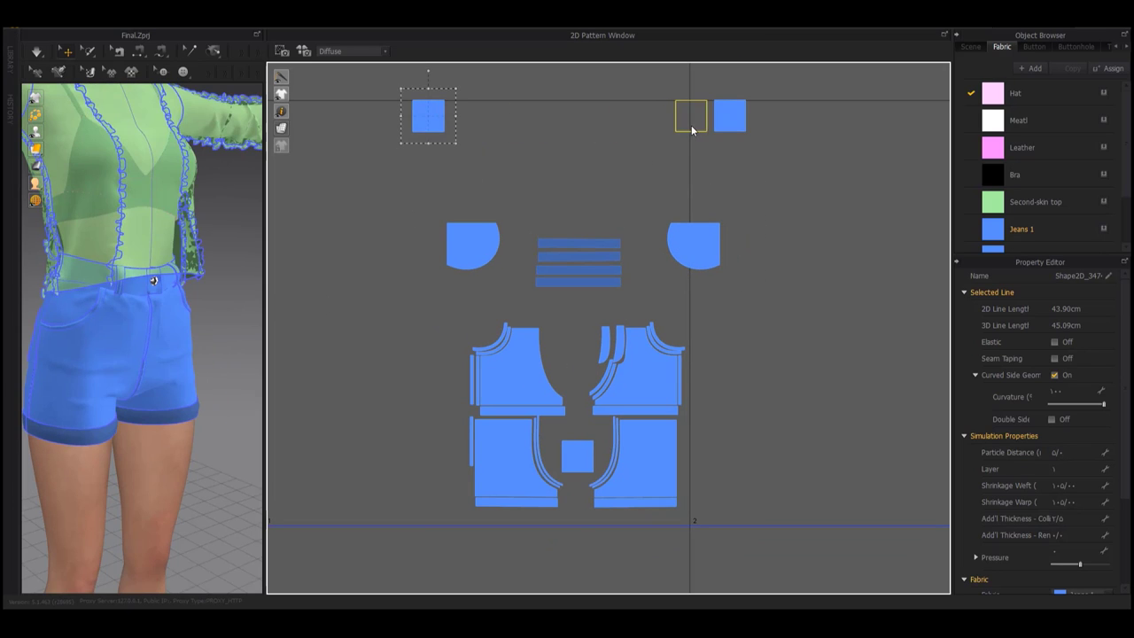
left_click_drag(692, 130, 696, 130)
Shift the stacked strips right of the pockets, the fly beside the front, and the left pocket beside the right
left_click_drag(595, 272, 788, 327)
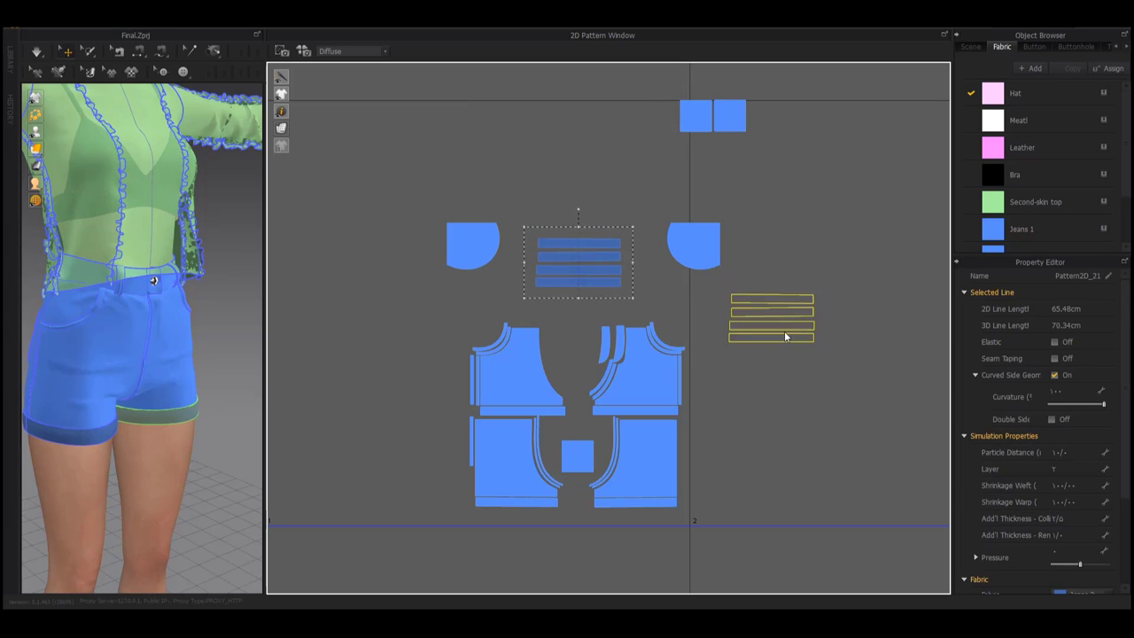
left_click(604, 336)
left_click_drag(608, 440, 600, 425)
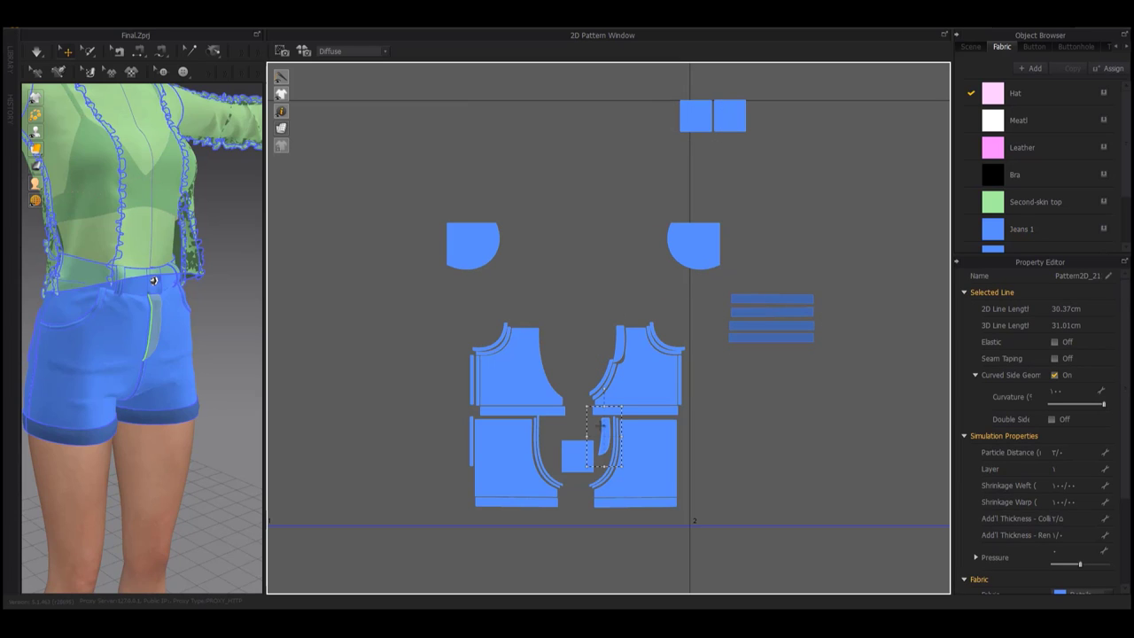
mouse_move(484, 255)
left_mouse_down()
mouse_move(573, 348)
mouse_move(743, 254)
left_mouse_up()
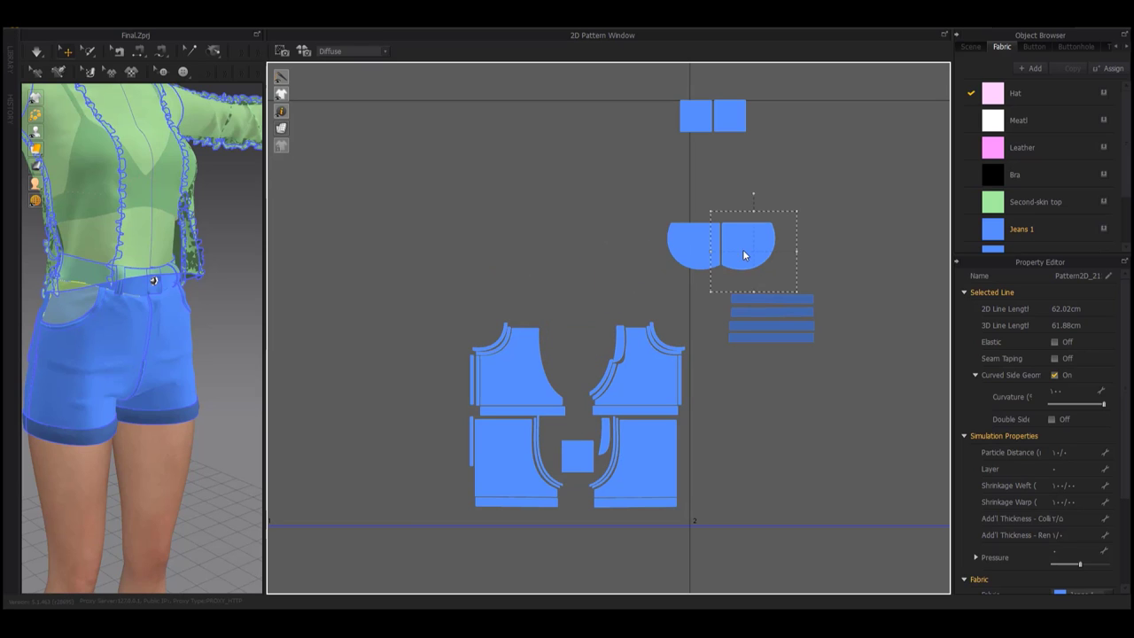
left_click(671, 94)
Move the two small squares down into the centre gap between the shorts fronts
left_click_drag(732, 122, 568, 288)
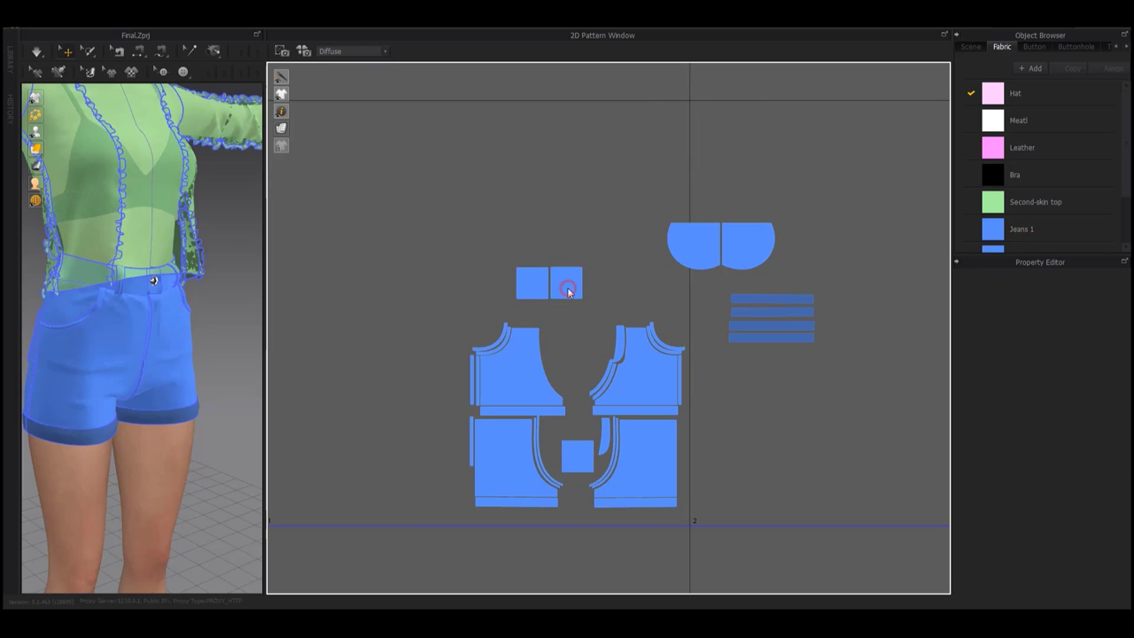
left_click(577, 451)
right_click_drag(165, 360, 379, 365)
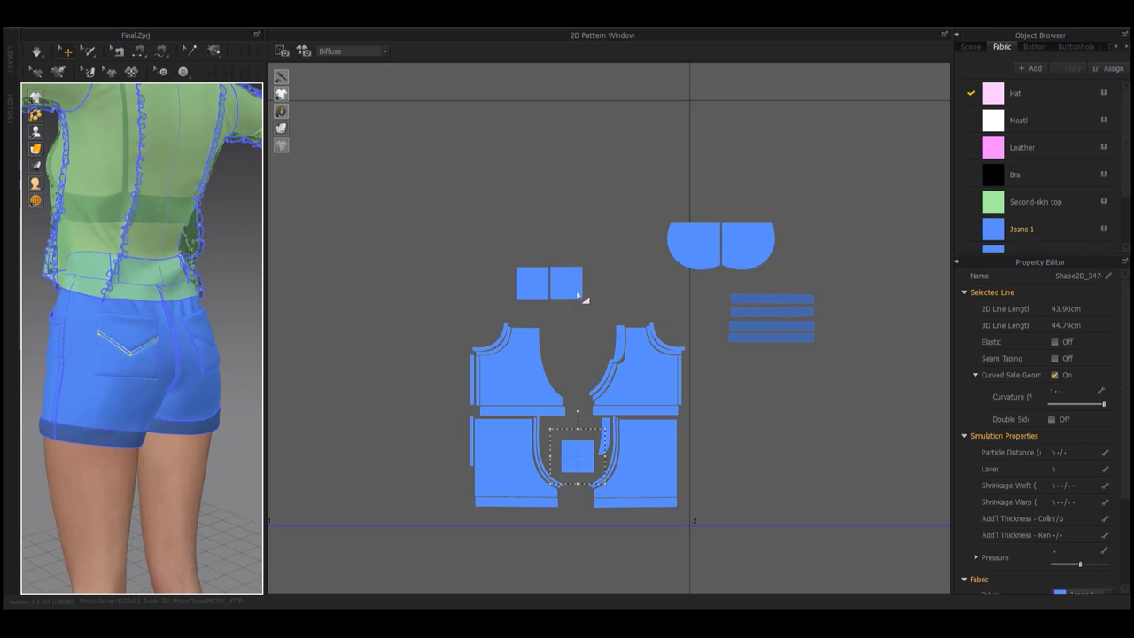
scroll(720, 309, "down", 5)
left_click(596, 315)
scroll(567, 288, "up", 5)
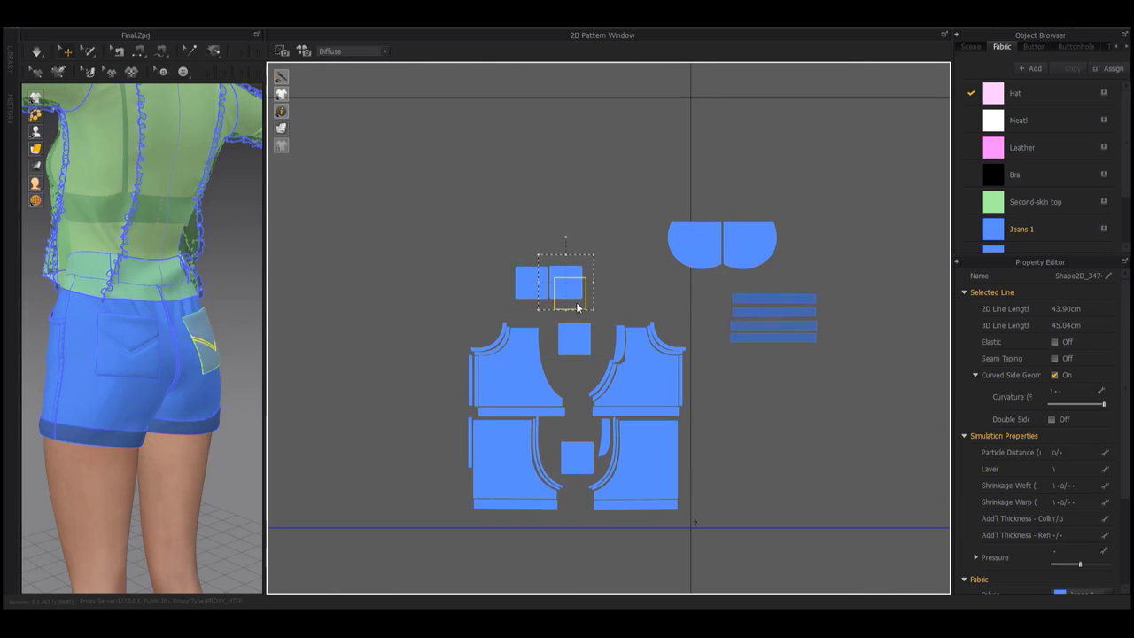
left_click(585, 468)
scroll(585, 468, "up", 3)
scroll(587, 418, "up", 3)
scroll(602, 362, "up", 3)
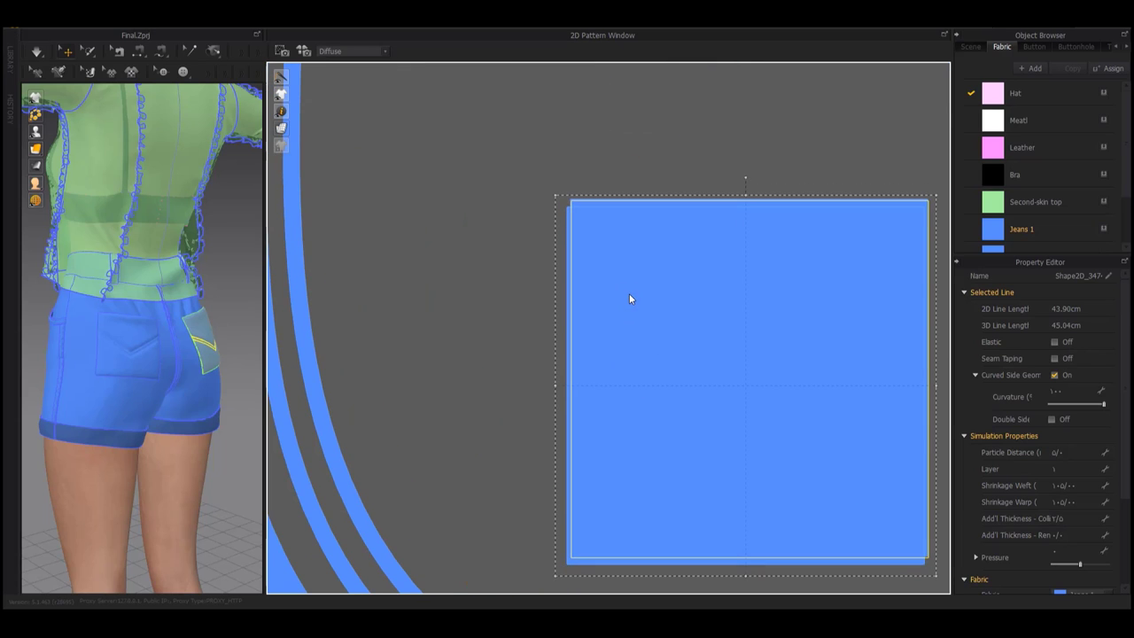
scroll(629, 299, "down", 5)
Lift out the top pocket square and curved strip, then select the stacked centre squares and zoom out
middle_click_drag(621, 177, 633, 359)
left_click(516, 133)
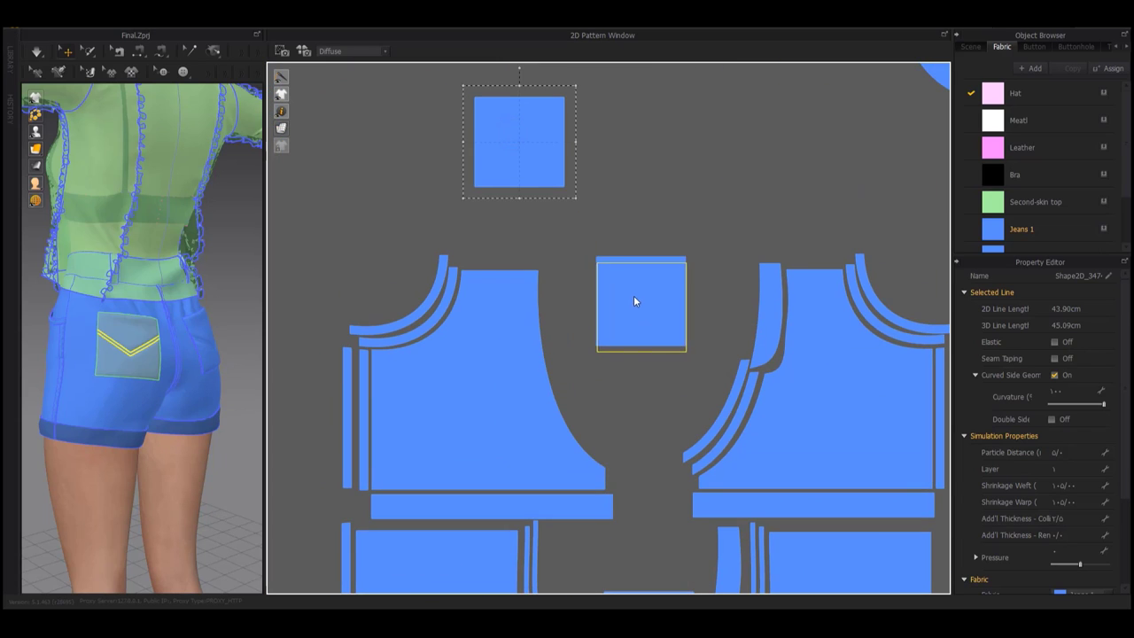
left_click(634, 302)
scroll(707, 381, "down", 2)
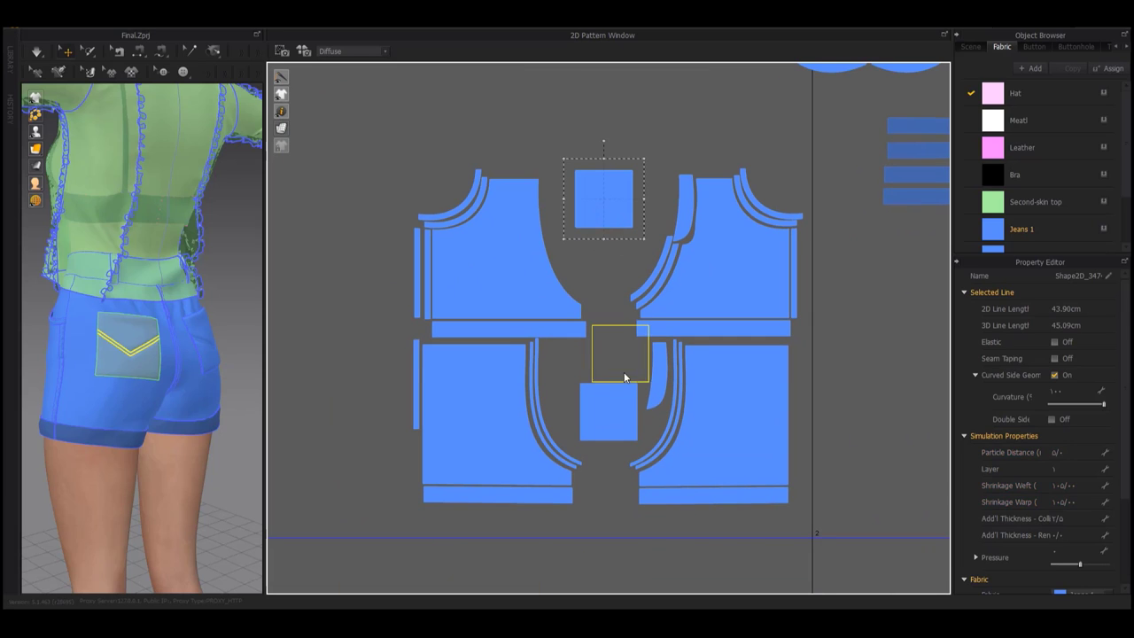
key("Delete")
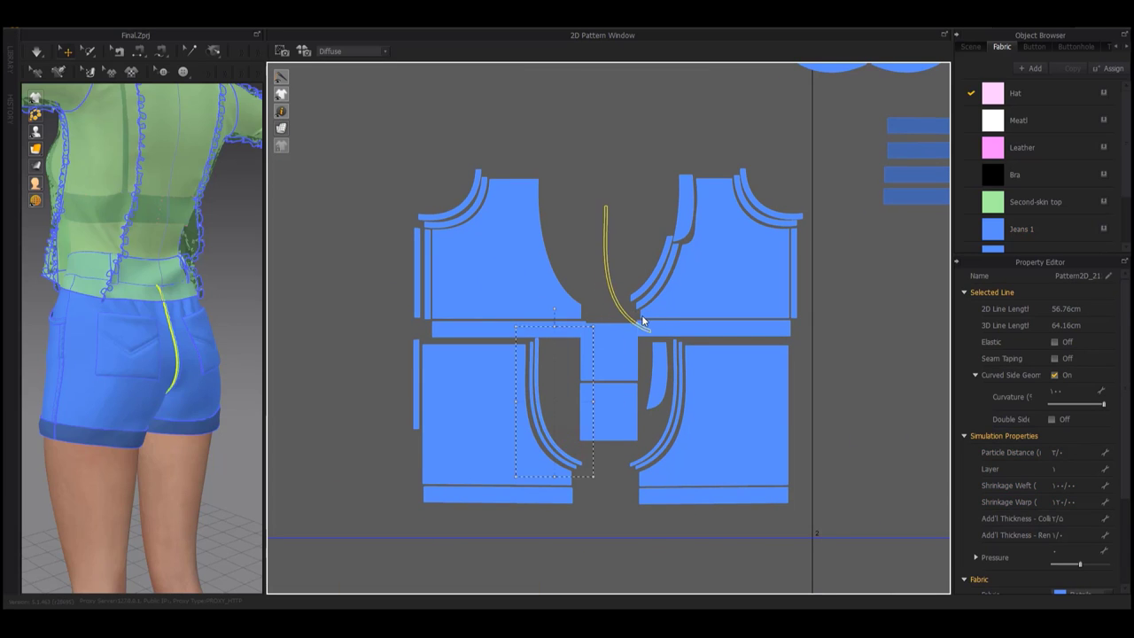
left_click(641, 322)
key("Delete")
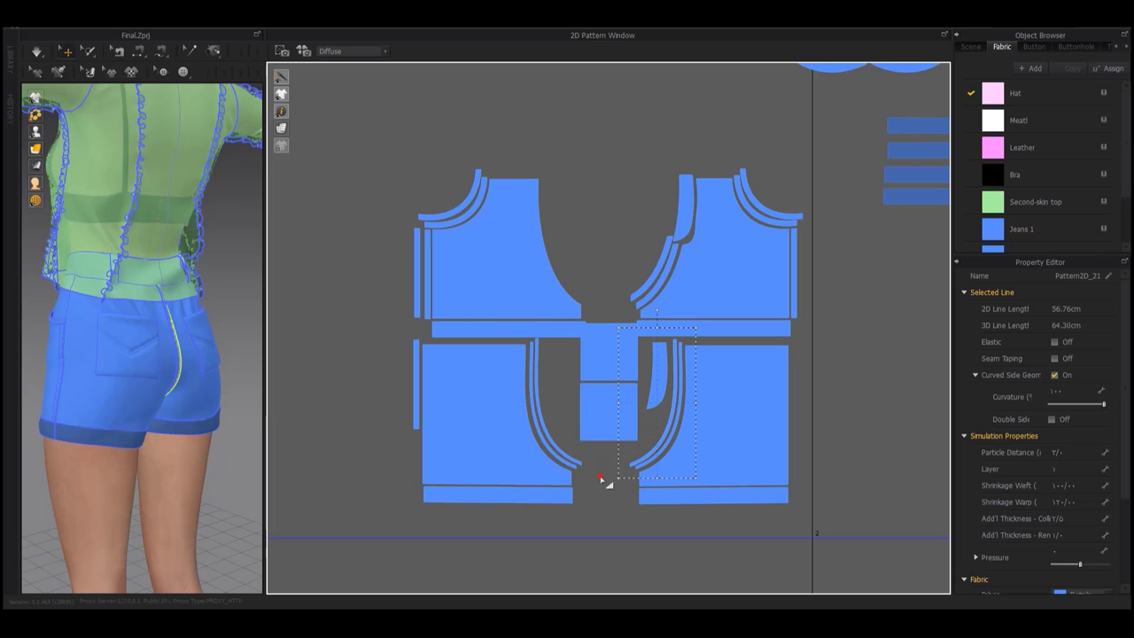
left_click(609, 387)
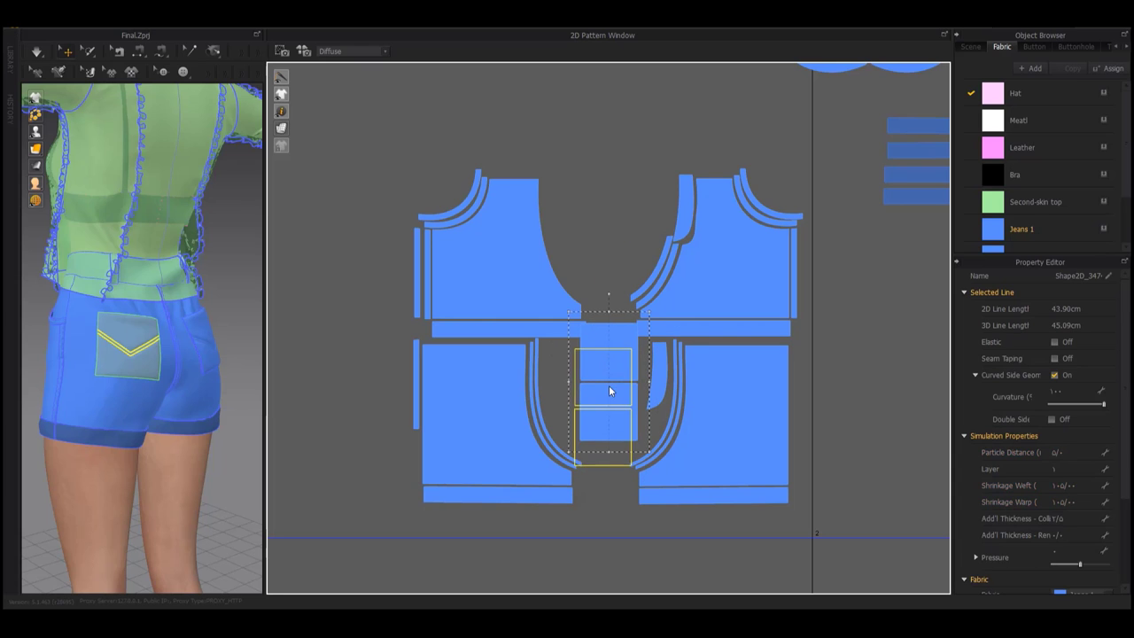
scroll(608, 396, "up", 3)
scroll(608, 399, "down", 2)
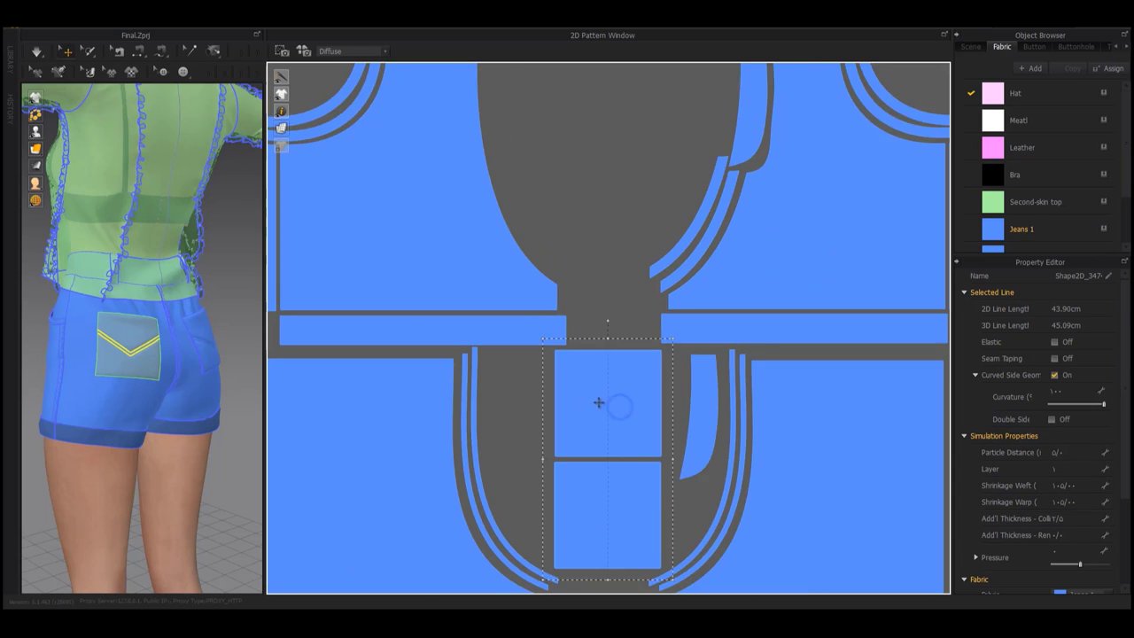
scroll(593, 398, "down", 2)
scroll(585, 398, "down", 3)
Paste the two half-round pieces into the centre gap above the shorts front pieces, one above the other
scroll(762, 274, "down", 3)
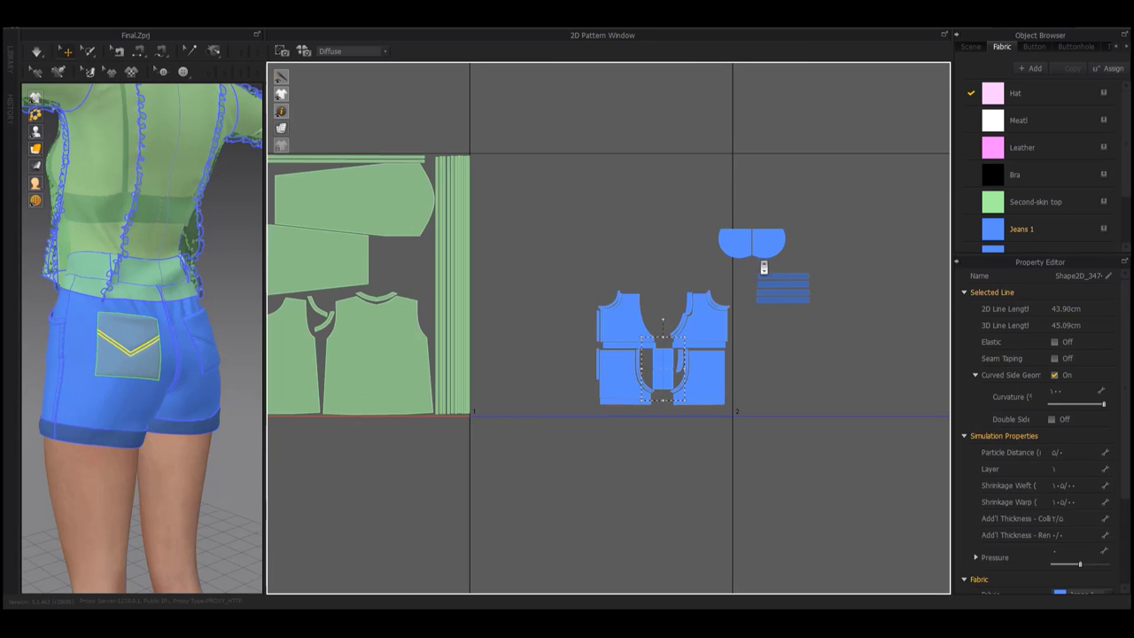
scroll(752, 291, "up", 5)
left_click(721, 157)
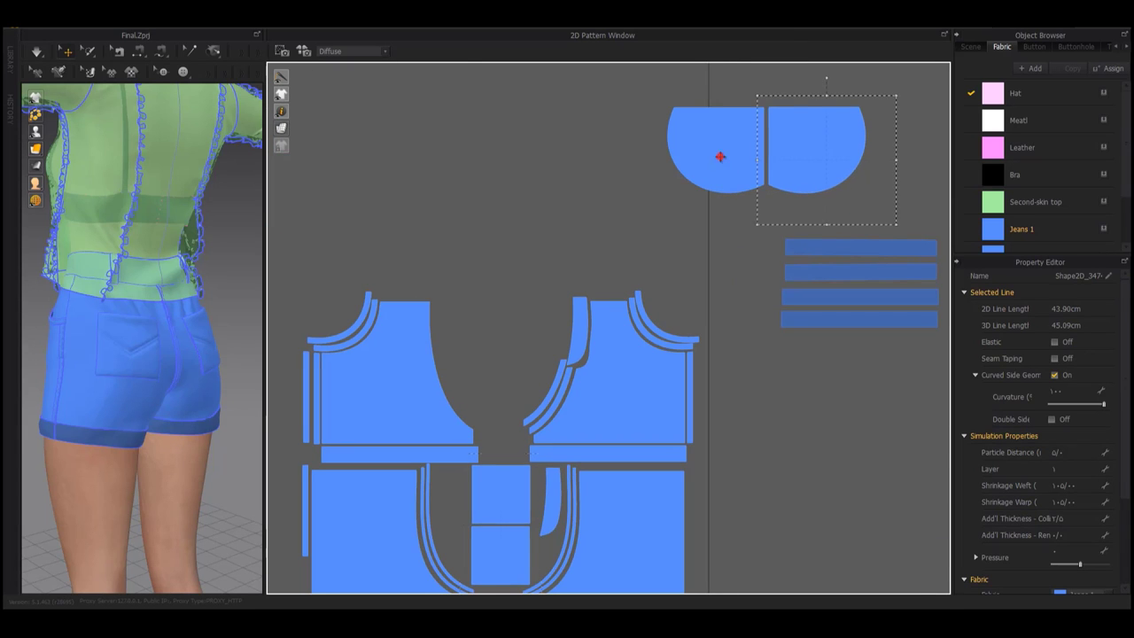
key("ctrl+c")
key("ctrl+v")
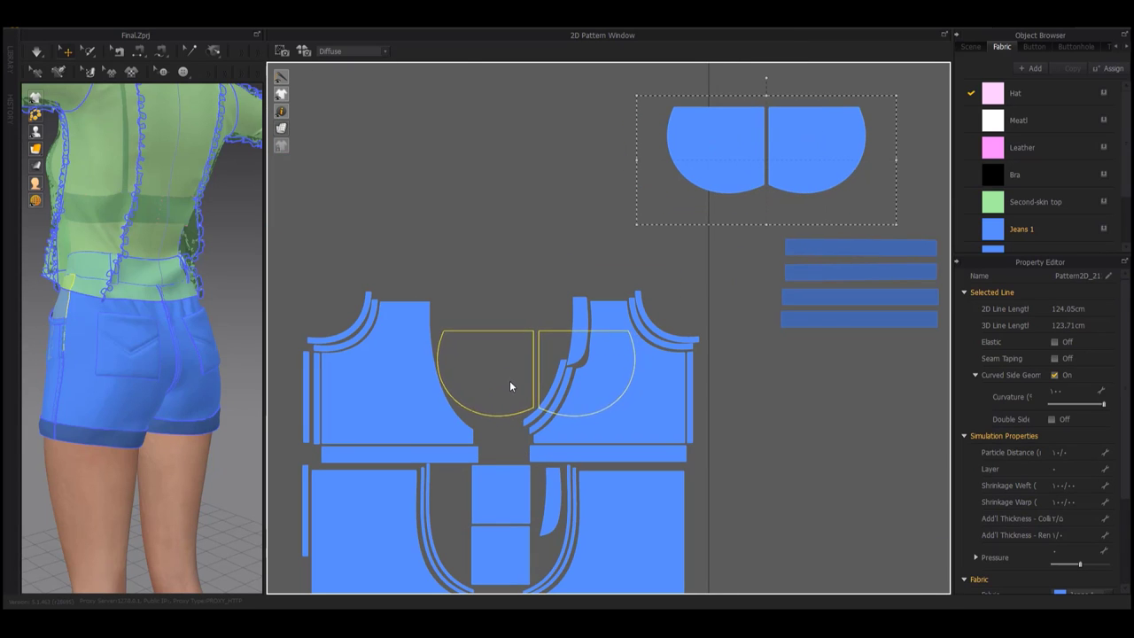
left_click(510, 385)
middle_click_drag(541, 309, 553, 253)
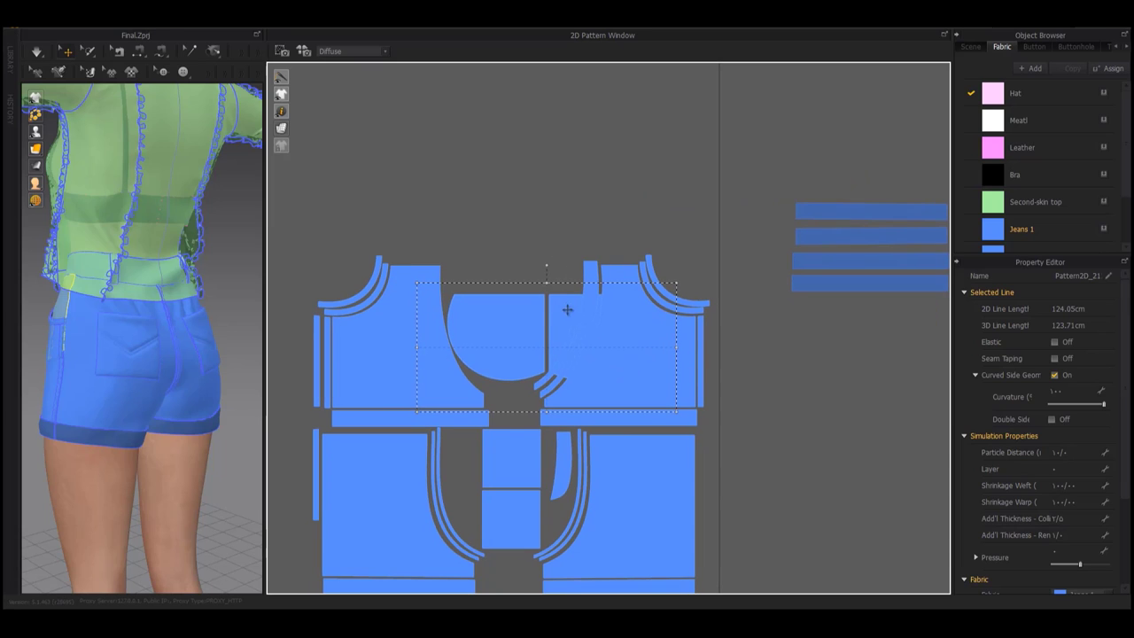
mouse_move(568, 310)
left_mouse_down("shift")
mouse_move(718, 182)
mouse_move(684, 157)
left_mouse_up("shift")
left_click(544, 289)
key("ctrl+v")
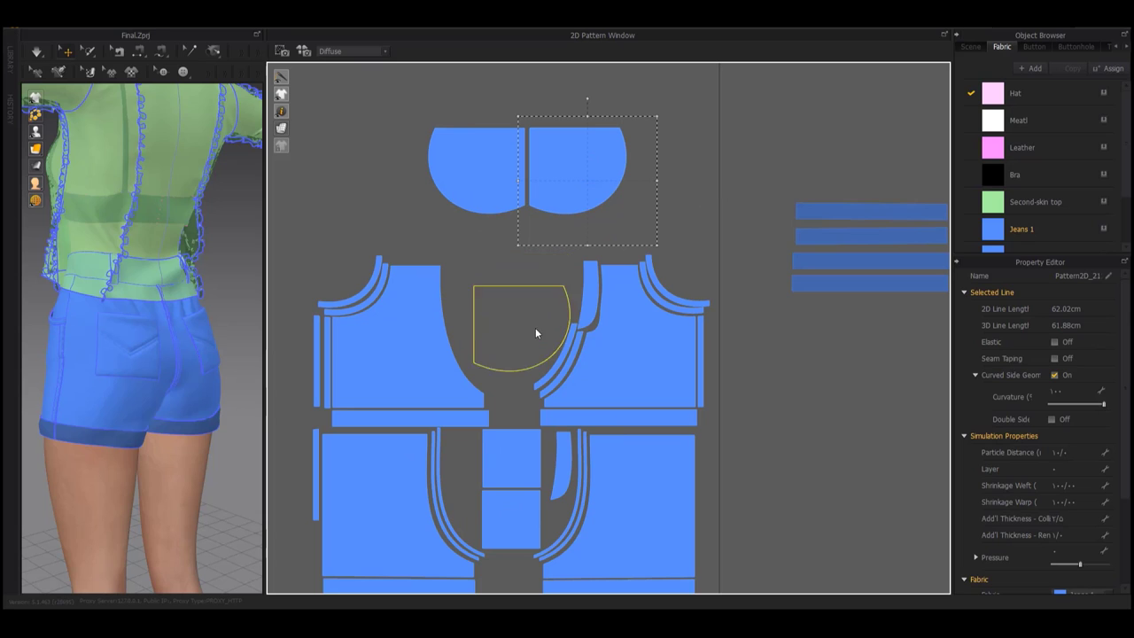
left_click(530, 339)
left_click_drag(479, 173, 524, 240)
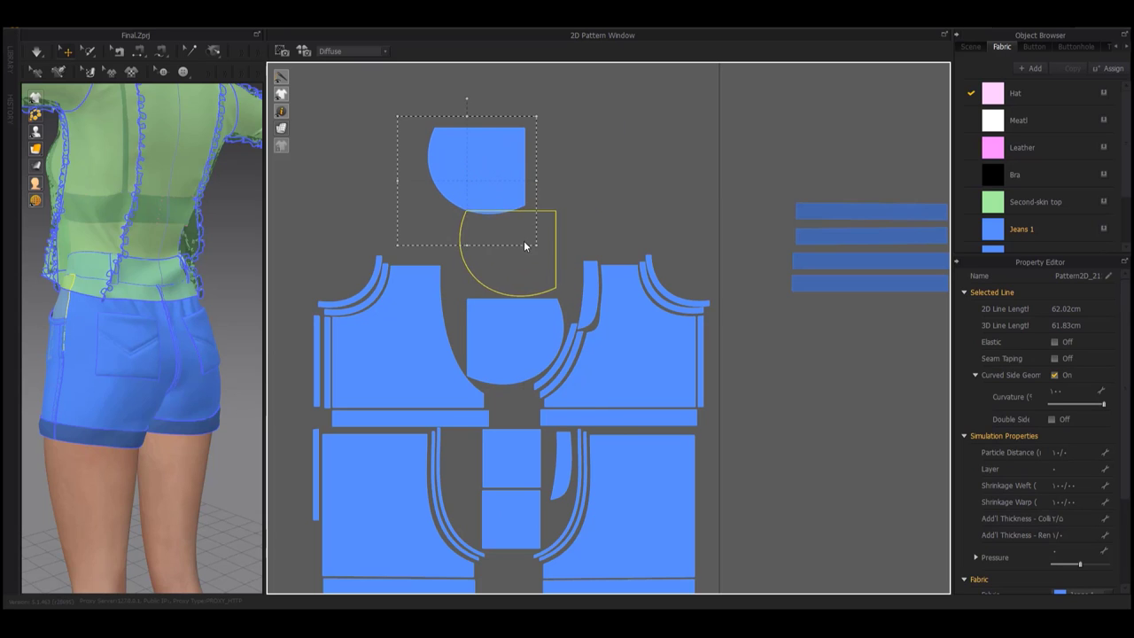
Cut and paste the bands beside the half-round piece; move the remaining band pair above the left front
scroll(603, 328, "down", 3)
left_click(715, 275)
key("ctrl+x")
key("ctrl+v")
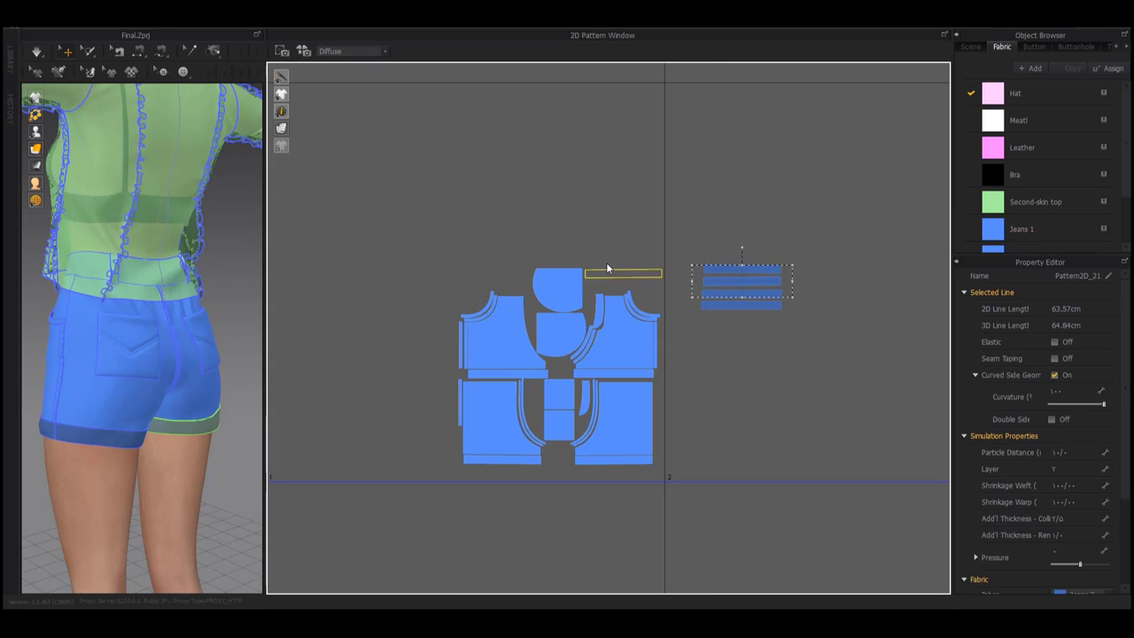
left_click(606, 262)
scroll(613, 289, "up", 5)
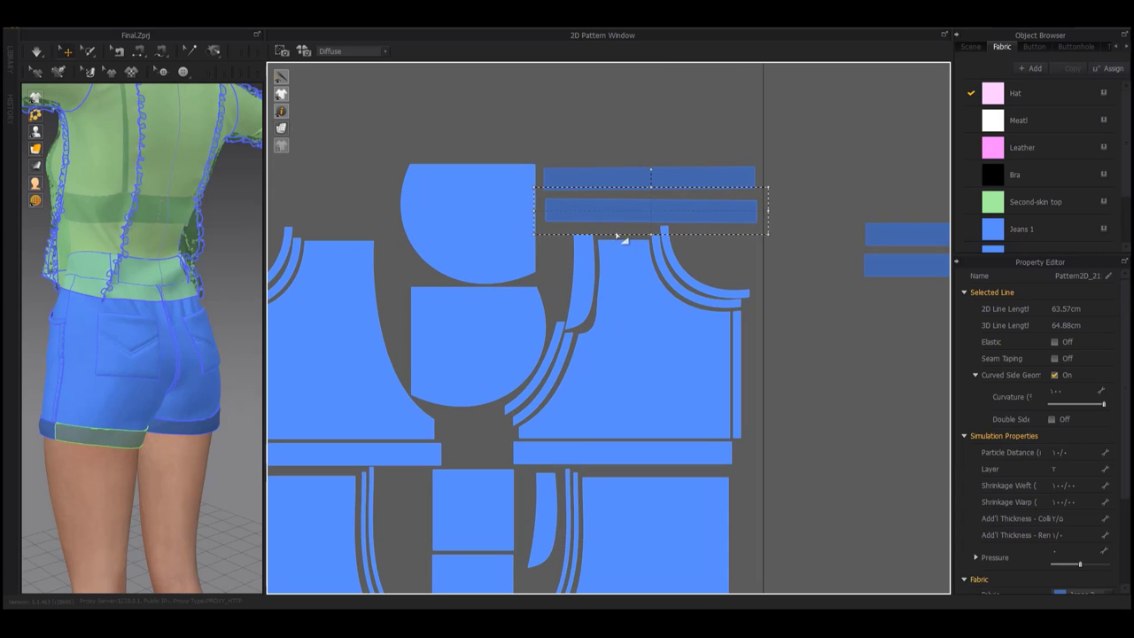
left_click(606, 207)
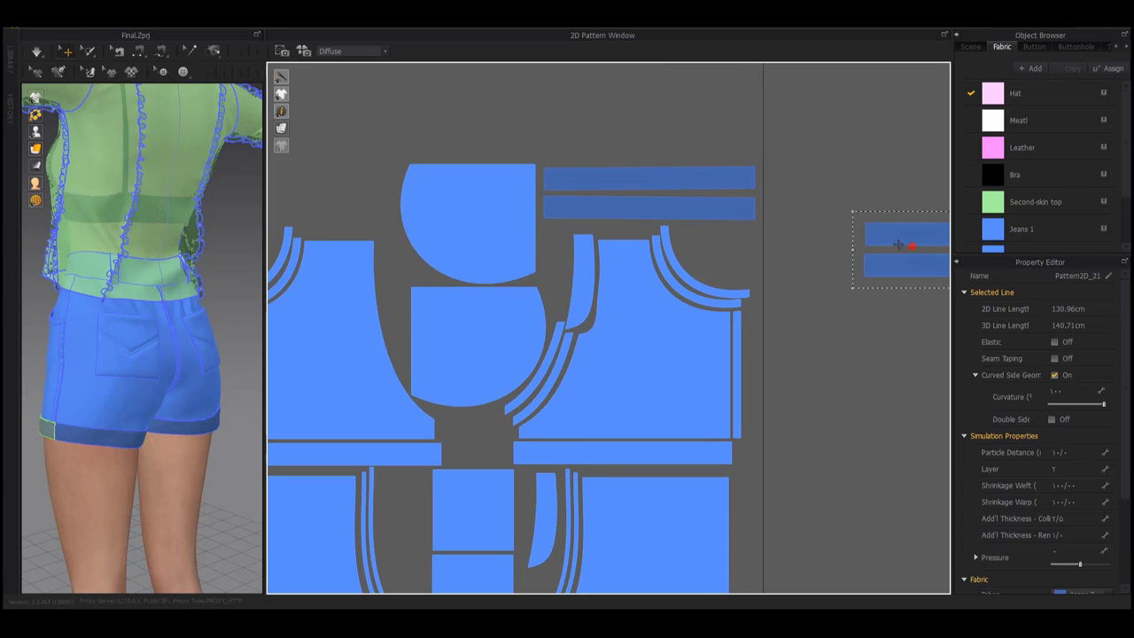
left_click_drag(899, 234, 226, 189)
Move the long strip and small loops above the shorts pieces
scroll(506, 223, "down", 2)
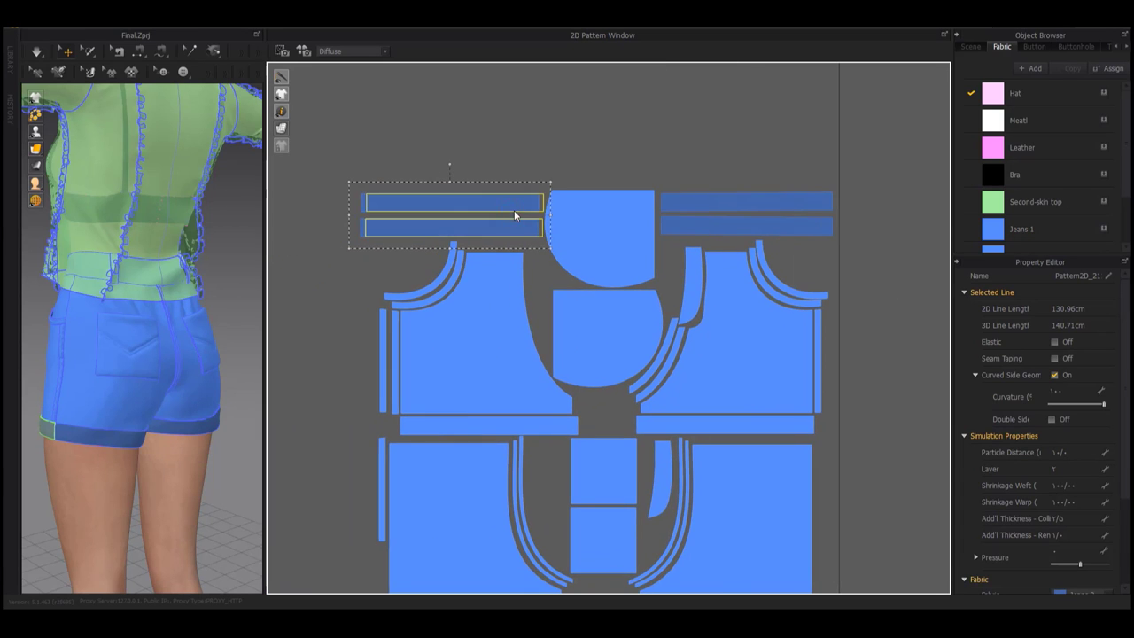
scroll(684, 359, "down", 3)
scroll(684, 359, "down", 3)
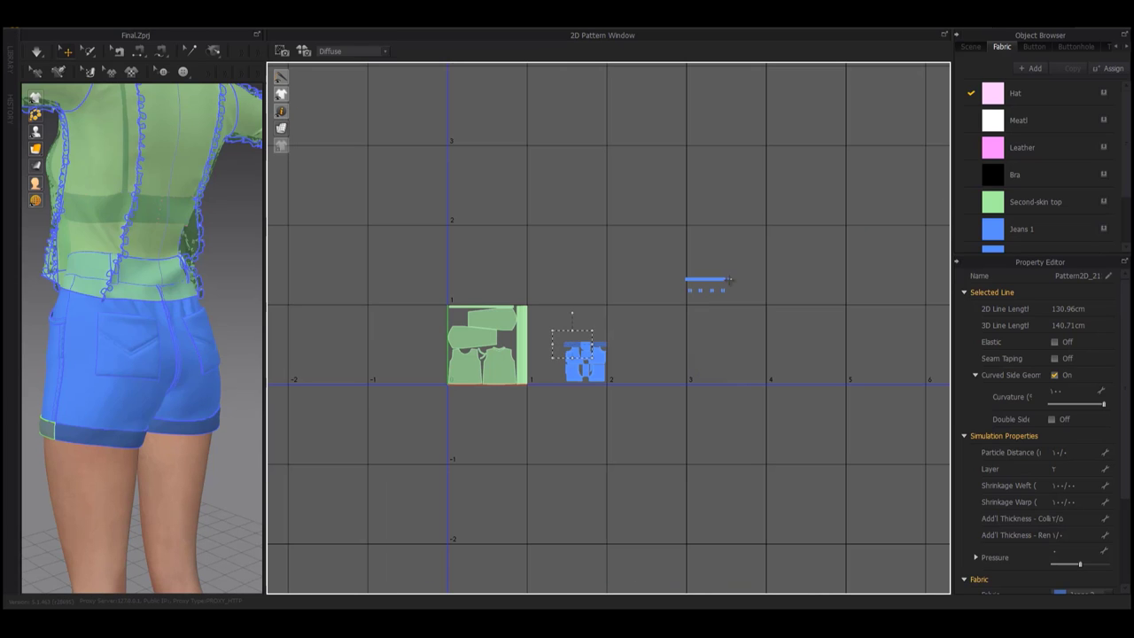
left_click(683, 278)
left_click_drag(683, 278, 584, 346)
Line the small belt loops up into a single row
scroll(631, 276, "up", 3)
scroll(627, 276, "up", 3)
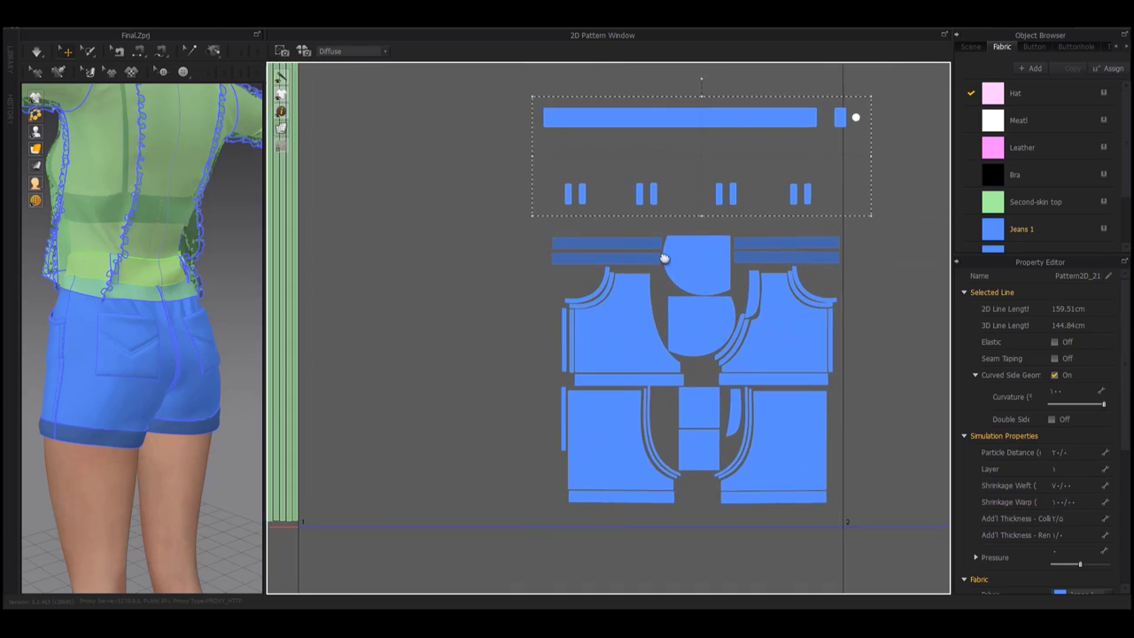
scroll(627, 276, "up", 2)
left_click(477, 232)
left_click_drag(501, 250, 785, 257)
left_click(563, 256)
scroll(558, 248, "up", 2)
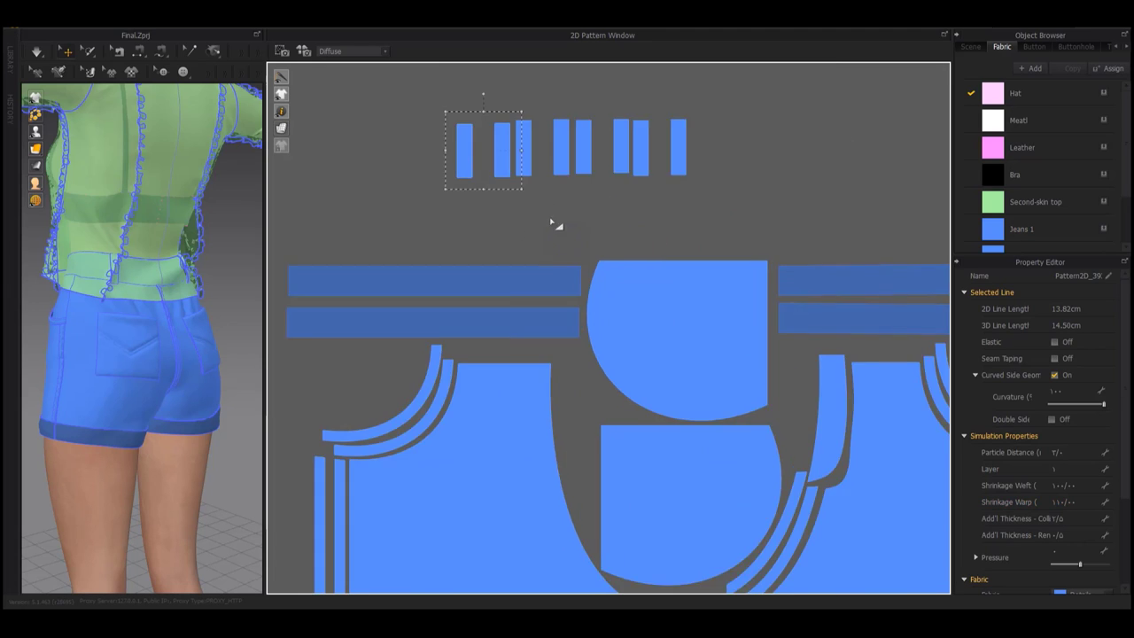
scroll(540, 266, "up", 1)
left_click_drag(502, 301, 586, 296)
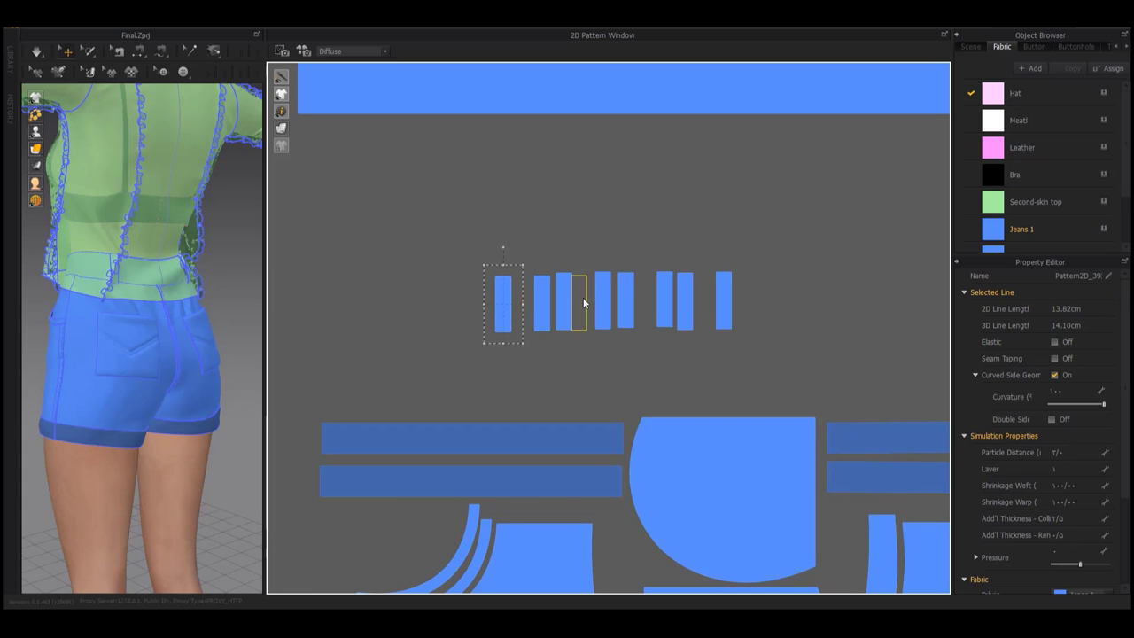
mouse_move(731, 294)
left_mouse_down()
mouse_move(653, 304)
mouse_move(453, 506)
left_mouse_up()
Place eight loops beside the left shorts piece and four beside the right one
scroll(653, 304, "down", 1)
scroll(453, 506, "down", 1)
left_click_drag(532, 381, 424, 367)
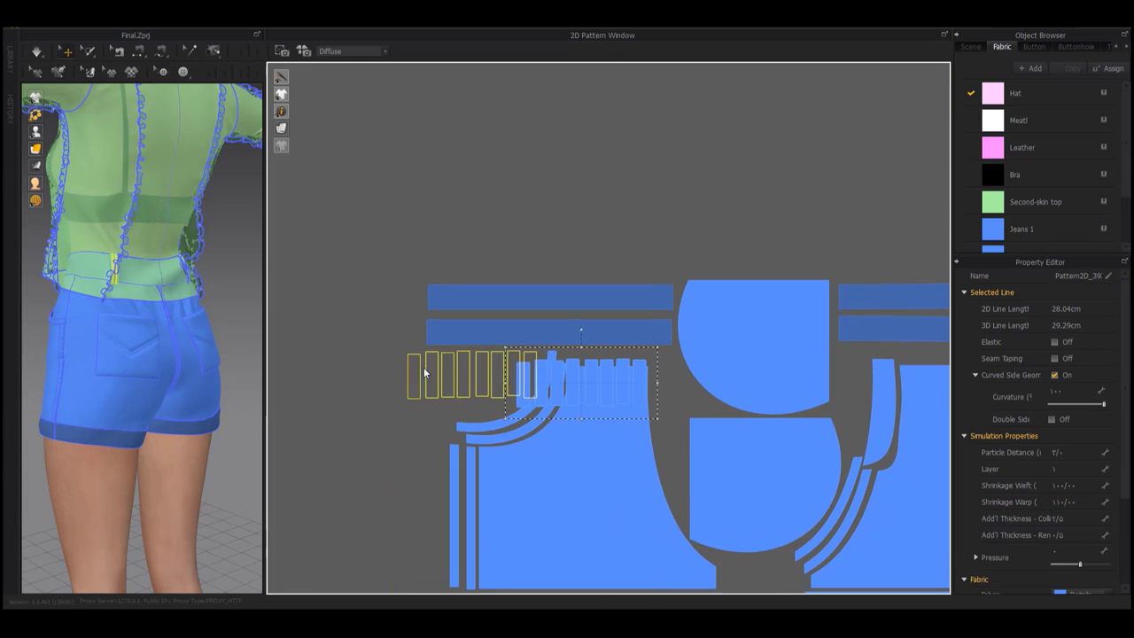
scroll(446, 380, "down", 2)
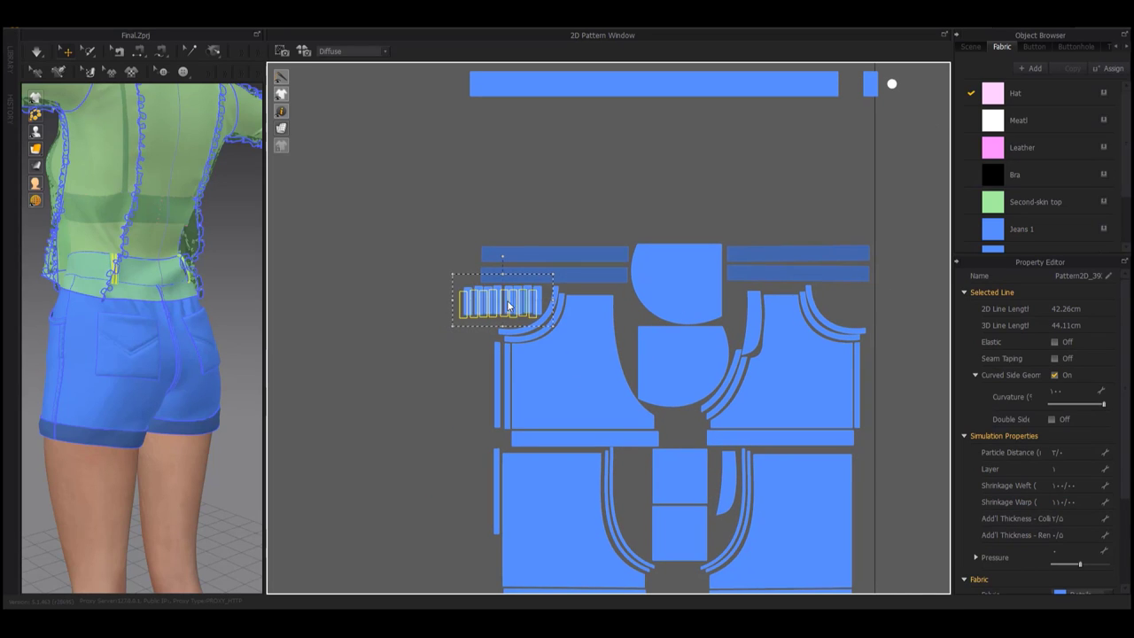
mouse_move(433, 346)
left_mouse_down()
mouse_move(501, 280)
mouse_move(865, 302)
left_mouse_up()
Delete the stray small piece and move the long strip down above the shorts pieces
middle_click_drag(841, 179, 775, 291)
left_click(805, 199)
key("2")
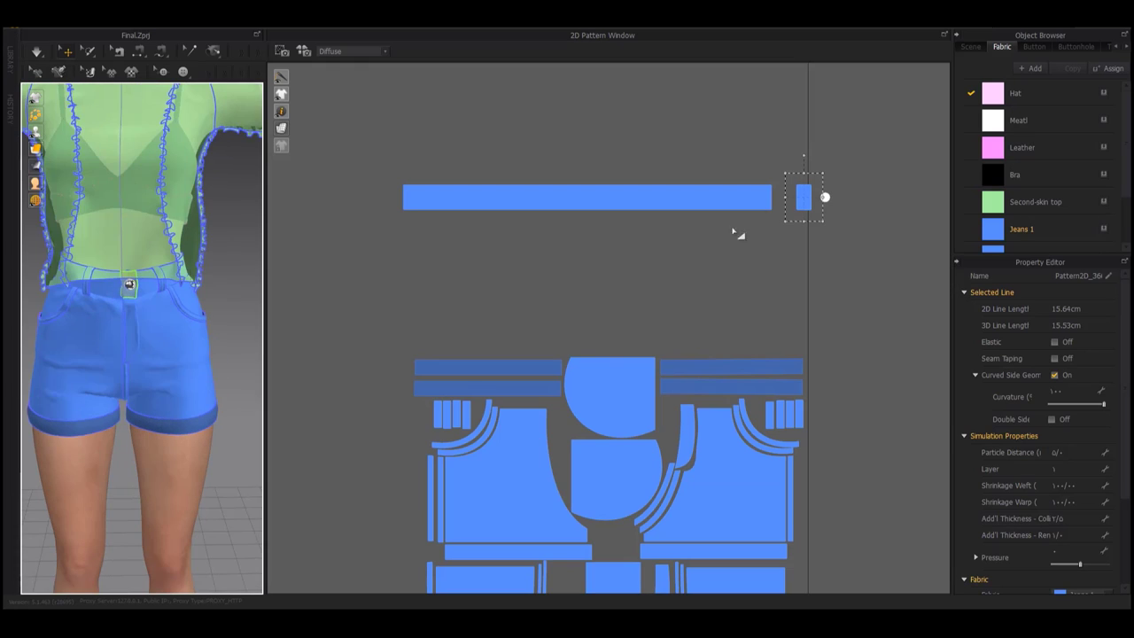
key("Delete")
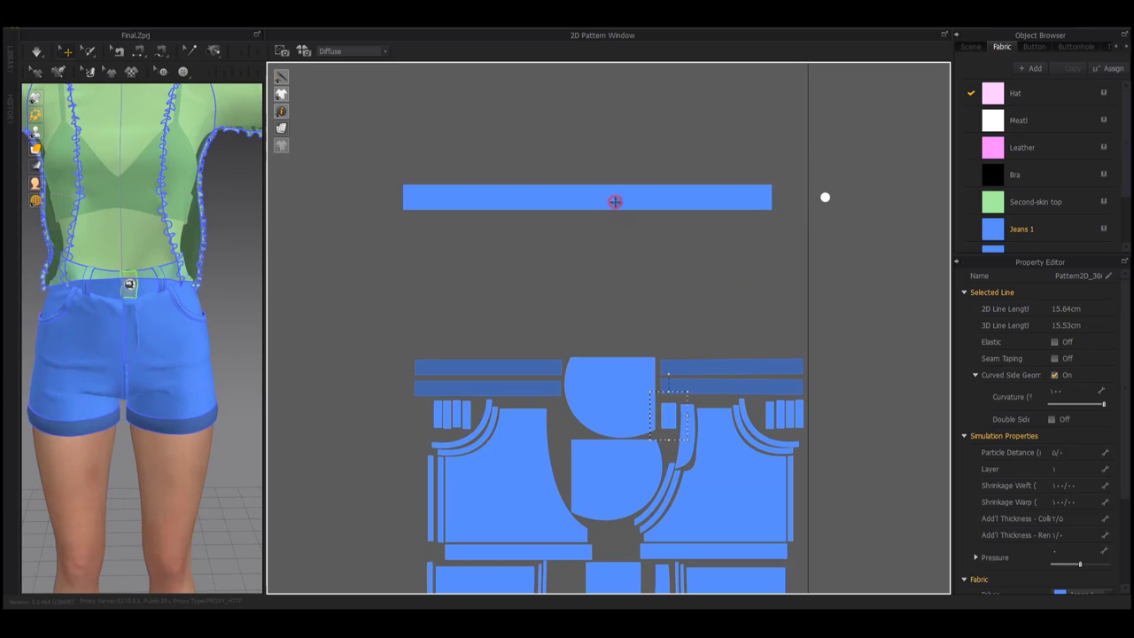
left_click_drag(646, 198, 669, 345)
Move the small circle piece into the gap by the centre rectangle
scroll(610, 333, "down", 3)
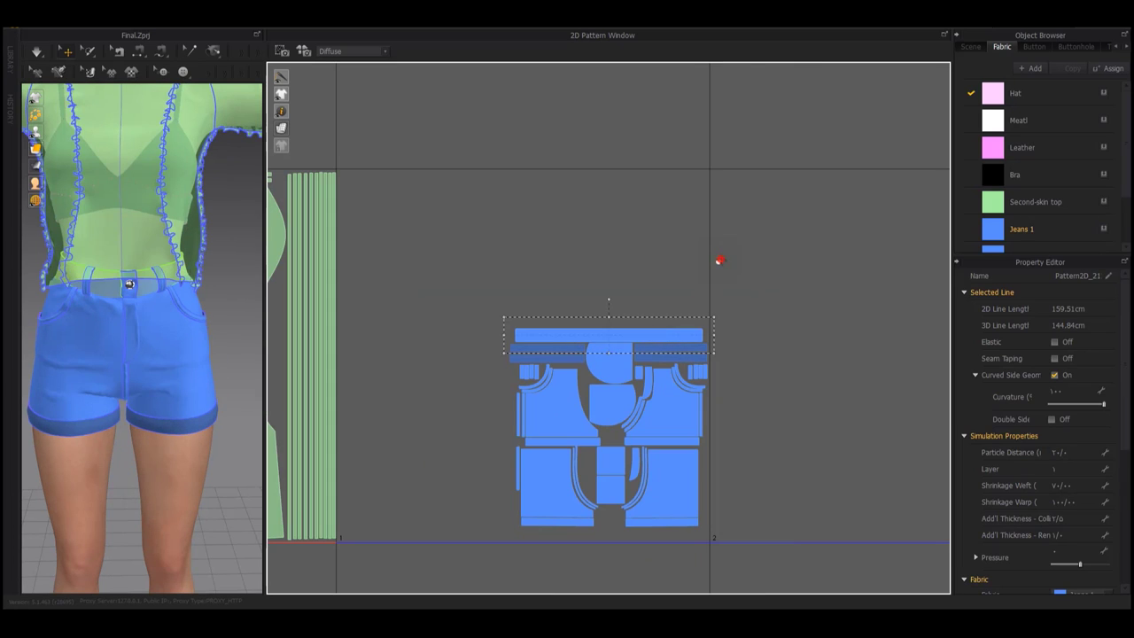
left_click(718, 261)
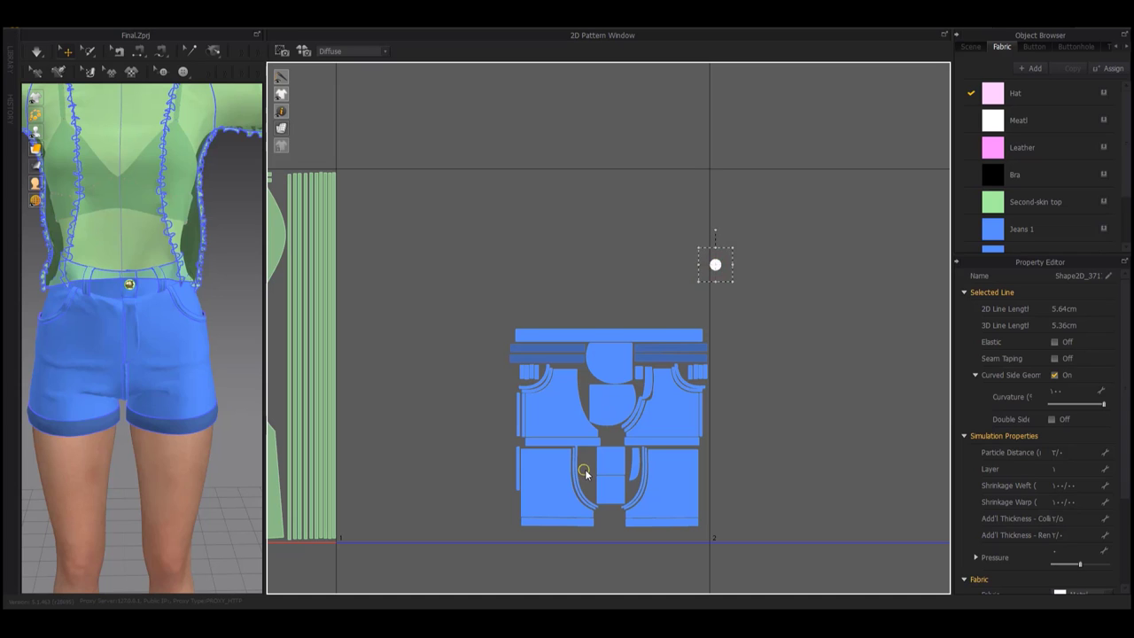
scroll(564, 483, "up", 5)
left_click_drag(630, 430, 625, 394)
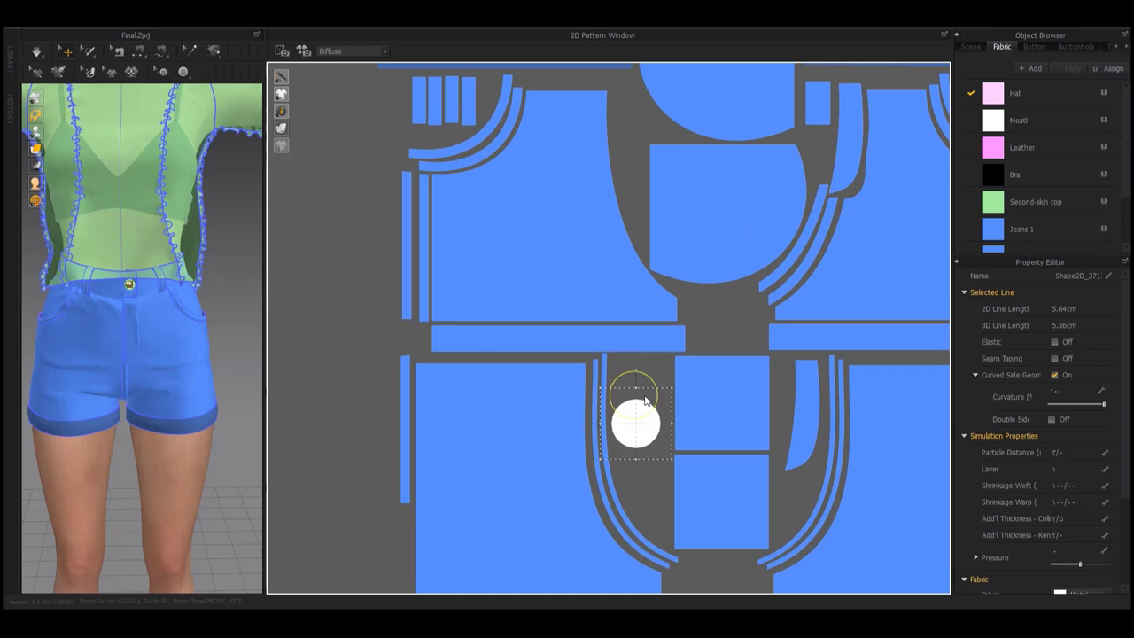
scroll(656, 381, "down", 3)
scroll(674, 381, "up", 4)
scroll(673, 376, "down", 4)
scroll(673, 373, "down", 5)
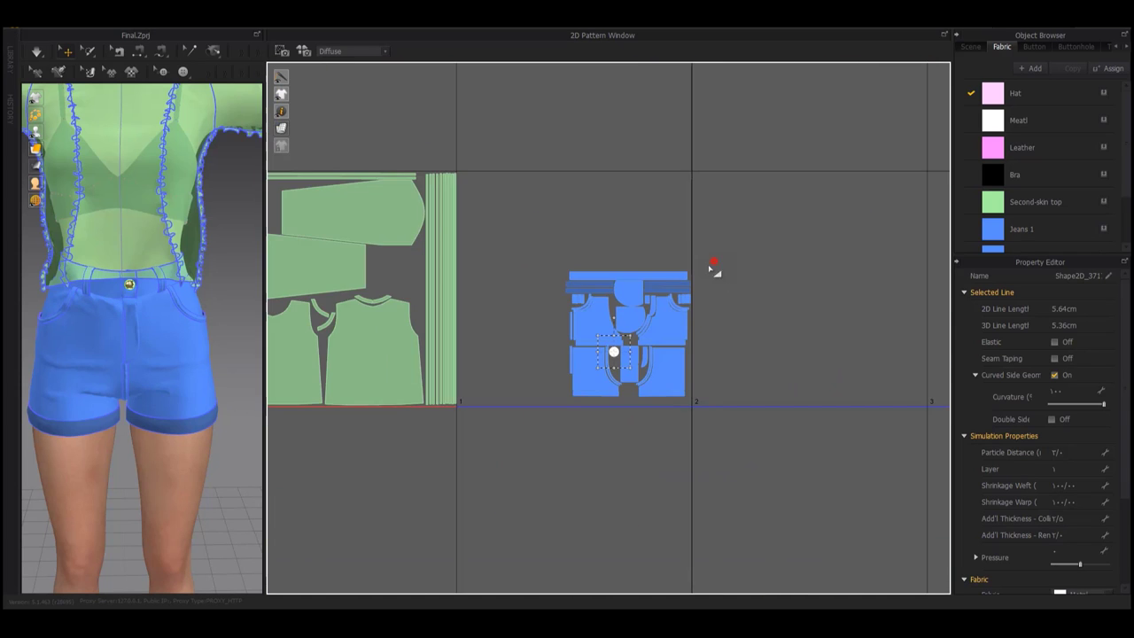
Move all the blue jeans pieces into the second UV square's corner and scale them to fill it
key("ctrl+a")
left_click_drag(584, 381, 477, 391)
left_click_drag(666, 176, 701, 151)
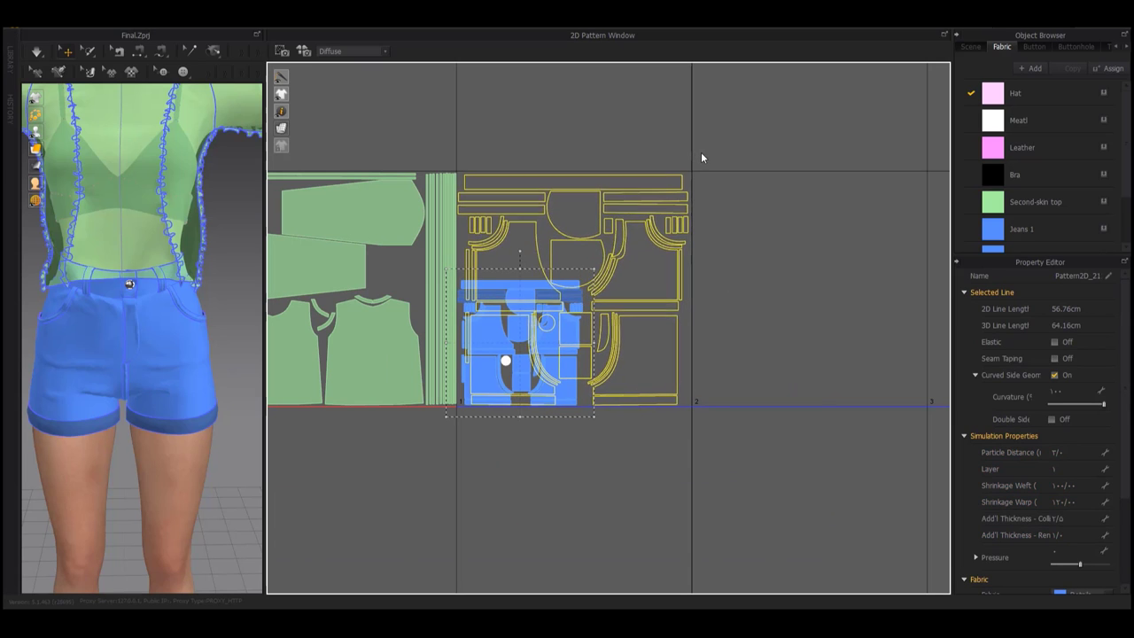
scroll(611, 310, "up", 3)
scroll(589, 258, "up", 1)
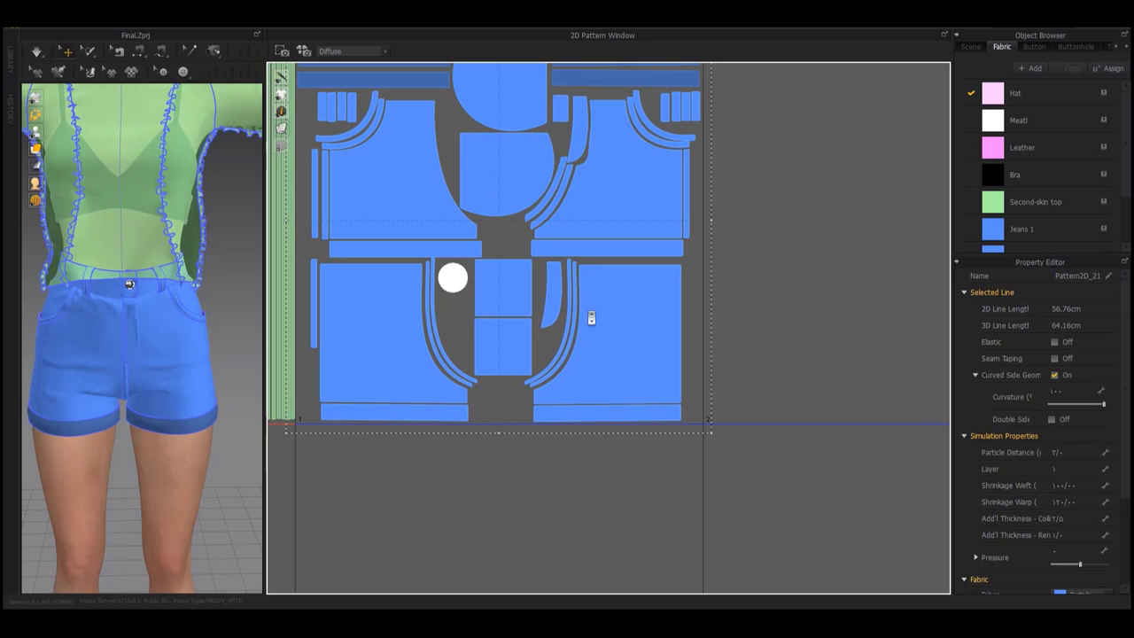
scroll(589, 315, "down", 3)
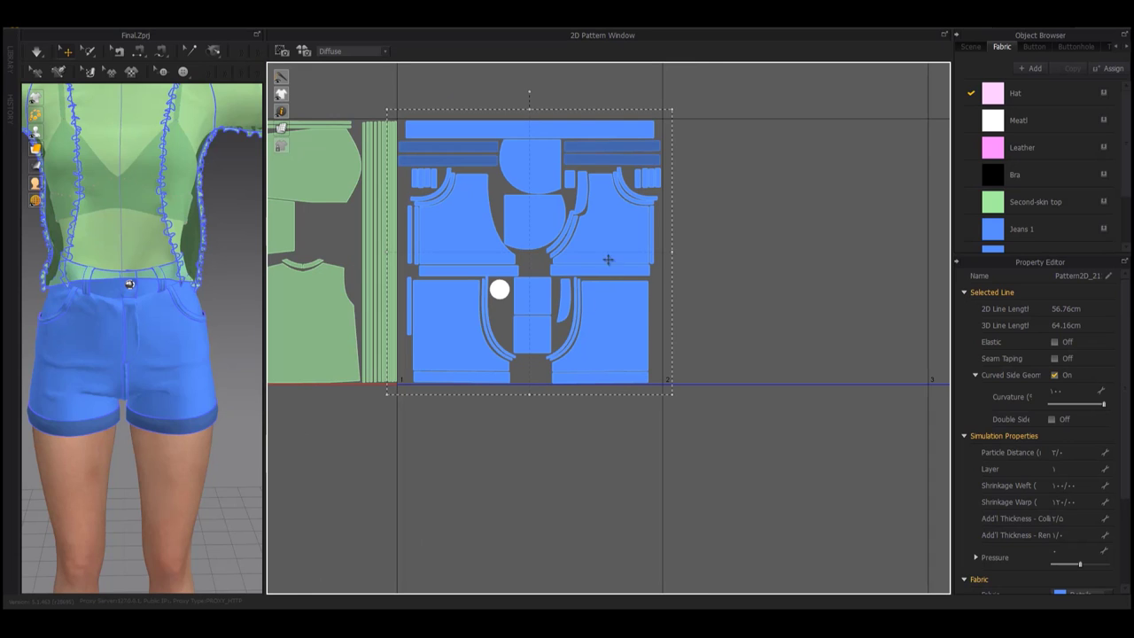
scroll(608, 258, "up", 5)
scroll(481, 221, "down", 1)
scroll(519, 306, "up", 1)
scroll(410, 232, "up", 1)
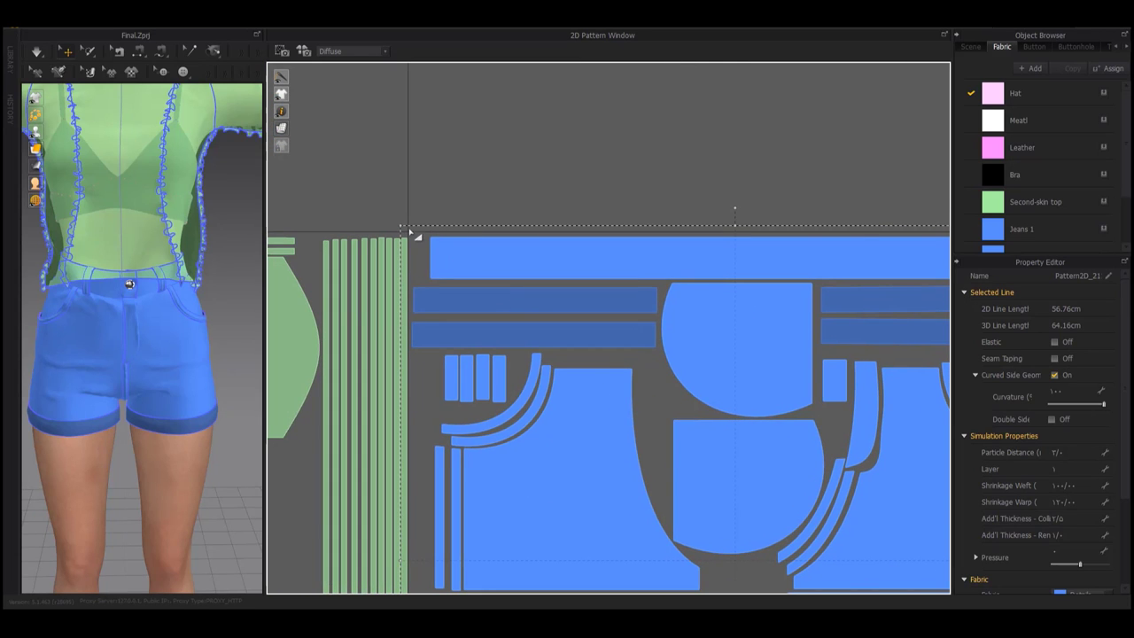
mouse_move(437, 253)
right_mouse_down()
mouse_move(658, 286)
mouse_move(620, 183)
mouse_move(306, 396)
mouse_move(681, 206)
right_mouse_up()
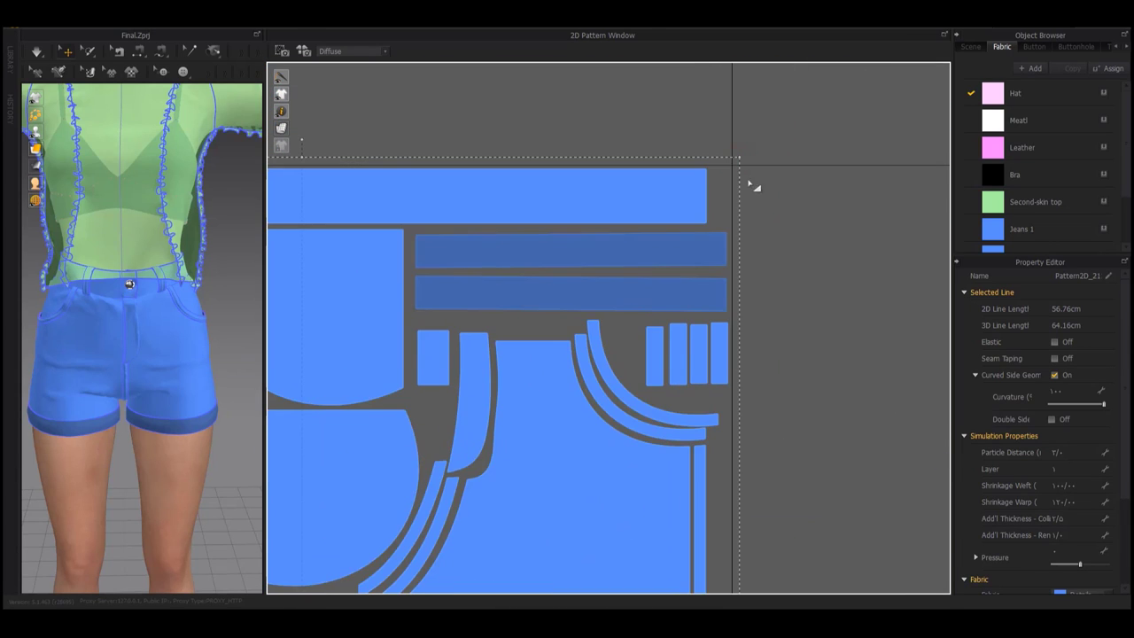
scroll(749, 178, "down", 3)
left_click(813, 291)
Marquee-select the far-off bra pieces and drag them next to the UV squares
scroll(625, 399, "down", 5)
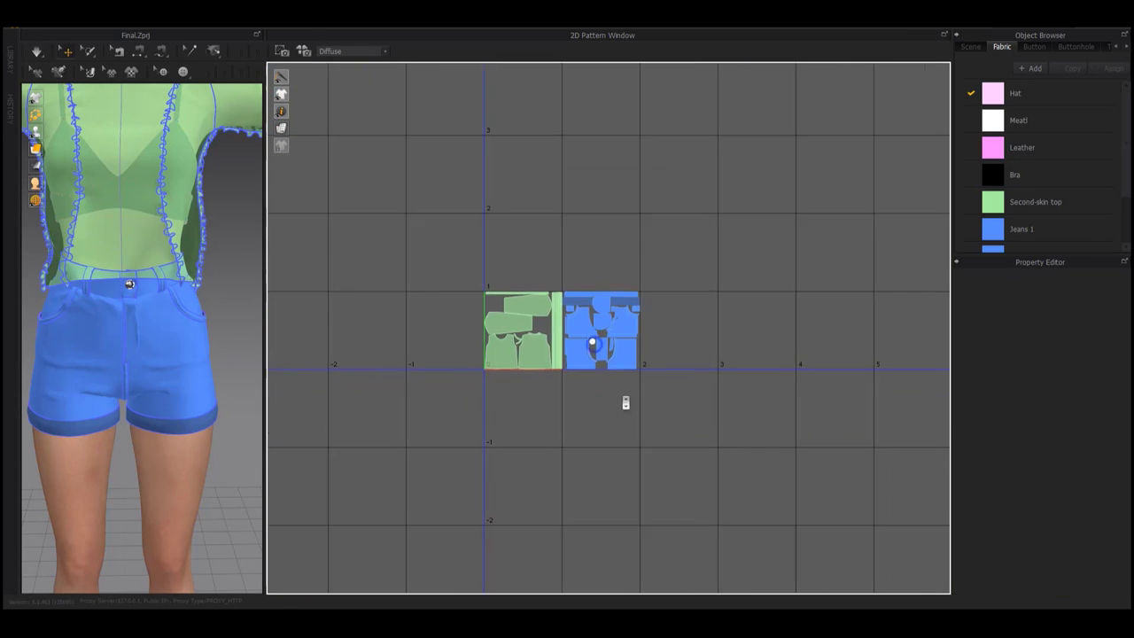
scroll(628, 420, "up", 4)
scroll(656, 363, "down", 2)
scroll(576, 337, "down", 3)
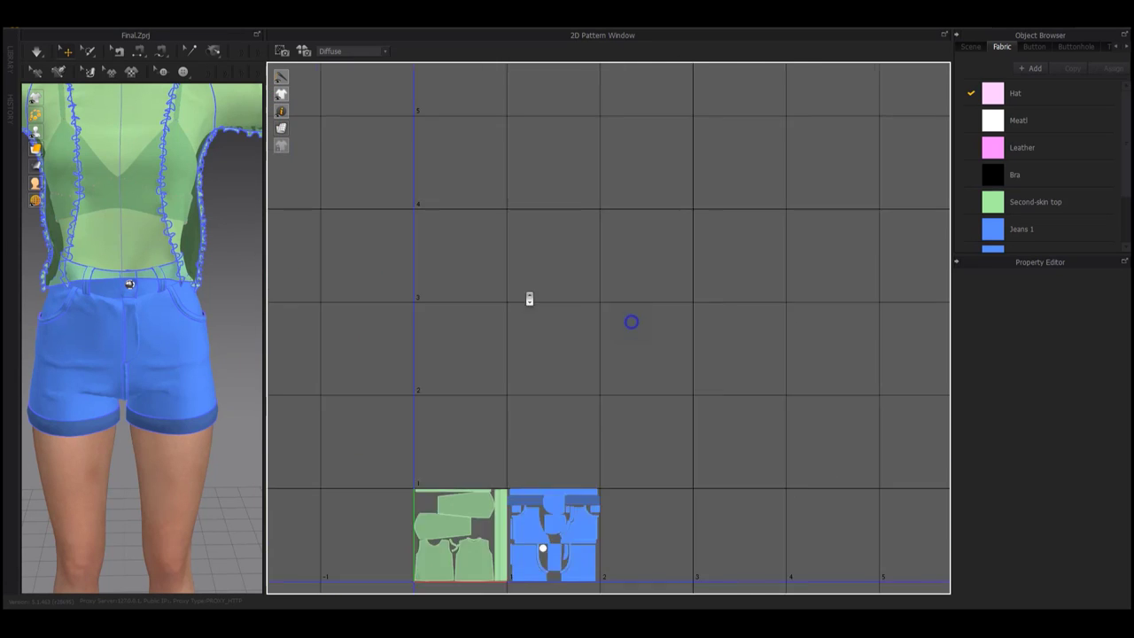
scroll(642, 292, "down", 2)
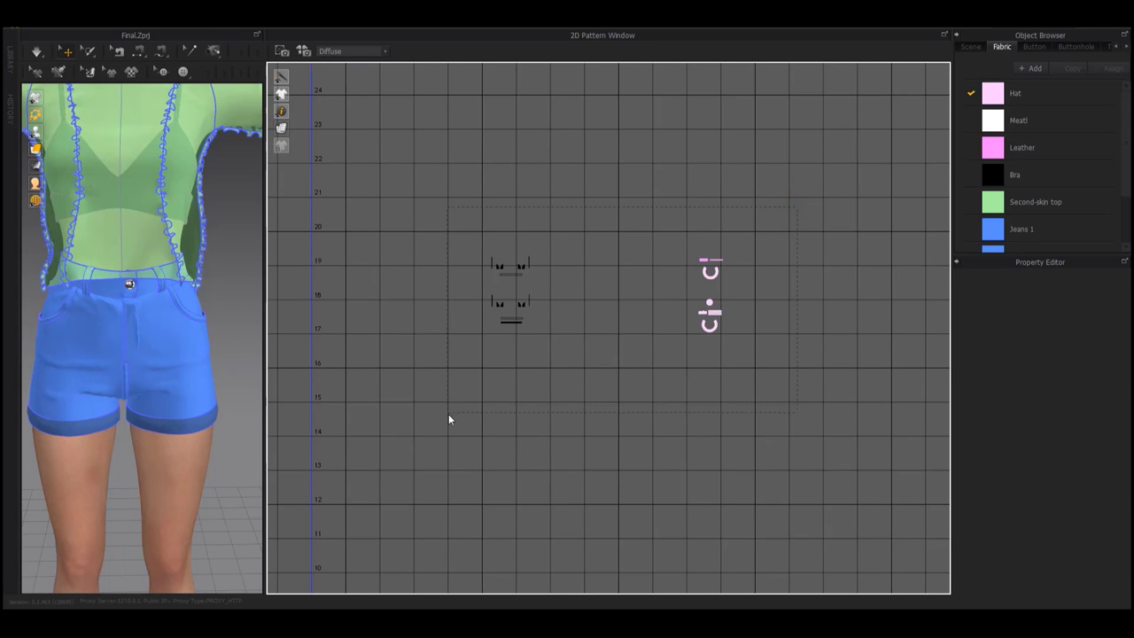
left_click_drag(448, 414, 448, 415)
left_click_drag(632, 157, 644, 488)
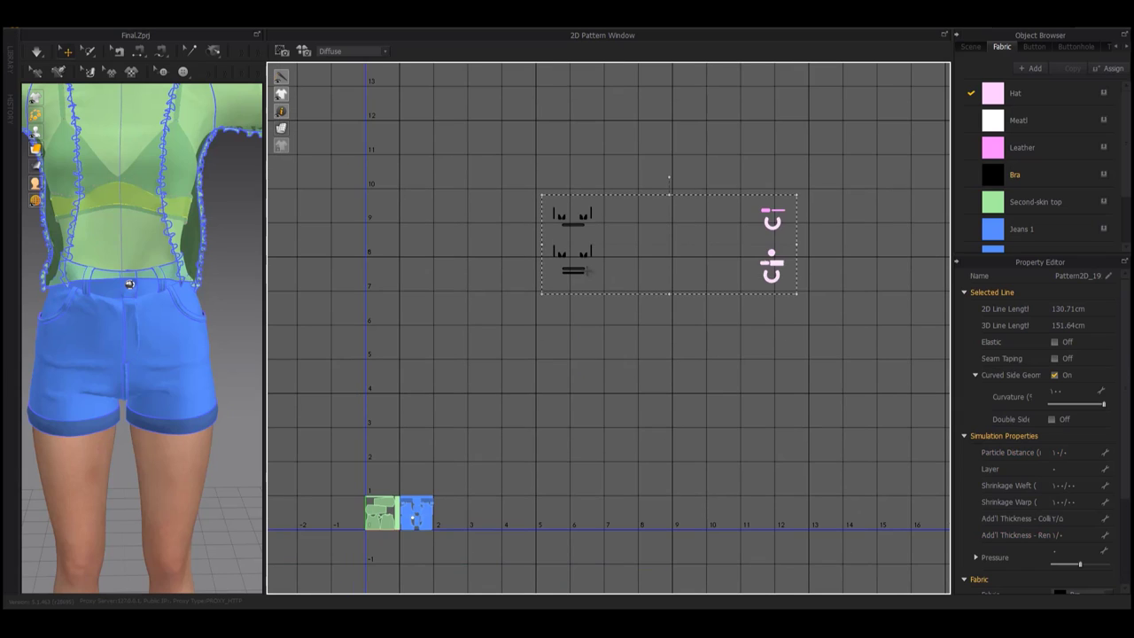
left_click_drag(587, 270, 494, 540)
right_click_drag(641, 428, 696, 326)
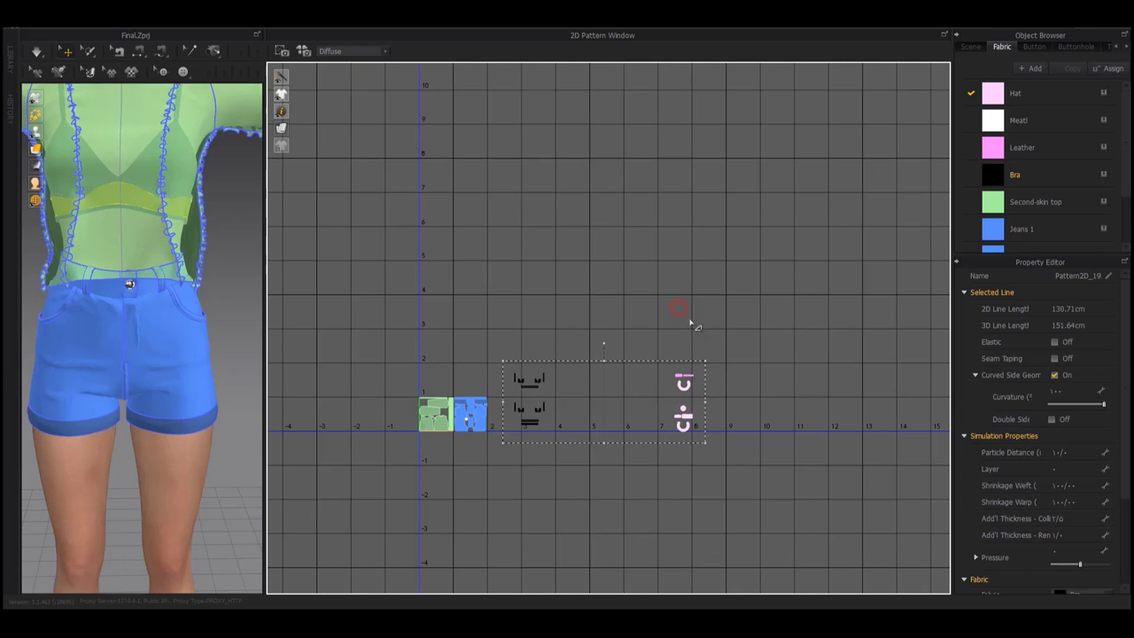
Move the pink pieces beside the black ones, then scale the whole group down
left_click(694, 326)
left_click_drag(682, 390, 562, 390)
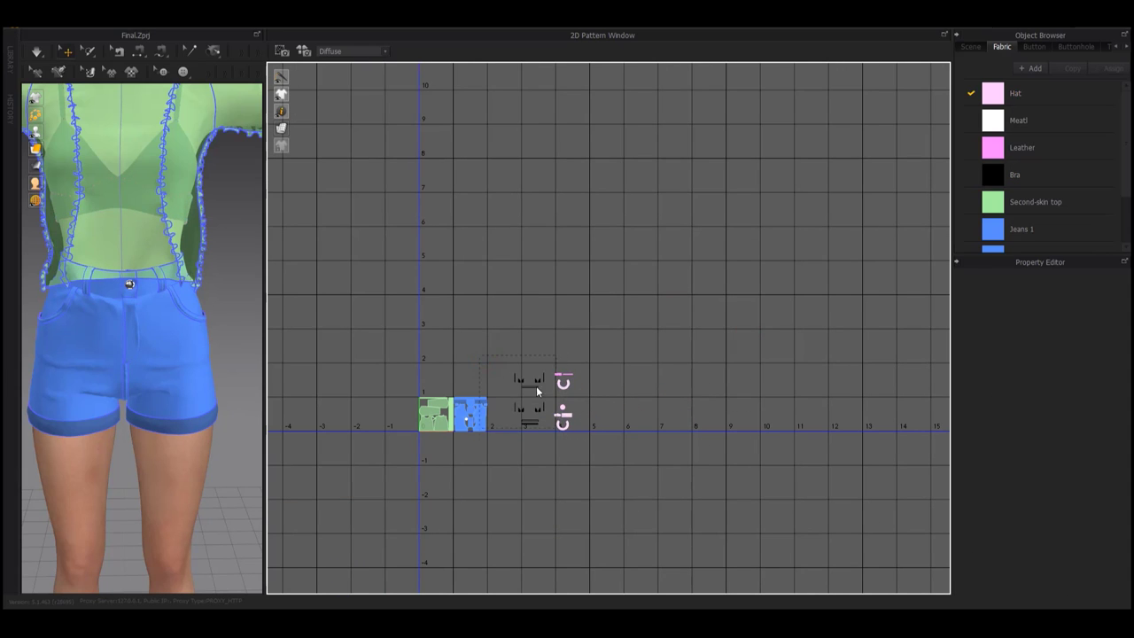
right_click_drag(576, 452, 660, 392)
left_click(660, 393)
scroll(727, 334, "up", 5)
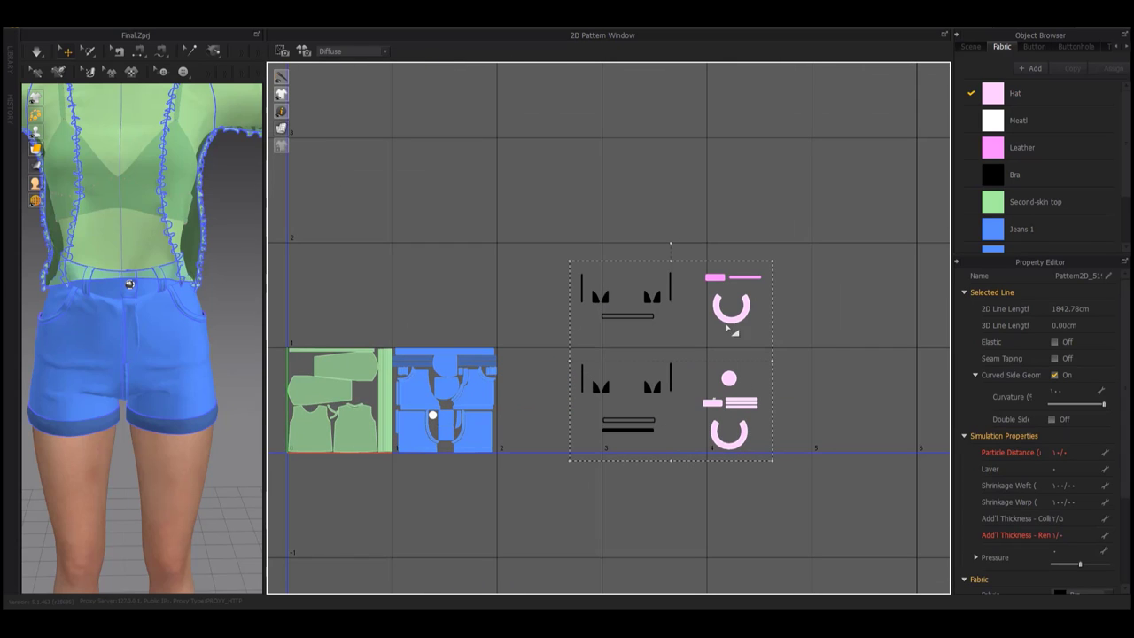
left_click_drag(760, 278, 724, 303)
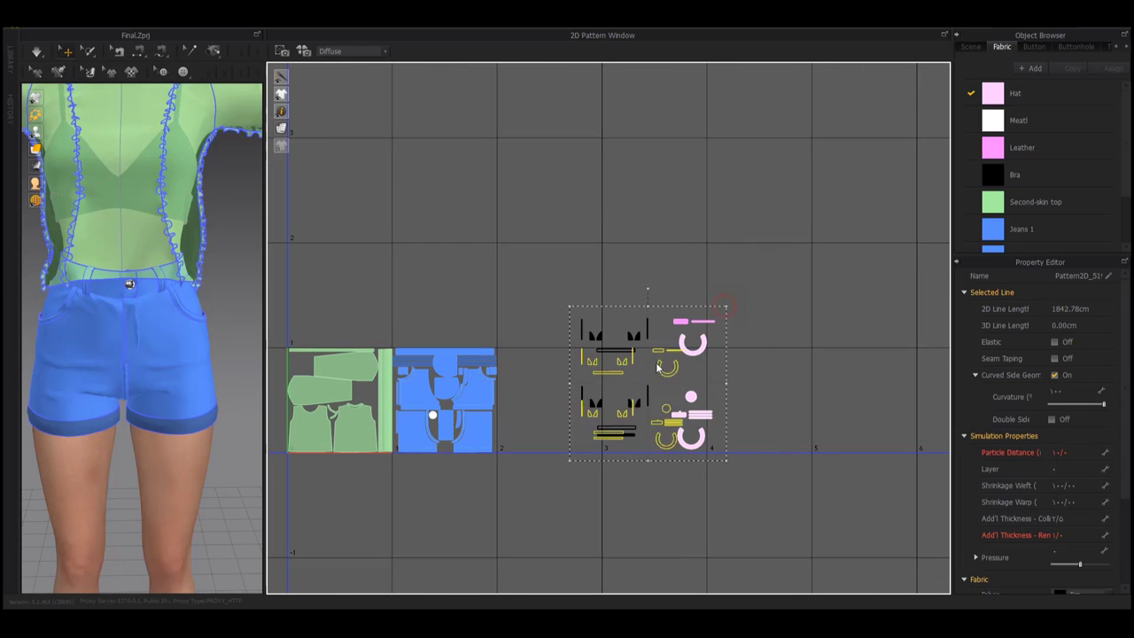
scroll(709, 319, "down", 2)
scroll(734, 286, "up", 4)
scroll(621, 221, "up", 2)
Select the upper and lower bra-piece groups in turn, then clear the selection
left_click(599, 189)
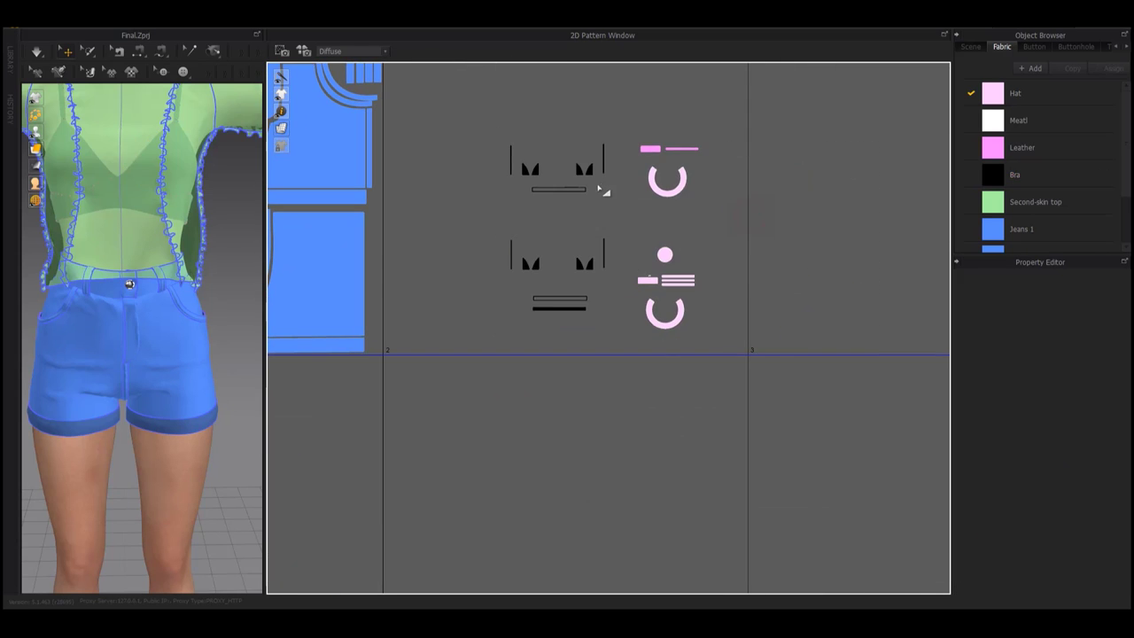
left_click(508, 300)
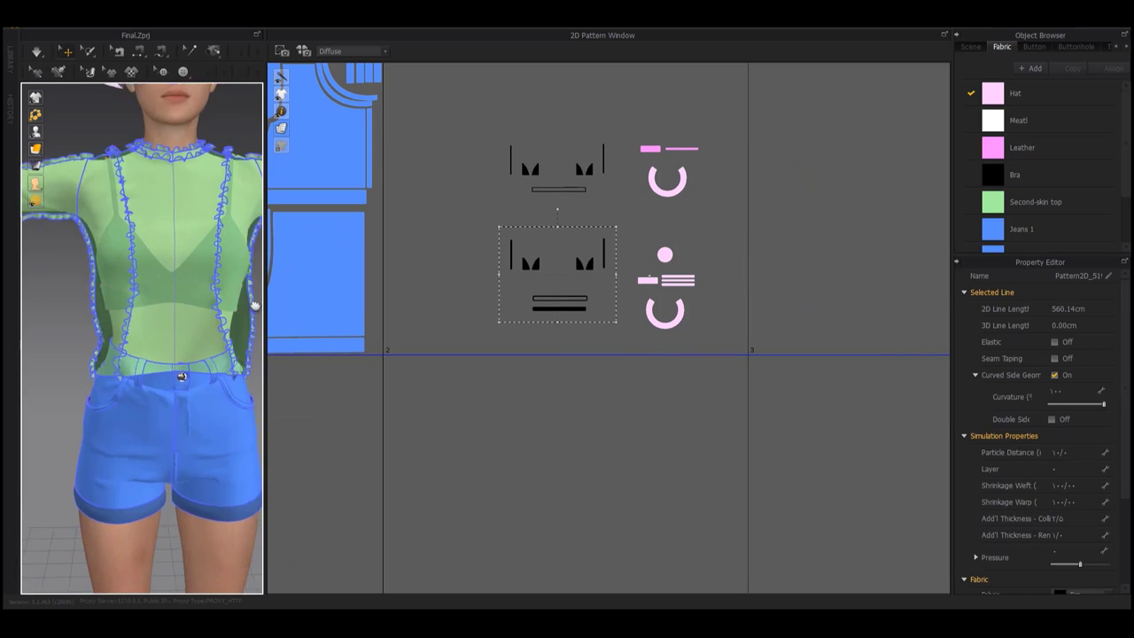
left_click(610, 199)
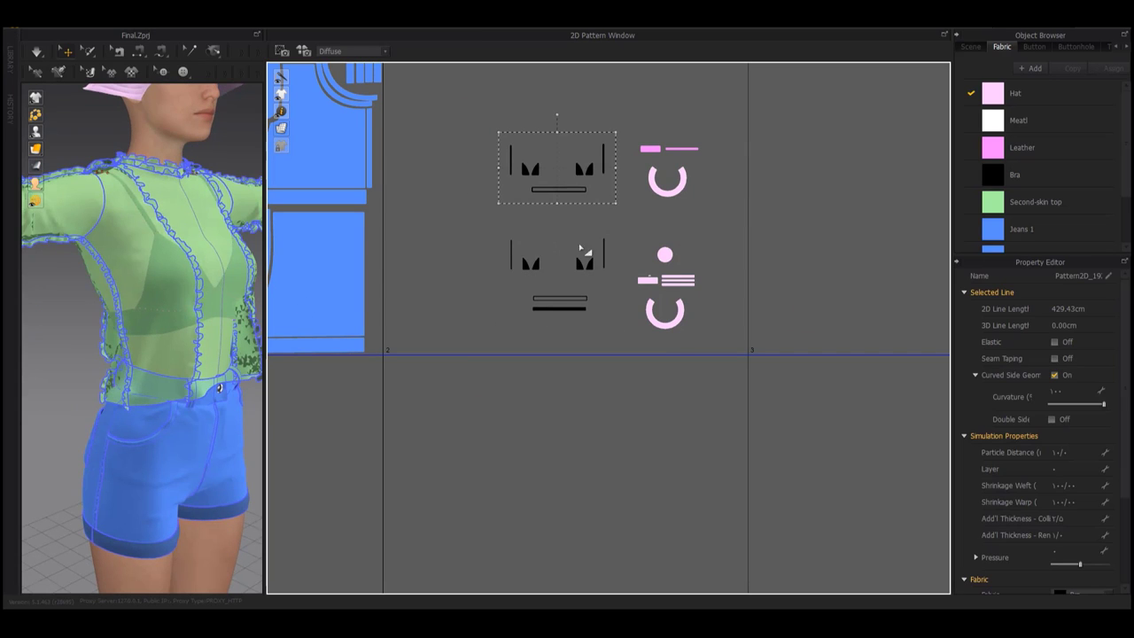
left_click(572, 299)
middle_click_drag(488, 271, 486, 321)
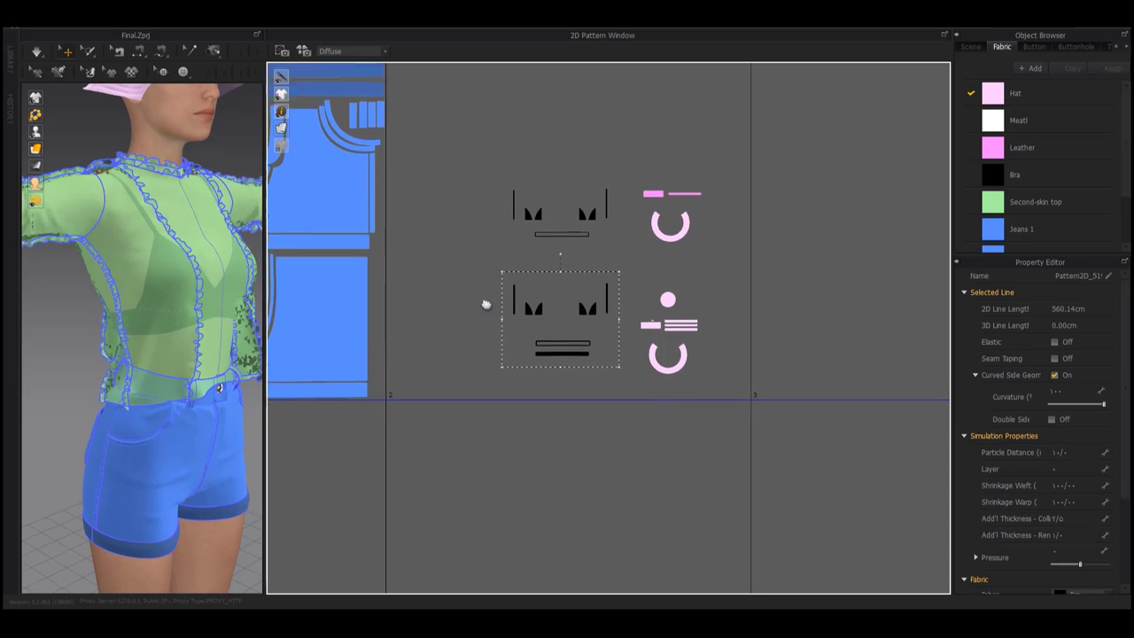
left_click(540, 366)
scroll(560, 329, "up", 2)
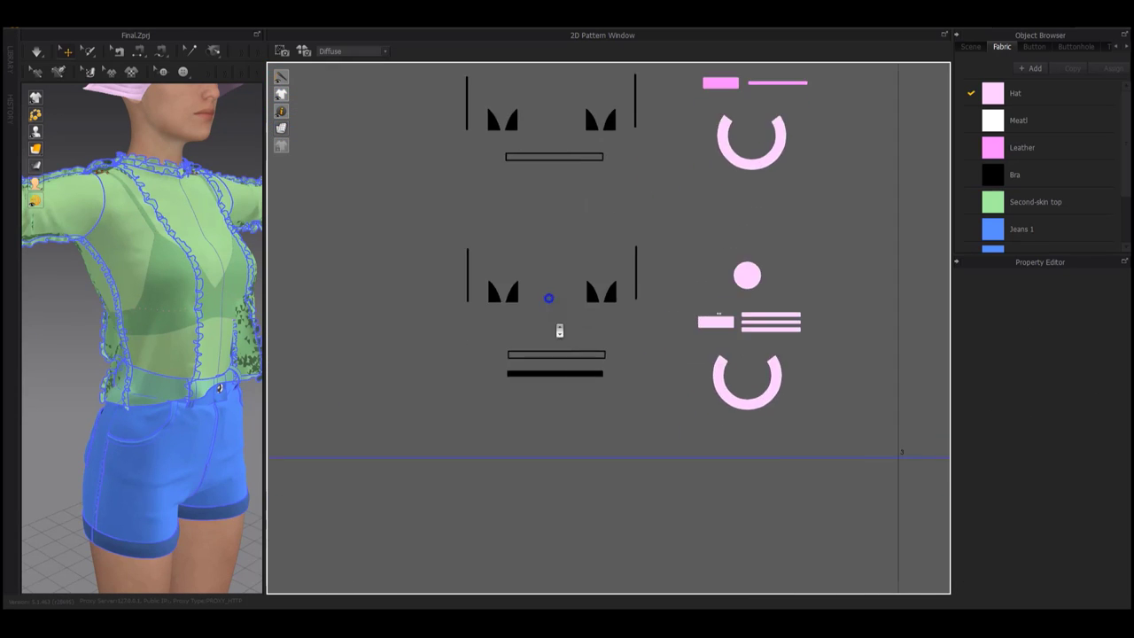
scroll(589, 326, "up", 3)
Place the outlined band onto the black band, widen it, and seat the black band just below
left_click(586, 342)
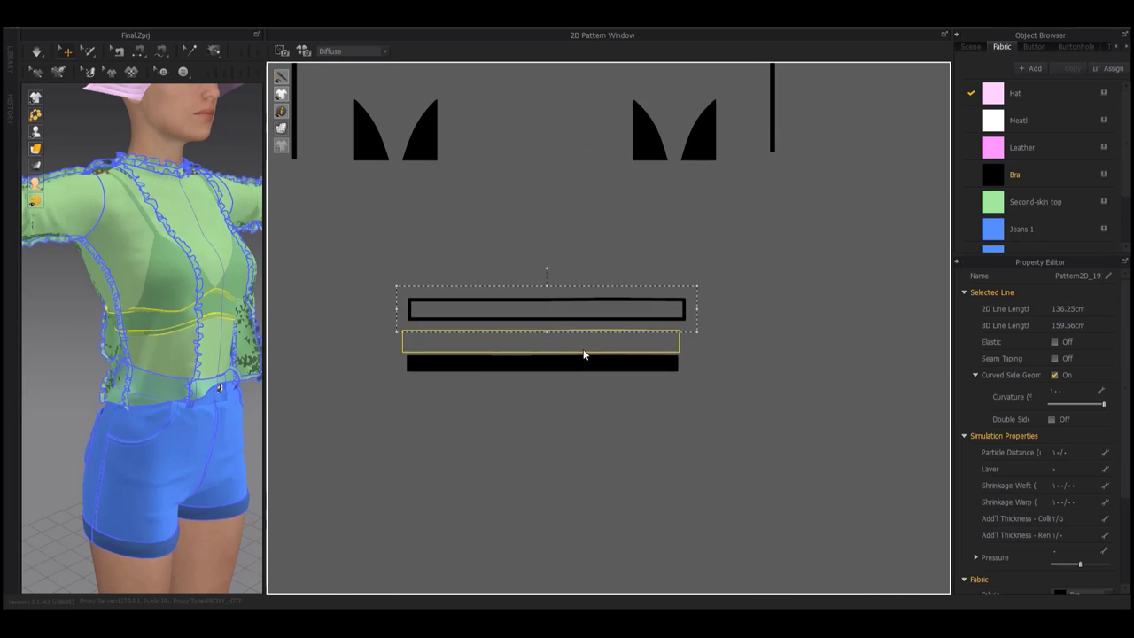
left_click_drag(584, 354, 584, 354)
left_click_drag(700, 319, 720, 319)
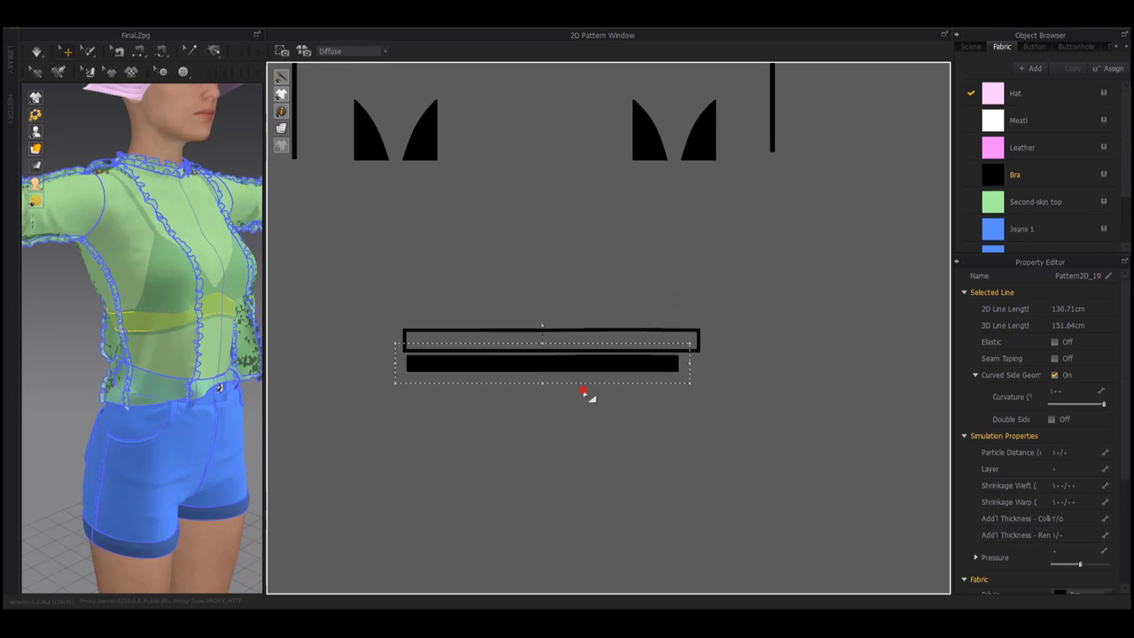
left_click(579, 344)
left_click_drag(576, 343, 592, 348)
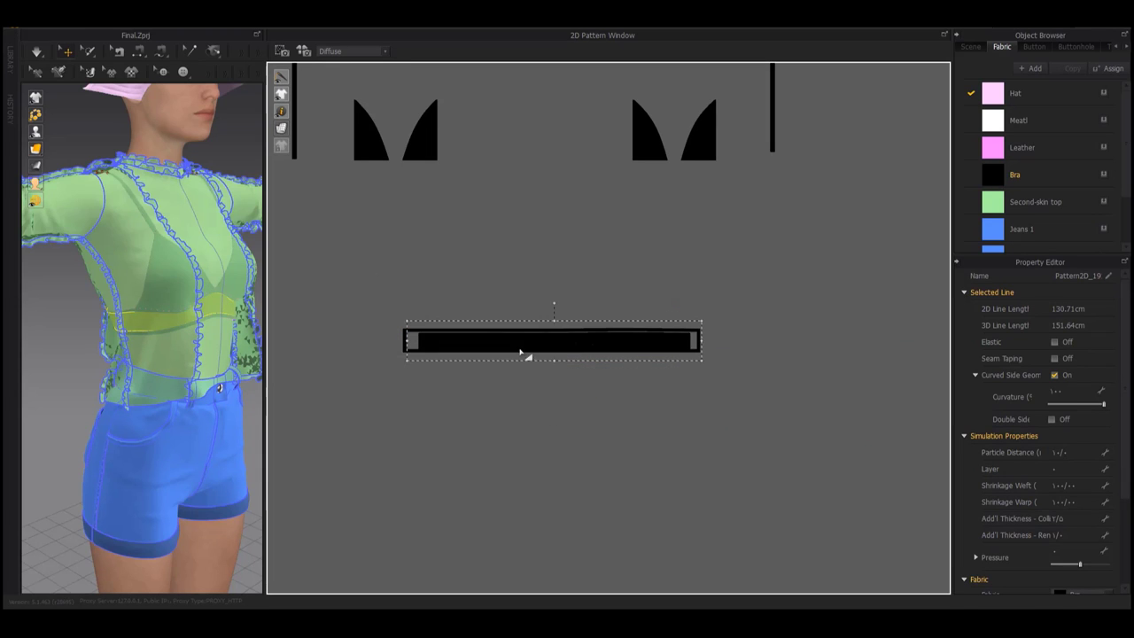
left_click_drag(521, 353, 514, 378)
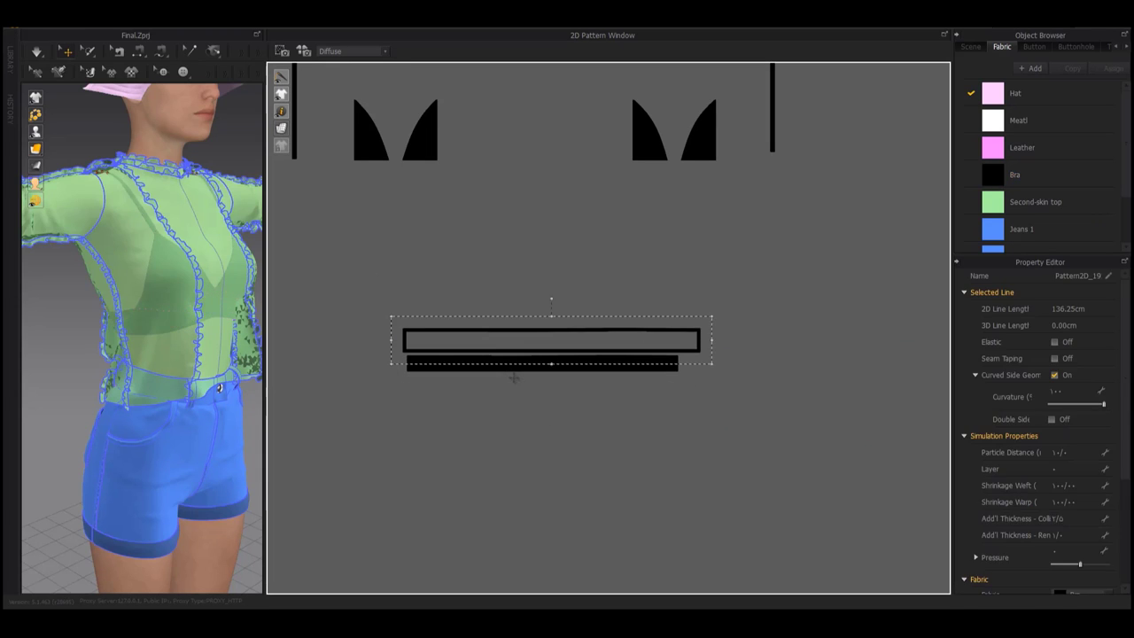
scroll(519, 246, "down", 2)
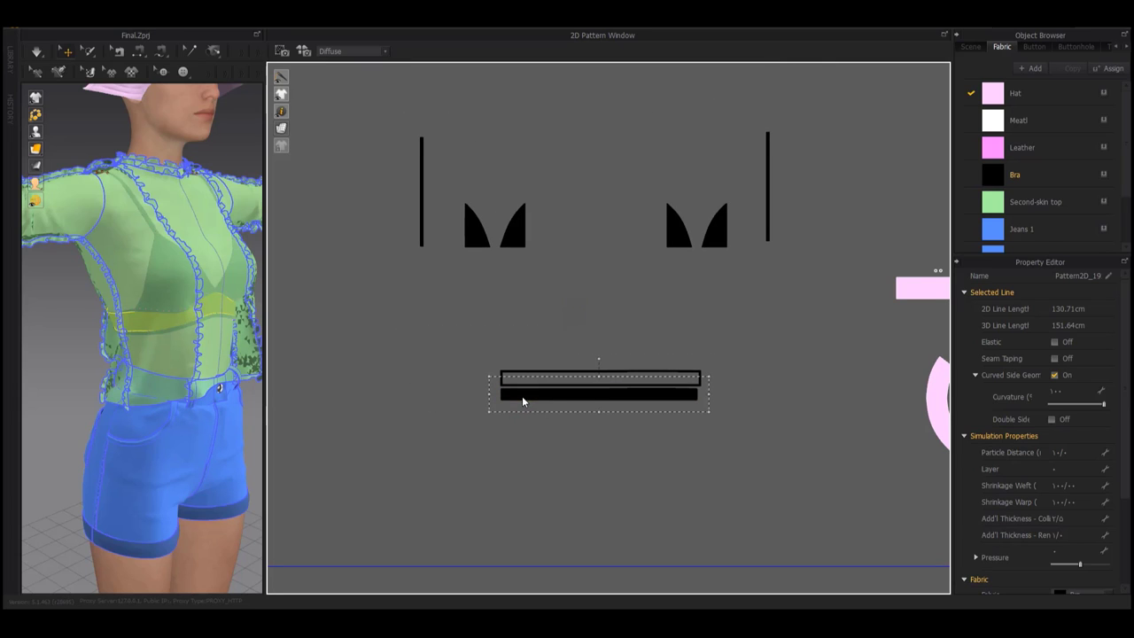
Copy the left cup half and paste a mirrored copy against the right cup
left_click(478, 228)
key("ctrl+c")
key("ctrl+r")
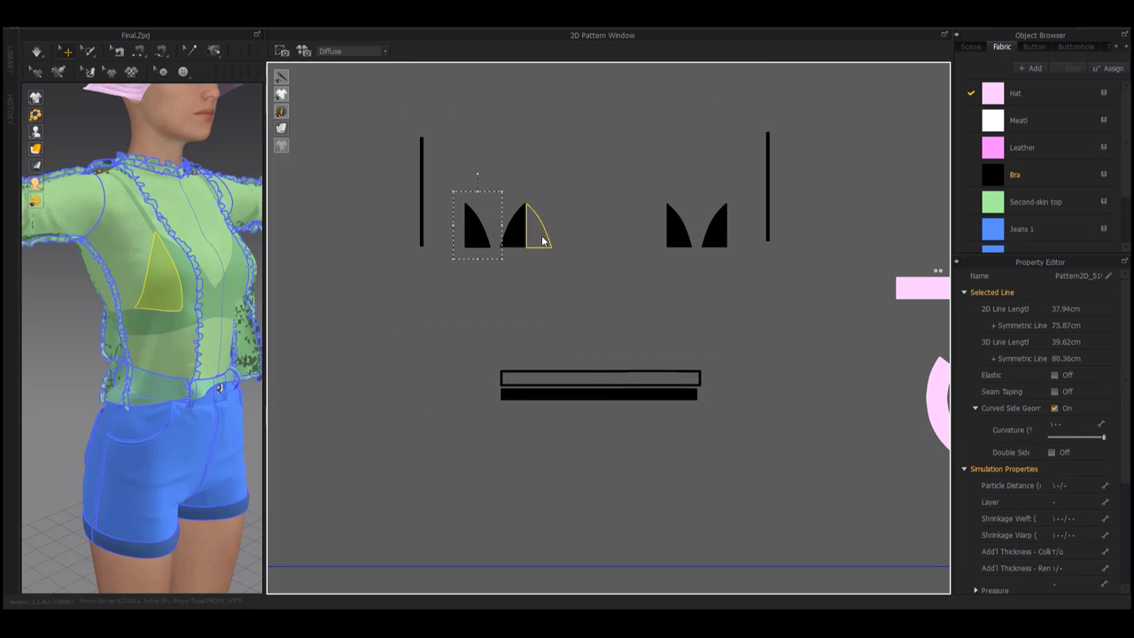
scroll(585, 337, "up", 2)
scroll(547, 360, "up", 2)
scroll(547, 359, "down", 2)
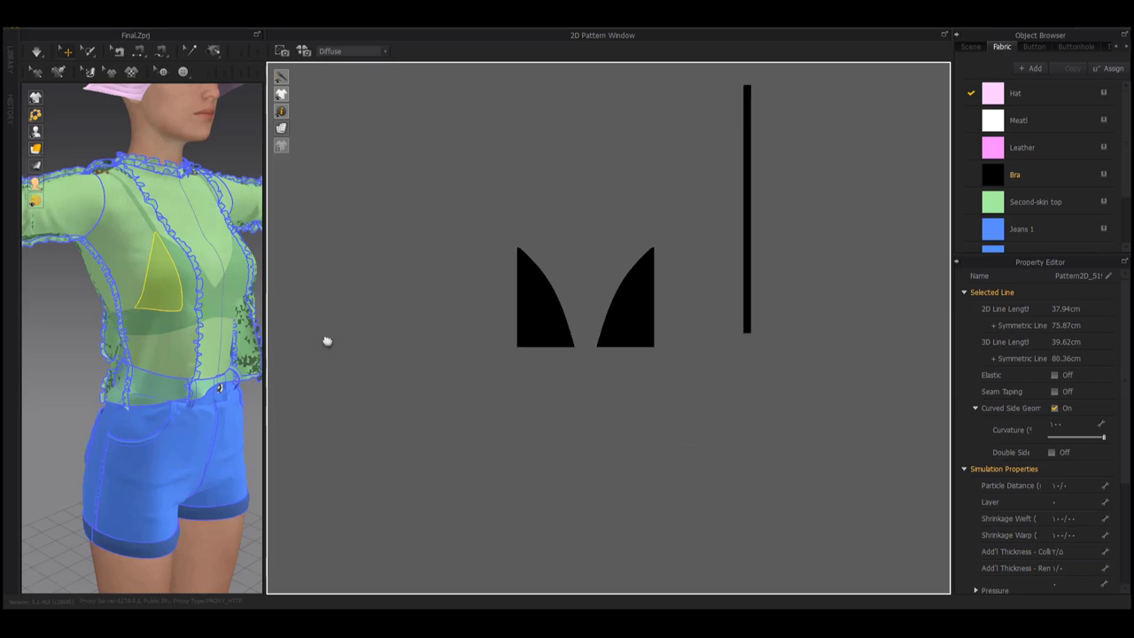
left_click(649, 308)
scroll(611, 354, "down", 1)
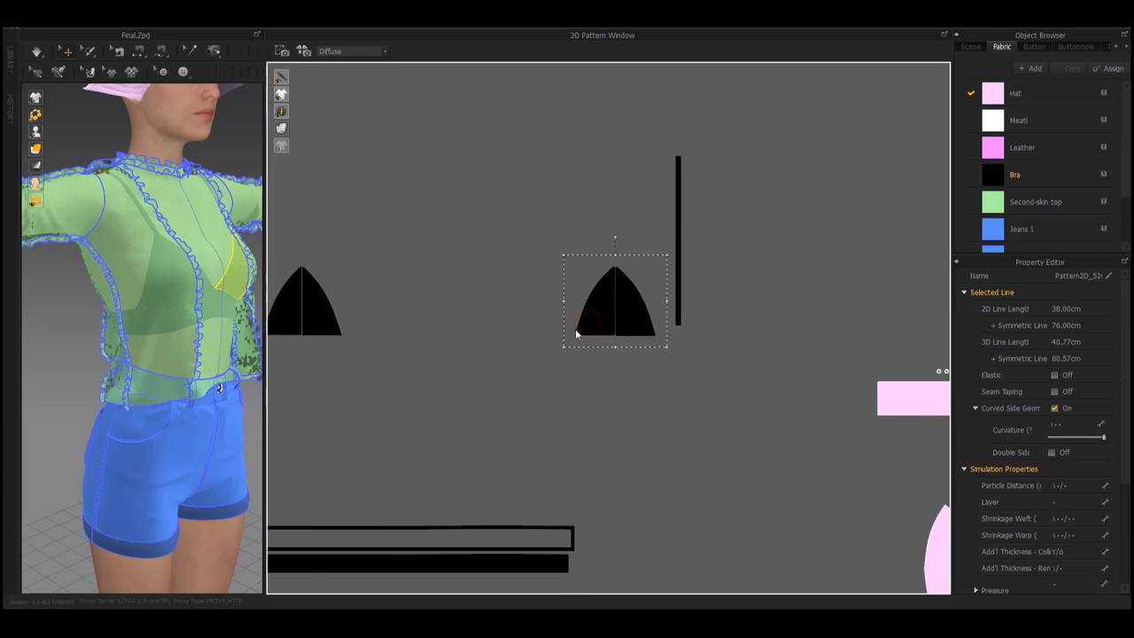
scroll(576, 335, "up", 1)
Paste another cup copy below the left cup and join the two into a lens shape
key("ctrl+v")
left_click(506, 390)
middle_click_drag(355, 399, 536, 390)
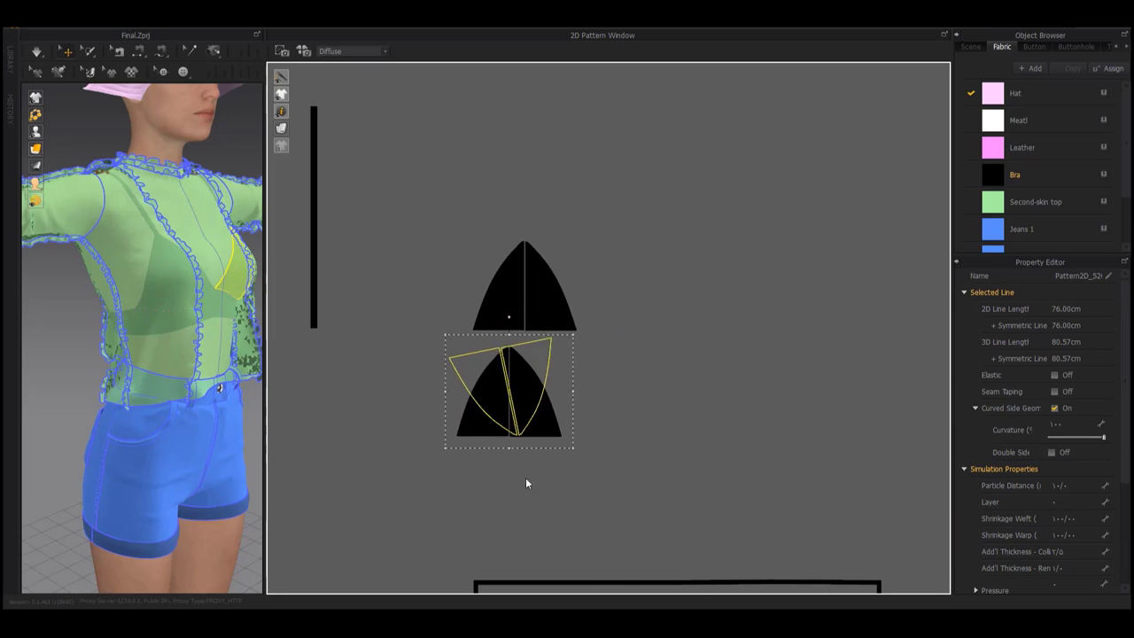
left_click_drag(538, 372, 552, 357)
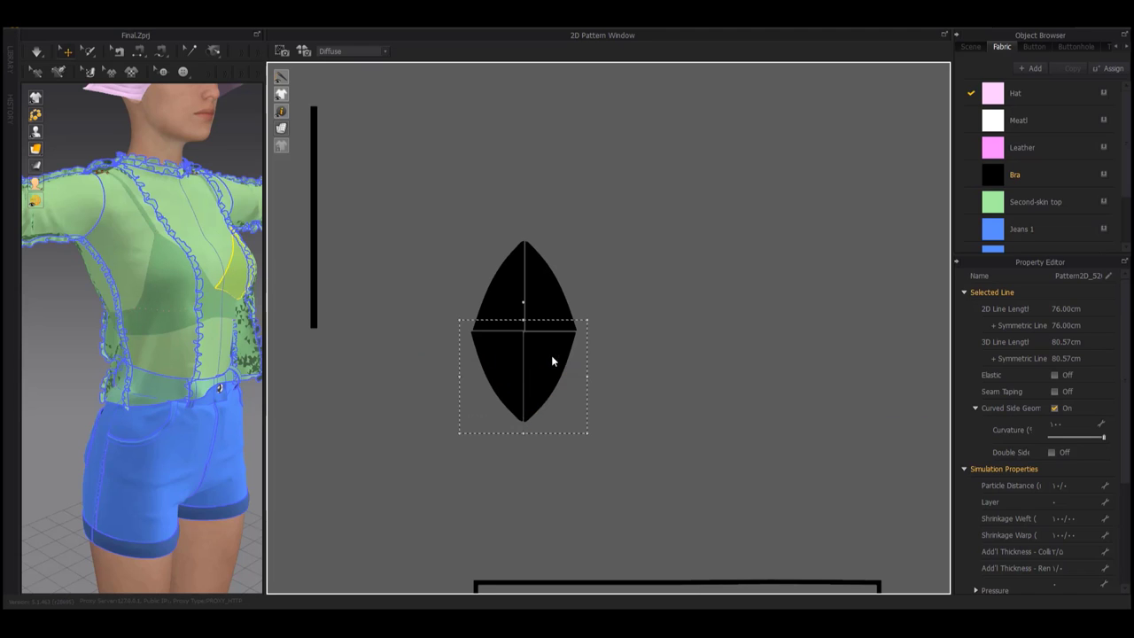
left_click(573, 251)
left_click(559, 382)
scroll(559, 382, "down", 1)
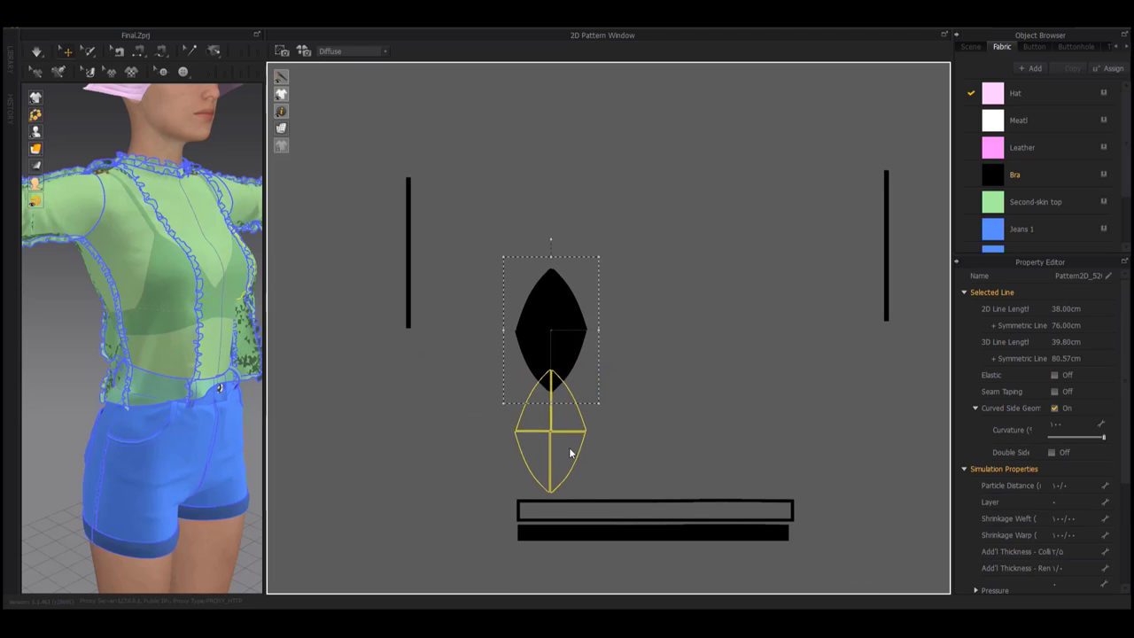
scroll(570, 453, "down", 2)
middle_click_drag(544, 296, 630, 367)
scroll(630, 367, "up", 2)
Snap the left and right cup halves together and move the right cup beside the left one
left_click(528, 330)
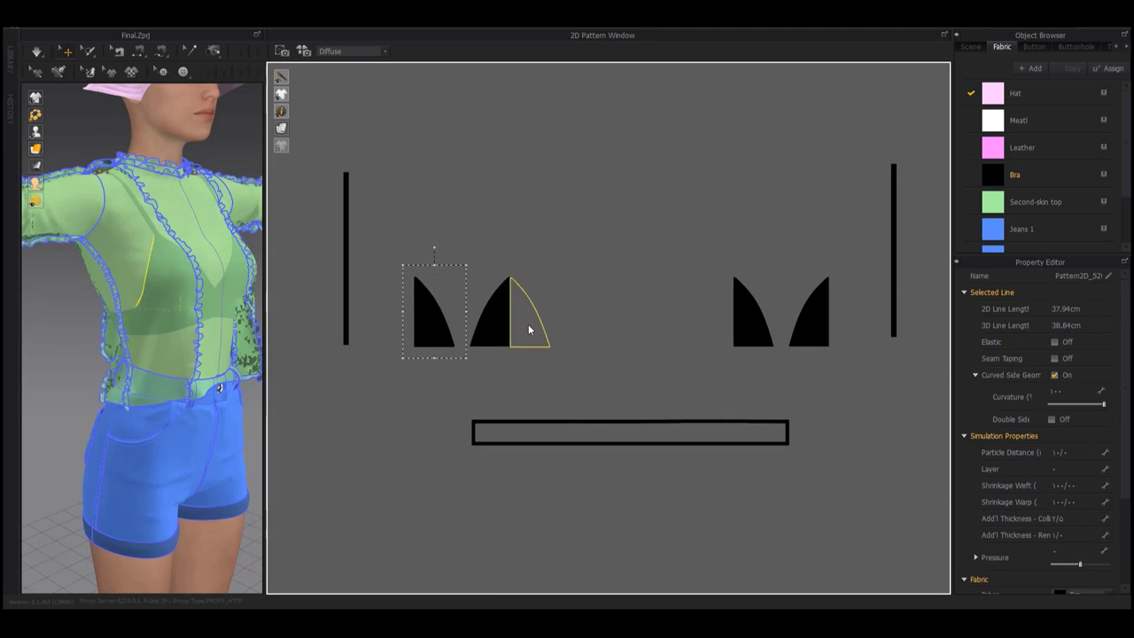
left_click(528, 327)
left_click(759, 320)
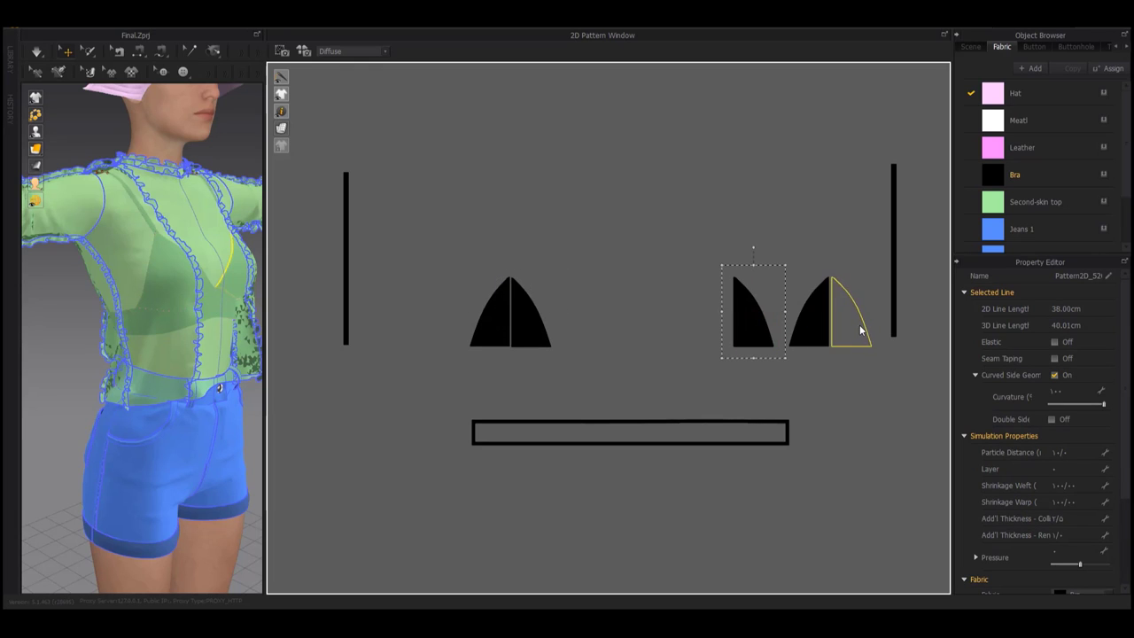
left_click(859, 330)
left_click(744, 257)
left_click(851, 316)
left_click(668, 319)
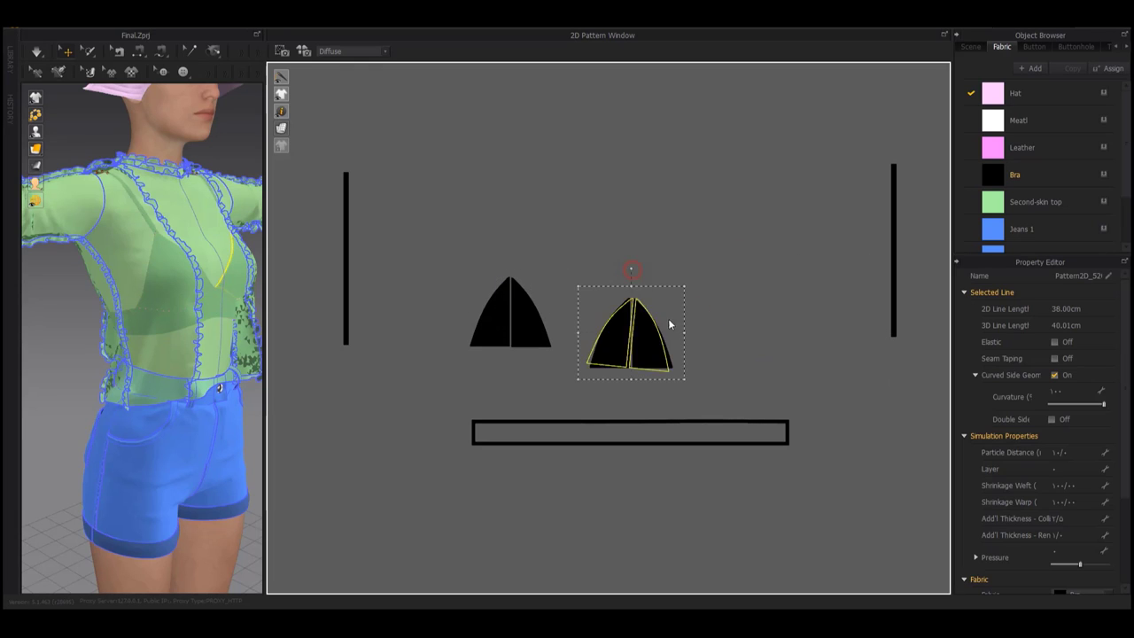
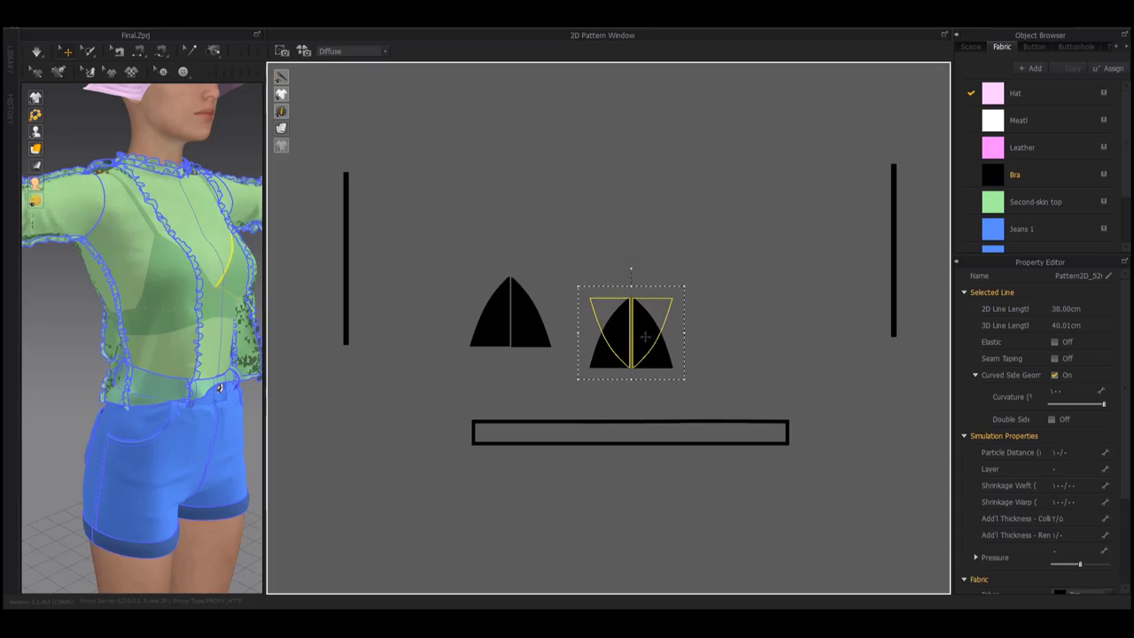
Join the two cup halves into one lens and set it beside the other cup lens
left_click(646, 337)
left_click(523, 369)
scroll(534, 366, "down", 3)
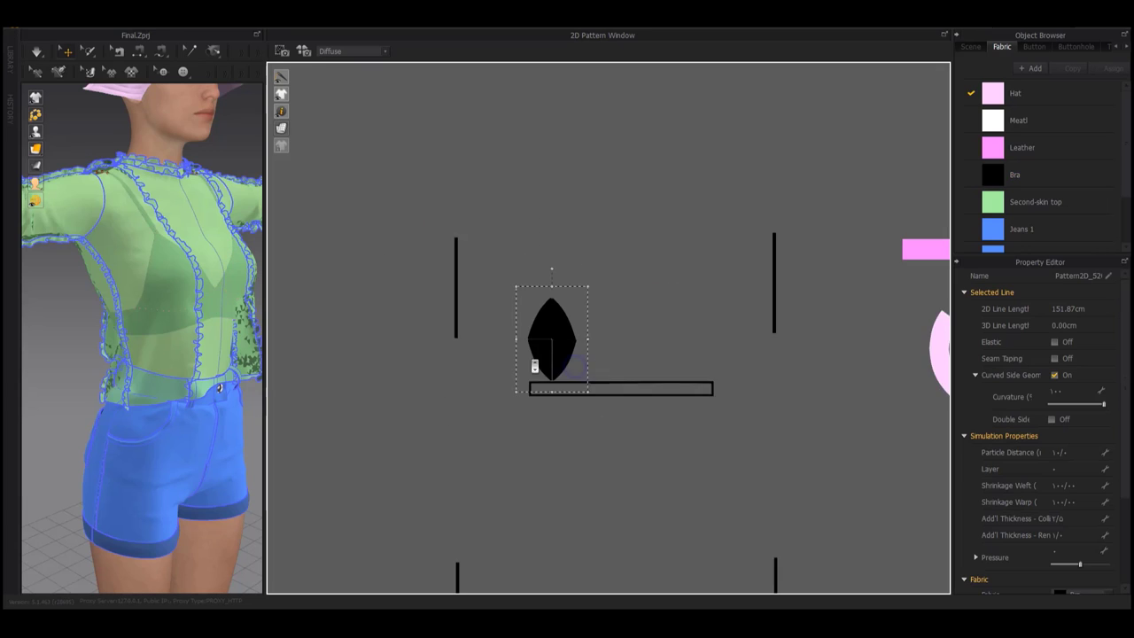
scroll(571, 256, "down", 2)
left_click(613, 559)
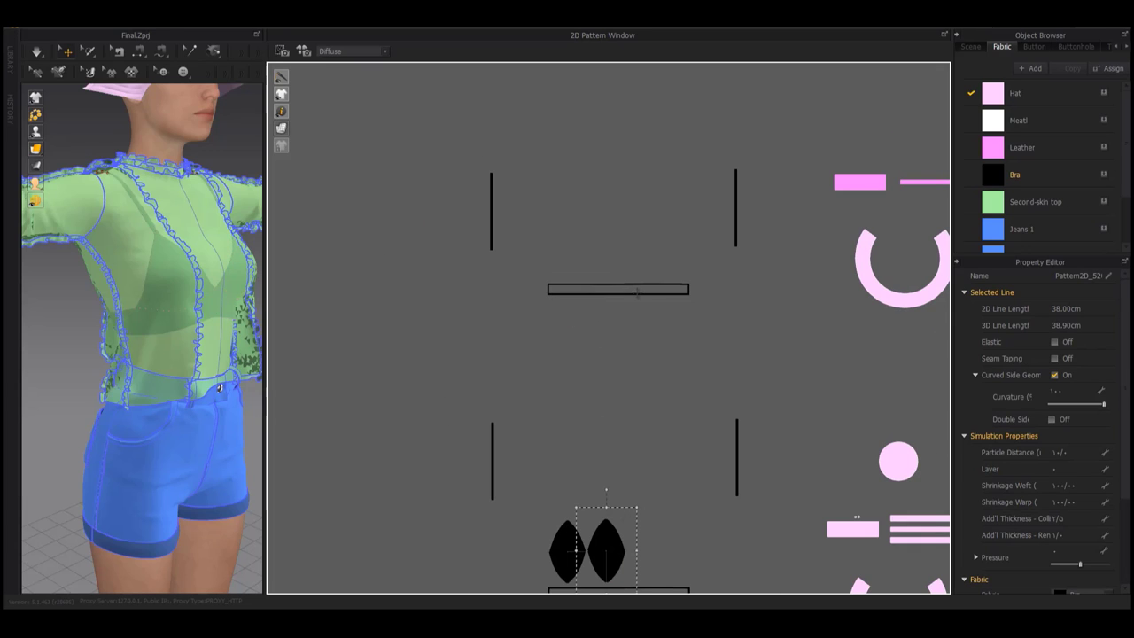
Stack the two band rectangles against each other beneath the cup lenses
left_click(631, 290)
middle_click_drag(640, 334, 635, 230)
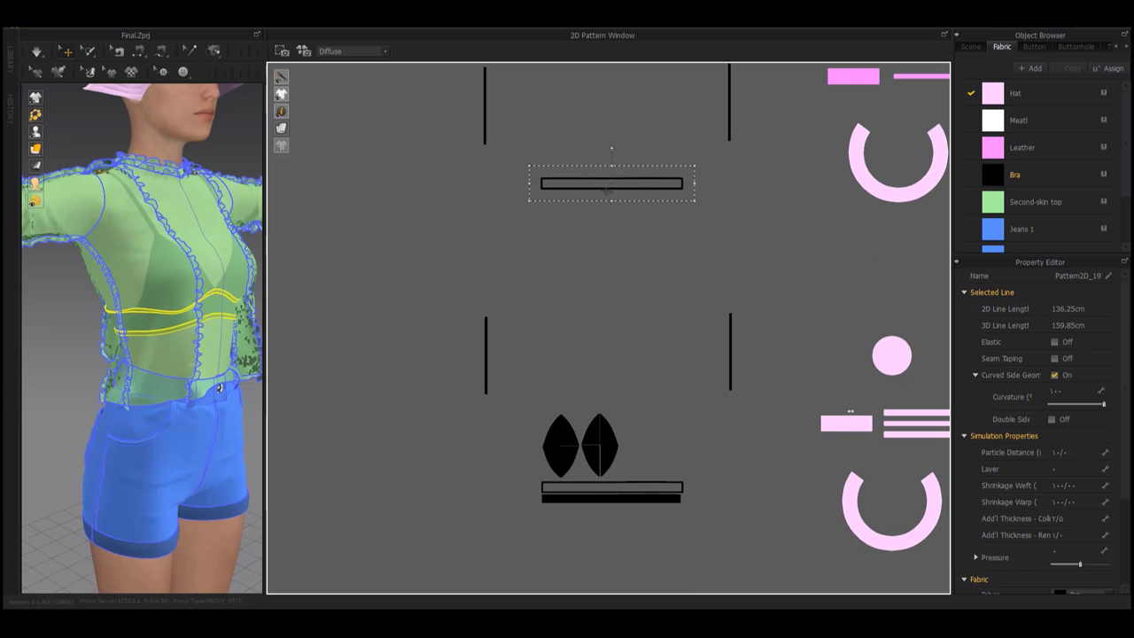
left_click(613, 489)
scroll(646, 397, "up", 3)
middle_click_drag(539, 294, 666, 362)
scroll(621, 355, "down", 1)
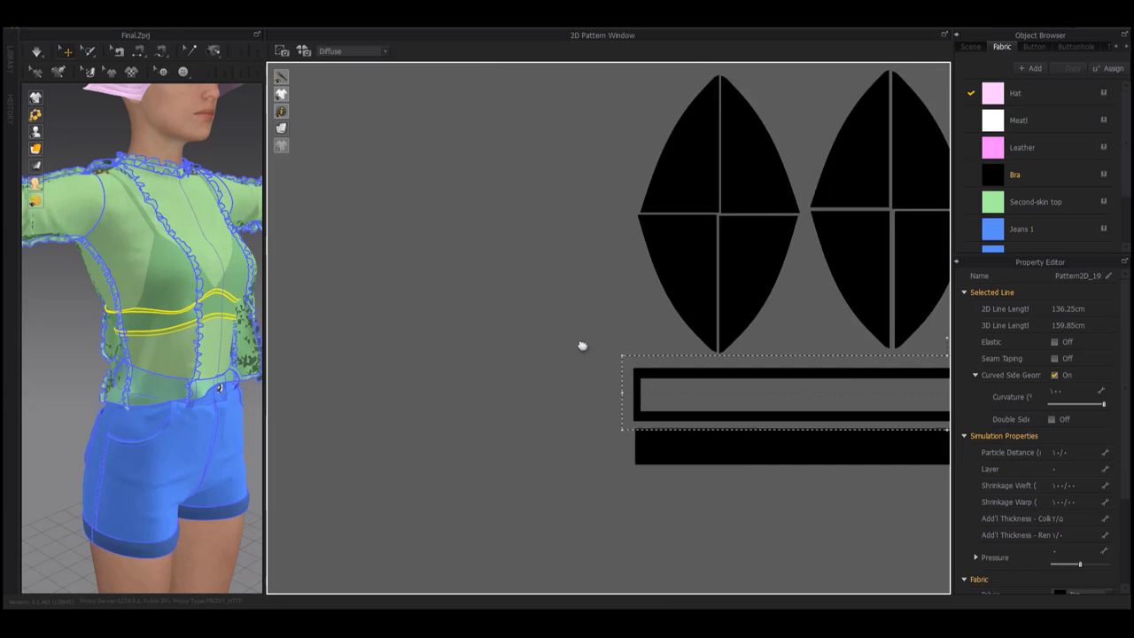
scroll(582, 346, "up", 3)
left_click_drag(577, 337, 569, 346)
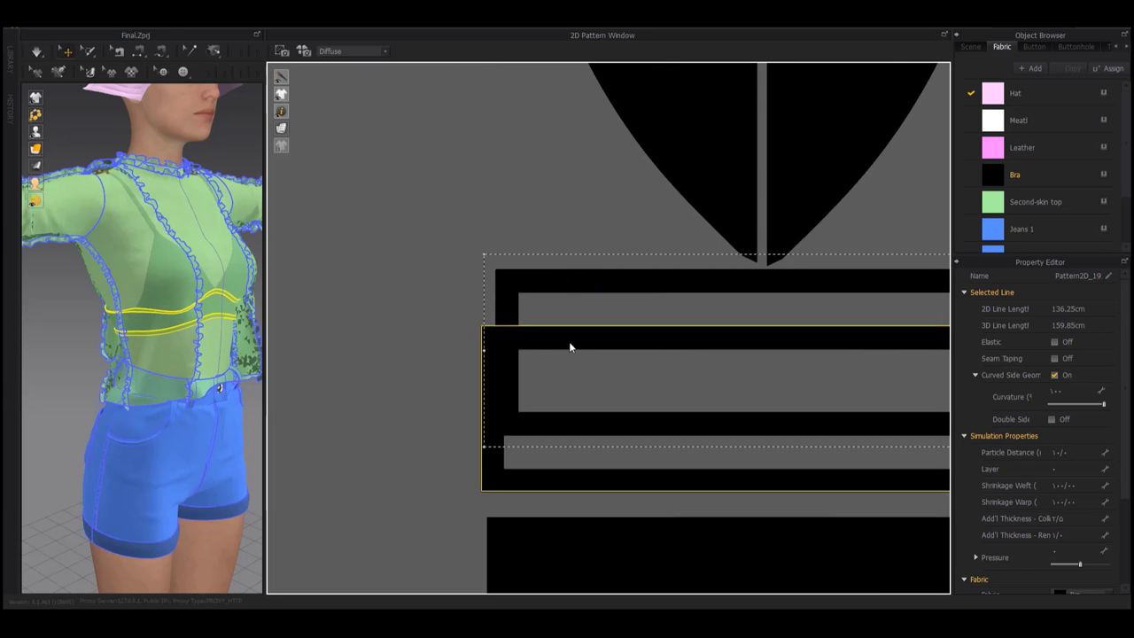
scroll(585, 372, "down", 2)
scroll(664, 443, "down", 4)
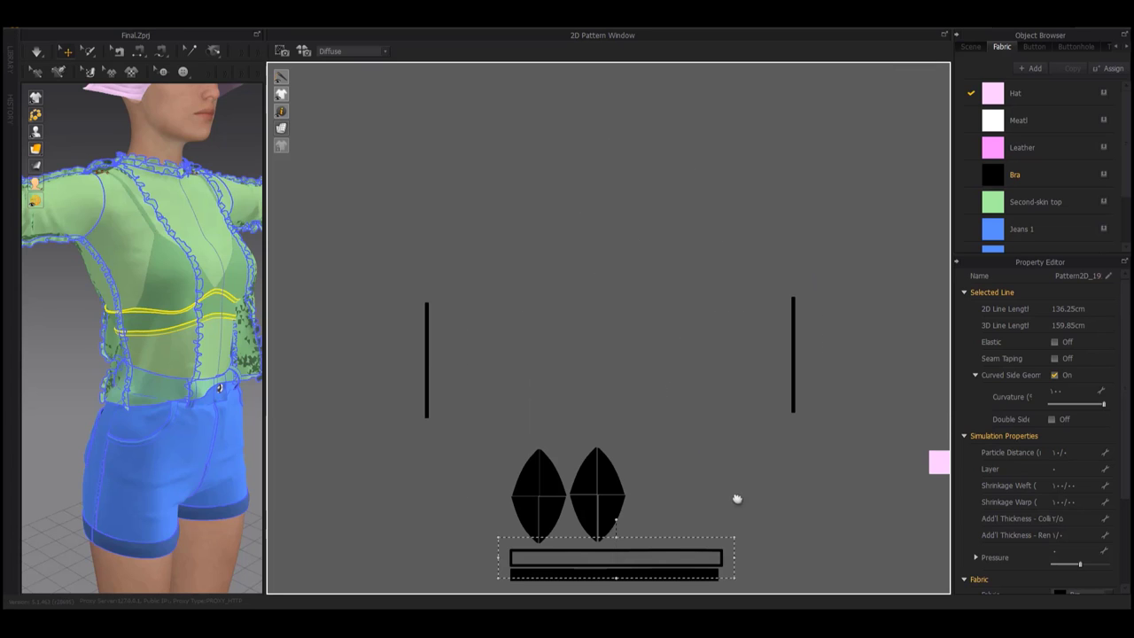
Pull the left vertical side strip in beside the lenses
left_click(427, 354)
left_click_drag(790, 354, 656, 483)
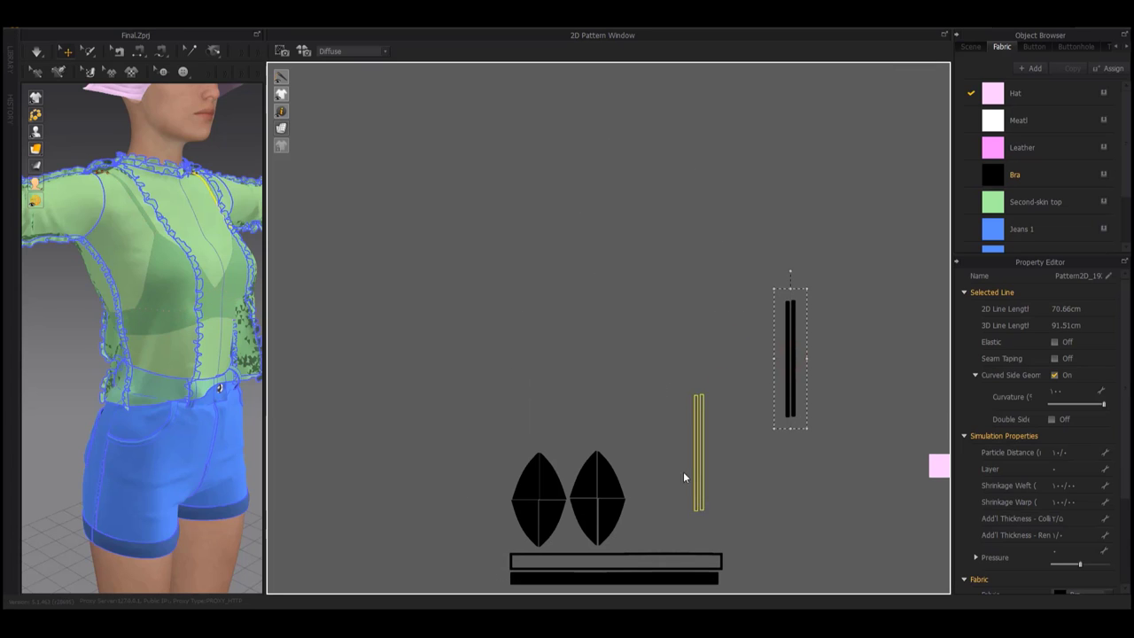
scroll(589, 405, "down", 3)
scroll(616, 328, "down", 2)
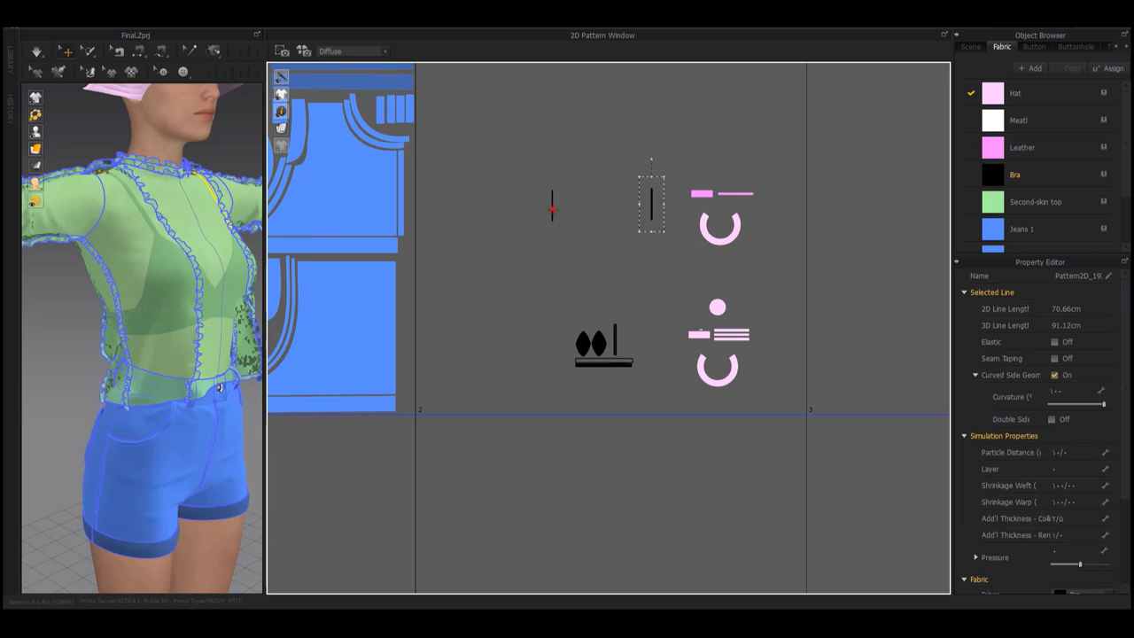
Gather the four vertical strips side by side and rotate them to lie horizontally
left_click_drag(689, 168, 631, 237)
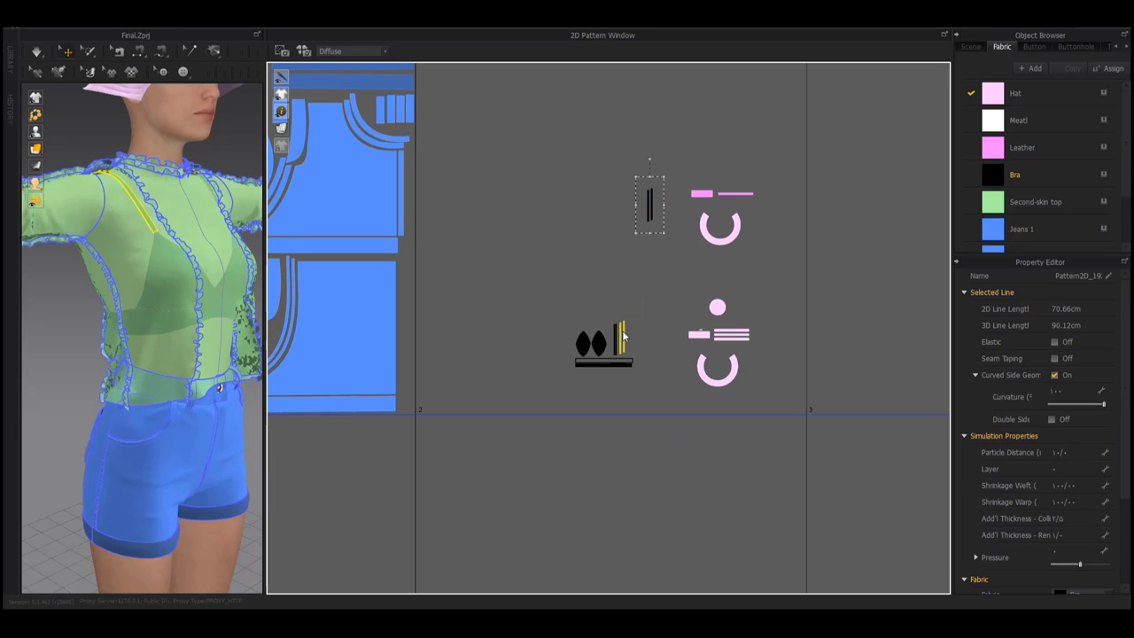
scroll(623, 335, "up", 2)
scroll(630, 319, "up", 2)
scroll(634, 274, "up", 3)
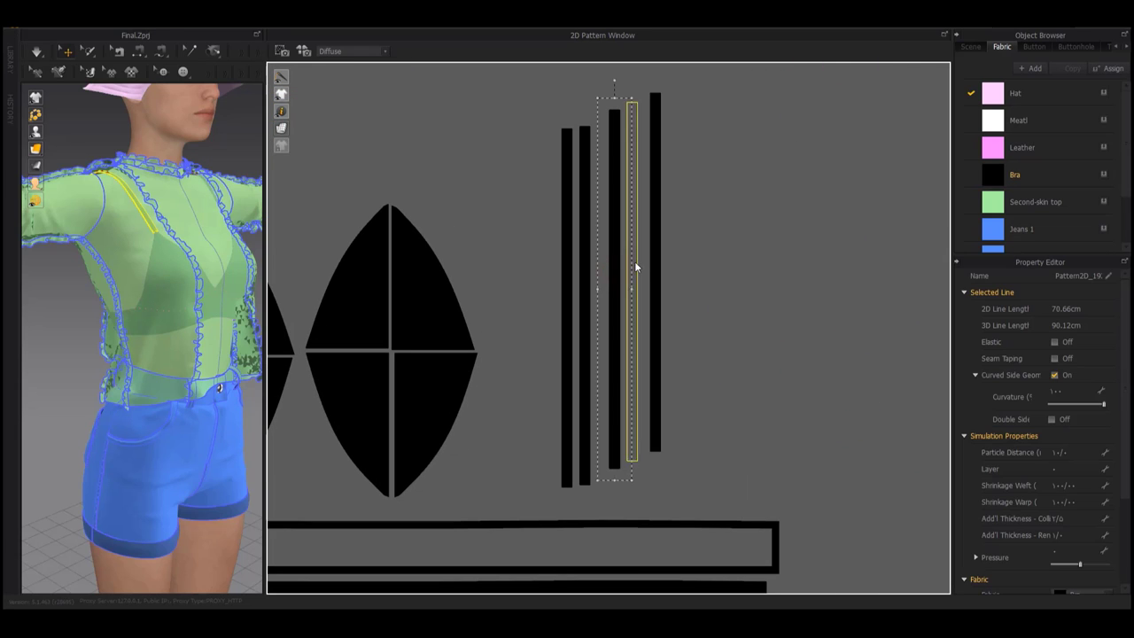
left_click_drag(643, 256, 628, 219)
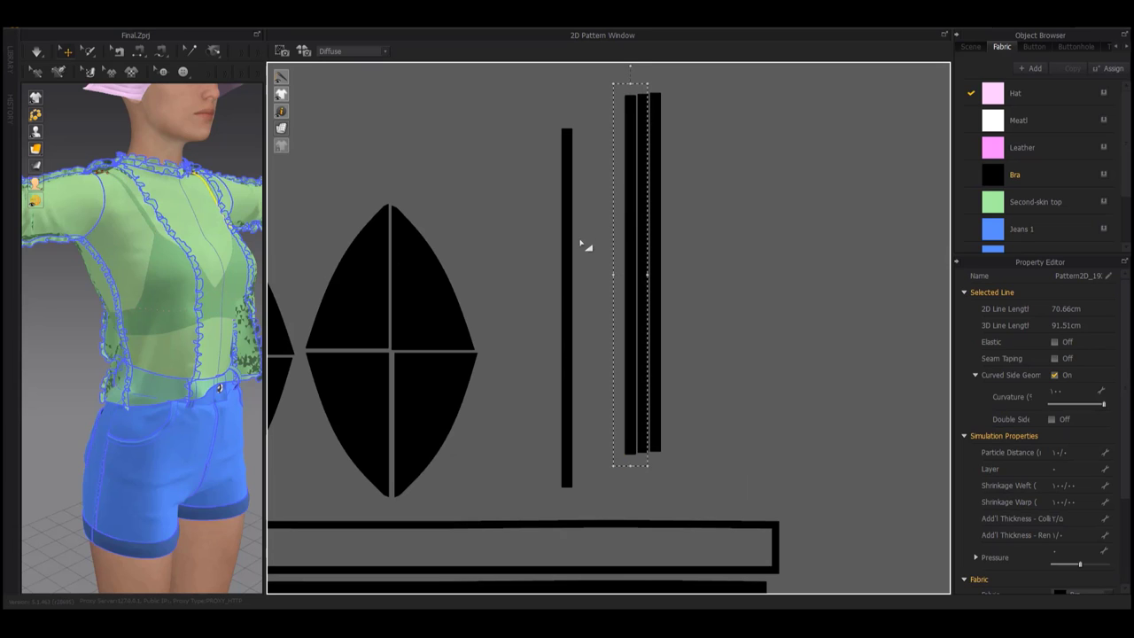
left_click_drag(569, 240, 618, 209)
left_click_drag(707, 88, 589, 483)
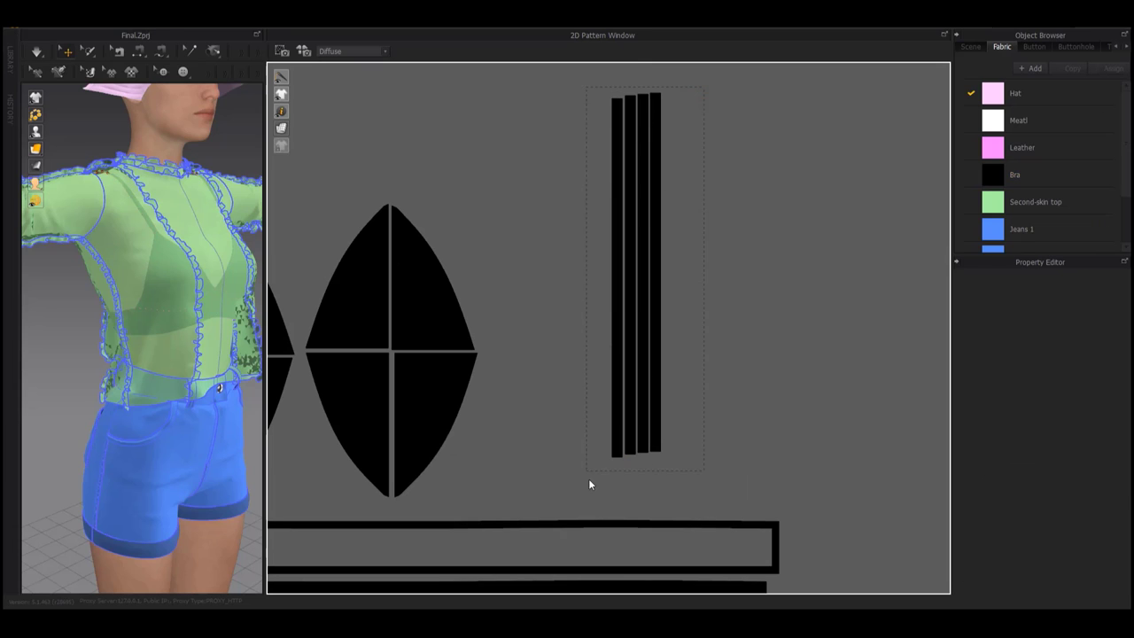
left_click_drag(639, 71, 470, 275)
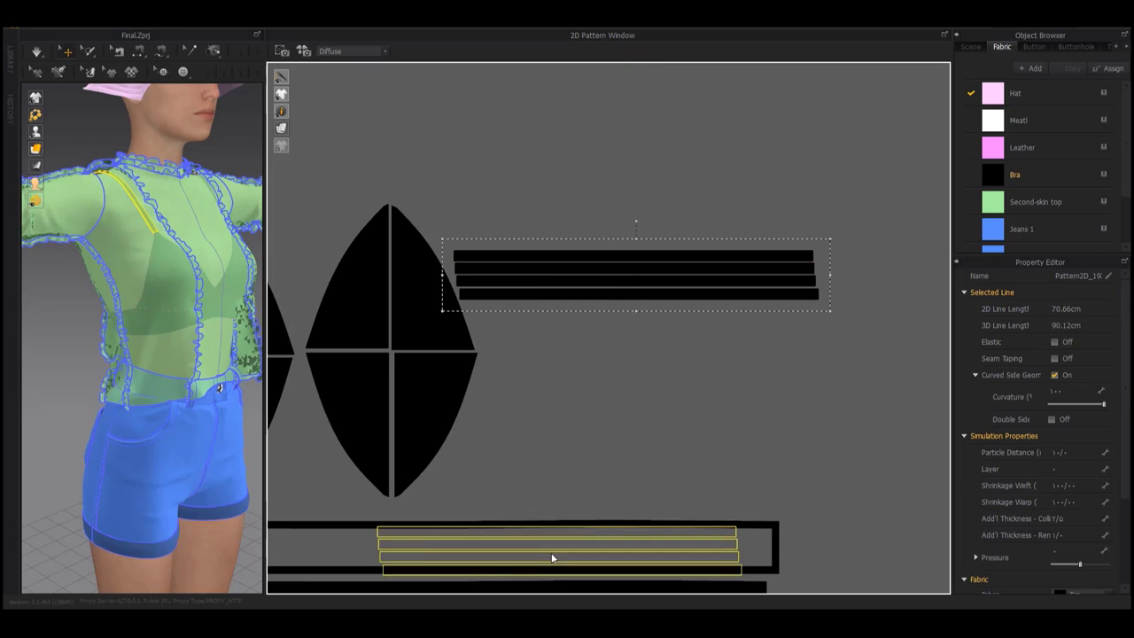
Tuck the horizontal strips one by one inside the wide band rectangle
left_click_drag(551, 559, 663, 451)
scroll(663, 450, "down", 2)
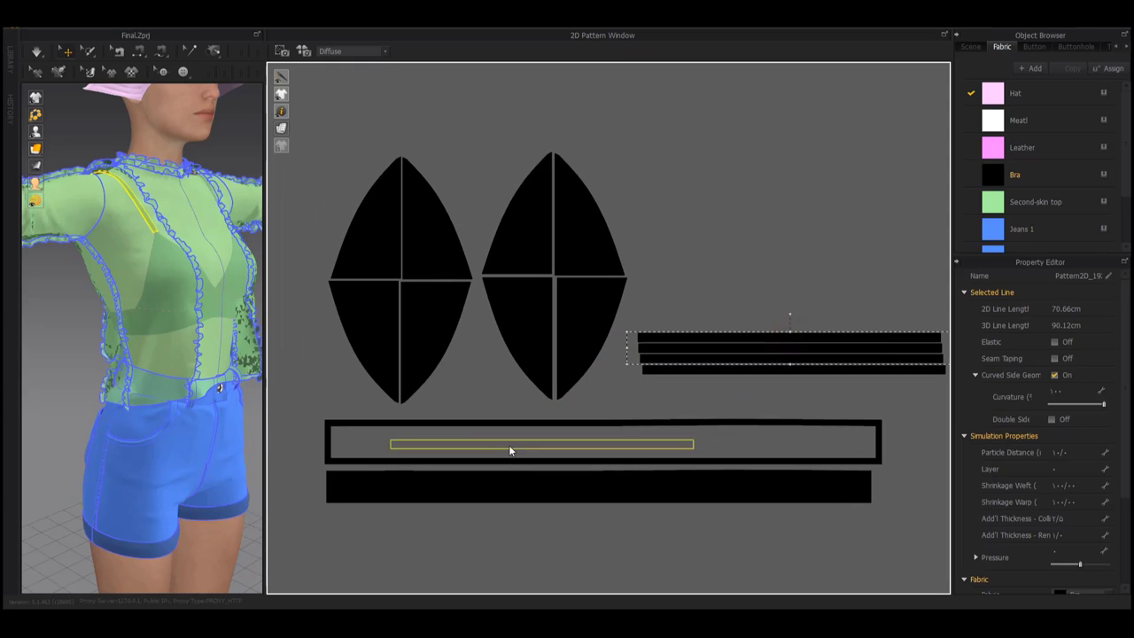
mouse_move(510, 450)
left_mouse_down()
mouse_move(479, 429)
mouse_move(466, 450)
left_mouse_up()
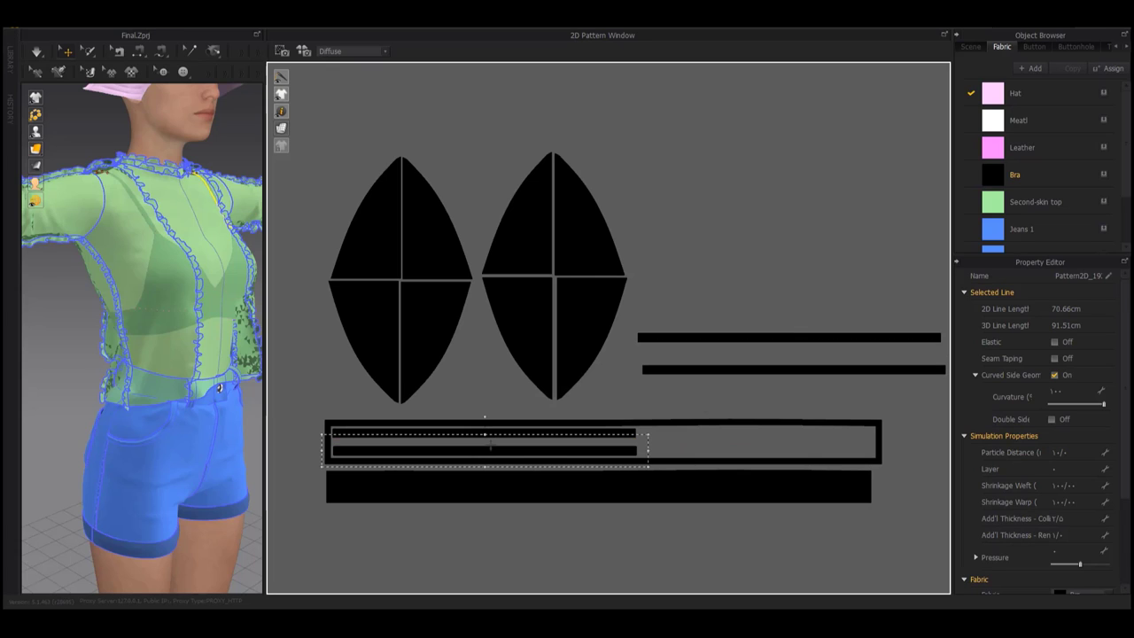
left_click(732, 372)
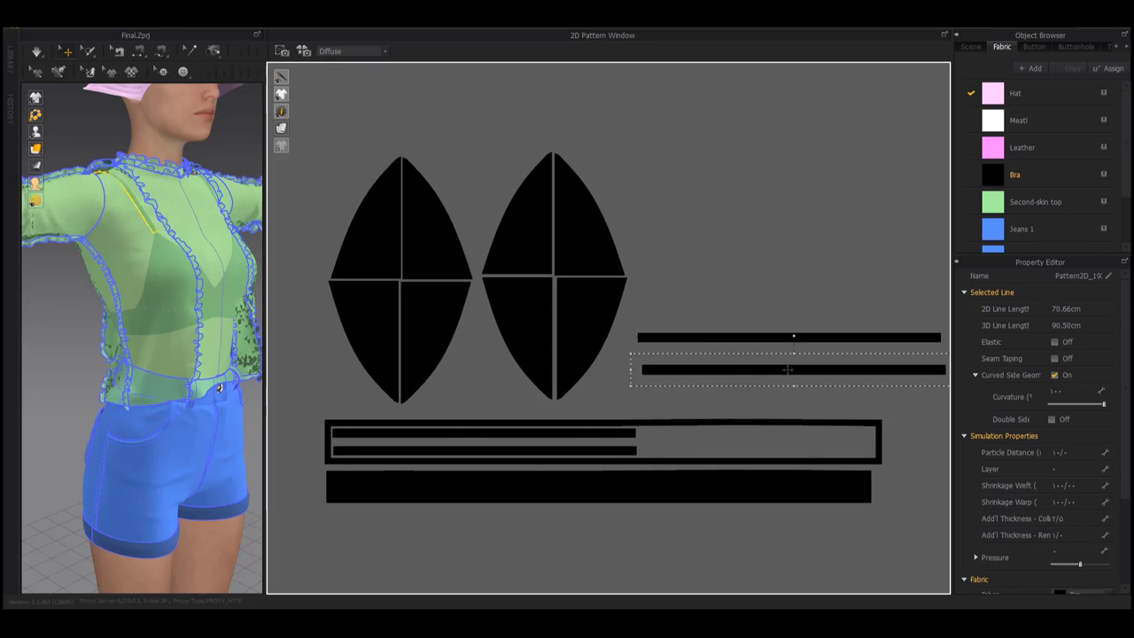
left_click(479, 433)
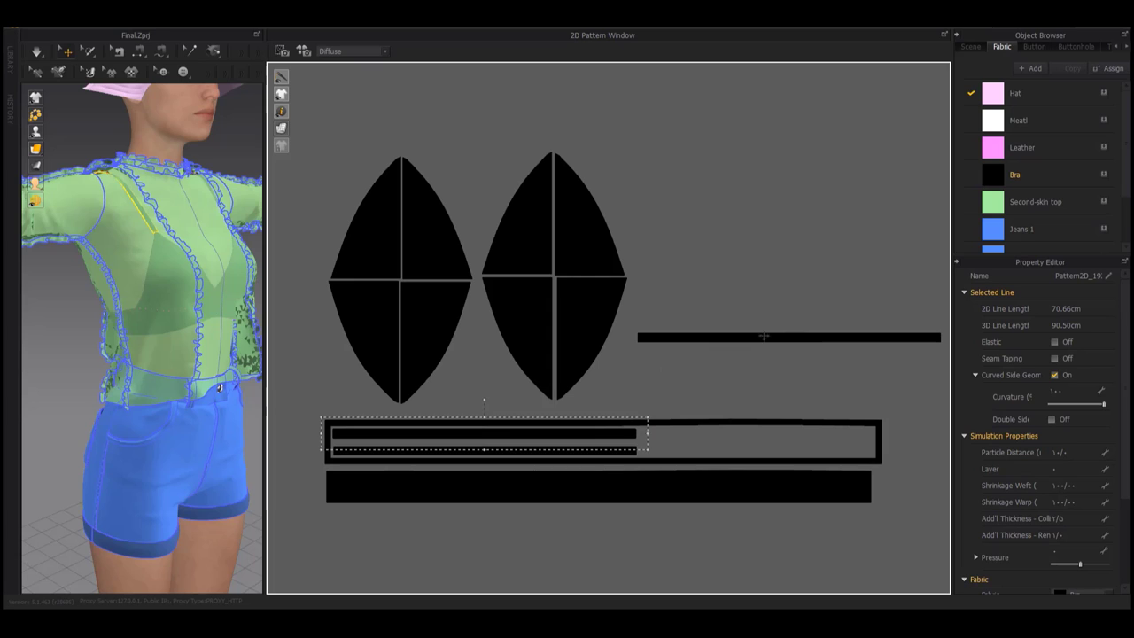
left_click(460, 448)
scroll(570, 448, "down", 2)
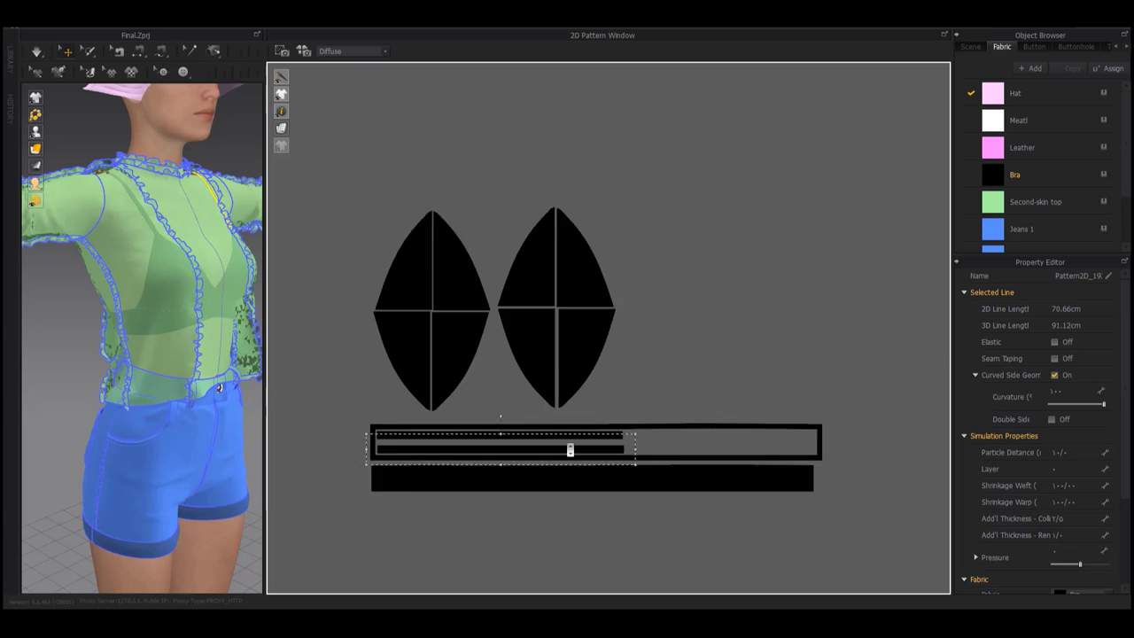
scroll(620, 426, "down", 2)
scroll(656, 403, "down", 2)
scroll(638, 394, "down", 1)
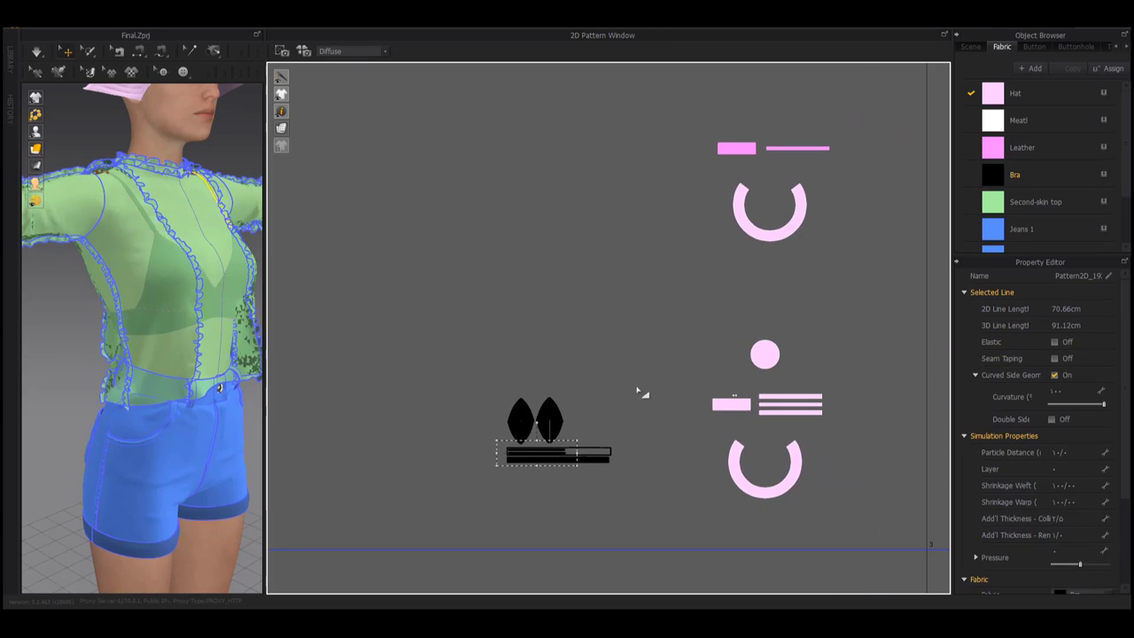
Move the black bra pieces down and to the left, out of the way
left_click(746, 478)
scroll(620, 390, "down", 3)
scroll(588, 366, "up", 2)
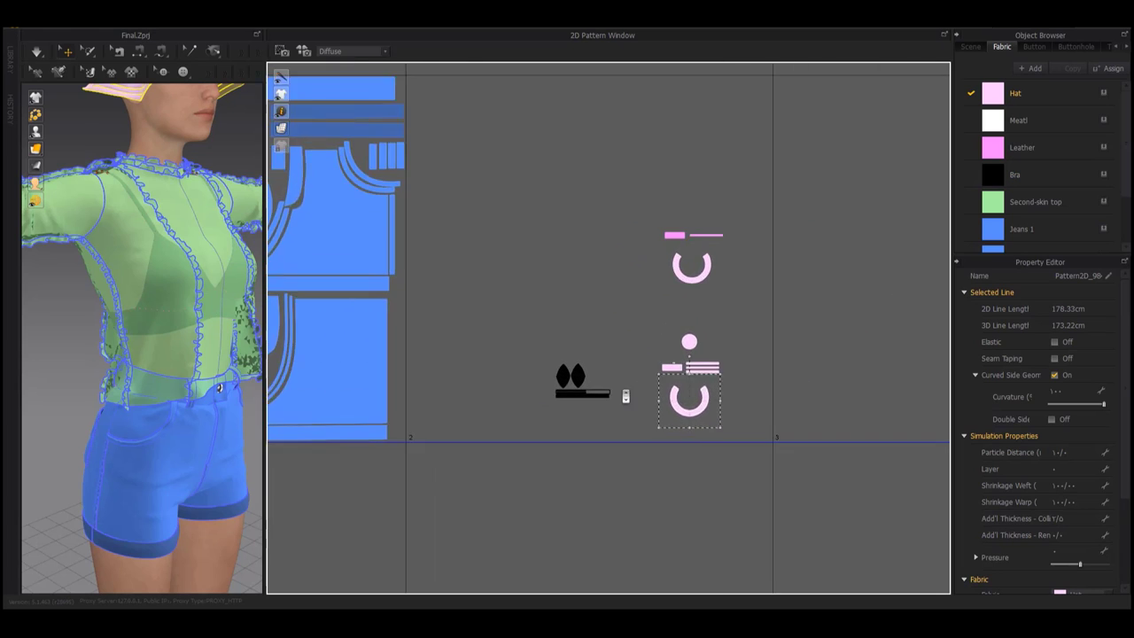
scroll(625, 398, "up", 1)
left_click(549, 399)
left_click_drag(549, 399, 334, 462)
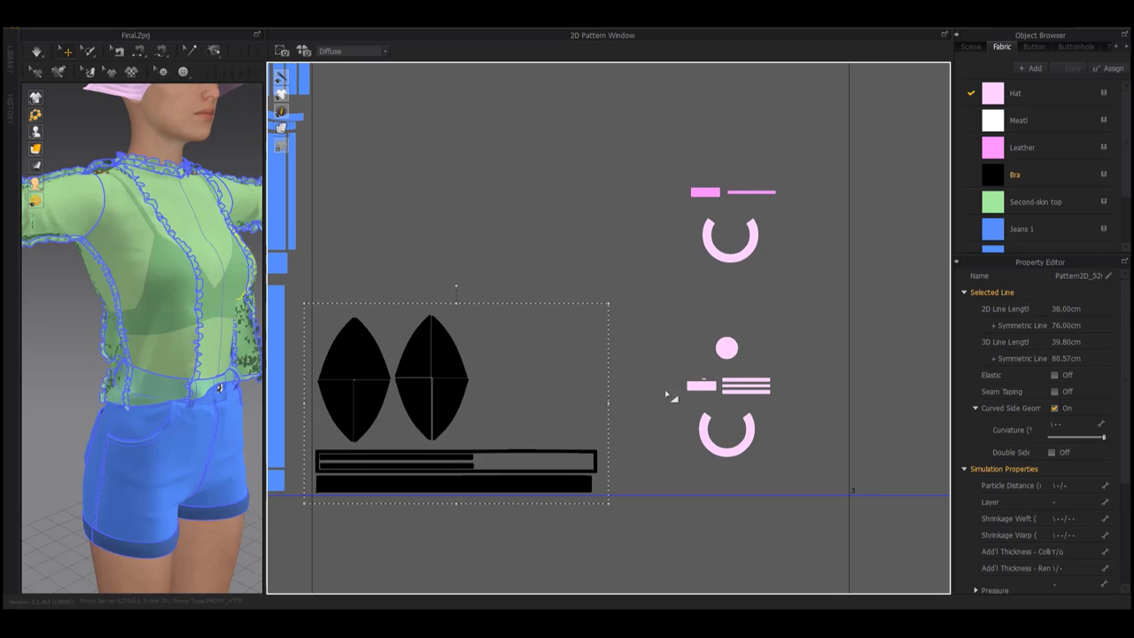
Stack the lower pink C-shaped arc onto the upper one
left_click_drag(753, 420, 754, 269)
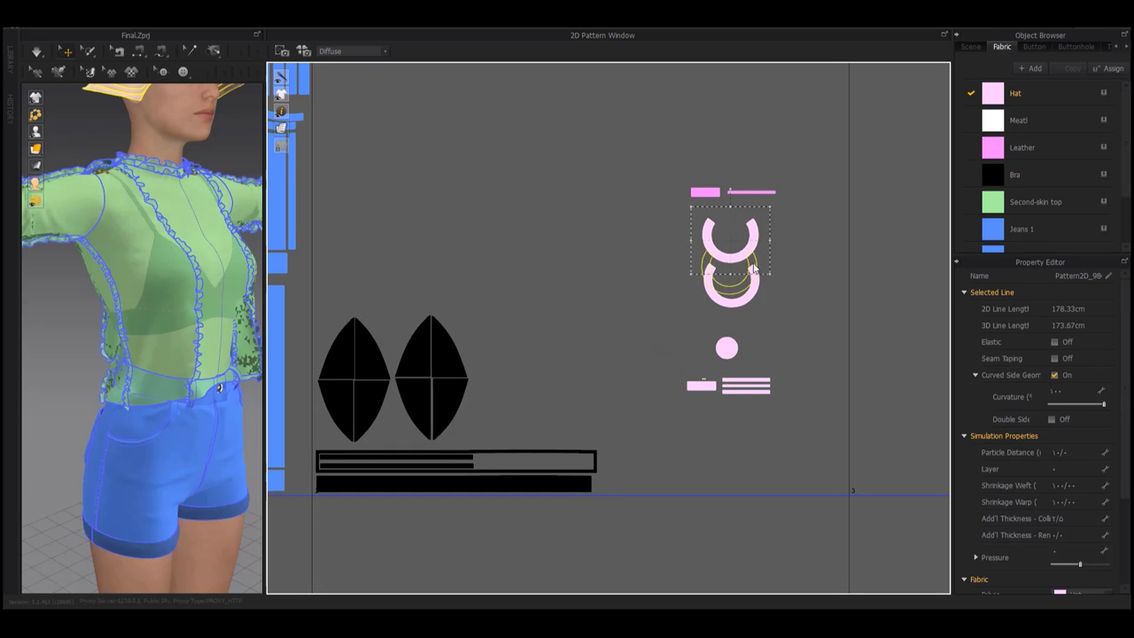
scroll(758, 278, "up", 3)
scroll(644, 271, "up", 2)
scroll(582, 203, "up", 2)
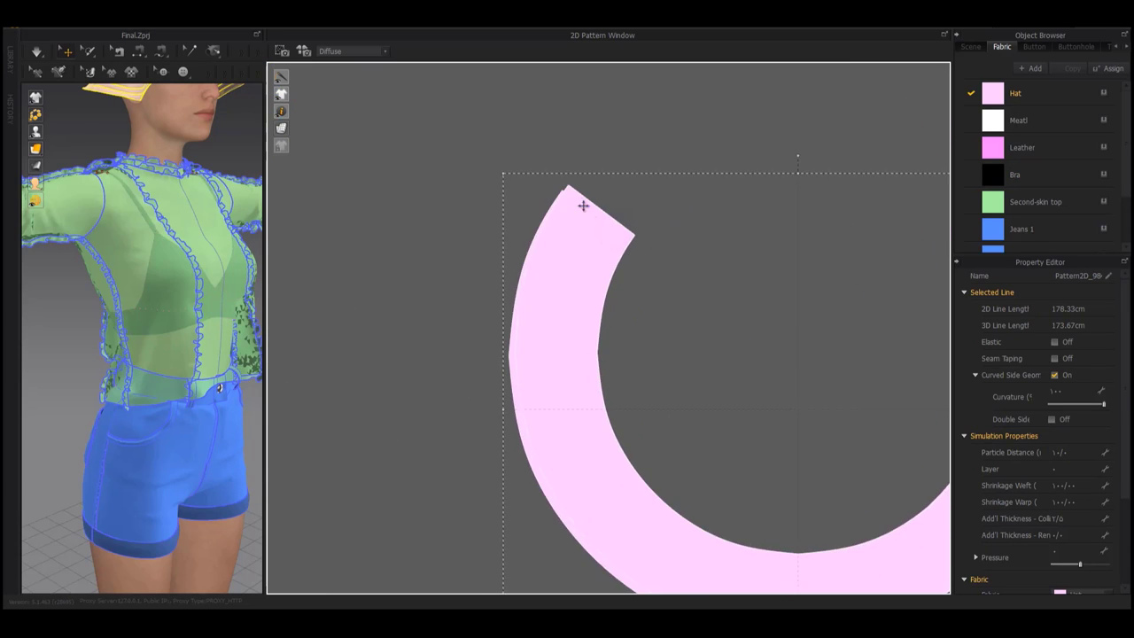
scroll(585, 290, "up", 2)
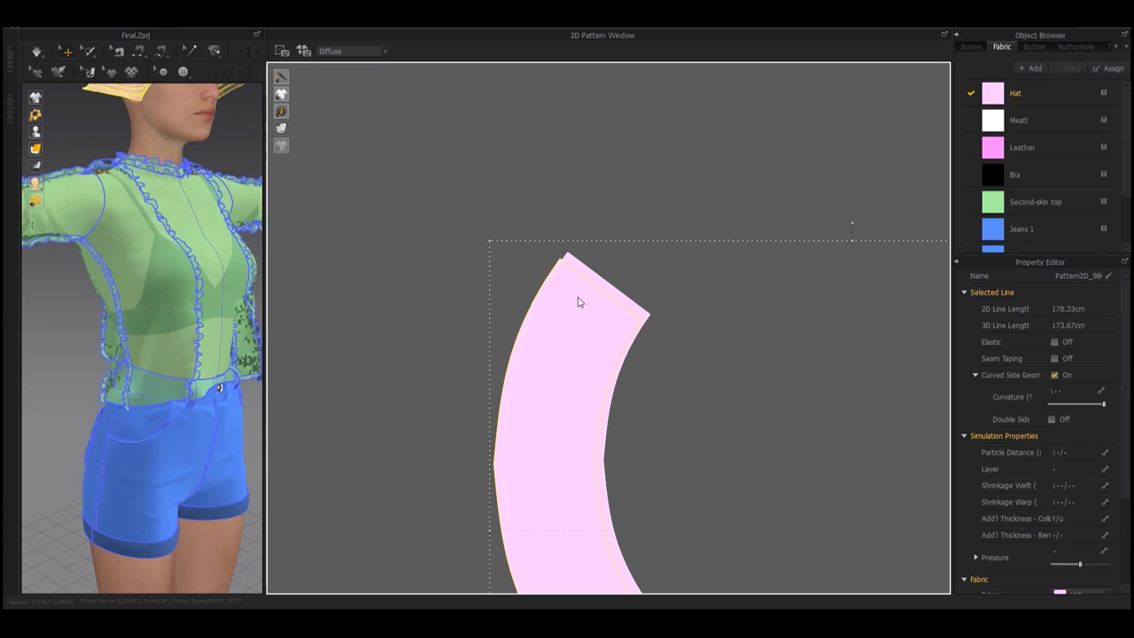
scroll(603, 319, "down", 3)
scroll(678, 349, "down", 3)
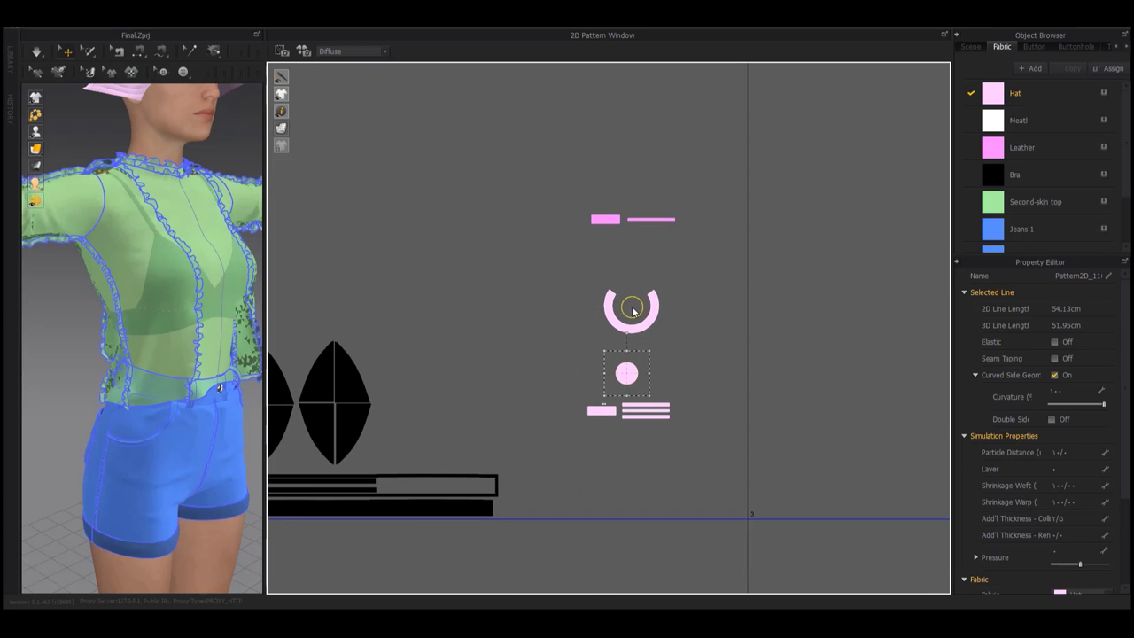
Set the small circle in the arcs' centre and select it with the pink bars
left_click_drag(627, 374, 632, 306)
scroll(687, 410, "down", 1)
left_click_drag(586, 211, 648, 241)
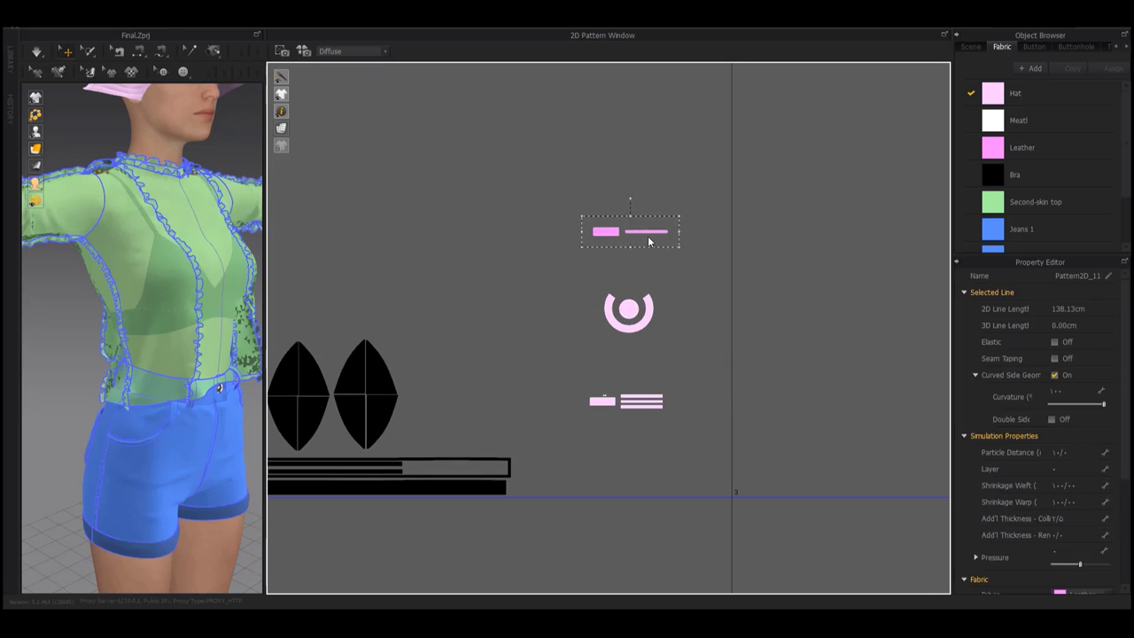
left_click(629, 310, "shift")
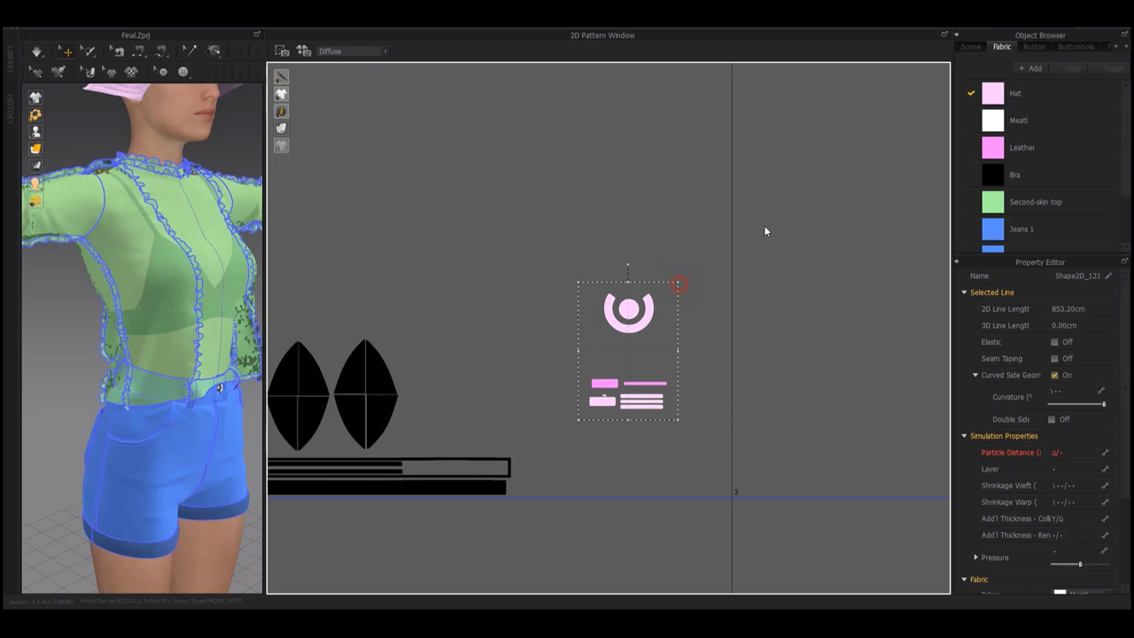
Enlarge the selected pink pieces, move them down, and shift the ring up-left
scroll(766, 230, "down", 2)
left_click_drag(735, 254, 884, 101)
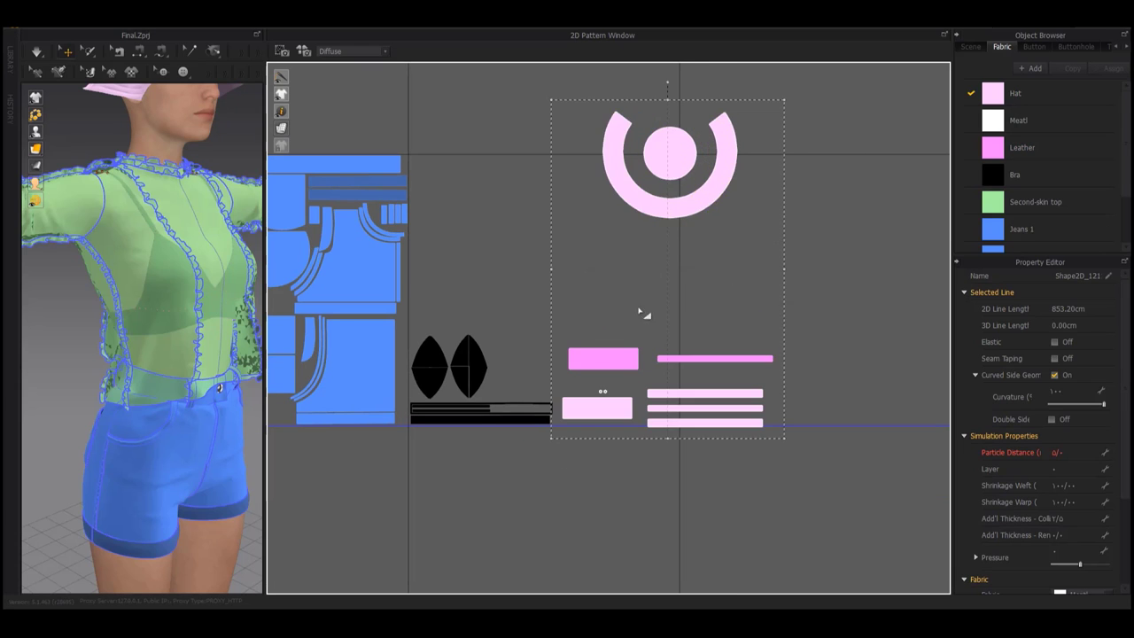
left_click_drag(644, 313, 636, 381)
left_click_drag(769, 302, 547, 162)
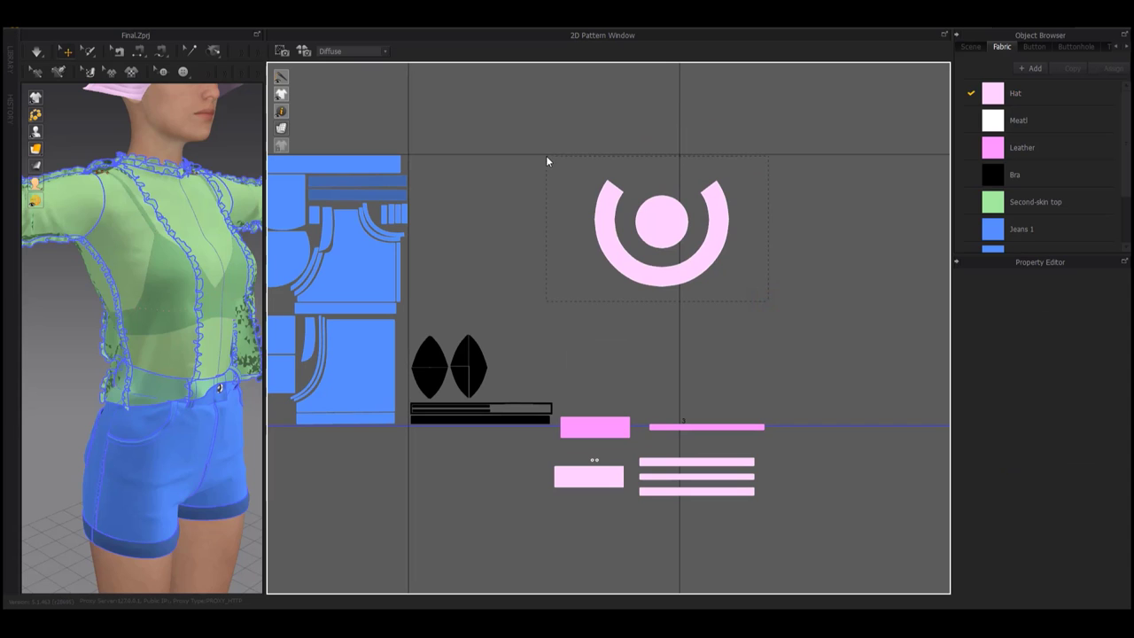
left_click_drag(604, 239, 553, 216)
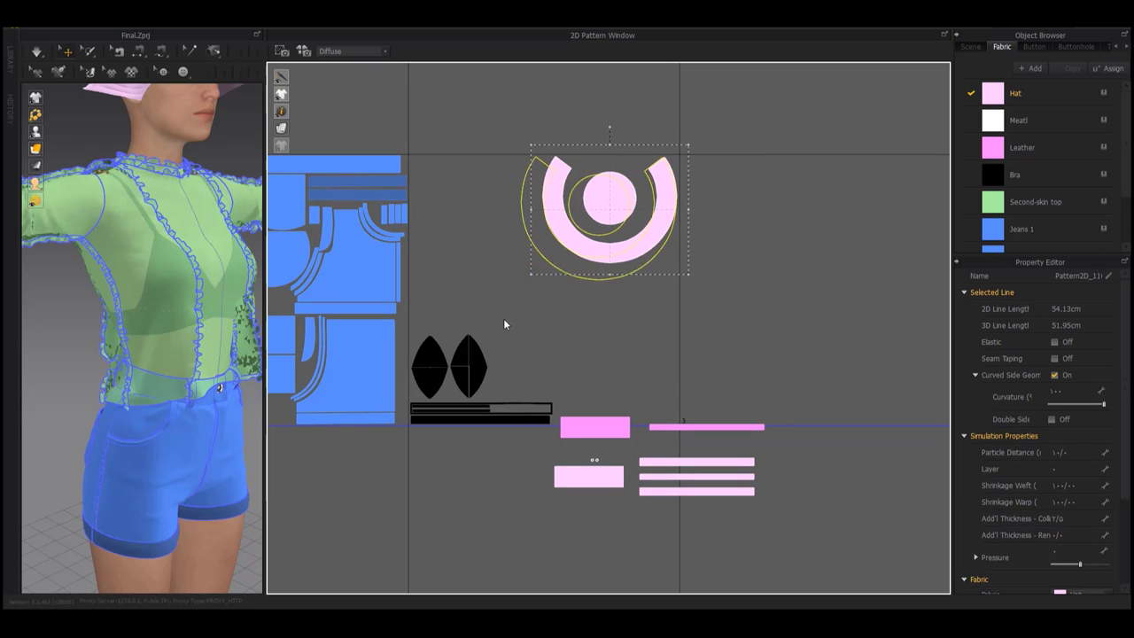
Try enlarging the pink ring on its own, then undo it
left_click_drag(503, 325, 489, 301)
right_click_drag(490, 302, 515, 239)
key("Escape")
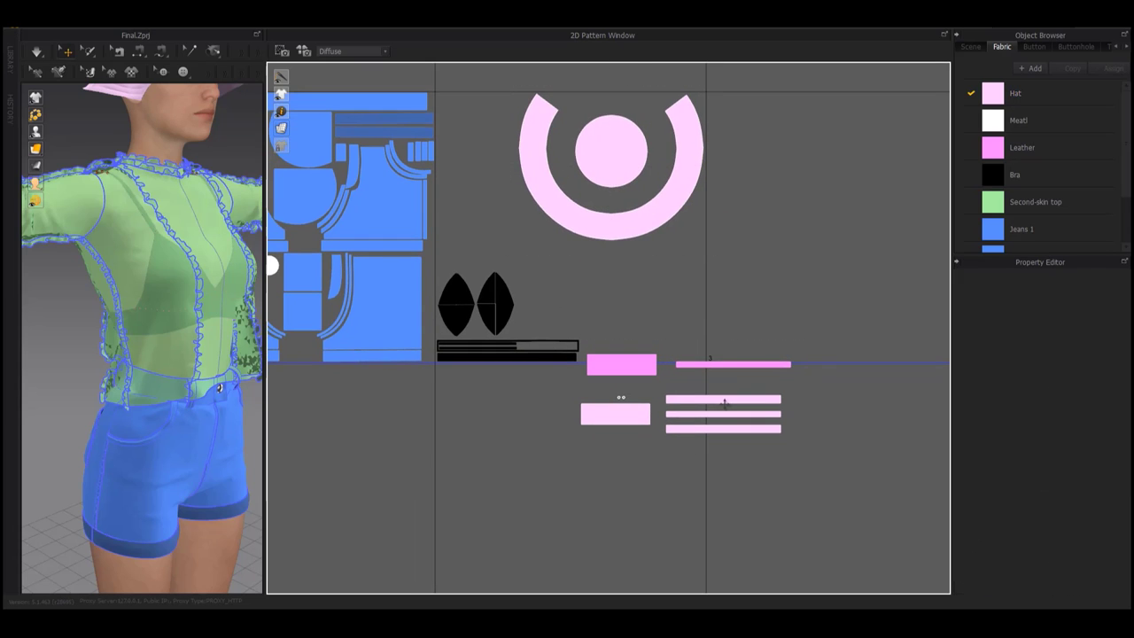
key("ctrl+z")
Scale up the ring with the pink pieces together, then scale up the black pieces
left_click(775, 361, "shift")
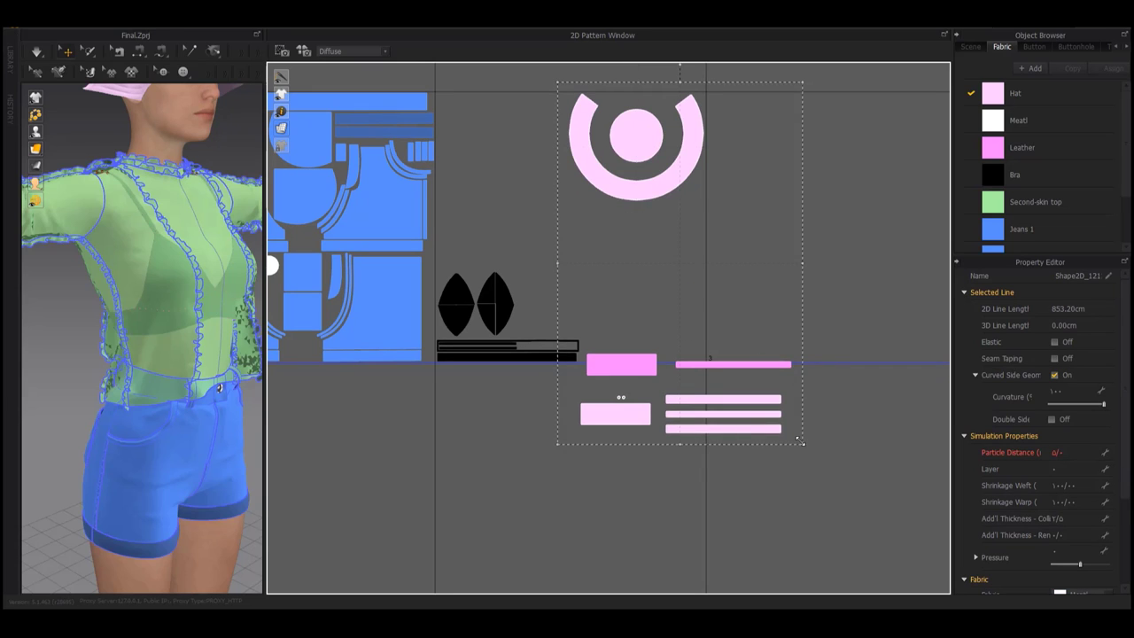
left_click_drag(799, 439, 847, 509)
left_click(426, 412)
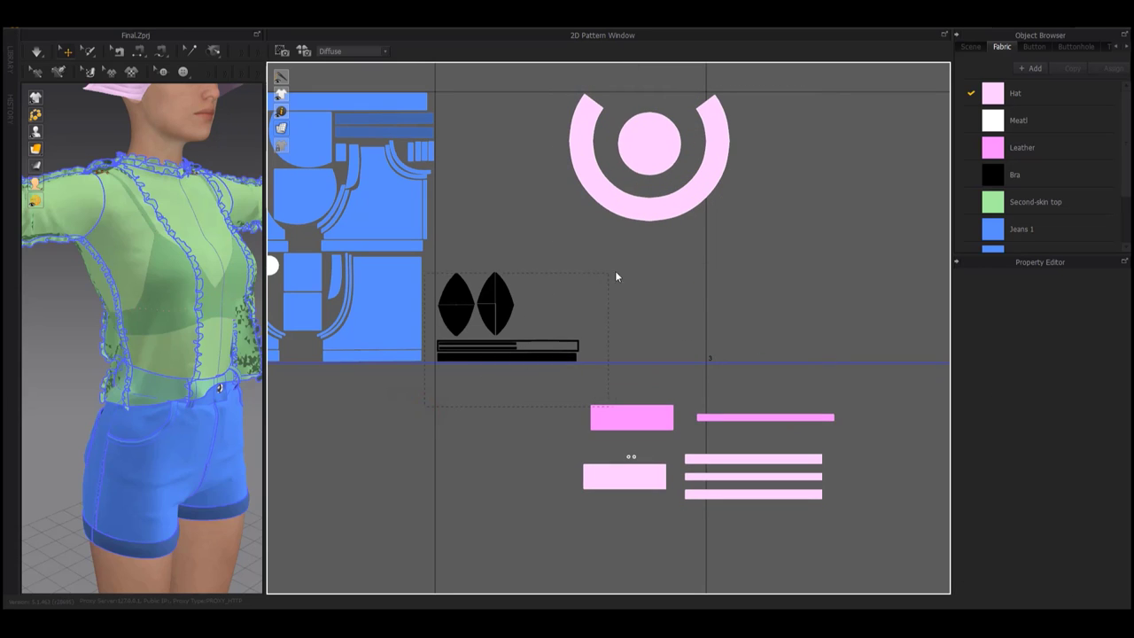
left_click_drag(616, 276, 717, 177)
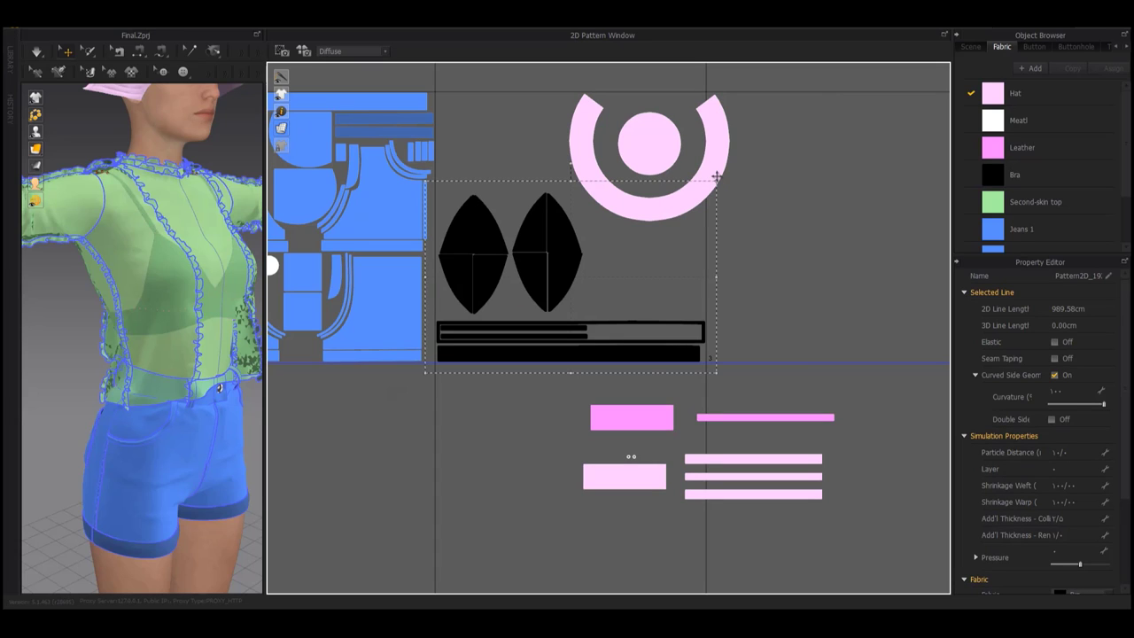
Move the pink strips and darker pink rectangle in beside the black pieces
left_click_drag(771, 418, 632, 311)
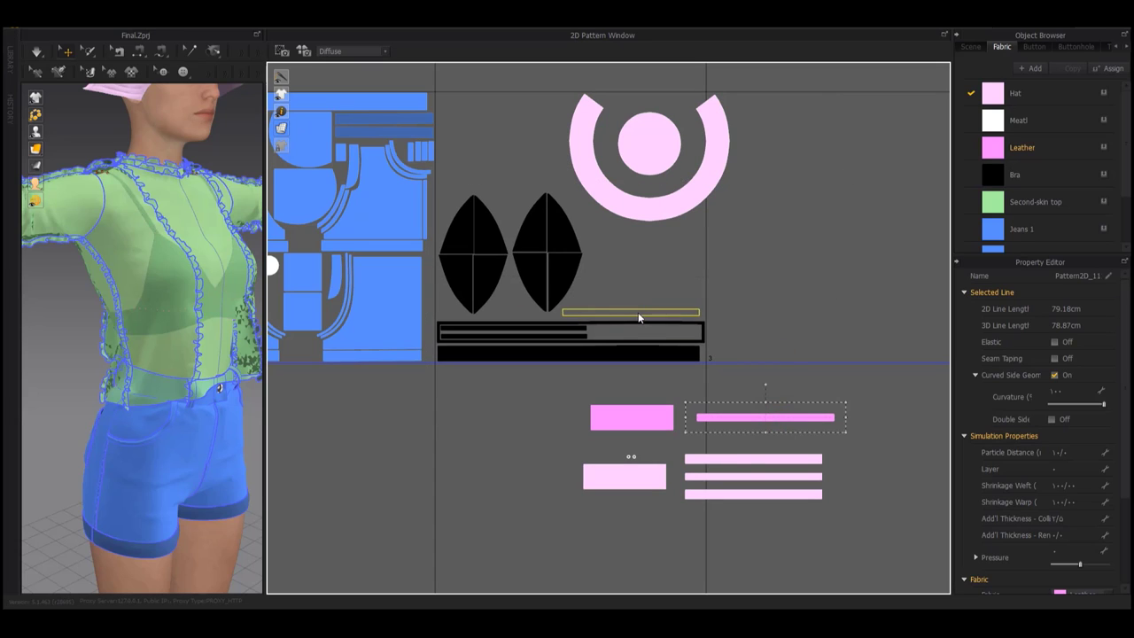
mouse_move(740, 463)
left_mouse_down()
mouse_move(613, 302)
mouse_move(622, 303)
mouse_move(496, 98)
left_mouse_up()
mouse_move(724, 490)
left_mouse_down()
mouse_move(508, 189)
mouse_move(487, 189)
left_mouse_up()
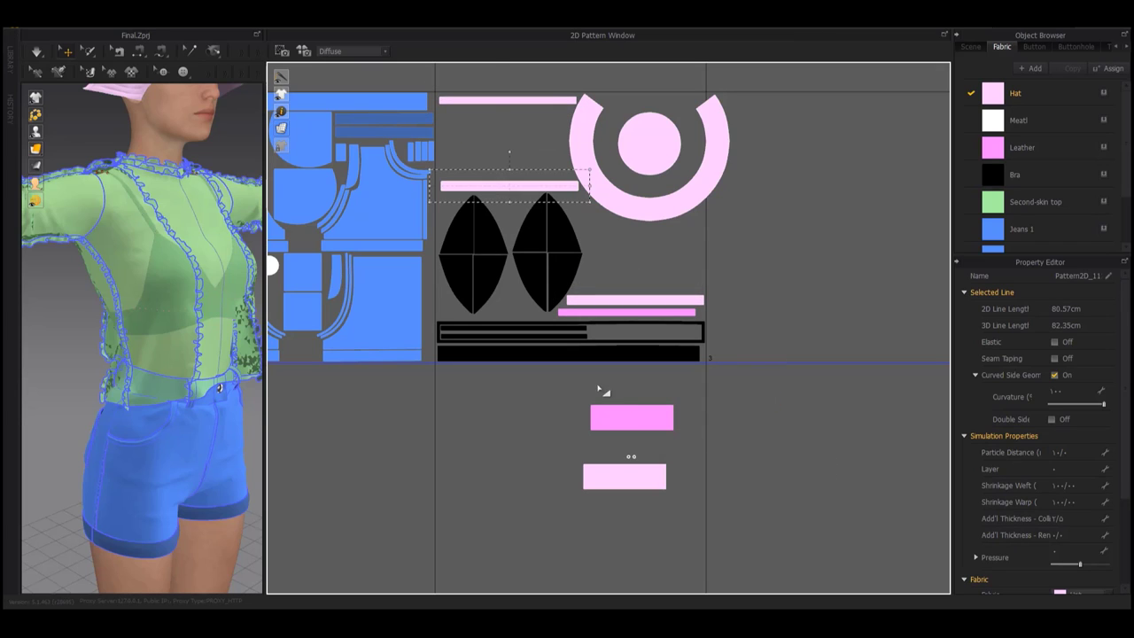
left_click_drag(629, 416, 625, 251)
left_click_drag(625, 475, 627, 275)
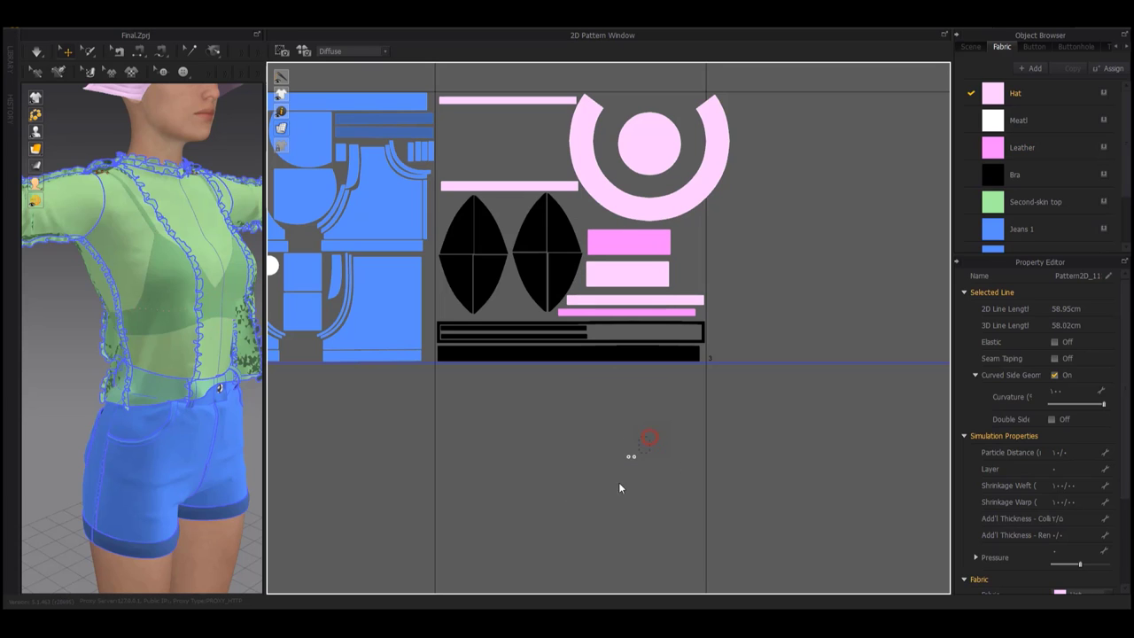
Move the piece with two small rings beside the top pink strip
left_click(631, 457)
left_click_drag(640, 450, 483, 161)
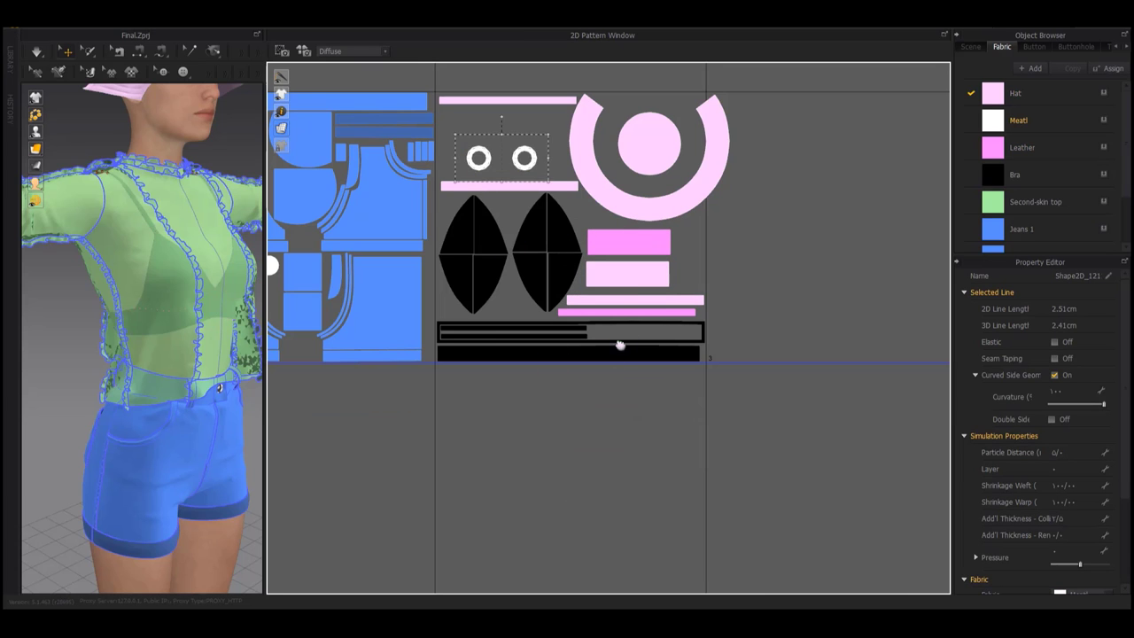
scroll(537, 319, "up", 3)
scroll(573, 331, "up", 2)
scroll(767, 287, "up", 2)
scroll(588, 329, "down", 5)
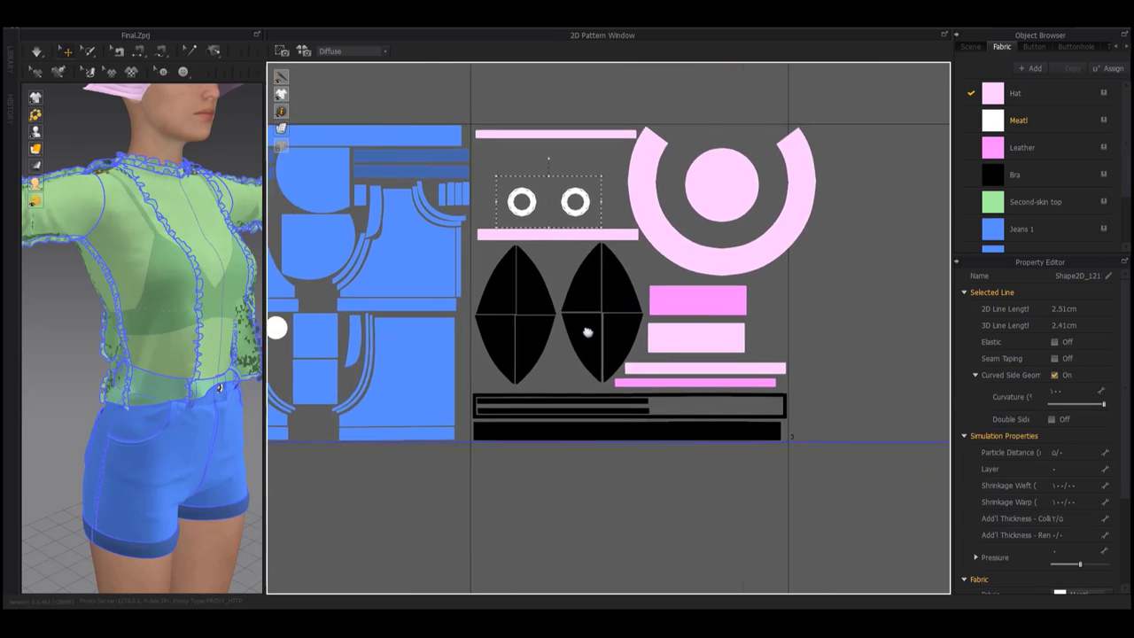
scroll(787, 343, "up", 2)
left_click(786, 343)
scroll(709, 342, "down", 5)
scroll(618, 298, "up", 5)
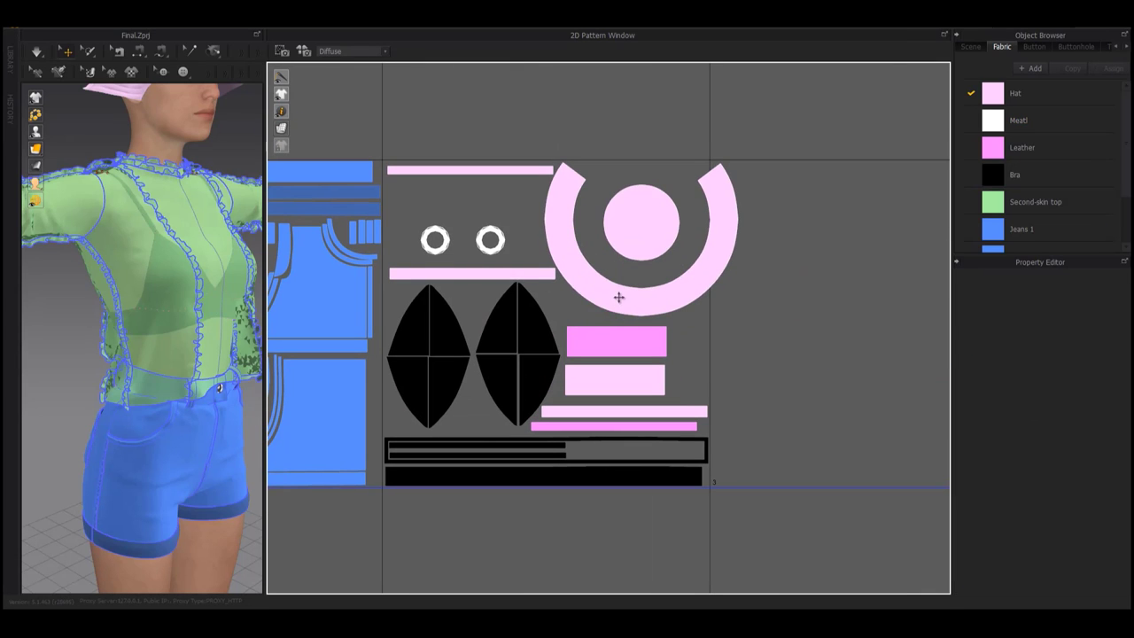
Move two thin pink strips right of the ring and nudge the ring left into place
left_click_drag(528, 273, 892, 363)
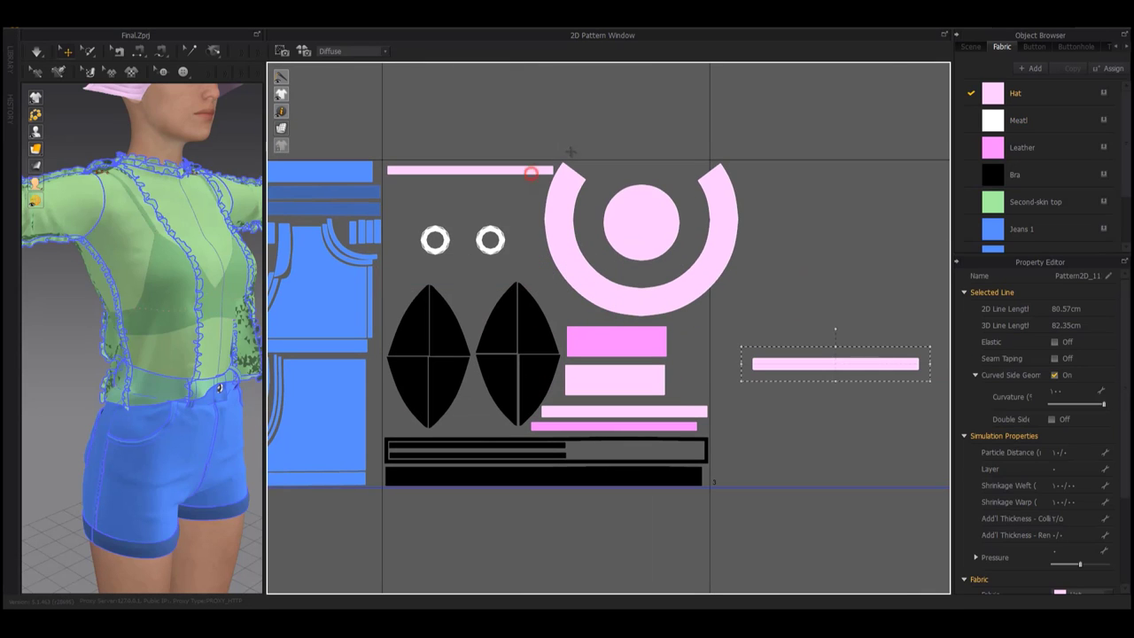
left_click_drag(531, 169, 895, 207)
left_click_drag(611, 304, 582, 304)
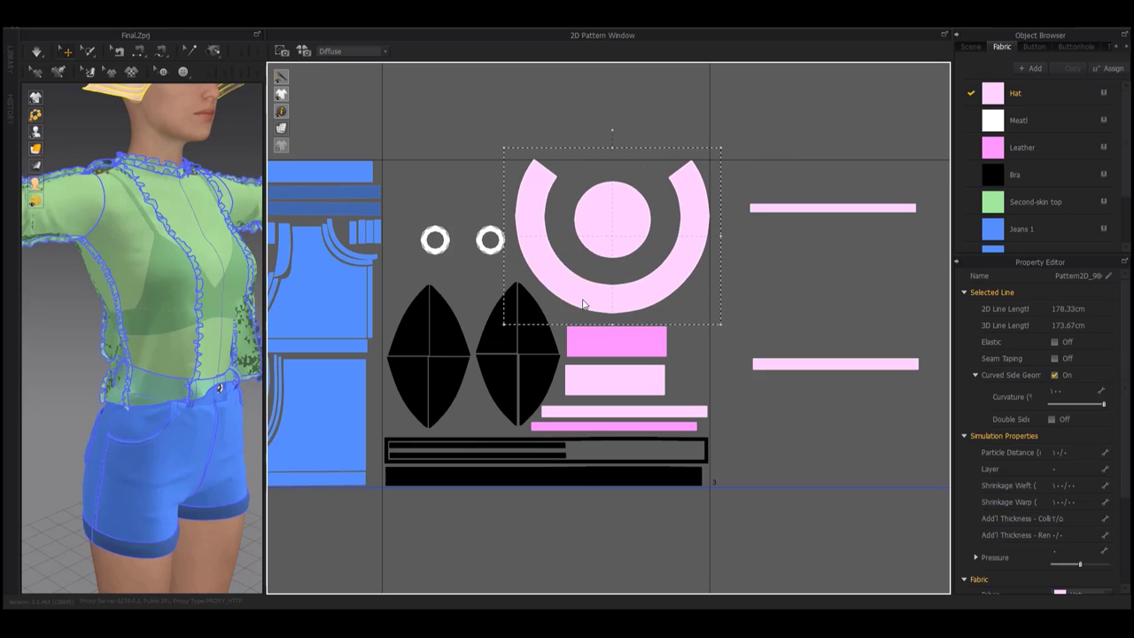
left_click_drag(665, 272, 661, 279)
left_click(691, 362)
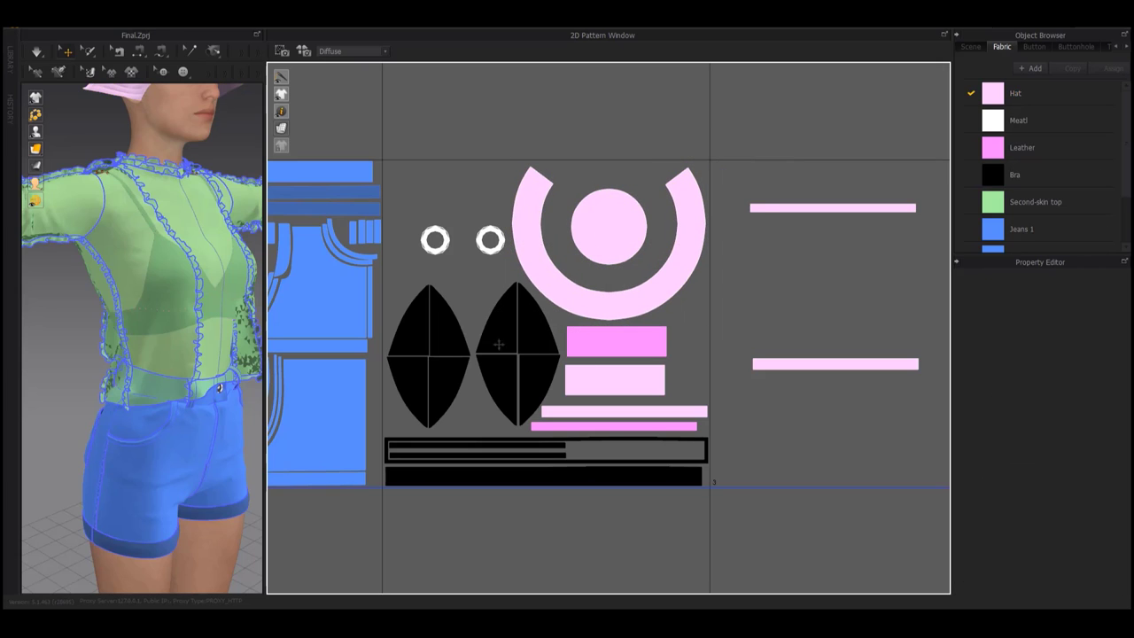
Place the white rings above the pink ring, with the black lens pieces above them
left_click(490, 239)
left_click_drag(490, 239, 647, 134)
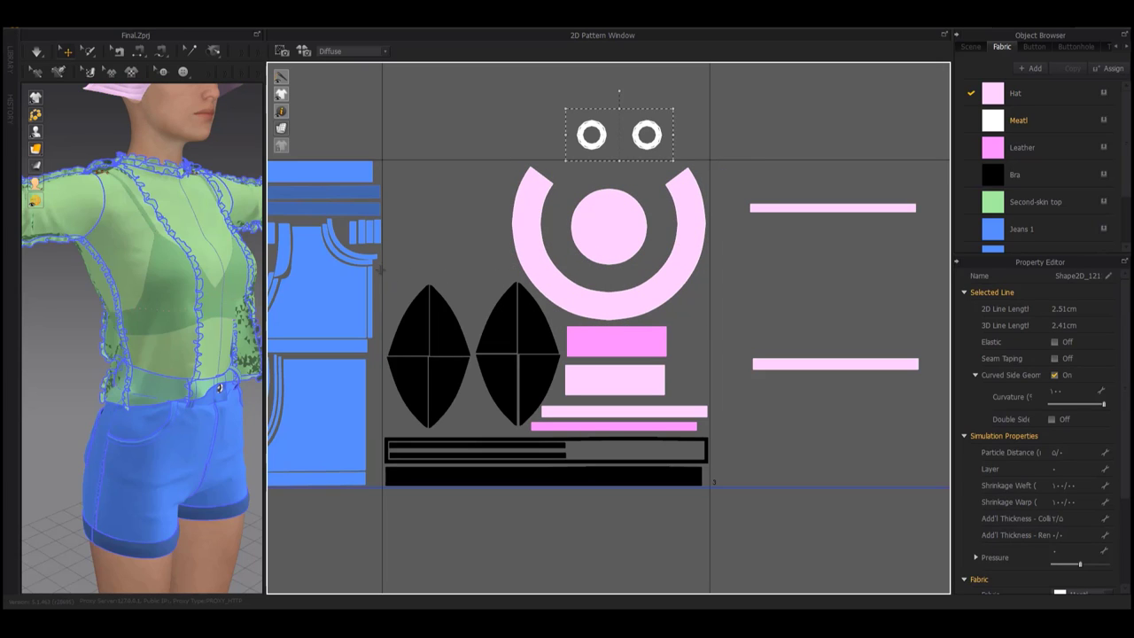
left_click_drag(382, 267, 547, 406)
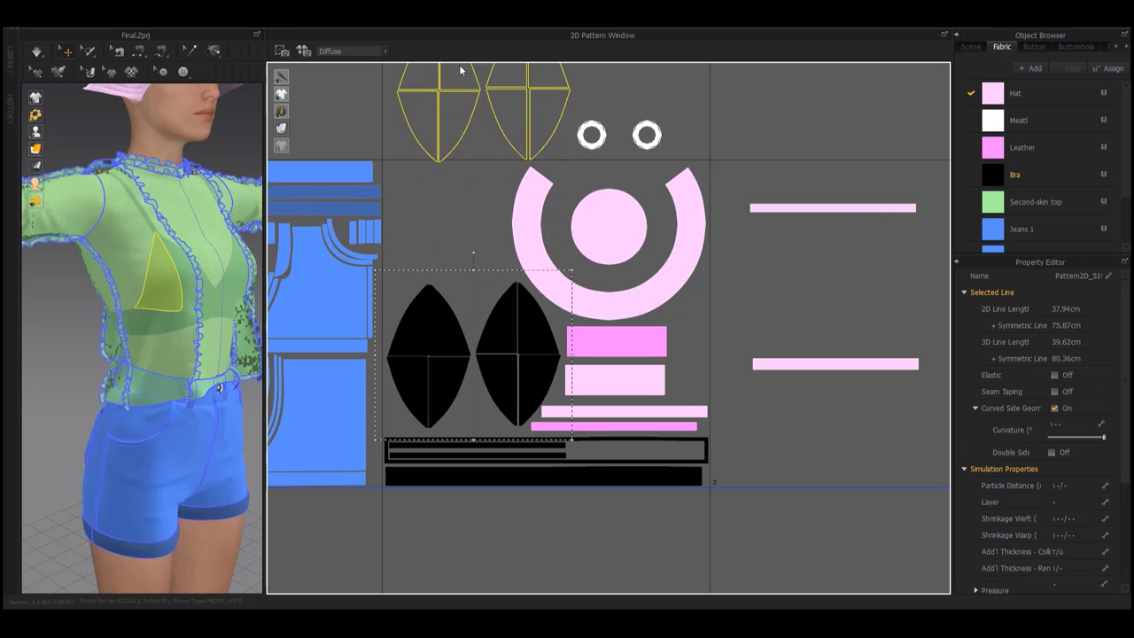
left_click_drag(469, 333, 460, 88)
left_click_drag(477, 251, 471, 402)
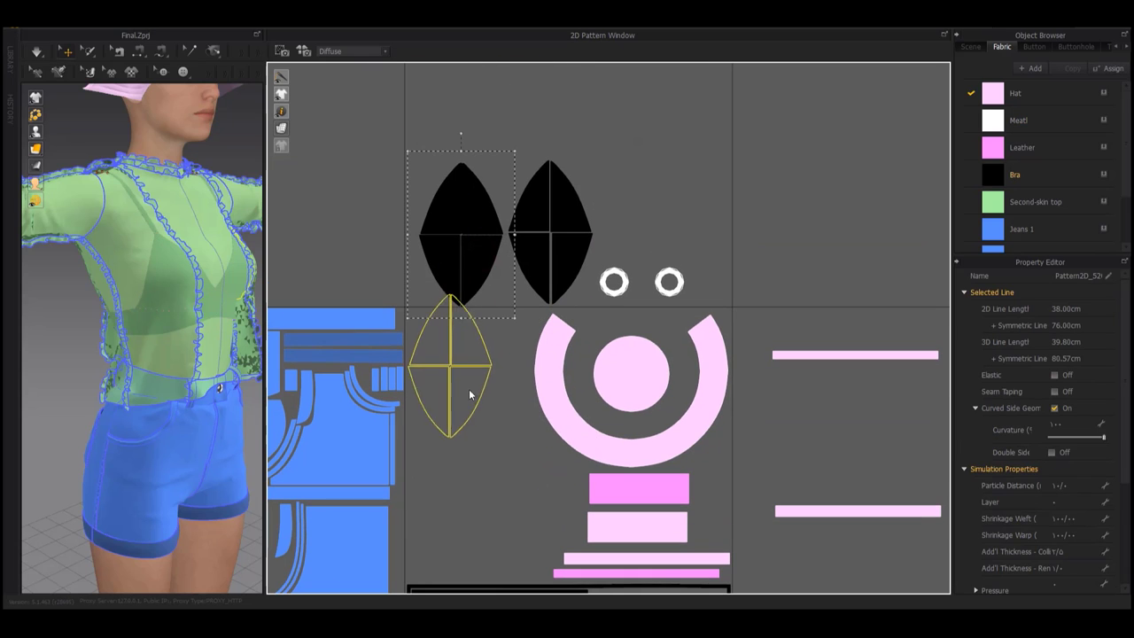
Shift a pink strip slightly right and down
scroll(617, 279, "up", 2)
scroll(617, 279, "down", 2)
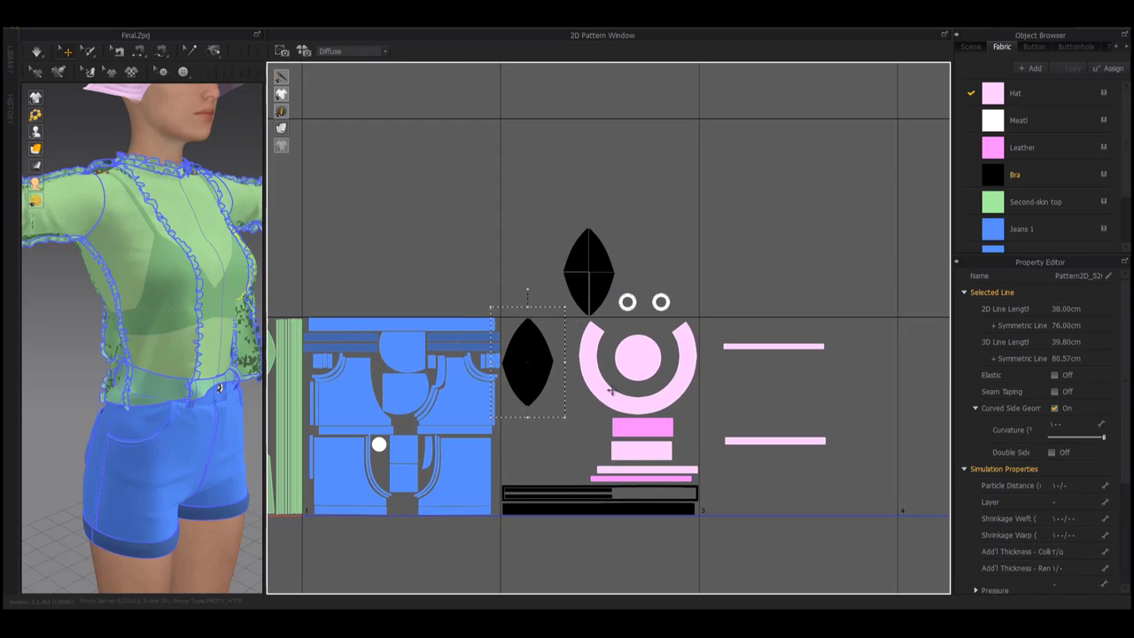
scroll(611, 391, "up", 4)
left_click_drag(607, 396, 638, 405)
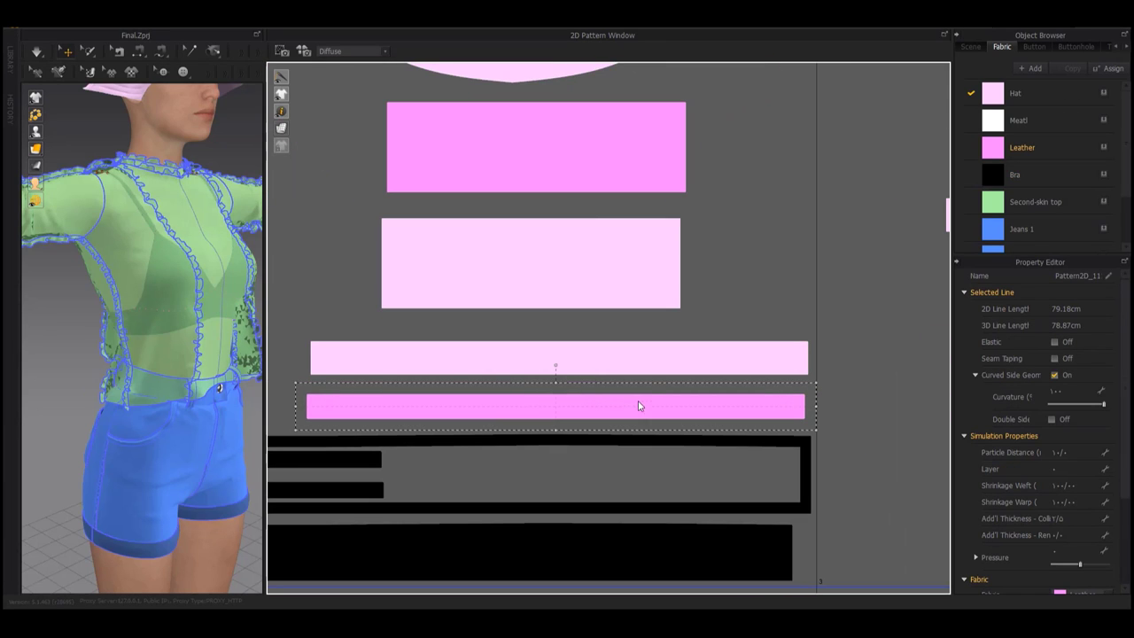
scroll(608, 246, "down", 2)
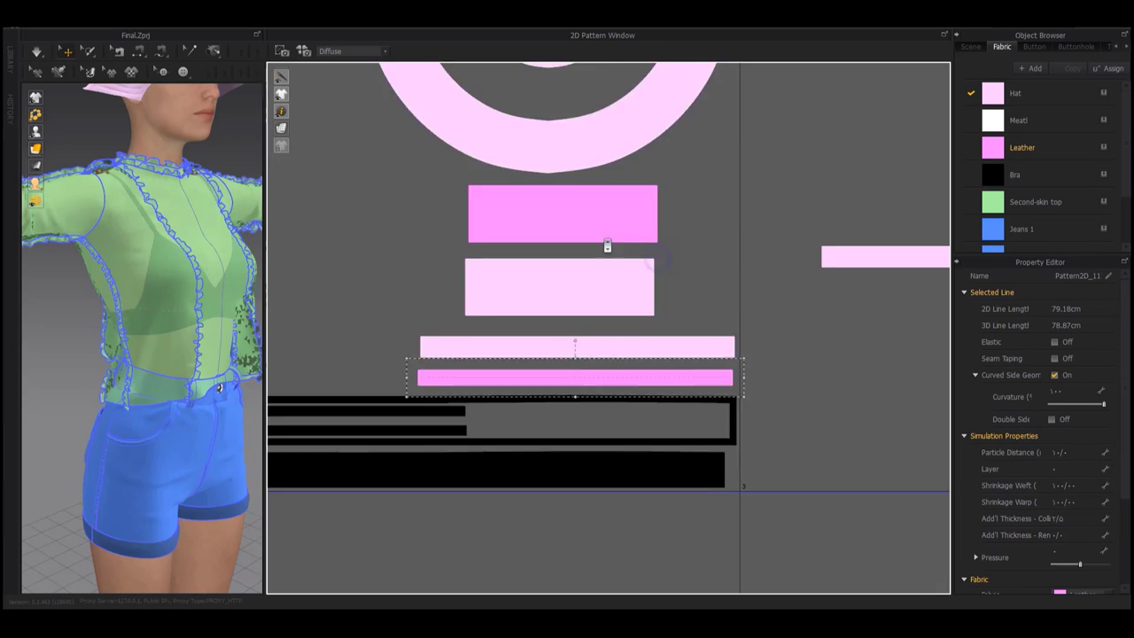
scroll(608, 245, "down", 3)
Relocate the top black leaf below the other leaf with copy and paste
left_click(636, 169)
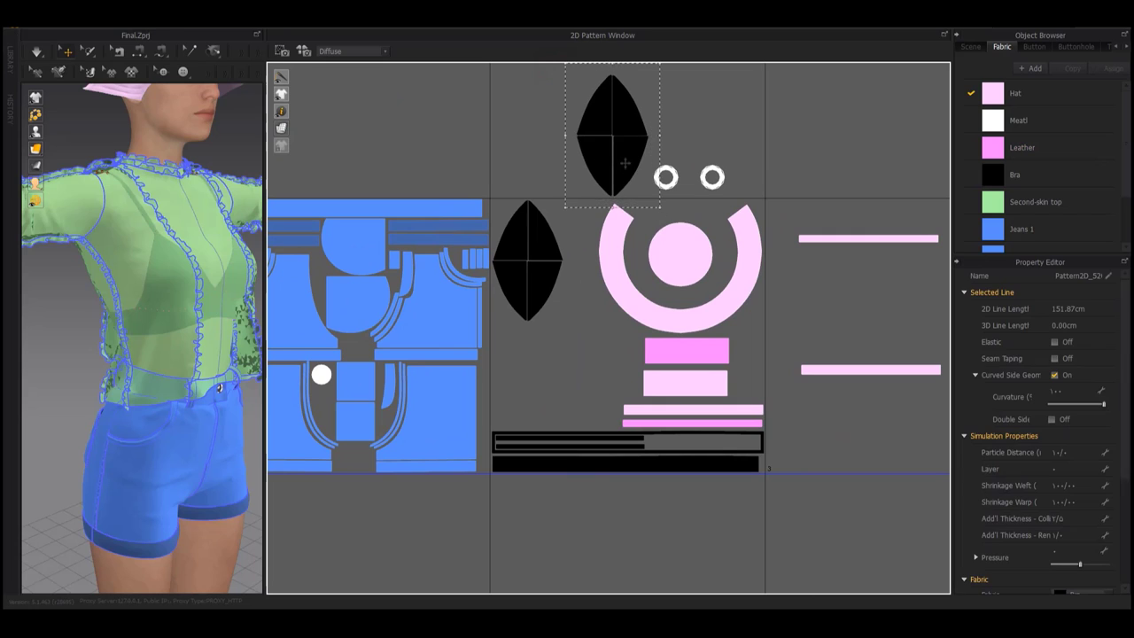
key("ctrl+c")
key("ctrl+v")
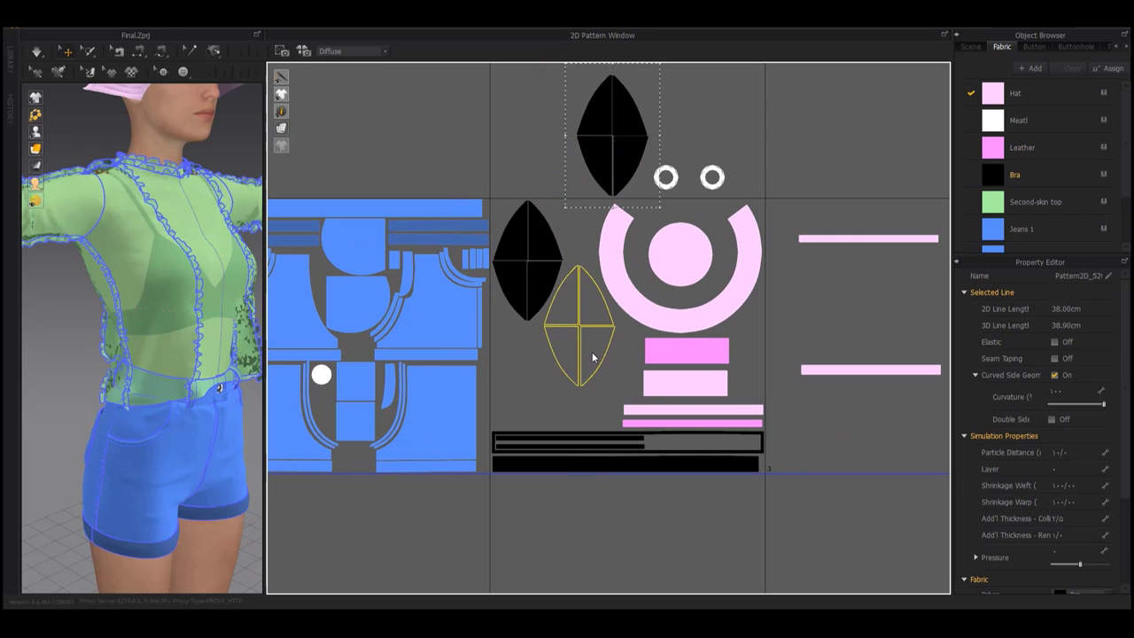
left_click(582, 330)
middle_click_drag(590, 350, 540, 310)
Relocate the two right-hand pink strips under the black leaves, one below the other
left_click(821, 329)
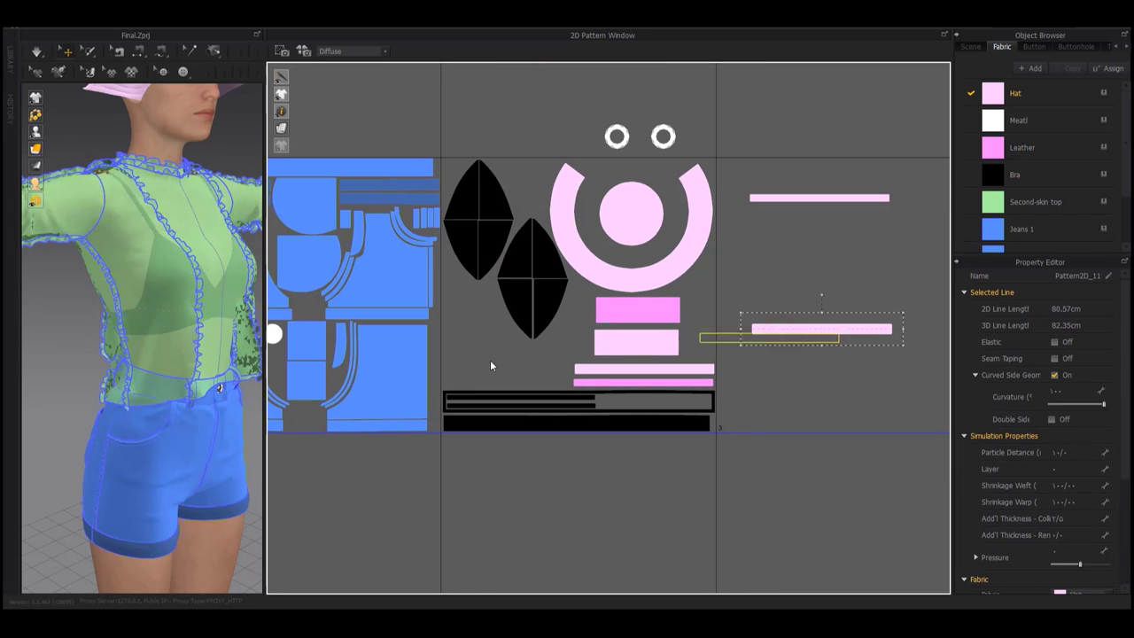
key("ctrl+c")
key("ctrl+v")
left_click(475, 355)
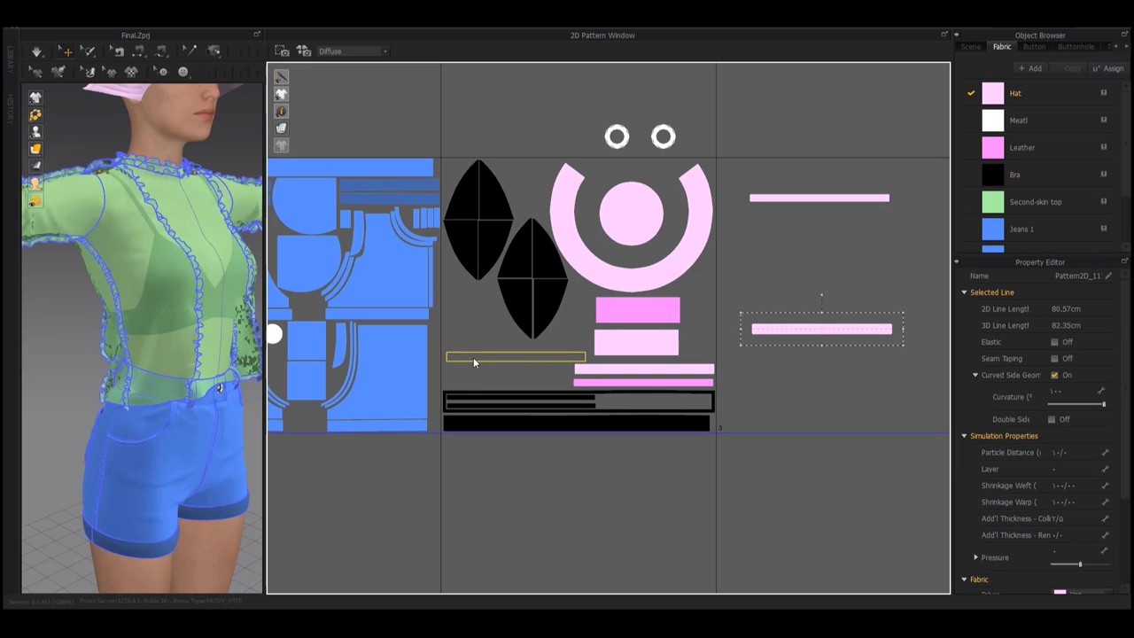
left_click(800, 198)
key("ctrl+c")
key("ctrl+v")
left_click(496, 351)
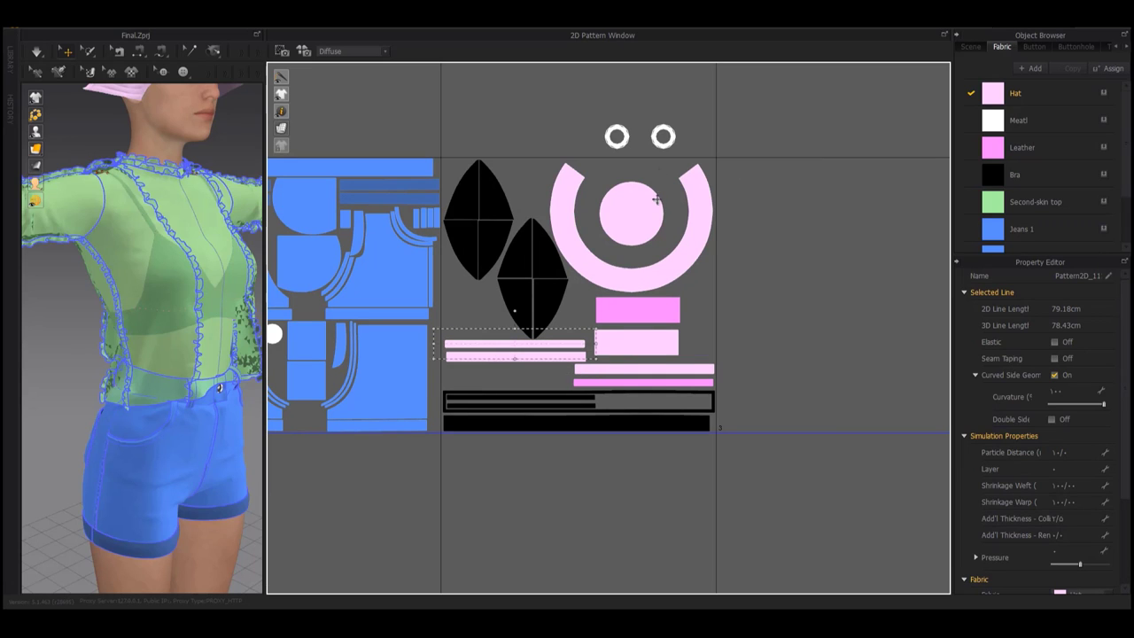
Relocate the two small white rings beside the lower black leaf
left_click(609, 145)
key("ctrl+c")
key("ctrl+v")
left_click(463, 324)
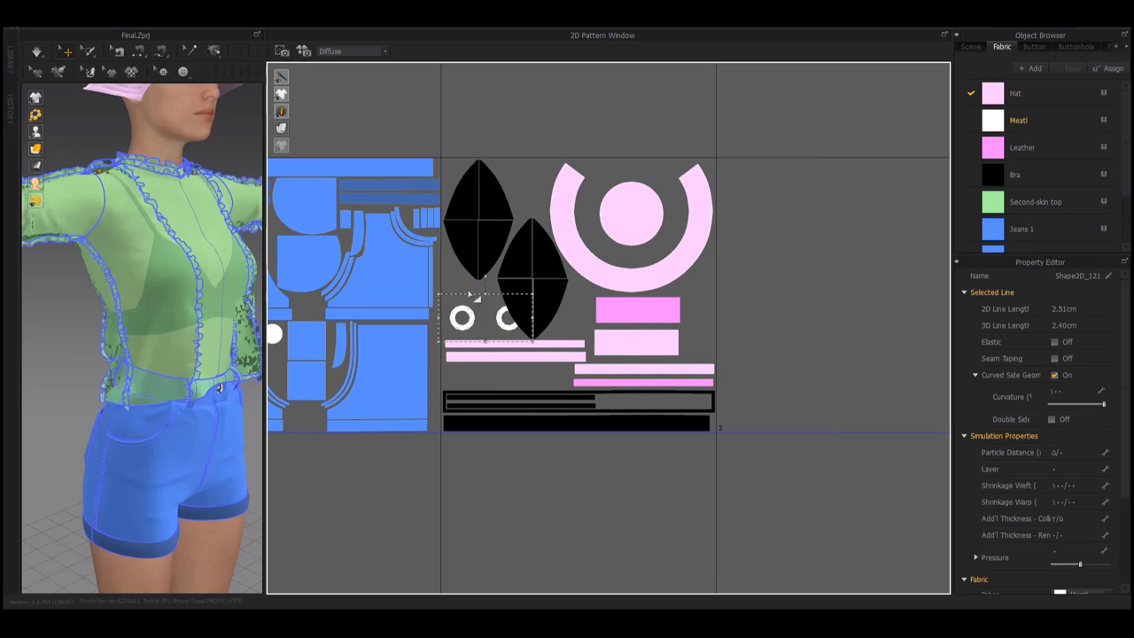
Clear the selection and pan the 2D pattern layout into view
left_click(747, 295)
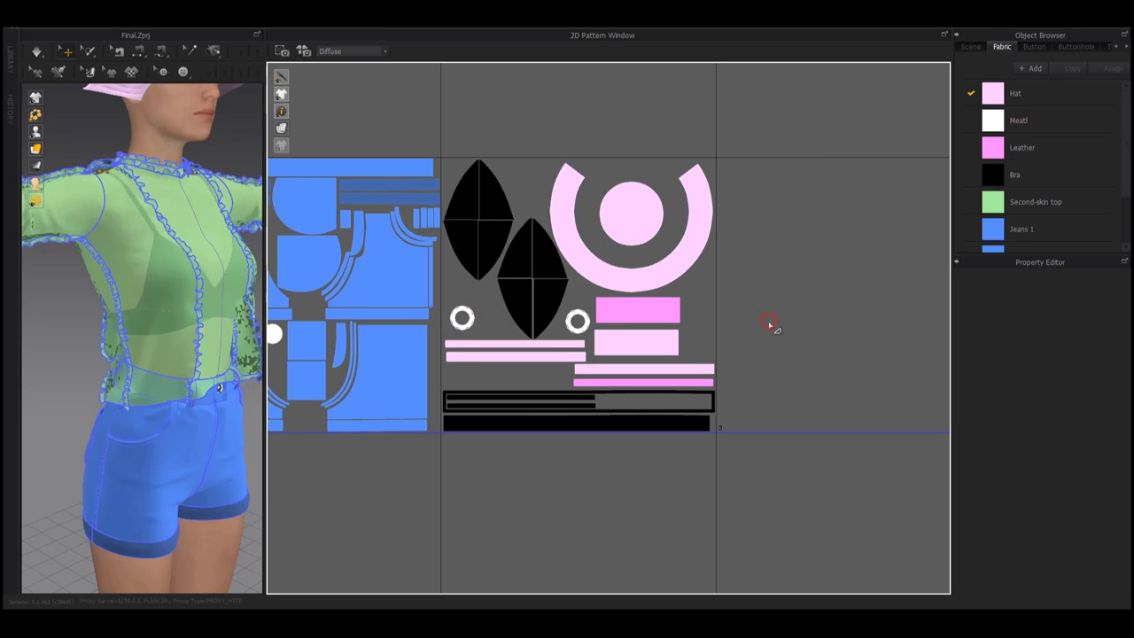
scroll(771, 324, "down", 2)
scroll(588, 271, "up", 3)
scroll(626, 381, "up", 3)
scroll(626, 381, "up", 3)
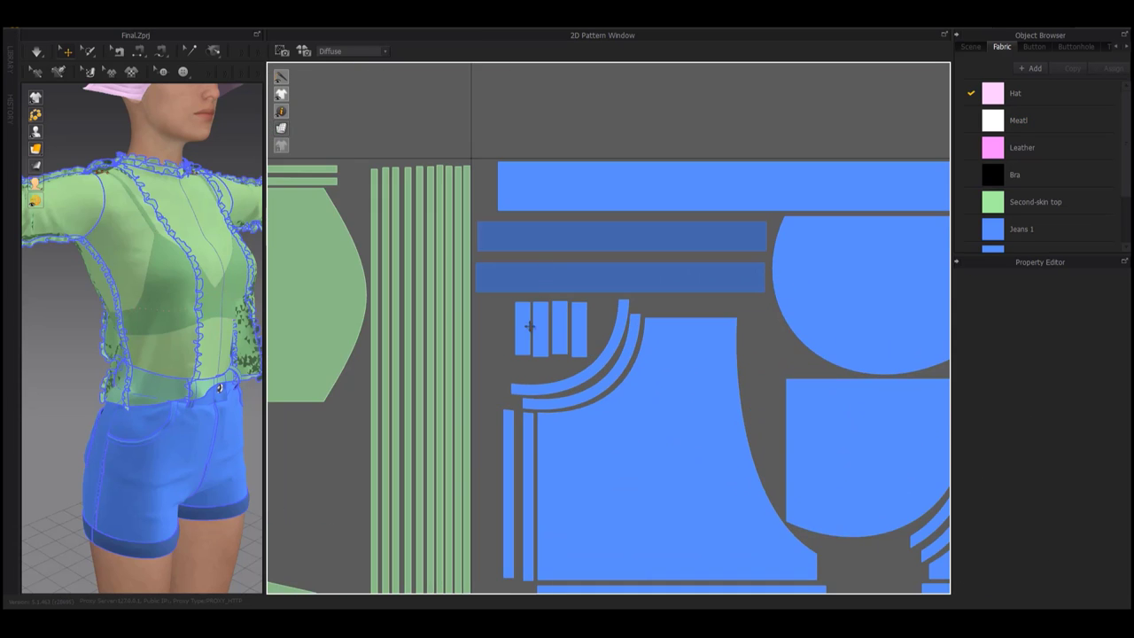
scroll(656, 337, "up", 2)
scroll(656, 337, "down", 2)
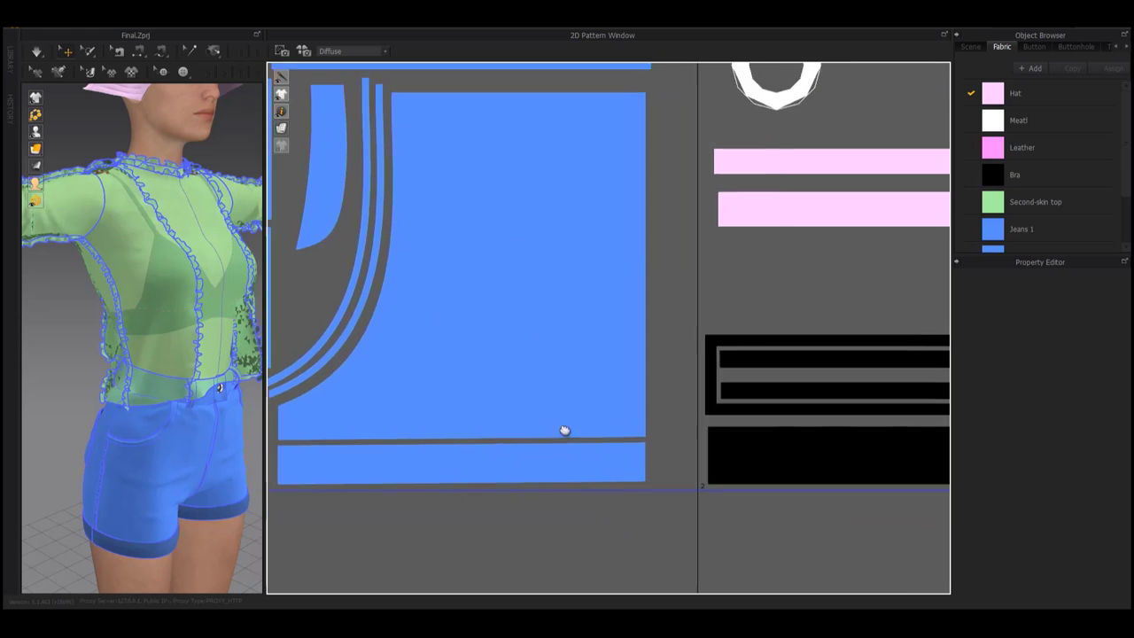
scroll(561, 431, "down", 3)
scroll(473, 257, "down", 2)
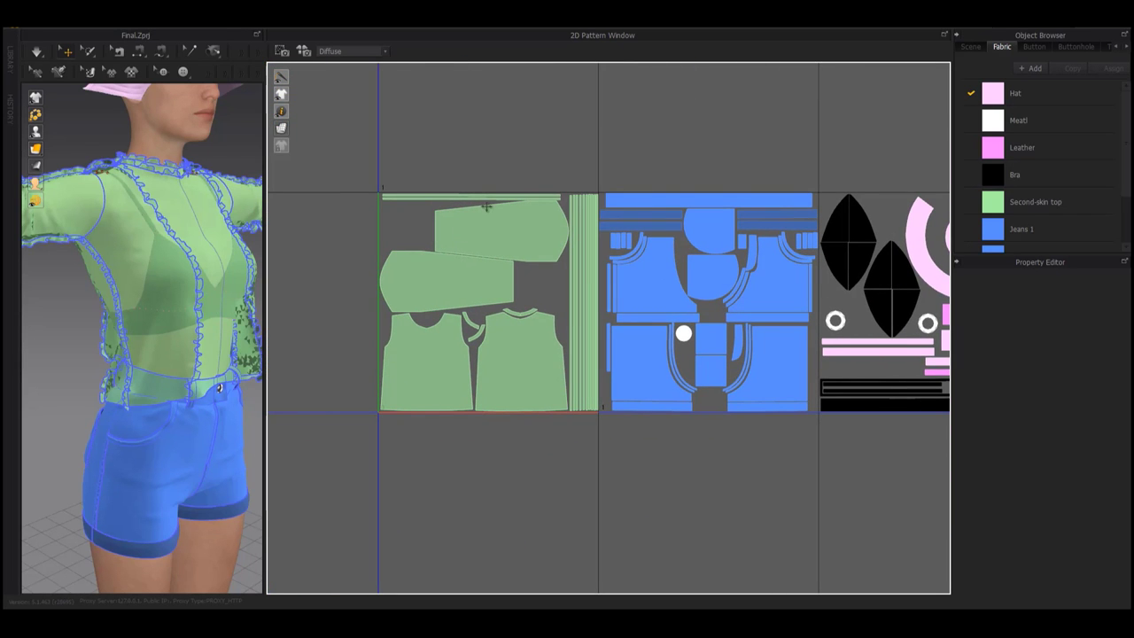
scroll(486, 207, "up", 2)
scroll(505, 230, "down", 3)
scroll(523, 260, "down", 1)
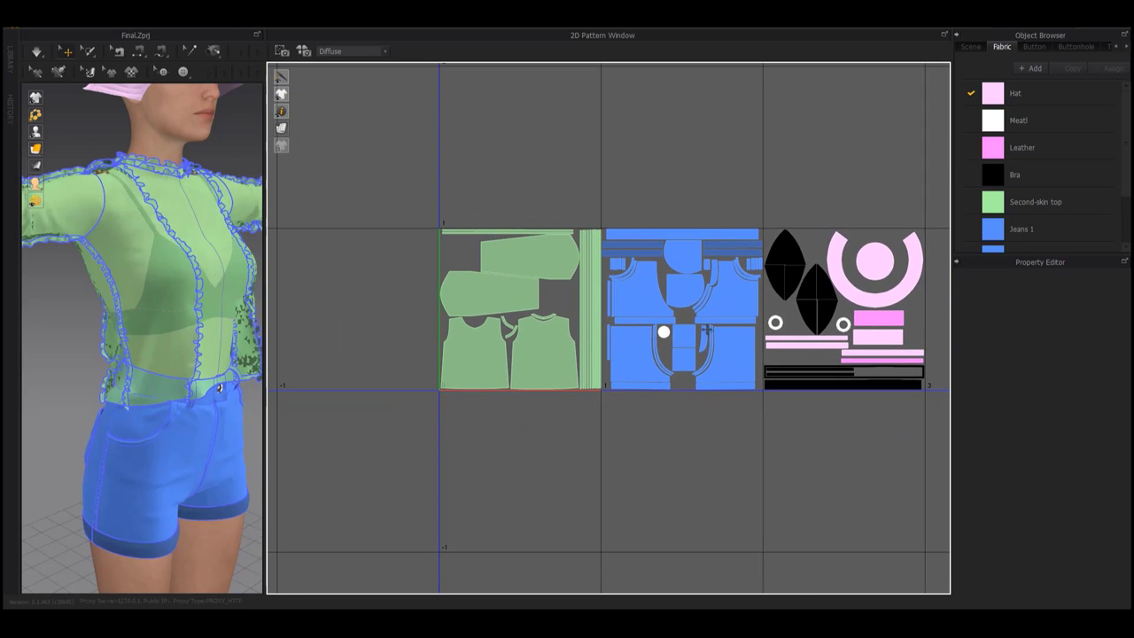
scroll(644, 383, "down", 2)
scroll(644, 382, "down", 1)
scroll(645, 382, "up", 3)
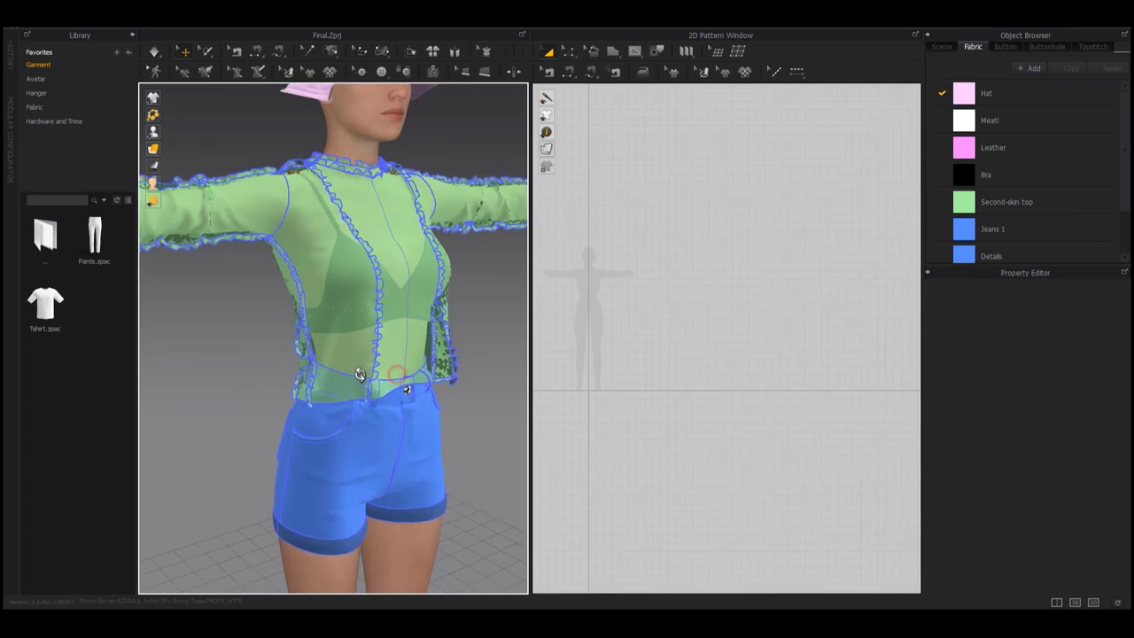
scroll(359, 373, "down", 5)
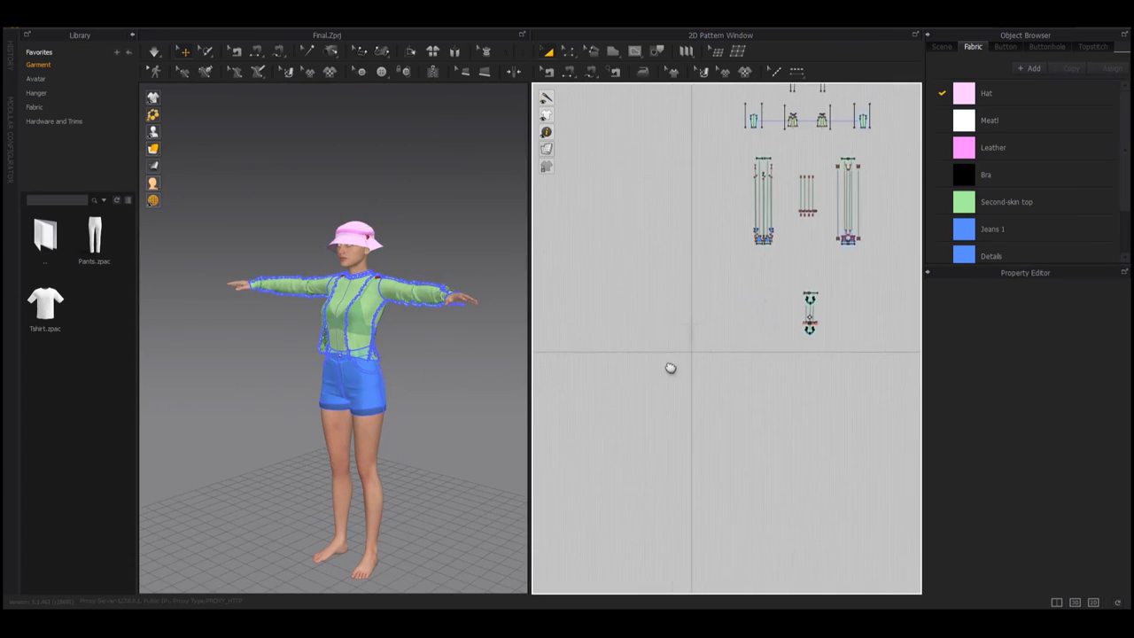
right_click_drag(671, 368, 737, 296)
mouse_move(438, 349)
right_mouse_down()
mouse_move(540, 364)
mouse_move(374, 379)
right_mouse_up()
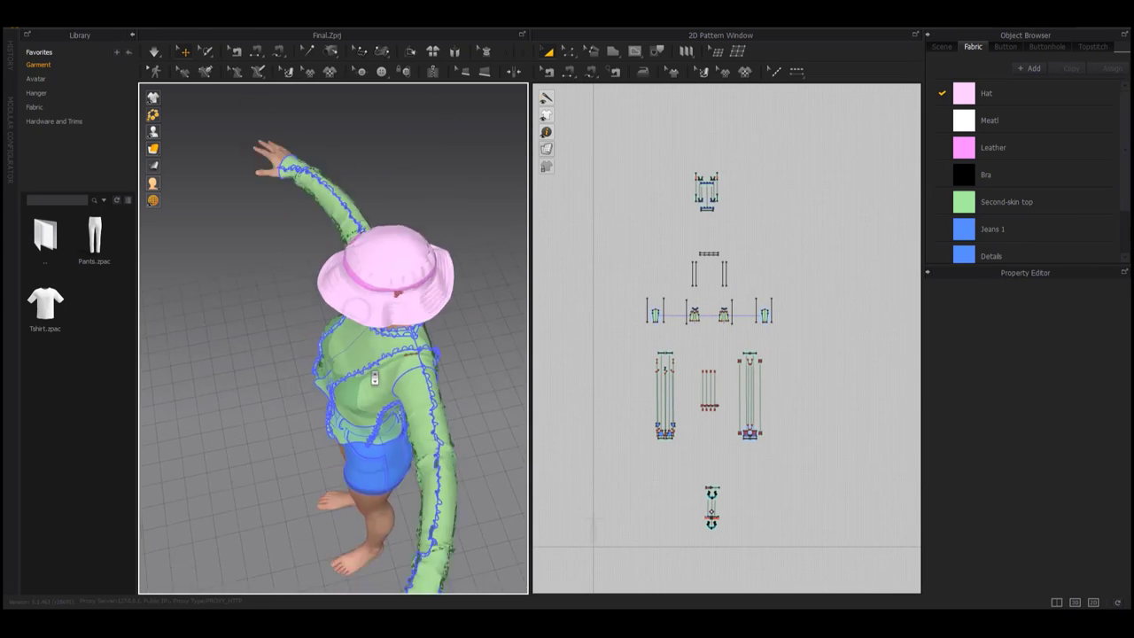
Reset the 3D view to front, select all pattern pieces, and start the OBJ export
key("2")
left_click_drag(671, 307, 832, 561)
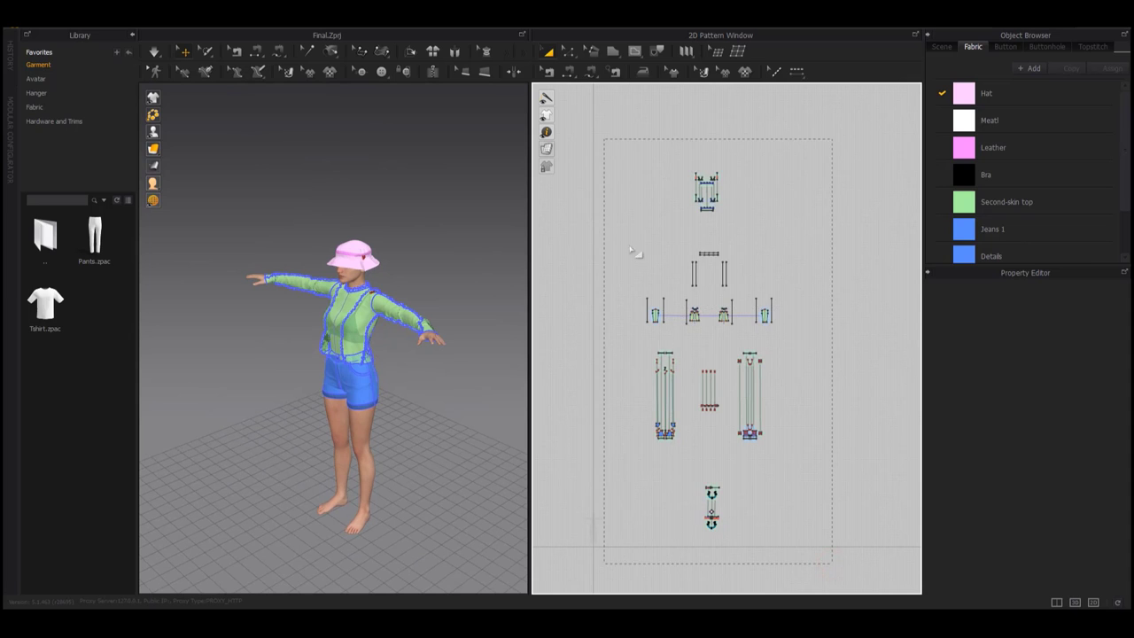
left_click(31, 10)
Start the OBJ export and save the file as 'thick' in Desktop > second-skin top
left_click(177, 187)
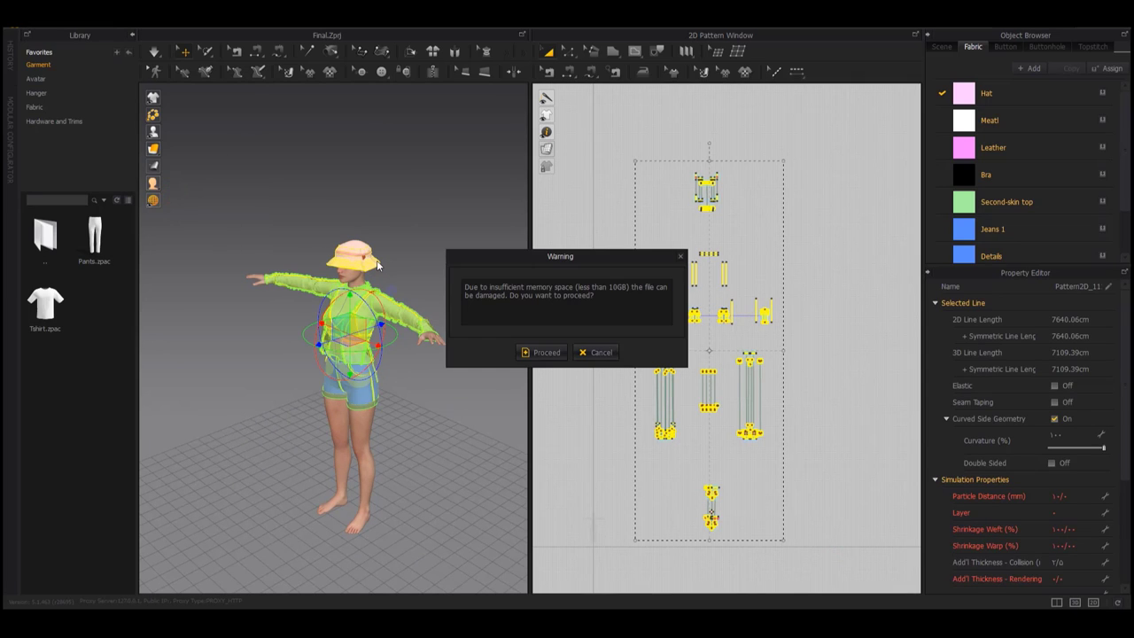
left_click(525, 353)
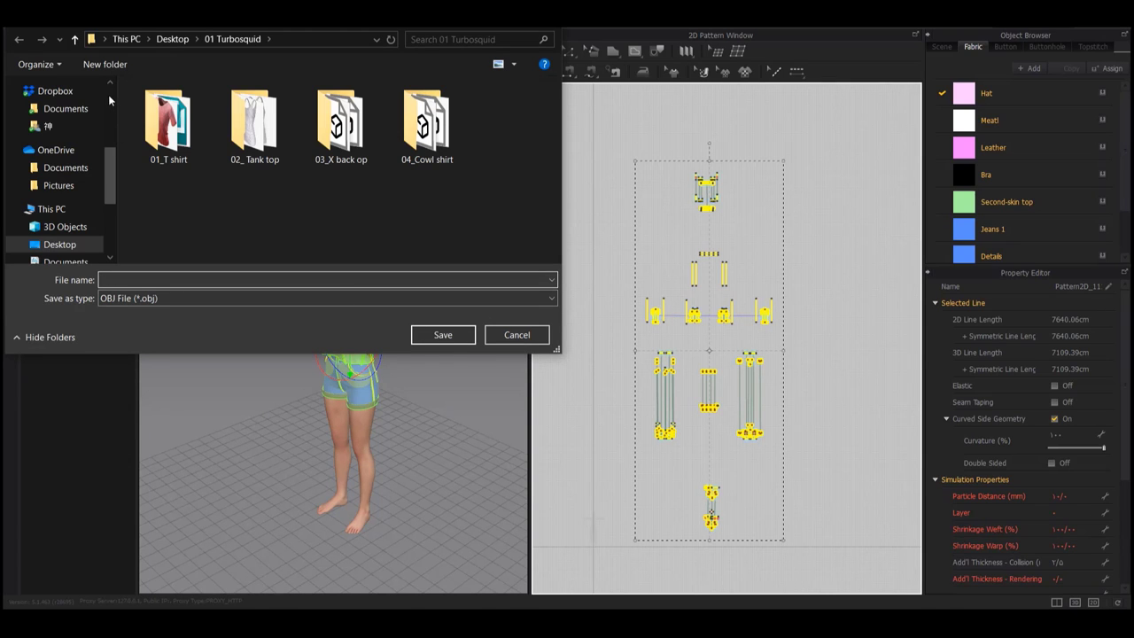
scroll(108, 93, "up", 3)
left_click(59, 85)
scroll(285, 189, "down", 1)
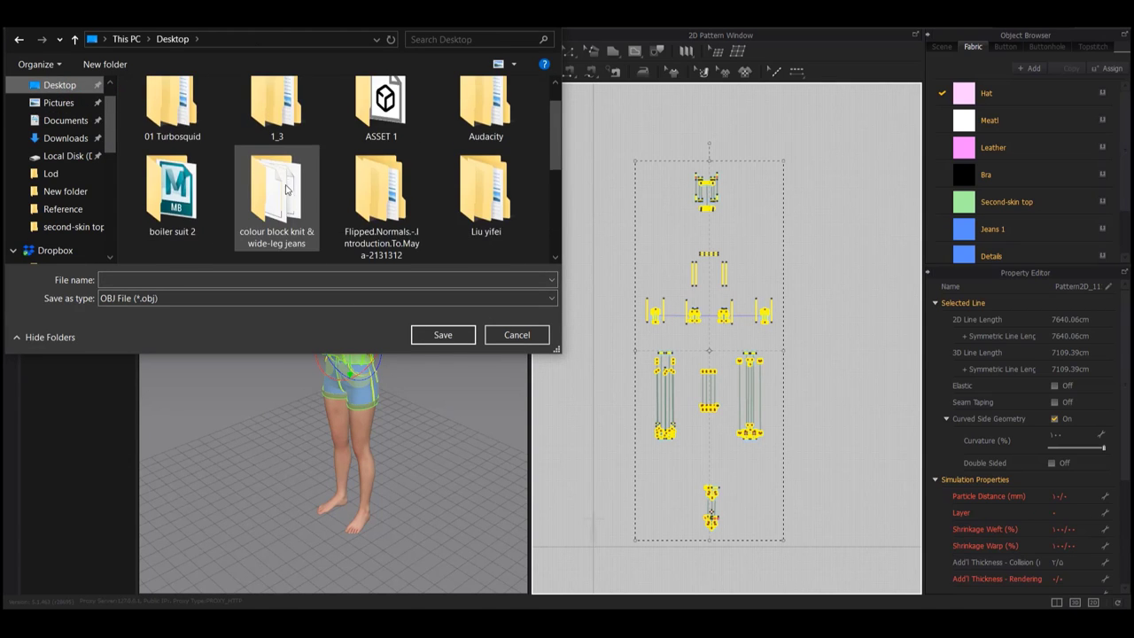
scroll(285, 189, "down", 3)
double_click(275, 200)
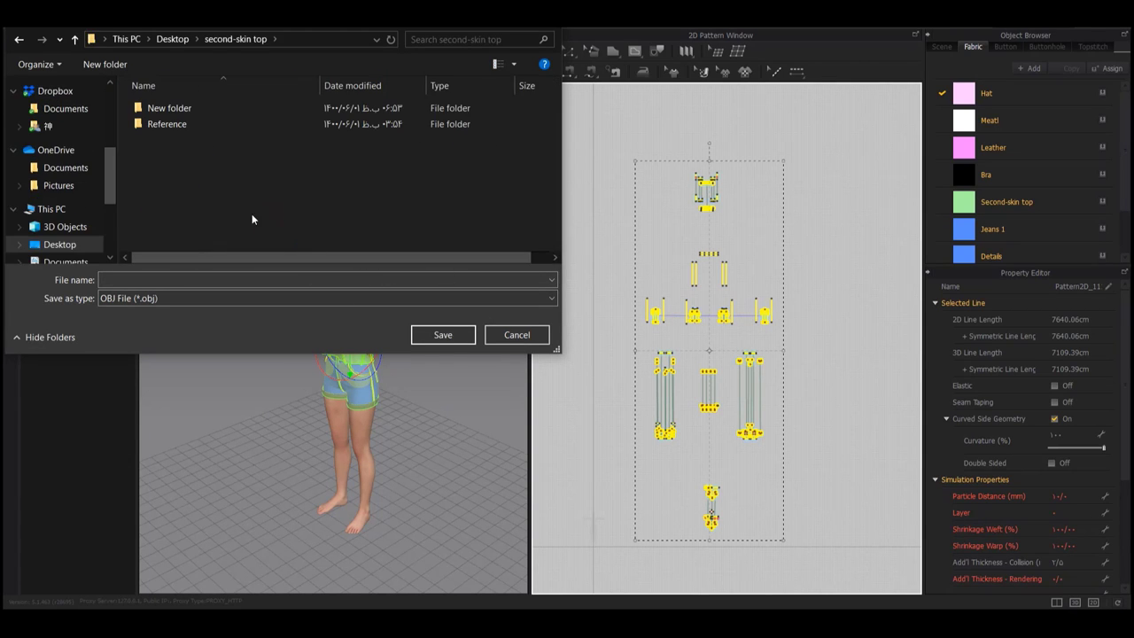
left_click(177, 277)
type("thick")
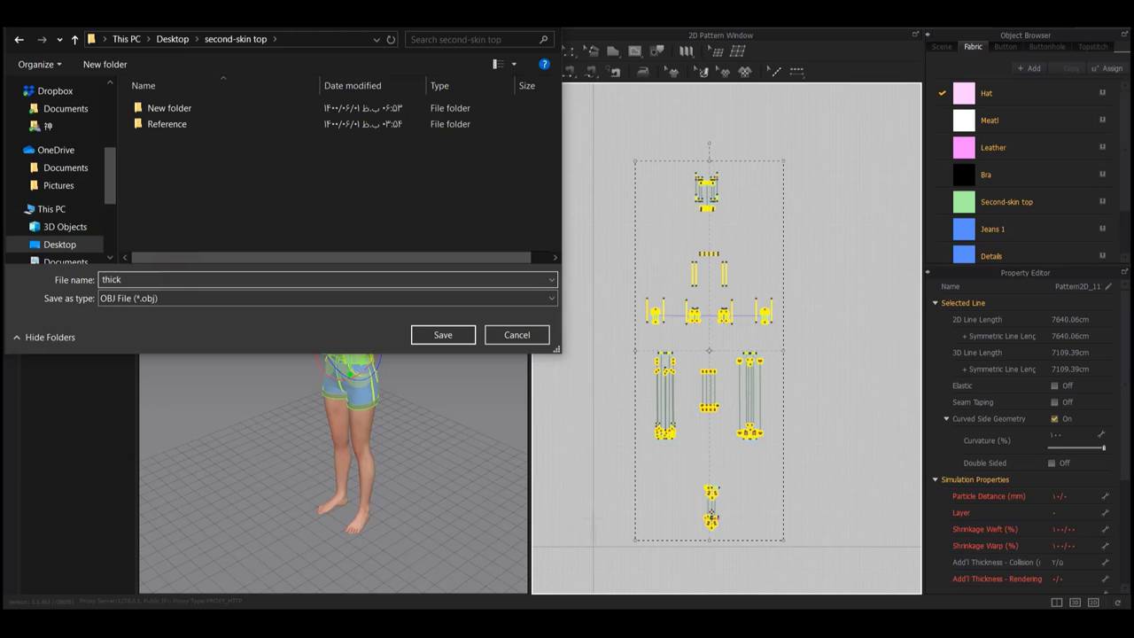
key("Return")
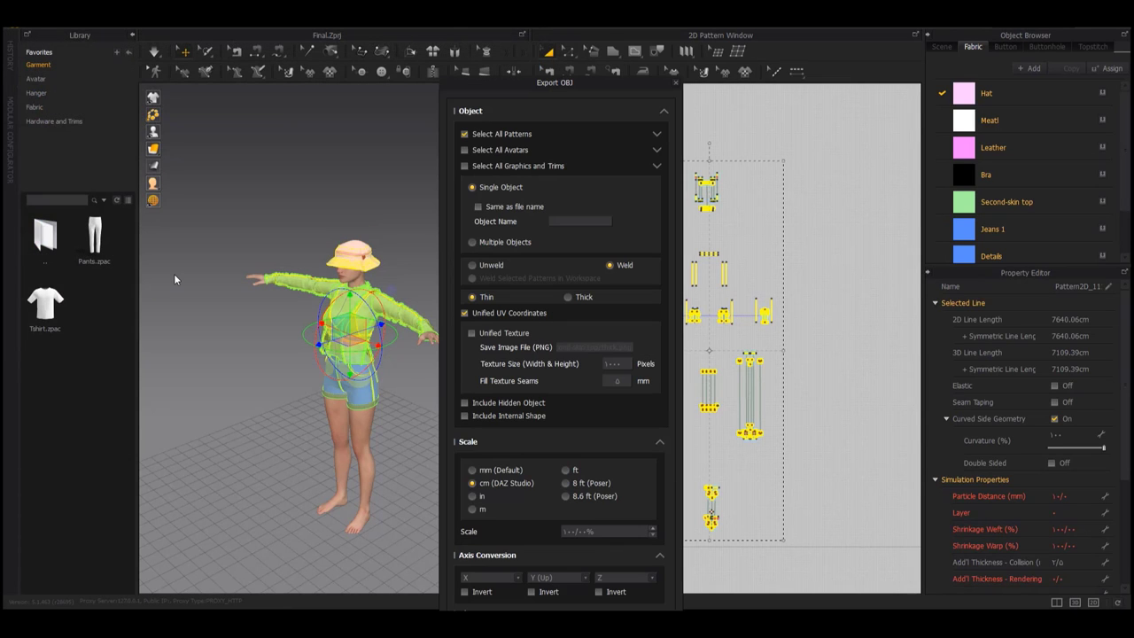
Choose Thick in the Export OBJ options, collapse the axis and file output sections, and export
left_click(573, 295)
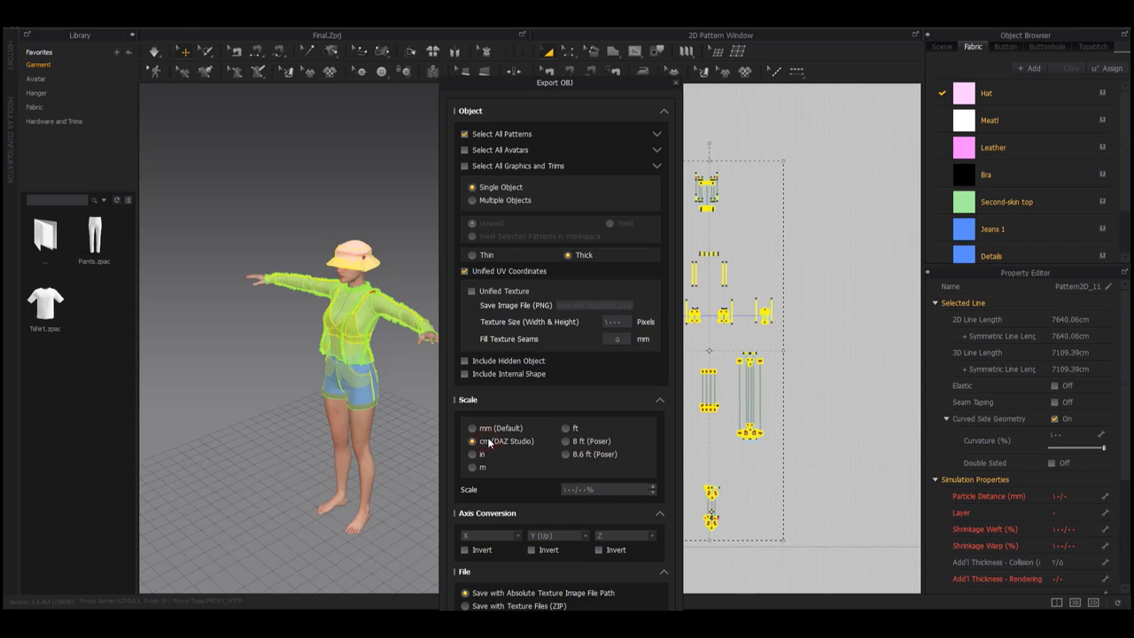
left_click(660, 514)
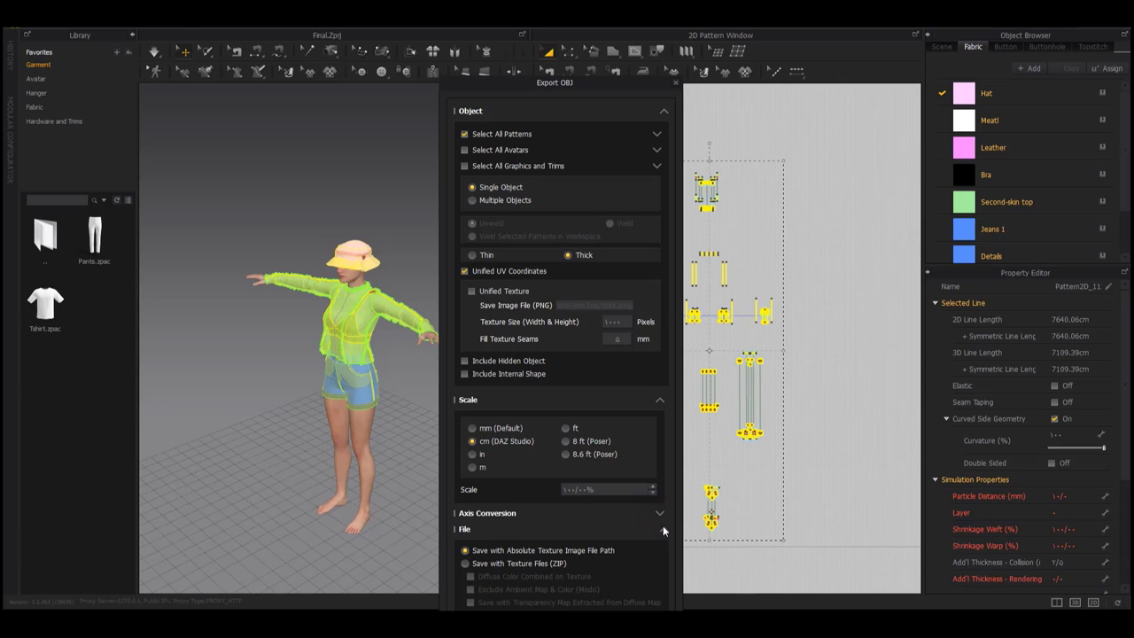
left_click(663, 529)
left_click(580, 548)
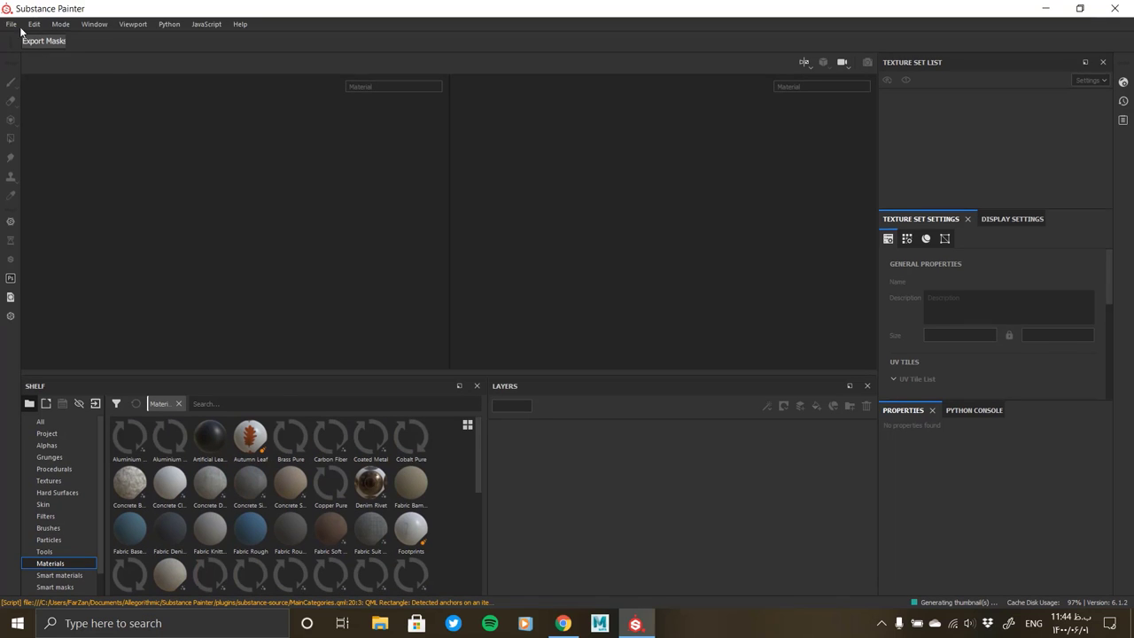
Create a new project using the thick.obj mesh from the second-skin top folder
left_click(10, 24)
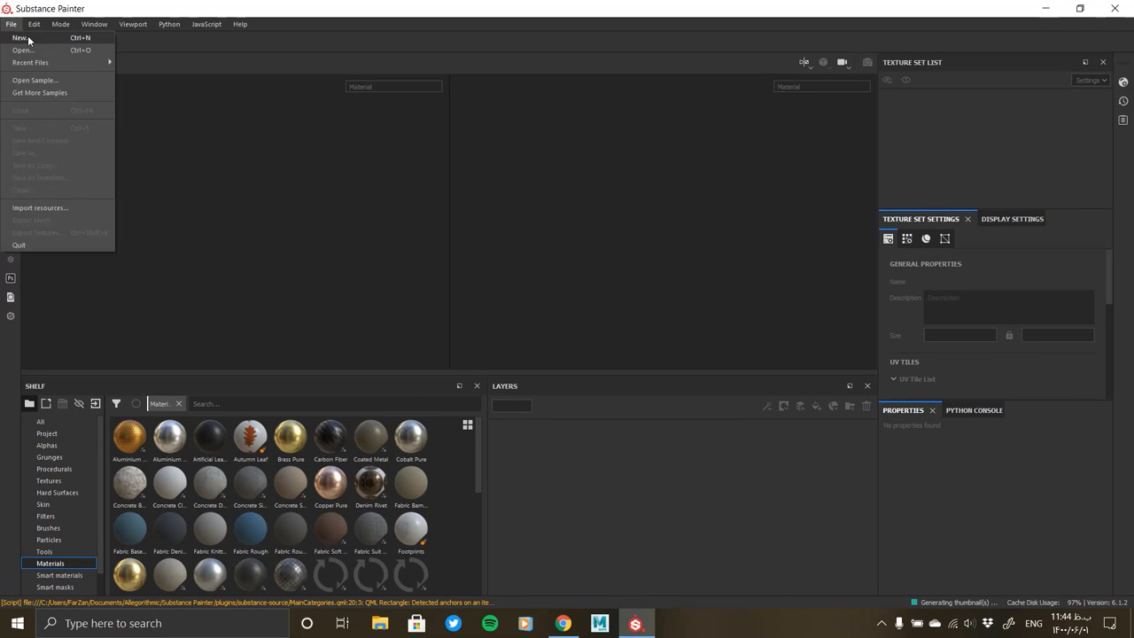
left_click(27, 38)
left_click(687, 177)
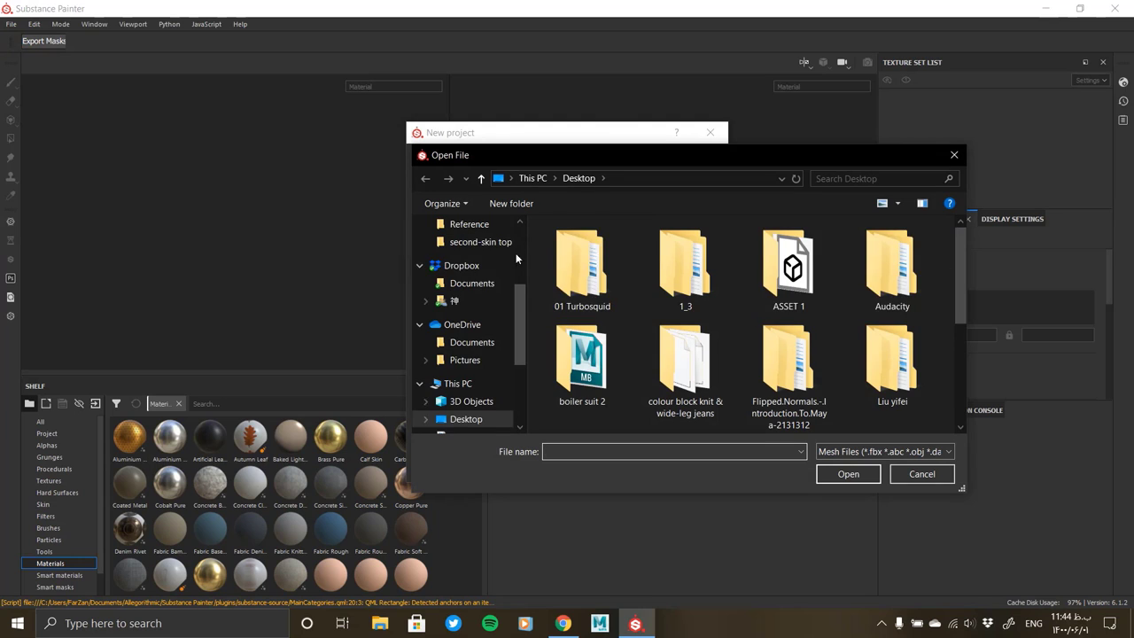
scroll(950, 263, "down", 5)
double_click(689, 373)
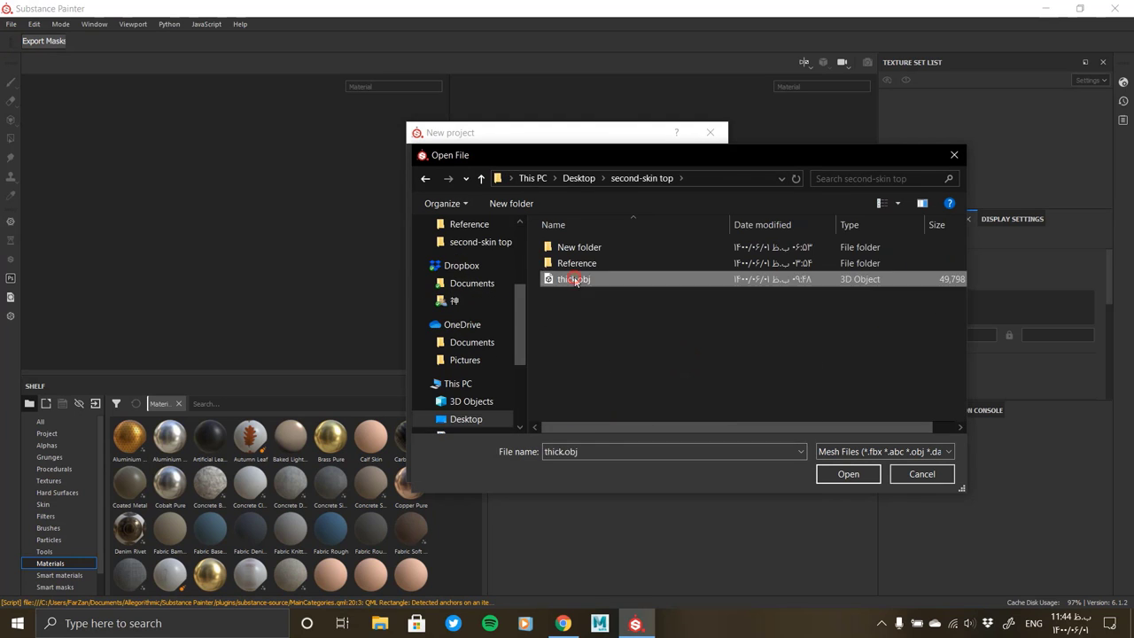
double_click(506, 278)
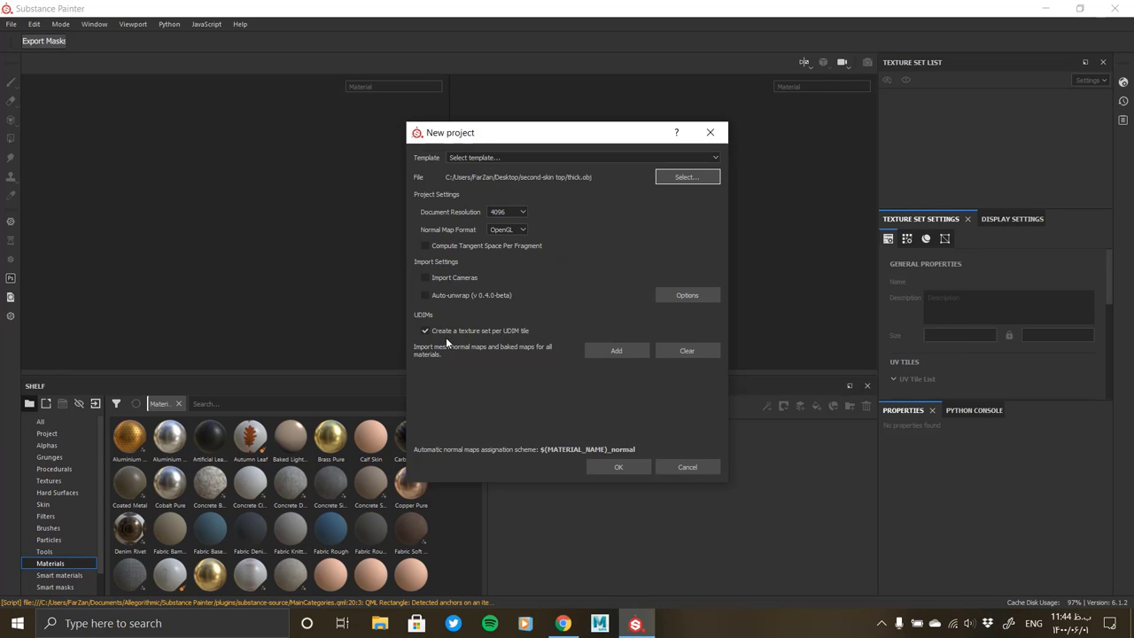
left_click(619, 467)
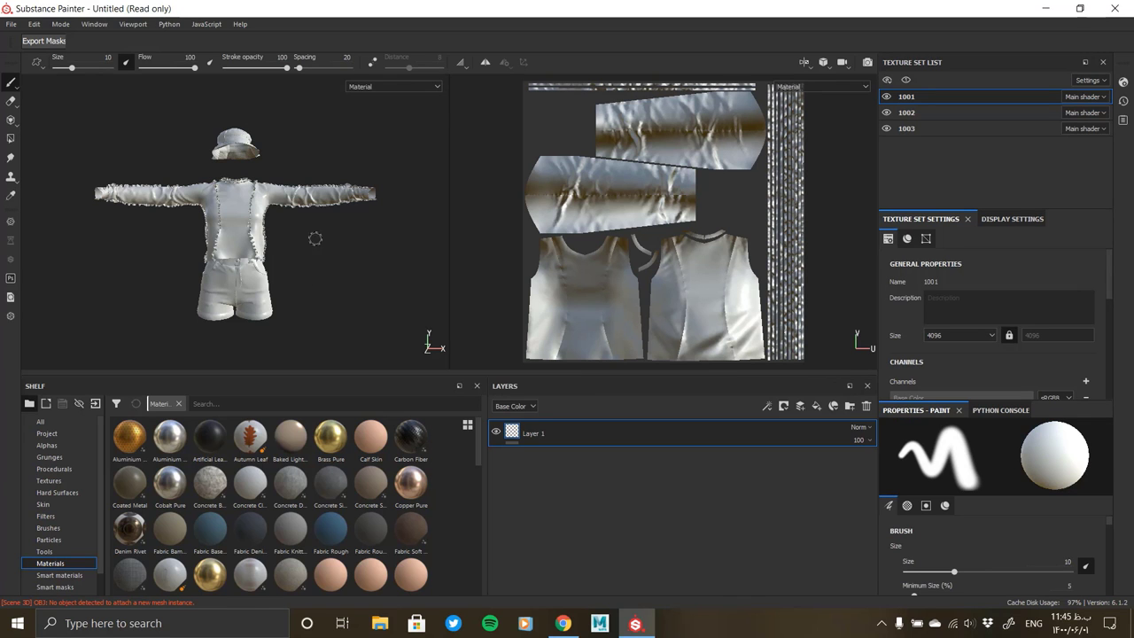
Orbit the loaded garments to inspect the shirt, left shoulder and arm
left_click_drag(379, 208, 354, 213, "alt")
scroll(354, 213, "up", 5)
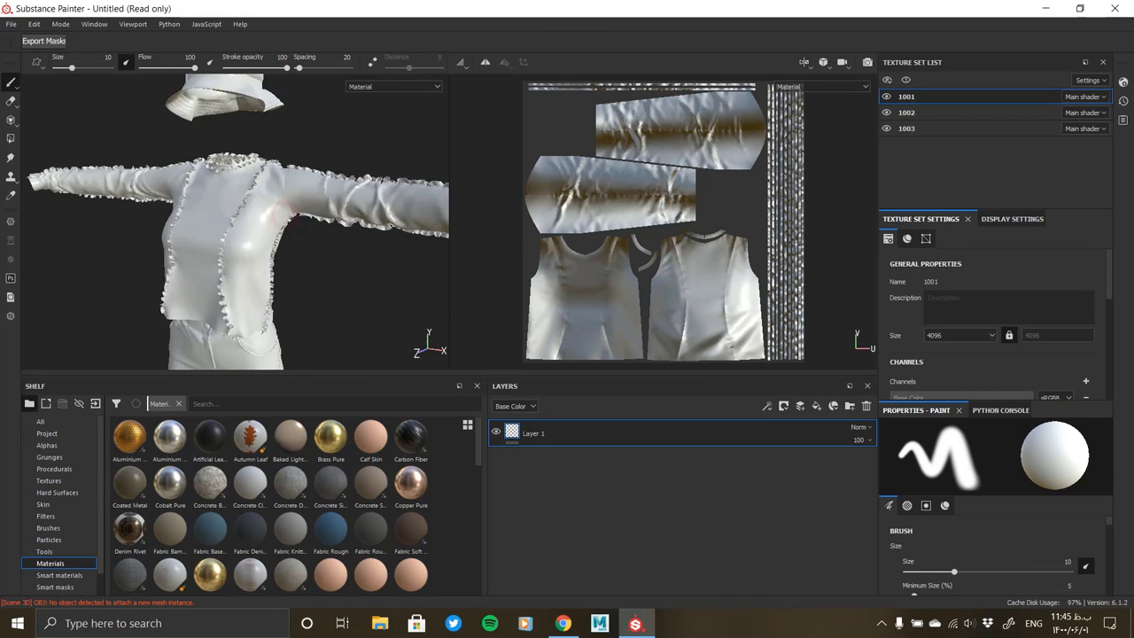
scroll(355, 211, "up", 3)
mouse_move(317, 325)
left_mouse_down("alt")
mouse_move(189, 240)
mouse_move(66, 106)
mouse_move(309, 243)
mouse_move(274, 240)
mouse_move(300, 259)
left_mouse_up("alt")
scroll(301, 258, "down", 5)
mouse_move(202, 253)
left_mouse_down("alt")
mouse_move(253, 254)
mouse_move(372, 212)
left_mouse_up("alt")
Hide texture sets 1001, 1002 and 1003 in turn to see which garment each holds
left_click(886, 95)
mouse_move(292, 230)
left_mouse_down("alt")
mouse_move(190, 213)
mouse_move(304, 228)
left_mouse_up("alt")
scroll(274, 223, "up", 2)
scroll(274, 223, "down", 3)
scroll(190, 213, "down", 2)
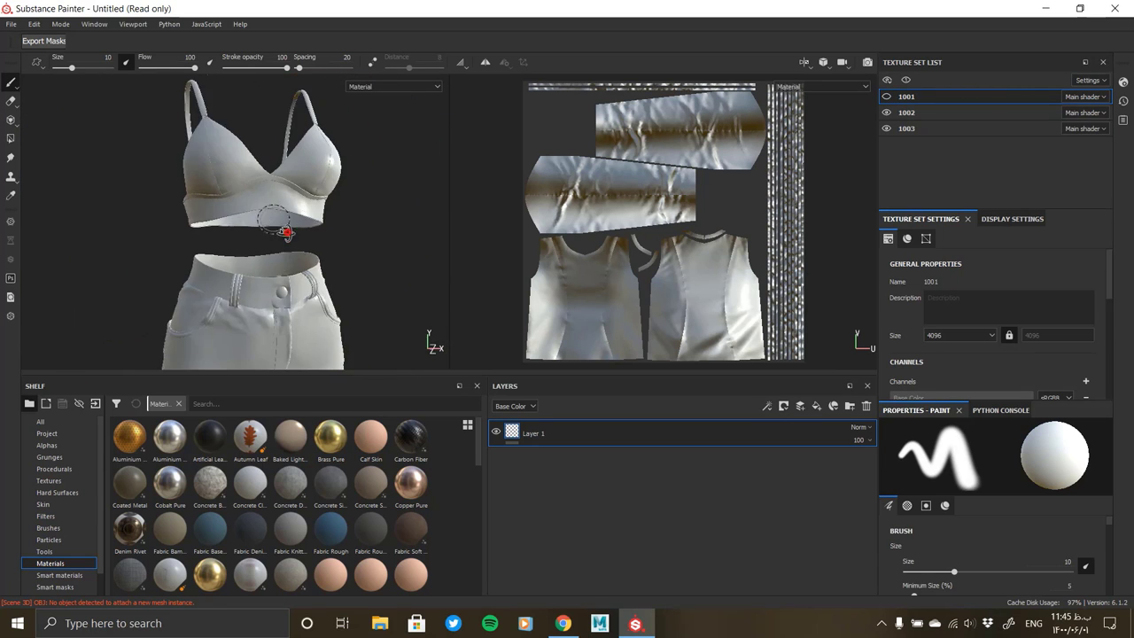
left_click(887, 113)
key("f")
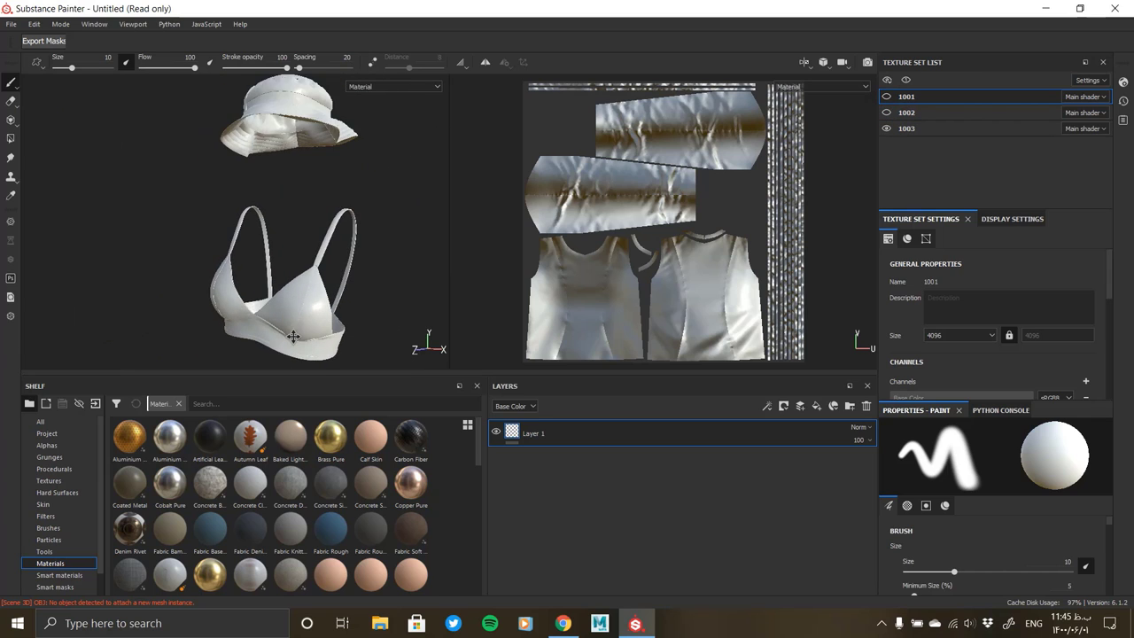
left_click(886, 128)
Set the texture set visibility so only the shorts set 1002 is shown
left_click(888, 113)
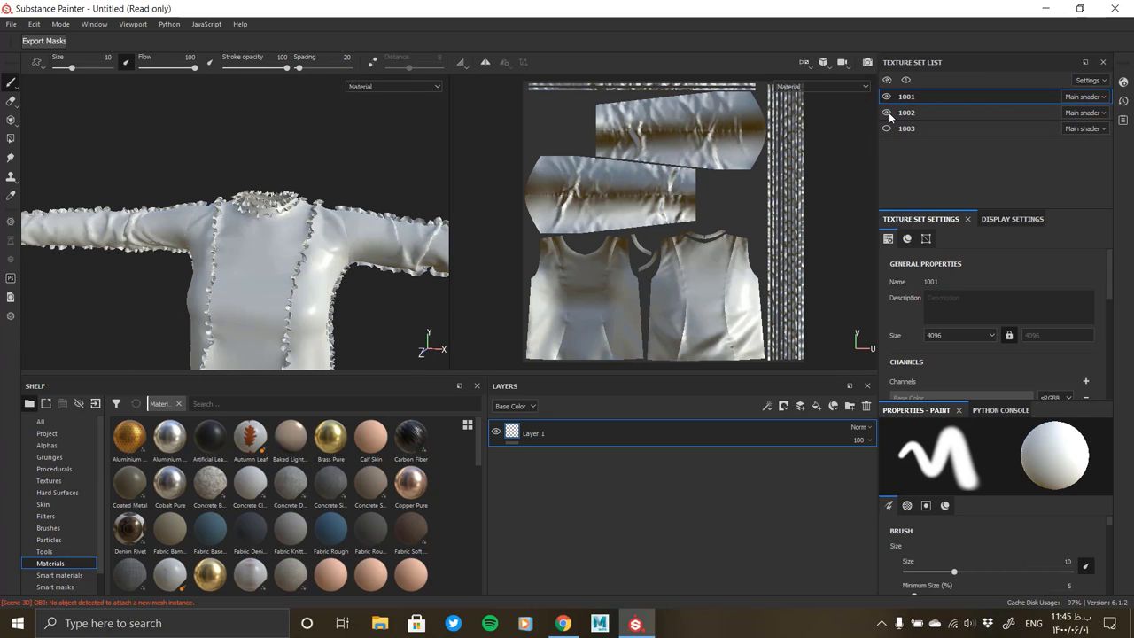
left_click(887, 128)
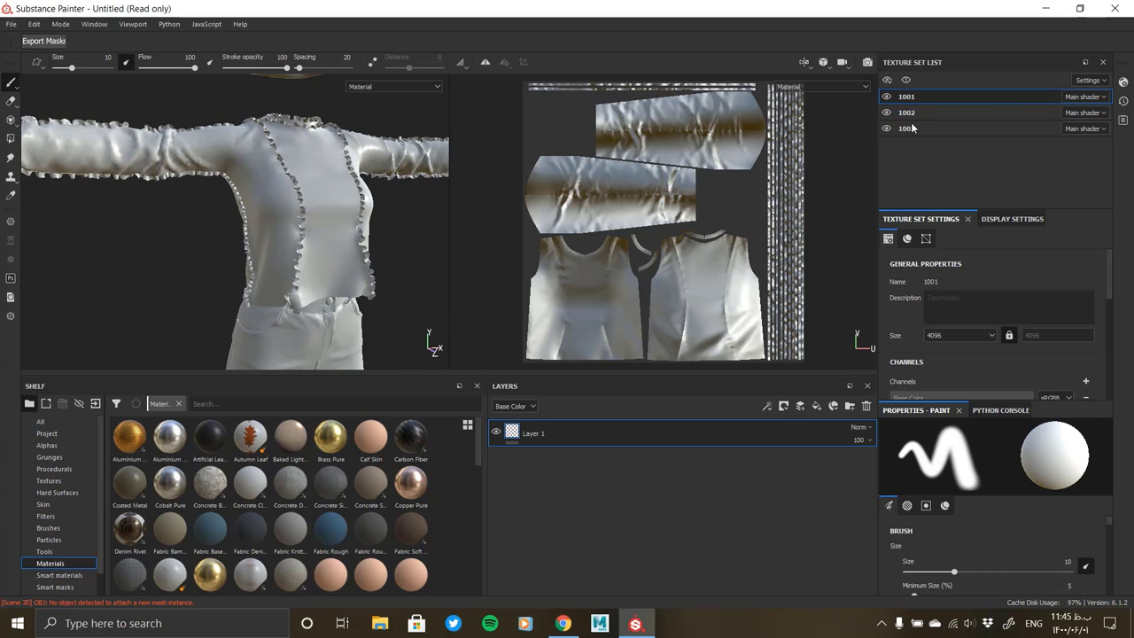
left_click(887, 96)
left_click(887, 114)
left_click(887, 114)
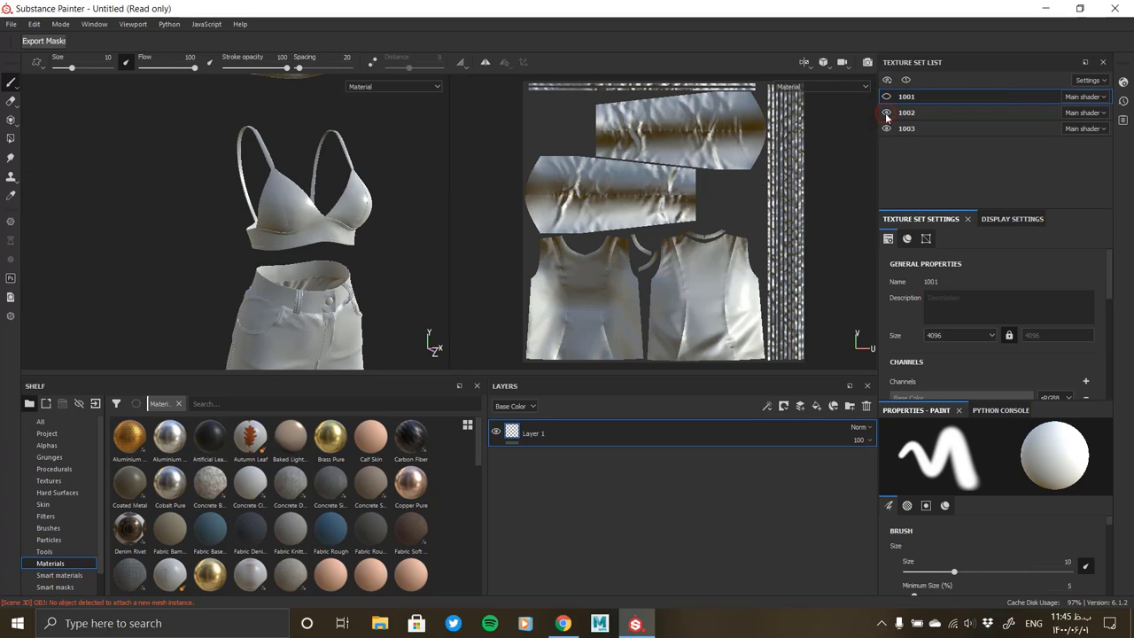
left_click(887, 128)
scroll(319, 249, "up", 5)
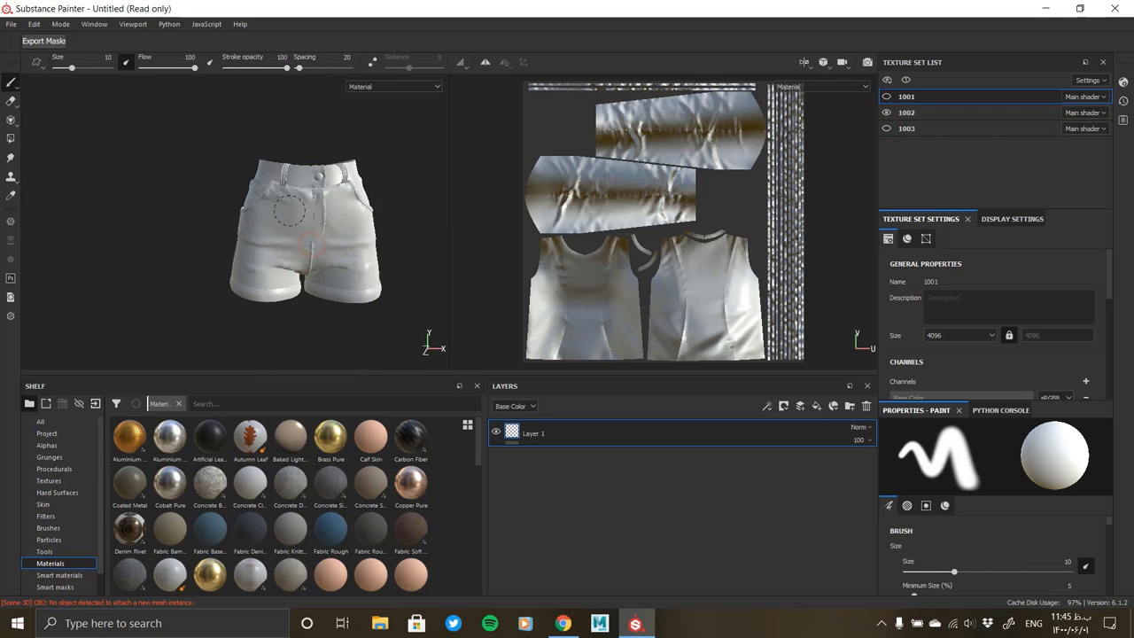
scroll(269, 190, "up", 3)
scroll(269, 190, "up", 3)
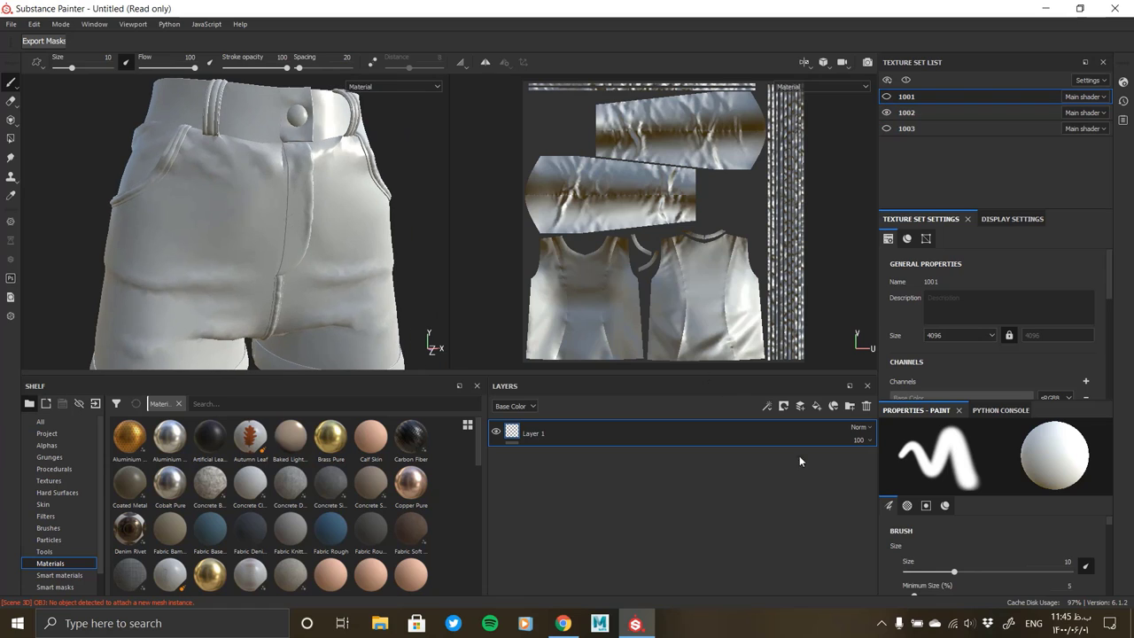
Delete the default Layer 1, including the one in the shorts set 1002
left_click(867, 406)
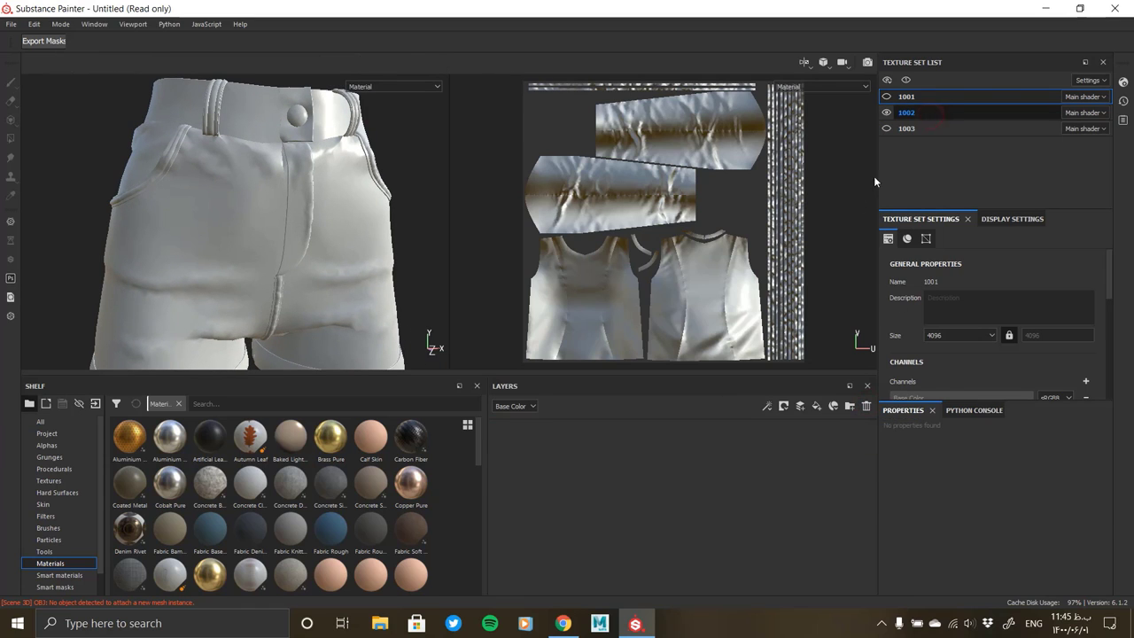
left_click(907, 113)
left_click(867, 406)
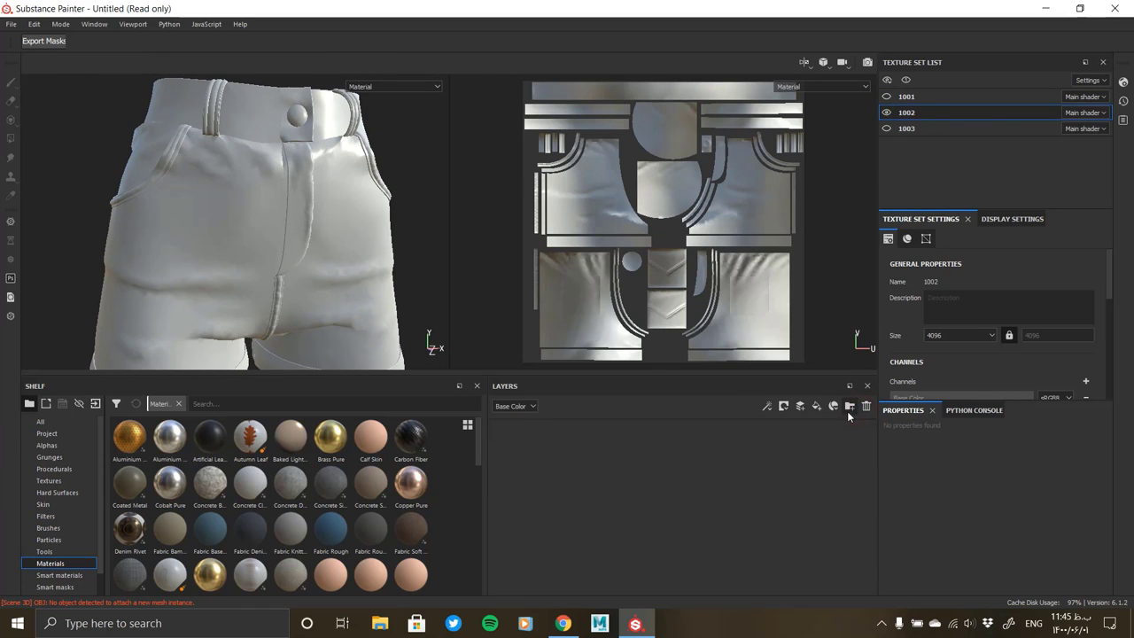
Save the project as '01' in Desktop > second-skin top
key("ctrl+s")
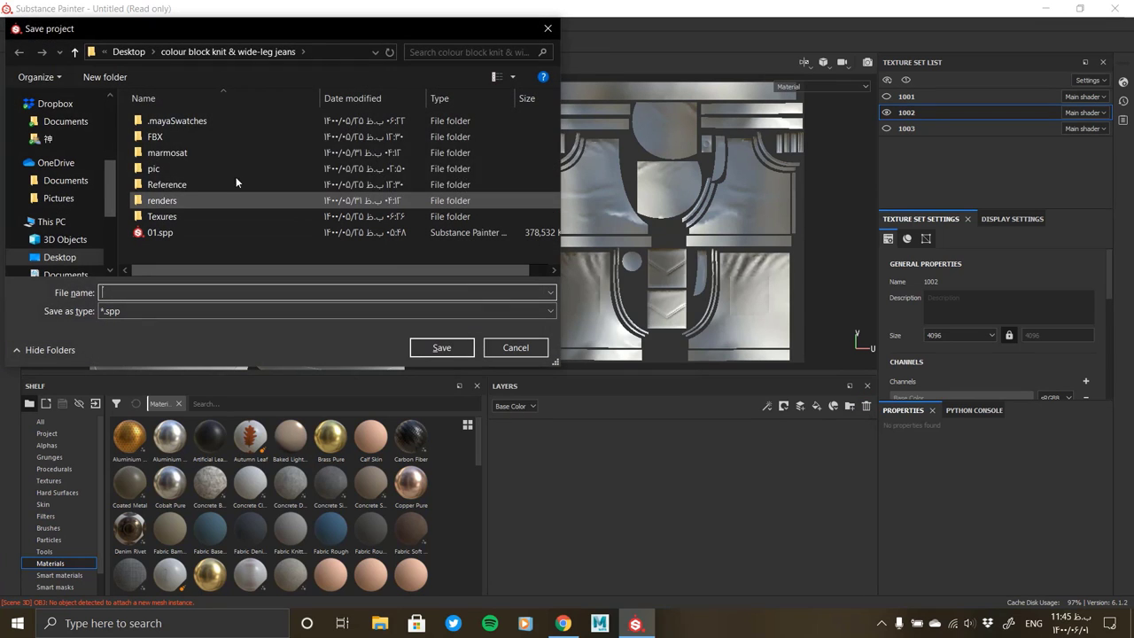
left_click(133, 51)
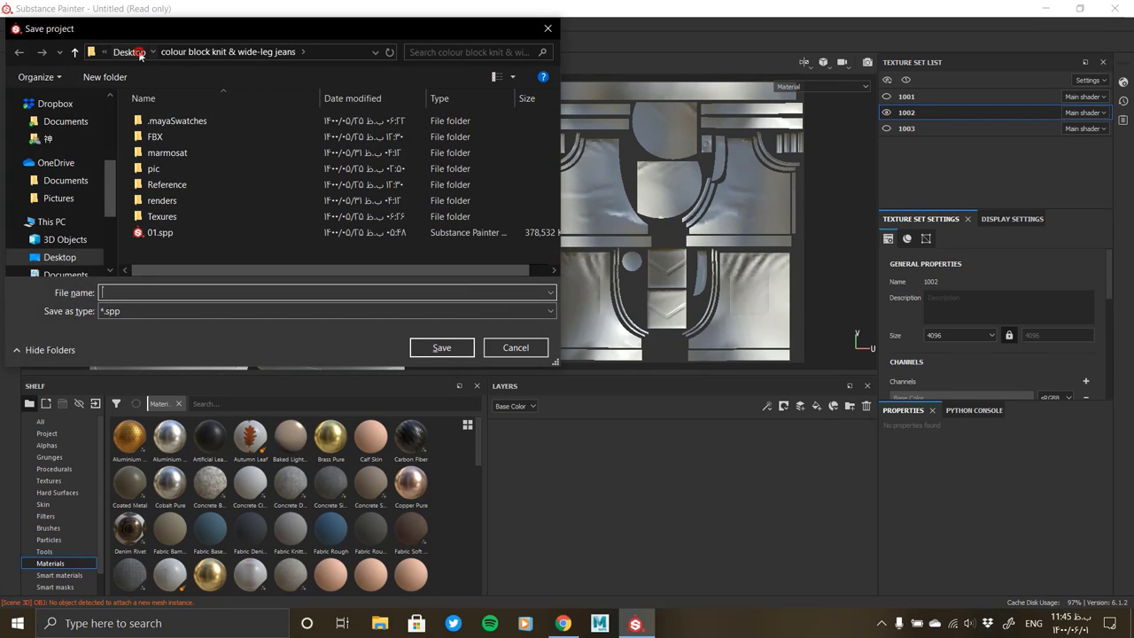
scroll(259, 221, "down", 5)
double_click(258, 221)
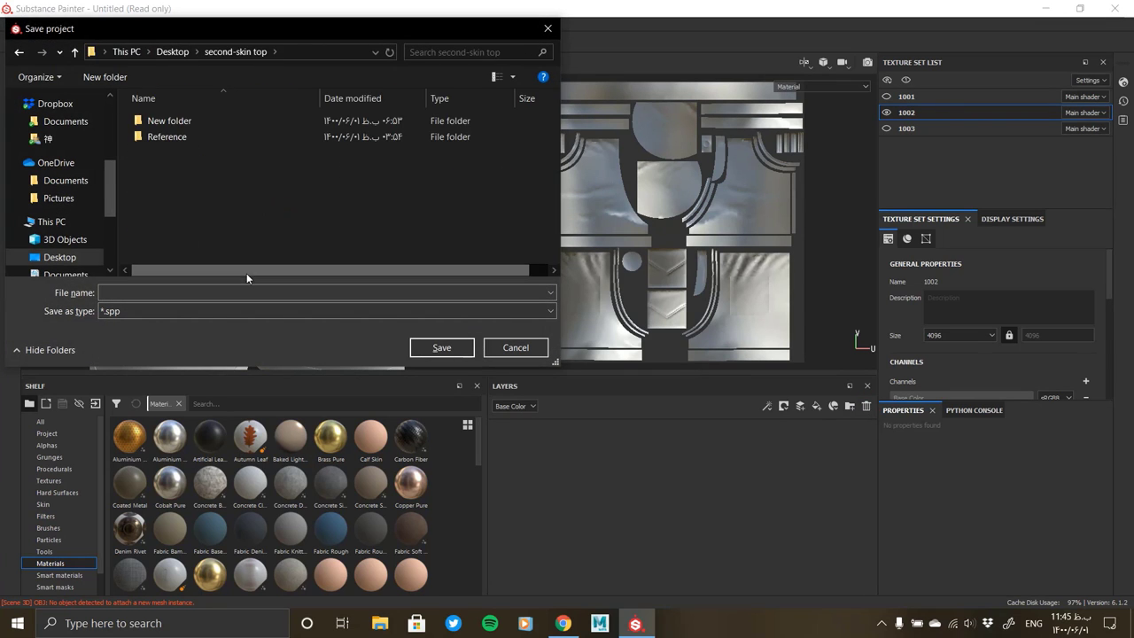
type("01")
key("Return")
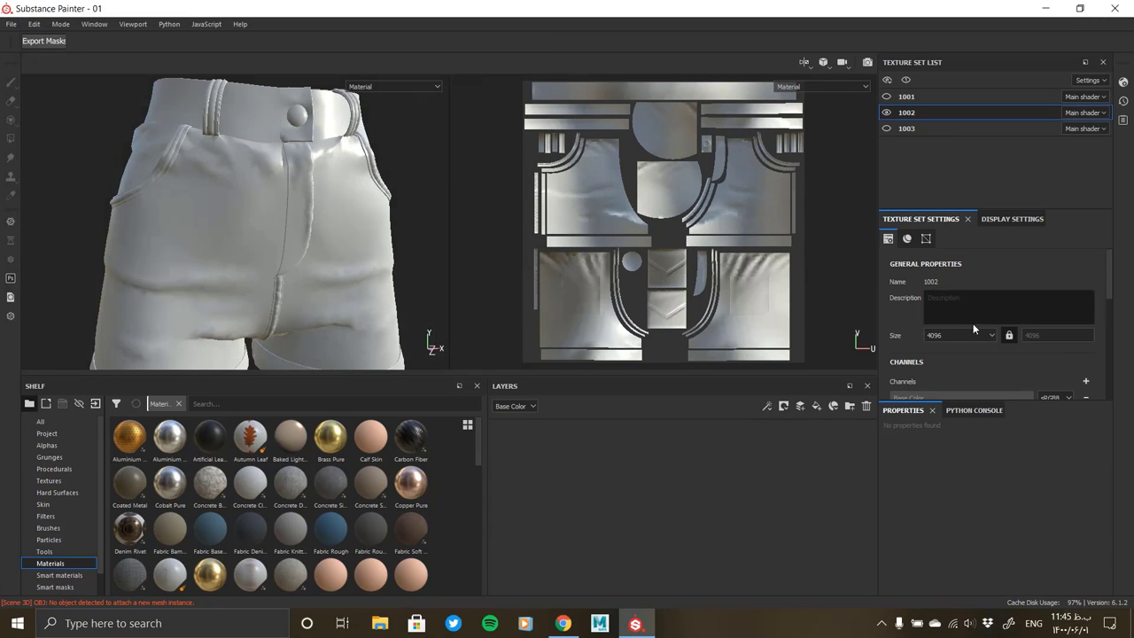
In Bake Mesh Maps, exclude ID, ambient occlusion and thickness, and set output size 2048
scroll(966, 368, "down", 1)
scroll(966, 362, "down", 1)
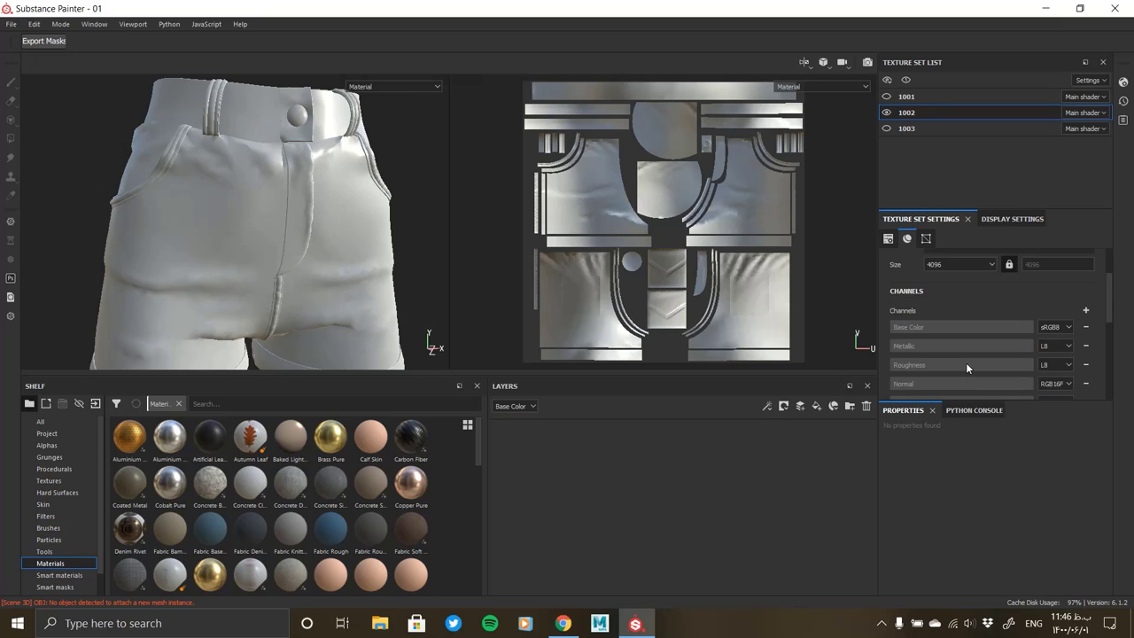
scroll(963, 360, "up", 1)
scroll(961, 358, "up", 1)
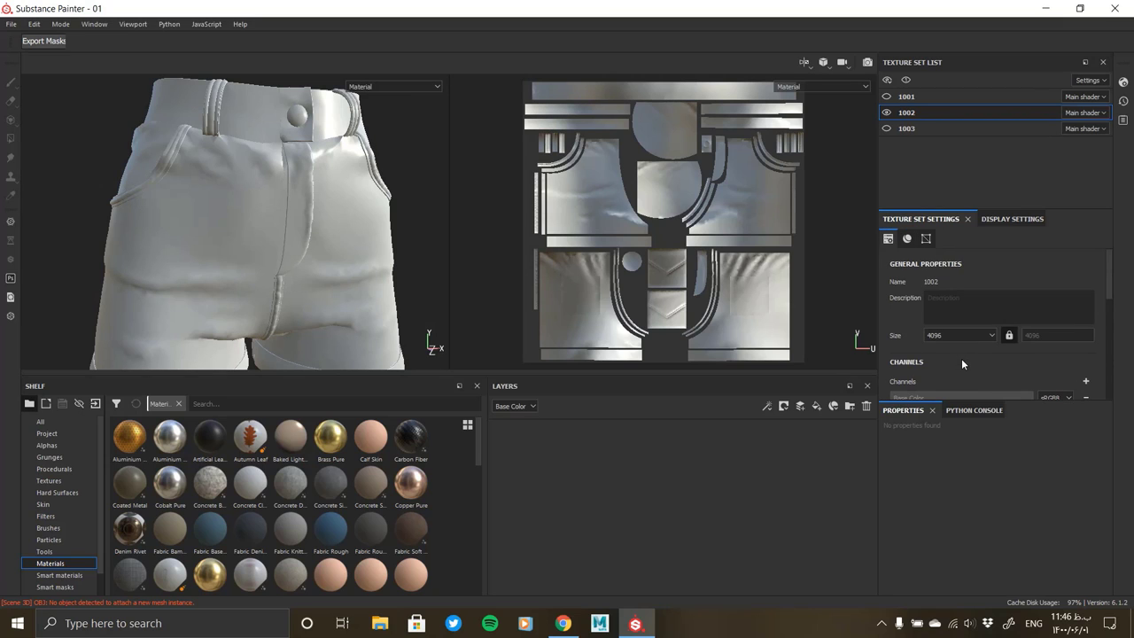
scroll(1031, 358, "down", 2)
scroll(1032, 357, "down", 2)
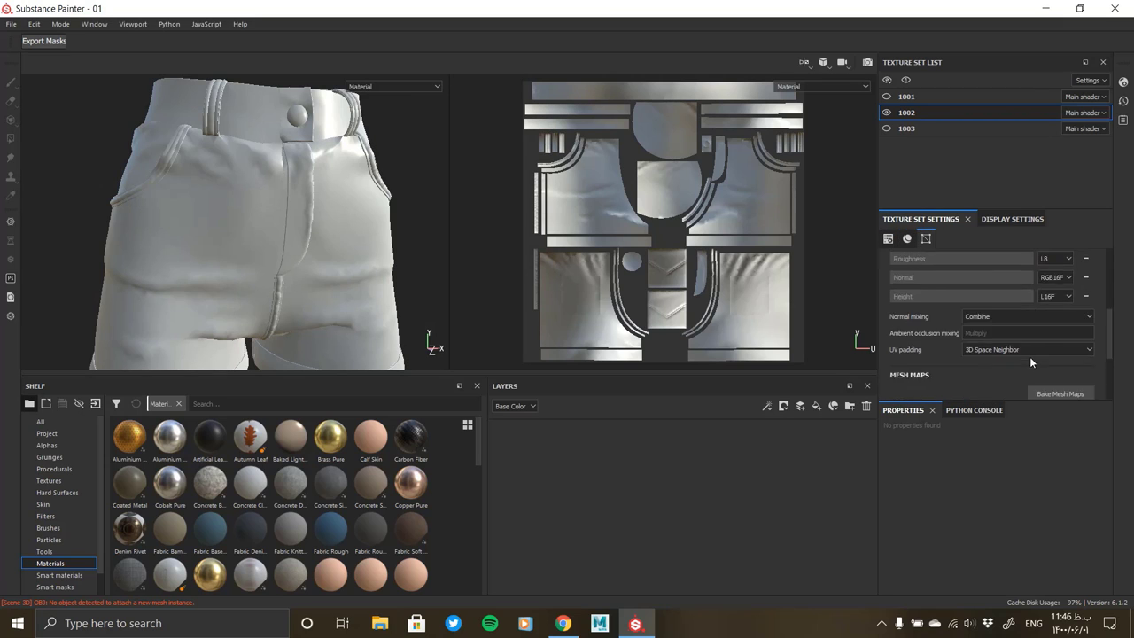
scroll(1030, 356, "down", 2)
left_click(1031, 358)
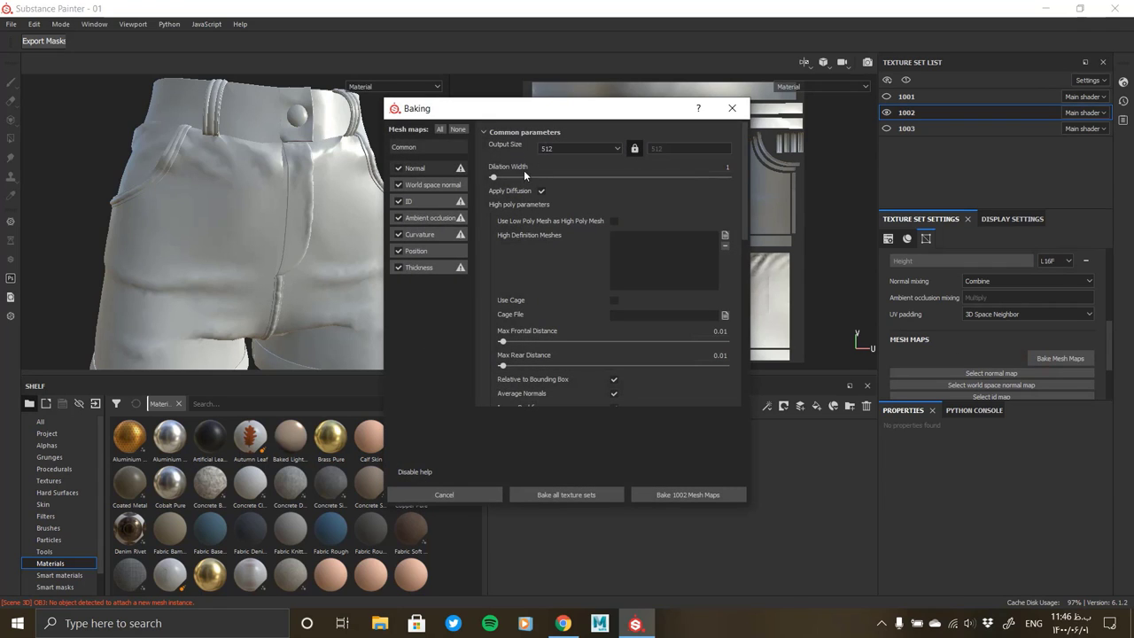
left_click(399, 201)
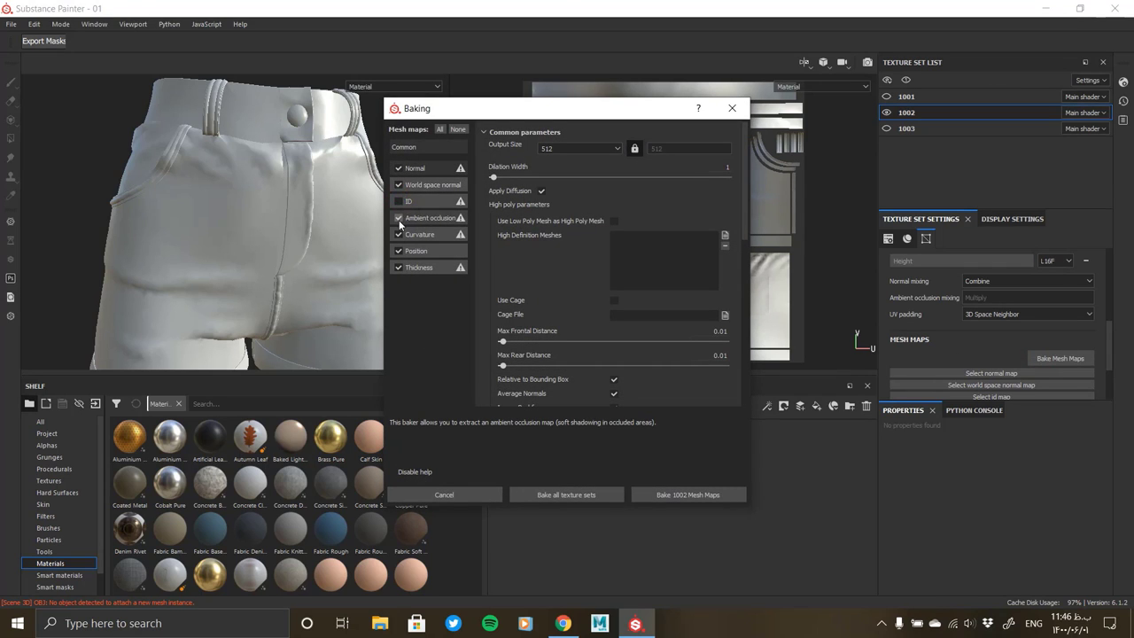
left_click(399, 219)
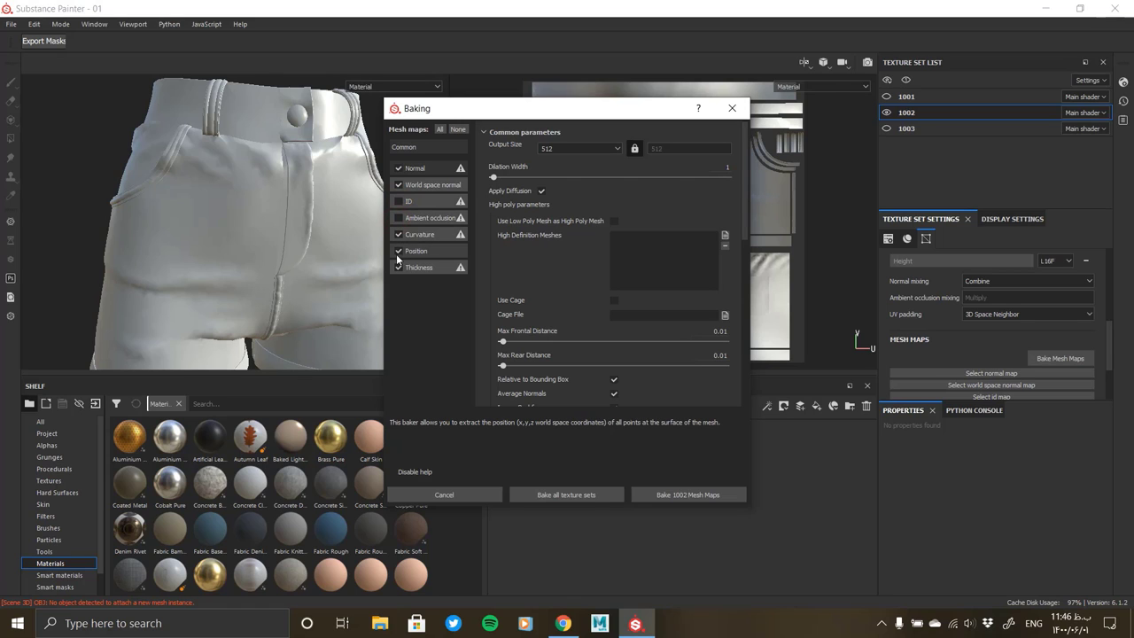
left_click(399, 266)
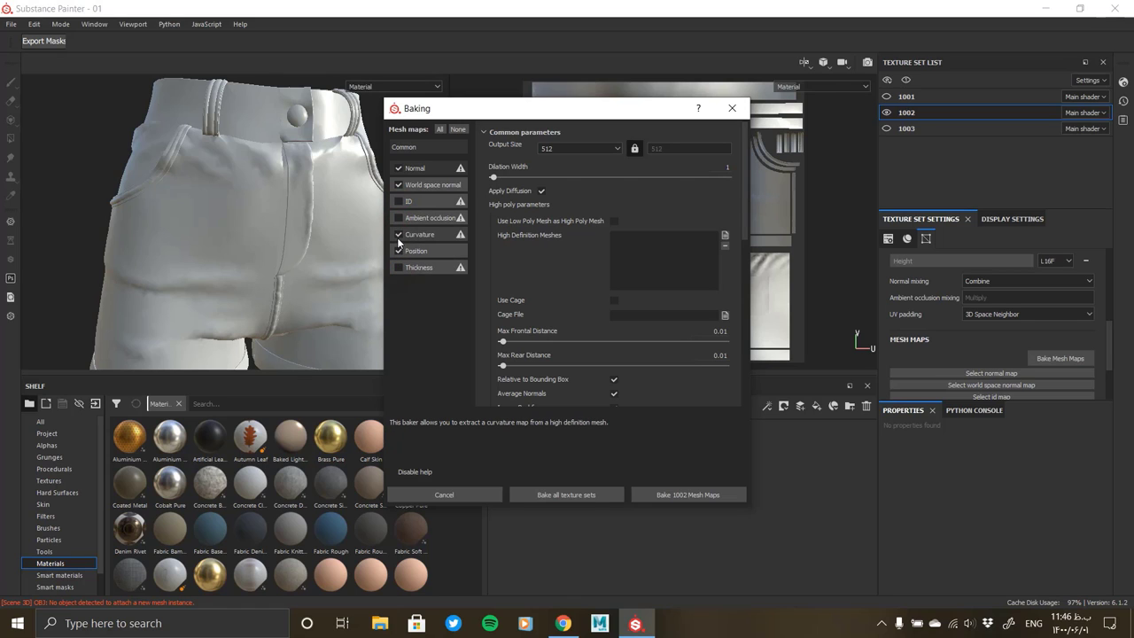
left_click(399, 202)
left_click(578, 148)
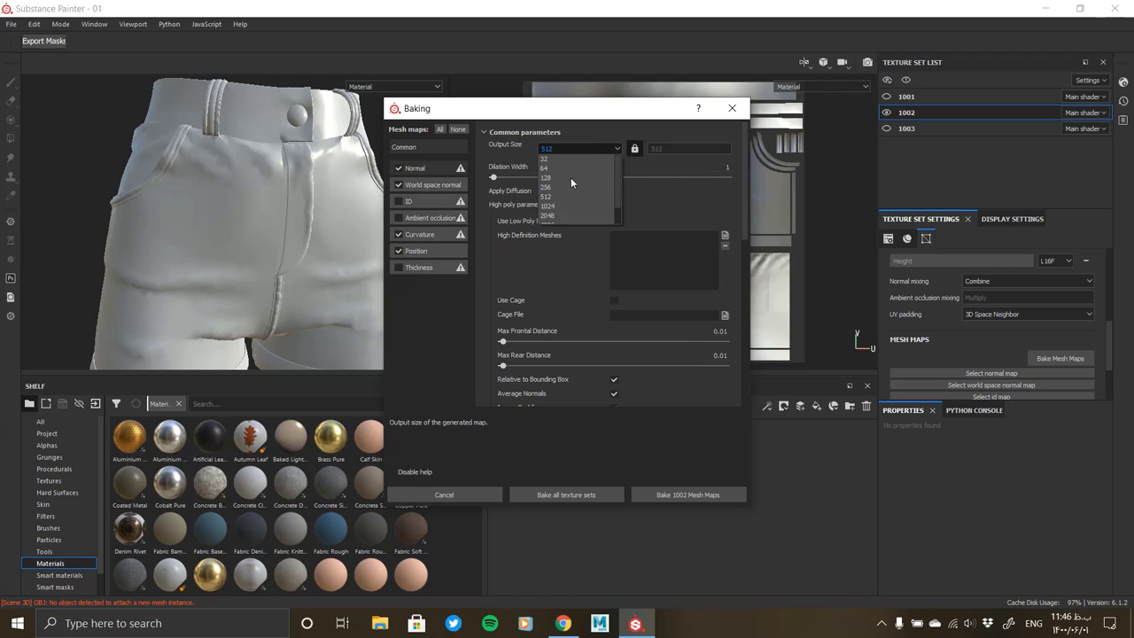
left_click(560, 215)
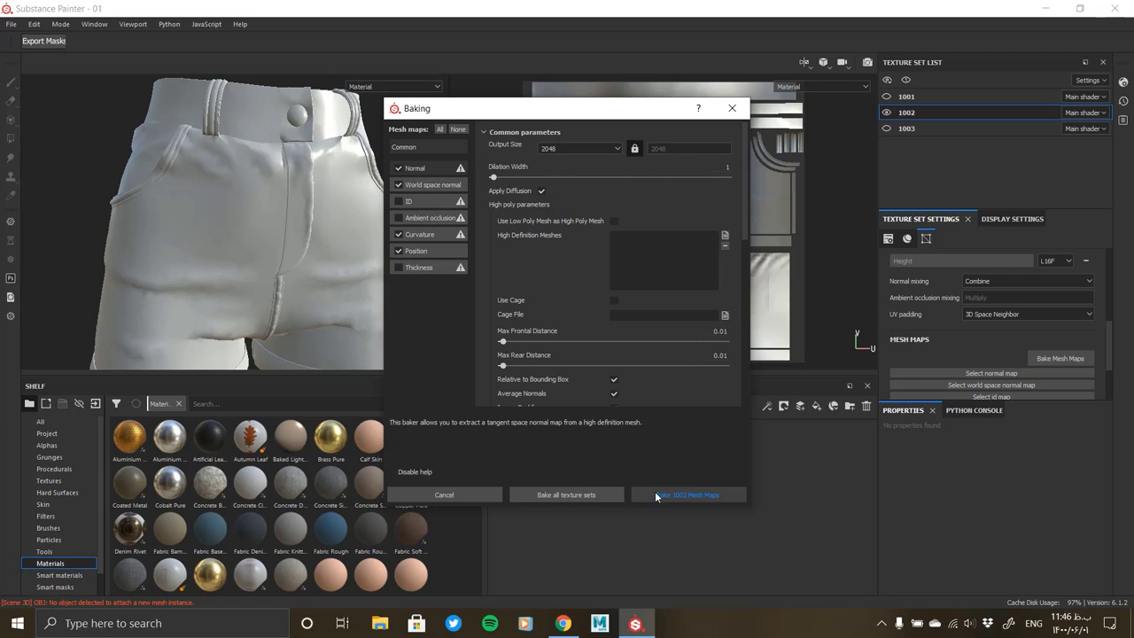
Bake the normal, world space normal, curvature and position maps and view the shorts
left_click(588, 496)
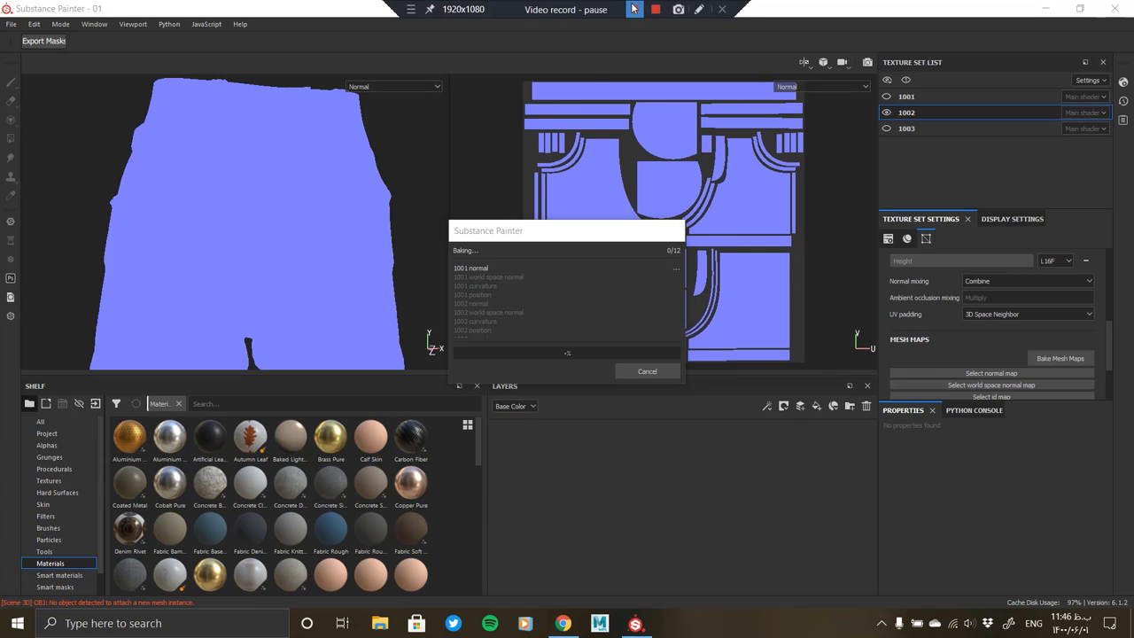
scroll(367, 236, "up", 2)
scroll(367, 237, "down", 3)
scroll(298, 256, "up", 3)
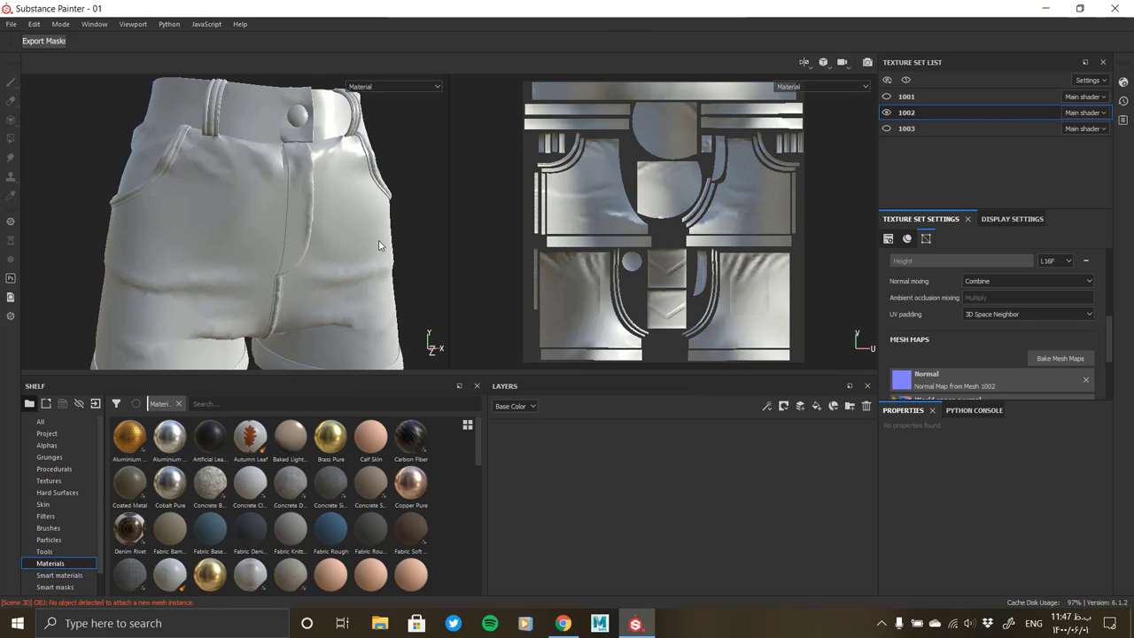
scroll(298, 256, "up", 2)
scroll(299, 256, "down", 3)
left_click_drag(284, 221, 283, 218, "alt")
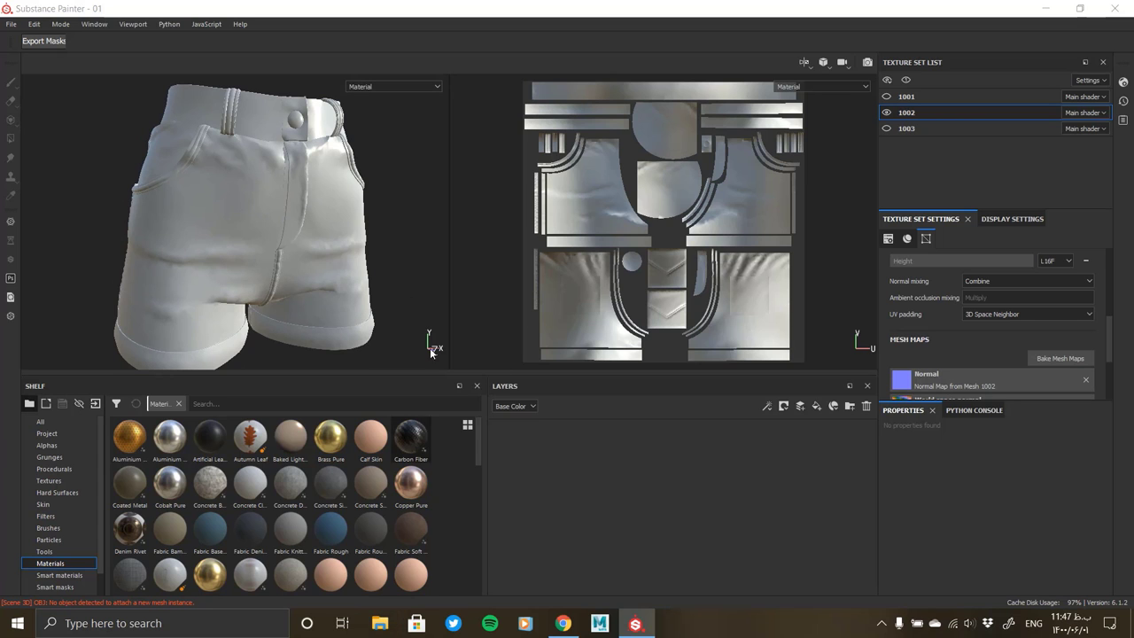
Drag the first denim jpg from second-skin top > New folder into Substance Painter
key("super+e")
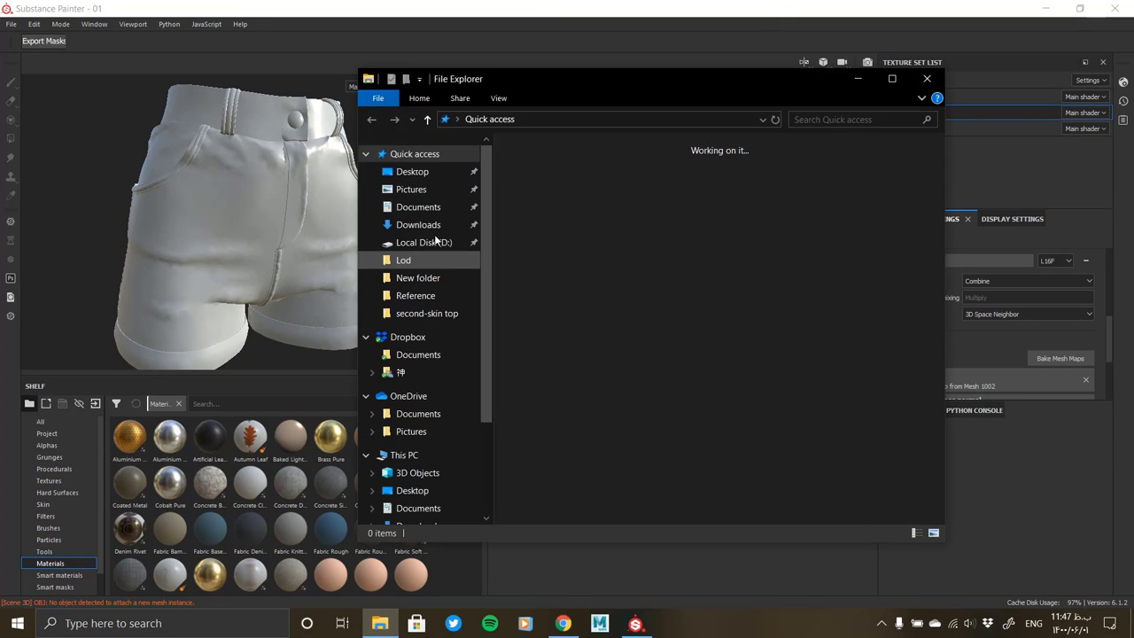
left_click(428, 173)
left_click(470, 313)
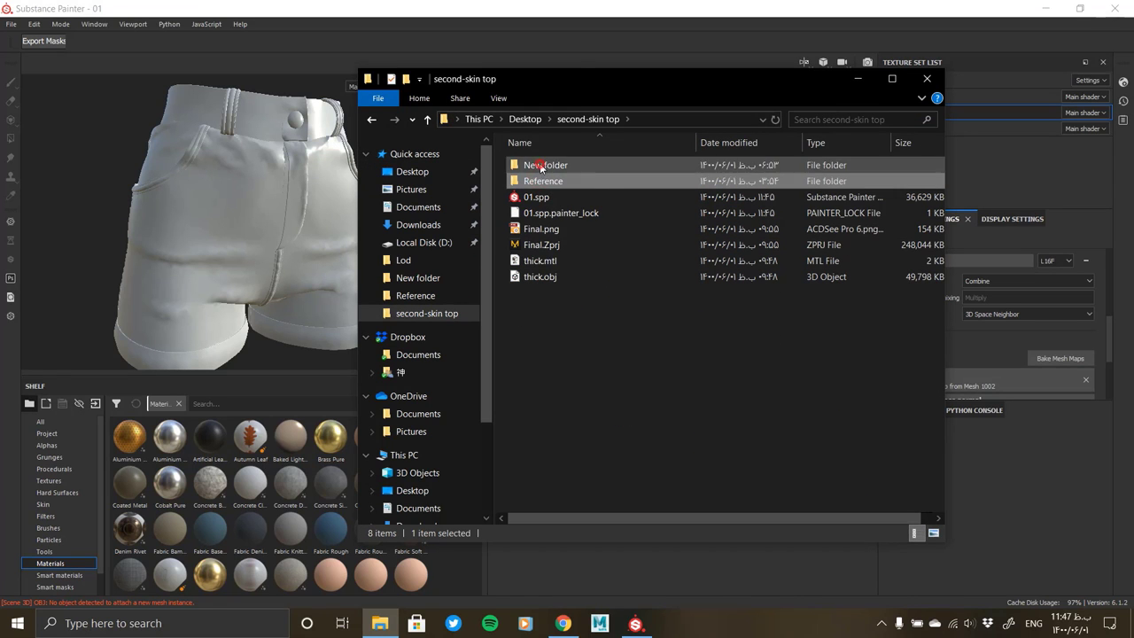
double_click(540, 165)
left_click(550, 194)
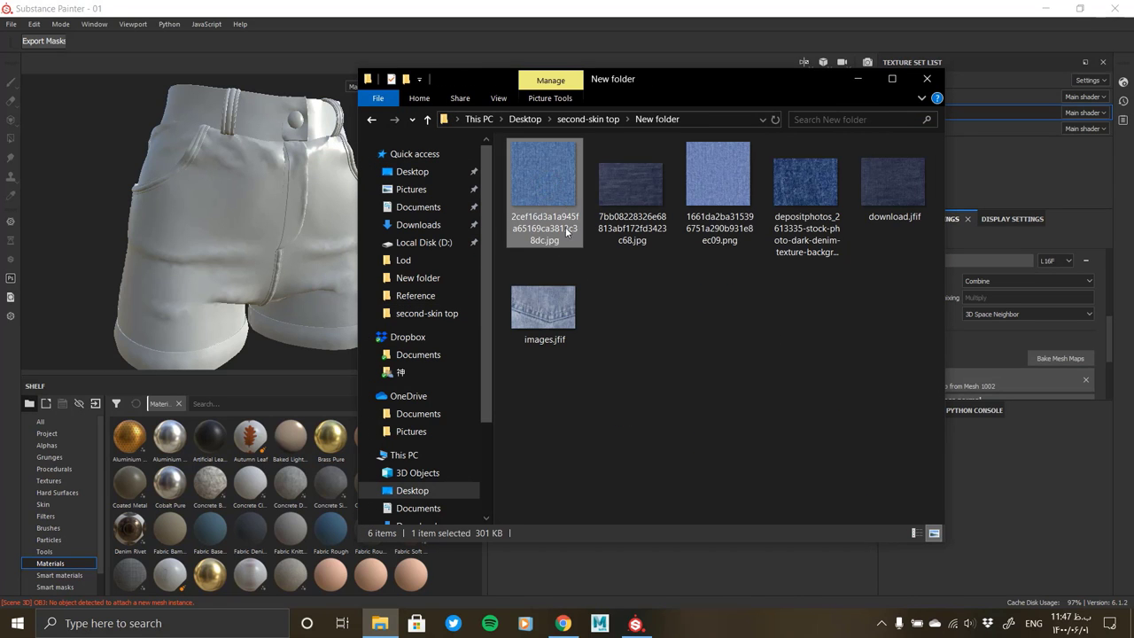
left_click_drag(555, 171, 287, 451)
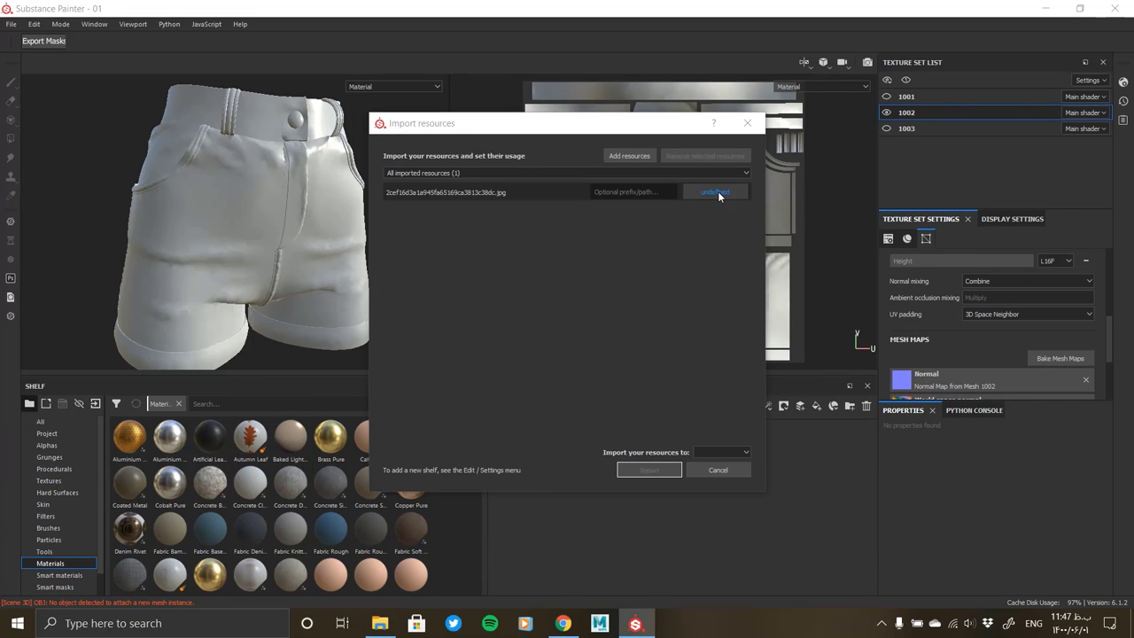
Import the denim image with texture usage into project '01'
left_click(716, 191)
left_click(727, 232)
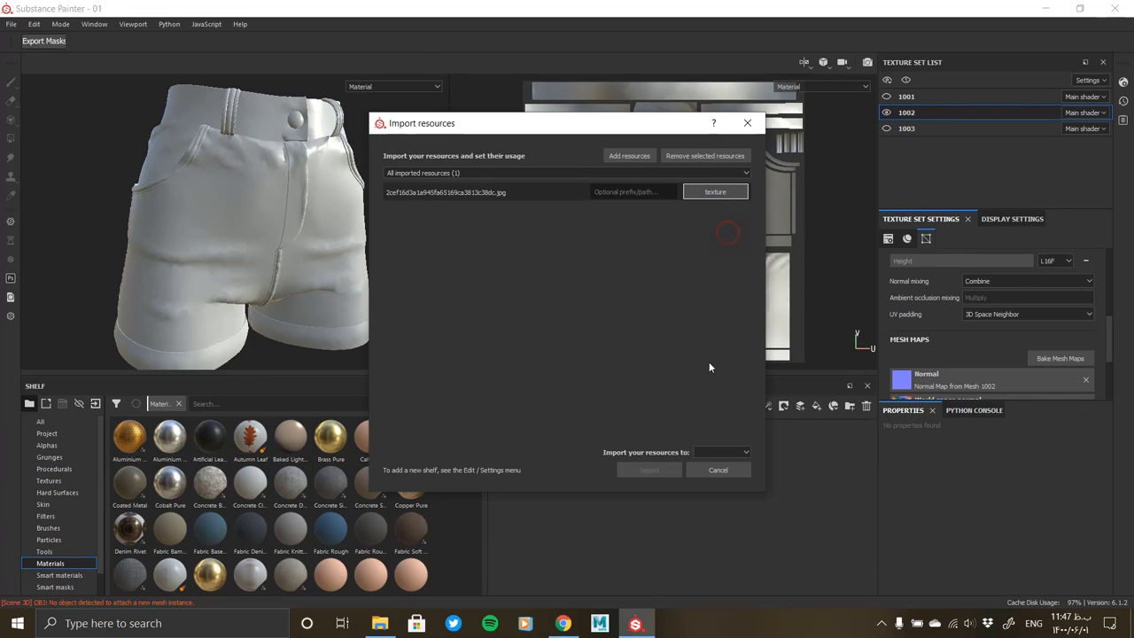
left_click(725, 452)
left_click(714, 470)
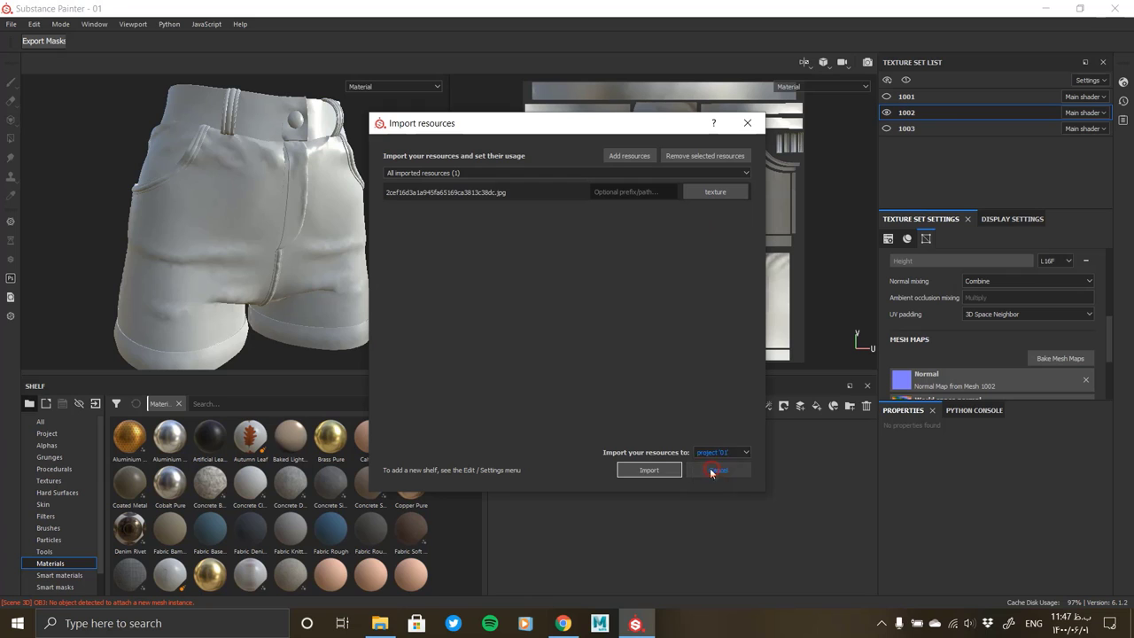
left_click(662, 473)
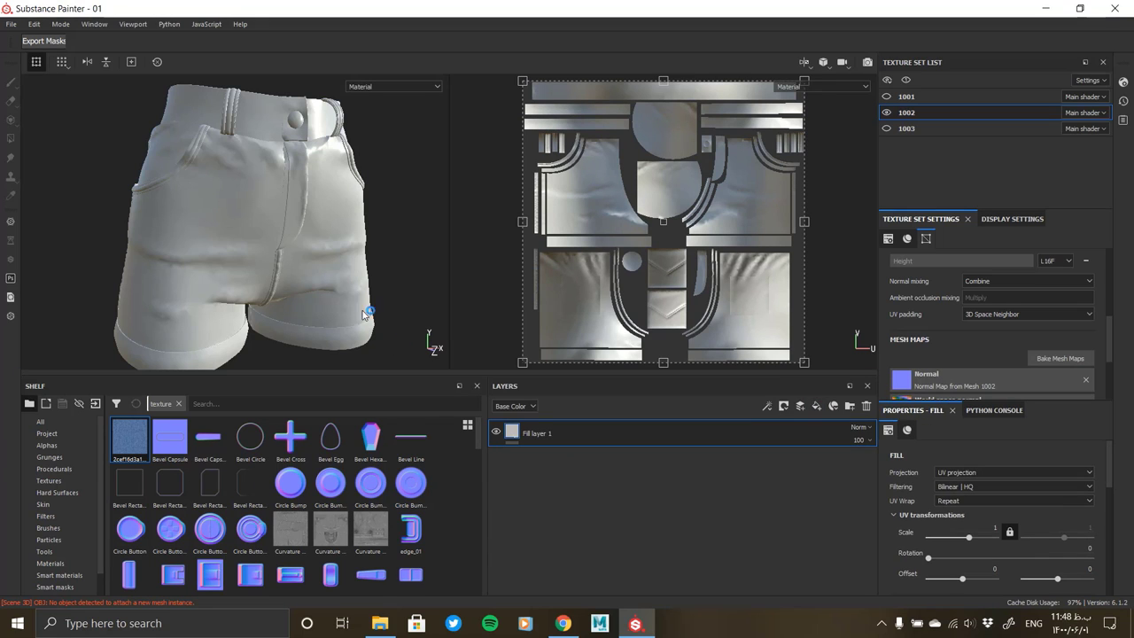
Drop the denim texture into Fill layer 1's Base Color slot
left_click_drag(304, 254, 249, 250, "alt")
scroll(944, 535, "down", 2)
scroll(945, 535, "down", 2)
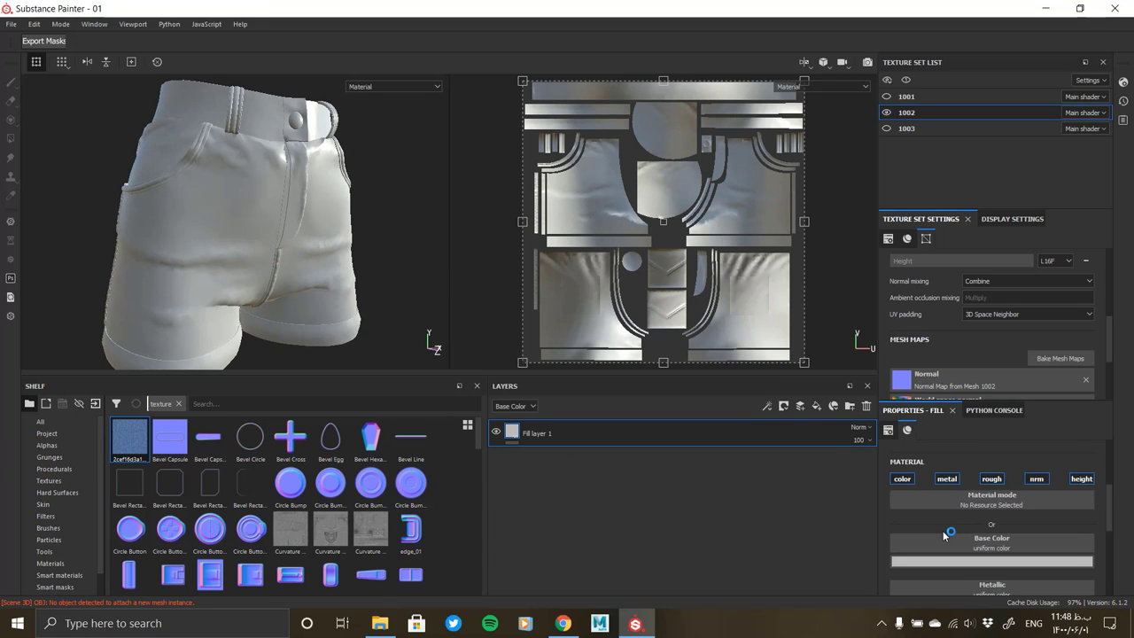
scroll(945, 535, "down", 2)
left_click_drag(141, 443, 944, 478)
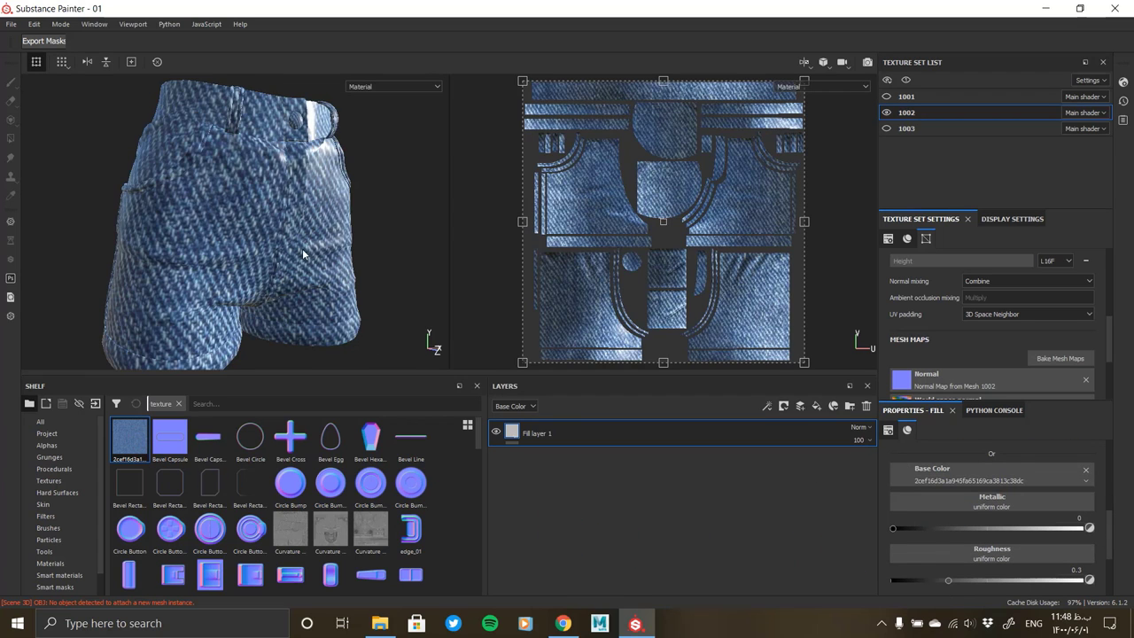
Set the fill's UV transformation scale to 10 and review the tiling on the shorts
left_click_drag(302, 254, 355, 257, "alt")
scroll(960, 514, "up", 2)
scroll(960, 514, "up", 2)
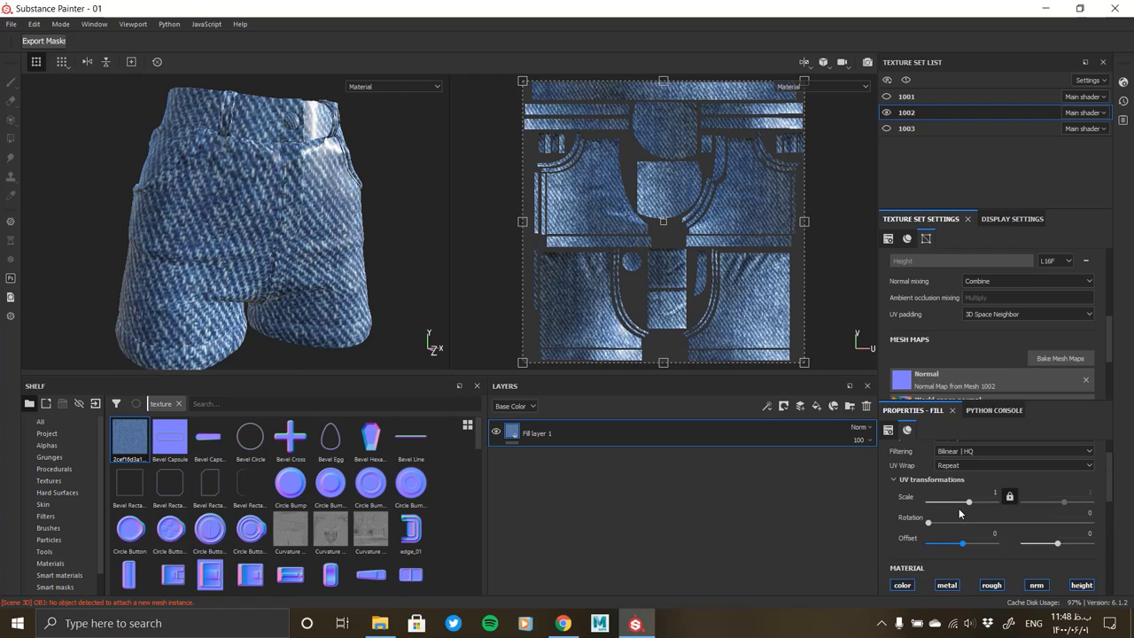
scroll(960, 514, "up", 2)
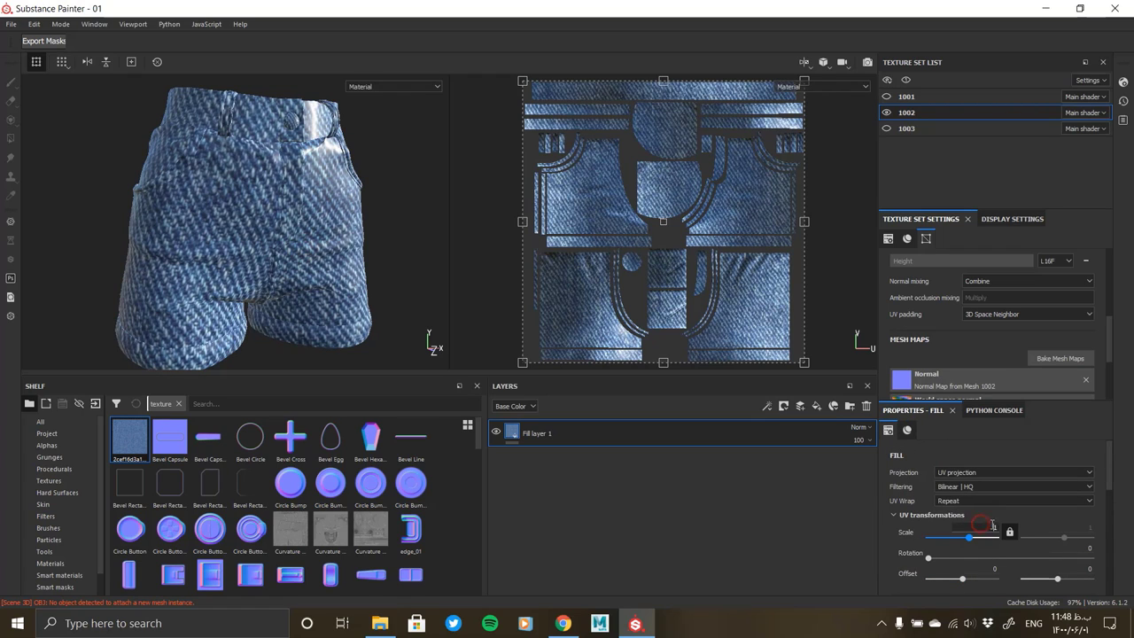
type("0")
key("Return")
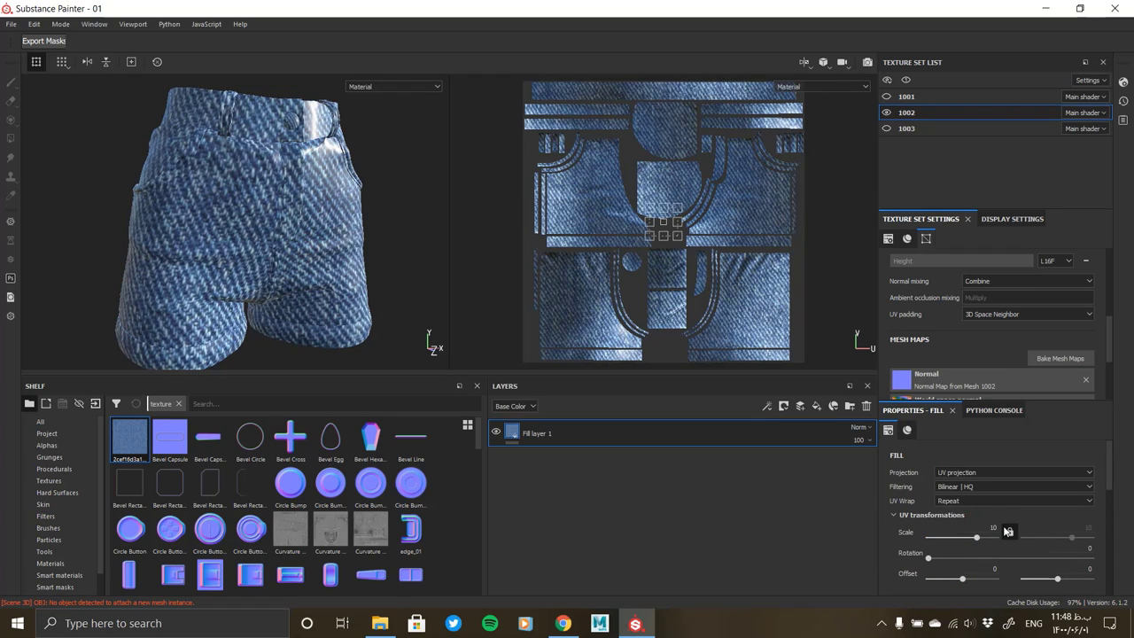
scroll(297, 248, "up", 1)
scroll(335, 236, "up", 2)
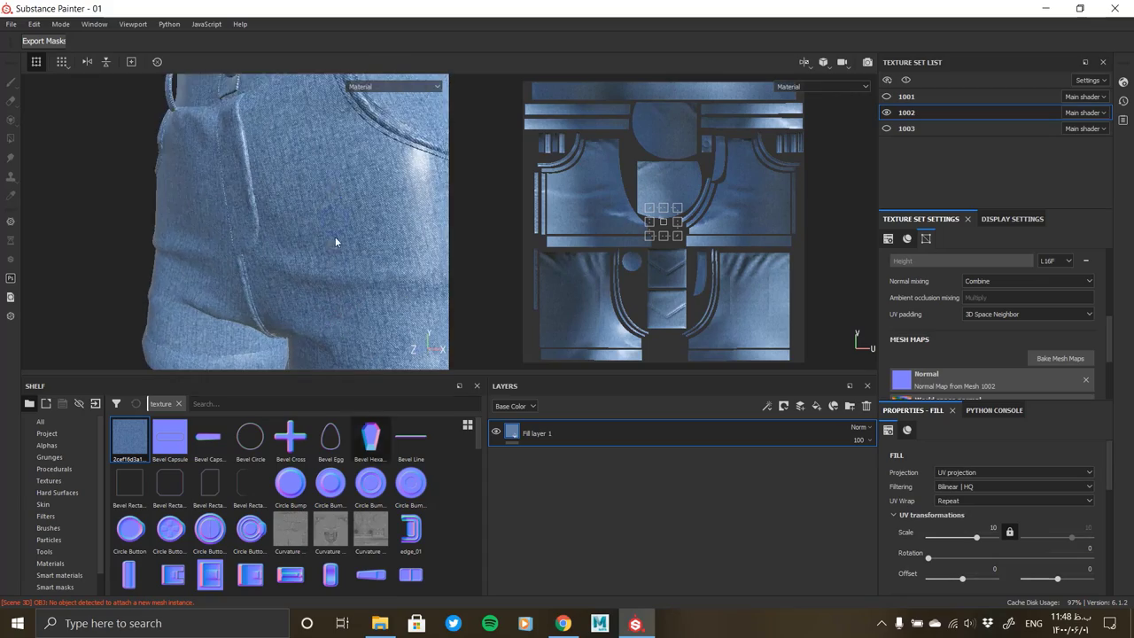
scroll(345, 266, "up", 2)
scroll(370, 250, "up", 2)
mouse_move(370, 250)
left_mouse_down("alt")
mouse_move(173, 173)
mouse_move(306, 250)
left_mouse_up("alt")
scroll(306, 246, "up", 2)
scroll(261, 192, "up", 2)
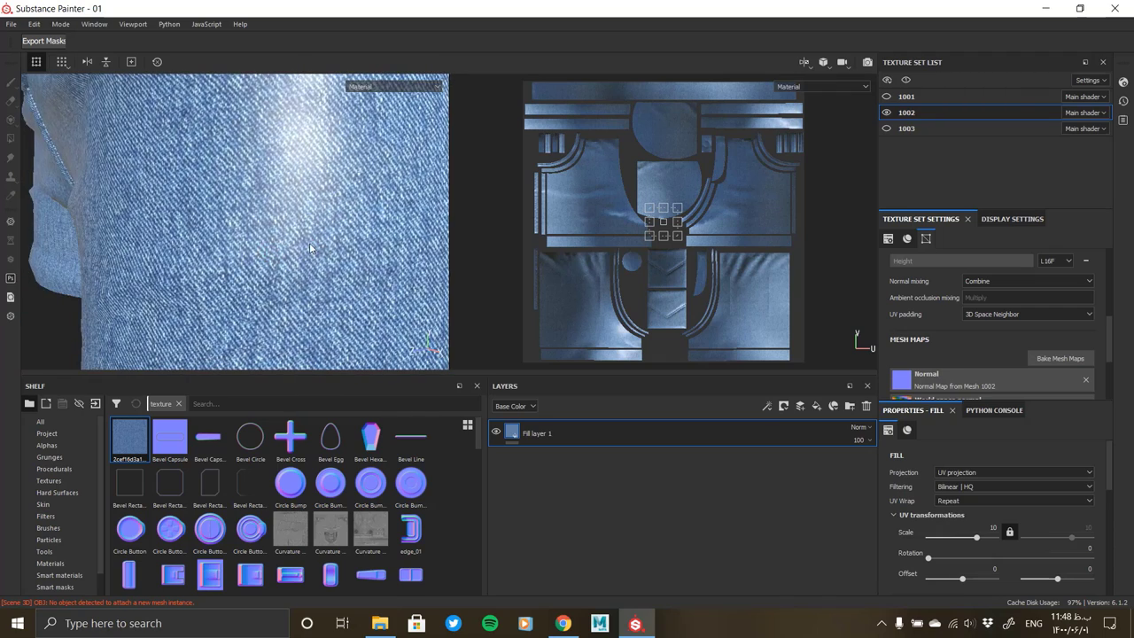
scroll(934, 532, "down", 1)
type("8")
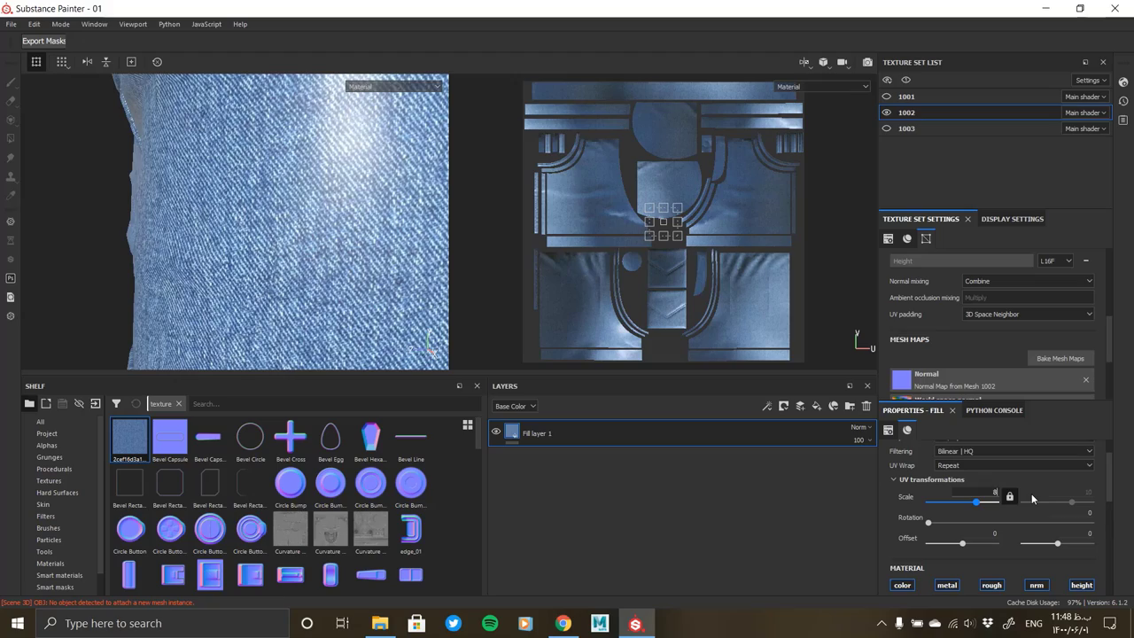
Change the UV scale to 8 and inspect the denim on the front and back pockets
key("Return")
scroll(215, 250, "down", 3)
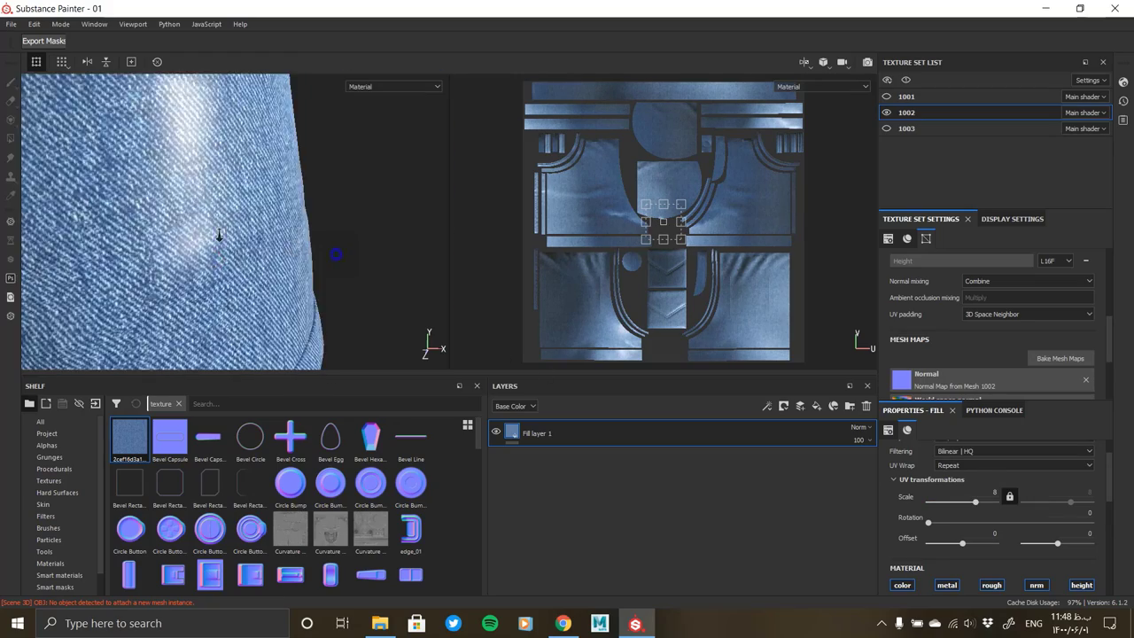
mouse_move(218, 235)
left_mouse_down("alt")
mouse_move(89, 203)
mouse_move(298, 299)
mouse_move(269, 226)
mouse_move(250, 300)
mouse_move(274, 278)
left_mouse_up("alt")
scroll(273, 278, "up", 3)
mouse_move(289, 222)
left_mouse_down("alt")
mouse_move(298, 233)
mouse_move(165, 222)
mouse_move(443, 228)
mouse_move(293, 256)
mouse_move(154, 180)
mouse_move(235, 211)
mouse_move(214, 212)
left_mouse_up("alt")
scroll(298, 233, "down", 3)
Use the denim texture for Fill layer 1's roughness channel as well
scroll(900, 519, "down", 2)
scroll(899, 518, "down", 2)
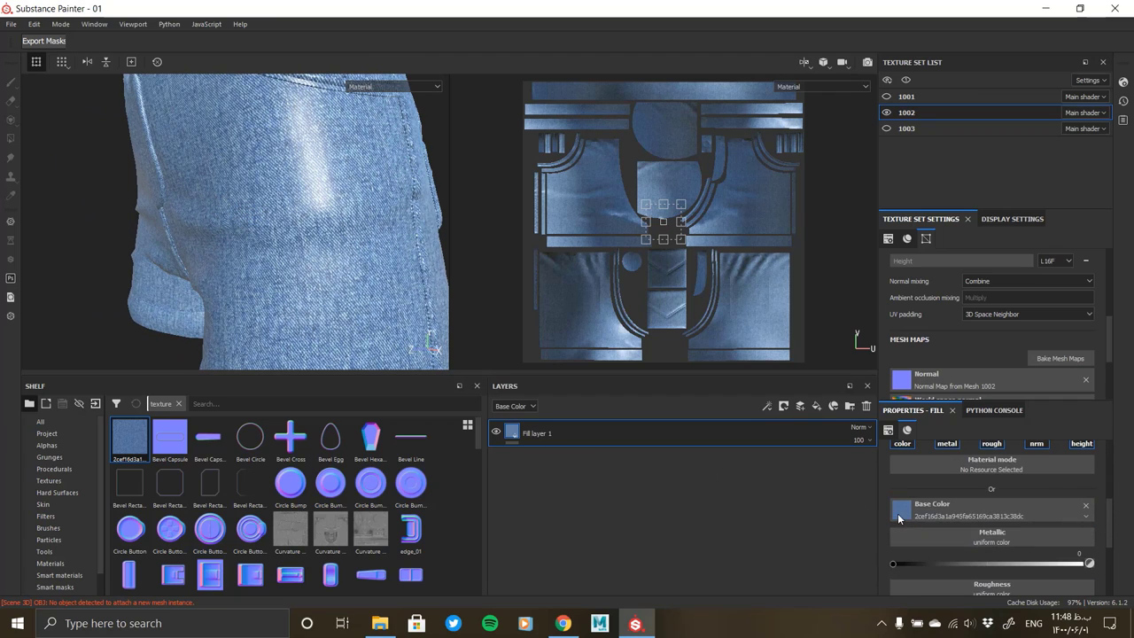
scroll(899, 518, "down", 2)
scroll(900, 518, "down", 2)
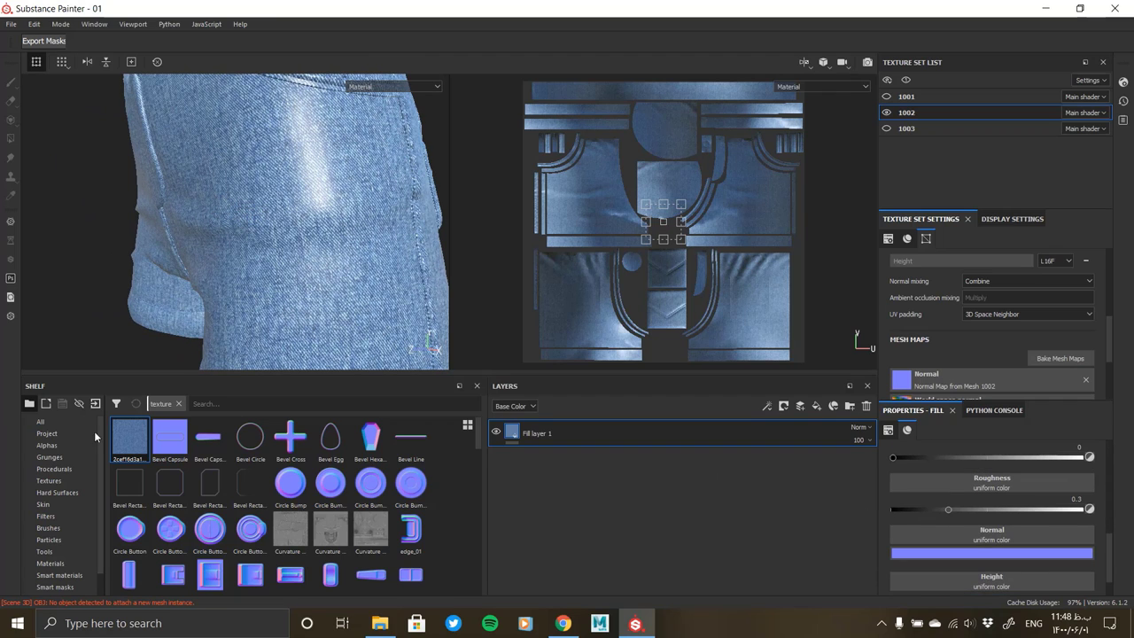
left_click_drag(118, 442, 924, 482)
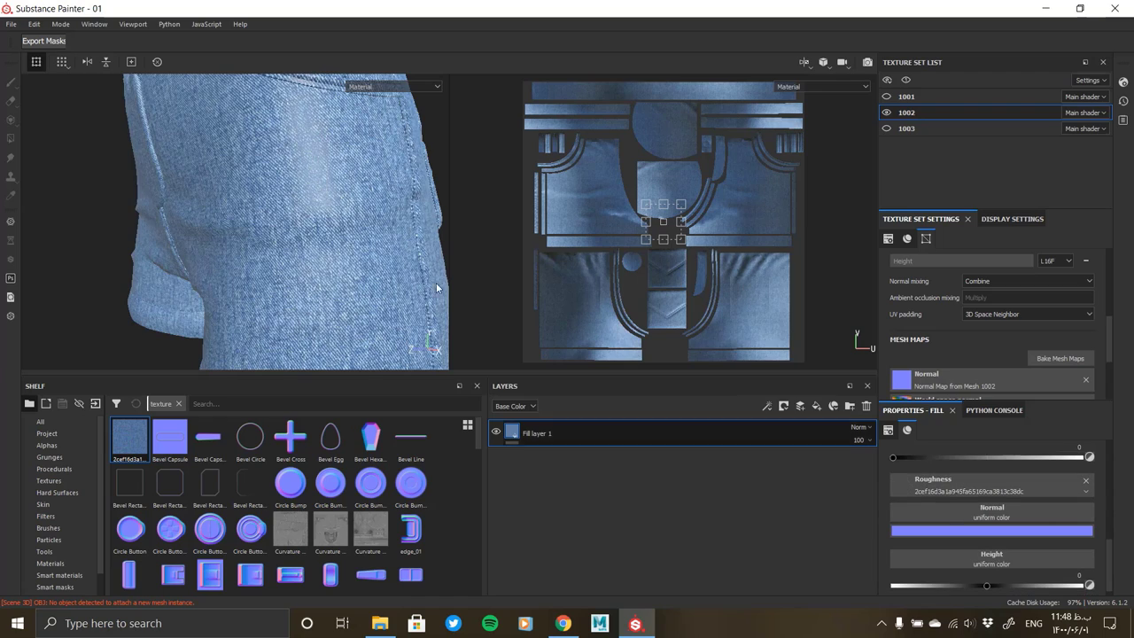
mouse_move(282, 234)
left_mouse_down("alt")
mouse_move(314, 223)
mouse_move(299, 232)
mouse_move(312, 219)
mouse_move(317, 271)
mouse_move(299, 289)
mouse_move(306, 203)
mouse_move(299, 221)
mouse_move(281, 193)
mouse_move(358, 195)
mouse_move(257, 202)
left_mouse_up("alt")
Drop the denim texture into the fill layer's Height slot for woven relief
mouse_move(175, 236)
left_mouse_down("alt")
mouse_move(236, 240)
mouse_move(63, 190)
mouse_move(213, 221)
left_mouse_up("alt")
scroll(986, 558, "down", 1)
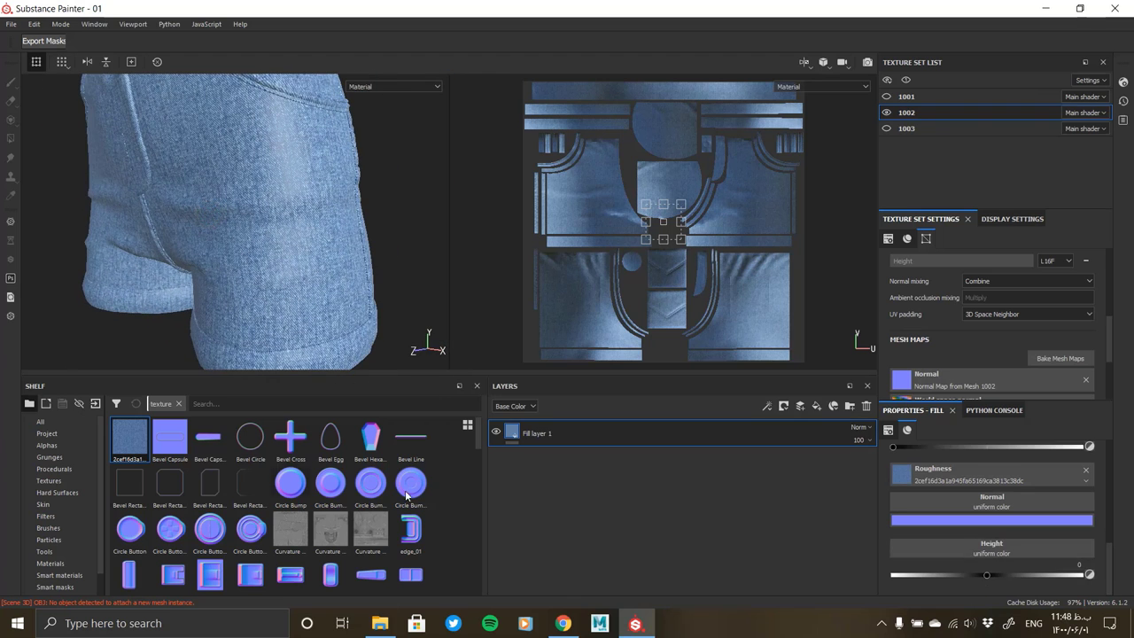
left_click_drag(130, 440, 934, 544)
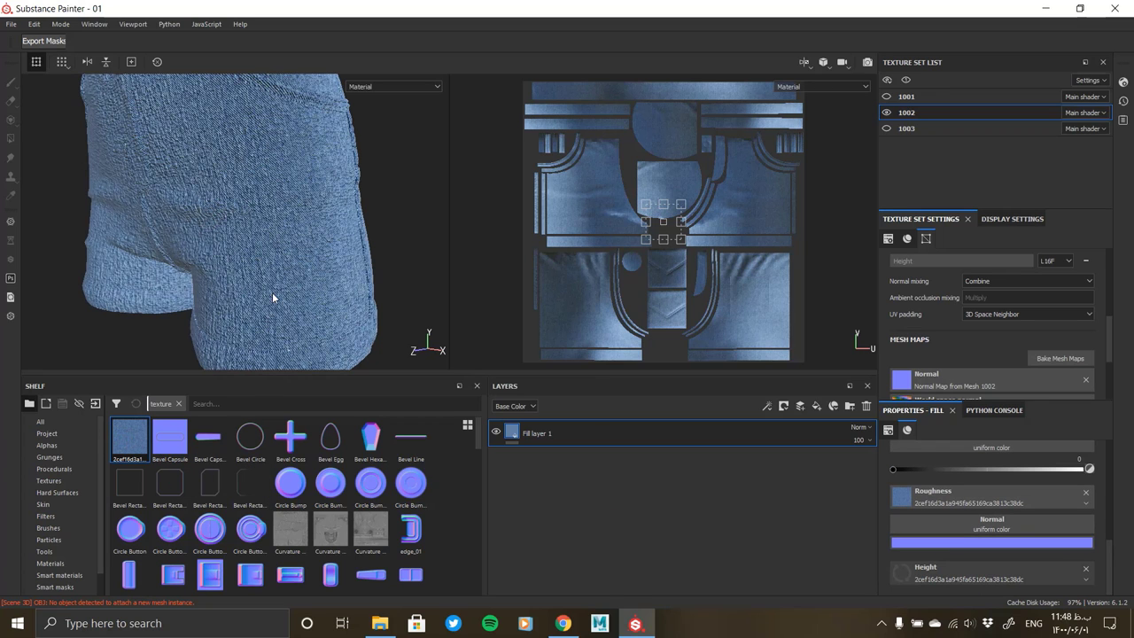
scroll(291, 257, "up", 3)
scroll(292, 257, "up", 2)
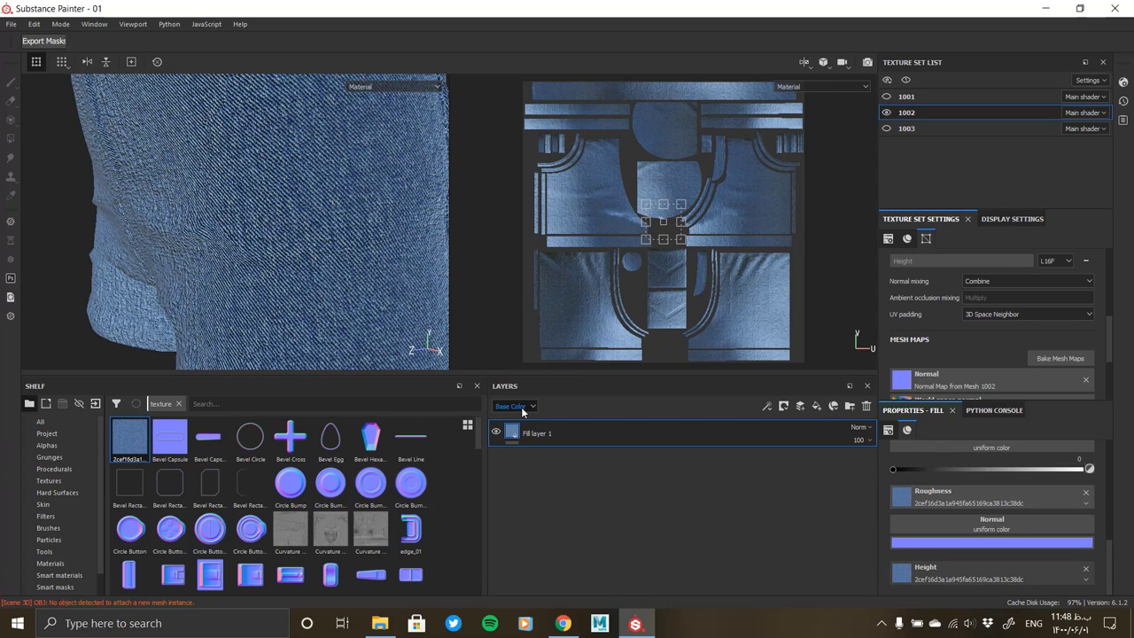
Show Height in the Layers panel and lower Fill layer 1's height opacity to 2
left_click(514, 406)
left_click(512, 449)
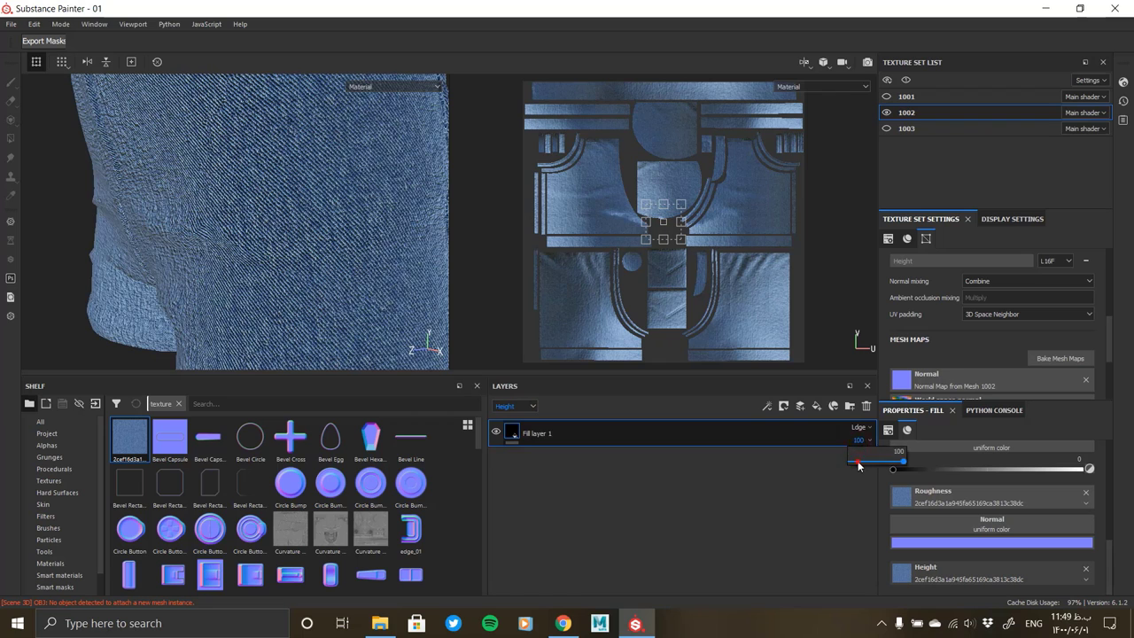
left_click_drag(858, 466, 853, 470)
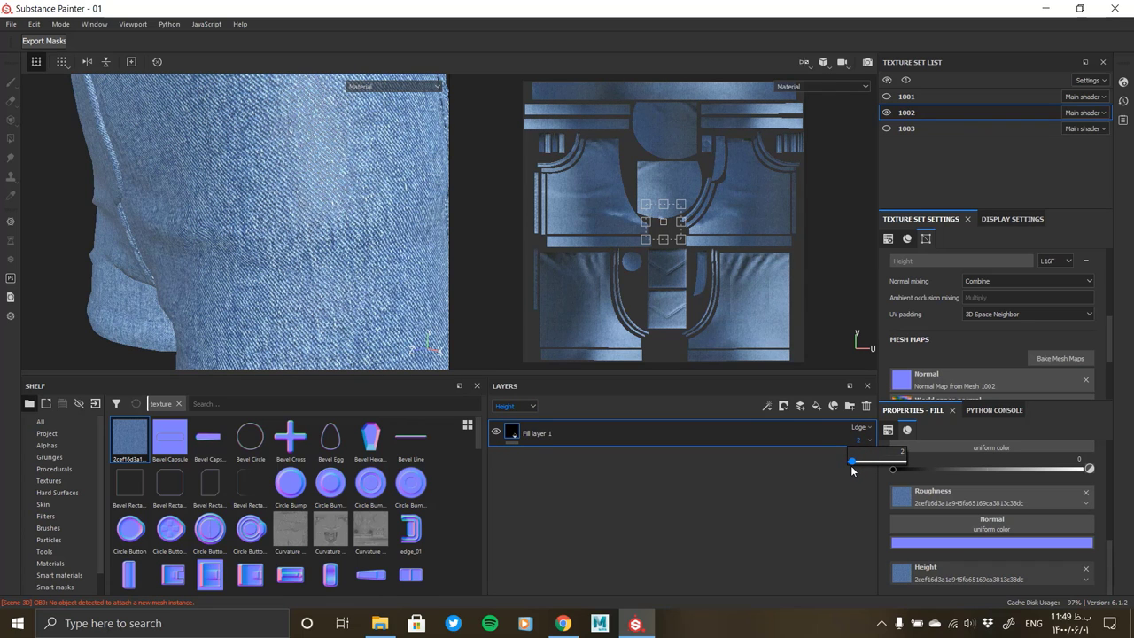
mouse_move(264, 241)
left_mouse_down("alt")
mouse_move(240, 212)
mouse_move(263, 202)
mouse_move(269, 222)
mouse_move(307, 239)
left_mouse_up("alt")
mouse_move(342, 237)
left_mouse_down("alt")
mouse_move(396, 241)
mouse_move(264, 242)
mouse_move(323, 244)
mouse_move(312, 243)
left_mouse_up("alt")
left_click_drag(240, 218, 416, 319, "alt")
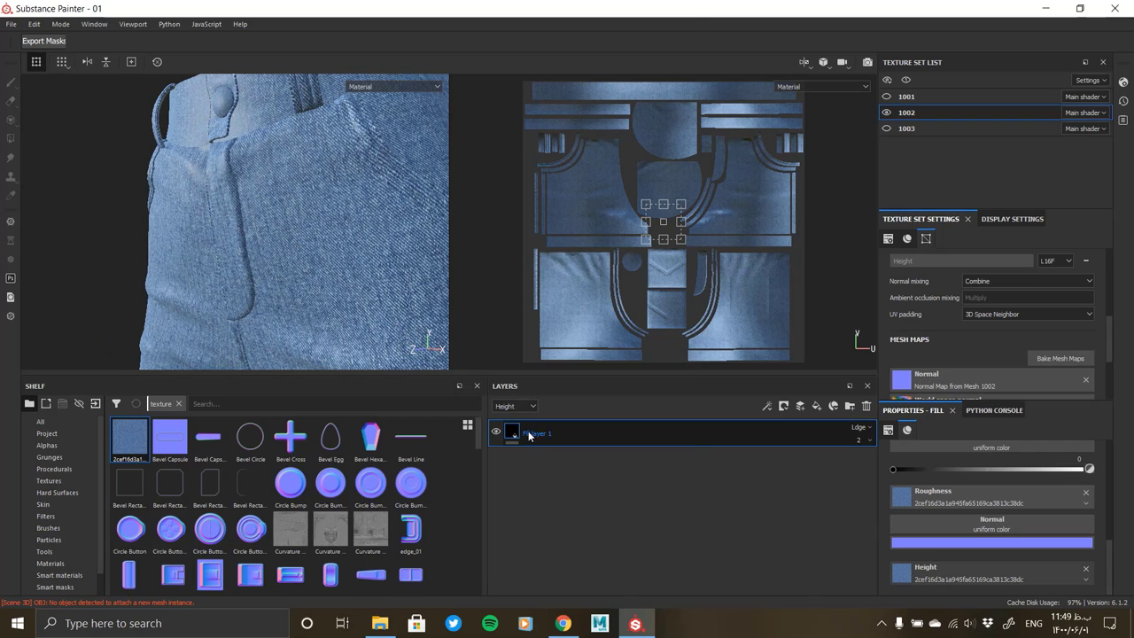
Add a Levels effect to Fill layer 1 on Base Color and pull its midtones darker
right_click(530, 434)
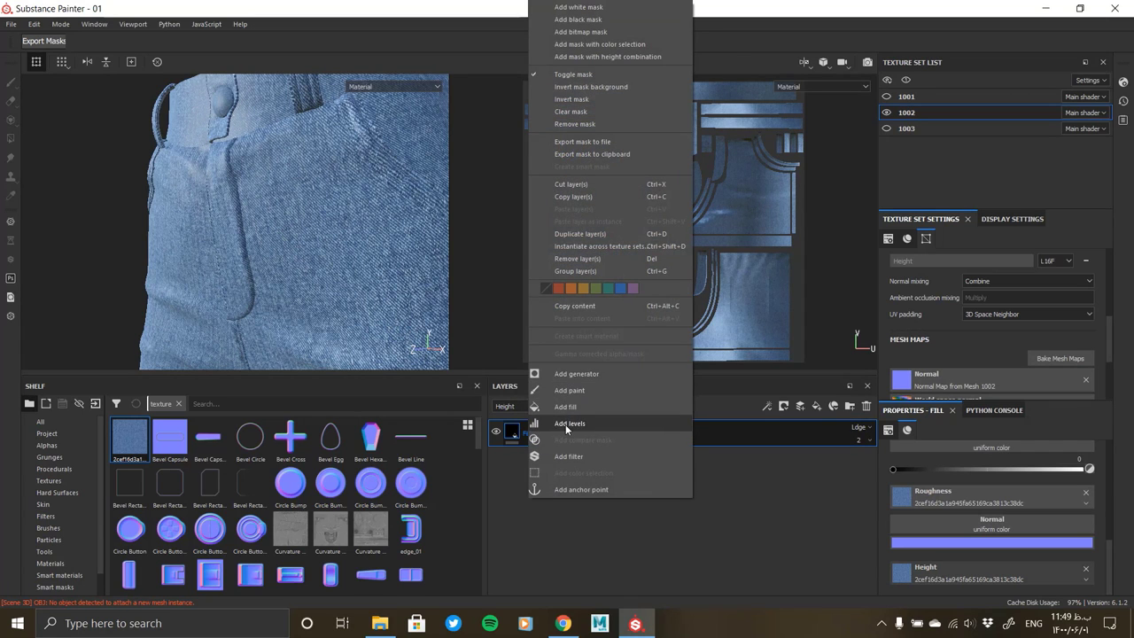
left_click(567, 424)
left_click(1012, 451)
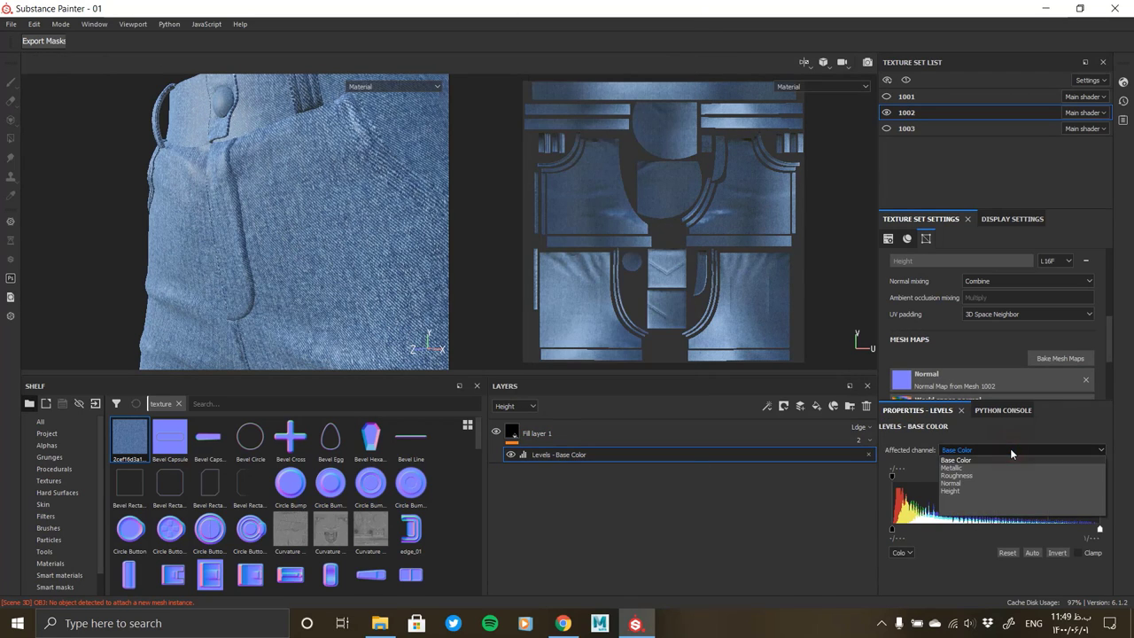
left_click(999, 459)
mouse_move(1004, 478)
left_mouse_down()
mouse_move(1015, 476)
mouse_move(986, 477)
left_mouse_up()
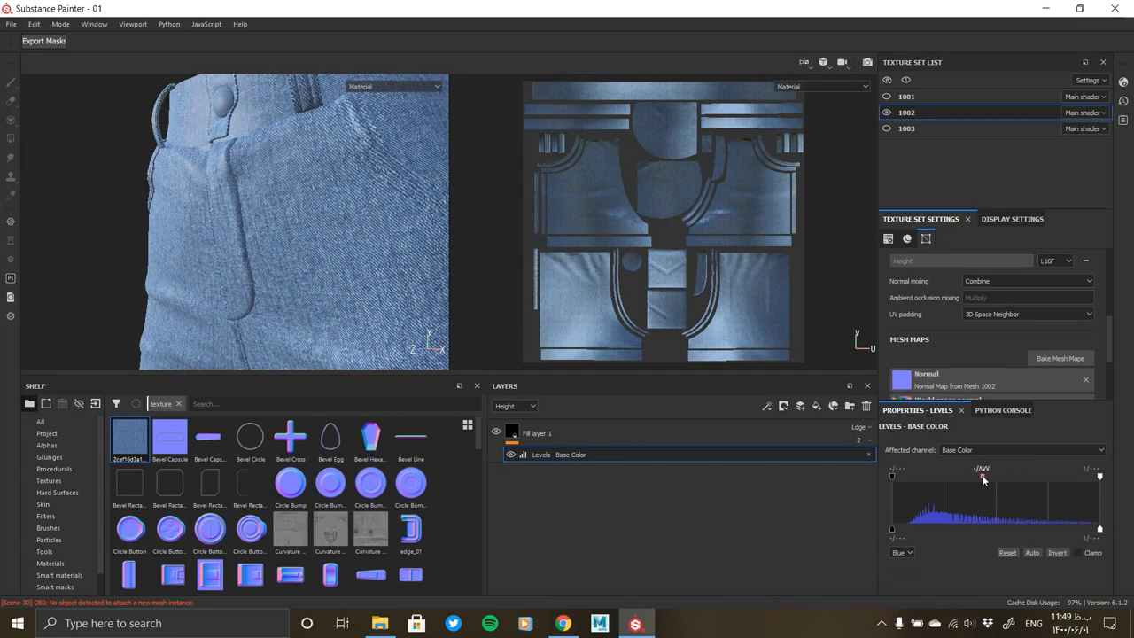
left_click_drag(985, 476, 974, 476)
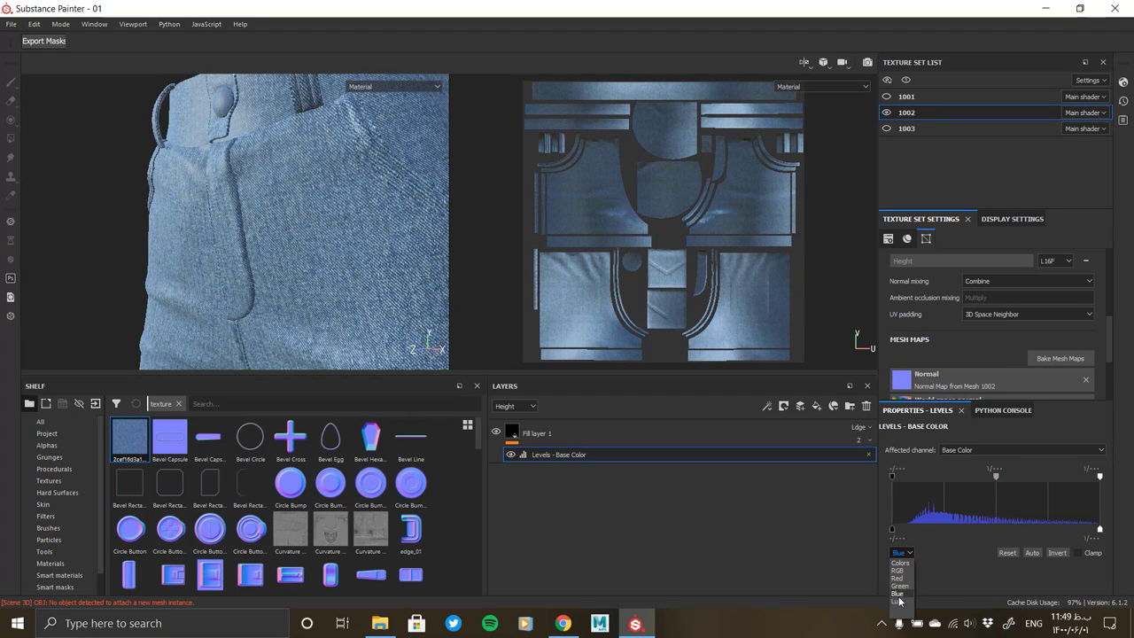
Try the Levels Green, RGB and Red channels, then show the histogram for all colour channels
left_click(900, 587)
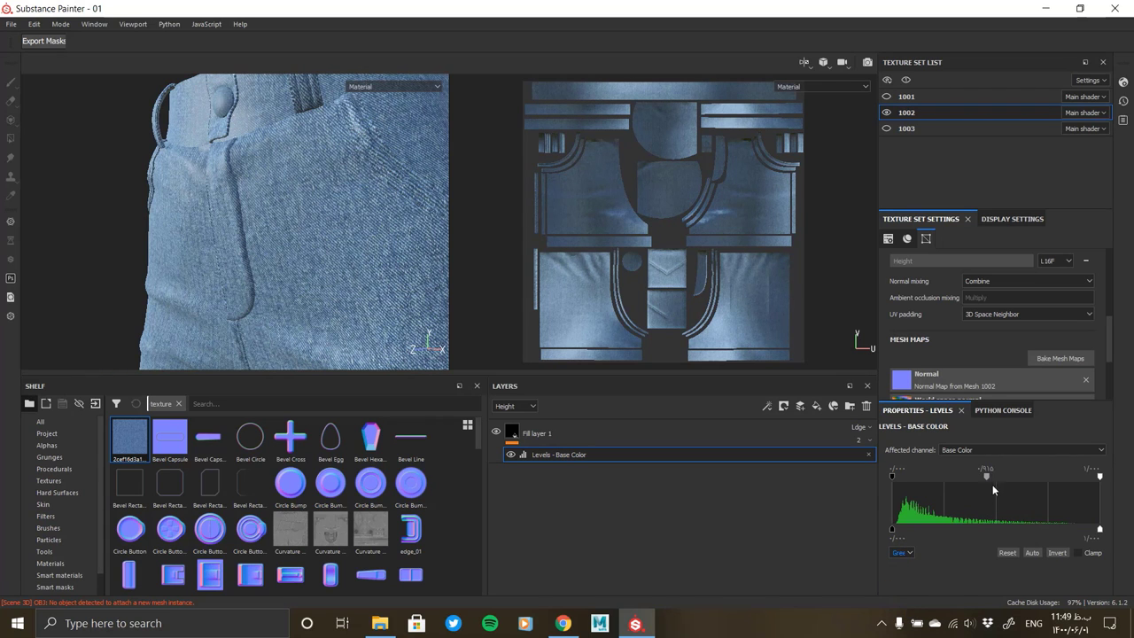
left_click_drag(987, 477, 998, 477)
left_click(898, 571)
left_click(905, 577)
left_click(902, 552)
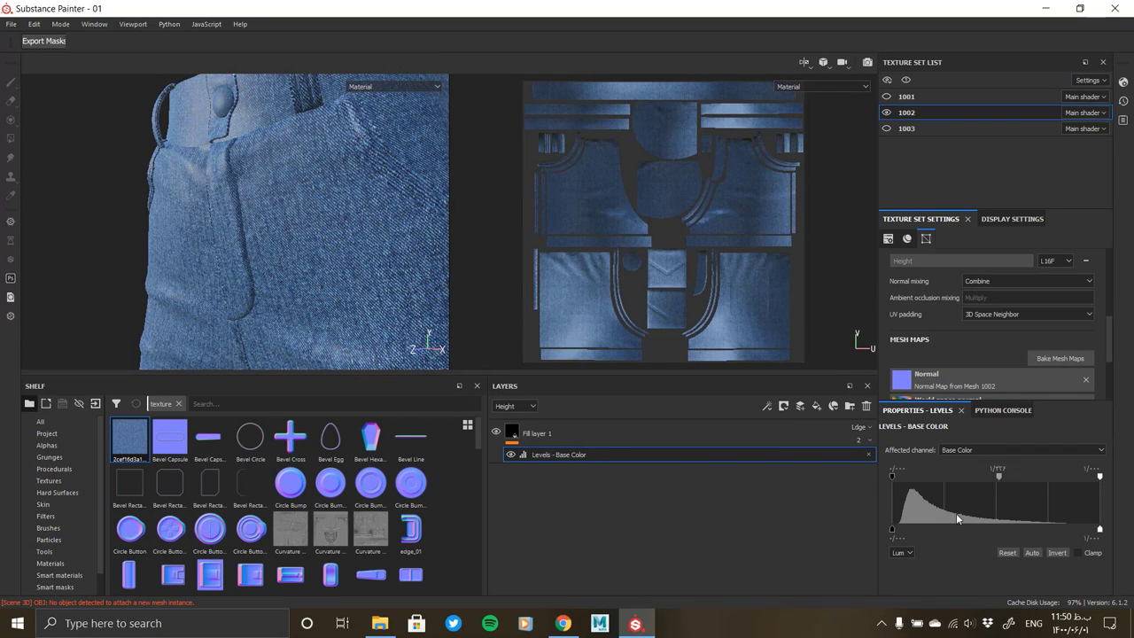
left_click(909, 554)
left_click(904, 563)
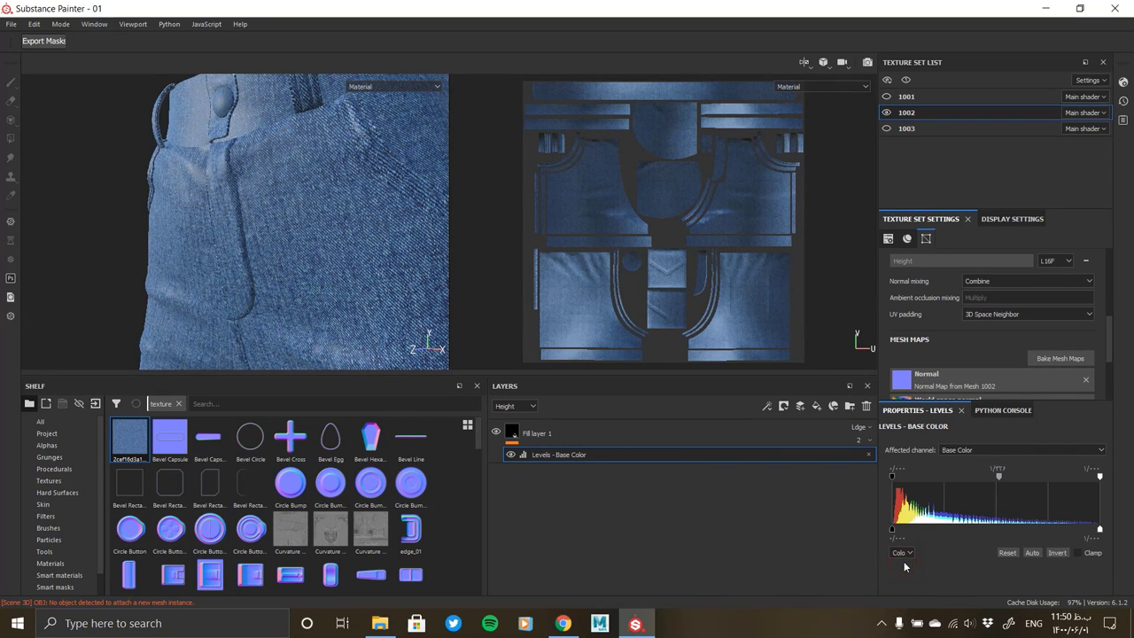
Switch the Levels affected channel to Roughness and display Roughness in the viewport
left_click(978, 450)
left_click(975, 469)
left_click(395, 86)
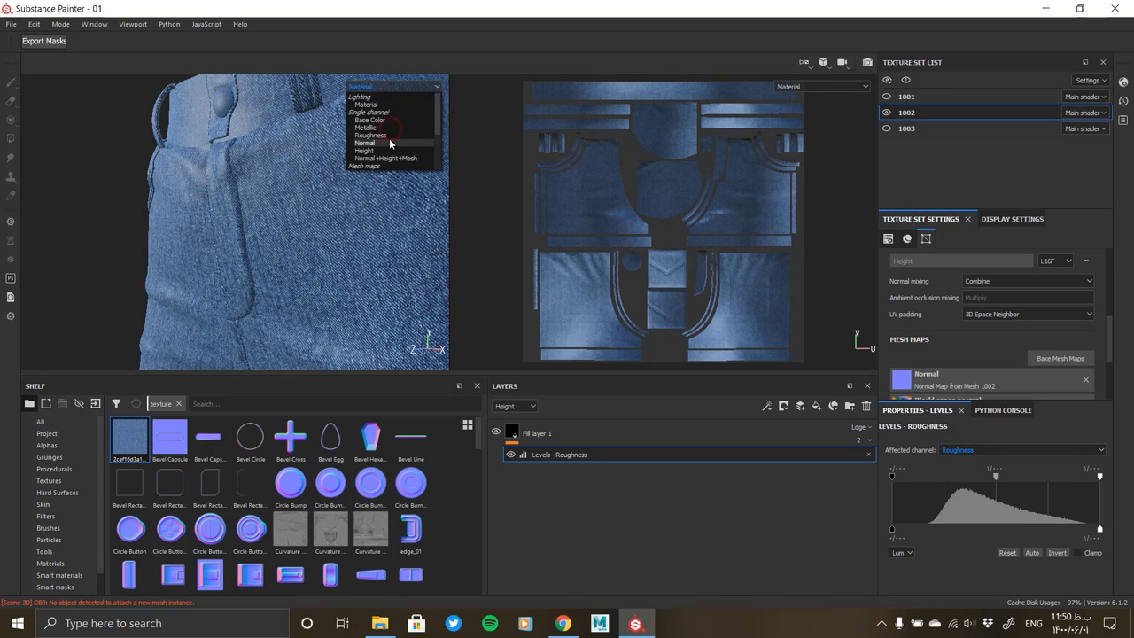
left_click(370, 135)
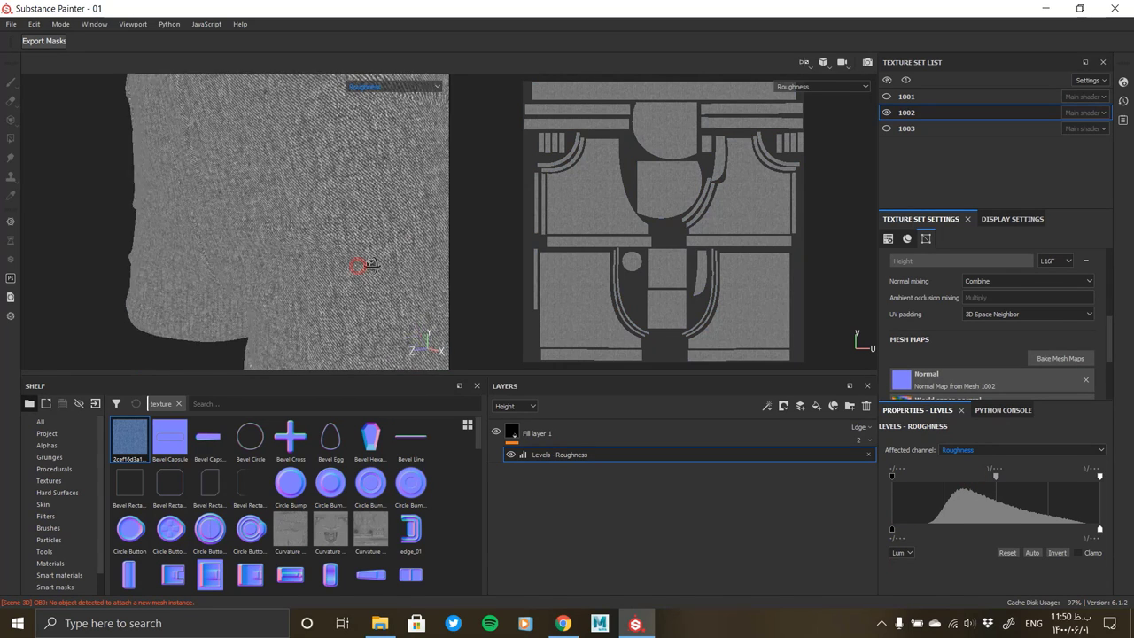
left_click_drag(370, 265, 347, 246, "alt")
Raise the roughness midtones and black point to increase the roughness contrast
mouse_move(996, 476)
left_mouse_down()
mouse_move(895, 479)
mouse_move(959, 478)
left_mouse_up()
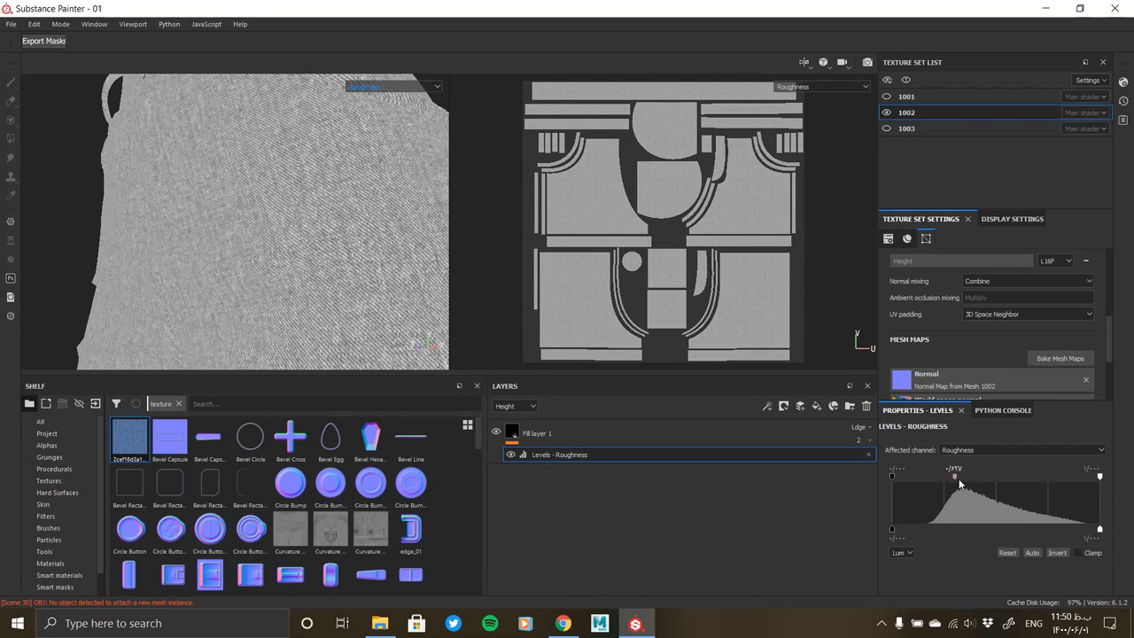
mouse_move(897, 530)
left_mouse_down()
mouse_move(881, 526)
mouse_move(945, 530)
mouse_move(902, 530)
left_mouse_up()
mouse_move(1101, 530)
left_mouse_down()
mouse_move(1058, 530)
mouse_move(1101, 530)
left_mouse_up()
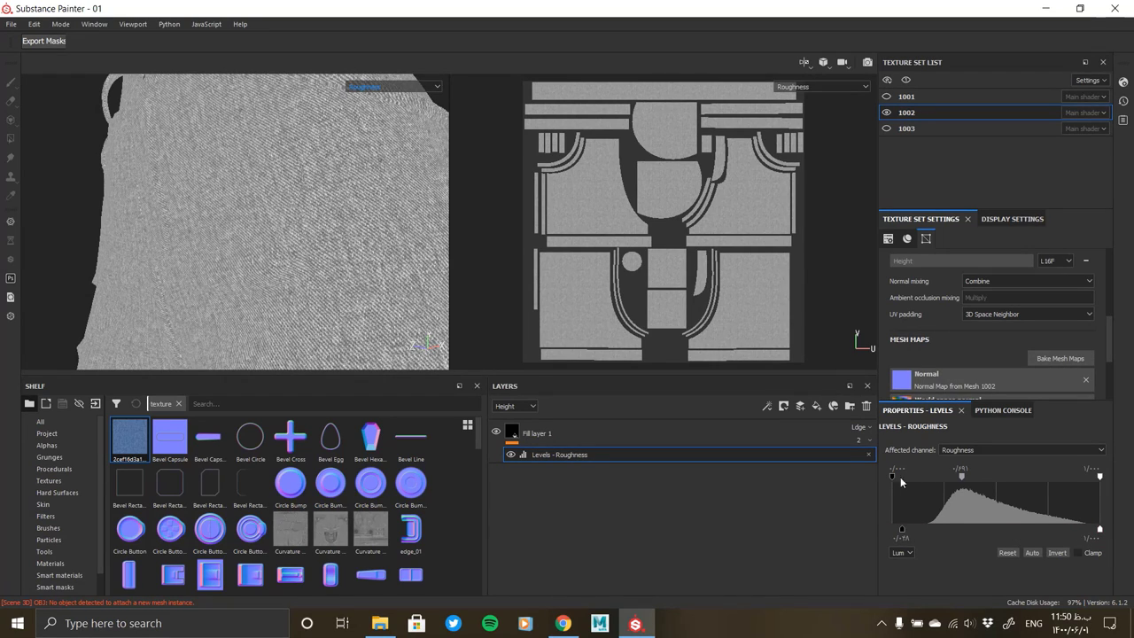
mouse_move(894, 479)
left_mouse_down()
mouse_move(937, 479)
mouse_move(900, 479)
left_mouse_up()
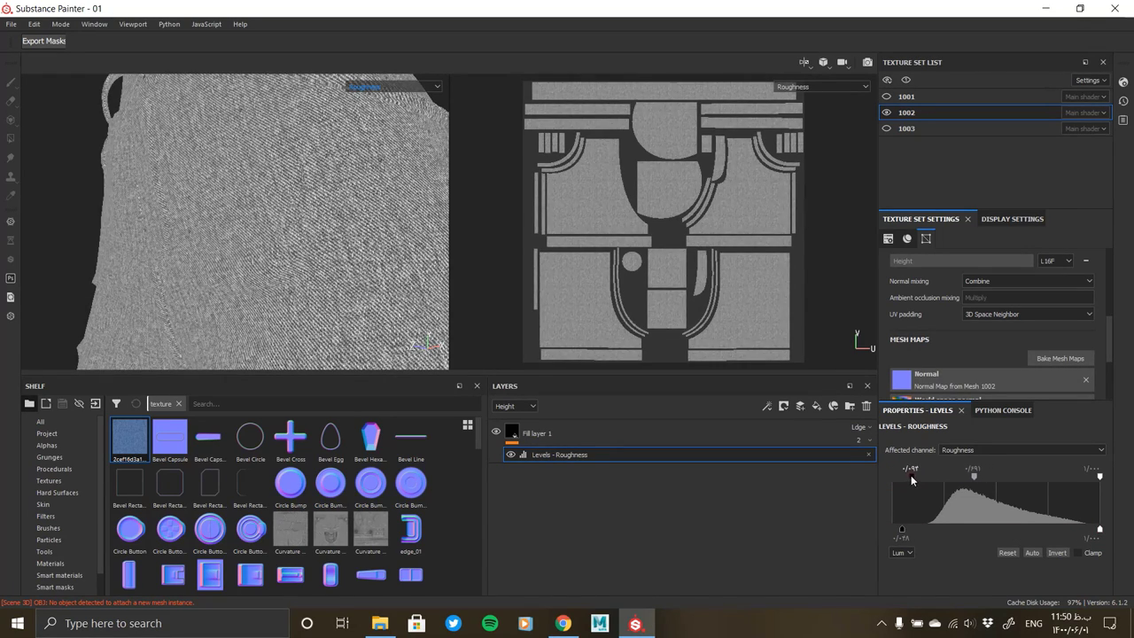
Return the viewports to the full Material view and reframe the shorts
left_click_drag(377, 309, 385, 340, "alt")
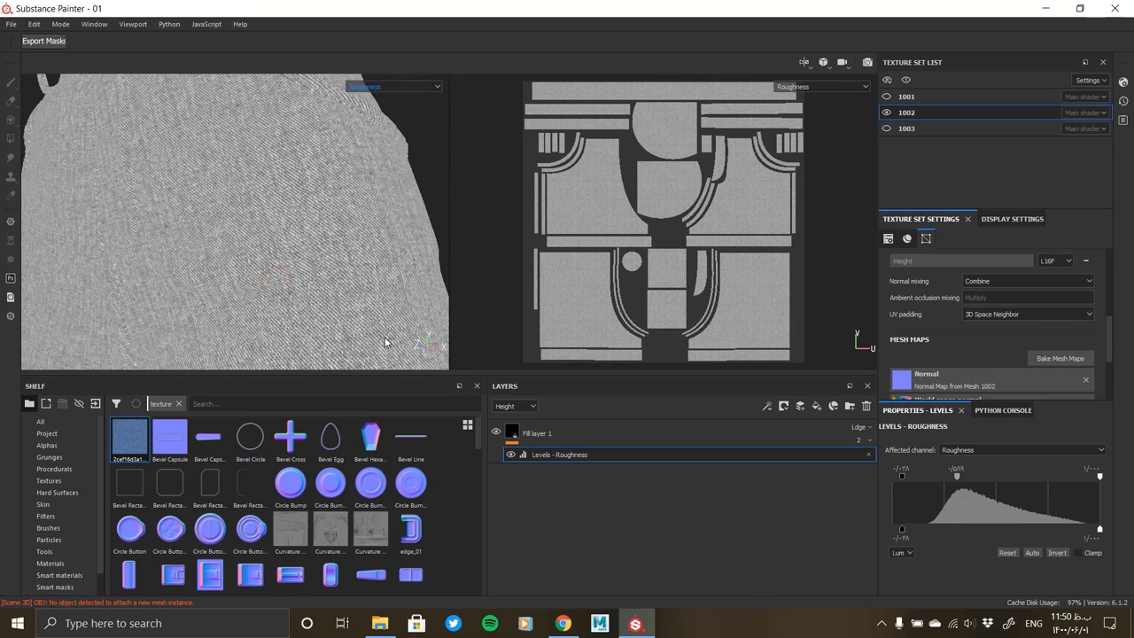
key("m")
mouse_move(384, 77)
left_mouse_down("alt")
mouse_move(451, 253)
mouse_move(319, 238)
left_mouse_up("alt")
scroll(329, 257, "up", 5)
scroll(317, 241, "down", 3)
scroll(316, 241, "up", 3)
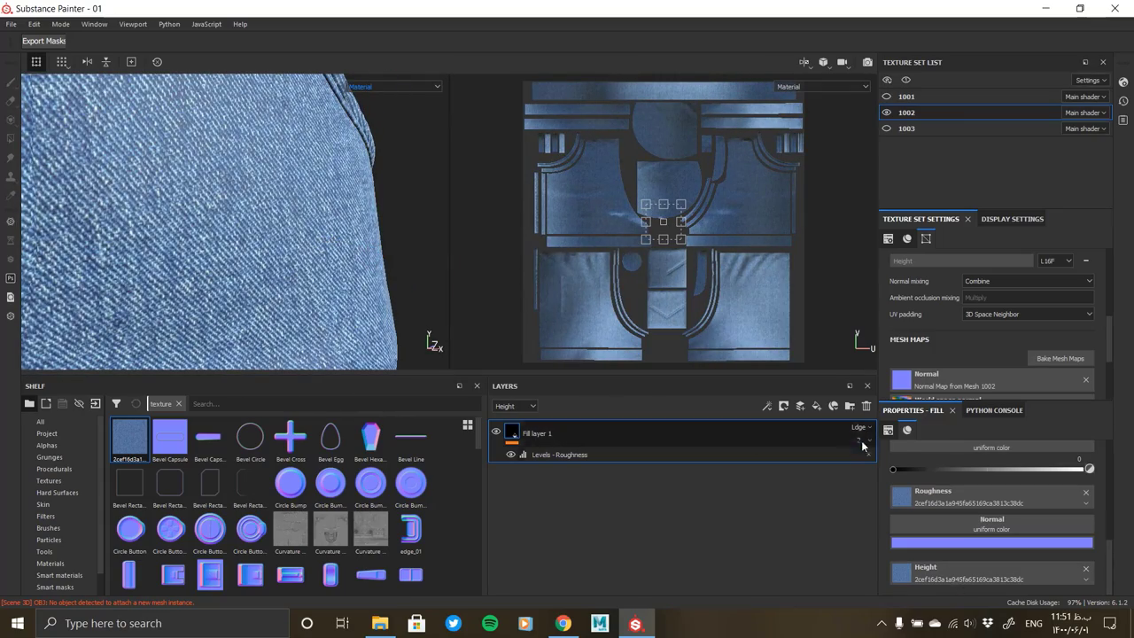
Set Fill layer 1's height strength to about 4, then frame and orbit to inspect the relief
left_click_drag(853, 465, 855, 468)
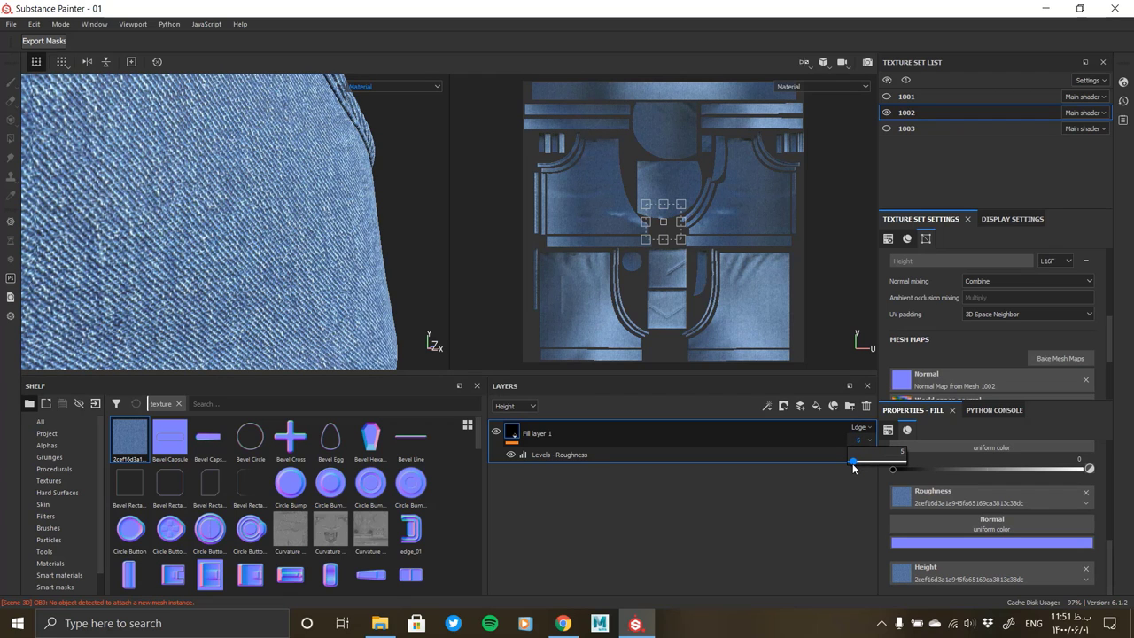
left_click_drag(853, 468, 852, 468)
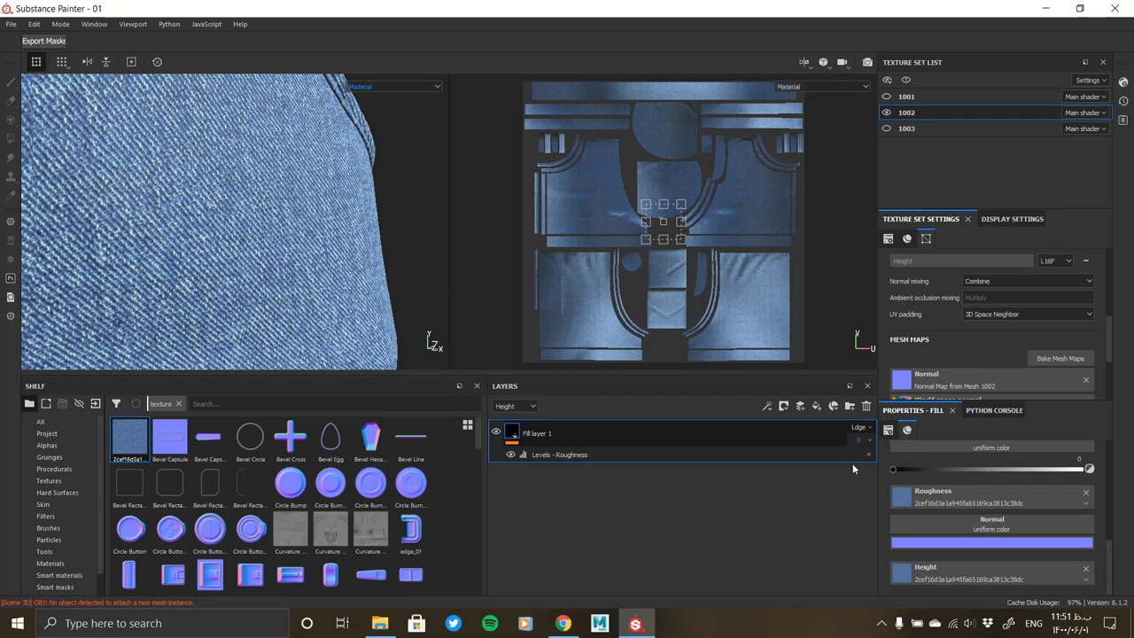
left_click_drag(299, 198, 425, 266, "alt")
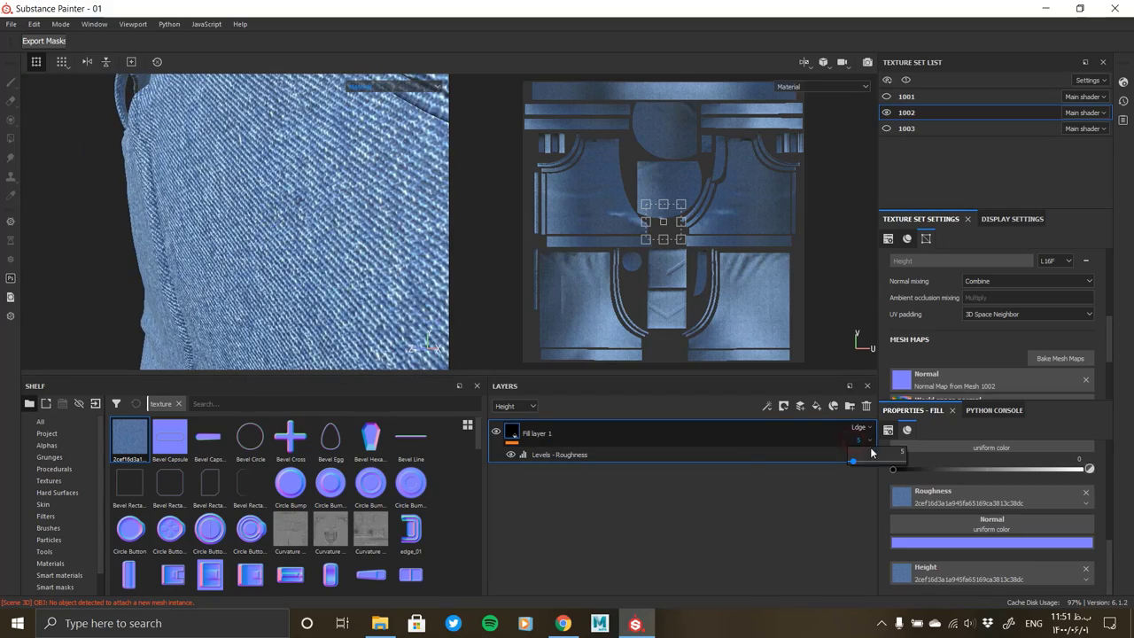
key("f")
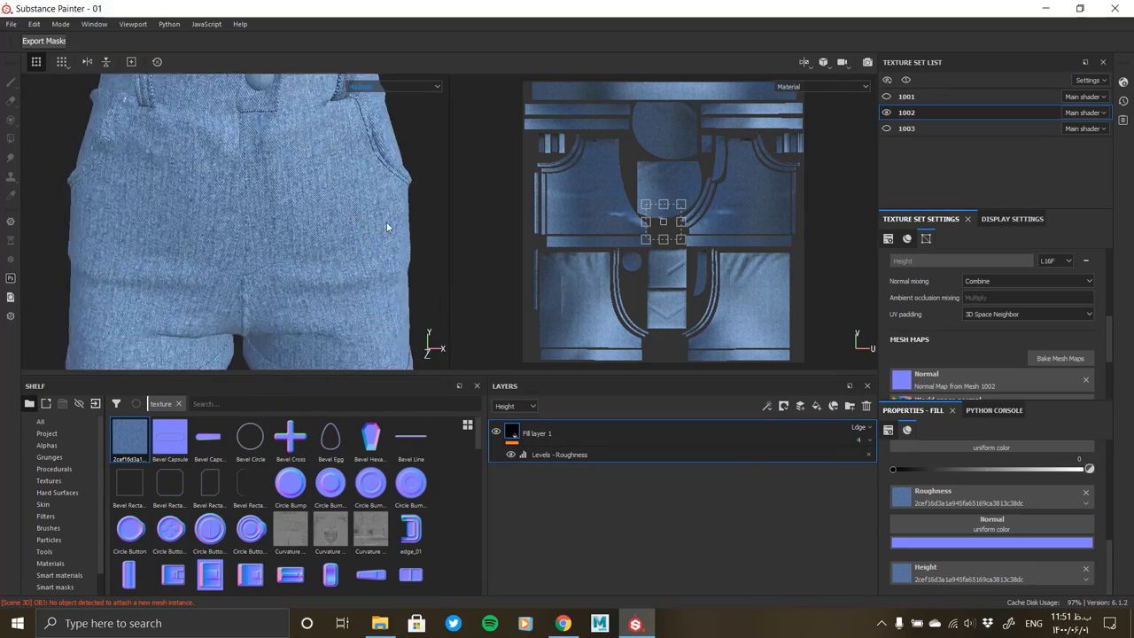
right_click_drag(300, 216, 205, 211, "alt")
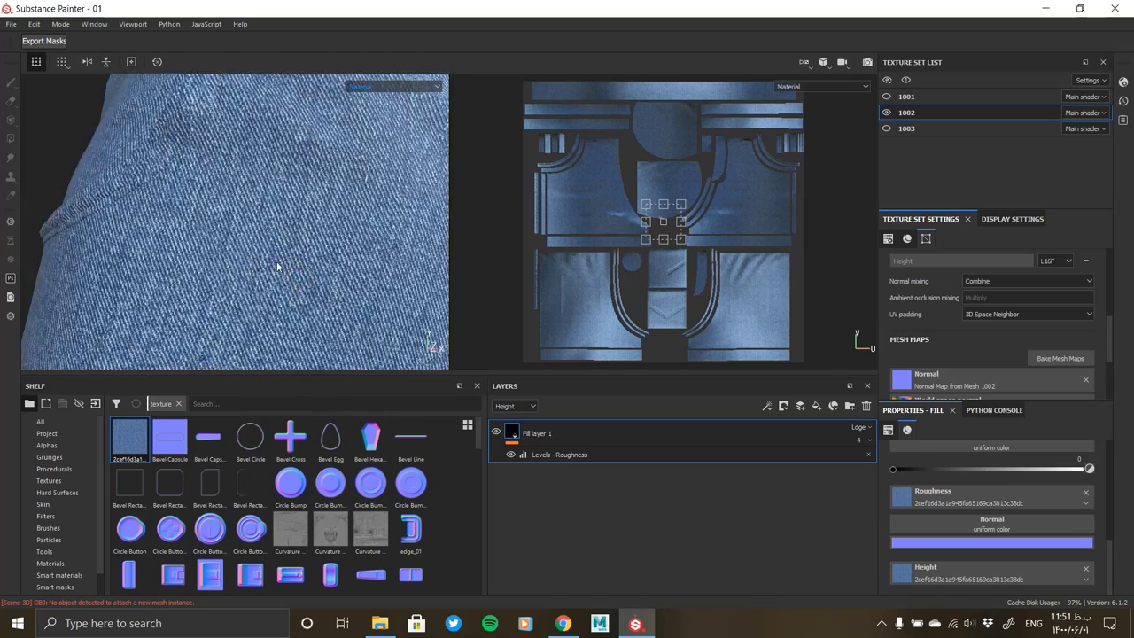
left_click_drag(204, 211, 309, 248, "alt")
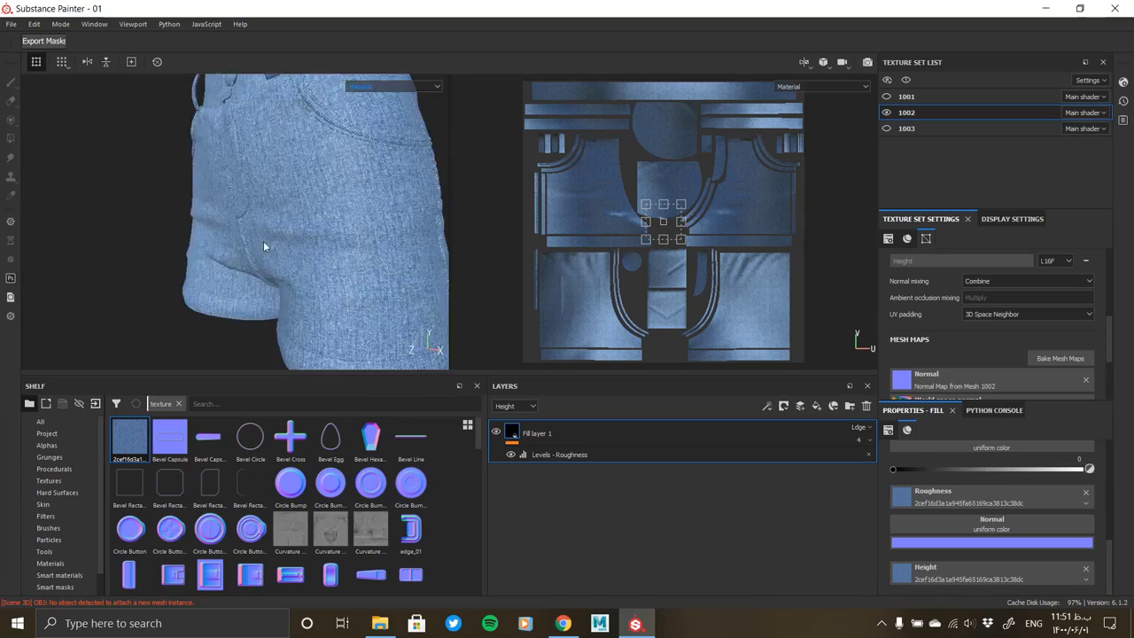
right_click_drag(309, 248, 324, 246, "alt")
mouse_move(369, 245)
left_mouse_down("alt")
mouse_move(403, 377)
mouse_move(311, 261)
mouse_move(327, 272)
left_mouse_up("alt")
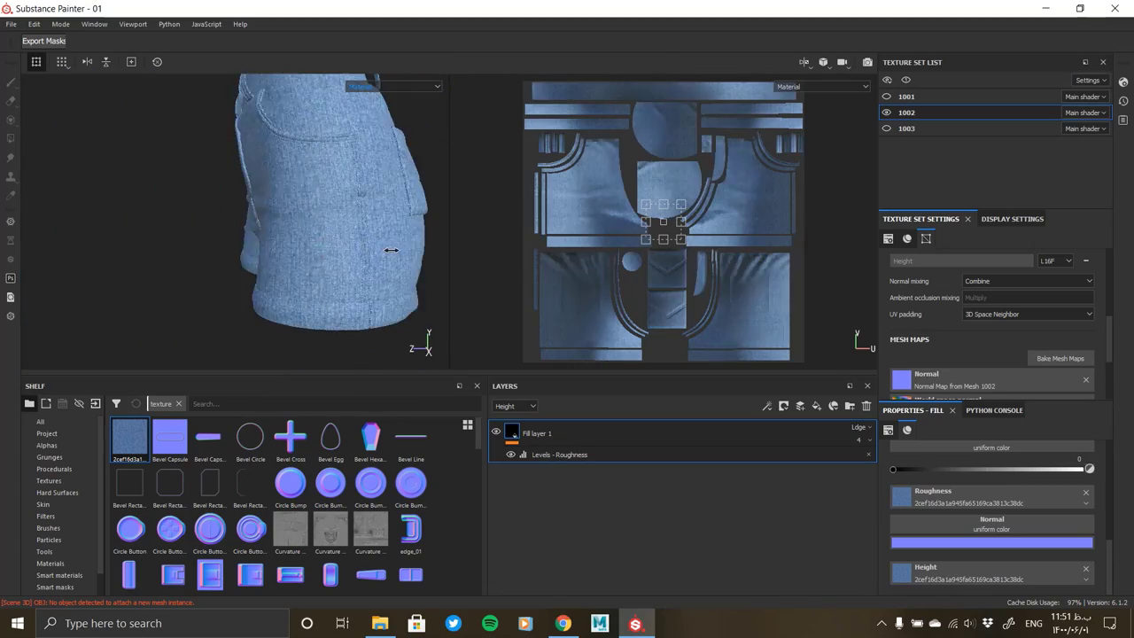
Add Fill layer 2 with the denim texture as base colour and a black mask
left_click(816, 406)
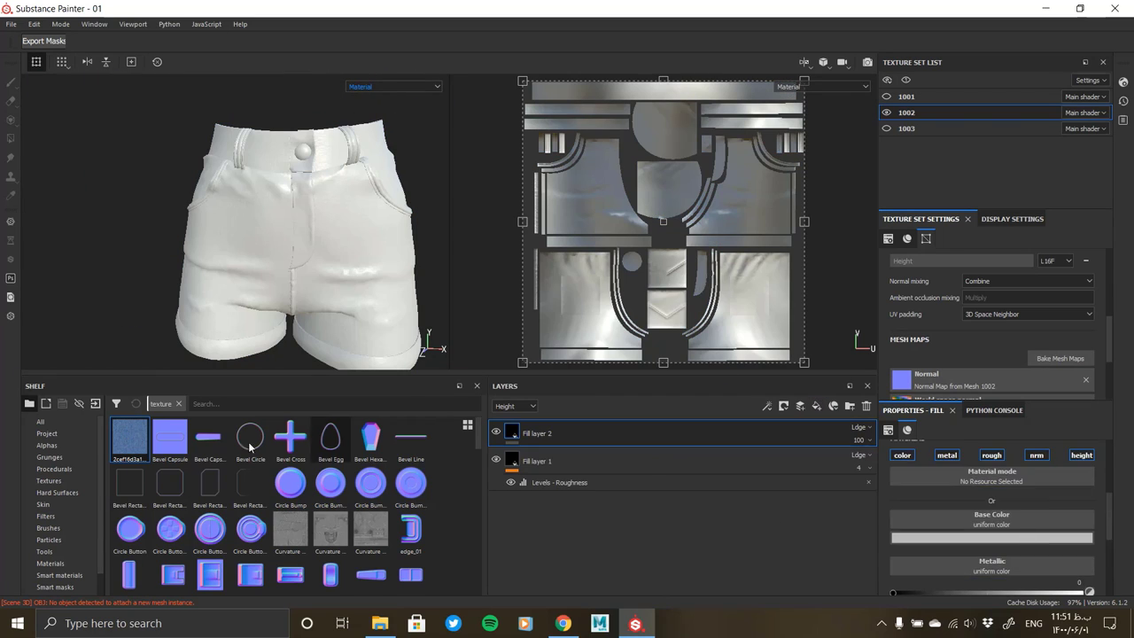
left_click_drag(929, 494, 950, 520)
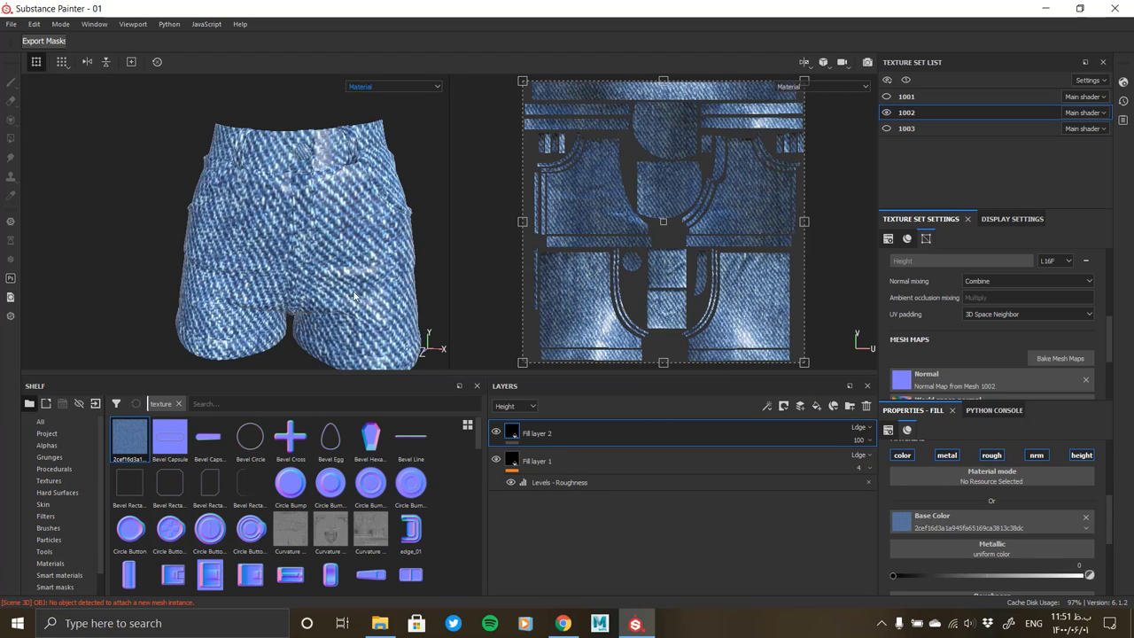
right_click(513, 431)
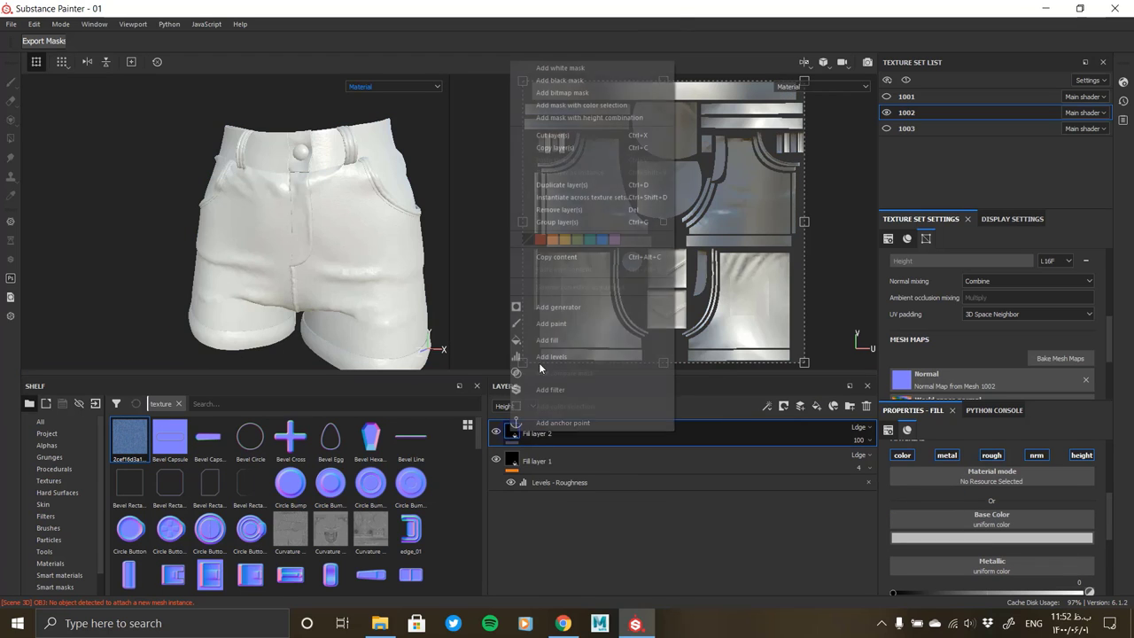
left_click(561, 82)
Add a fill effect to the mask using the denim texture as grayscale, and zoom into the weave
right_click(530, 431)
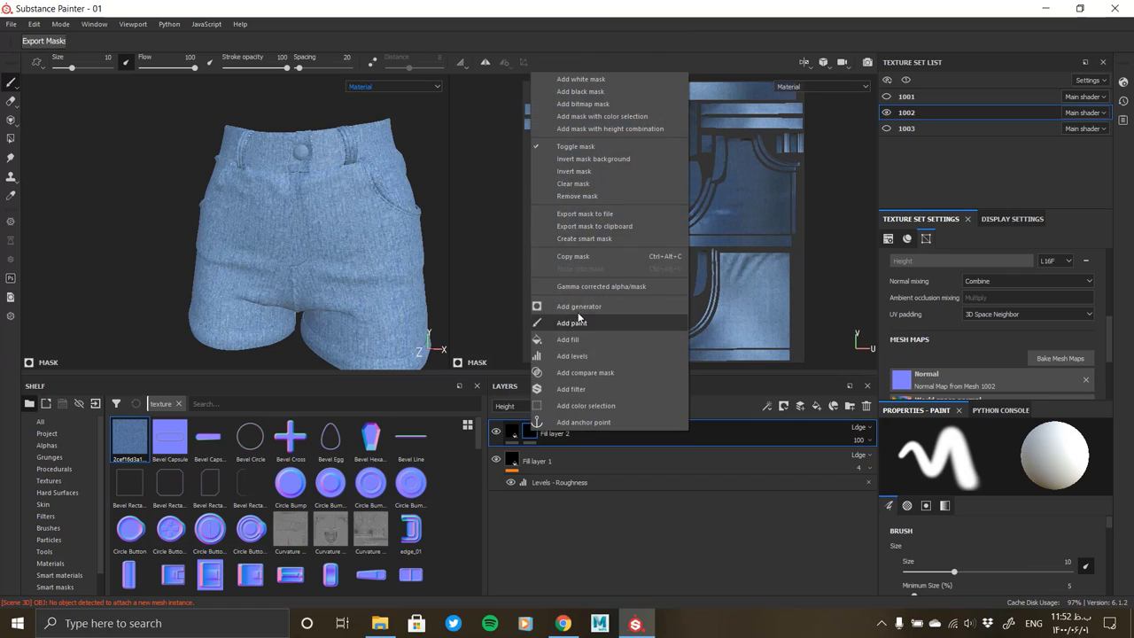
left_click(568, 340)
left_click_drag(130, 437, 984, 470)
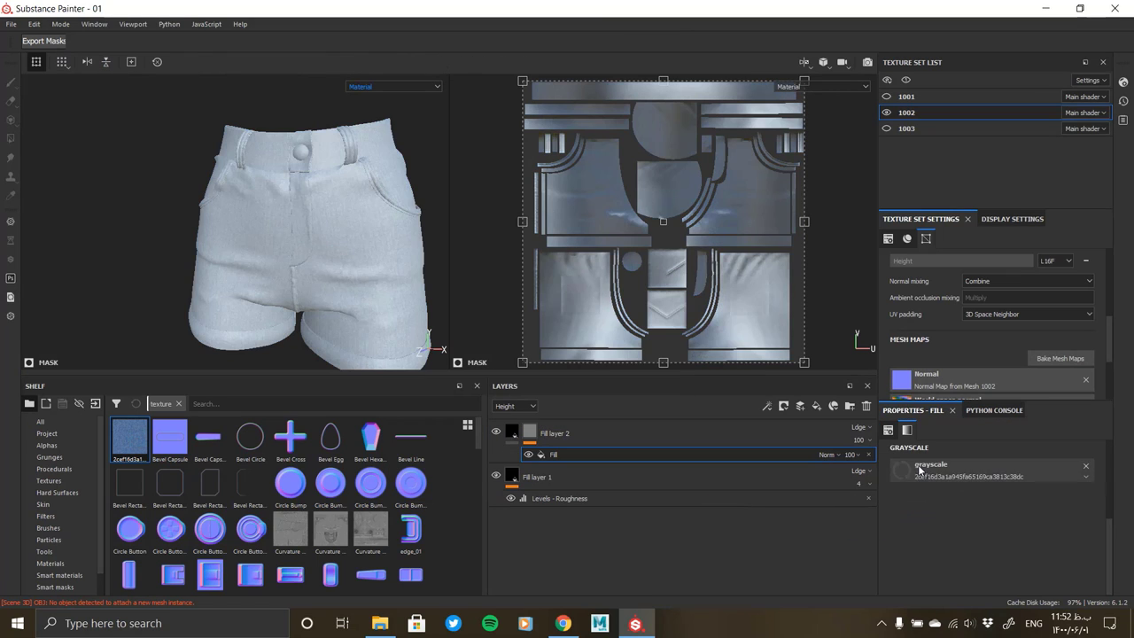
left_click_drag(405, 272, 390, 259, "alt")
scroll(985, 487, "up", 2)
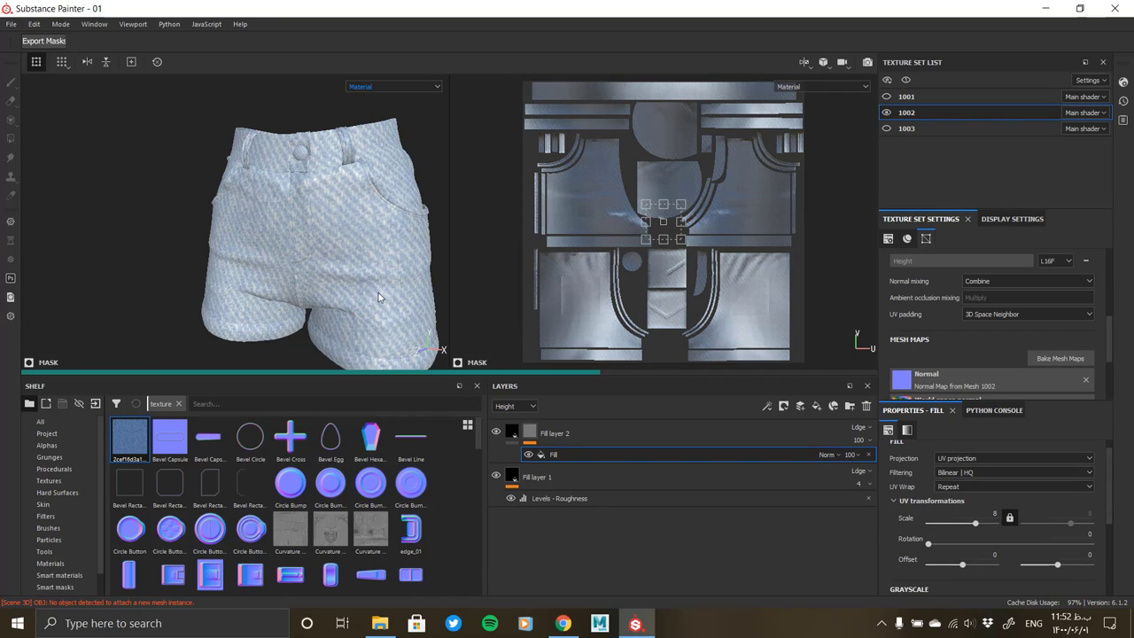
scroll(364, 275, "up", 3)
scroll(356, 300, "up", 3)
scroll(227, 235, "up", 2)
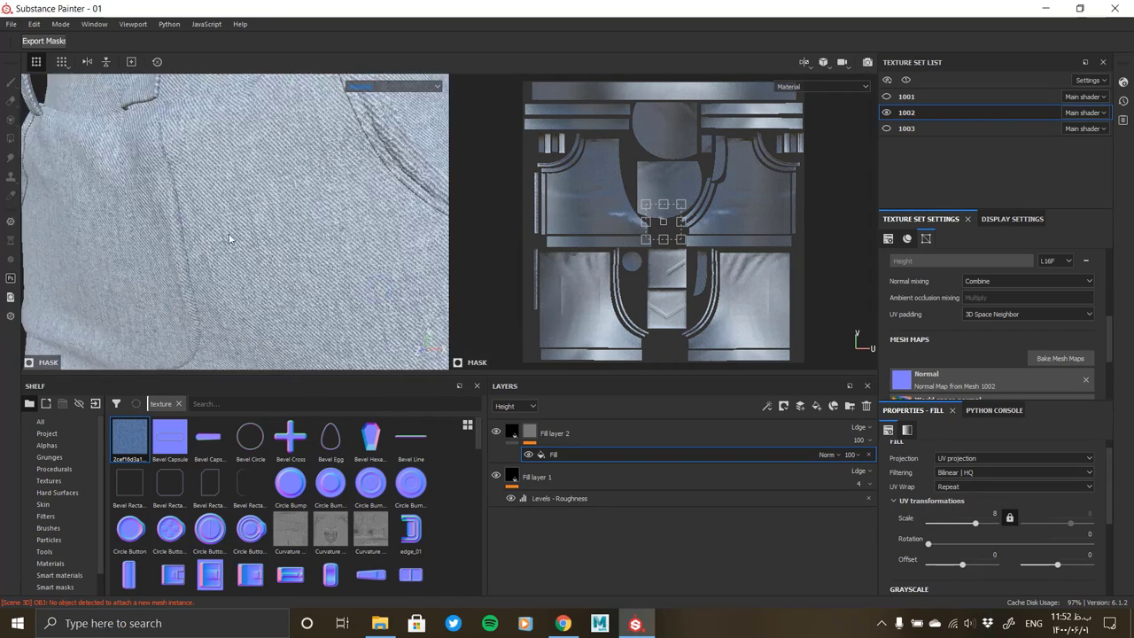
scroll(210, 240, "up", 2)
scroll(274, 218, "up", 2)
scroll(274, 218, "up", 1)
Add a Levels effect to Fill layer 2's mask and raise its black point and midtone
right_click(558, 460)
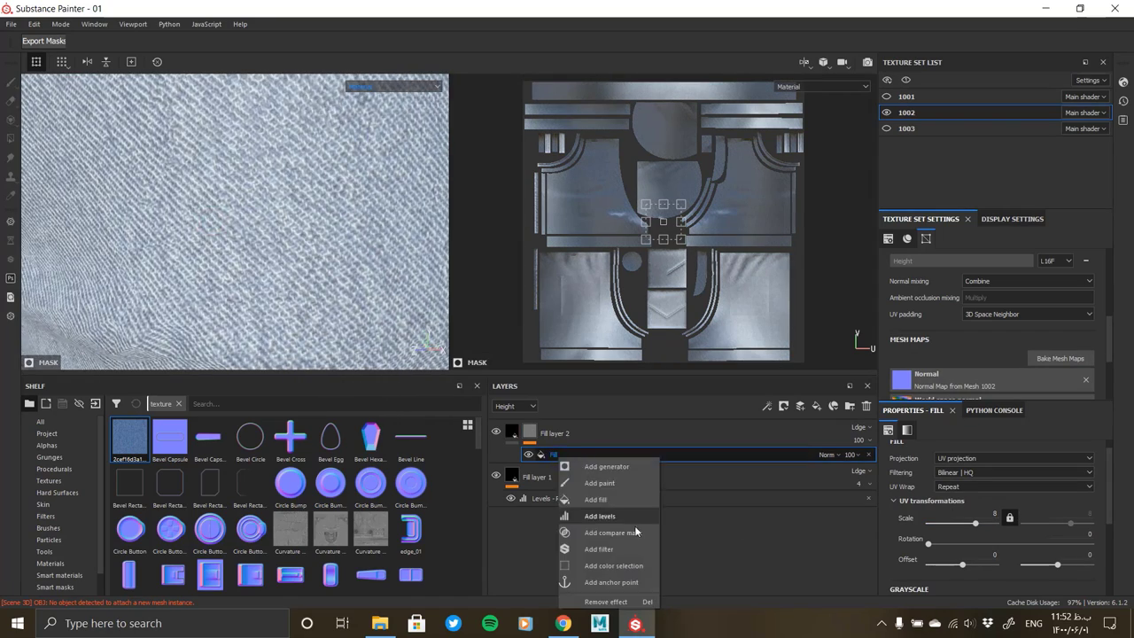
left_click(603, 548)
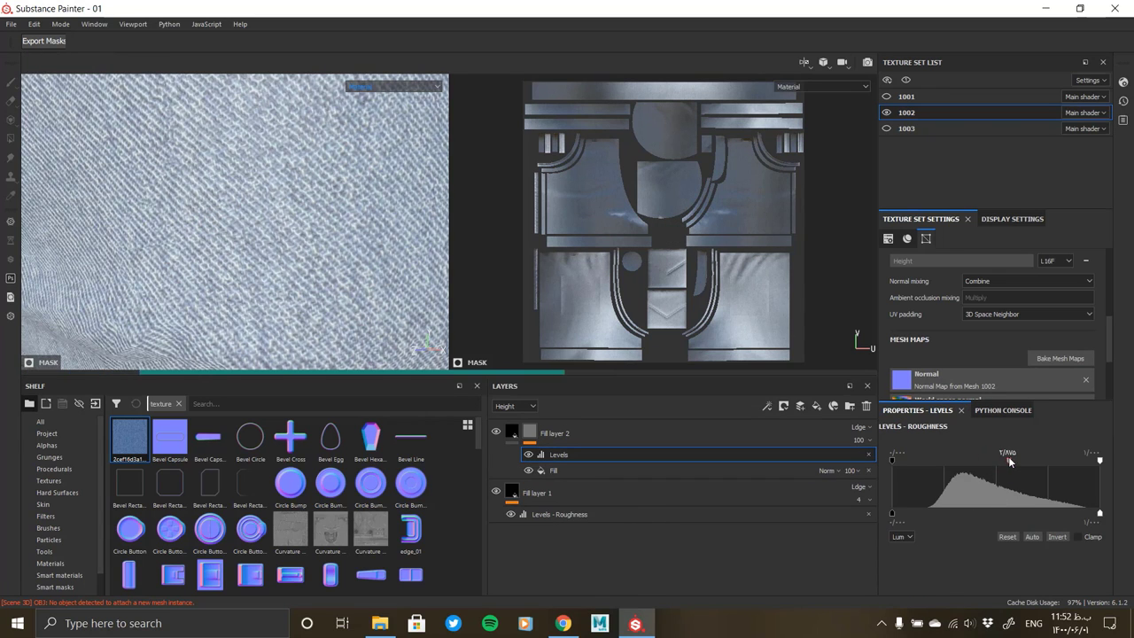
scroll(222, 249, "down", 2)
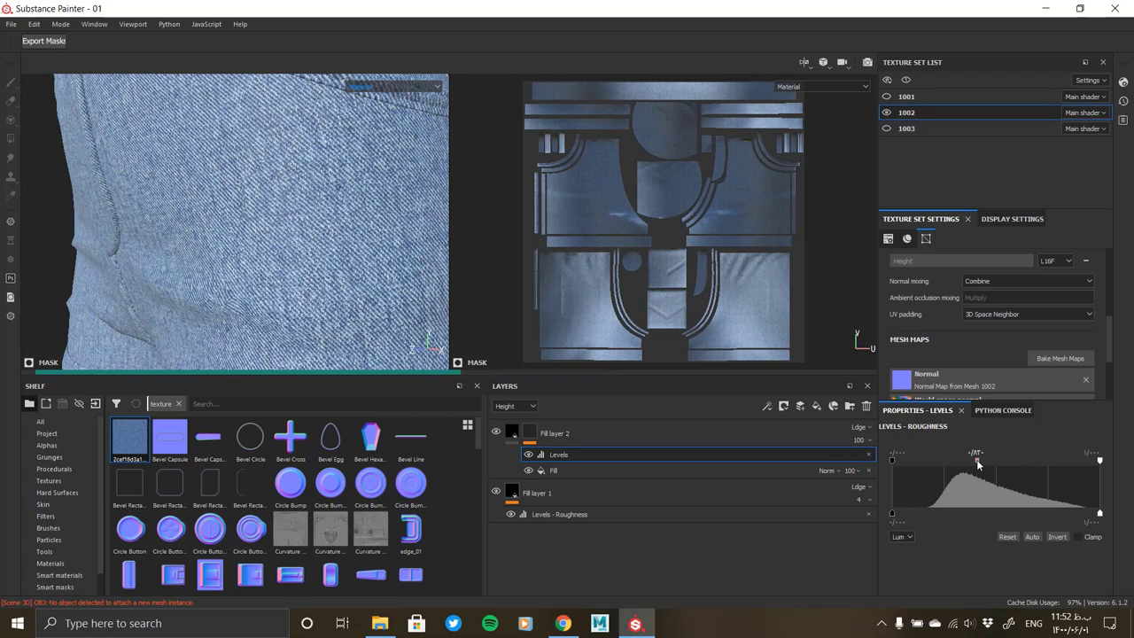
left_click_drag(958, 463, 964, 466)
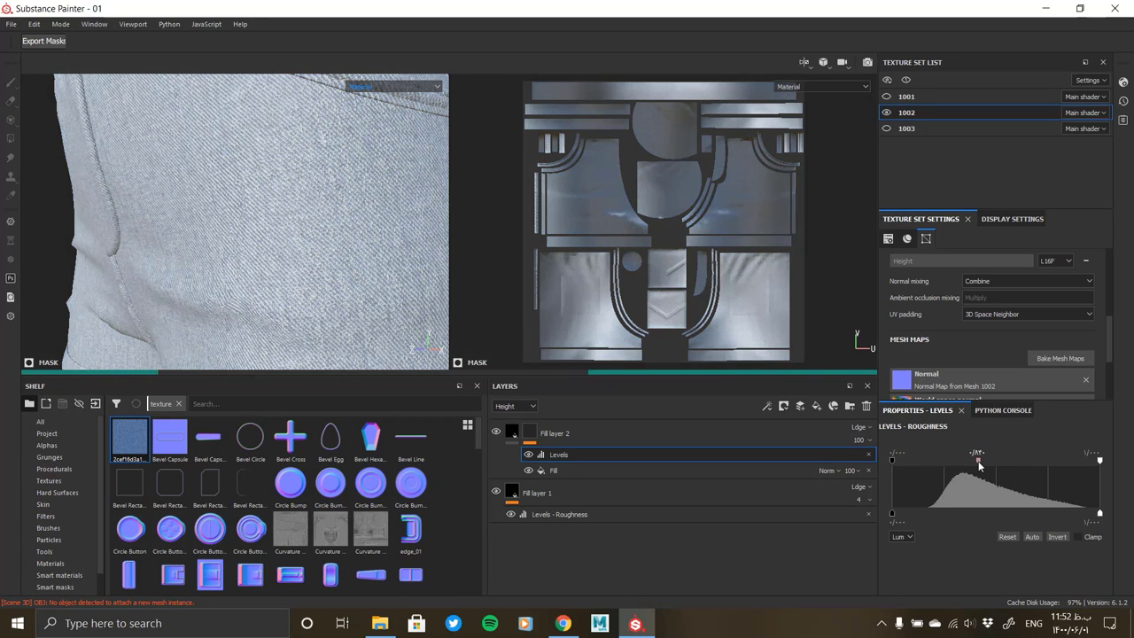
scroll(950, 349, "up", 3)
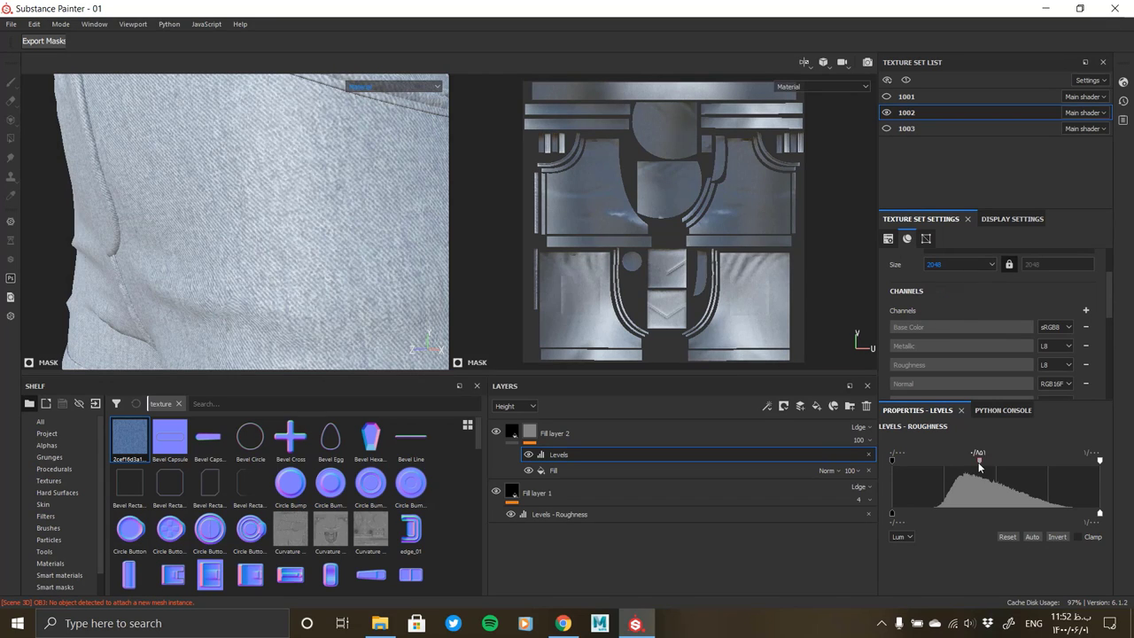
left_click_drag(893, 460, 980, 464)
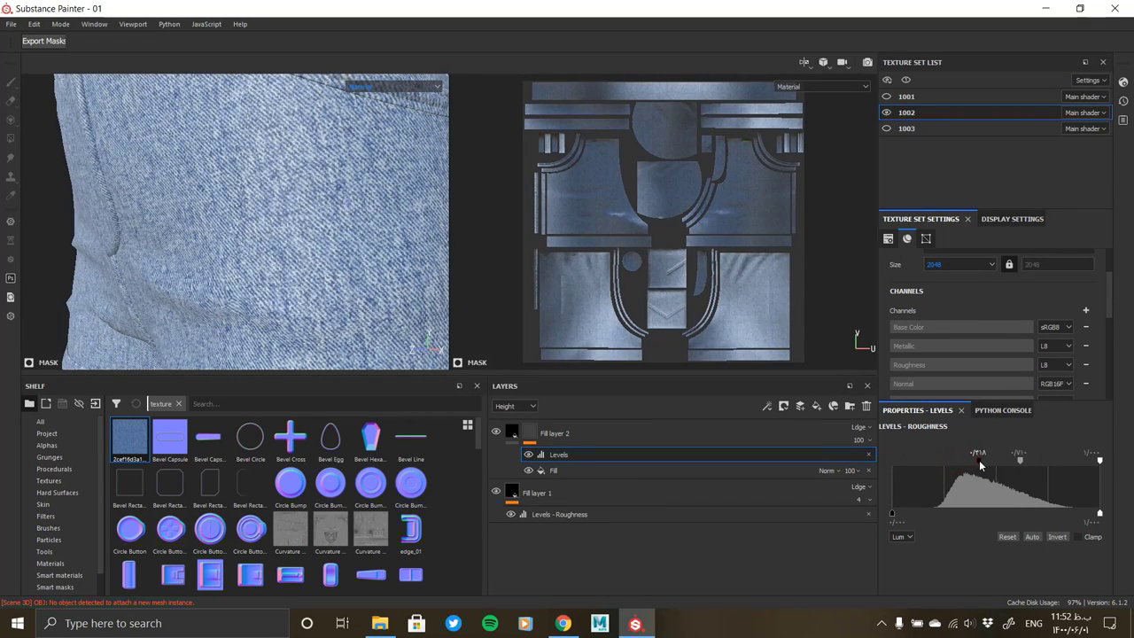
Orbit and zoom around the shorts to check the lightened weave from several angles
left_click_drag(293, 254, 253, 197, "alt")
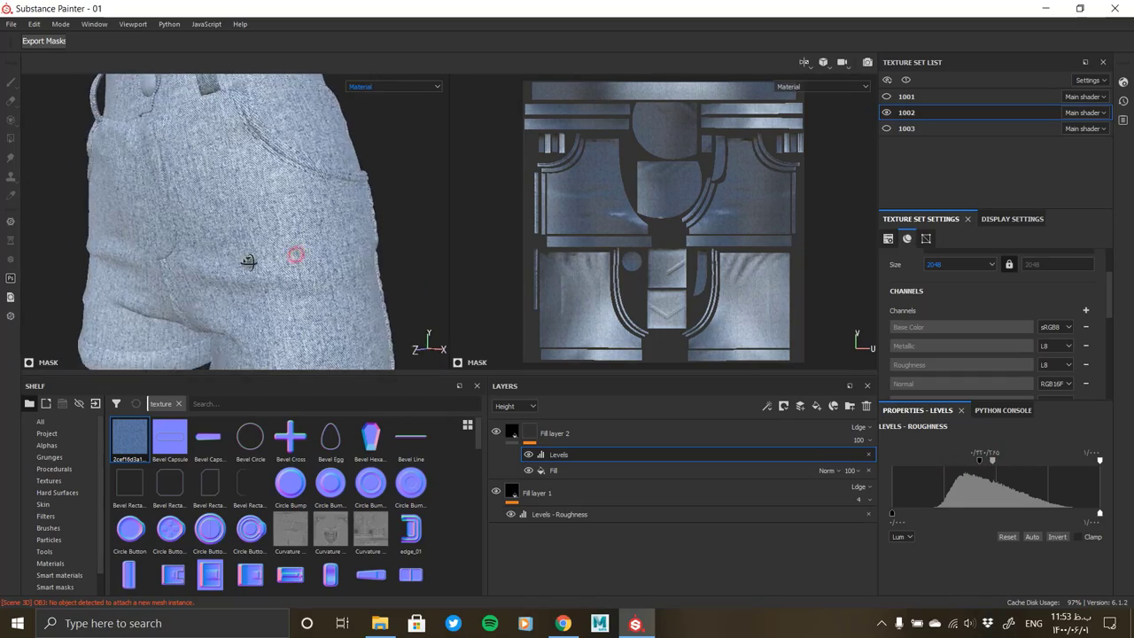
scroll(255, 242, "up", 5)
scroll(255, 242, "down", 3)
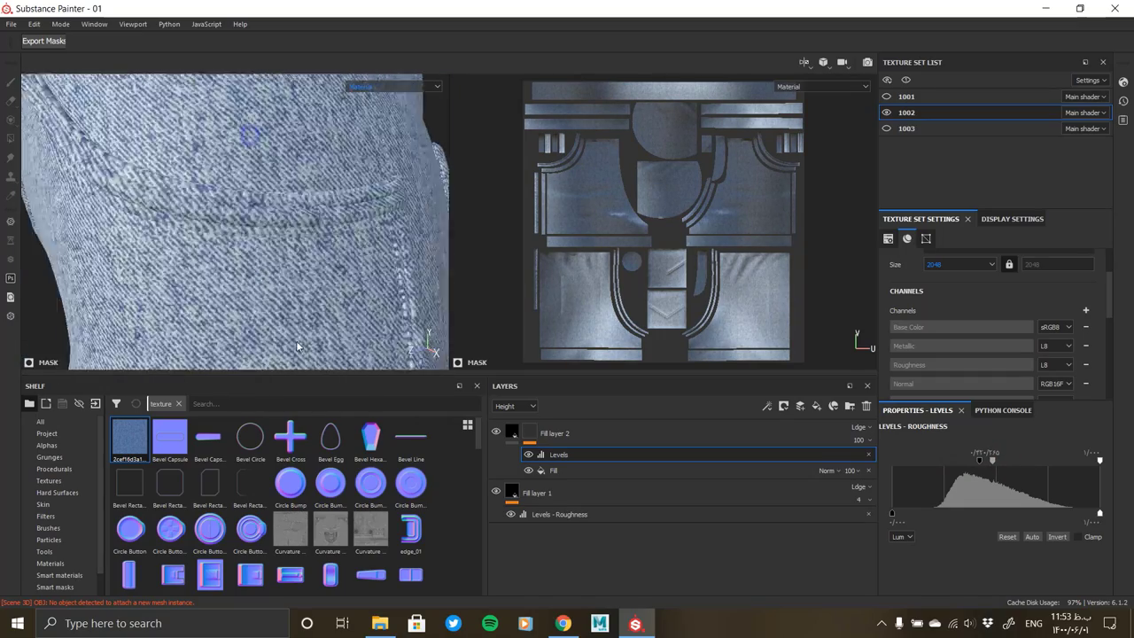
scroll(286, 195, "down", 3)
left_click_drag(50, 200, 236, 157, "alt")
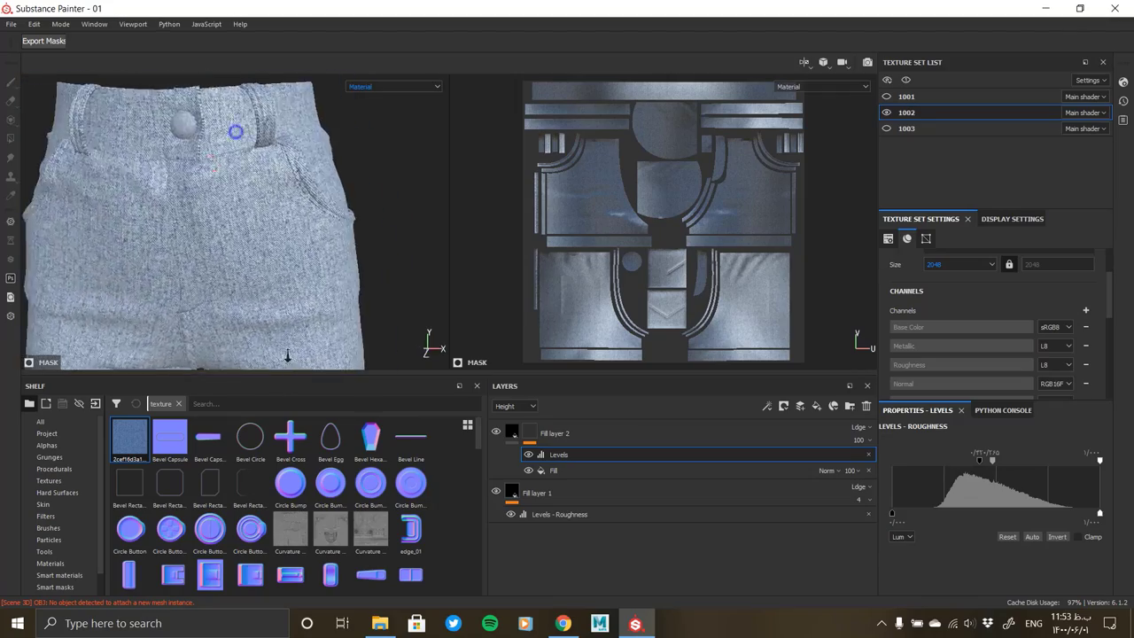
scroll(214, 221, "up", 5)
scroll(214, 222, "down", 3)
left_click_drag(286, 253, 240, 172, "alt")
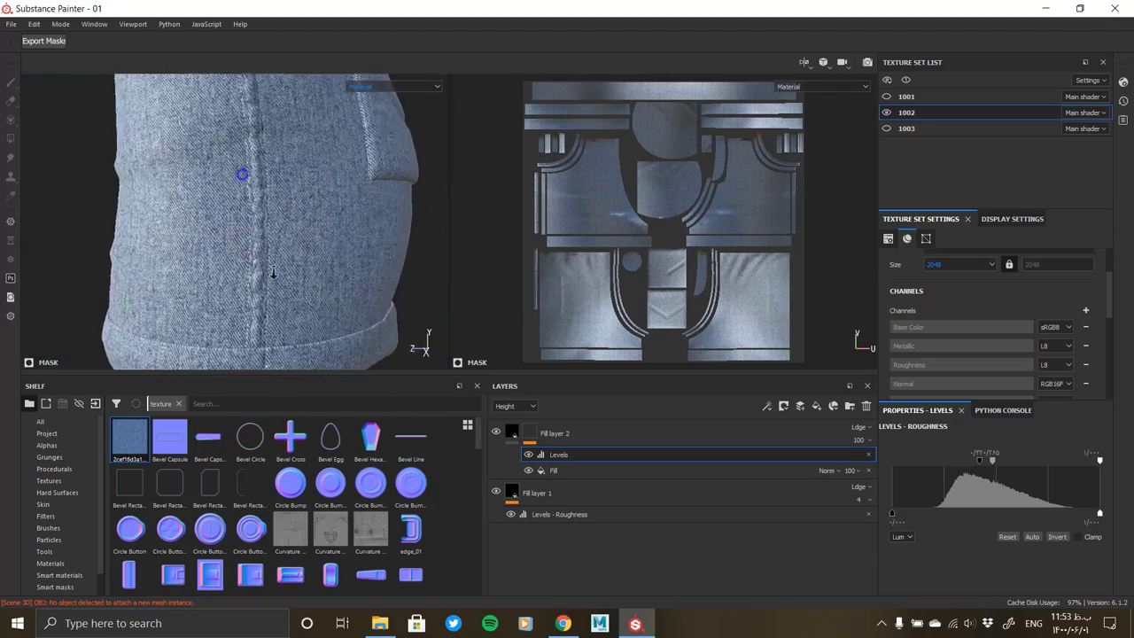
scroll(241, 172, "up", 4)
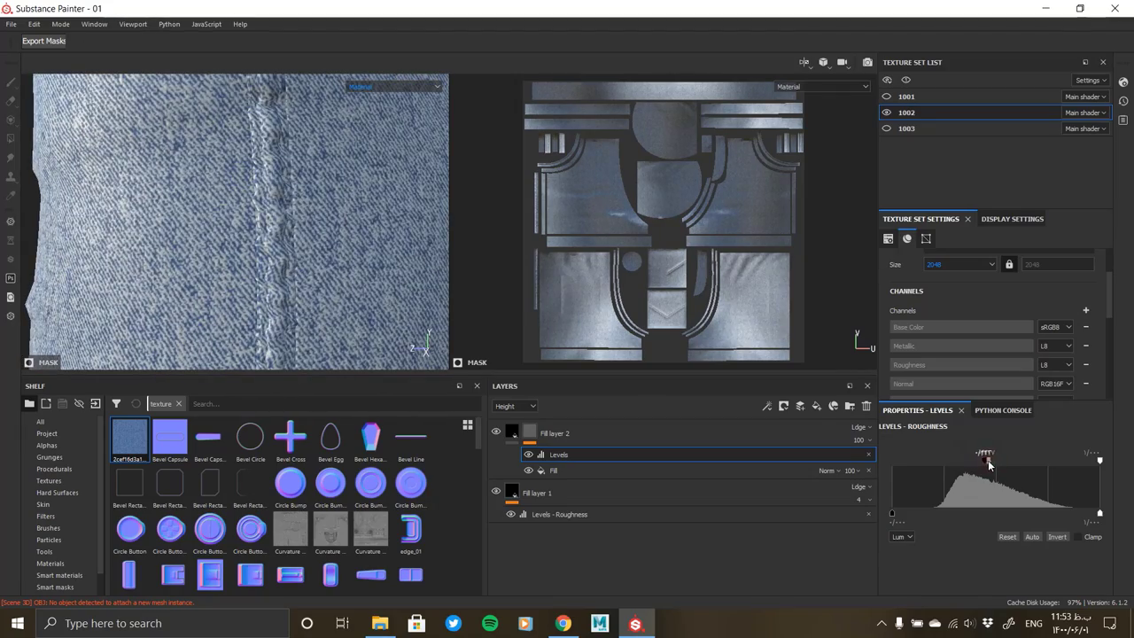
scroll(246, 253, "down", 3)
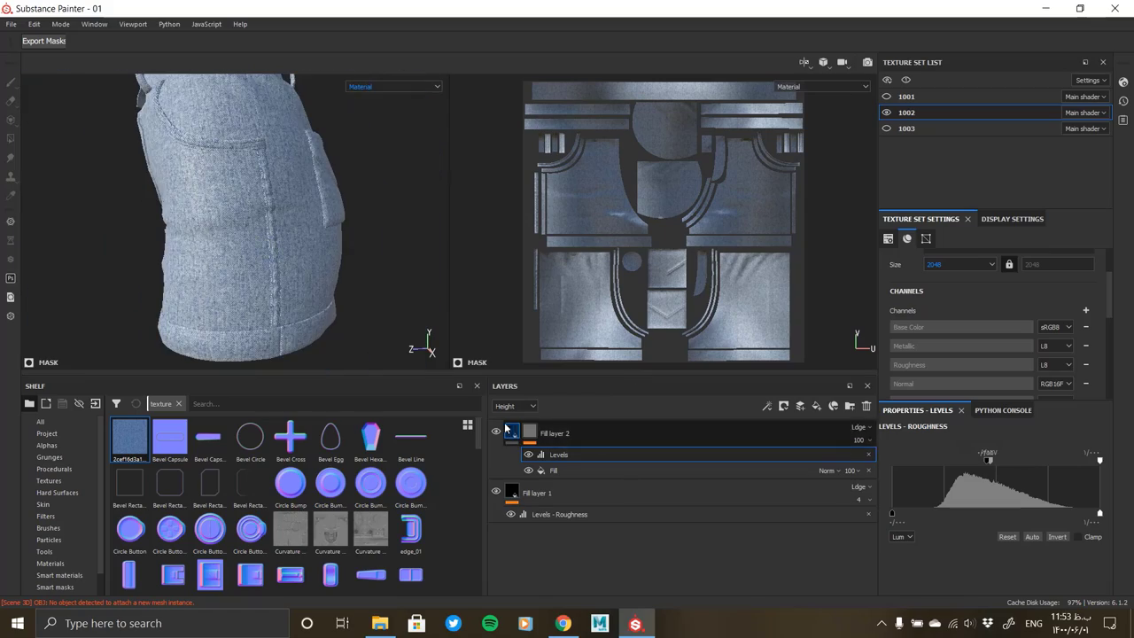
mouse_move(354, 266)
left_mouse_down("alt")
mouse_move(339, 242)
mouse_move(210, 172)
mouse_move(299, 253)
mouse_move(271, 304)
mouse_move(254, 227)
mouse_move(292, 236)
mouse_move(296, 354)
mouse_move(309, 354)
mouse_move(245, 228)
mouse_move(218, 374)
mouse_move(299, 221)
mouse_move(393, 307)
left_mouse_up("alt")
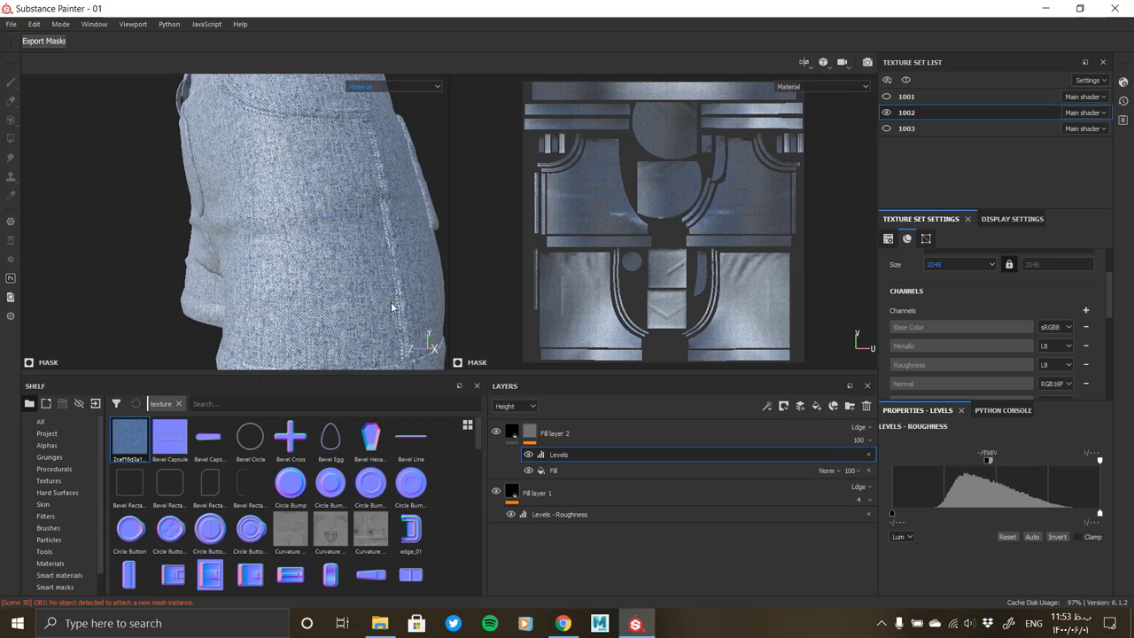
Add a Light generator above the mask's Levels effect and view the mask in the viewport
right_click(573, 454)
left_click(630, 460)
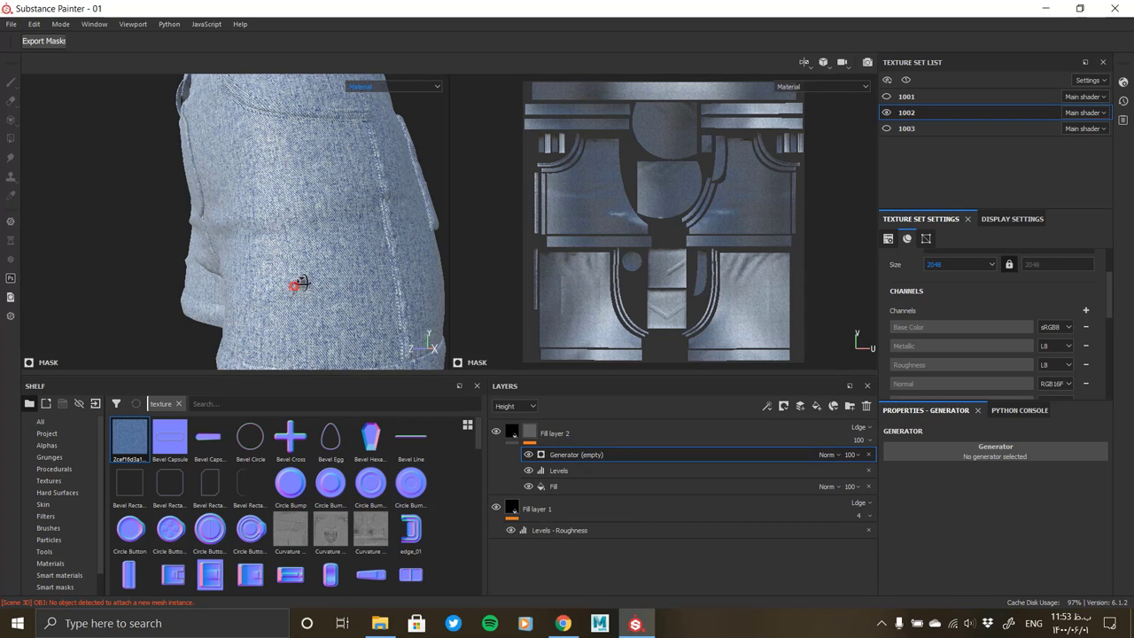
scroll(299, 275, "down", 4)
left_click(914, 454)
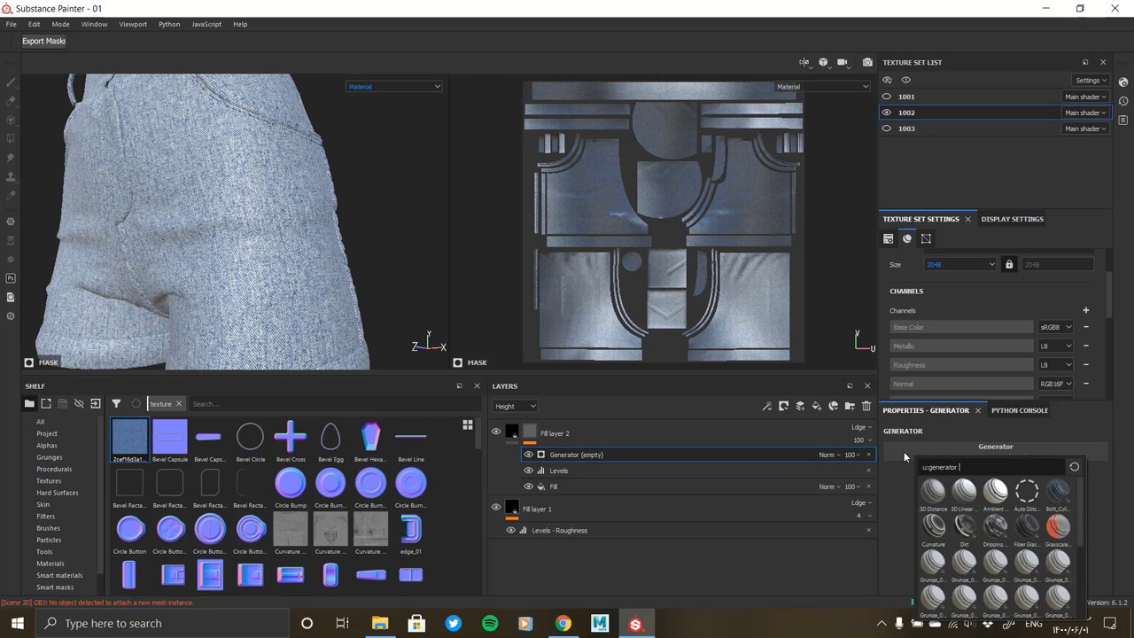
scroll(997, 529, "down", 1)
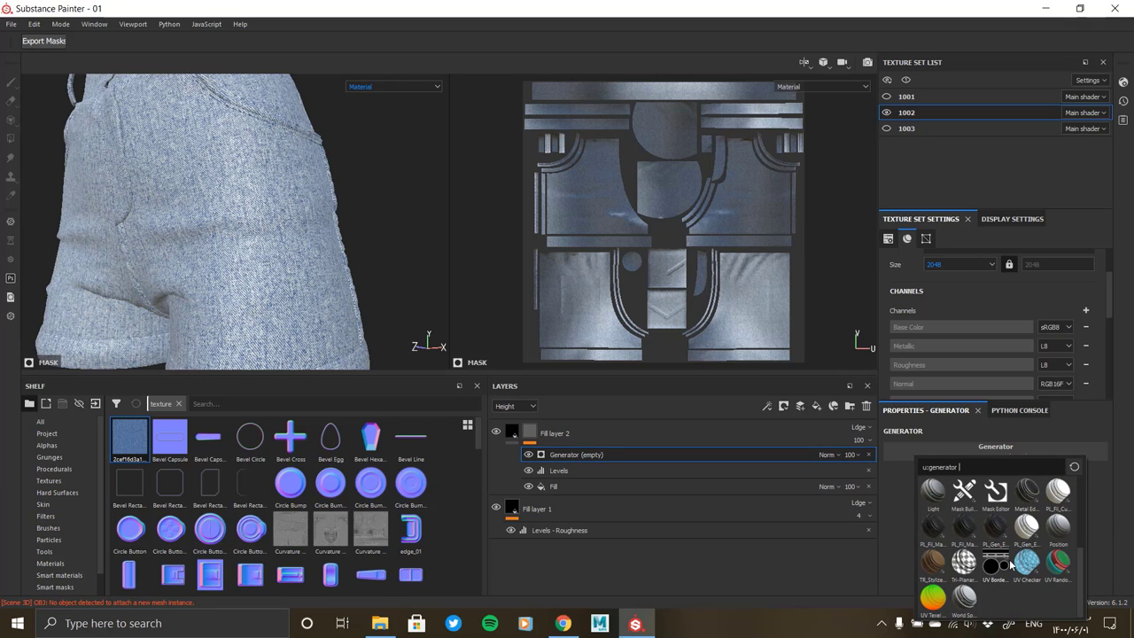
mouse_move(995, 567)
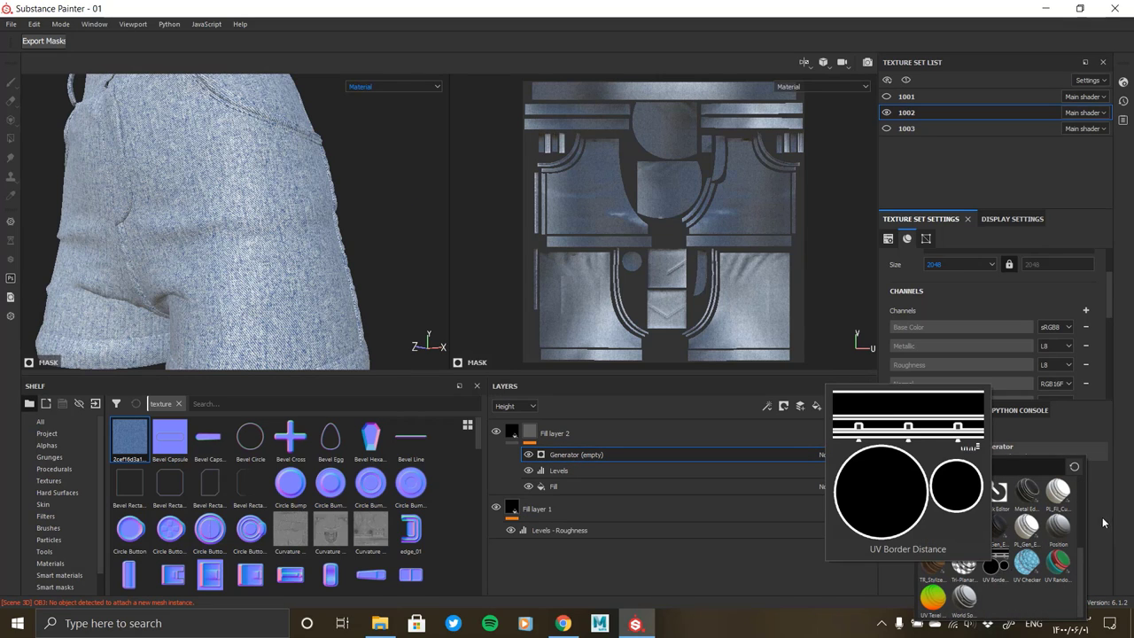
right_click(581, 454)
left_click(973, 460)
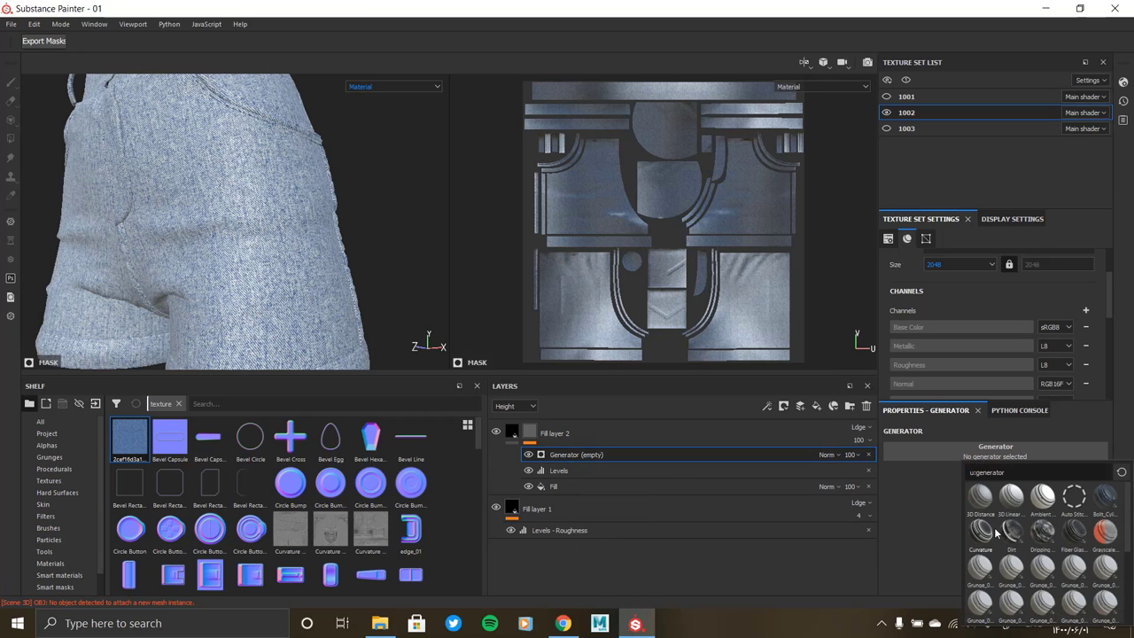
scroll(996, 532, "down", 5)
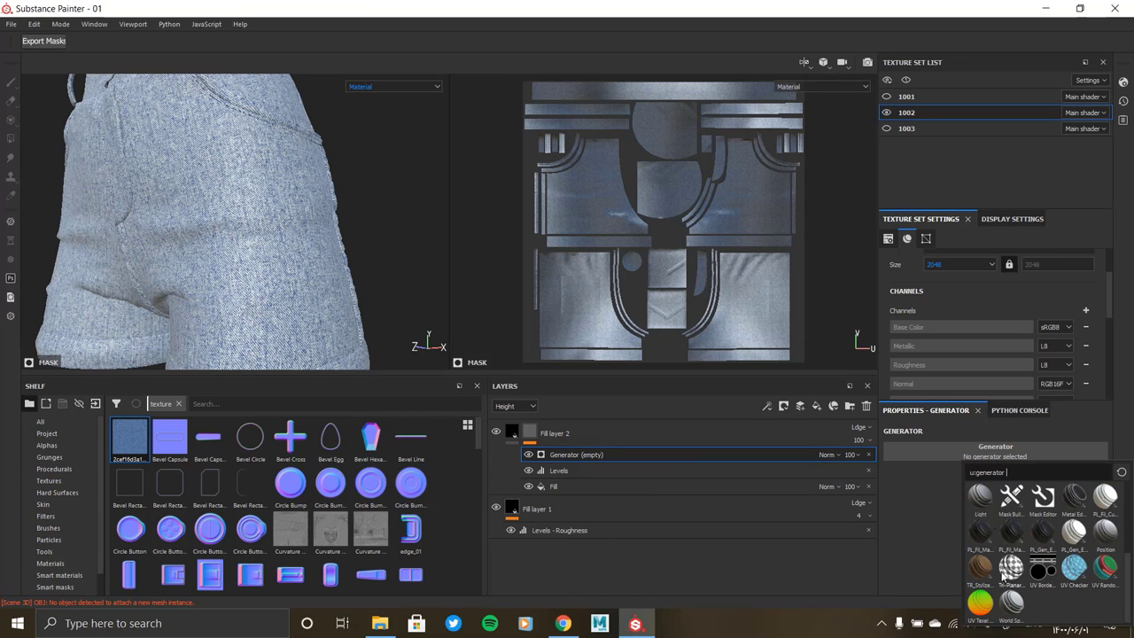
left_click(980, 498)
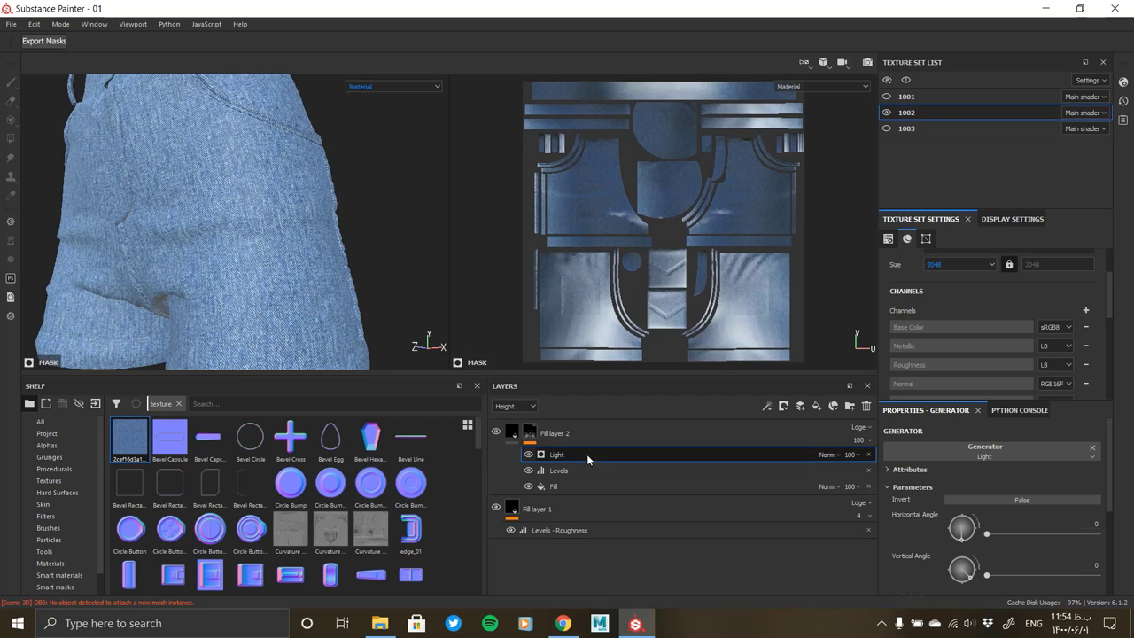
scroll(286, 292, "down", 5)
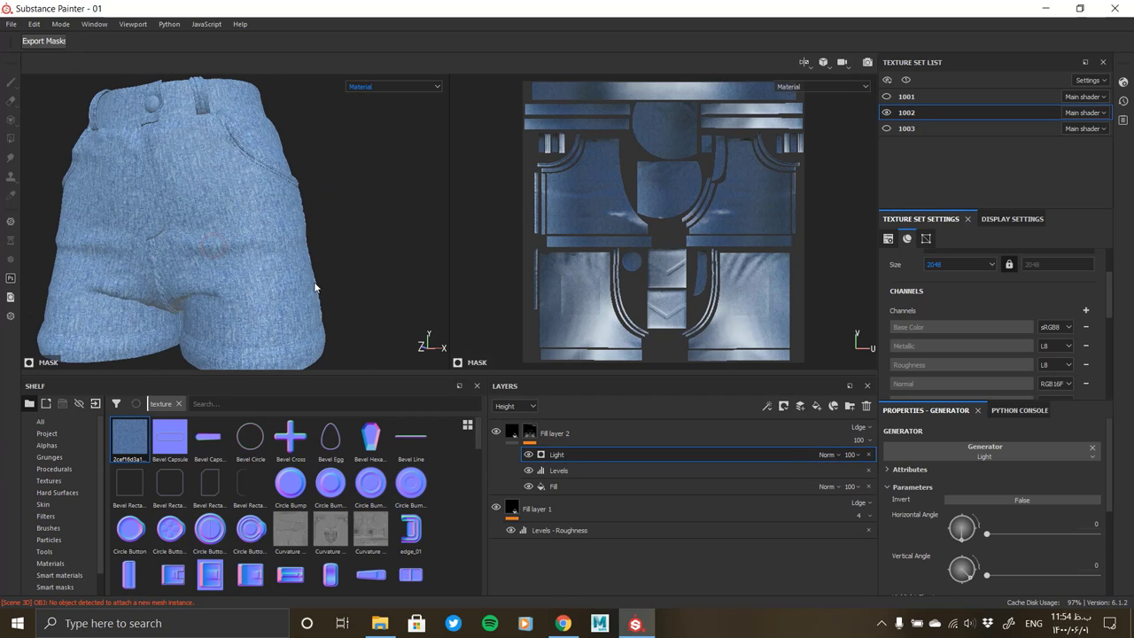
left_click(529, 432)
left_click_drag(253, 261, 355, 231, "alt")
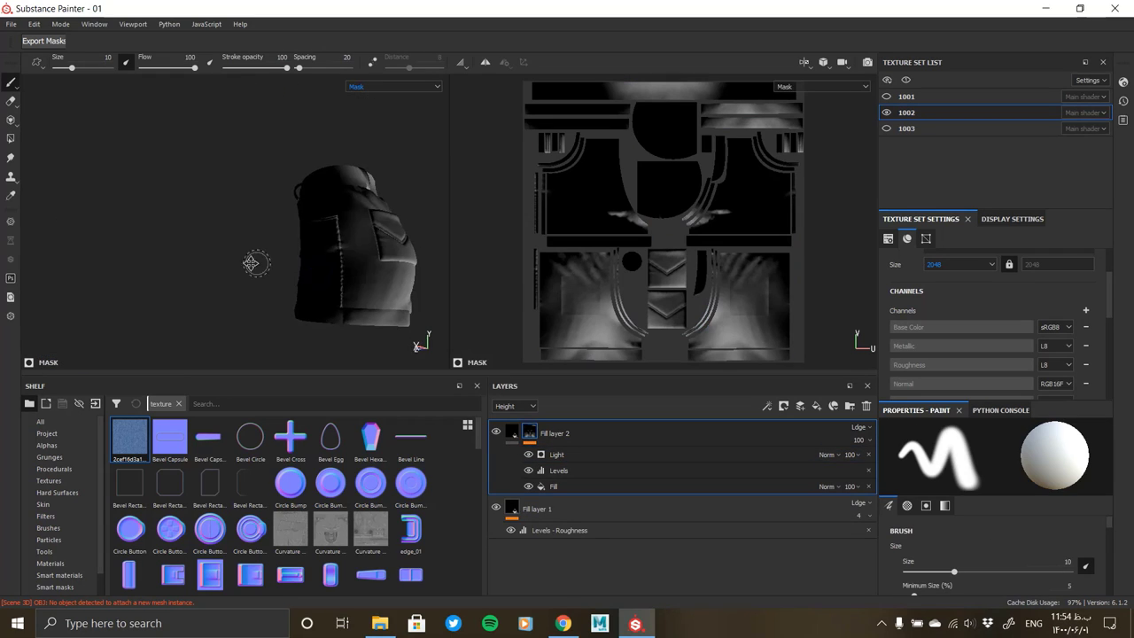
Set the Light generator's horizontal angle to 90 and vertical angle to 360
left_click(549, 454)
scroll(984, 497, "down", 1)
left_click_drag(989, 498, 1019, 498)
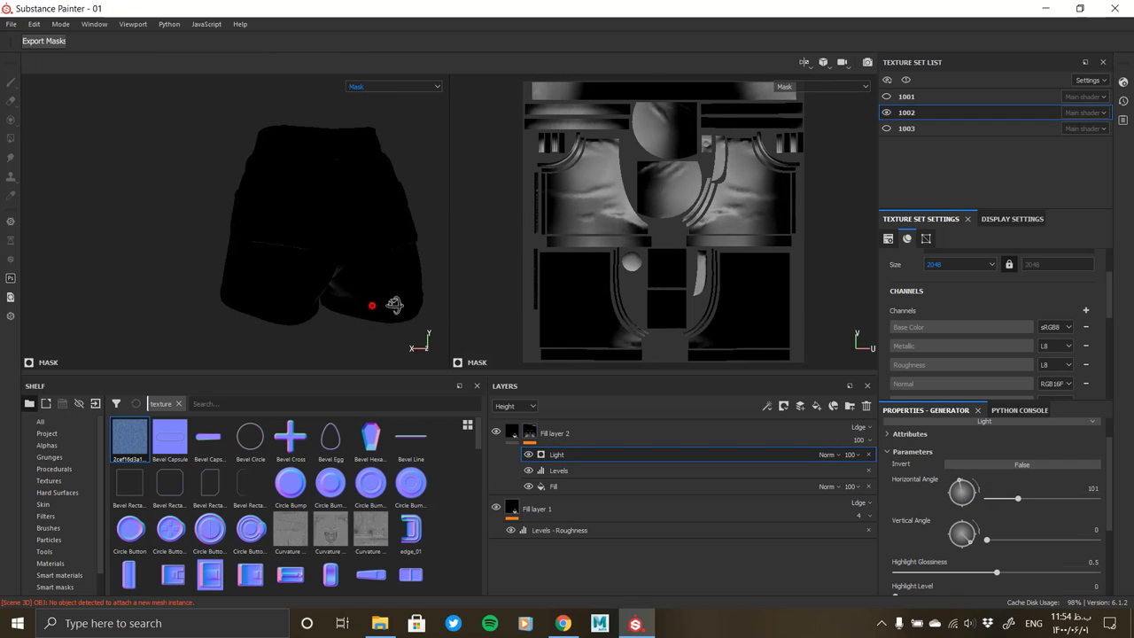
left_click_drag(394, 305, 253, 255, "alt")
mouse_move(1018, 498)
left_mouse_down()
mouse_move(1029, 502)
mouse_move(1014, 501)
left_mouse_up()
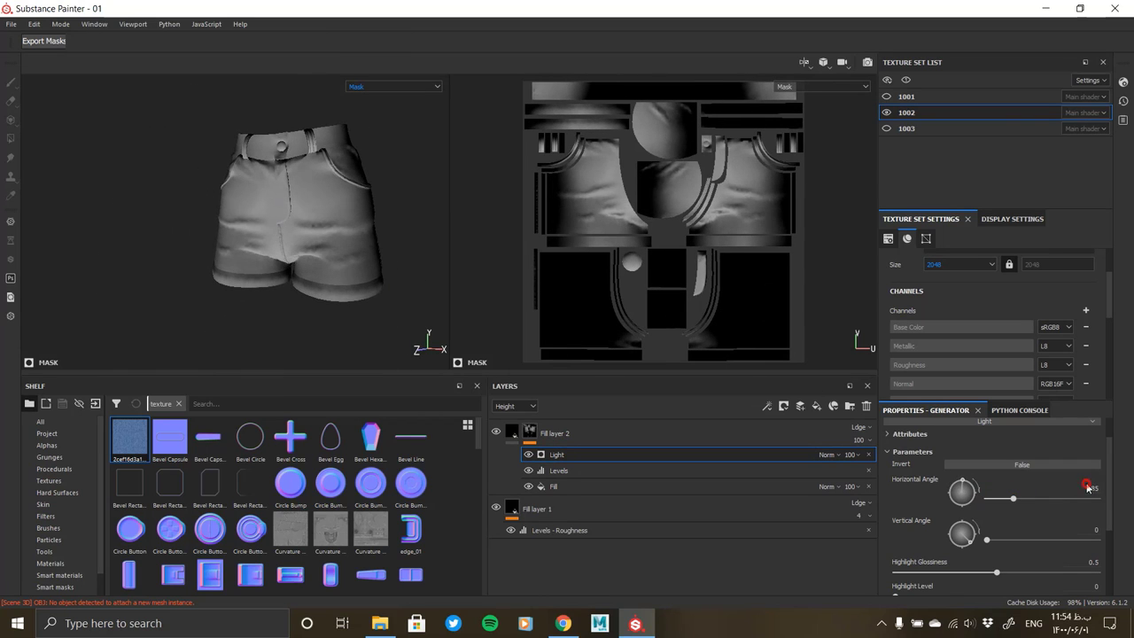
type("90")
left_click_drag(987, 539, 1120, 537)
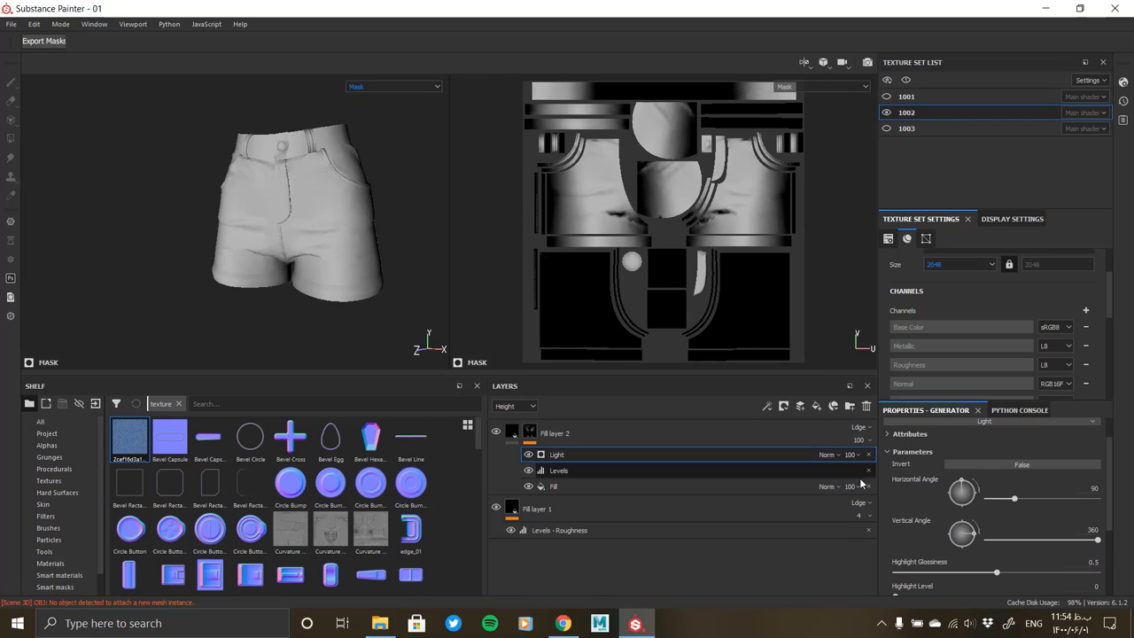
Add an inverted UV Border Distance generator to the mask with balance lowered to 0.31
scroll(930, 527, "up", 2)
right_click(607, 457)
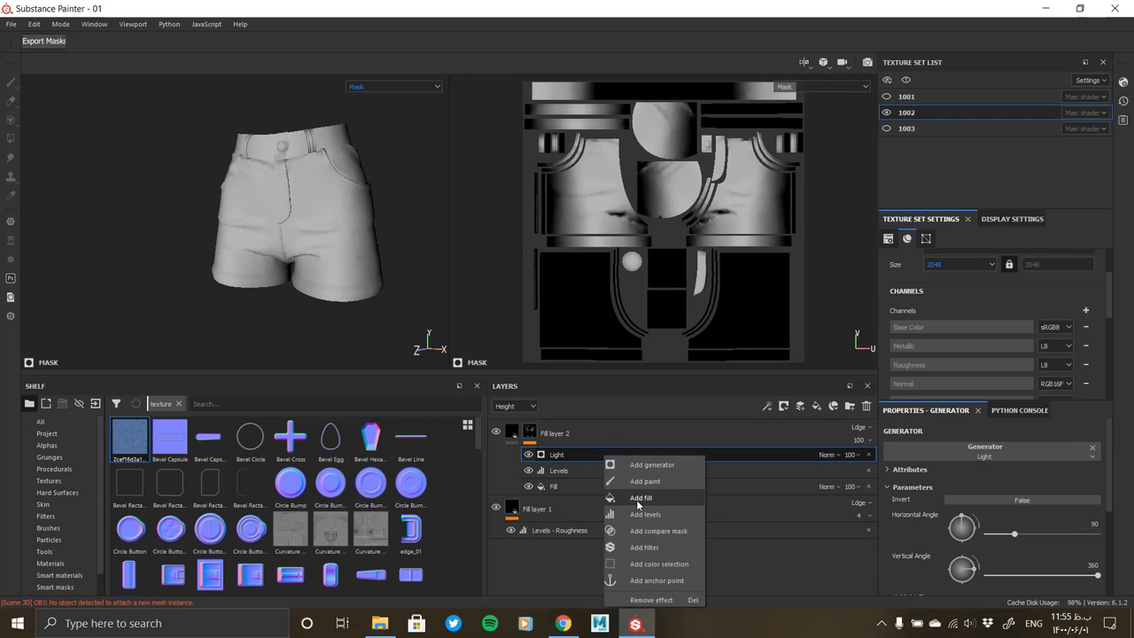
left_click(652, 464)
left_click(975, 452)
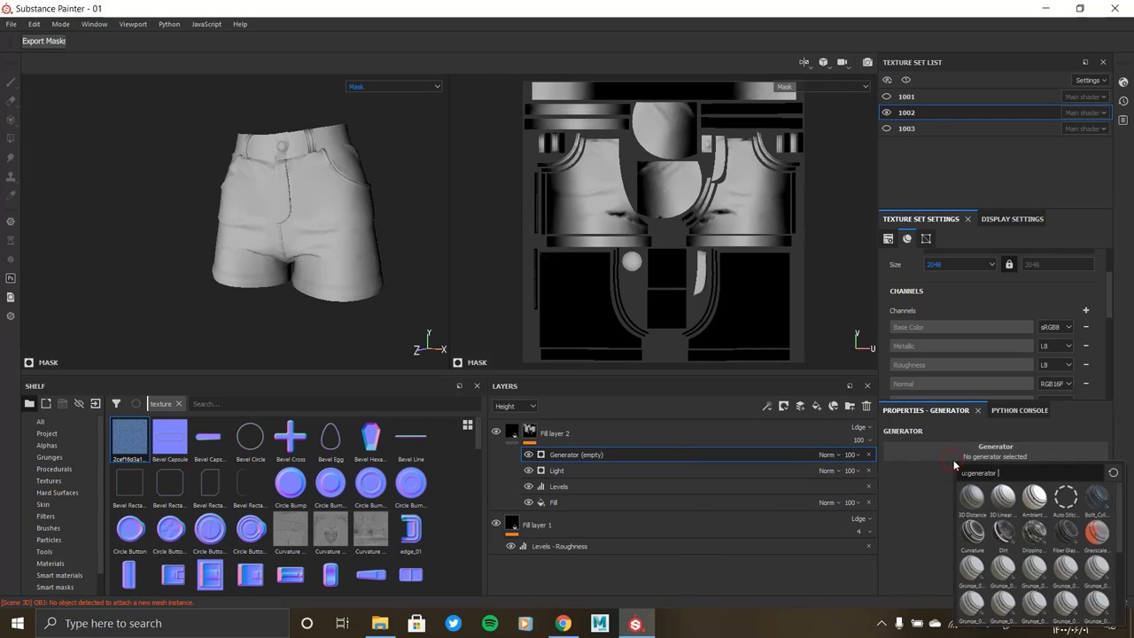
scroll(1074, 525, "down", 1)
left_click(1033, 568)
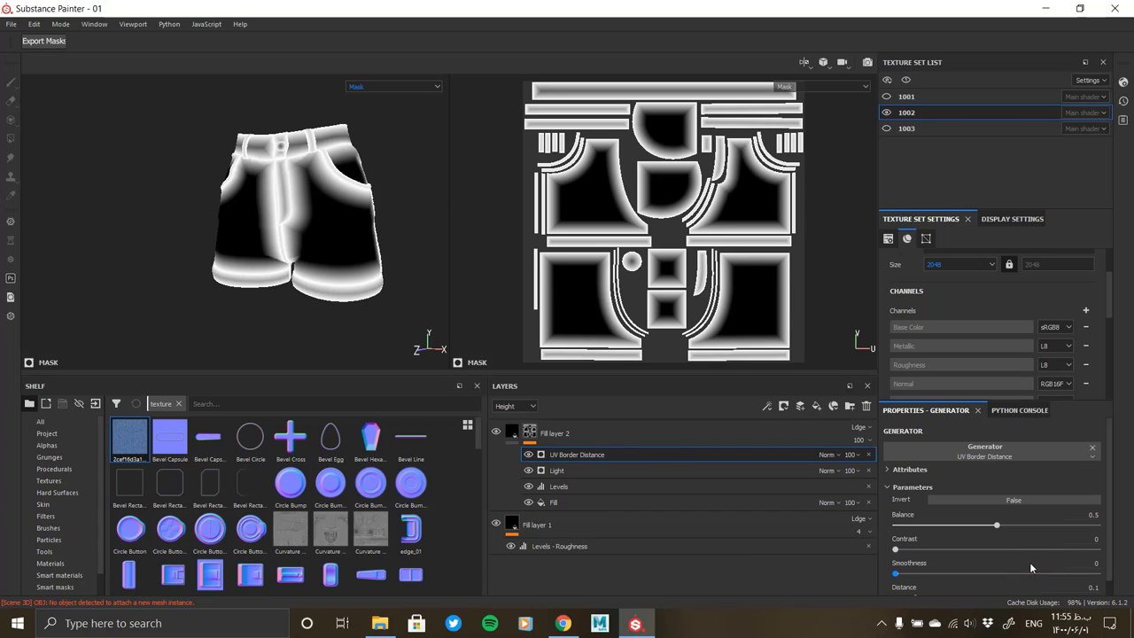
left_click(1014, 500)
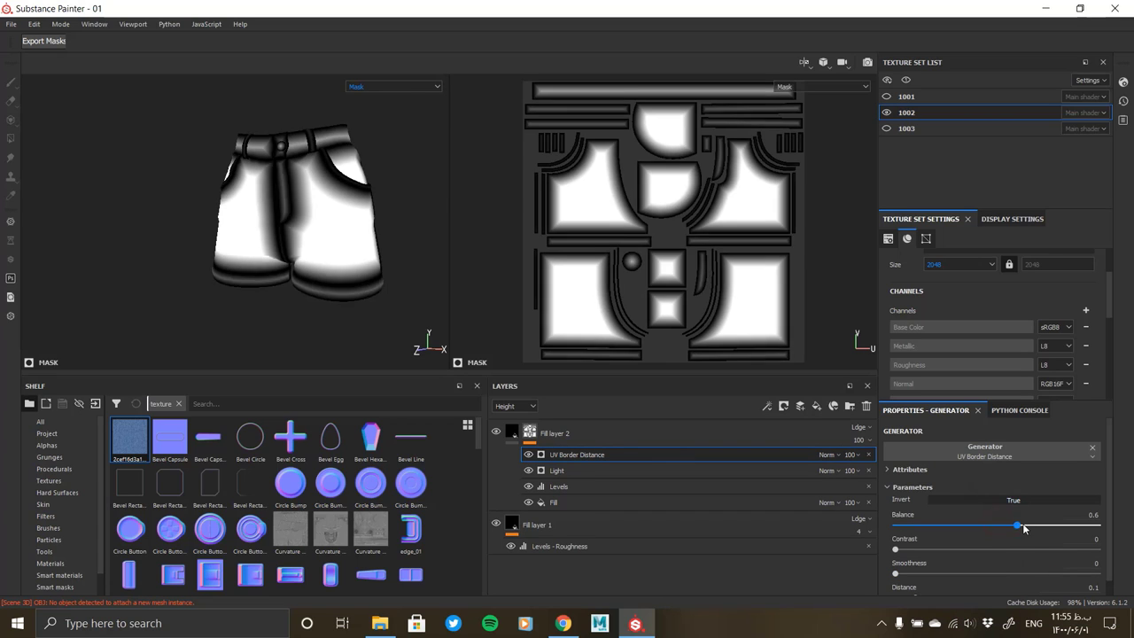
left_click_drag(992, 524, 915, 529)
Lower the border distance to 0.53, blend it as Multiply, and toggle the Light's visibility
scroll(896, 581, "down", 1)
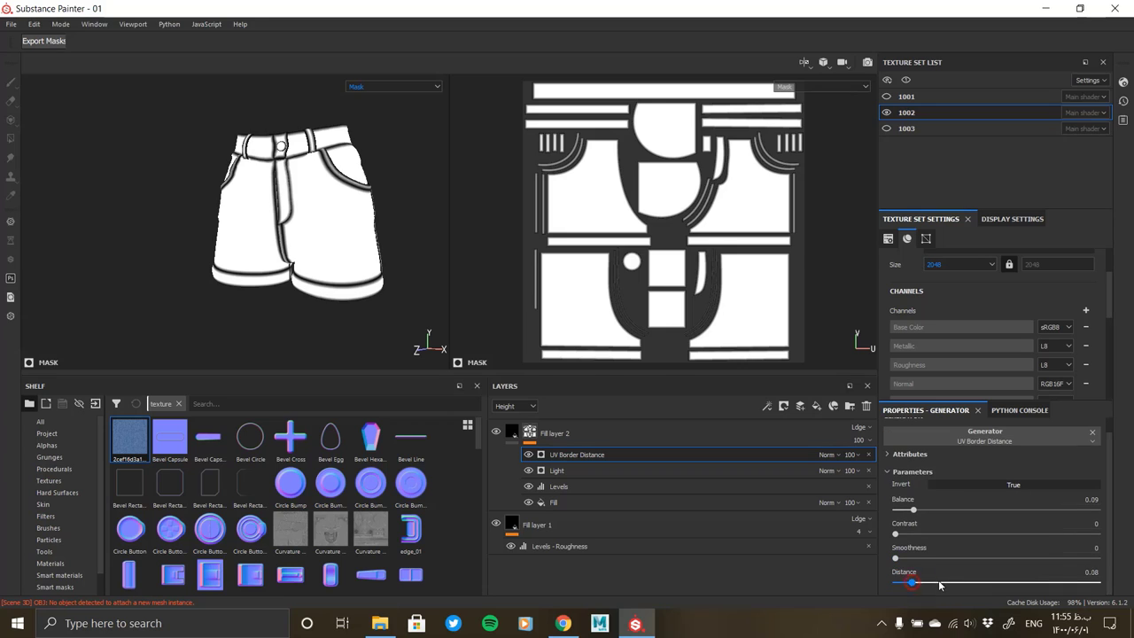
left_click_drag(896, 582, 1031, 582)
mouse_move(934, 510)
left_mouse_down()
mouse_move(870, 515)
mouse_move(982, 513)
mouse_move(924, 513)
mouse_move(958, 517)
left_mouse_up()
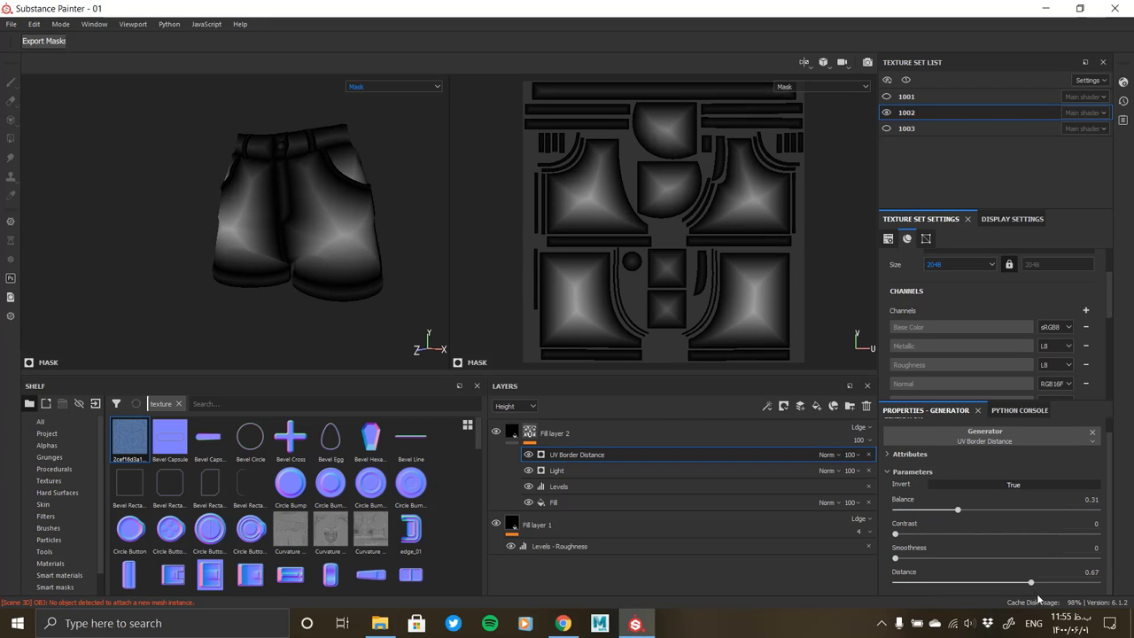
left_click_drag(1036, 583, 1002, 583)
left_click(833, 454)
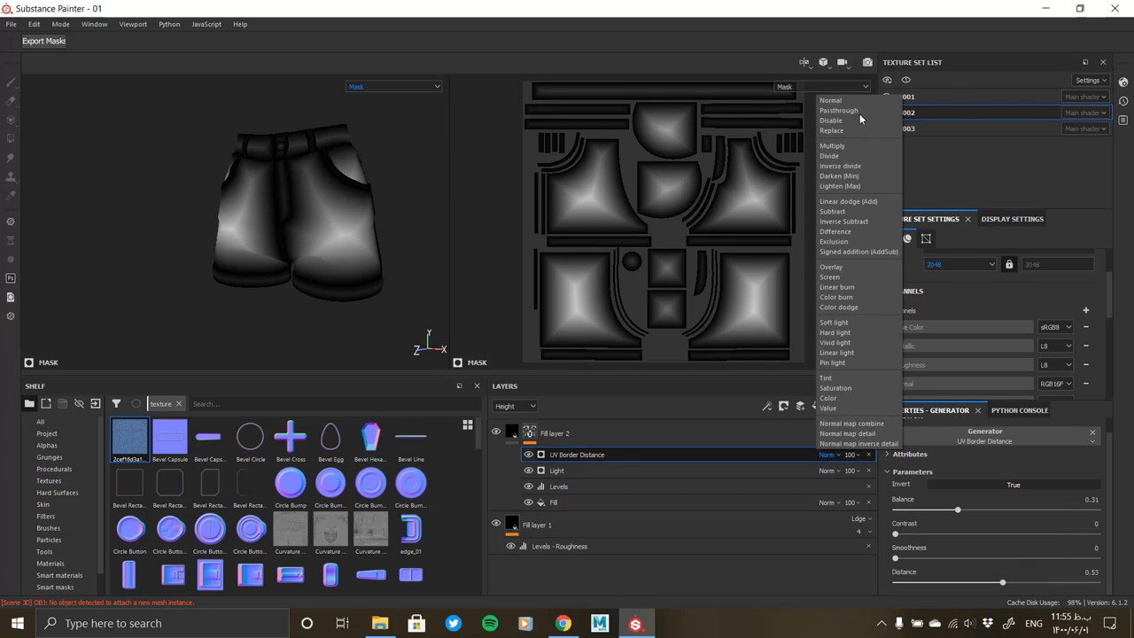
left_click(853, 145)
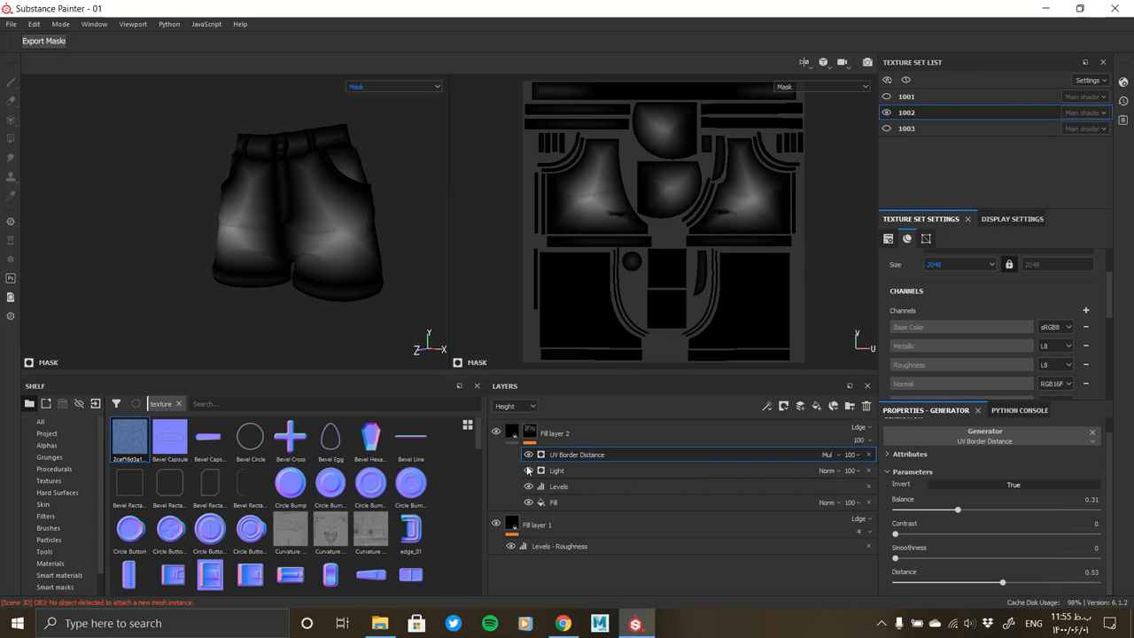
left_click(530, 471)
mouse_move(384, 275)
left_mouse_down("alt")
mouse_move(263, 236)
mouse_move(331, 233)
mouse_move(321, 242)
mouse_move(351, 263)
mouse_move(270, 303)
mouse_move(304, 248)
left_mouse_up("alt")
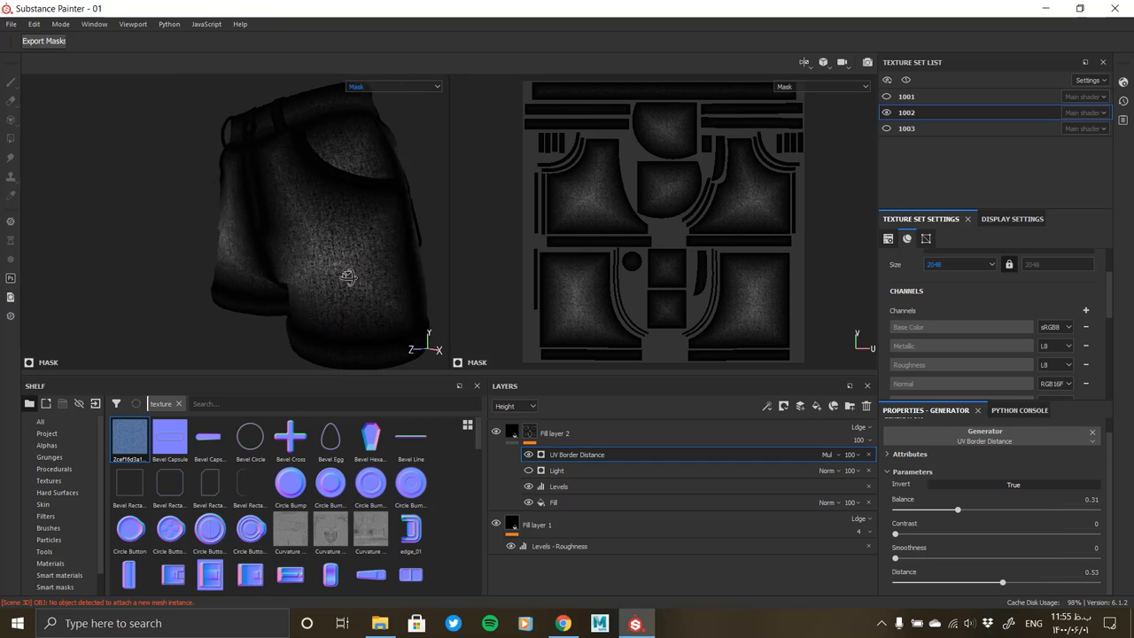
Show Fill layer 2's mask and set the Light generator's blend mode to Multiply
left_click(550, 433)
scroll(304, 248, "up", 5)
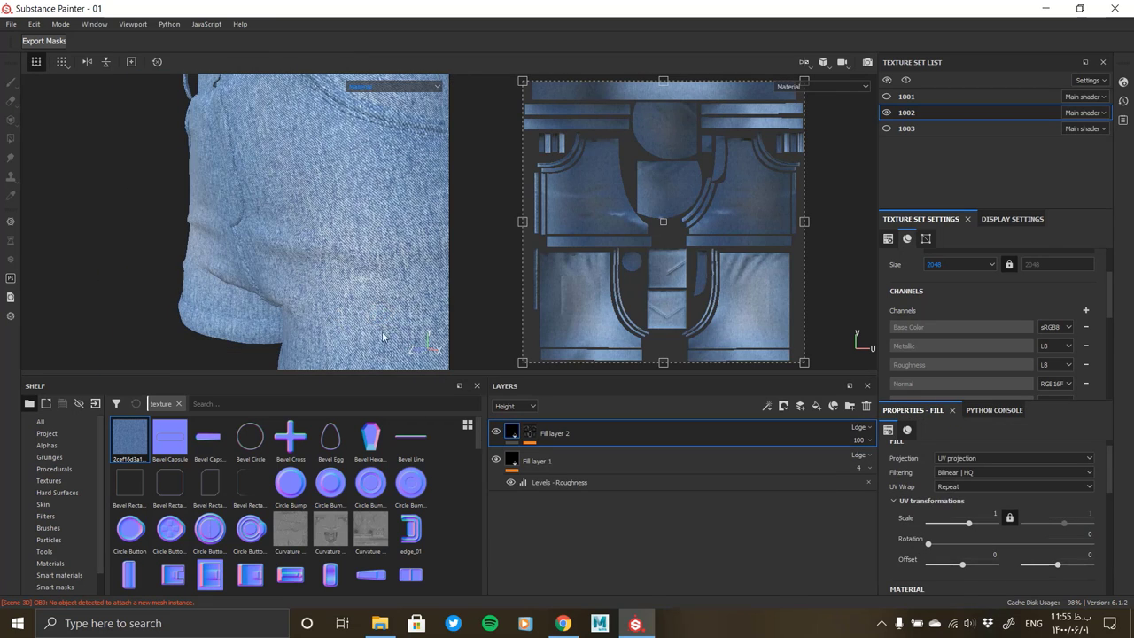
left_click(532, 434)
key("f")
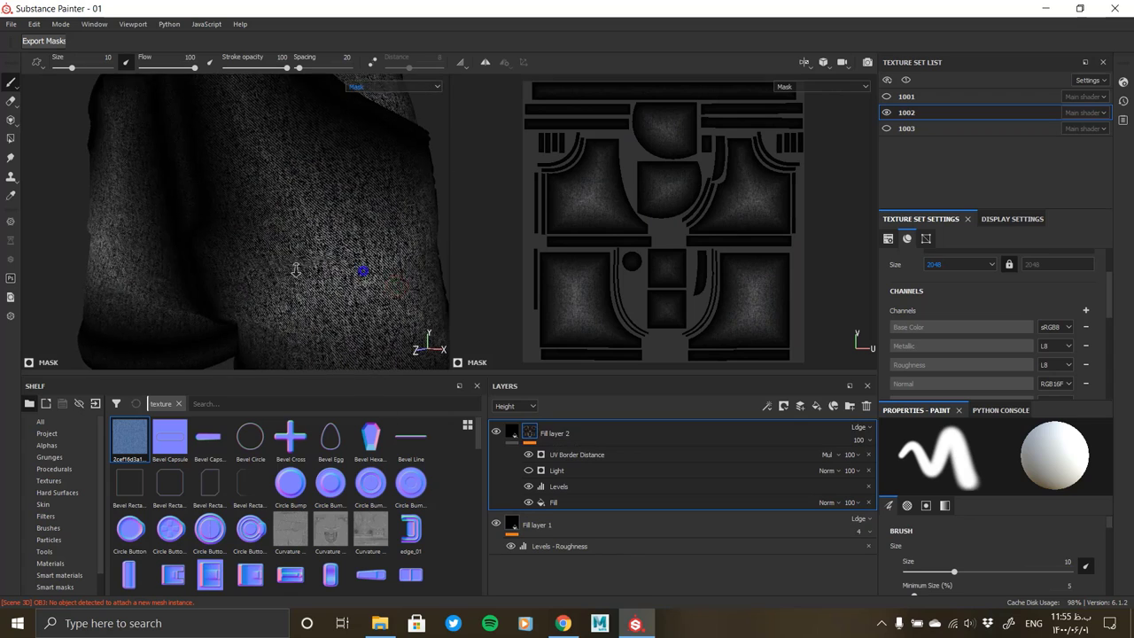
left_click(827, 471)
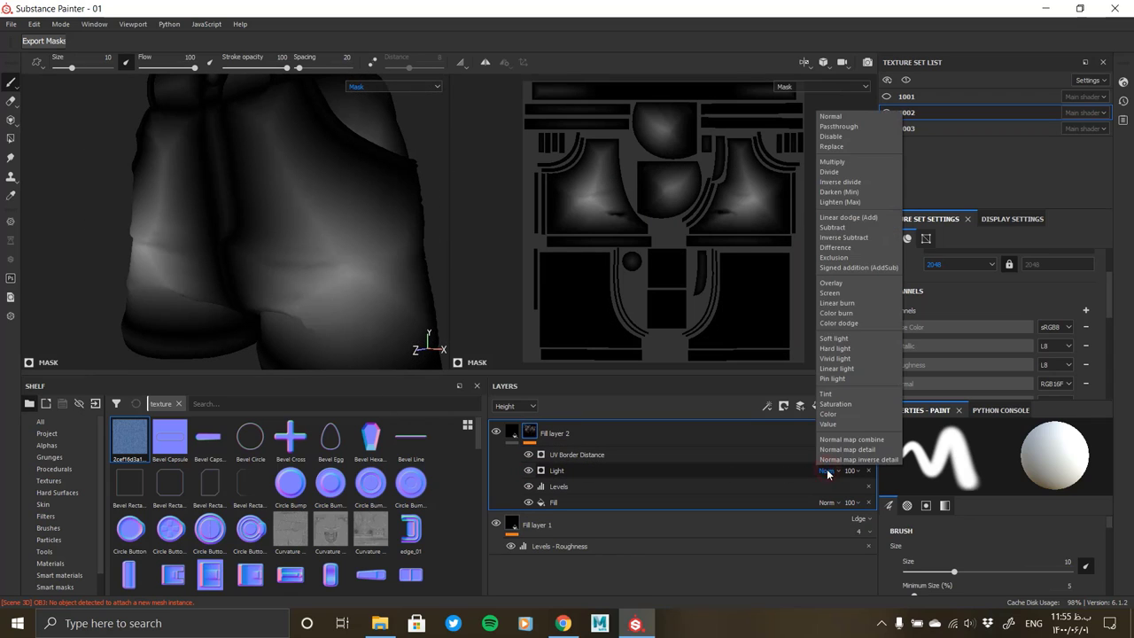
left_click(848, 161)
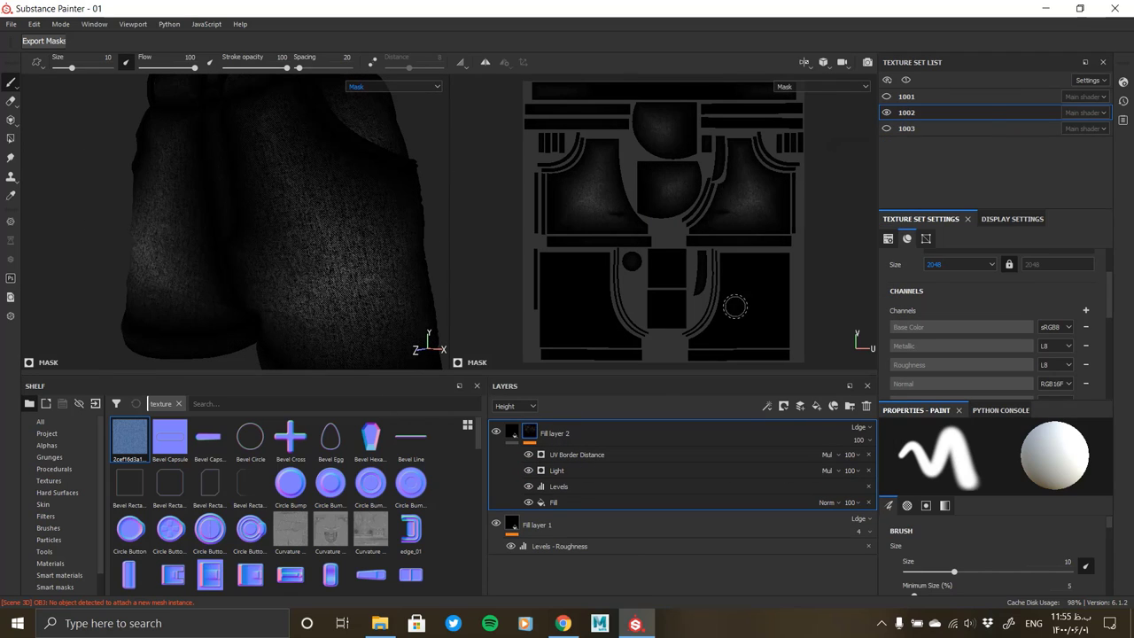
Retune UV Border Distance to balance 0.3, contrast 0.26, smoothness 0.13 and distance 0.45
scroll(335, 268, "down", 5)
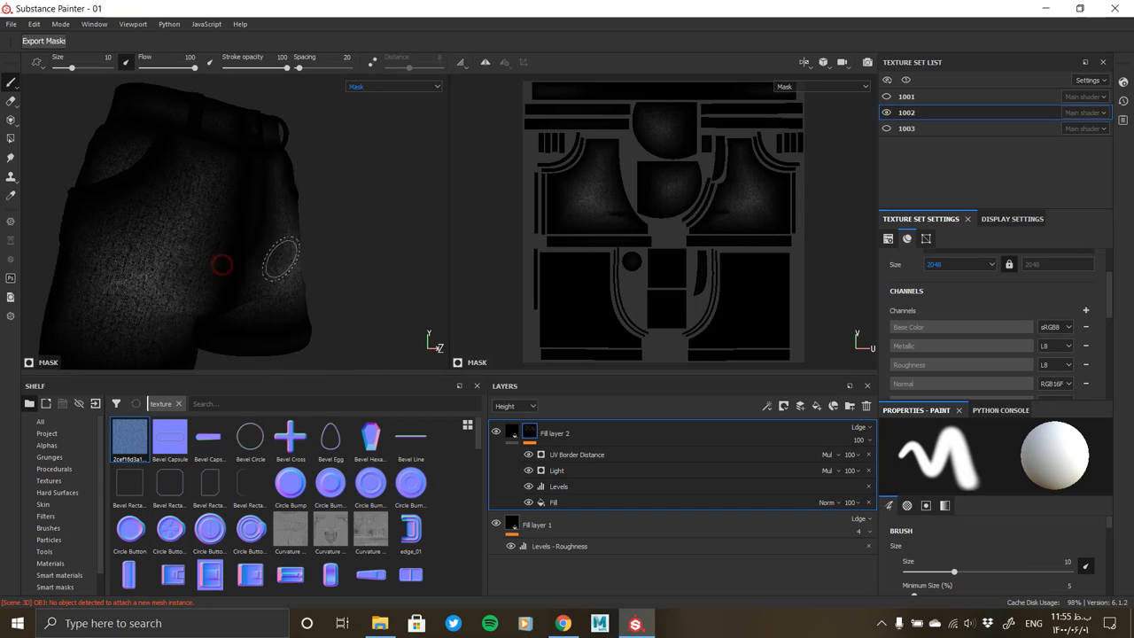
left_click(587, 455)
left_click_drag(980, 508, 953, 508)
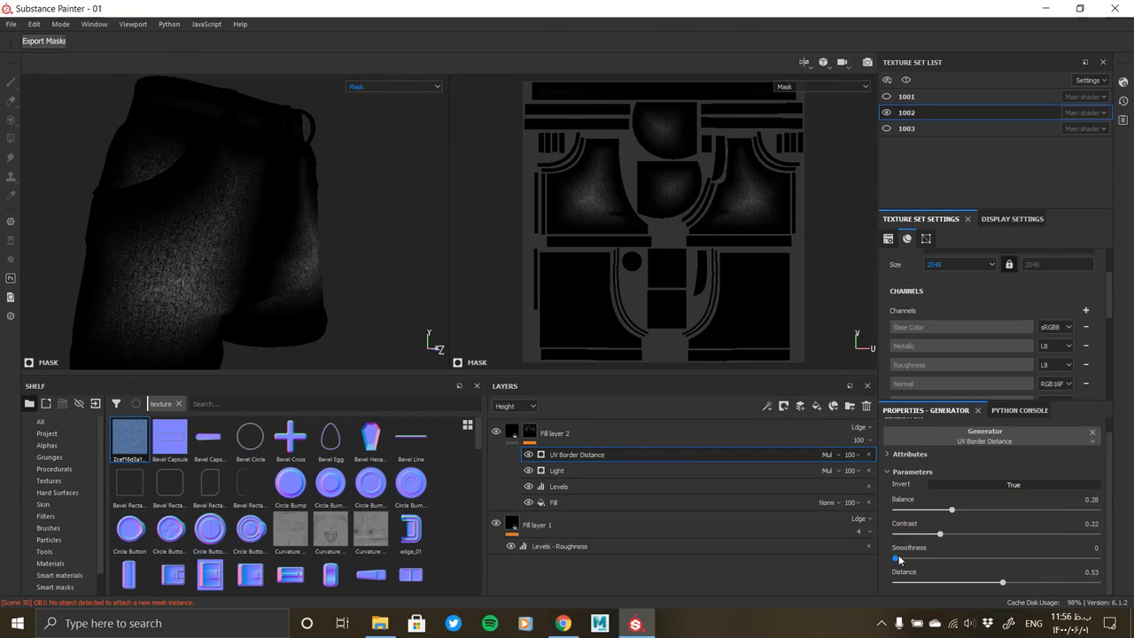
left_click_drag(899, 560, 932, 559)
scroll(347, 334, "up", 5)
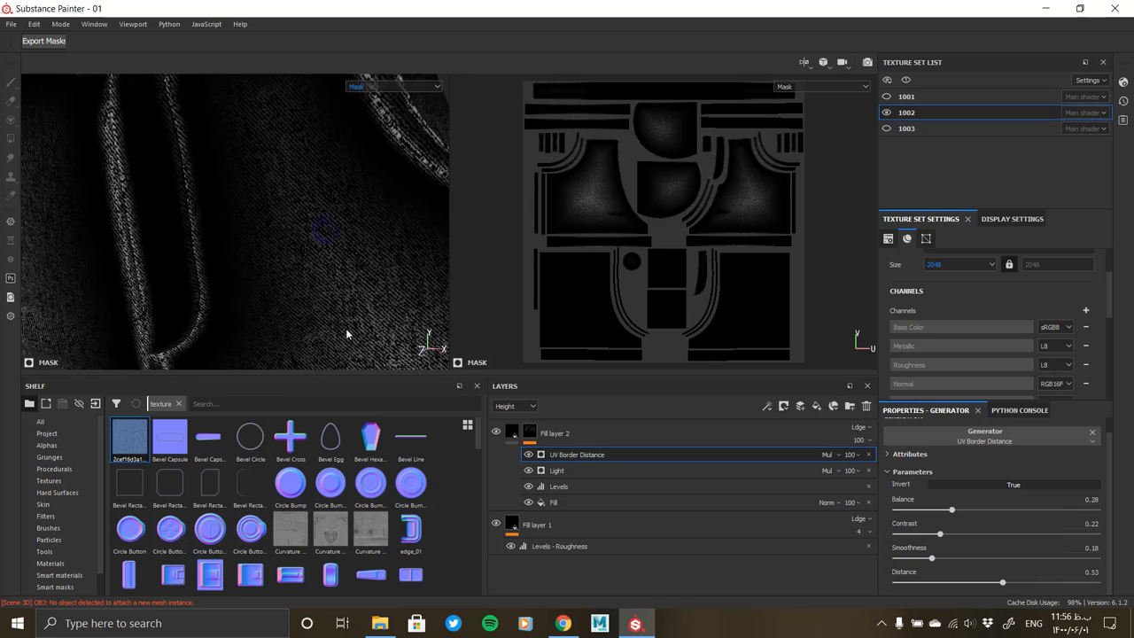
scroll(346, 334, "down", 5)
left_click_drag(207, 271, 246, 248, "alt")
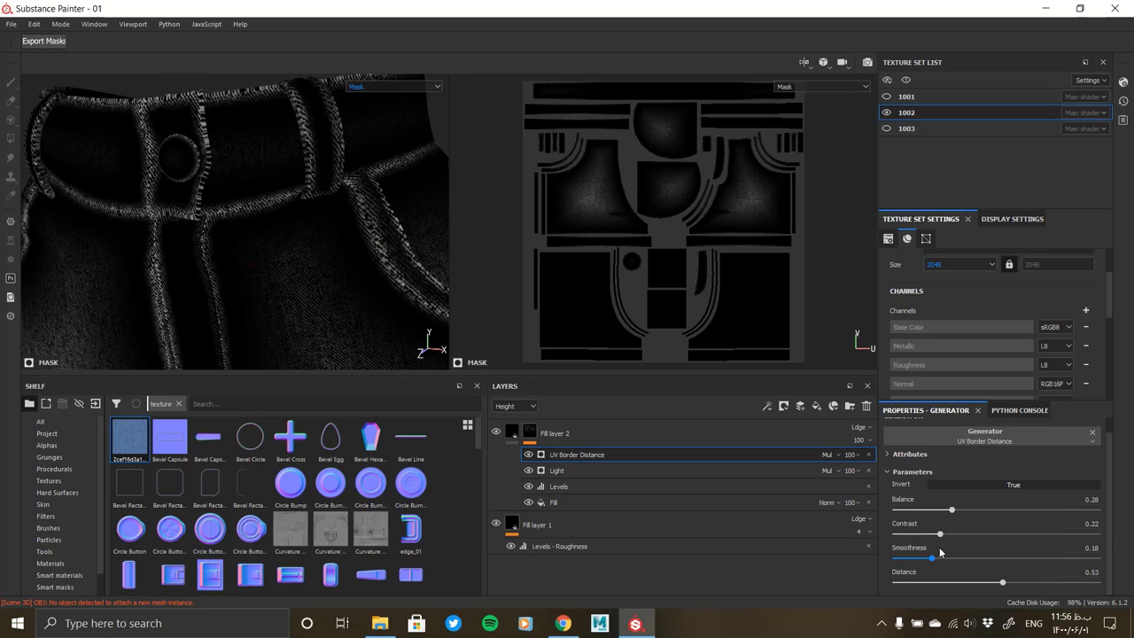
mouse_move(931, 558)
left_mouse_down()
mouse_move(890, 559)
mouse_move(921, 560)
left_mouse_up()
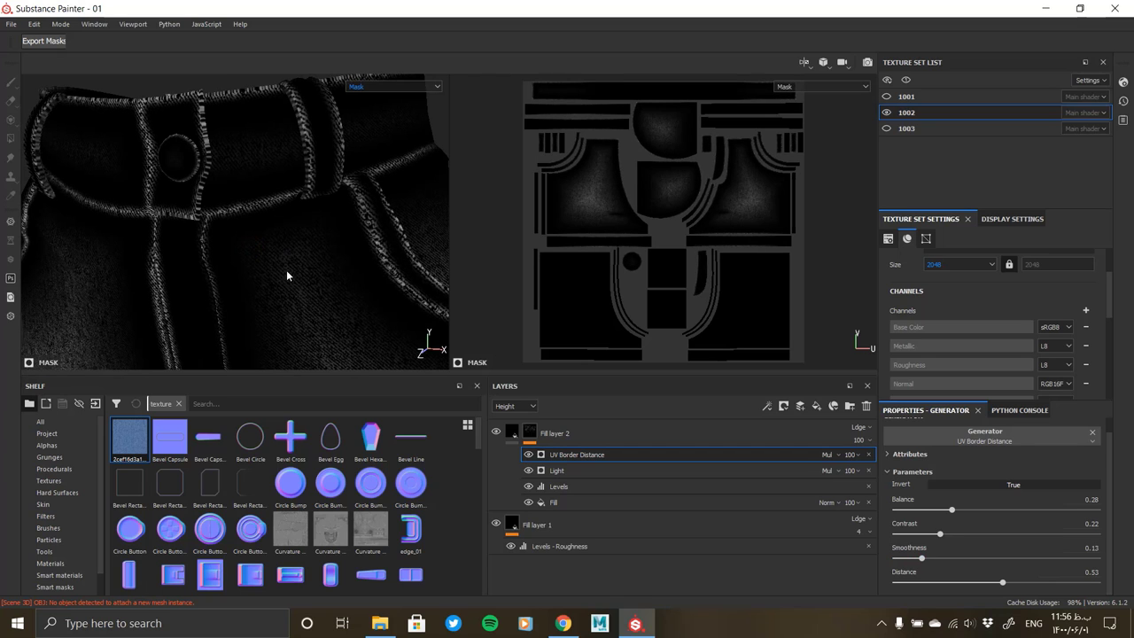
mouse_move(287, 276)
left_mouse_down("alt")
mouse_move(248, 228)
mouse_move(248, 347)
left_mouse_up("alt")
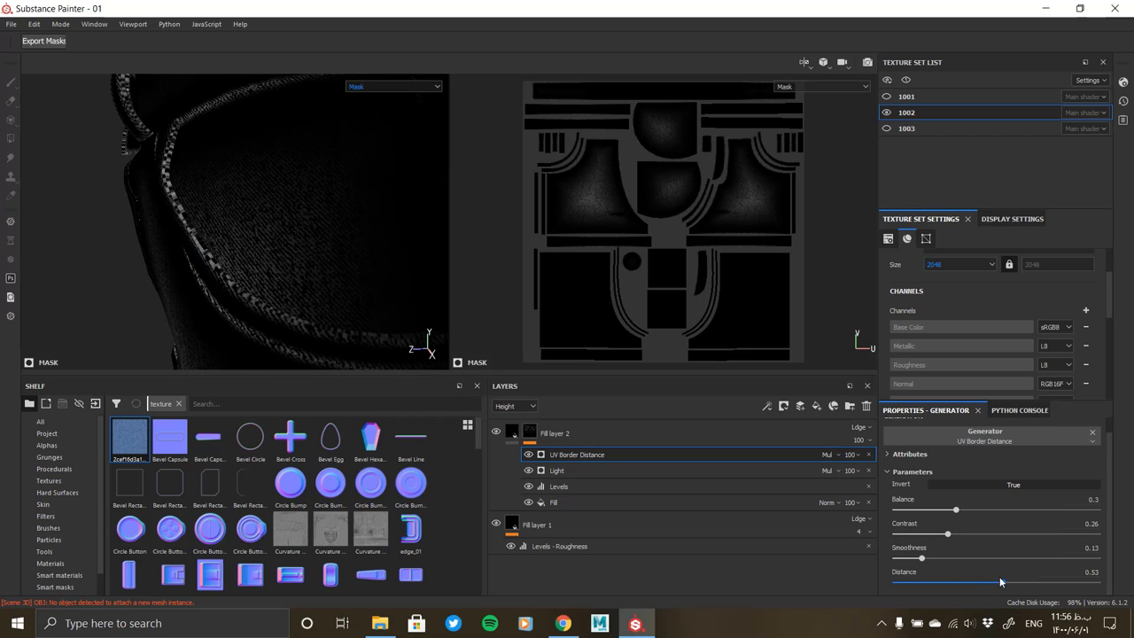
left_click_drag(1038, 585, 987, 585)
mouse_move(78, 260)
left_mouse_down("alt")
mouse_move(337, 175)
mouse_move(276, 192)
mouse_move(278, 266)
mouse_move(311, 238)
mouse_move(83, 233)
mouse_move(373, 257)
left_mouse_up("alt")
Compare the shorts with and without Fill layer 2, then show its mask in the viewports
left_click(555, 433)
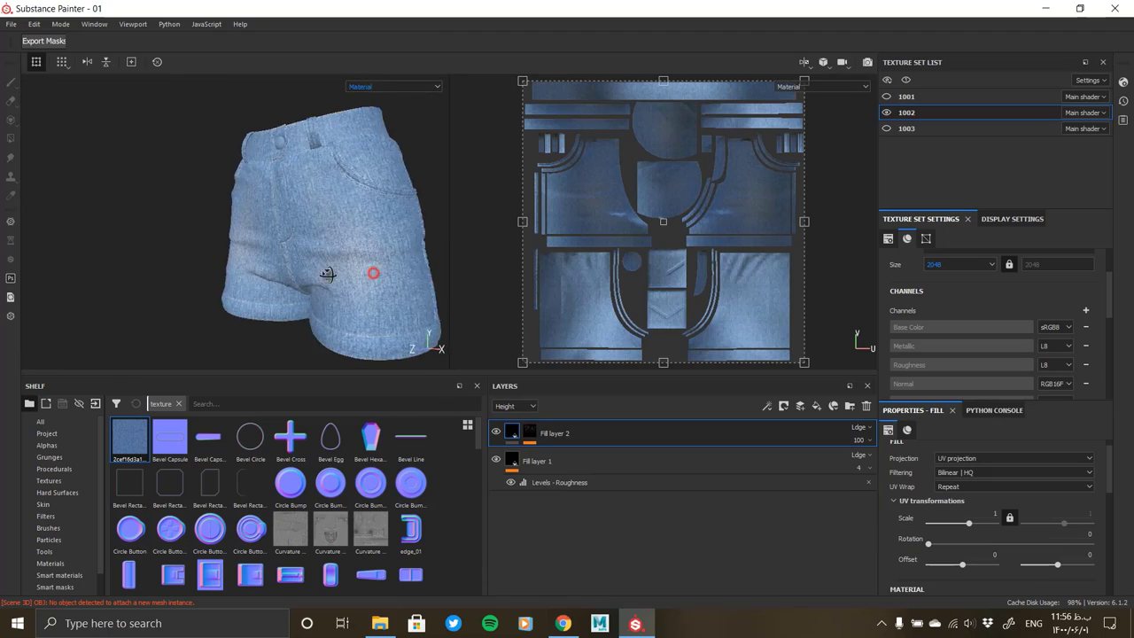
scroll(426, 339, "up", 3)
double_click(496, 434)
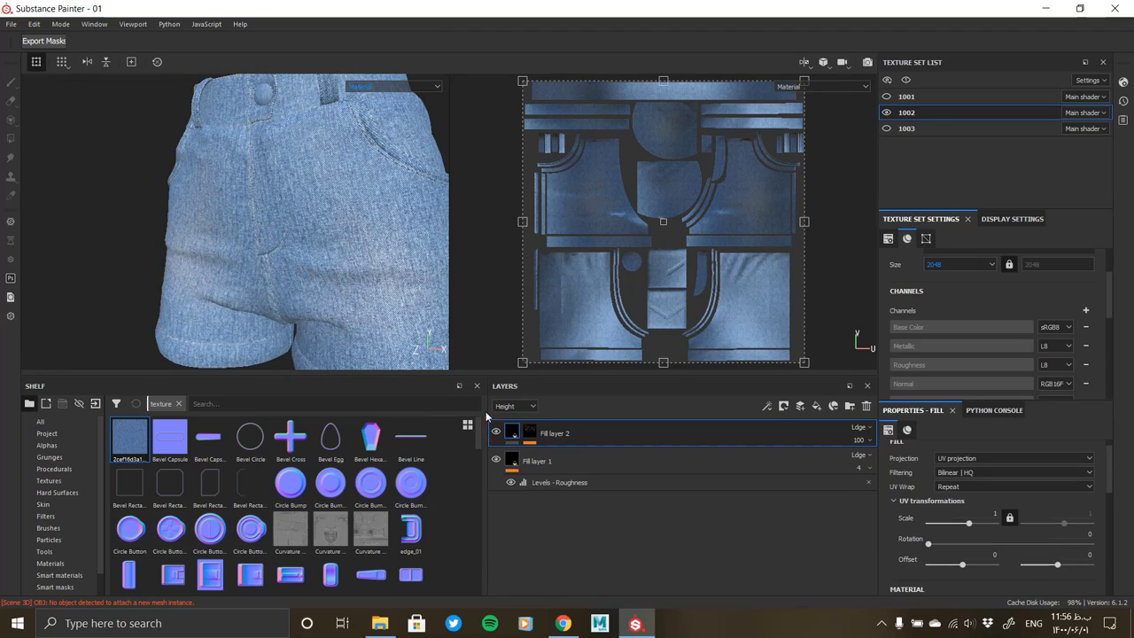
scroll(246, 198, "up", 5)
scroll(291, 220, "down", 3)
mouse_move(291, 220)
left_mouse_down("alt")
mouse_move(235, 183)
mouse_move(261, 233)
mouse_move(343, 270)
left_mouse_up("alt")
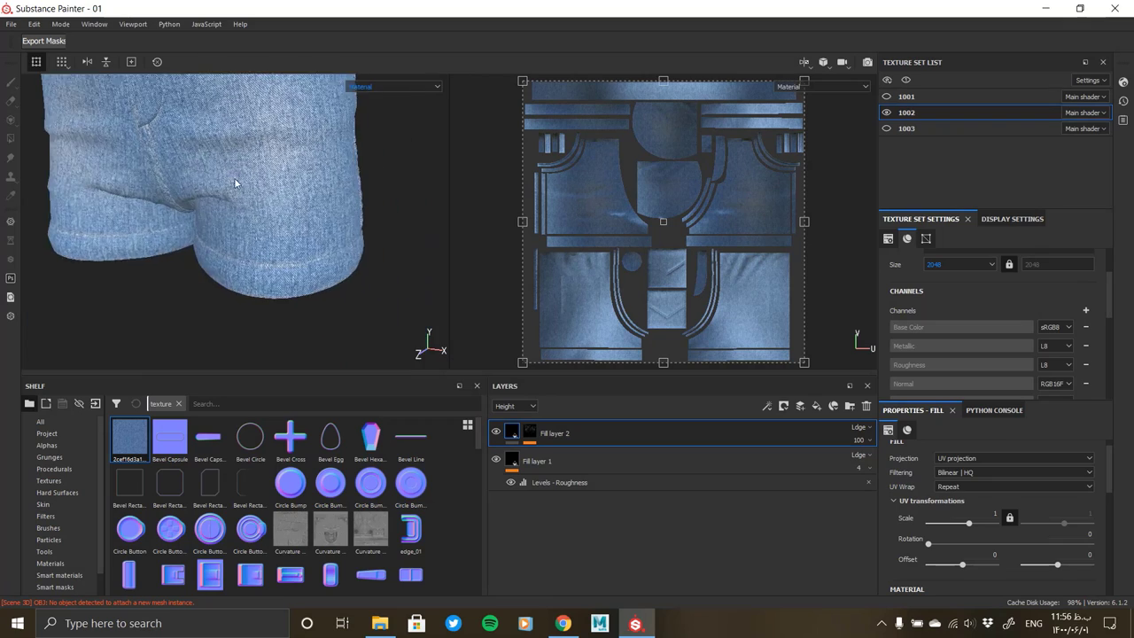
scroll(314, 228, "up", 2)
scroll(299, 190, "down", 2)
scroll(224, 243, "down", 3)
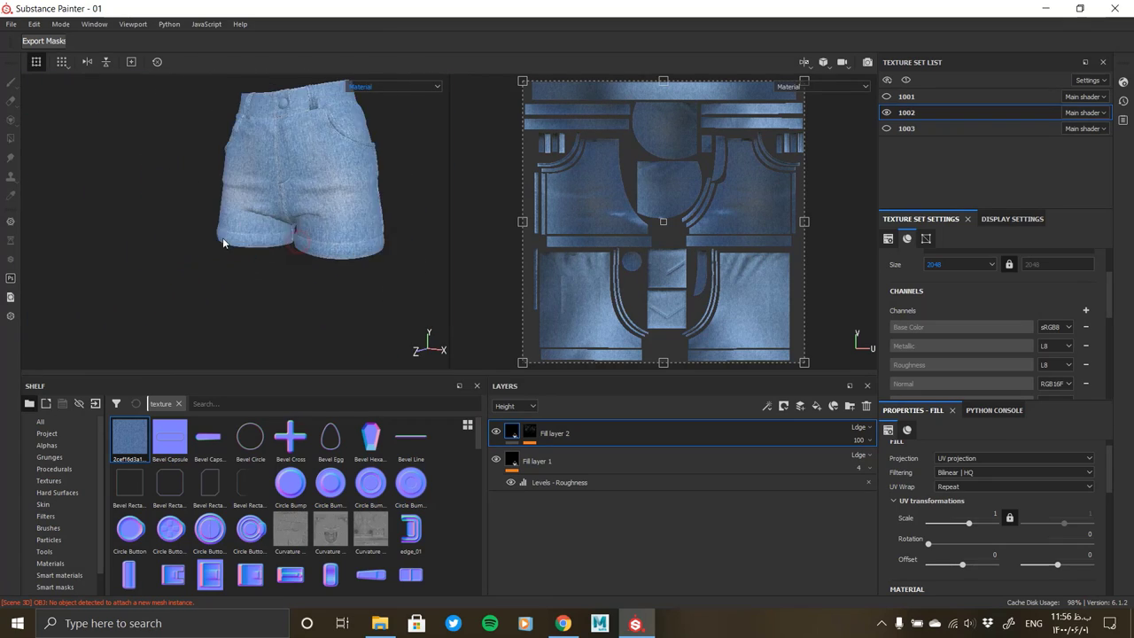
key("ctrl+z")
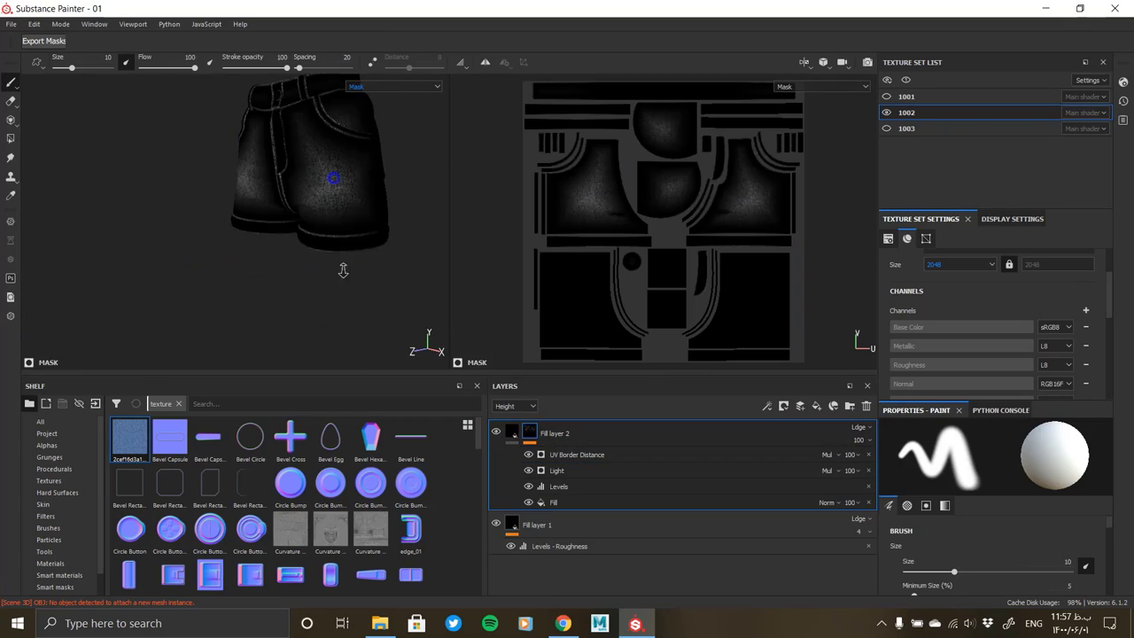
scroll(343, 271, "up", 3)
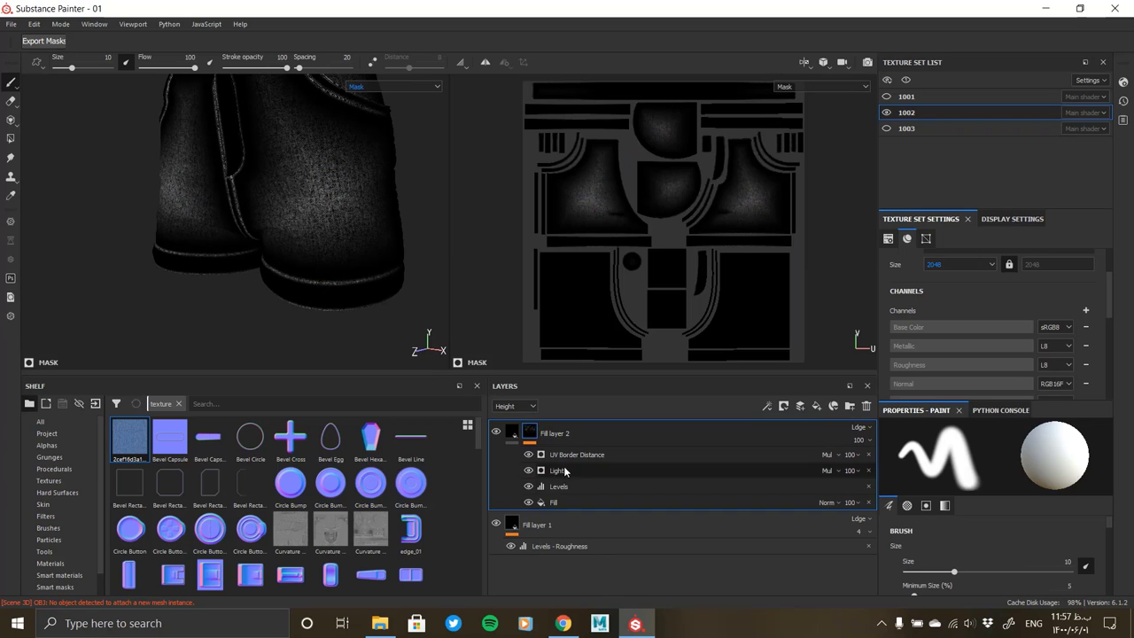
Set the UV Border Distance to balance 0.22, contrast 0, smoothness 0.12, distance 0.26
left_click(564, 455)
left_click_drag(958, 511, 937, 512)
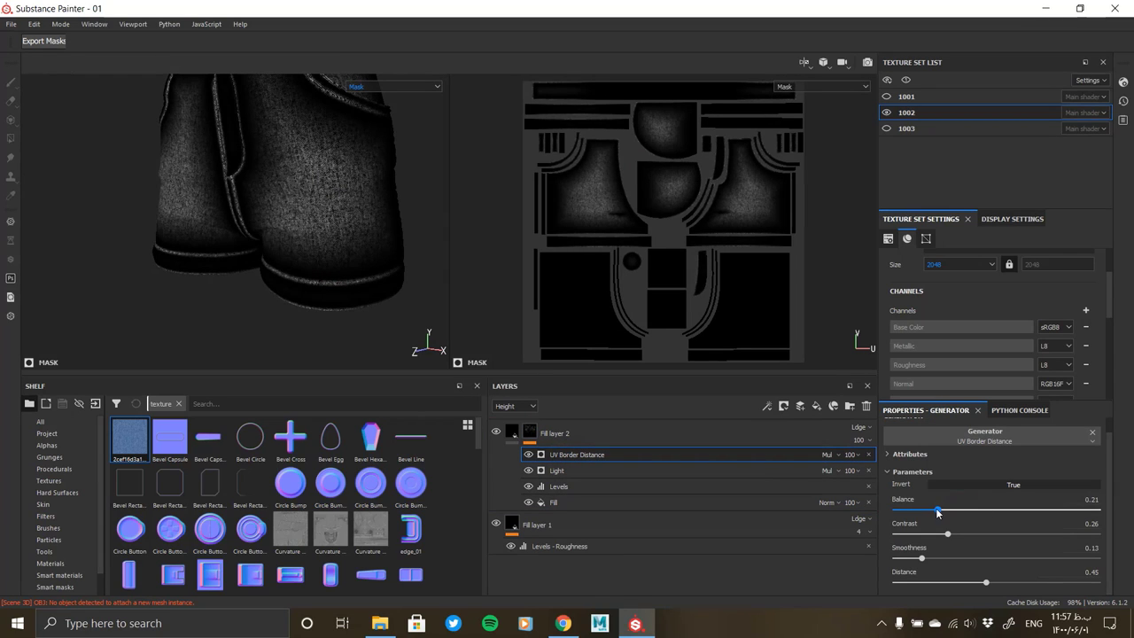
left_click(946, 582)
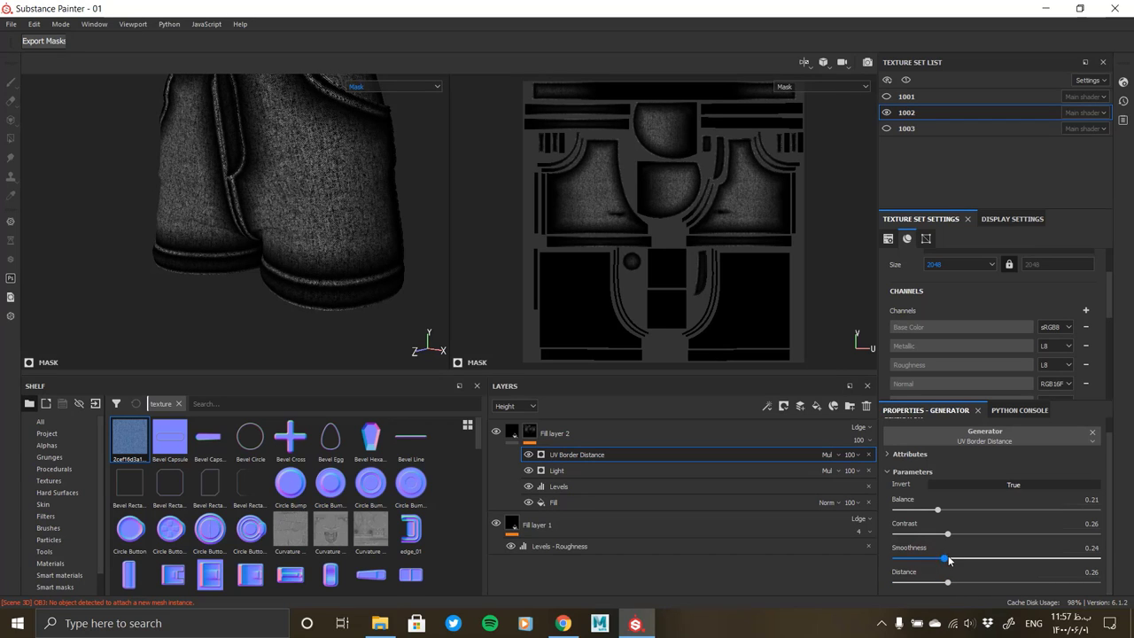
left_click_drag(946, 559, 875, 536)
left_click_drag(938, 511, 966, 512)
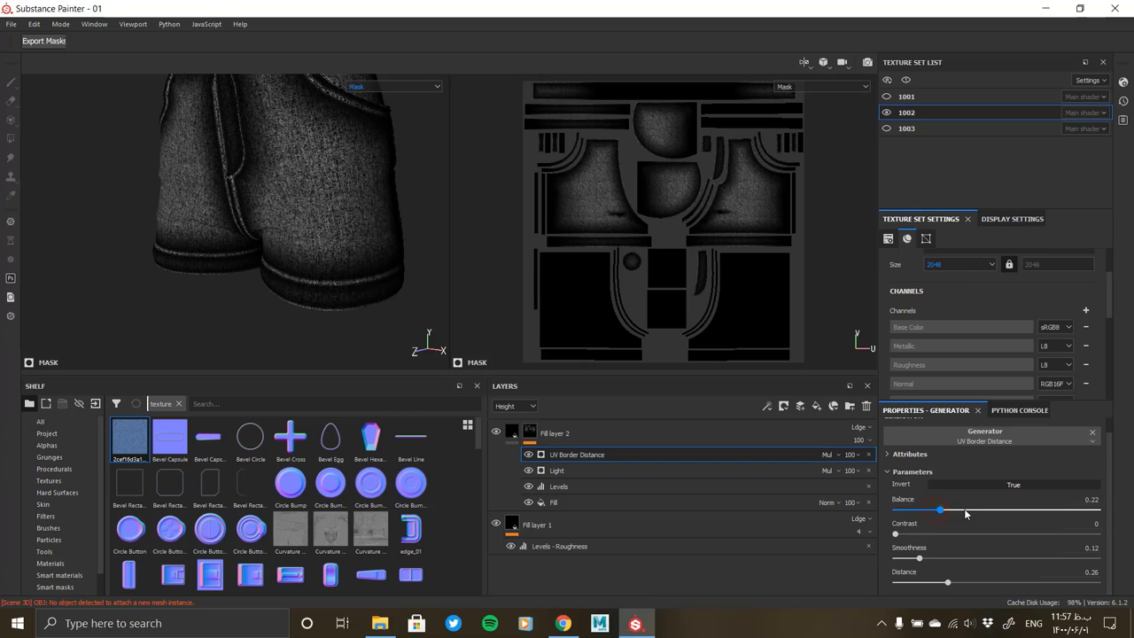
Brighten the mask's Levels and review the faded denim from the back of the shorts
left_click(581, 486)
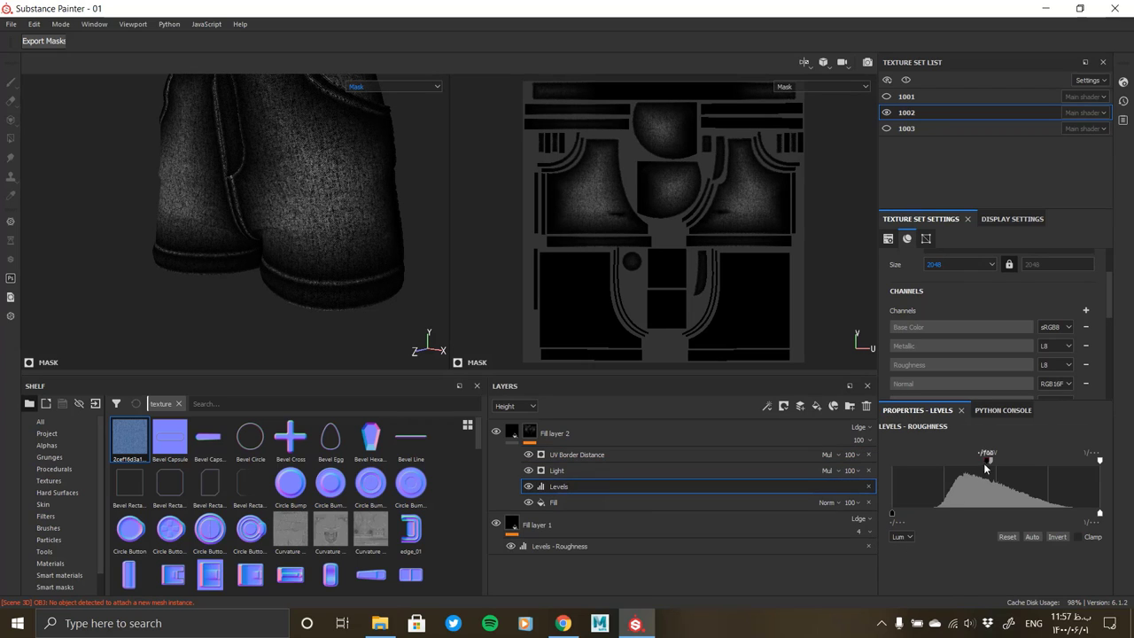
left_click_drag(985, 462, 973, 467)
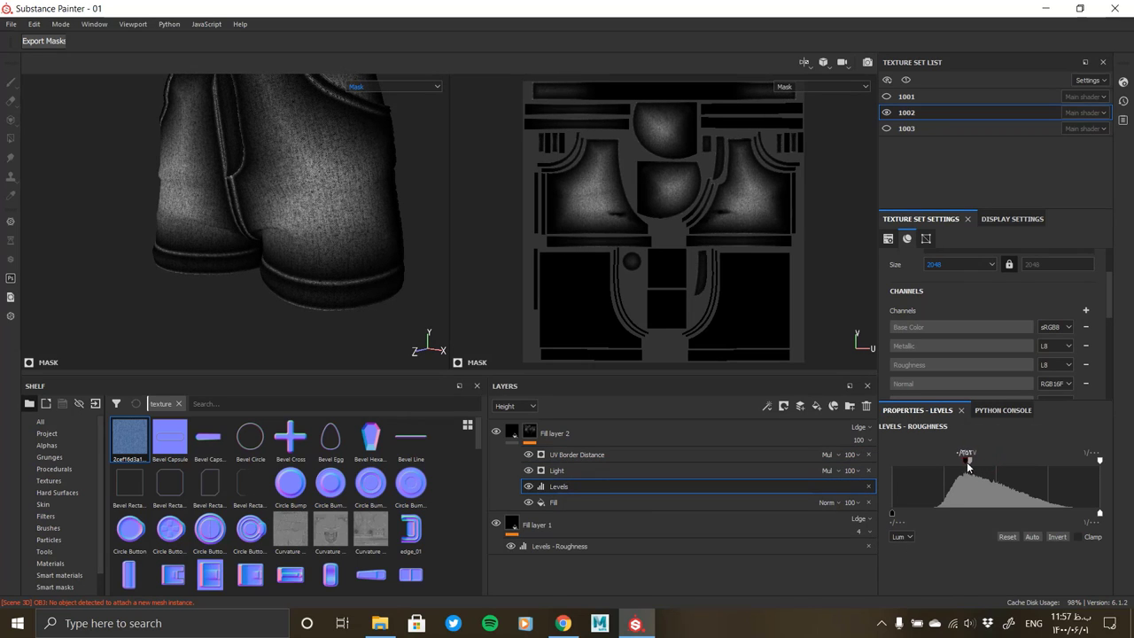
scroll(266, 275, "down", 3)
left_click(557, 434)
left_click_drag(266, 239, 313, 239, "alt")
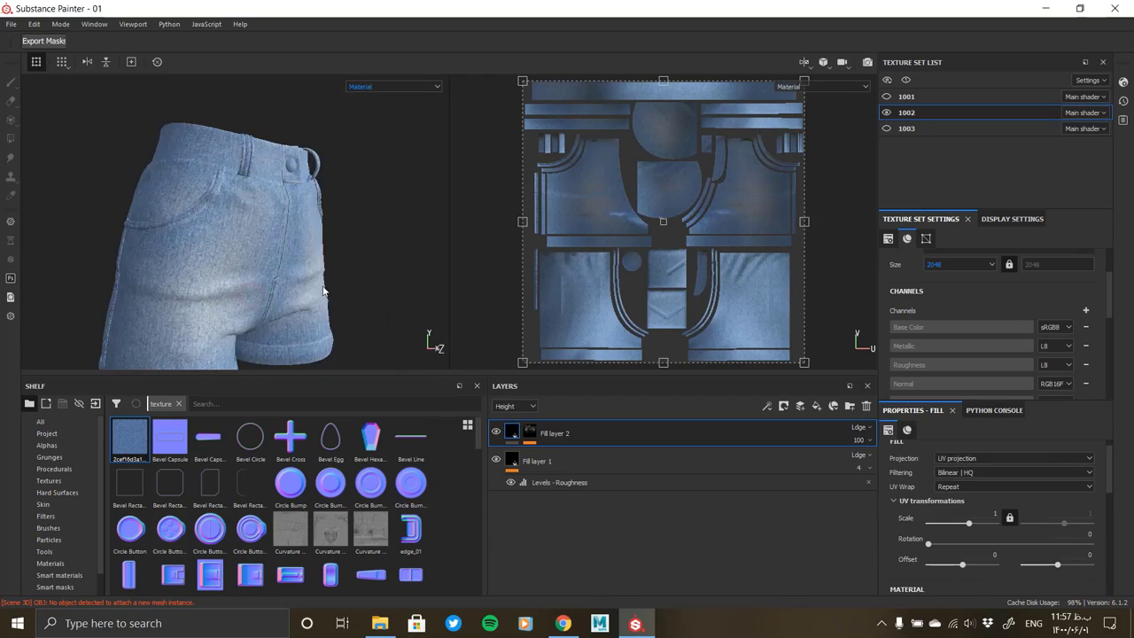
scroll(314, 240, "up", 5)
scroll(286, 203, "down", 5)
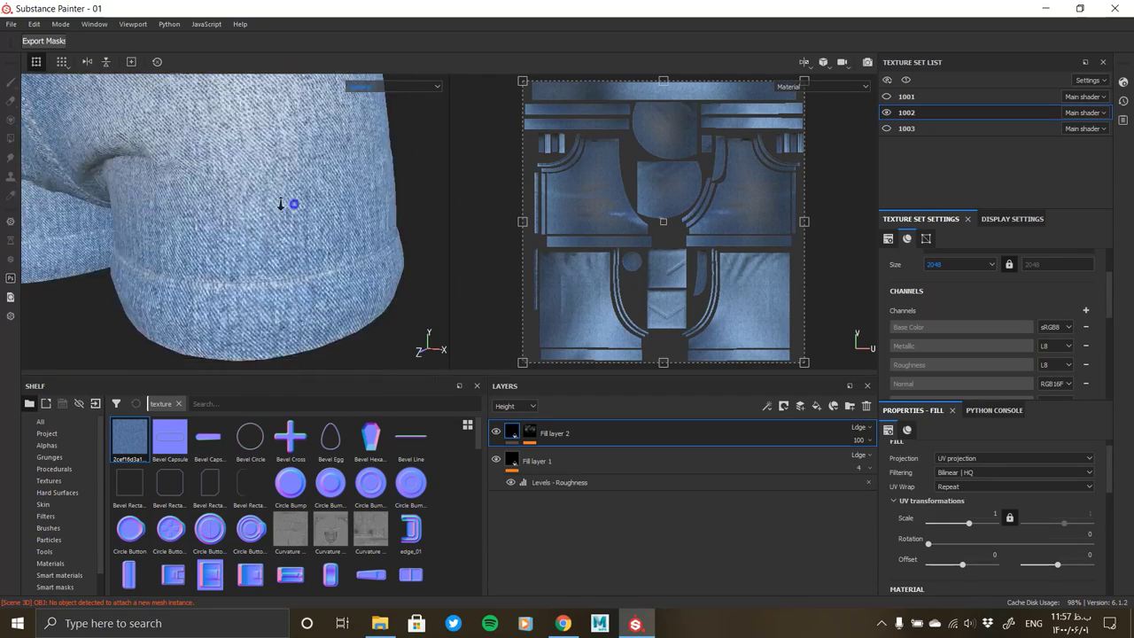
mouse_move(286, 203)
left_mouse_down("alt")
mouse_move(114, 189)
mouse_move(195, 240)
mouse_move(160, 245)
mouse_move(196, 266)
mouse_move(253, 284)
mouse_move(299, 260)
mouse_move(174, 245)
mouse_move(222, 248)
left_mouse_up("alt")
Duplicate Fill layer 2 as Fill layer 2 copy 1 and open the copy's mask
right_click(585, 433)
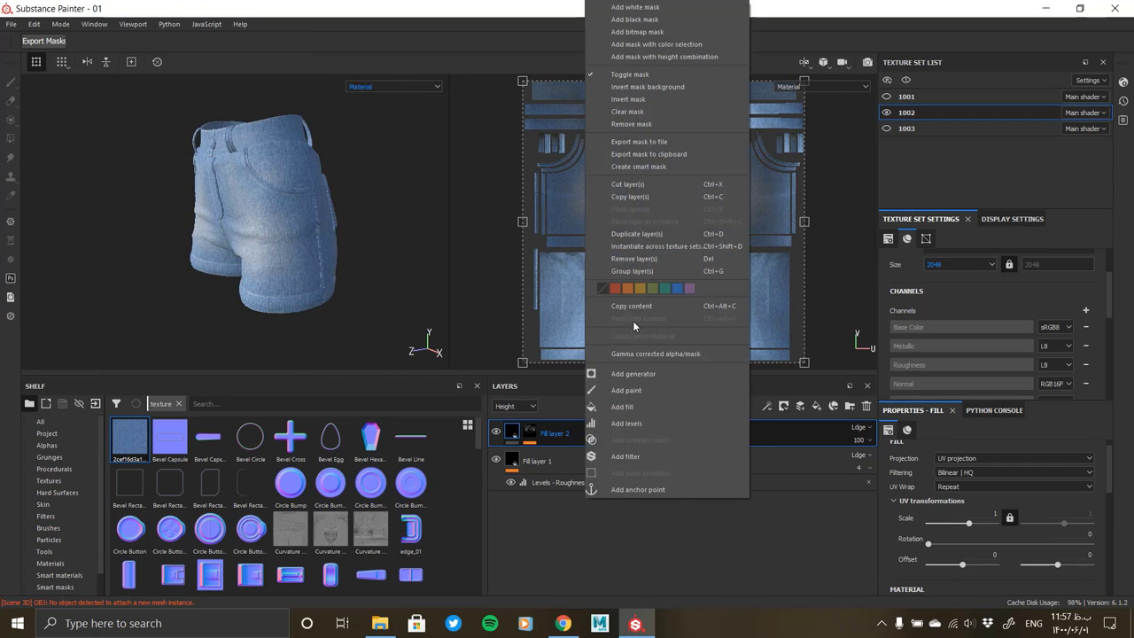
left_click(644, 234)
left_click(530, 434, "alt")
mouse_move(144, 248)
left_mouse_down("alt")
mouse_move(253, 266)
mouse_move(234, 239)
left_mouse_up("alt")
Change the copy's Light generator horizontal angle and check the shorts in material view
left_click(621, 471)
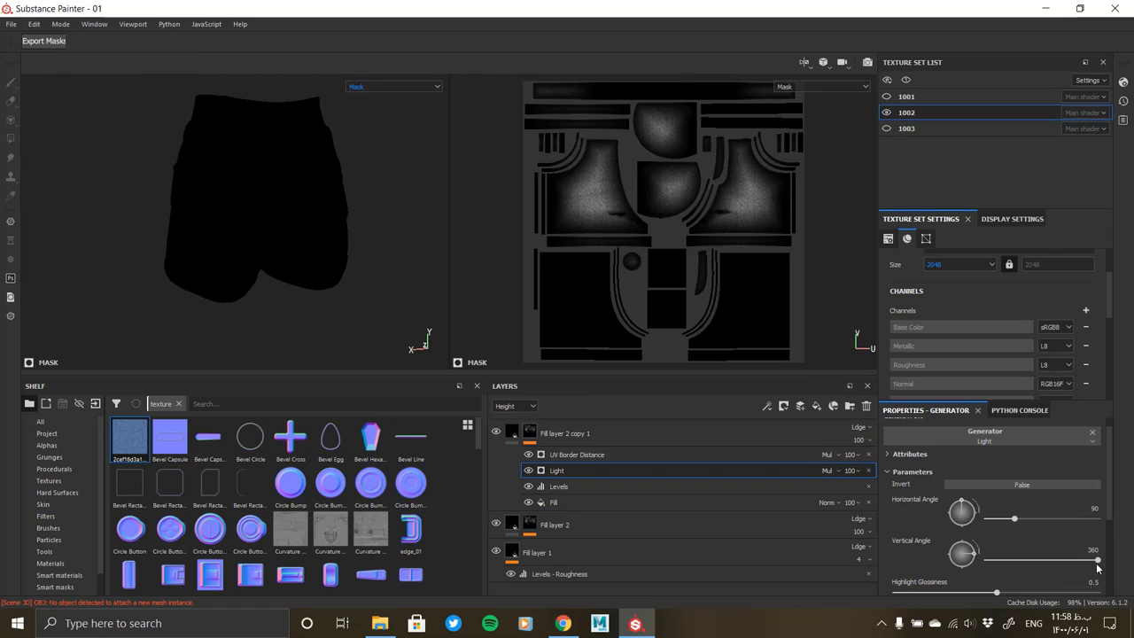
mouse_move(1020, 522)
left_mouse_down()
mouse_move(939, 522)
mouse_move(1068, 520)
left_mouse_up()
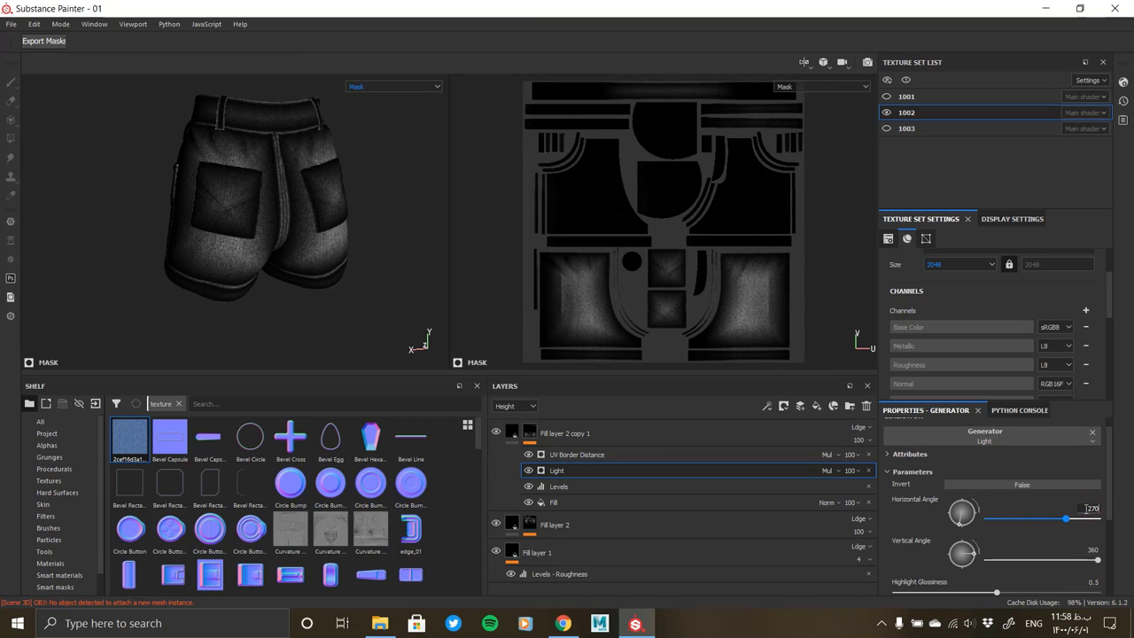
left_click_drag(310, 208, 286, 195, "alt")
scroll(286, 195, "up", 5)
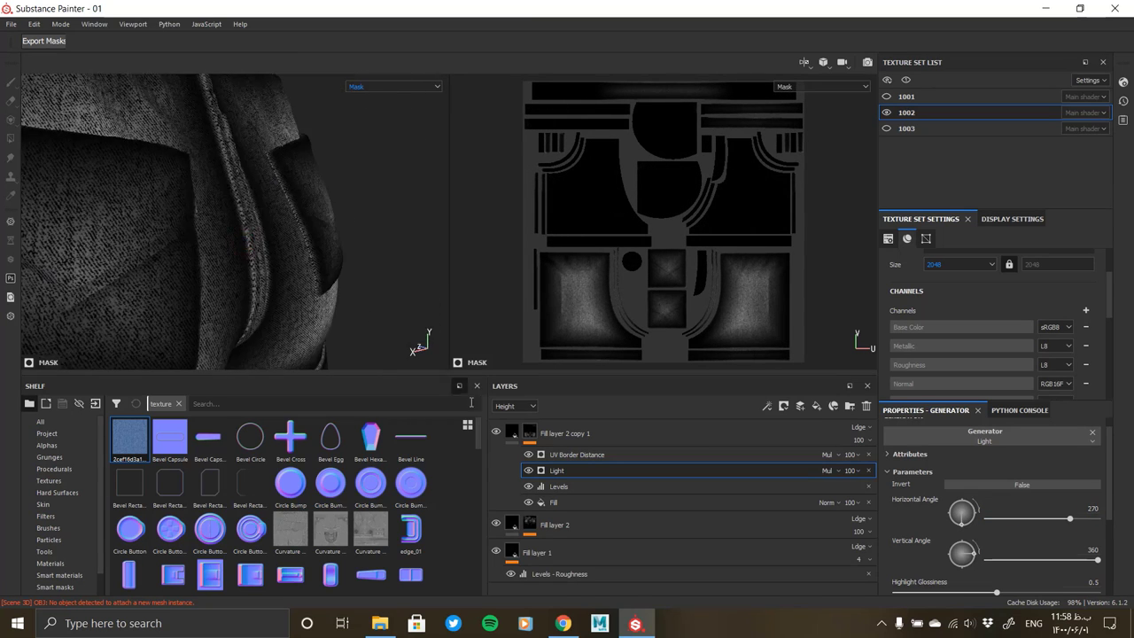
key("m")
scroll(281, 250, "down", 5)
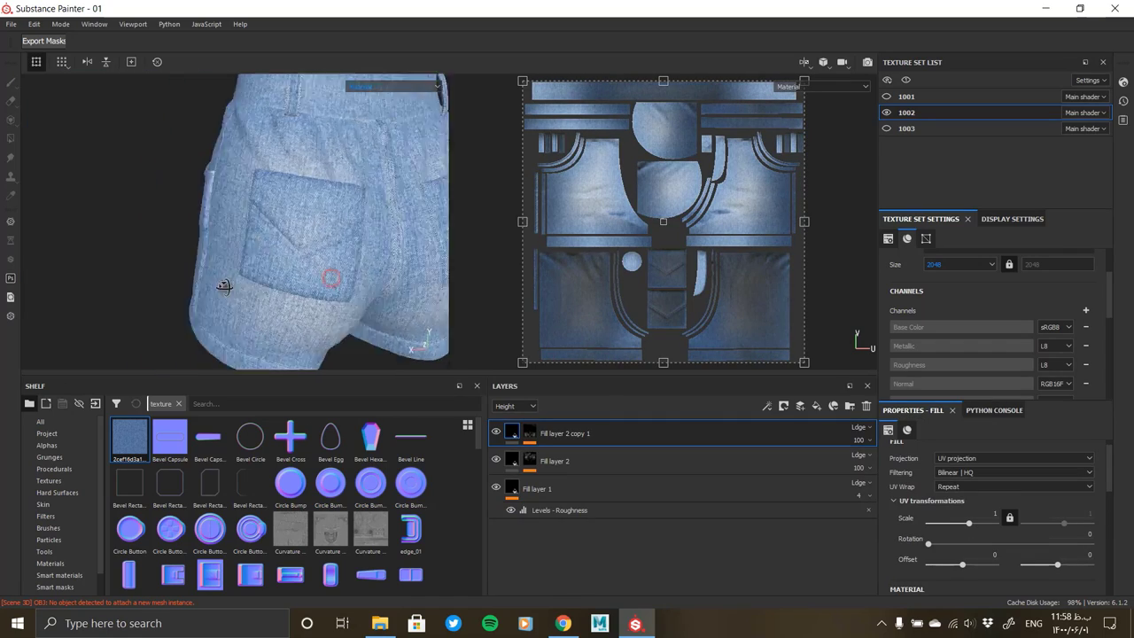
mouse_move(281, 250)
left_mouse_down("alt")
mouse_move(202, 225)
mouse_move(284, 231)
left_mouse_up("alt")
Set the copy's UV Border Distance to balance 0.23, contrast 0.2, smoothness 0.05, distance 0.28
left_click(529, 432, "alt")
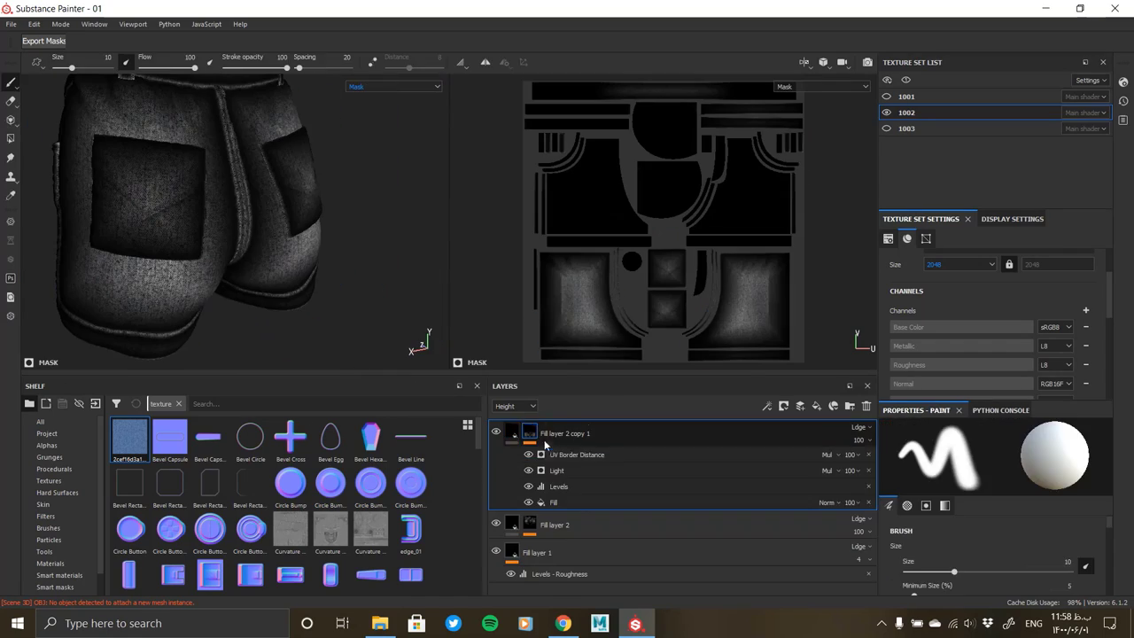
left_click(581, 456)
mouse_move(962, 516)
left_mouse_down()
mouse_move(931, 511)
mouse_move(942, 514)
mouse_move(888, 536)
left_mouse_up()
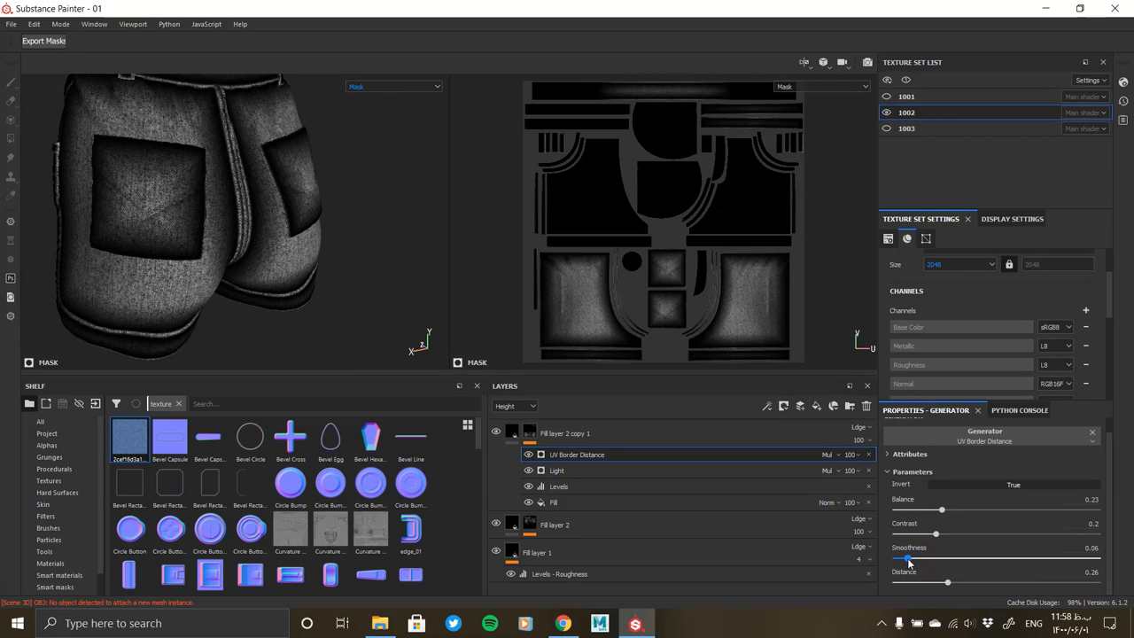
mouse_move(967, 585)
left_mouse_down()
mouse_move(921, 584)
mouse_move(943, 584)
left_mouse_up()
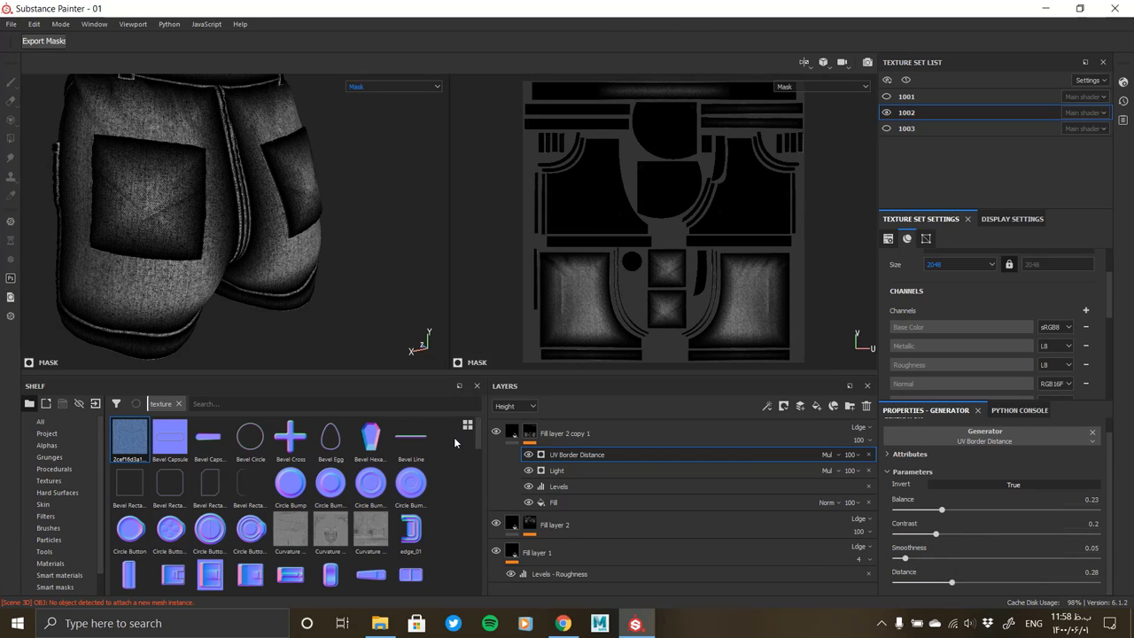
left_click(512, 434)
scroll(254, 286, "down", 3)
mouse_move(253, 266)
left_mouse_down("alt")
mouse_move(301, 264)
mouse_move(309, 278)
left_mouse_up("alt")
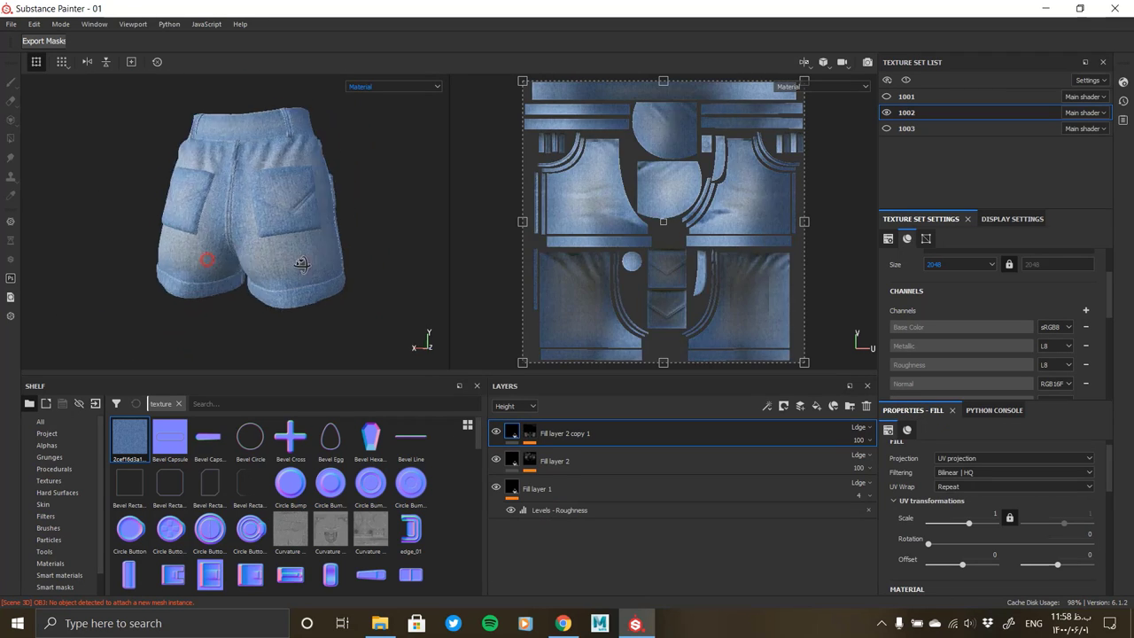
scroll(132, 235, "up", 5)
scroll(266, 240, "down", 3)
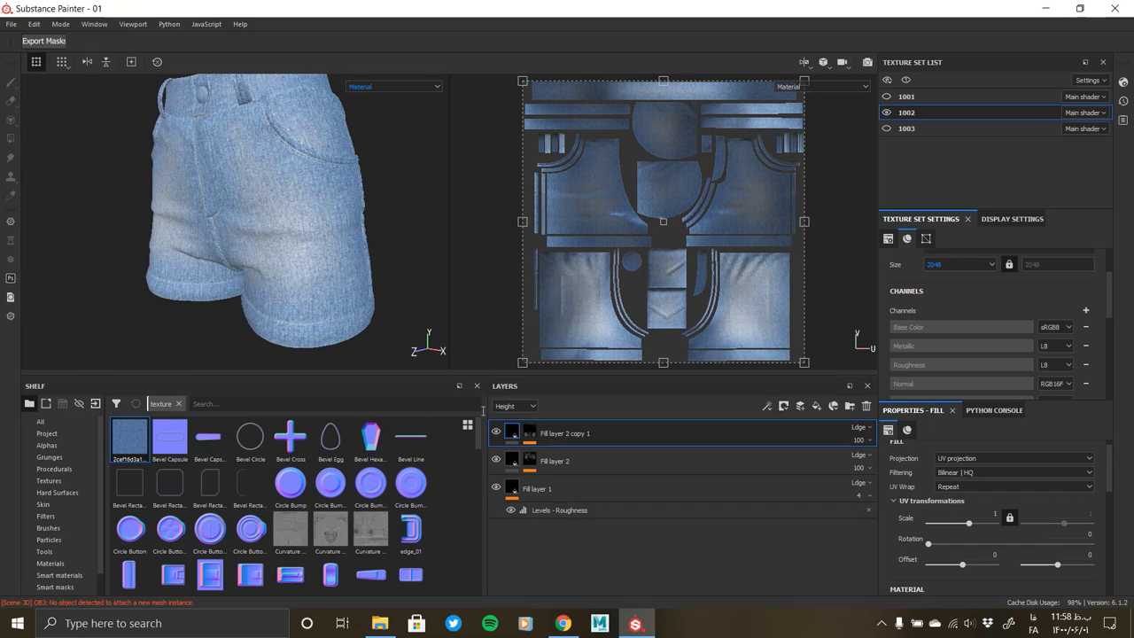
Make Fill layer 1's Levels affect Base Color and tune its black point and midtones
left_click(691, 494)
left_click(557, 510)
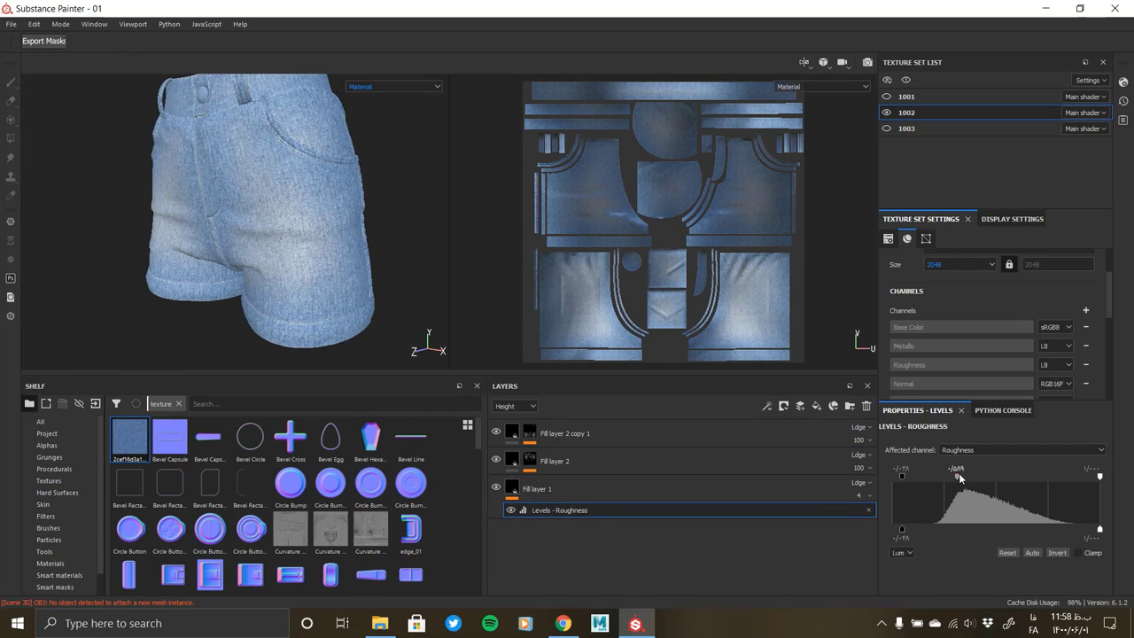
left_click(957, 462)
left_click_drag(1004, 480, 1002, 480)
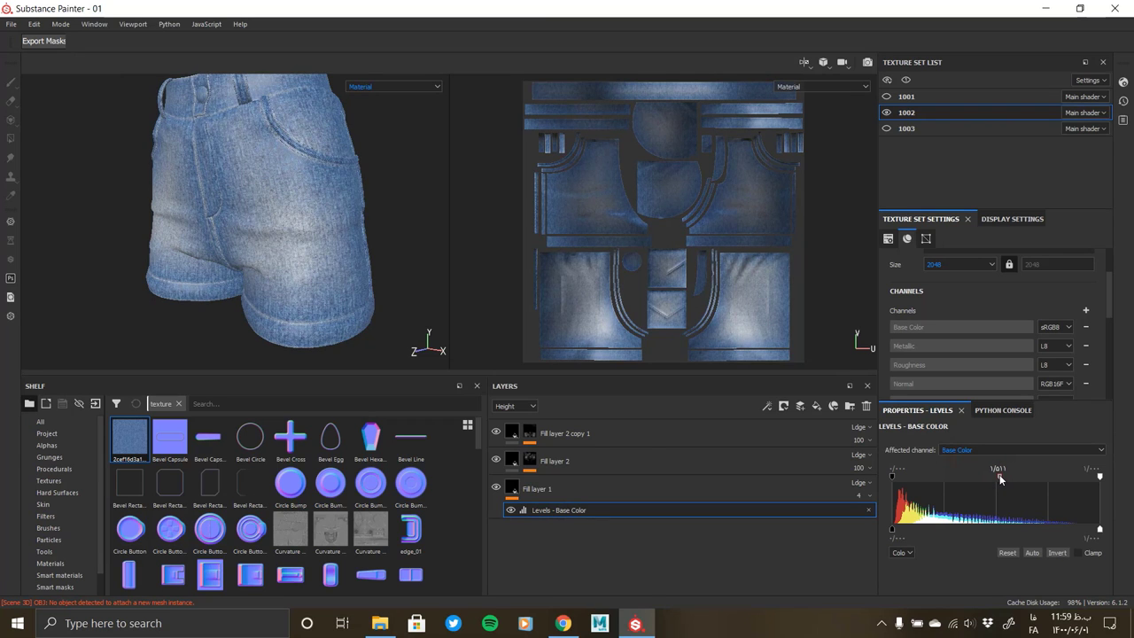
mouse_move(284, 286)
left_mouse_down("alt")
mouse_move(213, 251)
mouse_move(352, 268)
mouse_move(307, 261)
mouse_move(463, 254)
mouse_move(342, 281)
mouse_move(287, 233)
mouse_move(339, 261)
left_mouse_up("alt")
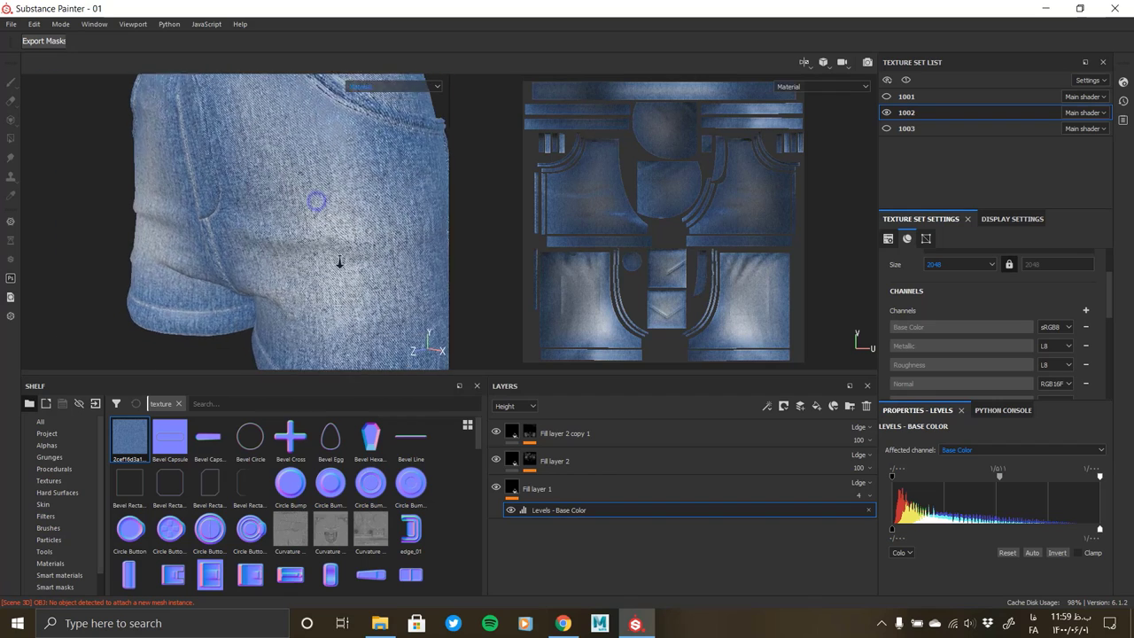
left_click_drag(1000, 479, 997, 480)
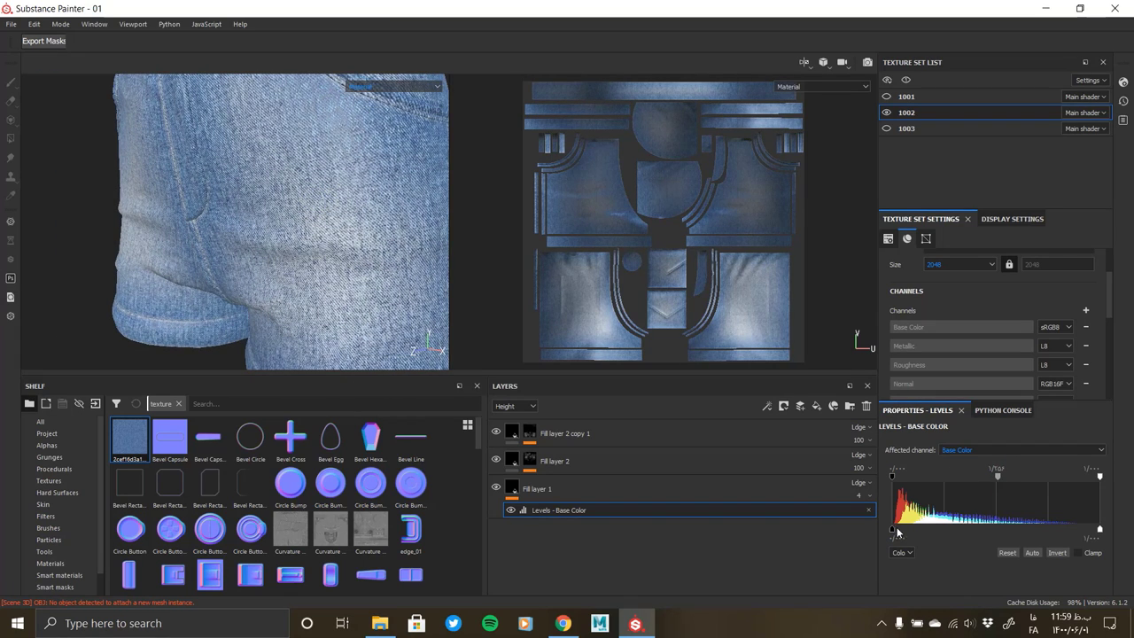
left_click_drag(898, 483, 911, 478)
left_click_drag(291, 282, 266, 266, "alt")
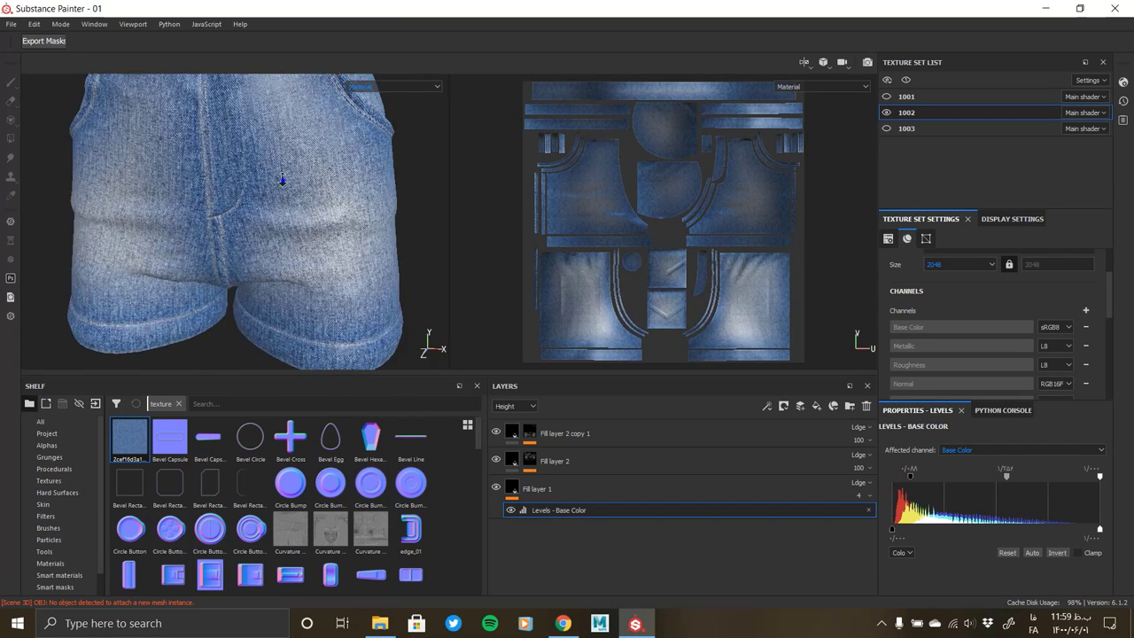
right_click_drag(266, 266, 302, 231, "alt")
left_click_drag(902, 473, 886, 476)
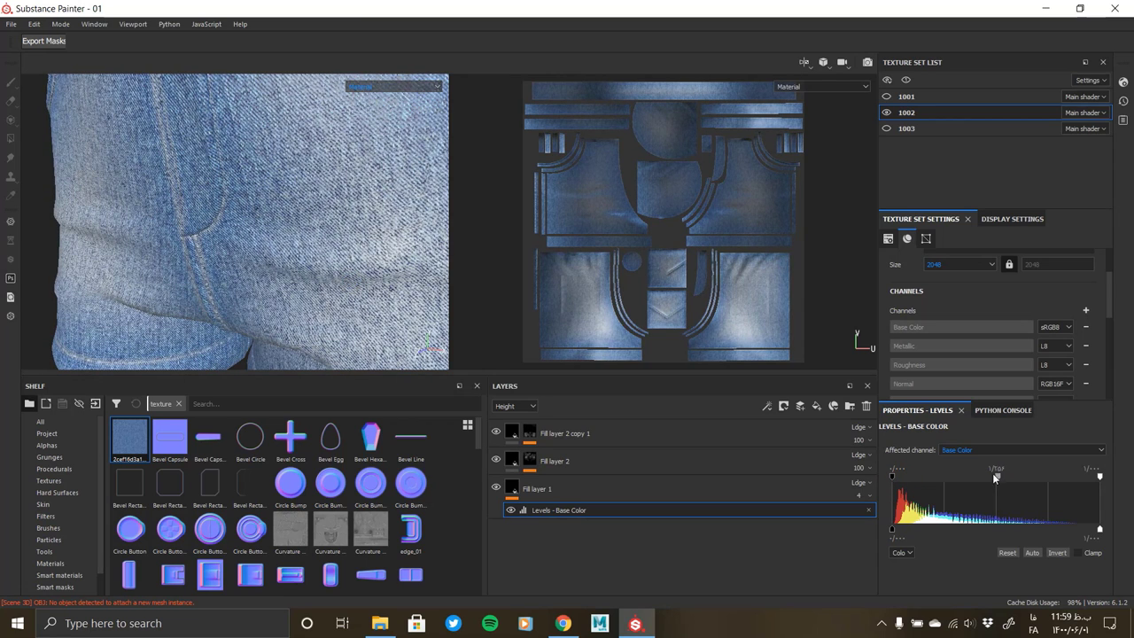
left_click_drag(998, 481, 1003, 482)
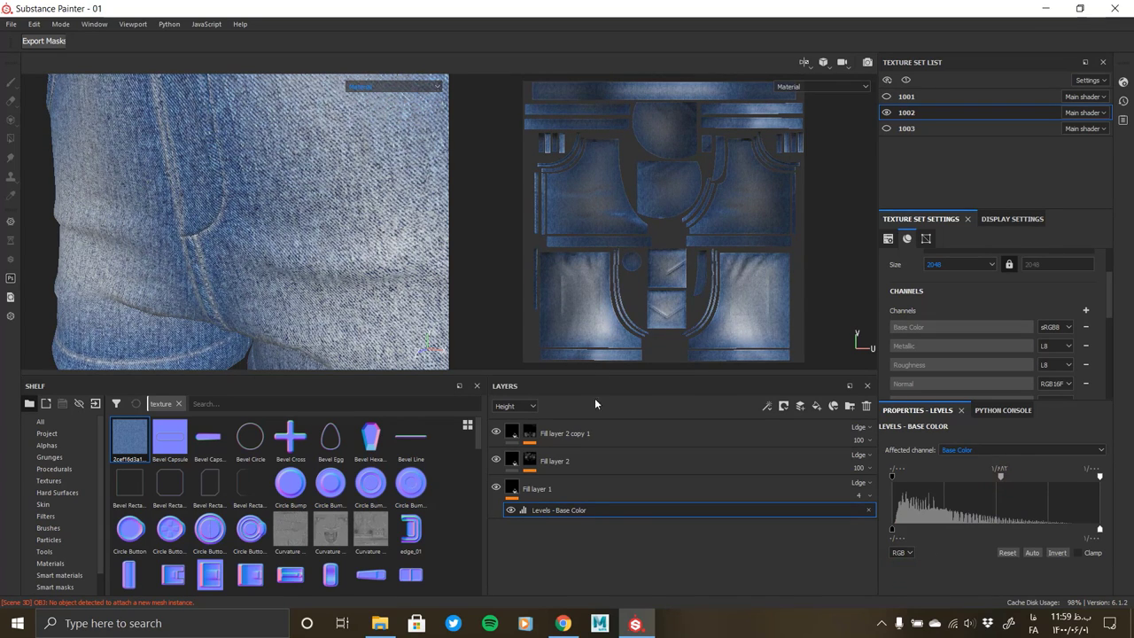
Inspect the denim at the back pocket, waistband and side, then select Fill layer 2 copy 1
mouse_move(265, 302)
left_mouse_down("alt")
mouse_move(203, 274)
mouse_move(296, 228)
mouse_move(321, 304)
mouse_move(260, 303)
mouse_move(1018, 498)
mouse_move(1002, 482)
left_mouse_up("alt")
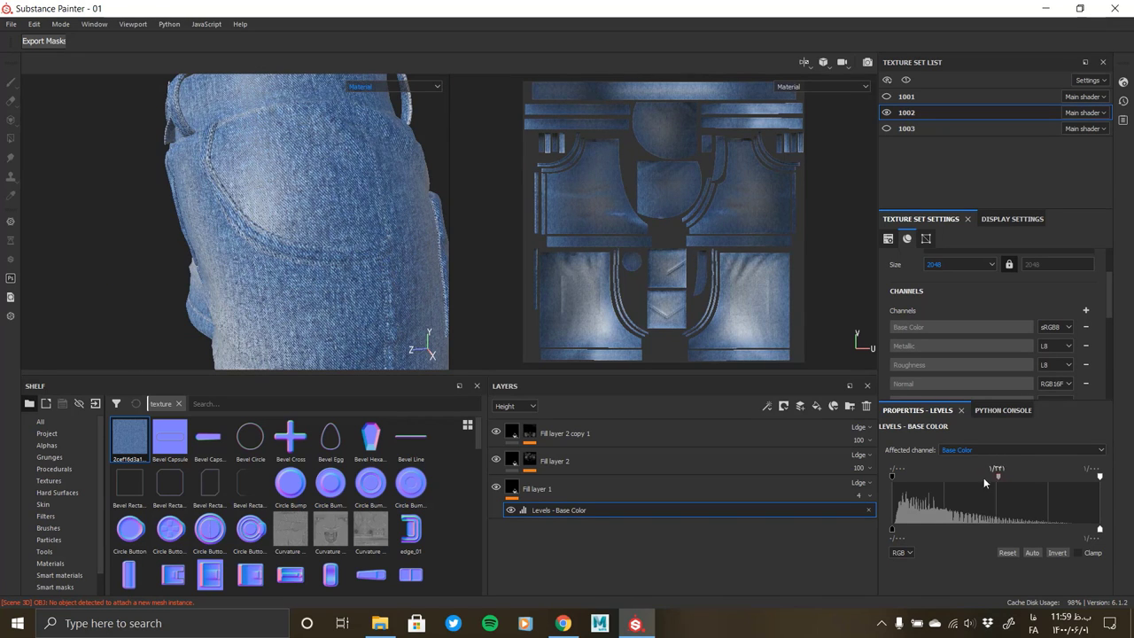
mouse_move(235, 279)
left_mouse_down("alt")
mouse_move(342, 258)
mouse_move(290, 299)
mouse_move(873, 432)
left_mouse_up("alt")
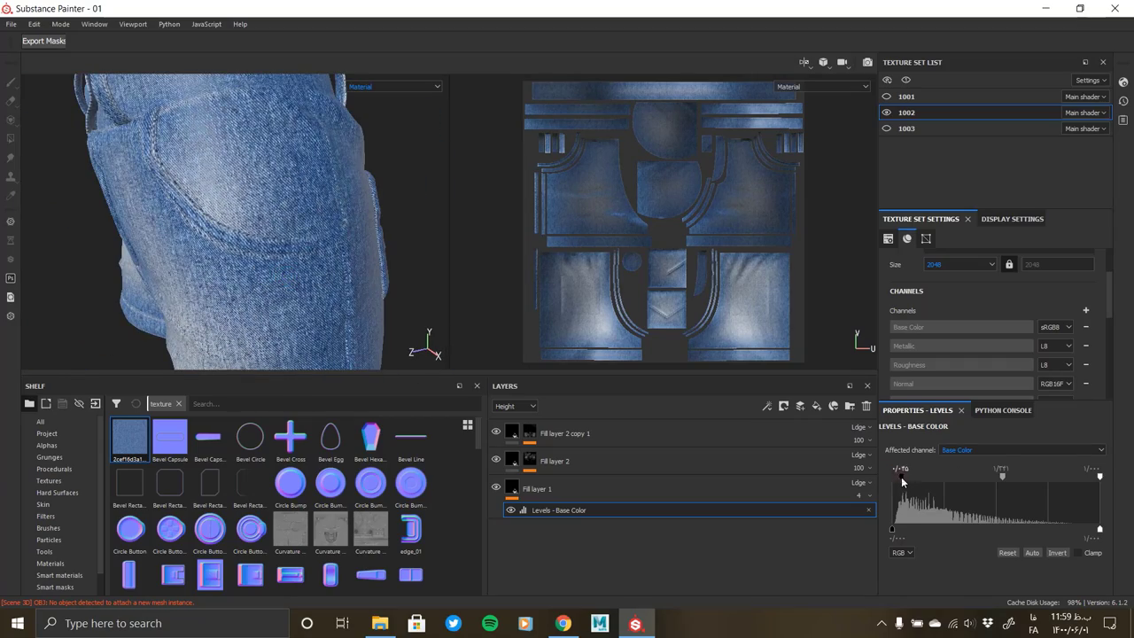
mouse_move(112, 218)
left_mouse_down("alt")
mouse_move(30, 226)
mouse_move(163, 237)
mouse_move(218, 256)
mouse_move(76, 222)
mouse_move(111, 177)
mouse_move(172, 251)
mouse_move(330, 286)
mouse_move(396, 286)
left_mouse_up("alt")
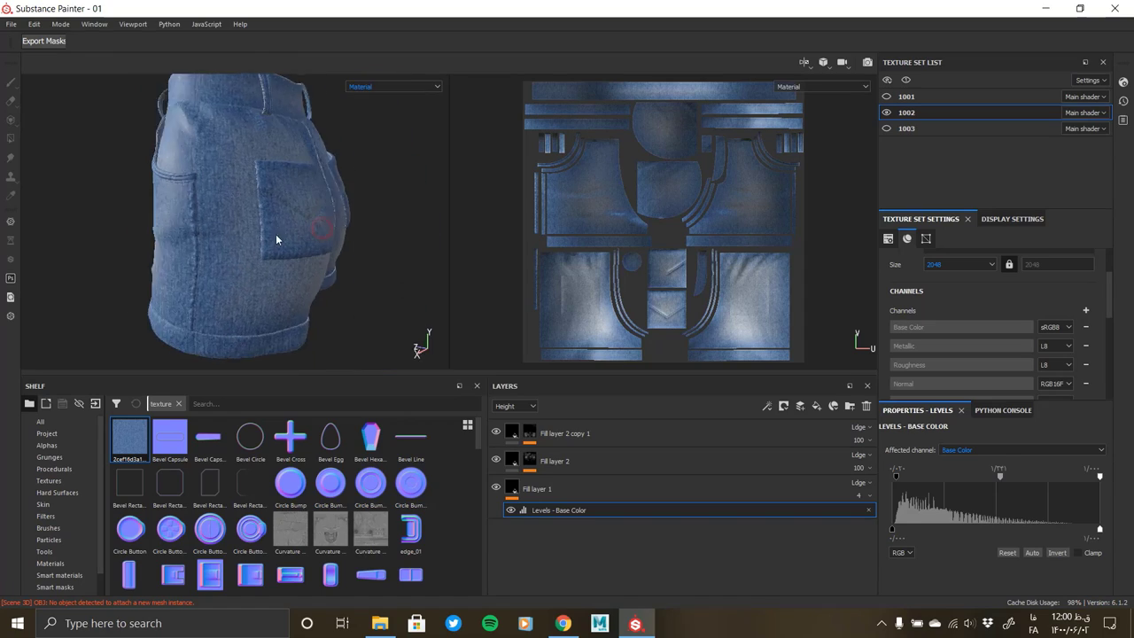
mouse_move(277, 239)
left_mouse_down("alt")
mouse_move(346, 253)
mouse_move(293, 220)
mouse_move(303, 253)
mouse_move(283, 221)
mouse_move(172, 197)
mouse_move(266, 213)
mouse_move(357, 169)
mouse_move(327, 241)
mouse_move(278, 216)
left_mouse_up("alt")
left_click(623, 441)
scroll(292, 230, "up", 3)
scroll(347, 319, "up", 3)
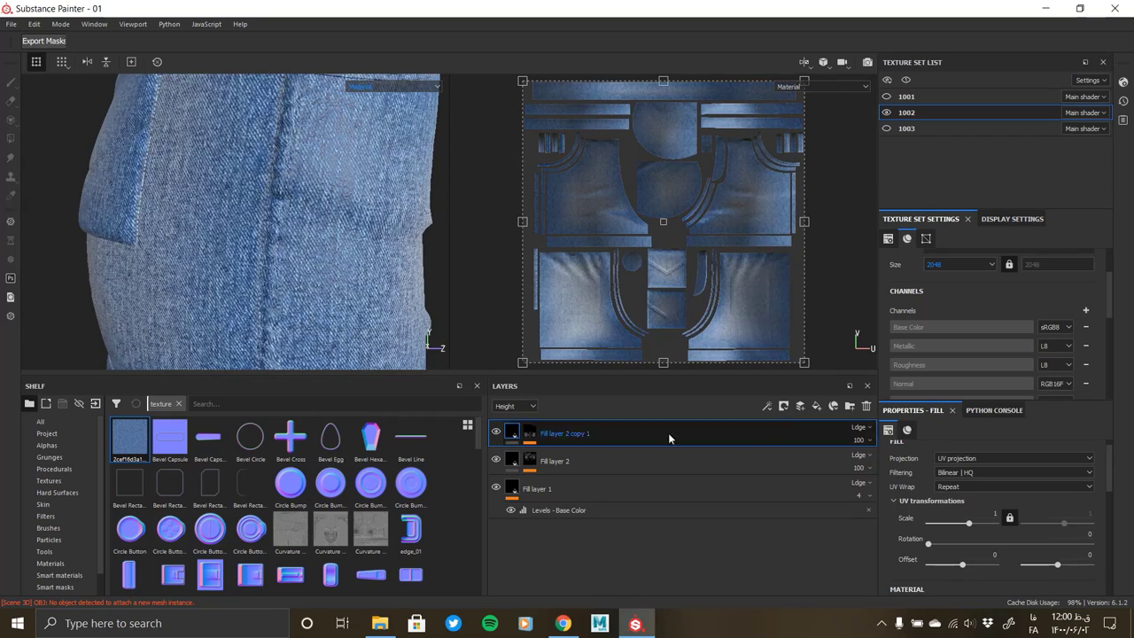
Duplicate Fill layer 2 copy 1 as Fill layer 2 copy 2 and remove two extra mask effects
left_click(816, 406)
key("ctrl+z")
right_click(583, 432)
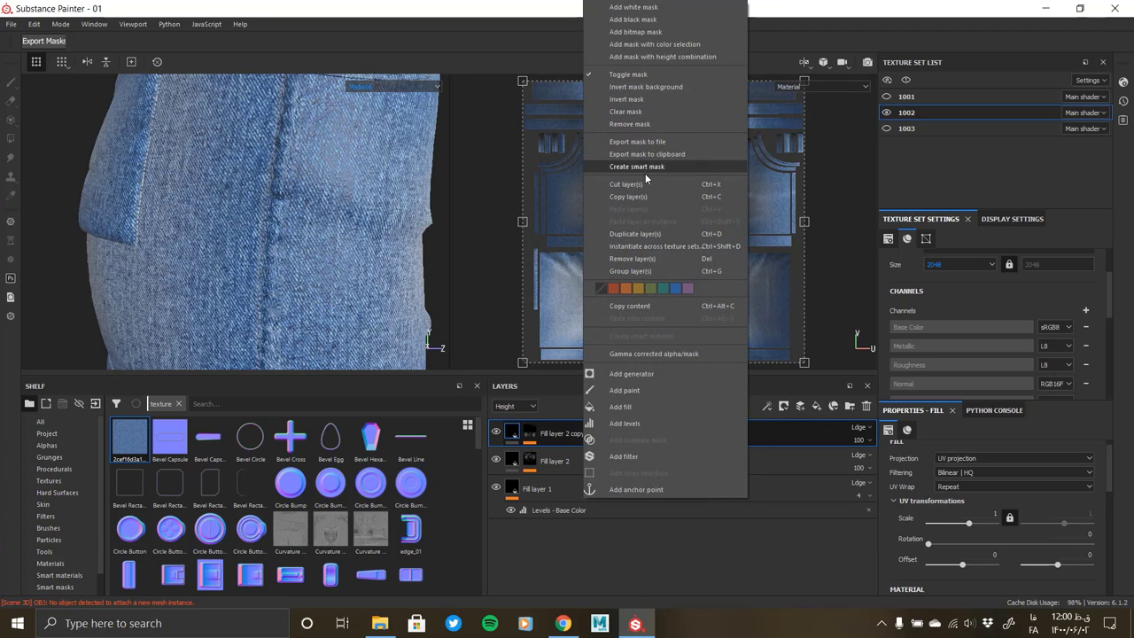
left_click(638, 231)
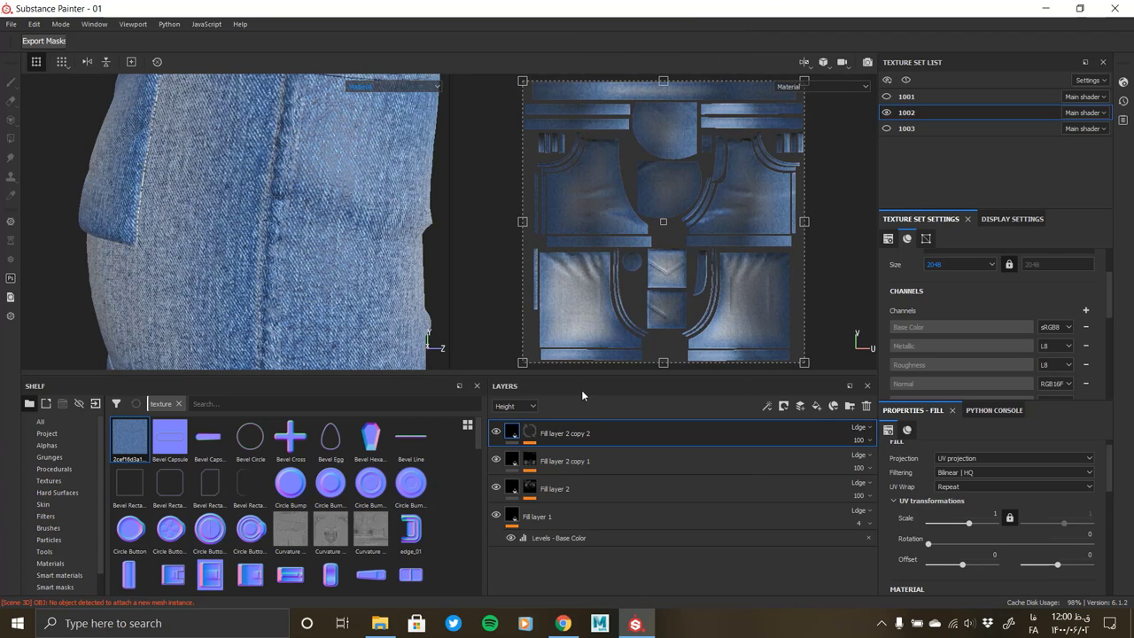
left_click(530, 434)
left_click(862, 454)
left_click(862, 455)
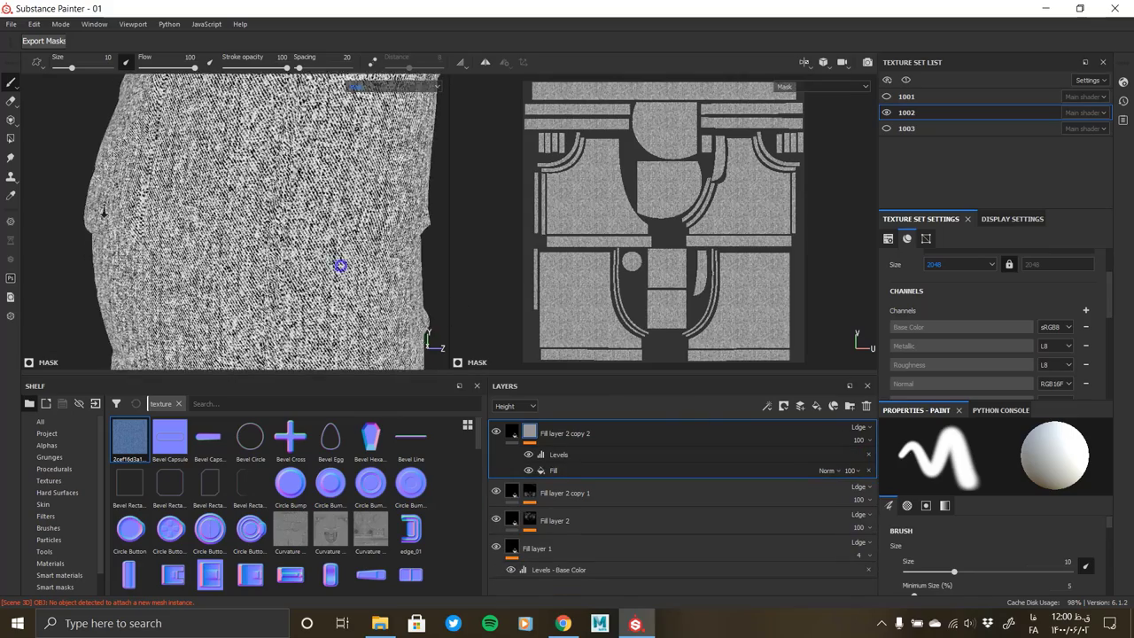
Check the front view in material mode, then show the Fill and Levels effects in the top layer's mask
scroll(198, 269, "down", 3)
left_click_drag(257, 252, 258, 217, "alt")
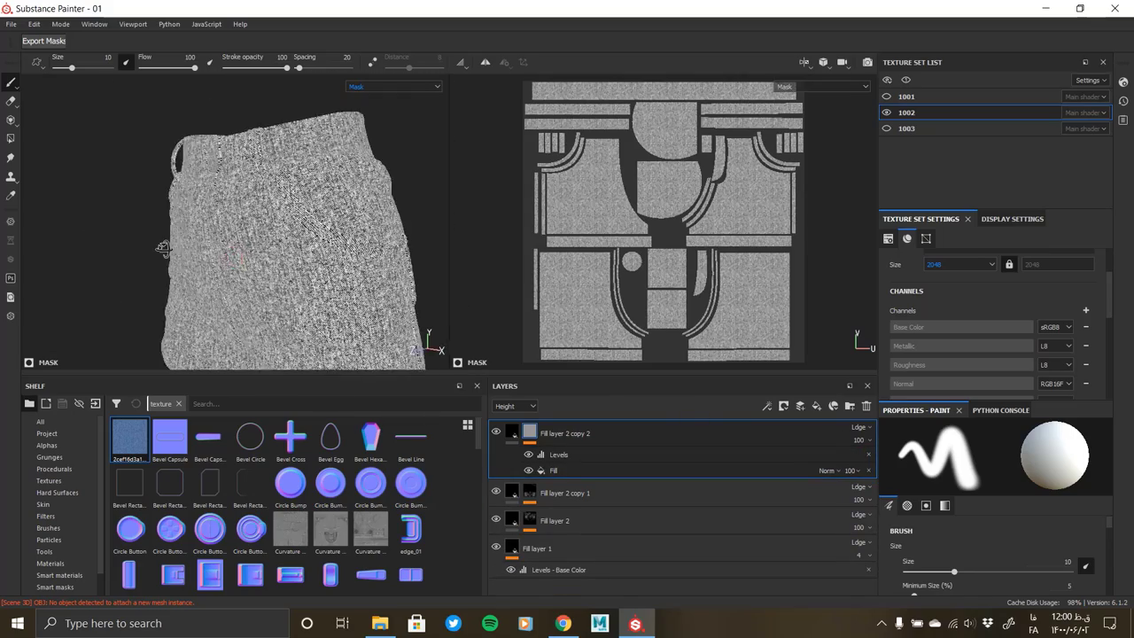
scroll(261, 223, "up", 3)
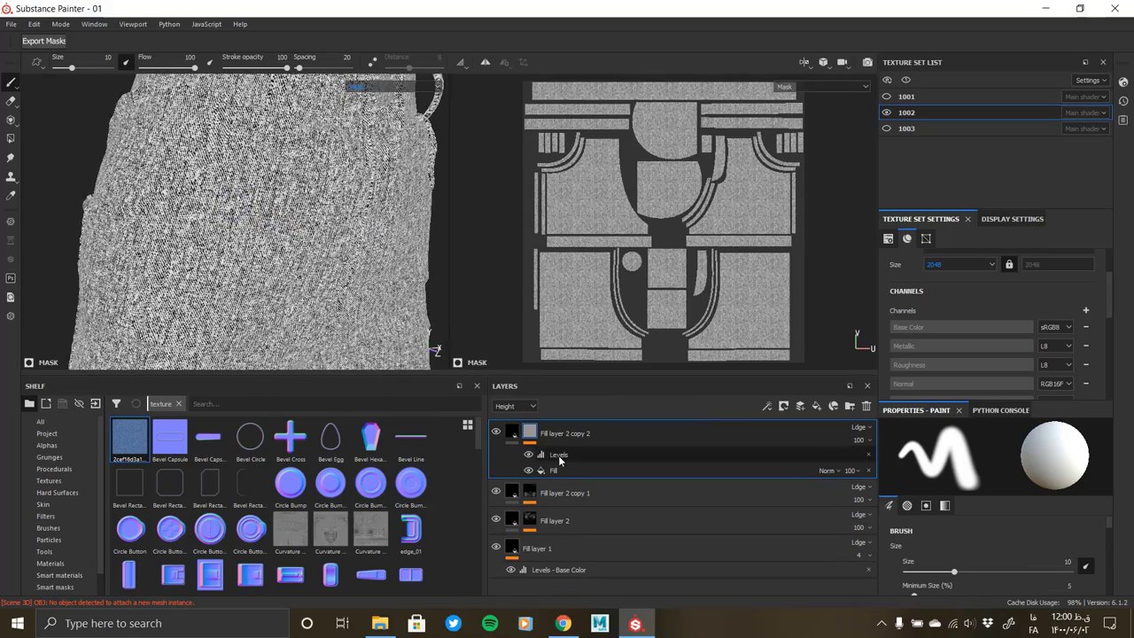
left_click(496, 431)
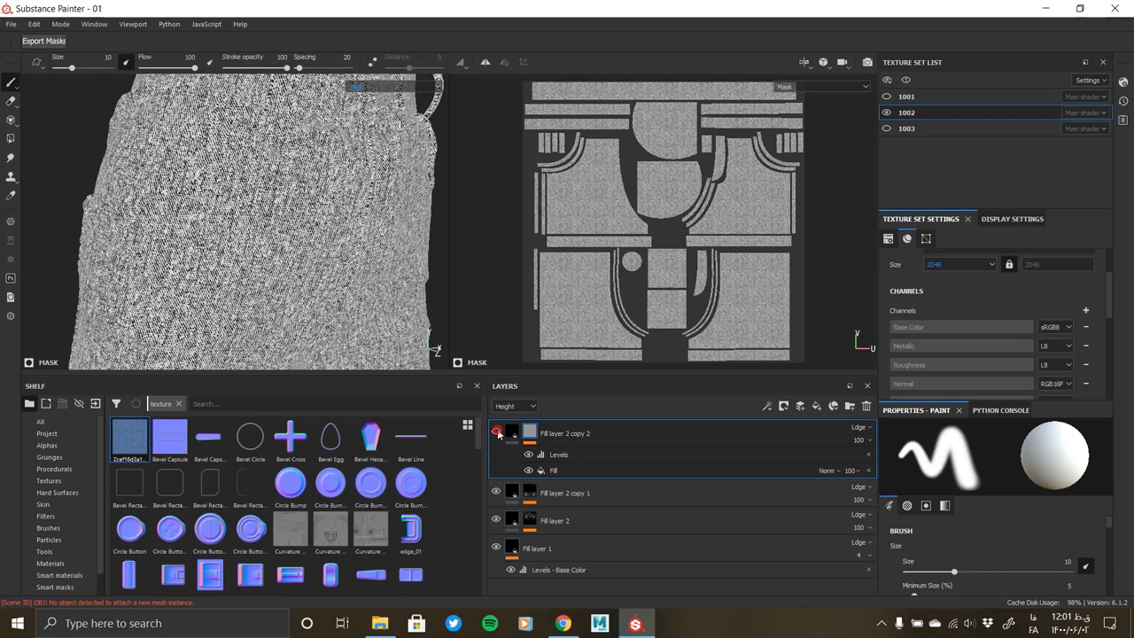
left_click(512, 433)
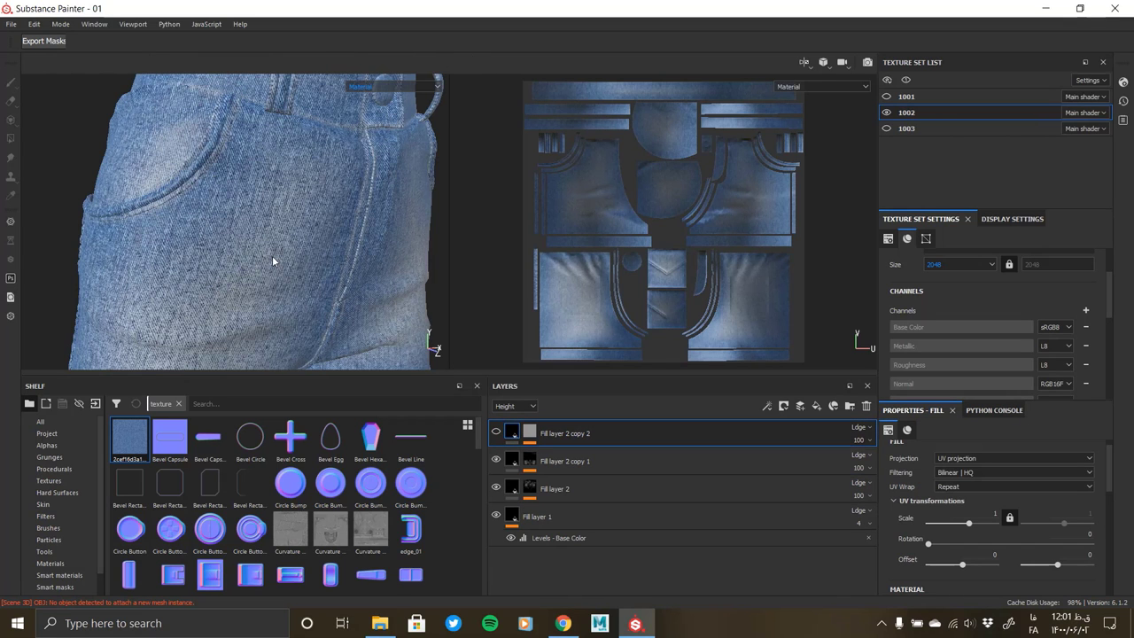
left_click(495, 432)
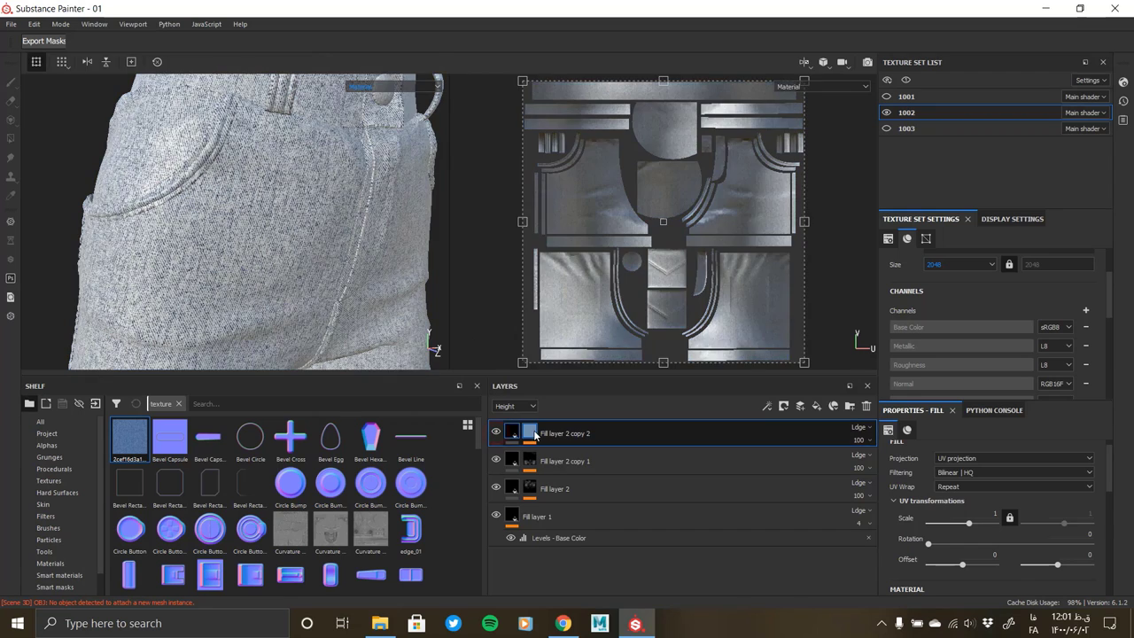
left_click(530, 432)
Add a Curvature generator to Fill layer 2 copy 2's mask with Multiply blending
right_click(586, 455)
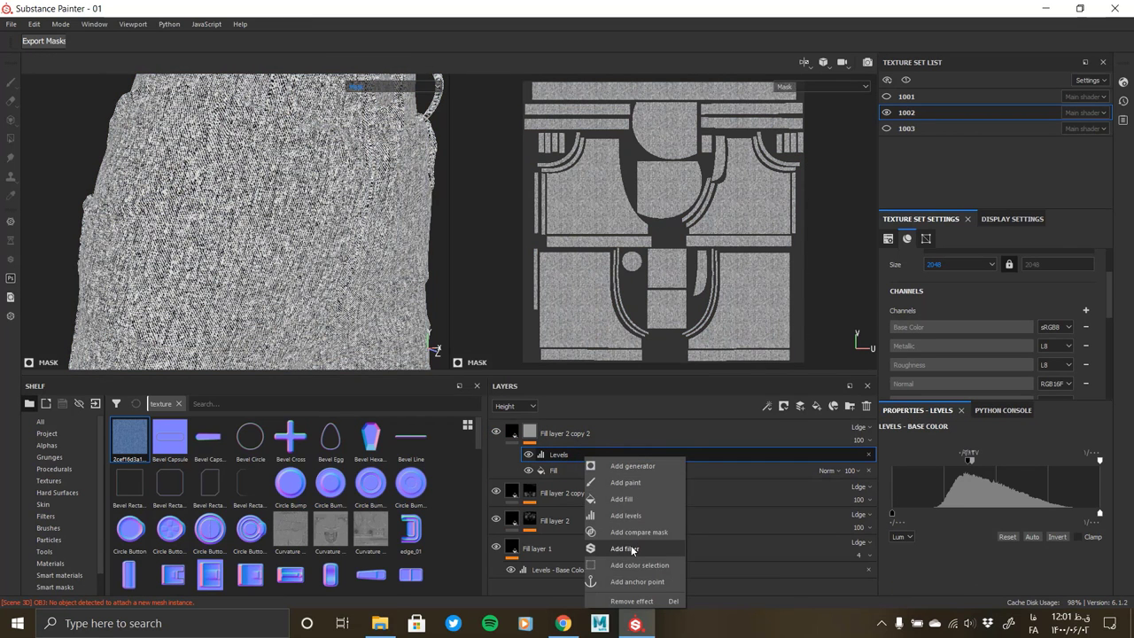
left_click(627, 482)
key("ctrl+z")
right_click(597, 456)
left_click(611, 466)
left_click(966, 458)
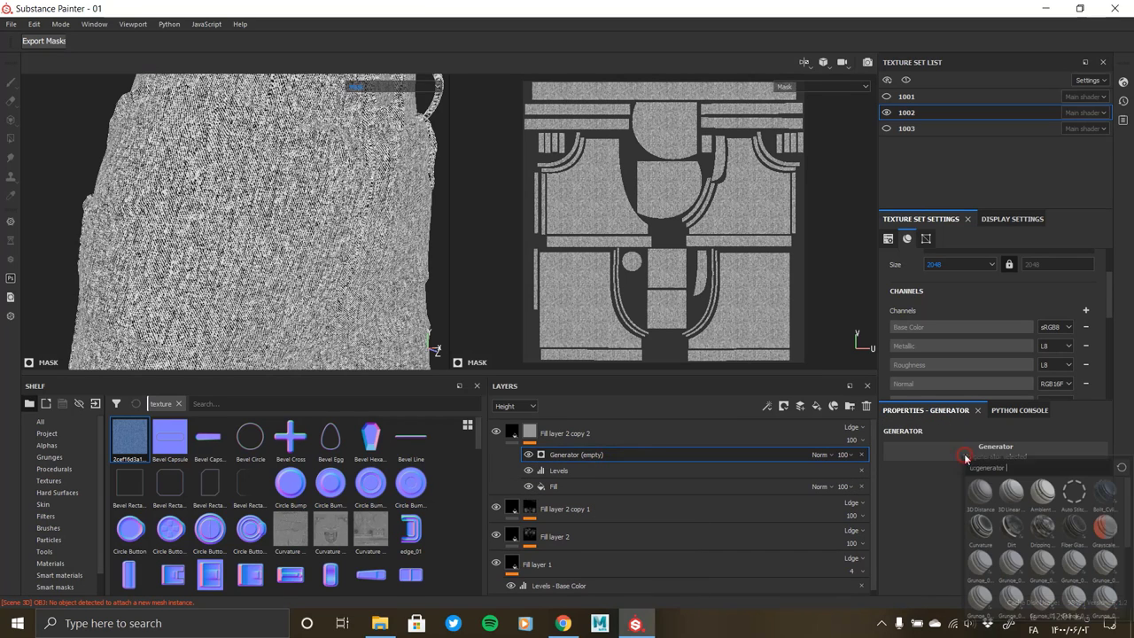
left_click(988, 529)
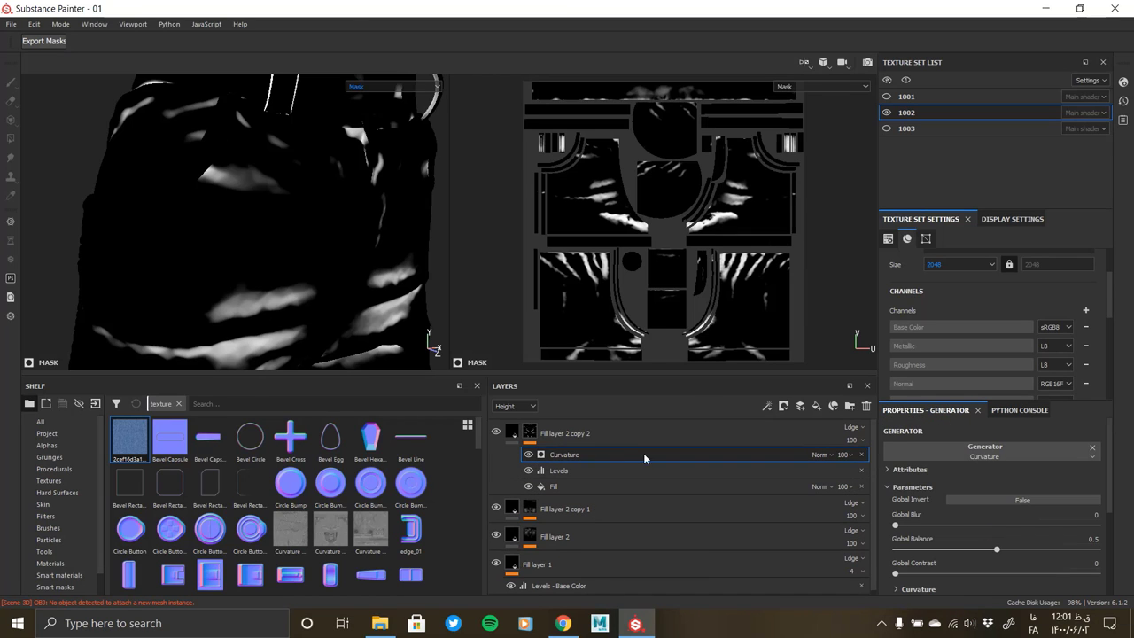
left_click(822, 455)
left_click(822, 148)
Tune the Curvature mask to balance 0.5, contrast 0.18, and raise the Medium curvature slider
mouse_move(332, 283)
left_mouse_down("alt")
mouse_move(203, 273)
mouse_move(384, 243)
mouse_move(443, 284)
left_mouse_up("alt")
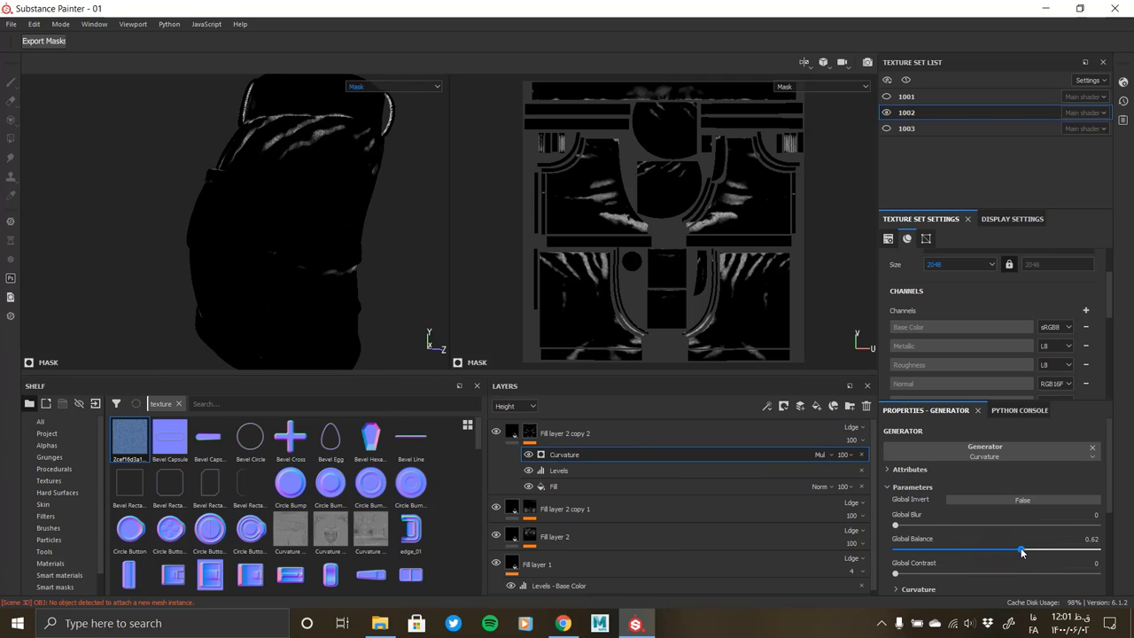
left_click_drag(943, 550, 1070, 547)
left_click(1001, 500)
left_click_drag(373, 288, 133, 244, "alt")
left_click(895, 550)
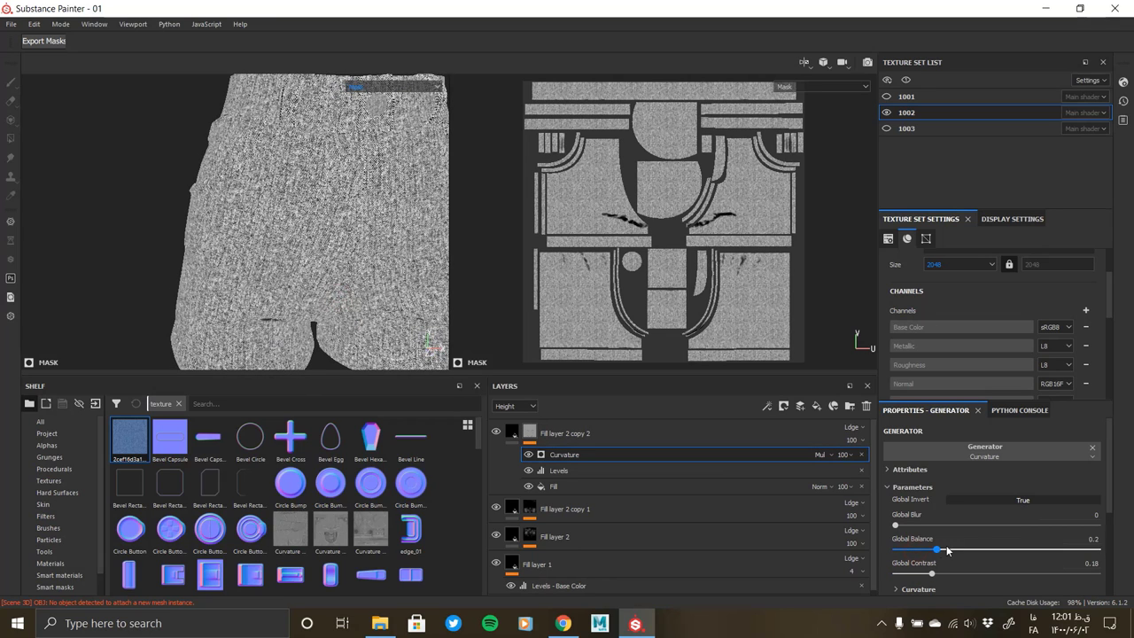
left_click_drag(947, 550, 997, 551)
left_click(1001, 500)
scroll(939, 523, "down", 2)
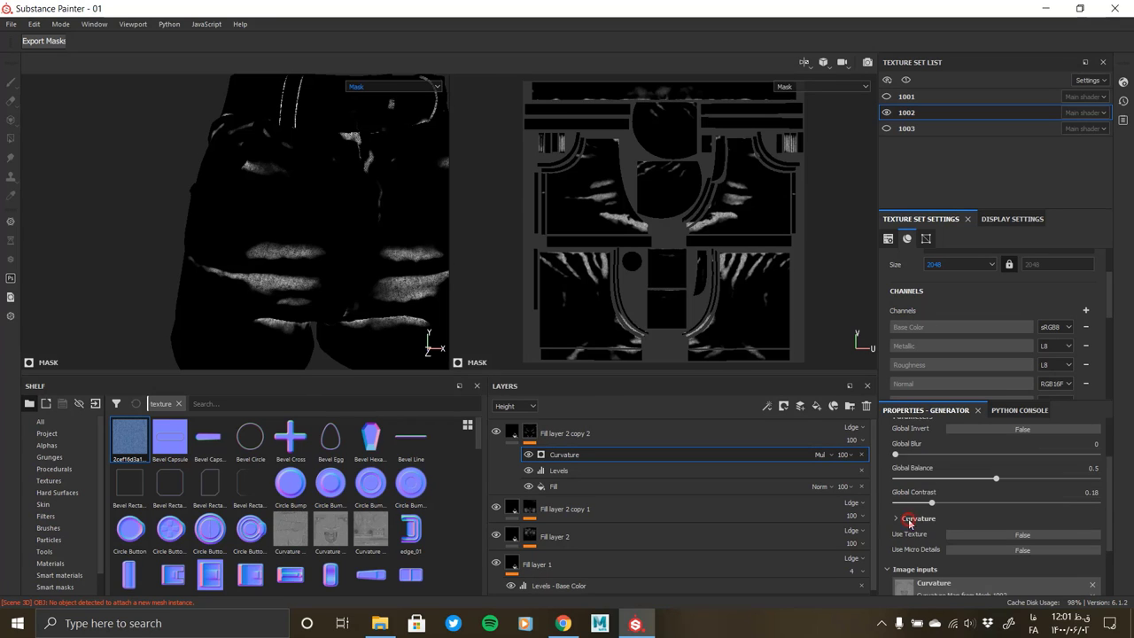
left_click(909, 521)
scroll(958, 511, "down", 2)
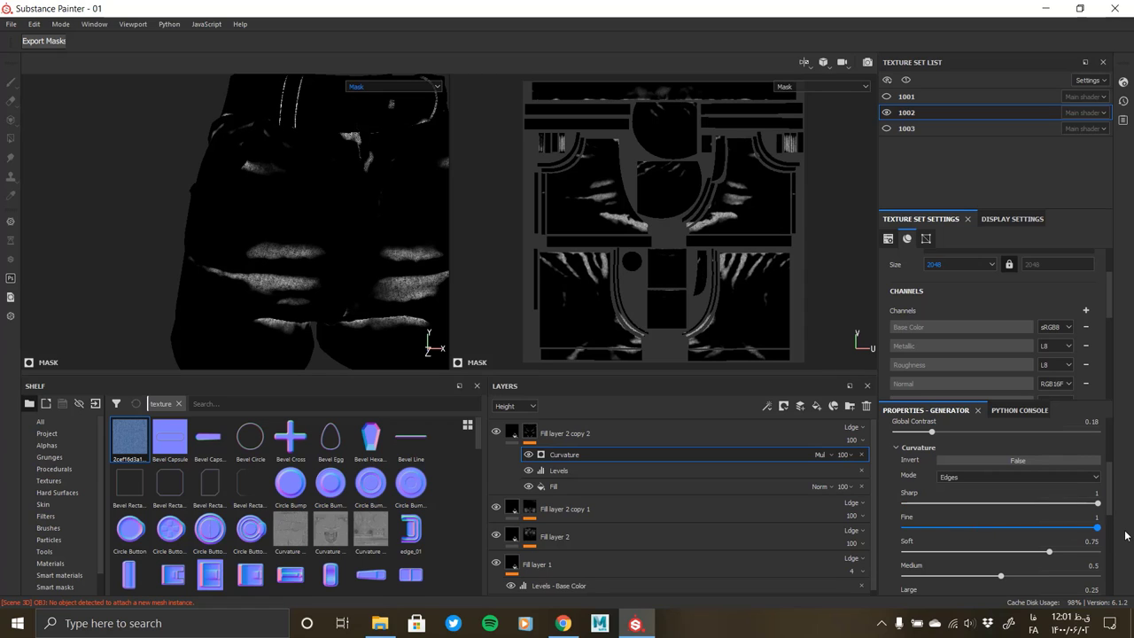
mouse_move(1001, 580)
left_mouse_down()
mouse_move(939, 581)
mouse_move(1046, 581)
left_mouse_up()
scroll(987, 561, "up", 4)
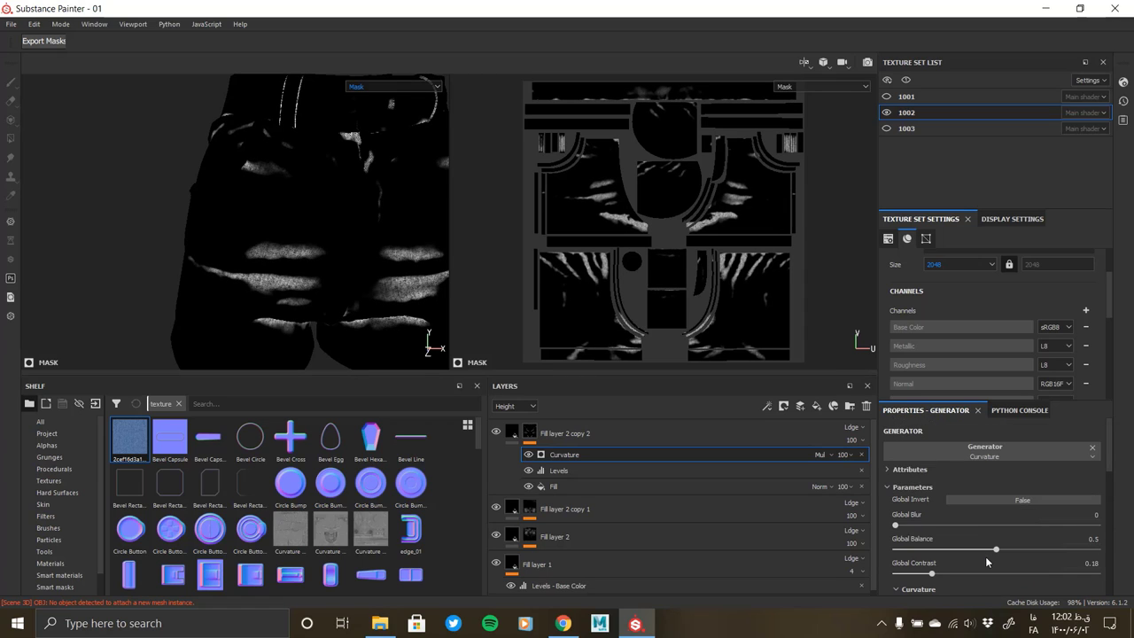
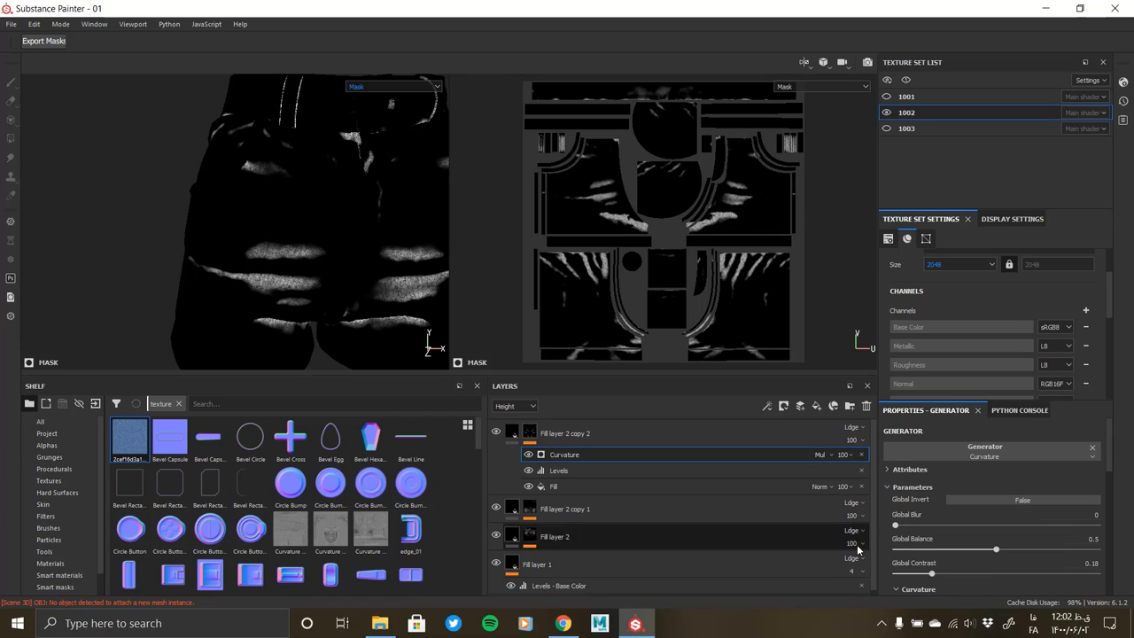
Remove the Curvature, Levels and Fill effects from Fill layer 2 copy 2's mask
left_click(862, 459)
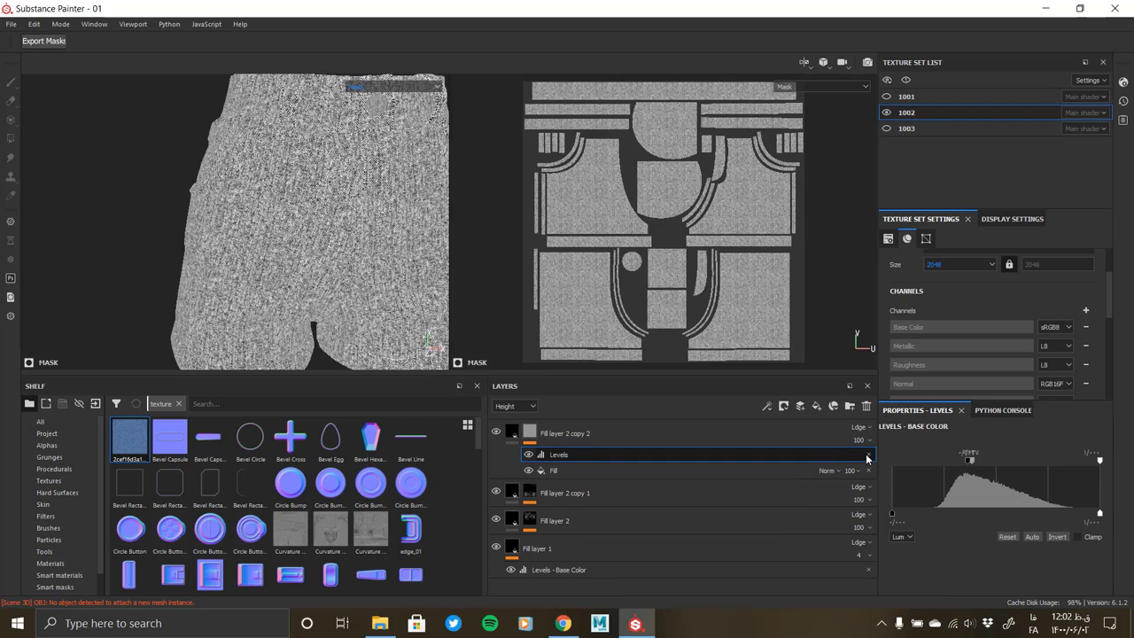
left_click(862, 459)
left_click(862, 458)
right_click(526, 435)
left_click(513, 433)
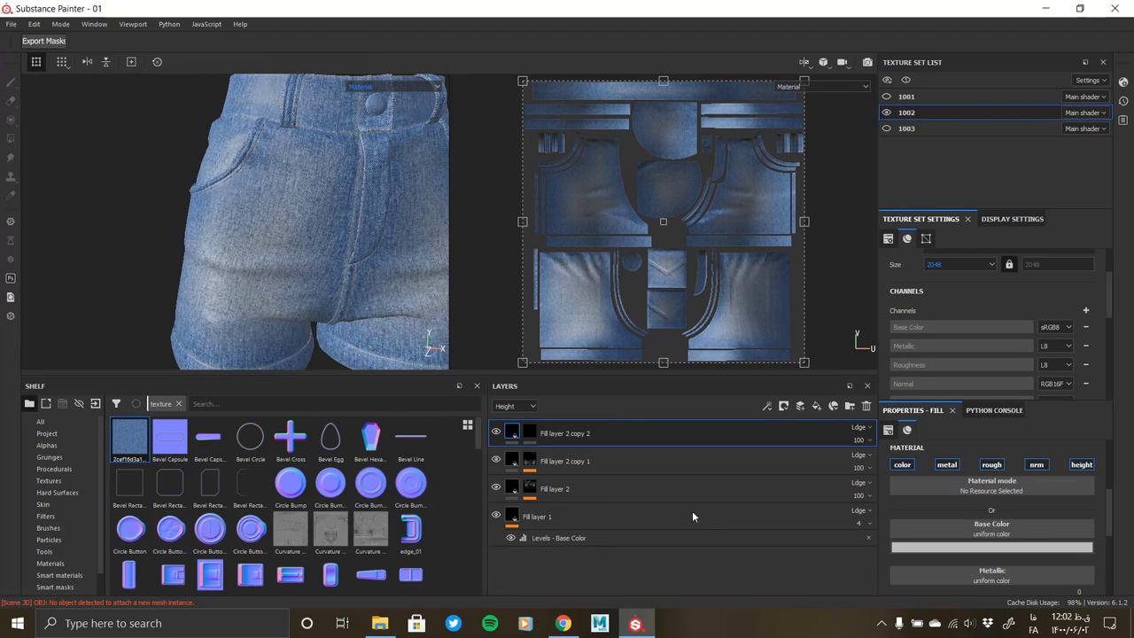
Apply the denim texture as Base Color and delete the layer's mask
left_click_drag(130, 436, 901, 531)
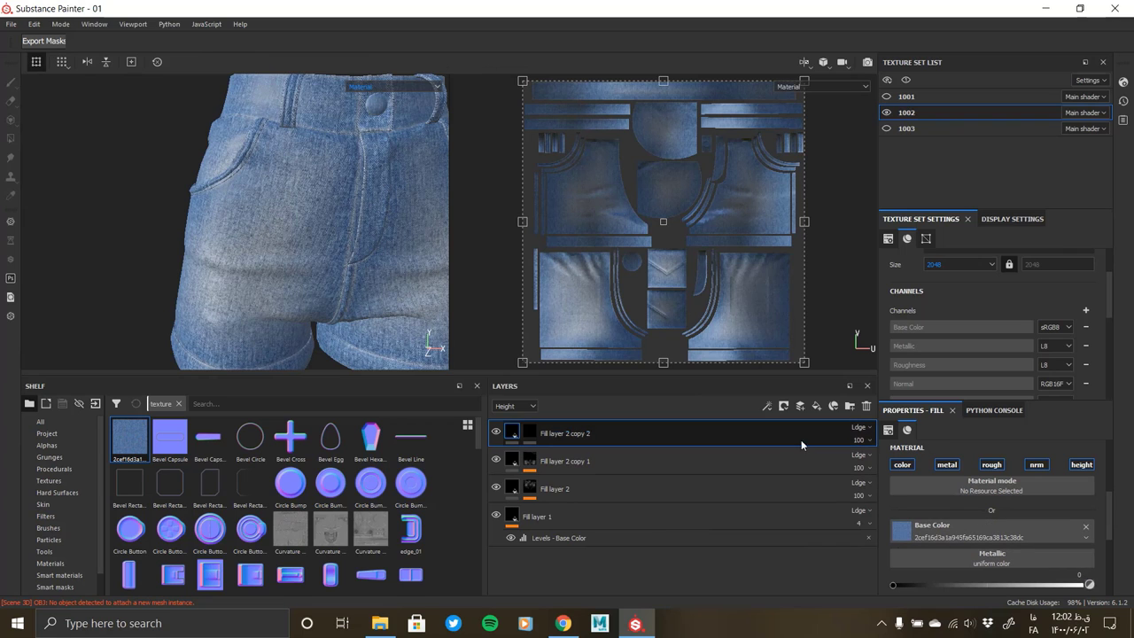
left_click(516, 406)
left_click(535, 426)
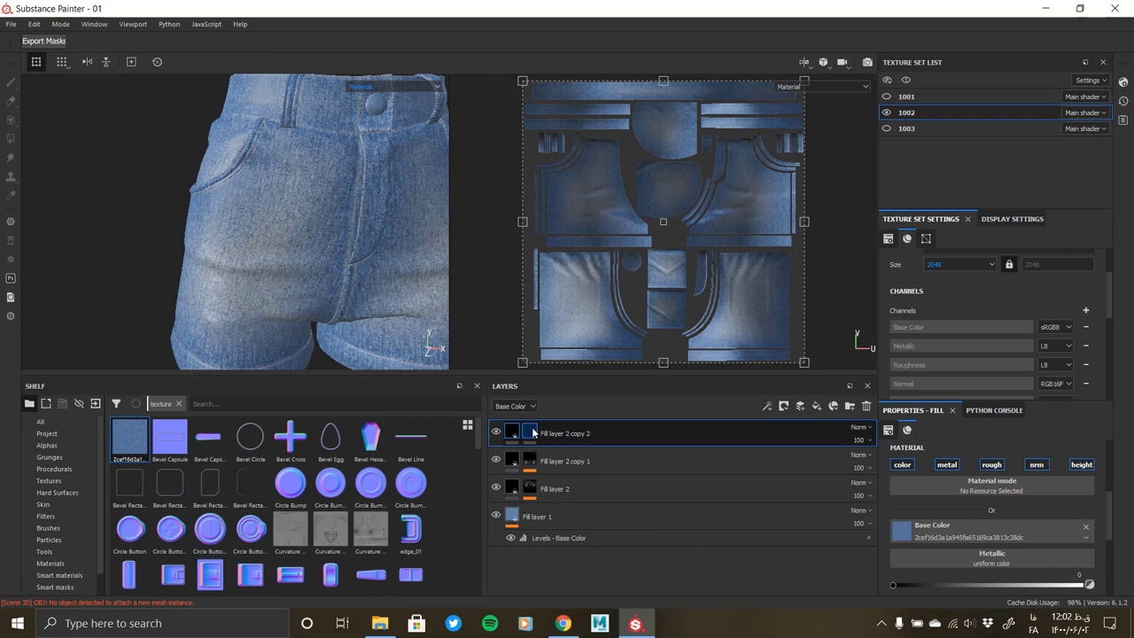
left_click(530, 431)
right_click(530, 432)
left_click(603, 191)
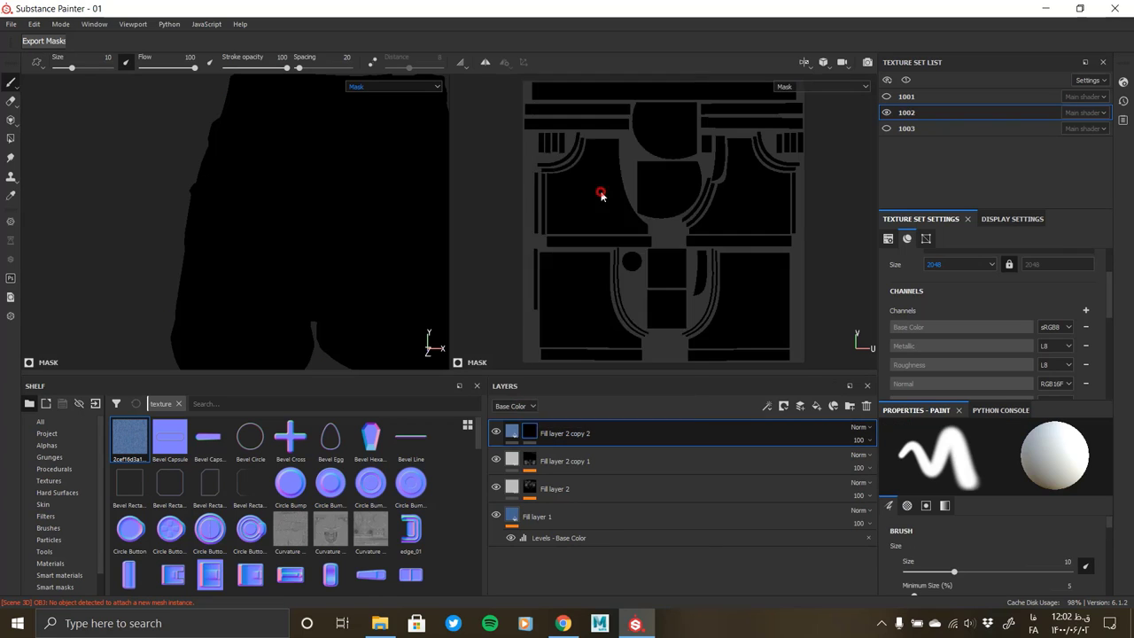
Tile the denim texture at UV scale 8
scroll(985, 492, "up", 1)
left_click(991, 514)
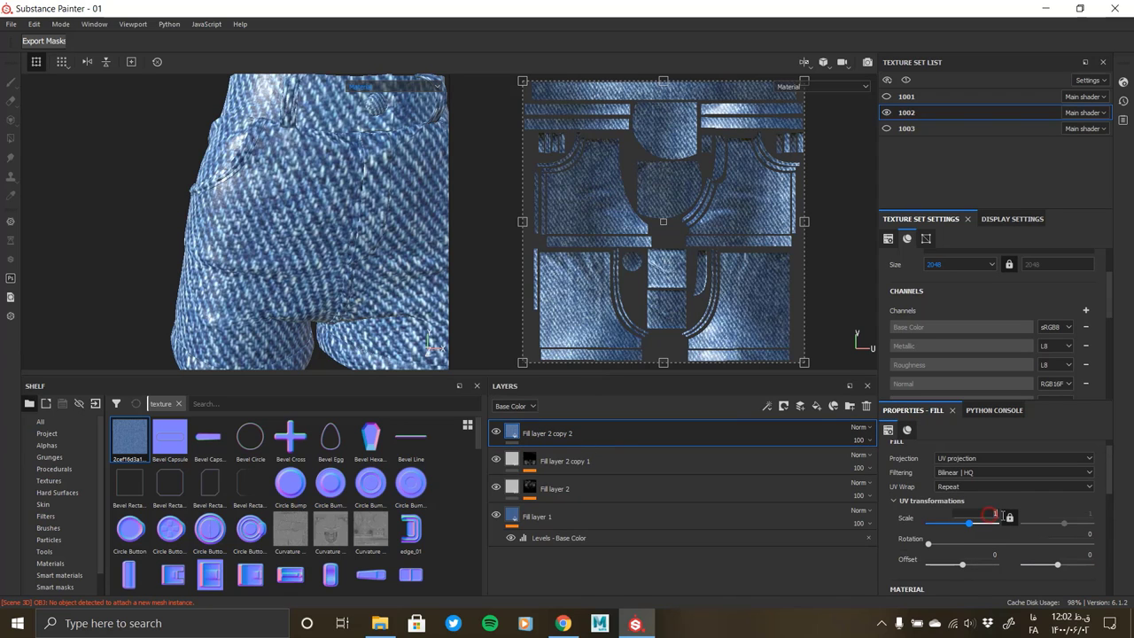
type("8")
key("Return")
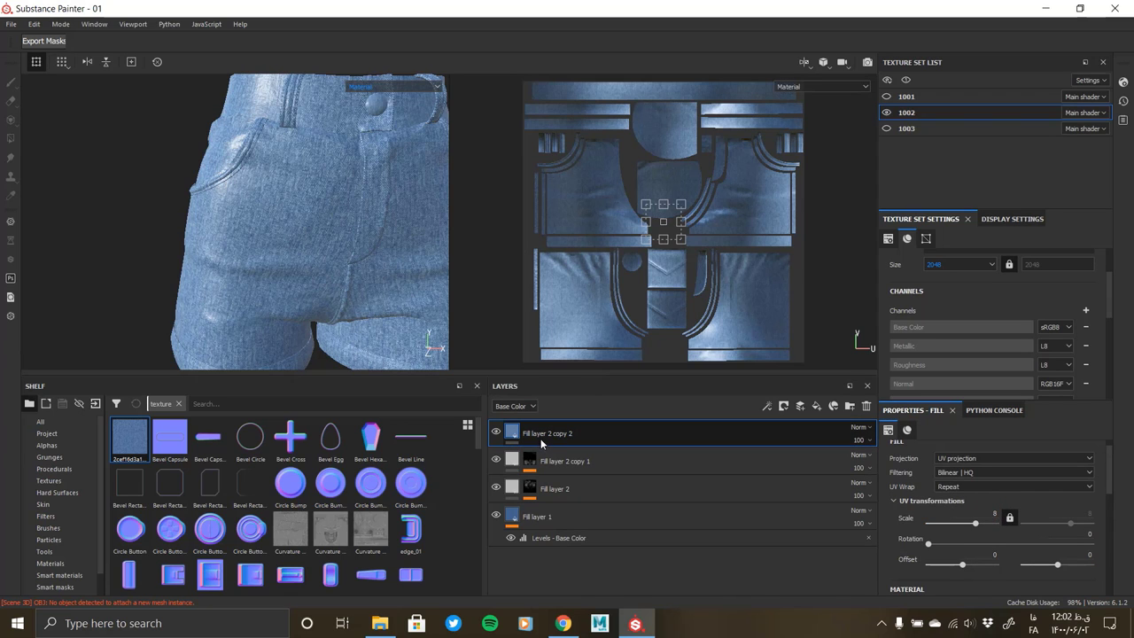
Add a Levels adjustment to Fill layer 2 copy 2, affecting Base Color
right_click(518, 433)
left_click(572, 321)
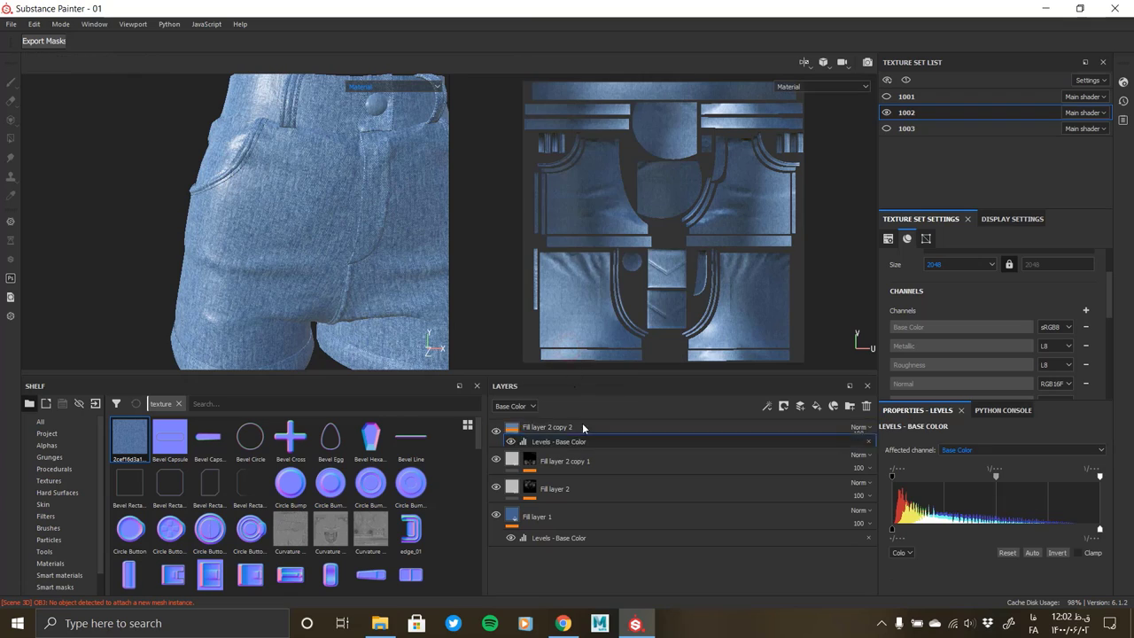
left_click(973, 450)
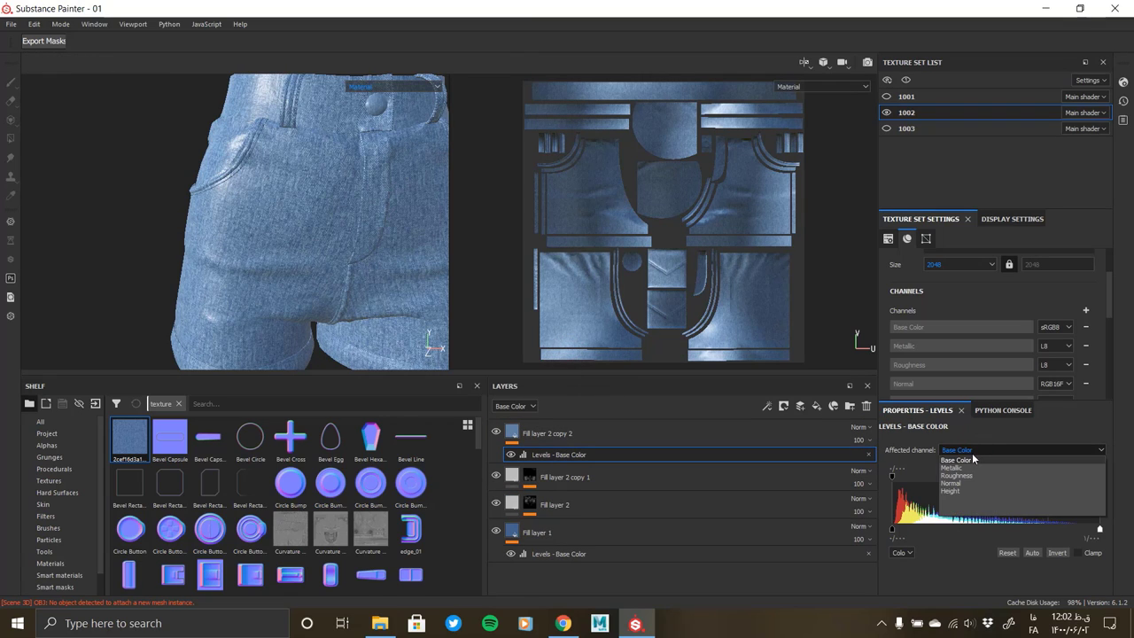
left_click(964, 461)
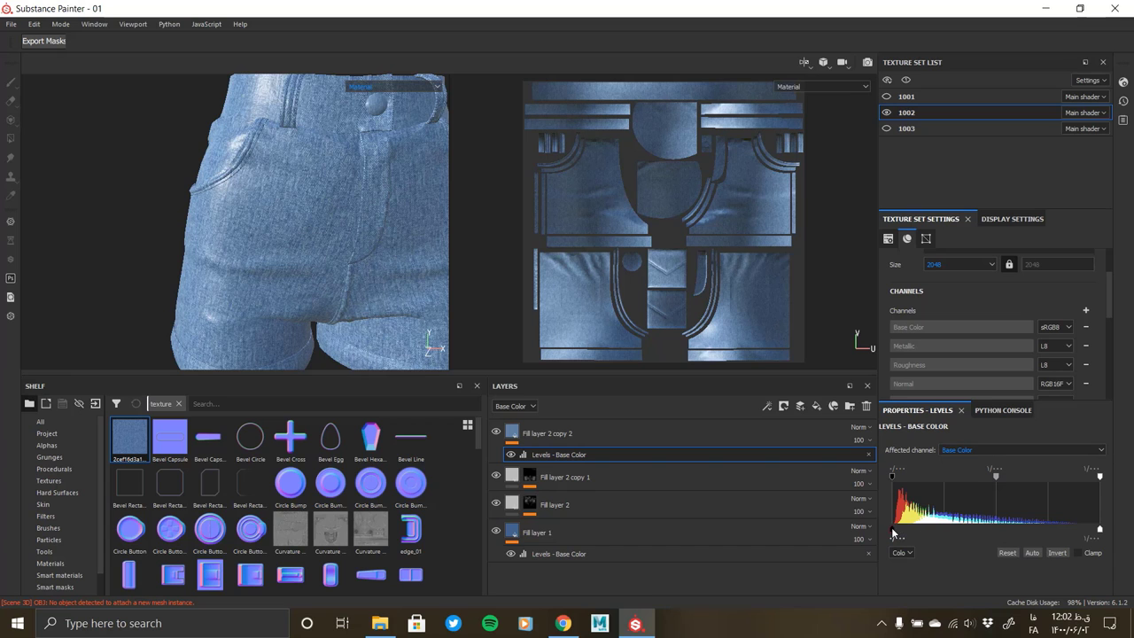
Lower the red levels and adjust the blue levels of the denim
left_click(901, 552)
left_click(903, 582)
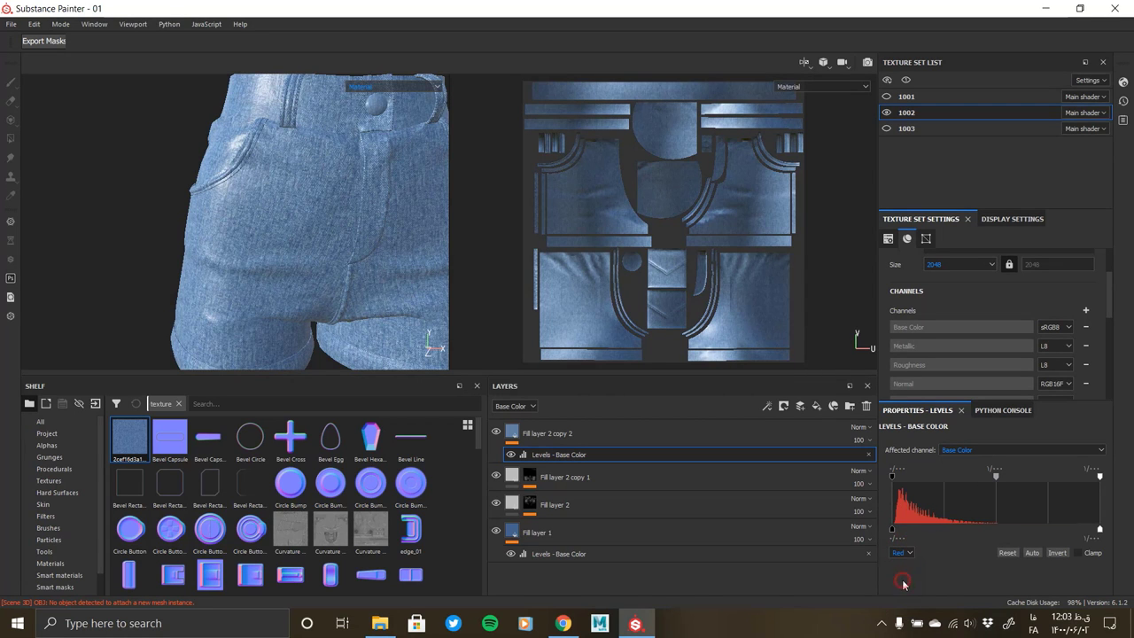
left_click_drag(996, 479, 1090, 478)
left_click(901, 552)
left_click(903, 595)
left_click(901, 552)
left_click(903, 609)
left_click_drag(993, 479, 1131, 494)
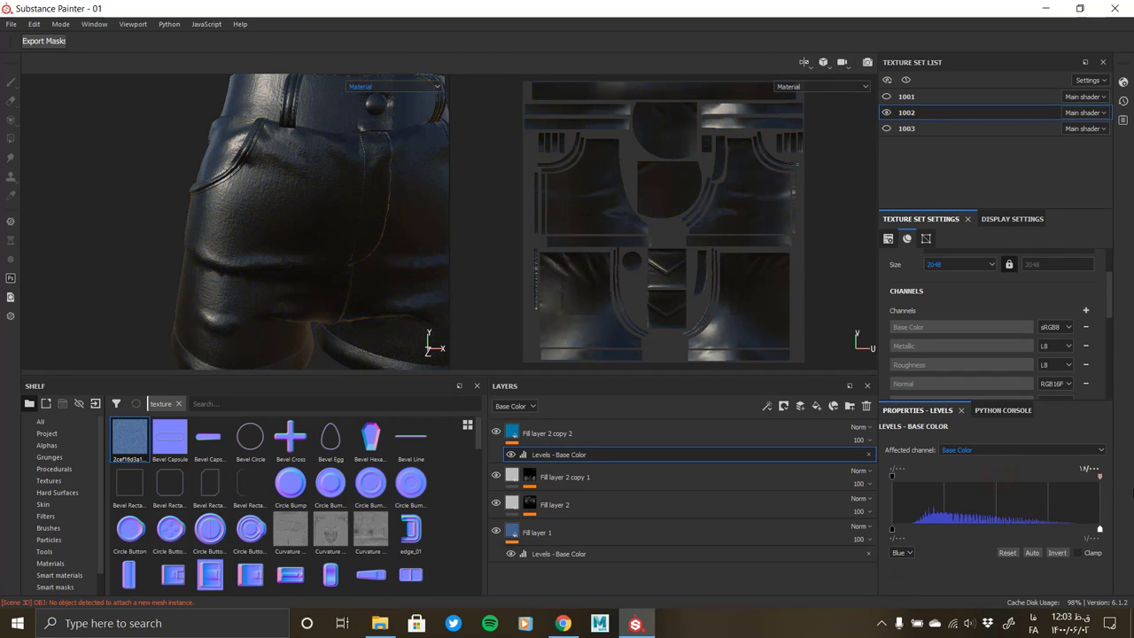
left_click_drag(283, 302, 311, 367, "alt")
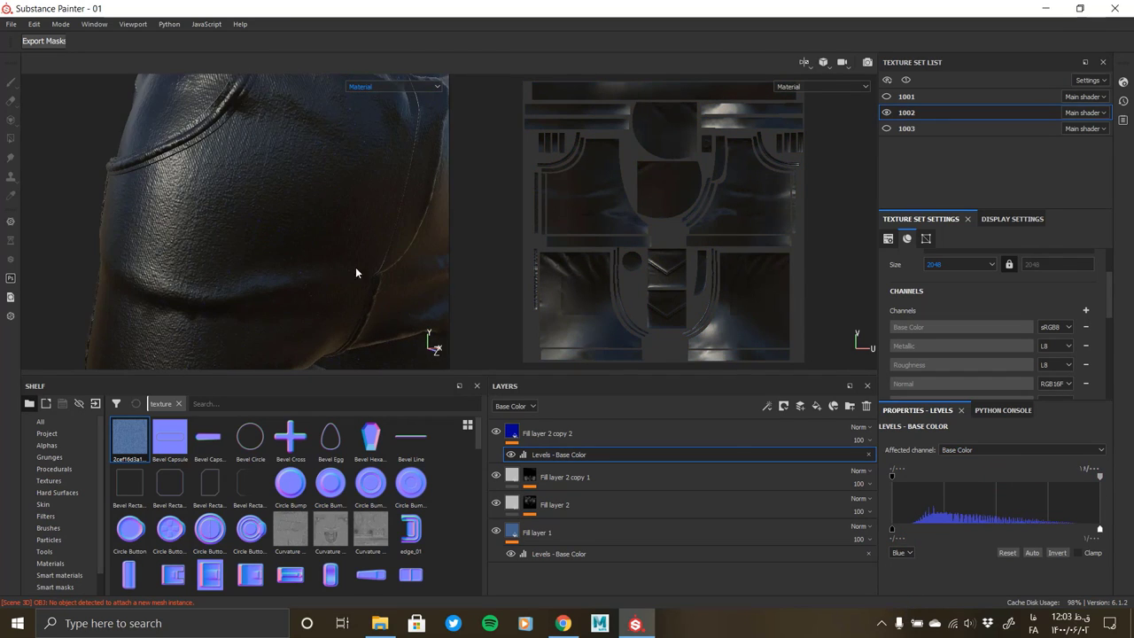
left_click_drag(355, 268, 344, 317, "alt")
Auto-balance the levels, then nudge the RGB midtone to lighten the denim
left_click(910, 553)
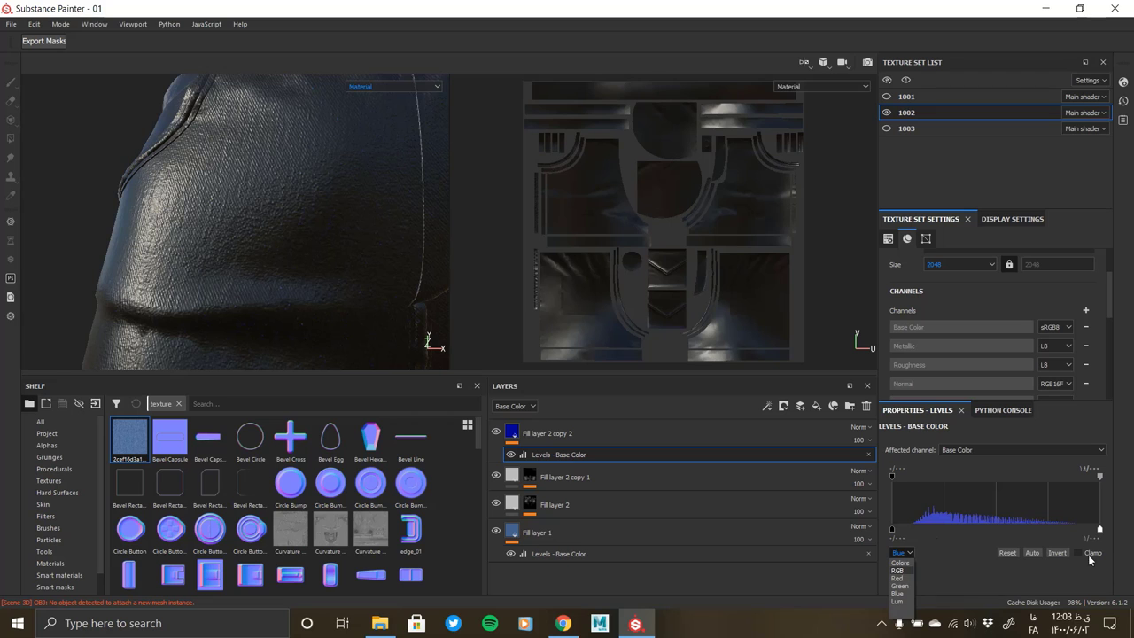
left_click(1090, 557)
left_click(1032, 553)
left_click(1030, 553)
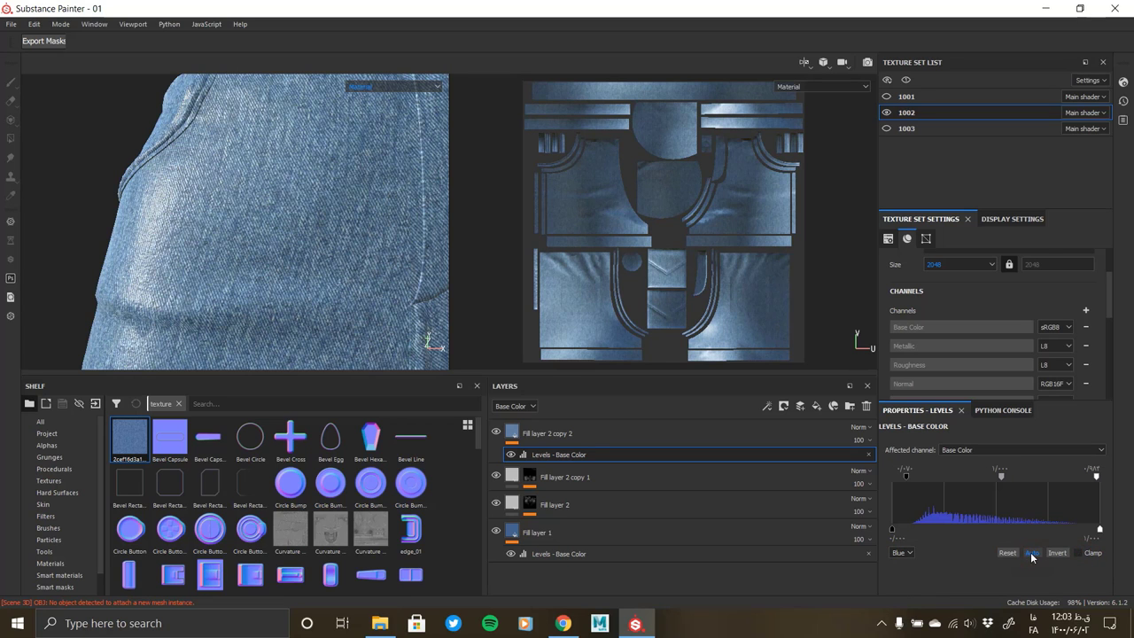
left_click(908, 572)
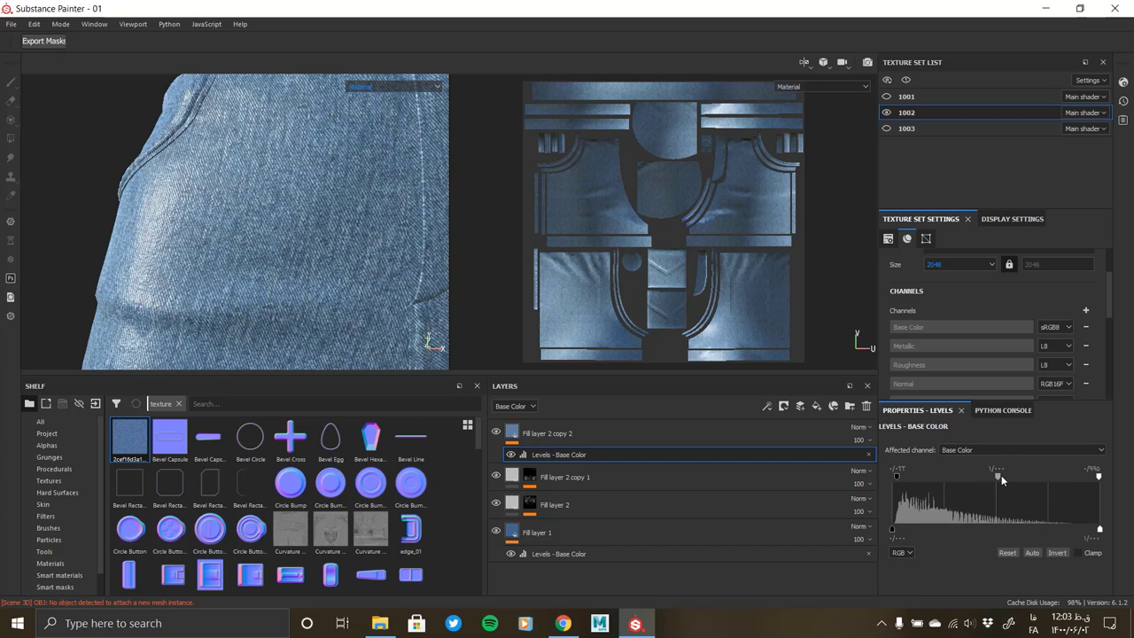
left_click_drag(1001, 475, 996, 478)
left_click(989, 451)
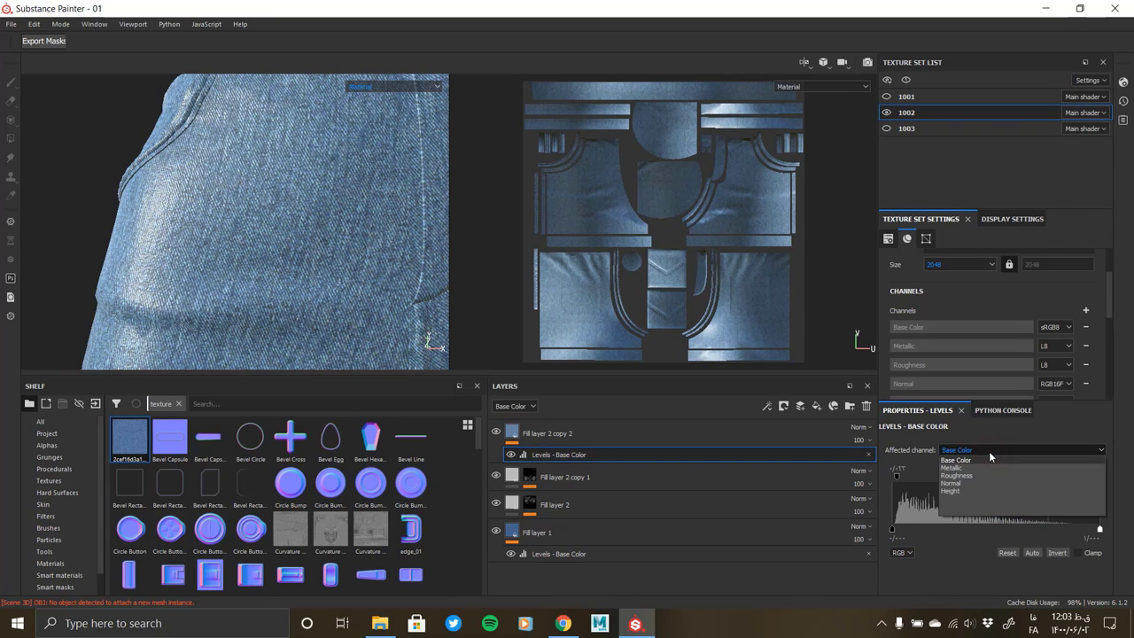
left_click(987, 454)
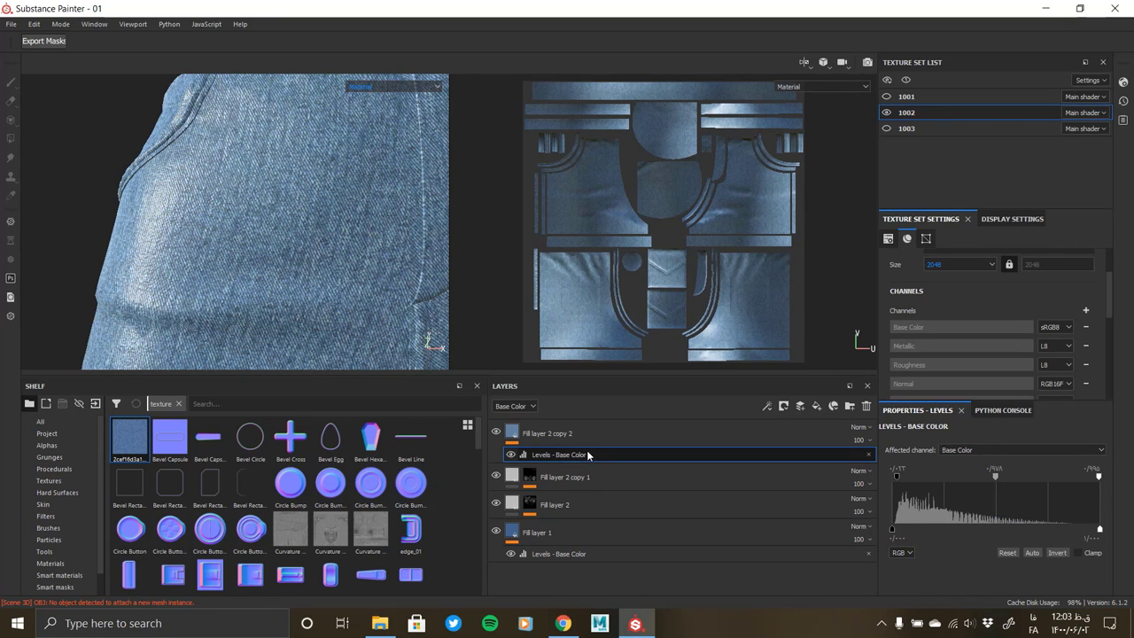
right_click(545, 435)
Add an HSL Perceptive filter to Fill layer 2 copy 2
left_click(621, 456)
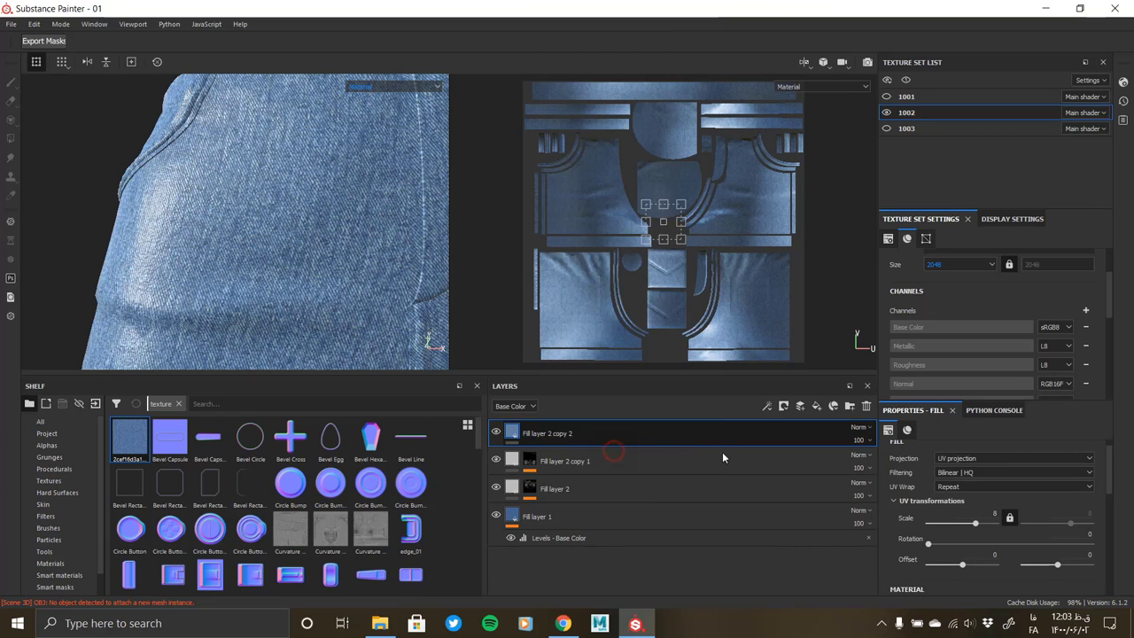
left_click(997, 462)
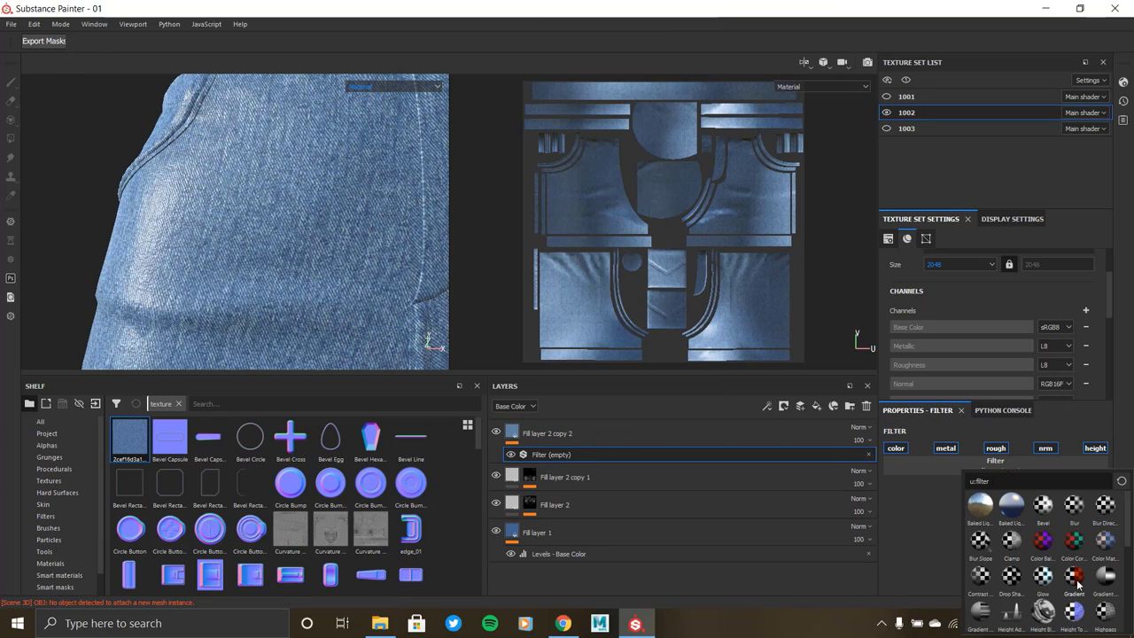
scroll(1078, 583, "down", 3)
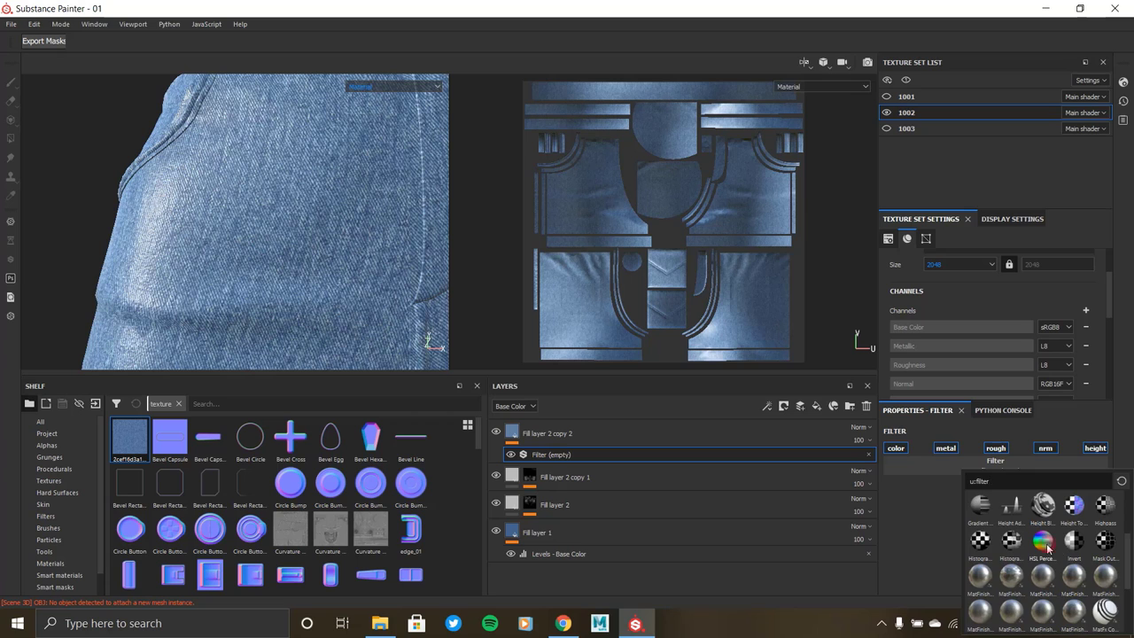
left_click(1043, 542)
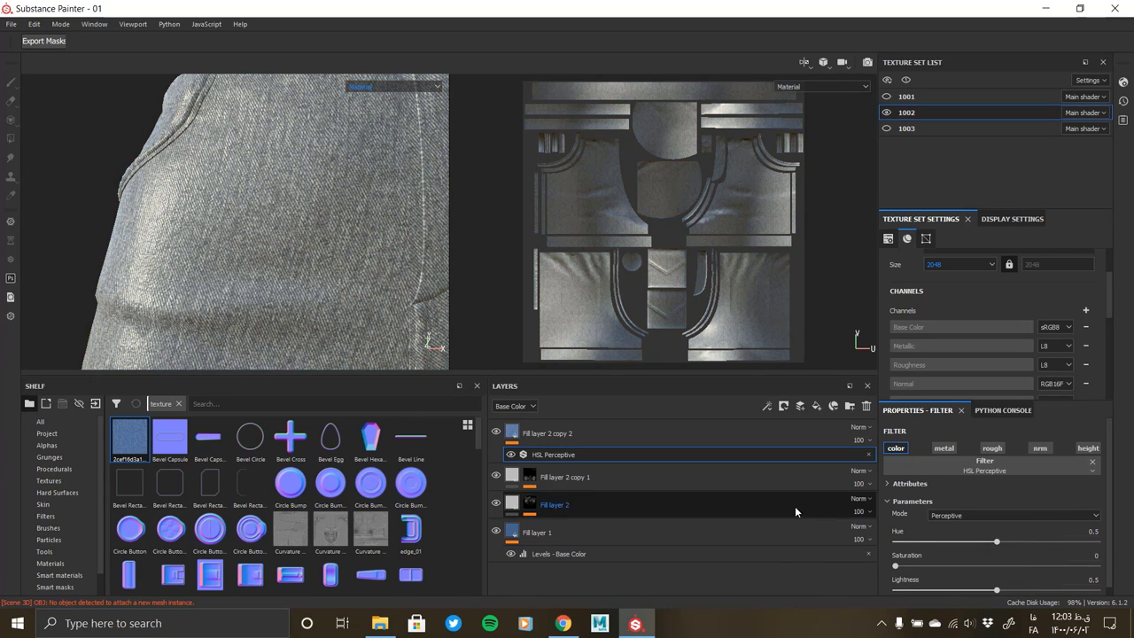
left_click(511, 436)
key("f")
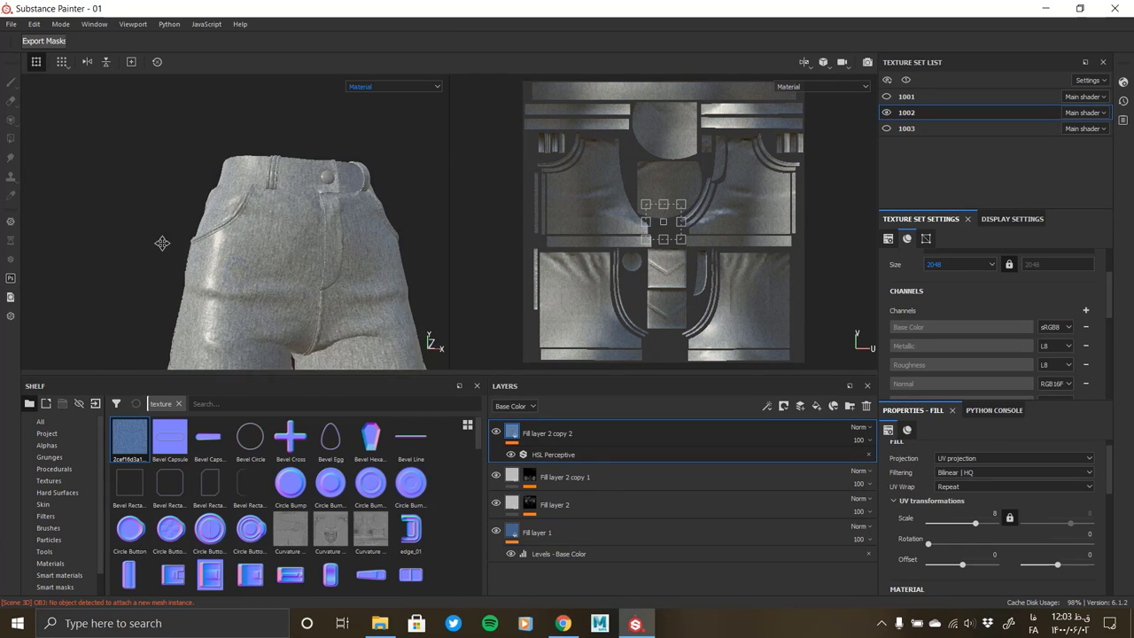
left_click_drag(157, 243, 230, 248, "alt")
scroll(1000, 518, "down", 2)
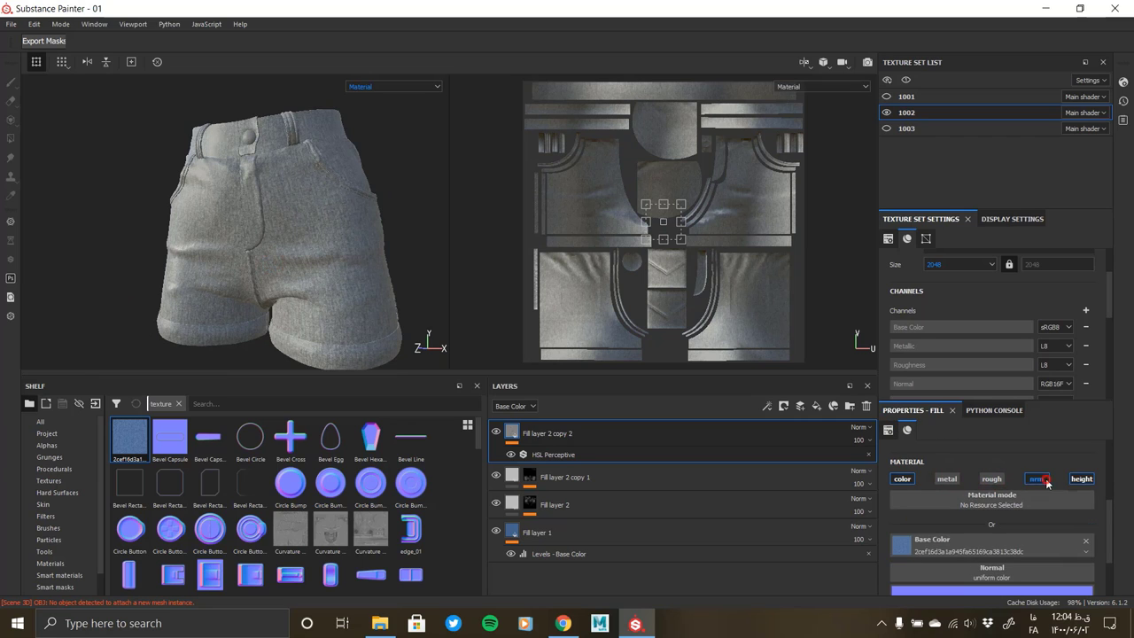
Compare against Fill layer 2, then give Fill layer 2 copy 2 a black mask
left_click(651, 505)
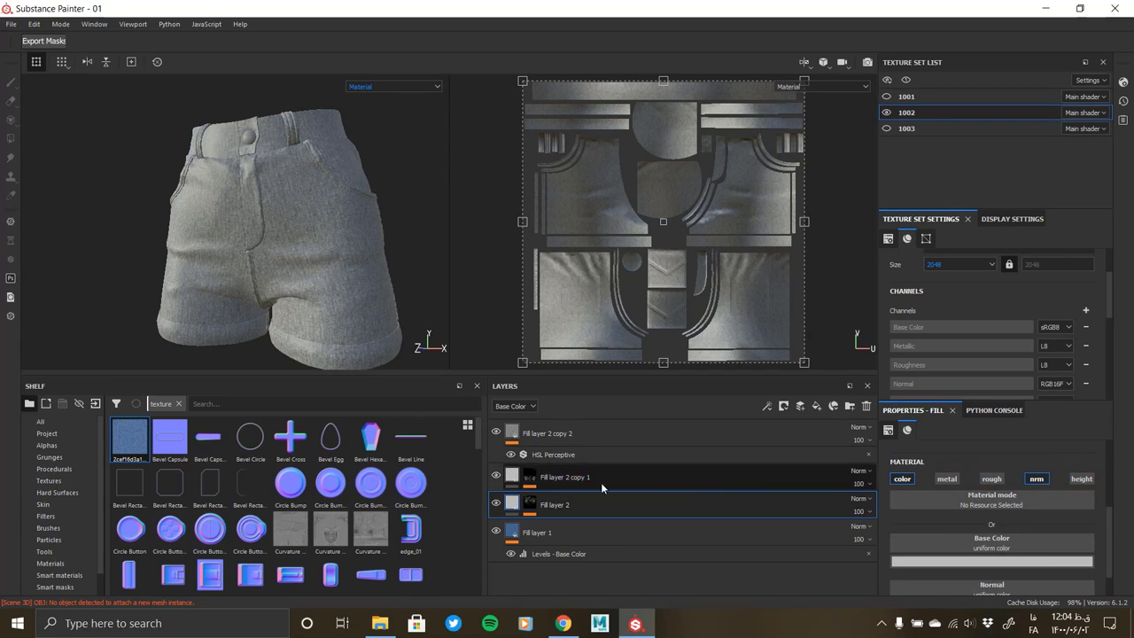
left_click(516, 436)
mouse_move(341, 280)
left_mouse_down("alt")
mouse_move(311, 292)
mouse_move(435, 342)
mouse_move(304, 236)
mouse_move(481, 242)
mouse_move(265, 235)
left_mouse_up("alt")
scroll(382, 367, "up", 5)
scroll(299, 266, "down", 3)
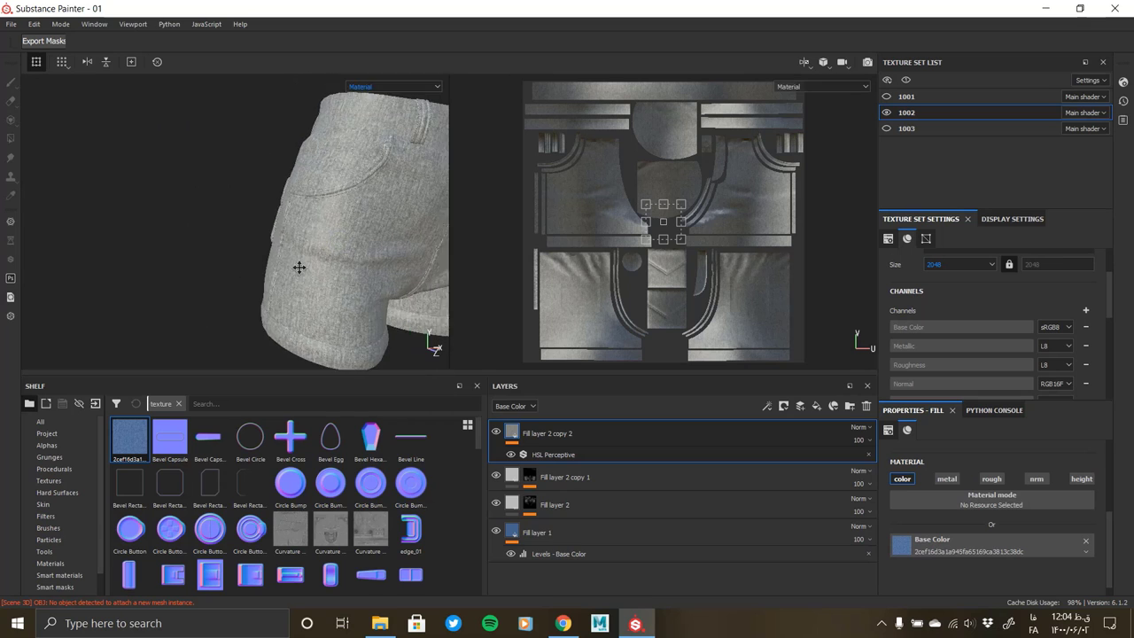
scroll(298, 266, "down", 3)
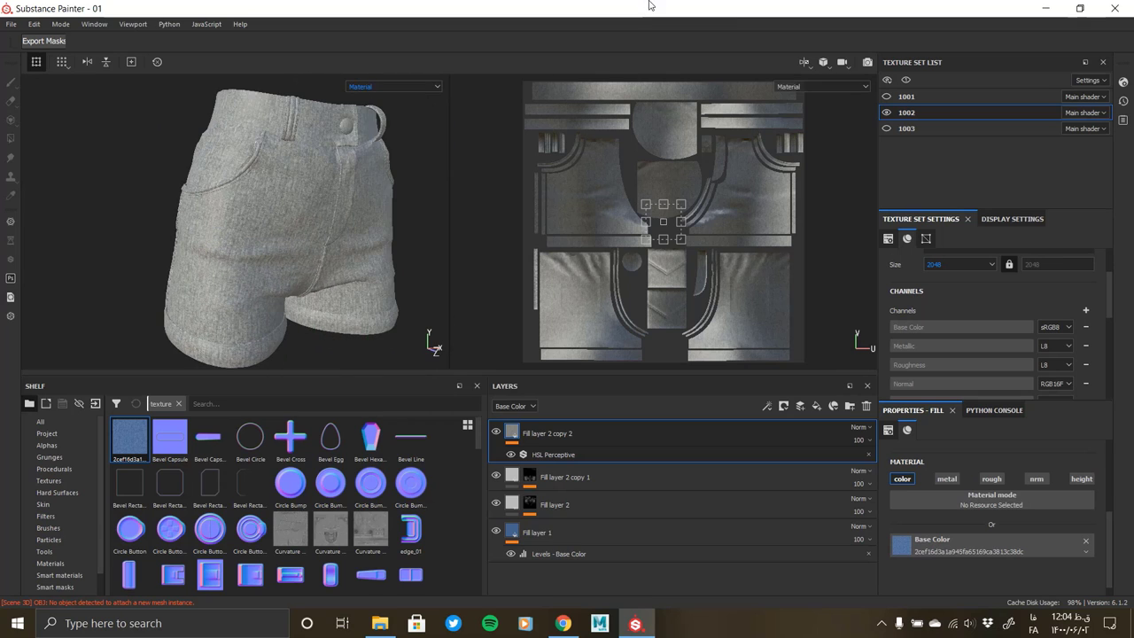
right_click(514, 433)
left_click(558, 81)
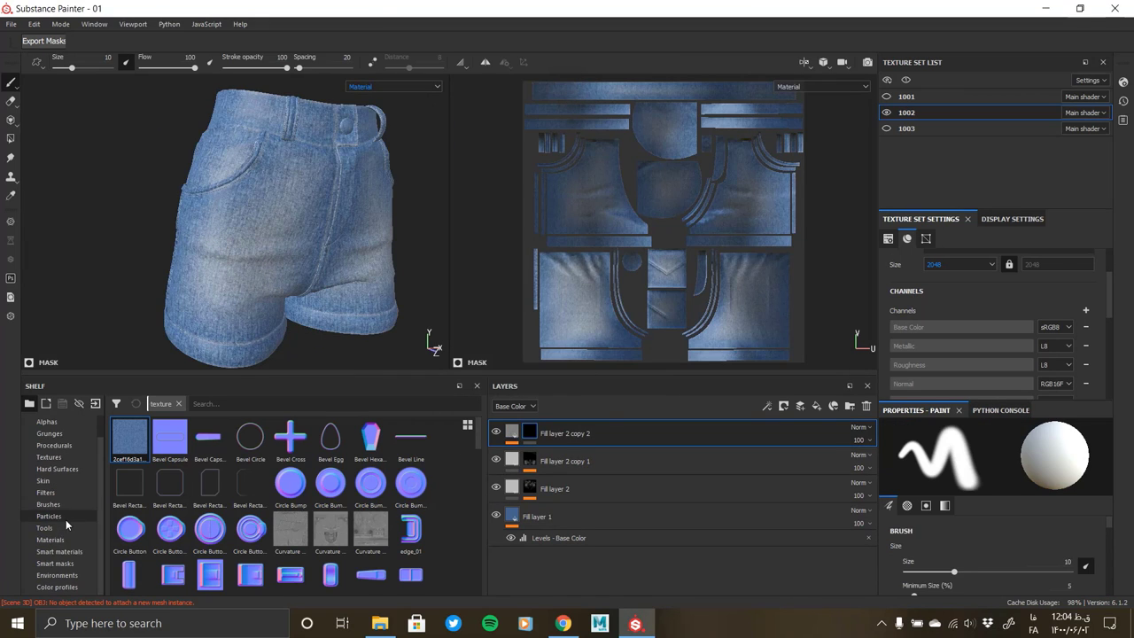
Apply the Sand Cavities smart mask to Fill layer 2 copy 2
scroll(59, 549, "down", 2)
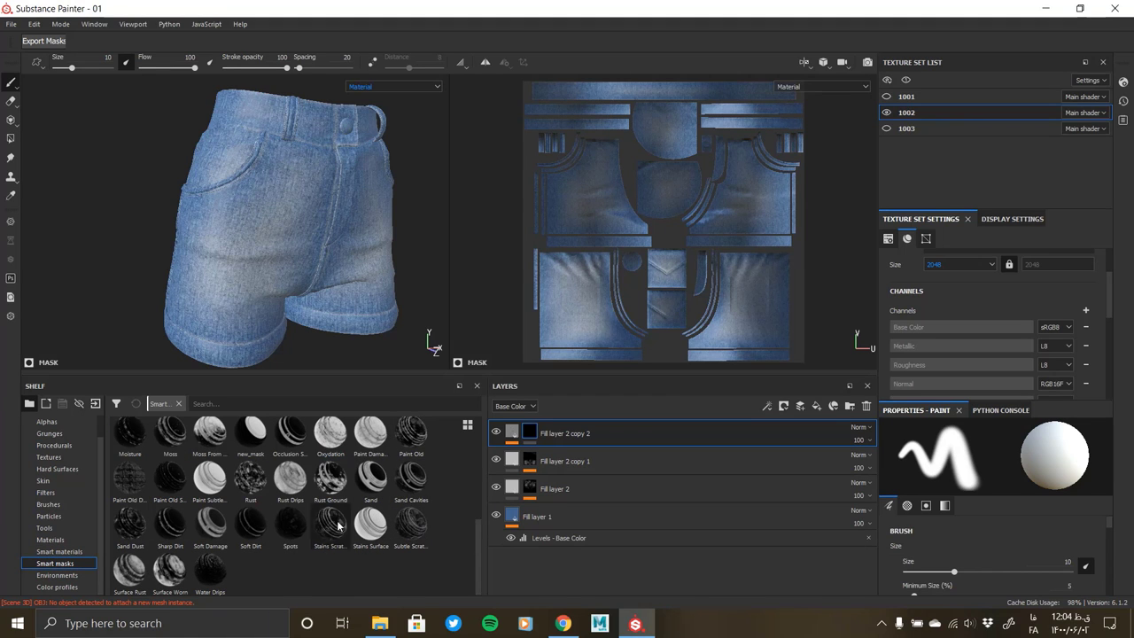
left_click_drag(411, 479, 530, 432)
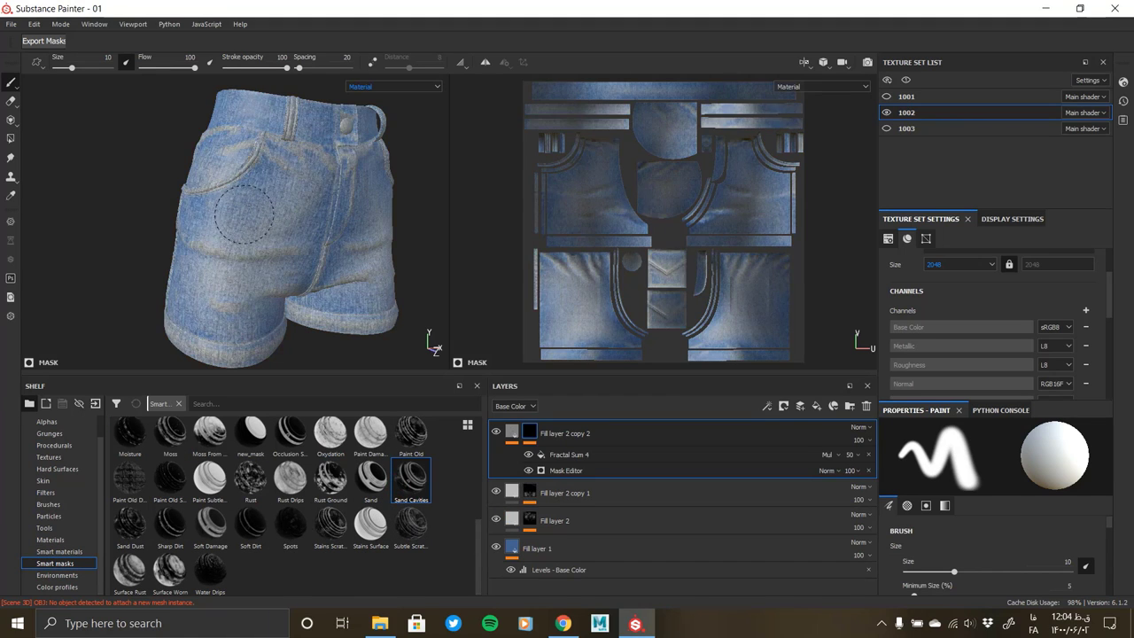
mouse_move(292, 222)
left_mouse_down("alt")
mouse_move(225, 225)
mouse_move(357, 195)
left_mouse_up("alt")
scroll(254, 200, "up", 5)
scroll(254, 199, "down", 5)
scroll(357, 195, "up", 4)
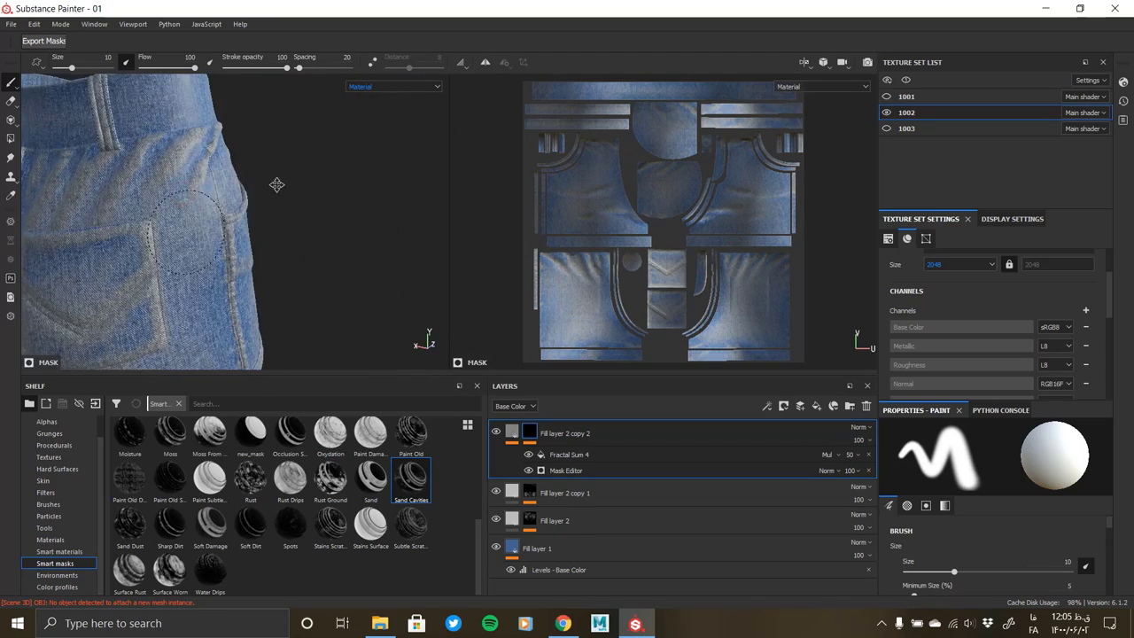
scroll(274, 183, "down", 4)
mouse_move(274, 183)
left_mouse_down("alt")
mouse_move(211, 223)
mouse_move(286, 233)
left_mouse_up("alt")
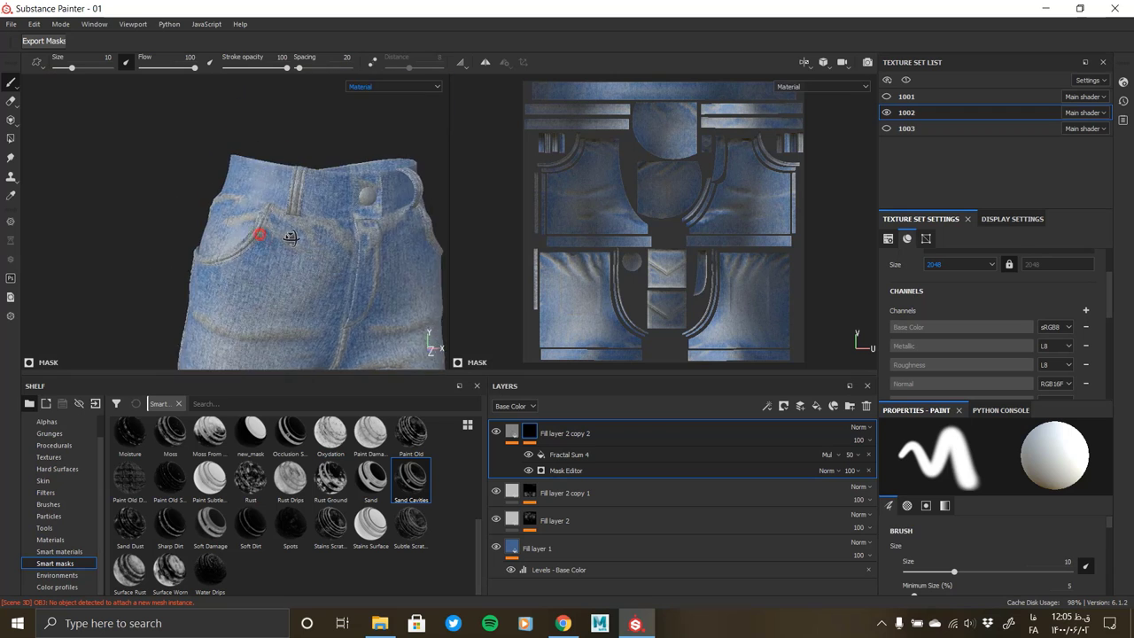
scroll(286, 233, "up", 4)
scroll(286, 233, "up", 1)
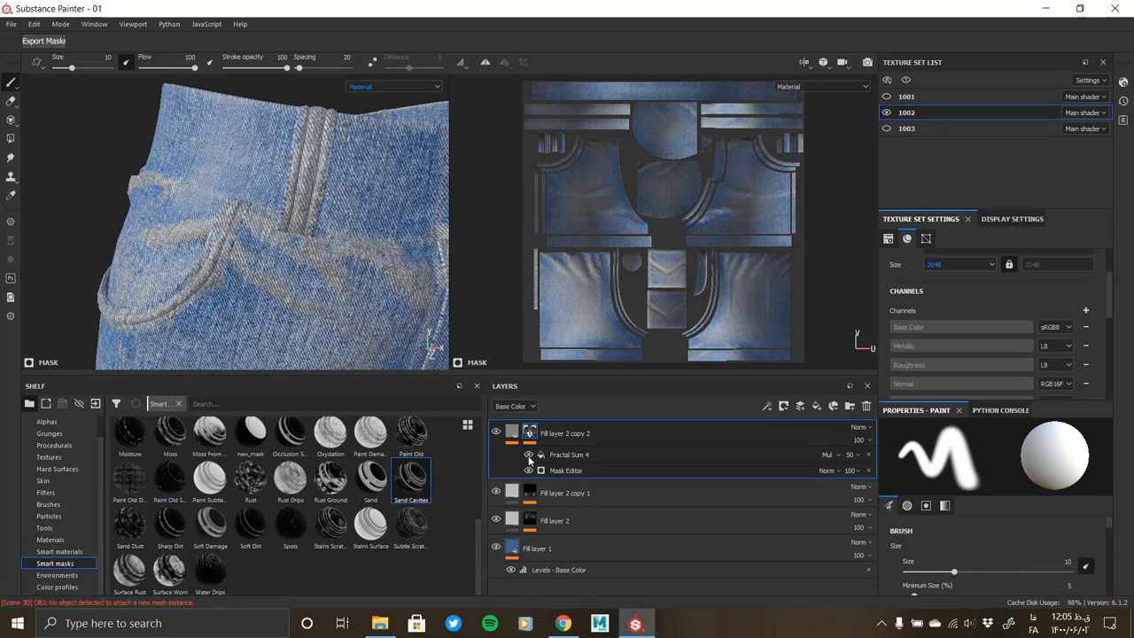
Tune the wear mask's global balance down to about 0.32
left_click(619, 464)
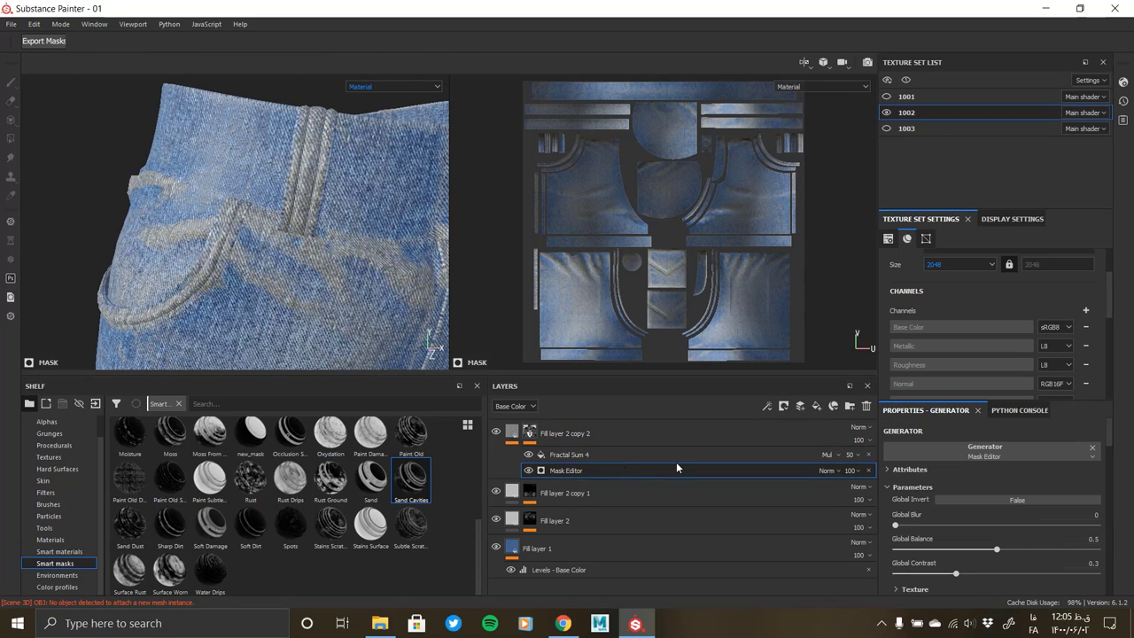
left_click_drag(996, 549, 1033, 553)
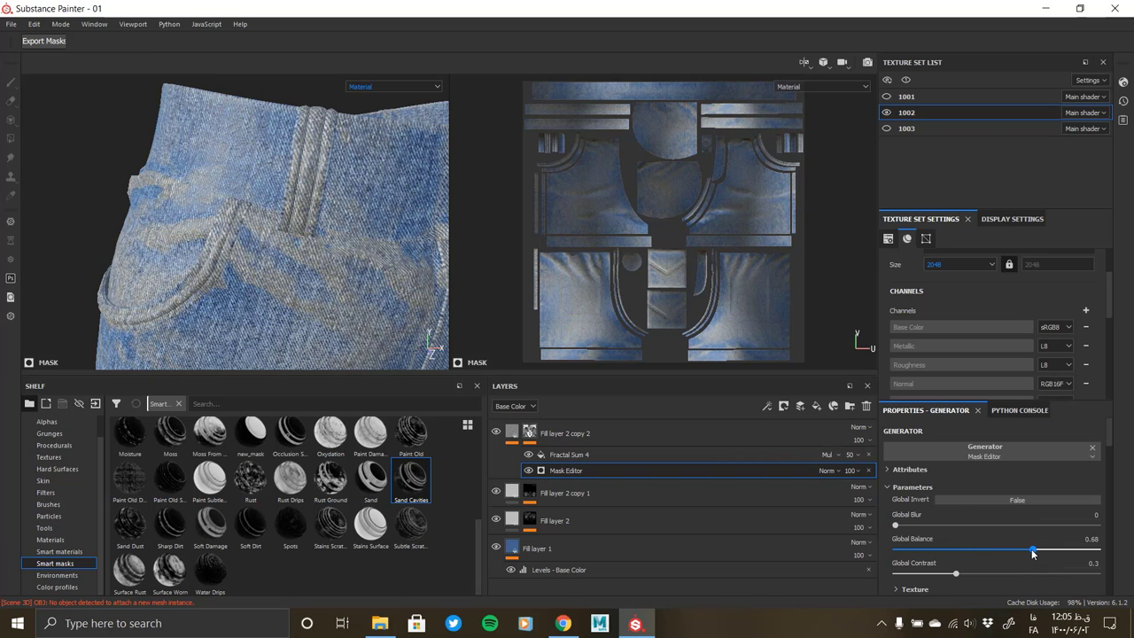
left_click_drag(948, 556, 964, 555)
mouse_move(292, 292)
left_mouse_down("alt")
mouse_move(303, 290)
mouse_move(266, 305)
left_mouse_up("alt")
scroll(266, 306, "up", 3)
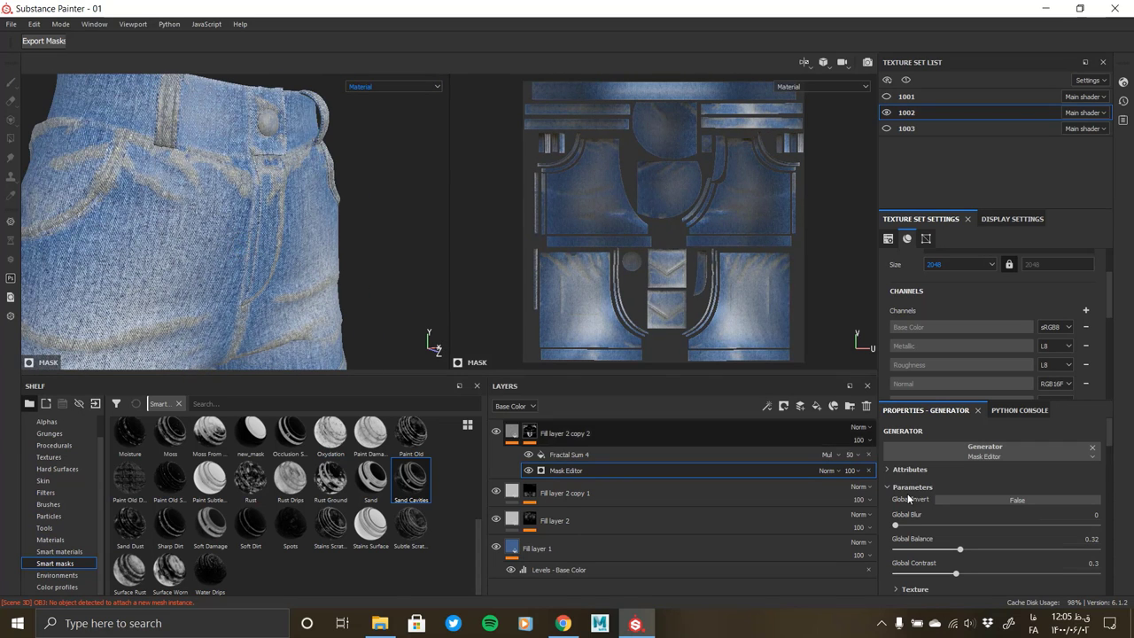
left_click_drag(955, 575, 894, 574)
scroll(996, 544, "down", 2)
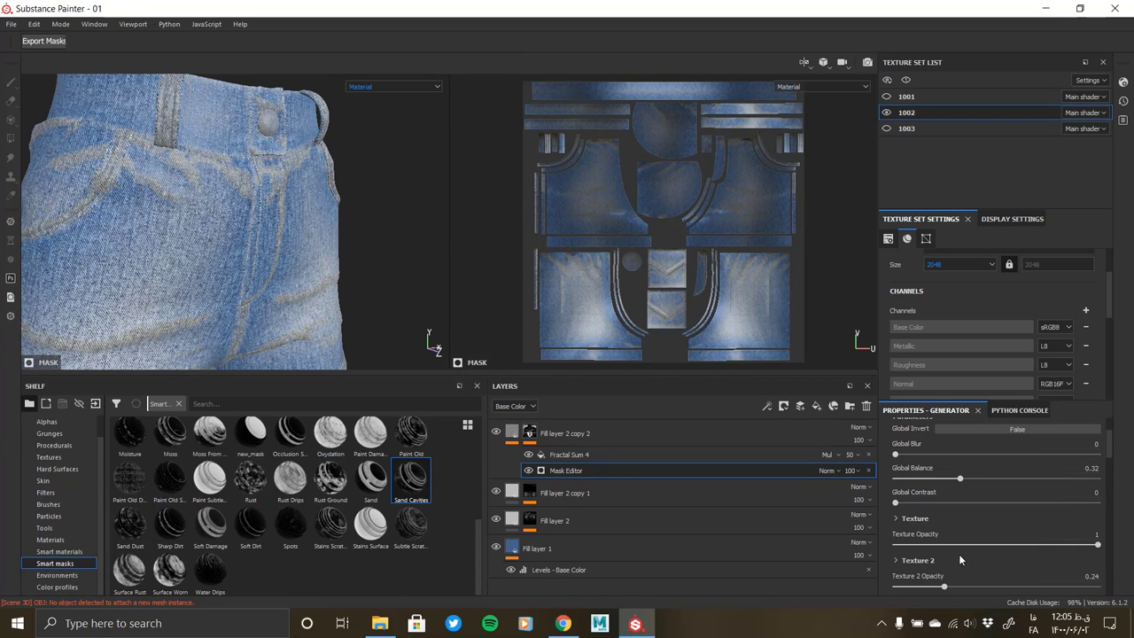
Lower the Texture opacity, raise Texture 2 opacity and set AO opacity to 0.36
left_click_drag(949, 540, 1116, 544)
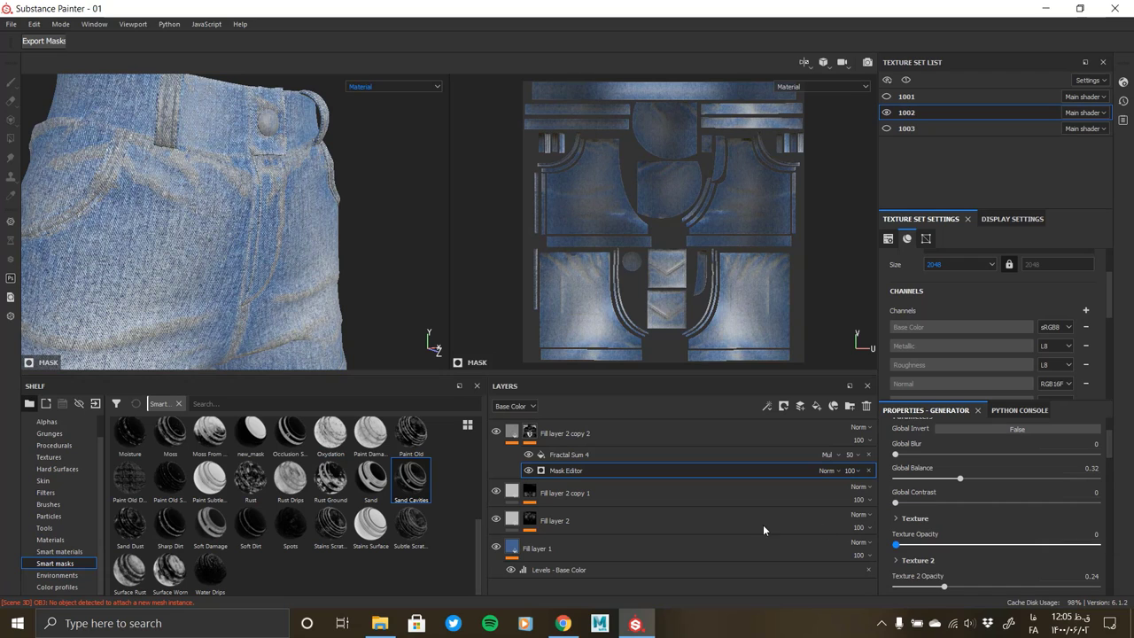
left_click_drag(896, 544, 926, 545)
left_click_drag(1037, 590, 989, 589)
scroll(962, 556, "down", 2)
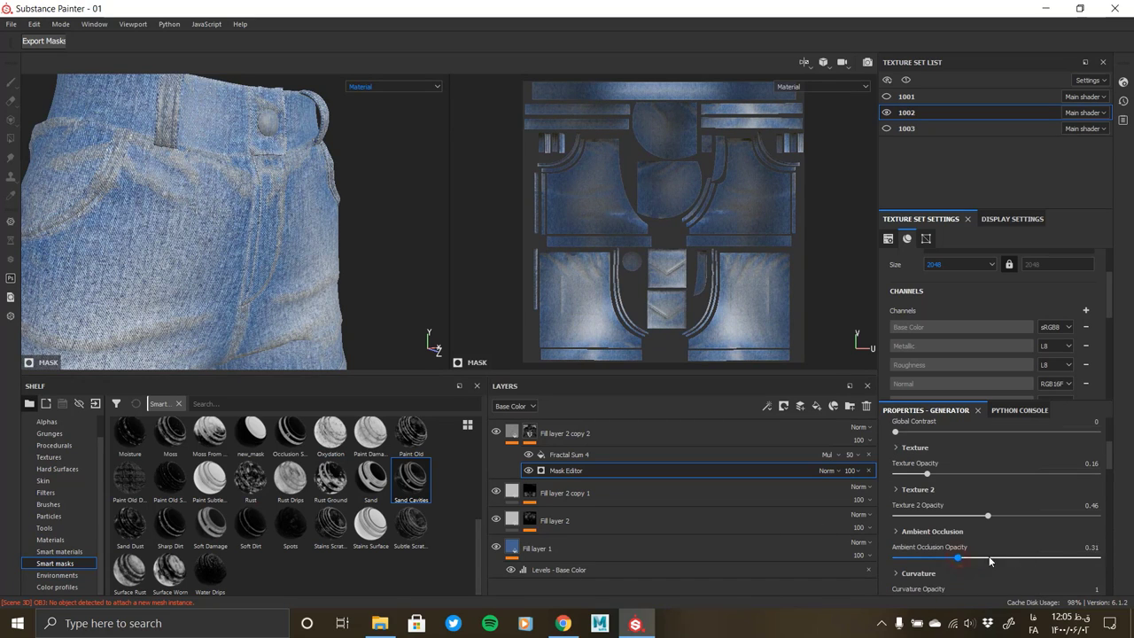
left_click(968, 558)
scroll(968, 563, "down", 3)
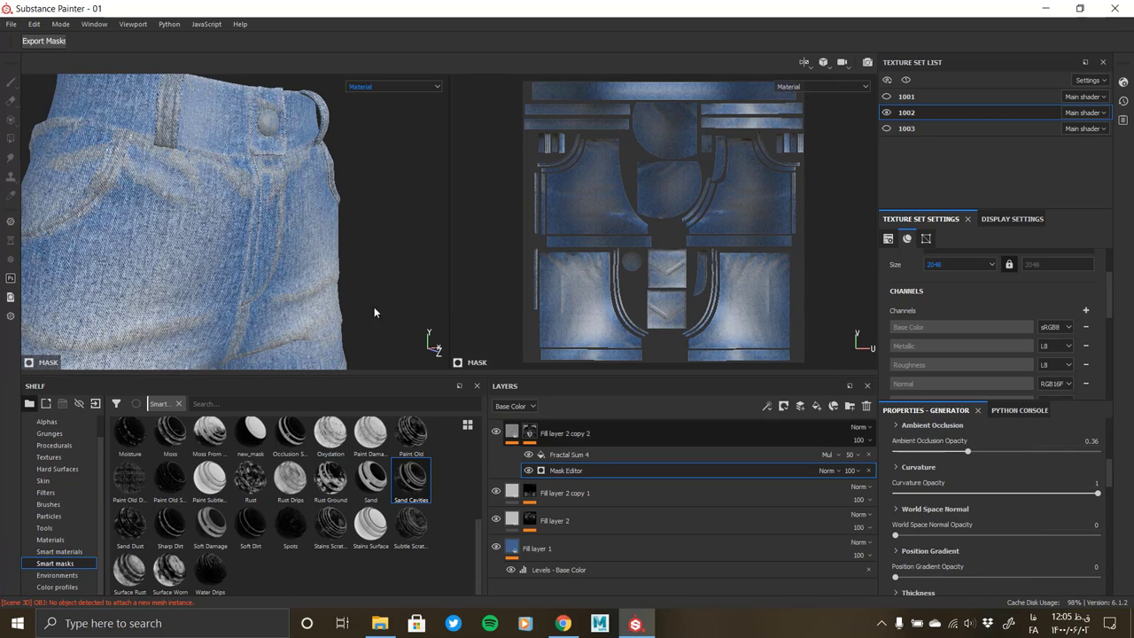
scroll(374, 307, "down", 5)
mouse_move(164, 279)
left_mouse_down("alt")
mouse_move(281, 278)
mouse_move(329, 258)
mouse_move(140, 257)
mouse_move(253, 157)
left_mouse_up("alt")
scroll(280, 279, "up", 3)
left_click_drag(280, 279, 230, 280, "alt")
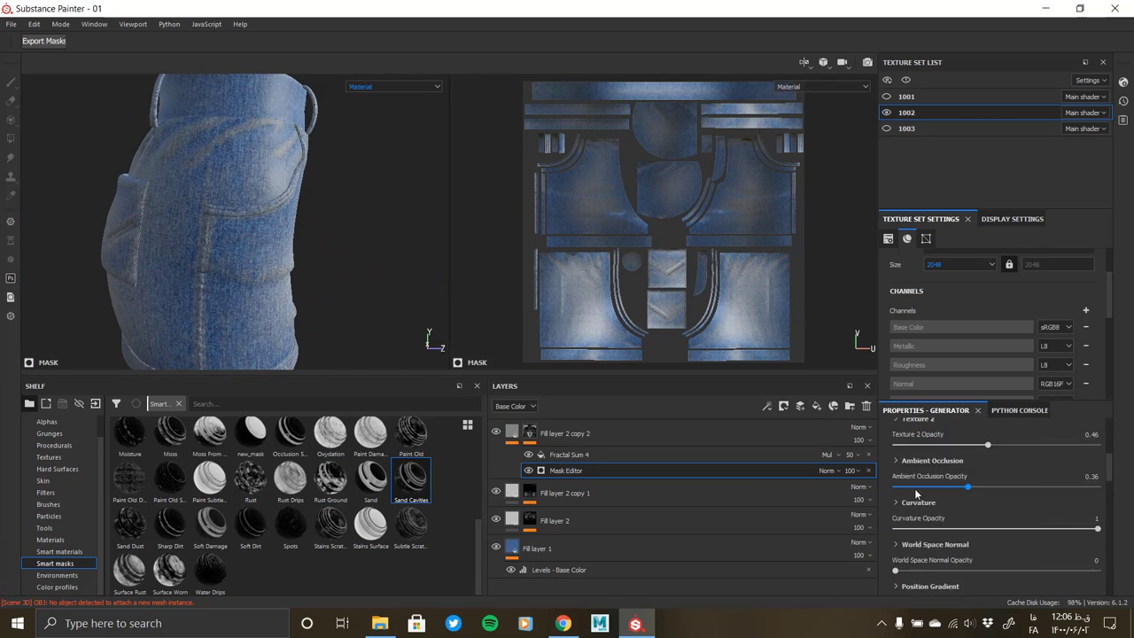
scroll(897, 529, "up", 5)
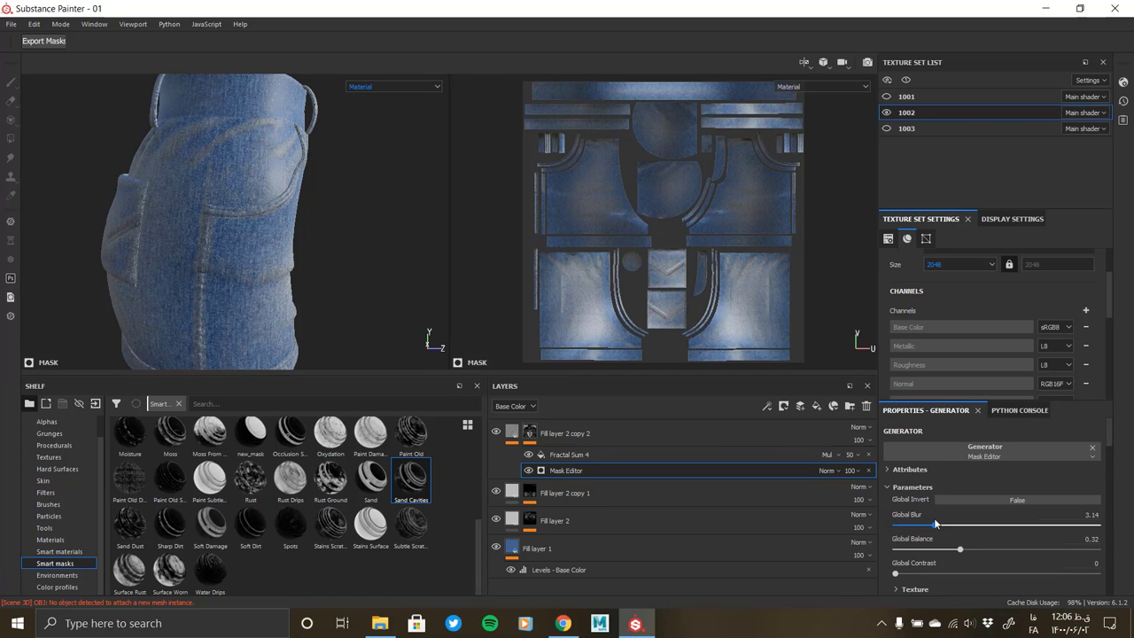
left_click_drag(323, 244, 293, 248, "alt")
scroll(292, 249, "up", 4)
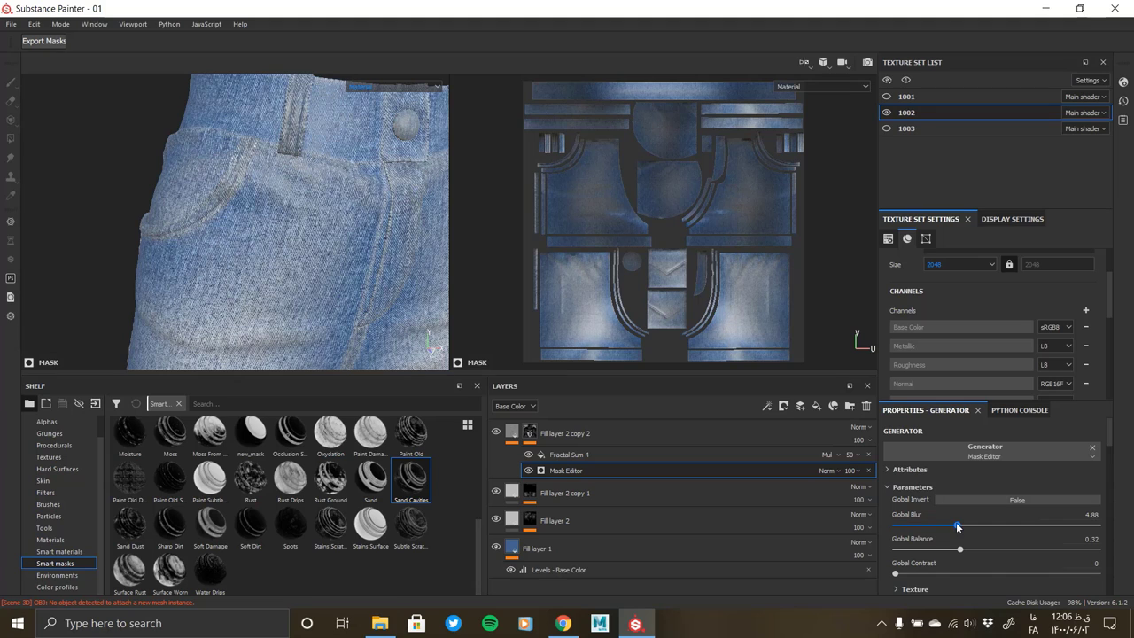
Reduce global blur to 3.19, raise contrast to 0.14 and increase Texture 2 opacity
mouse_move(956, 522)
left_mouse_down()
mouse_move(919, 530)
mouse_move(927, 525)
left_mouse_up()
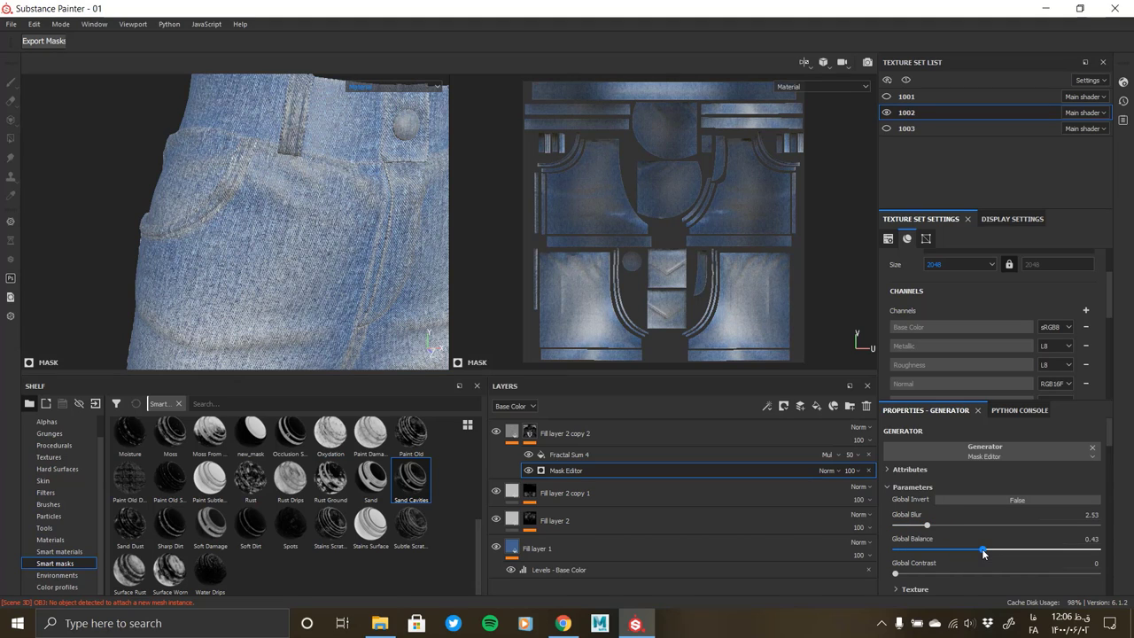
left_click(923, 574)
scroll(932, 570, "down", 2)
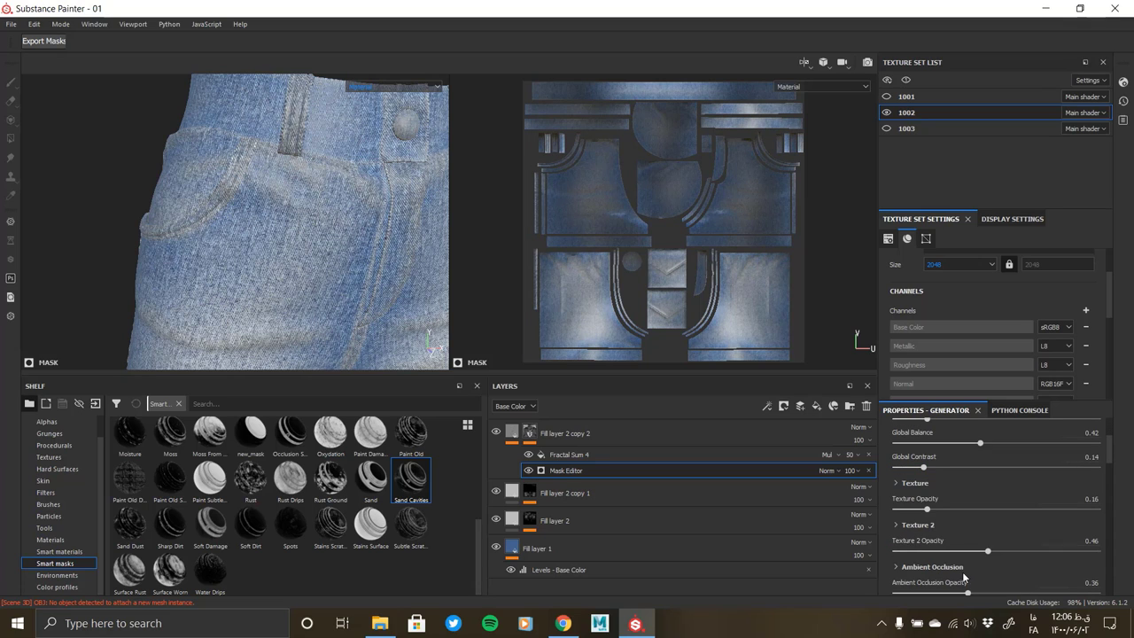
left_click_drag(993, 555, 1028, 553)
scroll(971, 585, "up", 1)
scroll(959, 563, "up", 1)
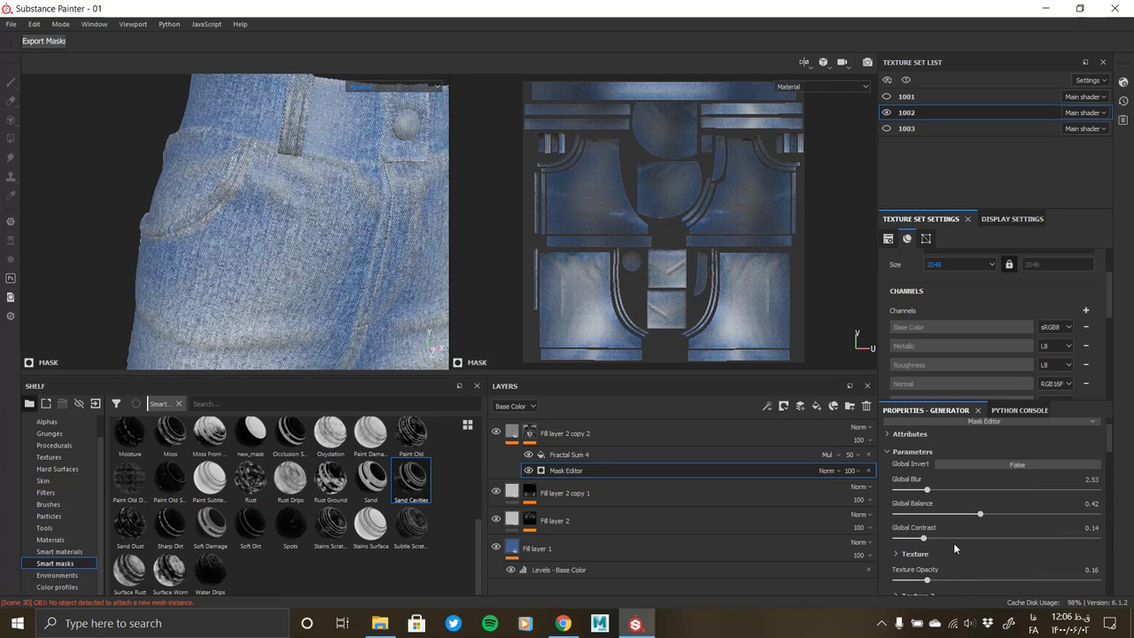
left_click(897, 489)
left_click_drag(942, 487, 935, 488)
Orbit around the shorts to inspect the softened denim wear from all sides
mouse_move(304, 256)
left_mouse_down("alt")
mouse_move(325, 249)
mouse_move(304, 304)
left_mouse_up("alt")
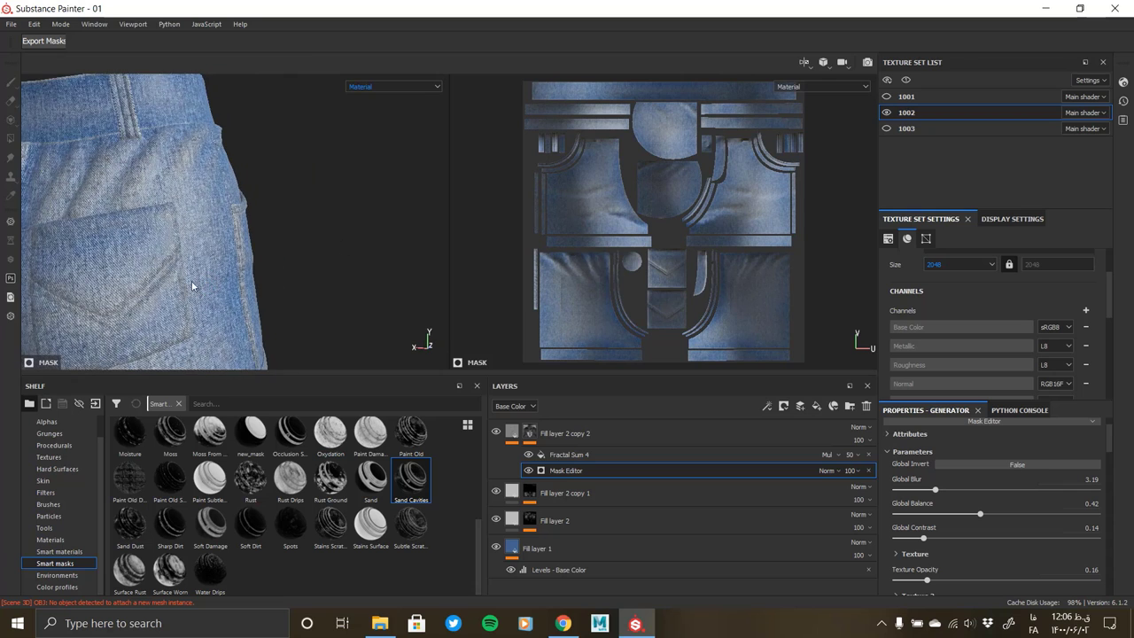
mouse_move(192, 286)
left_mouse_down("alt")
mouse_move(191, 264)
mouse_move(305, 199)
left_mouse_up("alt")
left_click_drag(309, 245, 133, 256, "alt")
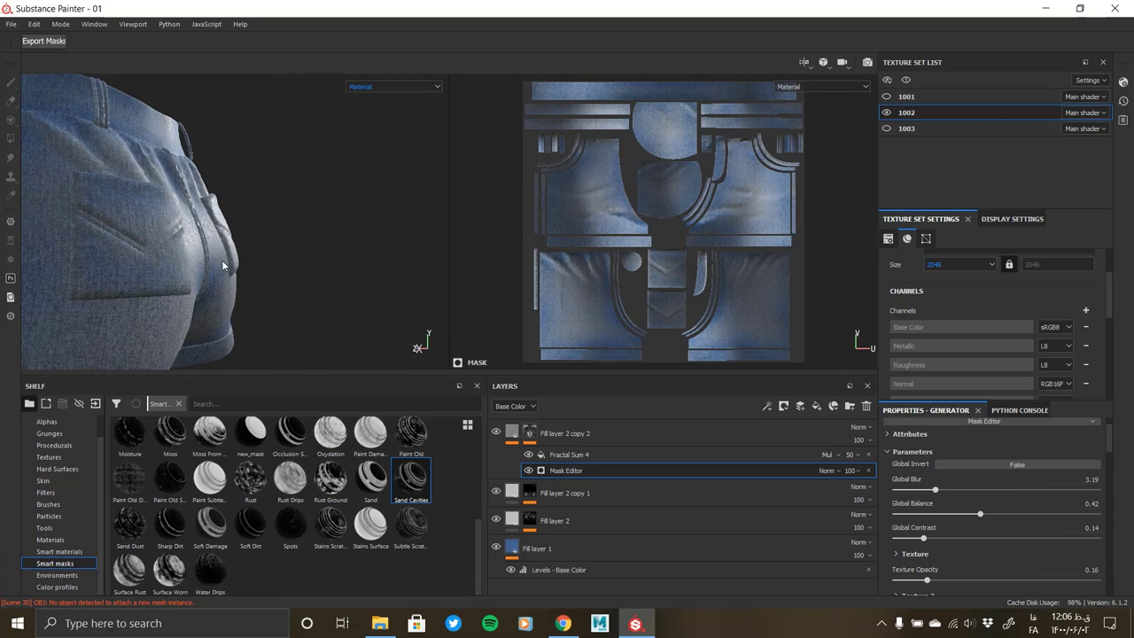
scroll(222, 259, "down", 3)
mouse_move(233, 289)
left_mouse_down("alt")
mouse_move(184, 231)
mouse_move(349, 228)
mouse_move(328, 240)
mouse_move(157, 248)
left_mouse_up("alt")
mouse_move(285, 250)
left_mouse_down("alt")
mouse_move(233, 246)
mouse_move(206, 261)
mouse_move(231, 243)
mouse_move(235, 260)
mouse_move(192, 131)
mouse_move(97, 240)
mouse_move(267, 243)
left_mouse_up("alt")
scroll(233, 246, "up", 3)
scroll(271, 256, "up", 2)
left_click(512, 432)
scroll(267, 243, "down", 3)
left_click_drag(292, 296, 215, 325, "alt")
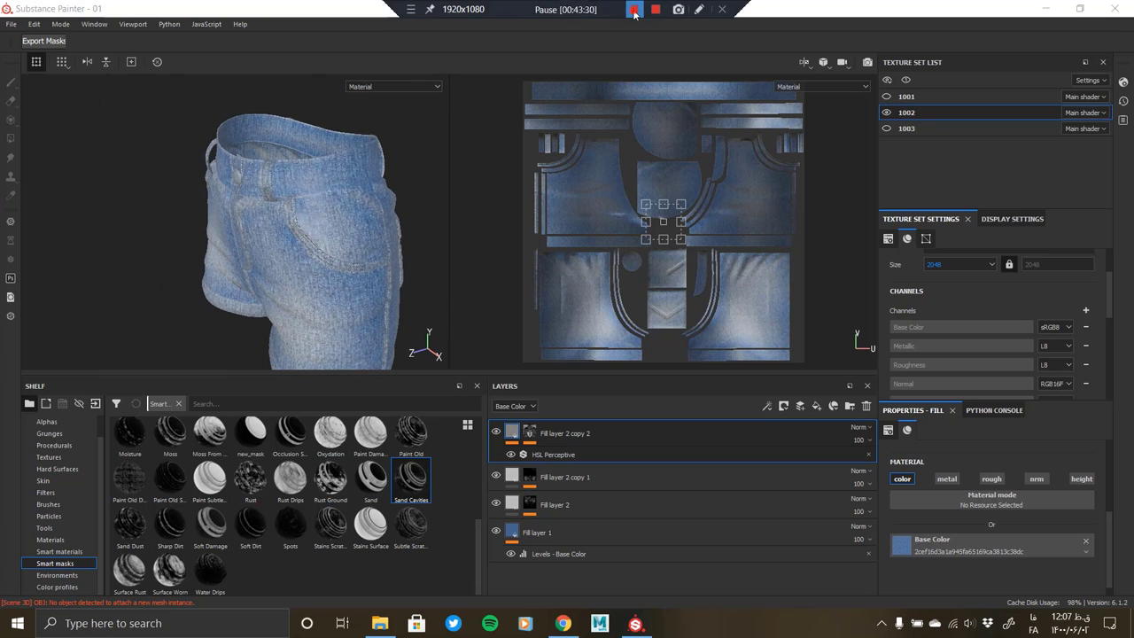
left_click_drag(266, 230, 221, 232, "alt")
Add a new Fill layer 3 on top with metal and roughness channels disabled
right_click(578, 436)
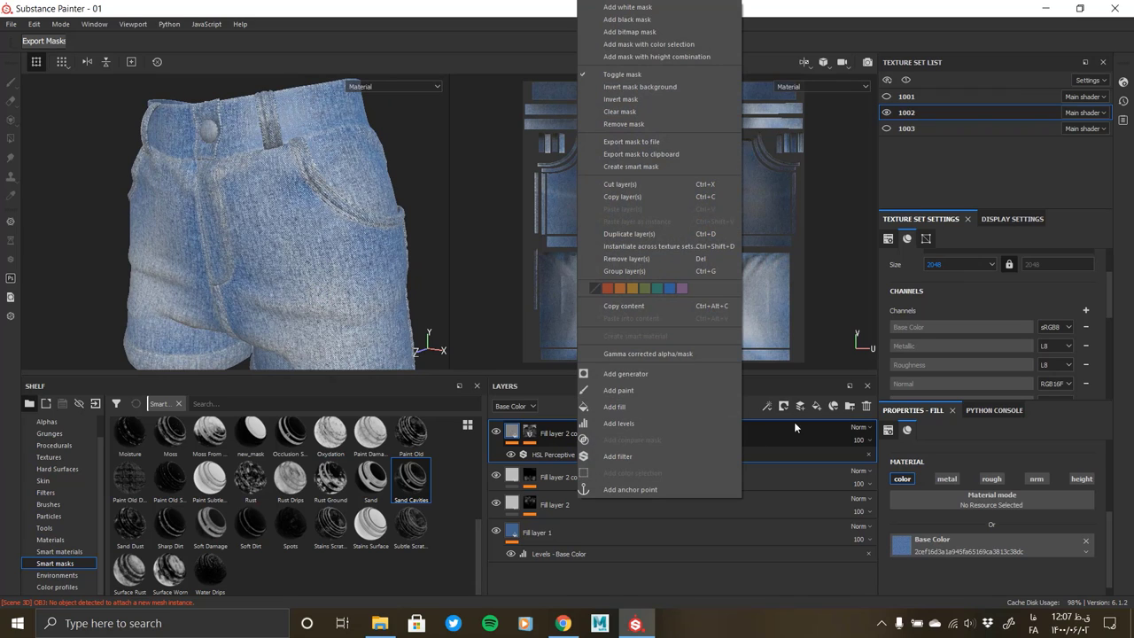
left_click(615, 408)
key("Return")
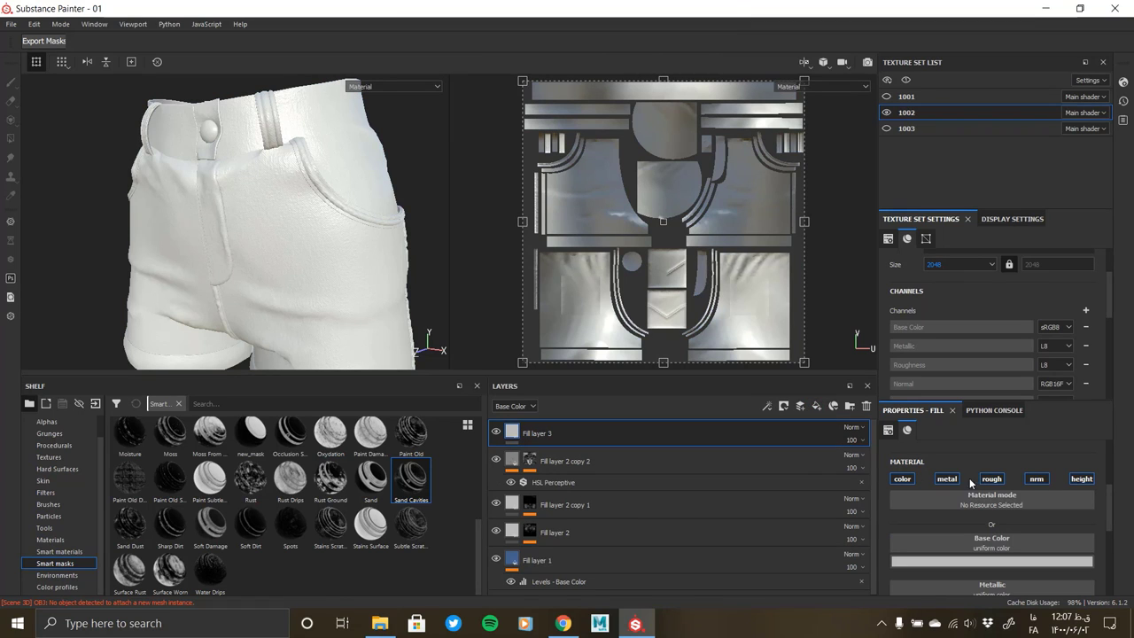
left_click(946, 479)
left_click(992, 478)
left_click(1037, 478)
Give Fill layer 3 a black mask containing a Paint effect
right_click(567, 433)
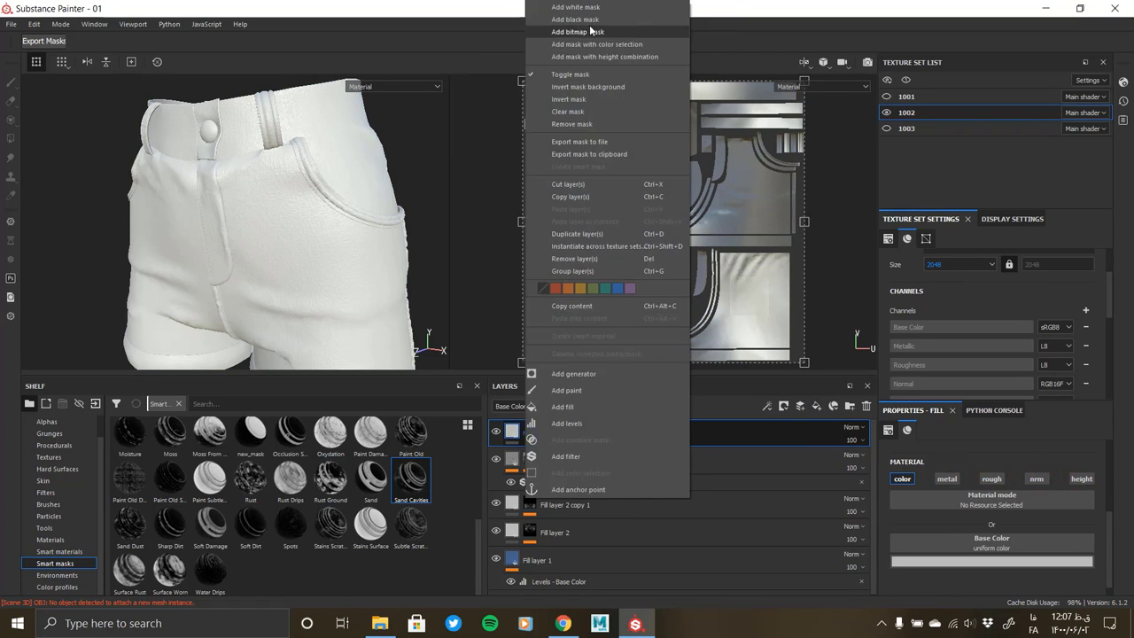
left_click(594, 30)
mouse_move(340, 261)
left_mouse_down("alt")
mouse_move(329, 302)
mouse_move(319, 223)
mouse_move(369, 243)
mouse_move(304, 236)
left_mouse_up("alt")
right_click(529, 432)
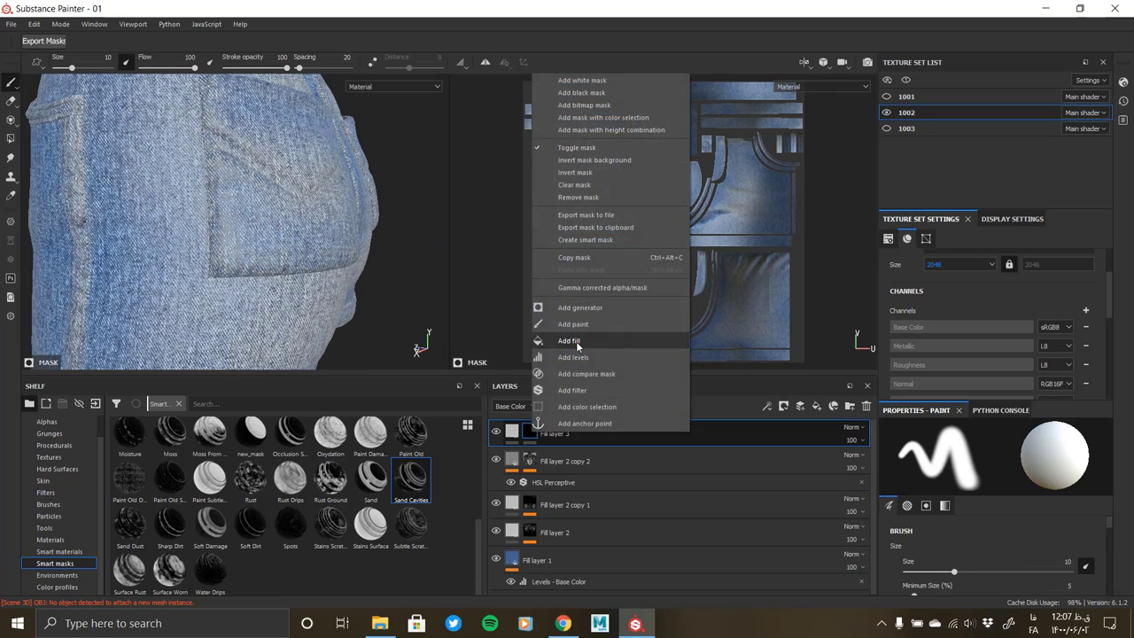
left_click(572, 338)
right_click(529, 433)
left_click(575, 320)
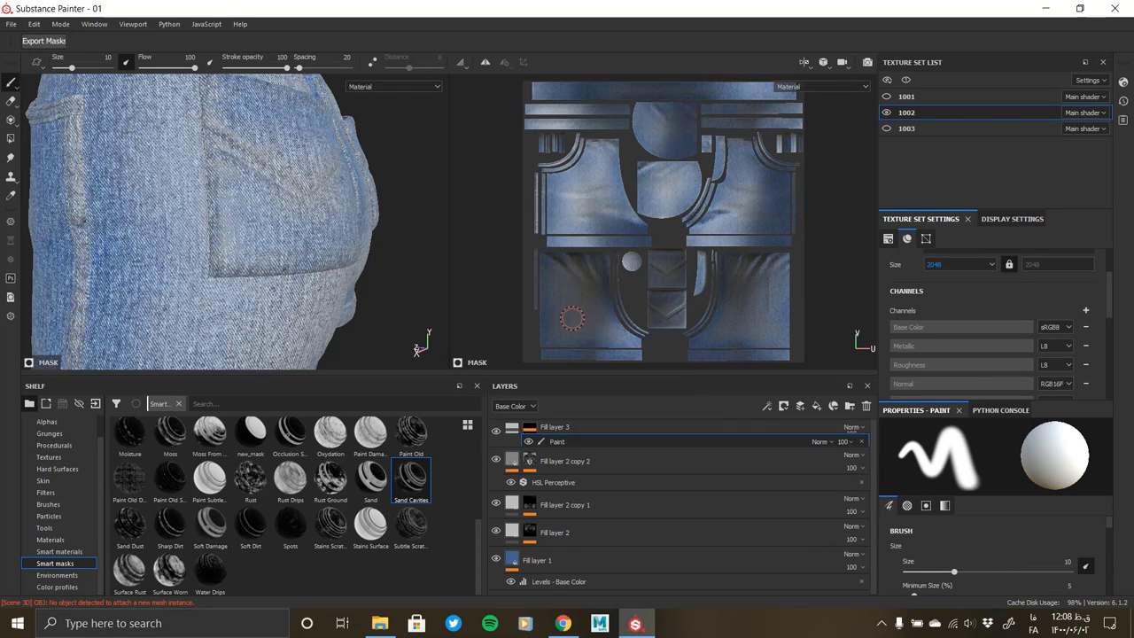
scroll(80, 452, "up", 2)
left_click(47, 445)
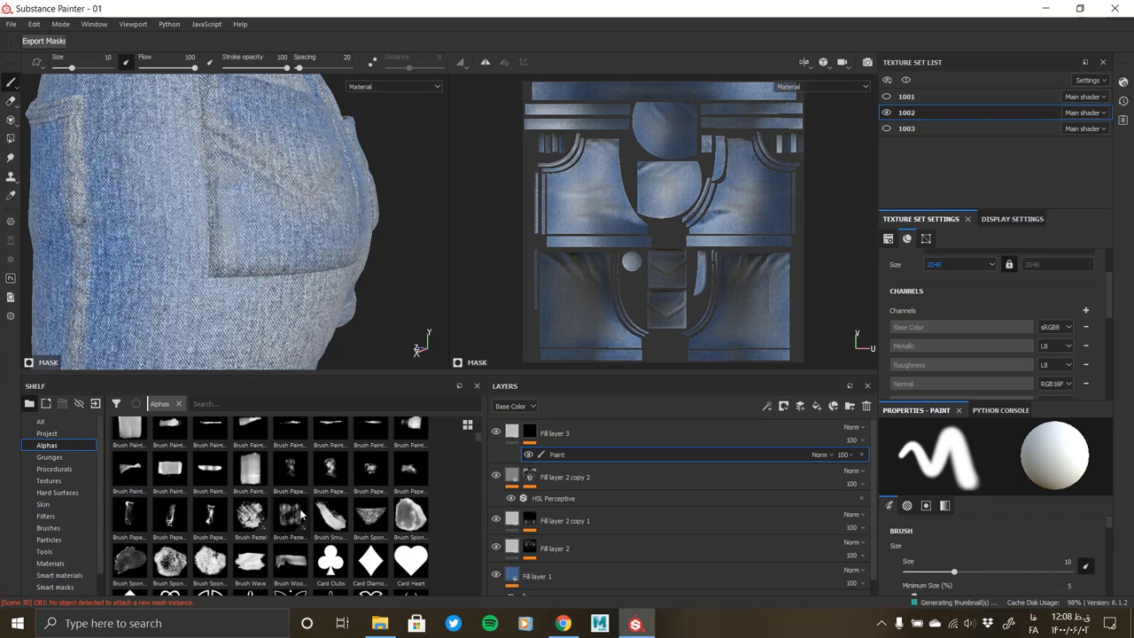
left_click(291, 519)
left_click(152, 223)
left_click_drag(251, 313, 240, 255, "alt")
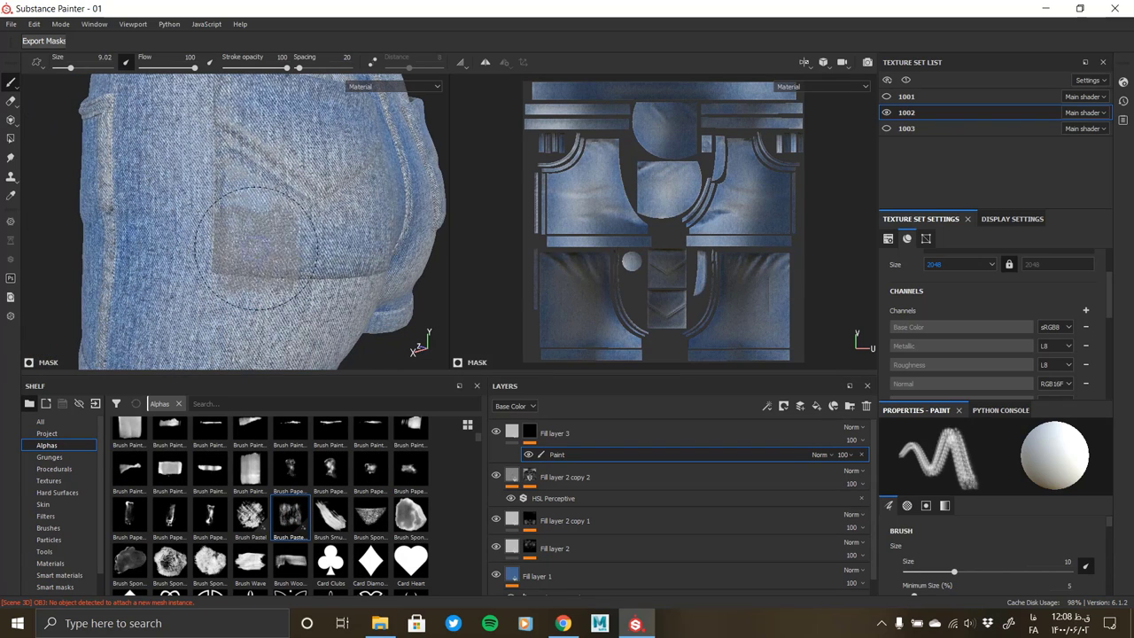
right_click_drag(240, 254, 244, 259, "ctrl")
scroll(251, 269, "up", 2)
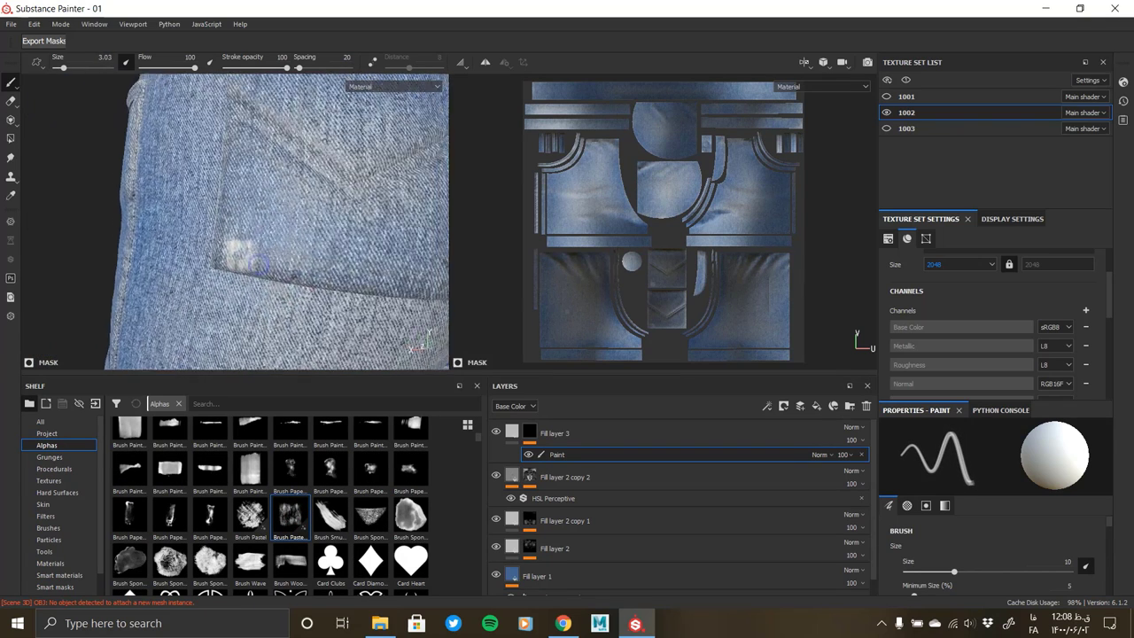
left_click(330, 468)
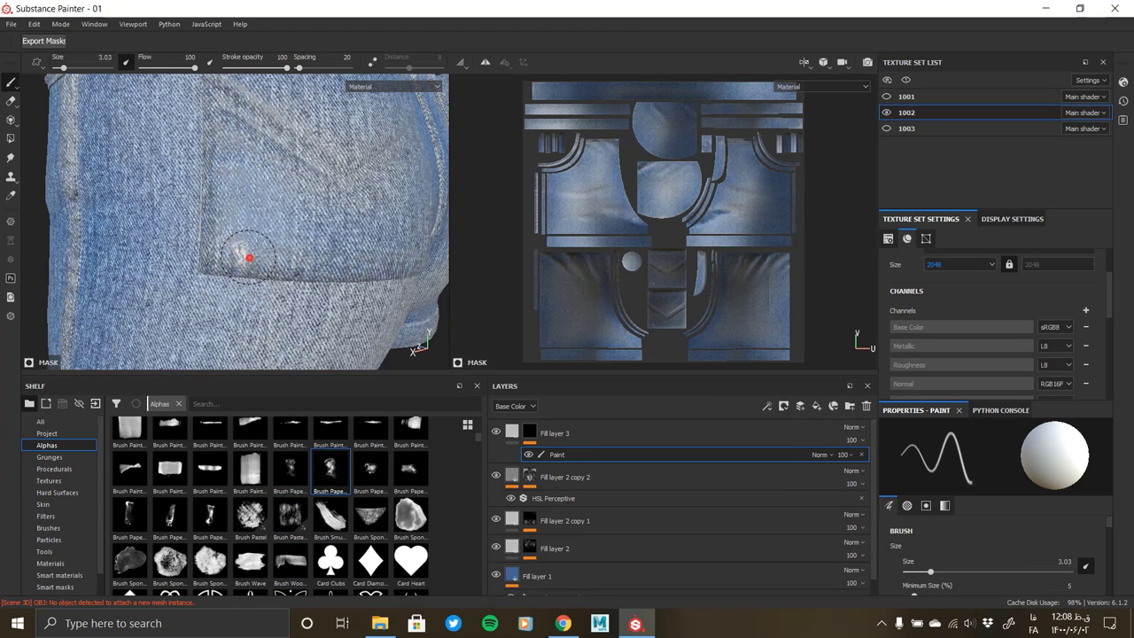
scroll(337, 500, "down", 3)
scroll(257, 507, "down", 1)
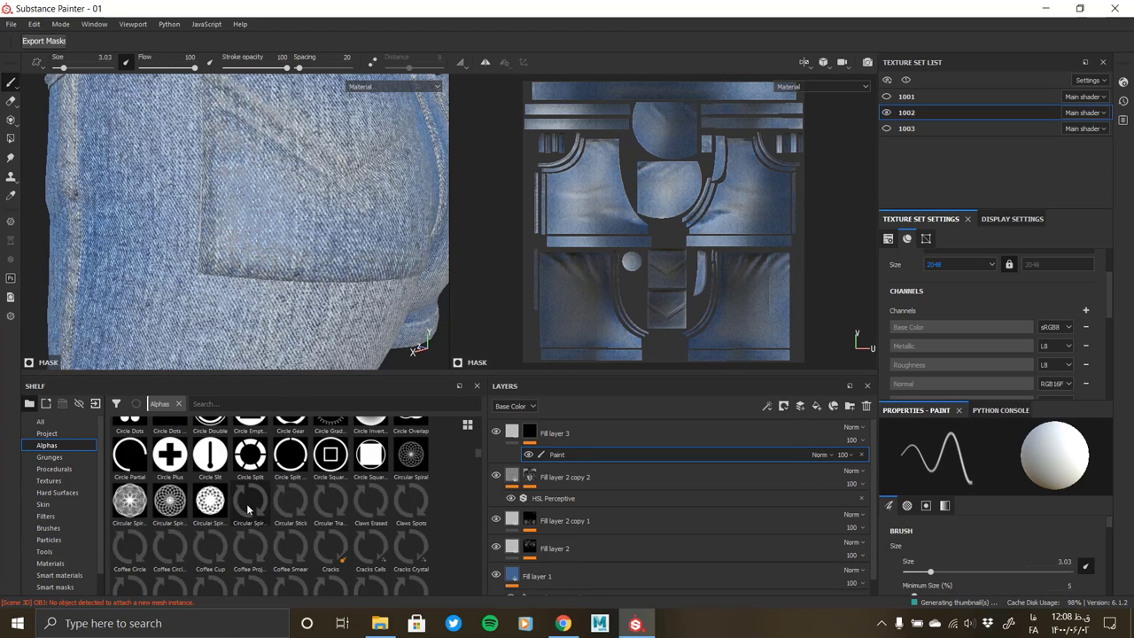
scroll(248, 507, "up", 1)
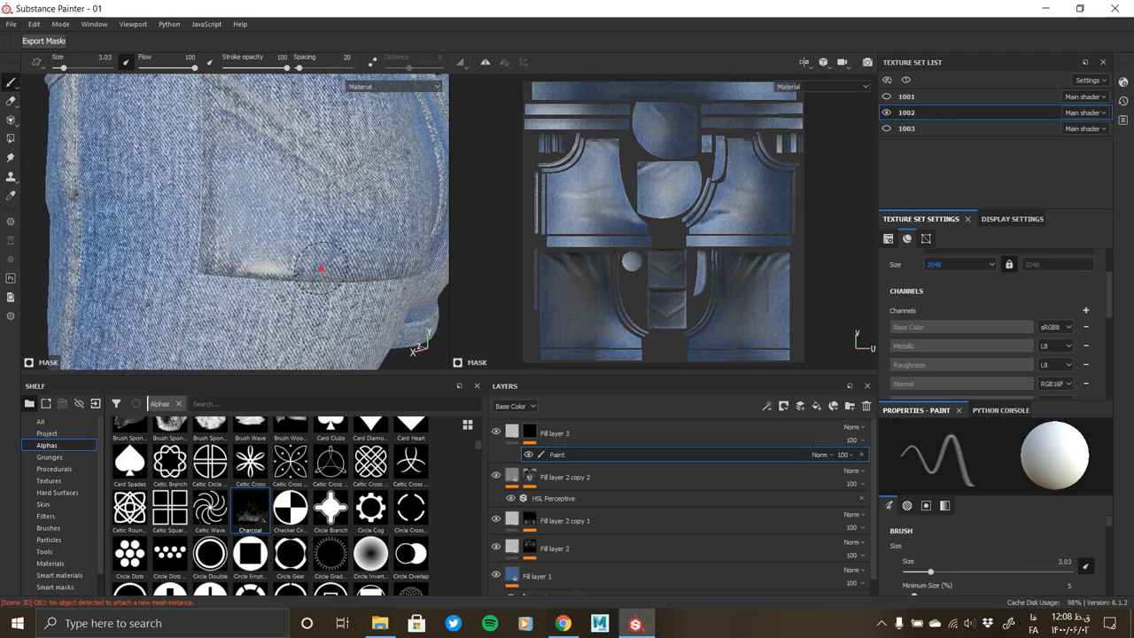
mouse_move(329, 261)
left_mouse_down("alt")
mouse_move(372, 279)
mouse_move(215, 256)
mouse_move(281, 264)
left_mouse_up("alt")
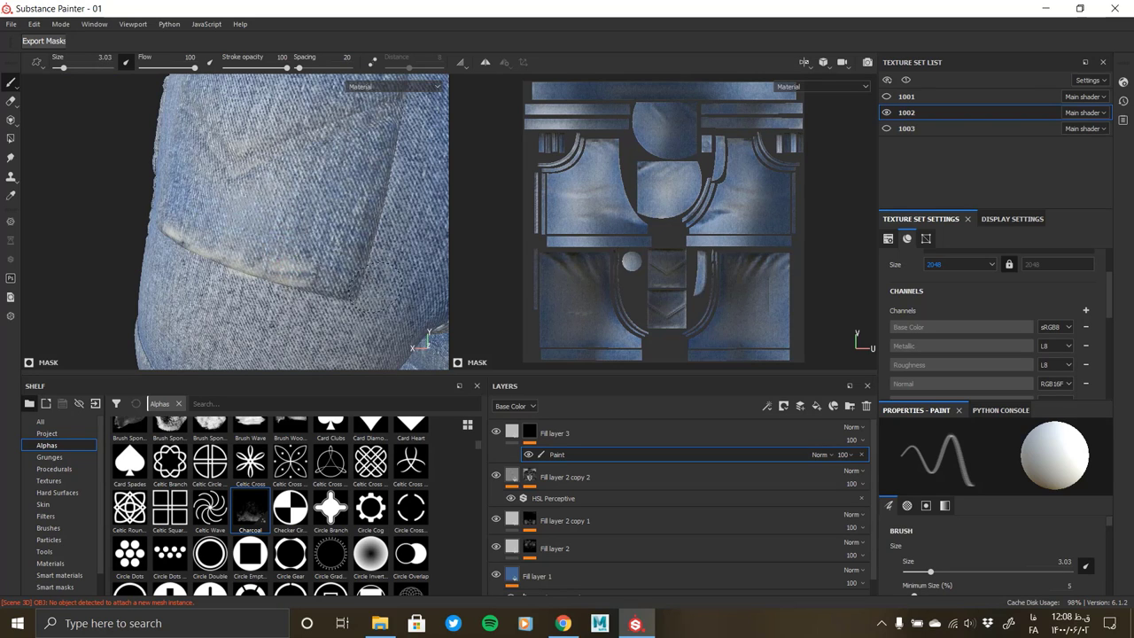
mouse_move(337, 276)
left_mouse_down("alt")
mouse_move(253, 183)
mouse_move(253, 266)
mouse_move(276, 275)
left_mouse_up("alt")
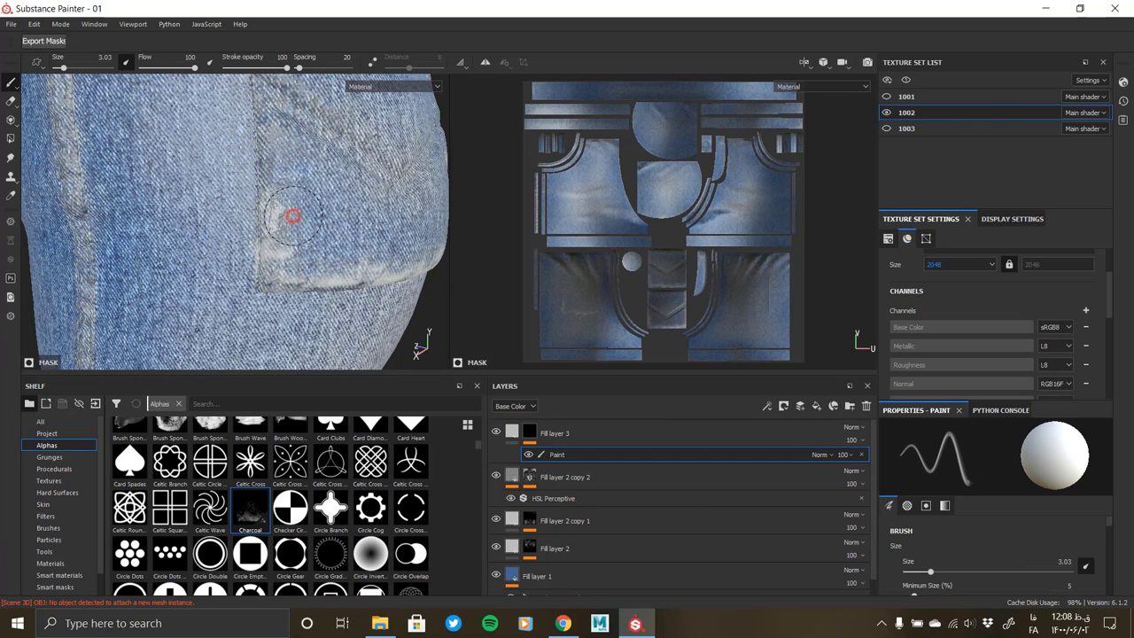
left_click_drag(292, 215, 308, 279, "alt")
scroll(301, 202, "down", 3)
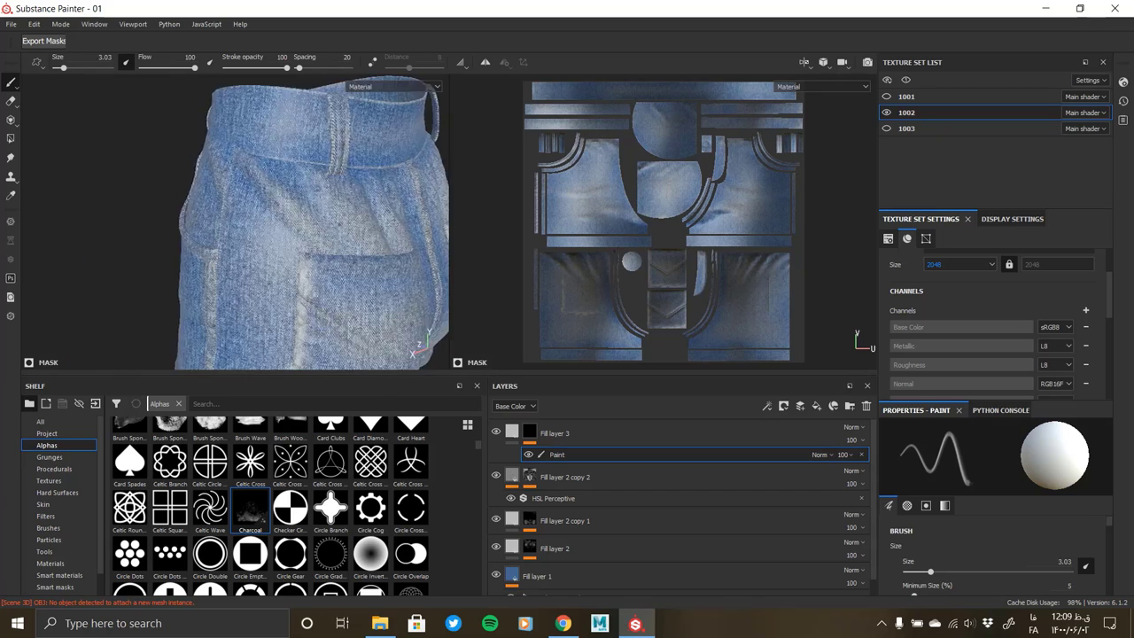
left_click_drag(301, 202, 304, 274, "alt")
scroll(329, 293, "up", 4)
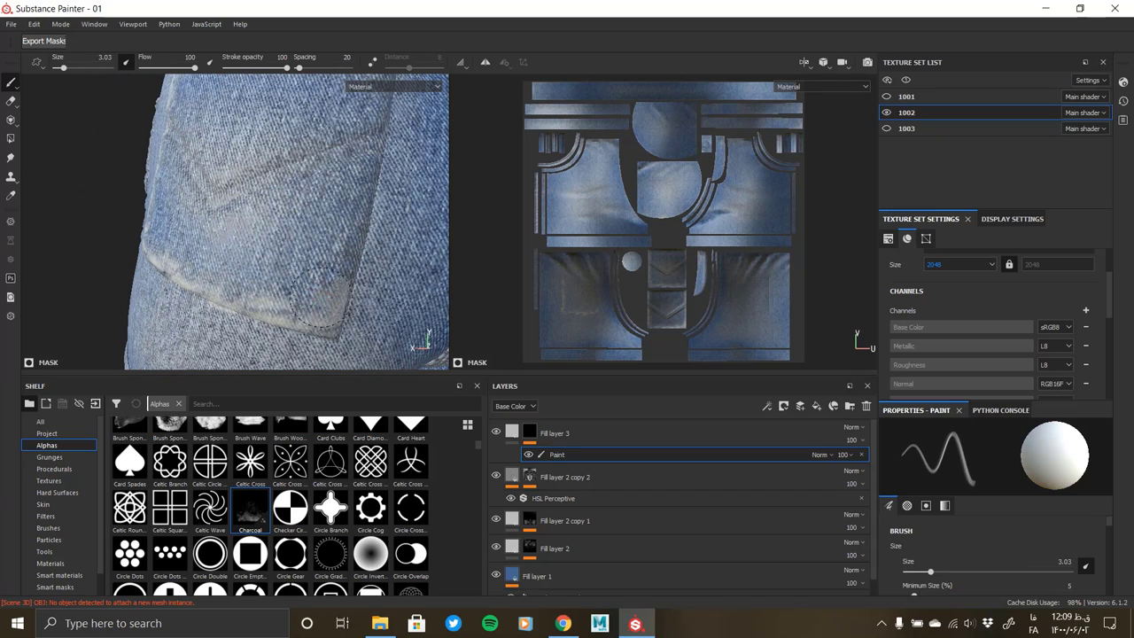
mouse_move(325, 227)
left_mouse_down("alt")
mouse_move(320, 276)
mouse_move(327, 257)
left_mouse_up("alt")
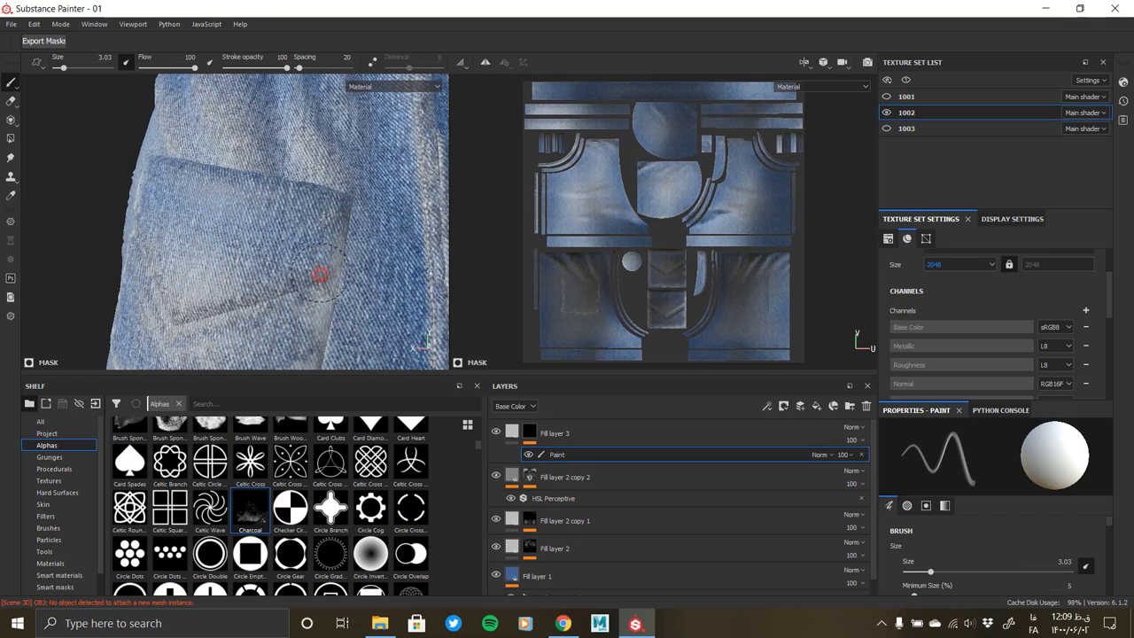
left_click_drag(326, 211, 241, 246, "alt")
Enlarge the brush to about 5.76 and paint a faded whitish wear stroke near the waistband
scroll(240, 245, "down", 3)
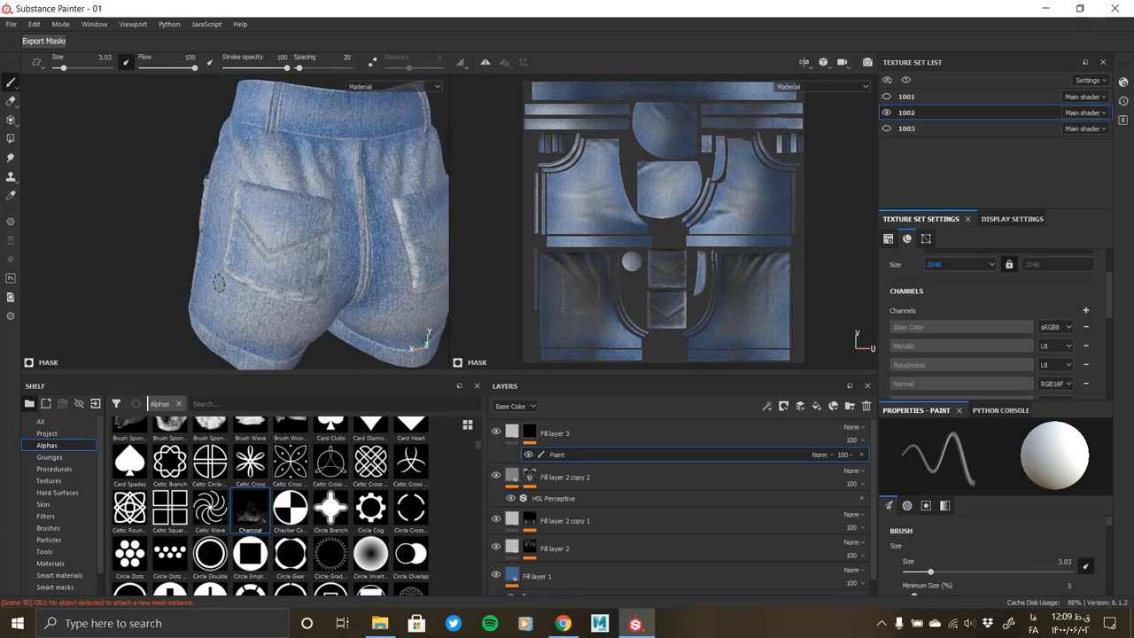
scroll(103, 263, "up", 3)
left_click_drag(104, 264, 347, 250, "alt")
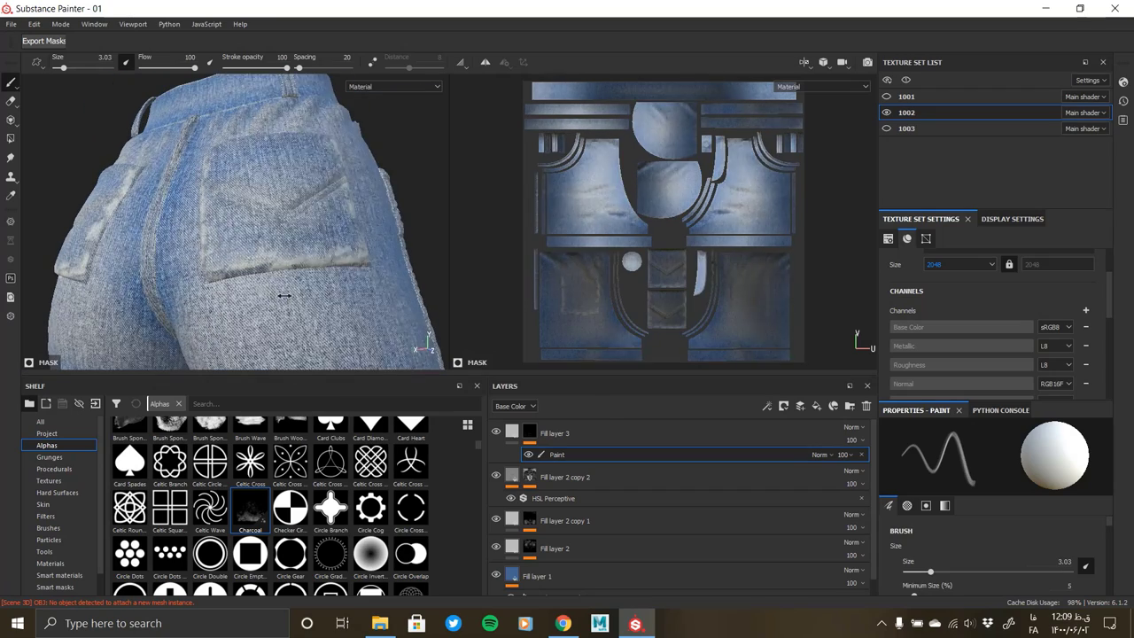
scroll(346, 229, "up", 2)
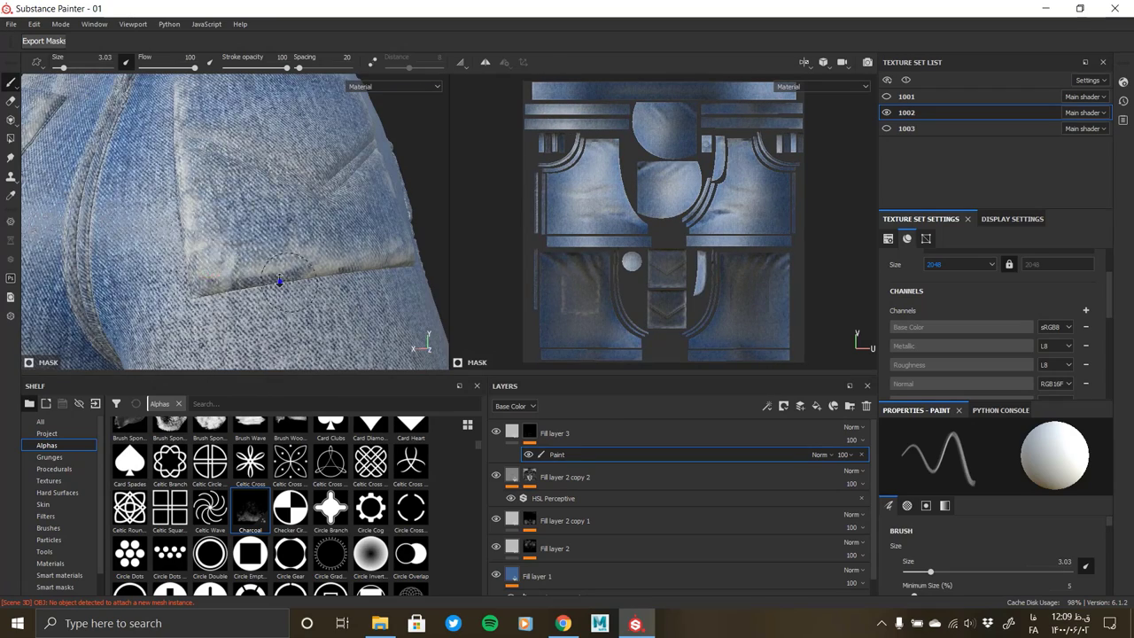
scroll(279, 282, "down", 3)
left_click_drag(266, 266, 195, 215, "alt")
scroll(195, 214, "up", 2)
scroll(200, 269, "up", 2)
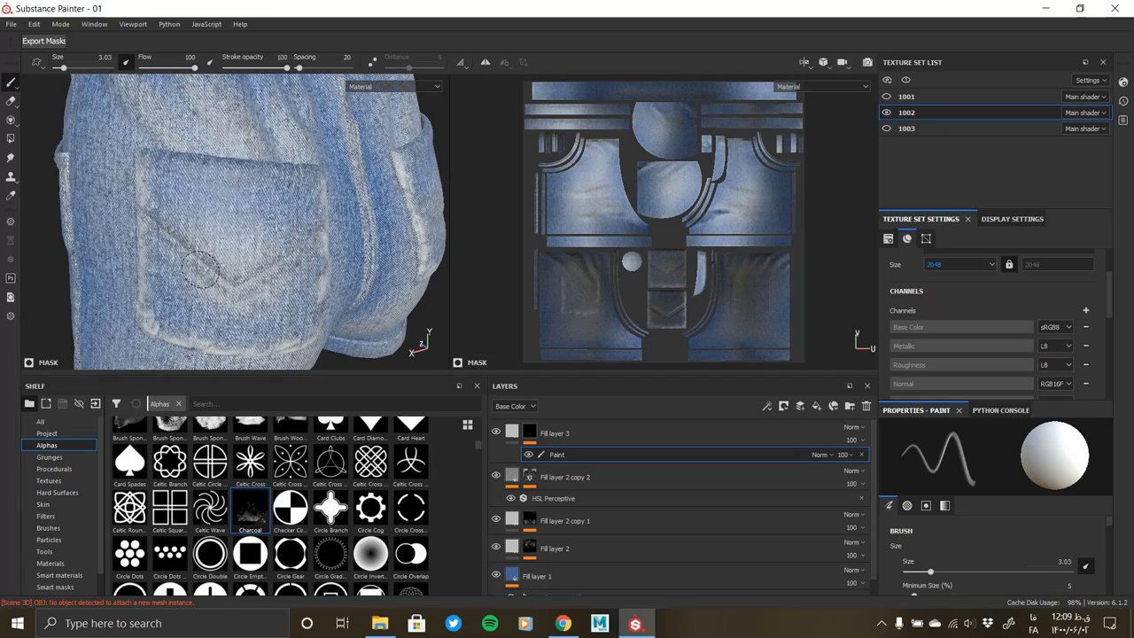
scroll(200, 269, "down", 3)
mouse_move(201, 268)
left_mouse_down("alt")
mouse_move(214, 214)
mouse_move(253, 328)
mouse_move(267, 295)
left_mouse_up("alt")
scroll(214, 214, "up", 3)
right_click_drag(266, 268, 293, 267, "ctrl")
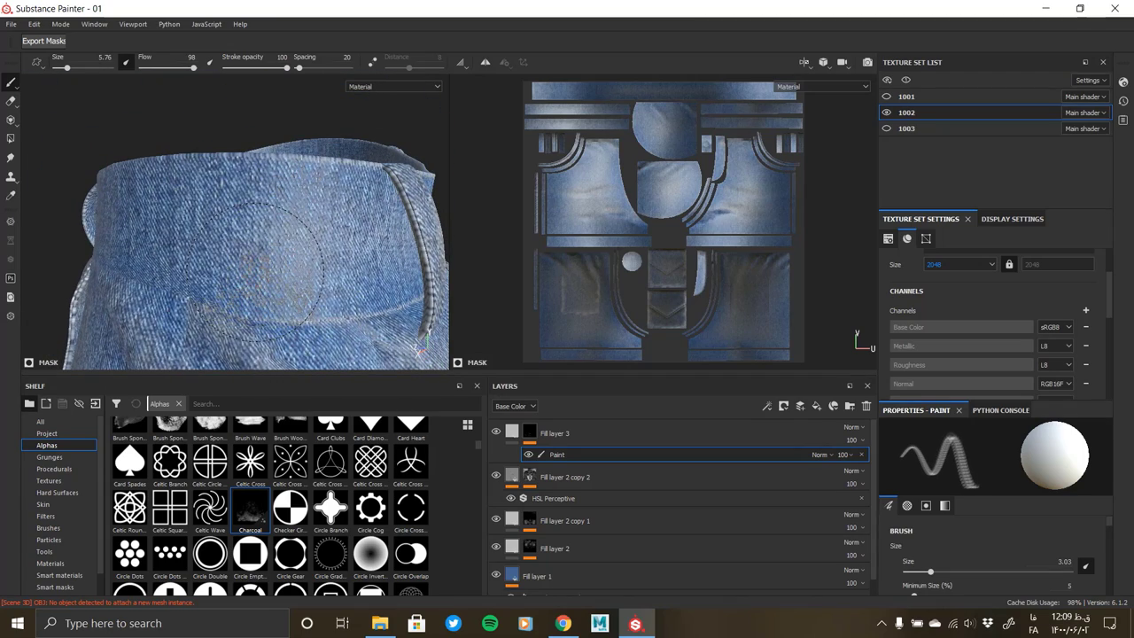
left_click_drag(272, 266, 267, 269)
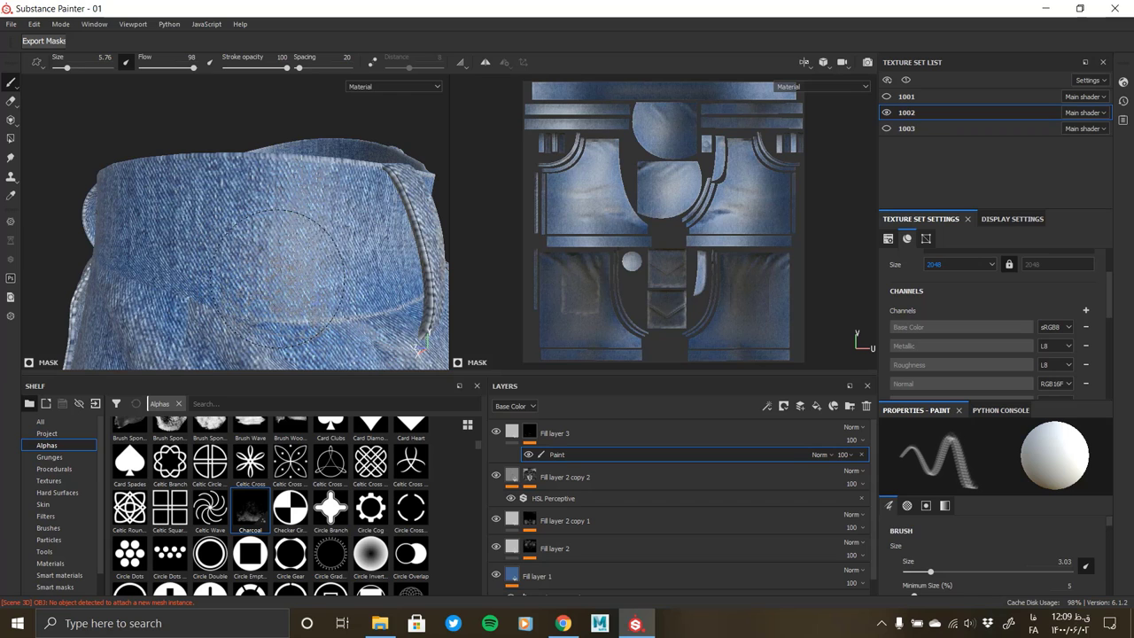
Paint more whitish fading onto the upper denim strip in the UV layout
scroll(648, 204, "up", 1)
scroll(648, 205, "up", 2)
scroll(647, 205, "up", 2)
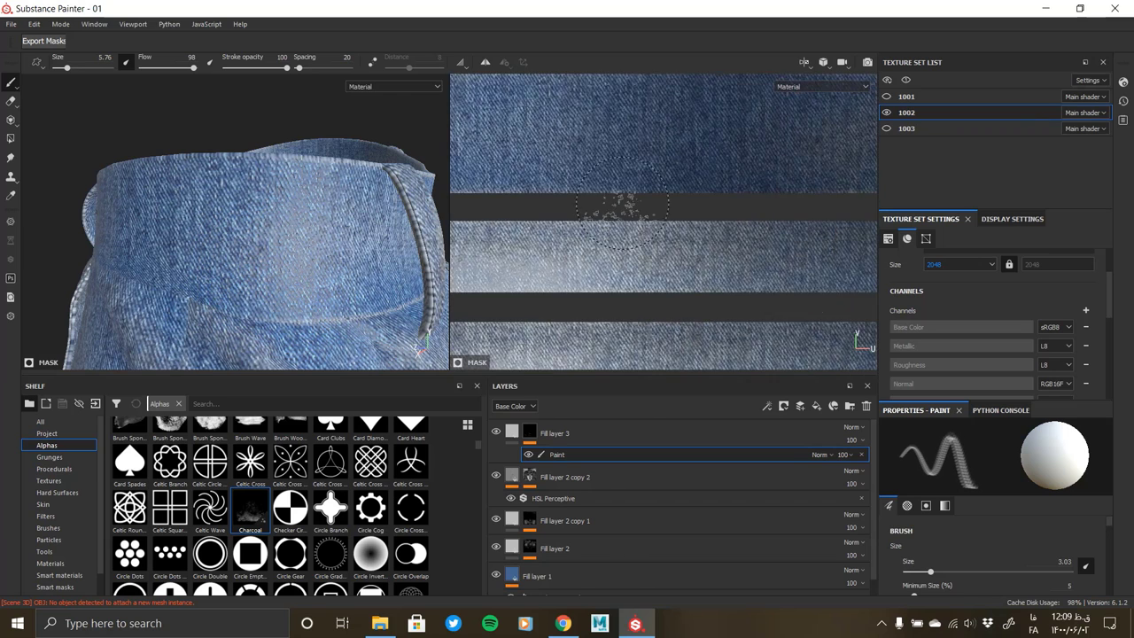
scroll(648, 205, "up", 2)
middle_click_drag(648, 205, 763, 204)
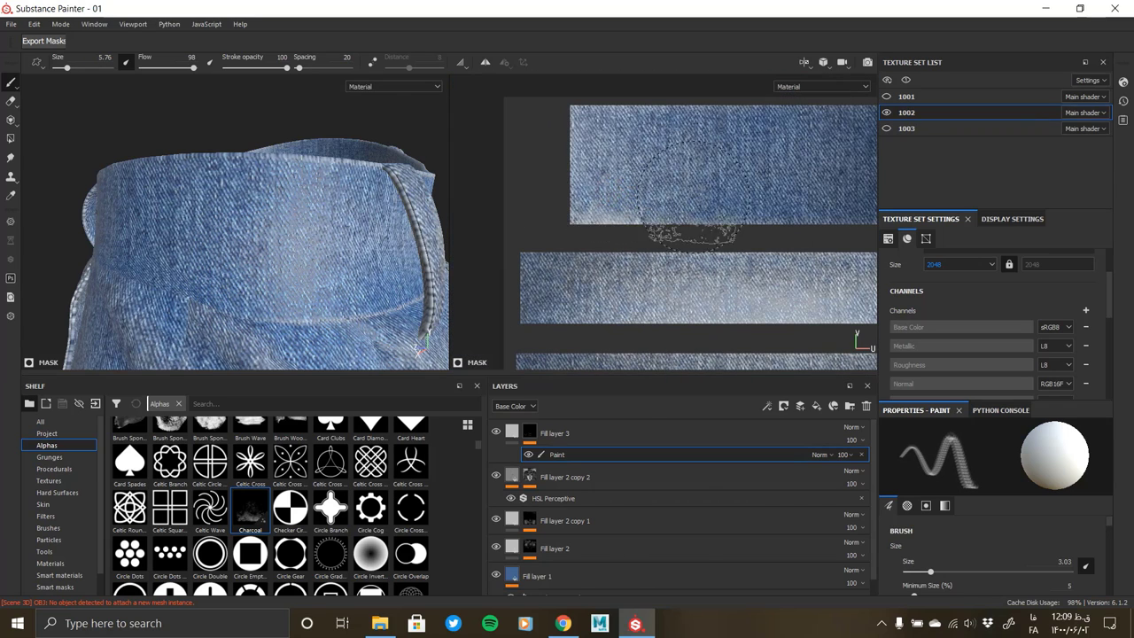
left_click_drag(723, 214, 582, 215)
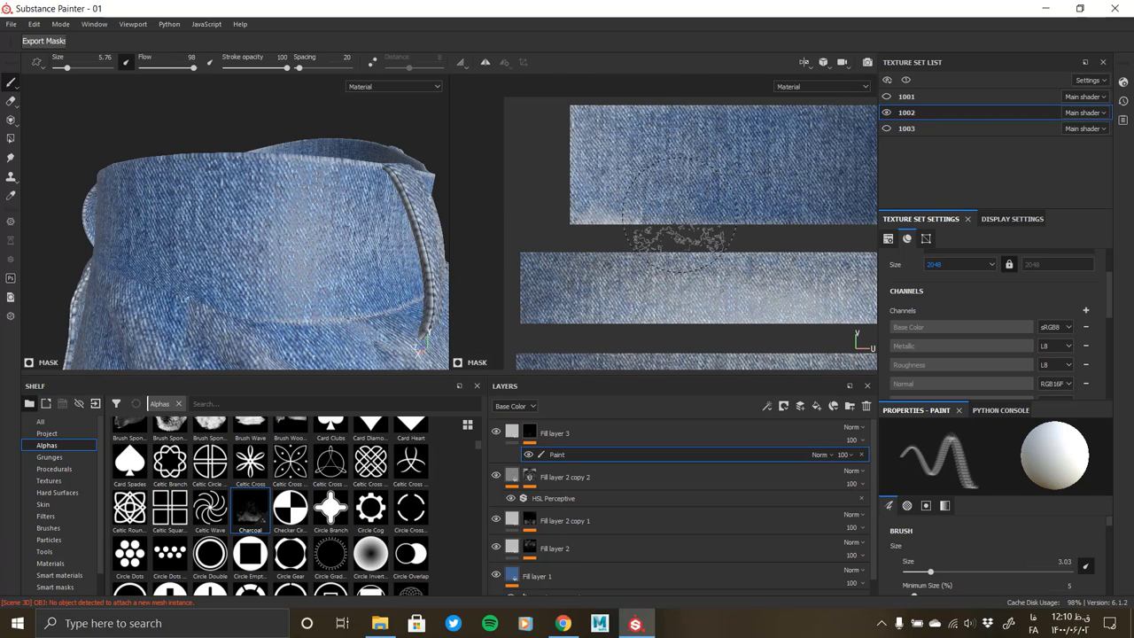
scroll(691, 230, "up", 2)
left_click_drag(702, 248, 695, 186)
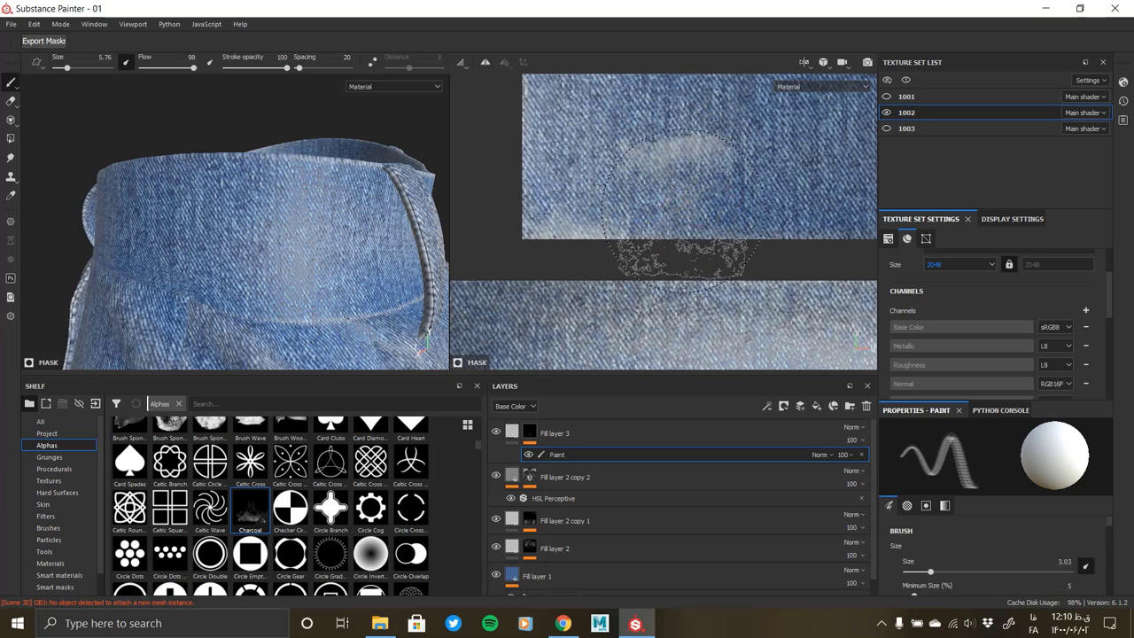
Undo the extra whitish patch and shrink the brush to about 2.98
key("ctrl+z")
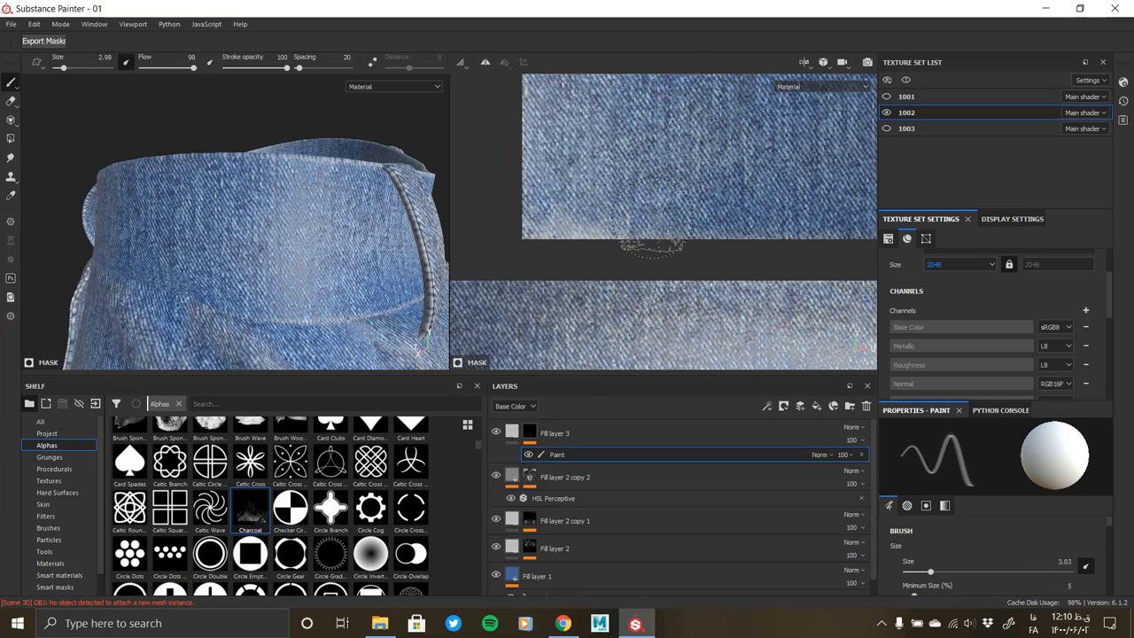
left_click_drag(306, 290, 248, 280, "alt")
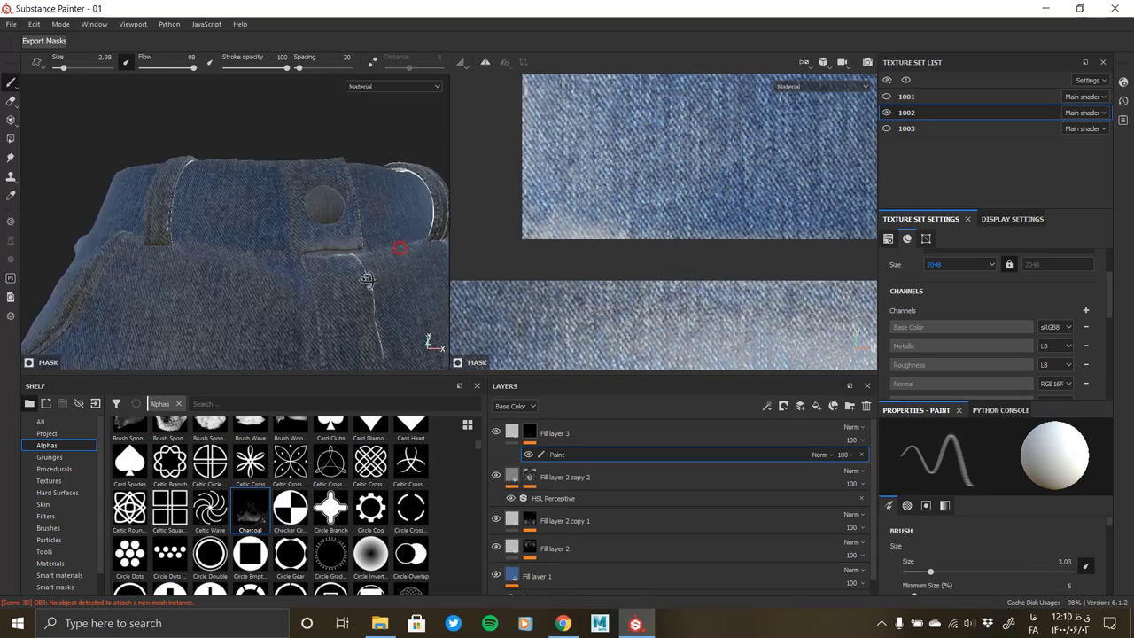
scroll(230, 240, "up", 3)
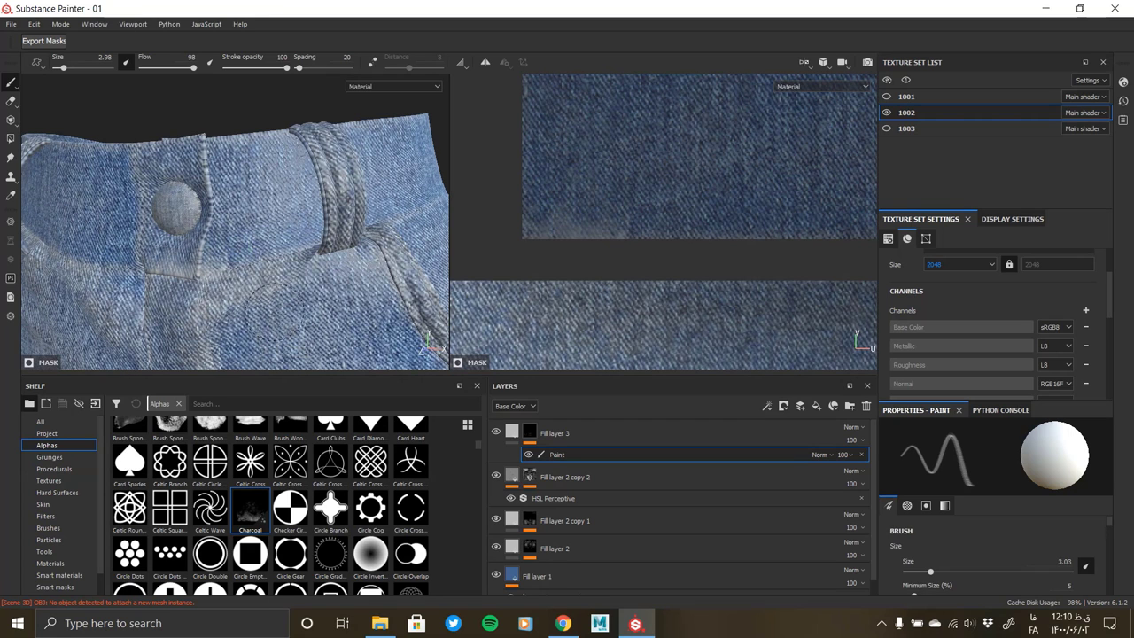
Show Fill layer 3's mask and extend it over the wear area at brush size 6.2, then 3.96
key("m")
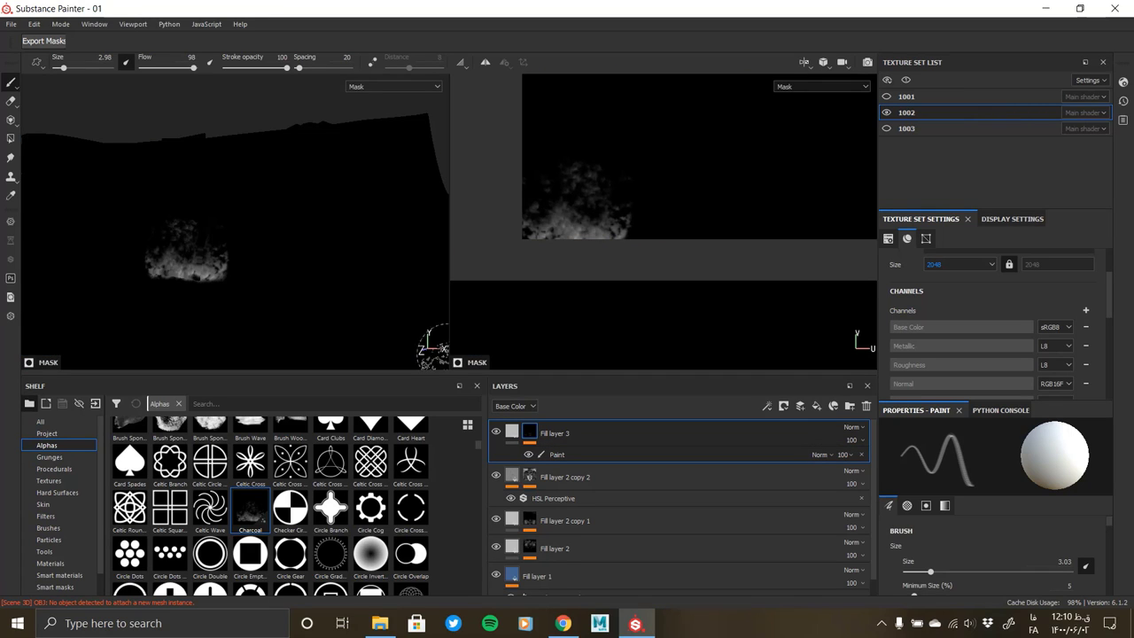
right_click_drag(240, 248, 275, 248, "ctrl")
left_click_drag(240, 233, 257, 235)
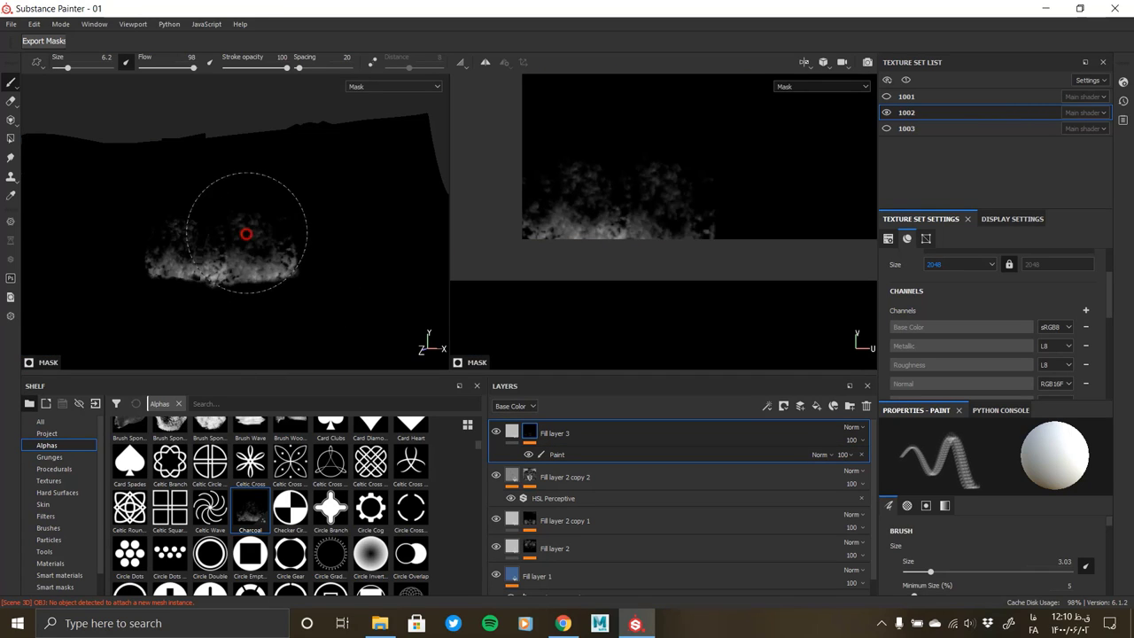
left_click_drag(723, 188, 780, 301)
scroll(780, 301, "up", 2)
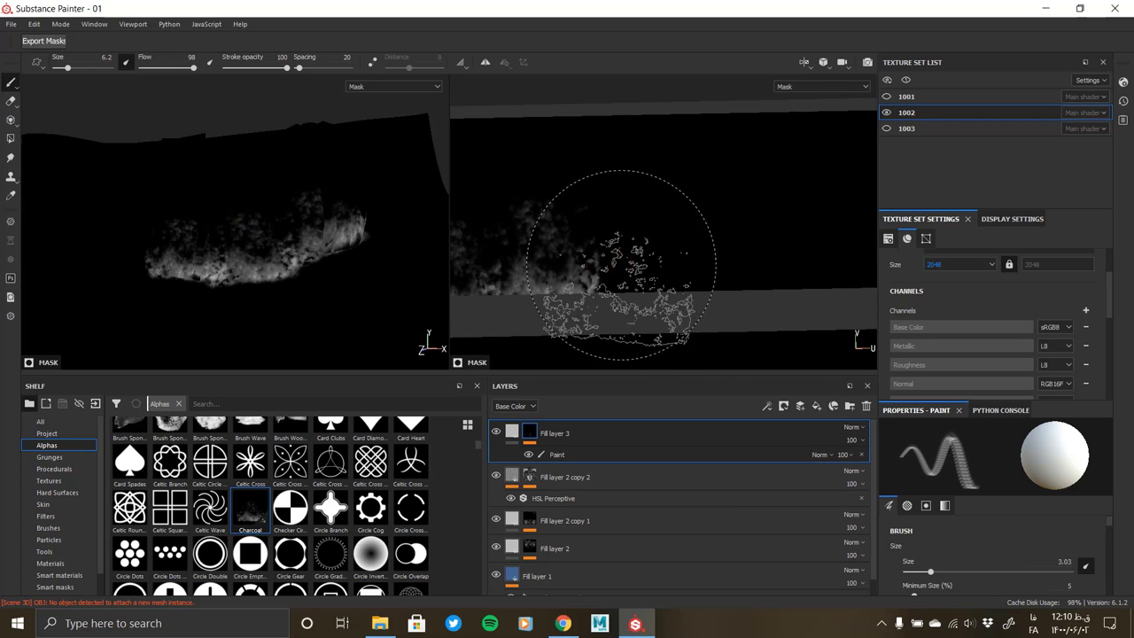
left_click_drag(620, 266, 661, 246)
right_click_drag(660, 245, 620, 257, "ctrl")
left_click_drag(721, 274, 760, 250)
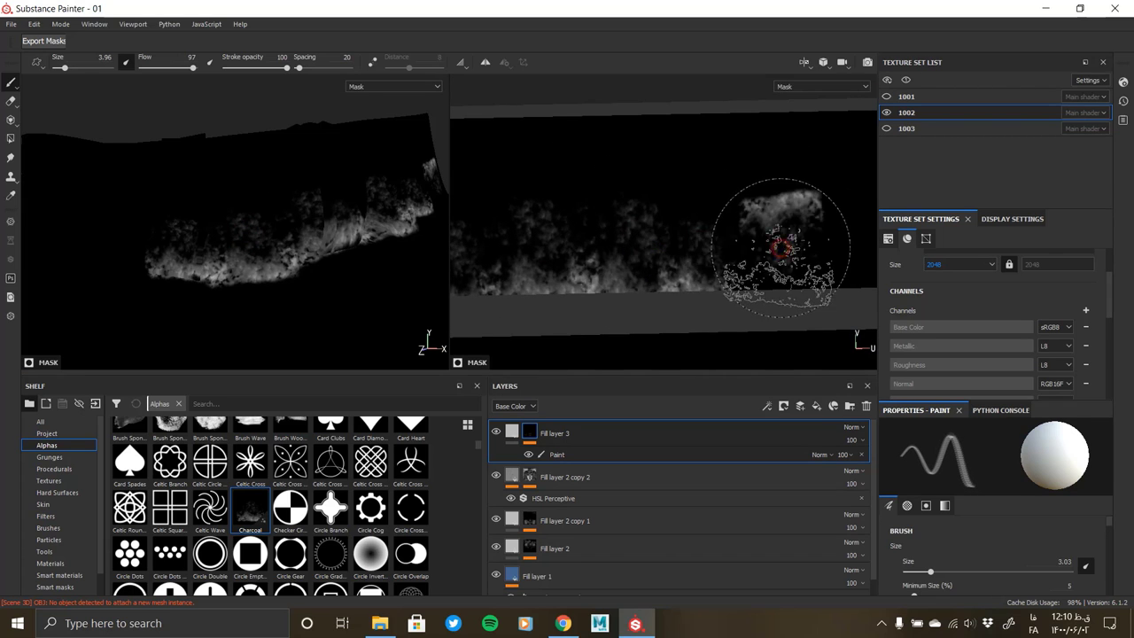
Return to Fill layer 3's material view and select the Paint effect in its mask
left_click_drag(293, 253, 251, 252, "alt")
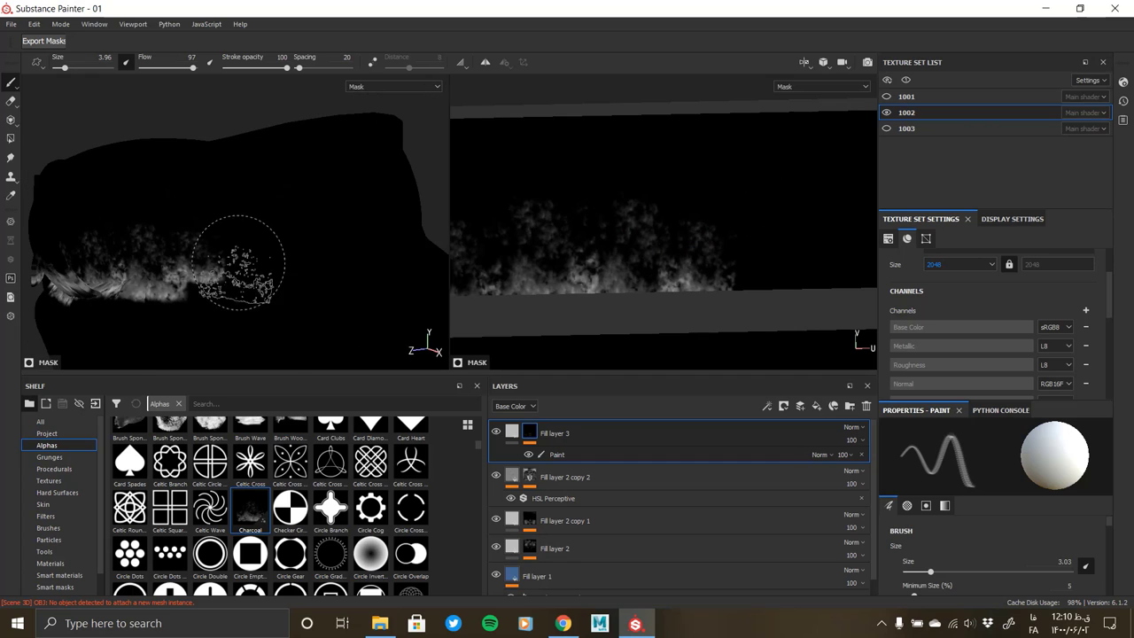
left_click(512, 432)
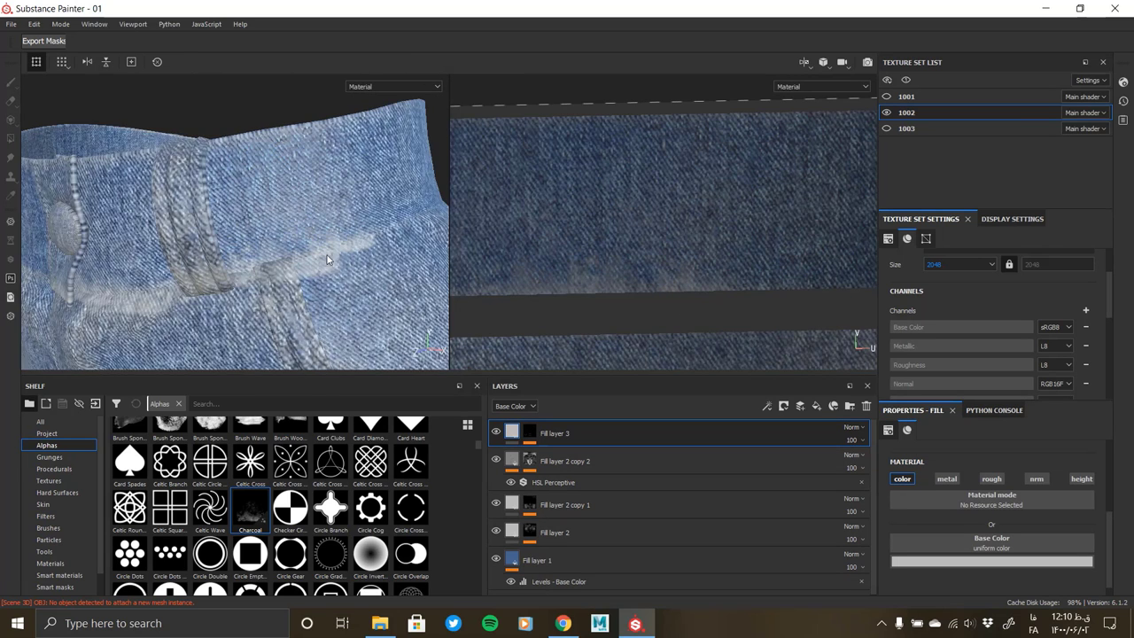
left_click(529, 431)
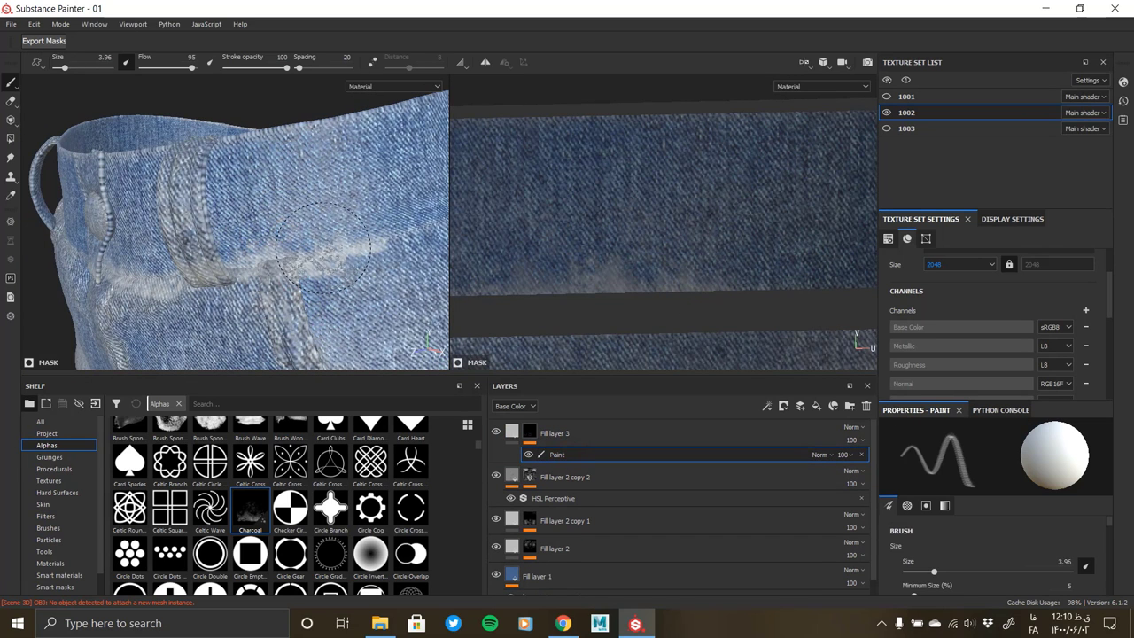
Move in close to the waistband seam and set the brush flow to 82
mouse_move(328, 189)
left_mouse_down("alt")
mouse_move(287, 301)
mouse_move(289, 254)
mouse_move(365, 253)
mouse_move(311, 256)
left_mouse_up("alt")
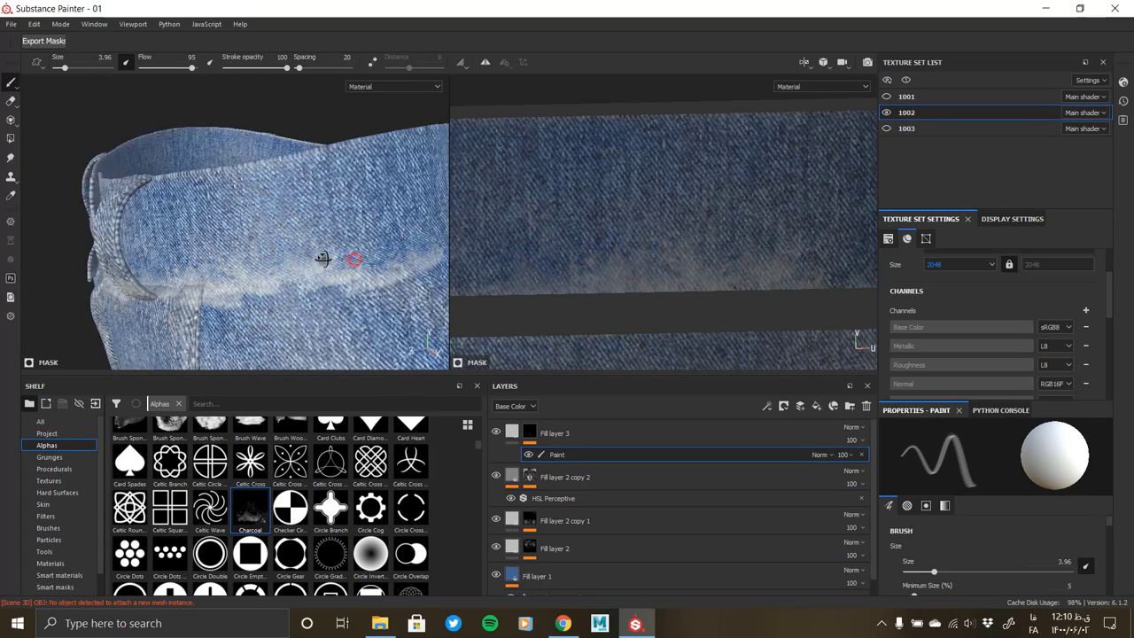
scroll(537, 254, "down", 2)
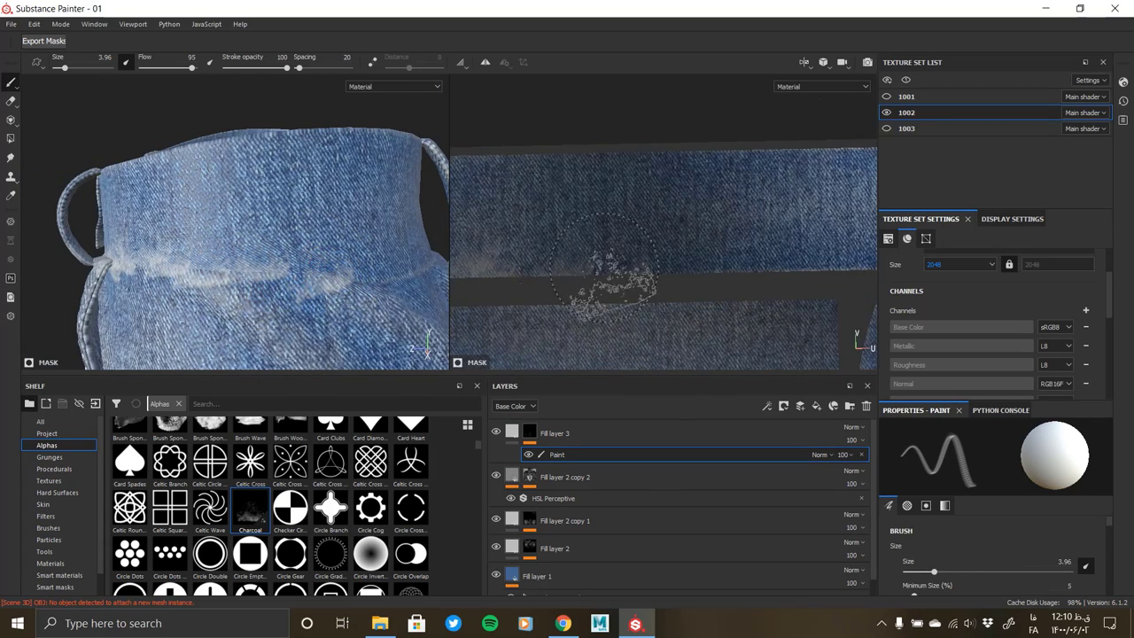
mouse_move(375, 260)
left_mouse_down("alt")
mouse_move(246, 271)
mouse_move(325, 274)
mouse_move(246, 247)
left_mouse_up("alt")
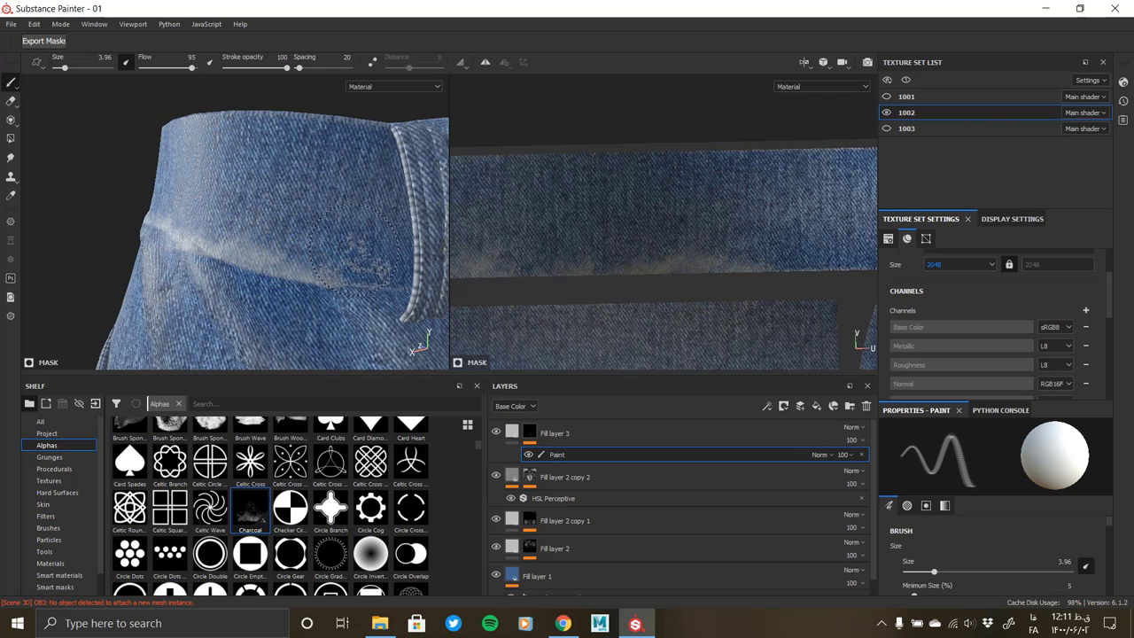
mouse_move(381, 256)
left_mouse_down("alt")
mouse_move(228, 245)
mouse_move(315, 257)
left_mouse_up("alt")
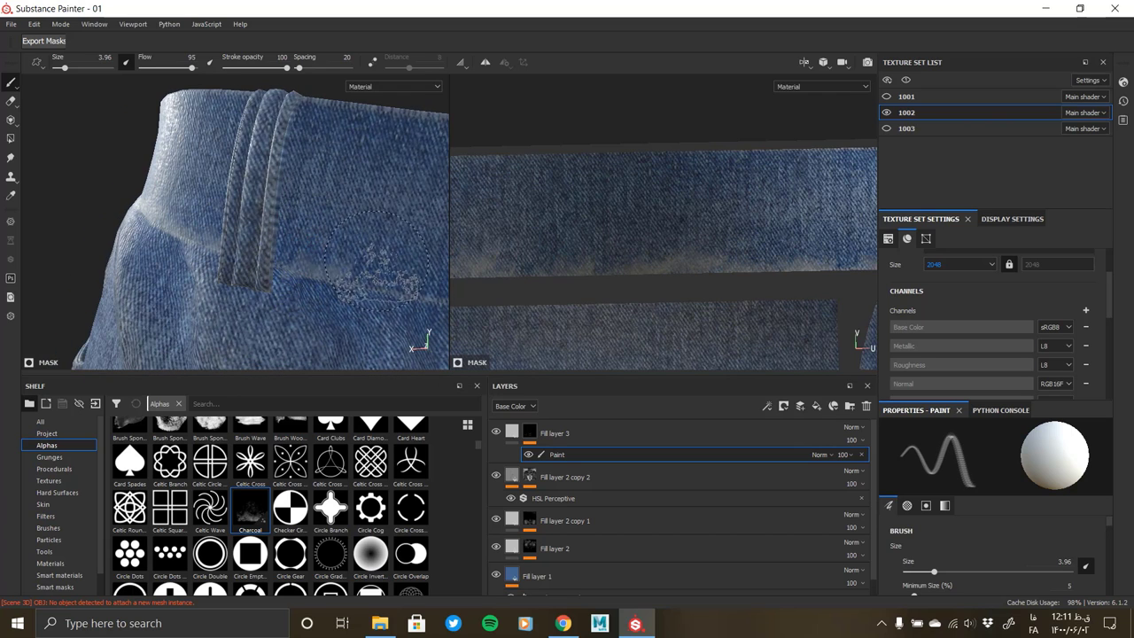
scroll(339, 259, "up", 3)
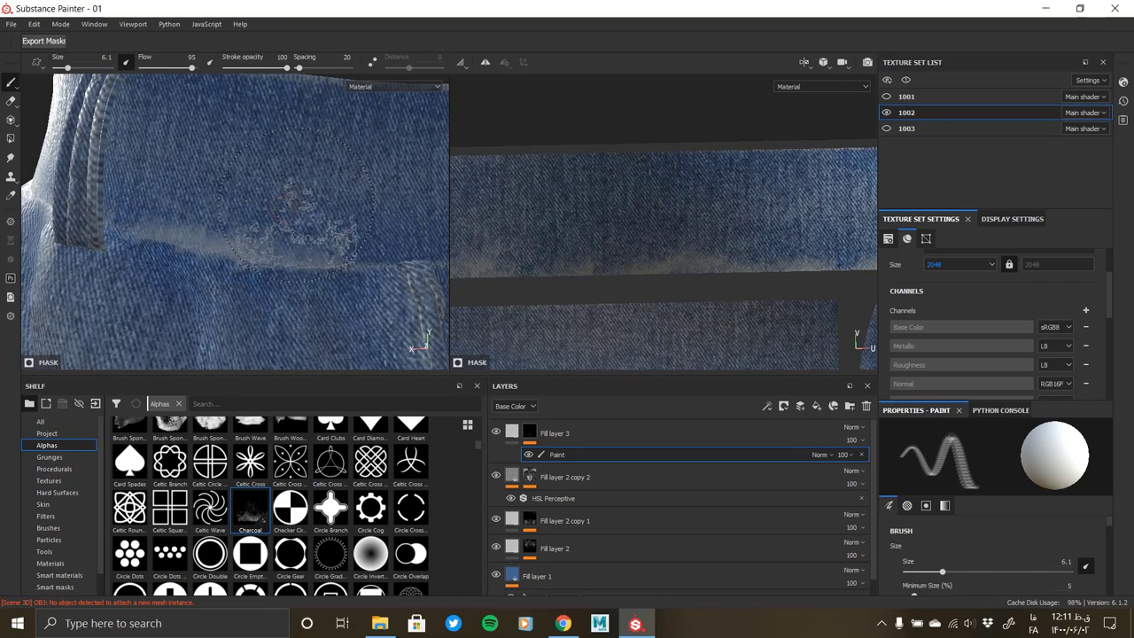
left_click_drag(381, 213, 257, 224, "alt")
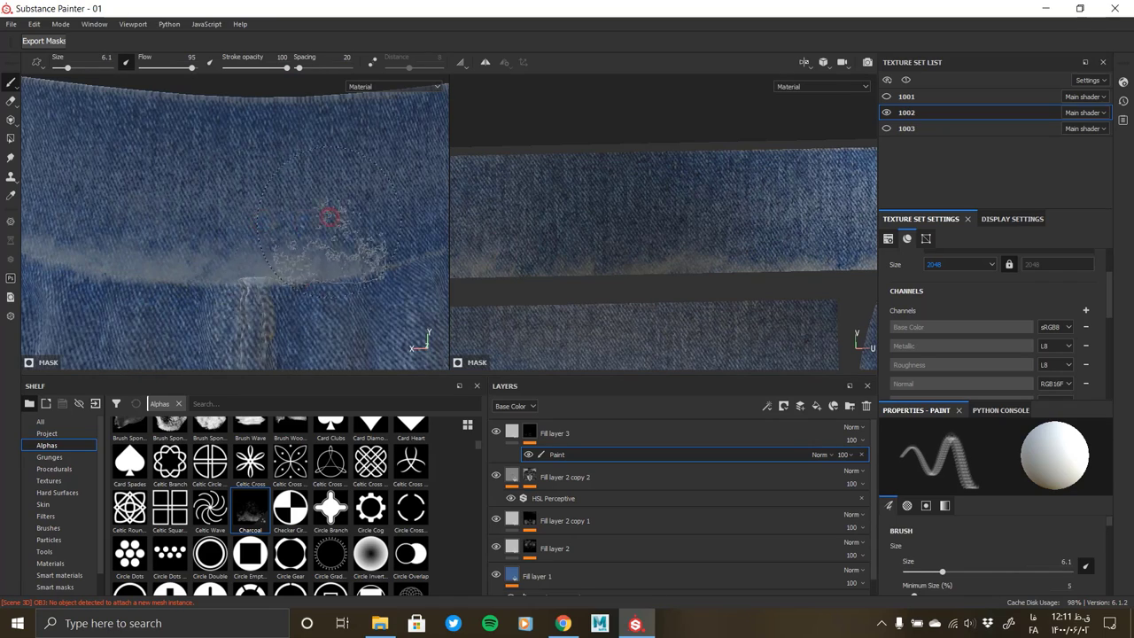
left_click_drag(328, 217, 241, 246, "alt")
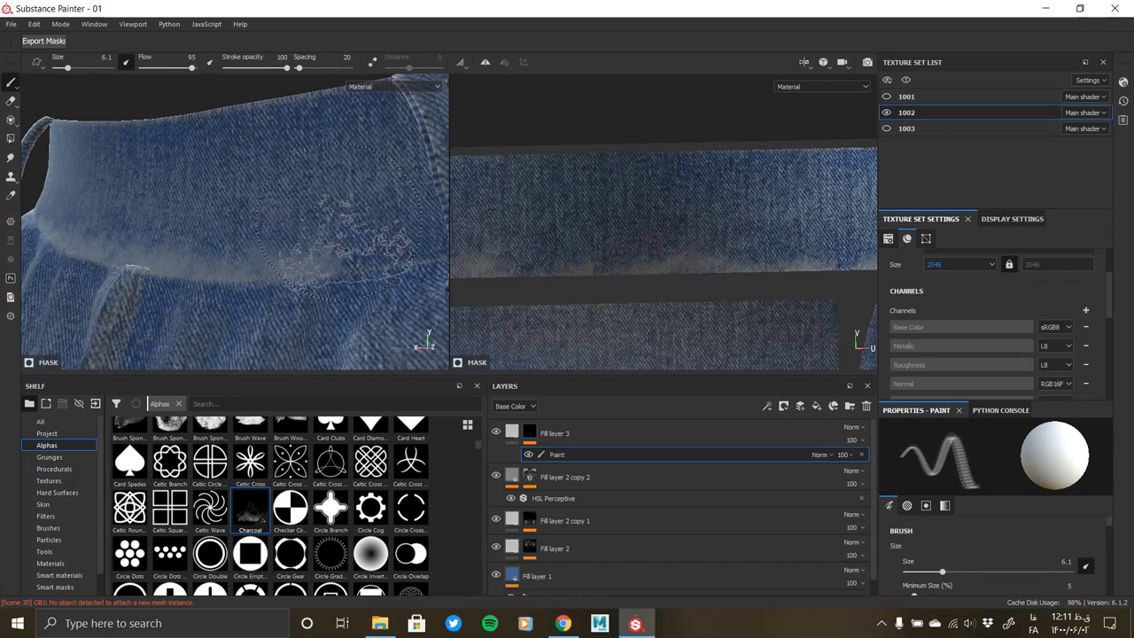
left_click_drag(337, 217, 275, 257, "alt")
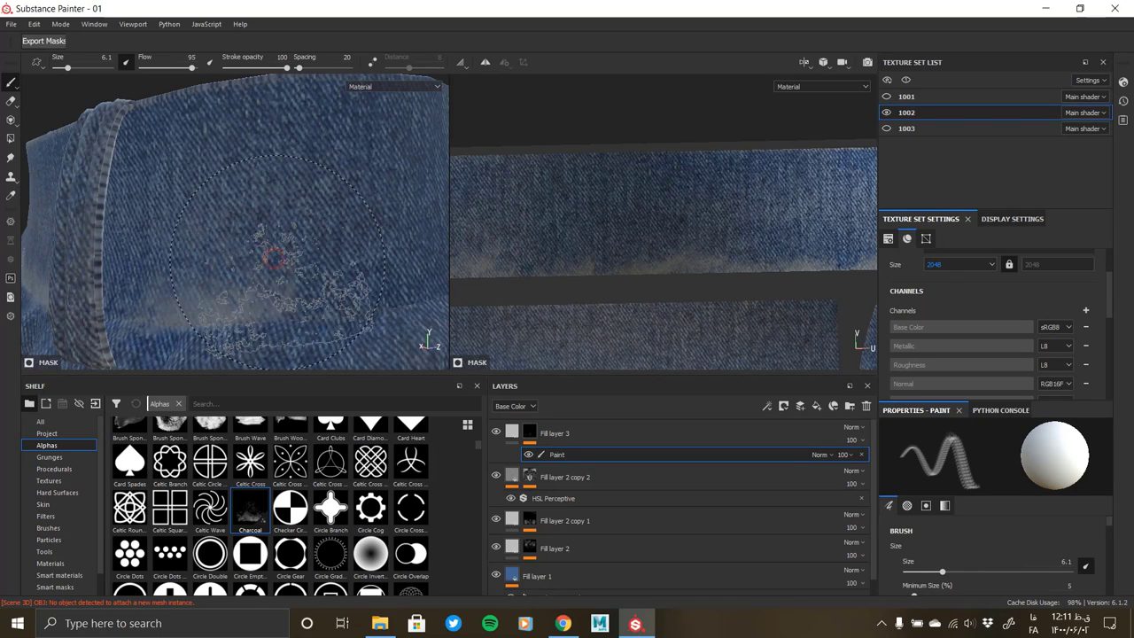
right_click_drag(329, 261, 331, 262, "ctrl")
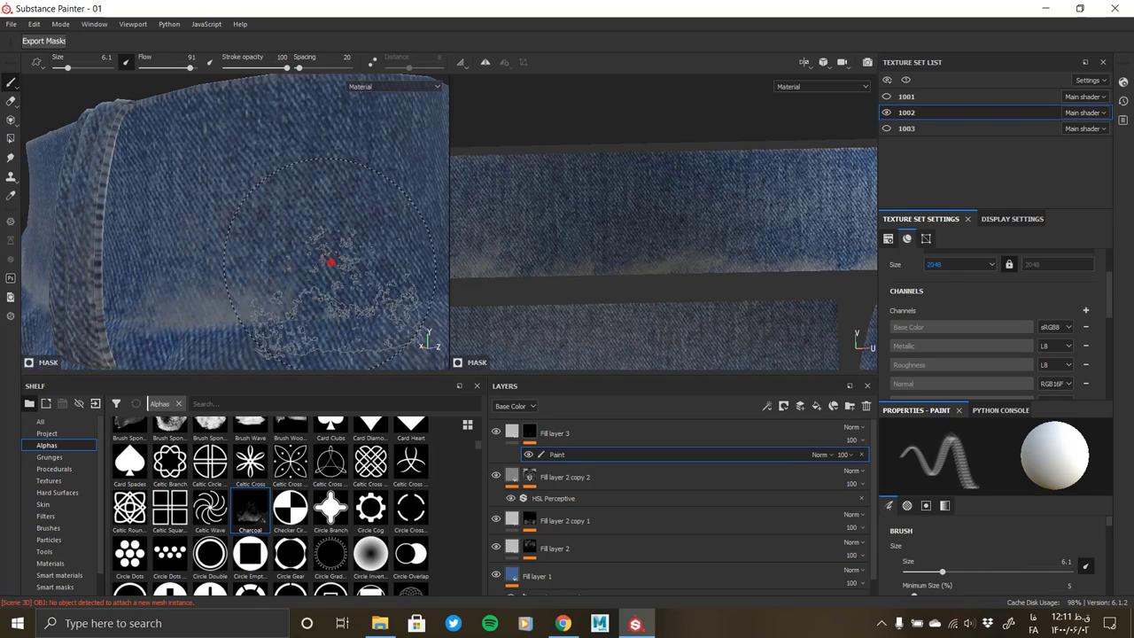
left_click_drag(330, 263, 291, 199, "alt")
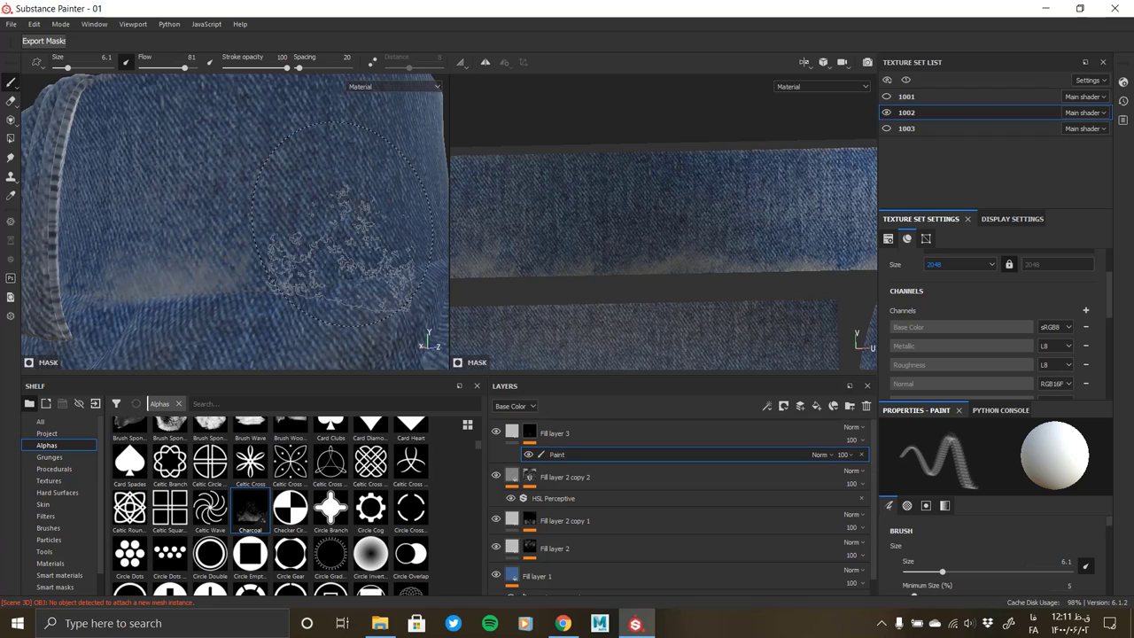
right_click_drag(341, 226, 335, 220, "ctrl")
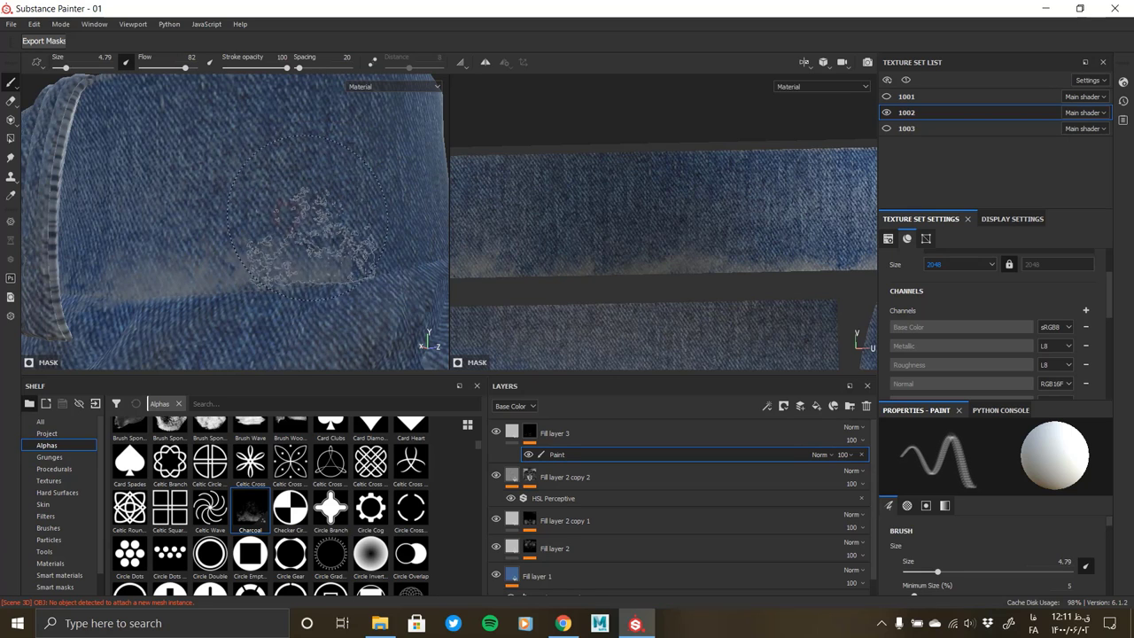
Inspect the waistband and belt loop from front, top and low close angles
mouse_move(305, 217)
left_mouse_down("alt")
mouse_move(215, 242)
mouse_move(314, 246)
mouse_move(229, 133)
left_mouse_up("alt")
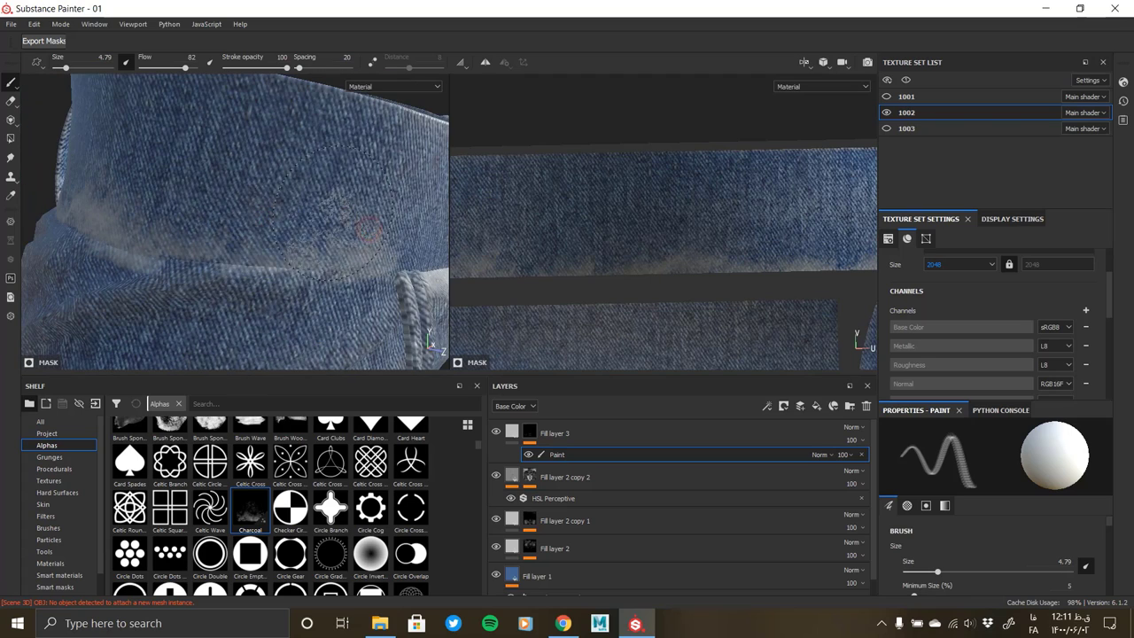
mouse_move(366, 232)
left_mouse_down("alt")
mouse_move(327, 233)
mouse_move(266, 270)
left_mouse_up("alt")
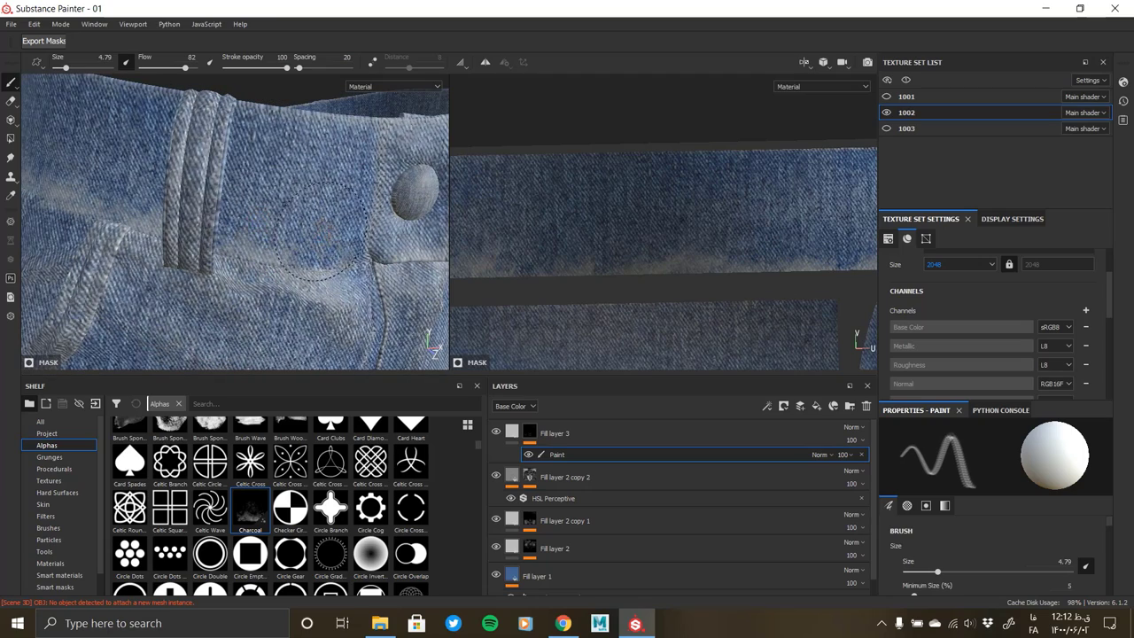
scroll(337, 269, "down", 3)
scroll(293, 248, "down", 3)
left_click_drag(266, 222, 212, 180, "alt")
scroll(210, 178, "up", 2)
scroll(266, 222, "up", 3)
scroll(321, 263, "up", 3)
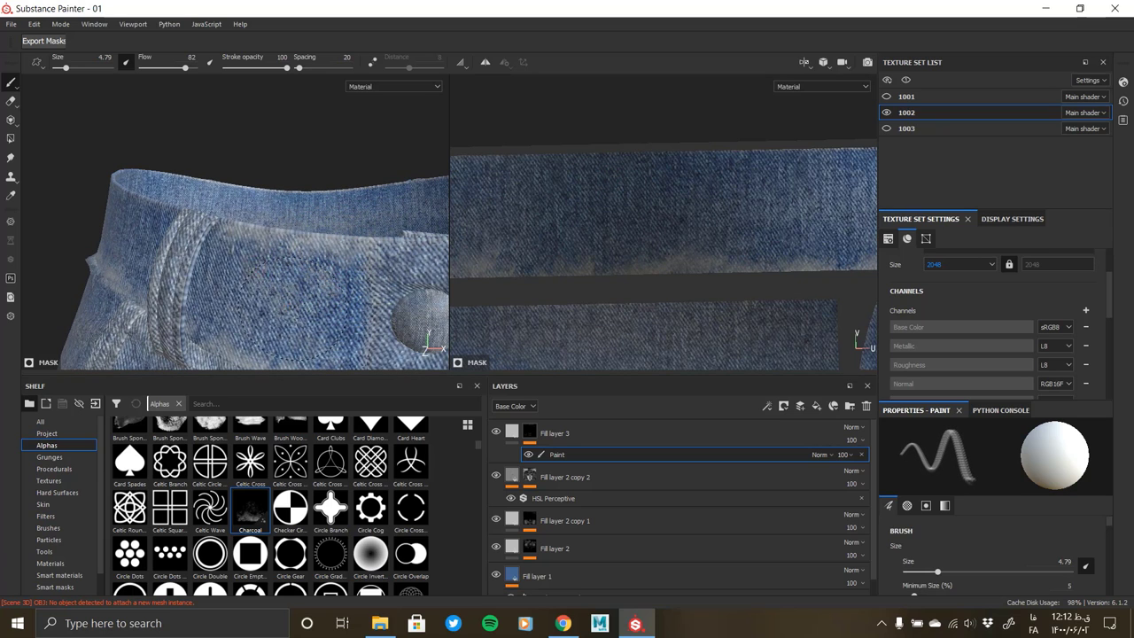
left_click_drag(283, 317, 123, 348, "alt")
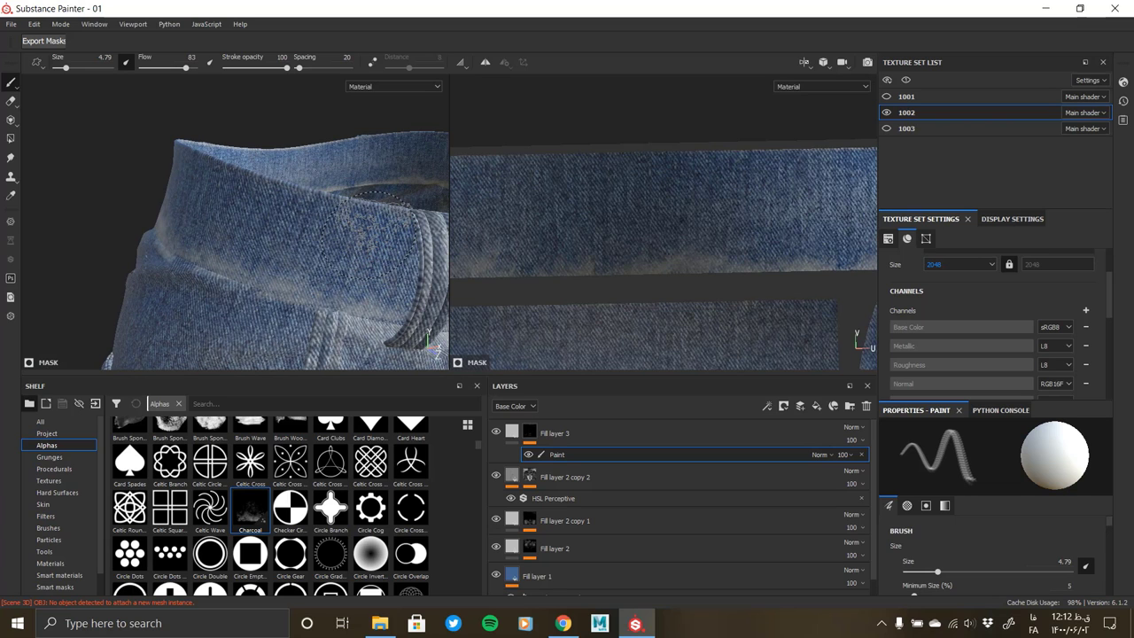
mouse_move(313, 229)
left_mouse_down("alt")
mouse_move(264, 223)
mouse_move(239, 293)
mouse_move(260, 223)
mouse_move(236, 212)
mouse_move(233, 235)
mouse_move(329, 248)
mouse_move(222, 248)
mouse_move(301, 241)
left_mouse_up("alt")
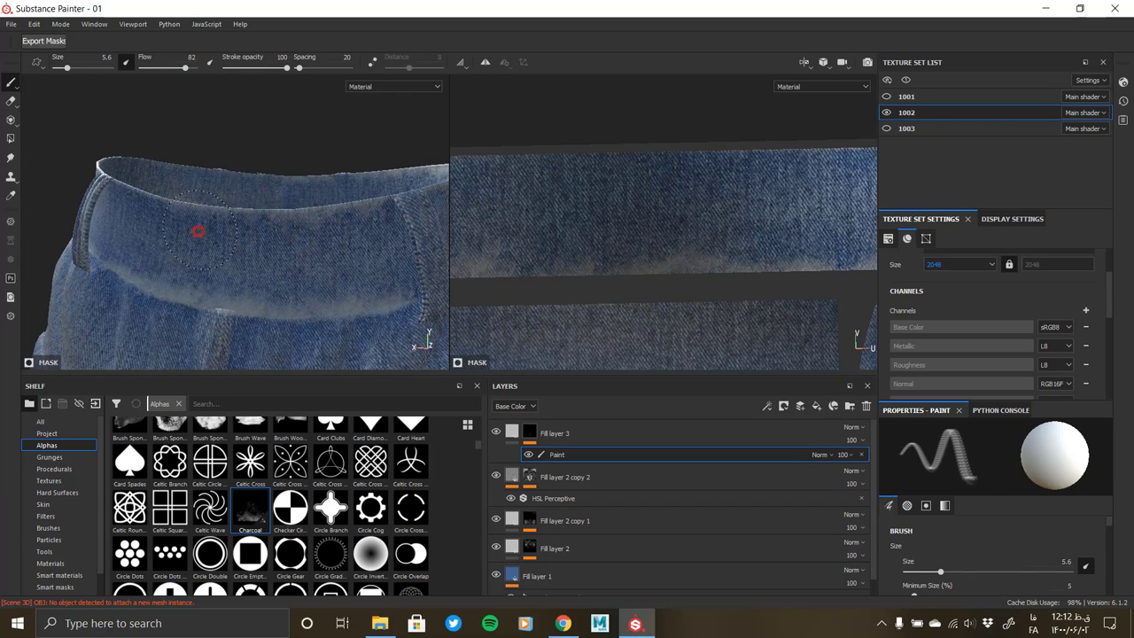
mouse_move(199, 231)
left_mouse_down("alt")
mouse_move(264, 252)
mouse_move(291, 286)
mouse_move(254, 298)
mouse_move(300, 268)
left_mouse_up("alt")
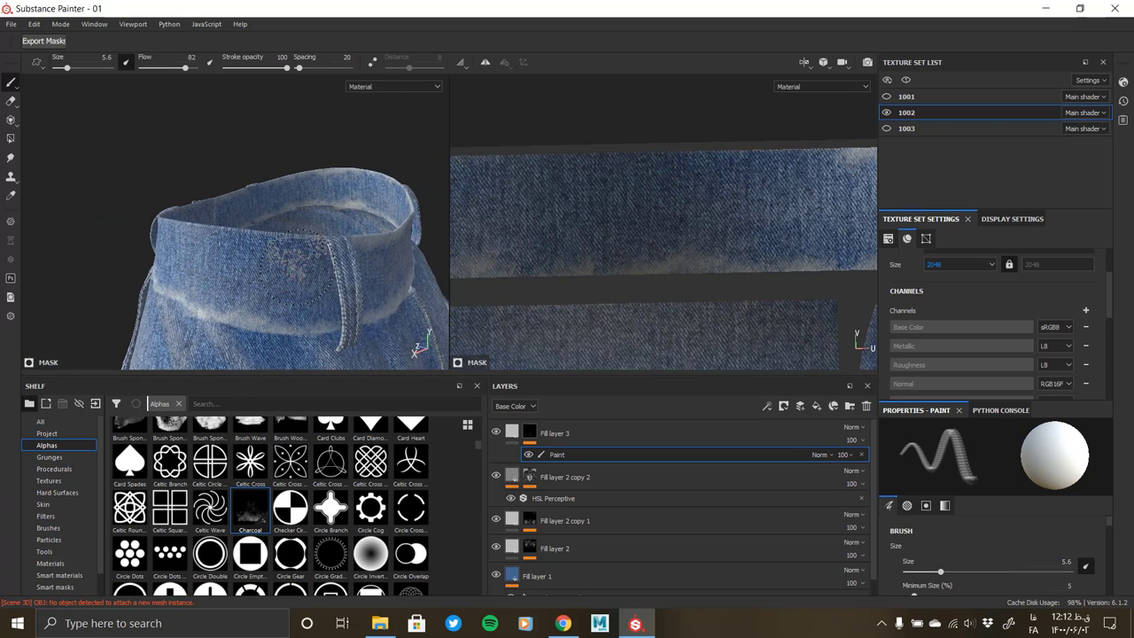
left_click_drag(213, 252, 237, 247, "alt")
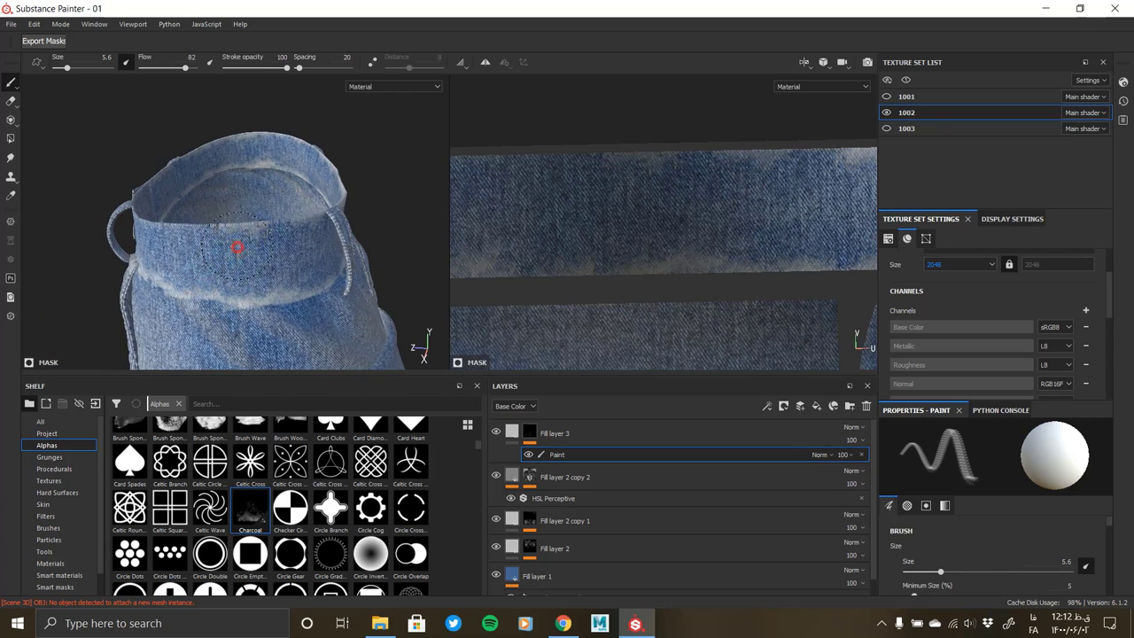
mouse_move(190, 257)
right_mouse_down("alt")
mouse_move(319, 302)
mouse_move(257, 295)
right_mouse_up("alt")
mouse_move(257, 295)
left_mouse_down("alt")
mouse_move(212, 304)
mouse_move(232, 281)
mouse_move(229, 252)
mouse_move(280, 270)
mouse_move(276, 231)
left_mouse_up("alt")
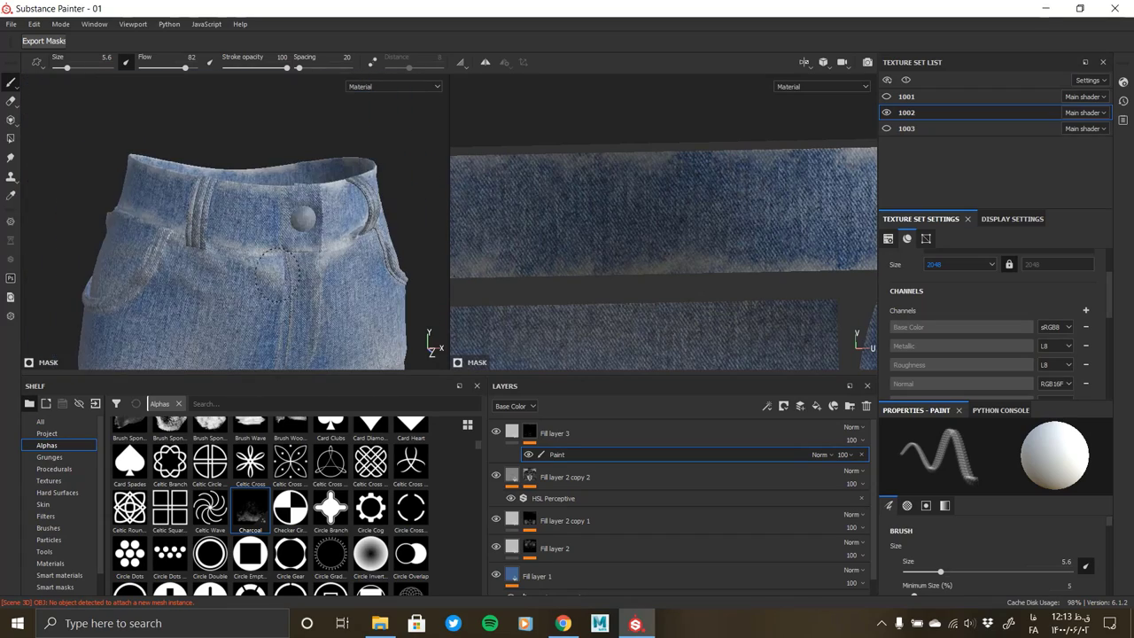
scroll(275, 199, "up", 5)
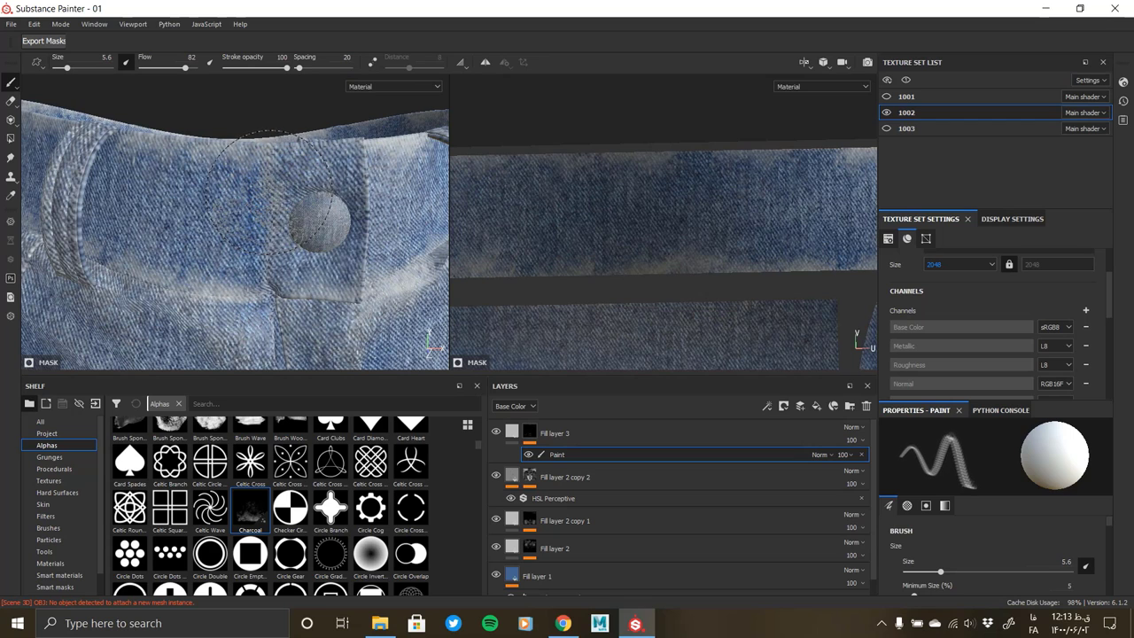
Lower the brush flow to 81 and turn the view toward the back pocket
right_click_drag(302, 235, 301, 232, "ctrl")
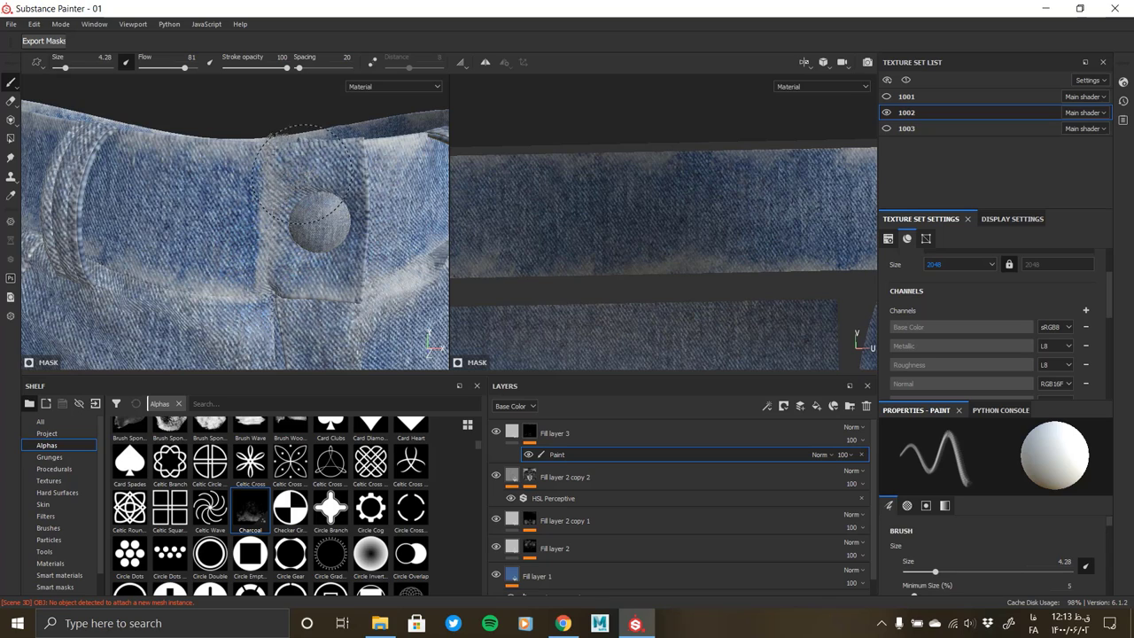
mouse_move(306, 173)
left_mouse_down("alt")
mouse_move(197, 274)
mouse_move(292, 204)
left_mouse_up("alt")
scroll(312, 499, "down", 2)
scroll(312, 499, "down", 2)
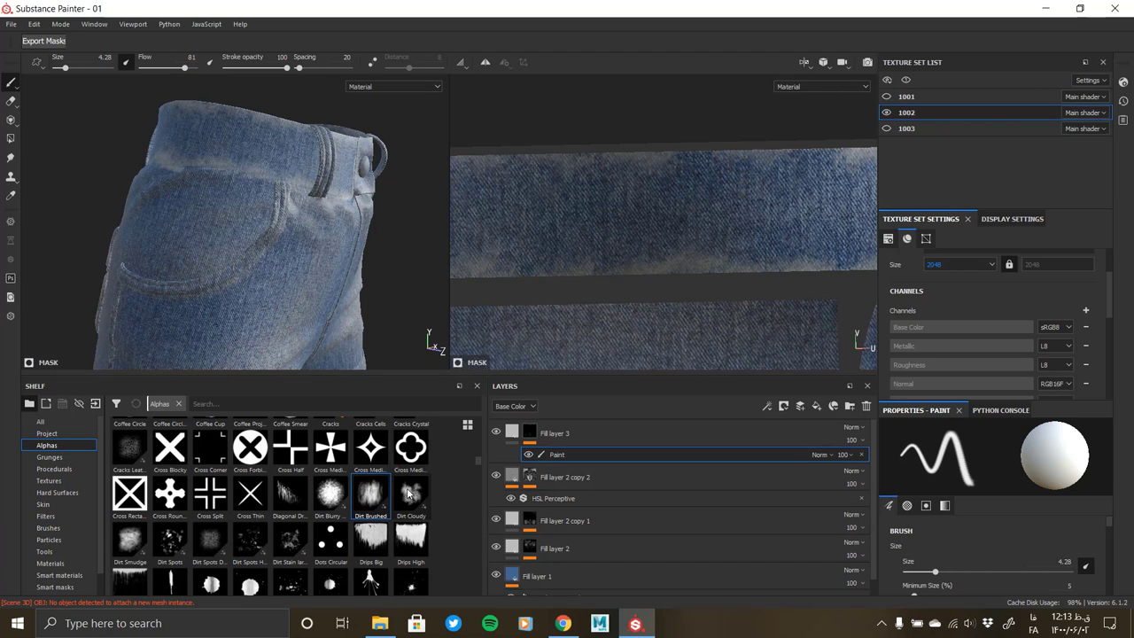
Try the Dirt Cloudy alpha, then switch the brush alpha to Cracks Leather
left_click(407, 490)
scroll(246, 208, "up", 2)
scroll(247, 208, "up", 4)
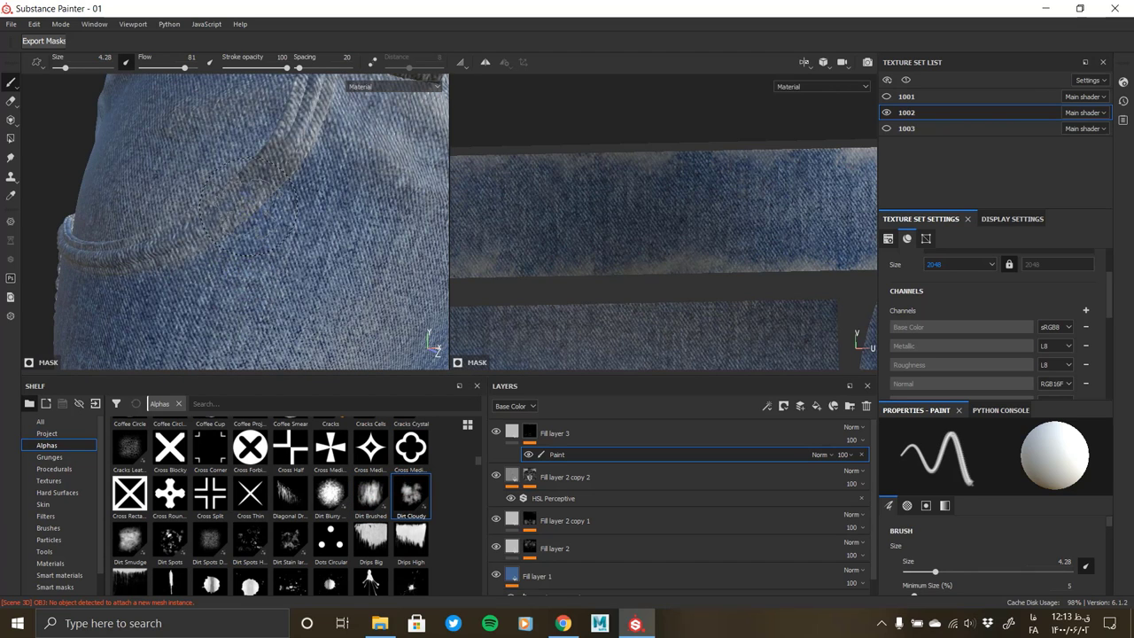
left_click_drag(217, 213, 177, 232, "alt")
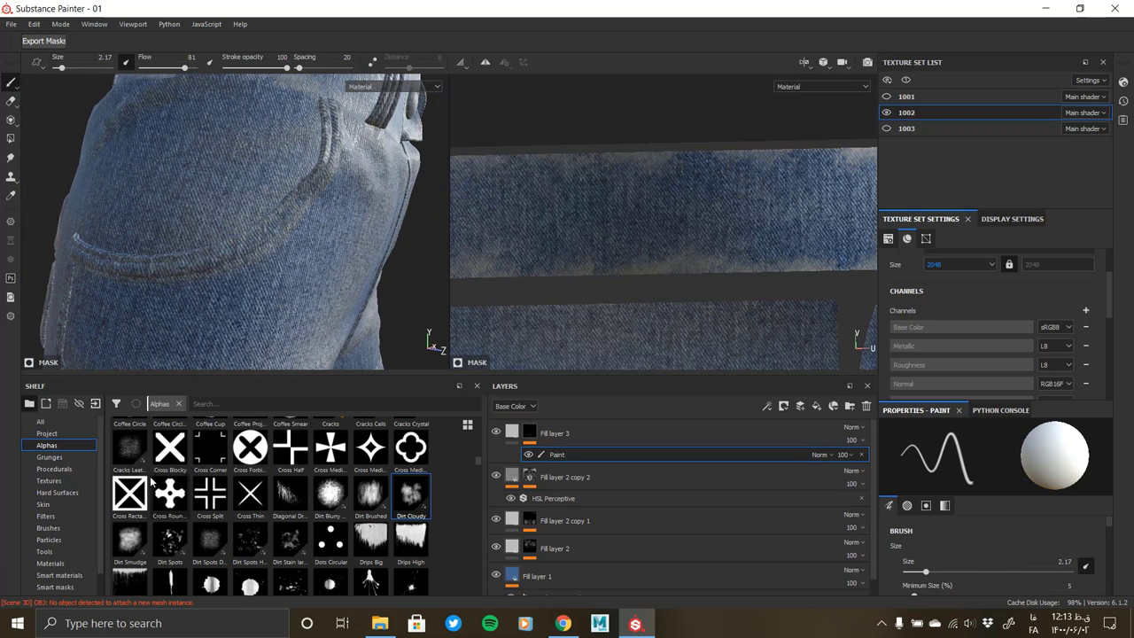
left_click(129, 448)
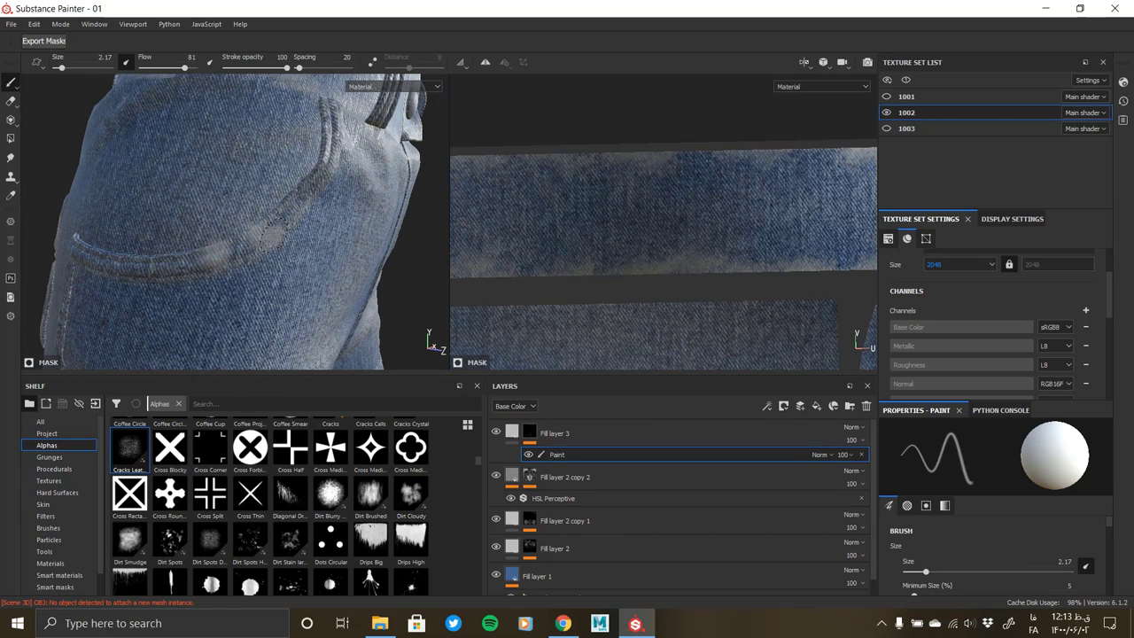
Dab cracked, speckled wear onto the back pocket edge and the waistband seam
middle_click_drag(136, 270, 84, 252, "alt")
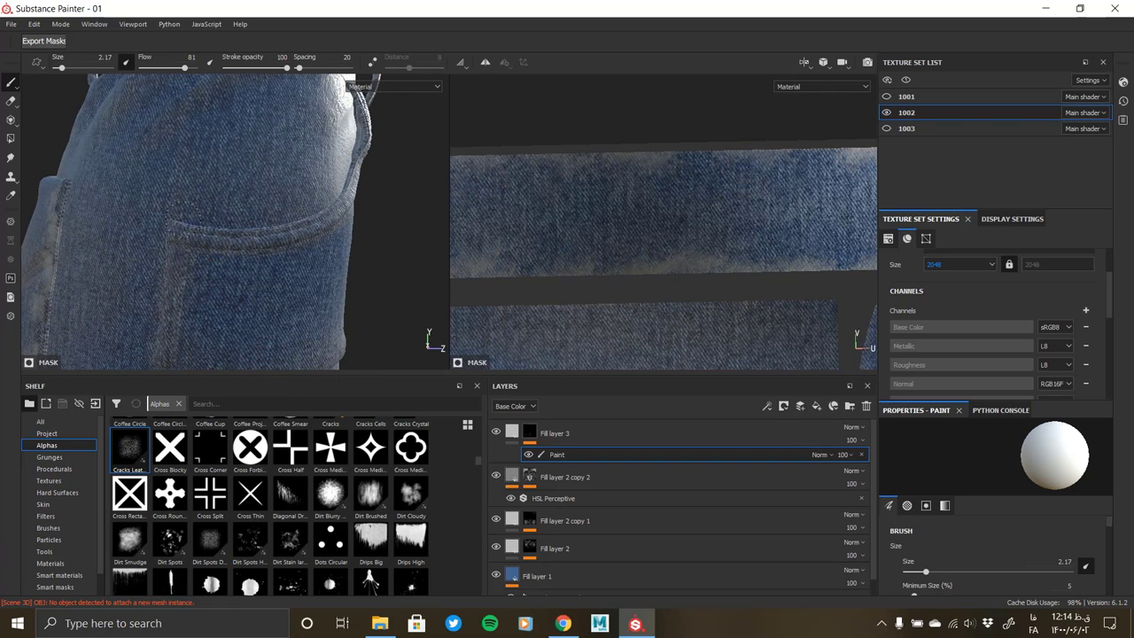
scroll(189, 237, "up", 2)
scroll(204, 257, "up", 3)
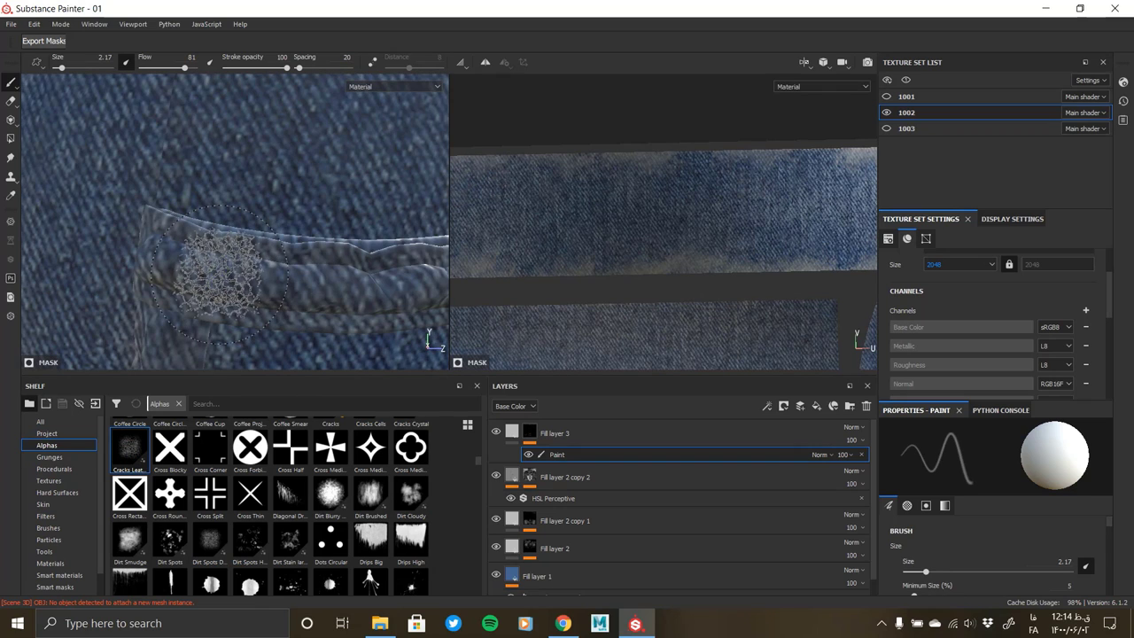
left_click_drag(222, 274, 261, 288)
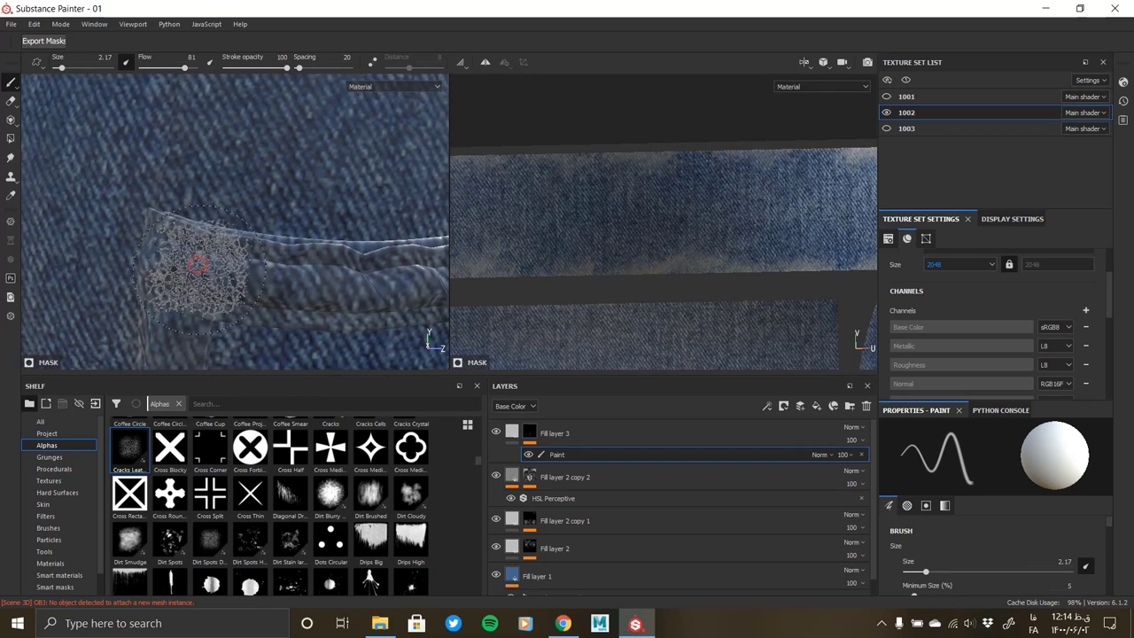
left_click_drag(197, 267, 253, 239, "alt")
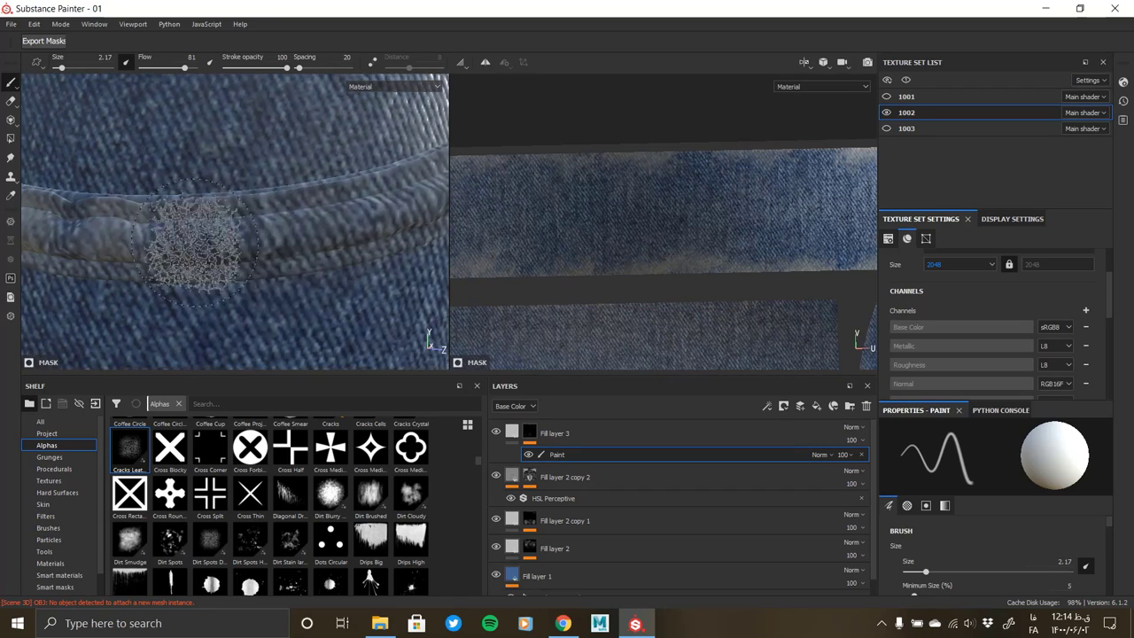
left_click_drag(355, 230, 239, 327, "alt")
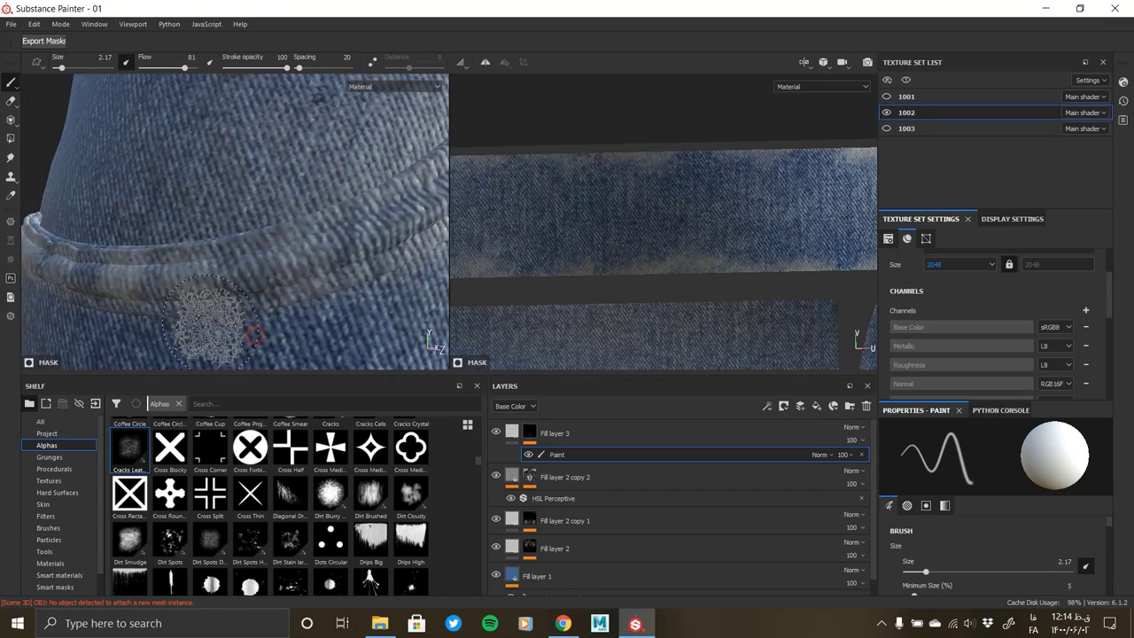
left_click(337, 279)
left_click_drag(337, 279, 296, 264, "alt")
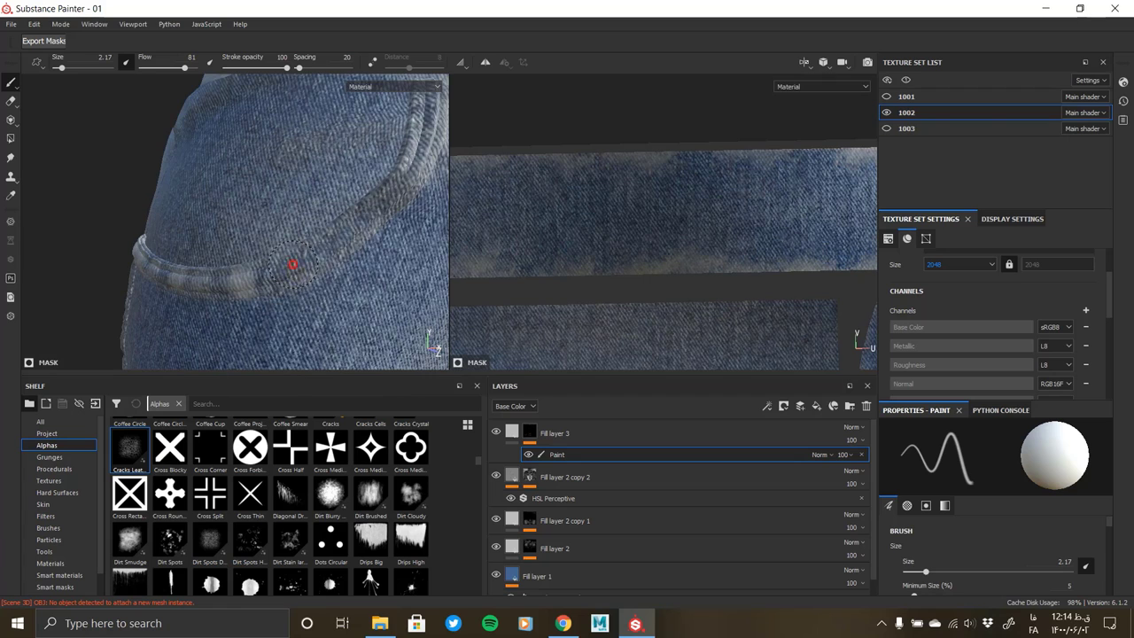
Shrink the brush to size 1.77 and close in on the back pocket
left_click_drag(390, 196, 381, 232, "alt")
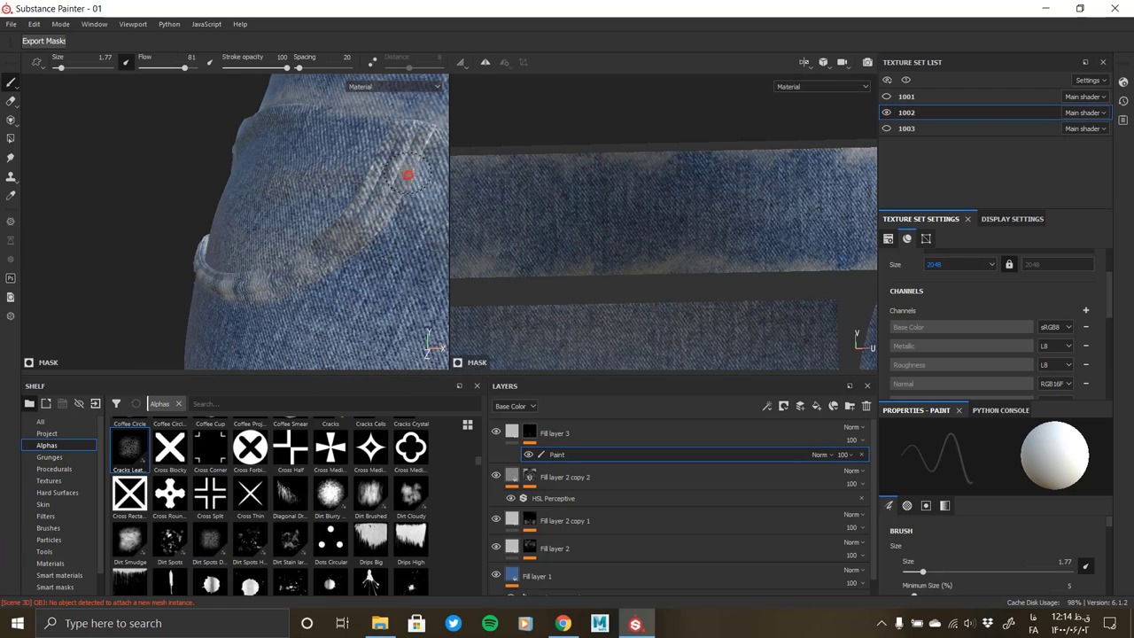
left_click_drag(403, 152, 248, 279, "alt")
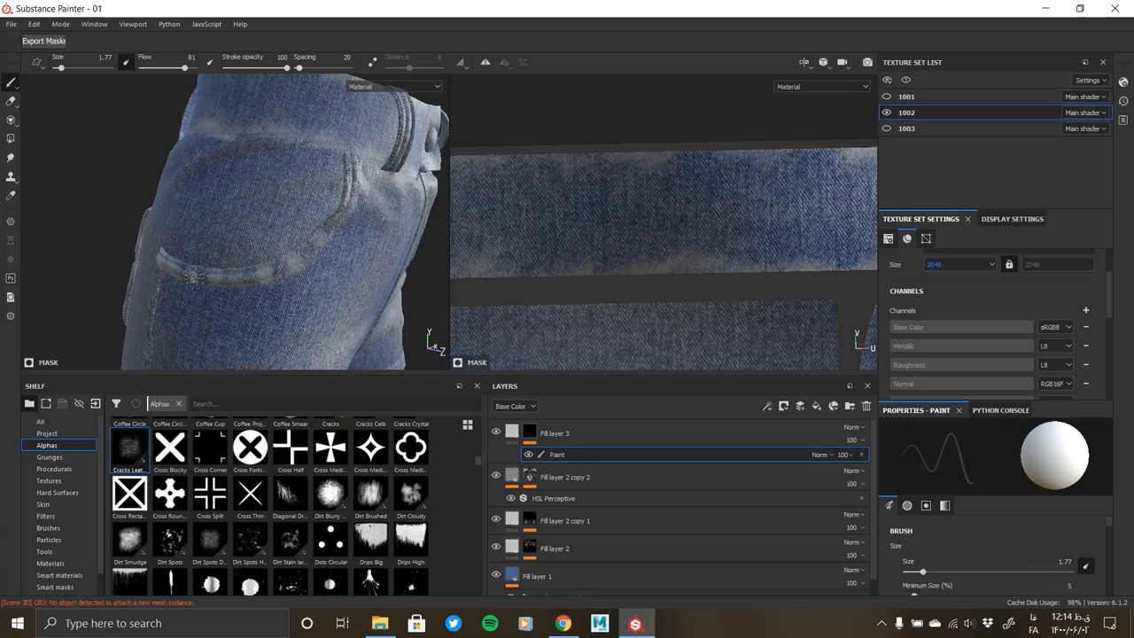
left_click_drag(183, 267, 279, 291, "alt")
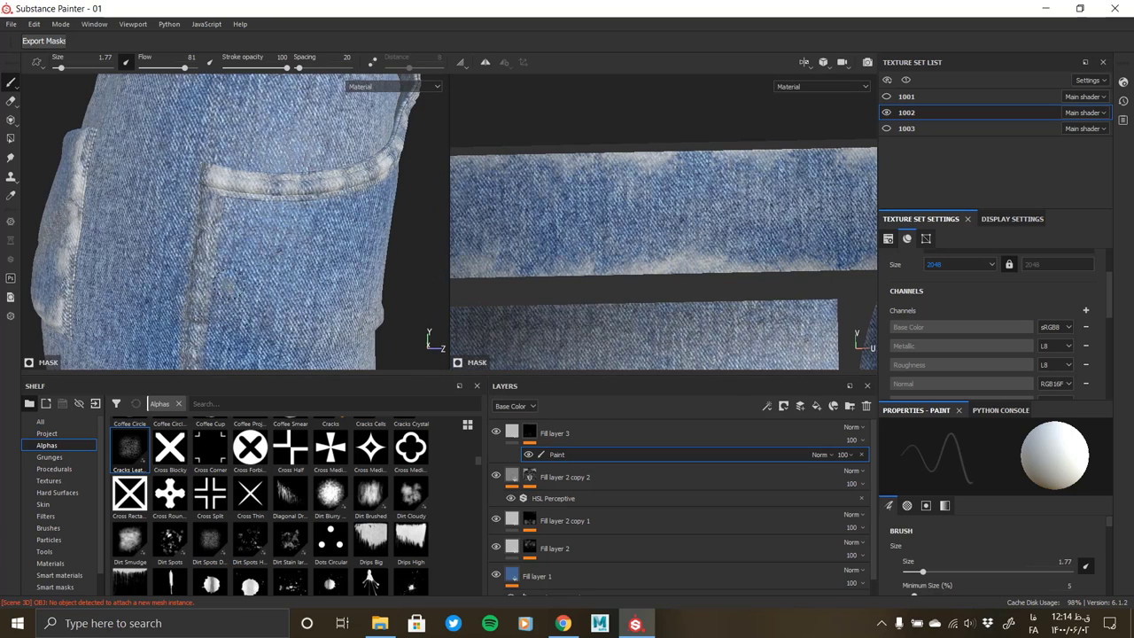
left_click_drag(202, 296, 204, 230, "alt")
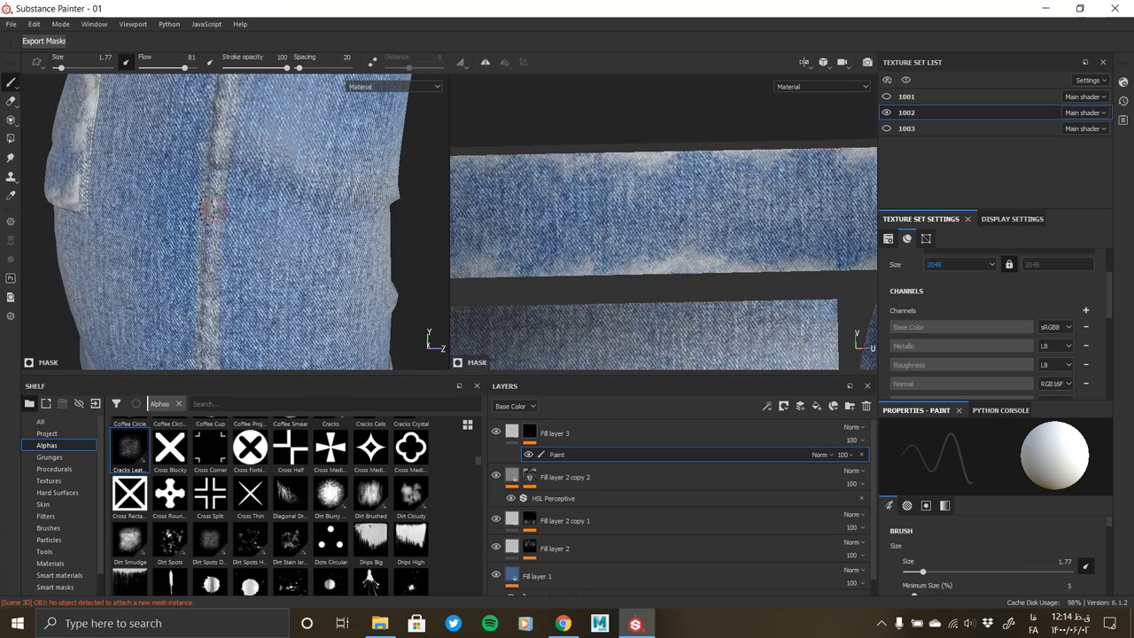
left_click_drag(220, 269, 208, 204, "alt")
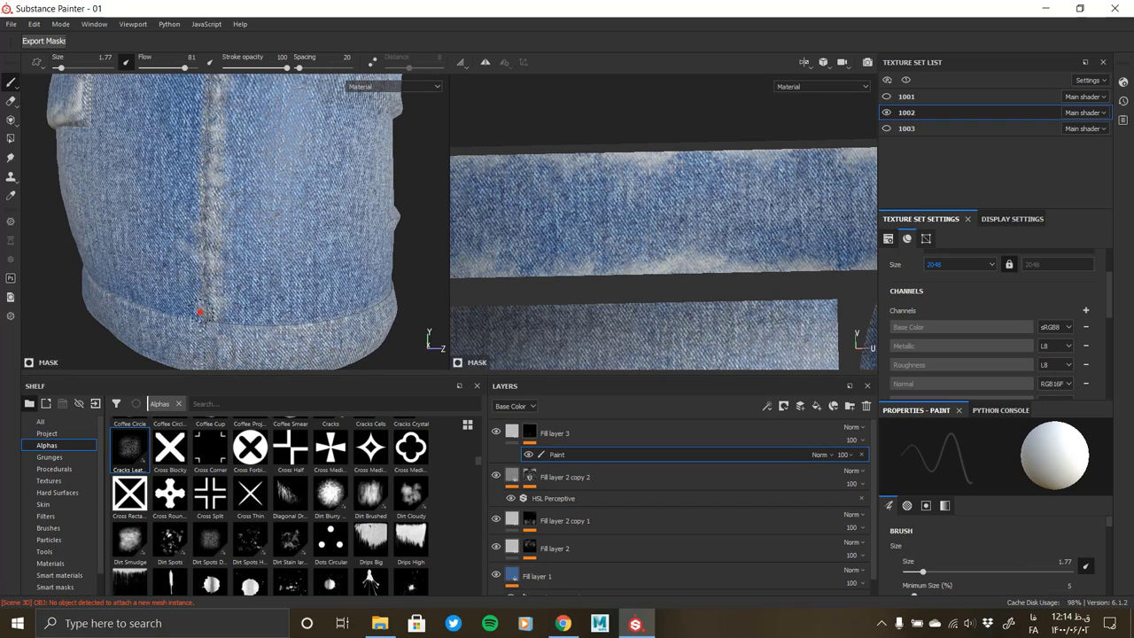
left_click_drag(201, 312, 241, 242, "alt")
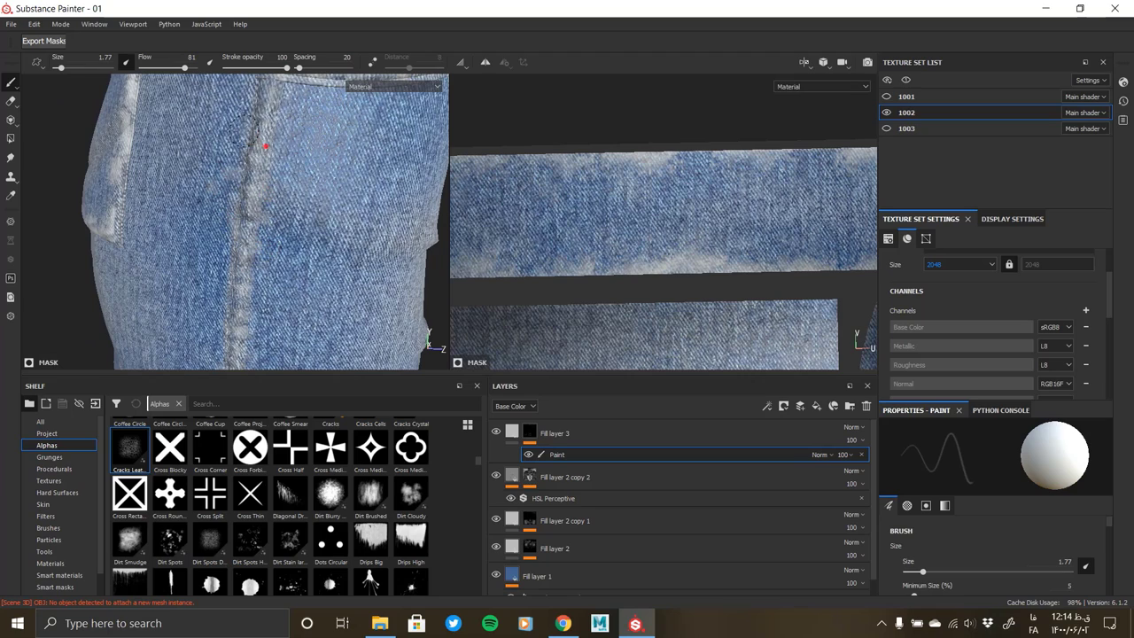
scroll(355, 266, "down", 3)
scroll(329, 260, "down", 2)
scroll(328, 260, "up", 3)
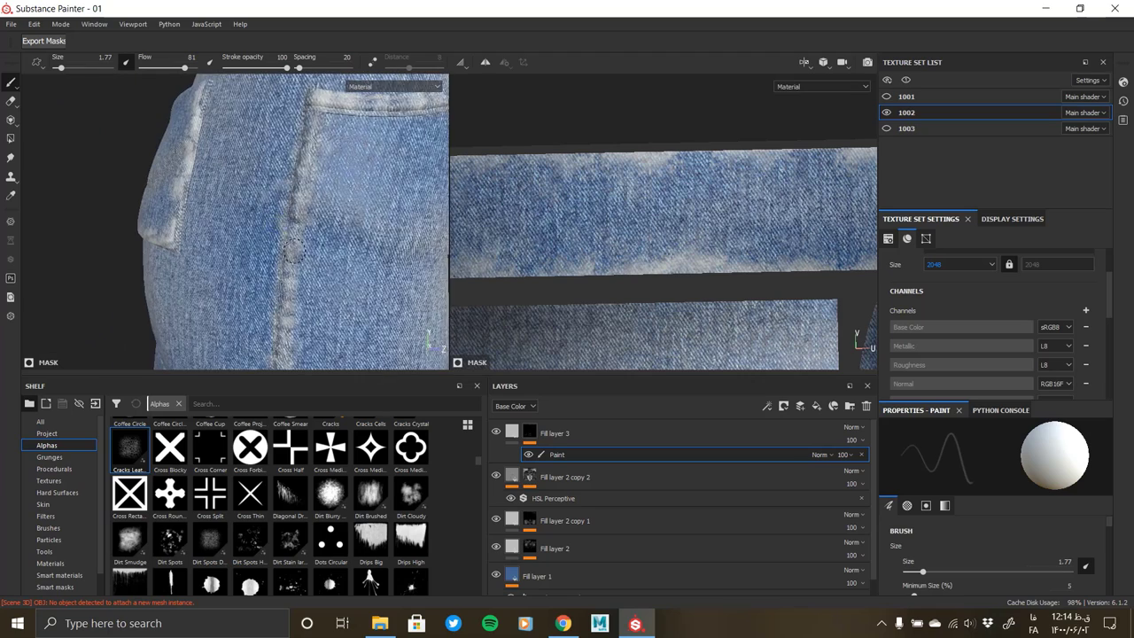
scroll(291, 294, "down", 5)
left_click_drag(291, 294, 343, 277, "alt")
scroll(302, 283, "up", 3)
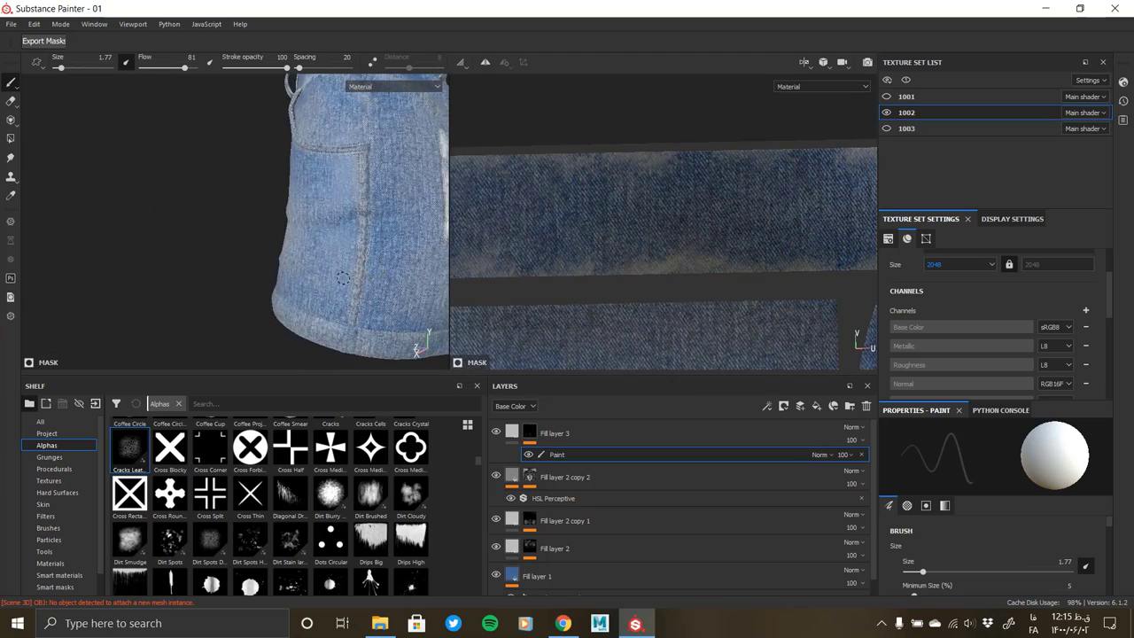
scroll(343, 278, "up", 2)
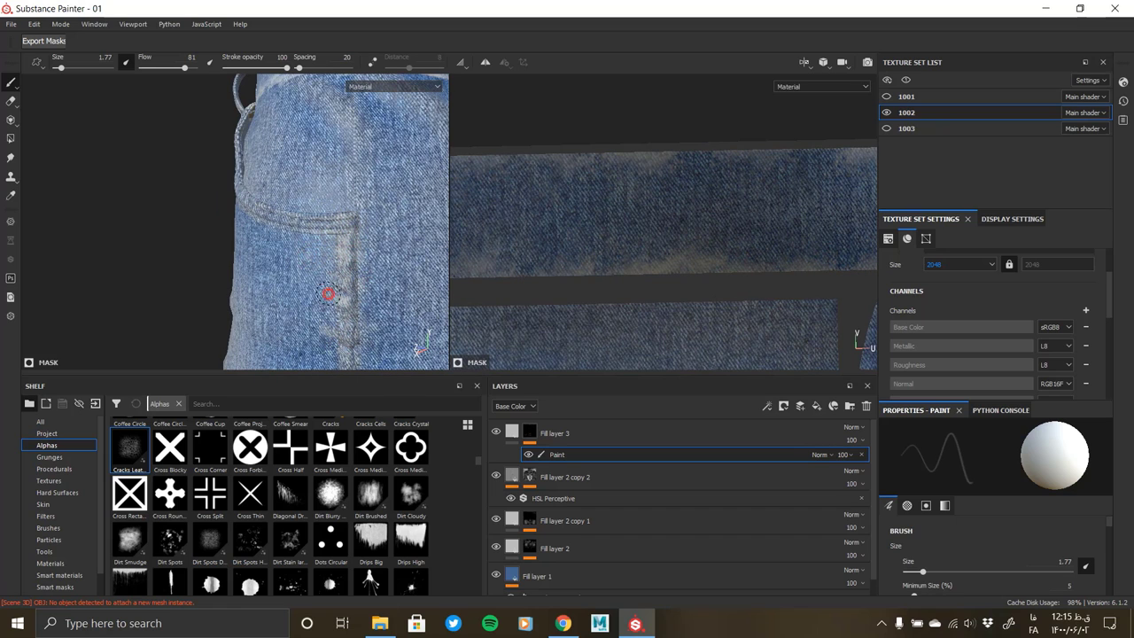
mouse_move(328, 295)
left_mouse_down("alt")
mouse_move(296, 161)
mouse_move(313, 243)
left_mouse_up("alt")
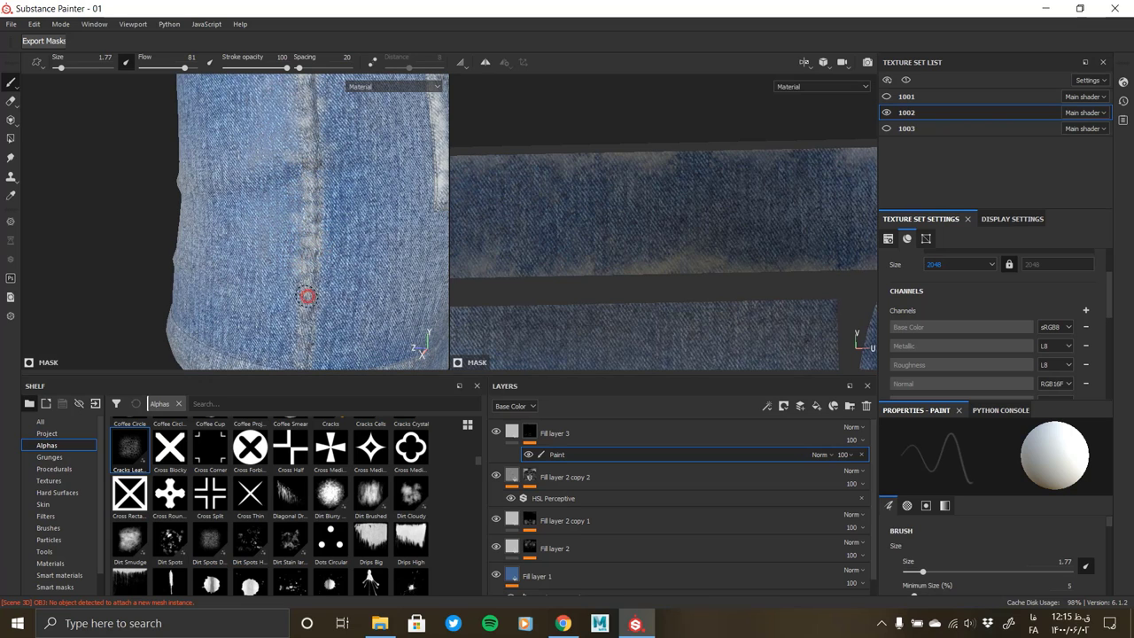
middle_click_drag(318, 342, 291, 238, "alt")
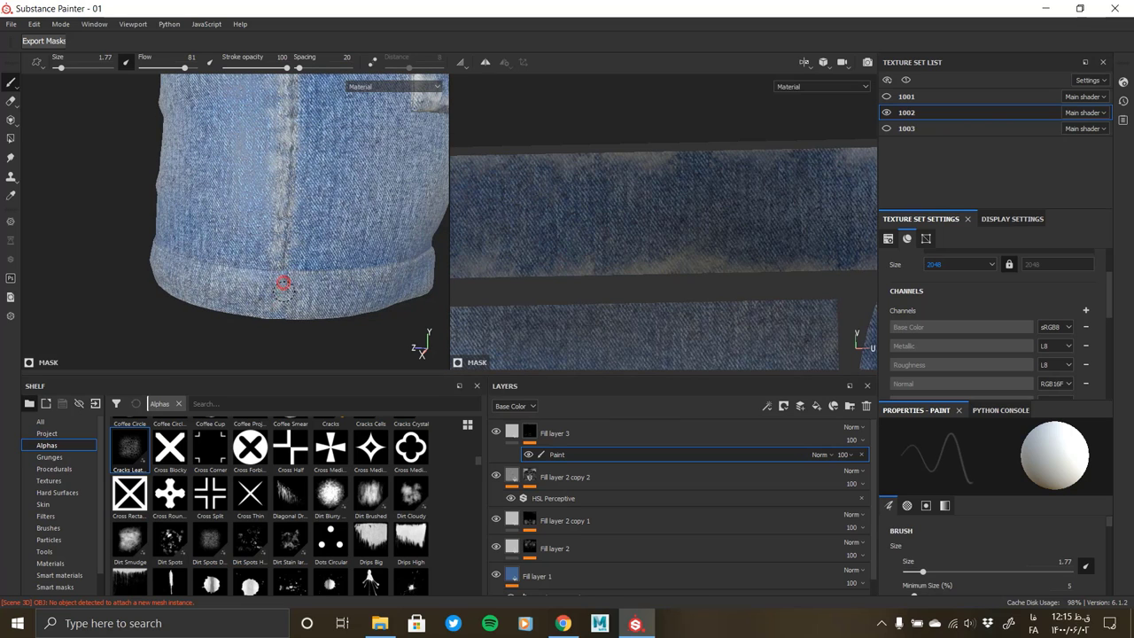
mouse_move(283, 284)
left_mouse_down("alt")
mouse_move(256, 227)
mouse_move(183, 292)
left_mouse_up("alt")
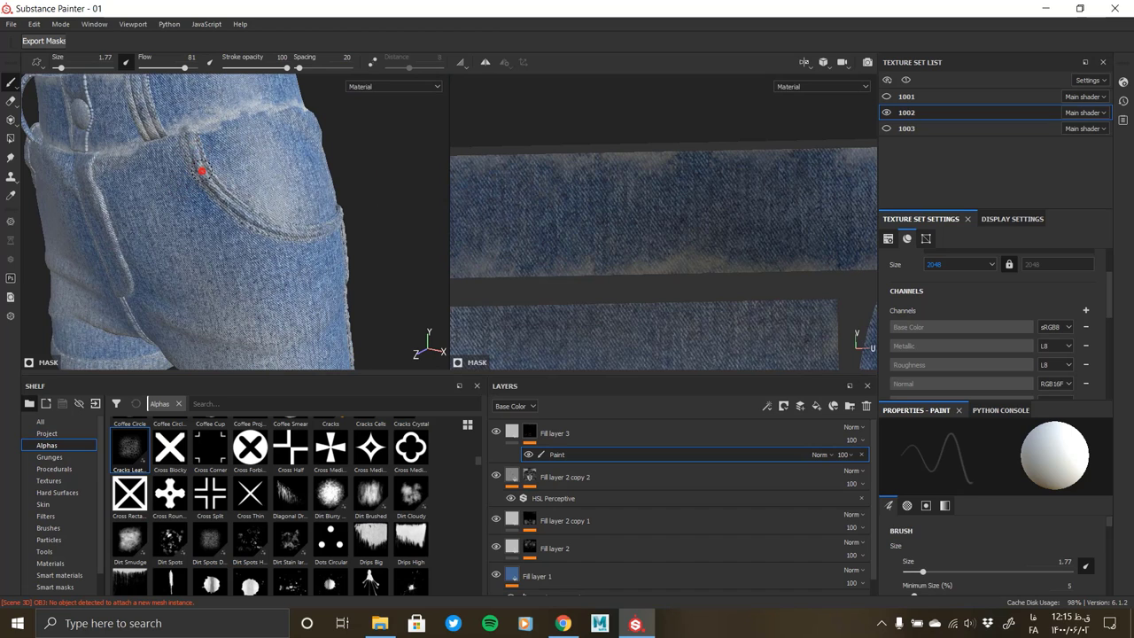
left_click_drag(254, 227, 282, 232, "alt")
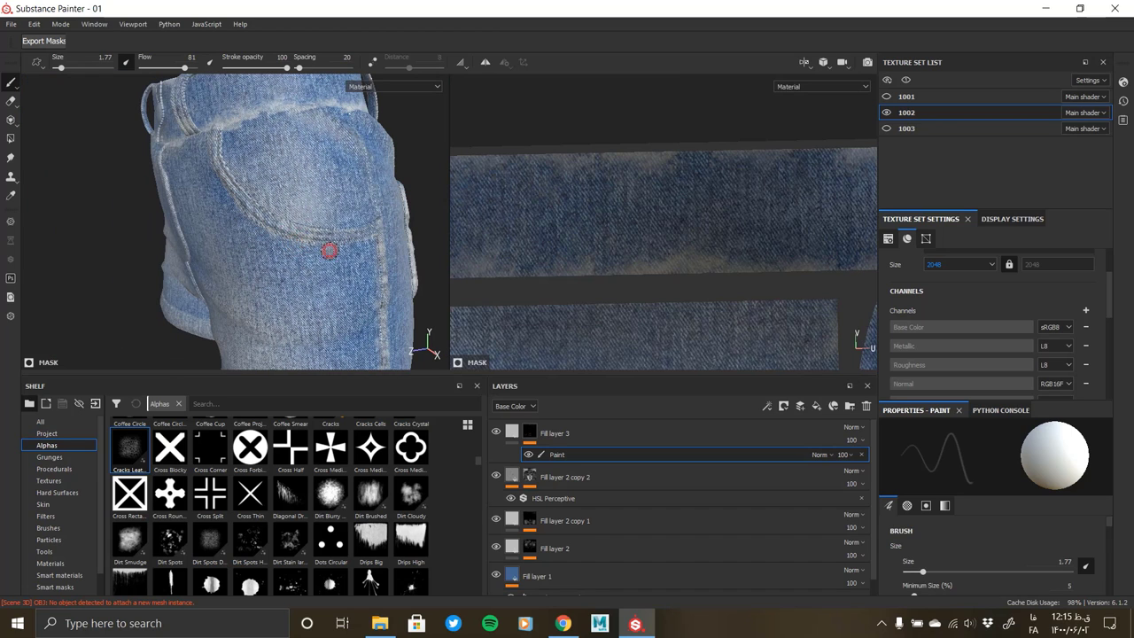
left_click_drag(360, 243, 208, 224, "alt")
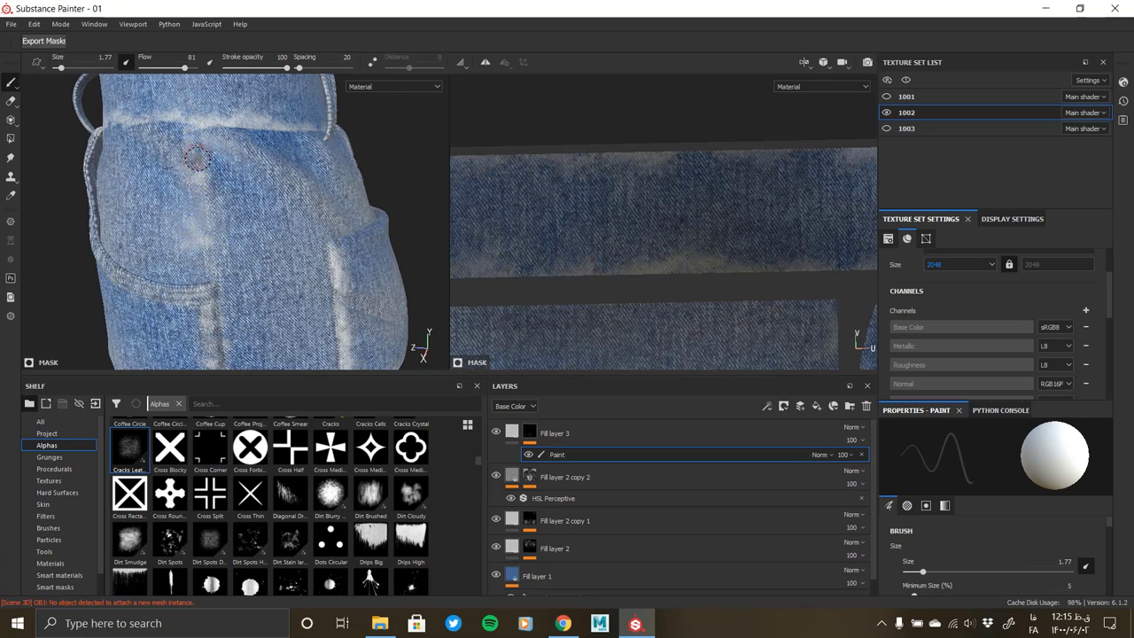
left_click_drag(199, 175, 106, 186, "alt")
Resize the brush, up to about 6.18 then smaller, and save the project
scroll(224, 157, "up", 3)
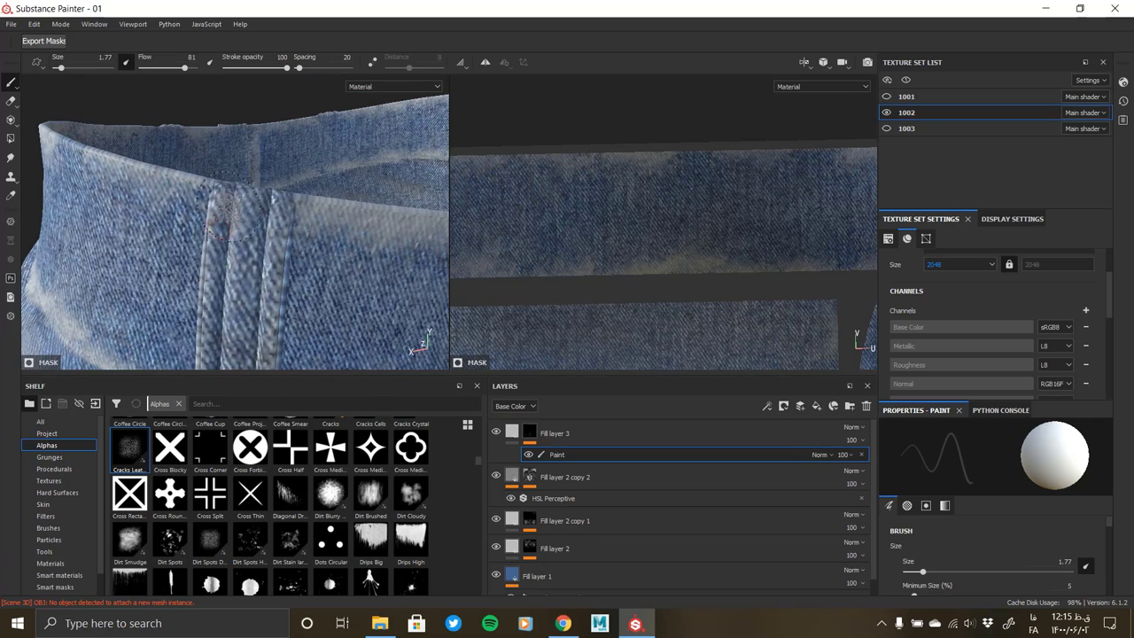
left_click_drag(251, 246, 191, 210, "alt")
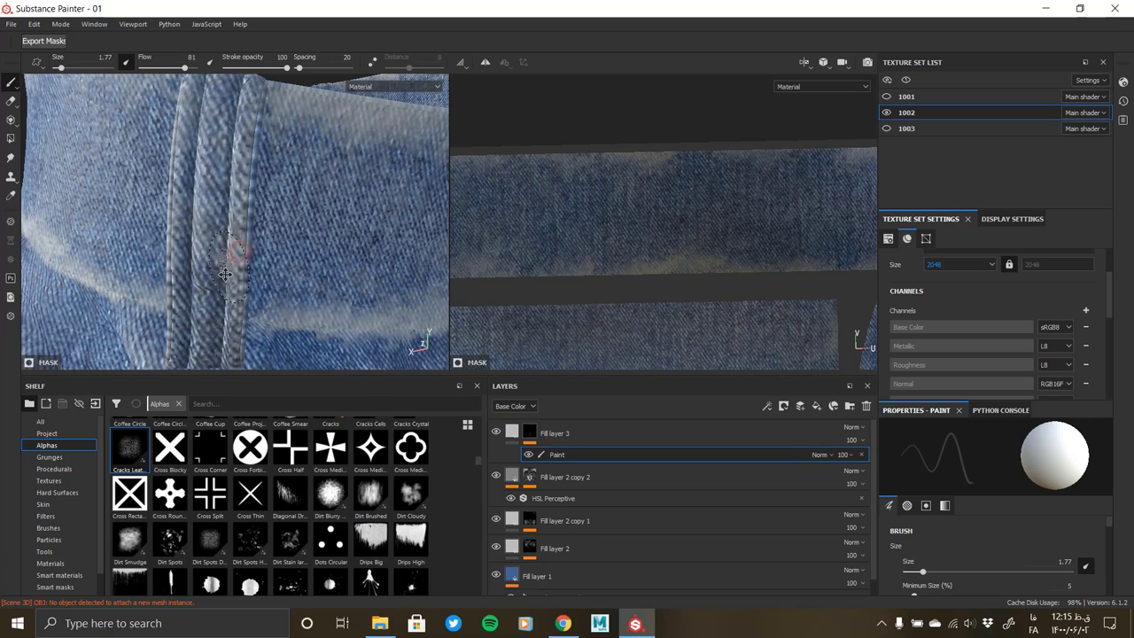
left_click_drag(219, 254, 190, 164, "alt")
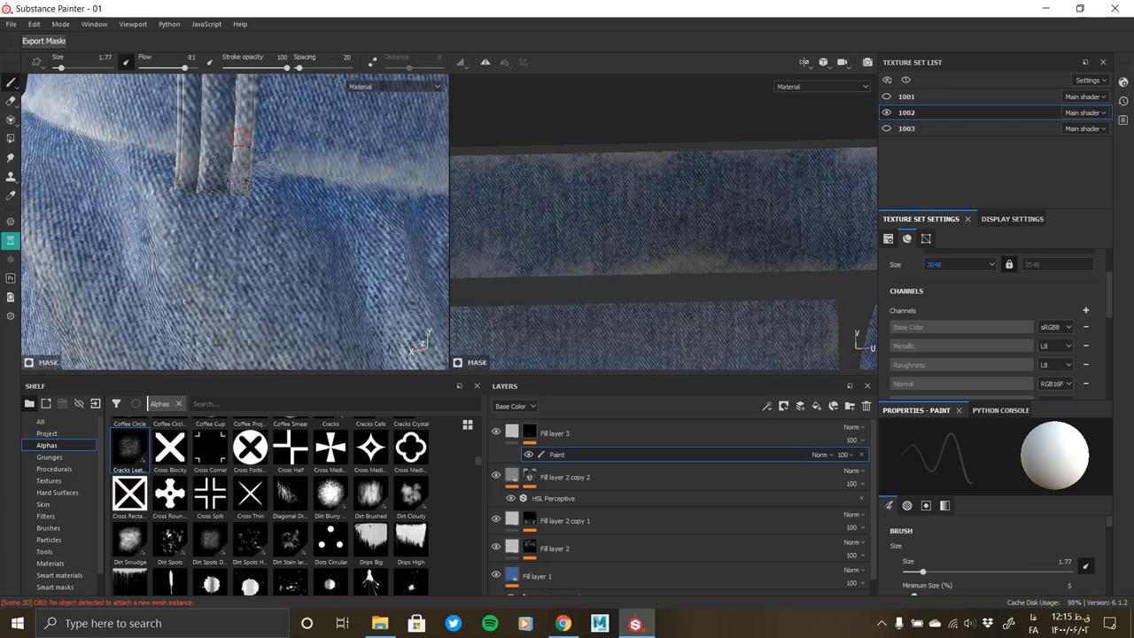
left_click_drag(241, 138, 400, 163, "alt")
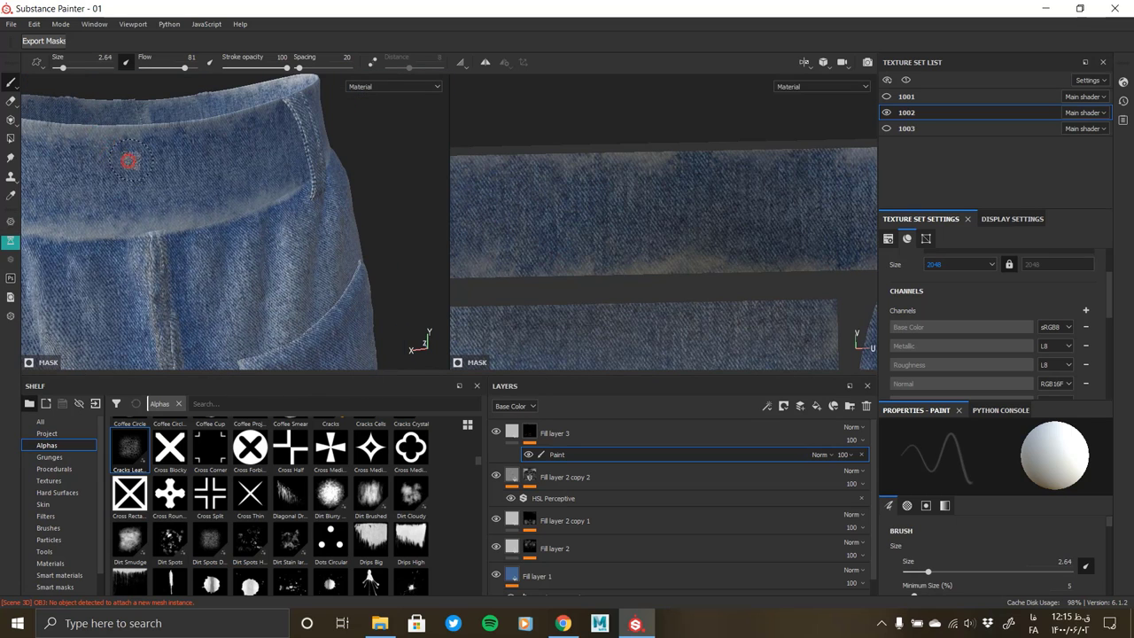
mouse_move(111, 139)
left_mouse_down("alt")
mouse_move(230, 181)
mouse_move(159, 172)
left_mouse_up("alt")
right_click_drag(286, 191, 253, 190, "ctrl")
left_click_drag(252, 190, 318, 149, "alt")
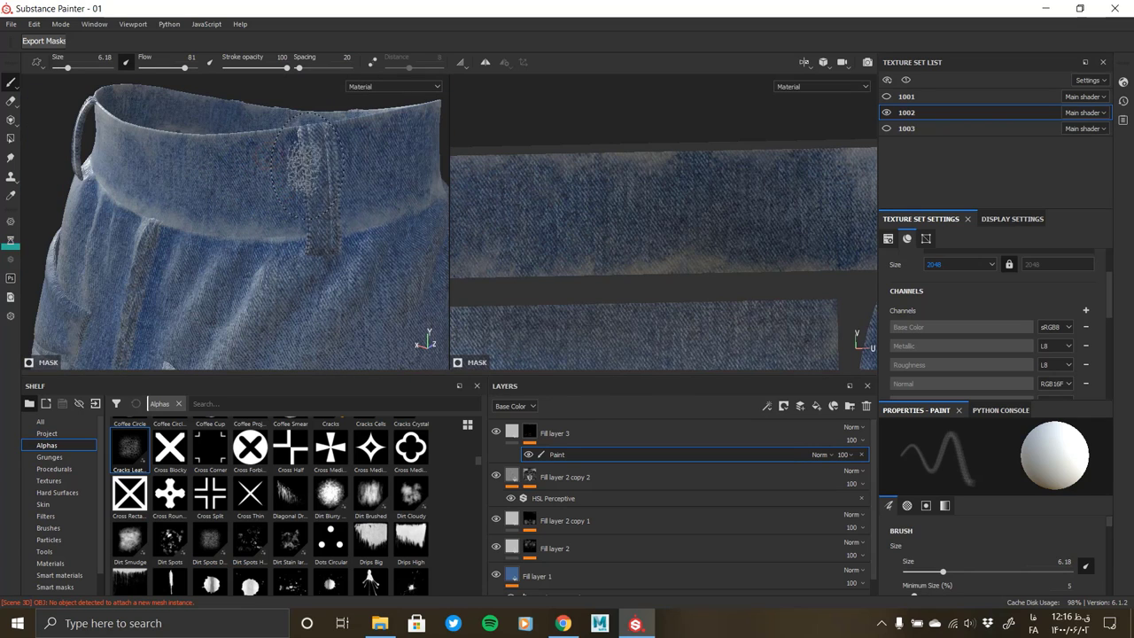
right_click_drag(319, 149, 297, 149, "ctrl")
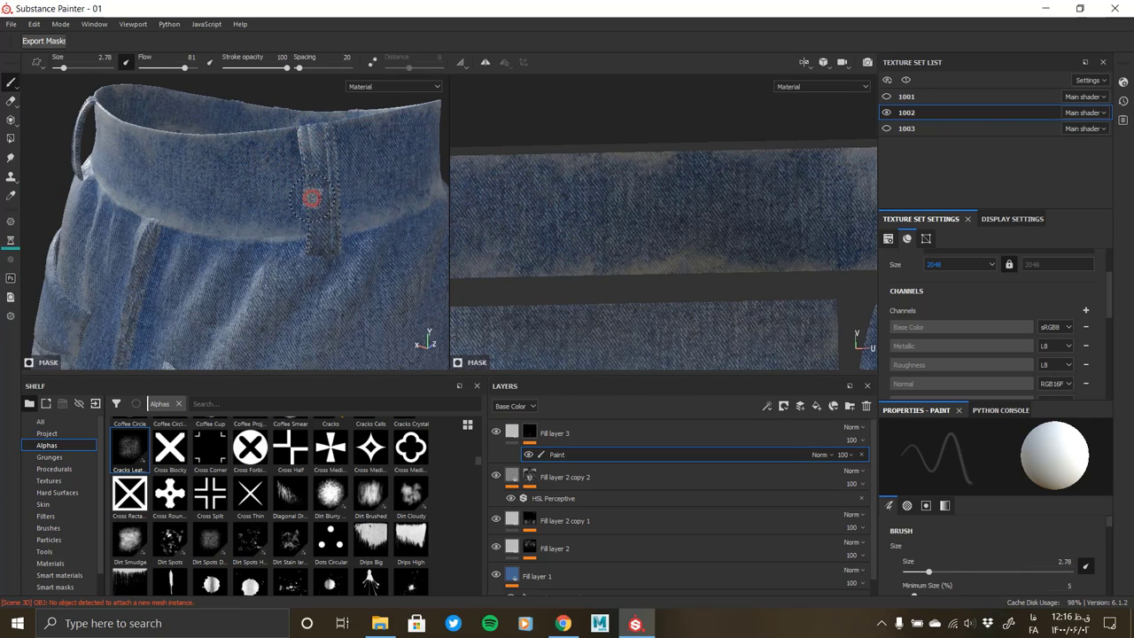
key("ctrl+s")
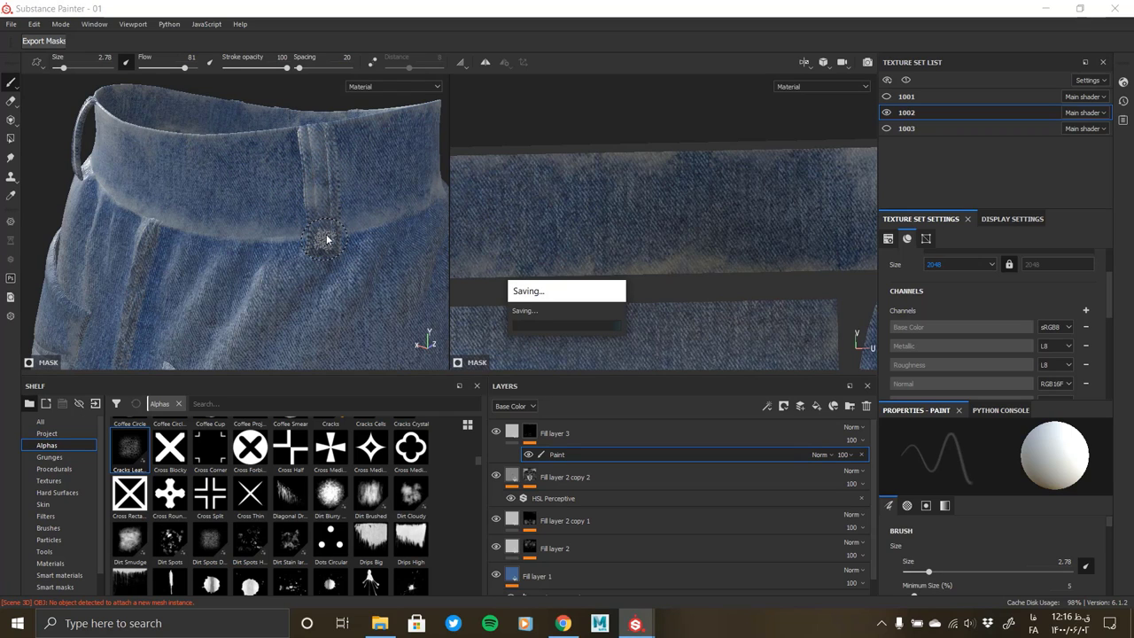
Switch the brush alpha to Fold and bring its size down from 5.34 to 2.57
left_click_drag(315, 248, 172, 166, "alt")
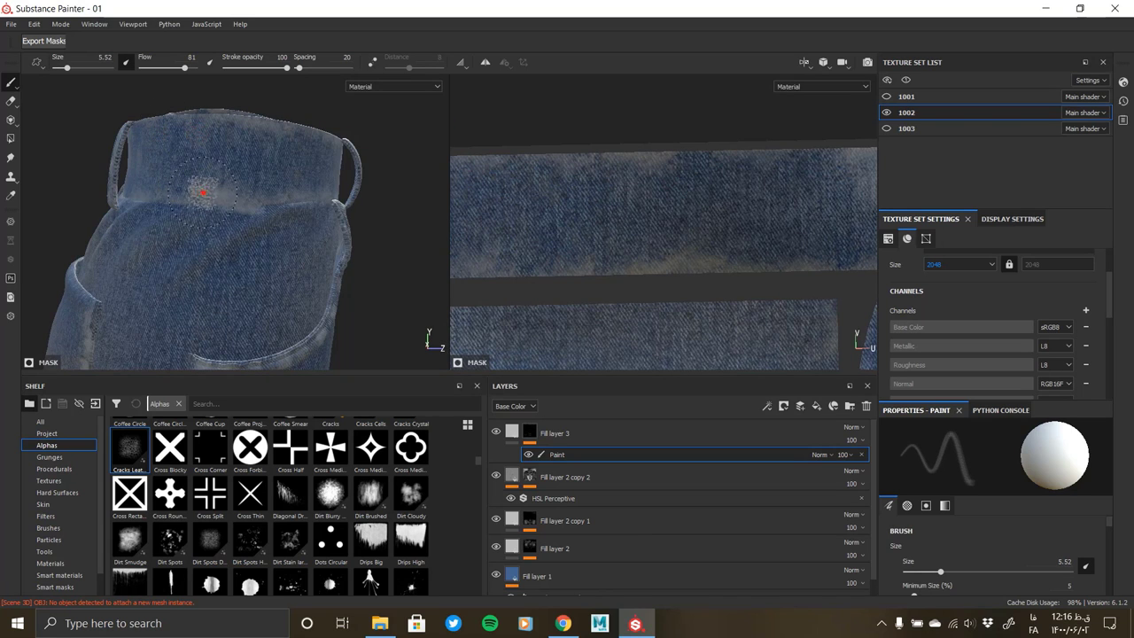
mouse_move(252, 135)
left_mouse_down("alt")
mouse_move(303, 198)
mouse_move(381, 195)
mouse_move(228, 190)
mouse_move(124, 232)
mouse_move(216, 261)
mouse_move(80, 246)
mouse_move(159, 222)
mouse_move(232, 176)
left_mouse_up("alt")
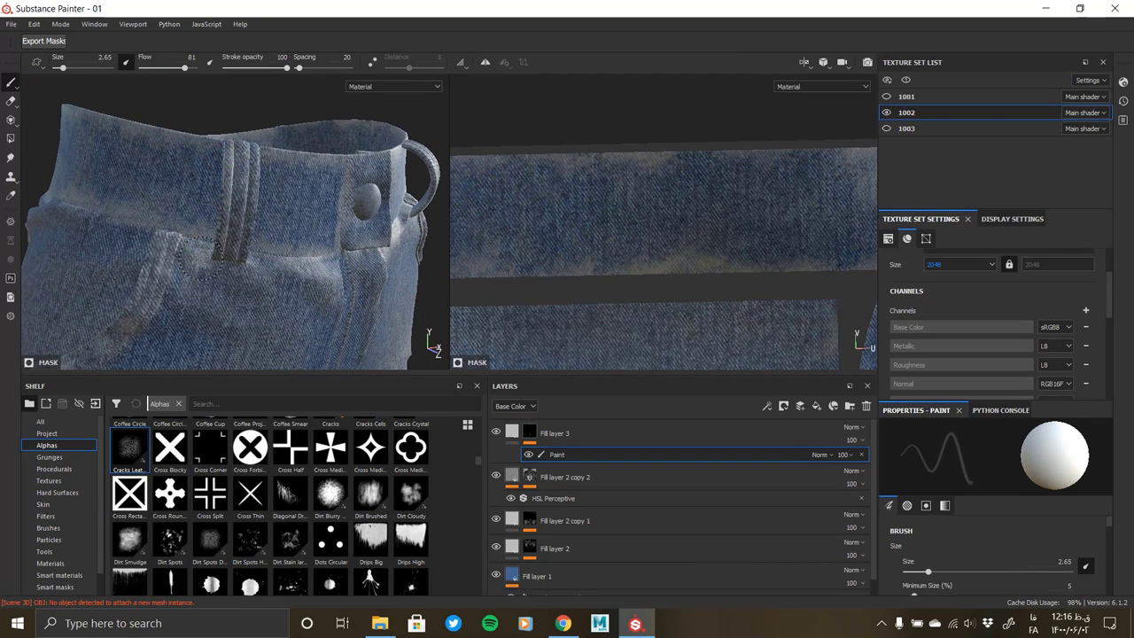
scroll(310, 522, "down", 10)
scroll(310, 522, "down", 3)
scroll(310, 522, "up", 3)
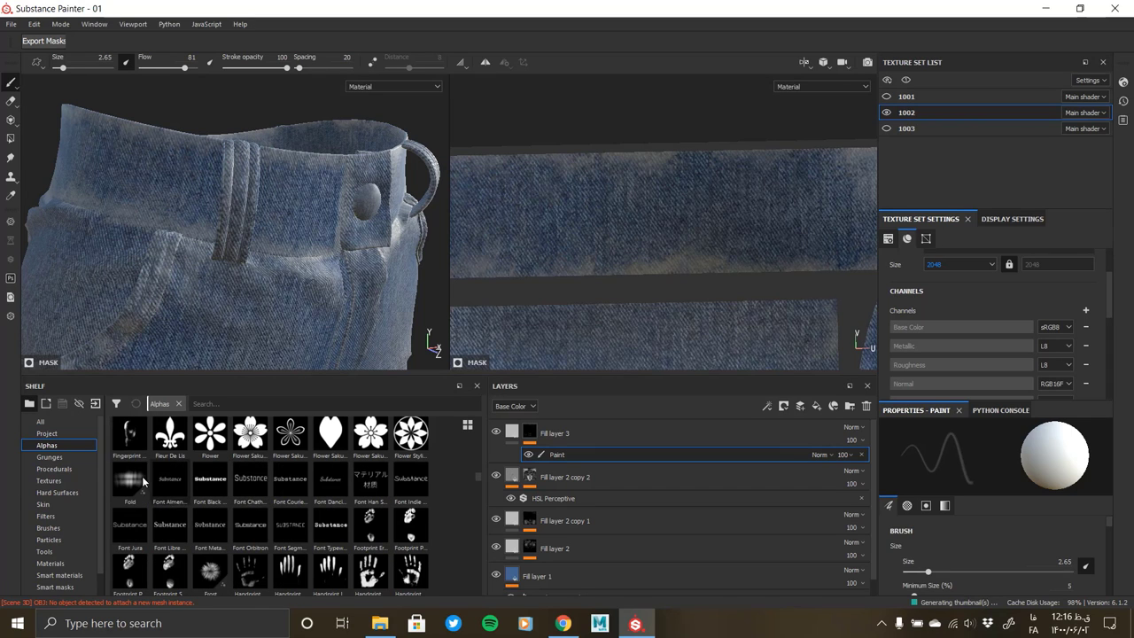
left_click(129, 483)
scroll(279, 227, "up", 3)
right_click_drag(301, 226, 319, 213, "ctrl")
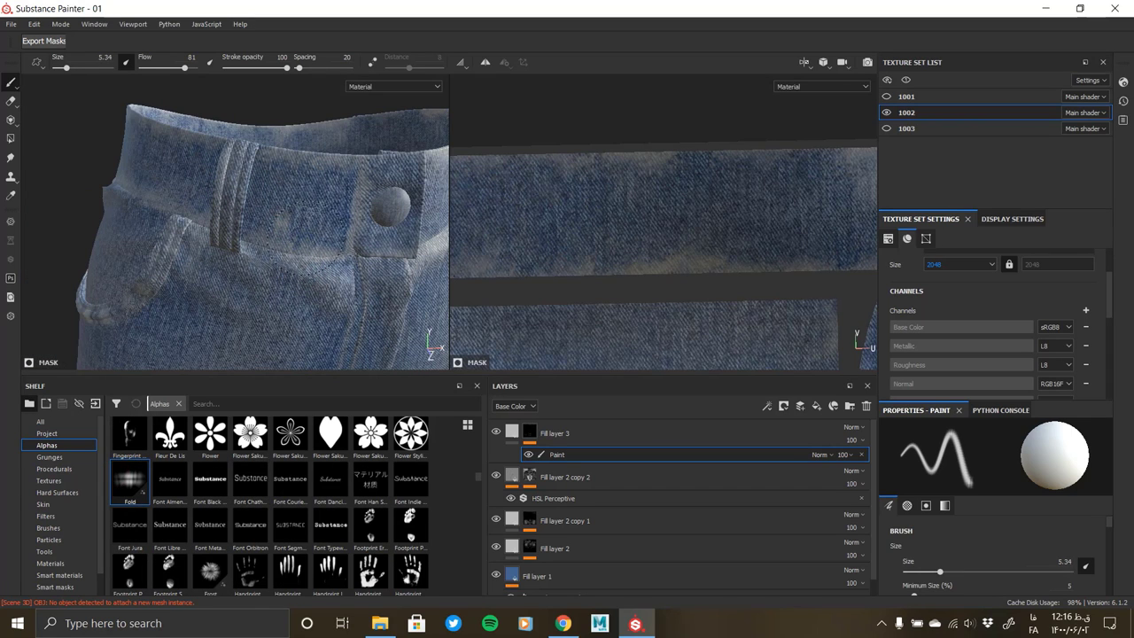
right_click_drag(233, 279, 151, 248, "ctrl")
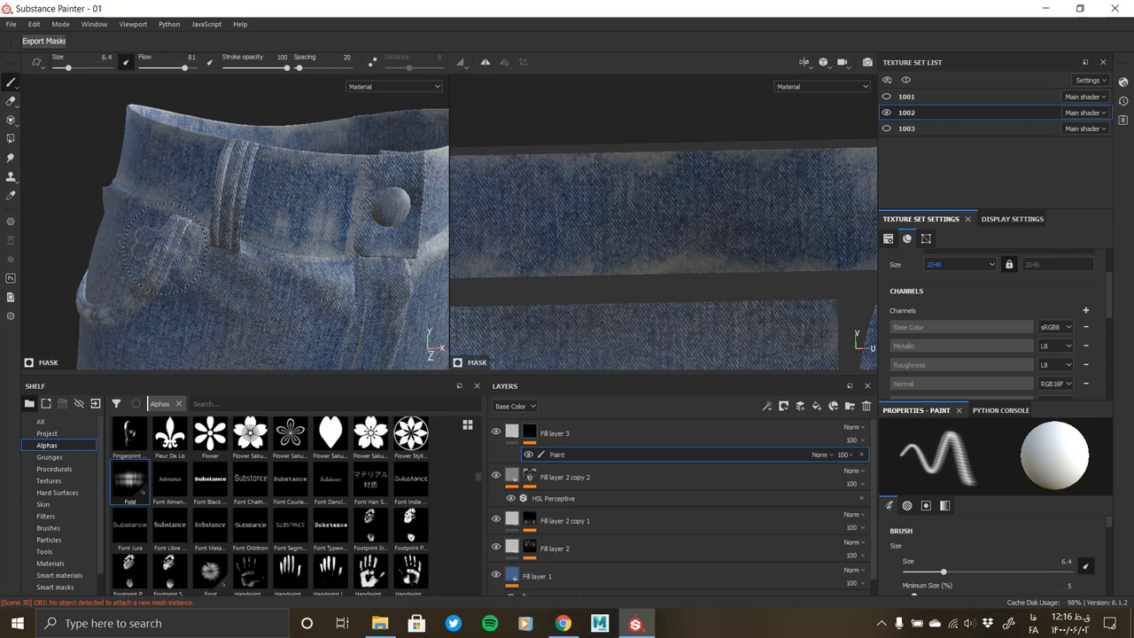
left_click_drag(160, 248, 169, 328, "alt")
Orbit past the rear pockets and seat to a close front view of the fly seam
mouse_move(157, 268)
left_mouse_down("alt")
mouse_move(164, 281)
mouse_move(149, 297)
mouse_move(159, 285)
left_mouse_up("alt")
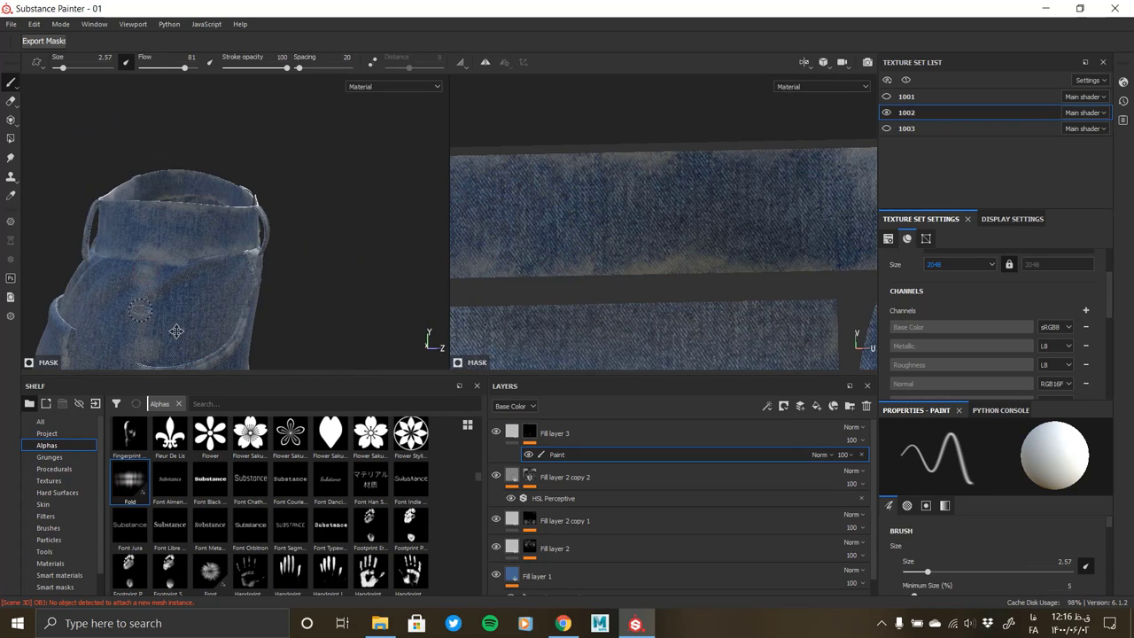
mouse_move(176, 332)
left_mouse_down("alt")
mouse_move(133, 241)
mouse_move(302, 197)
left_mouse_up("alt")
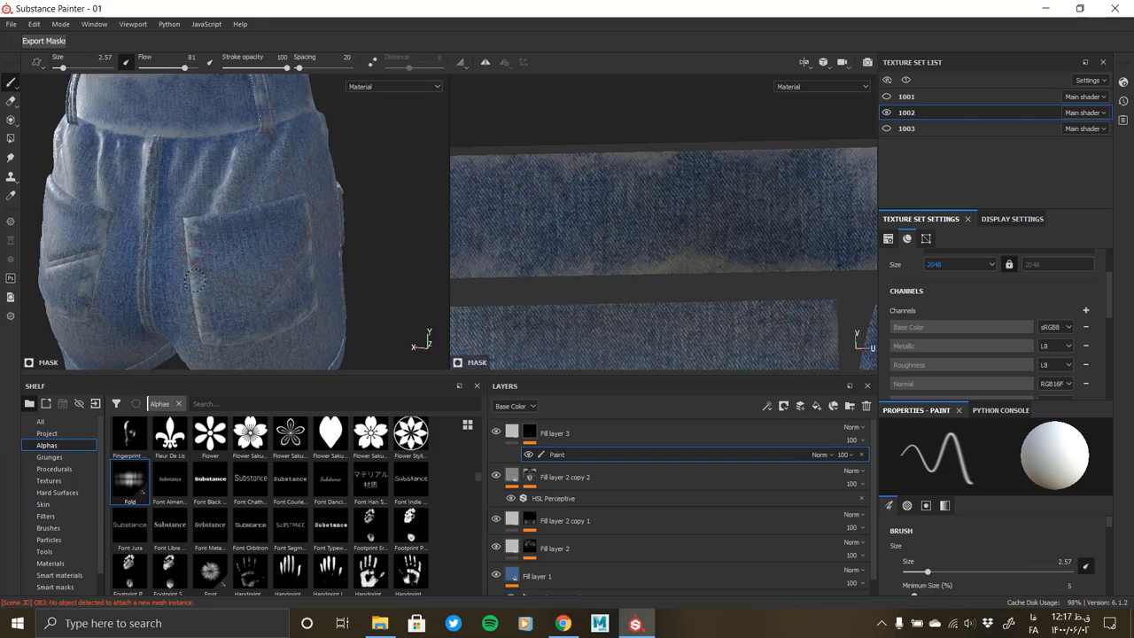
left_click_drag(210, 341, 177, 316, "alt")
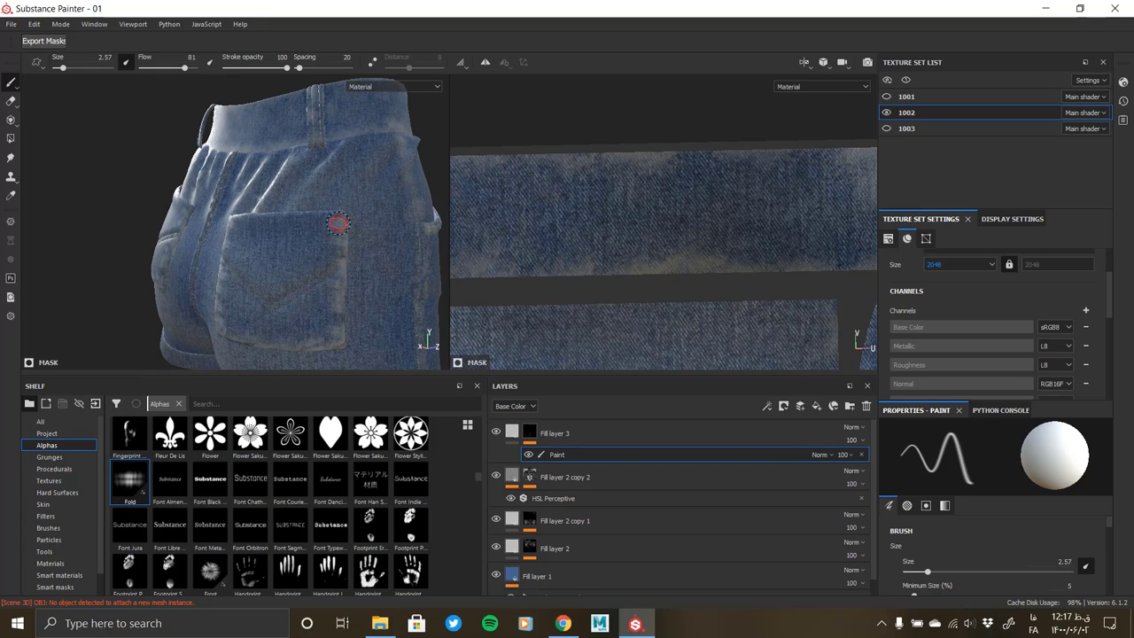
left_click_drag(242, 317, 362, 185, "alt")
scroll(299, 208, "up", 3)
scroll(298, 207, "up", 3)
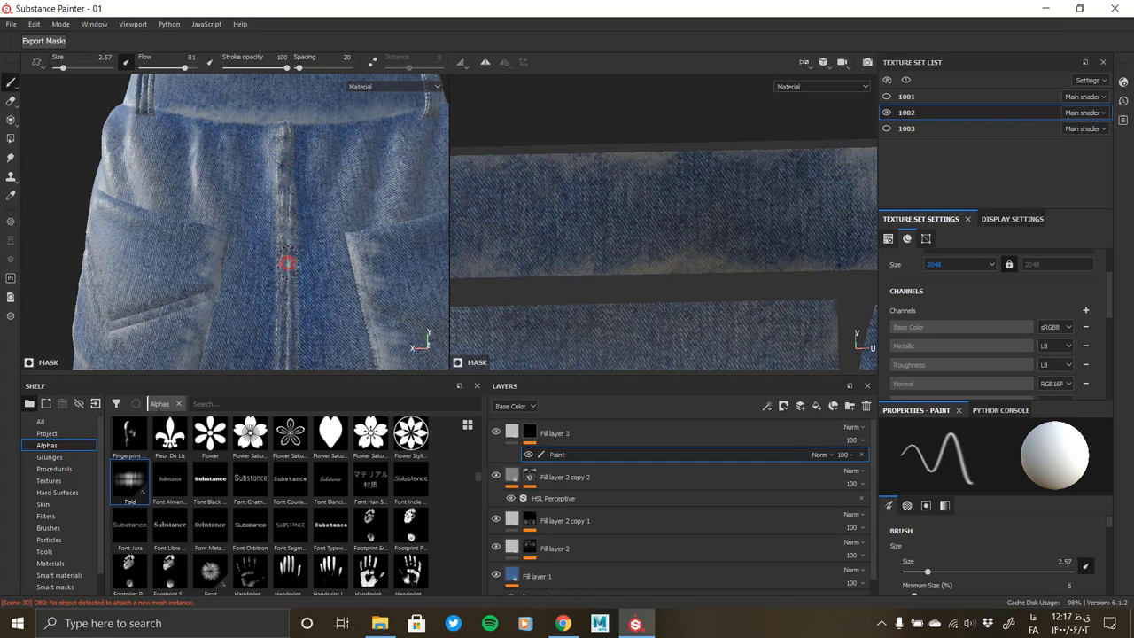
middle_click_drag(283, 342, 284, 253, "alt")
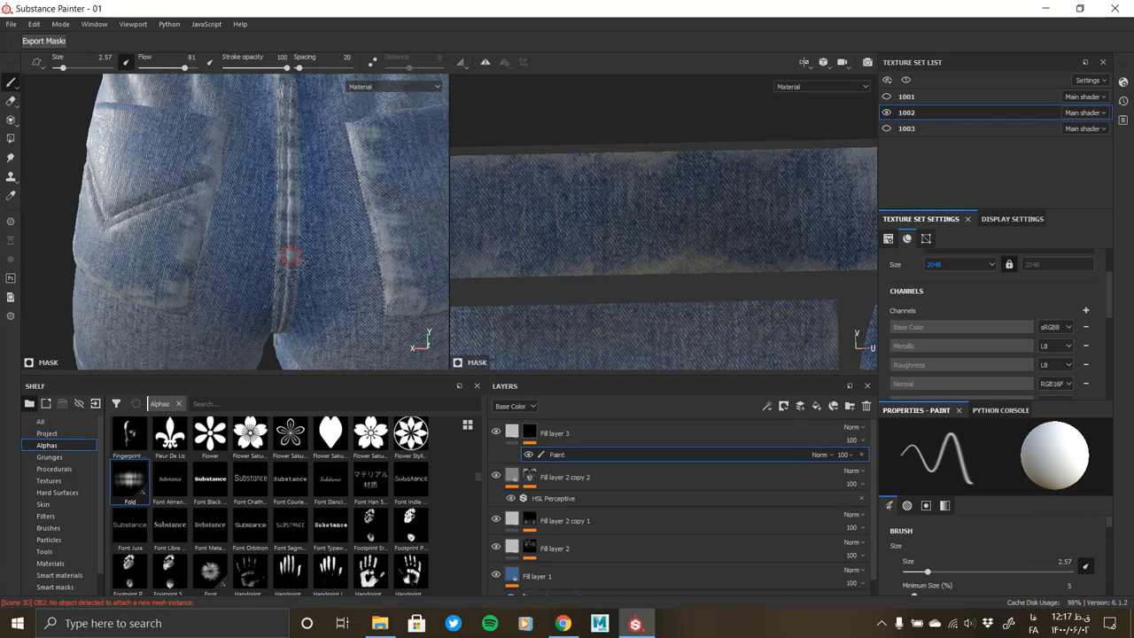
left_click_drag(289, 338, 275, 266, "alt")
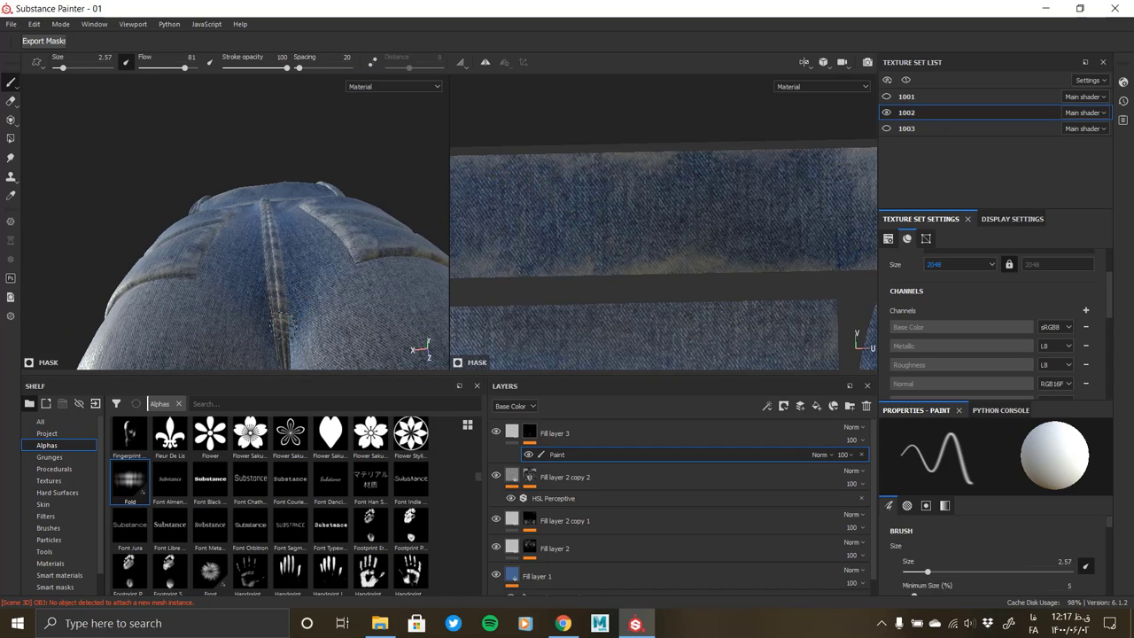
mouse_move(269, 212)
left_mouse_down("alt")
mouse_move(293, 239)
mouse_move(337, 231)
mouse_move(222, 239)
mouse_move(231, 194)
left_mouse_up("alt")
right_click_drag(231, 194, 231, 255, "alt")
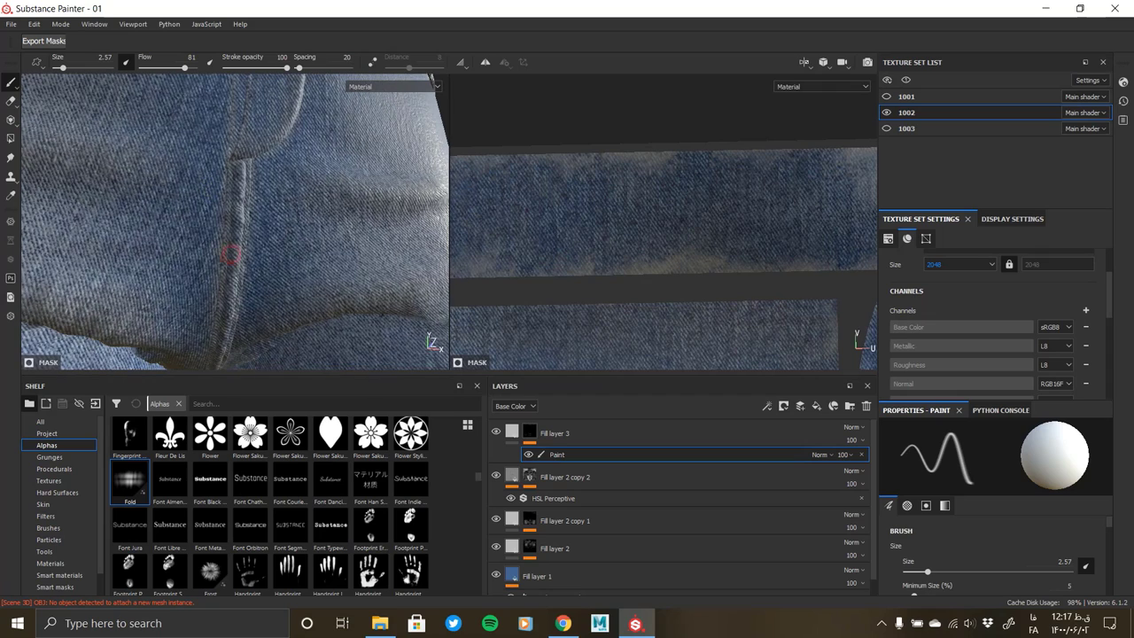
mouse_move(226, 308)
left_mouse_down("alt")
mouse_move(221, 233)
mouse_move(220, 257)
left_mouse_up("alt")
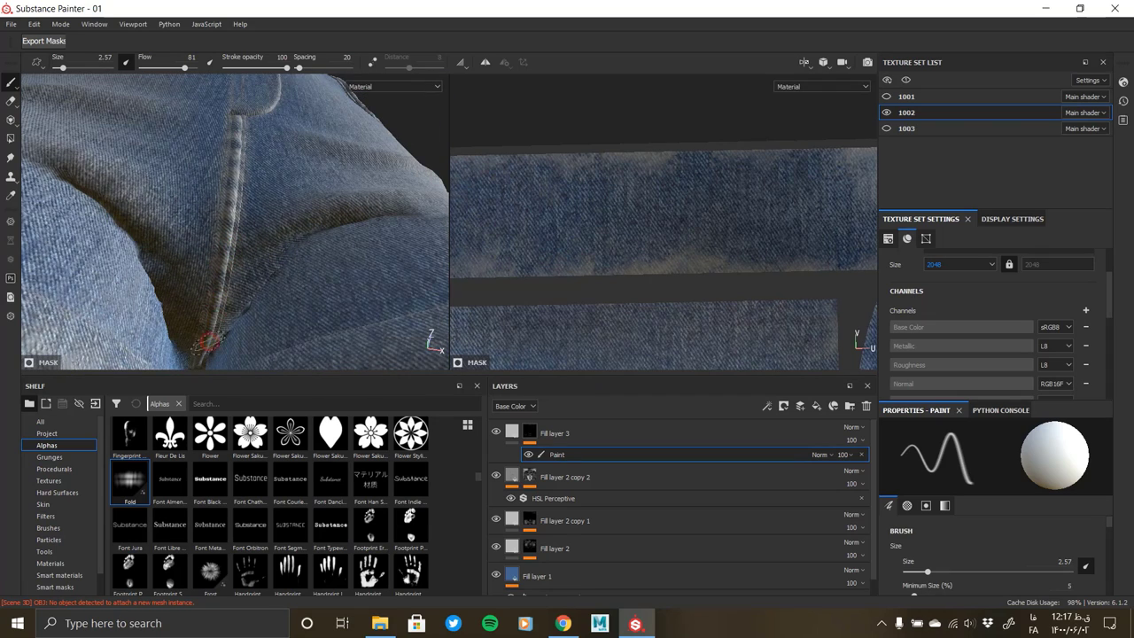
left_click_drag(262, 226, 262, 266, "alt")
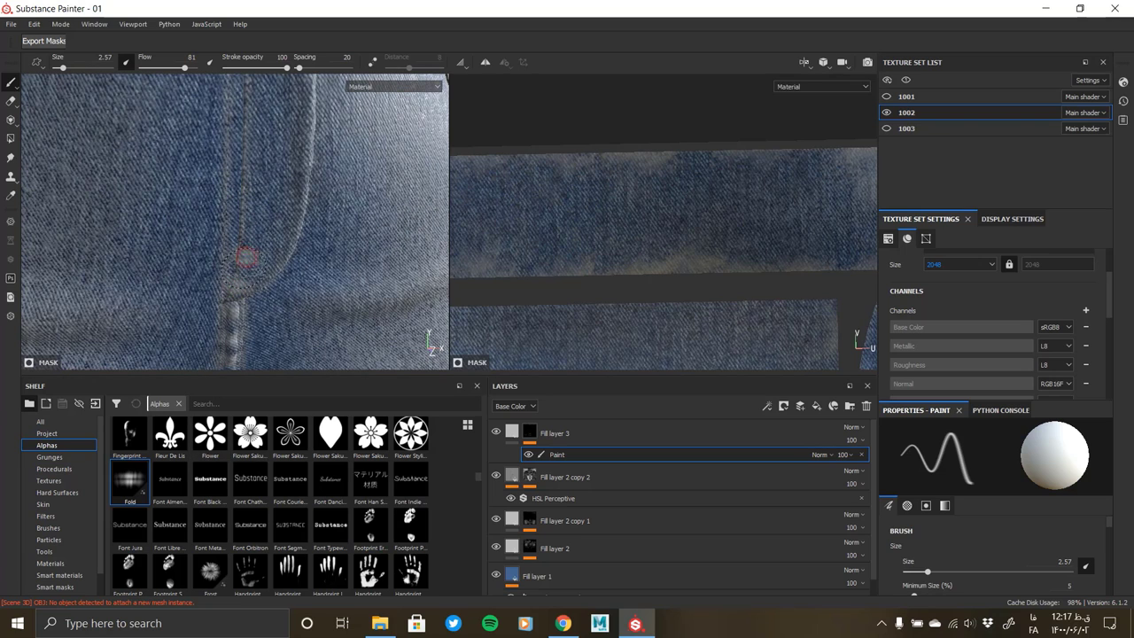
Enlarge the brush to 4.69 and frame the shorts, reviewing hip, back pocket and waistband
right_click_drag(253, 188, 275, 187, "ctrl")
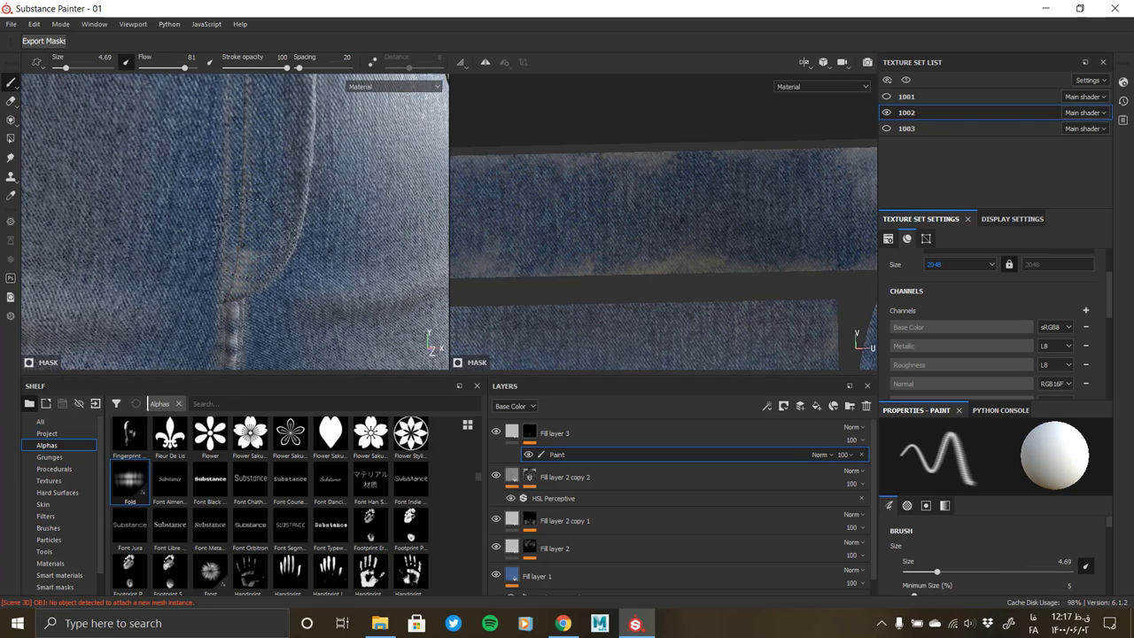
mouse_move(275, 188)
left_mouse_down("alt")
mouse_move(275, 213)
mouse_move(272, 146)
left_mouse_up("alt")
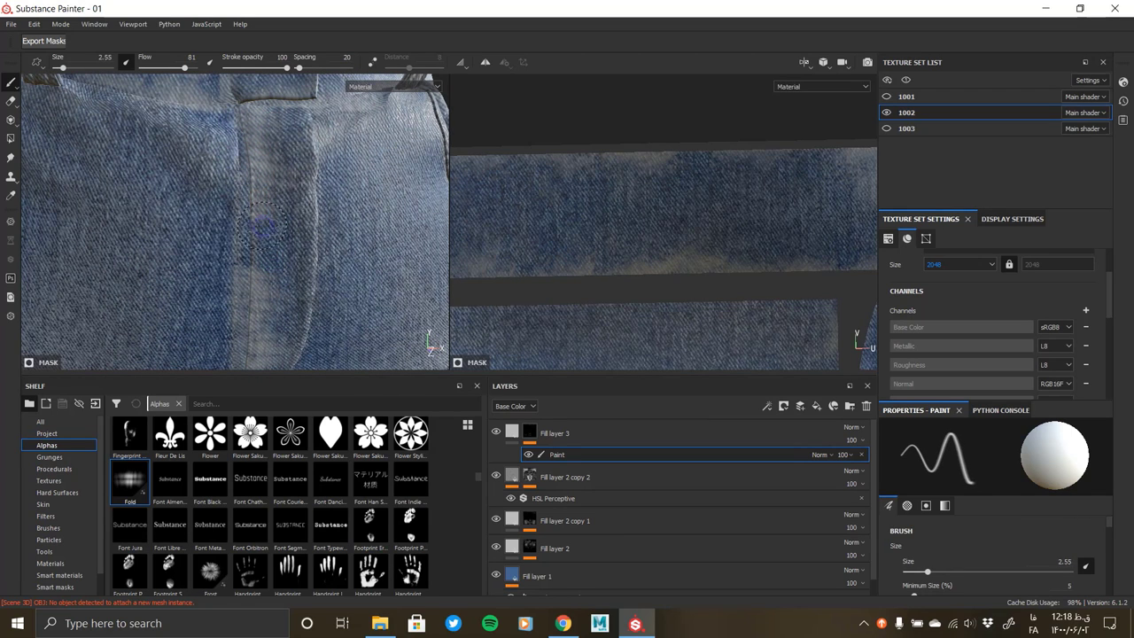
key("f")
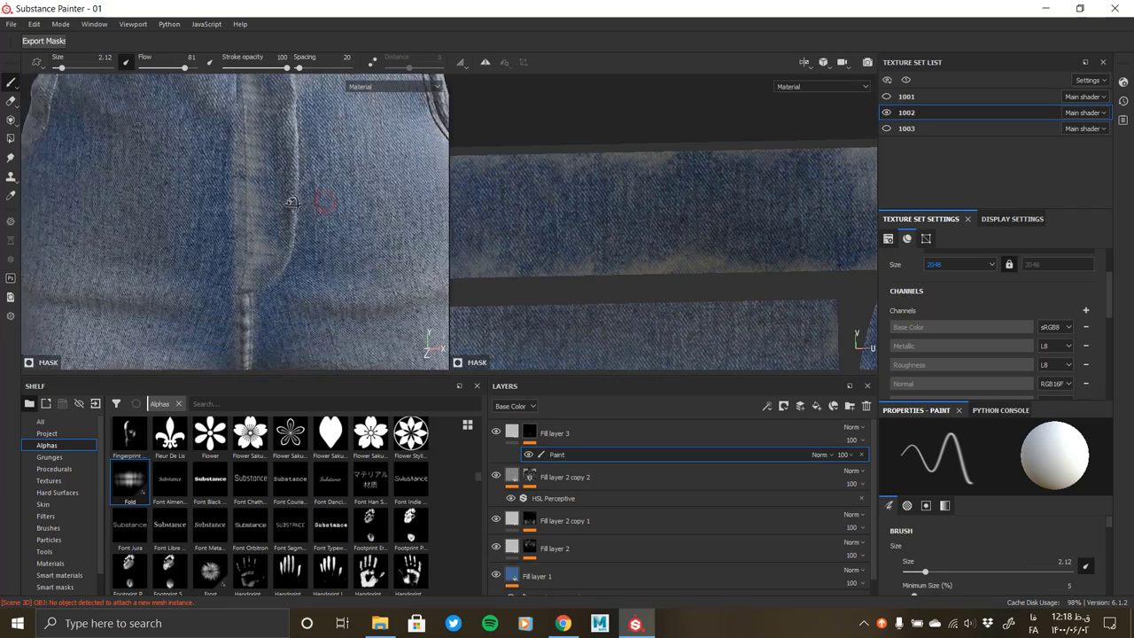
mouse_move(292, 277)
left_mouse_down("alt")
mouse_move(293, 145)
mouse_move(256, 148)
left_mouse_up("alt")
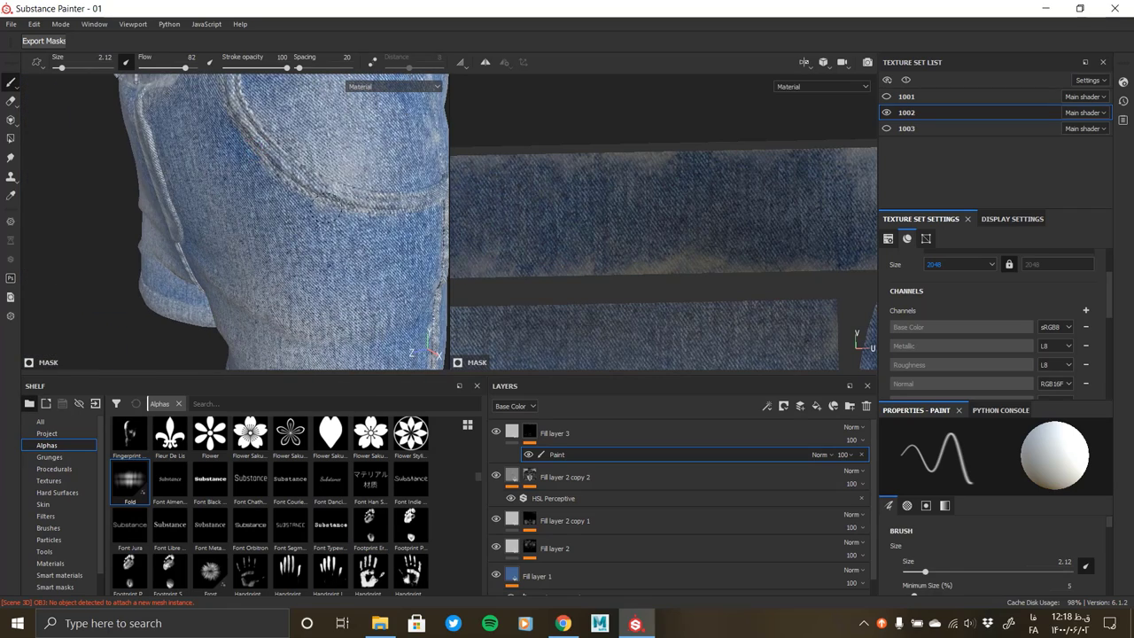
scroll(288, 226, "up", 2)
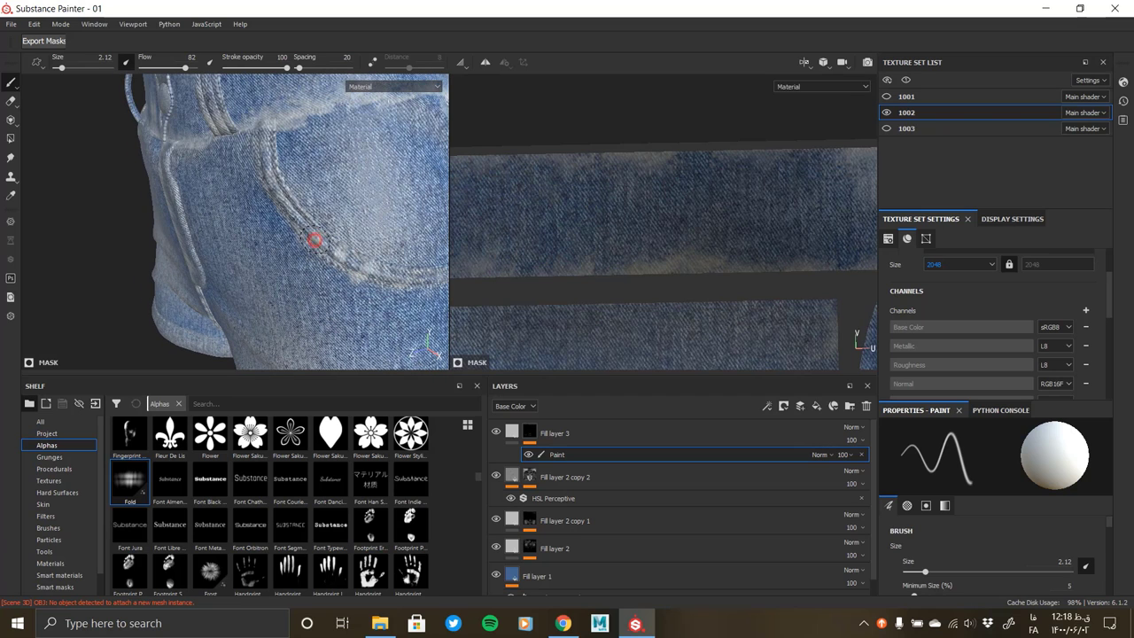
mouse_move(278, 200)
left_mouse_down("alt")
mouse_move(319, 232)
mouse_move(175, 160)
left_mouse_up("alt")
scroll(166, 202, "down", 3)
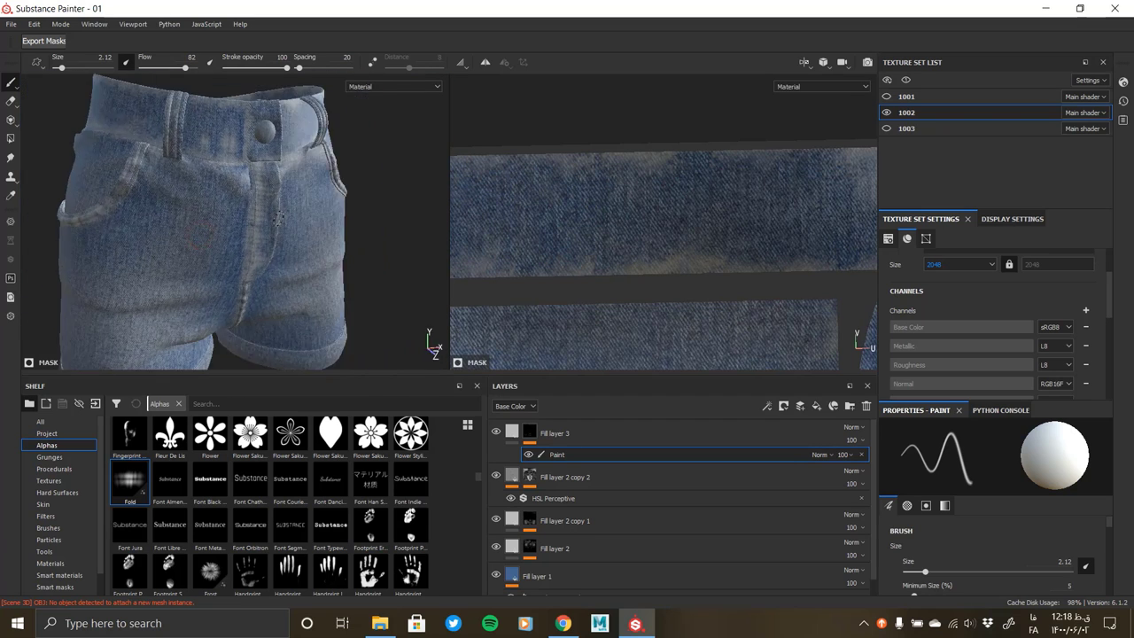
left_click_drag(166, 202, 266, 197, "alt")
mouse_move(265, 197)
right_mouse_down("ctrl")
mouse_move(286, 197)
mouse_move(273, 198)
right_mouse_up("ctrl")
scroll(275, 208, "up", 2)
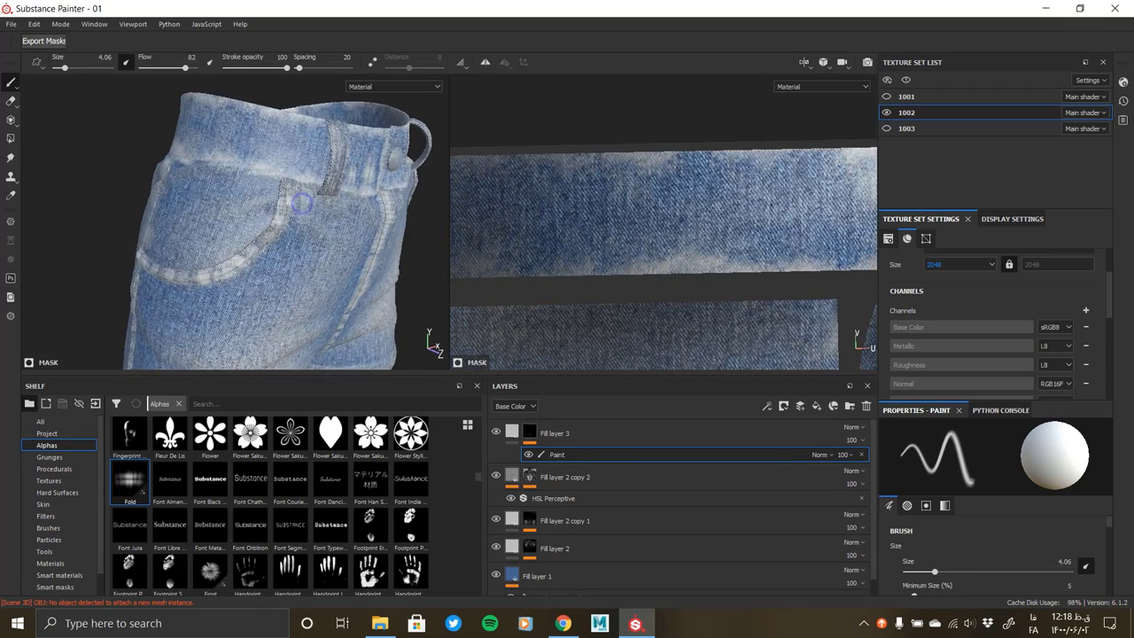
scroll(277, 221, "up", 2)
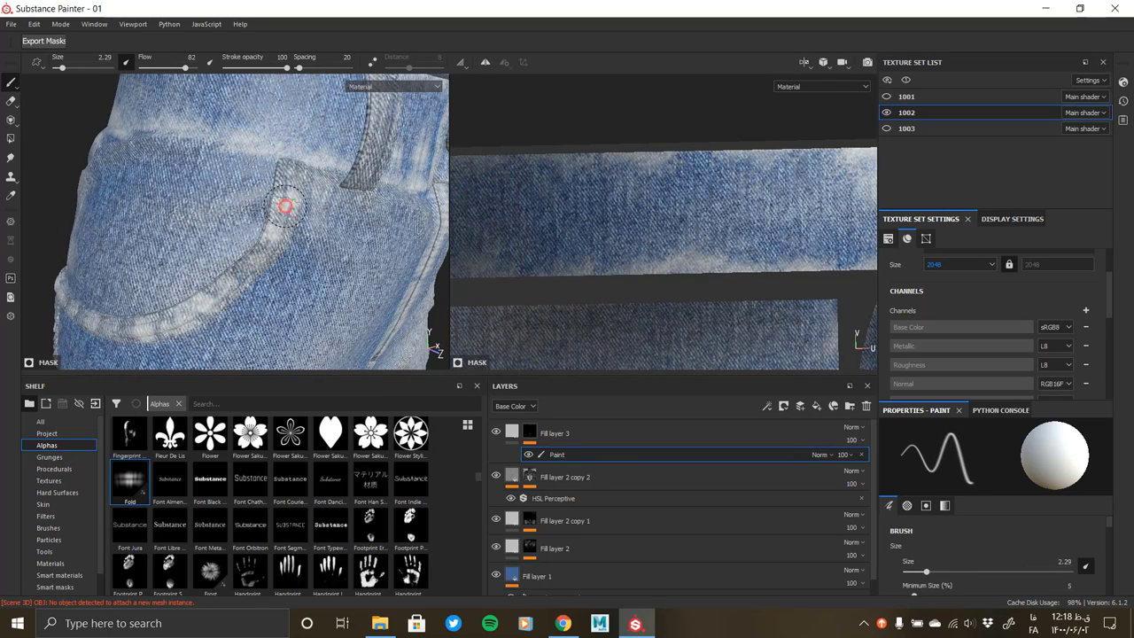
mouse_move(286, 207)
left_mouse_down("alt")
mouse_move(239, 297)
mouse_move(87, 231)
mouse_move(99, 273)
left_mouse_up("alt")
Raise the brush size from 5.25 to 13.61 while turning the shorts to a side view
scroll(177, 497, "up", 5)
scroll(156, 504, "down", 2)
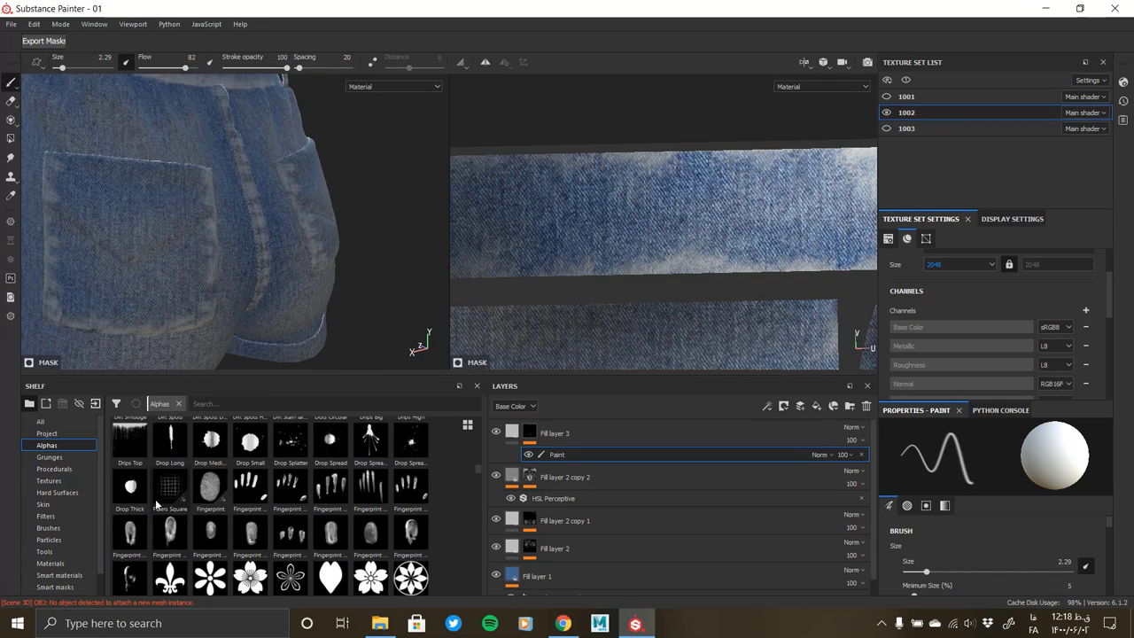
right_click_drag(118, 195, 81, 181, "ctrl")
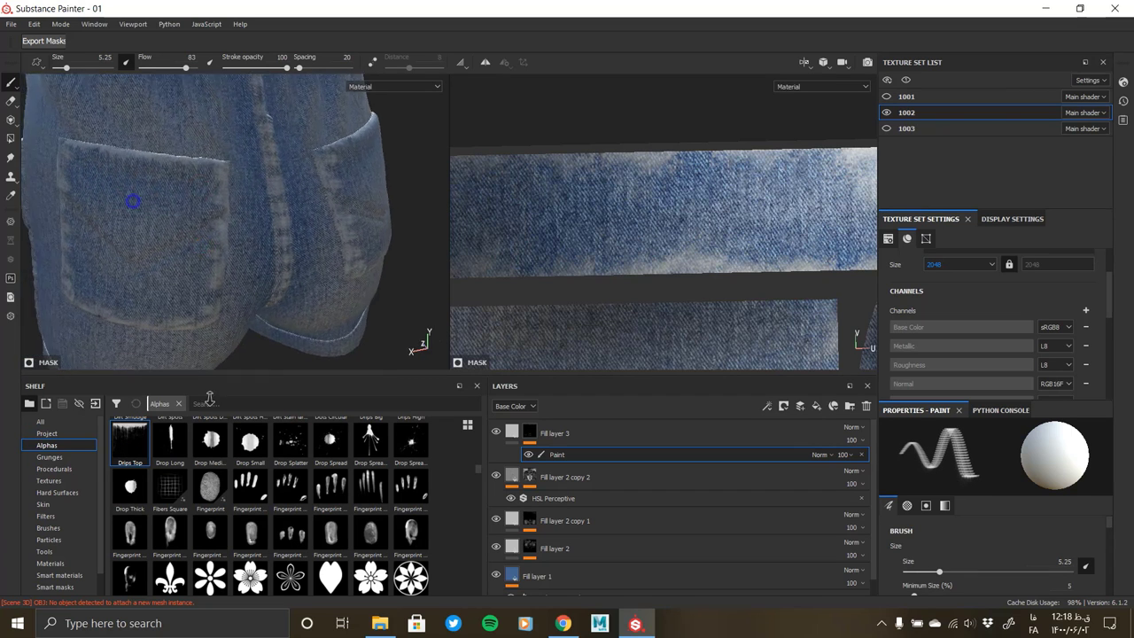
scroll(193, 189, "up", 5)
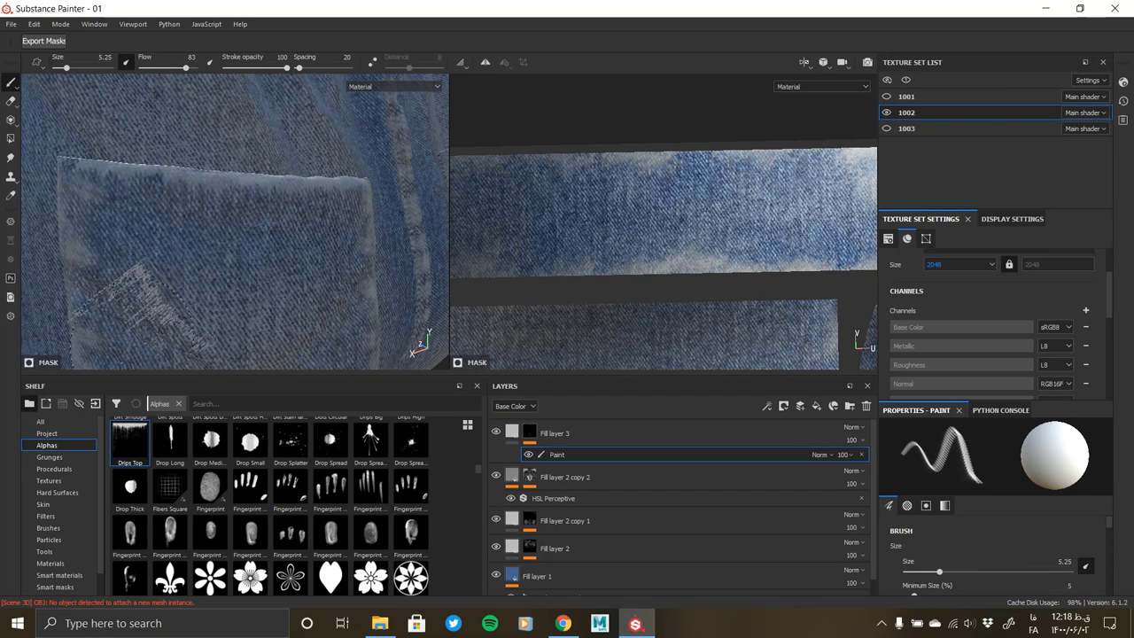
left_click_drag(142, 310, 215, 296, "alt")
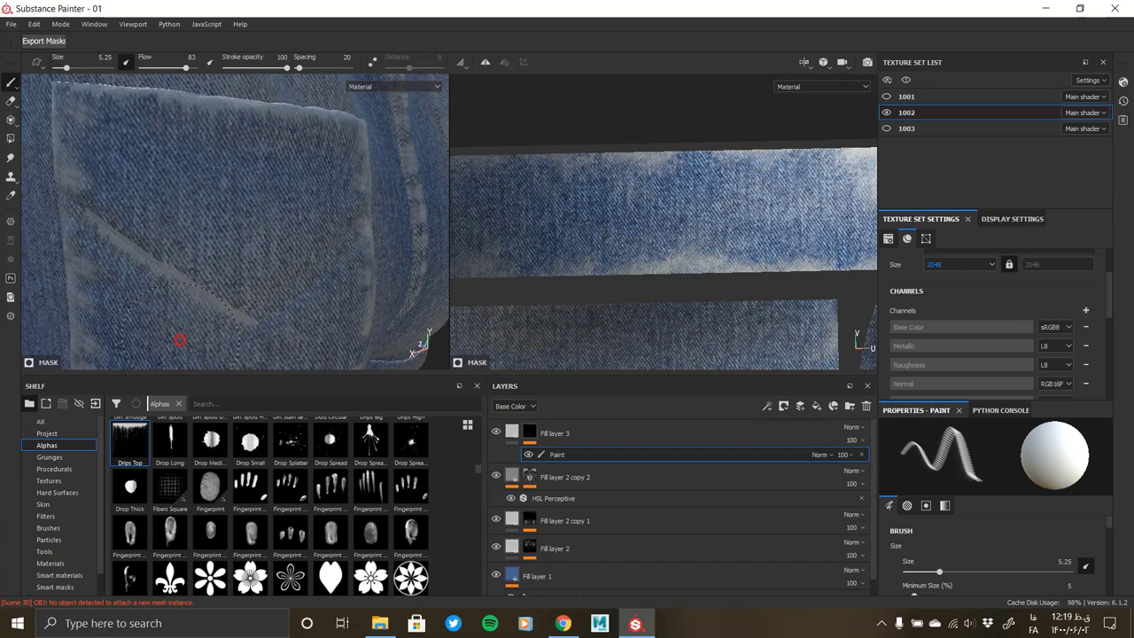
left_click_drag(177, 332, 292, 292, "alt")
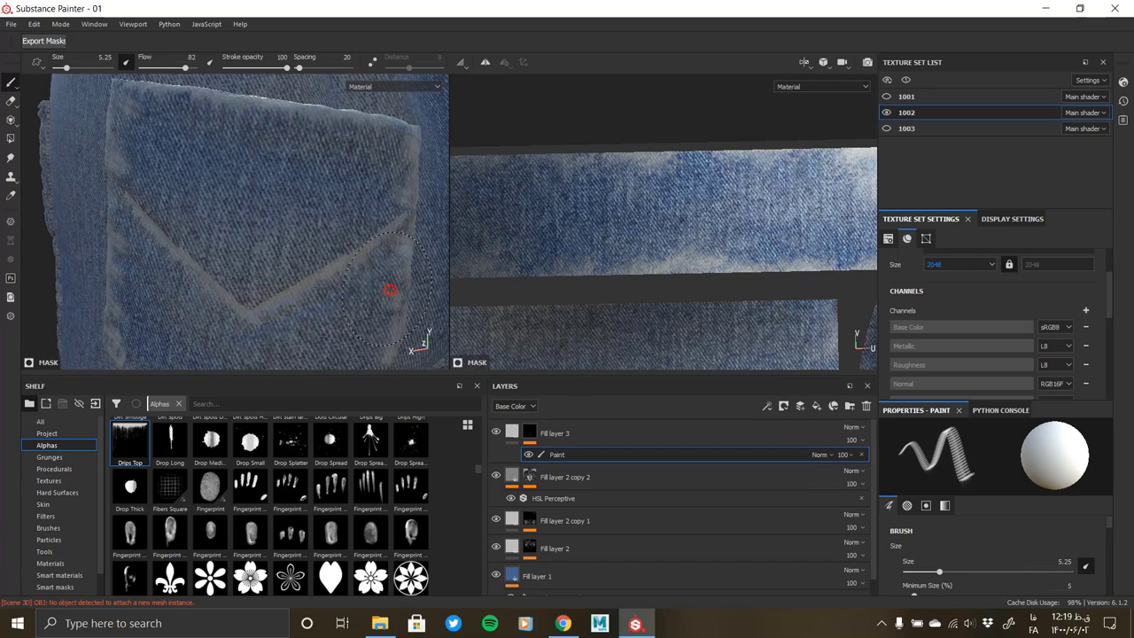
scroll(363, 291, "down", 3)
scroll(320, 266, "down", 3)
mouse_move(292, 248)
left_mouse_down("alt")
mouse_move(274, 281)
mouse_move(2, 190)
mouse_move(203, 248)
mouse_move(178, 231)
left_mouse_up("alt")
right_click_drag(177, 230, 213, 231, "ctrl")
mouse_move(213, 230)
left_mouse_down("alt")
mouse_move(133, 213)
mouse_move(202, 240)
left_mouse_up("alt")
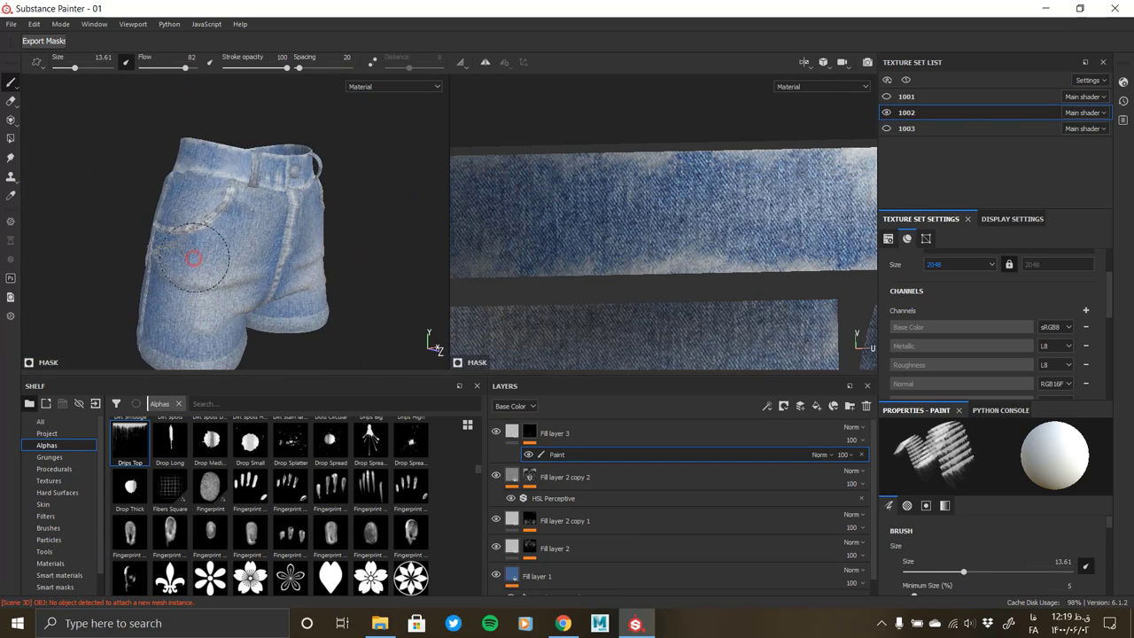
Select Fill layer 3, check its projection settings, and undo an accidentally added paint effect
left_click(512, 435)
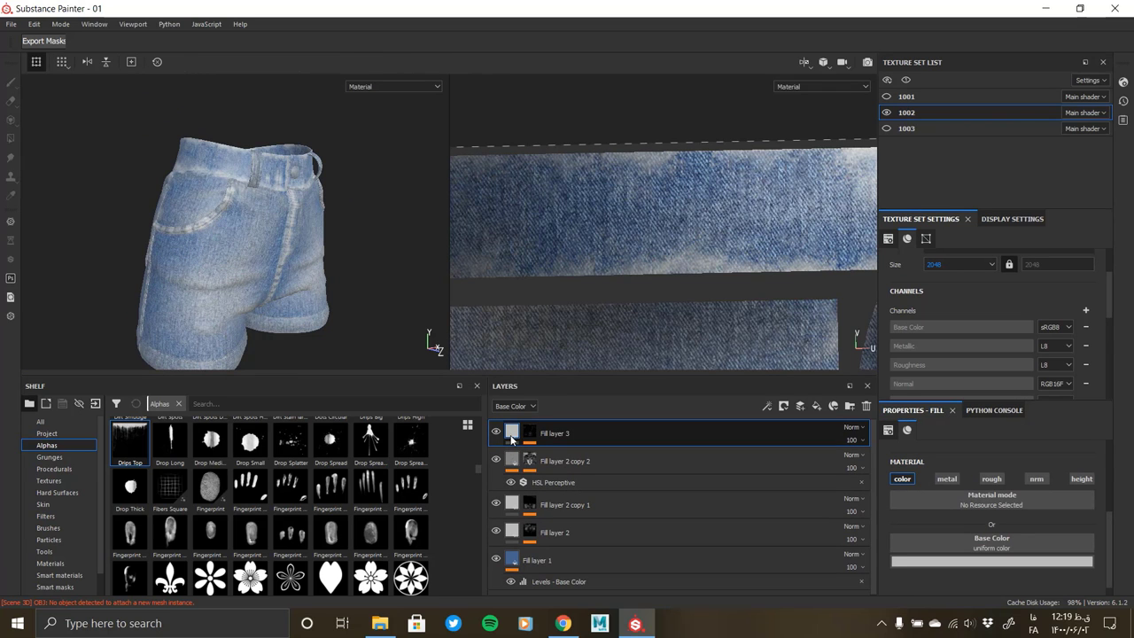
left_click_drag(318, 269, 177, 253, "alt")
scroll(299, 222, "up", 5)
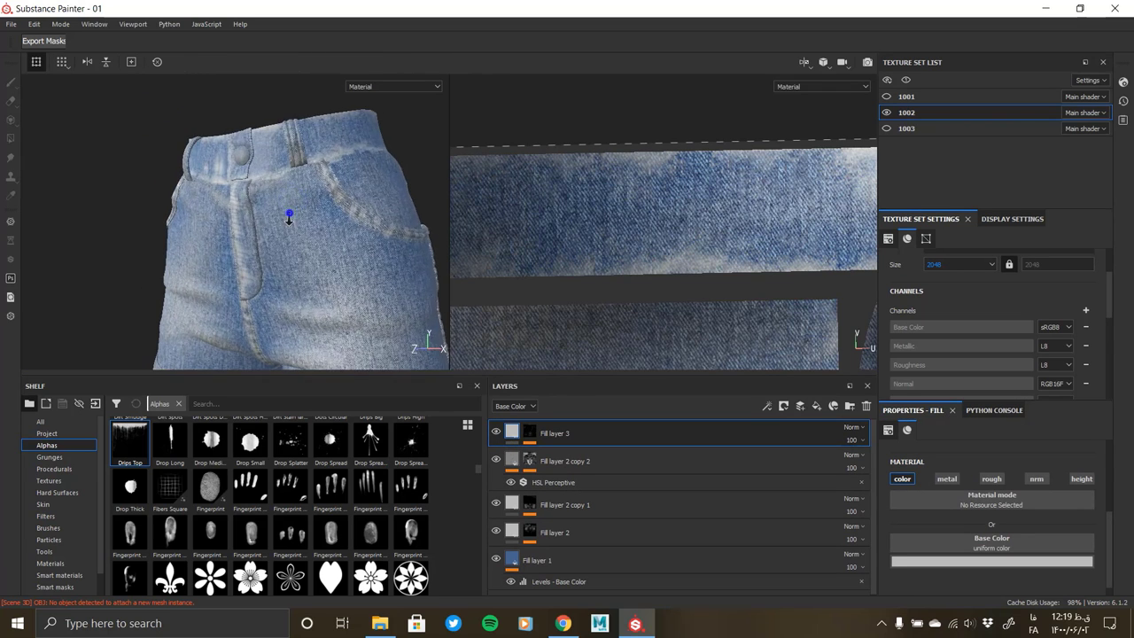
scroll(298, 223, "up", 3)
left_click(583, 443)
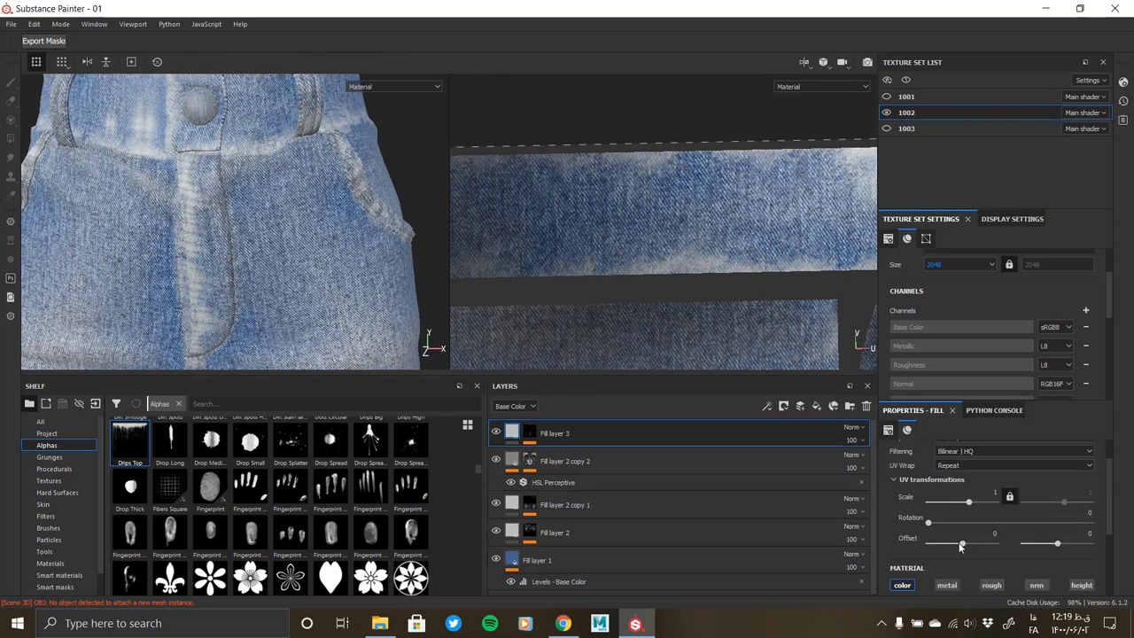
mouse_move(229, 221)
left_mouse_down("alt")
mouse_move(299, 248)
mouse_move(294, 259)
mouse_move(222, 266)
left_mouse_up("alt")
left_click(529, 433)
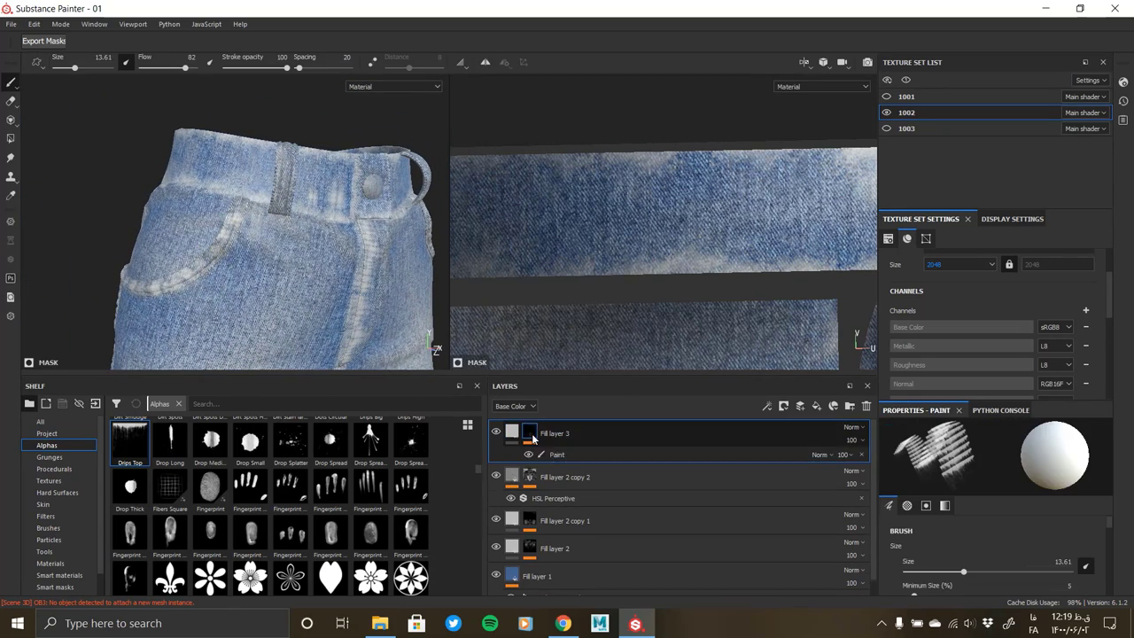
key("ctrl+z")
Lower Fill layer 3's opacity to 69
left_click_drag(852, 440, 891, 461)
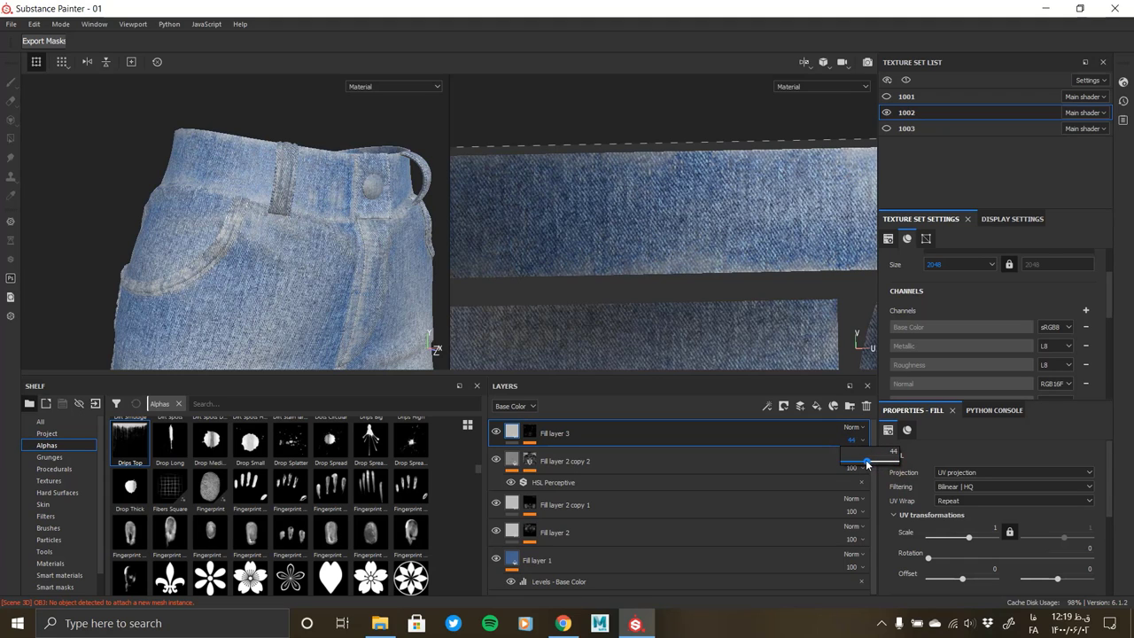
left_click_drag(867, 464, 880, 464)
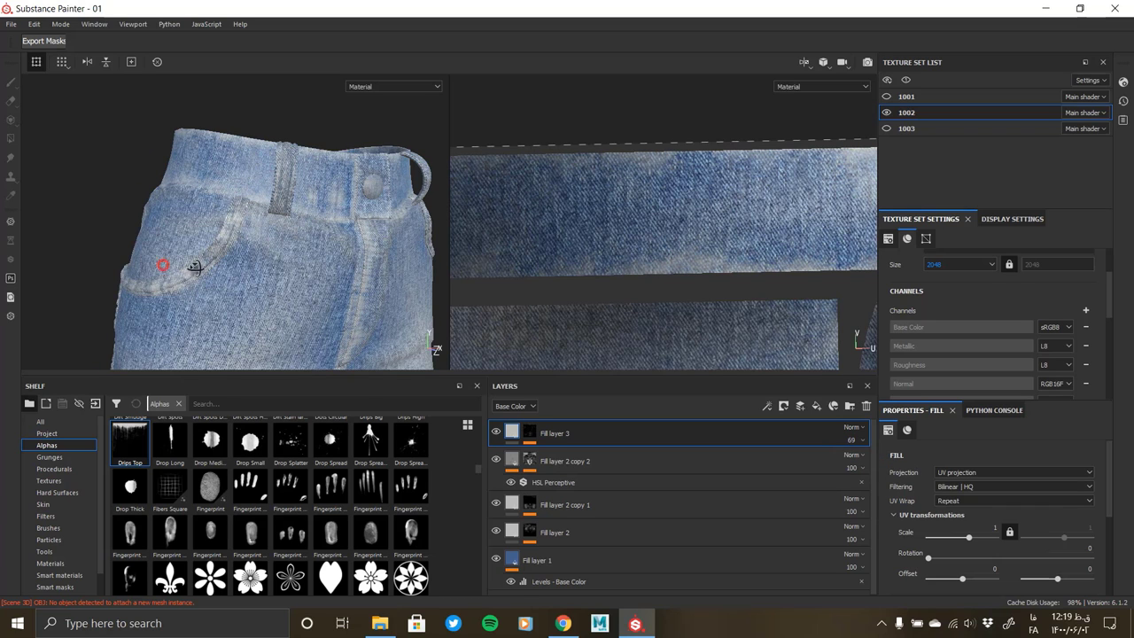
mouse_move(159, 260)
left_mouse_down("alt")
mouse_move(117, 258)
mouse_move(233, 273)
left_mouse_up("alt")
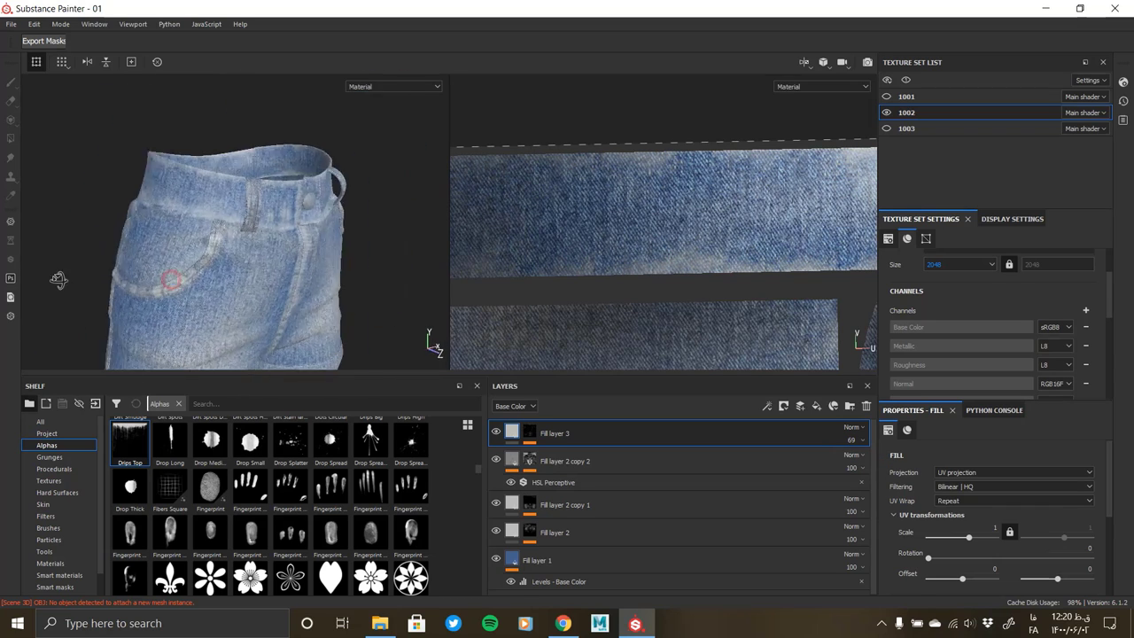
middle_click_drag(233, 272, 291, 176, "alt")
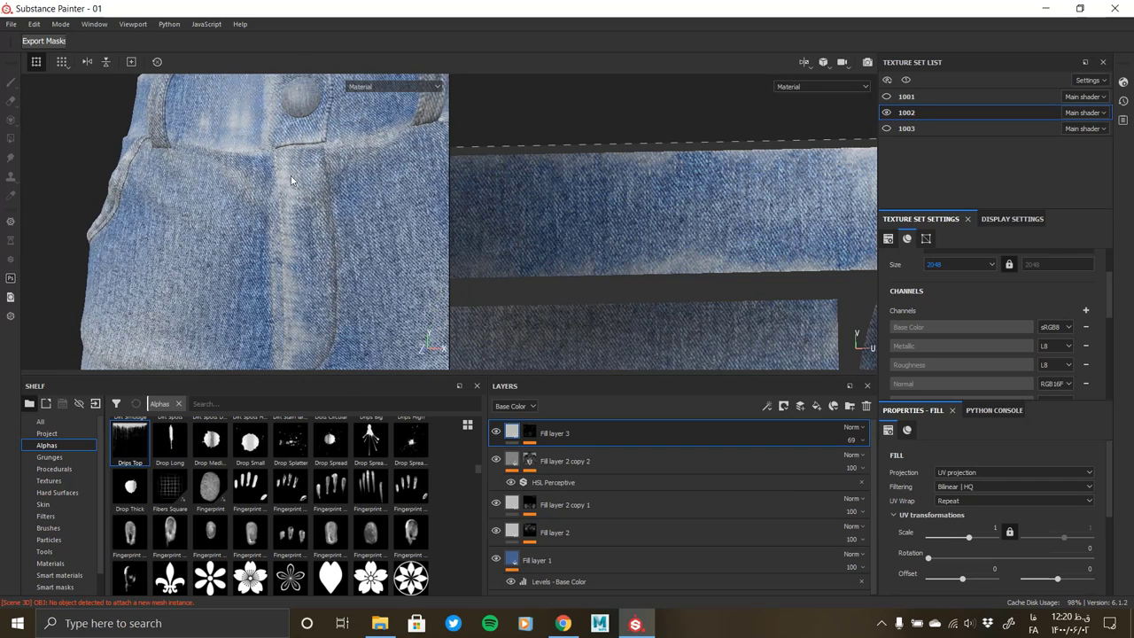
left_click(517, 434)
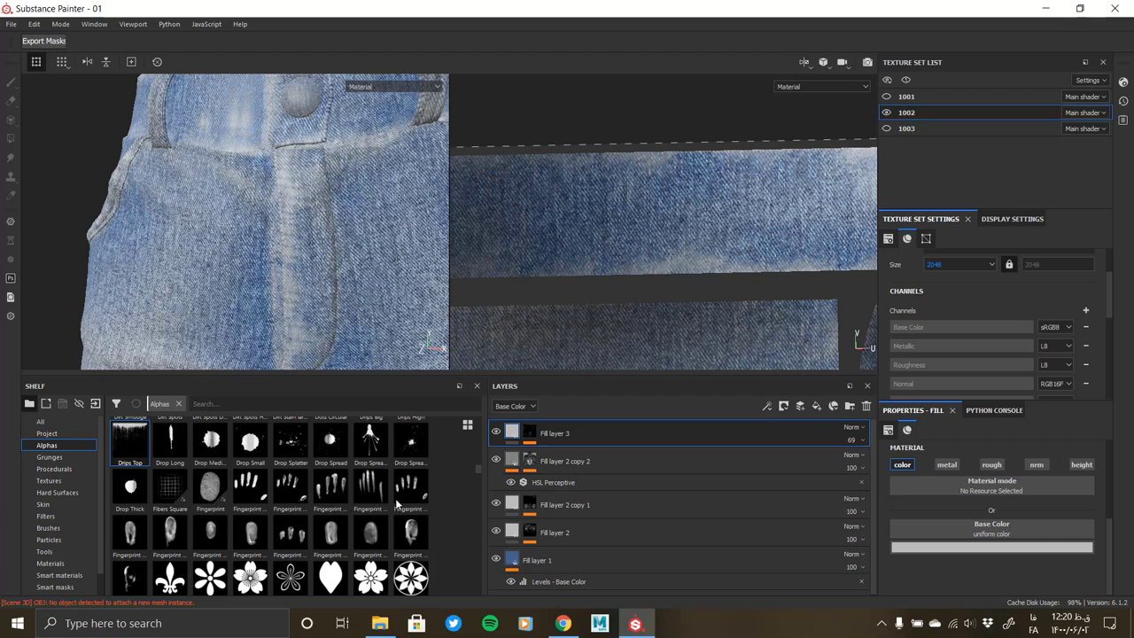
Set Fill layer 3's texture scale to 8
left_click(47, 433)
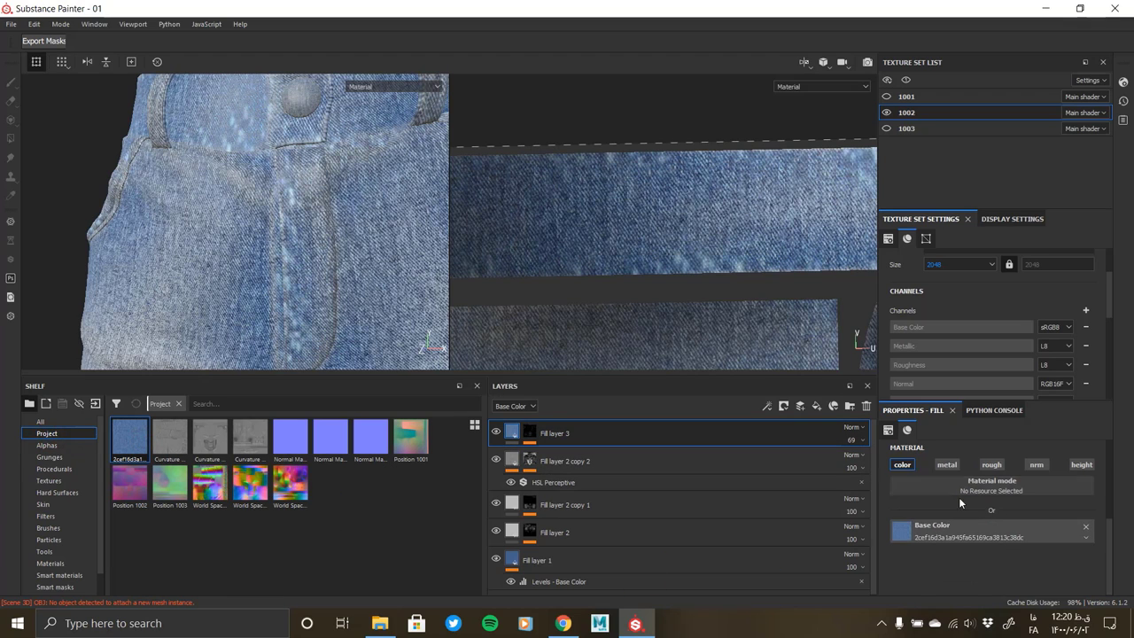
scroll(974, 506, "up", 3)
key("Return")
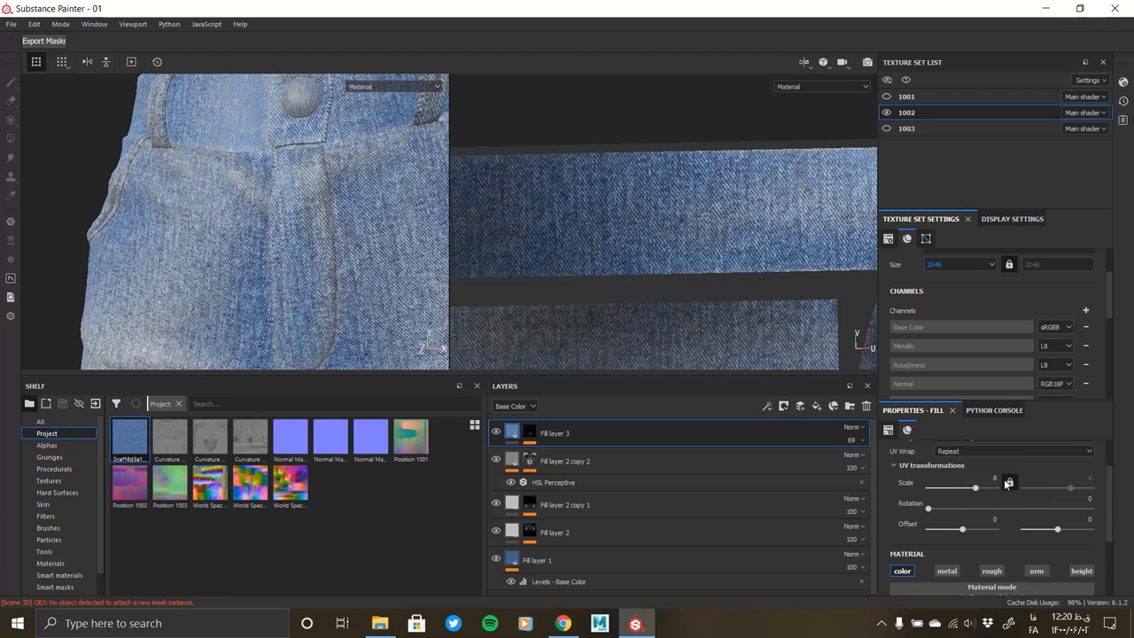
scroll(973, 568, "up", 2)
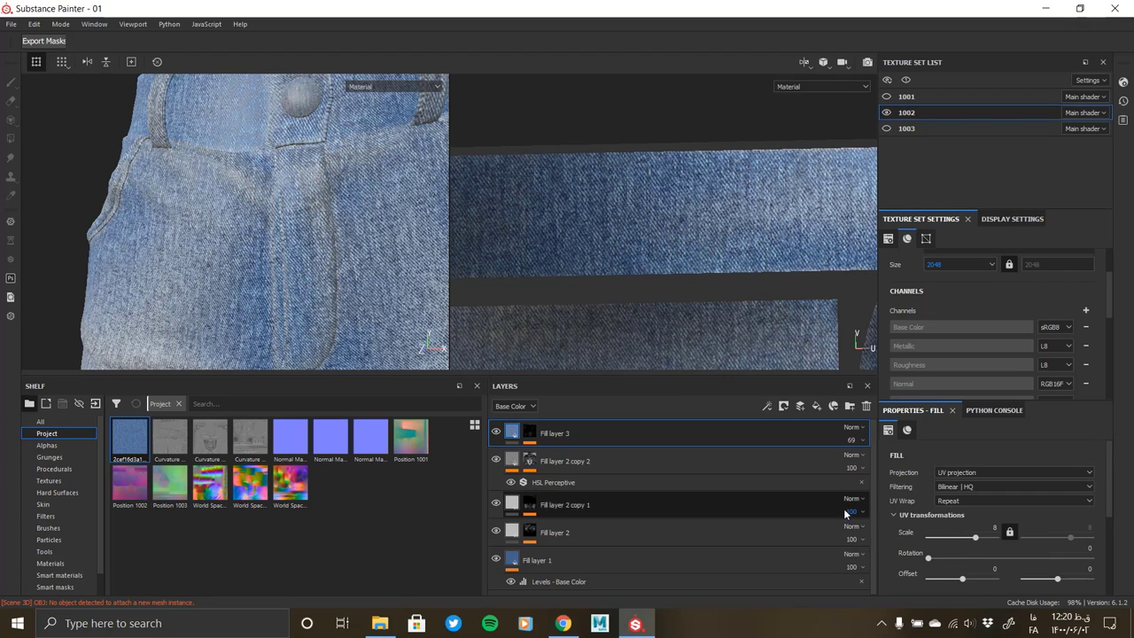
Add an HSL Perceptive filter to Fill layer 3, removing saturation and raising lightness to about 0.704
right_click(515, 434)
left_click(562, 393)
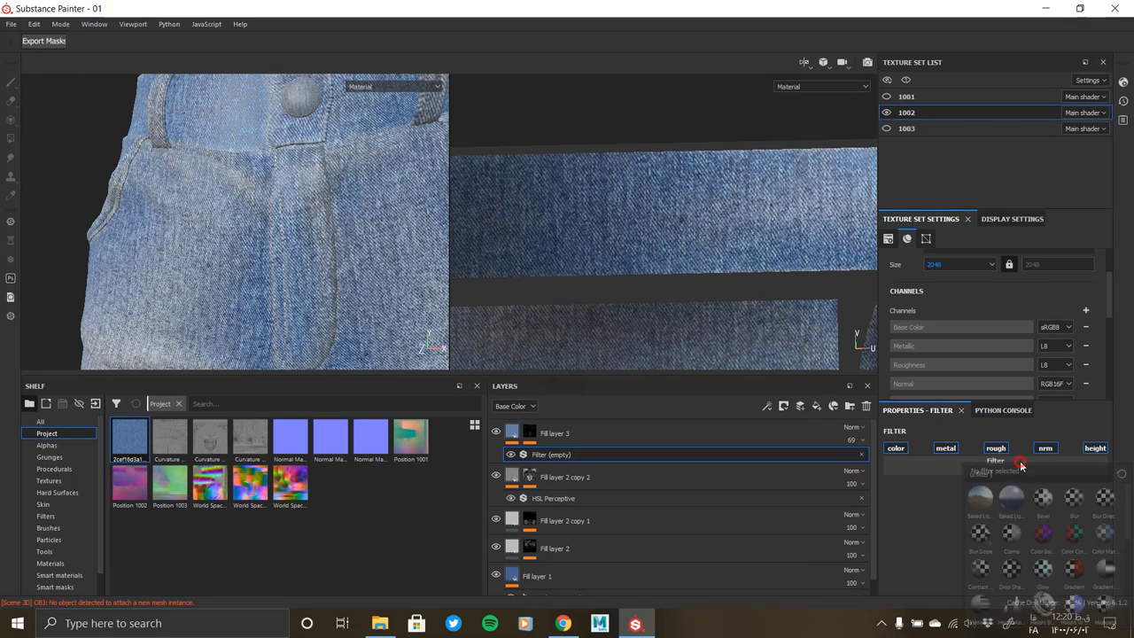
left_click_drag(997, 565, 947, 565)
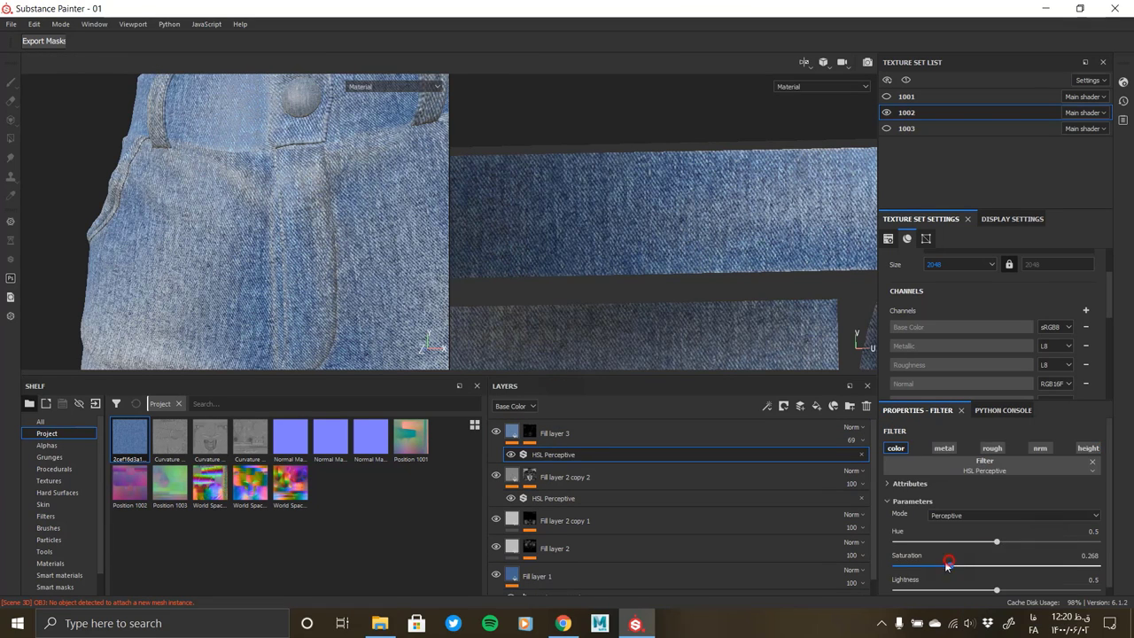
left_click_drag(1009, 589, 1042, 585)
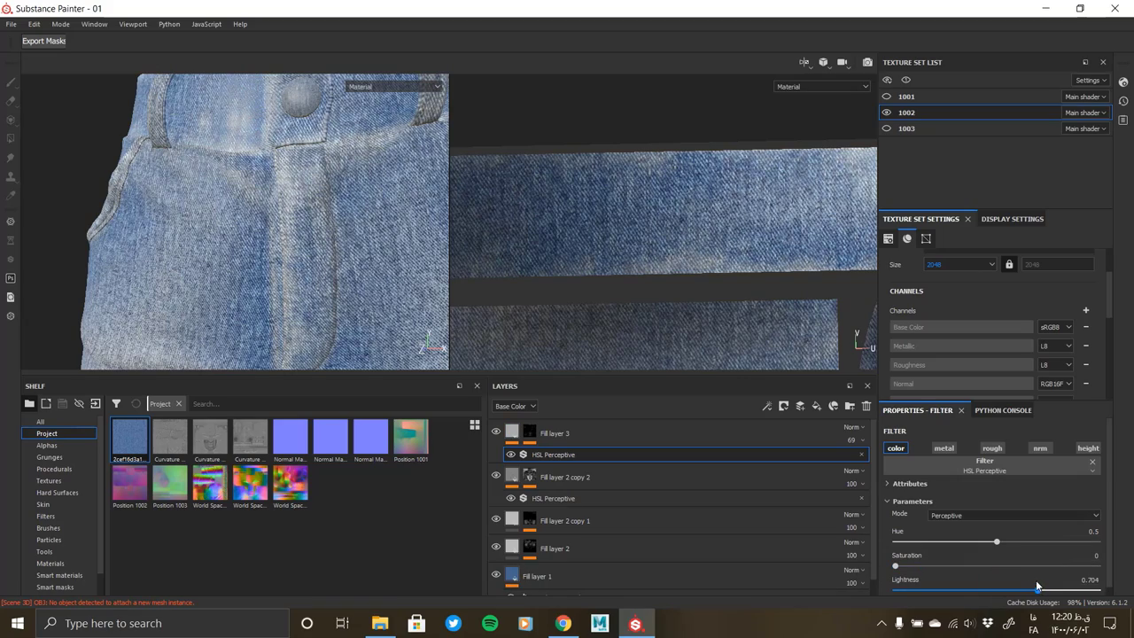
mouse_move(266, 218)
left_mouse_down("alt")
mouse_move(177, 218)
mouse_move(330, 210)
left_mouse_up("alt")
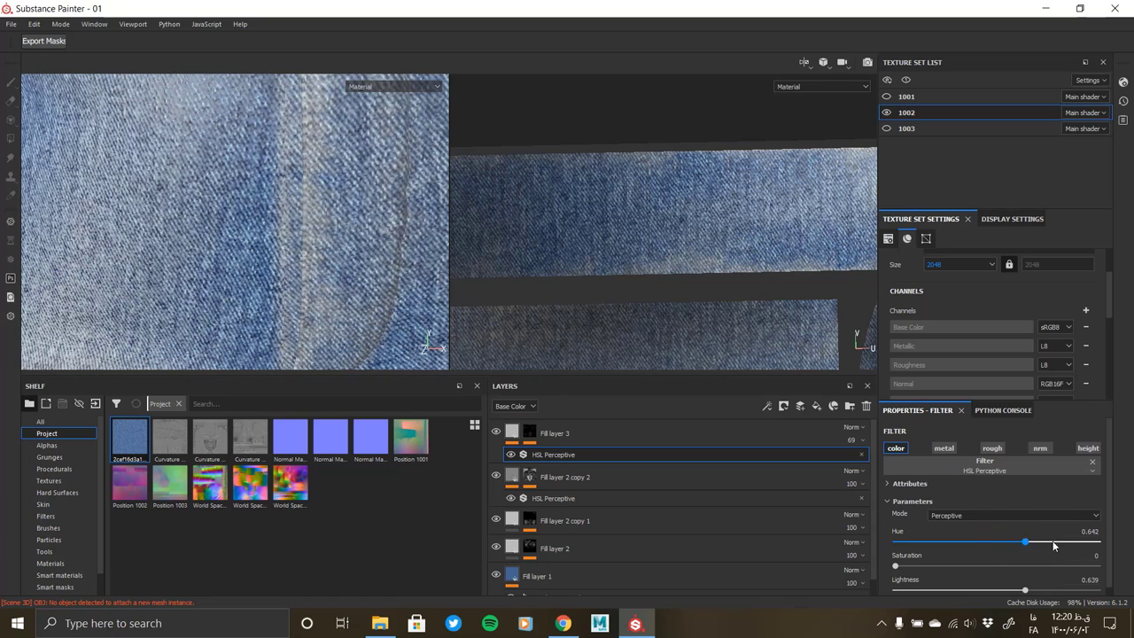
left_click_drag(950, 571, 825, 572)
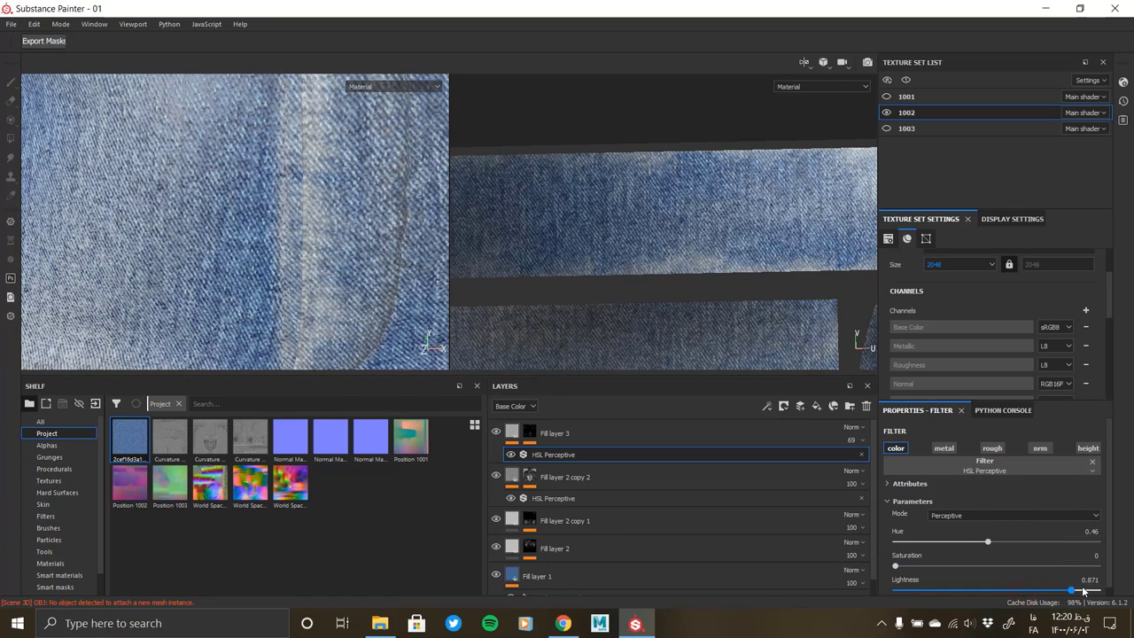
mouse_move(1028, 592)
left_mouse_down()
mouse_move(1007, 596)
mouse_move(1034, 591)
left_mouse_up()
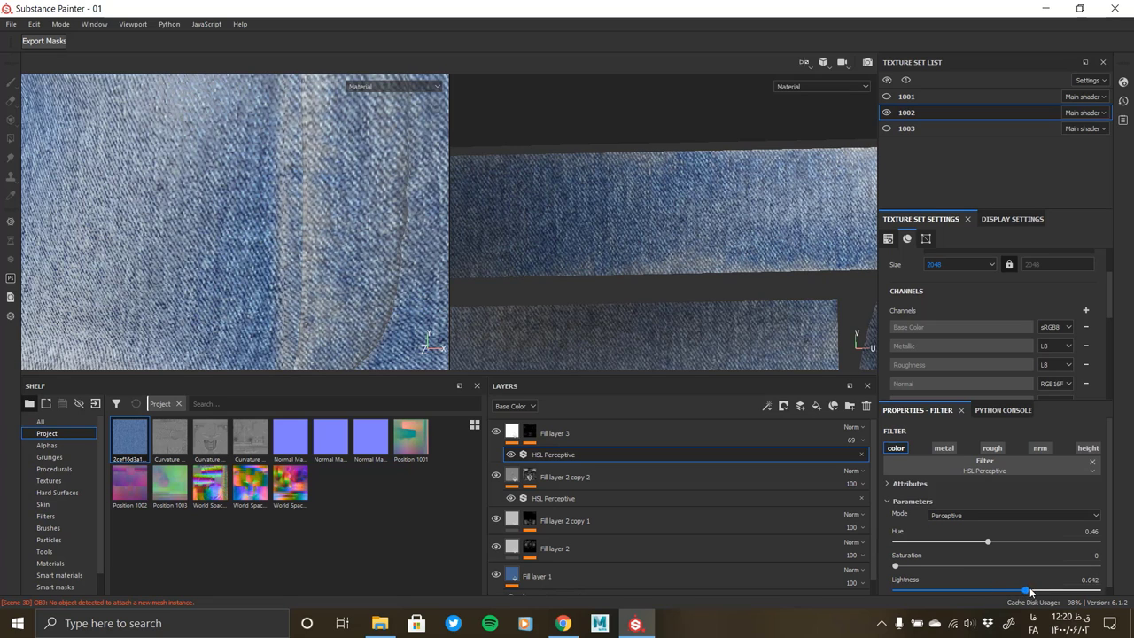
Tune the overlay's levels: raise the black point, midtones to 1.227, and adjust the white point
right_click(571, 455)
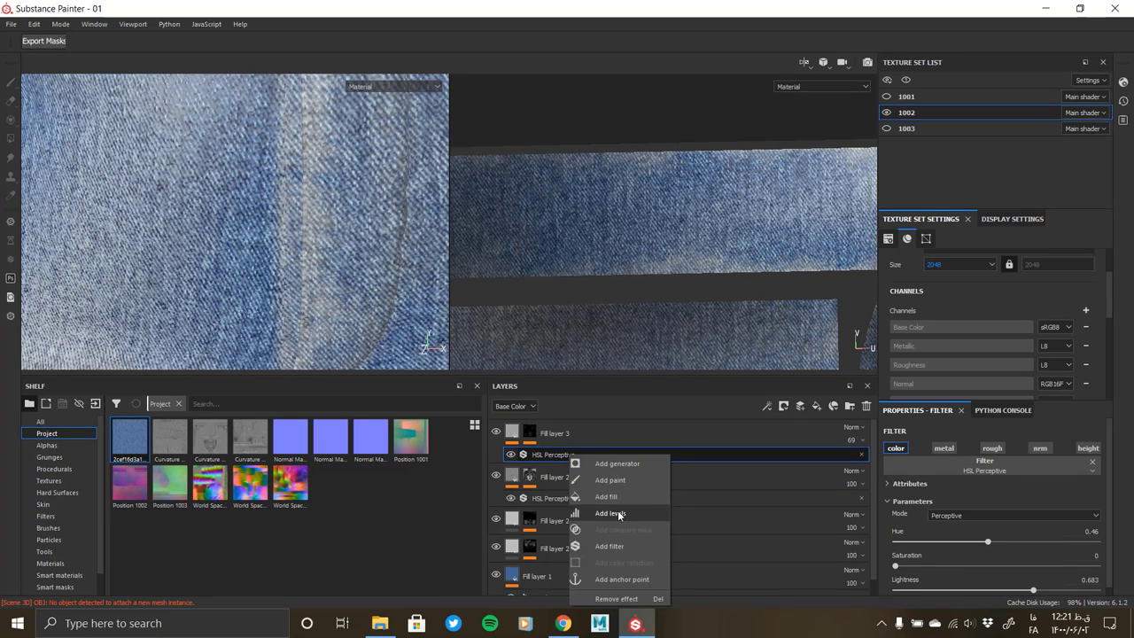
left_click(610, 479)
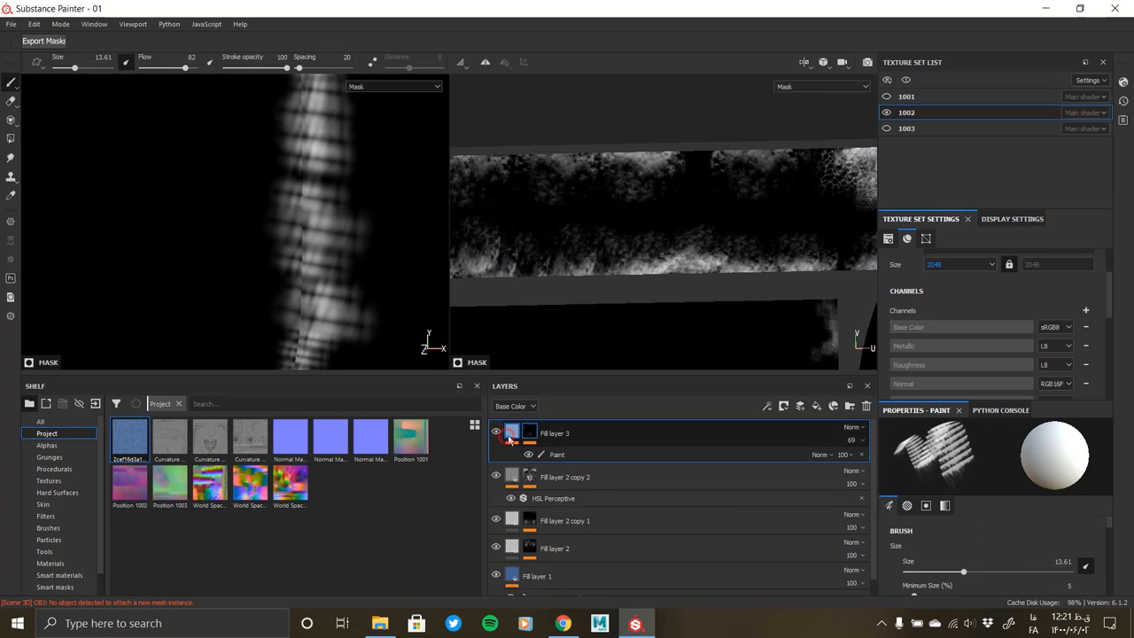
key("ctrl+z")
left_click_drag(999, 480, 986, 475)
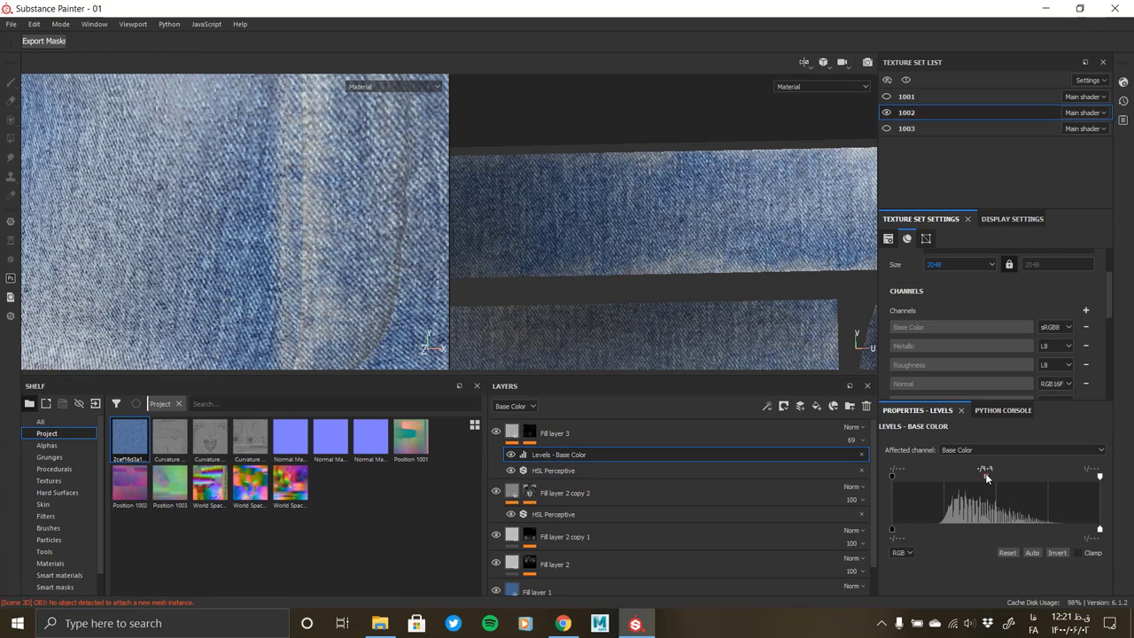
left_click_drag(892, 477, 903, 478)
left_click_drag(1097, 477, 1046, 477)
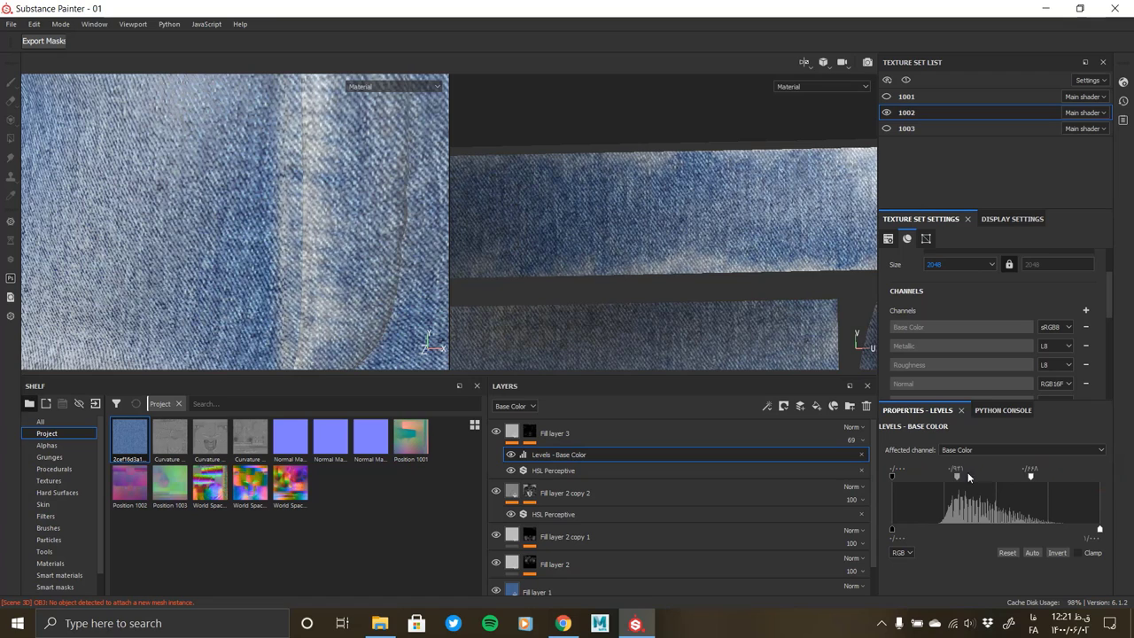
left_click_drag(957, 476, 964, 480)
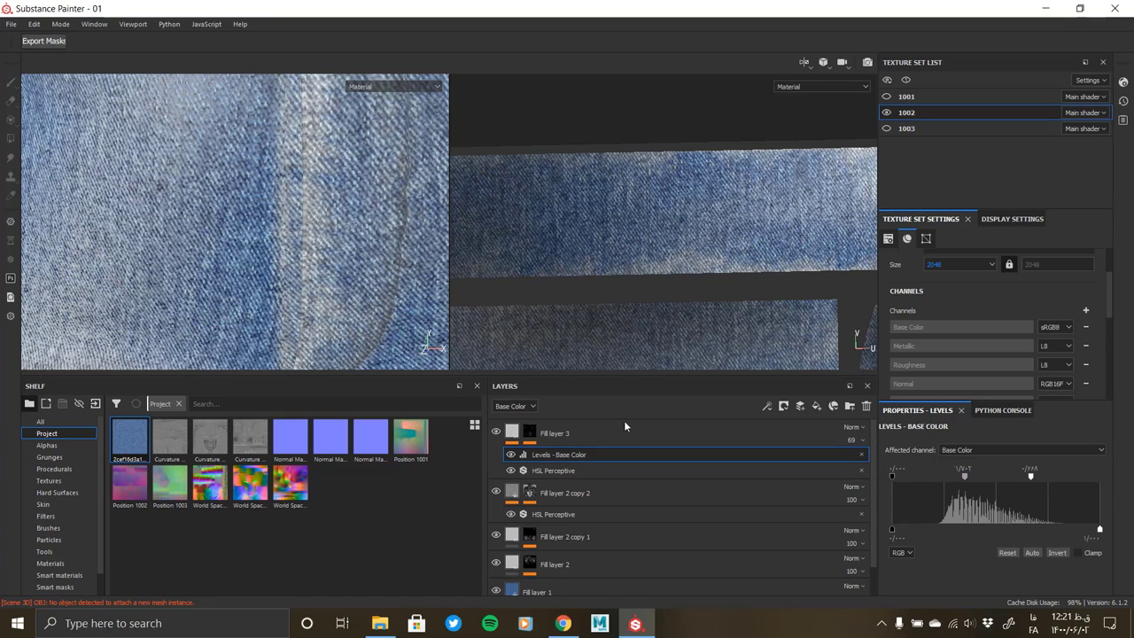
scroll(304, 266, "down", 5)
mouse_move(304, 266)
left_mouse_down("alt")
mouse_move(353, 359)
mouse_move(306, 248)
mouse_move(195, 240)
mouse_move(230, 254)
mouse_move(220, 271)
left_mouse_up("alt")
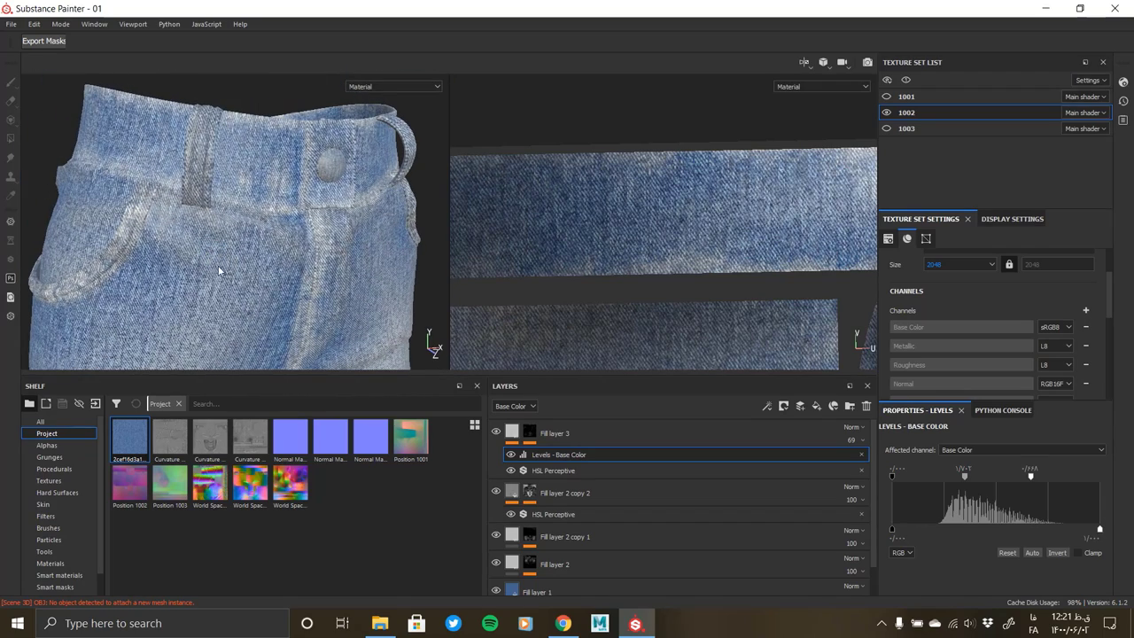
mouse_move(1031, 480)
left_mouse_down()
mouse_move(1103, 483)
mouse_move(1066, 478)
left_mouse_up()
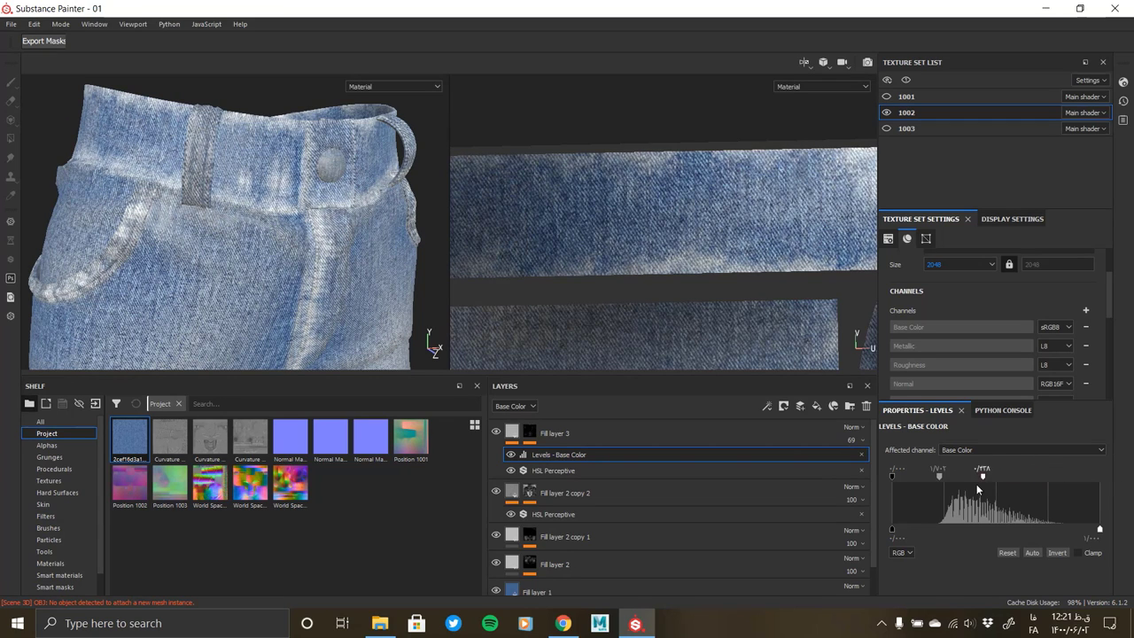
Select Fill layer 3 and orbit back to a close front view of the shorts
left_click(516, 434)
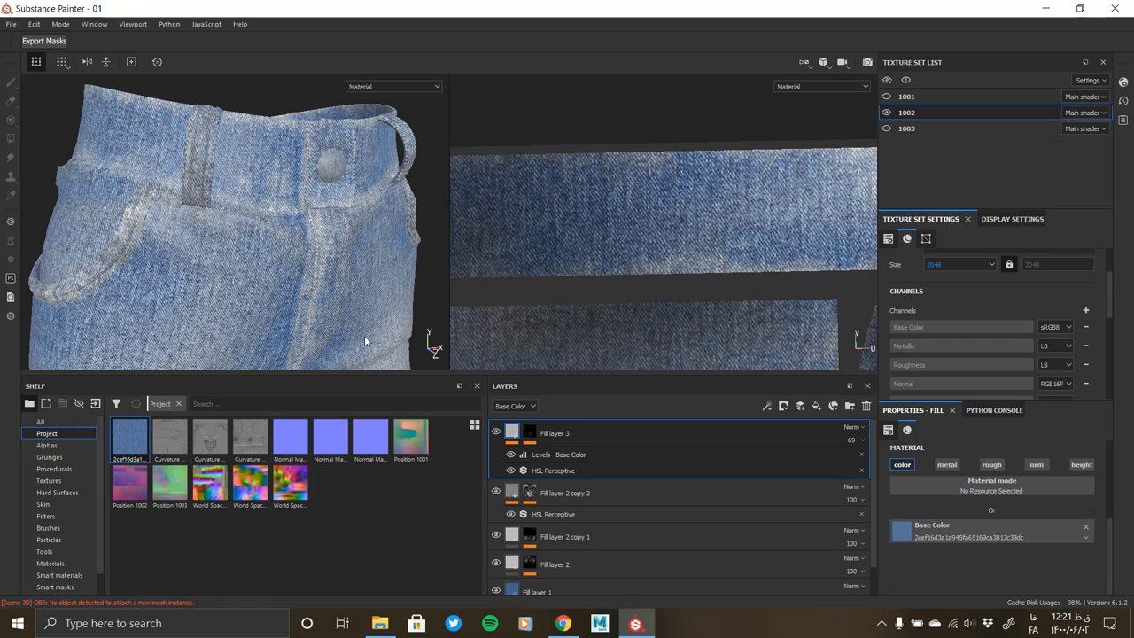
mouse_move(365, 335)
left_mouse_down("alt")
mouse_move(329, 316)
mouse_move(283, 253)
mouse_move(223, 249)
left_mouse_up("alt")
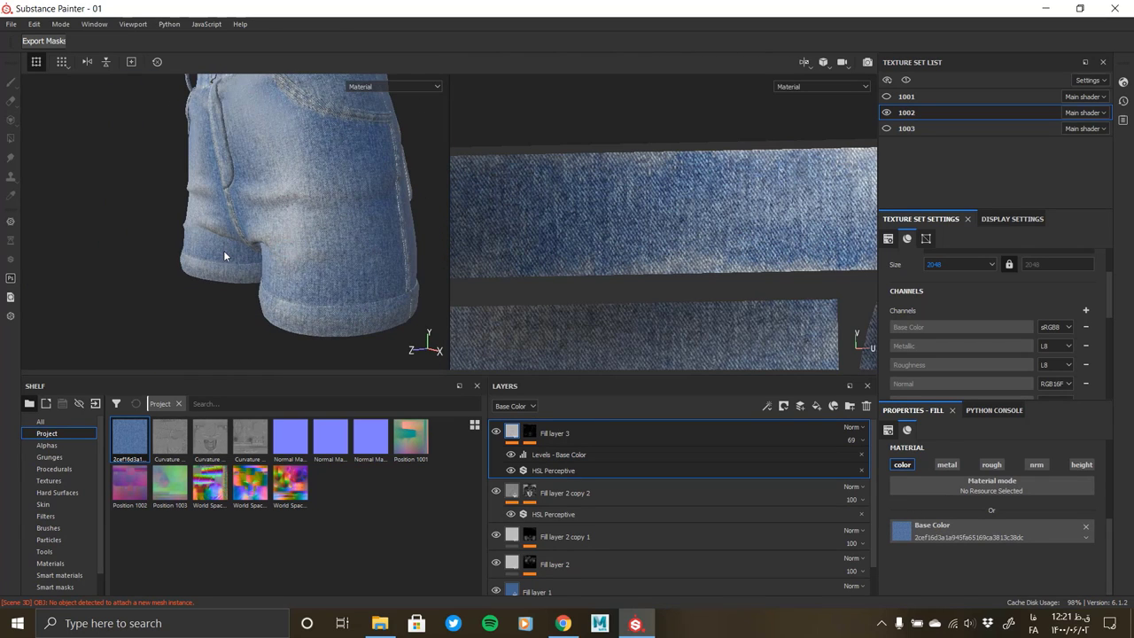
key("XF86AudioLowerVolume")
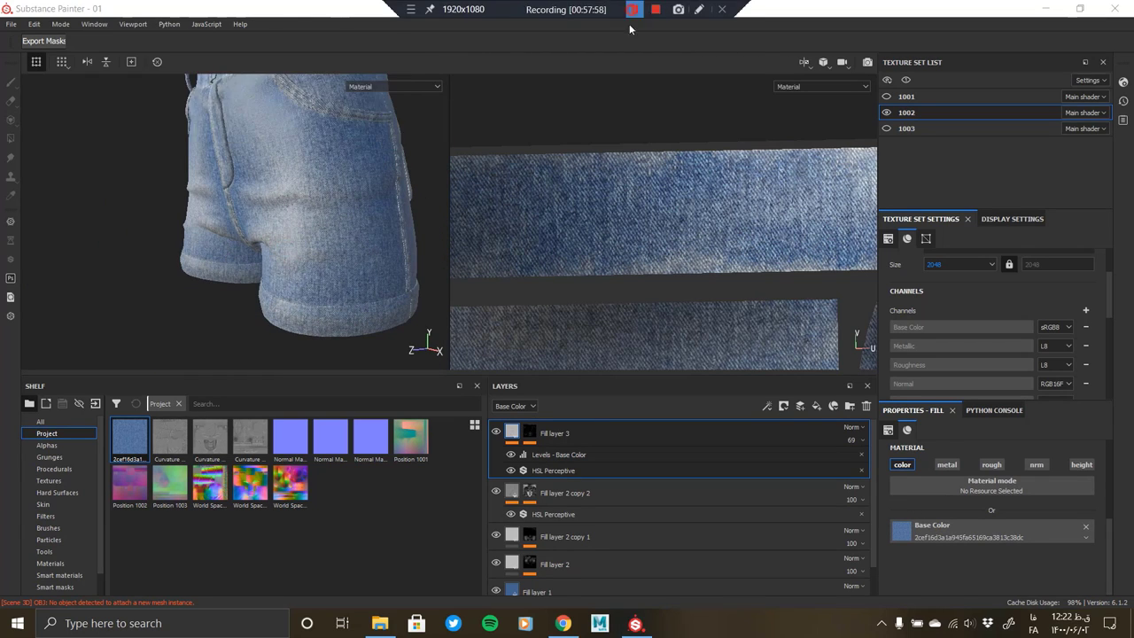
left_click_drag(330, 235, 284, 199, "alt")
right_click_drag(285, 199, 276, 259, "alt")
mouse_move(275, 258)
left_mouse_down("alt")
mouse_move(313, 110)
mouse_move(188, 235)
mouse_move(109, 245)
mouse_move(31, 163)
mouse_move(286, 277)
mouse_move(355, 292)
left_mouse_up("alt")
Add Fill layer 4 on top of the stack and give it a black mask
left_click(816, 406)
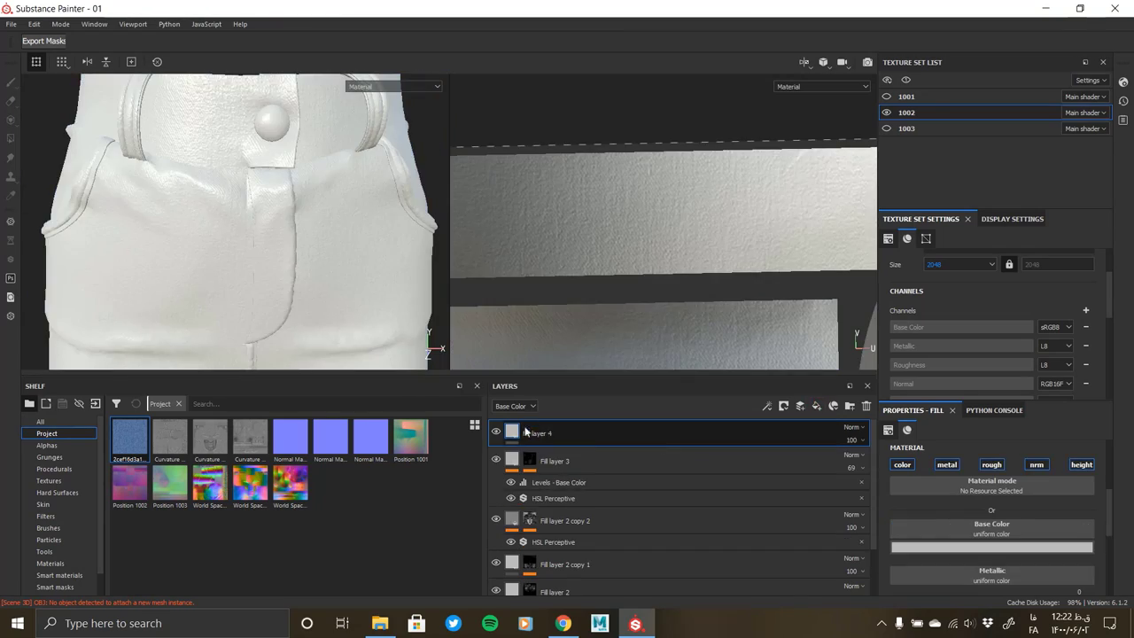
right_click(511, 435)
left_click(554, 81)
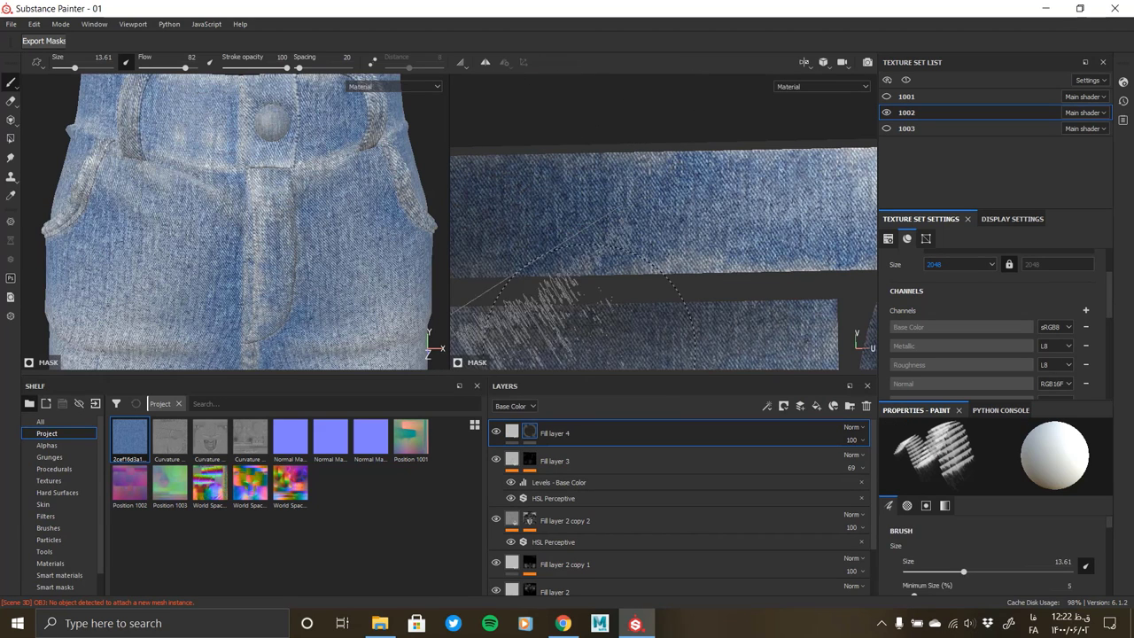
Search the shelf alphas for 'rec' and set the brush alpha to Square Rectangle
left_click(46, 445)
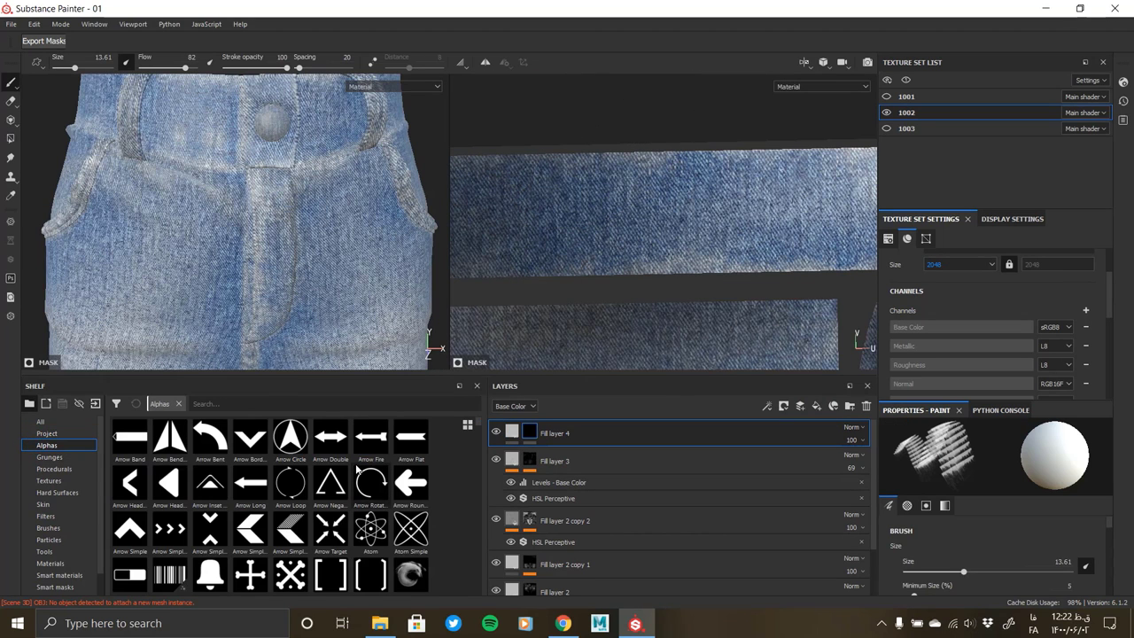
scroll(358, 470, "down", 3)
scroll(296, 476, "down", 3)
scroll(295, 476, "down", 5)
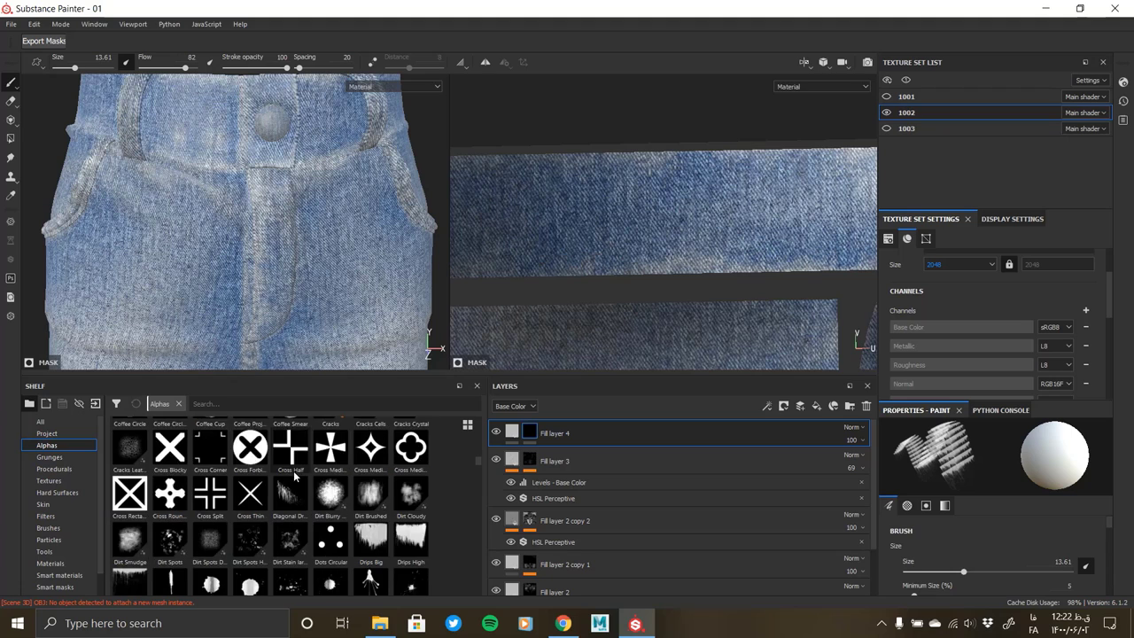
scroll(295, 477, "down", 5)
scroll(295, 477, "down", 5)
left_click(205, 405)
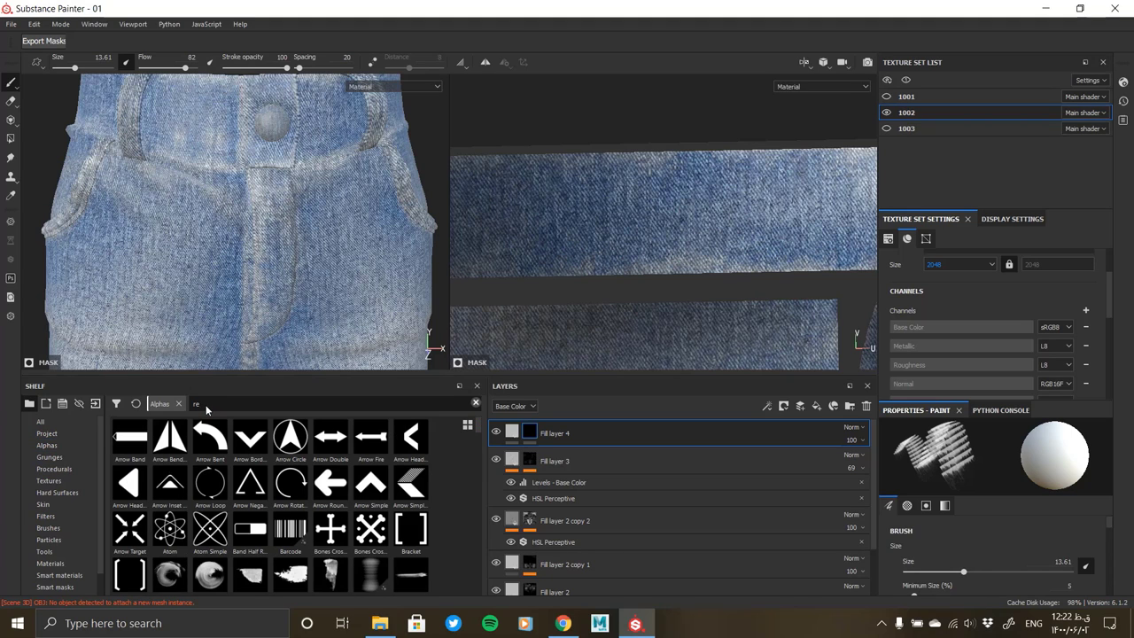
type("rec")
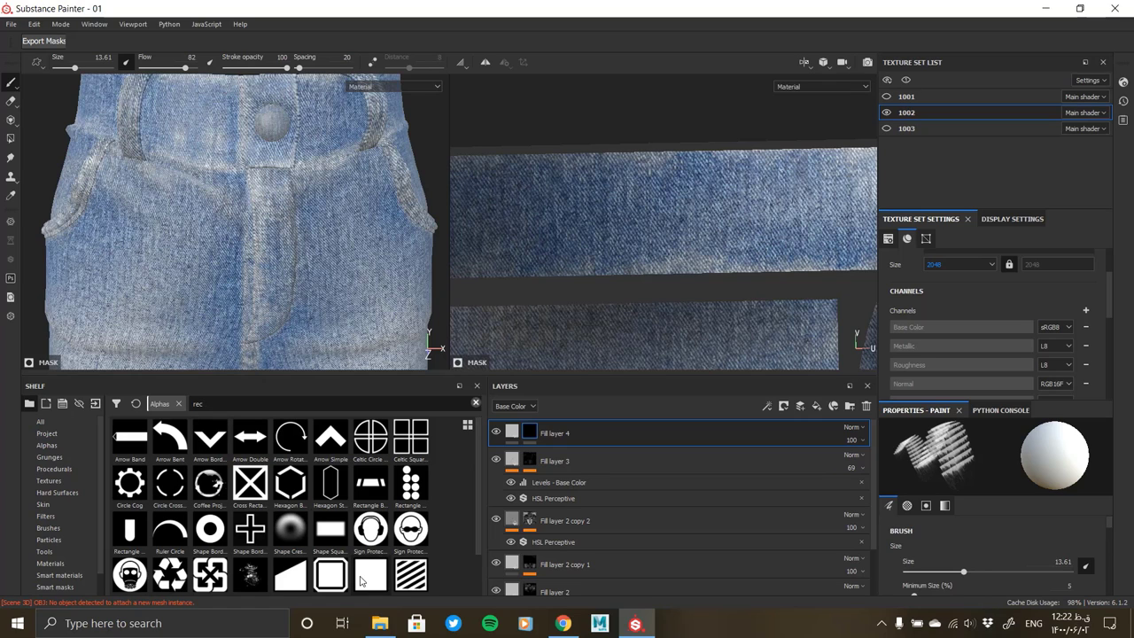
left_click(370, 567)
scroll(957, 564, "down", 3)
scroll(957, 565, "down", 3)
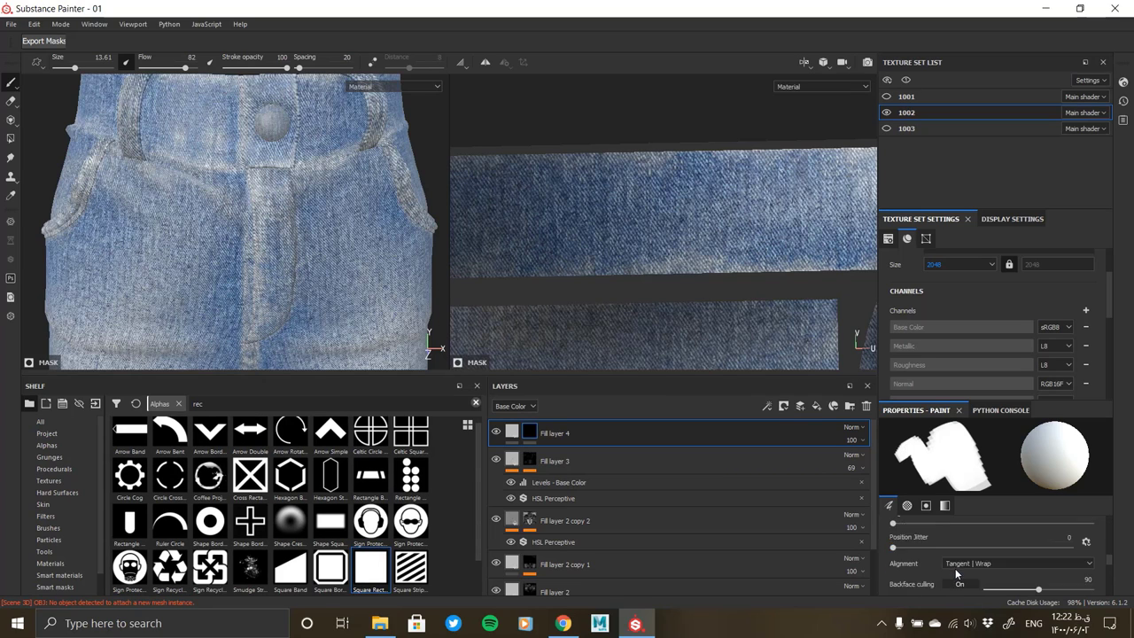
scroll(955, 568, "down", 3)
scroll(974, 562, "down", 2)
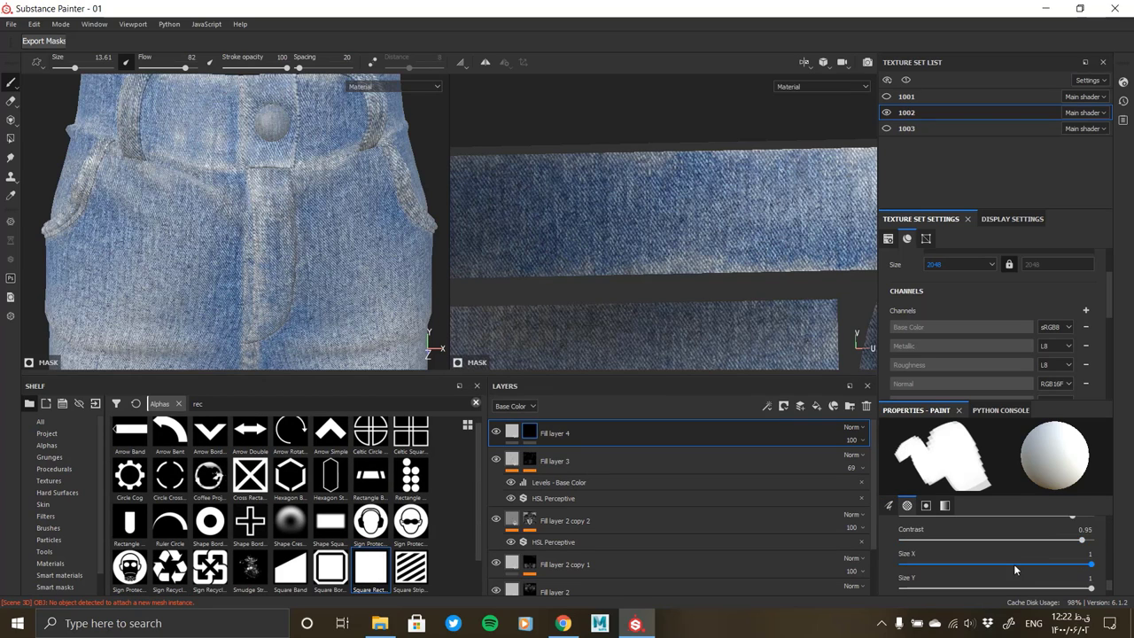
Shrink the brush to about 5 and narrow the alpha width, testing and undoing stamps
right_click_drag(357, 246, 326, 223, "ctrl")
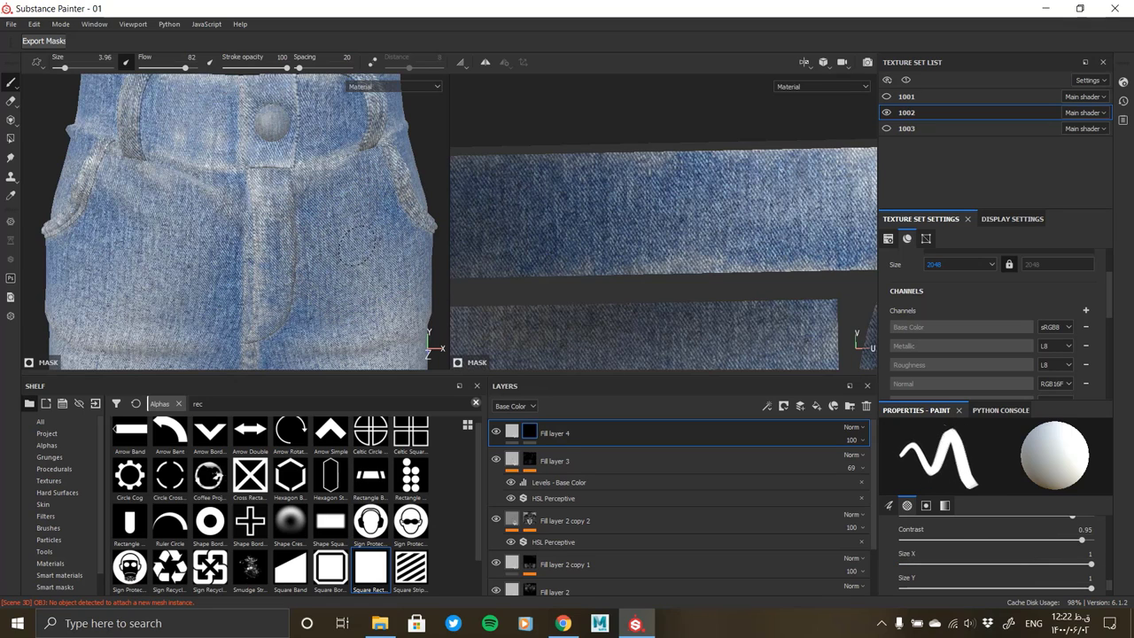
left_click_drag(1092, 566, 941, 564)
left_click(360, 246)
scroll(354, 244, "up", 2)
scroll(337, 240, "up", 2)
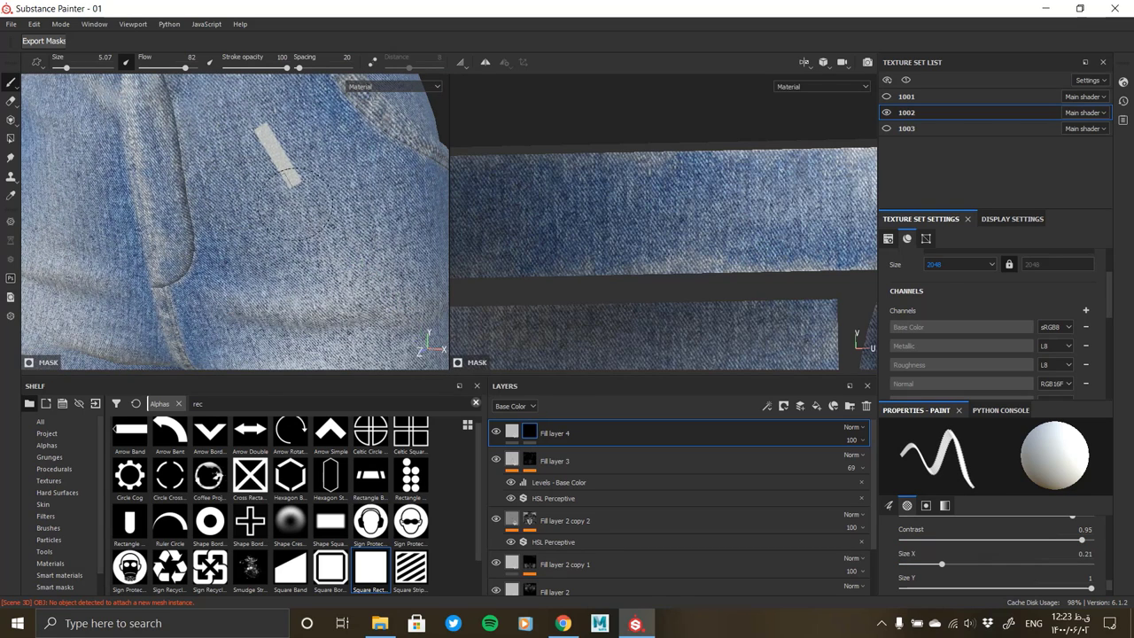
left_click(319, 226)
key("ctrl+z")
key("ctrl+z")
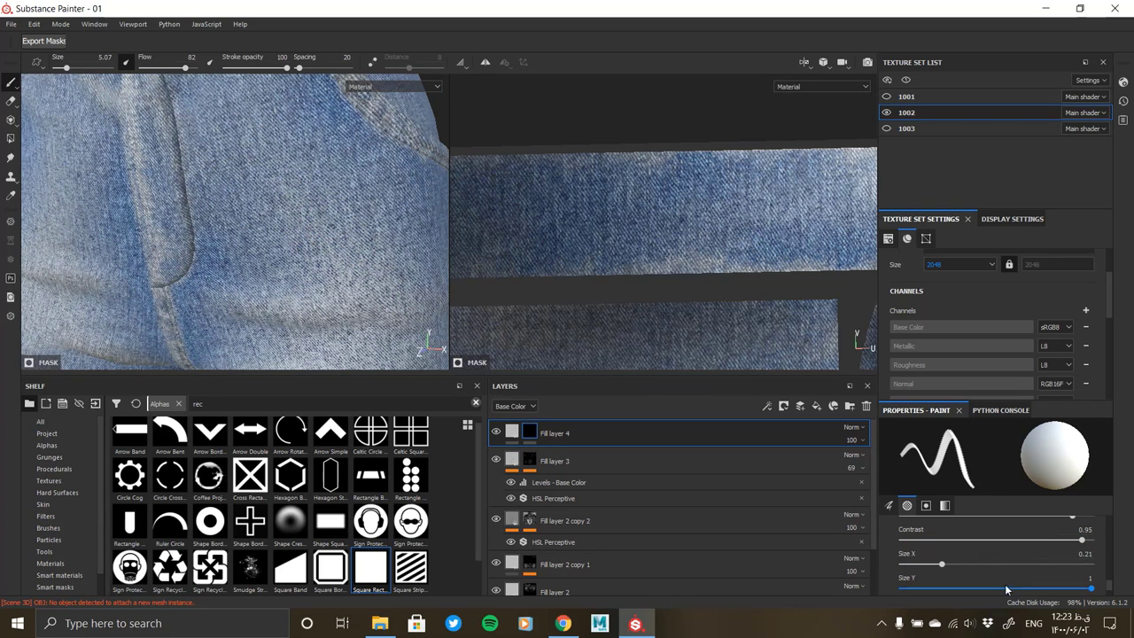
Narrow the alpha width to about 0.2 and rotate the brush angle to 359, undoing test strokes
left_click_drag(940, 566, 938, 567)
left_click(302, 199)
scroll(292, 221, "down", 3)
key("ctrl+z")
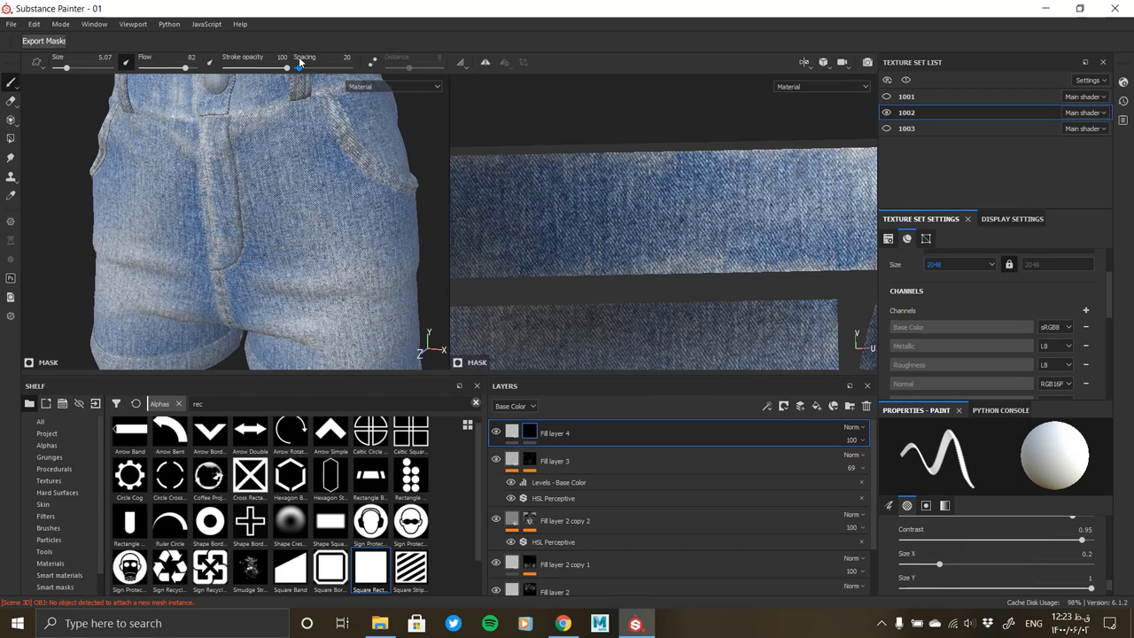
scroll(972, 560, "down", 3)
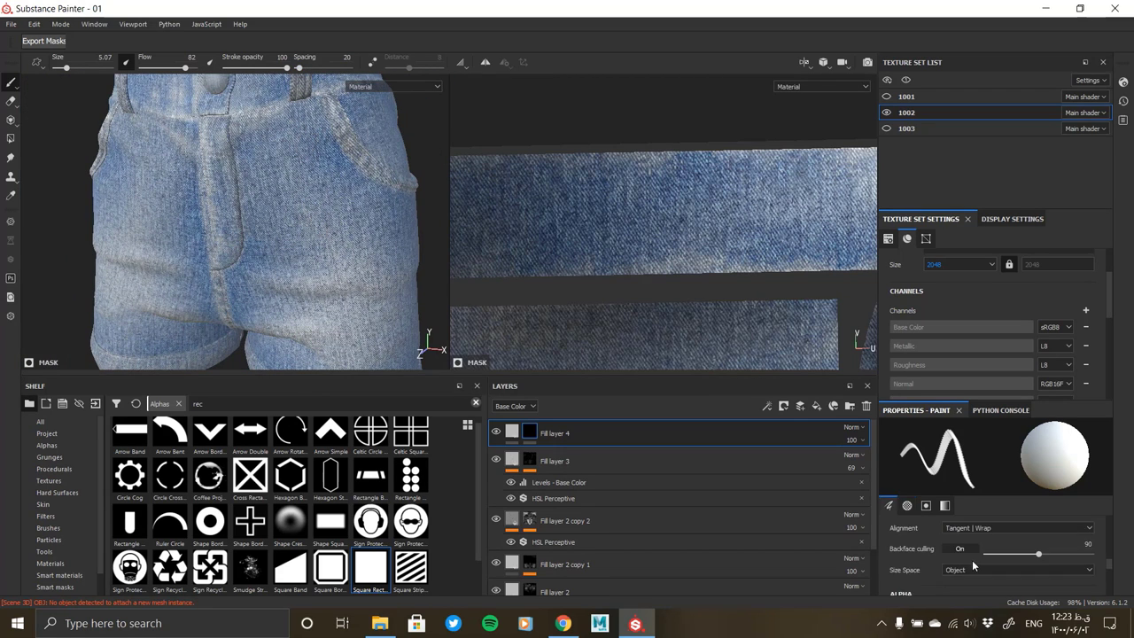
scroll(972, 560, "up", 3)
scroll(974, 561, "up", 2)
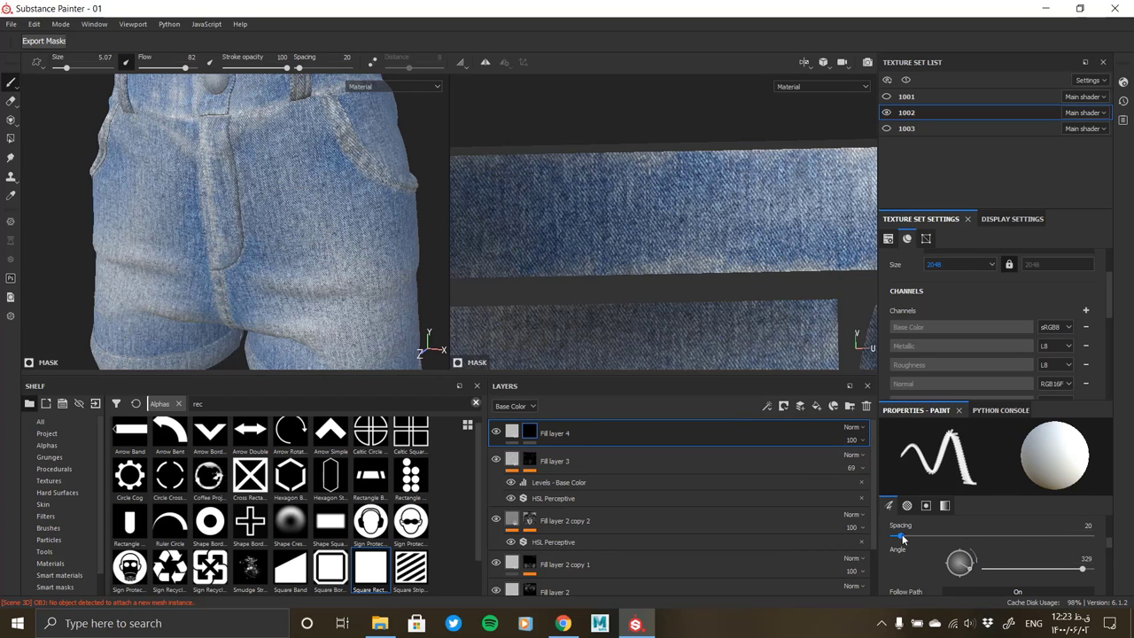
left_click_drag(1083, 569, 1107, 574)
mouse_move(219, 233)
left_mouse_down()
mouse_move(285, 187)
mouse_move(294, 212)
left_mouse_up()
key("ctrl+z")
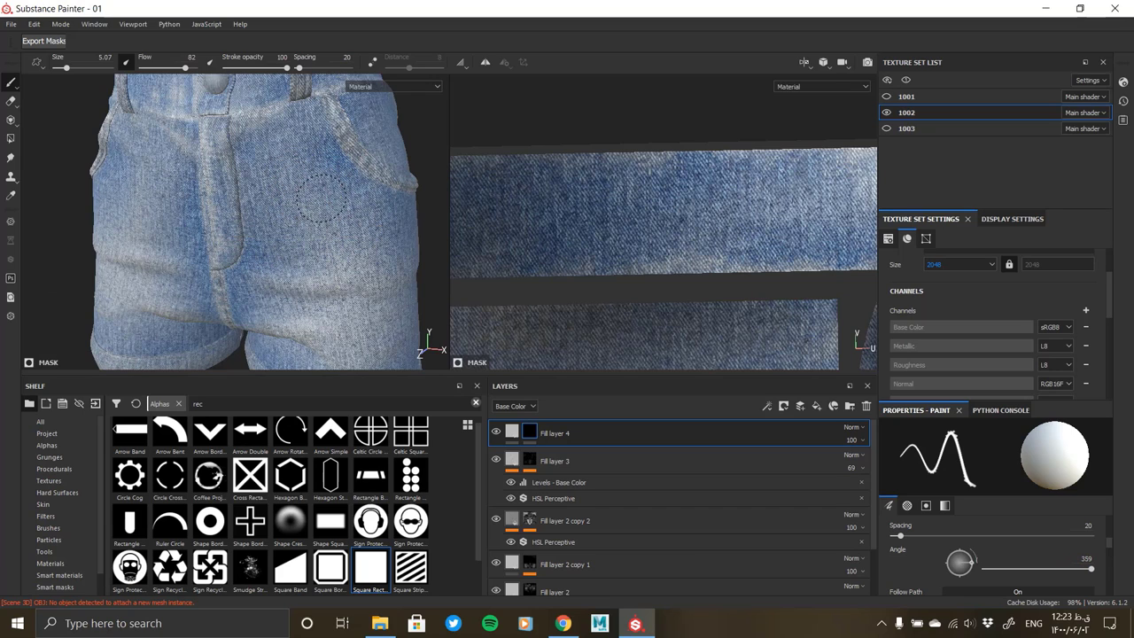
Set brush size 2.36 and spacing about 171, then paint a dashed stitch along the fly seam
left_click_drag(66, 67, 61, 67)
left_click_drag(299, 69, 320, 68)
left_click(327, 267, "shift")
left_click_drag(266, 249, 295, 249, "alt")
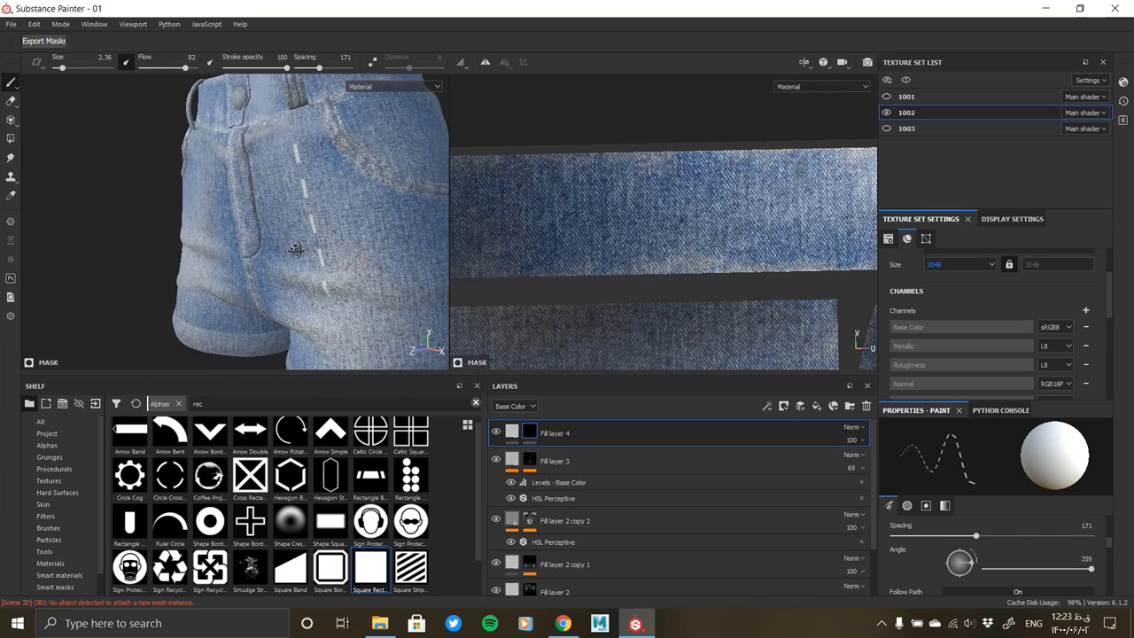
scroll(295, 249, "up", 3)
middle_click_drag(295, 250, 259, 214)
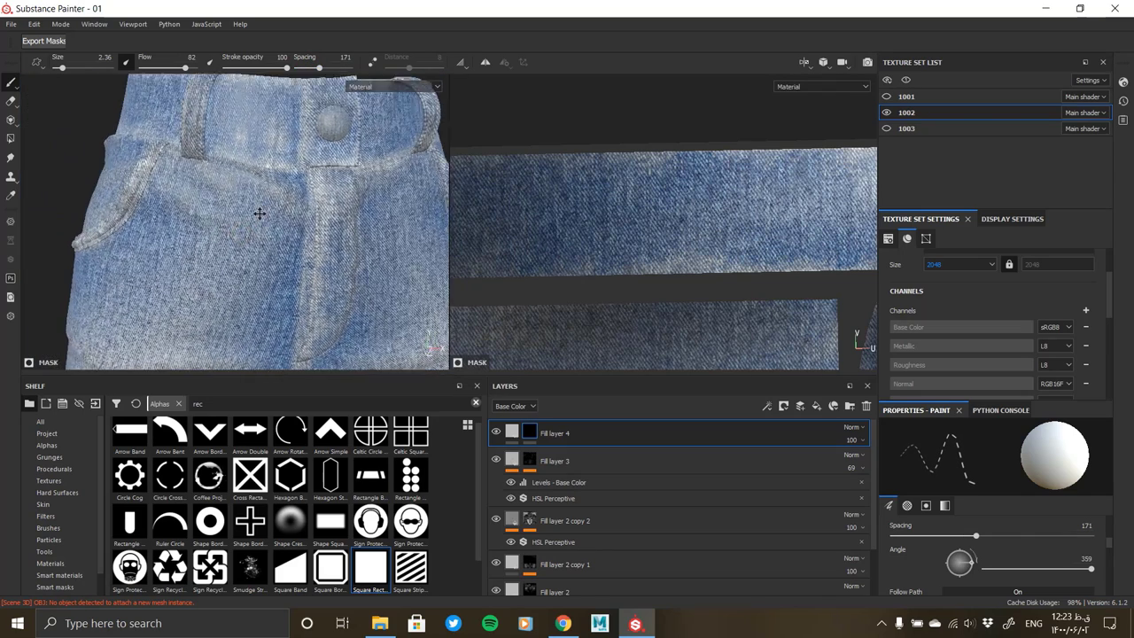
mouse_move(258, 214)
left_mouse_down("alt")
mouse_move(263, 227)
mouse_move(250, 228)
mouse_move(307, 310)
left_mouse_up("alt")
scroll(651, 248, "down", 2)
scroll(652, 248, "down", 2)
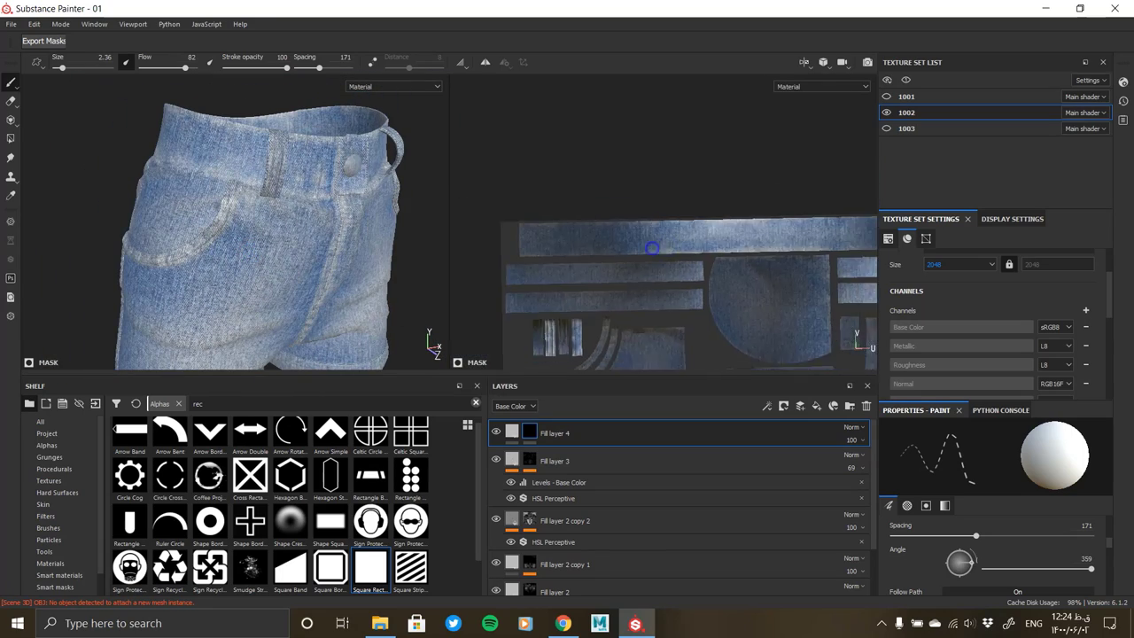
scroll(651, 248, "down", 2)
scroll(673, 204, "down", 2)
left_click_drag(372, 230, 222, 177, "alt")
scroll(172, 148, "up", 3)
scroll(172, 148, "up", 2)
left_click_drag(172, 148, 186, 252, "alt")
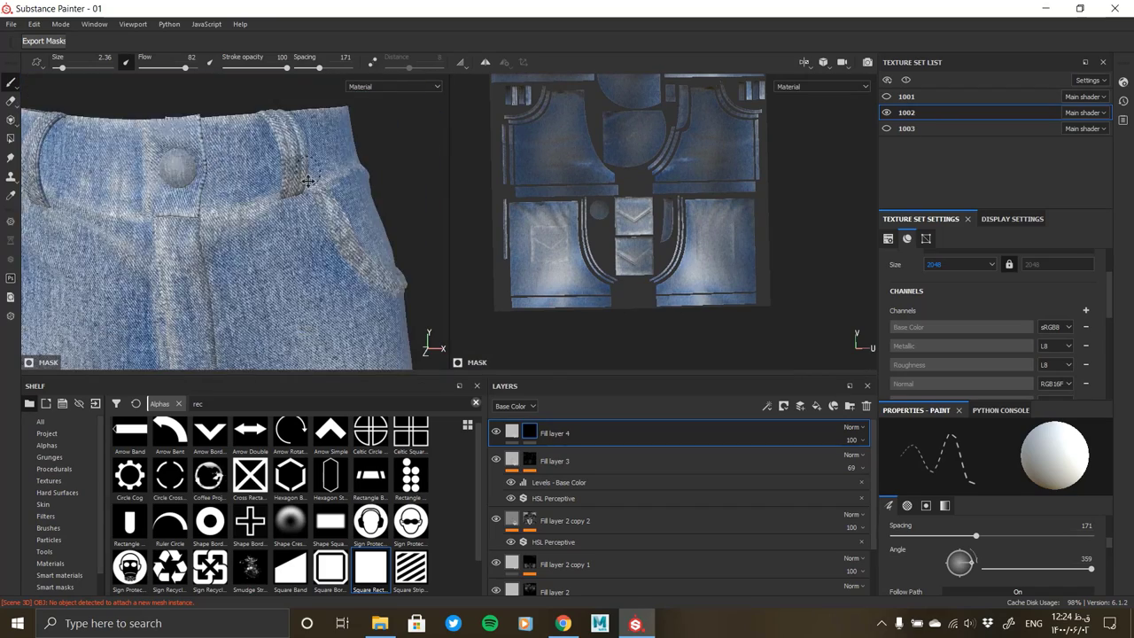
scroll(529, 162, "up", 2)
scroll(529, 163, "up", 2)
scroll(529, 162, "up", 2)
scroll(529, 162, "up", 3)
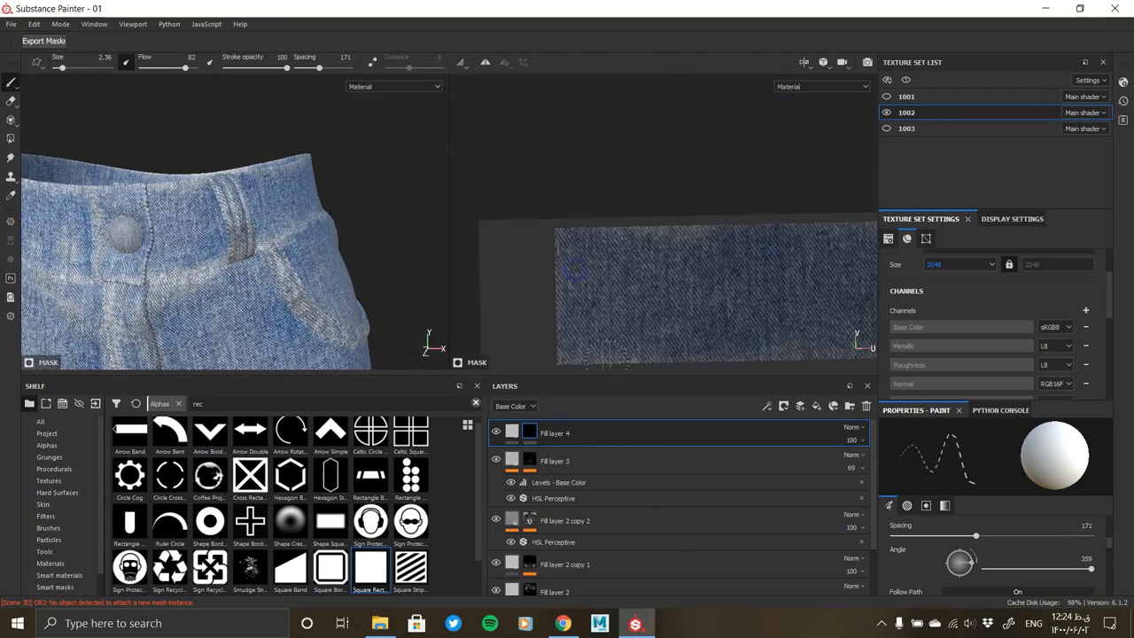
right_click_drag(612, 253, 593, 252, "ctrl")
mouse_move(602, 249)
left_mouse_down("ctrl")
mouse_move(603, 261)
mouse_move(638, 250)
left_mouse_up("ctrl")
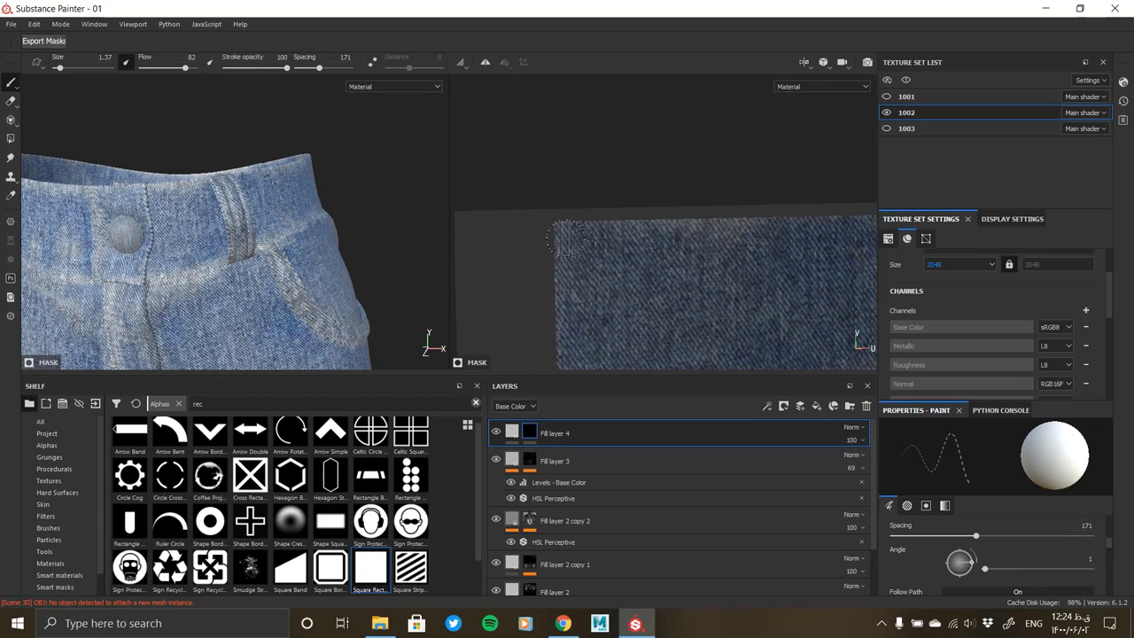
middle_click_drag(567, 239, 612, 262)
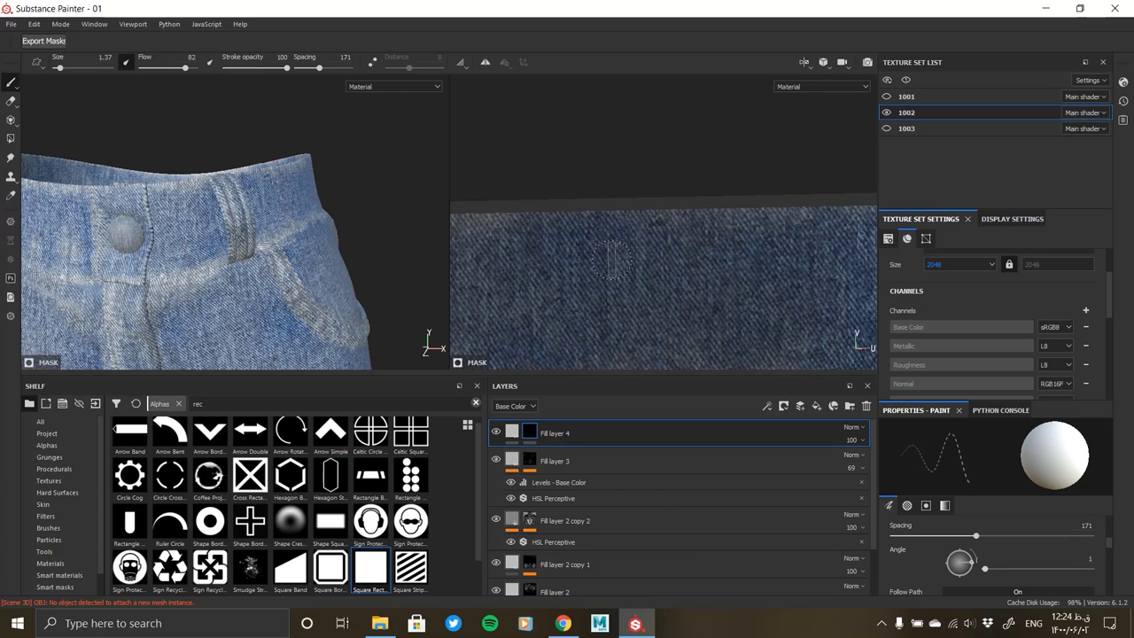
right_click_drag(611, 259, 600, 250, "ctrl")
left_click_drag(182, 225, 304, 184, "alt")
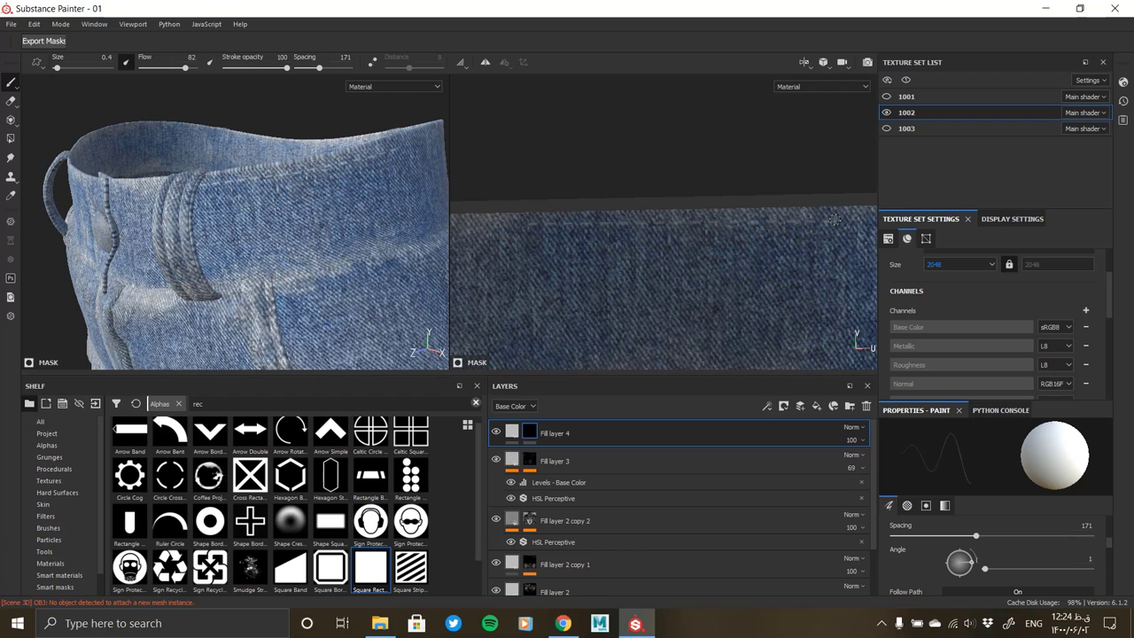
scroll(630, 272, "down", 2)
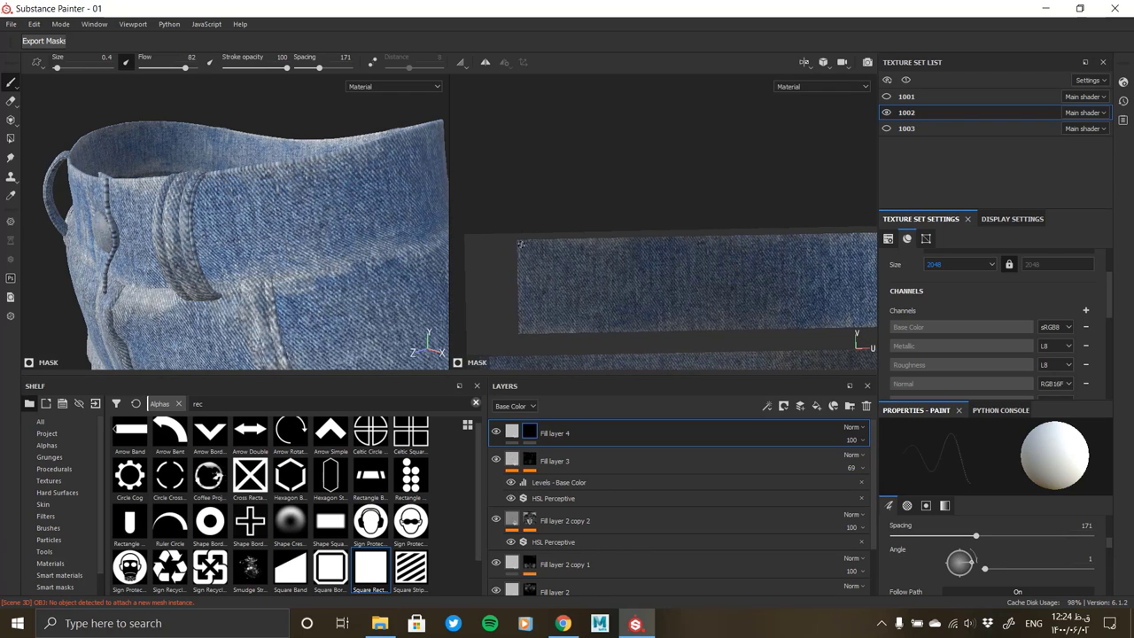
scroll(576, 266, "up", 2)
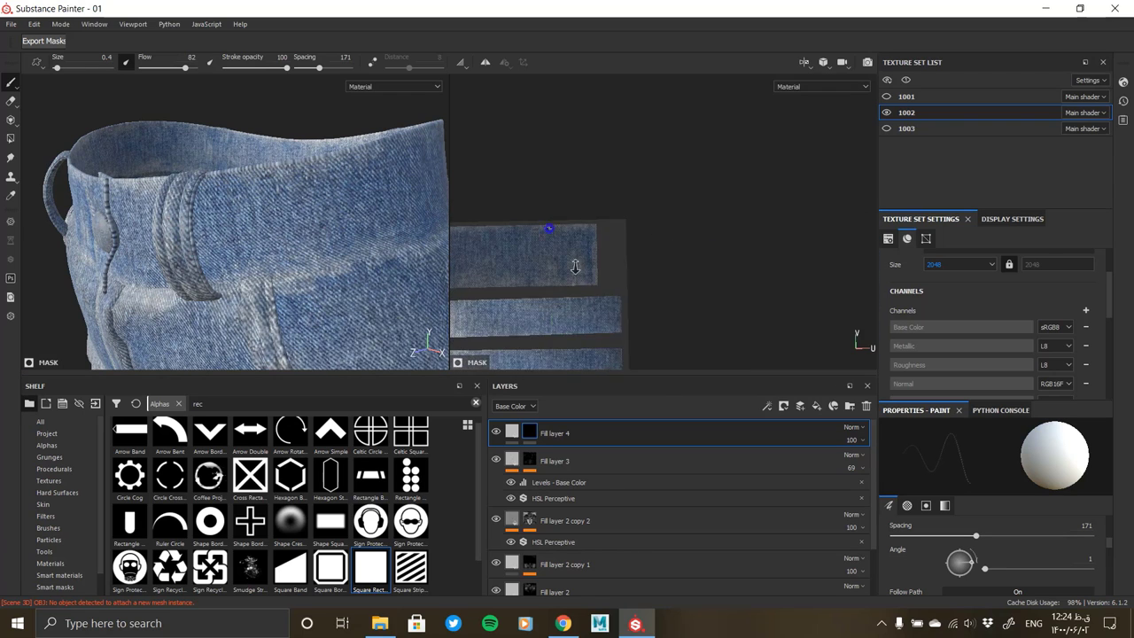
scroll(645, 219, "up", 2)
scroll(655, 226, "down", 2)
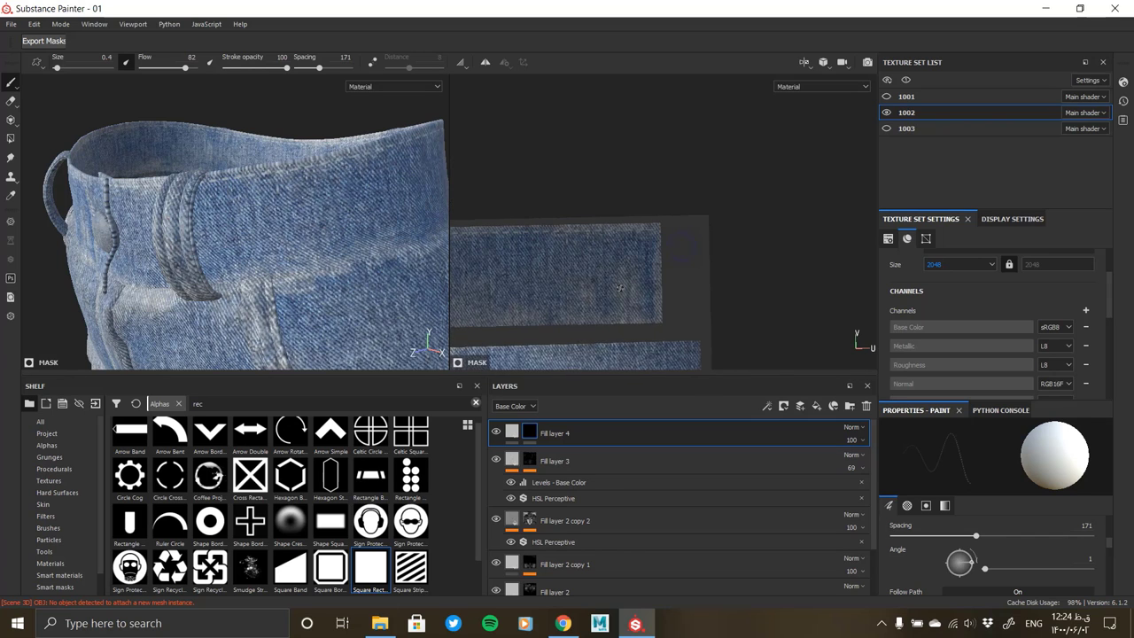
scroll(688, 247, "down", 1)
scroll(687, 249, "up", 2)
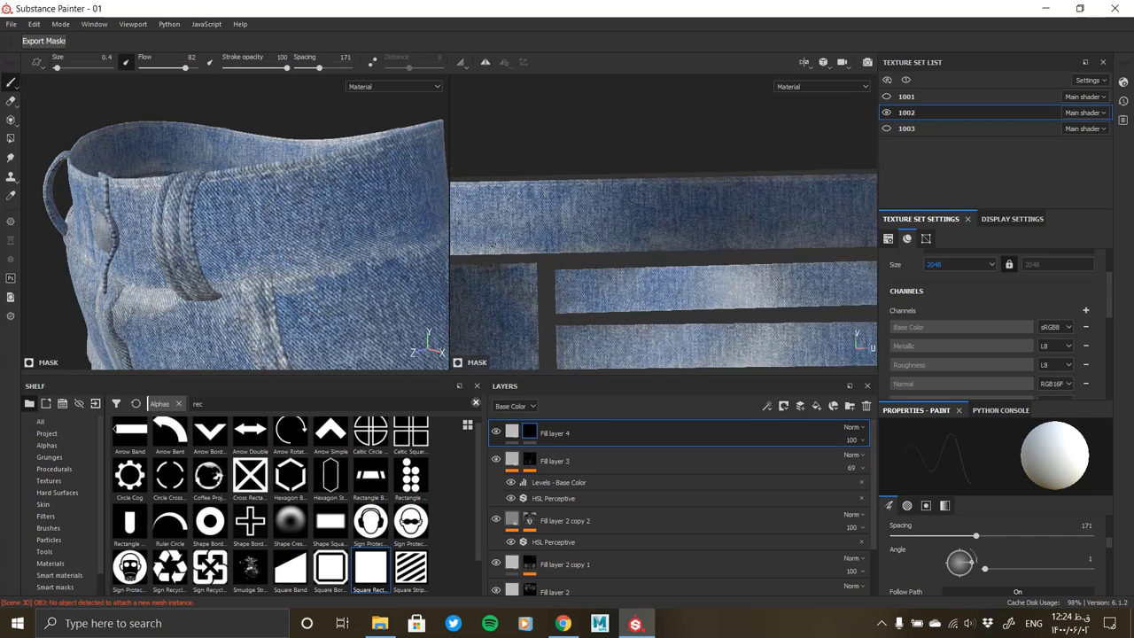
middle_click_drag(688, 249, 788, 240)
scroll(788, 240, "up", 2)
scroll(771, 253, "up", 2)
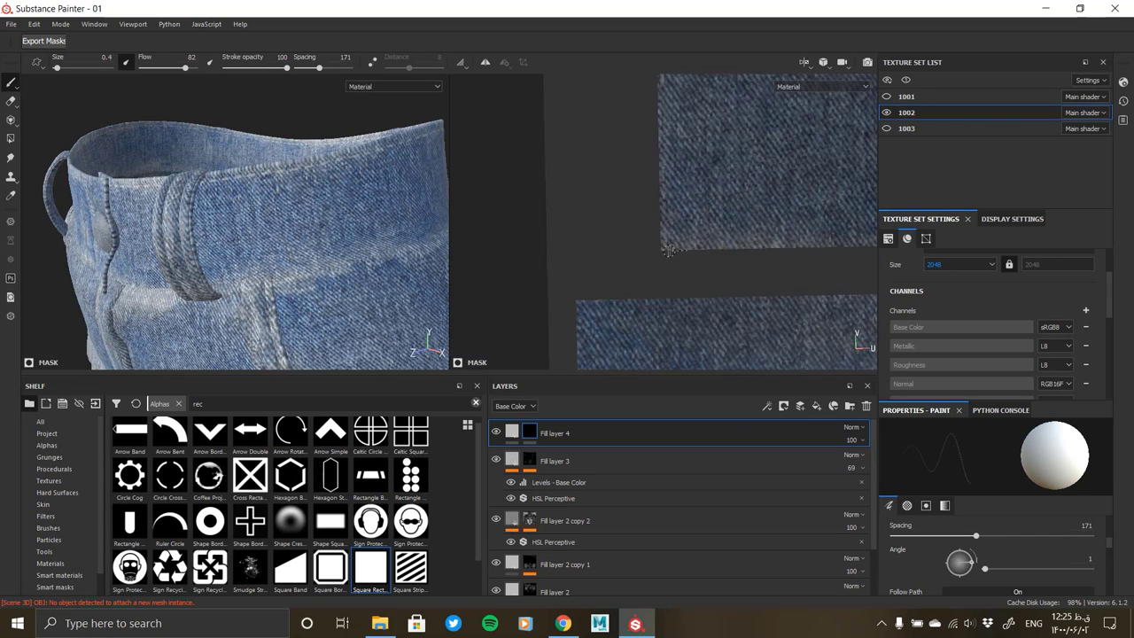
scroll(750, 273, "down", 1)
scroll(750, 273, "down", 2)
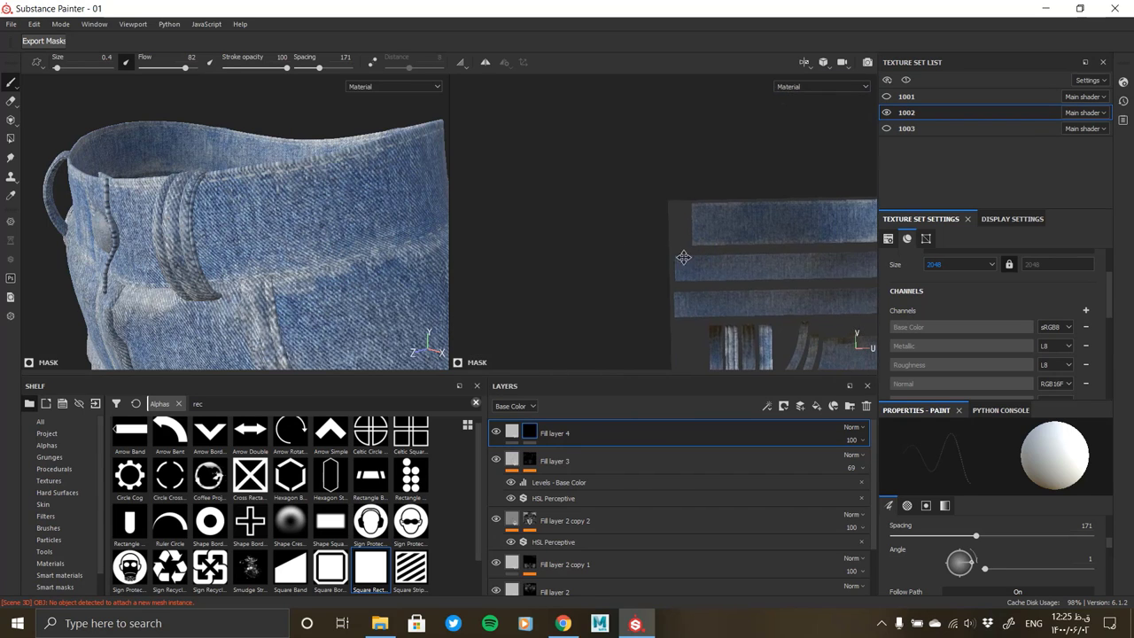
scroll(679, 254, "up", 1)
middle_click_drag(679, 253, 425, 222)
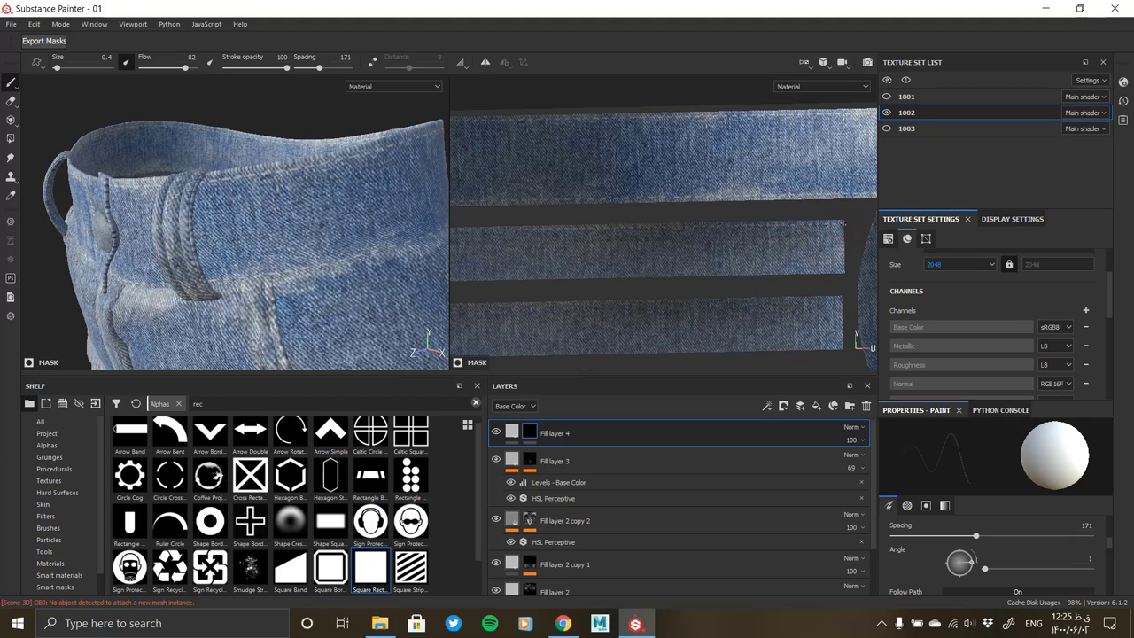
middle_click_drag(452, 274, 656, 263)
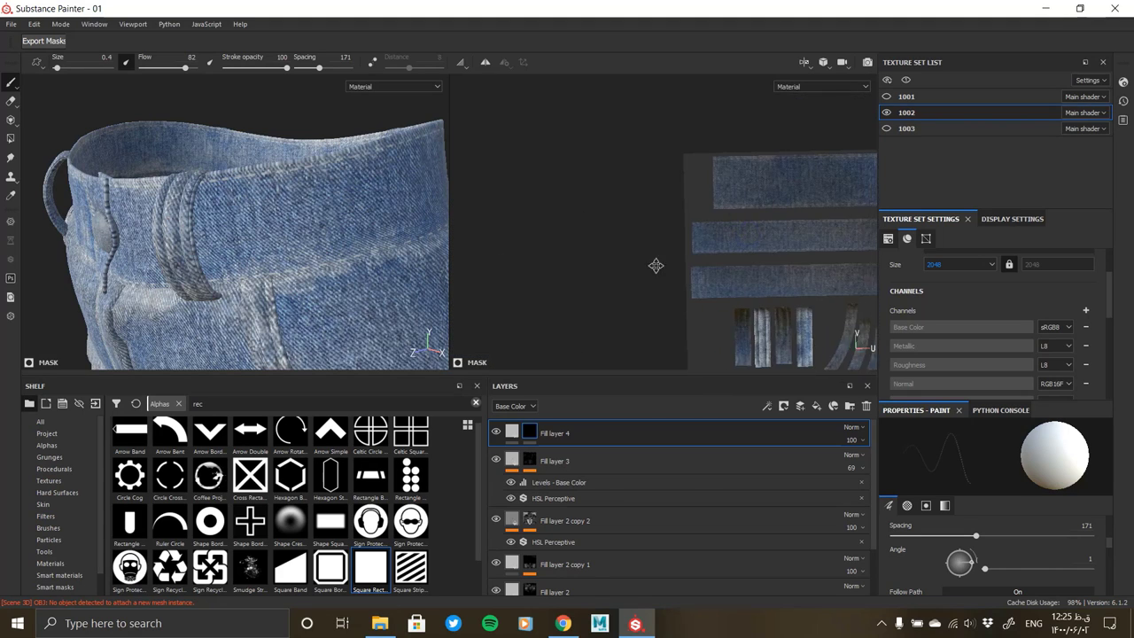
scroll(653, 264, "up", 2)
scroll(749, 294, "up", 1)
middle_click_drag(747, 293, 799, 296)
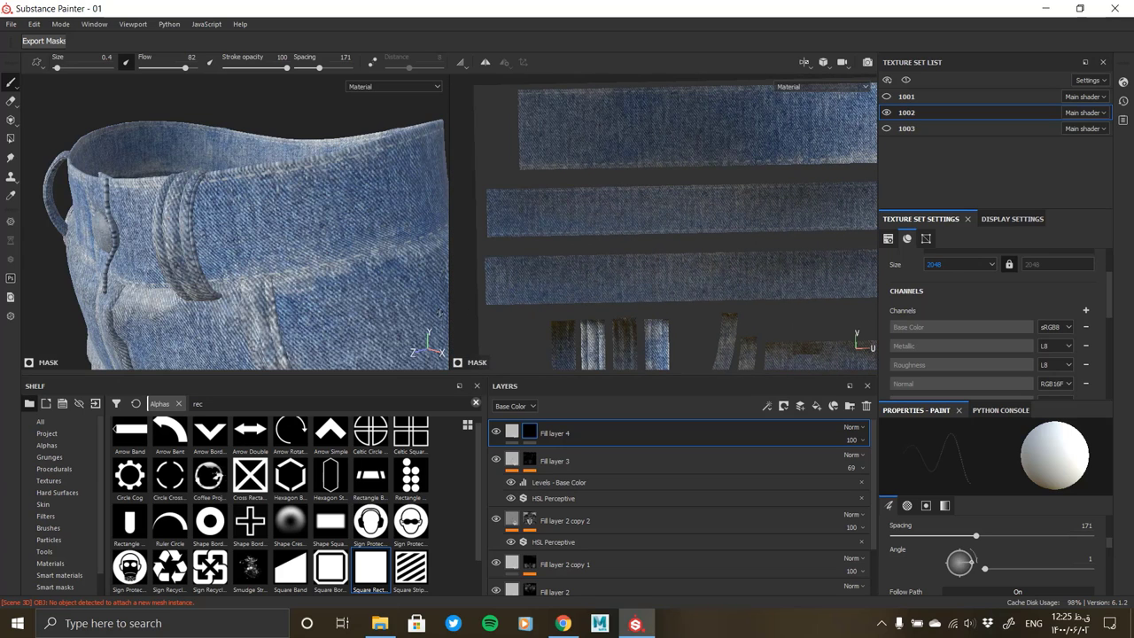
middle_click_drag(622, 268, 523, 281)
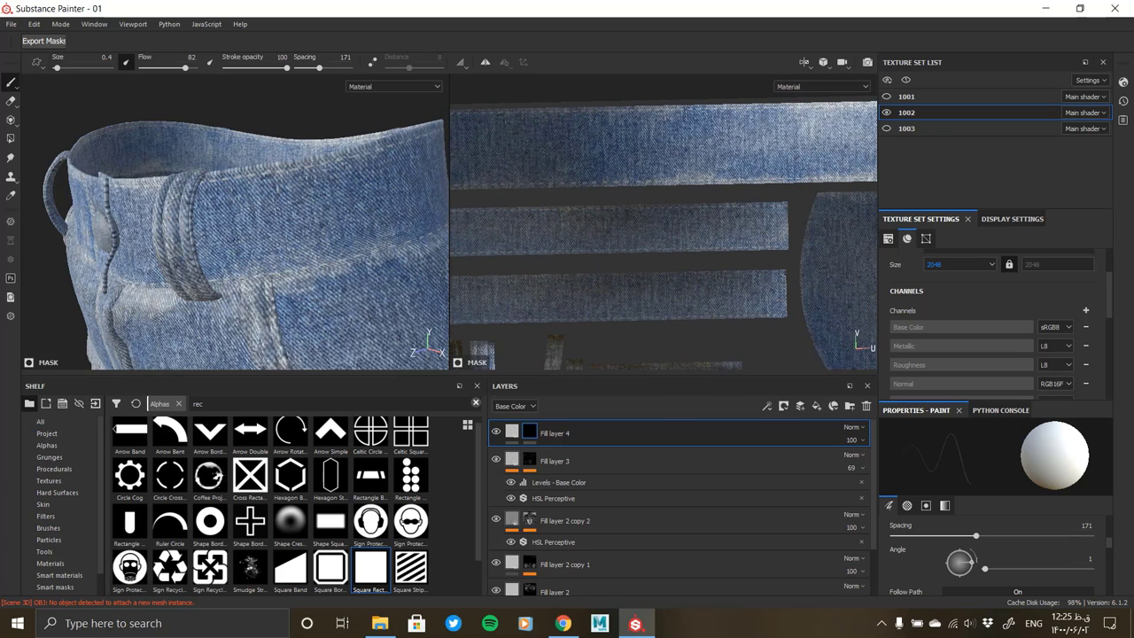
right_click(522, 293)
key("Escape")
scroll(523, 303, "up", 1)
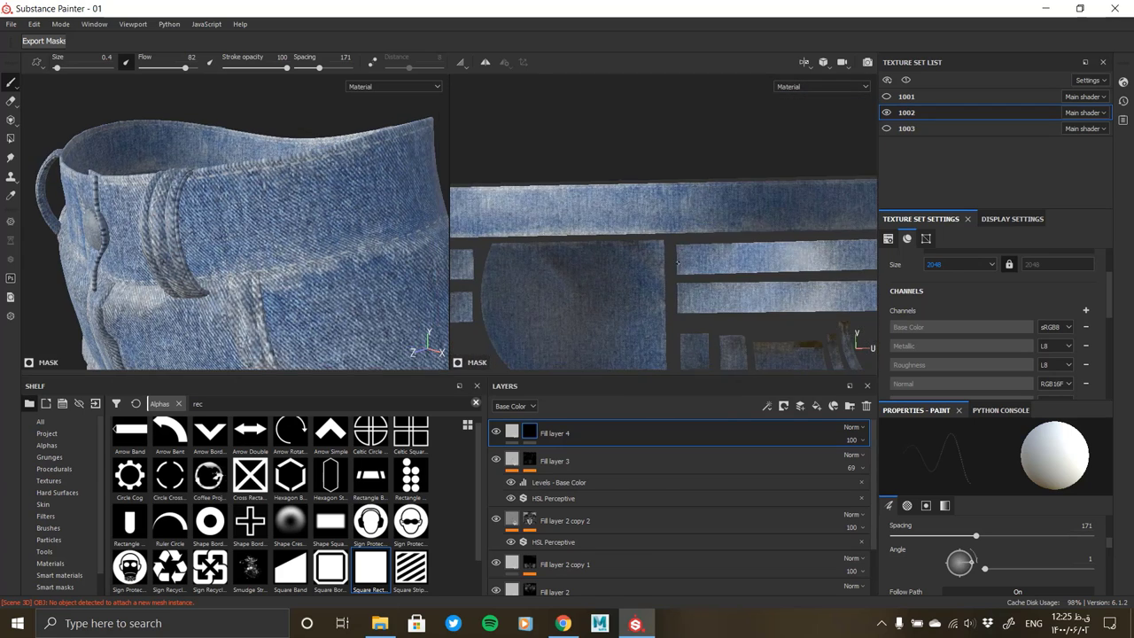
scroll(479, 240, "down", 1)
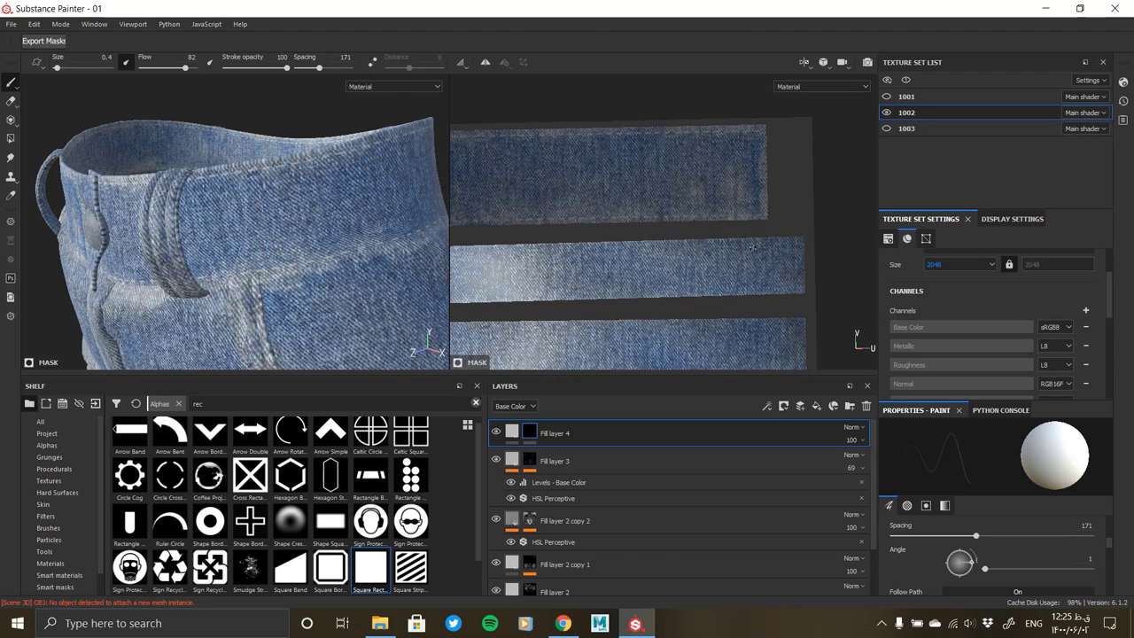
right_click(452, 246)
key("Escape")
scroll(805, 288, "up", 1)
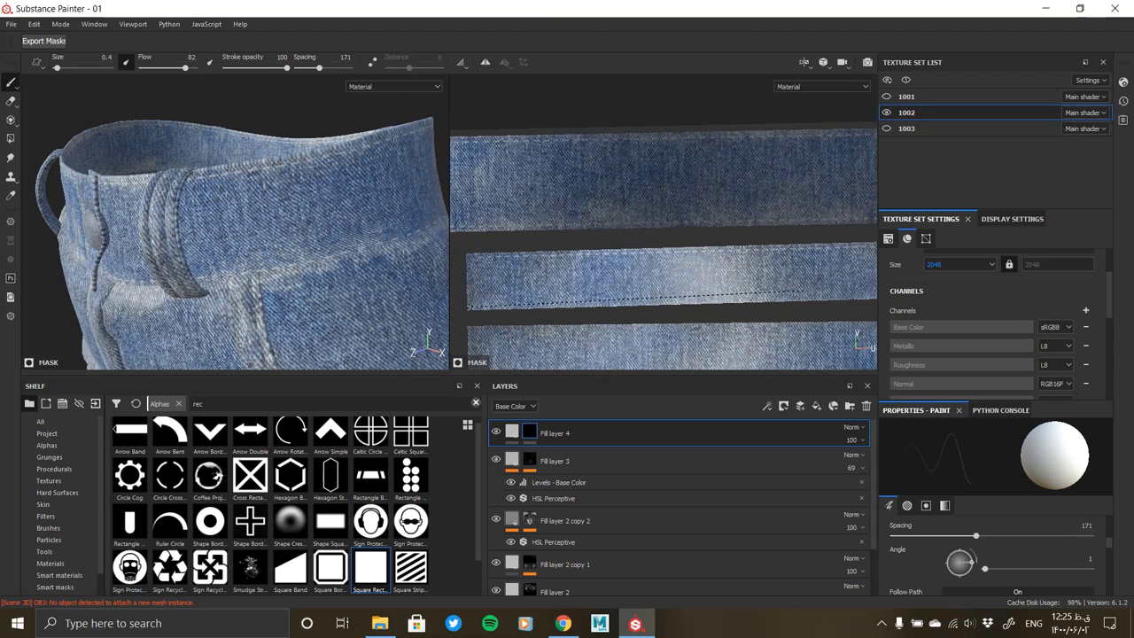
scroll(619, 262, "down", 2)
scroll(555, 250, "down", 1)
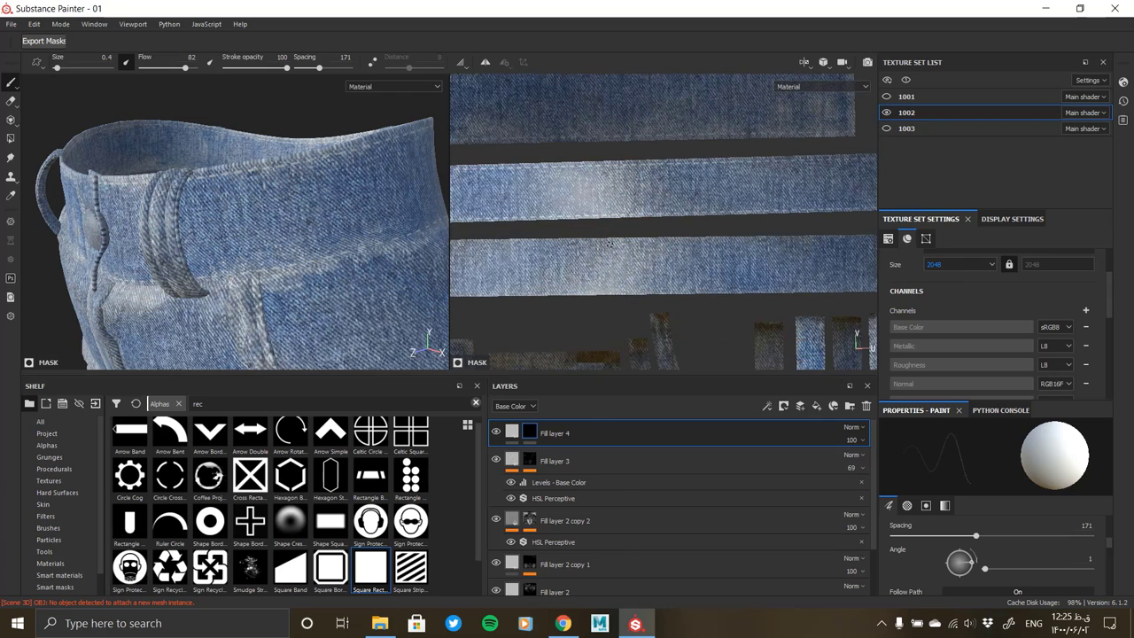
right_click(842, 244)
key("Escape")
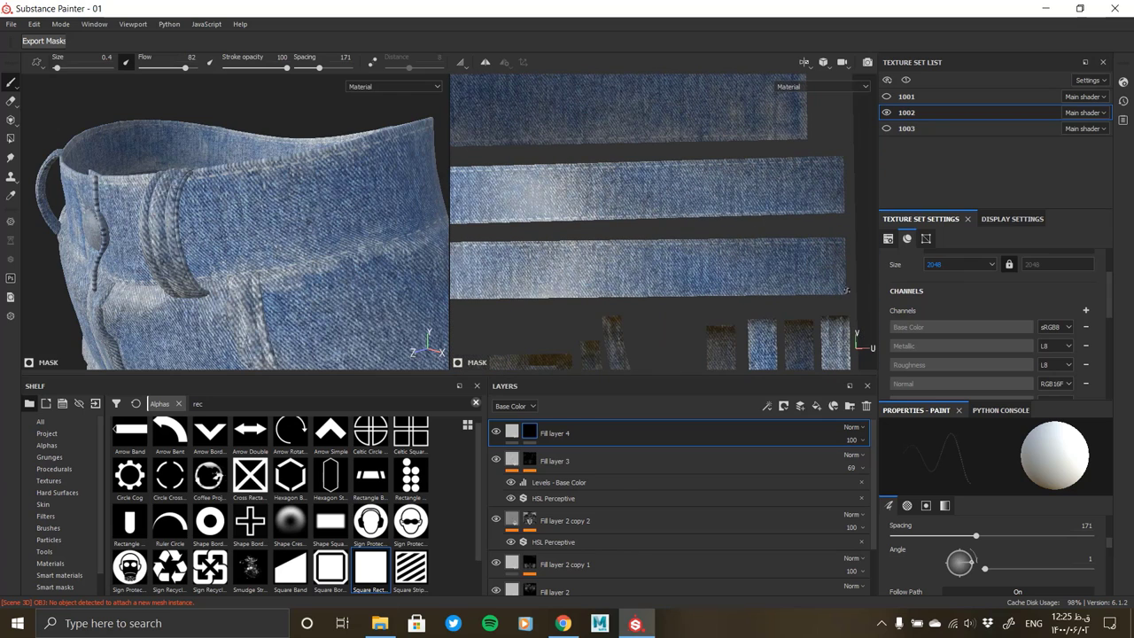
scroll(847, 290, "down", 1)
scroll(621, 283, "down", 1)
right_click(549, 288)
key("Escape")
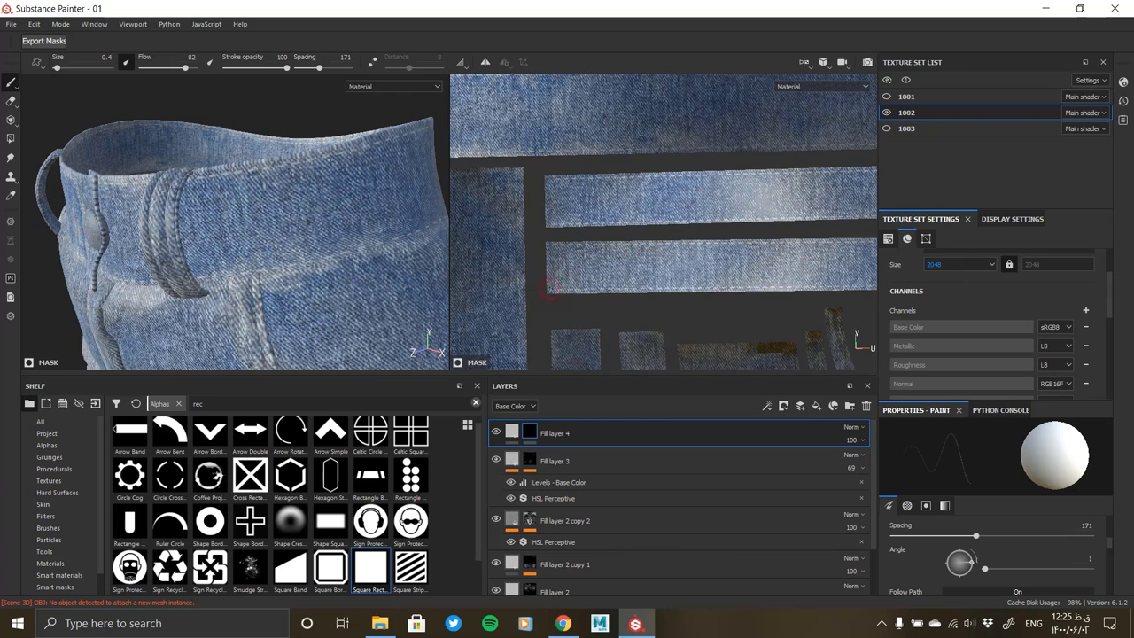
scroll(549, 288, "down", 2)
scroll(603, 266, "down", 1)
left_click_drag(177, 249, 252, 278, "alt")
scroll(111, 228, "down", 2)
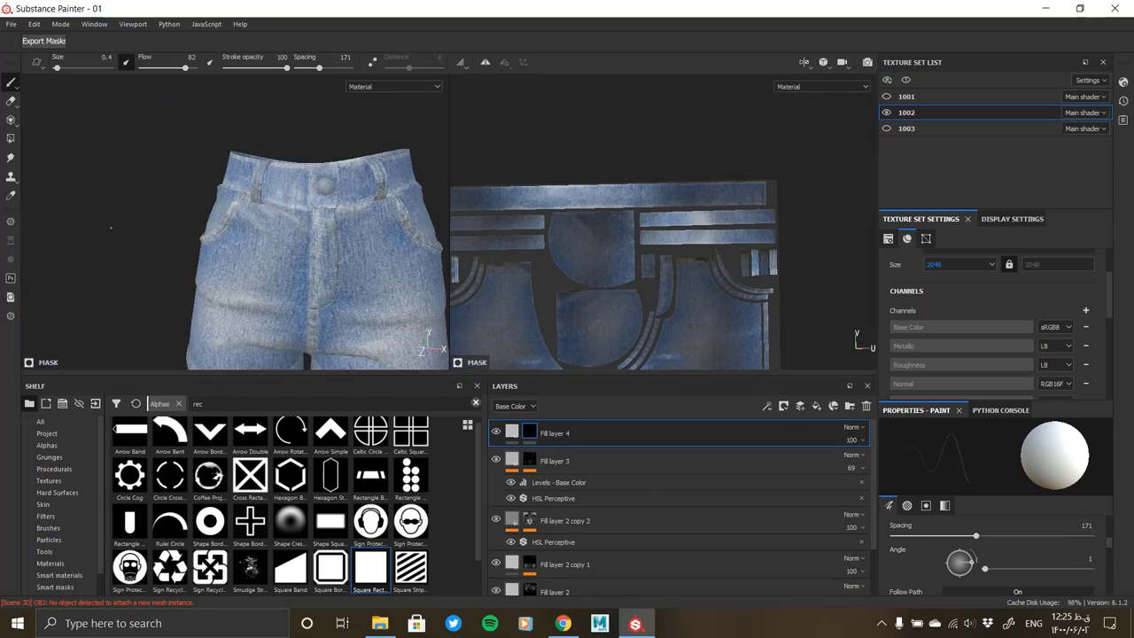
scroll(329, 230, "up", 2)
scroll(301, 221, "up", 2)
scroll(213, 208, "up", 2)
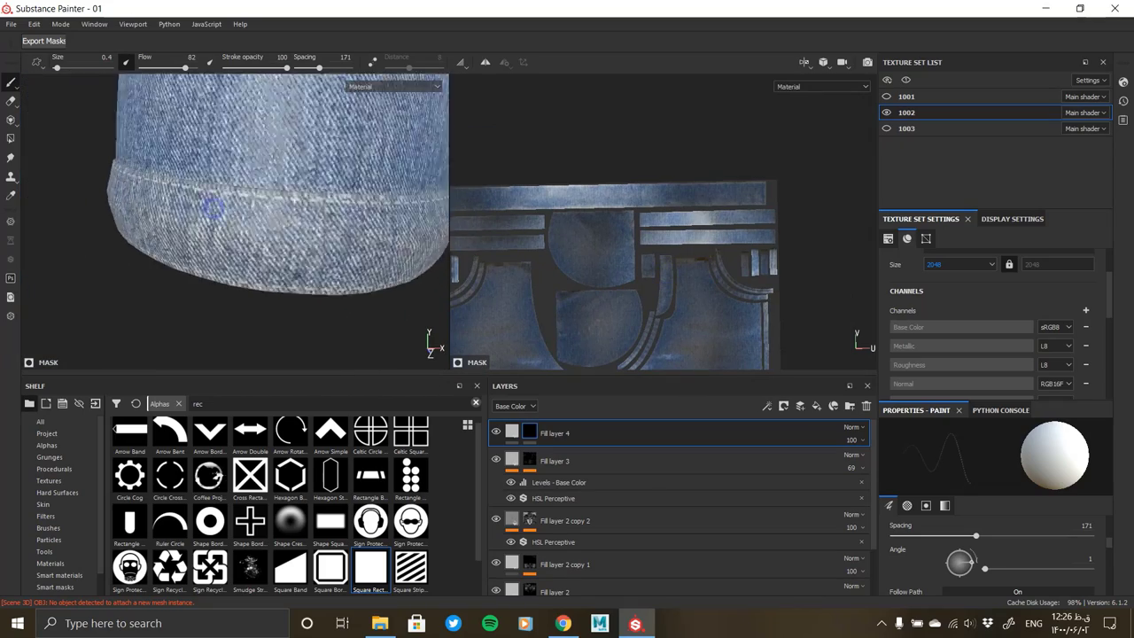
scroll(213, 209, "down", 2)
scroll(213, 213, "down", 2)
left_click_drag(212, 213, 202, 227, "alt")
scroll(202, 227, "down", 1)
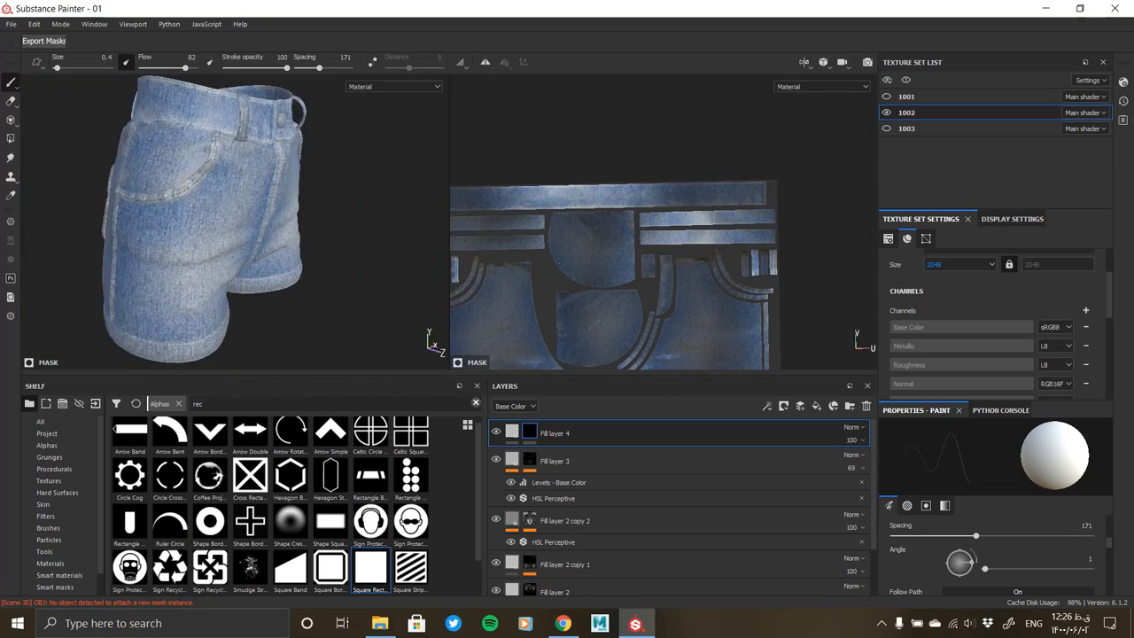
scroll(559, 263, "up", 2)
scroll(636, 227, "down", 1)
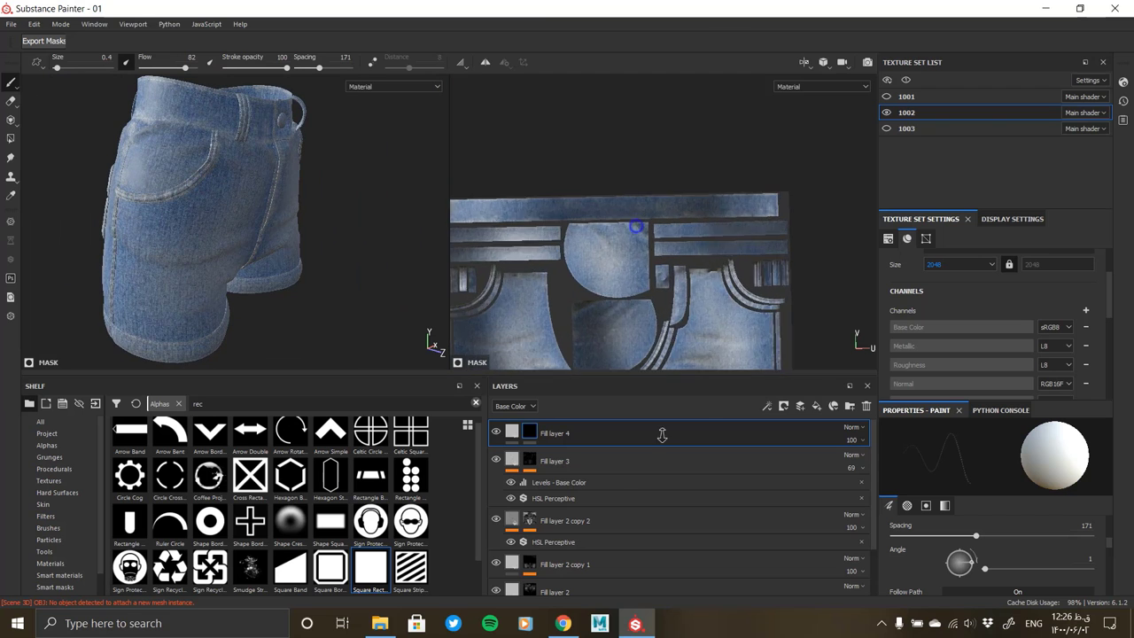
scroll(620, 230, "up", 3)
scroll(701, 212, "down", 2)
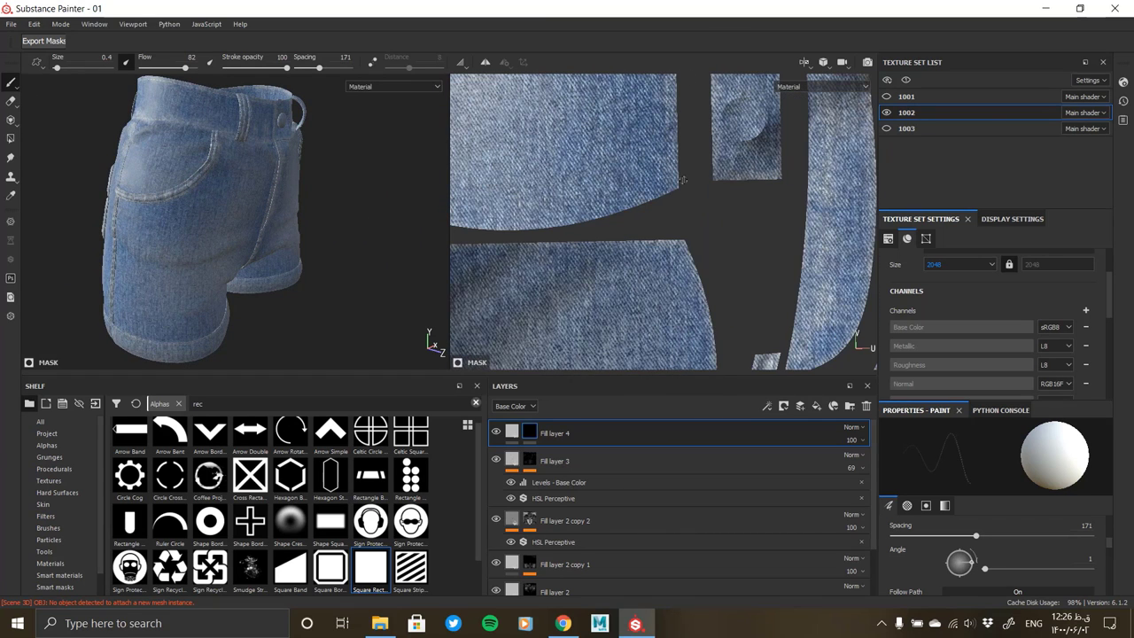
left_click_drag(159, 195, 107, 193, "alt")
scroll(108, 194, "up", 2)
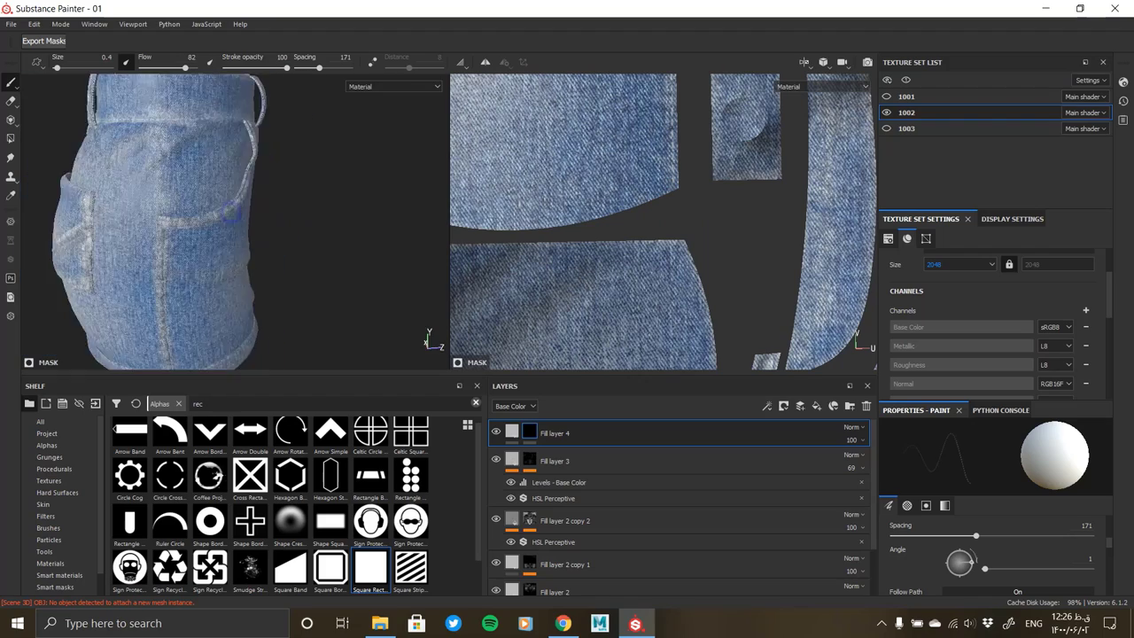
scroll(254, 177, "up", 2)
scroll(304, 184, "up", 2)
scroll(312, 207, "up", 2)
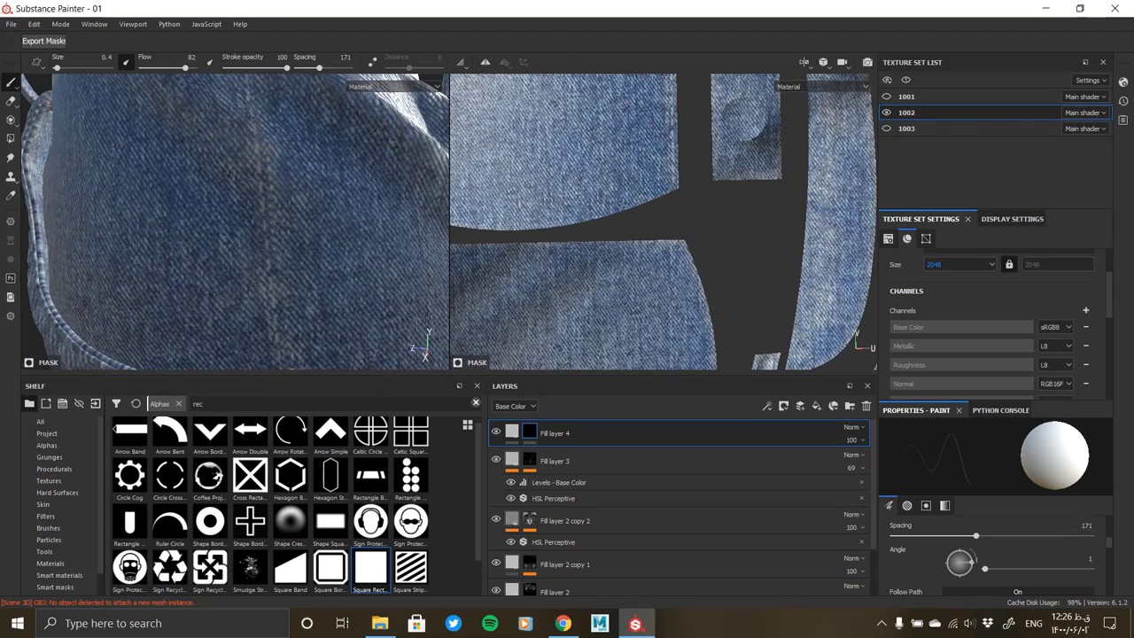
middle_click_drag(663, 79, 662, 167)
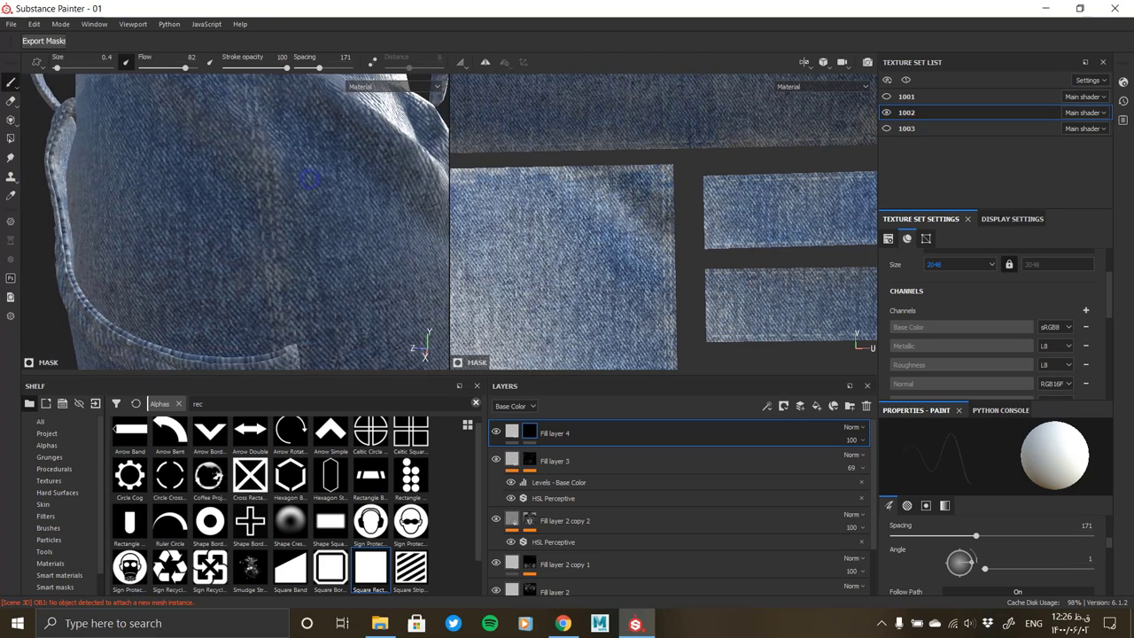
left_click_drag(143, 306, 116, 92, "alt")
scroll(674, 195, "down", 2)
middle_click_drag(512, 215, 572, 233)
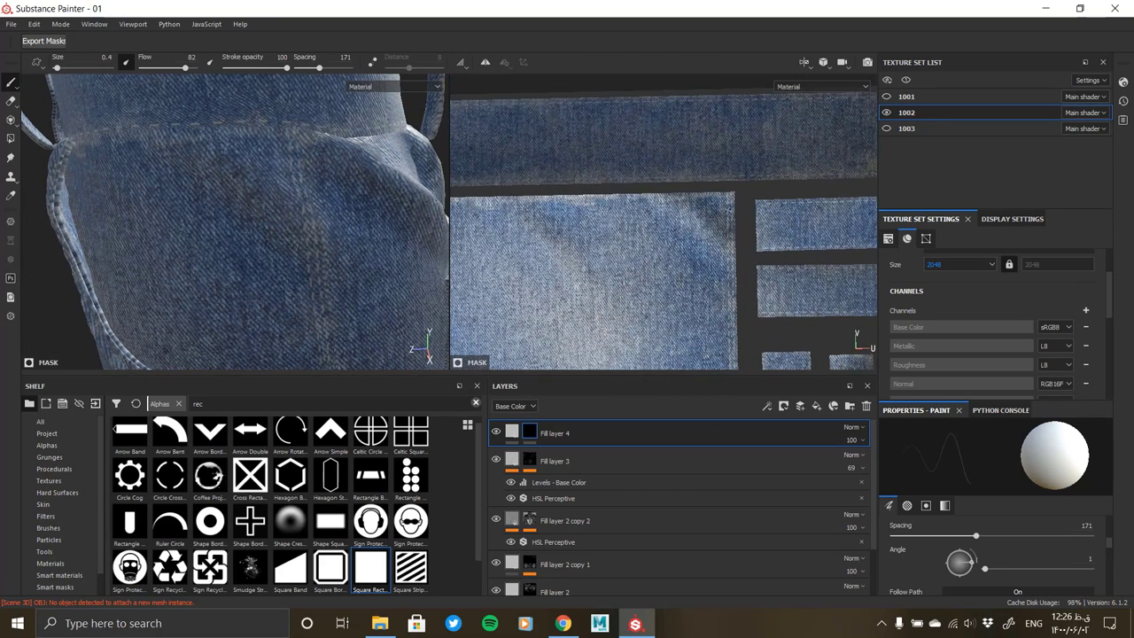
scroll(633, 210, "down", 1)
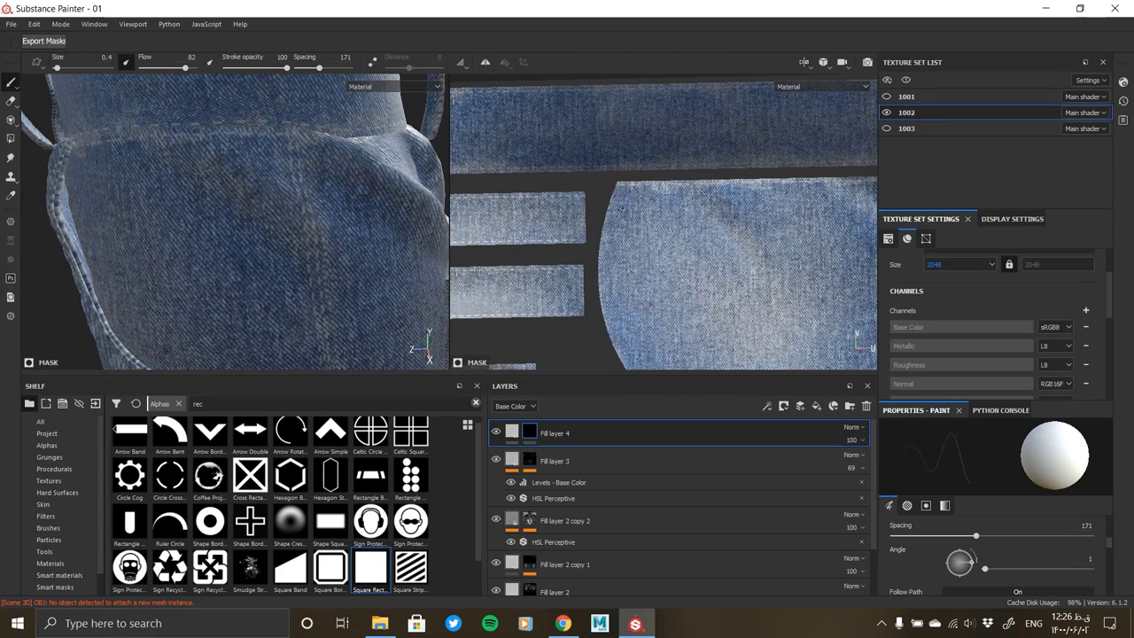
scroll(696, 155, "down", 1)
left_click_drag(274, 245, 257, 186, "alt")
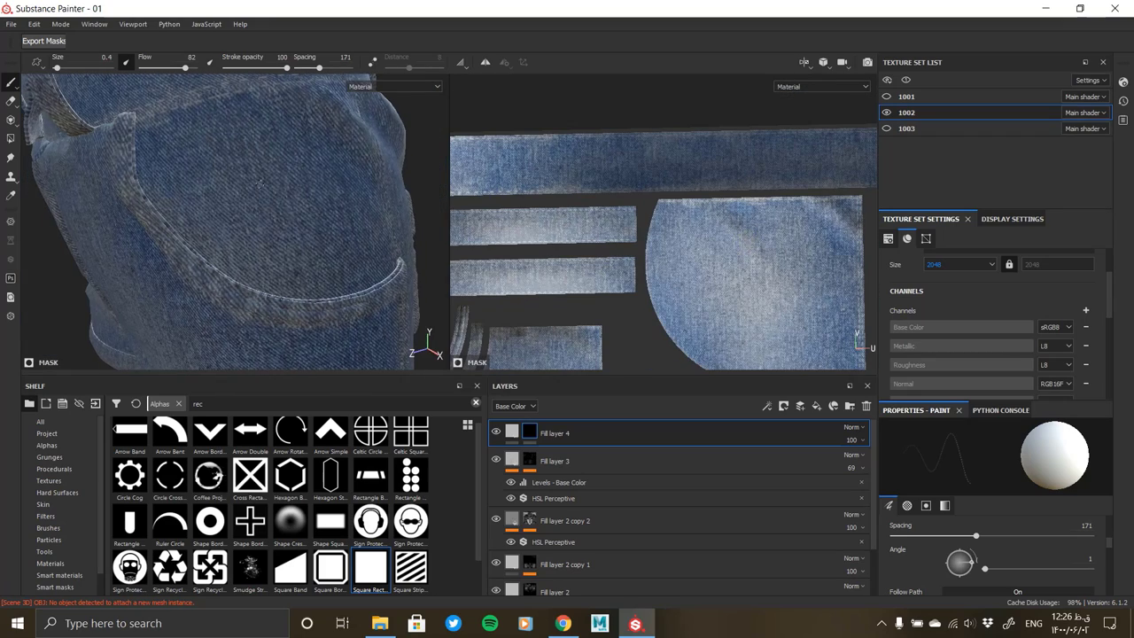
scroll(720, 272, "down", 1)
scroll(721, 271, "up", 1)
scroll(721, 272, "up", 1)
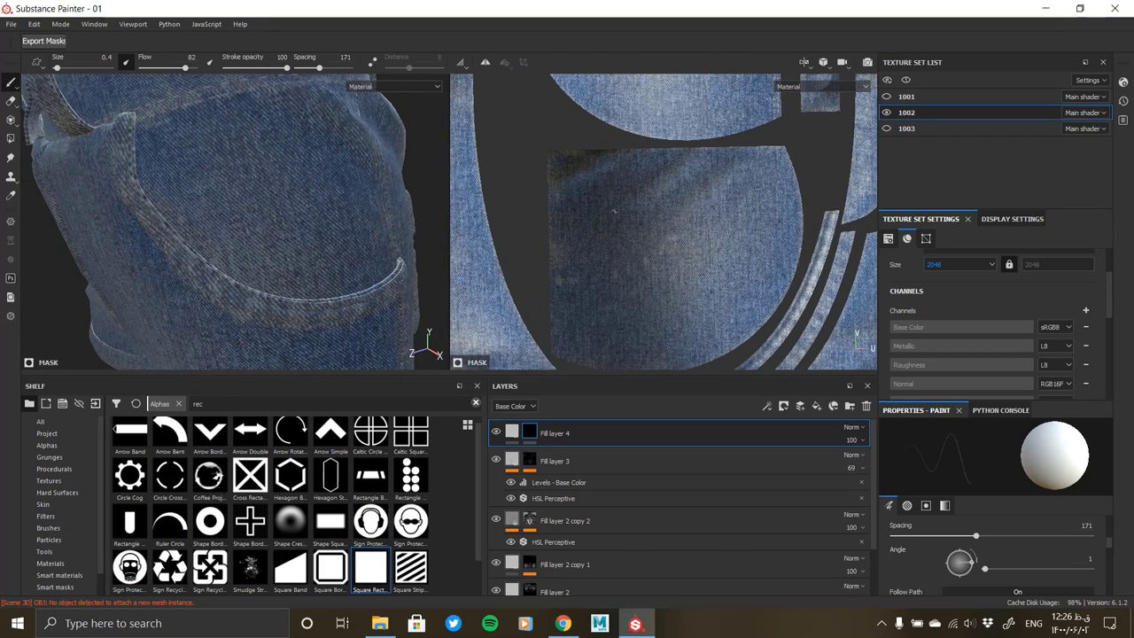
key("f")
left_click_drag(144, 232, 204, 232, "alt")
scroll(204, 232, "up", 2)
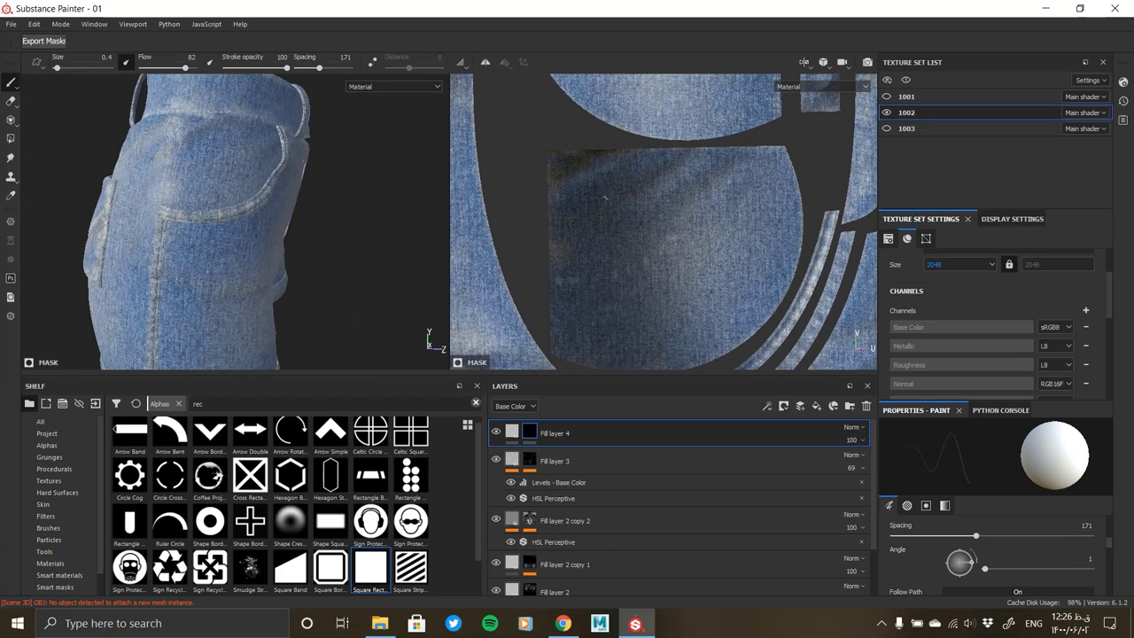
scroll(547, 150, "up", 1)
scroll(547, 151, "up", 1)
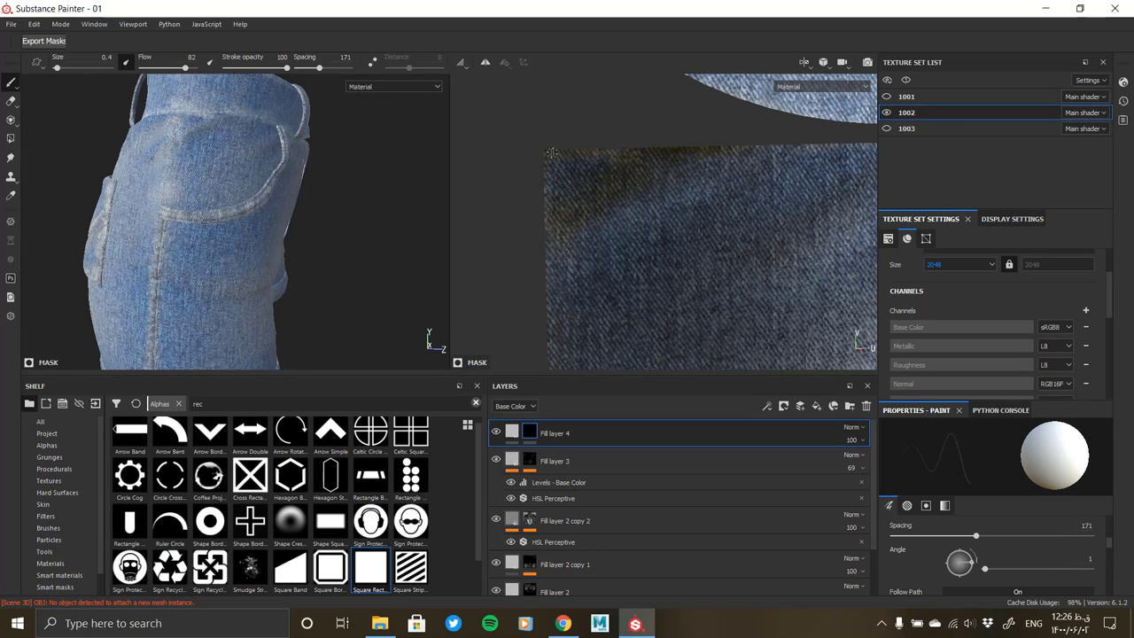
scroll(621, 215, "down", 1)
scroll(593, 166, "down", 2)
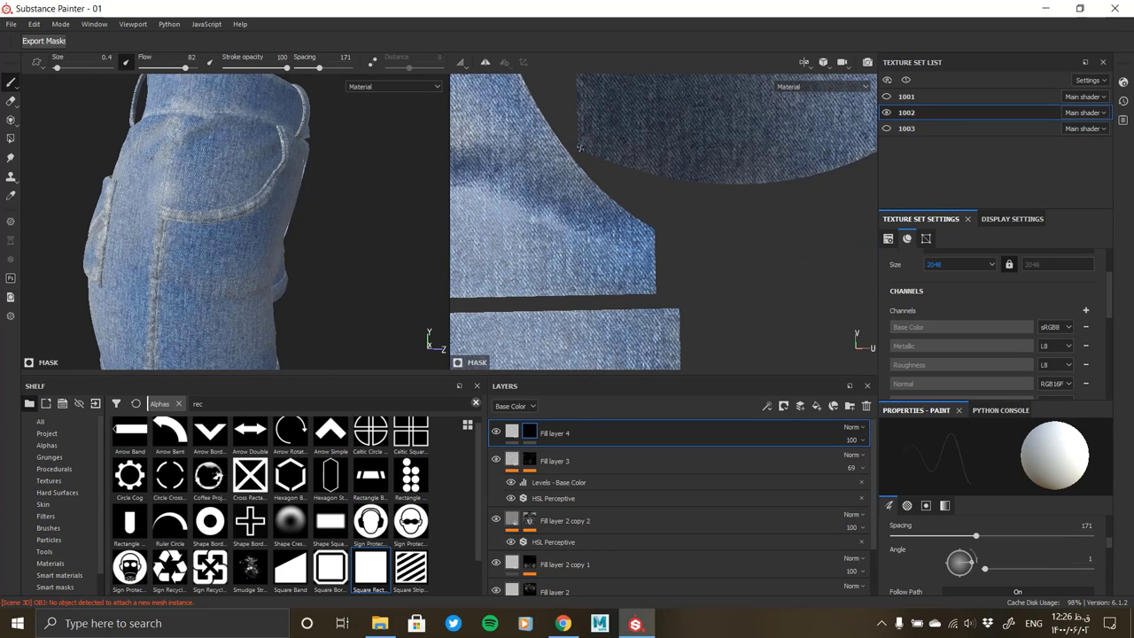
scroll(162, 175, "up", 2)
scroll(199, 230, "up", 1)
scroll(588, 151, "up", 1)
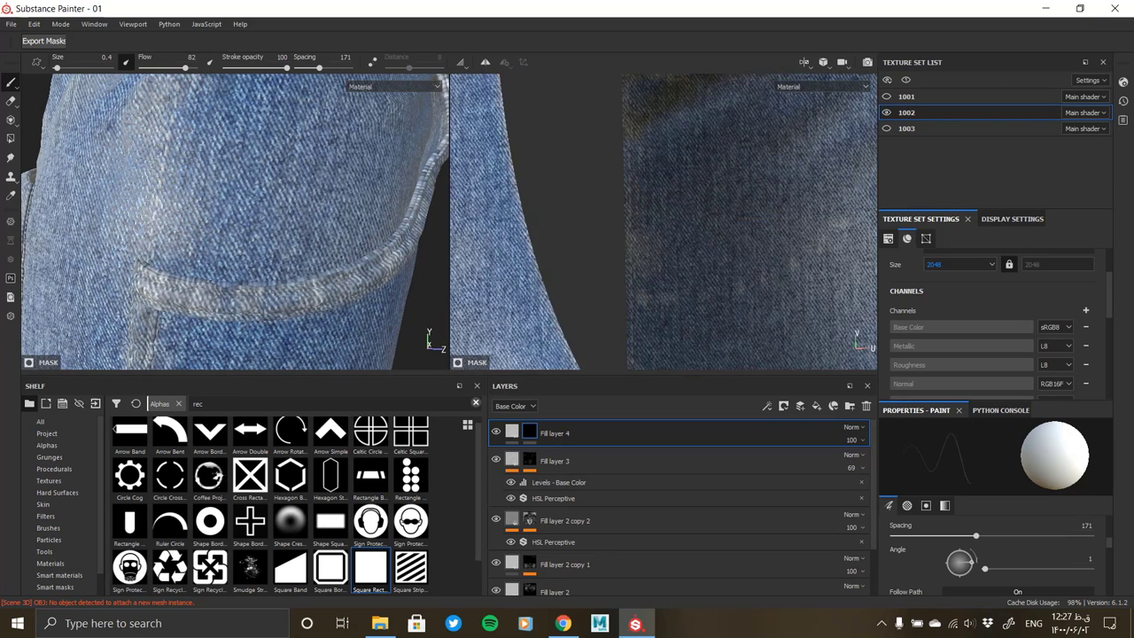
scroll(620, 204, "up", 1)
middle_click_drag(646, 251, 496, 255)
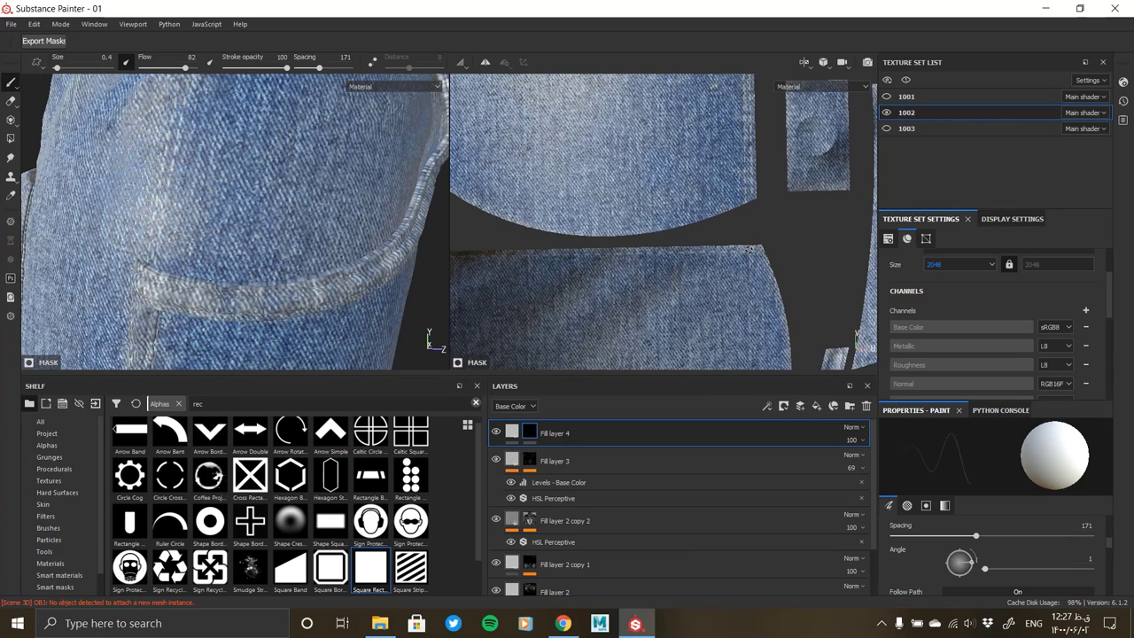
scroll(749, 250, "down", 2)
scroll(284, 183, "down", 3)
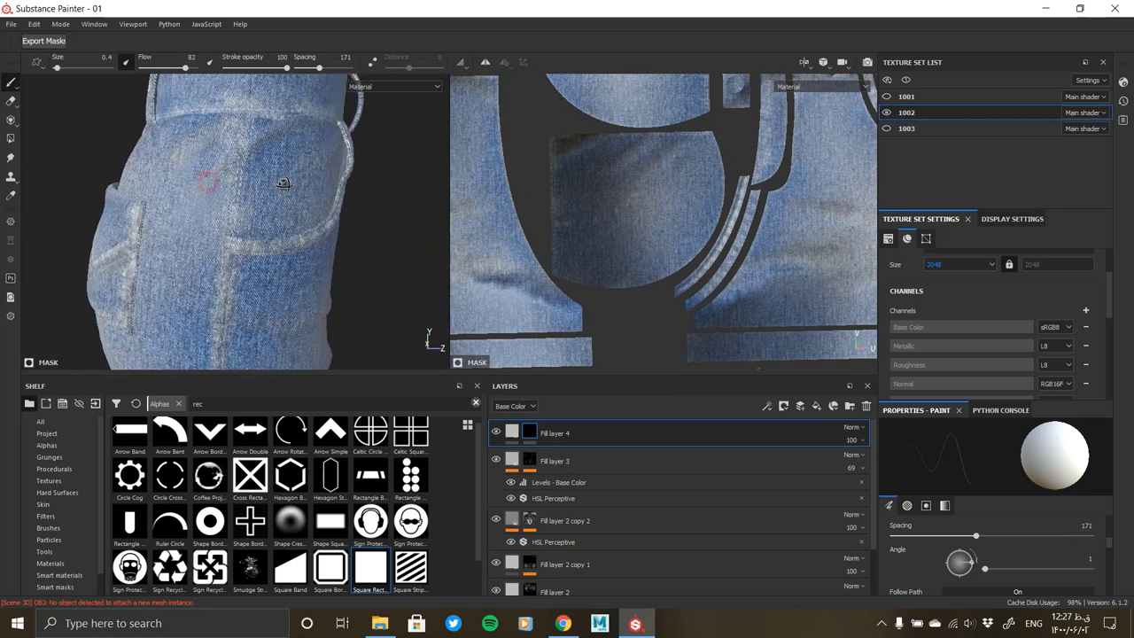
left_click_drag(284, 183, 352, 154, "alt")
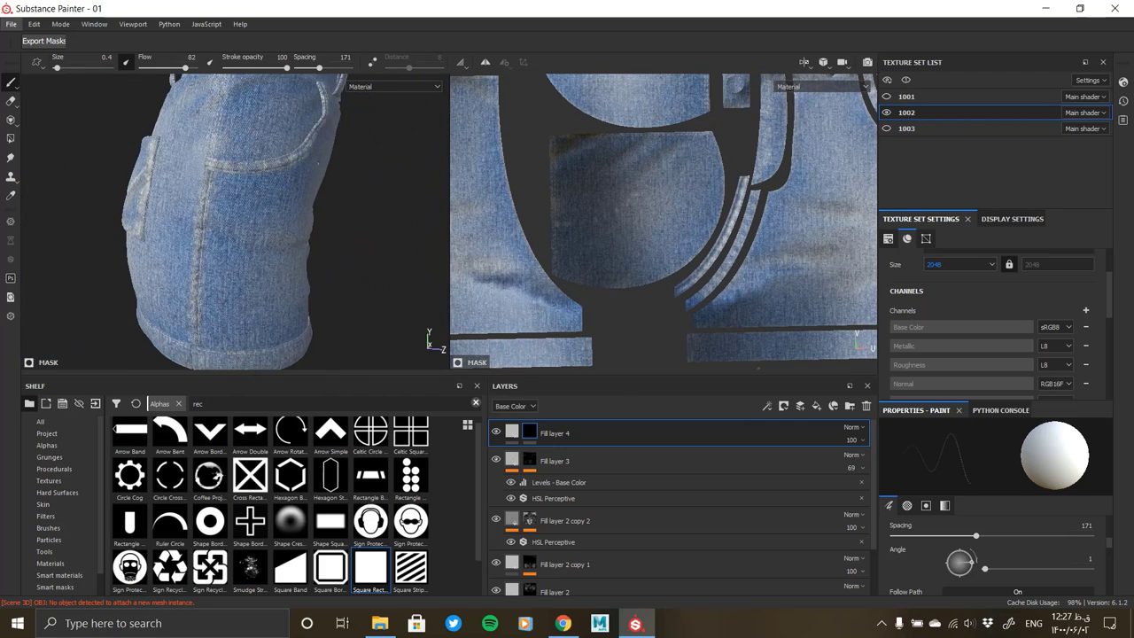
mouse_move(576, 213)
middle_mouse_down()
mouse_move(679, 210)
mouse_move(727, 237)
middle_mouse_up()
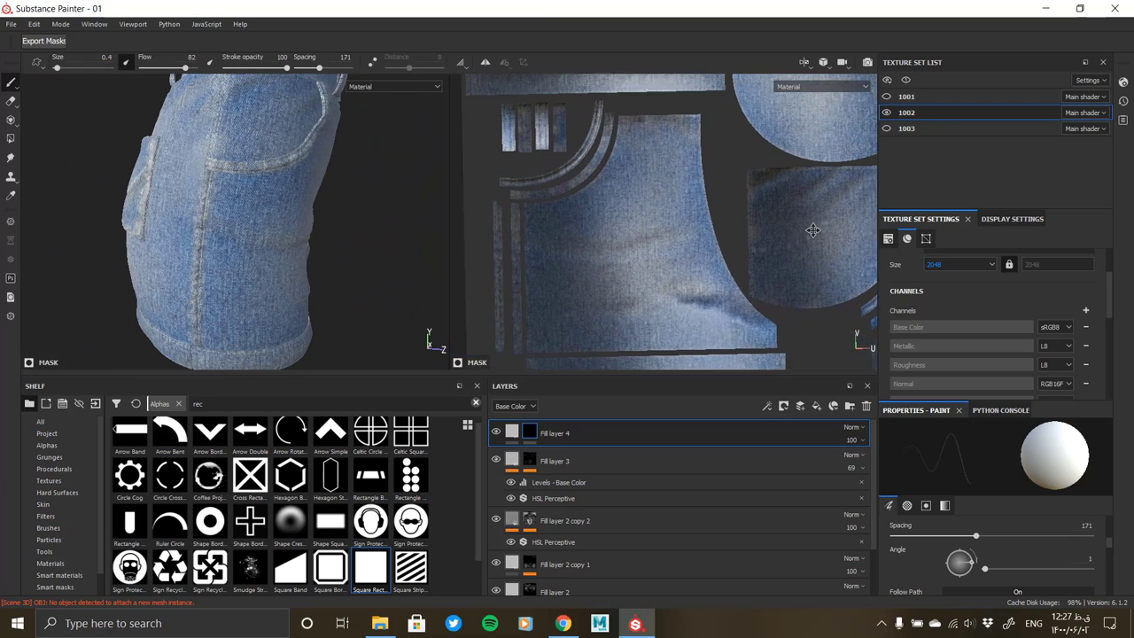
Paint a straight stitch line down the second vertical denim strip in the 2D view
scroll(627, 176, "up", 2)
scroll(626, 176, "up", 1)
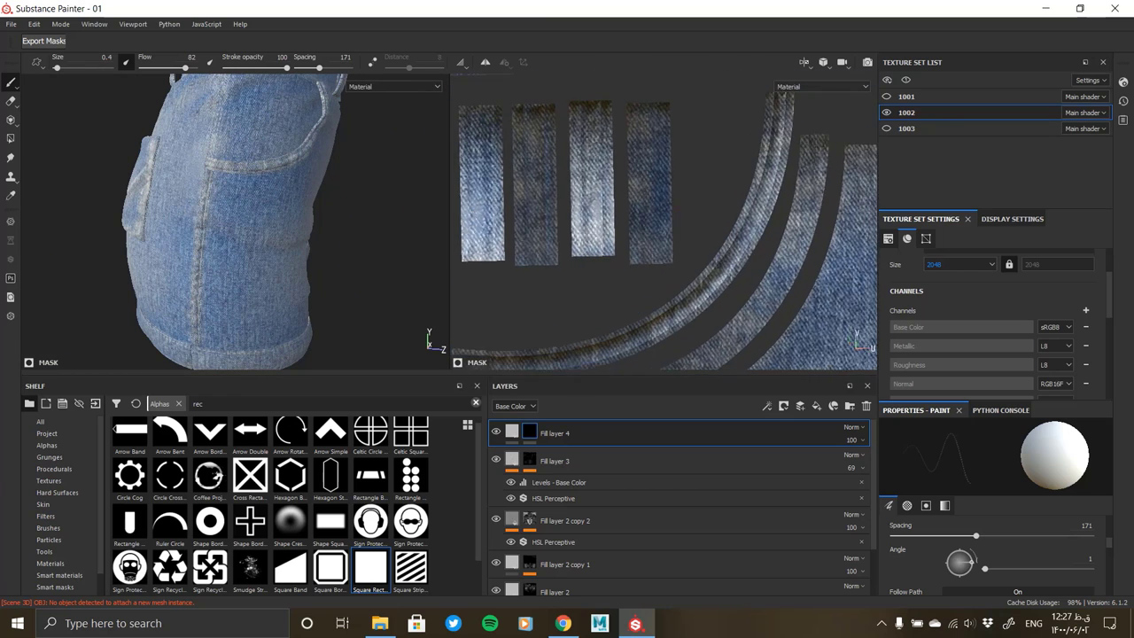
scroll(635, 162, "up", 2)
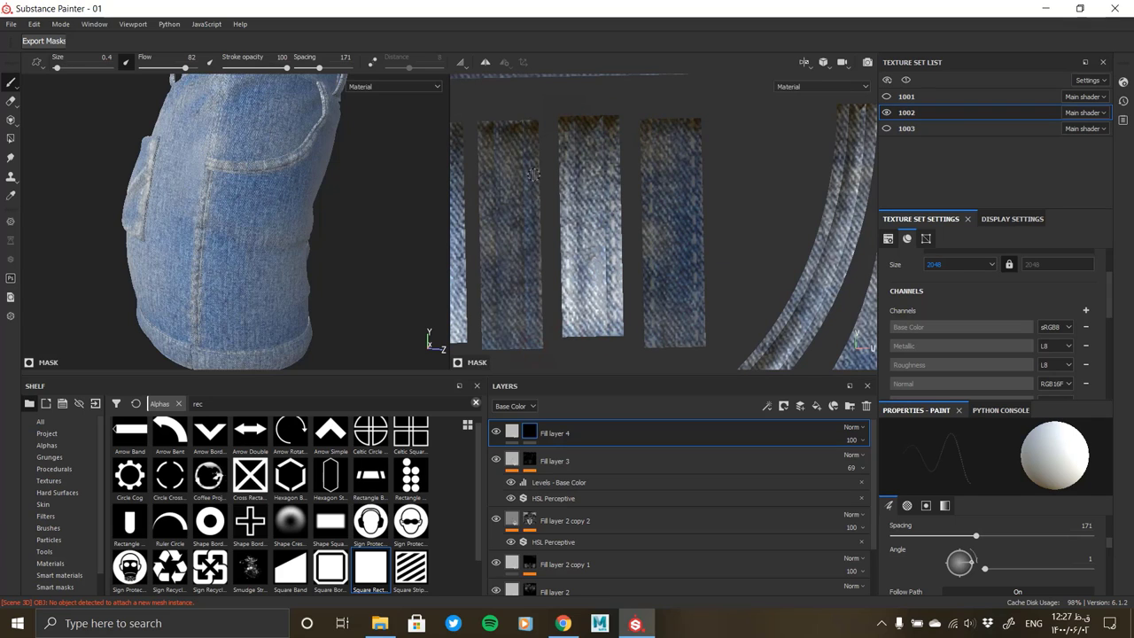
middle_click_drag(489, 348, 621, 295)
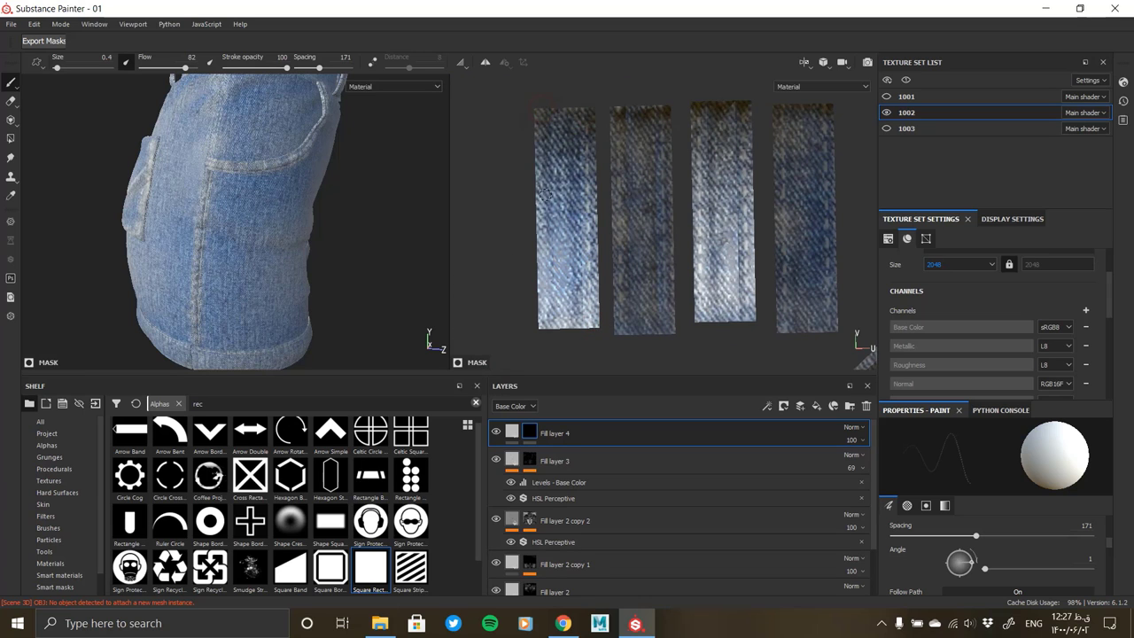
scroll(621, 266, "down", 3)
scroll(638, 231, "up", 4)
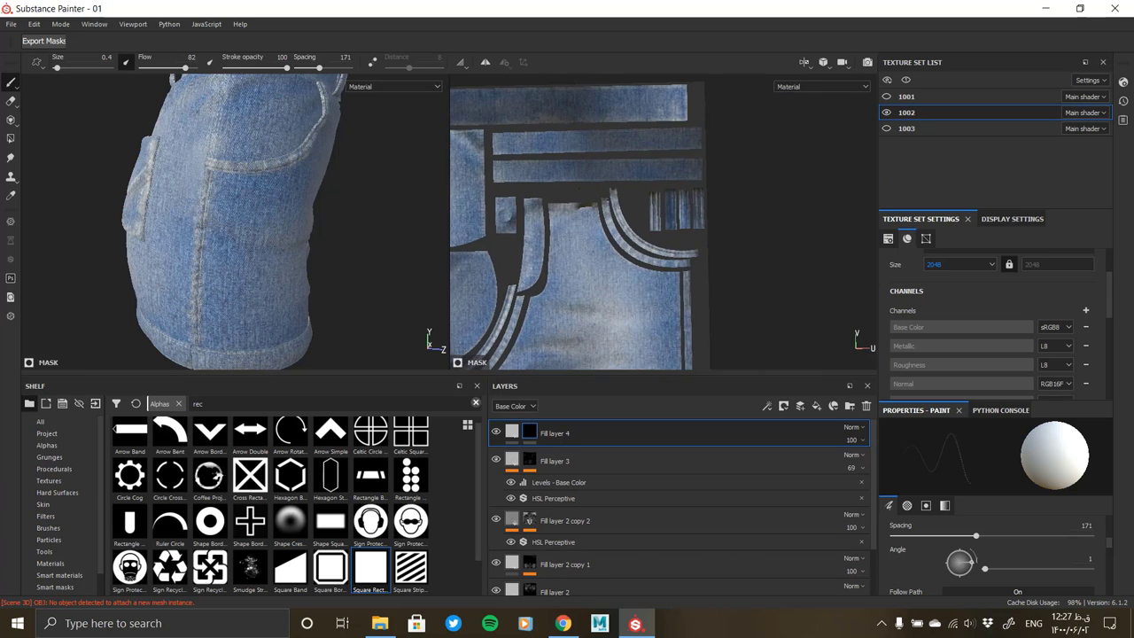
scroll(652, 219, "down", 4)
scroll(652, 220, "up", 2)
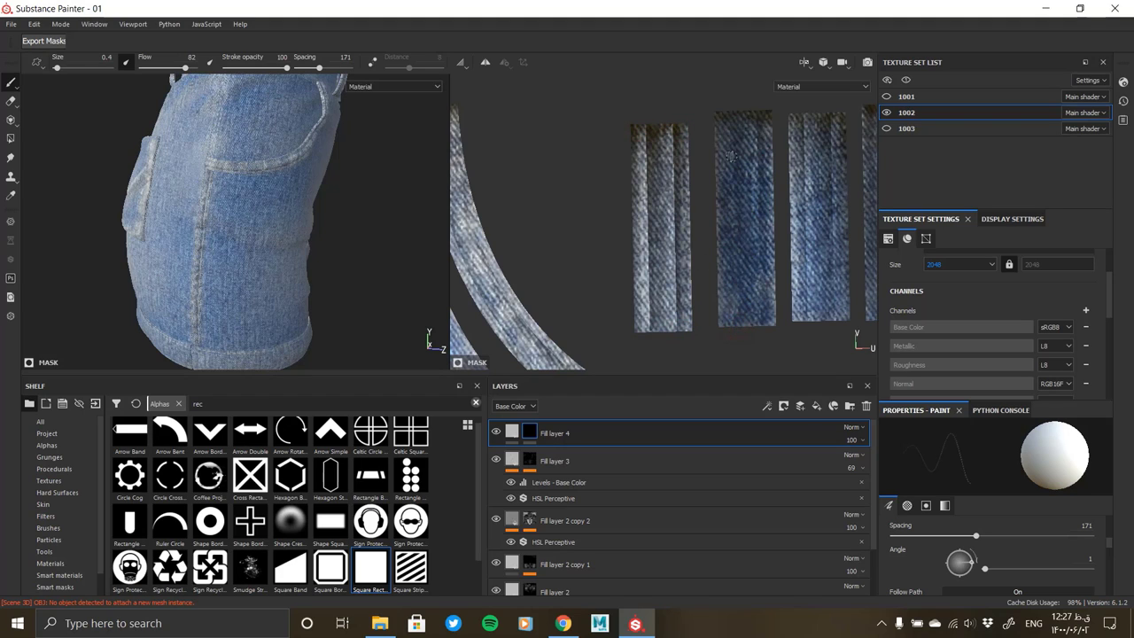
left_click(760, 326, "shift")
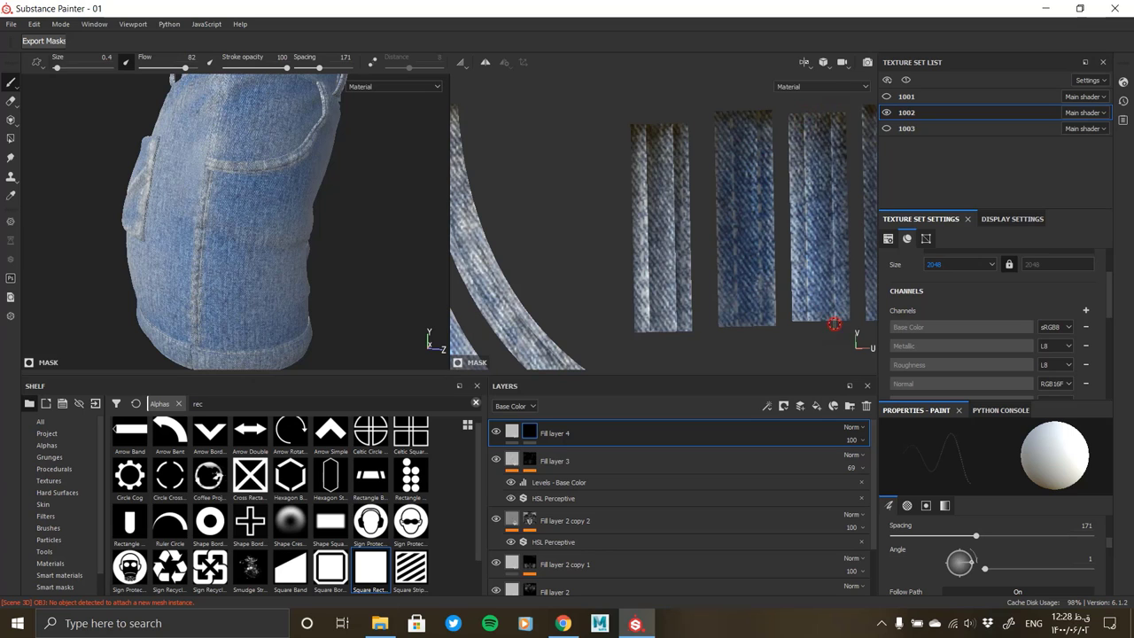
Move the texture view to the curved strips and display the stitching mask
middle_click_drag(834, 316, 564, 259)
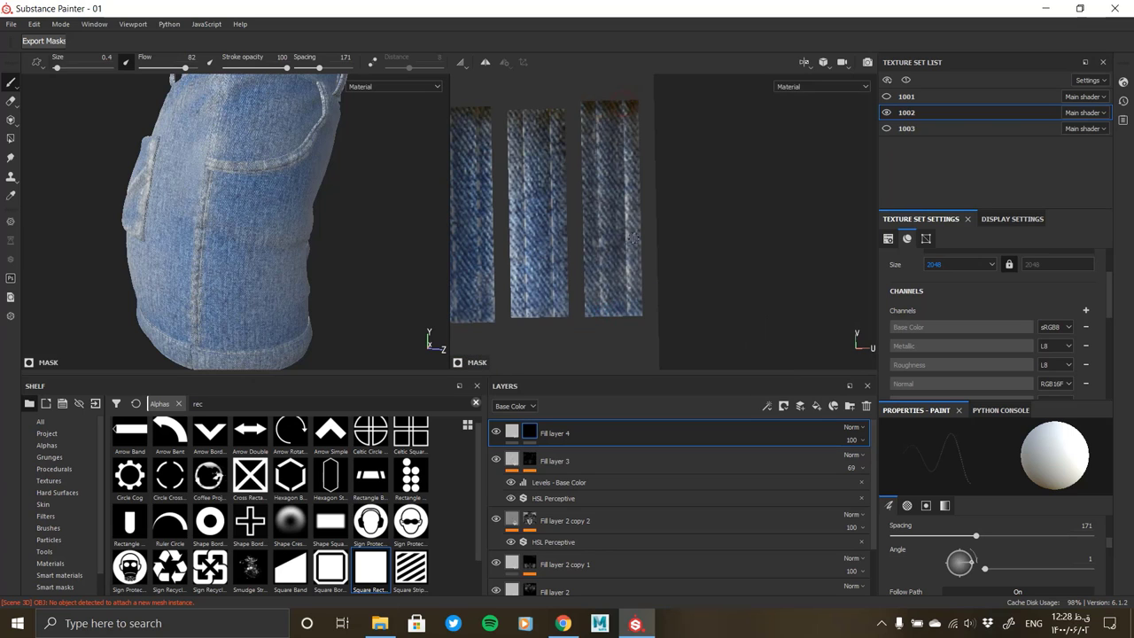
scroll(632, 238, "down", 3)
scroll(535, 214, "up", 3)
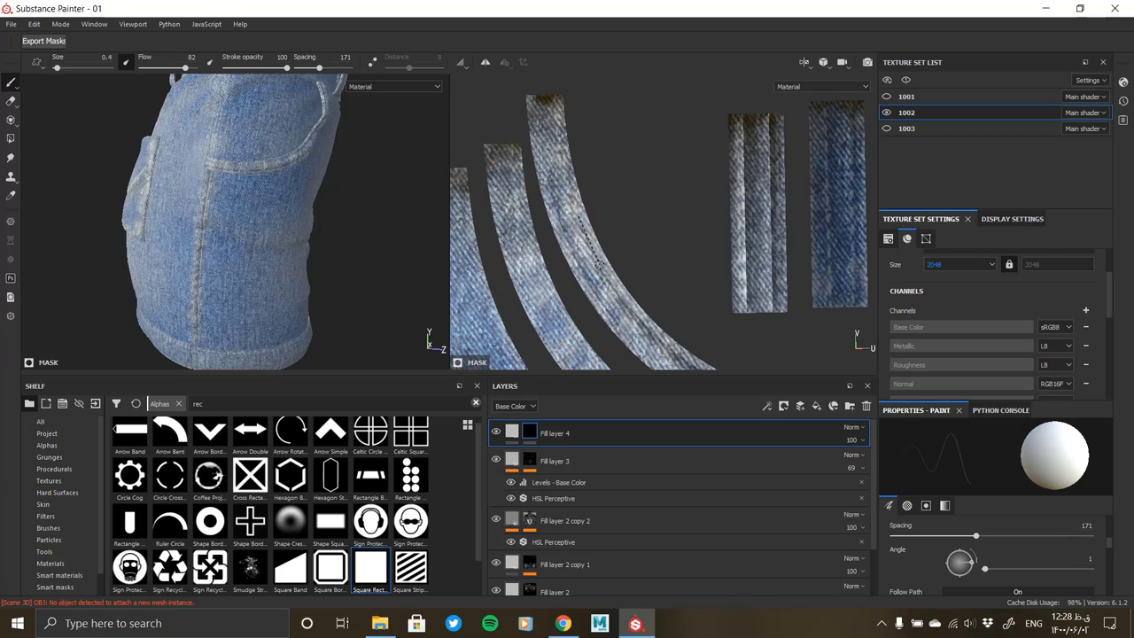
middle_click_drag(640, 319, 725, 291)
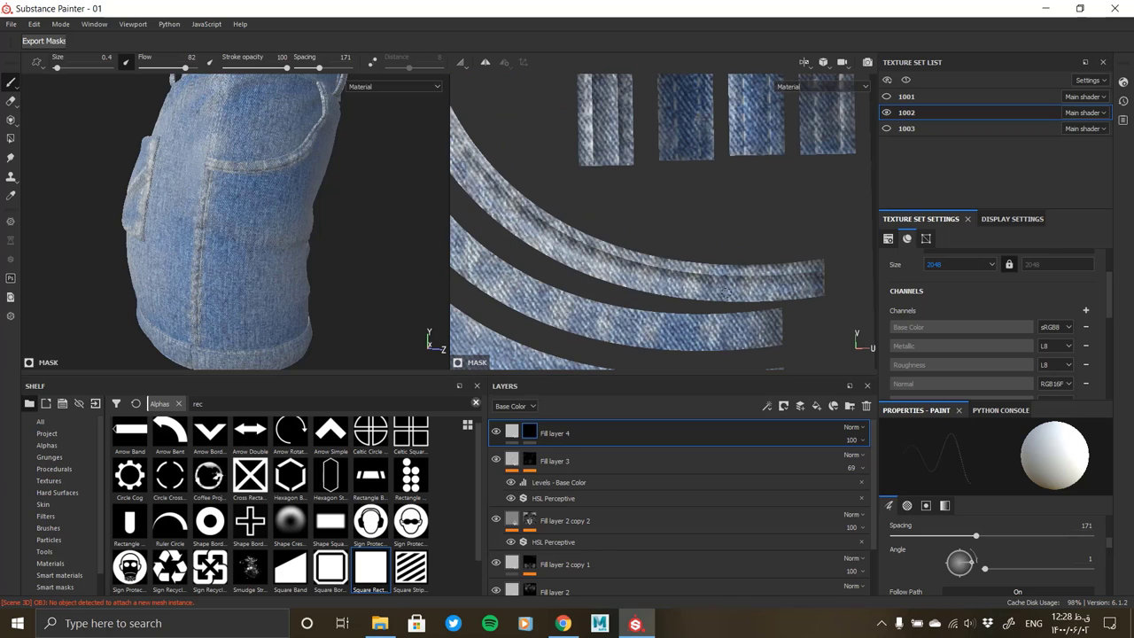
left_click(529, 432, "alt")
middle_click_drag(576, 178, 611, 245)
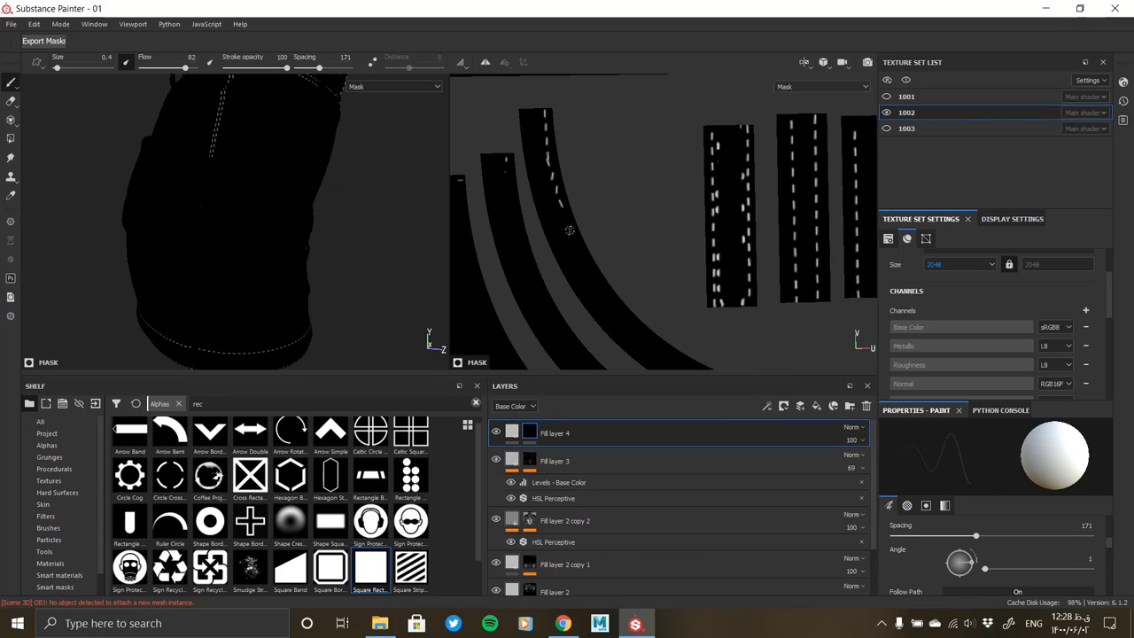
Paint more stitch dashes along the curved seam strip
left_click_drag(576, 238, 584, 260)
middle_click_drag(644, 343, 569, 232)
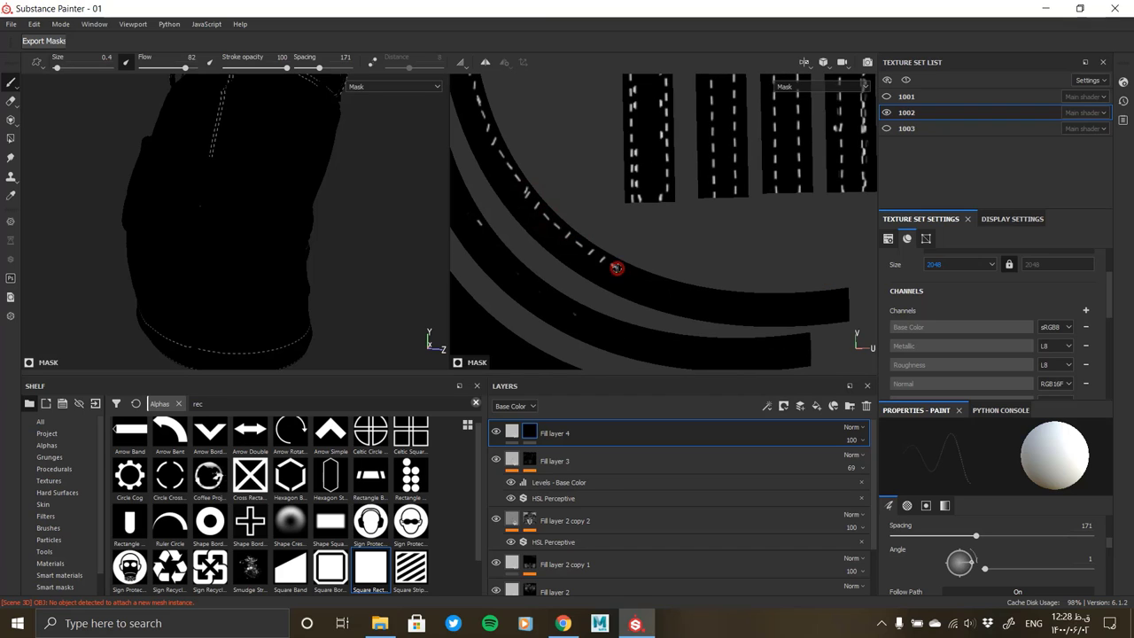
left_click_drag(617, 267, 752, 304)
View Fill layer 4's material, orbit close to the back pocket seam, and reselect the mask
left_click(513, 433)
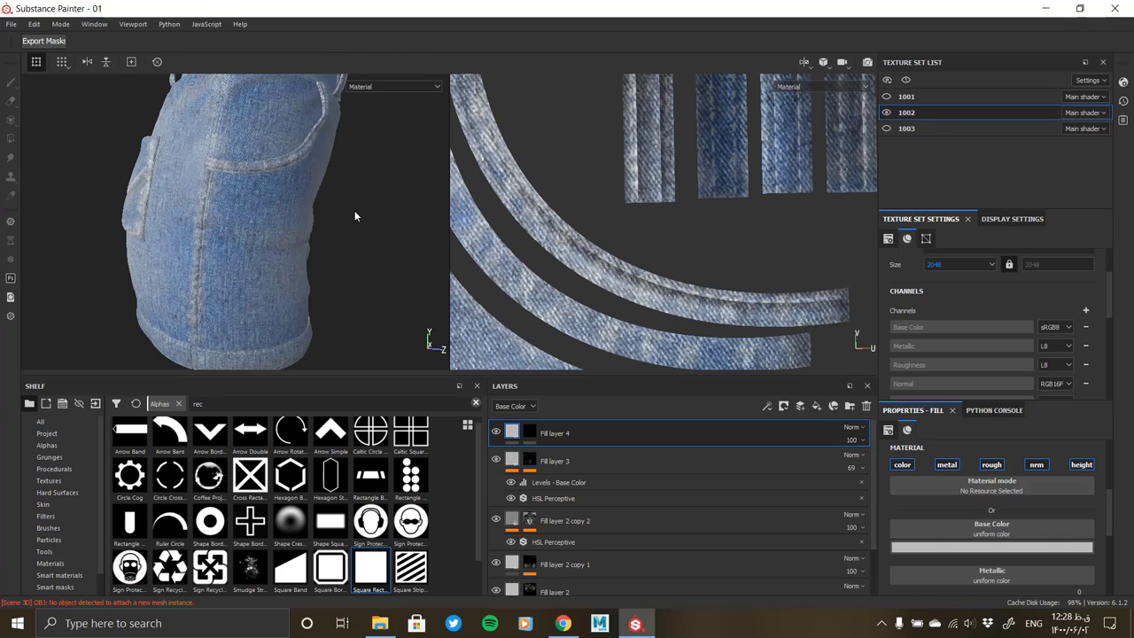
mouse_move(355, 215)
left_mouse_down("alt")
mouse_move(219, 188)
mouse_move(48, 188)
left_mouse_up("alt")
scroll(219, 188, "up", 3)
scroll(281, 255, "up", 3)
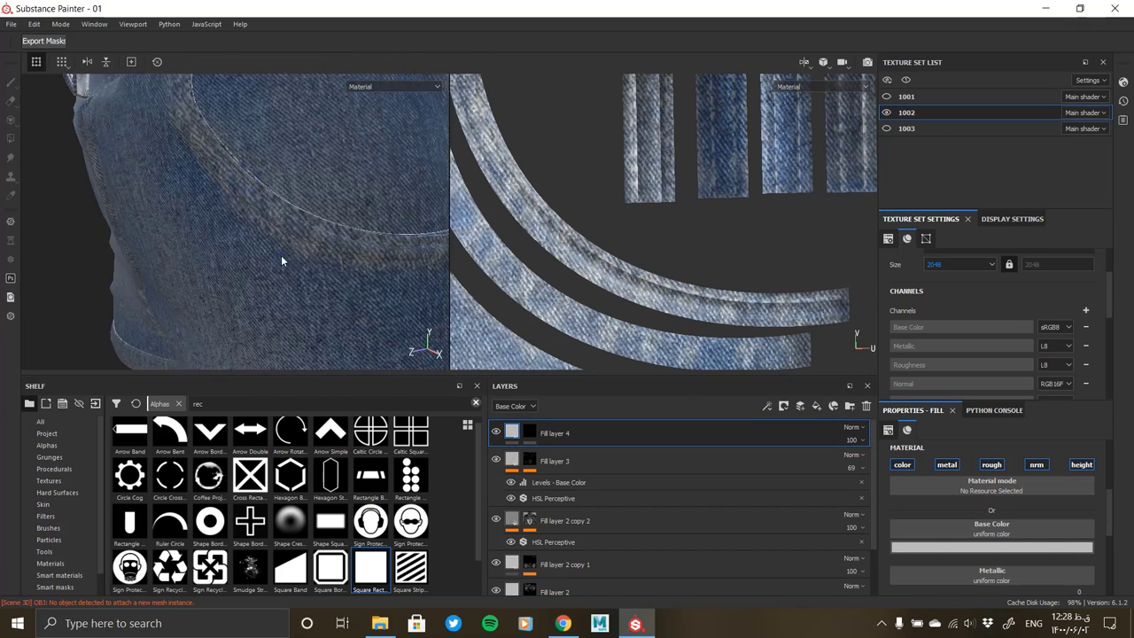
right_click_drag(281, 255, 604, 263, "shift")
middle_click_drag(626, 271, 641, 294)
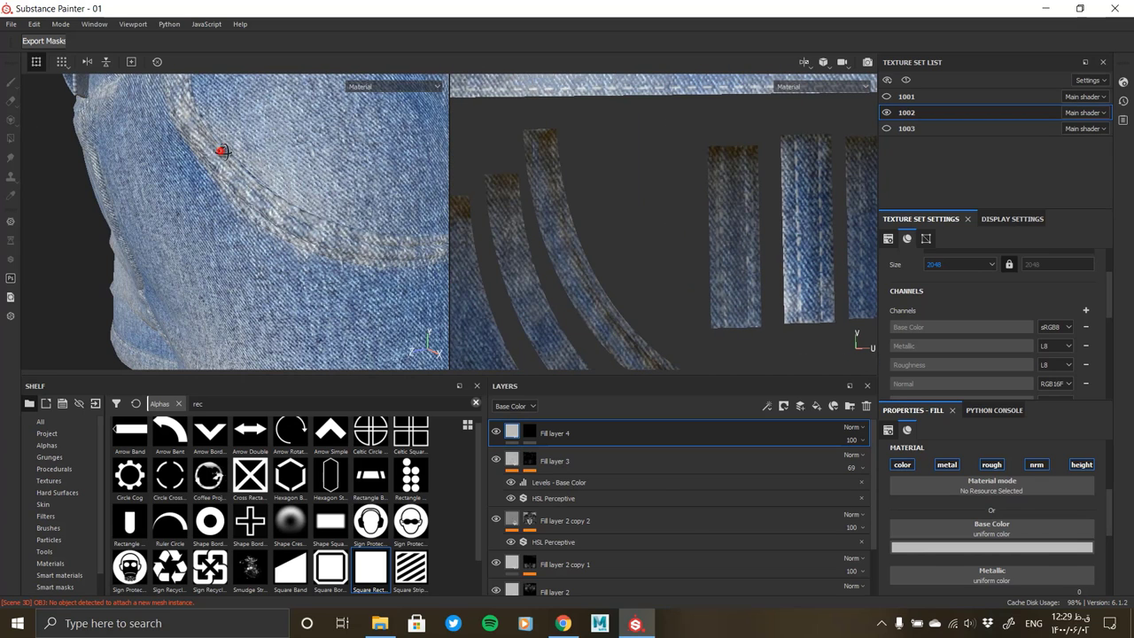
scroll(221, 151, "up", 3)
scroll(221, 152, "up", 2)
left_click(529, 432)
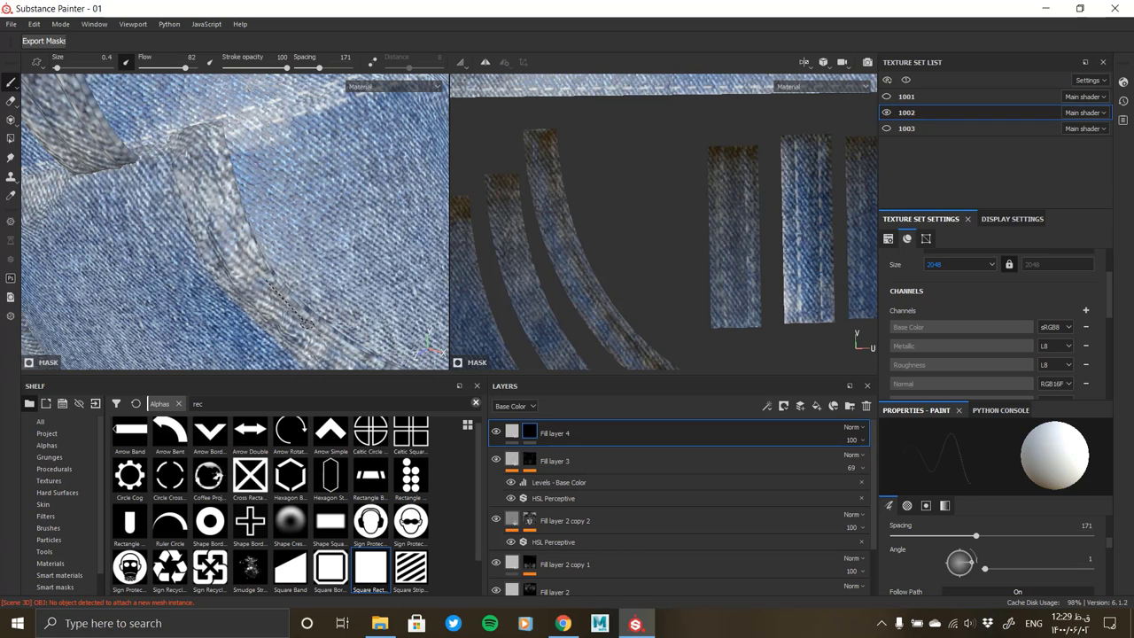
left_click_drag(301, 323, 263, 173, "alt")
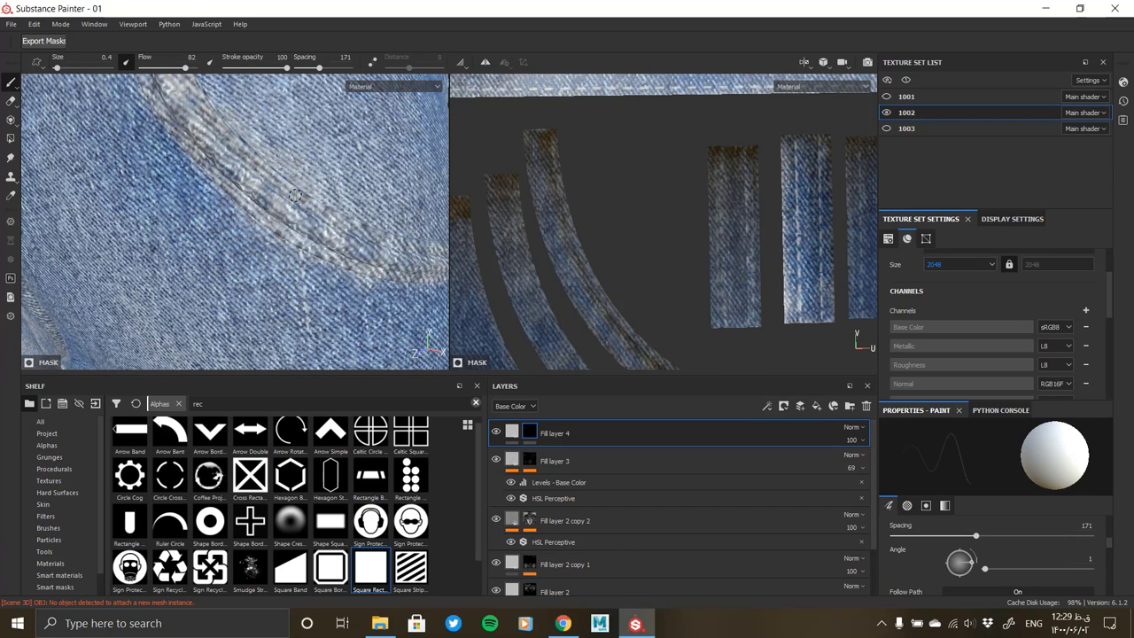
Reselect Fill layer 4's mask, show it in both views, and paint dashes along the curved strip
key("c")
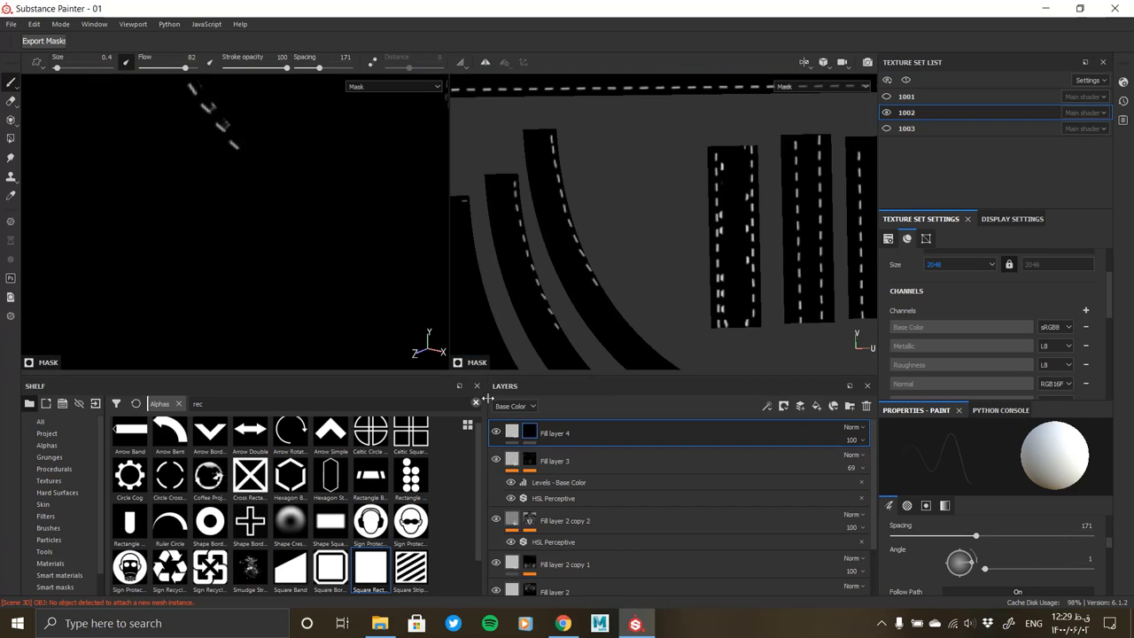
left_click(514, 432)
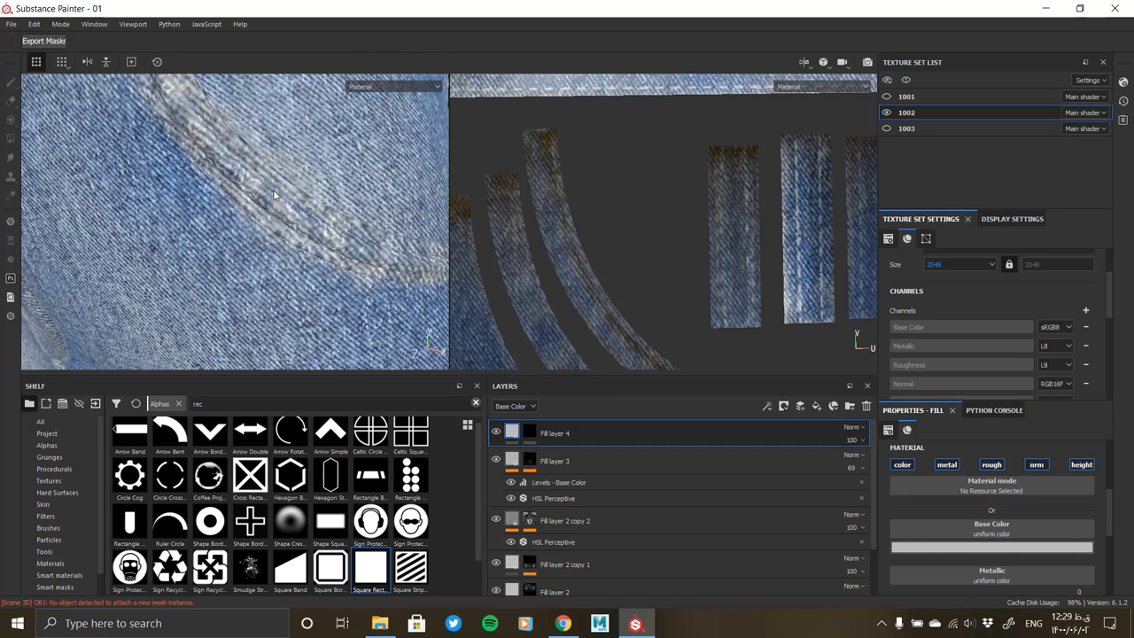
left_click(529, 433)
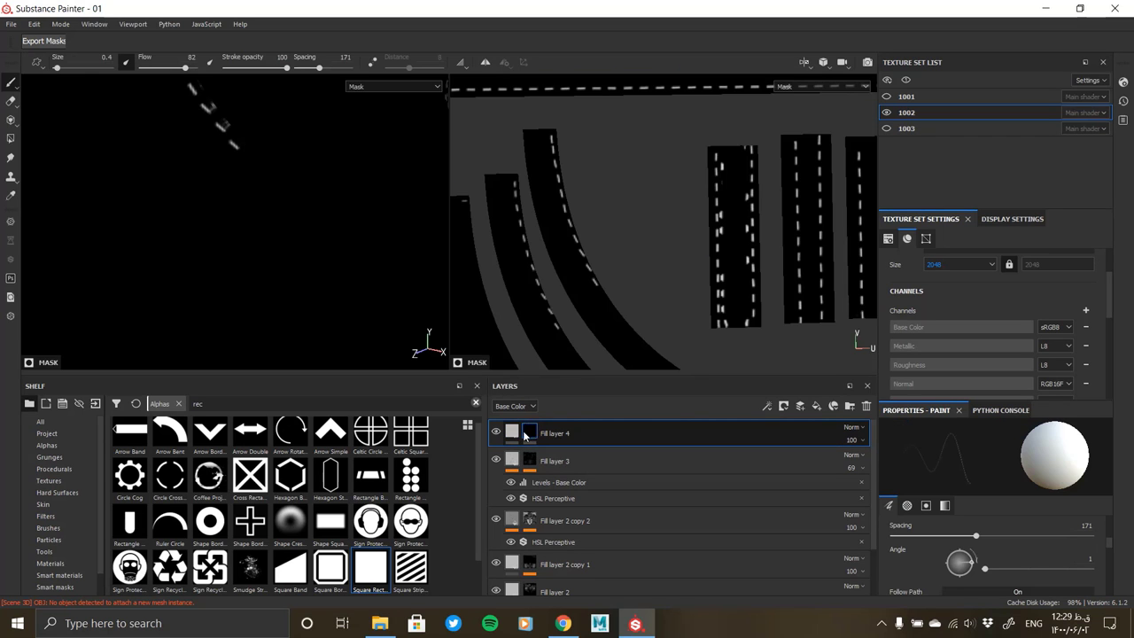
left_click(512, 433)
left_click(534, 434)
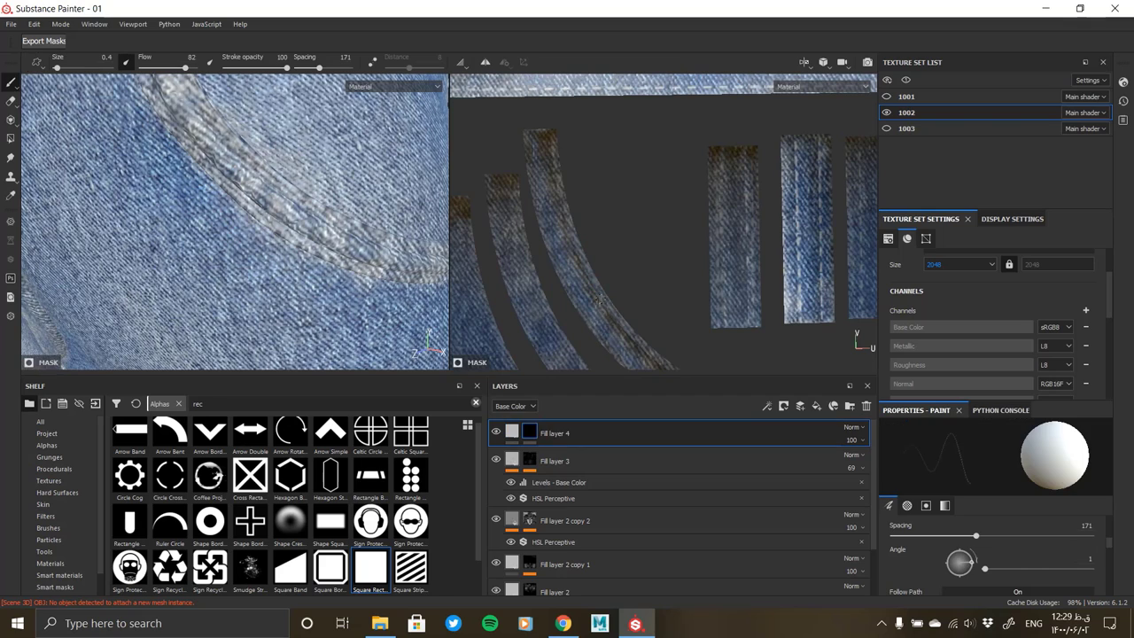
key("c")
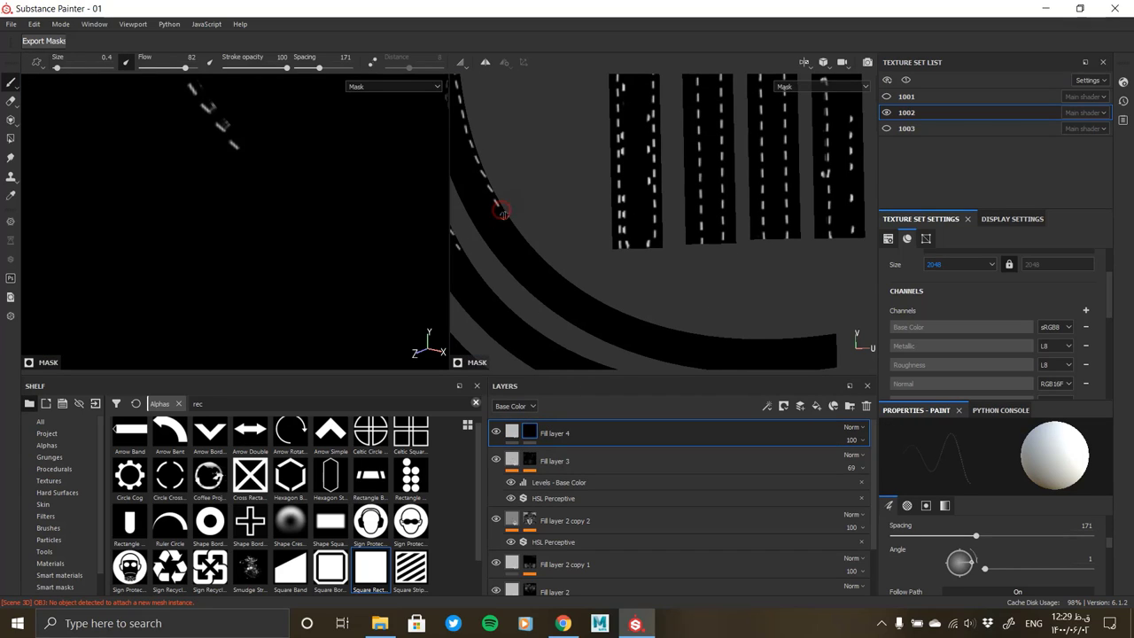
mouse_move(501, 213)
left_mouse_down()
mouse_move(525, 249)
mouse_move(604, 309)
mouse_move(659, 332)
mouse_move(833, 340)
mouse_move(698, 365)
mouse_move(579, 325)
mouse_move(482, 226)
mouse_move(570, 261)
mouse_move(585, 296)
mouse_move(569, 264)
left_mouse_up()
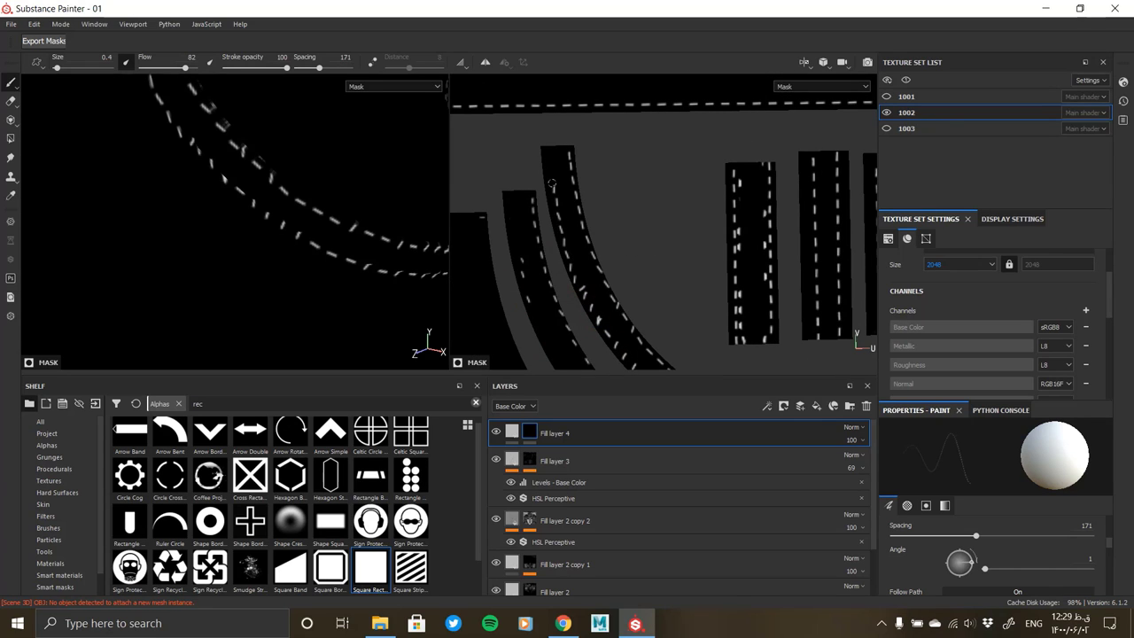
Frame the whole shorts and pan the texture view onto the curved strips
key("f")
key("f")
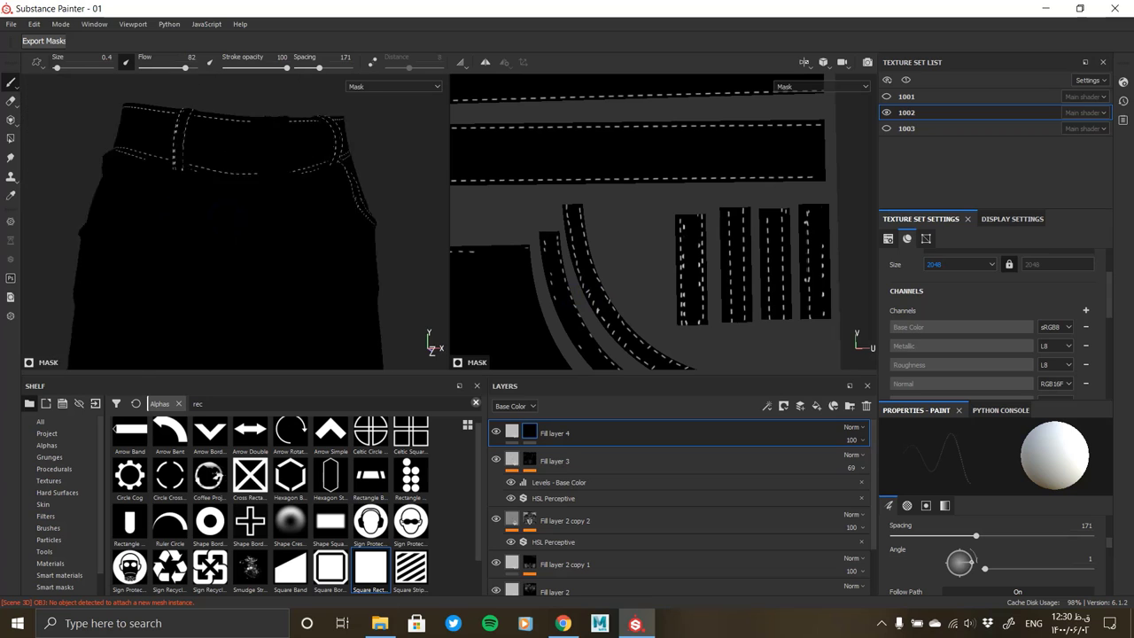
scroll(608, 291, "down", 5)
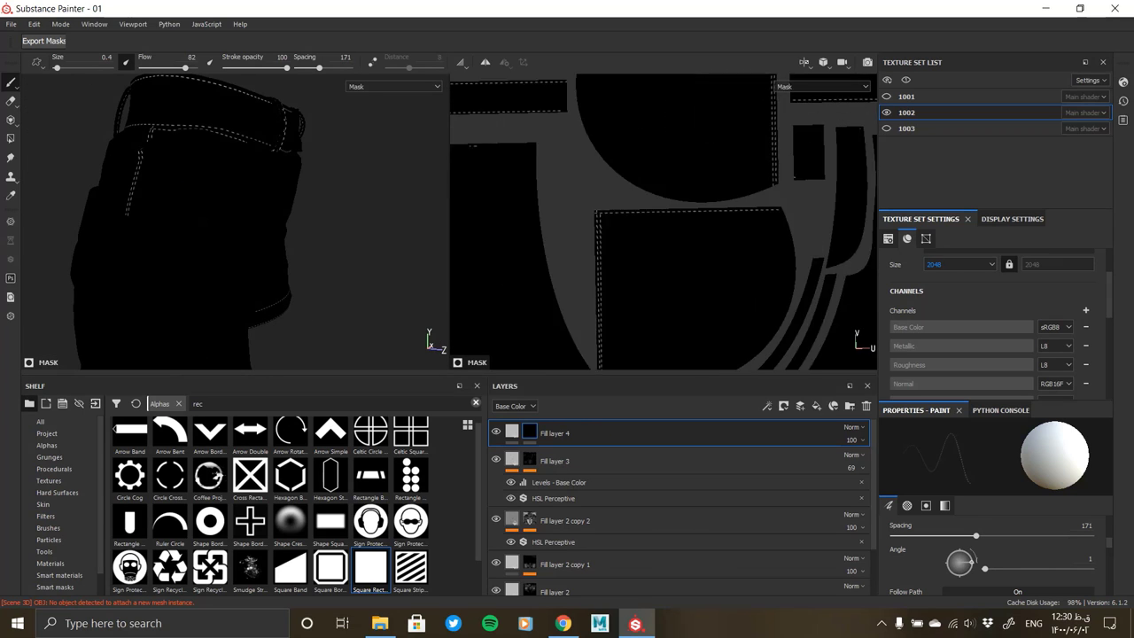
scroll(617, 162, "up", 2)
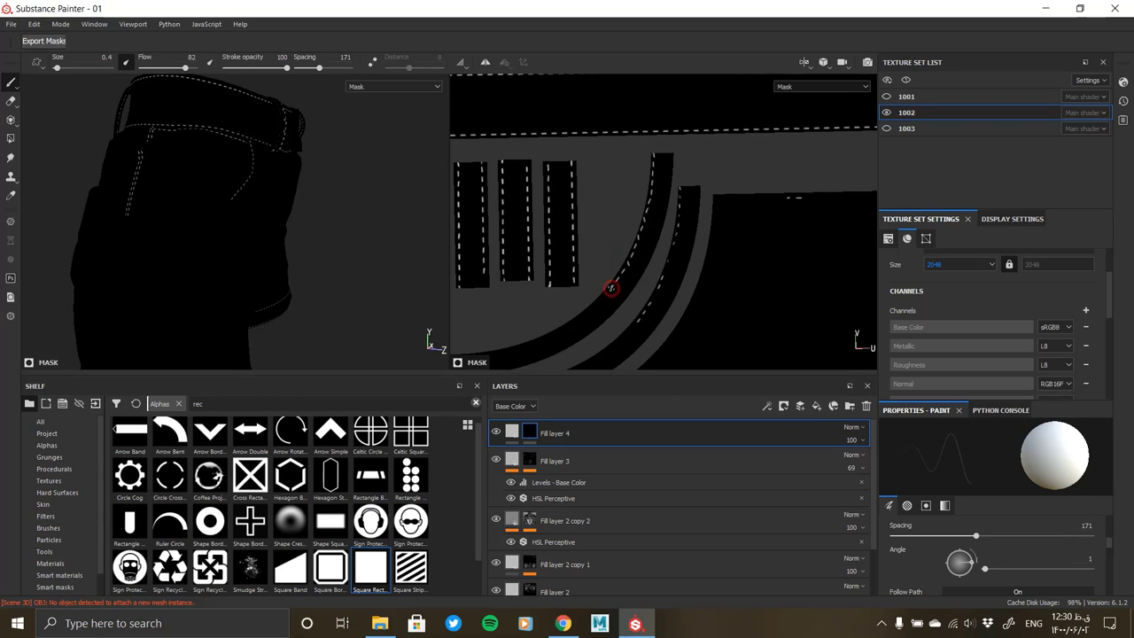
middle_click_drag(538, 340, 673, 300)
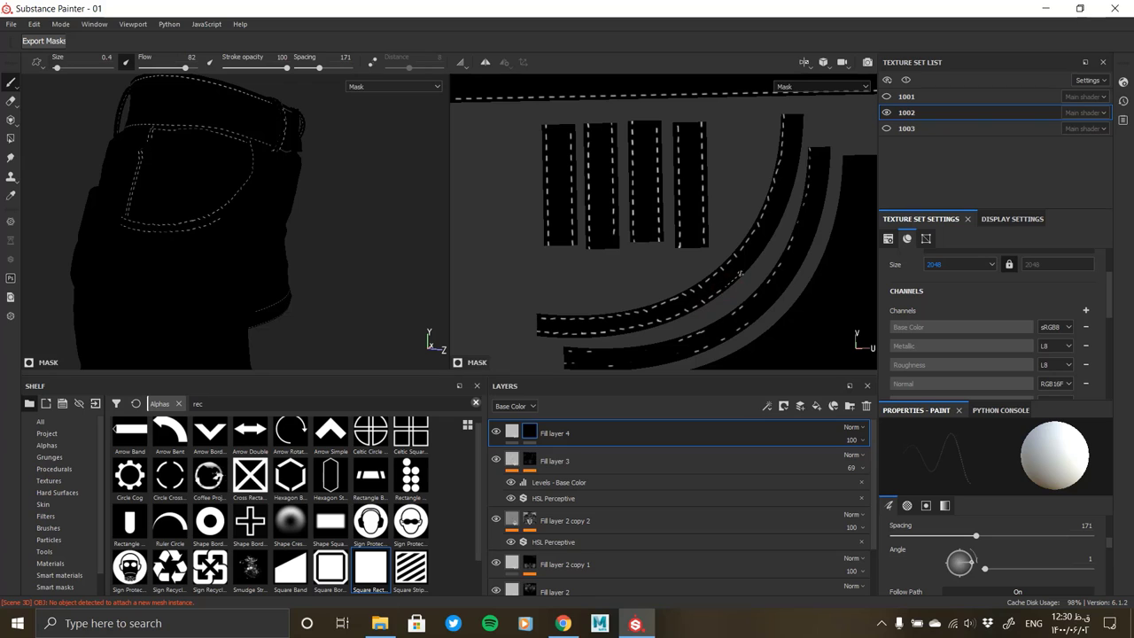
Zoom and orbit the shorts to survey the UV islands of Fill layer 4's mask
scroll(697, 299, "up", 2)
scroll(580, 333, "up", 2)
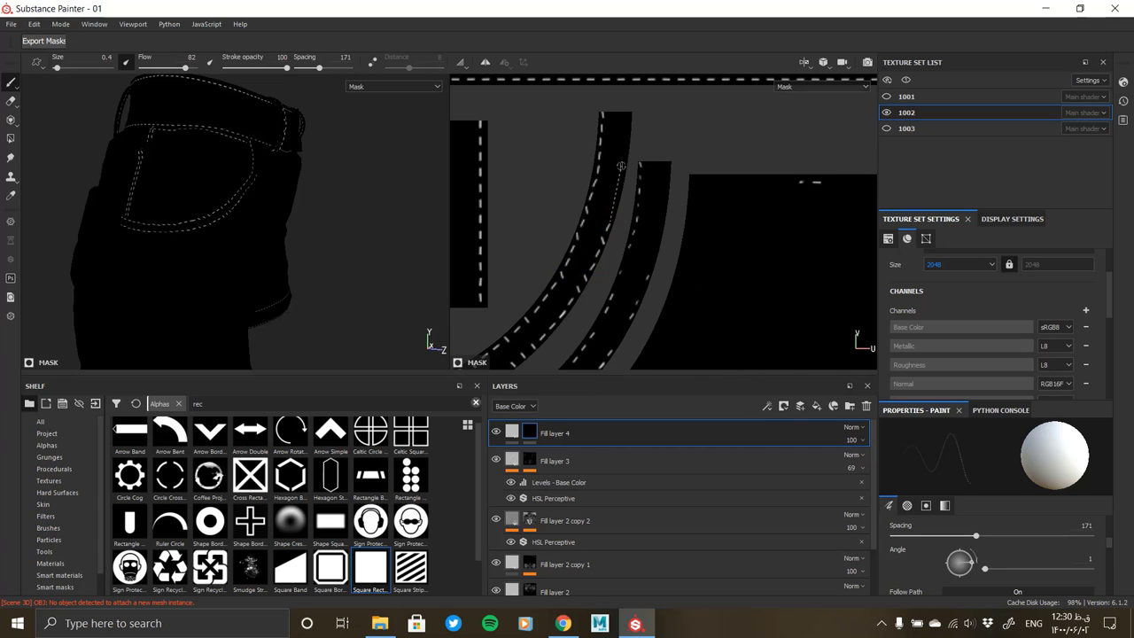
scroll(582, 224, "down", 3)
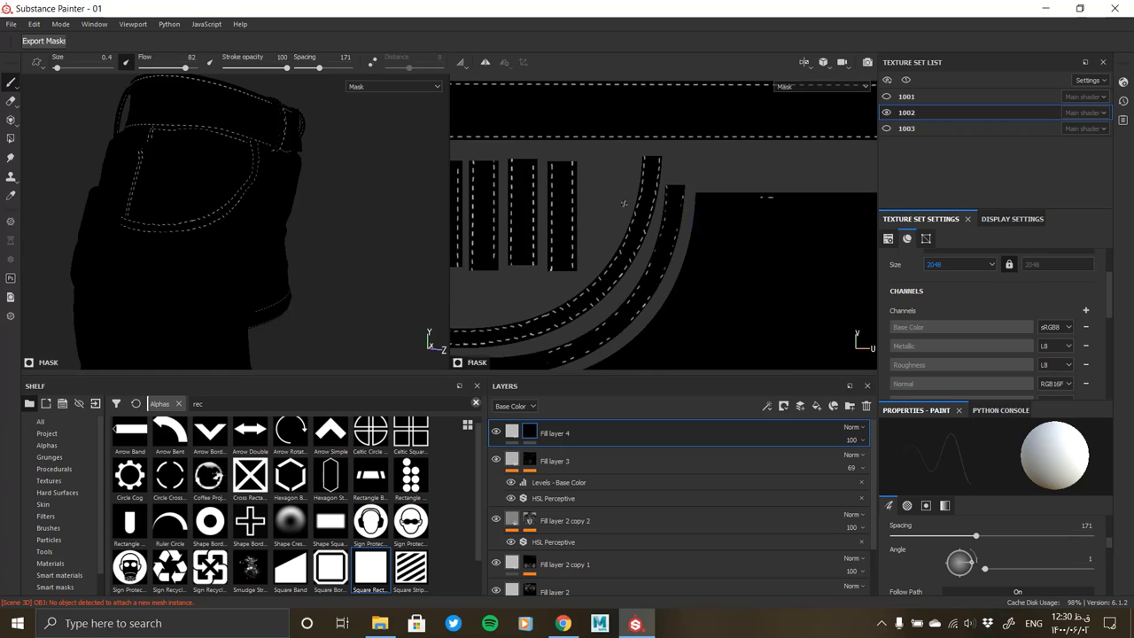
left_click_drag(135, 242, 213, 243, "alt")
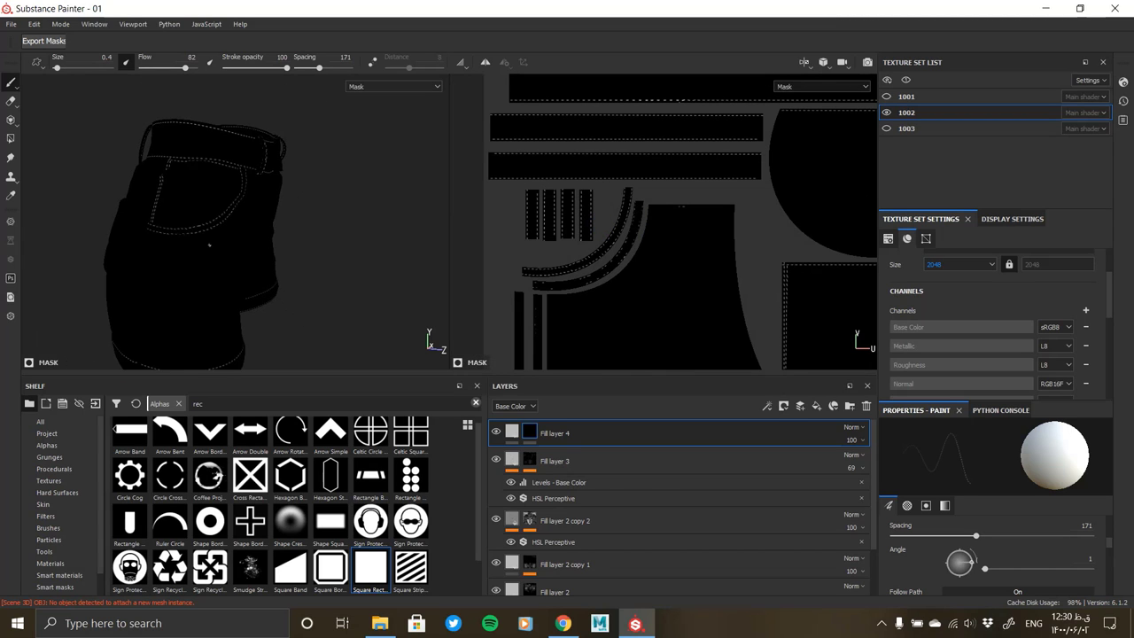
mouse_move(633, 254)
middle_mouse_down()
mouse_move(590, 196)
mouse_move(599, 230)
middle_mouse_up()
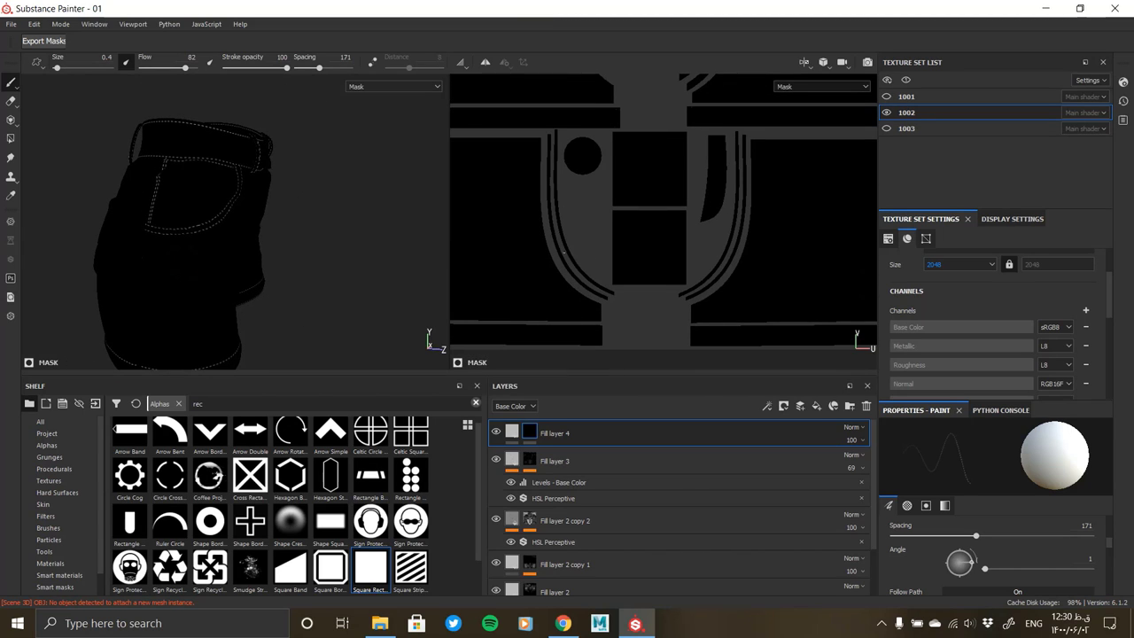
scroll(563, 252, "up", 2)
scroll(170, 255, "up", 3)
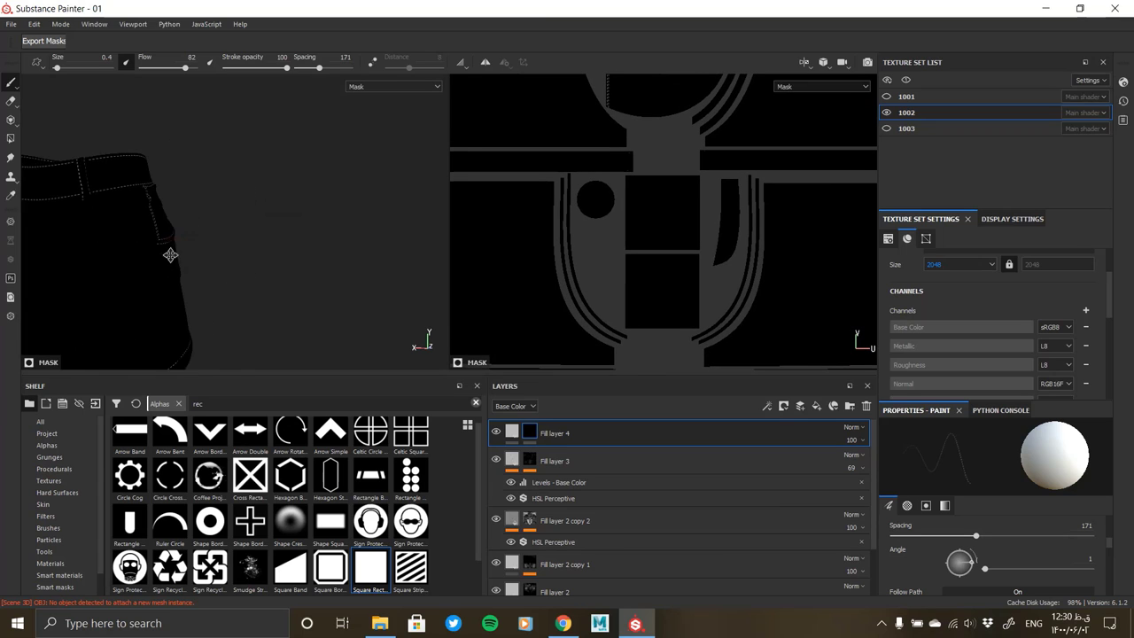
scroll(170, 256, "down", 3)
scroll(622, 253, "up", 5)
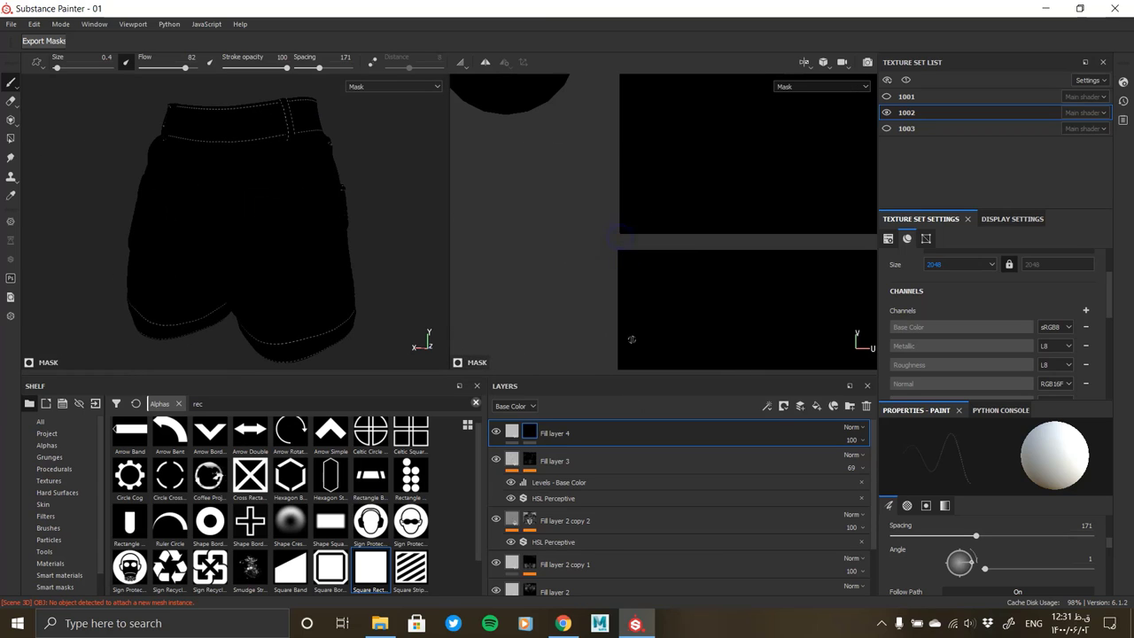
scroll(625, 152, "up", 2)
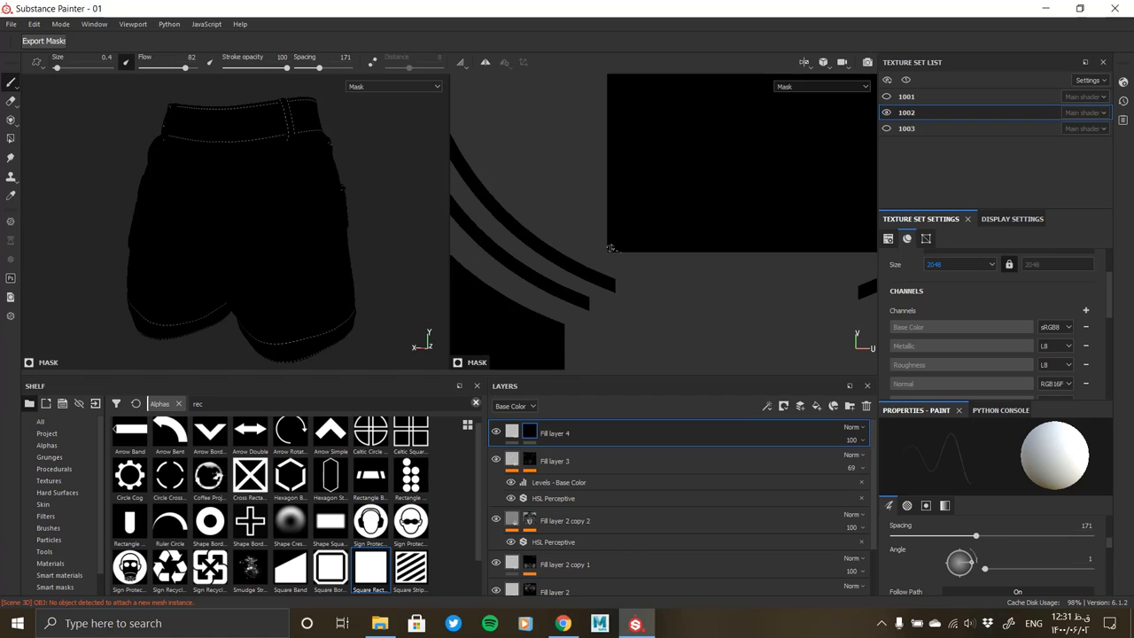
scroll(611, 248, "up", 2)
scroll(650, 162, "up", 2)
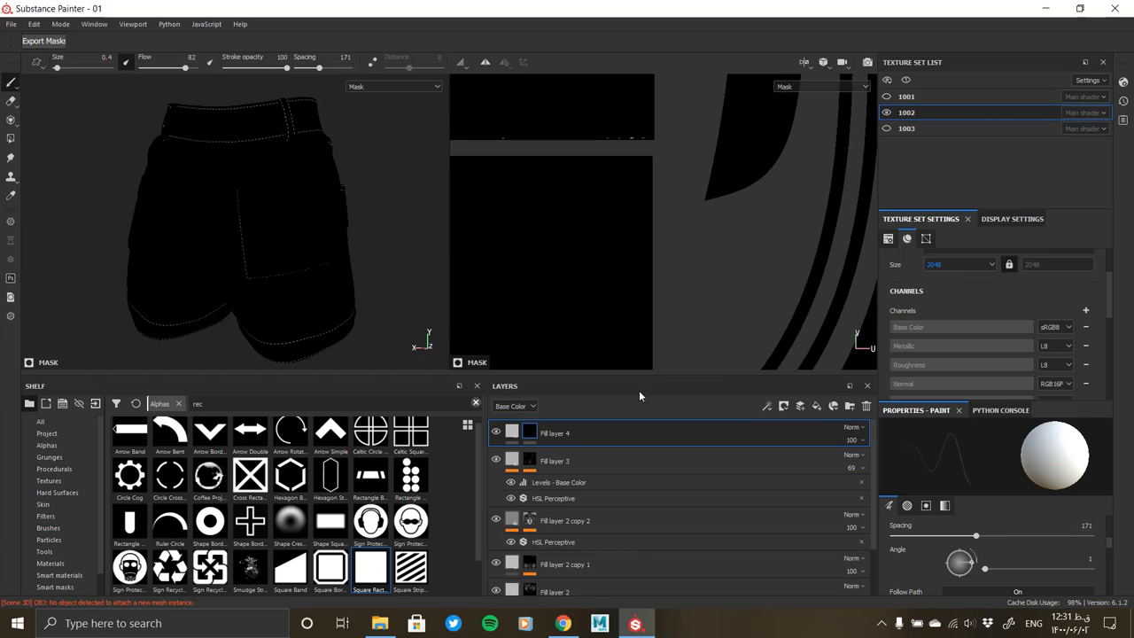
Frame the square pocket island and paint a dashed stitch line along its edge
mouse_move(417, 226)
left_mouse_down("alt")
mouse_move(271, 240)
mouse_move(309, 256)
mouse_move(266, 248)
left_mouse_up("alt")
scroll(293, 230, "up", 2)
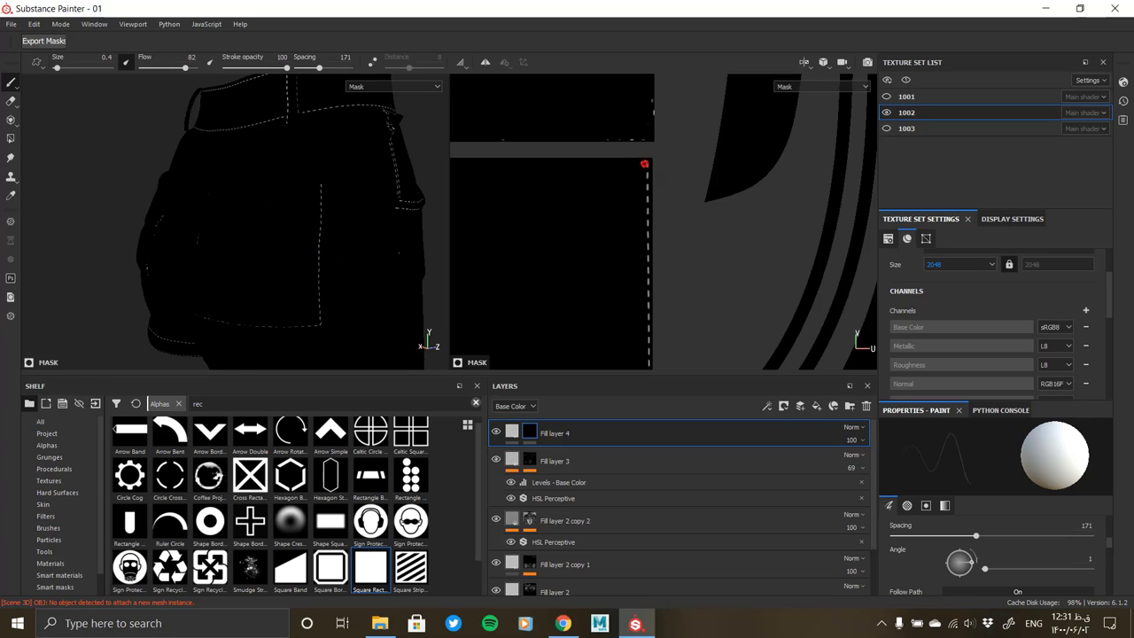
mouse_move(644, 164)
middle_mouse_down()
mouse_move(723, 80)
mouse_move(591, 255)
middle_mouse_up()
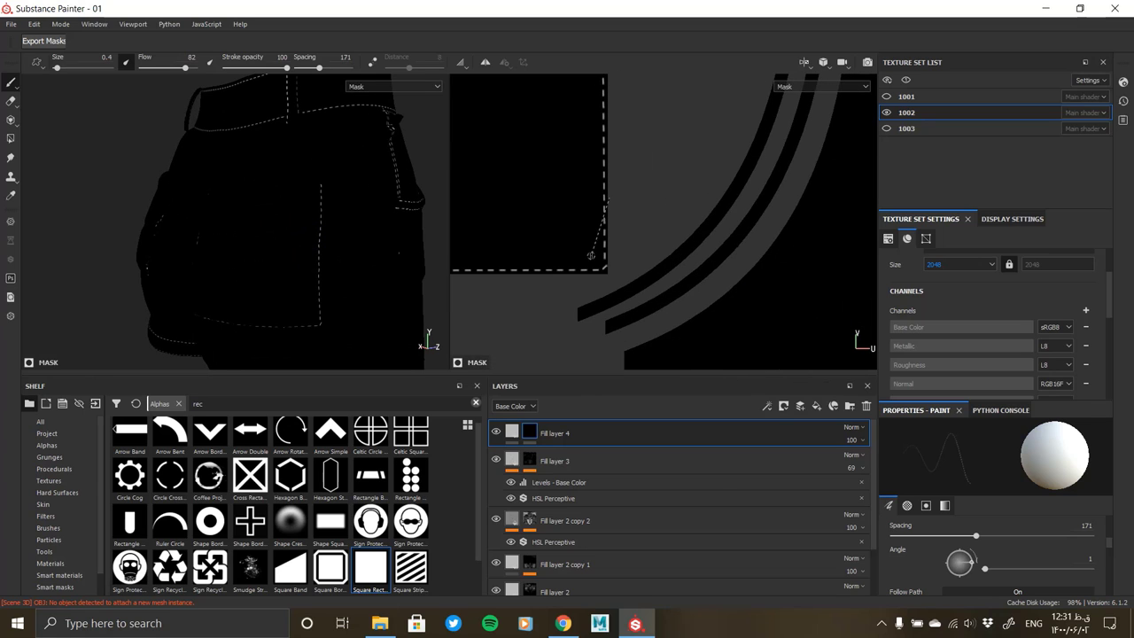
scroll(591, 255, "up", 2)
key("alt+shift")
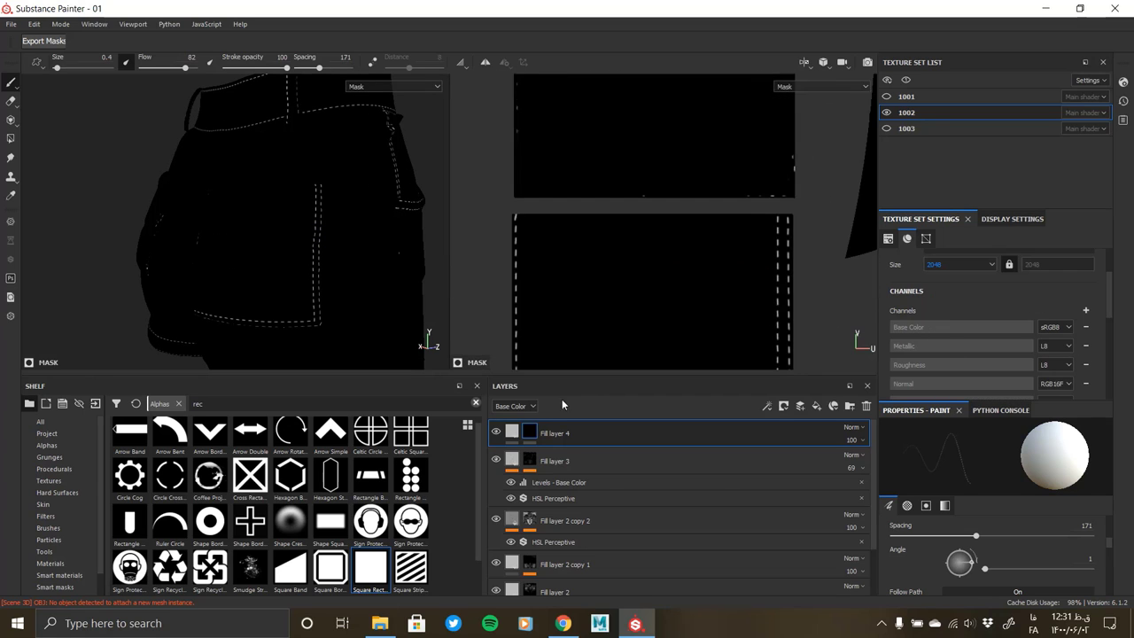
left_click(527, 220, "shift")
Pan the UV layout to the round, rectangular and leg-shaped islands around the square
left_click_drag(356, 259, 347, 246, "alt")
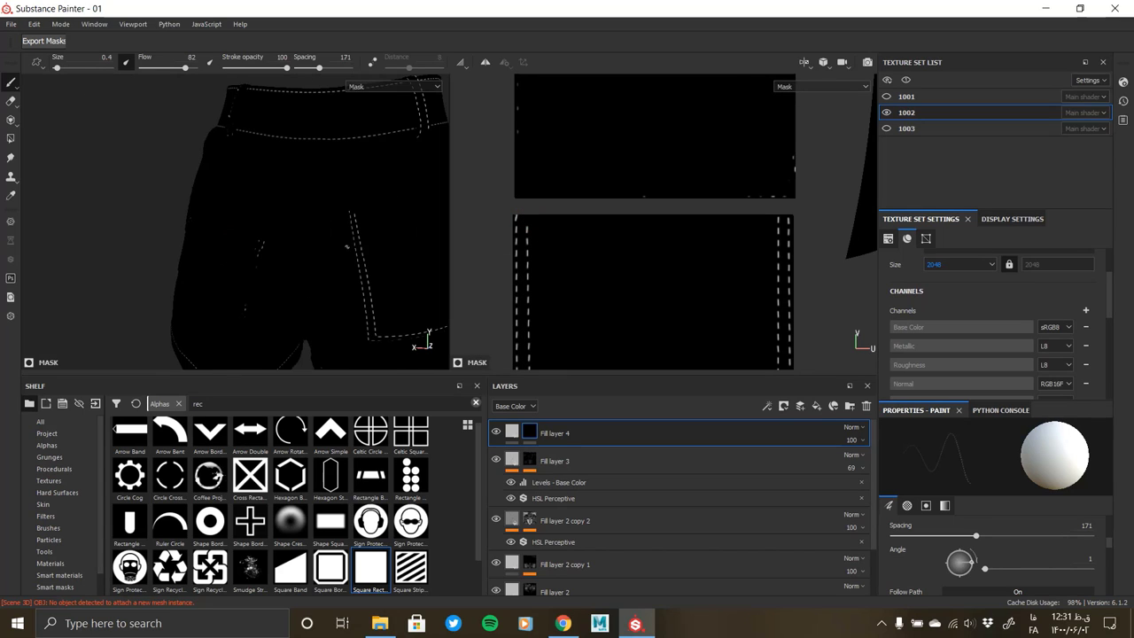
middle_click_drag(458, 203, 378, 289)
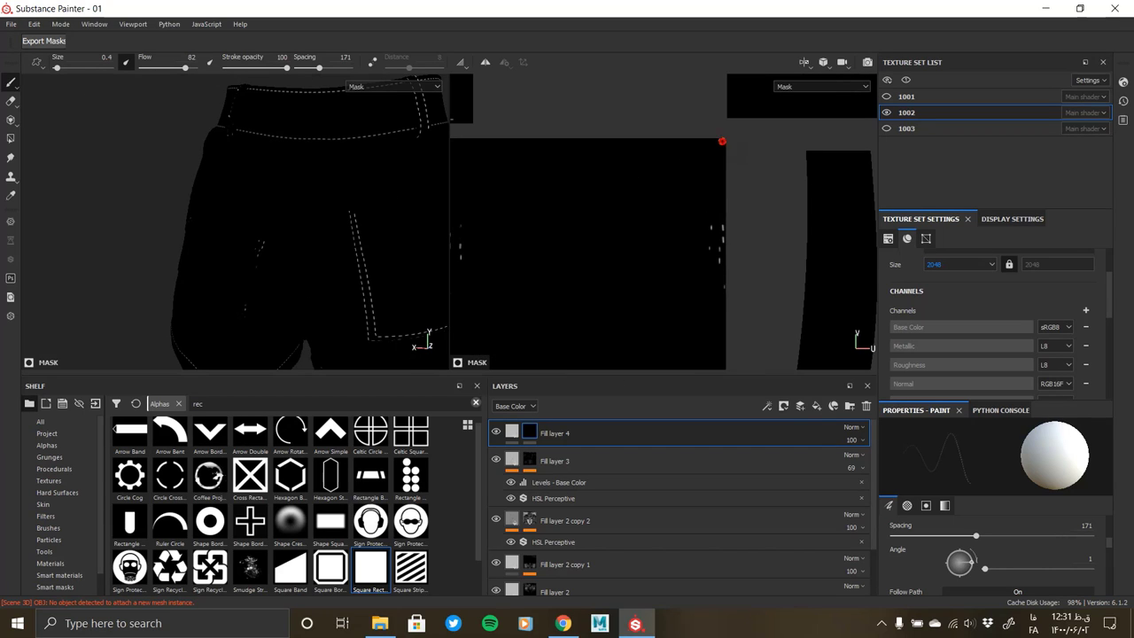
mouse_move(509, 282)
middle_mouse_down()
mouse_move(604, 139)
mouse_move(620, 291)
middle_mouse_up()
middle_click_drag(720, 287, 663, 287)
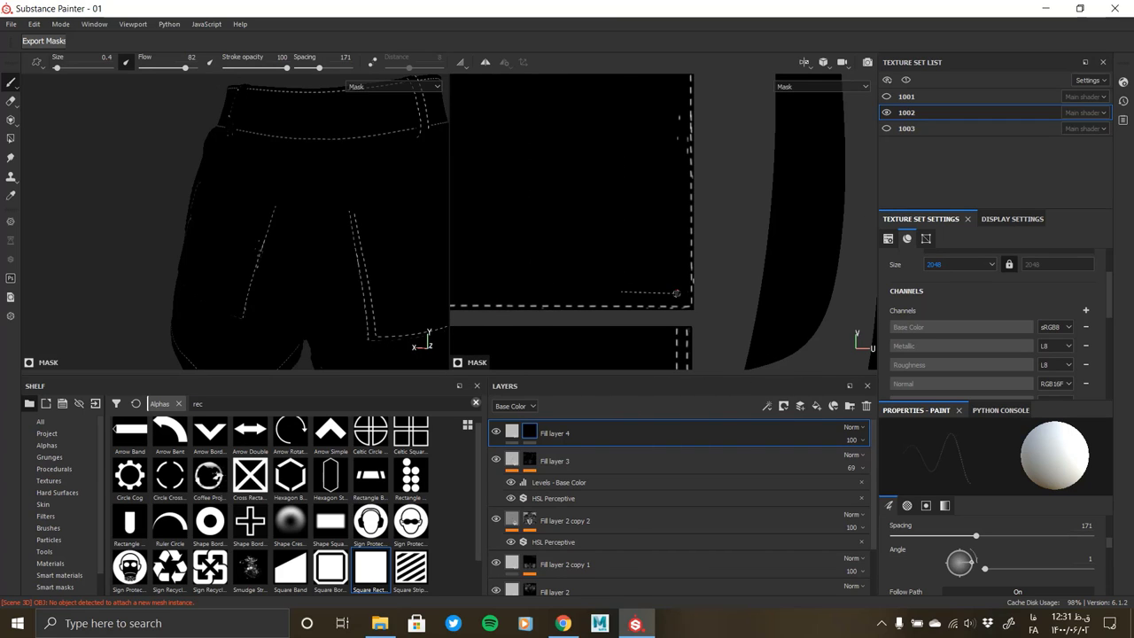
middle_click_drag(793, 96, 800, 211)
Orbit the shorts and pan through several groups of UV islands
scroll(548, 217, "down", 2)
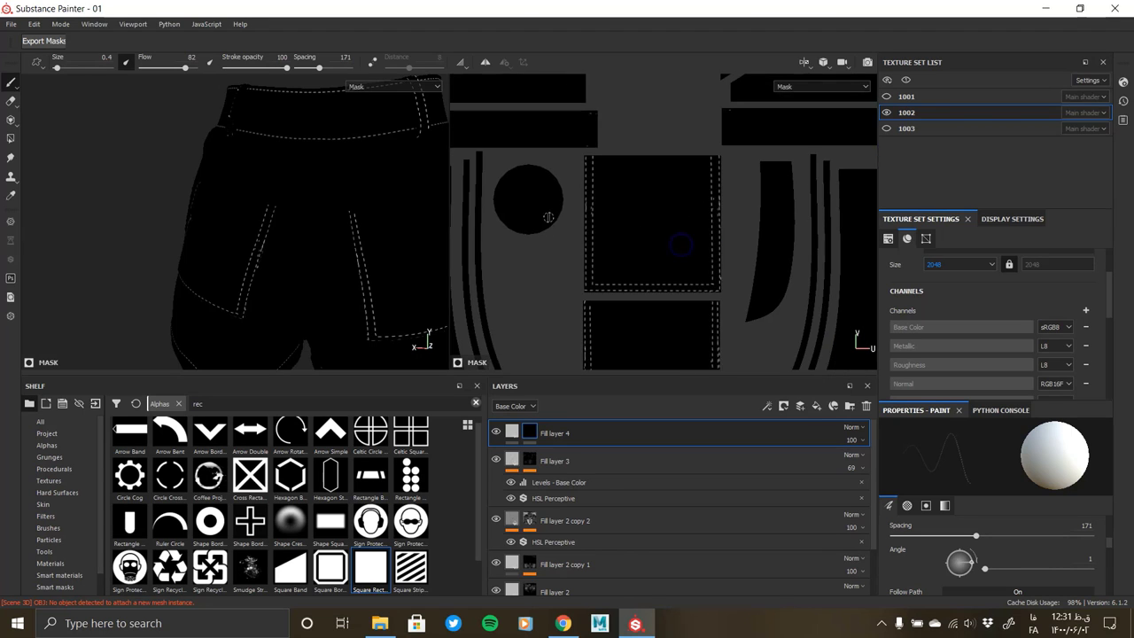
scroll(548, 217, "down", 2)
mouse_move(253, 266)
left_mouse_down("alt")
mouse_move(228, 254)
mouse_move(282, 187)
left_mouse_up("alt")
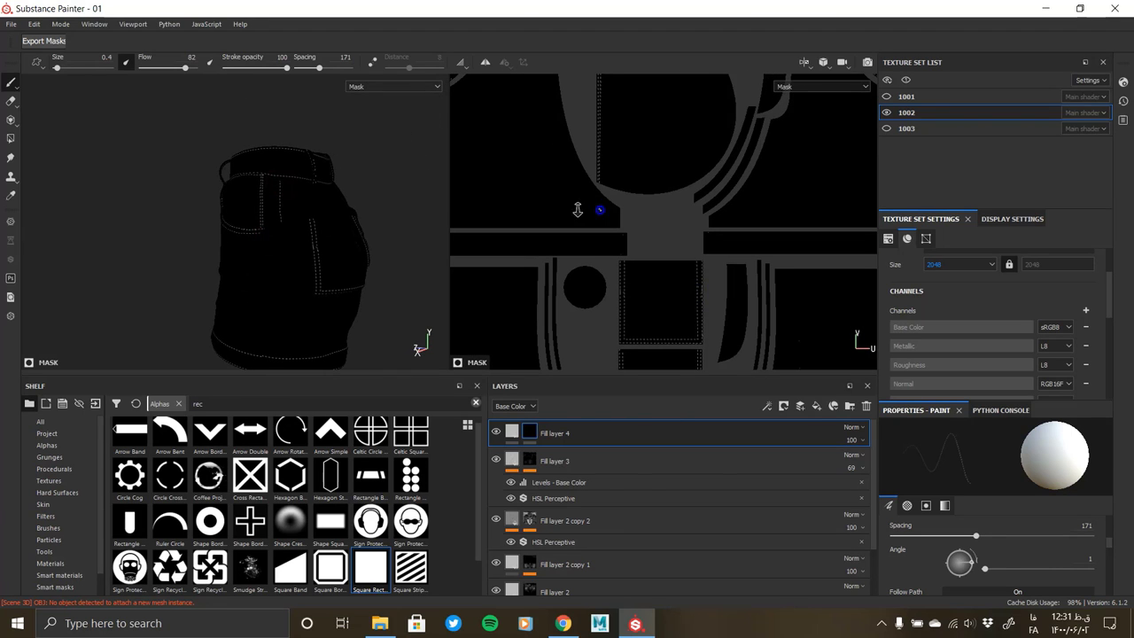
scroll(578, 210, "down", 2)
mouse_move(578, 210)
middle_mouse_down()
mouse_move(701, 228)
mouse_move(661, 218)
middle_mouse_up()
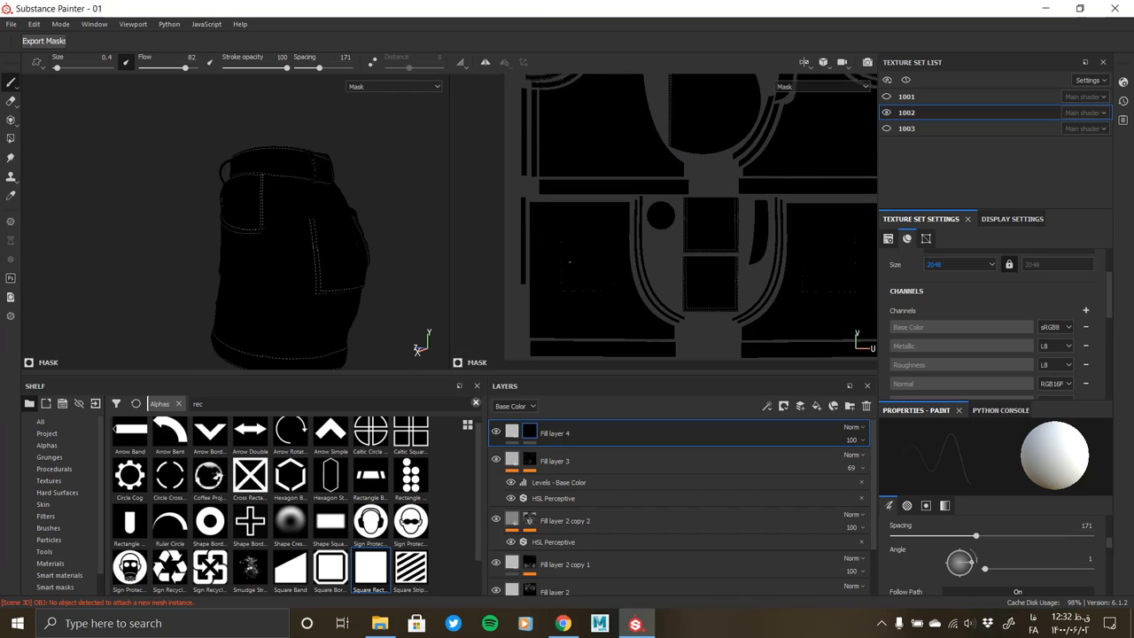
scroll(590, 276, "up", 2)
scroll(590, 276, "down", 3)
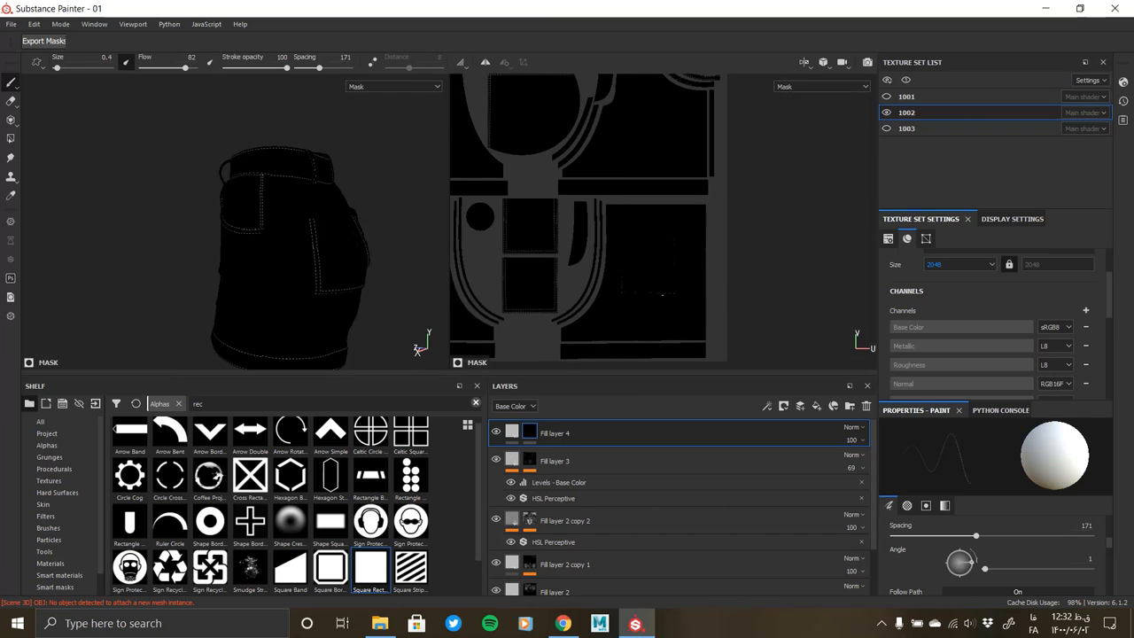
middle_click_drag(654, 258, 675, 362)
scroll(717, 254, "up", 2)
scroll(560, 268, "up", 2)
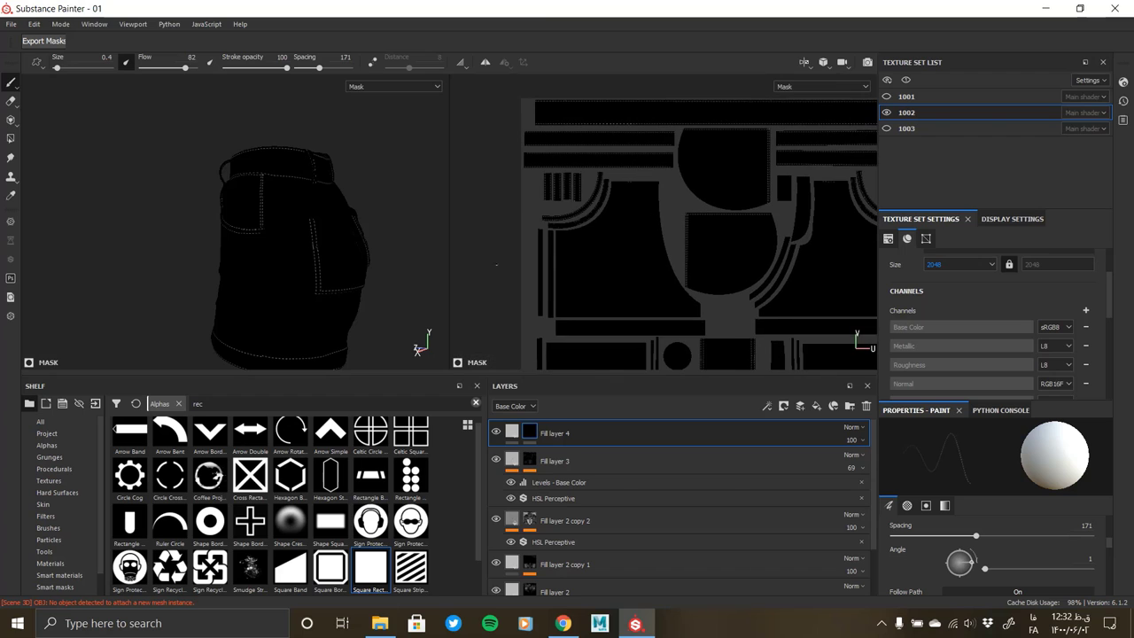
scroll(553, 210, "up", 2)
scroll(571, 227, "up", 1)
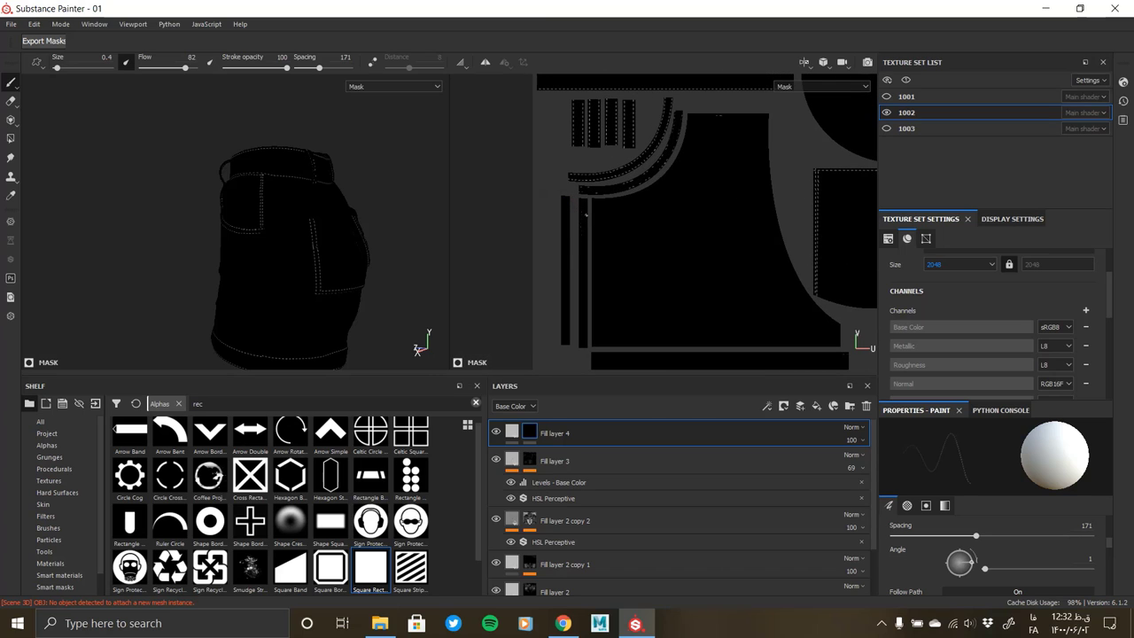
middle_click_drag(585, 254, 500, 239)
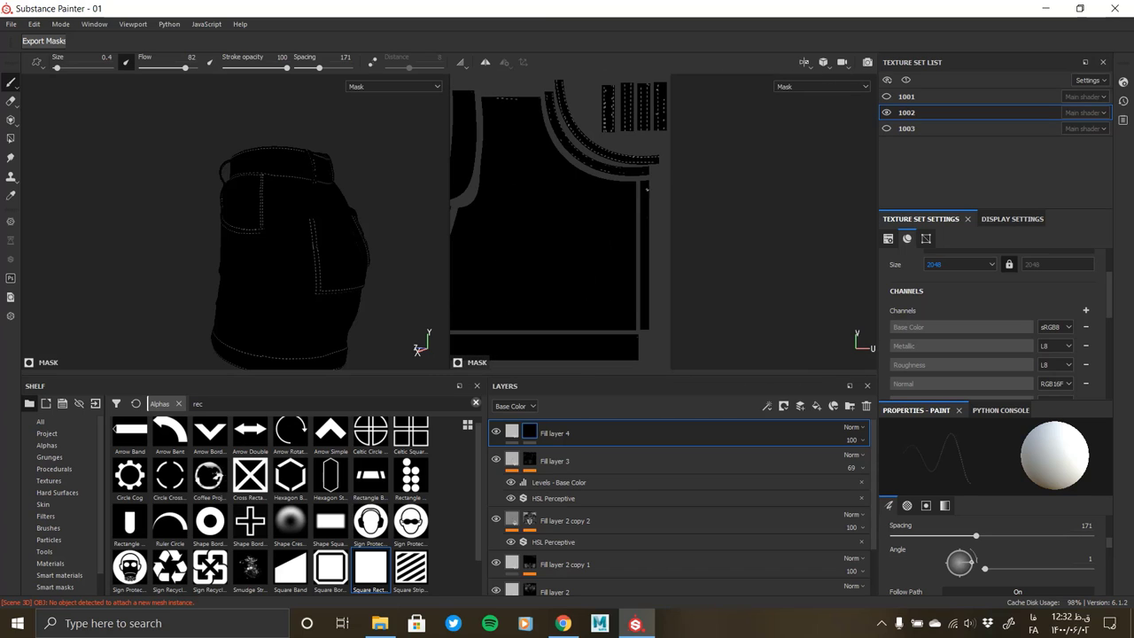
scroll(620, 246, "down", 2)
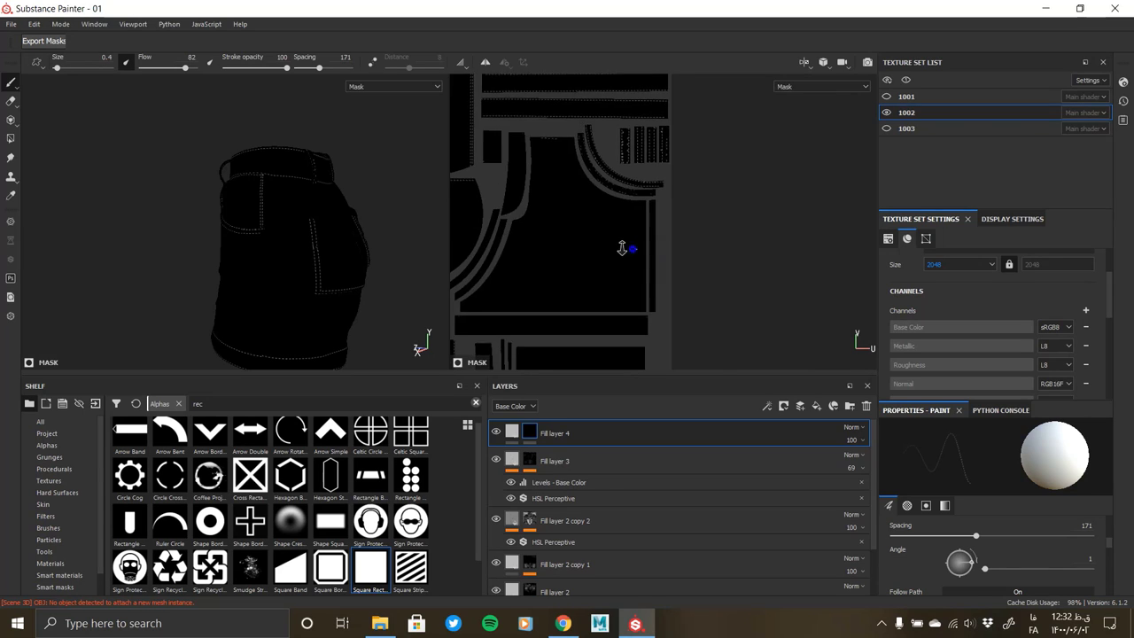
scroll(741, 192, "down", 1)
scroll(585, 211, "down", 2)
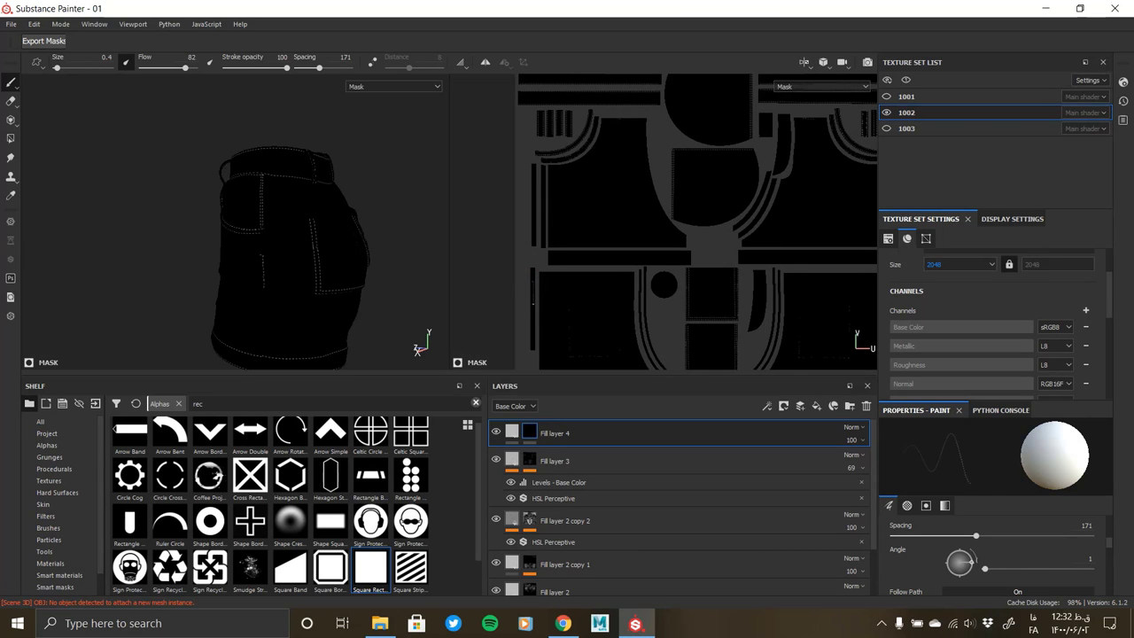
scroll(605, 166, "up", 2)
scroll(605, 166, "up", 3)
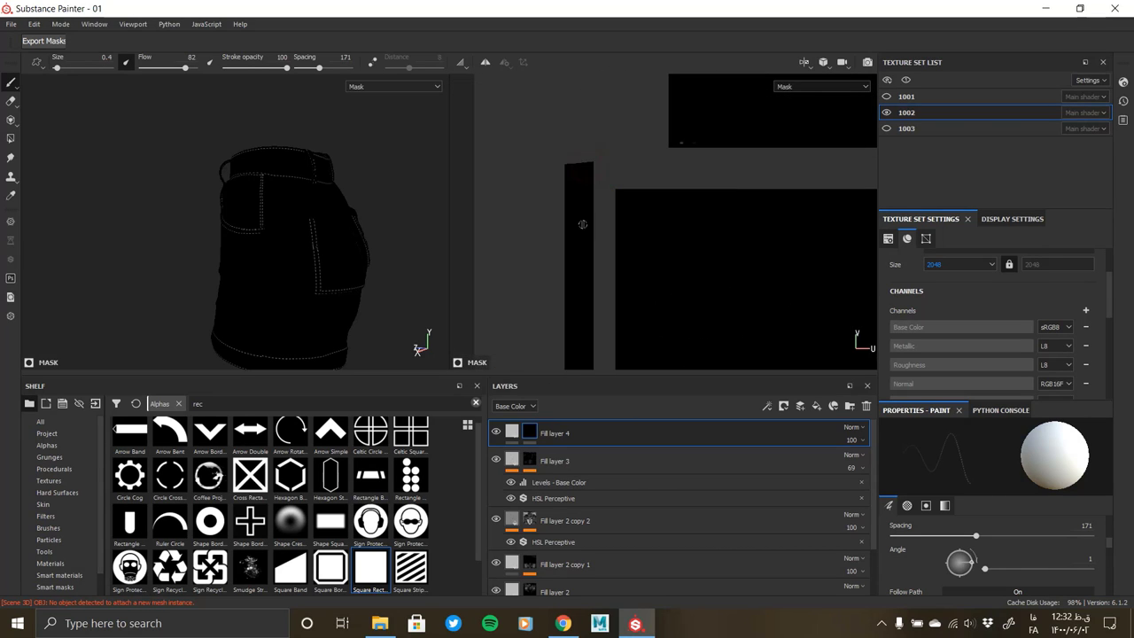
Zoom in on the strip islands and orbit to a front view of the waistband
mouse_move(582, 224)
middle_mouse_down()
mouse_move(567, 199)
mouse_move(574, 213)
middle_mouse_up()
scroll(627, 259, "down", 2)
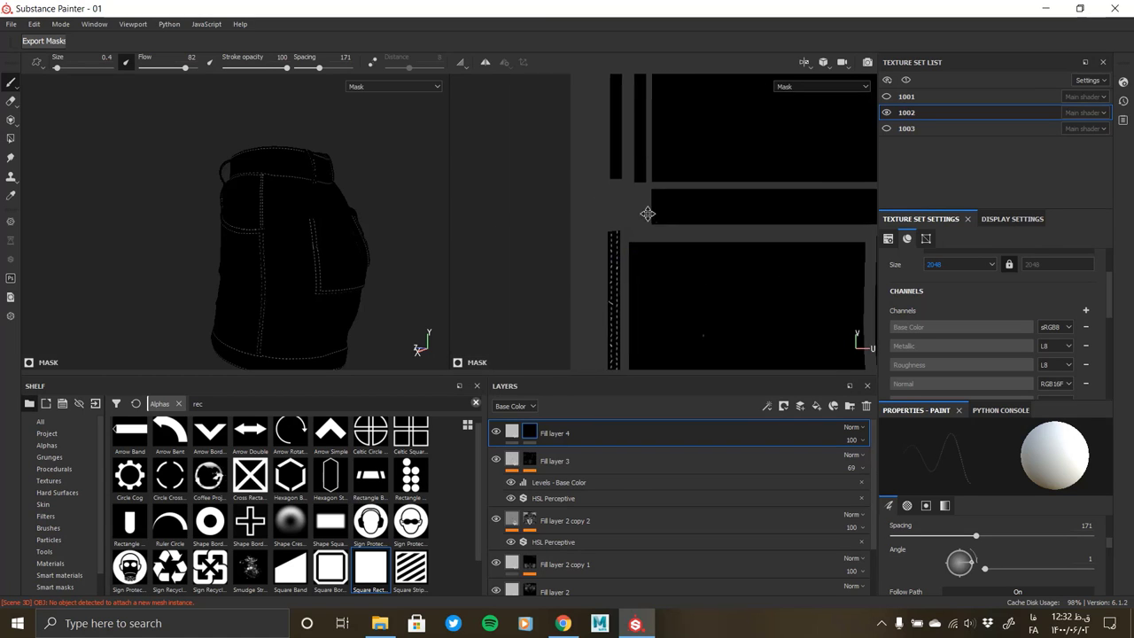
scroll(590, 314, "down", 2)
scroll(591, 314, "up", 2)
scroll(247, 234, "up", 3)
left_click_drag(248, 235, 292, 240, "alt")
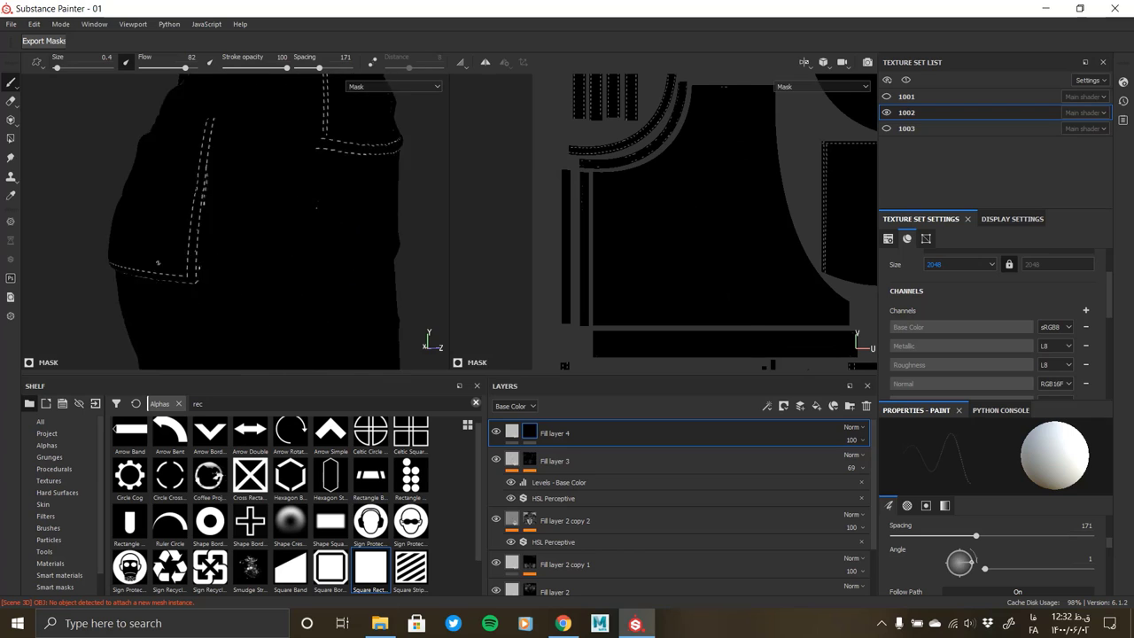
middle_click_drag(591, 210, 600, 252)
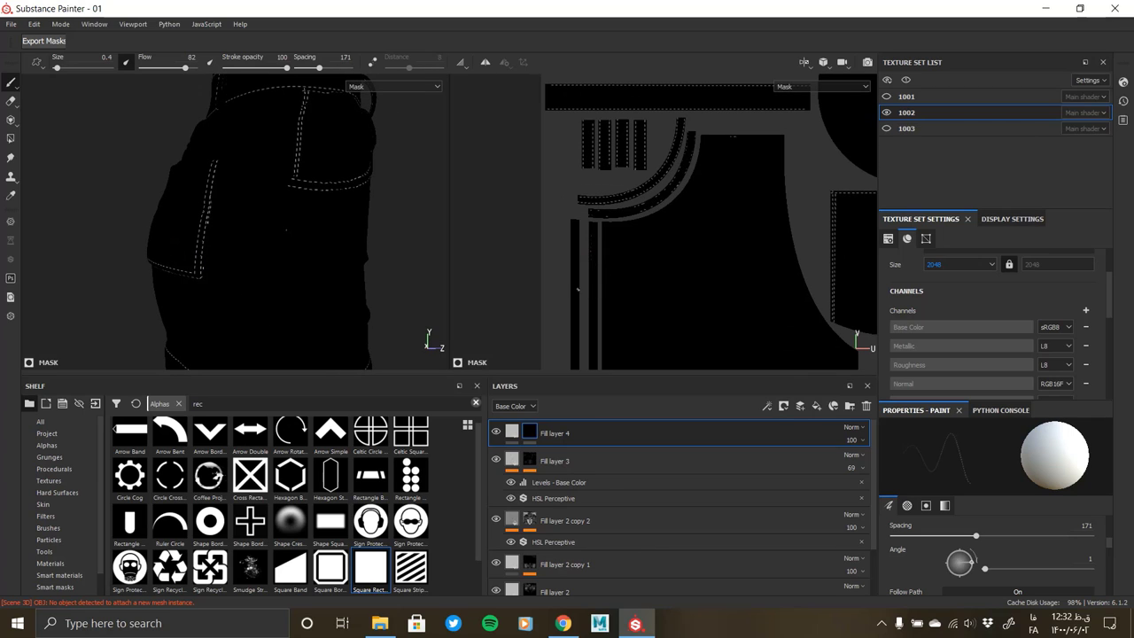
scroll(573, 250, "up", 2)
scroll(582, 203, "up", 2)
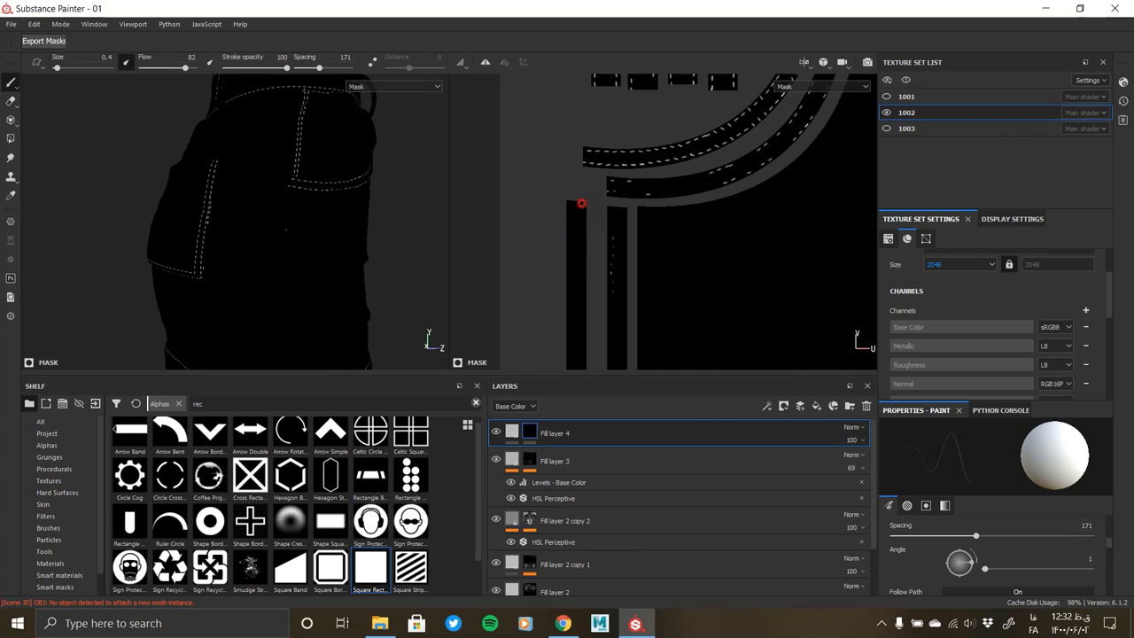
scroll(581, 204, "down", 2)
scroll(587, 362, "up", 2)
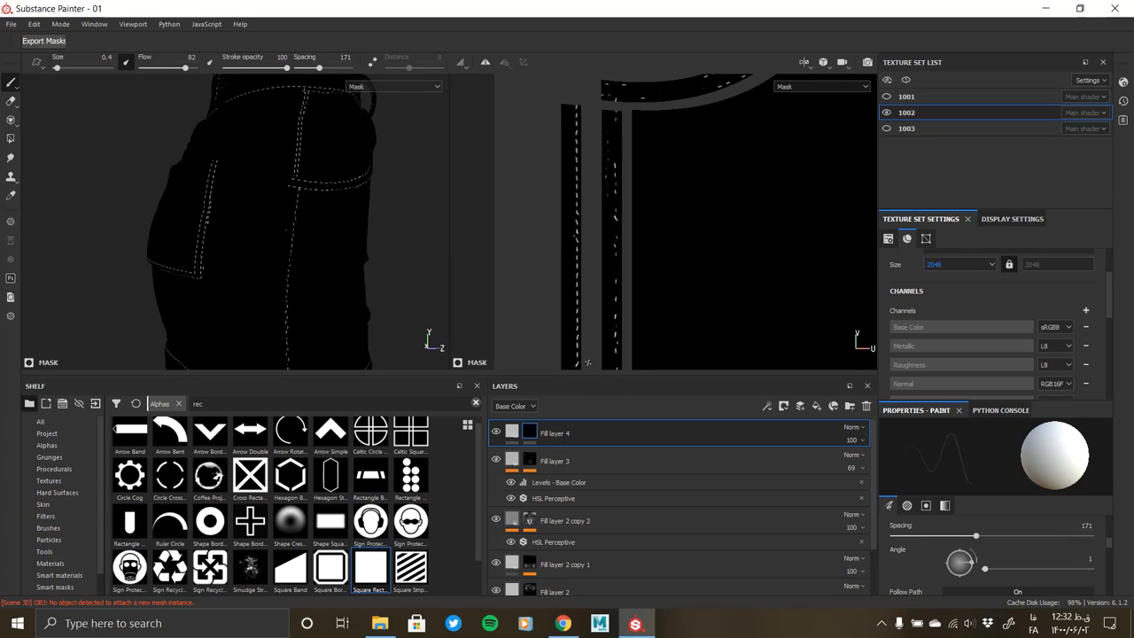
scroll(271, 258, "down", 3)
scroll(315, 215, "down", 2)
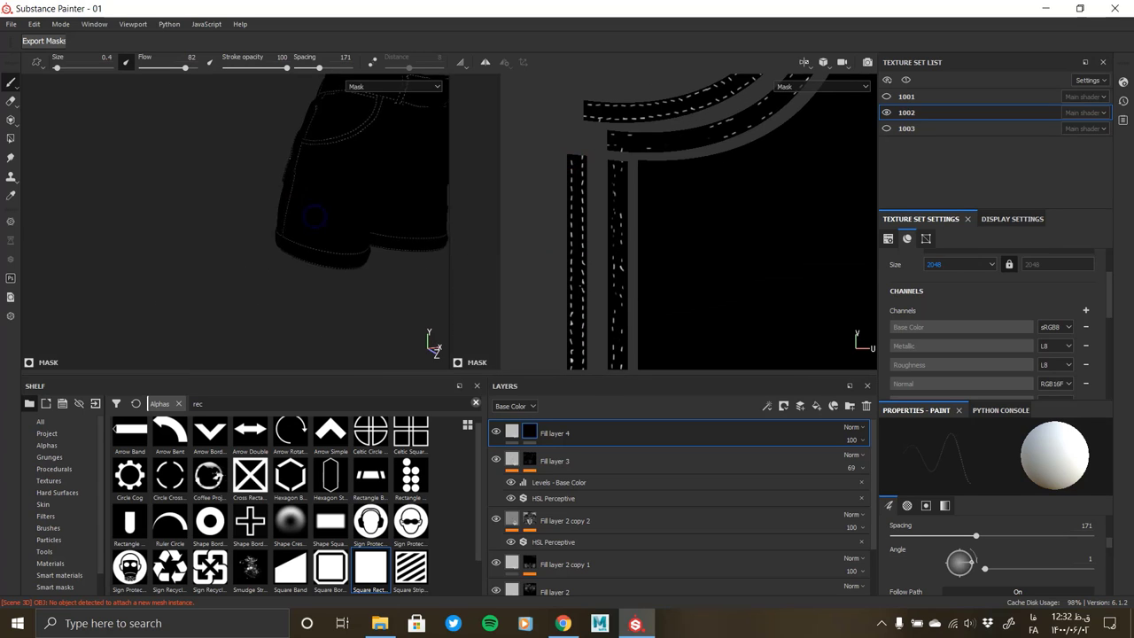
left_click_drag(314, 216, 147, 261, "alt")
scroll(292, 221, "up", 3)
scroll(323, 167, "up", 2)
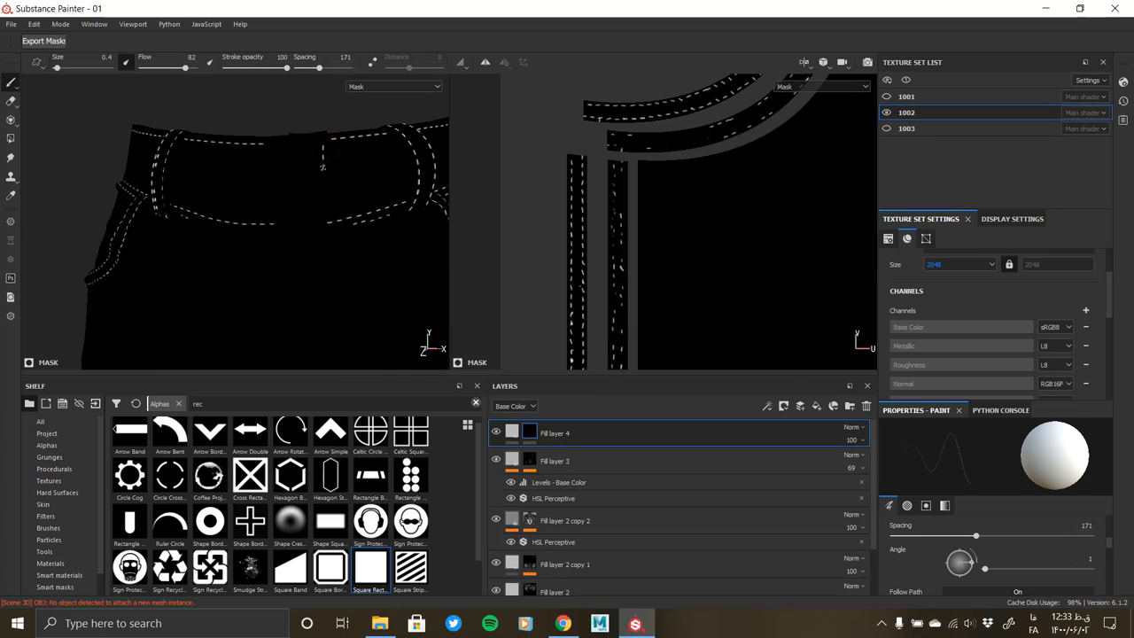
scroll(557, 245, "down", 1)
scroll(689, 235, "down", 2)
scroll(689, 248, "down", 1)
scroll(700, 302, "down", 1)
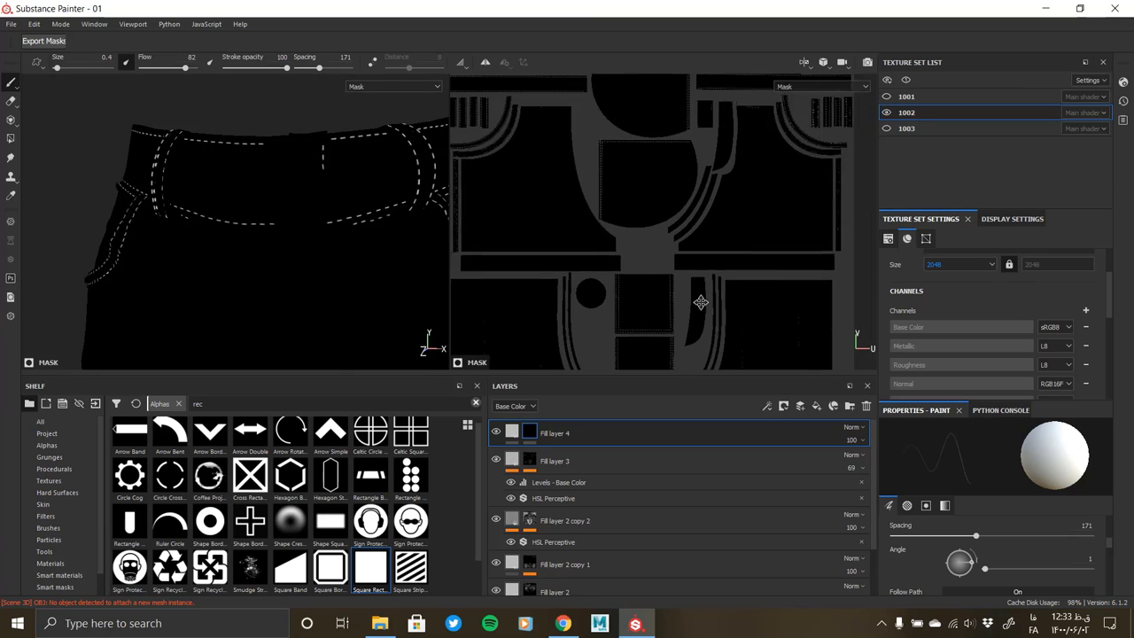
scroll(700, 303, "up", 2)
scroll(684, 302, "up", 2)
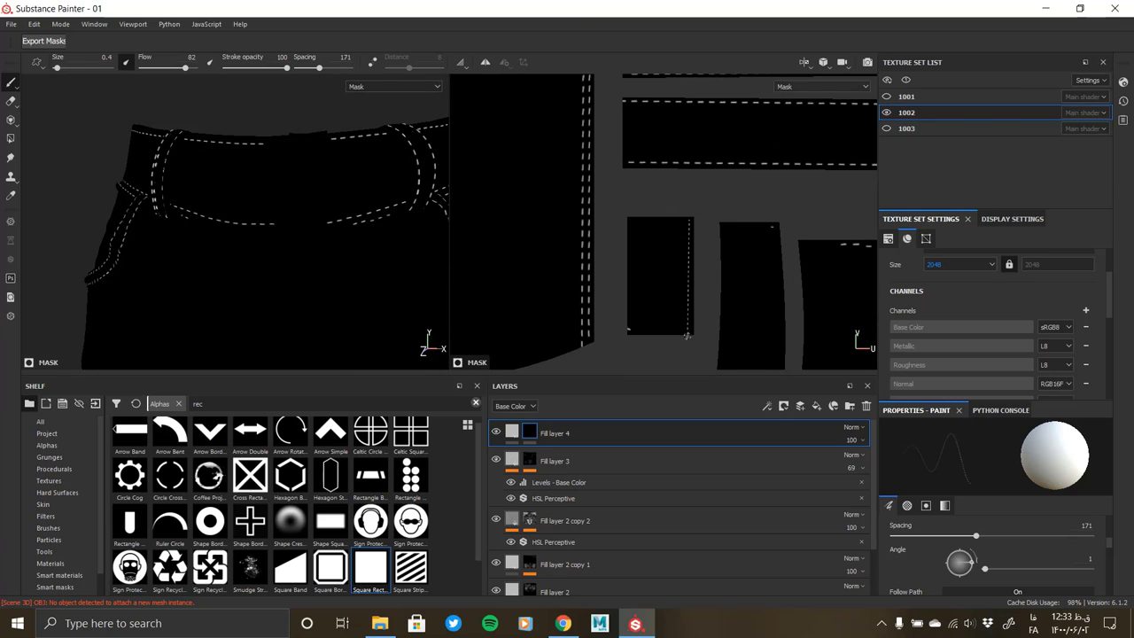
Shift-click straight dashed stitch lines along all four edges of the waistband piece
left_click(689, 334, "shift")
left_click(630, 330, "shift")
left_click(636, 221)
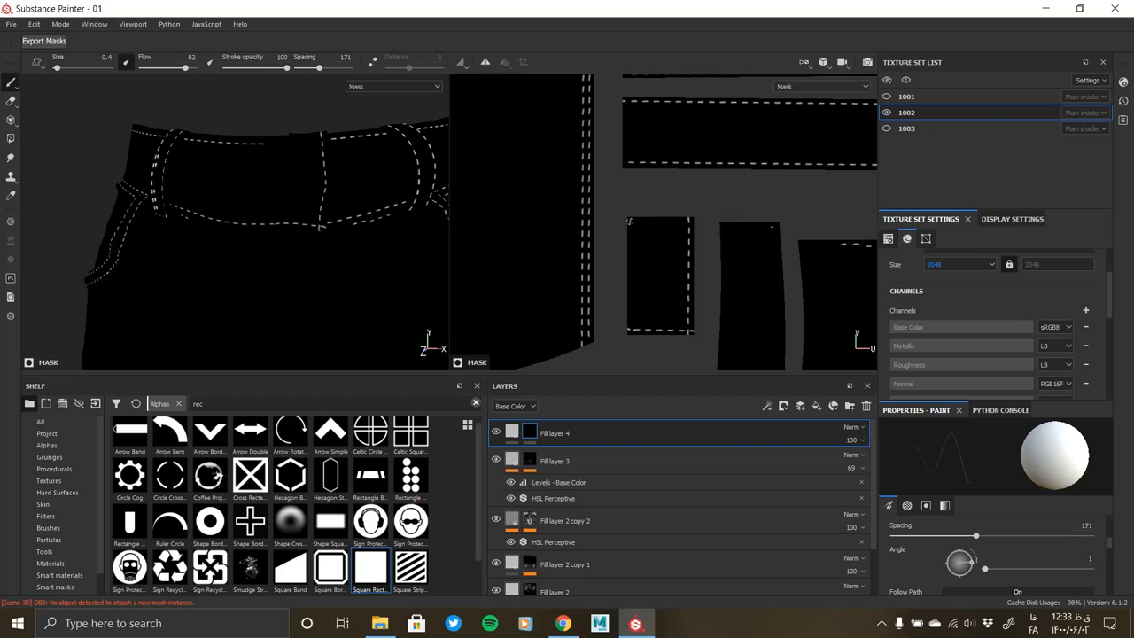
left_click(692, 220, "shift")
left_click(636, 223, "shift")
scroll(765, 270, "down", 2)
middle_click_drag(212, 257, 203, 177)
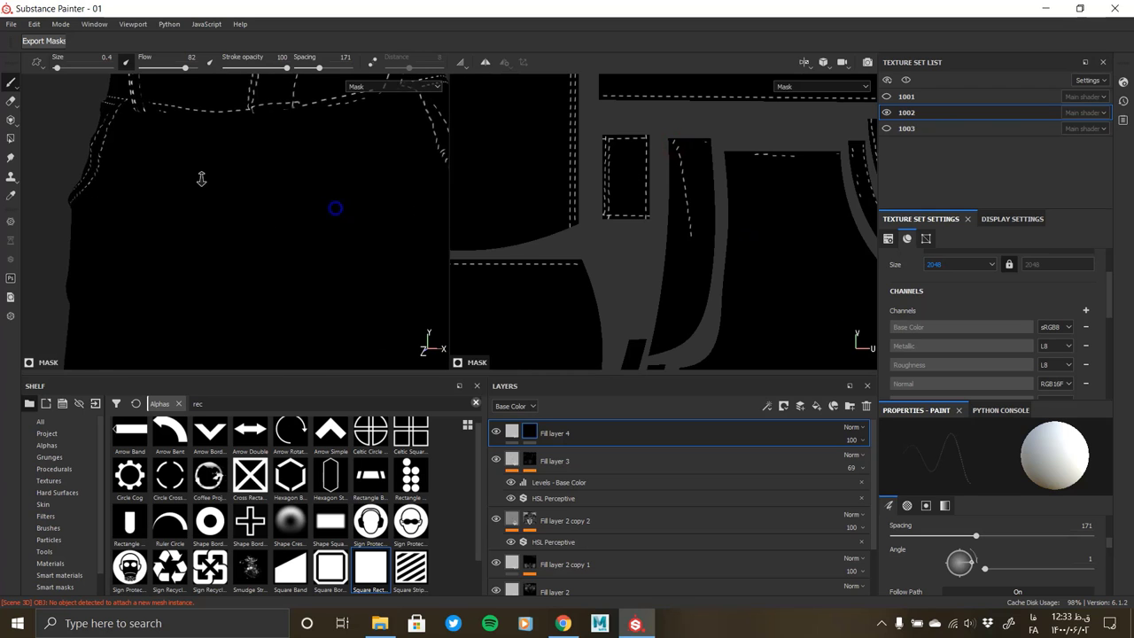
middle_click_drag(722, 197, 662, 138)
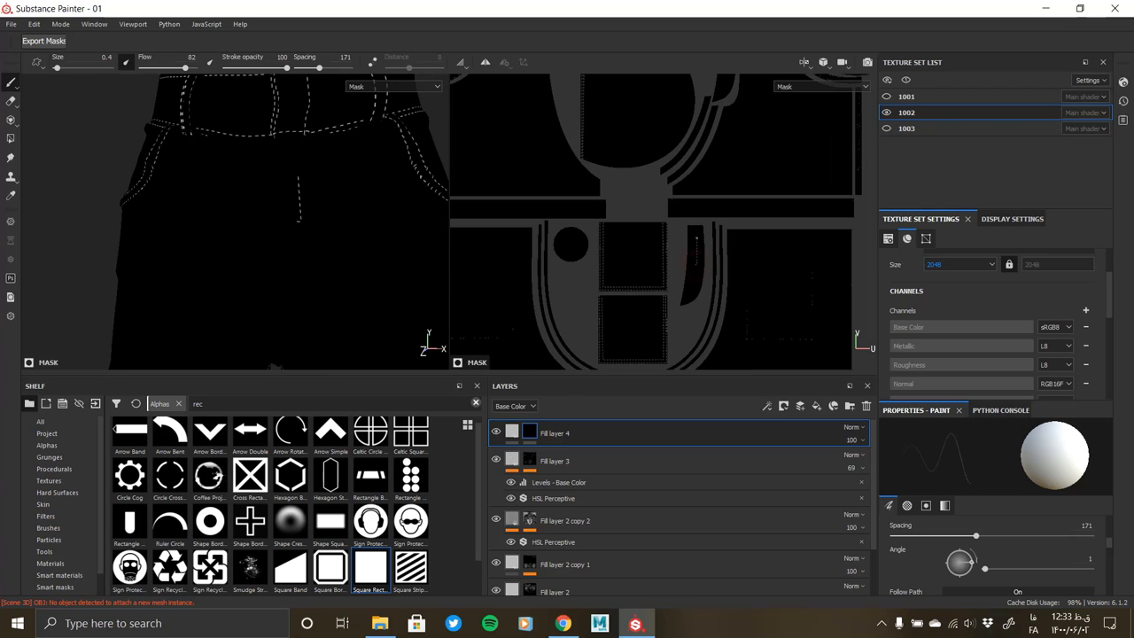
Toggle Fill layer 4 to its denim material to review the stitching, then back to the mask
left_click(513, 431)
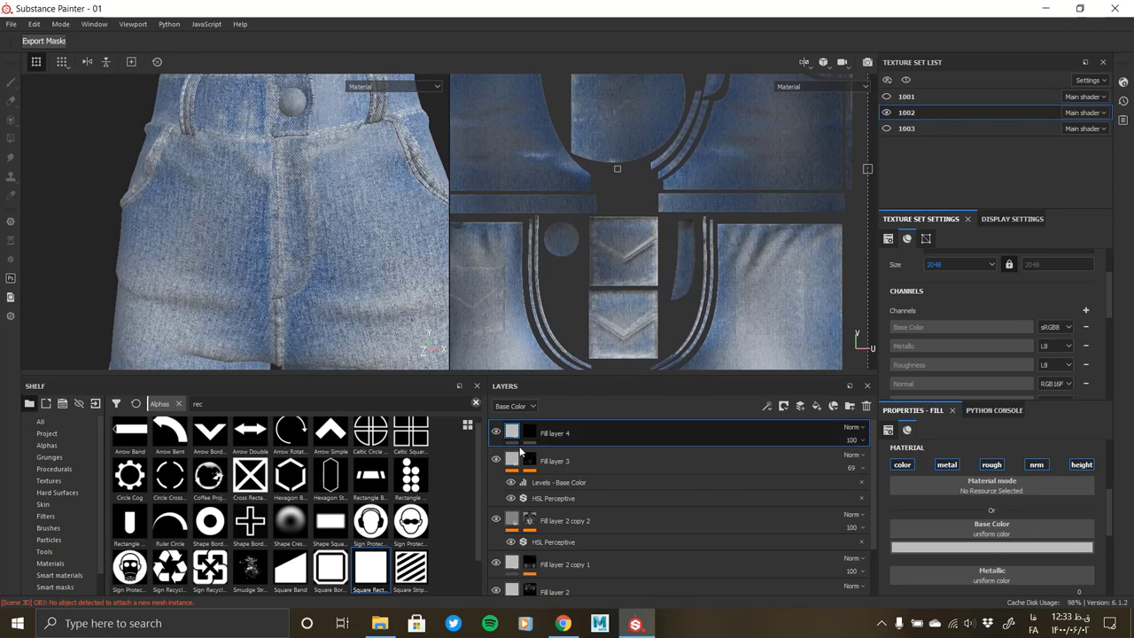
left_click(529, 431)
scroll(704, 217, "up", 3)
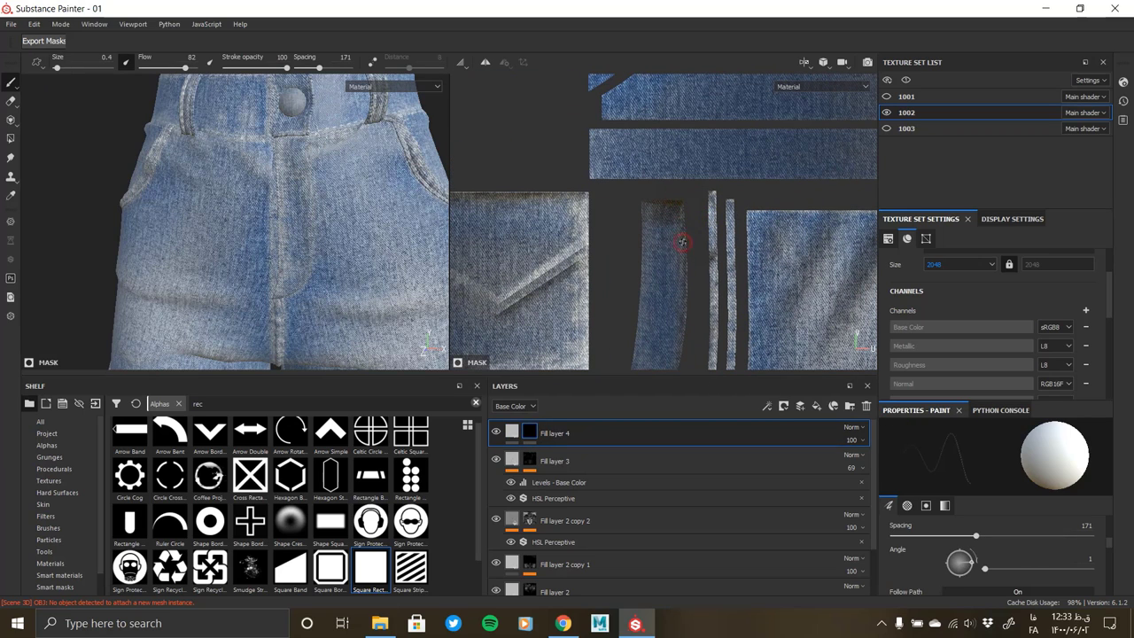
scroll(677, 356, "up", 2)
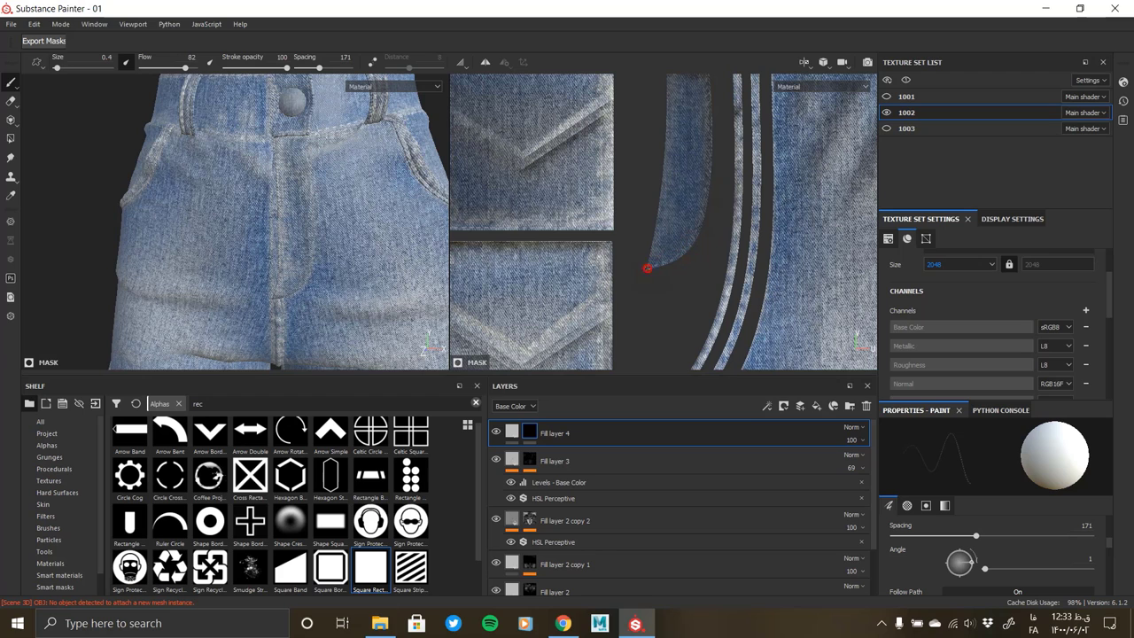
scroll(697, 215, "down", 3)
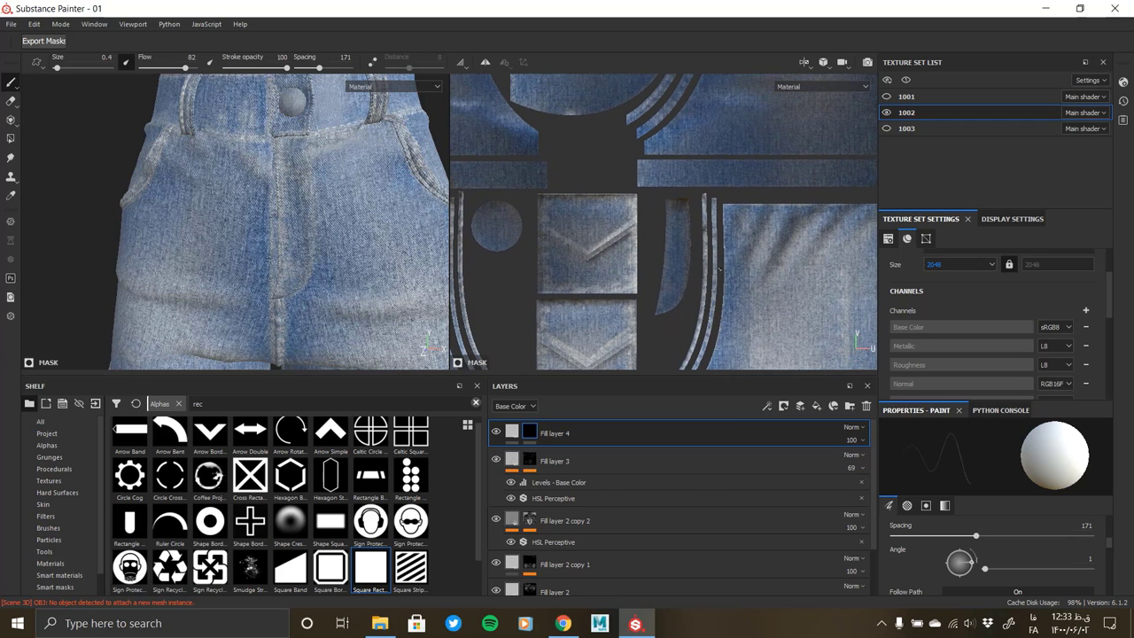
Switch between mask and material views with M and fit the UV sheet with F
scroll(696, 288, "up", 2)
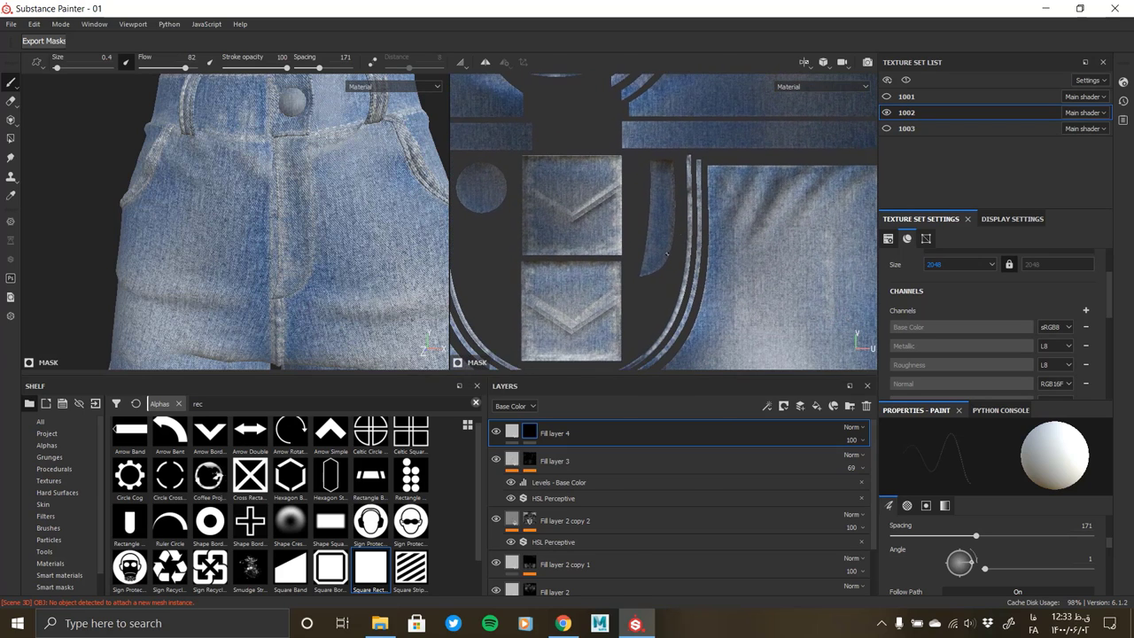
key("m")
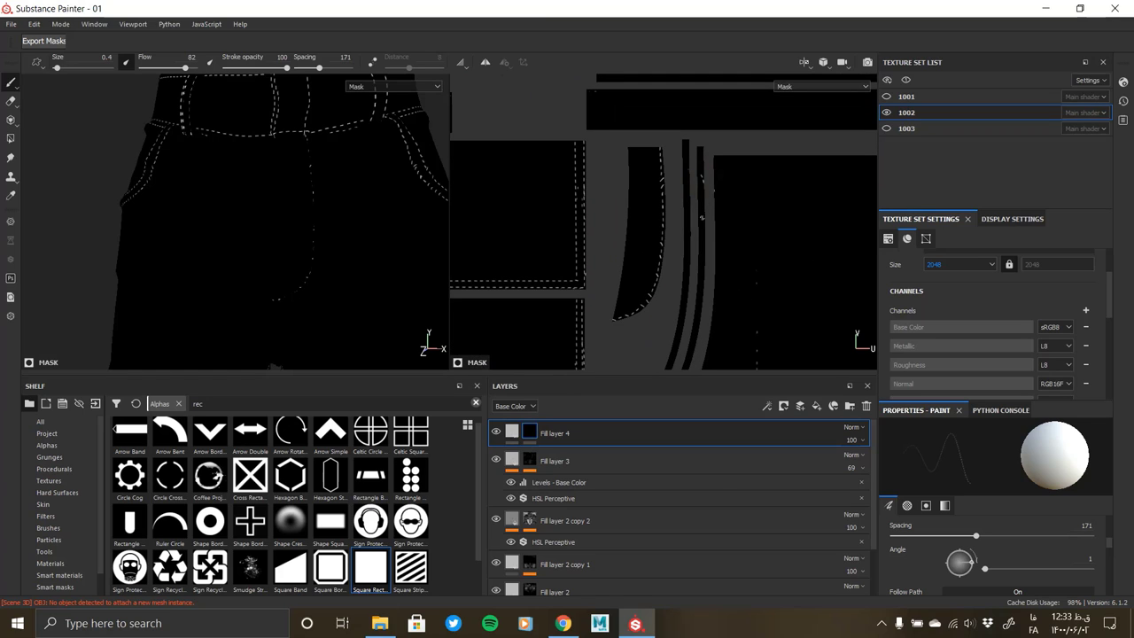
middle_click_drag(670, 191, 539, 134)
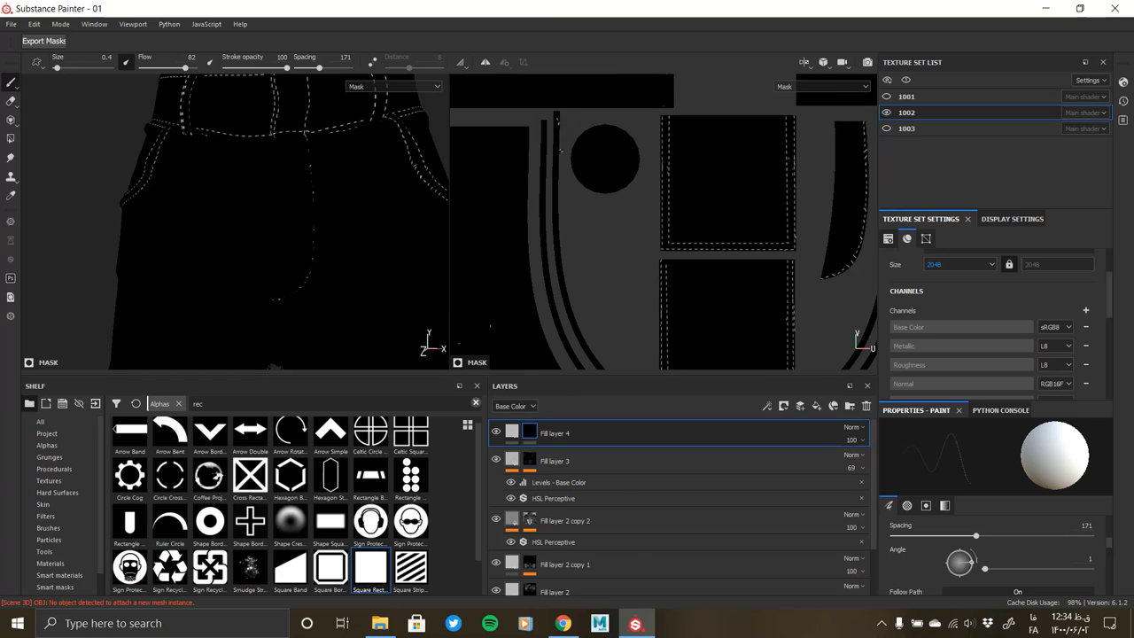
mouse_move(416, 212)
left_mouse_down("alt")
mouse_move(323, 159)
mouse_move(203, 203)
mouse_move(240, 203)
mouse_move(319, 237)
left_mouse_up("alt")
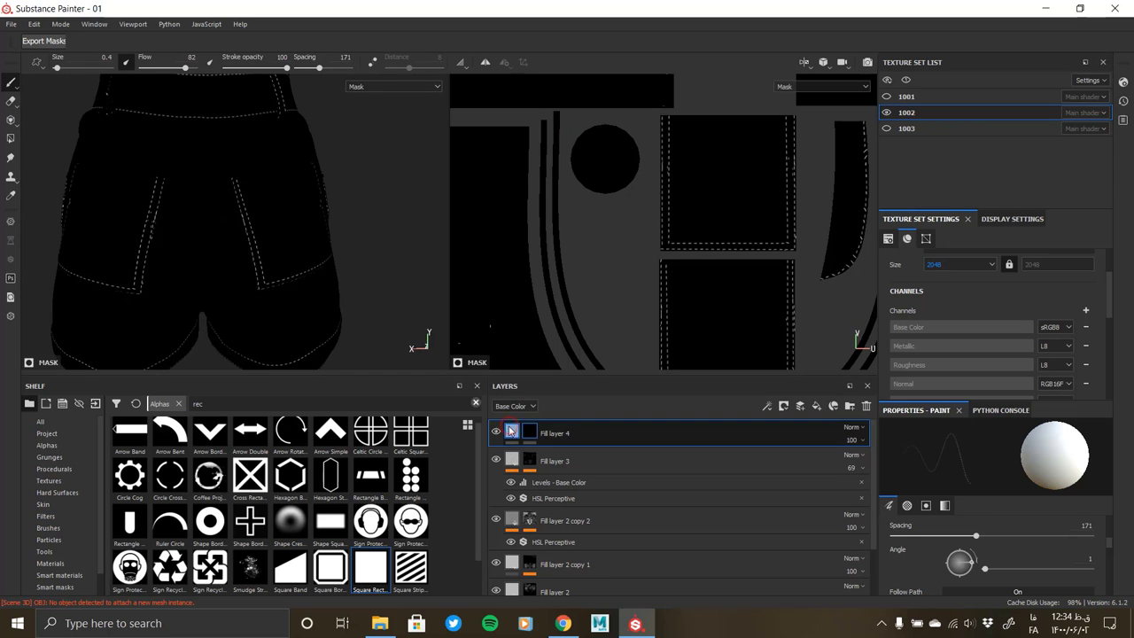
key("m")
key("f")
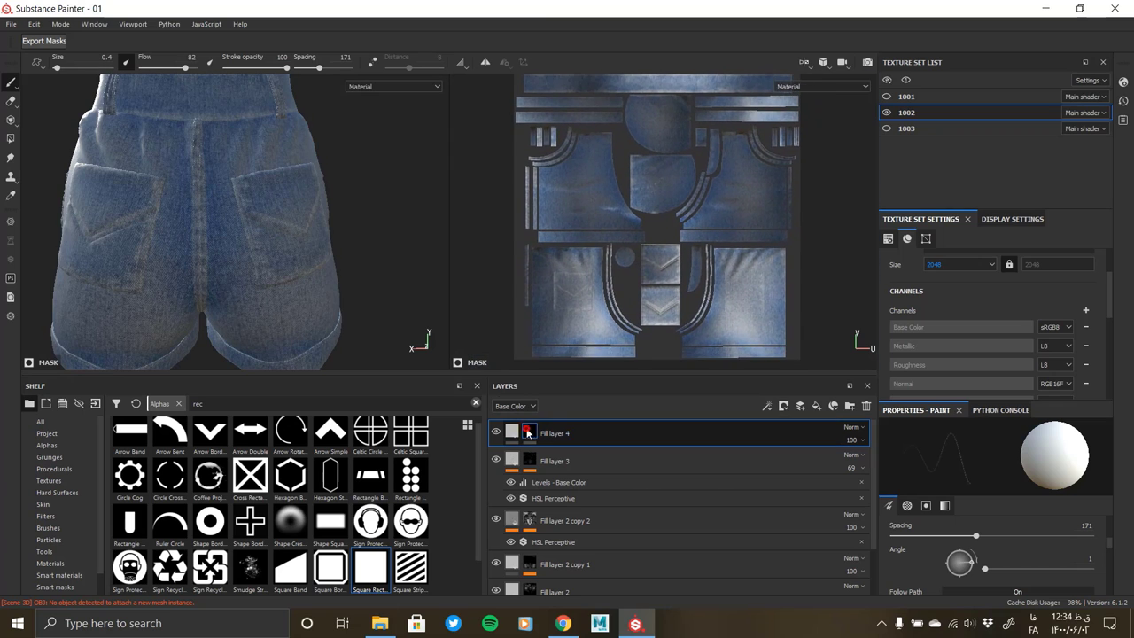
key("m")
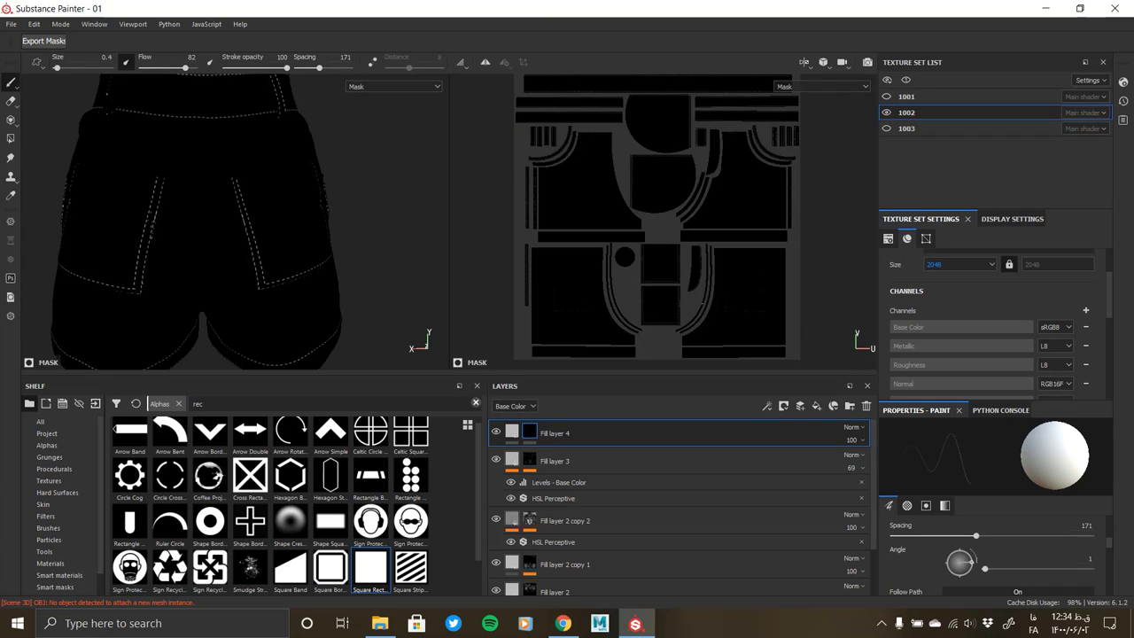
left_click_drag(227, 203, 266, 266, "alt")
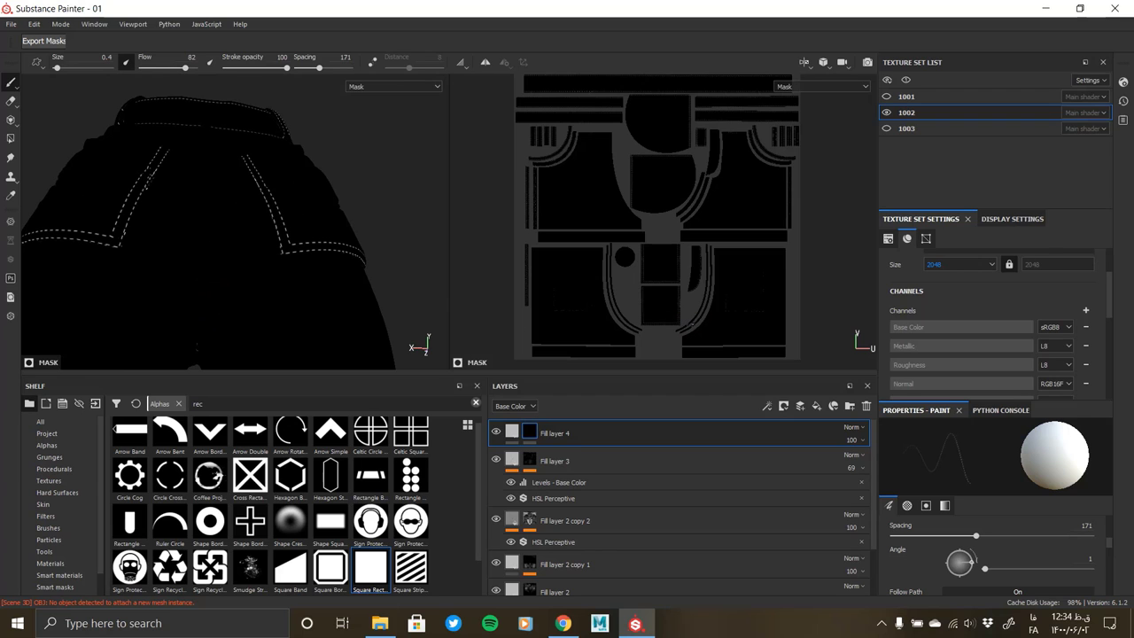
scroll(687, 302, "up", 2)
scroll(687, 292, "up", 2)
scroll(690, 279, "up", 2)
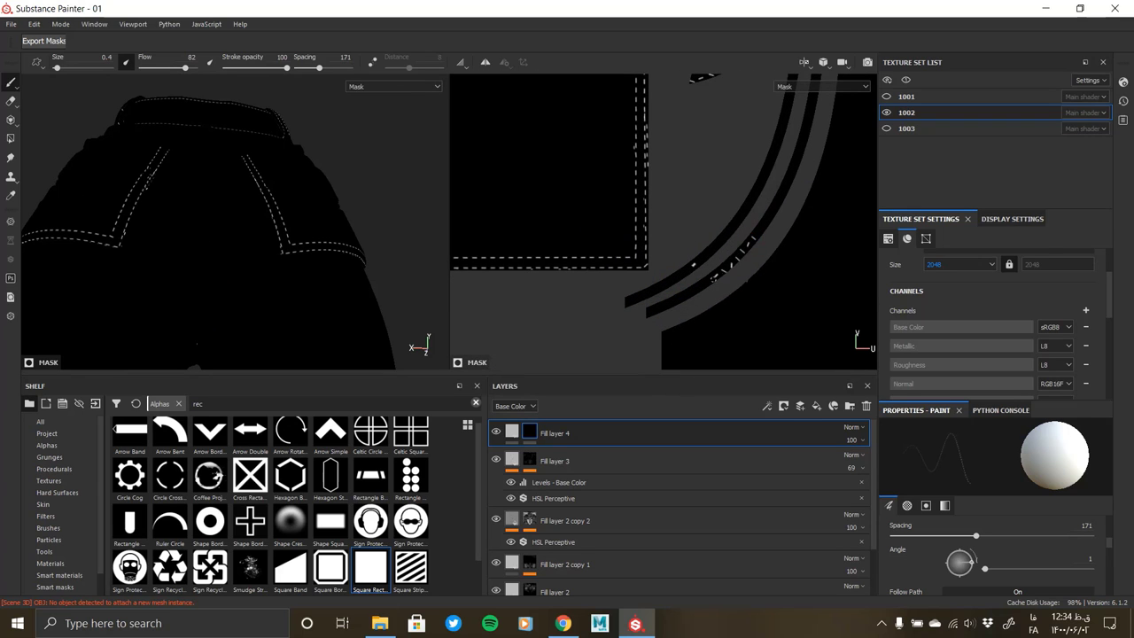
Paint out unwanted stitch marks on a stripe and preview the denim material
middle_click_drag(725, 262, 529, 241)
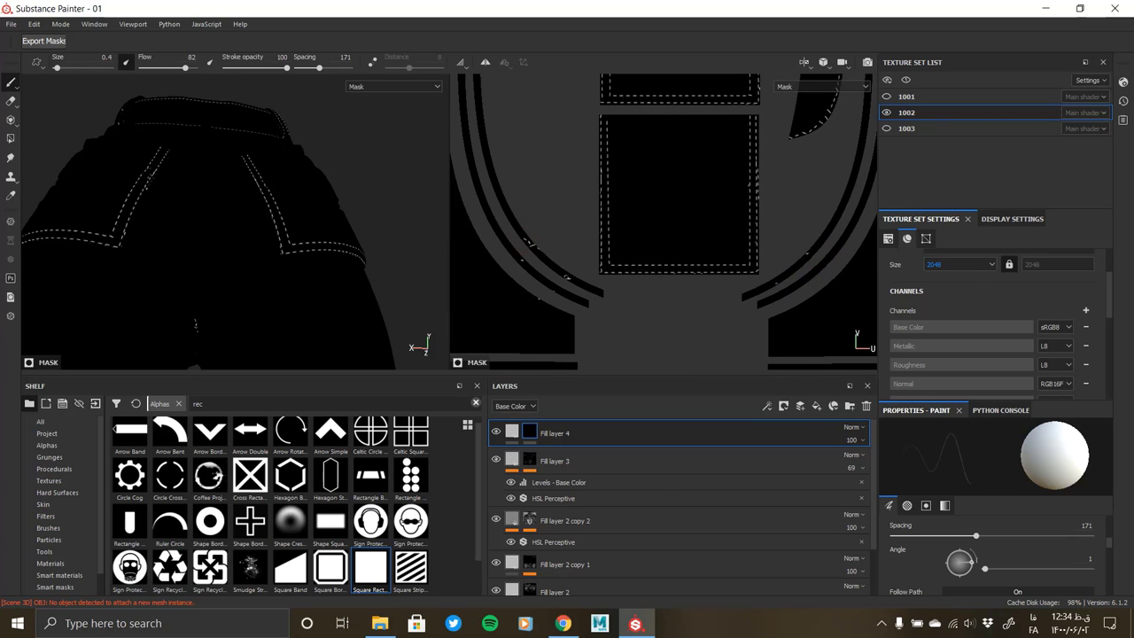
left_click_drag(529, 244, 519, 263)
left_click(512, 433)
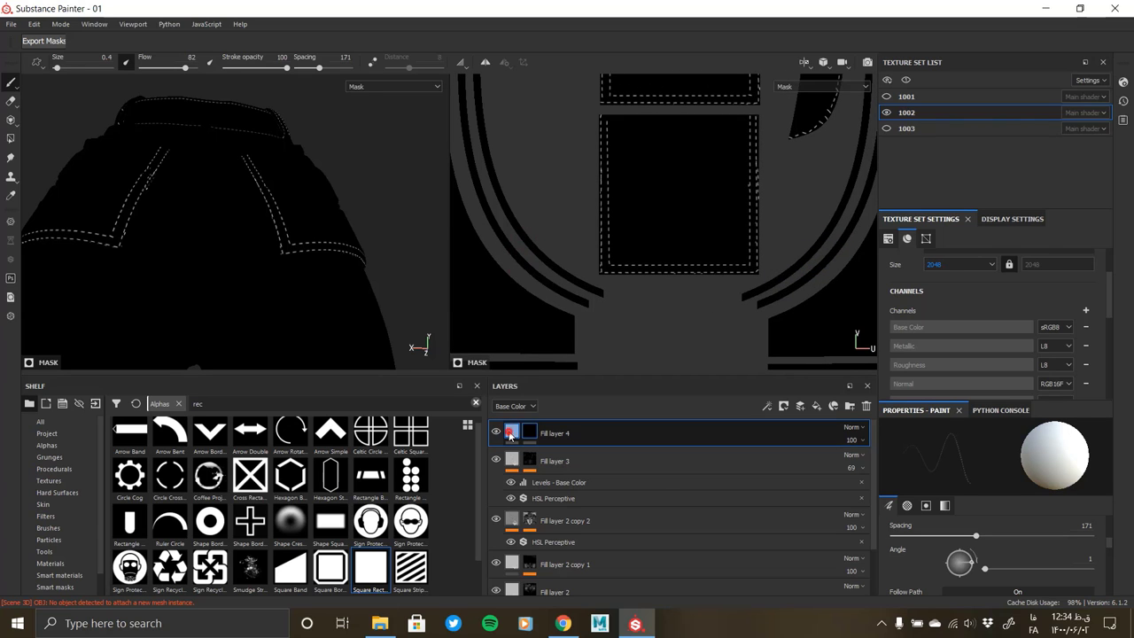
left_click(534, 433)
left_click(535, 433, "alt")
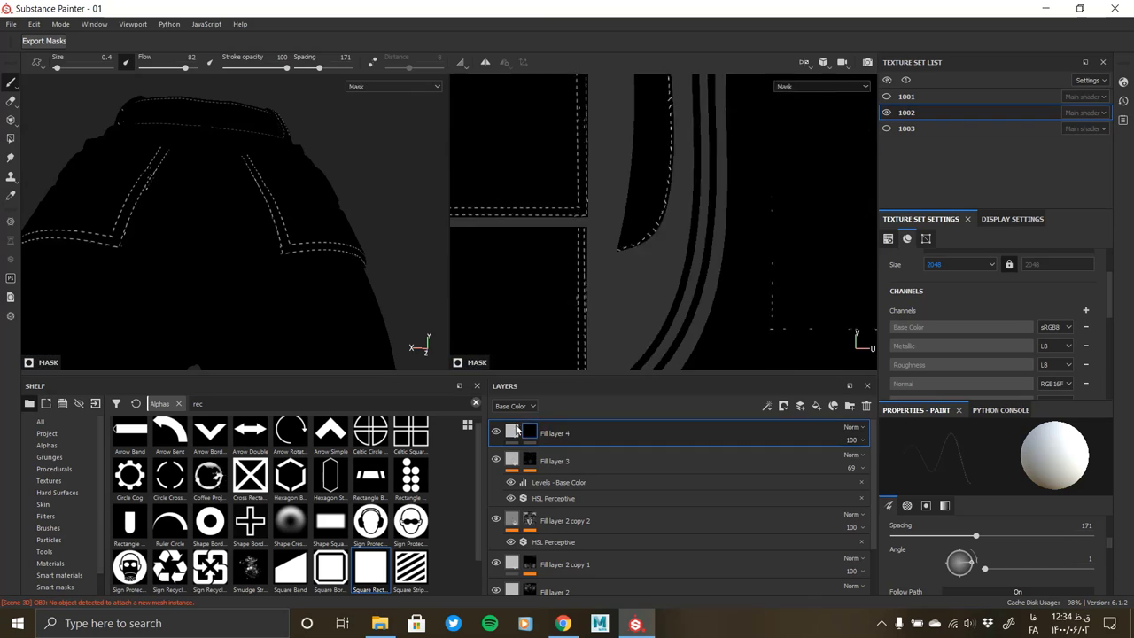
Paint stitch dashes down the narrow vertical stripe, redoing one stroke
middle_click_drag(620, 230, 673, 263)
left_click_drag(672, 264, 673, 297)
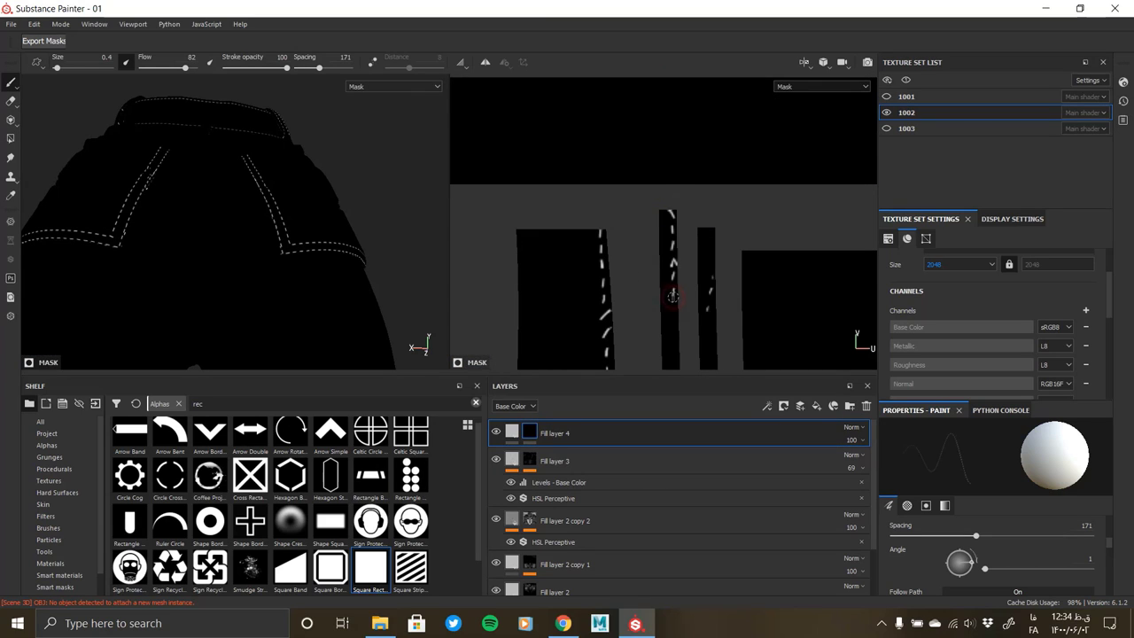
key("ctrl+z")
middle_click_drag(669, 319, 679, 132)
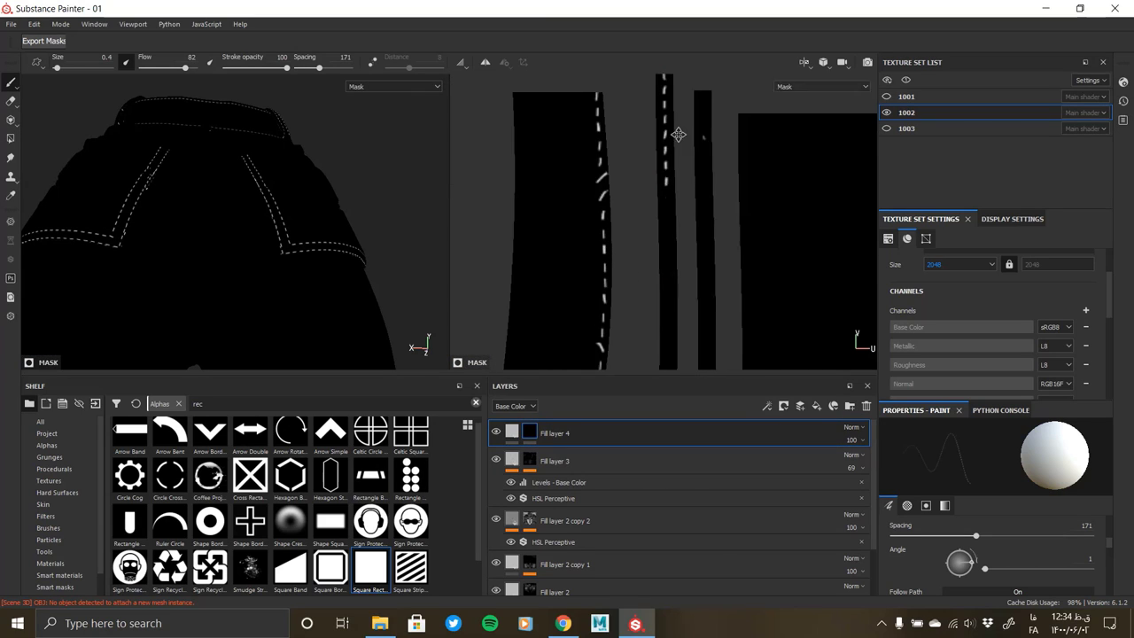
left_click_drag(665, 154, 671, 319)
middle_click_drag(671, 319, 691, 116)
left_click_drag(683, 209, 671, 328)
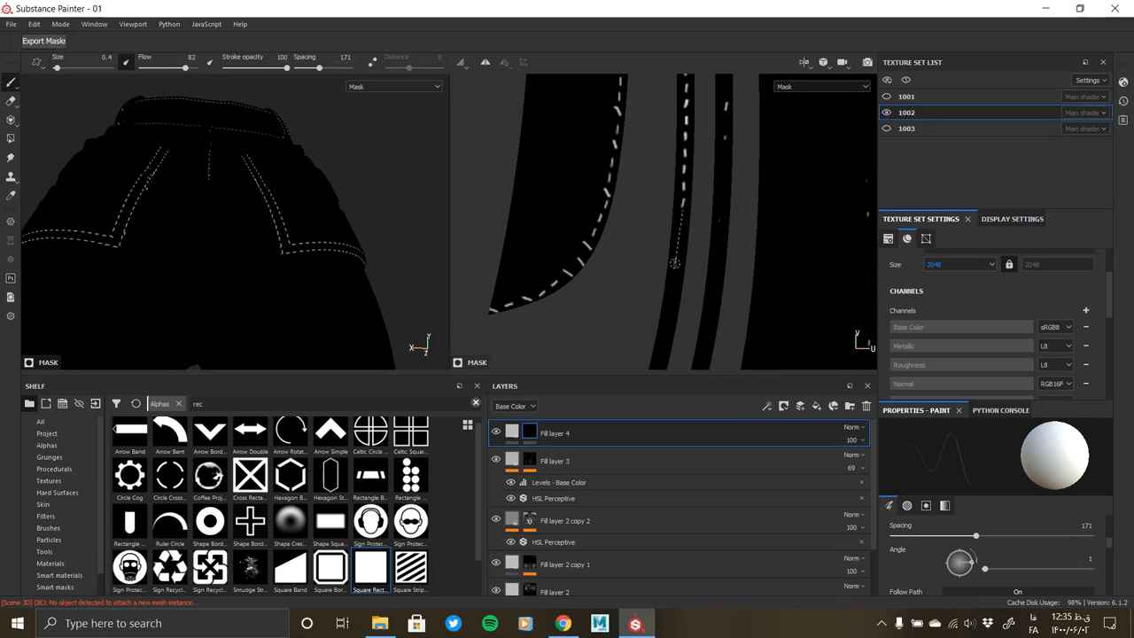
Add straight stitch runs down the lower curved stripe
middle_click_drag(671, 328, 688, 170)
left_click(669, 232, "shift")
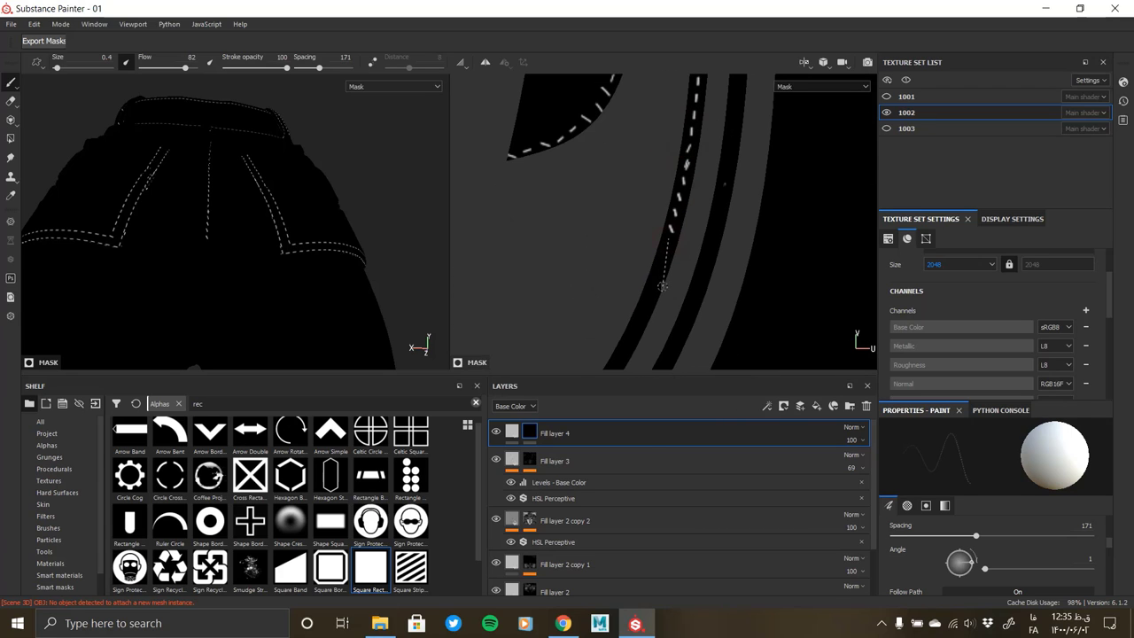
left_click(650, 291, "shift")
middle_click_drag(643, 315, 700, 186)
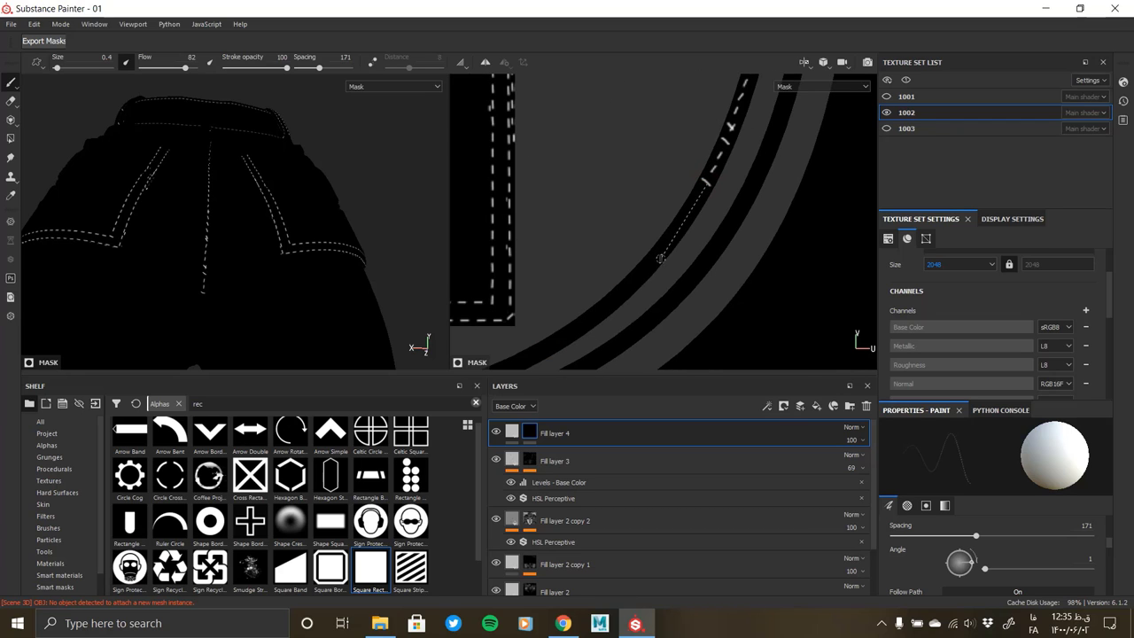
left_click(661, 255, "shift")
left_click(538, 353, "shift")
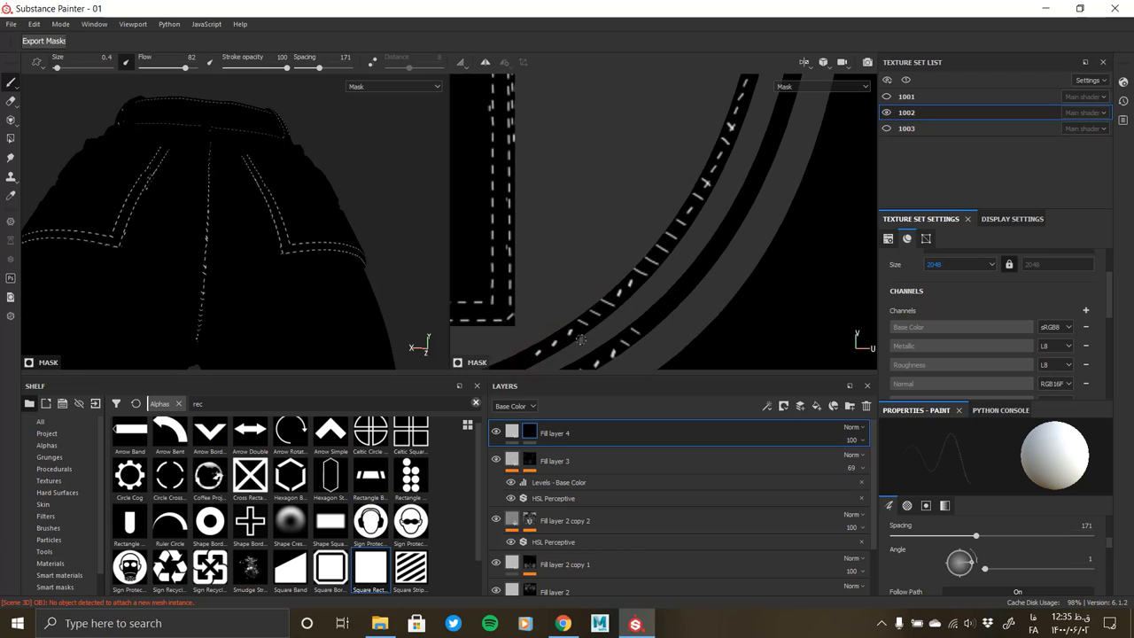
Stitch dashes along the curved strip beside the circle and stitched rectangle
mouse_move(650, 282)
middle_mouse_down()
mouse_move(716, 232)
mouse_move(706, 246)
middle_mouse_up()
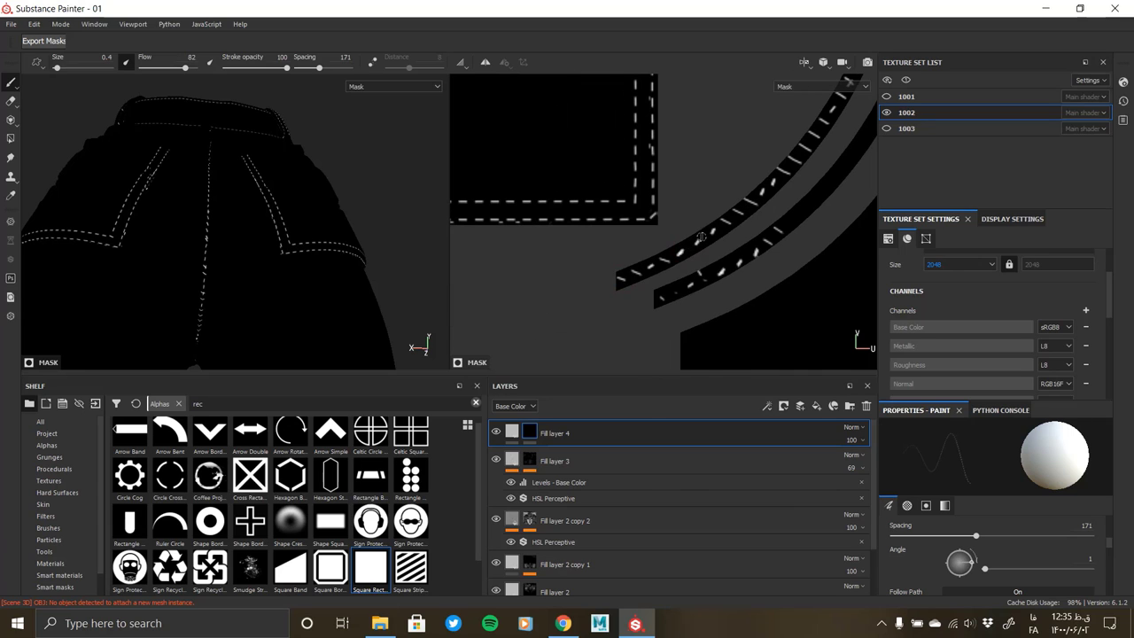
mouse_move(751, 305)
middle_mouse_down()
mouse_move(647, 242)
mouse_move(850, 293)
middle_mouse_up()
scroll(587, 142, "up", 3)
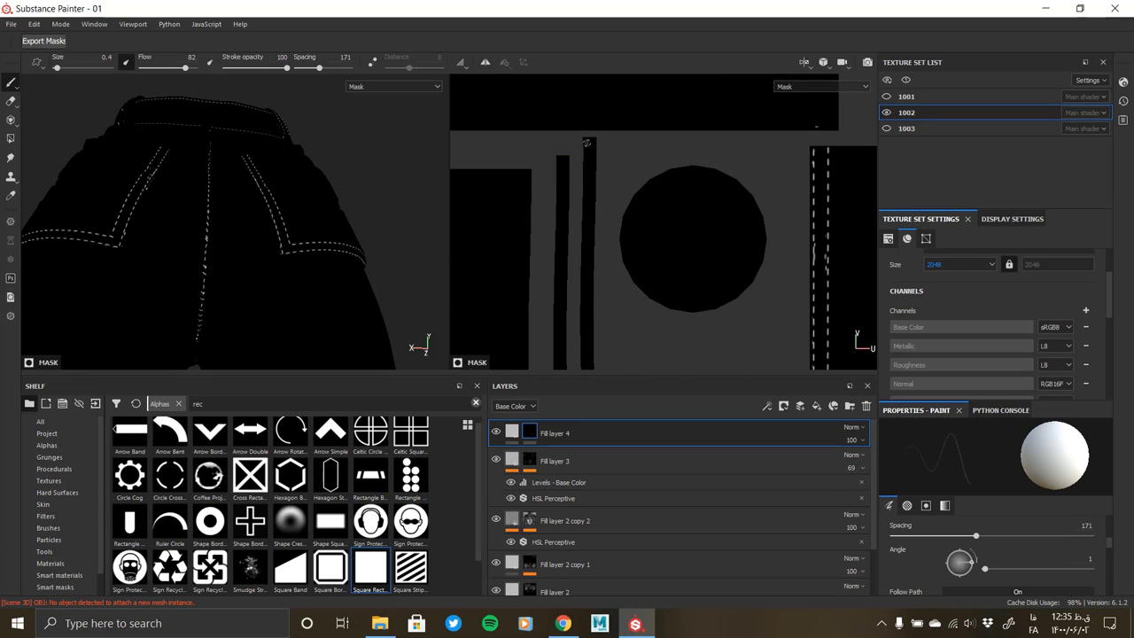
middle_click_drag(590, 352, 580, 194)
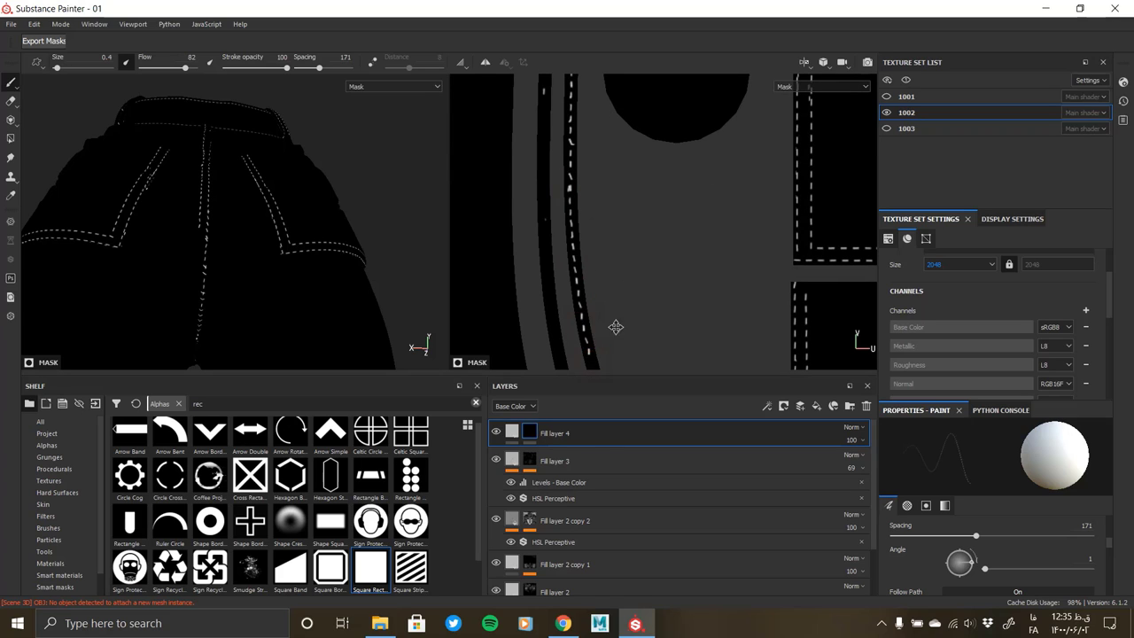
scroll(585, 231, "up", 2)
mouse_move(569, 151)
left_mouse_down()
mouse_move(645, 308)
mouse_move(721, 355)
left_mouse_up()
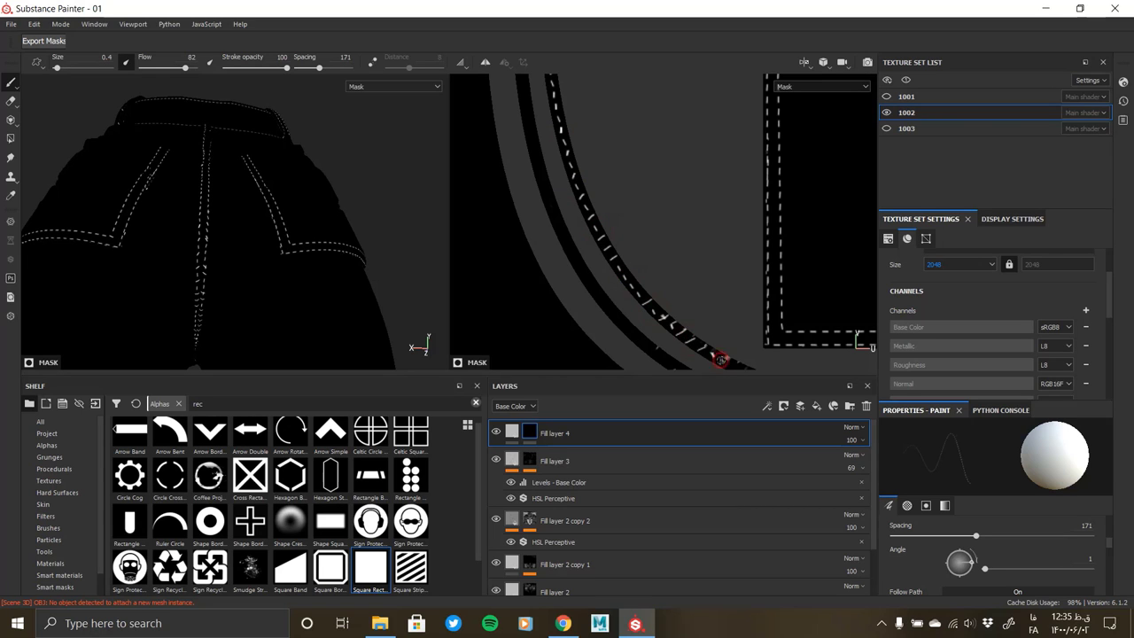
middle_click_drag(723, 333, 595, 152)
left_click_drag(620, 187, 654, 199)
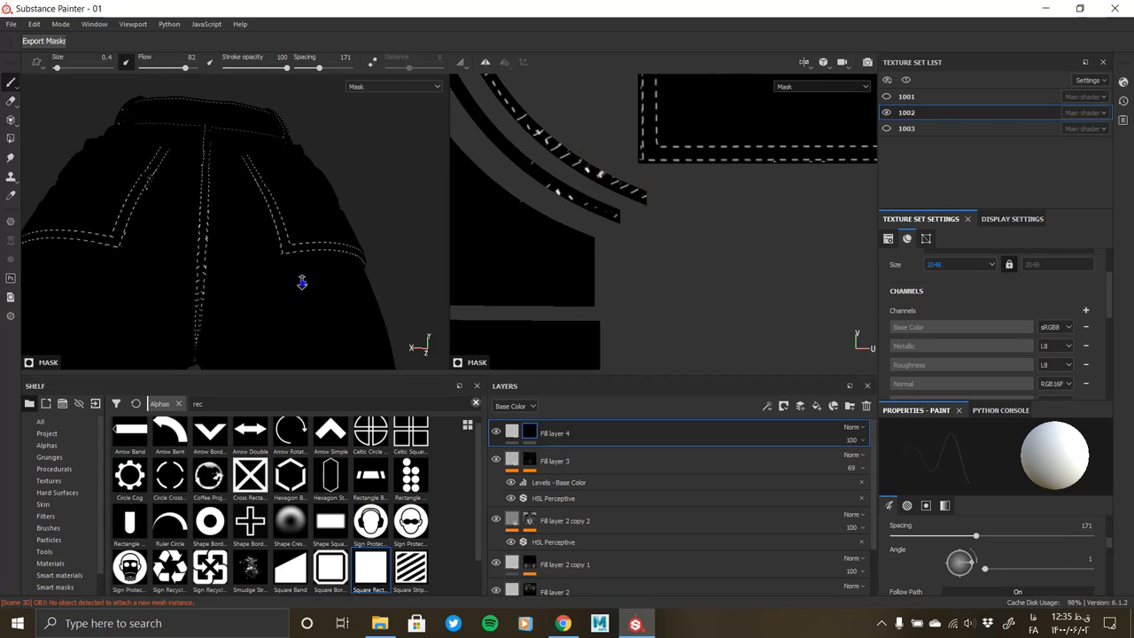
Orbit to the waistband and zoom the UV view onto the vertical strips
left_click_drag(303, 282, 260, 290, "alt")
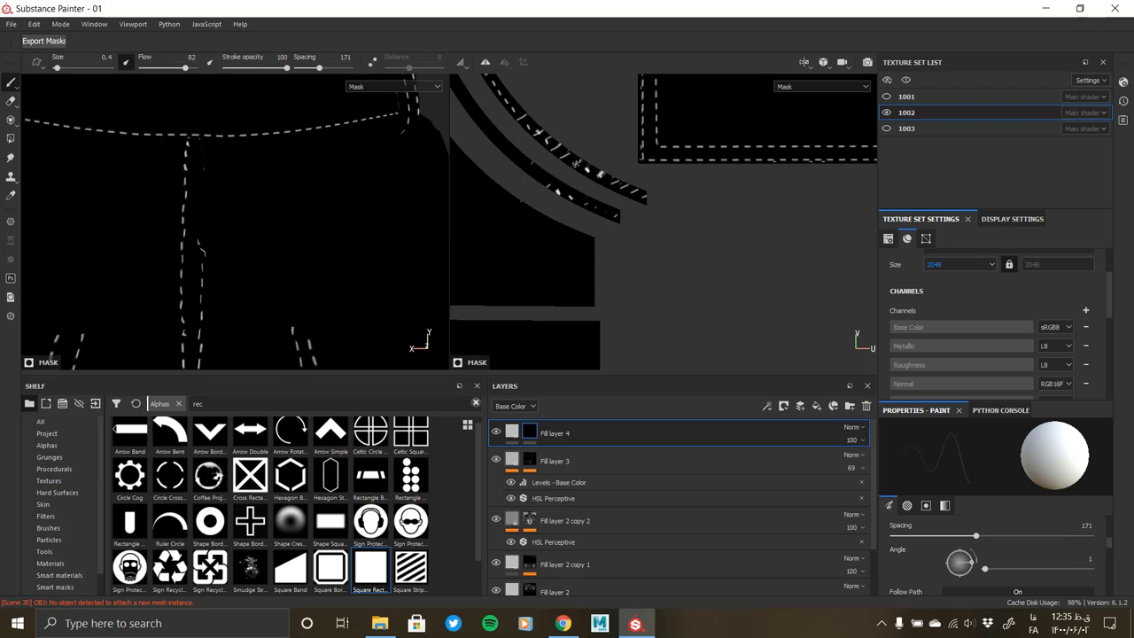
middle_click_drag(536, 171, 612, 190)
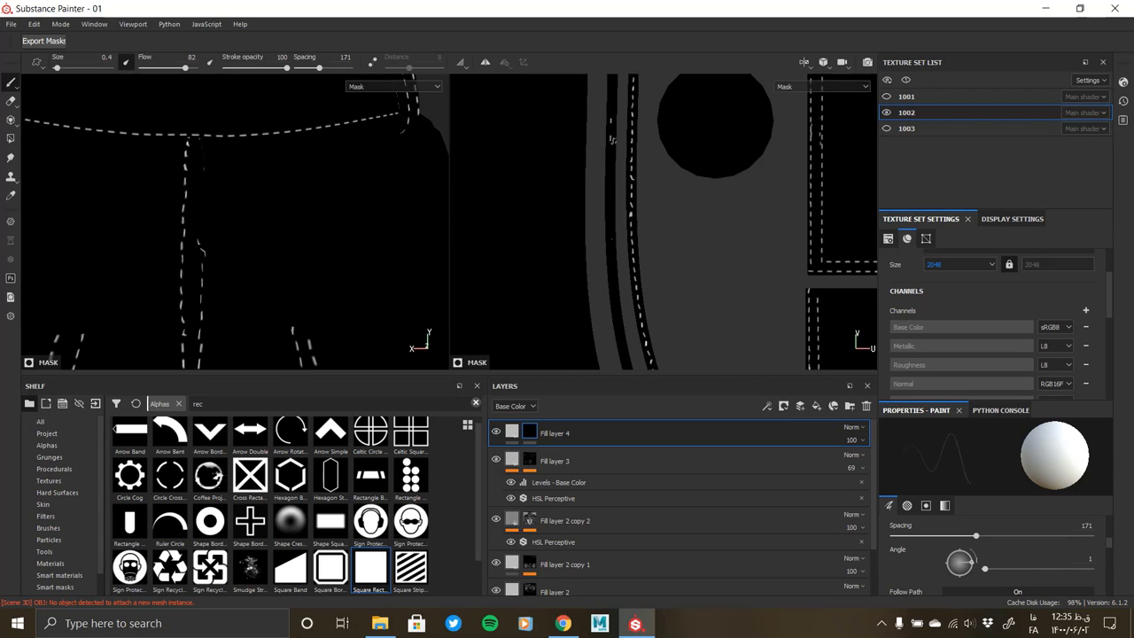
scroll(620, 238, "up", 2)
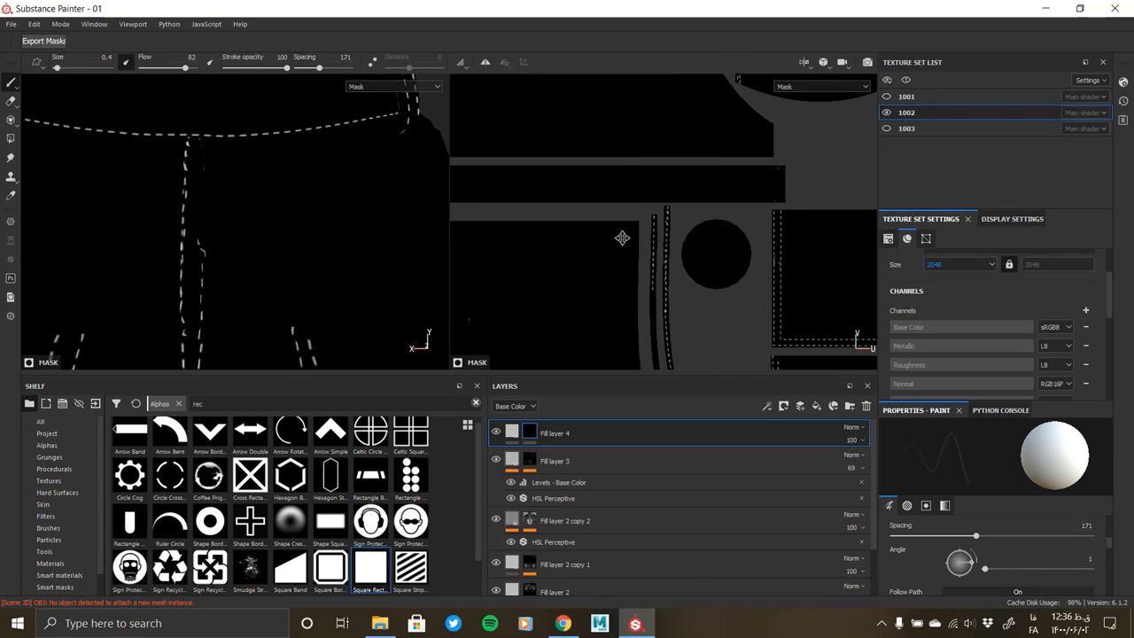
middle_click_drag(621, 238, 723, 180)
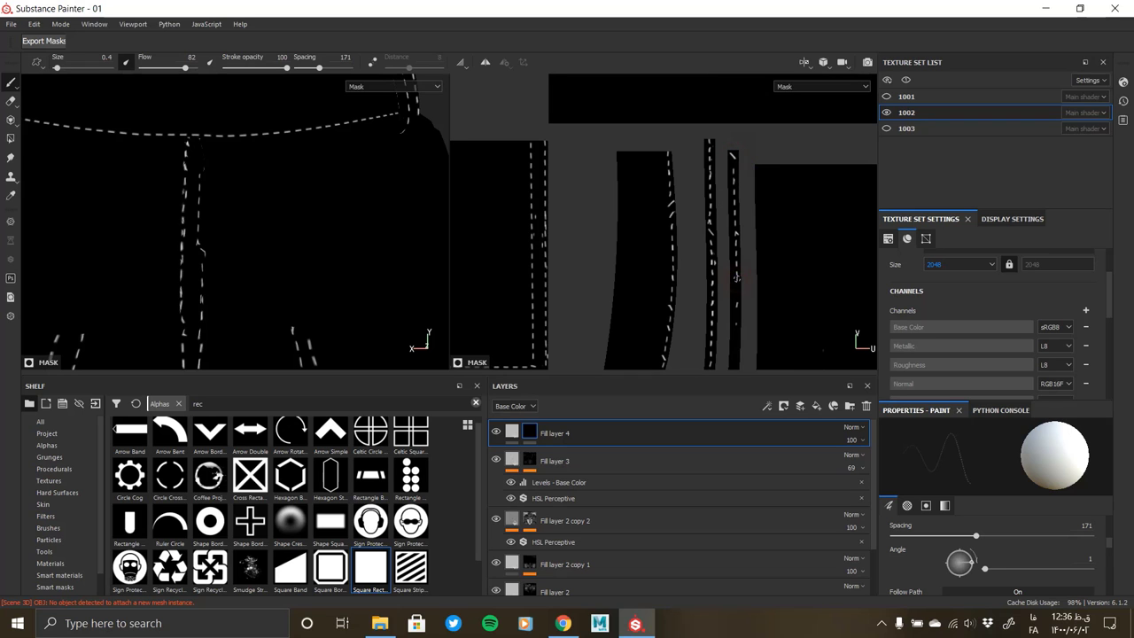
Set Fill layer 4's stitching Base Color to white
left_click(523, 441)
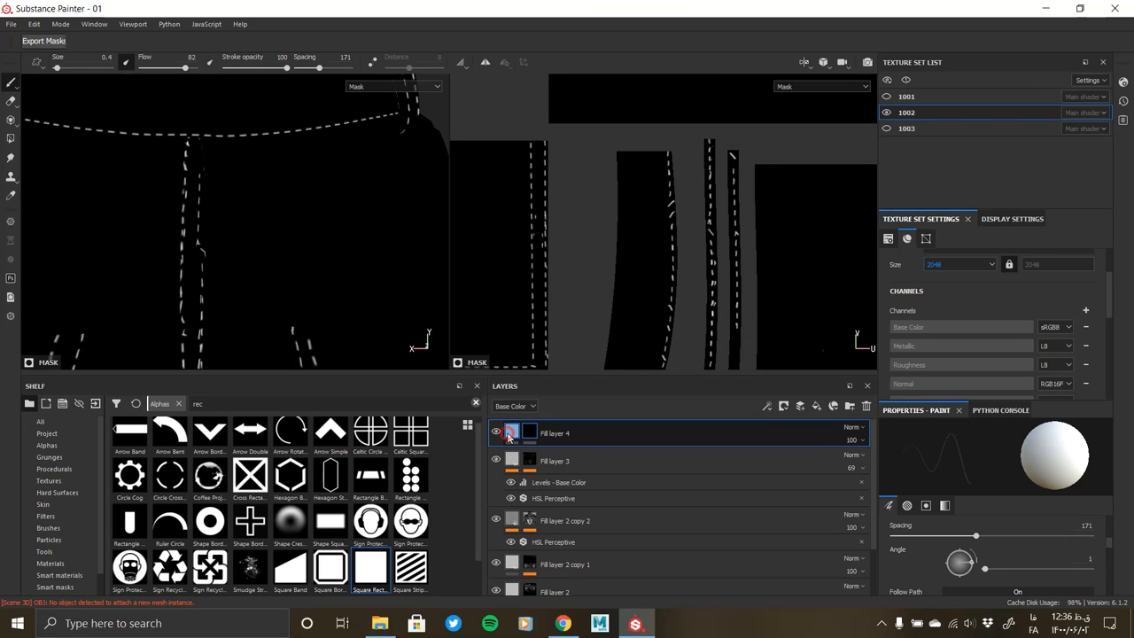
mouse_move(233, 289)
left_mouse_down("alt")
mouse_move(244, 304)
mouse_move(234, 239)
mouse_move(172, 237)
mouse_move(257, 238)
left_mouse_up("alt")
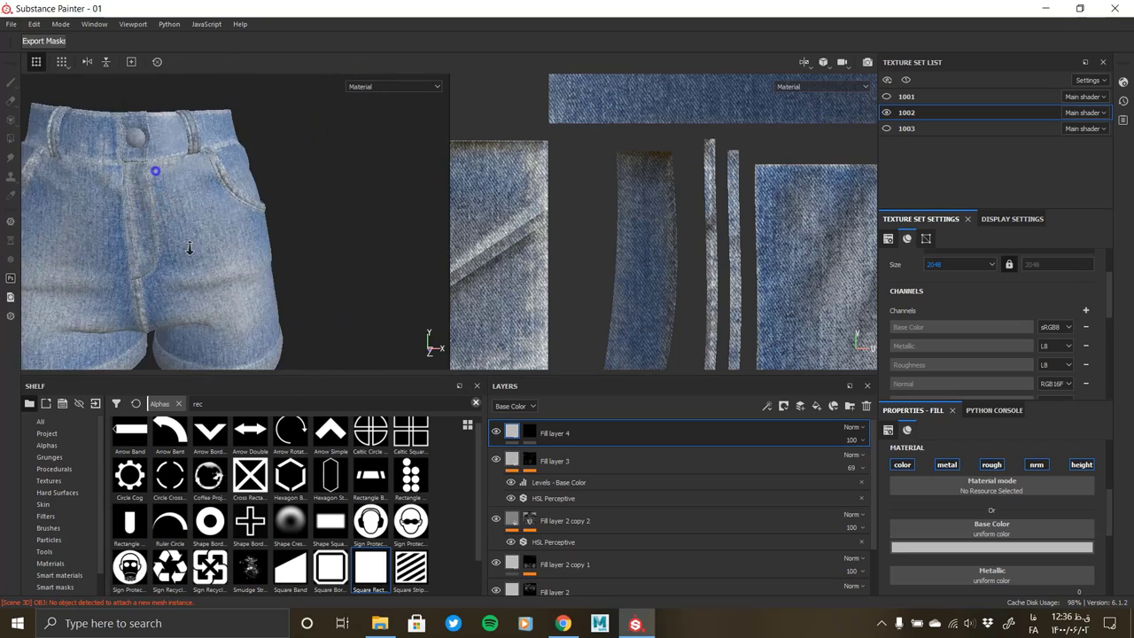
left_click(984, 547)
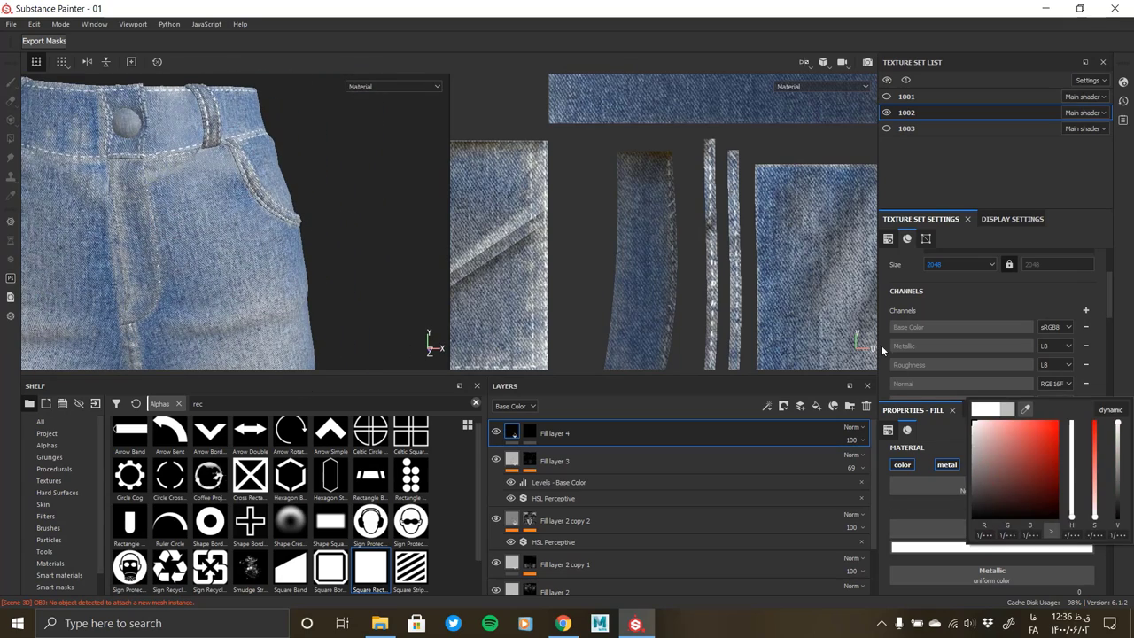
mouse_move(172, 250)
left_mouse_down("alt")
mouse_move(280, 174)
mouse_move(221, 257)
mouse_move(244, 240)
mouse_move(213, 243)
left_mouse_up("alt")
left_click(921, 545)
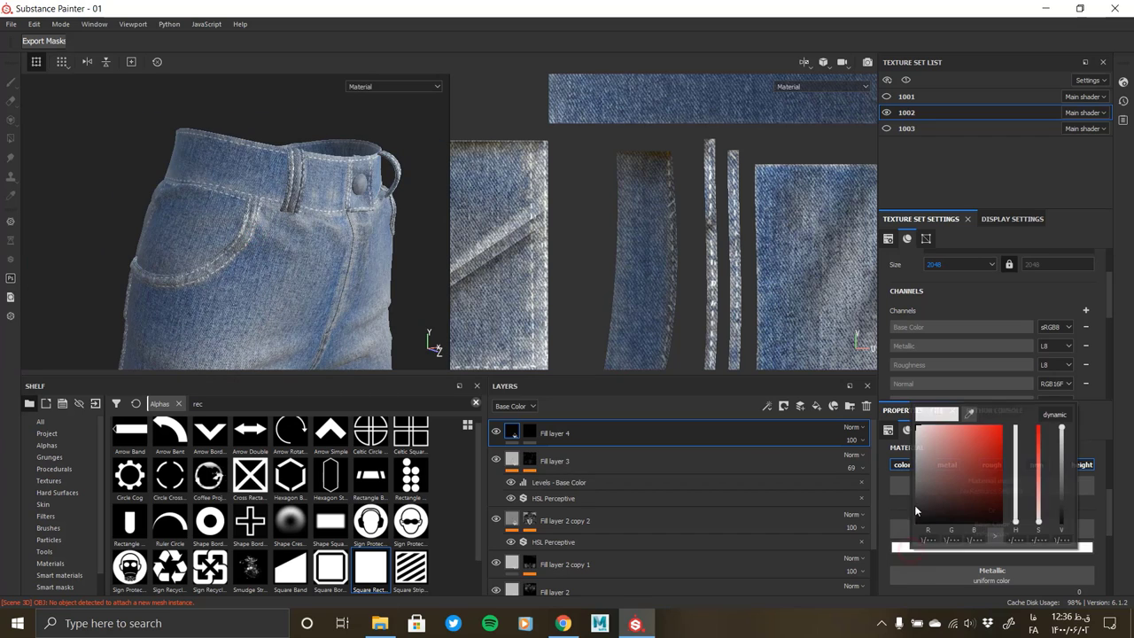
left_click(872, 574)
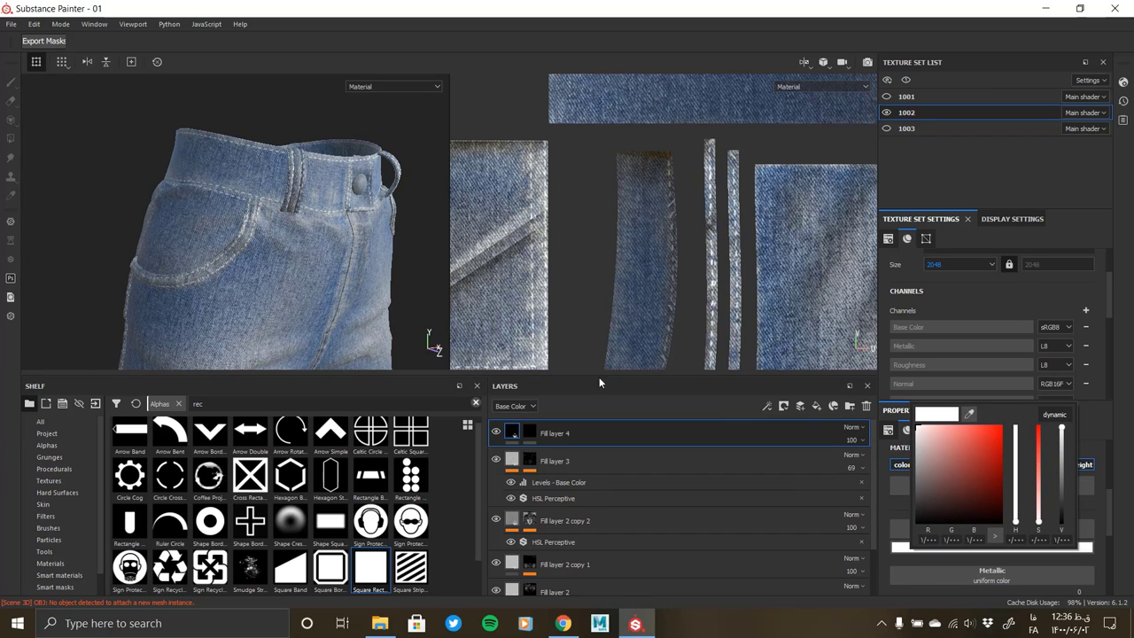
Raise the stitching with a Height value of 0.1262
mouse_move(249, 266)
left_mouse_down("alt")
mouse_move(278, 265)
mouse_move(301, 284)
left_mouse_up("alt")
scroll(333, 302, "up", 3)
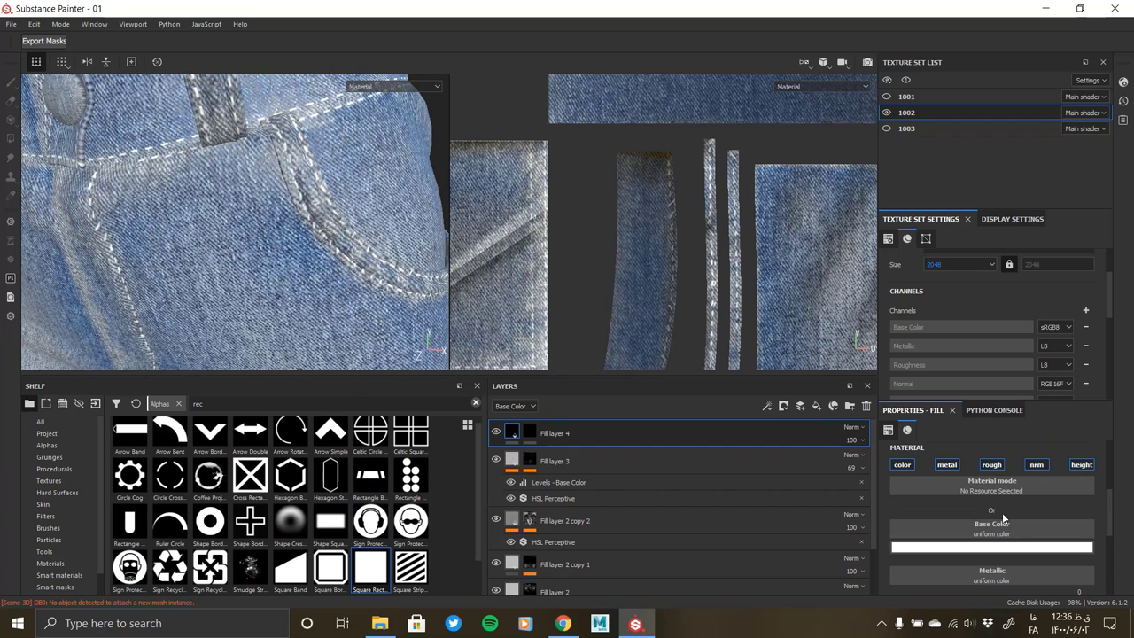
scroll(993, 523, "down", 2)
scroll(964, 583, "down", 2)
scroll(964, 582, "down", 1)
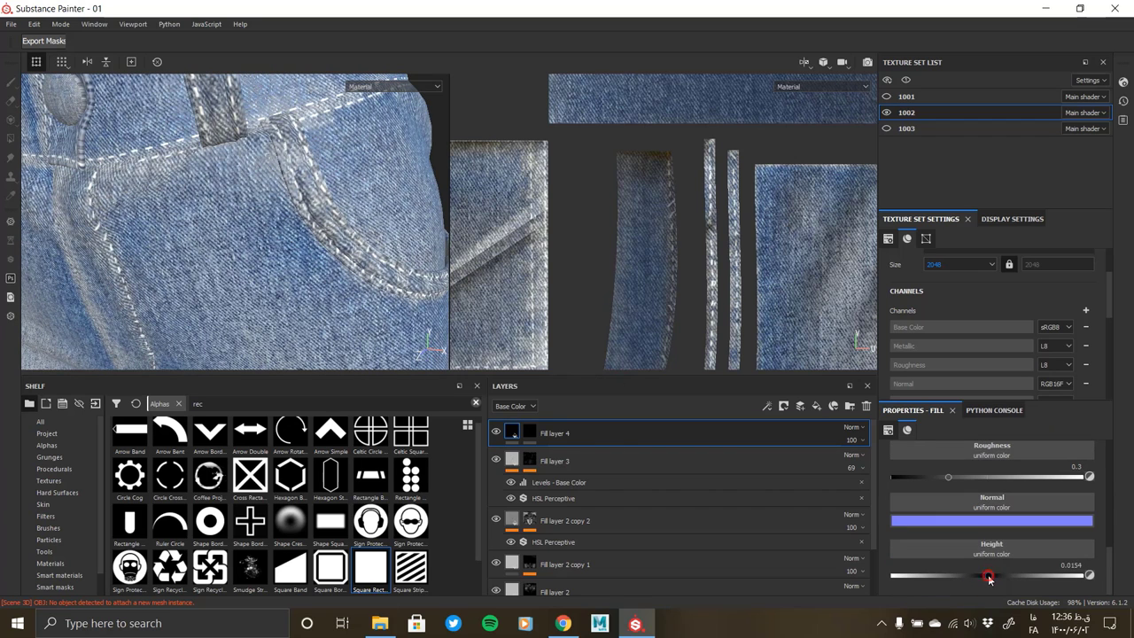
mouse_move(1003, 575)
left_mouse_down()
mouse_move(986, 576)
mouse_move(996, 579)
left_mouse_up()
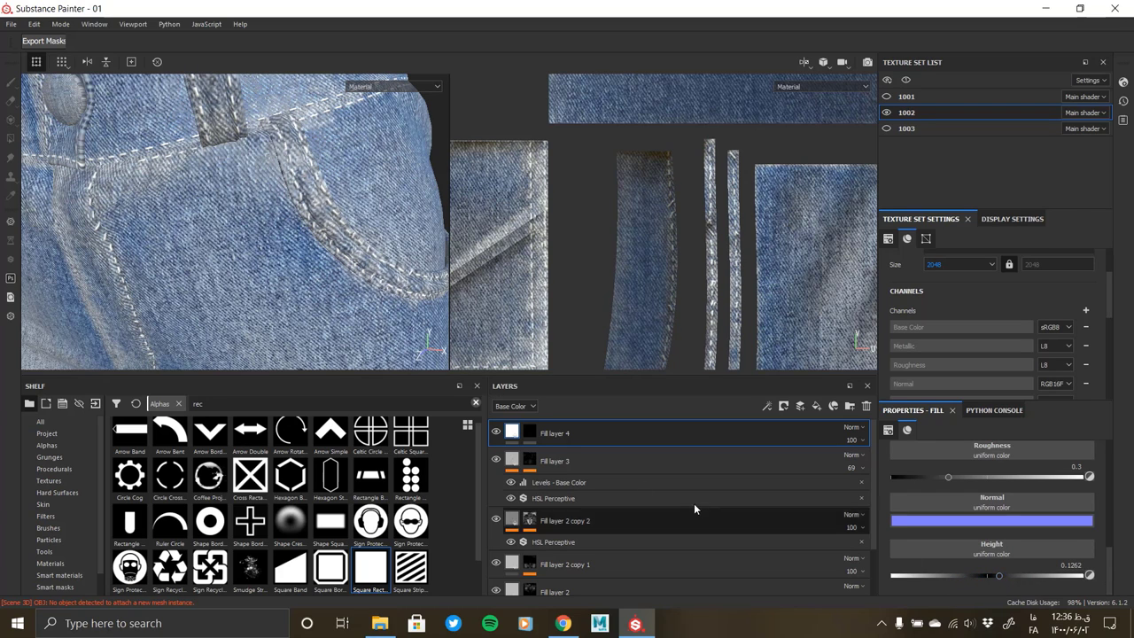
Duplicate Fill layer 4 and add a Blur filter to the copy's mask
right_click(596, 432)
left_click(656, 236)
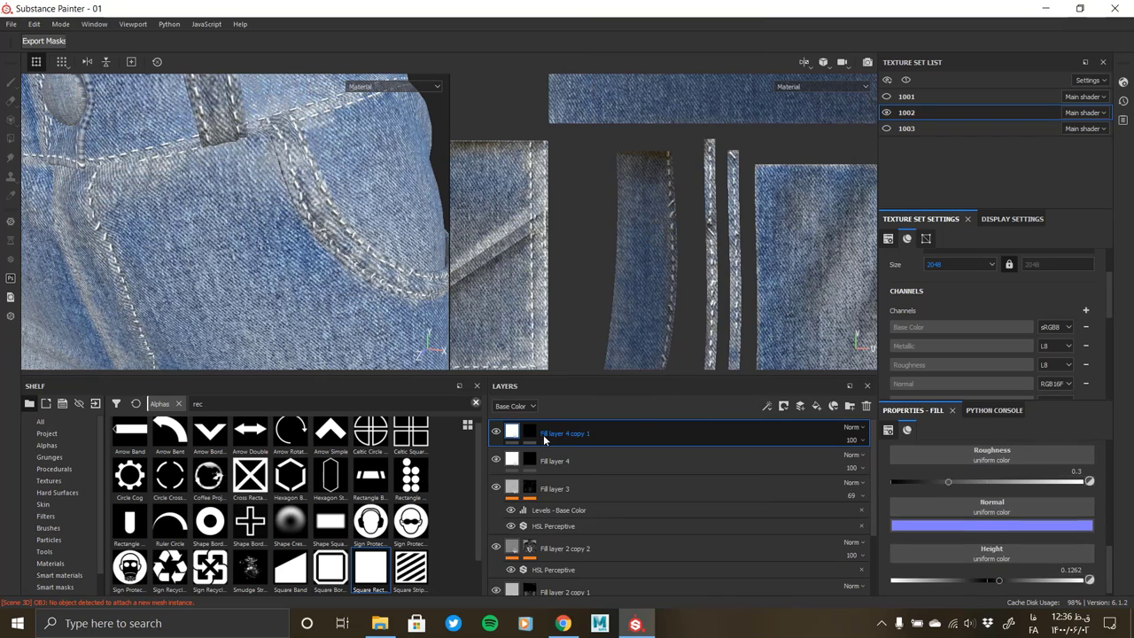
left_click(530, 432, "alt")
right_click(548, 437)
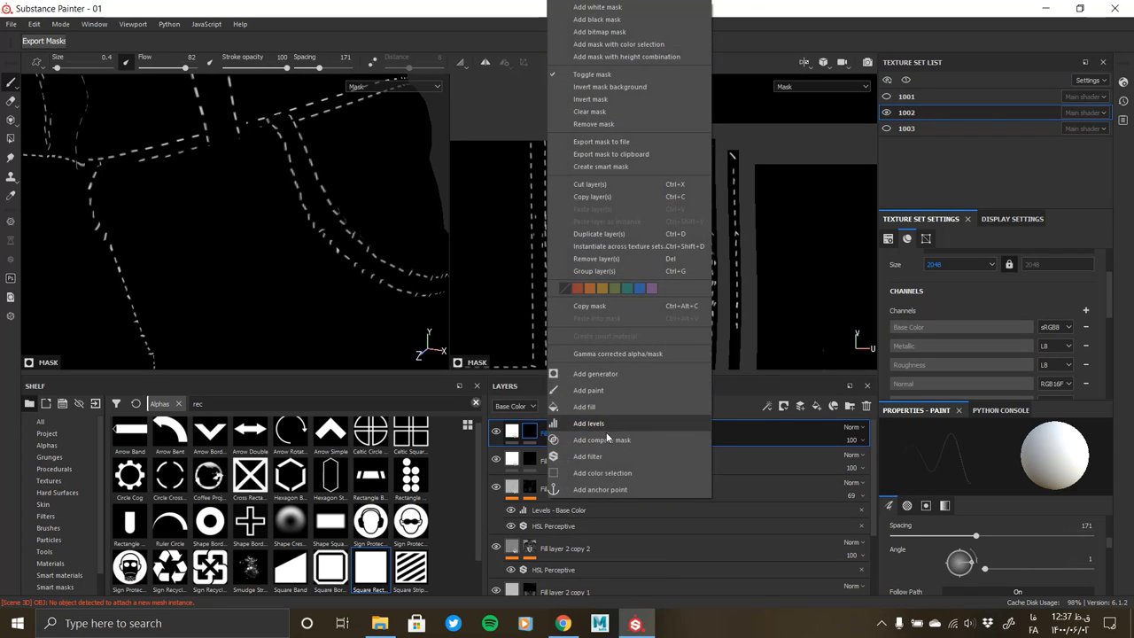
left_click(588, 457)
left_click(988, 450)
left_click(1052, 484)
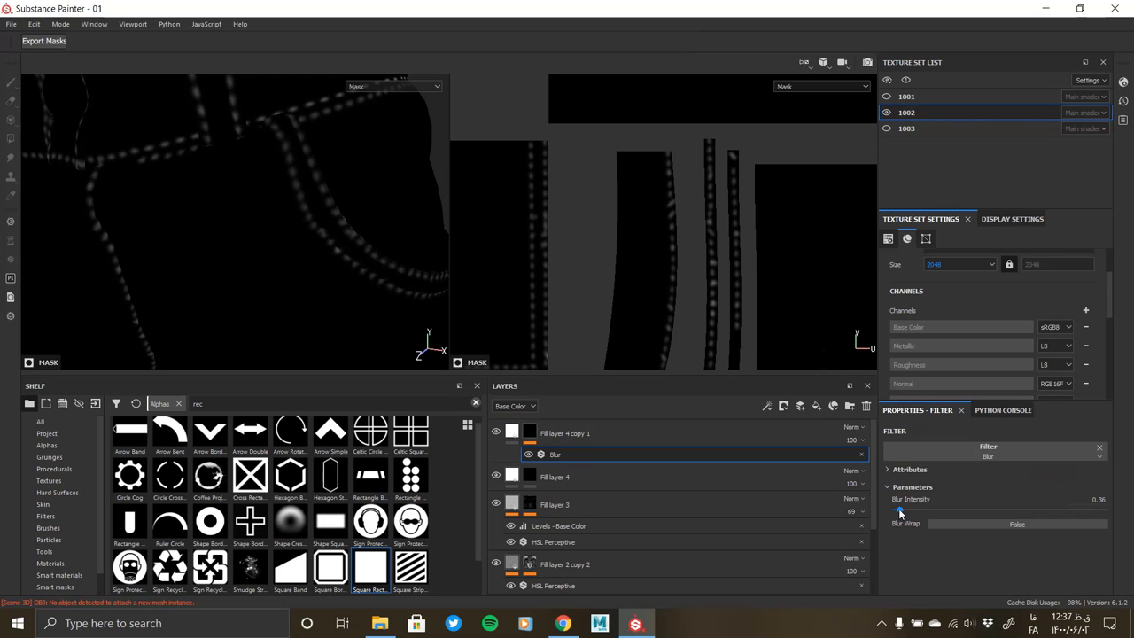
Turn off the copy's colour channel and set its height to a negative value
left_click(511, 431)
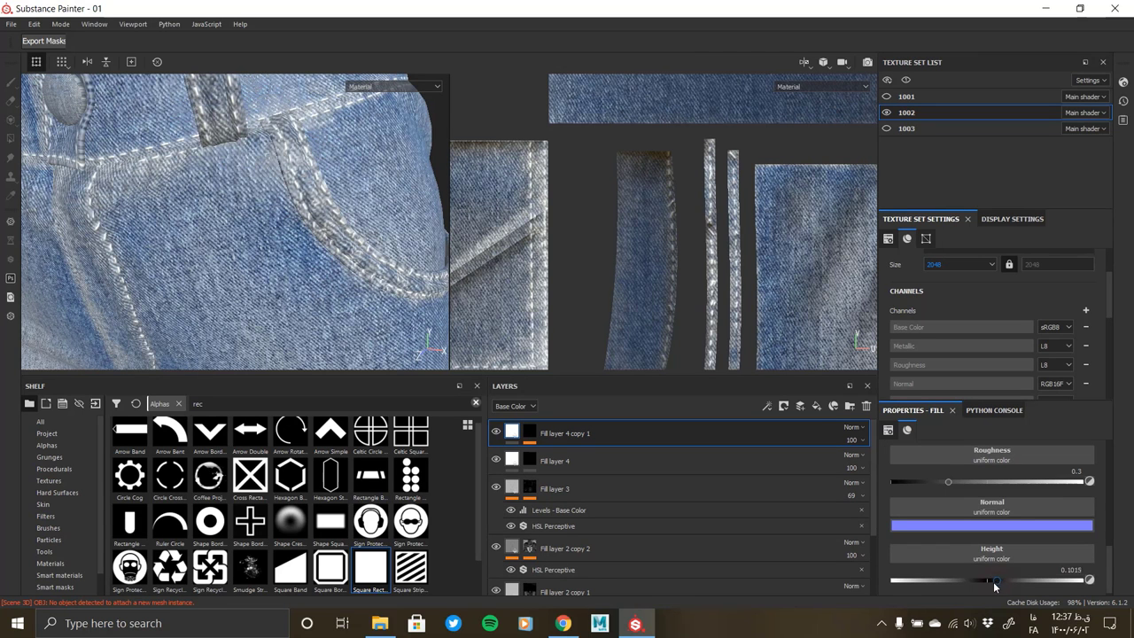
scroll(957, 523, "up", 2)
scroll(955, 517, "up", 2)
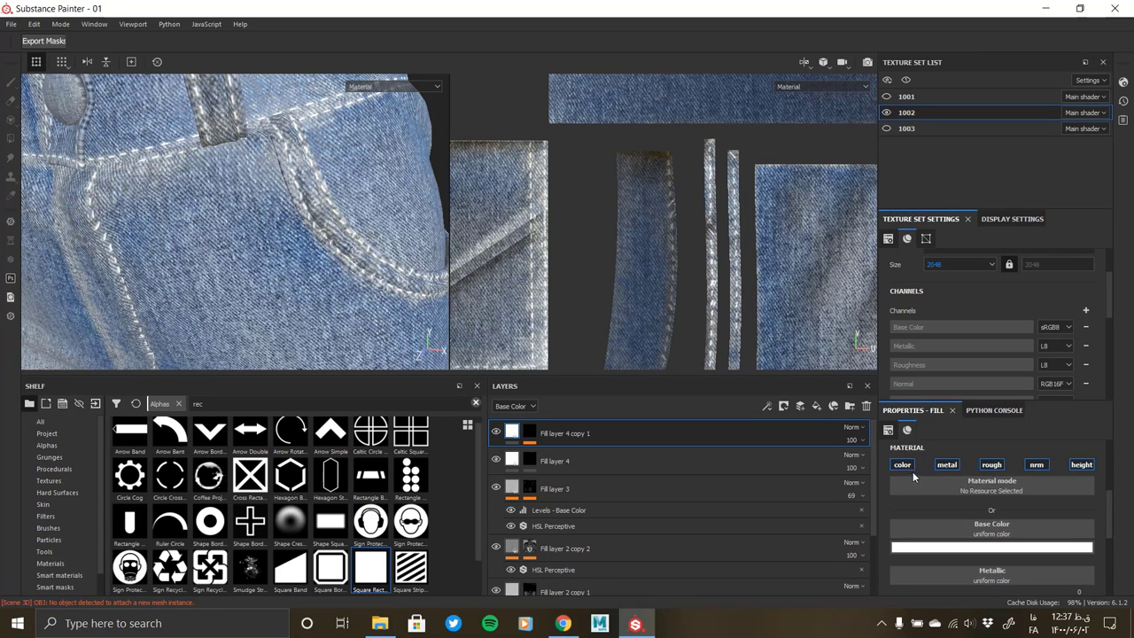
left_click(903, 466)
left_click_drag(325, 291, 224, 177, "alt")
scroll(261, 359, "up", 3)
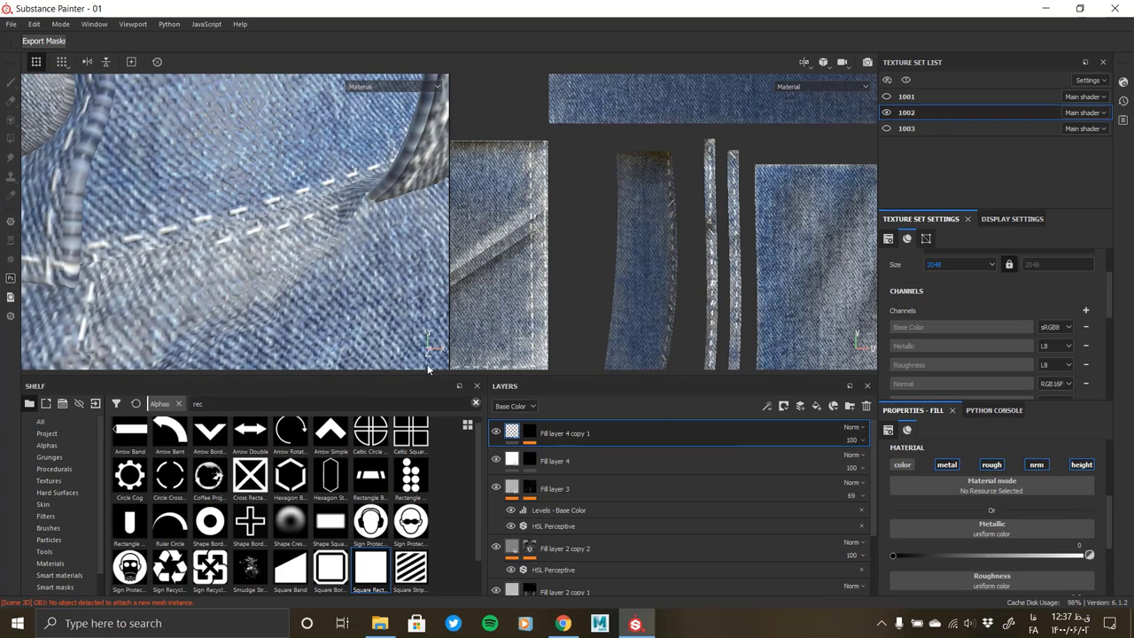
scroll(966, 531, "down", 2)
scroll(966, 561, "down", 3)
left_click_drag(947, 575, 940, 575)
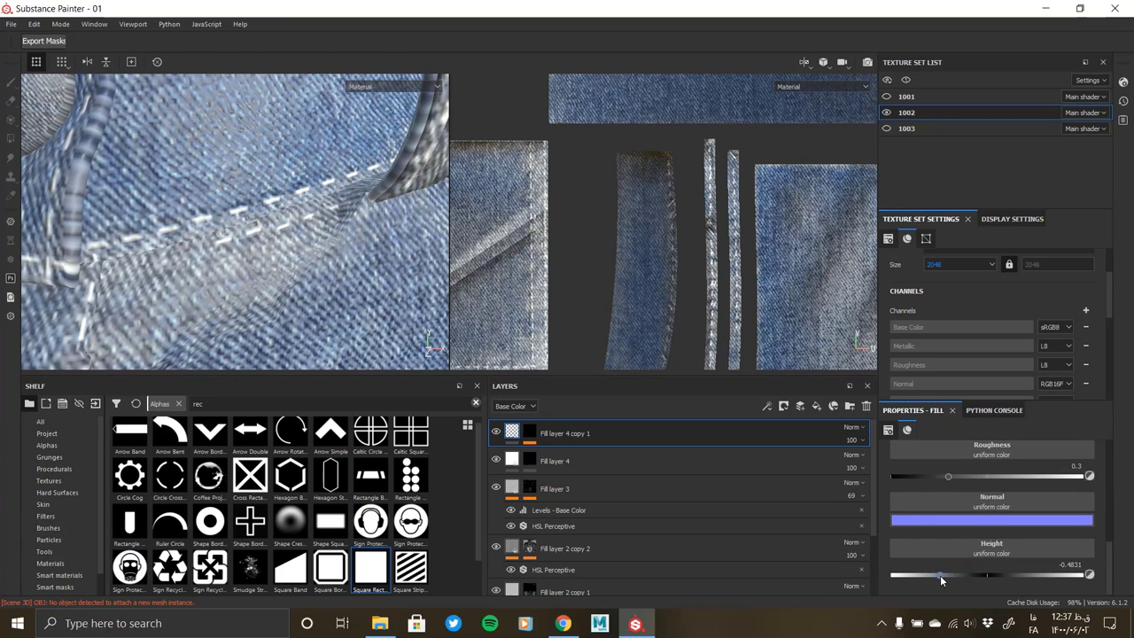
Compare Fill layer 4 with its copy and orbit to view the whole shorts
left_click(515, 462)
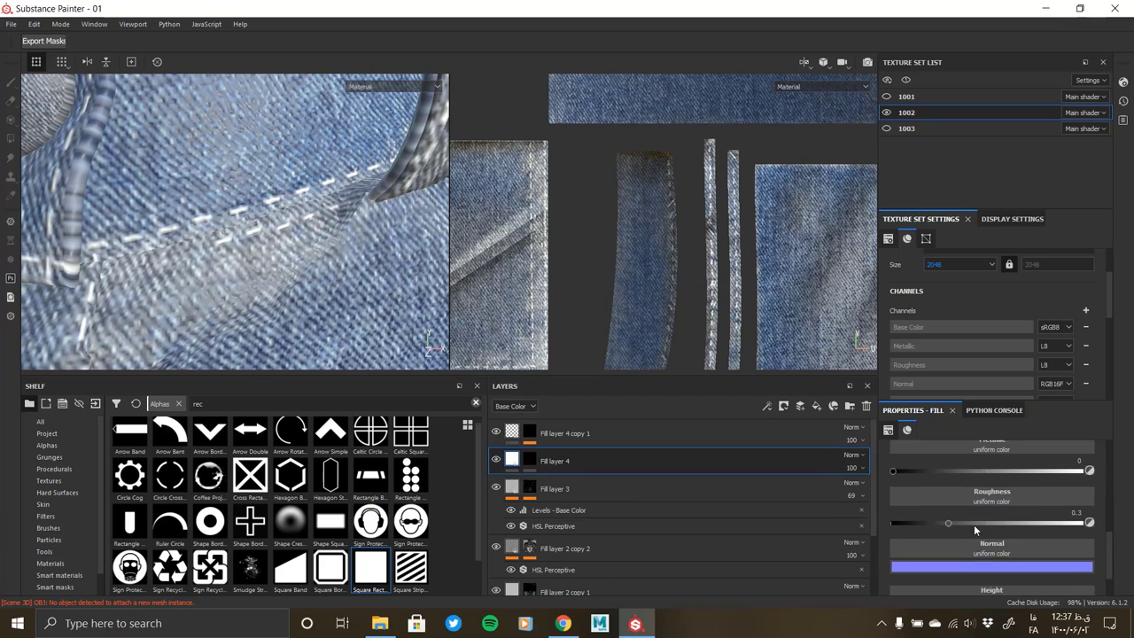
scroll(974, 525, "down", 2)
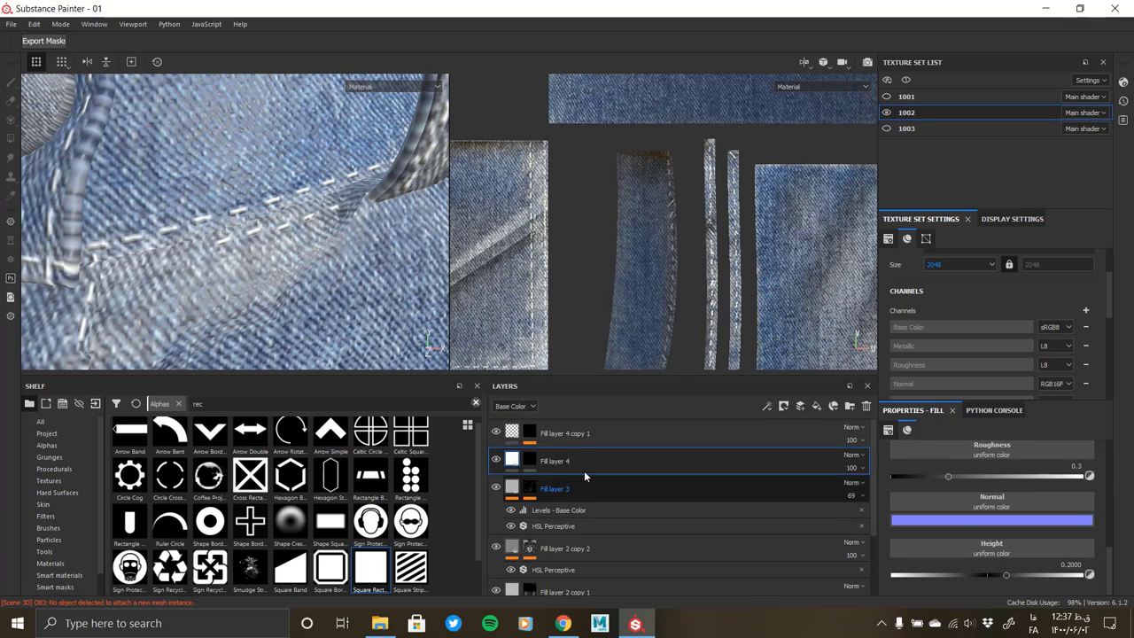
left_click(567, 433)
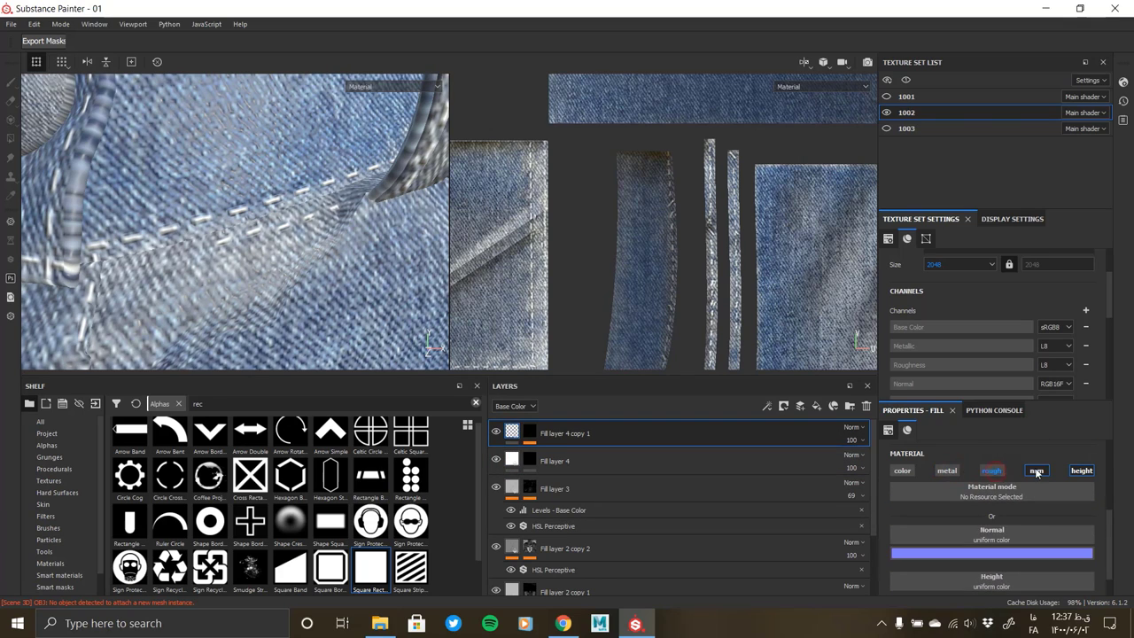
key("Down")
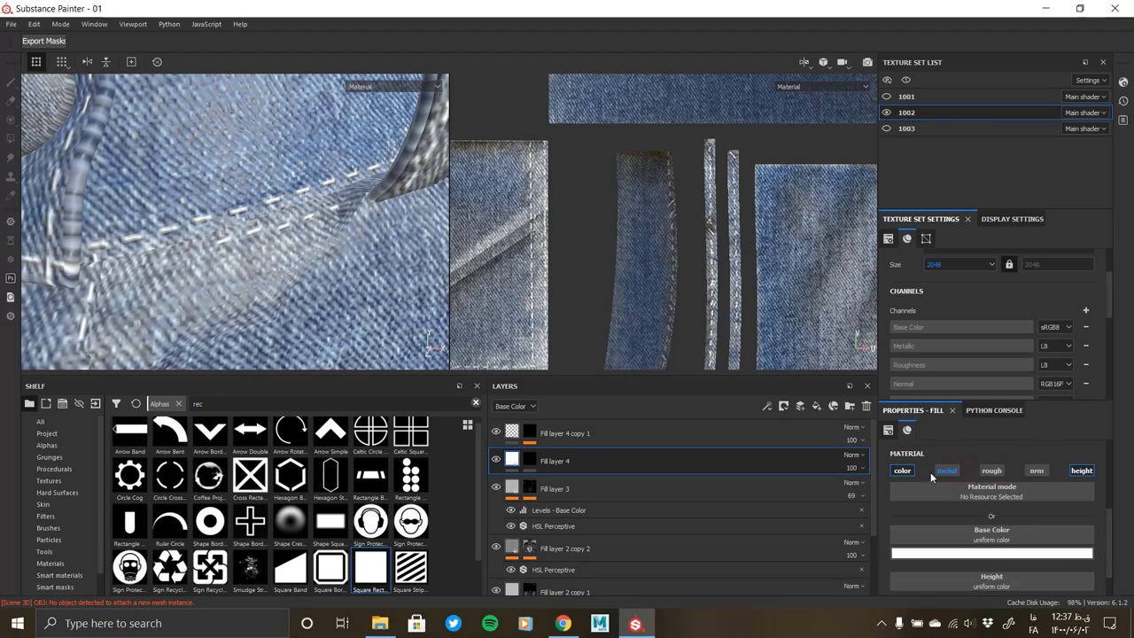
scroll(396, 326, "down", 5)
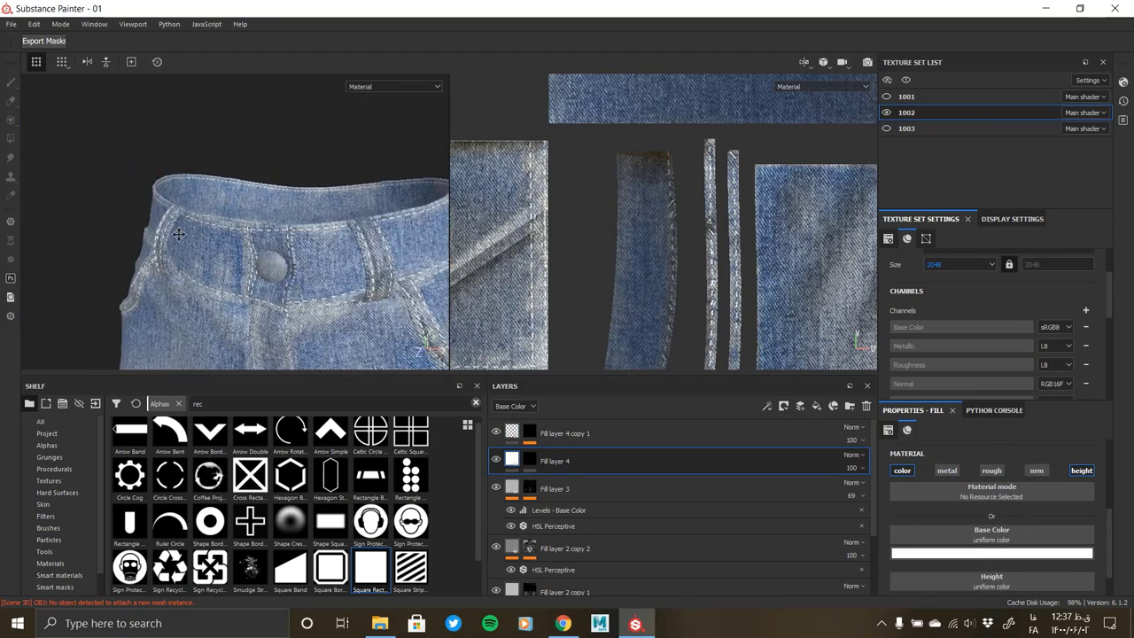
mouse_move(178, 234)
left_mouse_down("alt")
mouse_move(167, 203)
mouse_move(292, 217)
mouse_move(207, 218)
mouse_move(238, 257)
mouse_move(398, 227)
left_mouse_up("alt")
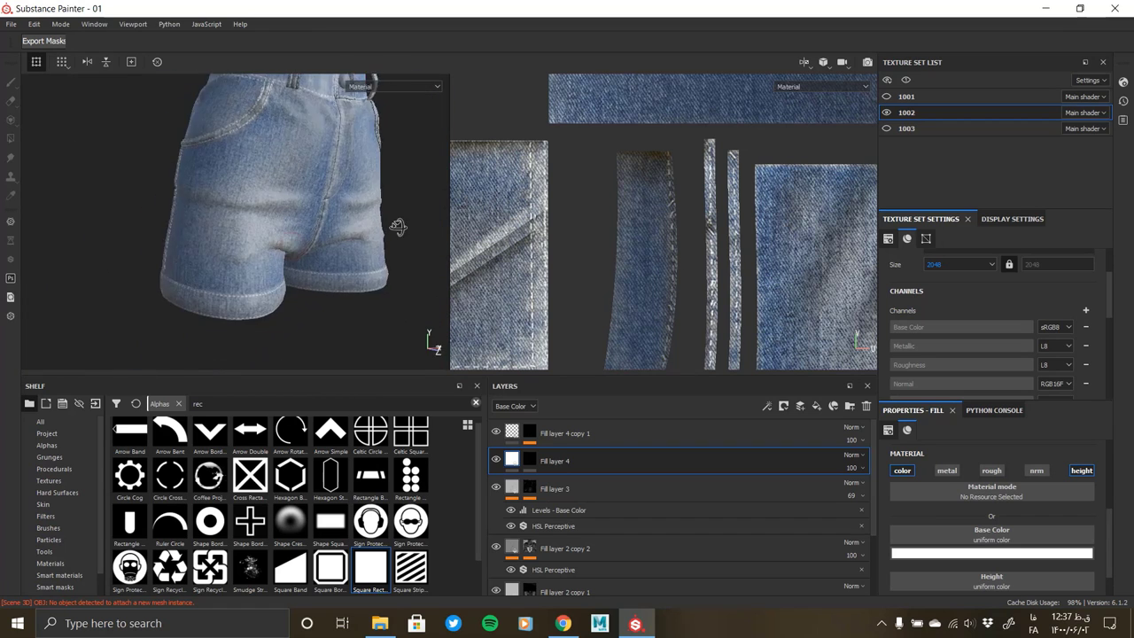
mouse_move(376, 281)
left_mouse_down("alt")
mouse_move(314, 298)
mouse_move(252, 254)
mouse_move(259, 269)
left_mouse_up("alt")
scroll(252, 292, "down", 2)
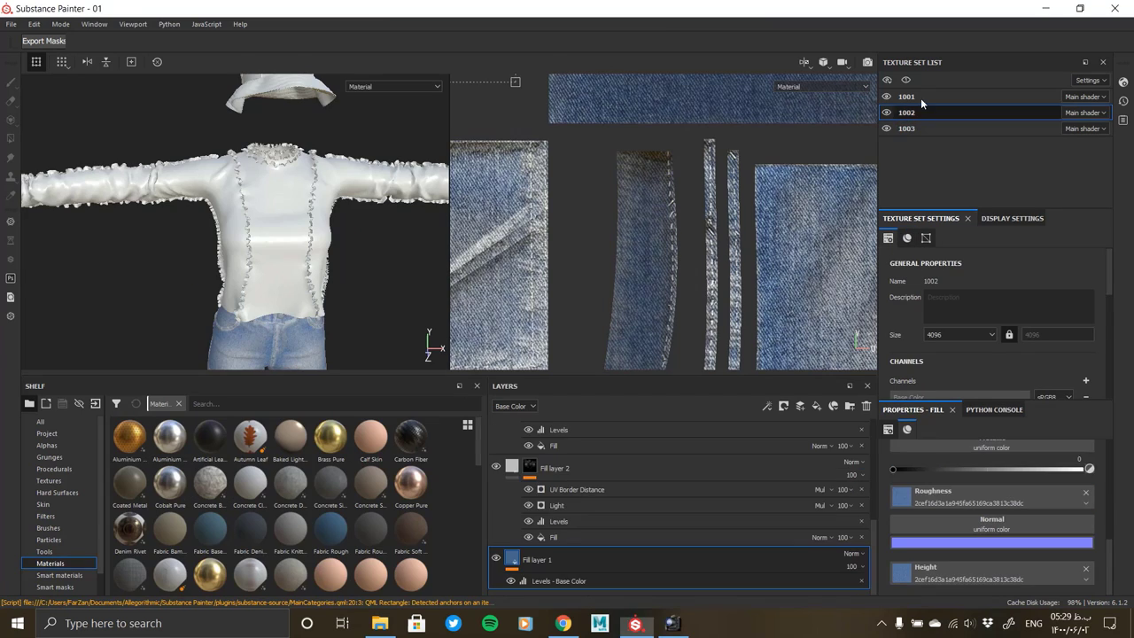
Select texture set 1001 and orbit in on the shirt front and sleeve
left_click(919, 96)
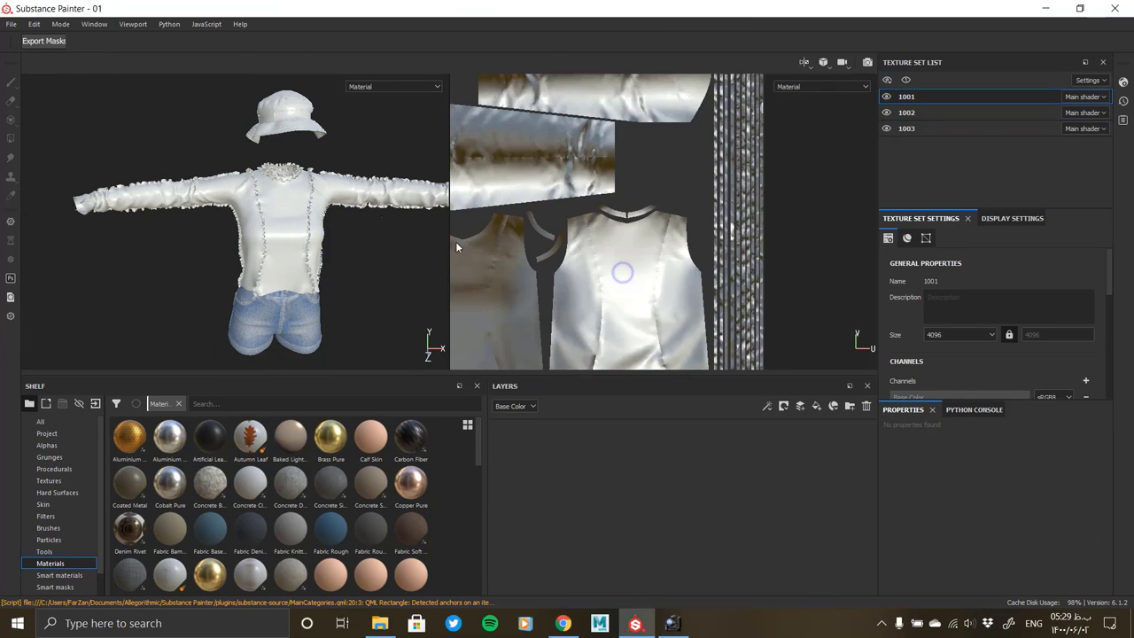
scroll(455, 241, "up", 2)
left_click_drag(416, 249, 367, 216, "alt")
scroll(292, 213, "up", 3)
scroll(271, 213, "up", 2)
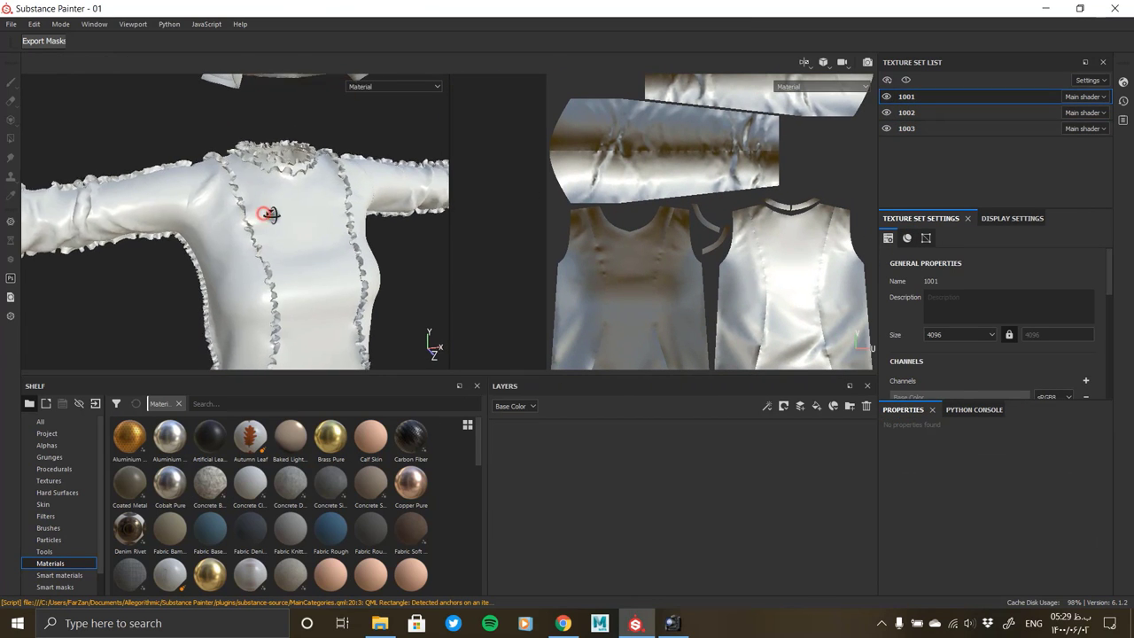
mouse_move(270, 214)
left_mouse_down("alt")
mouse_move(319, 213)
mouse_move(296, 216)
left_mouse_up("alt")
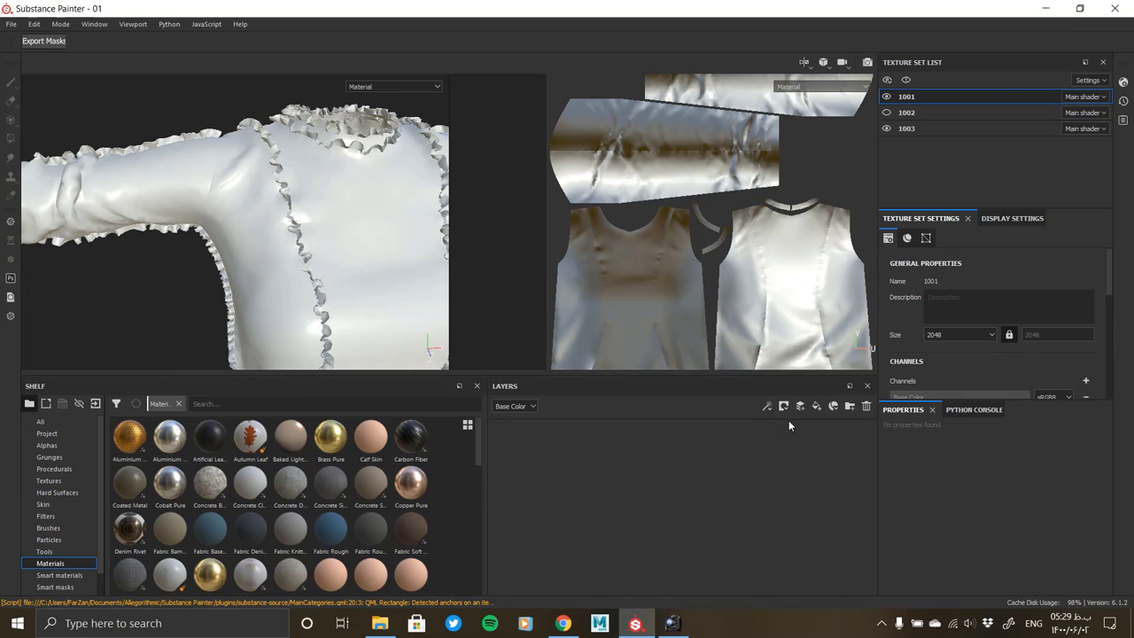
scroll(984, 494, "up", 2)
scroll(983, 494, "down", 2)
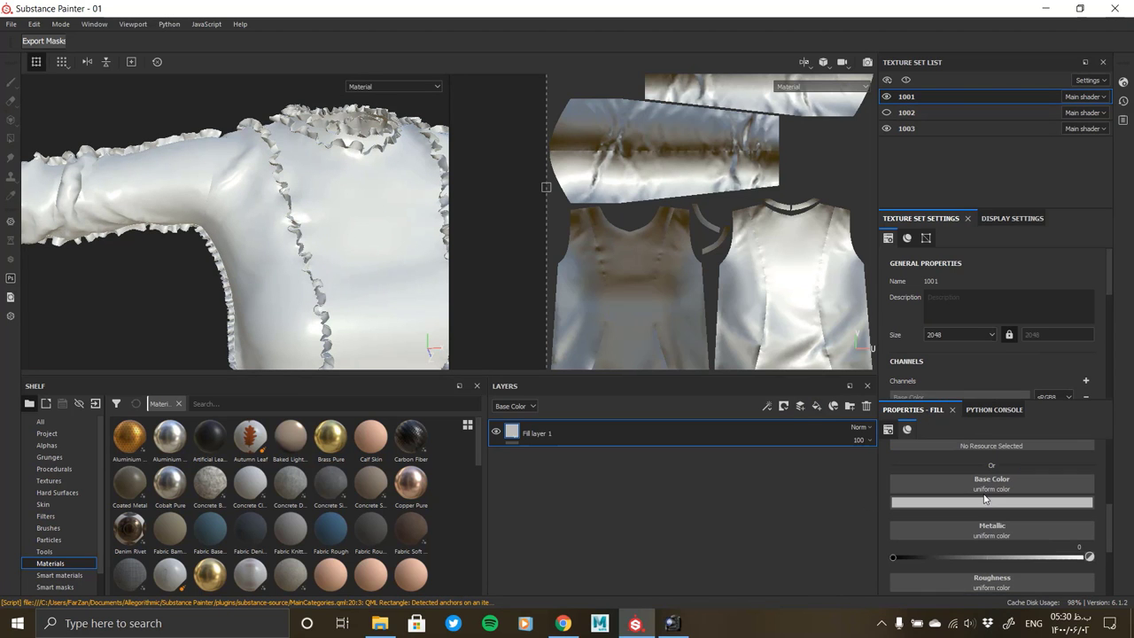
Dock the ACDSee reference photo on the left half beside Painter
left_click(673, 623)
left_click_drag(621, 11, 133, 27)
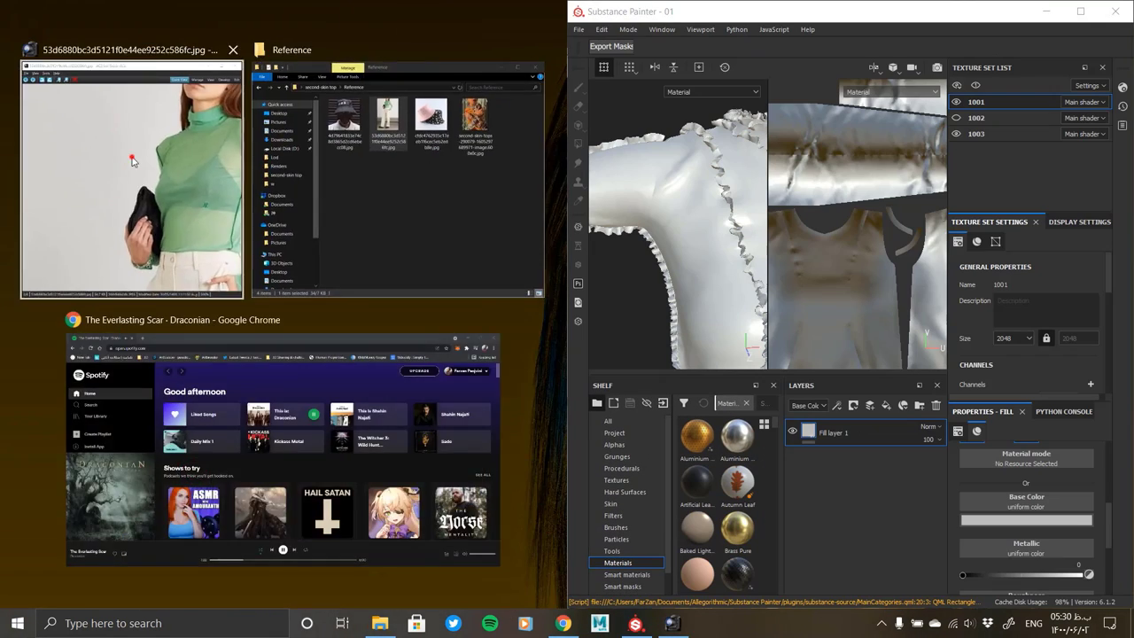
left_click(131, 160)
Eyedrop the blouse's mint green from the photo as the base colour, then maximize Painter
left_click(1028, 520)
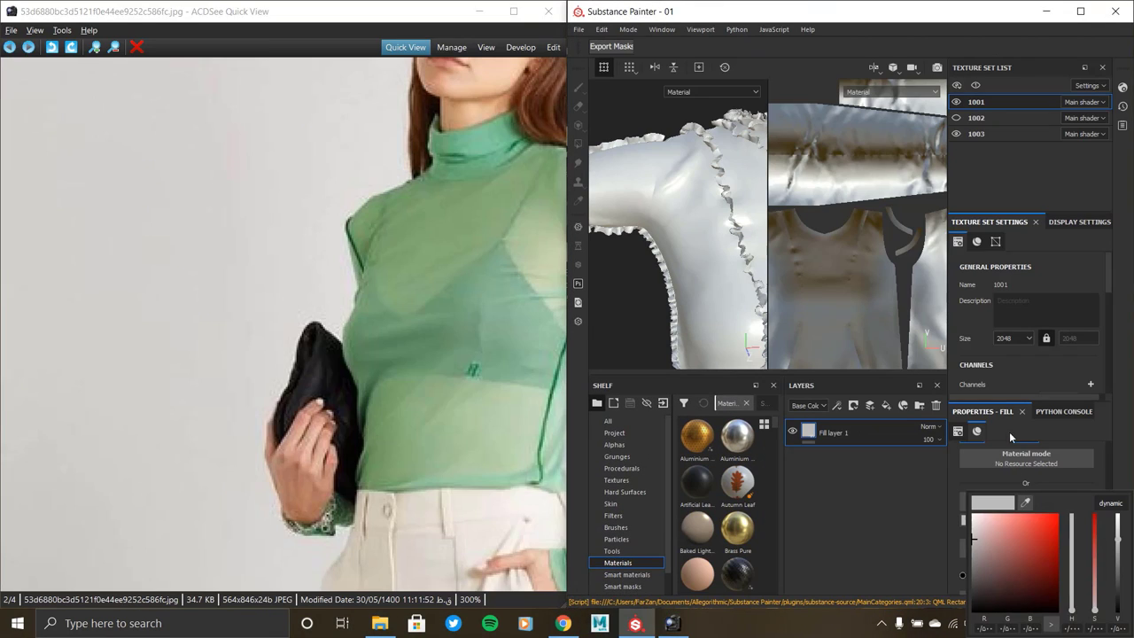
left_click(485, 133)
left_click_drag(486, 136, 491, 188)
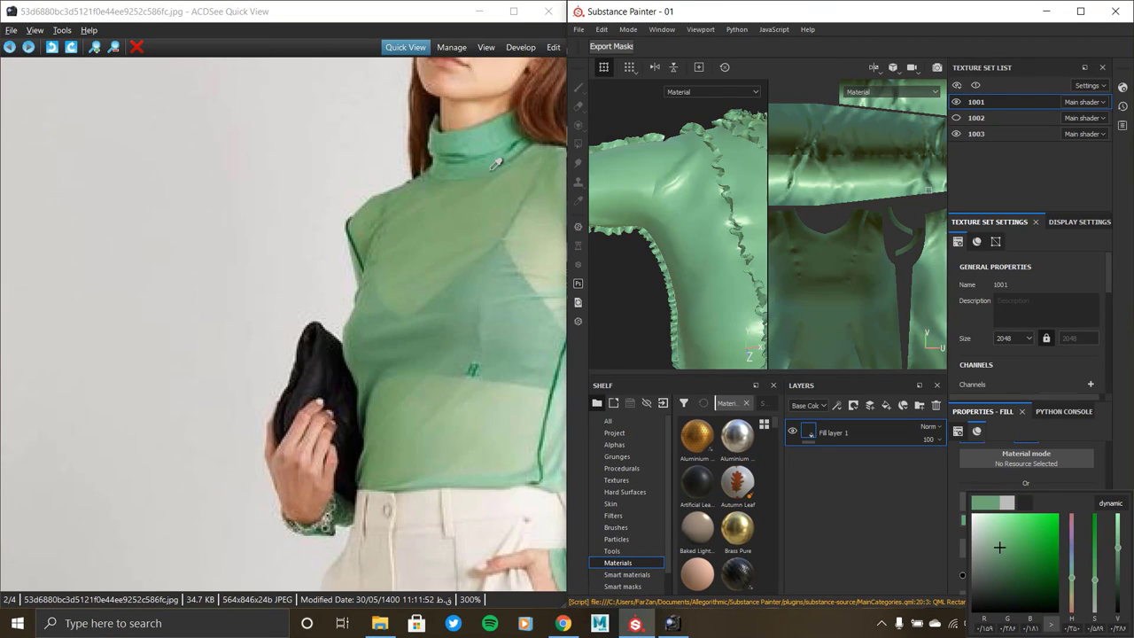
left_click_drag(474, 291, 493, 135)
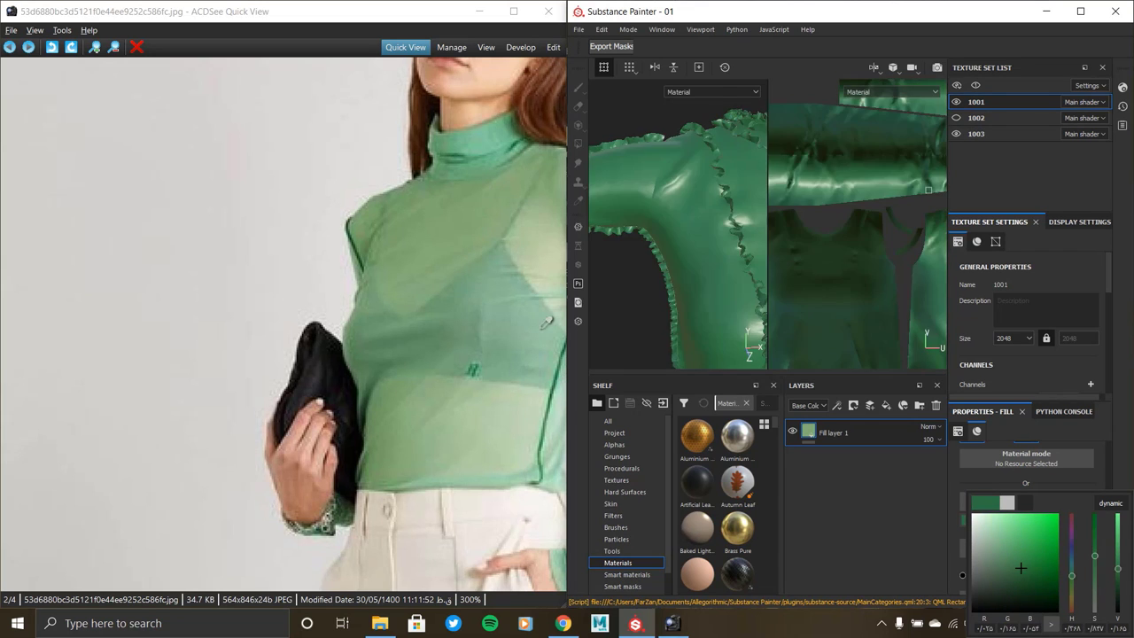
left_click(1080, 11)
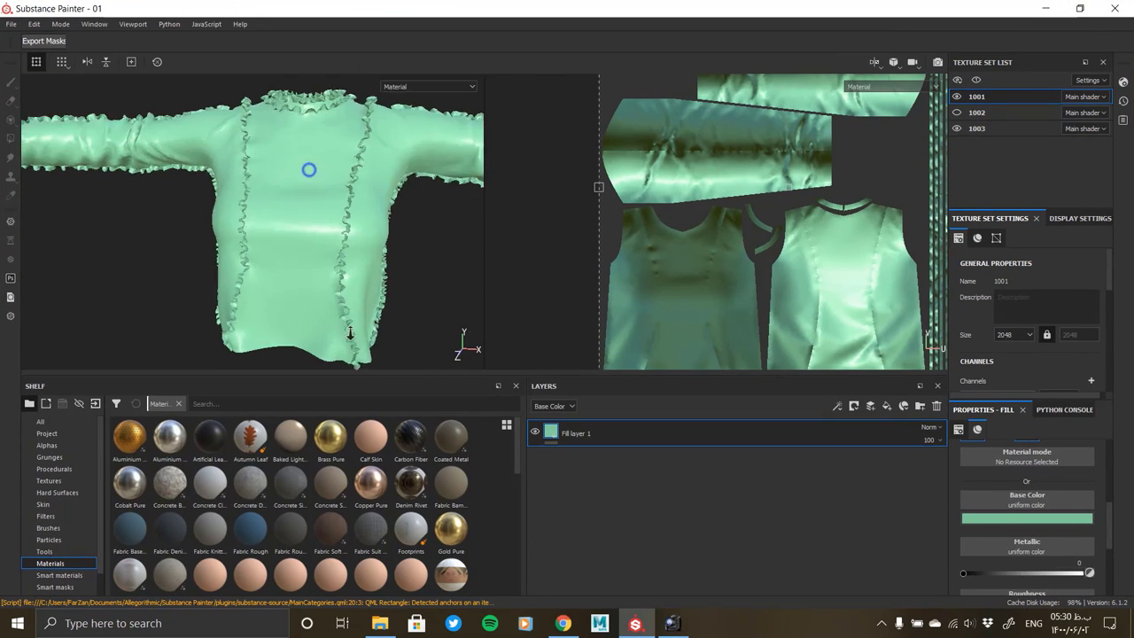
Raise Fill layer 1's roughness to about 0.80 and inspect the matte shirt from an angle
scroll(350, 333, "up", 2)
scroll(990, 522, "down", 3)
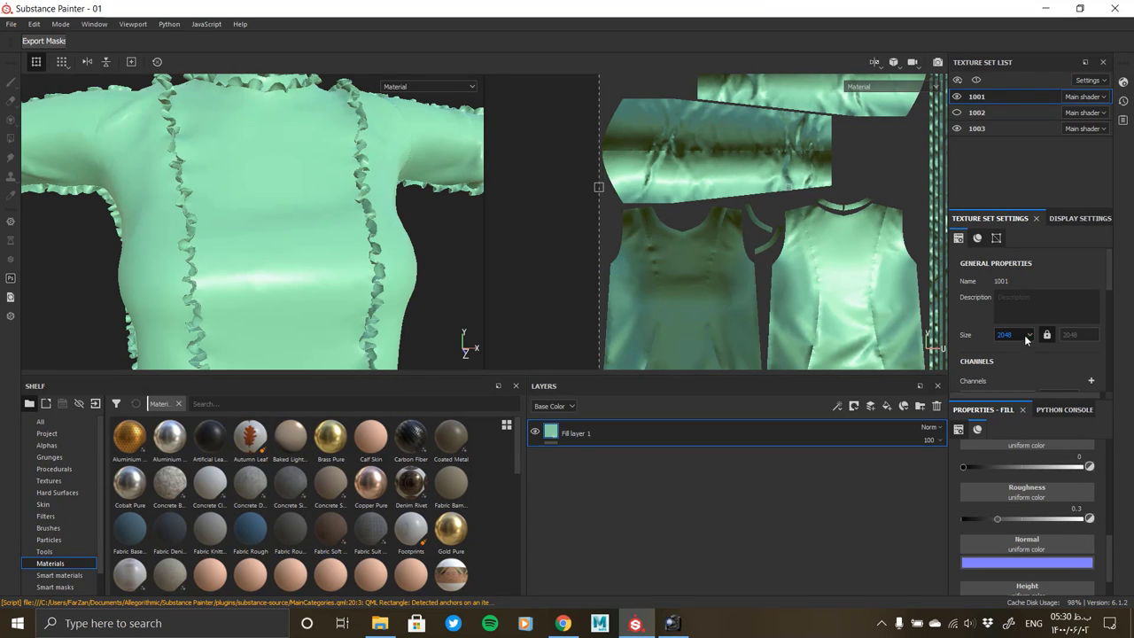
scroll(1038, 511, "up", 1)
left_click_drag(998, 554, 1056, 556)
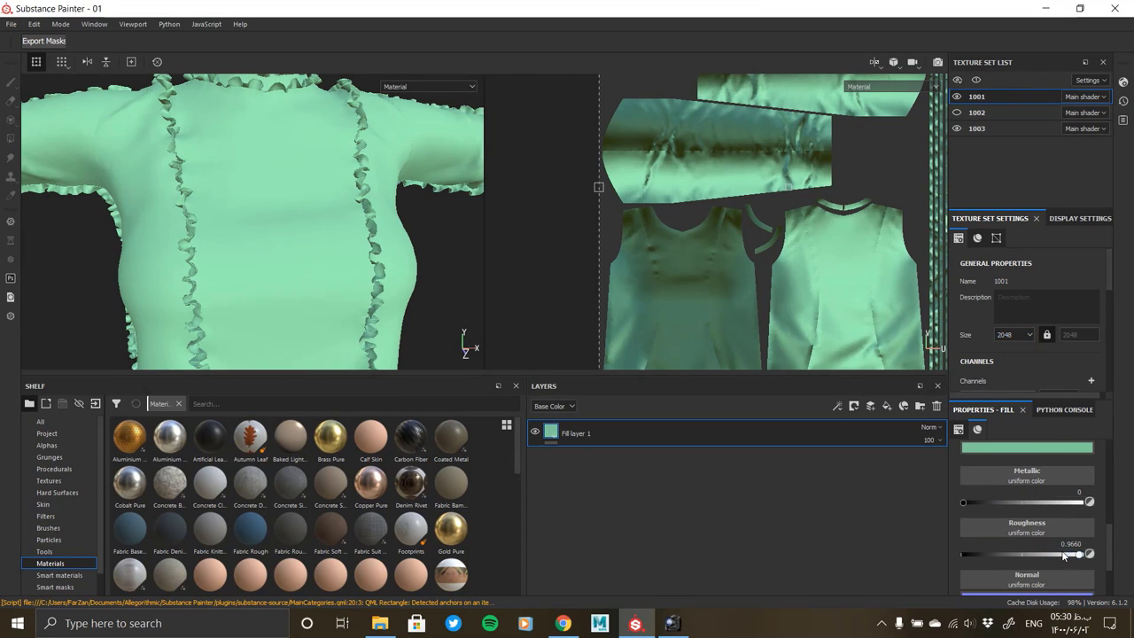
left_click_drag(270, 252, 455, 293, "alt")
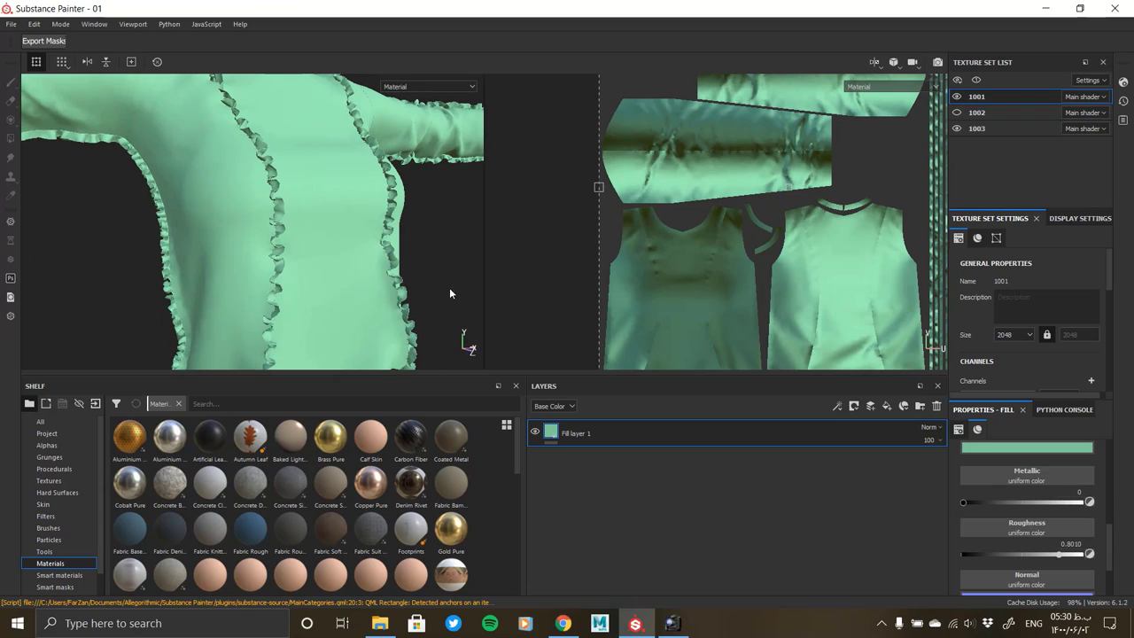
scroll(1045, 535, "down", 3)
scroll(1046, 535, "down", 2)
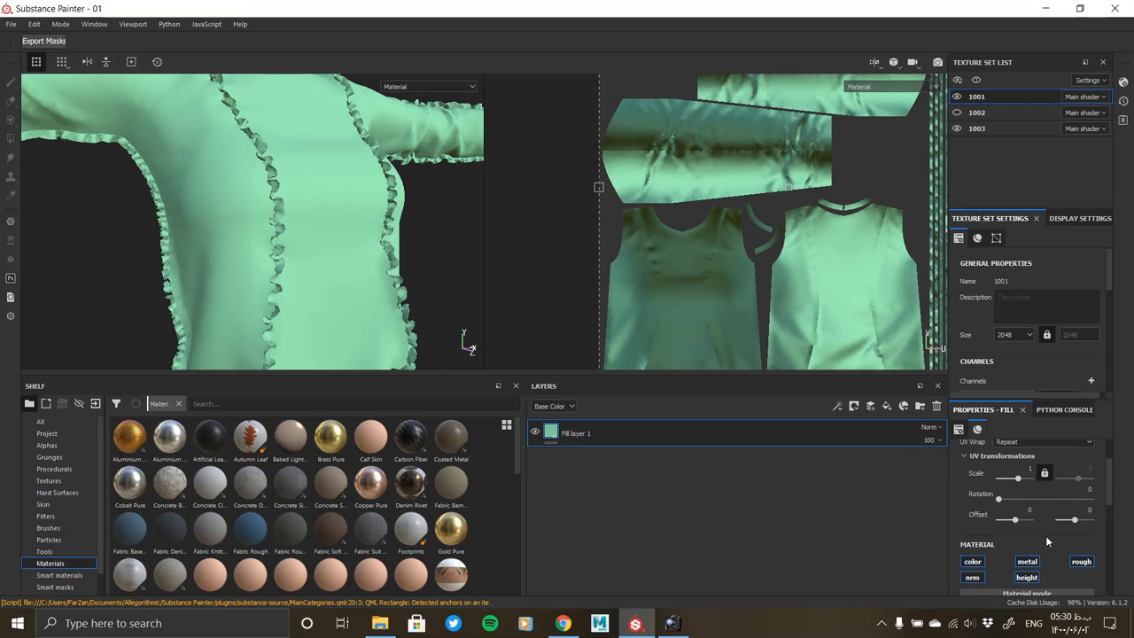
scroll(1046, 536, "up", 1)
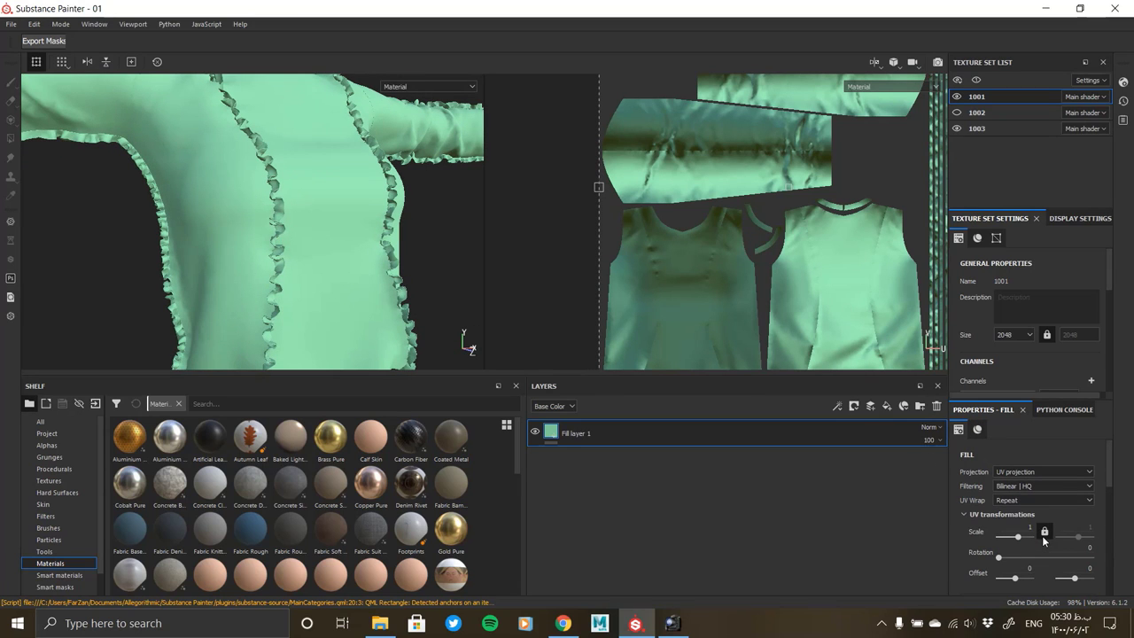
Switch the shader to the pbr-metal-rough-with-alpha-blending preset
left_click(1091, 381)
left_click(1078, 257)
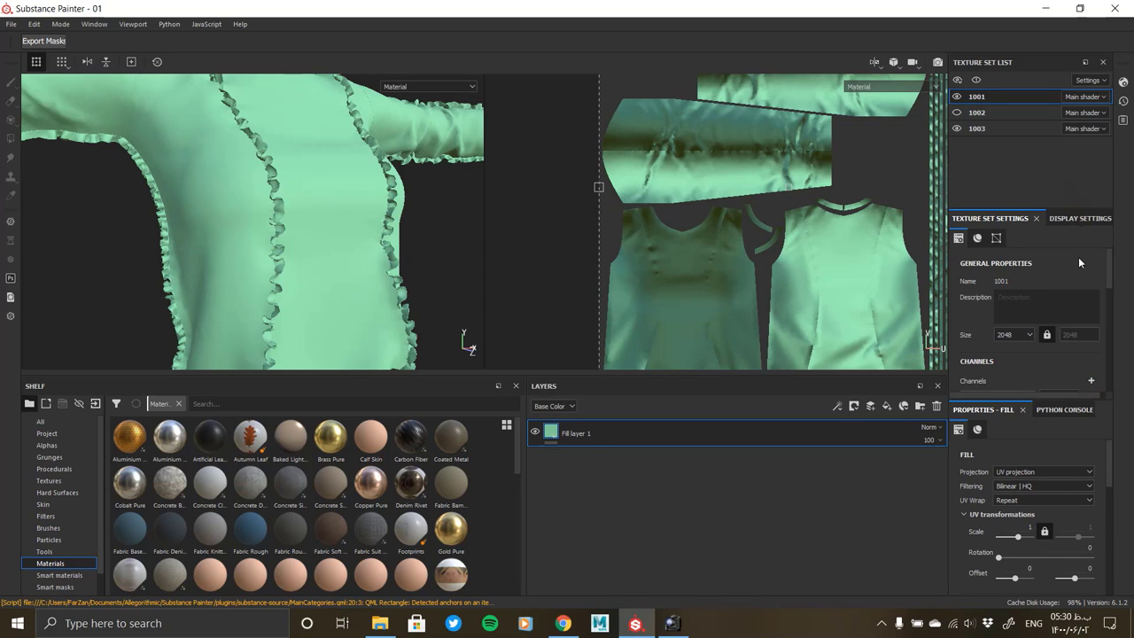
left_click(1122, 82)
left_click(988, 117)
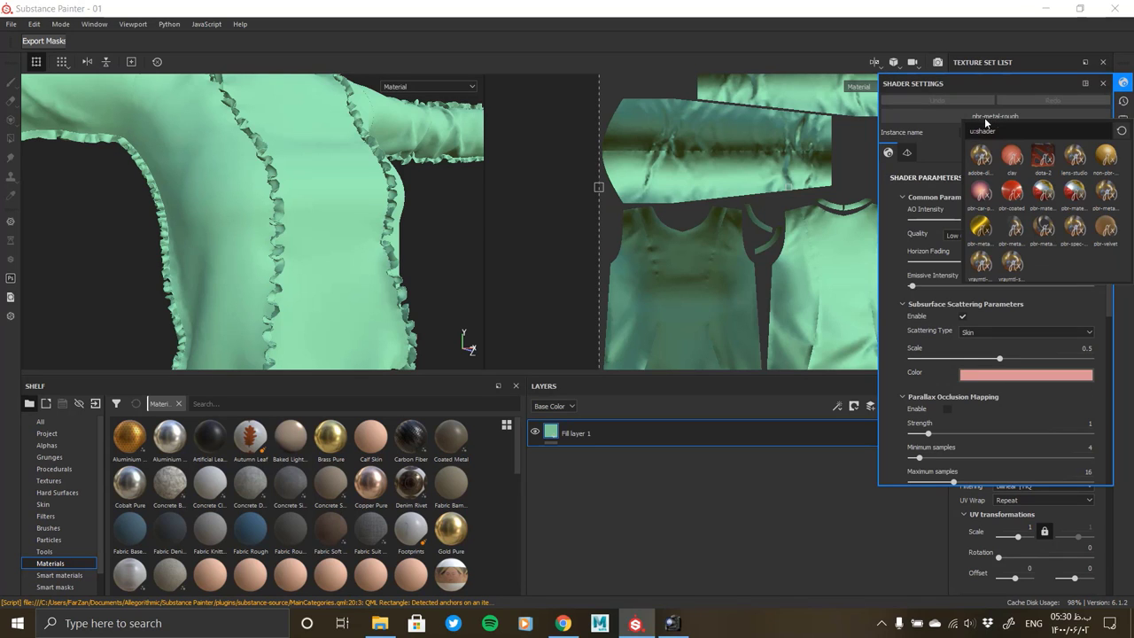
left_click(1011, 228)
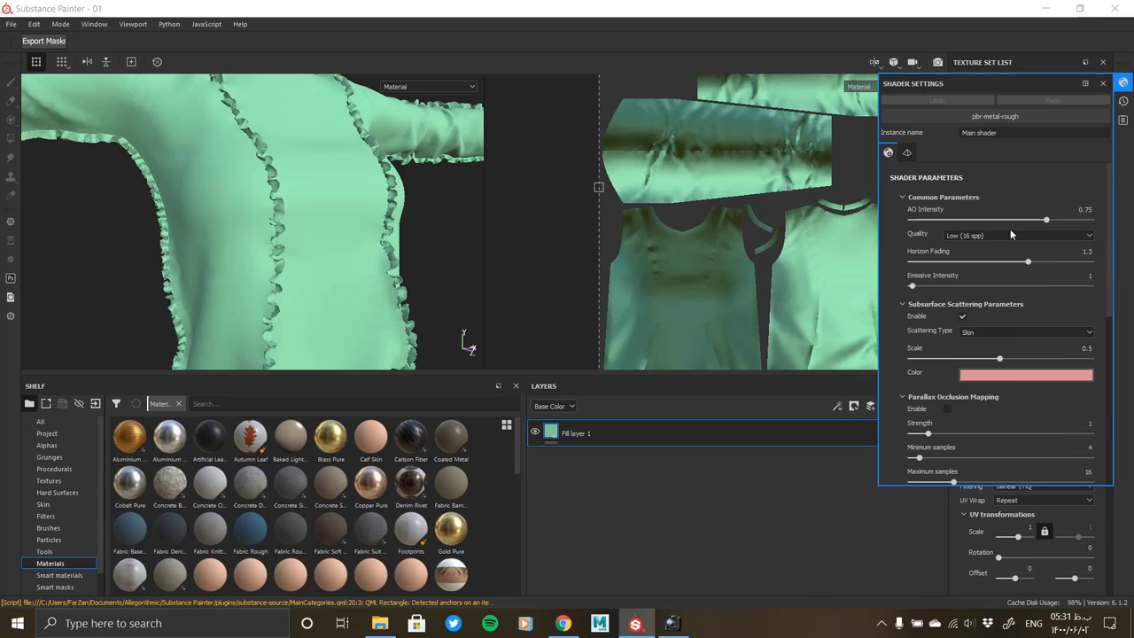
left_click(1123, 83)
Test Fill layer 1's opacity at about 0.33, then return it to 1
scroll(1030, 520, "down", 3)
scroll(1072, 537, "down", 2)
scroll(1072, 537, "down", 2)
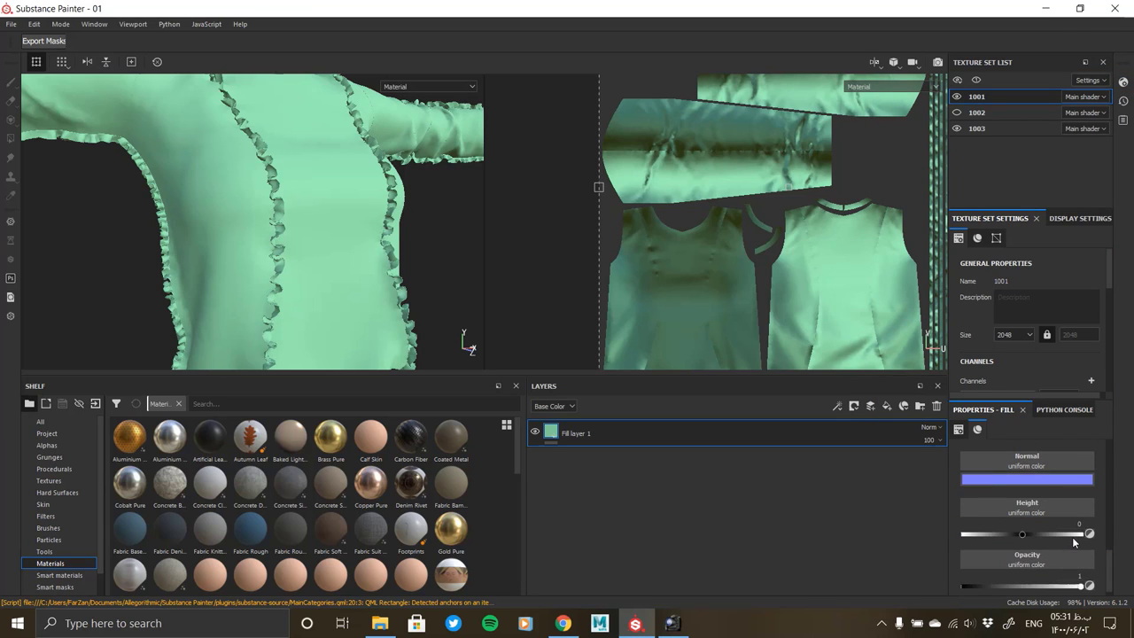
left_click_drag(1080, 575, 999, 575)
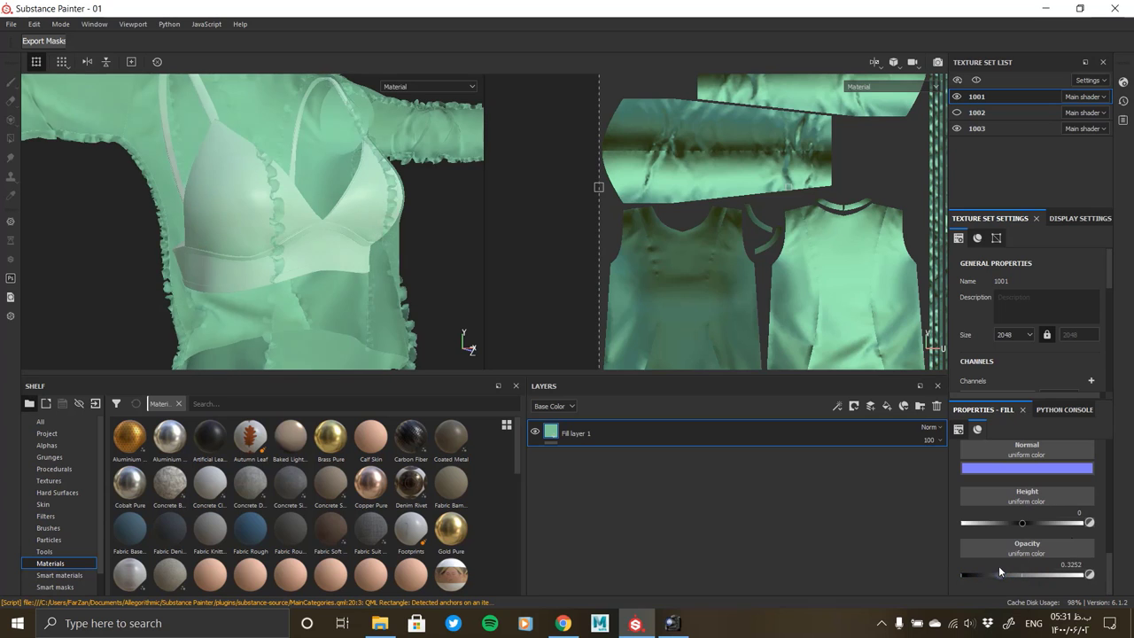
mouse_move(390, 346)
left_mouse_down("alt")
mouse_move(373, 309)
mouse_move(250, 268)
mouse_move(466, 339)
left_mouse_up("alt")
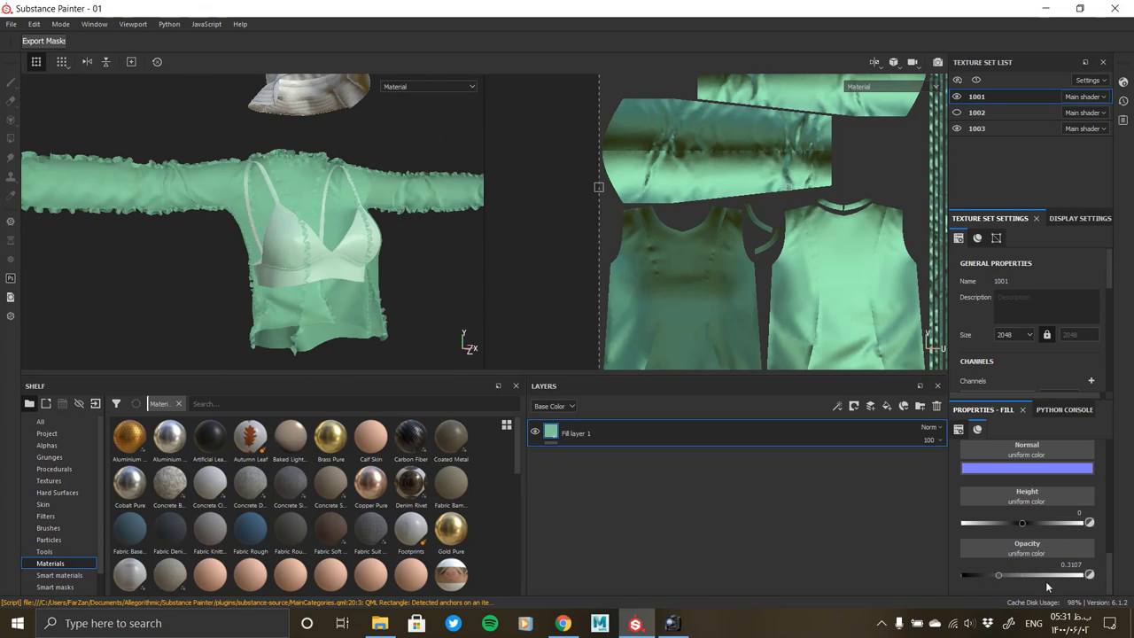
left_click_drag(999, 575, 1106, 575)
mouse_move(321, 265)
left_mouse_down("alt")
mouse_move(355, 253)
mouse_move(381, 320)
left_mouse_up("alt")
scroll(354, 254, "up", 3)
scroll(363, 246, "up", 3)
scroll(370, 240, "up", 3)
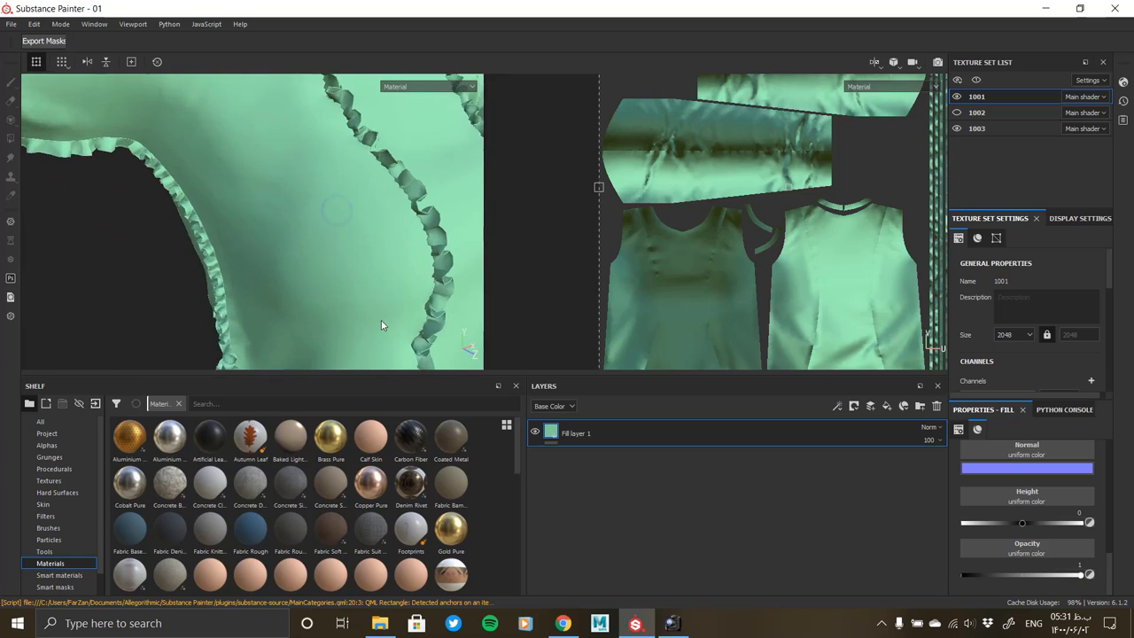
scroll(381, 320, "up", 2)
Set White Noise as Fill layer 1's opacity texture and view the torso front
left_click(1039, 553)
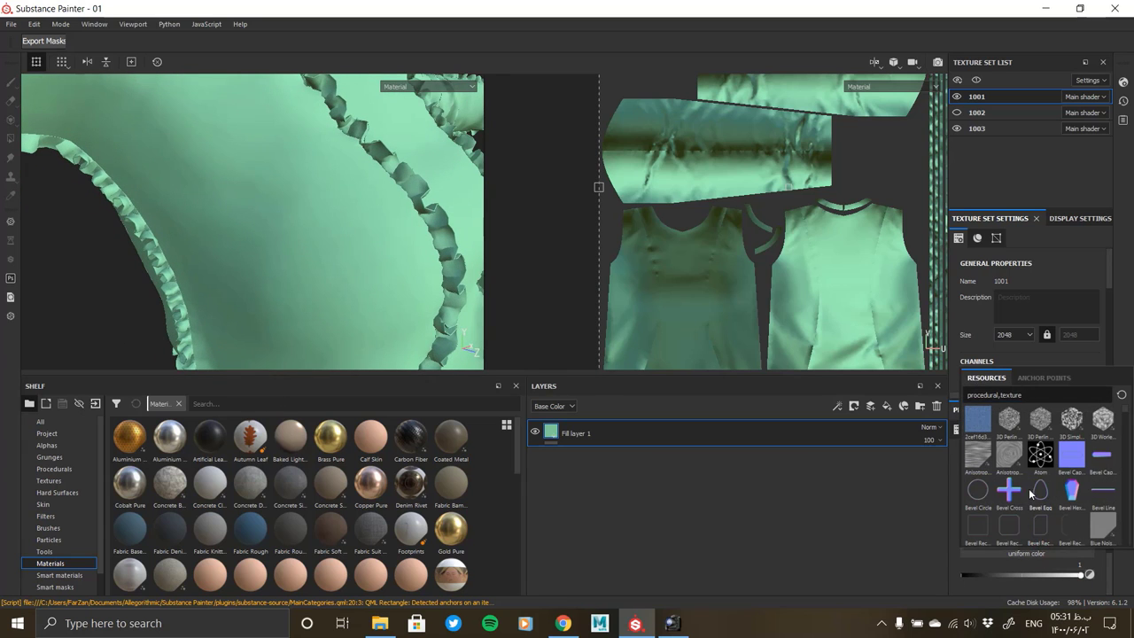
left_click_drag(1126, 414, 1112, 543)
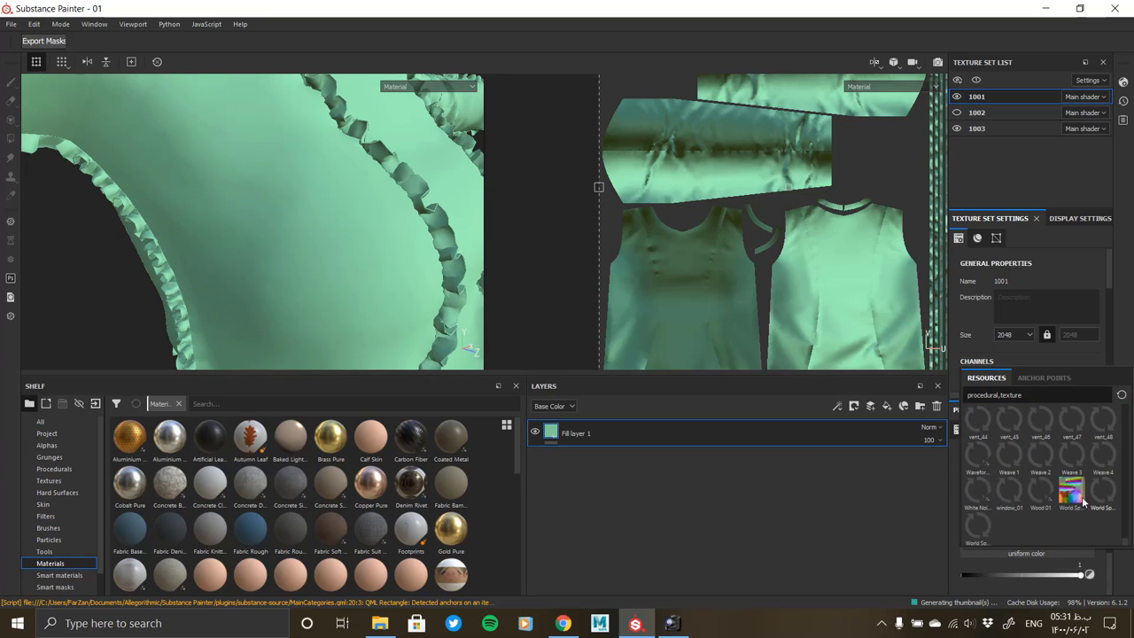
left_click(987, 501)
mouse_move(286, 278)
left_mouse_down("alt")
mouse_move(56, 210)
mouse_move(222, 188)
mouse_move(293, 236)
left_mouse_up("alt")
scroll(304, 215, "up", 3)
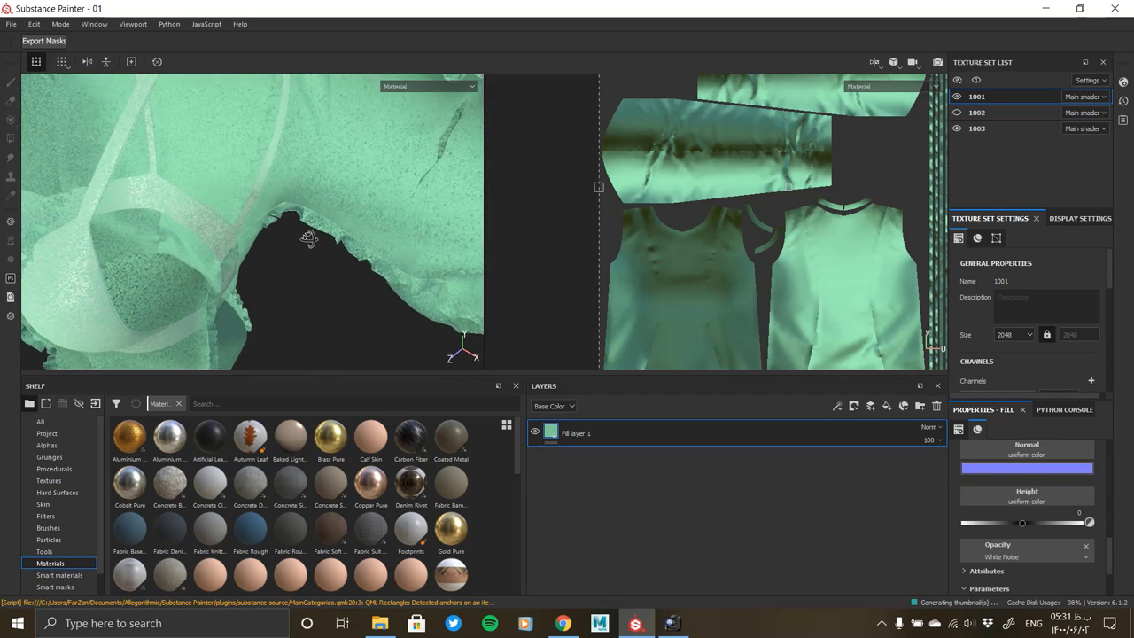
middle_click_drag(306, 236, 348, 147, "alt")
mouse_move(348, 146)
left_mouse_down("alt")
mouse_move(210, 222)
mouse_move(210, 334)
left_mouse_up("alt")
Inspect the speckled see-through blouse from side and front, then reopen the opacity texture picker
scroll(240, 252, "up", 3)
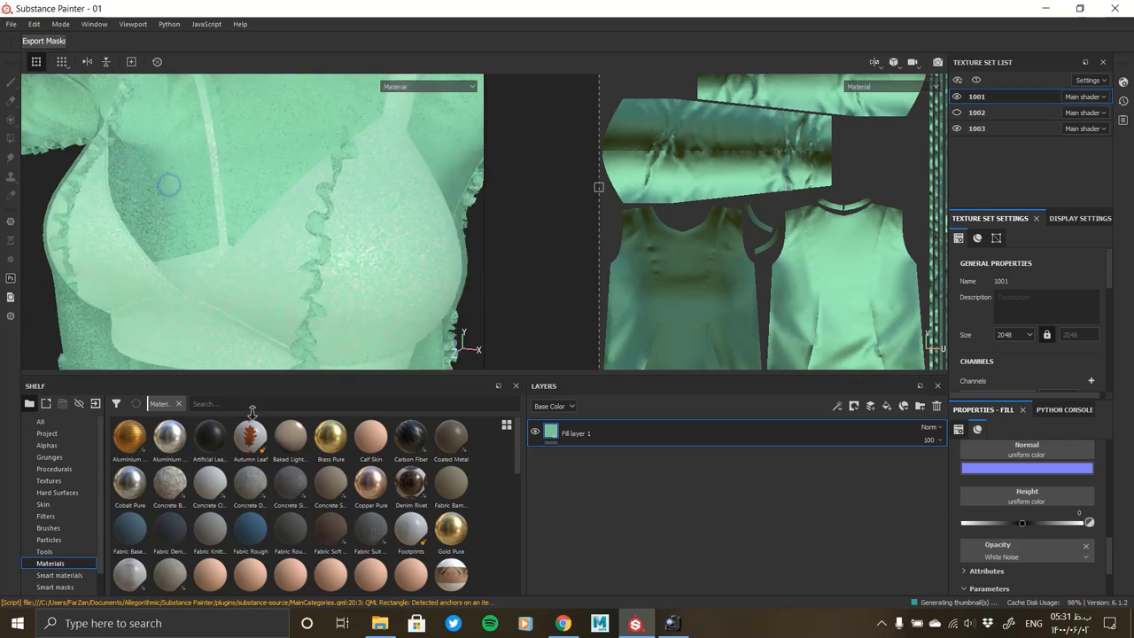
scroll(240, 252, "up", 2)
scroll(241, 252, "down", 2)
scroll(298, 248, "down", 3)
scroll(298, 248, "down", 2)
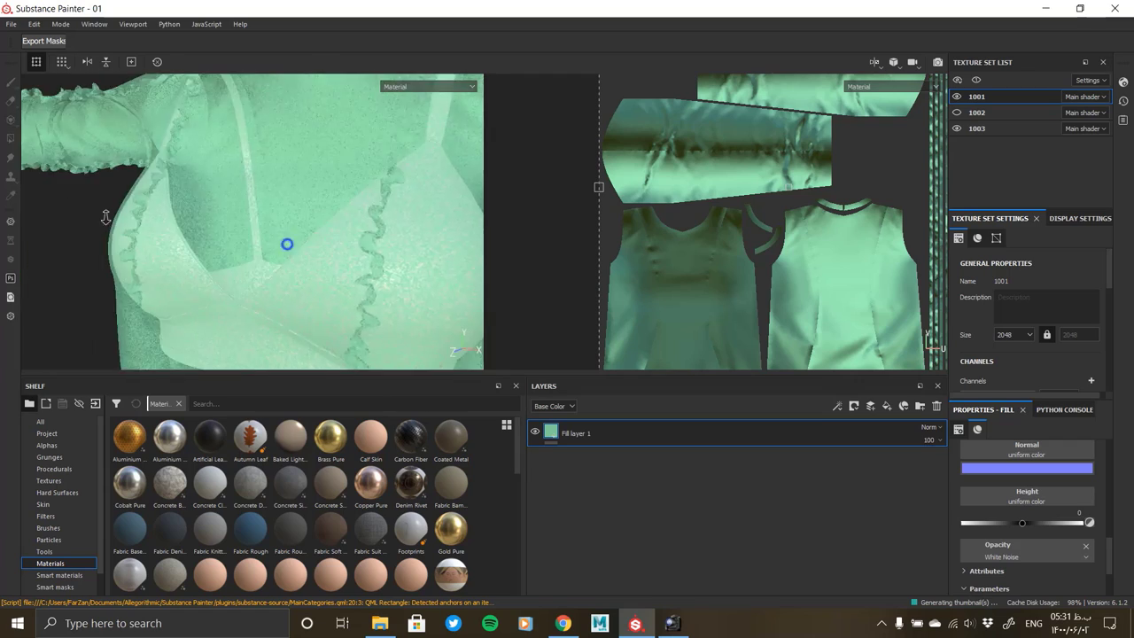
mouse_move(286, 246)
left_mouse_down("alt")
mouse_move(248, 231)
mouse_move(279, 169)
left_mouse_up("alt")
scroll(329, 278, "up", 3)
scroll(345, 106, "down", 3)
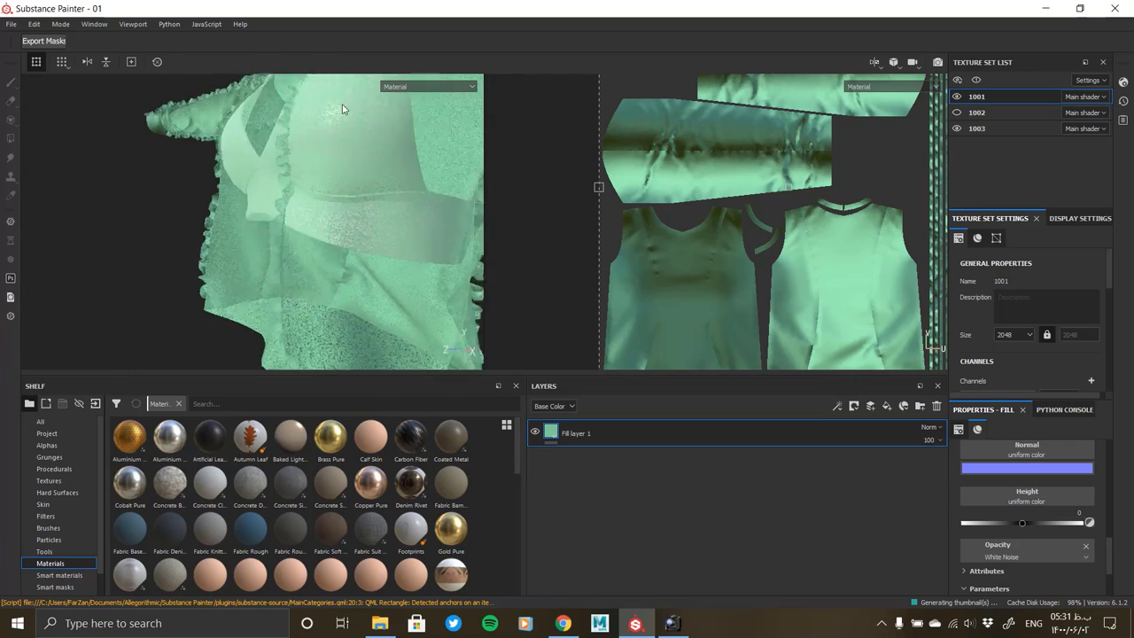
left_click_drag(344, 106, 359, 233, "alt")
scroll(359, 233, "up", 2)
scroll(339, 254, "up", 2)
scroll(354, 272, "up", 2)
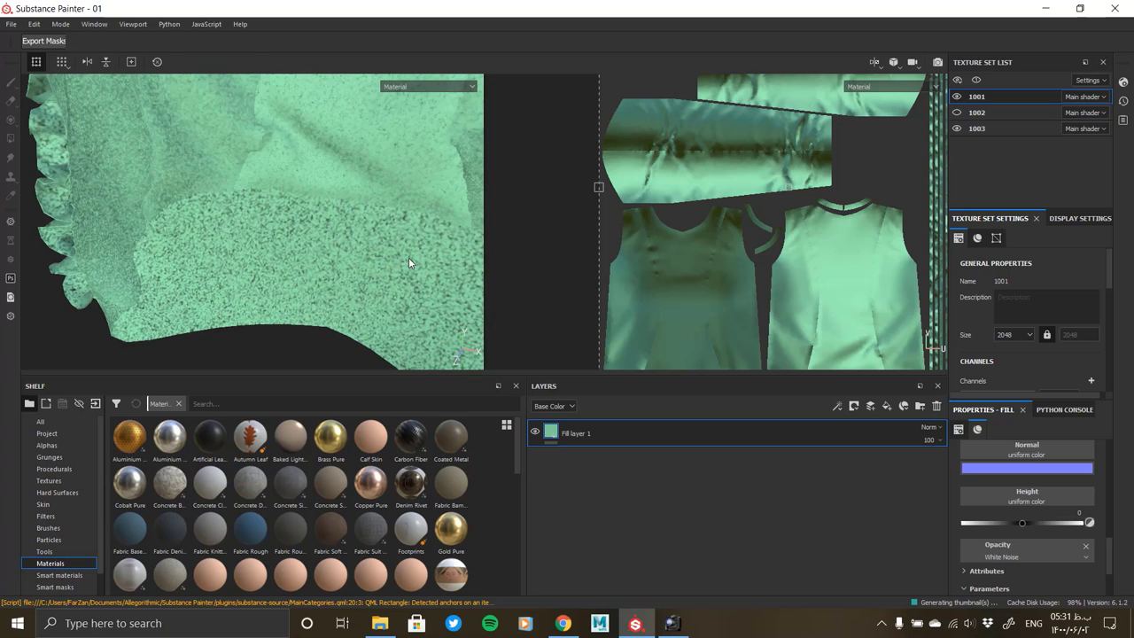
left_click(1026, 552)
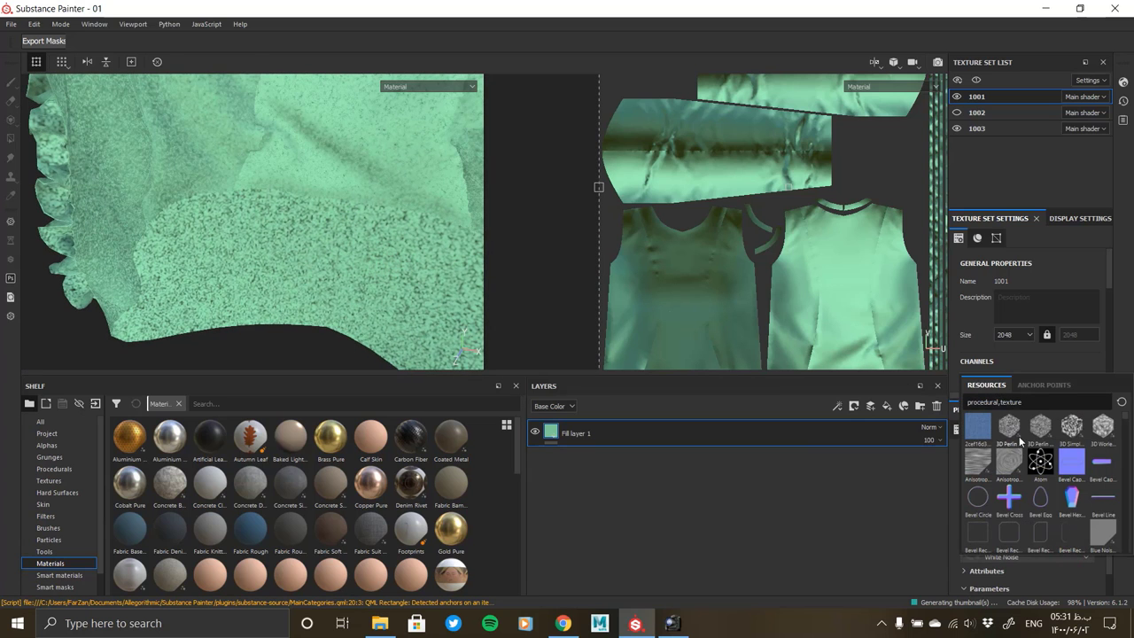
Swap the opacity texture to Blue Noise Fast and inspect the chest and underside
left_click(1097, 532)
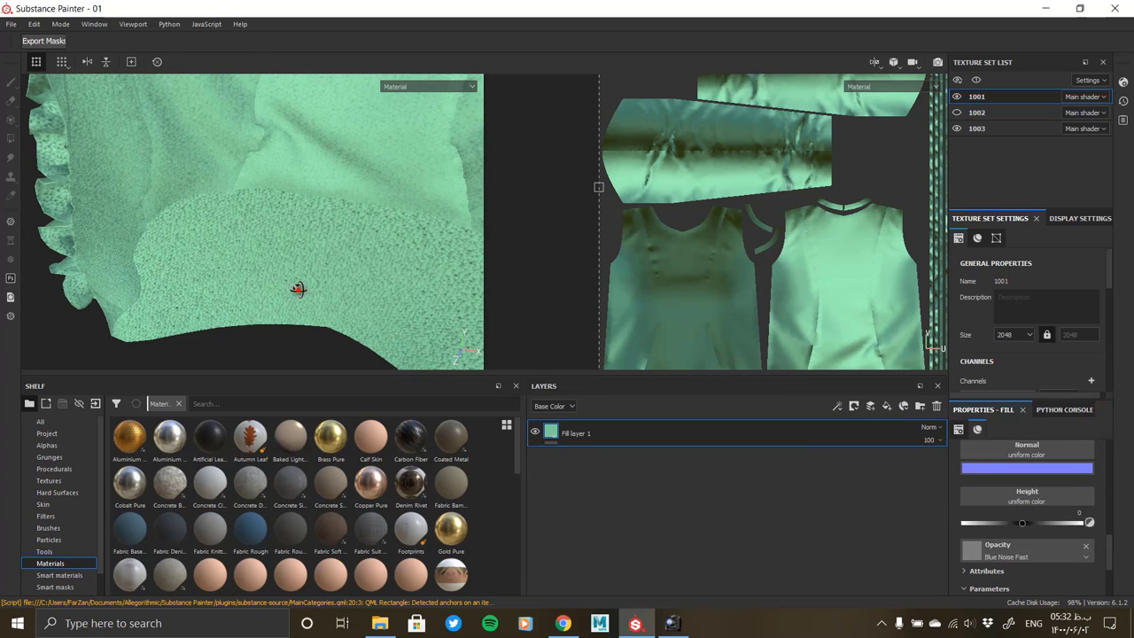
scroll(307, 311, "up", 2)
scroll(328, 262, "down", 5)
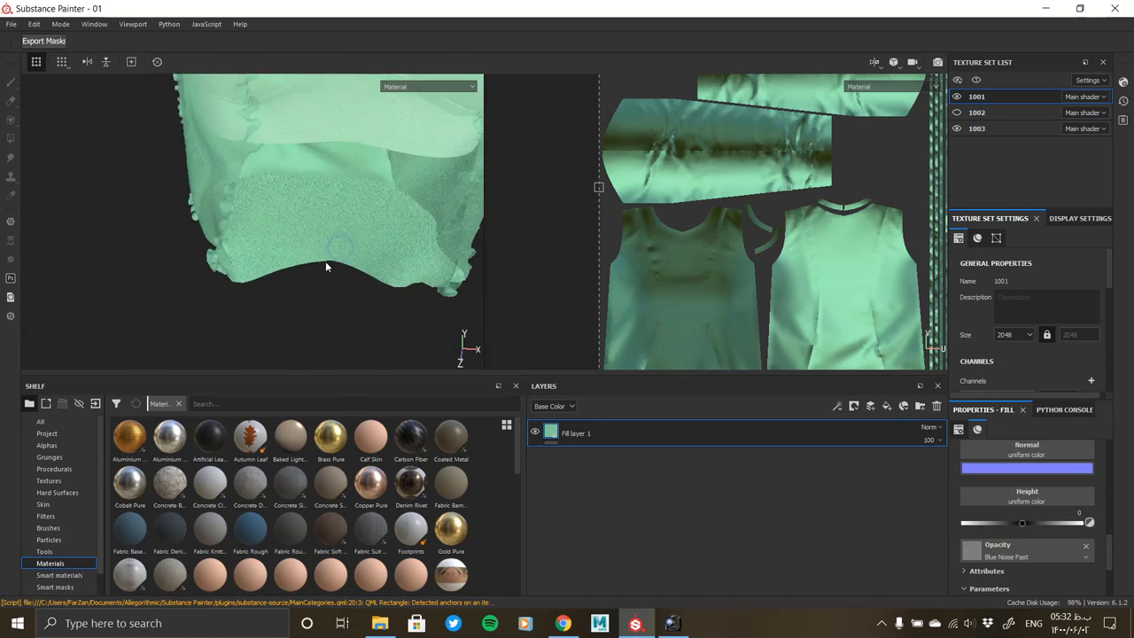
mouse_move(326, 266)
middle_mouse_down()
mouse_move(248, 322)
mouse_move(331, 192)
middle_mouse_up()
scroll(380, 329, "up", 3)
scroll(359, 280, "up", 2)
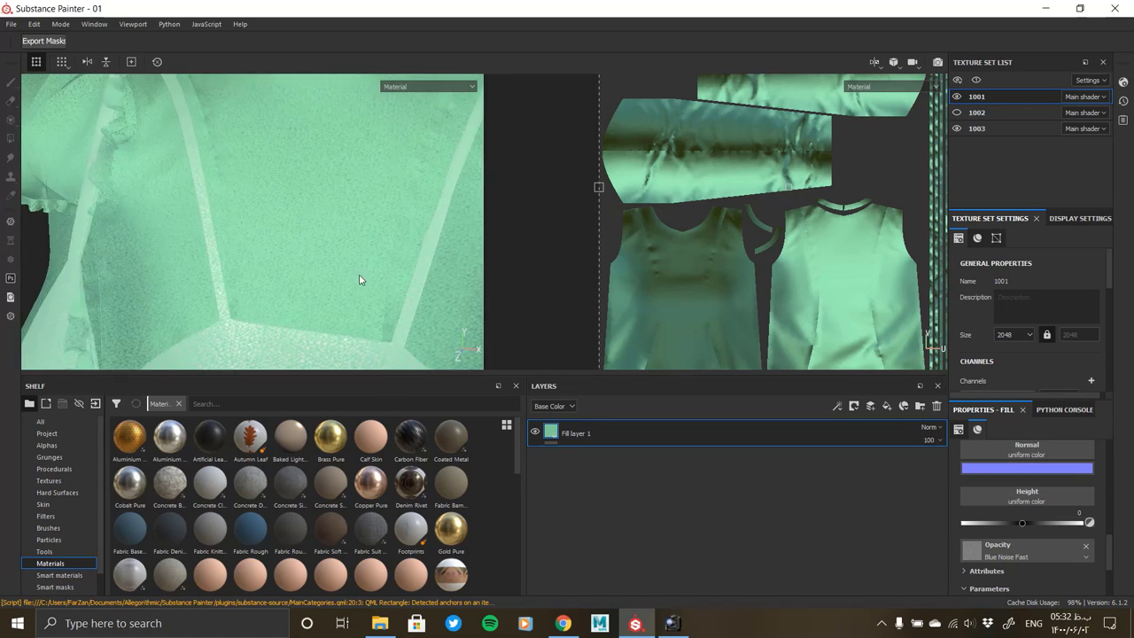
scroll(359, 280, "down", 3)
mouse_move(207, 233)
left_mouse_down("alt")
mouse_move(236, 277)
mouse_move(101, 248)
mouse_move(185, 288)
mouse_move(337, 278)
left_mouse_up("alt")
scroll(236, 278, "up", 3)
scroll(266, 297, "up", 2)
scroll(264, 310, "down", 3)
scroll(1025, 554, "down", 2)
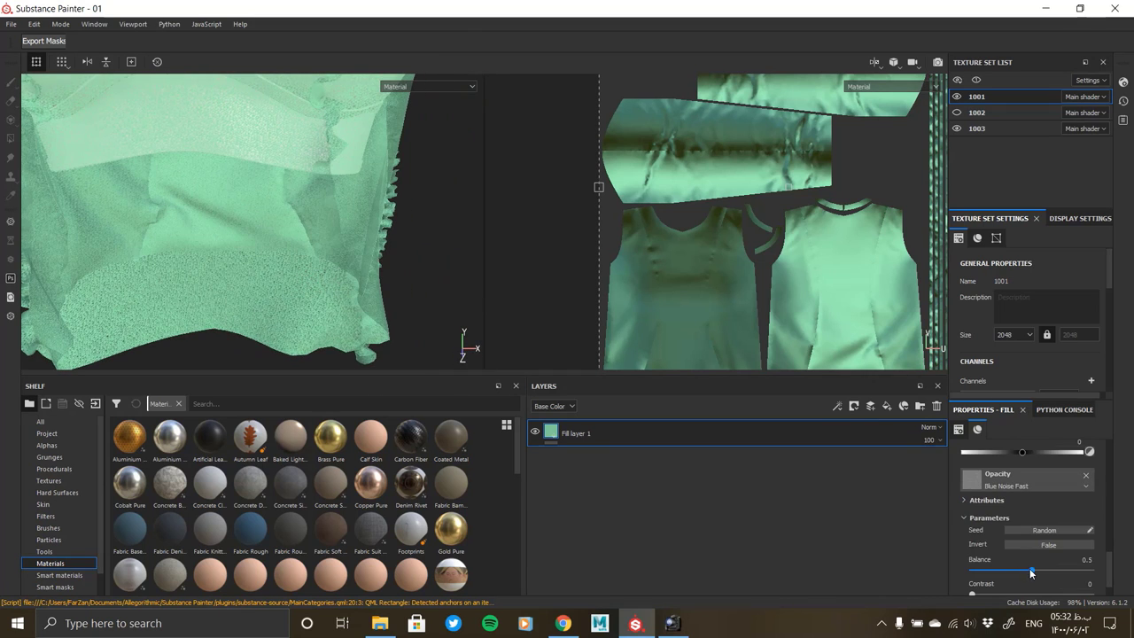
Tune the Blue Noise Fast balance to 0.44, then add Fill layer 2 above Fill layer 1
mouse_move(1030, 570)
left_mouse_down()
mouse_move(1064, 568)
mouse_move(982, 570)
left_mouse_up()
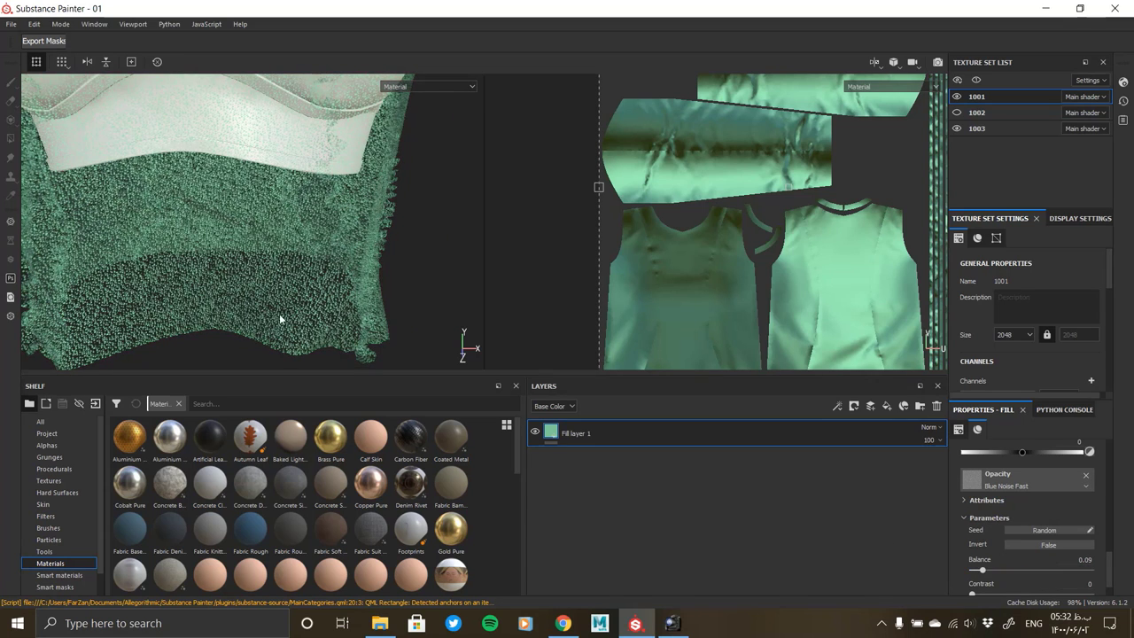
scroll(280, 319, "up", 5)
left_click_drag(982, 570, 1032, 568)
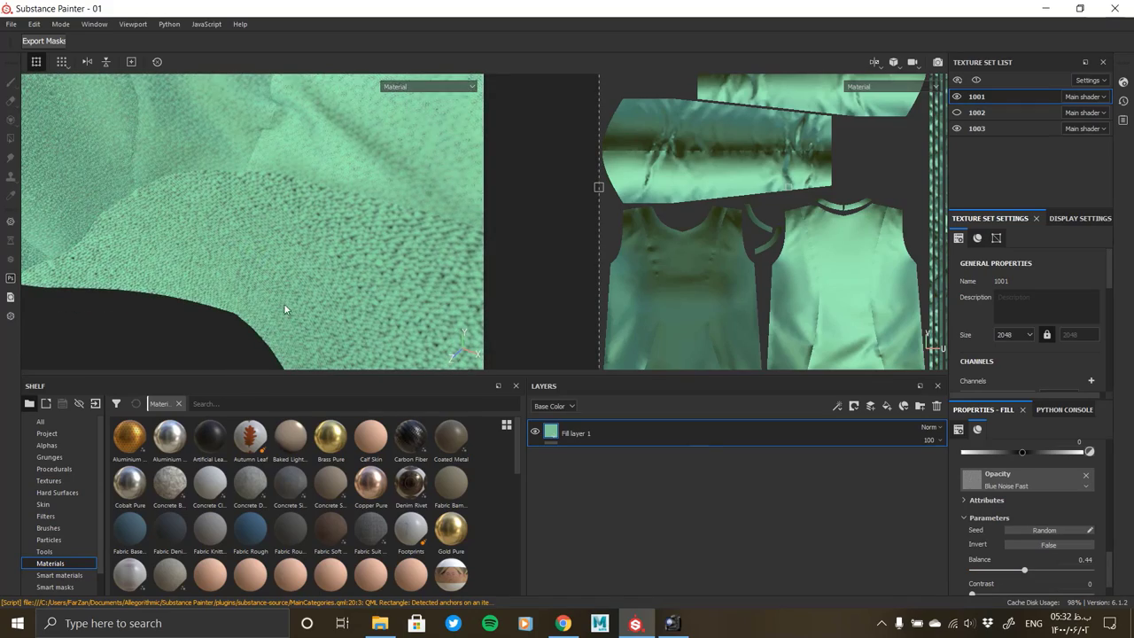
mouse_move(284, 309)
right_mouse_down("alt")
mouse_move(284, 258)
mouse_move(312, 355)
right_mouse_up("alt")
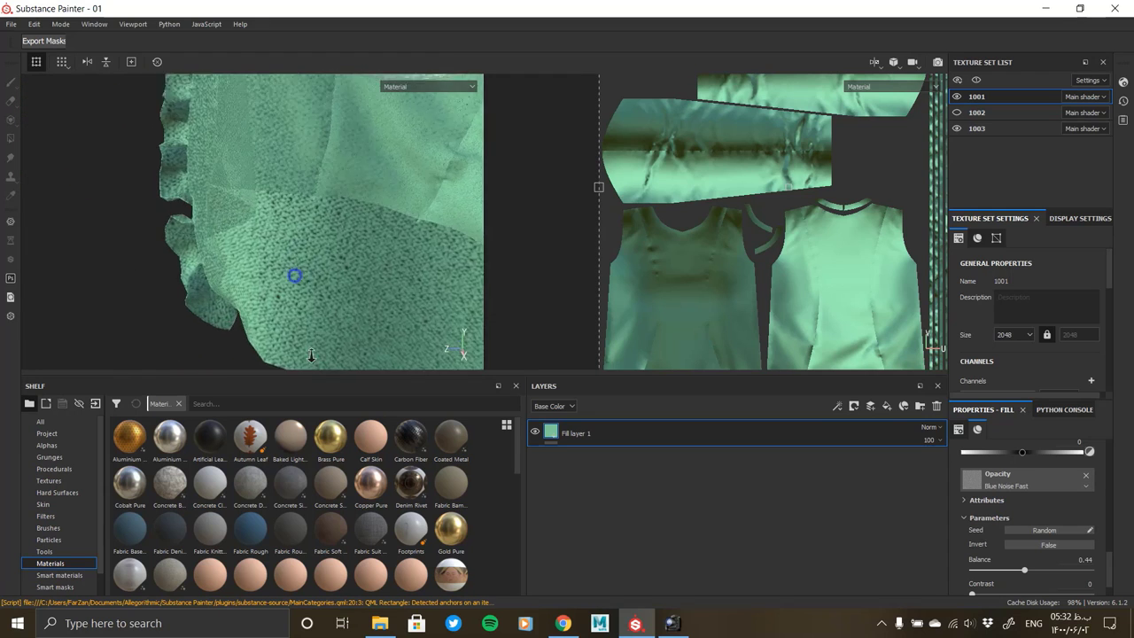
left_click_drag(311, 355, 274, 236, "alt")
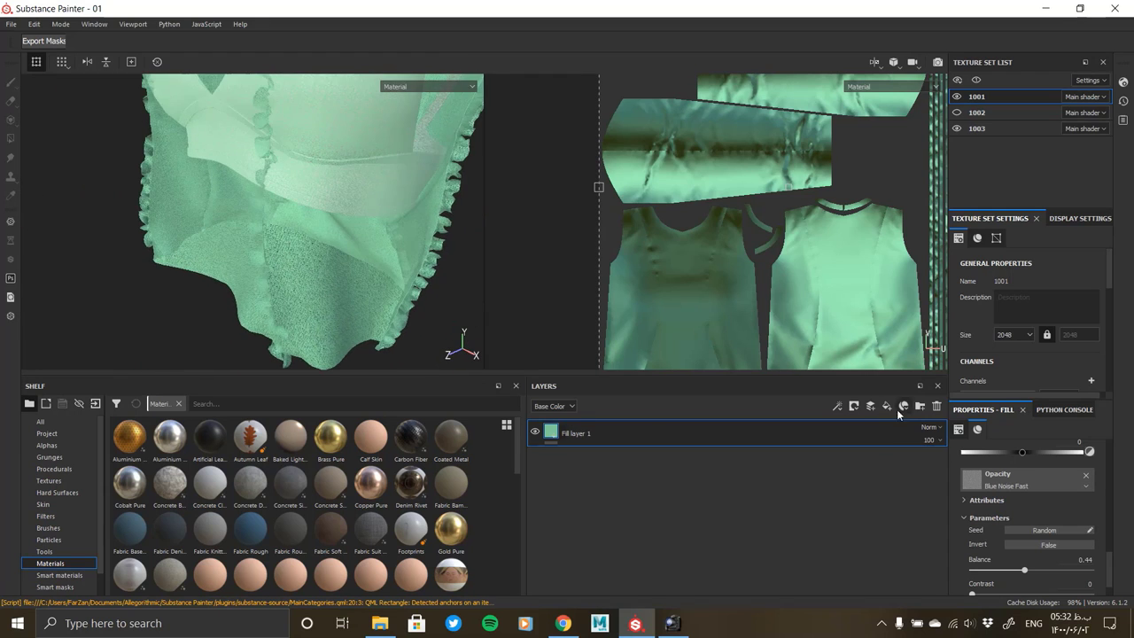
left_click(902, 407)
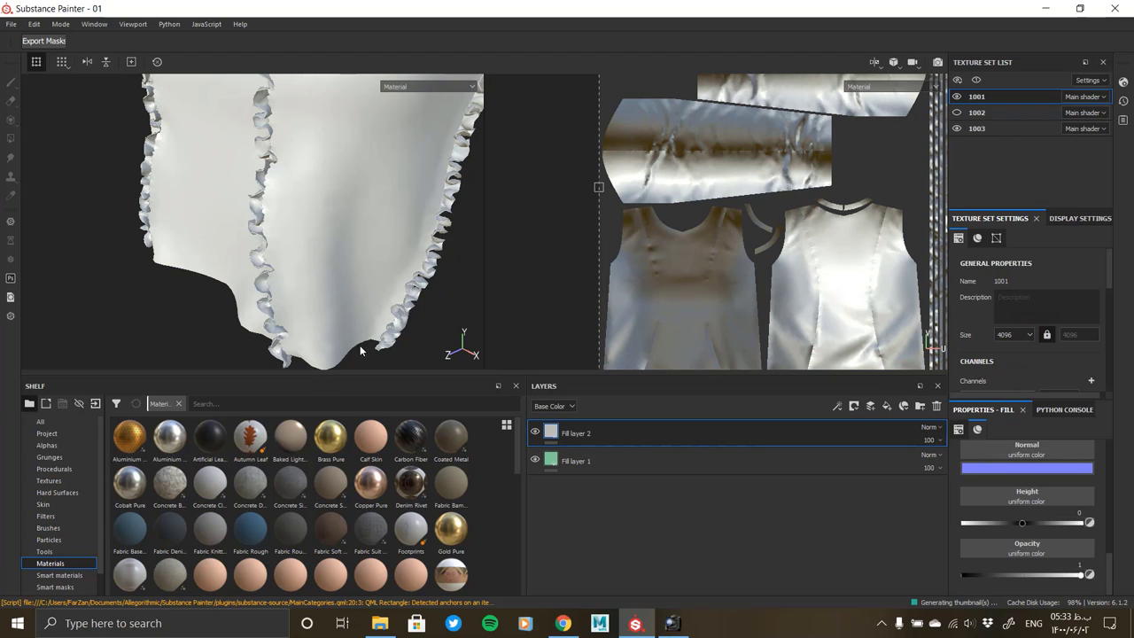
Make Fill layer 2 height-only by turning off its colour and roughness channels
left_click_drag(321, 330, 319, 316, "alt")
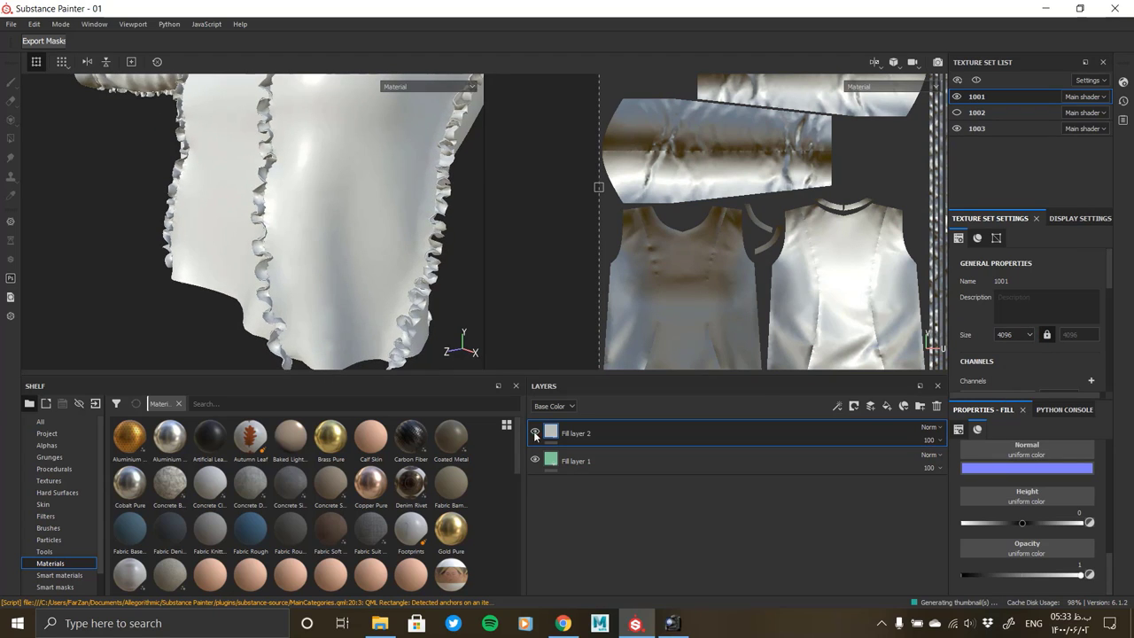
mouse_move(311, 288)
right_mouse_down("alt")
mouse_move(329, 312)
mouse_move(312, 256)
mouse_move(270, 195)
right_mouse_up("alt")
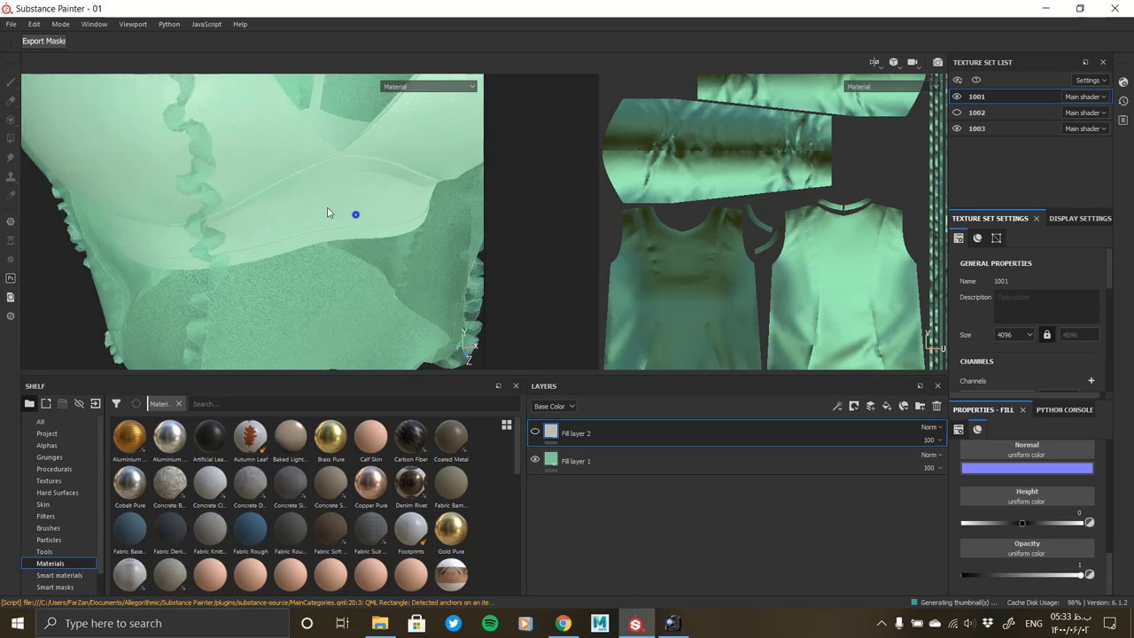
left_click_drag(271, 195, 431, 292, "alt")
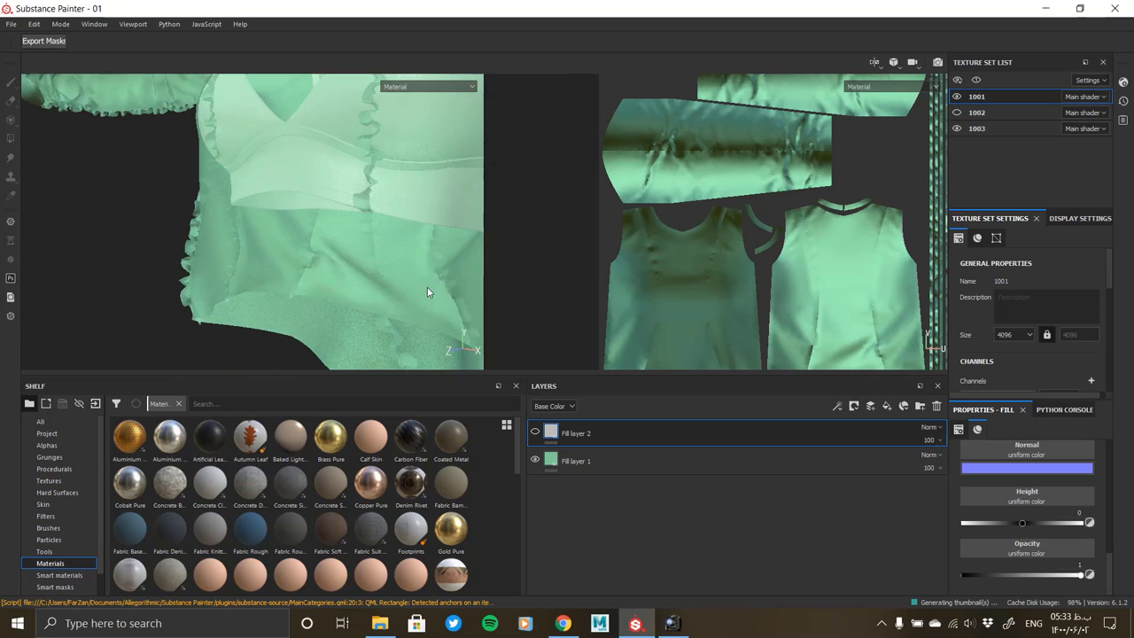
left_click(538, 431)
scroll(1028, 514, "up", 3)
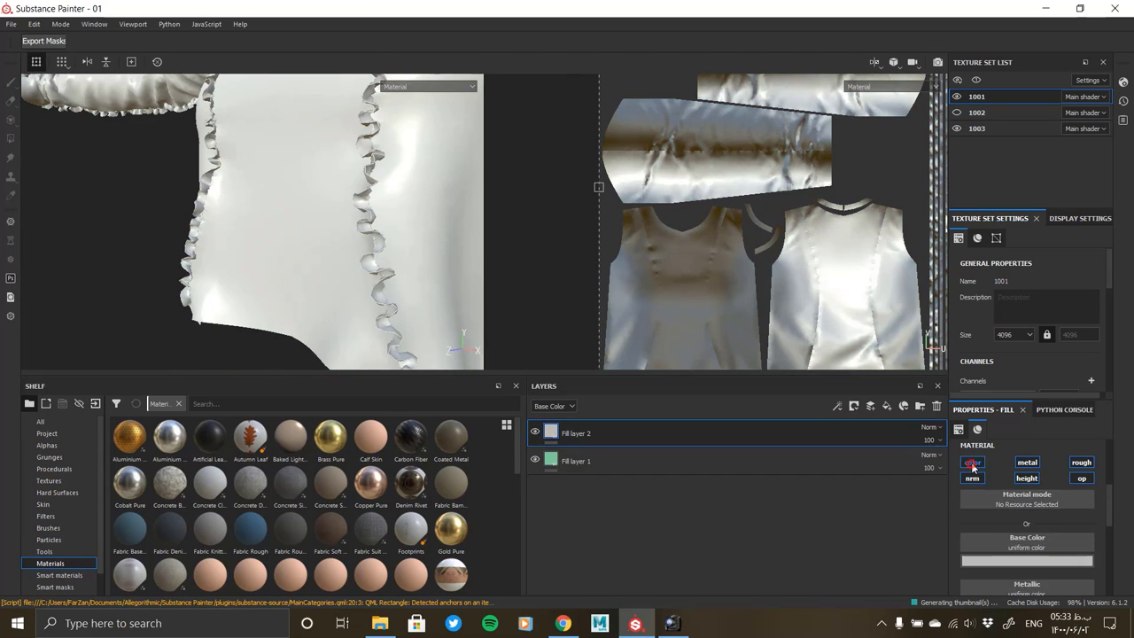
left_click(972, 461)
left_click(1083, 462)
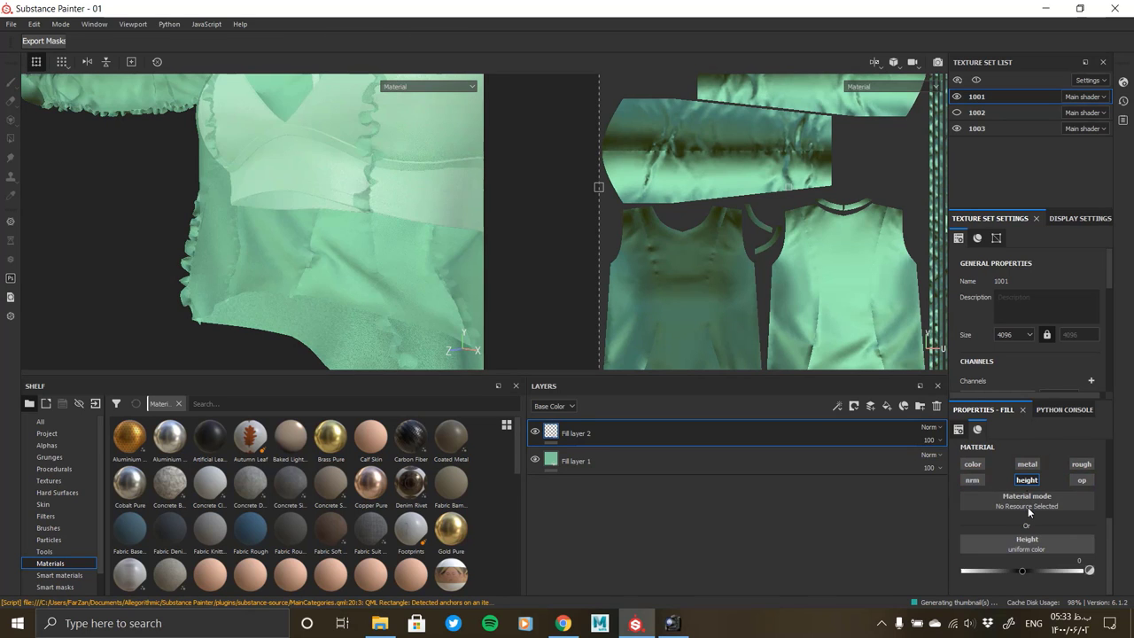
Use the Weave 3 pattern as Fill layer 2's height and expand its Pattern settings
left_click(1024, 542)
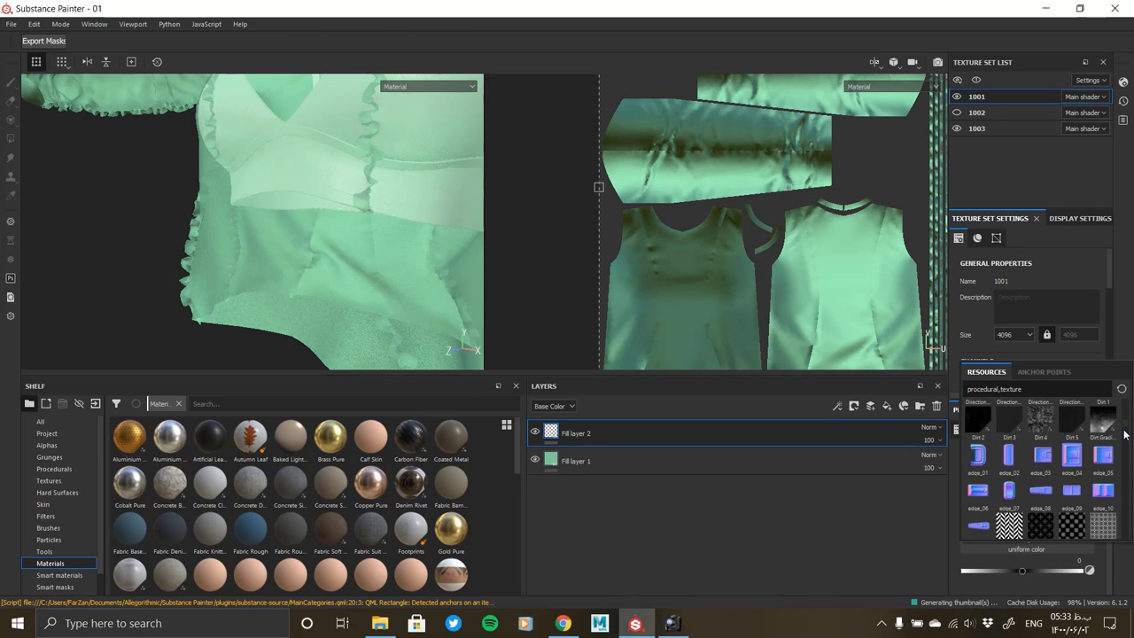
left_click_drag(1126, 443, 1132, 499)
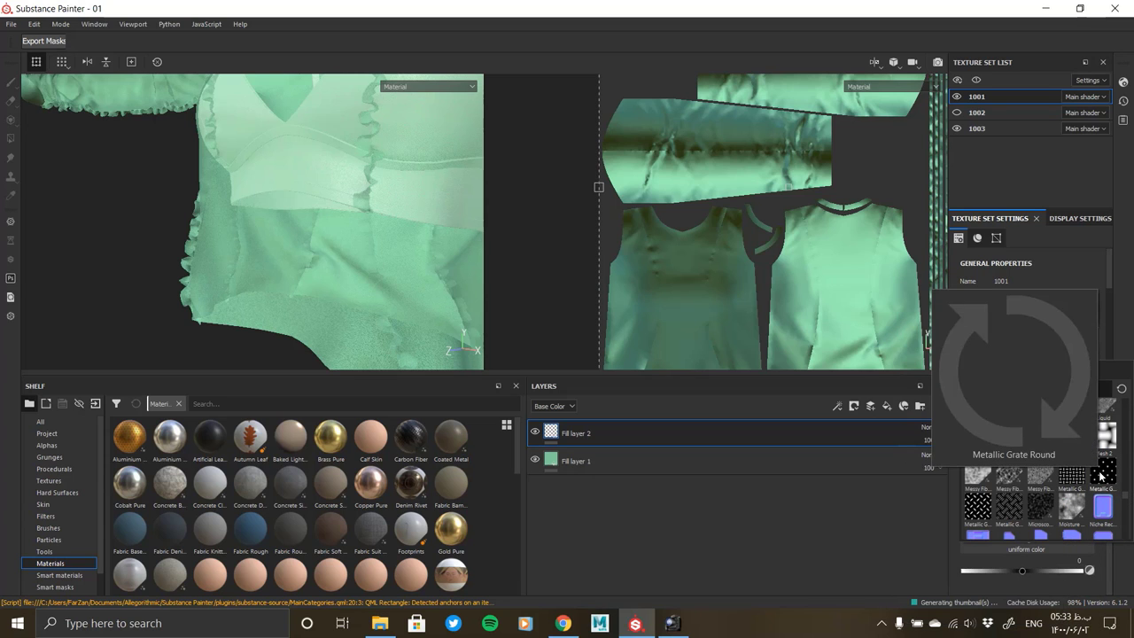
mouse_move(1073, 436)
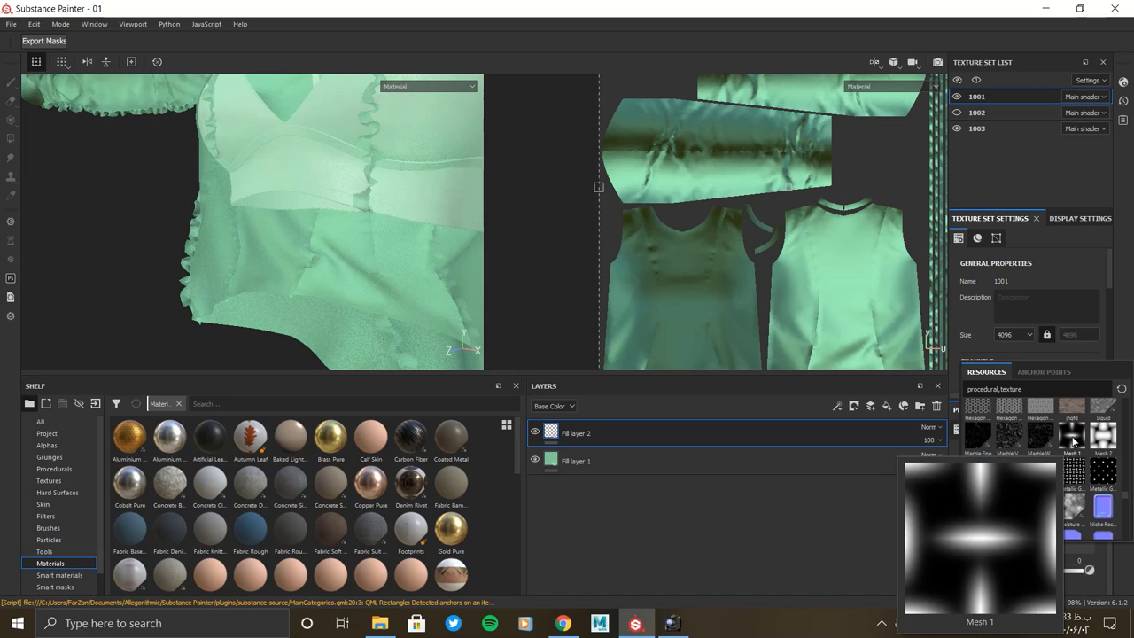
scroll(1041, 457, "down", 5)
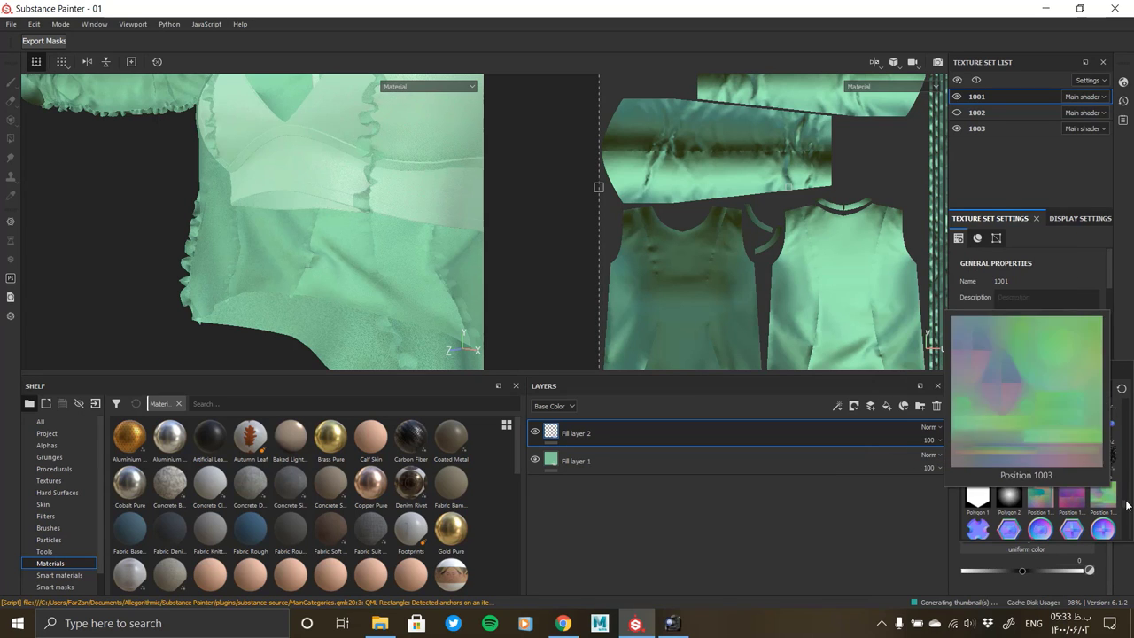
left_click_drag(1128, 506, 1127, 544)
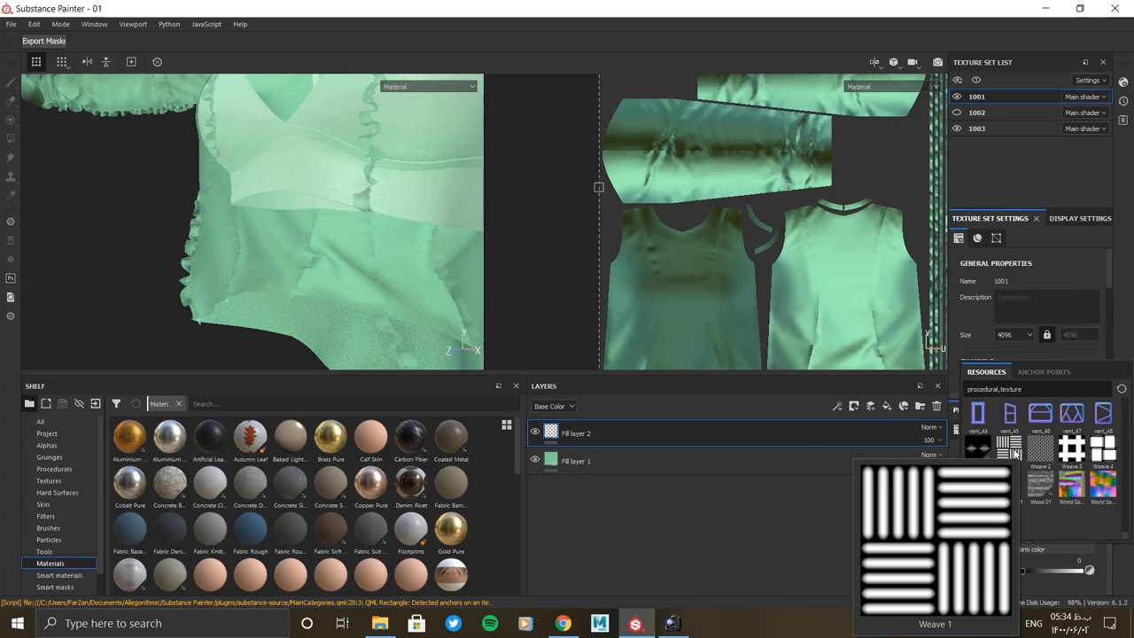
left_click(1010, 447)
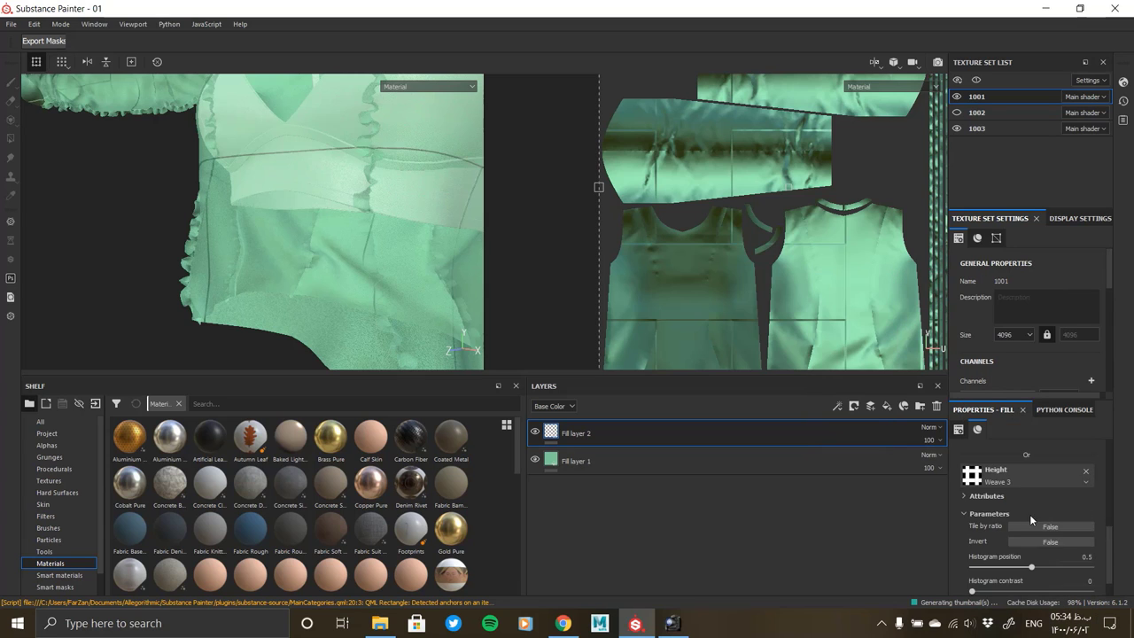
scroll(1027, 555, "down", 1)
left_click(1002, 577)
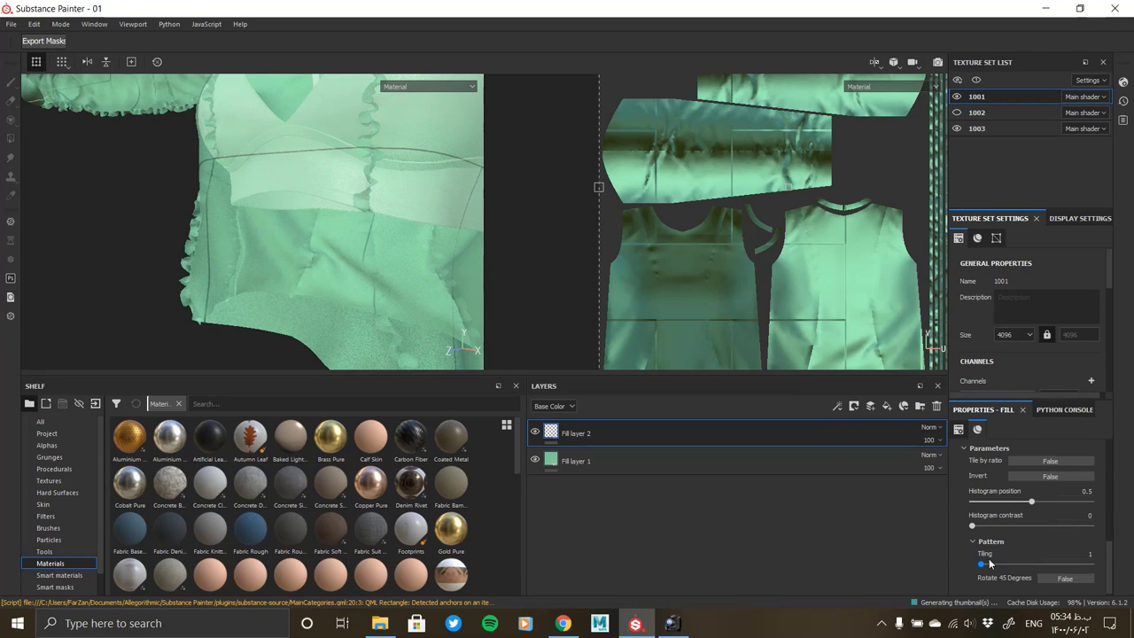
scroll(1032, 559, "up", 4)
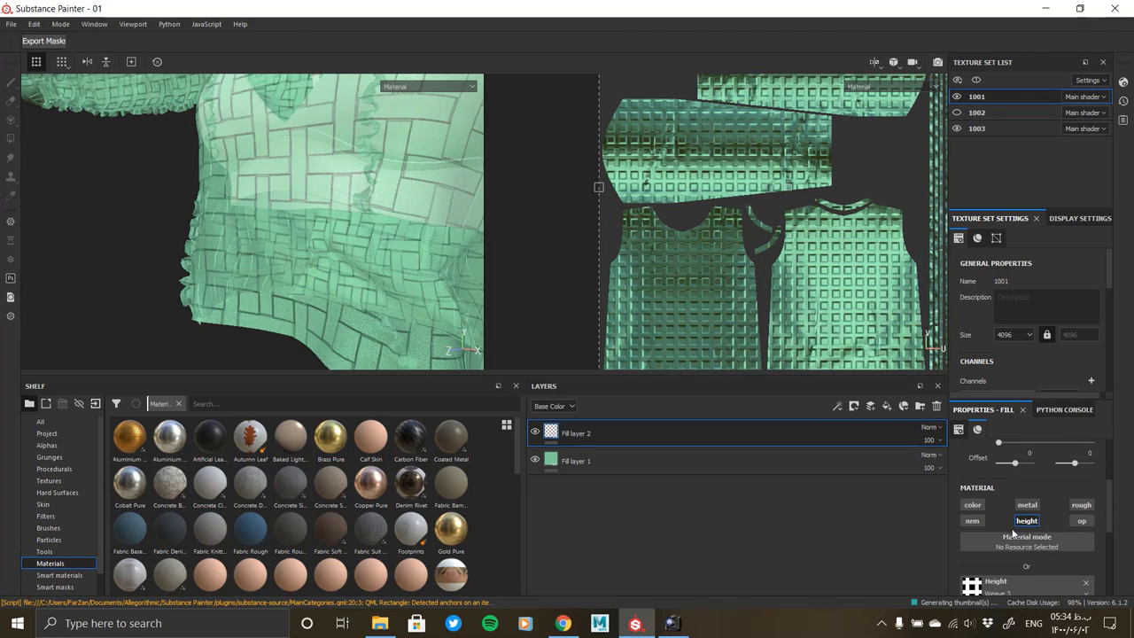
scroll(1019, 557, "down", 3)
Clear the height resource and give Fill layer 2 a black mask with a fill effect
left_click(1086, 481)
right_click(559, 421)
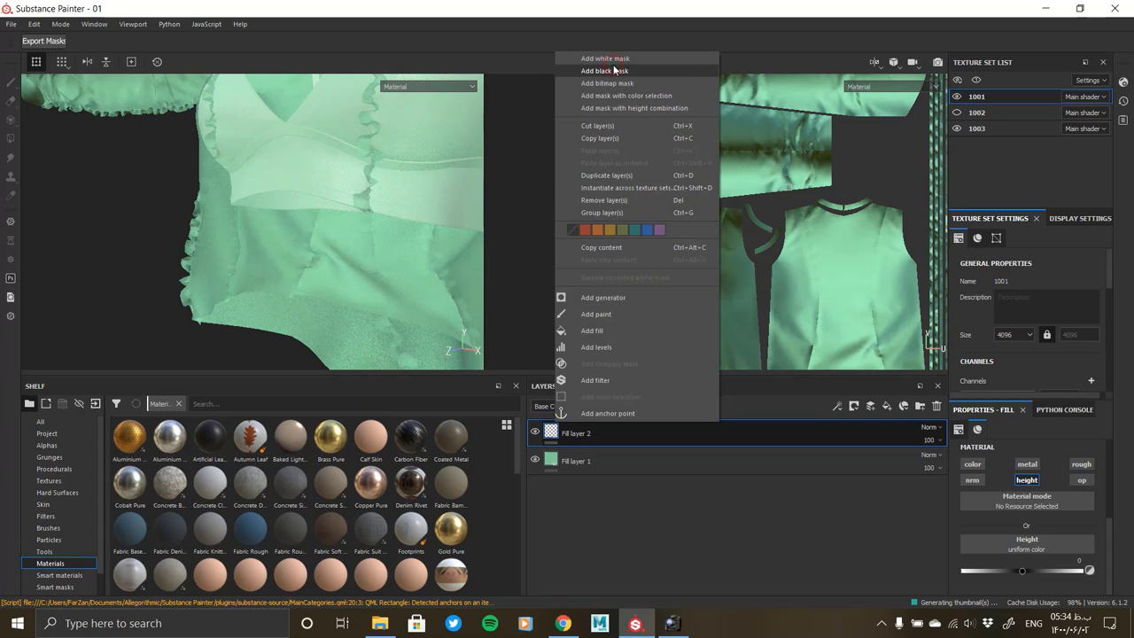
left_click(614, 70)
right_click(569, 434)
left_click(630, 330)
Use Weave 3 as the mask fill's grayscale pattern
left_click(1027, 463)
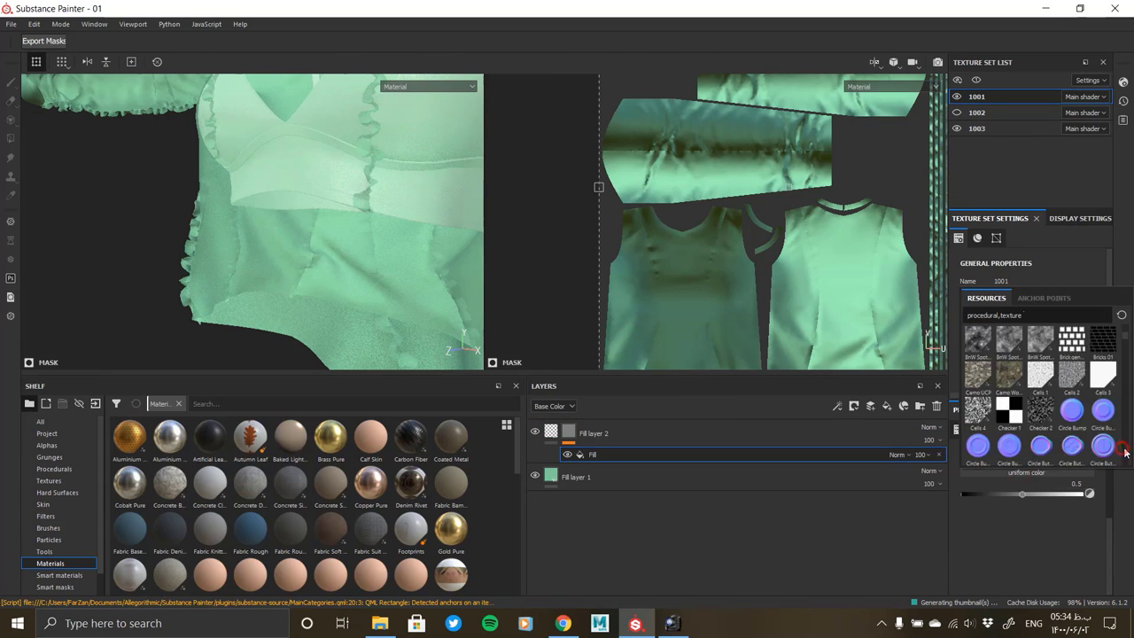
scroll(1122, 447, "down", 3)
scroll(1118, 439, "down", 3)
scroll(1107, 426, "down", 3)
scroll(1086, 398, "down", 3)
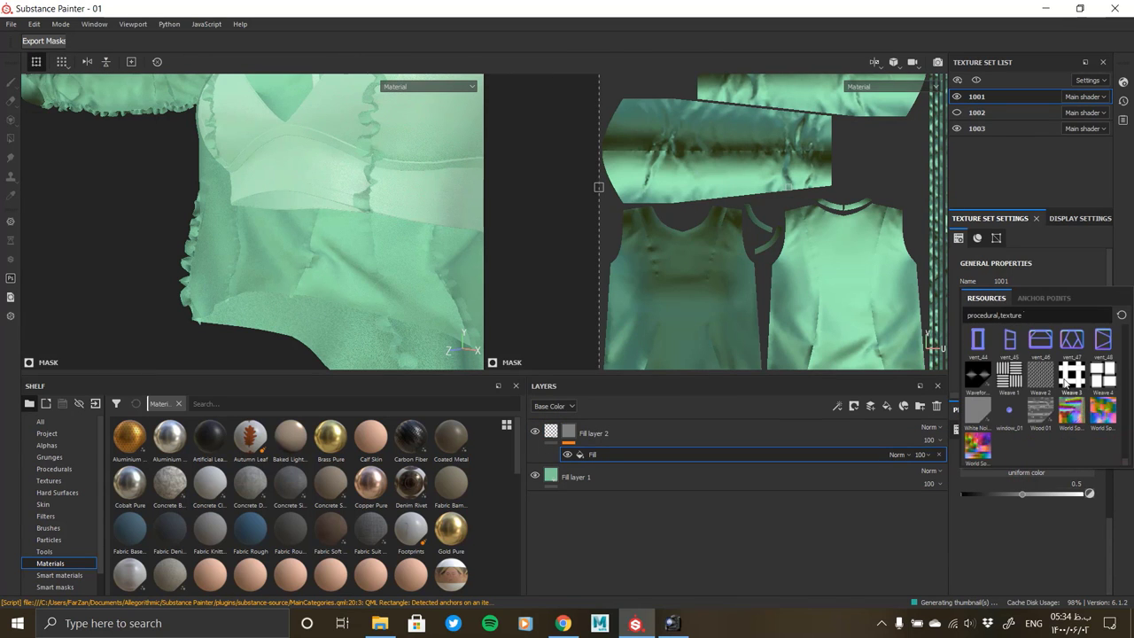
left_click(1071, 376)
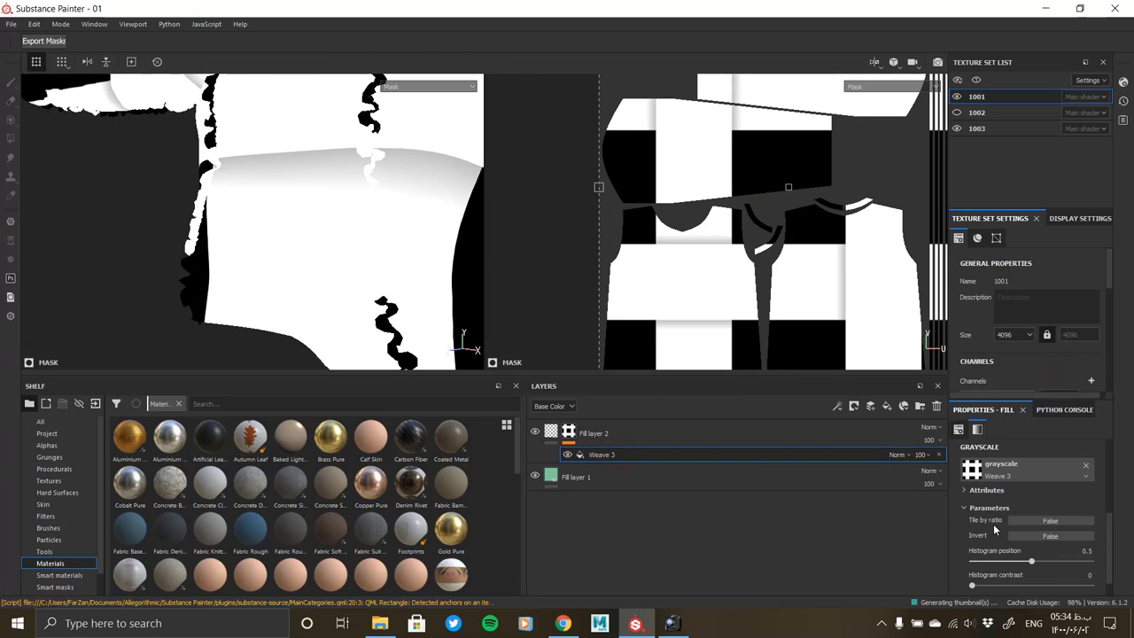
Set the Weave 3 mask's tiling to 16 and its scale to 43.55
scroll(994, 530, "down", 1)
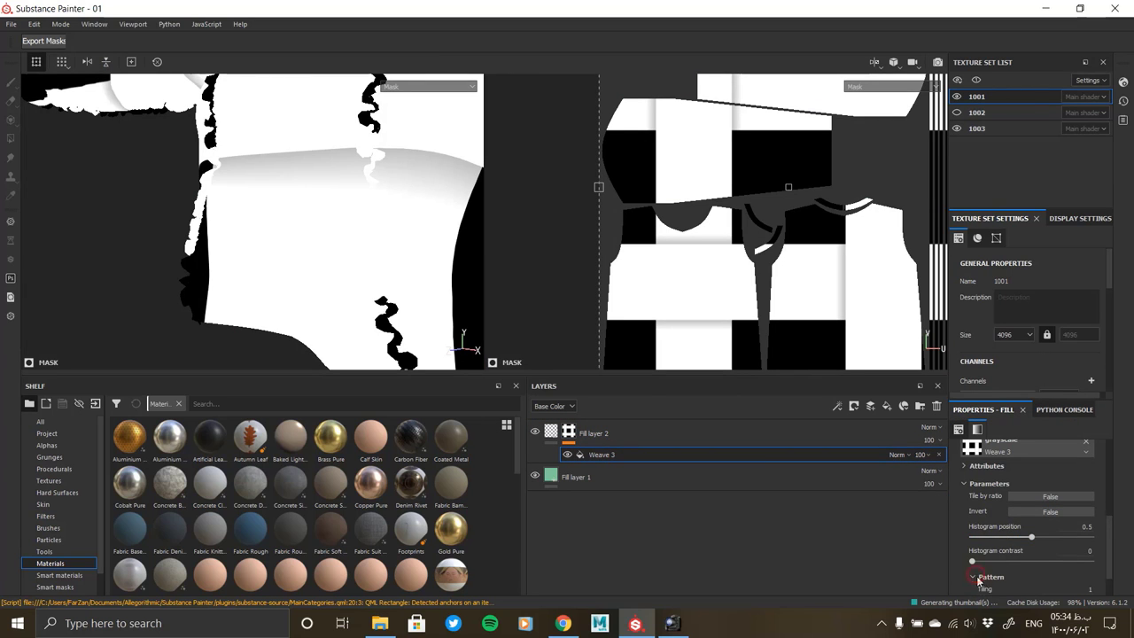
left_click_drag(984, 564, 1017, 563)
scroll(1016, 529, "up", 1)
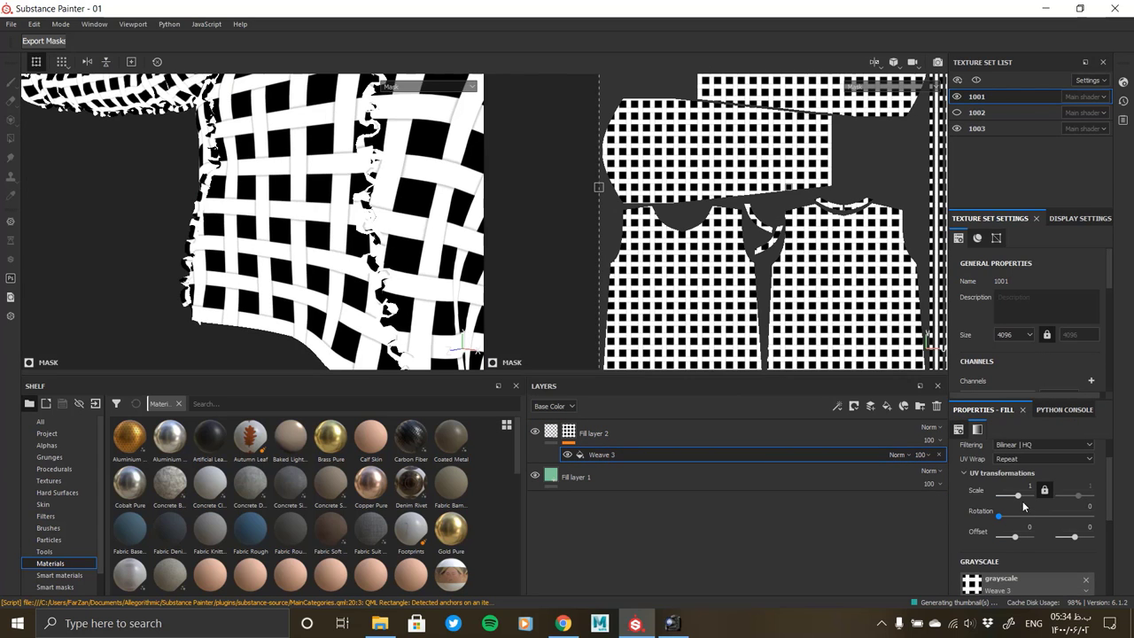
left_click_drag(1018, 495, 1023, 495)
scroll(218, 162, "down", 3)
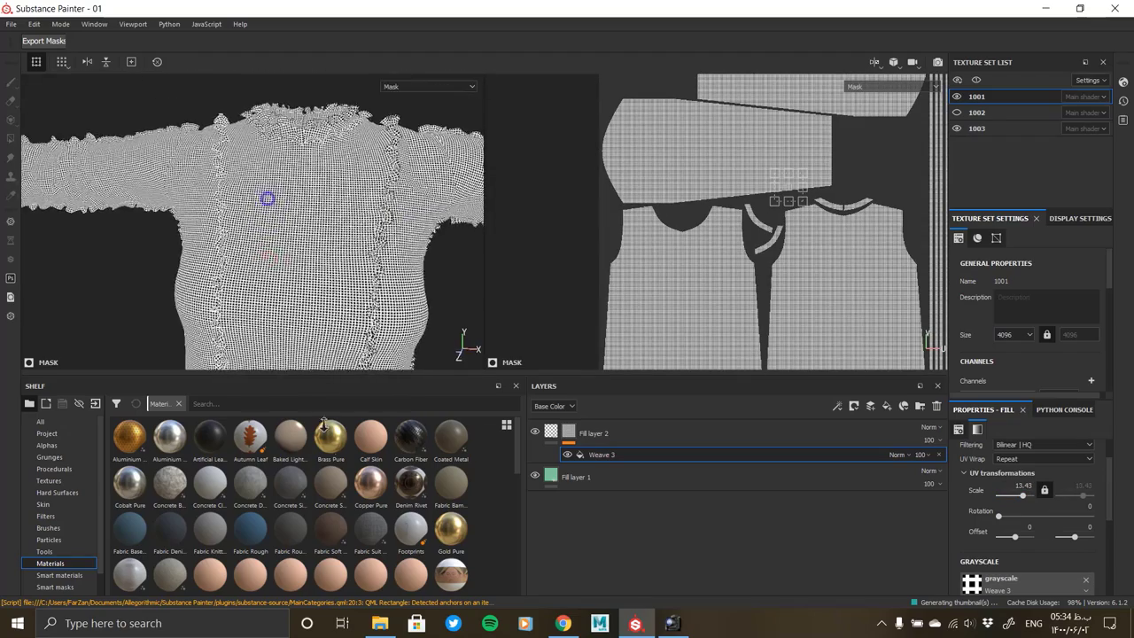
scroll(253, 221, "up", 2)
scroll(252, 221, "up", 2)
scroll(253, 221, "up", 1)
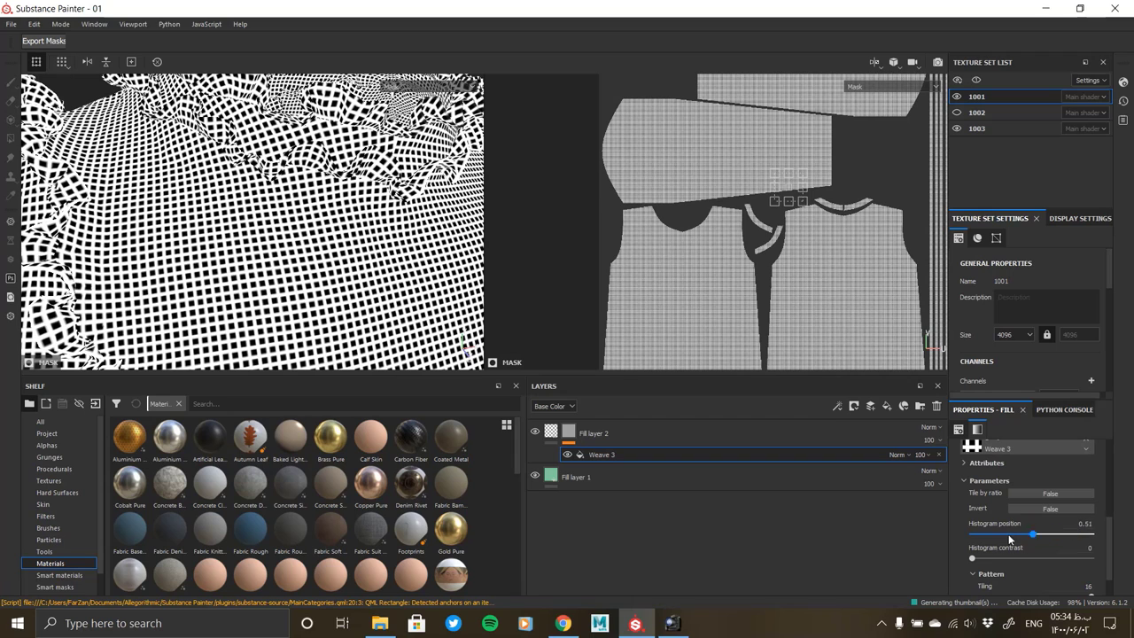
Fine-tune the weave mask's histogram position to about 0.06, leaving rotation unchanged
left_click_drag(974, 534, 983, 533)
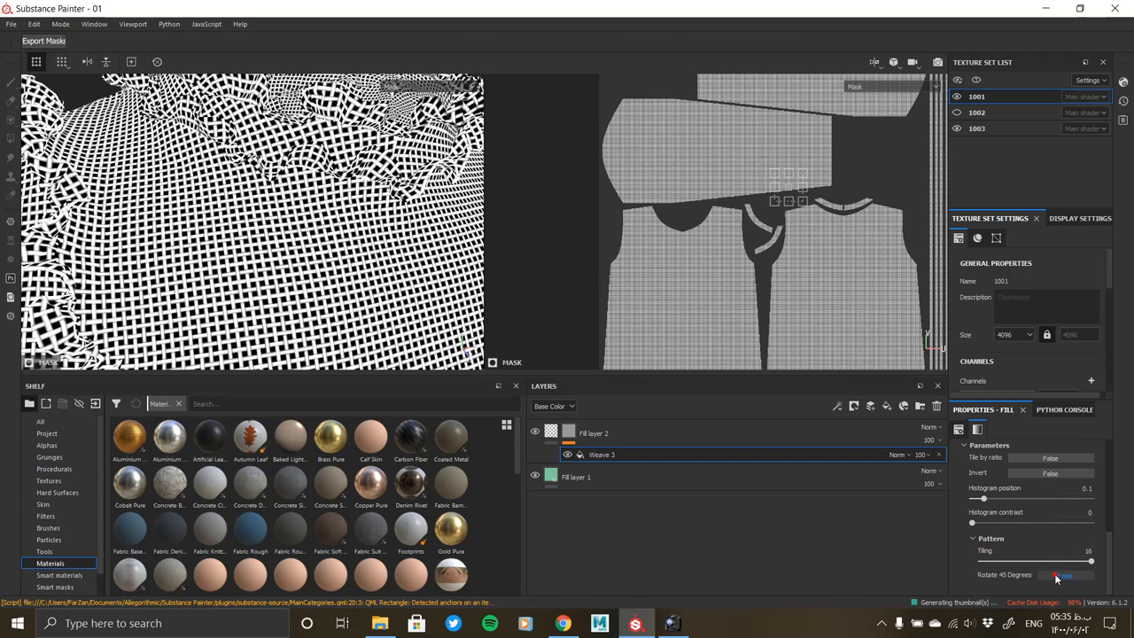
left_click(1055, 576)
left_click(1056, 577)
left_click_drag(958, 501, 980, 501)
scroll(1009, 512, "up", 1)
left_click_drag(1024, 495, 1027, 498)
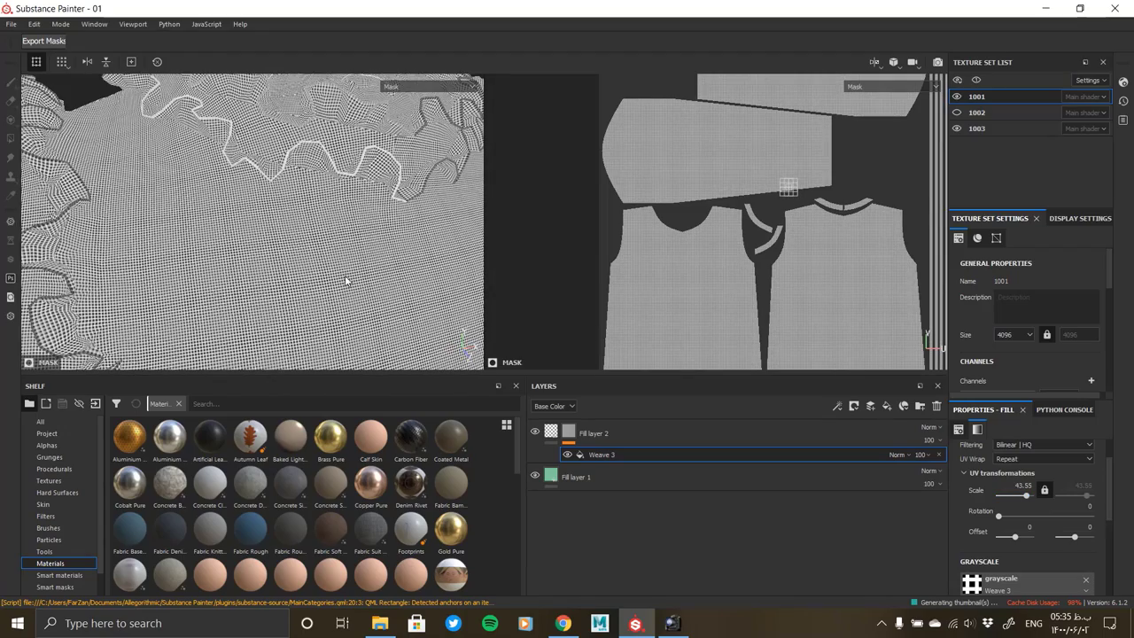
scroll(345, 281, "up", 5)
scroll(321, 203, "up", 3)
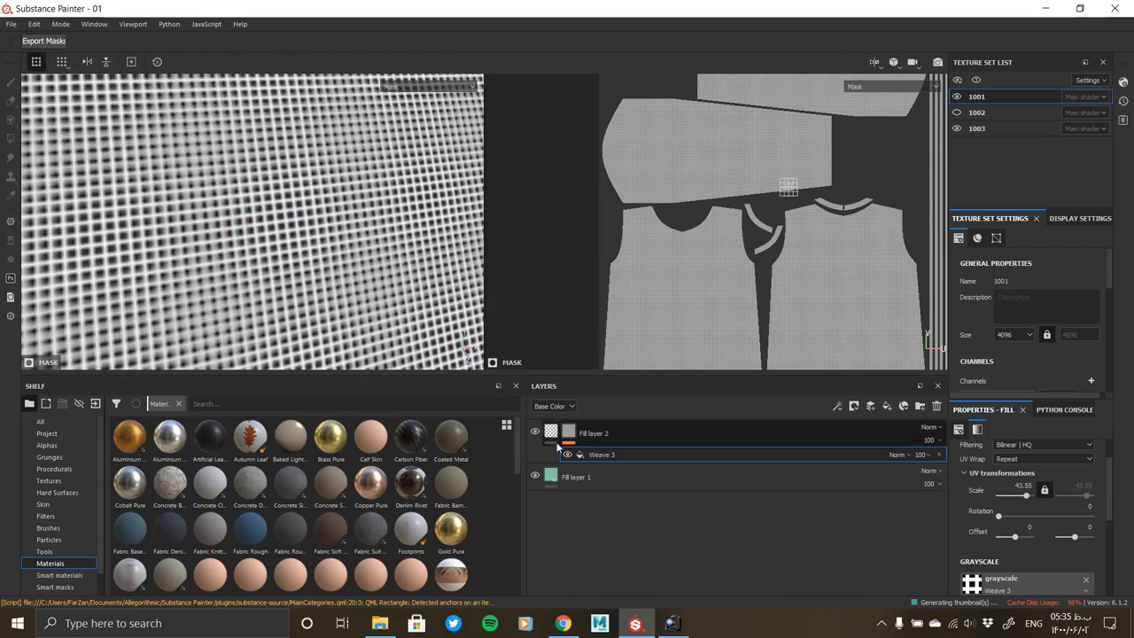
left_click(552, 431)
scroll(266, 253, "down", 3)
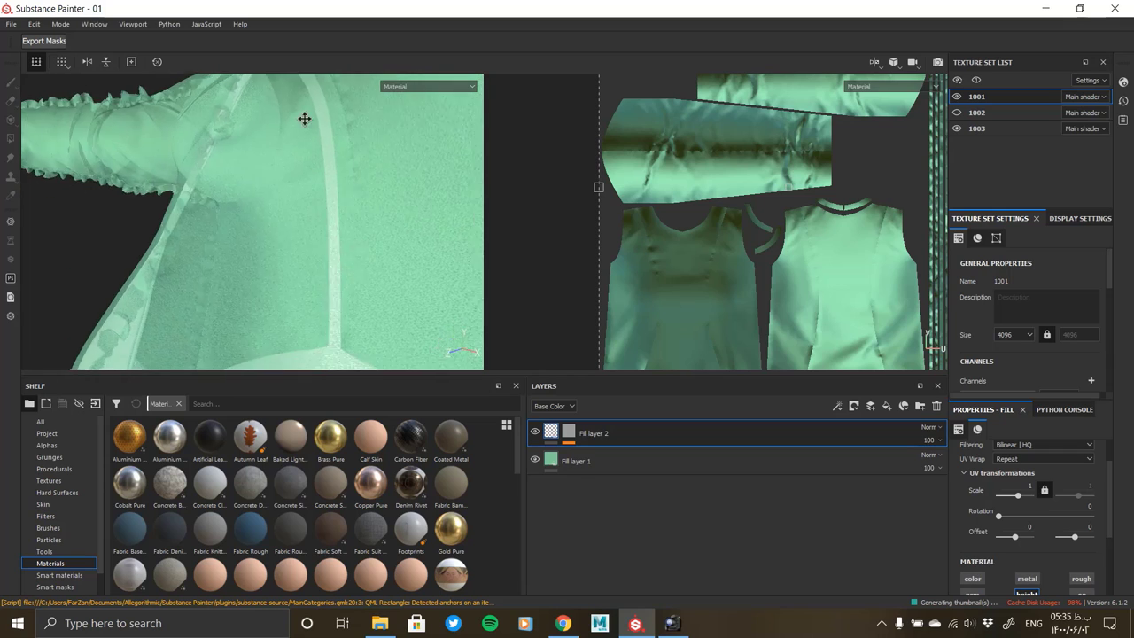
Increase the fill's height strength and set Fill layer 2's opacity to about 17
left_click_drag(304, 119, 417, 251, "alt")
scroll(991, 523, "down", 3)
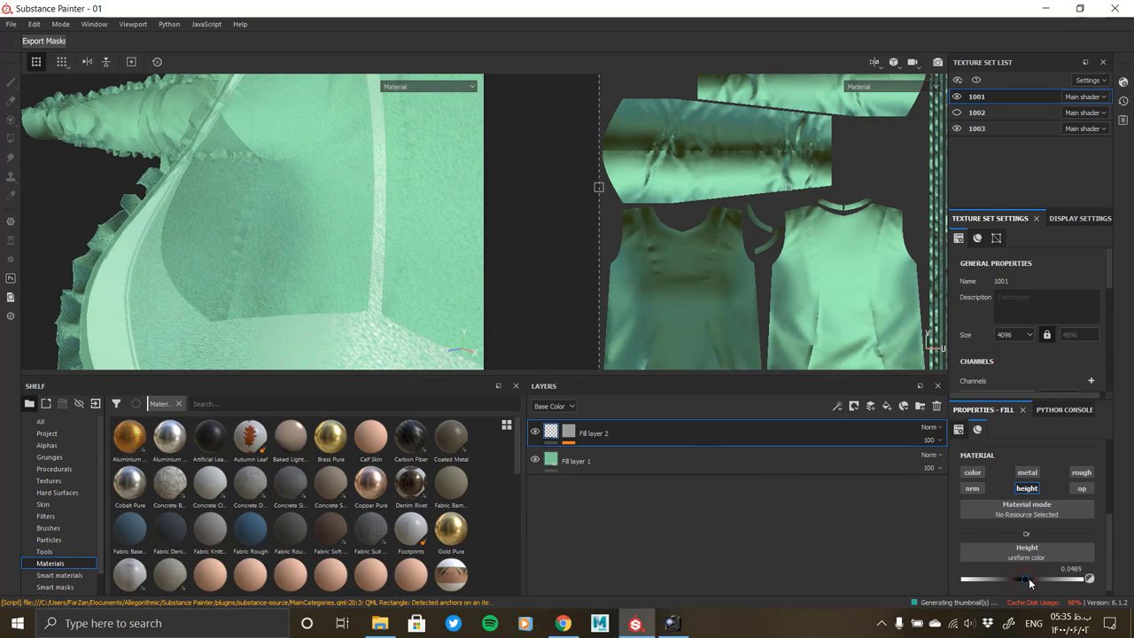
left_click_drag(1030, 580, 1036, 578)
mouse_move(321, 220)
left_mouse_down("alt")
mouse_move(314, 205)
mouse_move(361, 288)
mouse_move(337, 268)
mouse_move(347, 277)
left_mouse_up("alt")
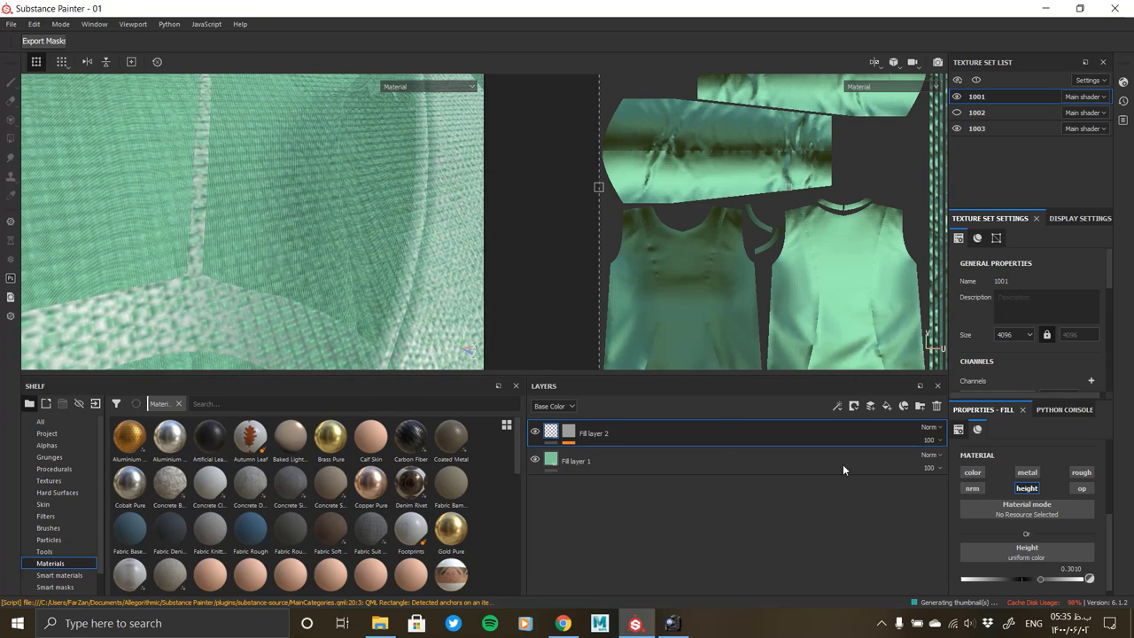
left_click(928, 441)
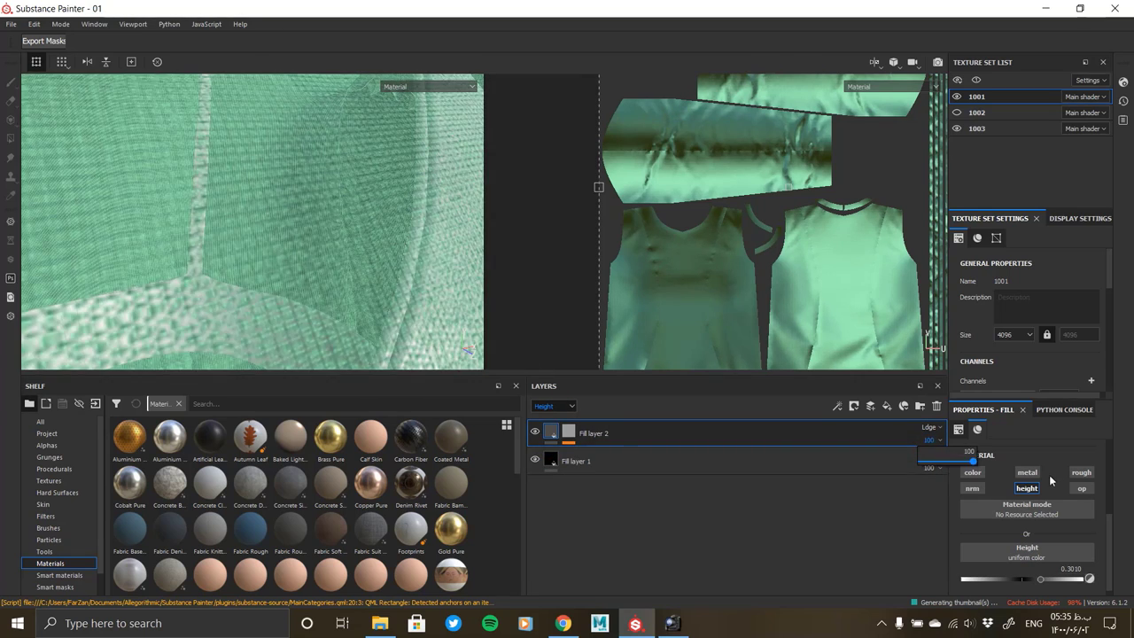
left_click_drag(927, 487, 932, 487)
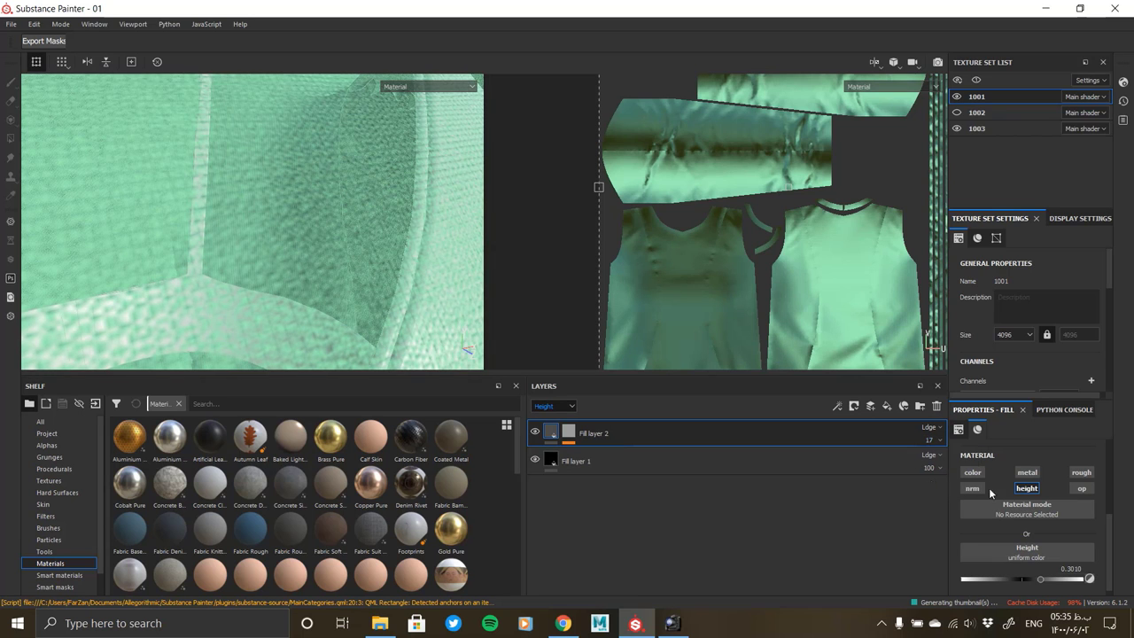
left_click(972, 473)
Set Fill layer 2's base colour to black
left_click_drag(233, 256, 331, 246, "alt")
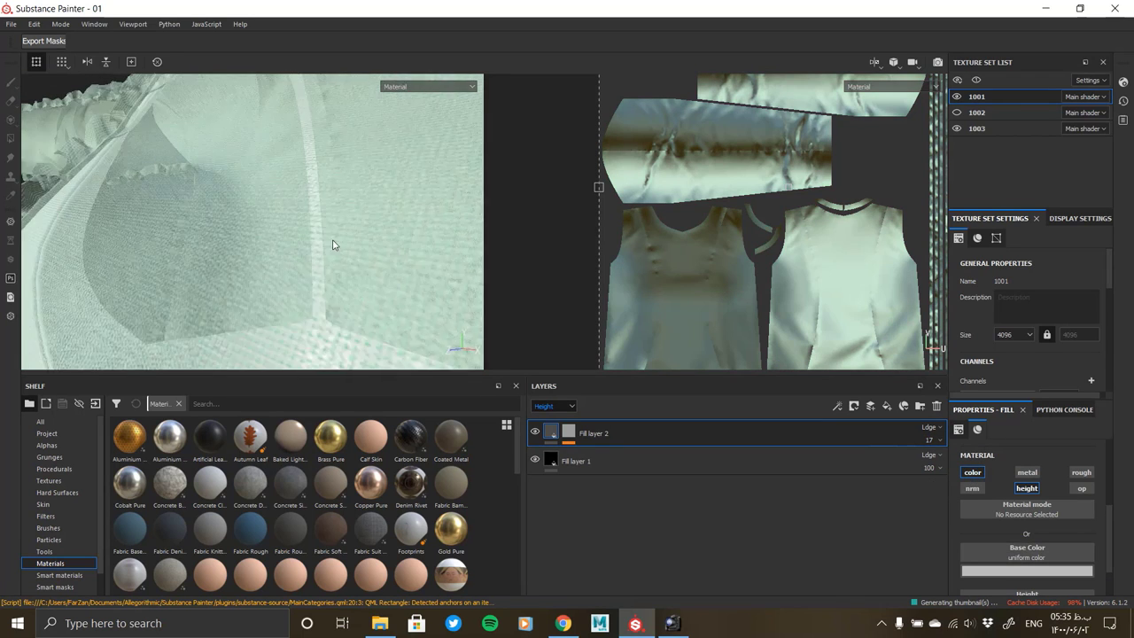
left_click(1050, 572)
left_click(931, 570)
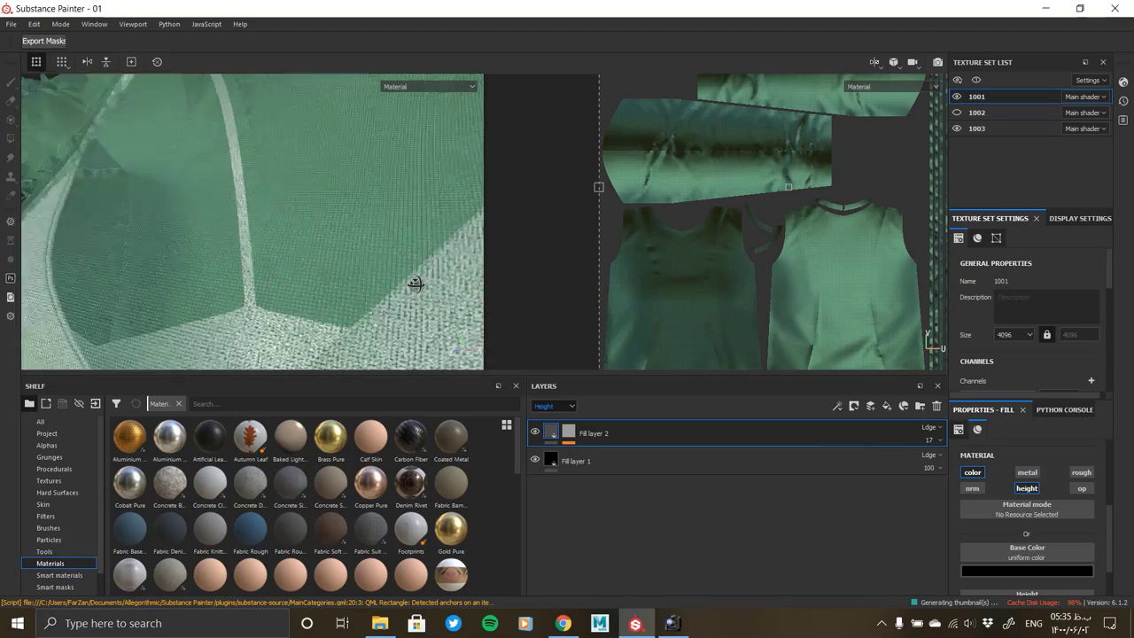
mouse_move(417, 283)
left_mouse_down("alt")
mouse_move(373, 255)
mouse_move(408, 291)
mouse_move(356, 256)
mouse_move(130, 190)
mouse_move(292, 222)
mouse_move(311, 215)
mouse_move(371, 317)
mouse_move(370, 250)
mouse_move(139, 174)
mouse_move(277, 206)
mouse_move(366, 258)
left_mouse_up("alt")
mouse_move(365, 258)
right_mouse_down("alt")
mouse_move(392, 284)
mouse_move(322, 254)
right_mouse_up("alt")
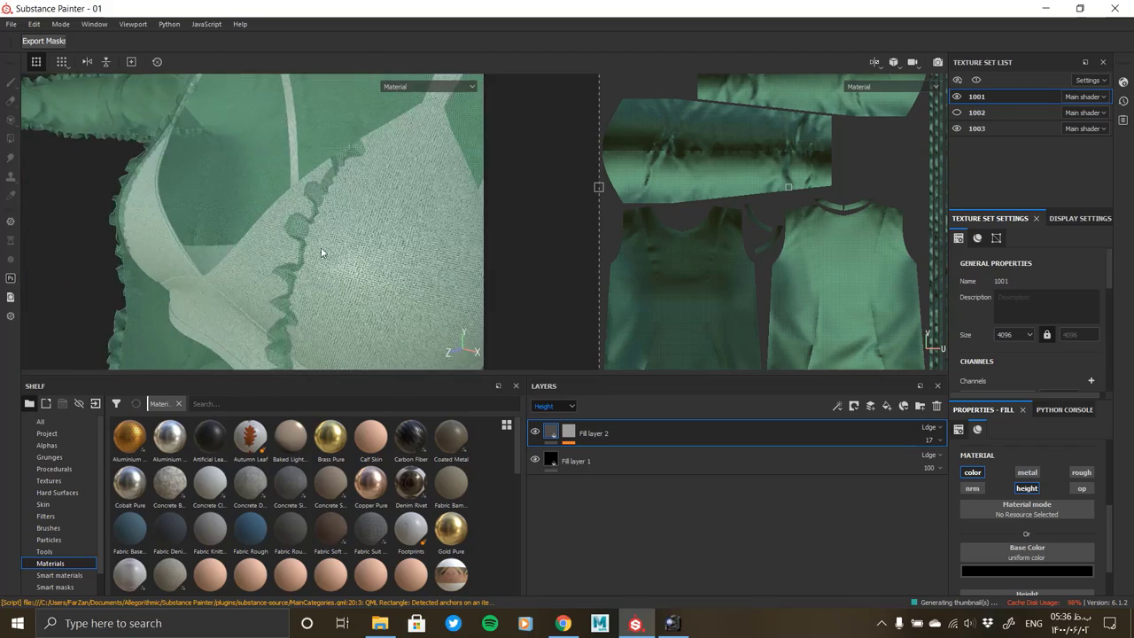
mouse_move(321, 253)
left_mouse_down("alt")
mouse_move(209, 238)
mouse_move(332, 287)
left_mouse_up("alt")
right_click_drag(332, 286, 349, 293, "alt")
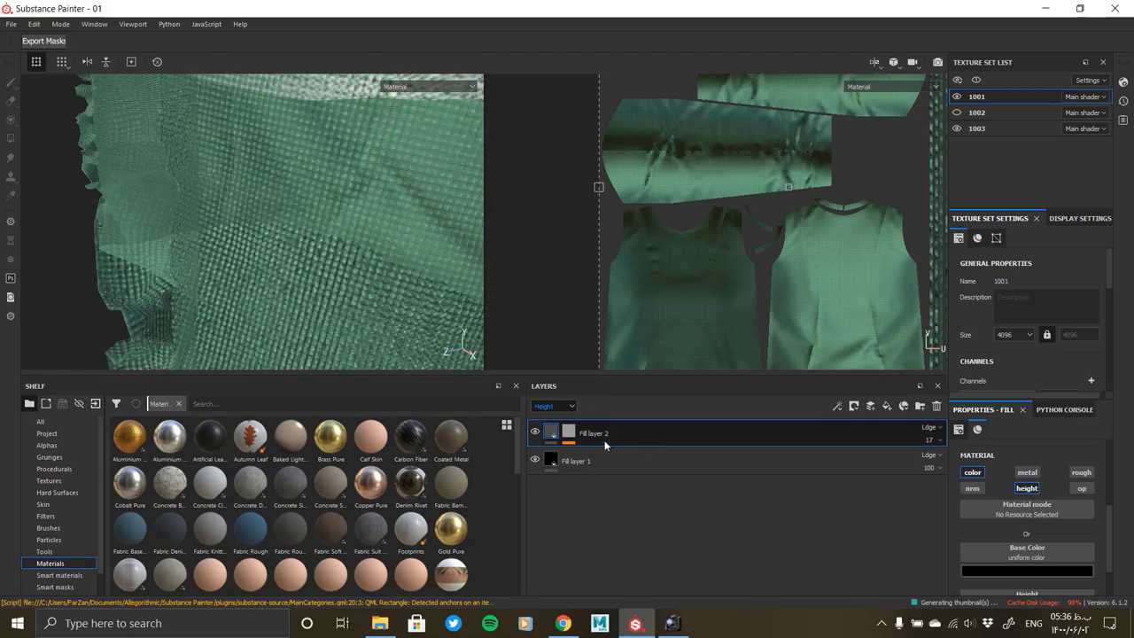
Lower Fill layer 2's opacity to 14 and disable its colour channel, leaving only height
left_click_drag(948, 456, 907, 464)
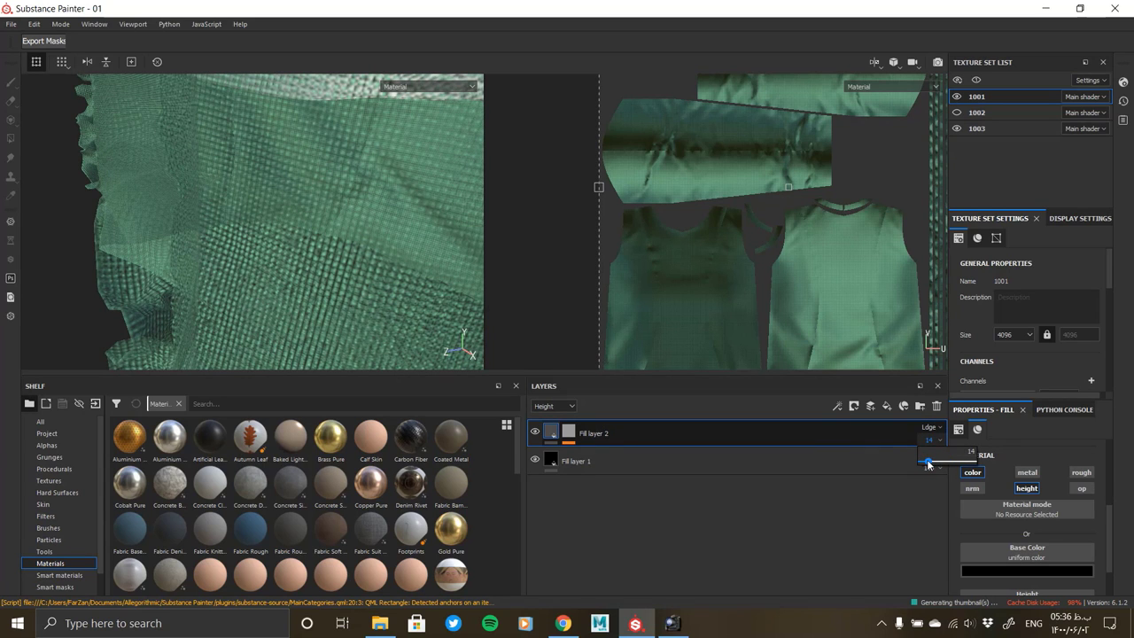
left_click(1027, 570)
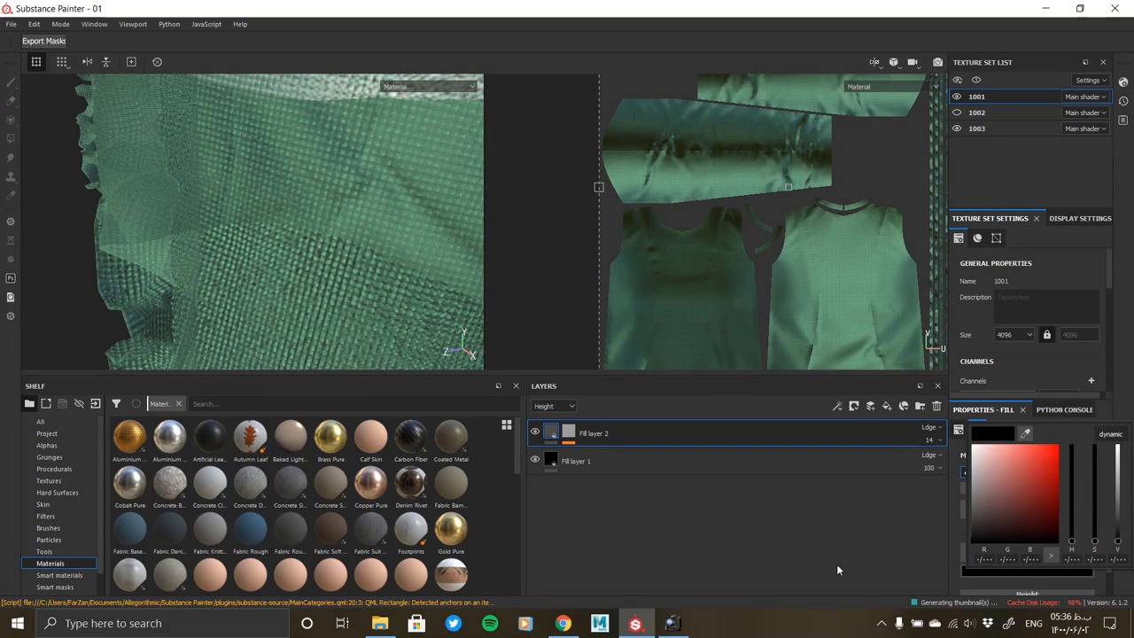
left_click(837, 561)
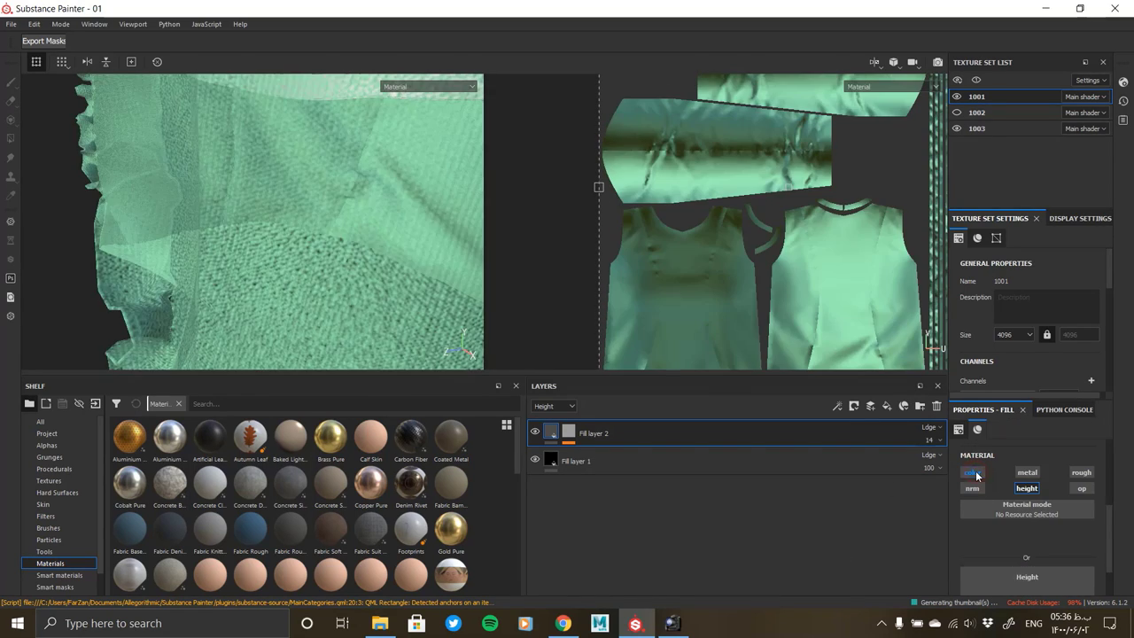
mouse_move(327, 248)
left_mouse_down("alt")
mouse_move(240, 223)
mouse_move(329, 253)
mouse_move(400, 233)
mouse_move(179, 205)
mouse_move(251, 258)
mouse_move(115, 187)
mouse_move(287, 220)
mouse_move(559, 441)
left_mouse_up("alt")
Add a Warp filter at 0.1 intensity above Fill layer 2's Weave 3 mask
left_click(559, 441)
right_click(596, 454)
left_click(686, 478)
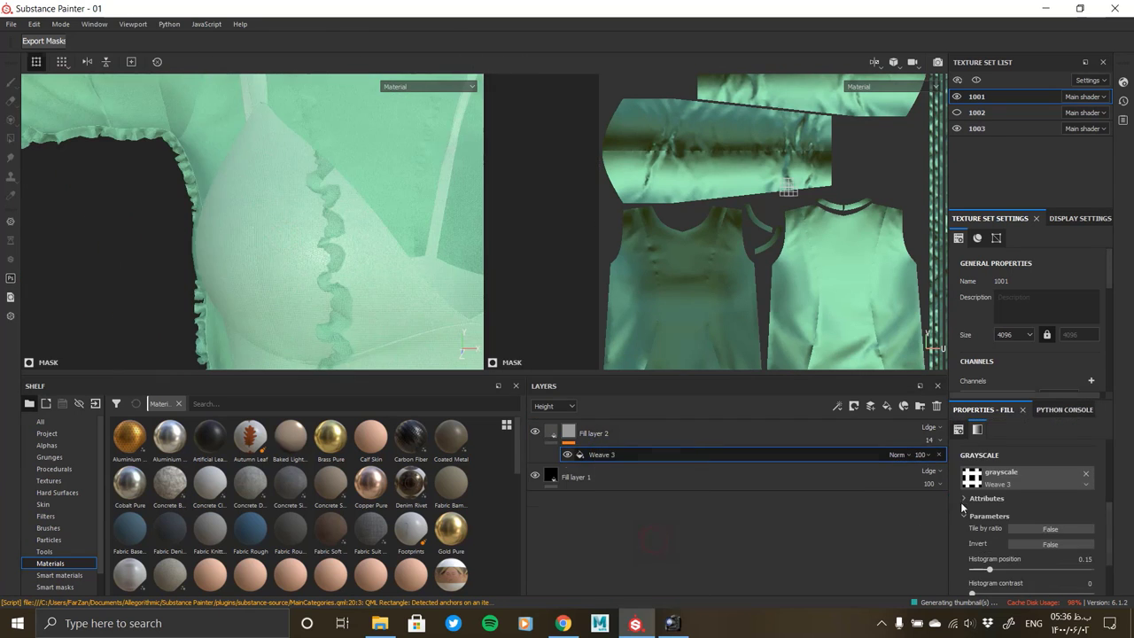
left_click(1031, 448)
left_click(1108, 602)
scroll(266, 257, "up", 3)
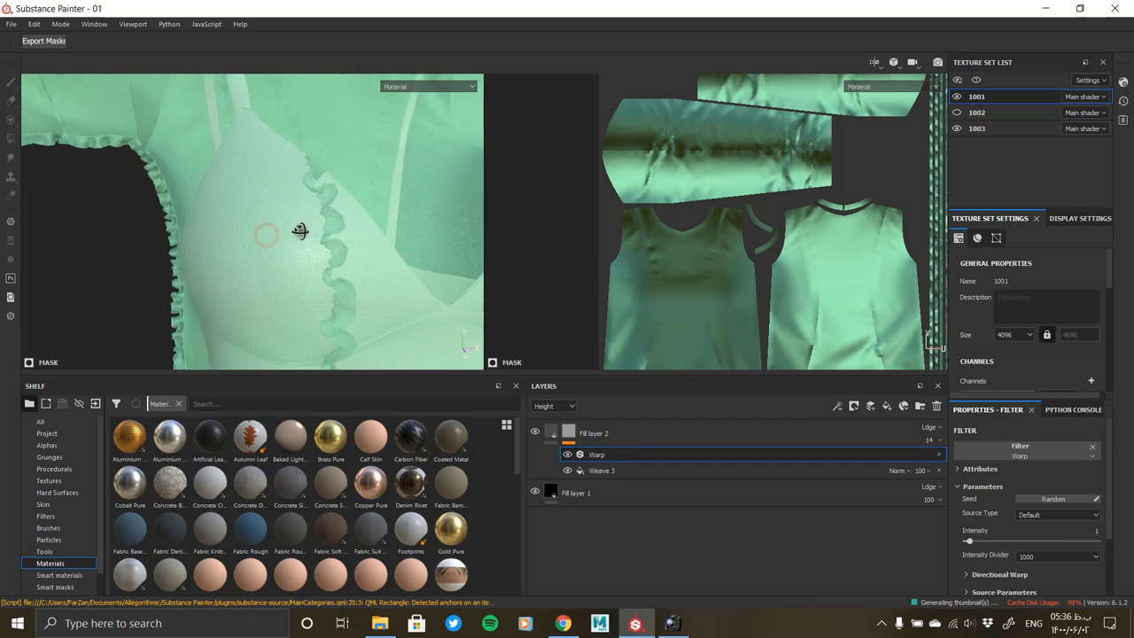
scroll(241, 249, "up", 5)
left_click_drag(241, 249, 339, 268, "alt")
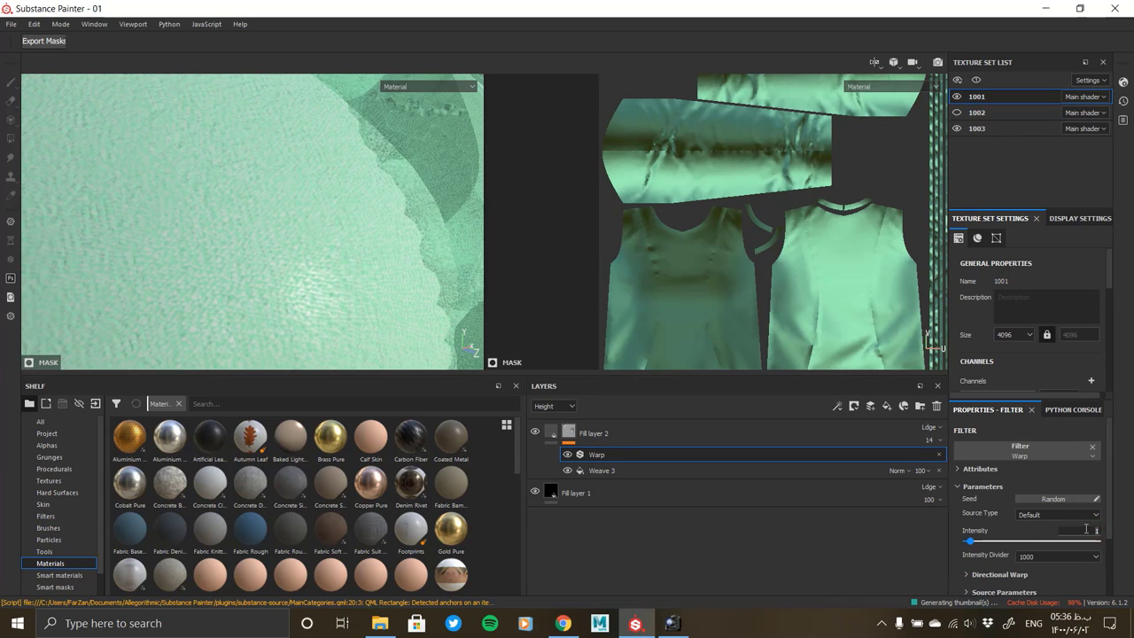
scroll(218, 231, "down", 5)
scroll(355, 266, "down", 3)
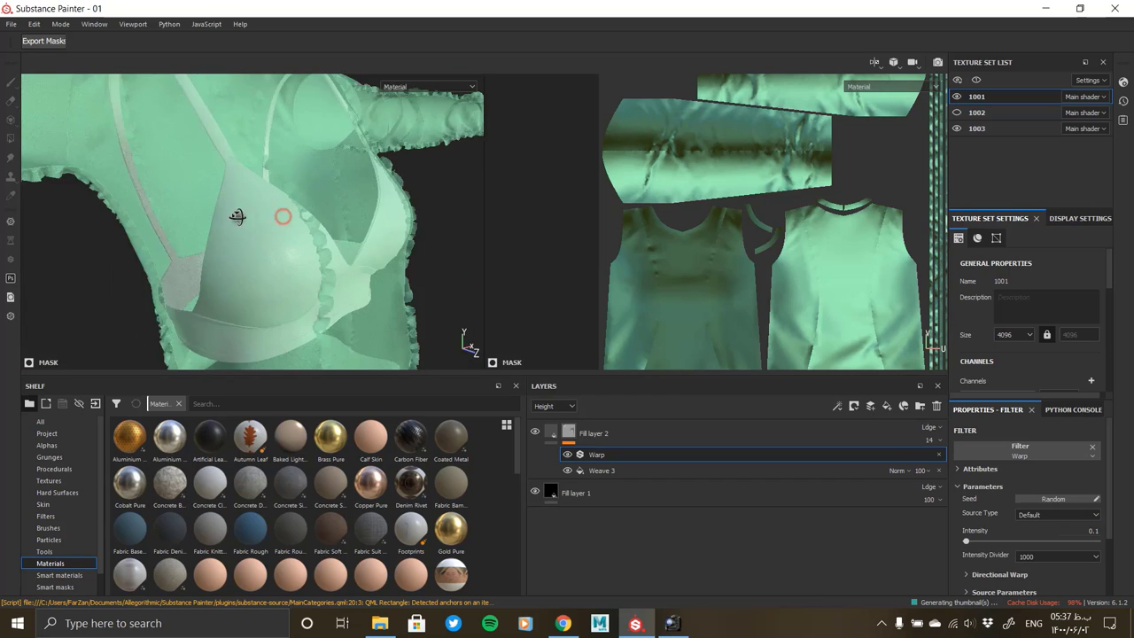
Reduce the Weave 3 pattern's UV scale to 35
left_click(603, 471)
scroll(1016, 485, "up", 2)
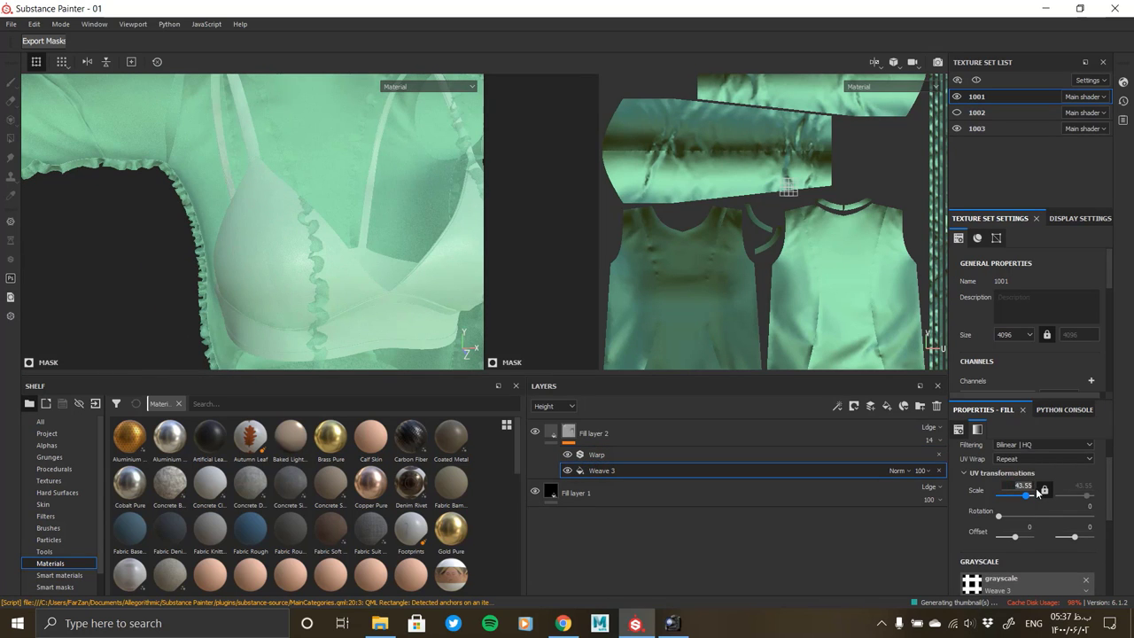
left_click_drag(263, 270, 364, 256, "alt")
scroll(367, 296, "up", 3)
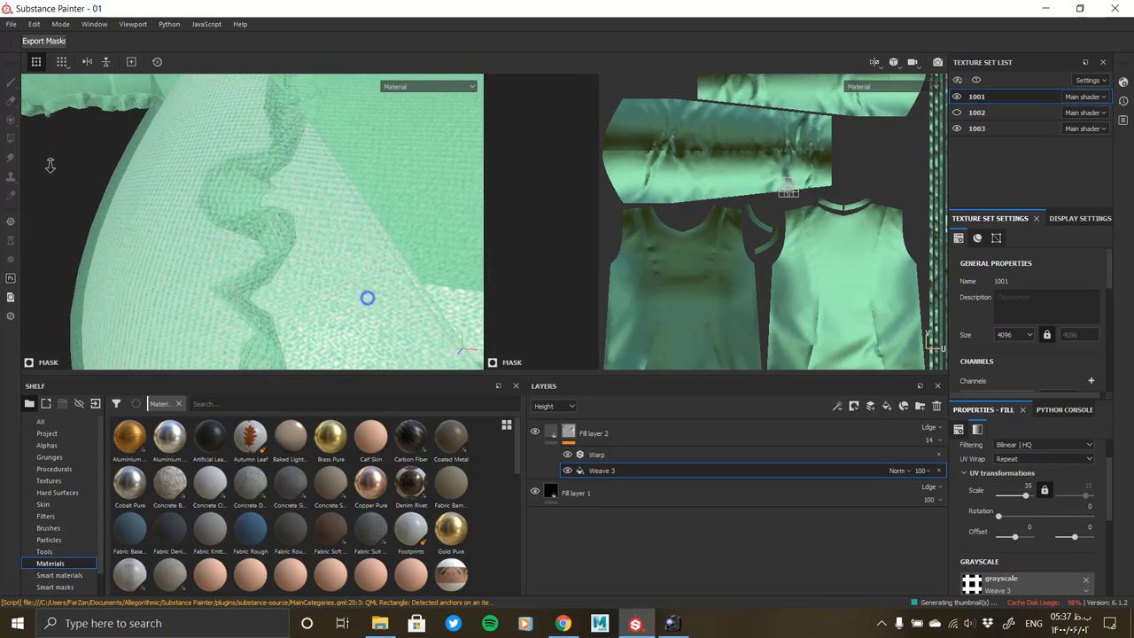
left_click_drag(366, 296, 398, 236, "alt")
scroll(398, 236, "down", 3)
scroll(323, 233, "down", 2)
left_click_drag(323, 233, 399, 222, "alt")
left_click(822, 437)
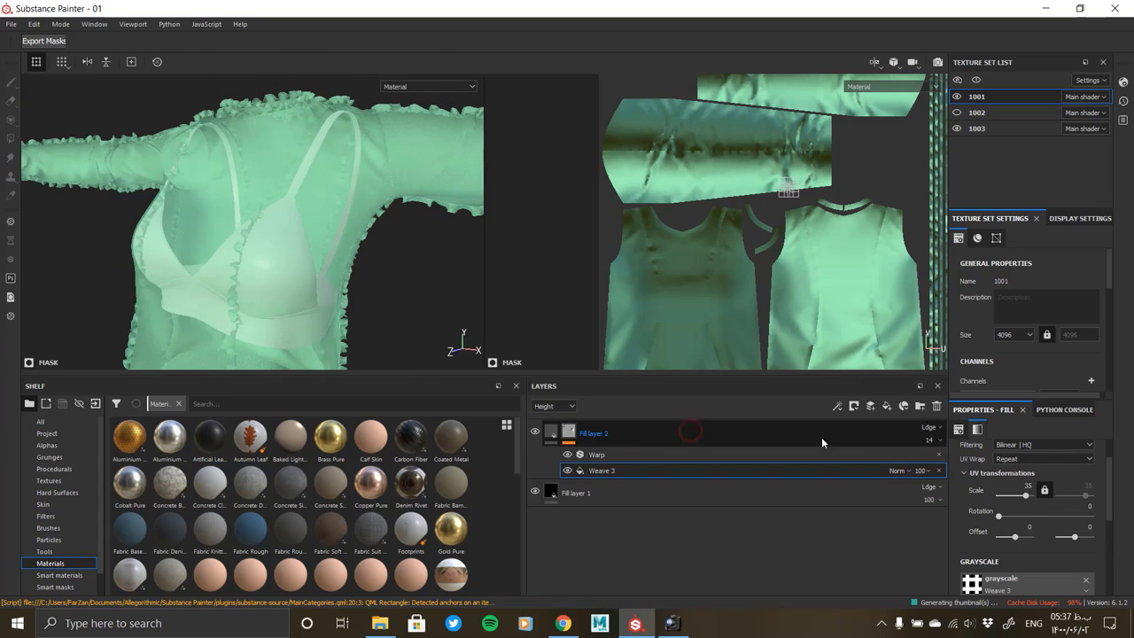
Add a new fill layer with a mint-green base colour
left_click(887, 405)
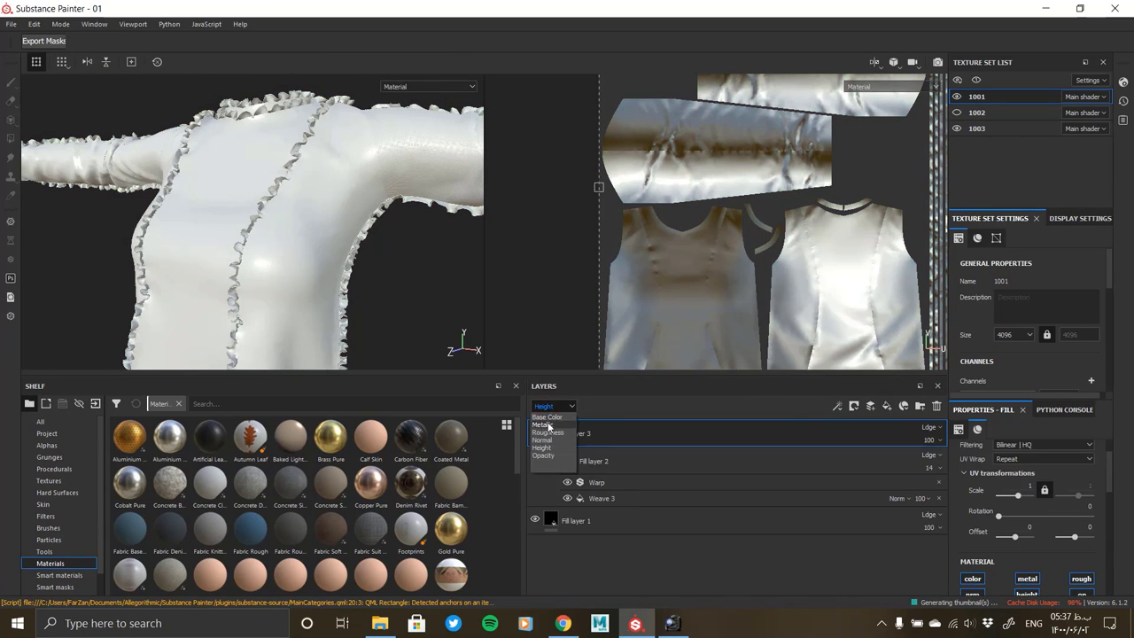
scroll(1051, 550, "down", 2)
left_click(1004, 538)
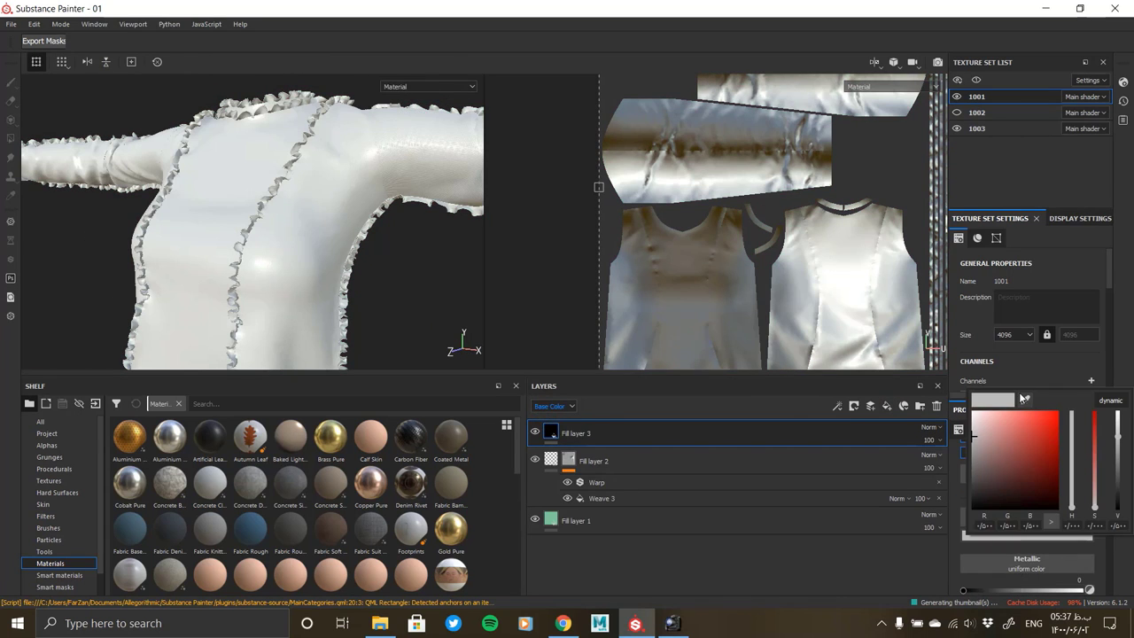
left_click_drag(984, 497, 1003, 432)
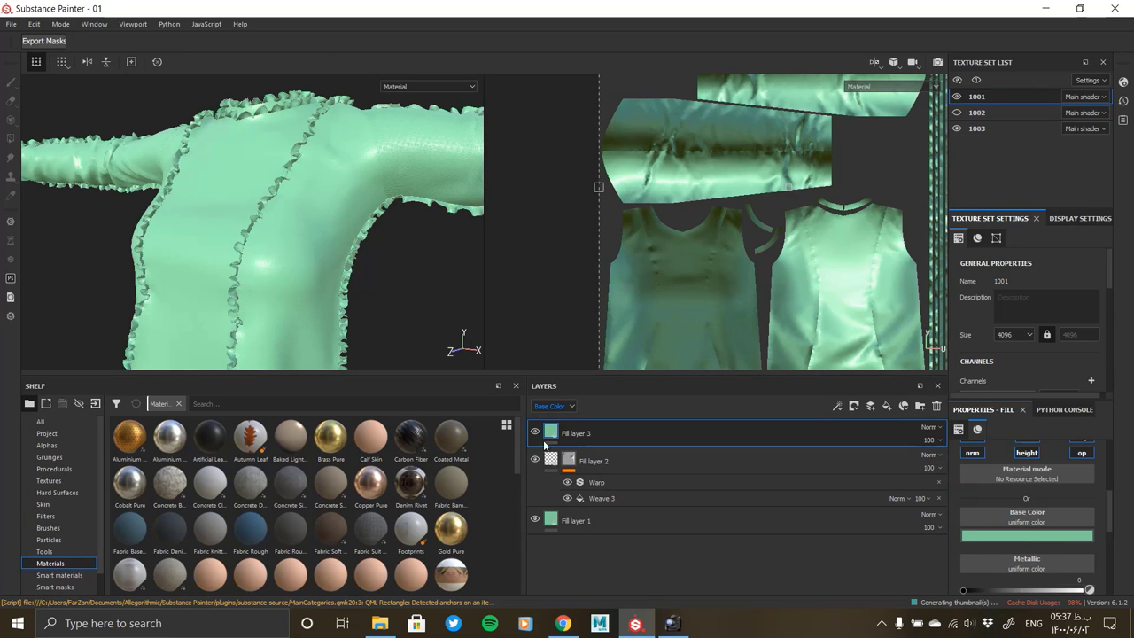
Give Fill layer 3 a black mask containing a UV Border Distance generator
right_click(548, 434)
left_click(621, 89)
right_click(574, 433)
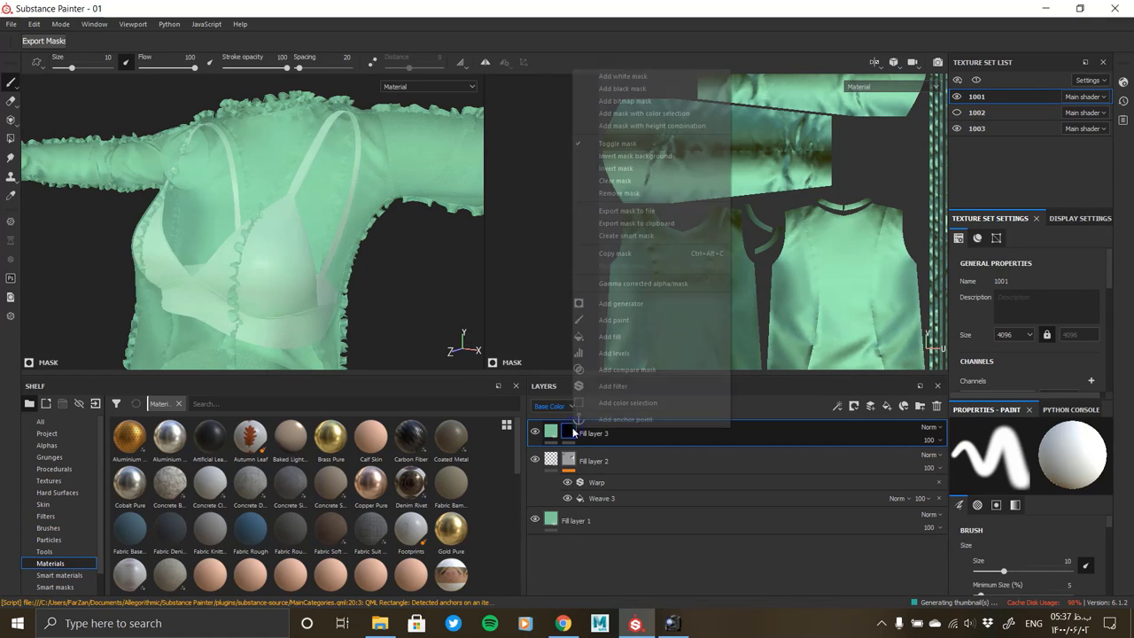
left_click(637, 302)
left_click(1054, 446)
left_click(986, 520)
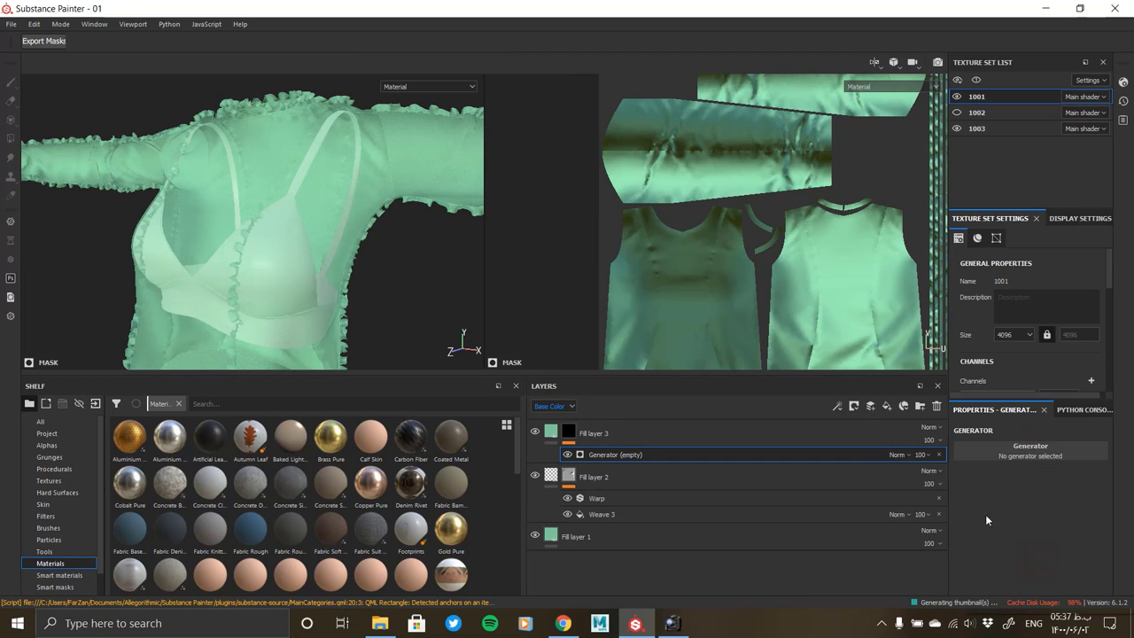
left_click_drag(363, 252, 272, 381, "alt")
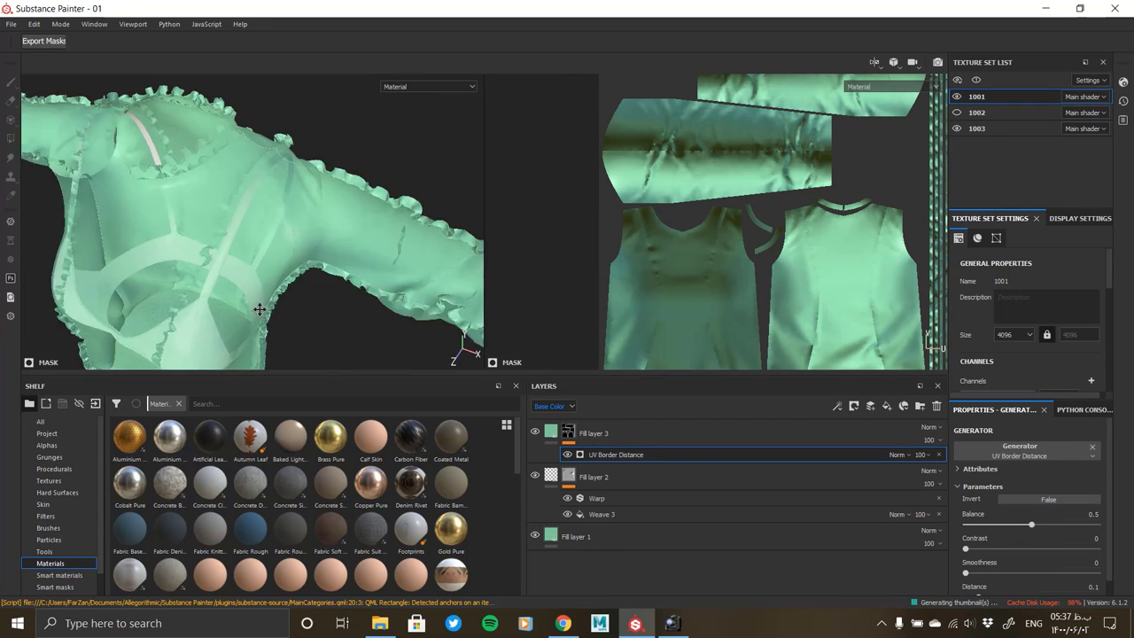
Set the UV Border Distance generator to contrast 1, balance 0.12 and distance 0.04
left_click(568, 431, "alt")
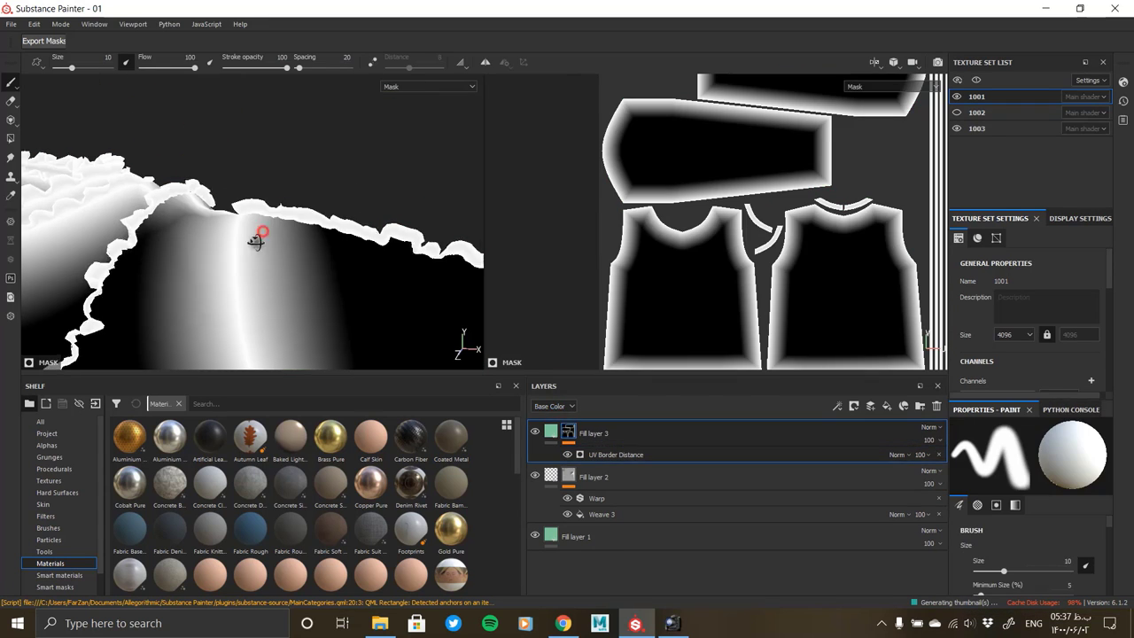
left_click(625, 454)
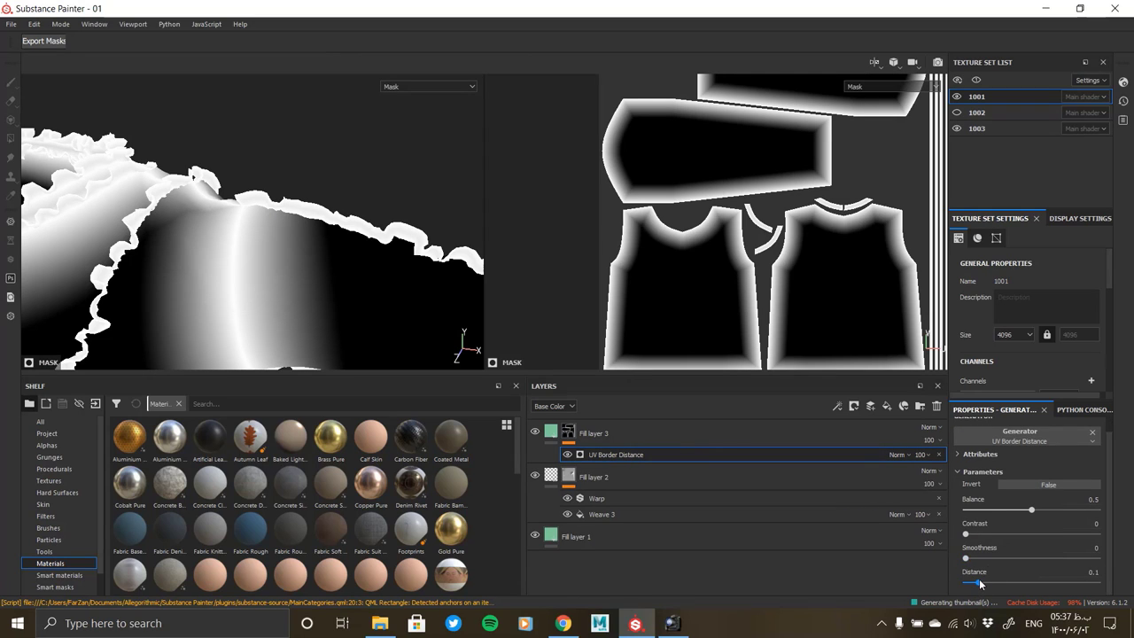
left_click(980, 535)
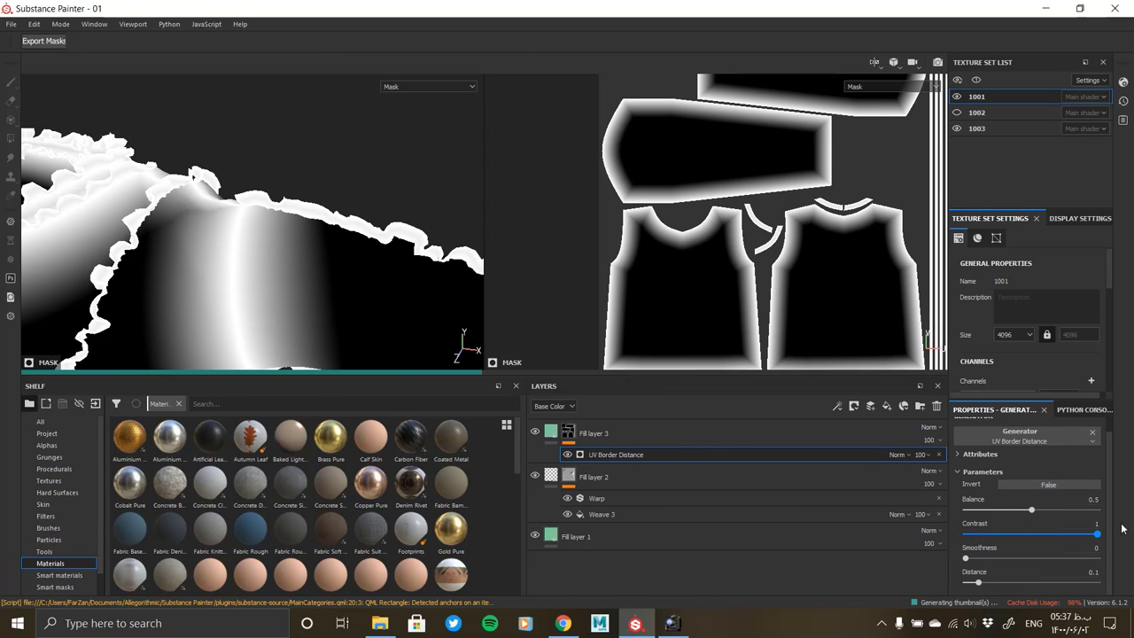
left_click(982, 511)
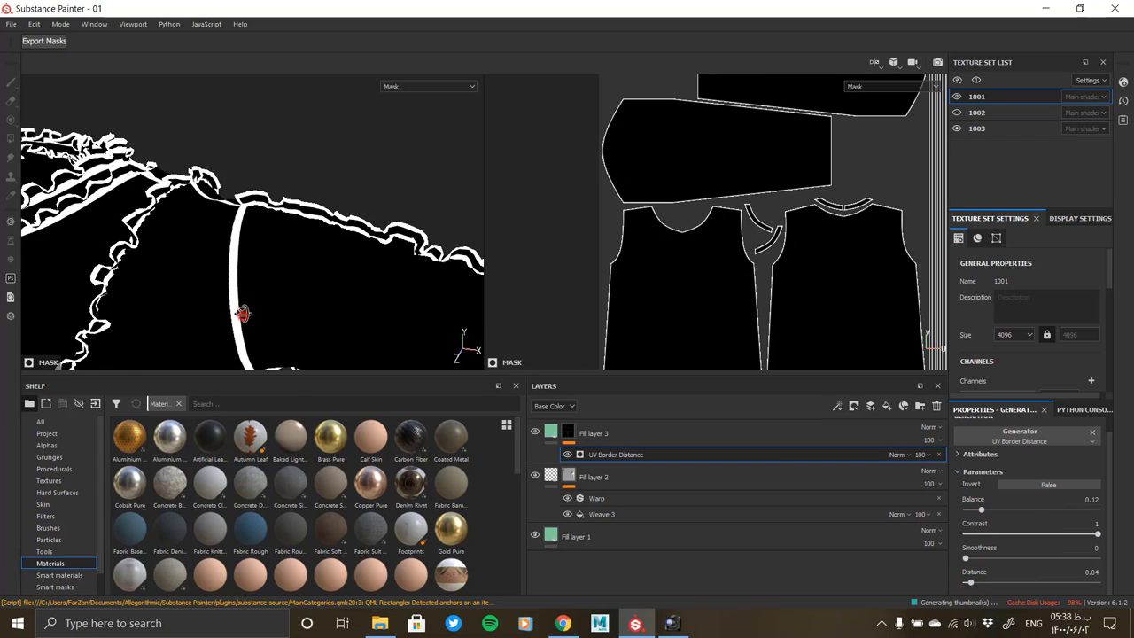
mouse_move(242, 313)
left_mouse_down("alt")
mouse_move(241, 390)
mouse_move(187, 211)
mouse_move(57, 260)
mouse_move(280, 247)
mouse_move(300, 260)
left_mouse_up("alt")
left_click(556, 437)
mouse_move(359, 221)
left_mouse_down("alt")
mouse_move(361, 198)
mouse_move(339, 261)
mouse_move(380, 309)
mouse_move(481, 340)
mouse_move(355, 229)
mouse_move(381, 266)
mouse_move(337, 204)
mouse_move(399, 125)
mouse_move(316, 262)
mouse_move(337, 266)
left_mouse_up("alt")
Darken Fill layer 3's green, enable its opacity channel, and set roughness to 0.6505
left_click(1086, 535)
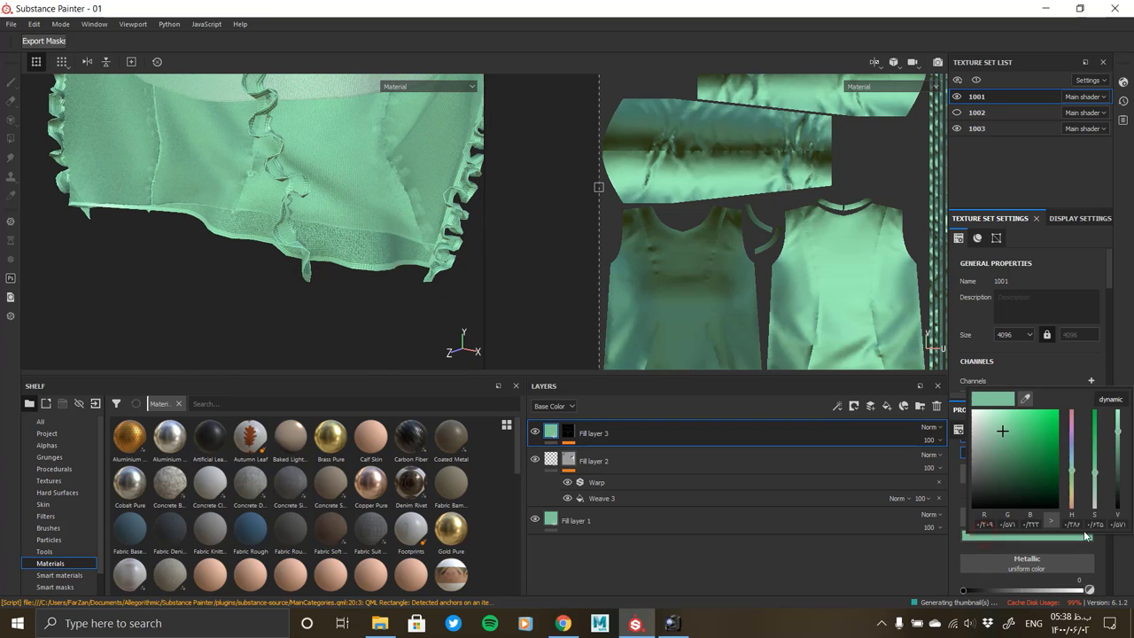
left_click_drag(1118, 450, 1118, 459)
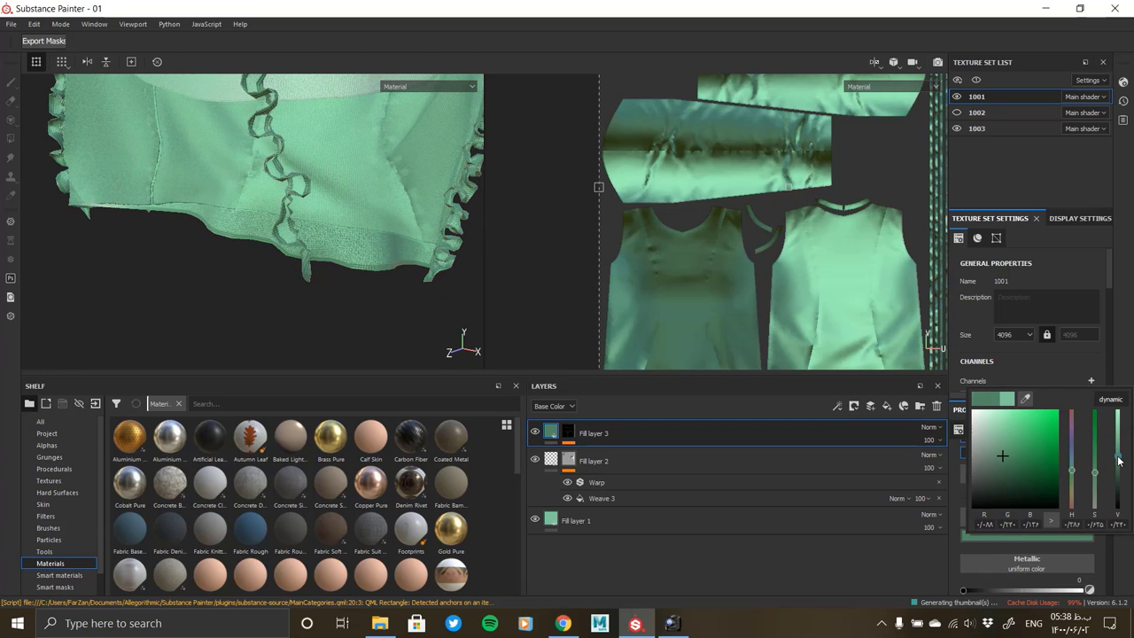
scroll(1024, 519, "up", 2)
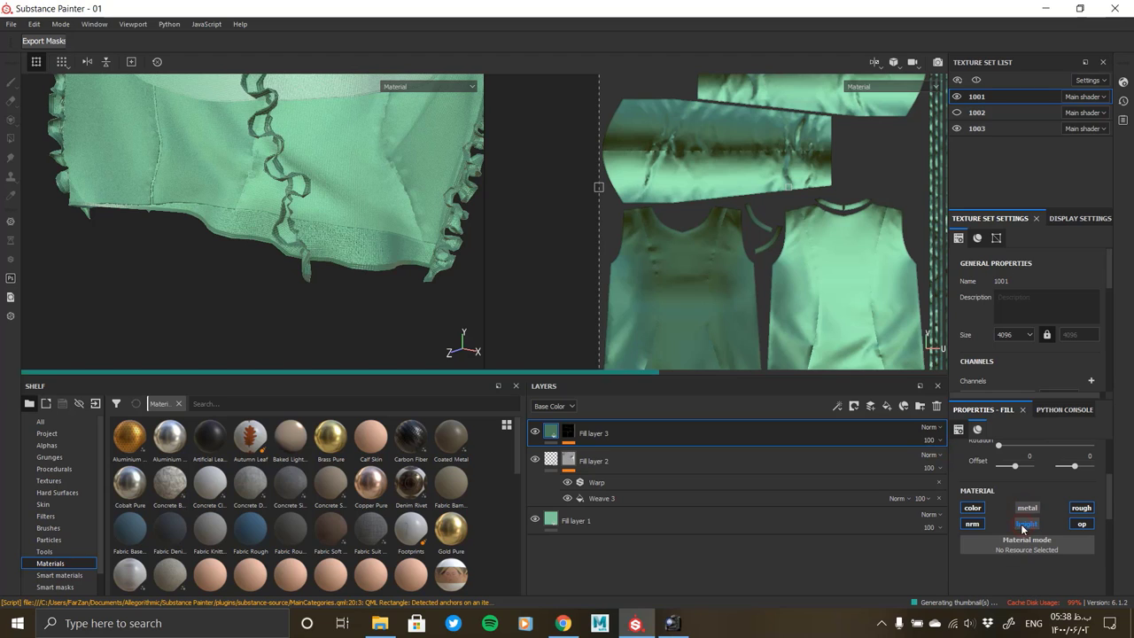
scroll(1044, 543, "down", 1)
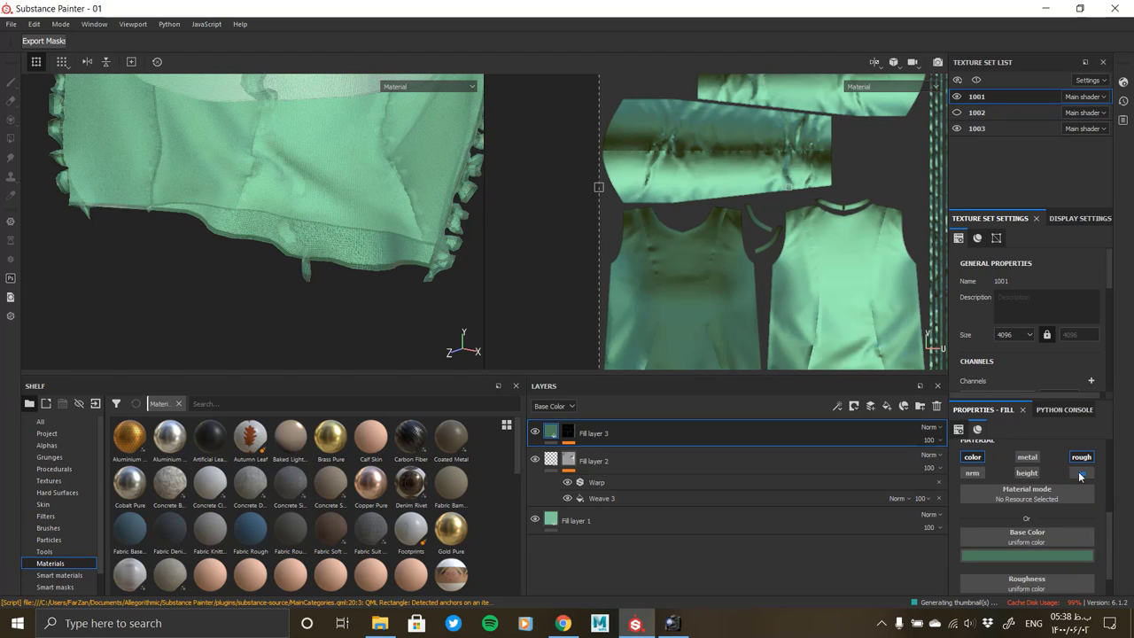
left_click(1080, 474)
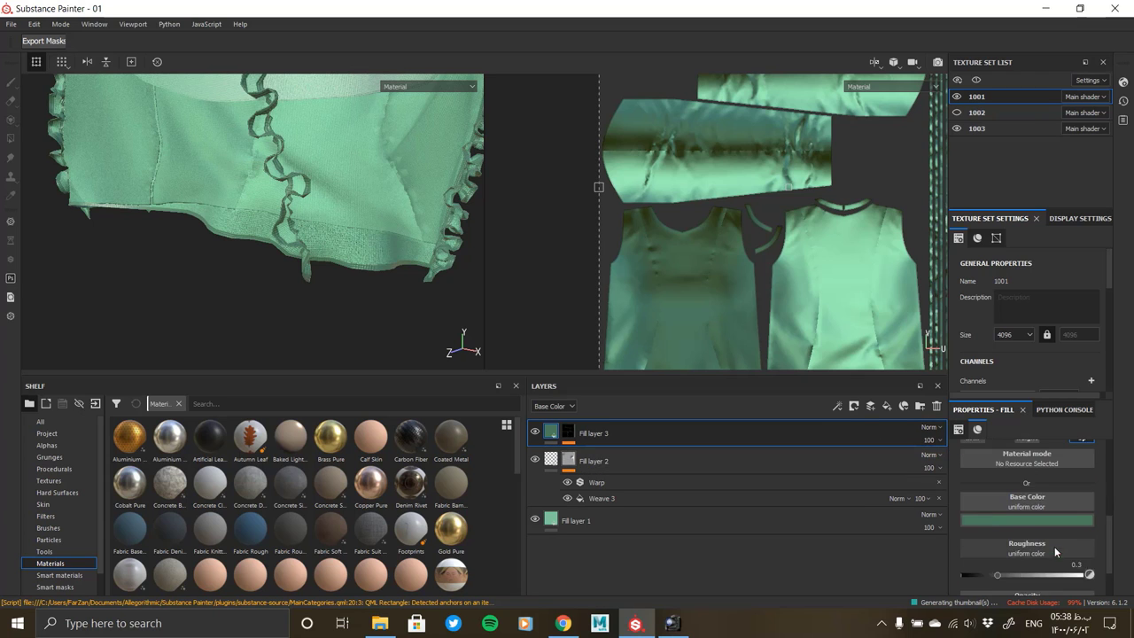
scroll(1054, 551, "down", 1)
left_click_drag(1003, 538, 1028, 532)
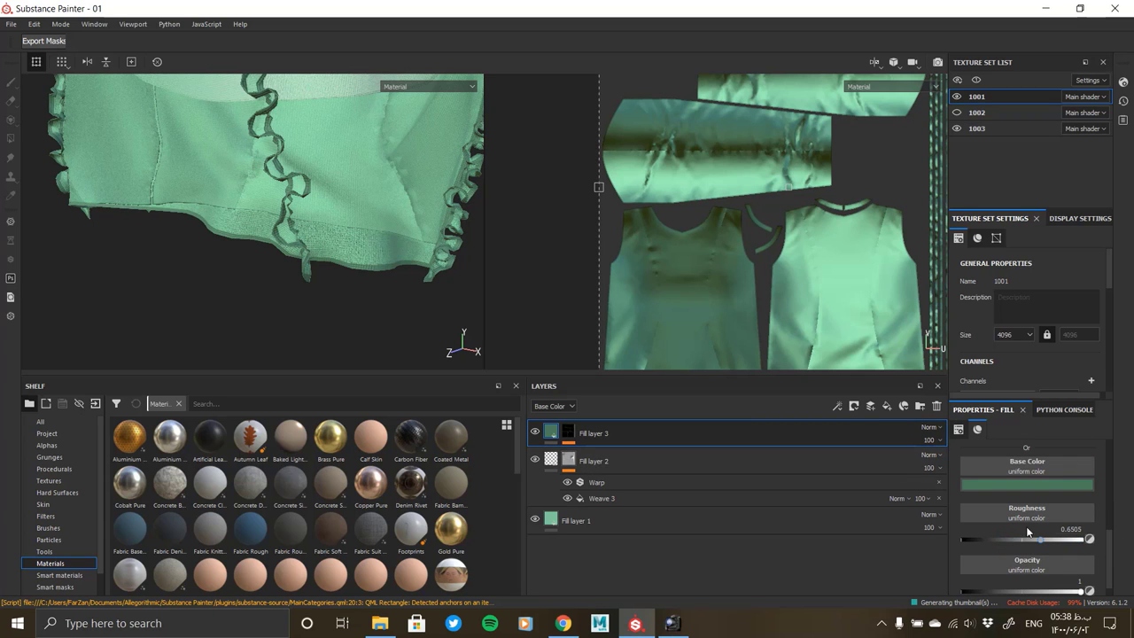
mouse_move(114, 207)
left_mouse_down("alt")
mouse_move(248, 278)
mouse_move(398, 260)
mouse_move(304, 245)
mouse_move(355, 284)
mouse_move(298, 187)
mouse_move(382, 227)
mouse_move(373, 248)
mouse_move(316, 284)
mouse_move(393, 238)
mouse_move(248, 239)
mouse_move(479, 205)
mouse_move(174, 244)
mouse_move(250, 254)
mouse_move(326, 361)
mouse_move(230, 296)
mouse_move(286, 212)
mouse_move(370, 180)
mouse_move(464, 337)
mouse_move(145, 207)
mouse_move(127, 190)
left_mouse_up("alt")
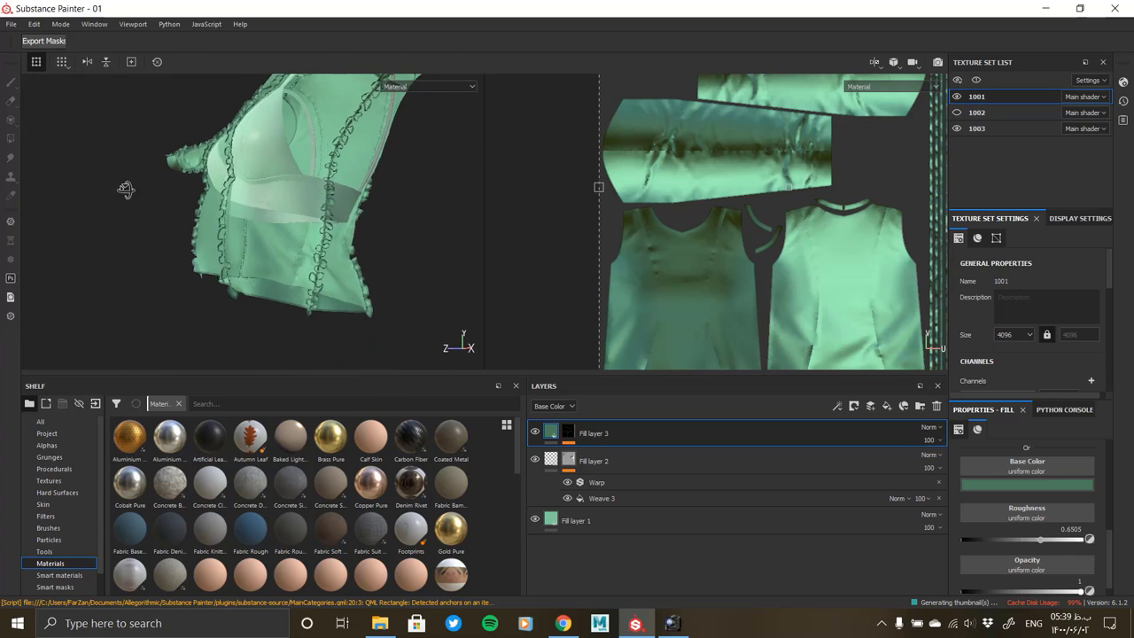
Group the three blouse fill layers into Folder 1 with Ctrl+G
left_click(620, 538, "shift")
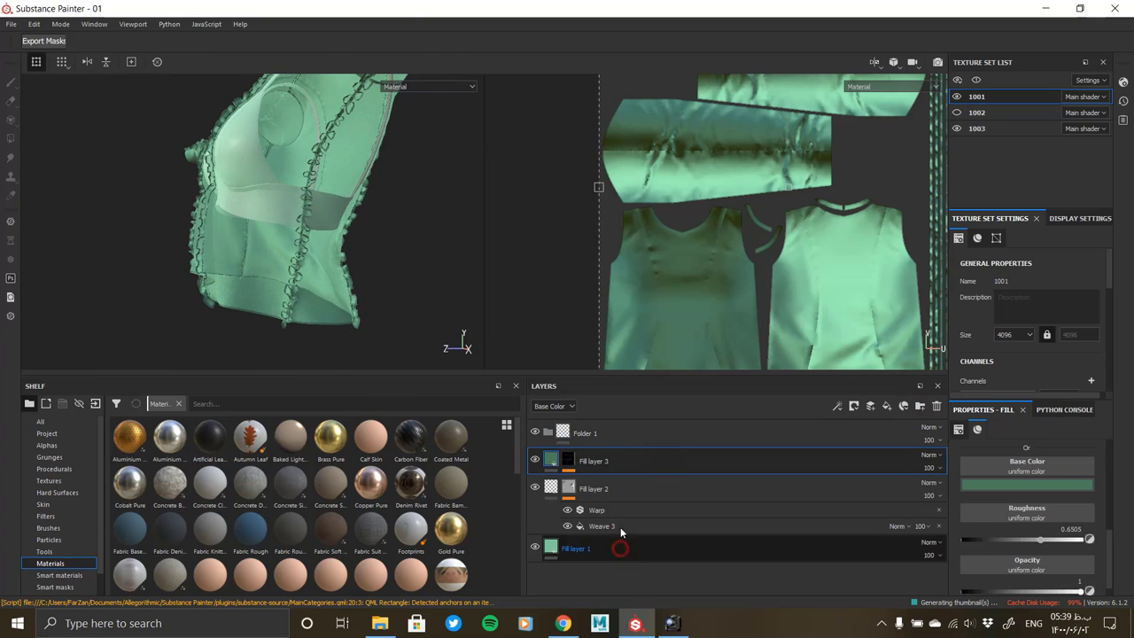
key("ctrl+g")
right_click(572, 433)
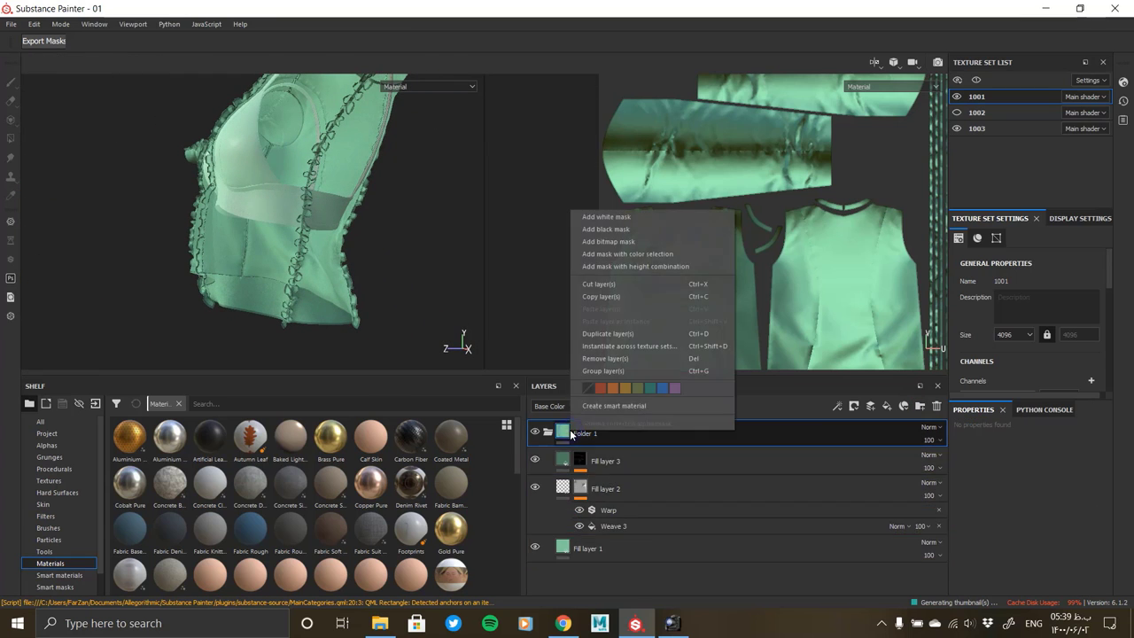
mouse_move(453, 248)
left_mouse_down("alt")
mouse_move(343, 329)
mouse_move(329, 274)
left_mouse_up("alt")
double_click(584, 433)
Add a black mask to Folder 1 and polygon-fill the blouse body and sleeve islands
right_click(584, 433)
left_click(620, 33)
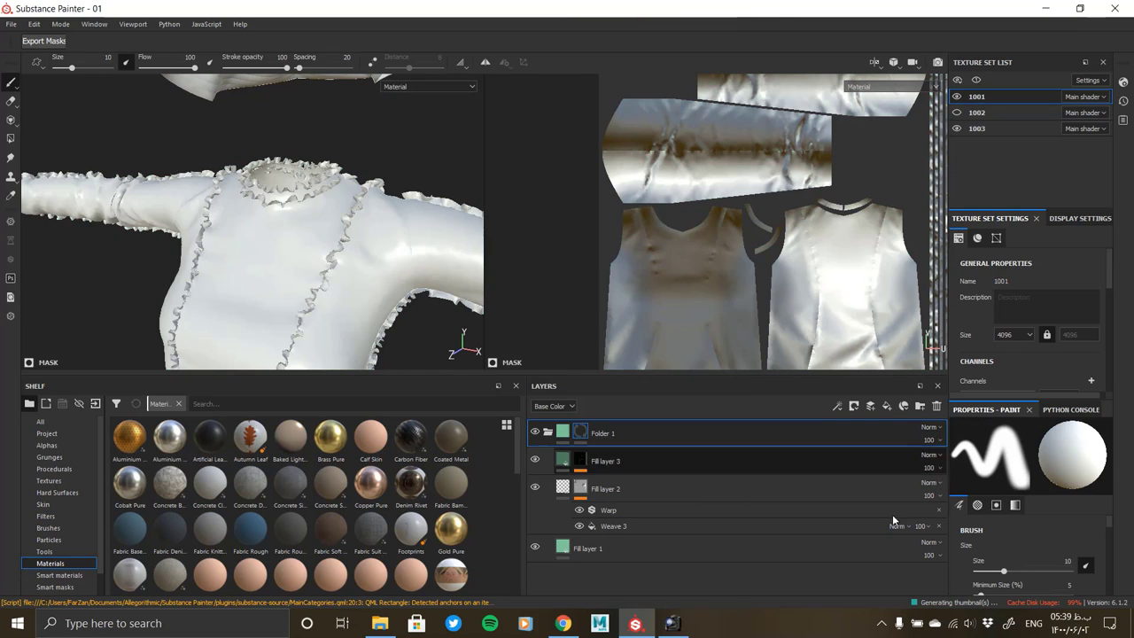
left_click(11, 139)
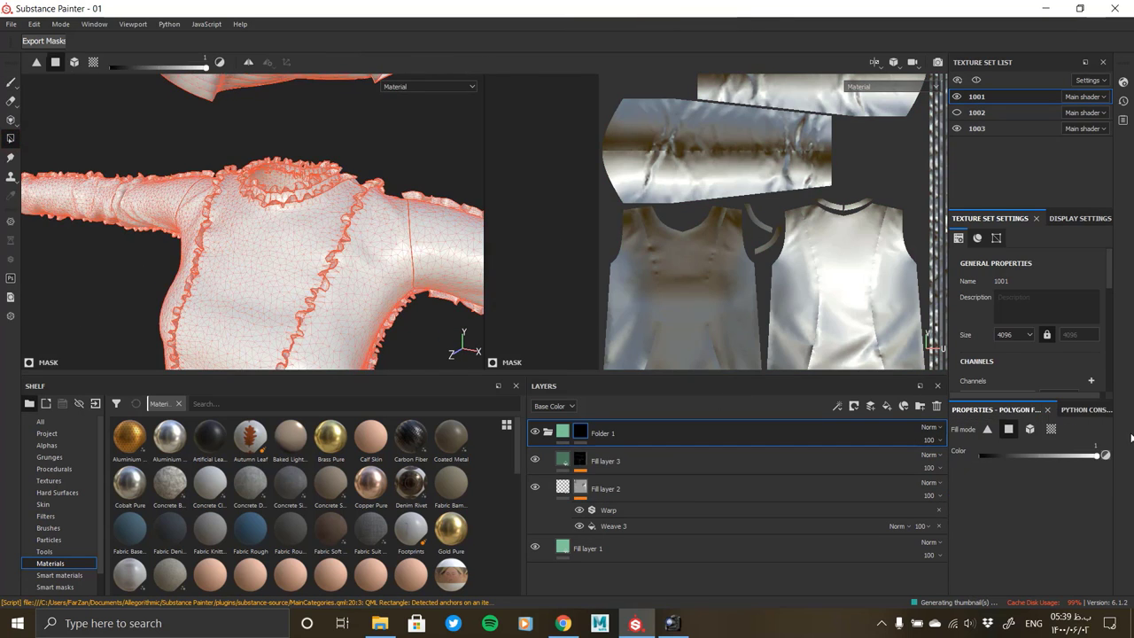
left_click(734, 303)
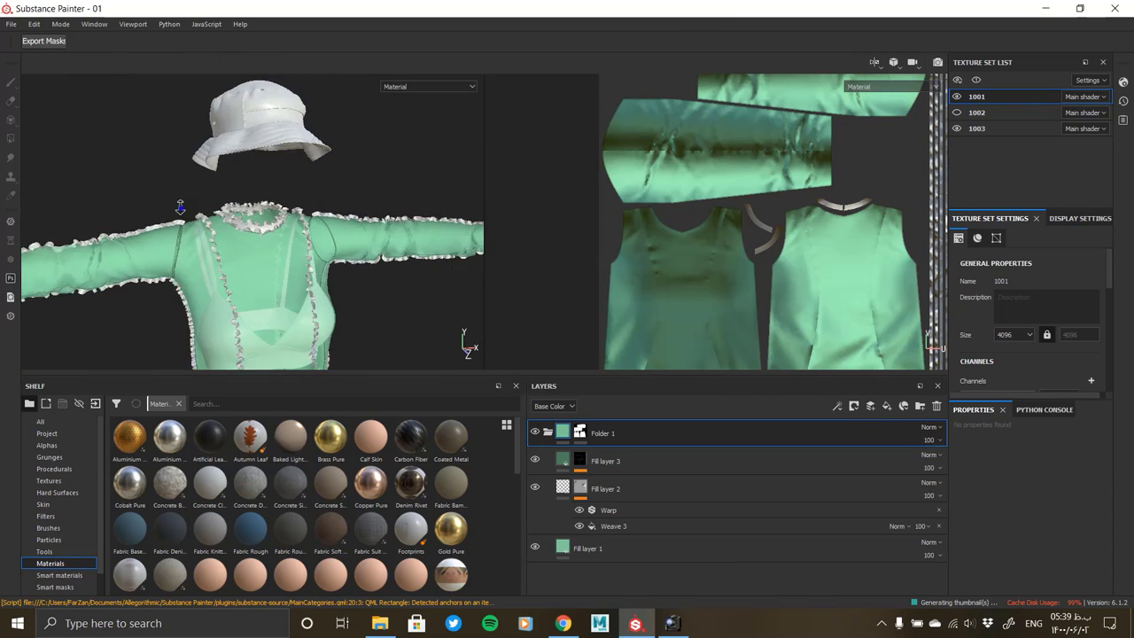
mouse_move(196, 222)
left_mouse_down("alt")
mouse_move(382, 277)
mouse_move(231, 253)
mouse_move(178, 274)
mouse_move(309, 255)
mouse_move(309, 228)
mouse_move(276, 330)
mouse_move(302, 213)
left_mouse_up("alt")
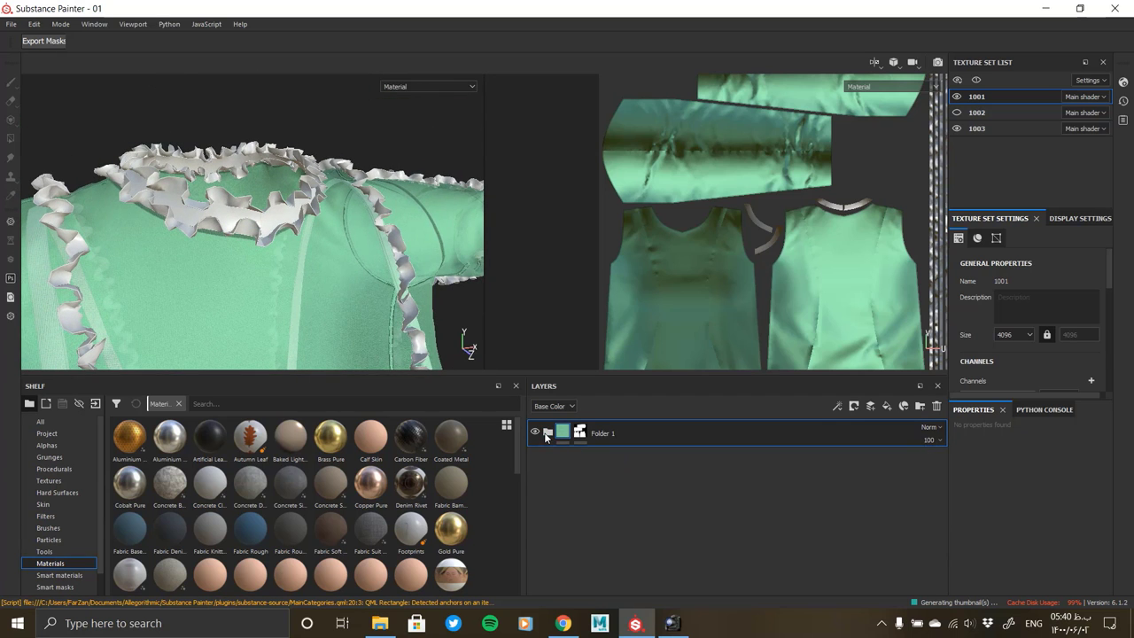
mouse_move(345, 306)
left_mouse_down("alt")
mouse_move(362, 311)
mouse_move(359, 346)
left_mouse_up("alt")
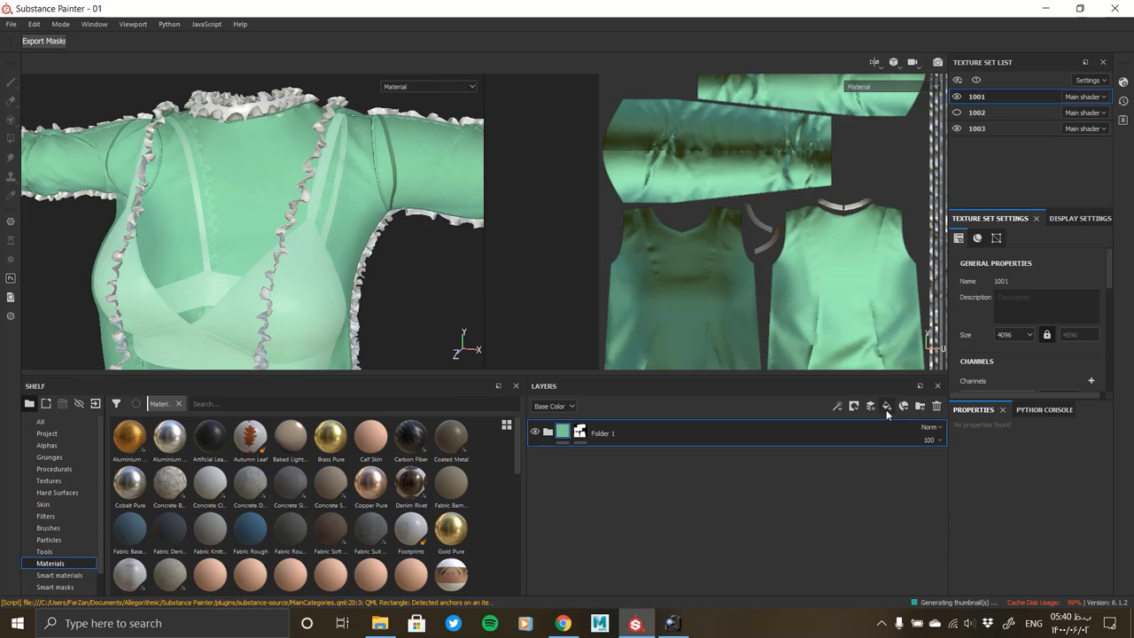
Copy Folder 1's mask into the new Folder 2 and invert it to isolate the ruffles
right_click(581, 460)
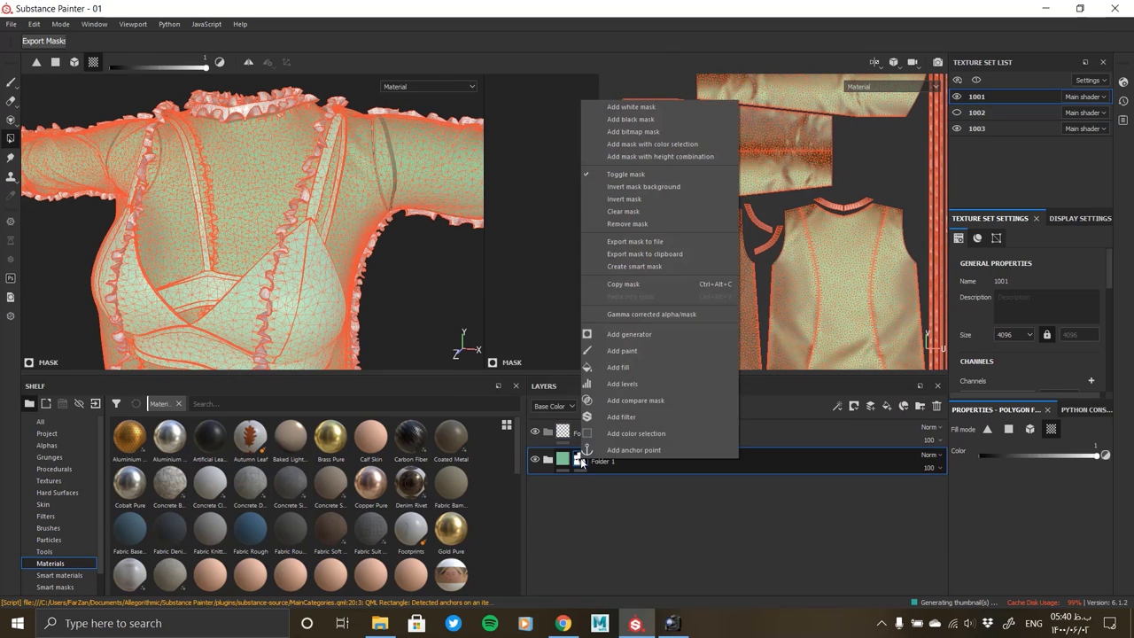
left_click(638, 285)
right_click(582, 433)
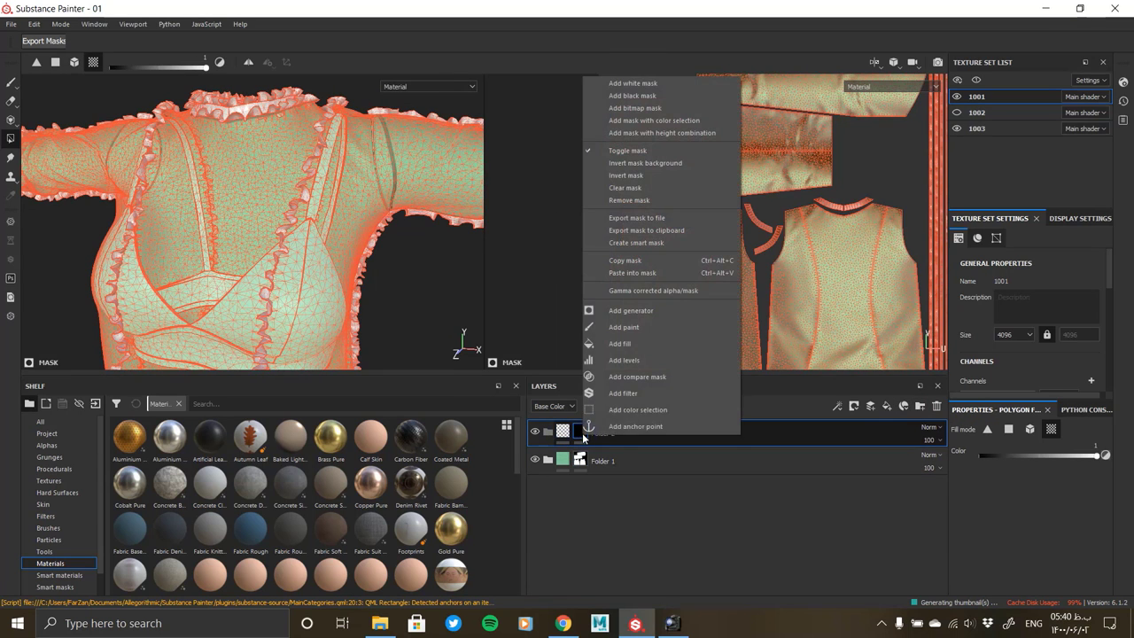
left_click(642, 272)
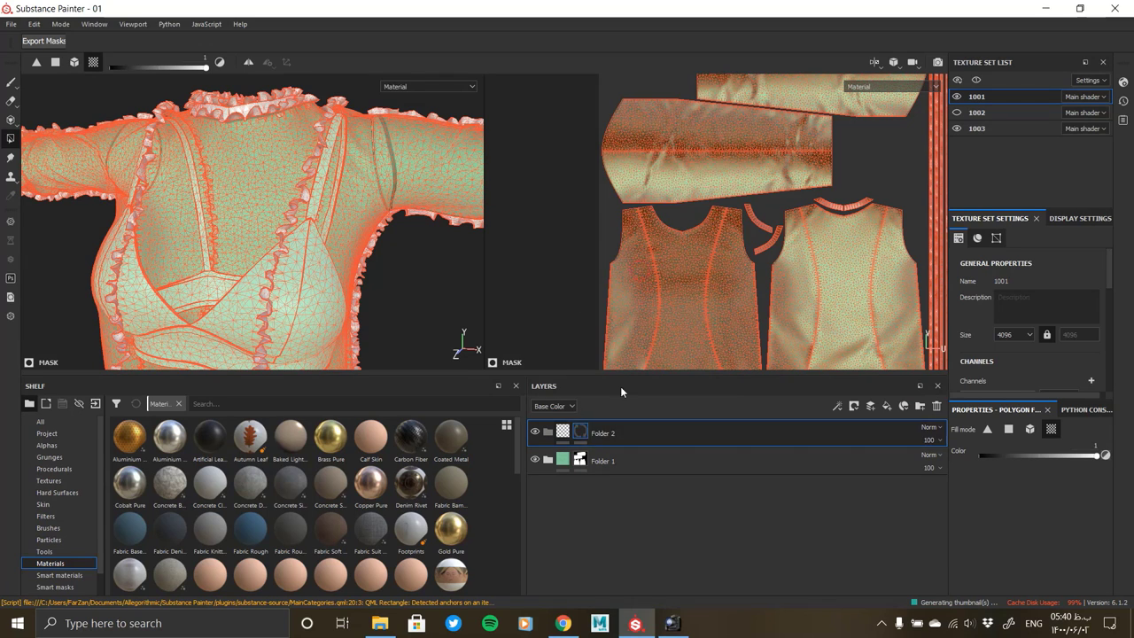
right_click(584, 434)
left_click(640, 172)
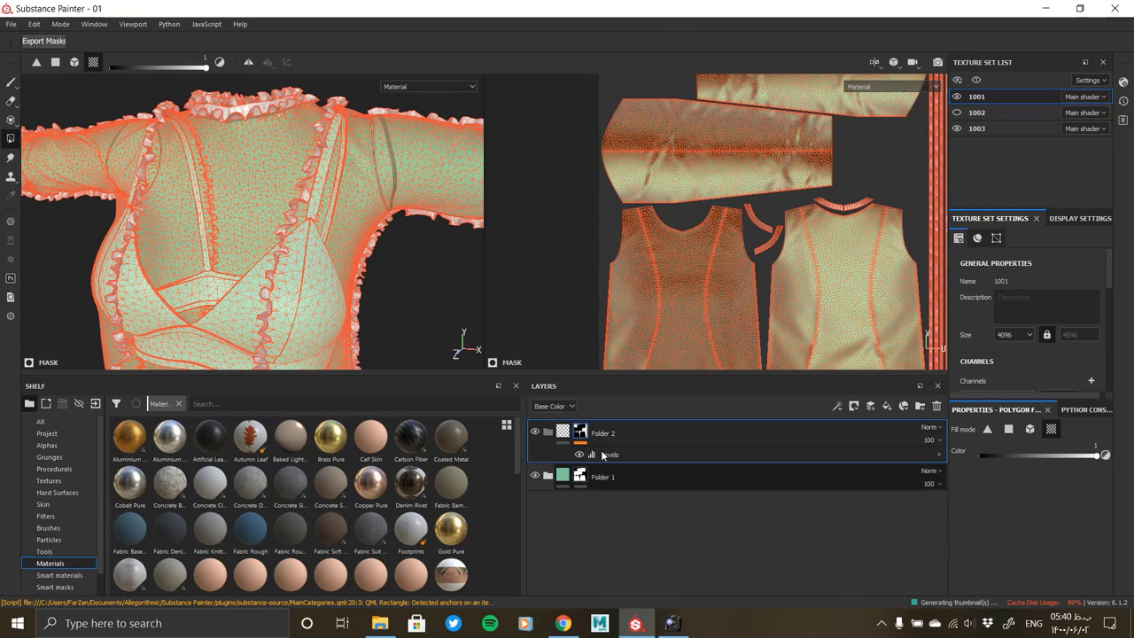
left_click(562, 436)
Add Fill layer 4 inside the ruffle folder with a darker green base colour
left_click(887, 405)
left_click_drag(602, 431, 608, 461)
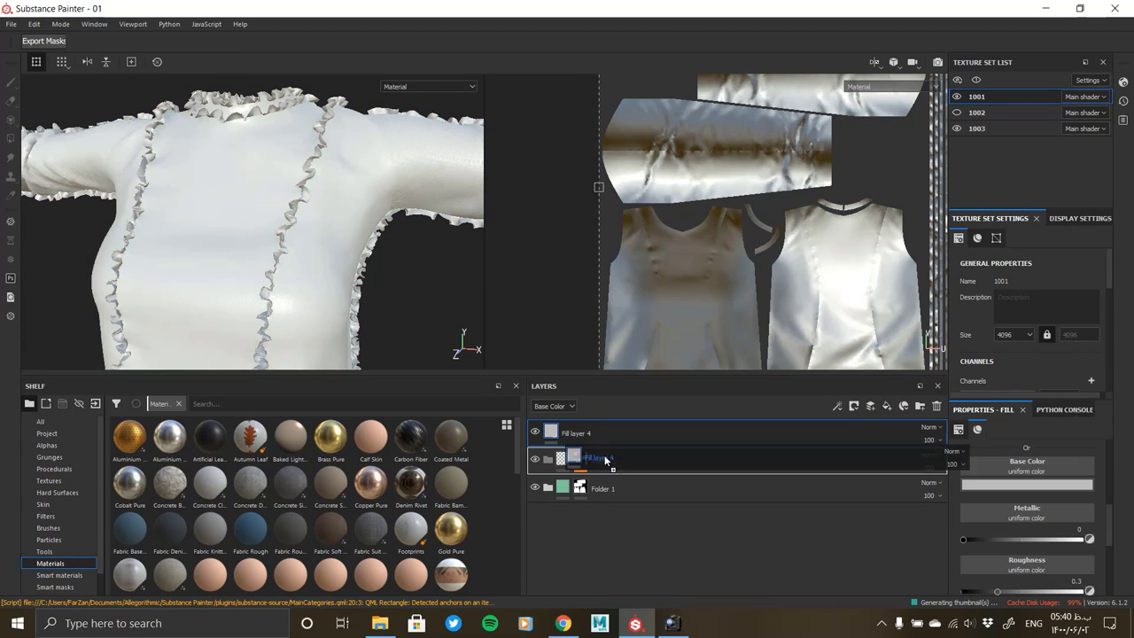
left_click(981, 486)
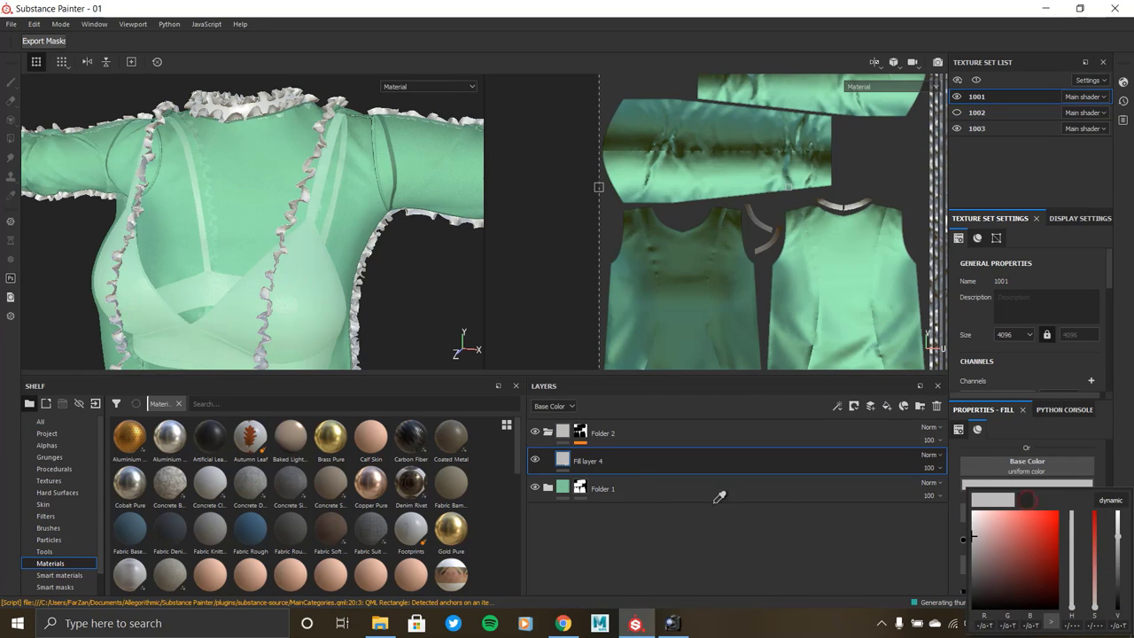
left_click(286, 251)
left_click_drag(286, 250, 842, 485, "alt")
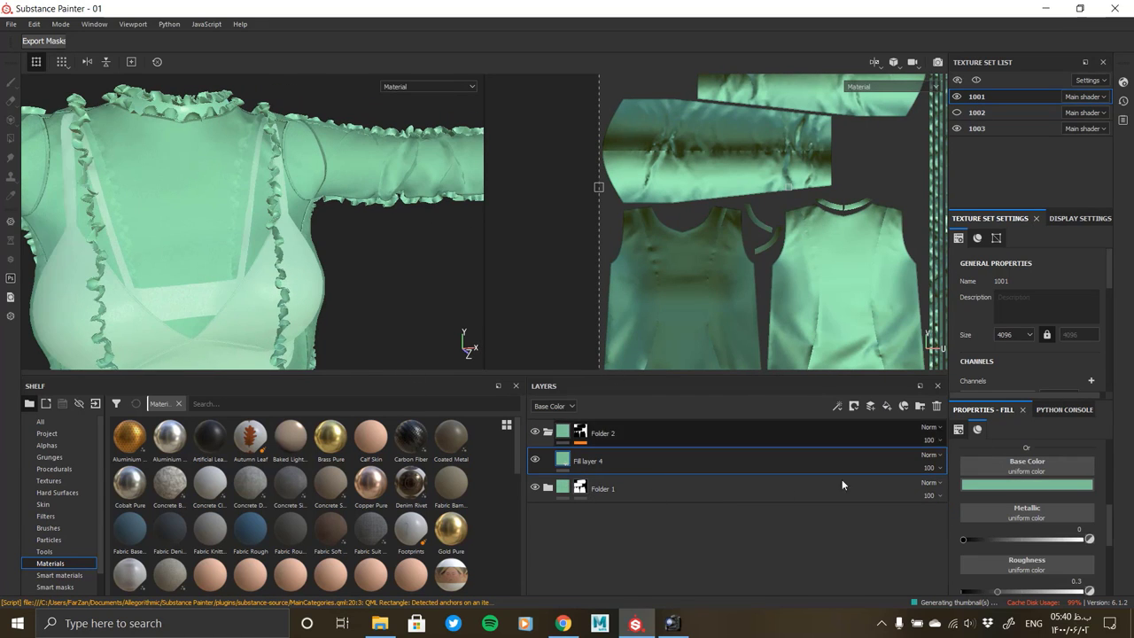
left_click(1021, 485)
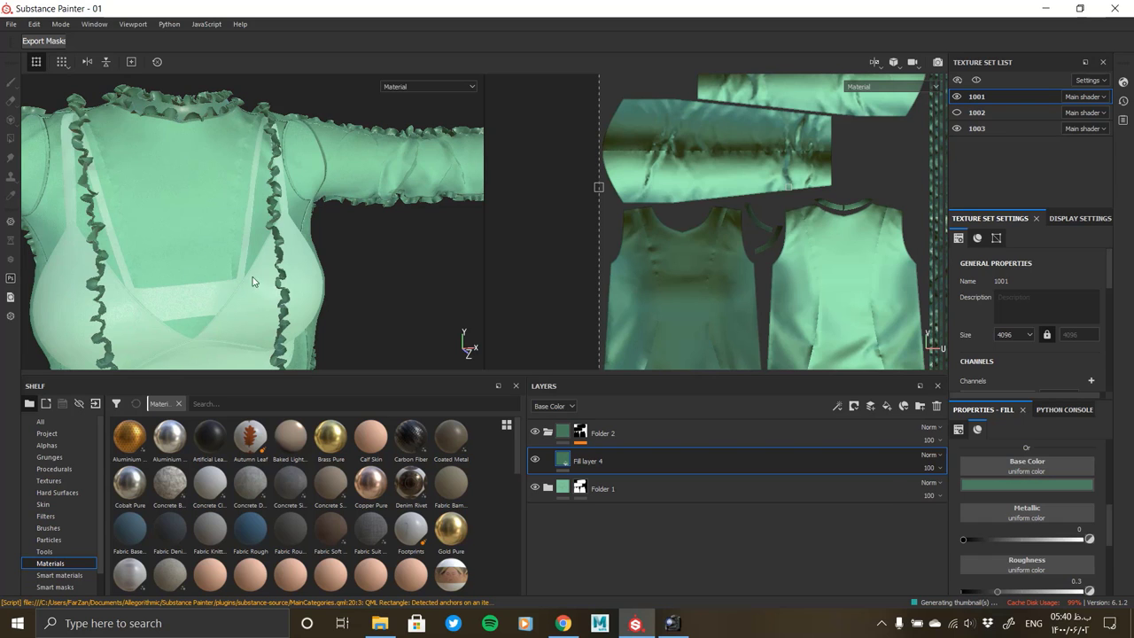
left_click_drag(256, 282, 165, 304, "alt")
scroll(266, 225, "up", 3)
scroll(377, 309, "up", 3)
scroll(377, 304, "down", 3)
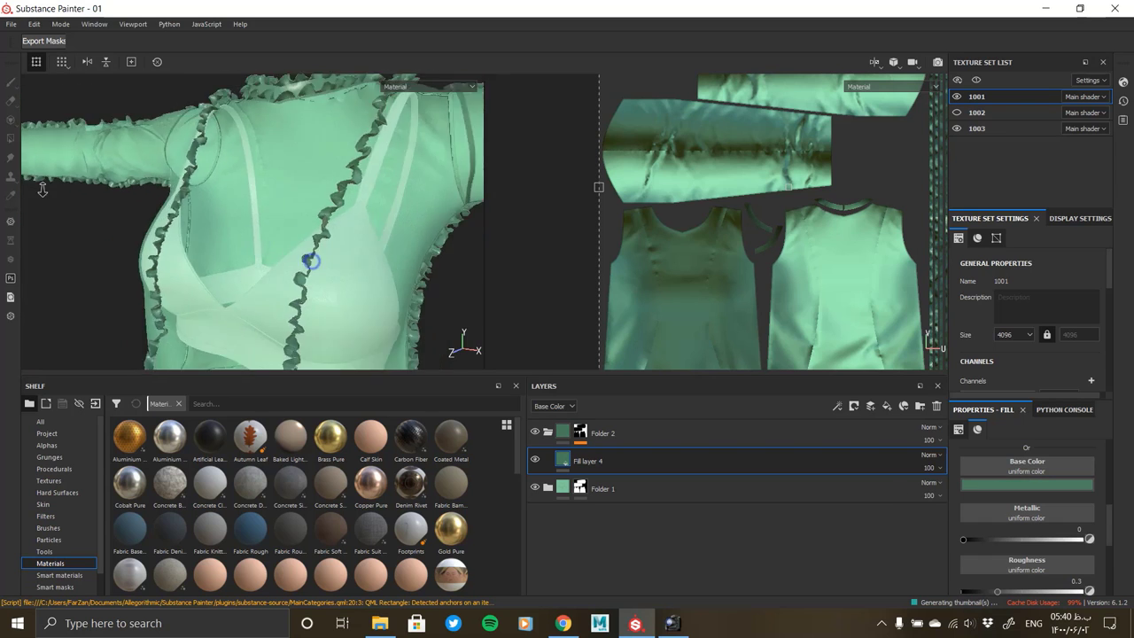
left_click_drag(310, 253, 279, 283, "alt")
scroll(278, 284, "up", 3)
left_click_drag(230, 242, 380, 316, "alt")
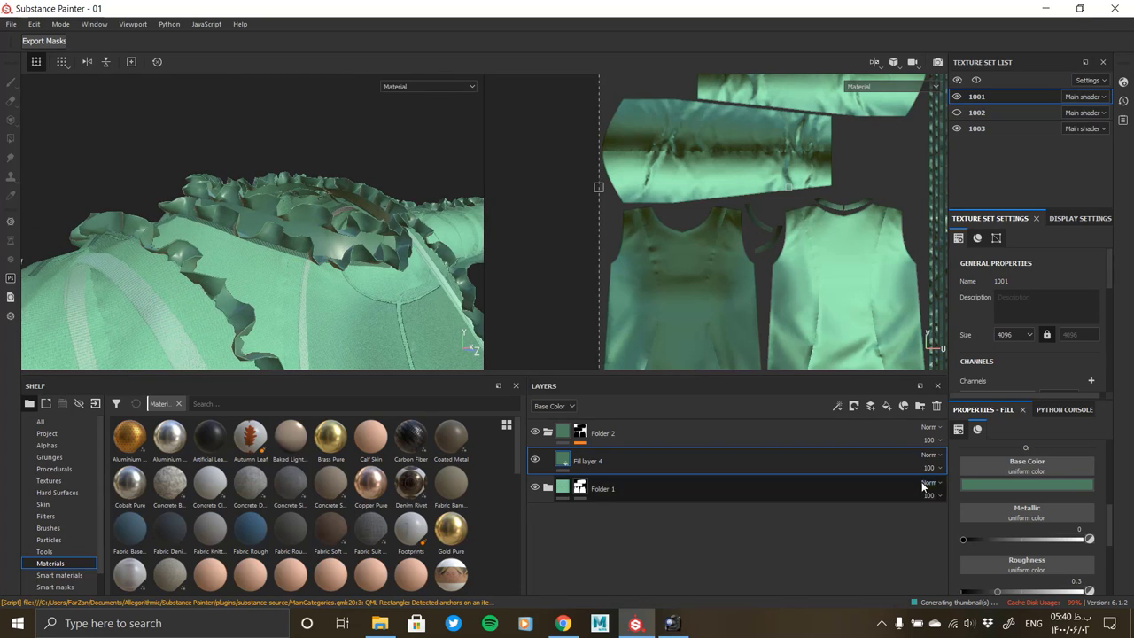
scroll(1001, 523, "down", 3)
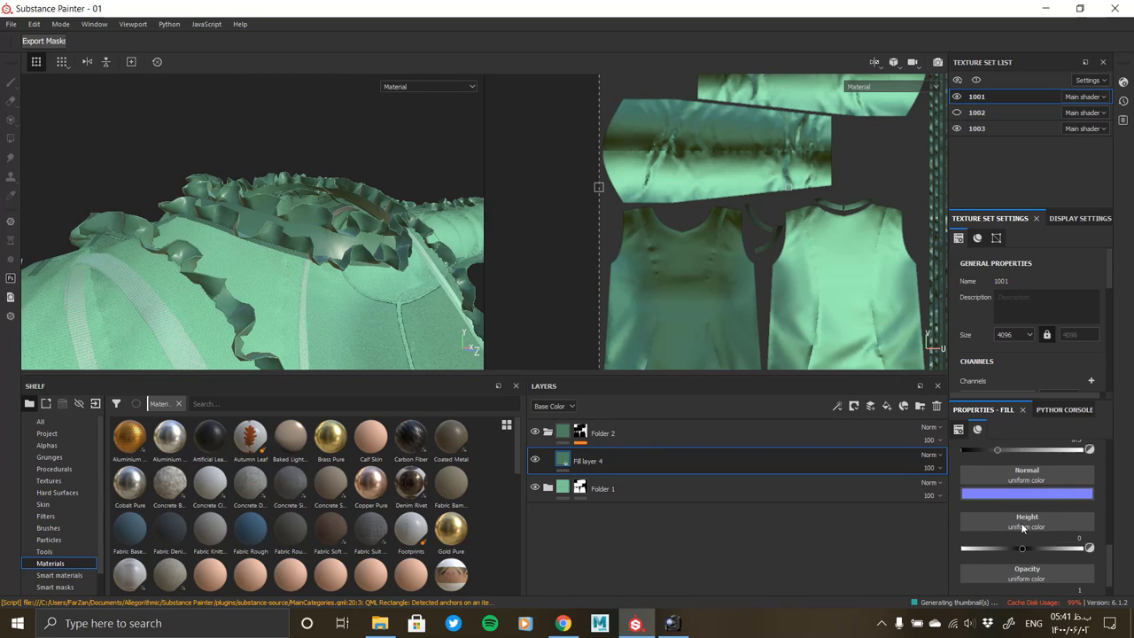
scroll(1021, 523, "down", 1)
scroll(1028, 549, "up", 4)
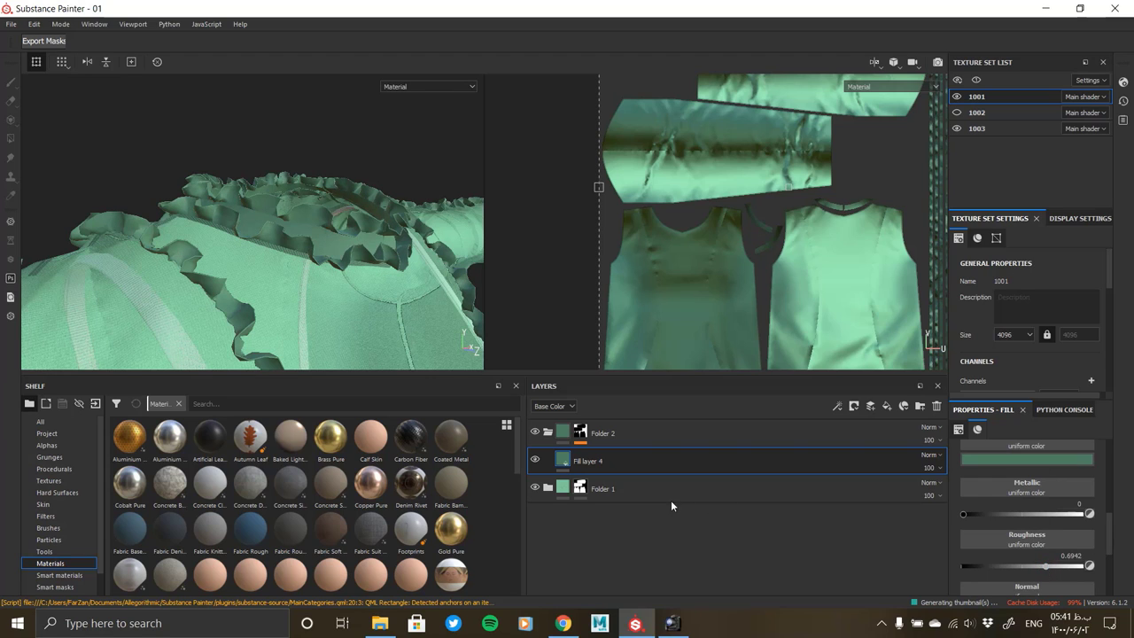
Add Fill layer 5 to the ruffle folder with a black mask
left_click(887, 408)
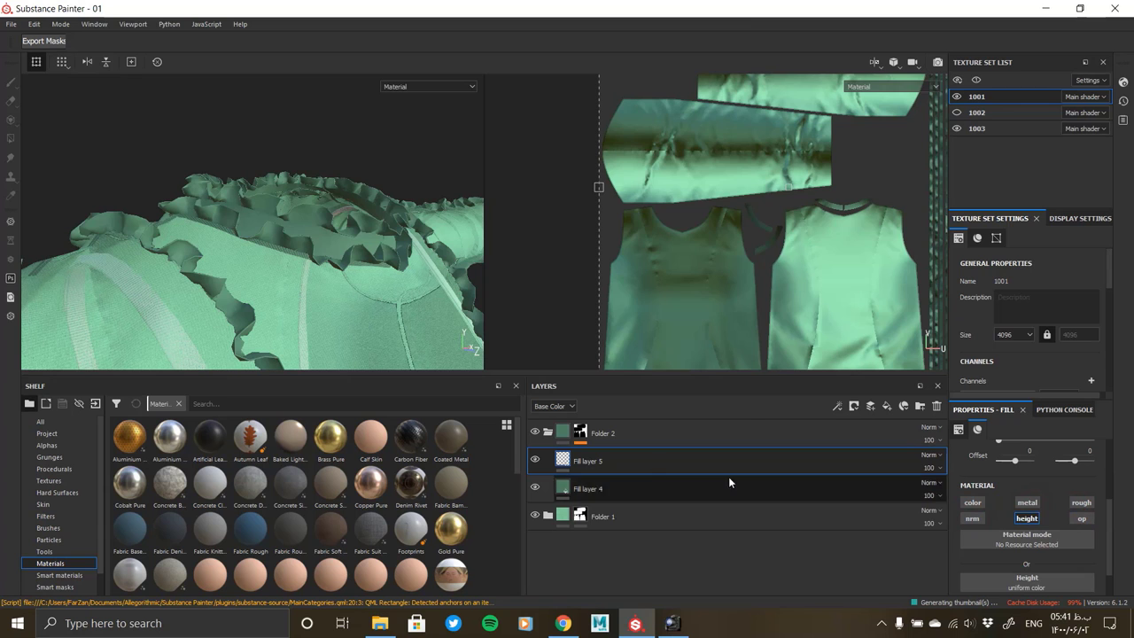
right_click(581, 462)
left_click(664, 51)
right_click(578, 476)
Add a fill effect to Fill layer 5's mask using the Fabric Circle Half Overlap pattern
left_click(732, 393)
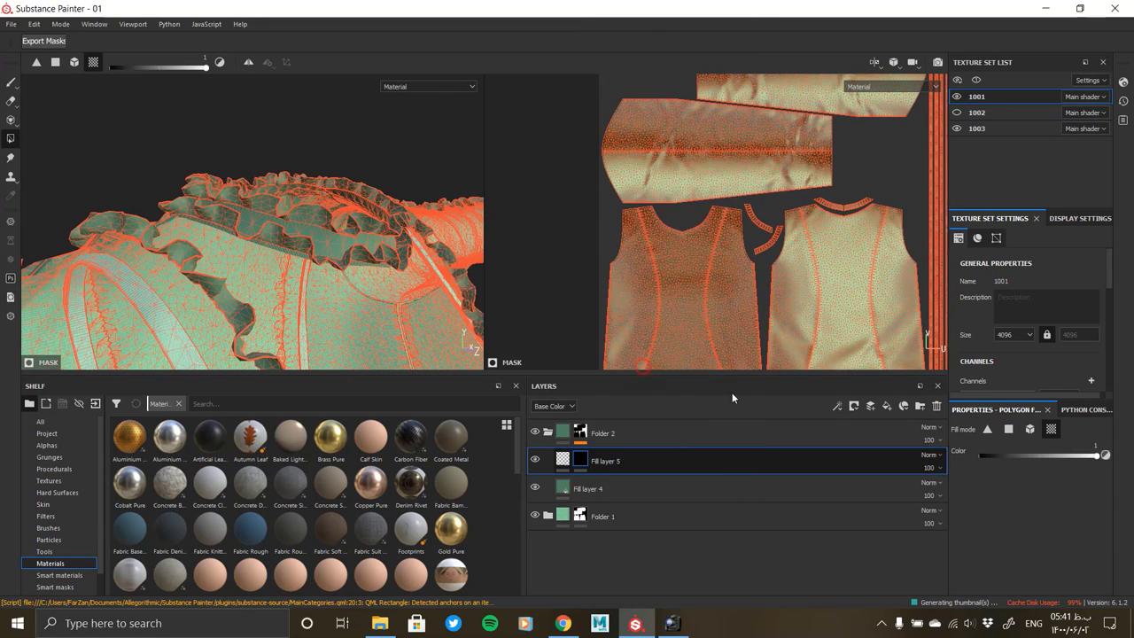
left_click(1028, 505)
left_click_drag(1127, 371, 1127, 399)
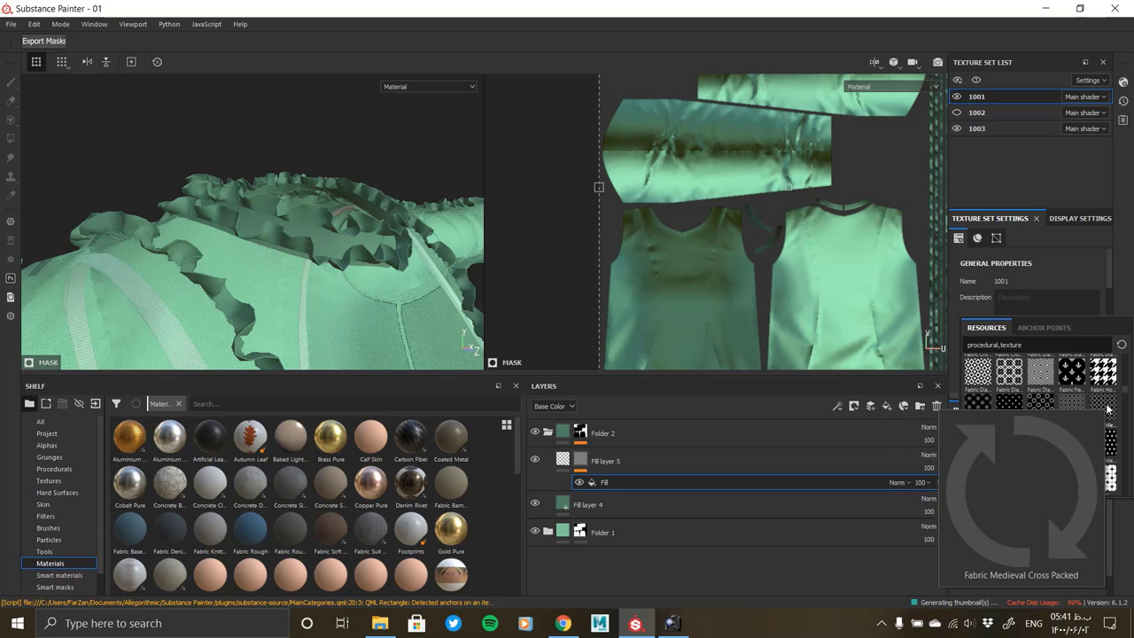
mouse_move(1072, 478)
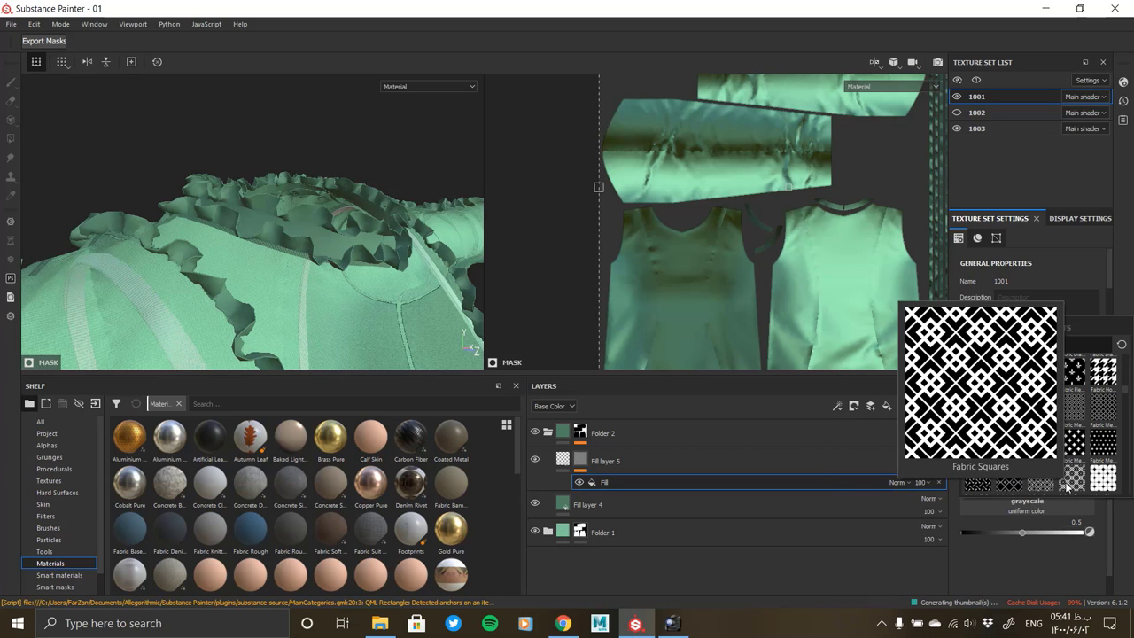
scroll(1076, 426, "up", 2)
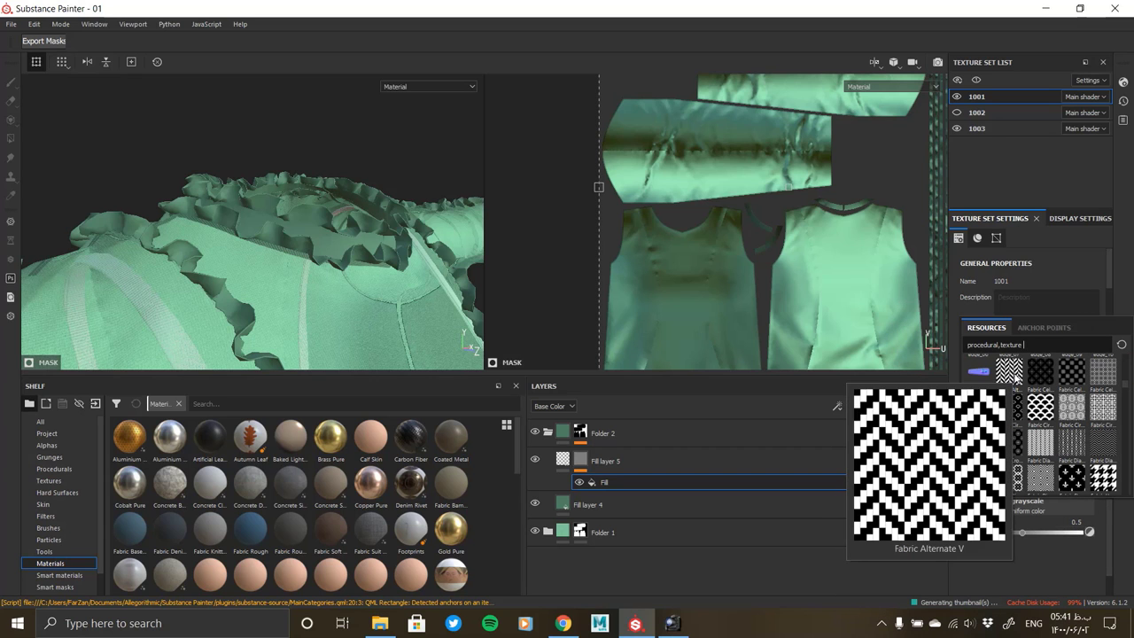
mouse_move(1009, 405)
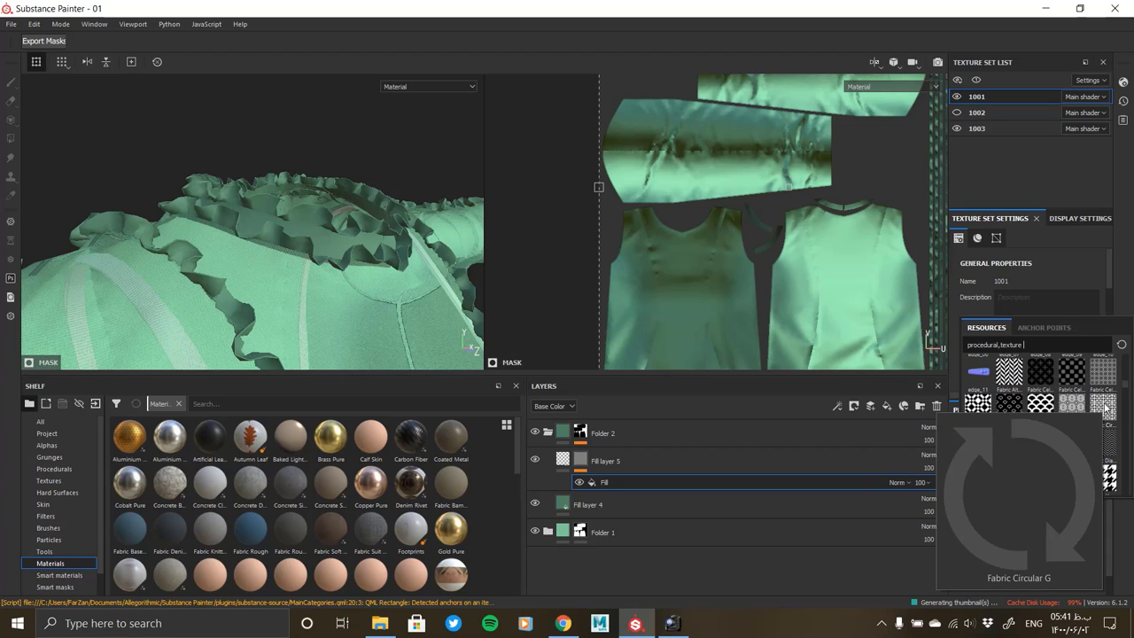
left_click(1037, 410)
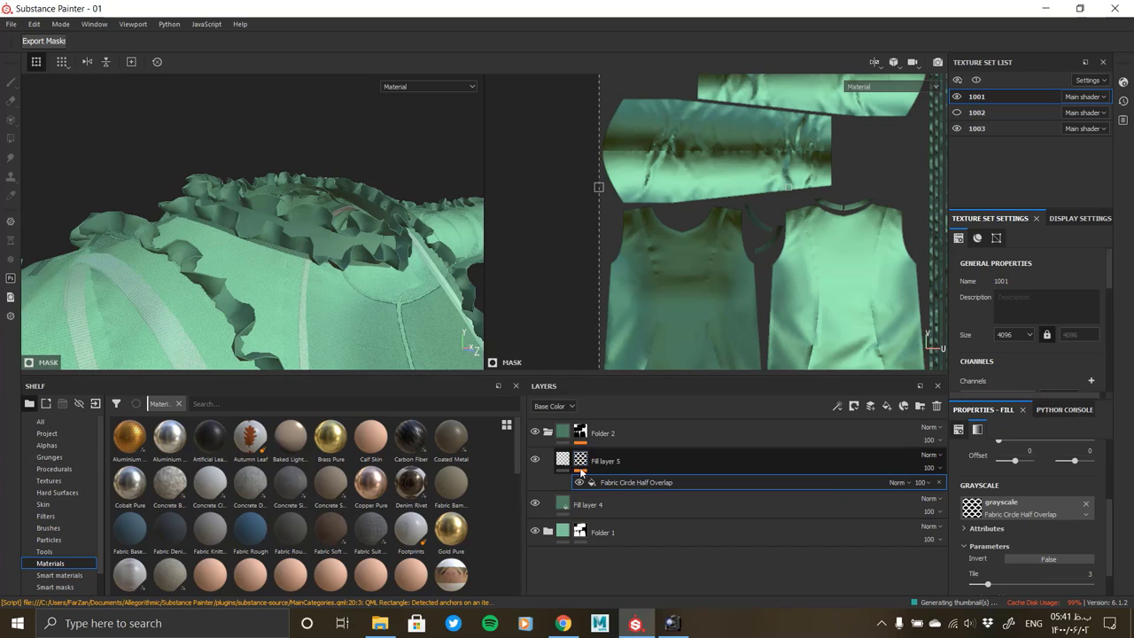
left_click_drag(337, 266, 370, 309, "alt")
key("4")
mouse_move(463, 346)
left_mouse_down("alt")
mouse_move(354, 301)
mouse_move(328, 310)
mouse_move(861, 486)
left_mouse_up("alt")
Set the pattern's tiling to 16, border width to 0.09 and scale to 5
left_click(638, 482)
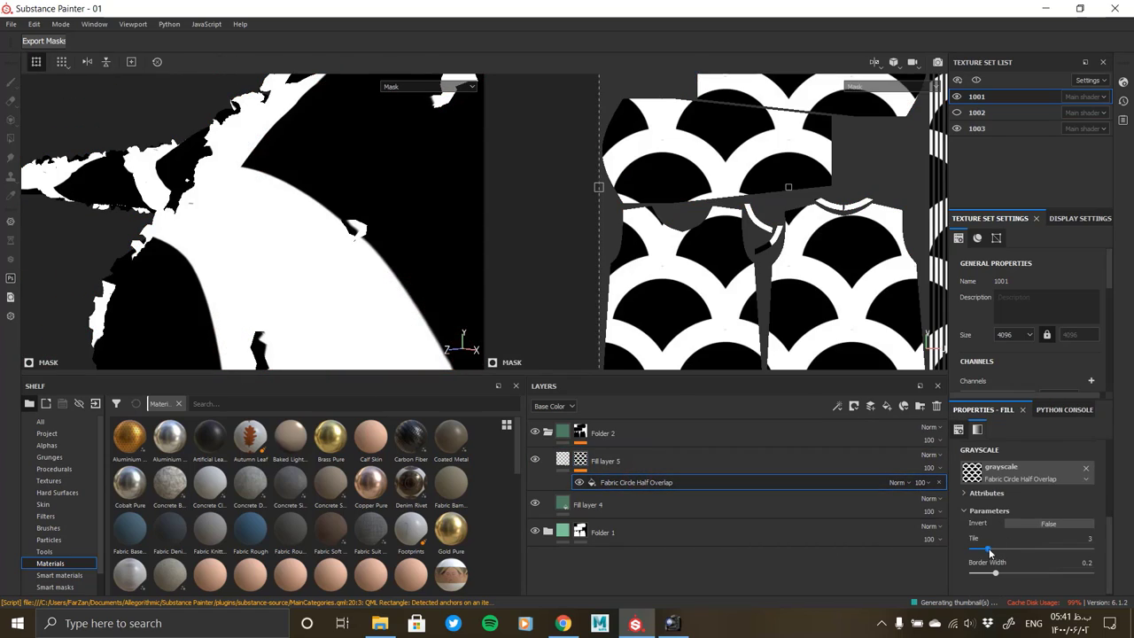
left_click_drag(1008, 550, 1028, 551)
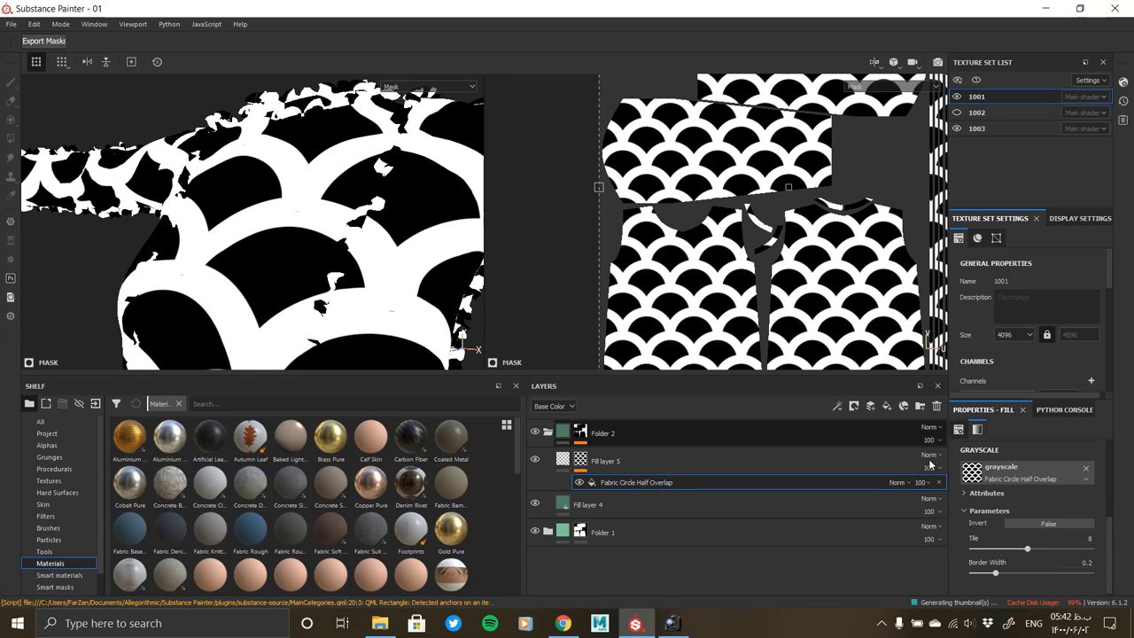
left_click_drag(1025, 573, 983, 572)
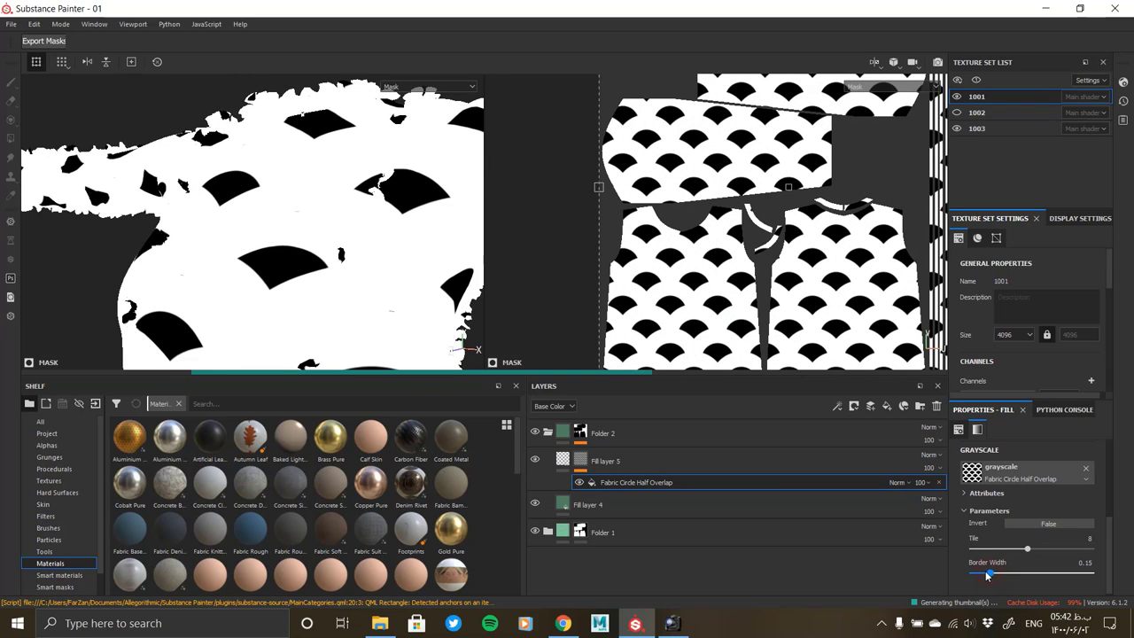
left_click_drag(1068, 550, 1094, 550)
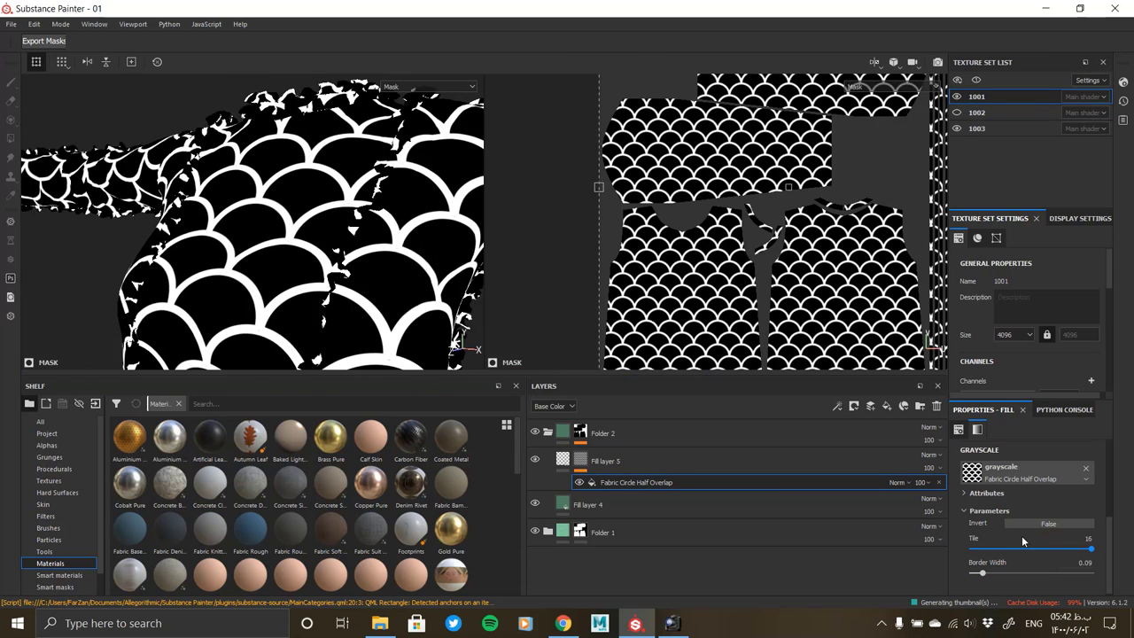
left_click_drag(1037, 450, 1039, 449)
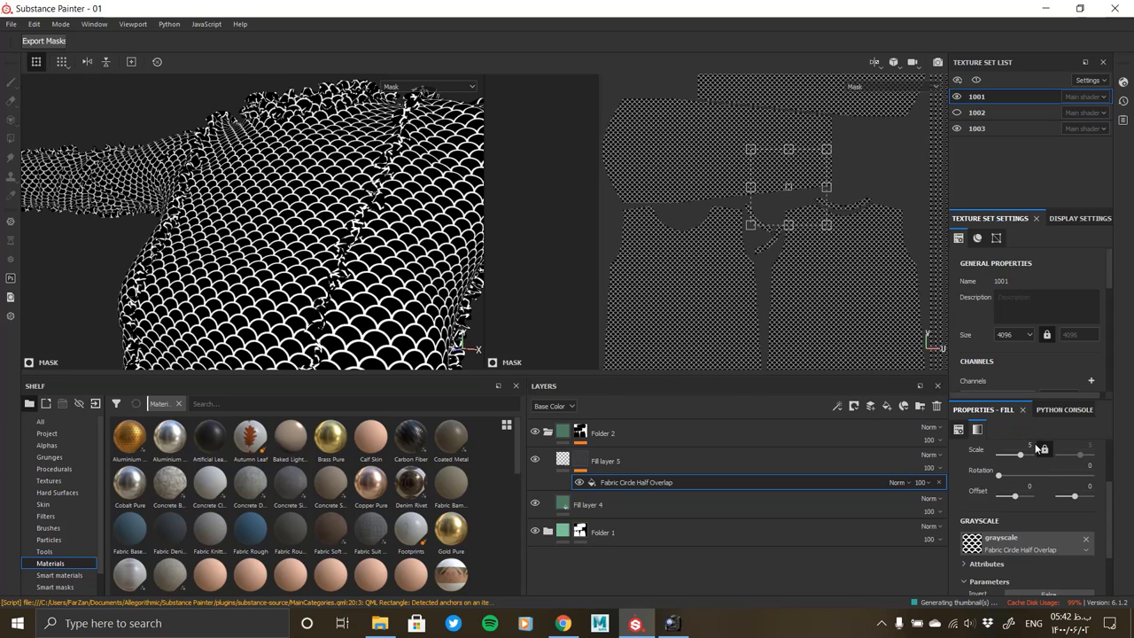
mouse_move(378, 280)
left_mouse_down("alt")
mouse_move(372, 329)
mouse_move(328, 347)
left_mouse_up("alt")
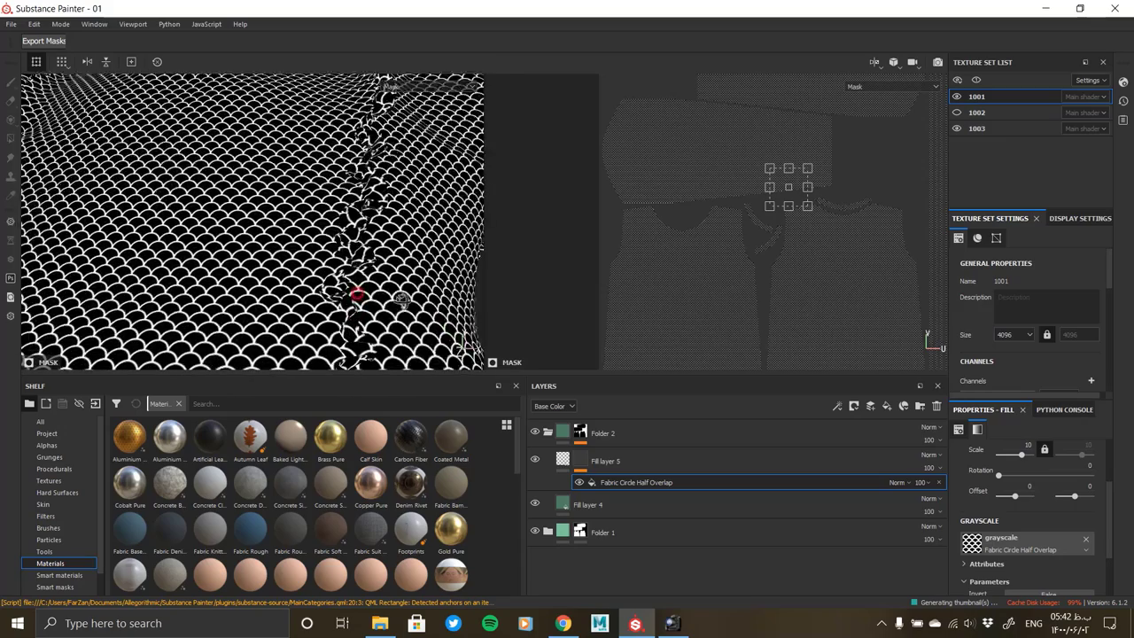
left_click(606, 461)
mouse_move(350, 280)
left_mouse_down("alt")
mouse_move(370, 270)
mouse_move(91, 172)
mouse_move(94, 210)
mouse_move(317, 367)
mouse_move(372, 319)
left_mouse_up("alt")
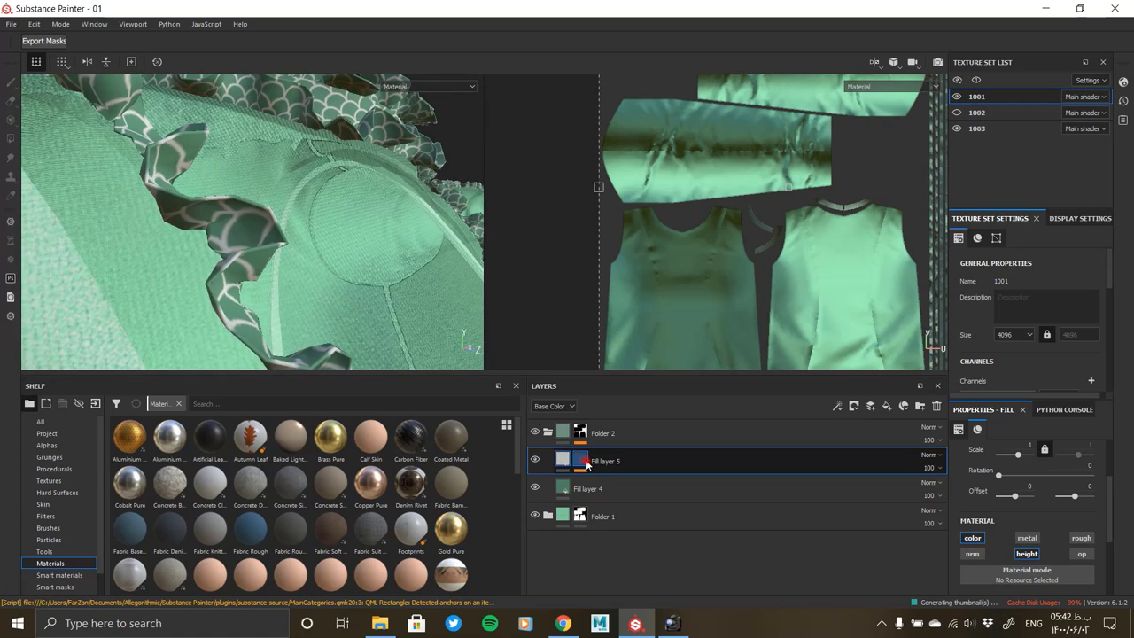
Set Fill layer 5's base colour to the mint green sampled from the blouse
left_click(848, 483)
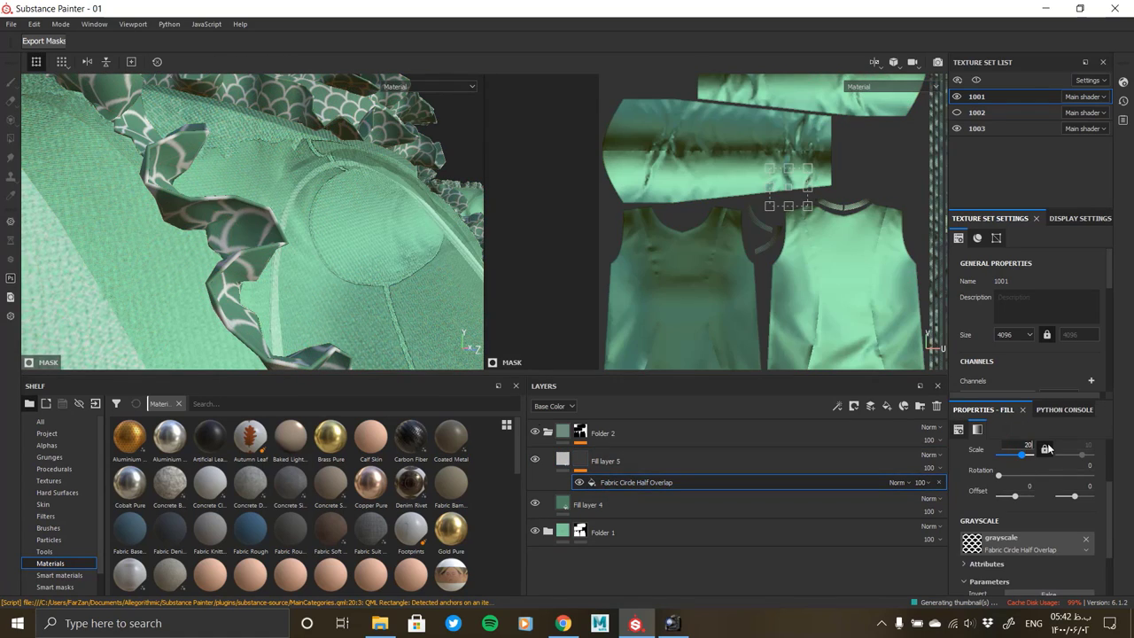
mouse_move(293, 203)
left_mouse_down("alt")
mouse_move(240, 274)
mouse_move(213, 148)
mouse_move(296, 188)
mouse_move(288, 212)
mouse_move(121, 79)
mouse_move(341, 195)
mouse_move(392, 254)
mouse_move(549, 363)
left_mouse_up("alt")
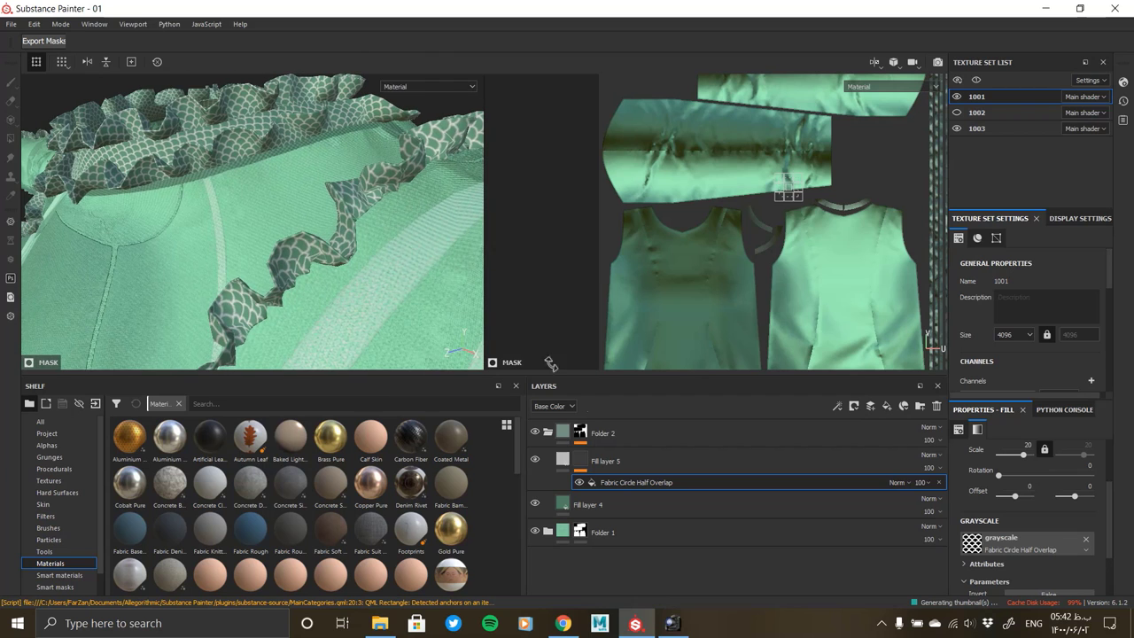
left_click(603, 461)
scroll(984, 561, "down", 2)
left_click(1027, 530)
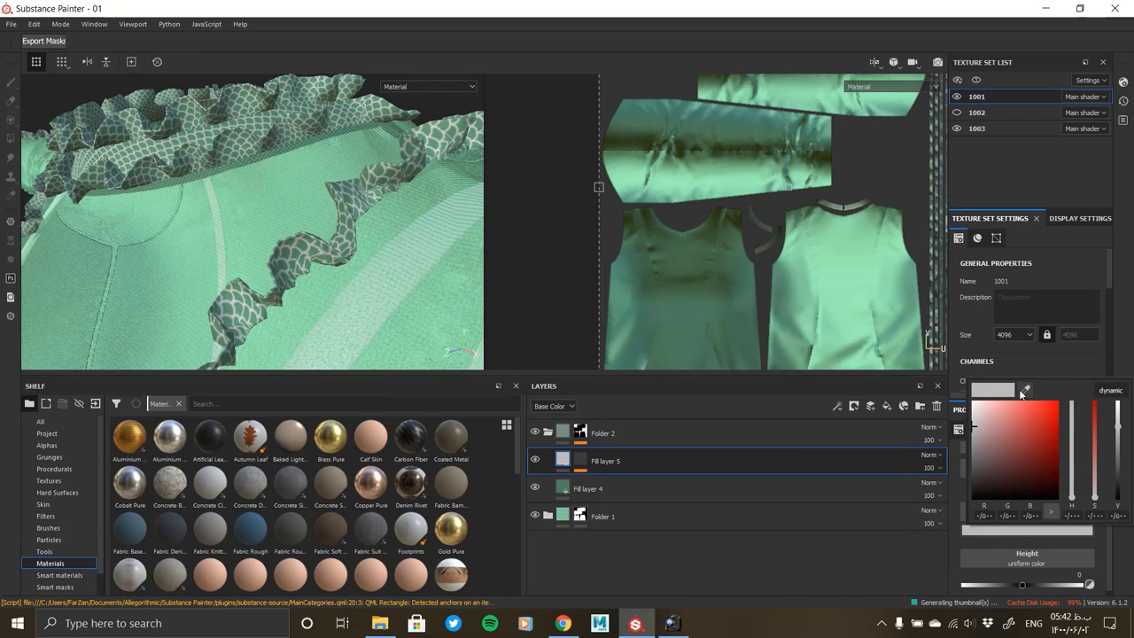
left_click(1025, 390)
left_click(574, 490)
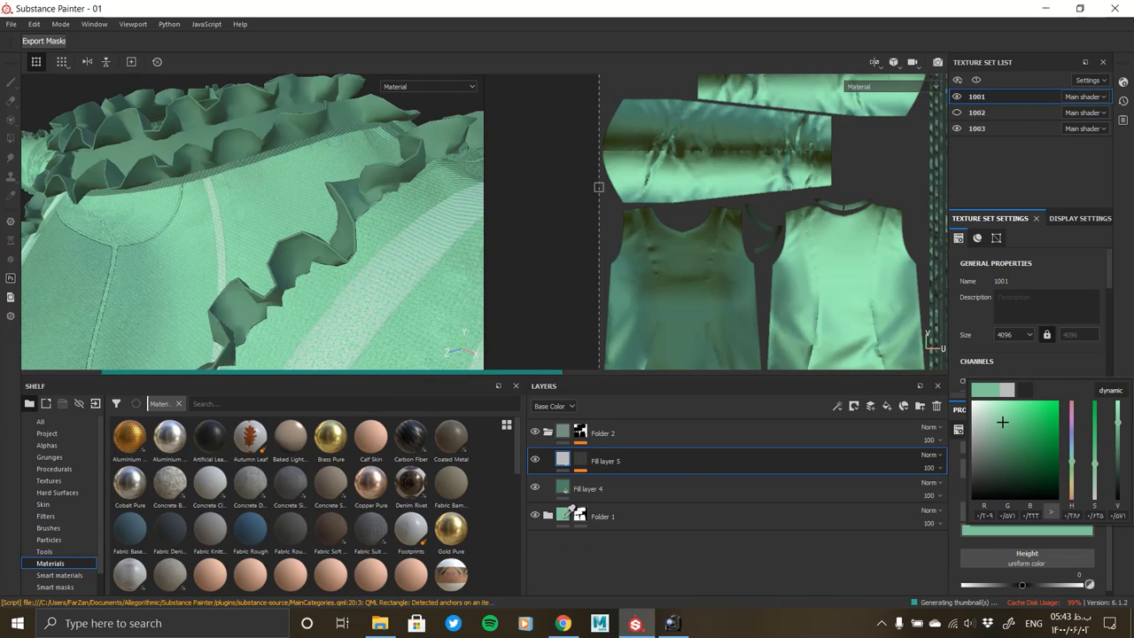
mouse_move(266, 266)
left_mouse_down("alt")
mouse_move(344, 227)
mouse_move(281, 192)
mouse_move(299, 293)
mouse_move(312, 204)
mouse_move(342, 159)
mouse_move(207, 222)
mouse_move(266, 221)
mouse_move(222, 254)
mouse_move(317, 257)
left_mouse_up("alt")
Raise the layer's height to about 0.058, adjust roughness, and disable its metallic channel
scroll(1035, 538, "down", 1)
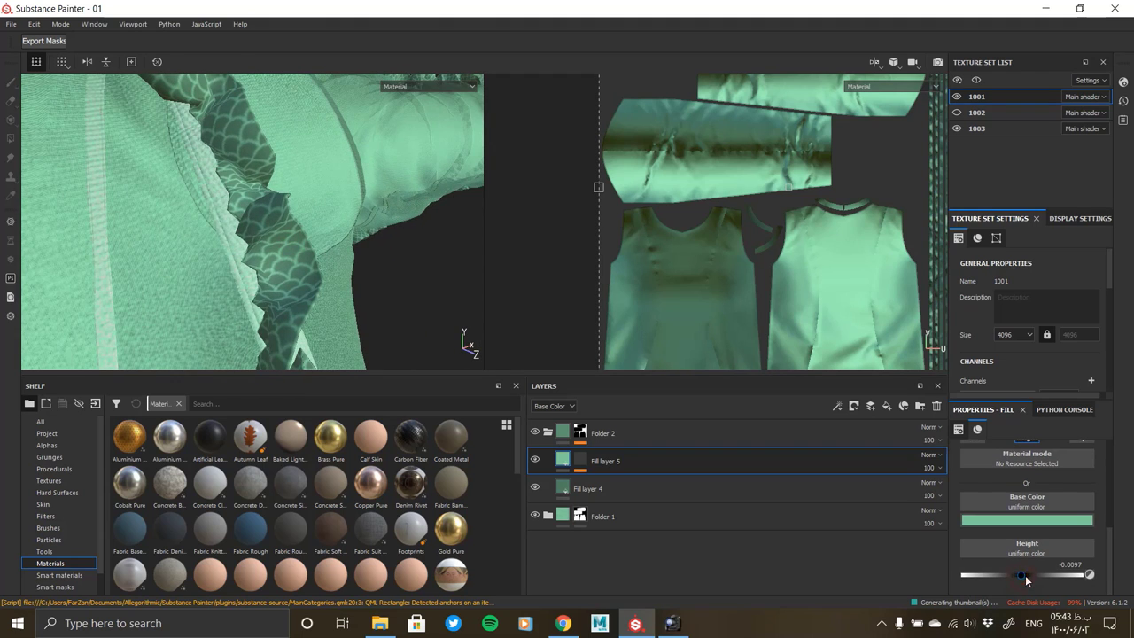
left_click_drag(1025, 575, 1027, 575)
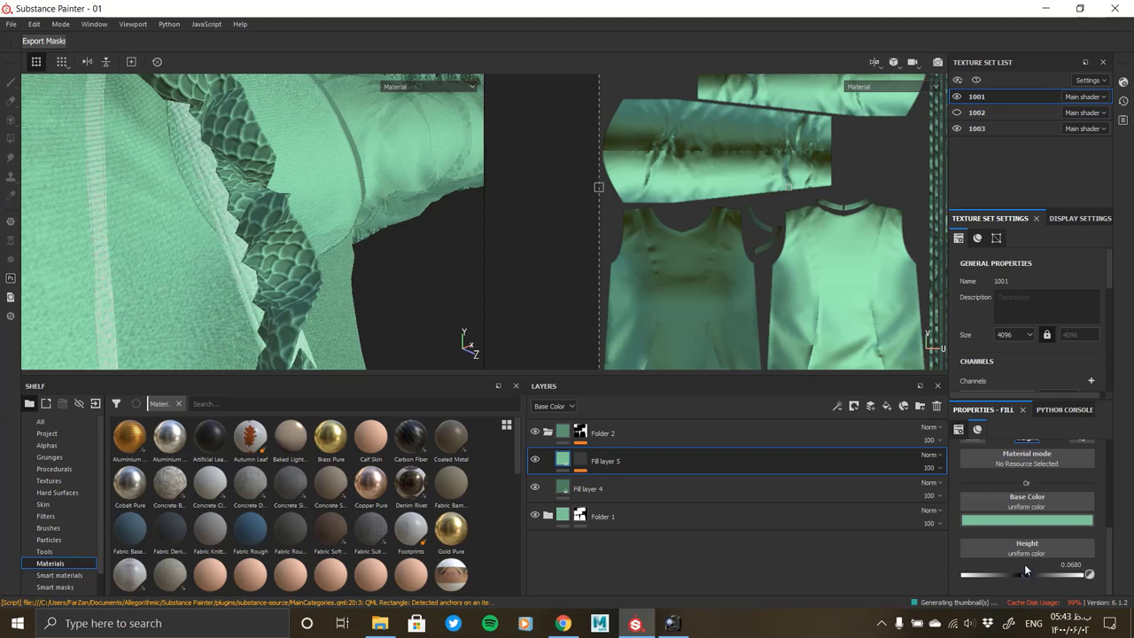
mouse_move(1024, 575)
left_mouse_down()
mouse_move(983, 577)
mouse_move(1028, 575)
left_mouse_up()
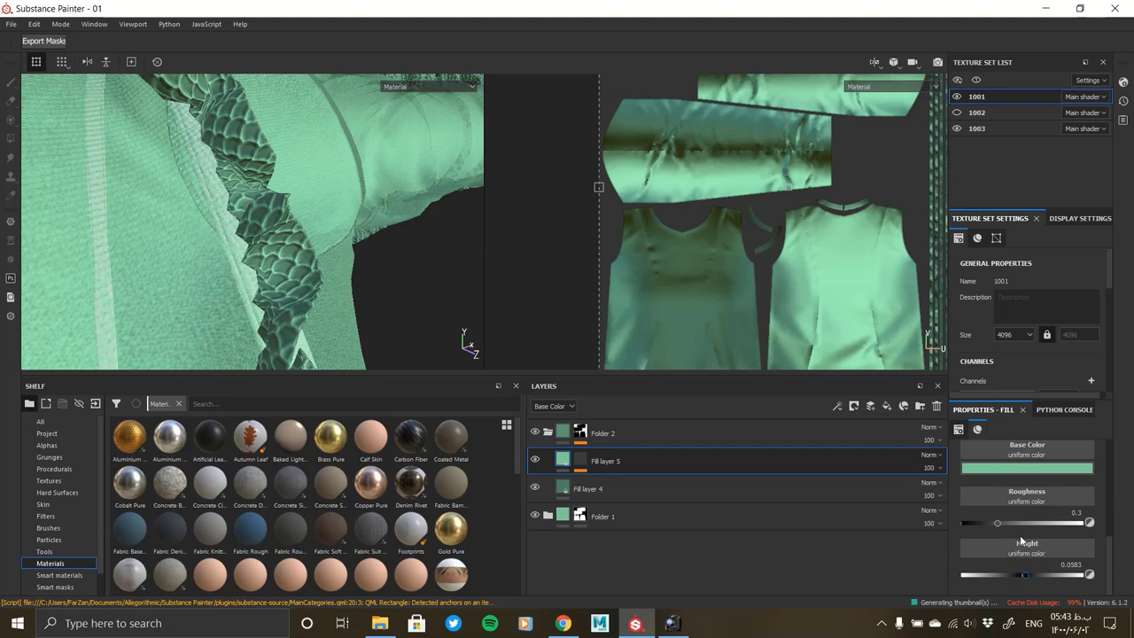
left_click_drag(998, 523, 1016, 523)
scroll(1051, 456, "up", 2)
scroll(1020, 545, "down", 2)
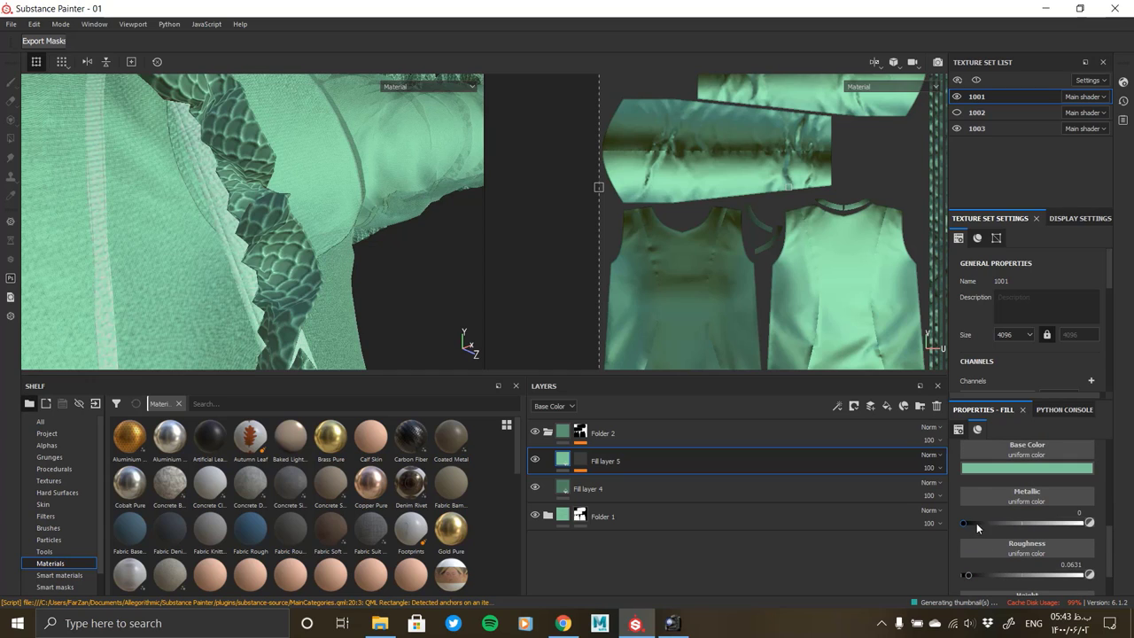
left_click_drag(976, 522, 1132, 519)
scroll(1025, 506, "up", 2)
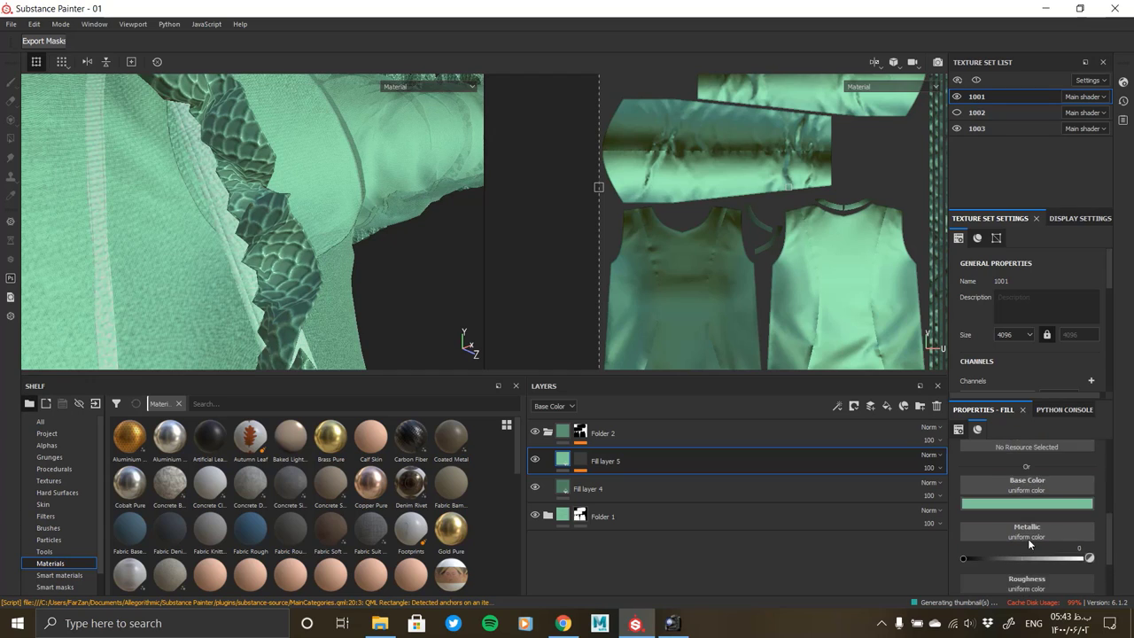
left_click(1029, 474)
scroll(1026, 506, "down", 2)
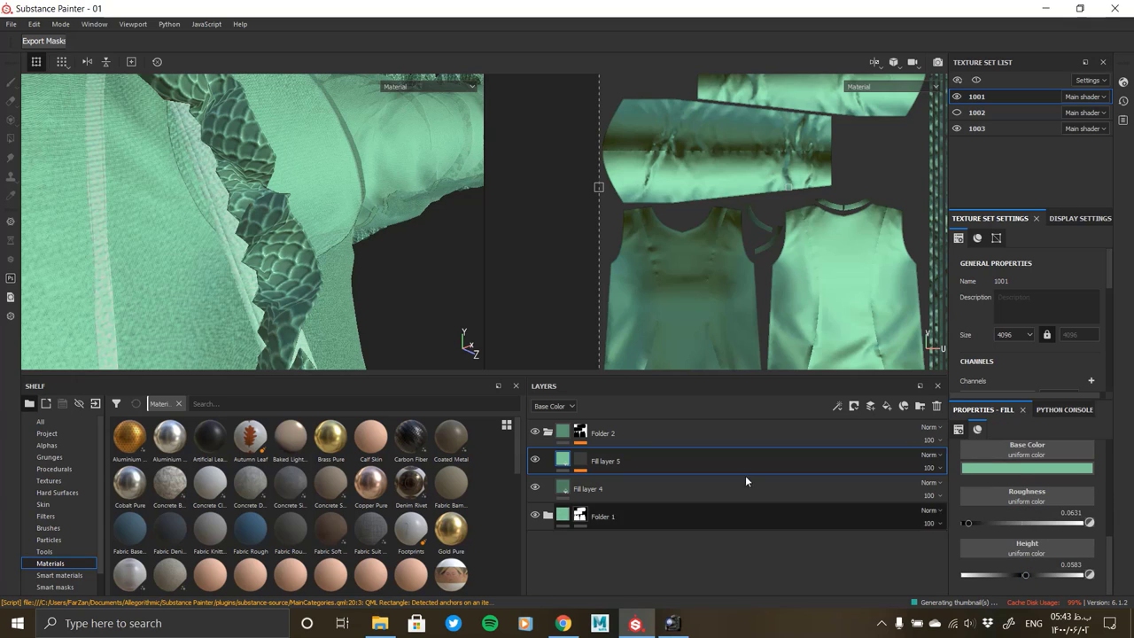
Show the Height channel in Layers and set Fill layer 5's height opacity to 45
left_click(551, 406)
left_click_drag(929, 467, 927, 493)
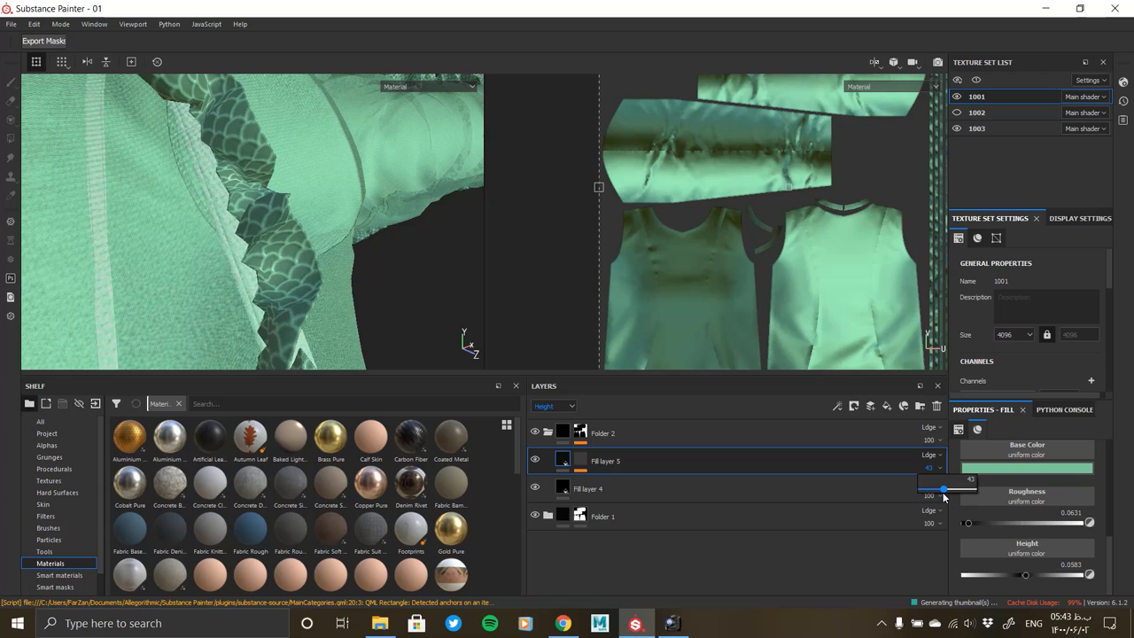
left_click_drag(354, 292, 113, 241, "alt")
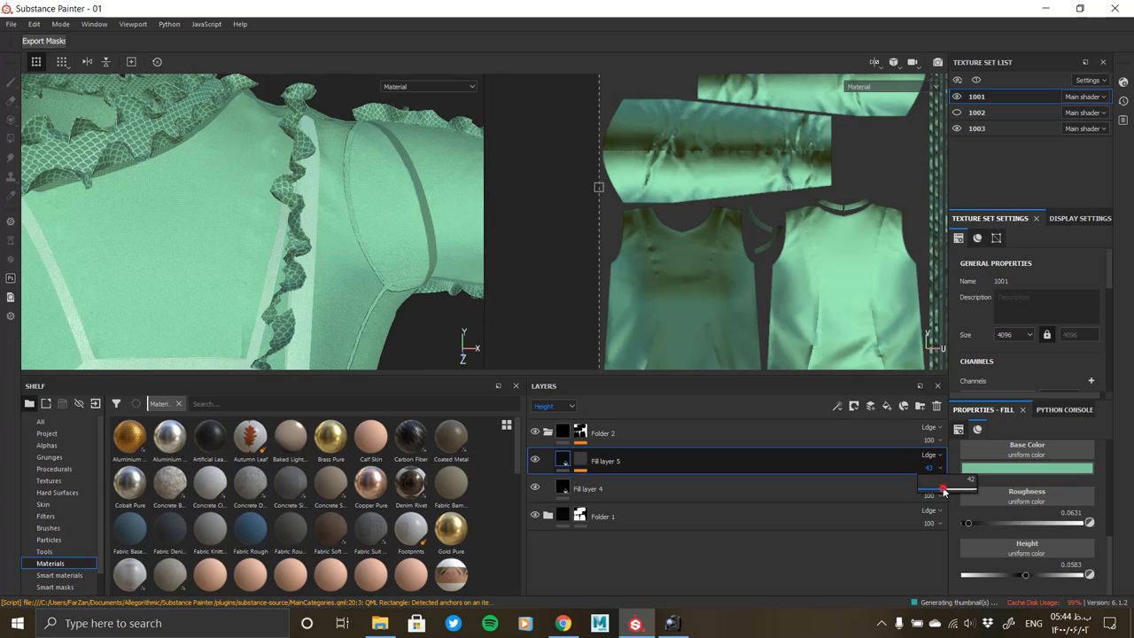
left_click_drag(944, 492, 946, 491)
mouse_move(254, 177)
left_mouse_down("alt")
mouse_move(360, 225)
mouse_move(177, 259)
left_mouse_up("alt")
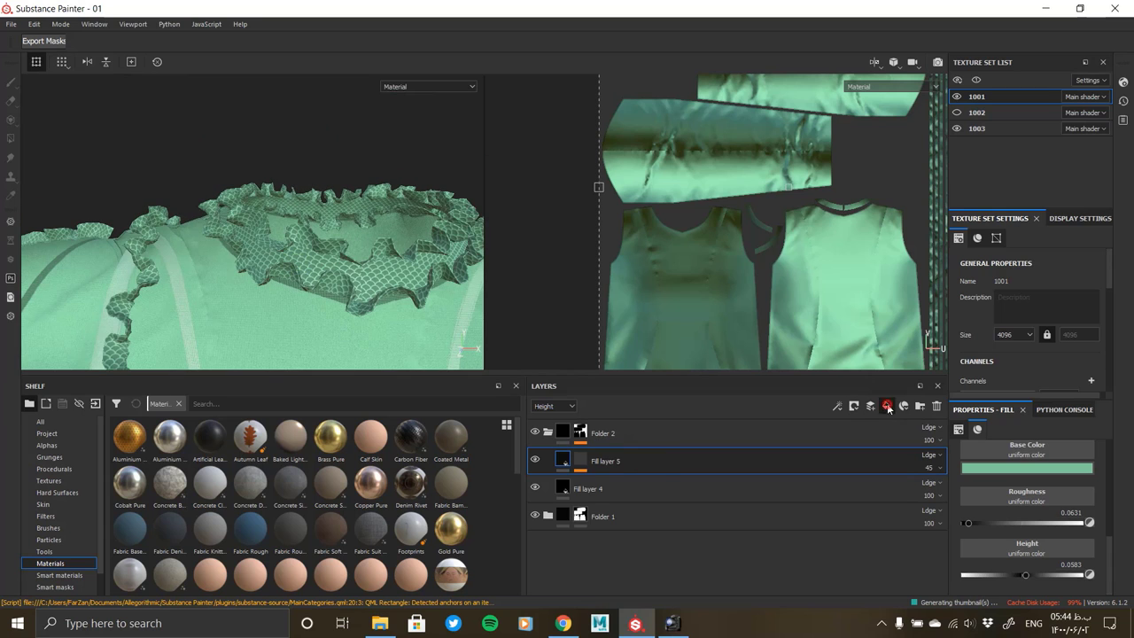
Add Fill layer 6 with the normal channel off and a black mask
left_click(887, 407)
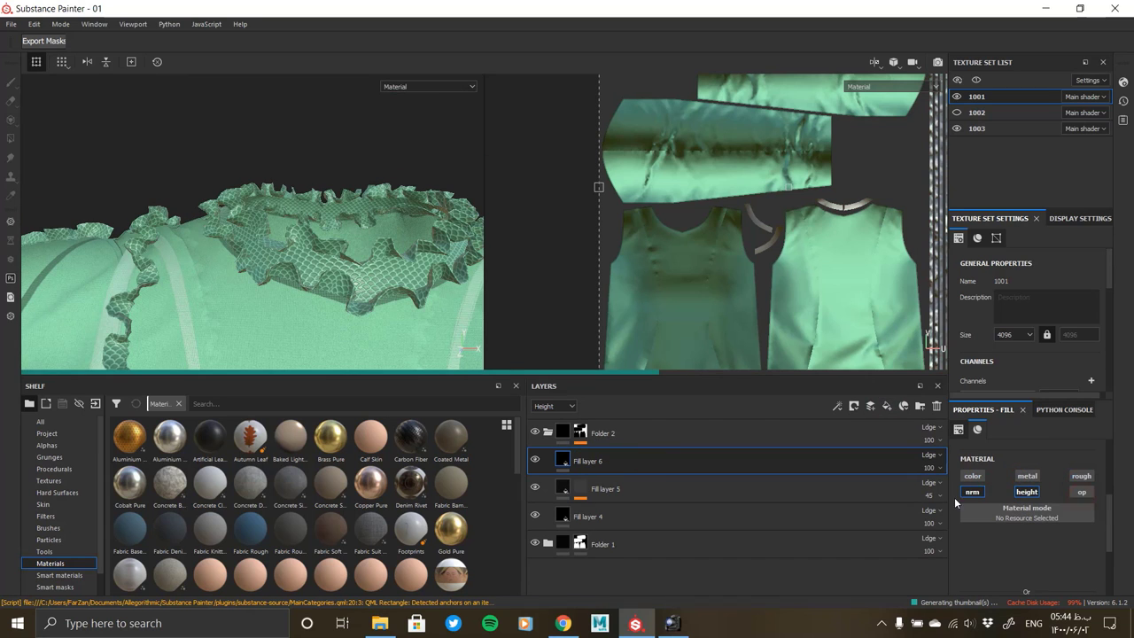
left_click(972, 492)
left_click(1021, 547)
right_click(568, 460)
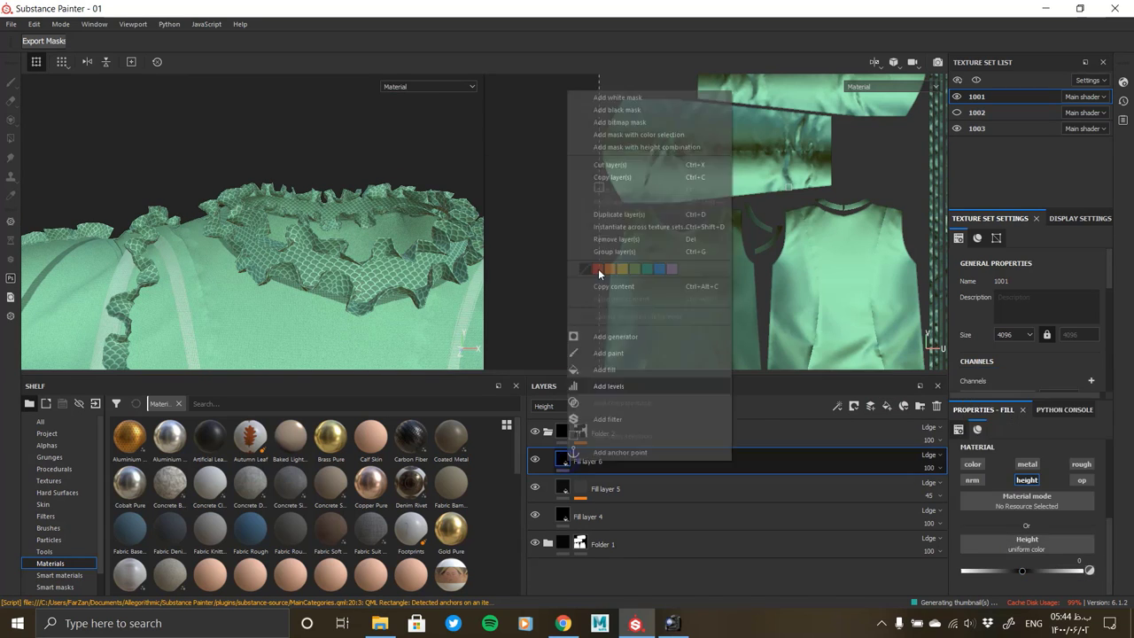
left_click(617, 110)
Add a fill effect to Fill layer 6's mask using the Mesh 1 pattern
right_click(580, 461)
left_click(641, 397)
left_click(1064, 453)
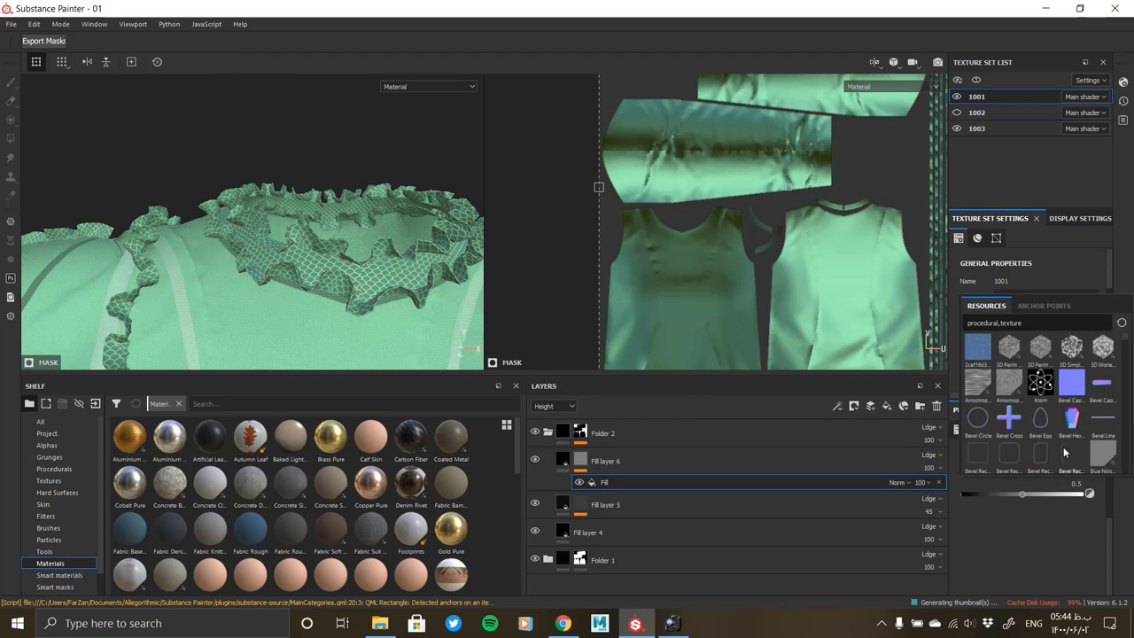
scroll(1104, 369, "down", 5)
left_click_drag(1127, 351, 1129, 397)
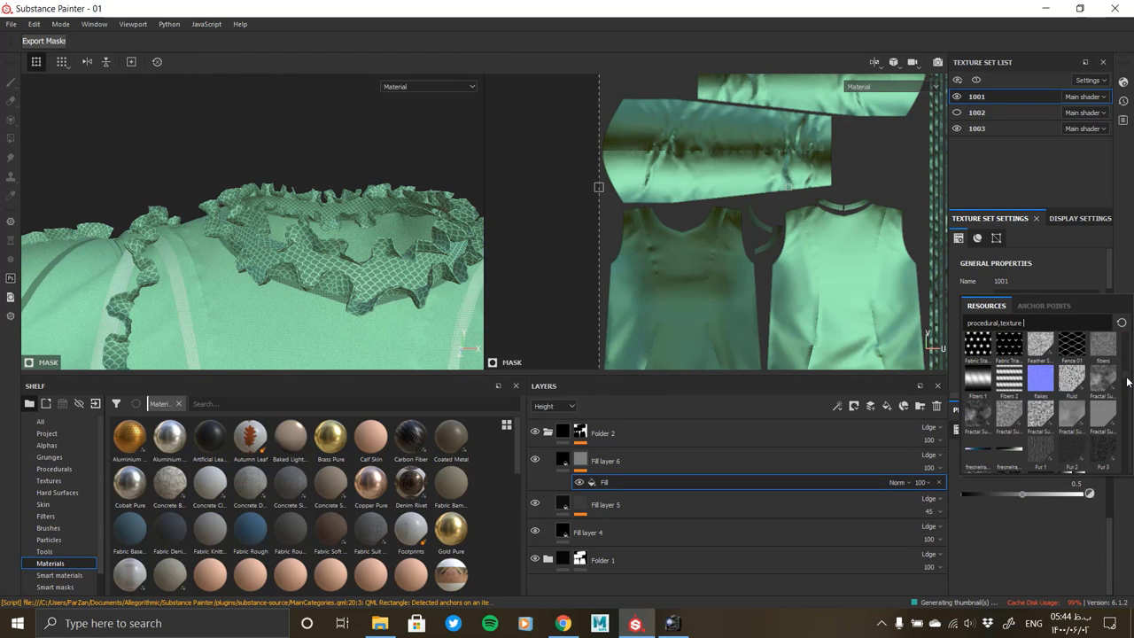
scroll(1129, 397, "down", 3)
scroll(1108, 396, "down", 3)
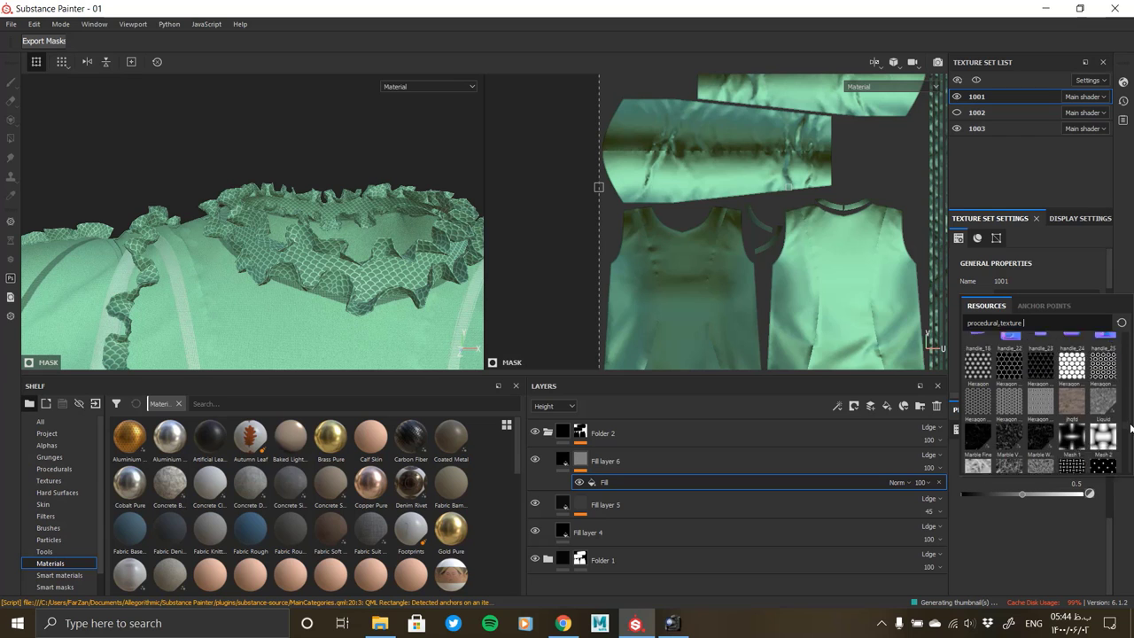
scroll(1093, 392, "down", 2)
left_click(1072, 361)
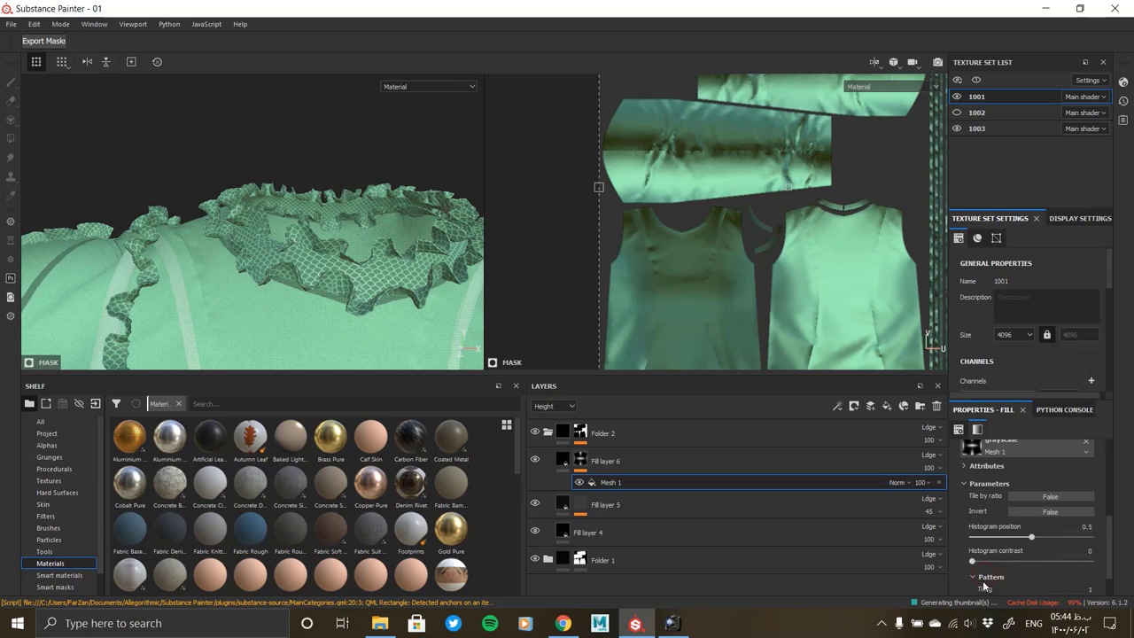
scroll(983, 581, "down", 2)
Raise the Mesh 1 mask's histogram position and set its scale to 38.97 for a finer mesh
left_click(581, 459)
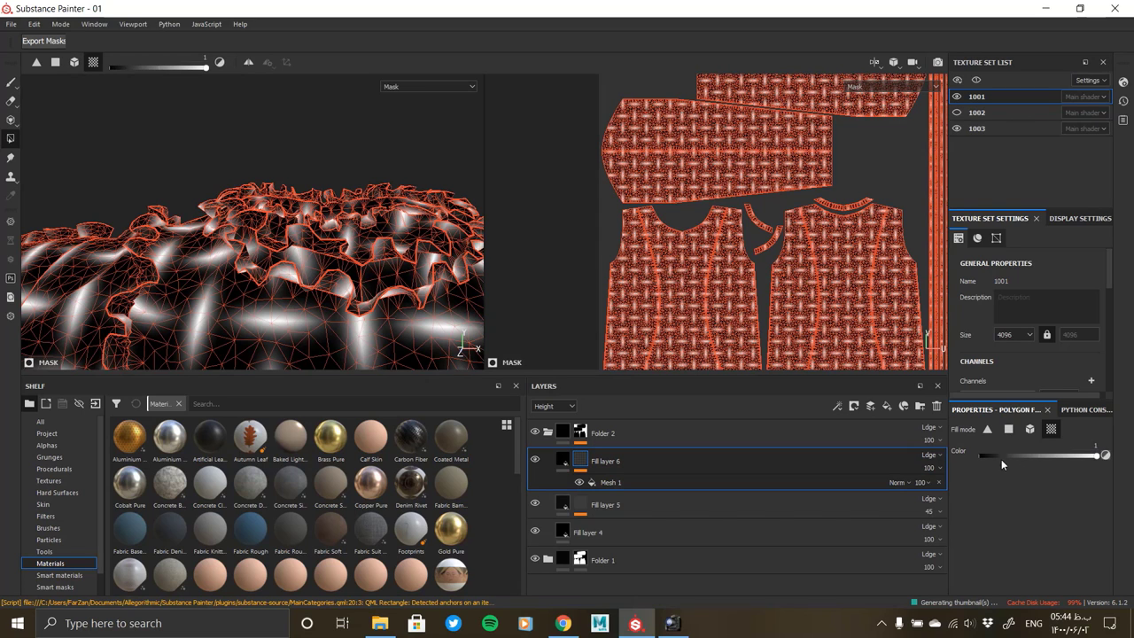
left_click(635, 482)
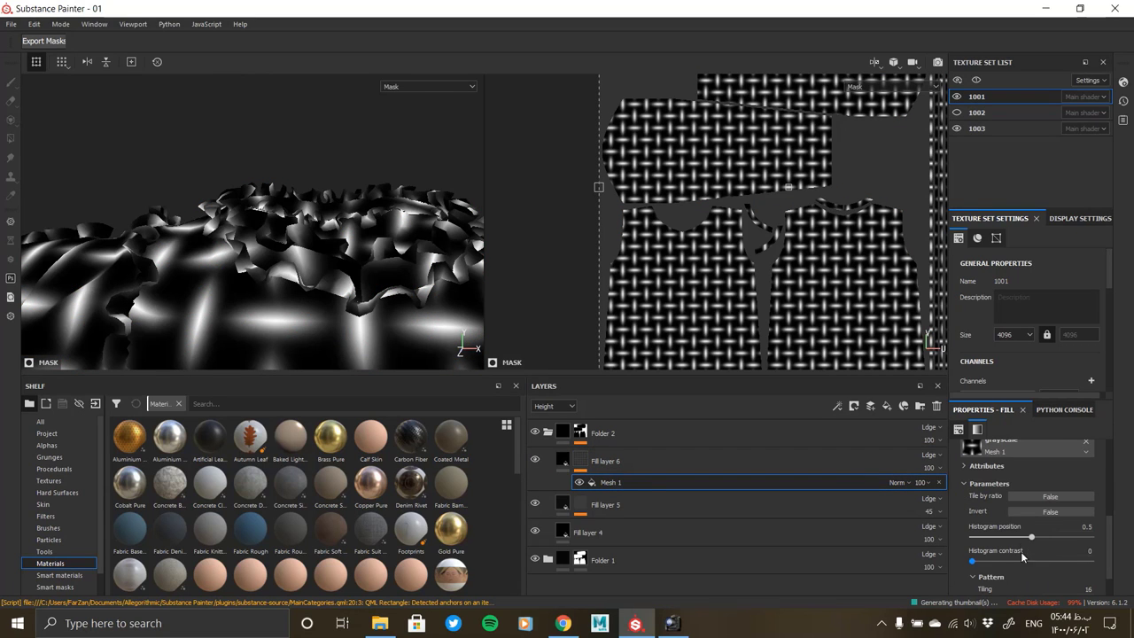
left_click_drag(1031, 540, 1049, 542)
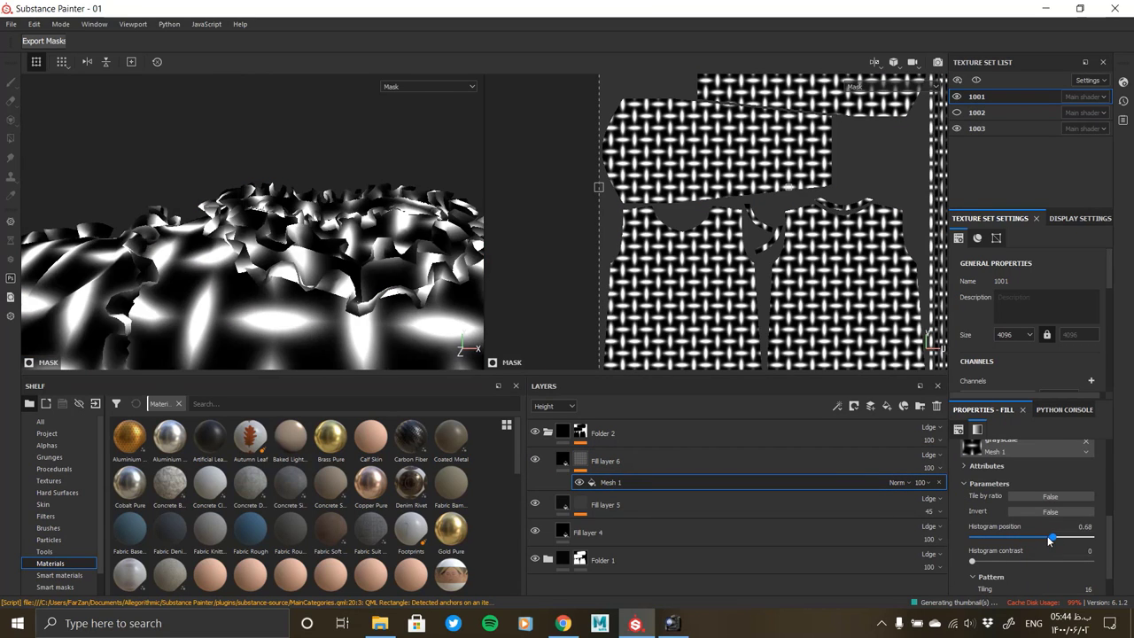
scroll(1028, 514, "up", 3)
left_click_drag(1000, 500, 1027, 504)
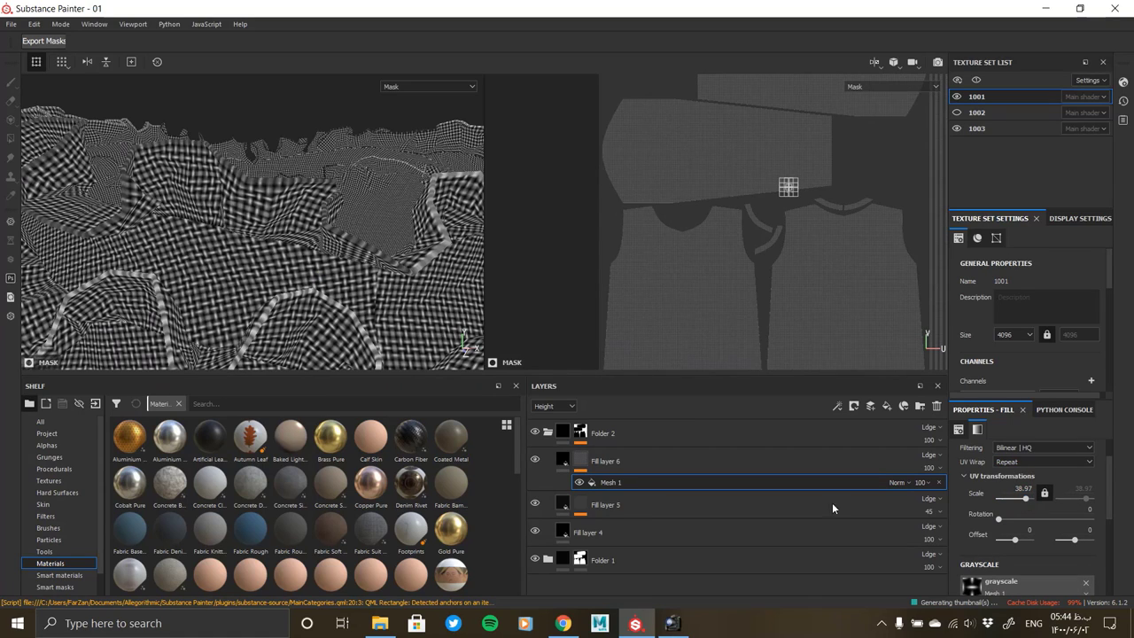
Set Fill layer 6's height to 0.0583, enable its colour channel, and open Base Color
left_click(563, 459)
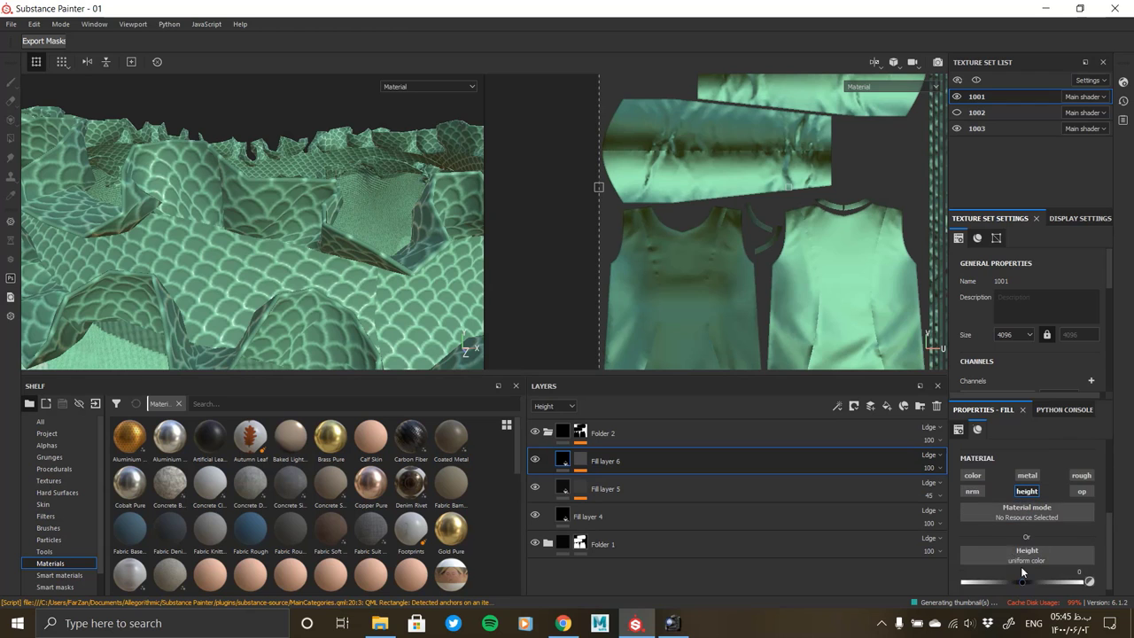
scroll(1020, 566, "down", 1)
left_click_drag(1027, 569, 1026, 570)
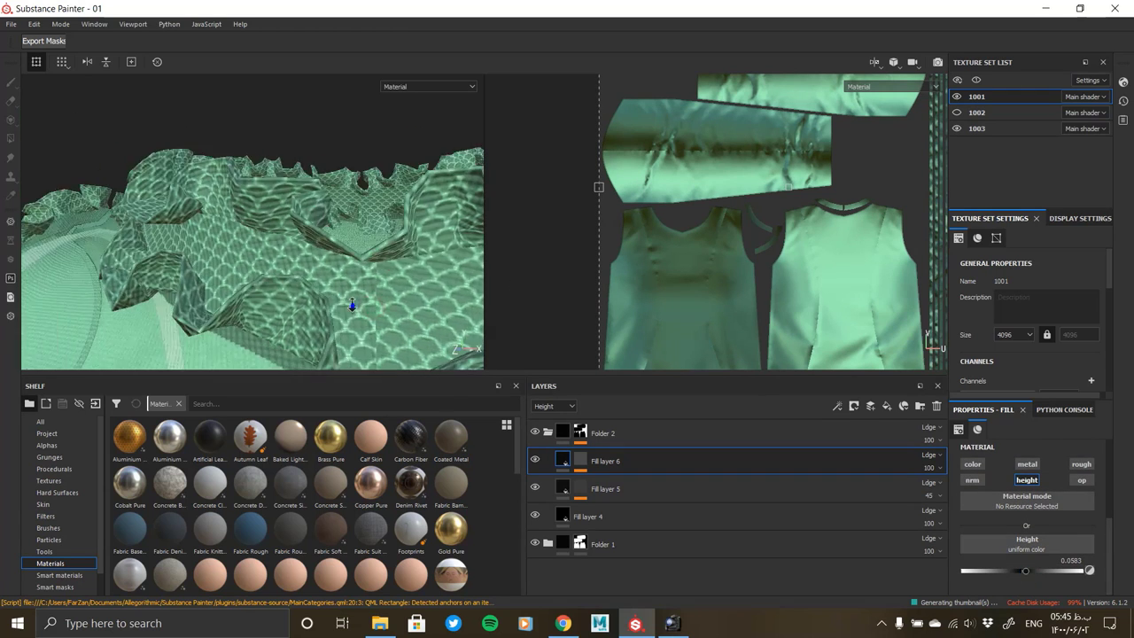
mouse_move(352, 306)
left_mouse_down("alt")
mouse_move(379, 247)
mouse_move(329, 317)
left_mouse_up("alt")
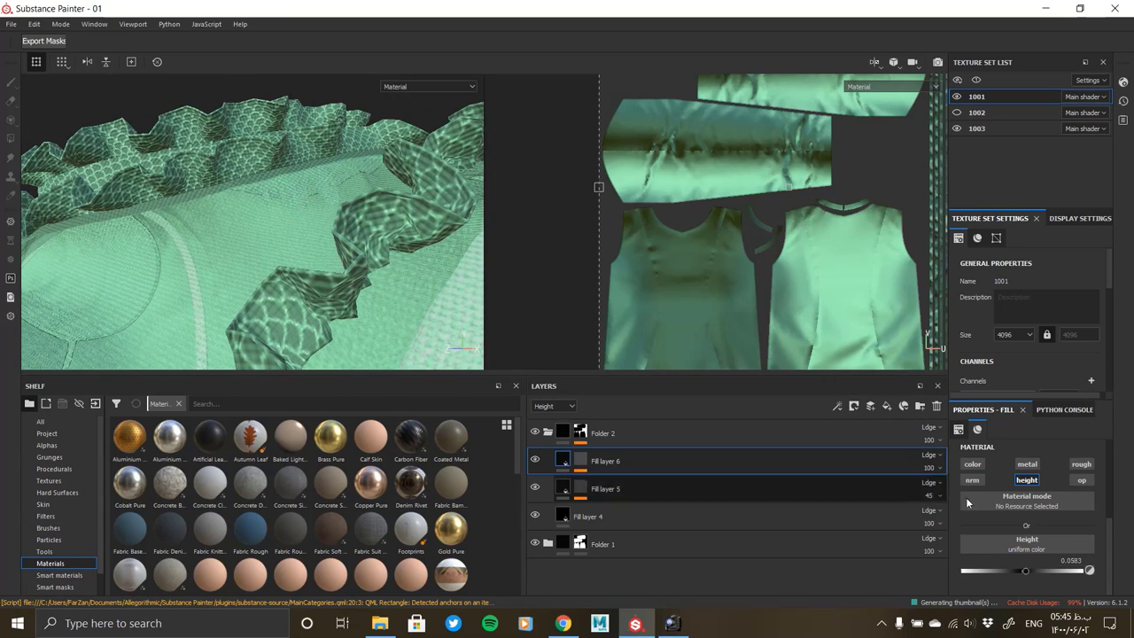
left_click(971, 464)
mouse_move(379, 239)
left_mouse_down("alt")
mouse_move(379, 253)
mouse_move(304, 246)
mouse_move(302, 257)
left_mouse_up("alt")
left_click(968, 561)
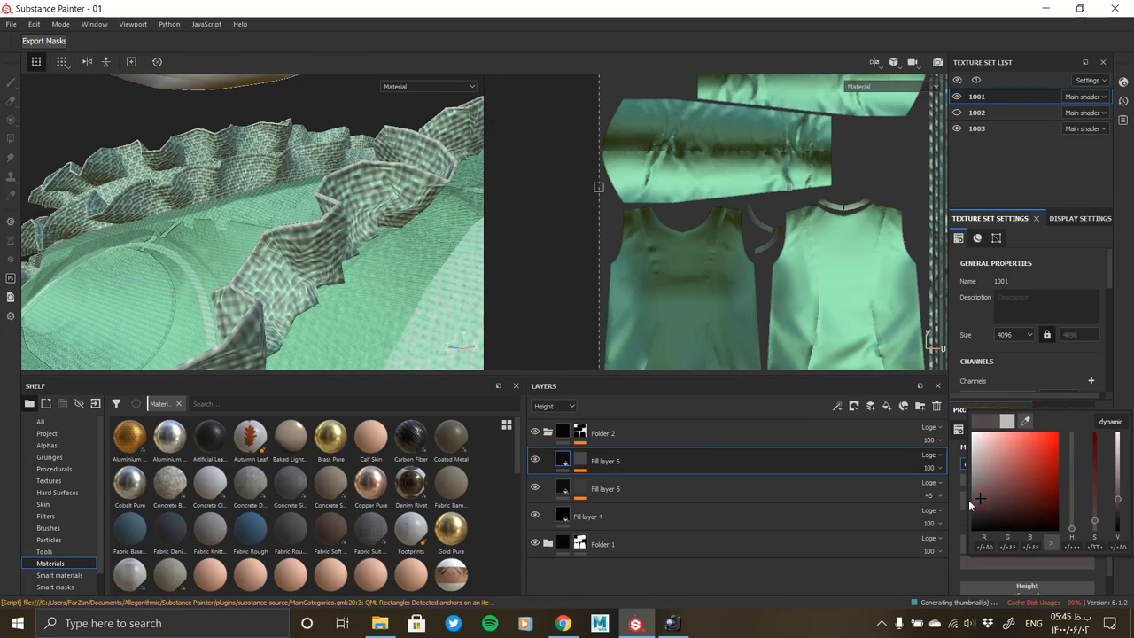
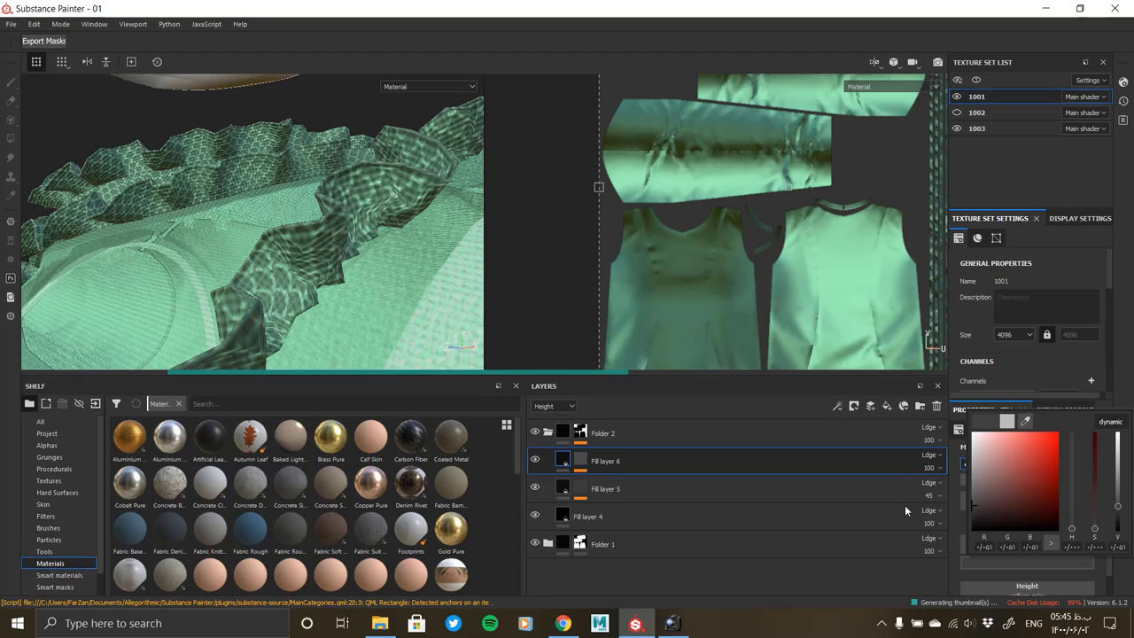
Add a Warp filter above the Mesh 1 effect on Fill layer 6
mouse_move(354, 248)
left_mouse_down("alt")
mouse_move(301, 266)
mouse_move(164, 200)
mouse_move(462, 307)
left_mouse_up("alt")
right_click(656, 462)
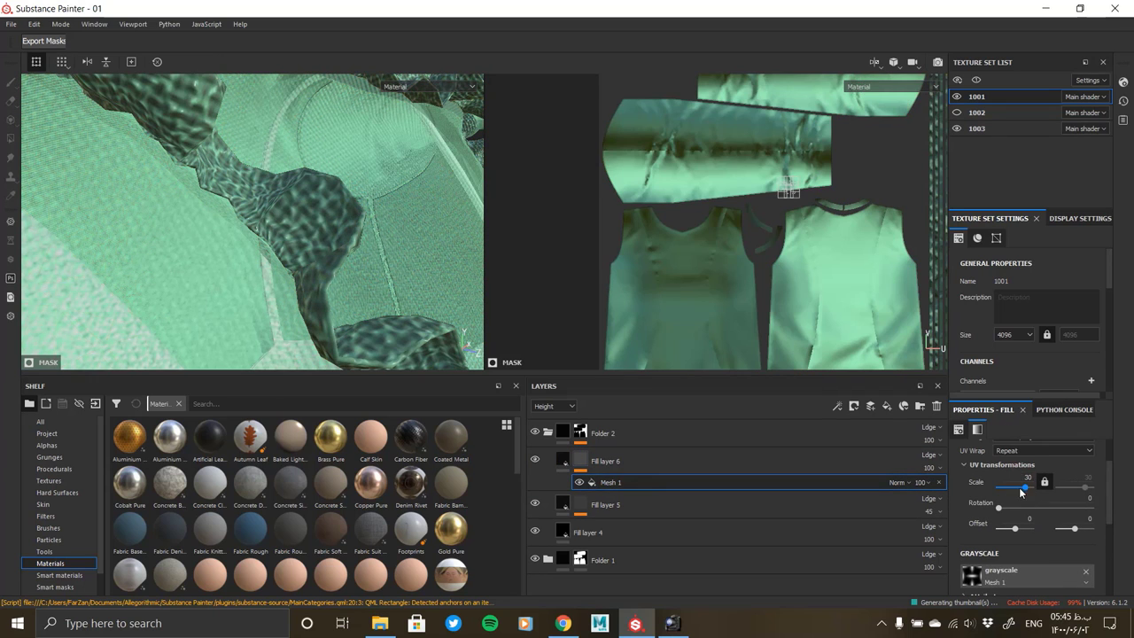
right_click(610, 483)
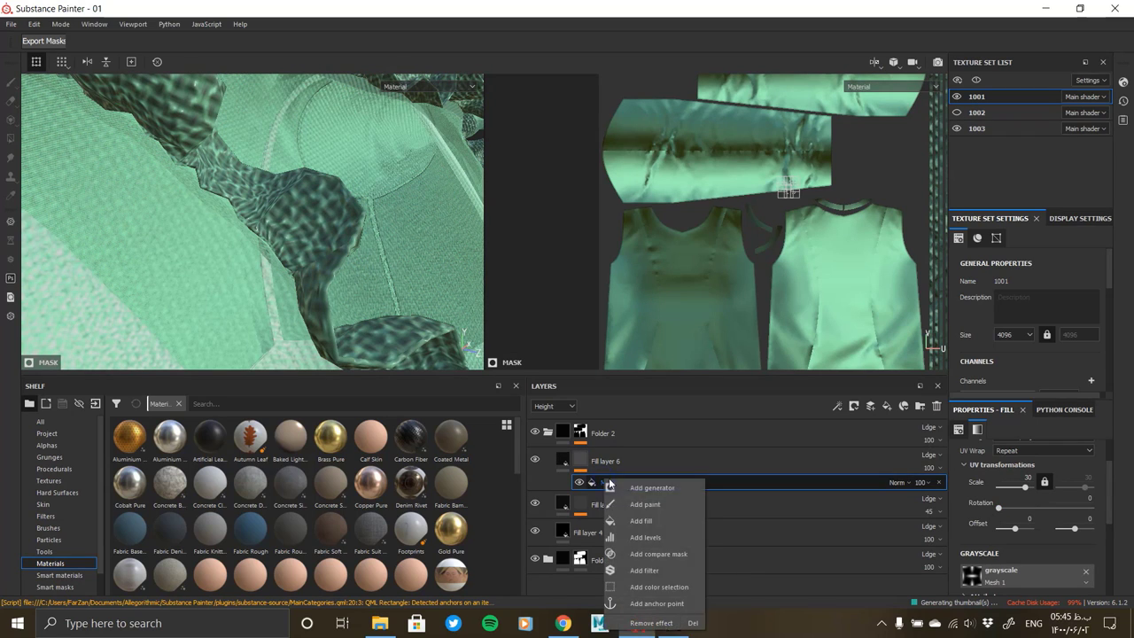
left_click(661, 571)
left_click(1050, 452)
left_click(1105, 600)
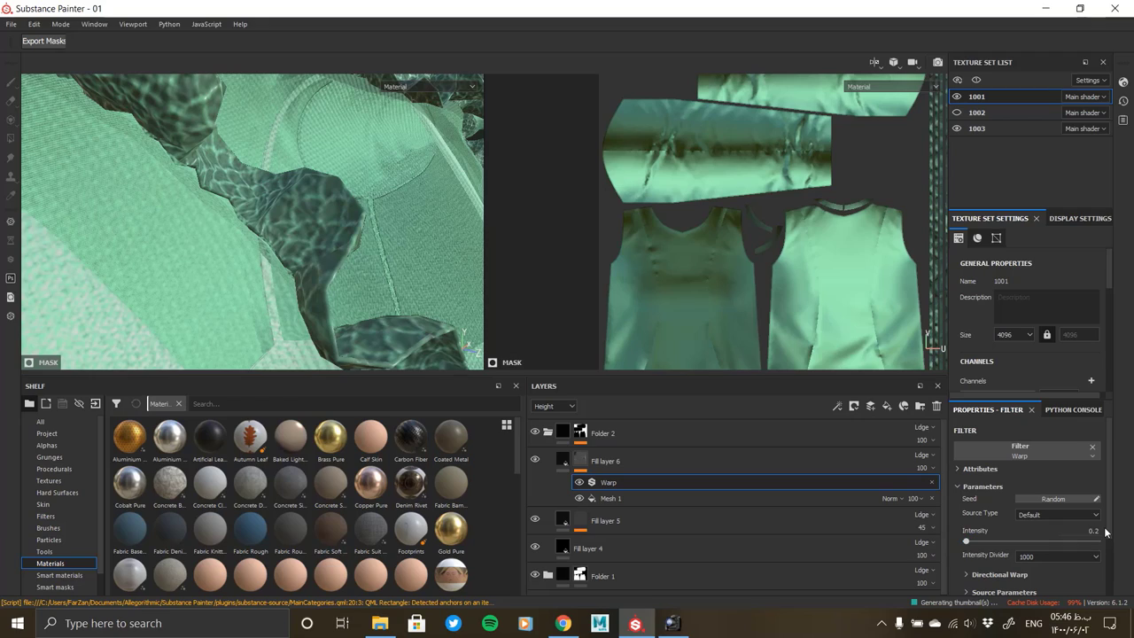
Lower the Warp filter's opacity to about 20 and check the distorted ruffle pattern
mouse_move(444, 310)
left_mouse_down("alt")
mouse_move(333, 147)
mouse_move(289, 255)
mouse_move(360, 253)
left_mouse_up("alt")
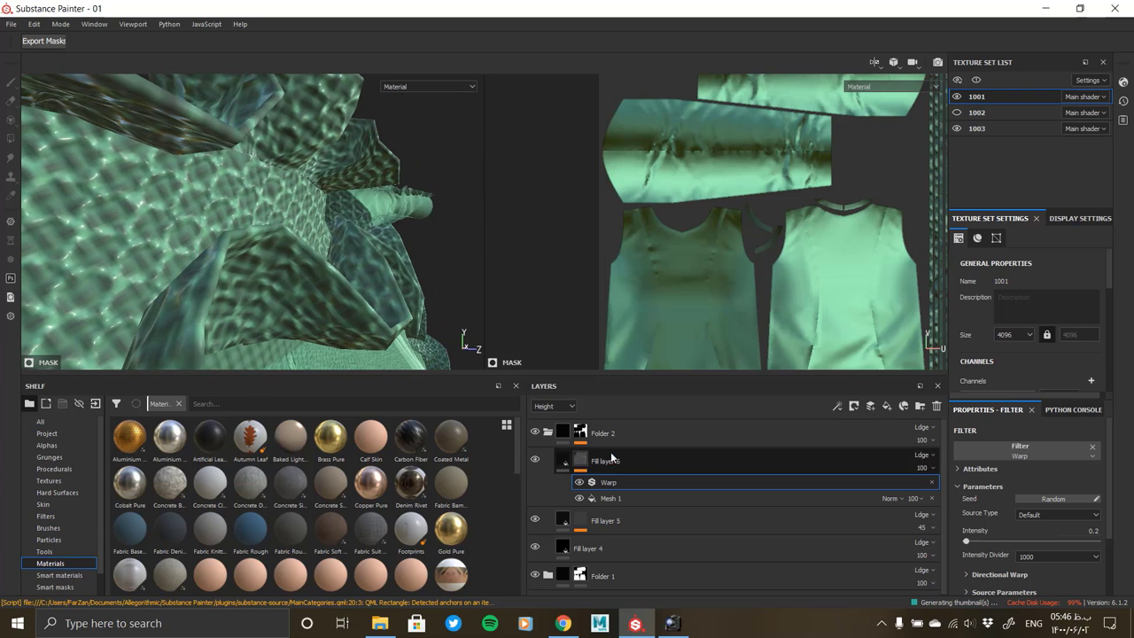
left_click_drag(922, 473, 916, 489)
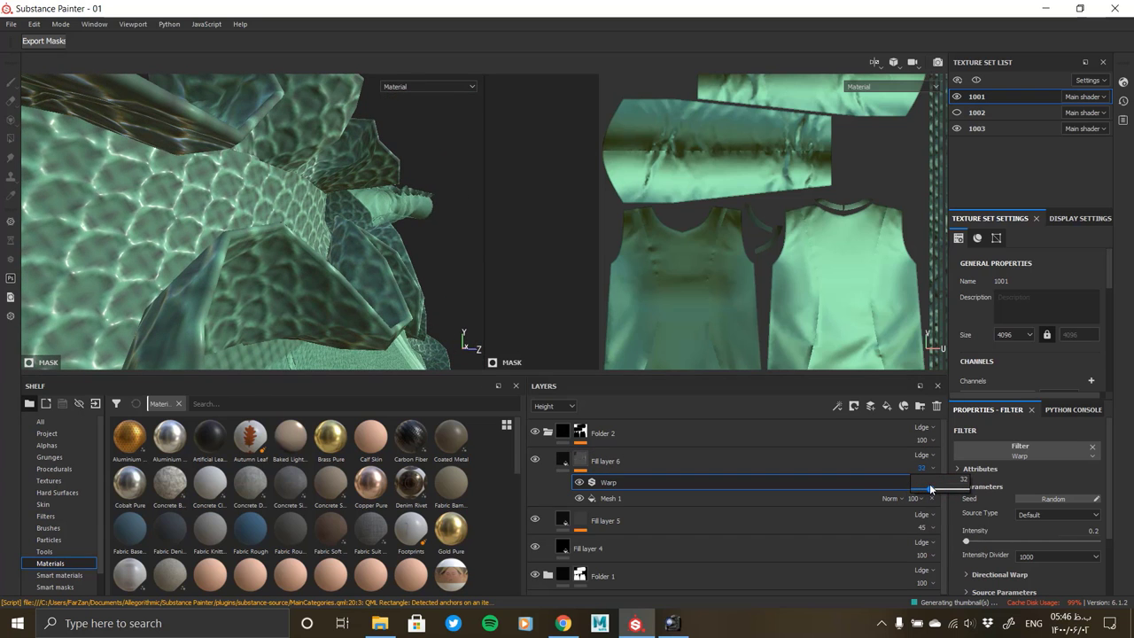
left_click_drag(312, 295, 240, 220, "alt")
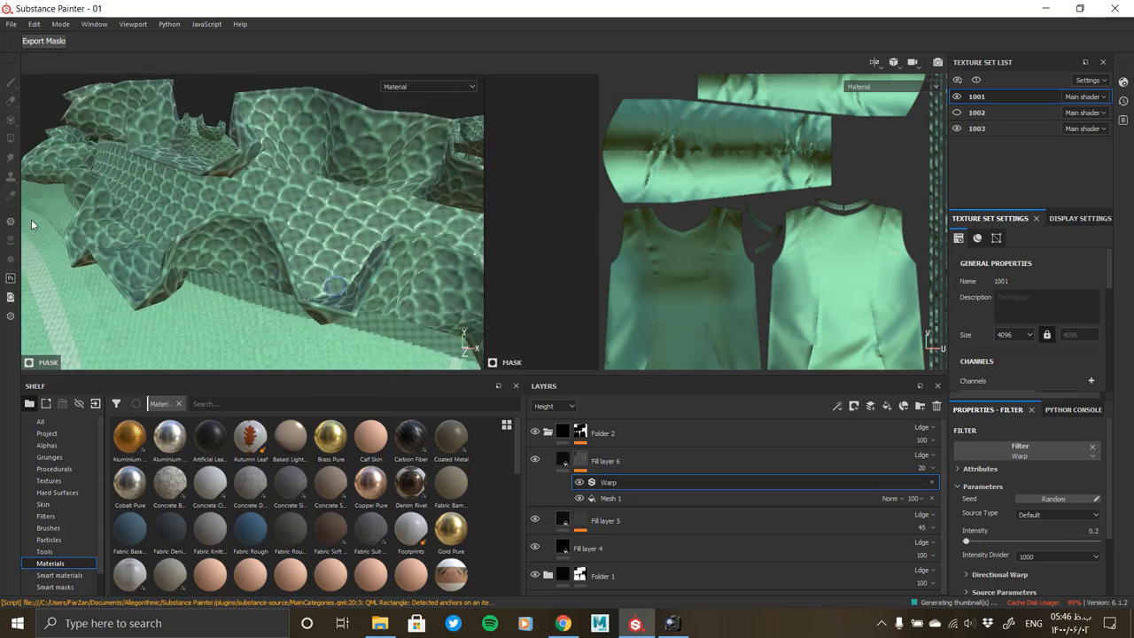
key("Delete")
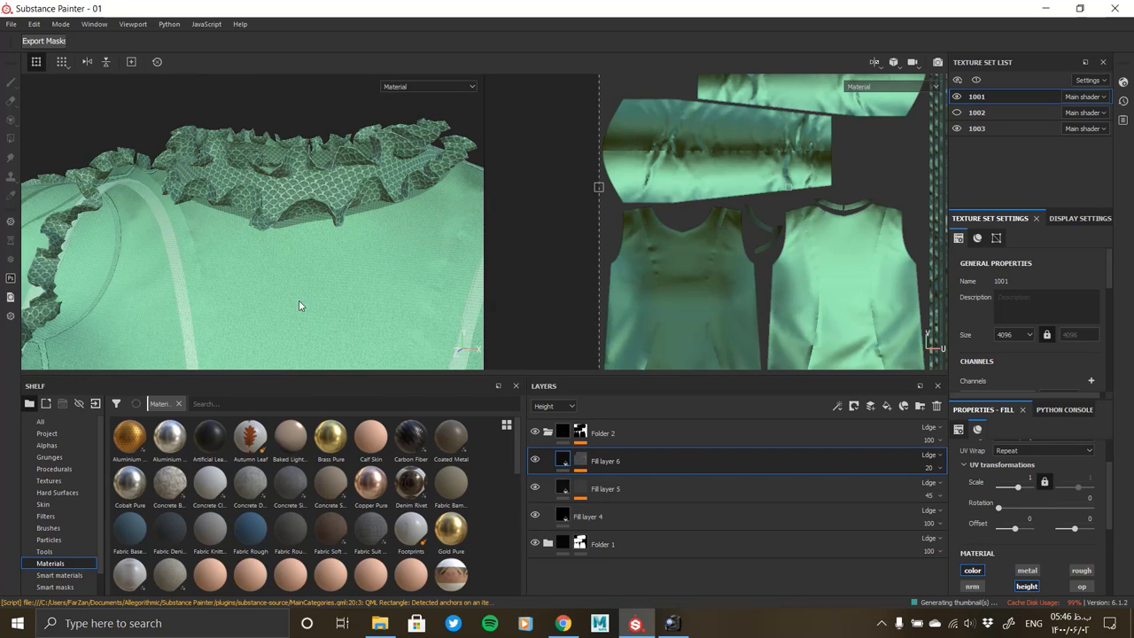
mouse_move(299, 299)
left_mouse_down("alt")
mouse_move(282, 276)
mouse_move(335, 263)
mouse_move(479, 354)
left_mouse_up("alt")
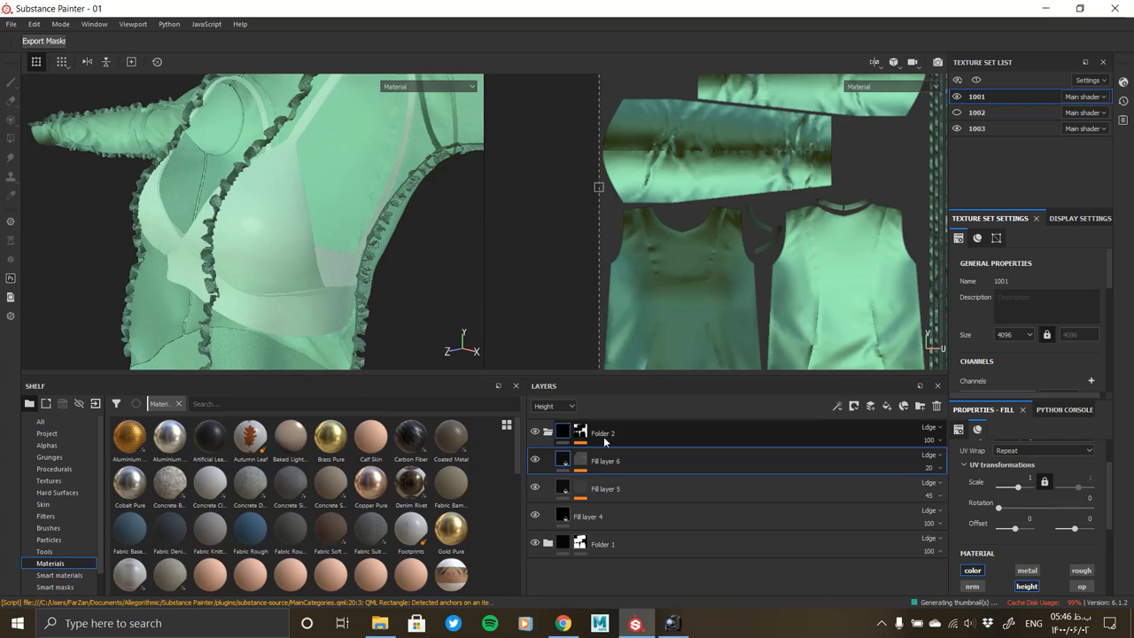
In Folder 1, add Fill layer 7 above Fill layer 3 with a black mask
left_click(547, 433)
left_click(547, 461)
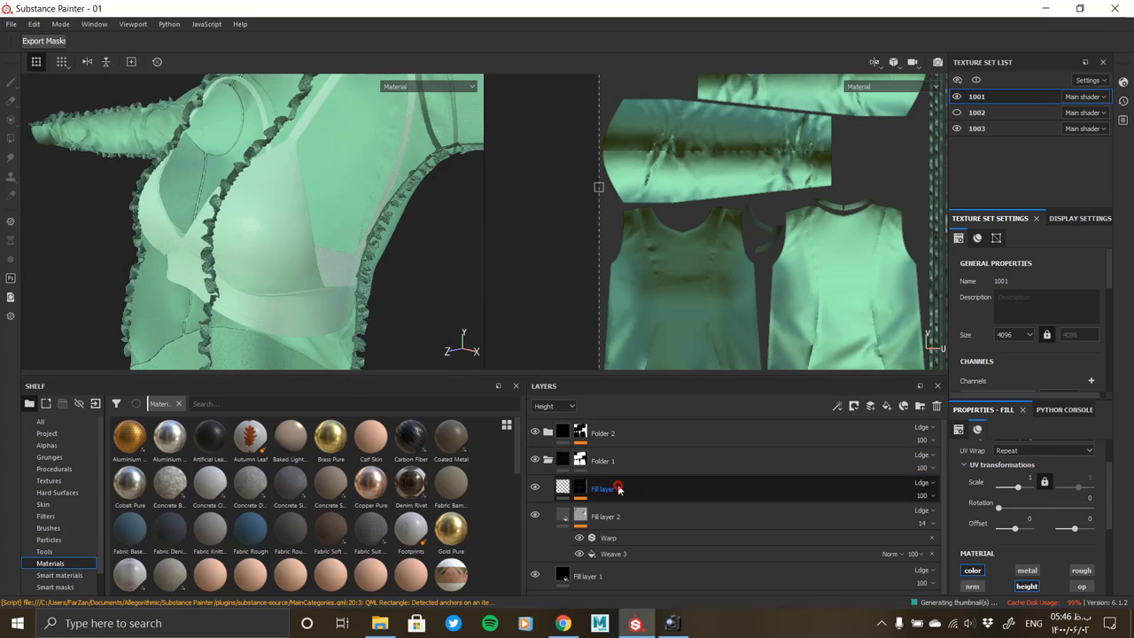
left_click(611, 488)
left_click(884, 409)
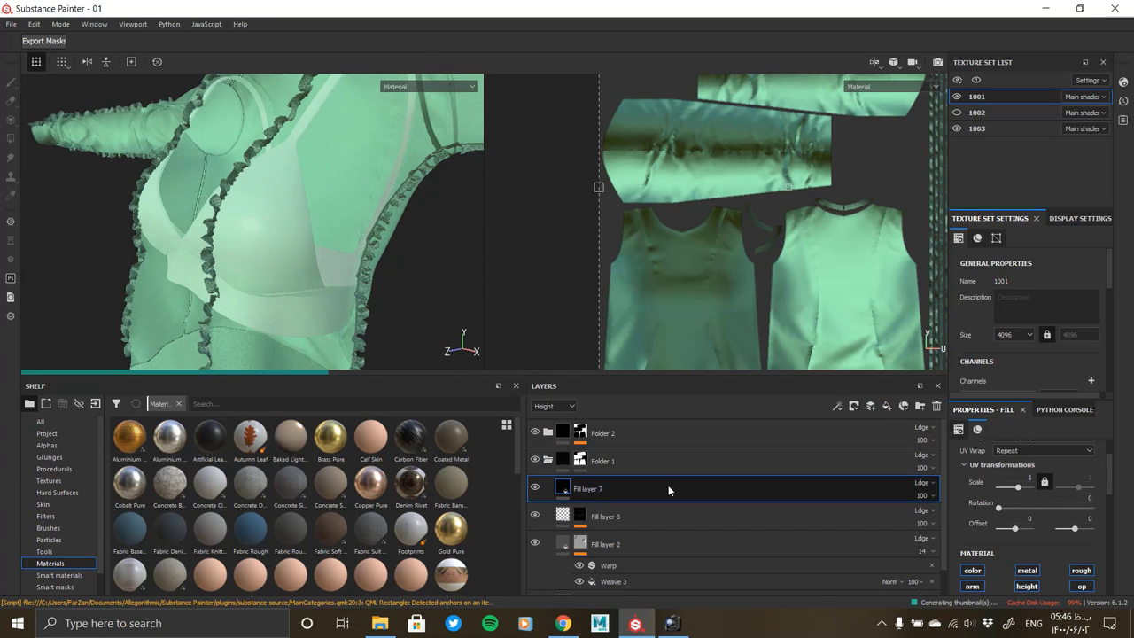
right_click(608, 490)
right_click(584, 490)
left_click(620, 199)
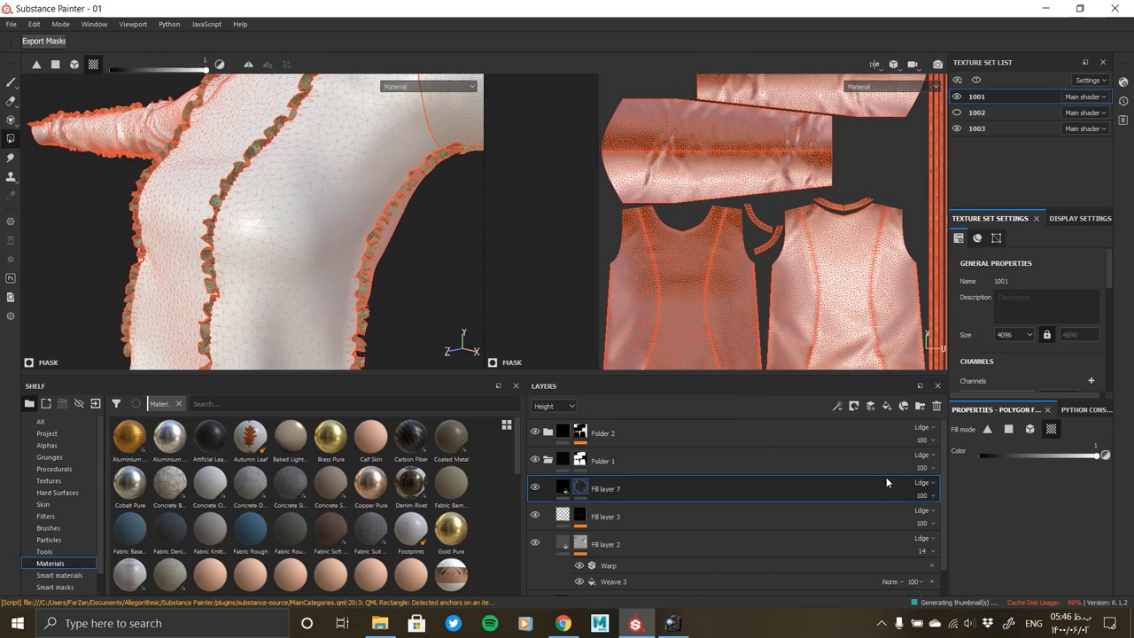
Add a fill effect to Fill layer 7's mask using the Creased grayscale pattern
left_click(562, 488)
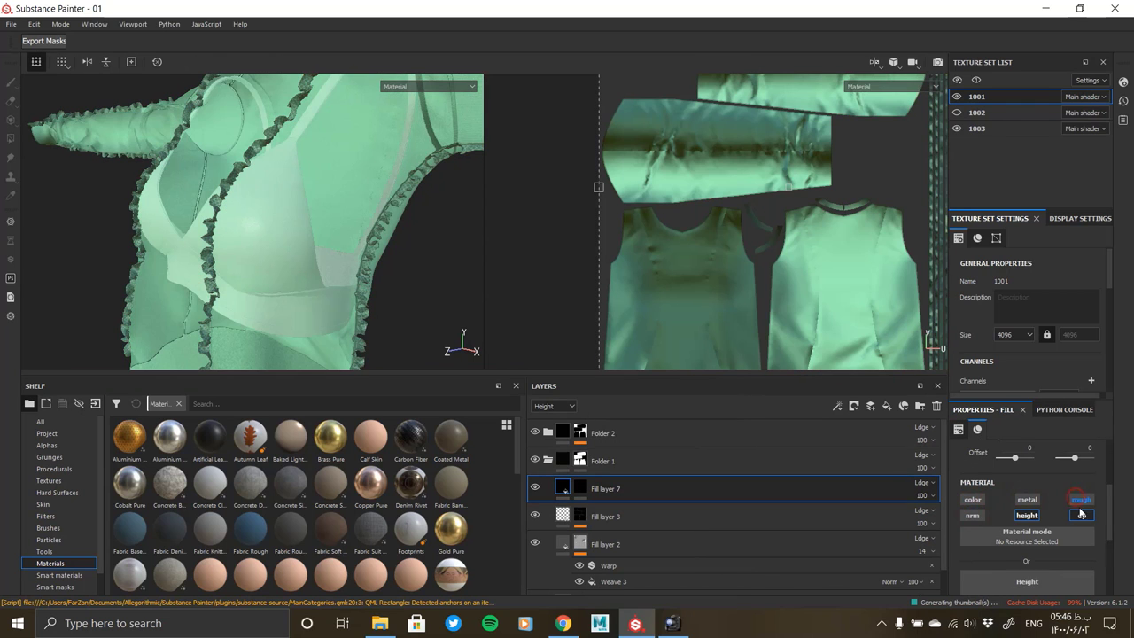
left_click(580, 487)
right_click(580, 487)
left_click(625, 397)
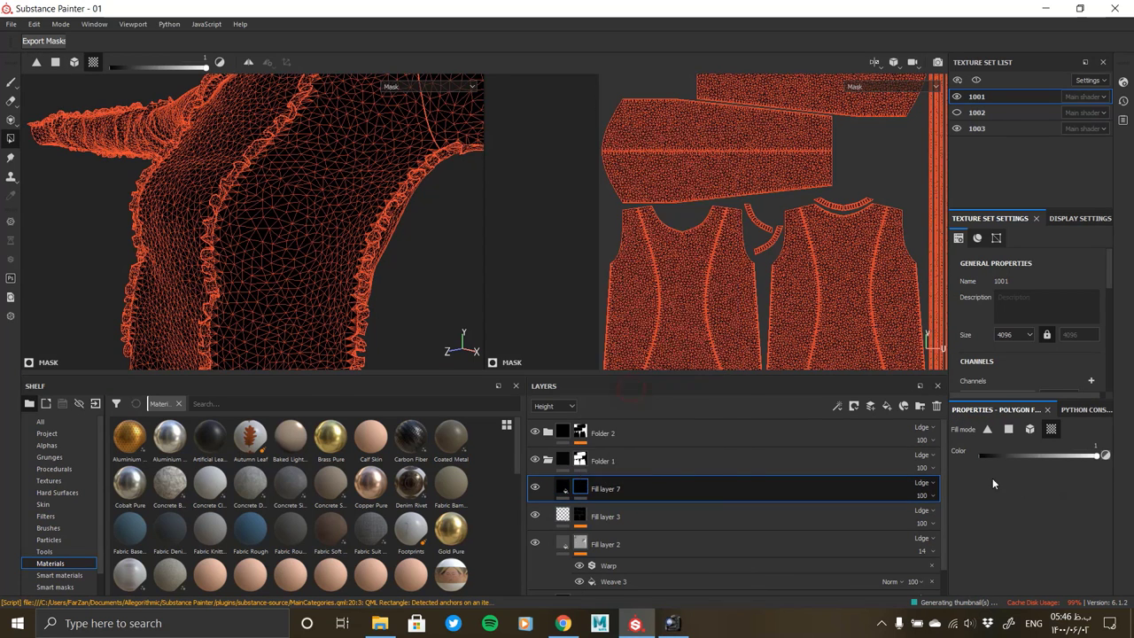
left_click(1028, 503)
scroll(1063, 470, "down", 5)
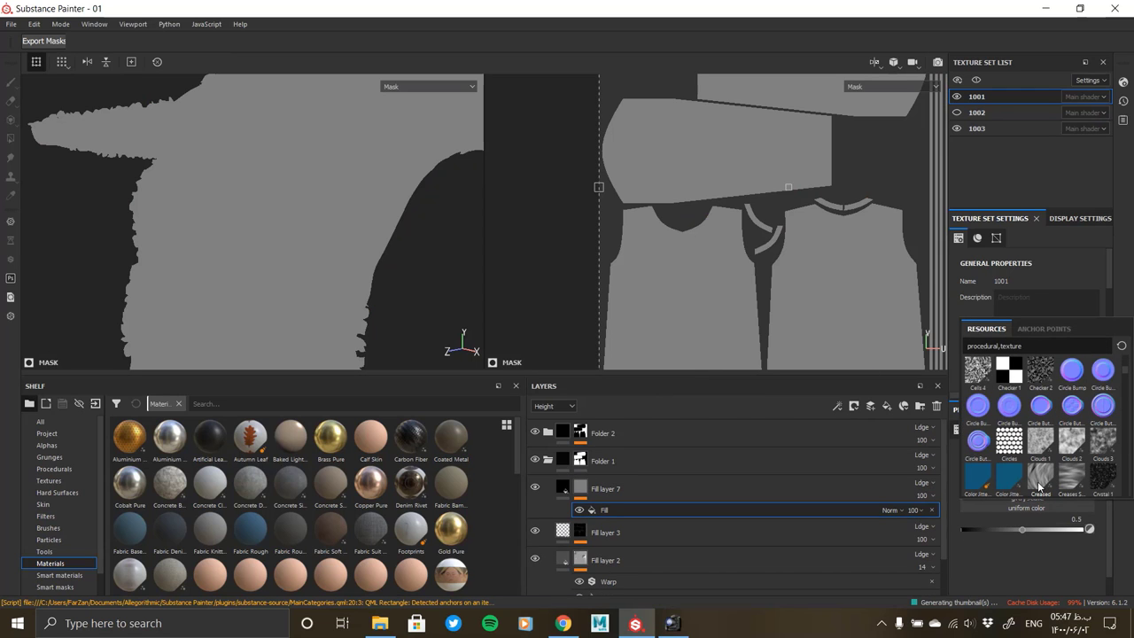
left_click(1038, 486)
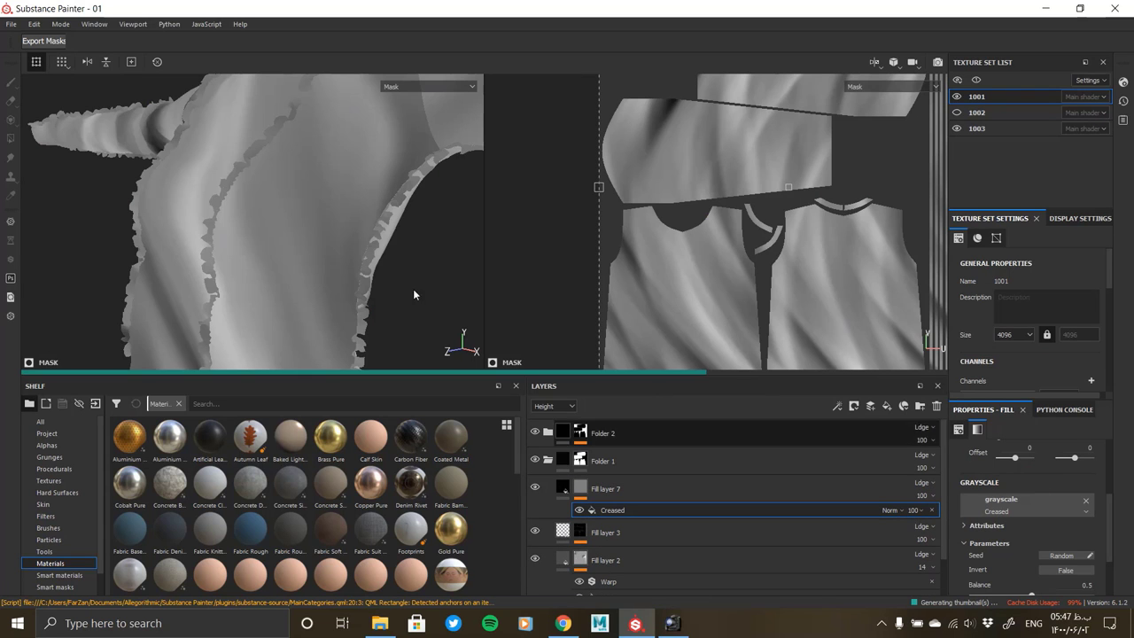
scroll(270, 243, "down", 5)
scroll(1012, 575, "down", 3)
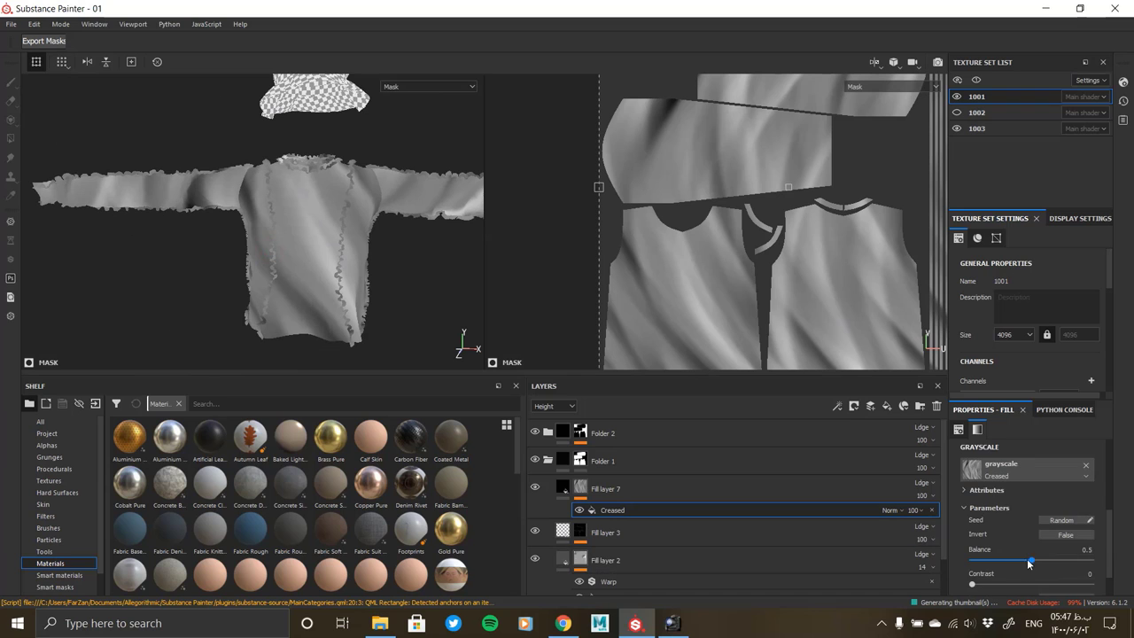
Set the Creased noise to Scale 3, Warp Intensity 1 and rotation about 88 degrees
left_click(1007, 577)
mouse_move(982, 530)
left_mouse_down()
mouse_move(1011, 529)
mouse_move(1006, 554)
mouse_move(1089, 553)
left_mouse_up()
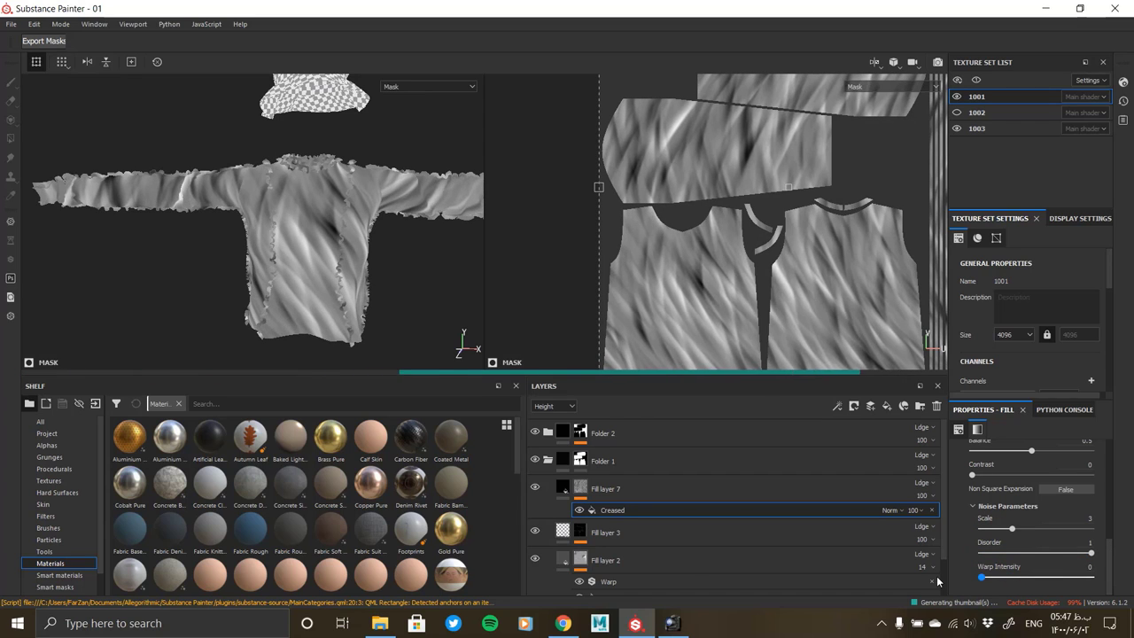
mouse_move(1007, 577)
left_mouse_down()
mouse_move(1090, 577)
mouse_move(1017, 577)
mouse_move(966, 549)
left_mouse_up()
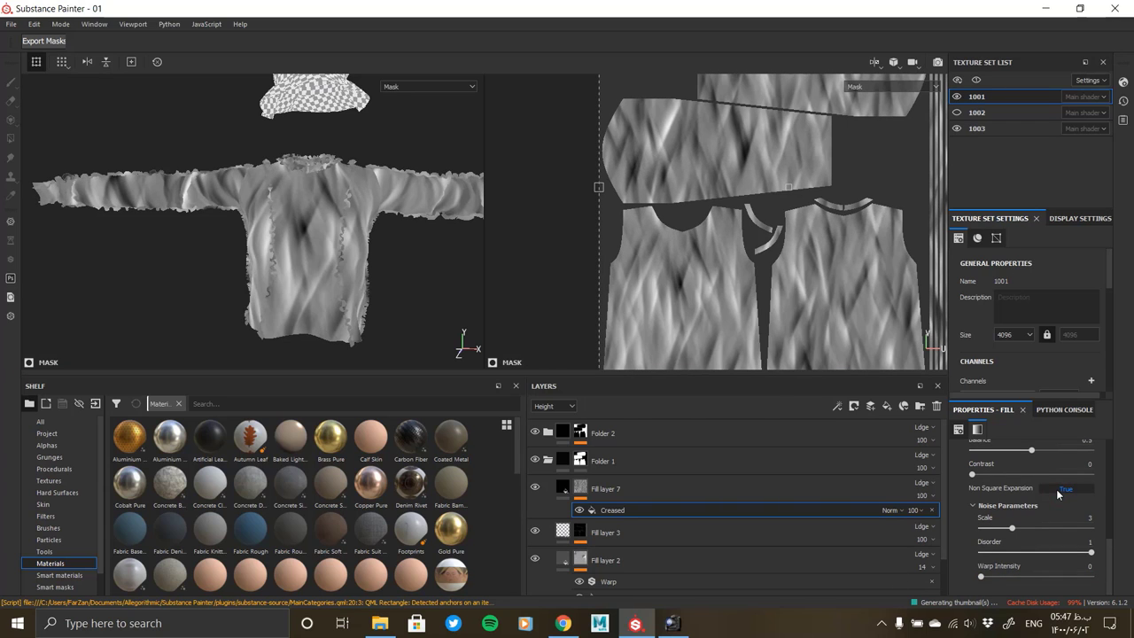
scroll(1002, 539, "up", 3)
scroll(981, 546, "up", 2)
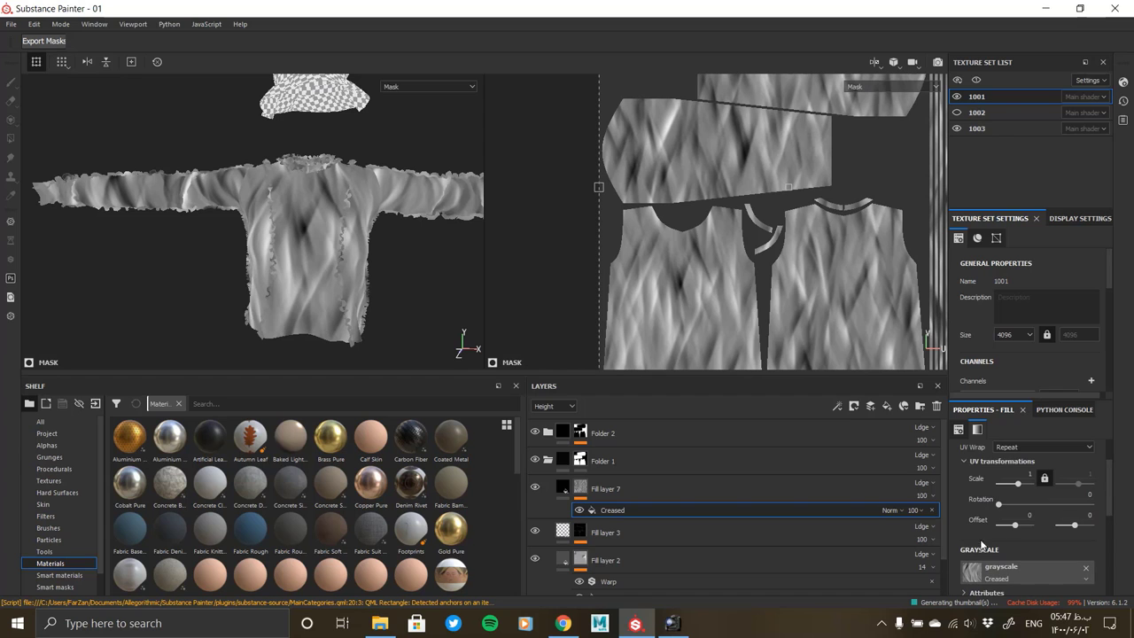
left_click_drag(998, 506, 1022, 505)
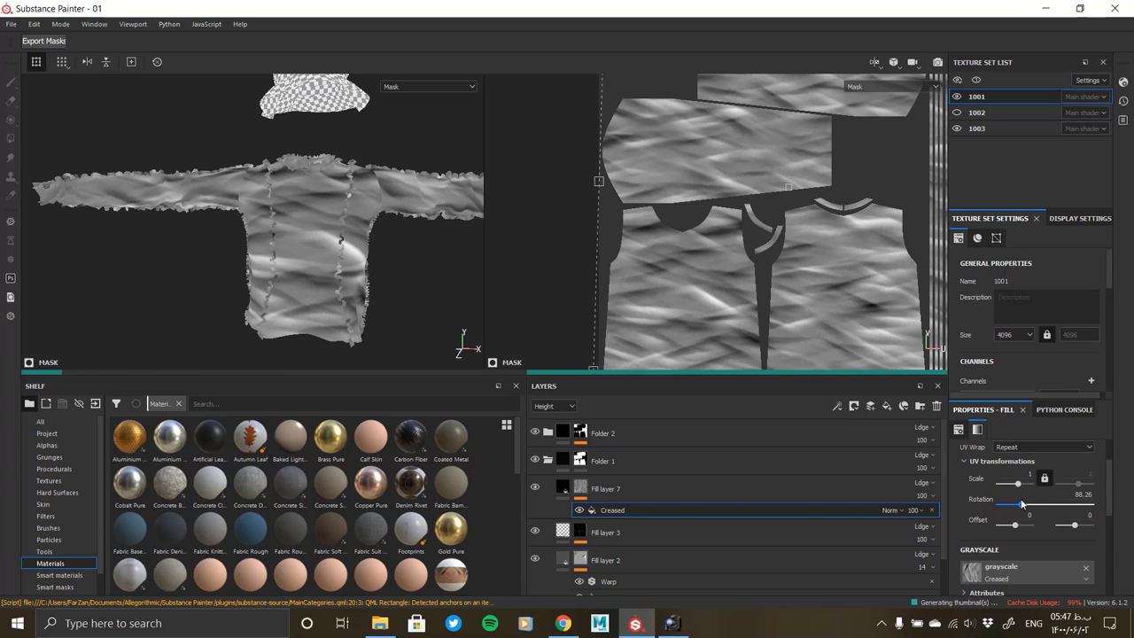
left_click_drag(370, 302, 346, 339, "alt")
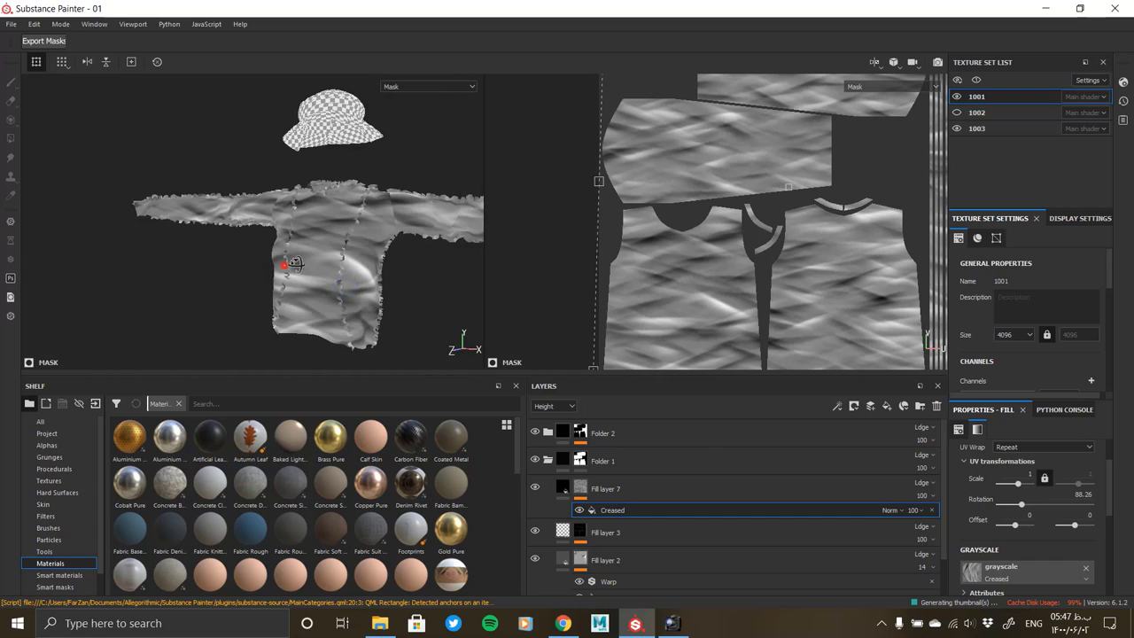
right_click_drag(347, 339, 347, 293, "alt")
Add a Blur filter above the Creased effect in Fill layer 7's mask
right_click(640, 508)
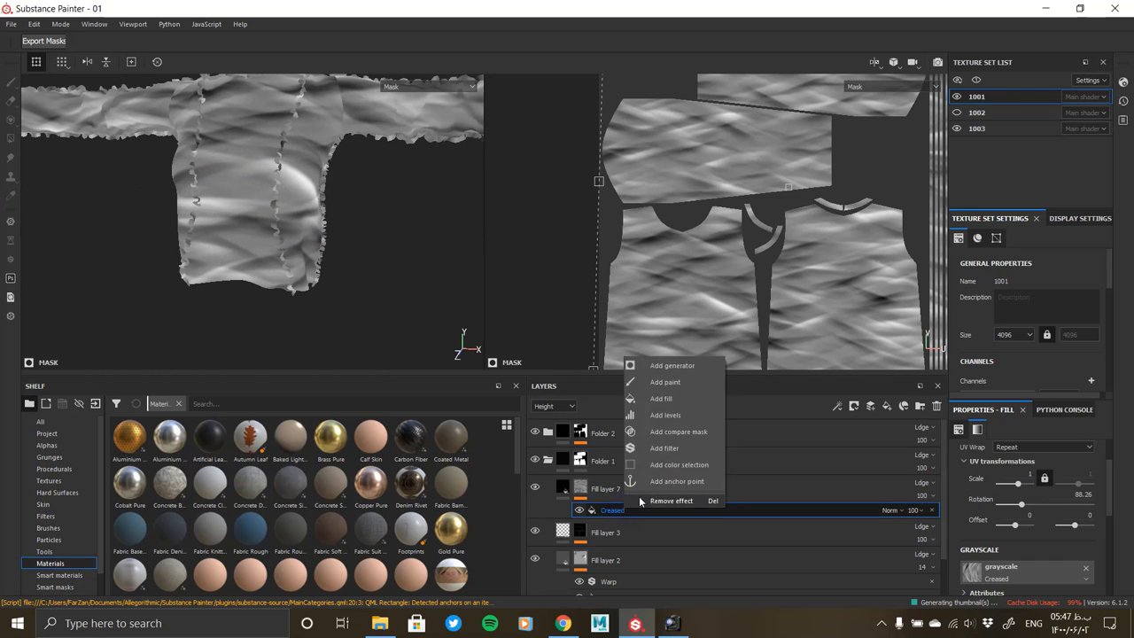
left_click(679, 447)
left_click(1029, 449)
left_click(1078, 494)
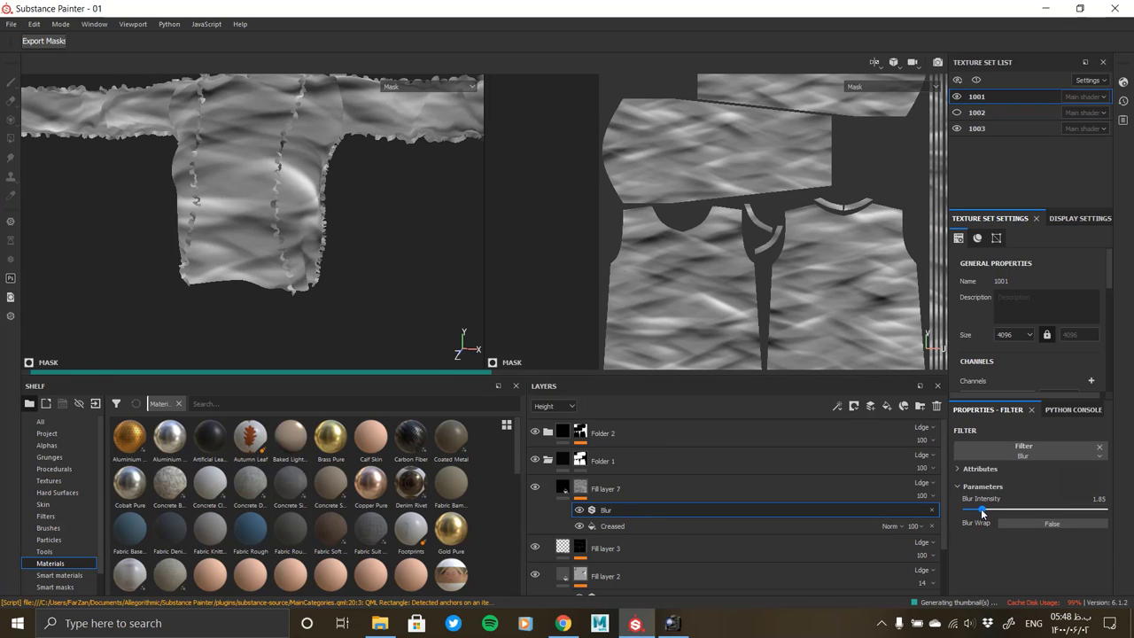
left_click(562, 487)
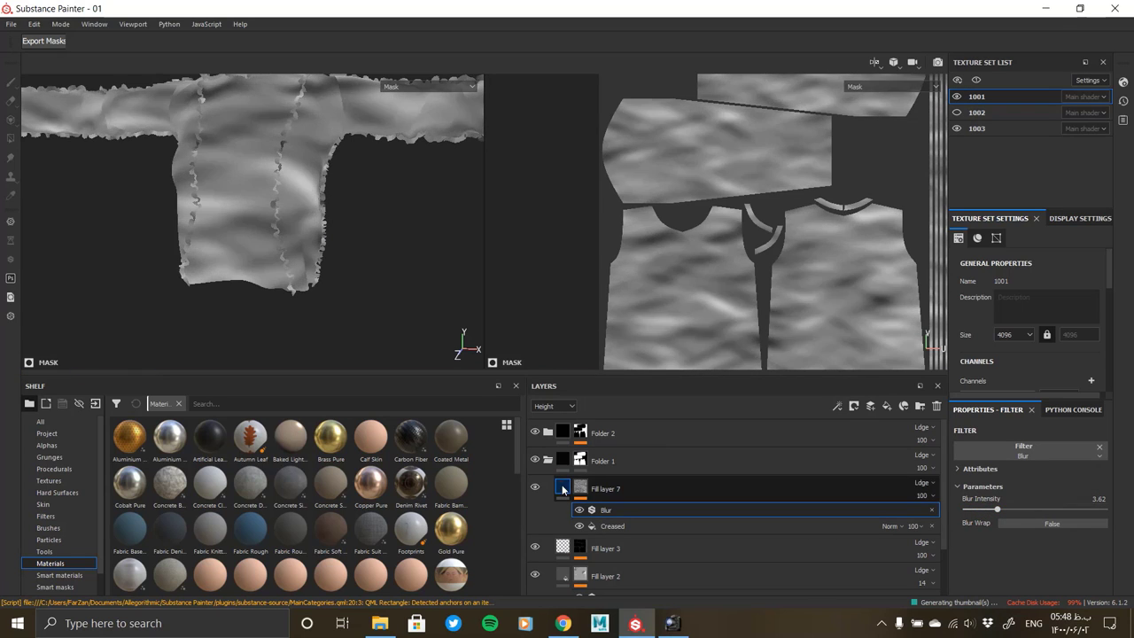
scroll(996, 560, "down", 3)
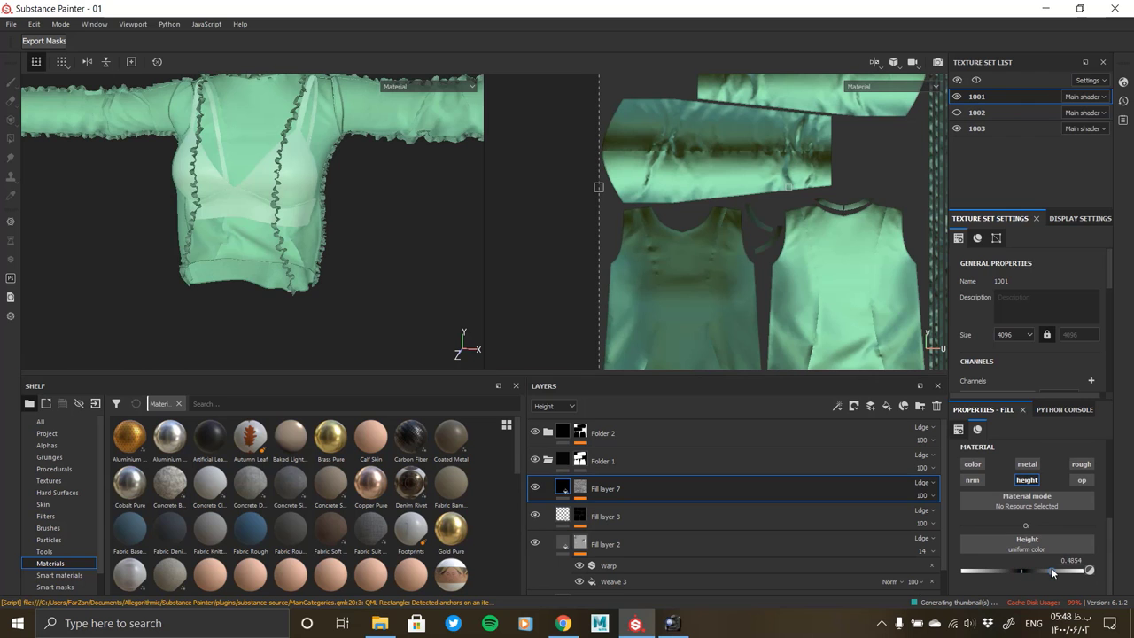
Reduce the mask's Blur filter intensity on Fill layer 7 to 2.67
left_click_drag(342, 318, 537, 391, "alt")
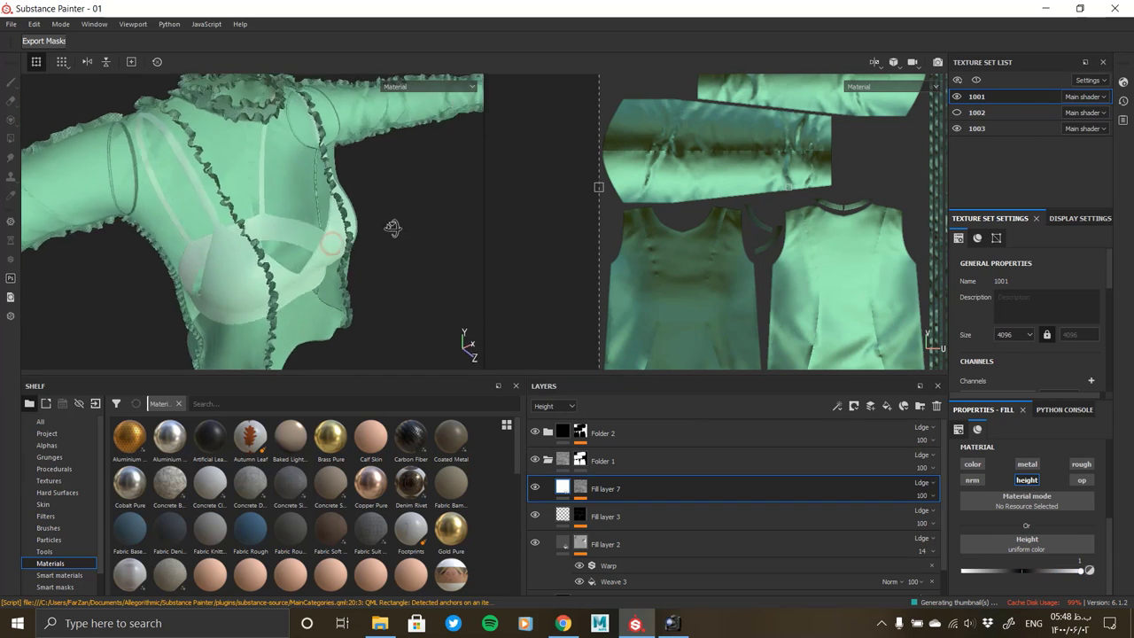
mouse_move(350, 244)
left_mouse_down("alt")
mouse_move(173, 283)
mouse_move(237, 297)
left_mouse_up("alt")
middle_click_drag(203, 301, 209, 272, "alt")
mouse_move(209, 271)
left_mouse_down("alt")
mouse_move(258, 306)
mouse_move(201, 247)
left_mouse_up("alt")
left_click(581, 487, "alt")
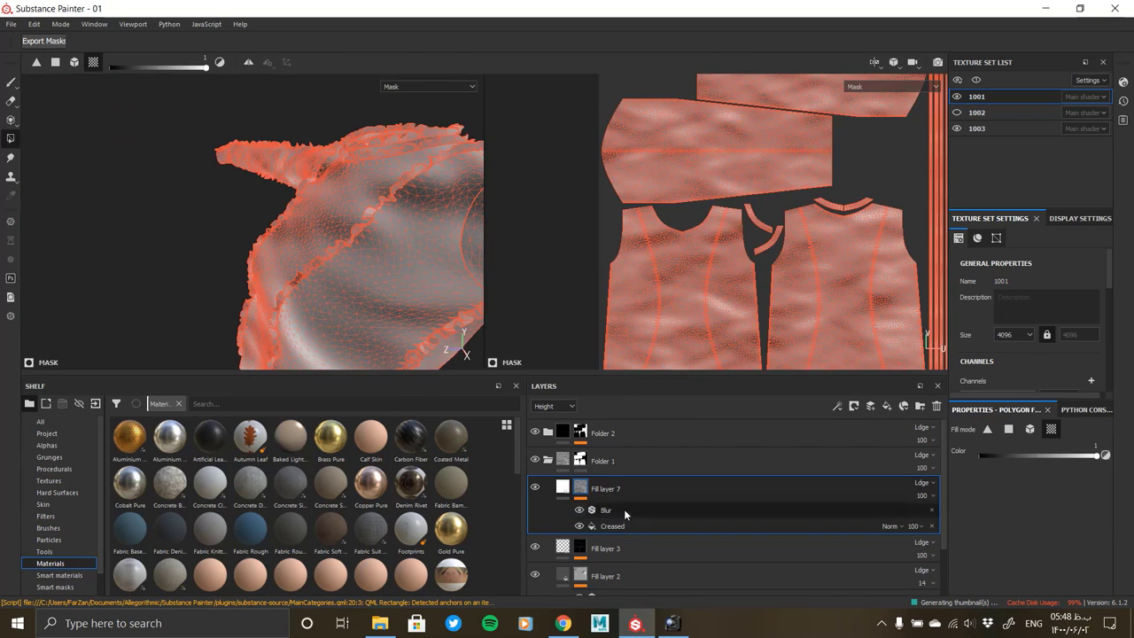
left_click(563, 488)
key("4")
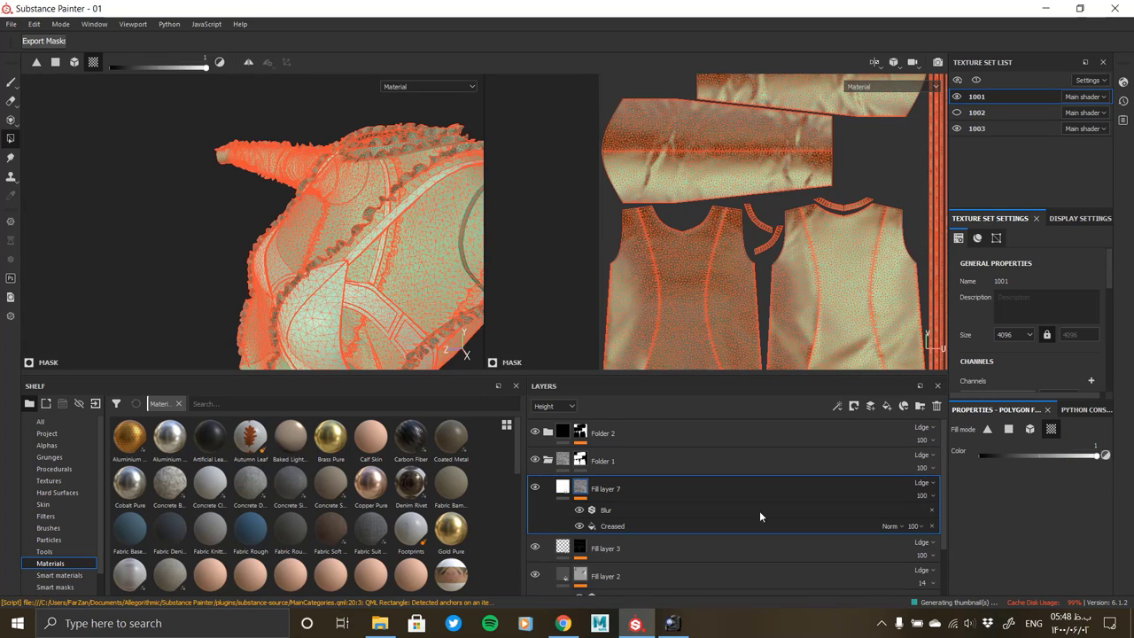
left_click(755, 524)
left_click(701, 511)
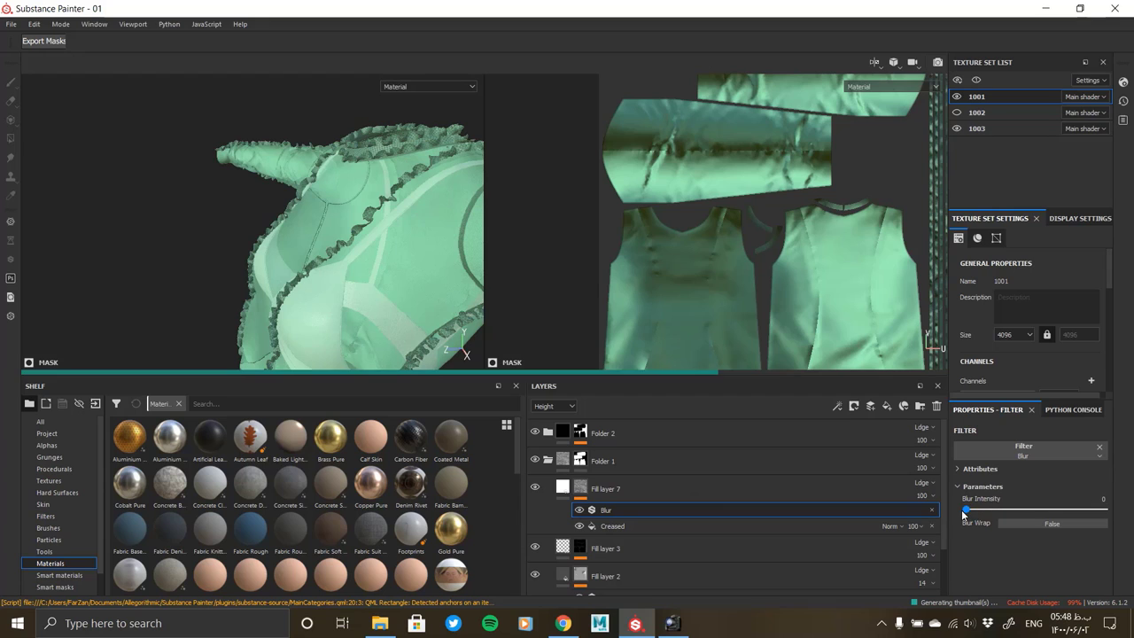
left_click_drag(1028, 510, 990, 511)
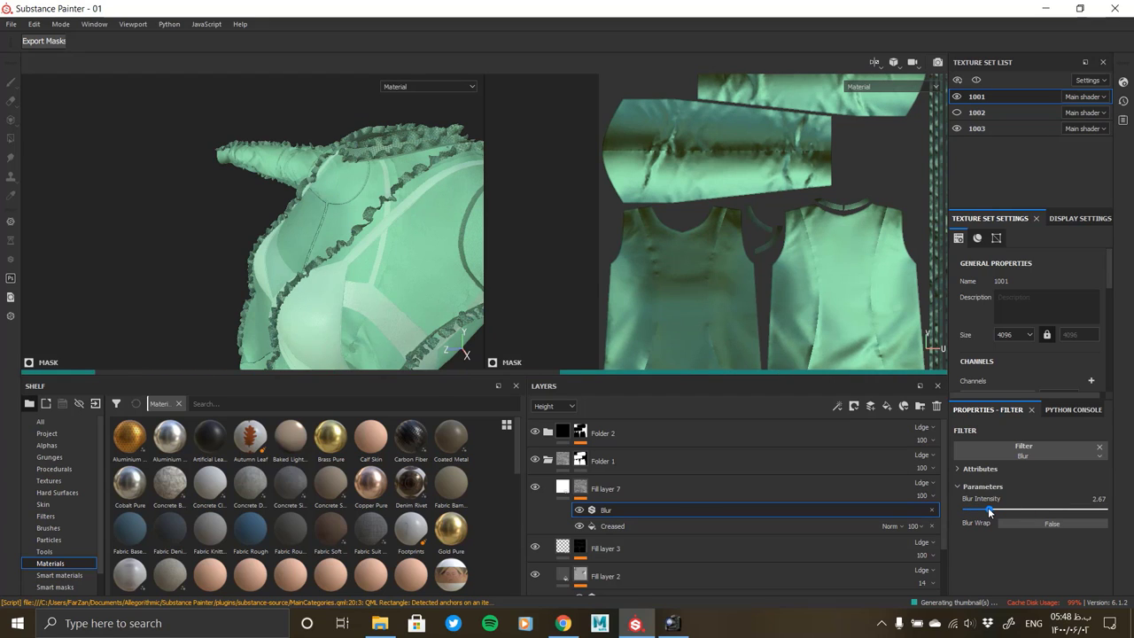
Set the Creased noise balance to 0.51 and noise scale to 1 for broader wrinkles
left_click(646, 526)
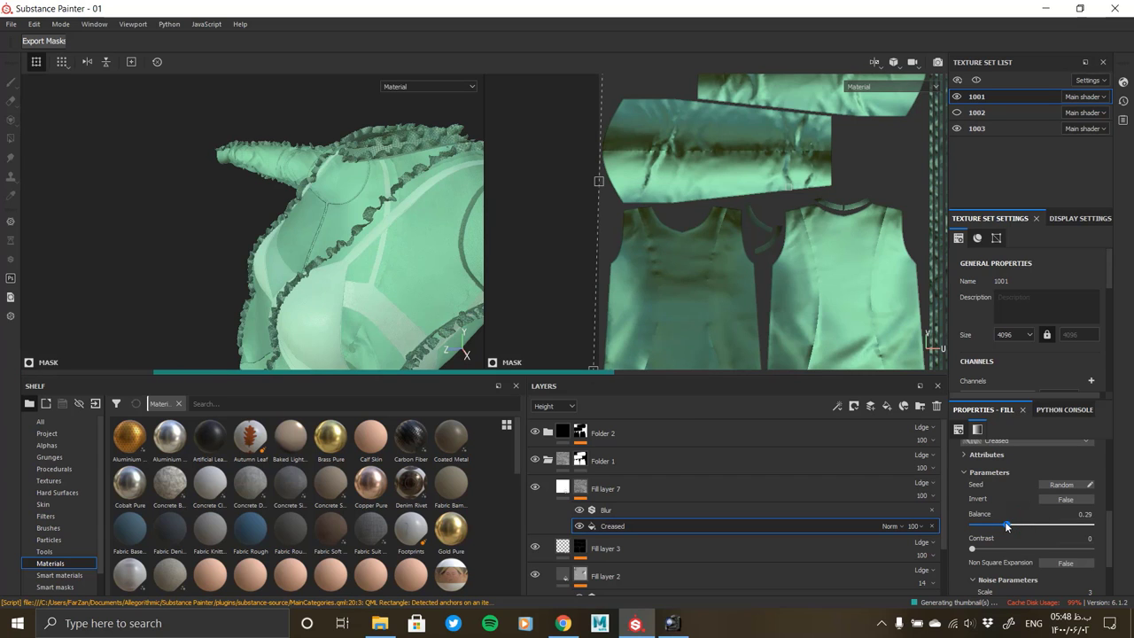
left_click(580, 487)
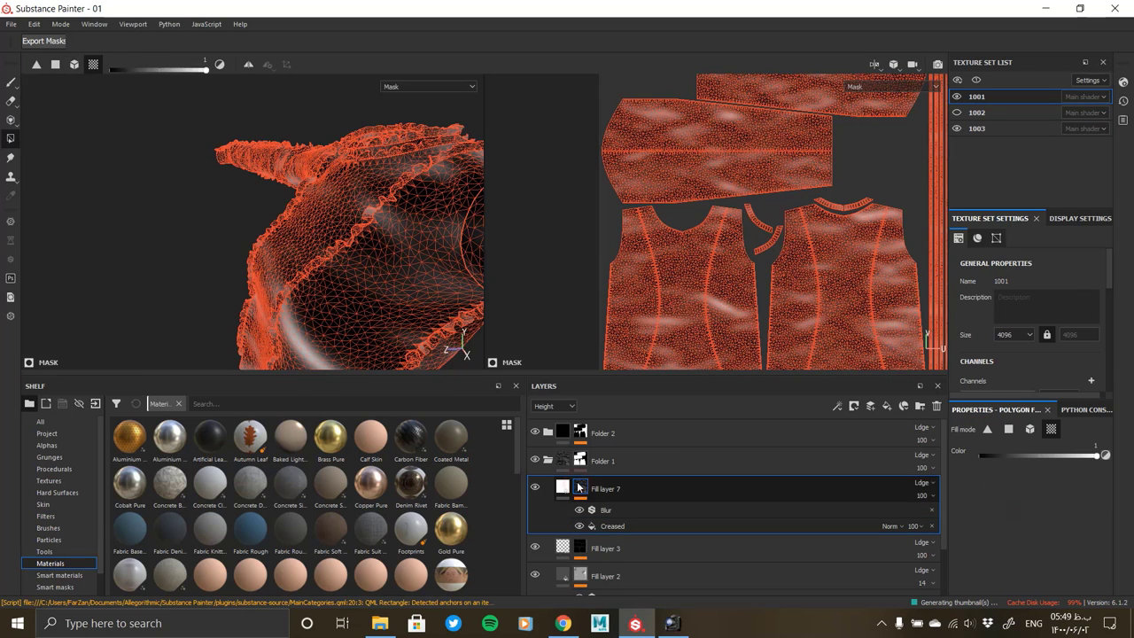
left_click(613, 525)
mouse_move(1033, 526)
left_mouse_down()
mouse_move(1050, 526)
mouse_move(1033, 527)
left_mouse_up()
scroll(1023, 555, "down", 2)
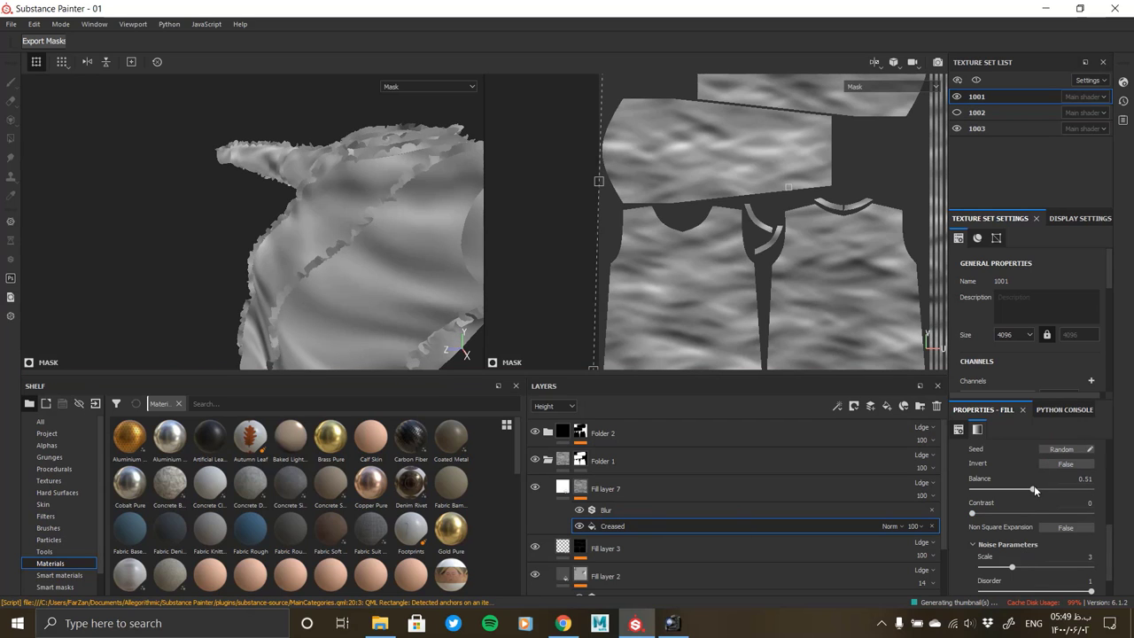
scroll(1016, 551, "down", 2)
left_click_drag(1011, 529, 997, 531)
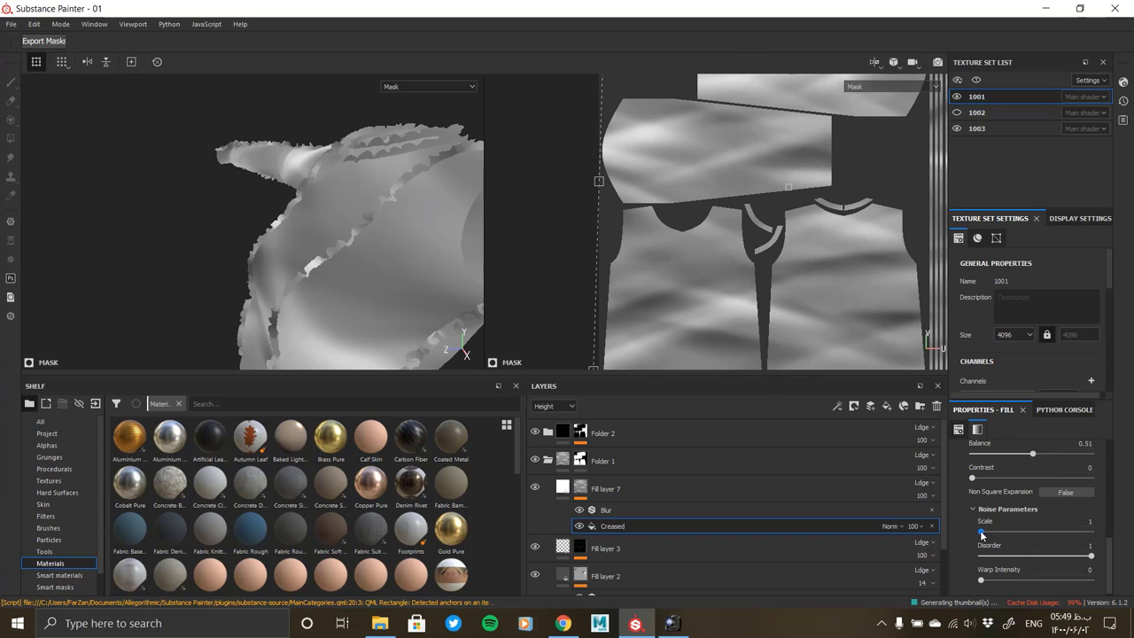
left_click(797, 489)
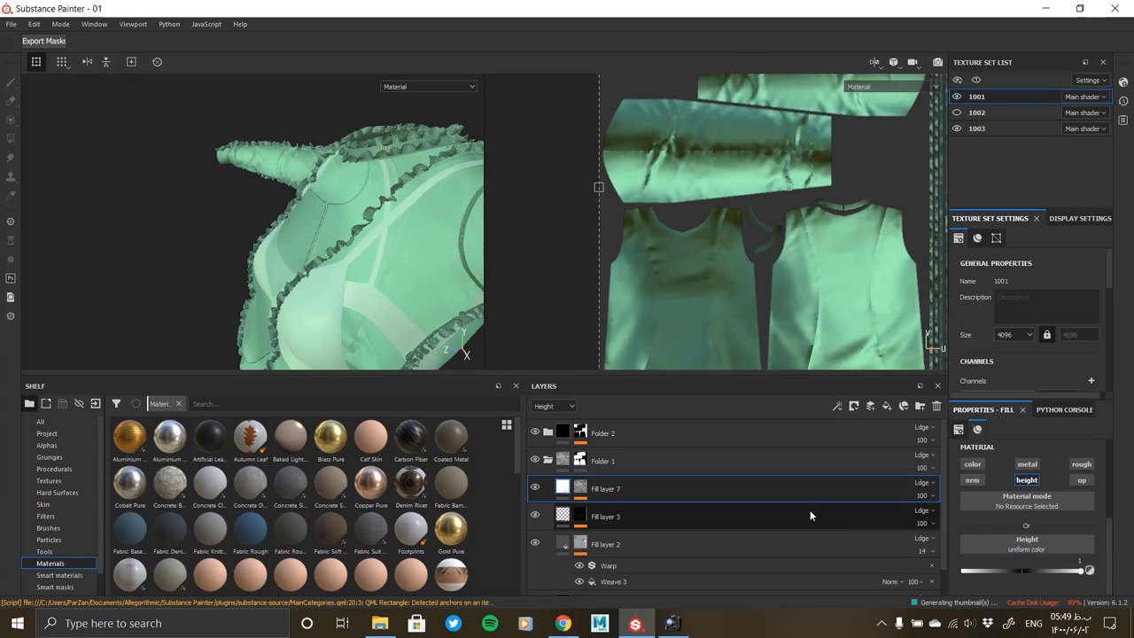
Orbit and zoom around the garment to review the shirt's Creased wrinkles
mouse_move(443, 266)
left_mouse_down("alt")
mouse_move(481, 296)
mouse_move(348, 303)
mouse_move(417, 337)
left_mouse_up("alt")
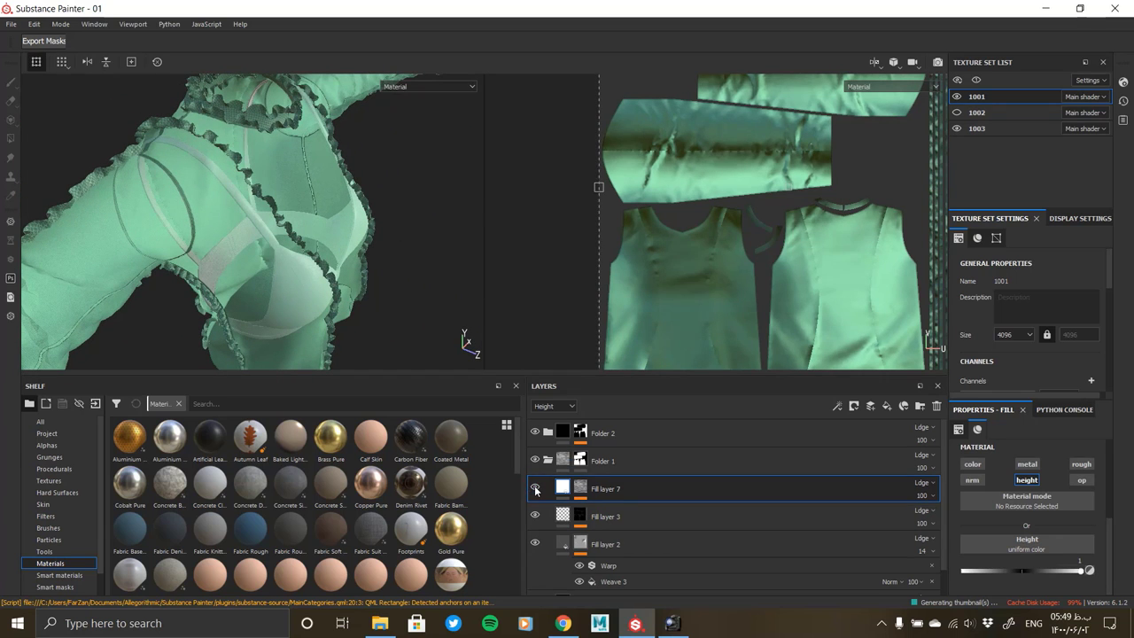
left_click_drag(372, 266, 263, 297, "alt")
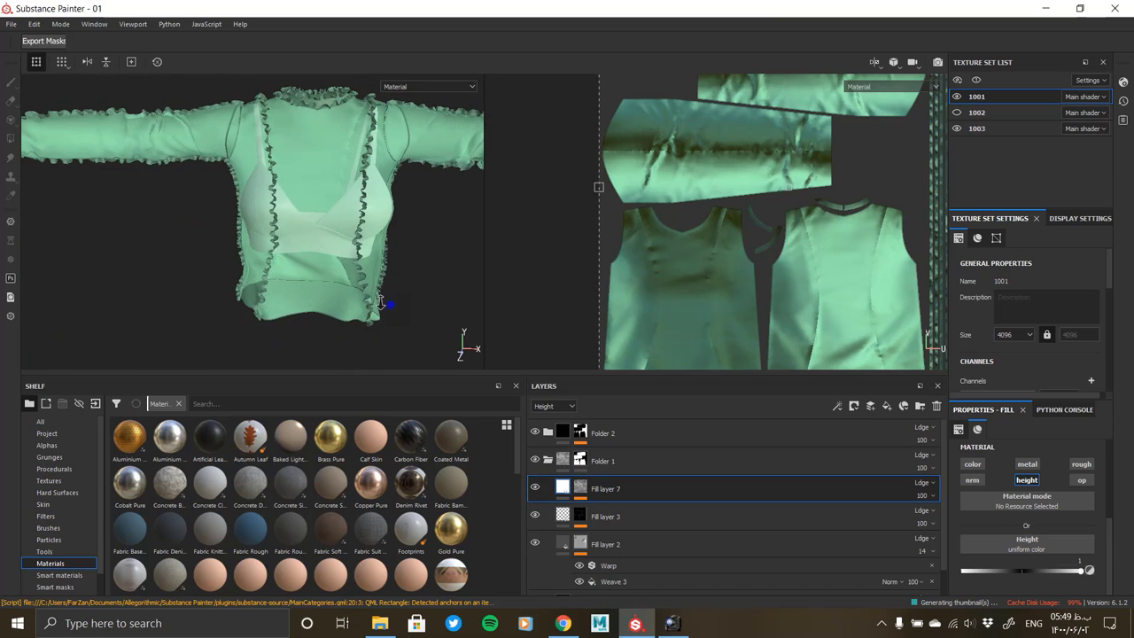
scroll(324, 177, "up", 5)
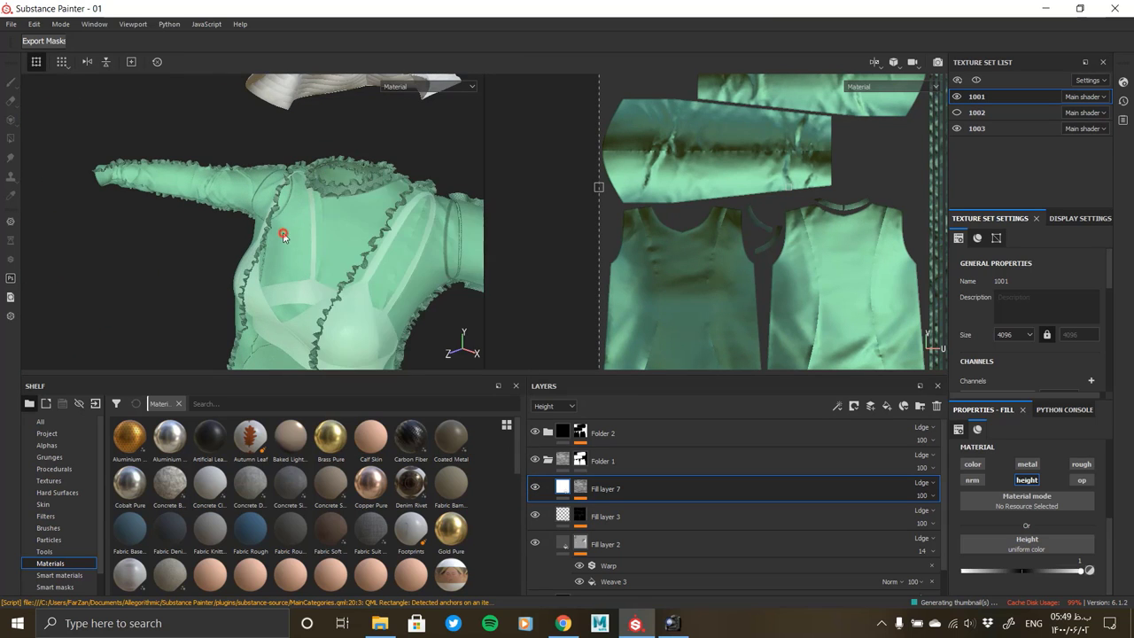
scroll(329, 183, "up", 3)
scroll(215, 232, "up", 3)
scroll(214, 232, "up", 3)
scroll(336, 240, "up", 2)
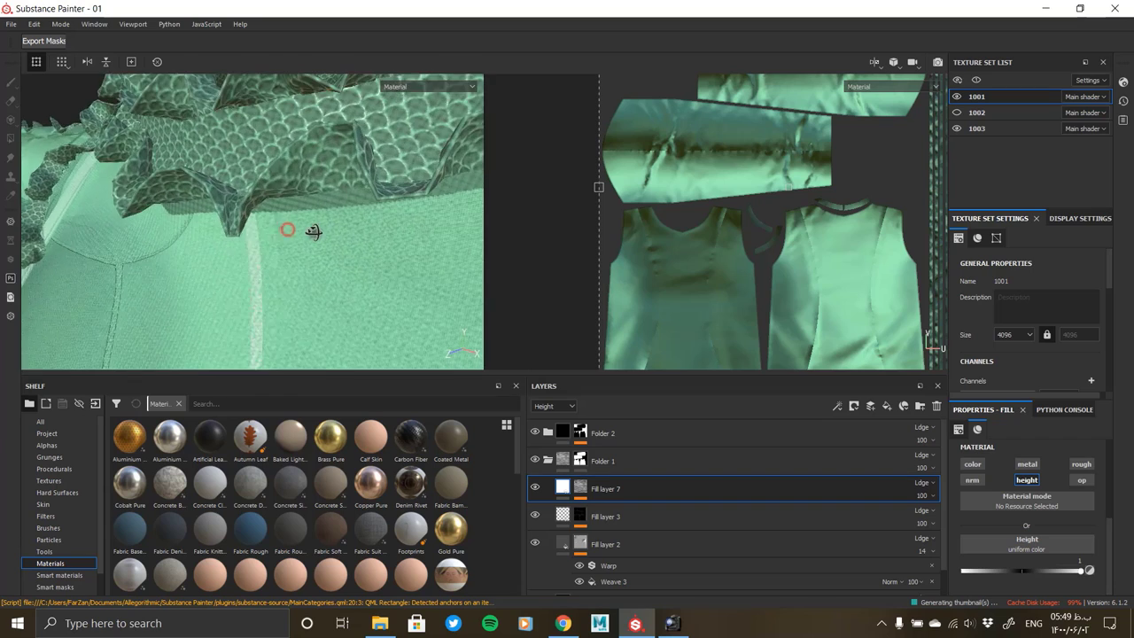
scroll(286, 227, "up", 3)
scroll(257, 250, "up", 2)
scroll(258, 250, "down", 3)
scroll(347, 253, "down", 3)
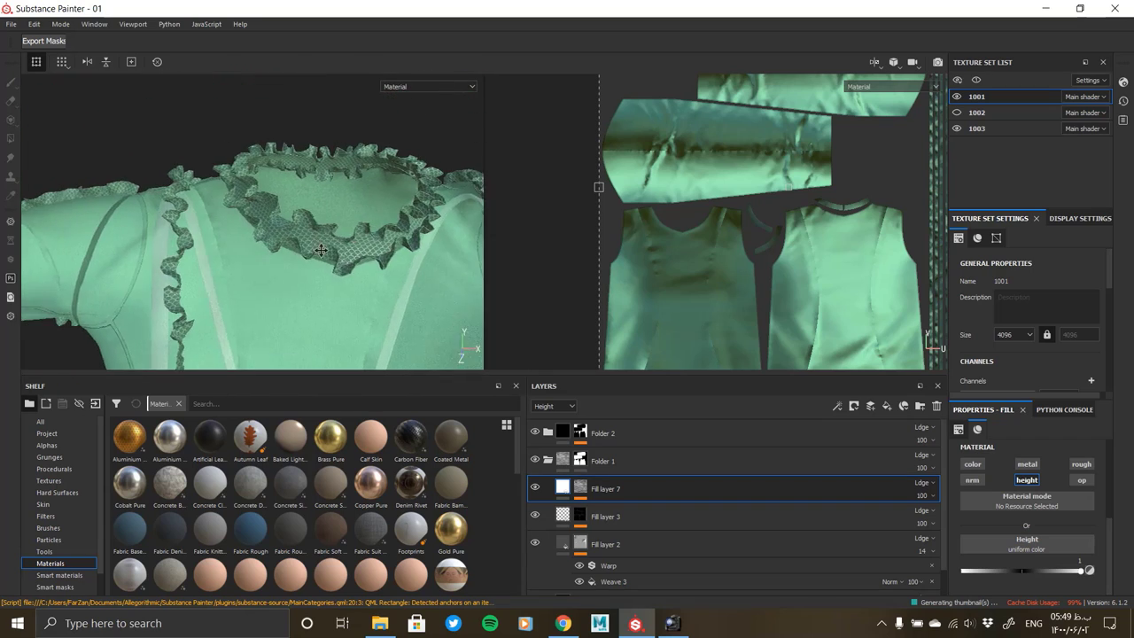
scroll(363, 301, "down", 2)
scroll(384, 348, "down", 3)
scroll(383, 349, "down", 2)
Hide texture sets 1001 and 1002 so only the bra stays visible
left_click_drag(228, 241, 680, 232, "alt")
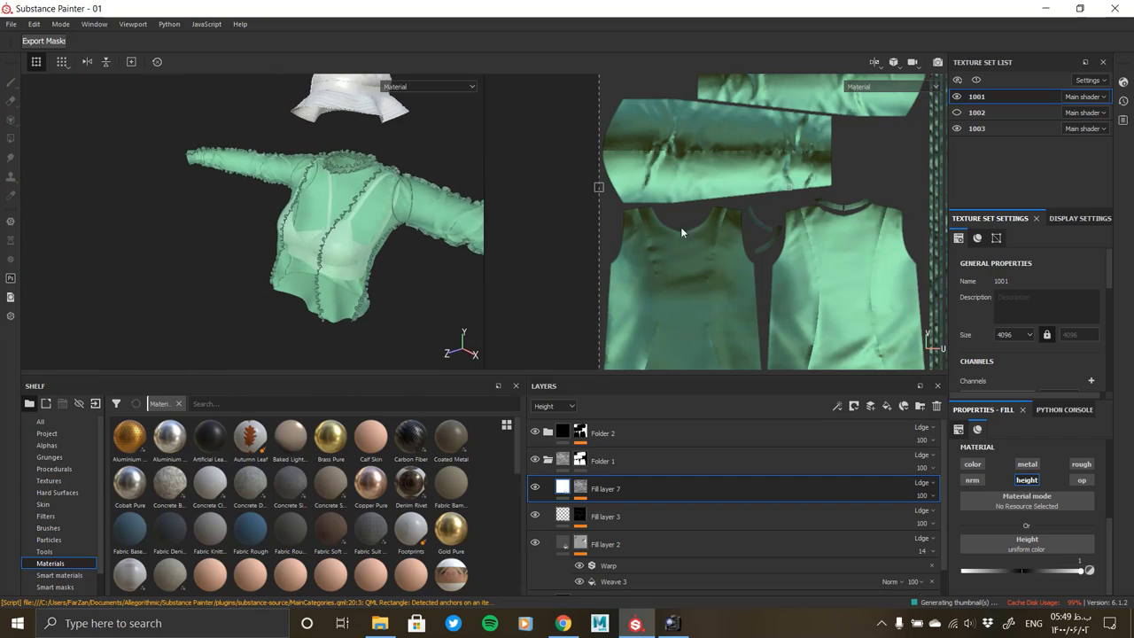
left_click_drag(372, 230, 321, 242, "alt")
scroll(322, 242, "up", 1)
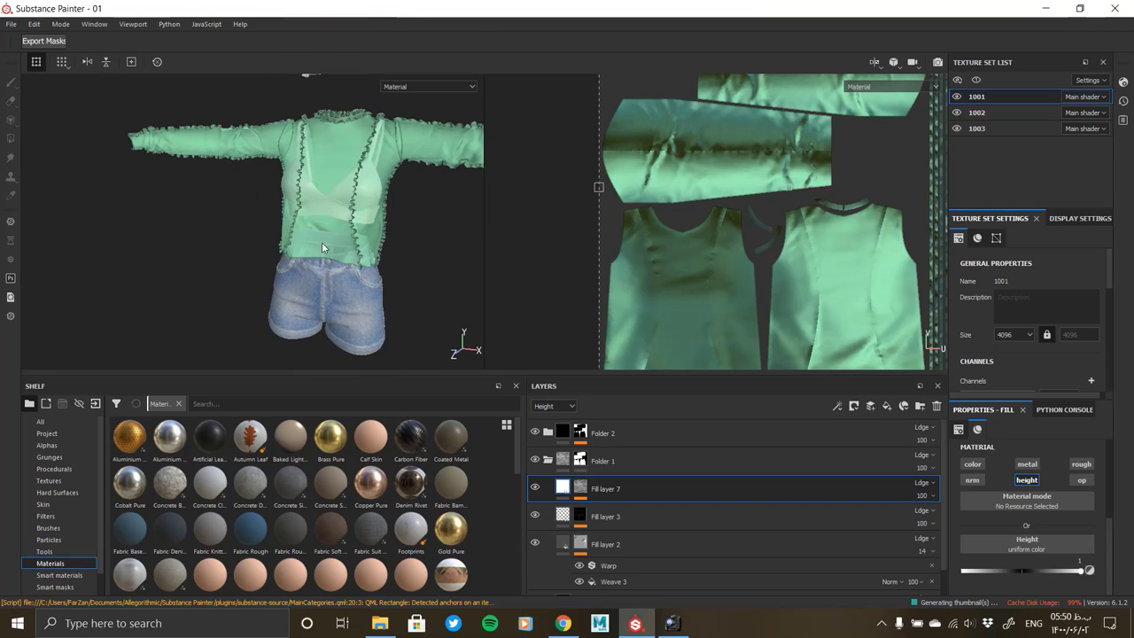
scroll(395, 286, "up", 3)
scroll(395, 286, "down", 2)
scroll(246, 232, "down", 3)
scroll(246, 232, "down", 2)
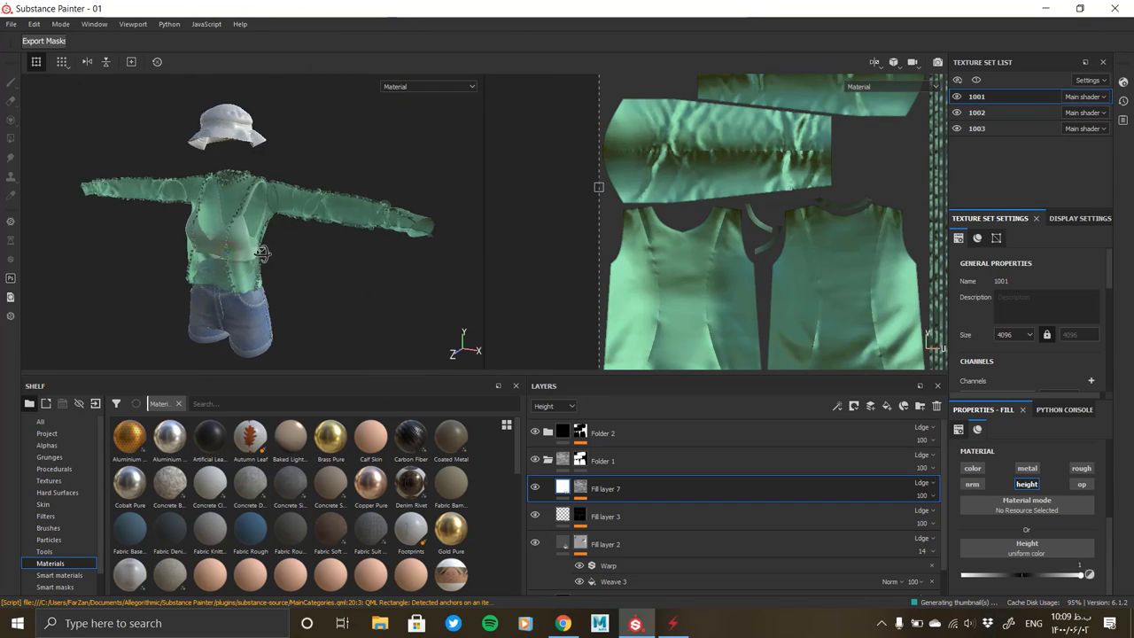
scroll(208, 192, "up", 3)
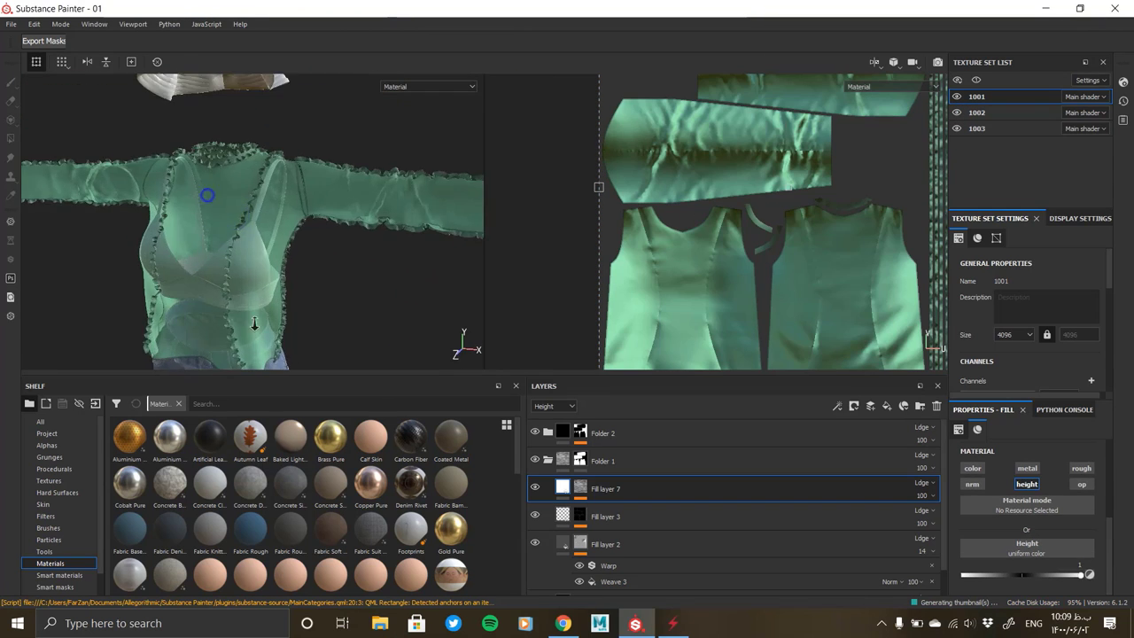
scroll(236, 219, "up", 1)
left_click(957, 96)
left_click(957, 112)
Switch to the bra's texture set 1003 and delete Layer 1
mouse_move(295, 237)
left_mouse_down("alt")
mouse_move(358, 203)
mouse_move(337, 294)
left_mouse_up("alt")
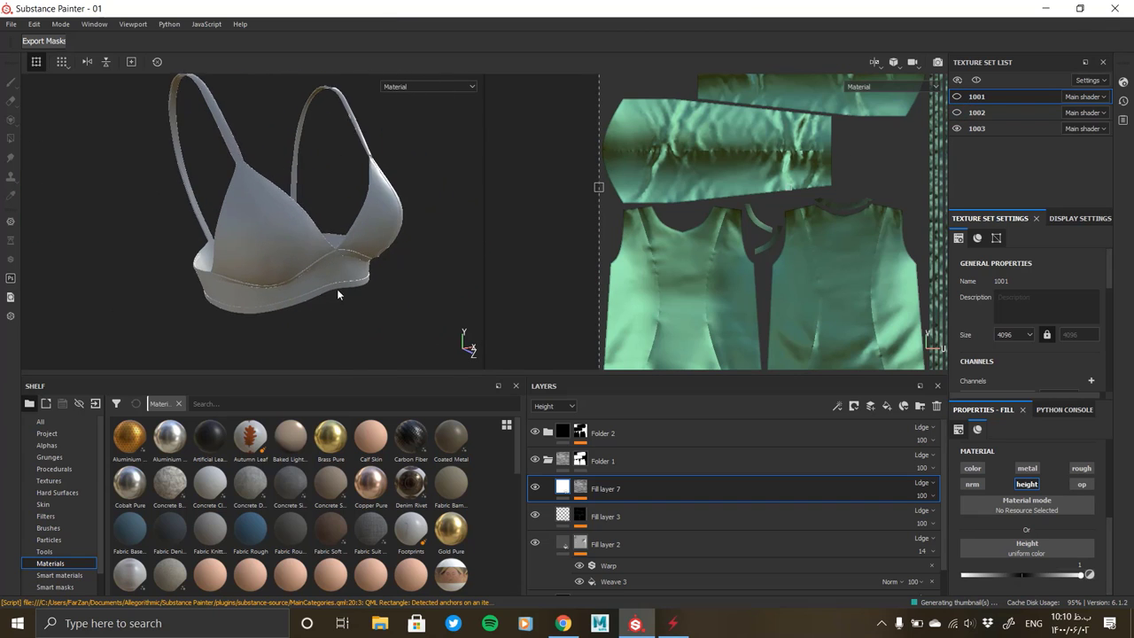
left_click(291, 234, "ctrl+alt")
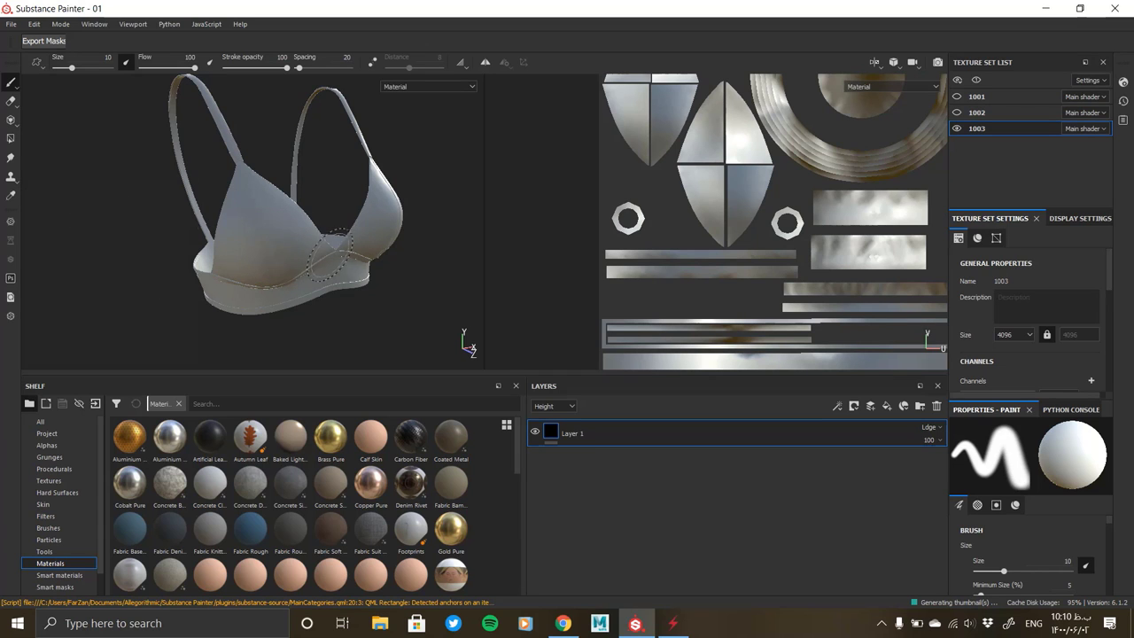
scroll(336, 255, "up", 2)
scroll(329, 223, "up", 1)
scroll(301, 235, "up", 2)
scroll(266, 239, "up", 2)
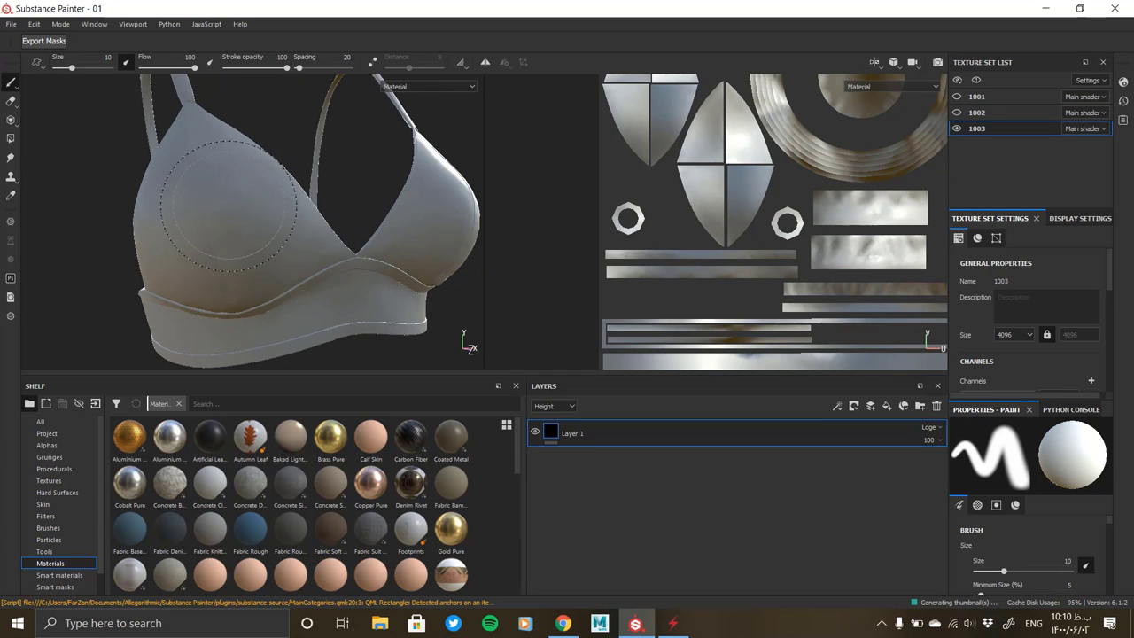
key("Delete")
mouse_move(281, 293)
left_mouse_down("alt")
mouse_move(320, 256)
mouse_move(372, 292)
left_mouse_up("alt")
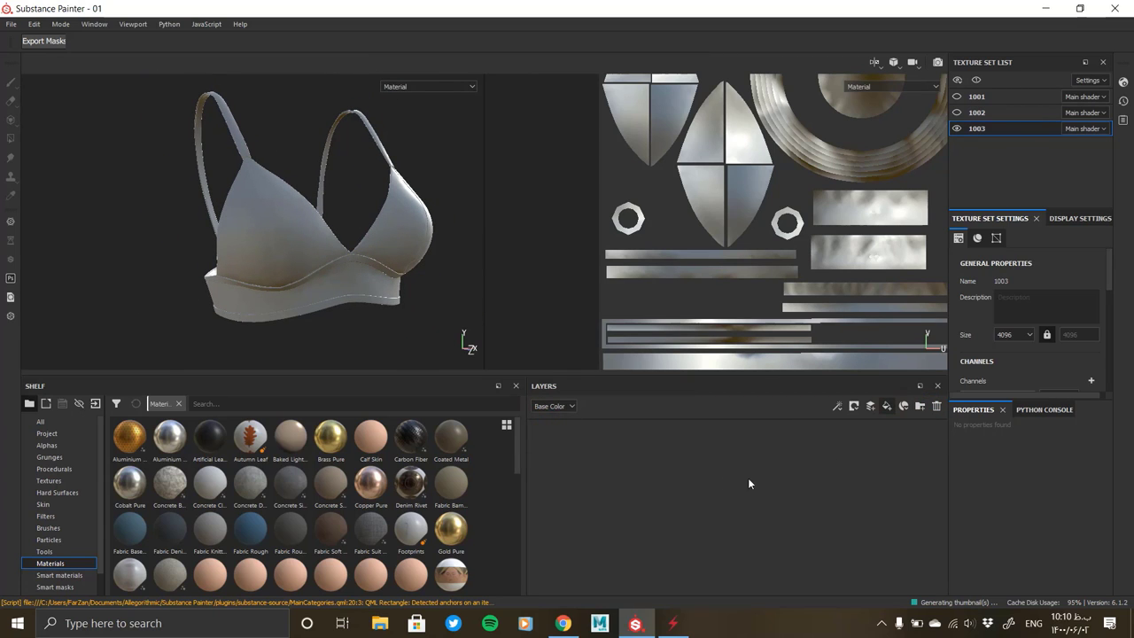
Put a new fill layer inside a new folder and give Folder 1 a black mask
left_click(887, 406)
left_click(920, 406)
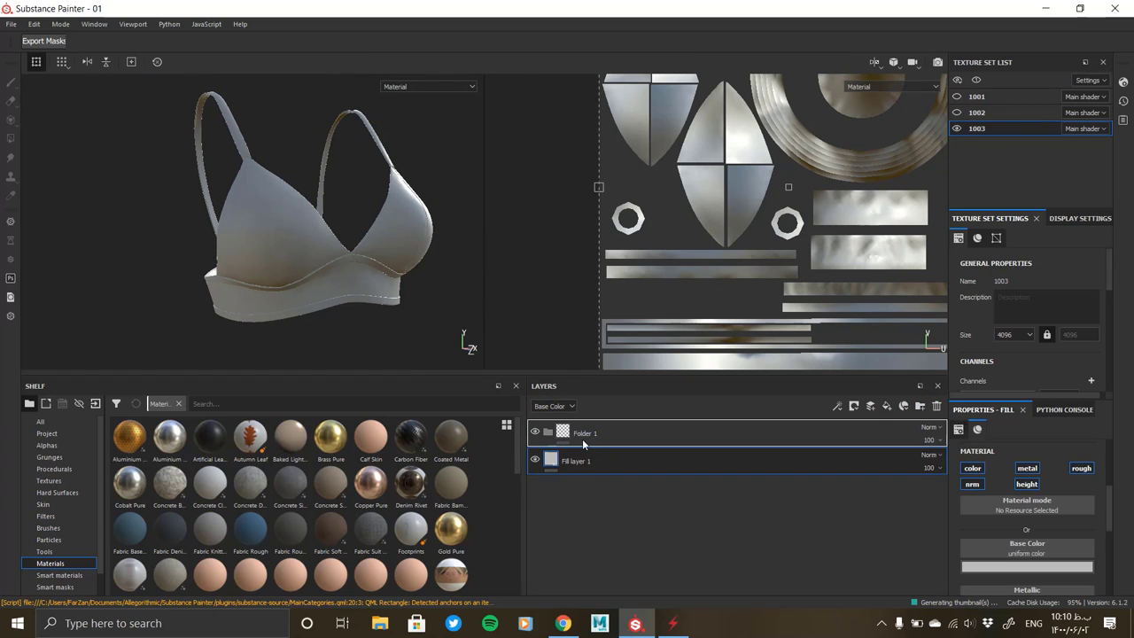
left_click_drag(583, 443, 596, 426)
right_click(582, 432)
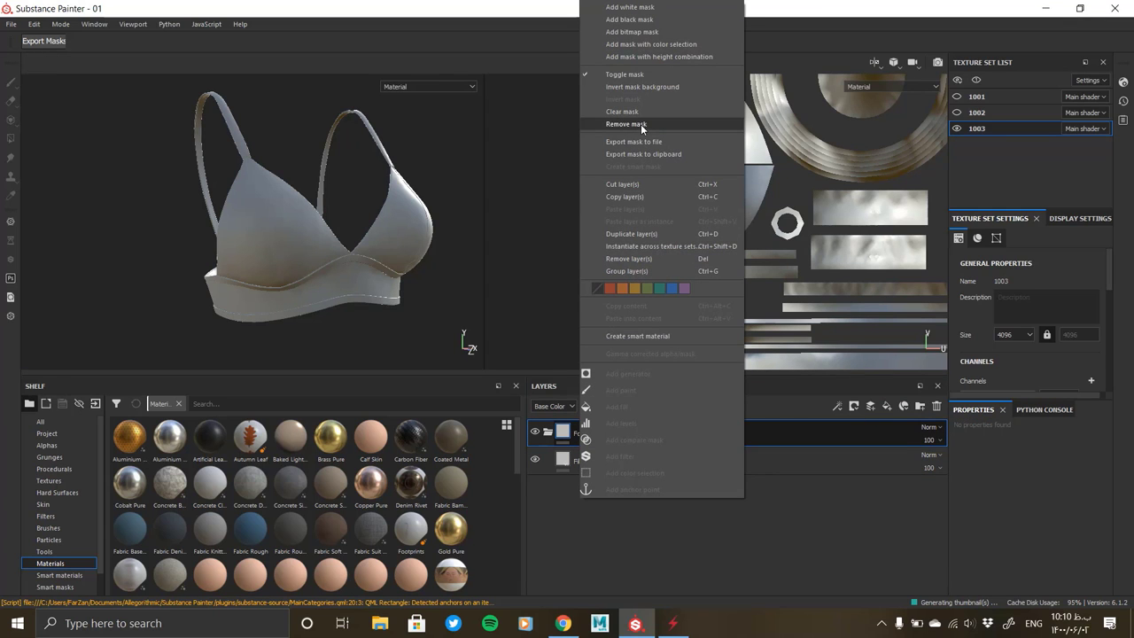
left_click(634, 31)
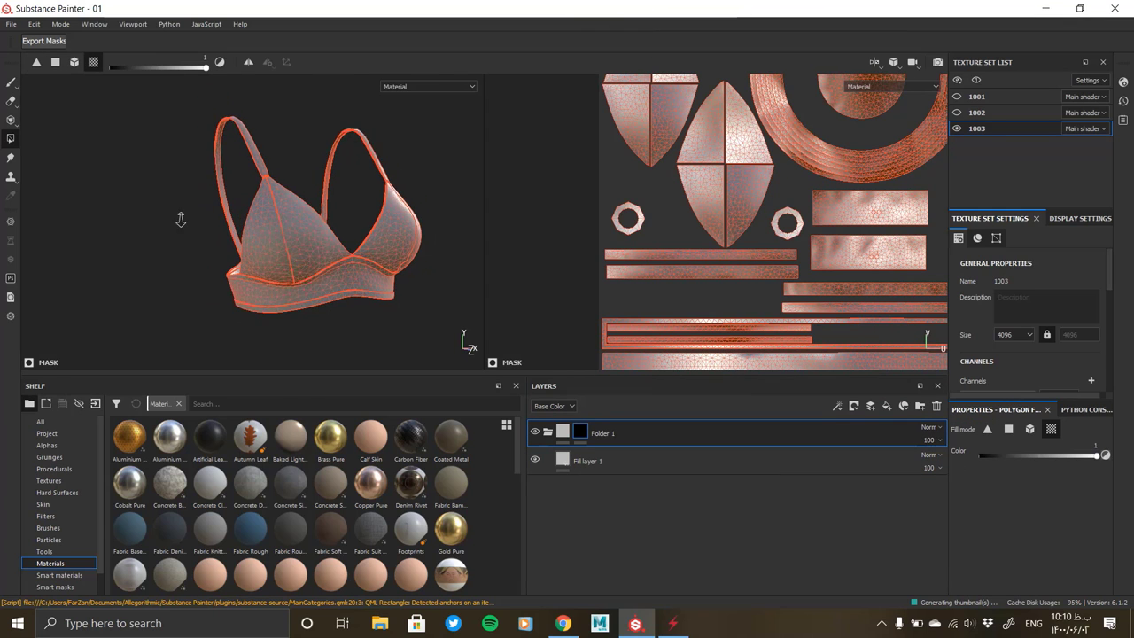
Set Fill layer 1's base colour to black so the bra renders dark
scroll(337, 226, "down", 3)
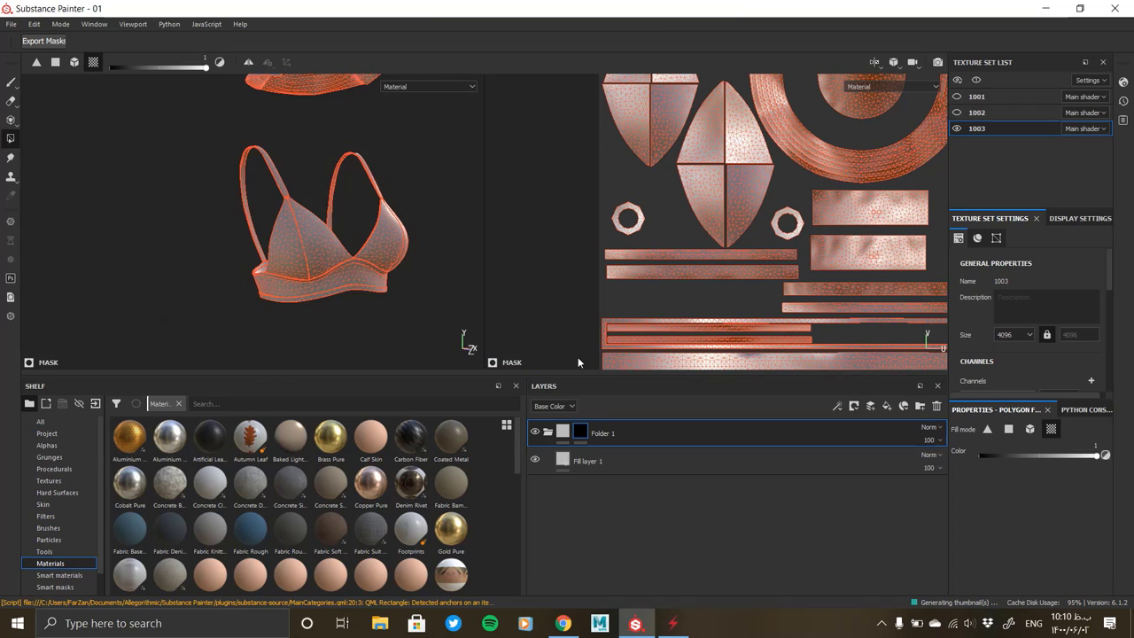
left_click(612, 461)
left_click(988, 564)
left_click_drag(1012, 487, 712, 553)
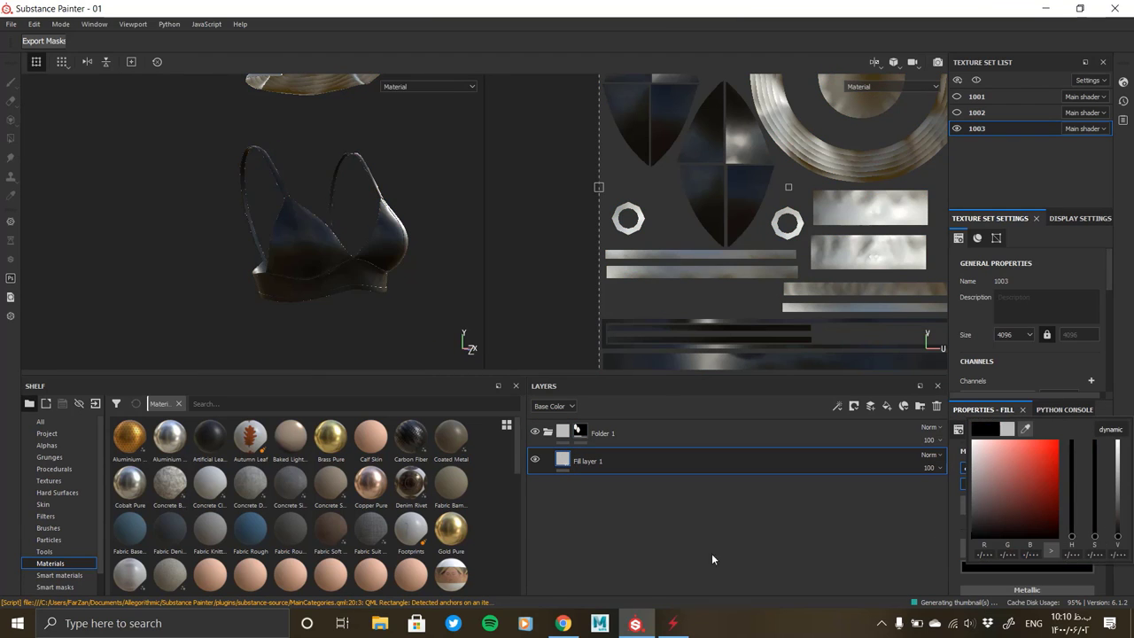
mouse_move(496, 266)
left_mouse_down("alt")
mouse_move(244, 278)
mouse_move(312, 324)
mouse_move(304, 226)
mouse_move(309, 256)
mouse_move(375, 264)
mouse_move(311, 245)
mouse_move(390, 275)
left_mouse_up("alt")
scroll(1043, 530, "down", 3)
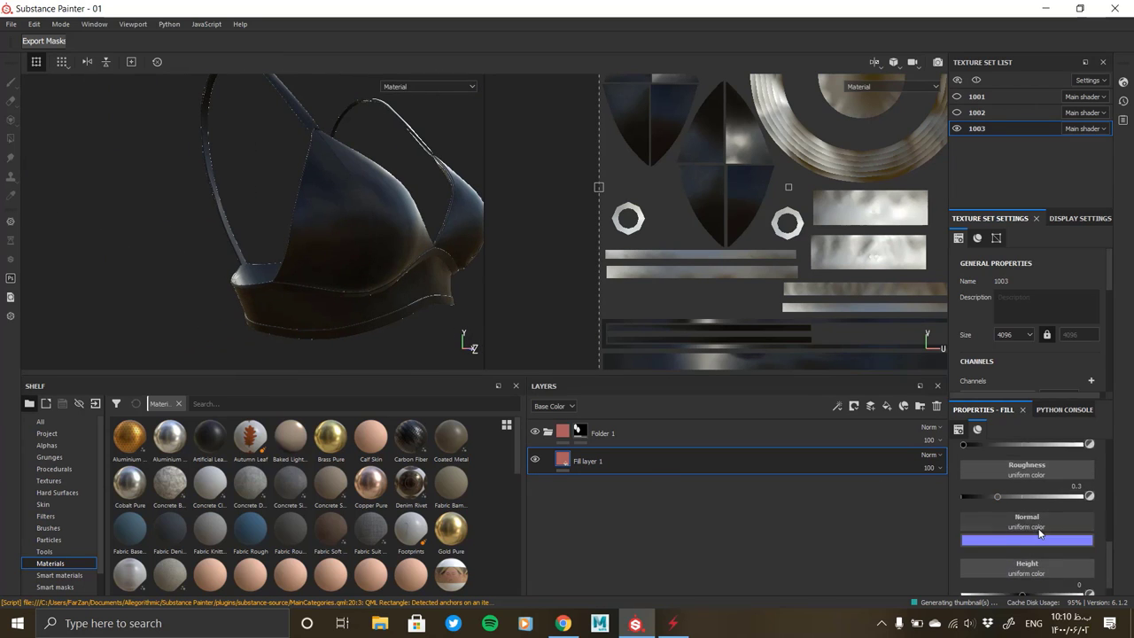
scroll(1043, 529, "down", 1)
scroll(1041, 531, "up", 3)
scroll(1036, 541, "up", 2)
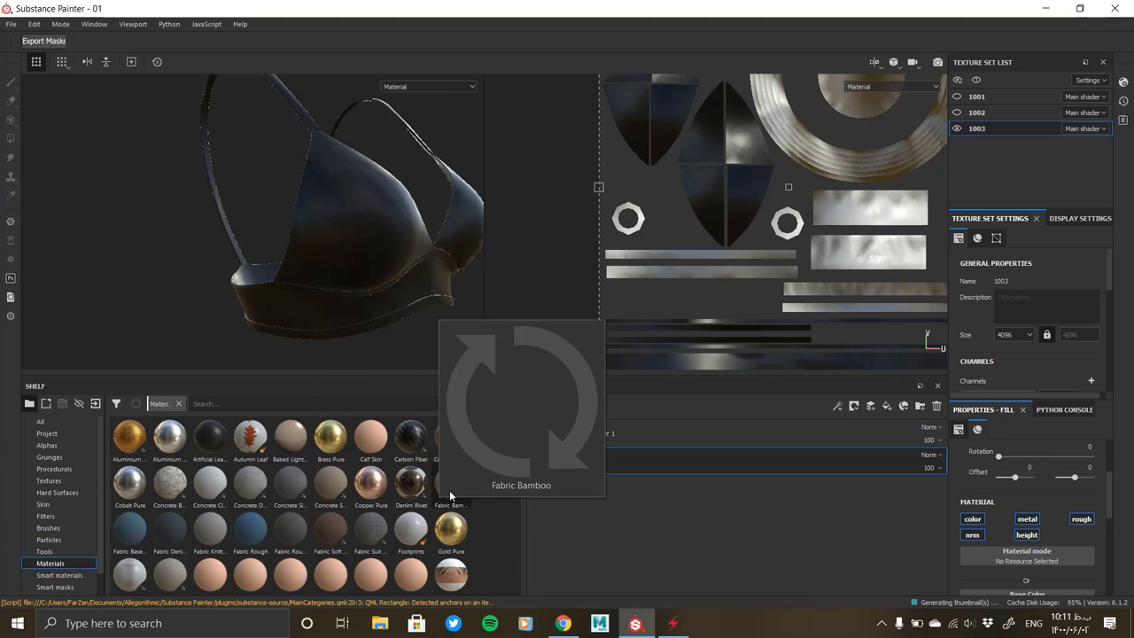
Try the Fabric Bamboo material as a layer above Fill layer 1
left_click_drag(450, 488, 562, 457)
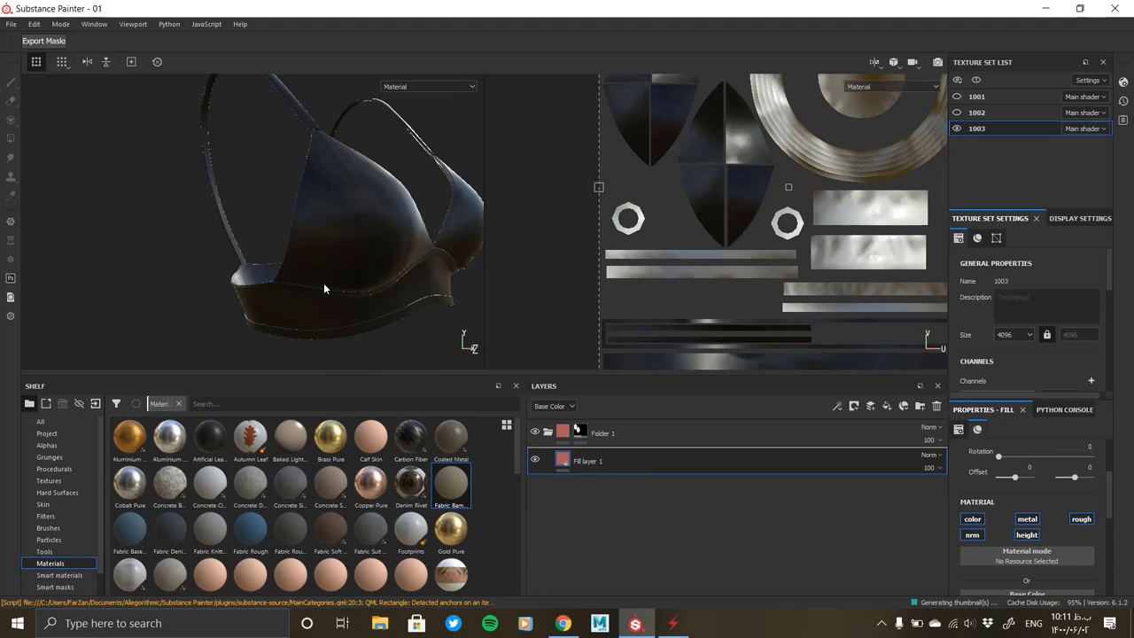
left_click_drag(324, 288, 209, 272)
scroll(251, 350, "up", 5)
mouse_move(251, 350)
left_mouse_down("alt")
mouse_move(228, 243)
mouse_move(235, 323)
left_mouse_up("alt")
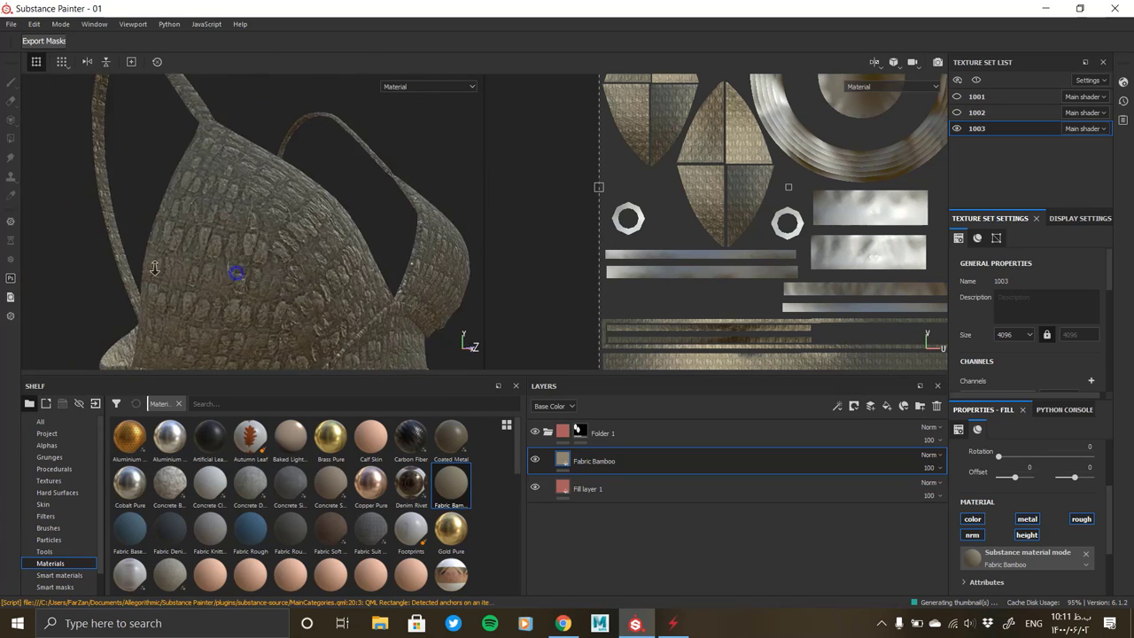
scroll(235, 323, "up", 5)
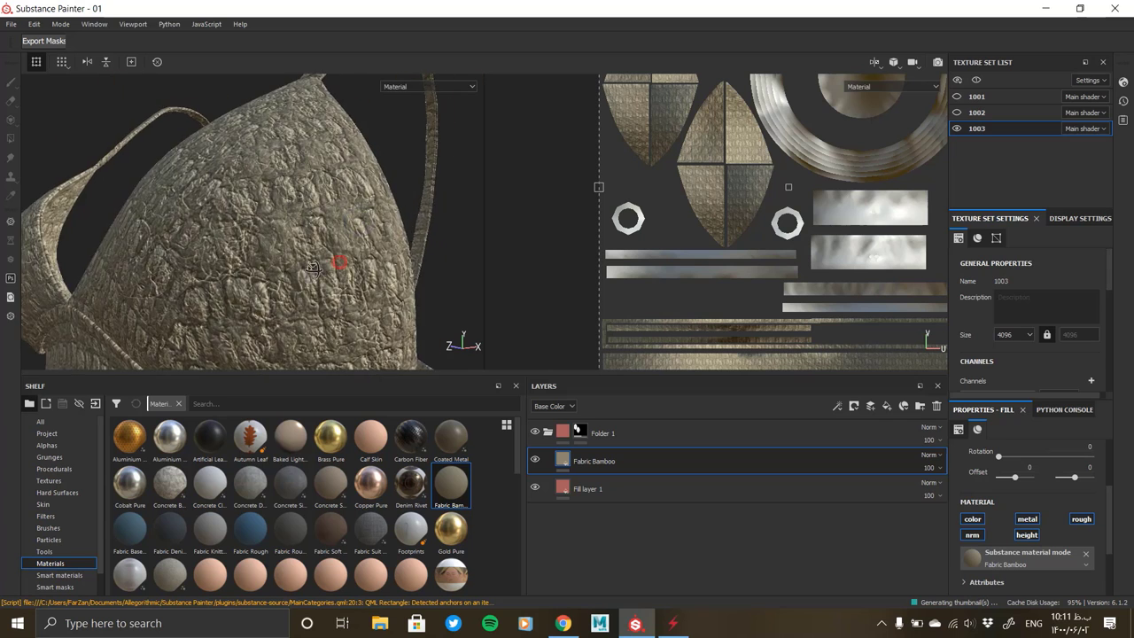
scroll(342, 258, "up", 3)
Remove the trial fabric layers and apply Fabric Suit Vintage instead
key("Delete")
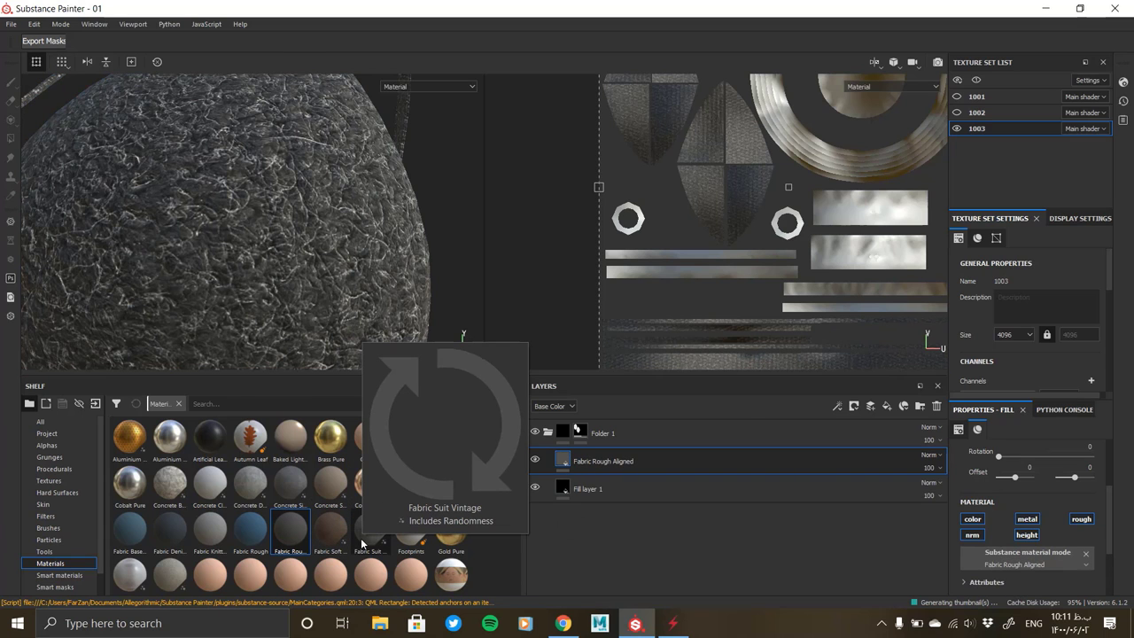
key("ctrl+z")
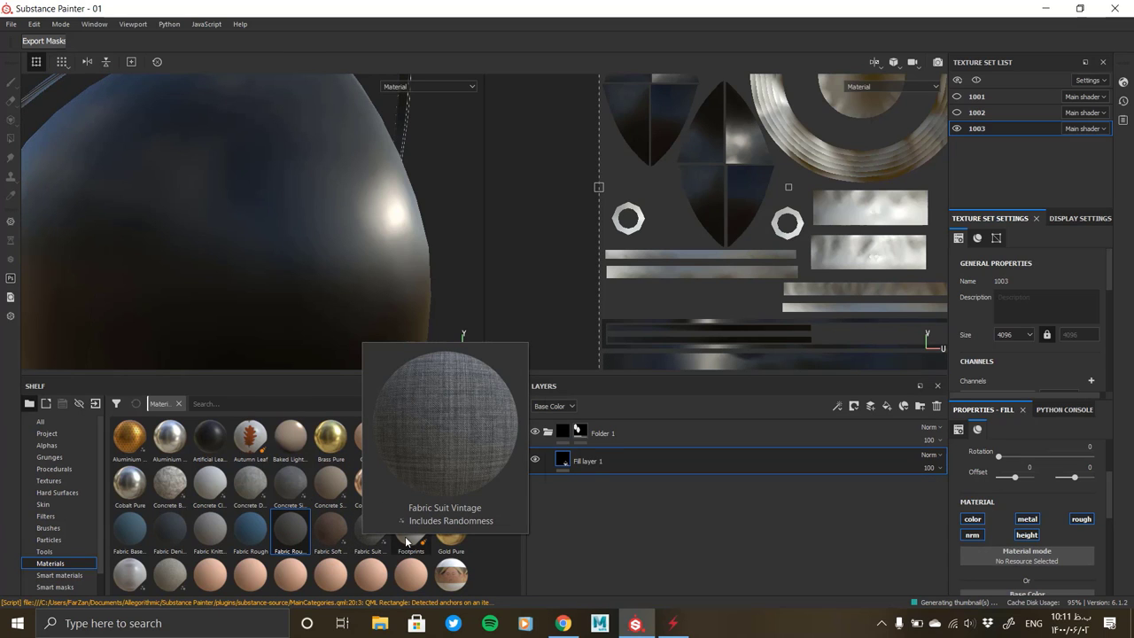
left_click_drag(370, 529, 592, 461)
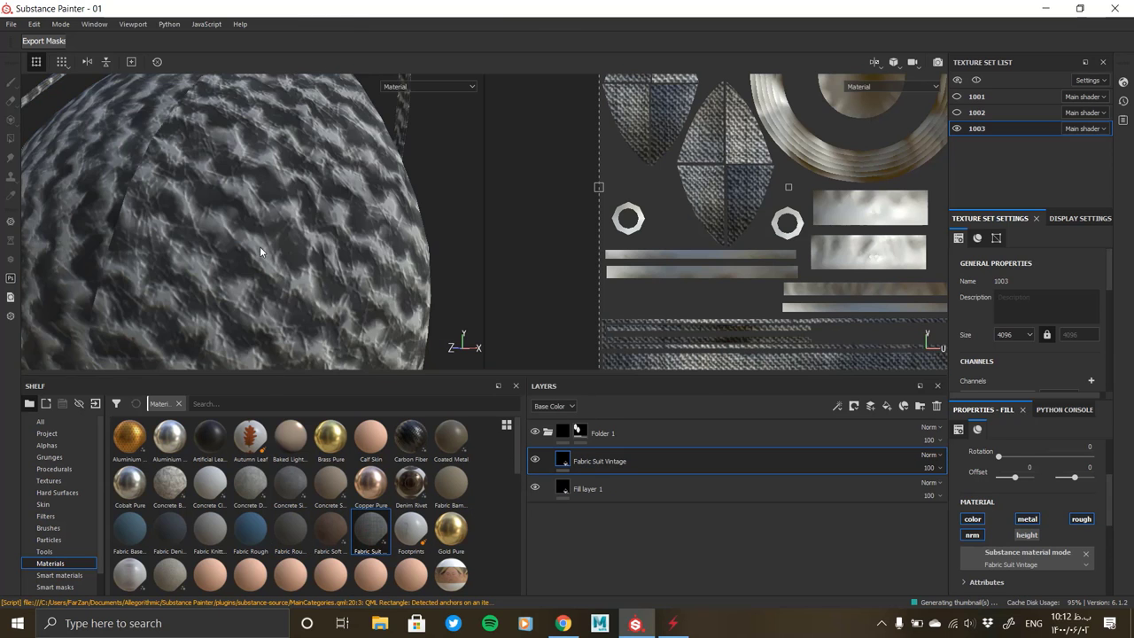
Set the Fabric Suit Vintage pattern's UV Scale to 4 for a finer weave
left_click_drag(261, 254, 294, 279, "alt")
scroll(293, 278, "down", 3)
left_click_drag(301, 163, 284, 256, "alt")
scroll(283, 256, "up", 5)
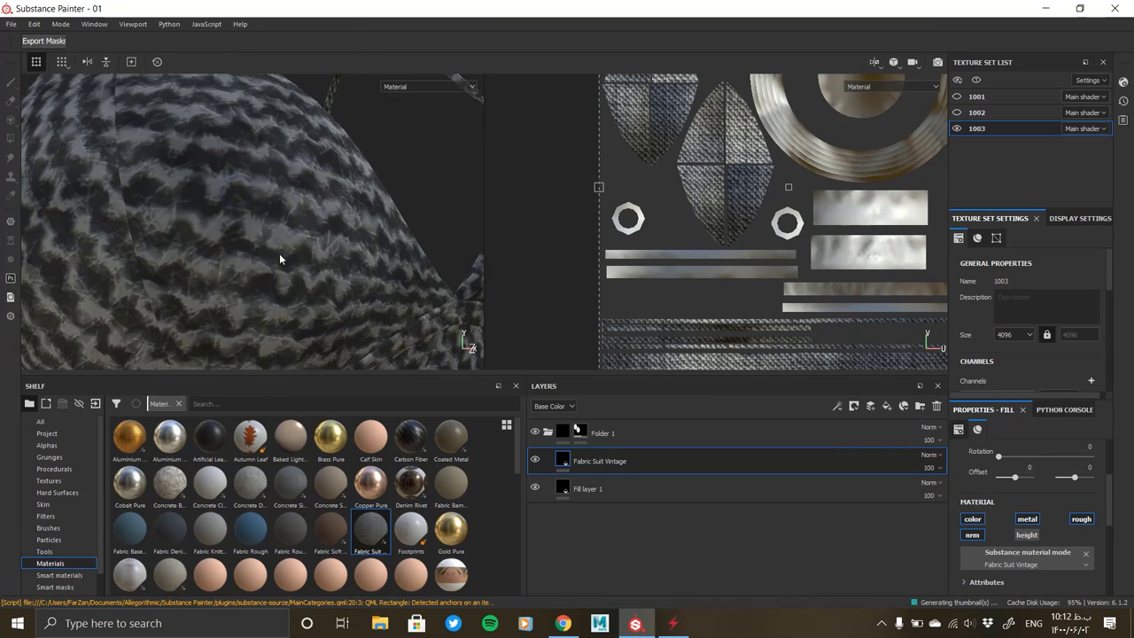
scroll(993, 532, "down", 3)
scroll(992, 535, "down", 2)
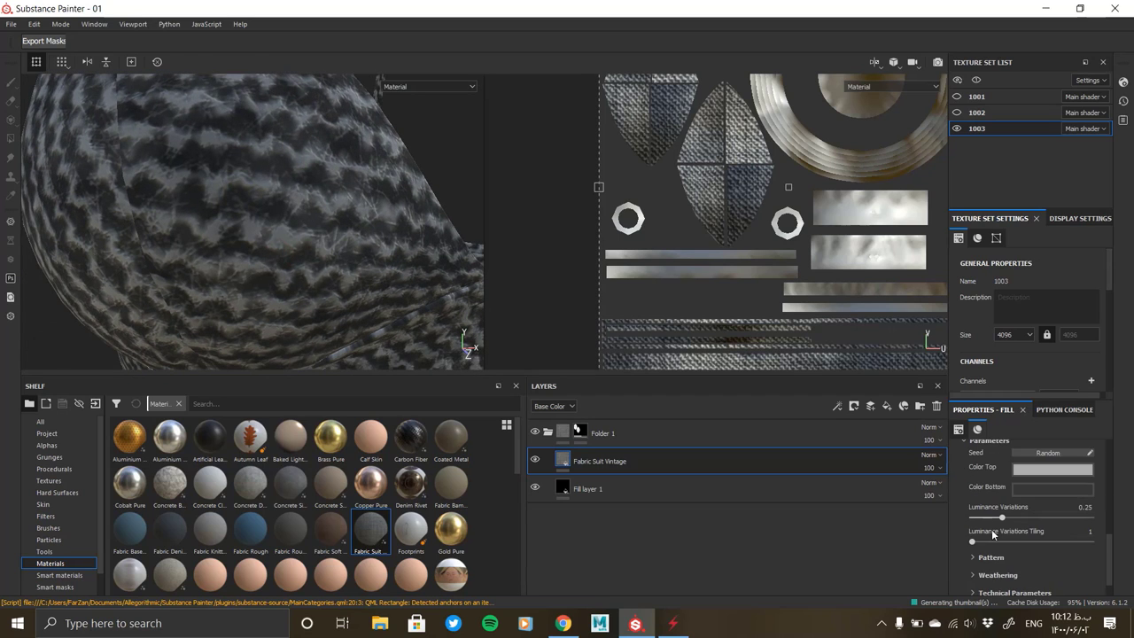
left_click(987, 557)
scroll(1011, 535, "down", 2)
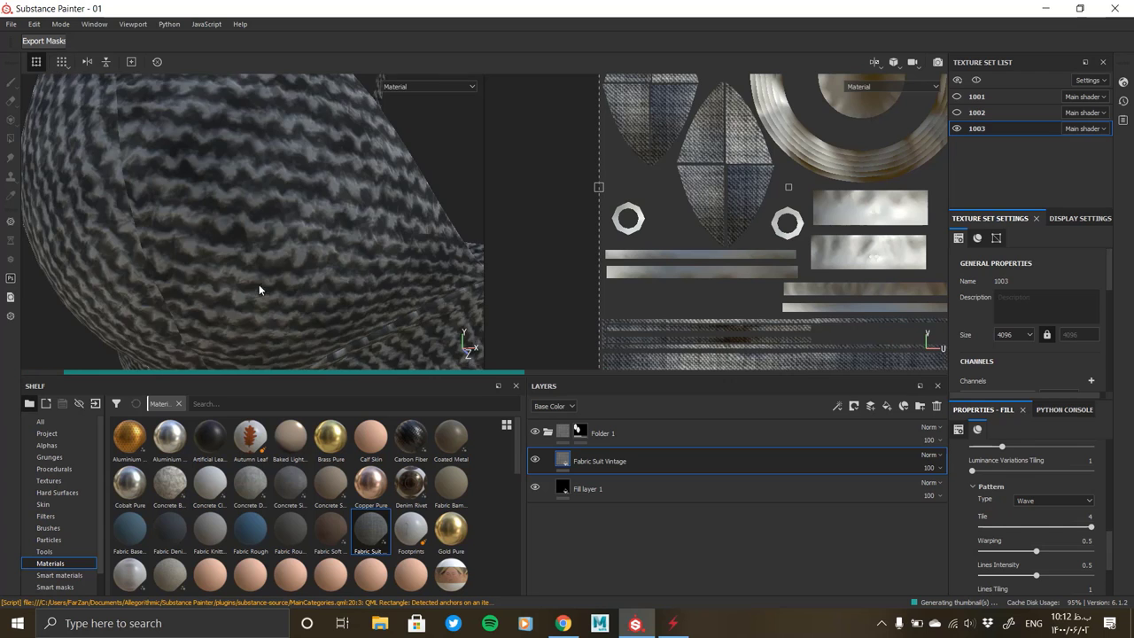
scroll(260, 290, "down", 5)
left_click_drag(259, 289, 208, 218, "alt")
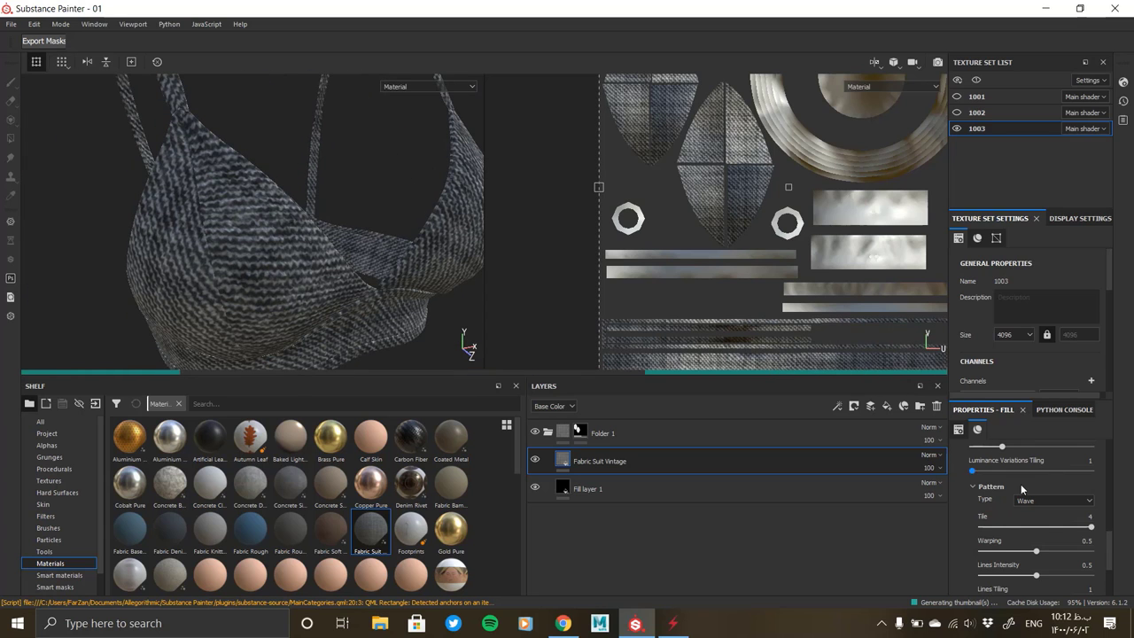
scroll(1021, 484, "down", 3)
scroll(1028, 474, "down", 2)
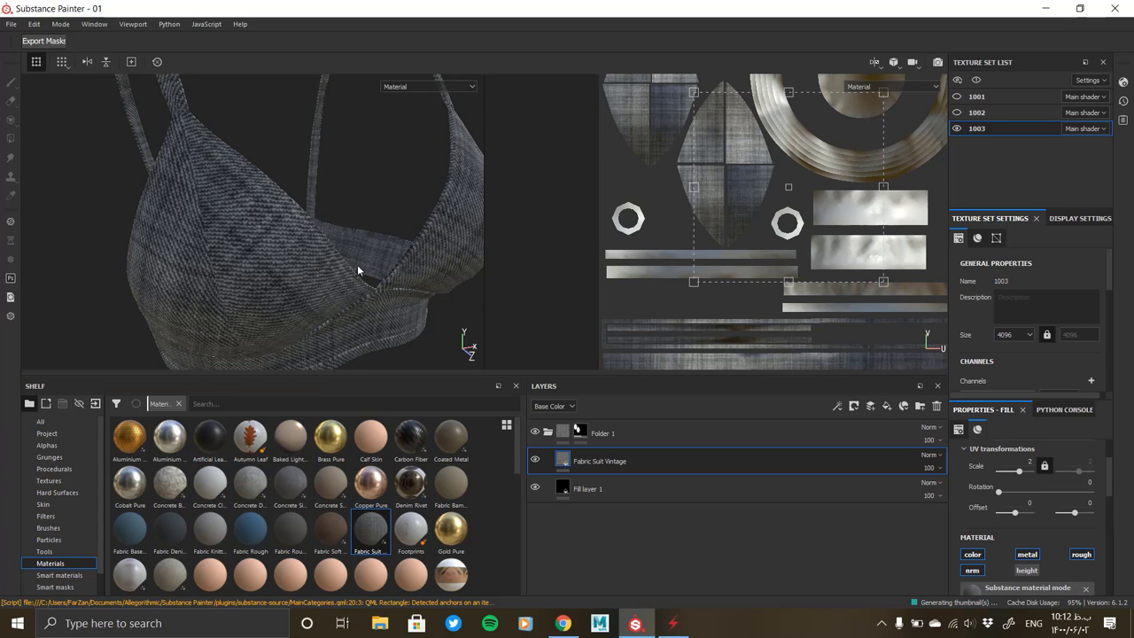
left_click_drag(358, 295, 230, 257, "alt")
scroll(266, 178, "up", 5)
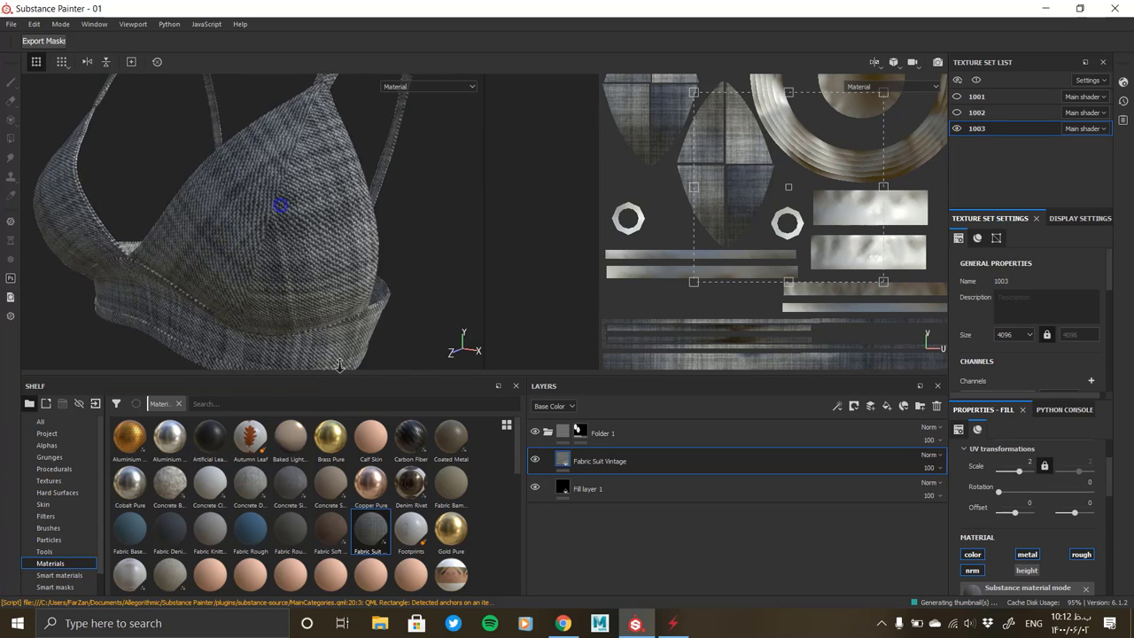
type("4")
key("Return")
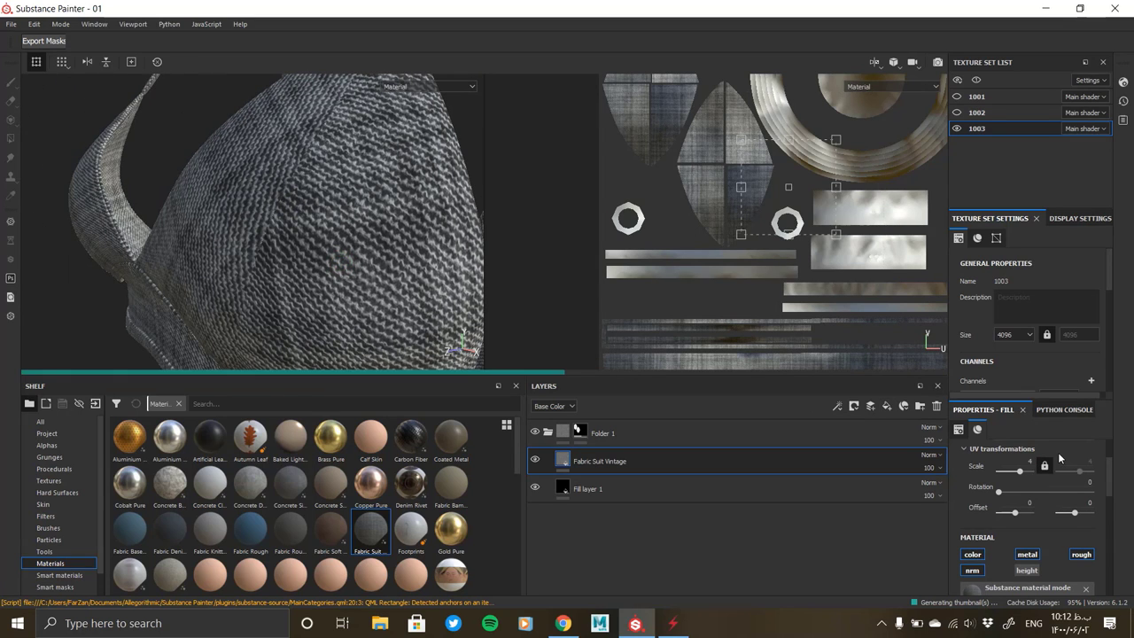
Darken the fabric's Color Top so the bra's weave looks nearly black
scroll(359, 253, "down", 5)
scroll(248, 227, "down", 3)
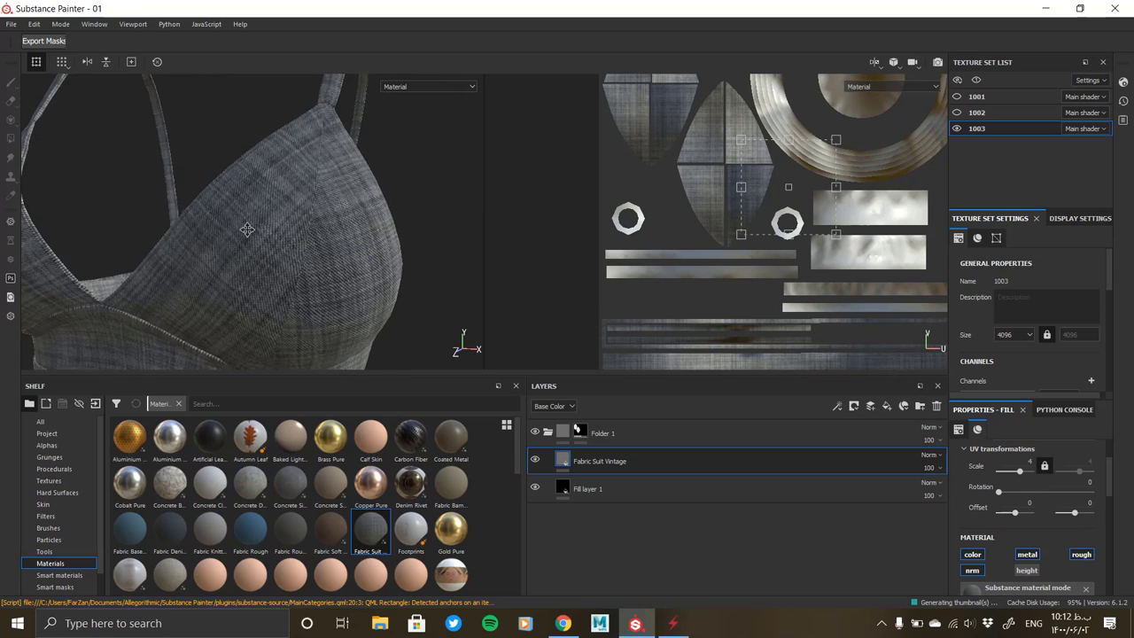
scroll(1016, 526, "down", 5)
scroll(1016, 522, "down", 1)
left_click(1023, 522)
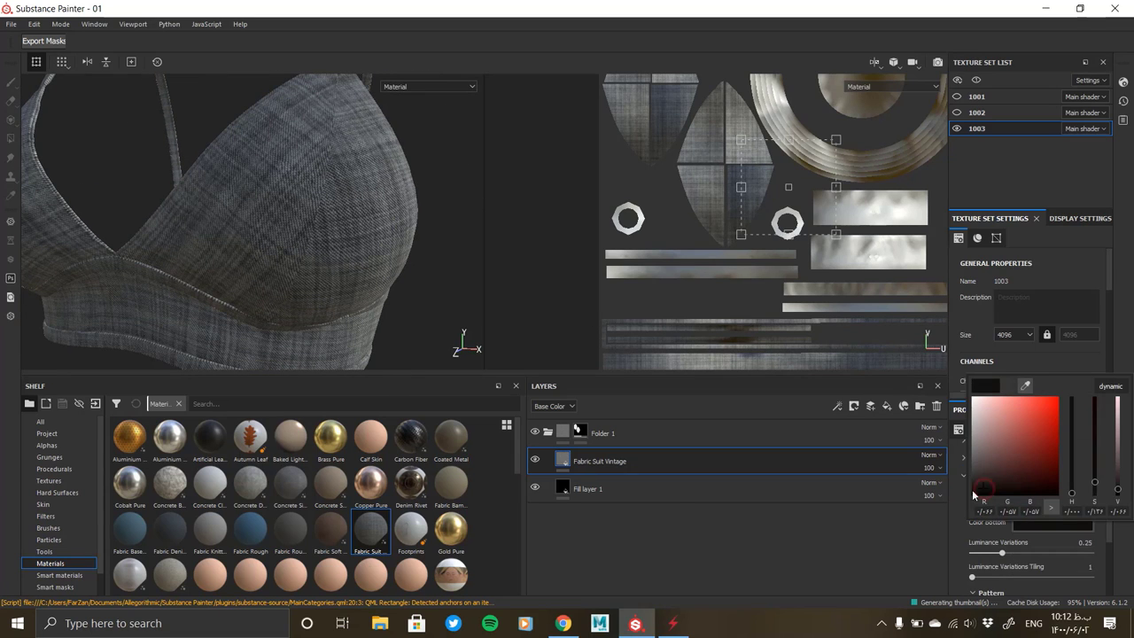
left_click(1032, 508)
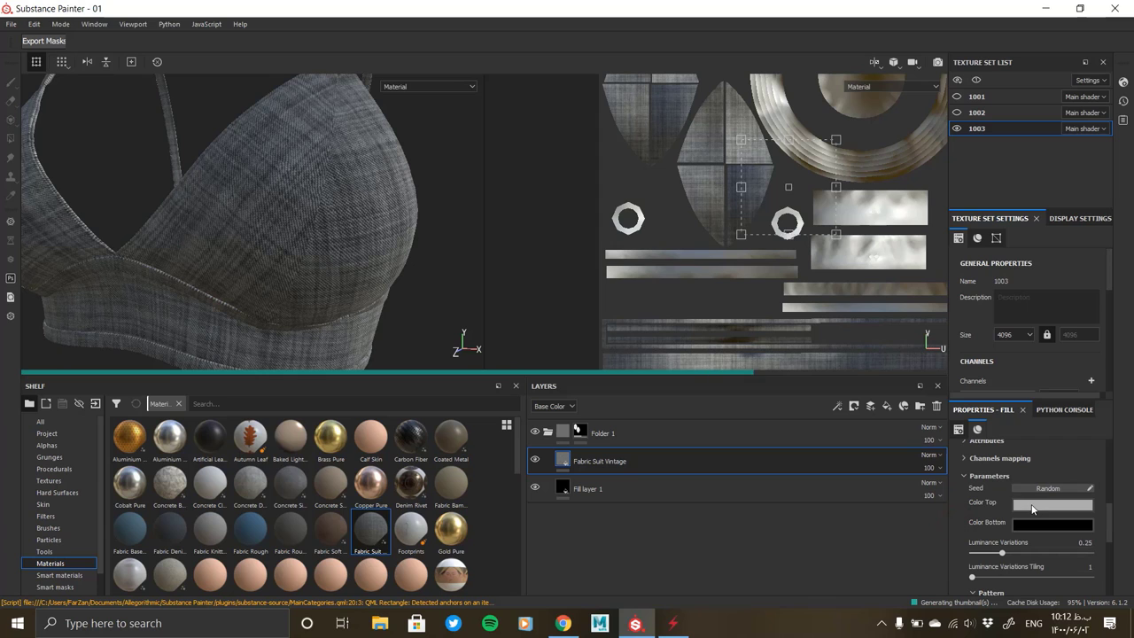
left_click(1033, 508)
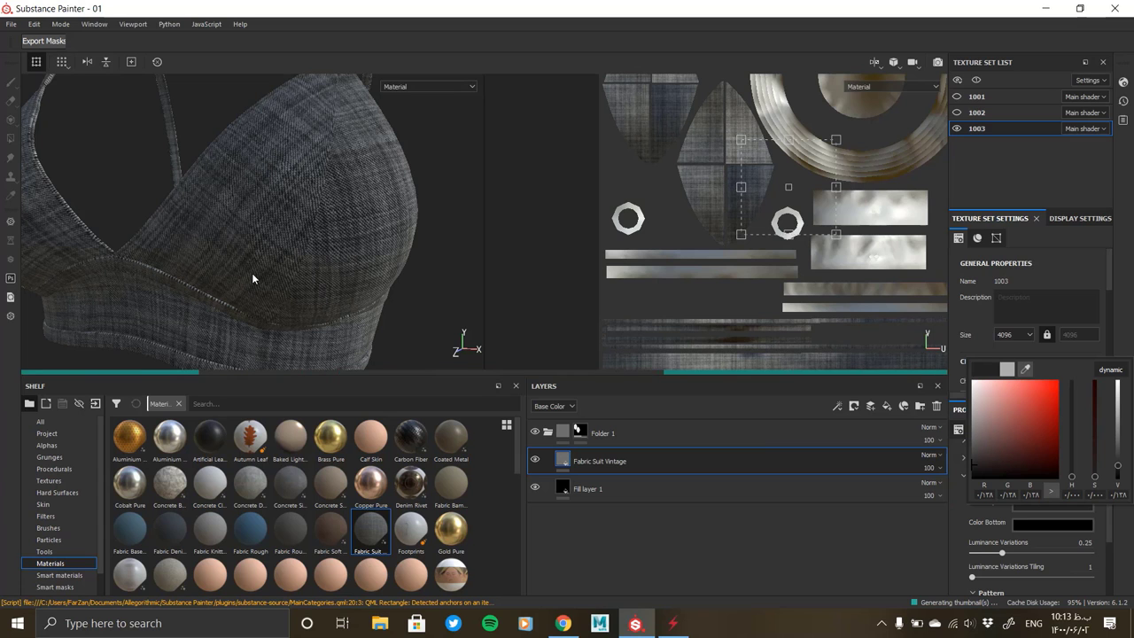
middle_click_drag(322, 279, 202, 234, "alt")
mouse_move(202, 234)
left_mouse_down("alt")
mouse_move(307, 218)
mouse_move(269, 195)
mouse_move(387, 257)
mouse_move(335, 246)
mouse_move(363, 266)
left_mouse_up("alt")
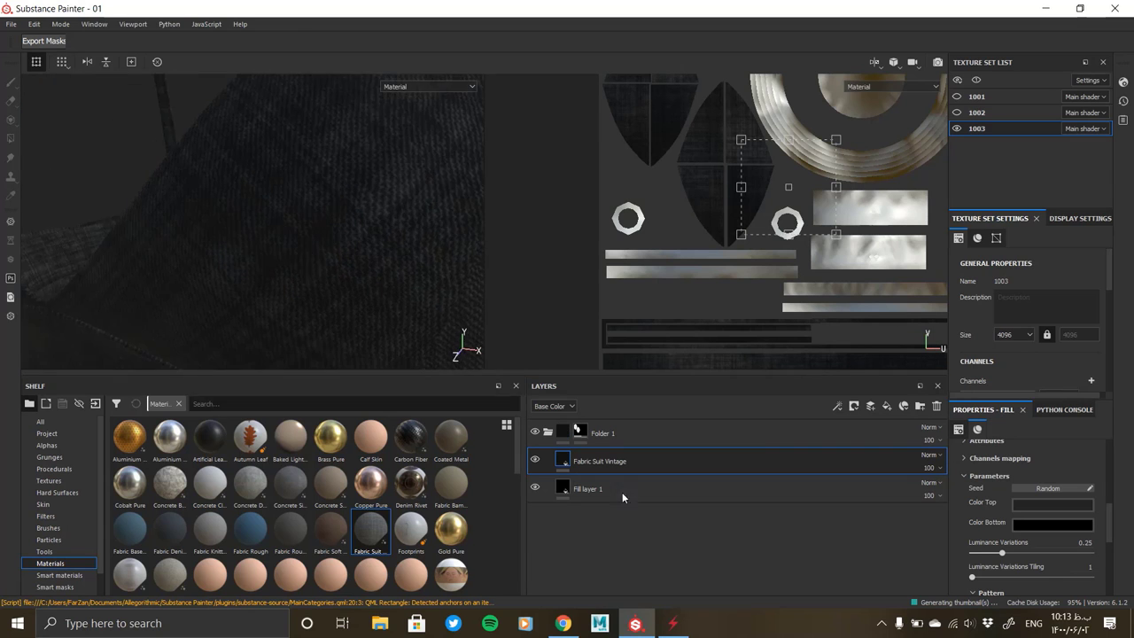
Replace the old Fill layer 1 with a new fill layer and give it a mask
left_click(637, 492)
left_click(937, 406)
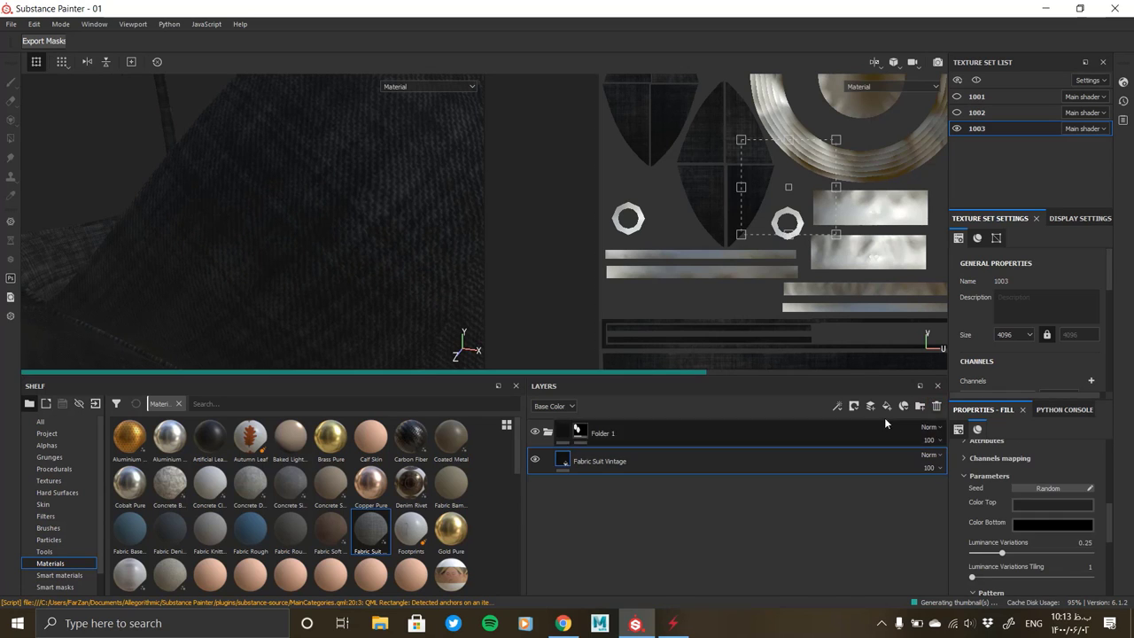
left_click(887, 406)
scroll(1006, 558, "up", 2)
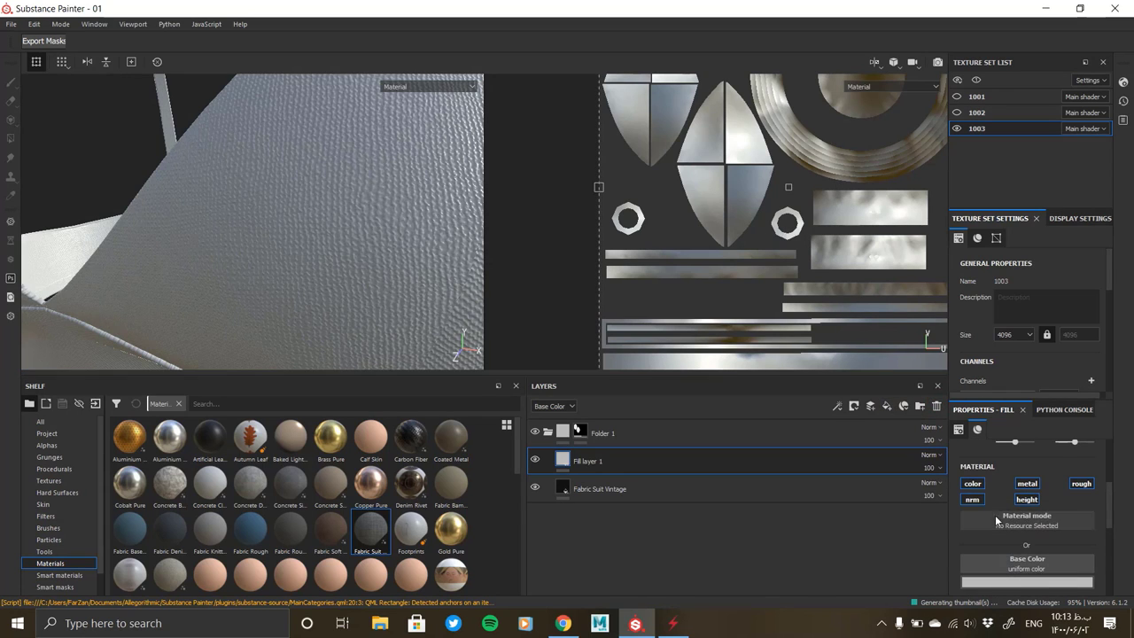
right_click(568, 463)
left_click(651, 186)
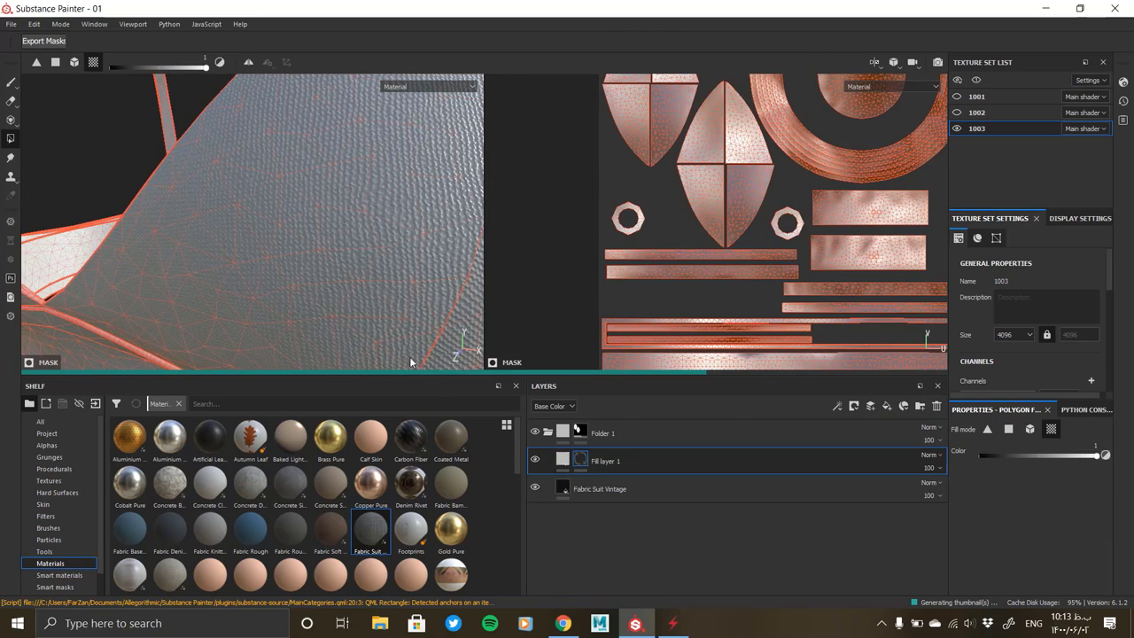
Compare the new fill's material and mask views from several angles to check the straps and trims
left_click(563, 459)
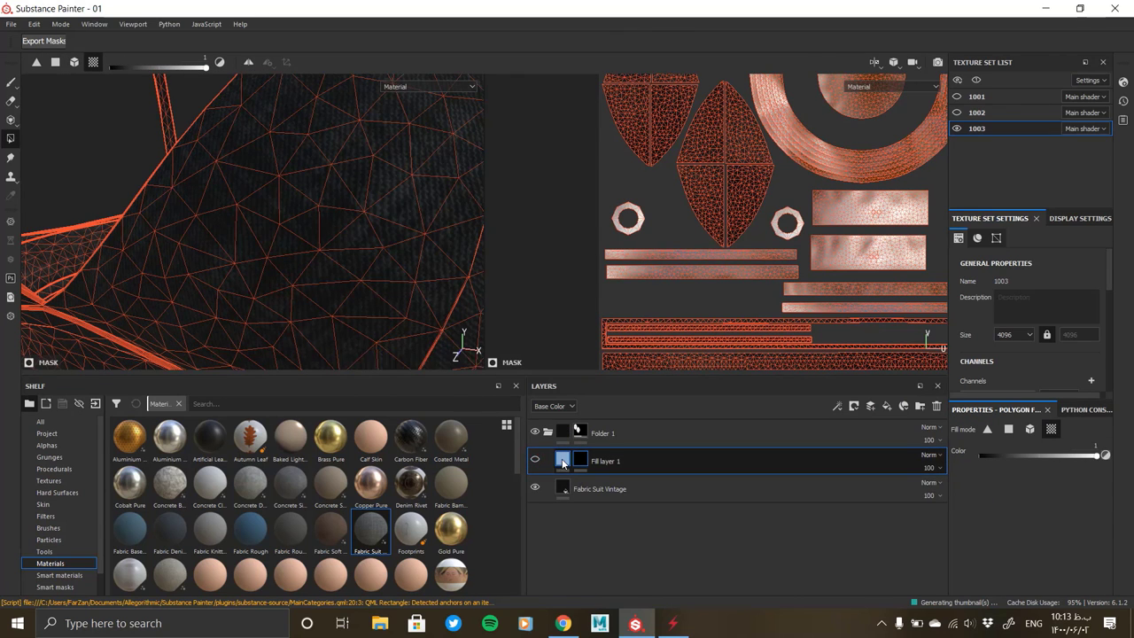
scroll(346, 275, "down", 3)
scroll(345, 276, "up", 3)
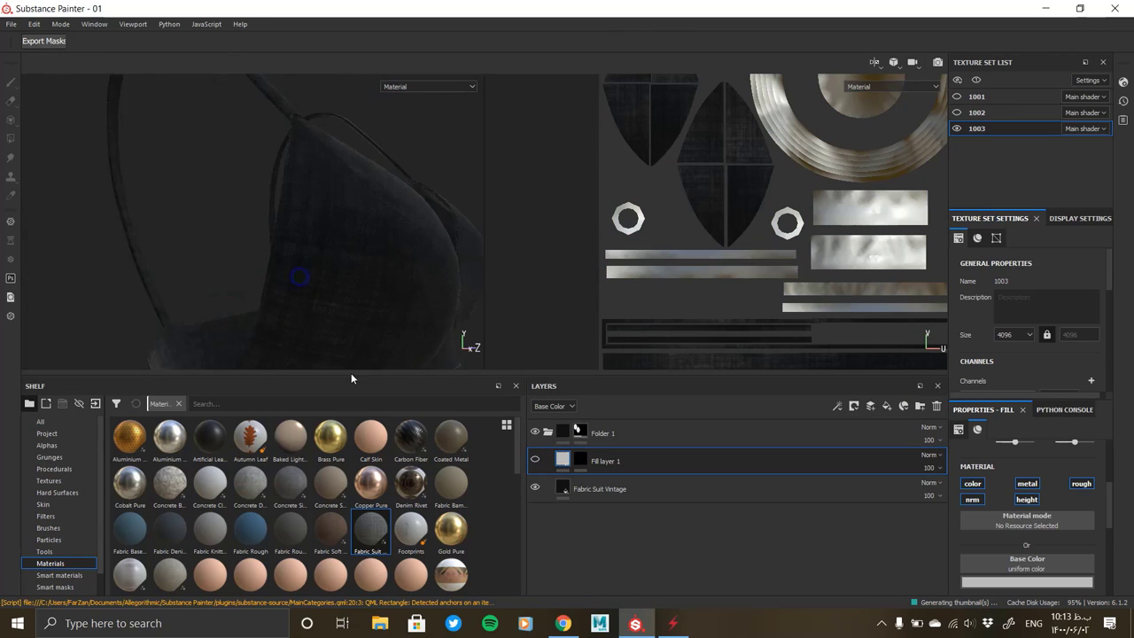
right_click_drag(351, 373, 335, 263, "shift")
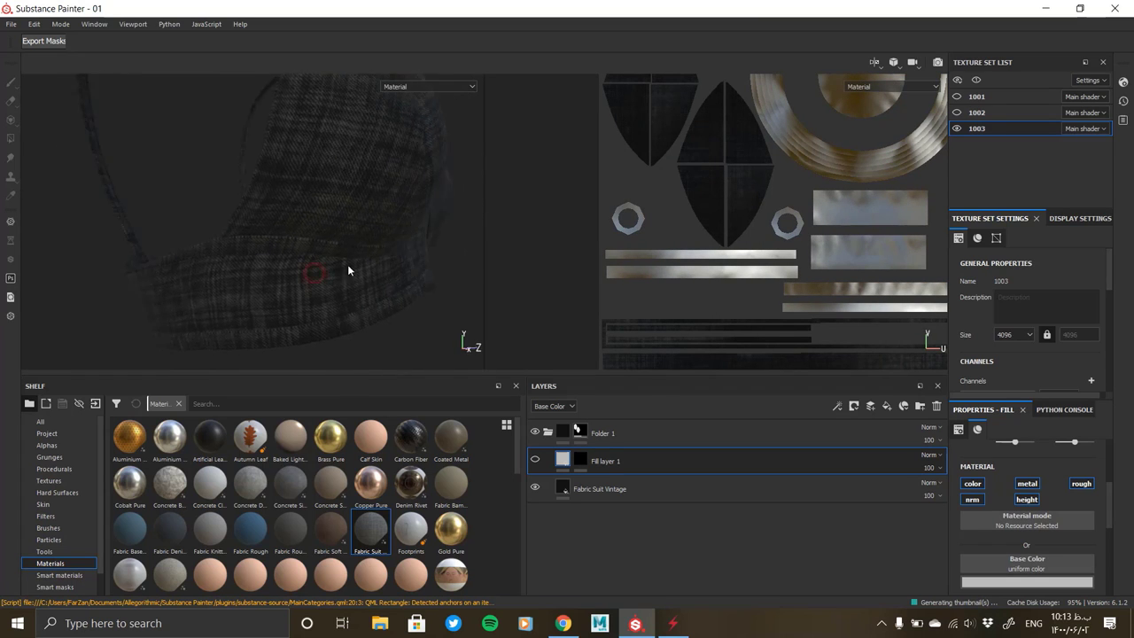
mouse_move(347, 264)
left_mouse_down("alt")
mouse_move(368, 315)
mouse_move(169, 319)
mouse_move(140, 264)
mouse_move(304, 268)
mouse_move(81, 358)
mouse_move(372, 304)
mouse_move(330, 279)
mouse_move(253, 274)
mouse_move(298, 258)
mouse_move(251, 263)
mouse_move(216, 152)
mouse_move(212, 168)
left_mouse_up("alt")
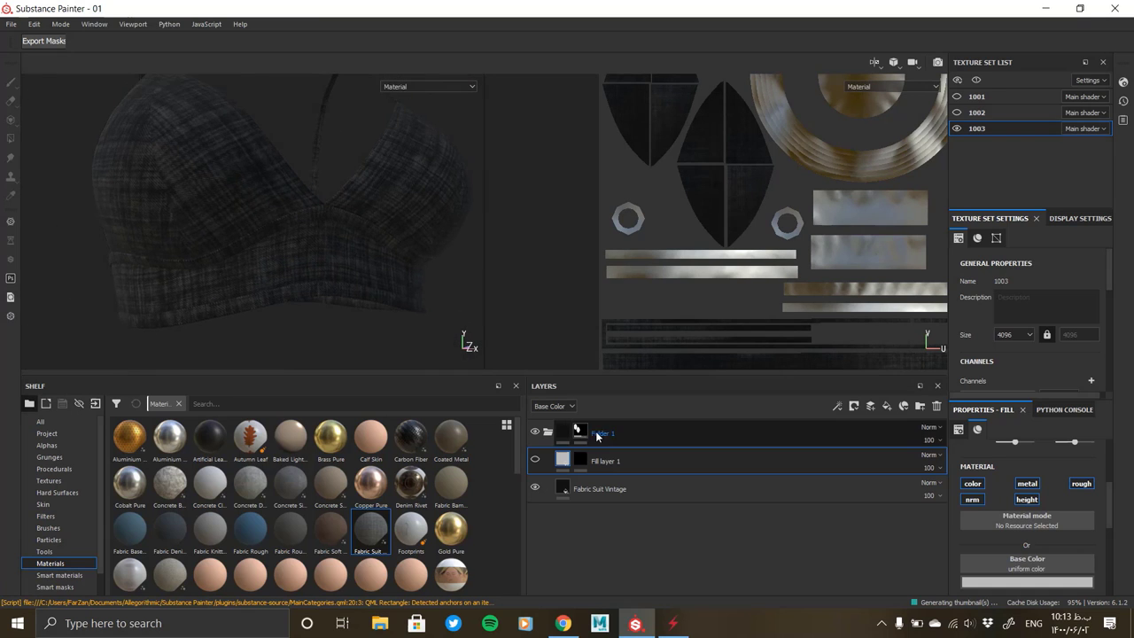
right_click(580, 459)
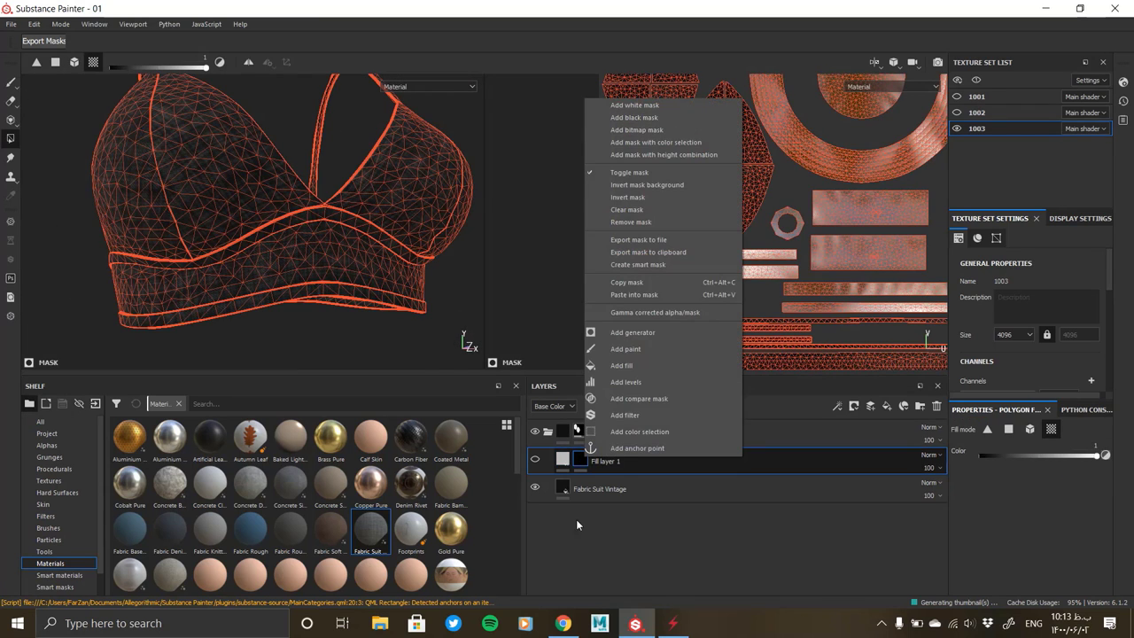
left_click(575, 461)
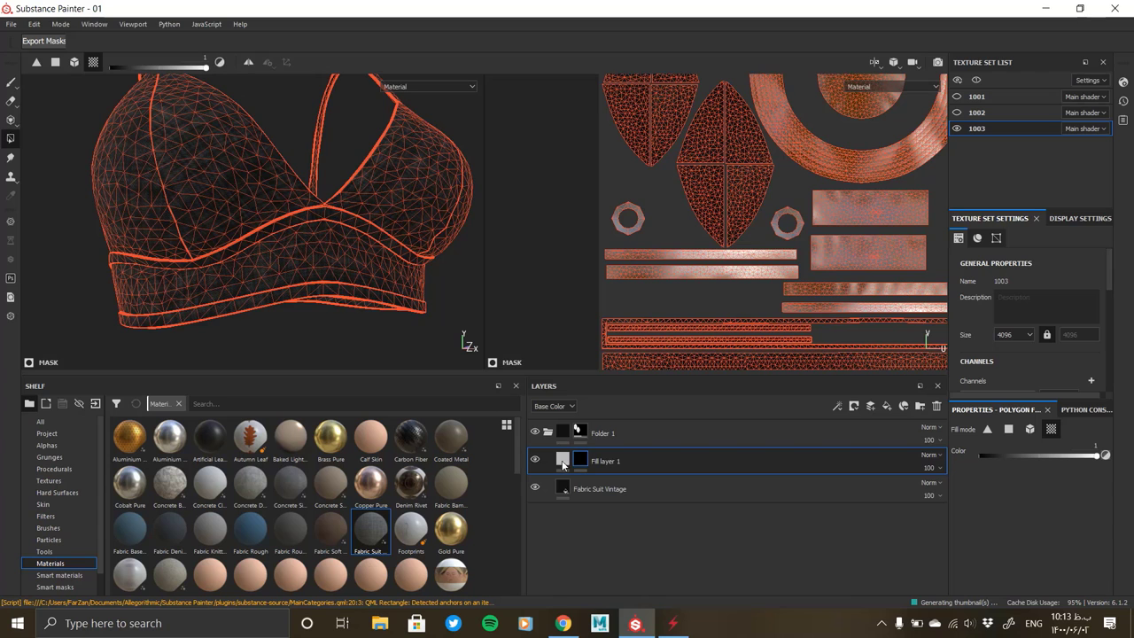
left_click(564, 461)
left_click(580, 459)
left_click_drag(327, 291, 327, 154, "alt")
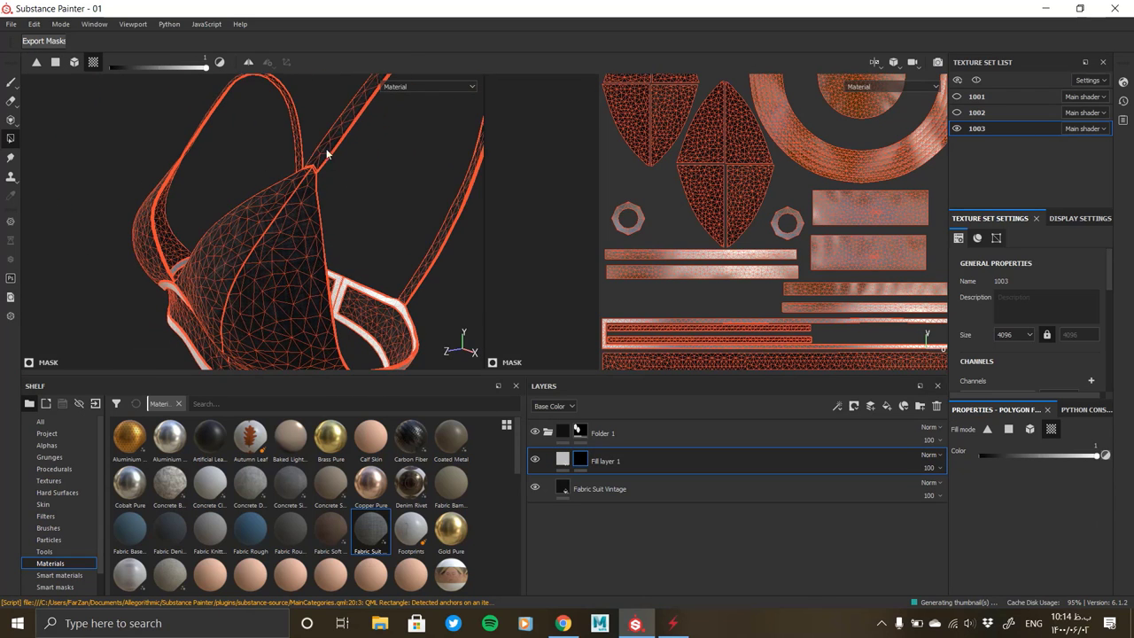
mouse_move(137, 214)
left_mouse_down("alt")
mouse_move(347, 274)
mouse_move(348, 203)
mouse_move(320, 200)
mouse_move(395, 185)
left_mouse_up("alt")
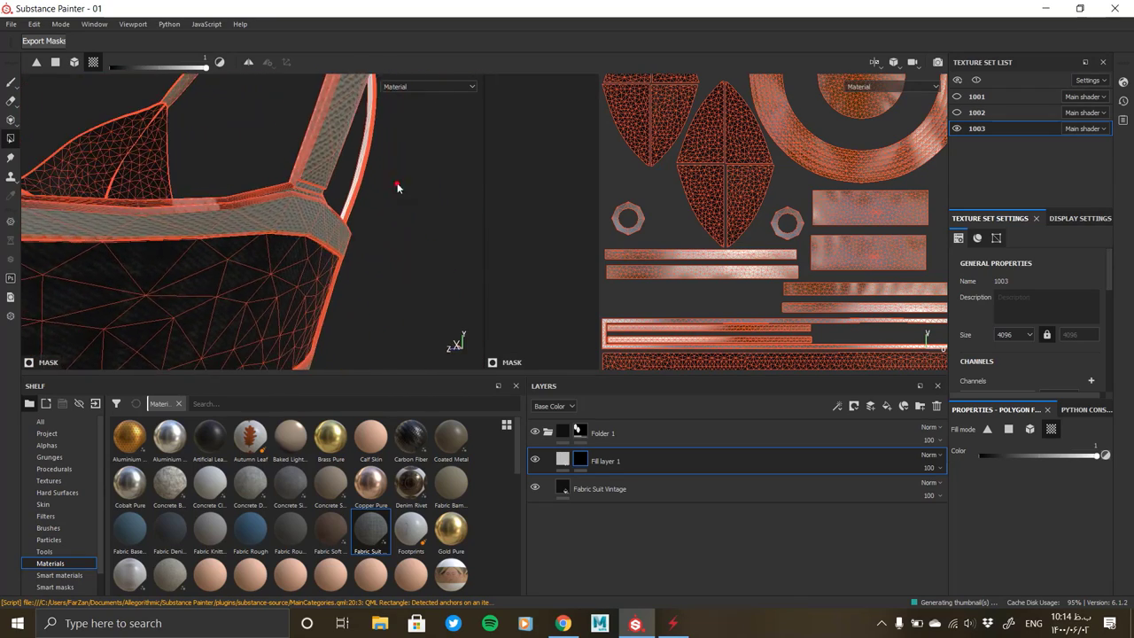
mouse_move(303, 117)
left_mouse_down("alt")
mouse_move(314, 190)
mouse_move(39, 158)
mouse_move(364, 271)
mouse_move(473, 232)
mouse_move(413, 169)
mouse_move(14, 207)
left_mouse_up("alt")
Set the strap fill layer's base colour to black
left_click(561, 459)
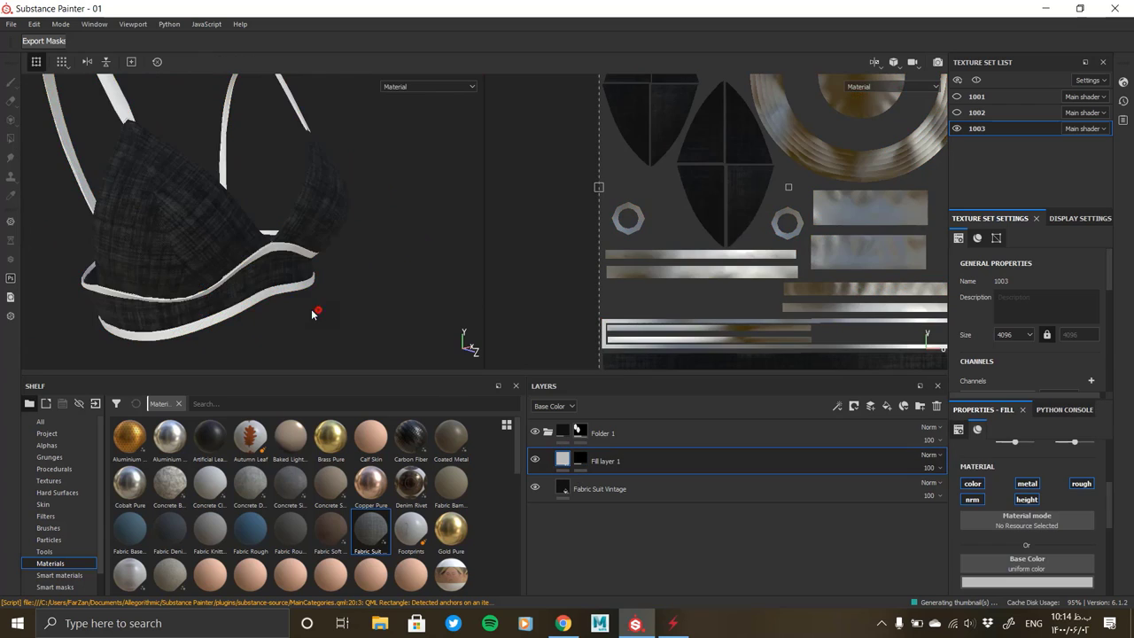
scroll(283, 265, "up", 3)
scroll(268, 259, "up", 3)
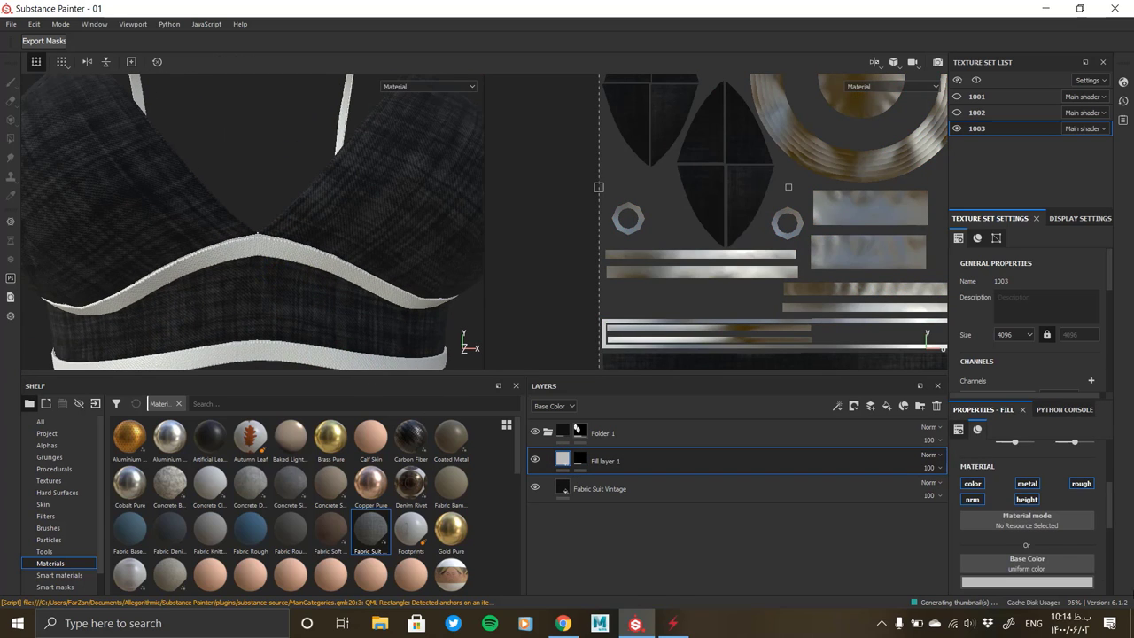
scroll(1028, 531, "down", 2)
left_click(1019, 510)
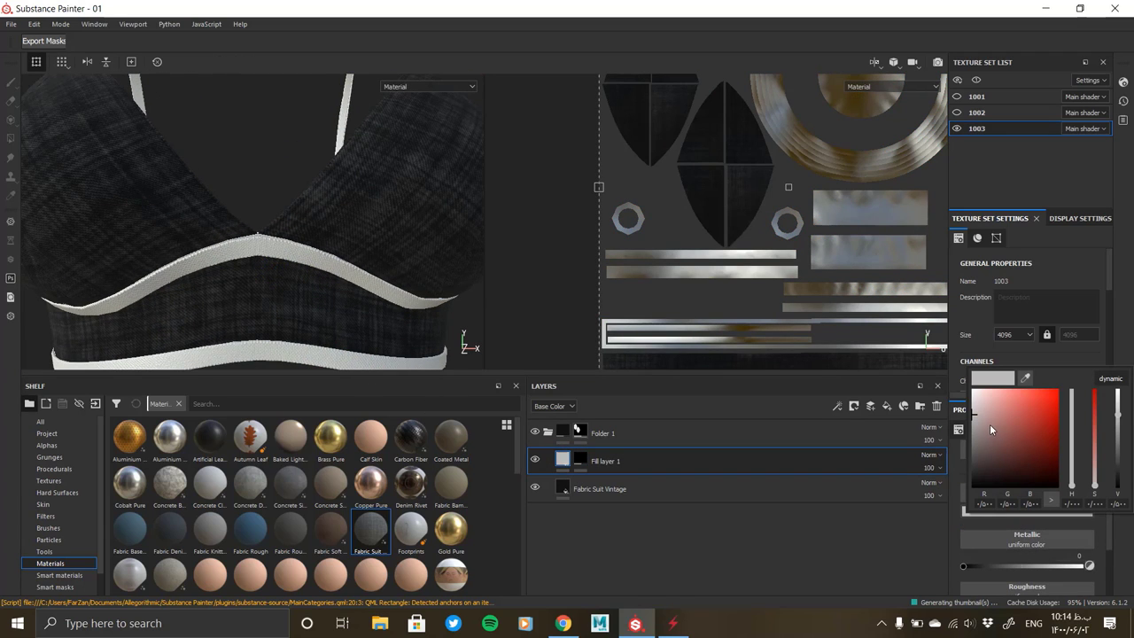
left_click_drag(990, 424, 950, 494)
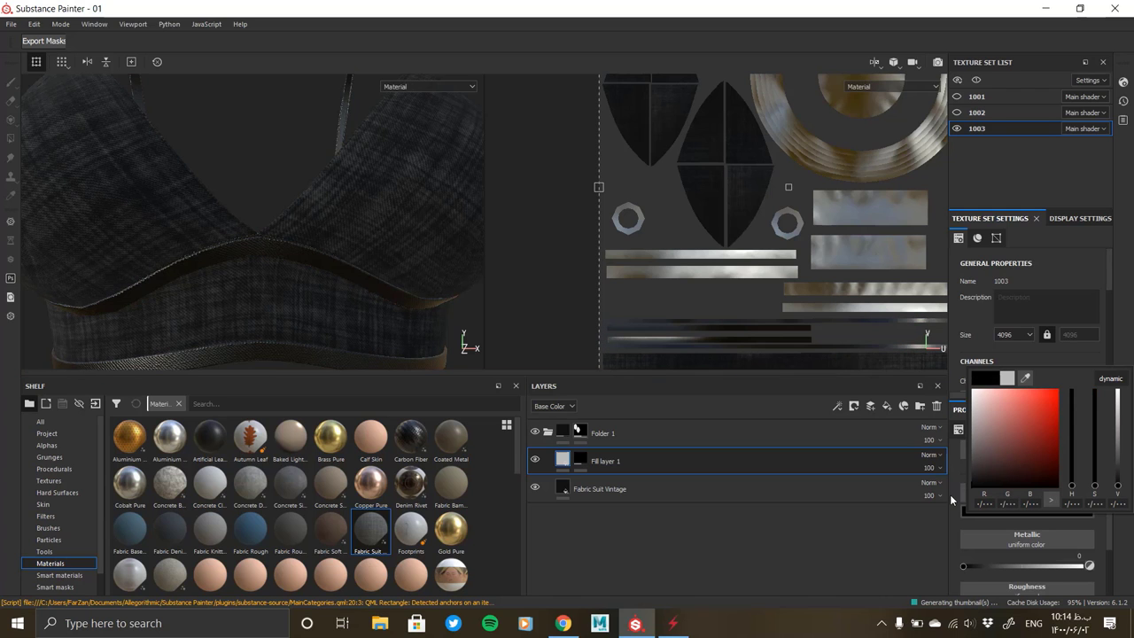
mouse_move(168, 306)
left_mouse_down("alt")
mouse_move(322, 284)
mouse_move(136, 283)
mouse_move(265, 284)
left_mouse_up("alt")
scroll(322, 283, "down", 3)
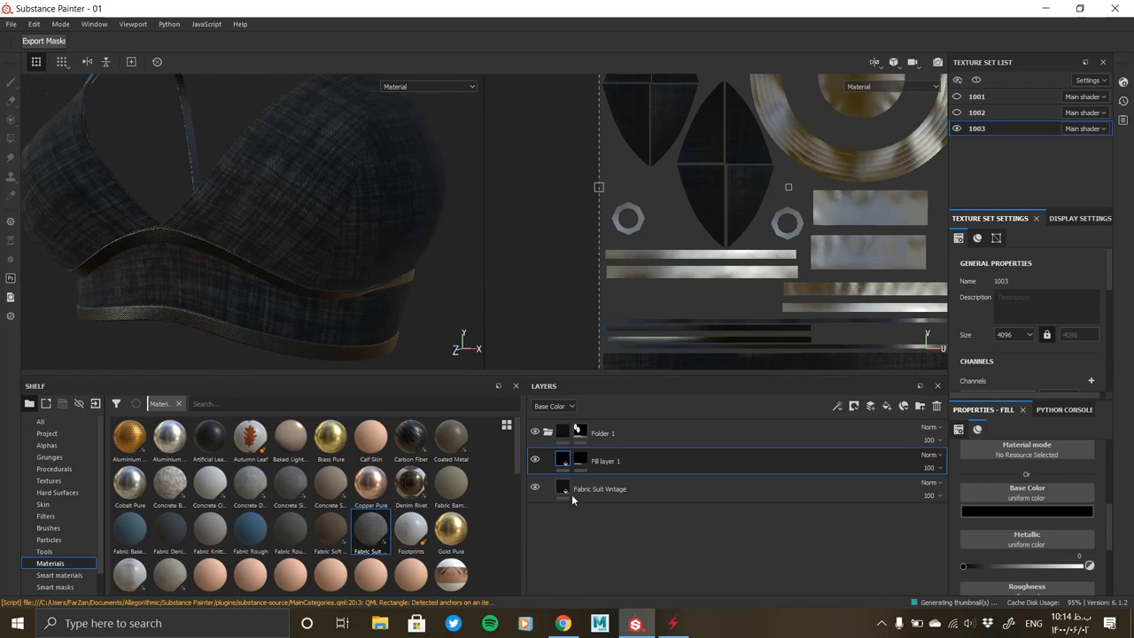
Add a new fill layer above Fabric Suit Vintage
left_click(608, 489)
mouse_move(325, 319)
left_mouse_down("alt")
mouse_move(312, 317)
mouse_move(346, 319)
left_mouse_up("alt")
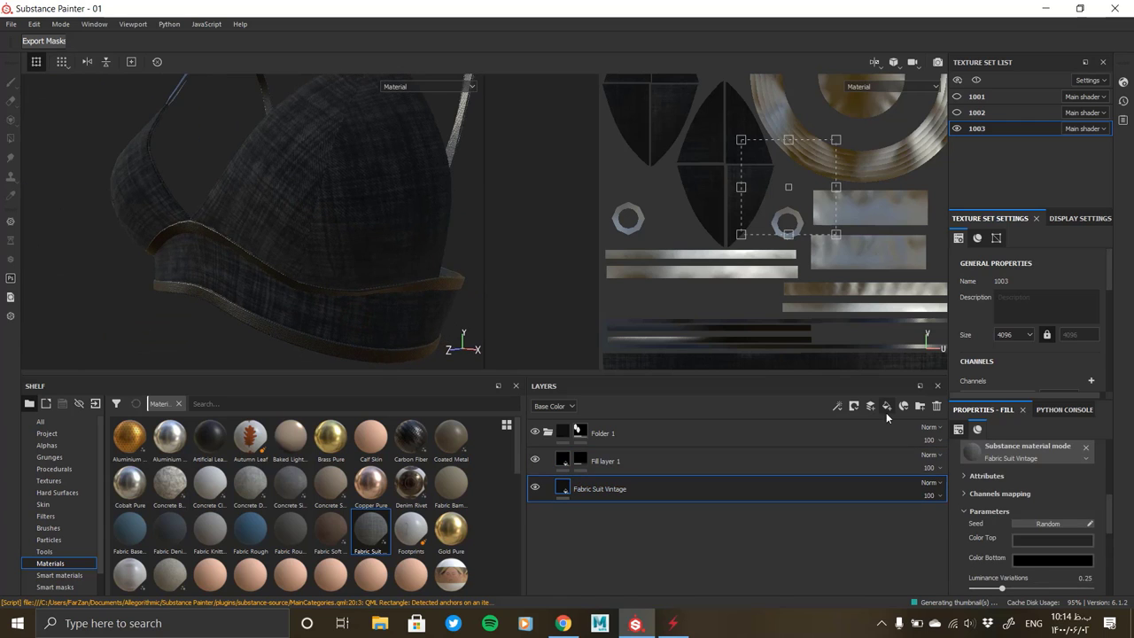
left_click(887, 406)
scroll(1004, 521, "down", 5)
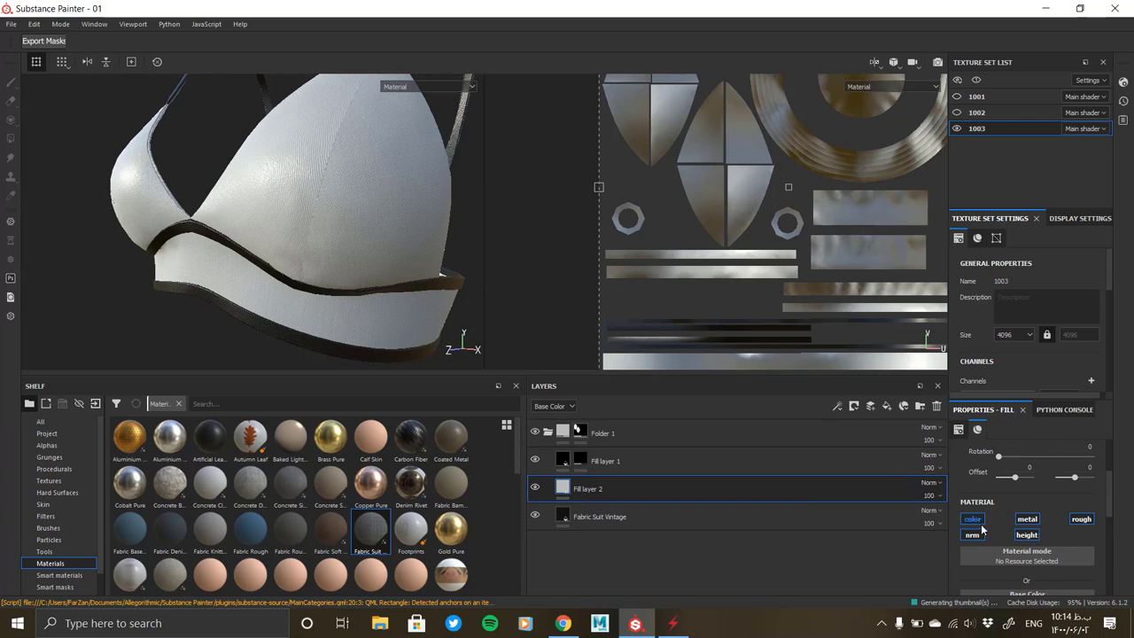
Give Fill layer 2 a black mask containing a fill effect
right_click(563, 488)
left_click(662, 315)
right_click(582, 487)
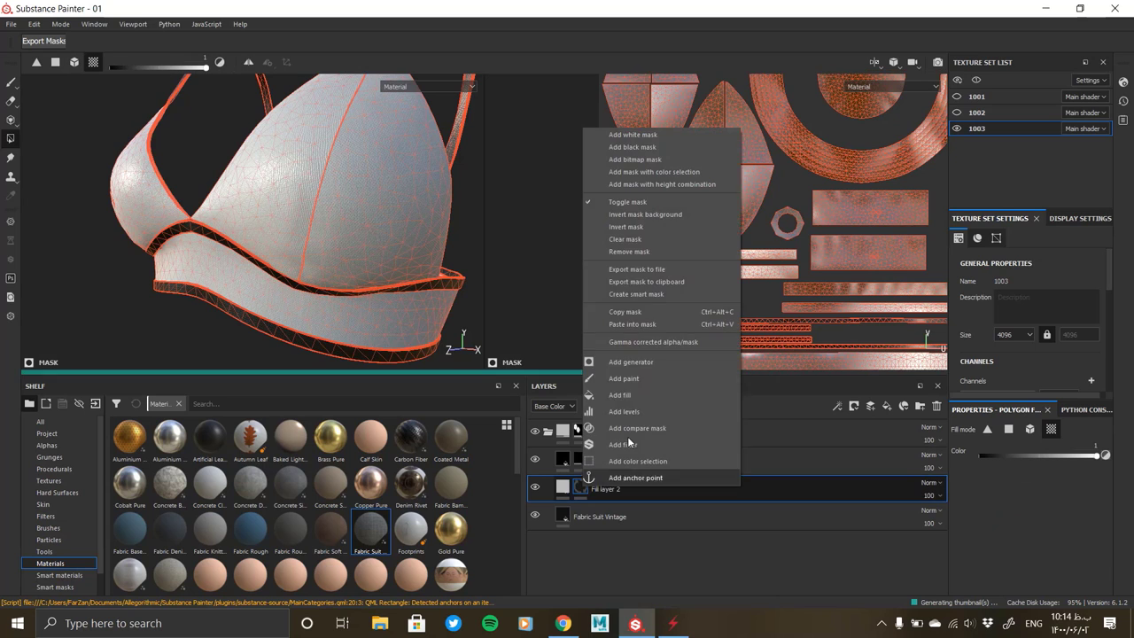
left_click(619, 395)
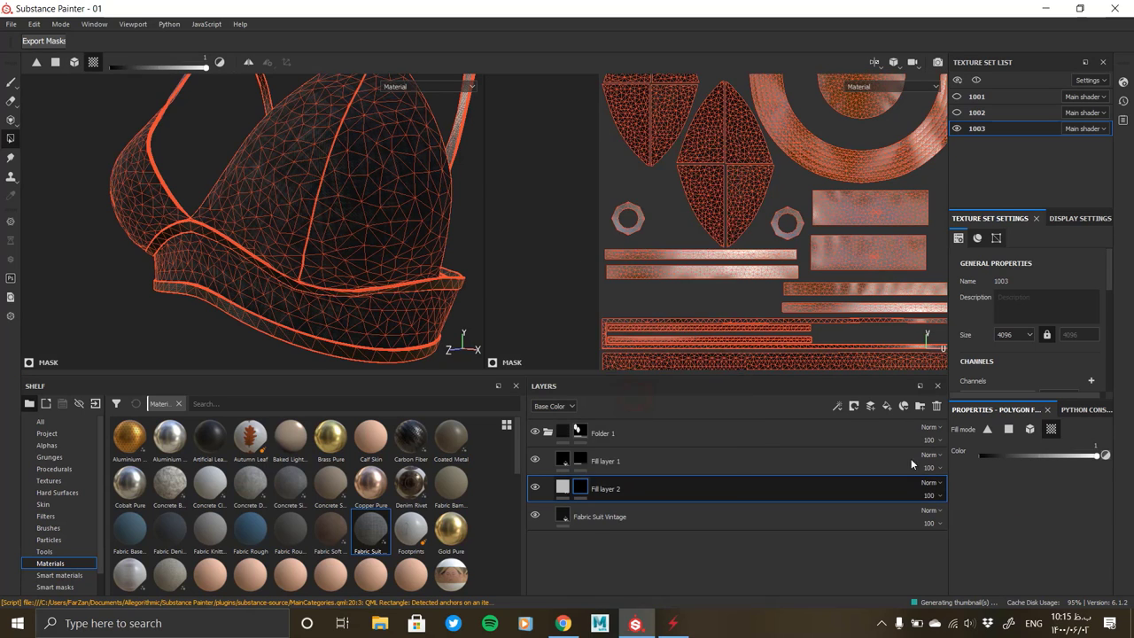
Browse the grayscale textures and load 'fibers' into the mask fill
left_click(1026, 518)
scroll(1046, 489, "down", 5)
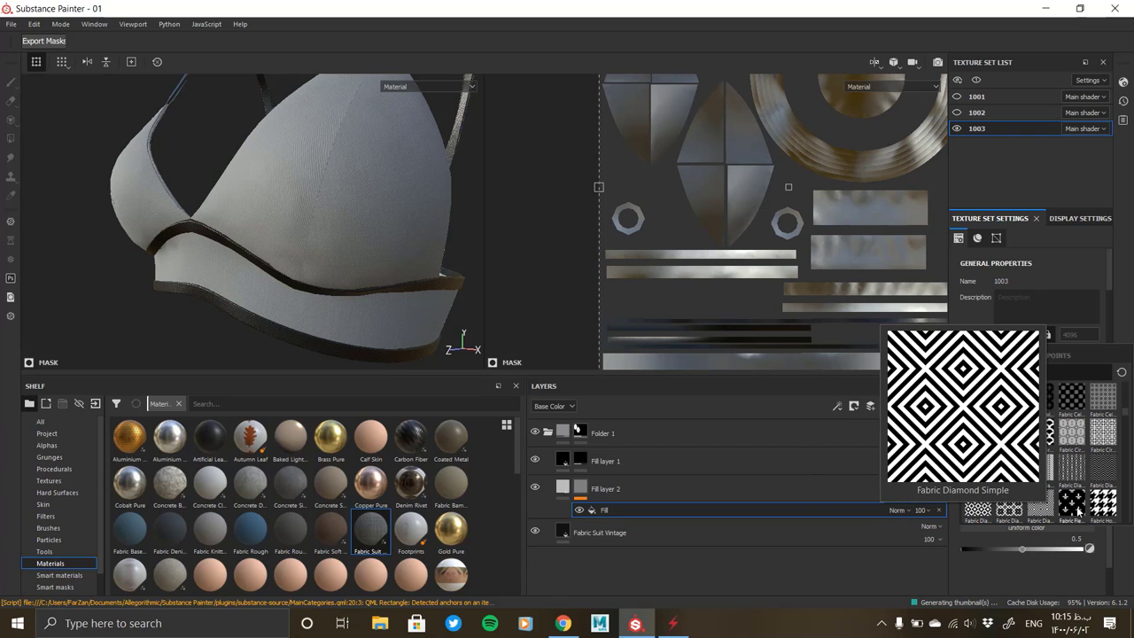
scroll(1105, 432, "down", 2)
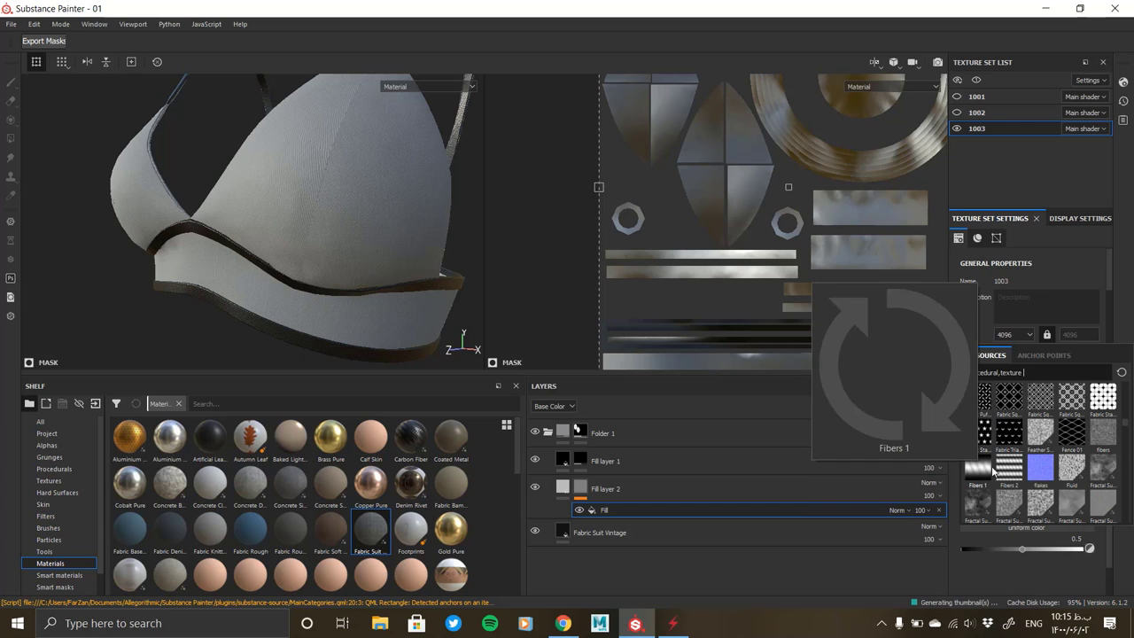
scroll(1019, 433, "up", 3)
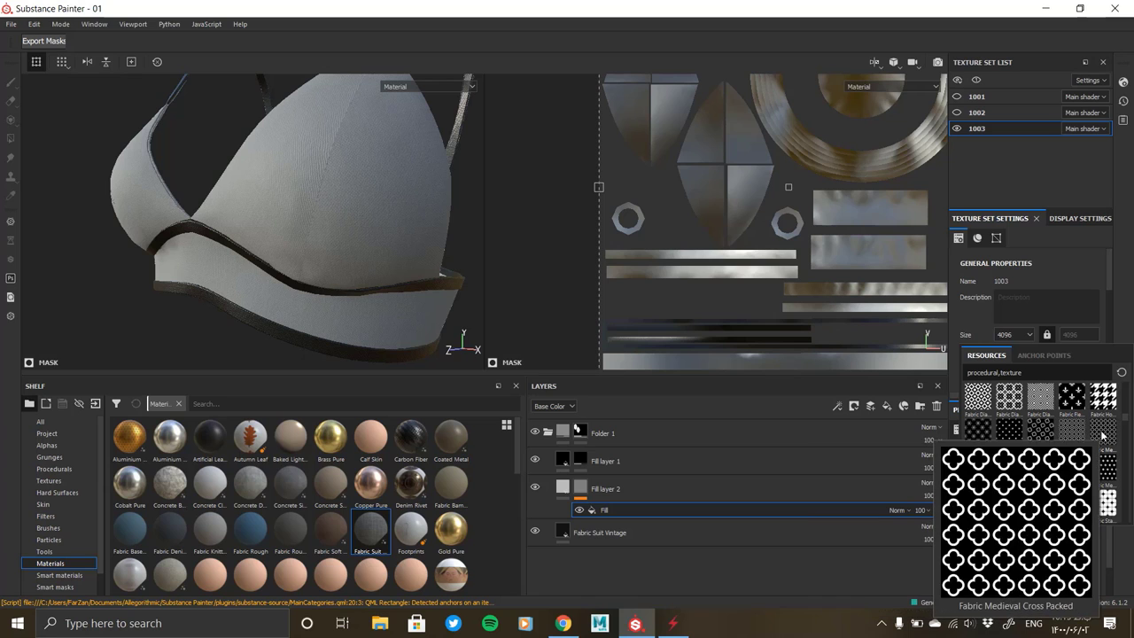
scroll(1041, 434, "down", 5)
scroll(1077, 475, "up", 3)
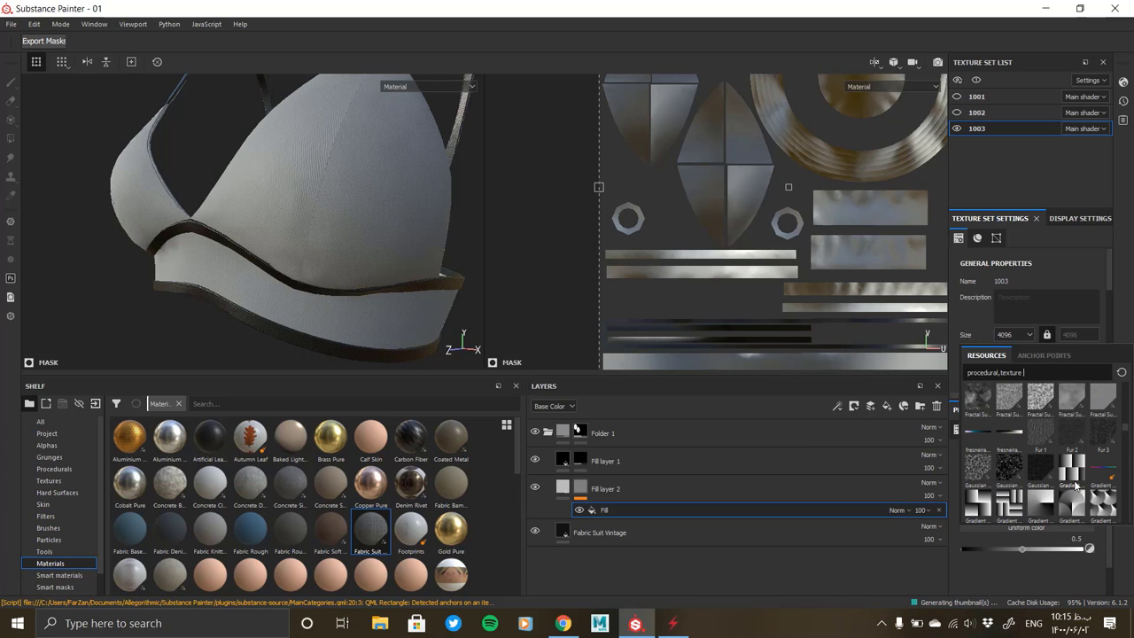
scroll(1075, 479, "down", 3)
scroll(1074, 478, "down", 3)
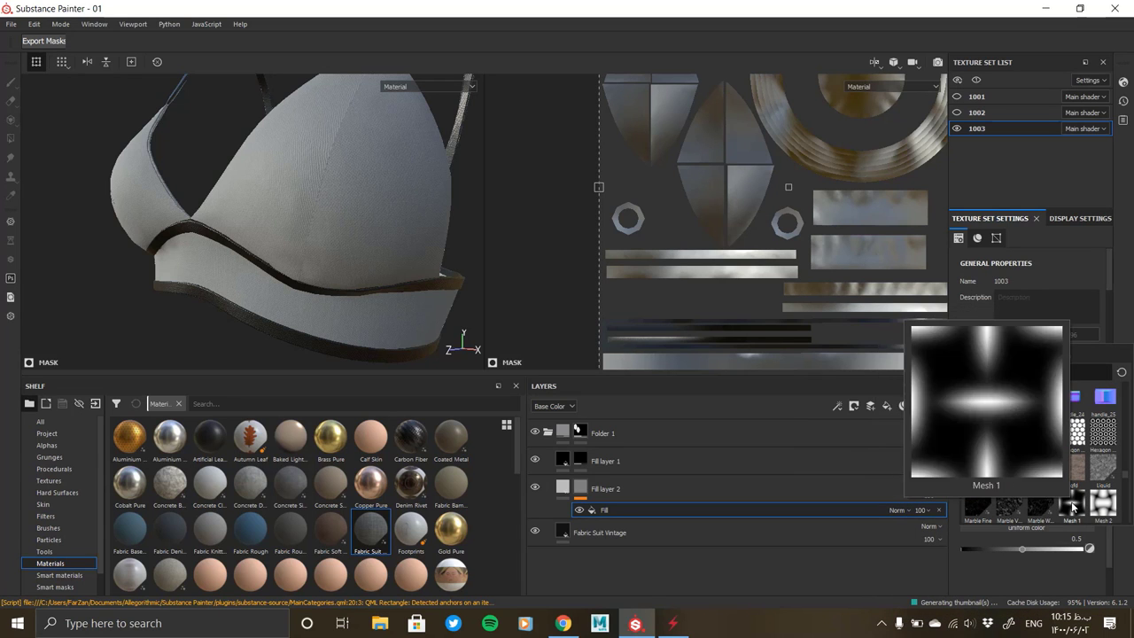
scroll(1045, 488, "down", 3)
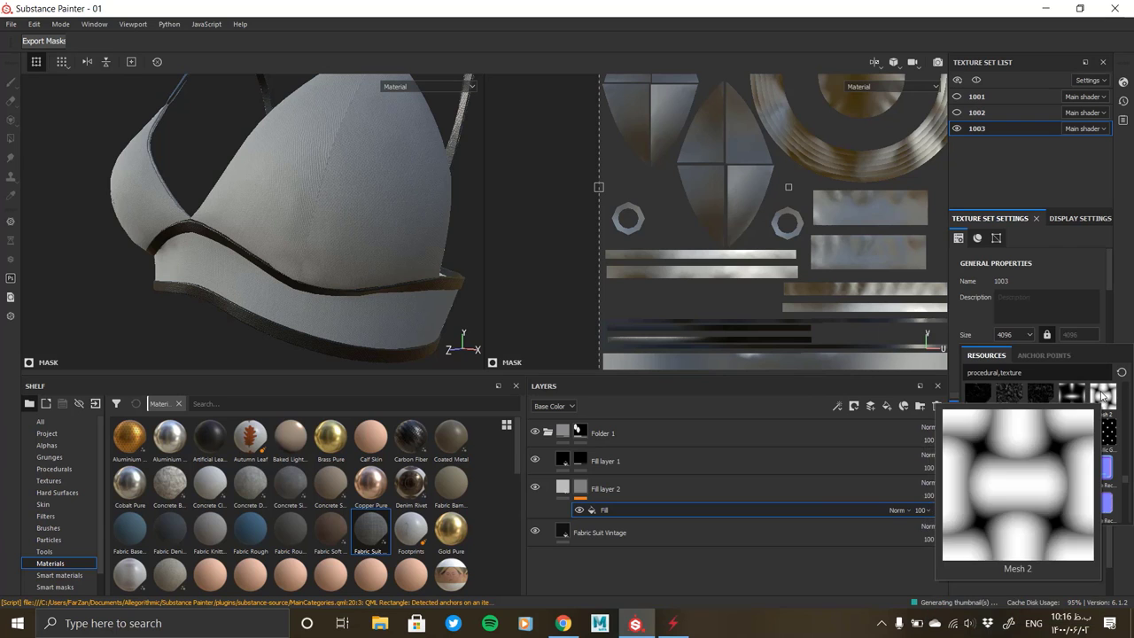
scroll(1076, 405, "down", 5)
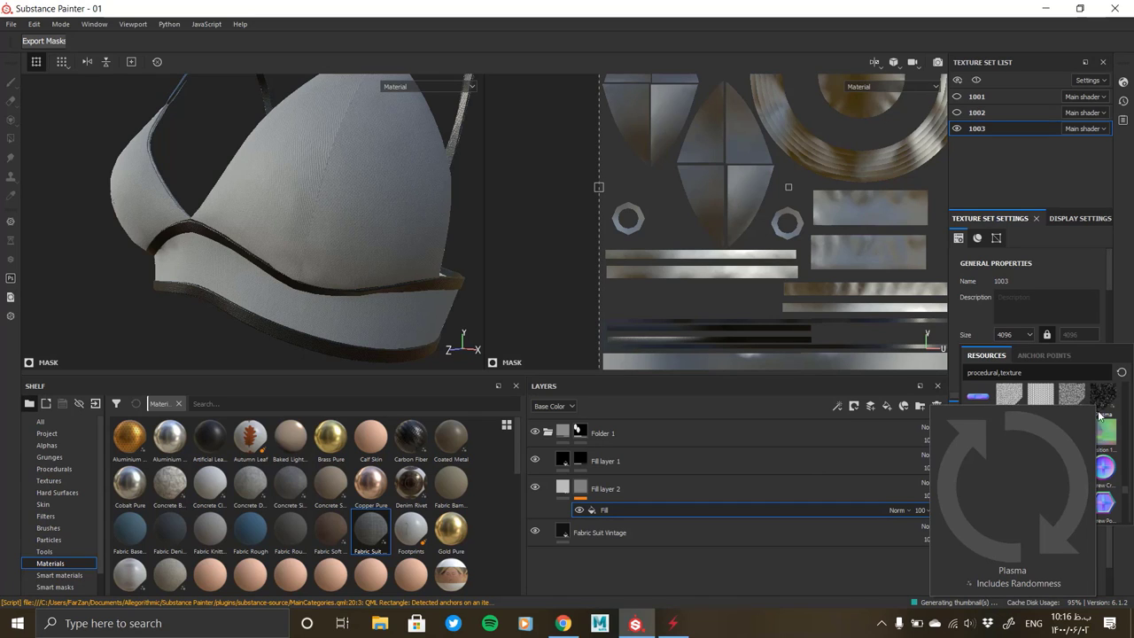
scroll(1086, 401, "down", 3)
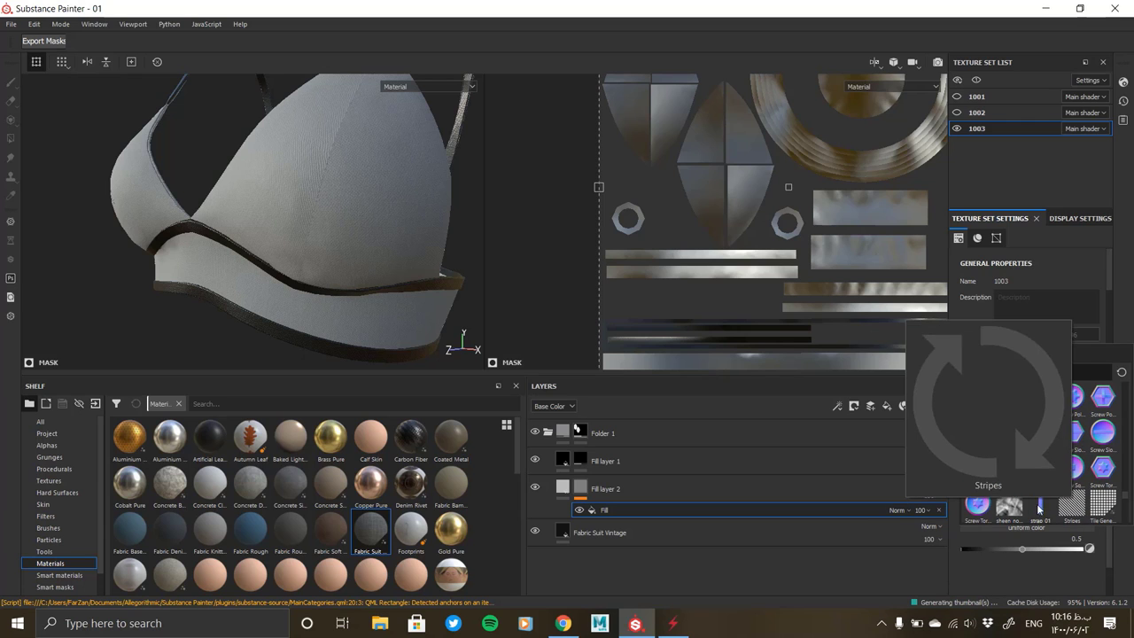
scroll(1072, 501, "up", 3)
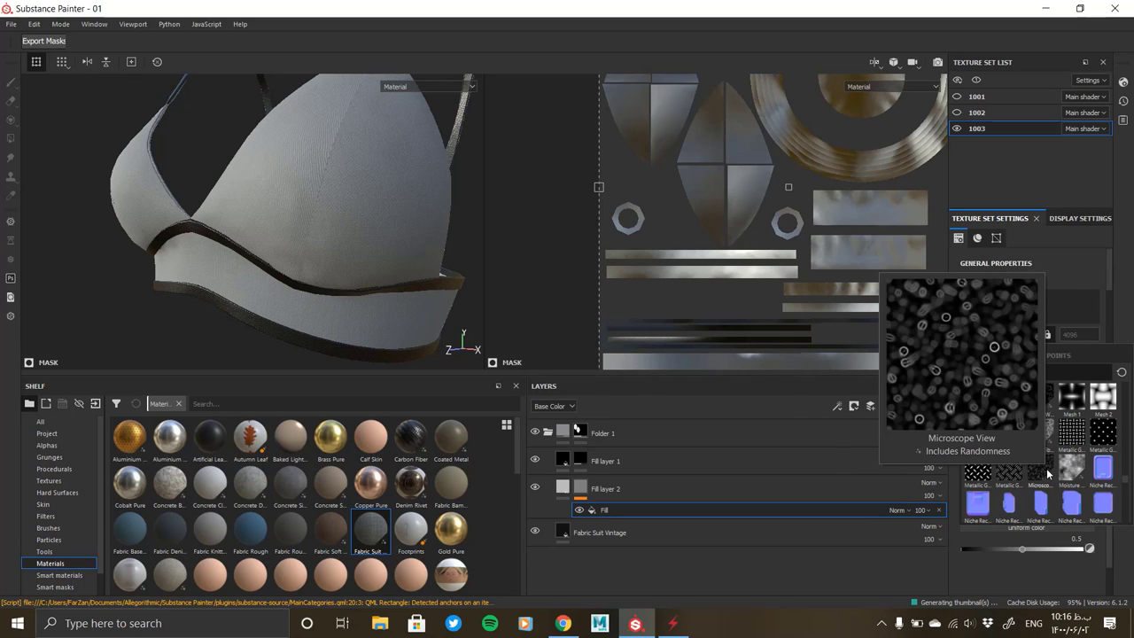
scroll(1010, 445, "up", 3)
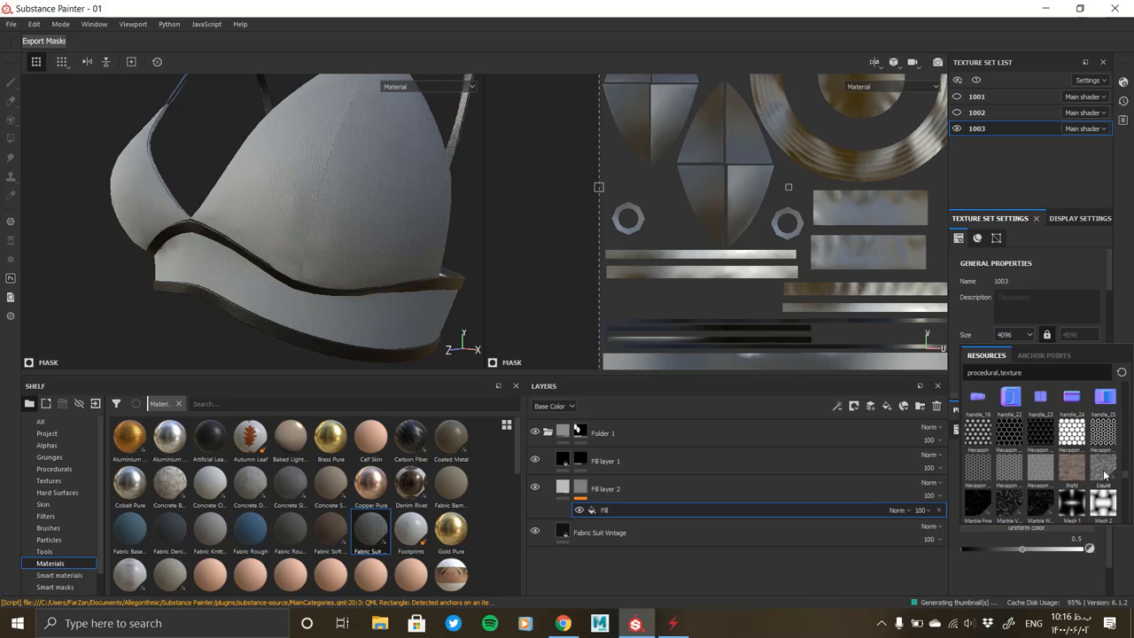
scroll(1028, 501, "up", 3)
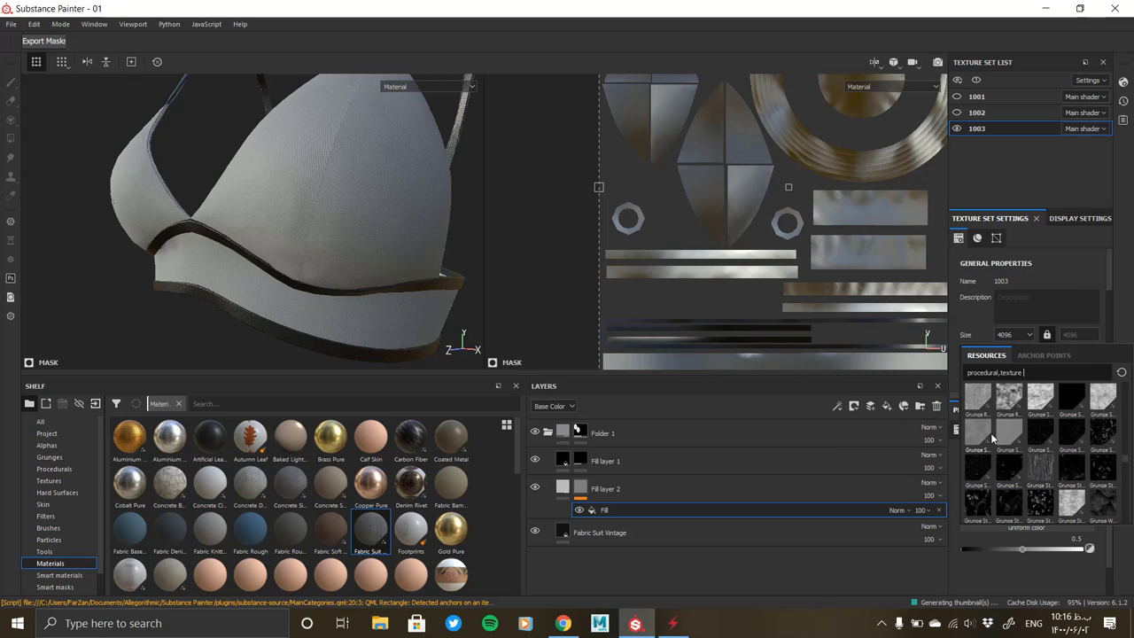
scroll(1010, 452, "up", 3)
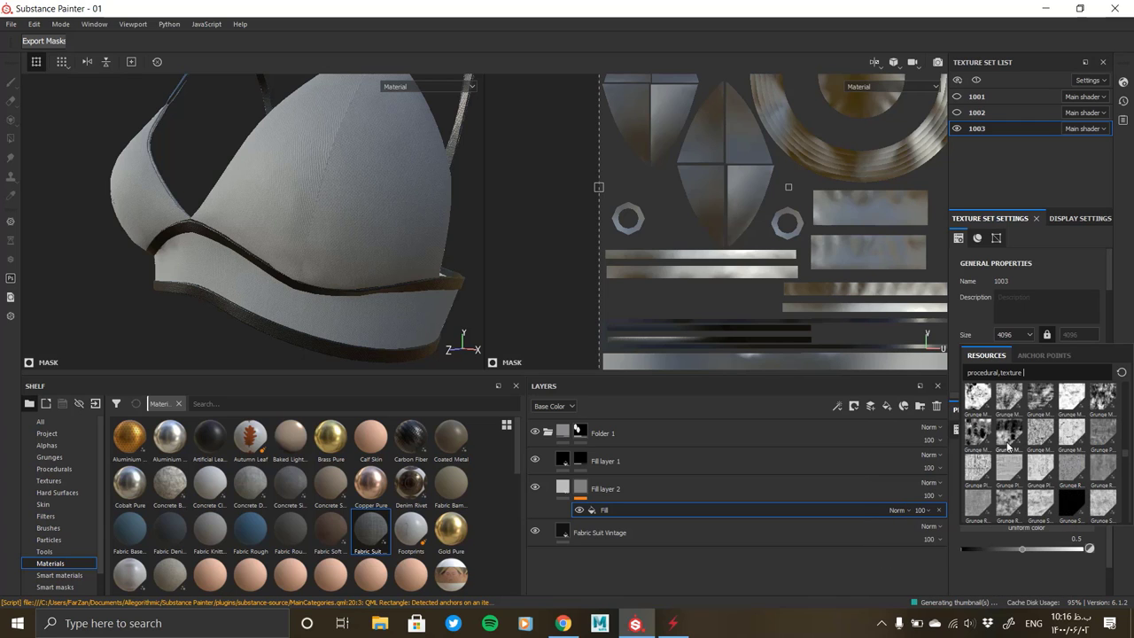
scroll(1030, 476, "up", 2)
scroll(1032, 478, "up", 2)
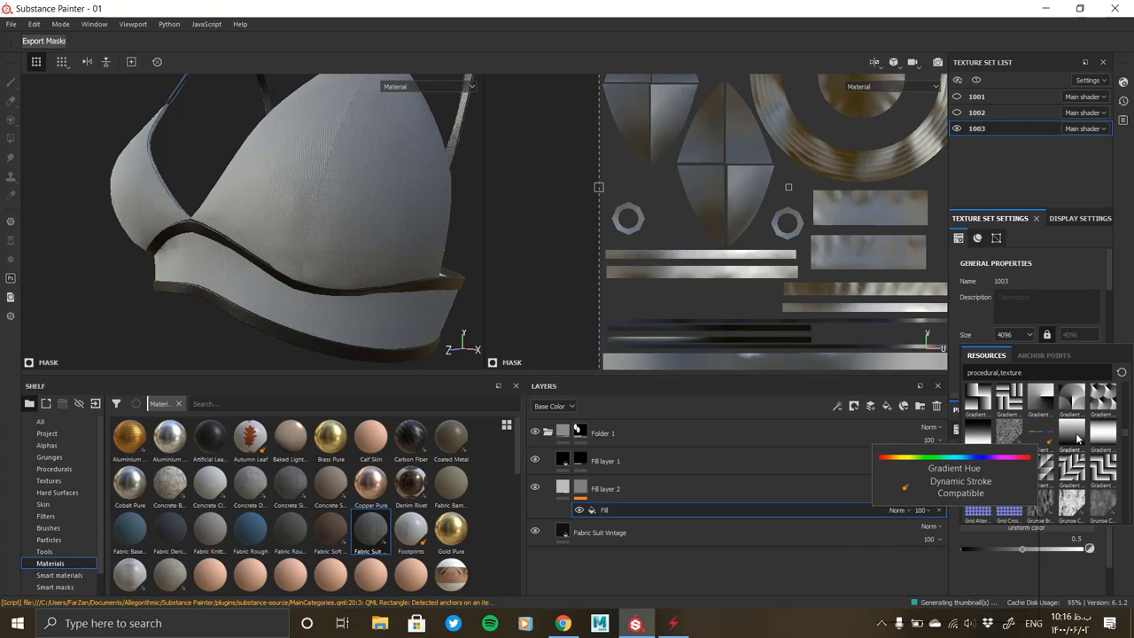
scroll(1099, 435, "up", 3)
mouse_move(1103, 433)
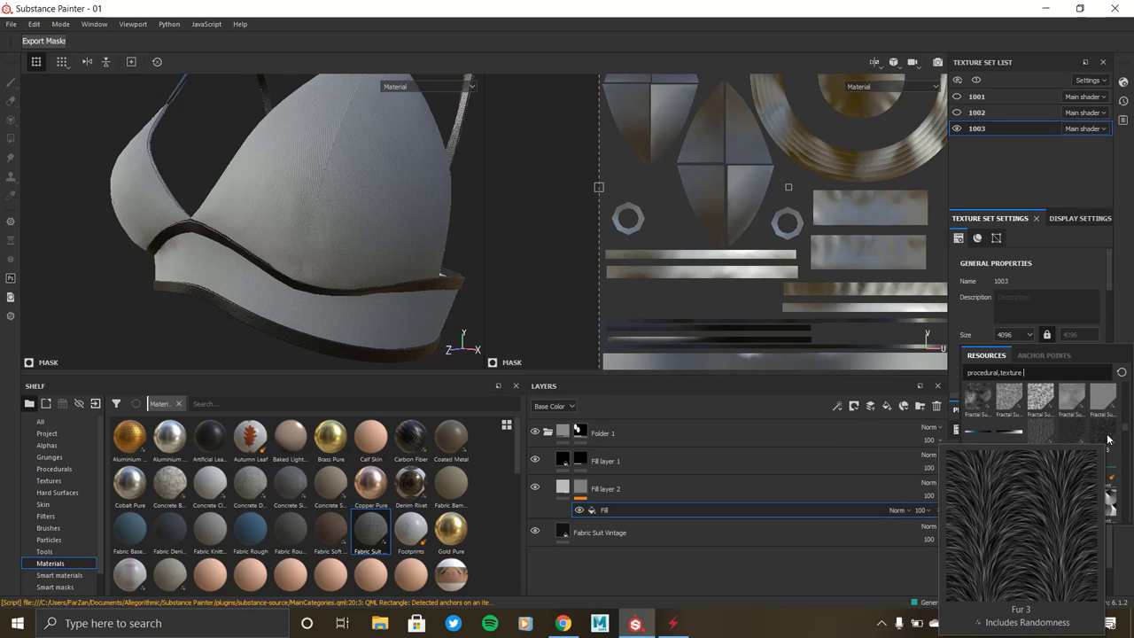
scroll(1072, 481, "up", 3)
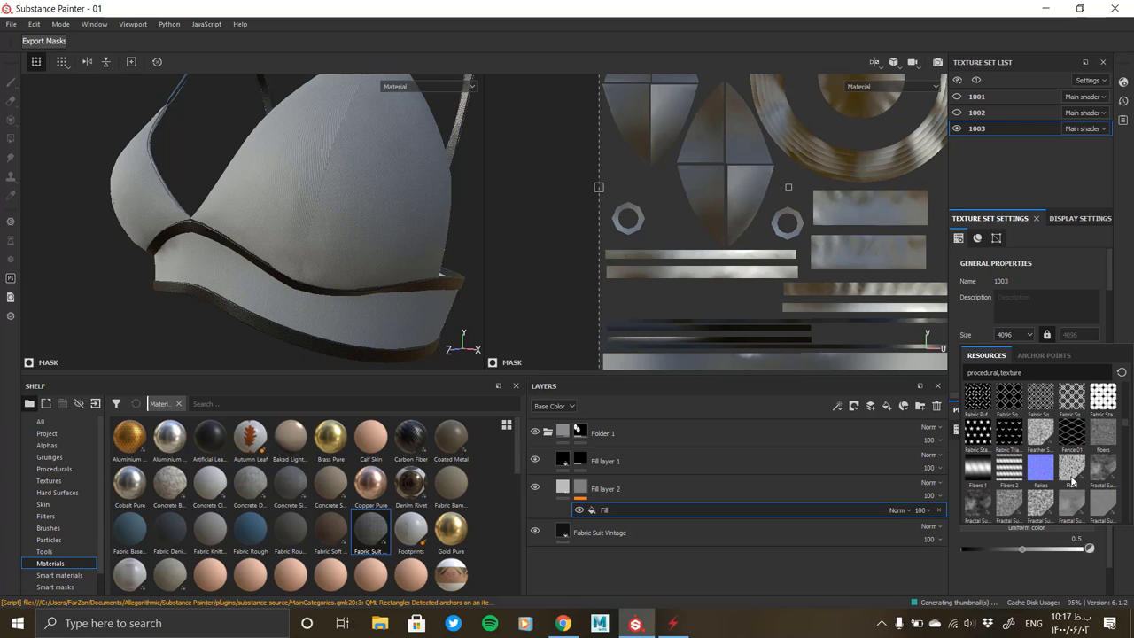
left_click(1103, 439)
Clear the mask fill's texture search filter to swap in Liquid, then list the shelf's Grunges
mouse_move(380, 292)
left_mouse_down("alt")
mouse_move(331, 330)
mouse_move(301, 266)
left_mouse_up("alt")
left_click(1001, 524)
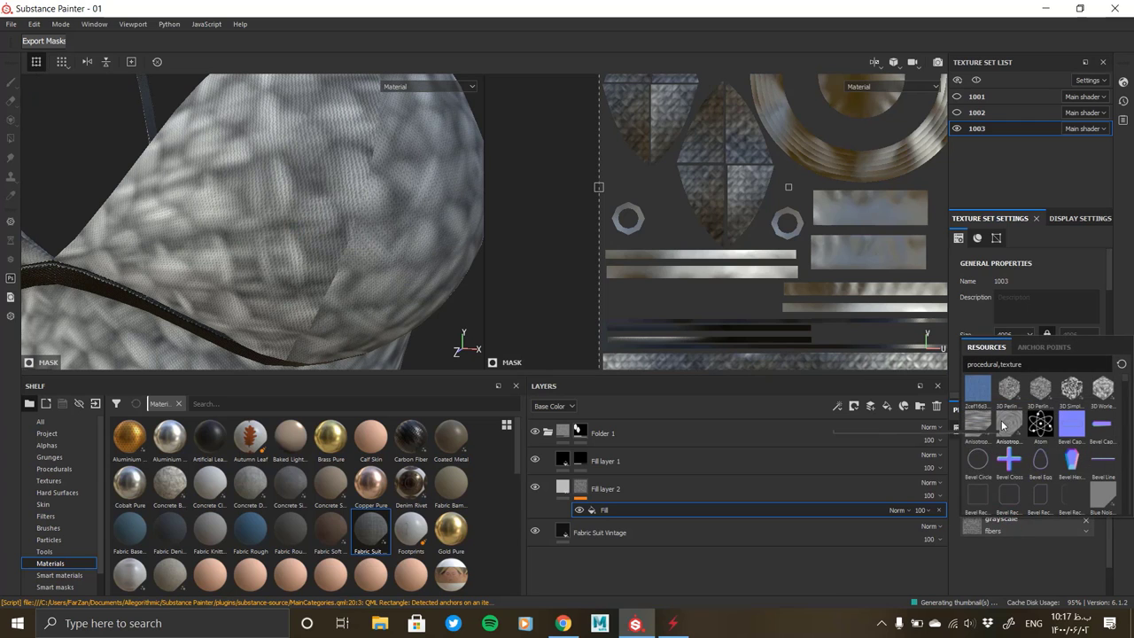
scroll(997, 461, "down", 3)
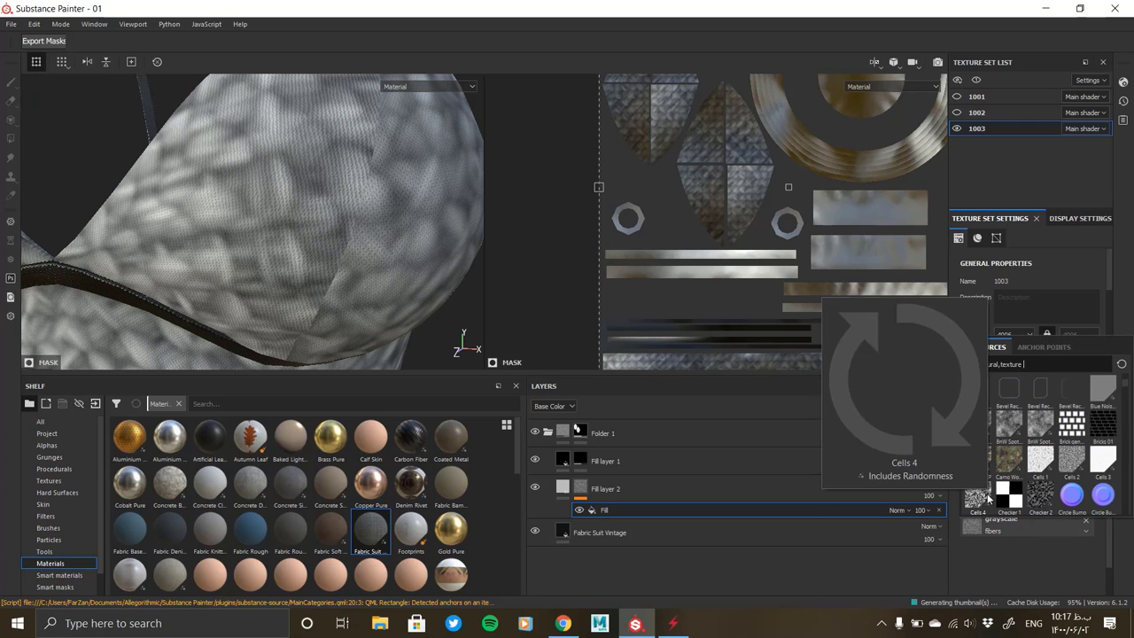
scroll(985, 499, "down", 3)
scroll(1035, 468, "down", 3)
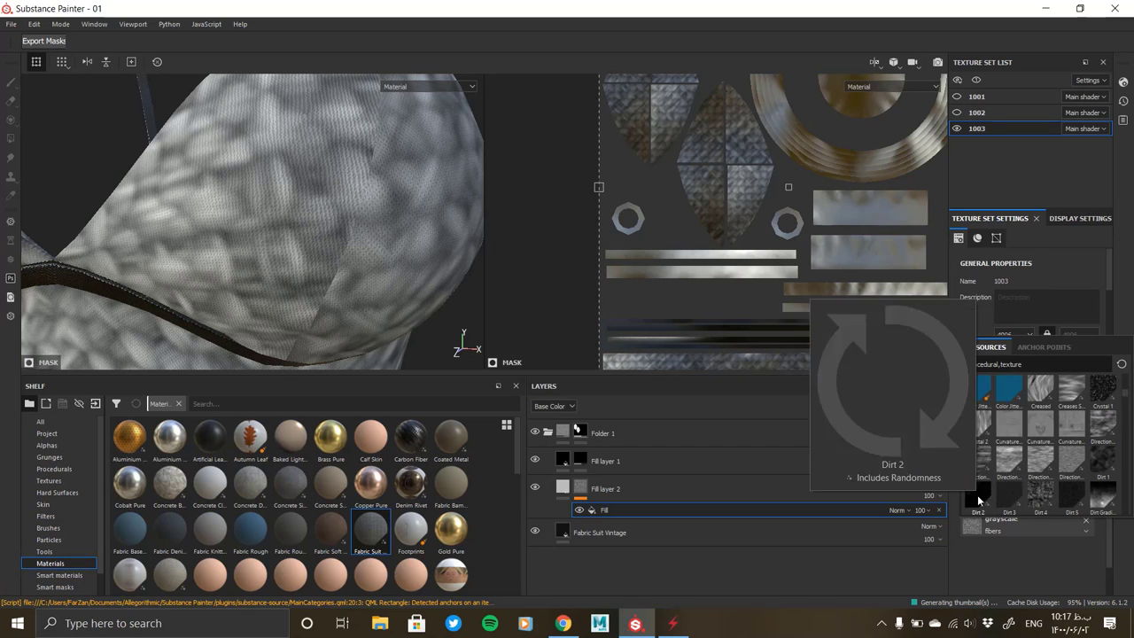
scroll(979, 479, "down", 3)
scroll(983, 452, "down", 3)
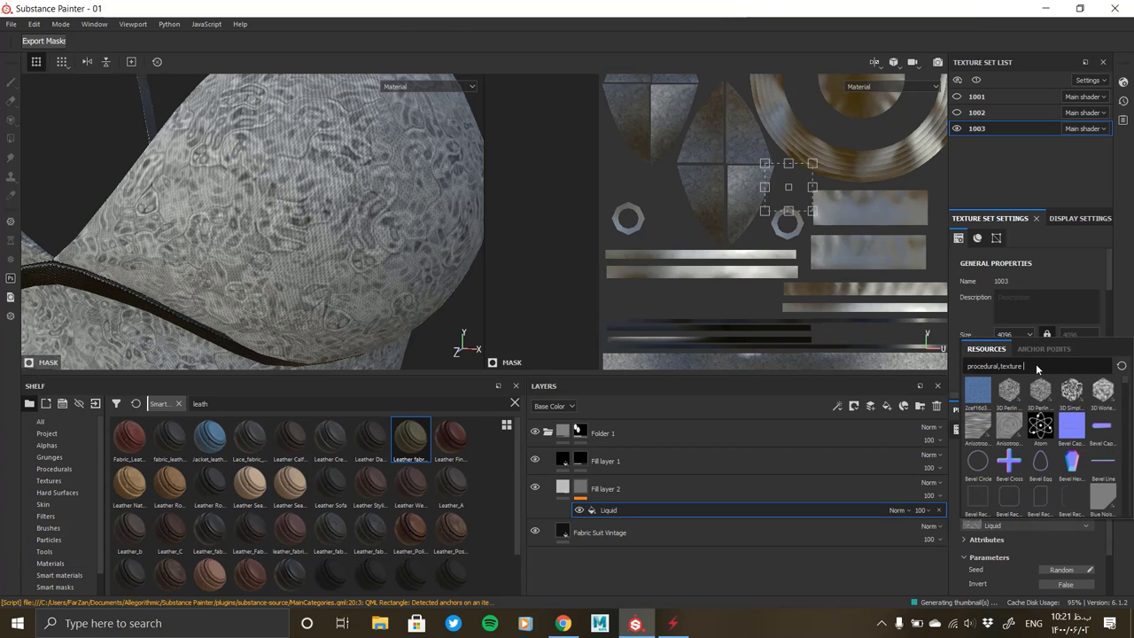
left_click_drag(1036, 366, 943, 369)
key("BackSpace")
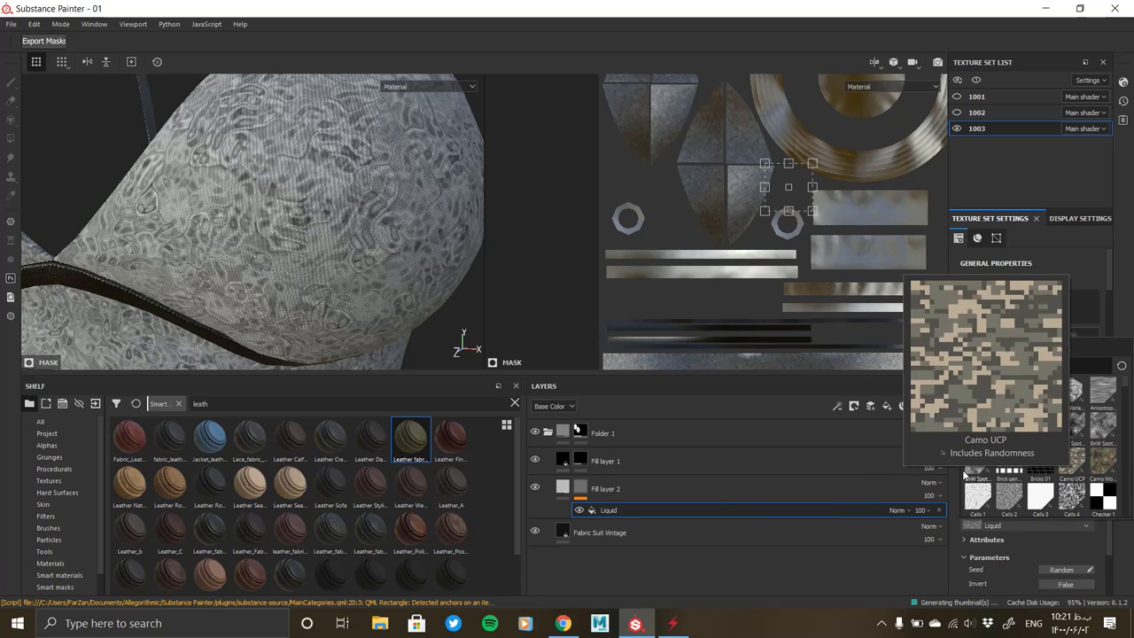
left_click(62, 457)
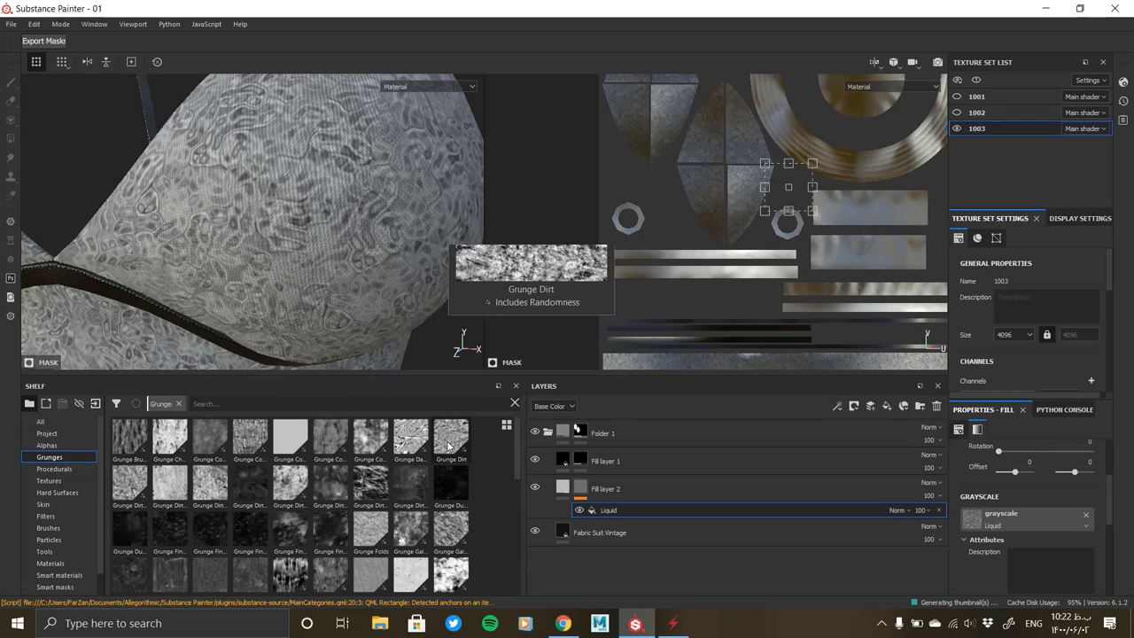
Drop Grunge Damas into the fill effect's grayscale slot with balance 0.42
mouse_move(410, 439)
left_click_drag(405, 447, 989, 521)
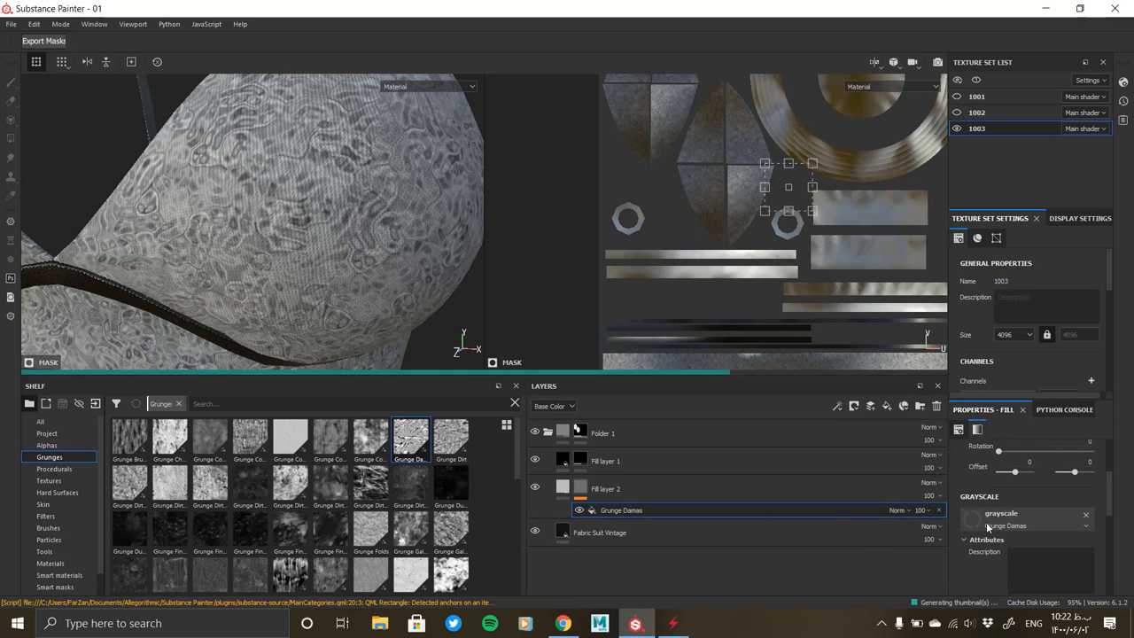
left_click_drag(385, 322, 327, 290, "alt")
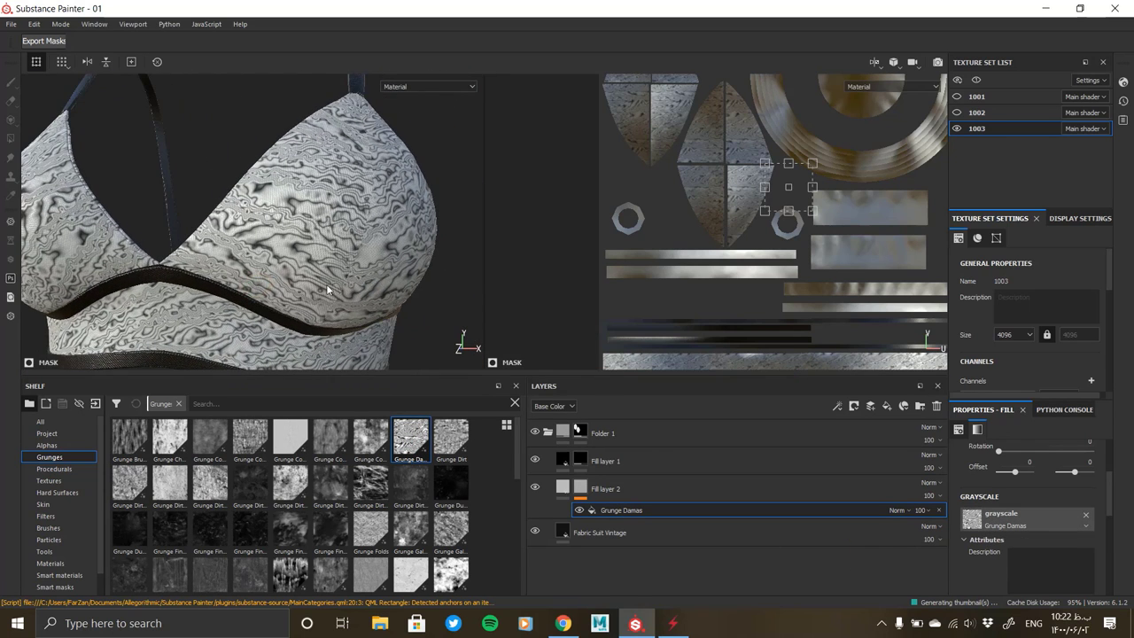
scroll(995, 540, "up", 2)
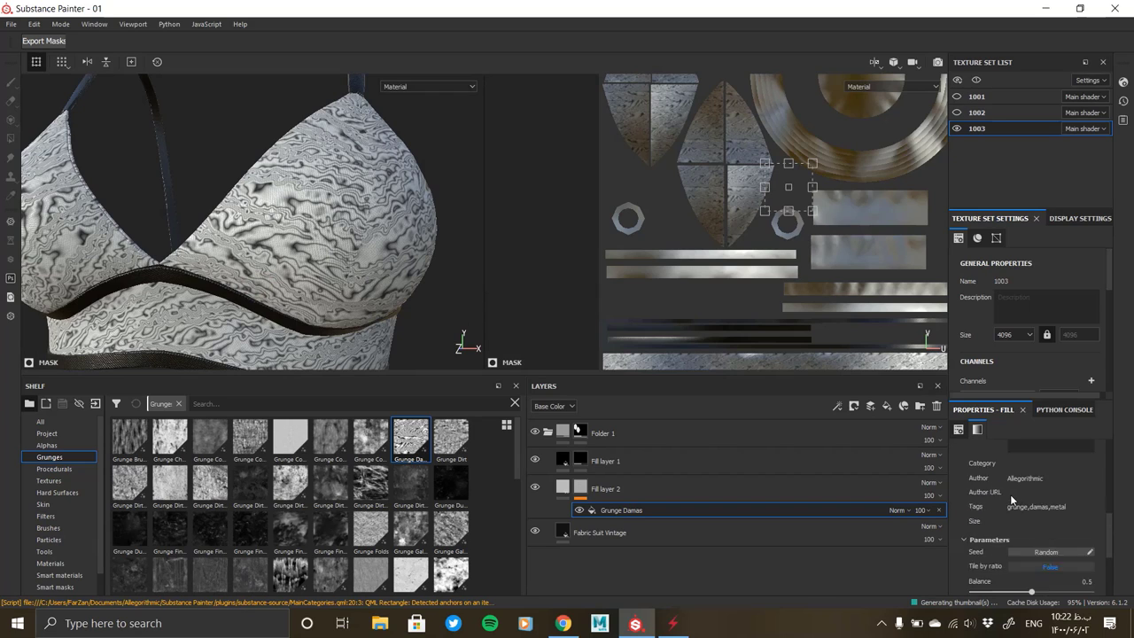
scroll(1011, 501, "down", 2)
left_click_drag(1031, 523, 1049, 523)
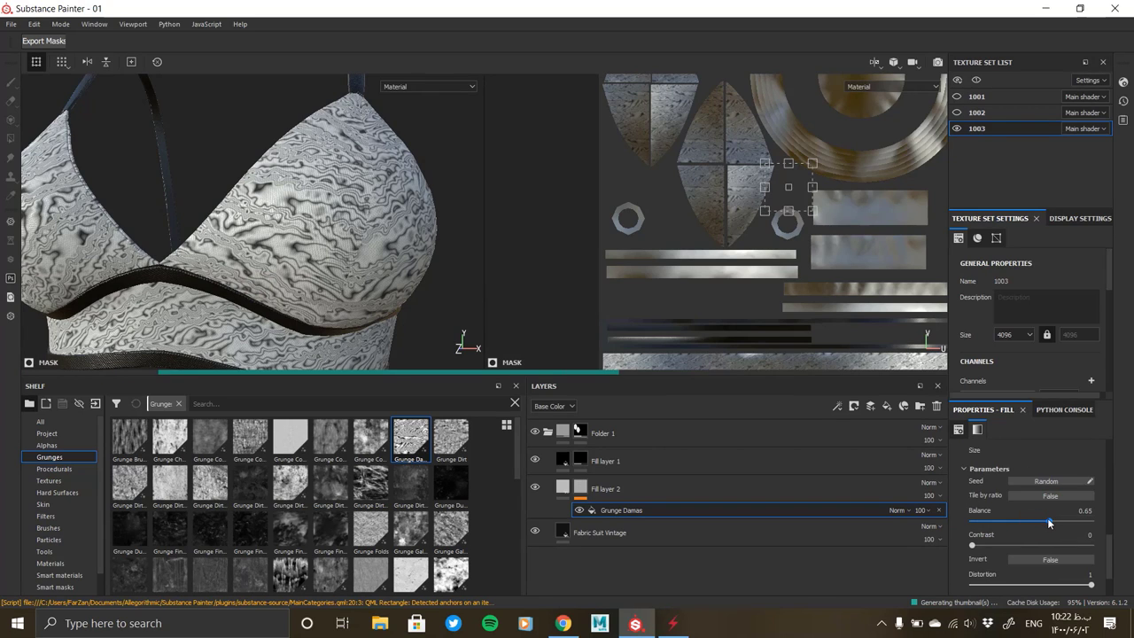
left_click_drag(1048, 522, 1021, 522)
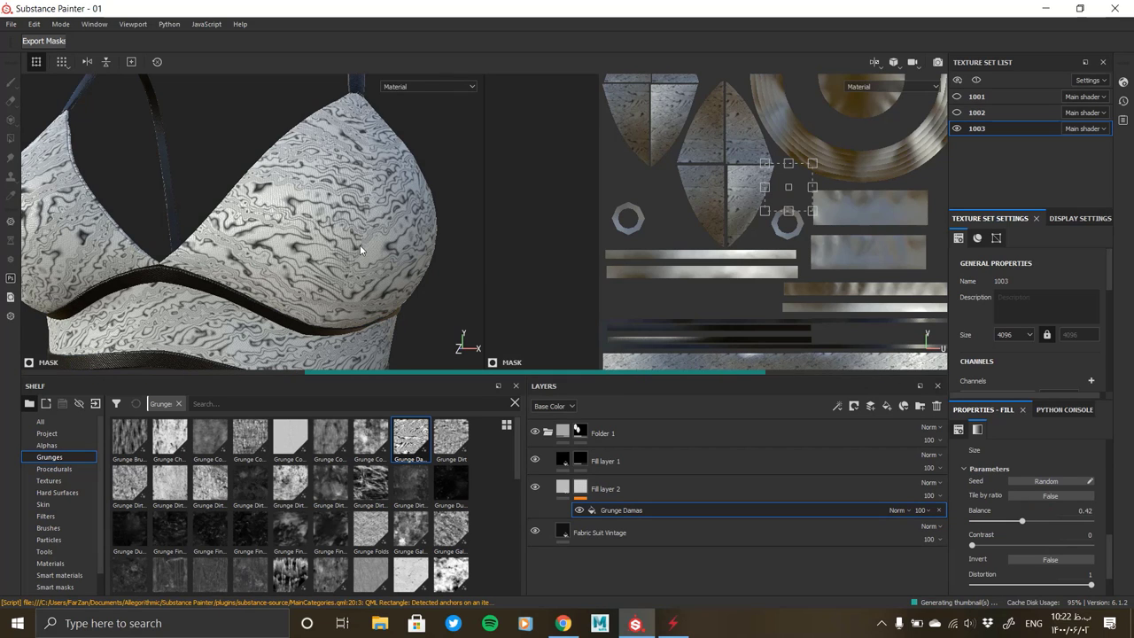
left_click_drag(360, 245, 425, 248, "alt")
left_click(620, 489)
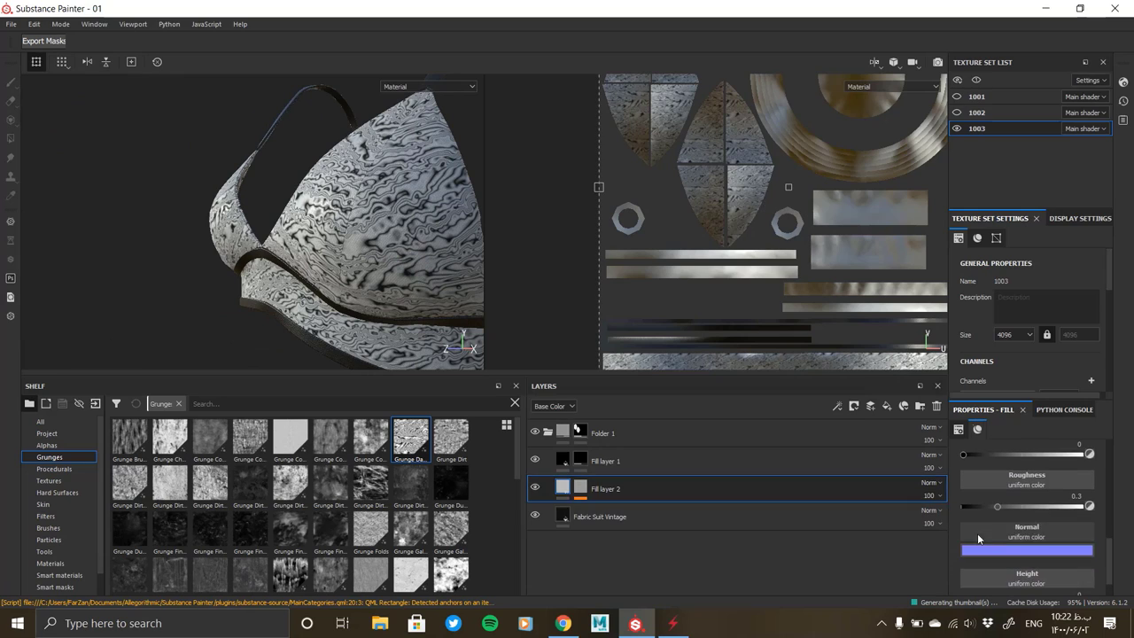
Raise Fill layer 2's height to 0.3107 and turn off its colour channel
scroll(1011, 506, "down", 1)
scroll(1019, 540, "up", 1)
scroll(1023, 579, "down", 1)
left_click_drag(1023, 576, 1041, 573)
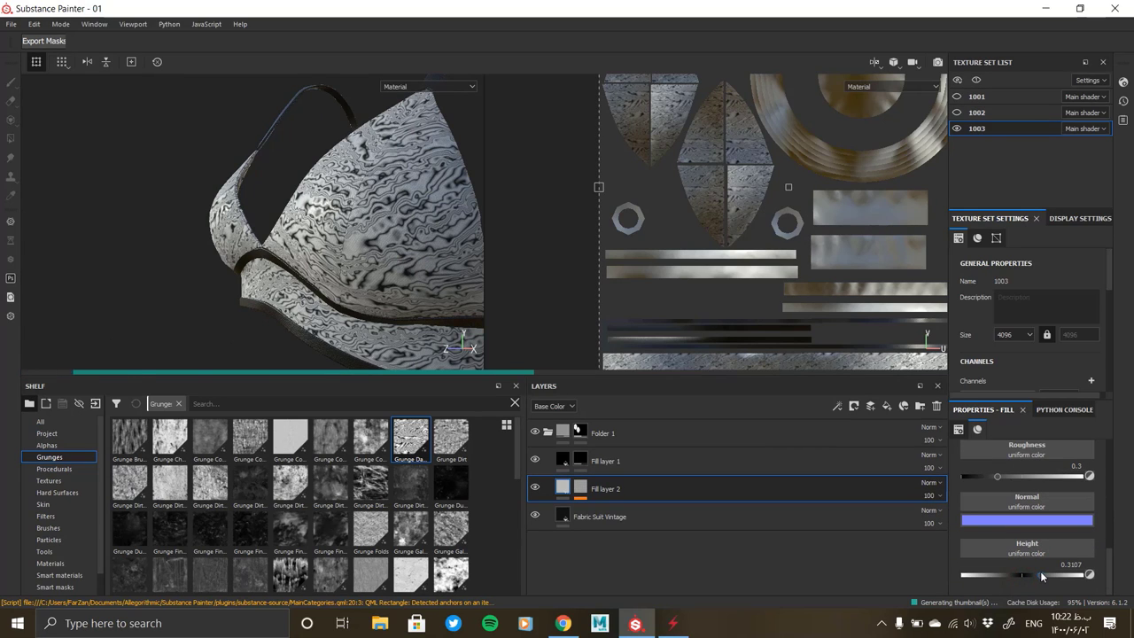
left_click_drag(354, 287, 415, 249, "alt")
scroll(416, 249, "up", 3)
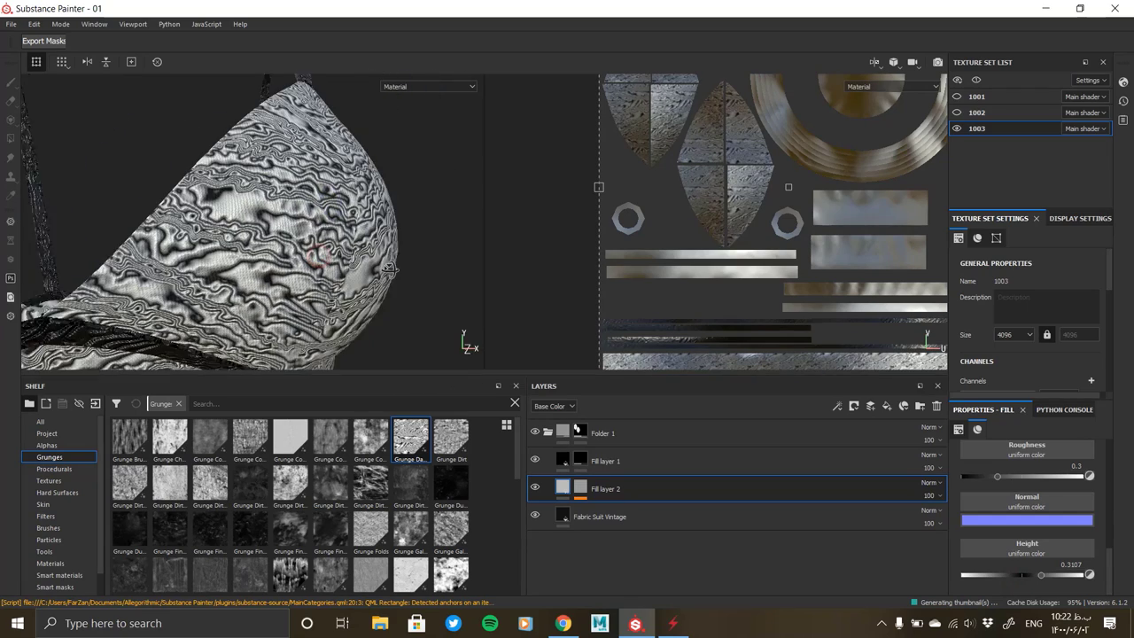
scroll(990, 470, "up", 4)
left_click(970, 450)
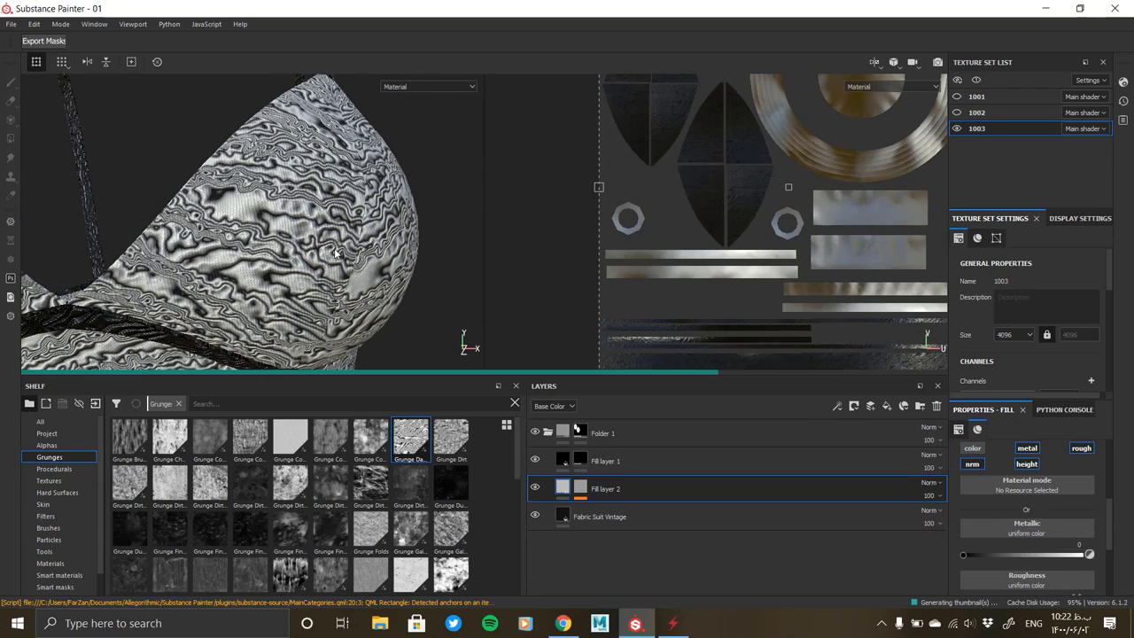
mouse_move(337, 262)
left_mouse_down("alt")
mouse_move(203, 261)
mouse_move(289, 267)
mouse_move(357, 246)
mouse_move(384, 261)
mouse_move(340, 279)
mouse_move(266, 270)
mouse_move(278, 277)
mouse_move(284, 260)
mouse_move(257, 252)
mouse_move(372, 239)
left_mouse_up("alt")
scroll(208, 266, "down", 3)
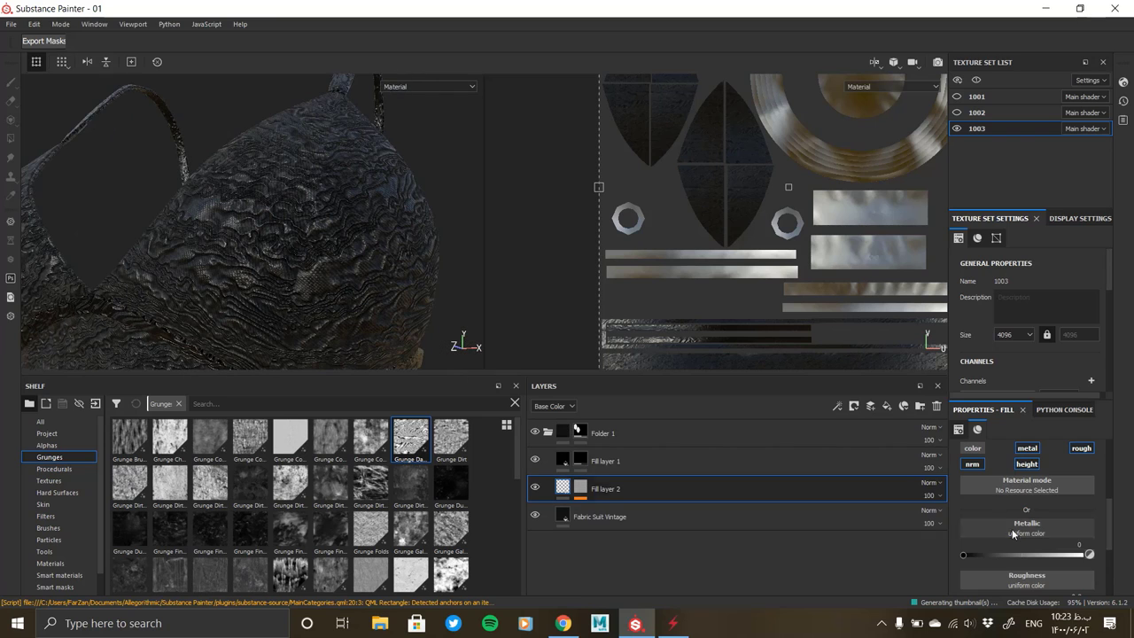
Put Grunge Damas into Fill layer 2's mask and tune its balance
left_click_drag(410, 438, 605, 488)
scroll(1003, 537, "down", 3)
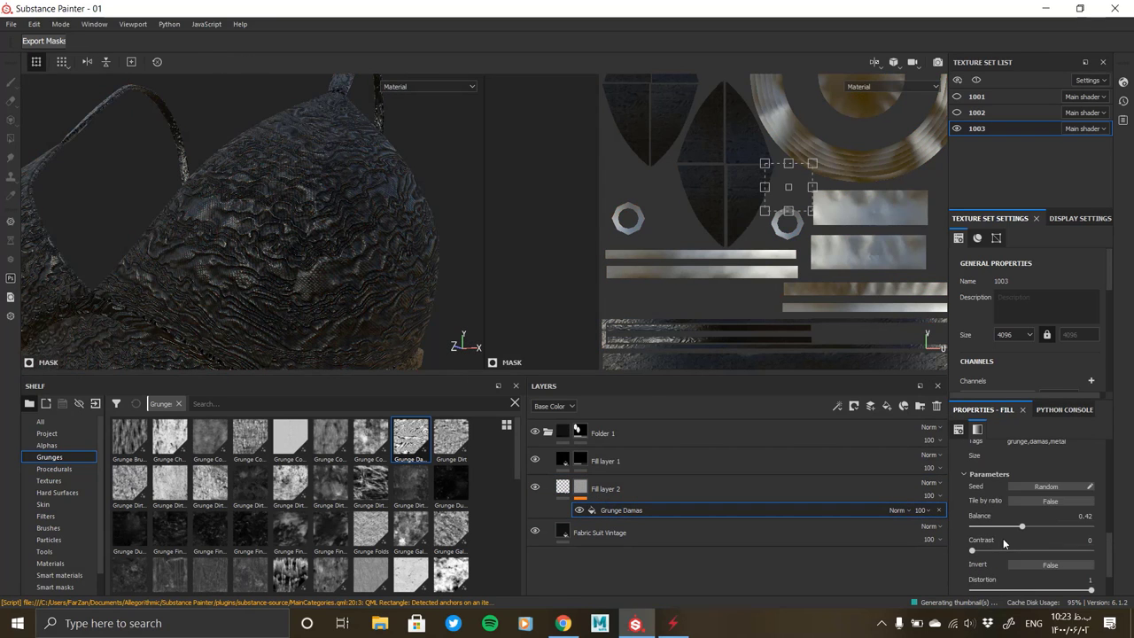
scroll(1003, 538, "down", 2)
left_click_drag(1016, 495, 1007, 496)
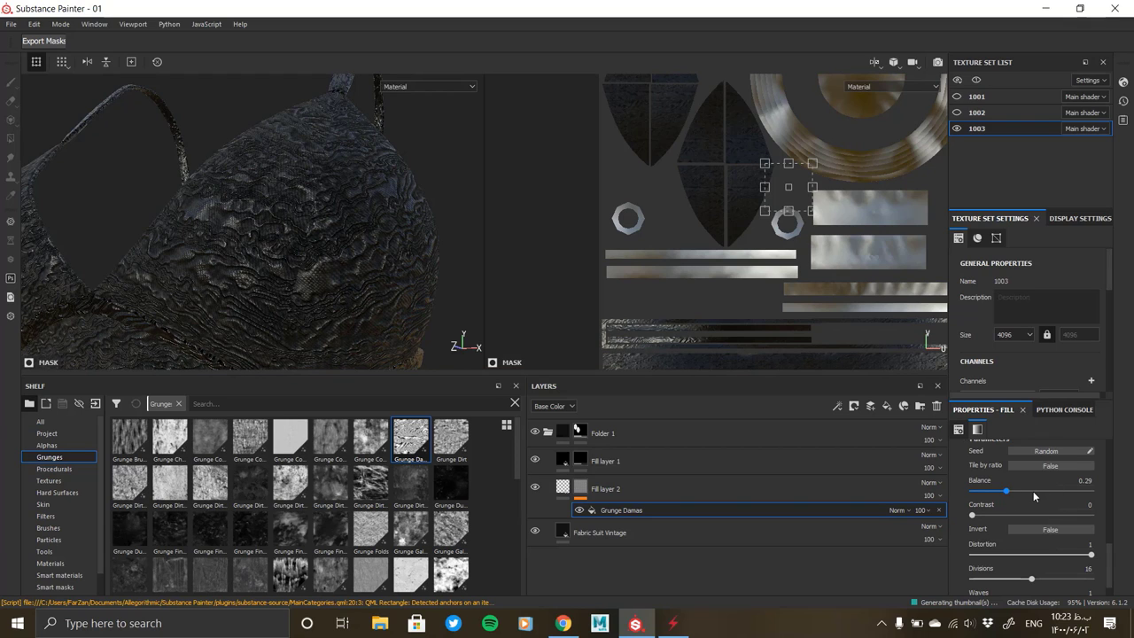
left_click_drag(1034, 491, 1053, 493)
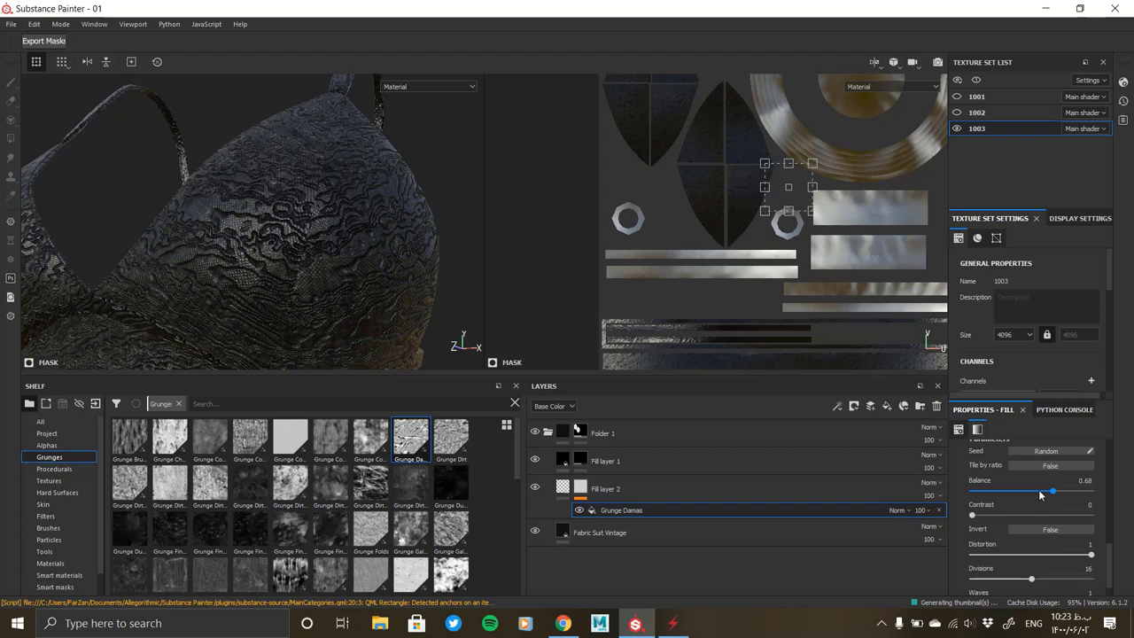
left_click_drag(1035, 494, 1033, 494)
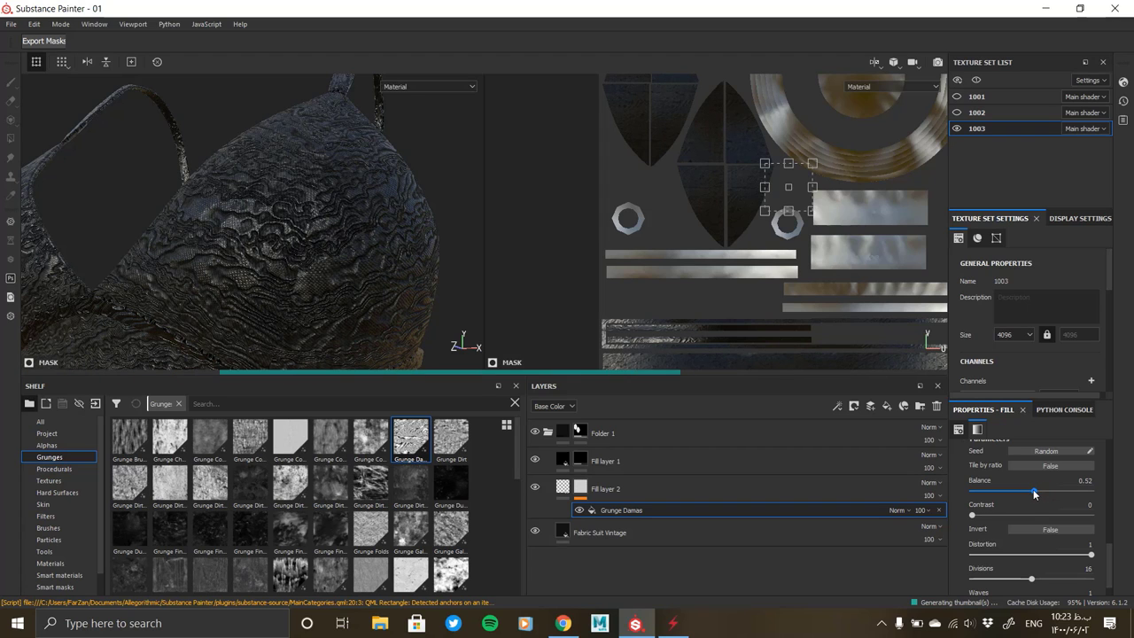
Set the Grunge Damas distortion to 0.84 and its divisions to 12
left_click(581, 489, "alt")
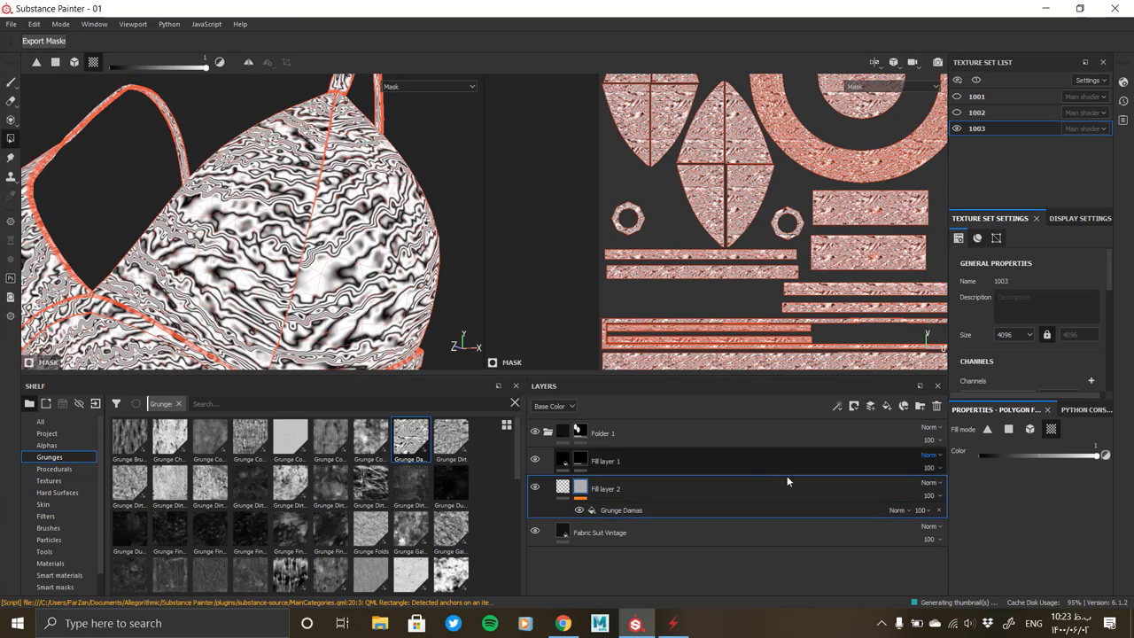
left_click_drag(1090, 555, 1058, 555)
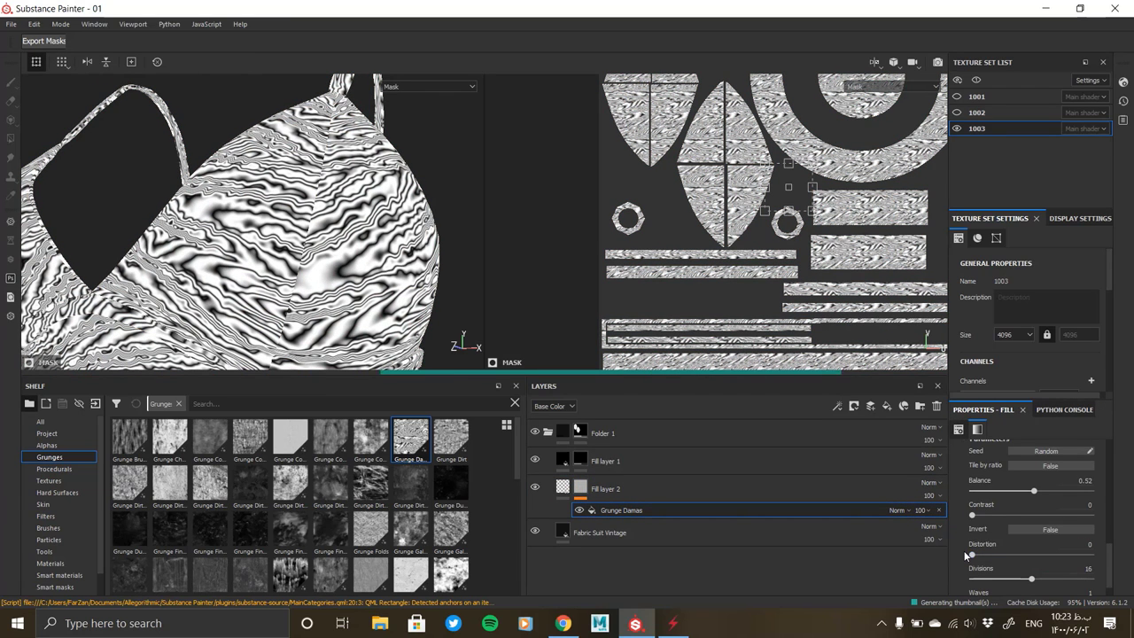
left_click(606, 489)
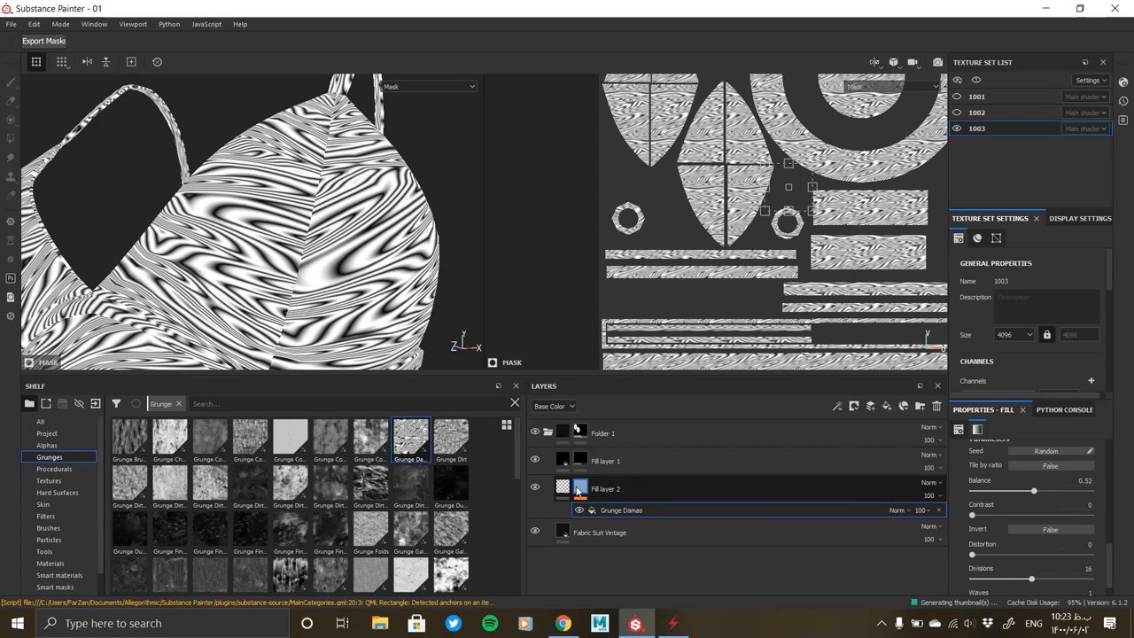
mouse_move(385, 273)
left_mouse_down("alt")
mouse_move(283, 278)
mouse_move(389, 287)
mouse_move(251, 240)
left_mouse_up("alt")
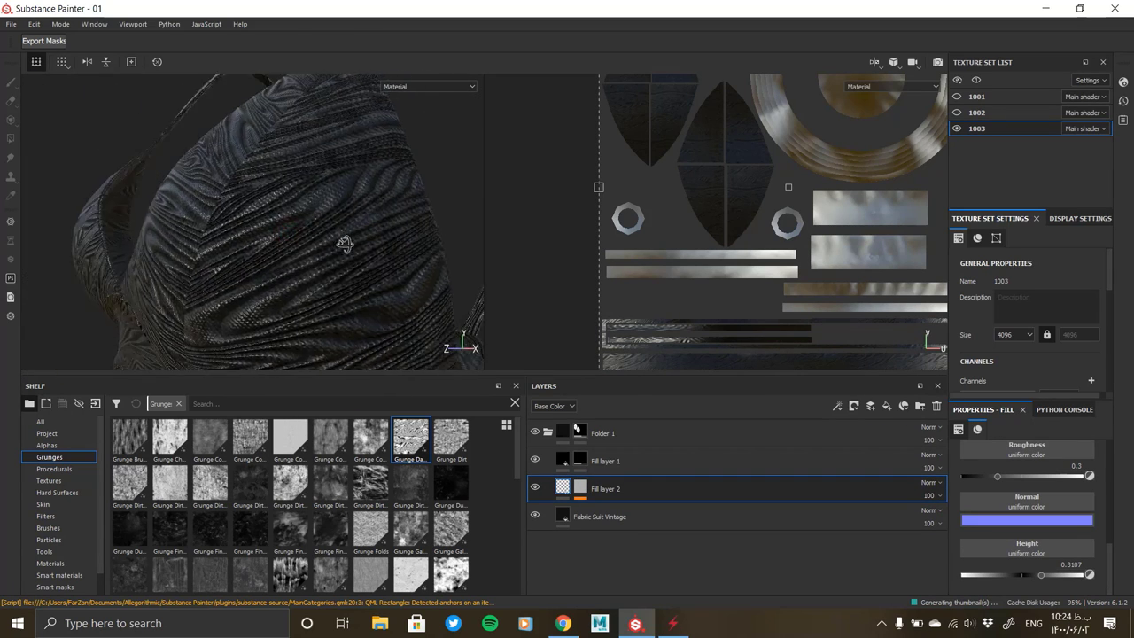
left_click(583, 490)
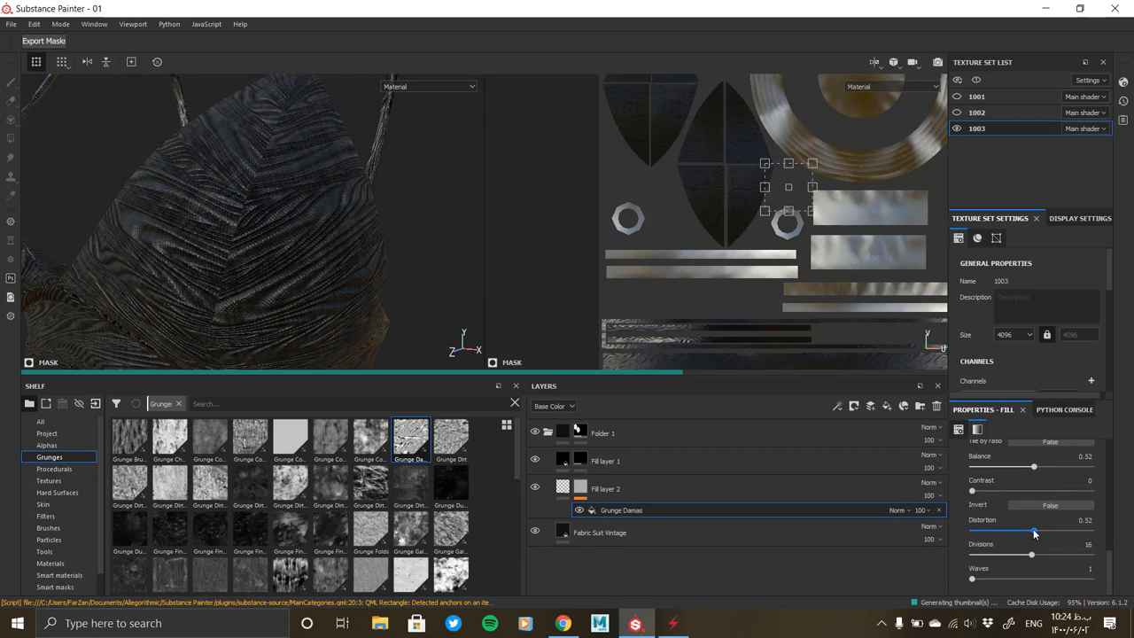
left_click_drag(1033, 529, 1072, 531)
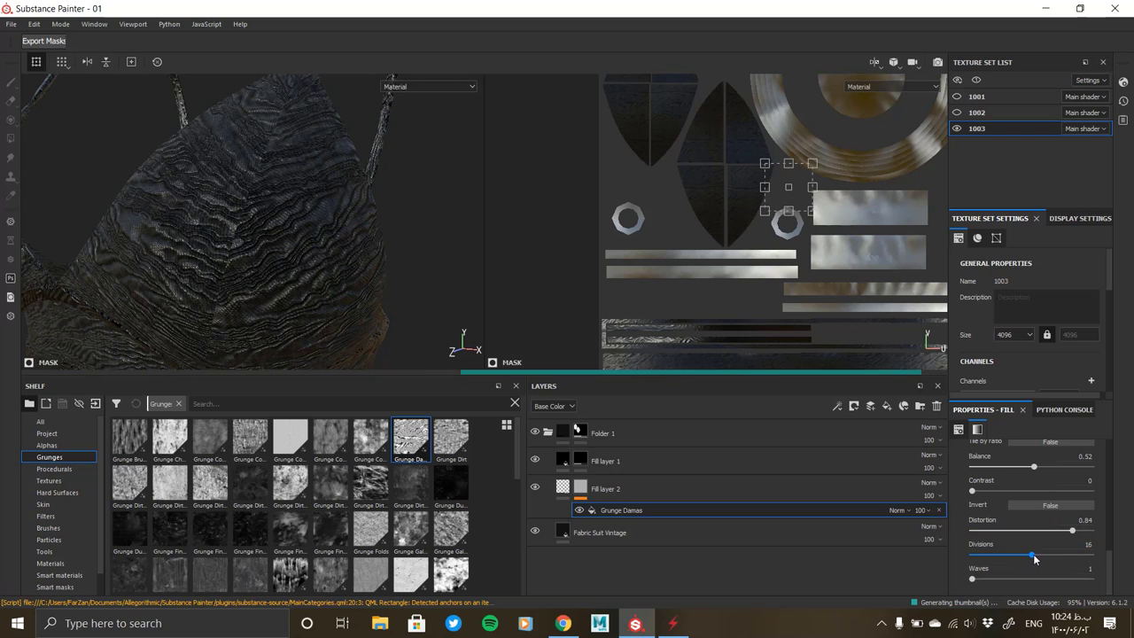
left_click(1053, 556)
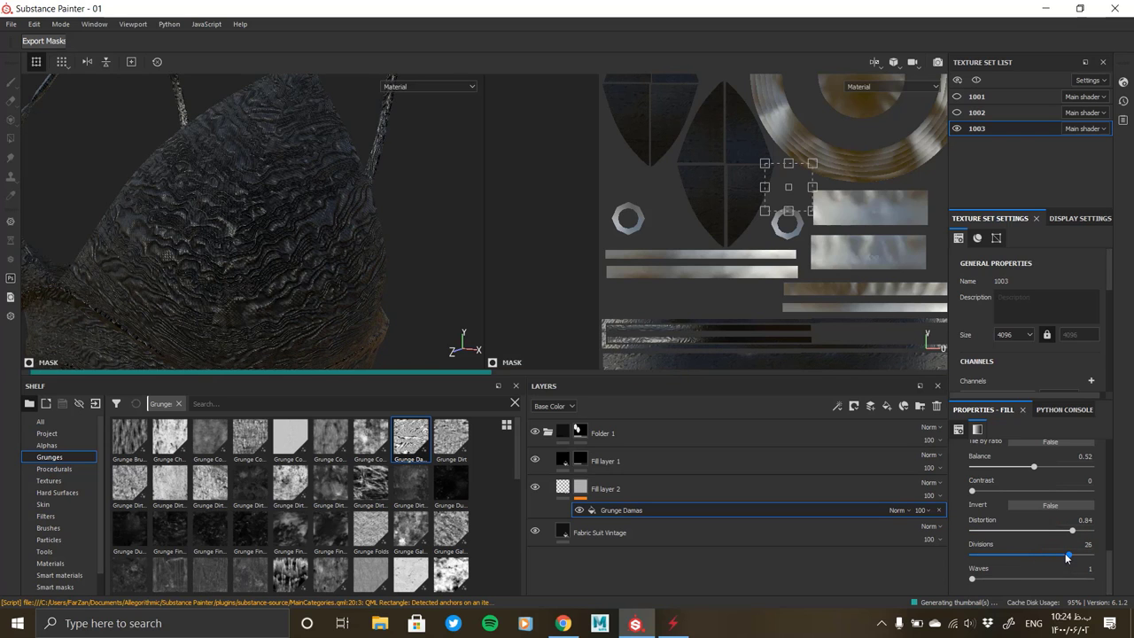
left_click_drag(1009, 556, 994, 557)
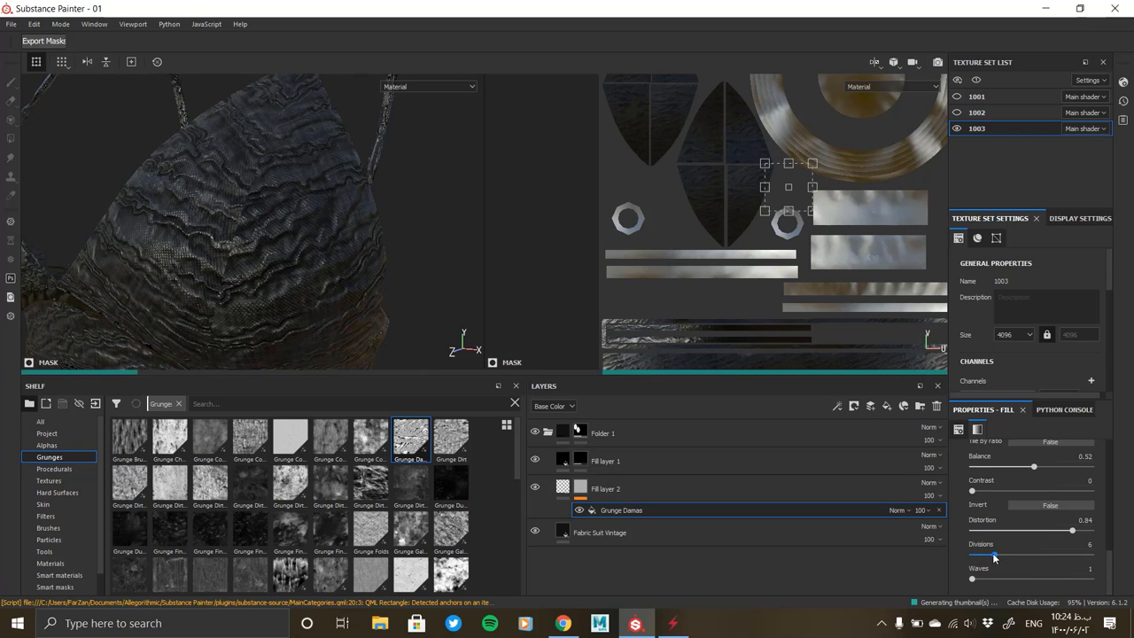
left_click_drag(1005, 553, 1016, 553)
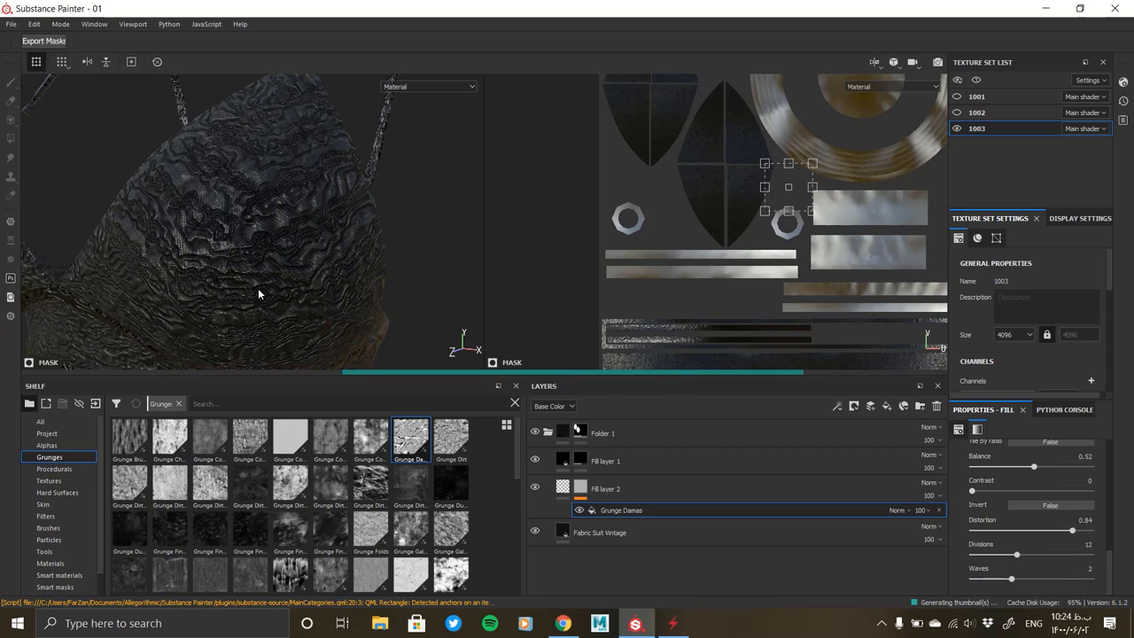
Set the Grunge Damas waves to 2 and inspect the whole garment
mouse_move(257, 288)
left_mouse_down("alt")
mouse_move(257, 203)
mouse_move(395, 314)
mouse_move(151, 246)
mouse_move(203, 212)
mouse_move(228, 177)
mouse_move(244, 315)
left_mouse_up("alt")
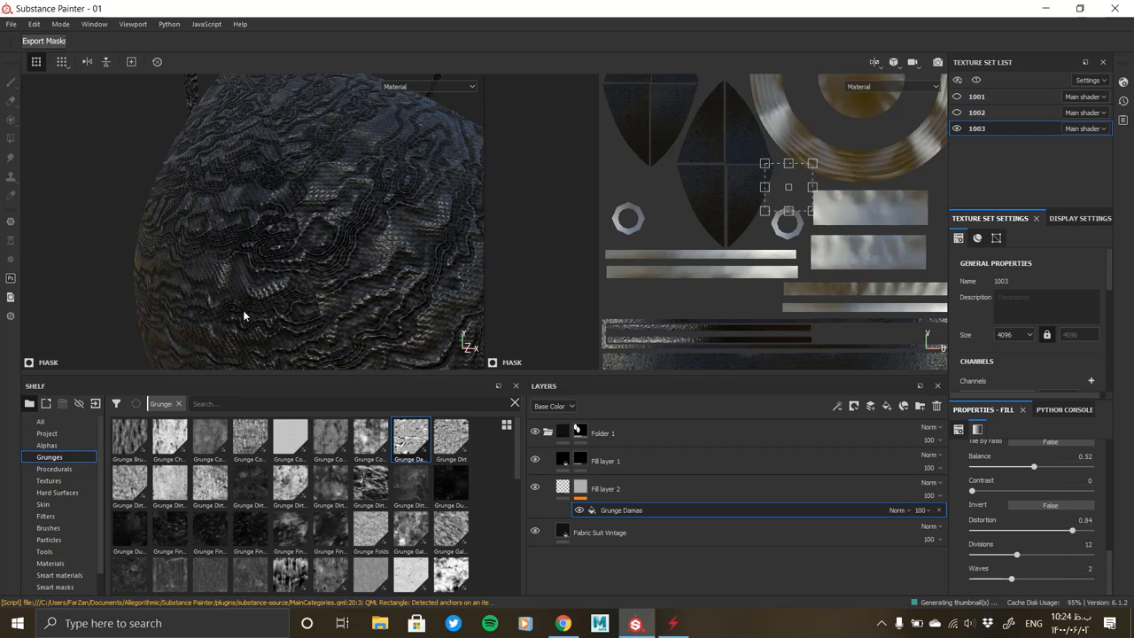
scroll(1004, 578, "up", 2)
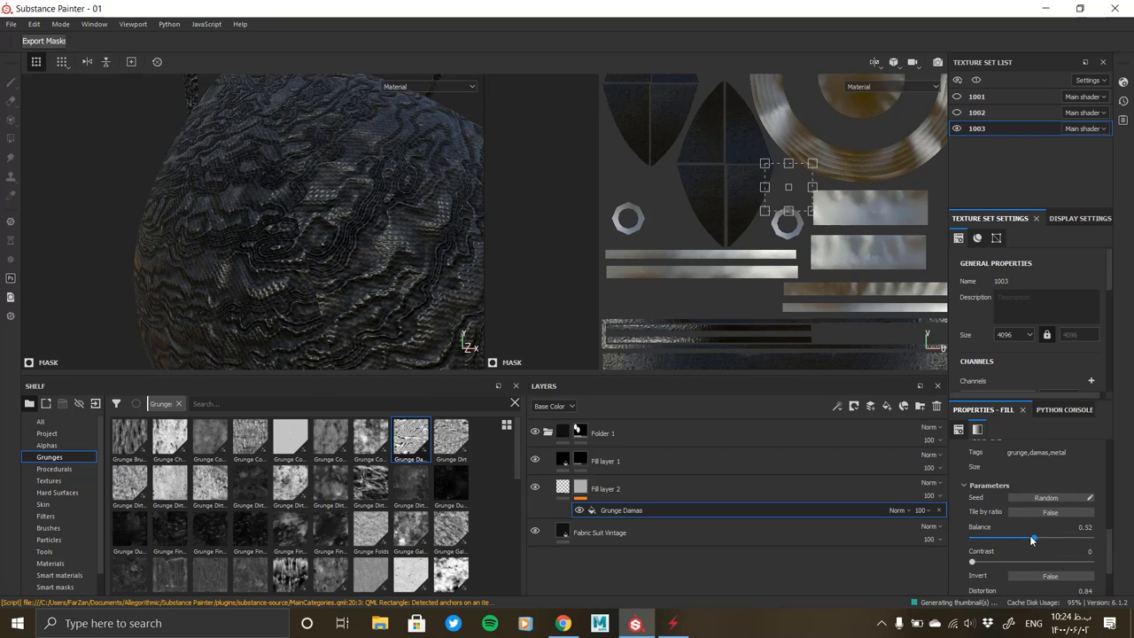
left_click_drag(1033, 538, 1028, 540)
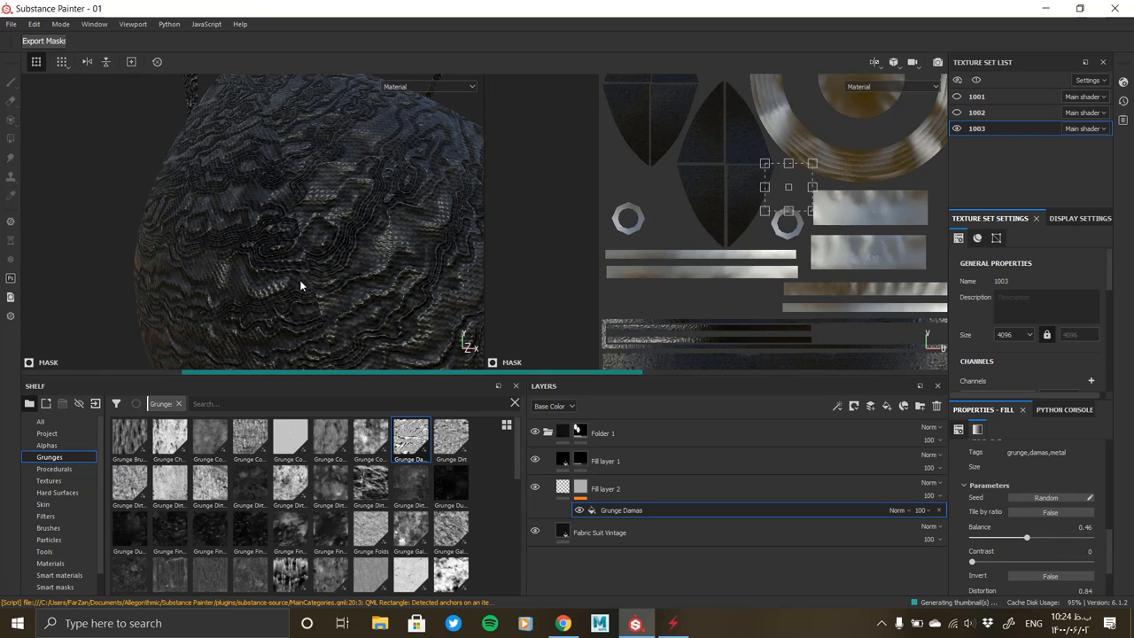
scroll(987, 510, "down", 5)
scroll(988, 511, "up", 2)
scroll(1019, 483, "up", 1)
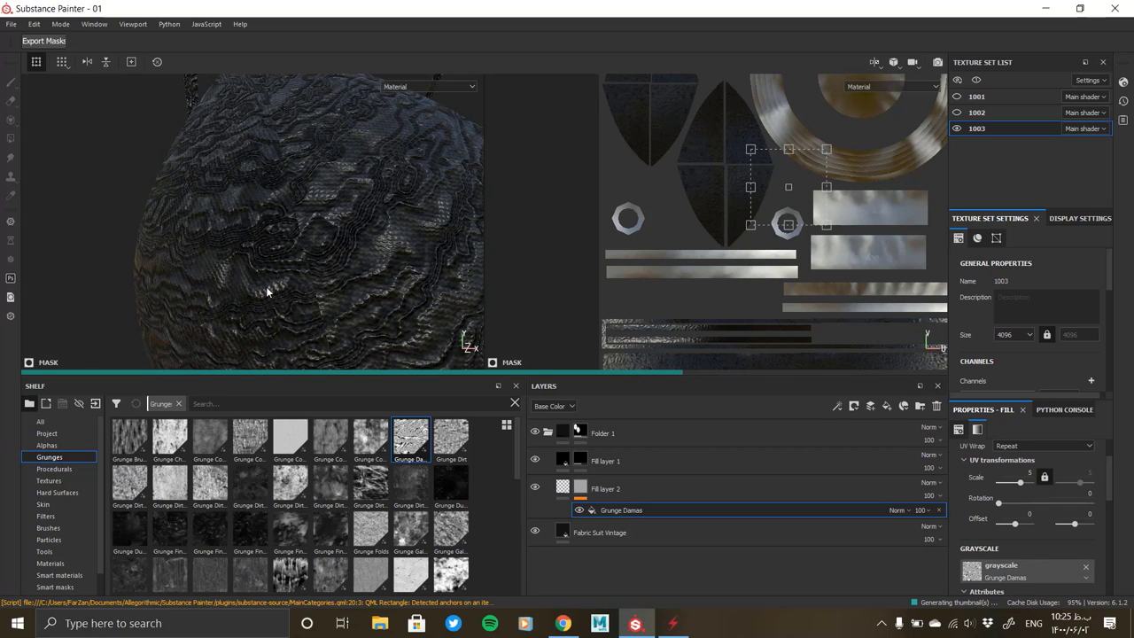
left_click_drag(267, 291, 252, 255, "alt")
mouse_move(252, 255)
right_mouse_down("alt")
mouse_move(311, 226)
mouse_move(342, 240)
right_mouse_up("alt")
mouse_move(342, 240)
left_mouse_down("alt")
mouse_move(321, 261)
mouse_move(362, 260)
left_mouse_up("alt")
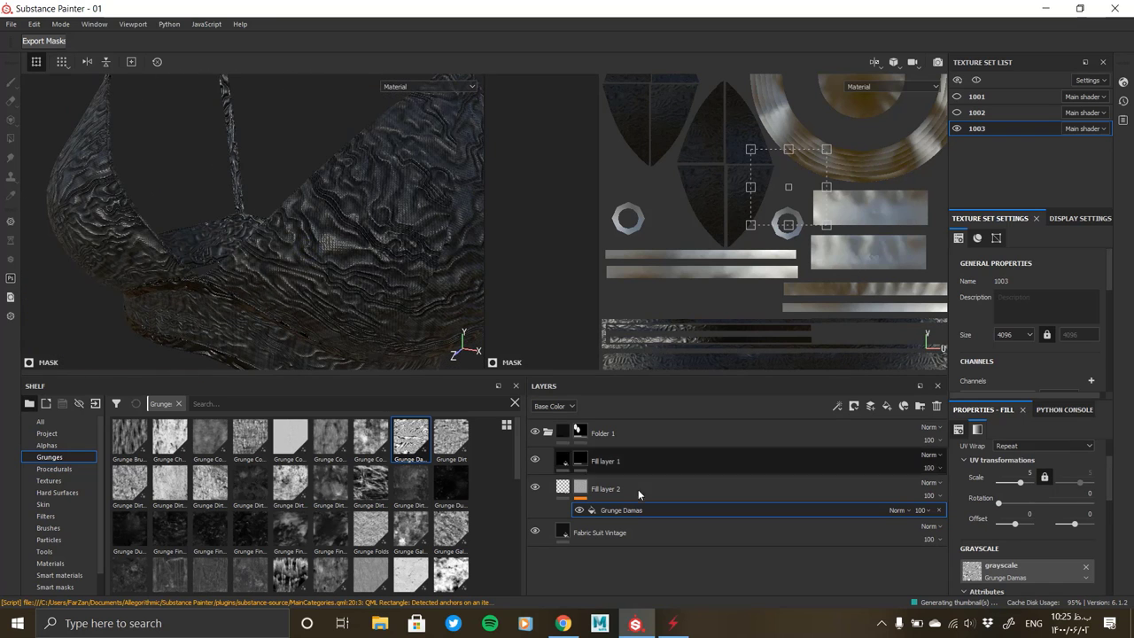
Adjust Fill layer 2's height strength in the Height channel, finally setting it to 100
left_click(541, 447)
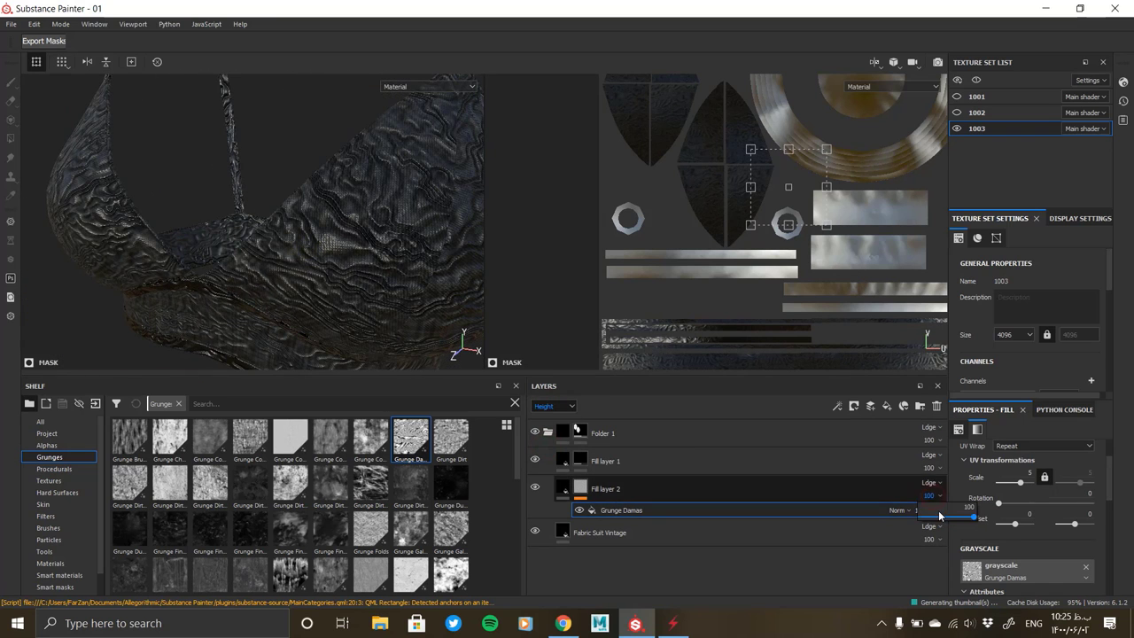
left_click_drag(921, 511, 907, 519)
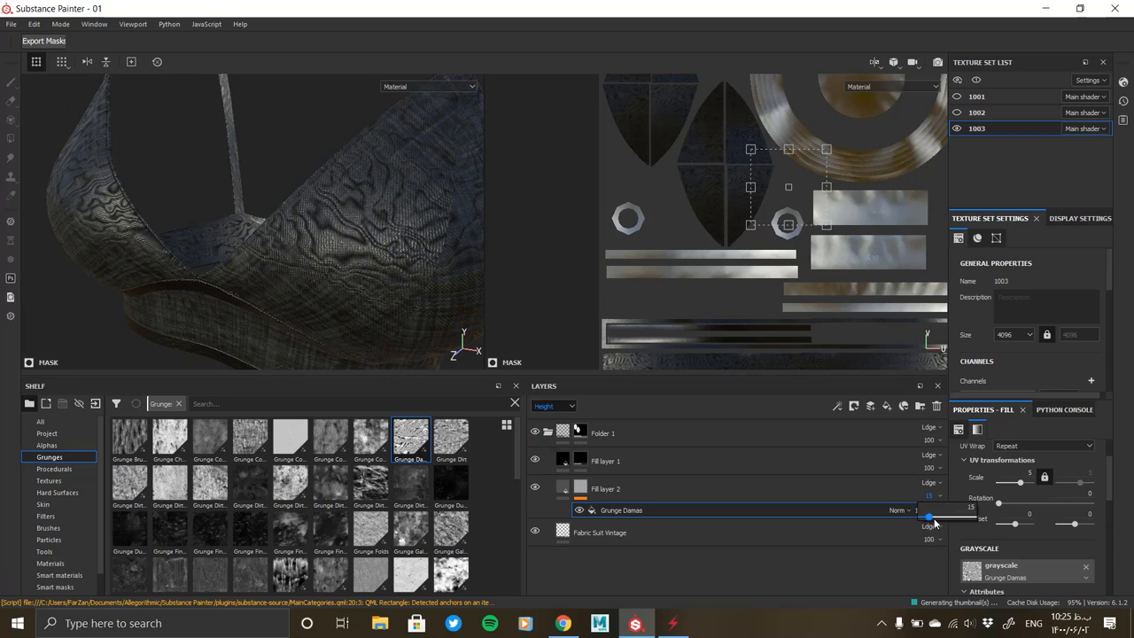
left_click(934, 520)
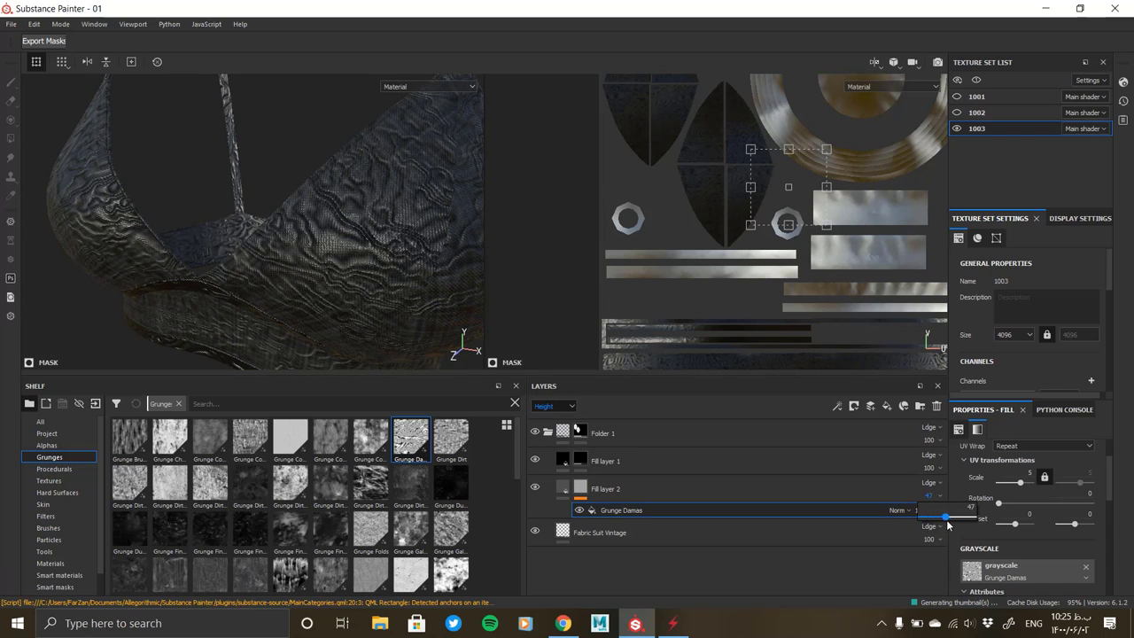
left_click_drag(948, 524, 957, 523)
left_click(887, 489)
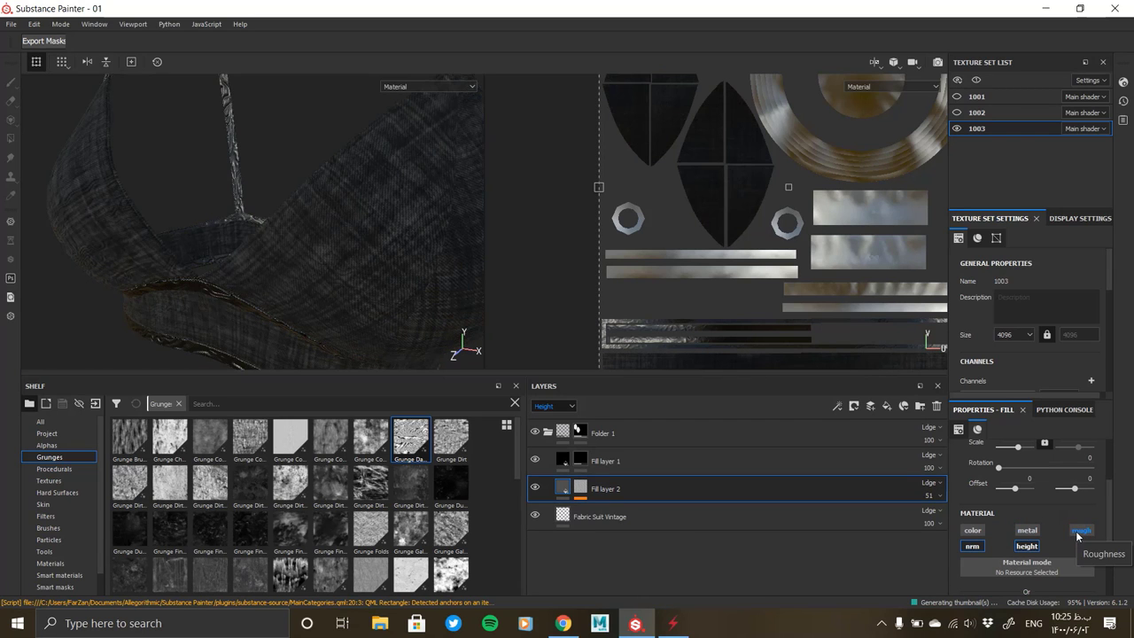
mouse_move(399, 266)
left_mouse_down("alt")
mouse_move(357, 273)
mouse_move(418, 210)
mouse_move(370, 304)
mouse_move(319, 296)
left_mouse_up("alt")
left_click(929, 495)
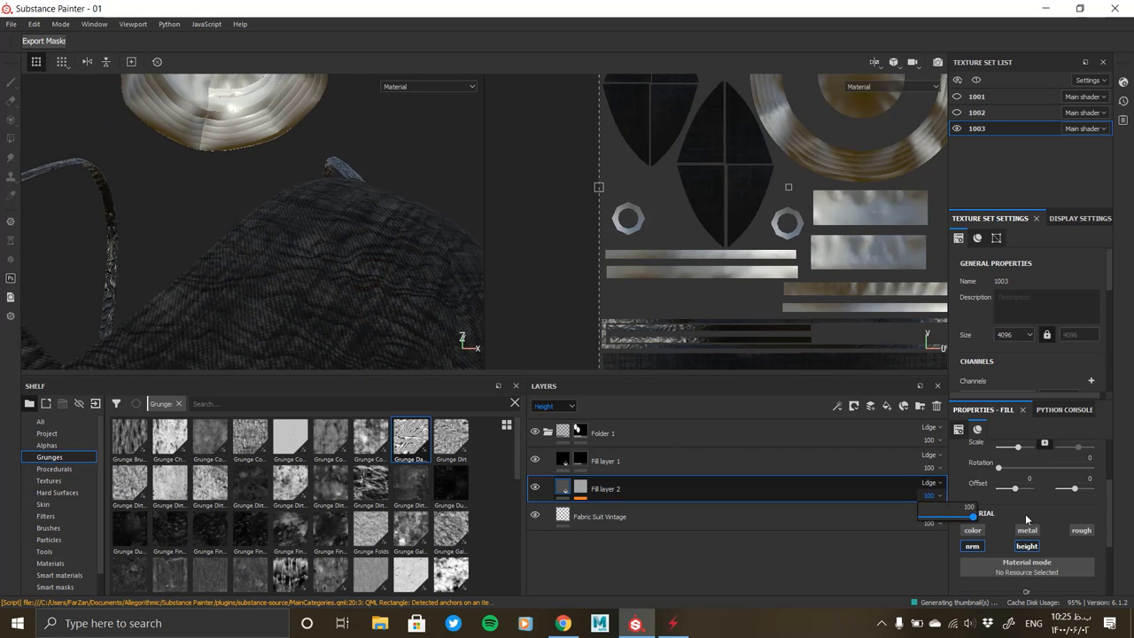
mouse_move(461, 336)
left_mouse_down("alt")
mouse_move(211, 255)
mouse_move(372, 249)
mouse_move(322, 240)
mouse_move(356, 244)
left_mouse_up("alt")
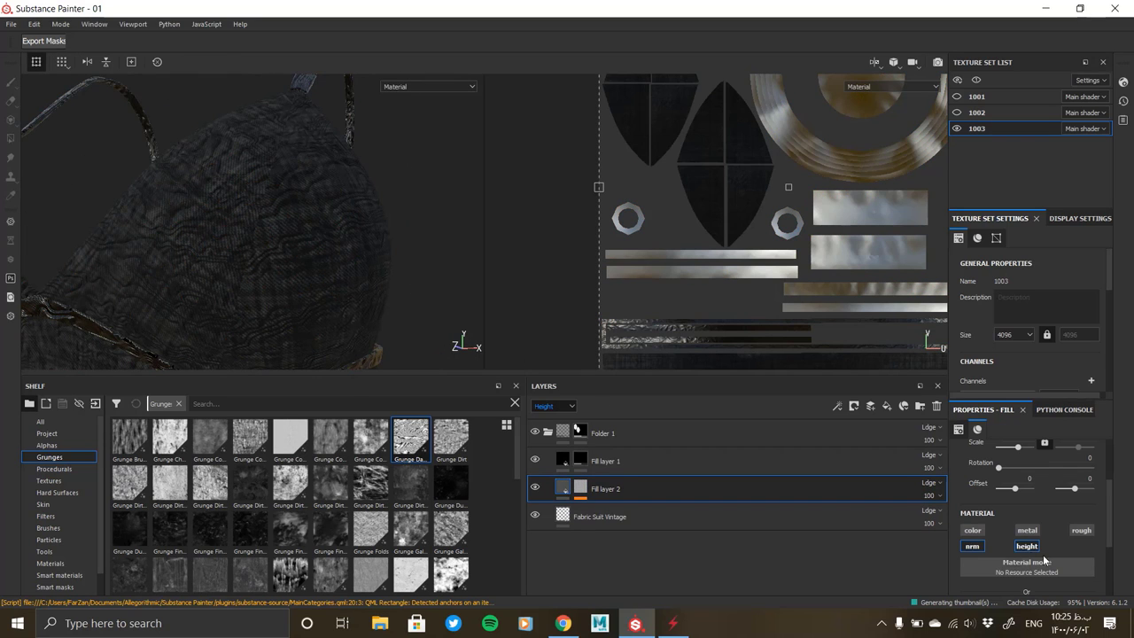
Enable roughness on Fill layer 2 and set its Roughness-channel opacity to 51
left_click(1080, 531)
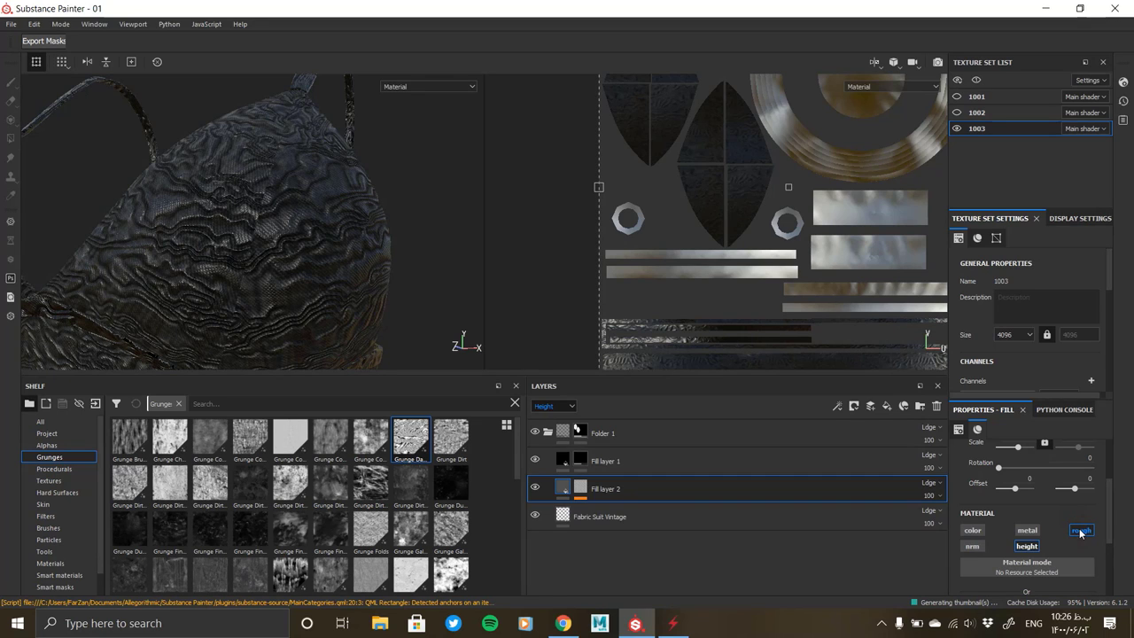
left_click(560, 407)
left_click(552, 432)
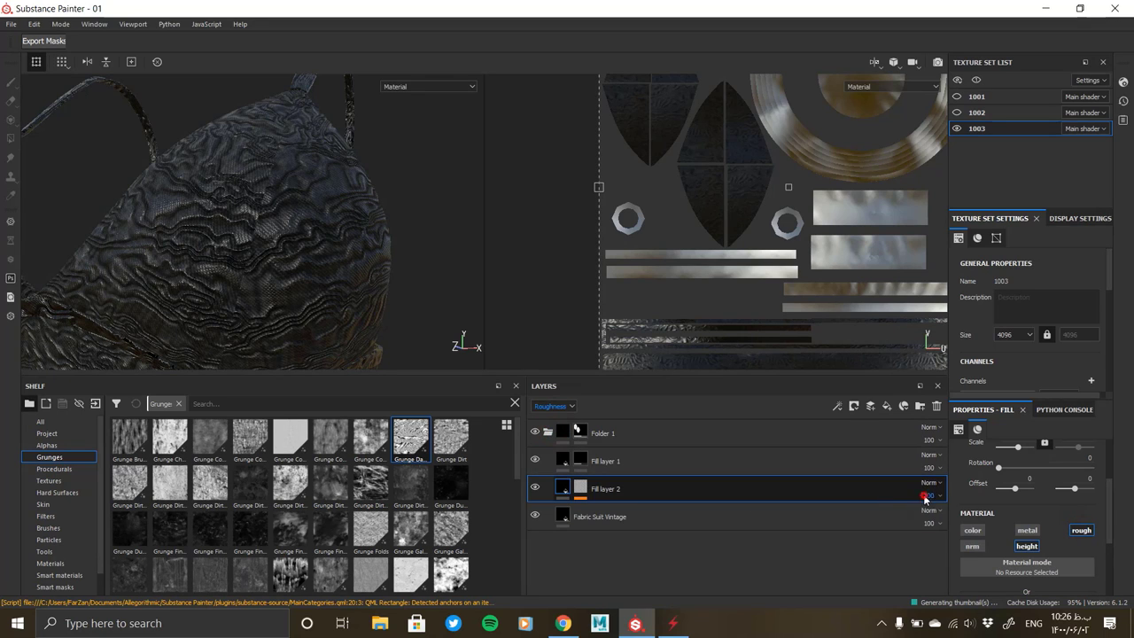
left_click_drag(929, 524, 930, 527)
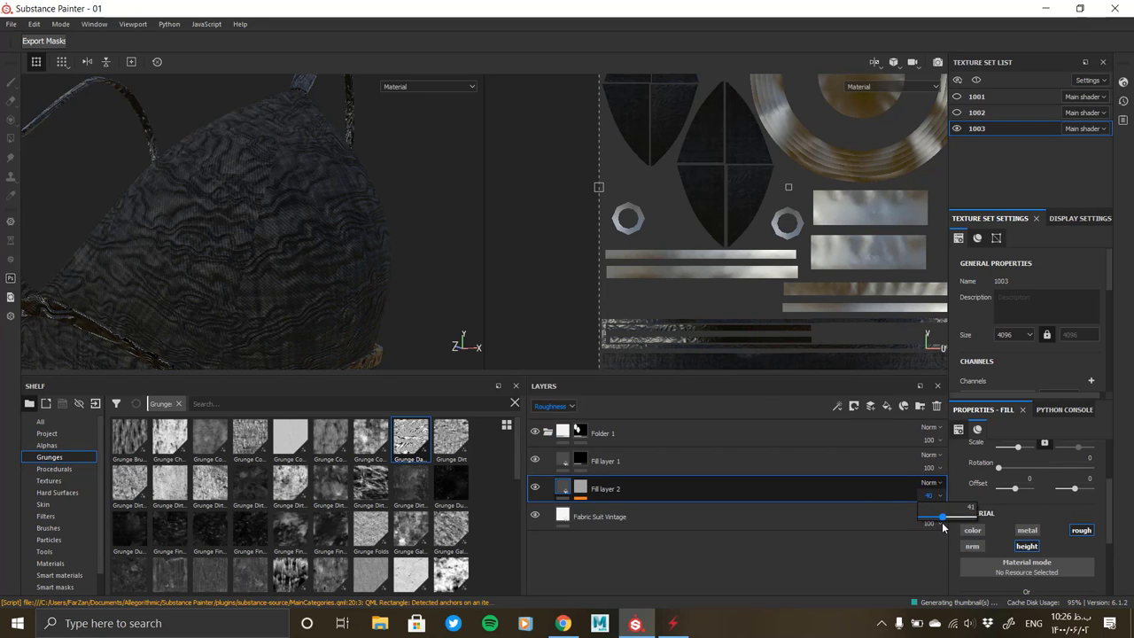
left_click_drag(253, 279, 329, 305, "alt")
scroll(177, 296, "down", 5)
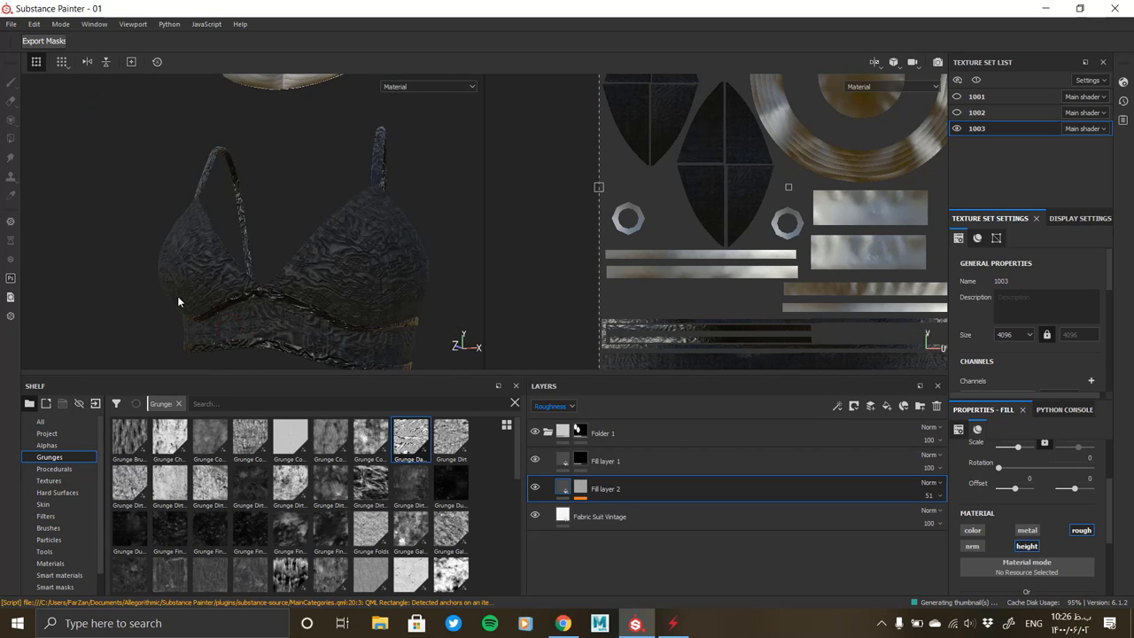
mouse_move(299, 249)
left_mouse_down("alt")
mouse_move(249, 284)
mouse_move(296, 275)
mouse_move(291, 291)
mouse_move(371, 306)
mouse_move(94, 198)
mouse_move(276, 234)
mouse_move(271, 248)
left_mouse_up("alt")
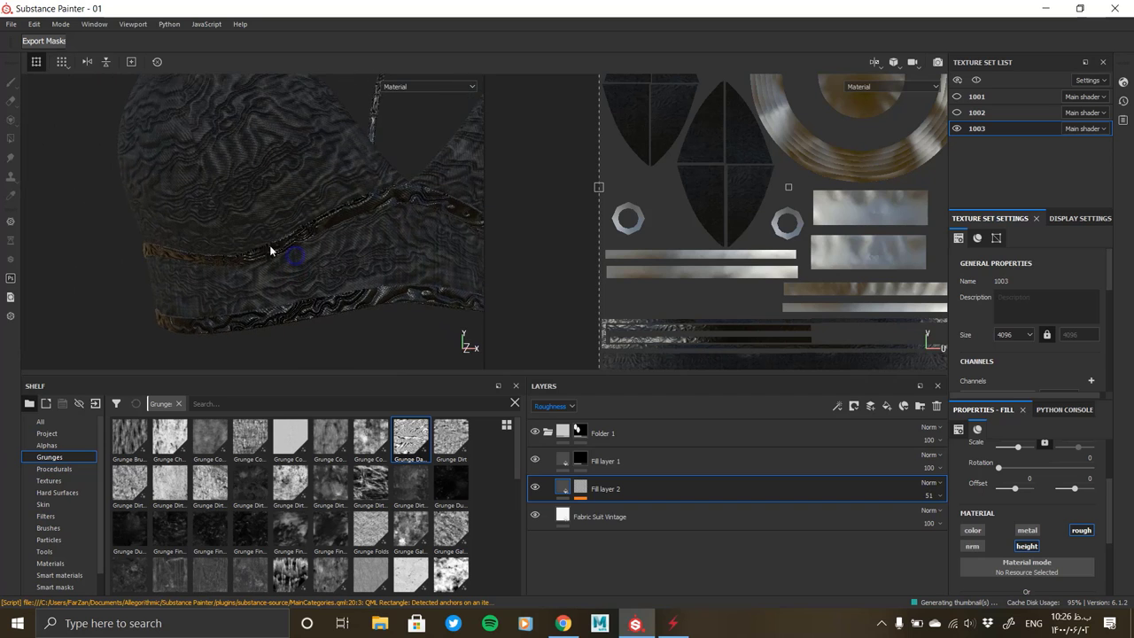
mouse_move(271, 248)
right_mouse_down("alt")
mouse_move(238, 240)
mouse_move(434, 270)
right_mouse_up("alt")
left_click_drag(434, 270, 374, 299, "alt")
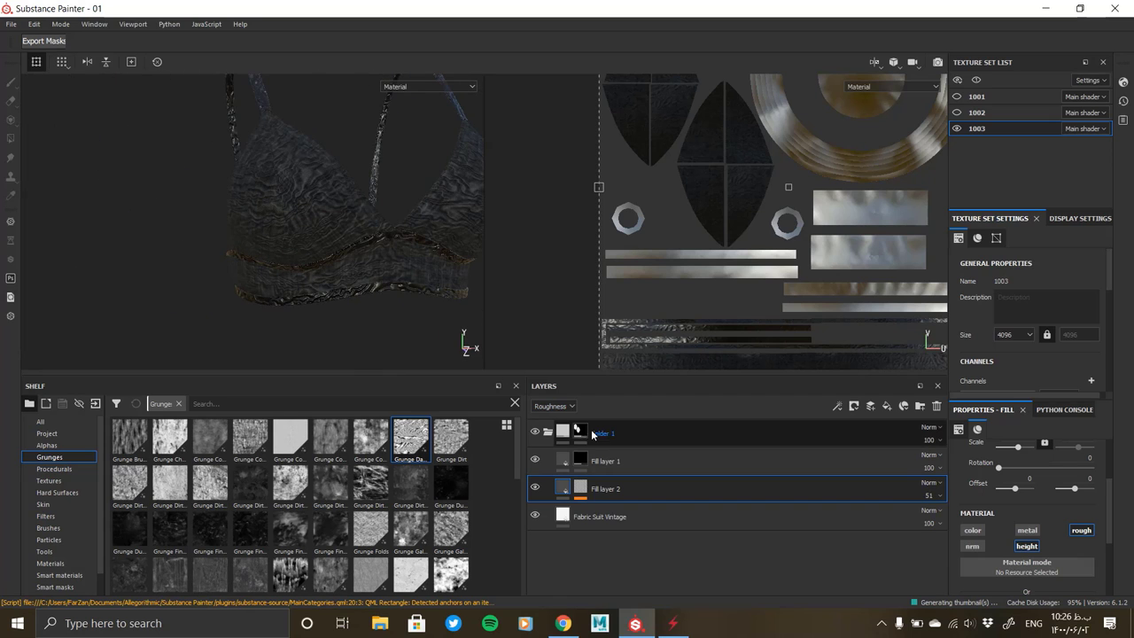
Polygon-fill the bra's lower band in Folder 1's mask to keep the dark fabric off it
left_click(579, 431)
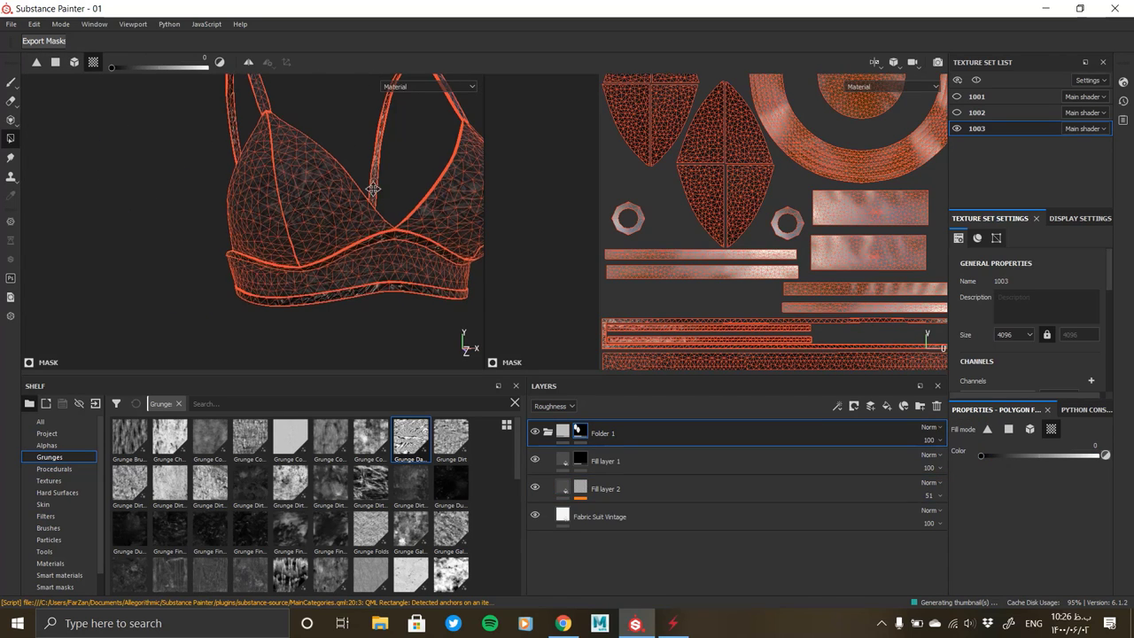
left_click_drag(372, 266, 268, 118, "alt")
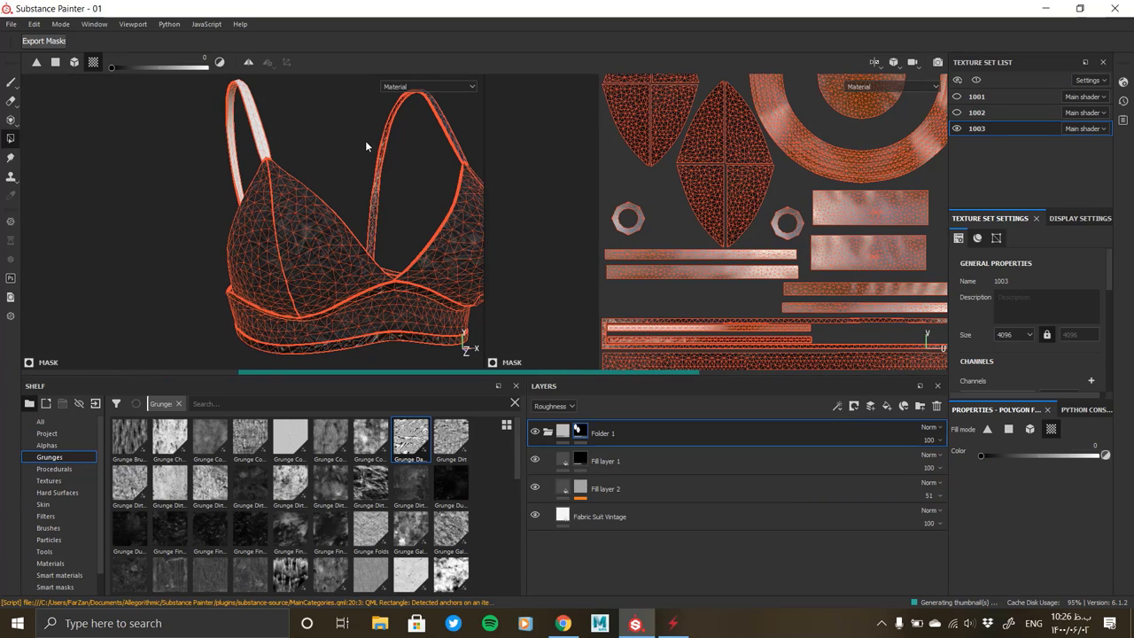
left_click(393, 287)
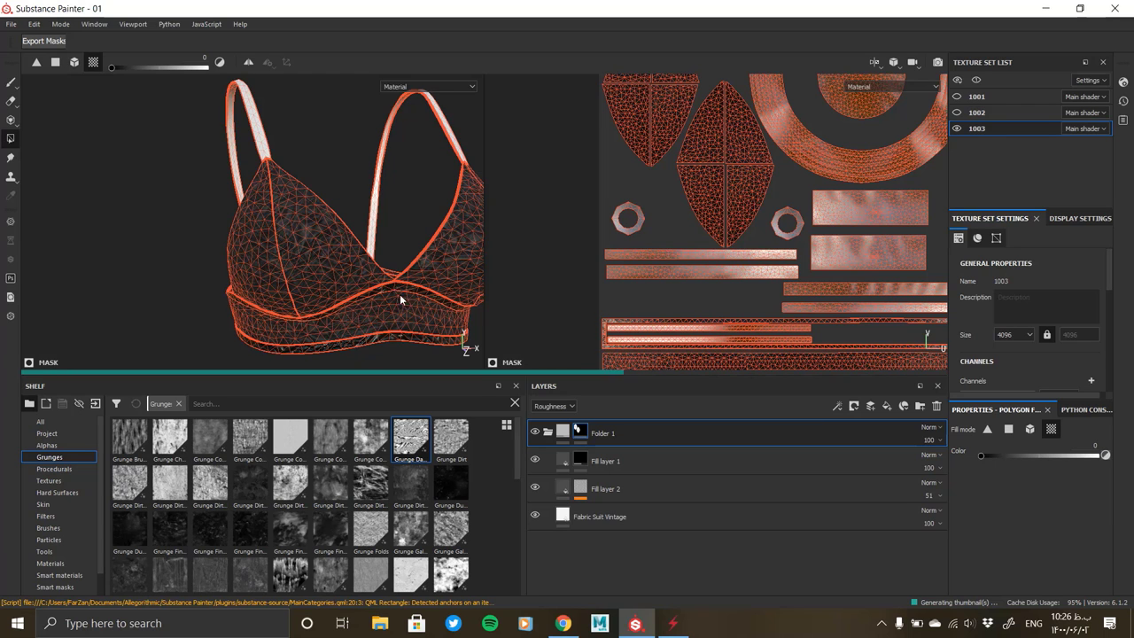
mouse_move(354, 311)
left_mouse_down("alt")
mouse_move(433, 199)
mouse_move(379, 215)
mouse_move(290, 285)
left_mouse_up("alt")
left_click_drag(251, 240, 292, 266, "alt")
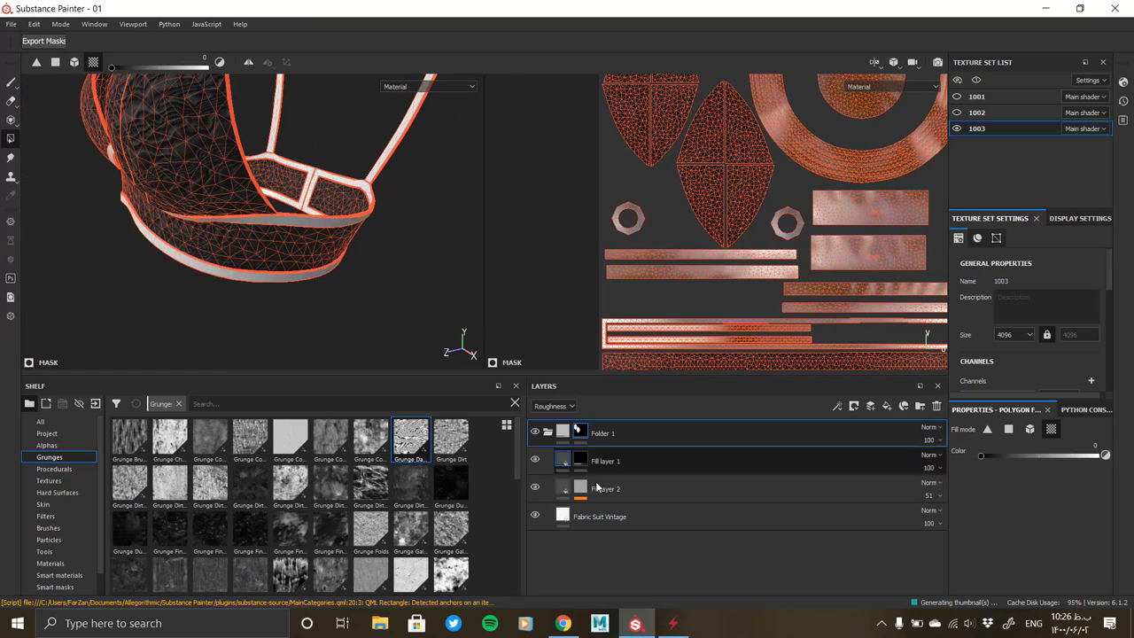
Delete Fill layer 1 from the layer stack
left_click(581, 459)
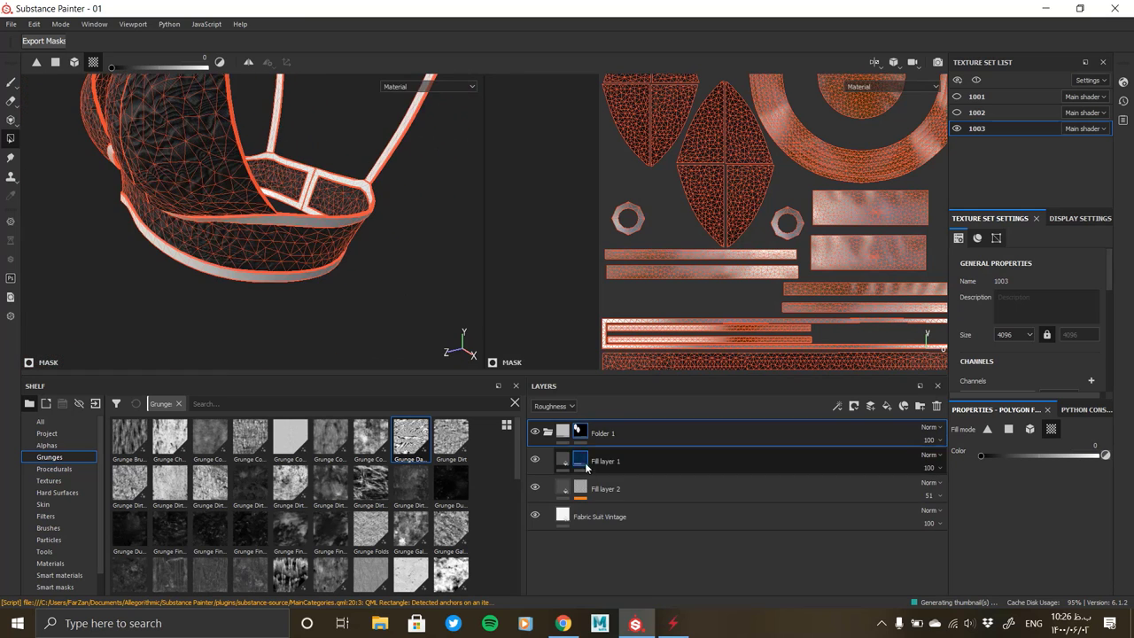
left_click(937, 406)
mouse_move(225, 296)
left_mouse_down("alt")
mouse_move(318, 204)
mouse_move(370, 271)
mouse_move(240, 203)
mouse_move(354, 254)
mouse_move(288, 274)
mouse_move(342, 280)
mouse_move(94, 287)
mouse_move(392, 91)
mouse_move(379, 257)
left_mouse_up("alt")
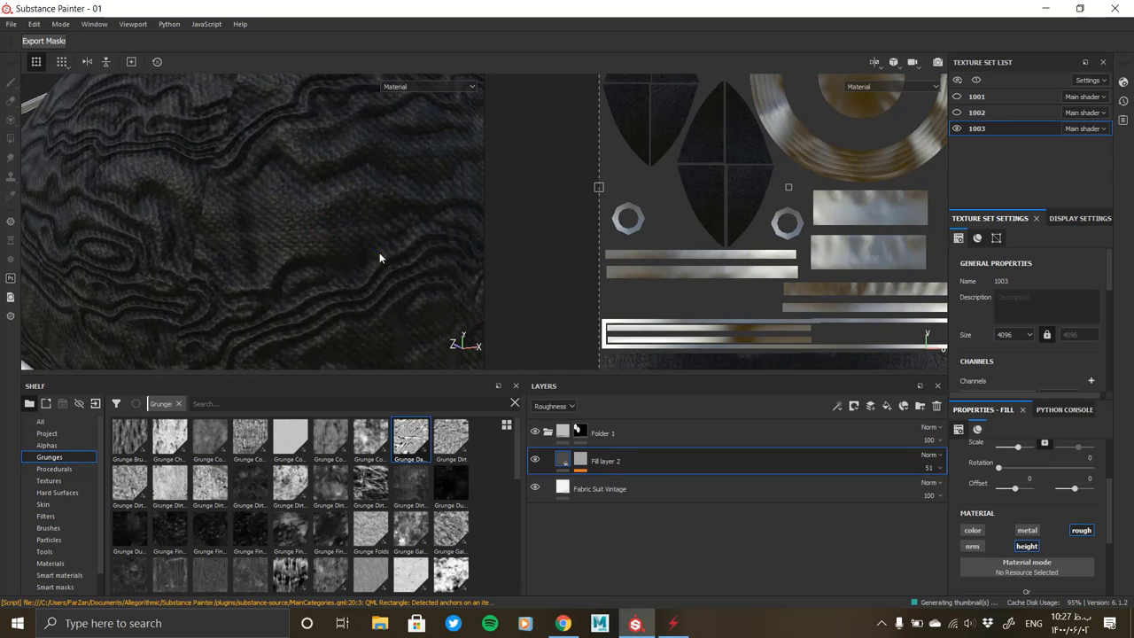
scroll(126, 210, "down", 5)
Apply Grunge Damas to Fill layer 2's mask, collapse Folder 1, and reframe the bra
left_click_drag(126, 210, 337, 222, "alt")
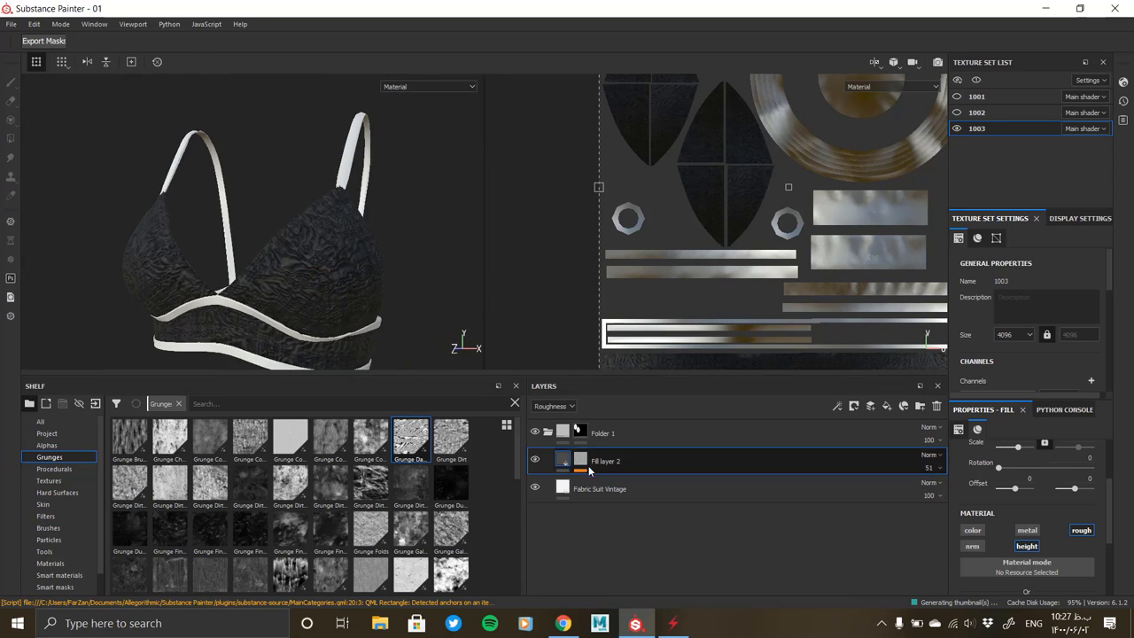
left_click_drag(589, 471, 625, 480)
left_click(1023, 479)
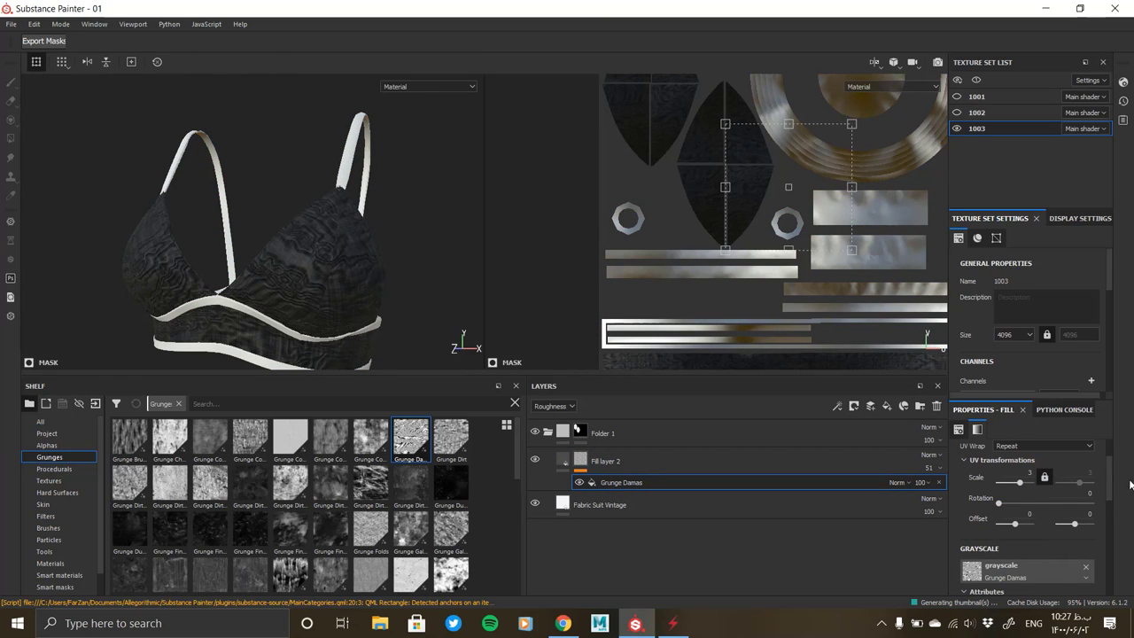
scroll(1042, 532, "down", 5)
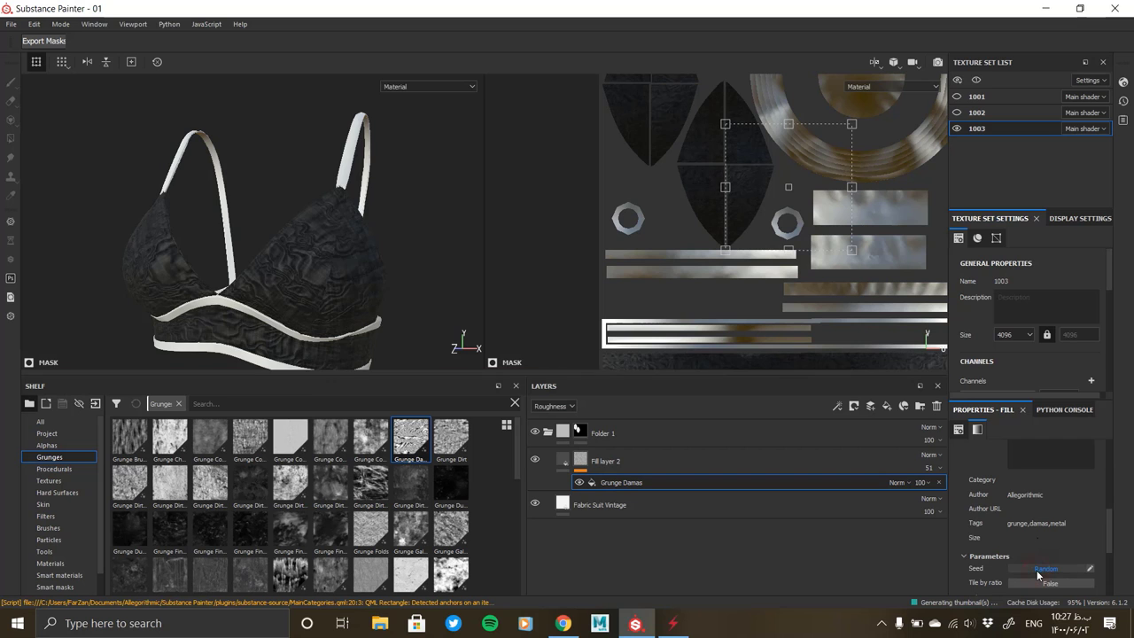
mouse_move(265, 195)
left_mouse_down("alt")
mouse_move(354, 190)
mouse_move(268, 221)
mouse_move(380, 252)
mouse_move(267, 306)
mouse_move(222, 266)
mouse_move(339, 235)
left_mouse_up("alt")
left_click(549, 433)
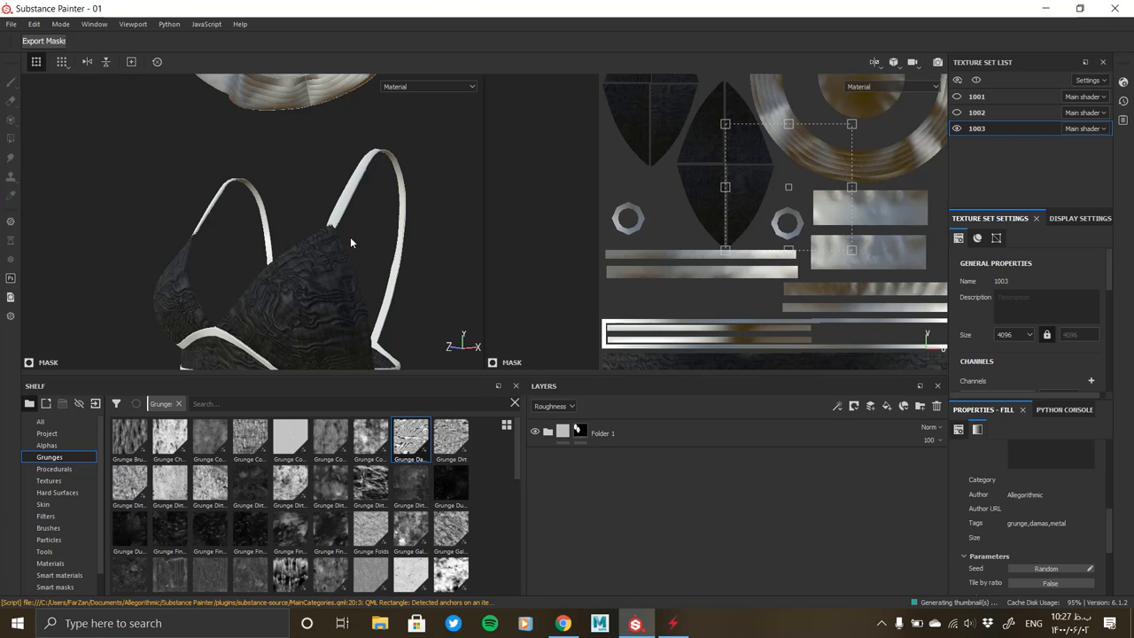
mouse_move(350, 237)
left_mouse_down("alt")
mouse_move(317, 237)
mouse_move(329, 218)
mouse_move(351, 323)
left_mouse_up("alt")
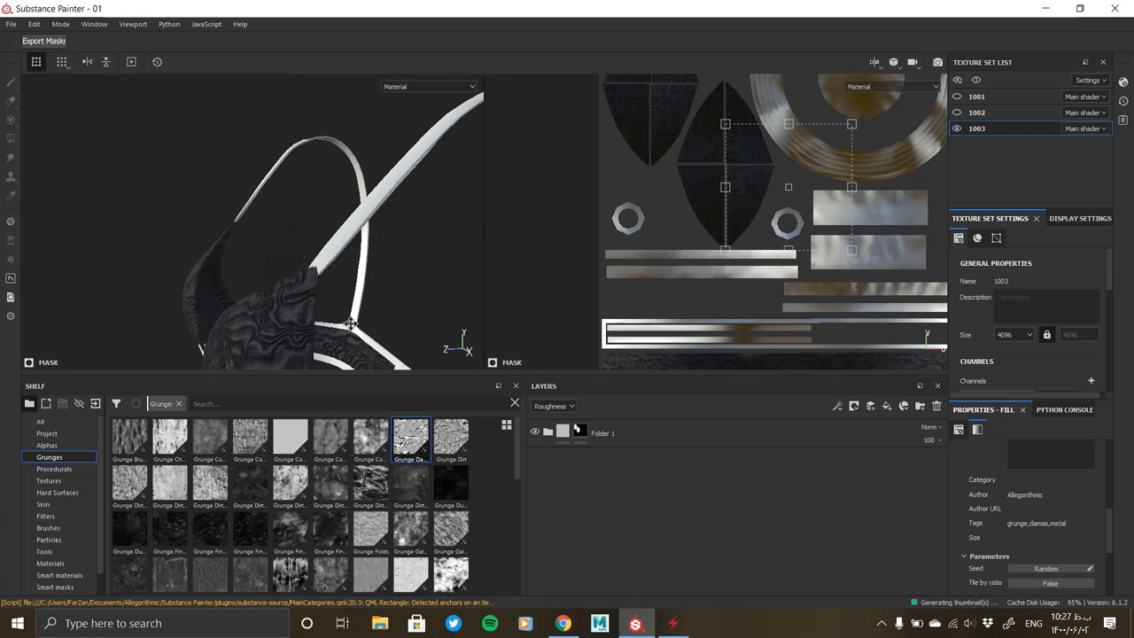
key("f")
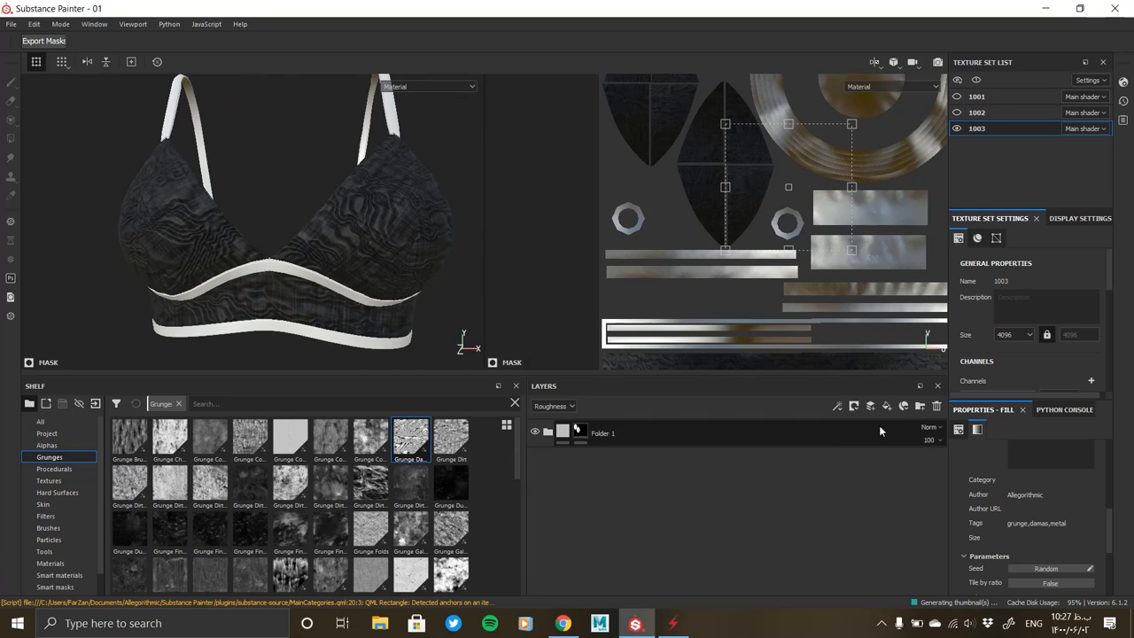
Add Folder 2 holding a new Fill layer 3 and give the folder a black mask
left_click(920, 406)
mouse_move(735, 448)
left_mouse_down()
mouse_move(607, 434)
mouse_move(608, 470)
mouse_move(610, 434)
left_mouse_up()
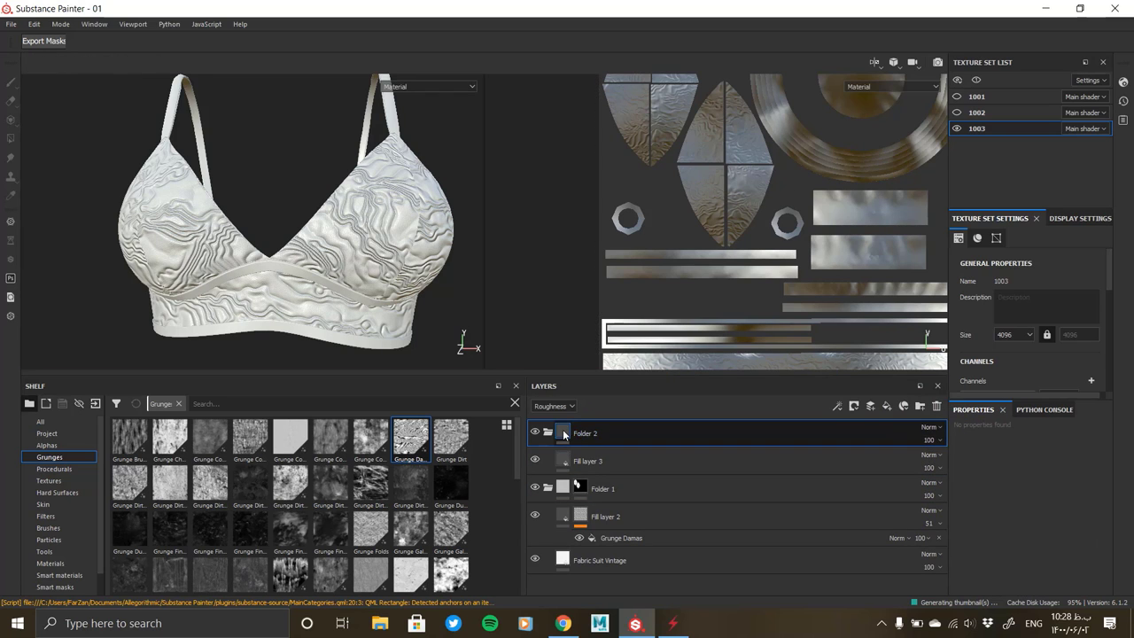
right_click(550, 436)
left_click(661, 69)
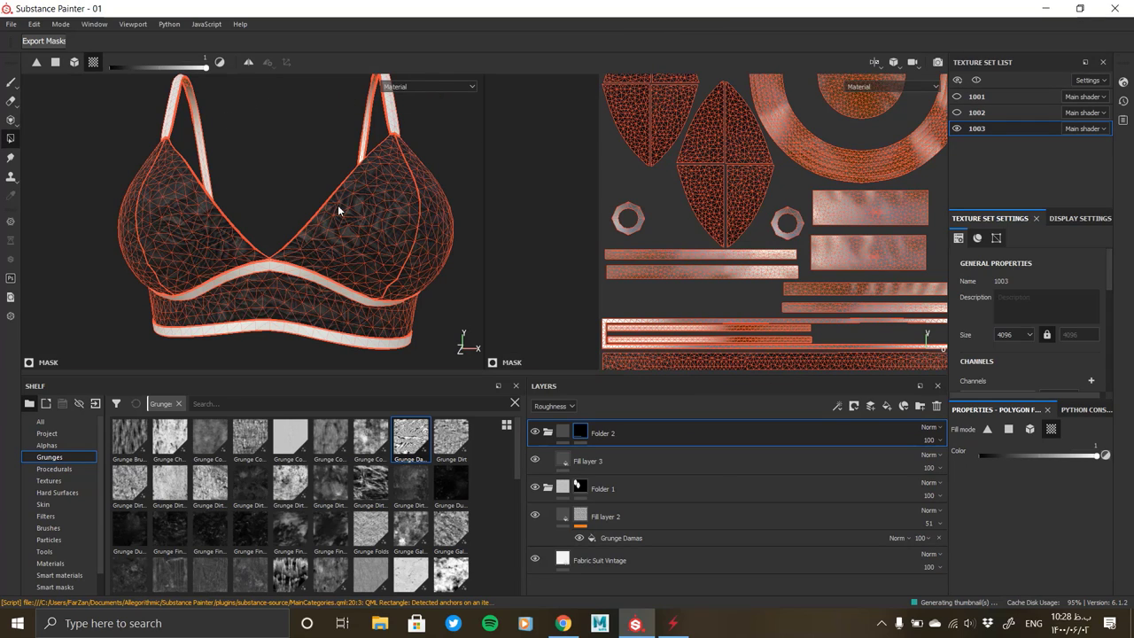
Polygon-fill the bra's straps and trim bands into Folder 2's mask
left_click(620, 461)
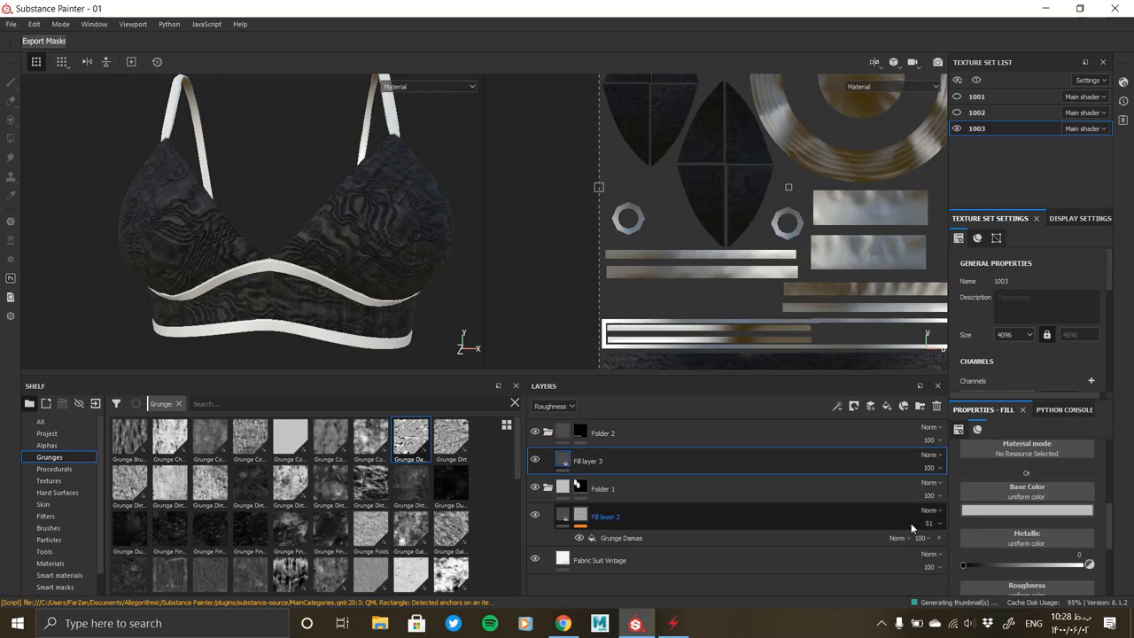
left_click(997, 496)
left_click(580, 432)
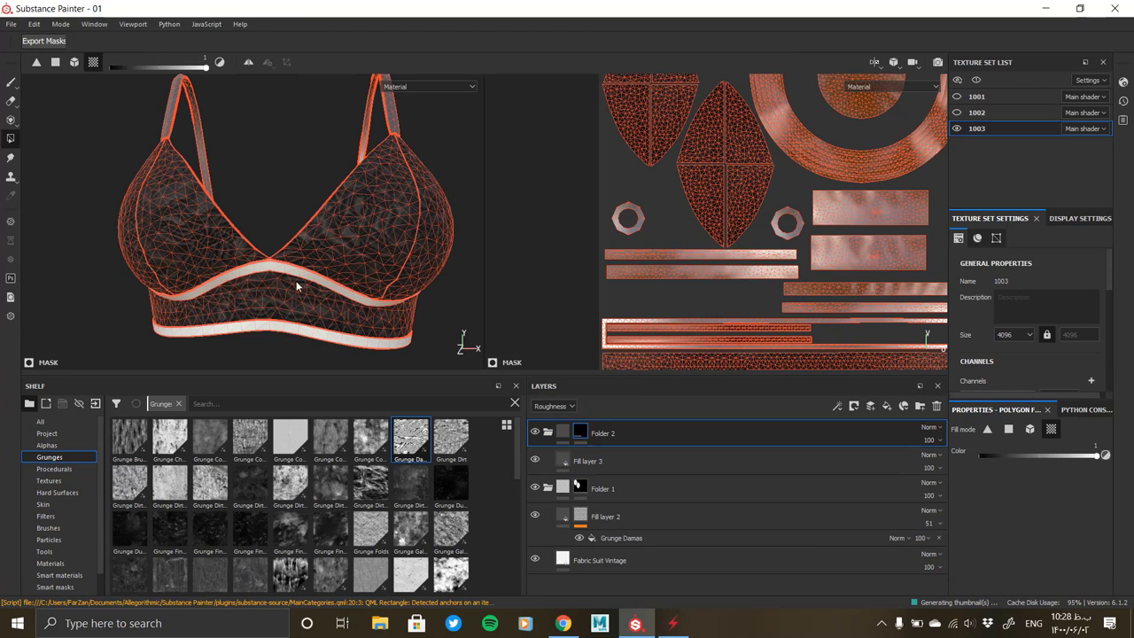
left_click_drag(423, 300, 298, 305, "alt")
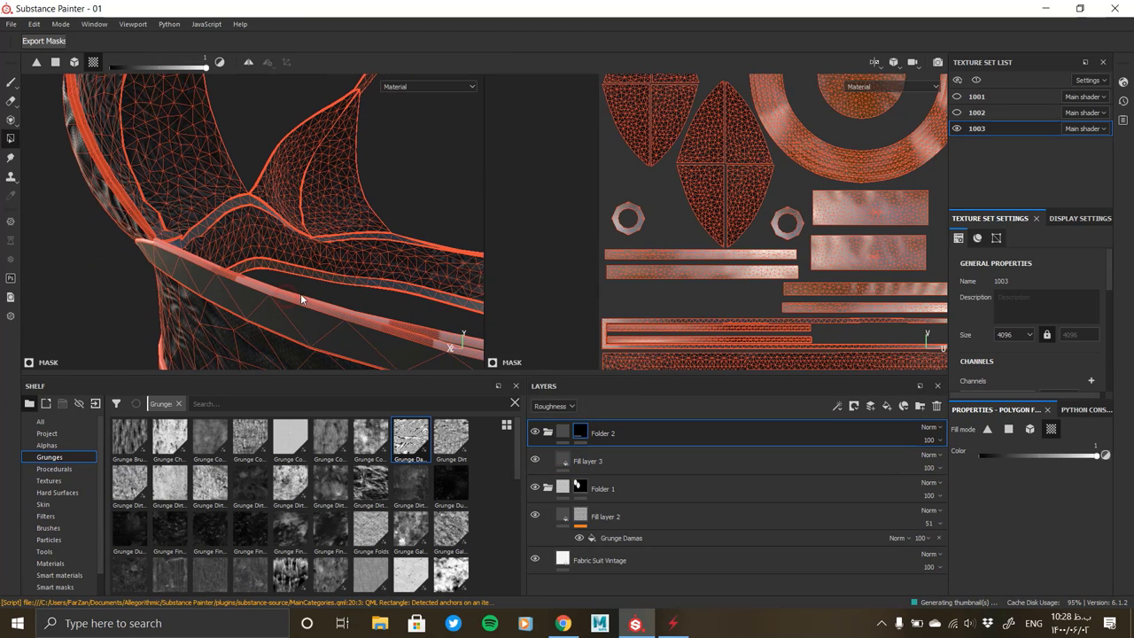
mouse_move(443, 347)
left_mouse_down("alt")
mouse_move(208, 263)
mouse_move(354, 266)
left_mouse_up("alt")
Set Fill layer 3's base colour to a very dark, near-black red
left_click(587, 461)
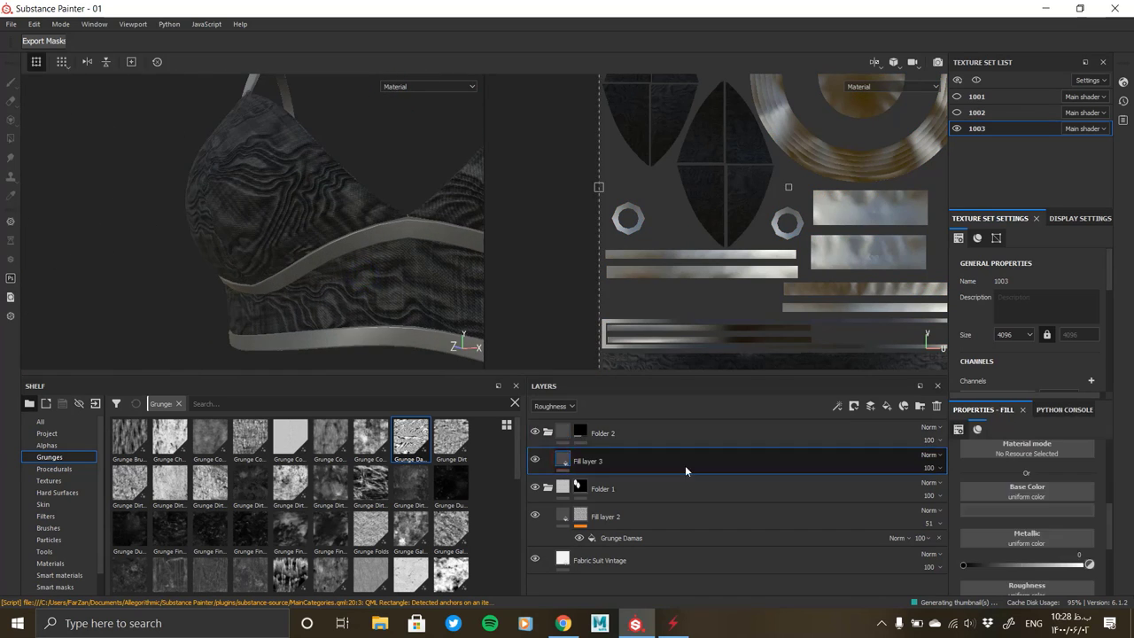
left_click(1027, 509)
left_click_drag(974, 459, 927, 492)
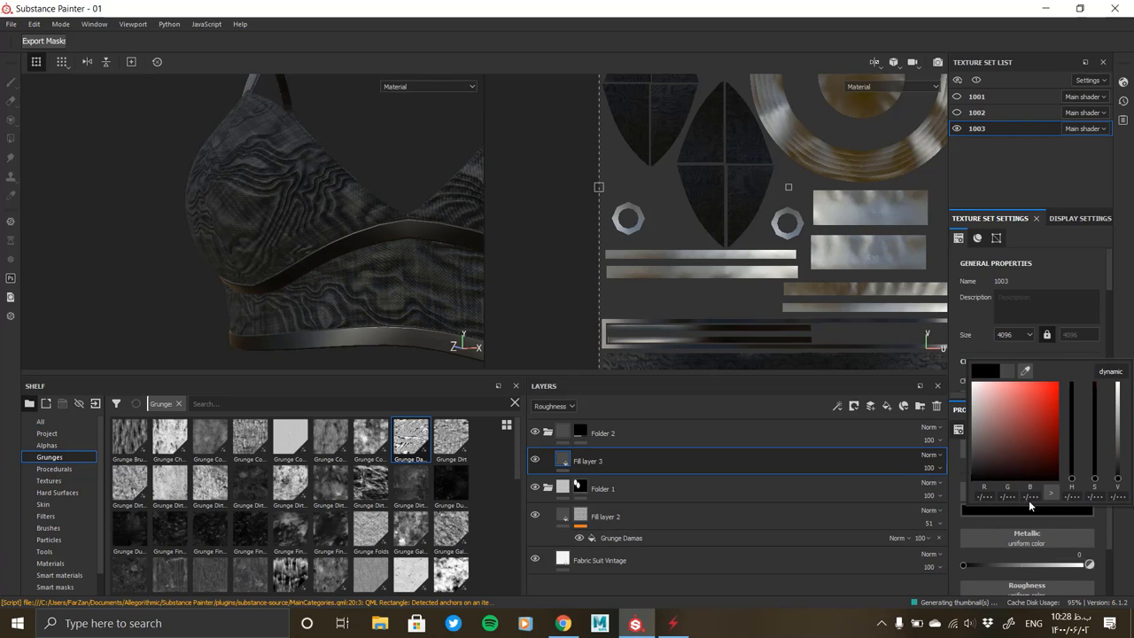
left_click_drag(1030, 505, 1131, 488)
left_click_drag(1118, 384, 1118, 464)
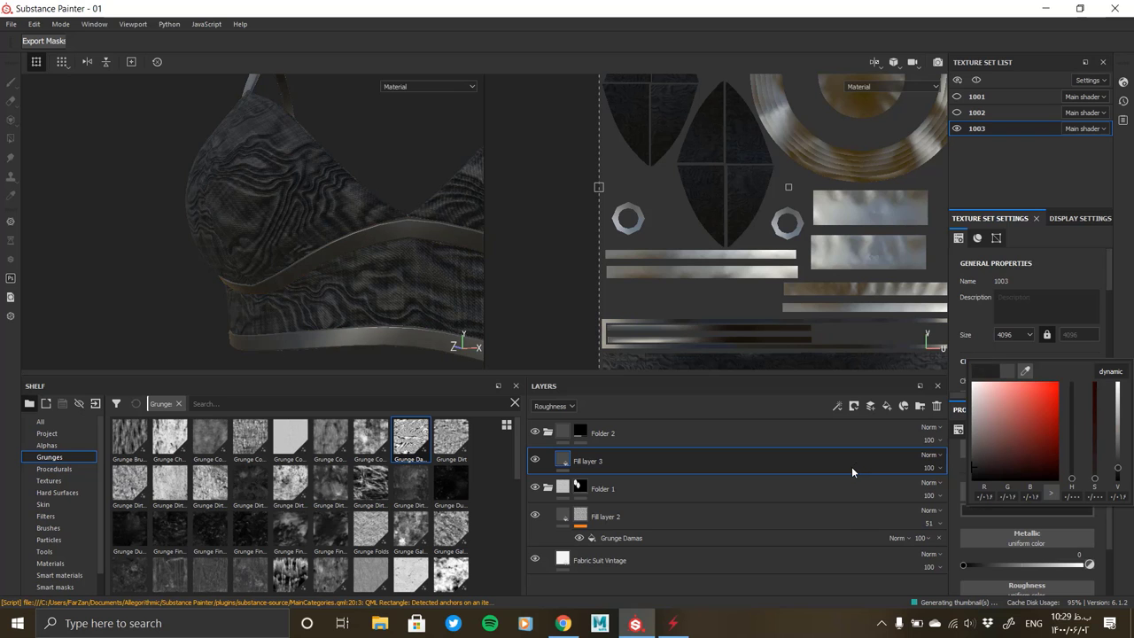
mouse_move(215, 316)
left_mouse_down("alt")
mouse_move(306, 225)
mouse_move(316, 271)
mouse_move(236, 245)
mouse_move(264, 219)
left_mouse_up("alt")
Duplicate Fill layer 3 into Fill layer 4 and give it a black mask
left_click(69, 468)
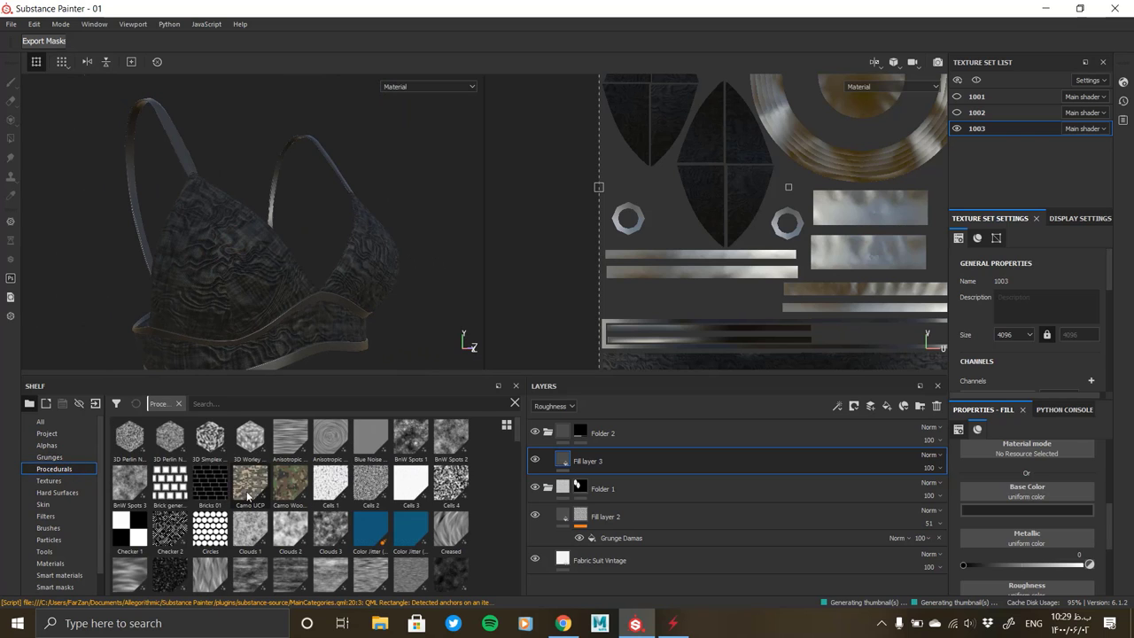
scroll(375, 486, "down", 3)
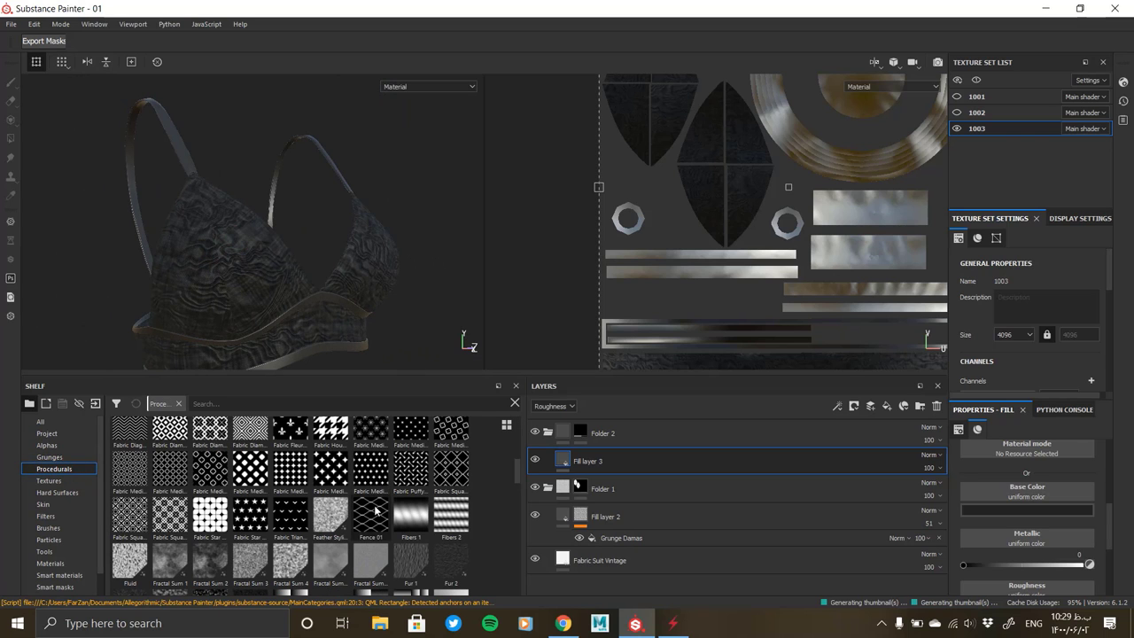
right_click(585, 461)
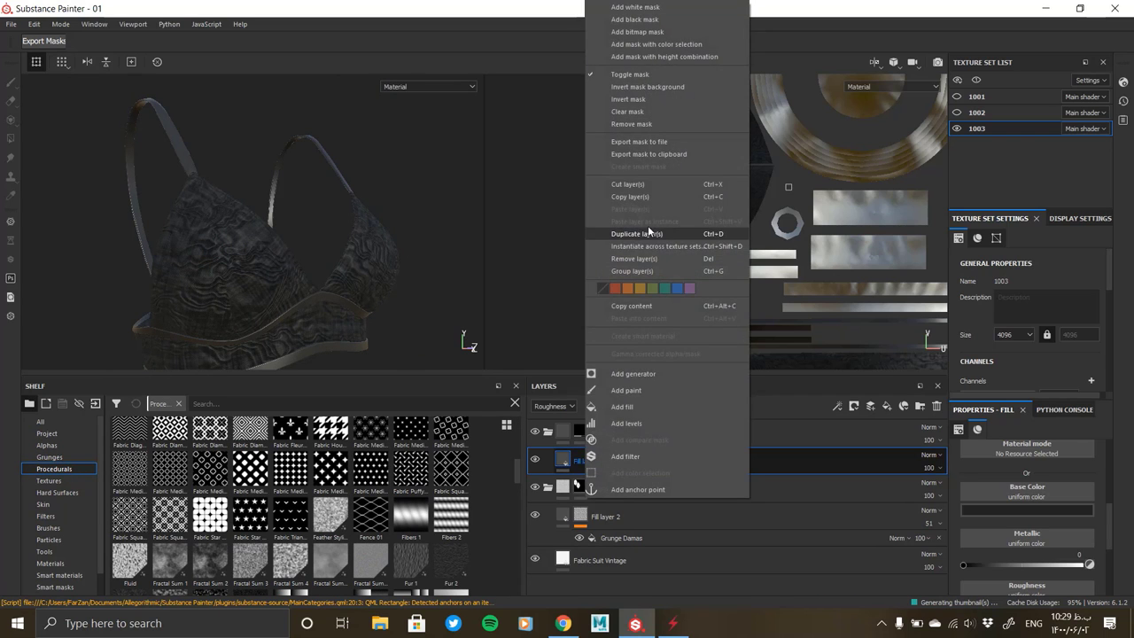
left_click(886, 406)
left_click(886, 406)
right_click(567, 461)
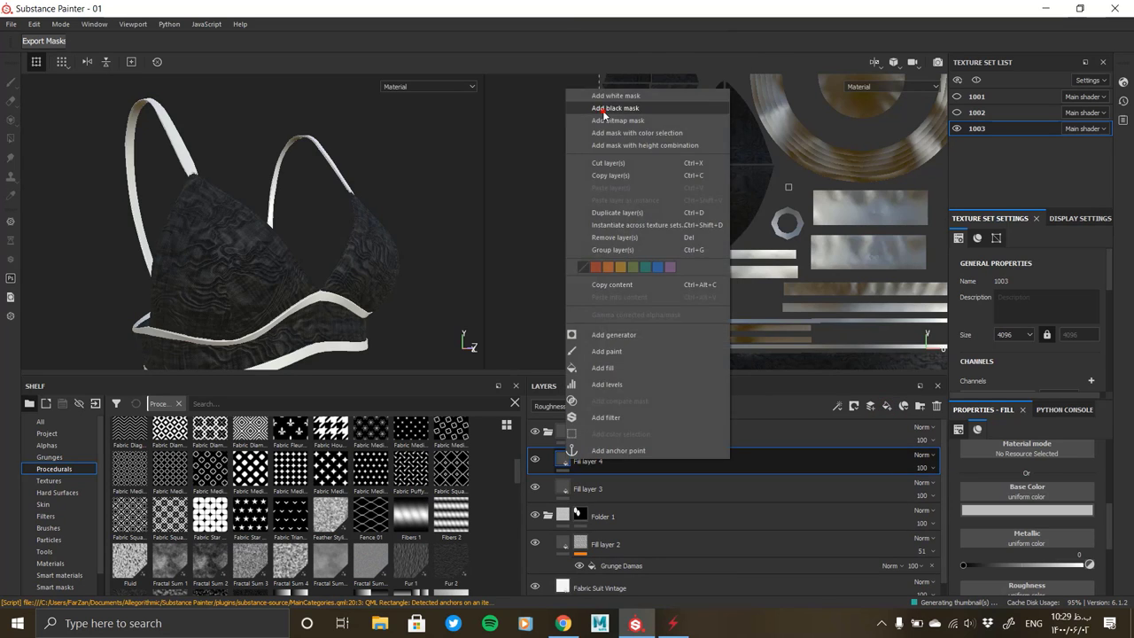
left_click(635, 107)
Add a fill effect to Fill layer 4's mask and browse the Procedurals for a pattern
left_click_drag(197, 264, 272, 317, "alt")
right_click(585, 461)
left_click(620, 266)
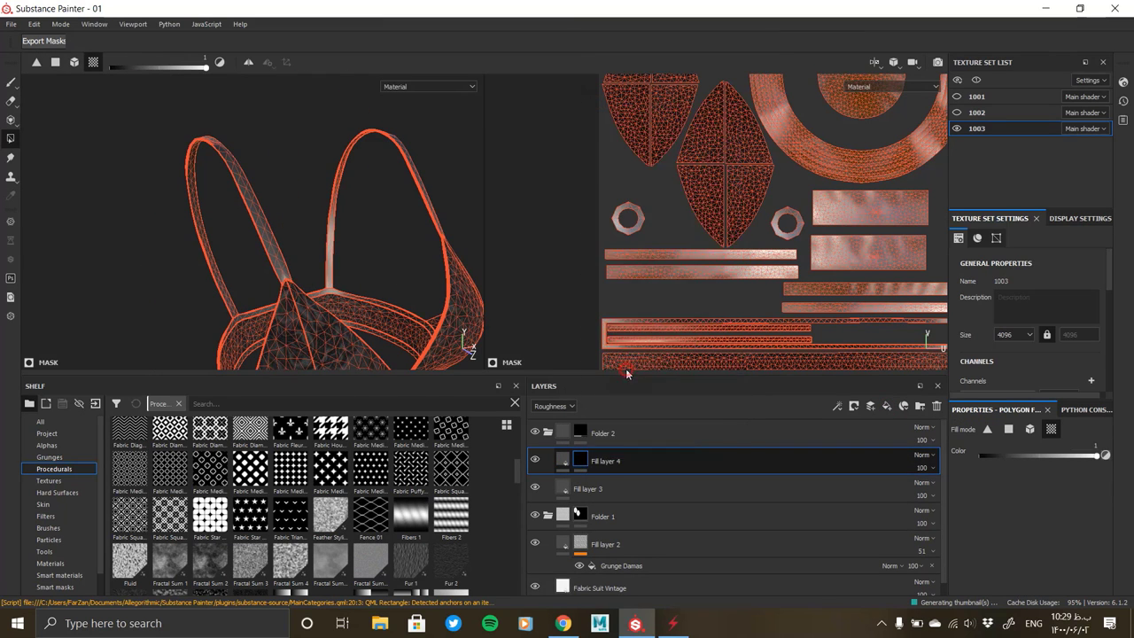
scroll(273, 317, "up", 3)
scroll(390, 508, "down", 5)
scroll(390, 508, "down", 5)
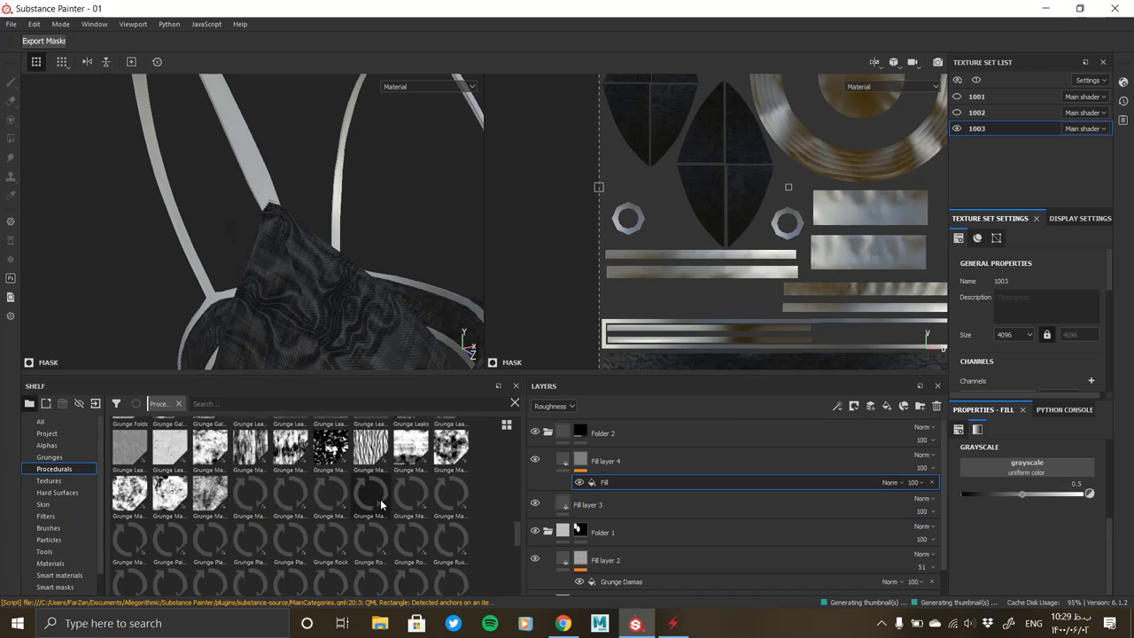
scroll(390, 507, "down", 5)
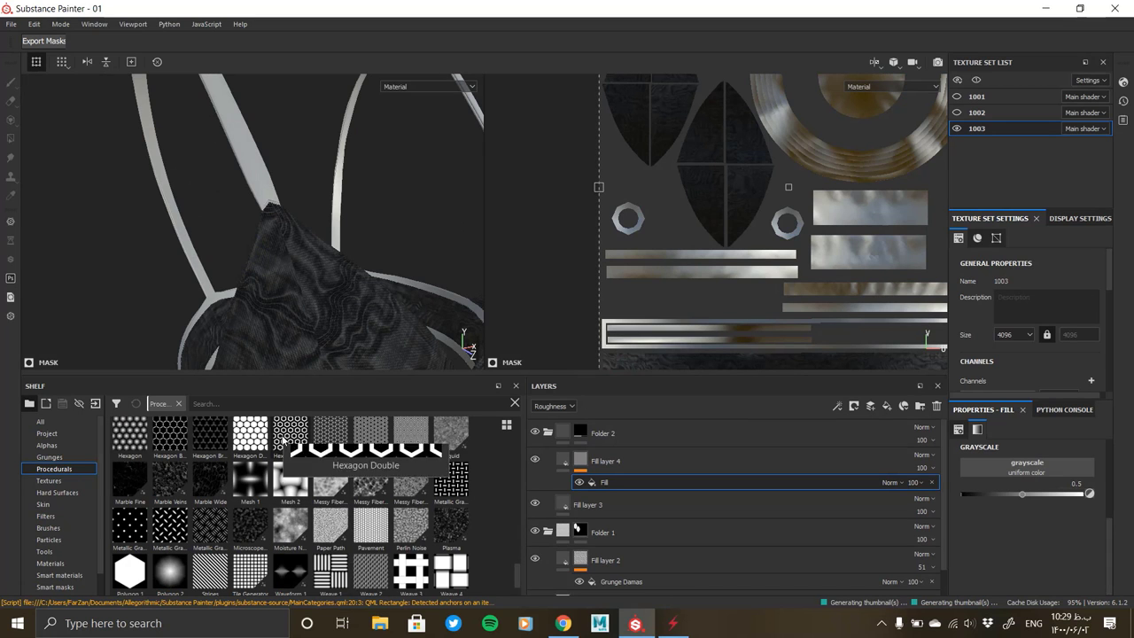
mouse_move(331, 432)
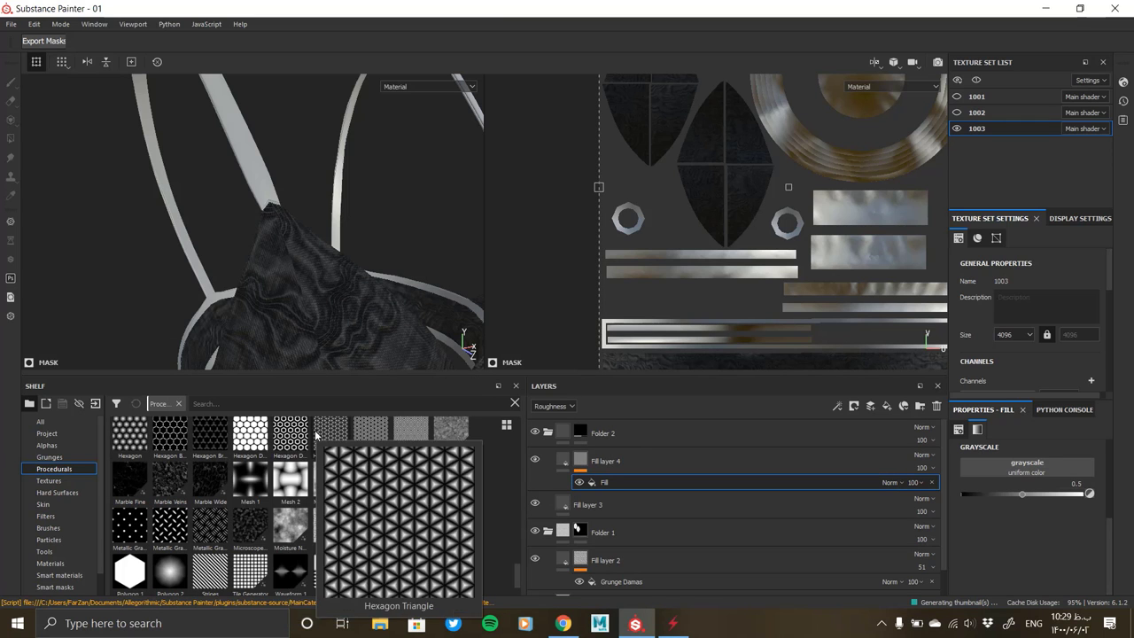
scroll(298, 493, "up", 3)
scroll(336, 580, "down", 3)
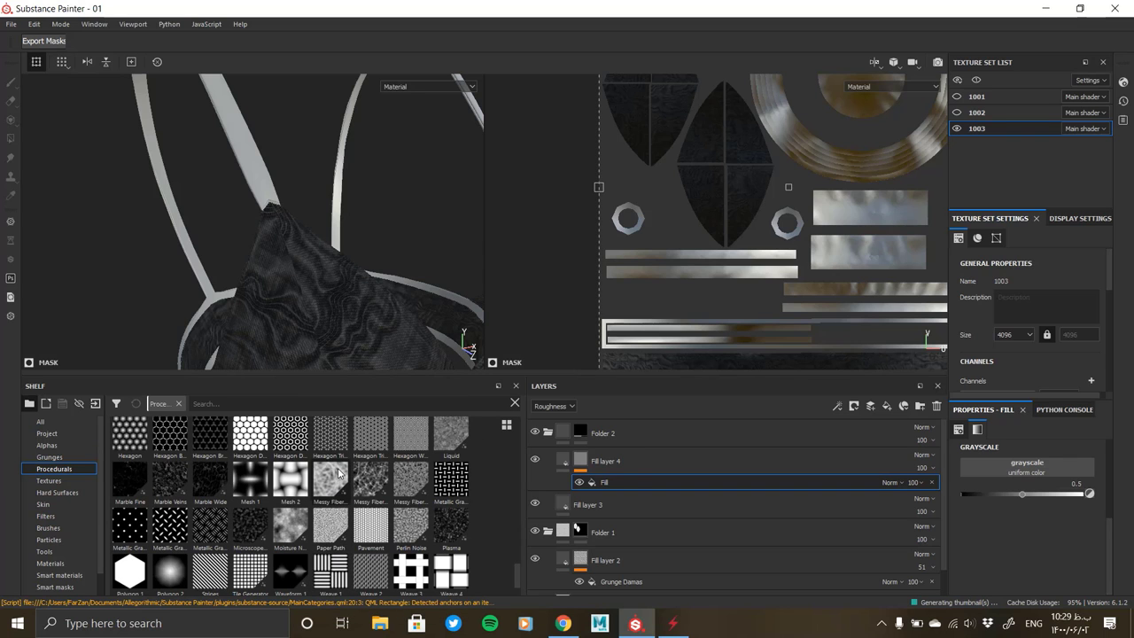
scroll(332, 527, "up", 3)
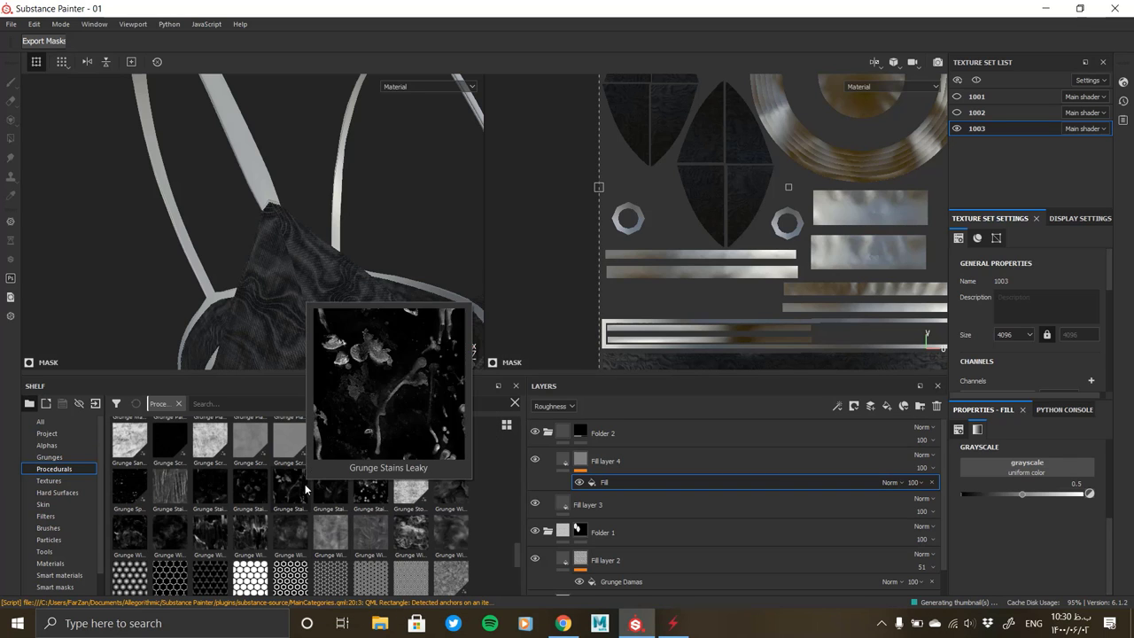
scroll(316, 500, "up", 2)
scroll(306, 495, "up", 2)
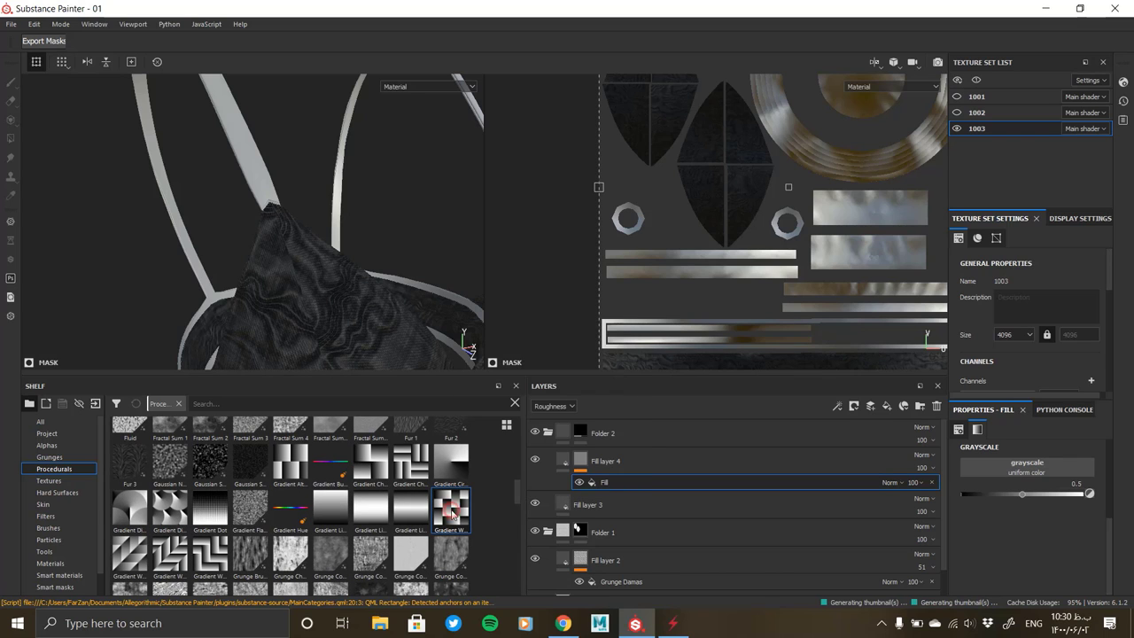
Drop Gradient Weave into the mask fill's Grayscale slot
left_click_drag(1009, 463, 1011, 466)
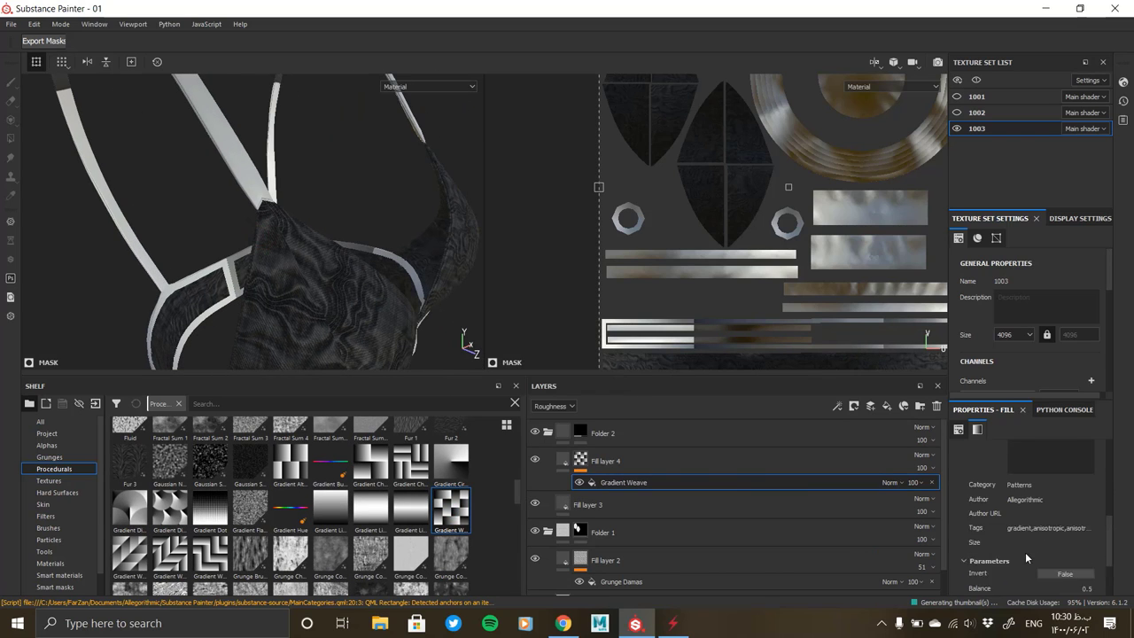
scroll(995, 561, "down", 1)
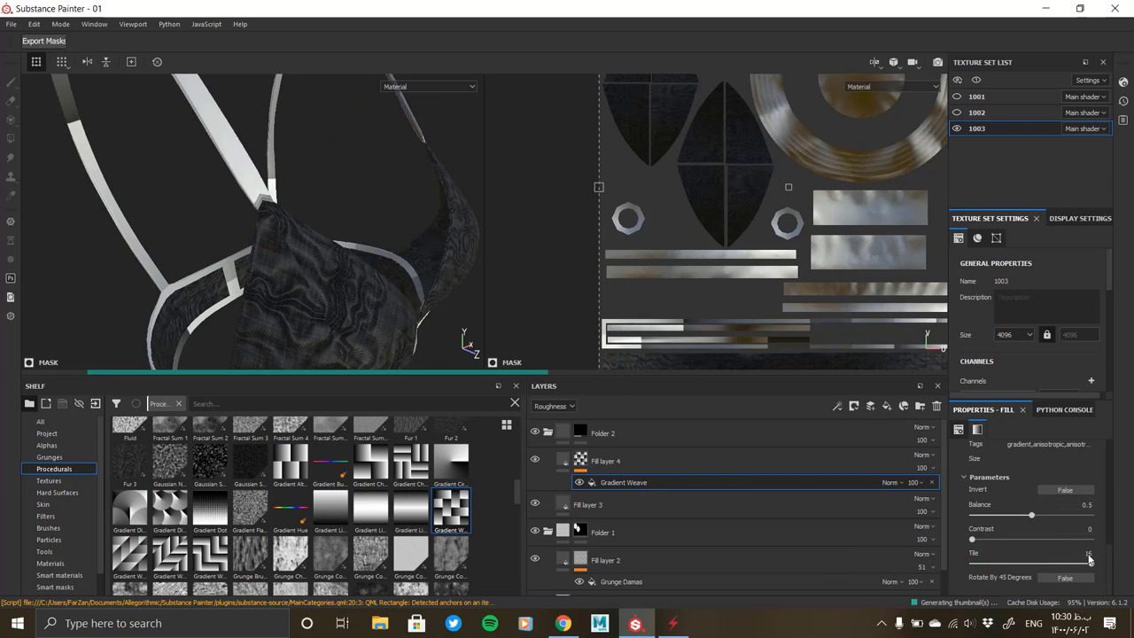
scroll(994, 543, "down", 2)
scroll(997, 523, "down", 3)
left_click_drag(999, 476, 1021, 474)
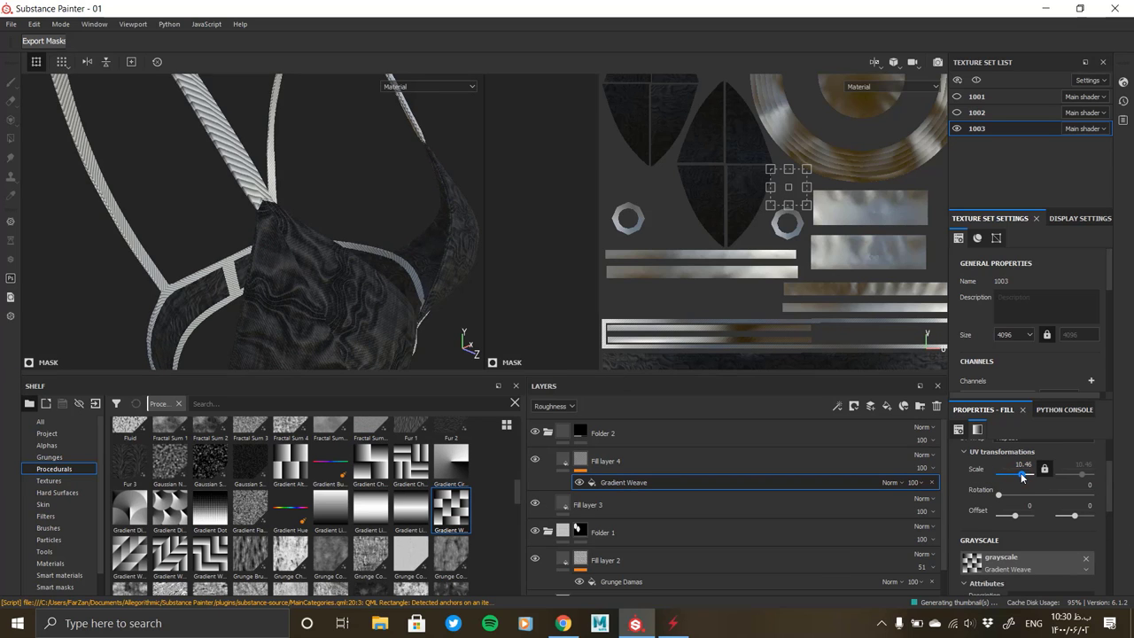
left_click_drag(271, 274, 198, 177, "alt")
right_click_drag(198, 177, 257, 236, "alt")
left_click_drag(257, 235, 327, 275, "alt")
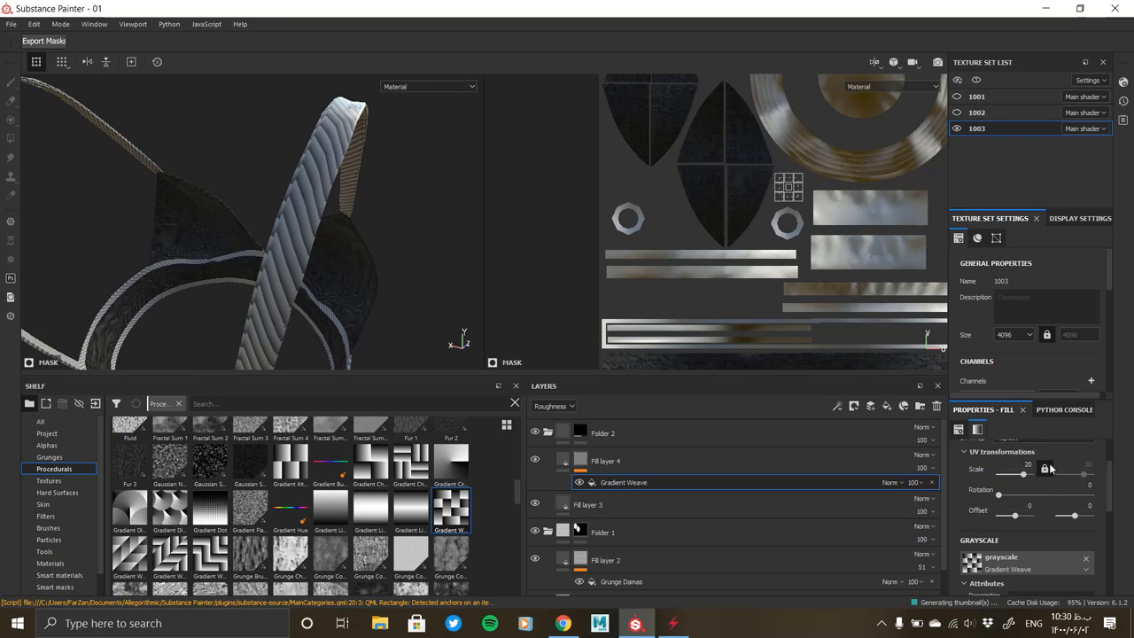
Raise the weave's contrast and rotate the pattern by 45 degrees
key("4")
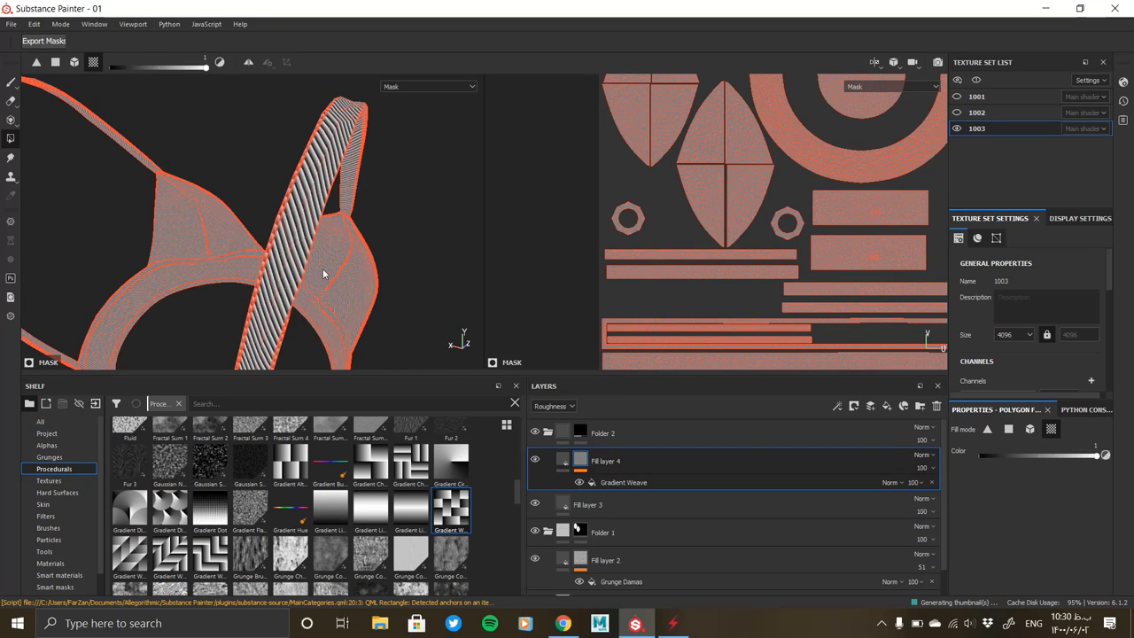
mouse_move(324, 274)
left_mouse_down("alt")
mouse_move(345, 249)
mouse_move(337, 223)
left_mouse_up("alt")
left_click_drag(451, 508, 638, 484)
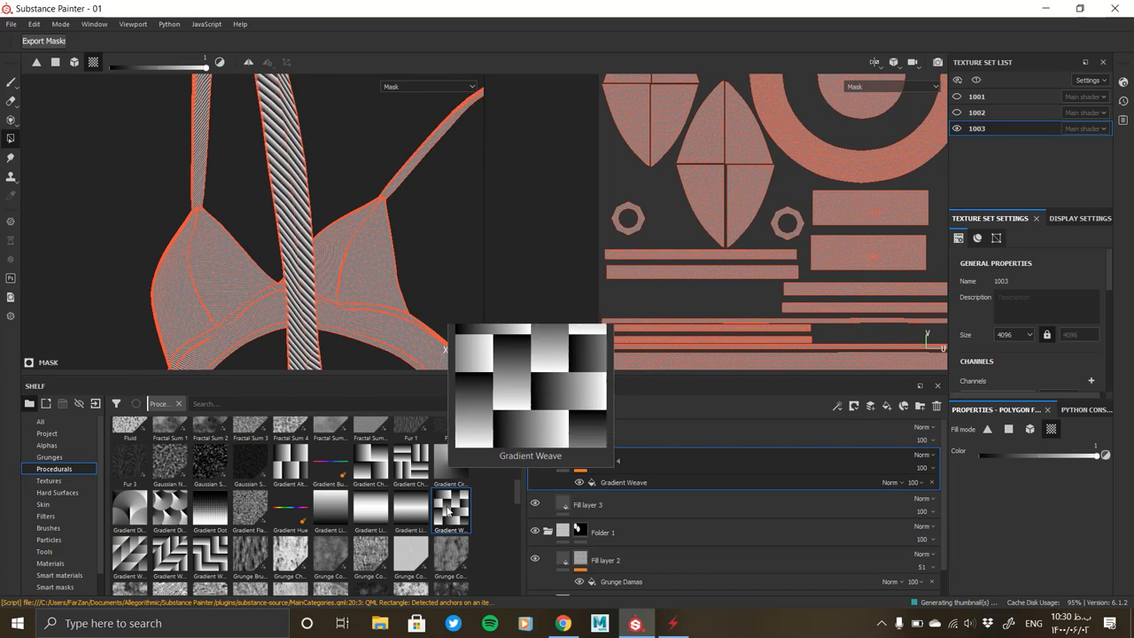
scroll(1021, 541, "down", 3)
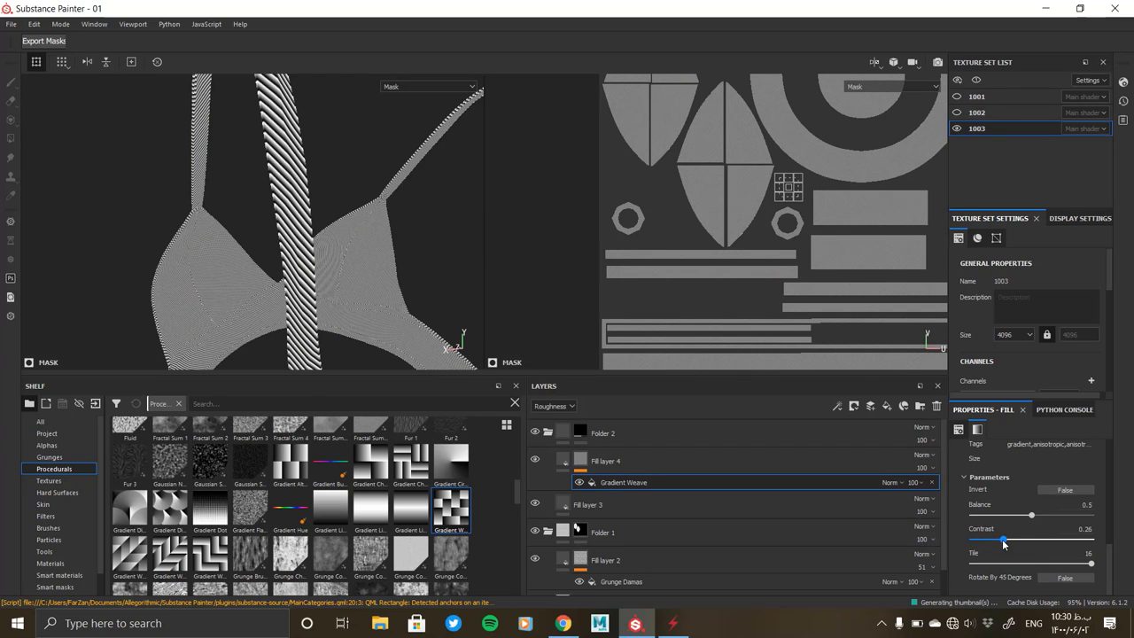
left_click_drag(1005, 544, 1041, 542)
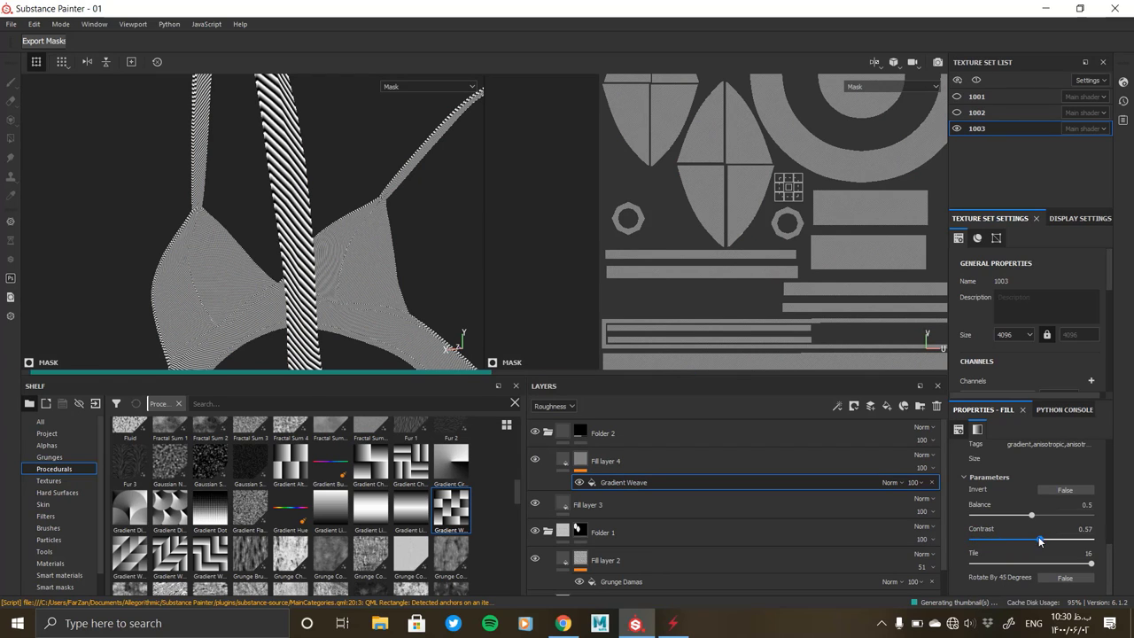
left_click(1063, 578)
left_click_drag(271, 246, 300, 268, "alt")
left_click(1021, 564)
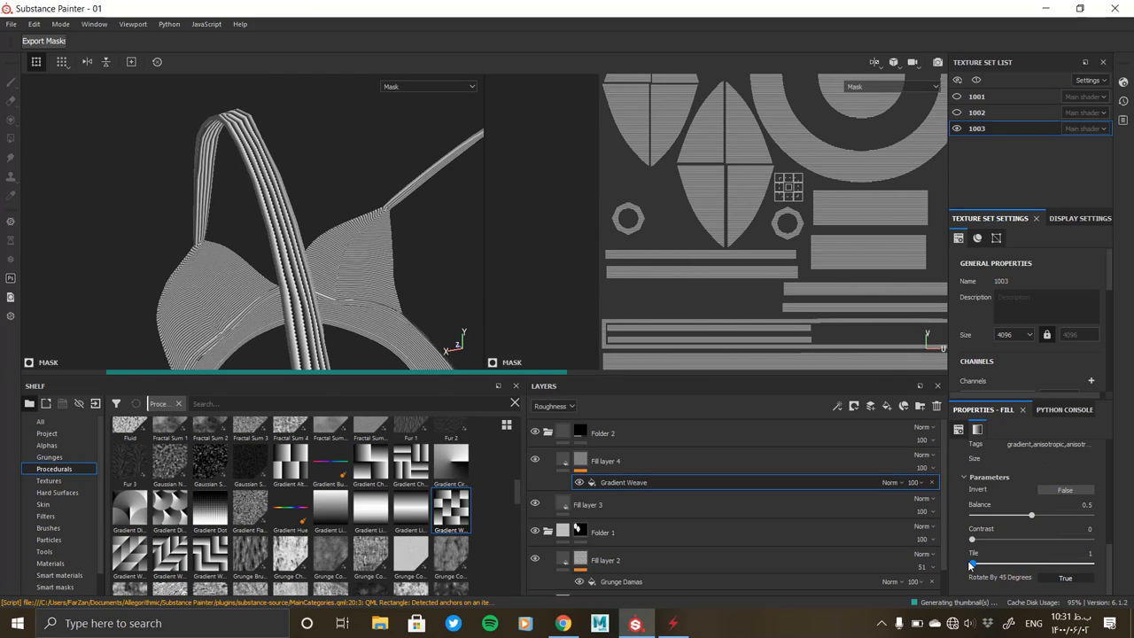
Set the Gradient Weave balance to 0.54
scroll(1012, 536, "up", 3)
scroll(1011, 536, "up", 2)
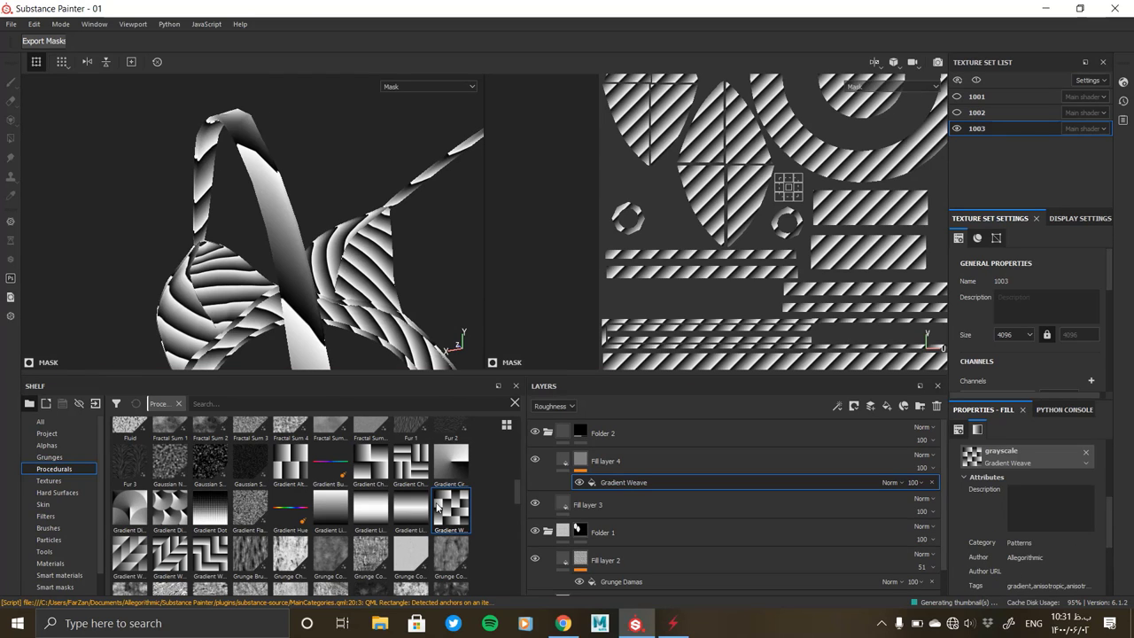
scroll(1023, 548, "up", 2)
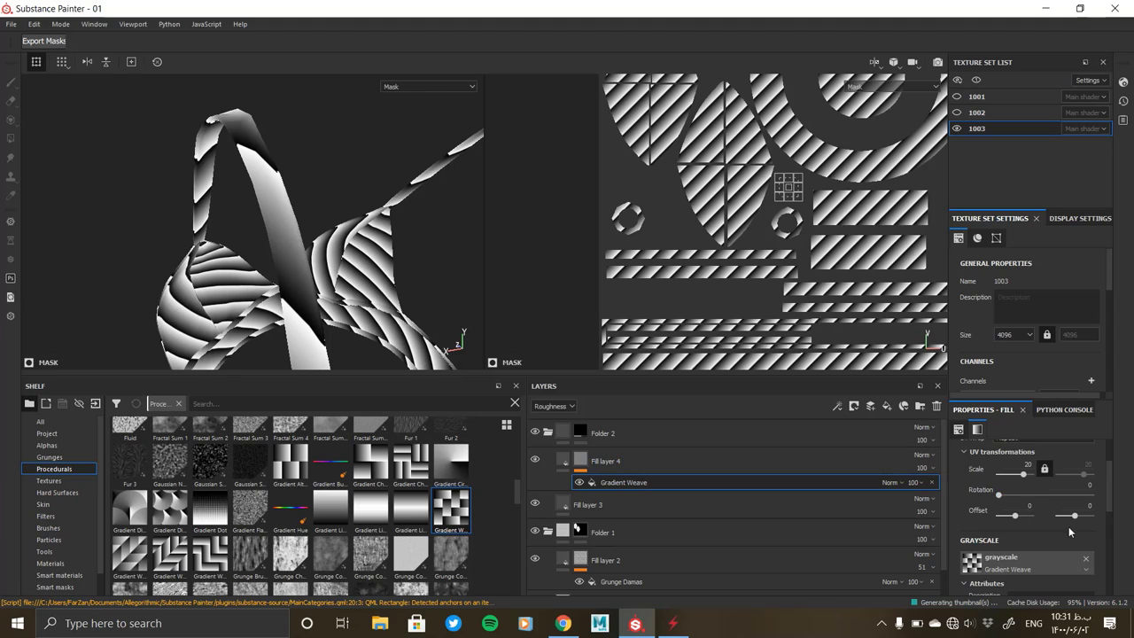
scroll(1028, 505, "down", 3)
scroll(1037, 512, "down", 2)
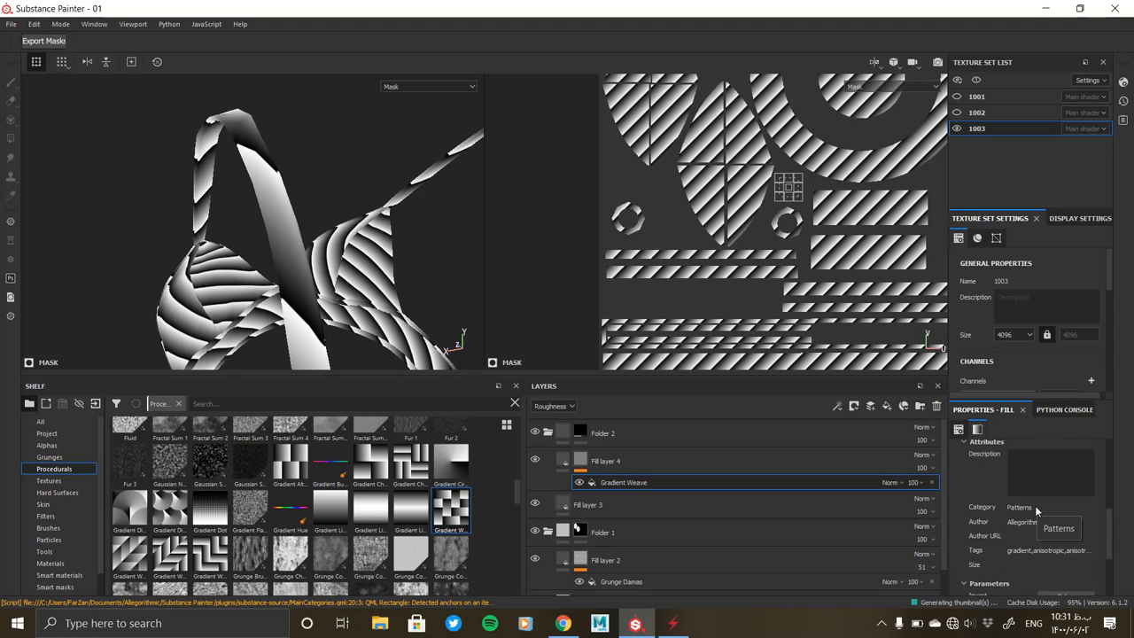
scroll(1036, 511, "down", 2)
scroll(1035, 506, "down", 1)
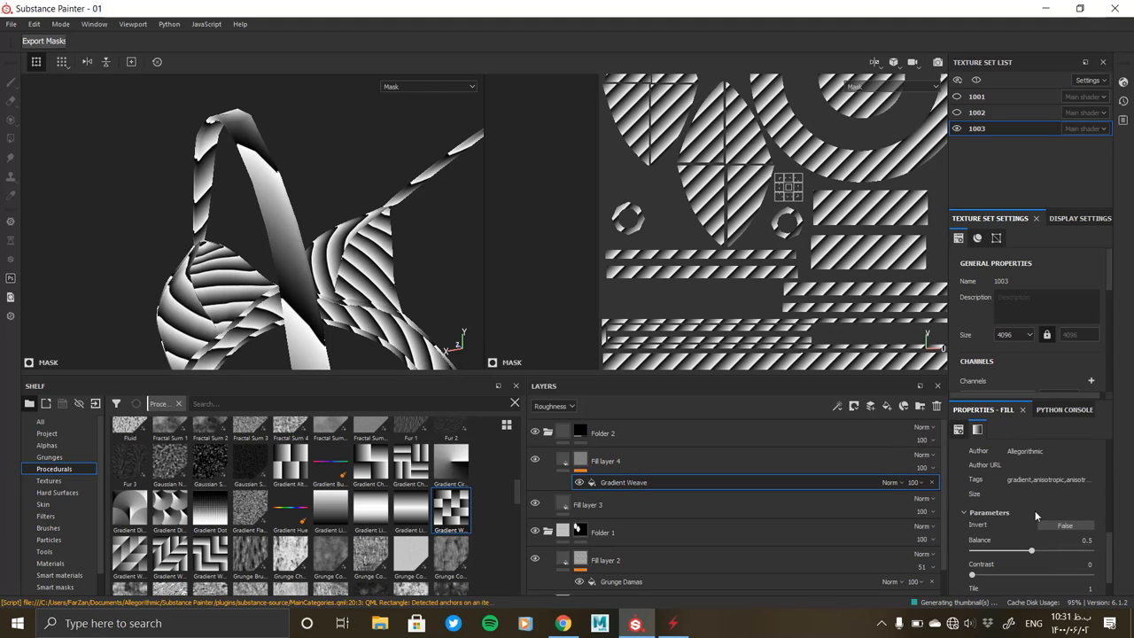
left_click_drag(1031, 550, 1036, 551)
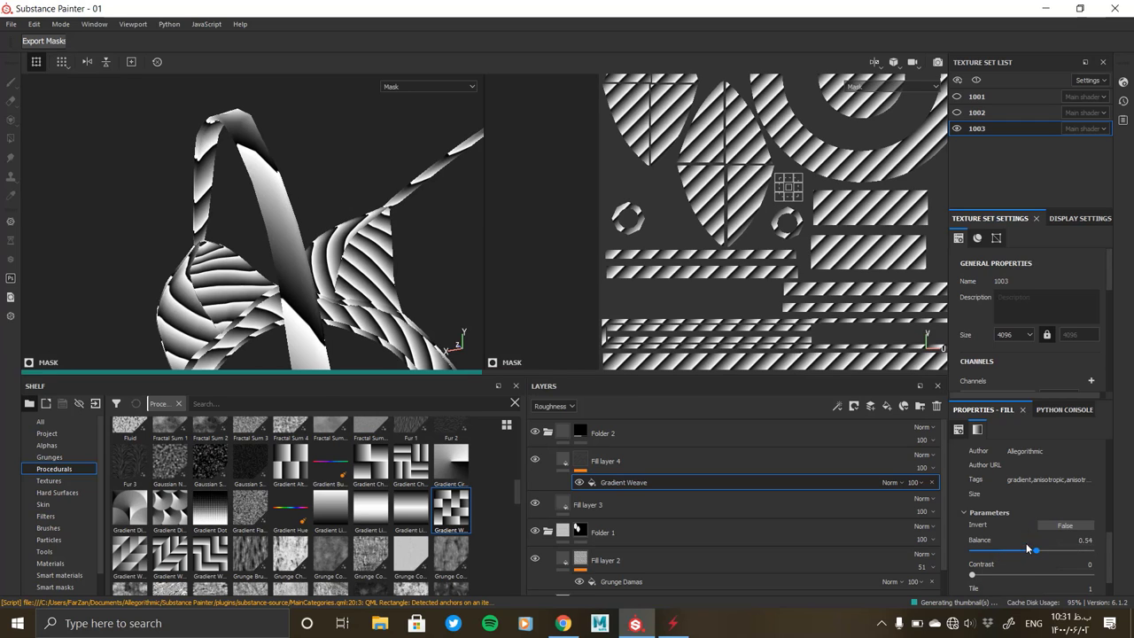
Set the weave tiling to 2 and the UV scale to 68.36
scroll(993, 542, "down", 1)
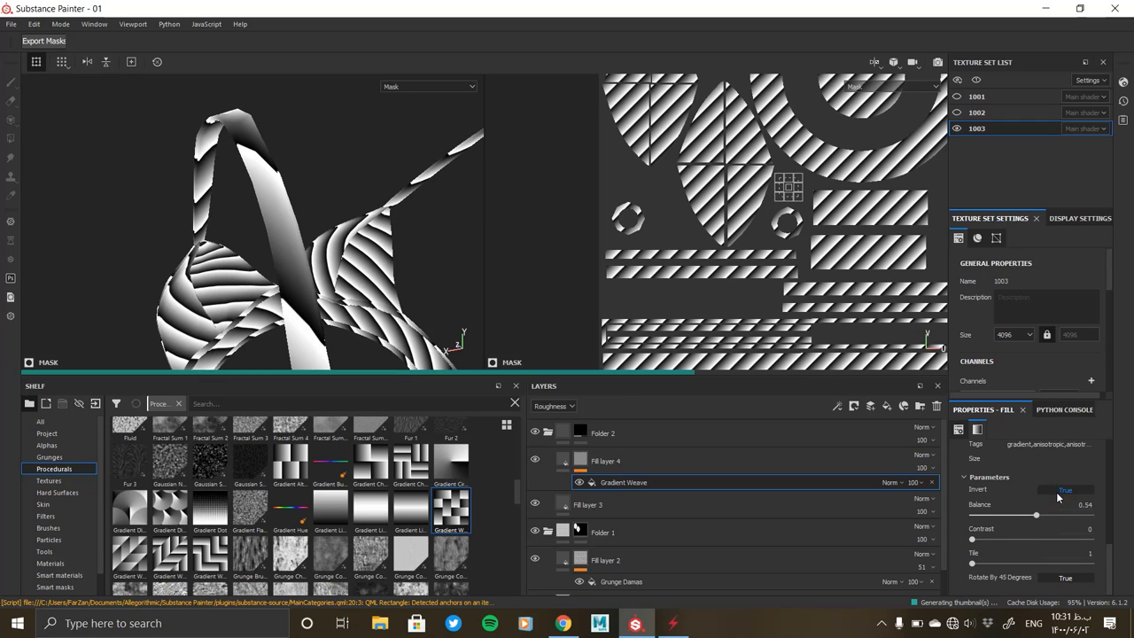
mouse_move(972, 564)
left_mouse_down()
mouse_move(1013, 561)
mouse_move(992, 563)
left_mouse_up()
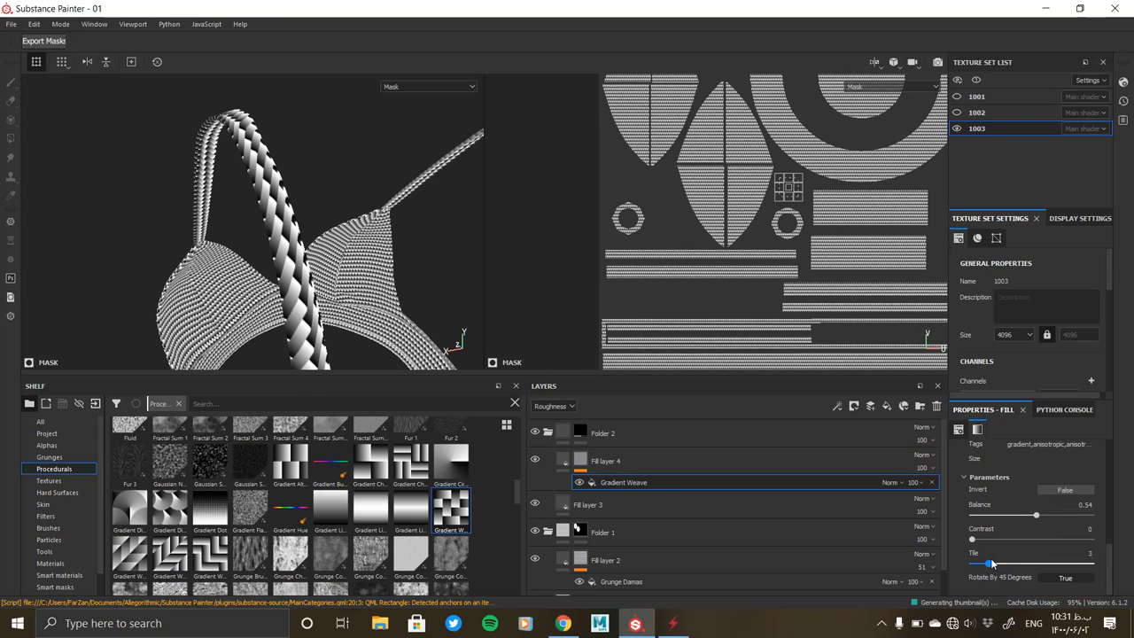
left_click_drag(985, 564, 982, 564)
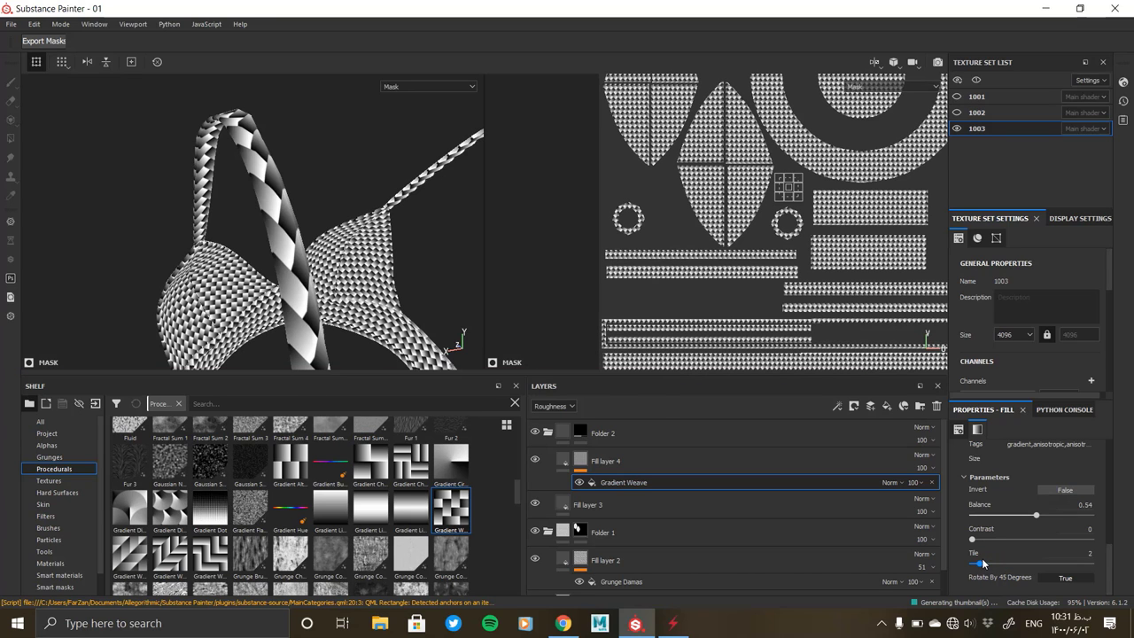
scroll(972, 540, "down", 3)
scroll(974, 514, "down", 3)
left_click_drag(999, 475, 1028, 471)
mouse_move(373, 266)
left_mouse_down("alt")
mouse_move(280, 297)
mouse_move(375, 337)
left_mouse_up("alt")
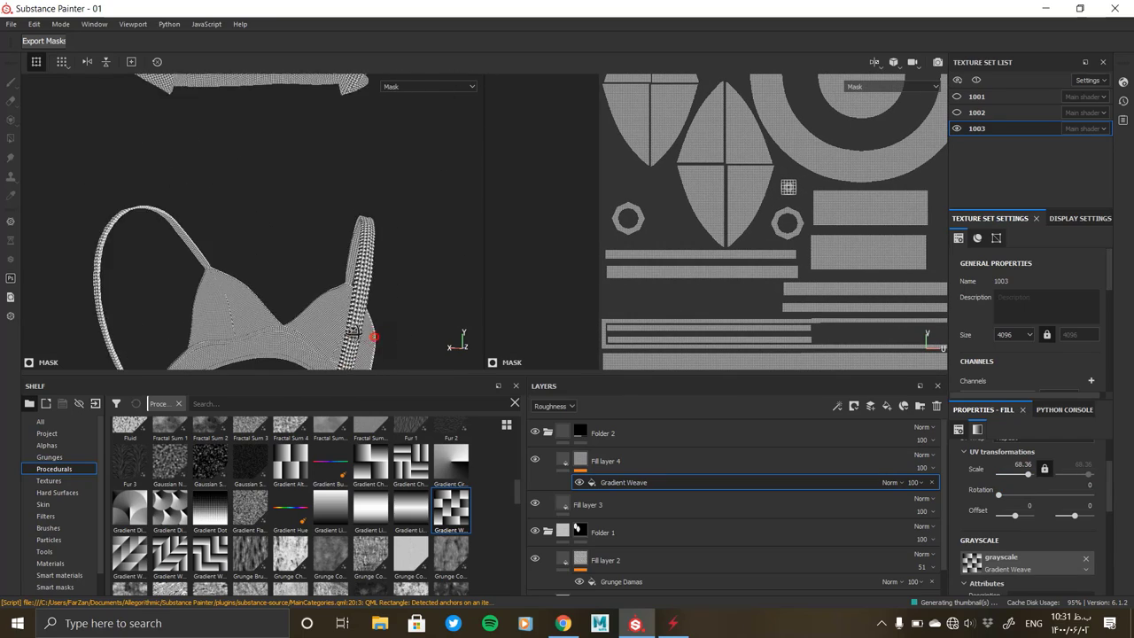
Raise Fill layer 4's height to 0.1456 for weave relief
left_click(560, 461)
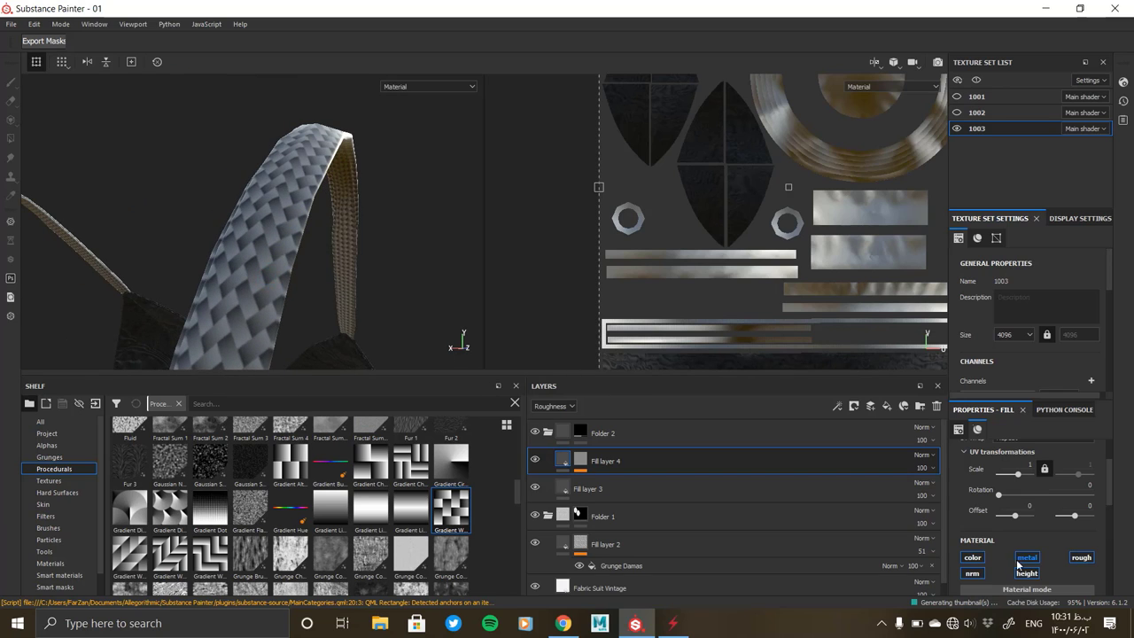
scroll(1055, 565, "down", 2)
scroll(1028, 565, "down", 2)
scroll(1022, 567, "down", 2)
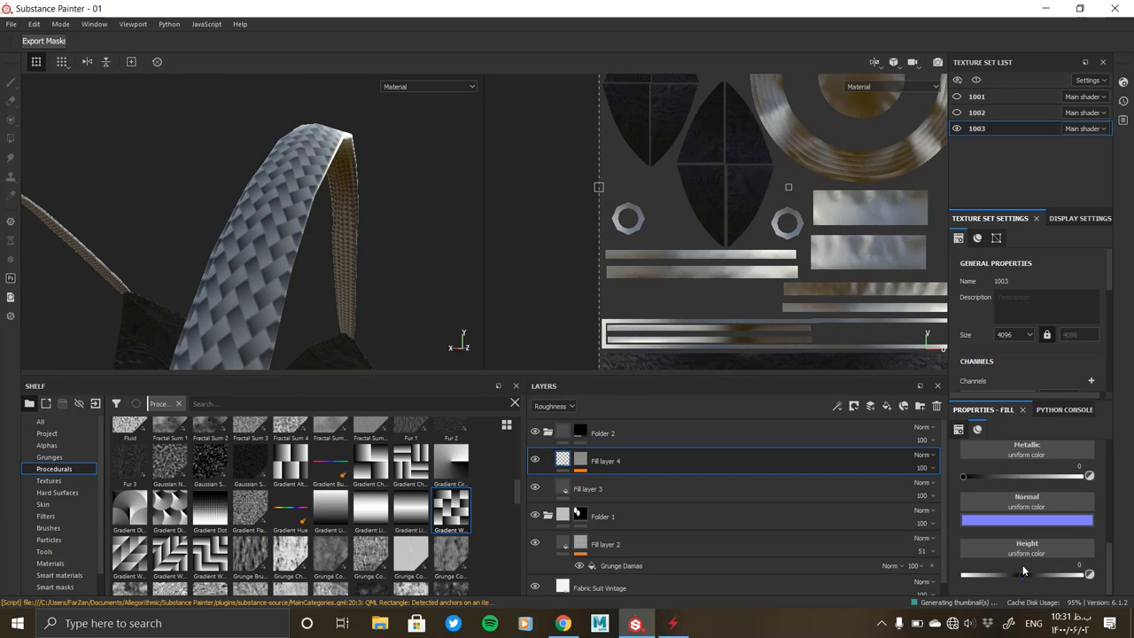
left_click(1031, 575)
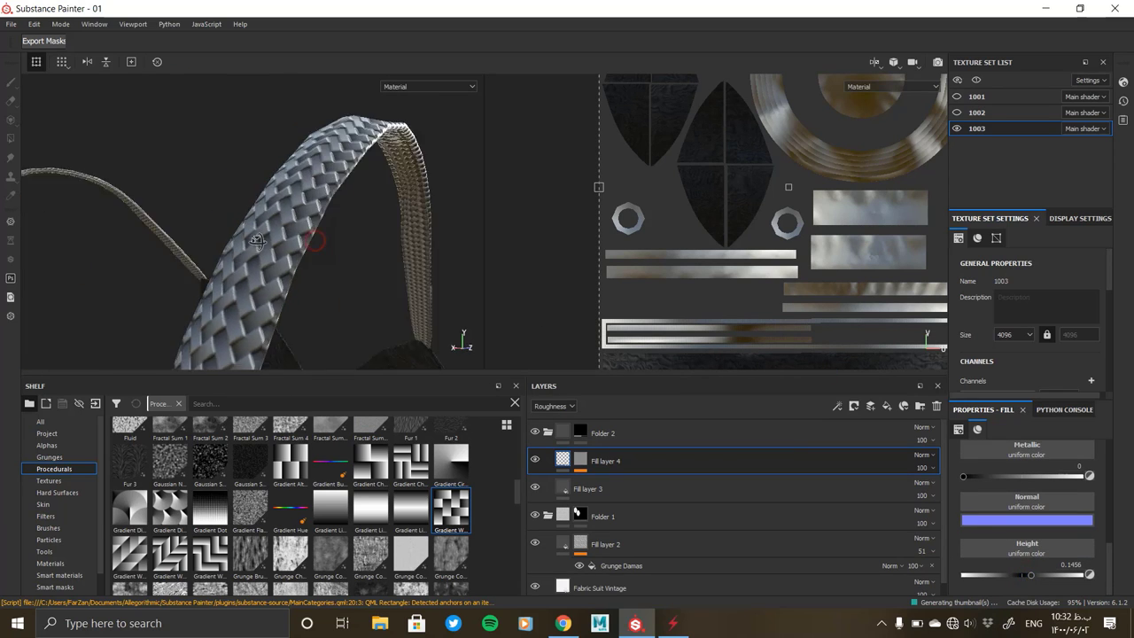
mouse_move(301, 248)
left_mouse_down("alt")
mouse_move(255, 288)
mouse_move(343, 258)
mouse_move(282, 218)
left_mouse_up("alt")
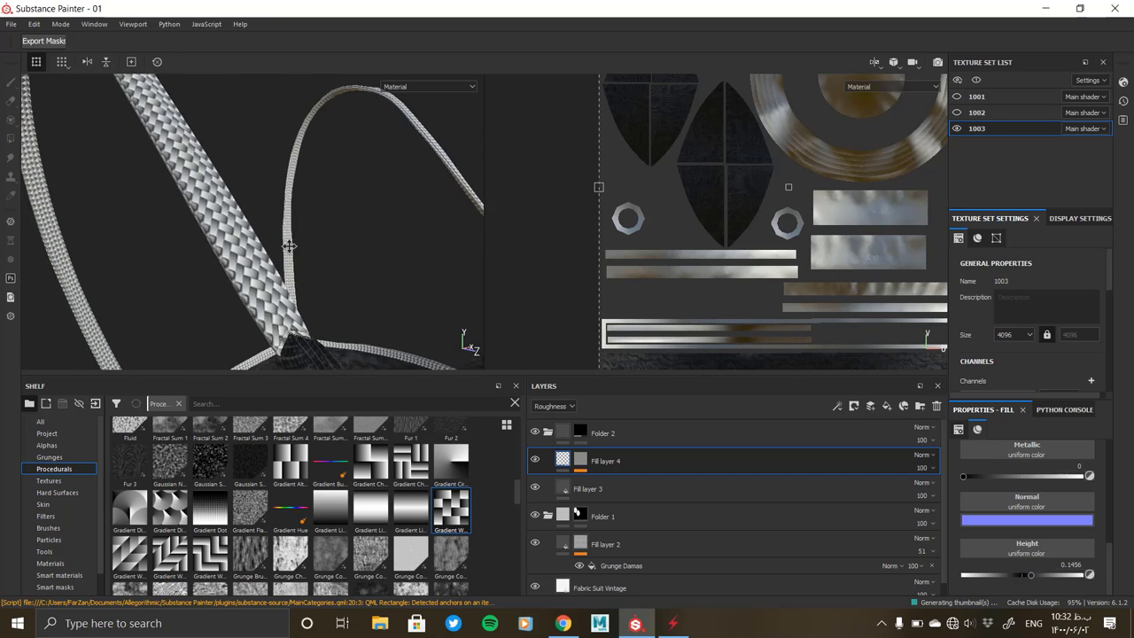
mouse_move(282, 218)
right_mouse_down("alt")
mouse_move(282, 286)
mouse_move(463, 337)
right_mouse_up("alt")
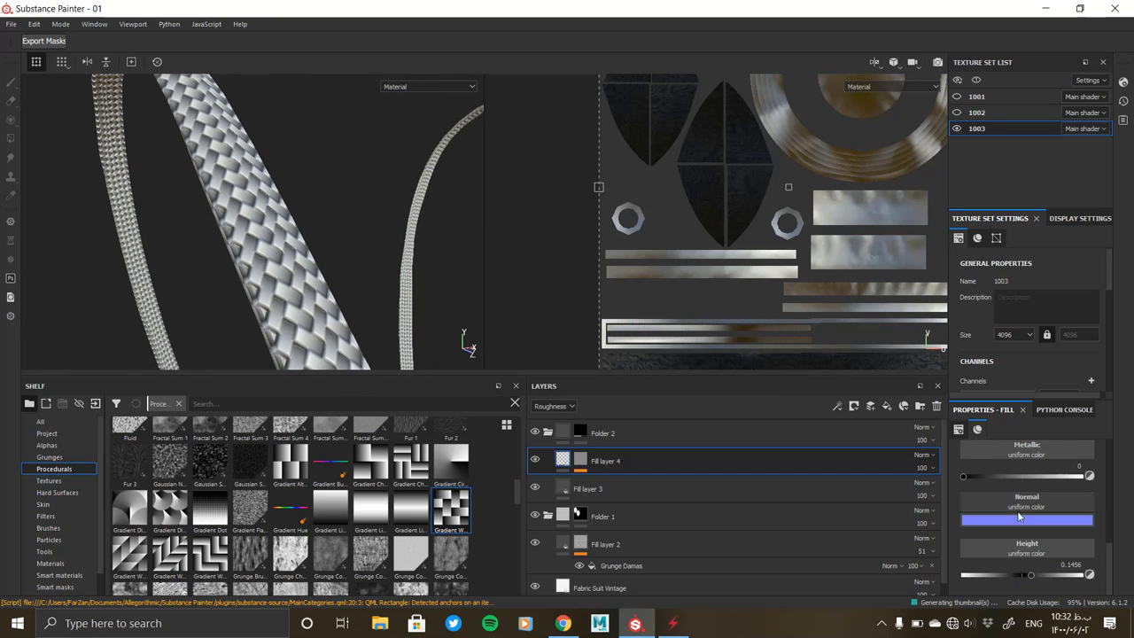
scroll(1012, 521, "up", 3)
Make Fill layer 4's base colour near black
left_click(993, 565)
left_click_drag(960, 526, 941, 555)
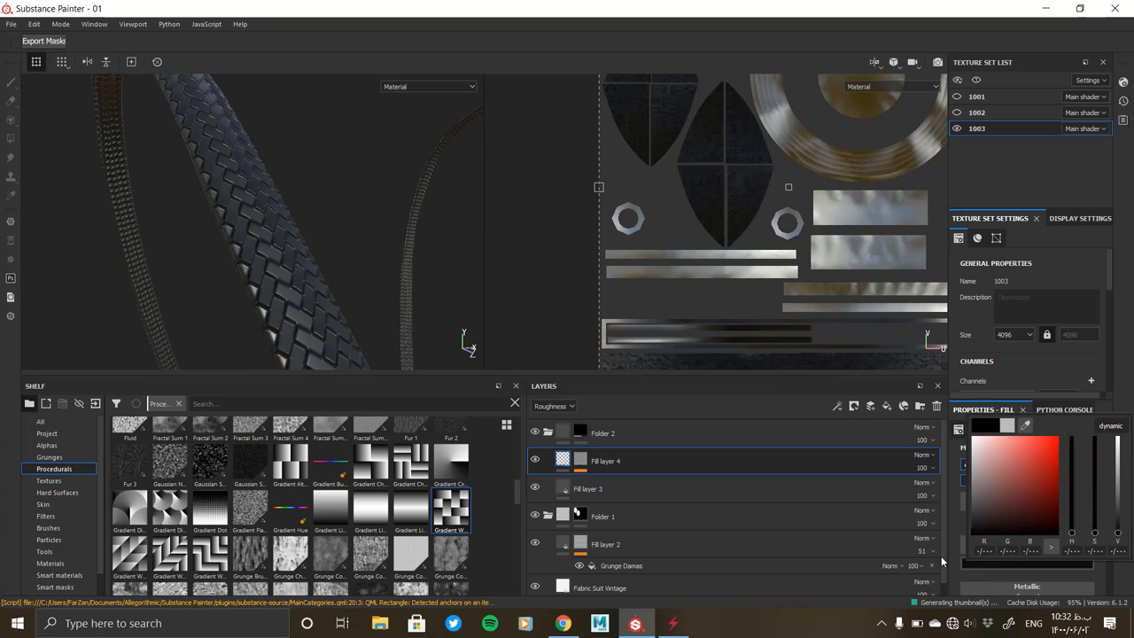
left_click(909, 508)
mouse_move(381, 293)
left_mouse_down("alt")
mouse_move(241, 304)
mouse_move(276, 358)
left_mouse_up("alt")
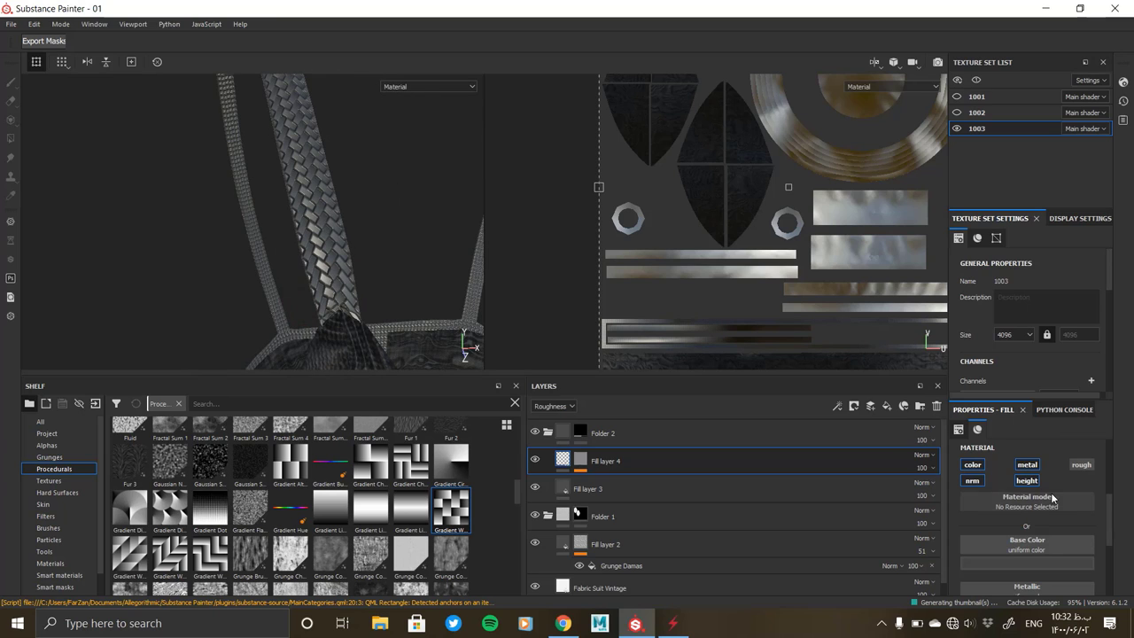
Enable the roughness channel on Fill layer 4 and lower its roughness slightly
scroll(1053, 499, "down", 2)
scroll(1053, 499, "up", 3)
left_click(1081, 504)
scroll(1019, 576, "down", 3)
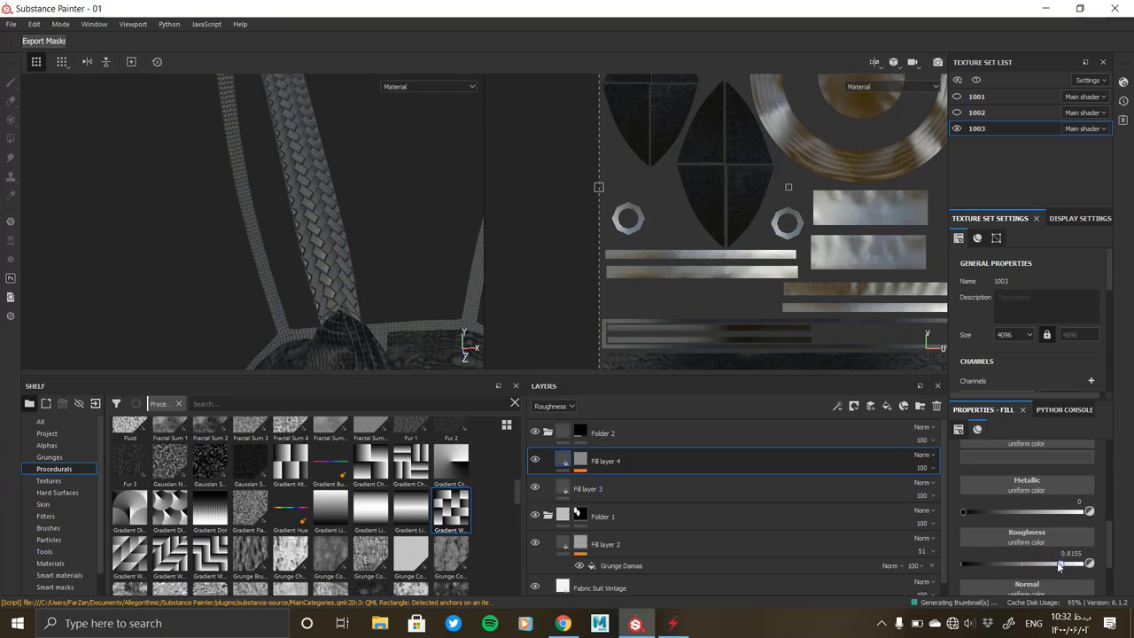
left_click_drag(1059, 563, 1055, 564)
Duplicate Fill layer 4 and set its mask fill pattern to White Noise
key("ctrl+d")
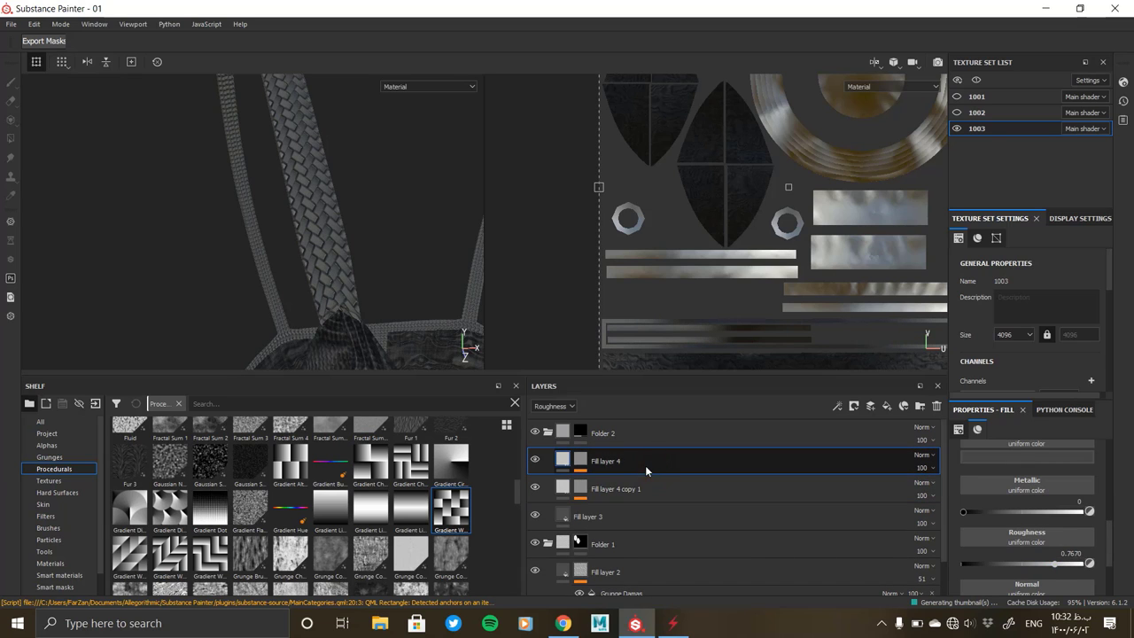
left_click_drag(596, 464, 598, 465)
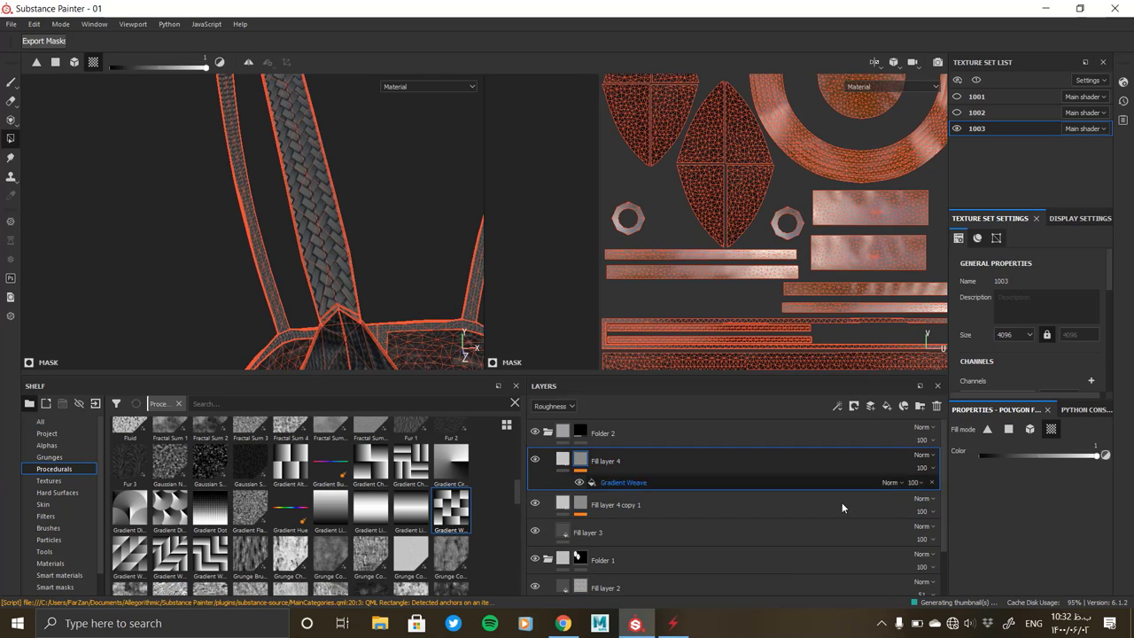
scroll(1037, 546, "up", 2)
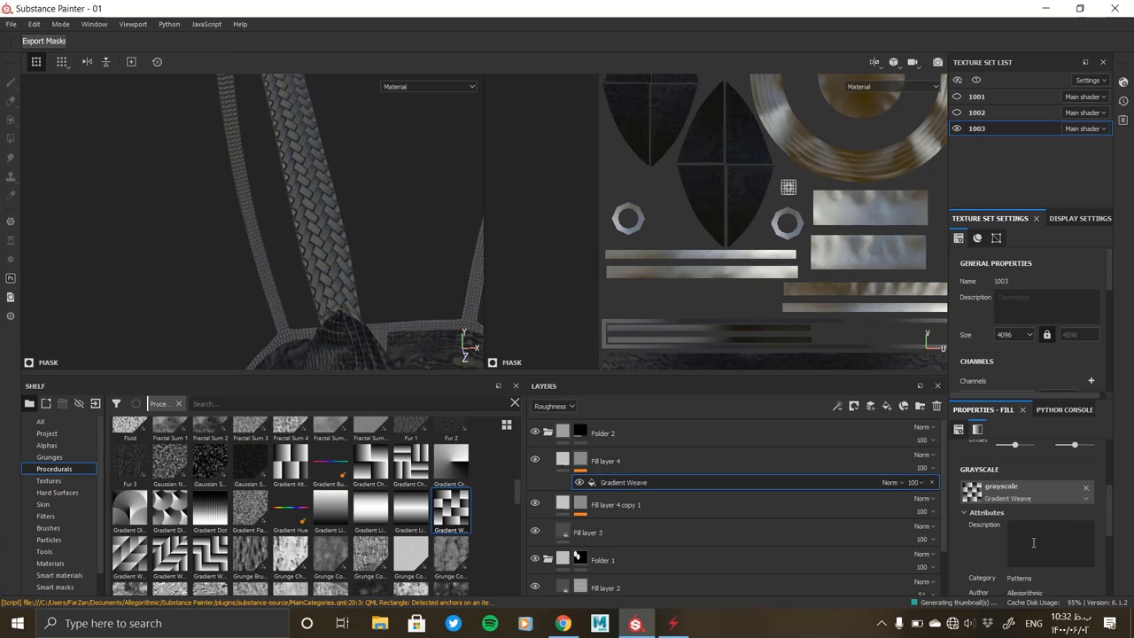
left_click(1019, 498)
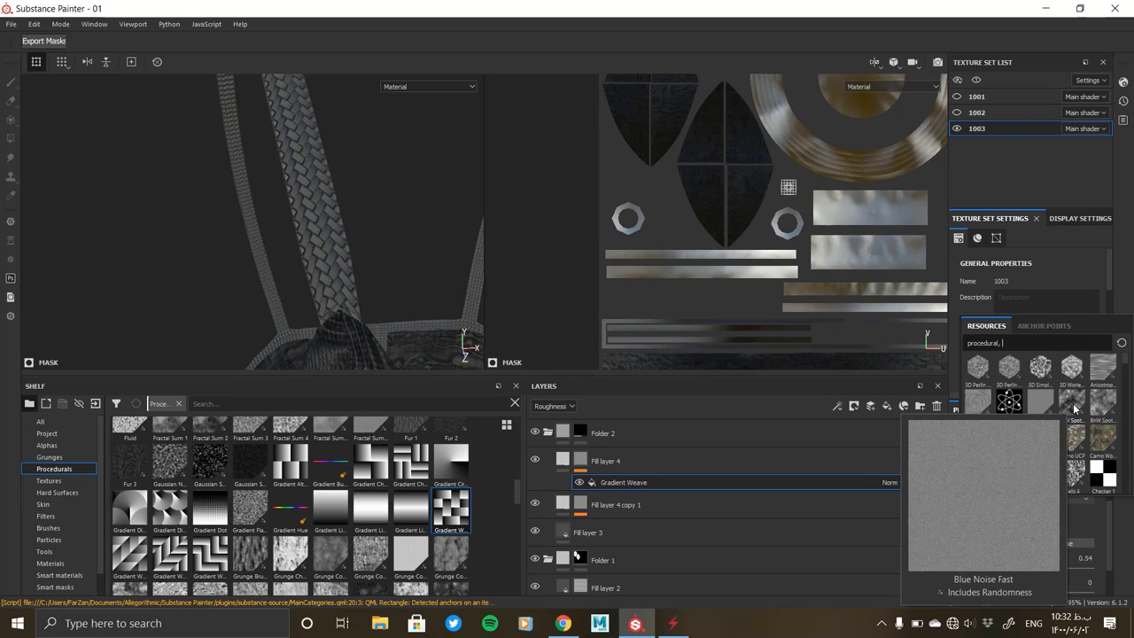
scroll(1076, 408, "down", 5)
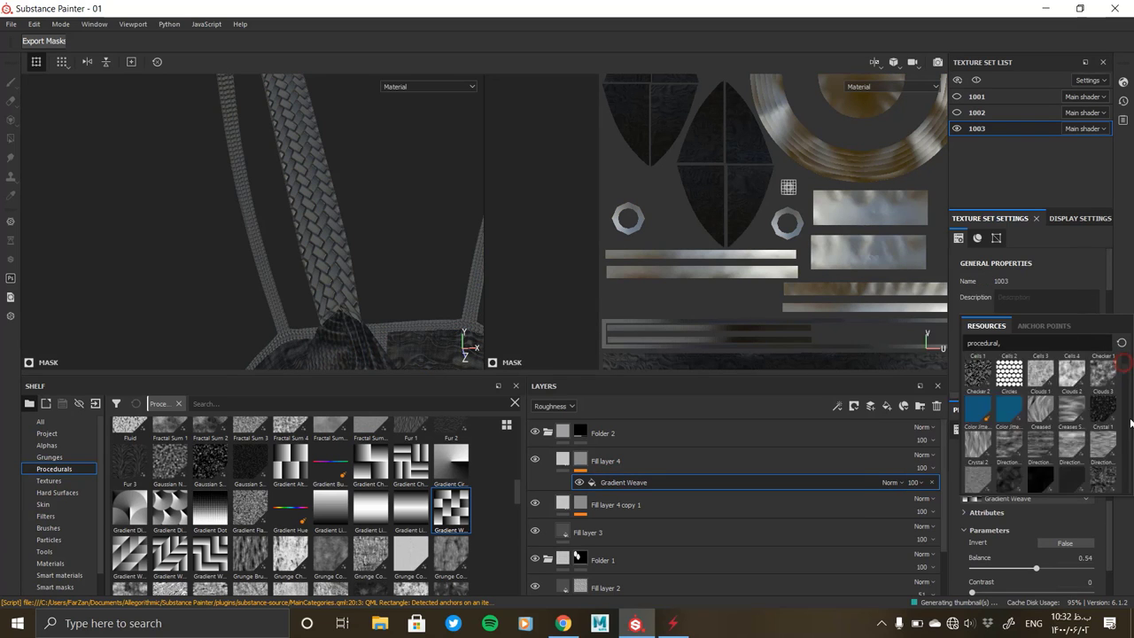
left_click(979, 477)
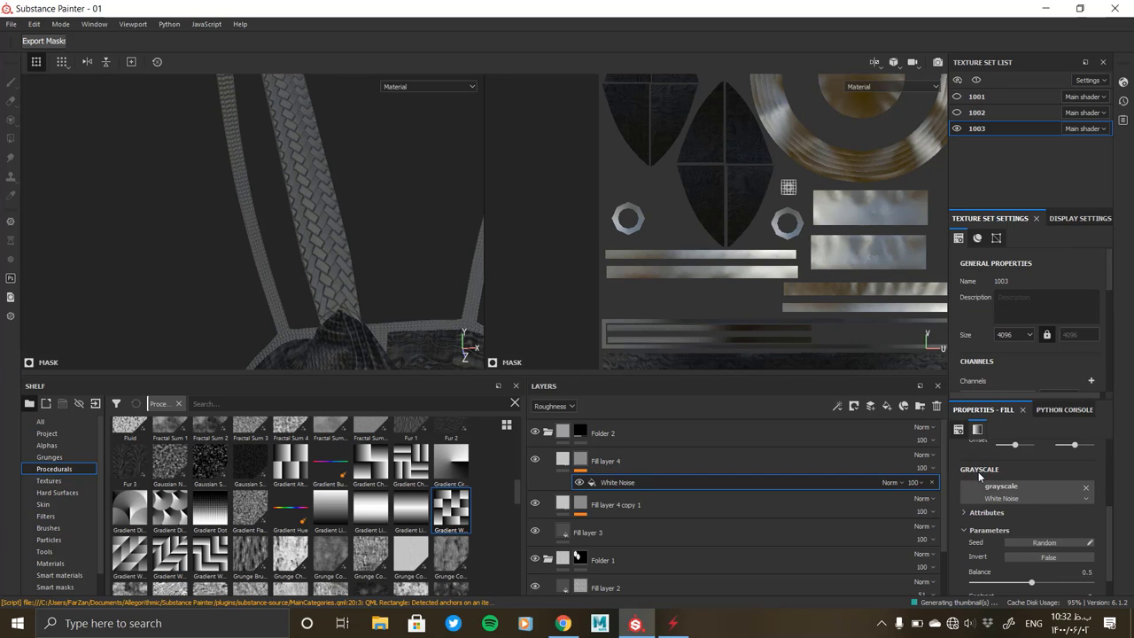
scroll(296, 190, "up", 3)
Turn off colour, metallic, roughness and normal on Fill layer 4, and raise its height
left_click(661, 459)
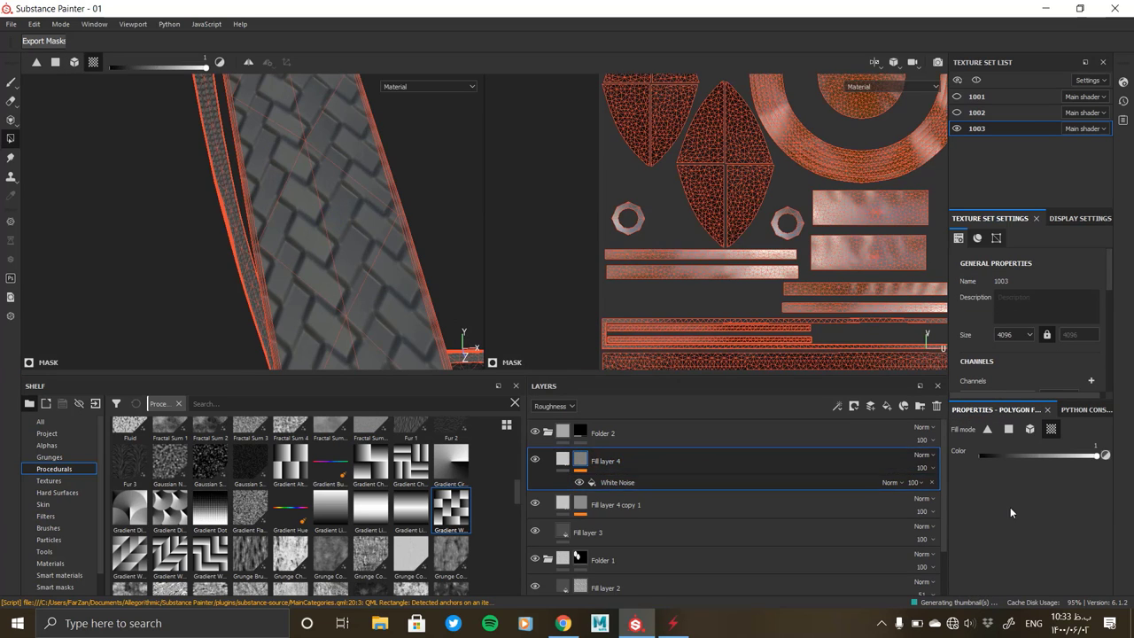
left_click(972, 487)
left_click(1027, 487)
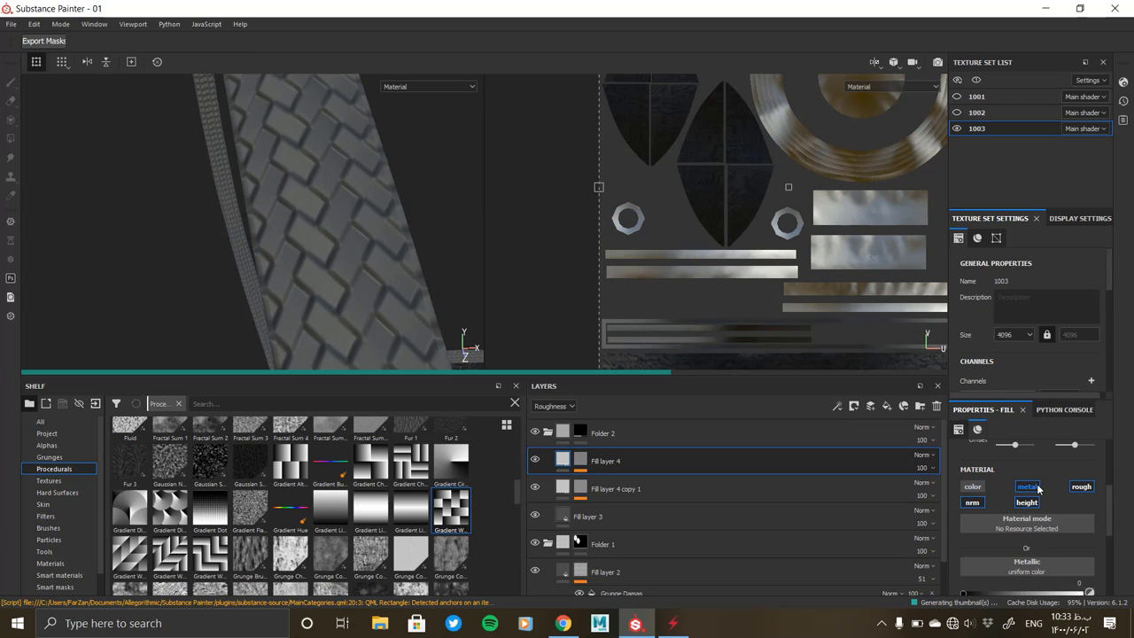
left_click(1081, 486)
left_click(975, 502)
scroll(1037, 524, "down", 1)
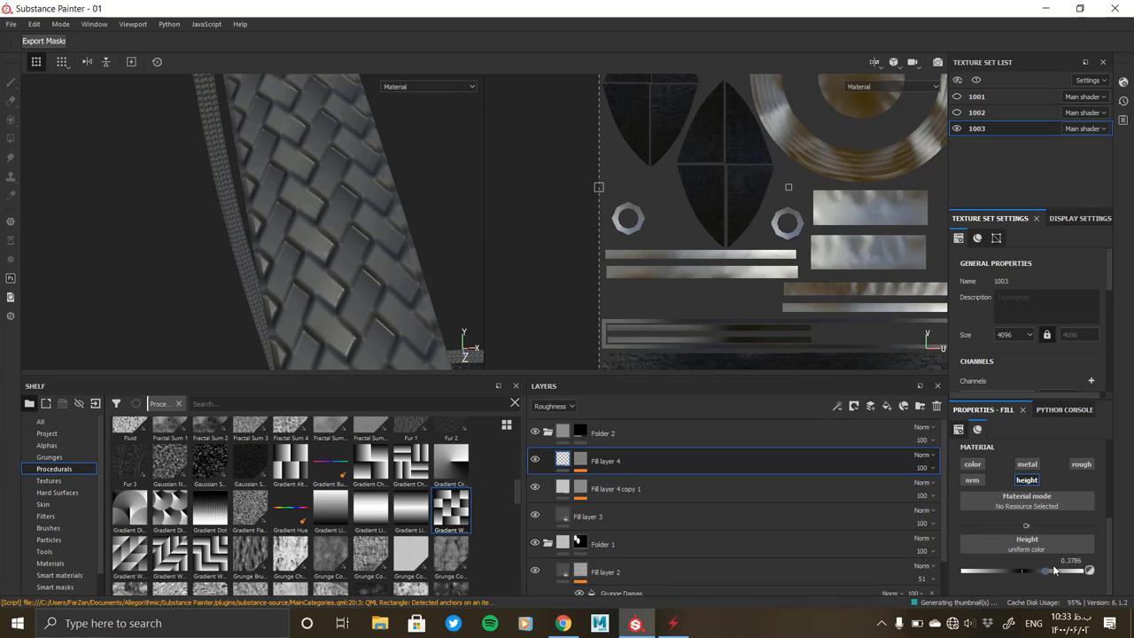
left_click_drag(1046, 568, 1088, 568)
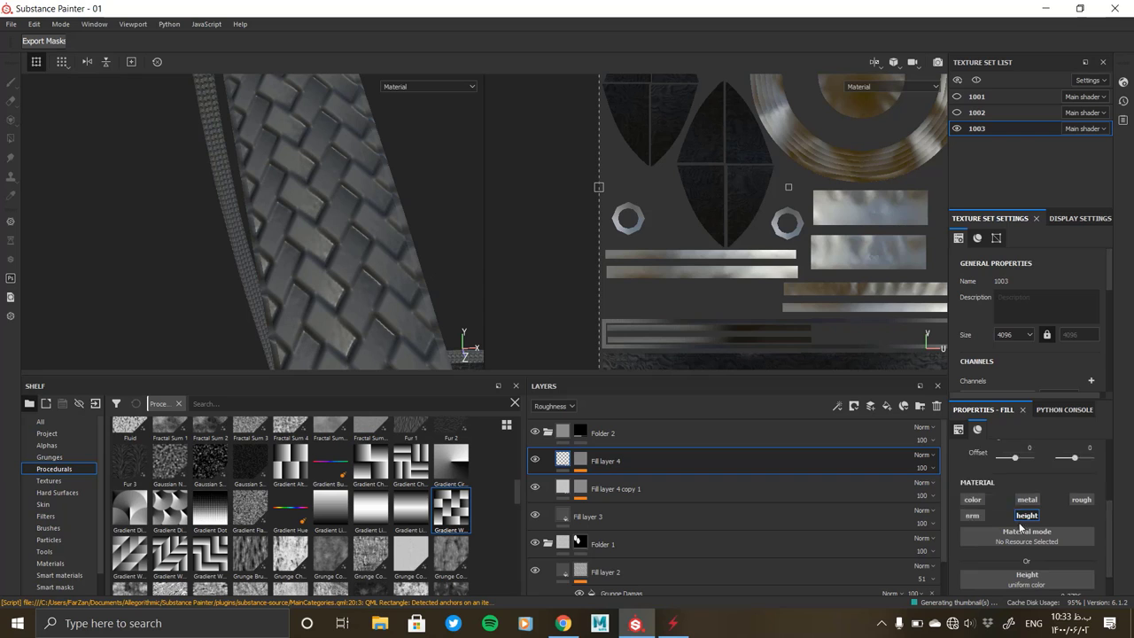
Swap the mask pattern from White Noise through Blue Noise Fast to Weave 2
left_click(641, 480)
left_click(739, 483)
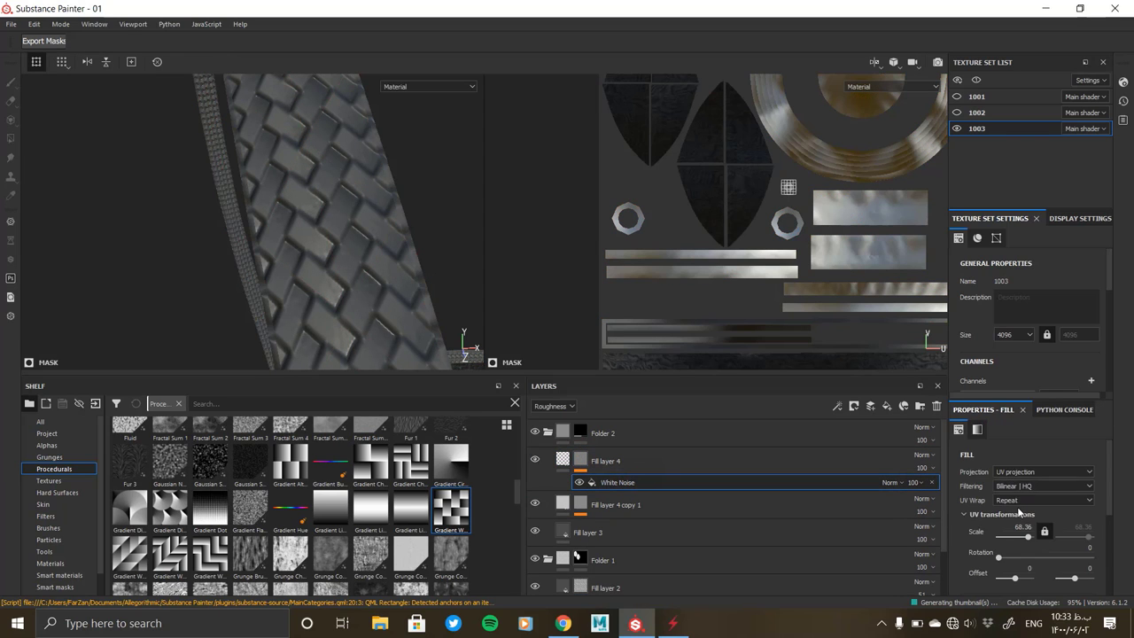
left_click(984, 560)
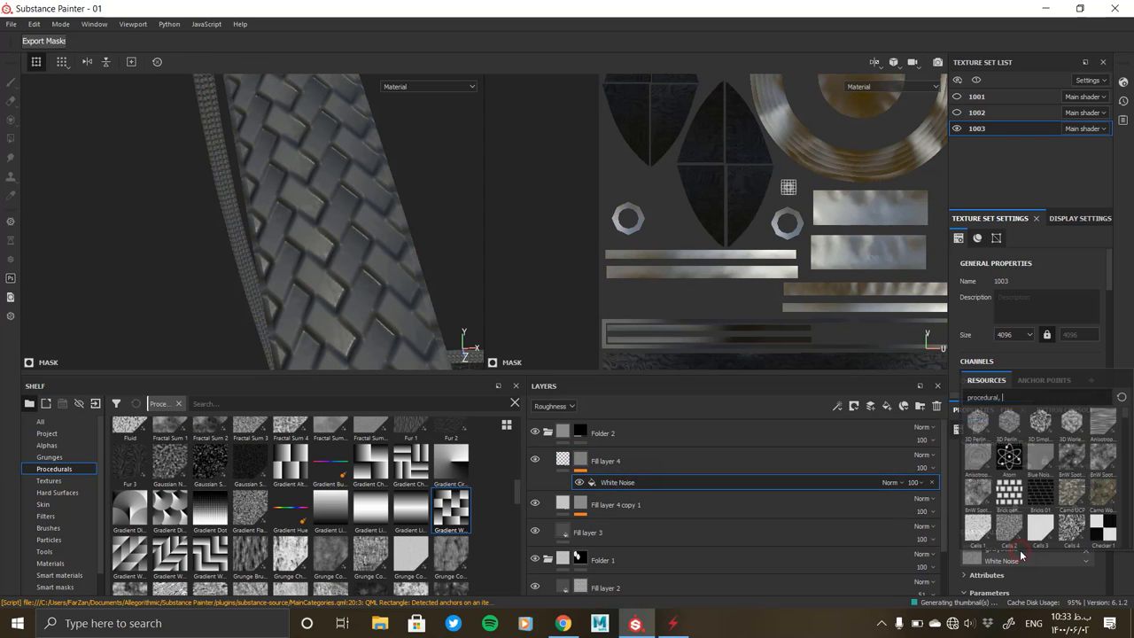
left_click(1043, 460)
left_click(1071, 548)
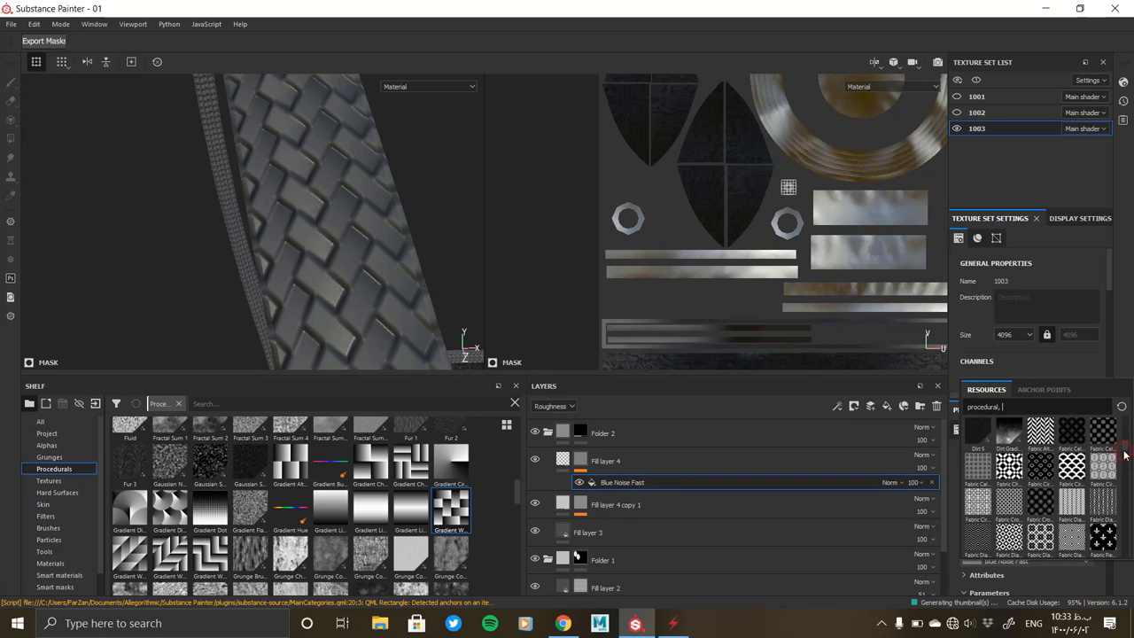
left_click_drag(1125, 453, 1110, 543)
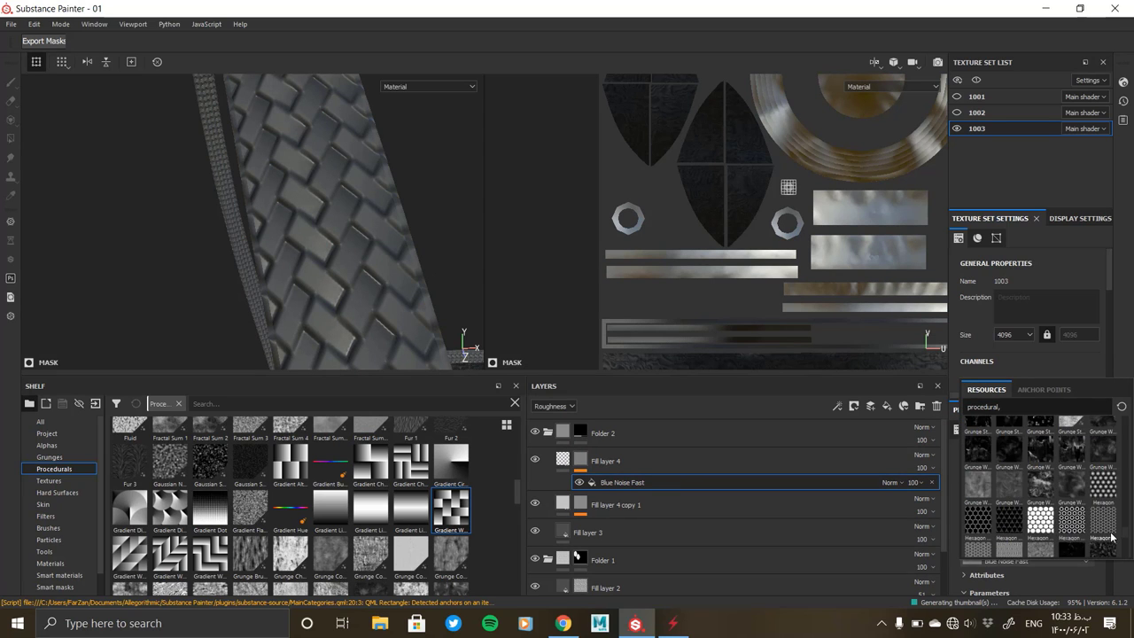
scroll(1109, 543, "down", 2)
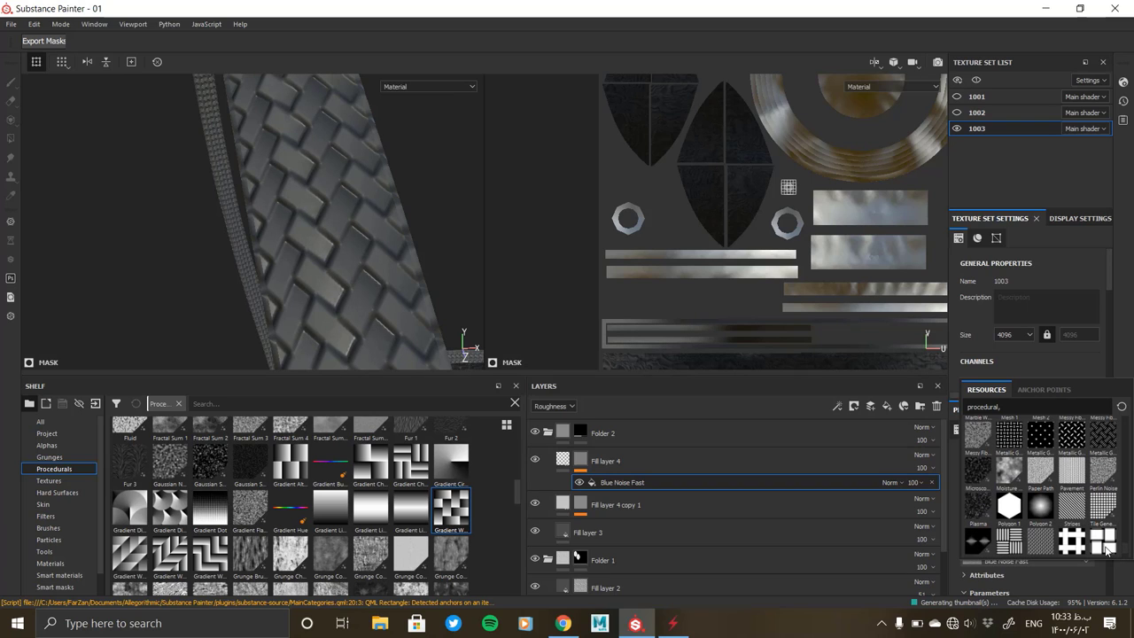
scroll(1106, 551, "down", 2)
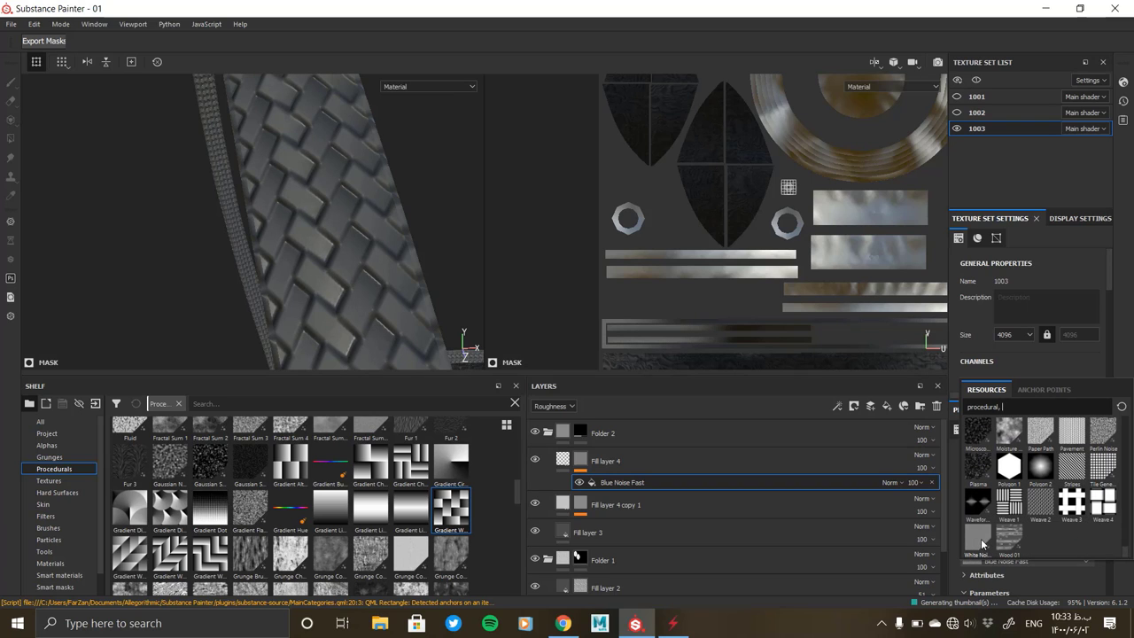
left_click(1041, 504)
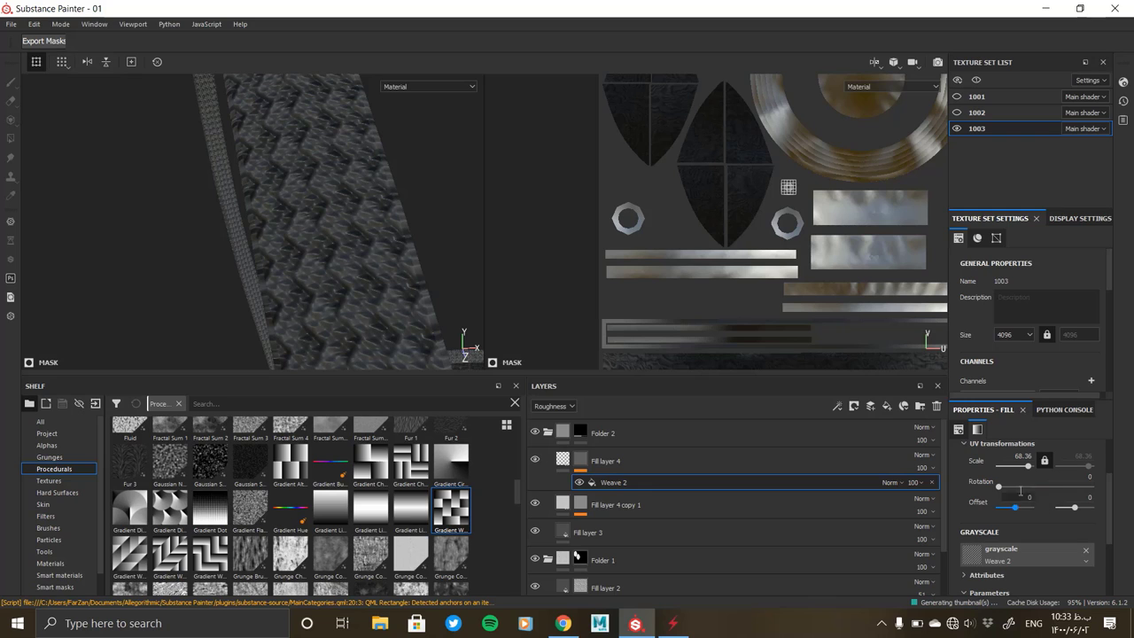
Lower Fill layer 4's height, enable base colour set to black, and toggle roughness
left_click(822, 461)
scroll(822, 482, "down", 1)
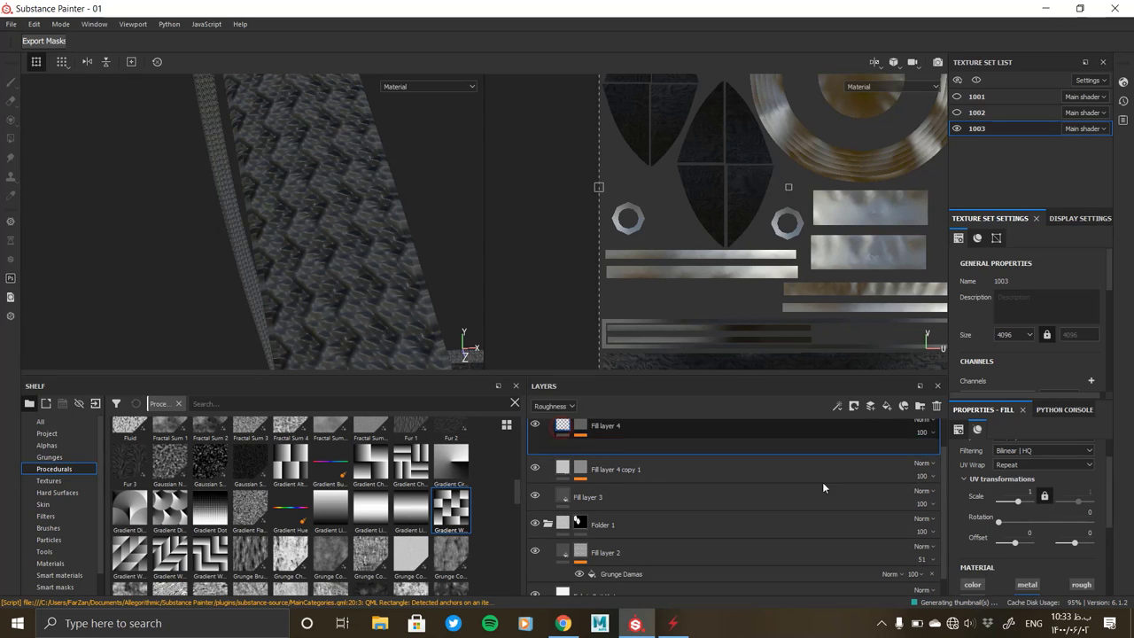
left_click_drag(1035, 572, 1024, 566)
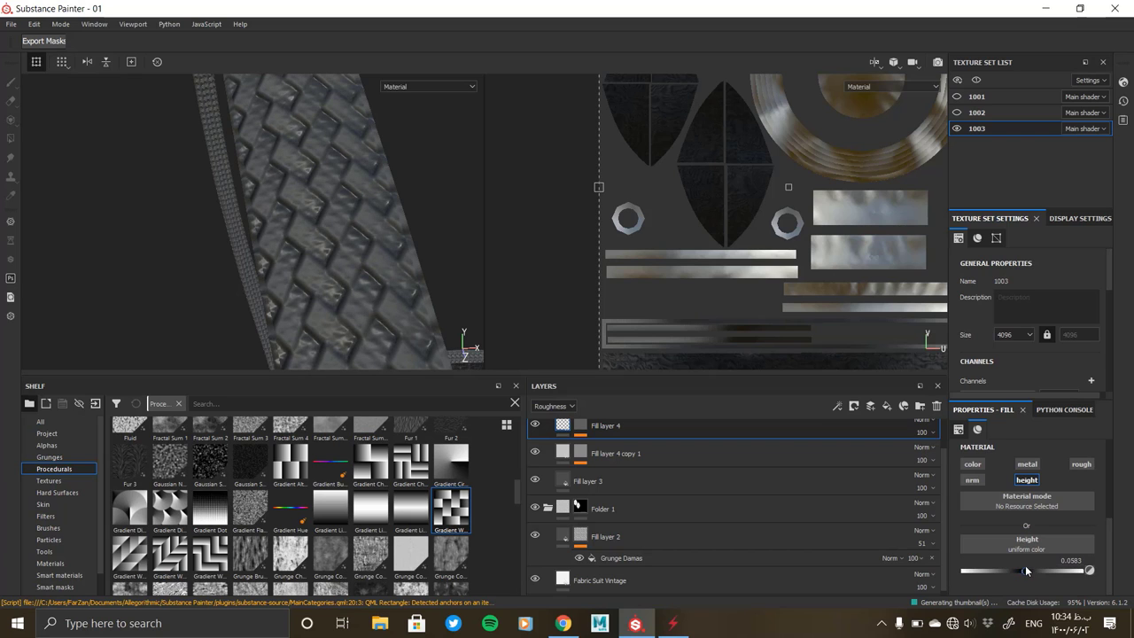
left_click(974, 464)
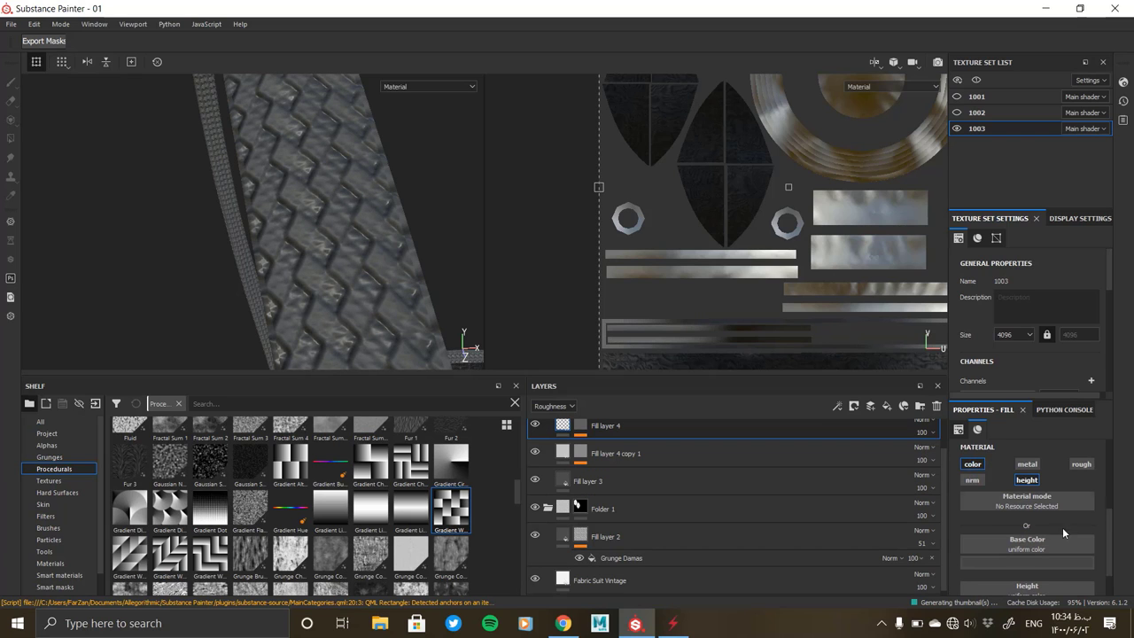
left_click(1062, 562)
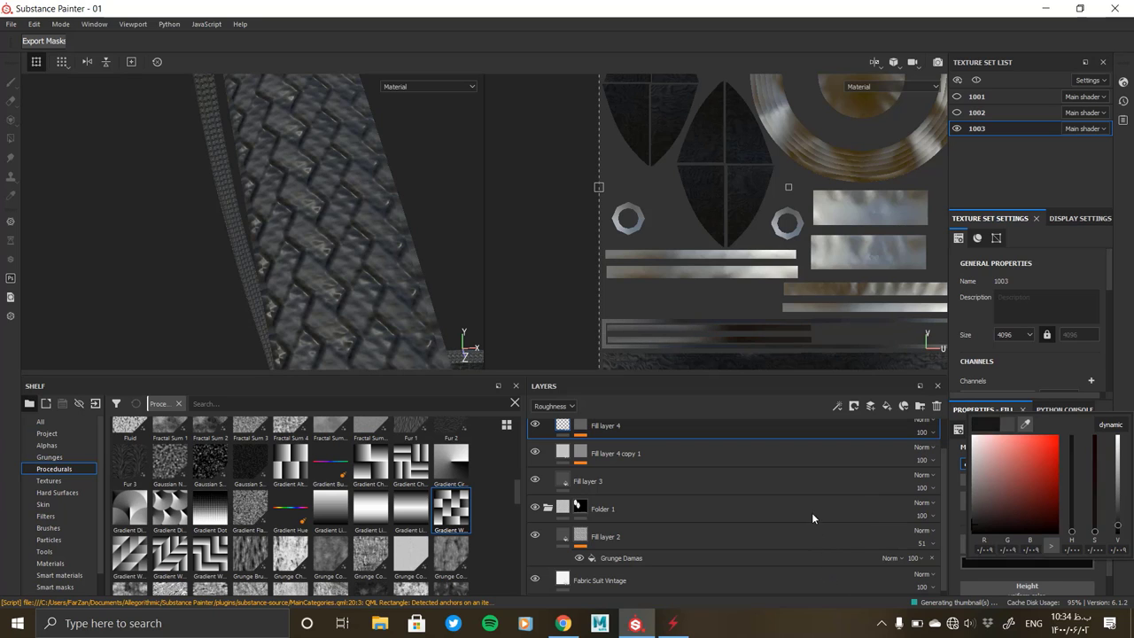
left_click(965, 517)
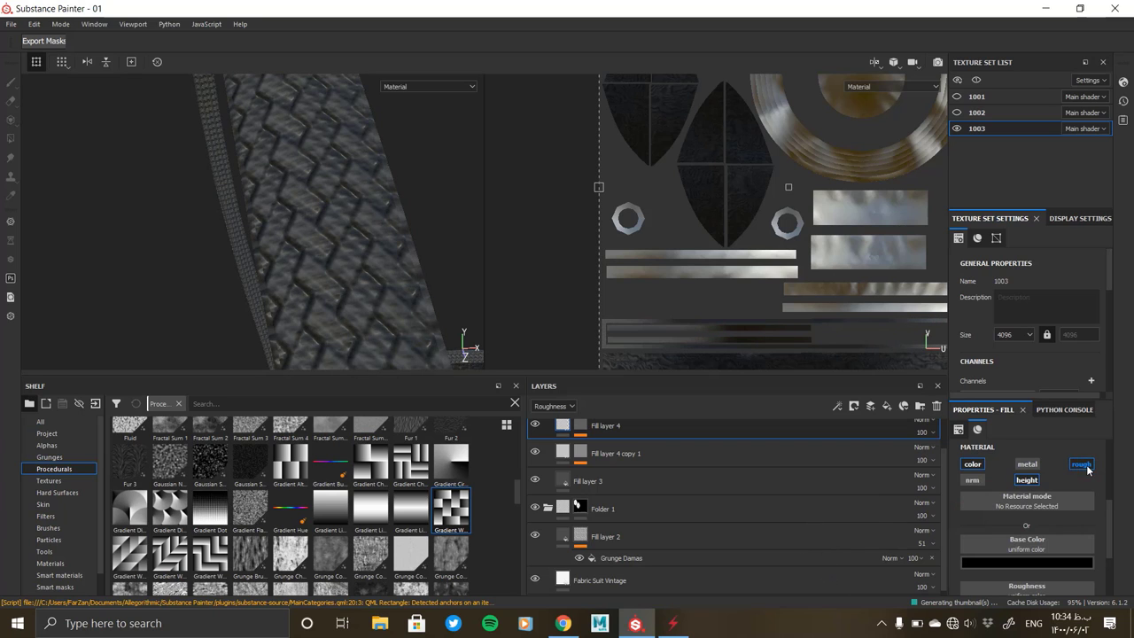
left_click(1085, 465)
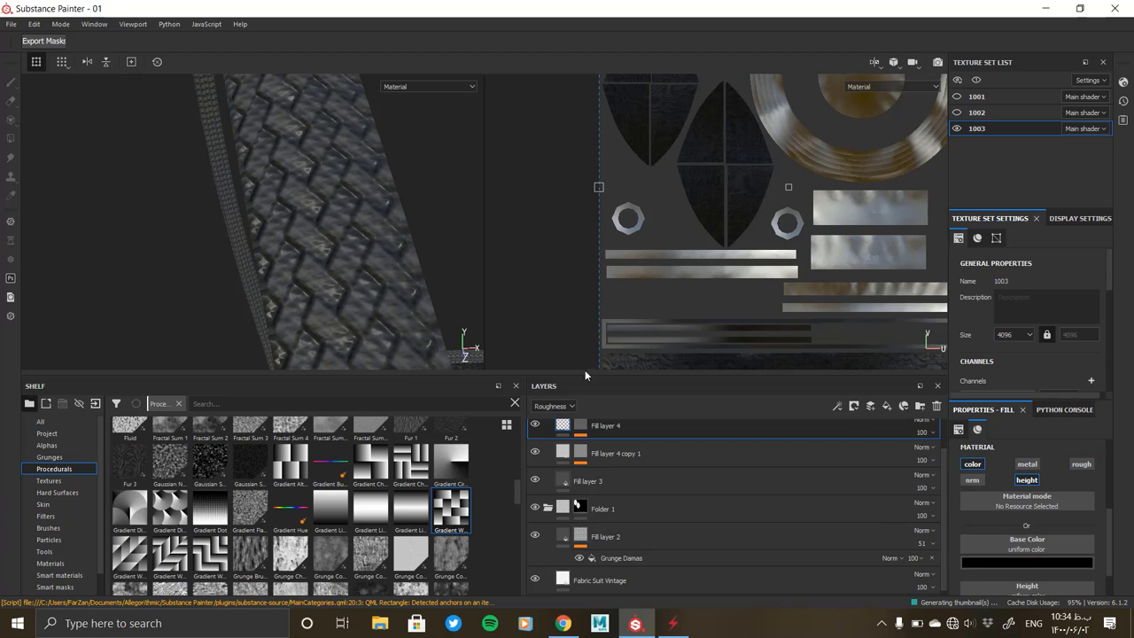
Set Fill layer 4 copy 1's roughness to 0.767 and save the project
left_click(656, 453)
scroll(1042, 532, "down", 5)
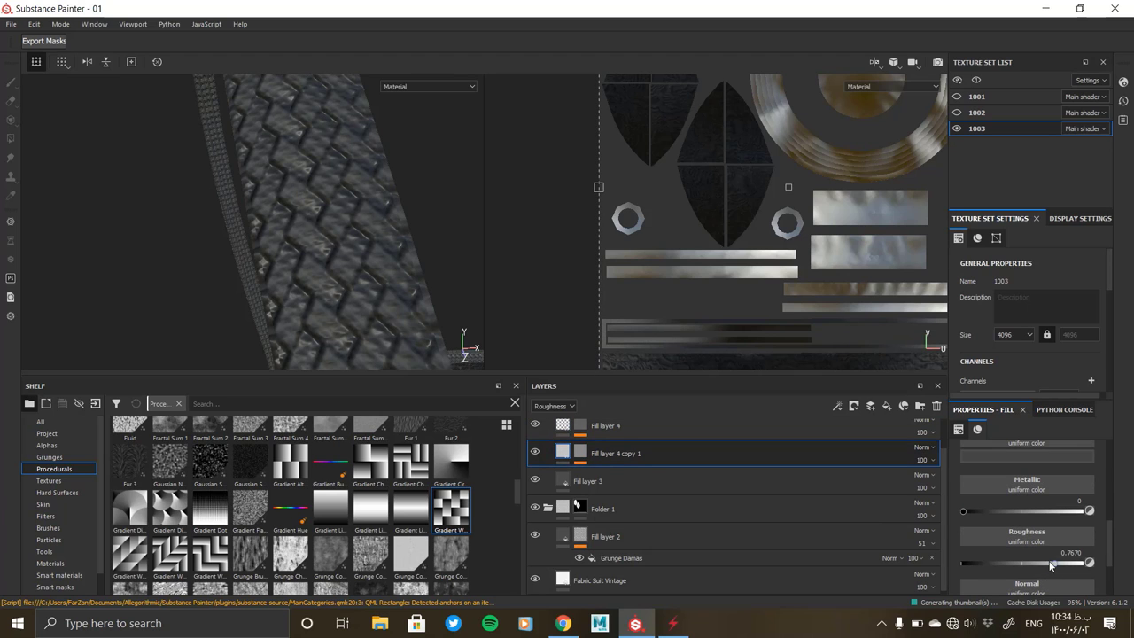
left_click_drag(381, 304, 497, 354, "alt")
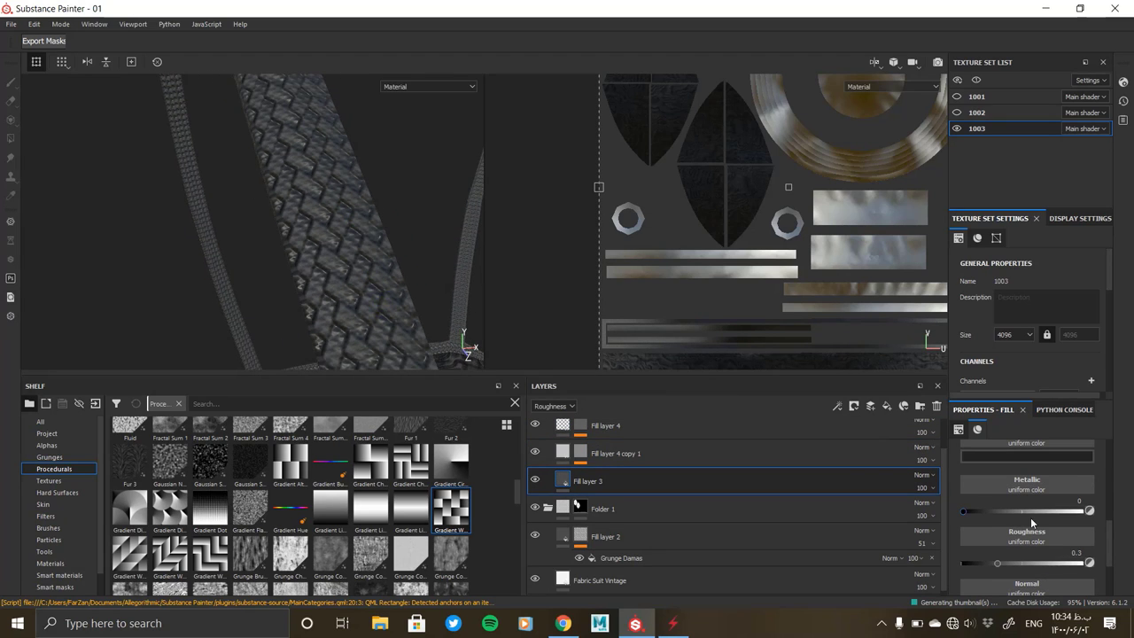
scroll(1030, 518, "down", 2)
left_click_drag(1030, 492, 1057, 491)
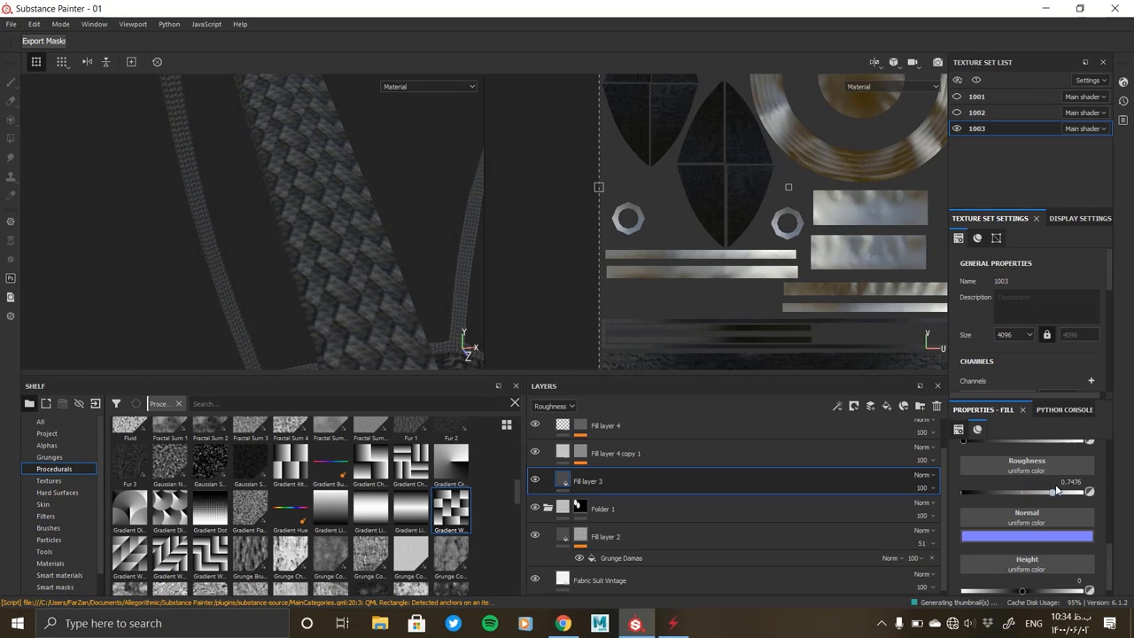
mouse_move(402, 314)
left_mouse_down("alt")
mouse_move(374, 192)
mouse_move(367, 236)
mouse_move(405, 308)
mouse_move(215, 246)
mouse_move(309, 277)
mouse_move(275, 266)
mouse_move(249, 284)
mouse_move(233, 329)
mouse_move(295, 300)
left_mouse_up("alt")
key("ctrl+s")
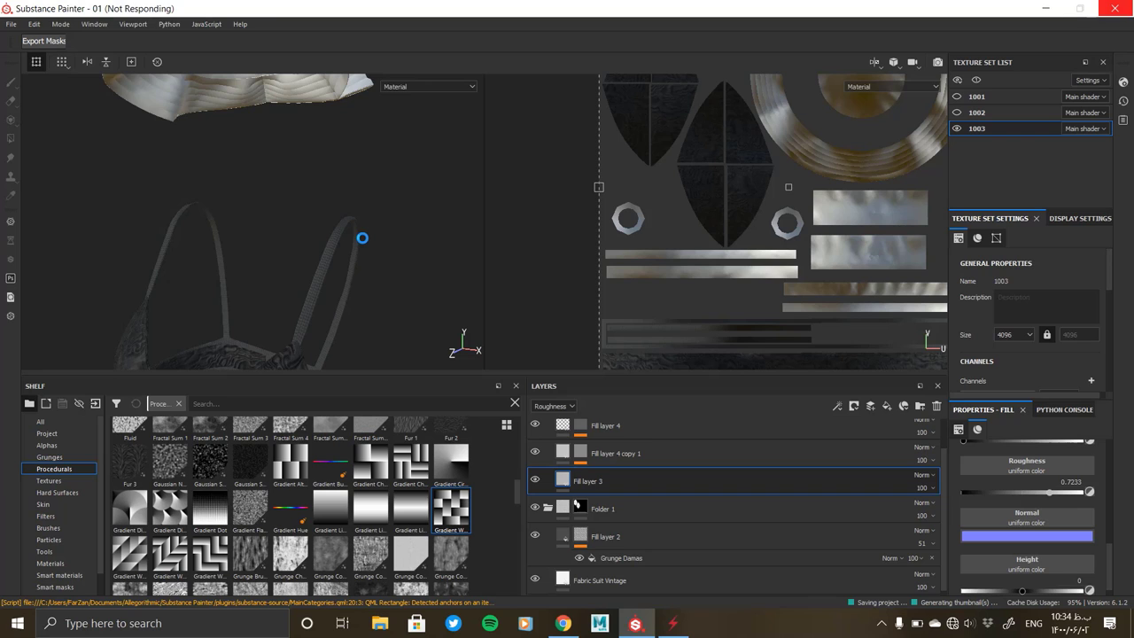
Add a fill layer inside Folder 3, give the folder a black mask, and polygon-fill the hat into it
left_click_drag(382, 274, 468, 263, "alt")
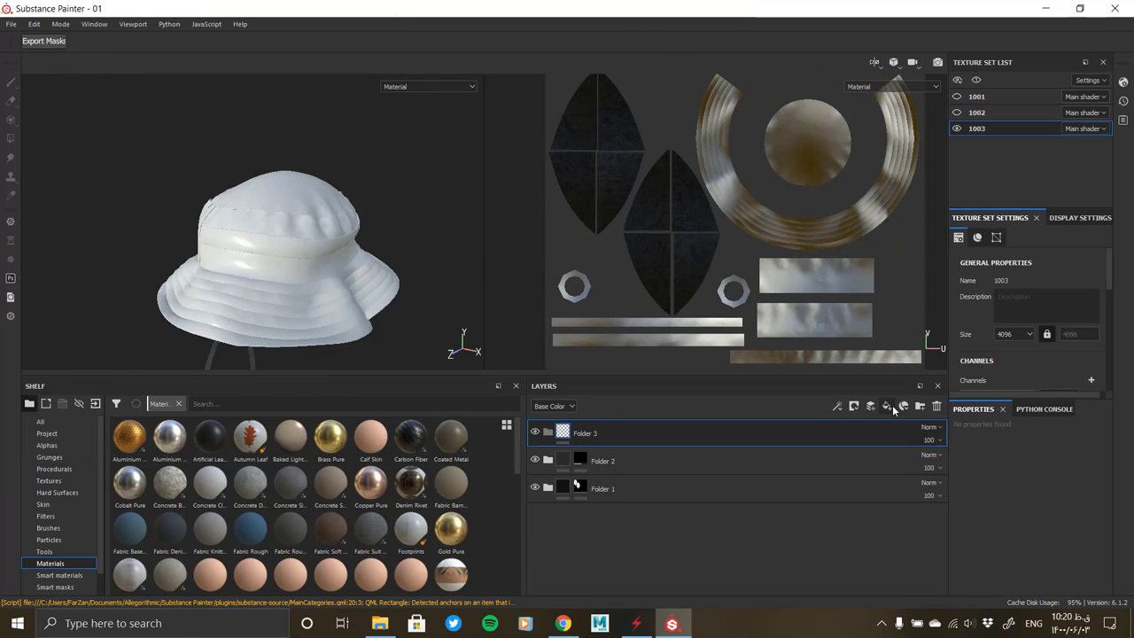
left_click(889, 407)
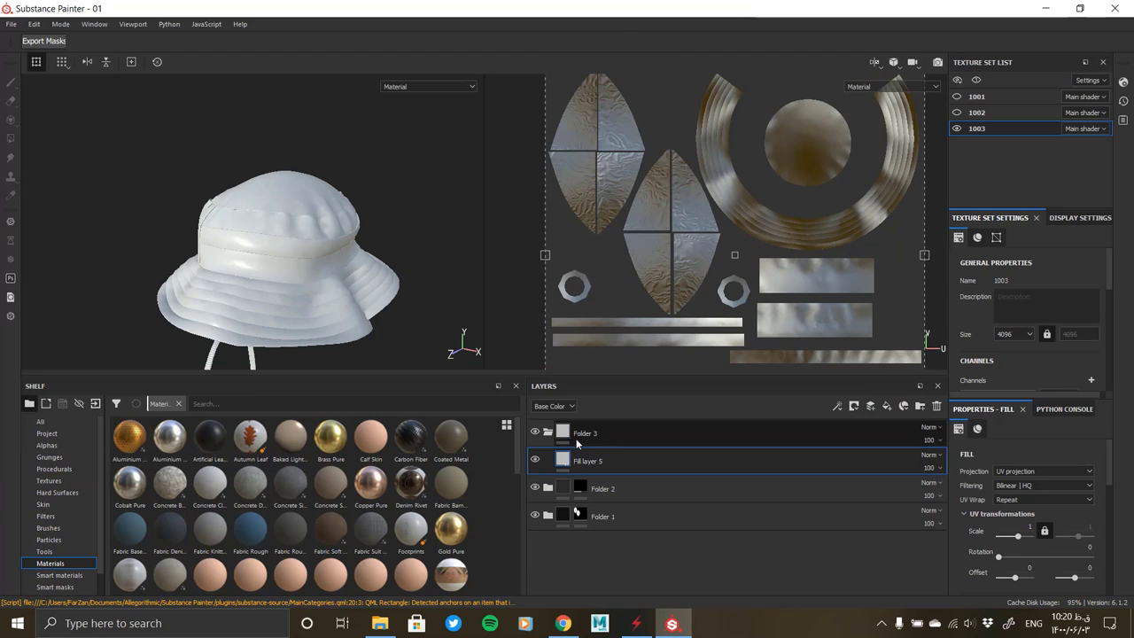
right_click(575, 433)
left_click(641, 20)
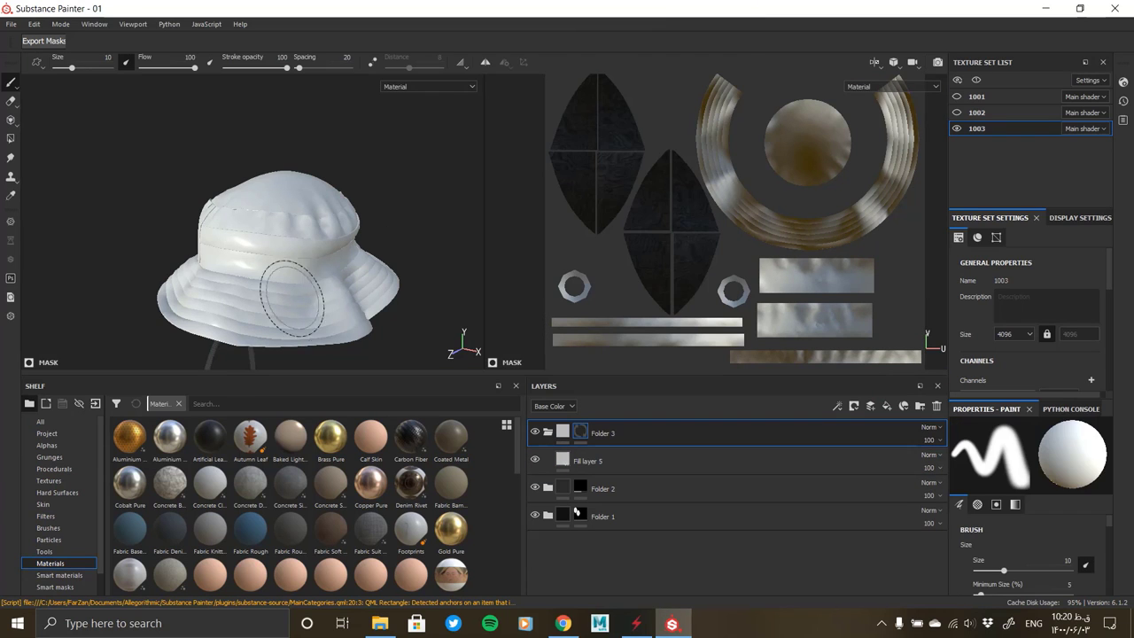
left_click(11, 137)
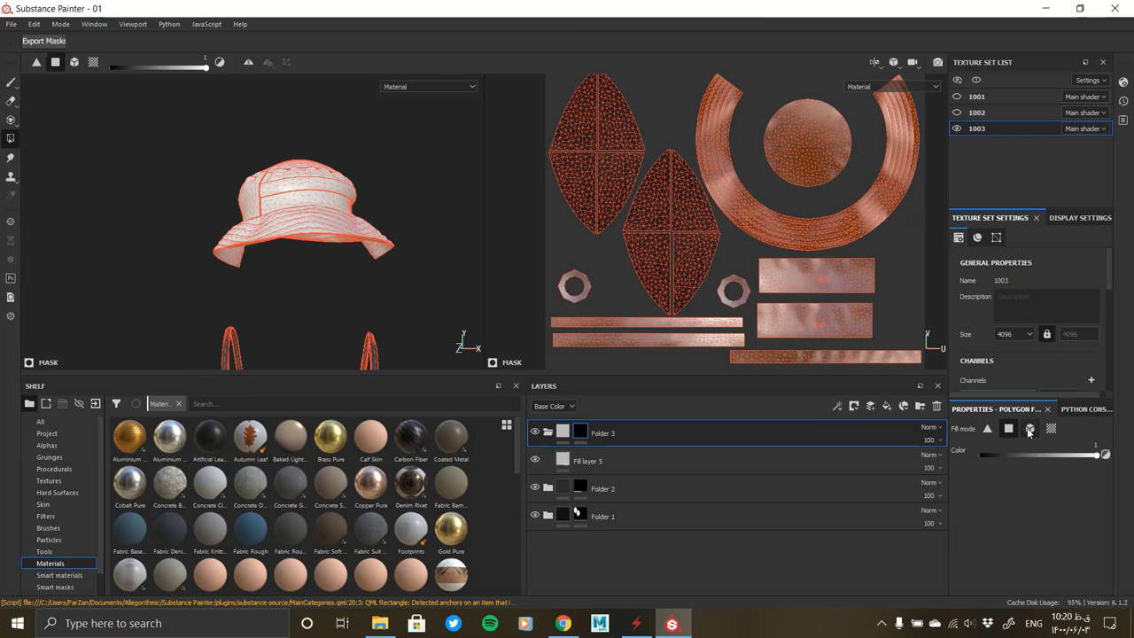
left_click_drag(424, 295, 228, 172)
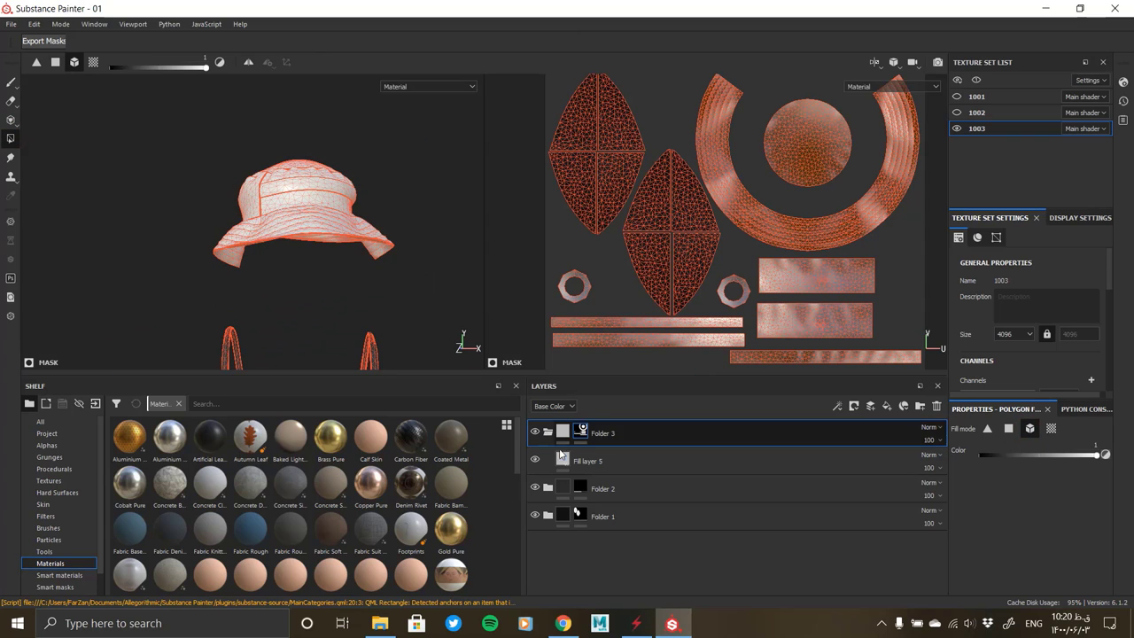
Give Fill layer 5 a dark base colour
left_click(611, 461)
scroll(1011, 541, "down", 2)
scroll(1011, 542, "down", 3)
left_click(978, 503)
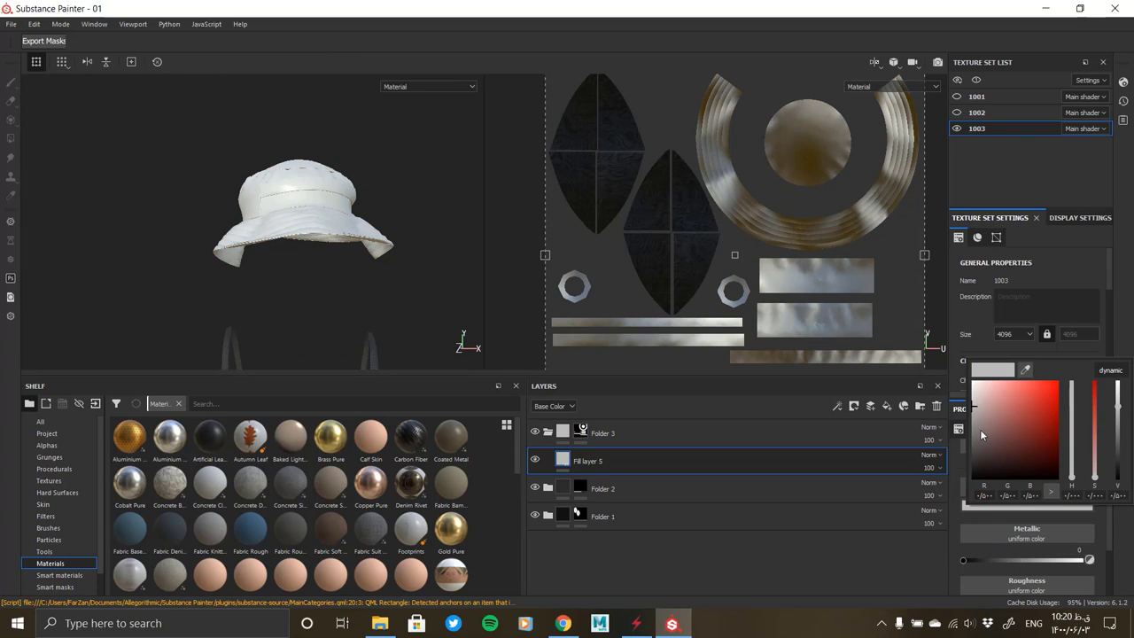
left_click_drag(963, 397, 921, 466)
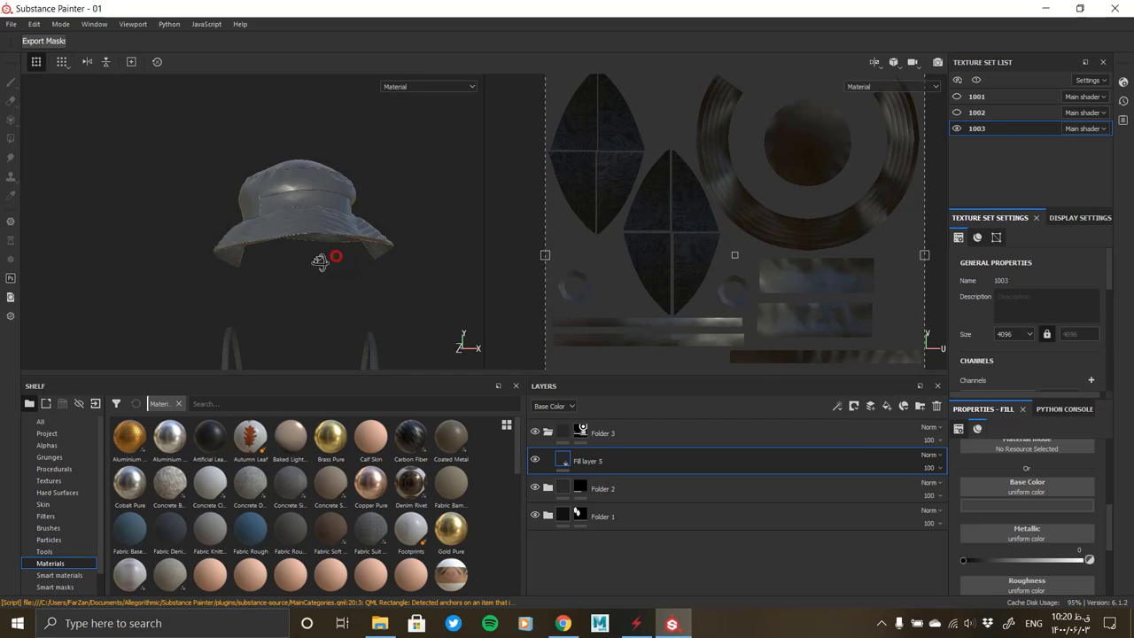
Show the shirt texture set again and shift the hat's base colour from dark red to blue
right_click_drag(328, 253, 203, 253, "alt")
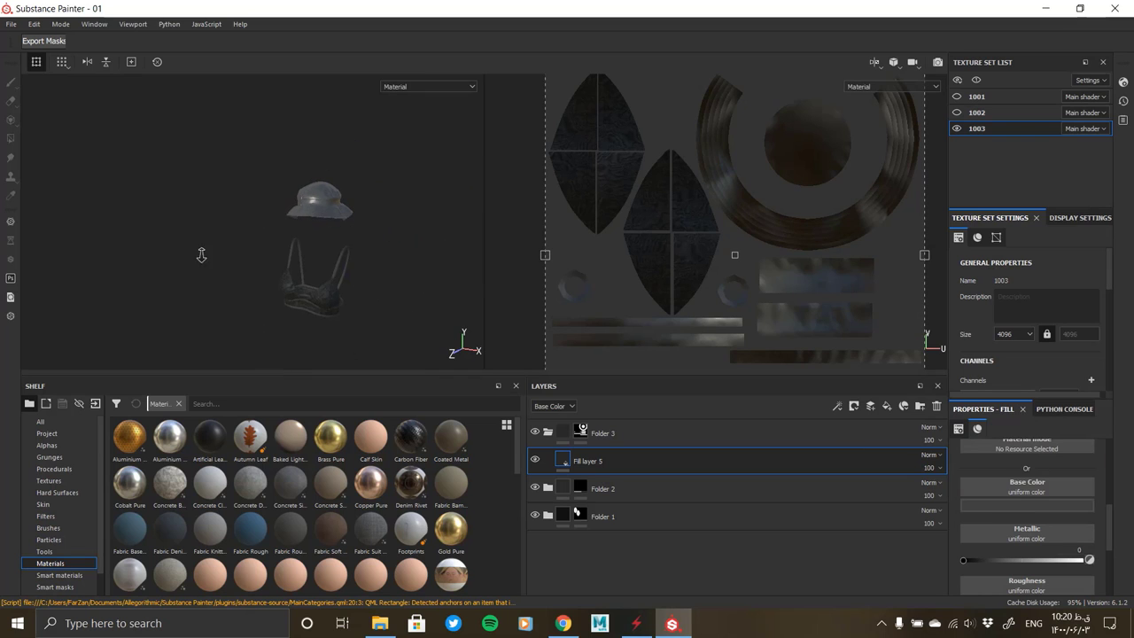
left_click(957, 111)
left_click(1020, 505)
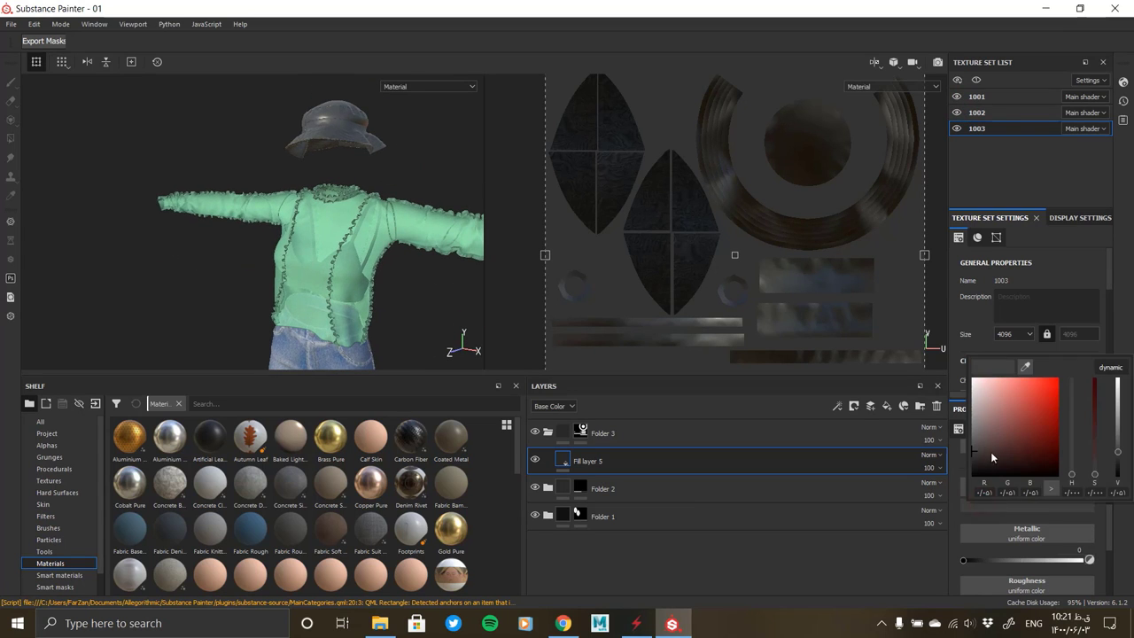
left_click_drag(991, 458, 1055, 437)
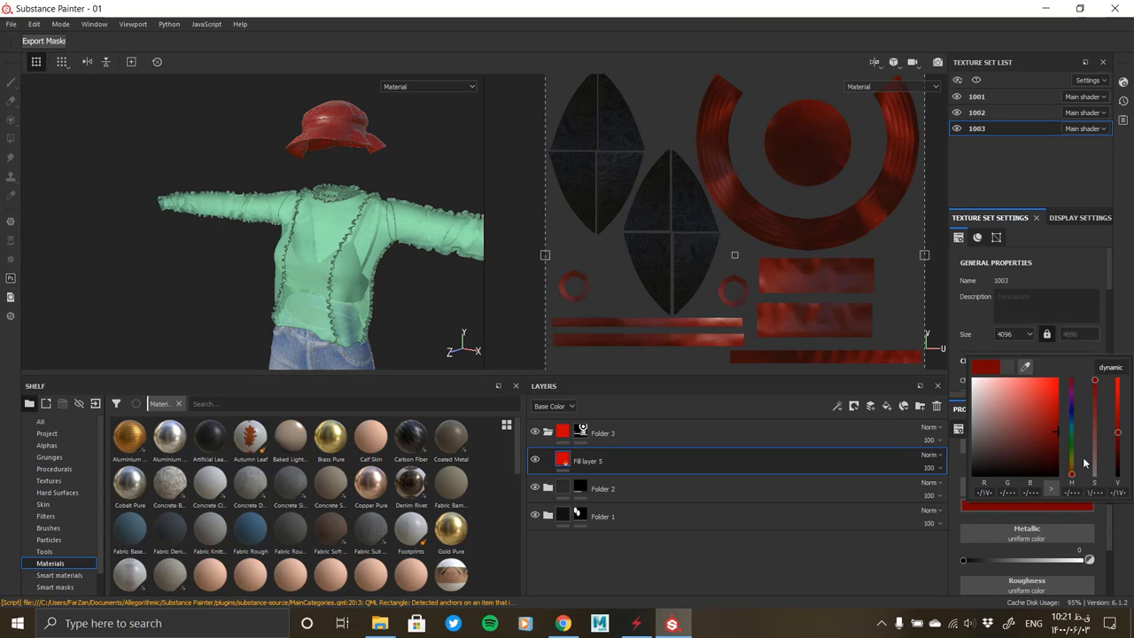
left_click_drag(1085, 462, 1088, 427)
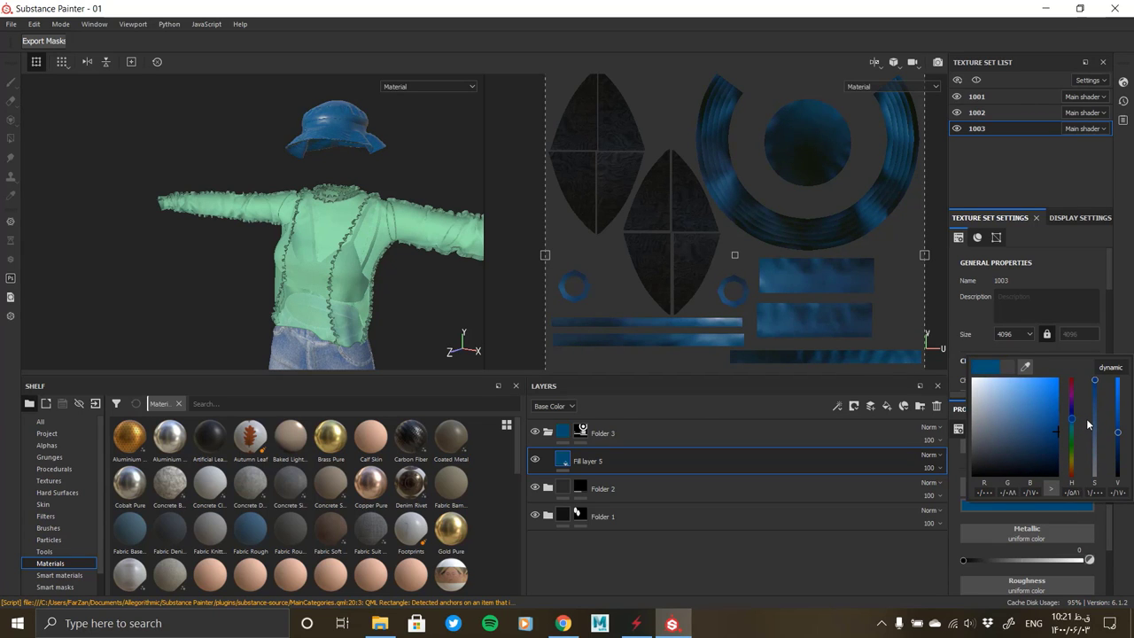
Hide the jeans and shirt texture sets (1001, 1002) and frame the hat
left_click_drag(354, 257, 420, 253, "alt")
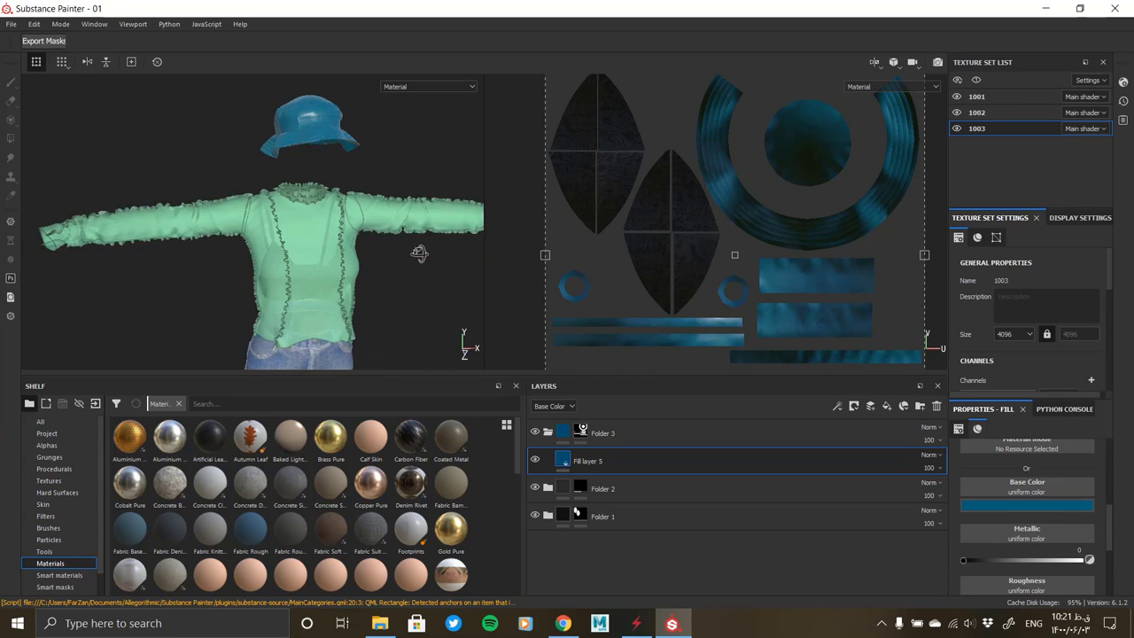
left_click(957, 96)
left_click(956, 113)
key("f")
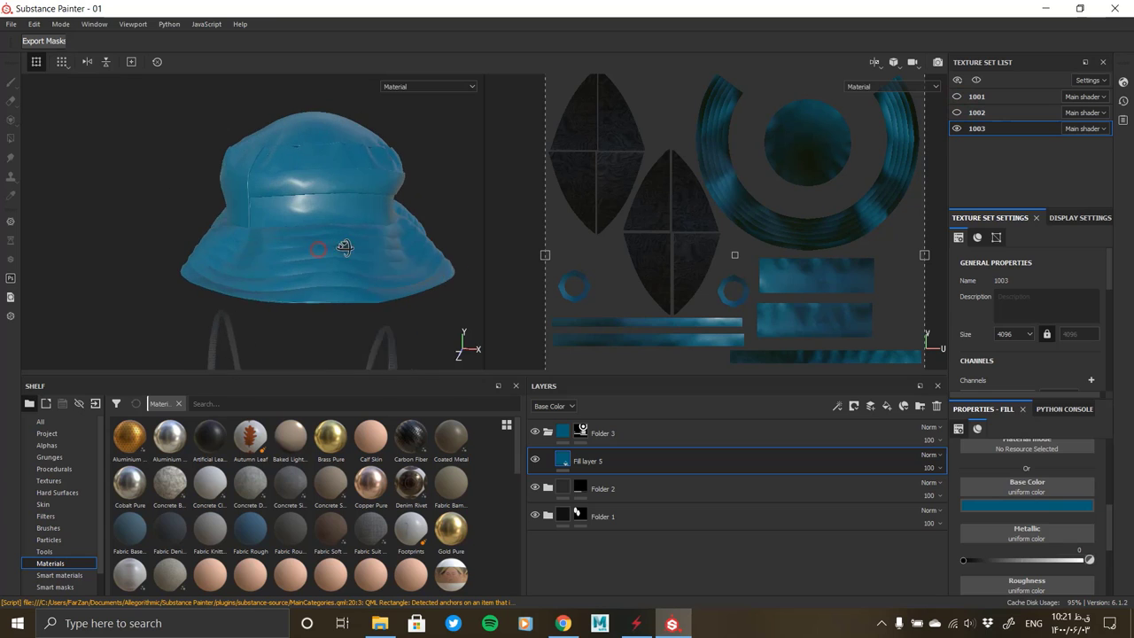
left_click_drag(345, 248, 329, 250, "alt")
Make the hat's blue lighter and less saturated, a soft steel-blue
left_click(1011, 506)
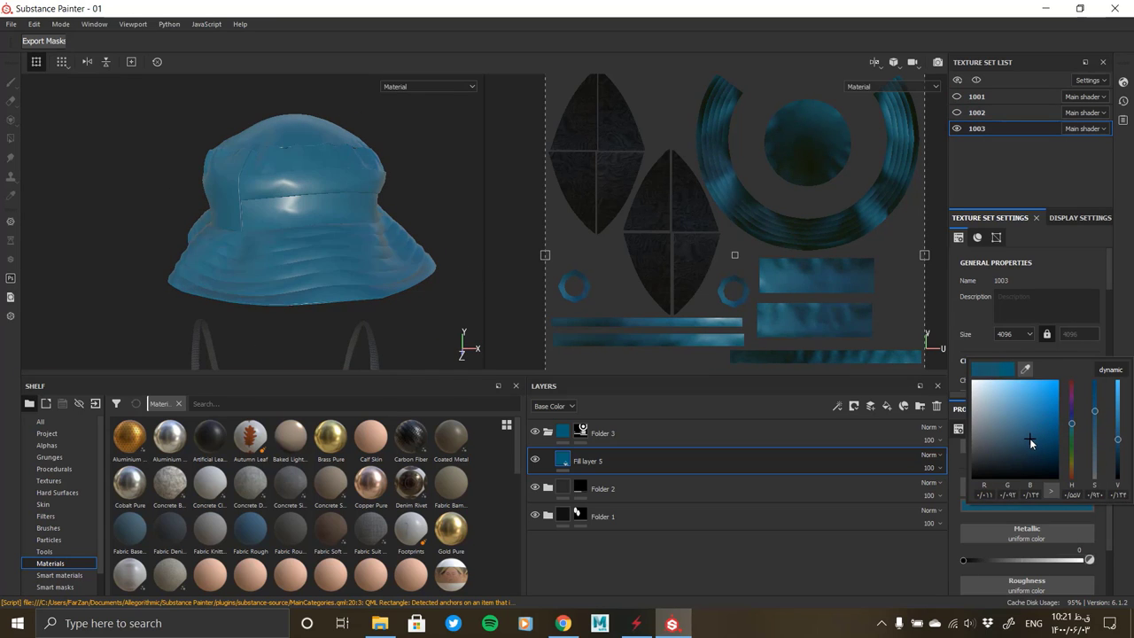
left_click_drag(1024, 436, 1013, 438)
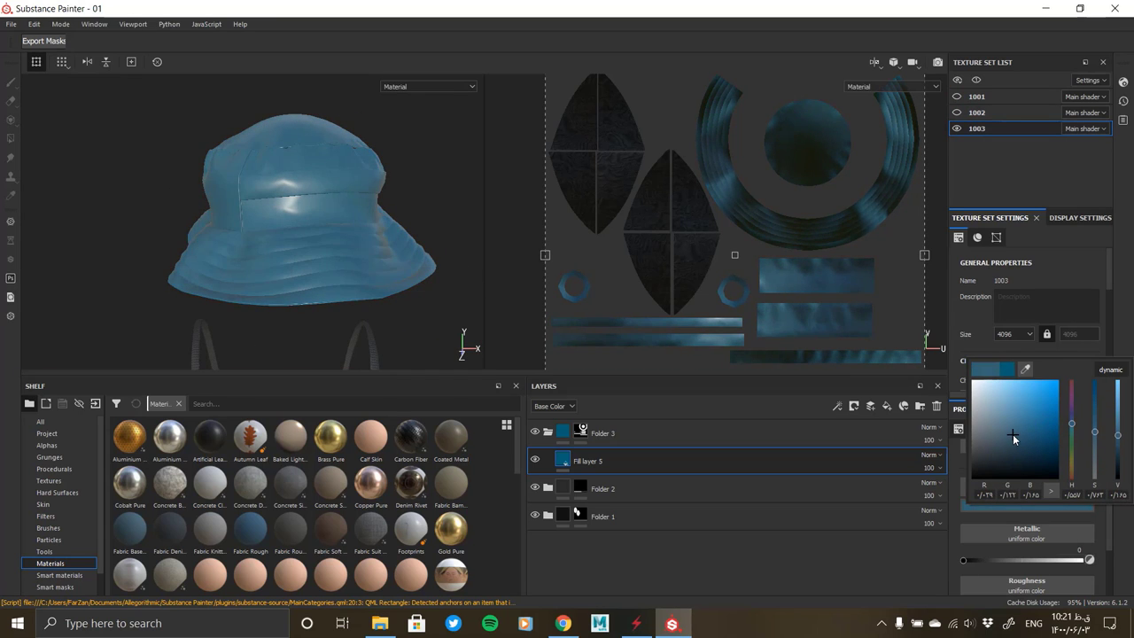
mouse_move(222, 233)
left_mouse_down("alt")
mouse_move(355, 216)
mouse_move(317, 257)
mouse_move(250, 260)
mouse_move(374, 279)
left_mouse_up("alt")
scroll(378, 329, "up", 5)
mouse_move(378, 329)
left_mouse_down("alt")
mouse_move(305, 290)
mouse_move(373, 266)
left_mouse_up("alt")
right_click(684, 465)
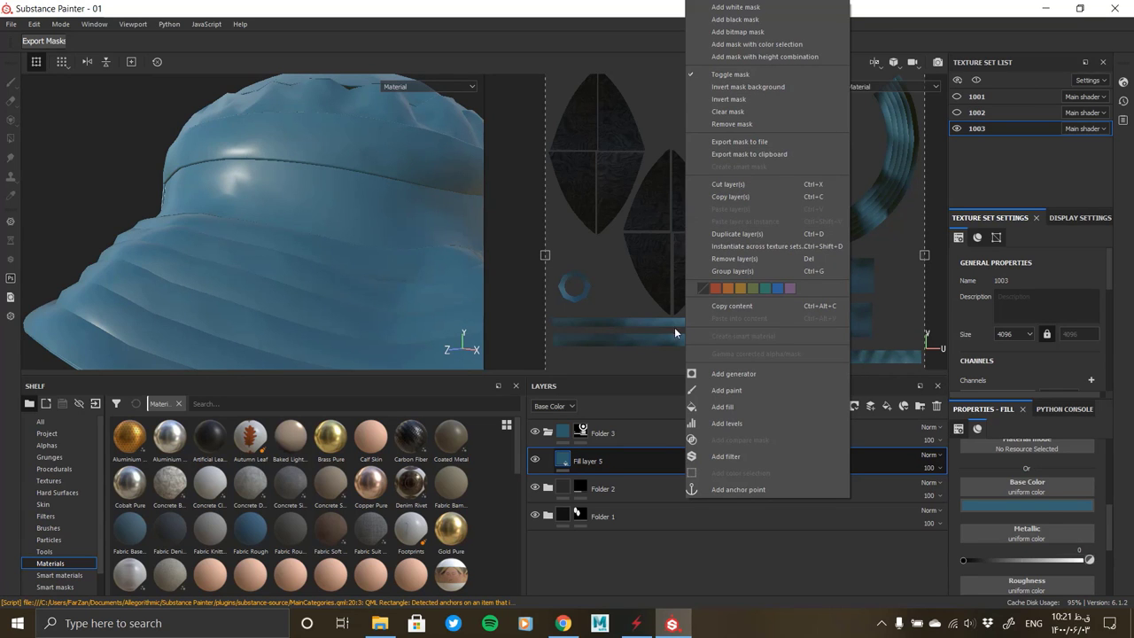
Add Fill layer 6 above Fill layer 5 with a black mask holding a Fill effect
left_click(722, 406)
right_click(576, 460)
left_click(593, 19)
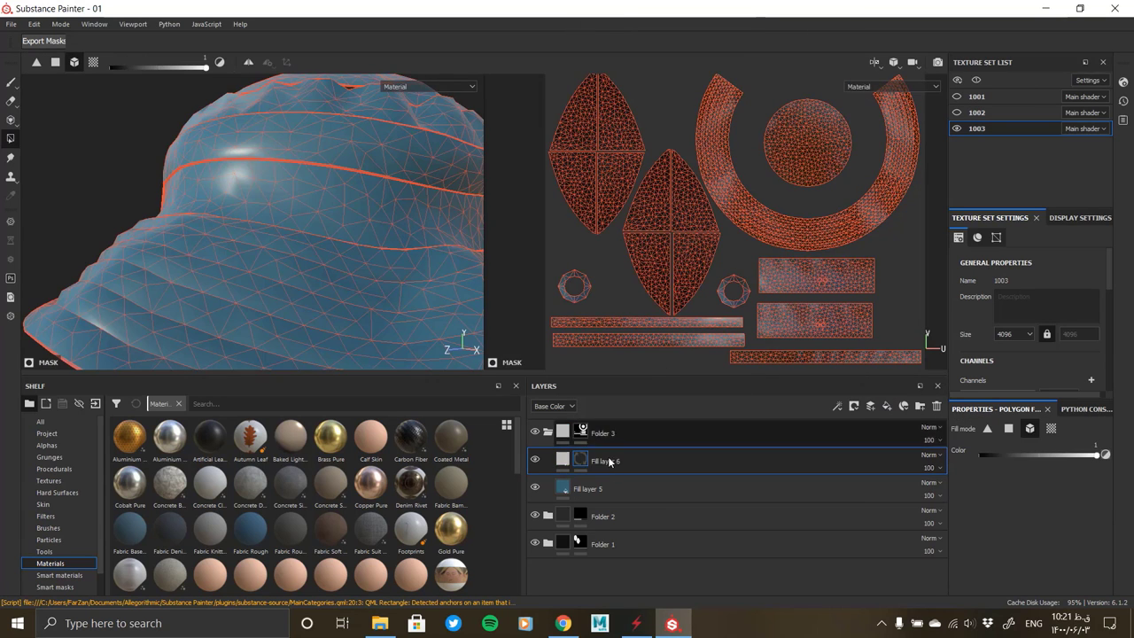
scroll(1016, 494, "up", 2)
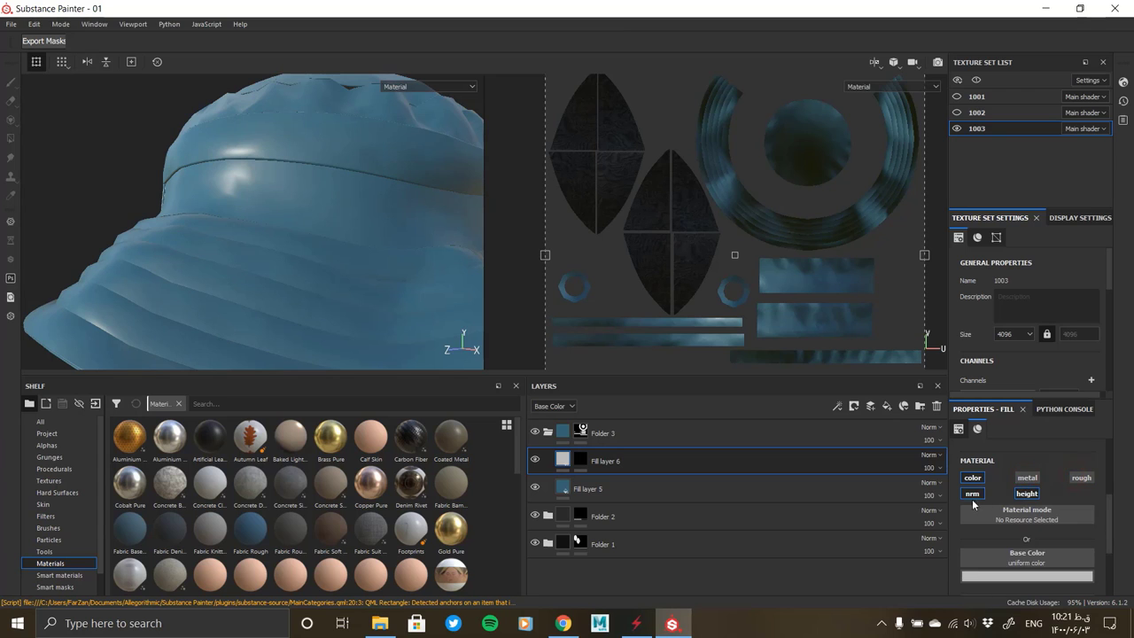
left_click(580, 459)
right_click(580, 459)
left_click(642, 402)
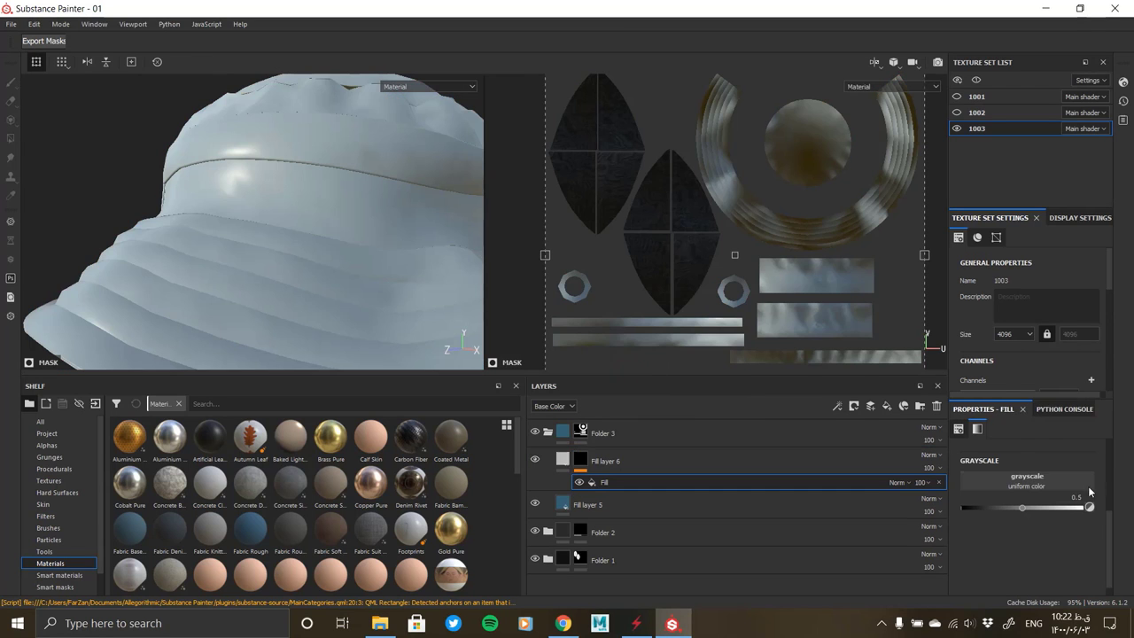
Browse the shelf categories for the fill effect, from Grunges through to Procedurals
left_click(1046, 425)
scroll(1046, 425, "down", 3)
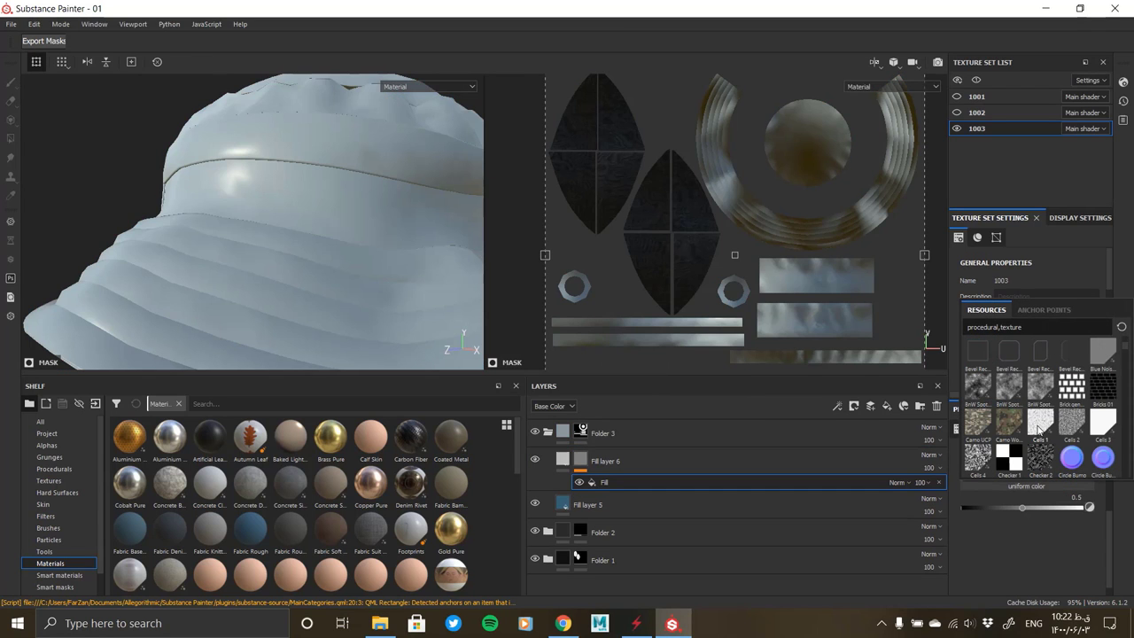
left_click(50, 457)
left_click(60, 481)
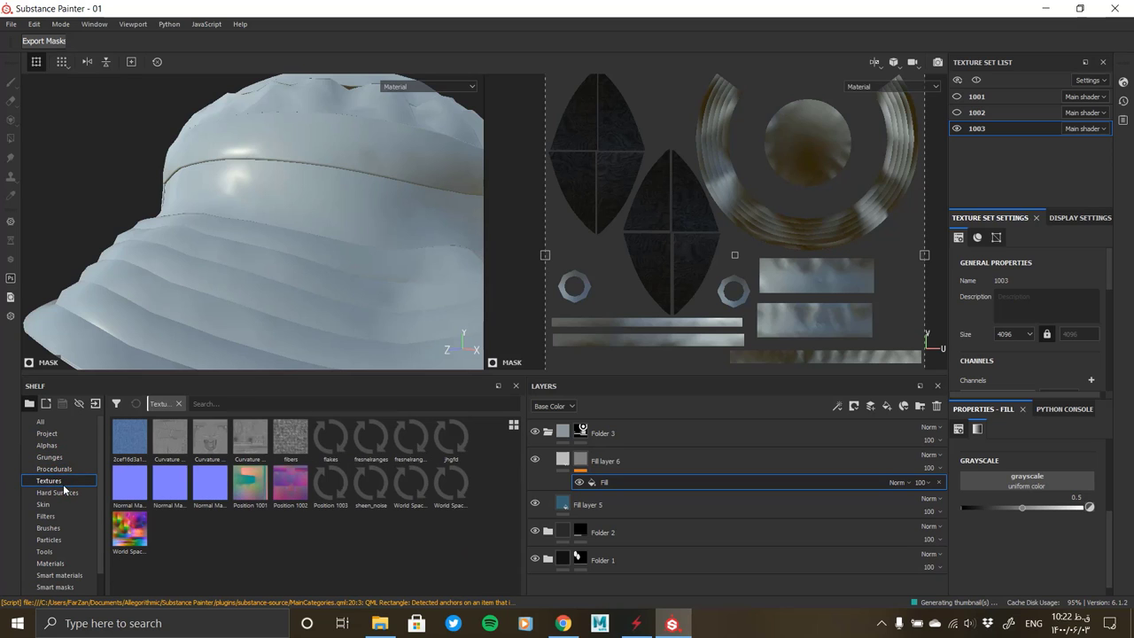
left_click(59, 493)
left_click(44, 504)
left_click(46, 516)
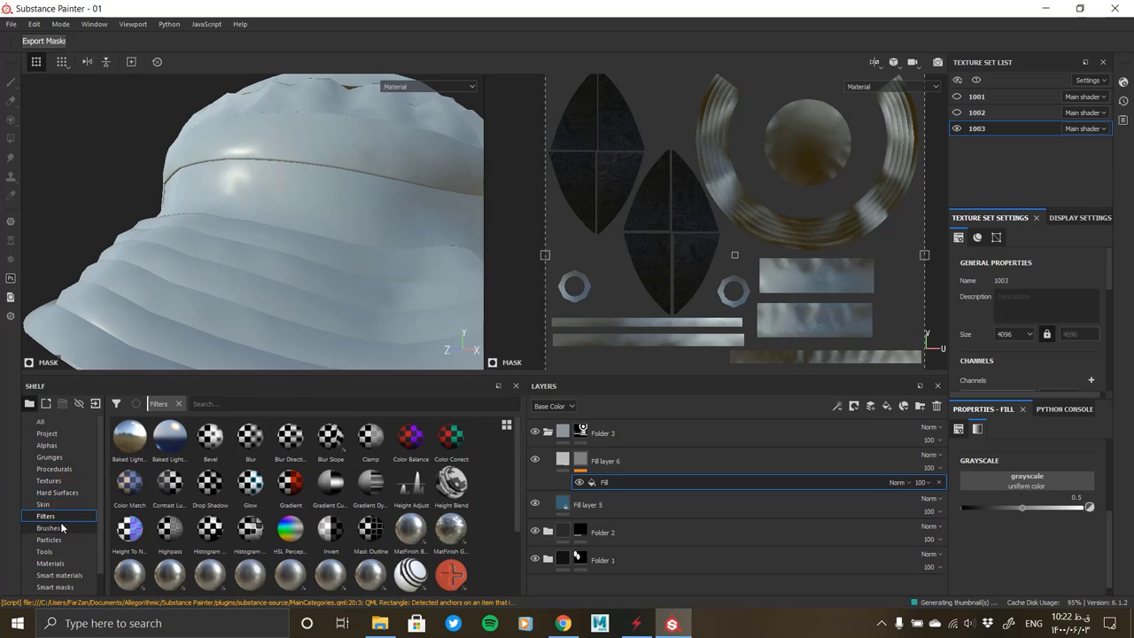
left_click(62, 541)
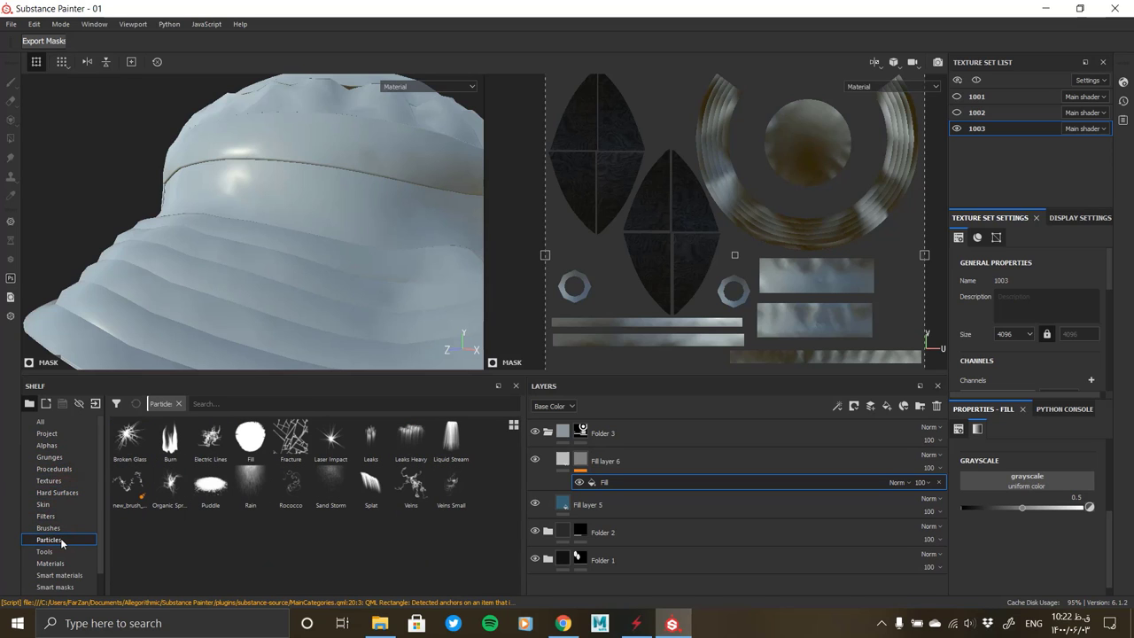
left_click(47, 433)
left_click(47, 445)
left_click(50, 457)
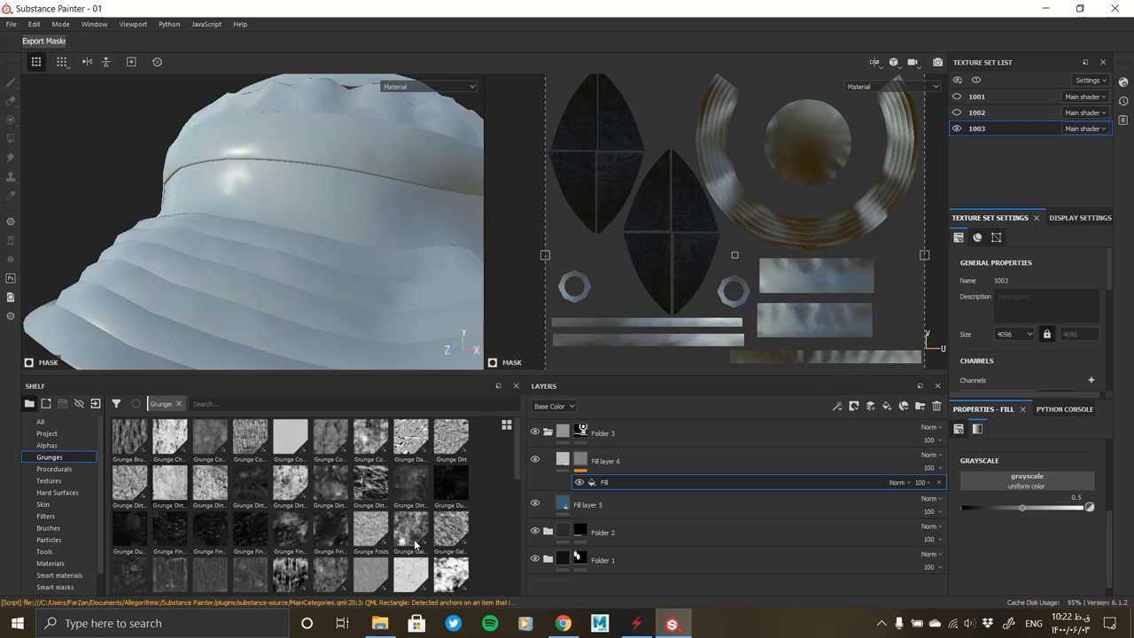
scroll(459, 557, "down", 1)
scroll(458, 557, "down", 1)
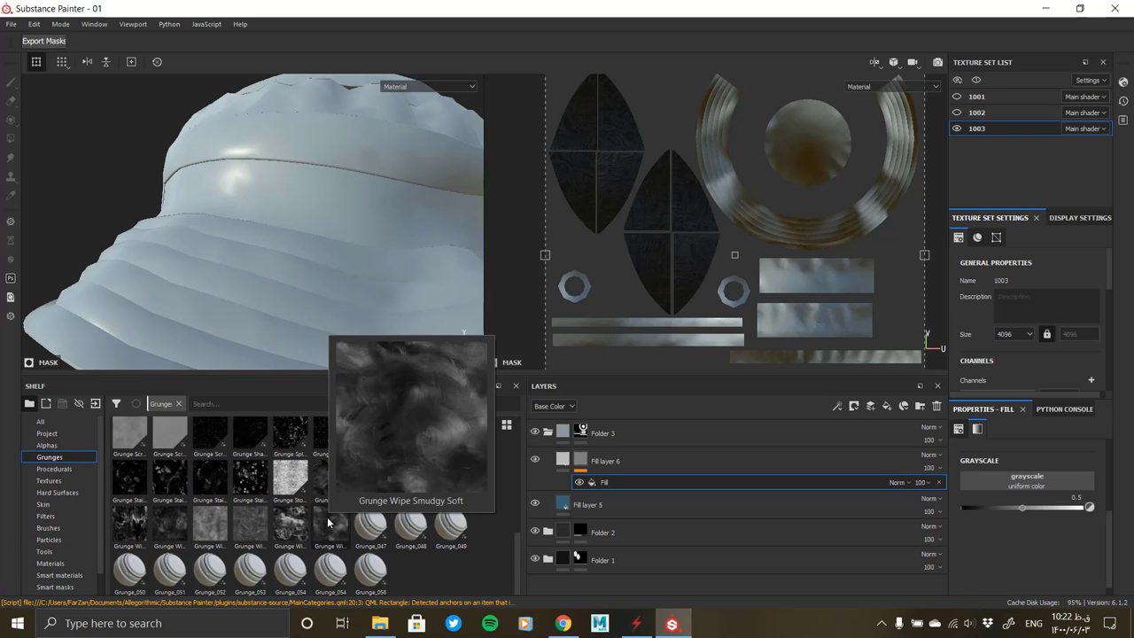
scroll(328, 505, "up", 3)
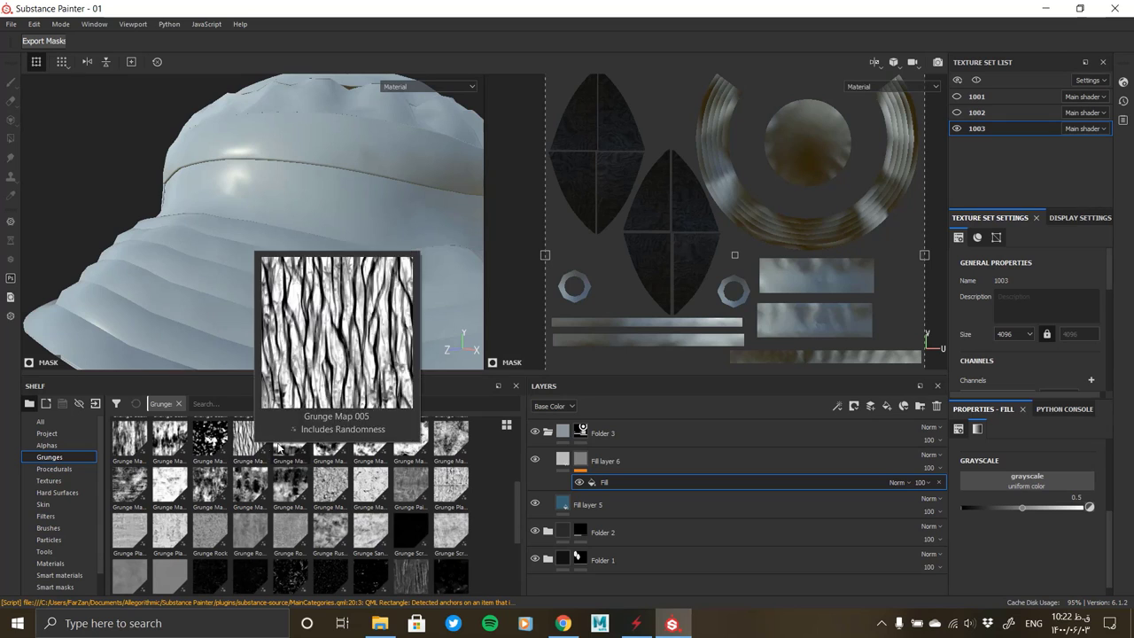
scroll(339, 483, "up", 4)
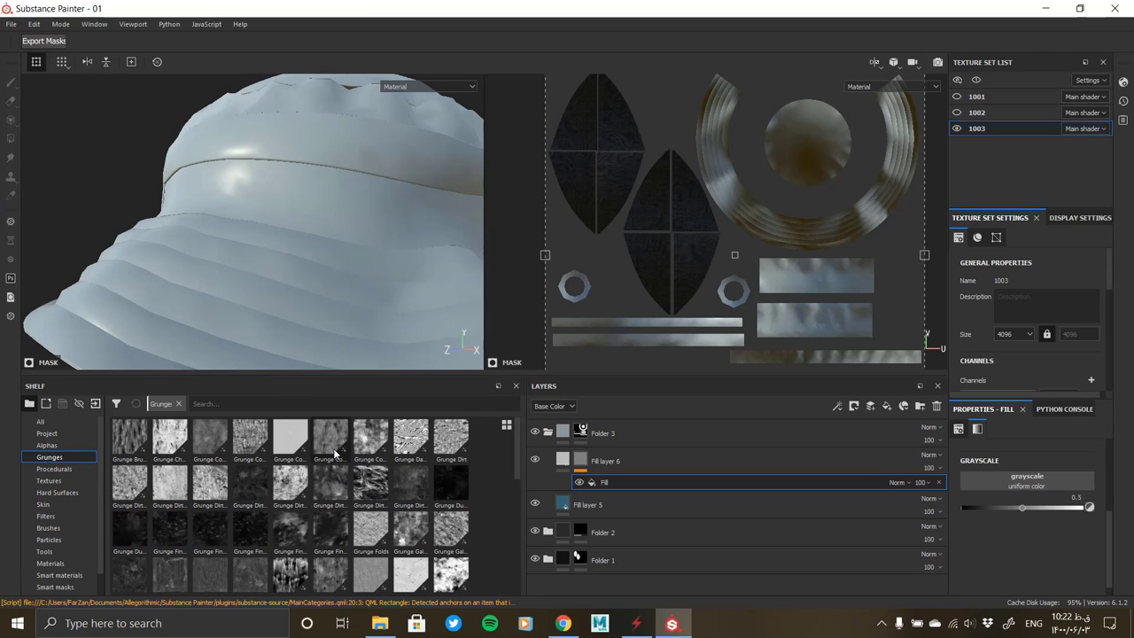
left_click(89, 469)
mouse_move(331, 477)
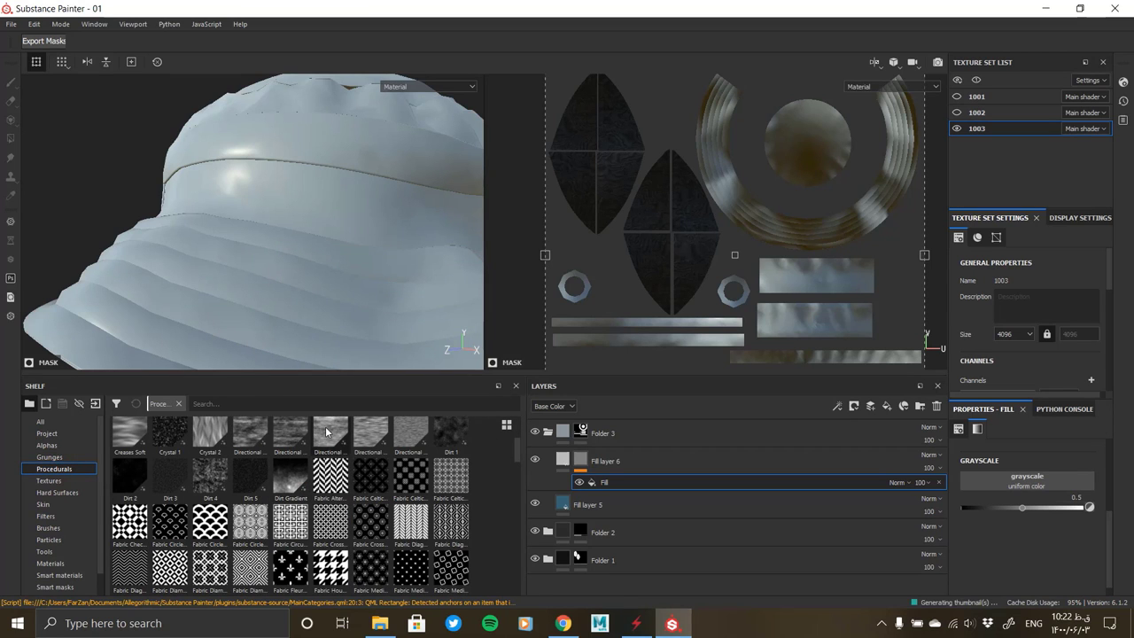
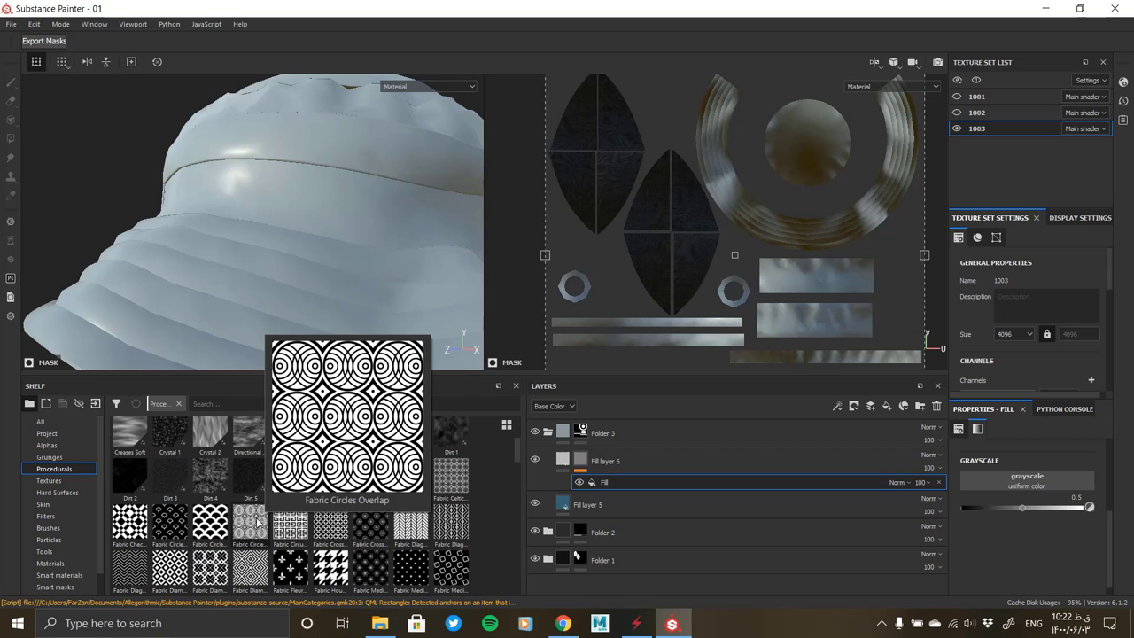
Raise Fill layer 6's Fabric Circles Overlap mask Tile to 16 and set texture set 1003's size to 2048
left_click(577, 460)
left_click(620, 482)
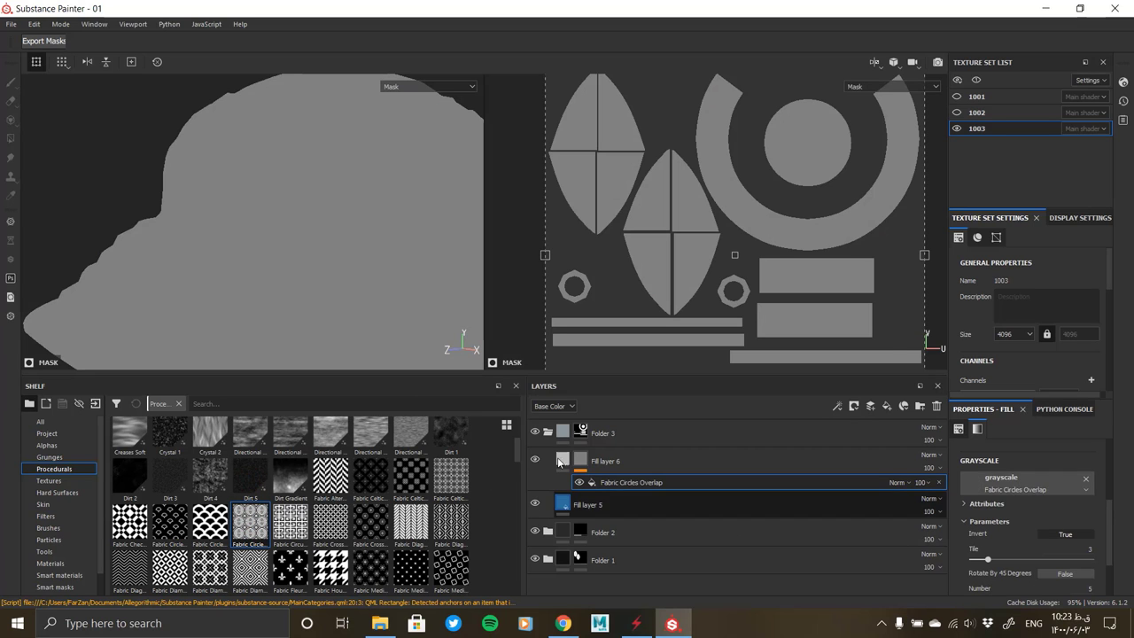
left_click(638, 460)
left_click(580, 458)
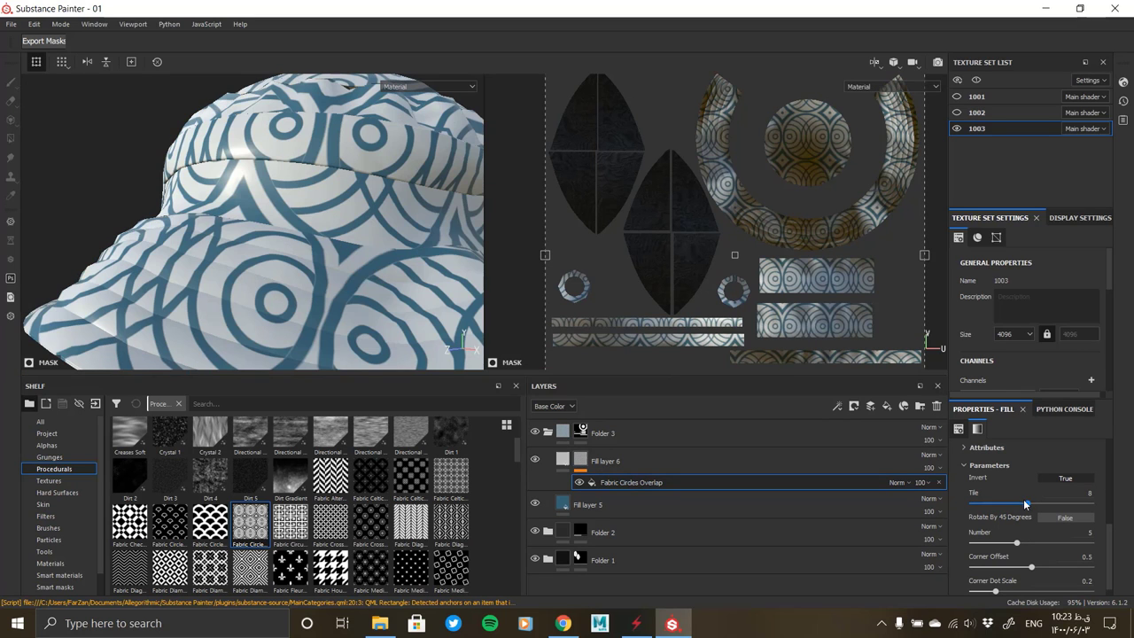
left_click_drag(1025, 500, 1091, 503)
scroll(282, 291, "up", 3)
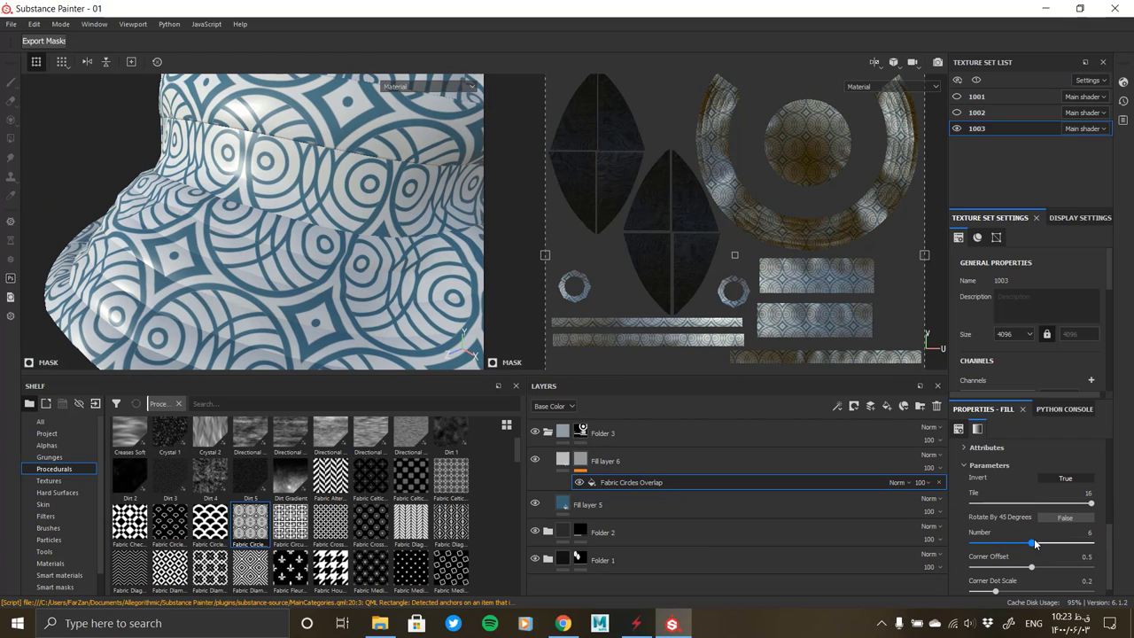
left_click(1016, 334)
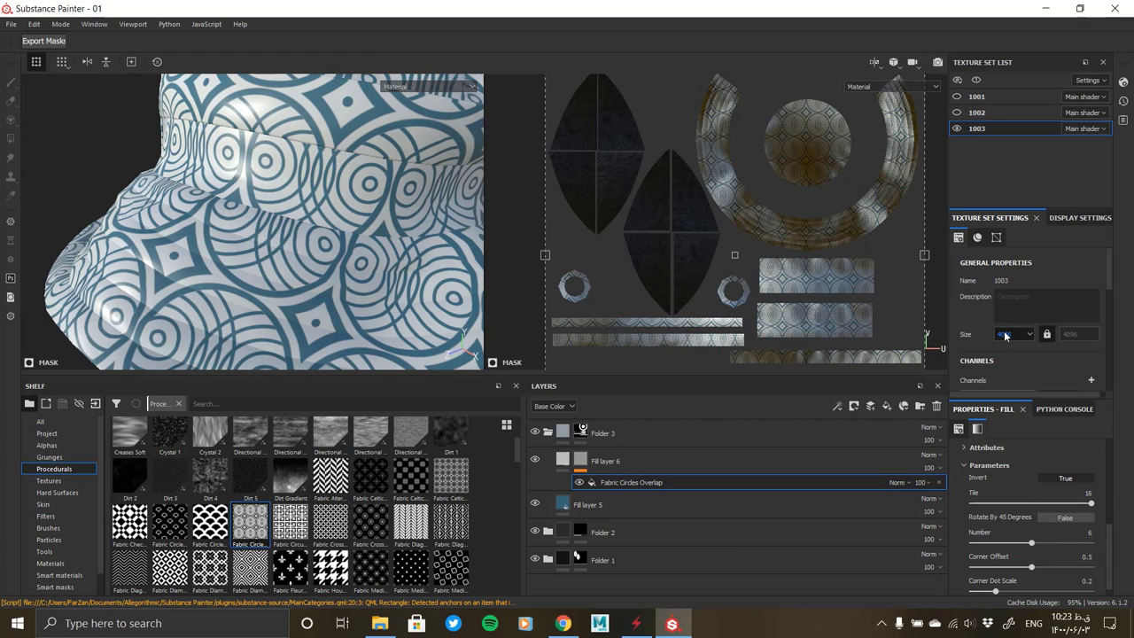
left_click(1005, 376)
Set circle Number to 10 and Corner Offset to 0.33, leave it unrotated, and turn Invert off
left_click_drag(1033, 544, 1091, 543)
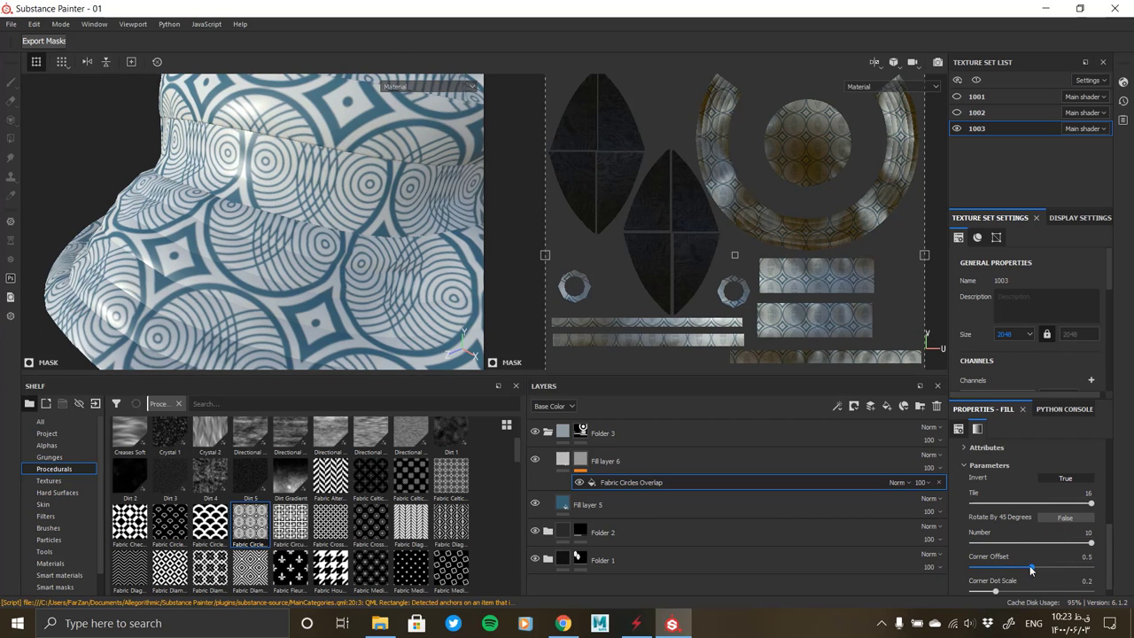
mouse_move(1029, 566)
left_mouse_down()
mouse_move(975, 551)
mouse_move(1011, 566)
mouse_move(1024, 591)
left_mouse_up()
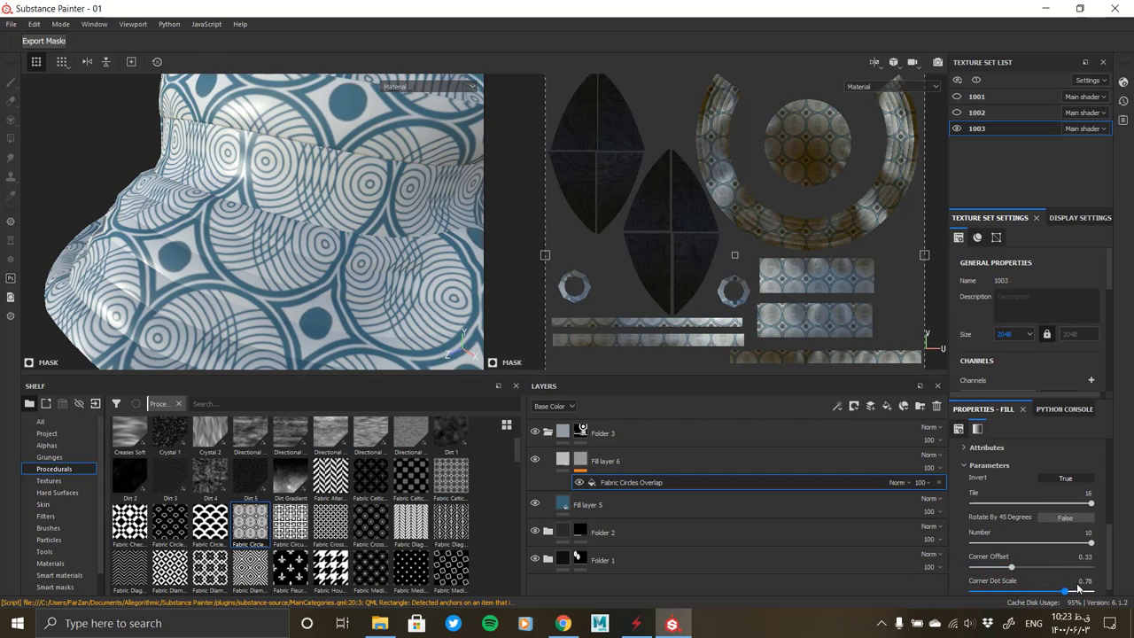
scroll(1061, 554, "down", 1)
left_click(1055, 514)
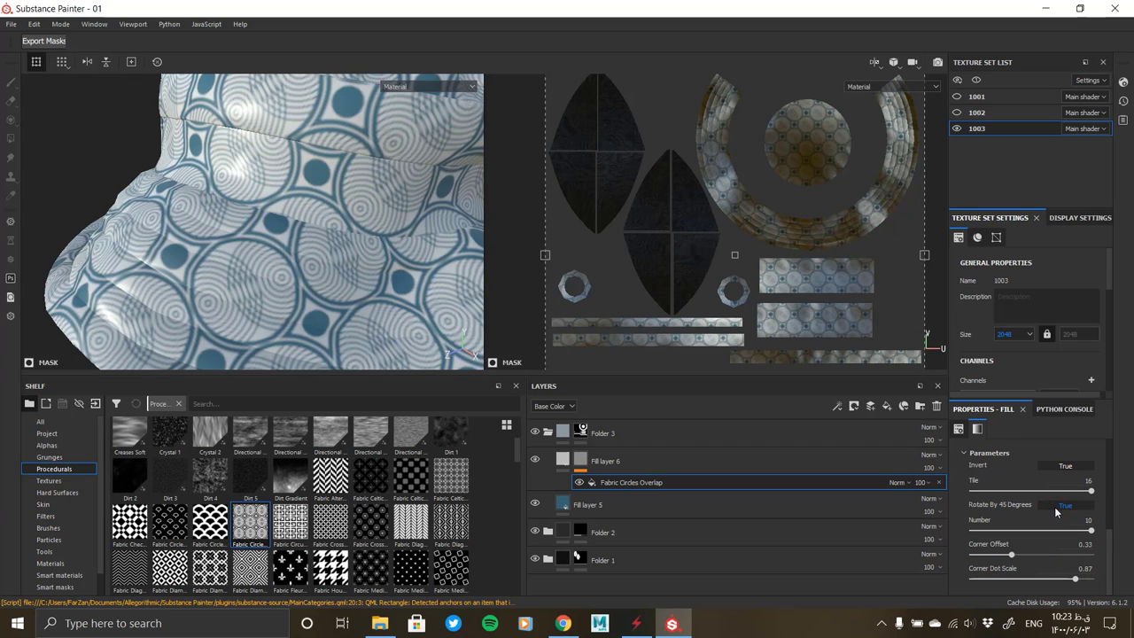
left_click(1055, 514)
left_click(1055, 514)
left_click(1057, 513)
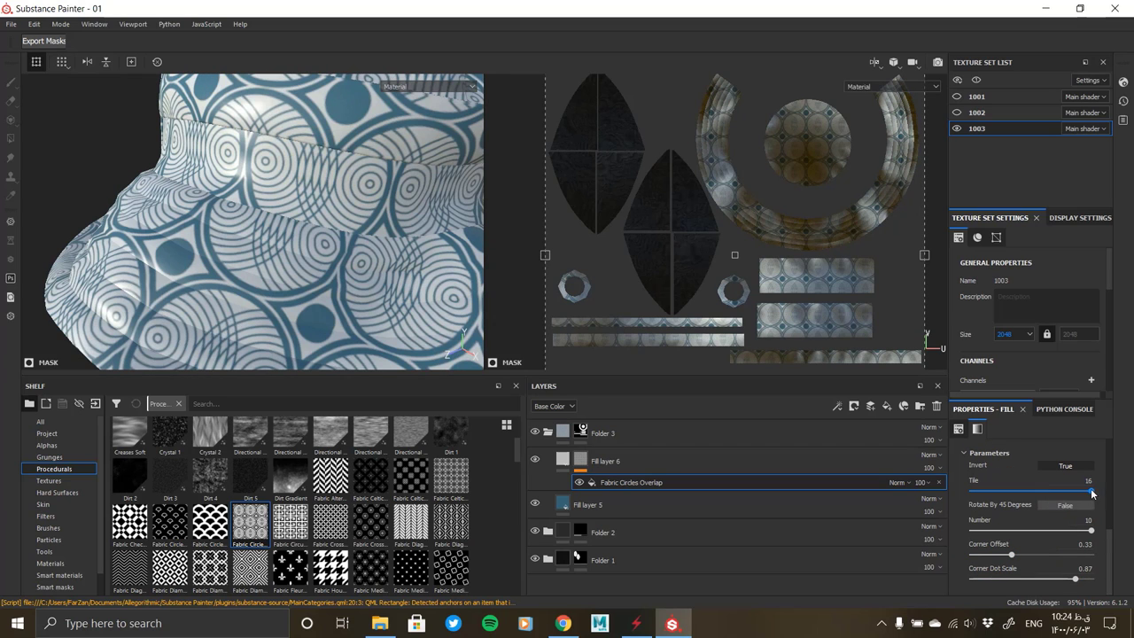
scroll(1055, 507, "up", 3)
left_click(1054, 502)
left_click(1053, 505)
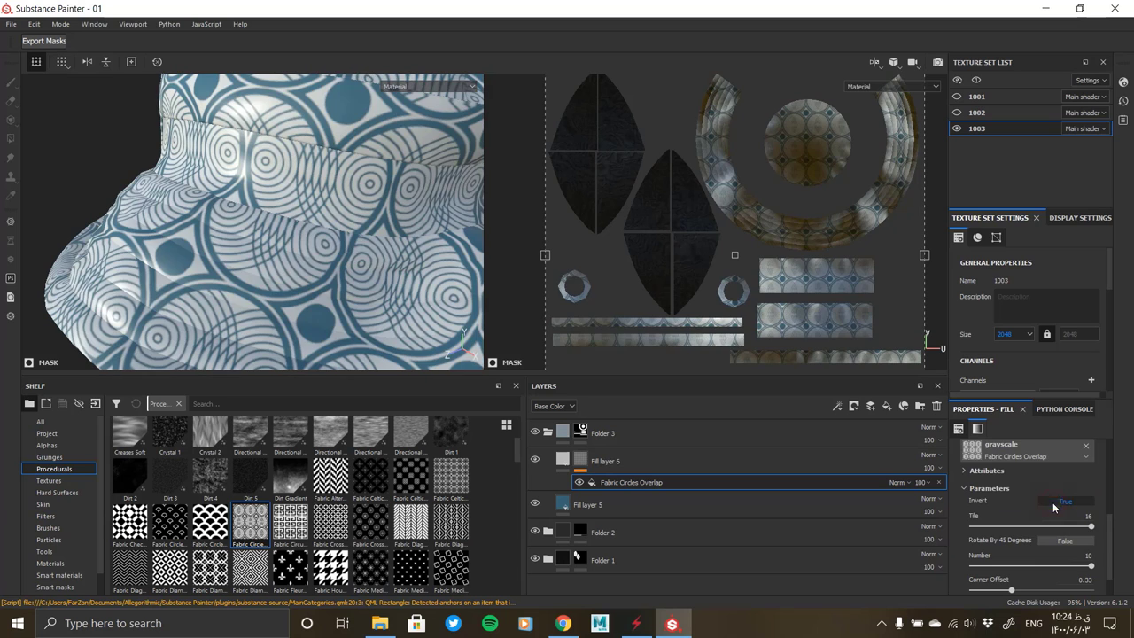
scroll(1019, 514, "up", 3)
Change the circle pattern's UV scale to 3 and orbit around the hat to inspect it
left_click(1046, 463)
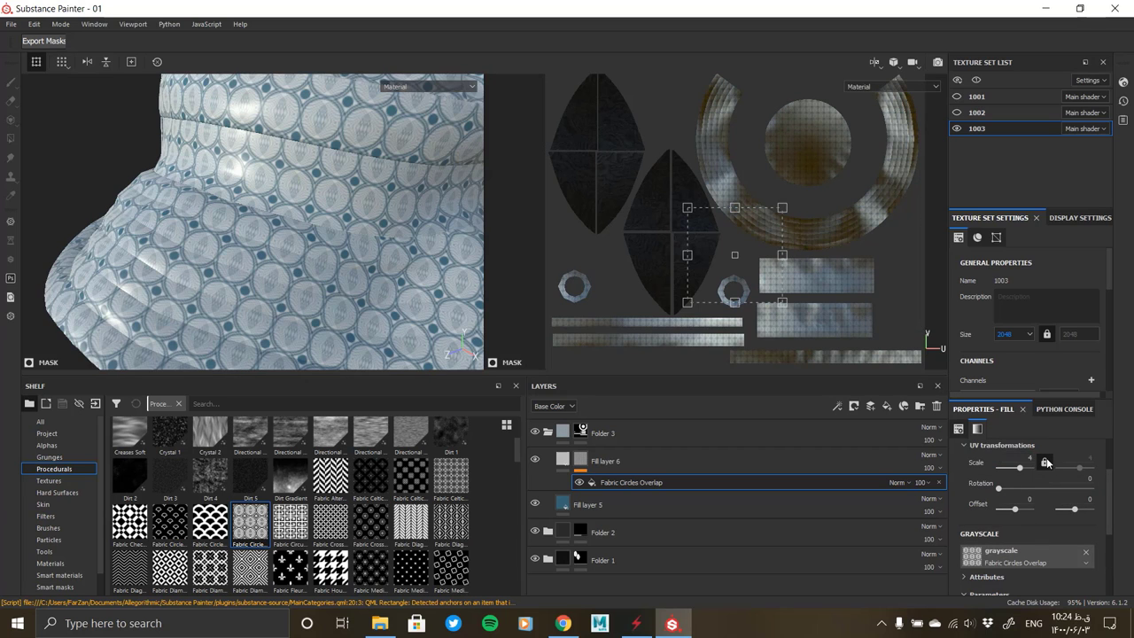
scroll(346, 298, "down", 5)
left_click_drag(346, 298, 323, 276, "alt")
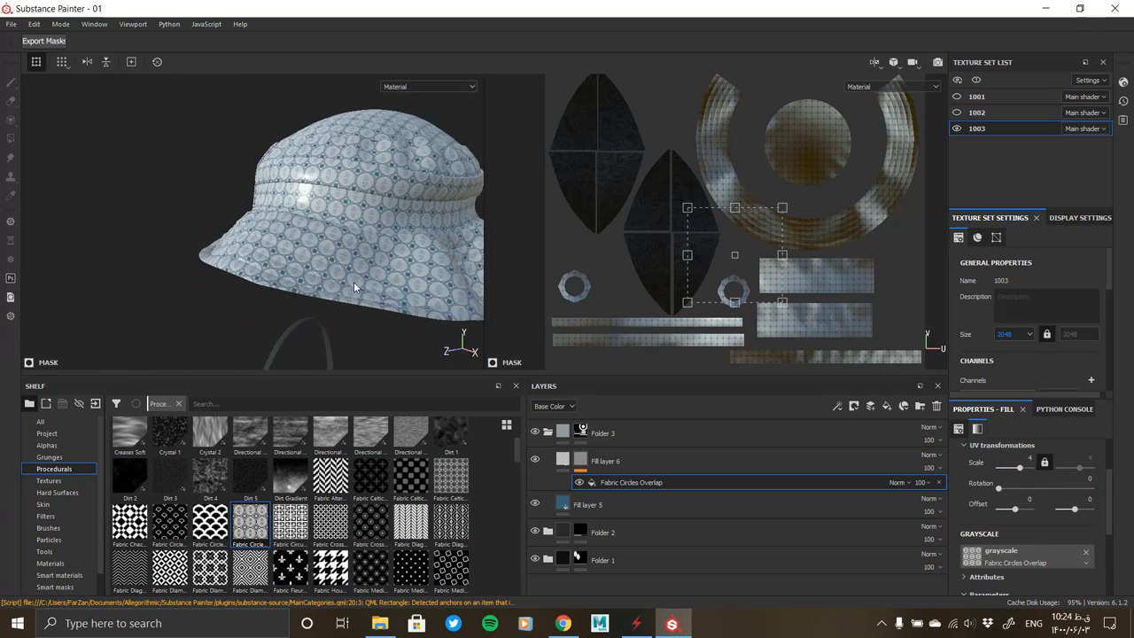
scroll(324, 275, "up", 5)
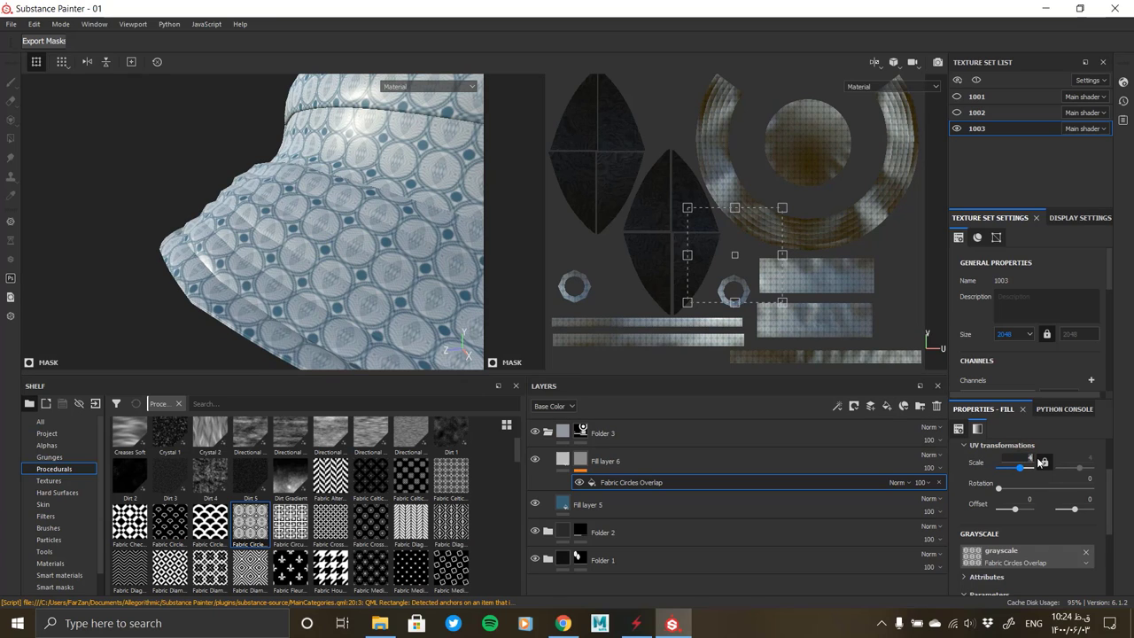
scroll(1043, 462, "down", 1)
scroll(354, 266, "down", 5)
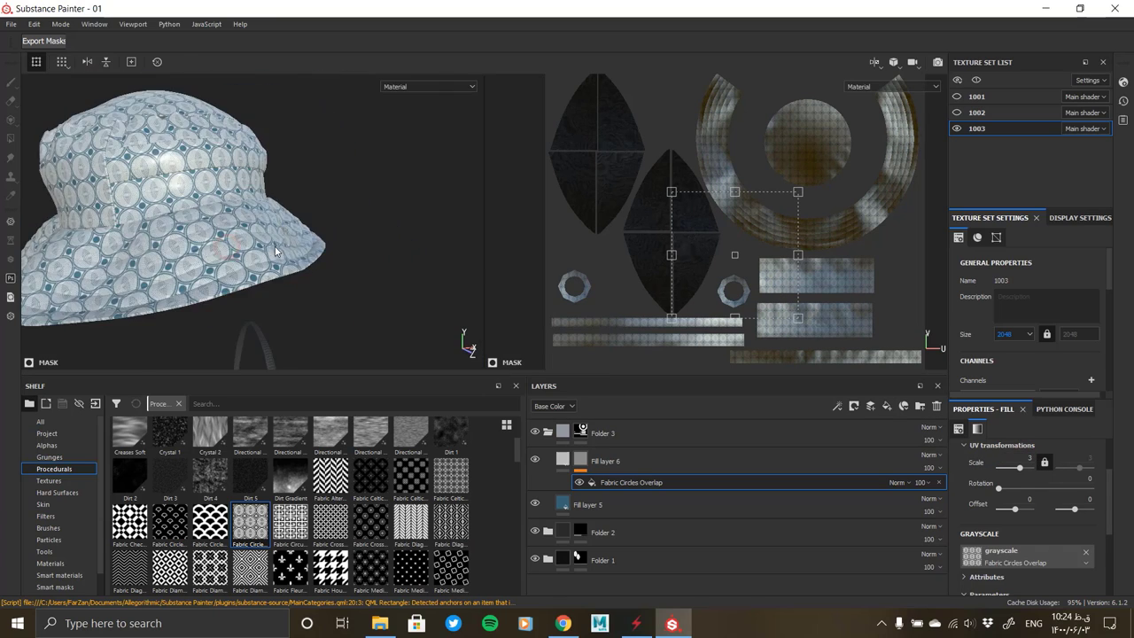
left_click_drag(464, 336, 329, 221, "alt")
scroll(205, 242, "up", 5)
scroll(205, 243, "down", 5)
left_click_drag(266, 253, 337, 266, "alt")
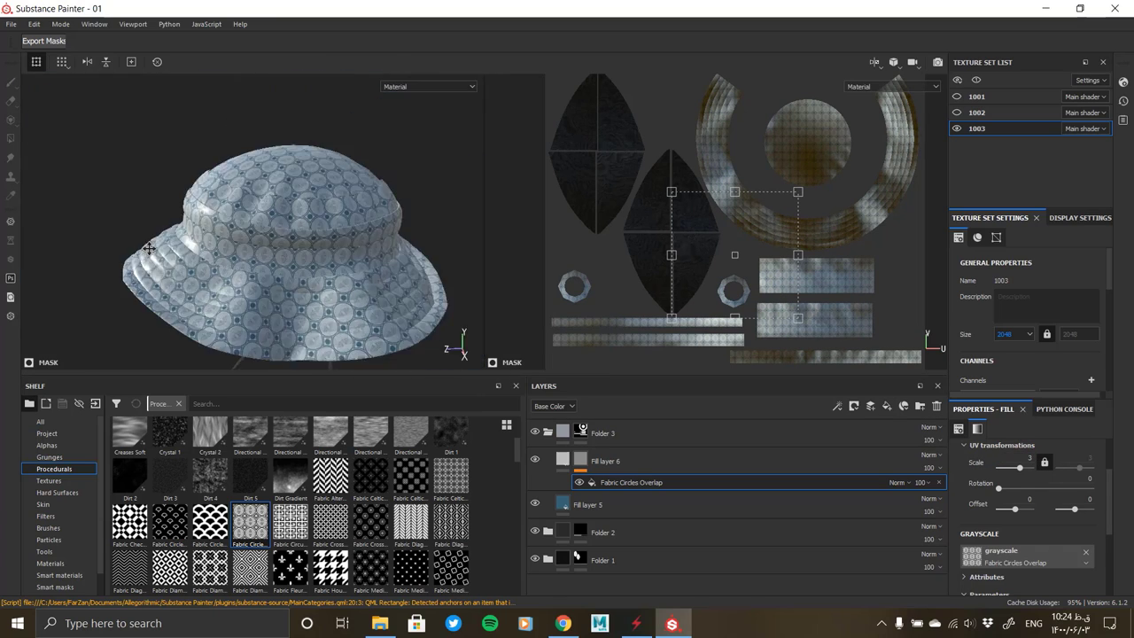
scroll(337, 266, "up", 5)
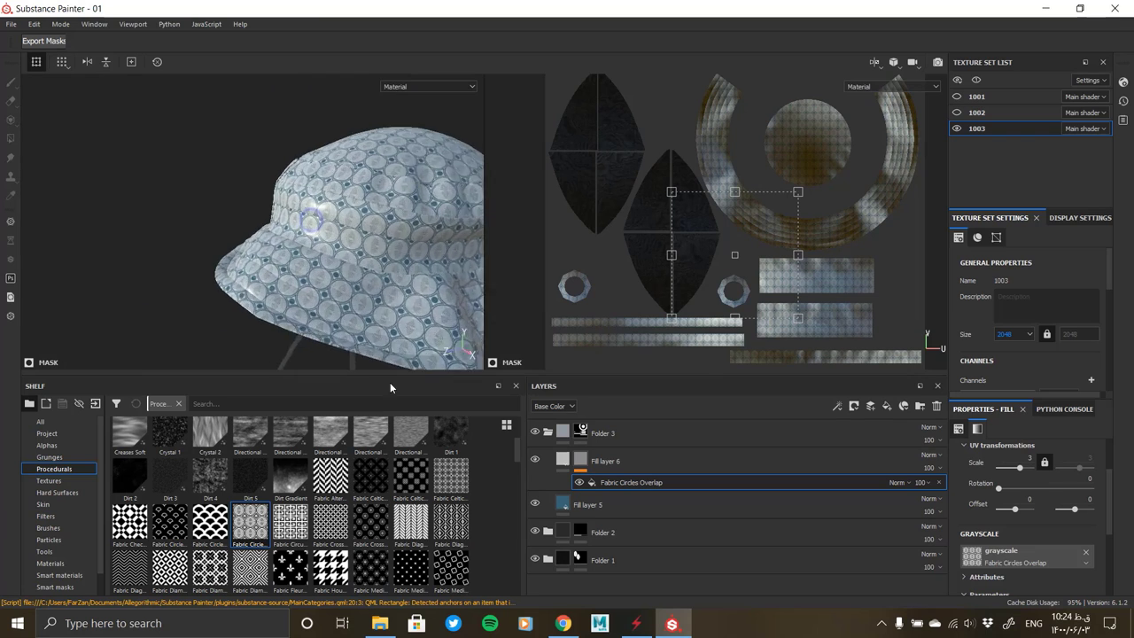
scroll(266, 222, "up", 3)
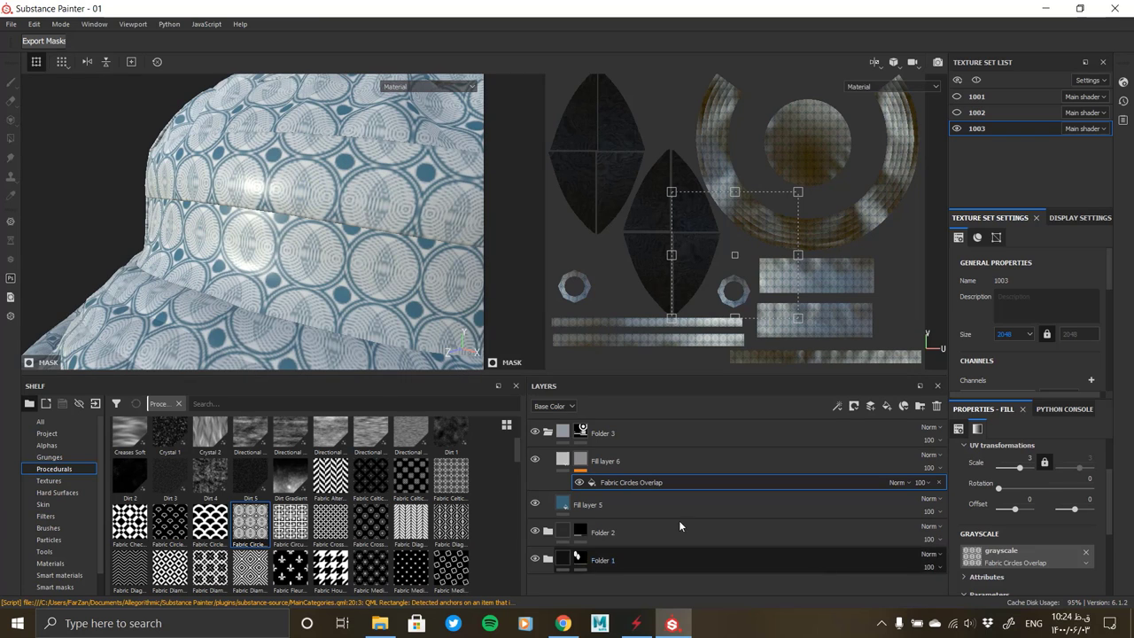
Lower blue base Fill layer 5's roughness to about 0.72, then reselect Fill layer 6
left_click(563, 459)
left_click(673, 488)
scroll(1043, 514, "down", 2)
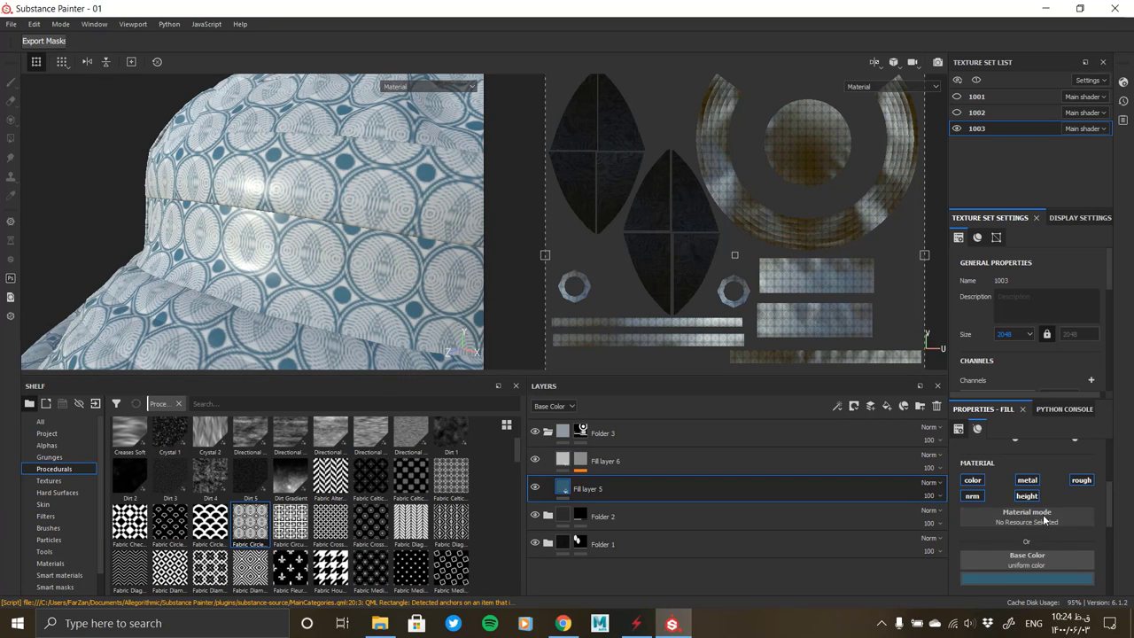
scroll(1047, 502, "down", 2)
left_click_drag(1040, 579, 1063, 581)
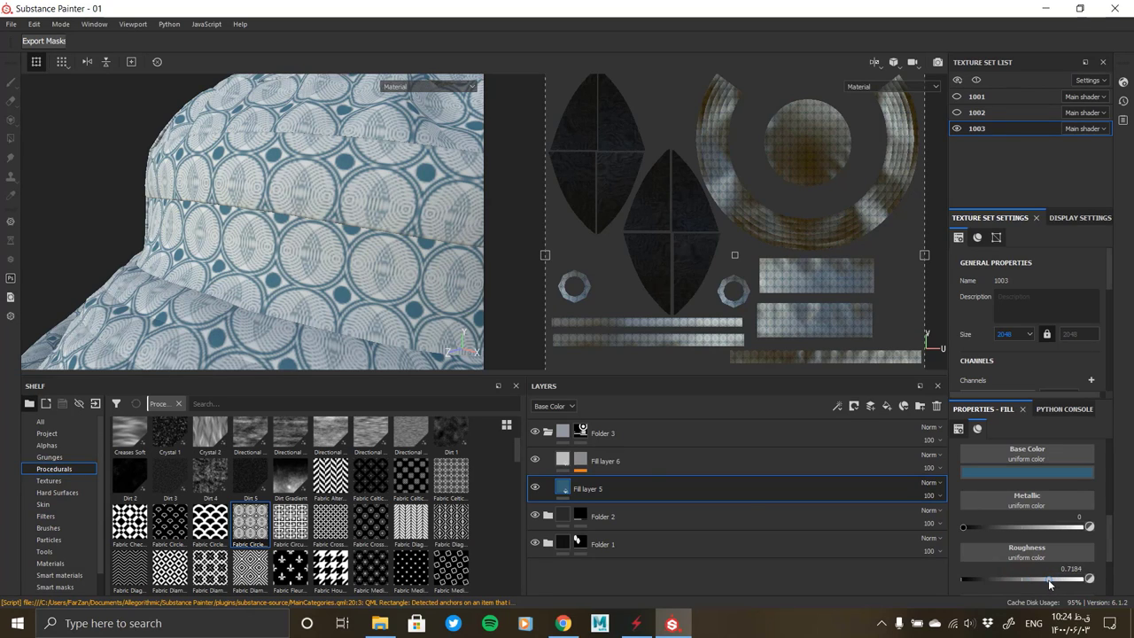
left_click(683, 462)
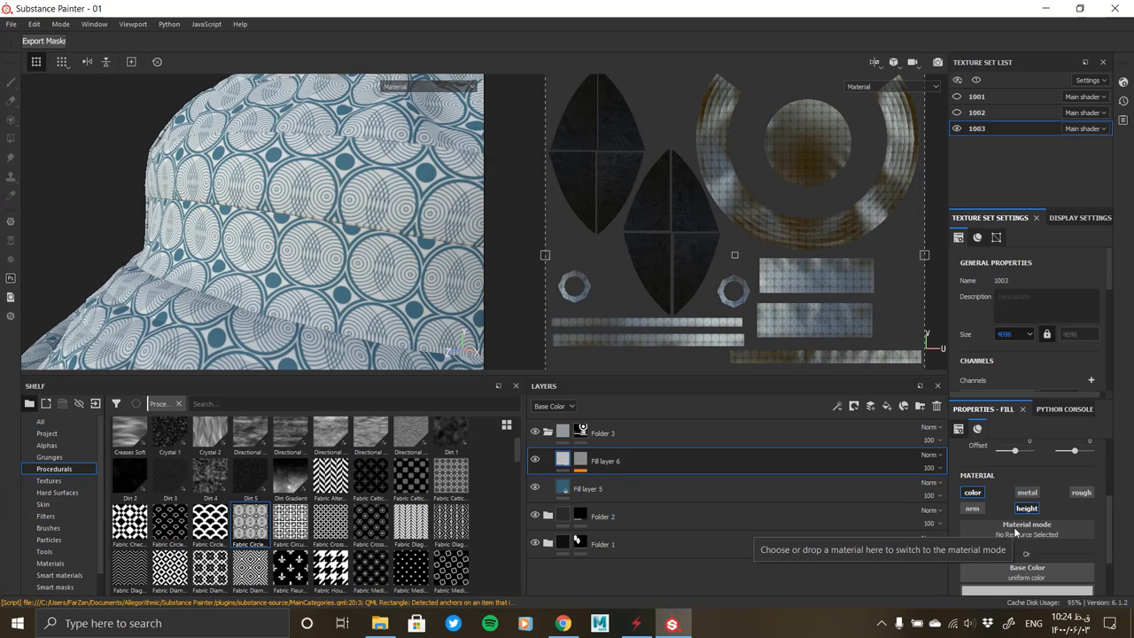
Set Fill layer 6's Height value to about 0.097 for raised circles
scroll(1025, 570, "down", 2)
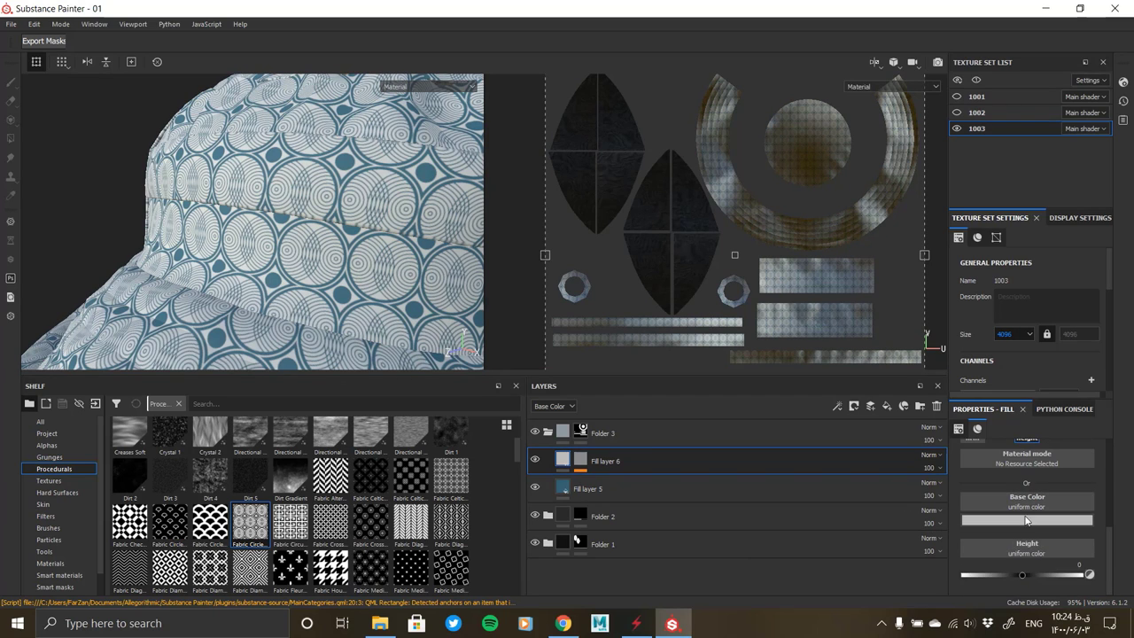
scroll(1009, 510, "up", 1)
scroll(1010, 519, "up", 2)
scroll(1010, 519, "up", 1)
left_click_drag(586, 455, 586, 455)
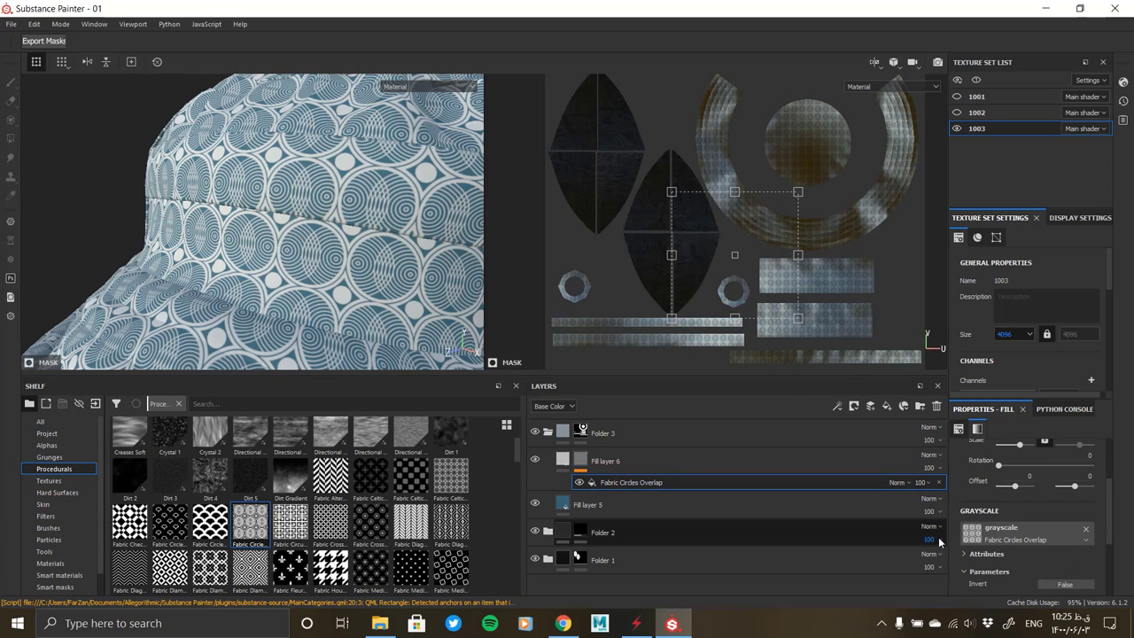
scroll(1036, 501, "up", 2)
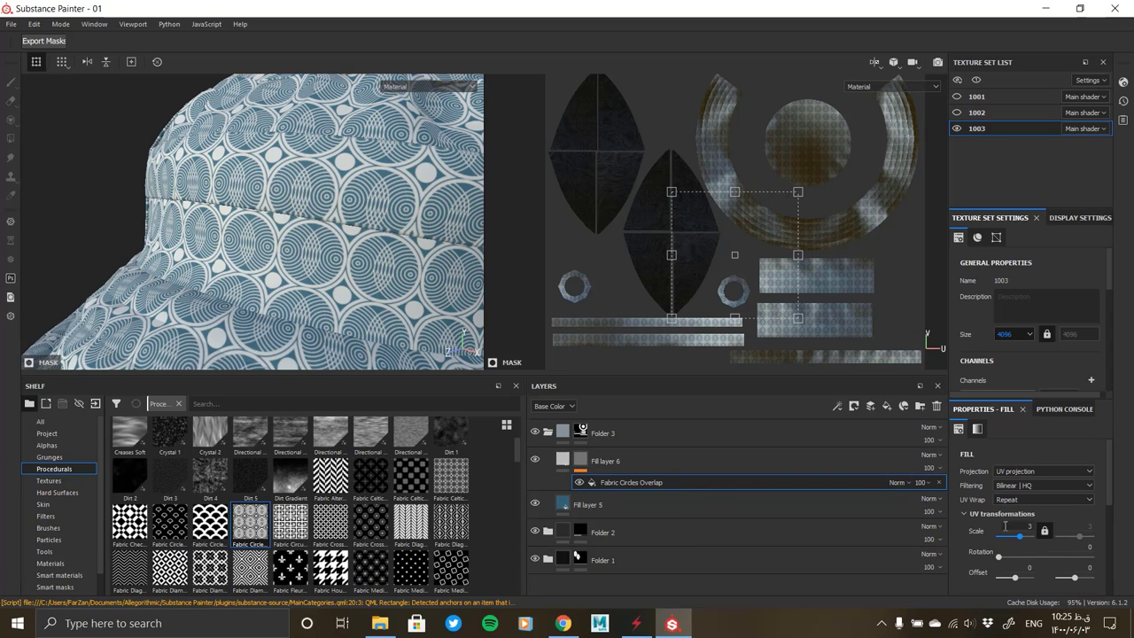
left_click(567, 463)
scroll(1019, 528, "down", 5)
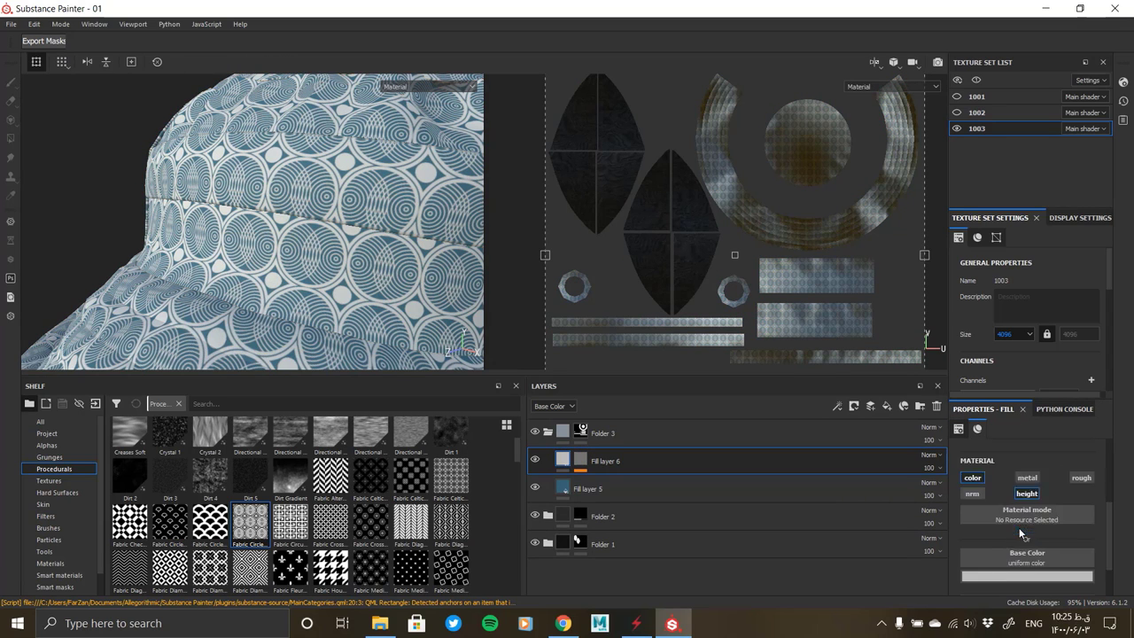
left_click_drag(1028, 577, 1024, 579)
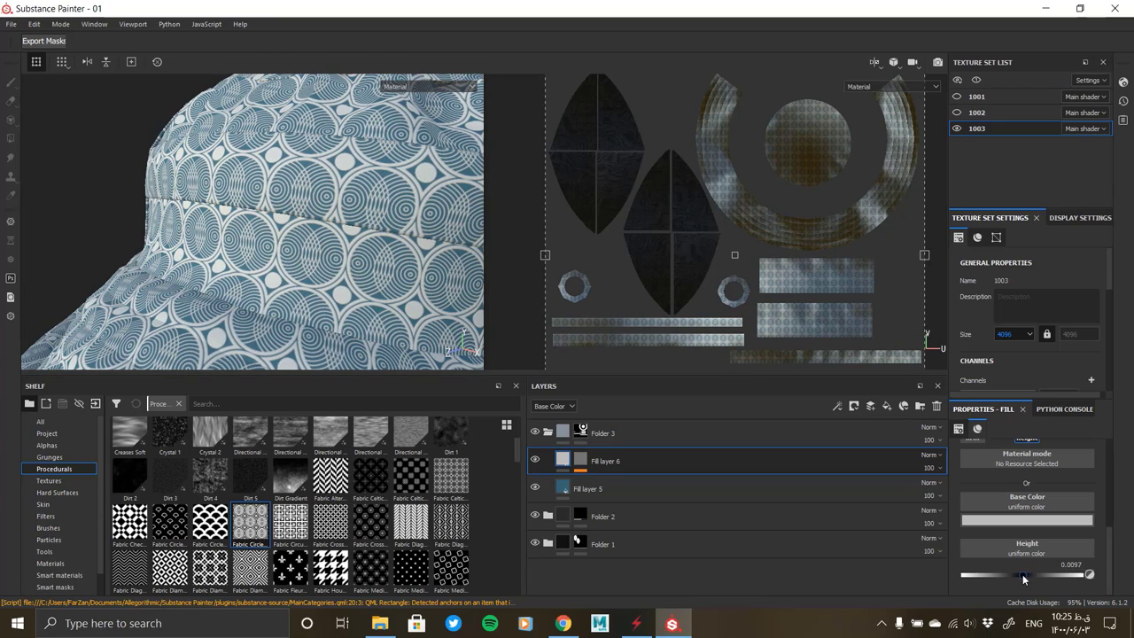
scroll(427, 299, "up", 3)
scroll(427, 300, "up", 2)
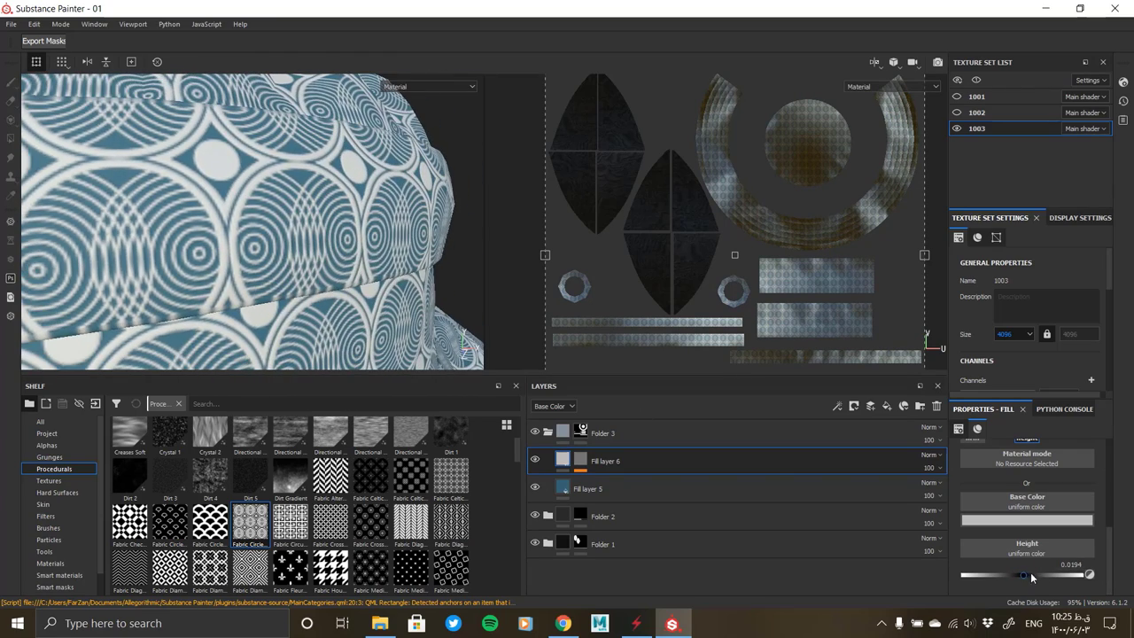
left_click_drag(1024, 576, 1029, 578)
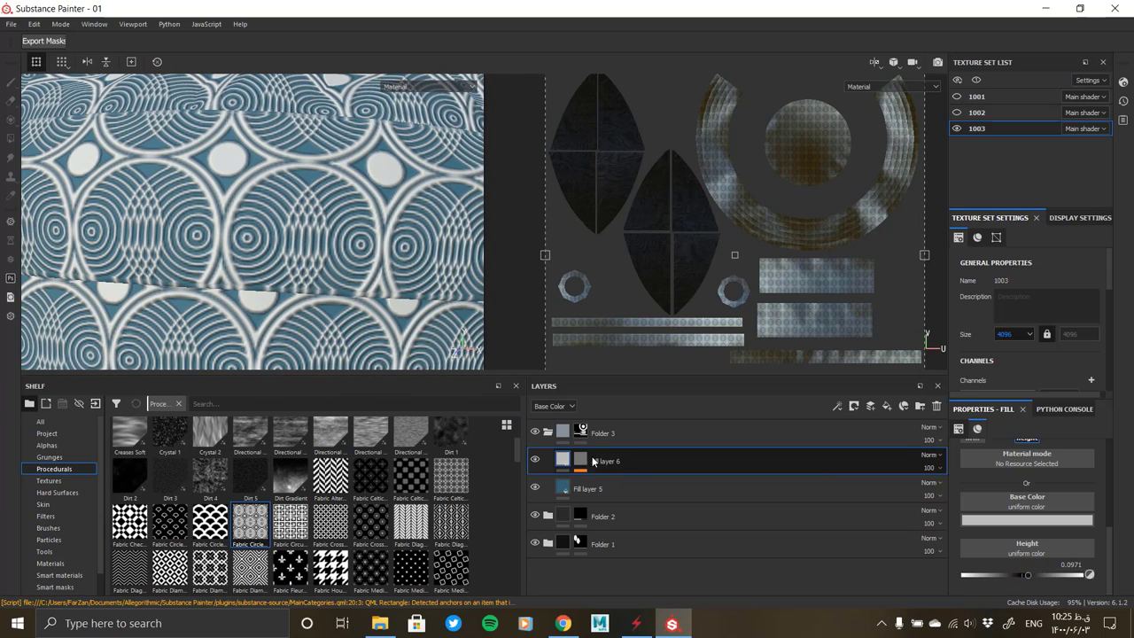
scroll(1002, 516, "up", 1)
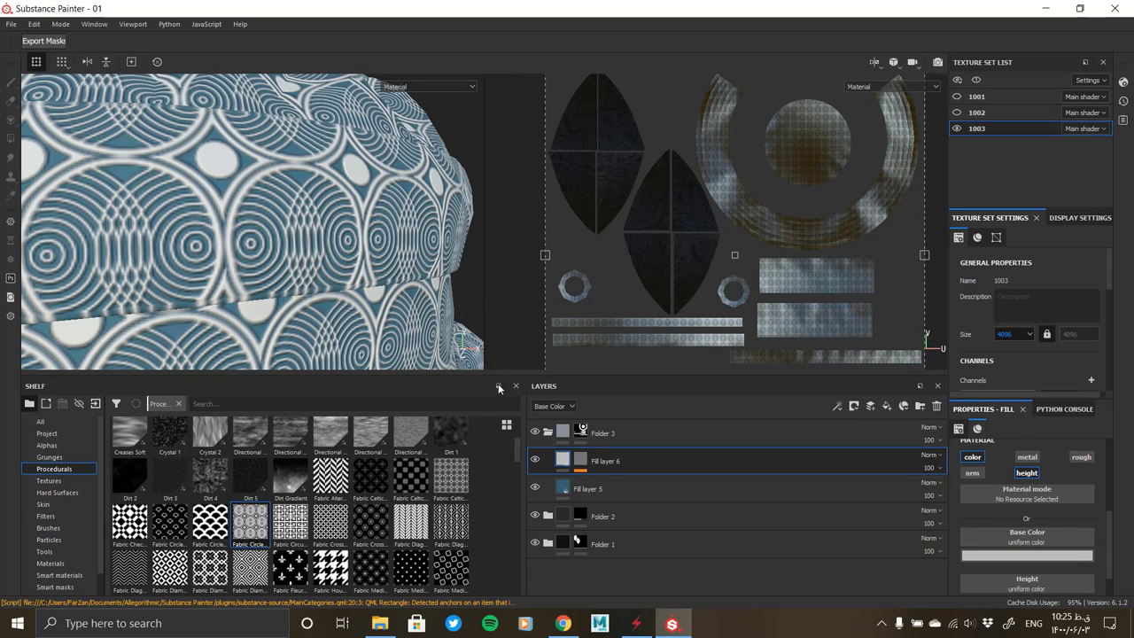
Show the Height channel in the layer stack and set Fill layer 6's height opacity to 59
left_click(542, 447)
left_click(929, 468)
mouse_move(973, 488)
left_mouse_down()
mouse_move(942, 490)
mouse_move(957, 484)
left_mouse_up()
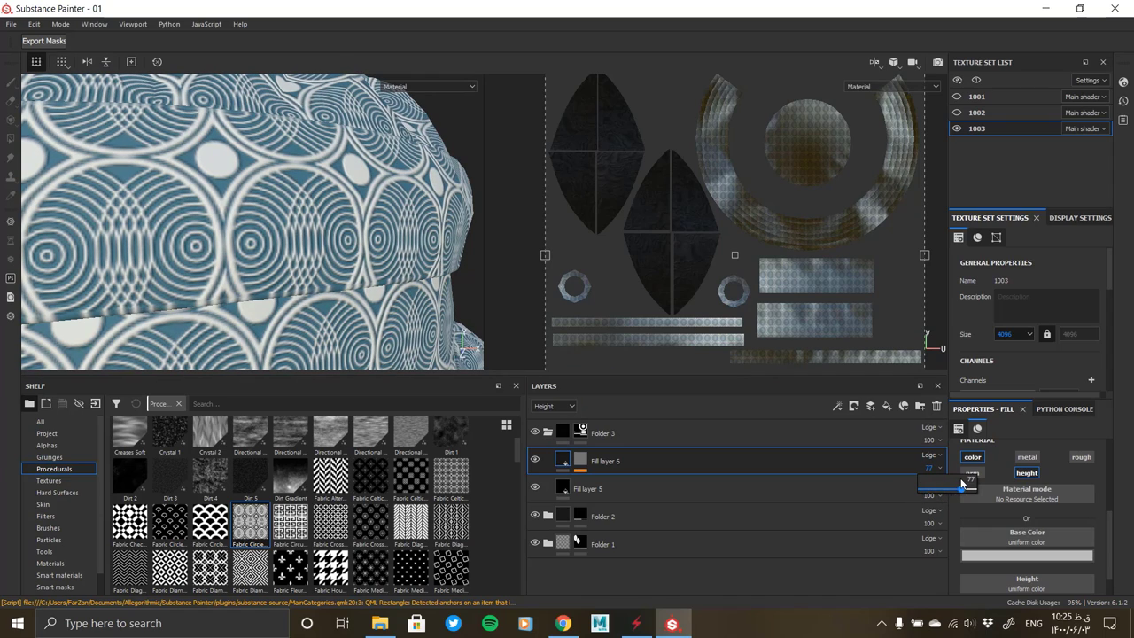
left_click_drag(265, 222, 383, 266, "alt")
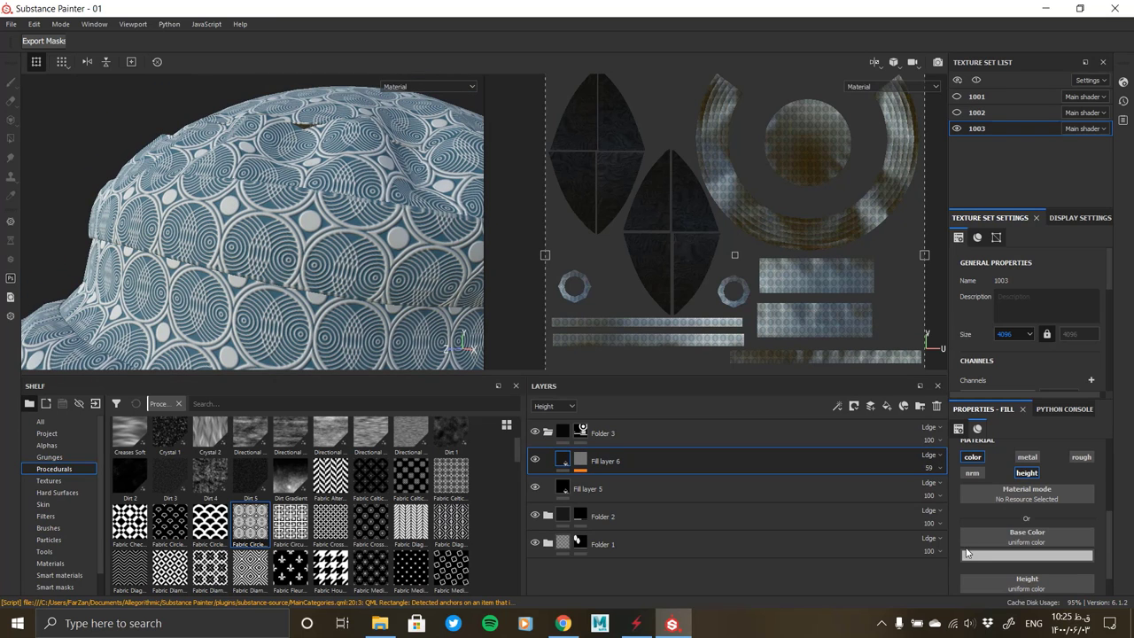
Try black, then settle on olive-yellow as the circle pattern's base colour
left_click(969, 555)
left_click(983, 507)
left_click(985, 552)
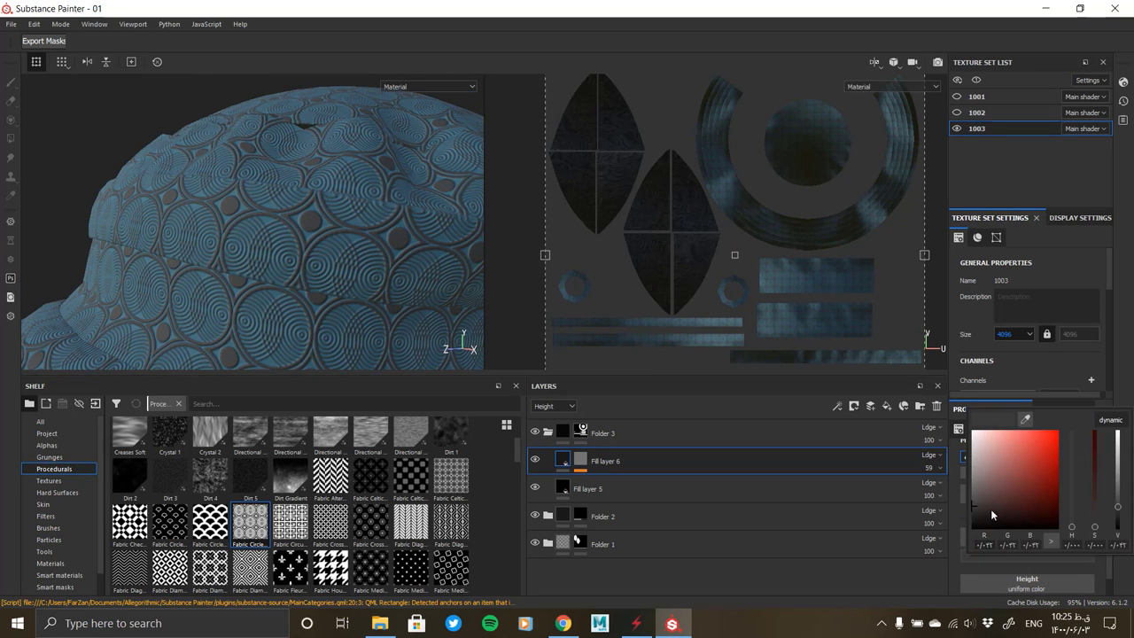
left_click(991, 510)
left_click_drag(293, 291, 217, 277, "alt")
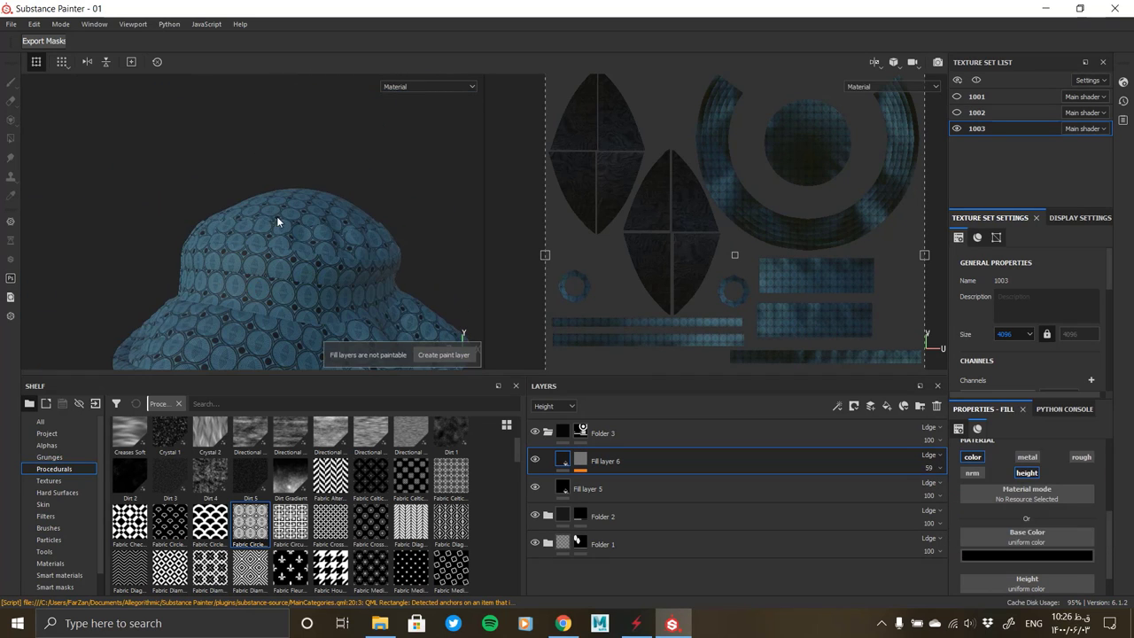
left_click_drag(276, 216, 298, 291, "alt")
scroll(264, 266, "up", 5)
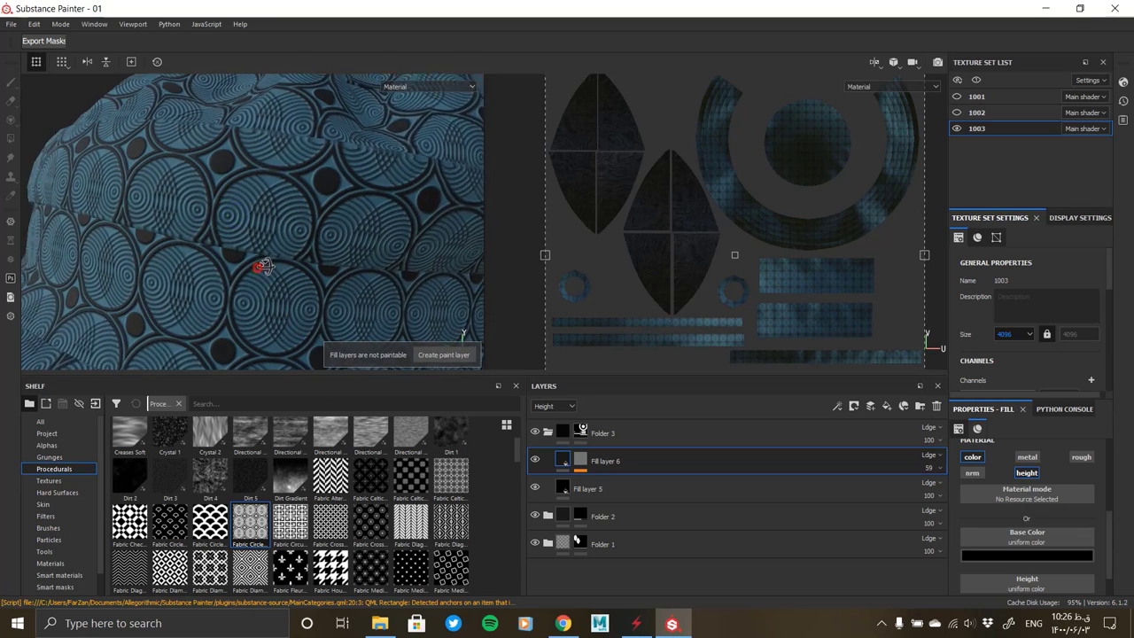
left_click(1027, 557)
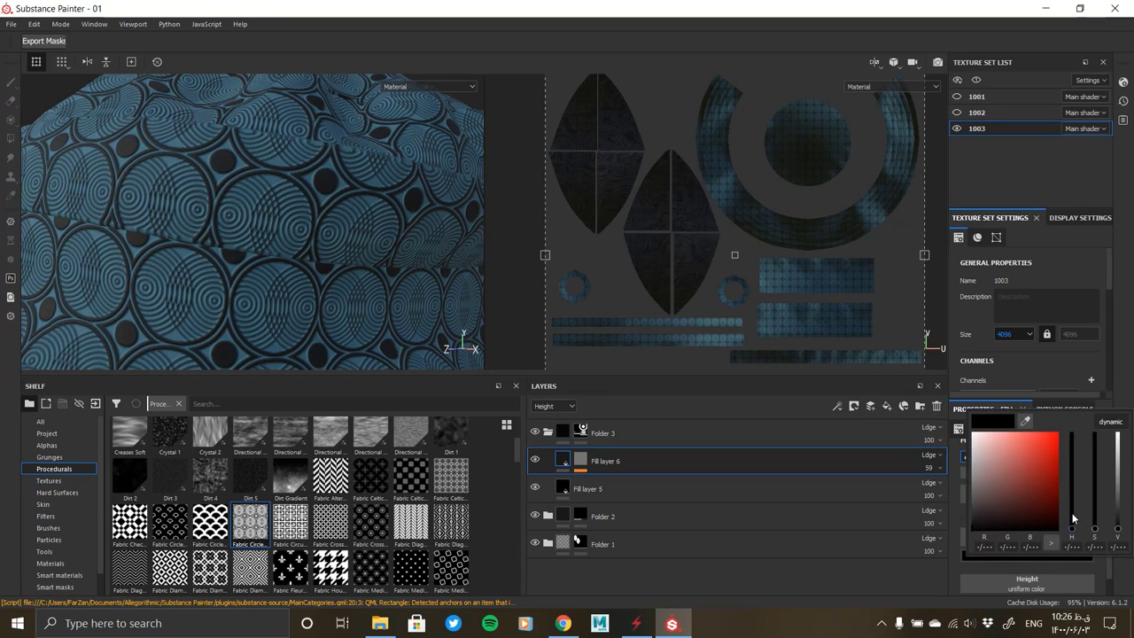
left_click_drag(1095, 528, 1095, 434)
mouse_move(1118, 528)
left_mouse_down()
mouse_move(1118, 460)
mouse_move(1118, 528)
left_mouse_up()
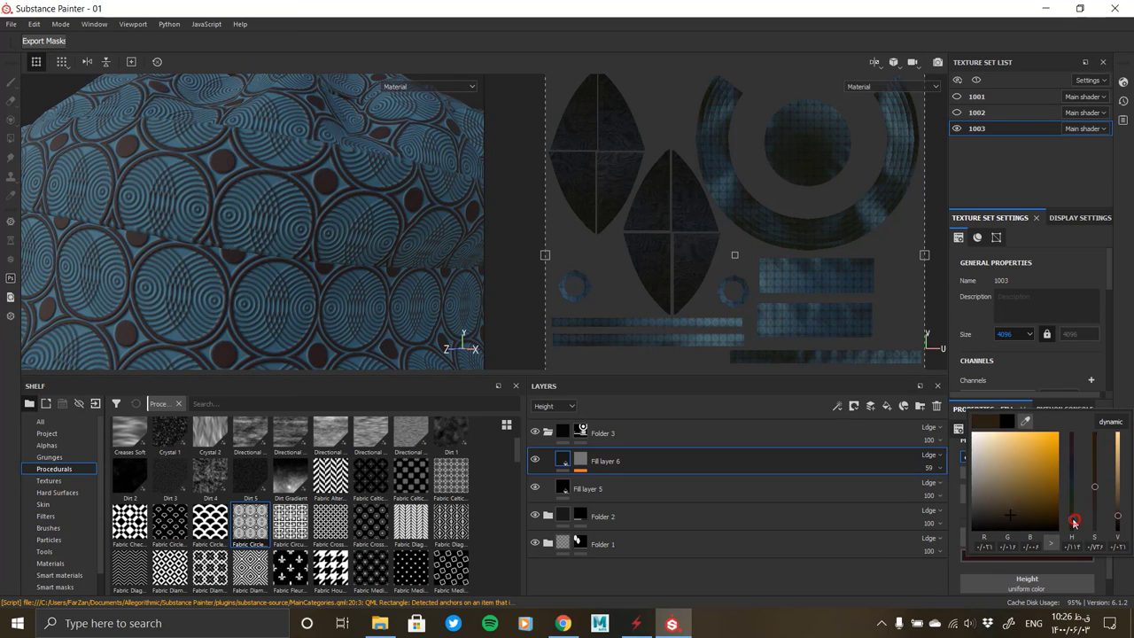
left_click_drag(1050, 503, 1080, 498)
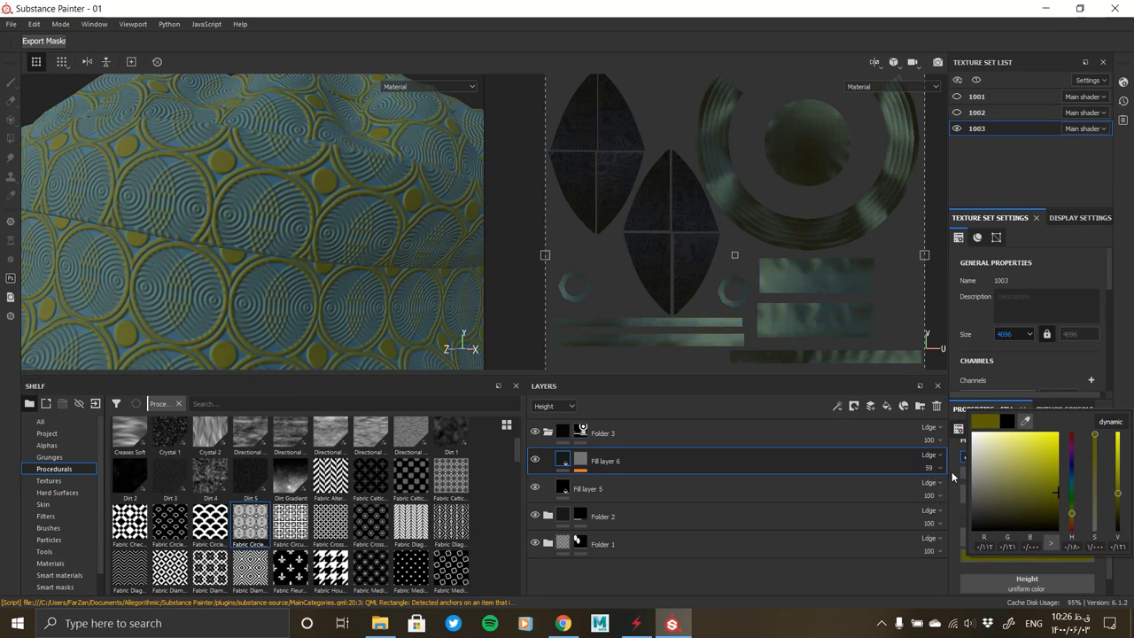
left_click(952, 477)
Make the fill fully metallic and enable roughness at about 0.36
scroll(1005, 527, "down", 2)
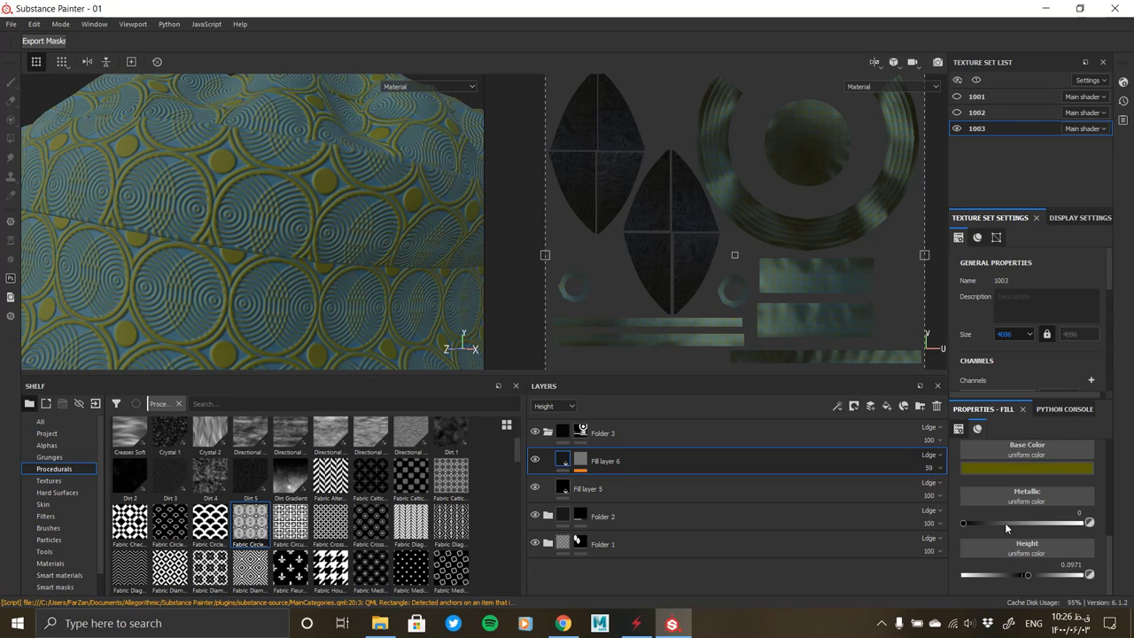
left_click(1017, 520)
scroll(1020, 567, "up", 3)
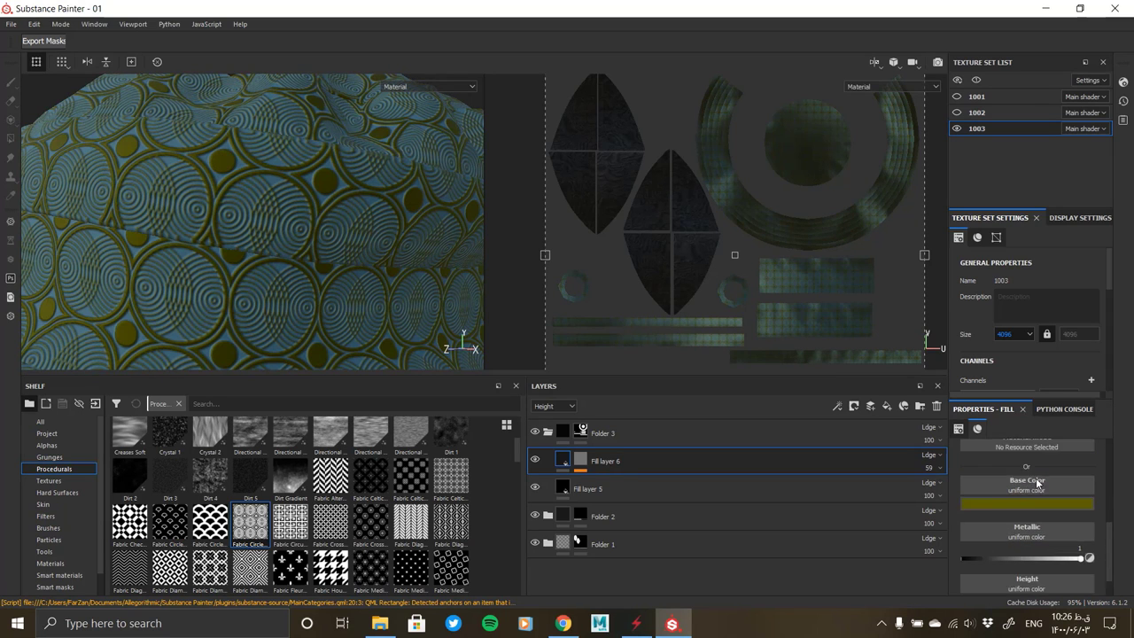
left_click(1069, 475)
scroll(1001, 544, "down", 3)
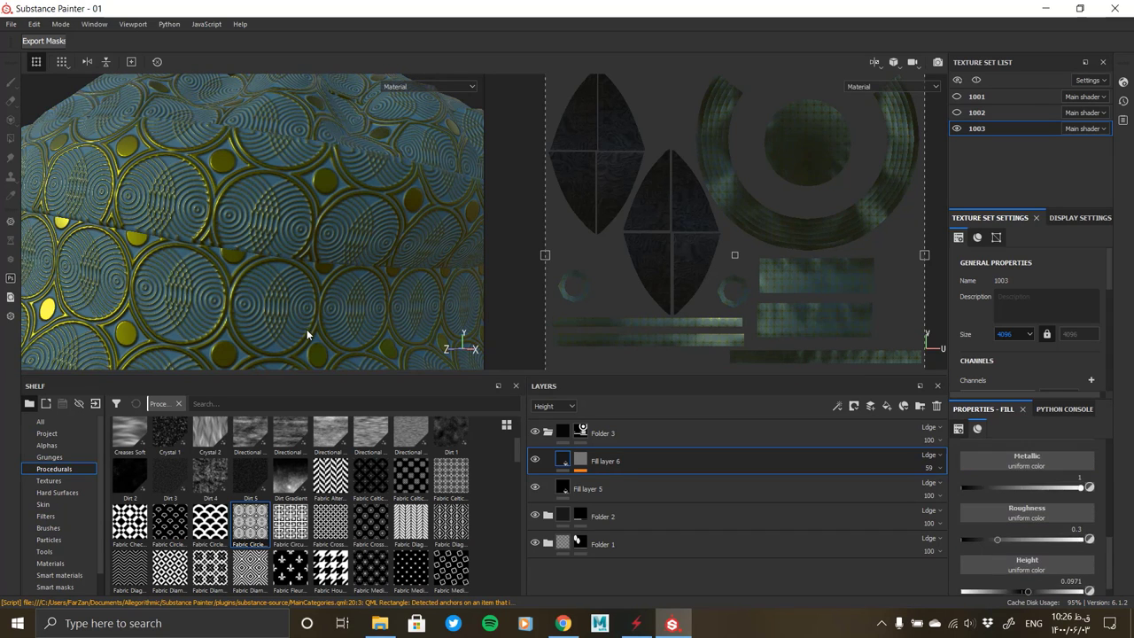
left_click_drag(308, 328, 257, 295, "alt")
scroll(257, 295, "down", 3)
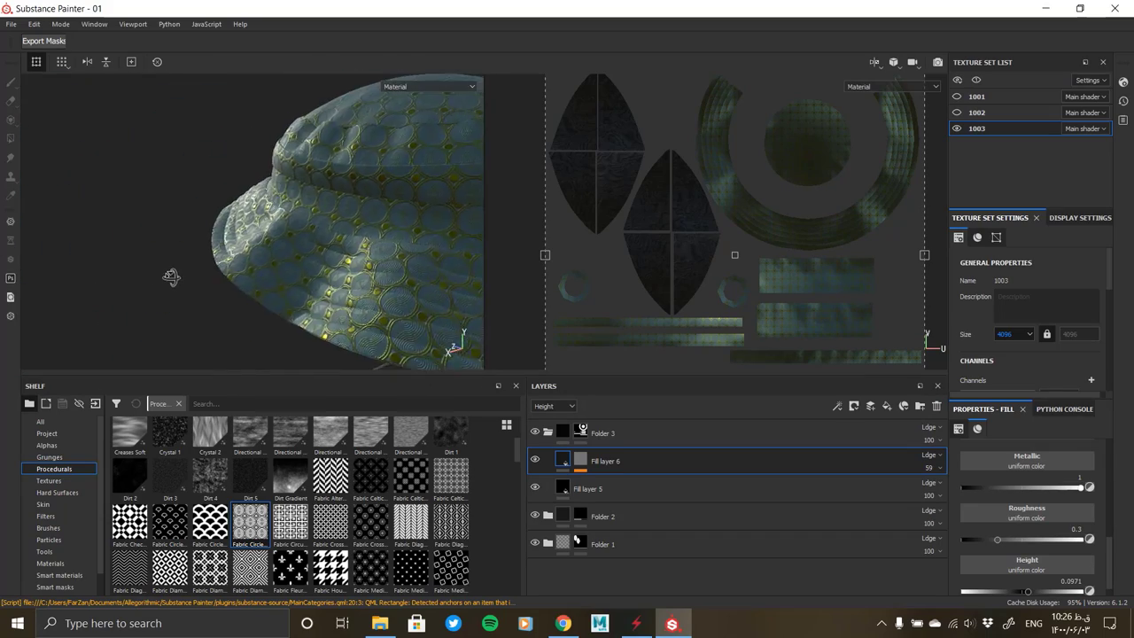
left_click_drag(286, 256, 332, 272, "alt")
scroll(332, 272, "up", 5)
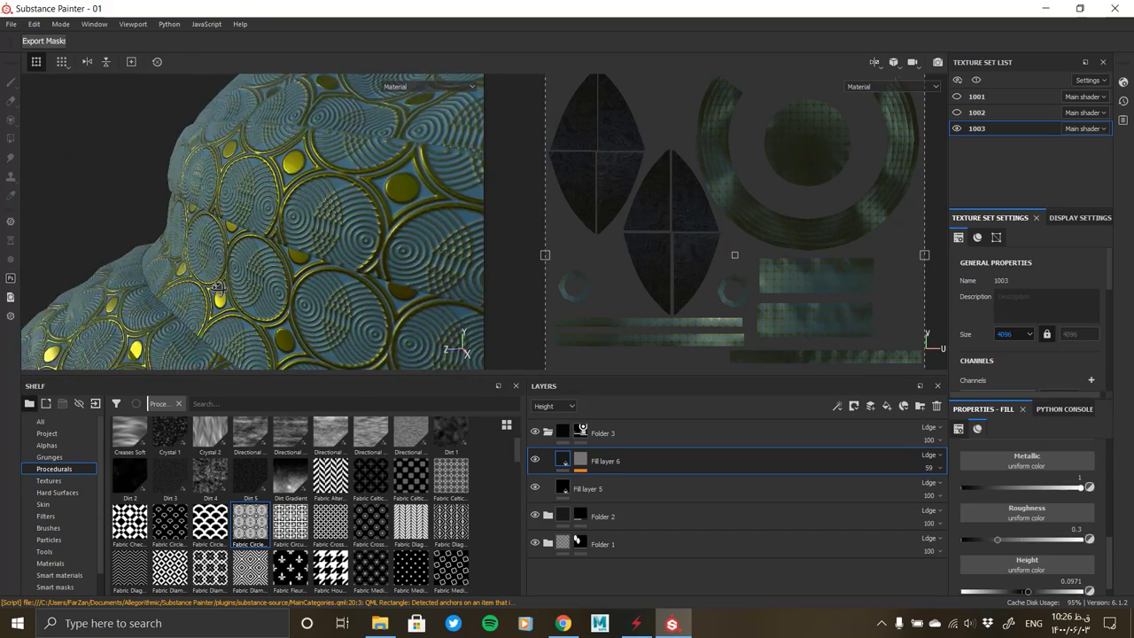
scroll(996, 531, "down", 1)
mouse_move(997, 521)
left_mouse_down()
mouse_move(1021, 522)
mouse_move(1004, 522)
left_mouse_up()
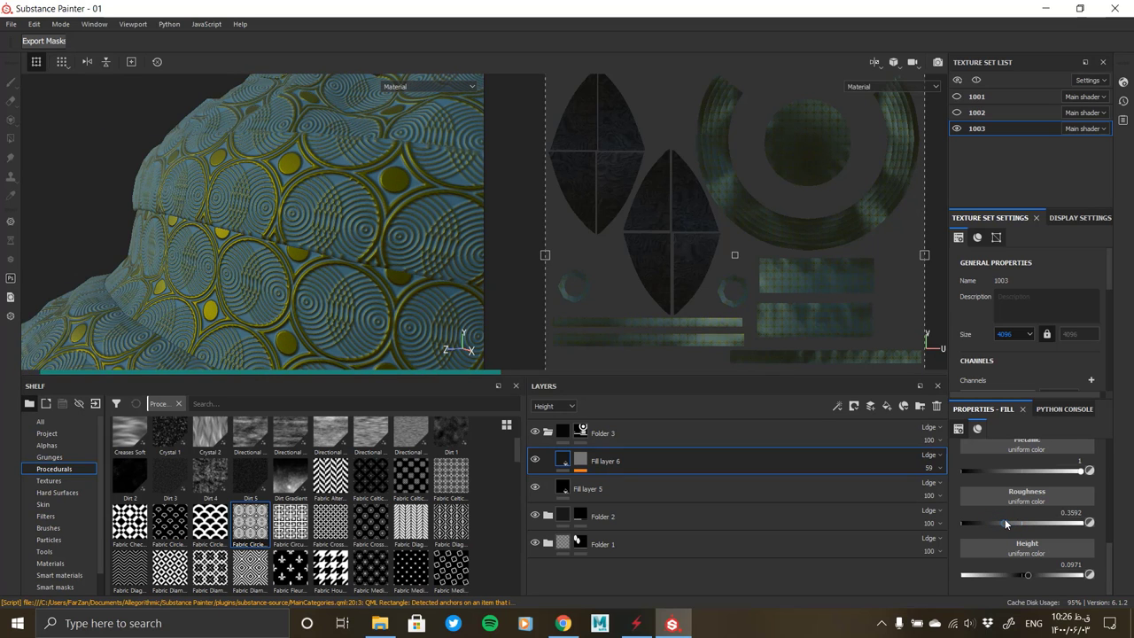
scroll(246, 282, "up", 3)
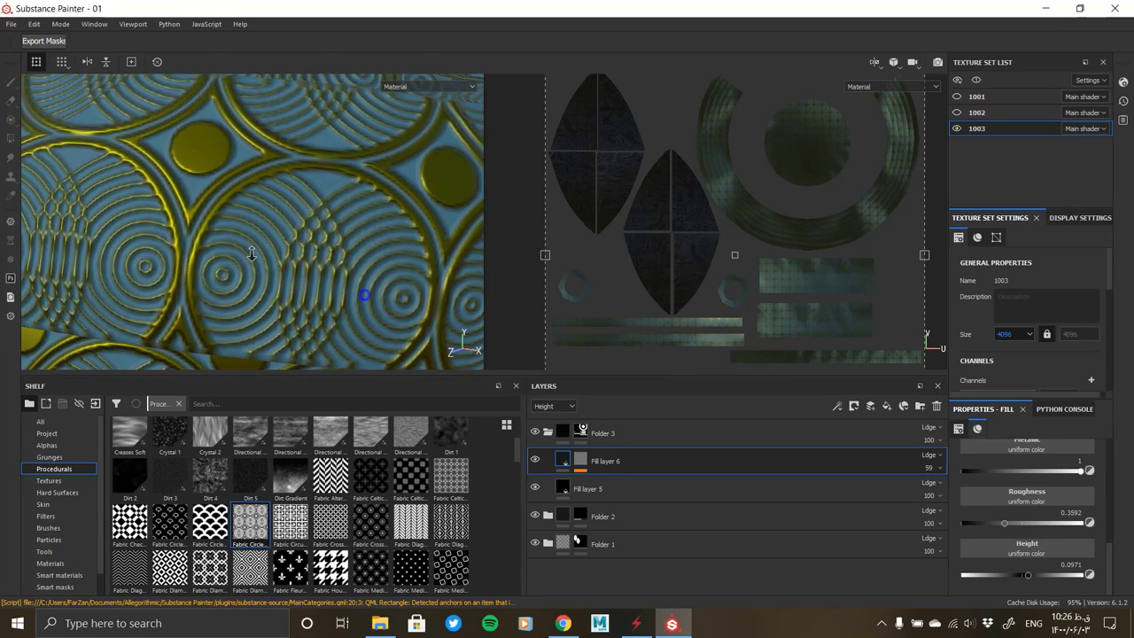
right_click(287, 232)
Drag the UV transform in the 2D view to move the circle pattern a few pixels up
mouse_move(287, 232)
left_mouse_down("alt")
mouse_move(317, 352)
mouse_move(336, 254)
mouse_move(151, 261)
mouse_move(479, 253)
left_mouse_up("alt")
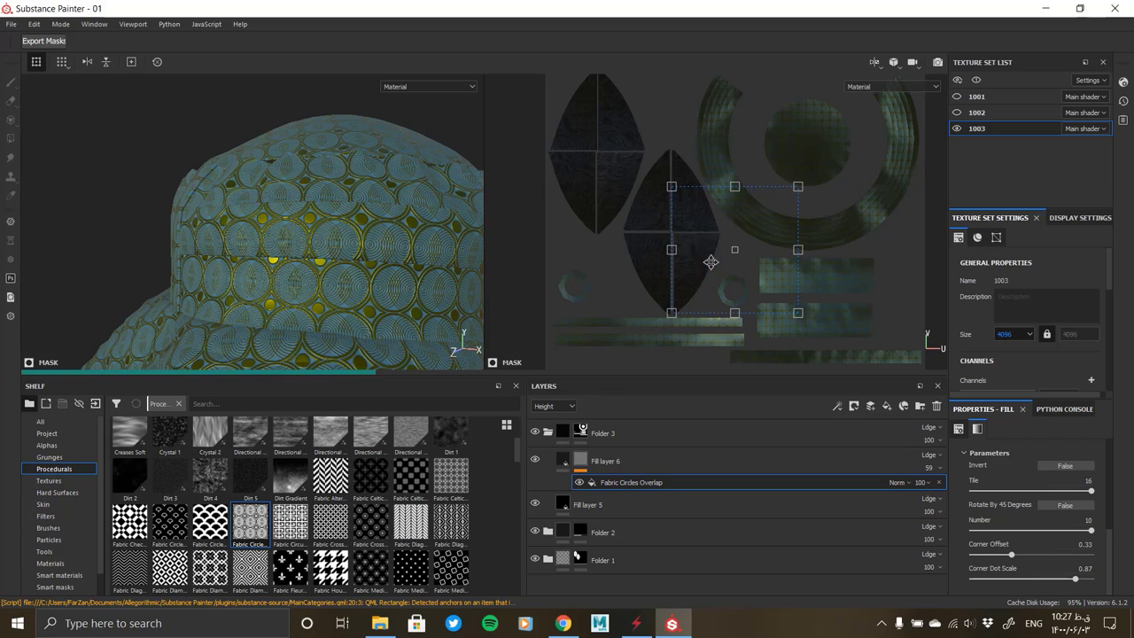
left_click_drag(711, 261, 711, 260)
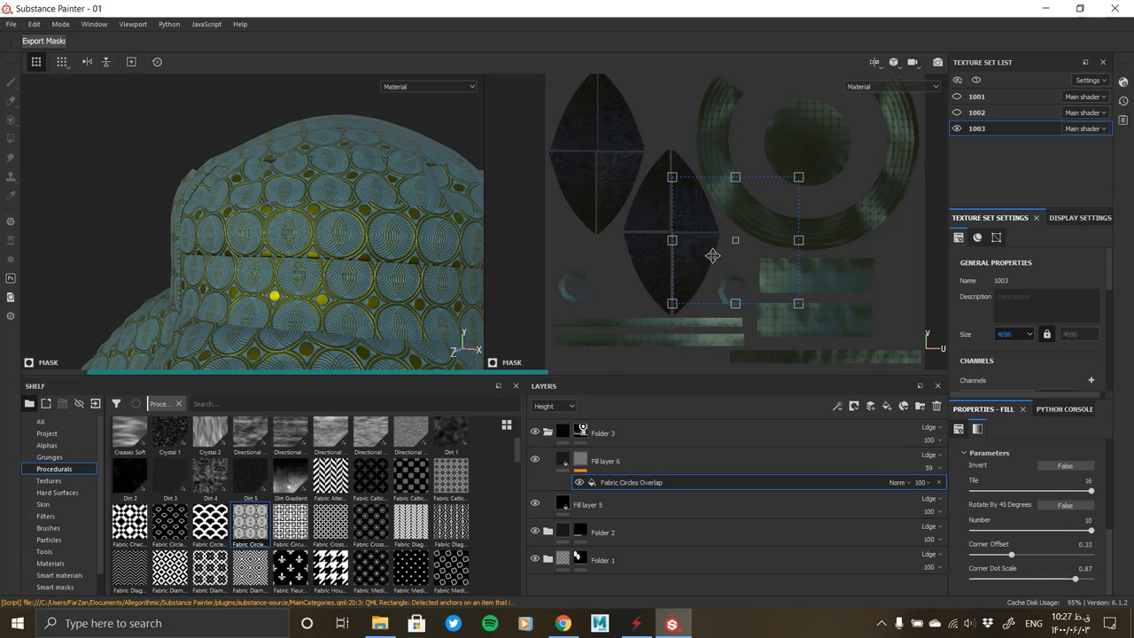
scroll(713, 256, "down", 1)
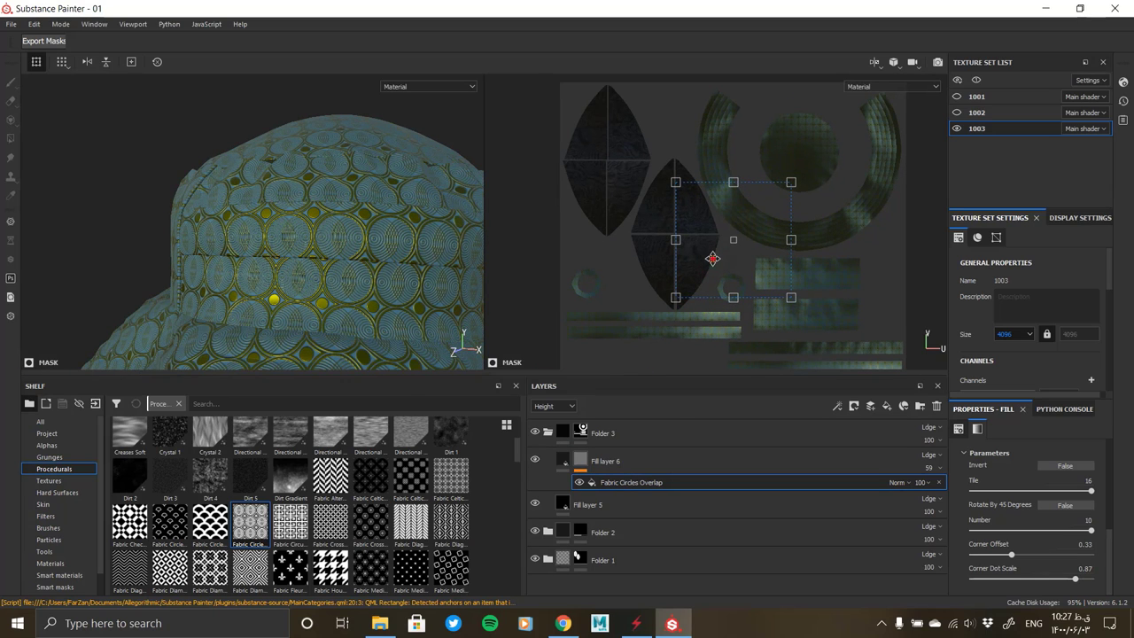
left_click_drag(712, 255, 719, 255)
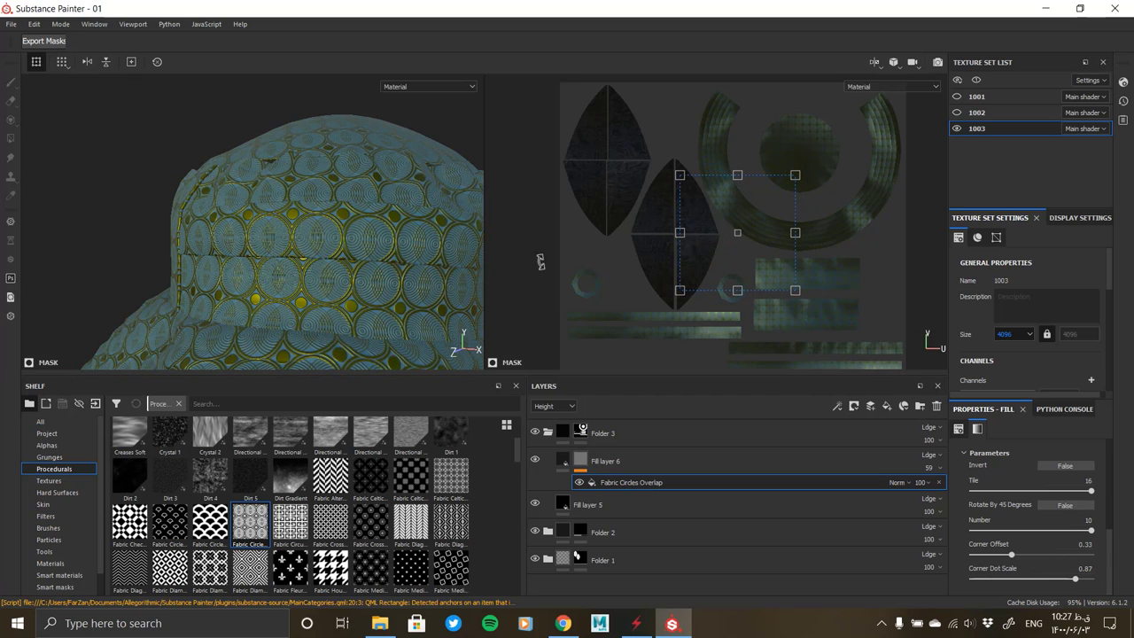
left_click_drag(710, 240, 711, 241)
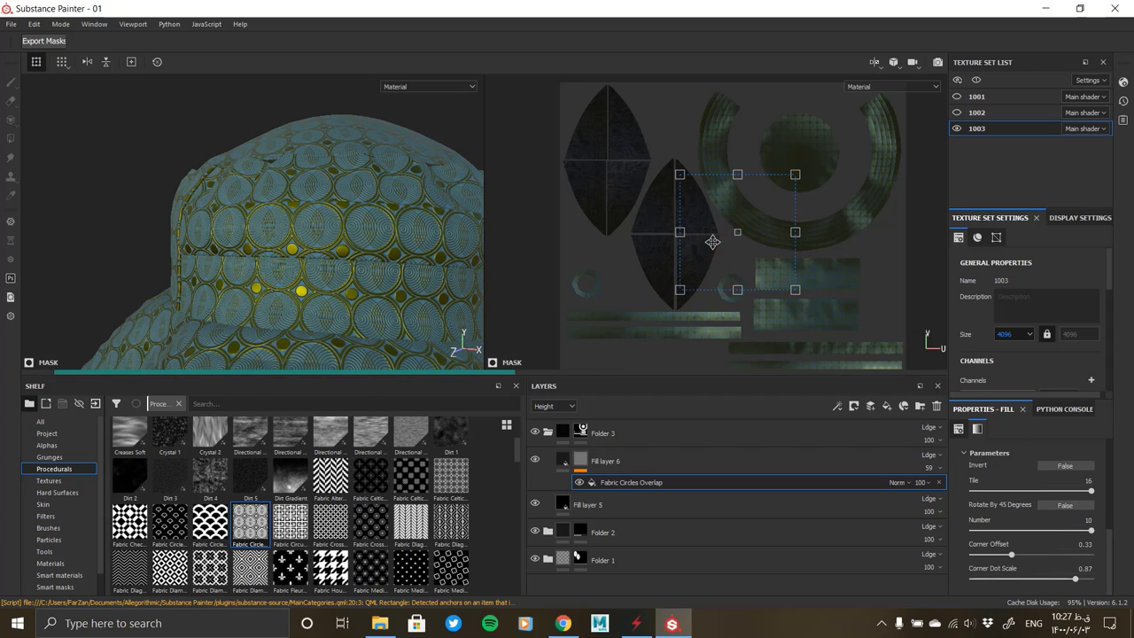
mouse_move(266, 248)
left_mouse_down("alt")
mouse_move(316, 255)
mouse_move(185, 266)
mouse_move(217, 275)
mouse_move(328, 254)
mouse_move(112, 228)
mouse_move(173, 261)
mouse_move(228, 240)
left_mouse_up("alt")
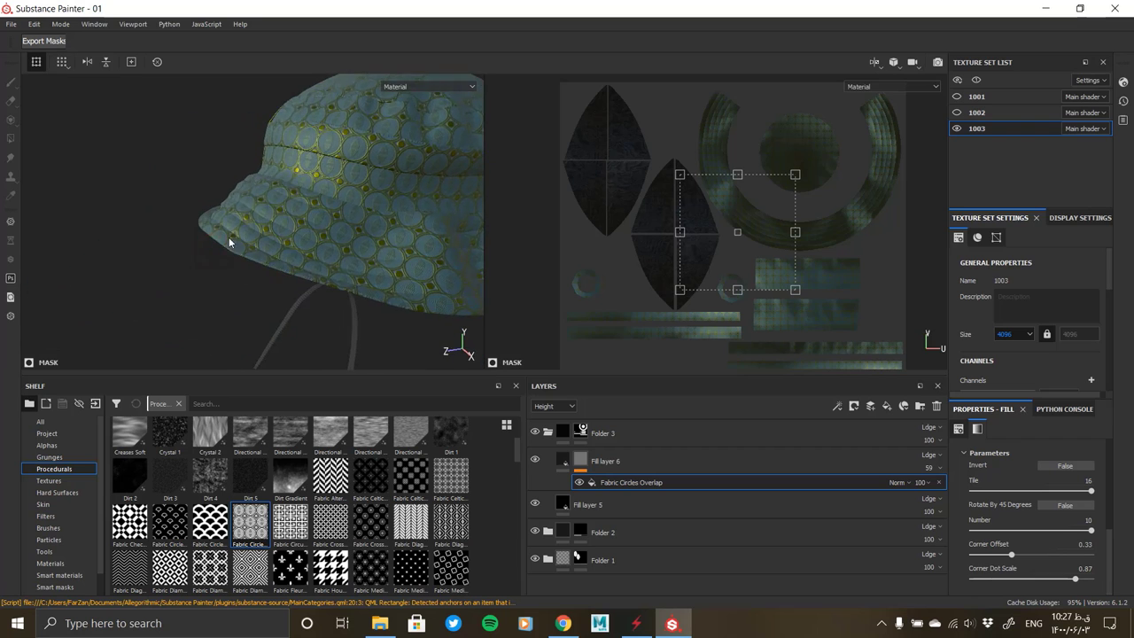
Reset Folder 3's mask to black, hiding the patterned fabric
scroll(253, 271, "up", 5)
scroll(271, 274, "down", 8)
mouse_move(271, 273)
left_mouse_down("alt")
mouse_move(165, 278)
mouse_move(316, 266)
left_mouse_up("alt")
left_click(581, 432)
right_click(582, 432)
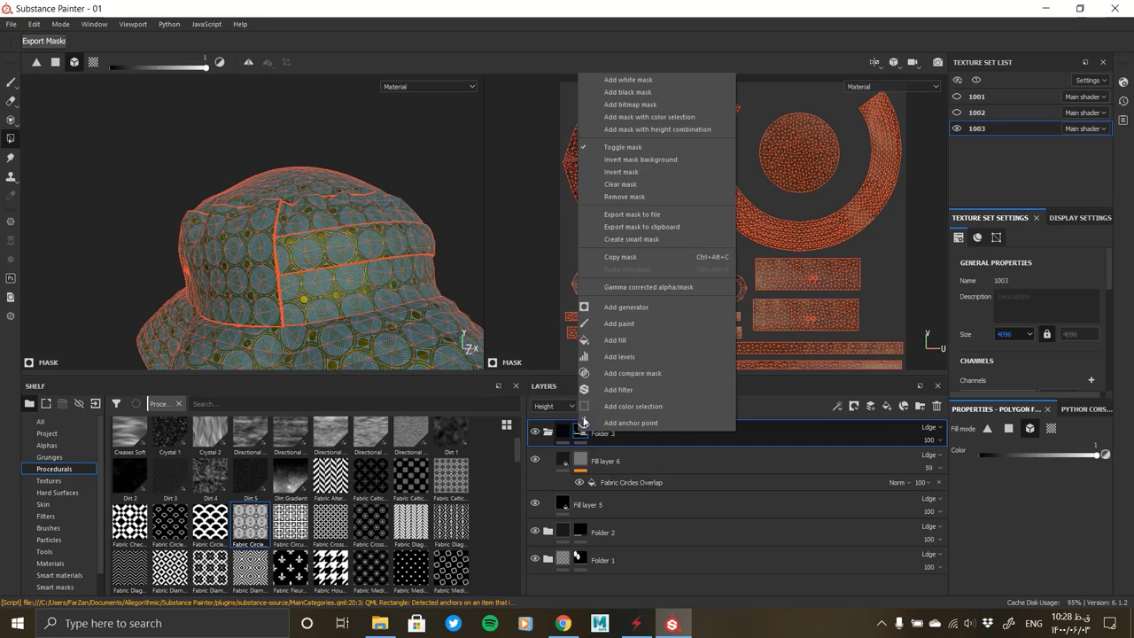
left_click(632, 190)
Polygon-fill the hat band faces into Folder 3's mask and check the patterned band
left_click(253, 266)
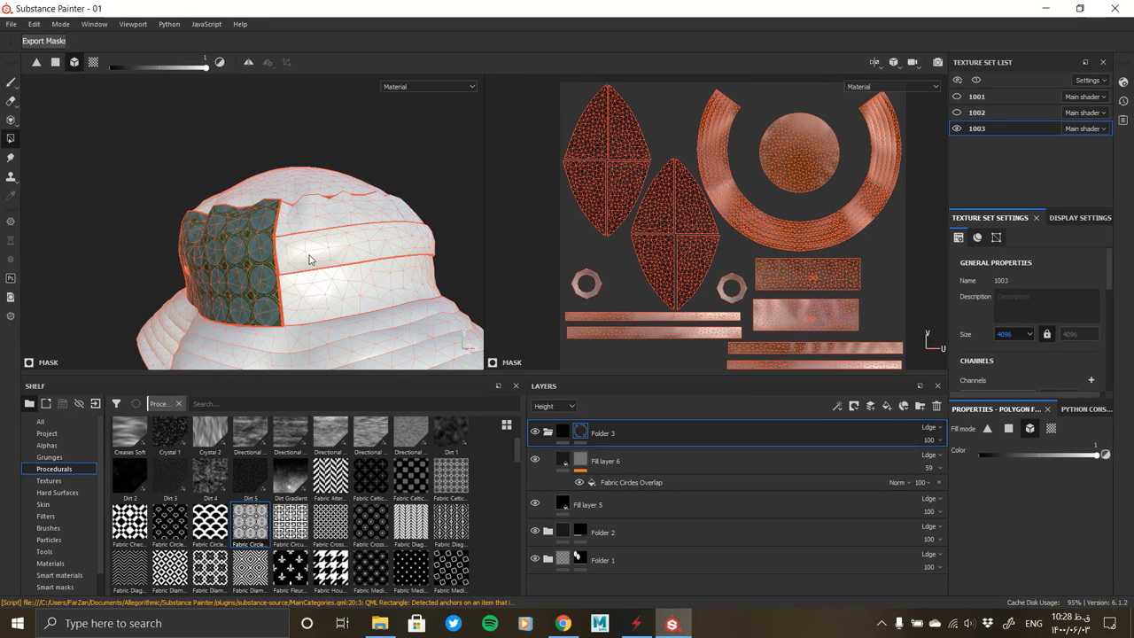
left_click(306, 248)
left_click_drag(305, 248, 356, 276, "alt")
scroll(356, 275, "down", 3)
left_click_drag(441, 284, 219, 300, "alt")
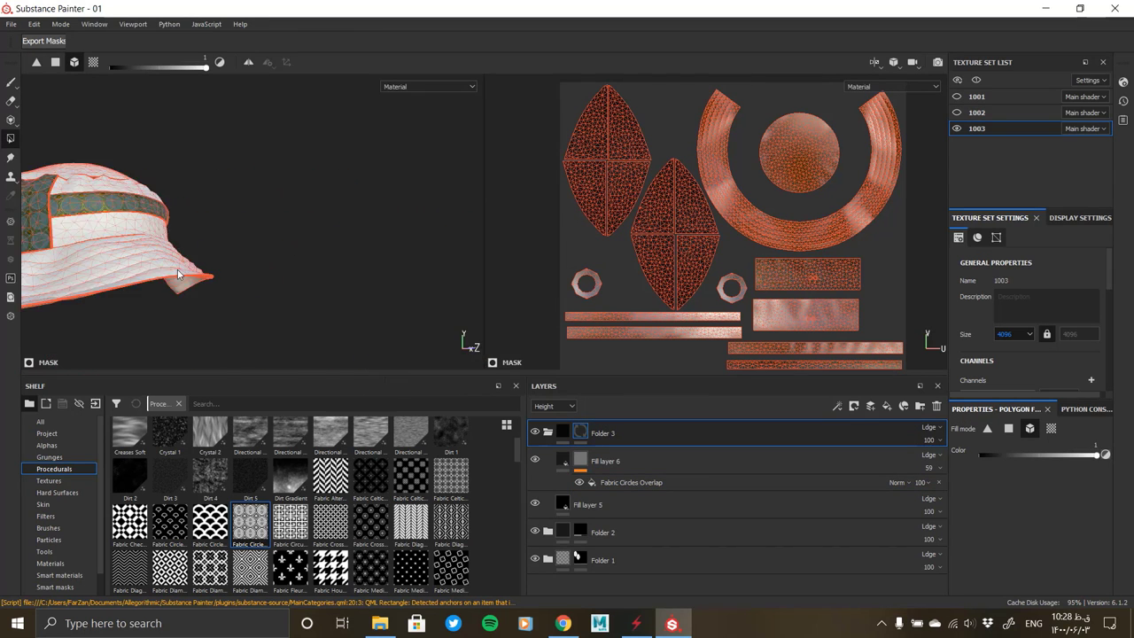
scroll(220, 299, "up", 3)
scroll(279, 304, "up", 2)
left_click(563, 432)
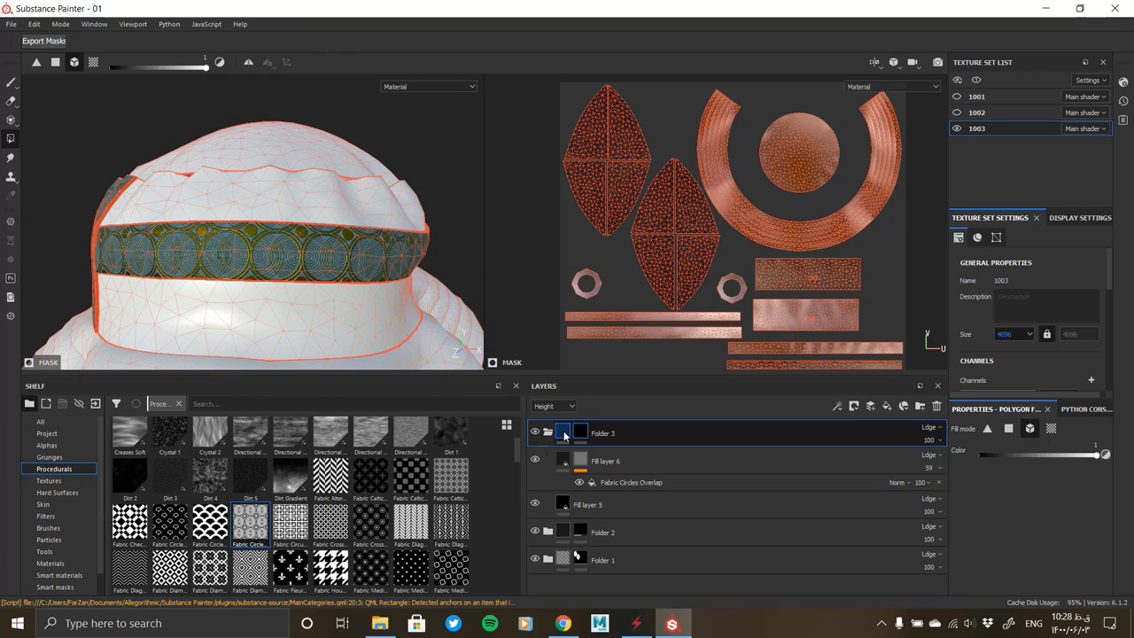
mouse_move(187, 260)
left_mouse_down("alt")
mouse_move(214, 223)
mouse_move(297, 302)
left_mouse_up("alt")
scroll(199, 239, "up", 2)
scroll(207, 218, "down", 3)
scroll(215, 224, "down", 3)
scroll(220, 230, "up", 4)
Add a new fill layer in Folder 4 and give the folder a black mask
left_click(546, 434)
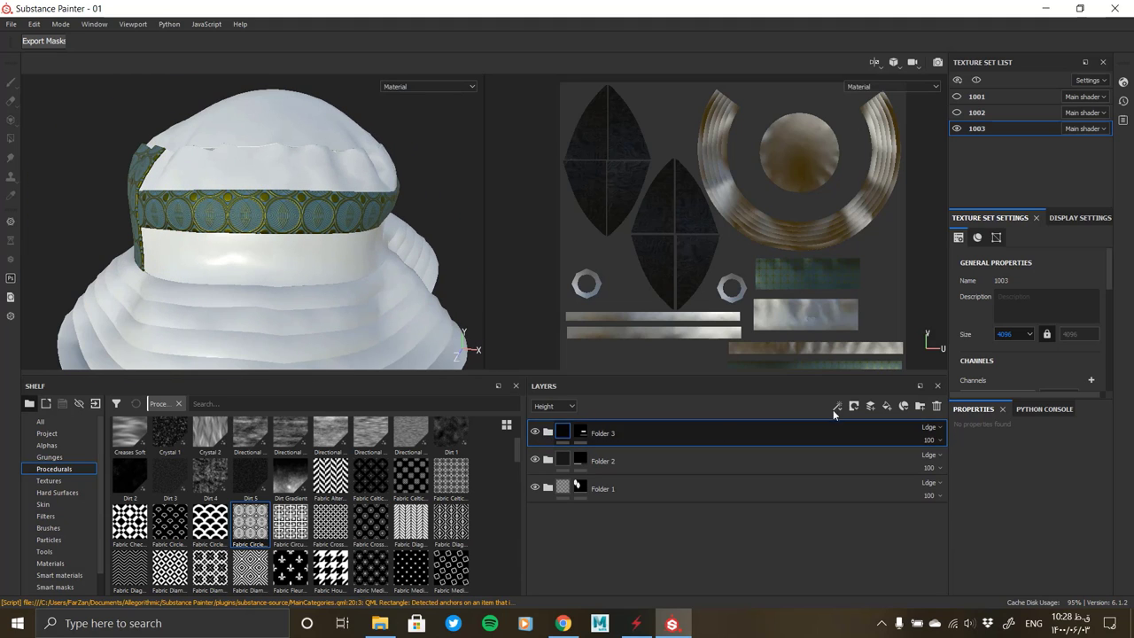
left_click(885, 407)
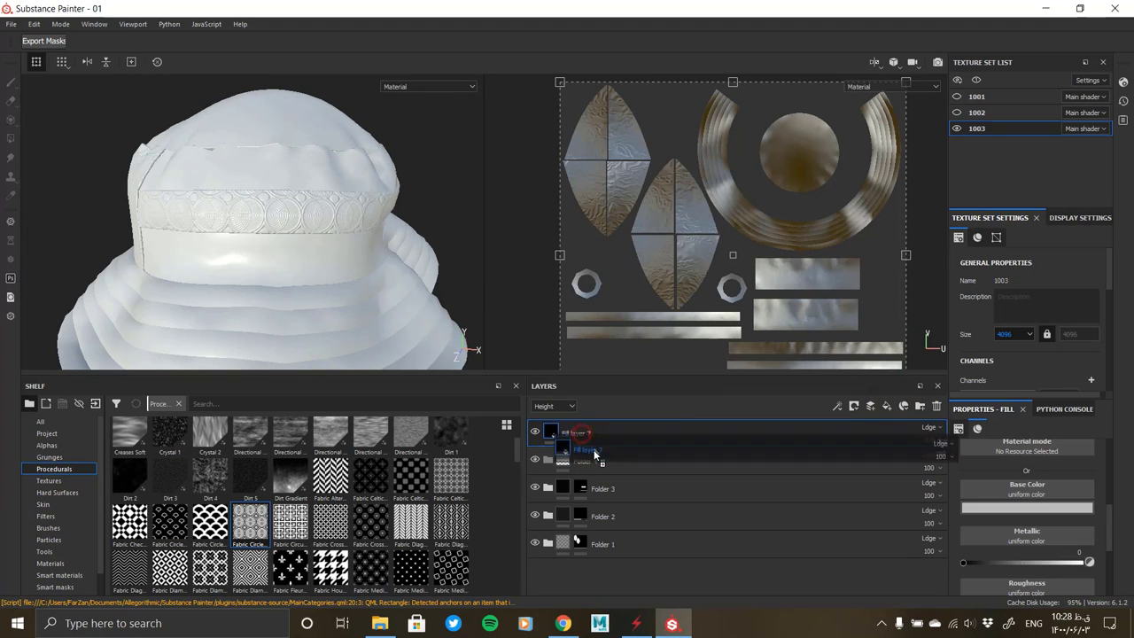
right_click(565, 433)
left_click(600, 228)
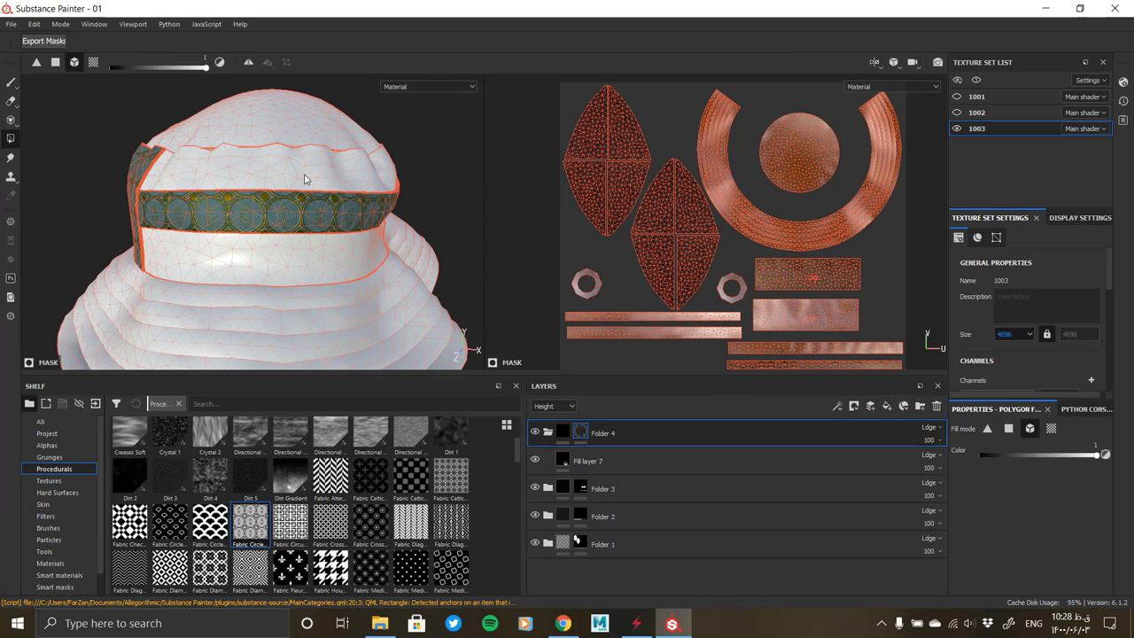
Polygon-fill a few hat faces into Folder 4's mask
left_click(576, 462)
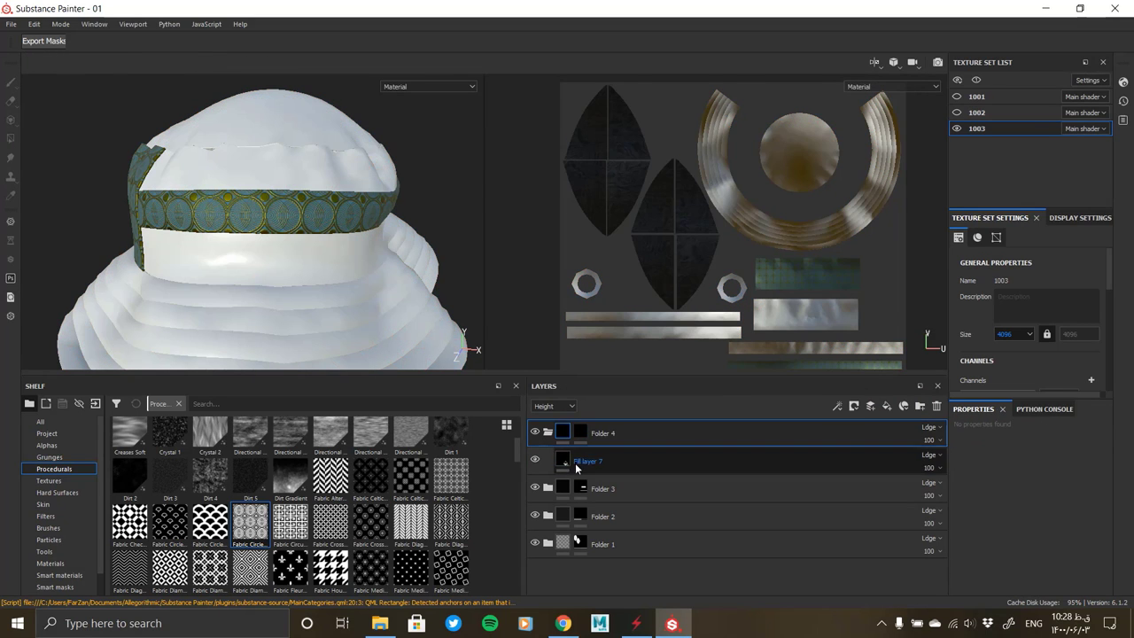
left_click(581, 433)
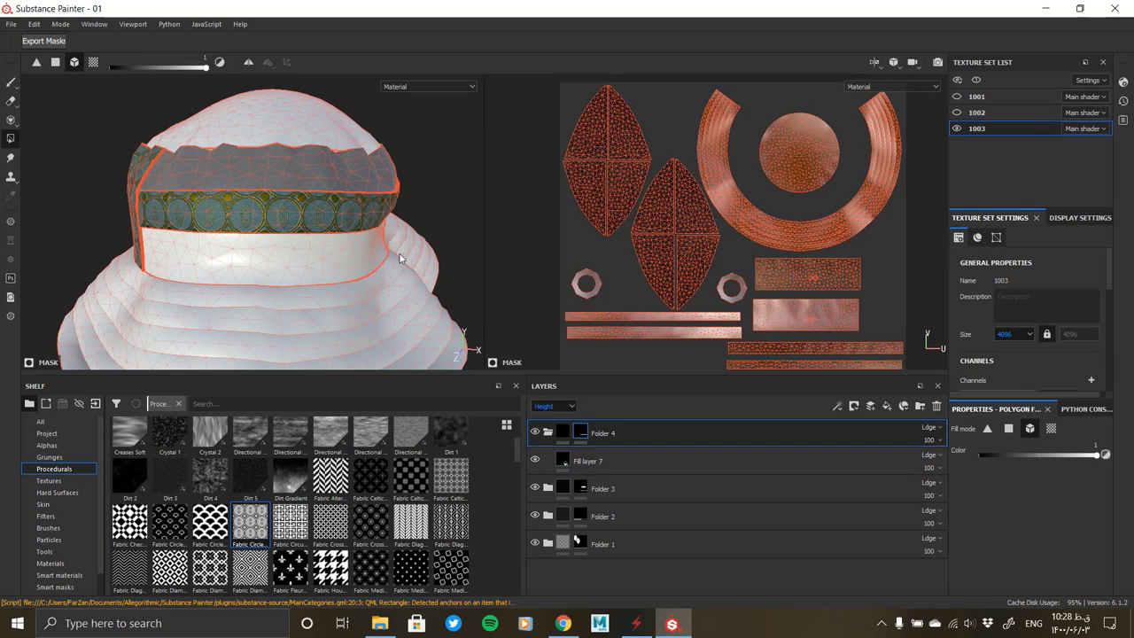
mouse_move(284, 294)
left_mouse_down("alt")
mouse_move(279, 228)
mouse_move(270, 269)
mouse_move(360, 297)
left_mouse_up("alt")
mouse_move(252, 248)
left_mouse_down("alt")
mouse_move(298, 203)
mouse_move(169, 226)
mouse_move(245, 322)
left_mouse_up("alt")
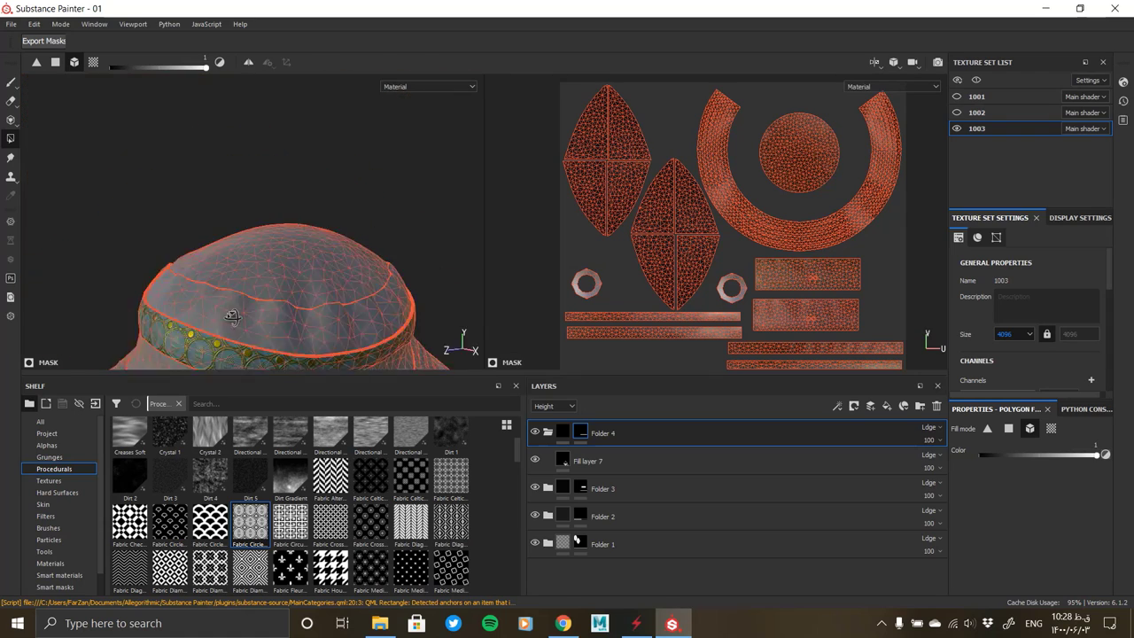
middle_click_drag(246, 322, 235, 298, "alt")
mouse_move(235, 298)
left_mouse_down("alt")
mouse_move(354, 240)
mouse_move(292, 275)
mouse_move(322, 257)
mouse_move(347, 324)
mouse_move(383, 280)
mouse_move(282, 281)
mouse_move(328, 265)
left_mouse_up("alt")
left_click(293, 274)
key("ctrl+z")
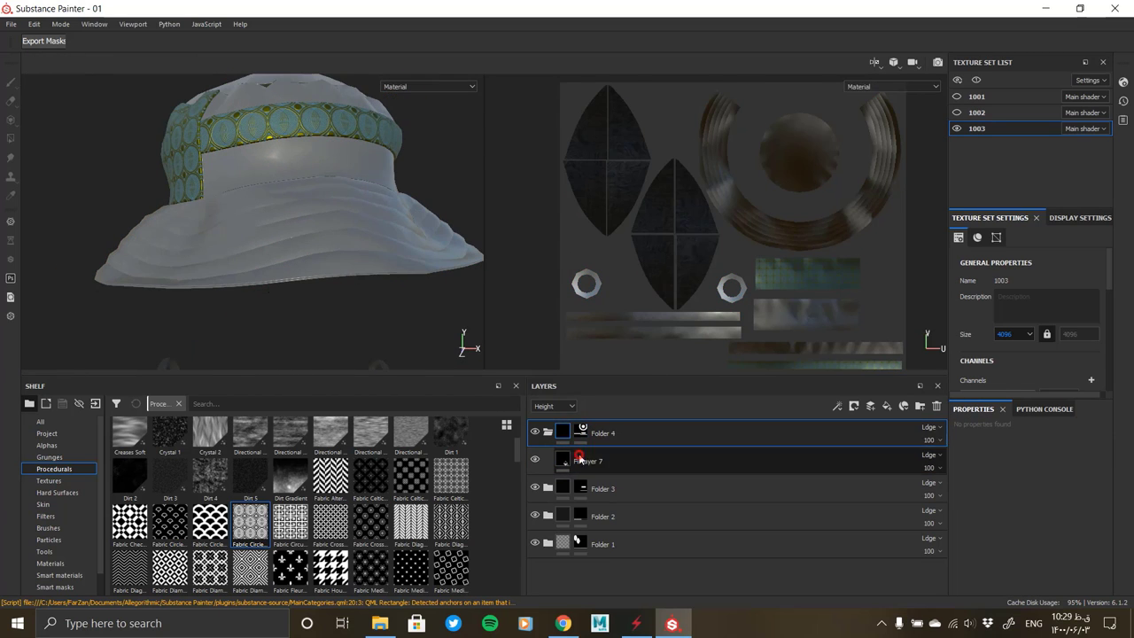
Add the Artificial Leather material from the shelf as a new layer
left_click(588, 461)
scroll(1034, 511, "down", 1)
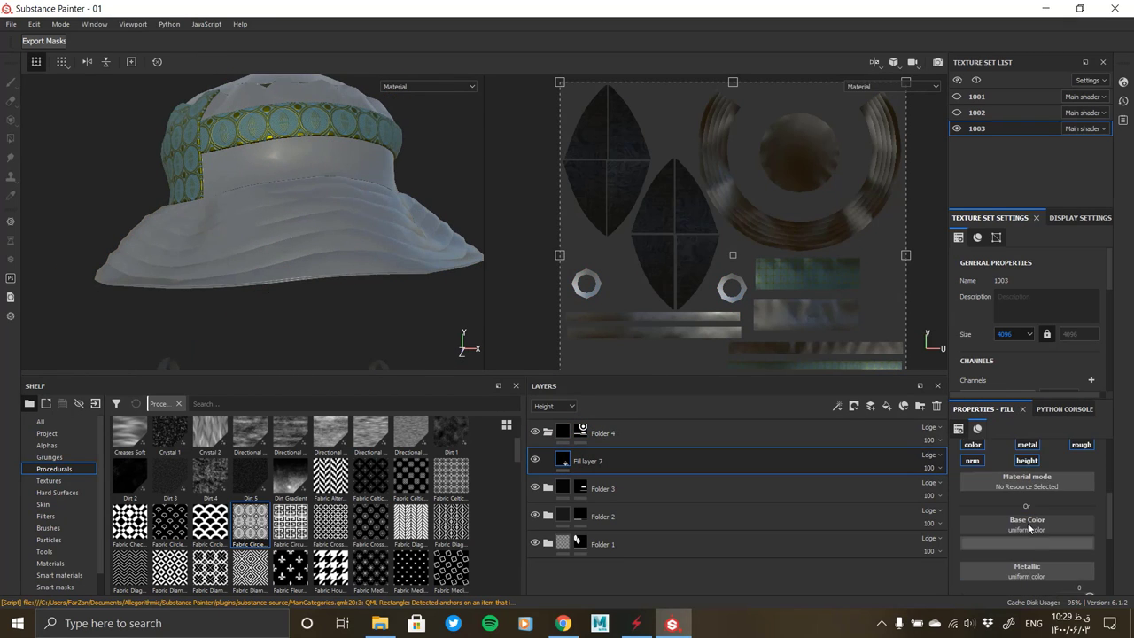
scroll(356, 487, "down", 3)
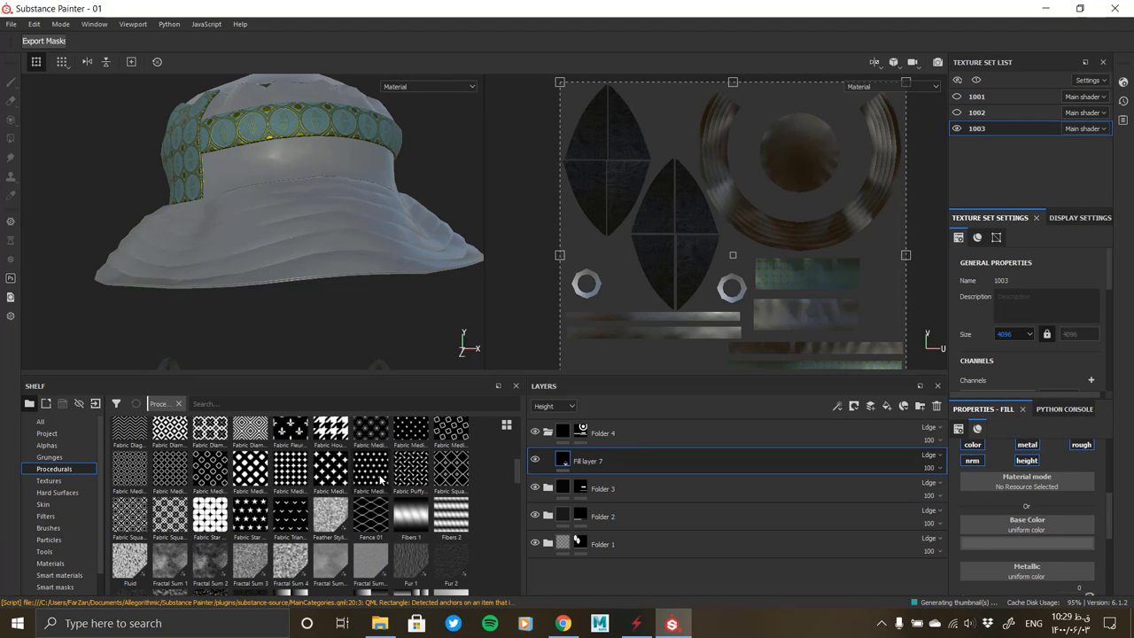
scroll(425, 483, "down", 3)
scroll(390, 505, "down", 3)
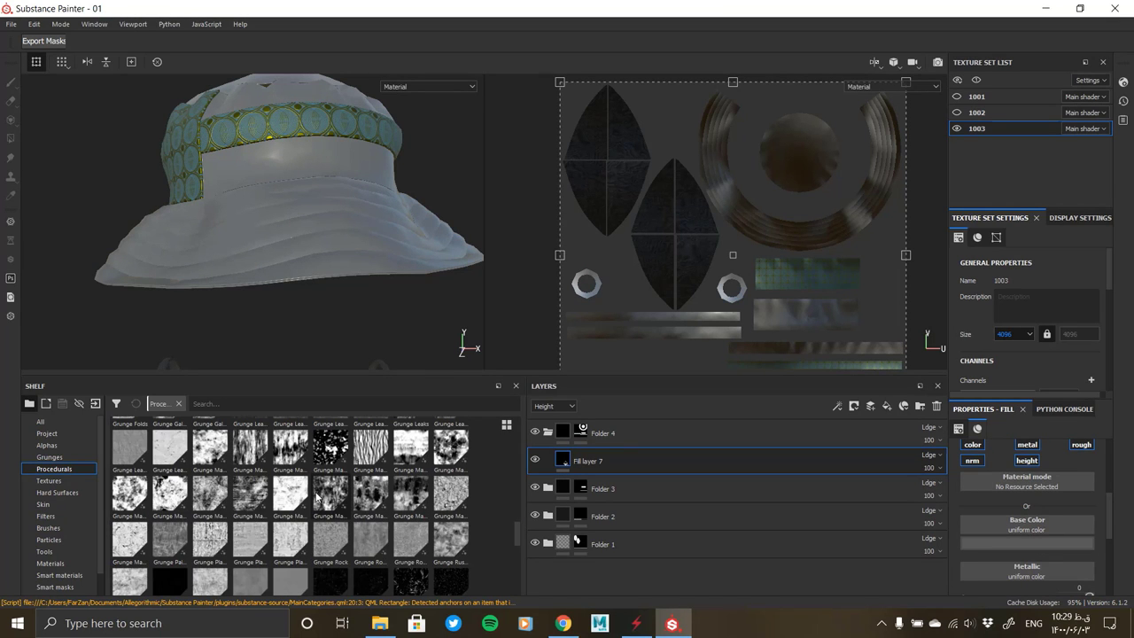
left_click(50, 563)
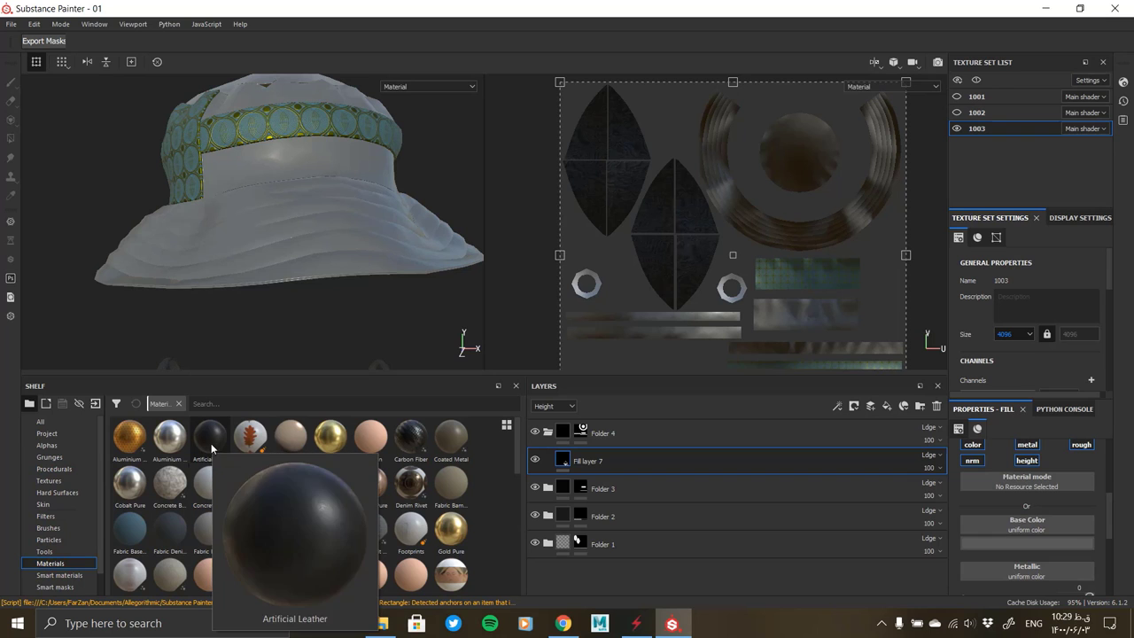
left_click_drag(211, 449, 354, 442)
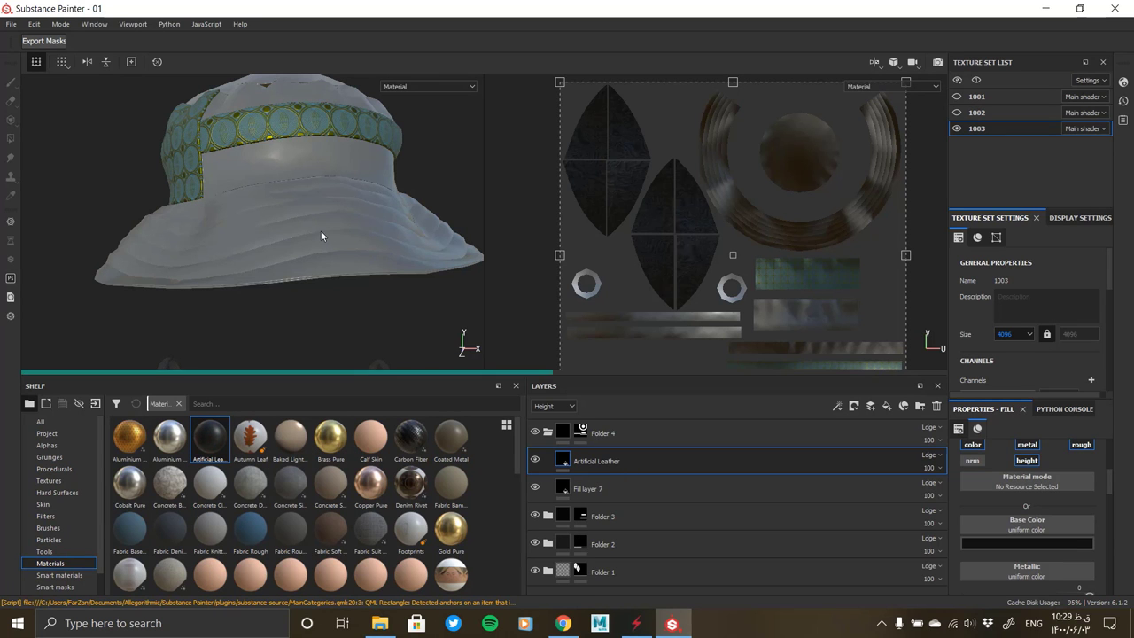
Move Fill layer 7 above the Artificial Leather layer
scroll(321, 231, "up", 3)
mouse_move(333, 240)
left_mouse_down("alt")
mouse_move(404, 157)
mouse_move(355, 236)
left_mouse_up("alt")
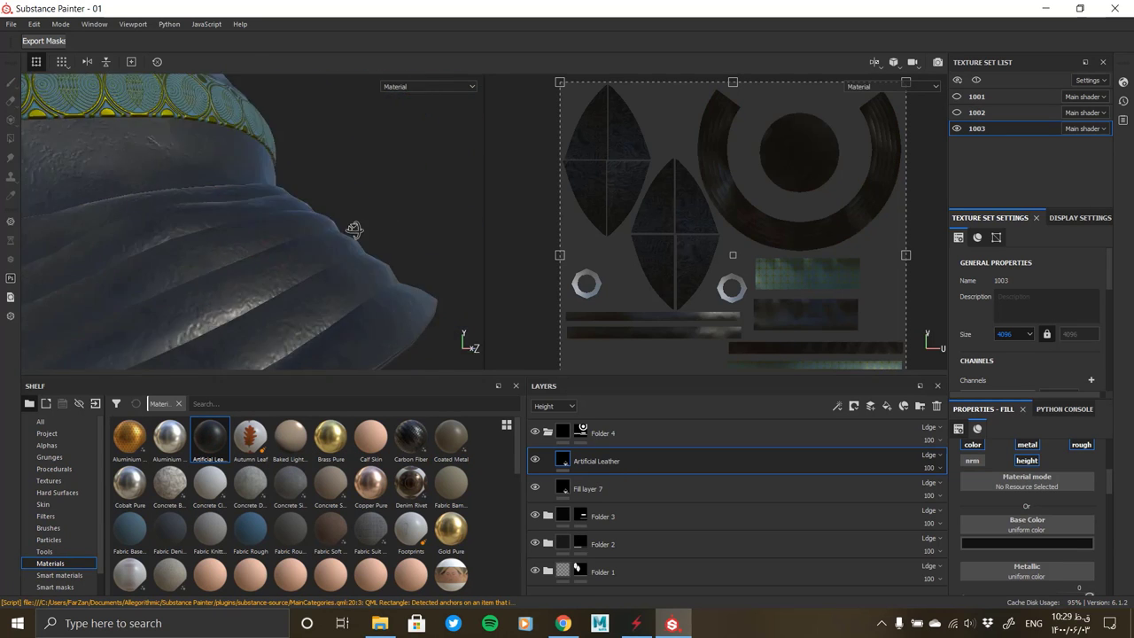
scroll(1028, 544, "down", 5)
scroll(1028, 544, "up", 2)
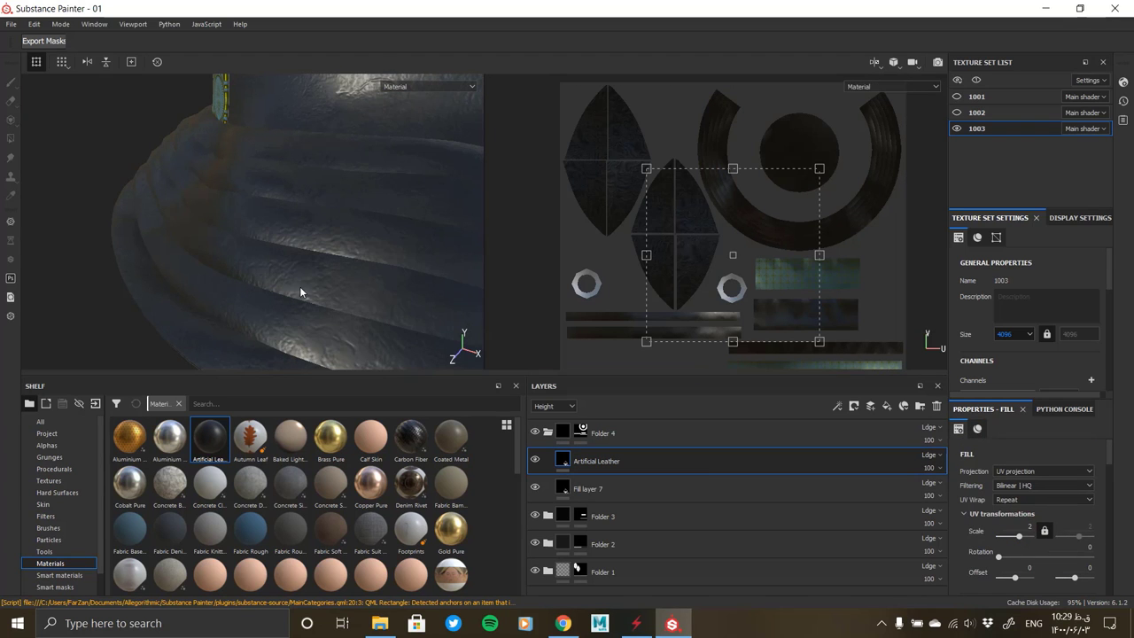
mouse_move(302, 287)
left_mouse_down("alt")
mouse_move(337, 270)
mouse_move(311, 251)
left_mouse_up("alt")
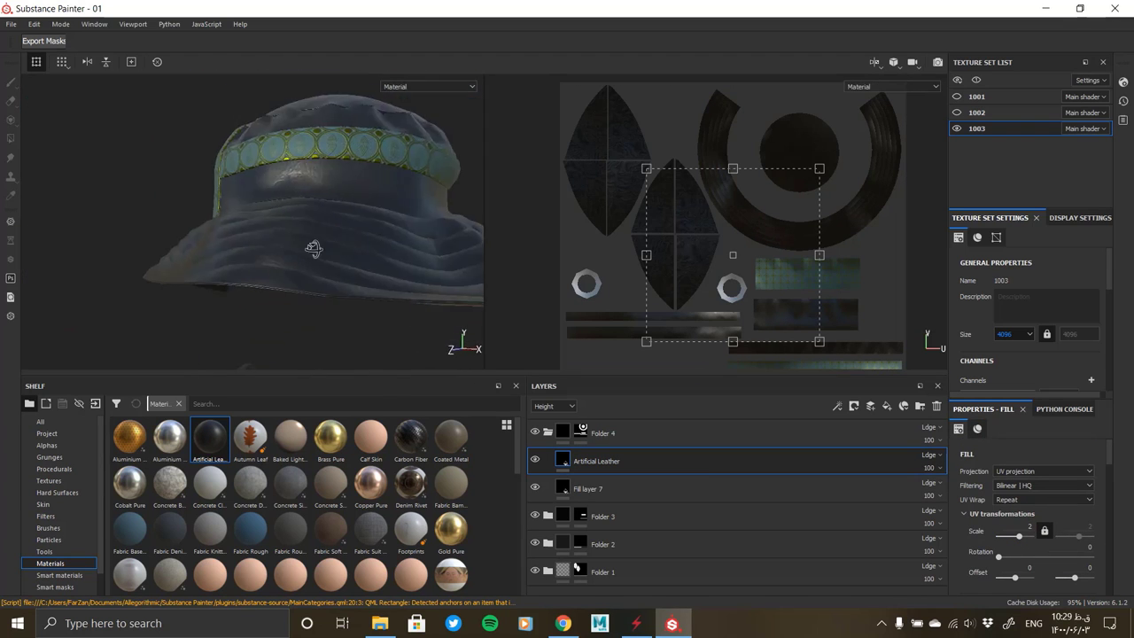
scroll(261, 288, "up", 4)
left_click_drag(260, 288, 268, 284, "alt")
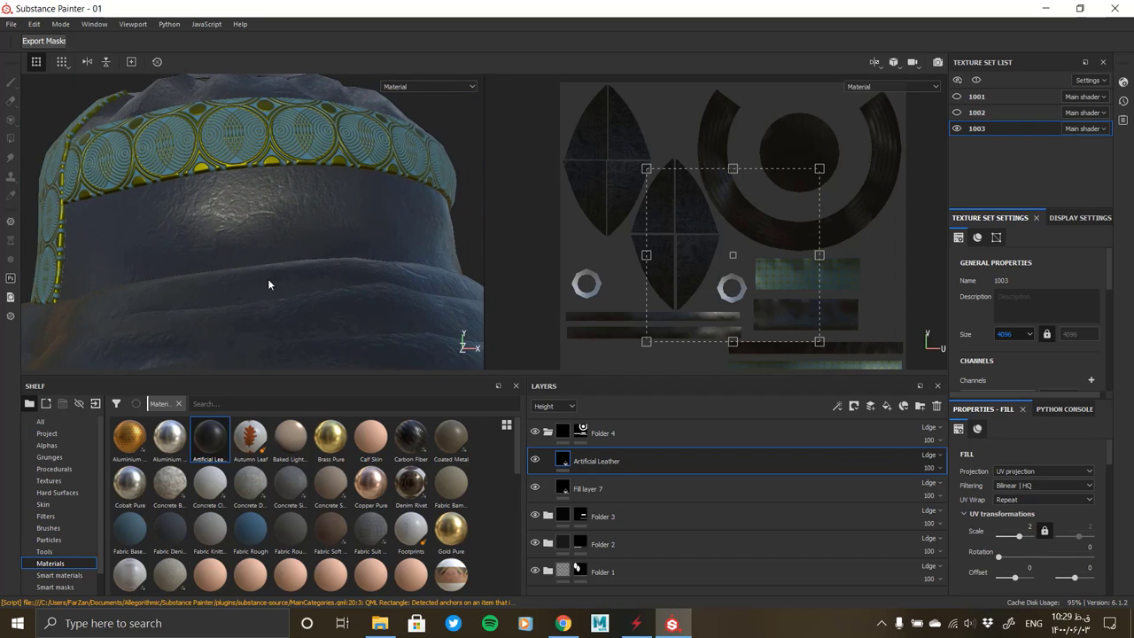
left_click_drag(603, 488, 601, 461)
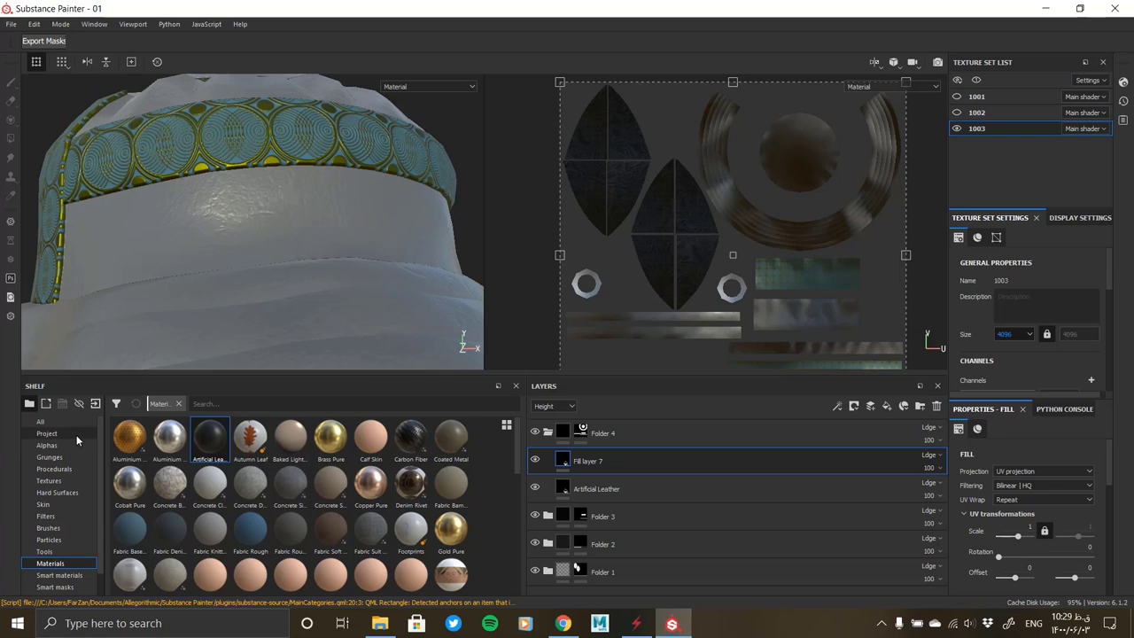
Apply the Paper Path procedural from the shelf as Fill layer 7's base colour
left_click(46, 445)
left_click(49, 457)
left_click(53, 469)
scroll(351, 531, "down", 1)
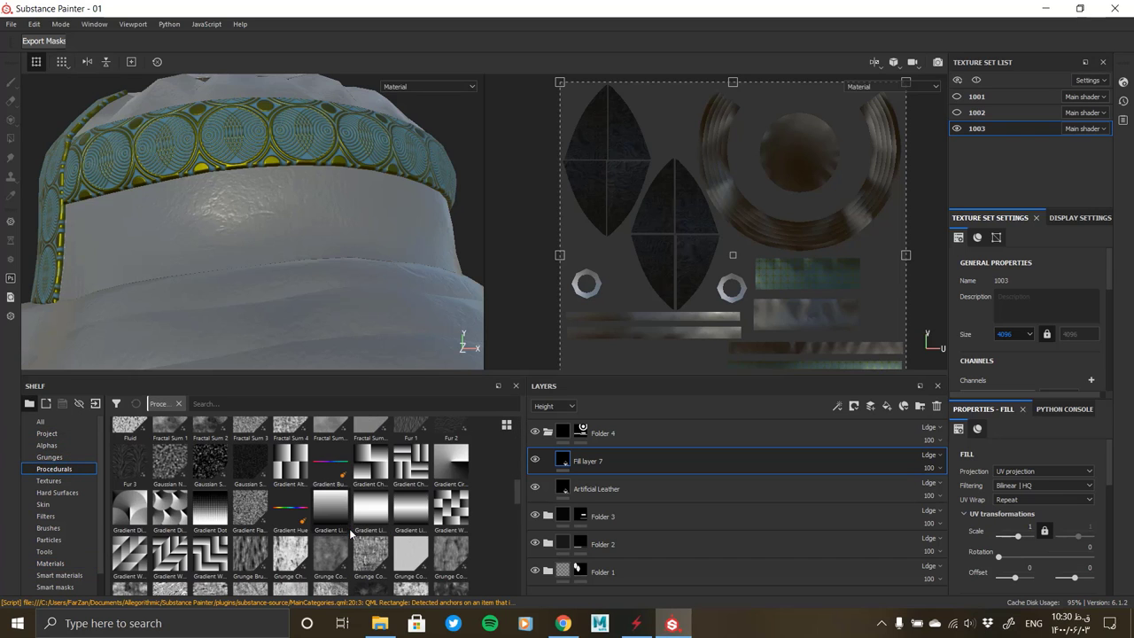
scroll(234, 503, "down", 3)
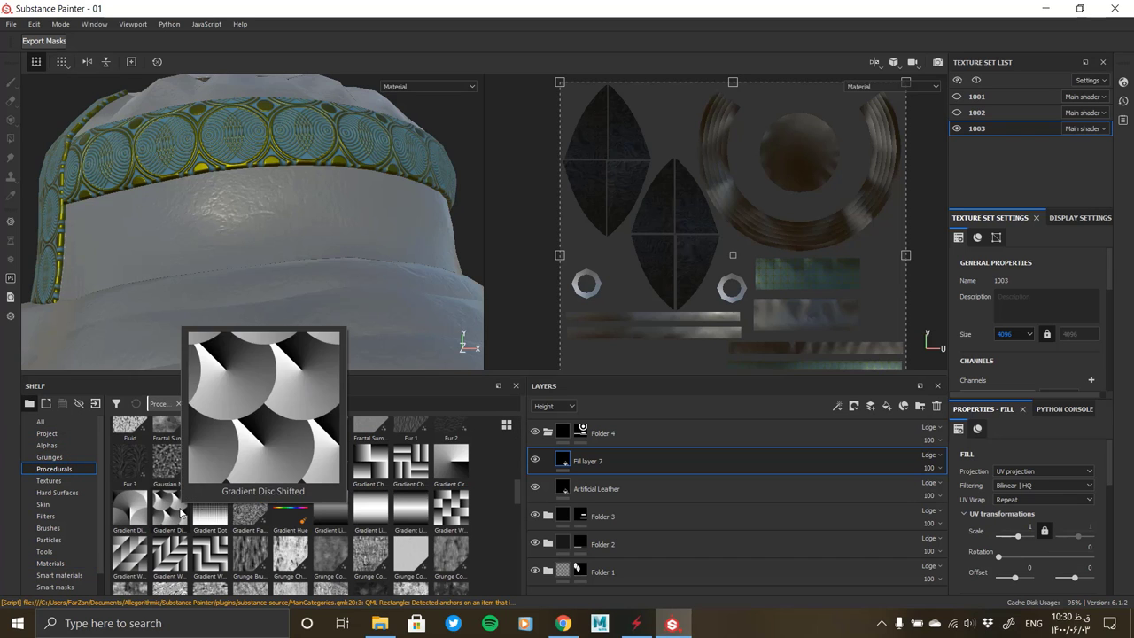
scroll(266, 500, "down", 3)
scroll(297, 503, "down", 5)
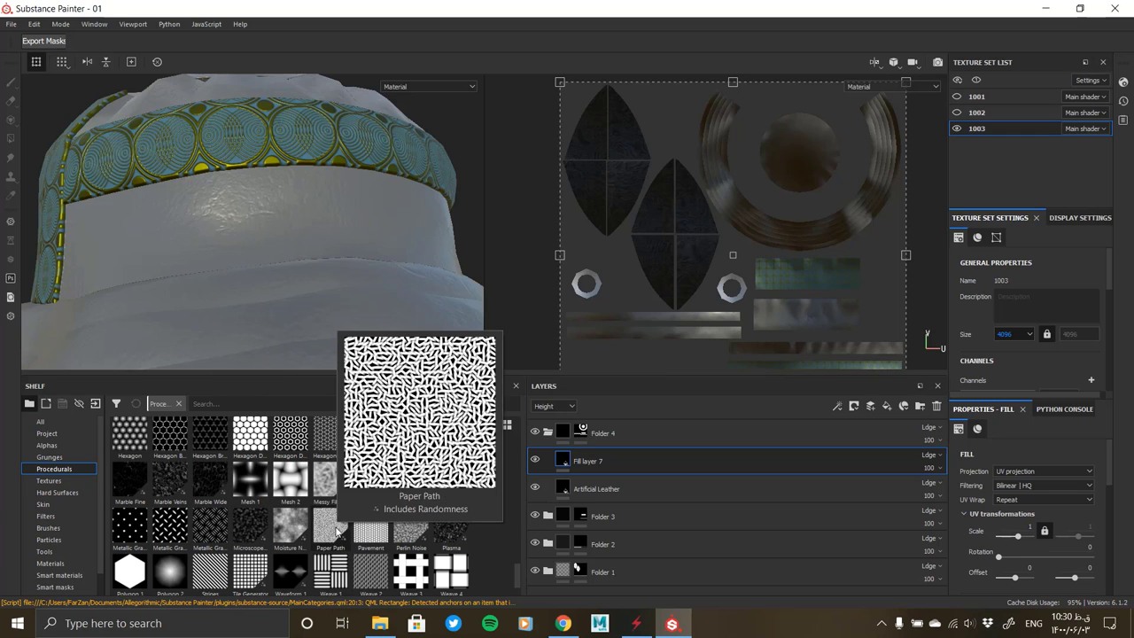
left_click(323, 524)
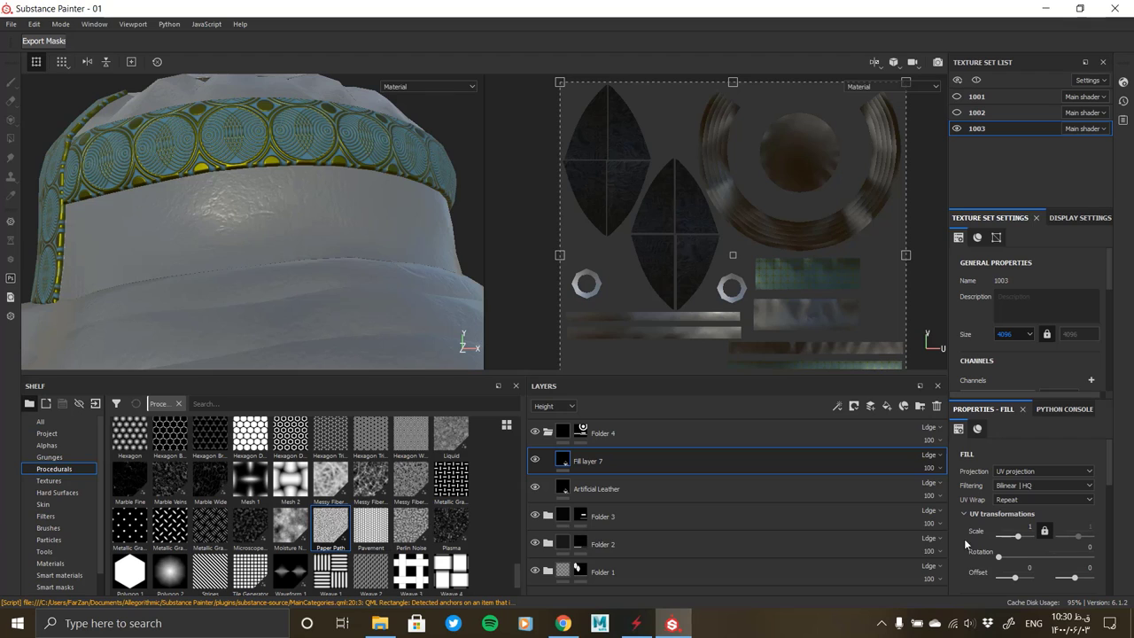
scroll(967, 537, "down", 5)
mouse_move(323, 533)
left_mouse_down()
mouse_move(1028, 532)
mouse_move(1020, 499)
left_mouse_up()
Set the Paper Path UV scale to 15 and review it across the hat brim
scroll(1021, 558, "down", 3)
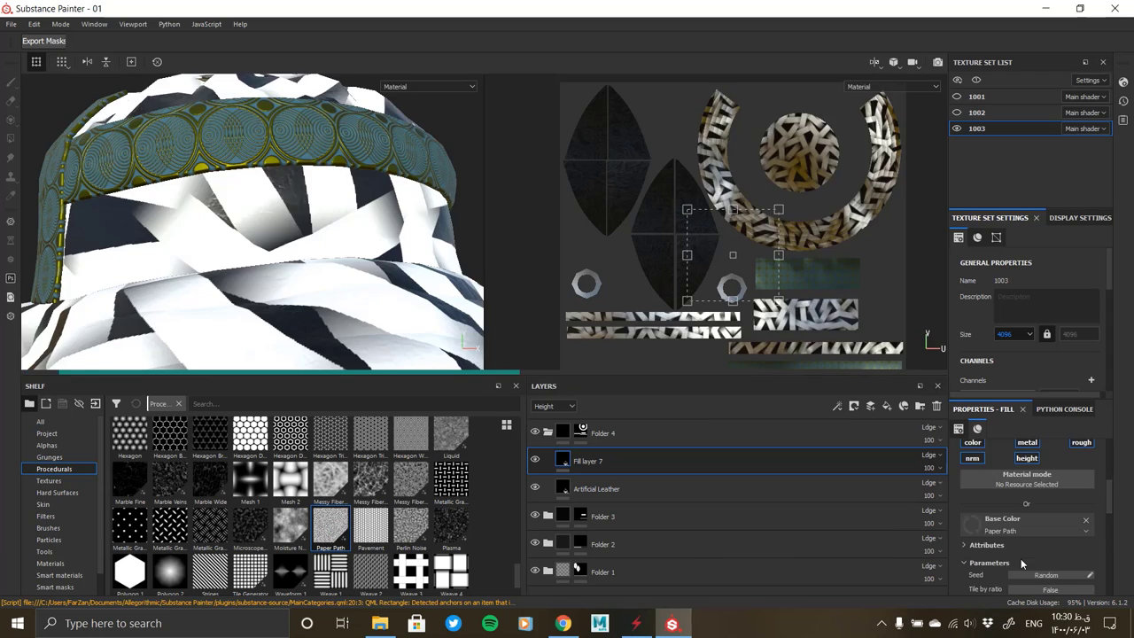
scroll(1021, 558, "down", 3)
scroll(997, 567, "down", 3)
scroll(997, 567, "up", 3)
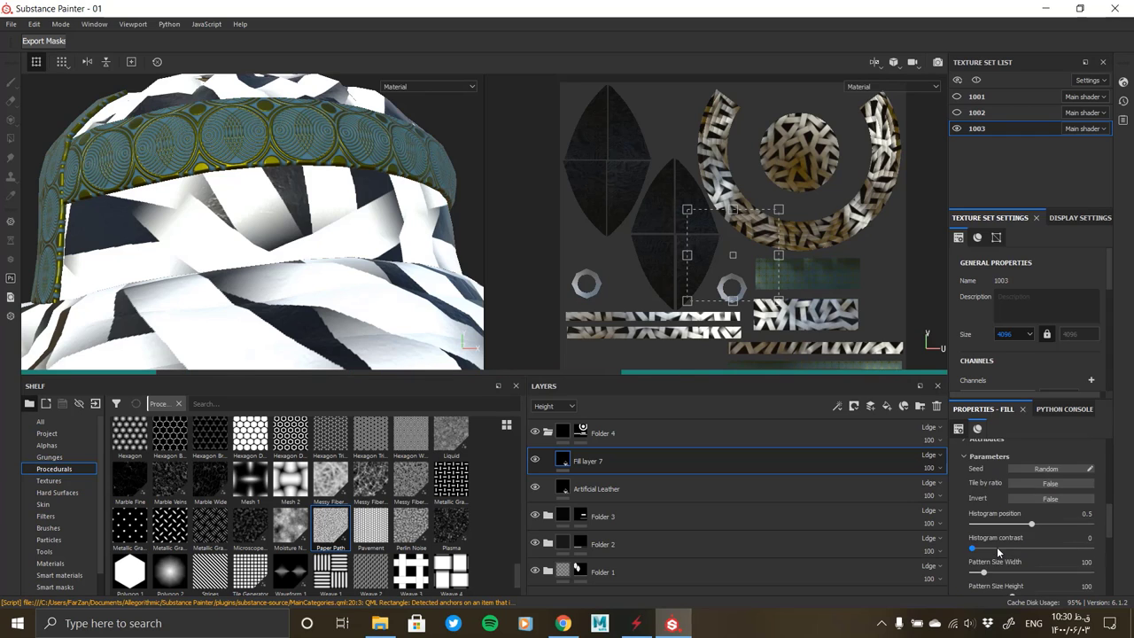
scroll(997, 547, "down", 3)
scroll(997, 546, "up", 3)
scroll(997, 546, "up", 3)
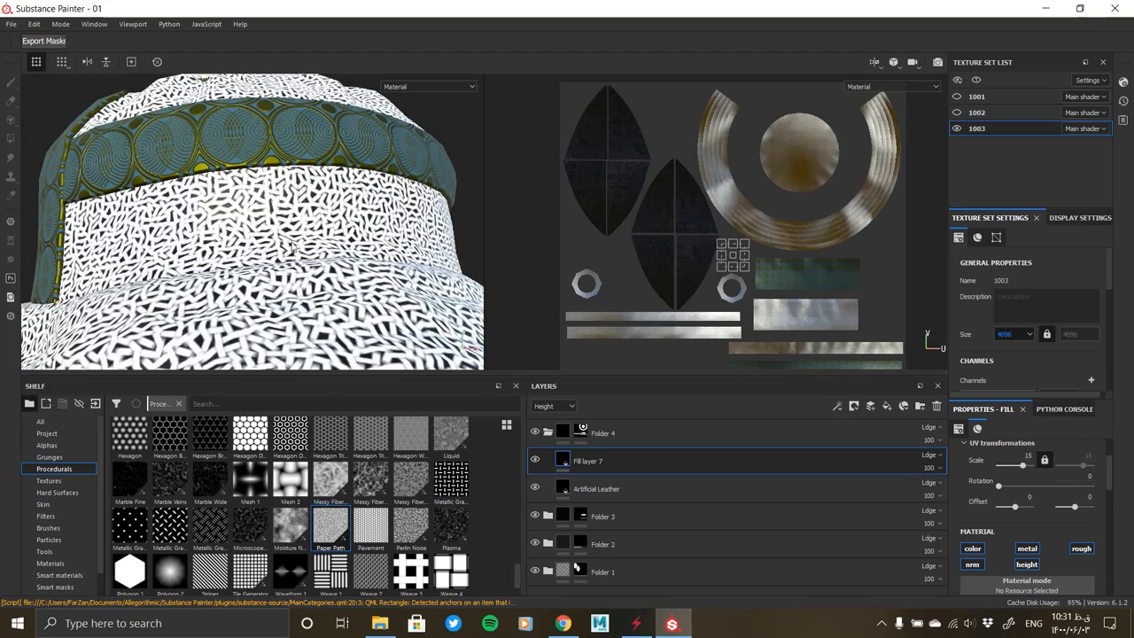
mouse_move(295, 249)
left_mouse_down("alt")
mouse_move(325, 287)
mouse_move(230, 178)
mouse_move(343, 202)
mouse_move(248, 225)
left_mouse_up("alt")
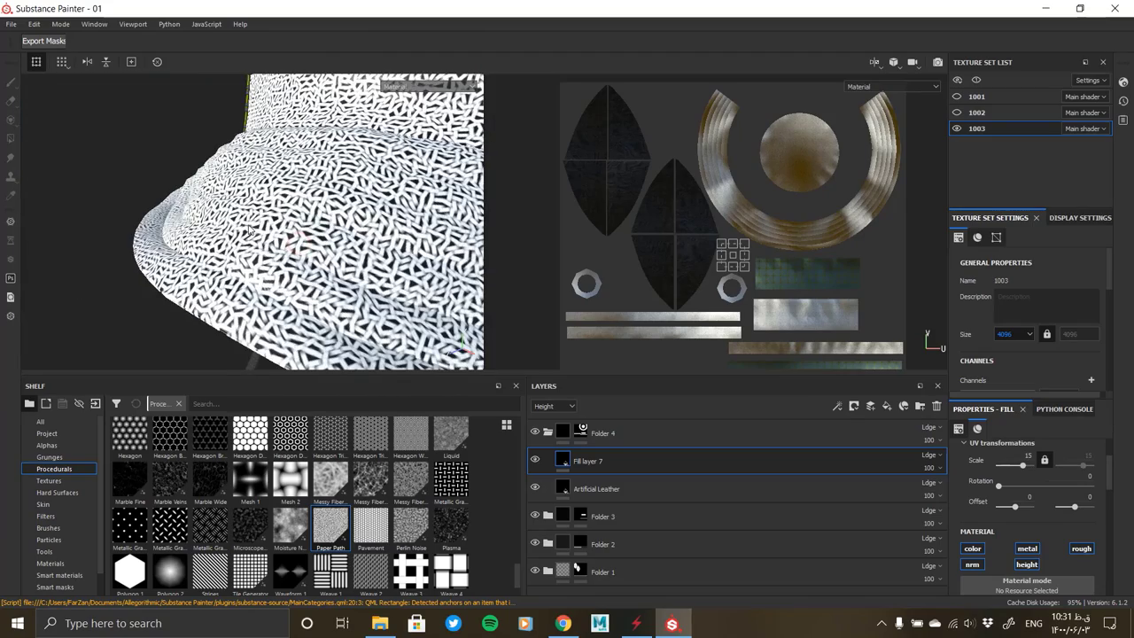
scroll(1001, 518, "down", 4)
scroll(1019, 524, "down", 2)
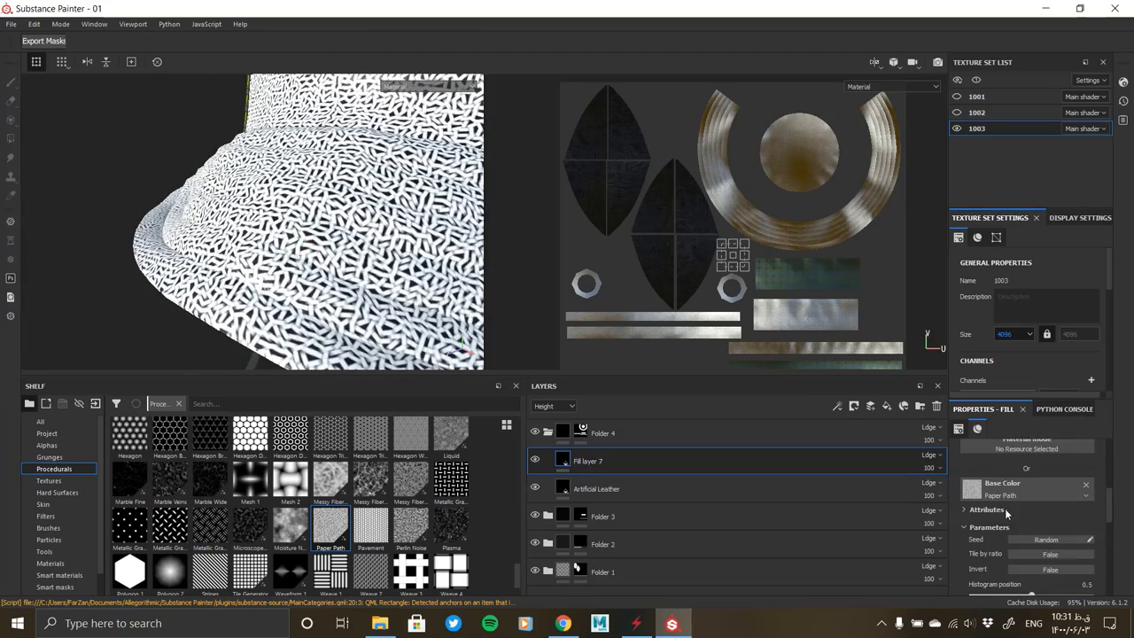
Clear Paper Path from Fill layer 7, add masked Fill layer 8, and disable layer 7's colour channel
left_click(1088, 488)
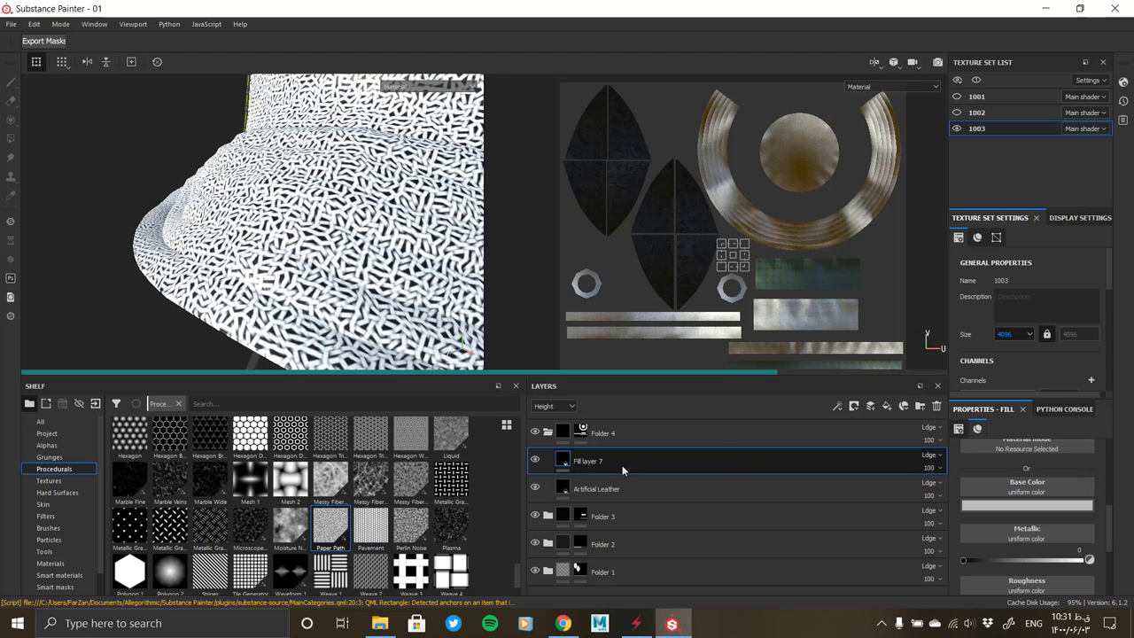
left_click(887, 405)
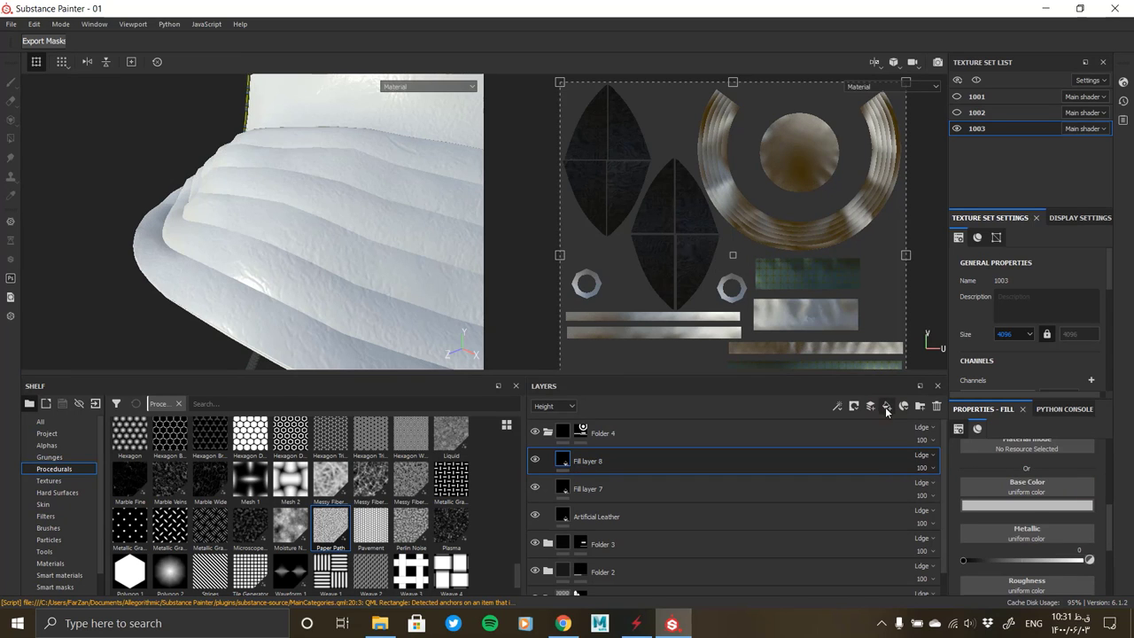
right_click(564, 465)
left_click(603, 111)
left_click(709, 489)
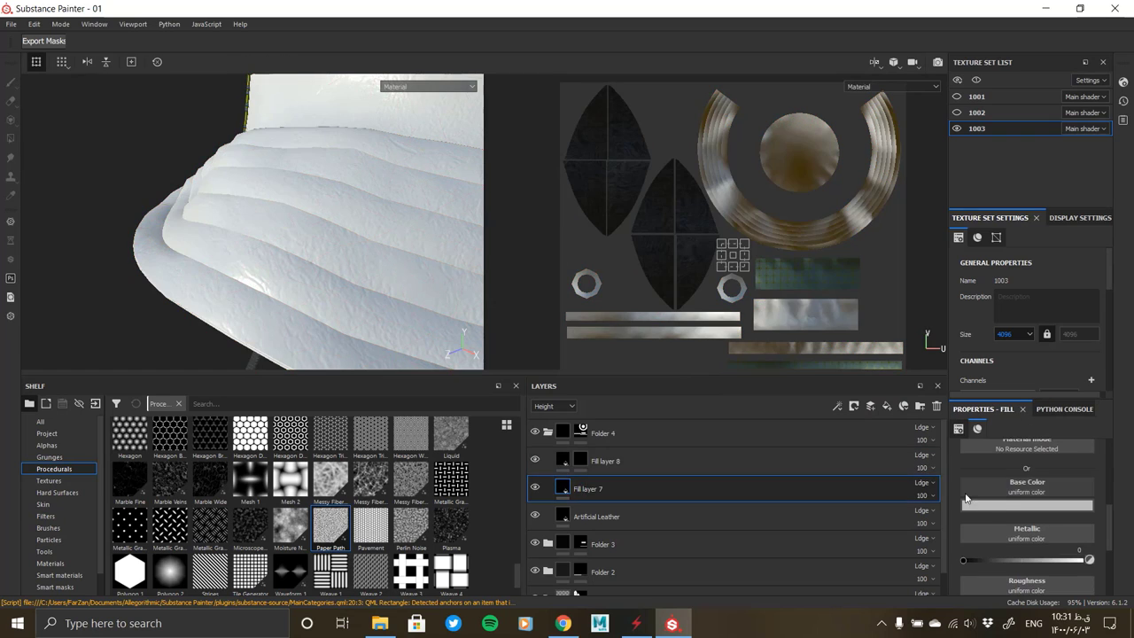
scroll(985, 507, "up", 2)
left_click(976, 479)
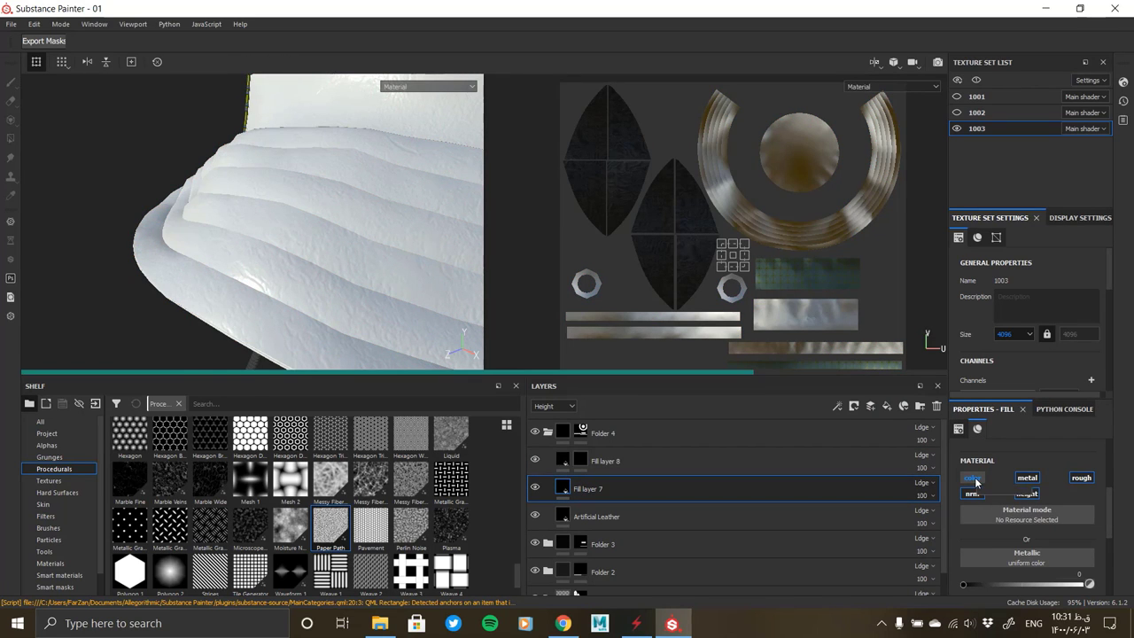
Add a fill effect to Fill layer 8's mask using Paper Path as its grayscale
left_click(580, 460)
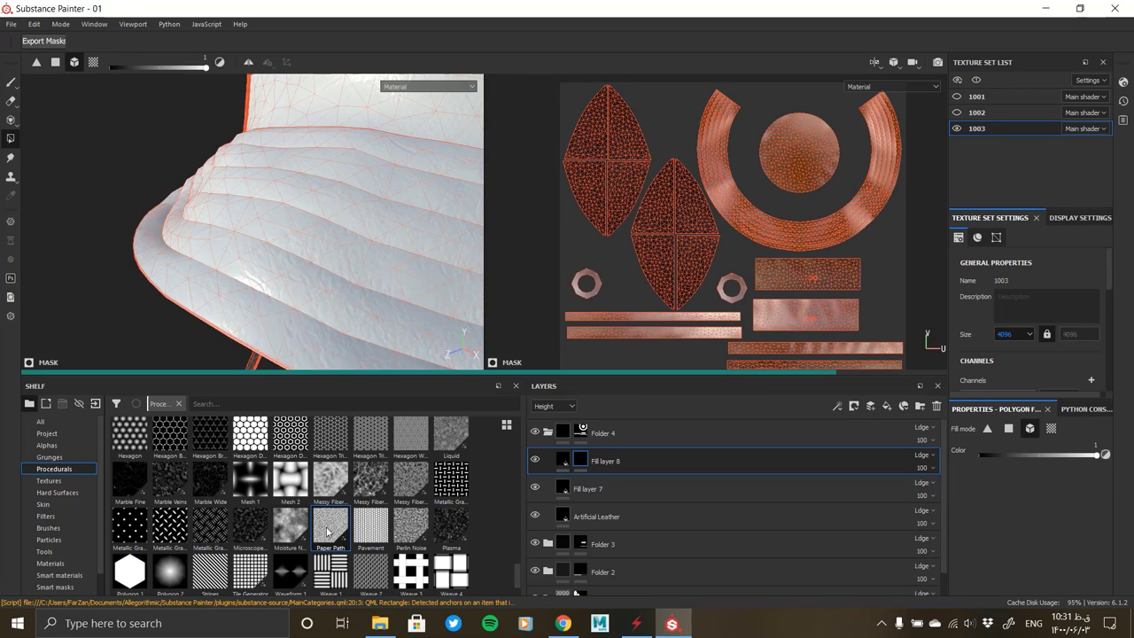
right_click(579, 463)
left_click(611, 125)
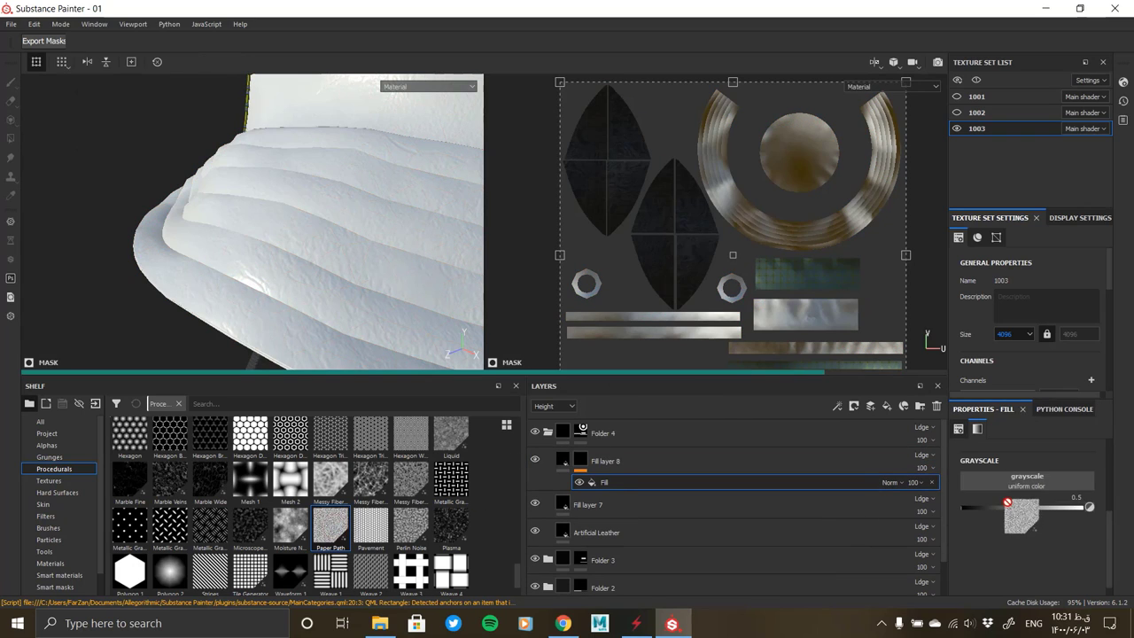
left_click_drag(331, 528, 1001, 478)
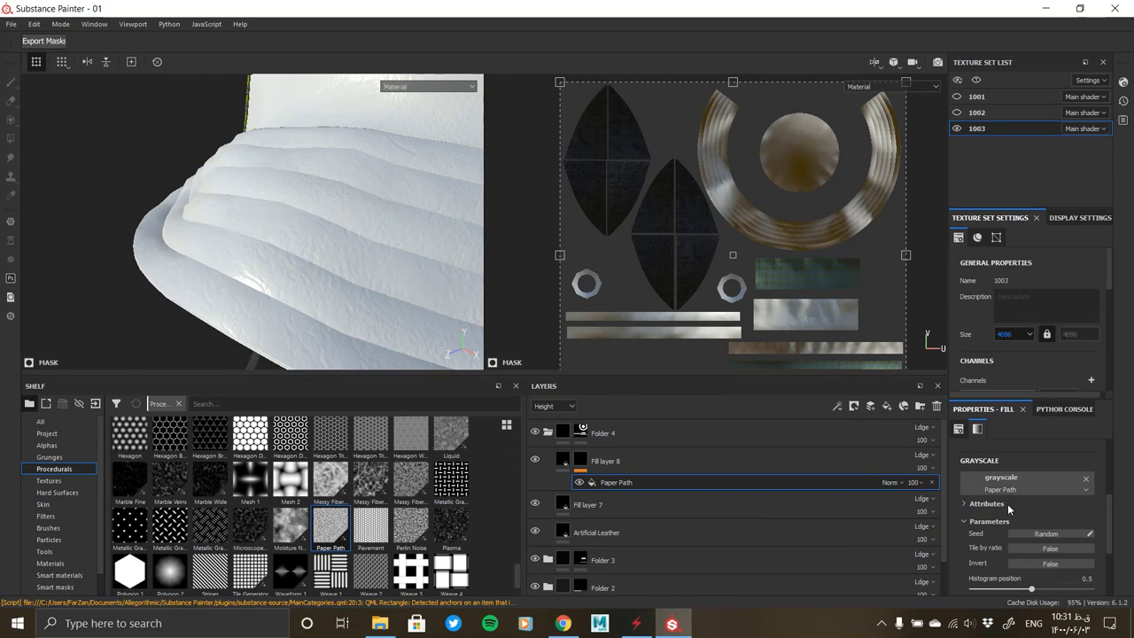
scroll(1008, 503, "down", 5)
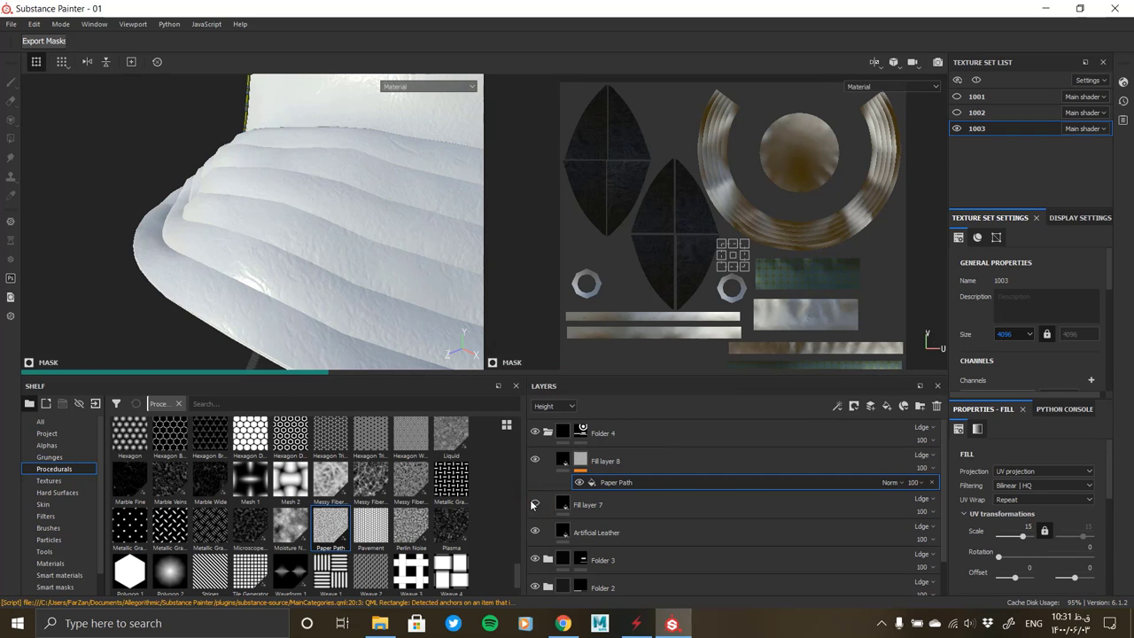
mouse_move(399, 292)
left_mouse_down("alt")
mouse_move(313, 270)
mouse_move(372, 284)
left_mouse_up("alt")
Raise the pattern's histogram position to 0.4 and lower texture set resolution to 2048
scroll(986, 532, "down", 3)
scroll(981, 529, "down", 2)
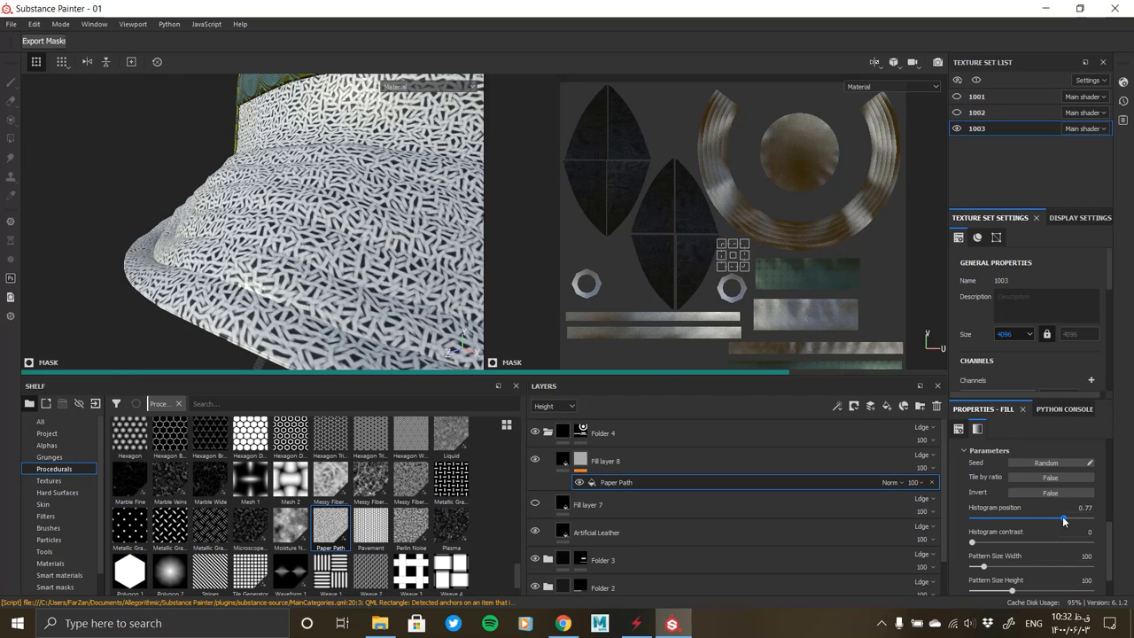
left_click(1019, 520)
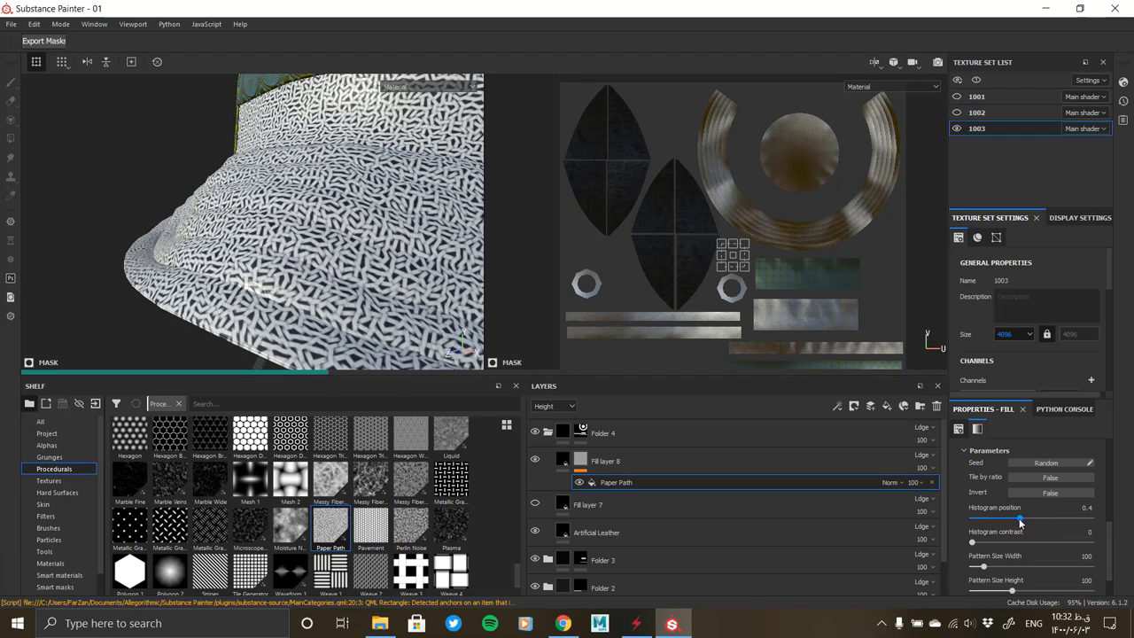
left_click(1013, 335)
left_click(1015, 380)
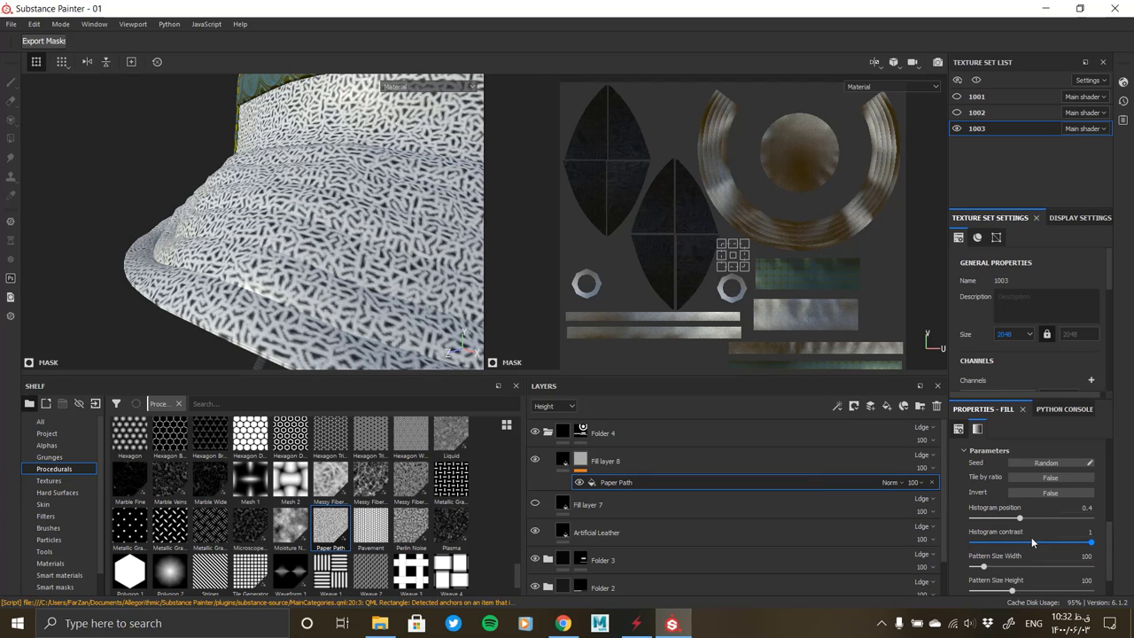
Size the Paper Path pattern to 135 by 99, disable Tile by ratio, and randomize its seed
left_click(991, 565)
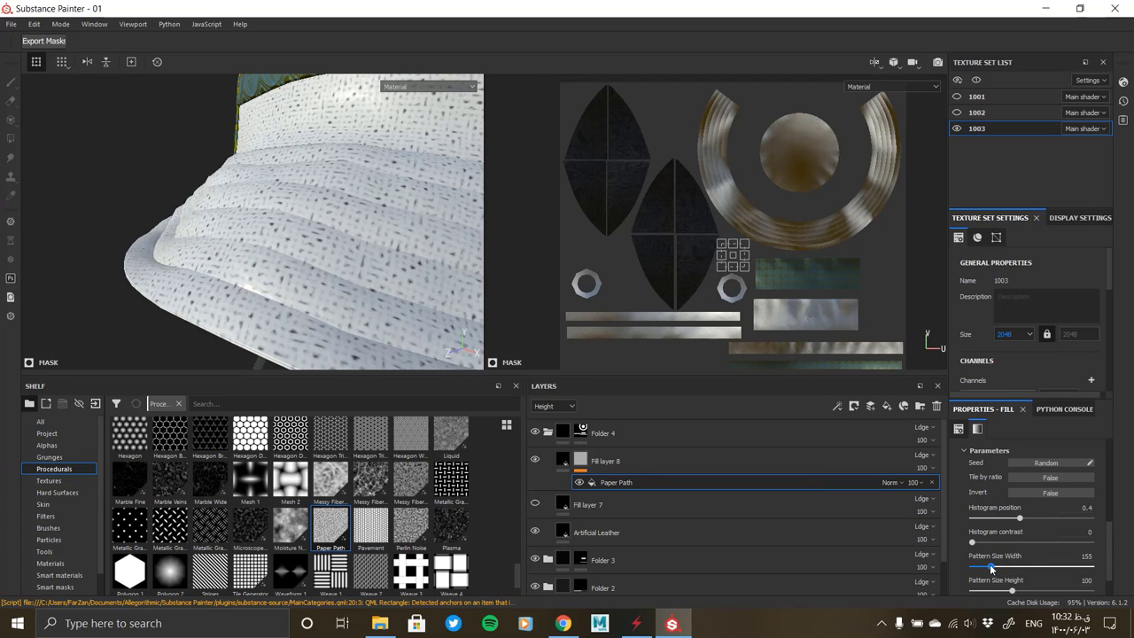
left_click_drag(187, 246, 256, 183, "alt")
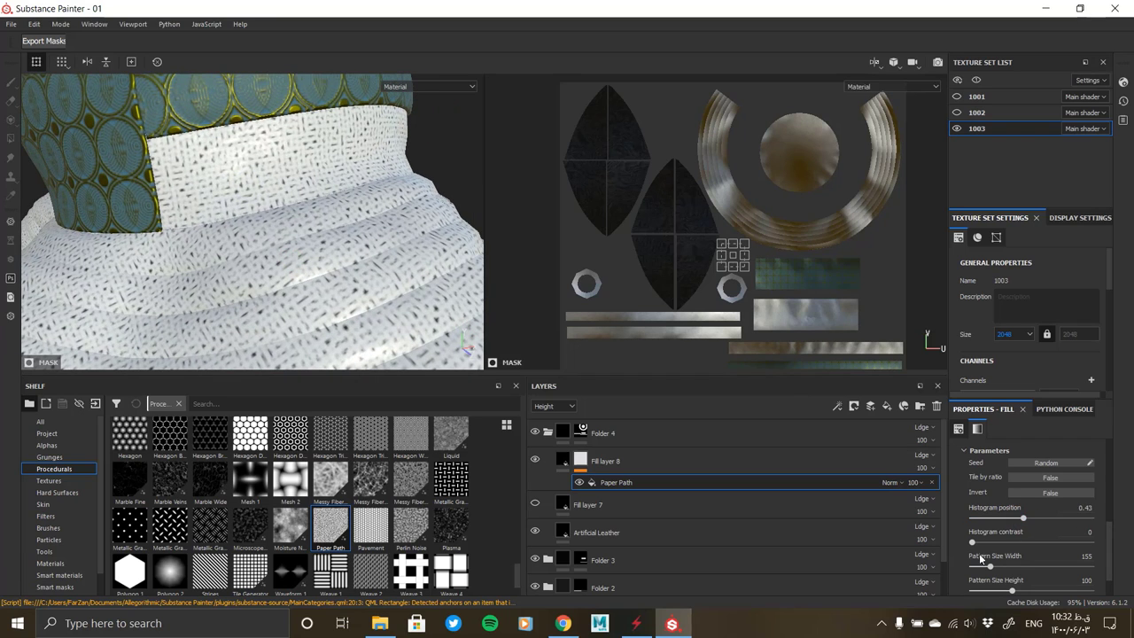
mouse_move(1000, 564)
left_mouse_down()
mouse_move(984, 562)
mouse_move(994, 555)
left_mouse_up()
scroll(988, 567, "down", 2)
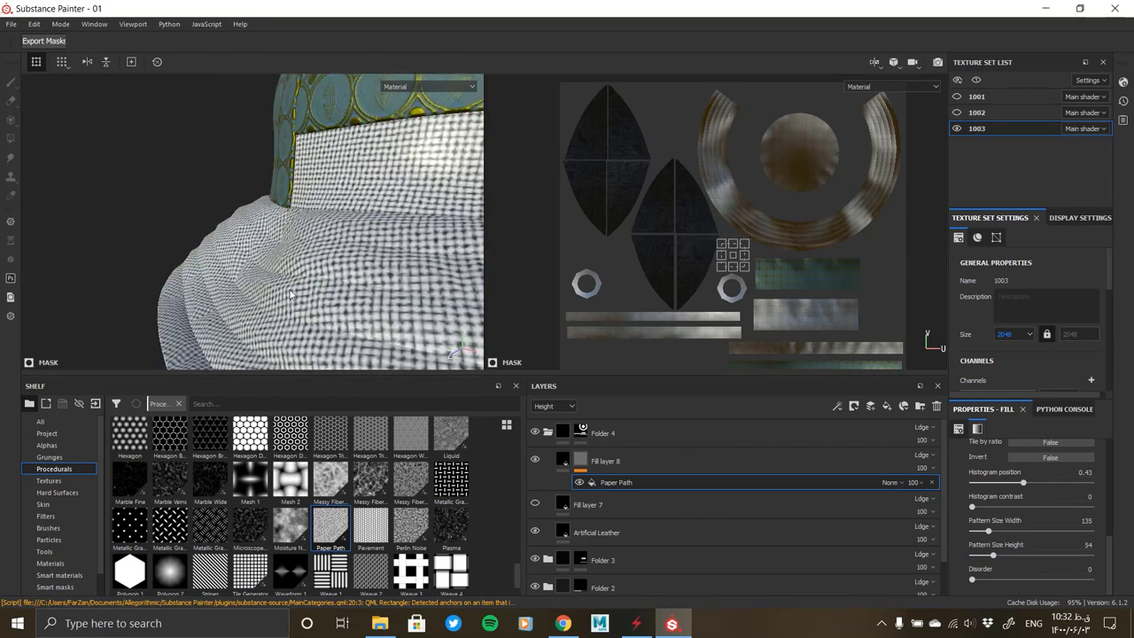
left_click_drag(299, 216, 435, 307, "alt")
mouse_move(993, 554)
left_mouse_down()
mouse_move(974, 555)
mouse_move(1012, 555)
mouse_move(1032, 578)
mouse_move(972, 579)
left_mouse_up()
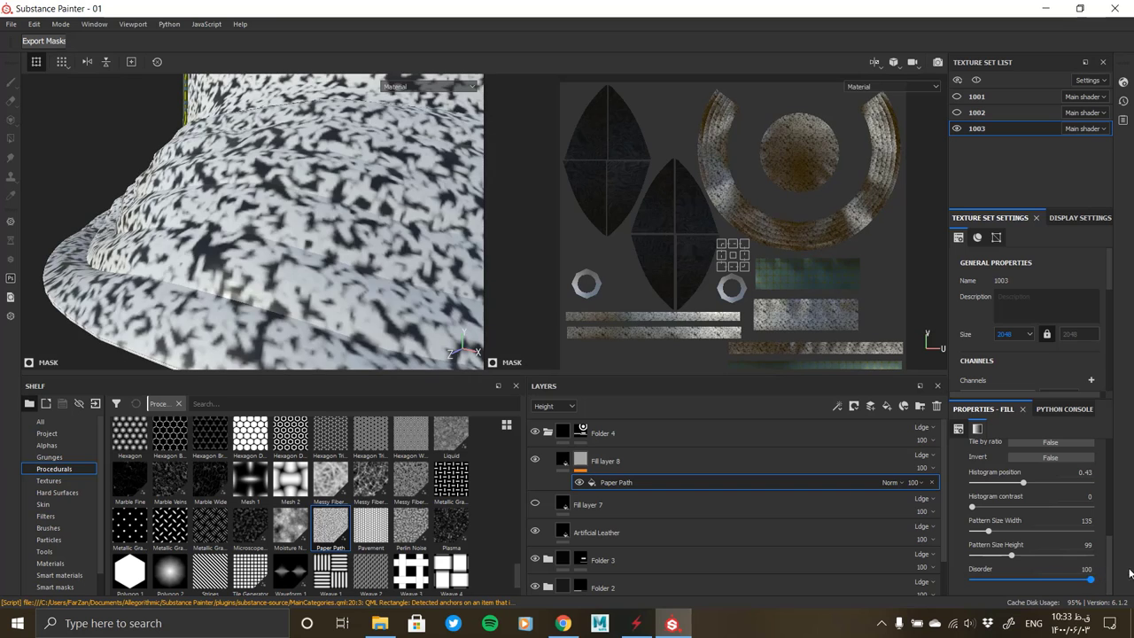
scroll(1002, 548, "up", 2)
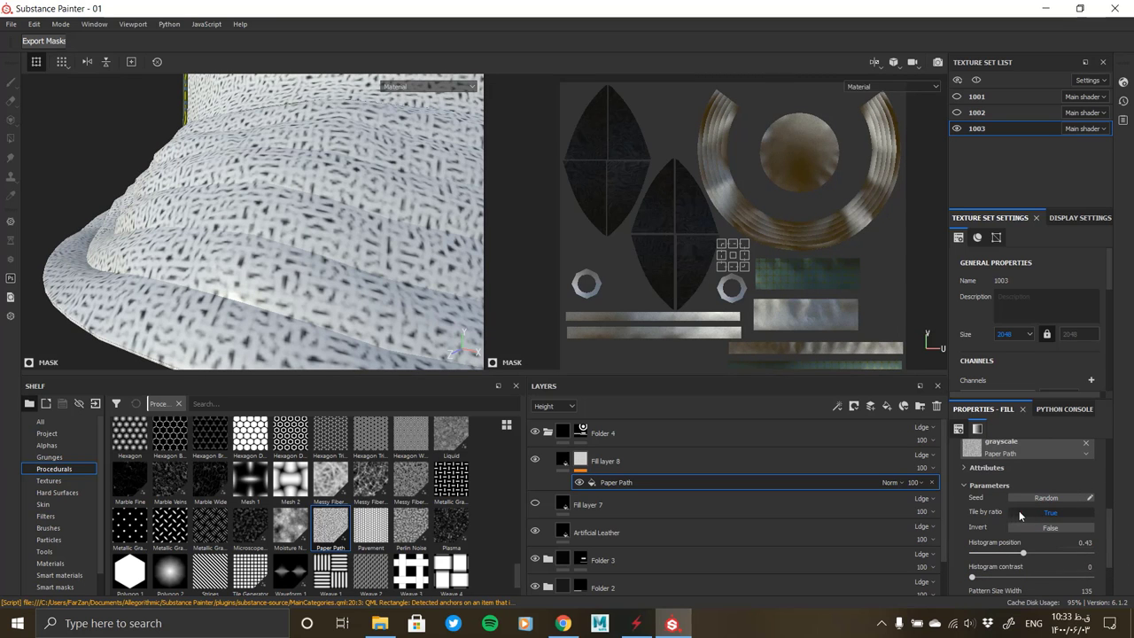
left_click(1020, 511)
left_click(1029, 498)
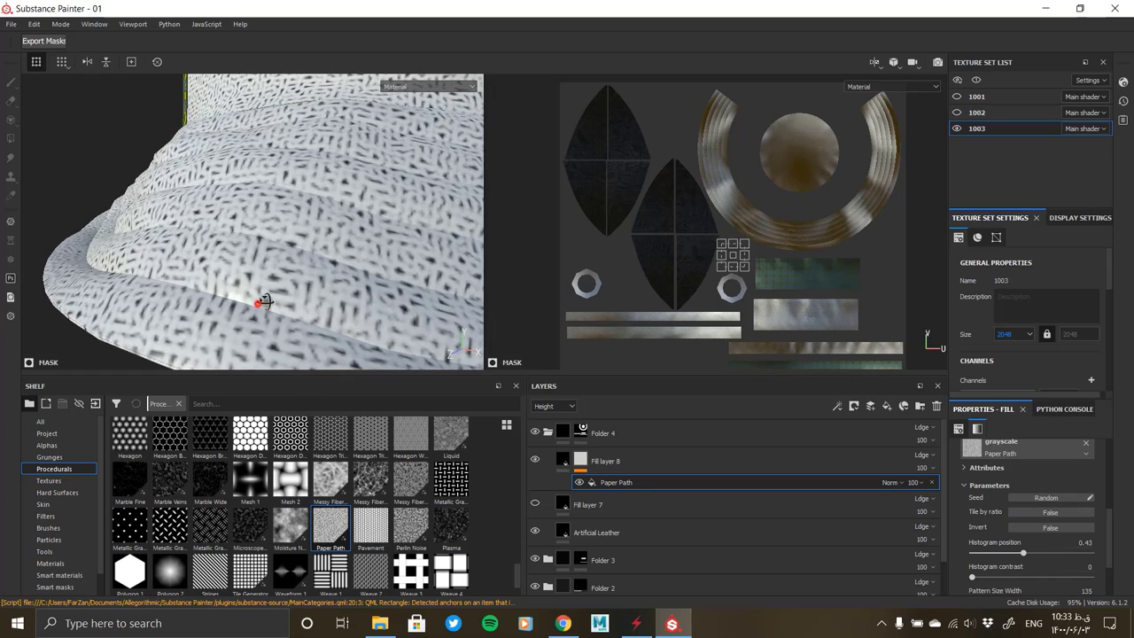
Give Fill layer 7 a dark olive-yellow base colour
scroll(261, 304, "down", 5)
scroll(326, 233, "up", 3)
scroll(326, 233, "up", 2)
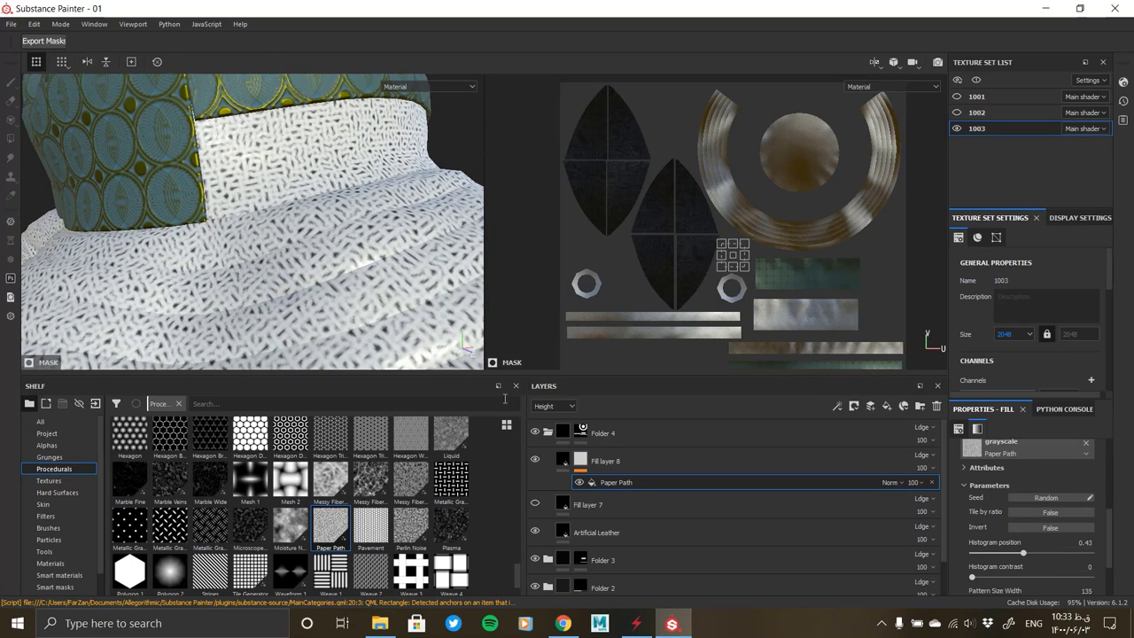
left_click(566, 462)
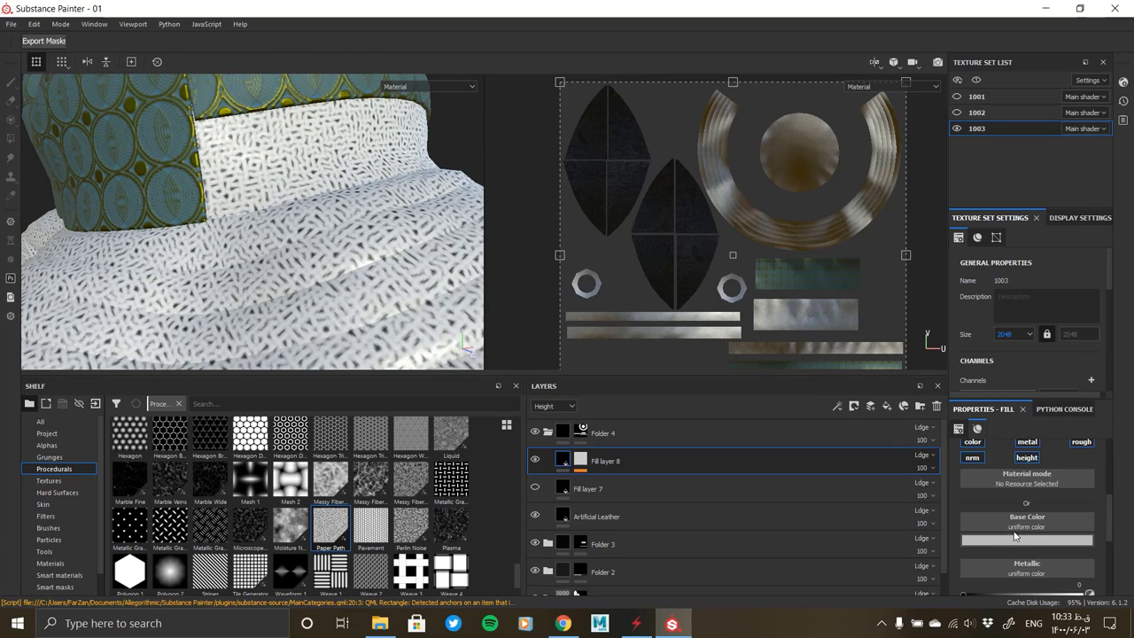
left_click(535, 489)
left_click(1053, 539)
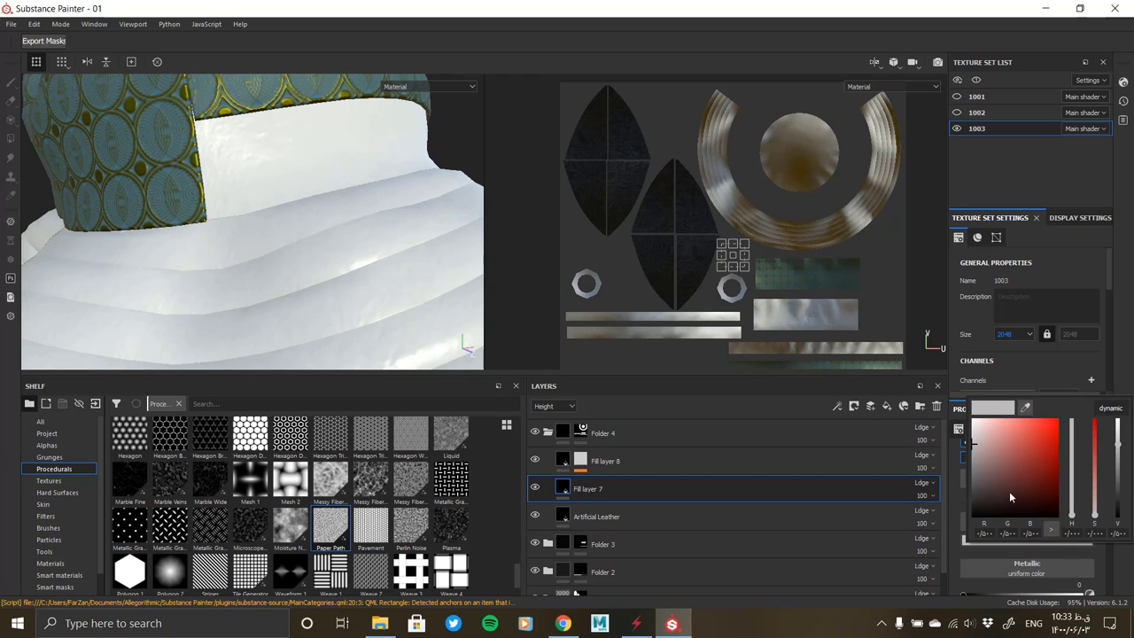
left_click(1039, 494)
left_click(1073, 505)
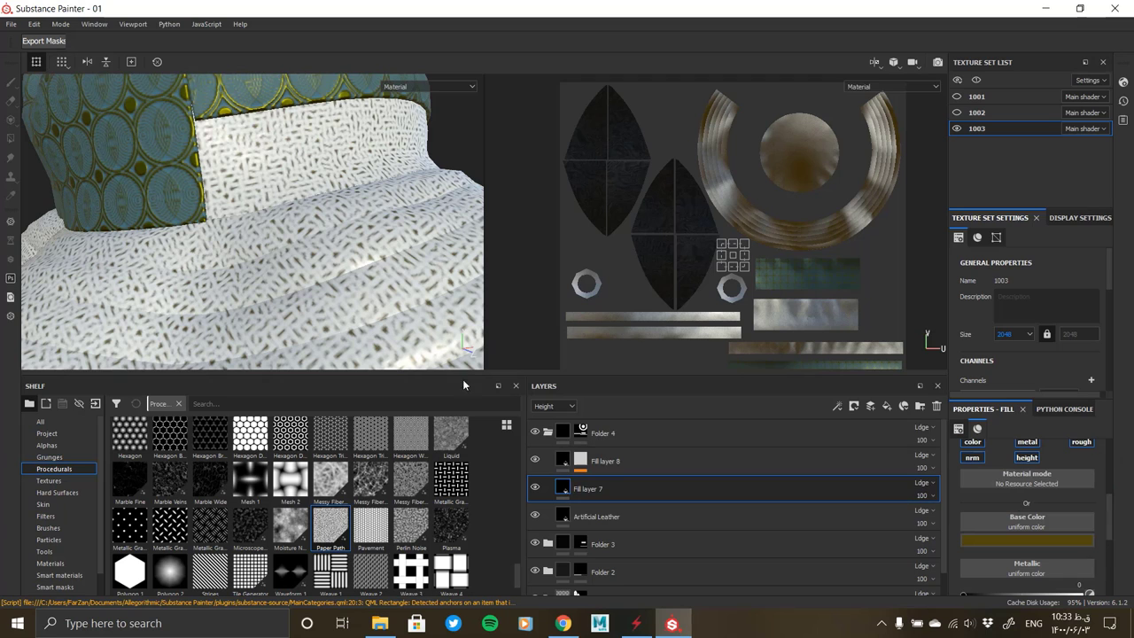
mouse_move(412, 323)
left_mouse_down("alt")
mouse_move(283, 280)
mouse_move(1032, 450)
left_mouse_up("alt")
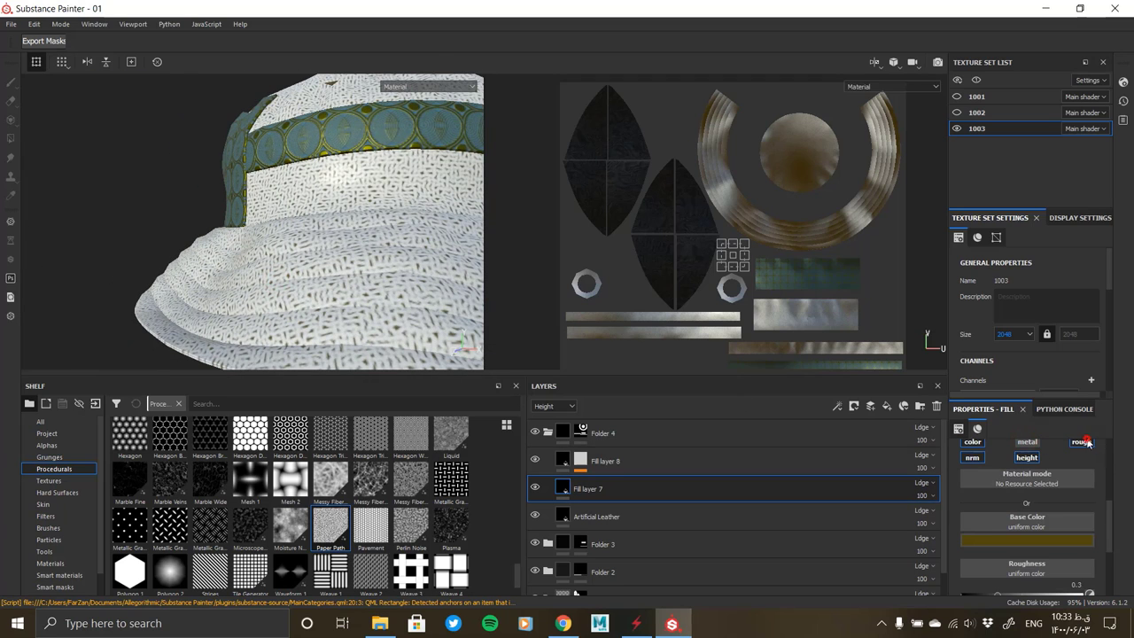
Make Fill layer 8's base colour yellow
left_click(977, 460)
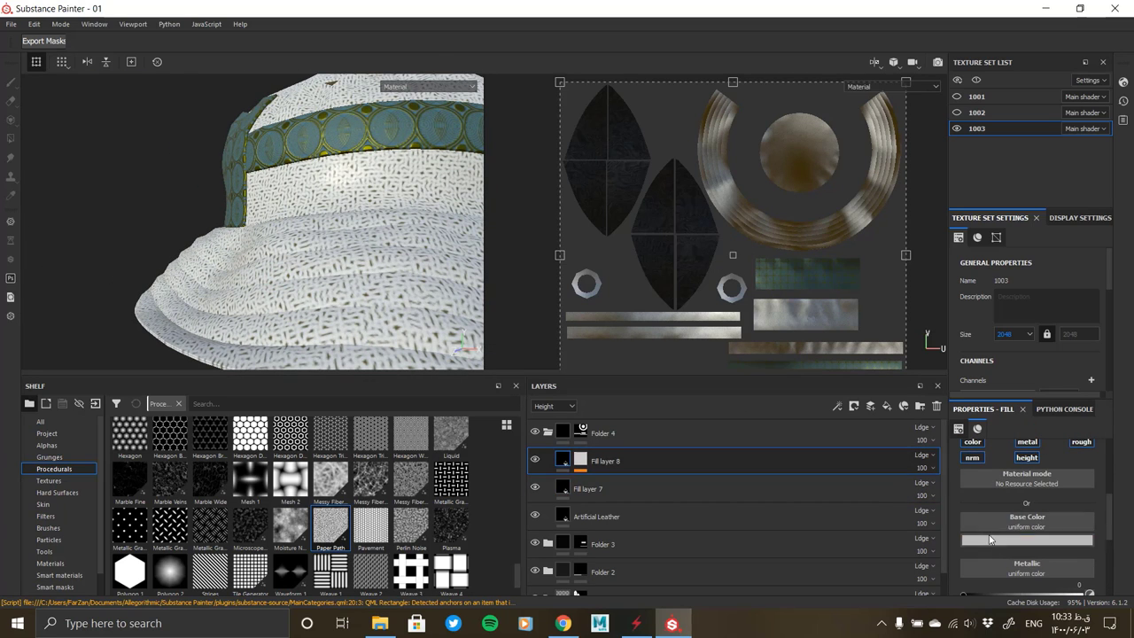
left_click(1026, 523)
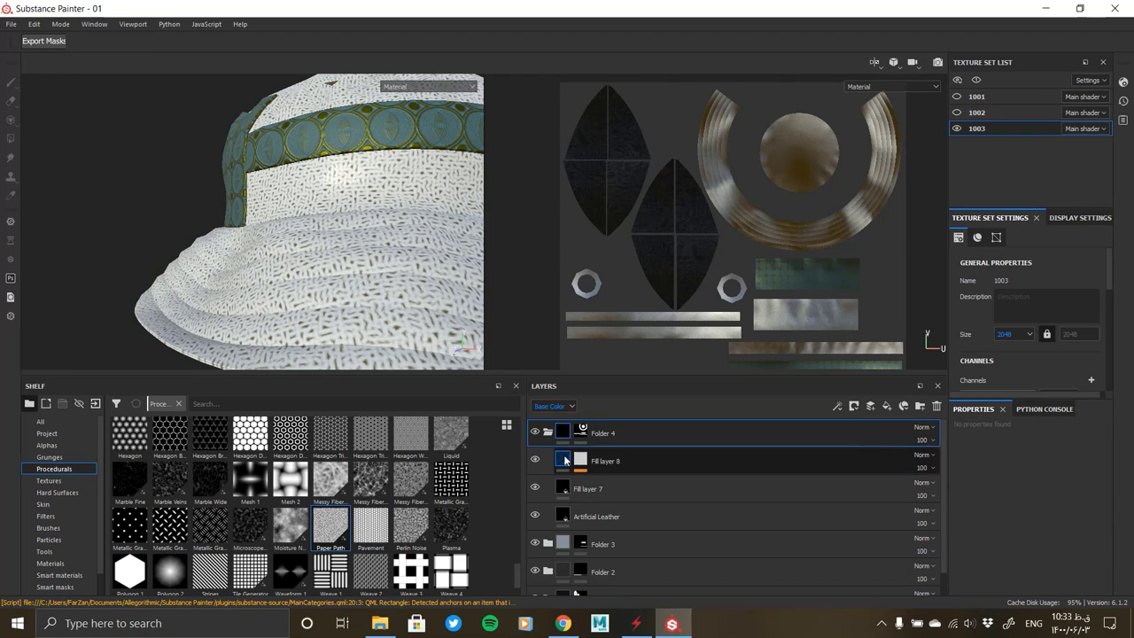
left_click(1025, 536)
left_click(561, 490)
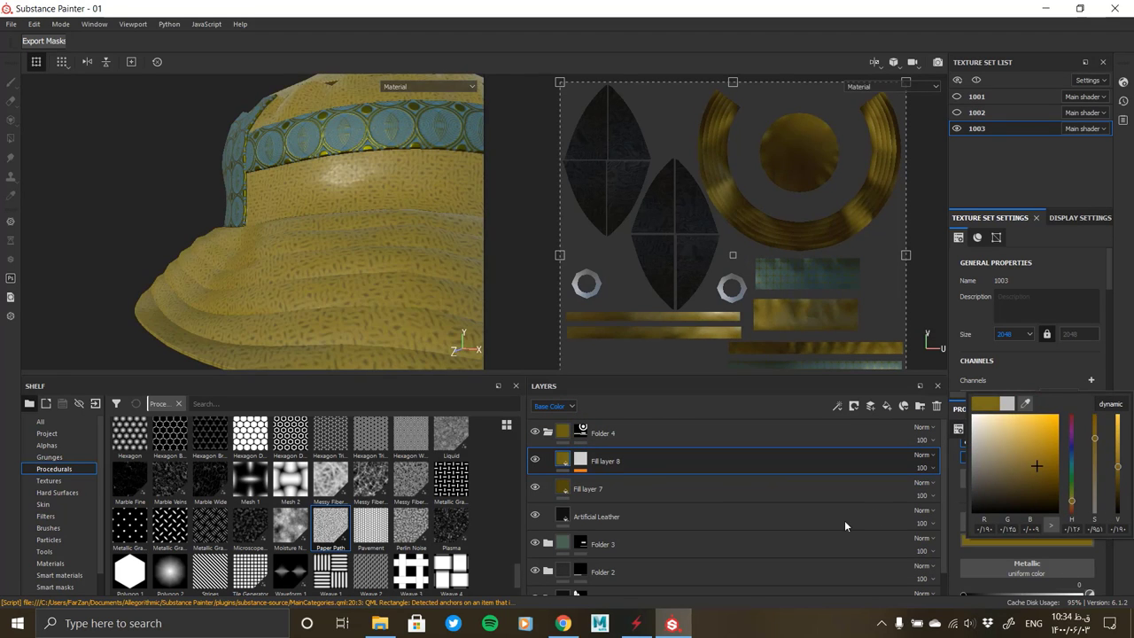
left_click_drag(307, 223, 290, 262, "alt")
Strengthen Fill layer 8's height bump
scroll(289, 262, "up", 3)
scroll(290, 262, "up", 3)
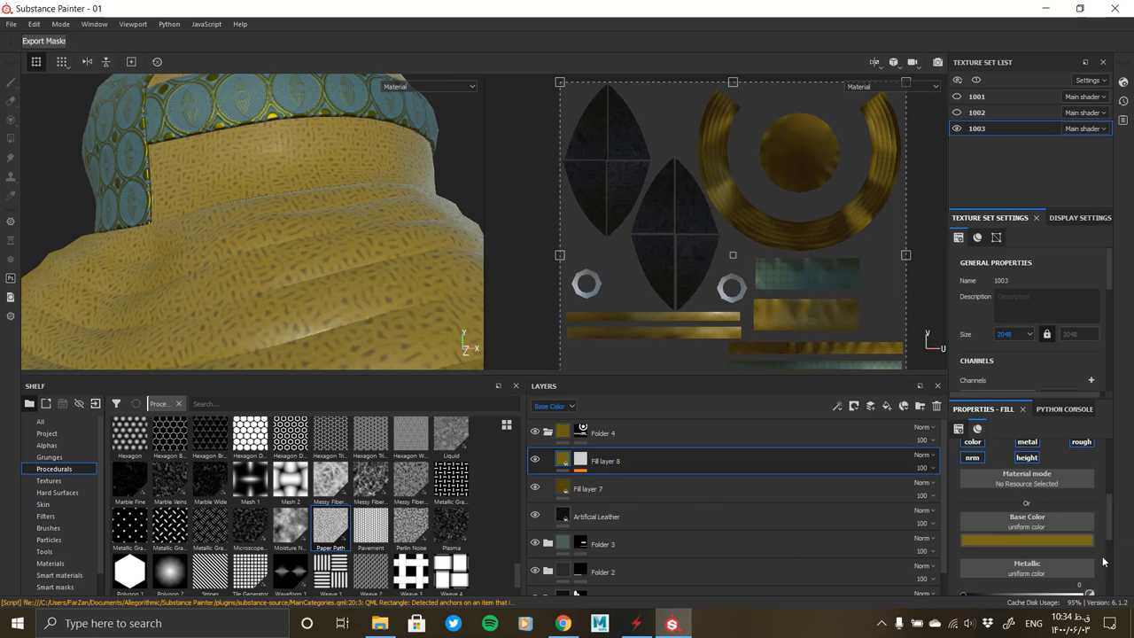
scroll(1005, 580, "down", 3)
scroll(1021, 574, "down", 2)
scroll(1021, 574, "down", 1)
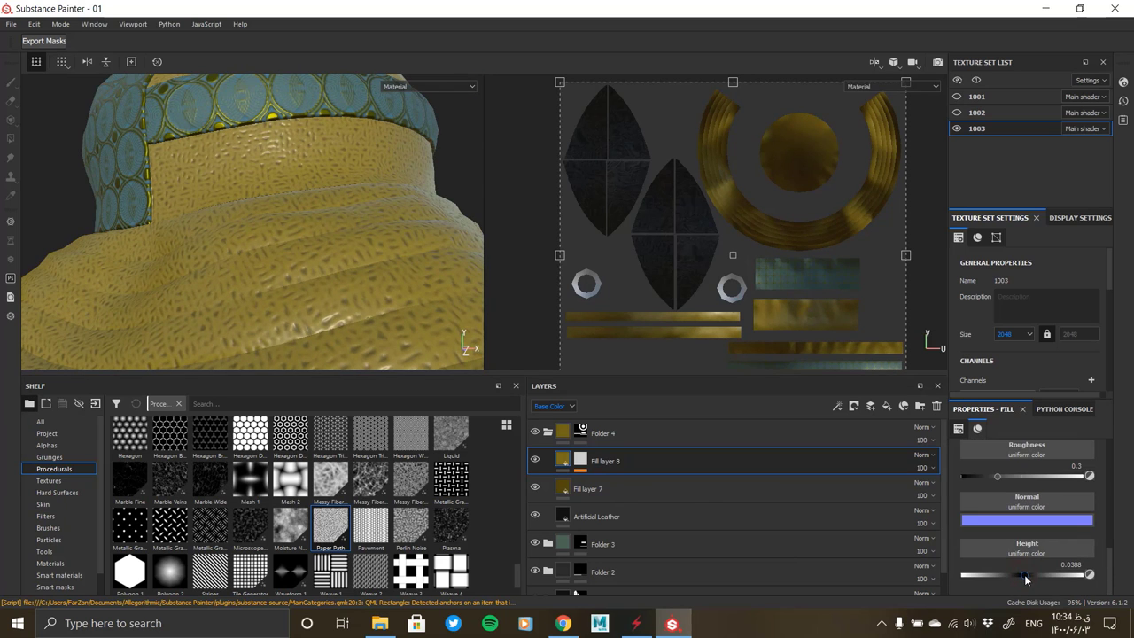
left_click_drag(1026, 578, 1030, 579)
Raise texture set 1003's resolution to 4096
left_click(1017, 336)
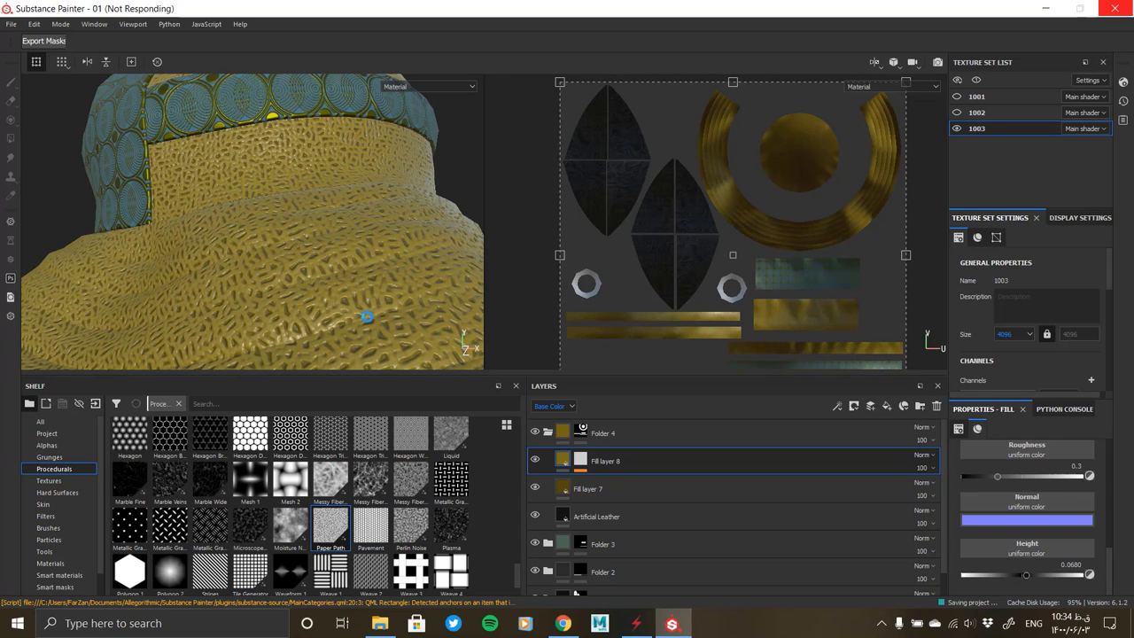
mouse_move(367, 317)
left_mouse_down("alt")
mouse_move(382, 309)
mouse_move(367, 280)
mouse_move(43, 215)
mouse_move(108, 255)
mouse_move(321, 266)
left_mouse_up("alt")
scroll(293, 266, "up", 3)
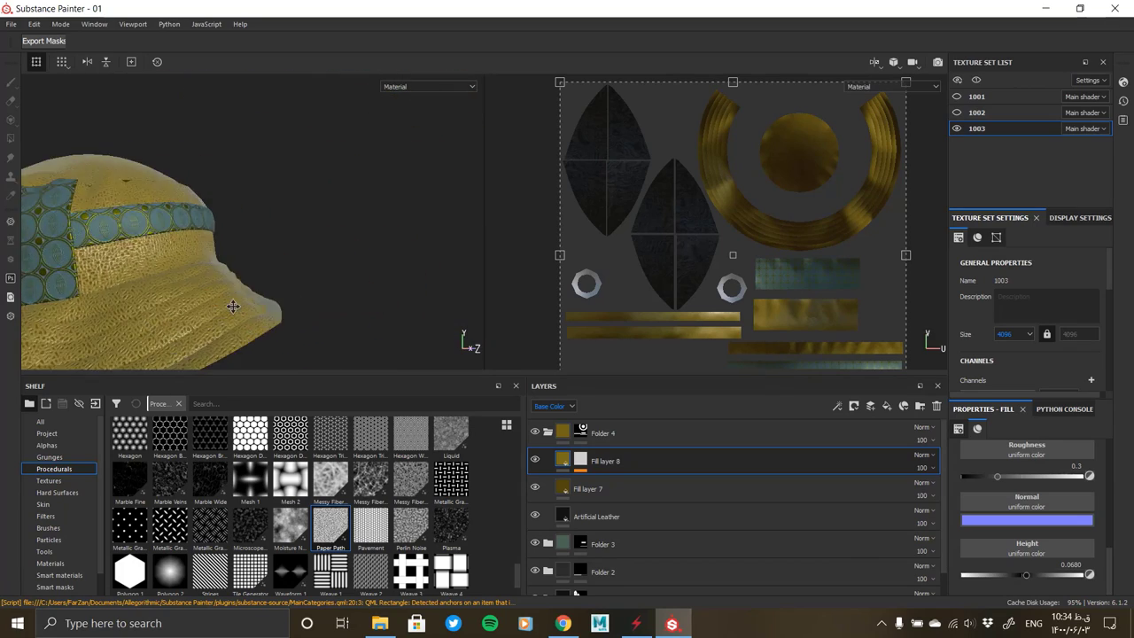
scroll(292, 266, "up", 3)
scroll(302, 230, "up", 3)
mouse_move(321, 368)
left_mouse_down("alt")
mouse_move(316, 303)
mouse_move(345, 292)
left_mouse_up("alt")
Set Fill layer 7's base colour to black
left_click(673, 489)
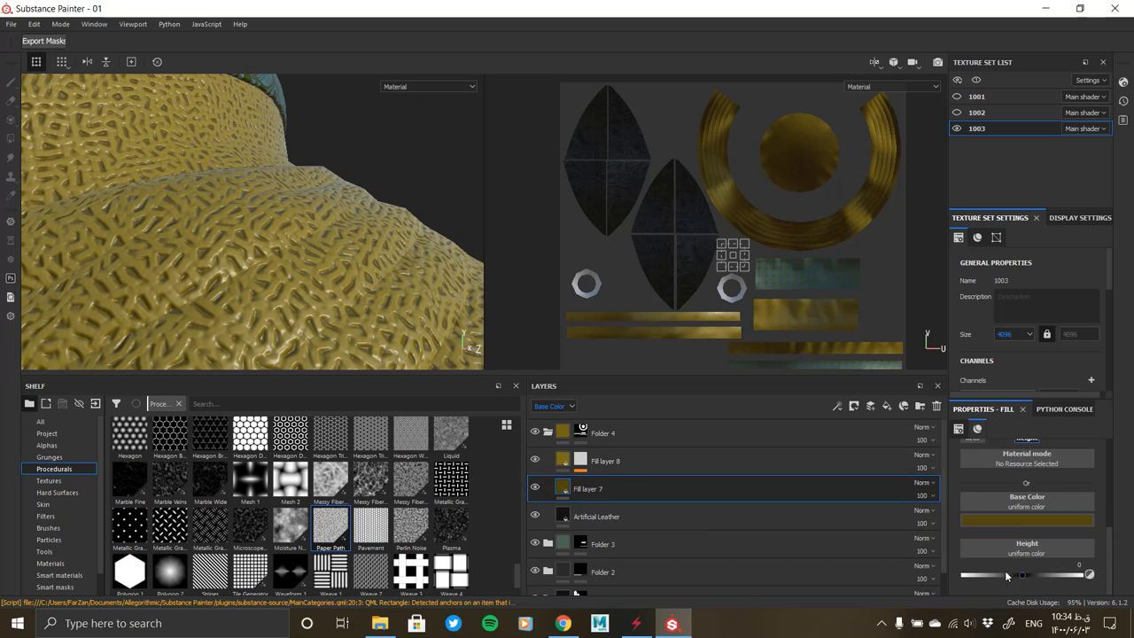
left_click(1016, 519)
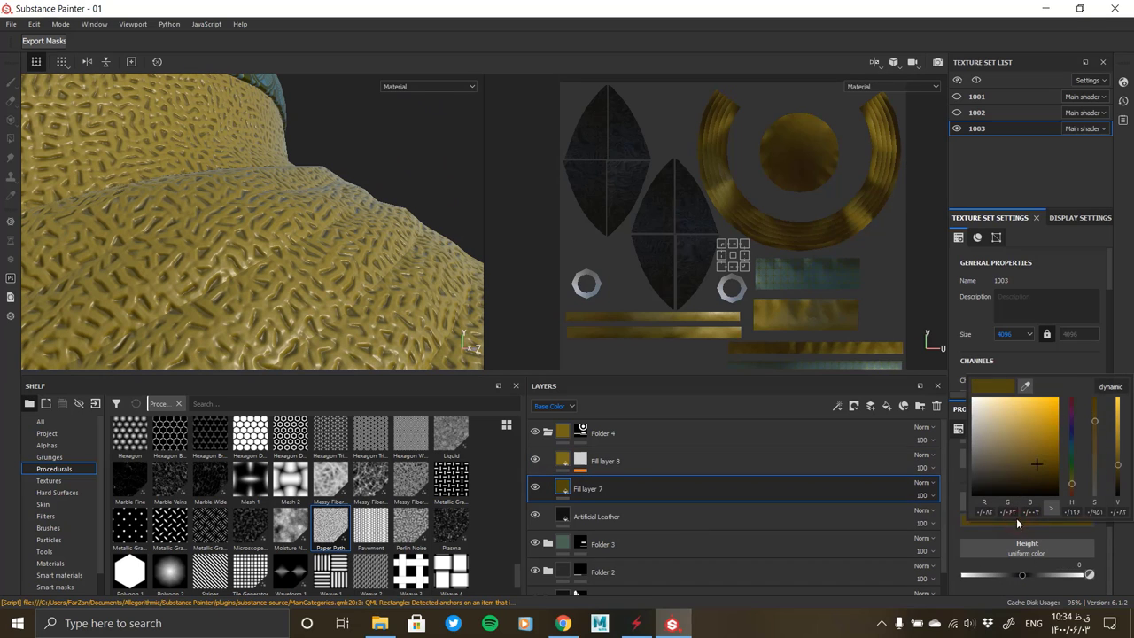
left_click(341, 316)
left_click(922, 517)
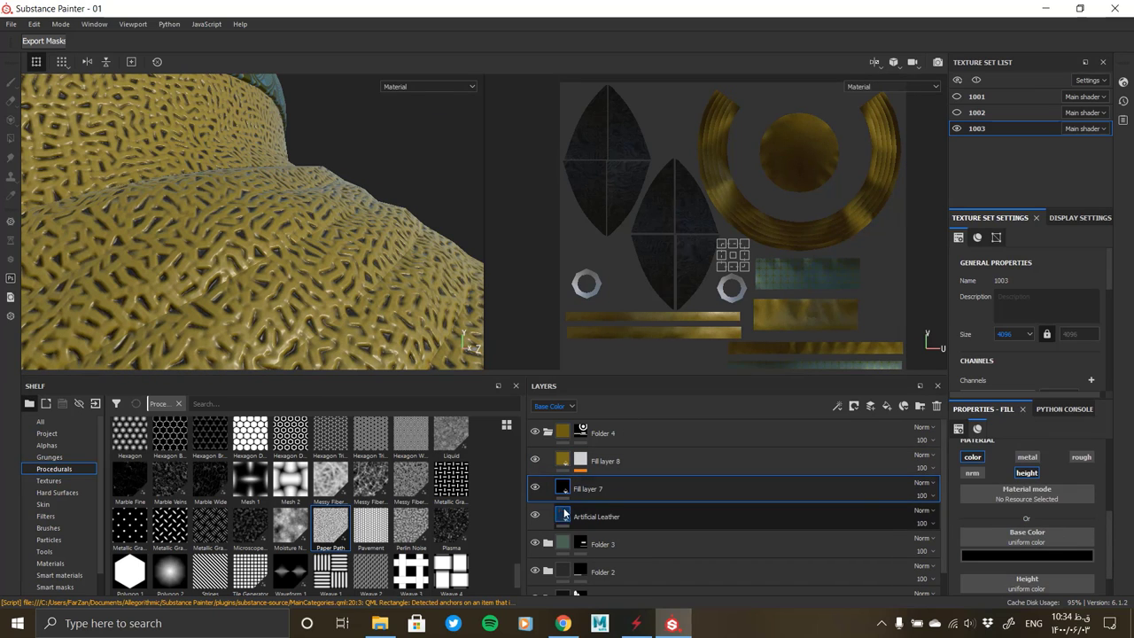
scroll(1080, 456, "up", 2)
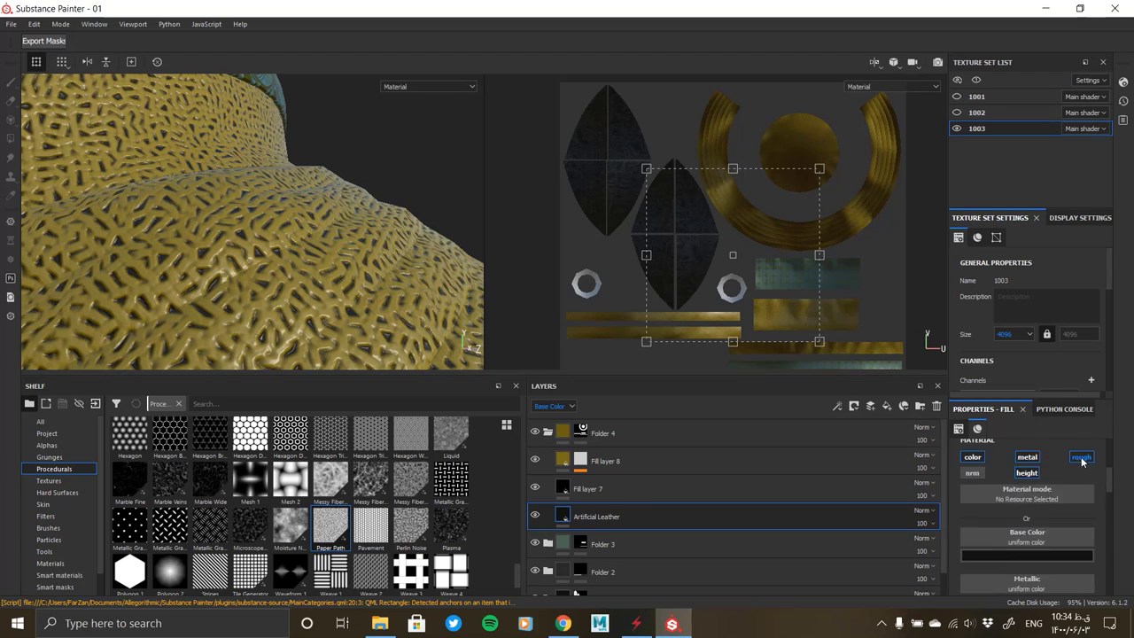
Raise Fill layer 7's roughness to about 0.72
left_click(599, 494)
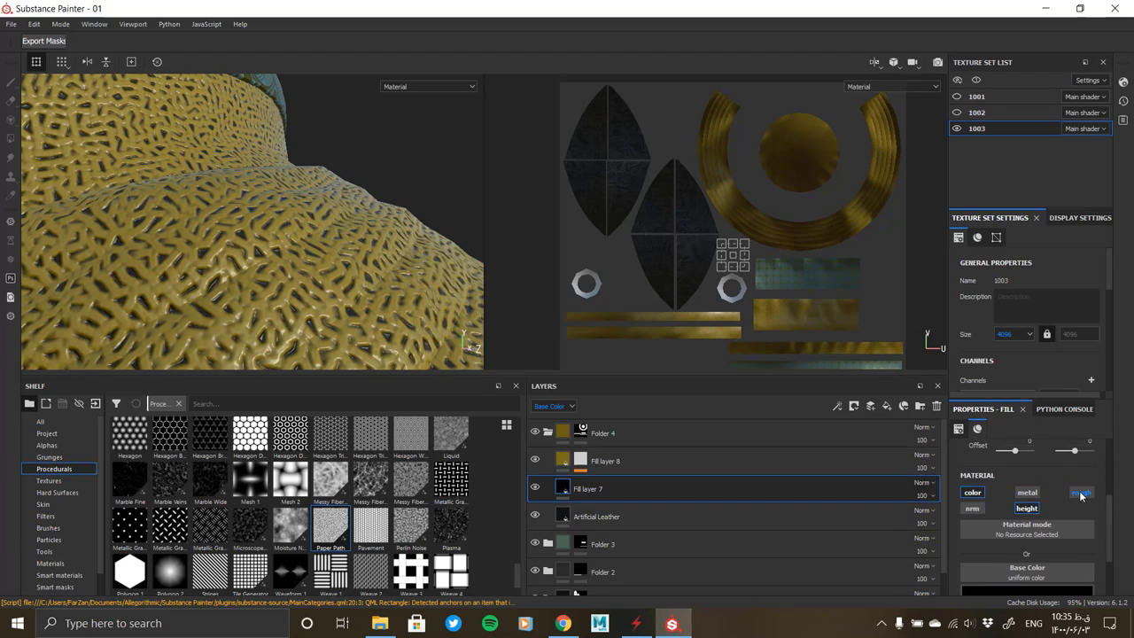
scroll(1019, 531, "down", 5)
scroll(1018, 560, "up", 2)
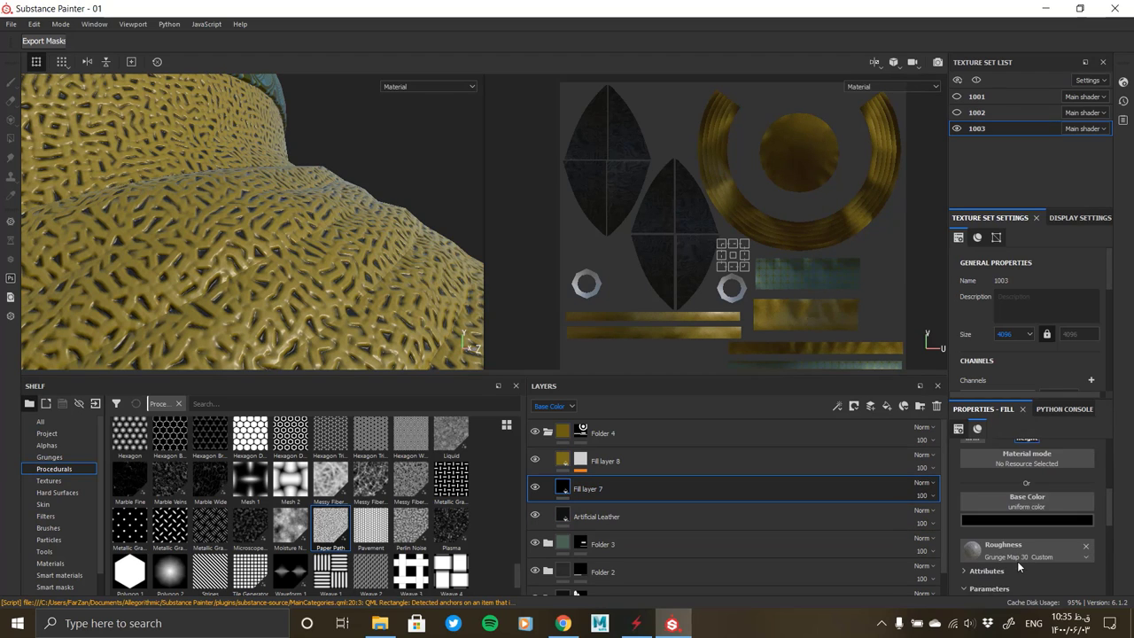
scroll(1017, 561, "down", 3)
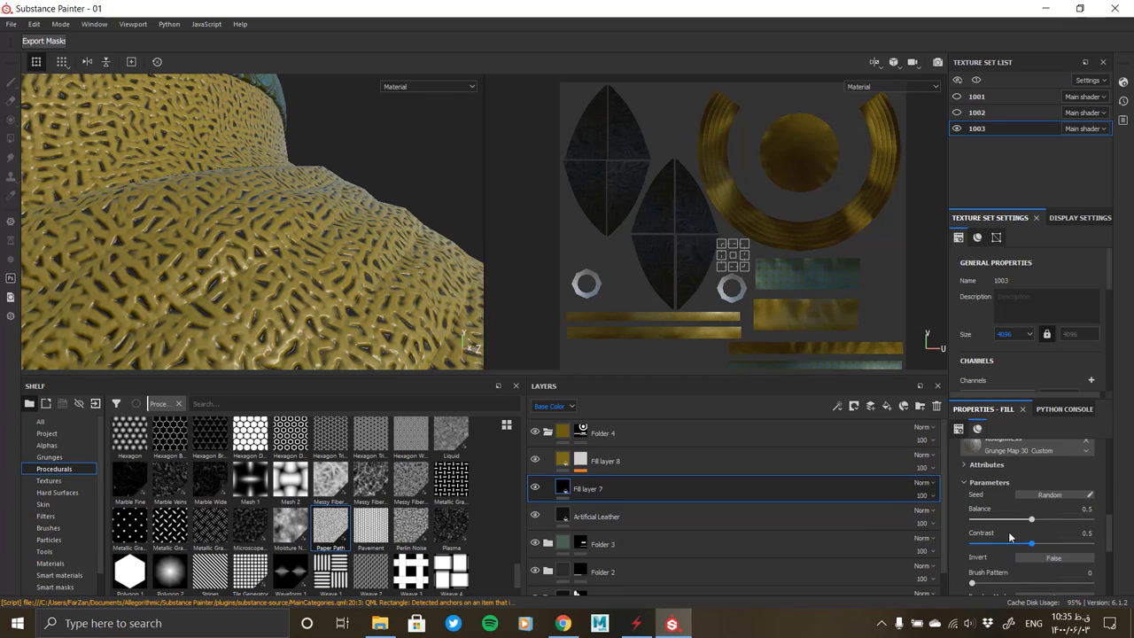
scroll(1015, 538, "up", 3)
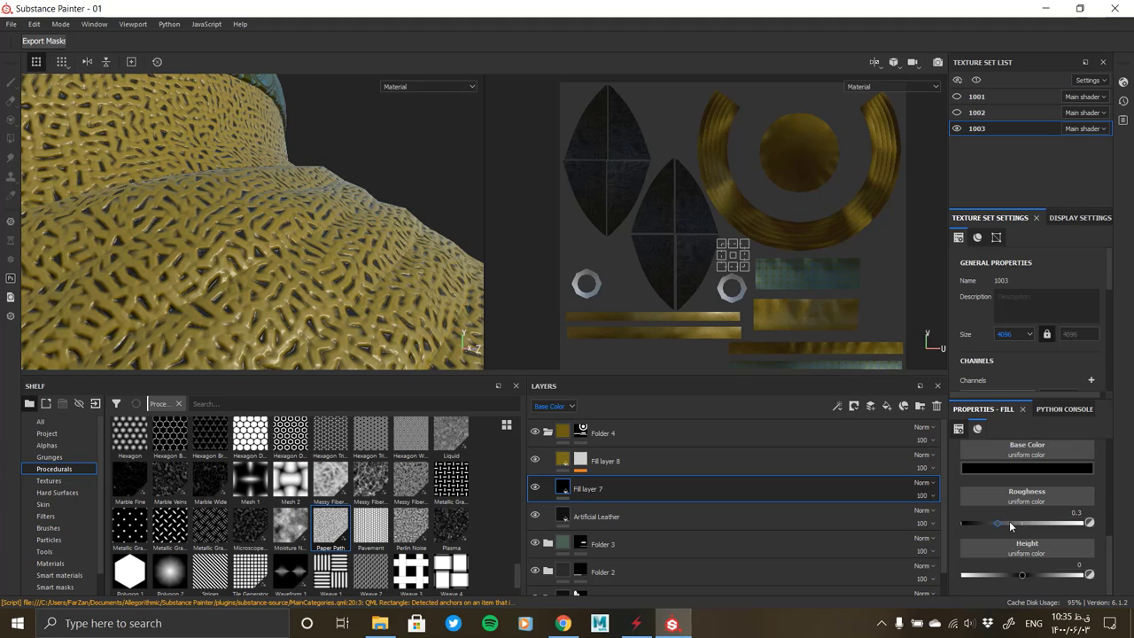
left_click_drag(1001, 523, 1051, 524)
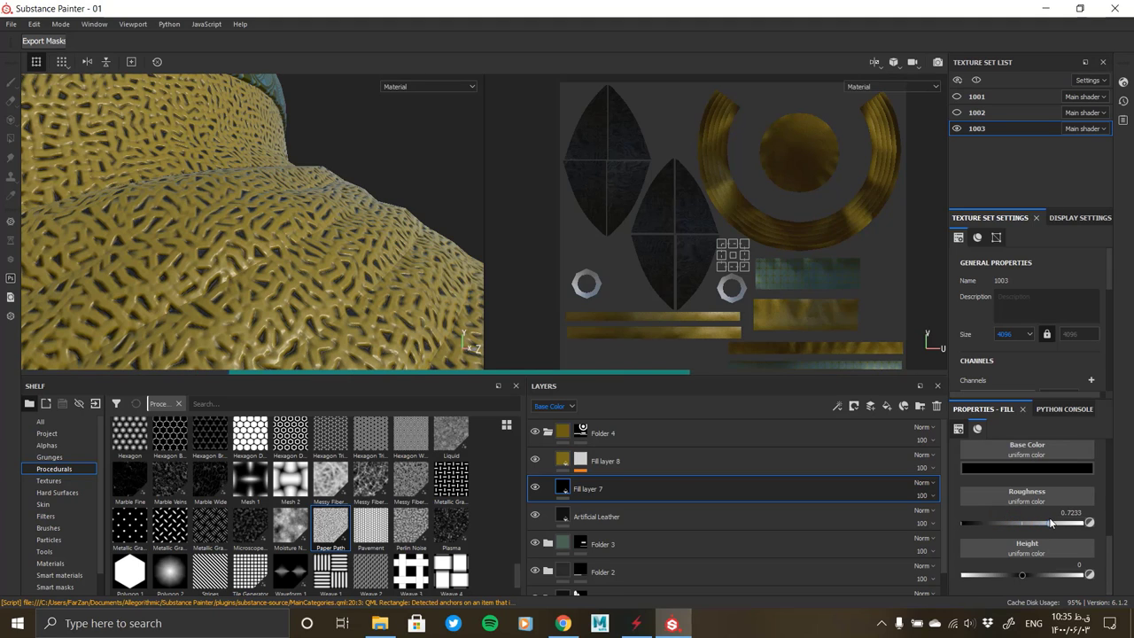
Turn off Fill layer 8's roughness channel
left_click(827, 461)
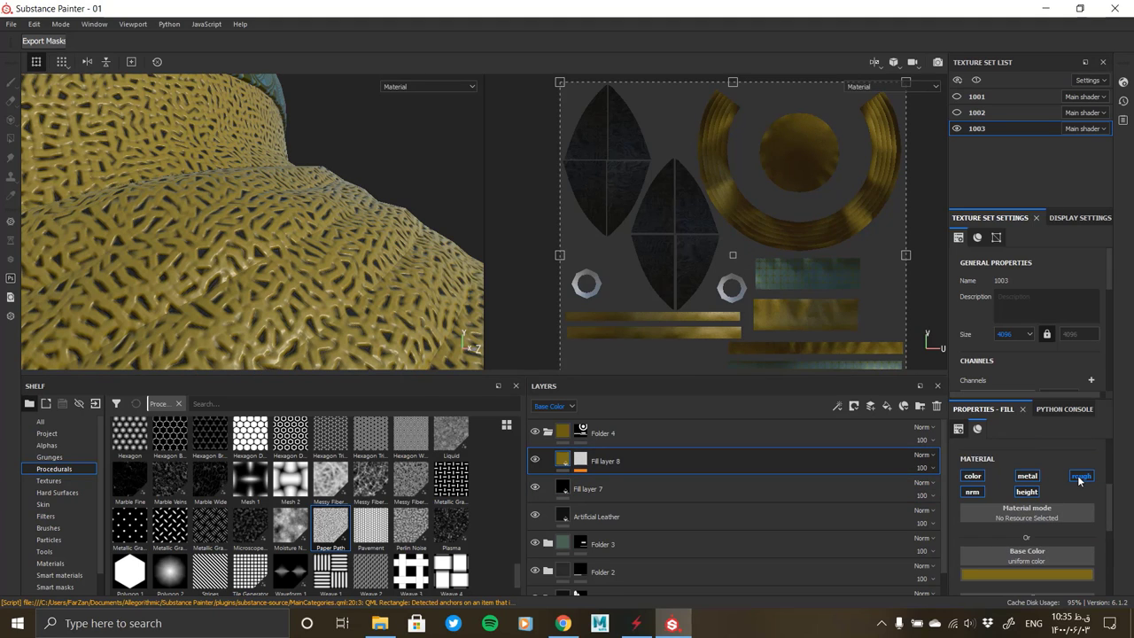
left_click(1078, 475)
mouse_move(405, 285)
left_mouse_down("alt")
mouse_move(247, 220)
mouse_move(345, 254)
mouse_move(283, 207)
mouse_move(337, 296)
mouse_move(234, 256)
left_mouse_up("alt")
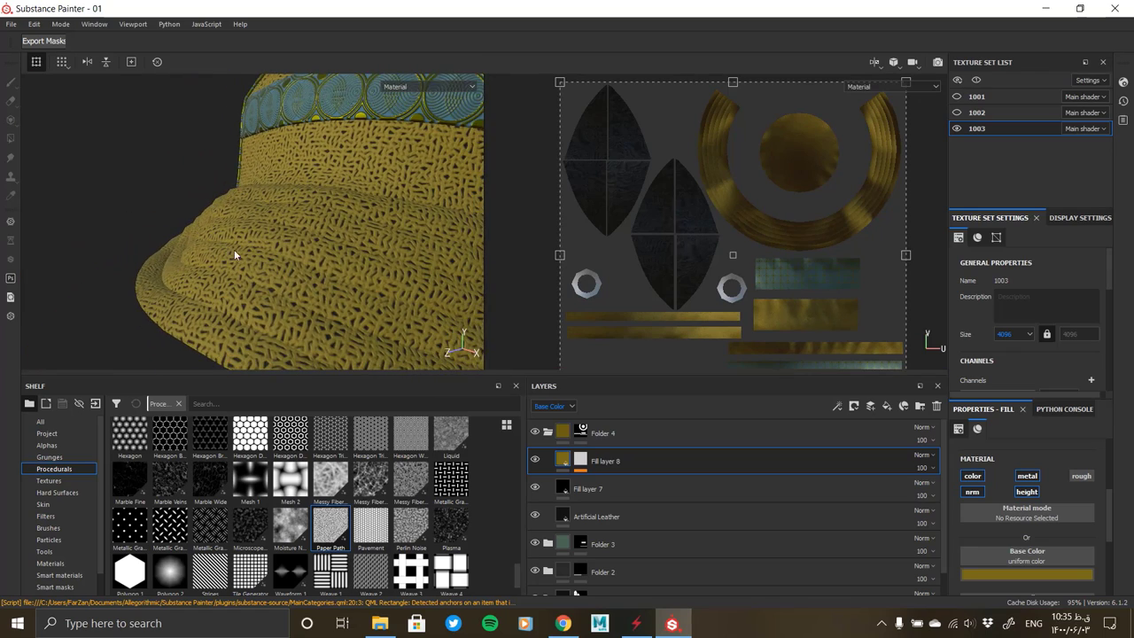
left_click_drag(330, 527, 620, 461)
Add a Blur filter above the Paper Path in Fill layer 8's mask
right_click(684, 483)
left_click(974, 521)
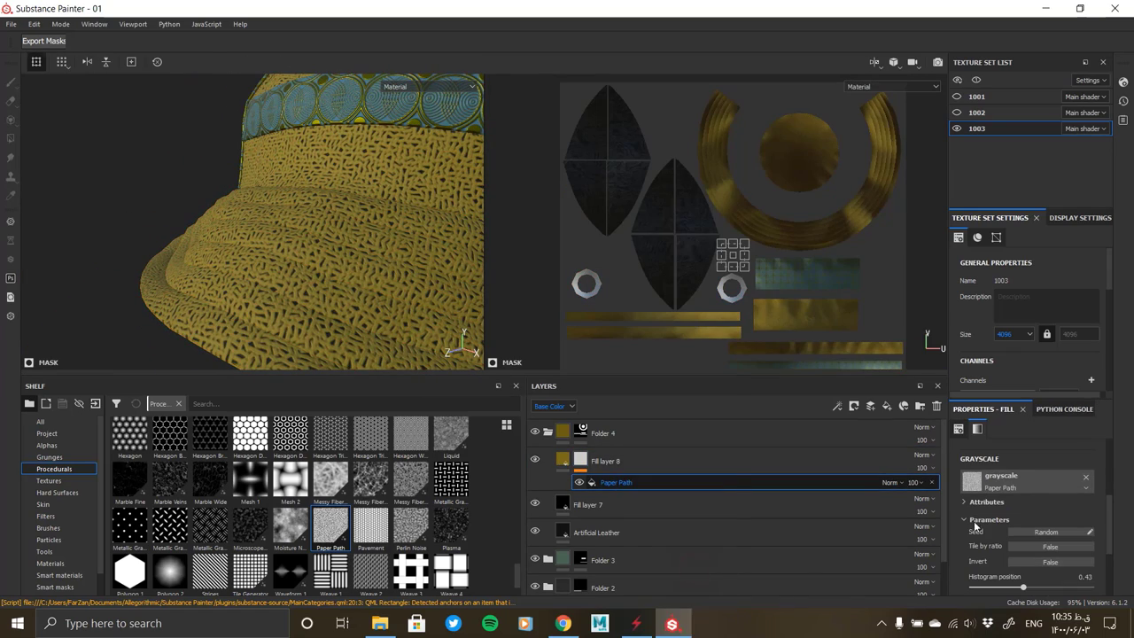
left_click(838, 406)
left_click(982, 485)
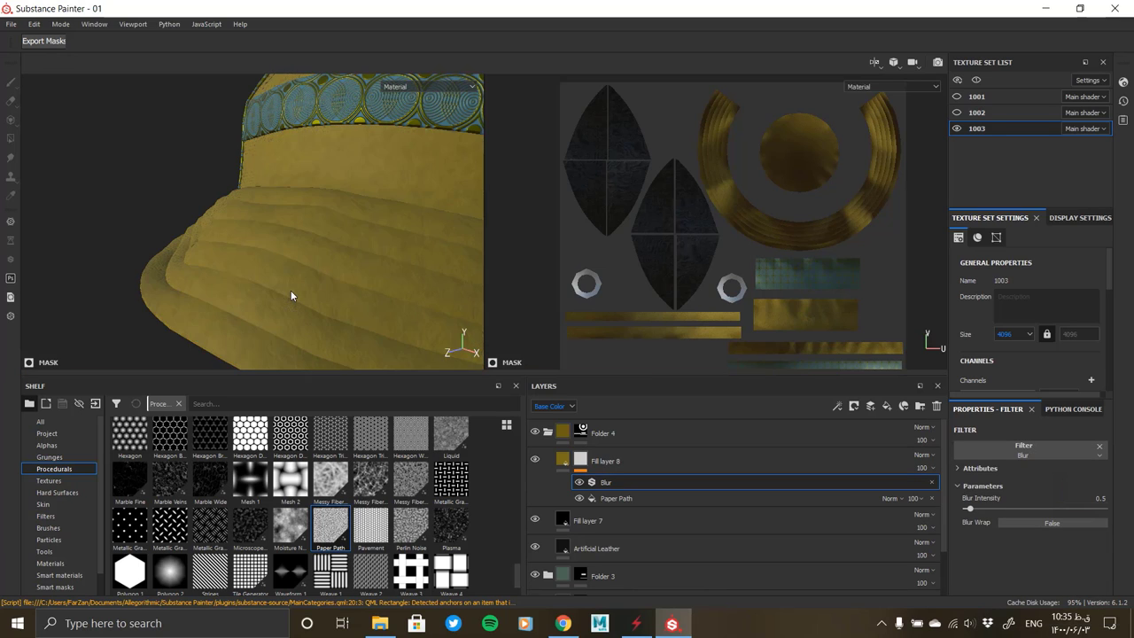
Bring the Blur intensity down to 0.07, trying 0.05 along the way
scroll(301, 265, "up", 3)
scroll(324, 213, "up", 3)
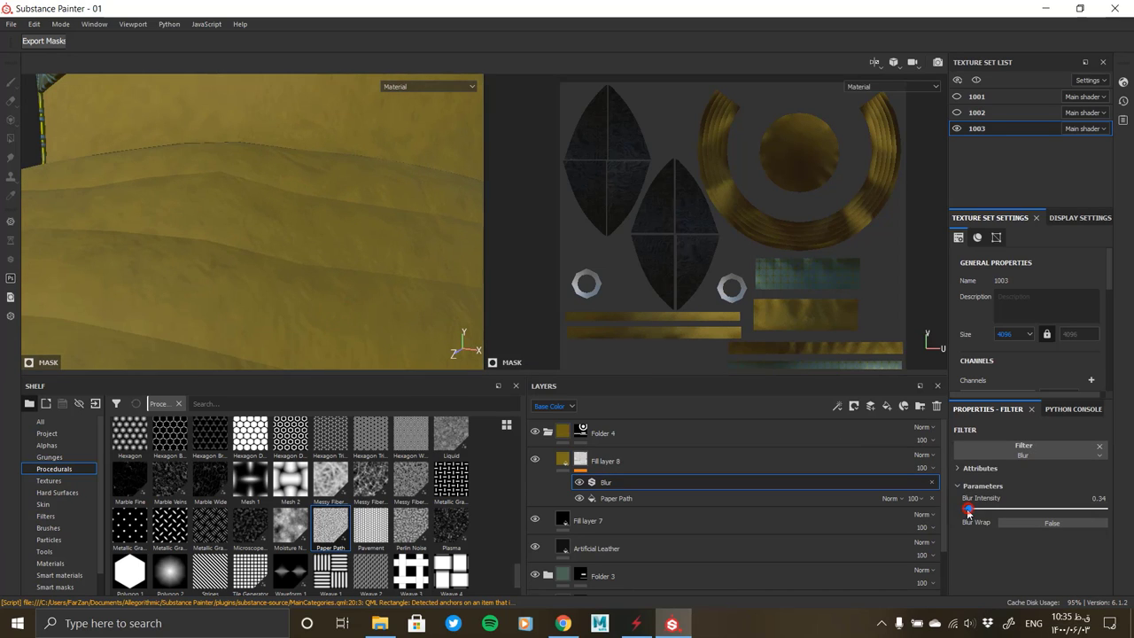
left_click_drag(967, 512, 965, 510)
left_click_drag(341, 275, 230, 276, "alt")
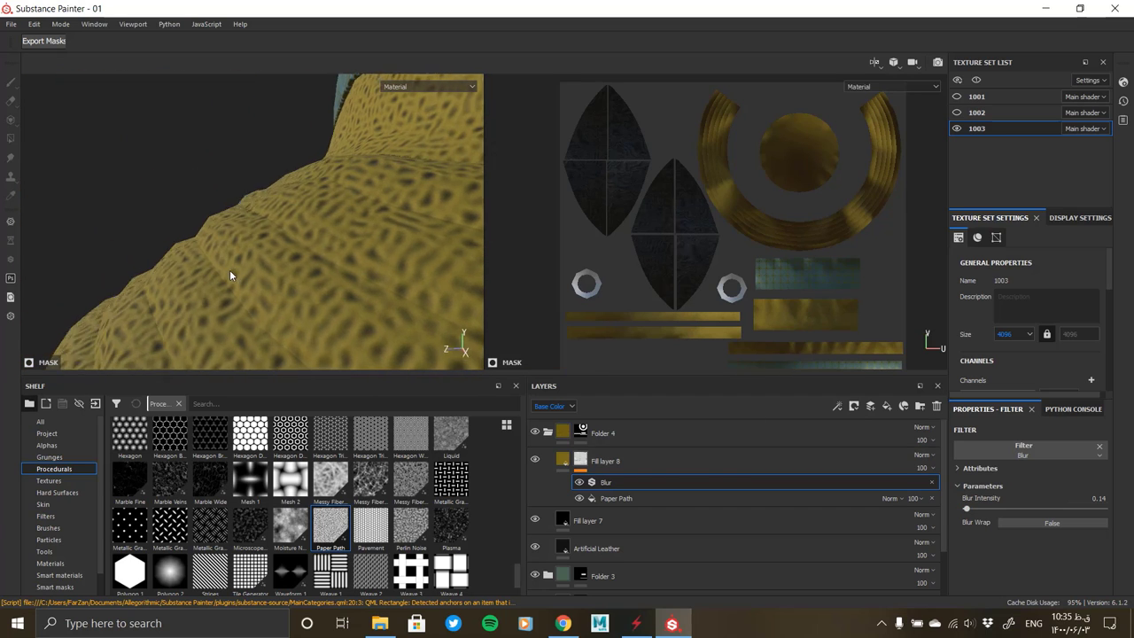
type("0.05")
key("Return")
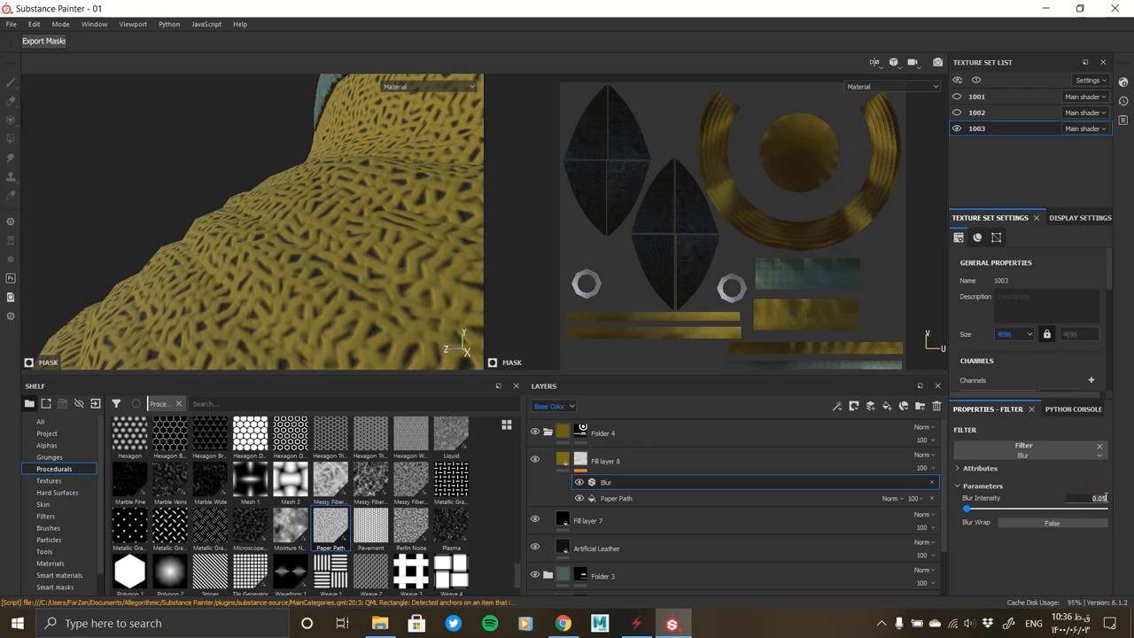
left_click_drag(252, 265, 347, 258, "alt")
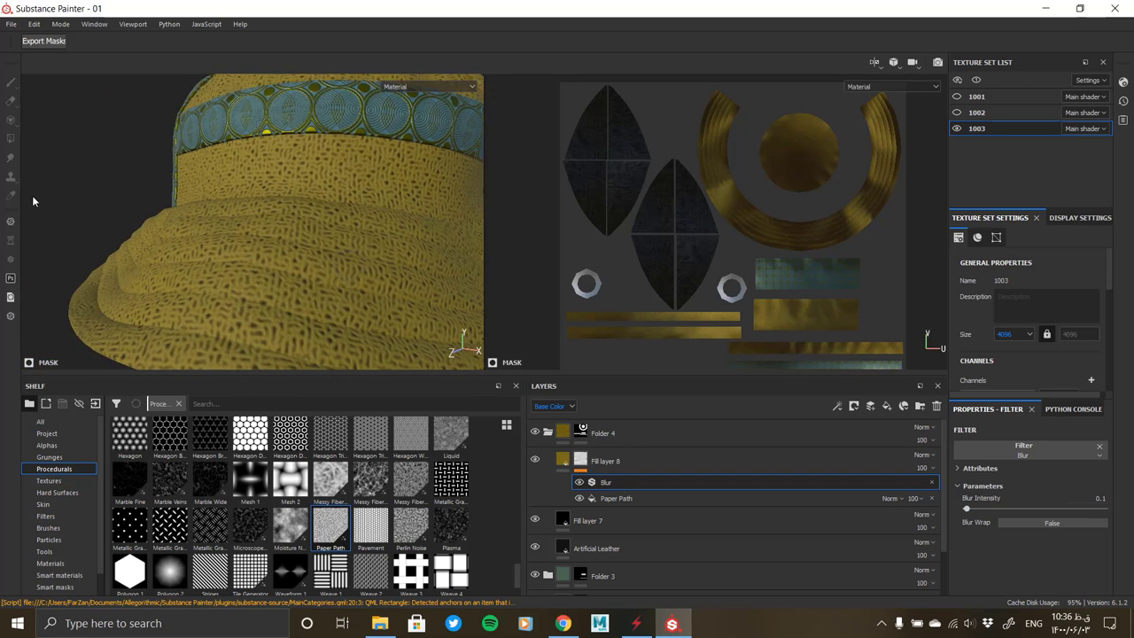
scroll(337, 244, "up", 5)
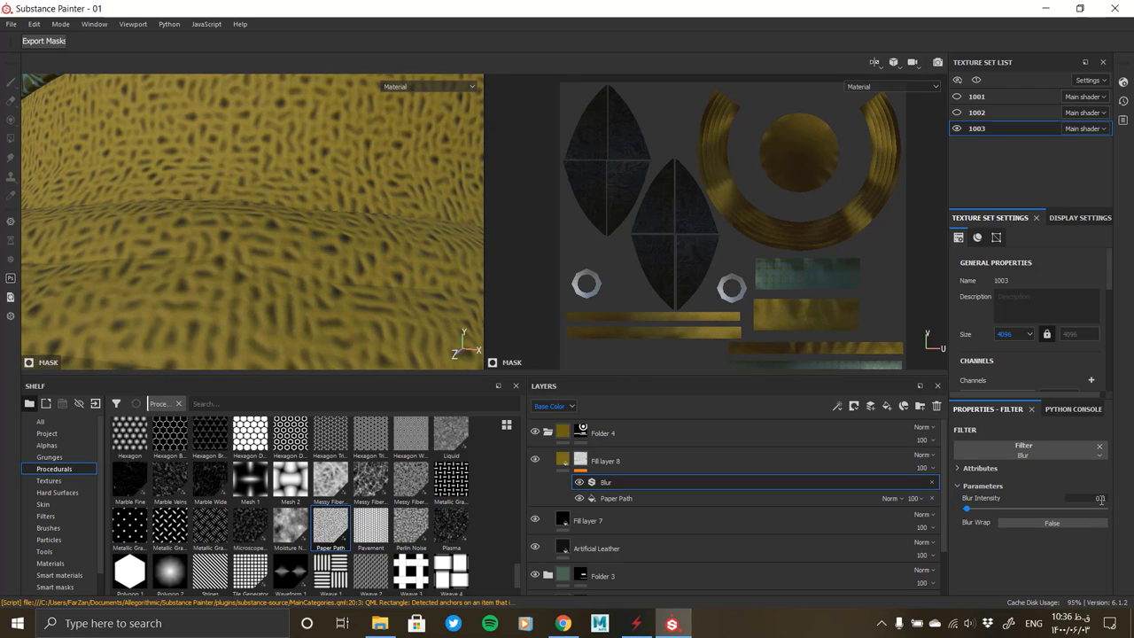
type("0.08")
key("Return")
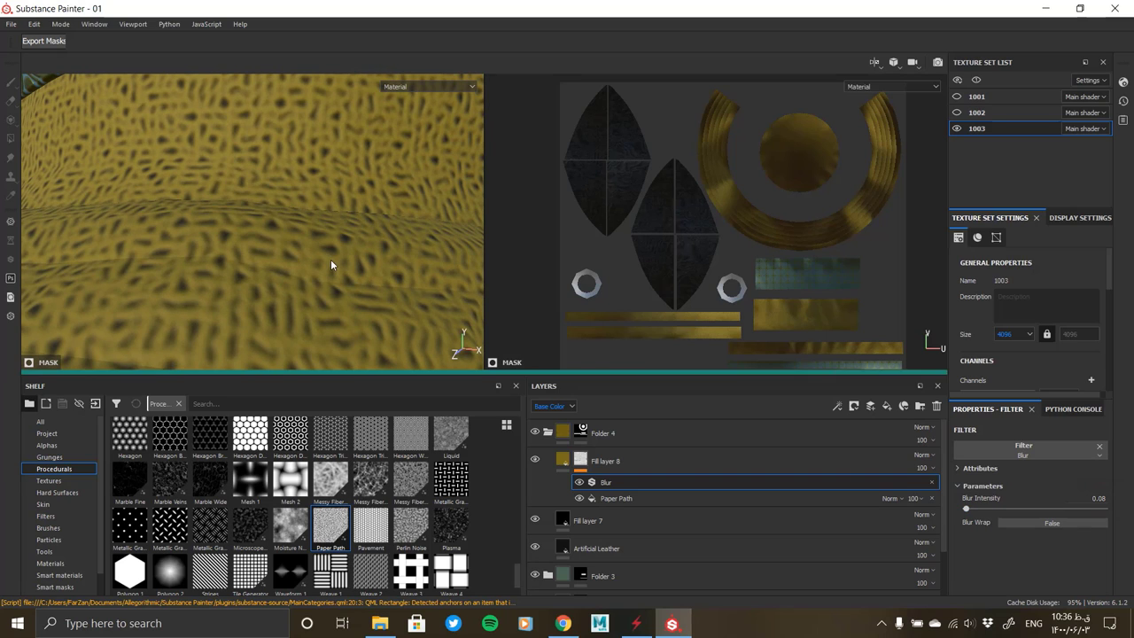
left_click_drag(331, 264, 348, 296, "alt")
type(".07")
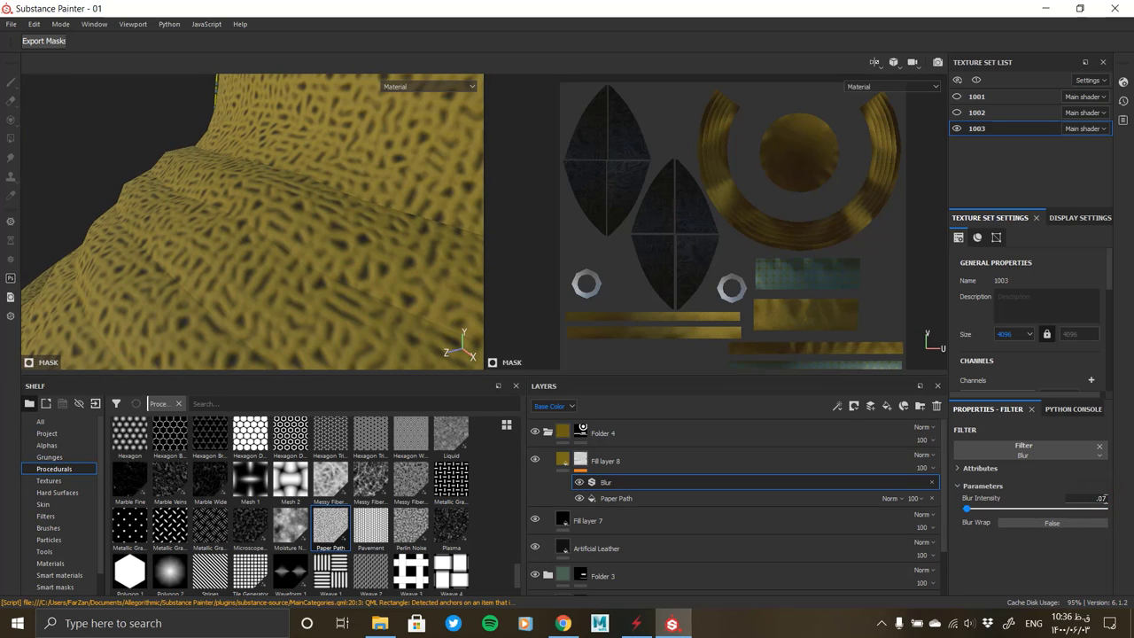
key("Return")
mouse_move(205, 286)
left_mouse_down("alt")
mouse_move(353, 232)
mouse_move(394, 283)
mouse_move(337, 265)
mouse_move(359, 282)
left_mouse_up("alt")
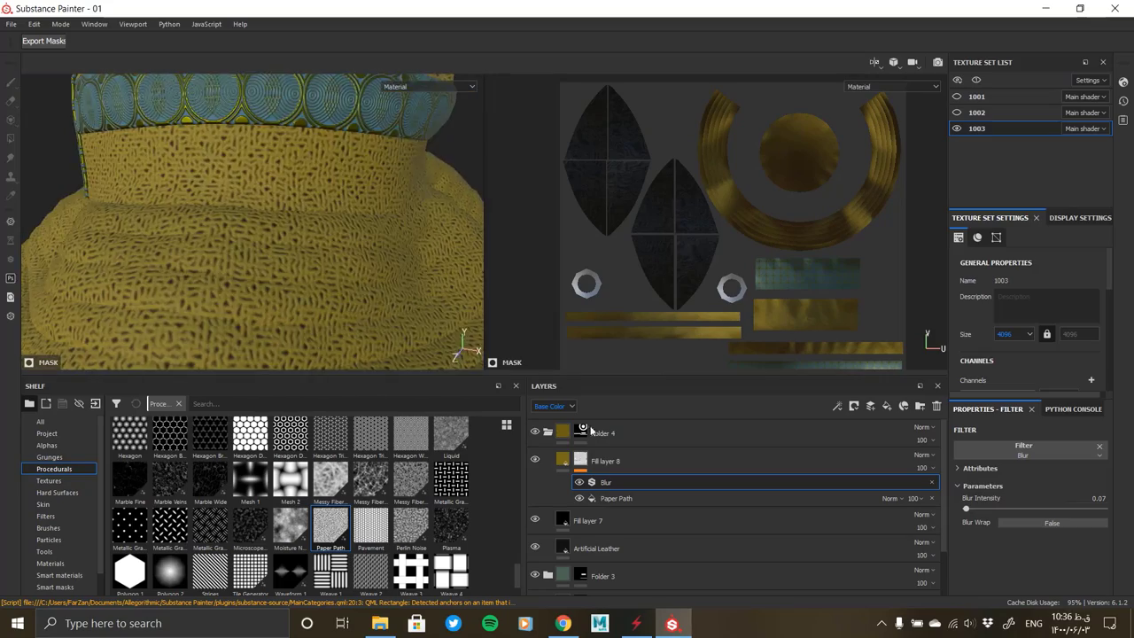
Set Fill layer 8's height to 0.1165
key("4")
left_click(563, 460)
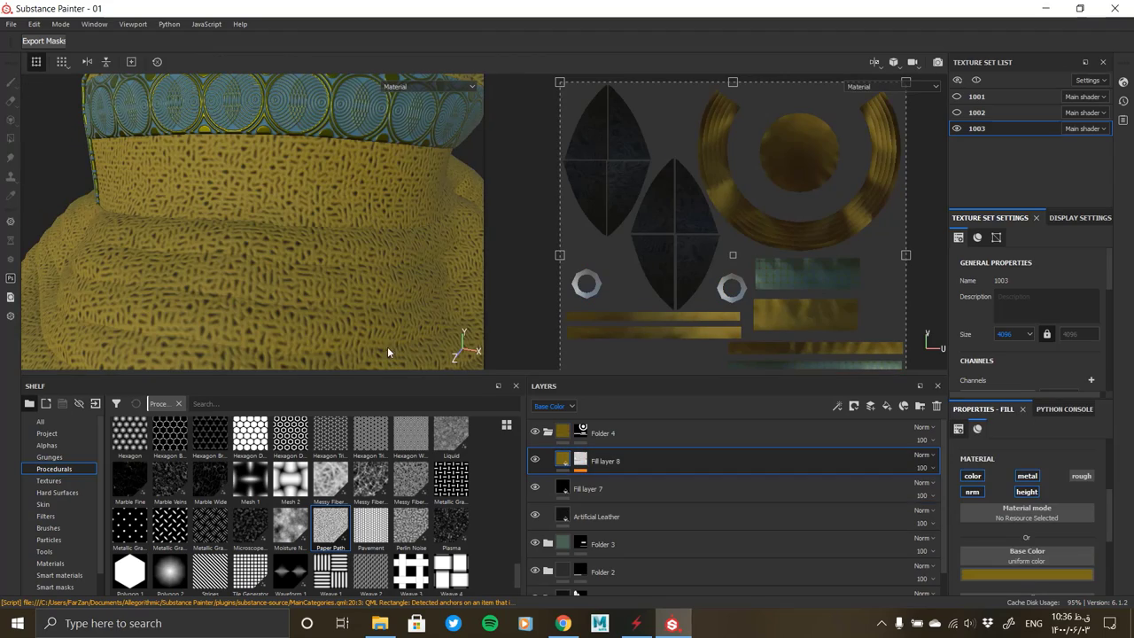
scroll(213, 244, "down", 3)
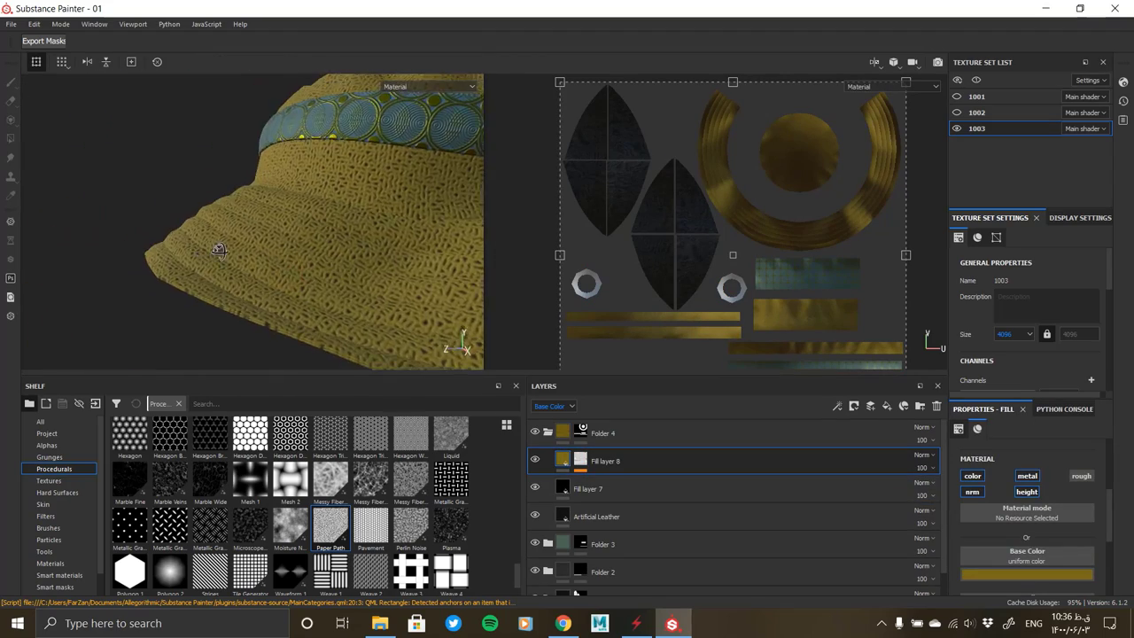
mouse_move(221, 248)
left_mouse_down("alt")
mouse_move(183, 248)
mouse_move(326, 281)
mouse_move(344, 262)
mouse_move(304, 272)
left_mouse_up("alt")
right_click_drag(304, 272, 372, 276, "alt")
scroll(1010, 541, "down", 2)
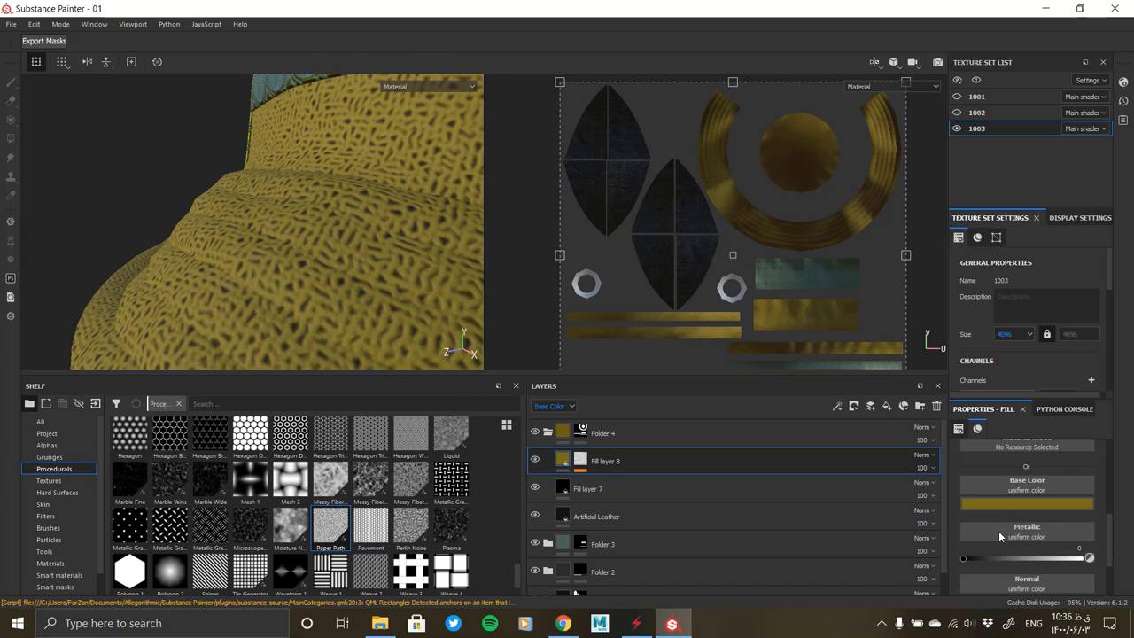
scroll(997, 549, "down", 3)
left_click(1031, 588)
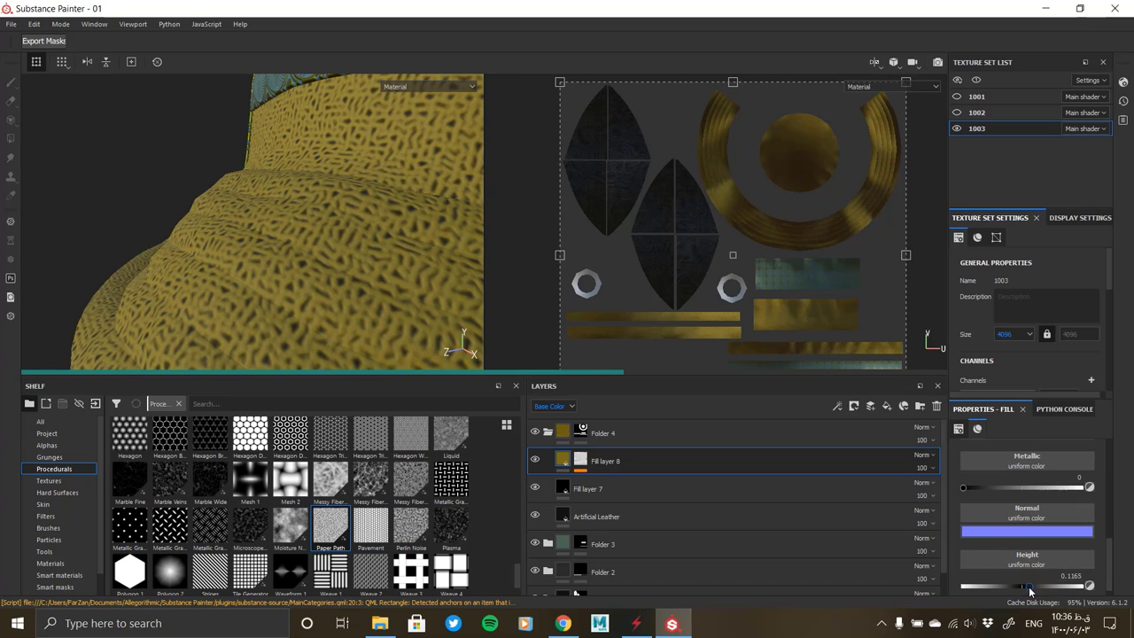
Review the Paper Path and Blur settings inside Fill layer 8's mask
scroll(418, 287, "down", 2)
scroll(419, 287, "down", 3)
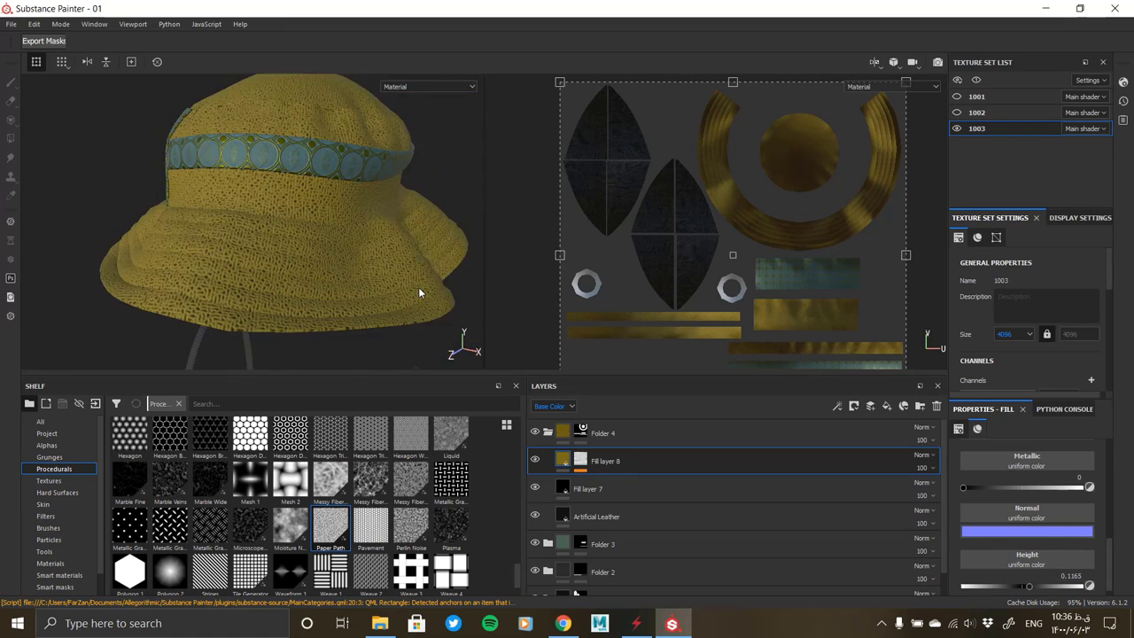
scroll(337, 291, "up", 5)
scroll(328, 291, "up", 2)
scroll(266, 279, "down", 4)
left_click(580, 459)
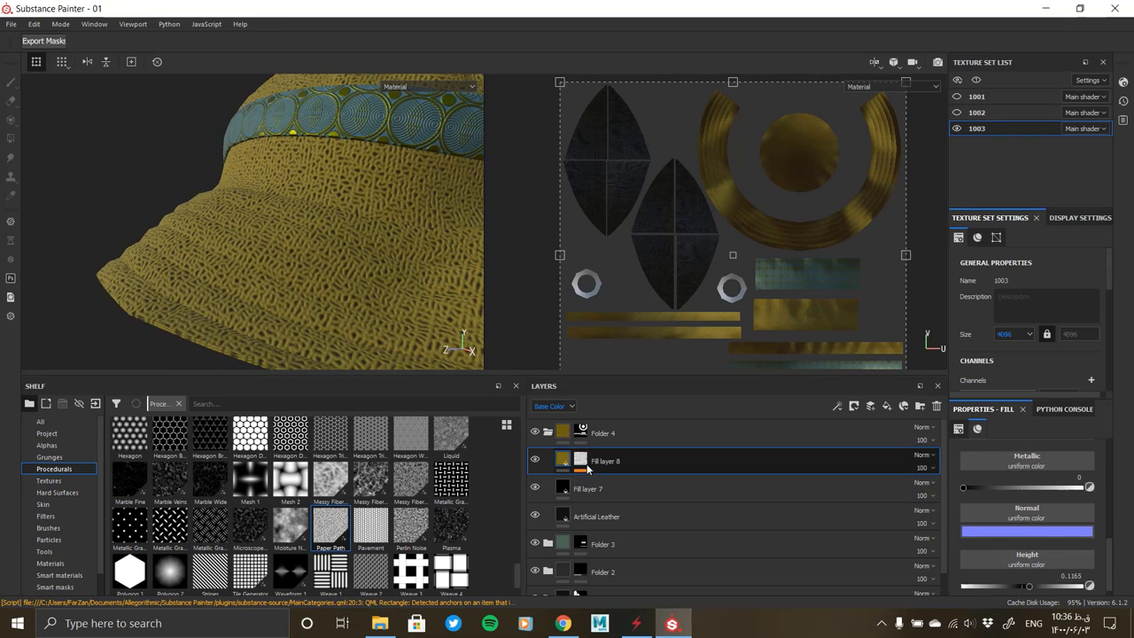
left_click(796, 495)
scroll(1033, 533, "up", 3)
scroll(1034, 514, "up", 3)
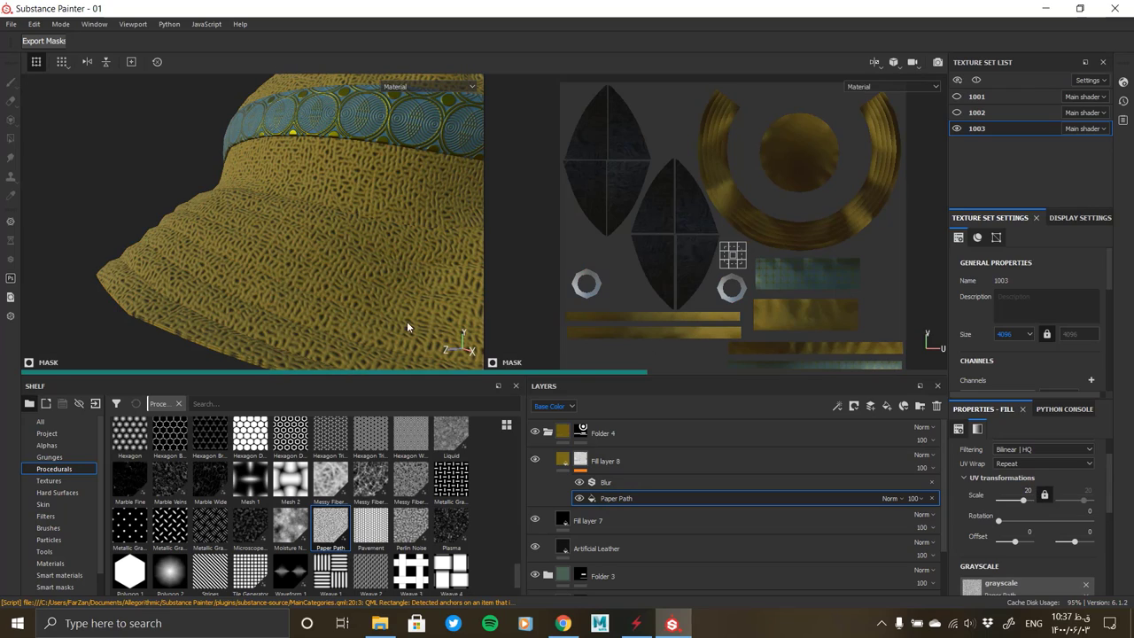
mouse_move(321, 277)
left_mouse_down("alt")
mouse_move(287, 253)
mouse_move(310, 253)
mouse_move(233, 278)
mouse_move(257, 181)
mouse_move(329, 245)
mouse_move(258, 211)
mouse_move(307, 237)
left_mouse_up("alt")
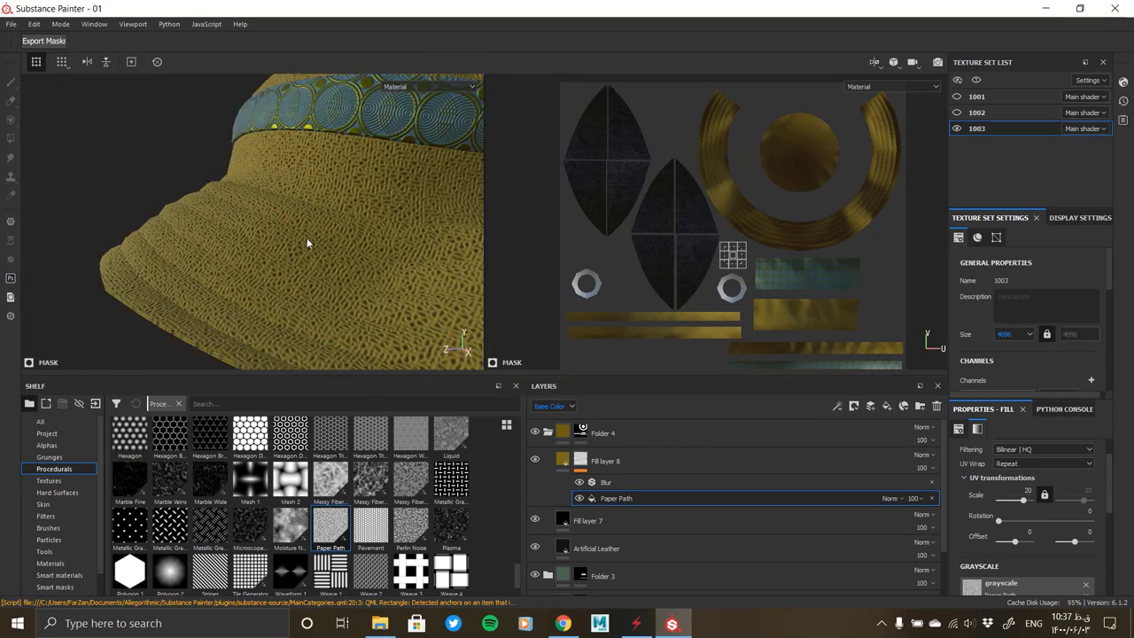
left_click(682, 482)
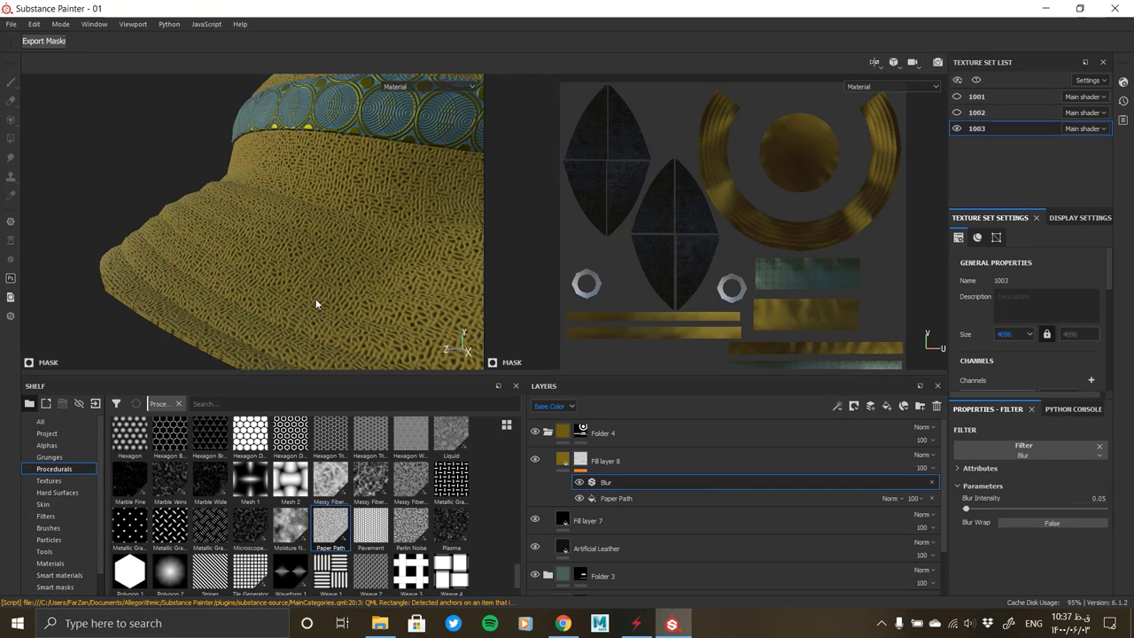
mouse_move(316, 297)
left_mouse_down("alt")
mouse_move(264, 270)
mouse_move(327, 237)
mouse_move(192, 256)
mouse_move(384, 236)
mouse_move(354, 240)
left_mouse_up("alt")
Return to Fill layer 8's material and check its fabric base colour
left_click(638, 461)
scroll(1049, 558, "down", 3)
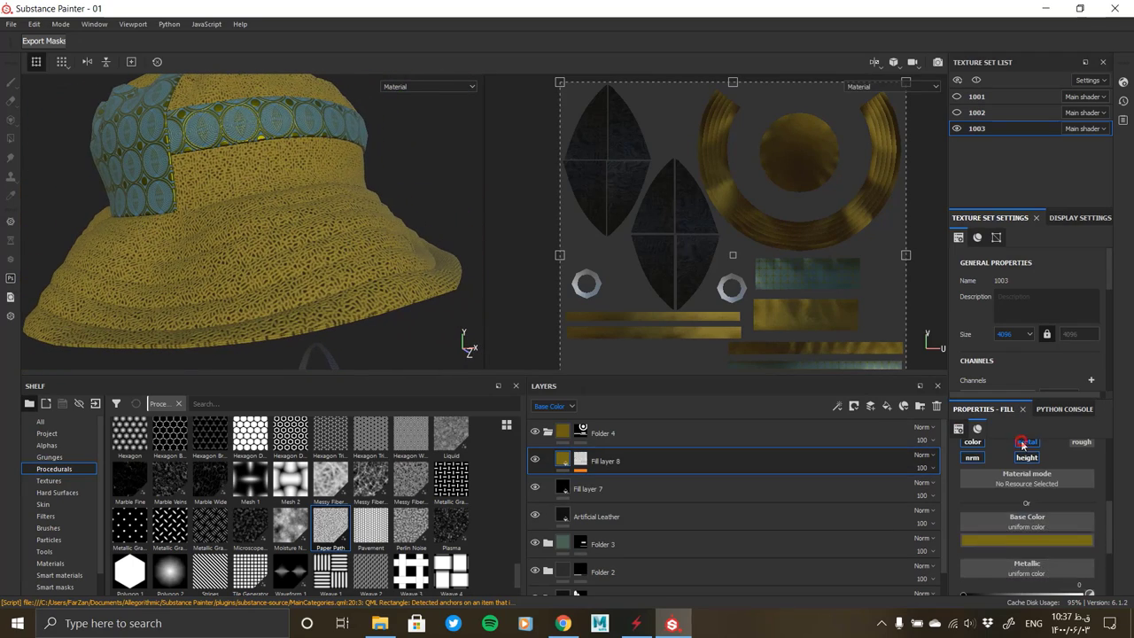
scroll(989, 528, "down", 2)
left_click(989, 527)
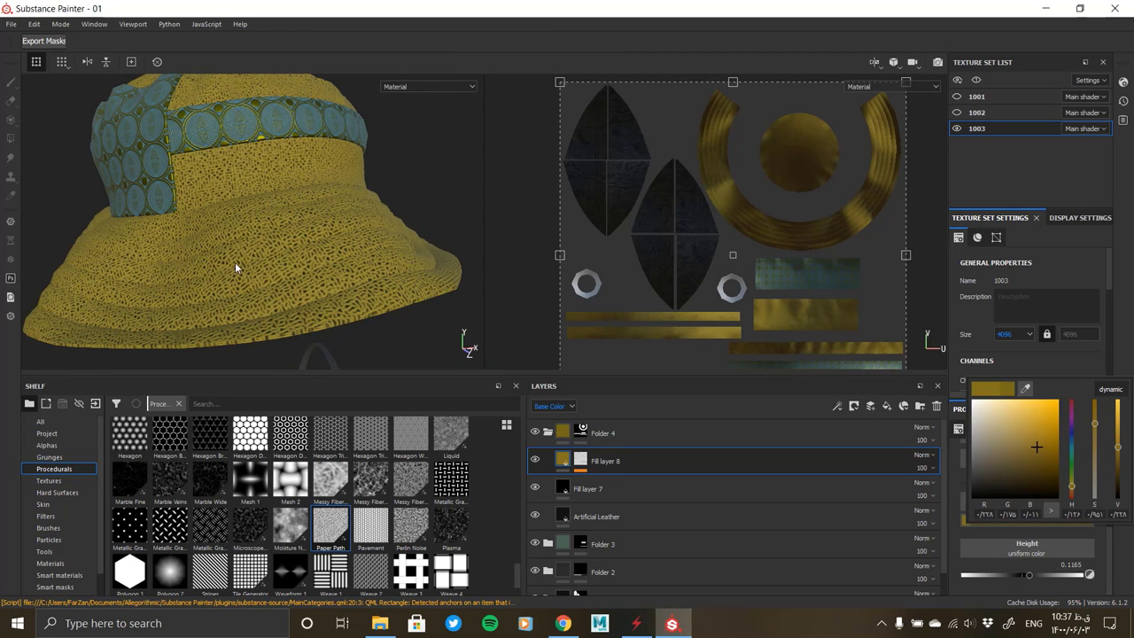
mouse_move(235, 265)
left_mouse_down("alt")
mouse_move(233, 279)
mouse_move(197, 271)
mouse_move(377, 284)
mouse_move(213, 292)
mouse_move(345, 284)
mouse_move(300, 275)
mouse_move(332, 266)
left_mouse_up("alt")
Add Fill layer 9 above Fill layer 8 with a black mask
left_click(887, 406)
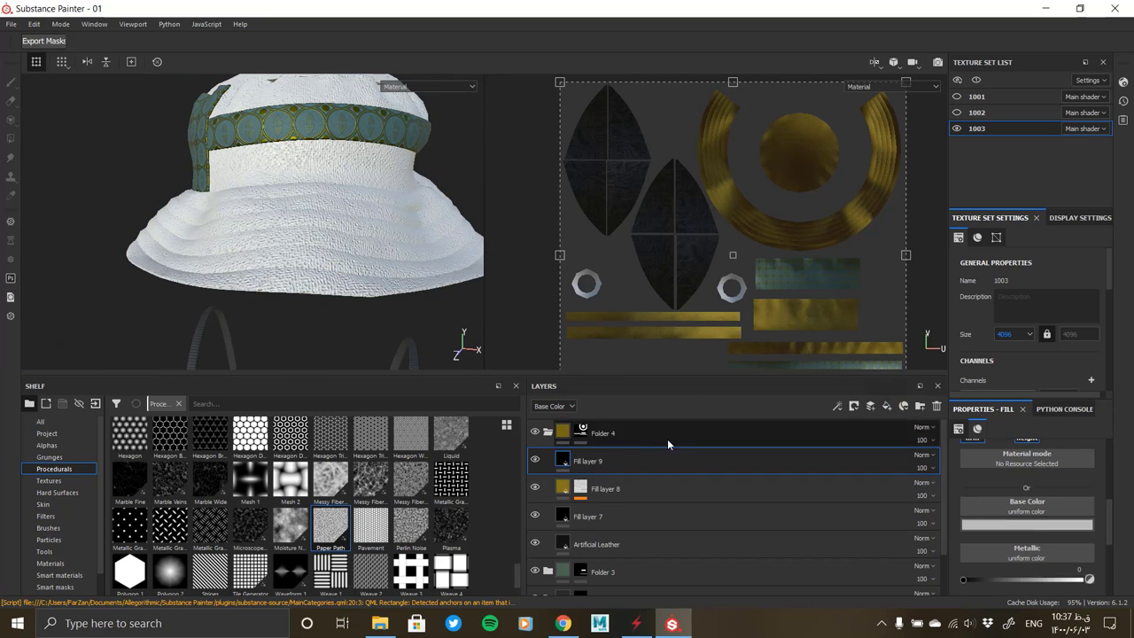
right_click(563, 460)
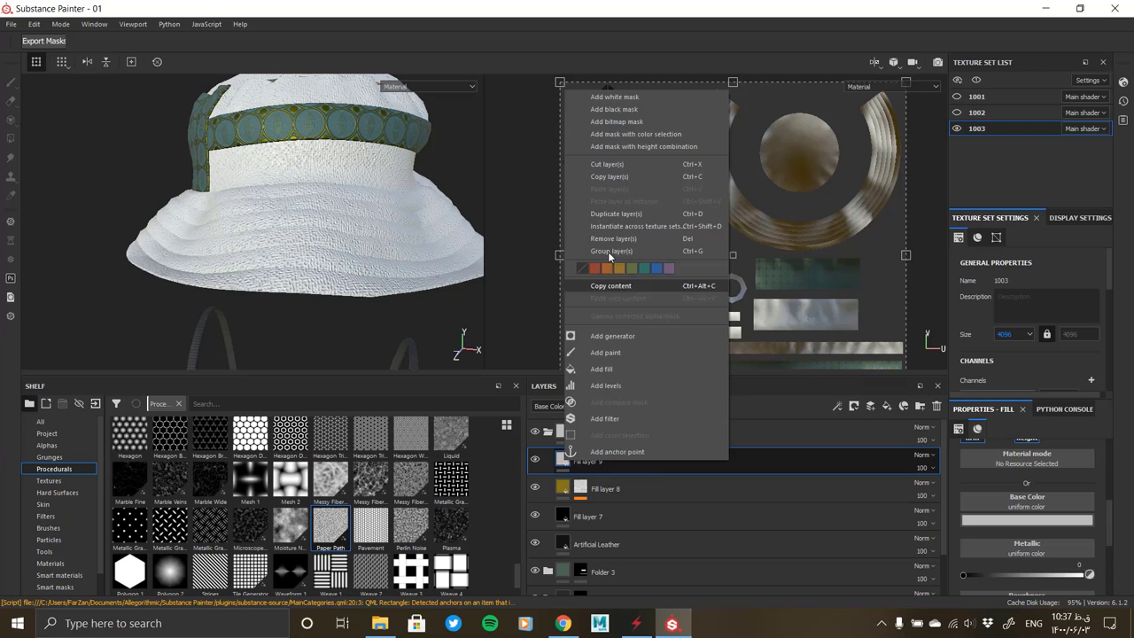
left_click(615, 109)
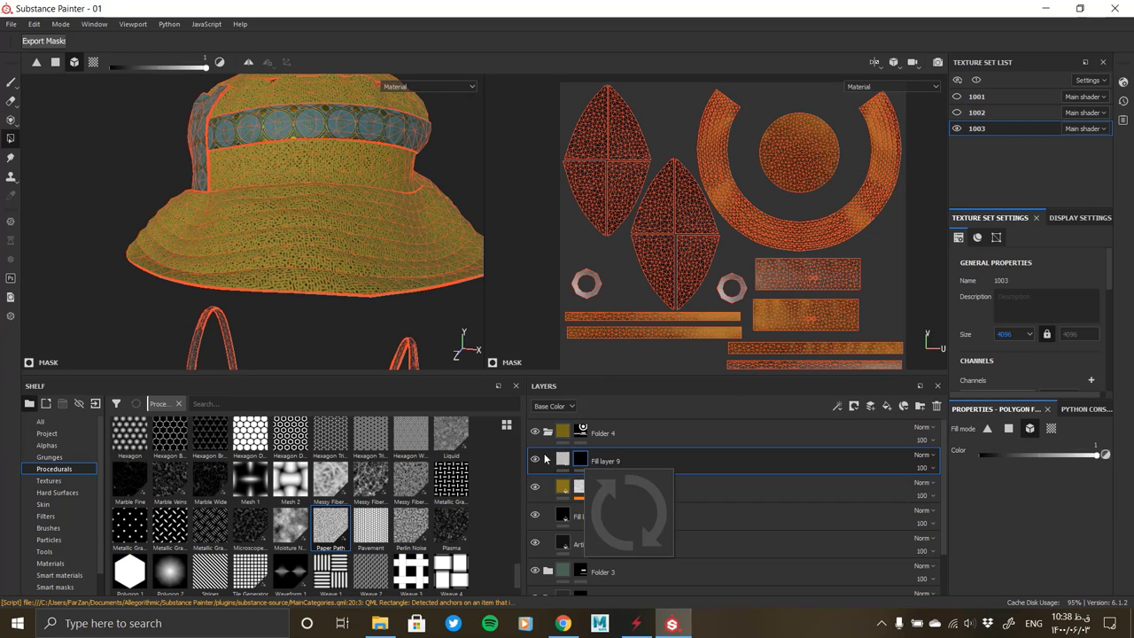
left_click_drag(406, 276, 293, 291, "alt")
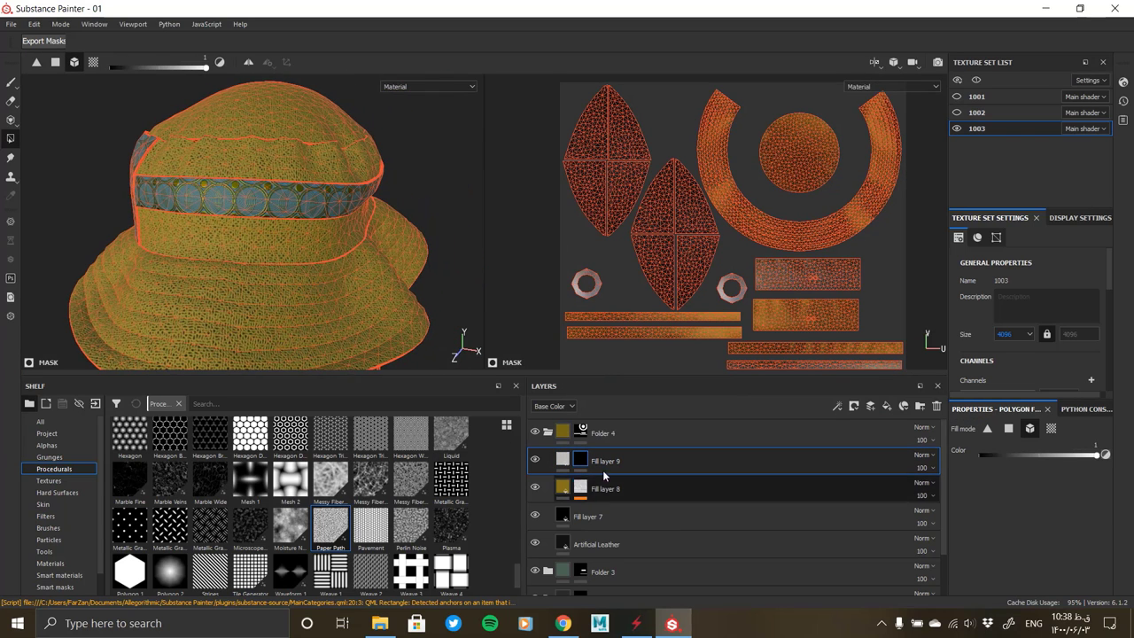
Add a UV Border Distance generator to Fill layer 9's mask with contrast 0.78, balance 0.1, distance 0.05
right_click(580, 460)
left_click(643, 332)
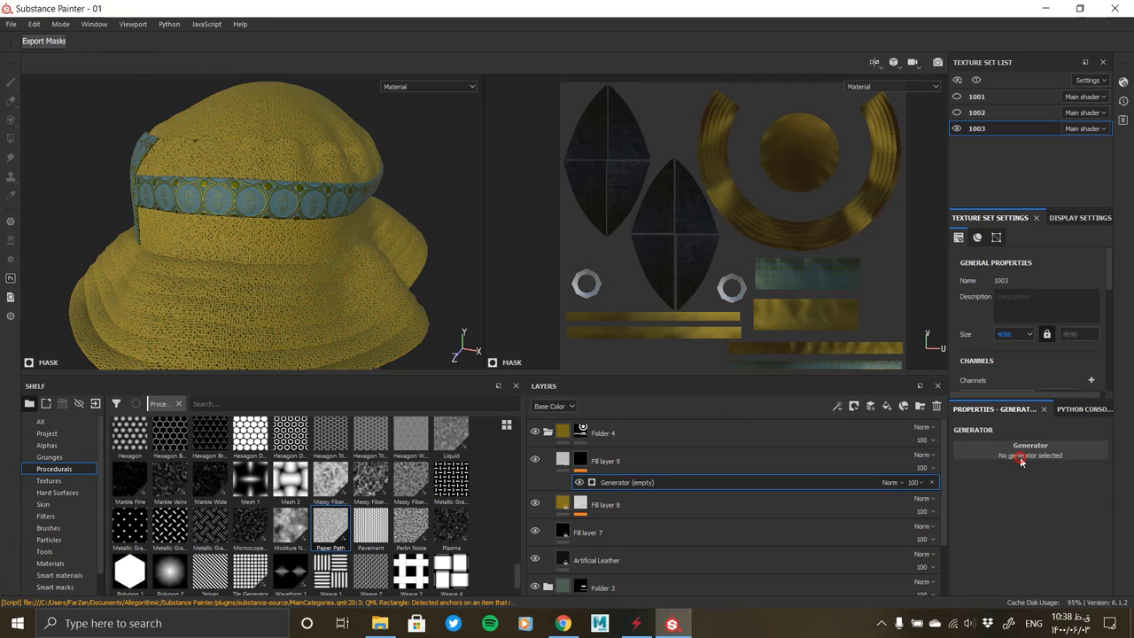
left_click(1022, 459)
left_click(1048, 568)
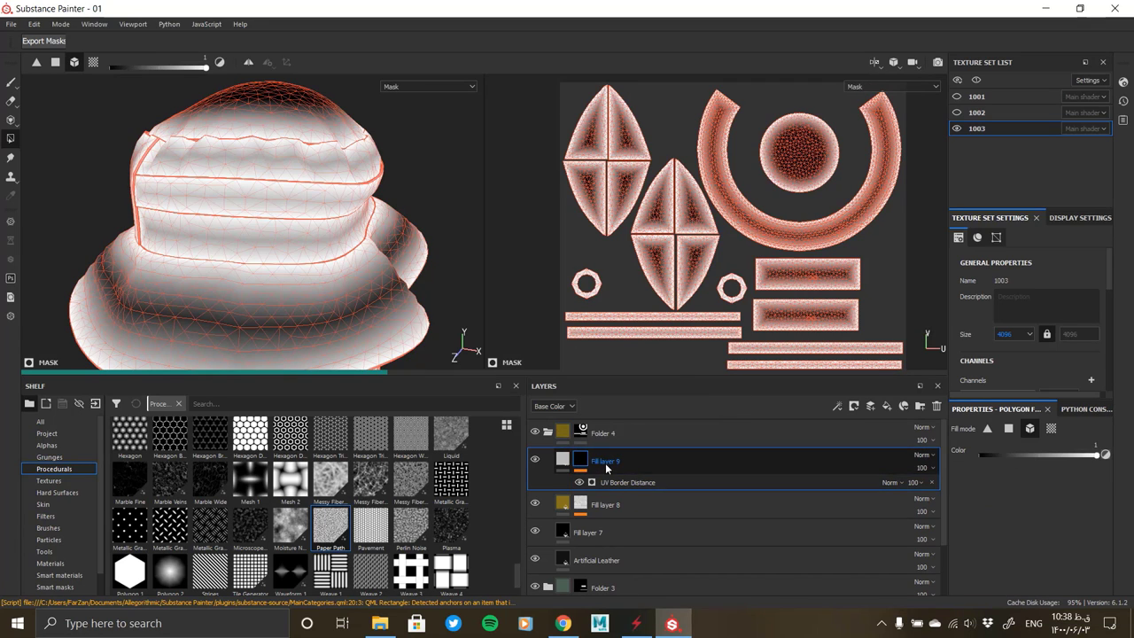
scroll(1028, 527, "down", 1)
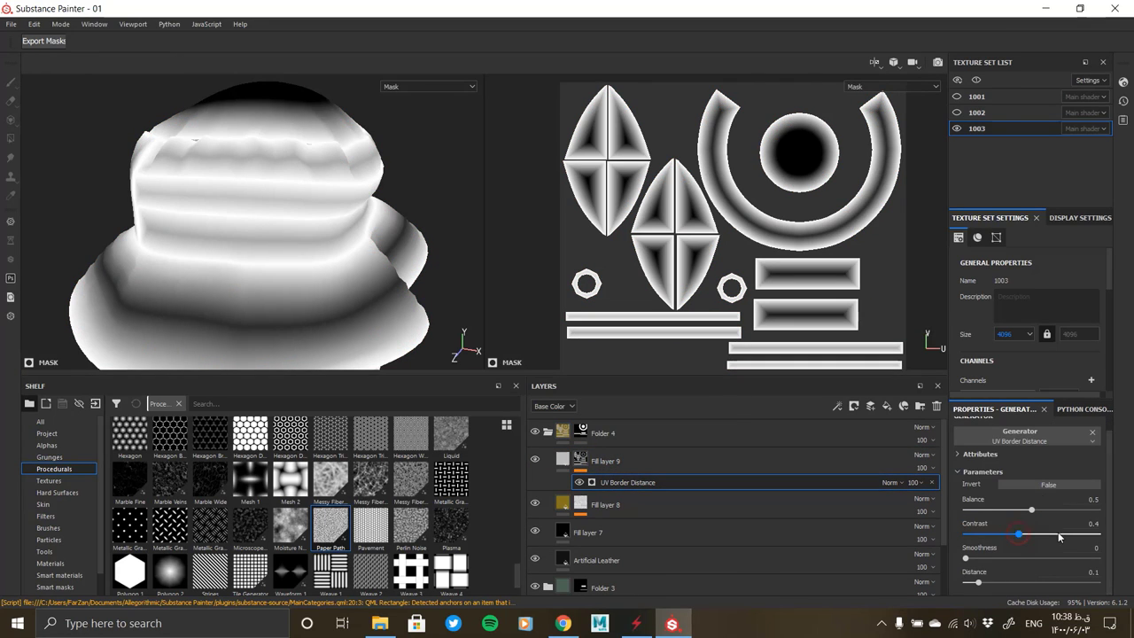
left_click_drag(1059, 532, 1069, 534)
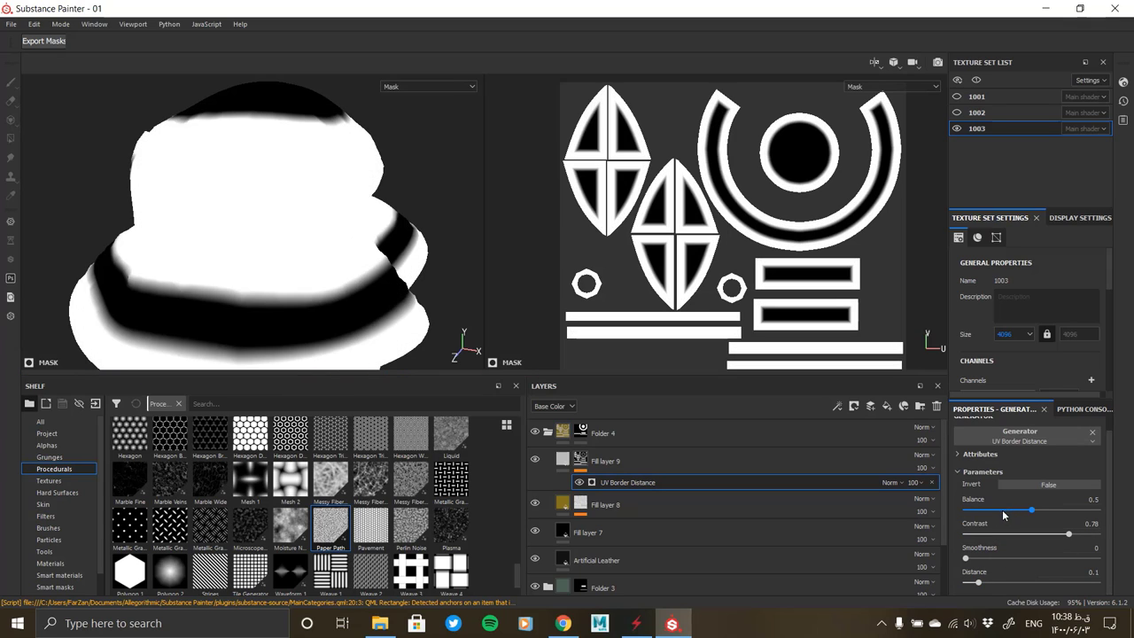
left_click_drag(1006, 510, 979, 513)
left_click_drag(976, 585, 973, 585)
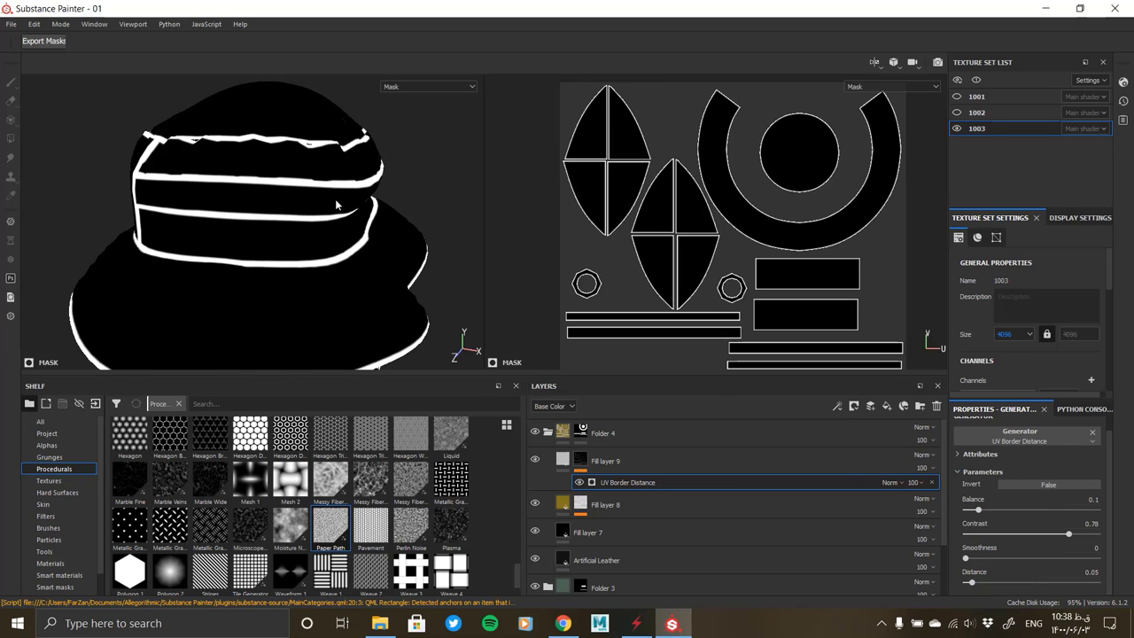
mouse_move(339, 205)
left_mouse_down("alt")
mouse_move(350, 279)
mouse_move(222, 223)
mouse_move(339, 284)
mouse_move(532, 215)
left_mouse_up("alt")
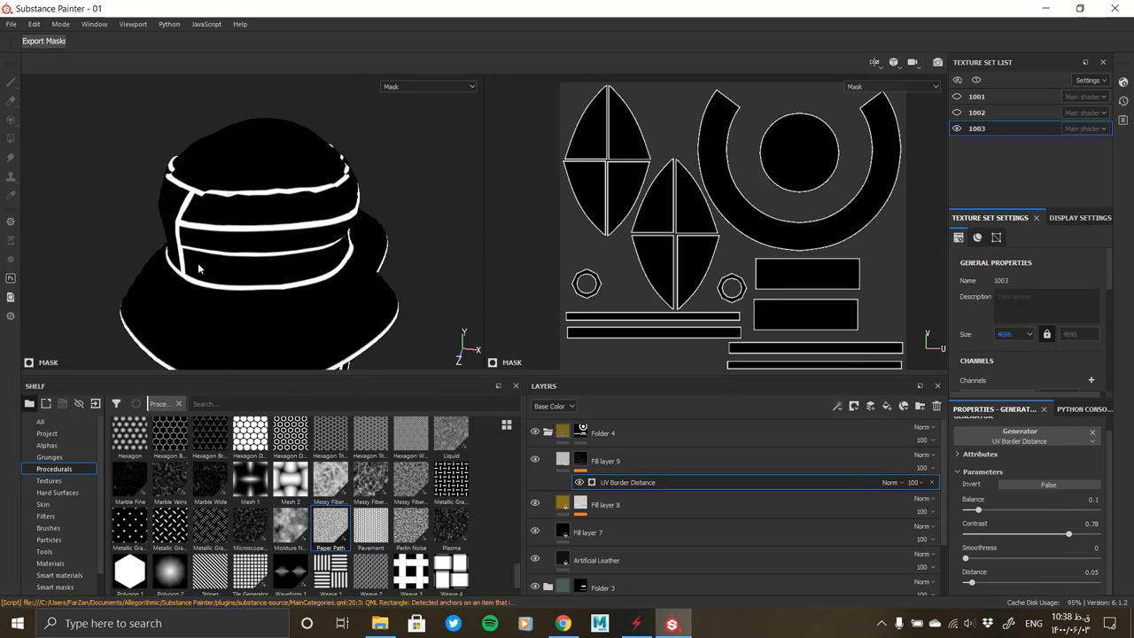
left_click(611, 461)
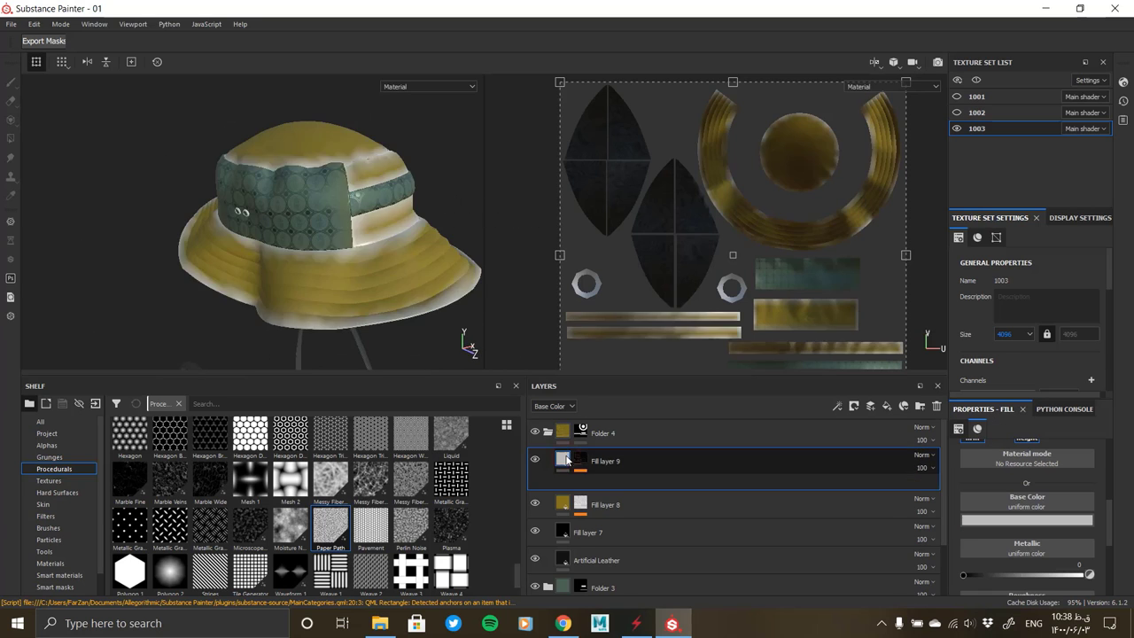
left_click_drag(293, 221, 359, 238, "alt")
right_click_drag(358, 237, 538, 348, "alt")
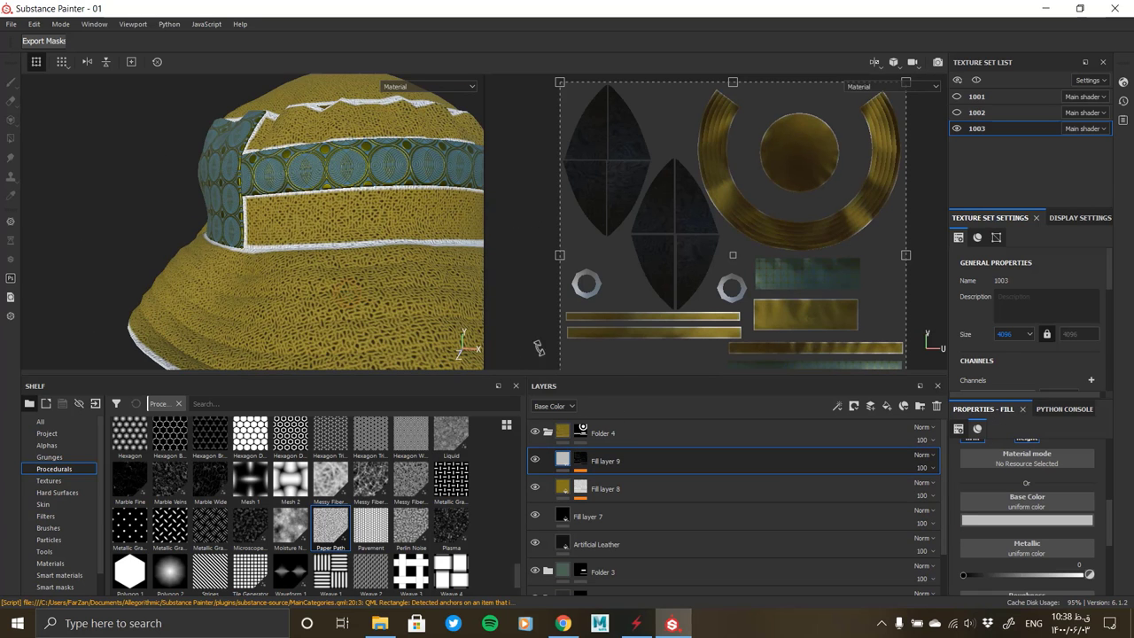
left_click(47, 445)
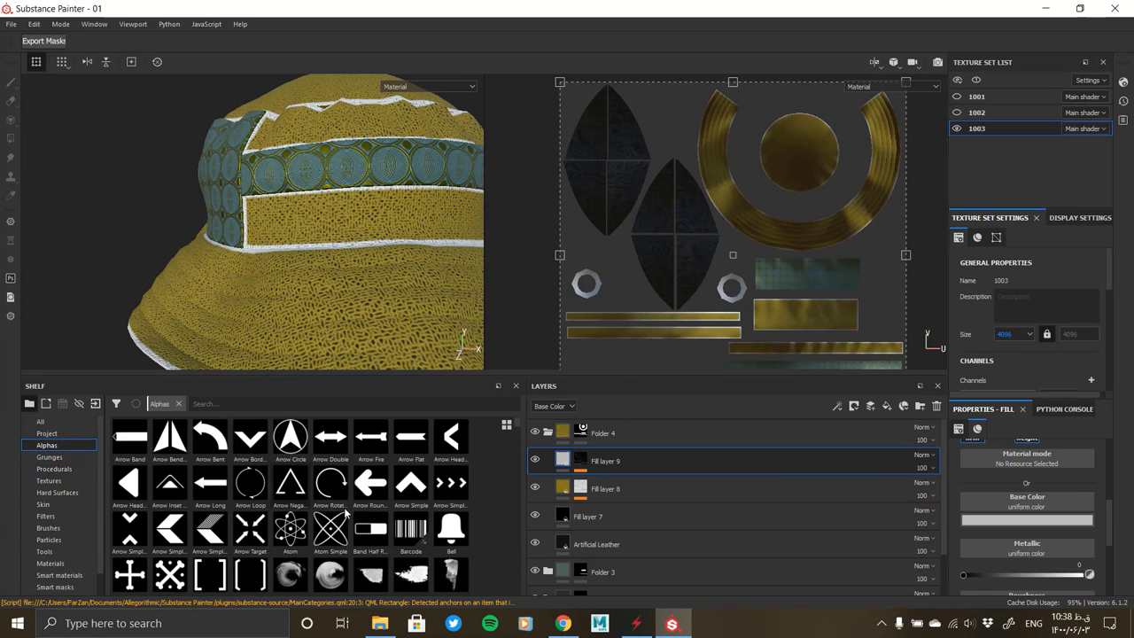
scroll(381, 479, "down", 3)
scroll(381, 479, "down", 2)
scroll(372, 479, "down", 2)
scroll(336, 470, "down", 2)
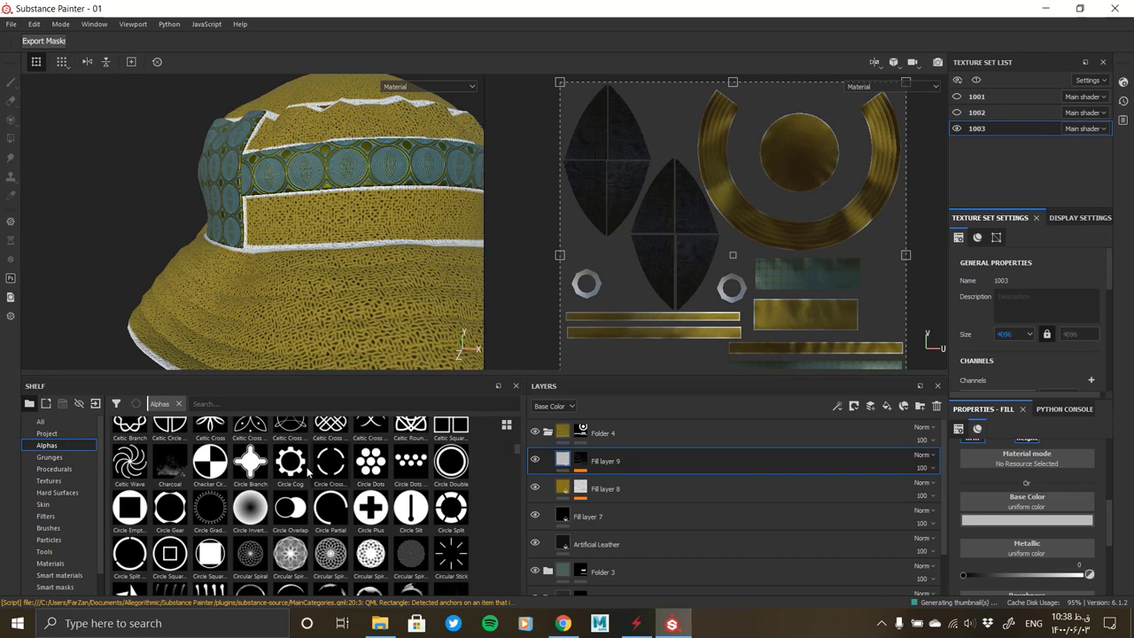
scroll(301, 460, "down", 2)
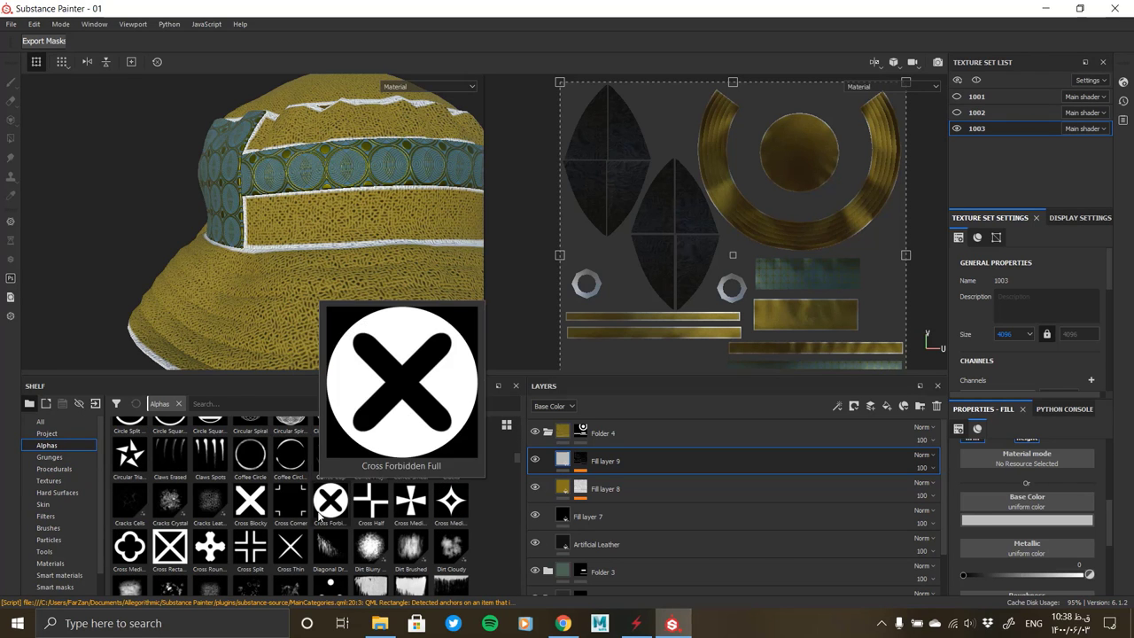
scroll(304, 483, "down", 3)
scroll(330, 496, "down", 2)
scroll(355, 519, "up", 3)
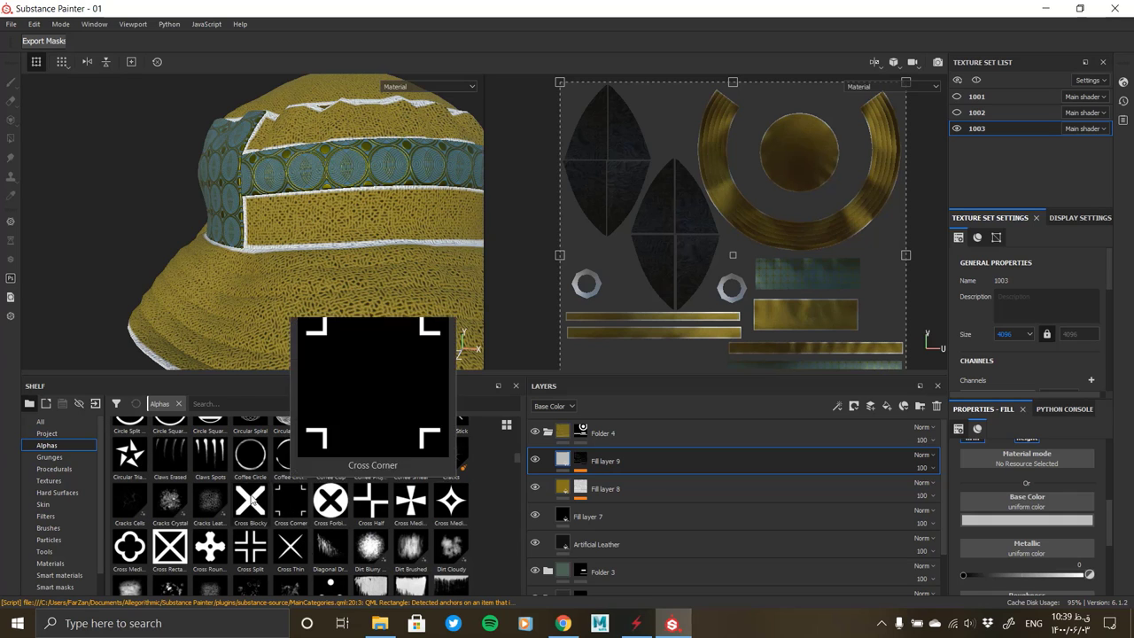
scroll(416, 519, "down", 3)
scroll(413, 518, "down", 3)
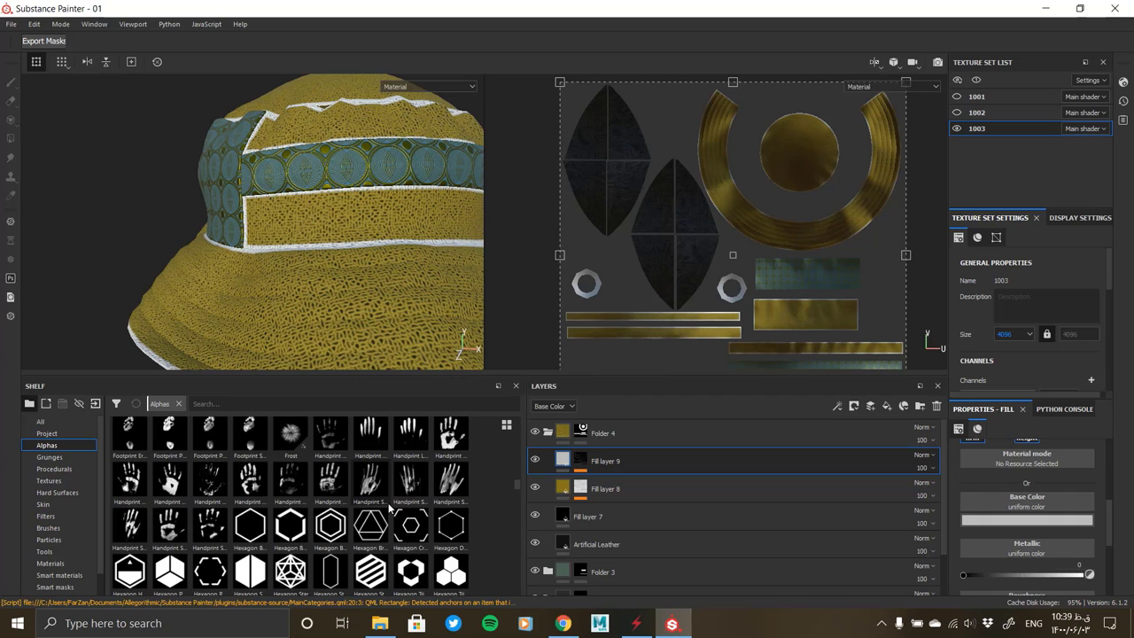
scroll(413, 518, "down", 3)
scroll(413, 518, "down", 3)
scroll(413, 519, "down", 3)
scroll(307, 501, "down", 2)
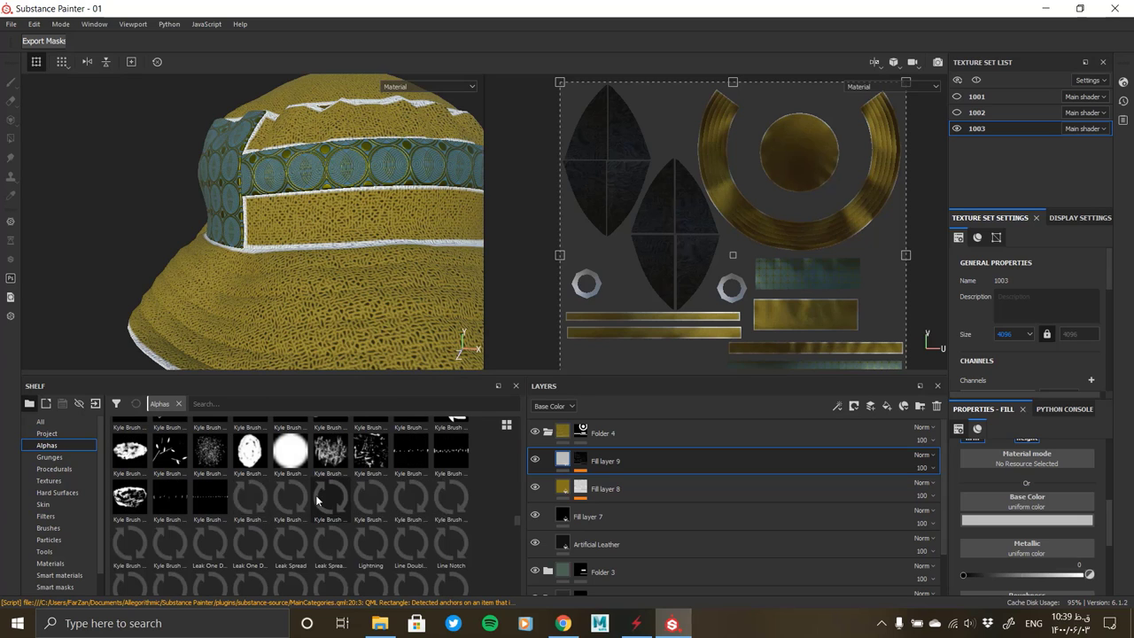
scroll(336, 492, "down", 2)
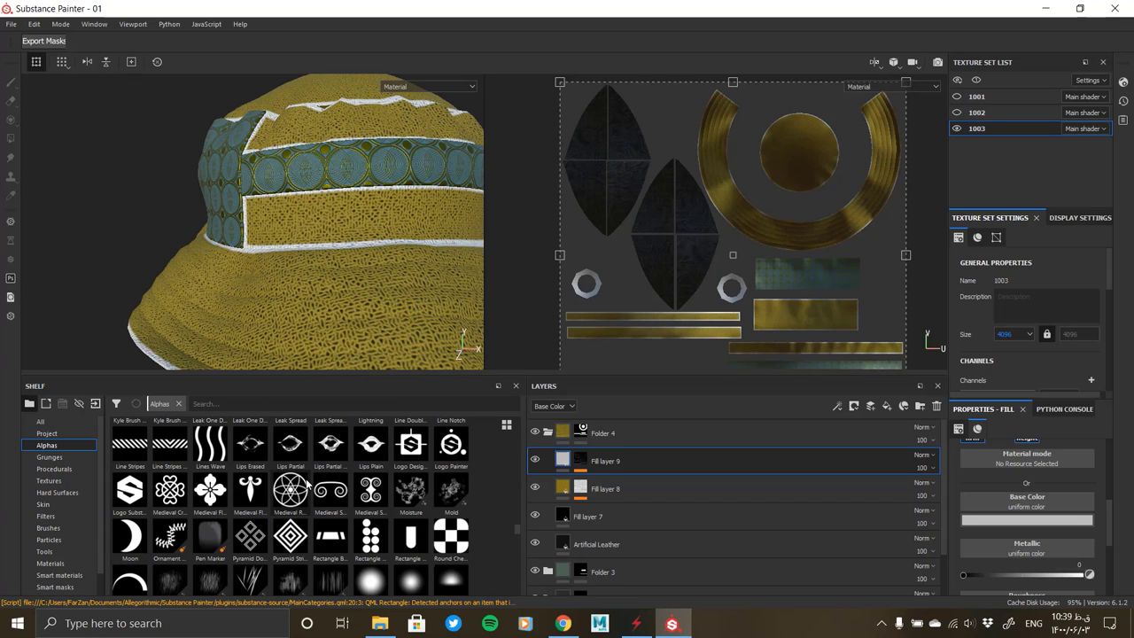
scroll(310, 489, "down", 2)
scroll(315, 495, "down", 2)
scroll(321, 502, "down", 2)
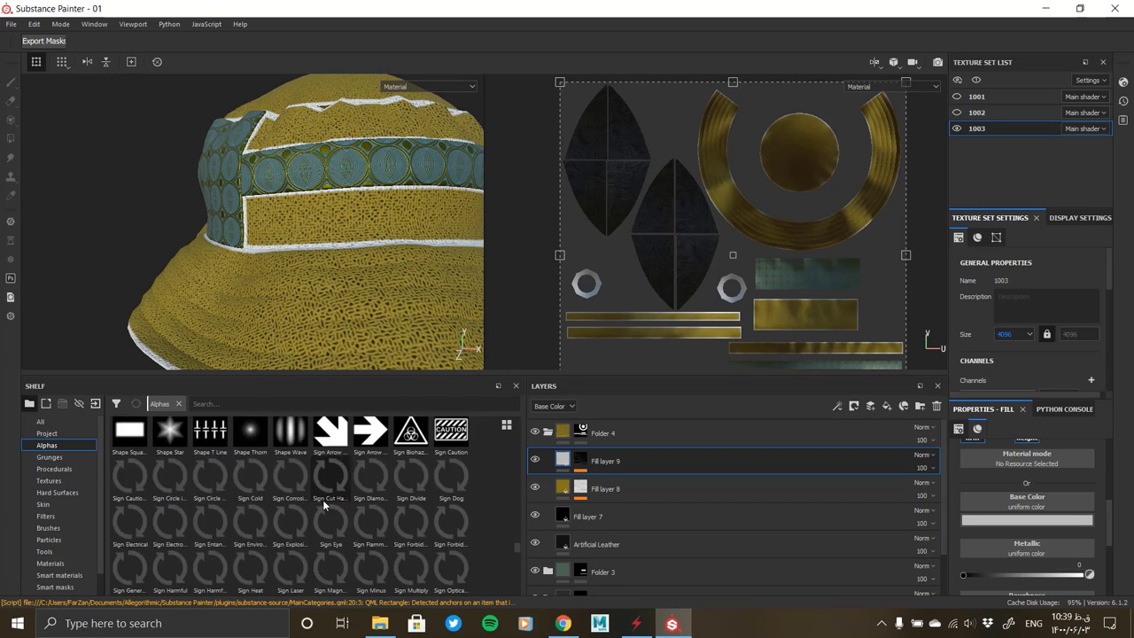
scroll(326, 512, "down", 2)
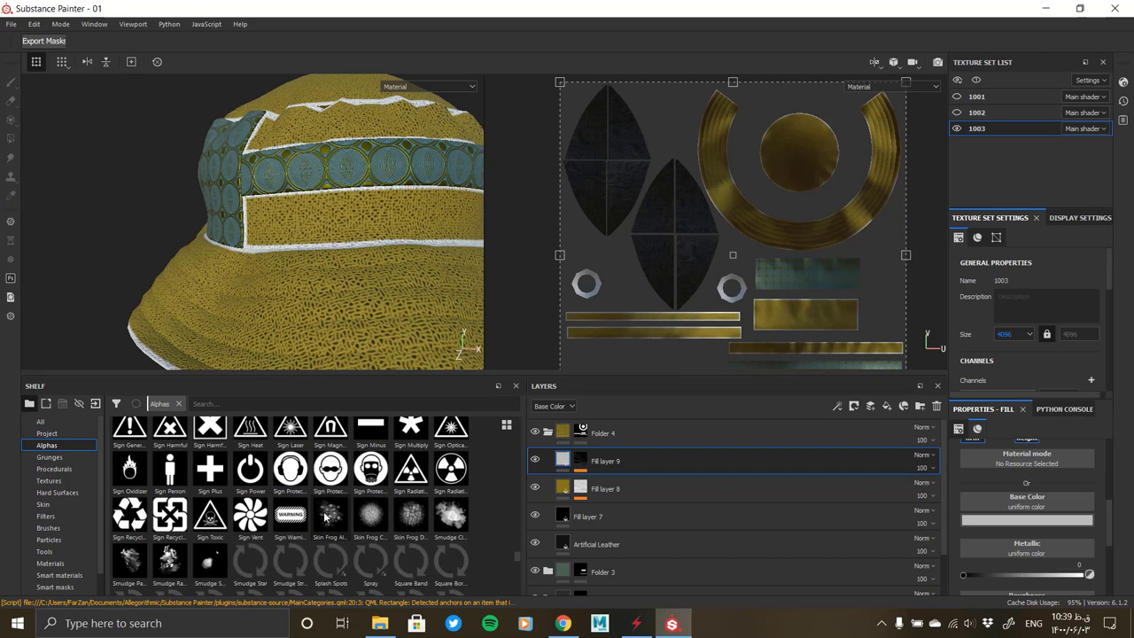
scroll(286, 519, "down", 2)
scroll(282, 519, "down", 3)
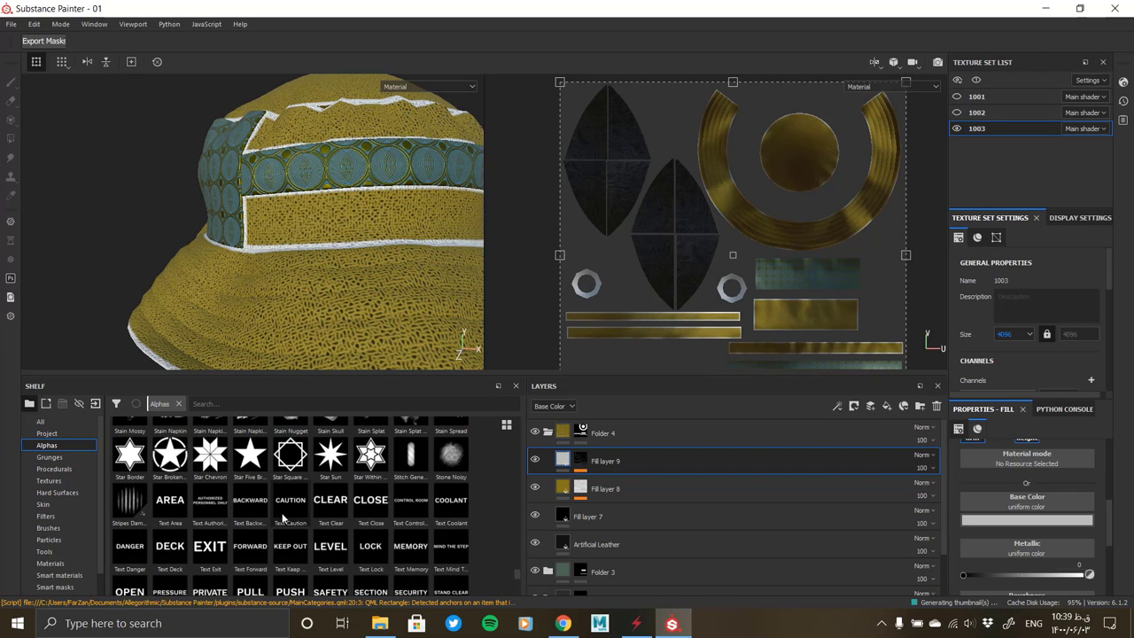
scroll(281, 508, "down", 3)
scroll(281, 508, "down", 2)
scroll(282, 514, "down", 2)
scroll(282, 516, "up", 3)
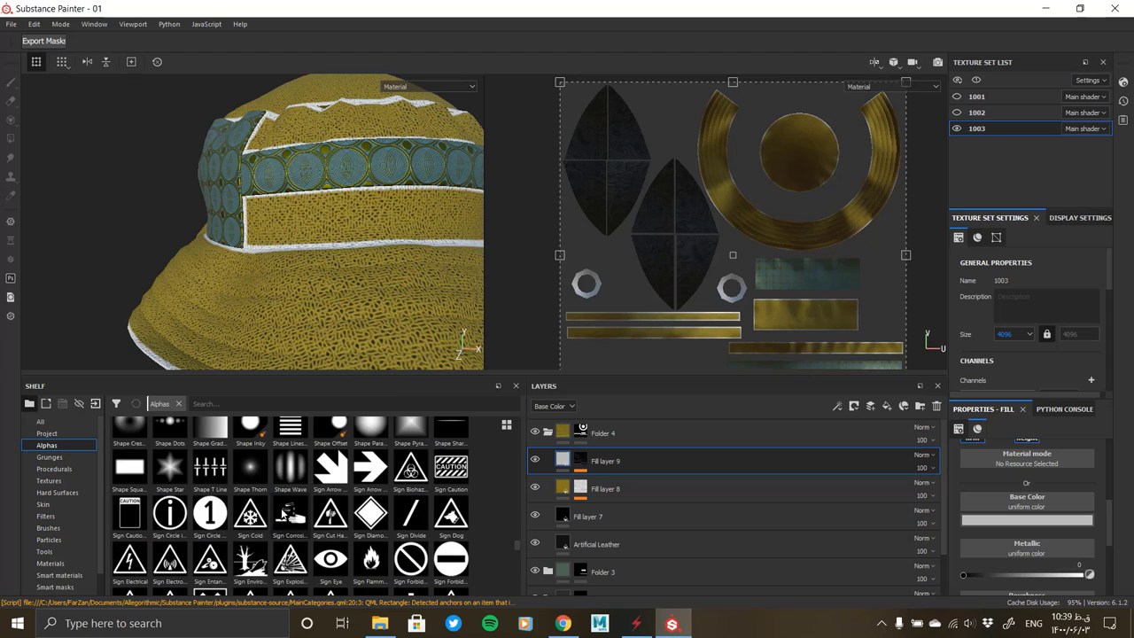
scroll(282, 516, "up", 3)
right_click(282, 514)
scroll(250, 494, "down", 3)
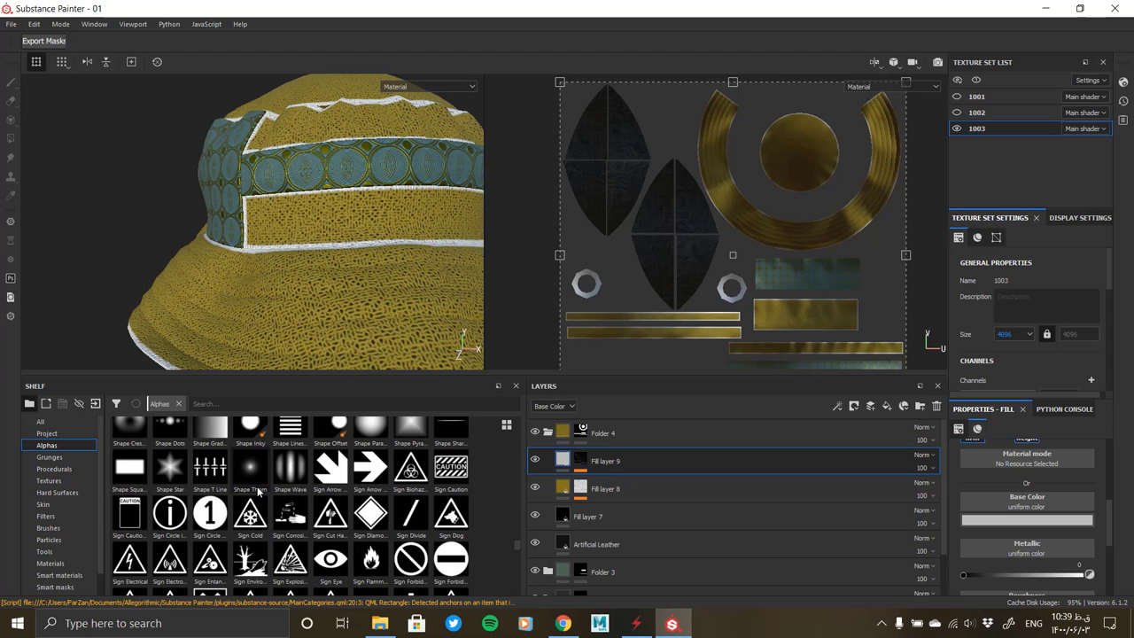
scroll(257, 492, "down", 3)
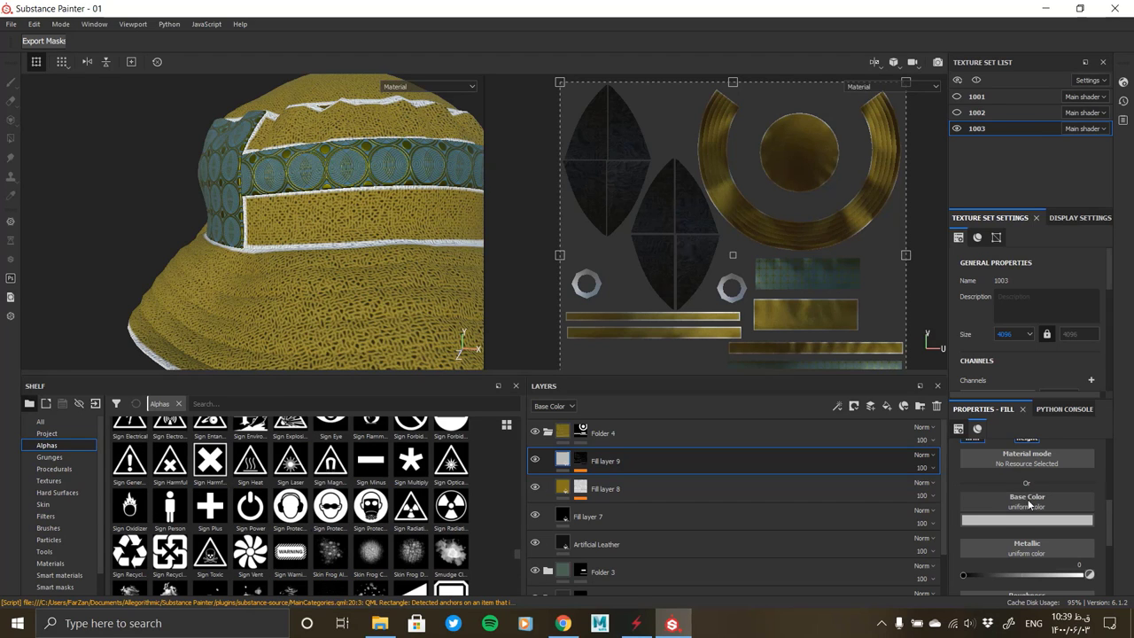
scroll(1001, 559, "up", 2)
Load the Tile Generator into Fill layer 9's base colour by searching 'tile'
left_click(1002, 559)
type("procedural,texture t")
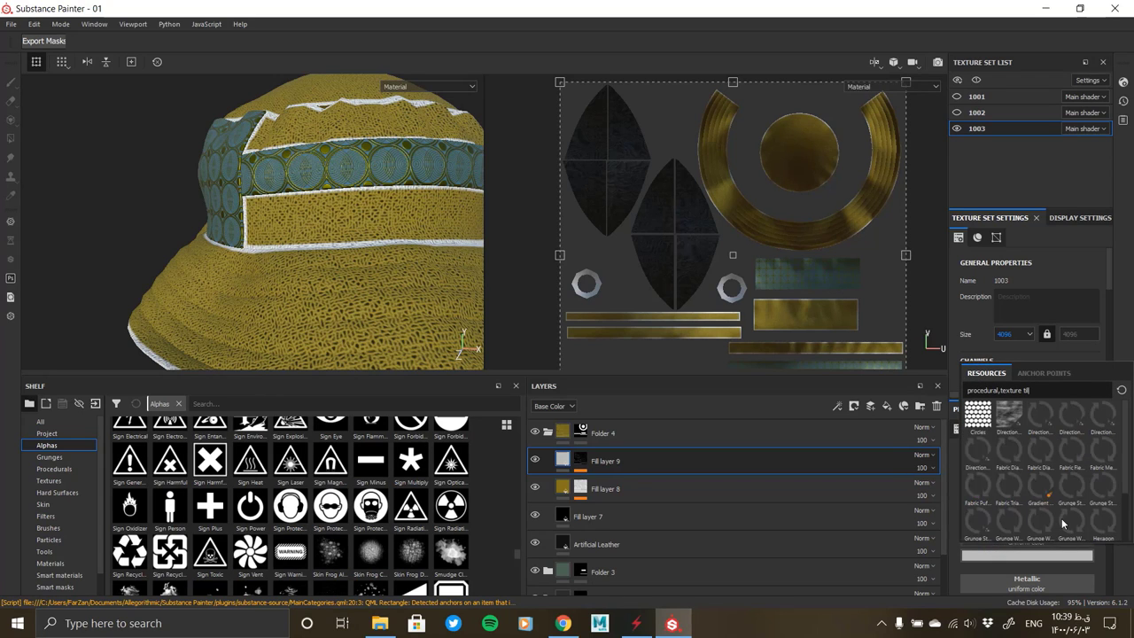
type("ile")
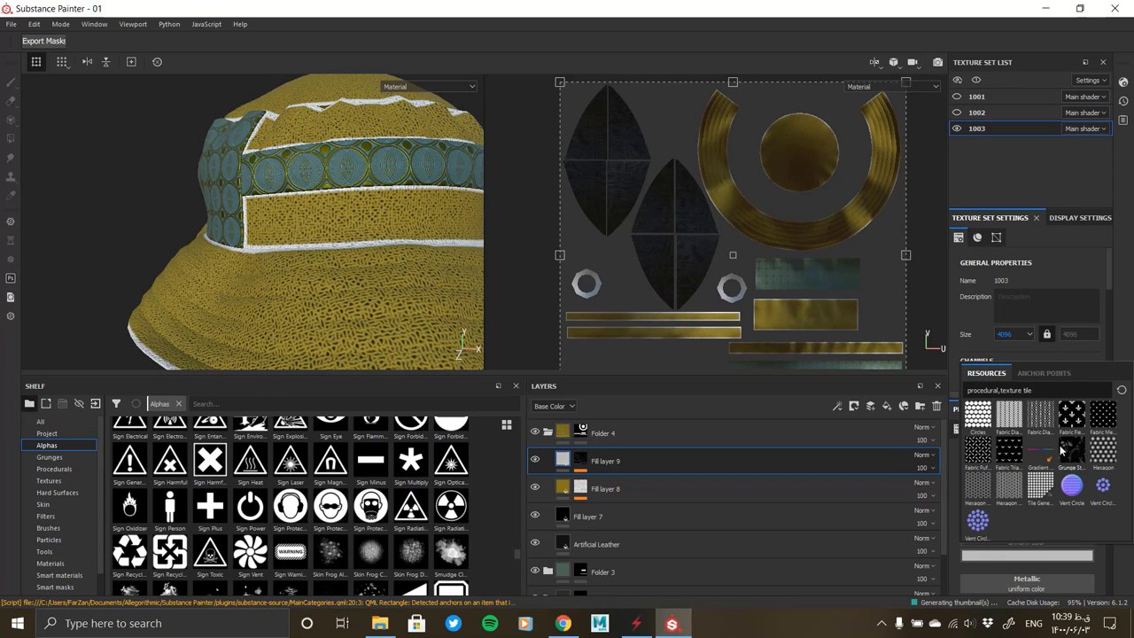
left_click(1039, 488)
scroll(1037, 514, "down", 3)
scroll(1037, 514, "down", 2)
Set the Tile Generator's pattern type to Image Input and review its parameters
left_click(1037, 512)
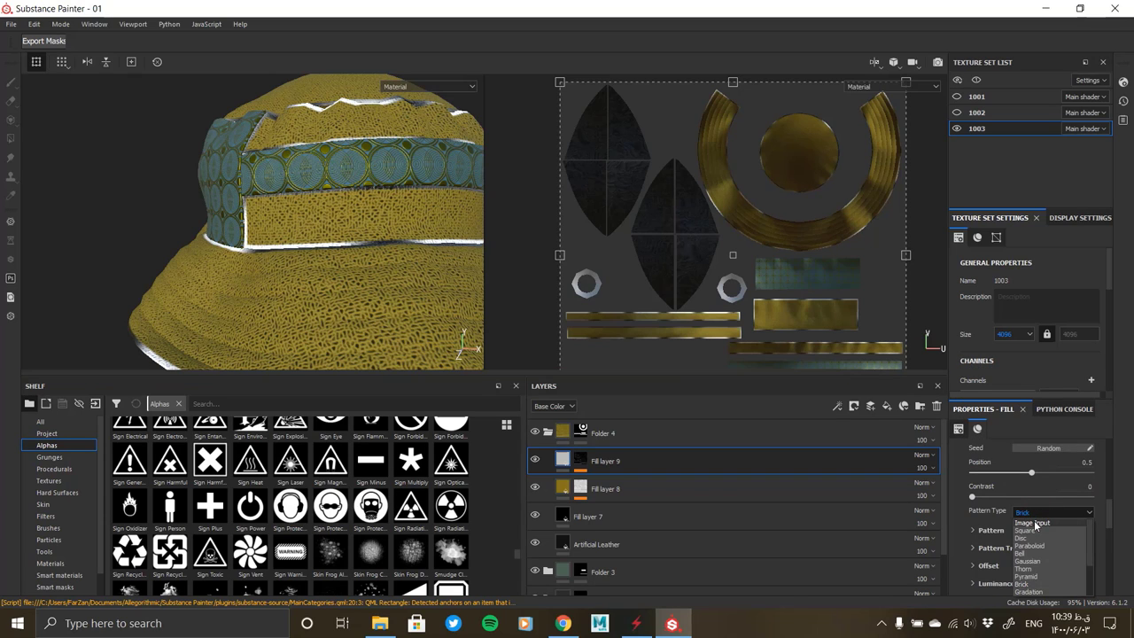
left_click(1035, 524)
scroll(992, 532, "down", 2)
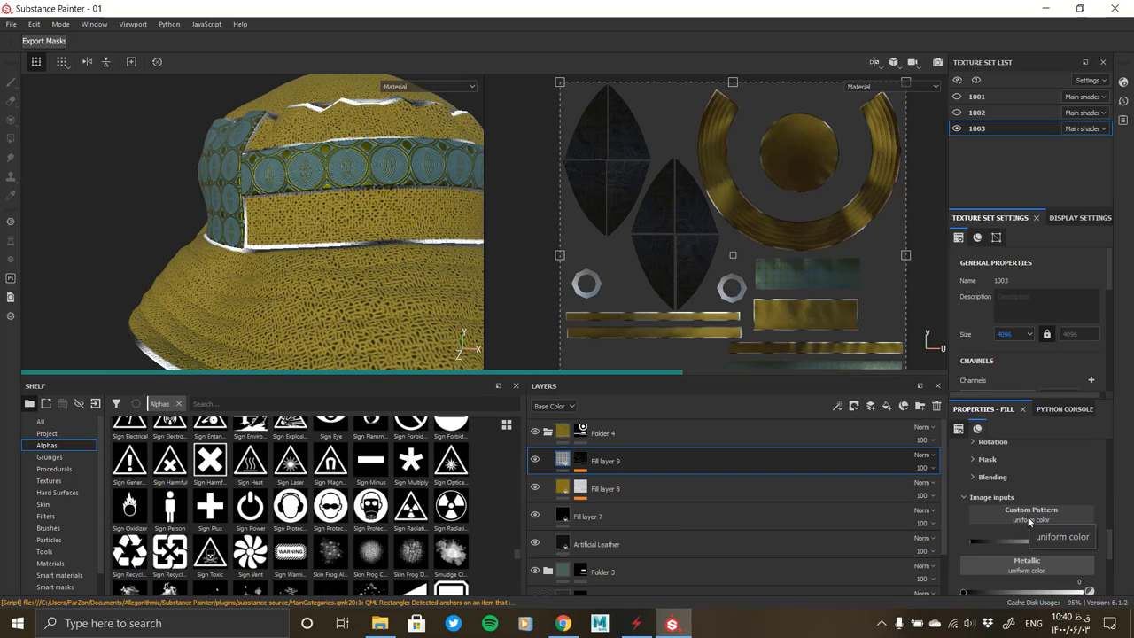
scroll(417, 461, "down", 5)
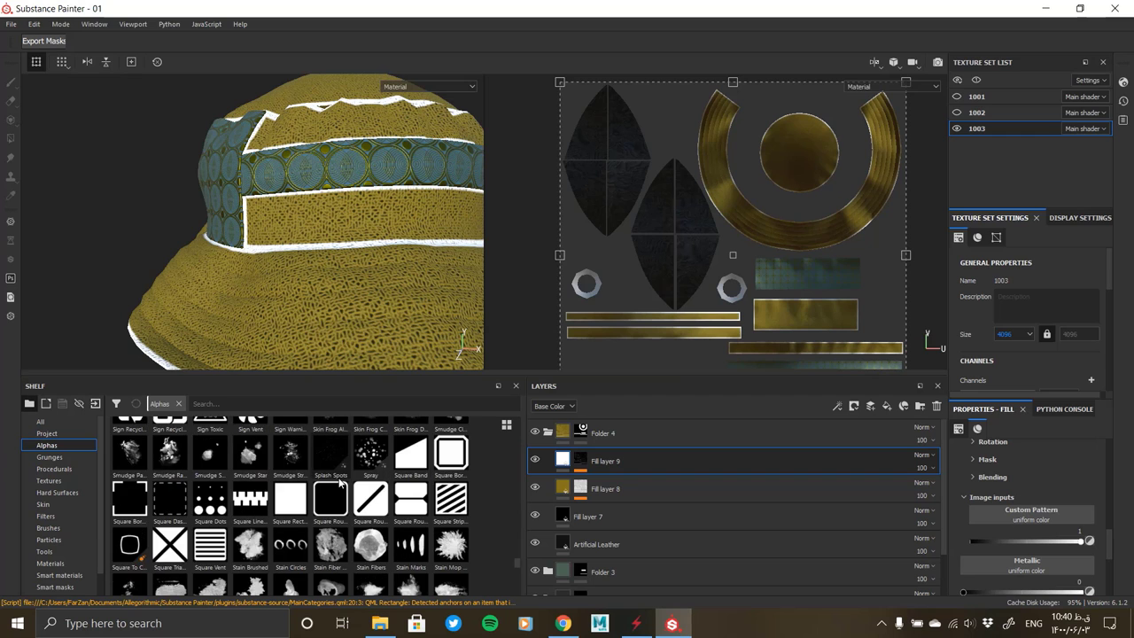
scroll(381, 474, "down", 5)
scroll(335, 493, "down", 5)
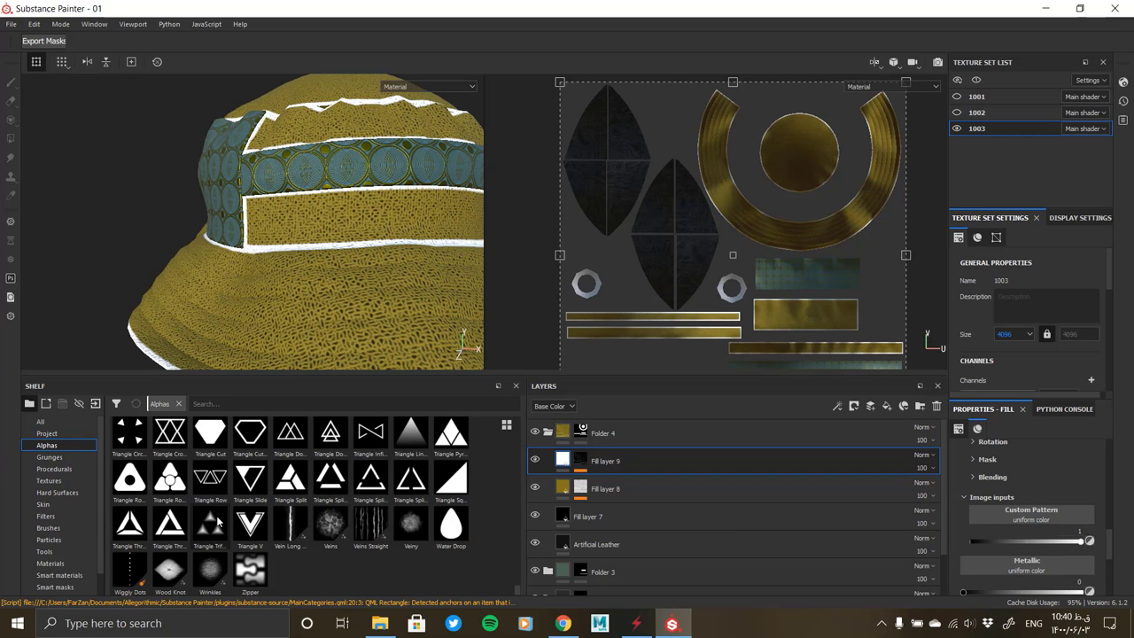
scroll(266, 505, "up", 5)
scroll(355, 501, "up", 5)
scroll(419, 496, "up", 5)
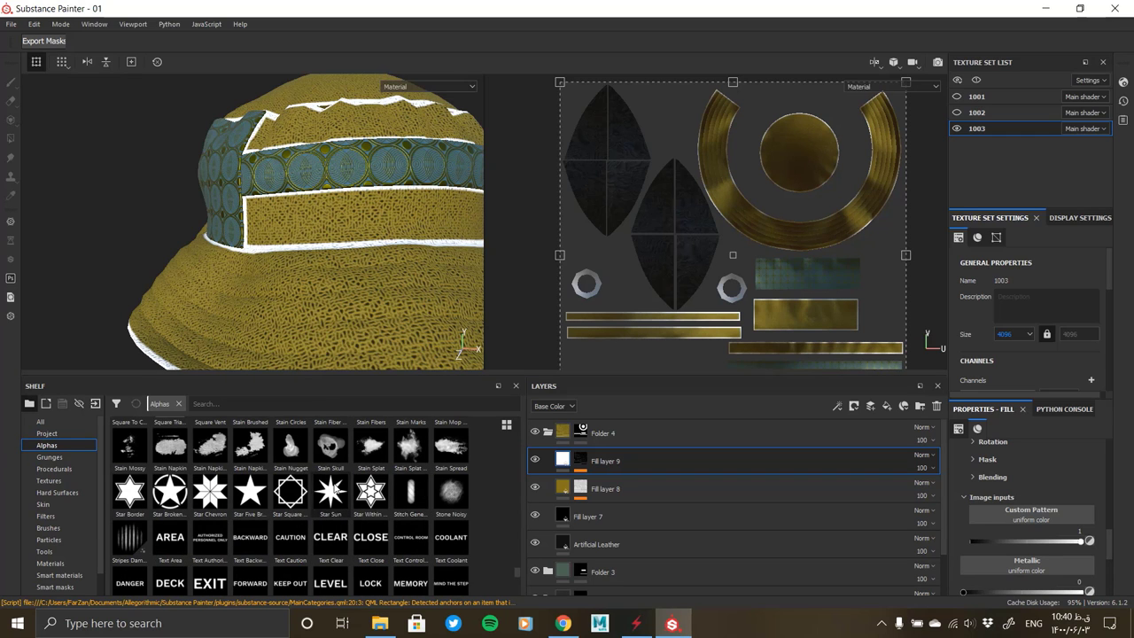
scroll(335, 492, "up", 3)
scroll(354, 501, "up", 3)
scroll(371, 512, "up", 3)
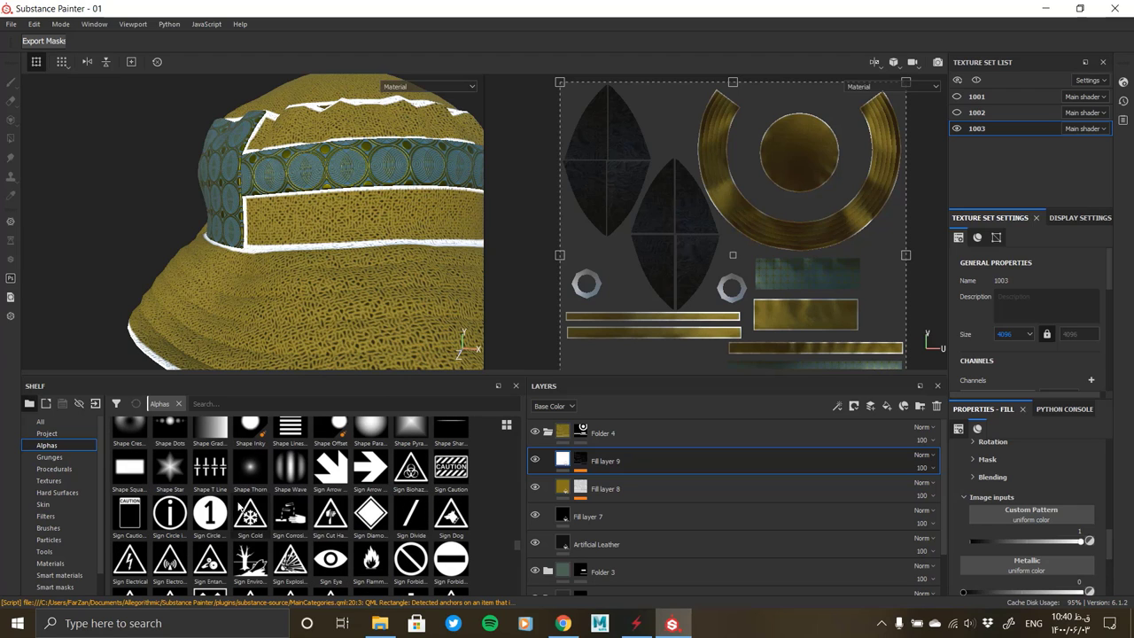
scroll(362, 498, "up", 3)
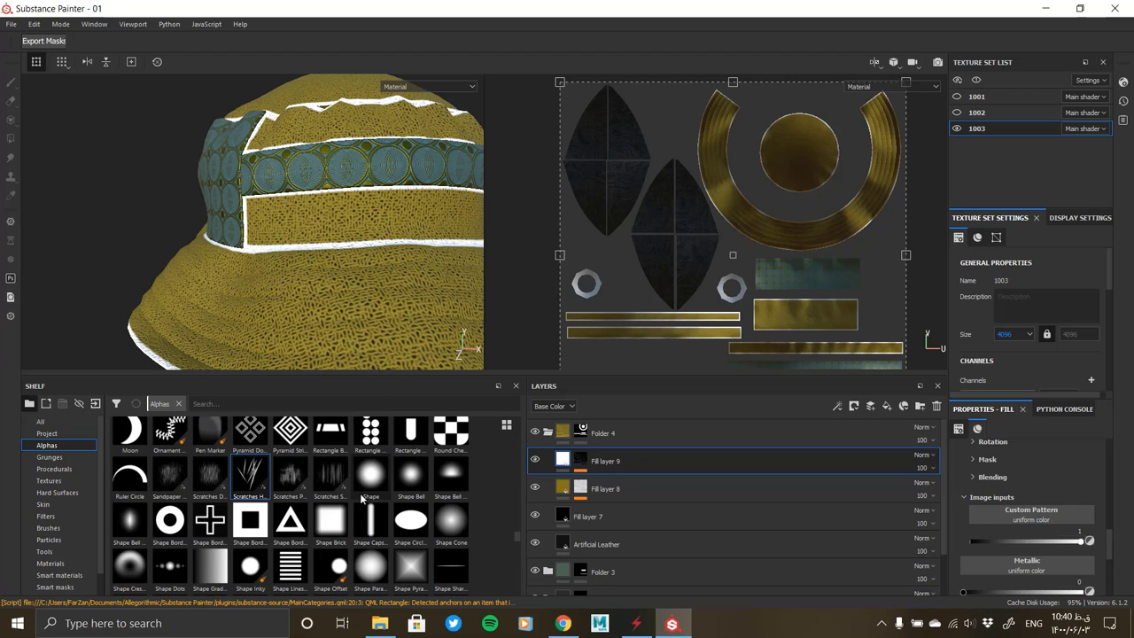
scroll(327, 485, "up", 3)
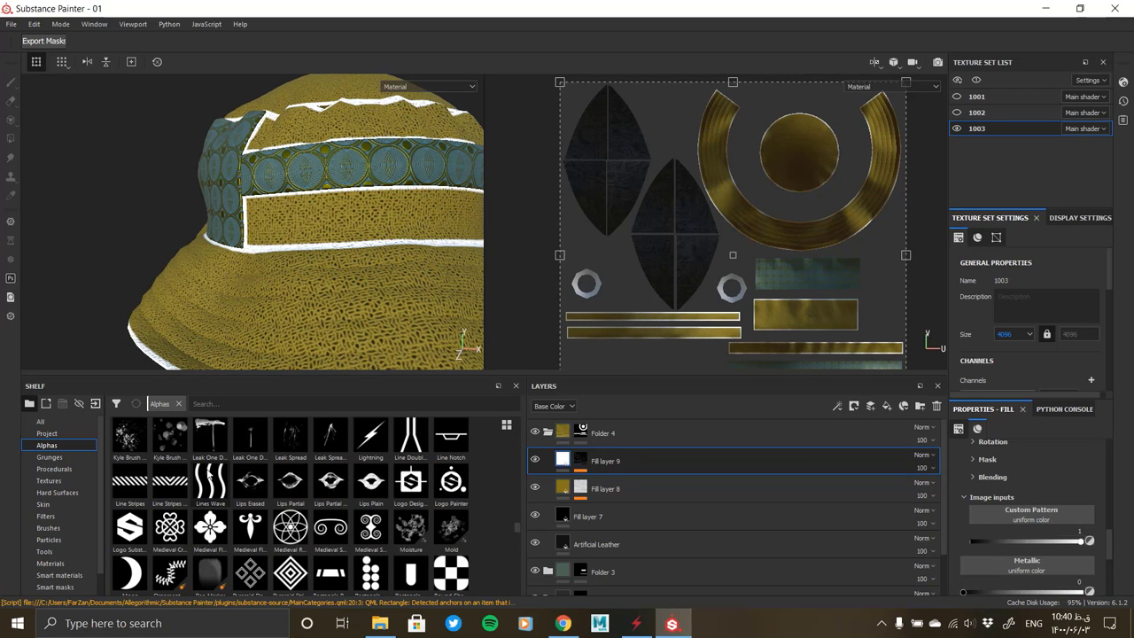
mouse_move(331, 527)
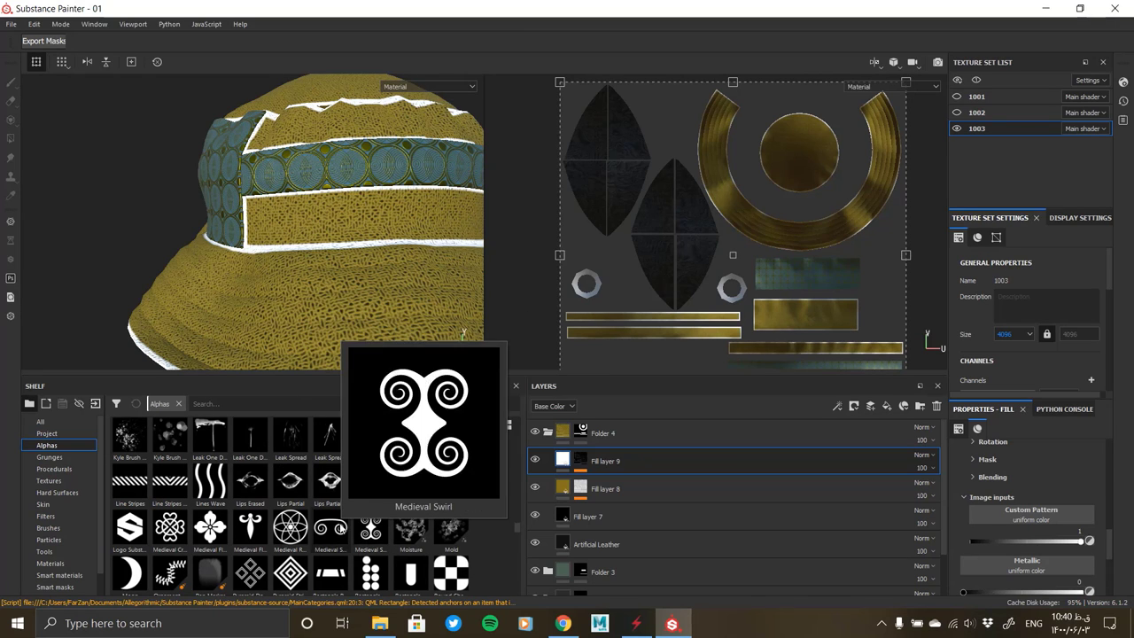
scroll(321, 503, "up", 3)
scroll(222, 497, "up", 3)
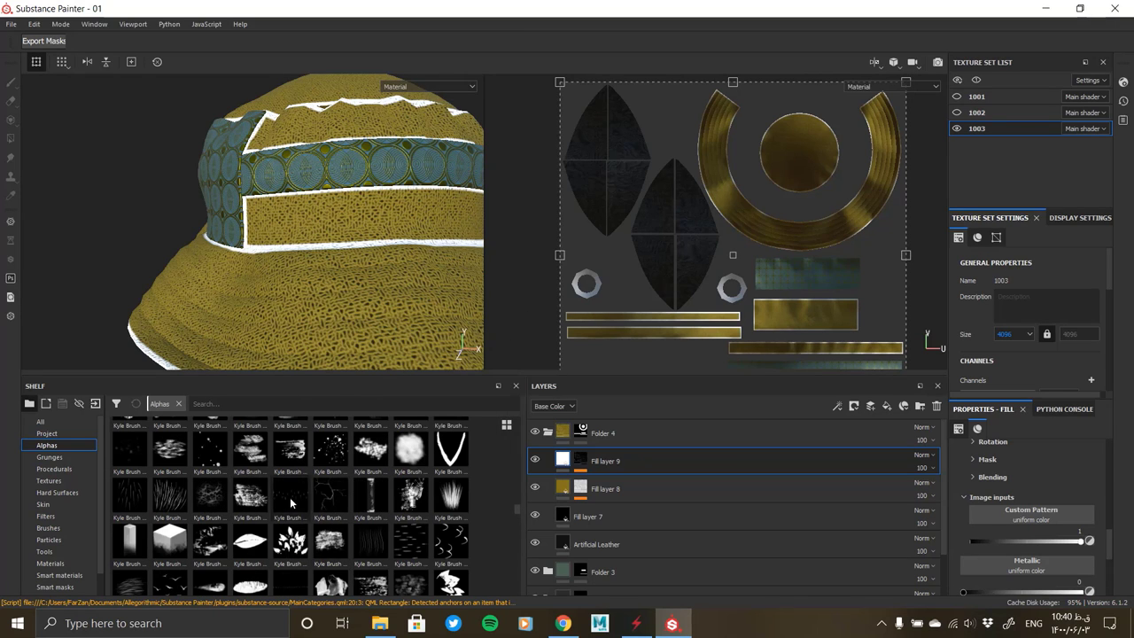
scroll(394, 509, "up", 3)
scroll(392, 506, "up", 3)
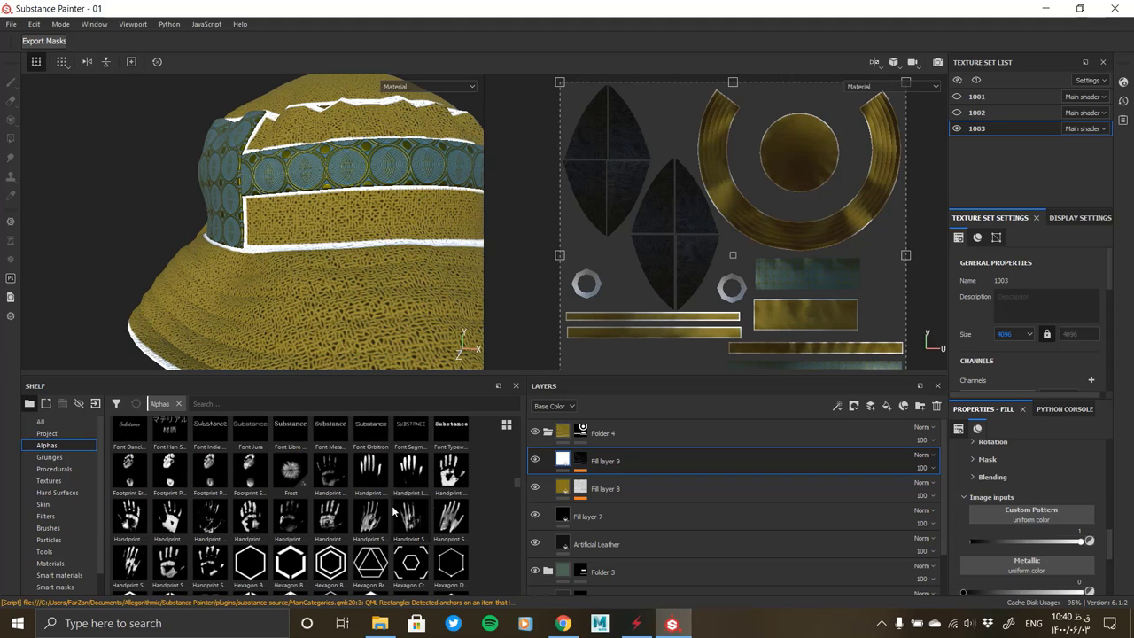
scroll(390, 507, "up", 3)
scroll(377, 532, "up", 3)
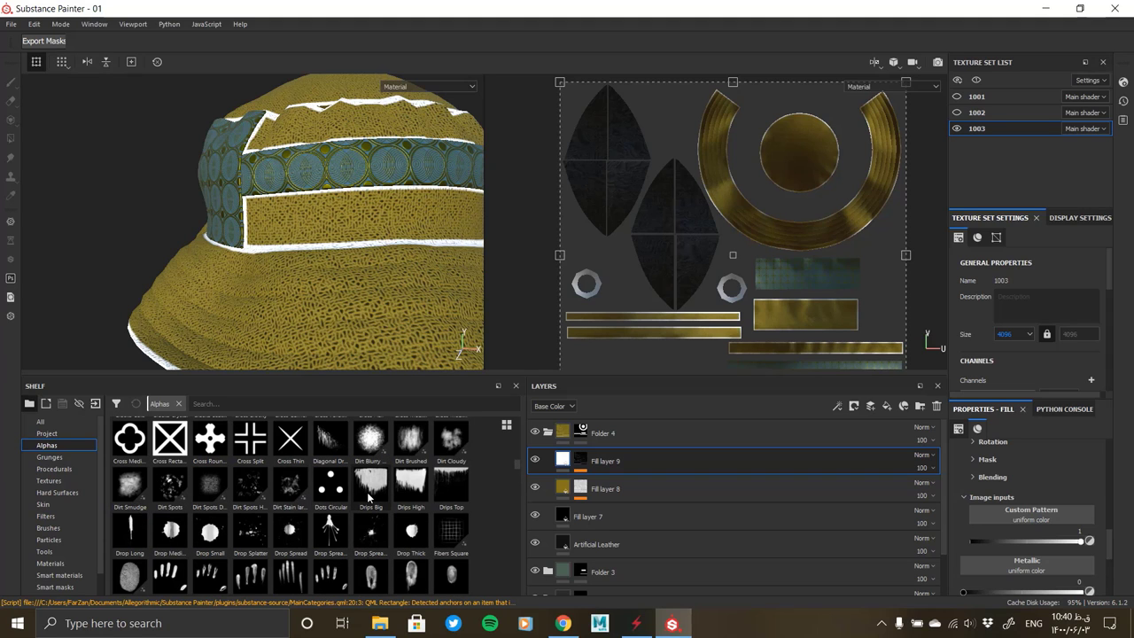
scroll(288, 501, "up", 2)
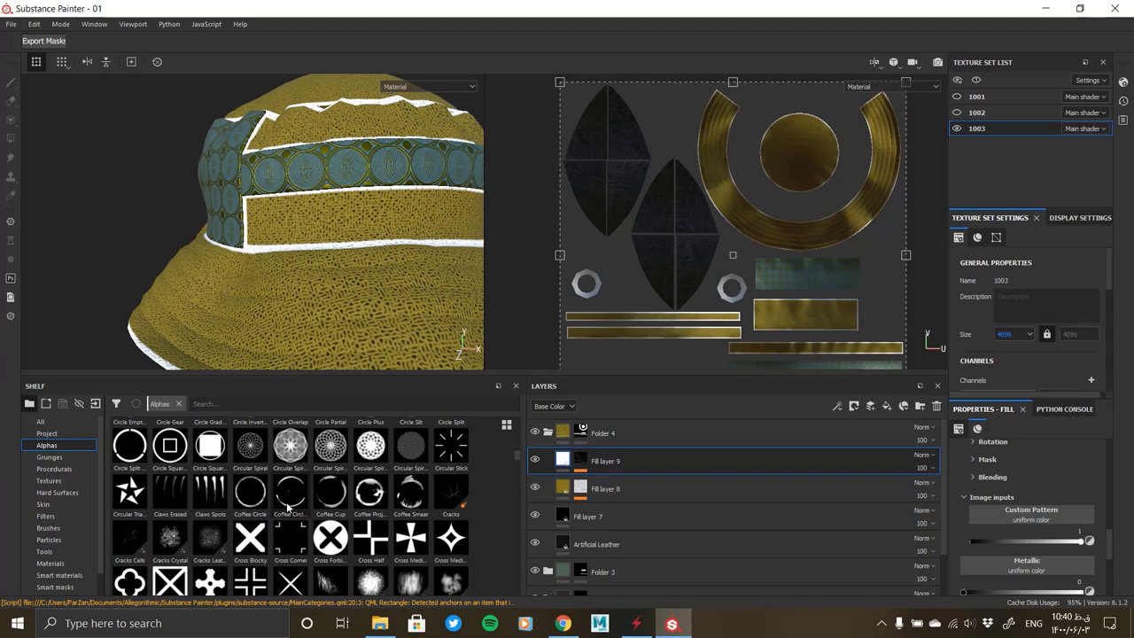
scroll(288, 507, "down", 3)
scroll(294, 470, "up", 3)
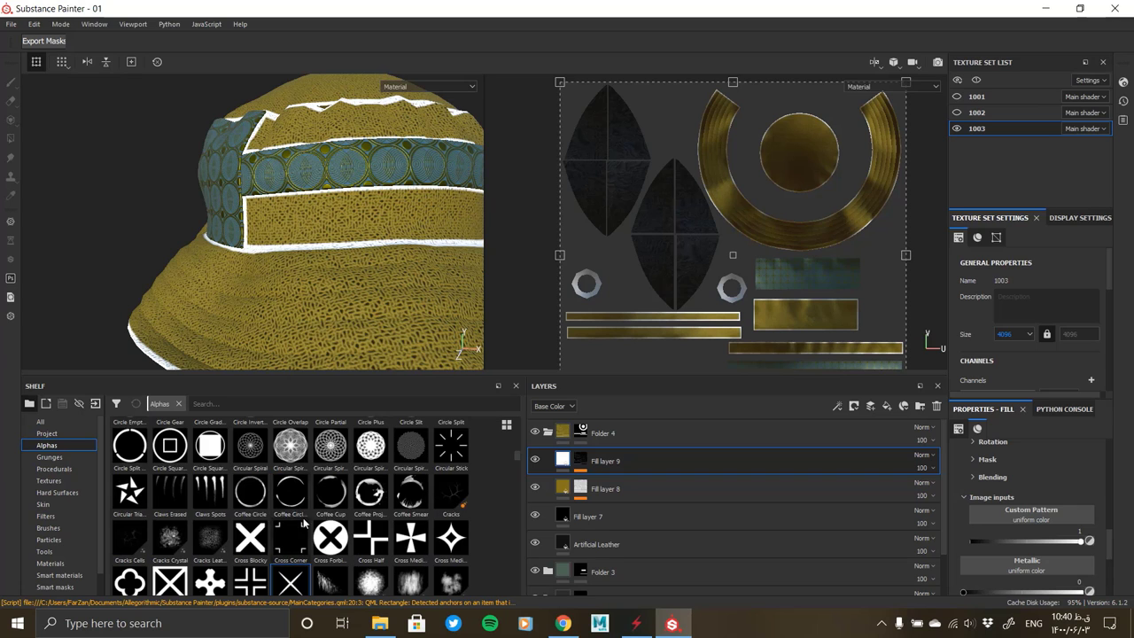
scroll(301, 496, "up", 3)
scroll(310, 529, "up", 3)
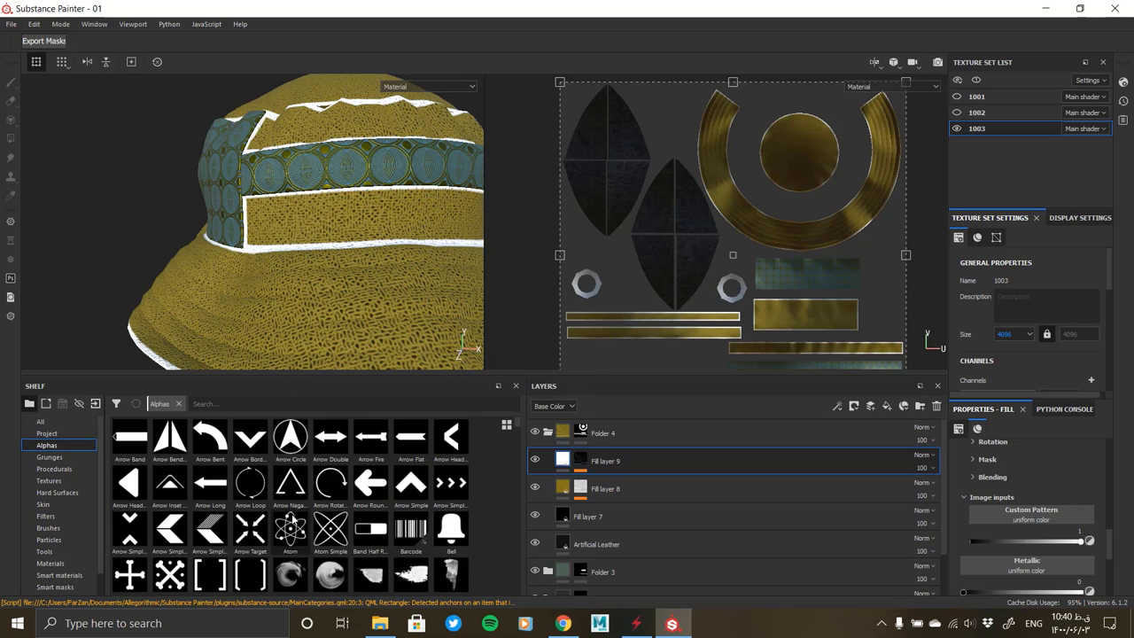
scroll(292, 527, "down", 3)
scroll(292, 523, "down", 2)
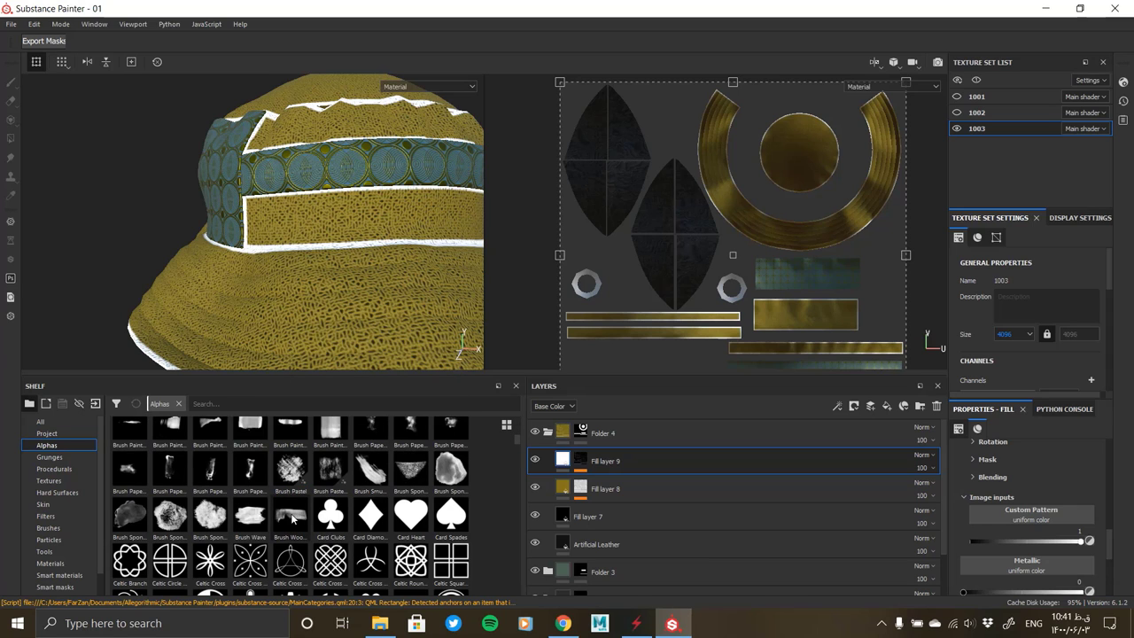
scroll(293, 521, "down", 3)
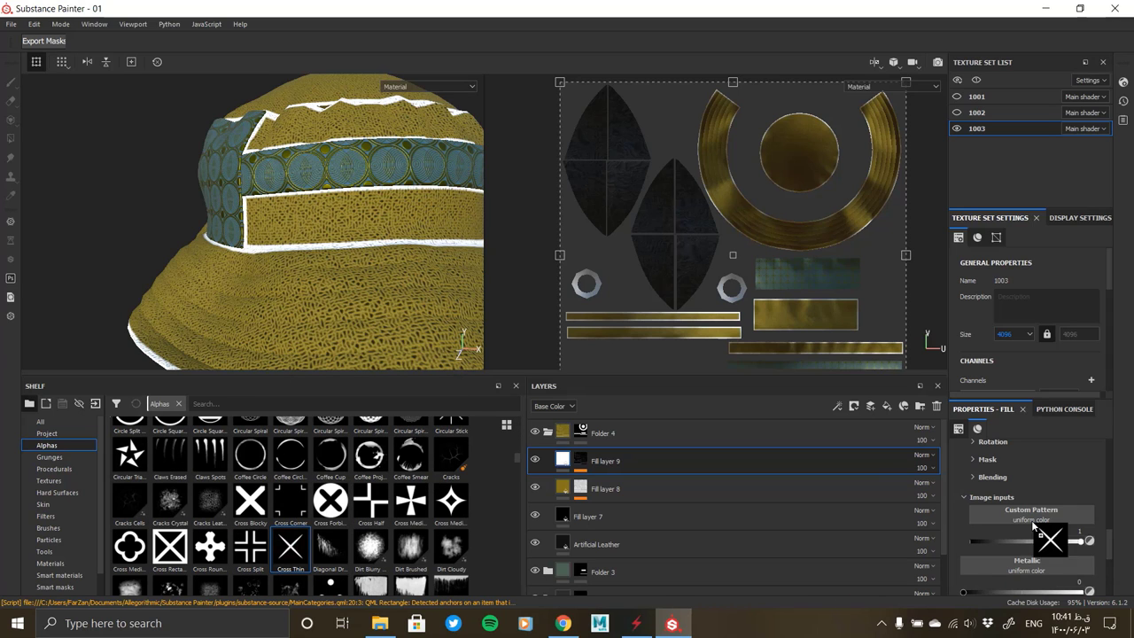
Use the Cross Thin alpha as the custom pattern and check it on the hat's band
left_click_drag(1033, 526, 1031, 515)
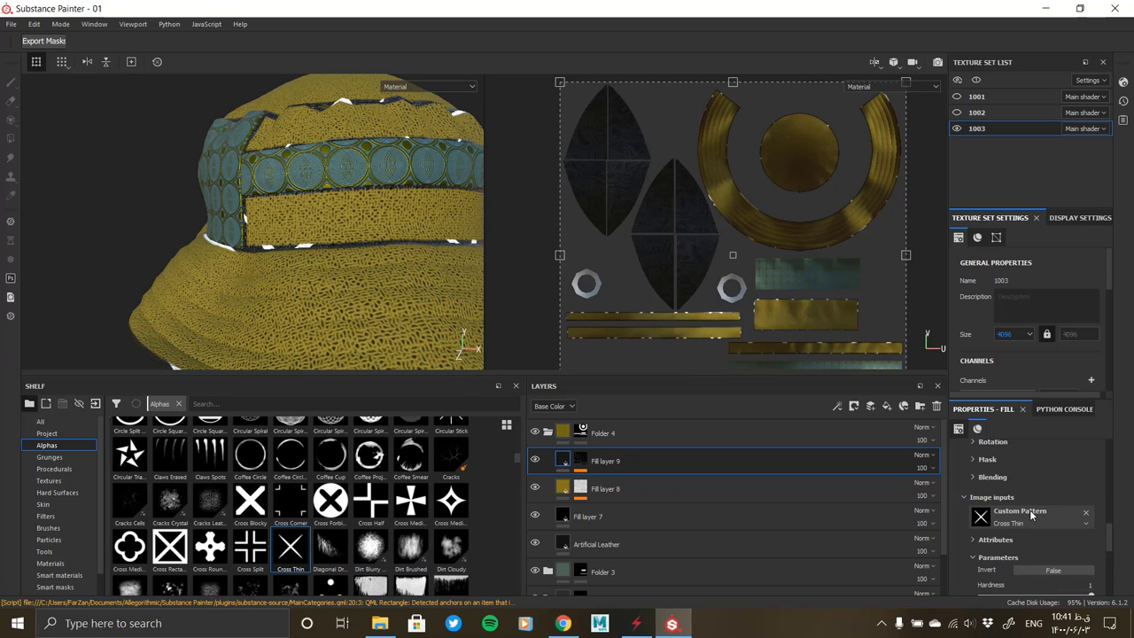
left_click_drag(331, 271, 372, 246, "alt")
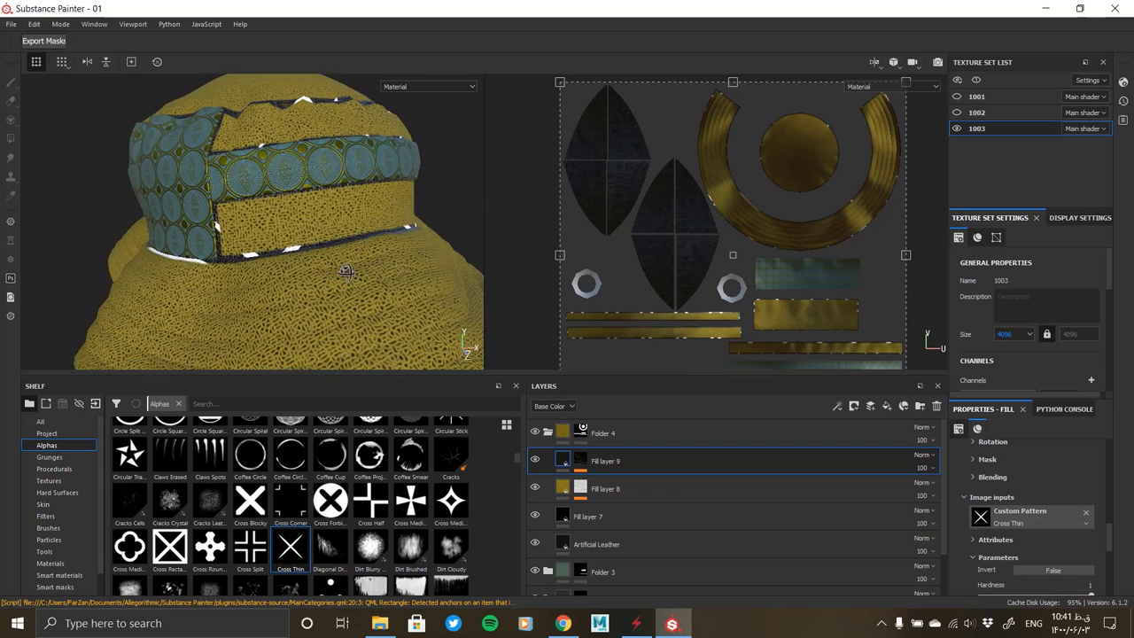
scroll(1018, 539, "down", 3)
scroll(1018, 539, "up", 2)
scroll(1017, 532, "up", 2)
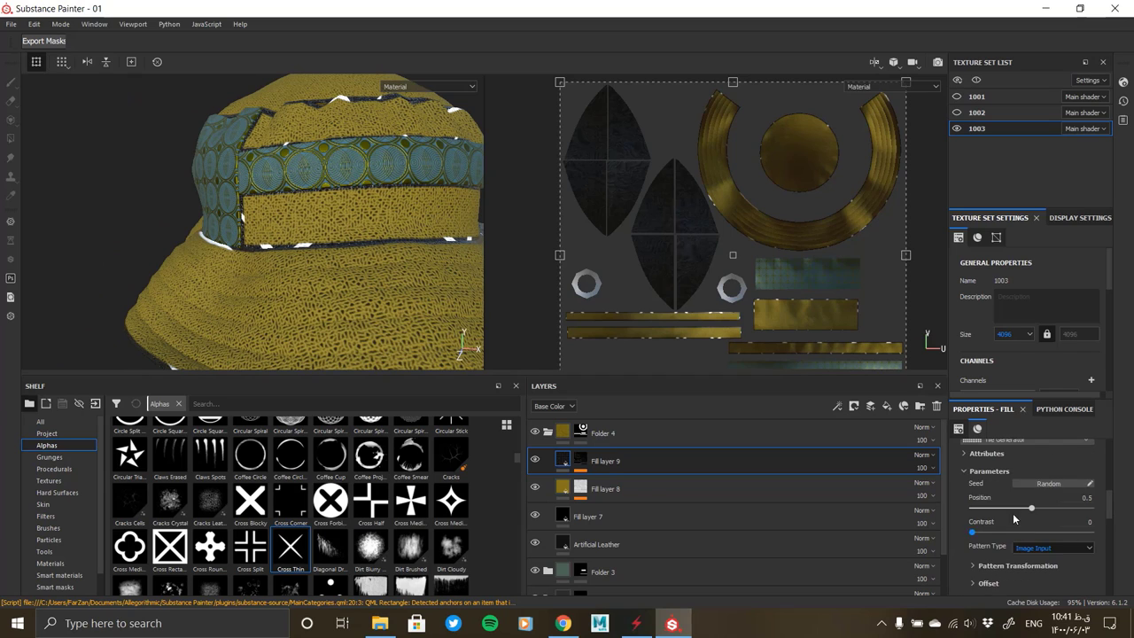
scroll(1017, 514, "up", 2)
scroll(1018, 480, "up", 2)
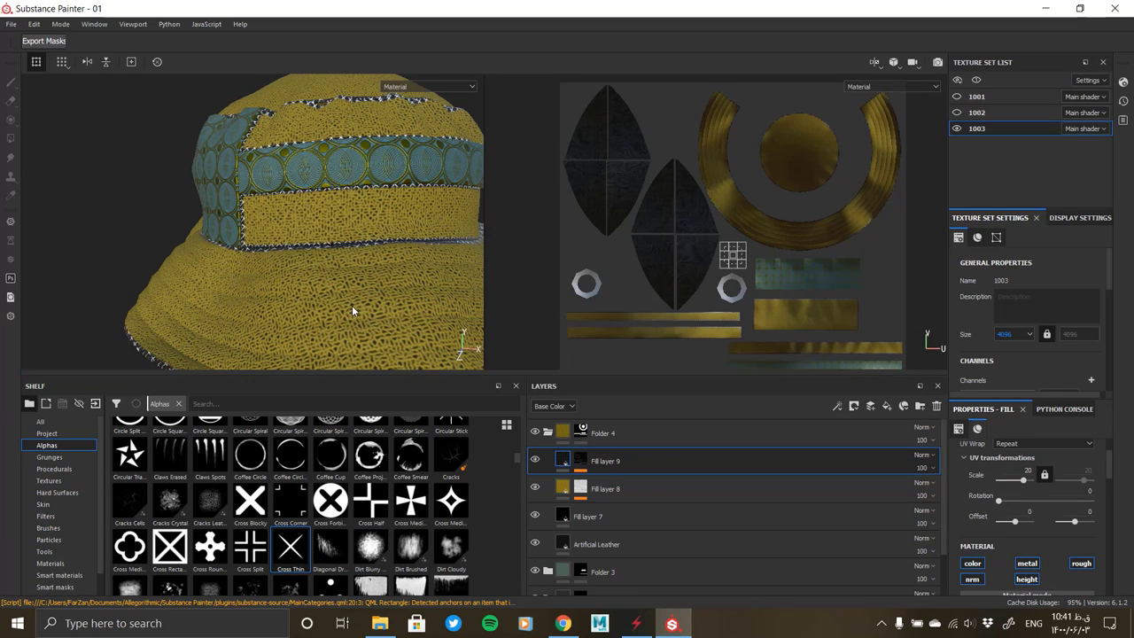
scroll(352, 305, "up", 3)
scroll(279, 269, "up", 3)
left_click_drag(279, 269, 260, 209, "alt")
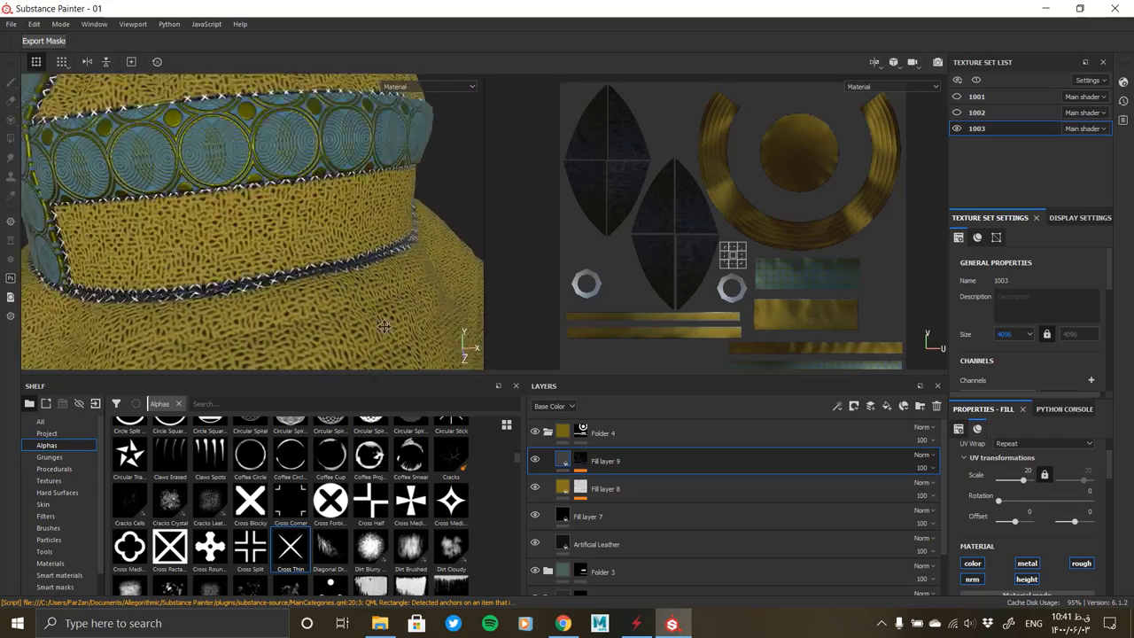
left_click_drag(260, 208, 413, 316, "alt")
scroll(1055, 526, "down", 1)
scroll(1055, 526, "down", 3)
scroll(1050, 518, "down", 2)
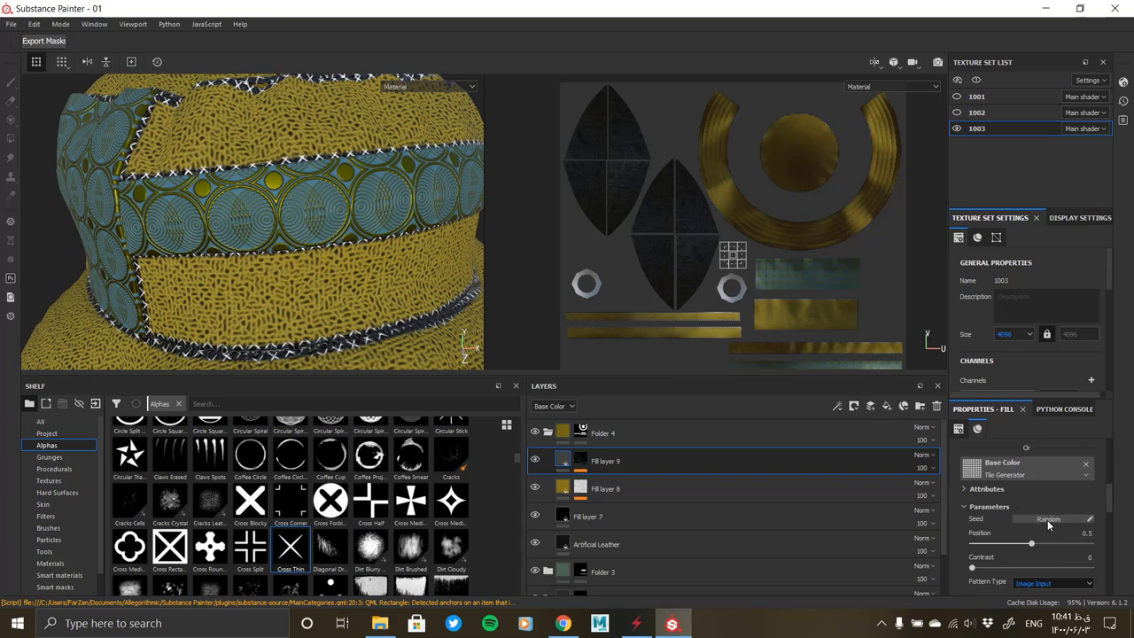
scroll(1028, 541, "down", 1)
Set the Pattern Transformation tiling to 24 across and 6 down
left_click(980, 496)
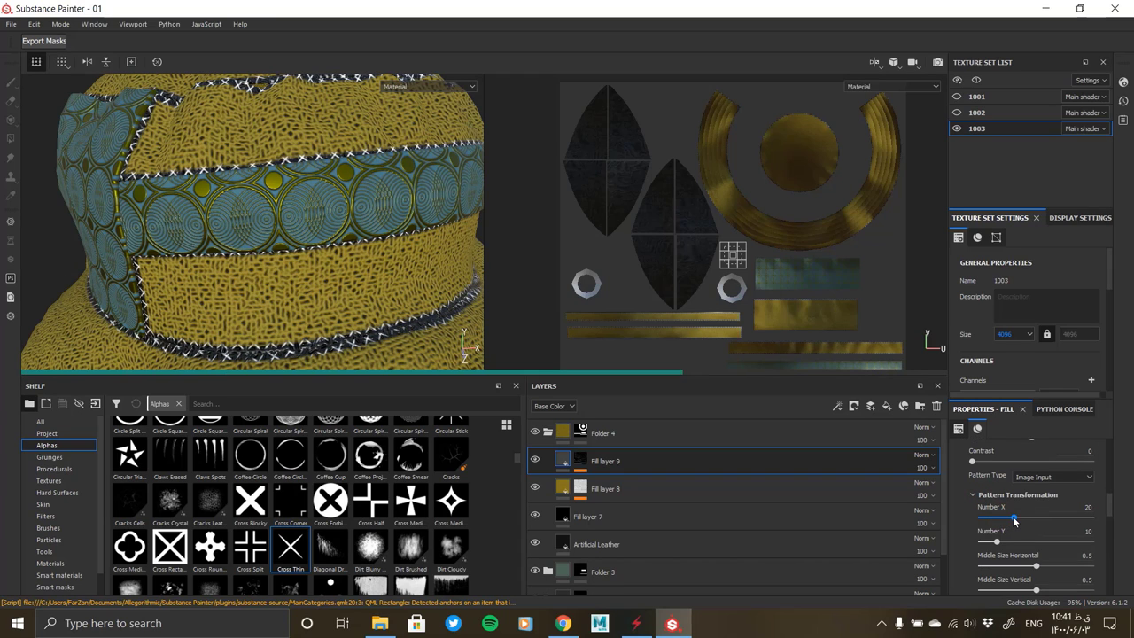
left_click_drag(1015, 519, 1031, 516)
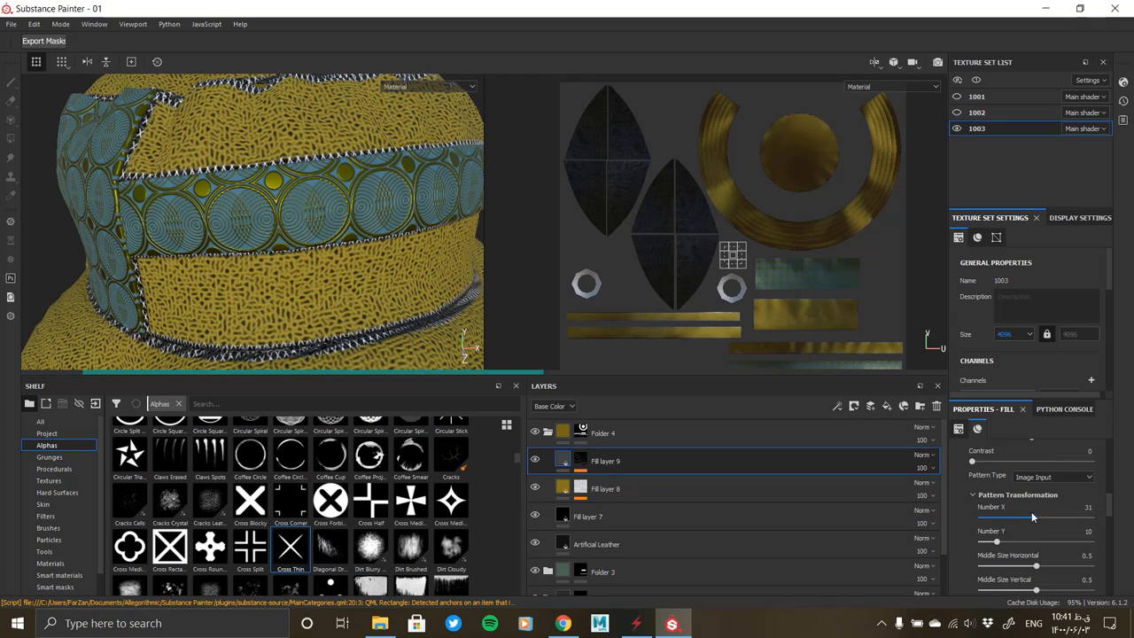
left_click_drag(1031, 515, 1021, 518)
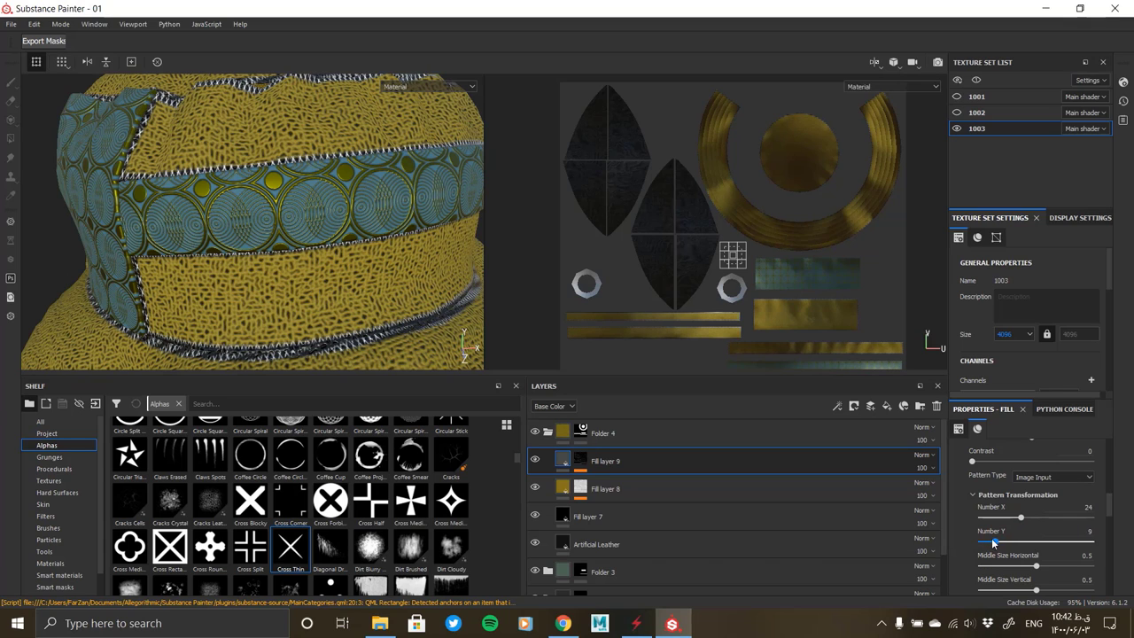
scroll(1005, 549, "down", 1)
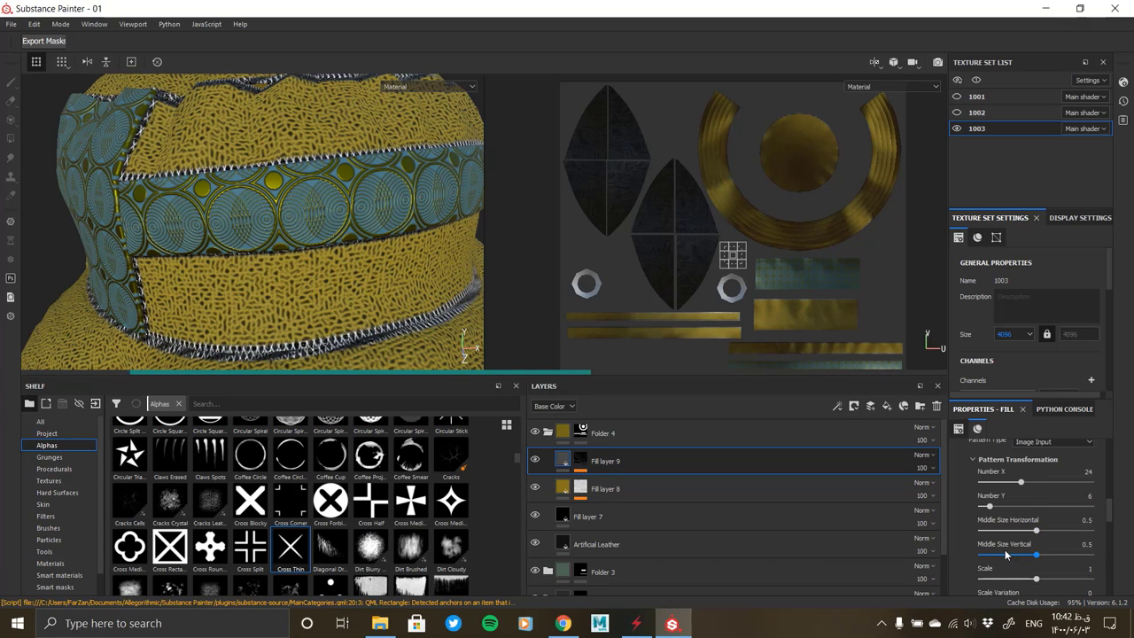
scroll(1010, 540, "down", 1)
scroll(1035, 535, "down", 1)
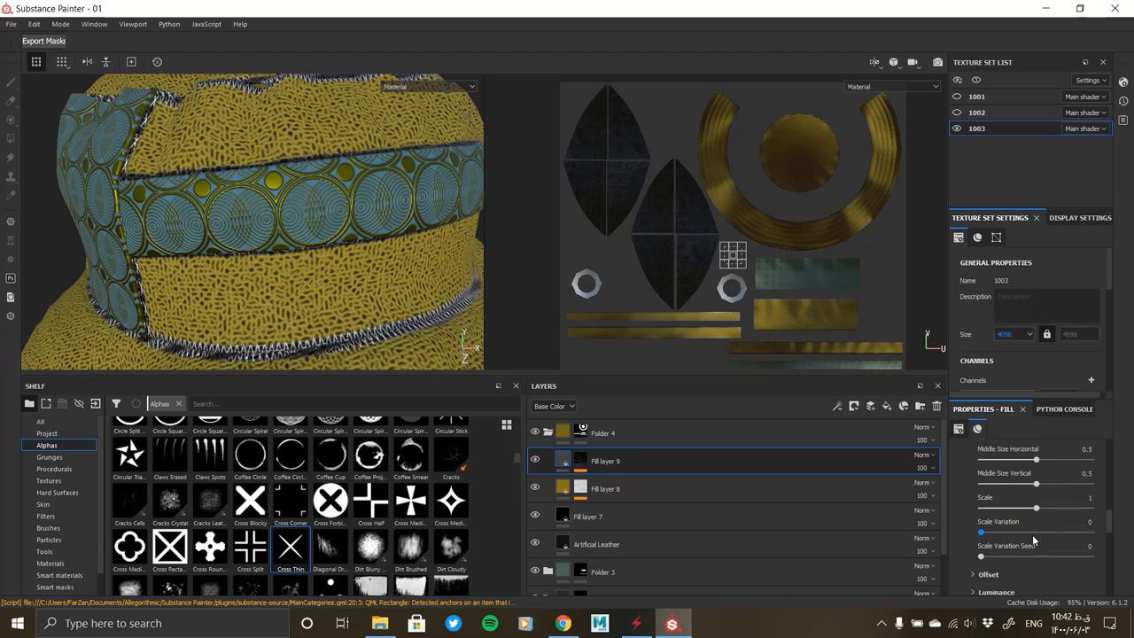
Tune the mask's UV Border Distance balance to 0.16 after trying 0.21, checking the brim
double_click(596, 461)
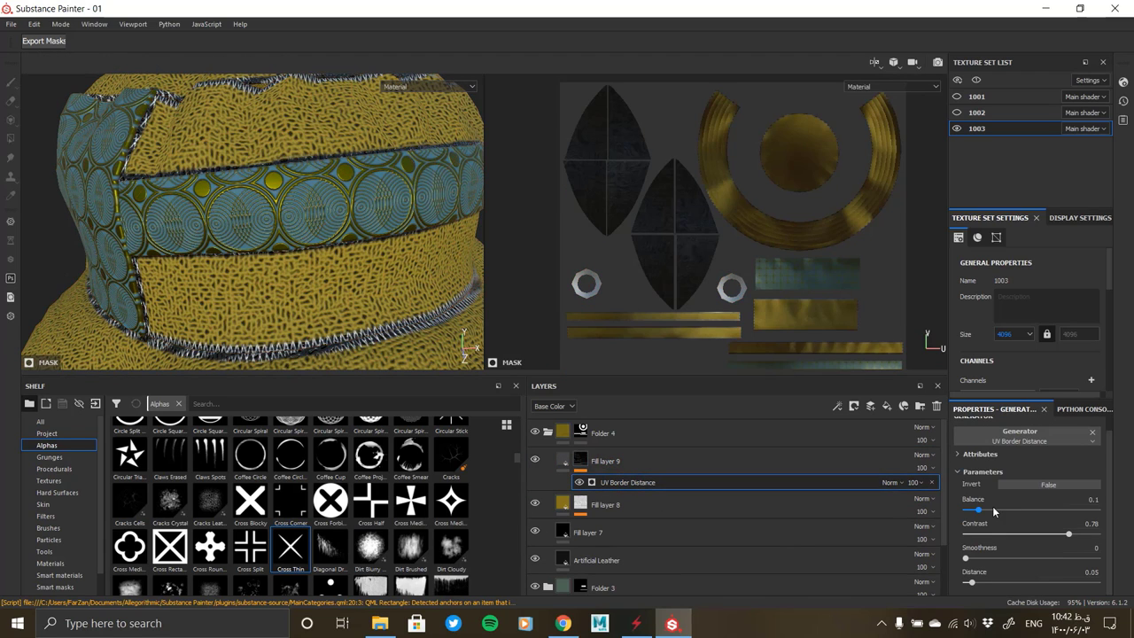
left_click(994, 510)
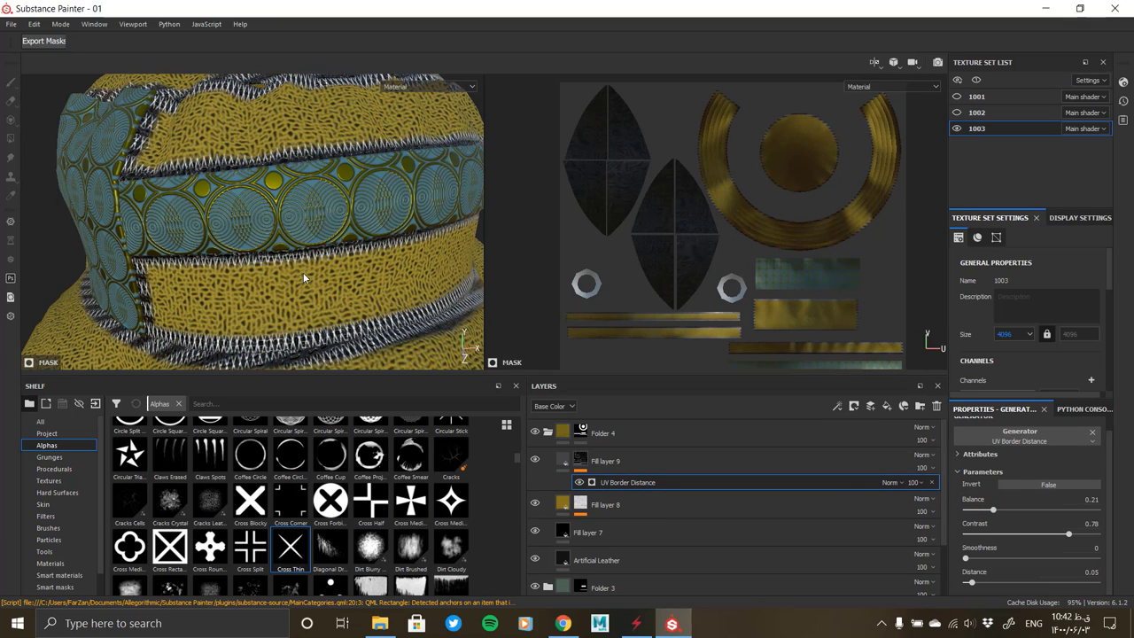
left_click_drag(300, 285, 262, 250, "alt")
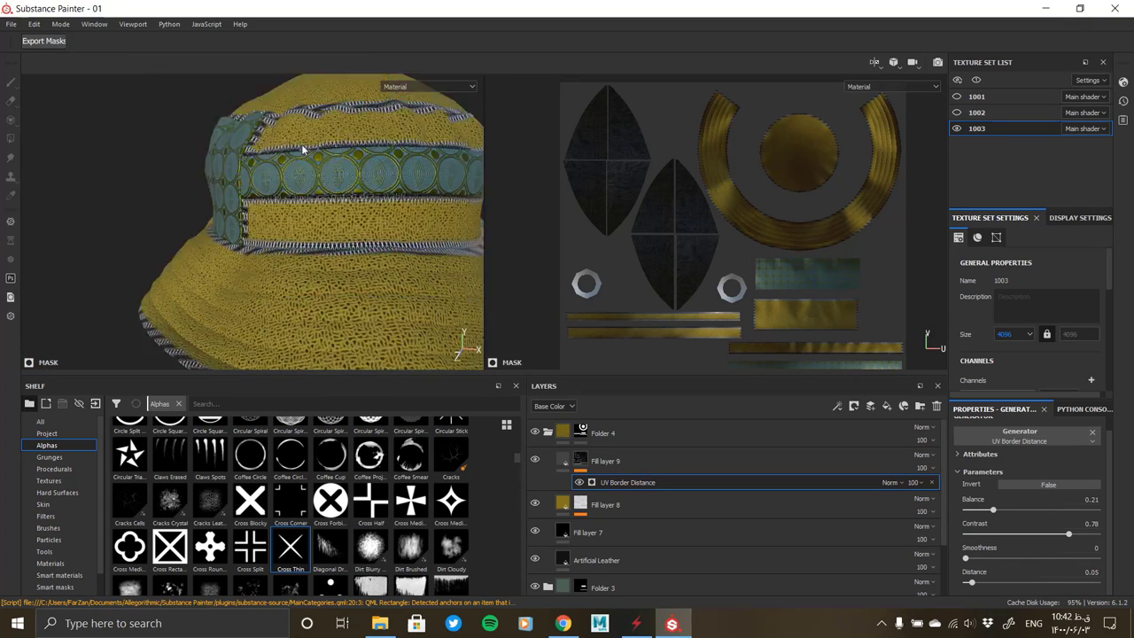
right_click_drag(262, 250, 350, 340, "alt")
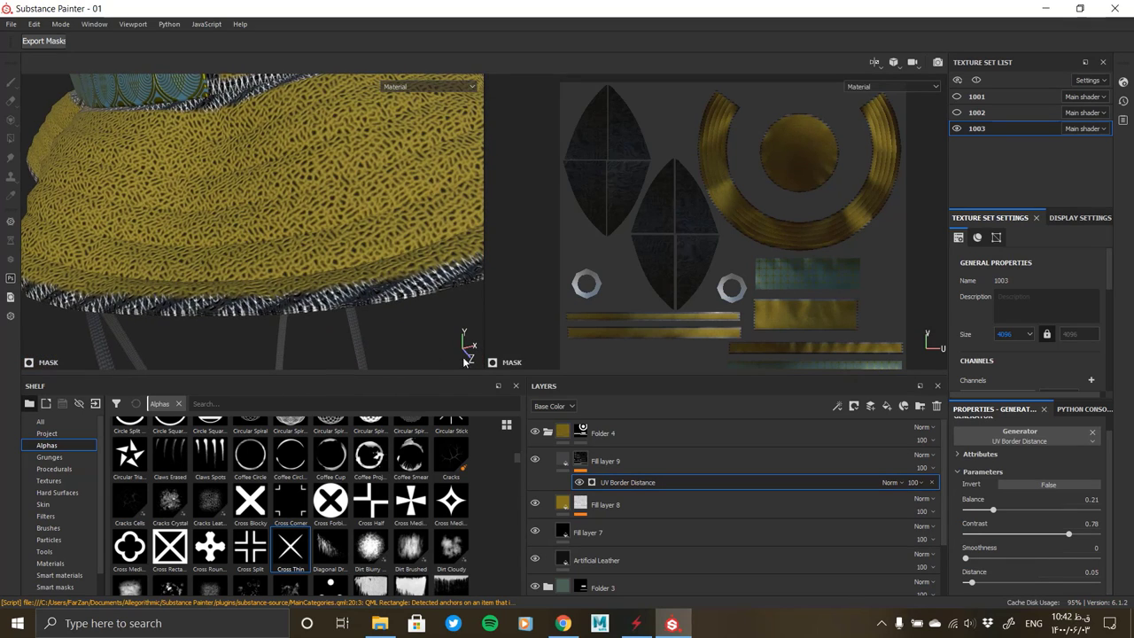
left_click(986, 510)
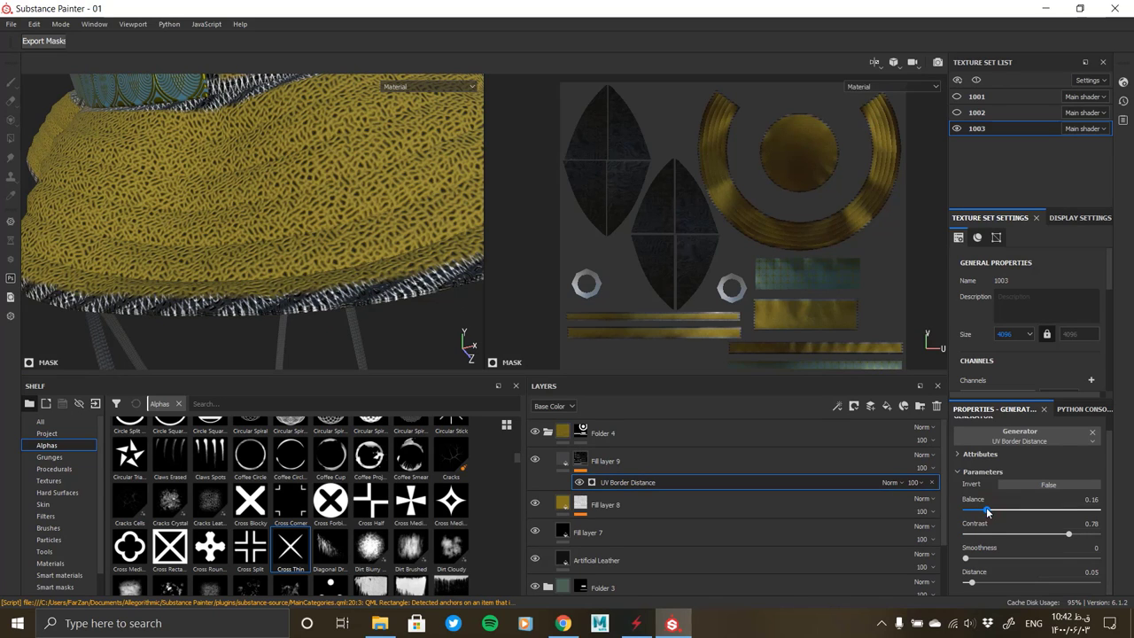
left_click(572, 461)
Try Multiply as Fill layer 9's blend mode and check the band
scroll(1013, 514, "down", 3)
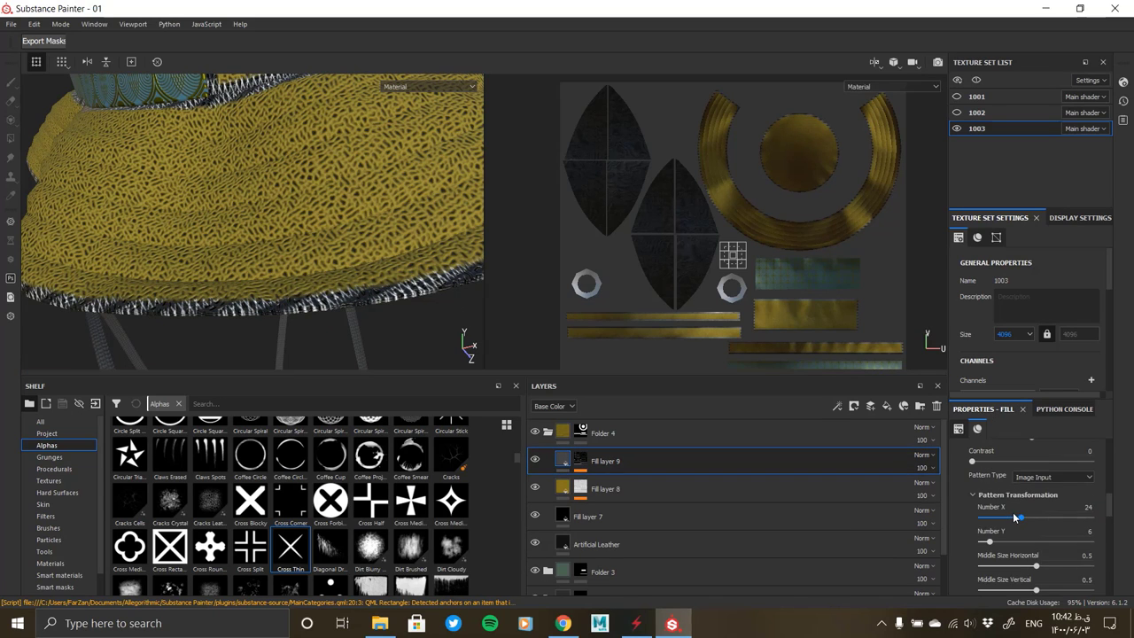
scroll(1010, 512, "down", 2)
scroll(1010, 505, "down", 3)
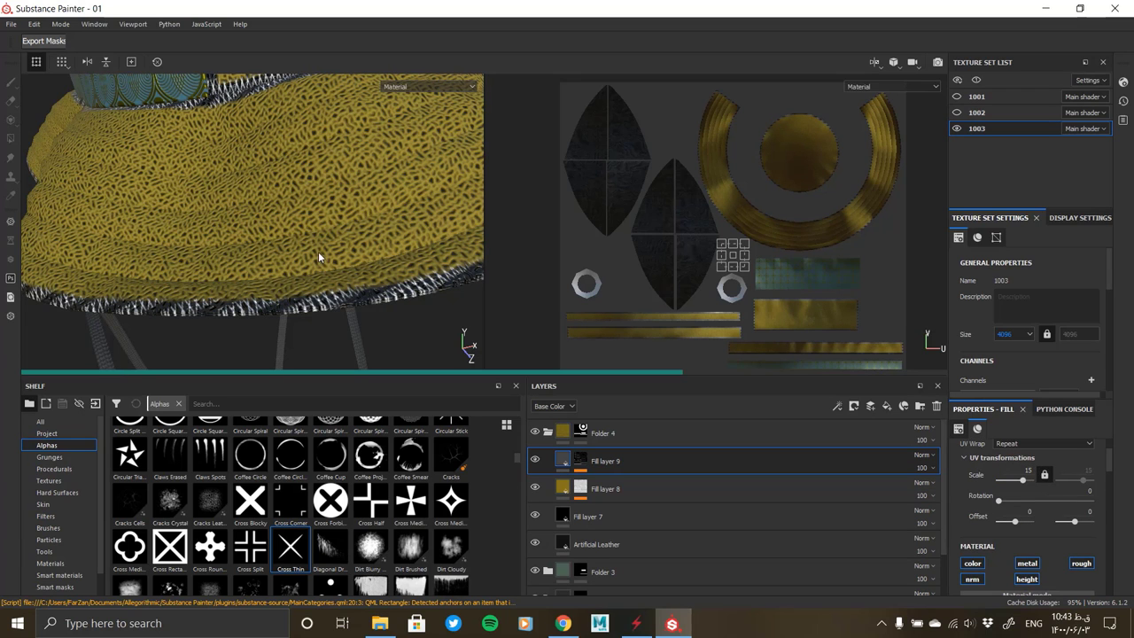
mouse_move(322, 229)
left_mouse_down("alt")
mouse_move(303, 370)
mouse_move(320, 269)
left_mouse_up("alt")
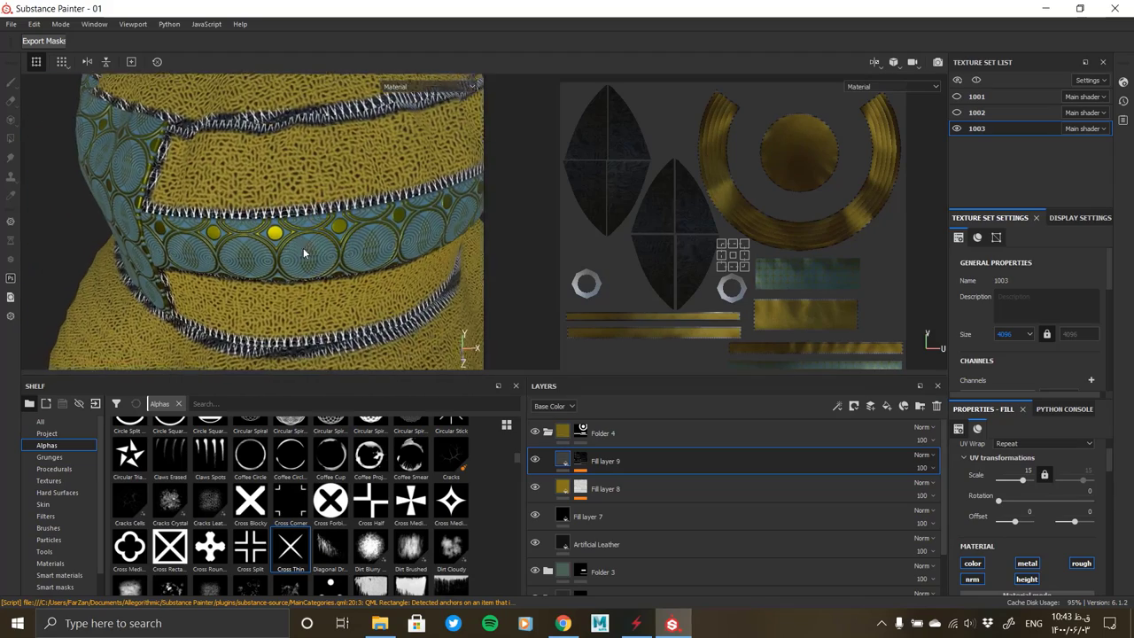
left_click_drag(320, 269, 310, 257, "alt")
left_click(922, 457)
left_click(928, 146)
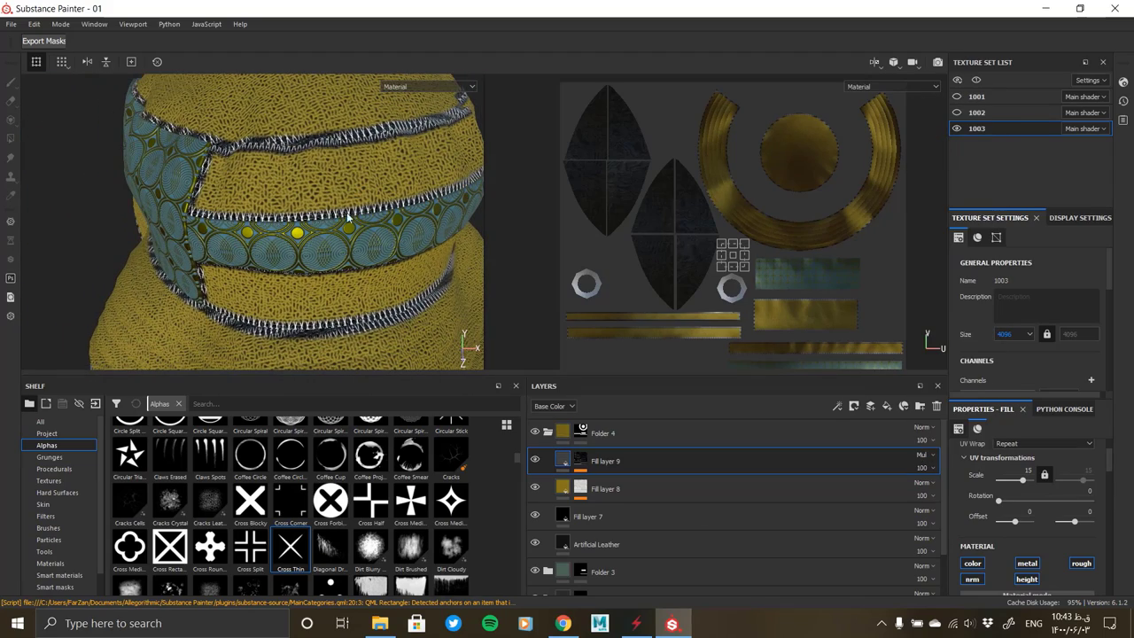
mouse_move(350, 218)
left_mouse_down("alt")
mouse_move(325, 249)
mouse_move(321, 304)
left_mouse_up("alt")
scroll(337, 338, "up", 3)
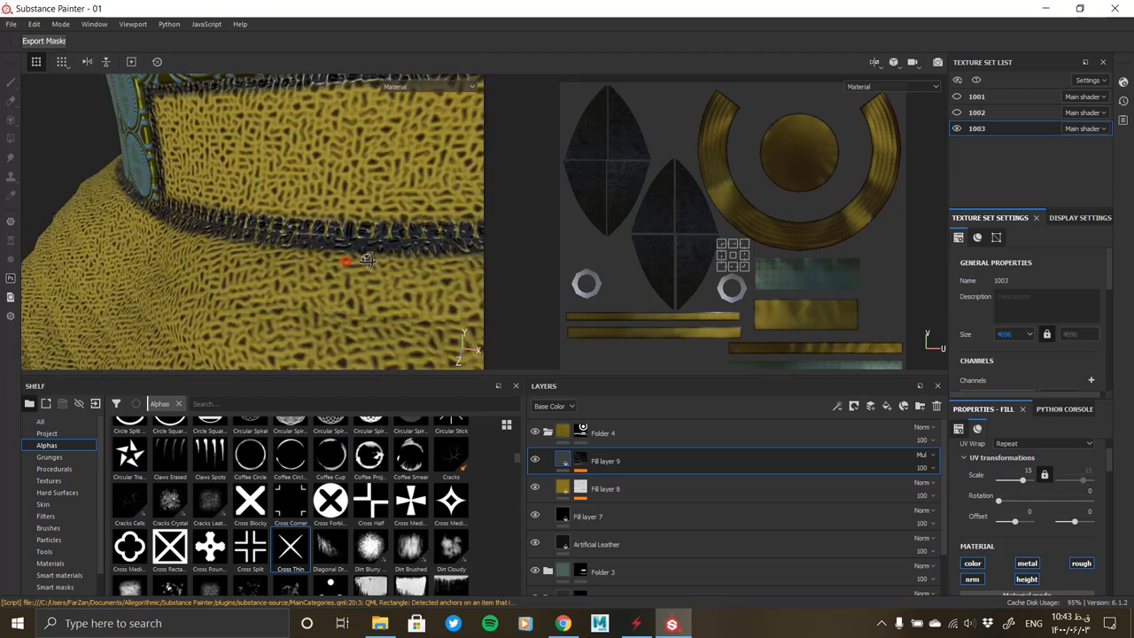
scroll(341, 328, "up", 2)
Switch Fill layer 9's blend mode to Linear Dodge and inspect the whole hat
left_click(922, 455)
left_click(933, 201)
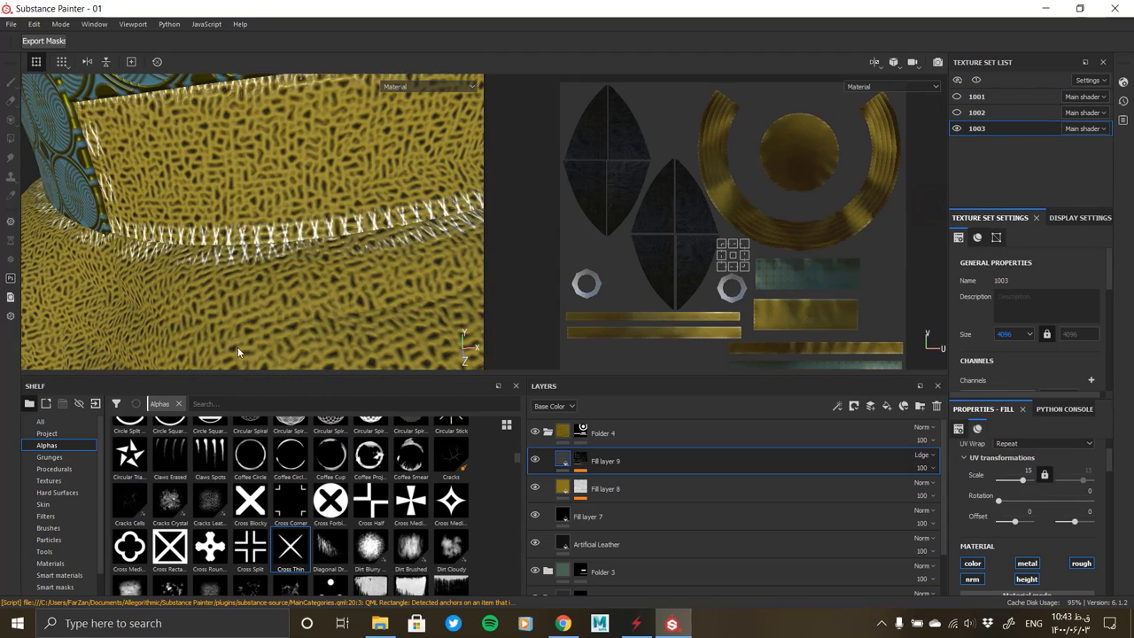
scroll(354, 293, "down", 3)
scroll(364, 297, "down", 3)
scroll(370, 302, "down", 2)
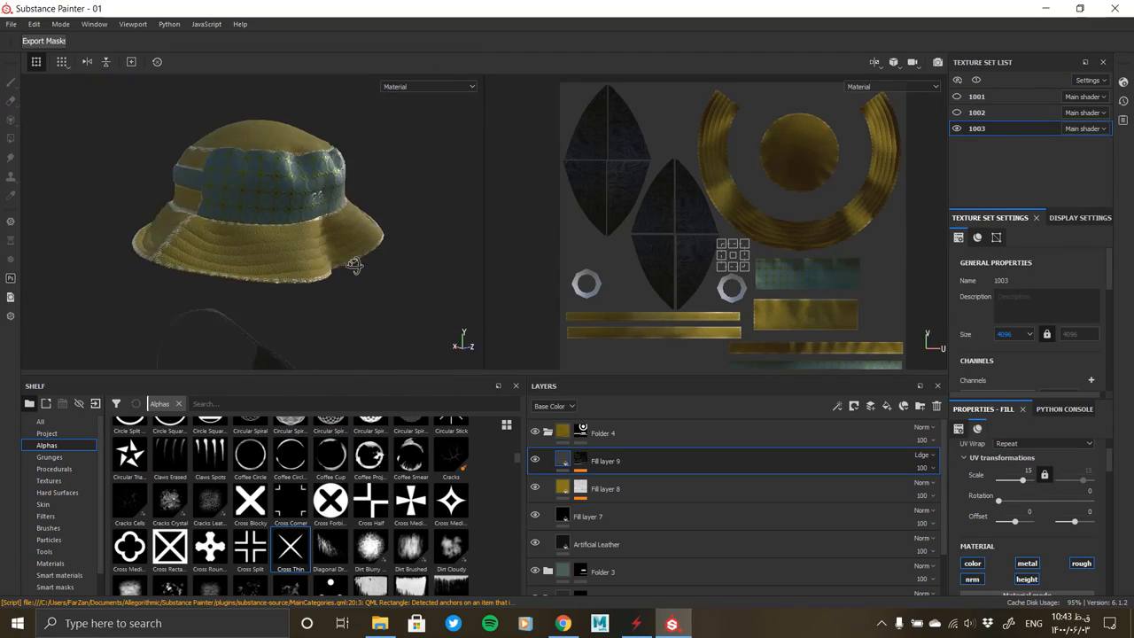
left_click_drag(370, 301, 209, 330, "alt")
scroll(204, 333, "up", 4)
scroll(226, 302, "down", 4)
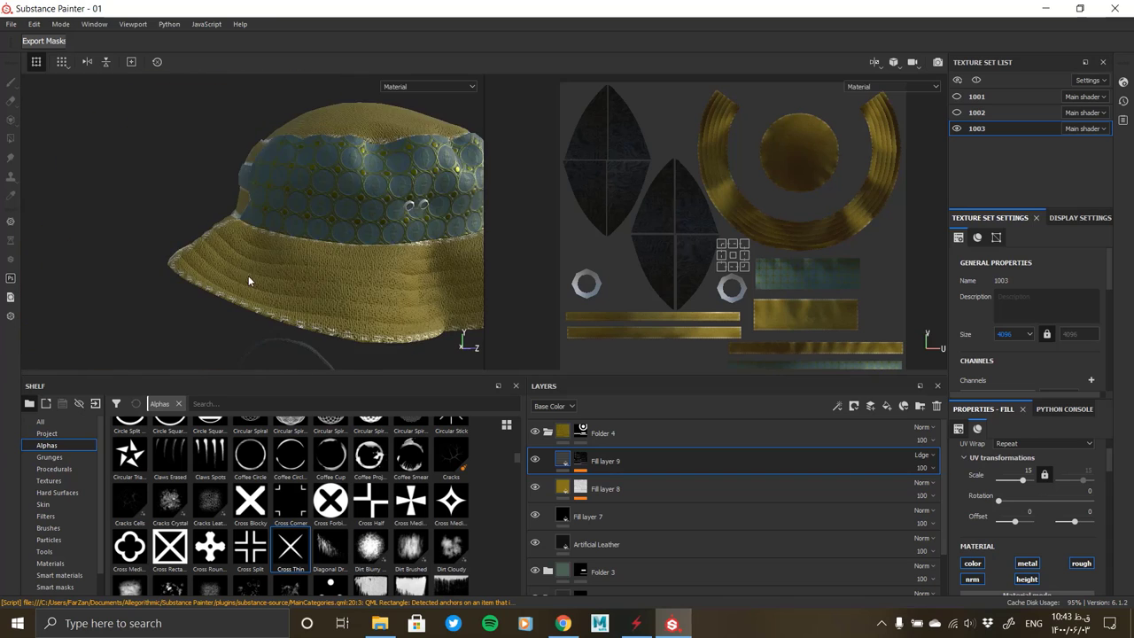
mouse_move(248, 275)
left_mouse_down("alt")
mouse_move(303, 280)
mouse_move(319, 316)
left_mouse_up("alt")
scroll(319, 316, "up", 3)
scroll(324, 301, "up", 2)
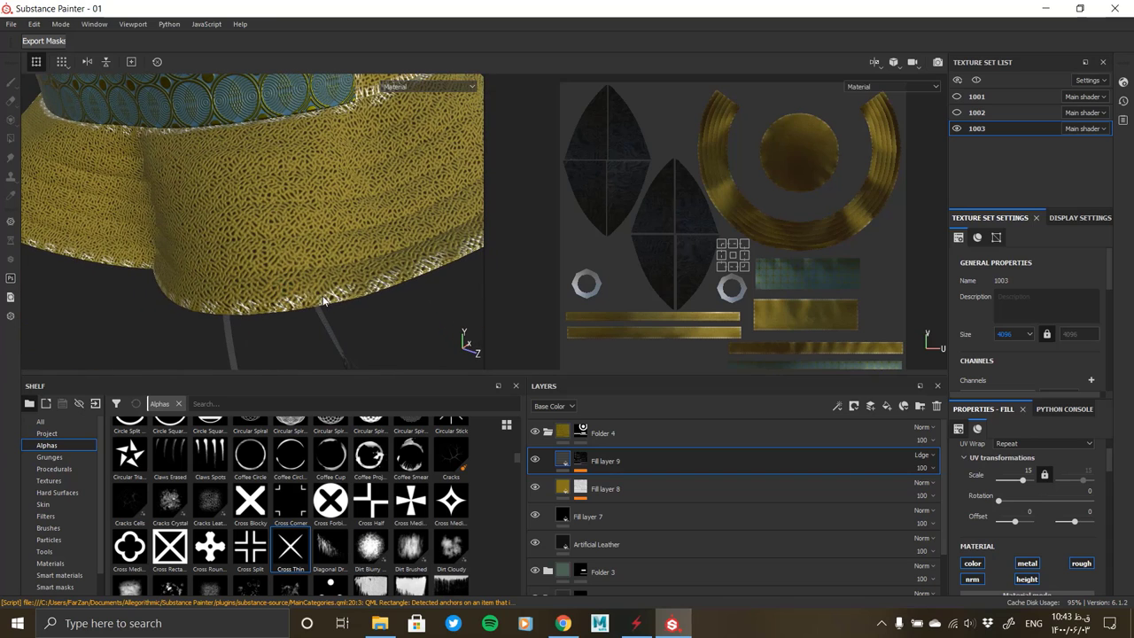
Inspect the UV Border Distance generator in Fill layer 9's mask, then undo back
left_click(581, 459)
key("ctrl+v")
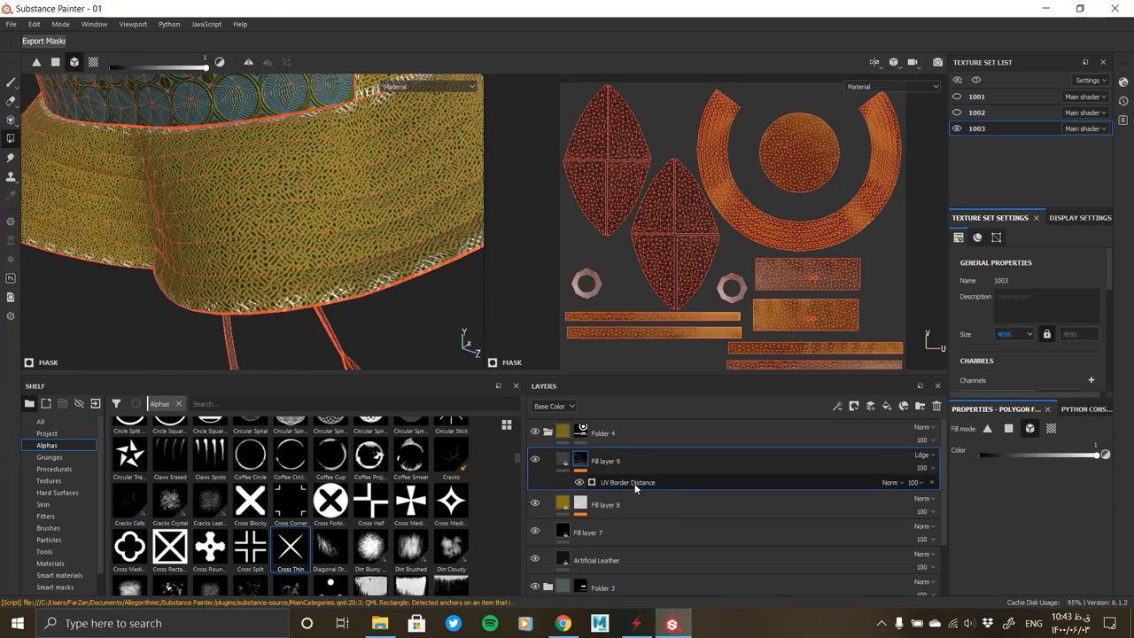
left_click(635, 483)
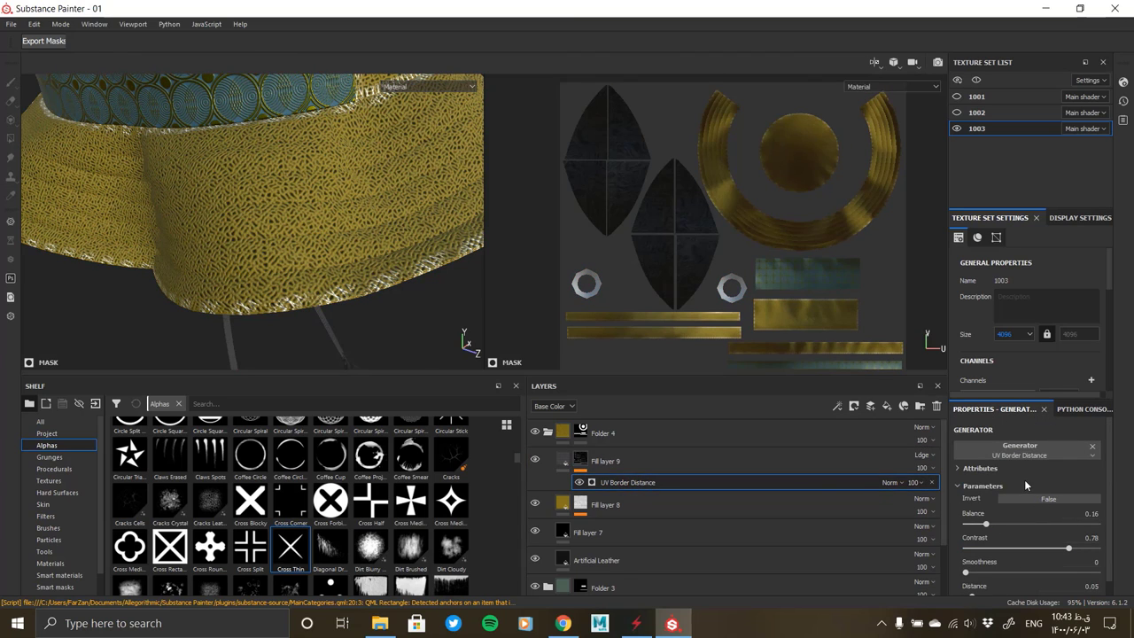
key("ctrl+z")
Try Tri-planar projection for the fill and check the blue band and top
scroll(1028, 541, "up", 2)
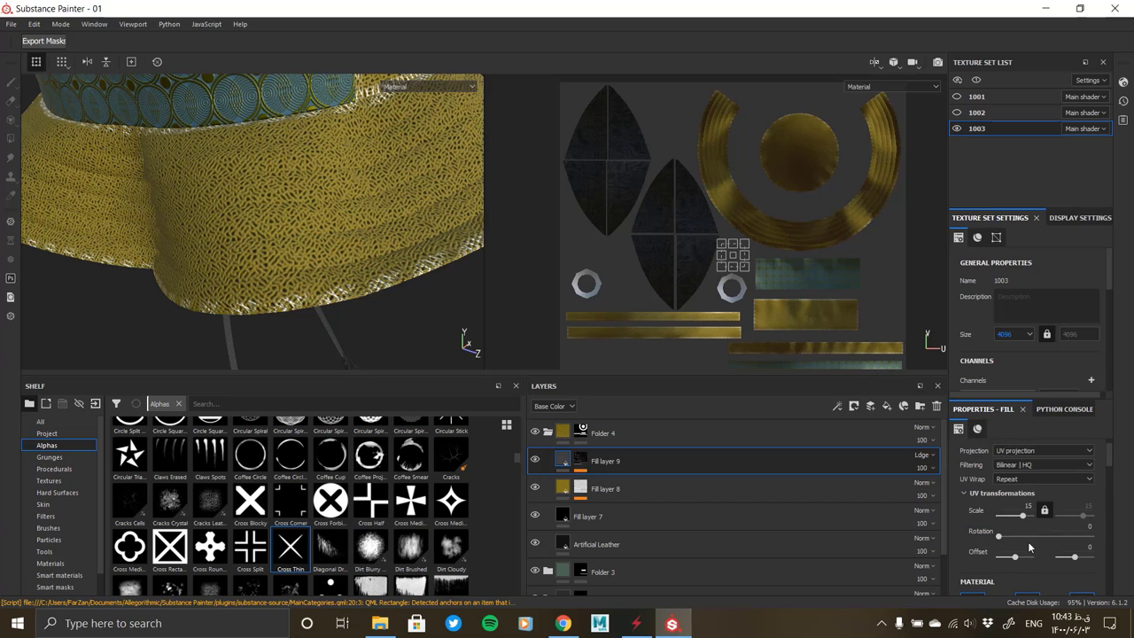
left_click(1038, 453)
left_click(1031, 469)
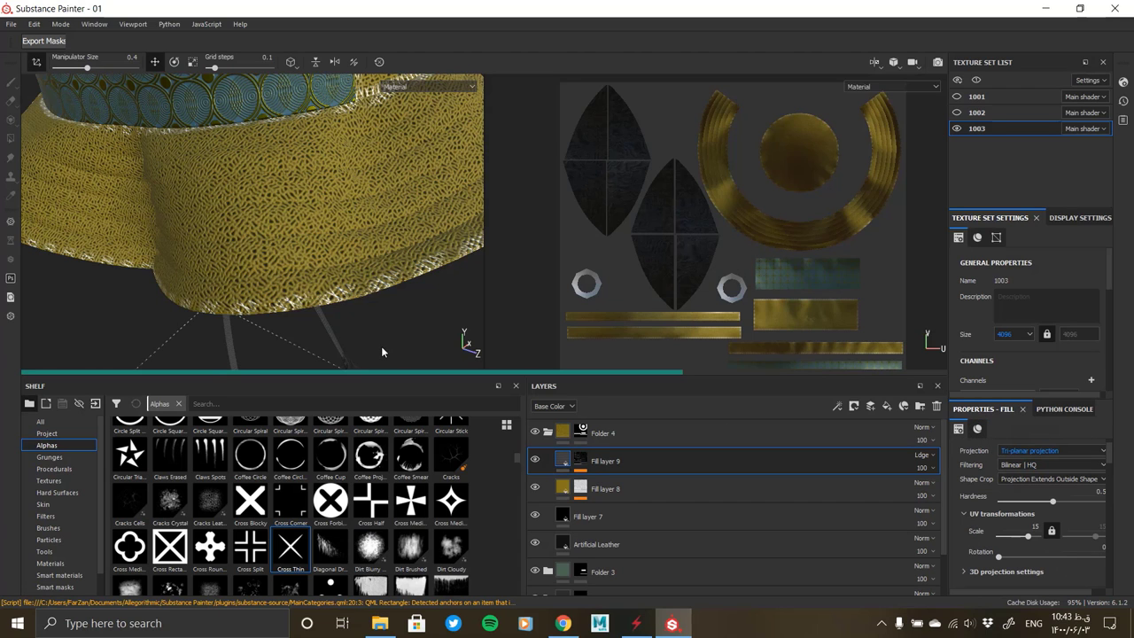
mouse_move(413, 270)
left_mouse_down("alt")
mouse_move(365, 235)
mouse_move(55, 226)
mouse_move(316, 253)
mouse_move(262, 257)
mouse_move(210, 256)
mouse_move(228, 223)
mouse_move(282, 204)
mouse_move(336, 212)
left_mouse_up("alt")
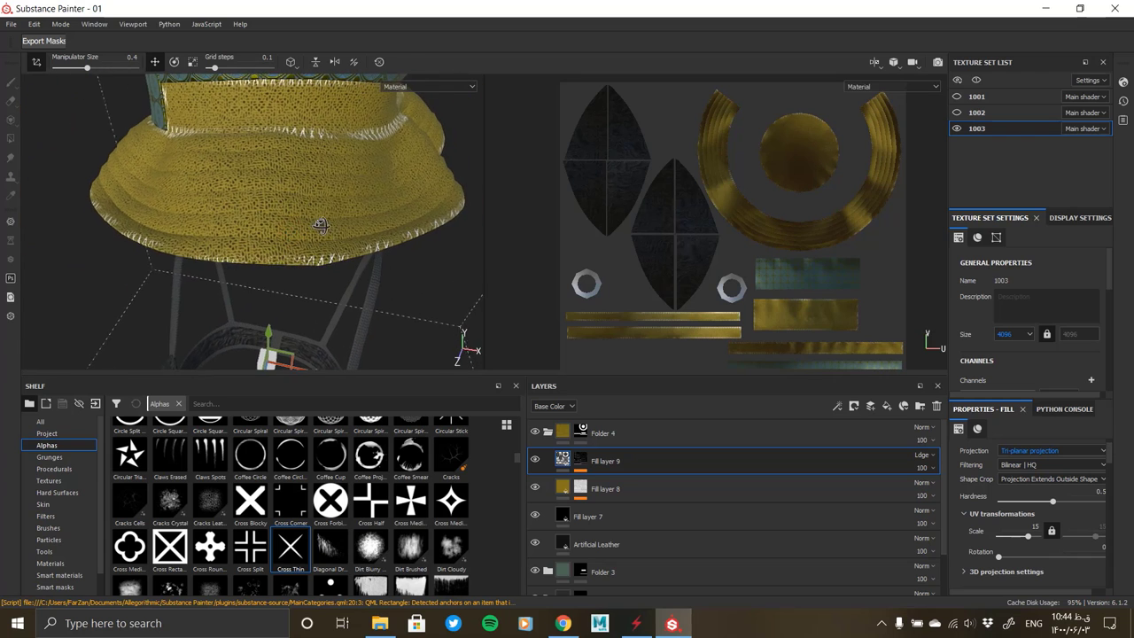
Change the fill's projection to Spherical and check the hat from several angles
left_click(1090, 452)
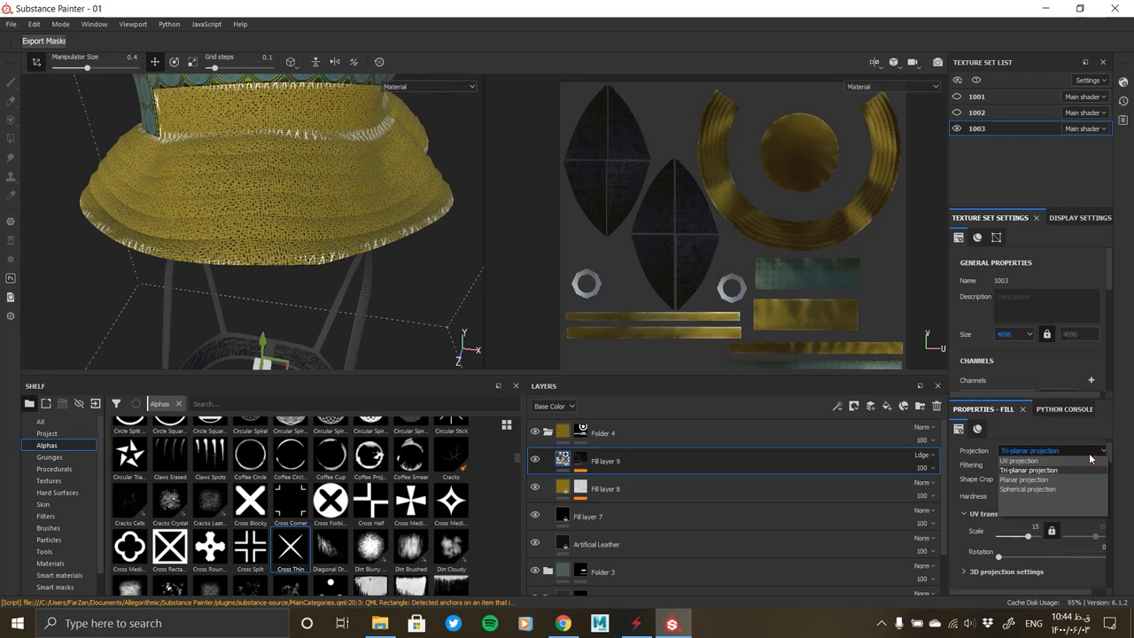
left_click(1055, 489)
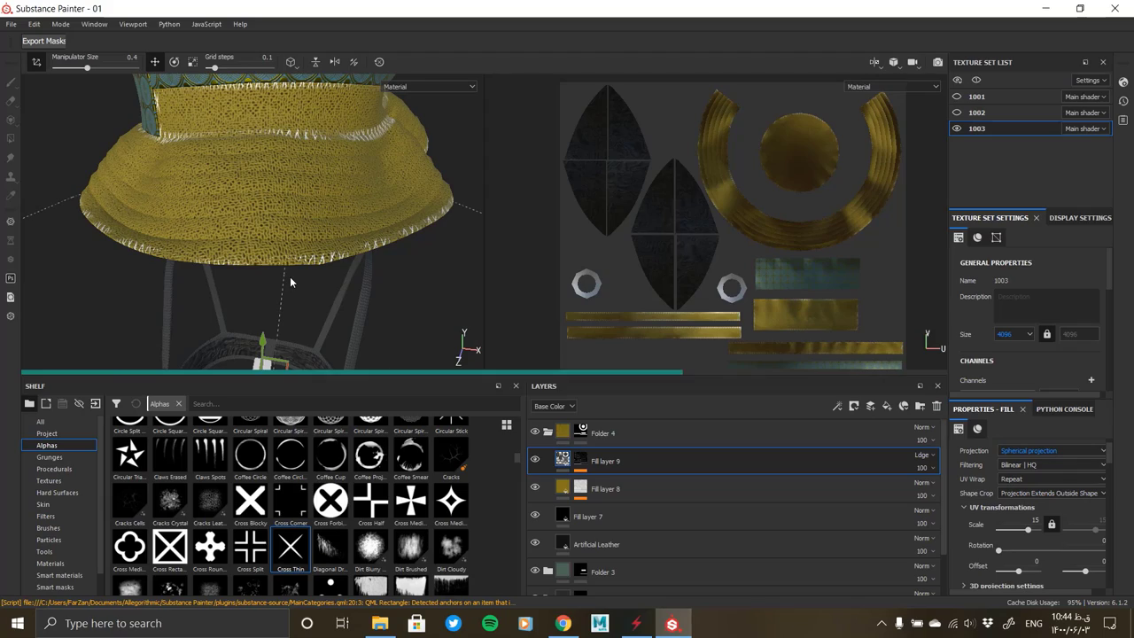
scroll(372, 248, "up", 3)
mouse_move(355, 241)
left_mouse_down("alt")
mouse_move(157, 233)
mouse_move(5, 177)
mouse_move(274, 189)
mouse_move(104, 255)
mouse_move(332, 260)
mouse_move(458, 345)
mouse_move(323, 235)
left_mouse_up("alt")
scroll(104, 254, "down", 3)
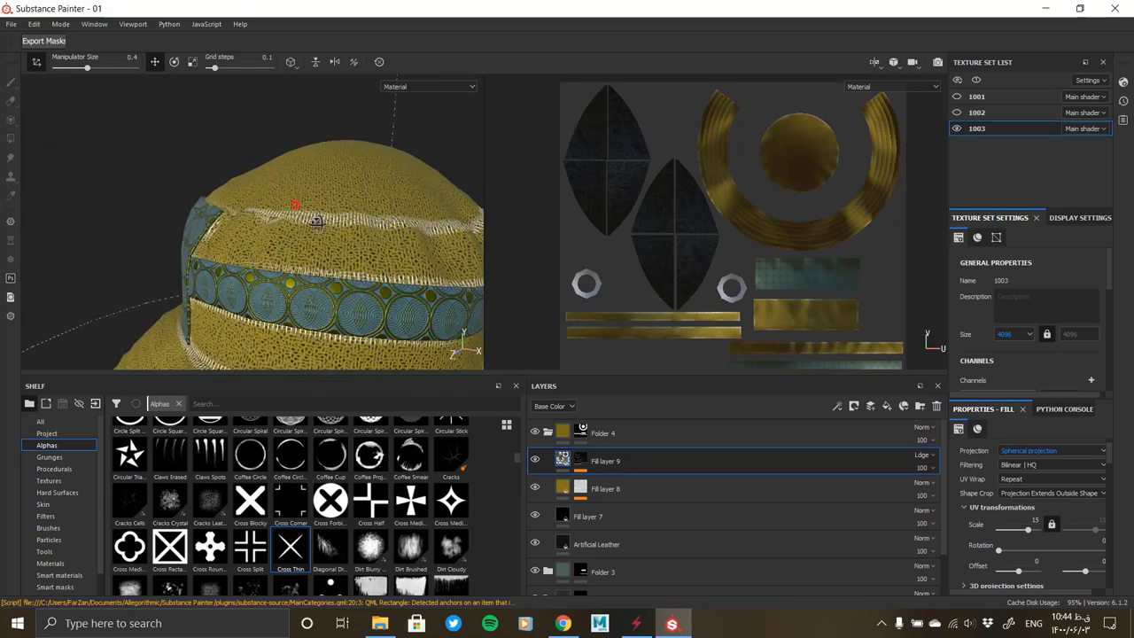
scroll(323, 236, "up", 3)
scroll(189, 132, "down", 3)
mouse_move(189, 132)
left_mouse_down("alt")
mouse_move(352, 240)
mouse_move(314, 240)
mouse_move(344, 240)
mouse_move(344, 298)
mouse_move(213, 225)
mouse_move(298, 240)
mouse_move(363, 355)
left_mouse_up("alt")
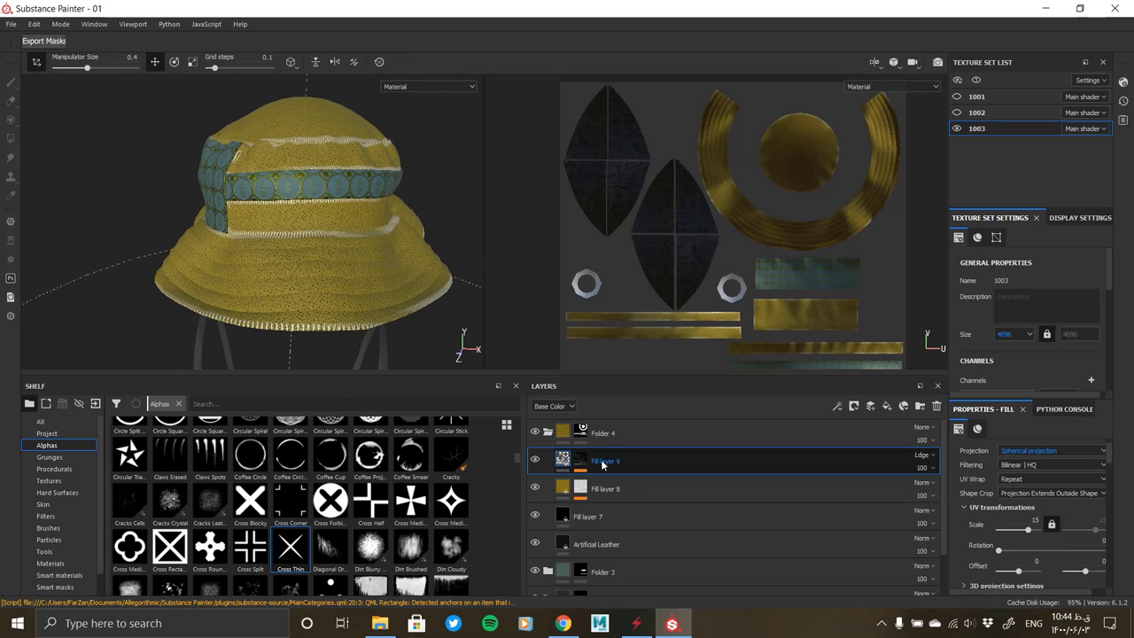
mouse_move(455, 340)
left_mouse_down("alt")
mouse_move(292, 279)
mouse_move(352, 255)
mouse_move(385, 314)
left_mouse_up("alt")
scroll(1023, 516, "down", 2)
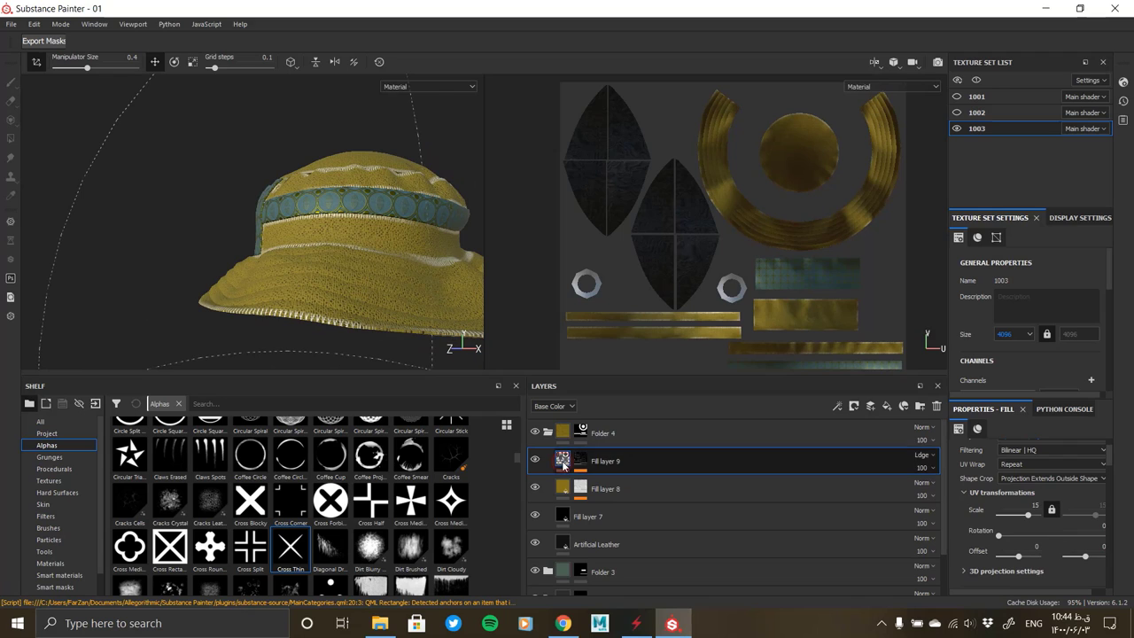
scroll(974, 527, "down", 2)
scroll(968, 534, "down", 2)
scroll(968, 534, "down", 2)
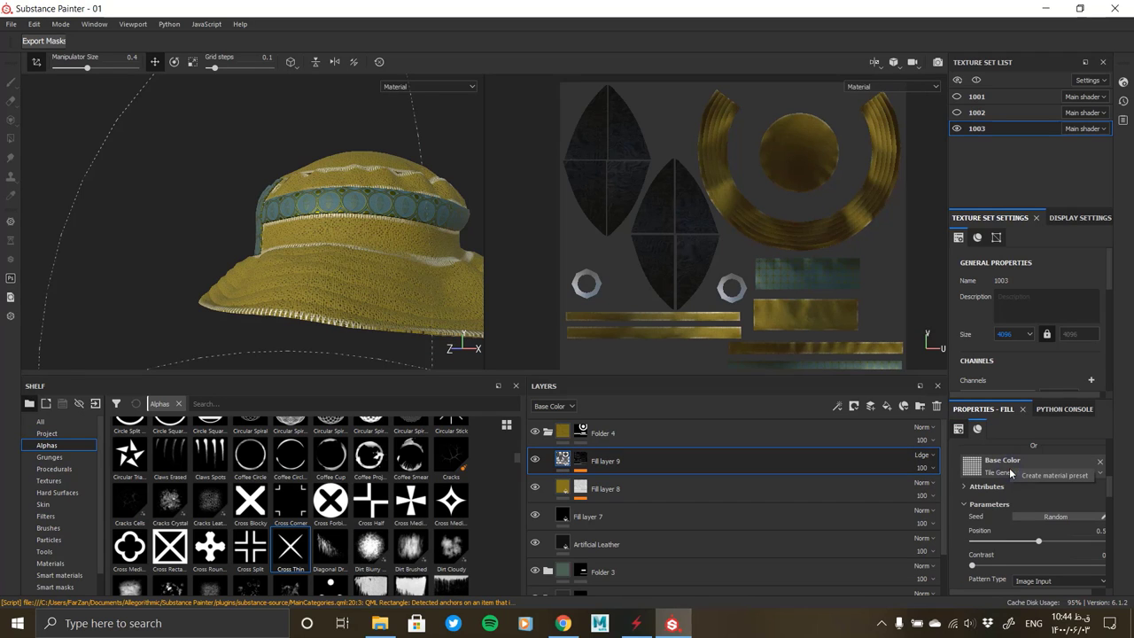
Show materials in the shelf and try dropping one into Fill layer 9's Height channel
scroll(966, 478, "up", 1)
scroll(984, 487, "up", 1)
scroll(1004, 501, "down", 1)
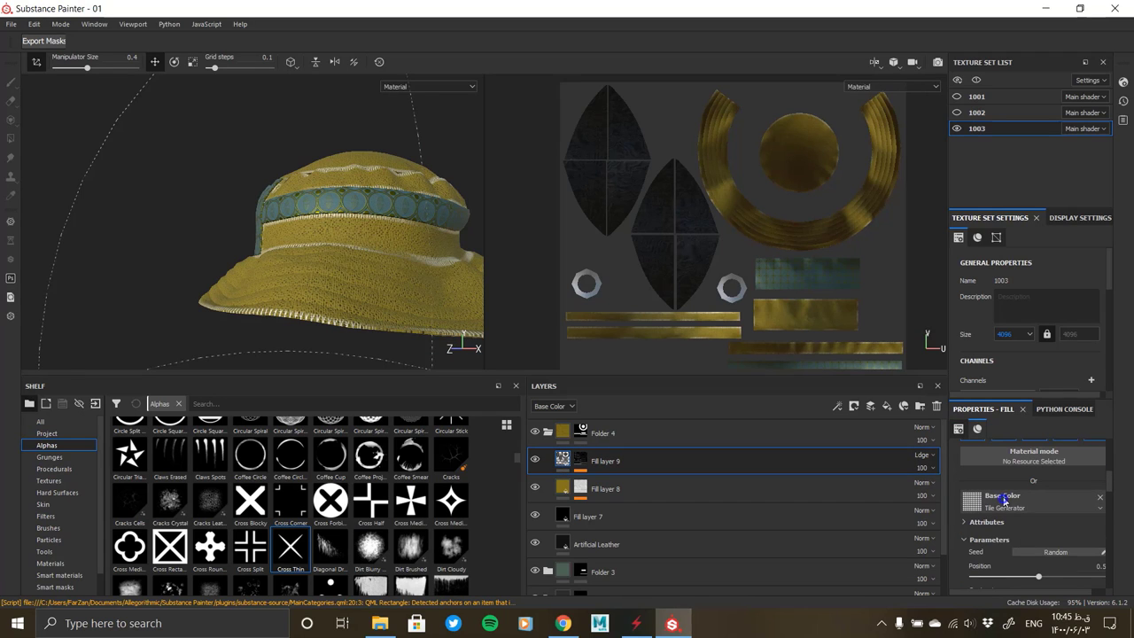
left_click(1009, 506)
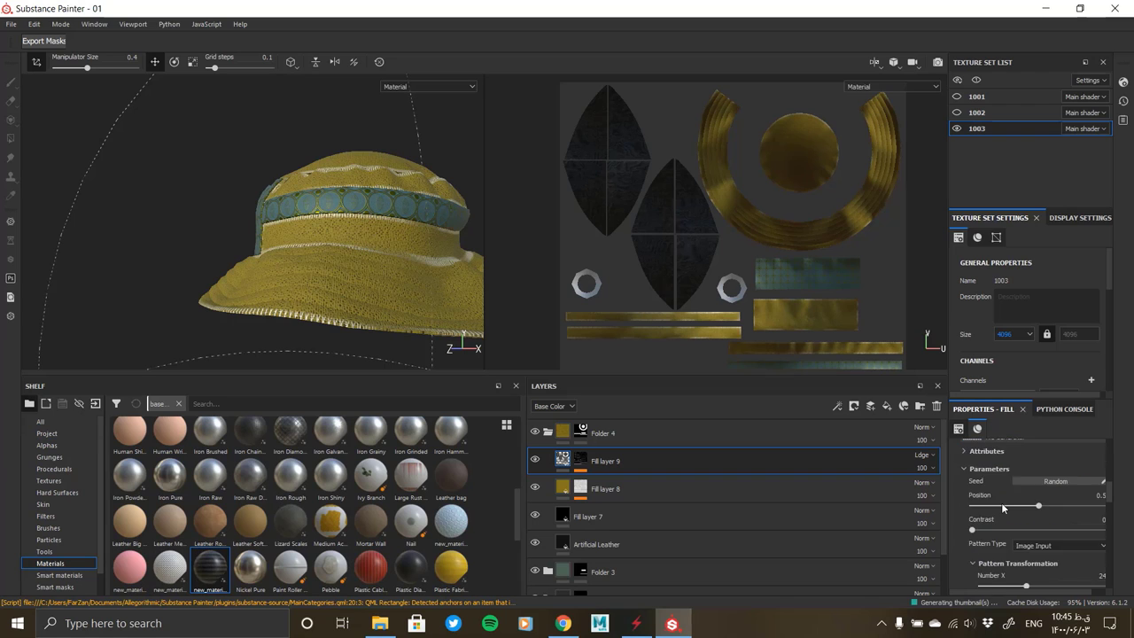
scroll(1028, 501, "down", 2)
scroll(1064, 487, "up", 1)
left_click(1100, 473)
left_click(955, 479)
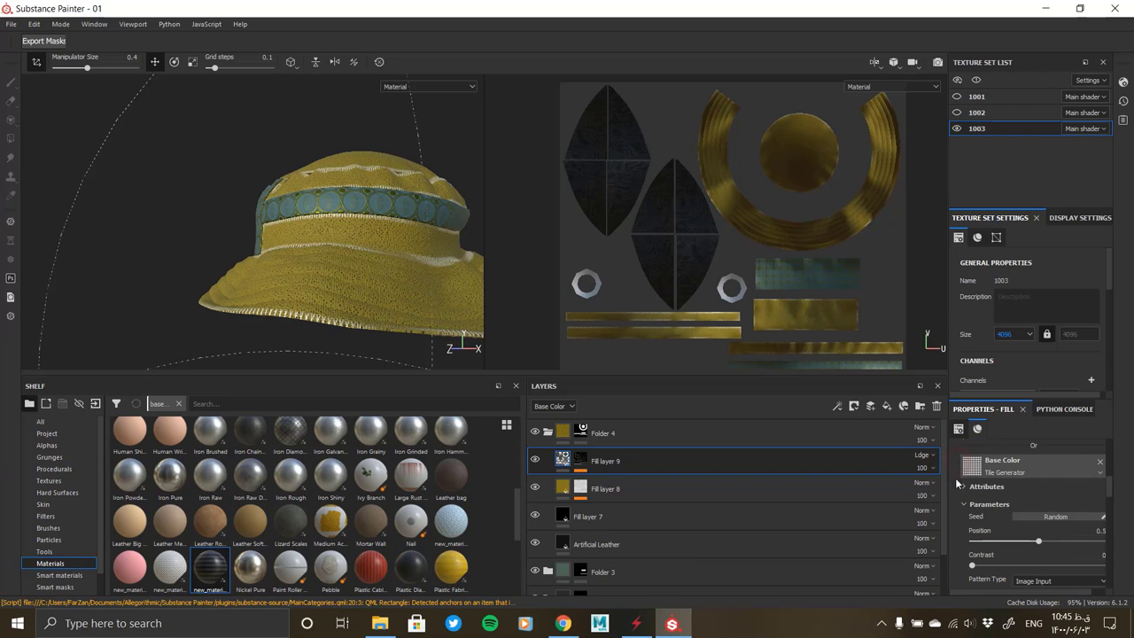
scroll(955, 482, "down", 2)
scroll(955, 482, "down", 2)
scroll(954, 482, "down", 2)
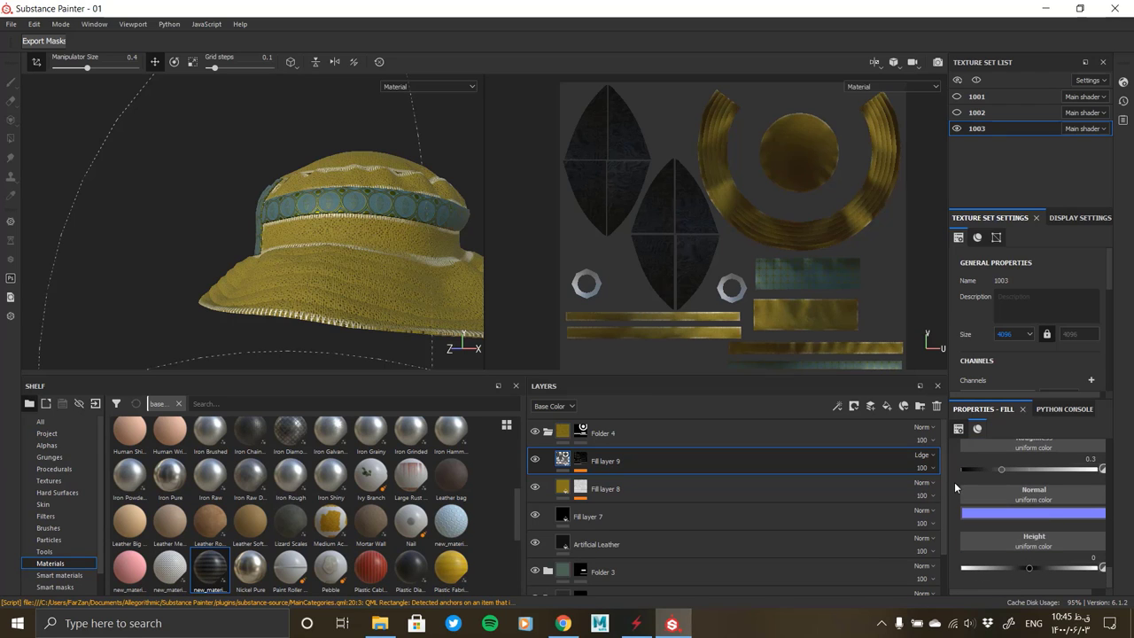
left_click_drag(210, 567, 993, 539)
left_click_drag(1065, 547, 239, 569)
Delete the new_material_preset_3 material from the shelf
right_click(205, 574)
left_click(240, 578)
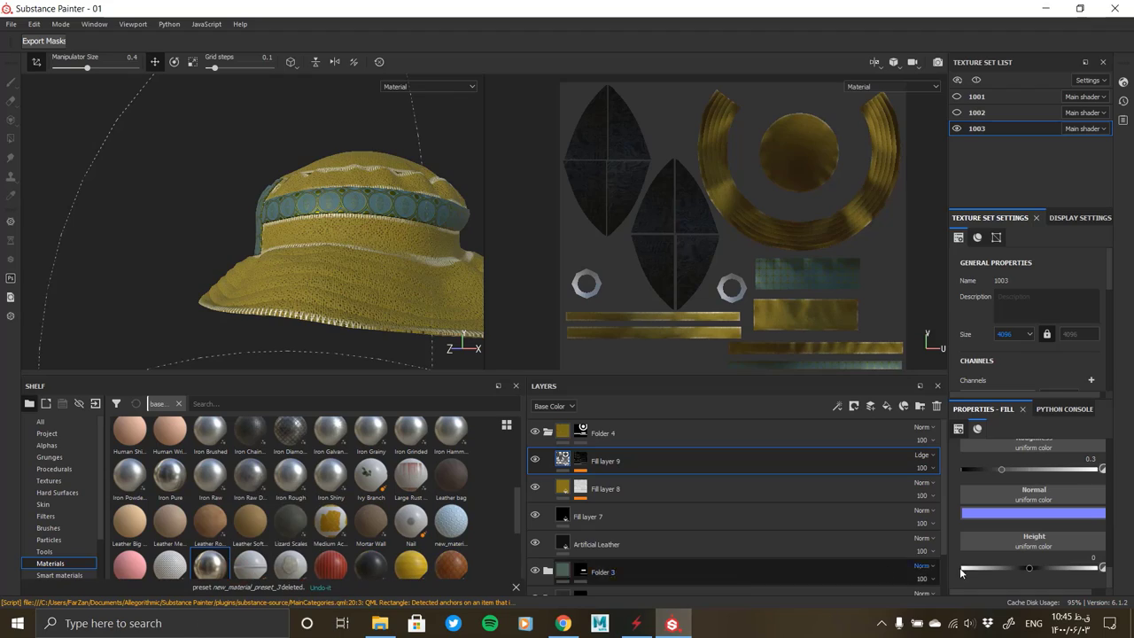
scroll(267, 262, "up", 5)
mouse_move(267, 262)
left_mouse_down("alt")
mouse_move(355, 245)
mouse_move(224, 237)
mouse_move(298, 159)
mouse_move(239, 246)
left_mouse_up("alt")
scroll(298, 159, "down", 3)
scroll(240, 246, "down", 2)
Review Fill layer 9's mask, then select Fill layer 8 and inspect the patterned band
left_click(565, 458)
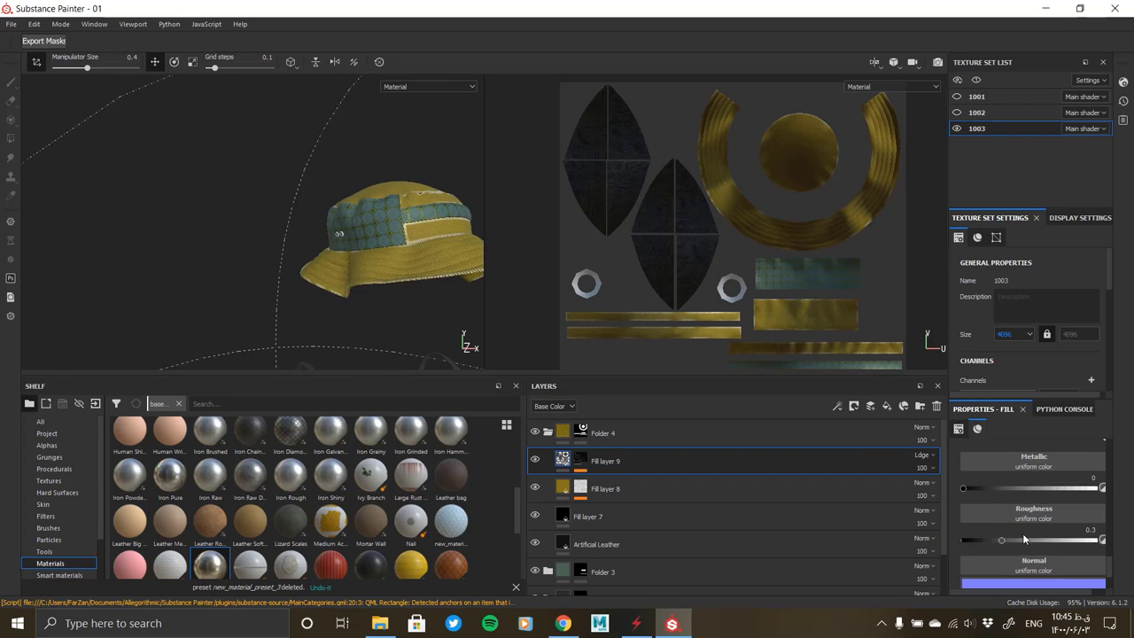
left_click(567, 488)
mouse_move(381, 257)
left_mouse_down("alt")
mouse_move(318, 259)
mouse_move(407, 381)
left_mouse_up("alt")
scroll(448, 220, "up", 3)
mouse_move(448, 221)
left_mouse_down("alt")
mouse_move(467, 336)
mouse_move(347, 240)
mouse_move(280, 234)
mouse_move(310, 213)
mouse_move(354, 248)
left_mouse_up("alt")
scroll(302, 233, "up", 5)
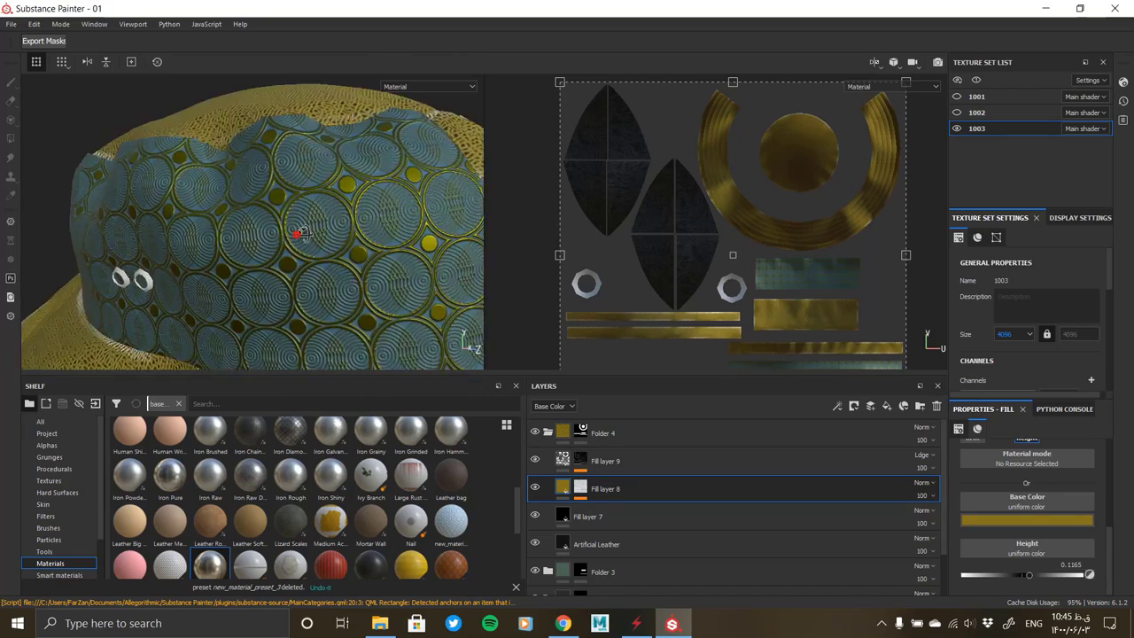
scroll(301, 234, "up", 2)
scroll(280, 234, "down", 3)
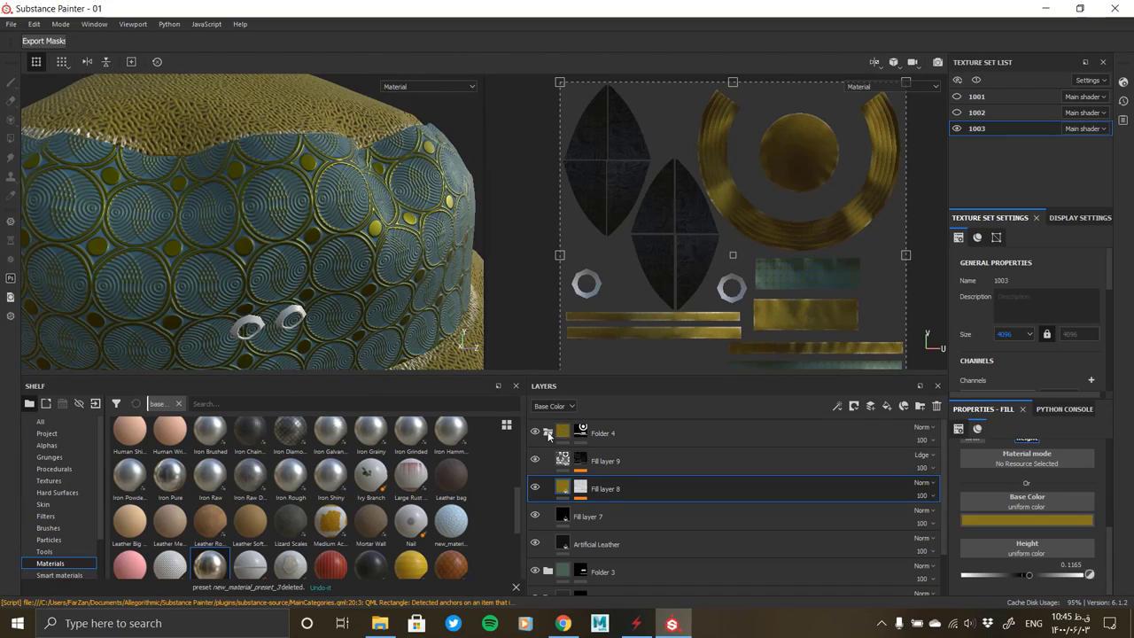
Expand Folder 3 and add an Artificial Leather layer with UV scale 2
left_click(548, 432)
left_click(549, 460)
left_click(580, 487)
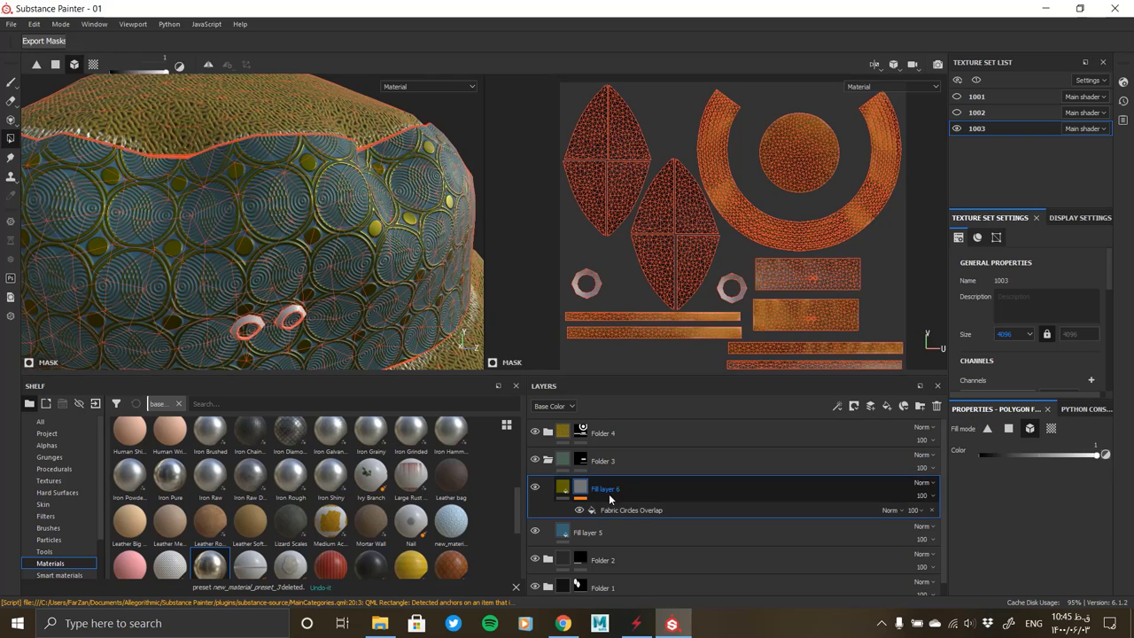
scroll(237, 456, "up", 5)
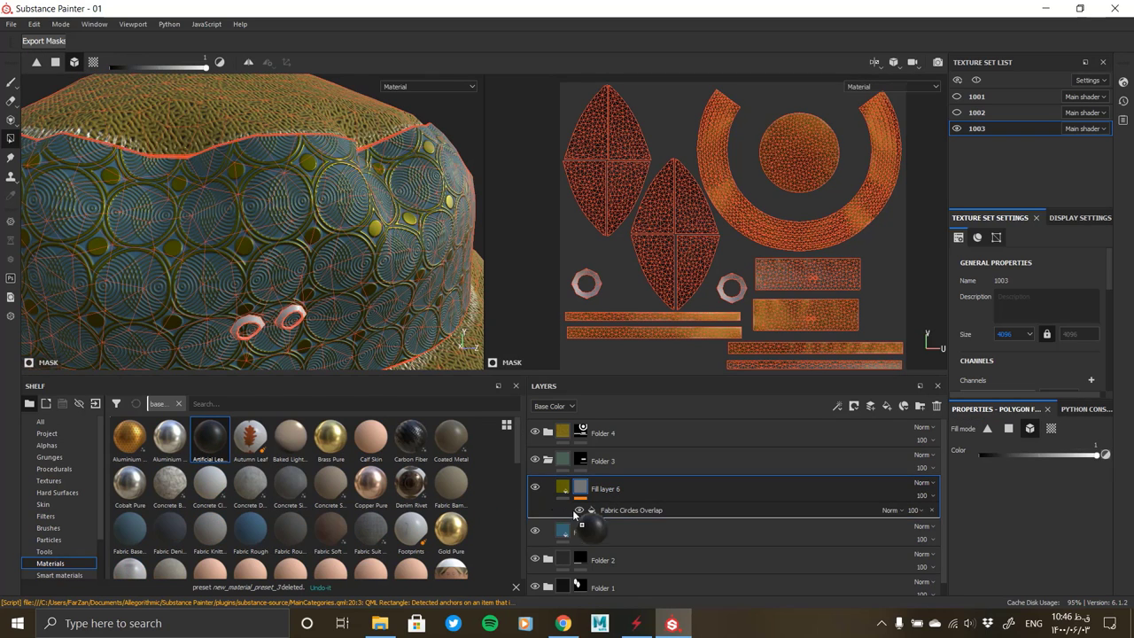
left_click_drag(607, 550, 608, 554)
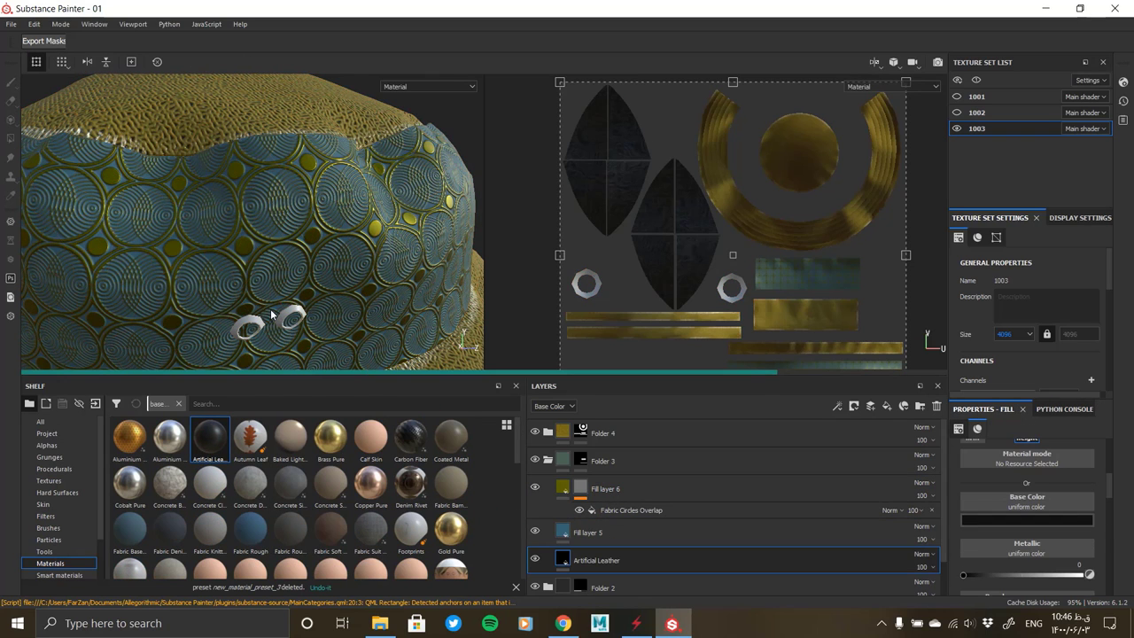
mouse_move(253, 222)
left_mouse_down("alt")
mouse_move(481, 271)
mouse_move(398, 276)
left_mouse_up("alt")
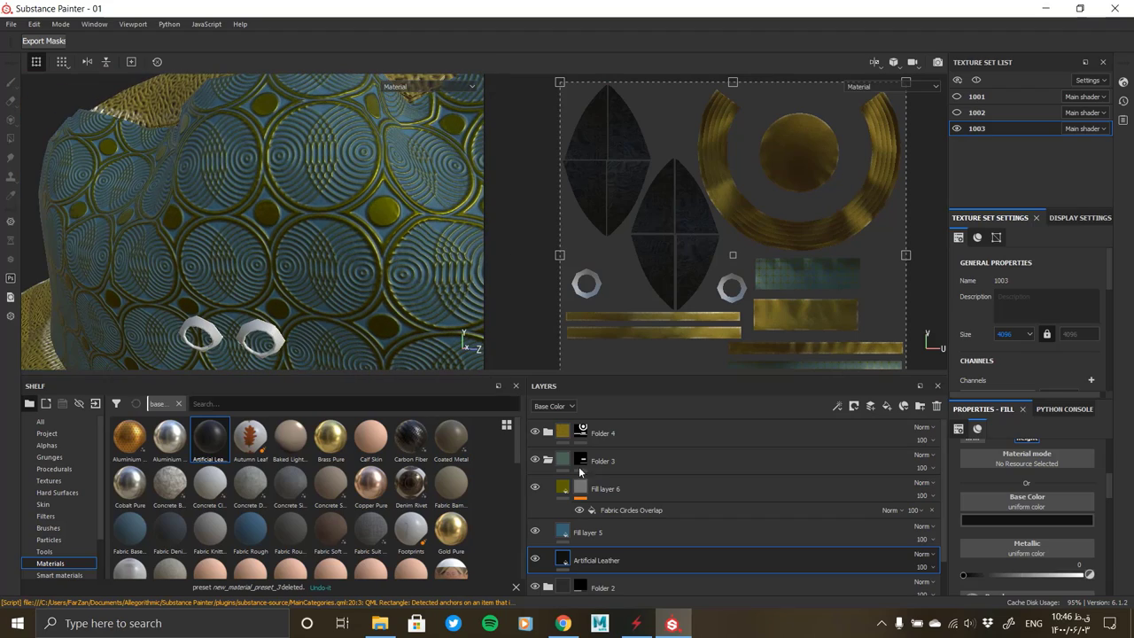
scroll(1025, 518, "up", 1)
scroll(1026, 518, "up", 2)
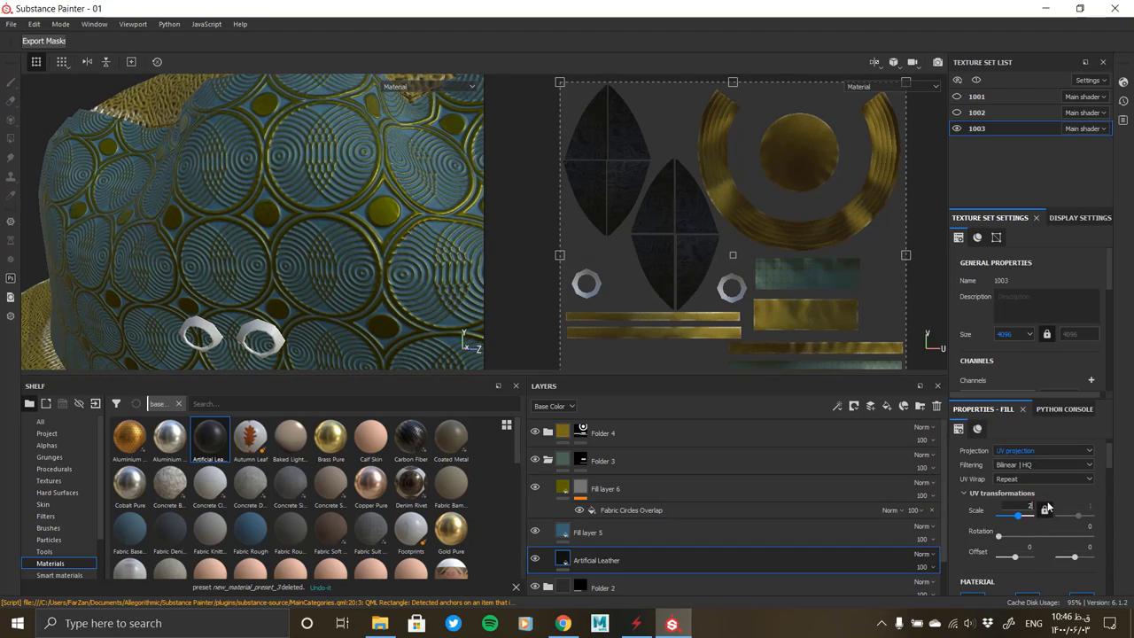
key("Return")
Slide the Artificial Leather texture's UV offset to shift its pattern on the band
mouse_move(230, 221)
left_mouse_down("alt")
mouse_move(238, 255)
mouse_move(301, 267)
left_mouse_up("alt")
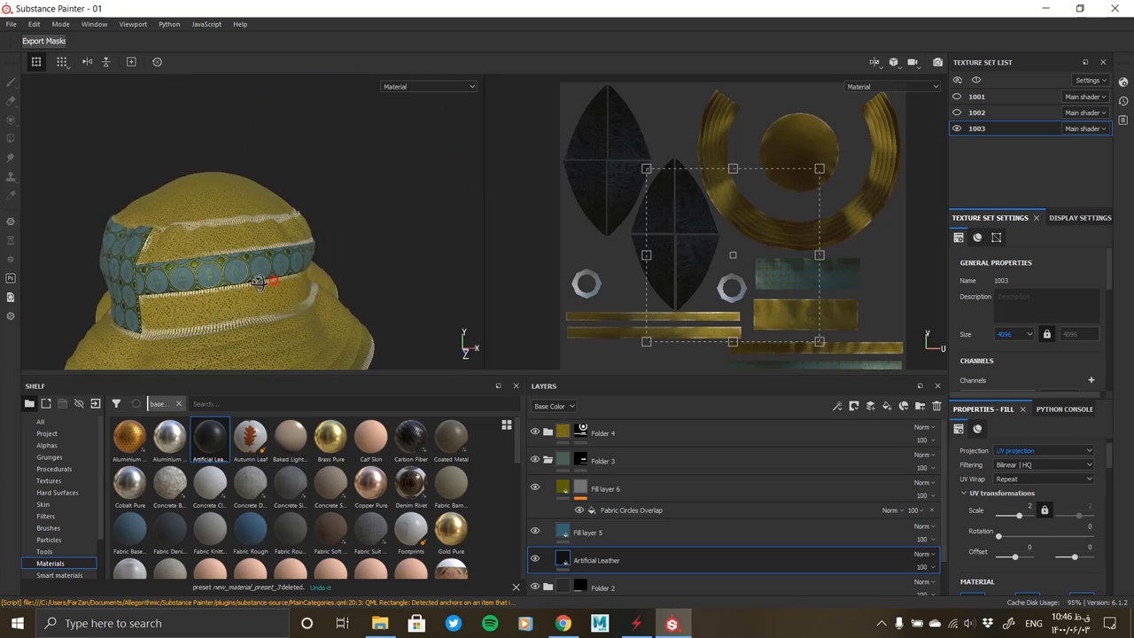
scroll(301, 267, "up", 2)
scroll(797, 319, "up", 5)
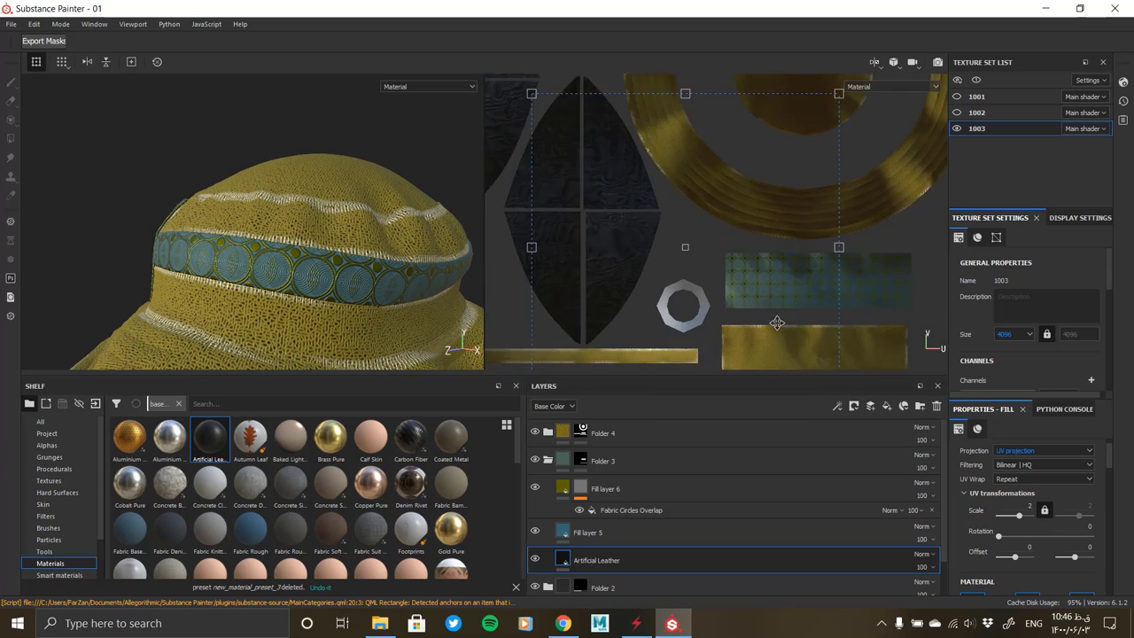
middle_click_drag(644, 270, 671, 157)
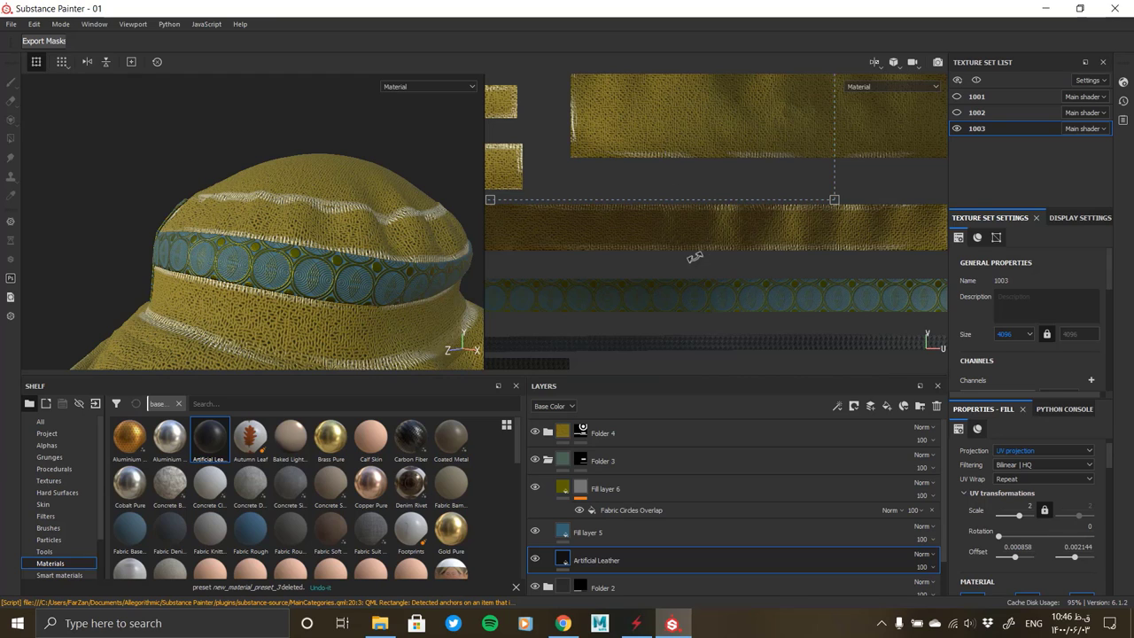
left_click_drag(708, 212, 732, 272)
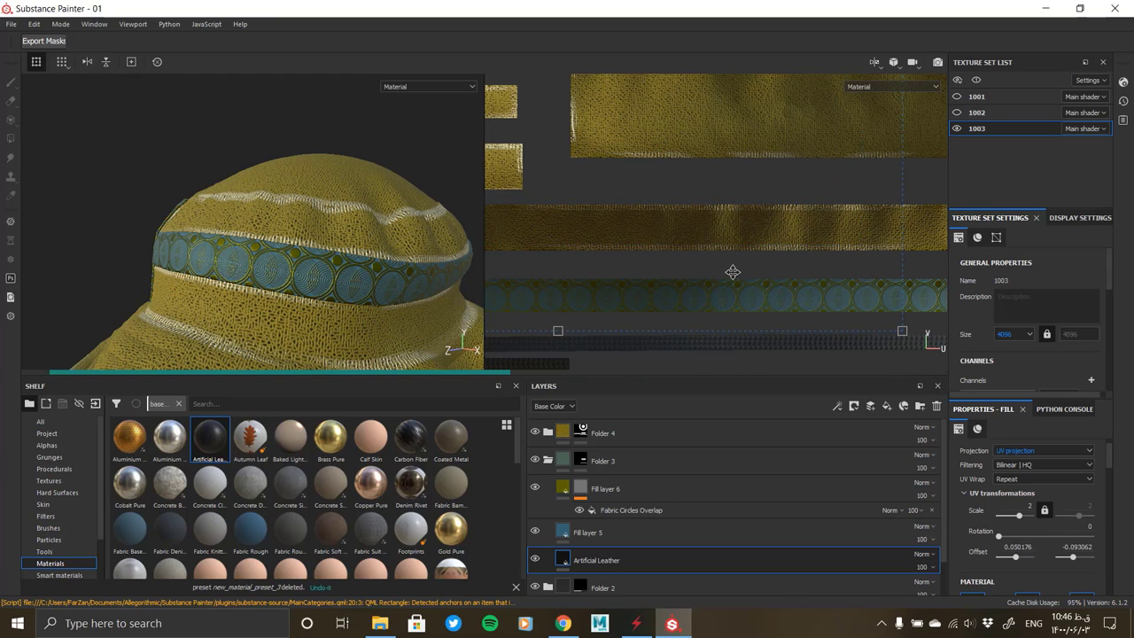
Shift Fabric Circles Overlap's UV offset to 0.017480, 0.069032
left_click(620, 510)
scroll(706, 267, "up", 2)
middle_click_drag(705, 268, 738, 212)
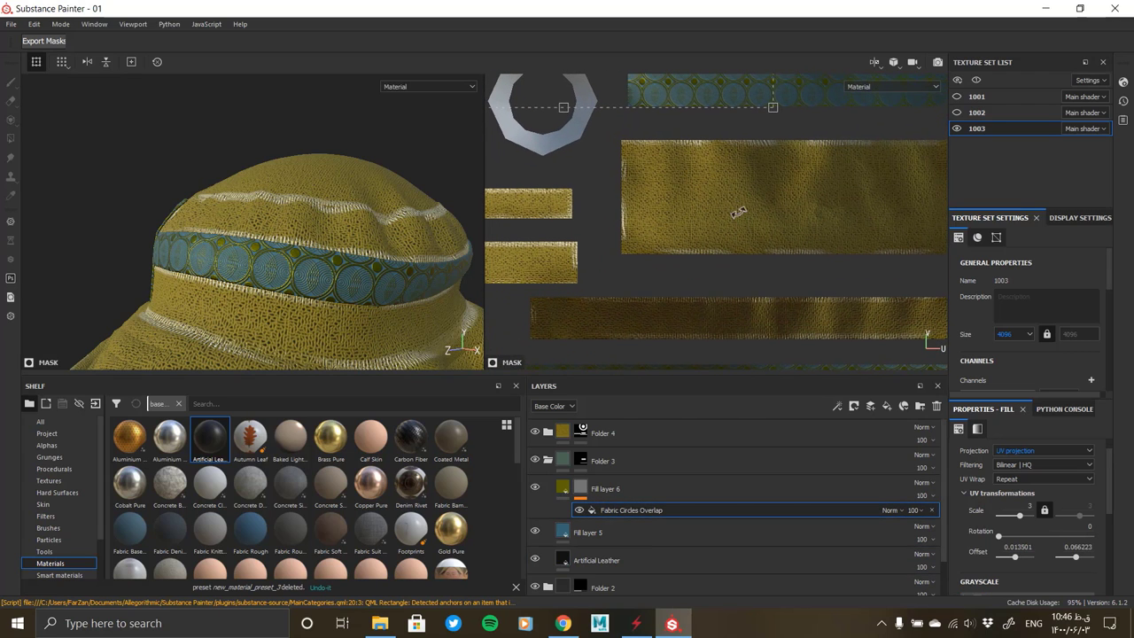
left_click_drag(709, 178, 672, 93)
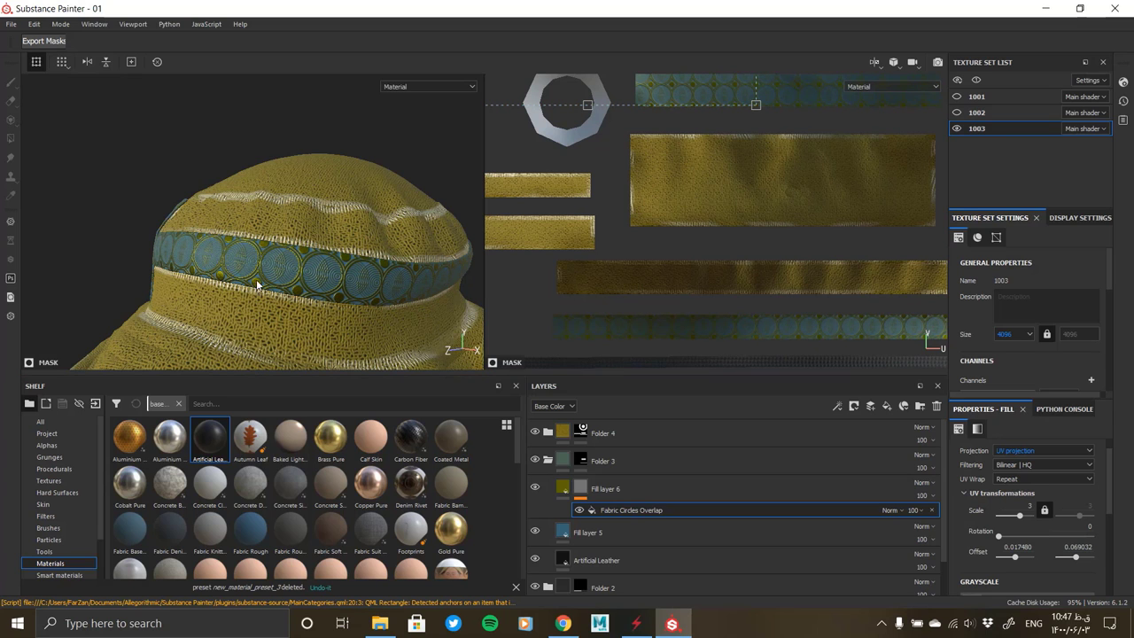
left_click_drag(257, 285, 360, 281, "alt")
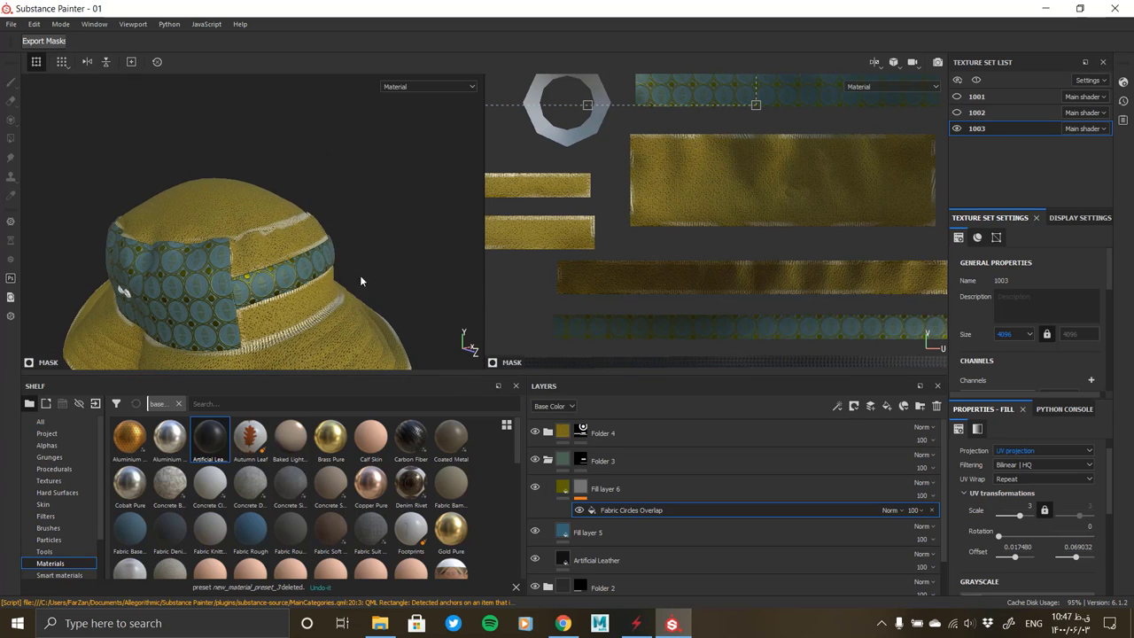
Collapse Folder 3 and select Folder 4 as the target for the new layer
left_click(548, 462)
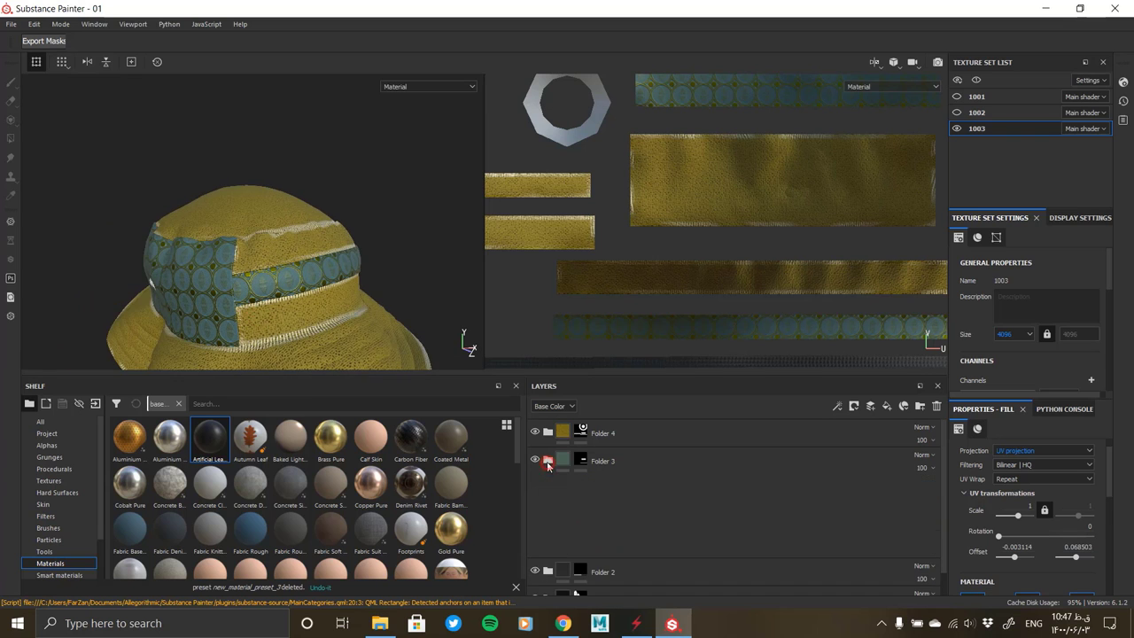
mouse_move(325, 314)
left_mouse_down("alt")
mouse_move(196, 288)
mouse_move(303, 320)
left_mouse_up("alt")
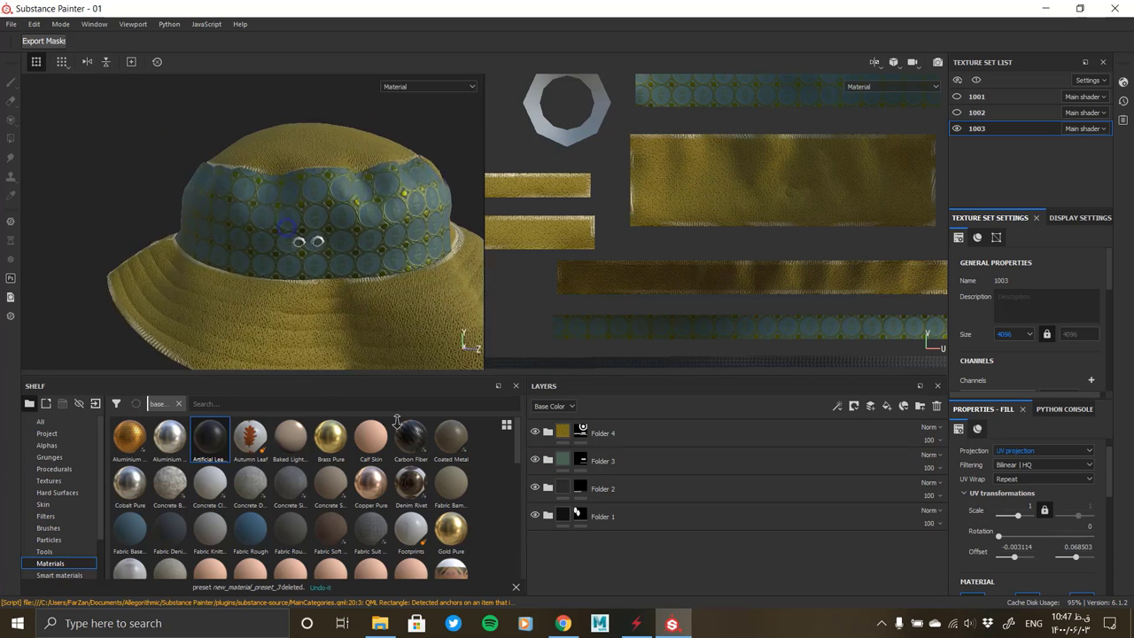
left_click(649, 432)
Add Fill layer 10 above Folder 4 and give it a black mask
left_click(889, 411)
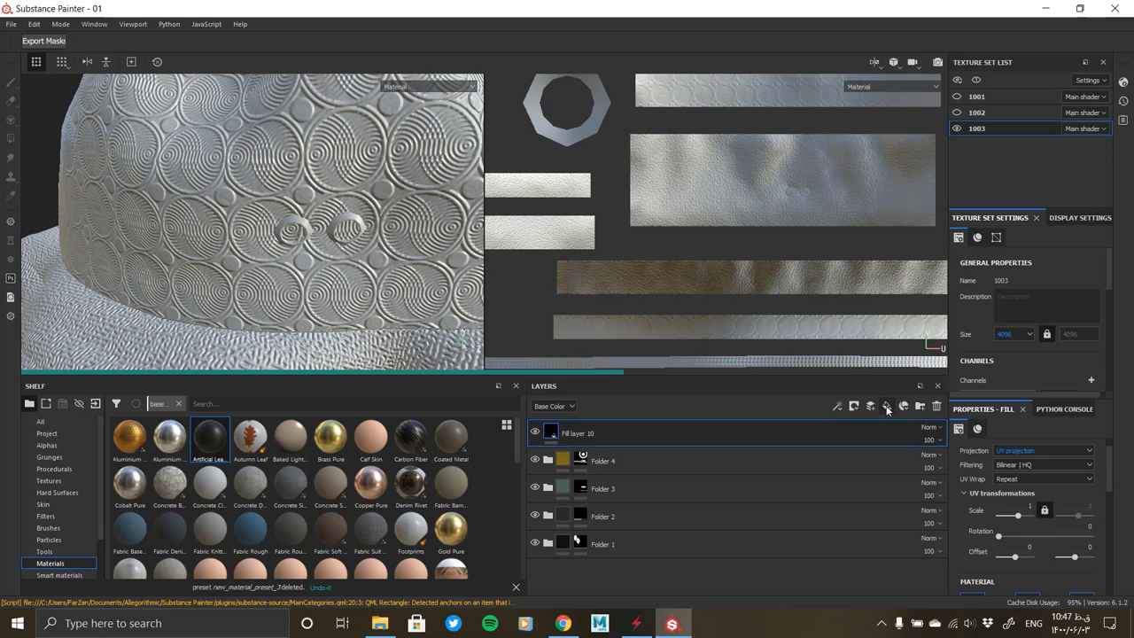
right_click(552, 434)
left_click(600, 83)
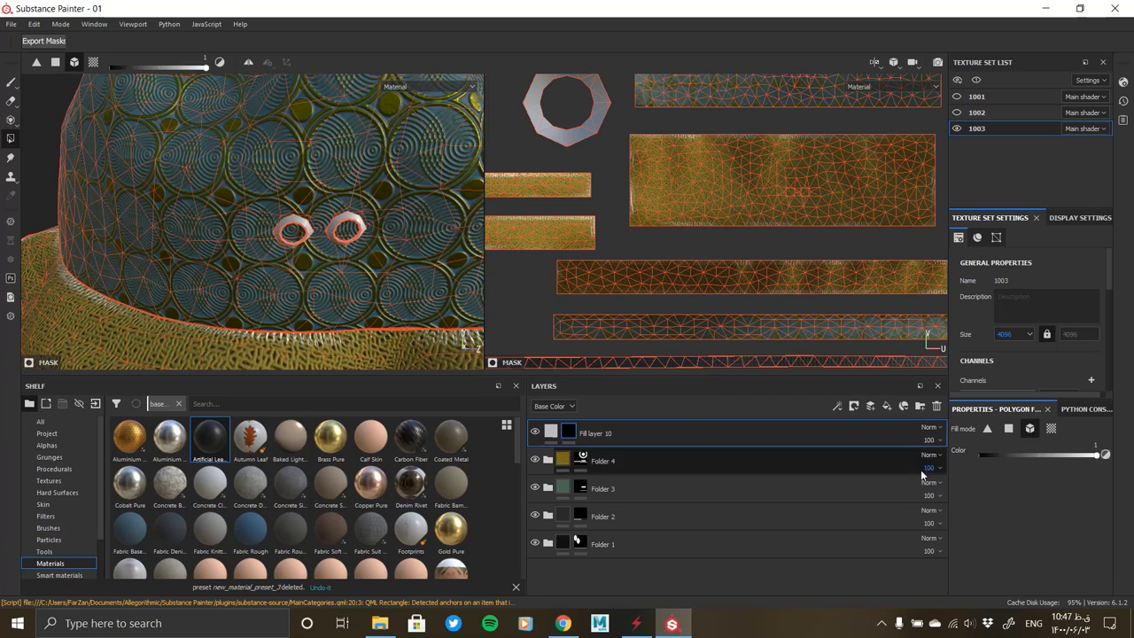
left_click(552, 432)
Make Fill layer 10 metallic 1 with roughness 0.165 for the eyelets
scroll(1015, 549, "down", 5)
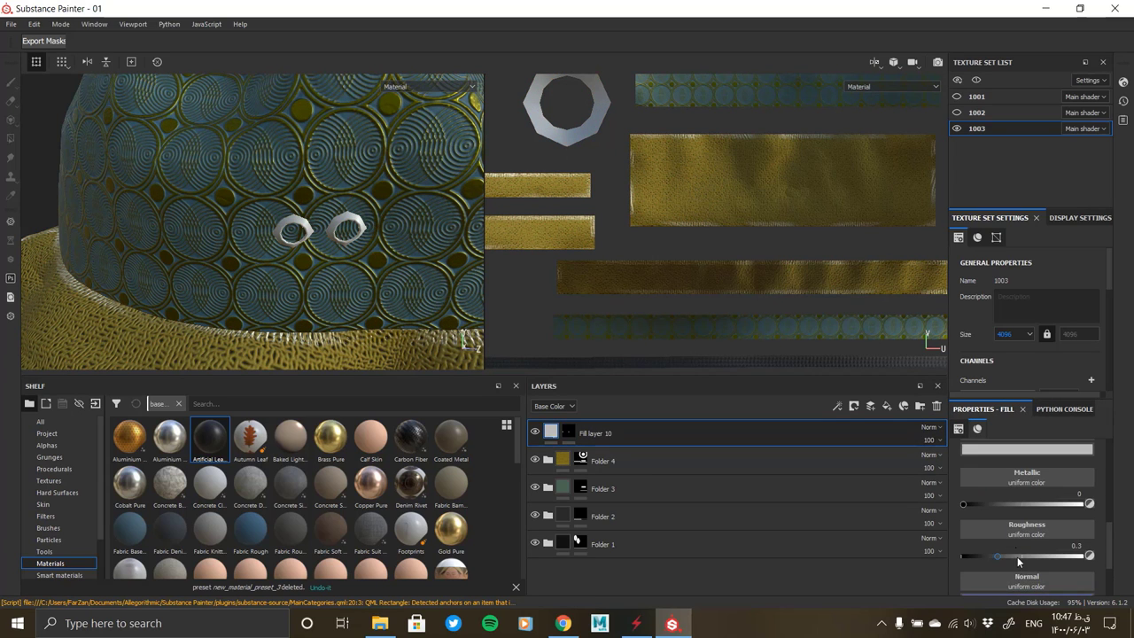
scroll(1021, 523, "up", 2)
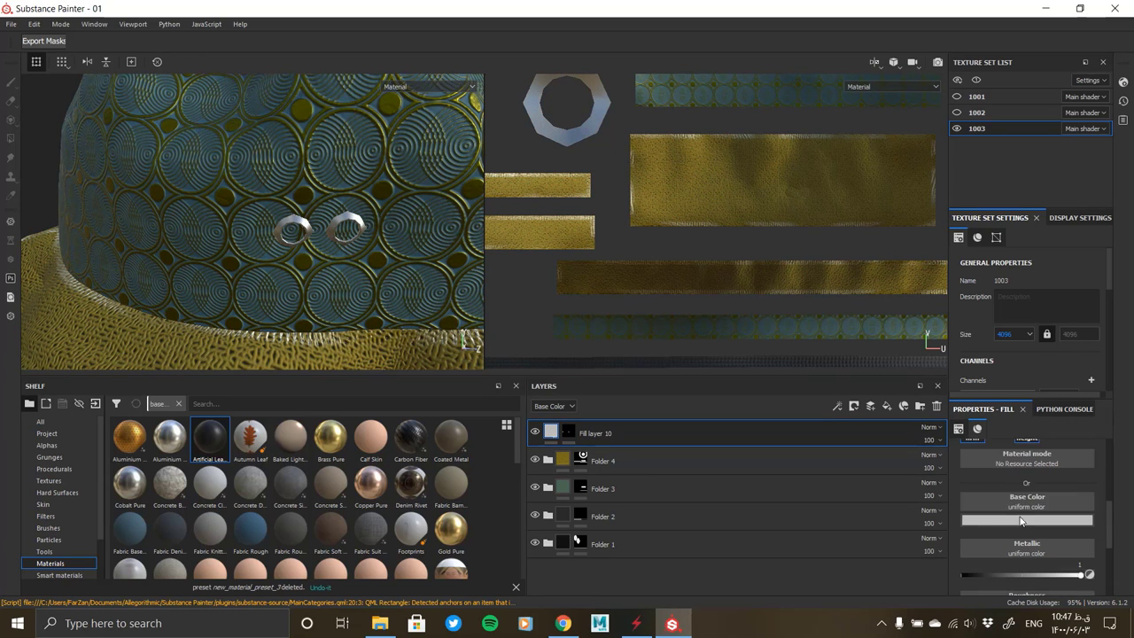
left_click(1021, 521)
left_click(955, 552)
scroll(985, 576, "down", 1)
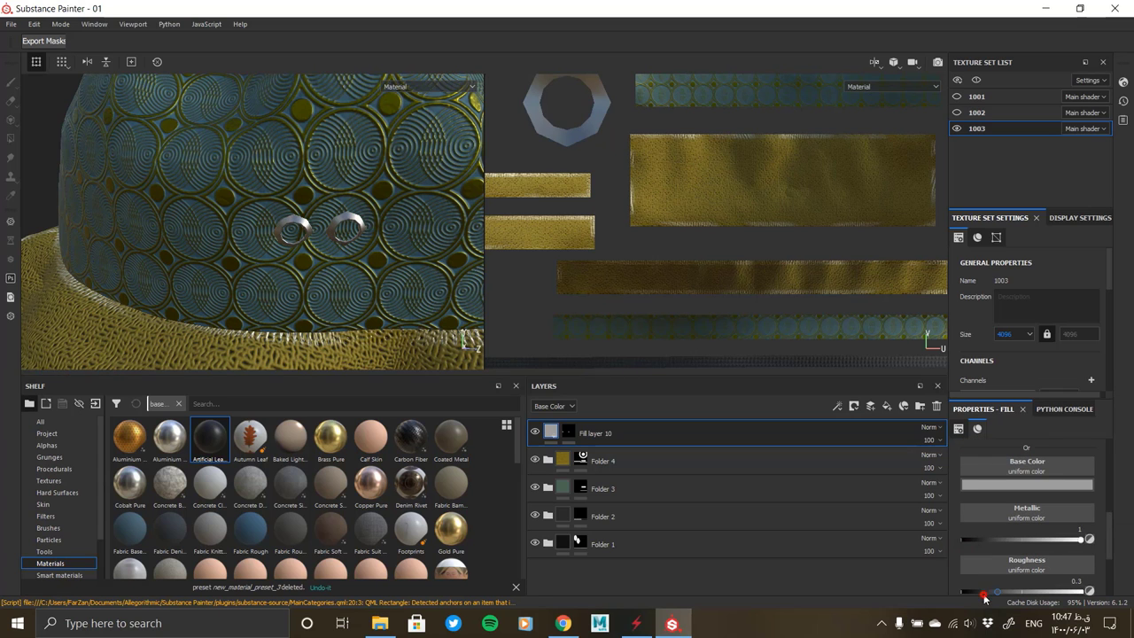
left_click_drag(984, 600, 981, 592)
Show texture set 1002 so the whole character appears alongside the hat
mouse_move(295, 270)
left_mouse_down("alt")
mouse_move(199, 294)
mouse_move(298, 278)
mouse_move(405, 298)
mouse_move(379, 274)
left_mouse_up("alt")
scroll(379, 274, "down", 5)
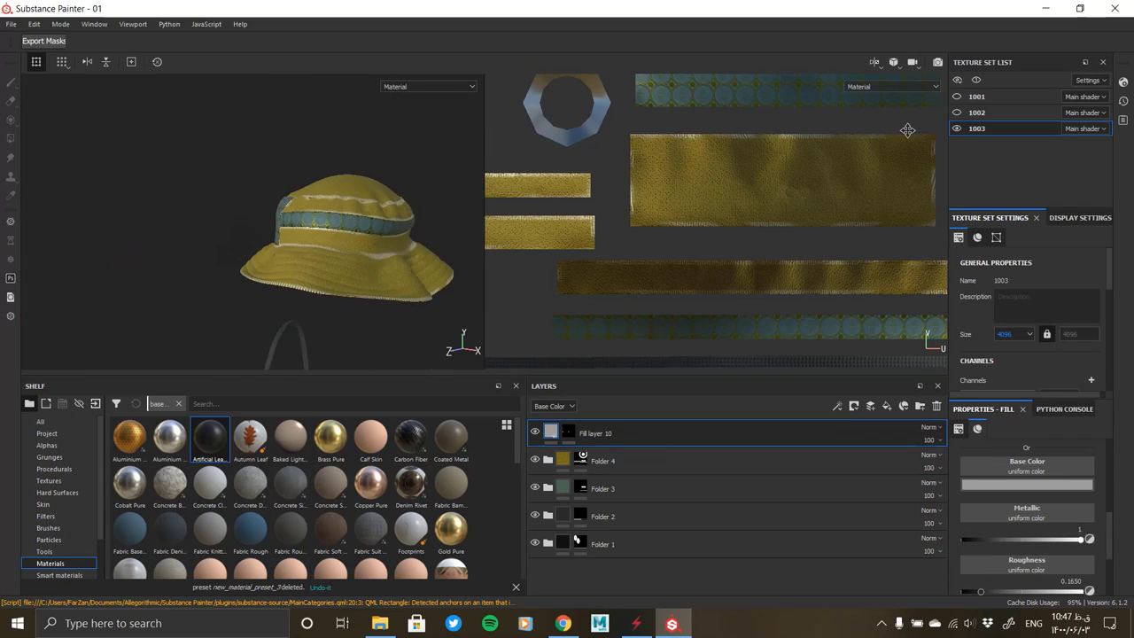
left_click(955, 116)
mouse_move(304, 253)
left_mouse_down("alt")
mouse_move(286, 115)
mouse_move(336, 255)
mouse_move(349, 251)
left_mouse_up("alt")
scroll(286, 115, "down", 3)
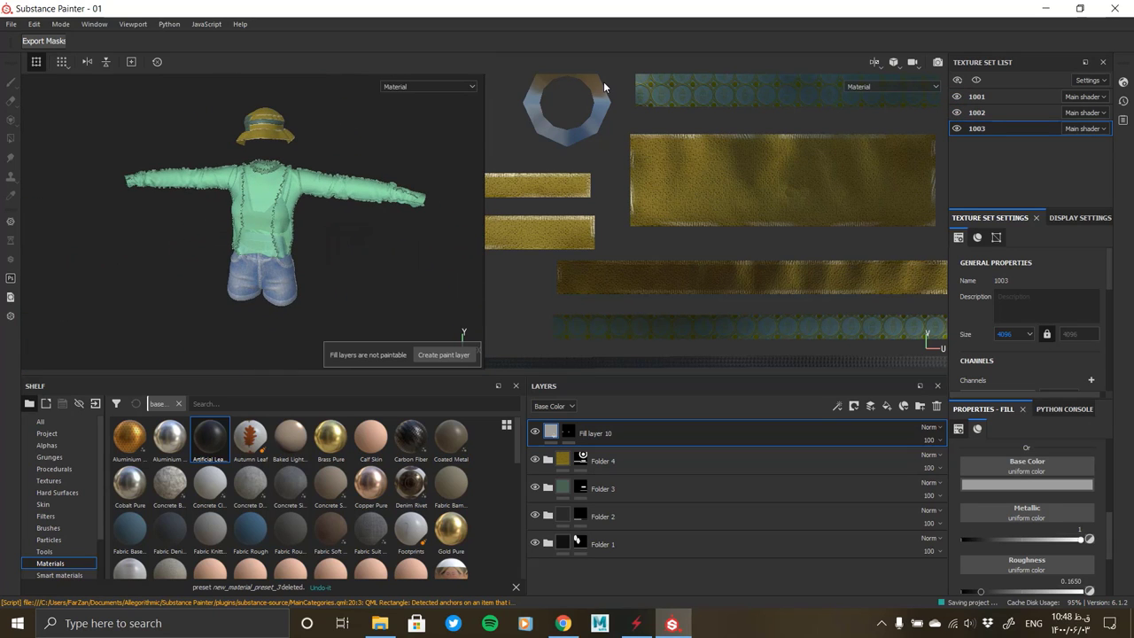
Open Export Textures and browse for an output directory
left_click(11, 24)
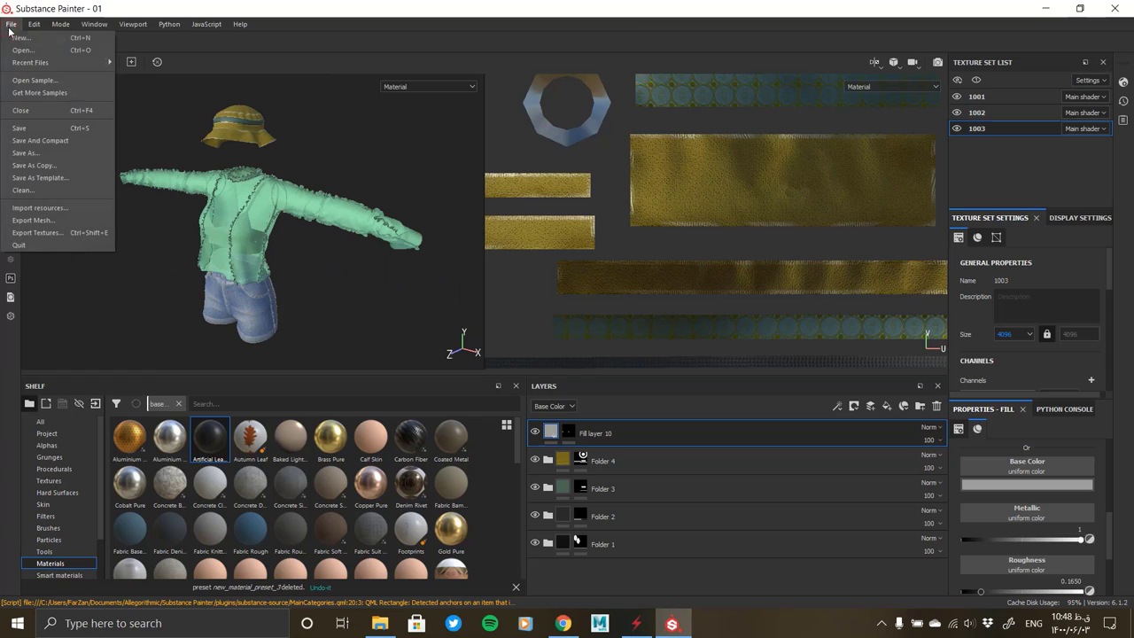
left_click(46, 233)
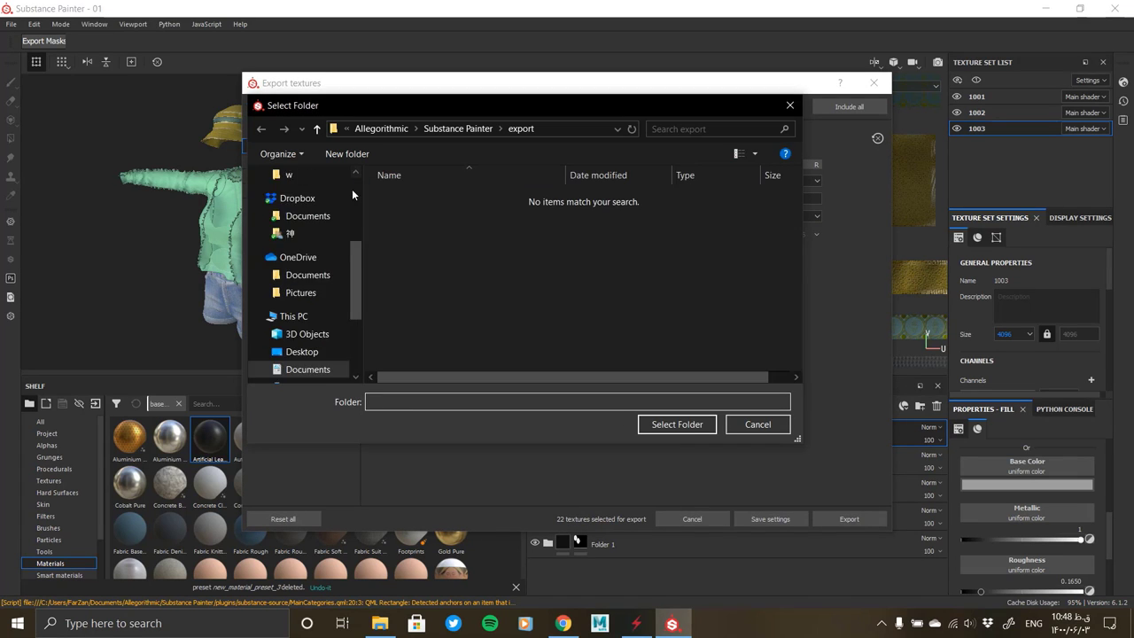
scroll(301, 266, "up", 5)
left_click(301, 204)
Create a Textures folder inside second-skin top and set it as the output directory
scroll(612, 307, "down", 3)
double_click(505, 355)
right_click(443, 304)
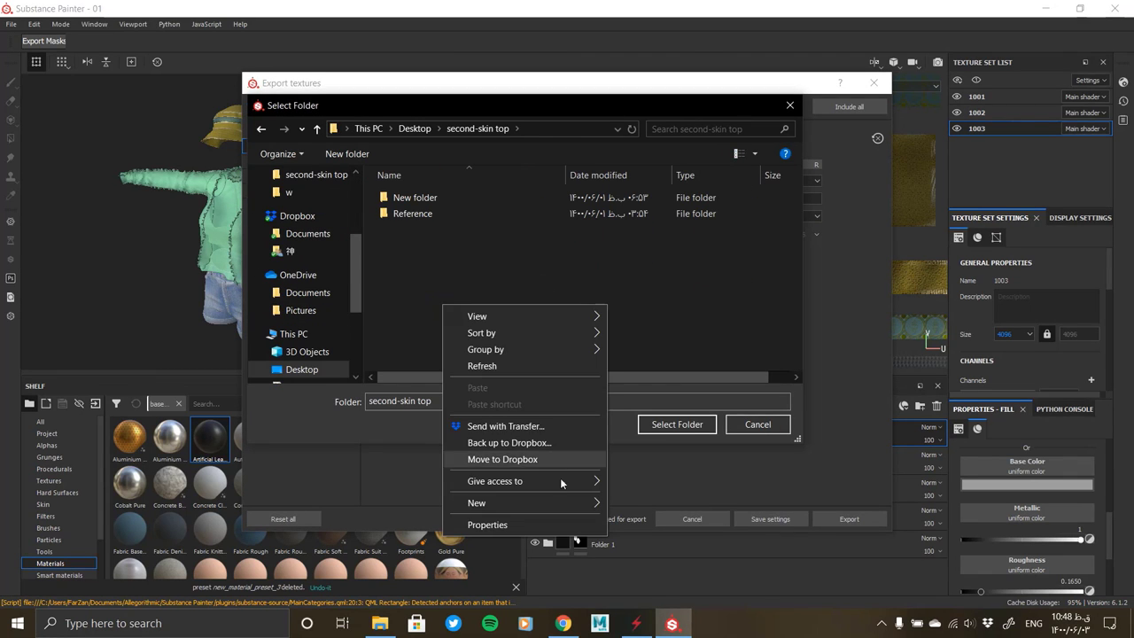
left_click(659, 364)
type("Textures")
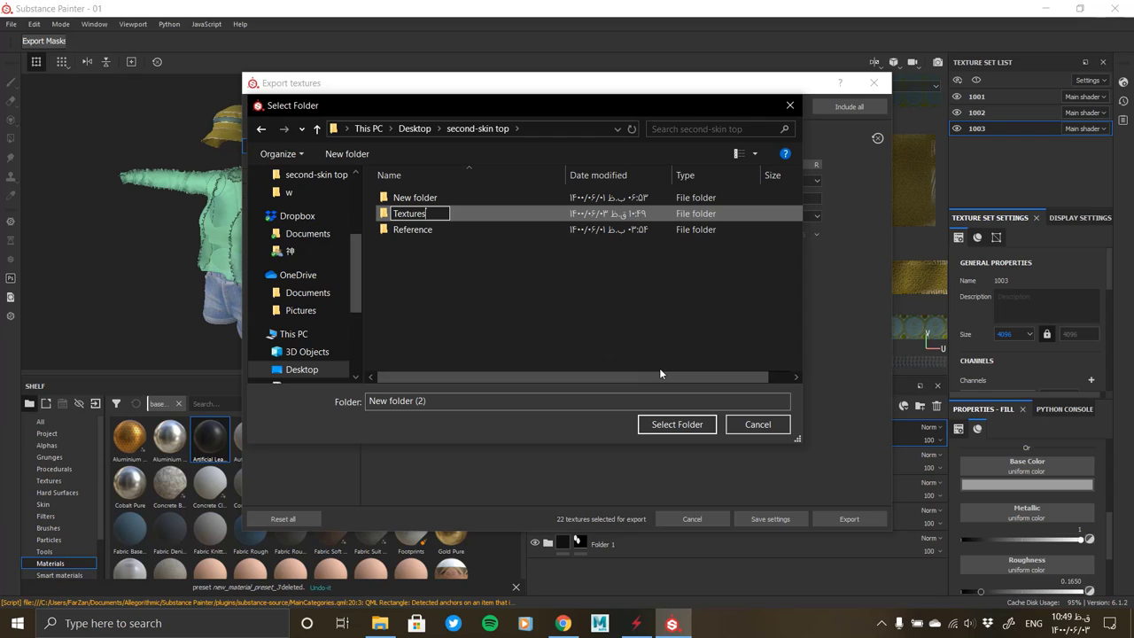
key("Return")
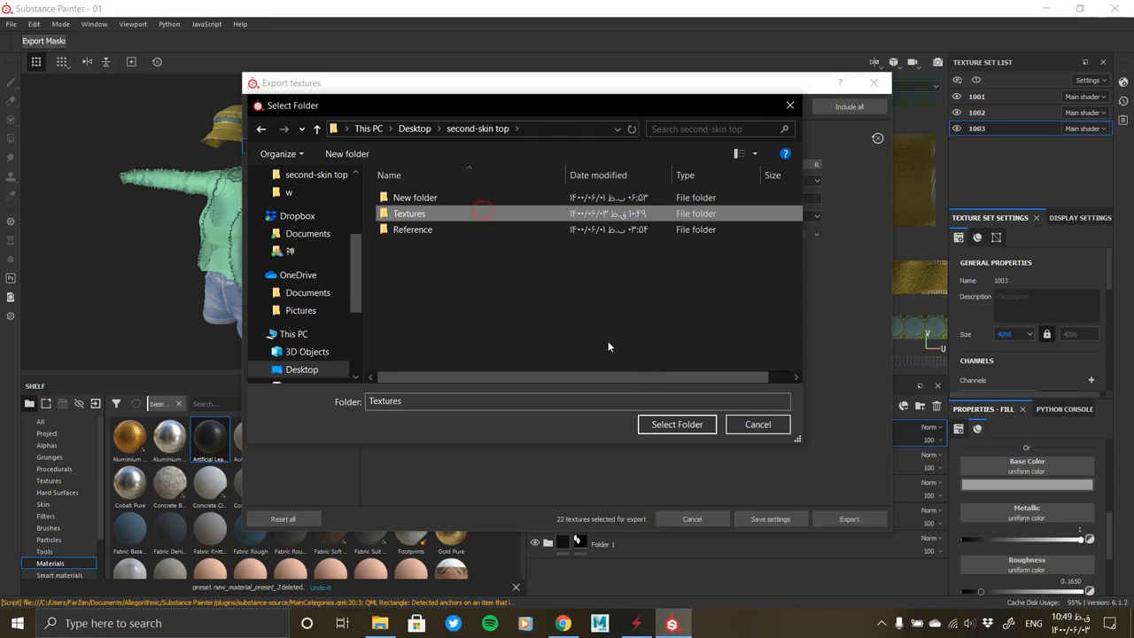
key("Return")
left_click(668, 427)
Use the Arnold UDIM (AiStandard) template at 4096 size and view texture set 1001's outputs
left_click(544, 181)
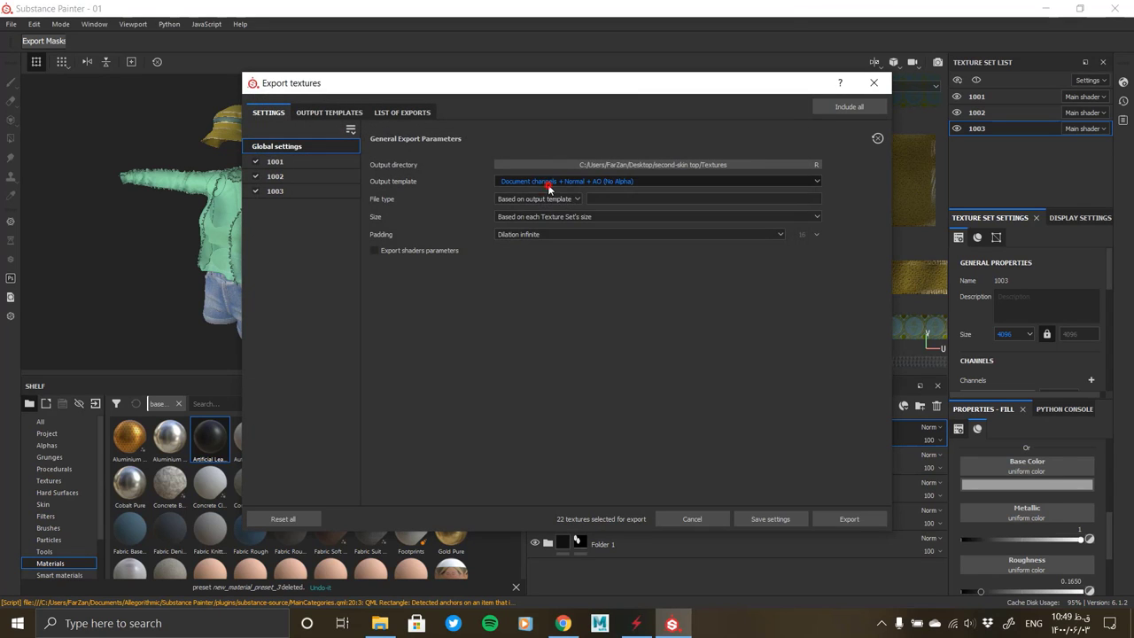
scroll(547, 224, "down", 1)
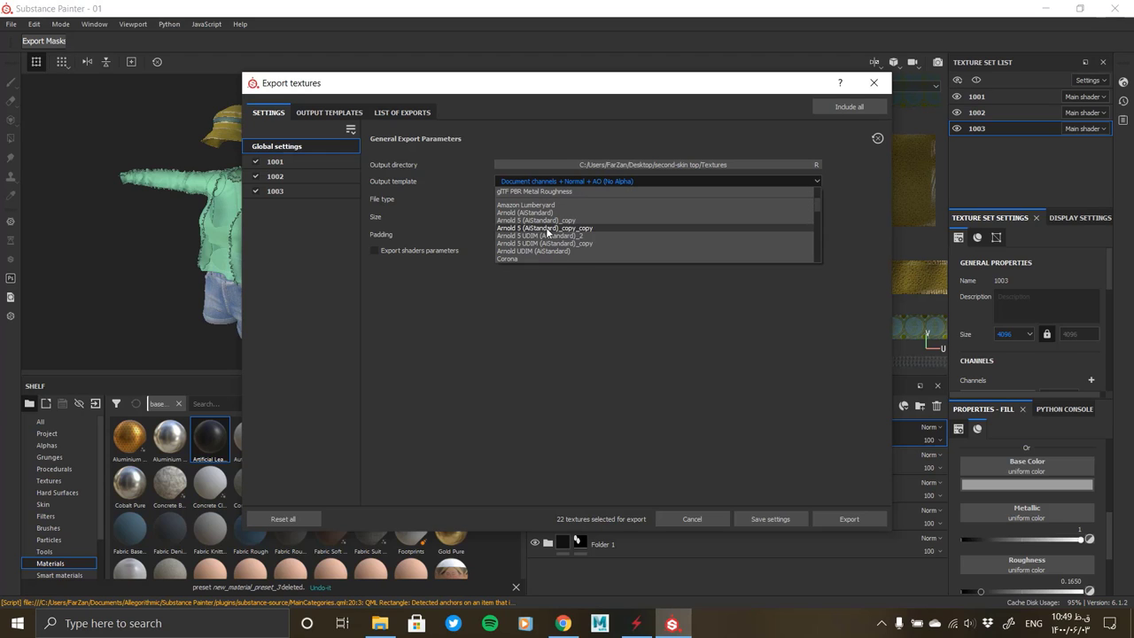
left_click(512, 252)
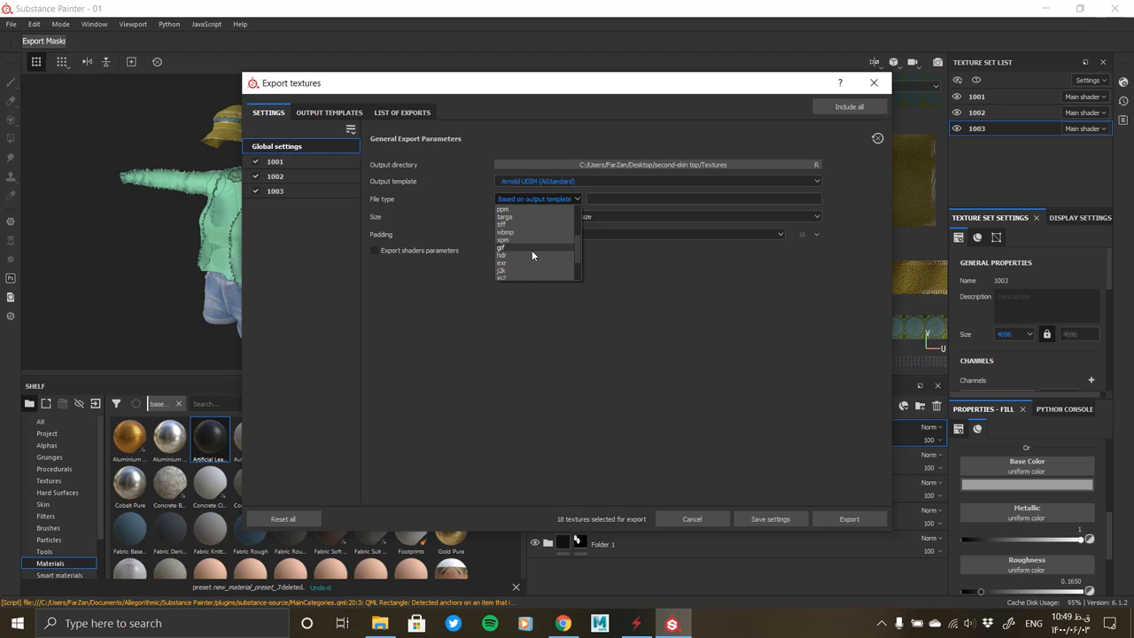
scroll(532, 250, "down", 2)
left_click(561, 224)
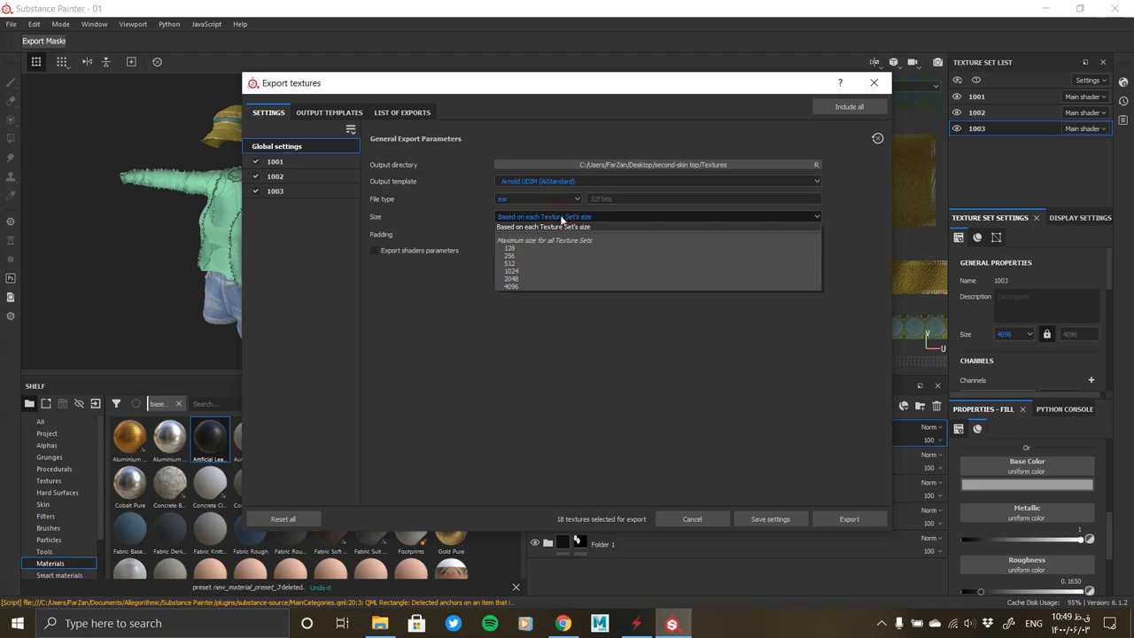
left_click(516, 283)
left_click(301, 163)
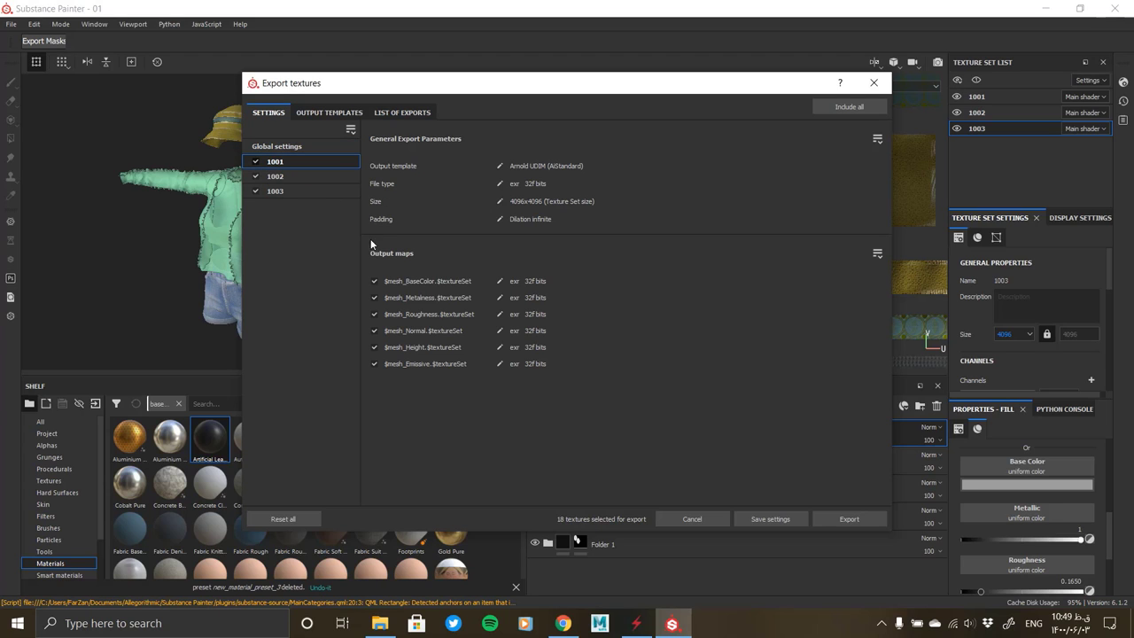
Add a new RGB output filled with the Opacity channel to the Arnold UDIM template
left_click(325, 118)
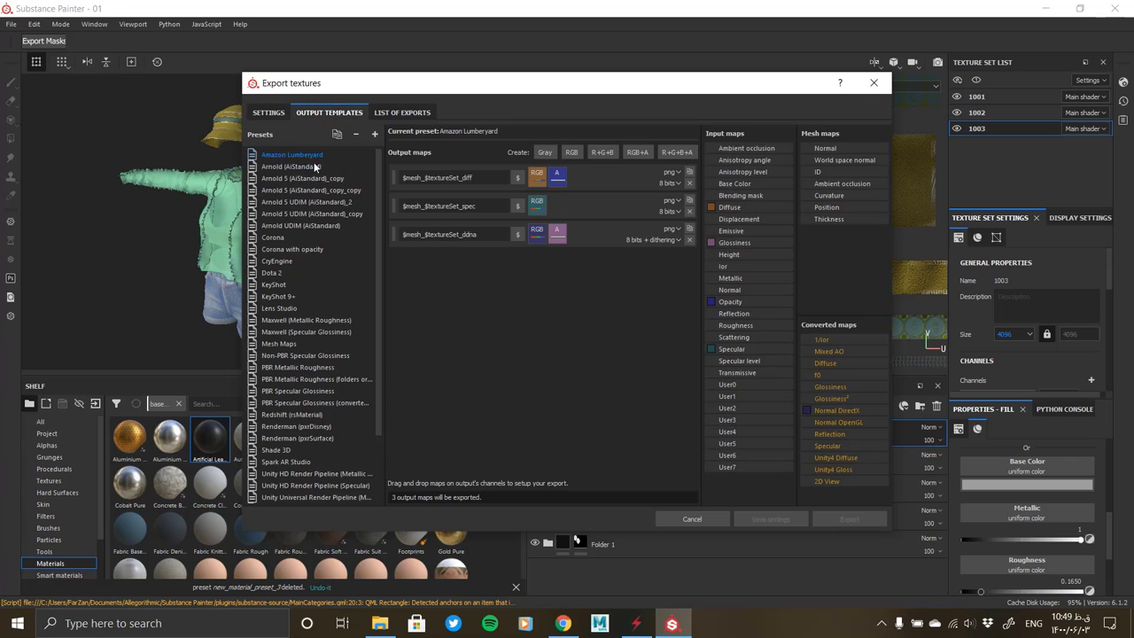
left_click(296, 226)
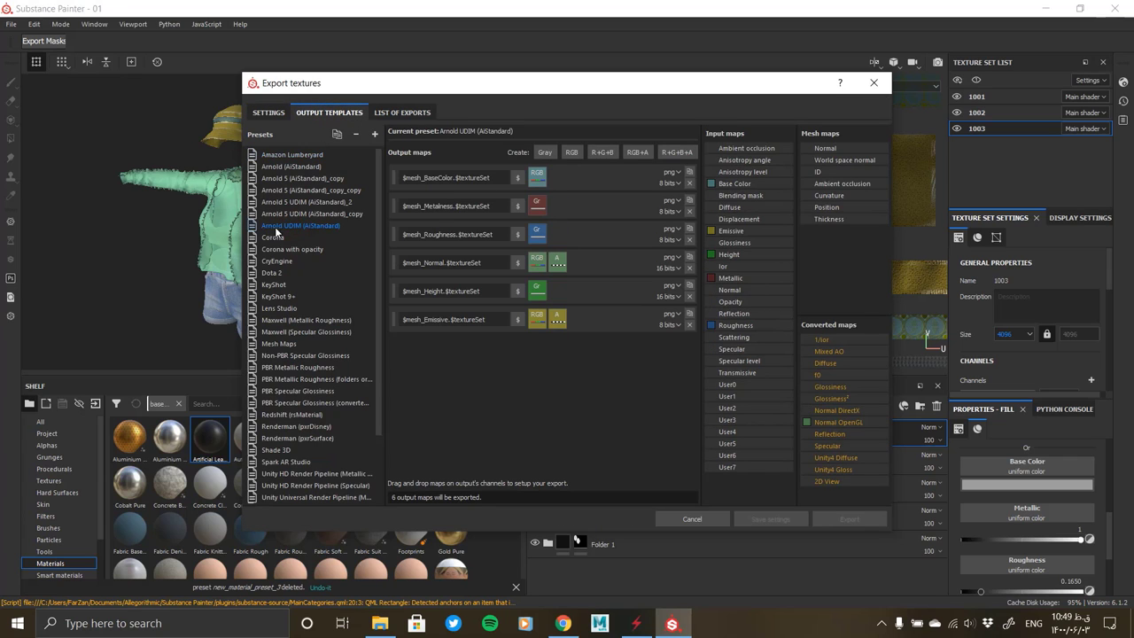
left_click(569, 152)
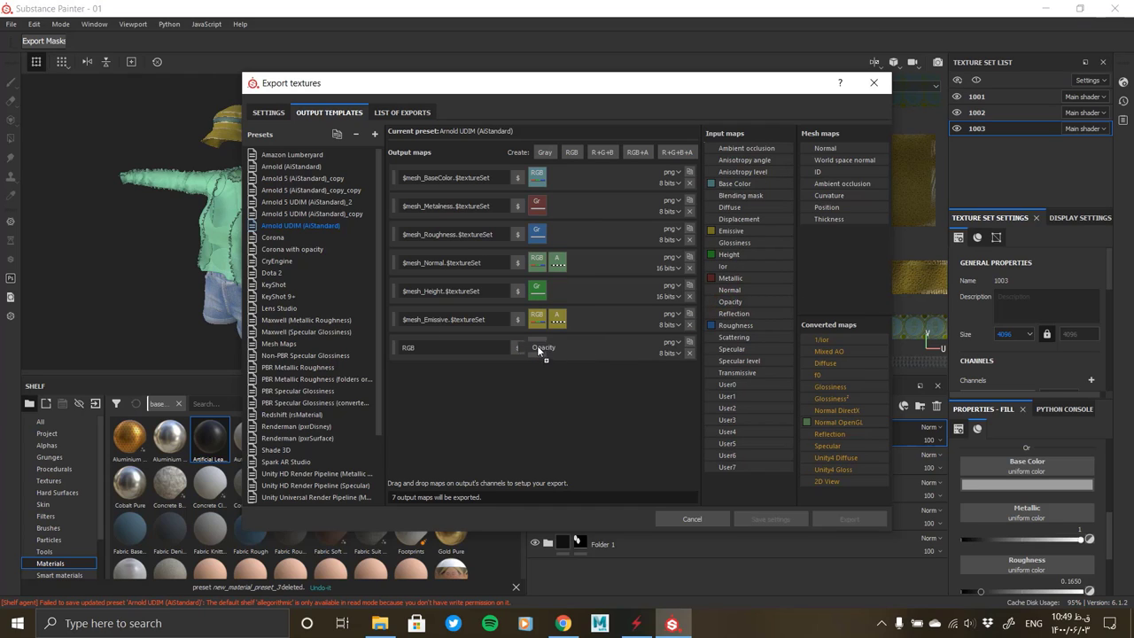
left_click_drag(537, 345, 539, 347)
left_click(551, 366)
left_click_drag(730, 302, 544, 344)
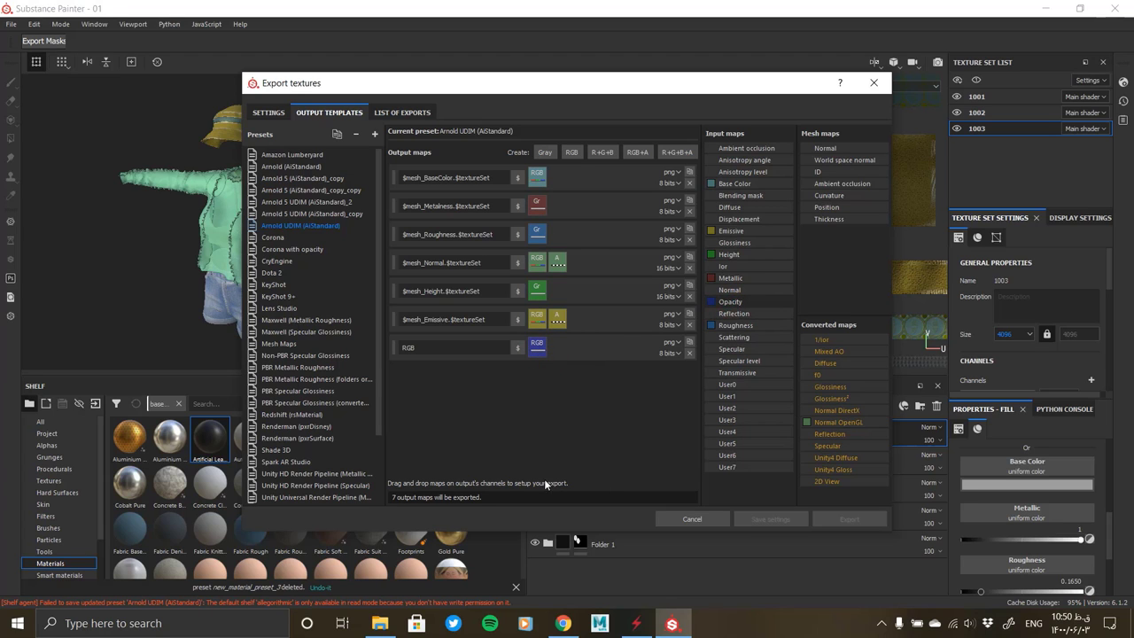
Name the new output $mesh_Opacity.$textureSet using the Emissive naming pattern
left_click(269, 114)
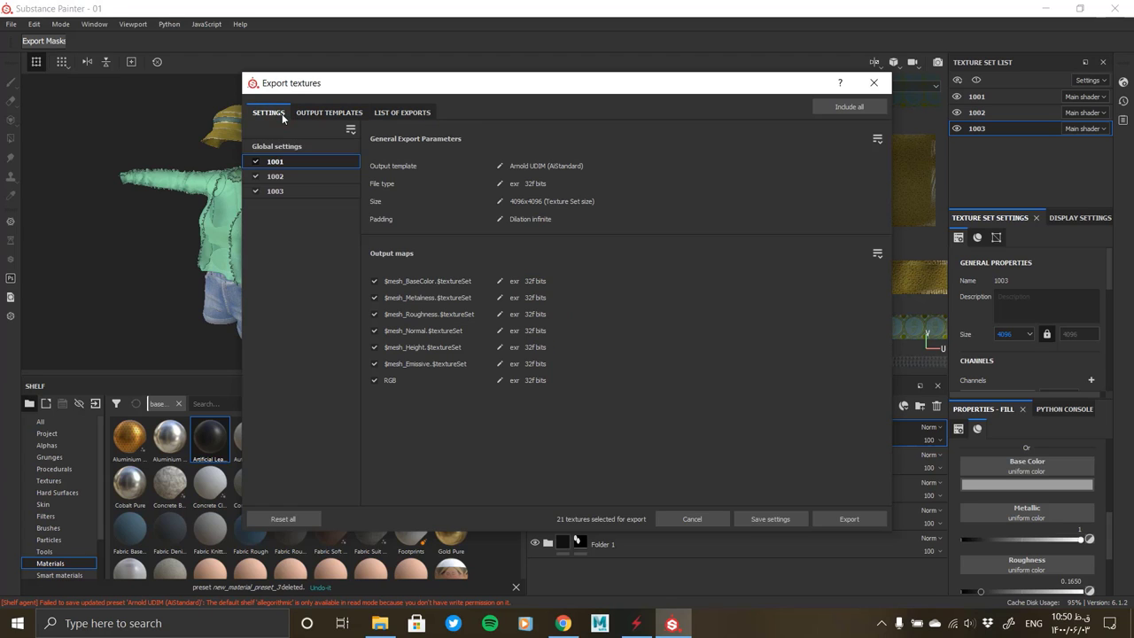
left_click(335, 114)
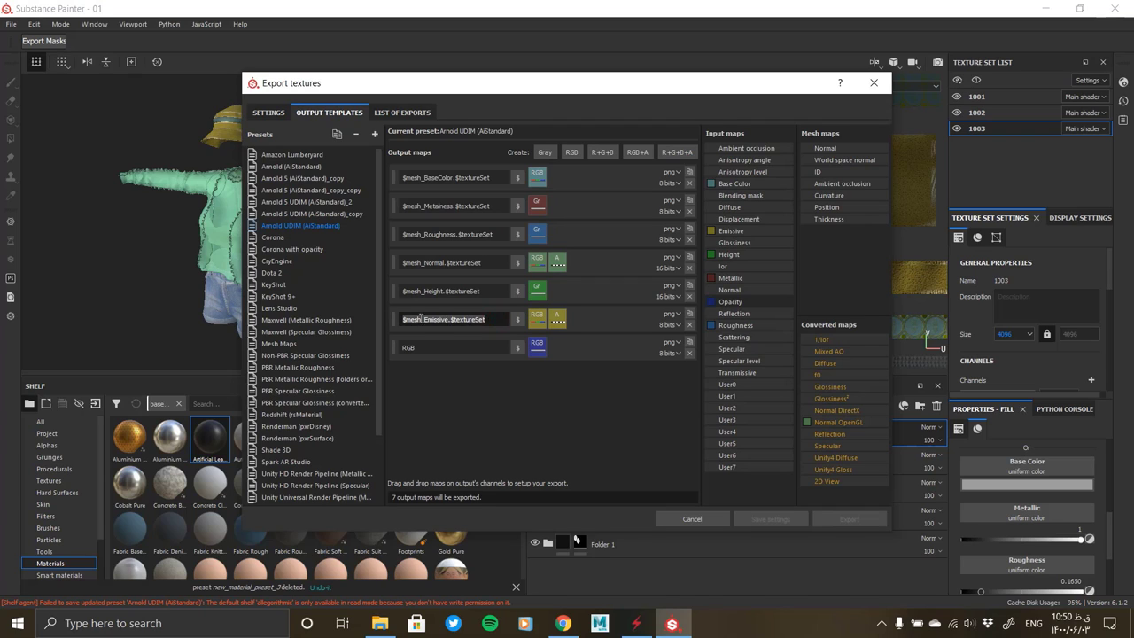
right_click(420, 318)
left_click(408, 348)
left_click(442, 413)
type("$mesh_Opa.$textureSet")
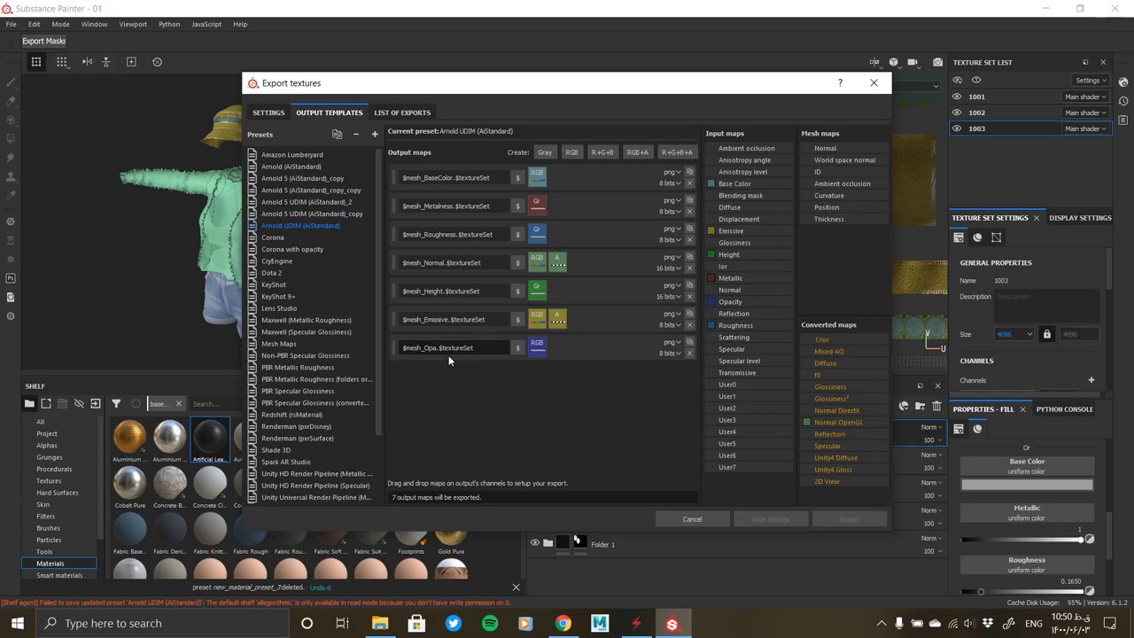
type("city")
Exclude the Emissive map from export for texture sets 1001, 1002 and 1003
left_click(269, 112)
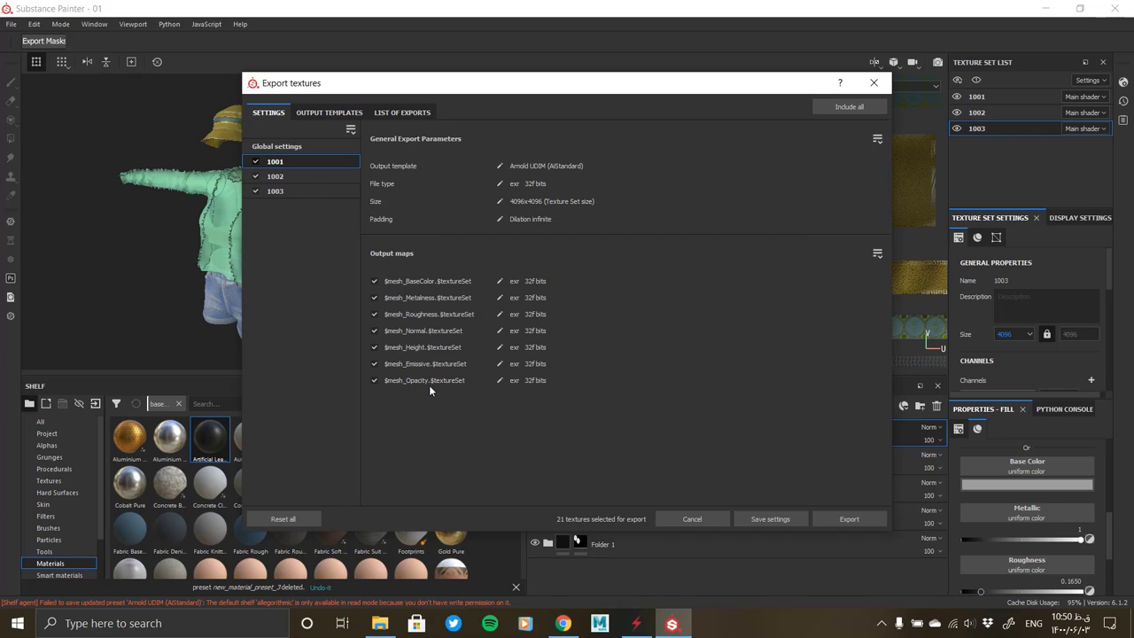
left_click(375, 364)
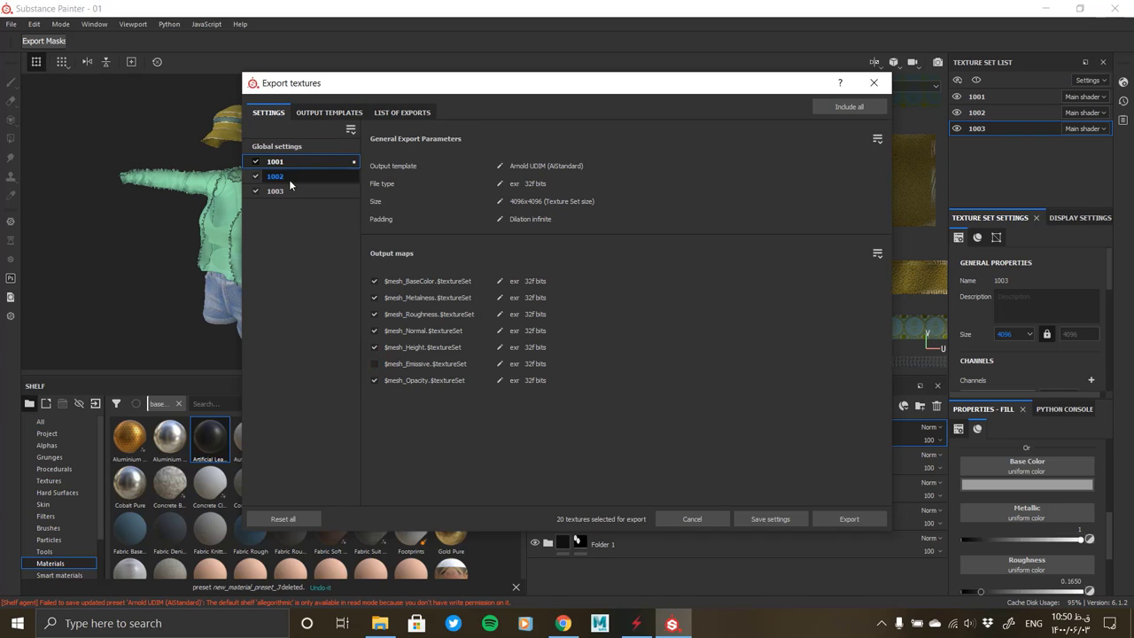
left_click(375, 363)
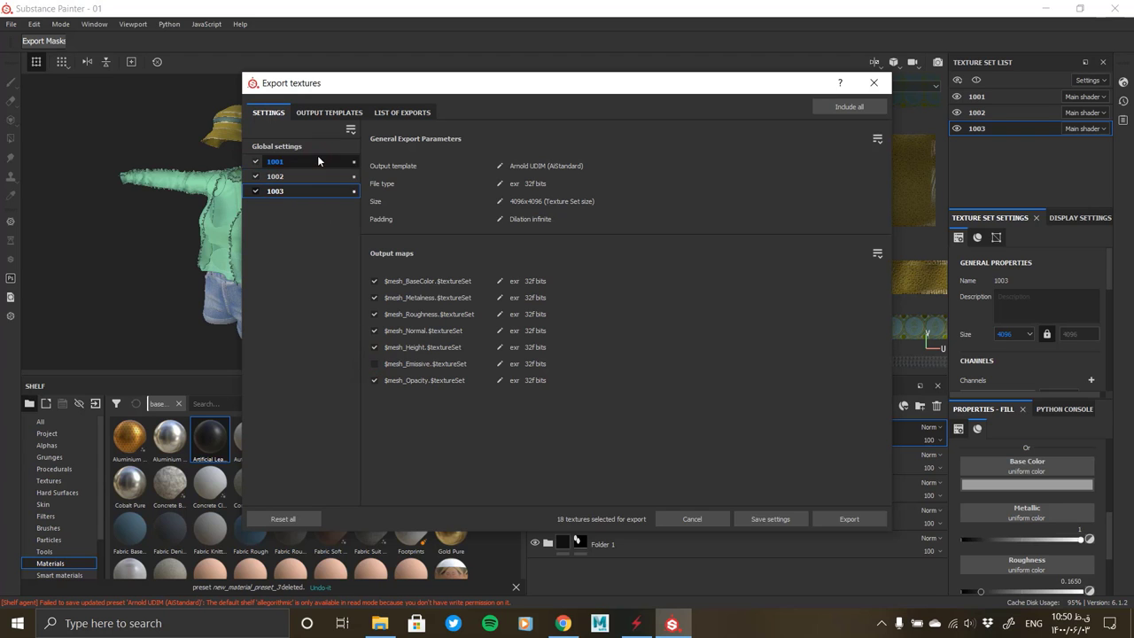
left_click(328, 112)
left_click(396, 113)
left_click(334, 112)
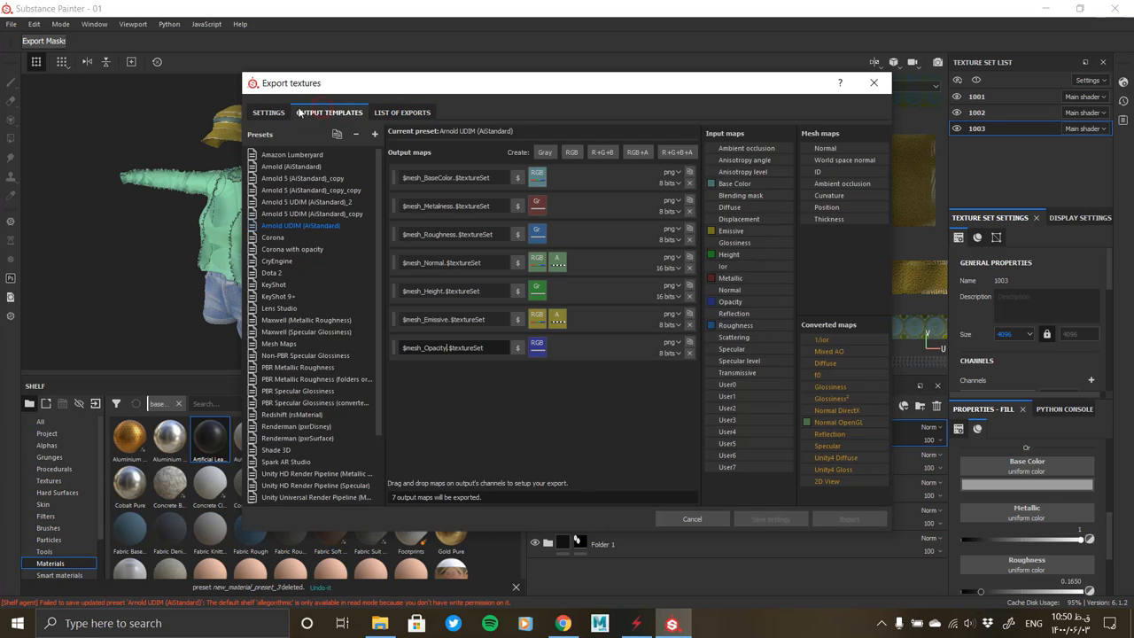
left_click(277, 113)
Close the export window and save the project
left_click(762, 519)
left_click(11, 24)
left_click(36, 132)
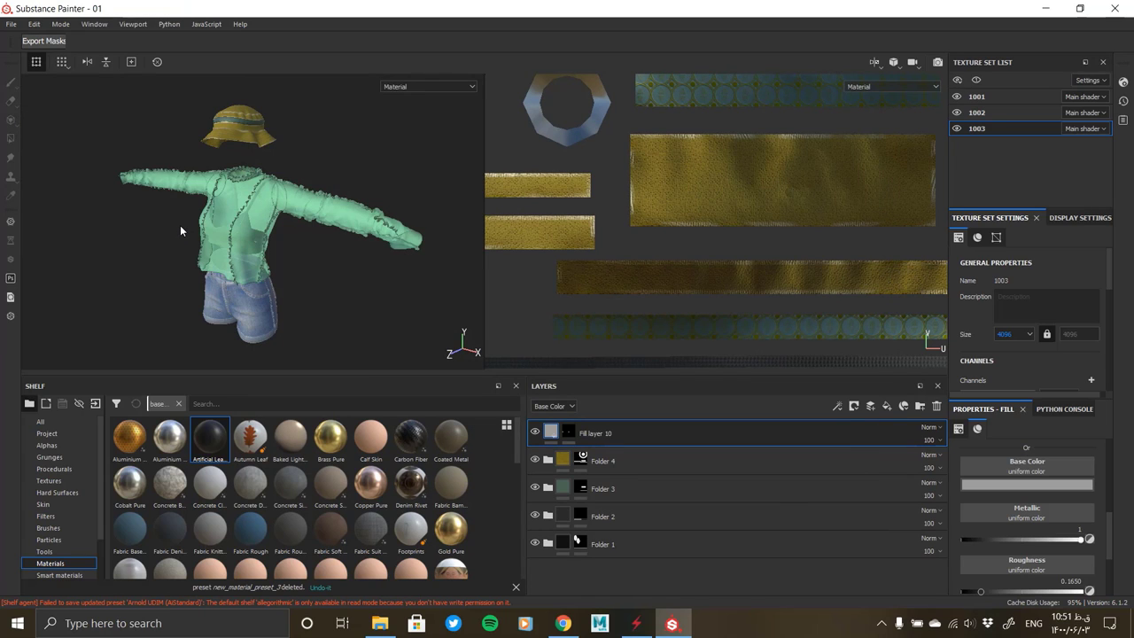
Export 18 32-bit EXR maps for texture sets 1001–1003
left_click(11, 24)
left_click(36, 233)
left_click(849, 521)
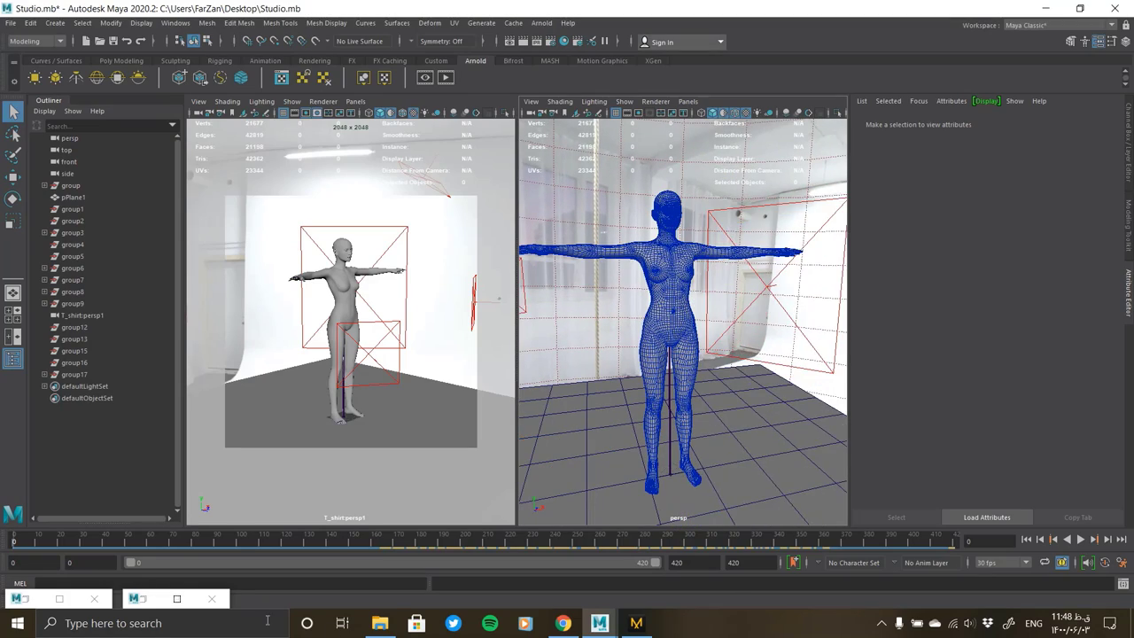
Bring clothabc.abc from the second-skin top folder into the Maya scene
left_click(379, 623)
left_click(864, 190)
left_click(887, 315)
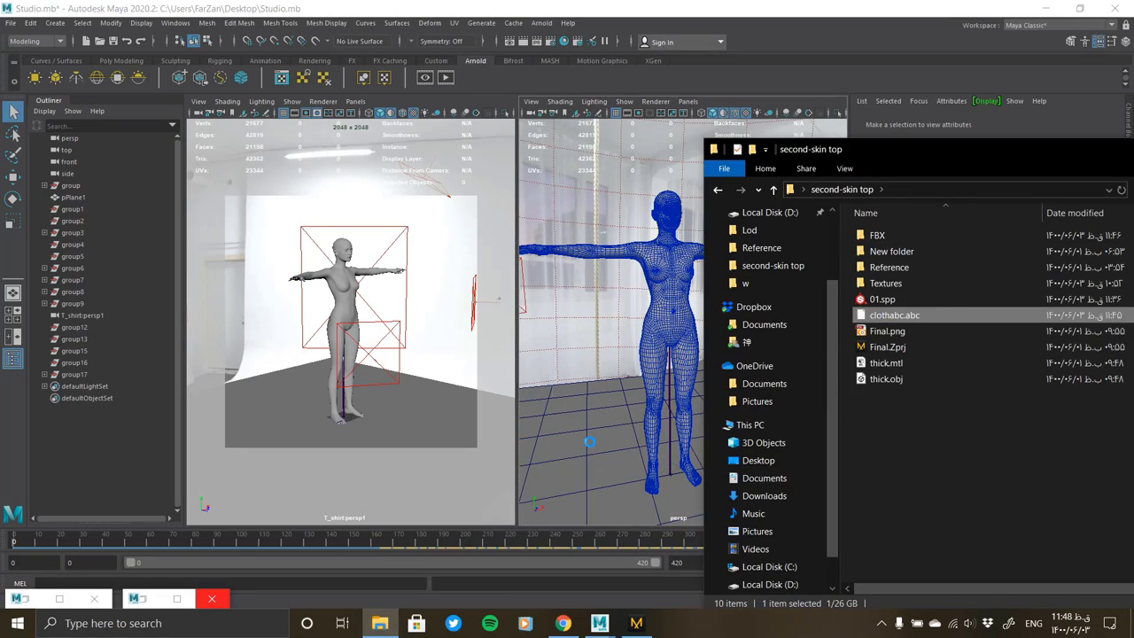
scroll(647, 381, "up", 3)
scroll(647, 381, "up", 3)
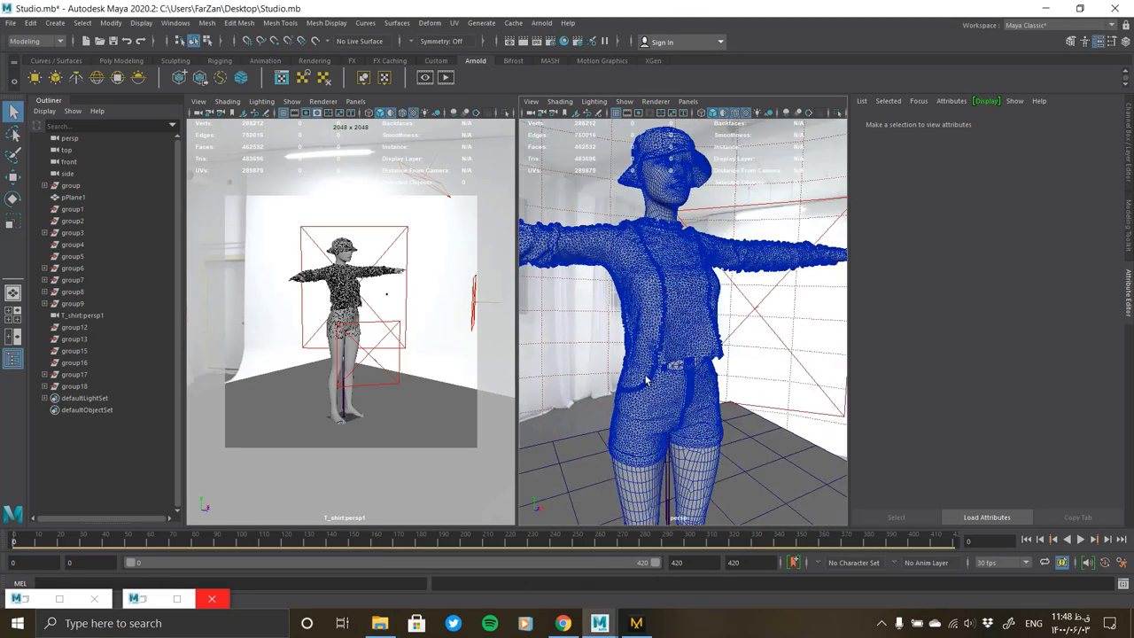
Scrub the walk to frame 173, then back to the frame-4 T-pose, framing the character
left_click_drag(166, 539, 404, 540)
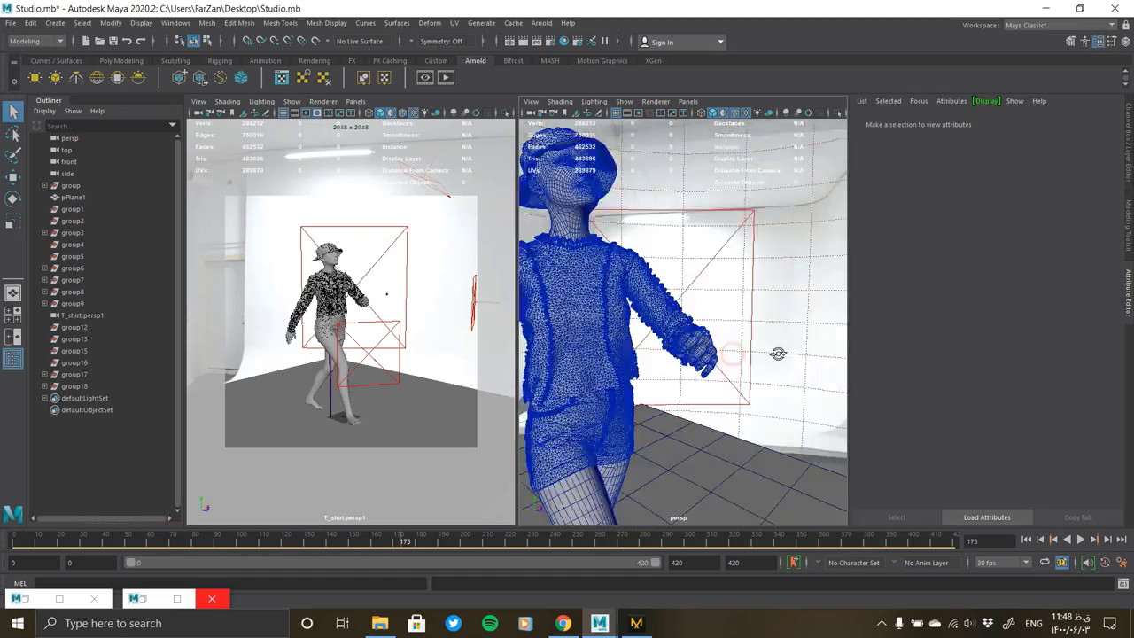
left_click_drag(671, 390, 710, 385, "alt")
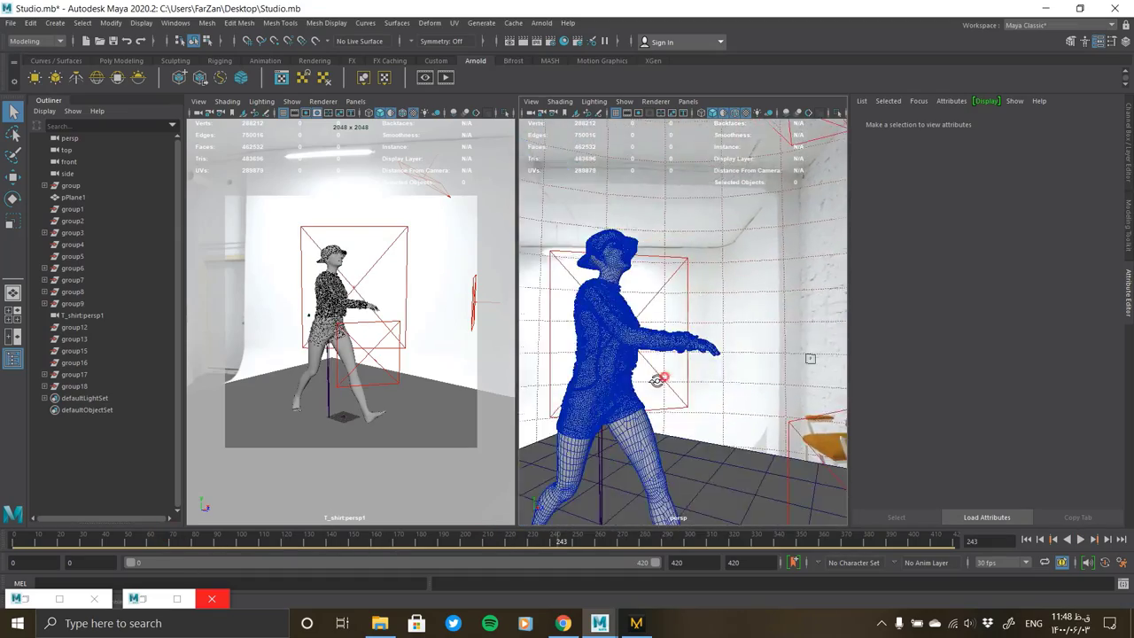
left_click_drag(372, 328, 311, 349, "alt")
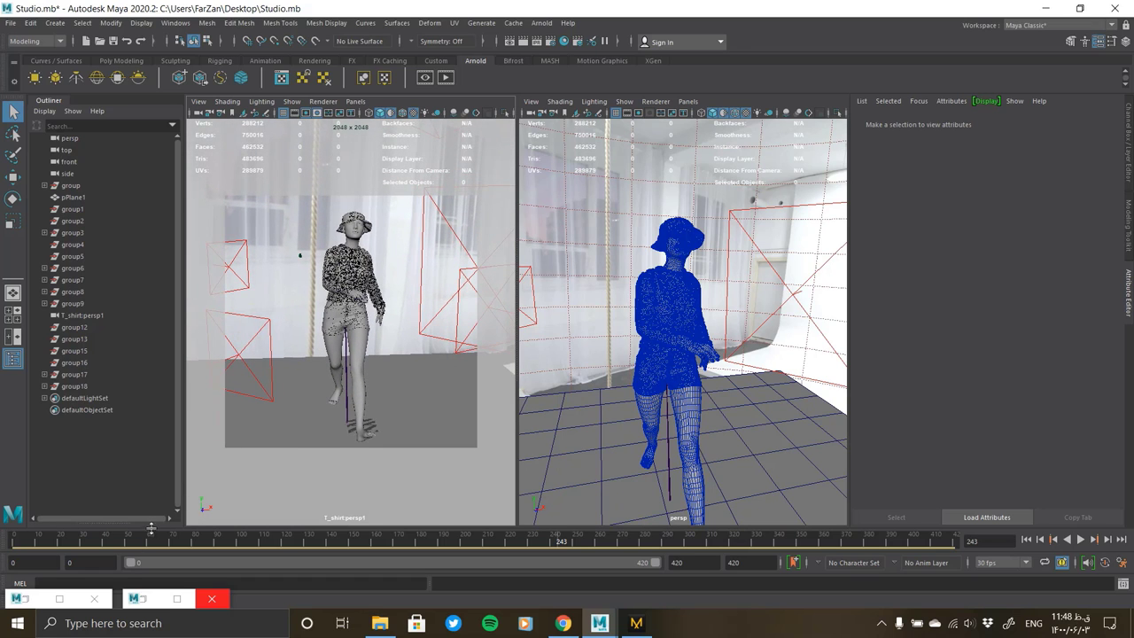
left_click_drag(116, 542, 22, 543)
left_click_drag(271, 460, 295, 379, "alt")
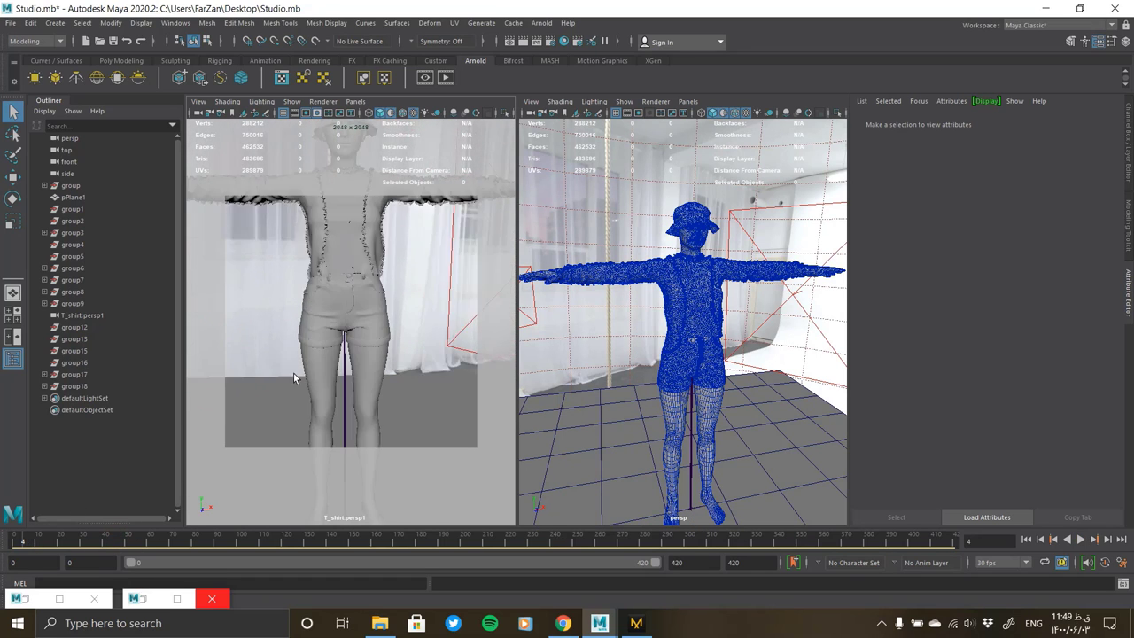
mouse_move(295, 379)
right_mouse_down("alt")
mouse_move(344, 354)
mouse_move(589, 460)
right_mouse_up("alt")
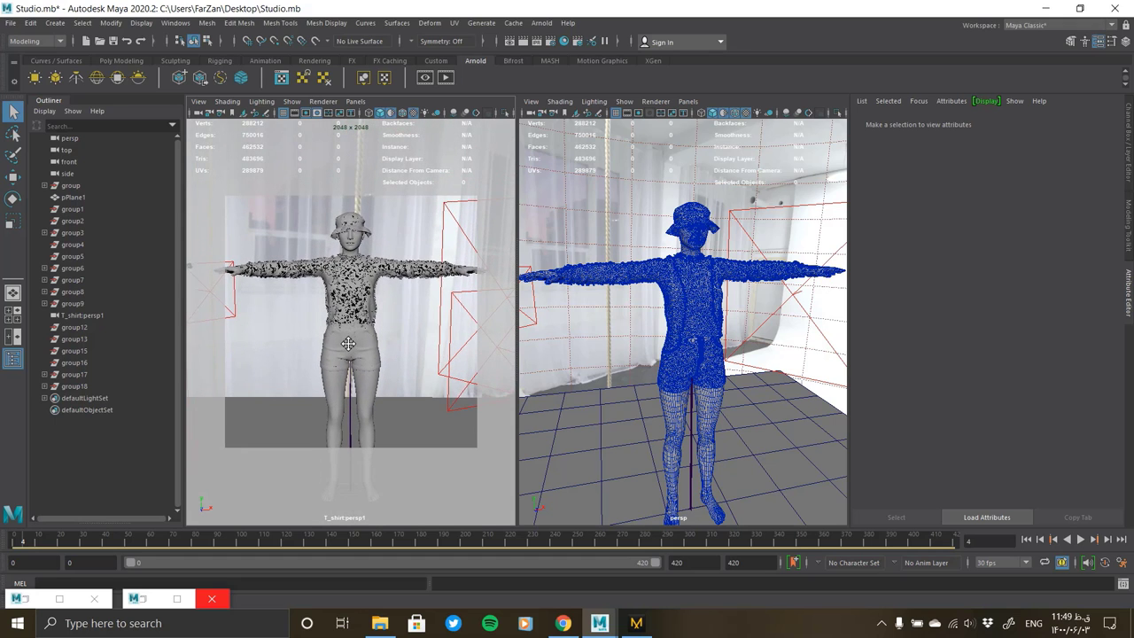
Rotate the character group to -27.582 on Y and reopen the Arnold RenderView
left_click(399, 317)
left_click(71, 185)
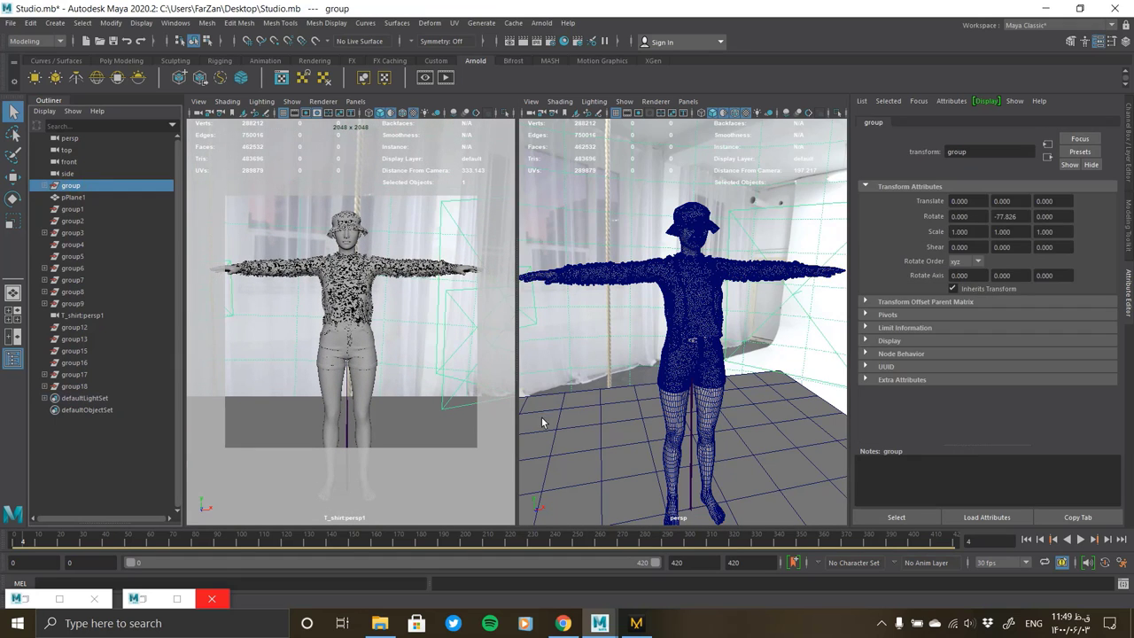
key("e")
left_click_drag(679, 519, 701, 519)
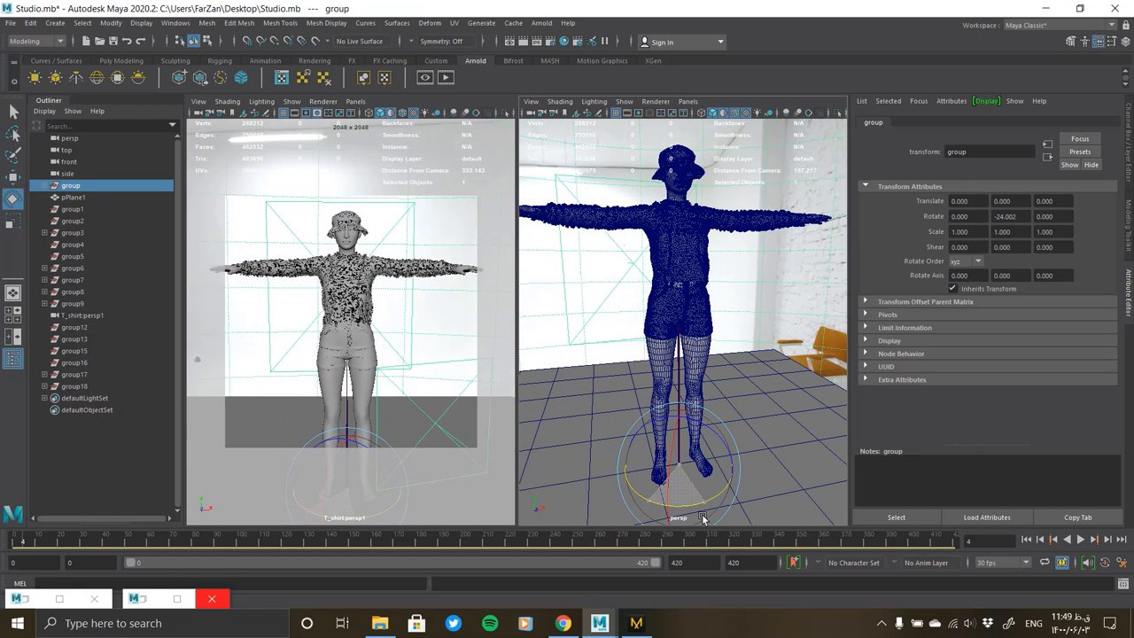
left_click(152, 601)
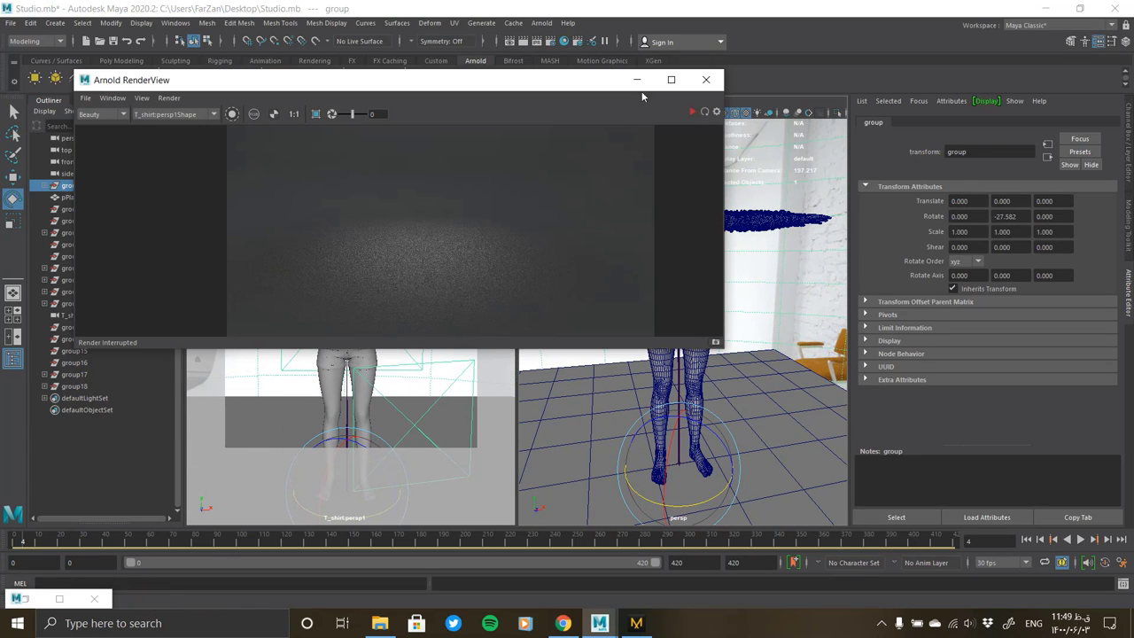
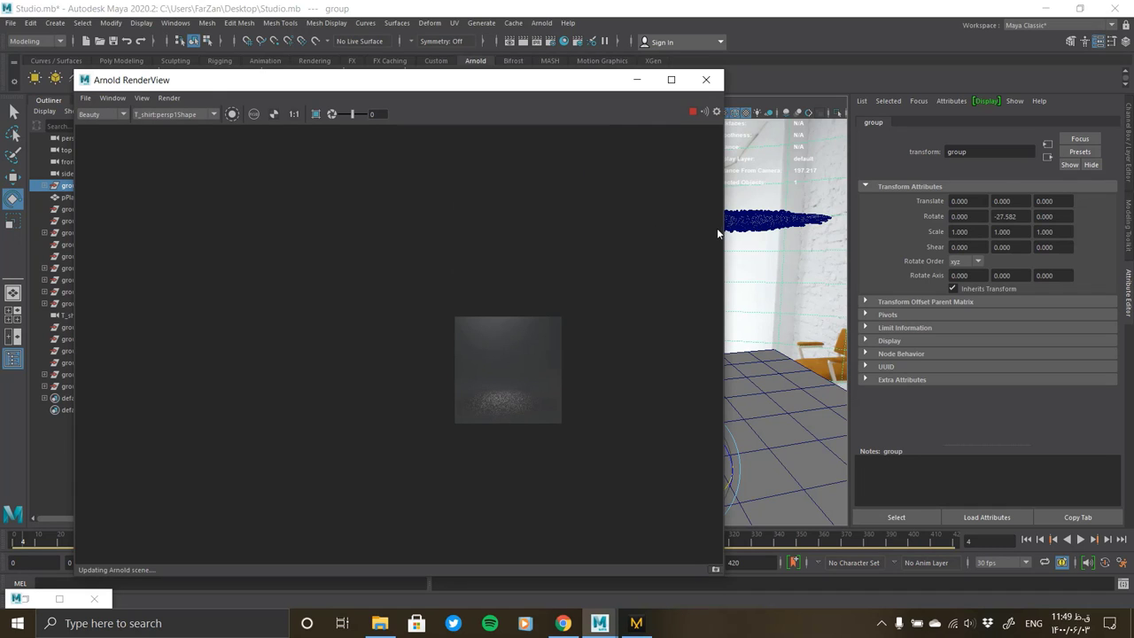
Narrow the Arnold RenderView from its right edge so the character model shows beside it
left_click_drag(720, 232, 619, 233)
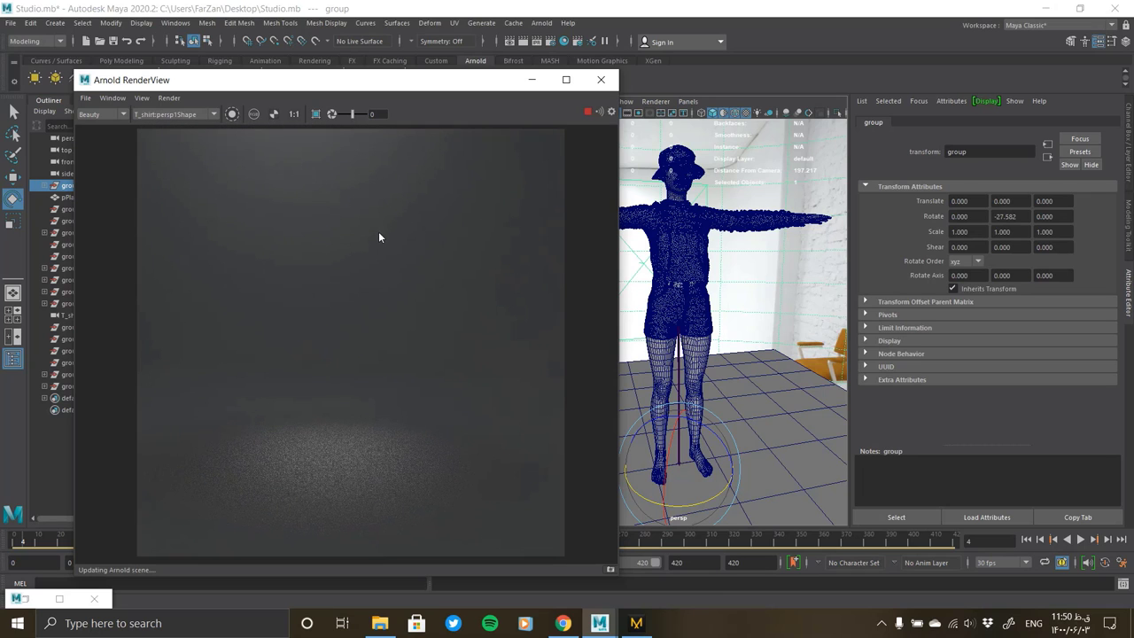
Restore the Hypershade higher up and inspect aiStandardSurface16 and its thick_BaseColor_2 texture
left_click(19, 599)
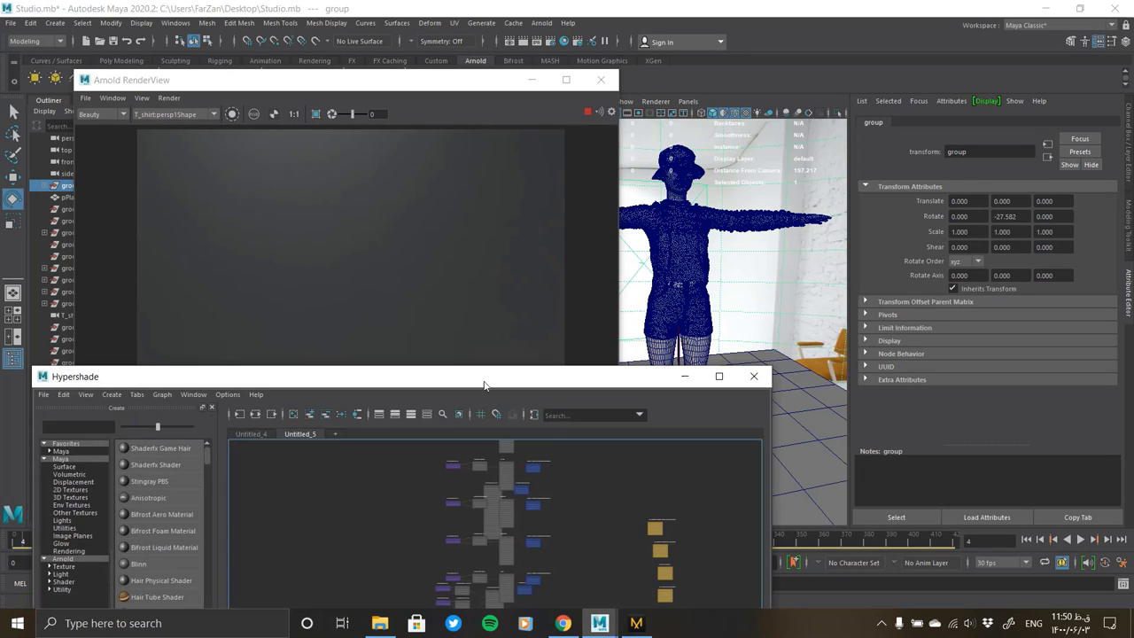
mouse_move(496, 390)
left_mouse_down()
mouse_move(640, 312)
mouse_move(671, 202)
left_mouse_up()
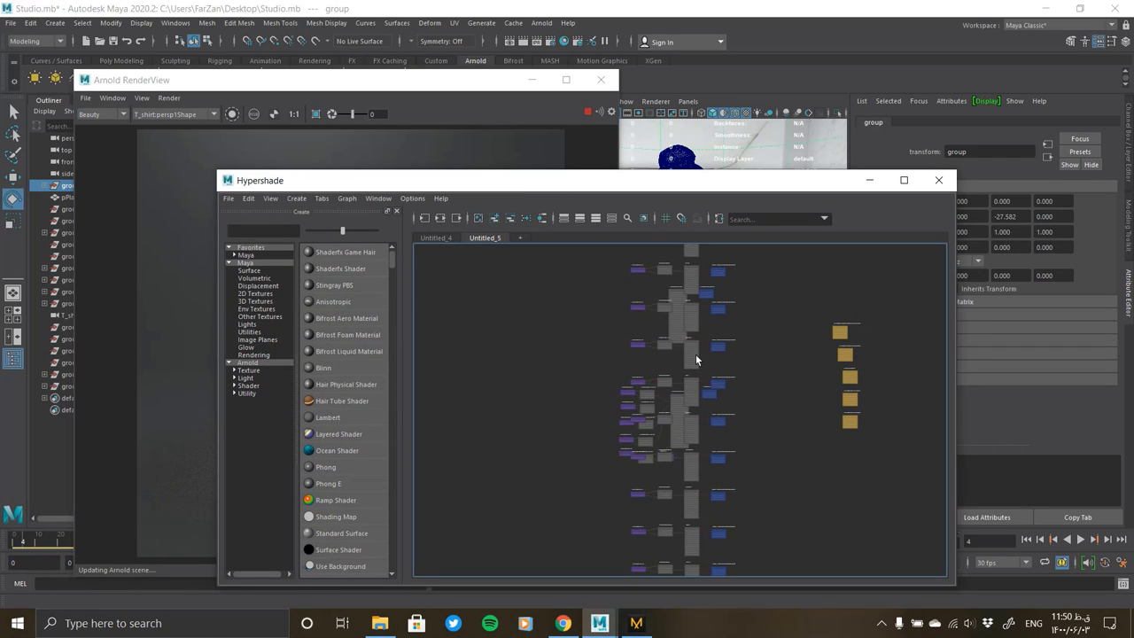
scroll(664, 446, "up", 3)
scroll(651, 435, "up", 3)
scroll(650, 437, "up", 3)
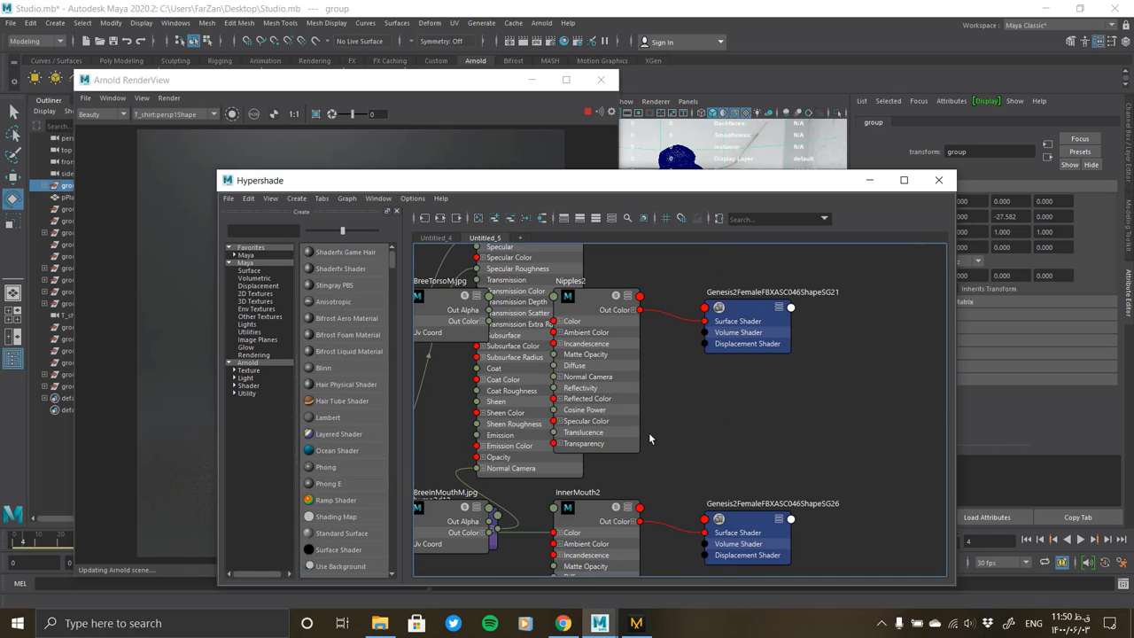
scroll(649, 438, "down", 5)
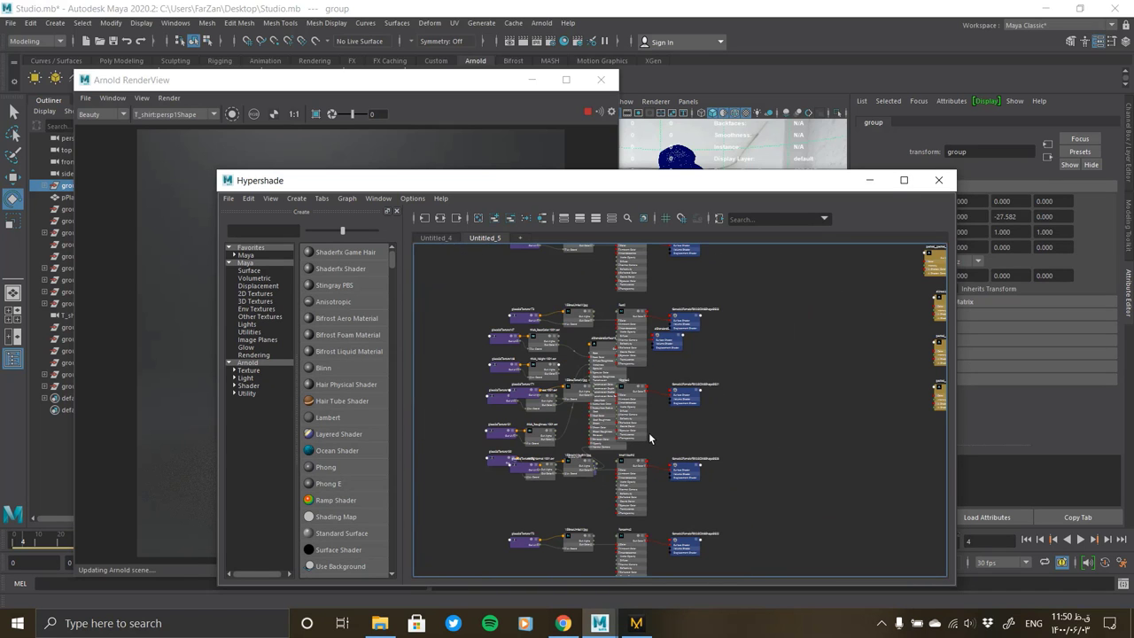
left_click(614, 357)
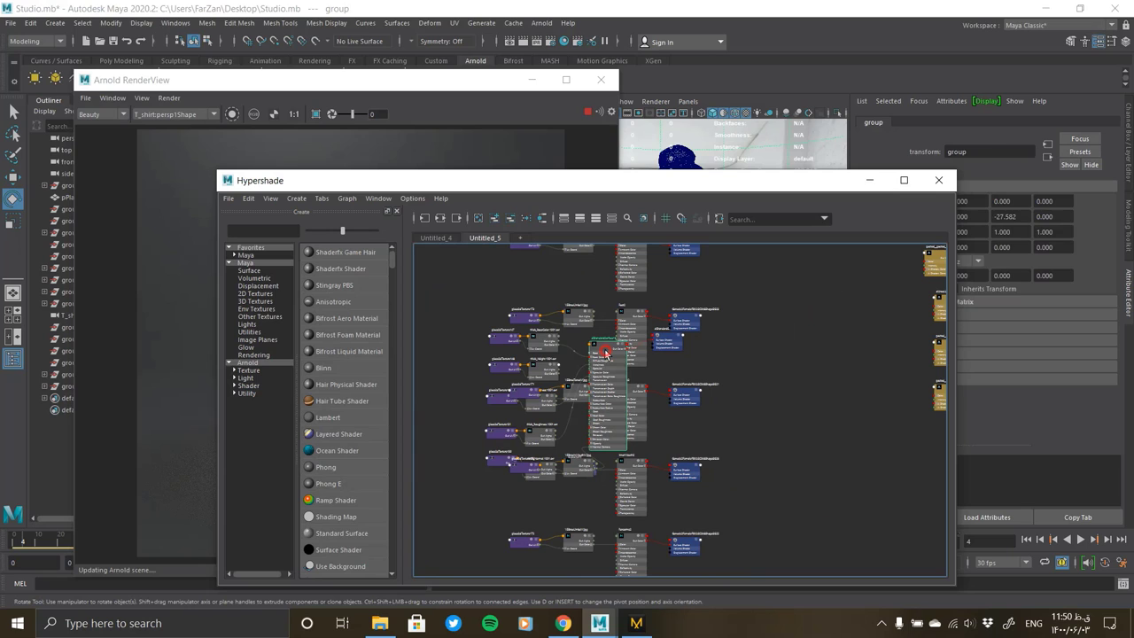
left_click(536, 342)
Browse the Untitled_4 and Untitled_5 graphs, selecting aiStandardSurface11 in Untitled_4
left_click(434, 238)
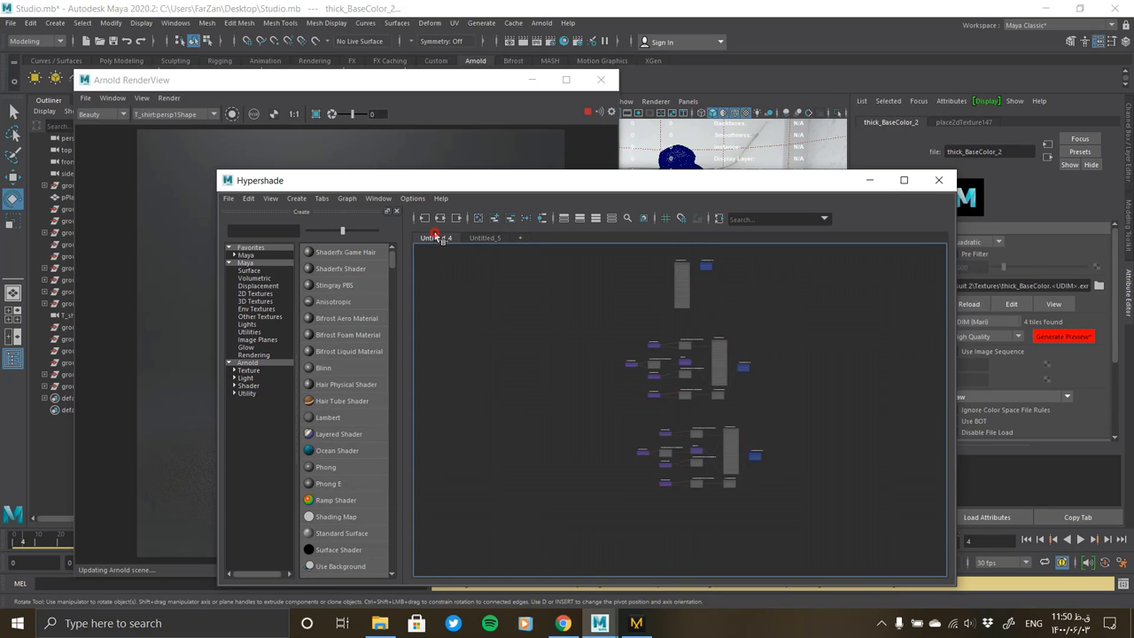
scroll(678, 257, "up", 3)
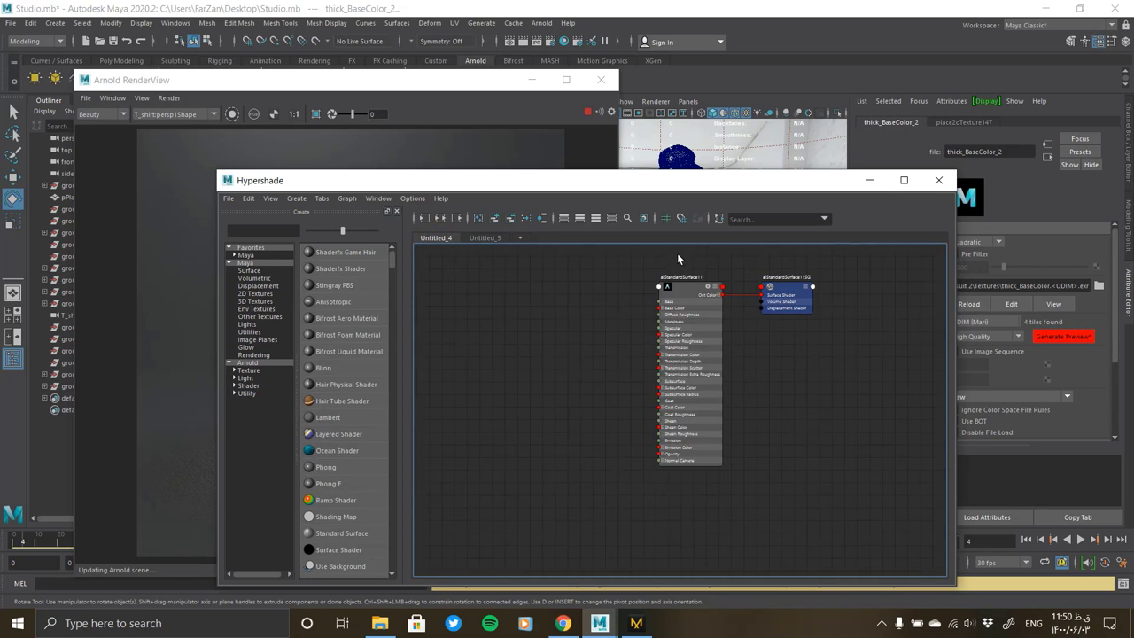
scroll(680, 259, "up", 3)
scroll(682, 275, "up", 2)
left_click(683, 293)
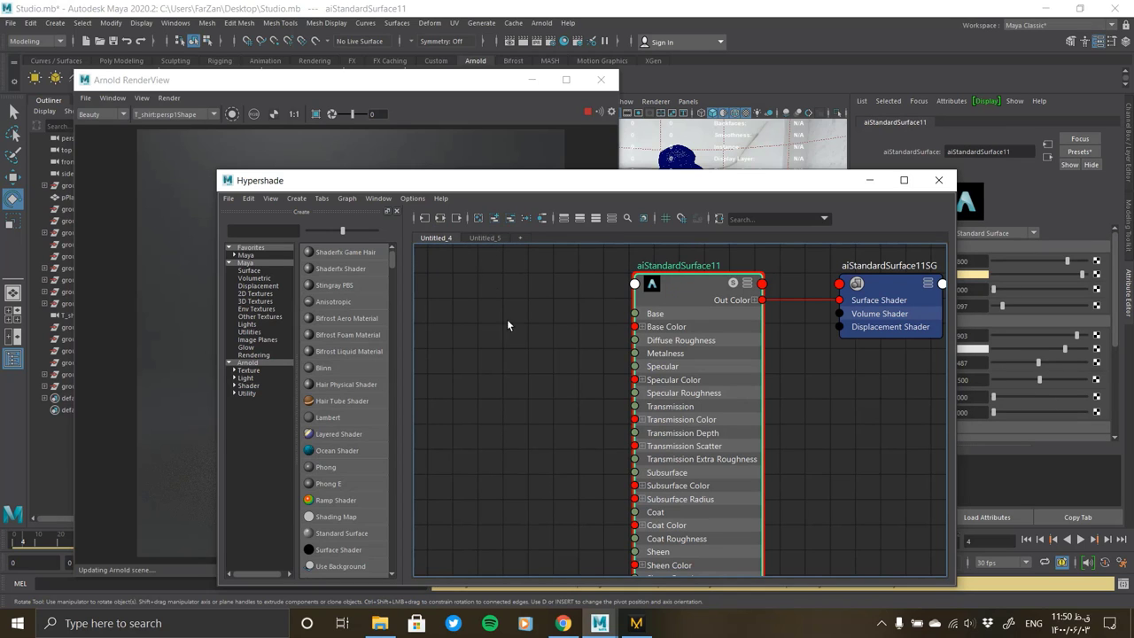
left_click(485, 239)
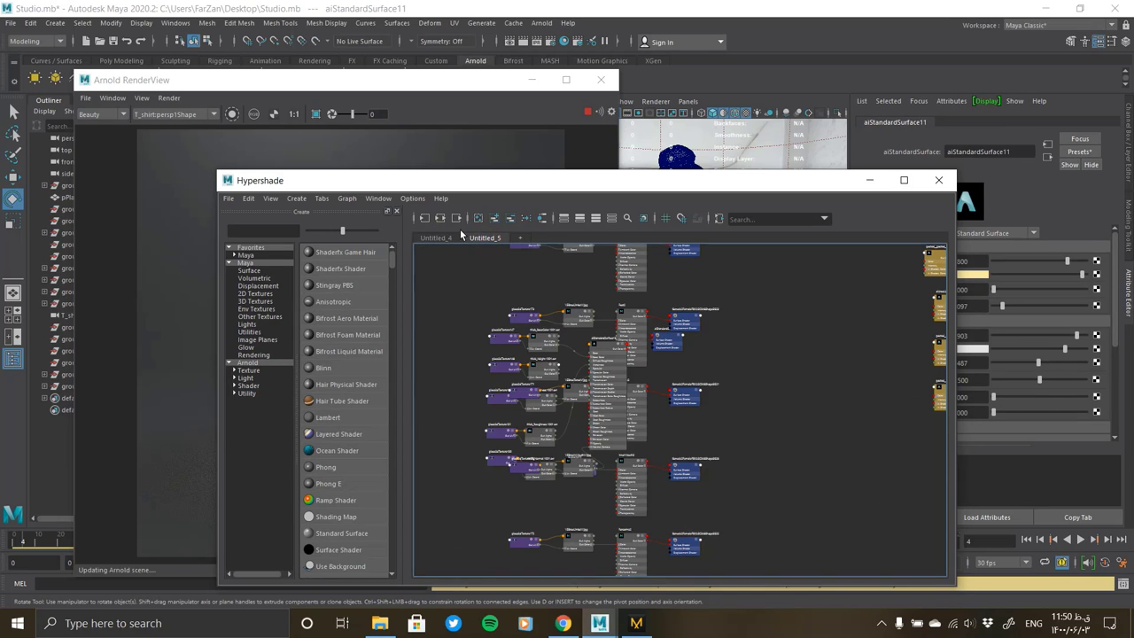
left_click(447, 237)
scroll(724, 328, "down", 2)
scroll(721, 328, "down", 2)
scroll(718, 326, "down", 2)
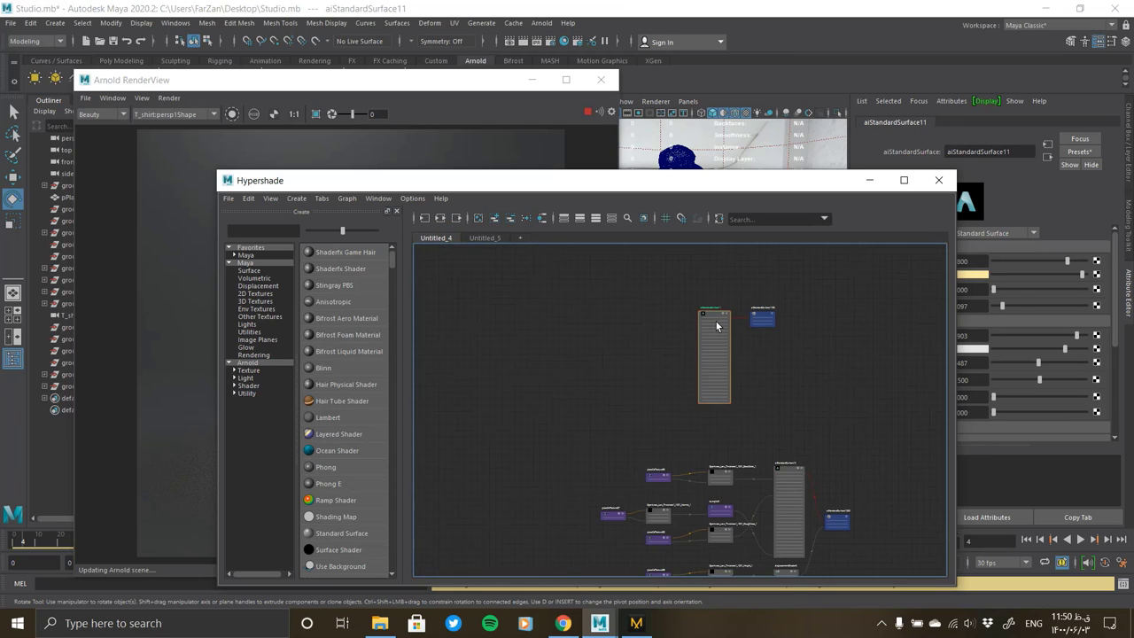
scroll(718, 327, "down", 2)
scroll(748, 479, "up", 4)
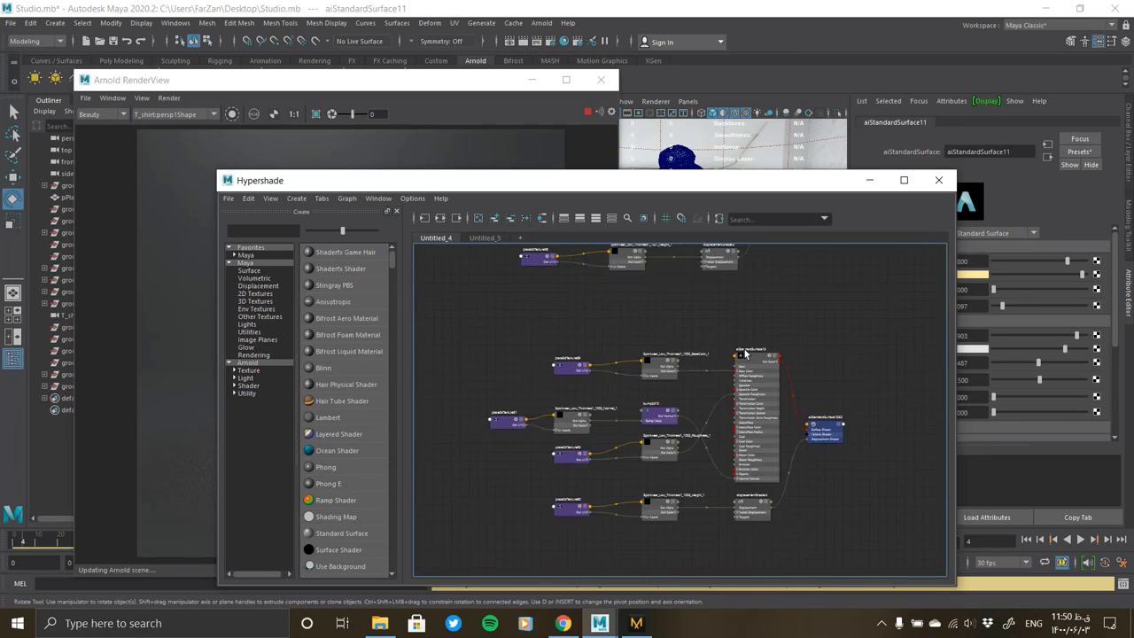
scroll(746, 353, "up", 3)
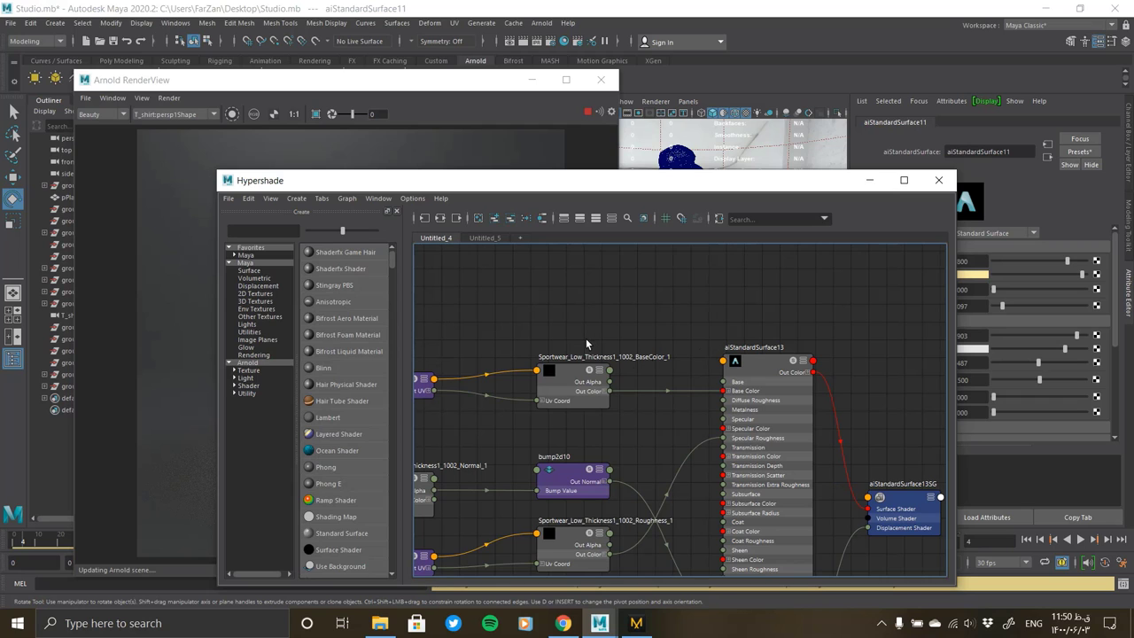
In Untitled_5, inspect the aiStandardSurface15 material and its place2dTexture162 node
left_click(485, 238)
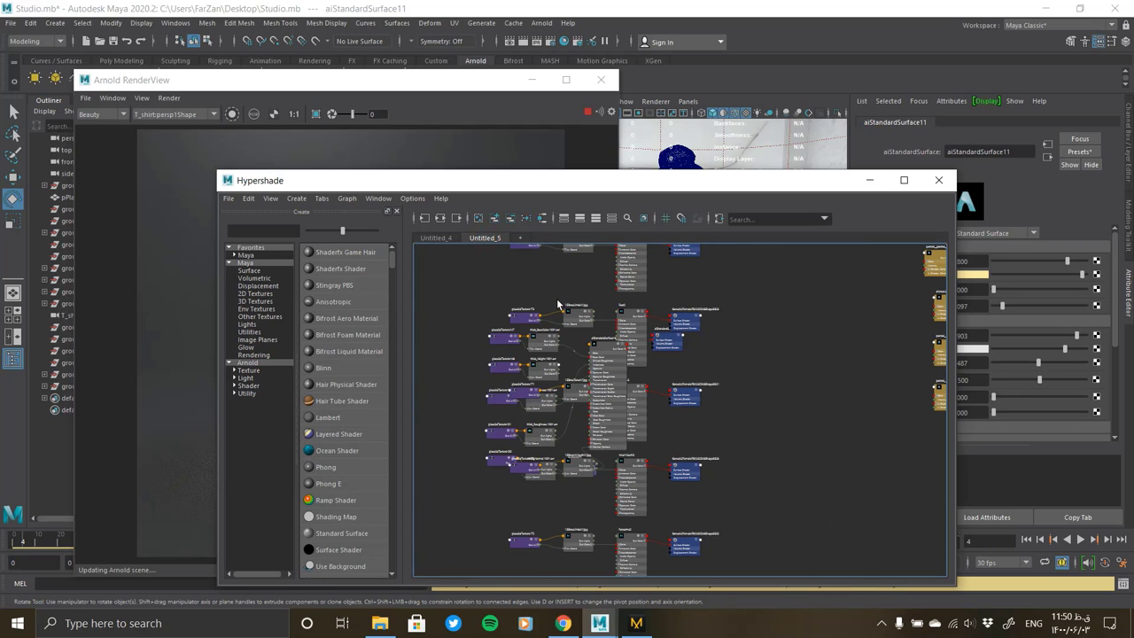
scroll(558, 304, "up", 3)
scroll(567, 310, "up", 2)
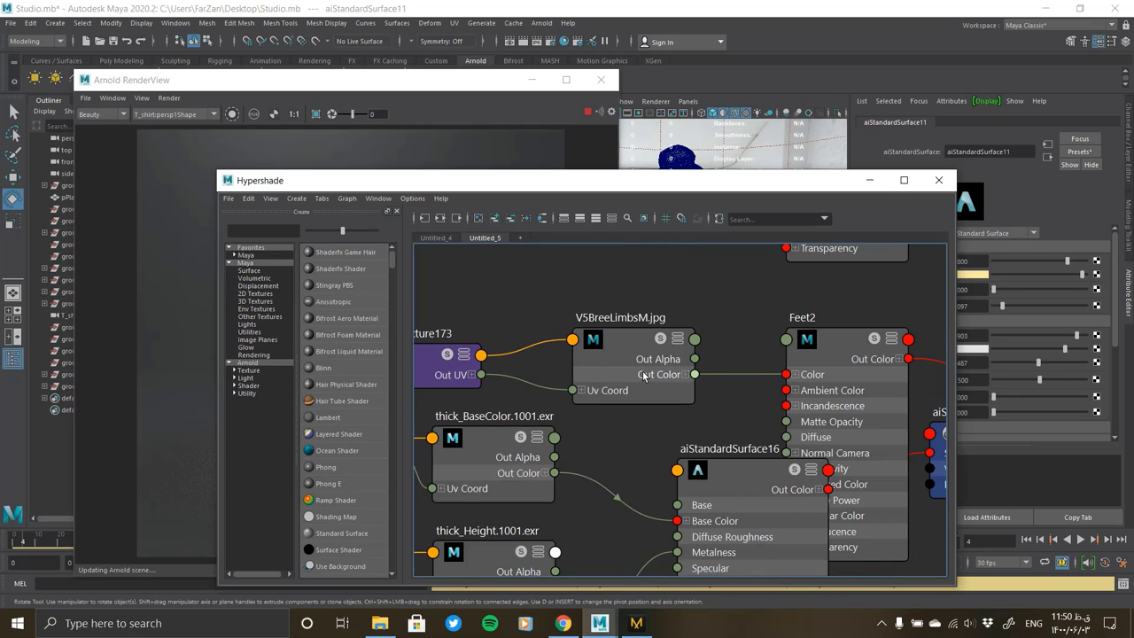
scroll(644, 375, "down", 1)
scroll(630, 401, "down", 1)
scroll(638, 404, "down", 1)
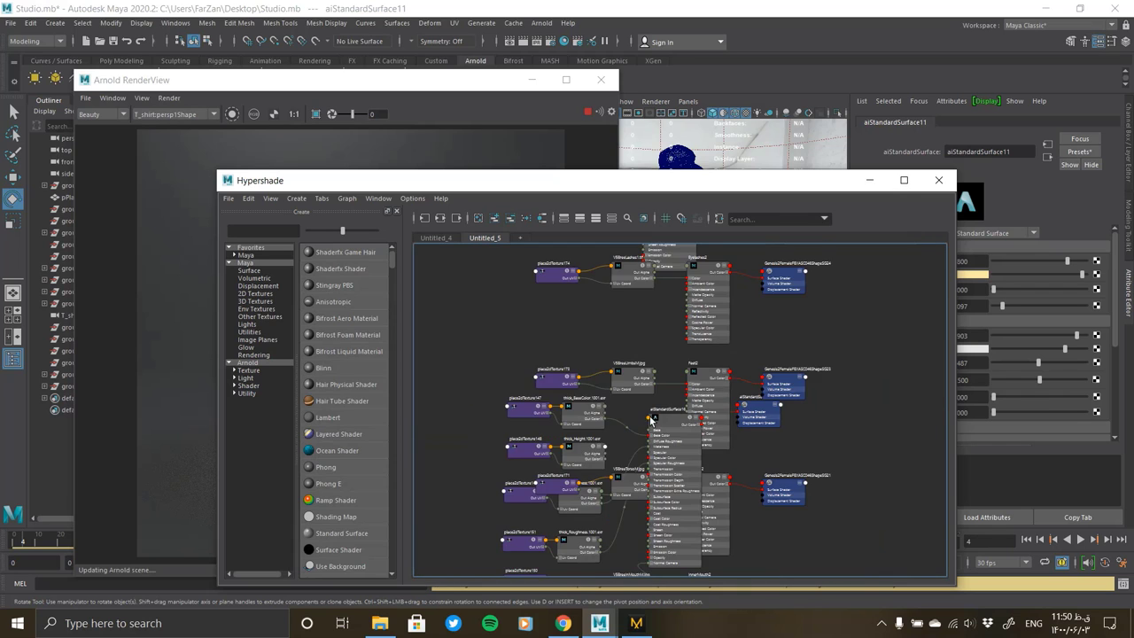
scroll(656, 405, "down", 2)
scroll(660, 404, "down", 1)
scroll(661, 327, "up", 2)
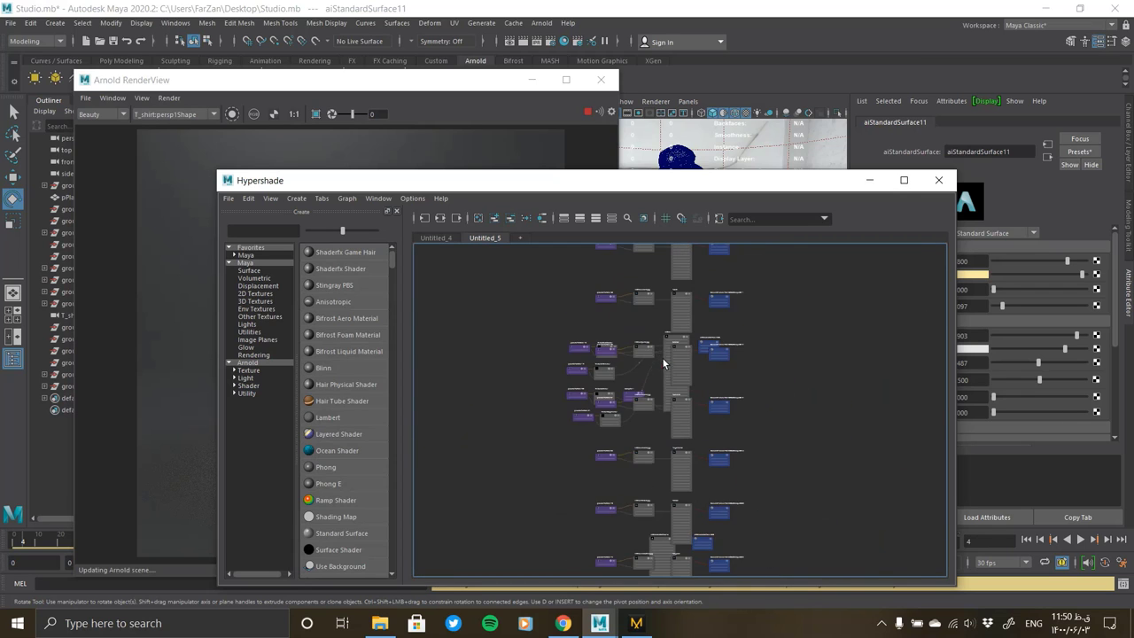
scroll(661, 326, "up", 3)
left_click(673, 340)
left_click(512, 335)
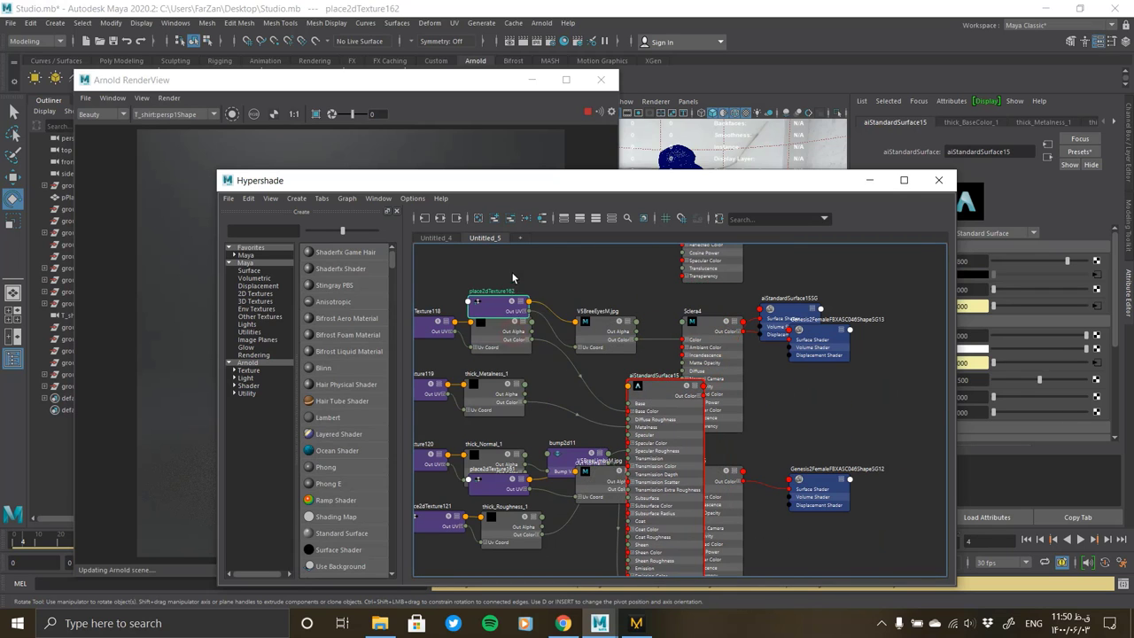
scroll(569, 439, "down", 3)
scroll(627, 336, "up", 1)
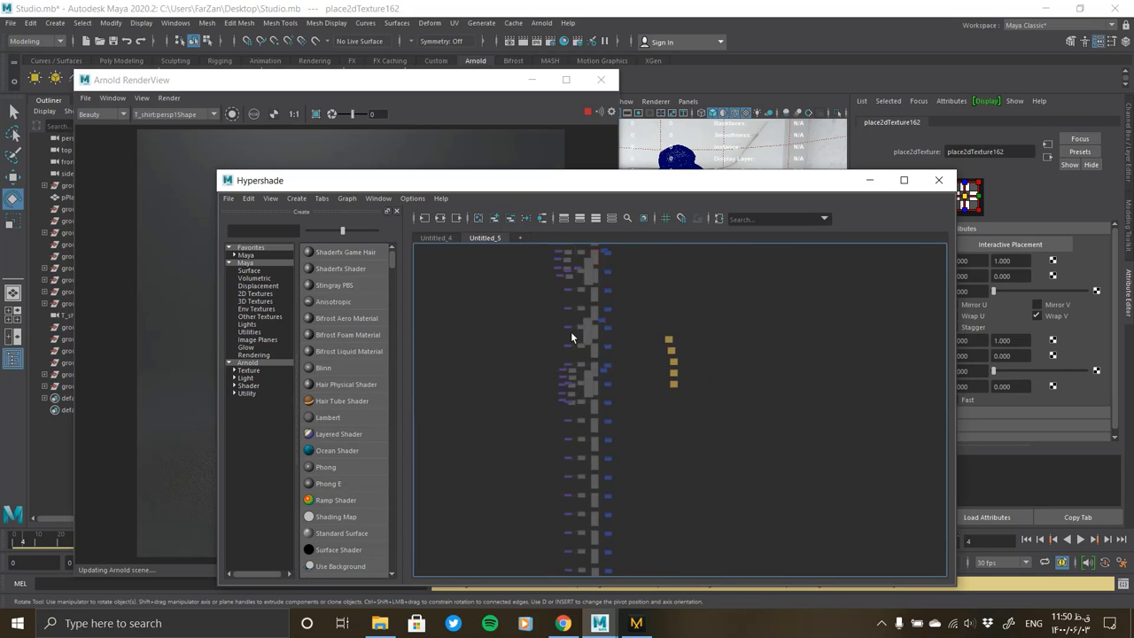
scroll(571, 331, "up", 3)
Move aiStandardSurface14 and aiStandardSurface14SG to the graph's right edge and reposition the Hypershade
left_click_drag(624, 349, 851, 333)
left_click_drag(682, 295, 926, 285)
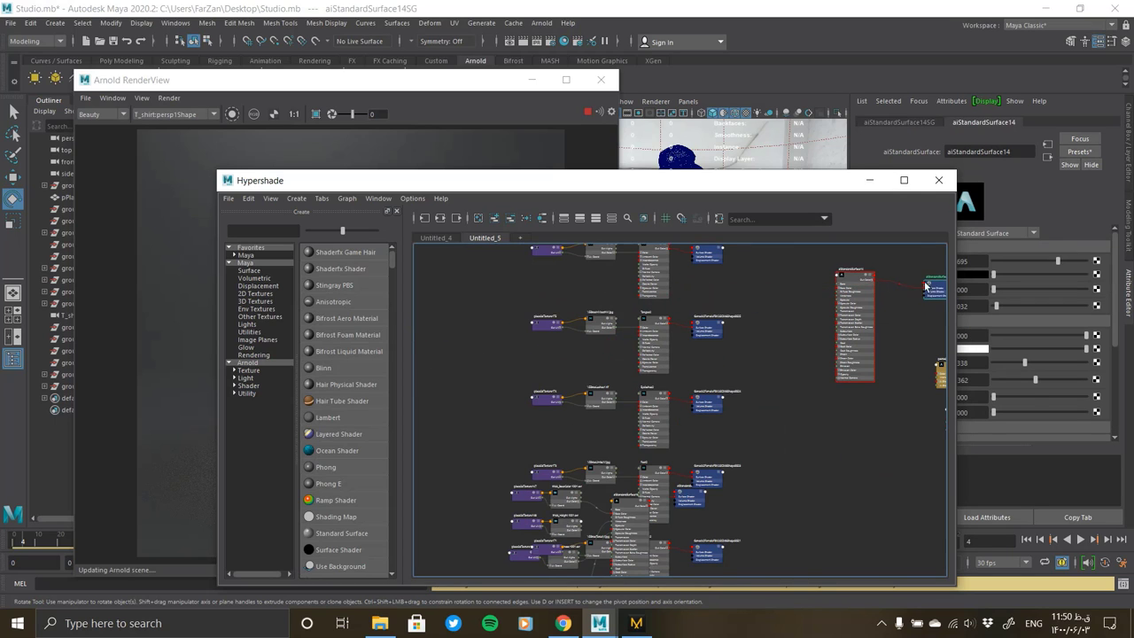
left_click_drag(789, 180, 546, 300)
Minimize the Arnold RenderView, select the character mesh, and graph its material network
left_click(676, 199)
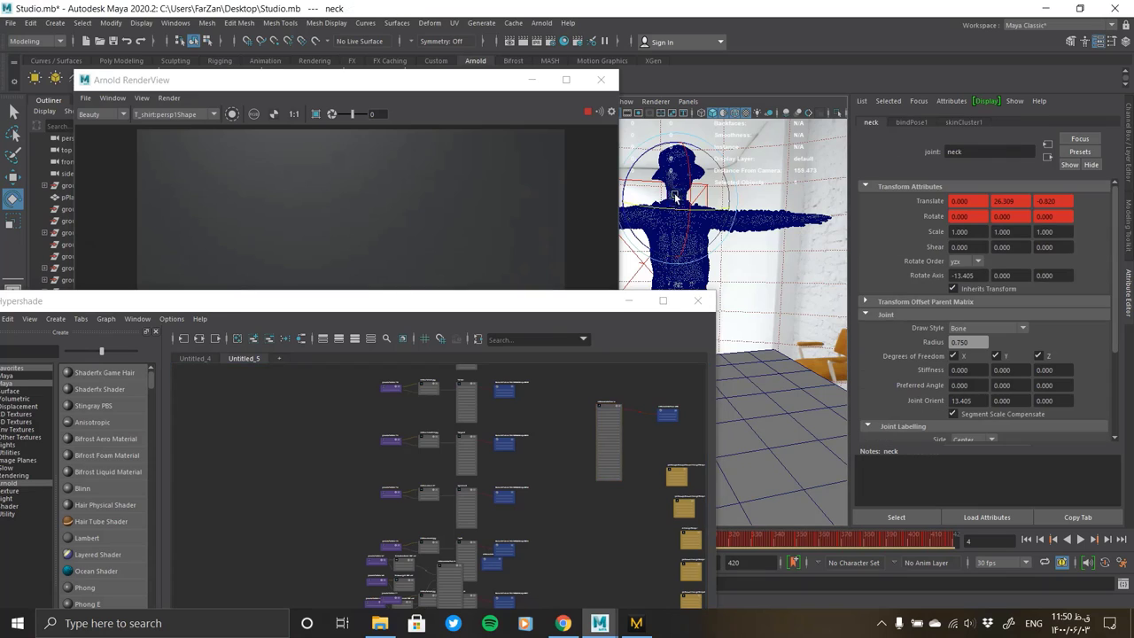
left_click(472, 175)
left_click(532, 80)
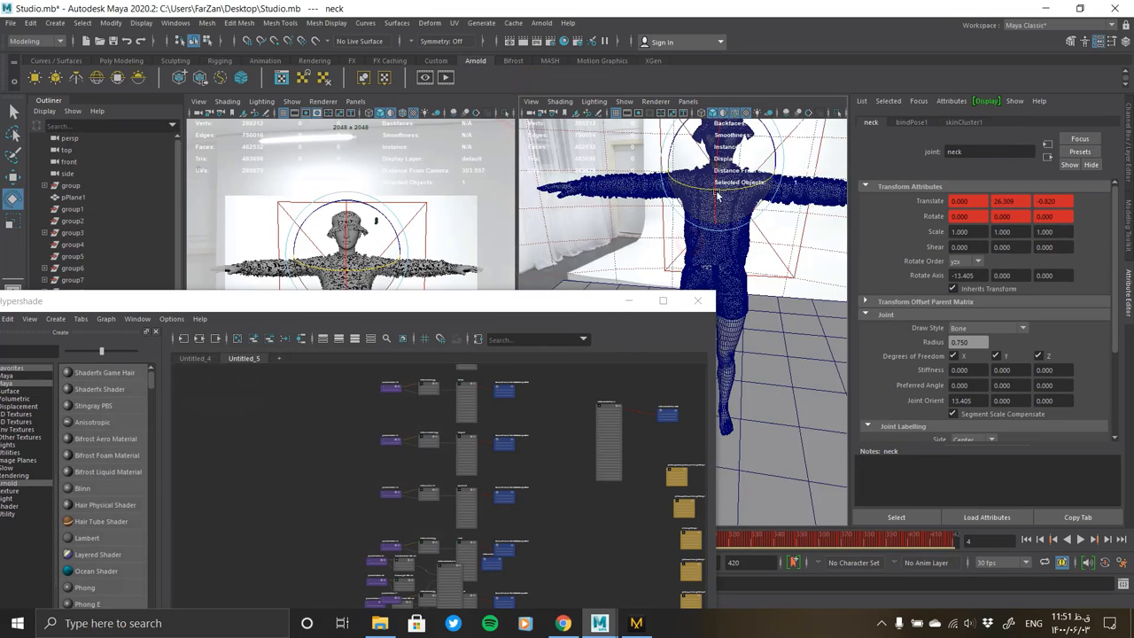
scroll(654, 173, "up", 5)
left_click(654, 173)
mouse_move(569, 427)
right_mouse_down()
mouse_move(584, 381)
mouse_move(280, 355)
right_mouse_up()
Create a fresh aiStandardSurface in a new empty graph and open the EXR Textures folder
left_click(281, 358)
left_click_drag(355, 300, 355, 140)
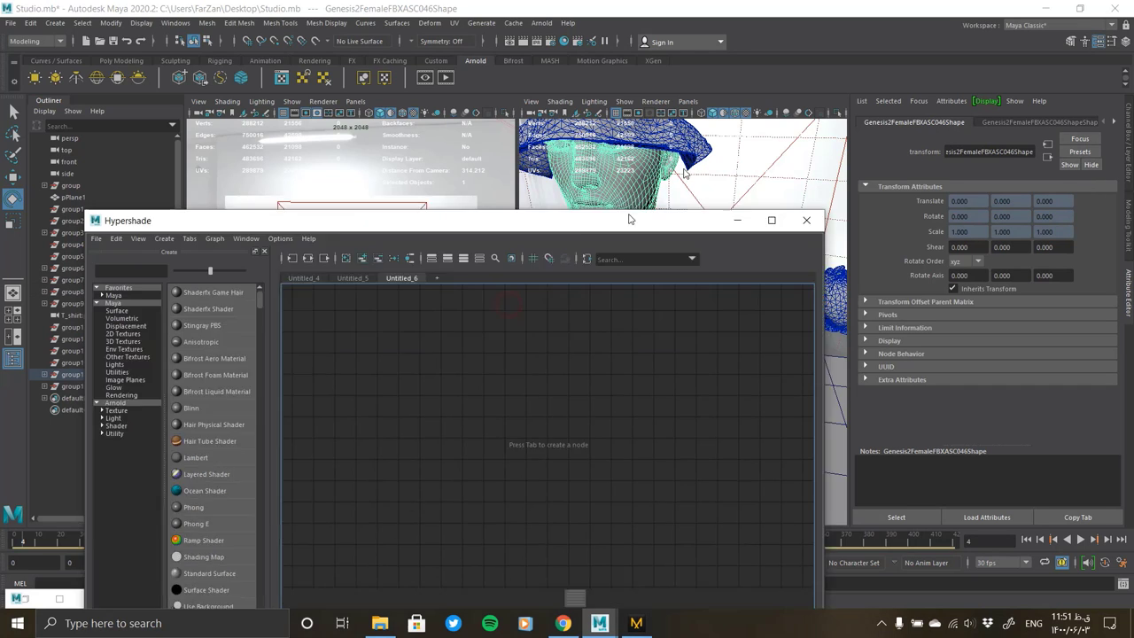
left_click(203, 322)
scroll(294, 374, "down", 5)
left_click(299, 361)
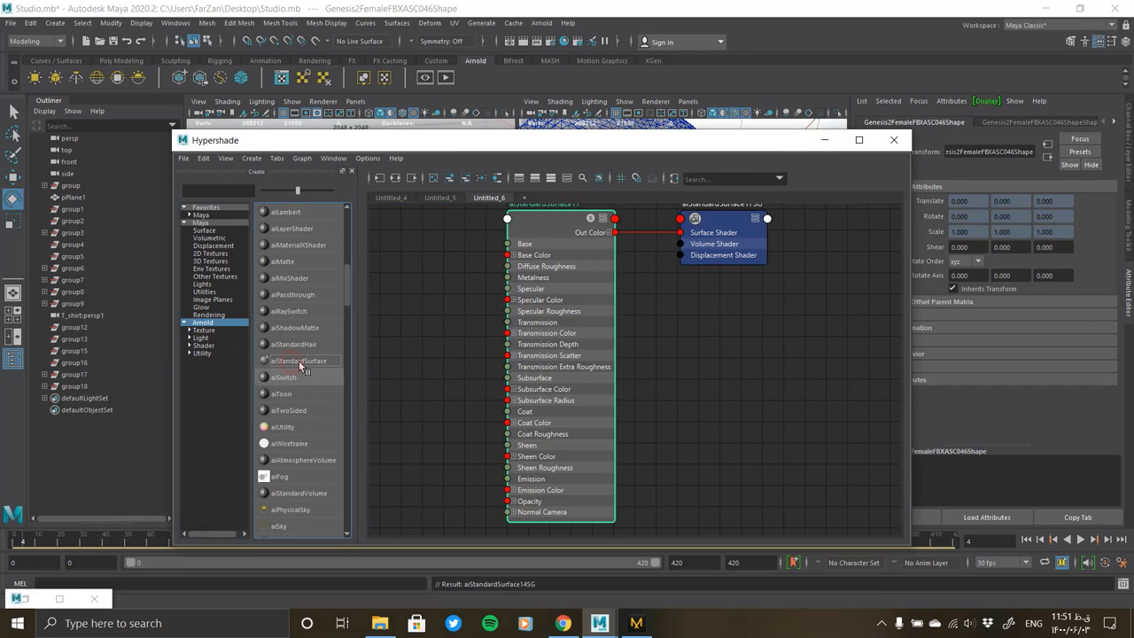
left_click_drag(599, 316, 792, 351)
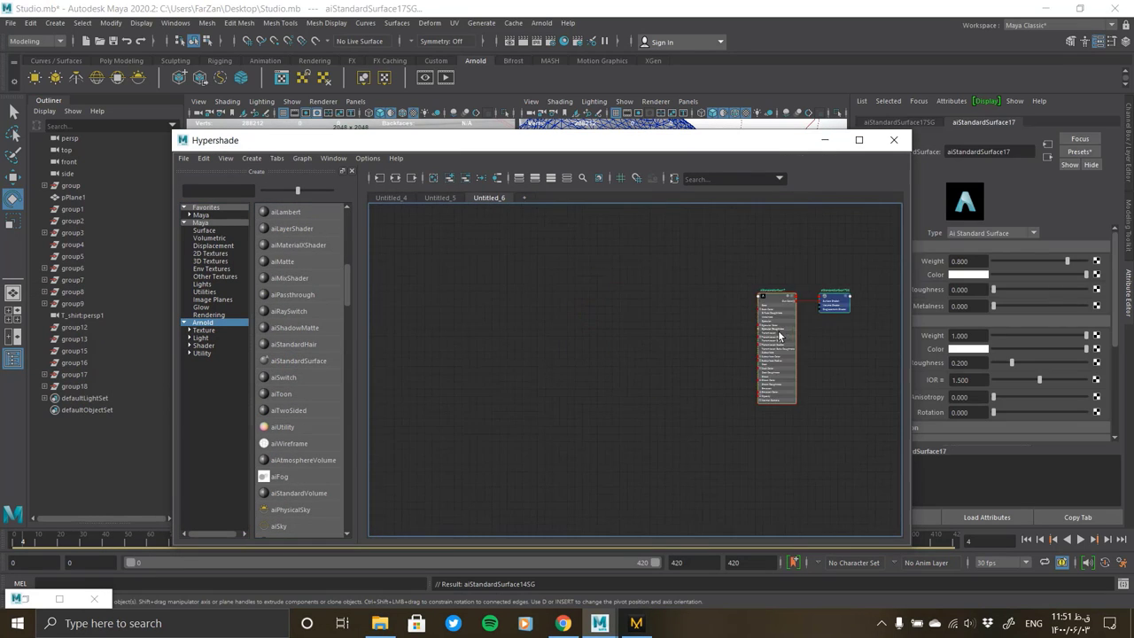
left_click(379, 623)
double_click(882, 282)
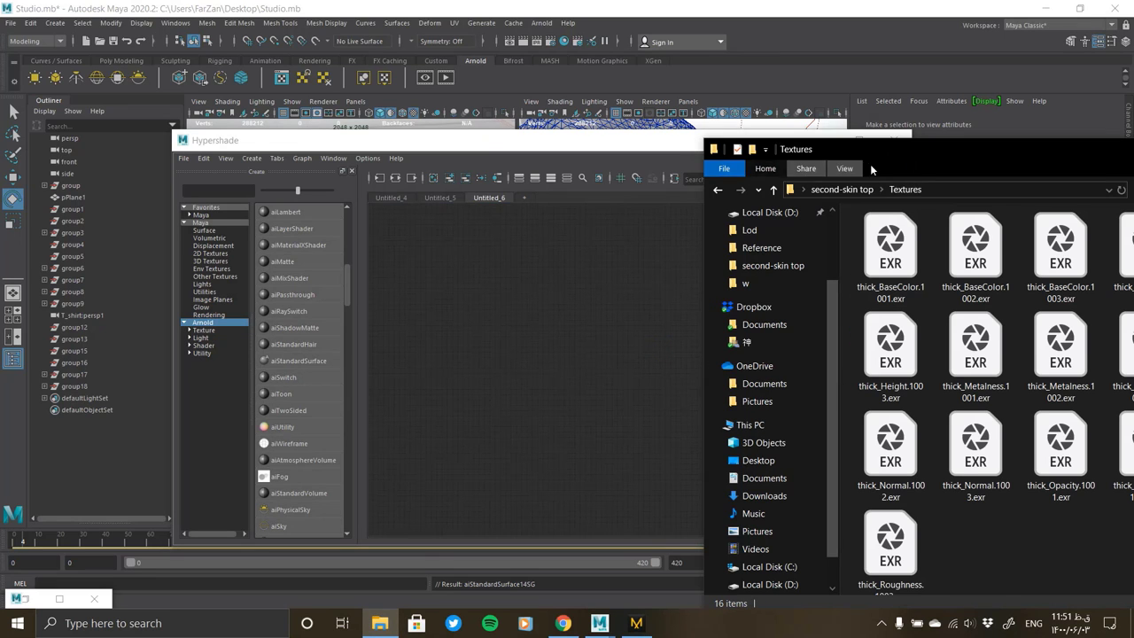
Show the Textures folder in Details view with a widened Name column
left_click_drag(886, 149, 717, 142)
left_click(1093, 597)
left_click_drag(791, 206, 875, 205)
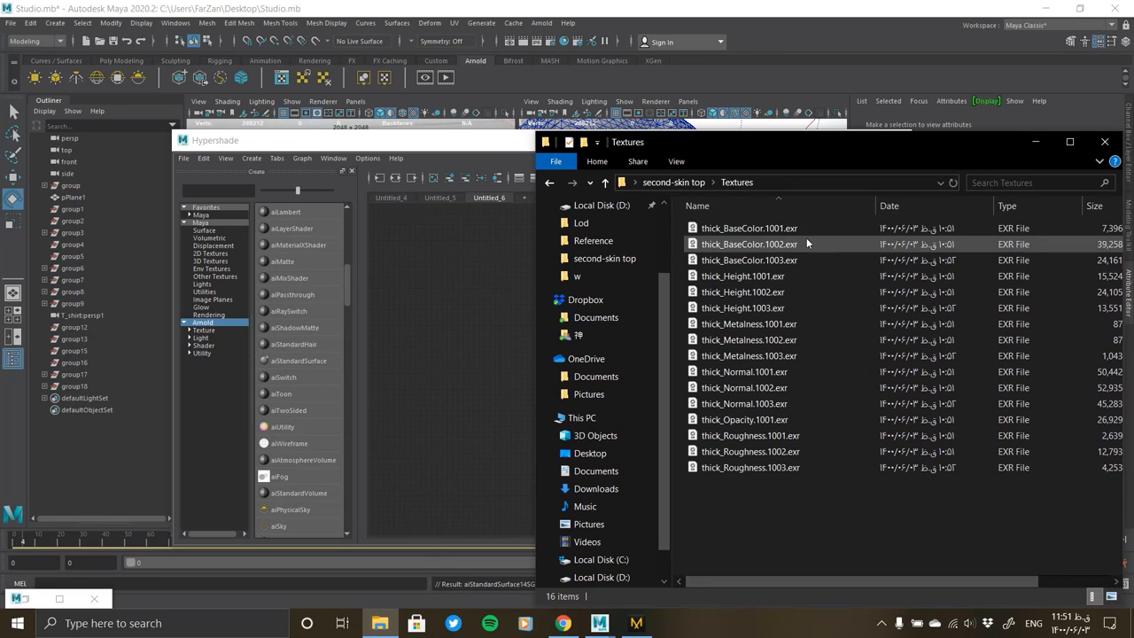
Drag the six thick .1001 EXR maps (BaseColor, Height, Metalness, Normal, Opacity, Roughness) into Hypershade
left_click(749, 229)
left_click(764, 277, "ctrl")
left_click(749, 324, "ctrl")
left_click(744, 372, "ctrl")
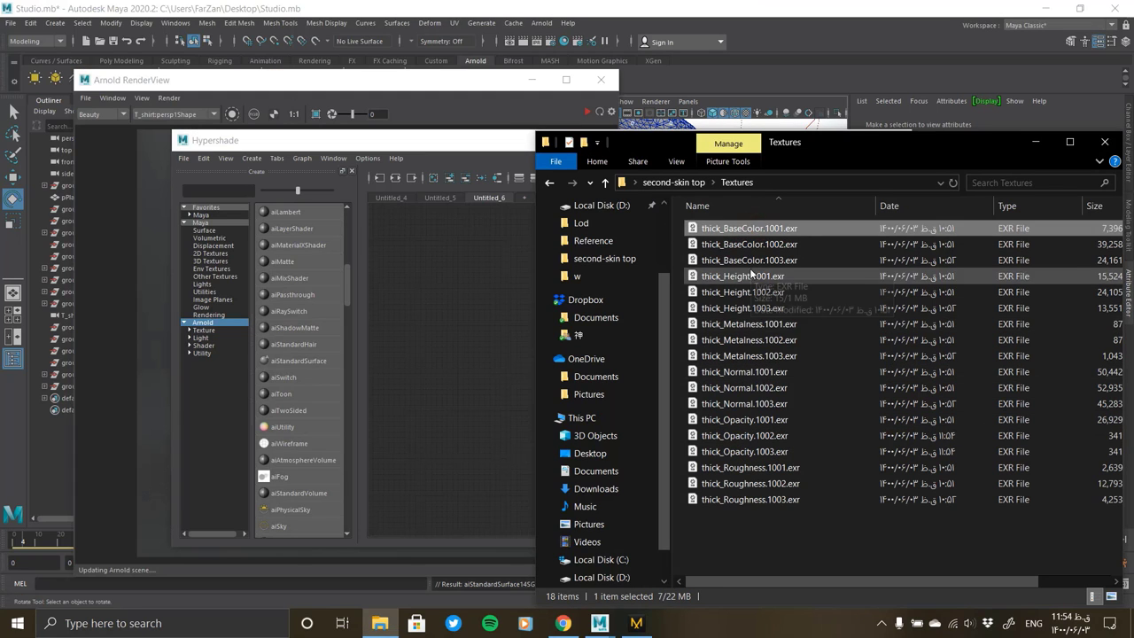
left_click(752, 276, "ctrl")
left_click(749, 323, "ctrl")
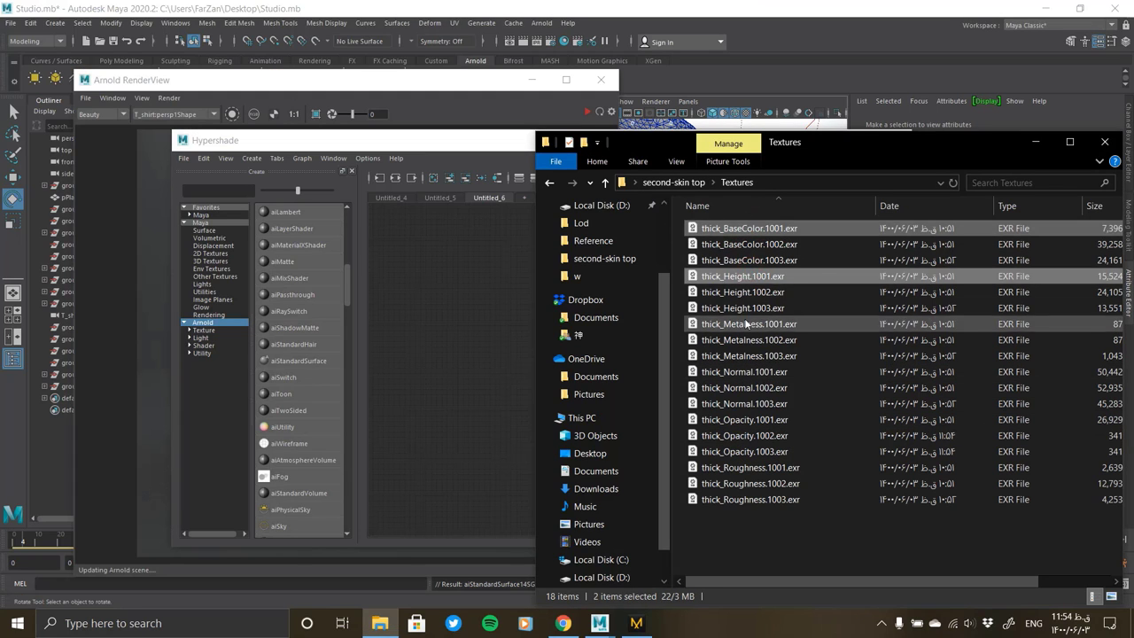
left_click(744, 371, "ctrl")
left_click(745, 419, "ctrl")
left_click(750, 467, "ctrl")
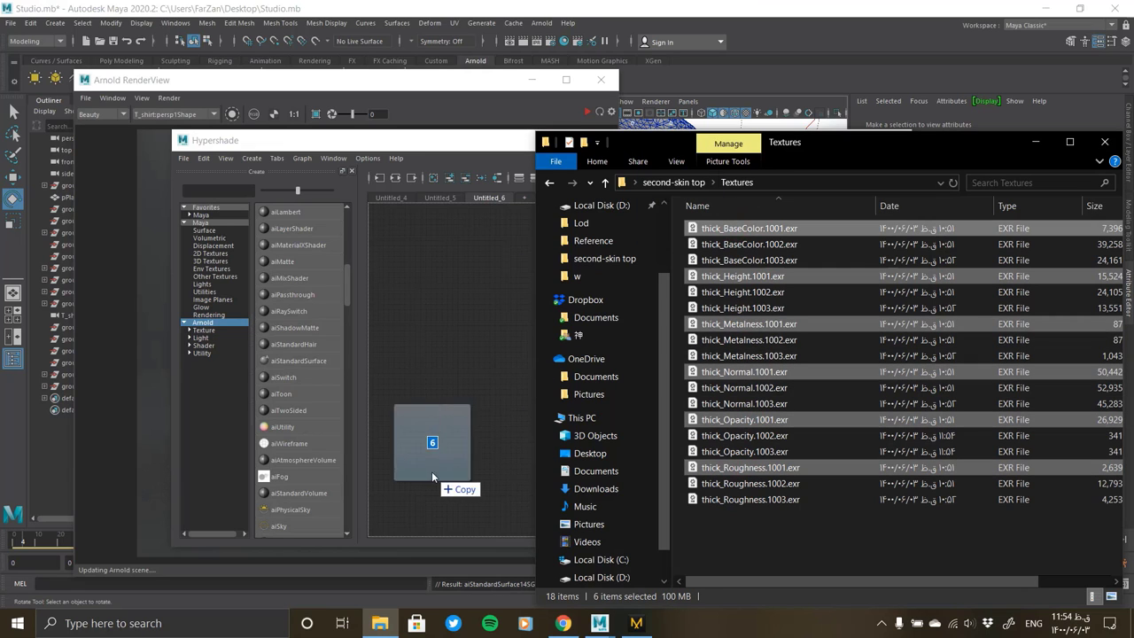
mouse_move(736, 228)
left_mouse_down()
mouse_move(432, 474)
mouse_move(720, 306)
left_mouse_up()
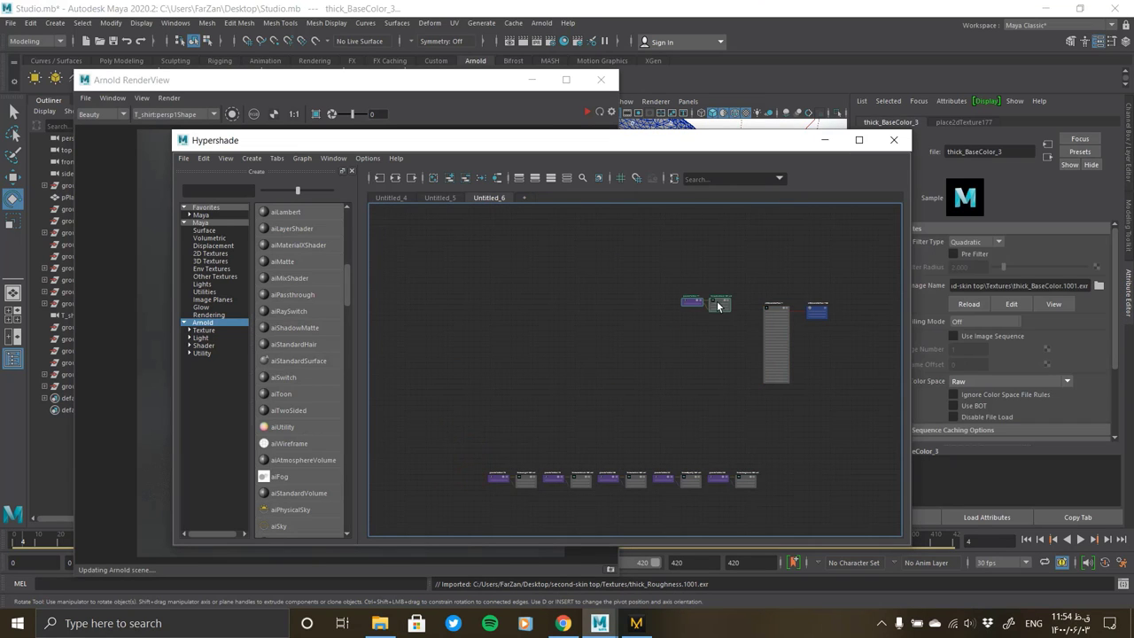
Line the texture nodes up beside aiStandardSurface17 and connect thick_BaseColor to Base Color
left_click_drag(529, 479, 712, 347)
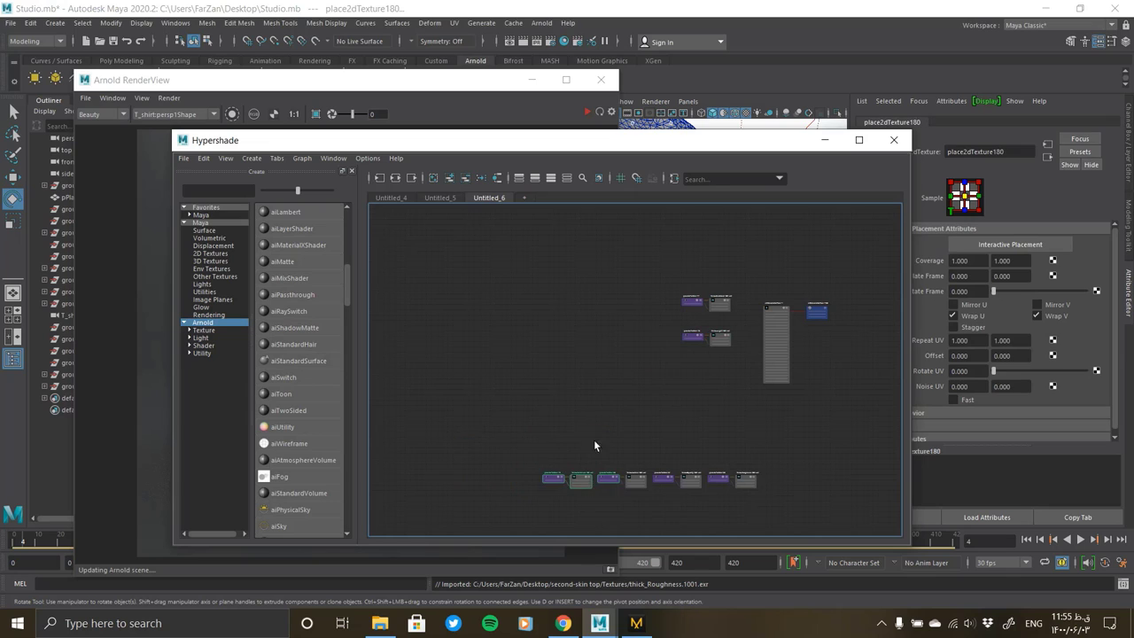
left_click_drag(581, 479, 710, 373)
left_click_drag(652, 475, 732, 391)
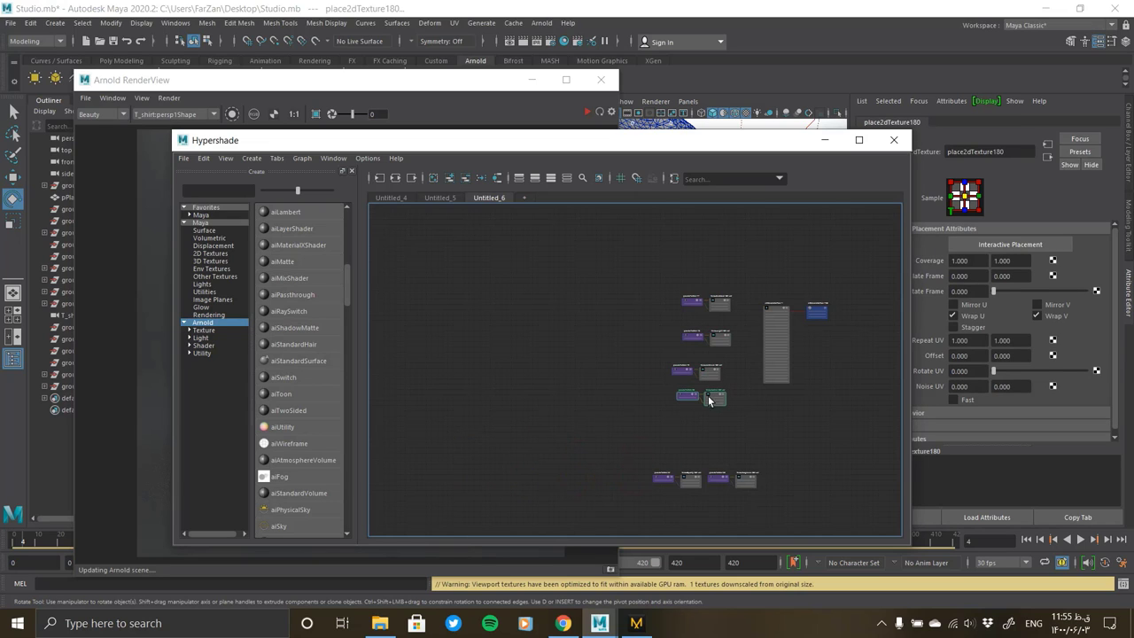
mouse_move(692, 477)
left_mouse_down()
mouse_move(723, 425)
mouse_move(710, 472)
mouse_move(715, 458)
left_mouse_up()
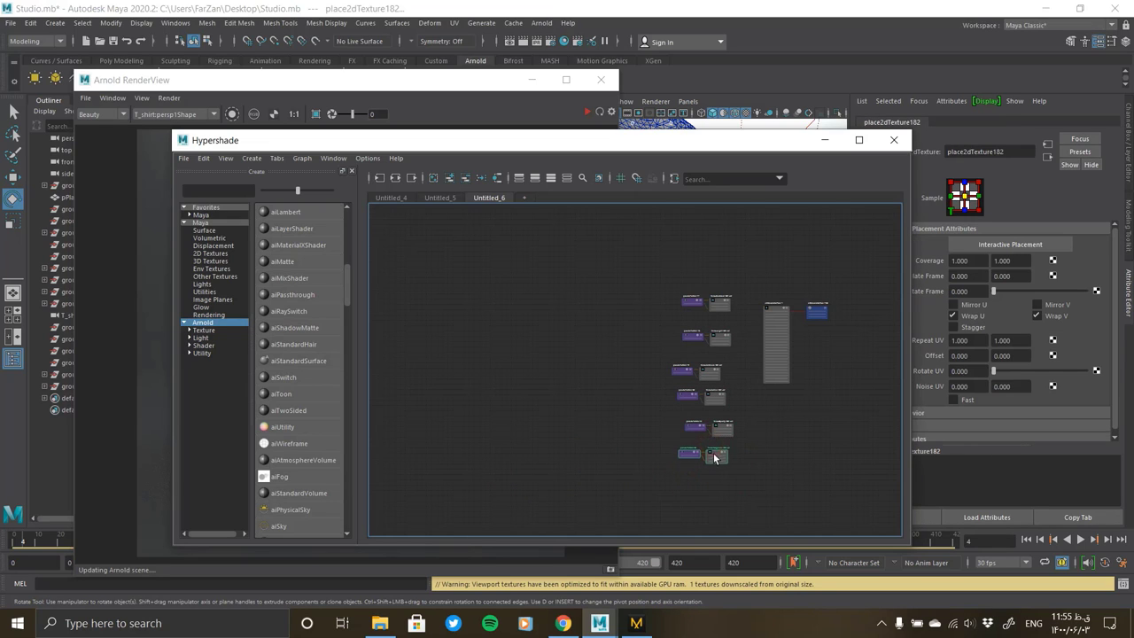
left_click(761, 334)
scroll(761, 333, "up", 3)
scroll(636, 284, "up", 3)
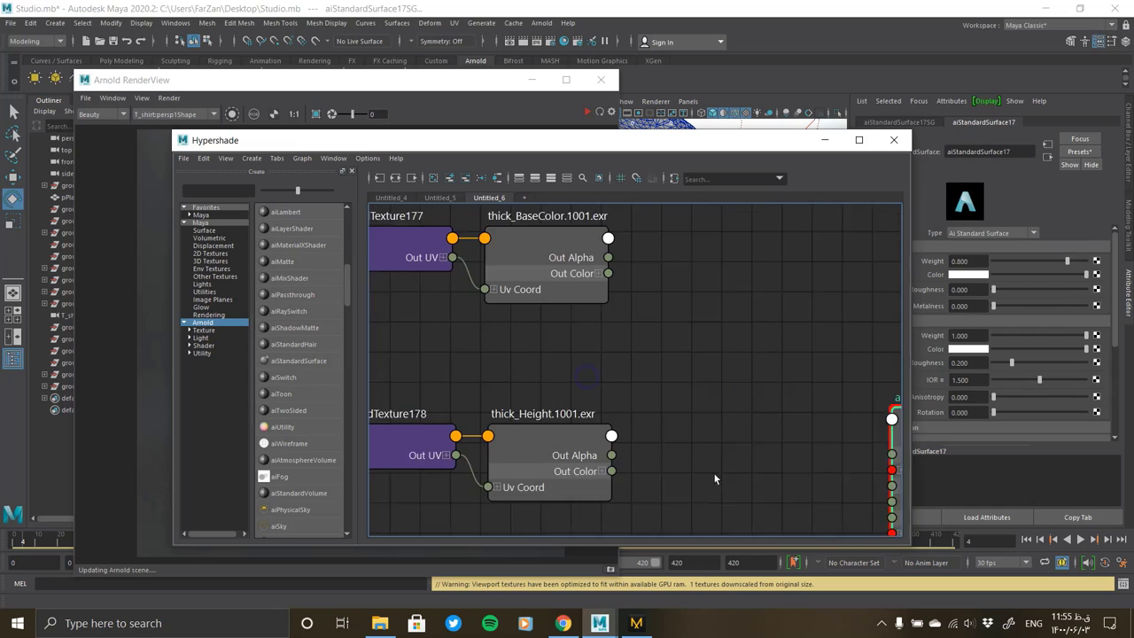
left_click_drag(520, 312, 728, 458)
Tidy the texture nodes and connect thick_Metalness's red channel to Metalness
middle_click_drag(578, 432, 654, 303, "alt")
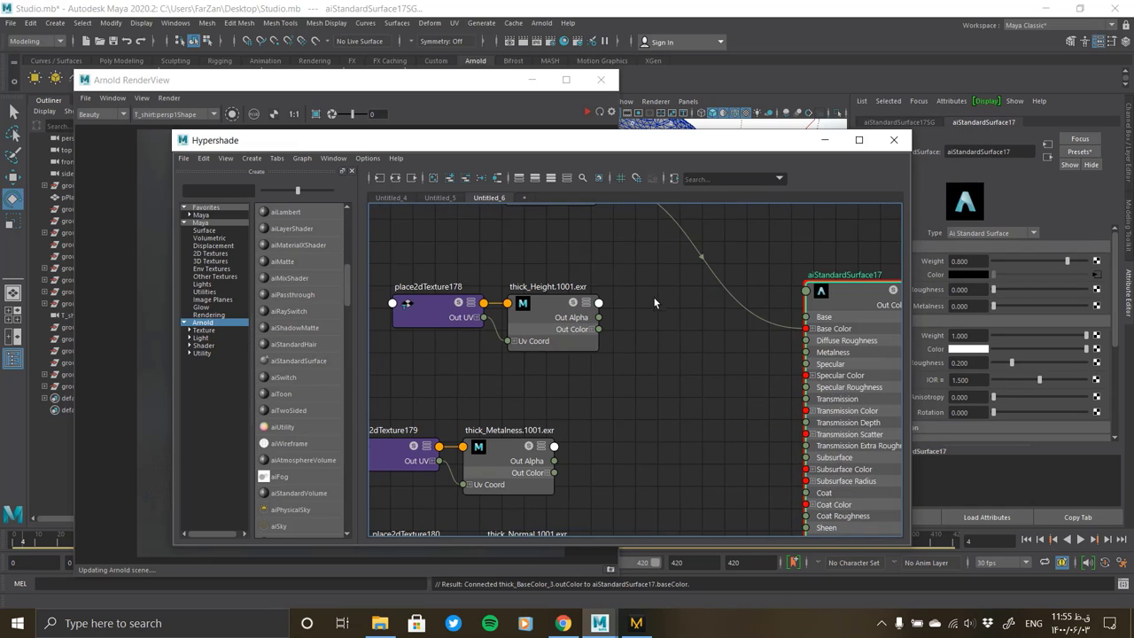
scroll(638, 398, "down", 3)
scroll(534, 309, "down", 3)
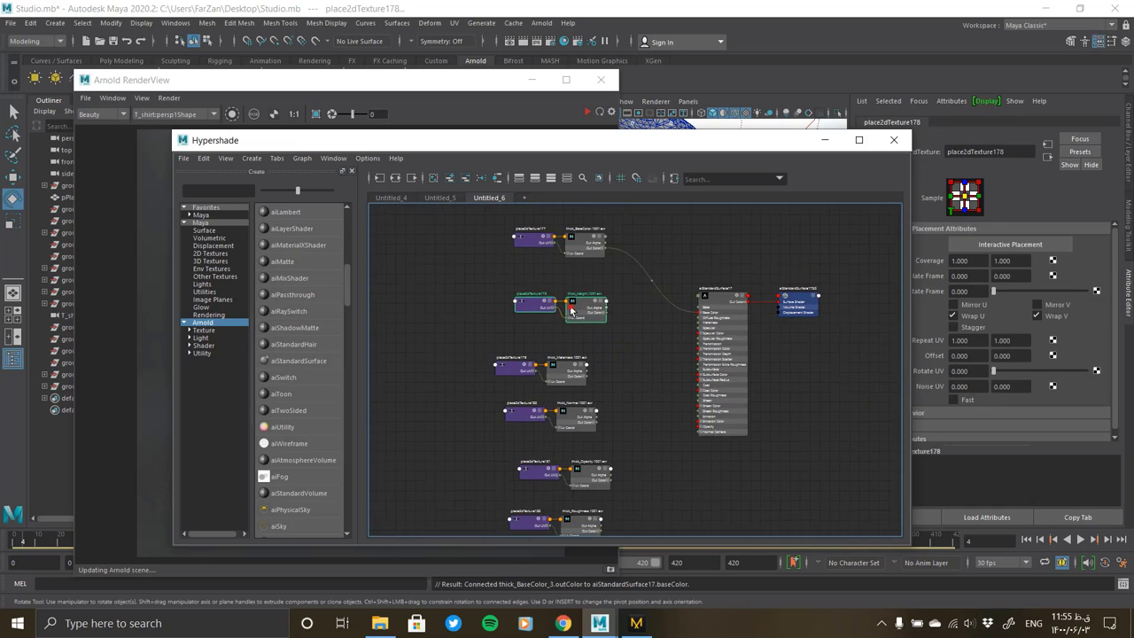
left_click_drag(553, 302, 705, 467)
left_click_drag(570, 337, 608, 321)
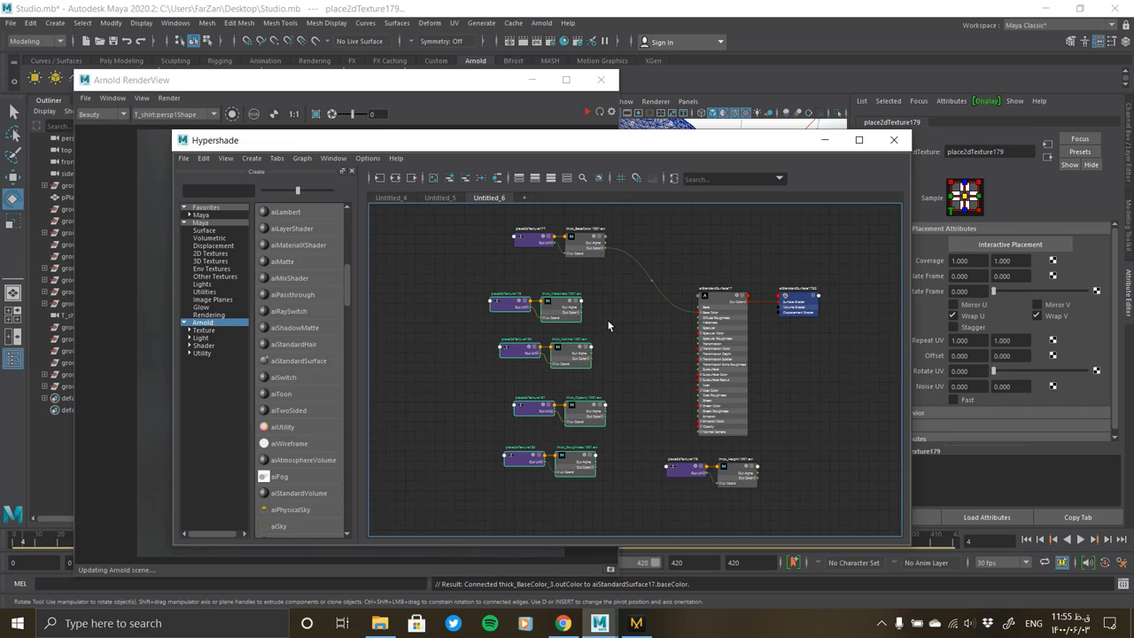
left_click(608, 322)
scroll(588, 375, "up", 2)
scroll(584, 368, "up", 2)
left_click(590, 374)
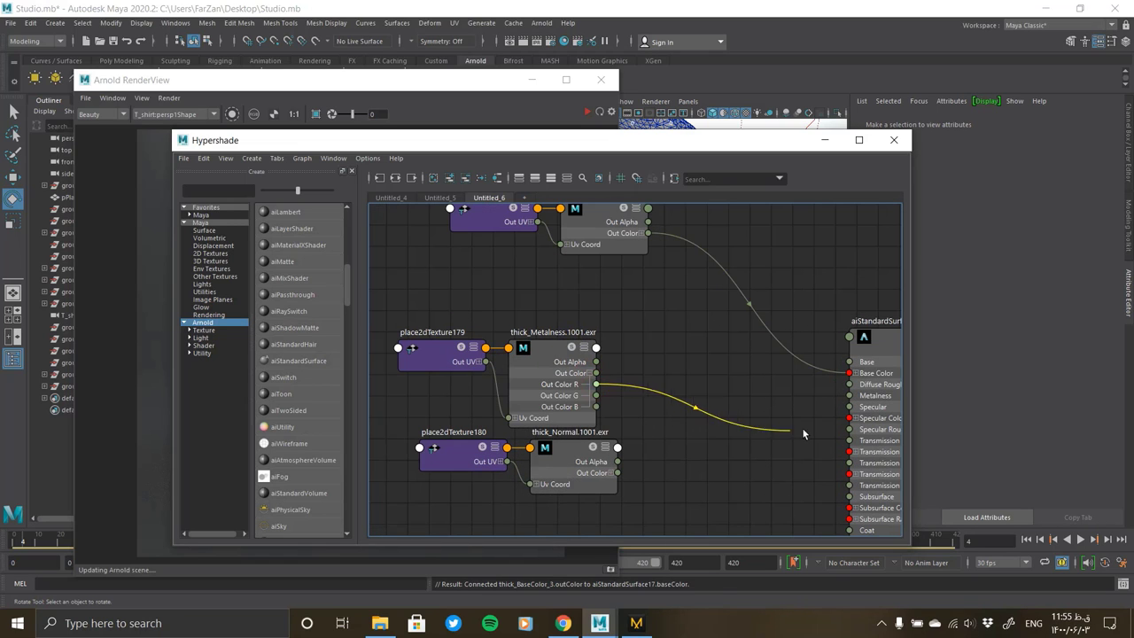
left_click_drag(802, 433, 849, 395)
Add a bump2d node fed by thick_Normal and connect it to the shader's Normal Camera
left_click_drag(546, 356, 550, 326)
key("Tab")
type("2")
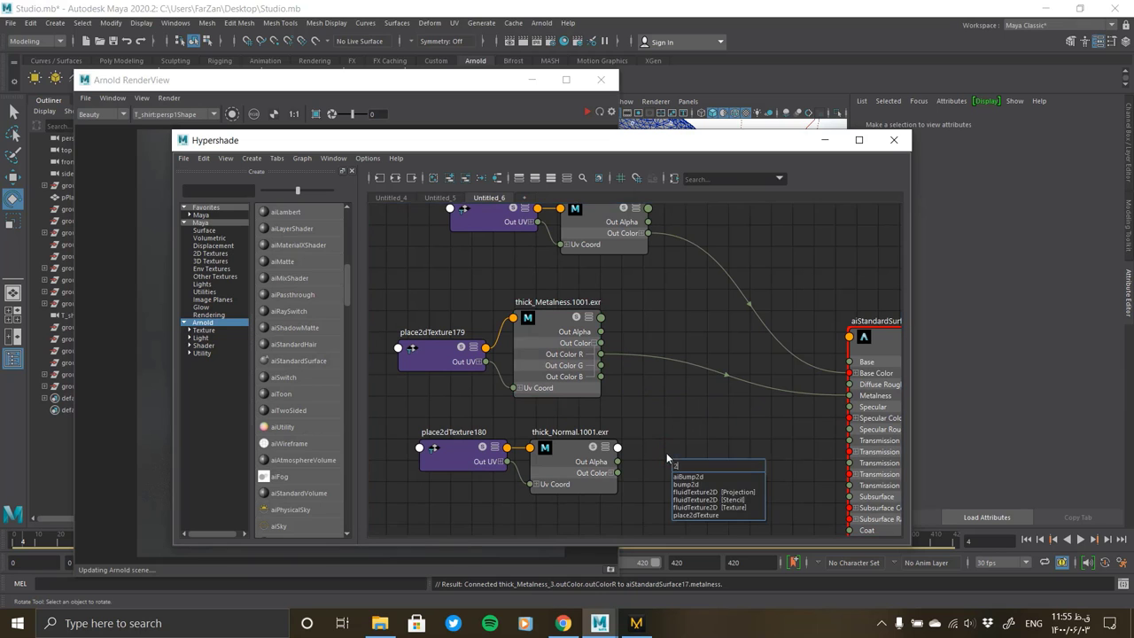
left_click(699, 486)
left_click_drag(676, 499, 673, 495)
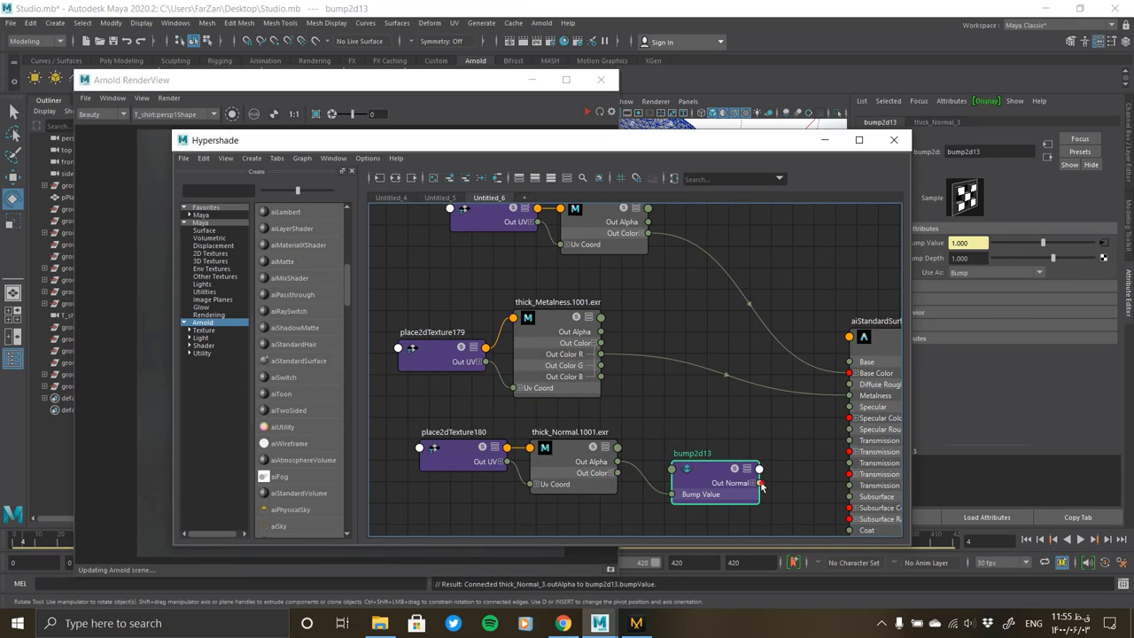
mouse_move(753, 483)
left_mouse_down()
mouse_move(696, 338)
mouse_move(725, 394)
left_mouse_up()
scroll(709, 399, "up", 3)
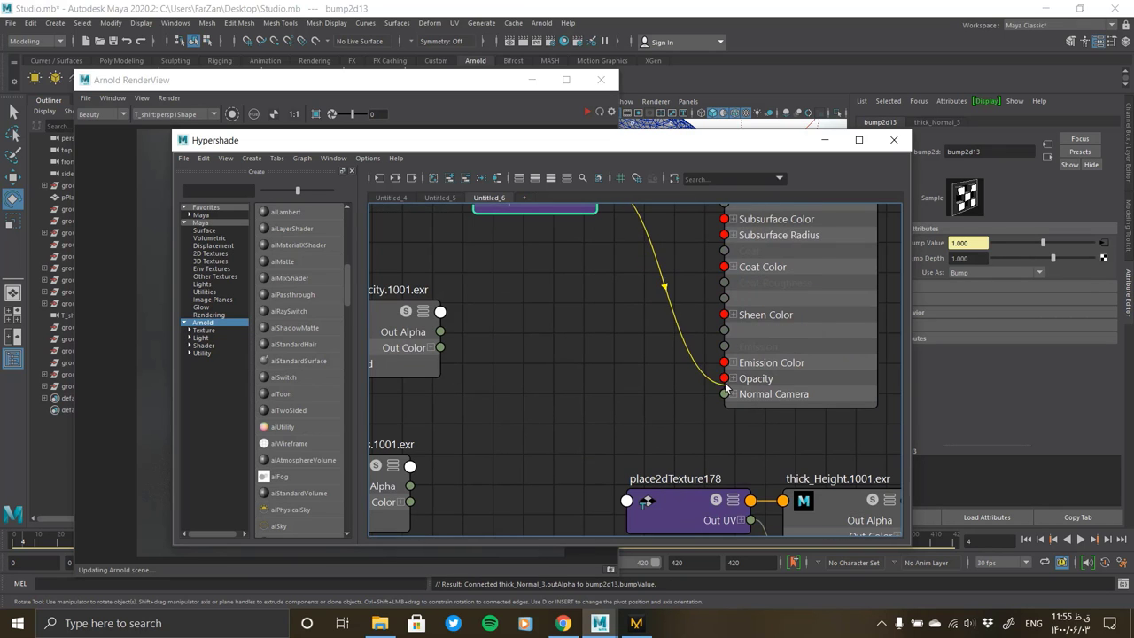
middle_click_drag(673, 435, 780, 532, "alt")
Set bump2d13 to Tangent Space Normals, keeping the green-channel flip enabled
left_click(993, 272)
left_click(984, 297)
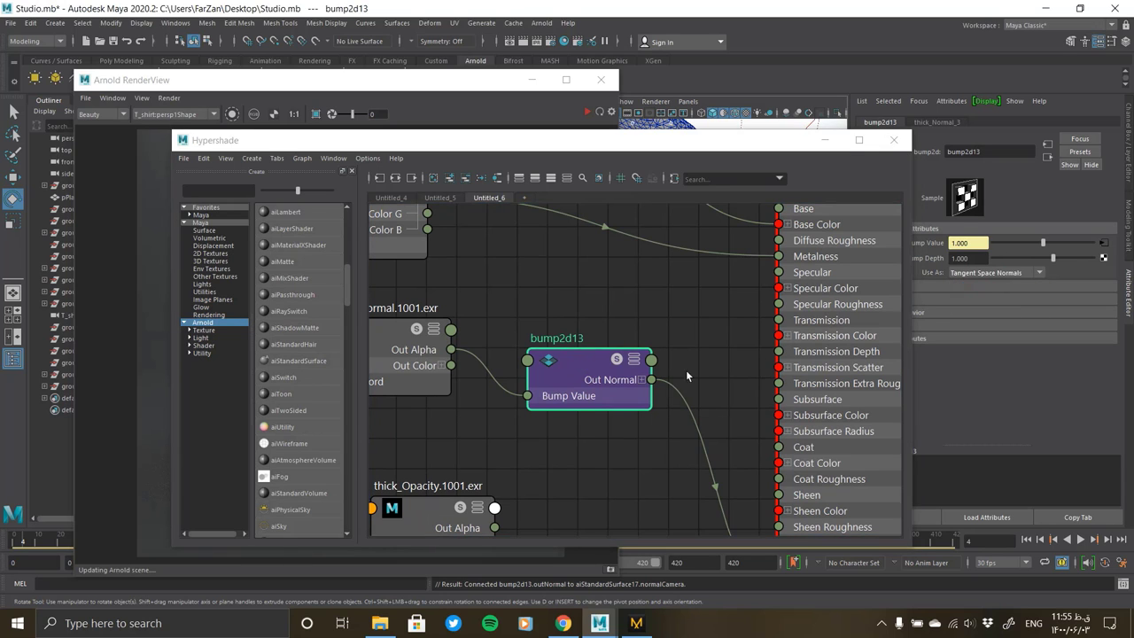
left_click_drag(731, 142, 633, 120)
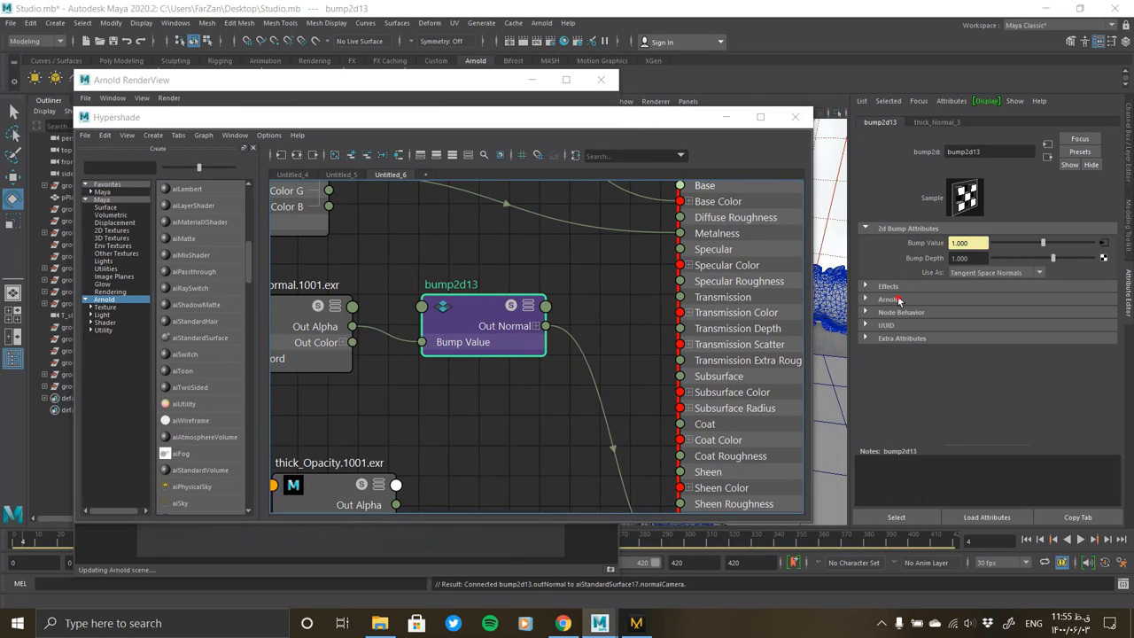
left_click(888, 299)
left_click(953, 325)
middle_click_drag(532, 372, 625, 324, "alt")
left_click(1014, 329)
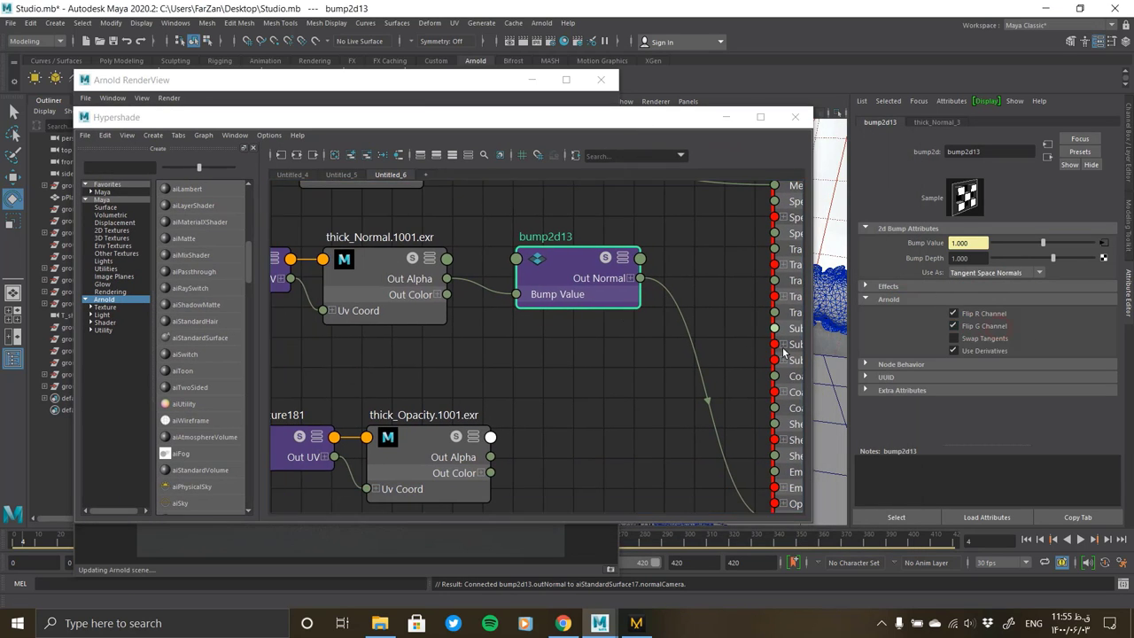
Connect thick_Opacity to Opacity and thick_Roughness's red channel to Specular Roughness
scroll(441, 353, "down", 3)
scroll(451, 317, "down", 2)
scroll(500, 386, "up", 5)
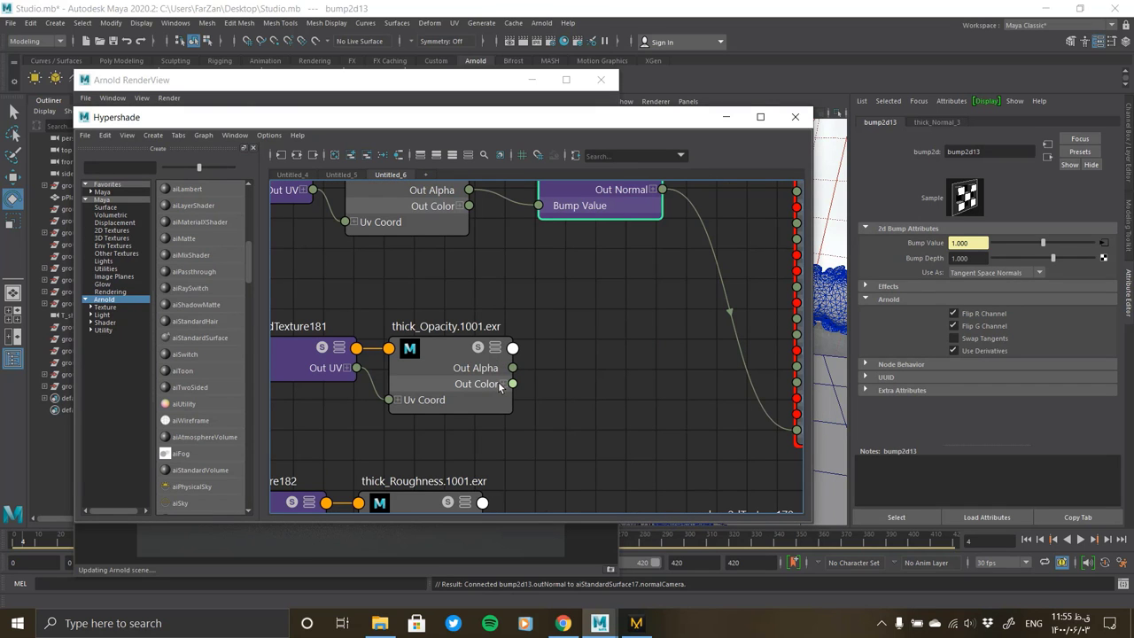
left_click_drag(512, 386, 667, 366)
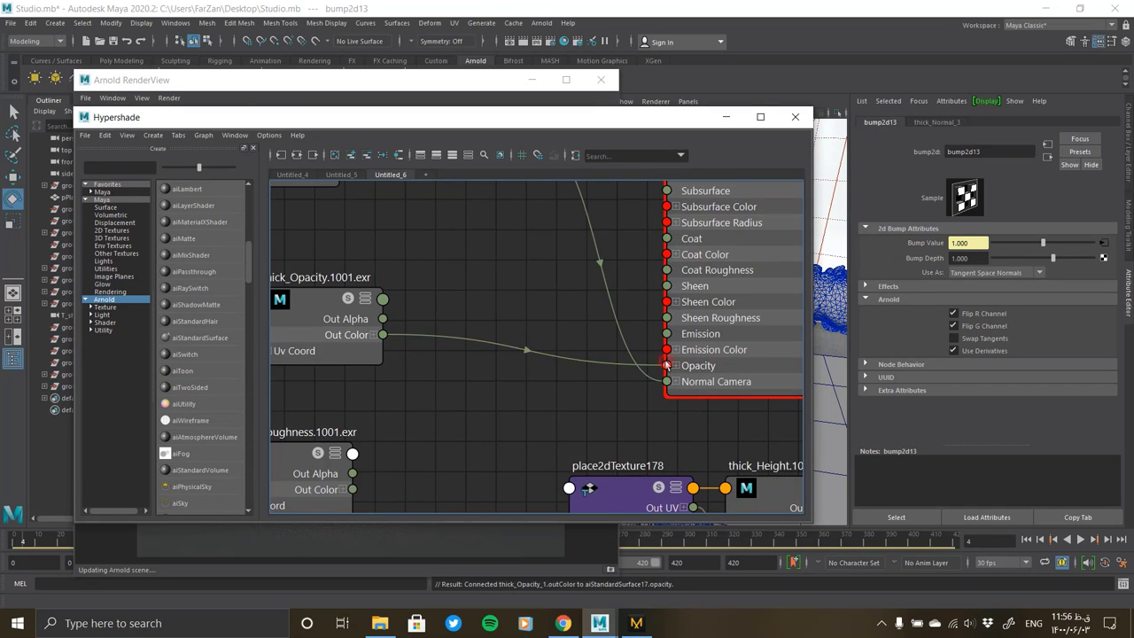
scroll(481, 345, "down", 3)
scroll(452, 390, "up", 5)
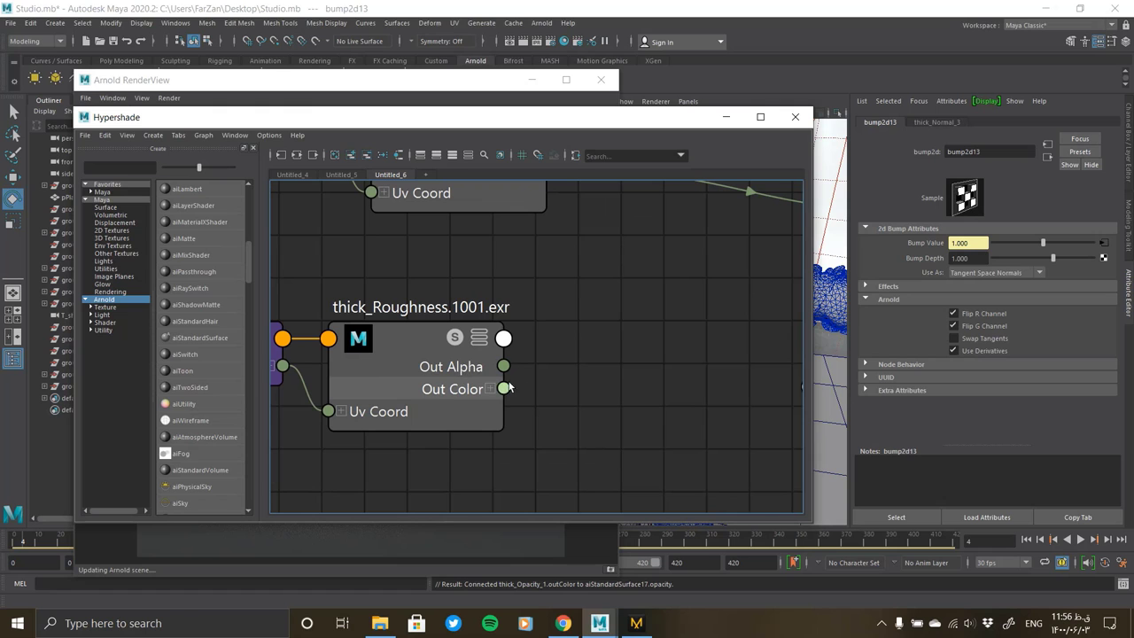
left_click(490, 389)
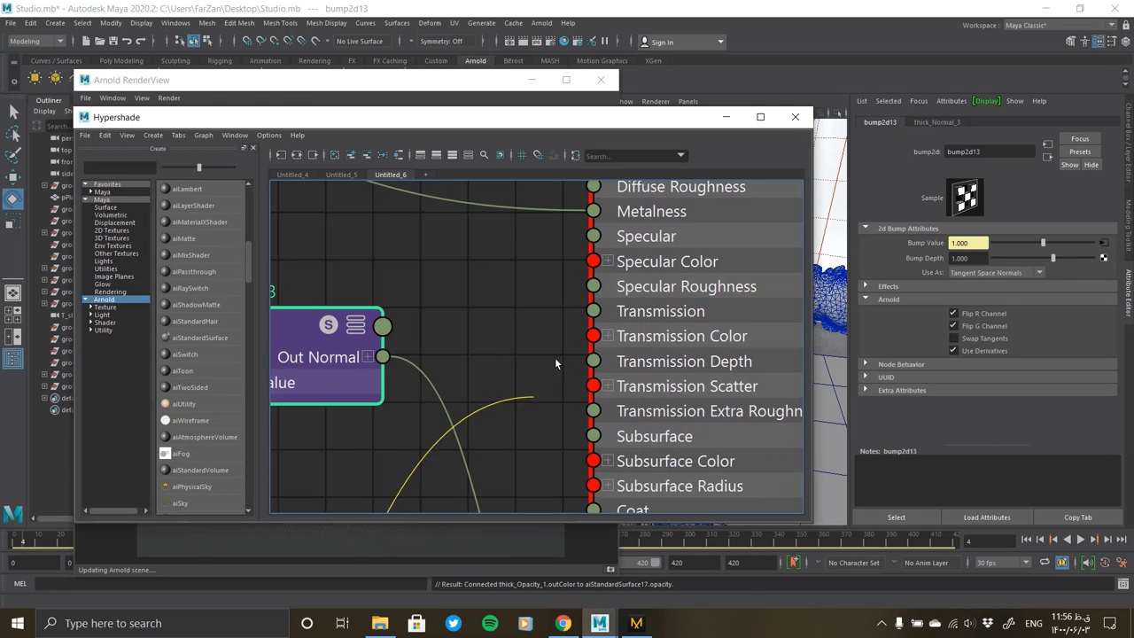
left_click_drag(651, 295, 595, 286)
scroll(467, 266, "down", 3)
middle_click_drag(467, 266, 572, 364)
Set thick_BaseColor (colour space left Raw) and thick_Metalness to UDIM (Mari) tiling
left_click(447, 253)
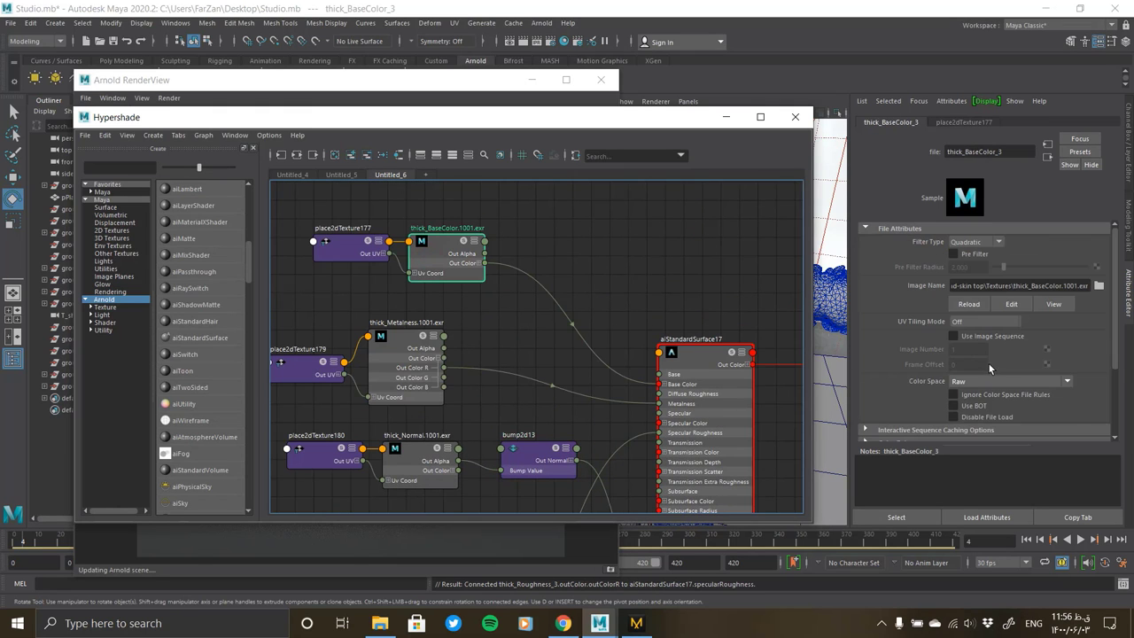
left_click(989, 380)
left_click(975, 321)
left_click(975, 320)
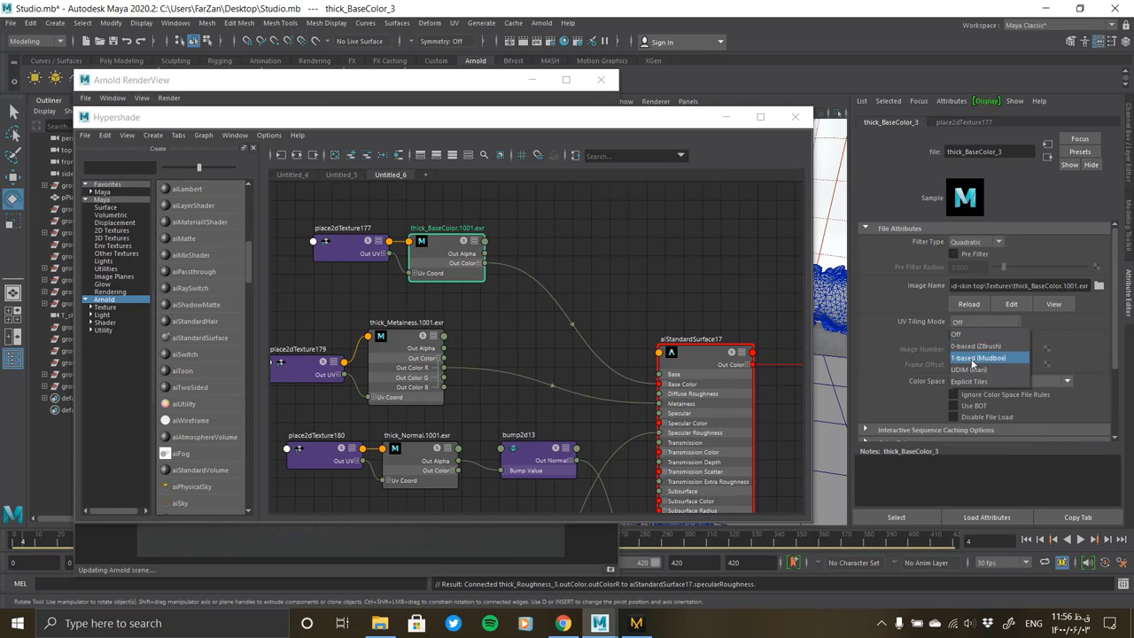
left_click(970, 359)
left_click(409, 339)
left_click(975, 321)
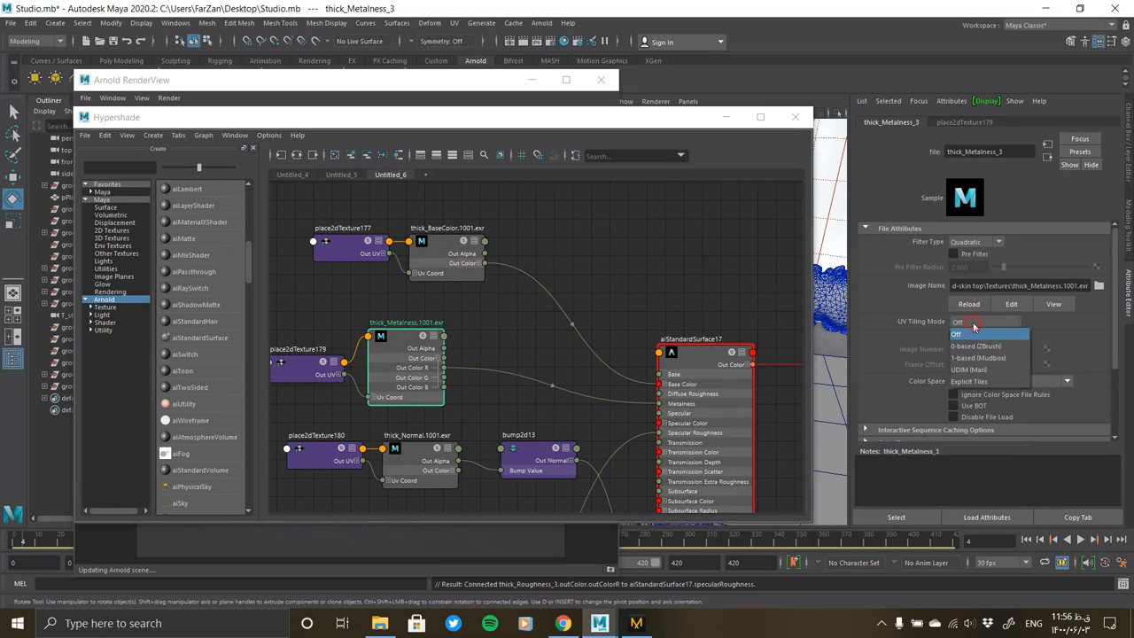
left_click(970, 369)
Set thick_Normal, thick_Opacity and thick_Roughness UV tiling to UDIM (Mari)
left_click(975, 321)
left_click(970, 370)
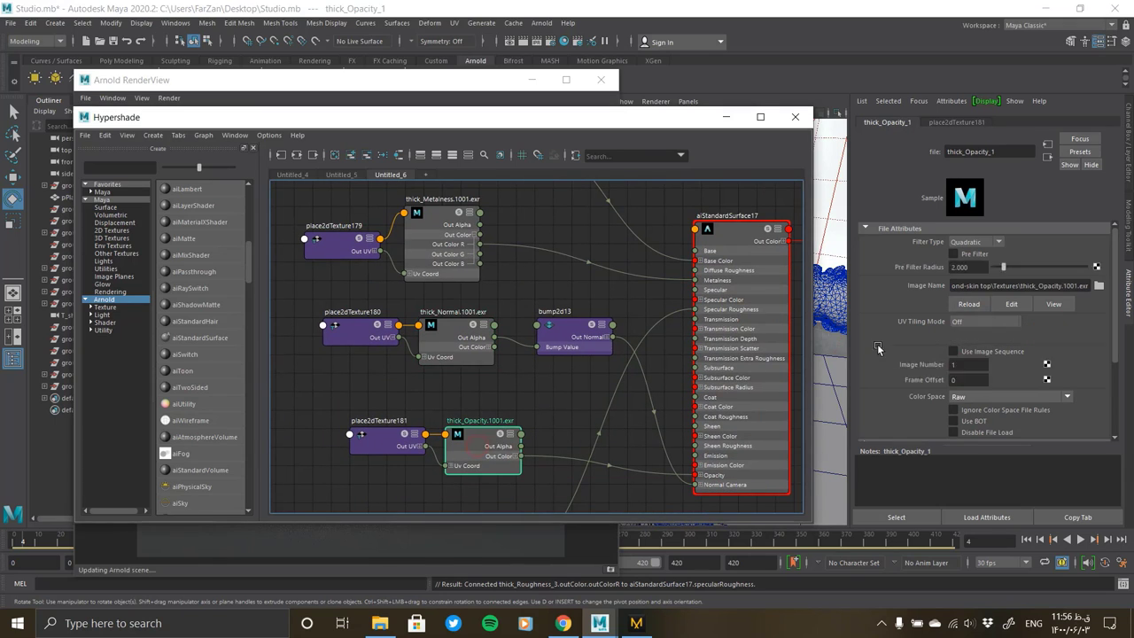
left_click(975, 321)
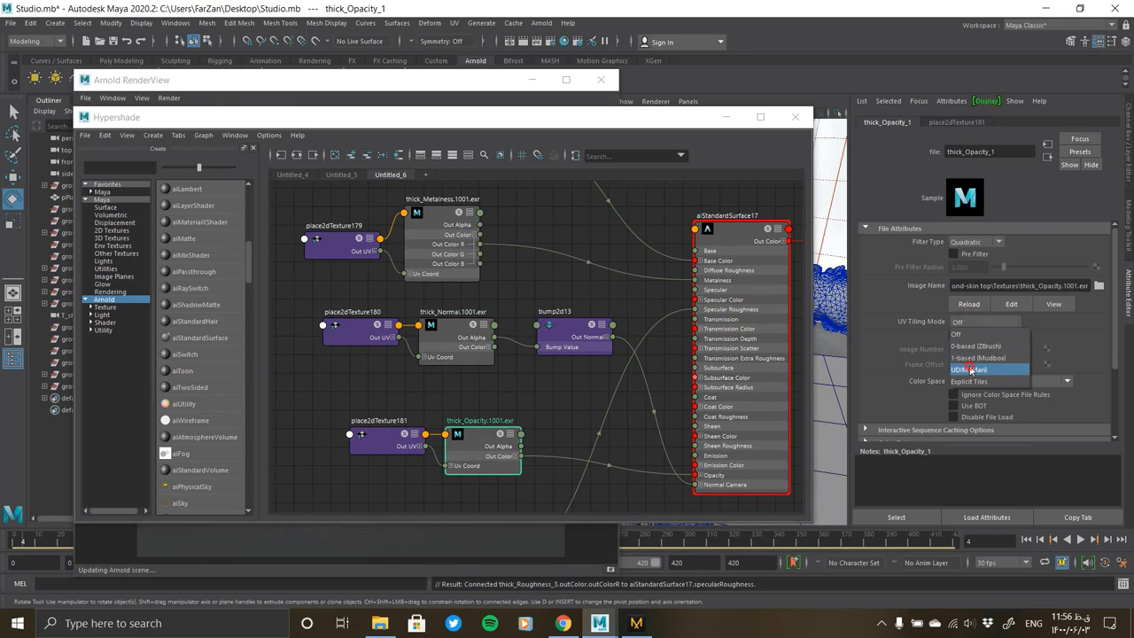
left_click(971, 369)
middle_click_drag(541, 353, 554, 241, "alt")
left_click(471, 420)
left_click(974, 320)
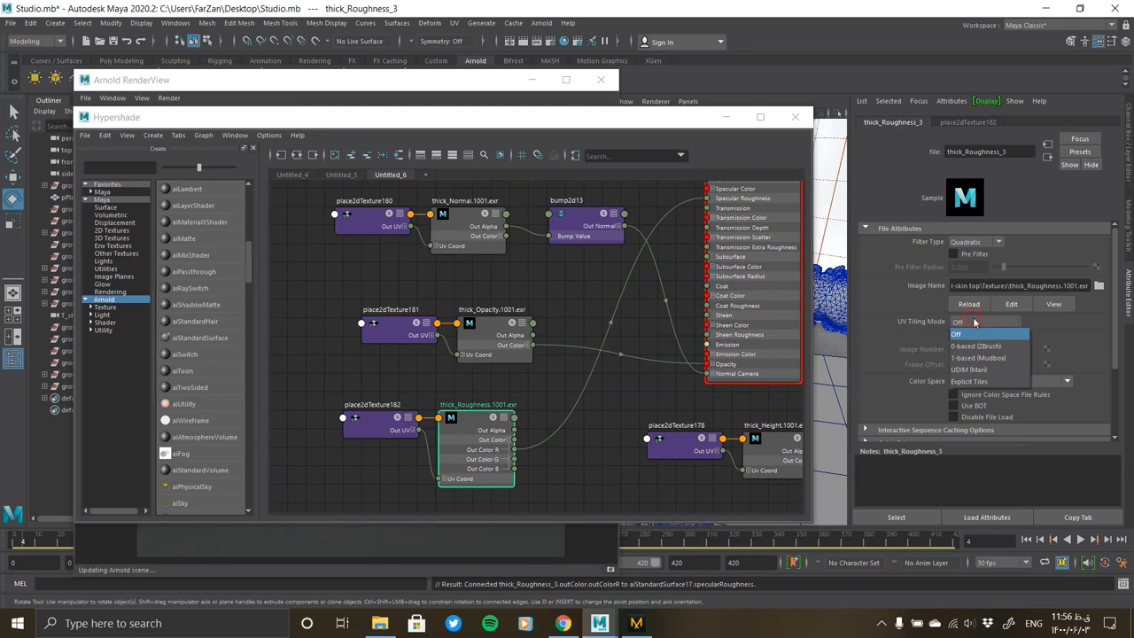
left_click(971, 370)
Confirm thick_BaseColor finds its 3 tiles and move the node editor aside to reveal the render
middle_click_drag(580, 304, 579, 460, "alt")
middle_click_drag(527, 309, 528, 407, "alt")
left_click(496, 302)
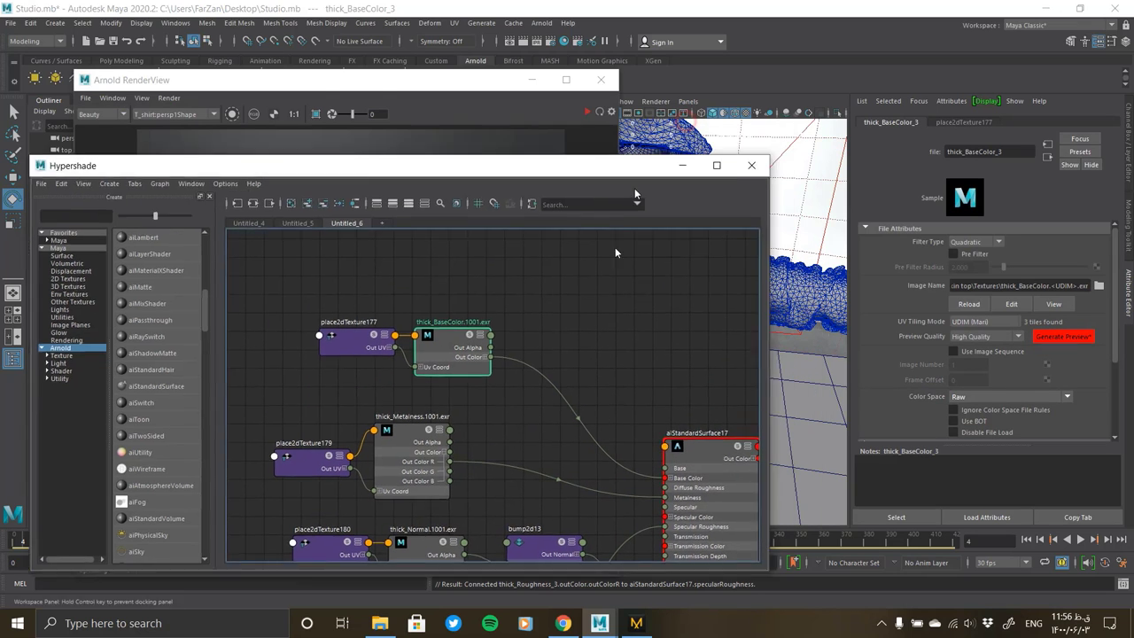
left_click_drag(443, 117, 366, 318)
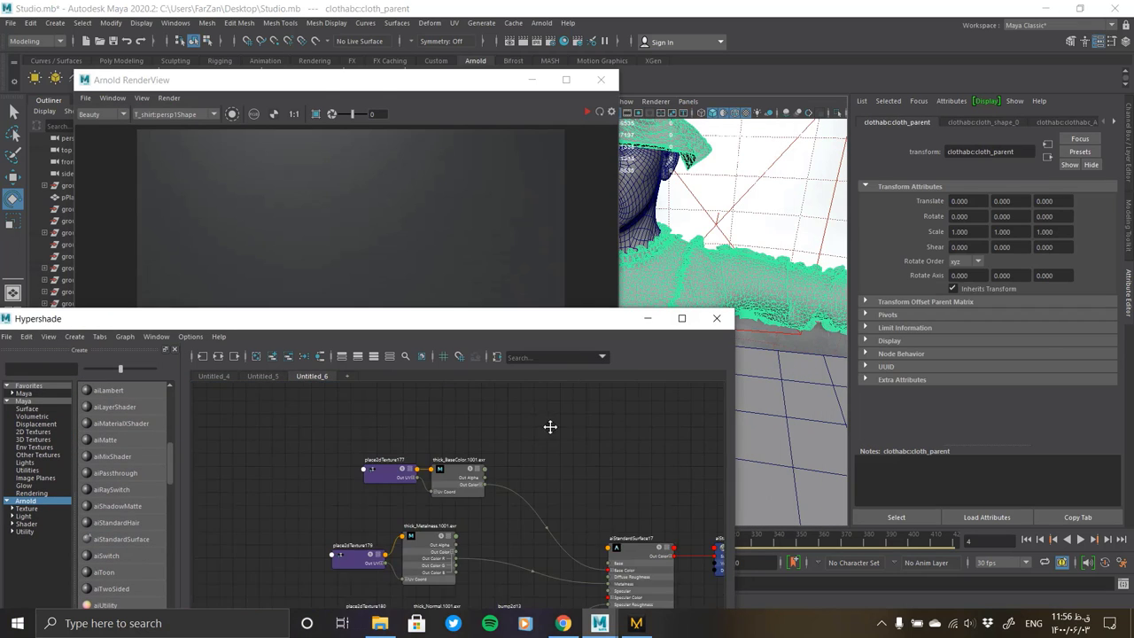
Bring the Arnold RenderView forward and move it right to uncover the viewport
left_click(542, 187)
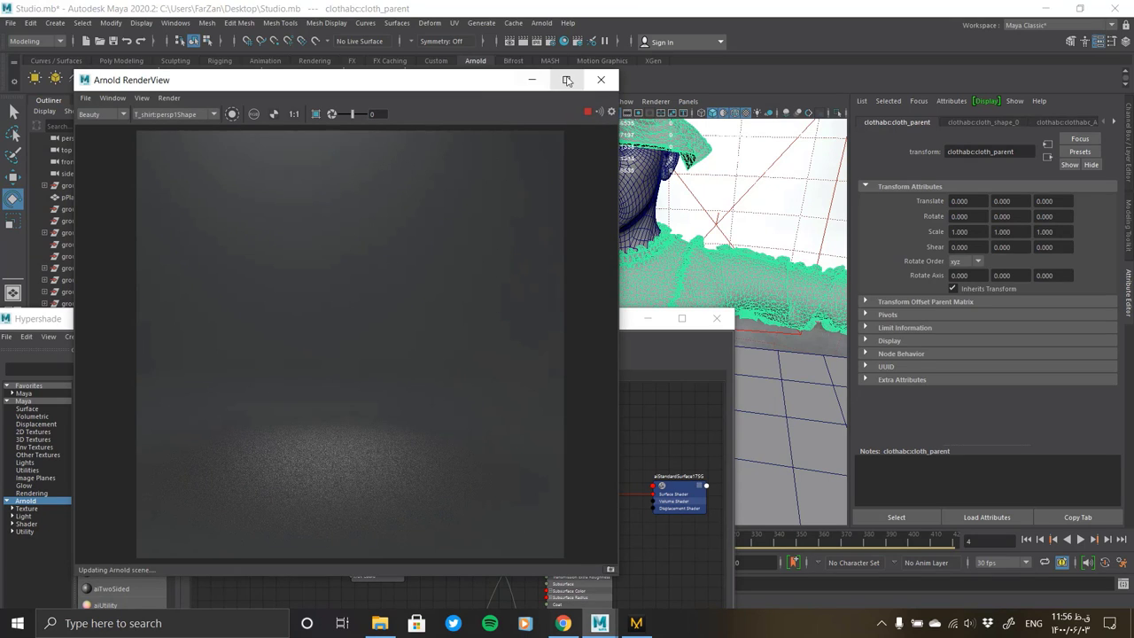
mouse_move(495, 93)
left_mouse_down()
mouse_move(806, 171)
mouse_move(834, 151)
left_mouse_up()
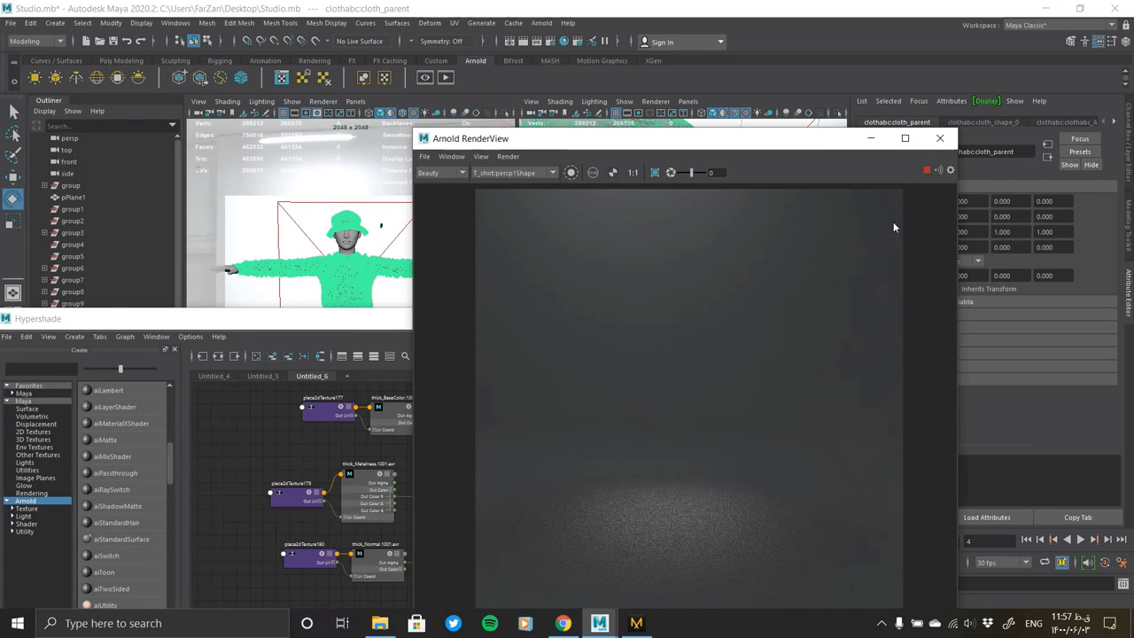
scroll(780, 312, "down", 1)
scroll(725, 266, "up", 1)
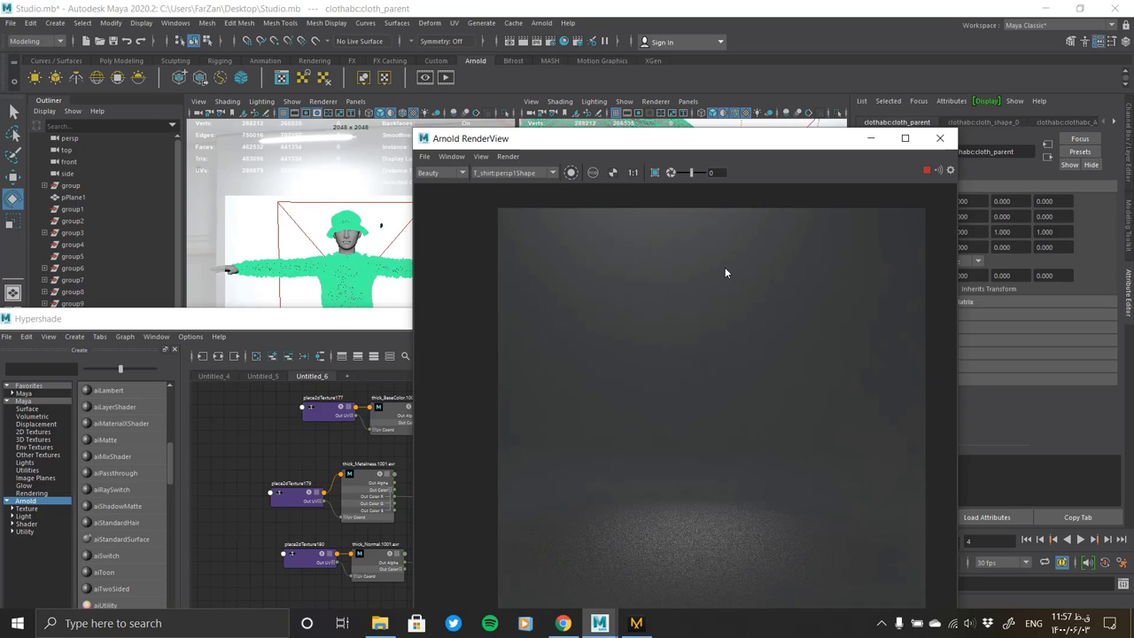
left_click(503, 174)
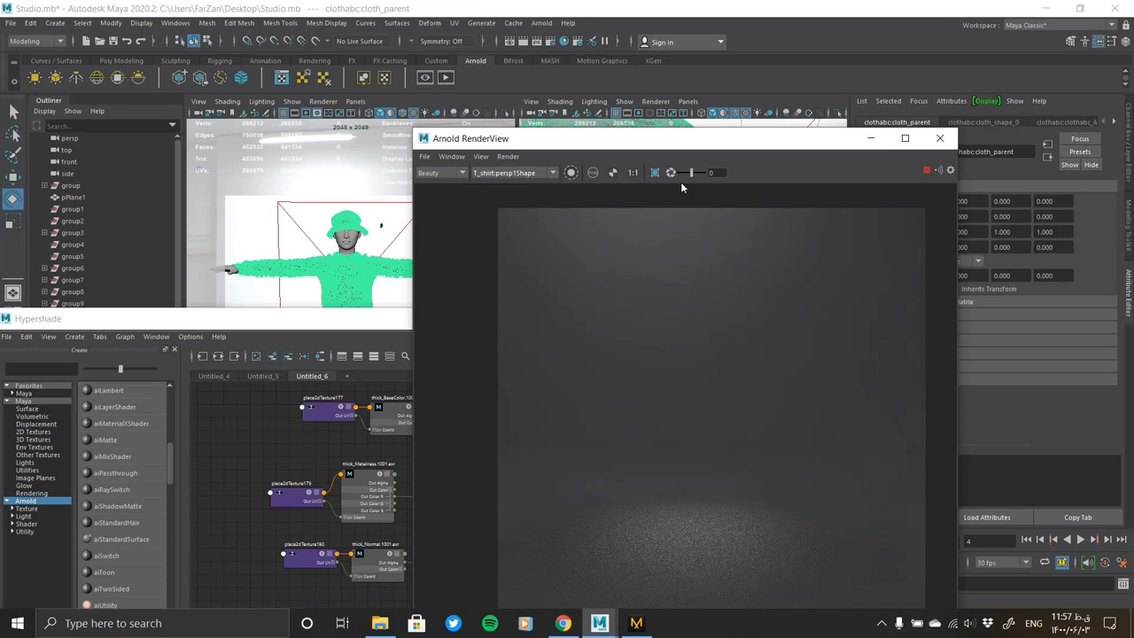
Reopen Arnold RenderView from the Arnold menu and render through the T_shirt:persp1Shape camera
left_click(583, 52)
left_click(541, 22)
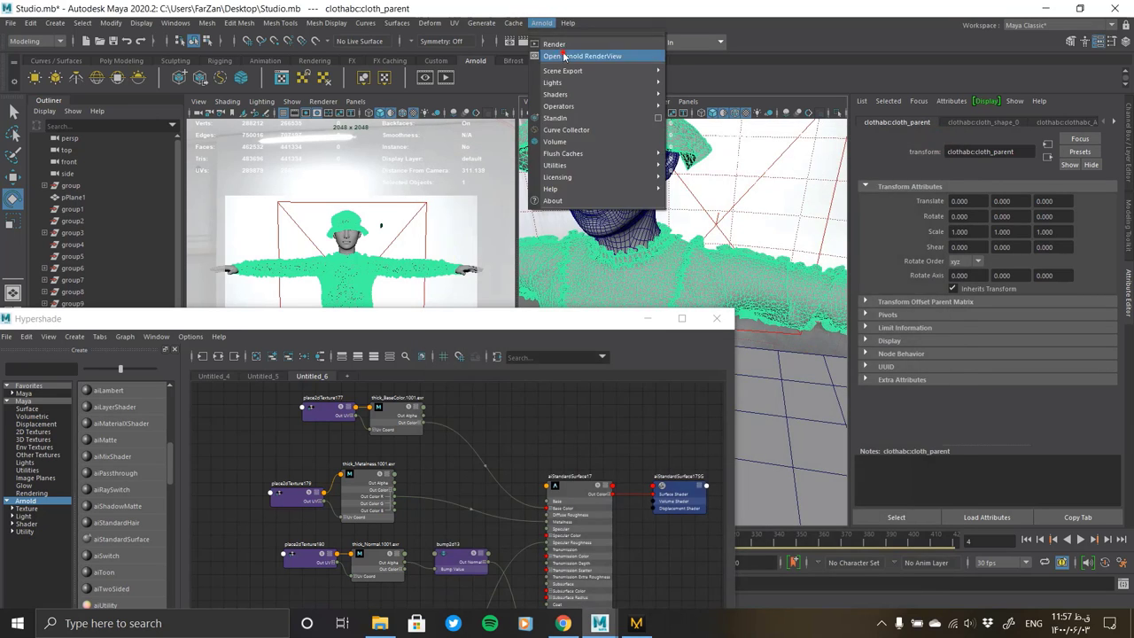
left_click(576, 56)
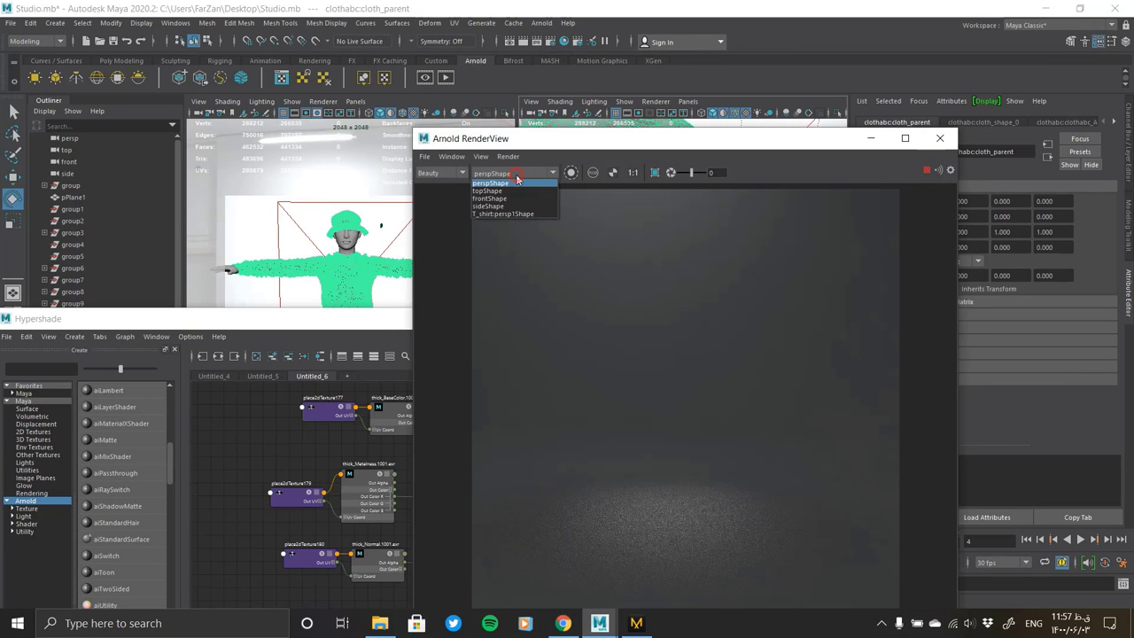
left_click(506, 214)
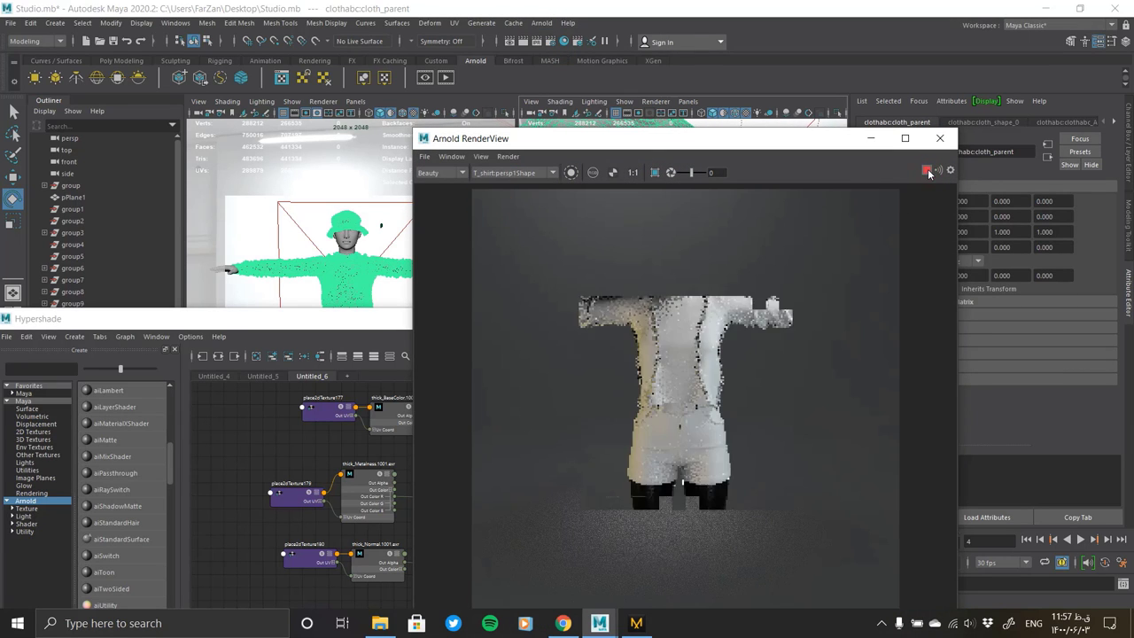
Zoom into the render, then minimize RenderView and enlarge the Hypershade graph
scroll(686, 268, "up", 3)
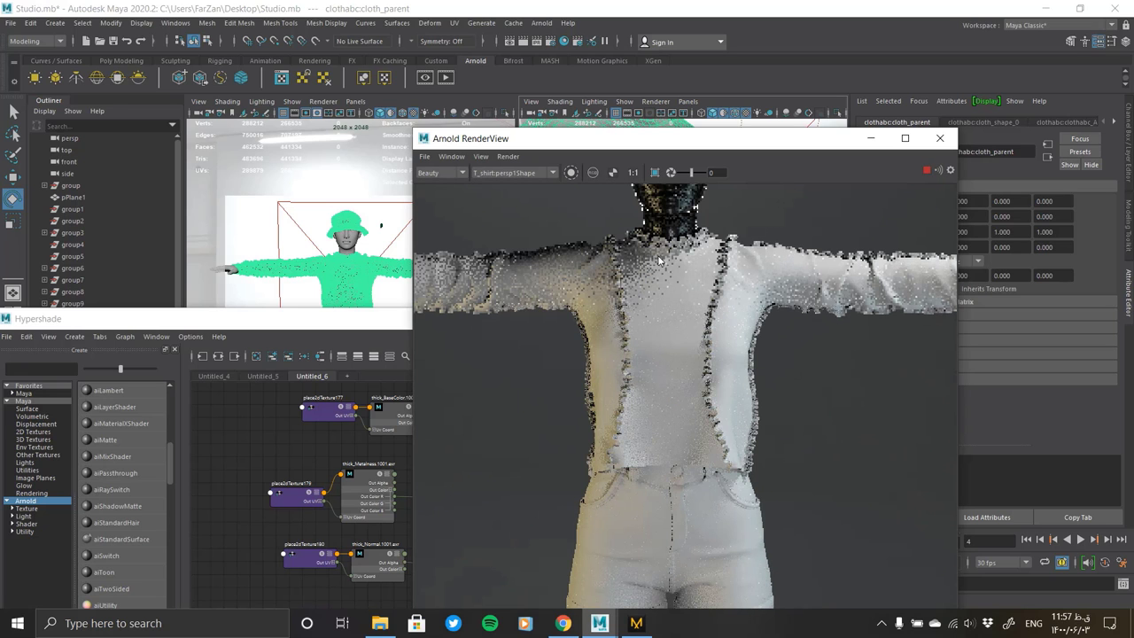
scroll(658, 391, "down", 2)
scroll(727, 345, "up", 3)
scroll(795, 301, "down", 4)
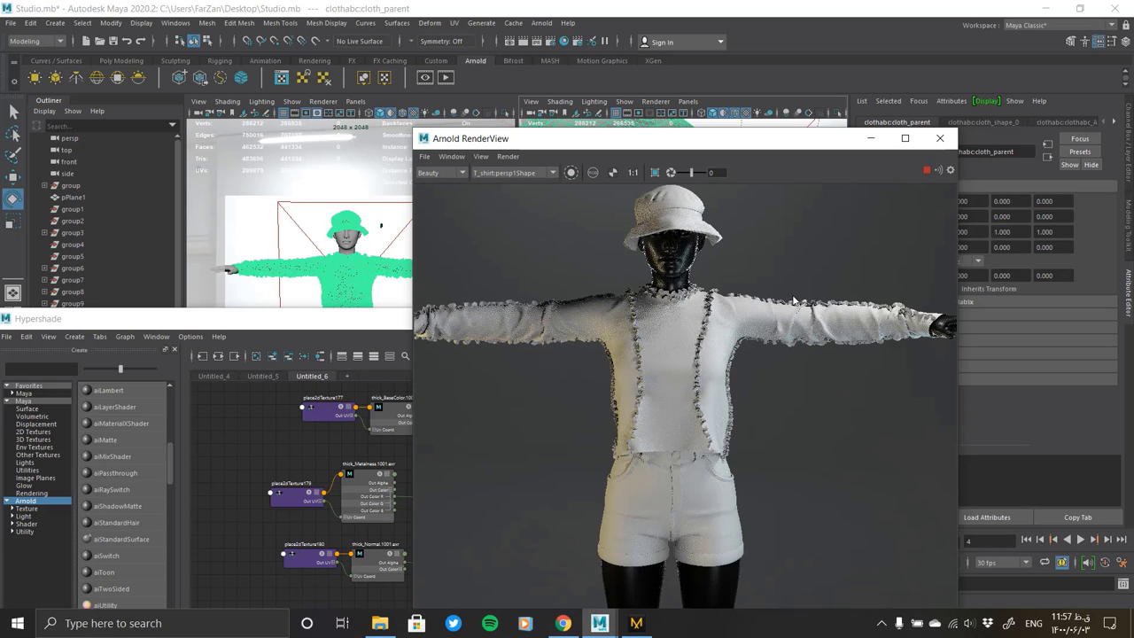
scroll(497, 491, "up", 2)
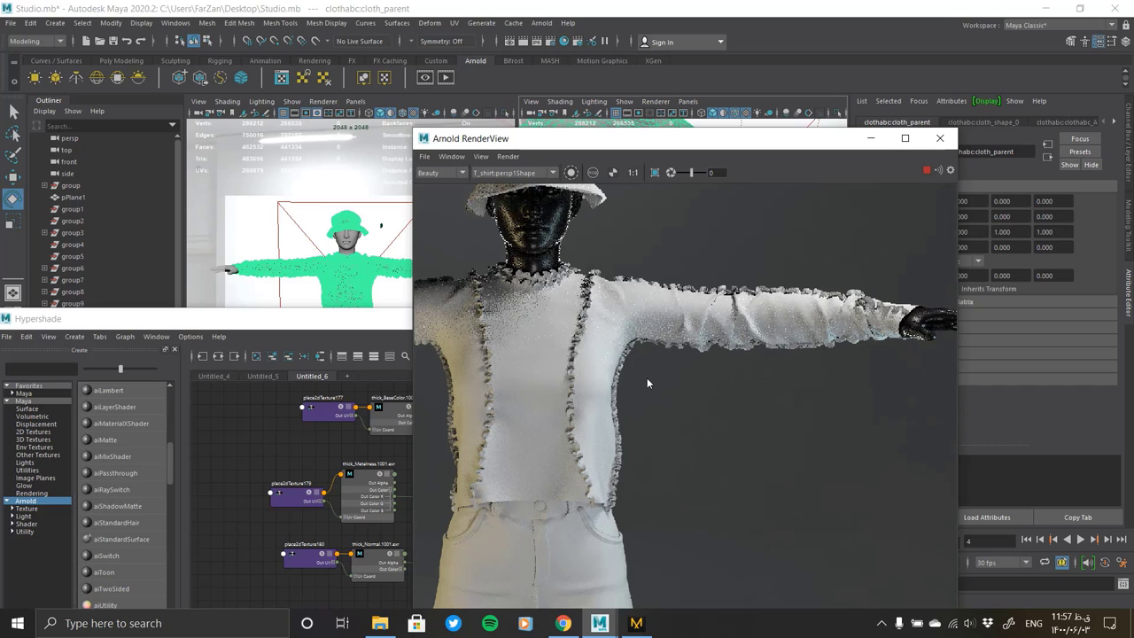
scroll(631, 352, "down", 2)
scroll(635, 275, "up", 1)
scroll(636, 275, "up", 3)
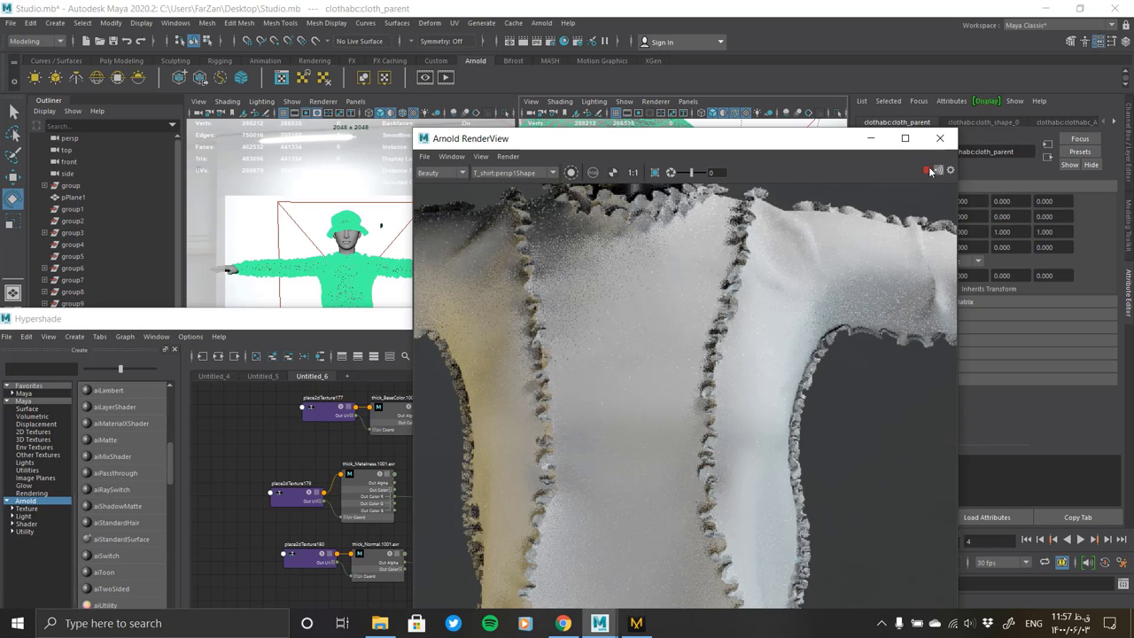
left_click(871, 139)
left_click_drag(221, 318, 222, 135)
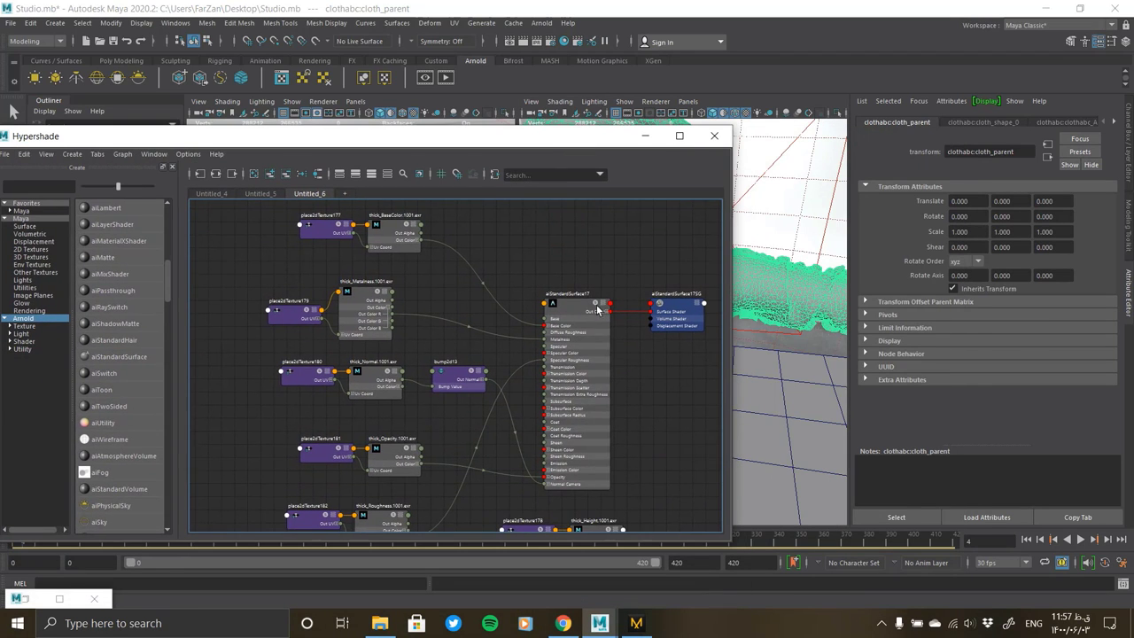
Graph the aiStandardSurface17 network and check thick_BaseColor.1001.exr uses UDIM tiling mode
scroll(598, 309, "up", 3)
right_click(598, 309)
left_click(549, 280)
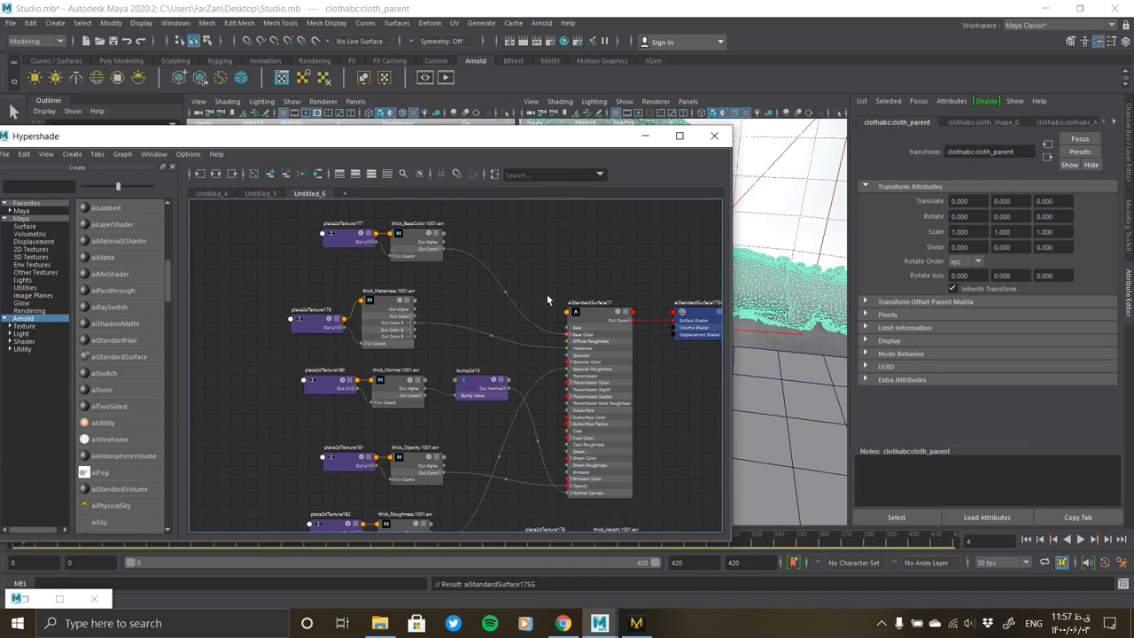
scroll(416, 238, "up", 5)
left_click(416, 237)
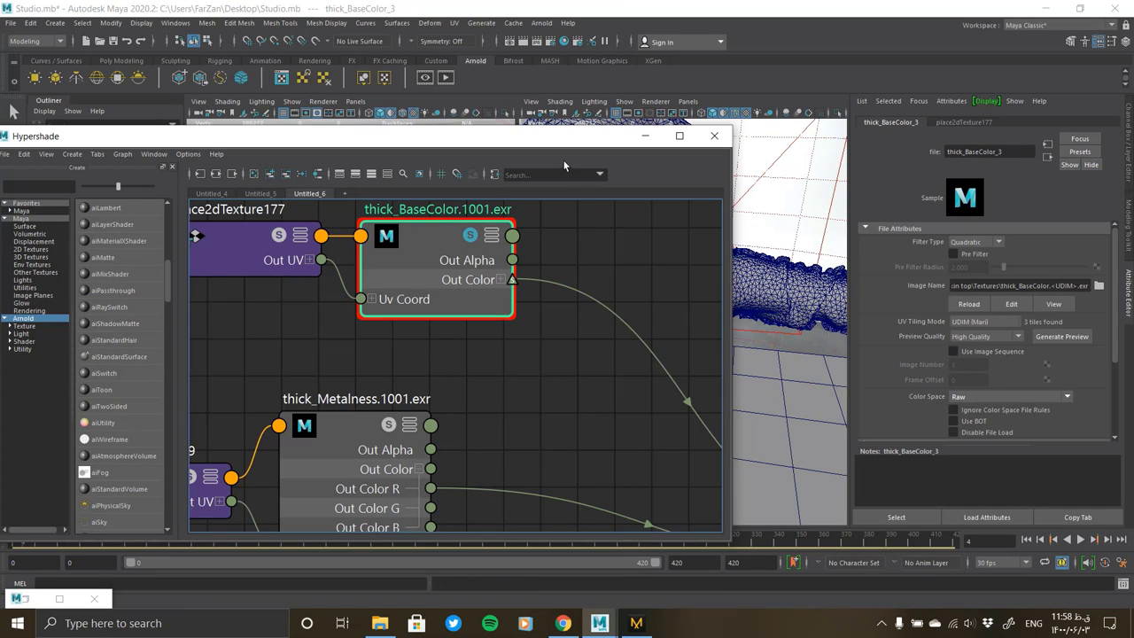
left_click_drag(576, 142, 537, 422)
Select the cloth mesh and sky dome light, and view the Textures folder of EXR maps
left_click(716, 299)
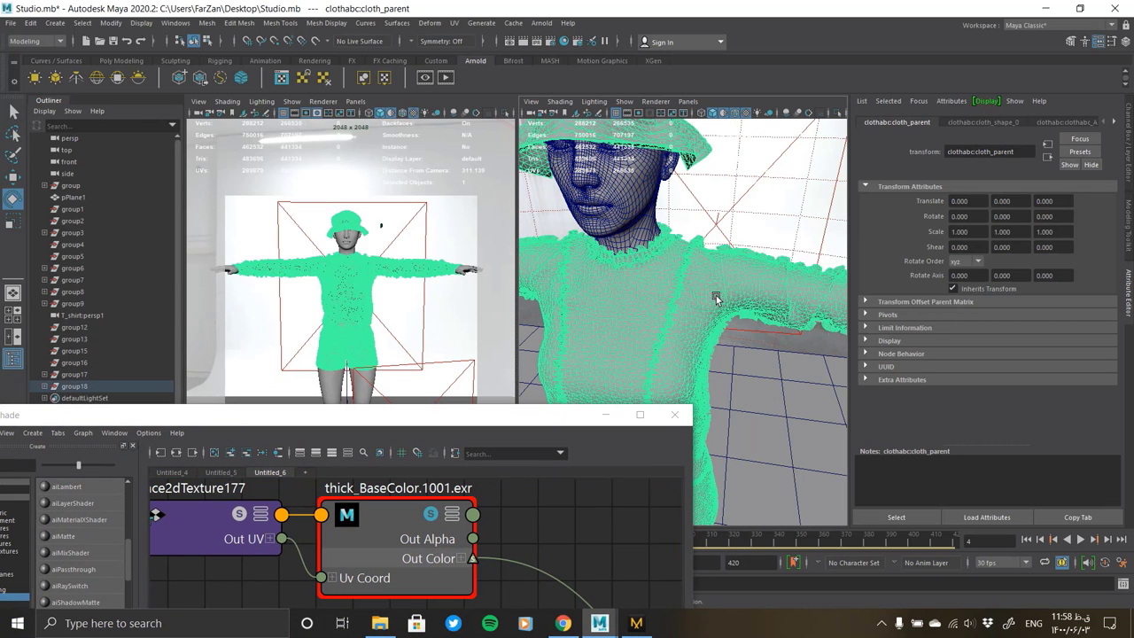
left_click(436, 321)
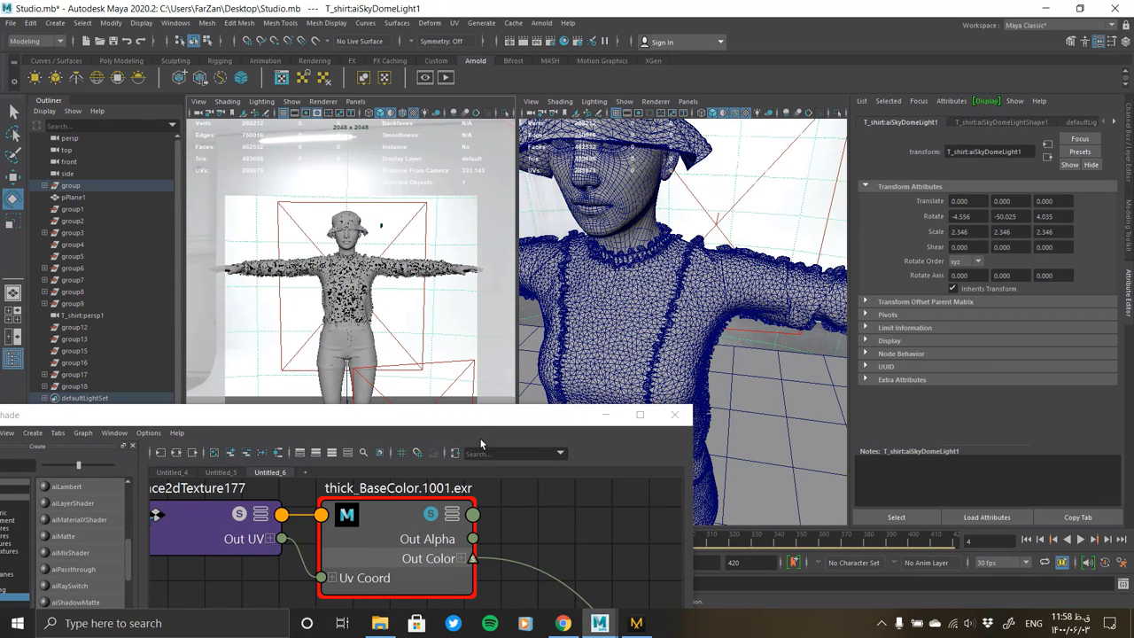
left_click(379, 623)
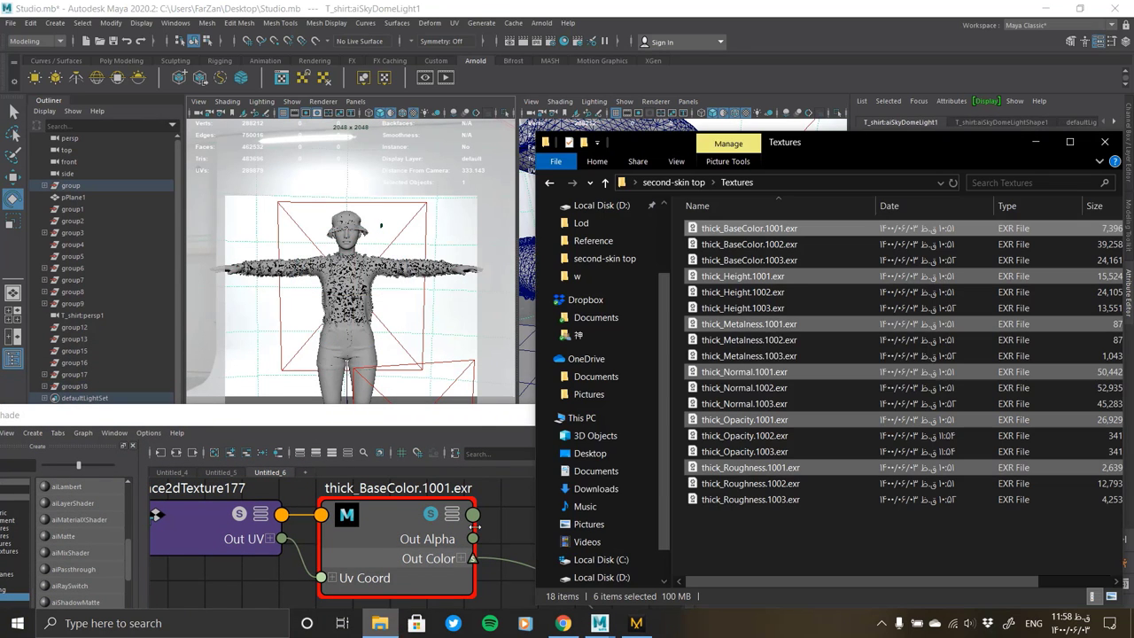
left_click(659, 7)
Select the aiStandardSurface17 shader and minimize the shader graph
left_click_drag(266, 415, 266, 108)
scroll(424, 368, "down", 5)
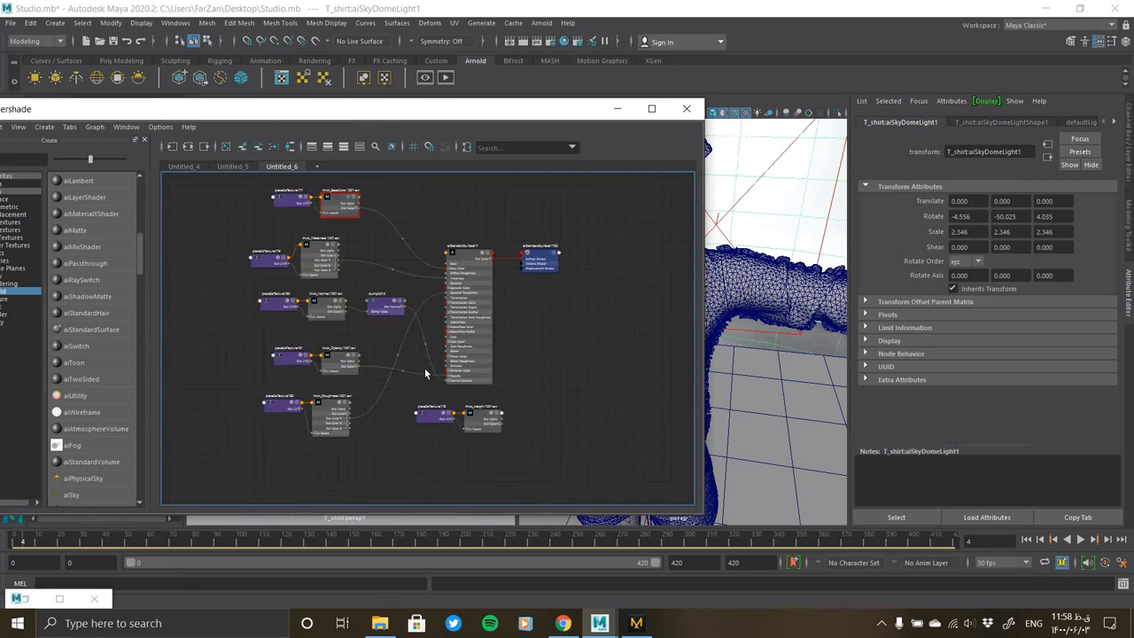
scroll(424, 368, "up", 2)
scroll(425, 368, "up", 2)
left_click(512, 238)
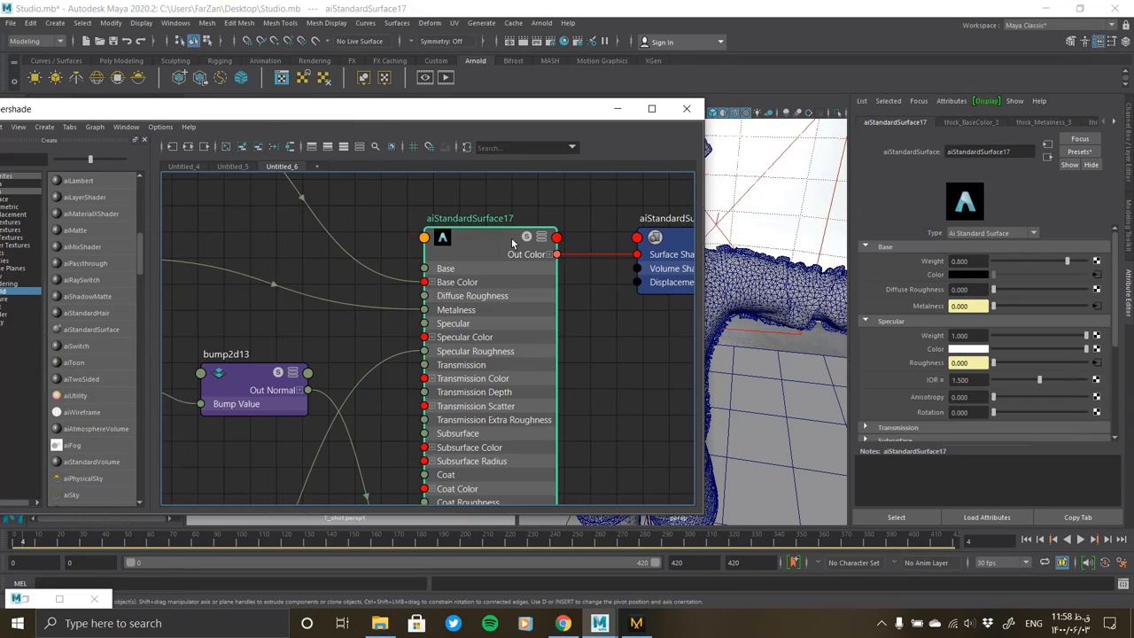
left_click(617, 108)
Orbit the viewport to a frontal full-body view and bring back Arnold RenderView
left_click_drag(627, 332, 683, 348, "alt")
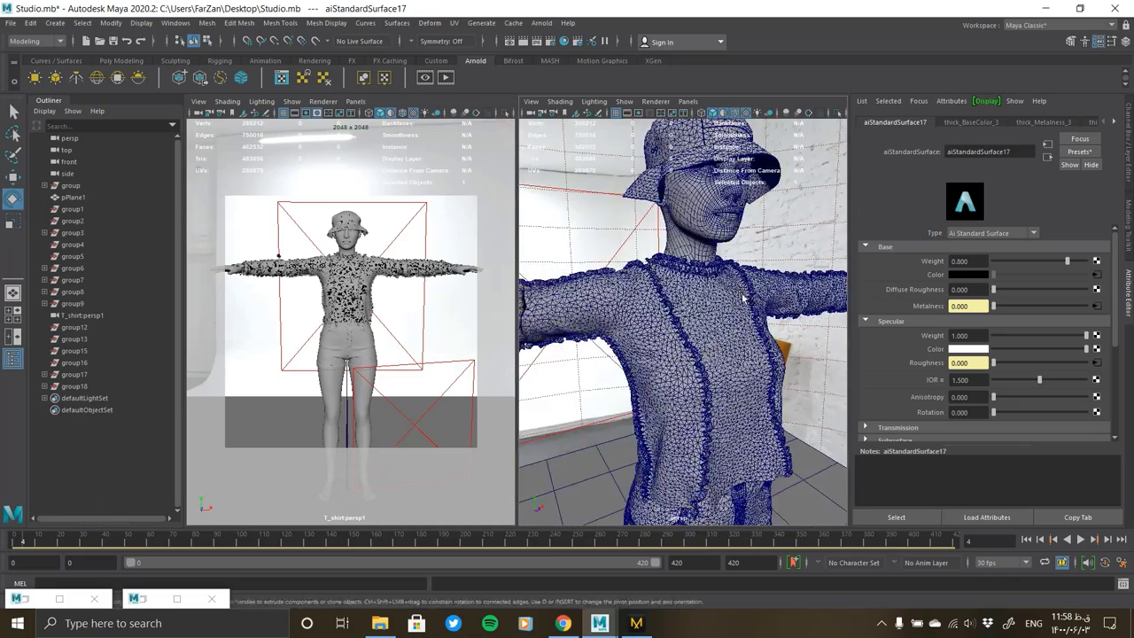
scroll(683, 348, "down", 5)
left_click(142, 599)
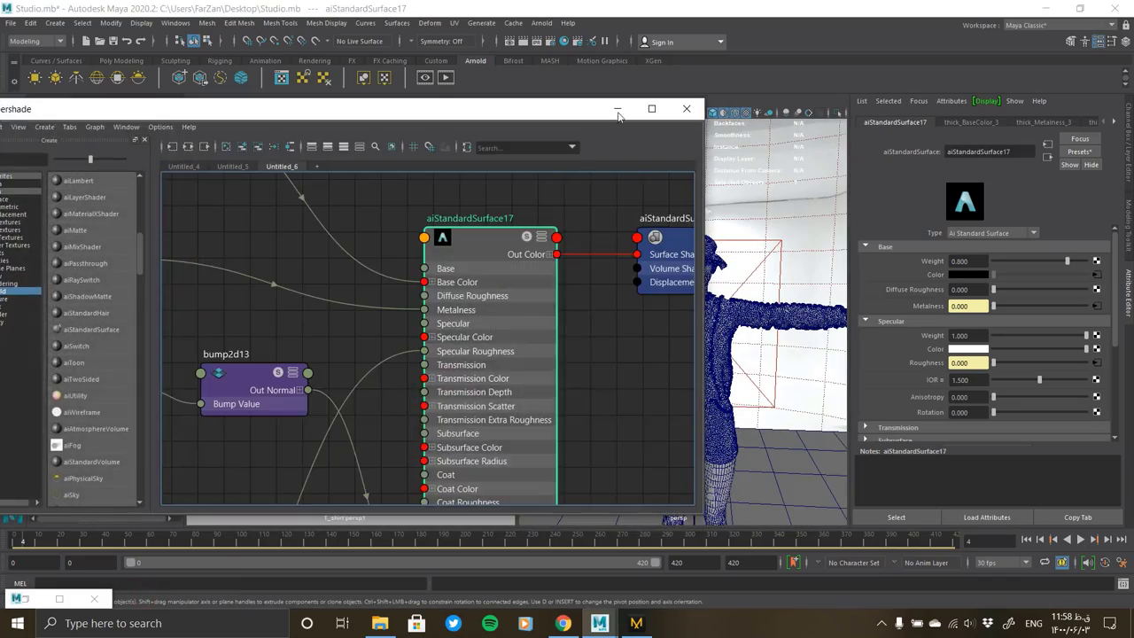
left_click(617, 108)
left_click(22, 599)
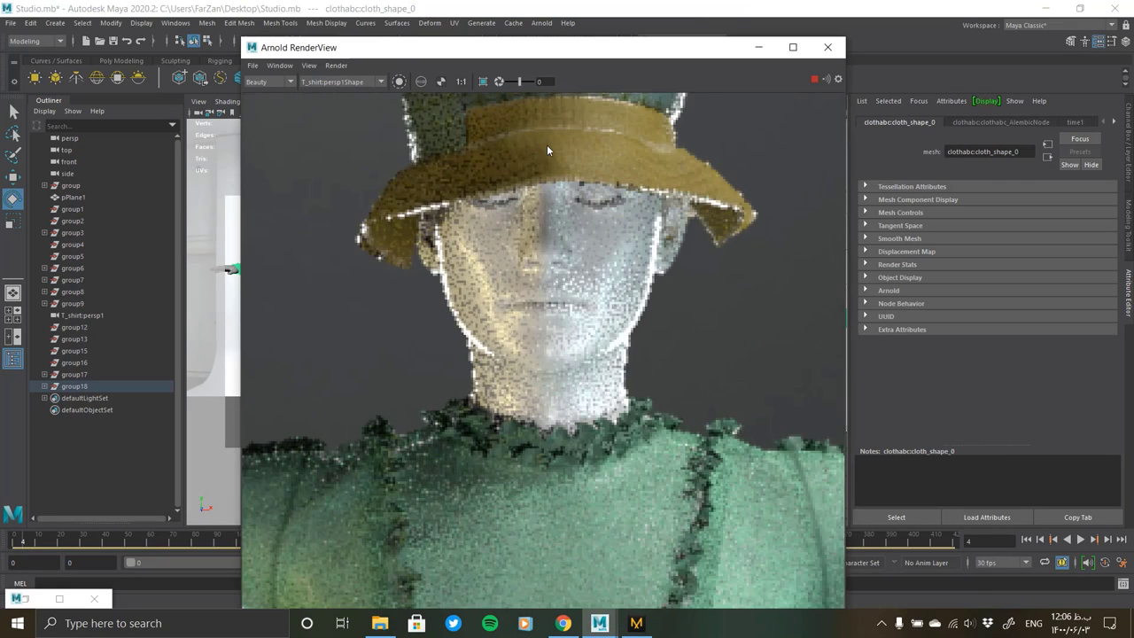
Draw render regions over the torso and then around the hat
scroll(548, 148, "down", 3)
scroll(545, 289, "down", 2)
scroll(545, 289, "up", 5)
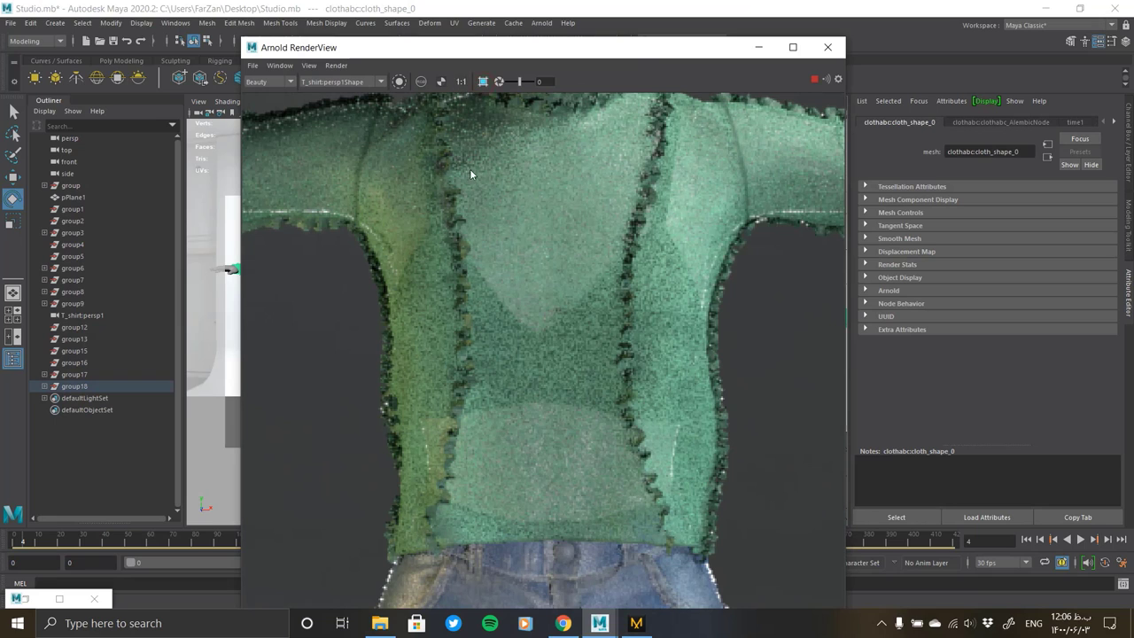
left_click_drag(567, 412, 567, 414)
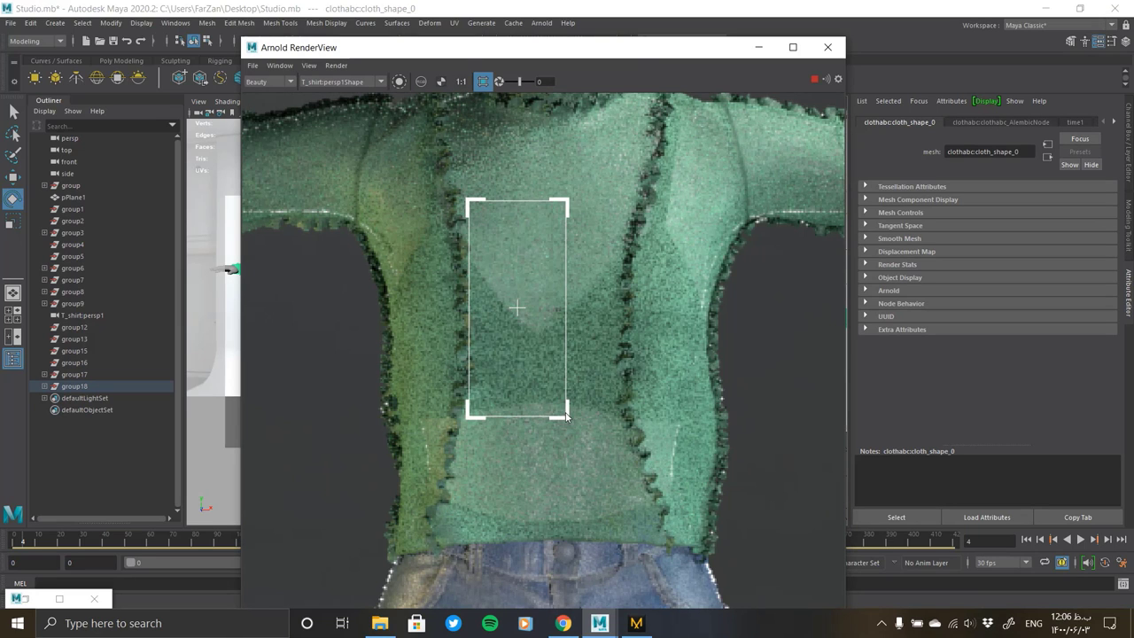
scroll(526, 440, "down", 3)
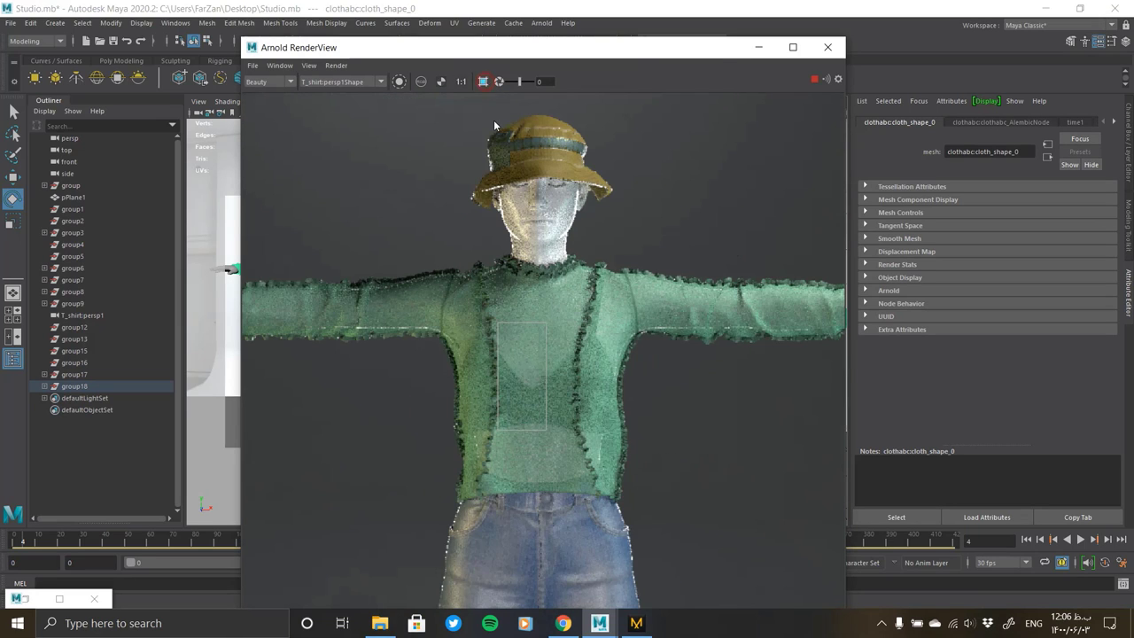
left_click_drag(470, 111, 613, 208)
Zoom the render and draw a render region over the shorts
scroll(532, 159, "up", 2)
scroll(532, 159, "up", 2)
scroll(456, 151, "up", 2)
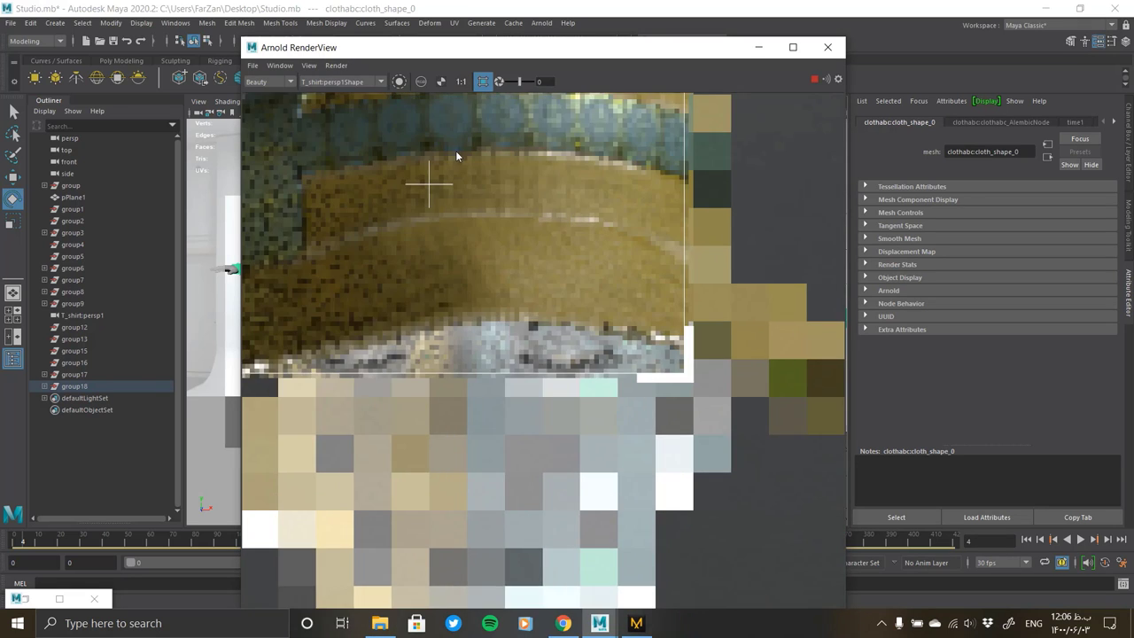
scroll(590, 267, "down", 3)
scroll(576, 252, "up", 2)
scroll(545, 157, "down", 3)
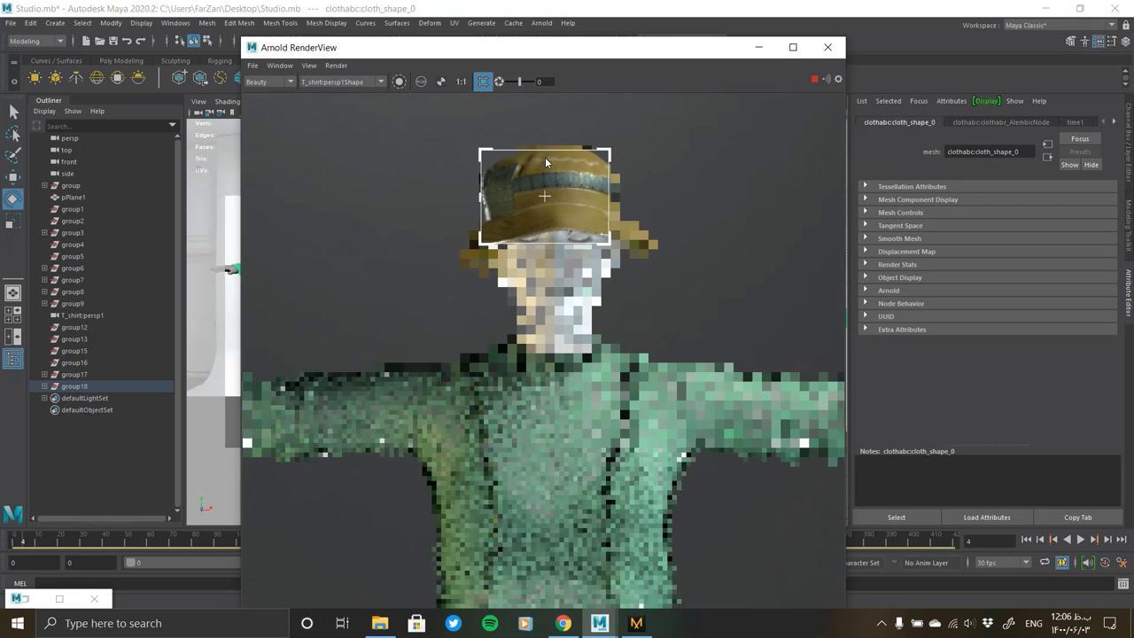
scroll(546, 160, "down", 2)
left_click_drag(549, 422, 620, 523)
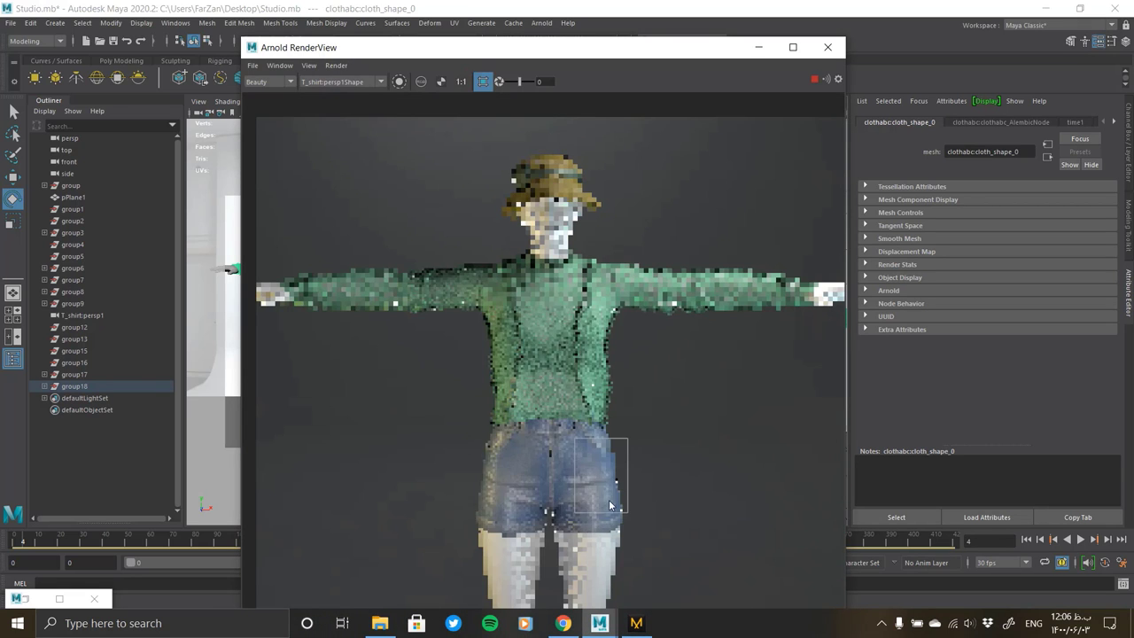
Maximize RenderView and pan across the shirt, shorts, legs and back to the hat
scroll(581, 420, "up", 3)
scroll(579, 416, "up", 2)
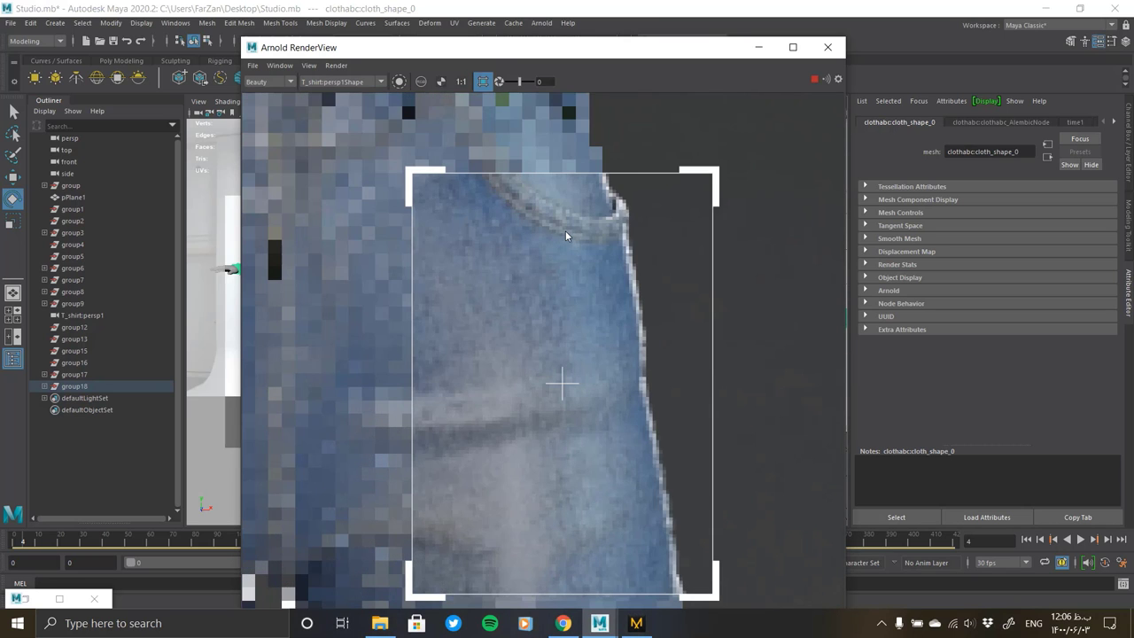
scroll(563, 266, "up", 1)
scroll(555, 429, "down", 1)
scroll(554, 427, "down", 4)
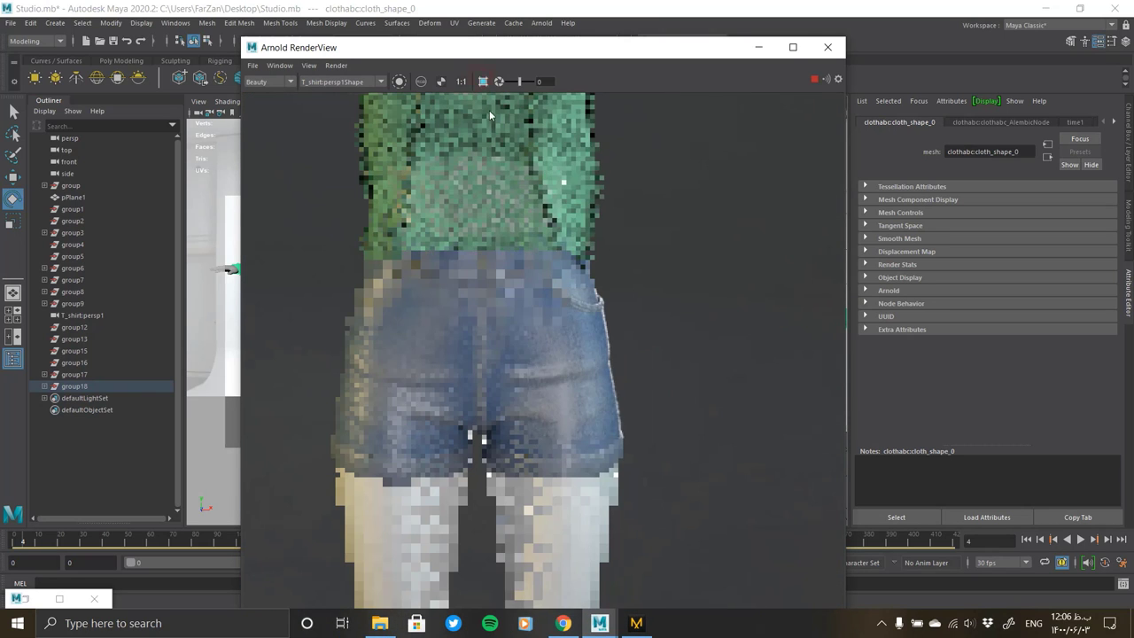
left_click(793, 47)
scroll(802, 266, "down", 3)
scroll(762, 133, "up", 4)
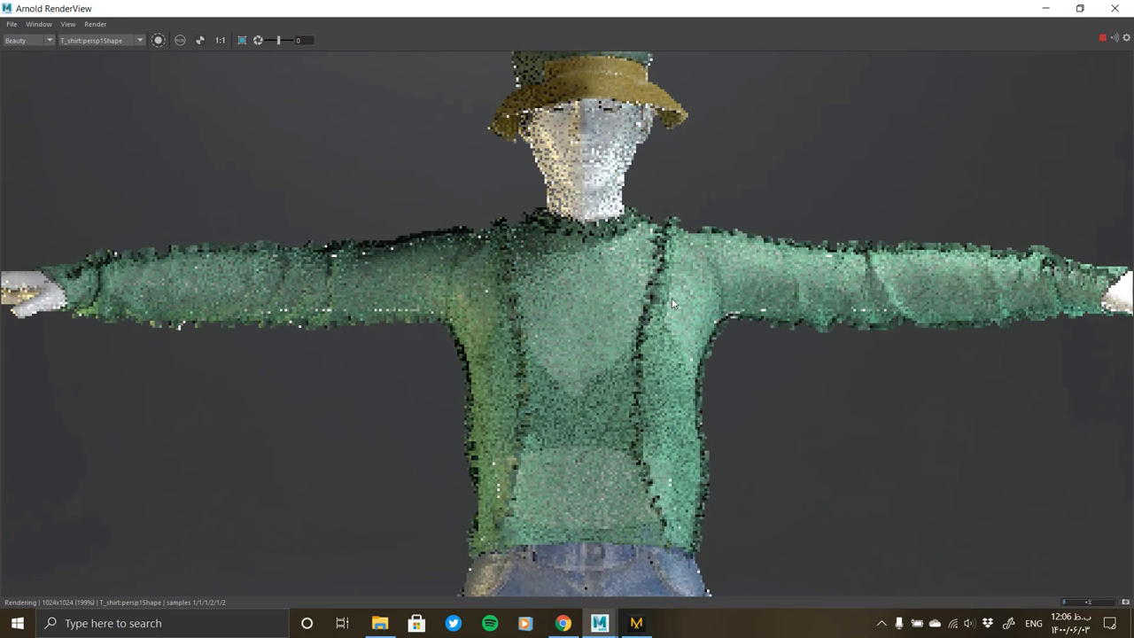
middle_click_drag(653, 197, 631, 69)
middle_click_drag(639, 286, 637, 206)
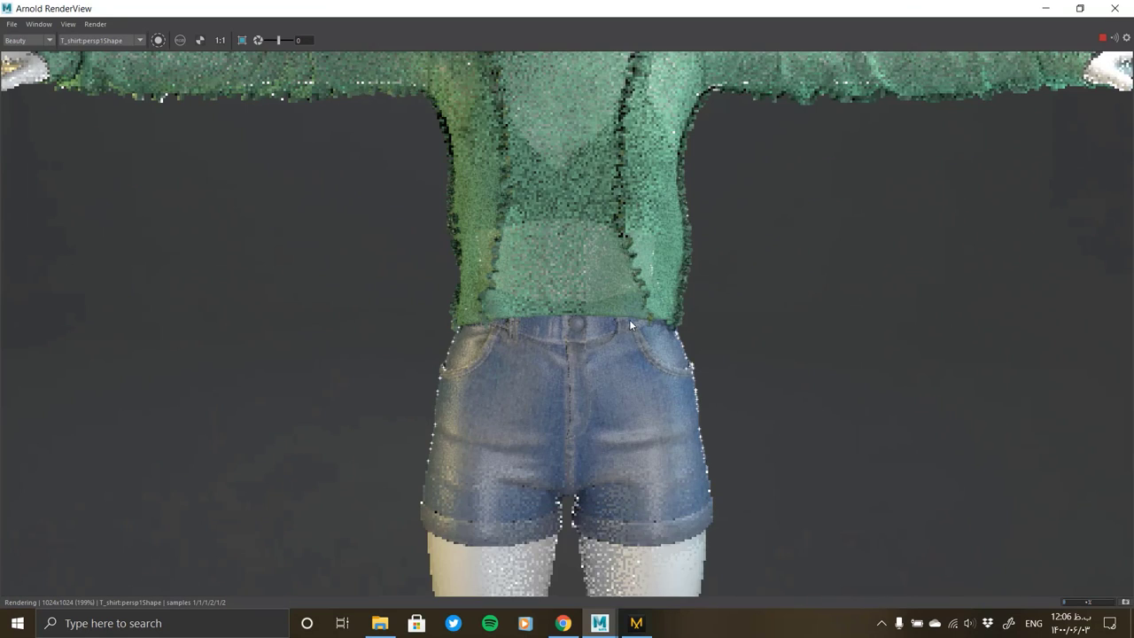
middle_click_drag(629, 319, 623, 507)
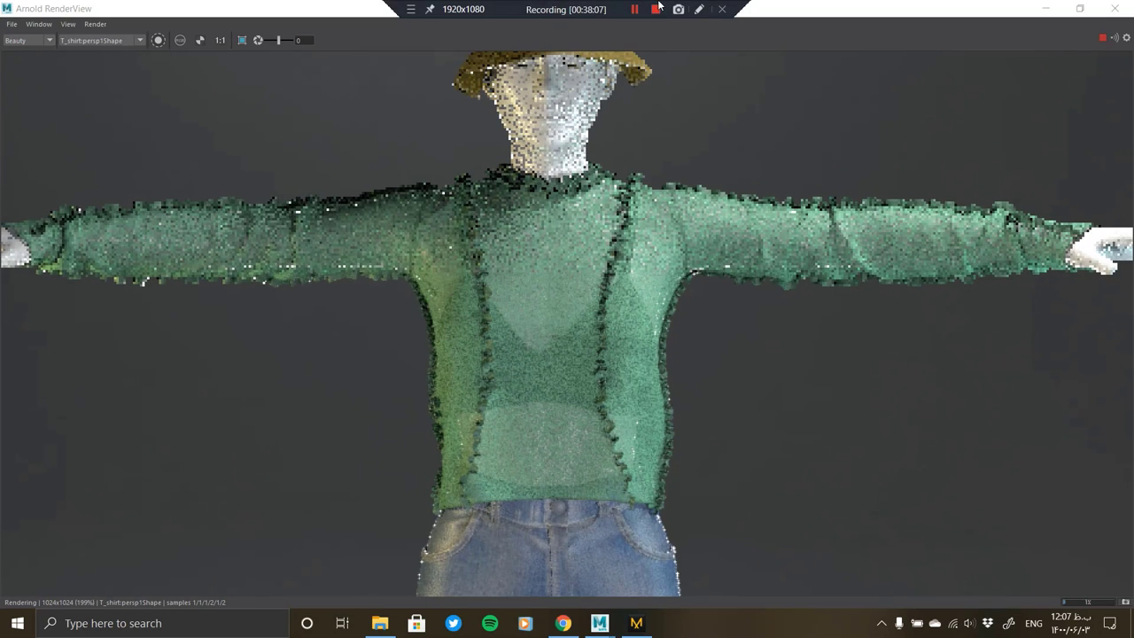